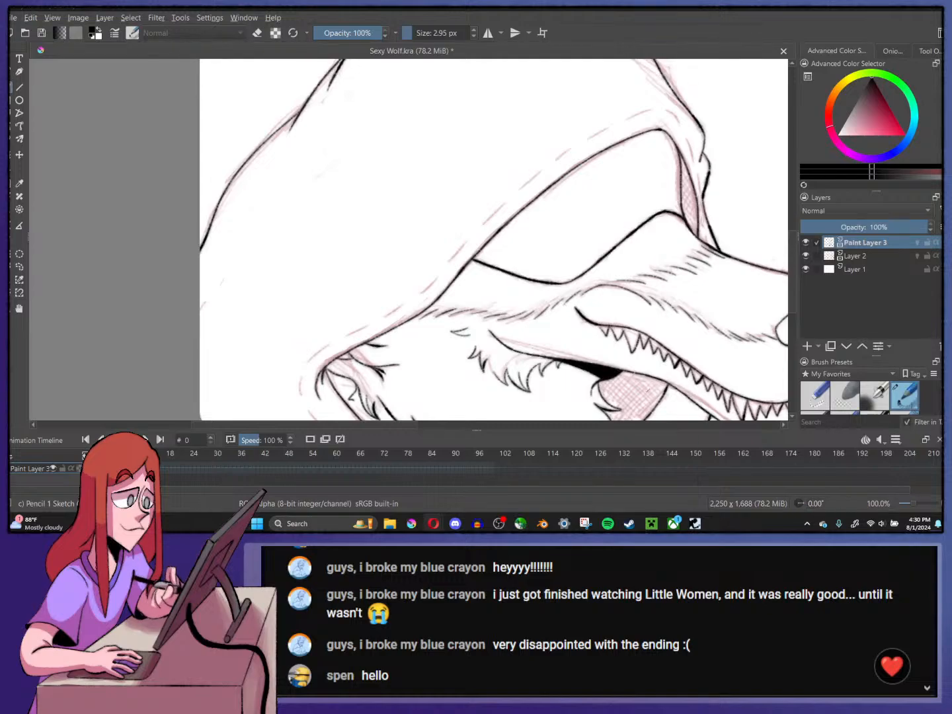
# - Lower Paint Layer 3's opacity to 38% and hide the reddish sketch on Layer 2
pyautogui.press('-')
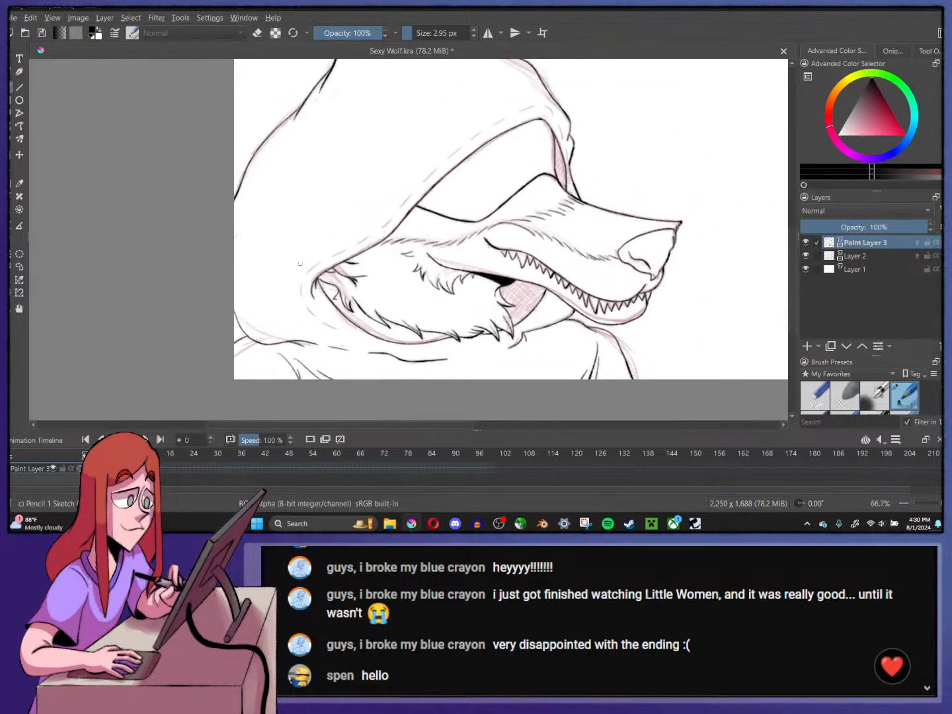
pyautogui.scroll(3, 459, 188)
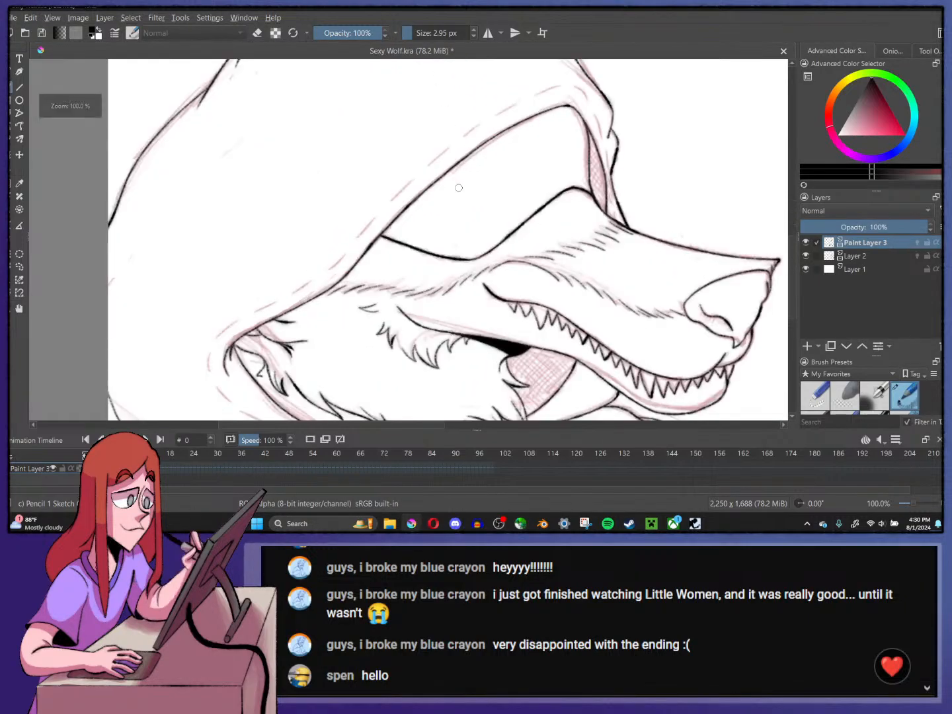
pyautogui.scroll(-2, 459, 188)
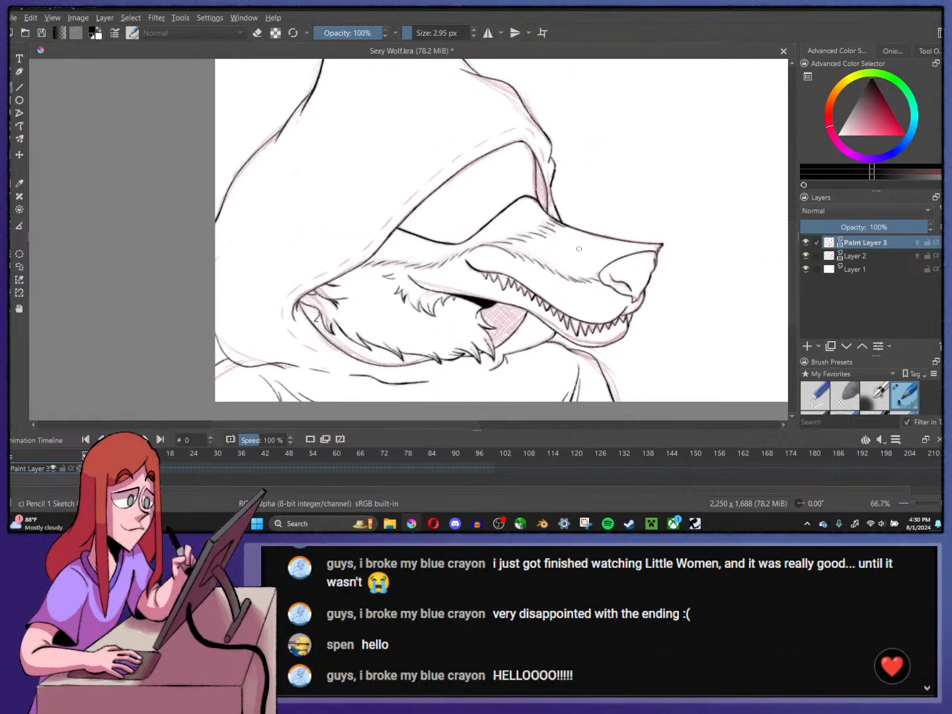
pyautogui.click(849, 226)
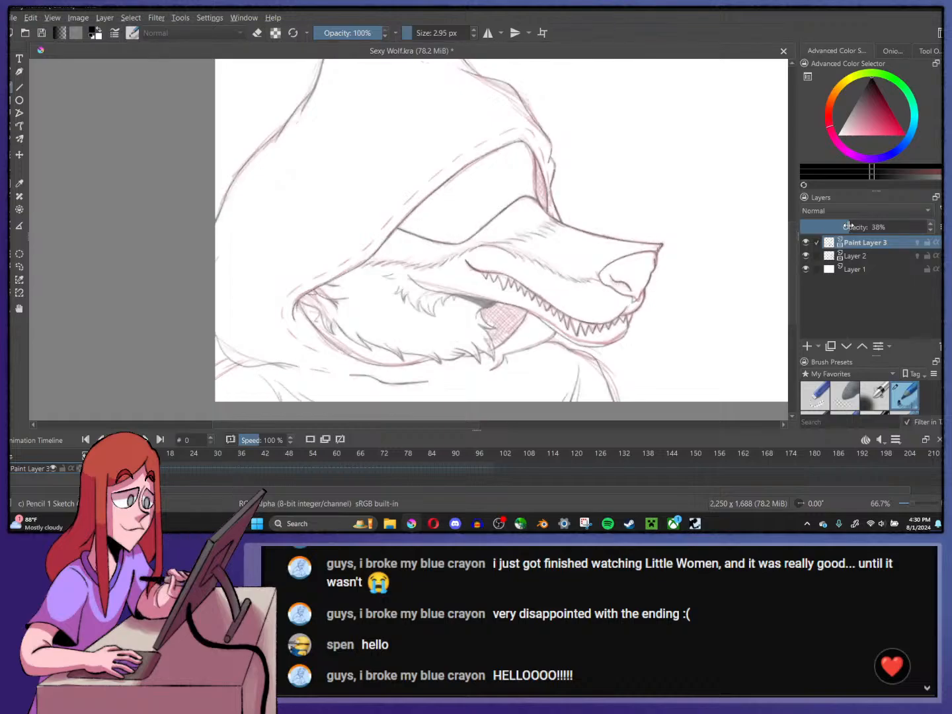
pyautogui.click(806, 255)
# - Add a new paint layer and ink the pointed fur tuft below the wolf's dark mouth corner
pyautogui.click(807, 346)
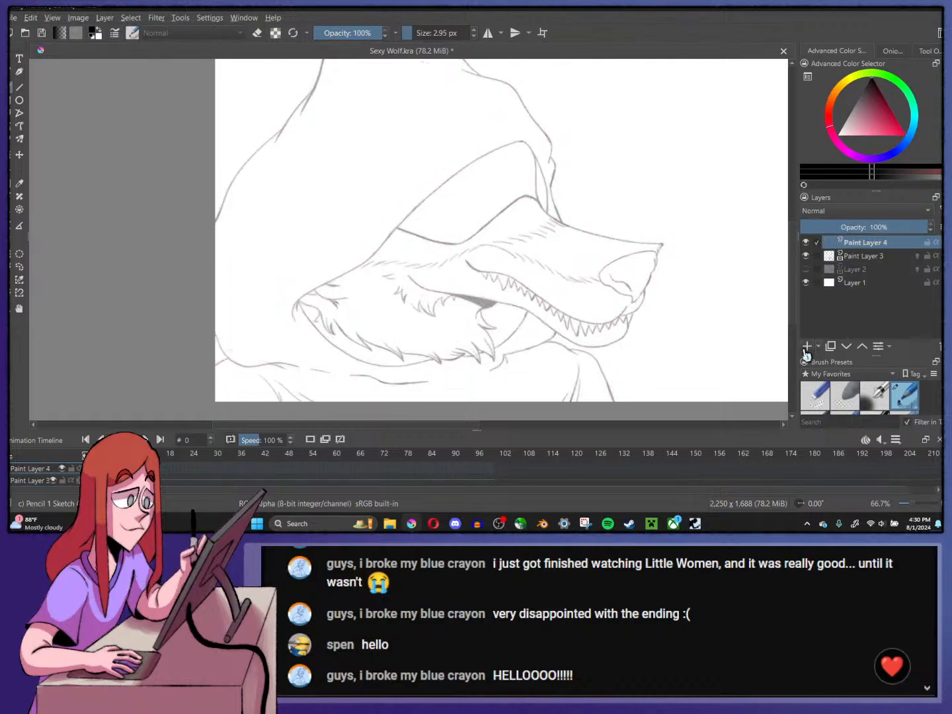
pyautogui.scroll(1, 377, 283)
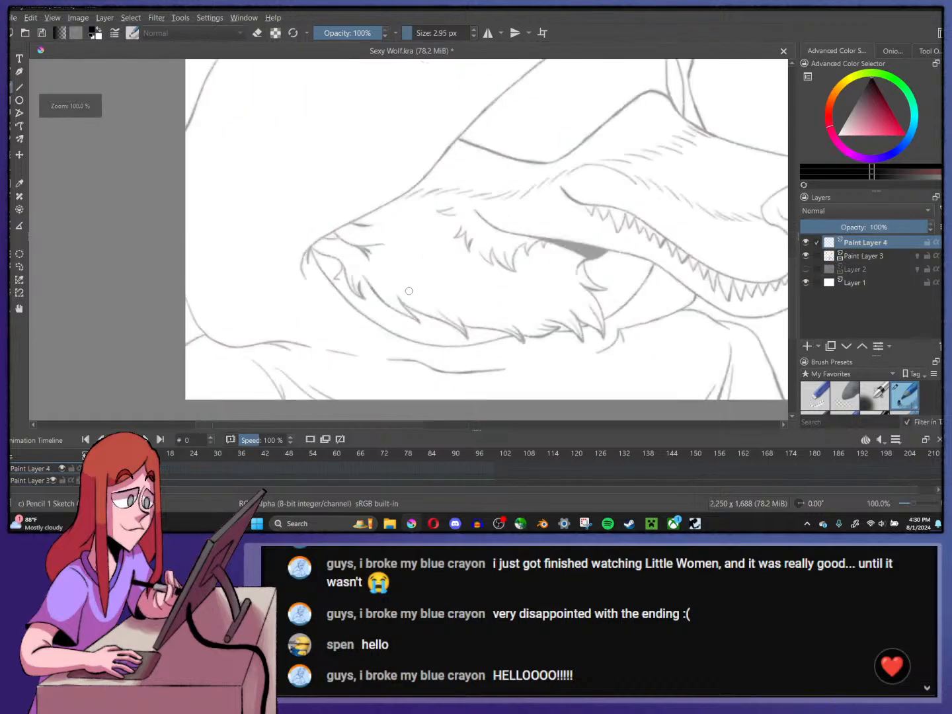
pyautogui.scroll(2, 408, 291)
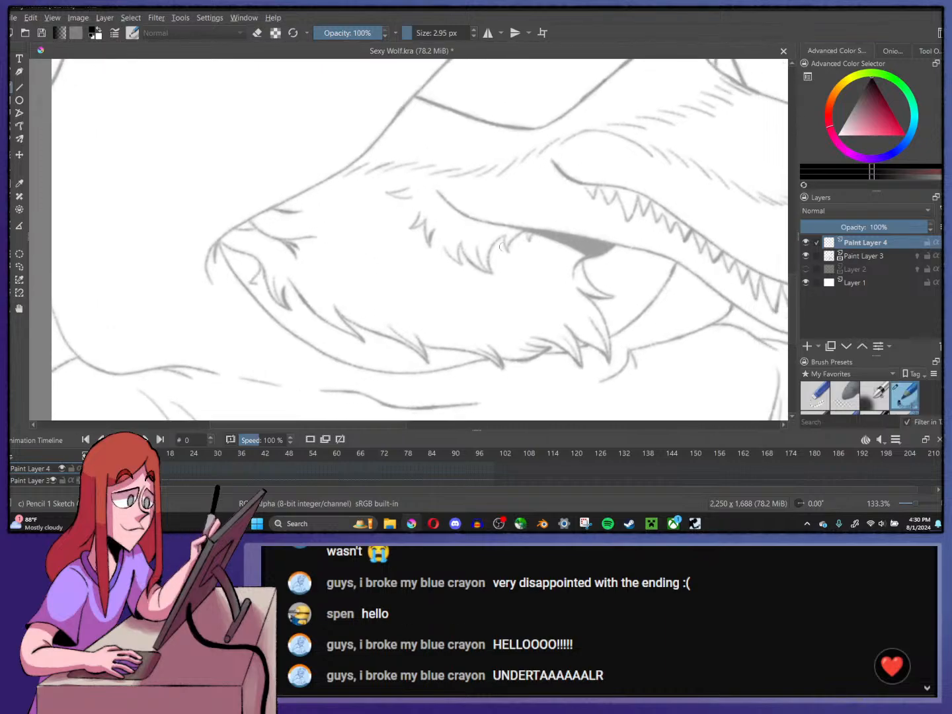
pyautogui.scroll(2, 555, 265)
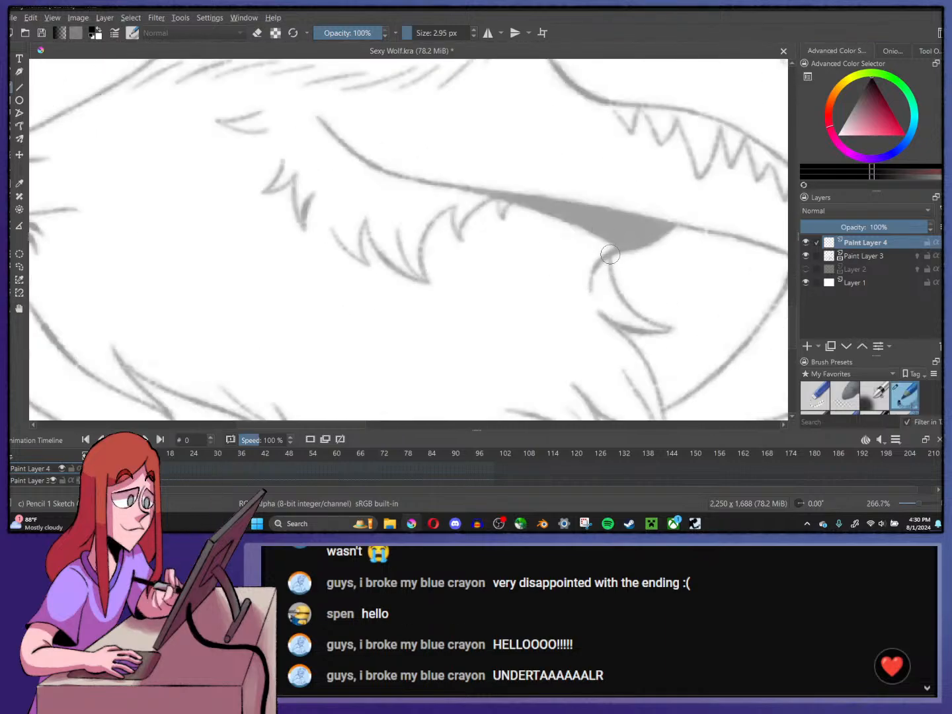
pyautogui.moveTo(610, 251)
pyautogui.mouseDown()
pyautogui.moveTo(623, 299)
pyautogui.moveTo(673, 329)
pyautogui.mouseUp()
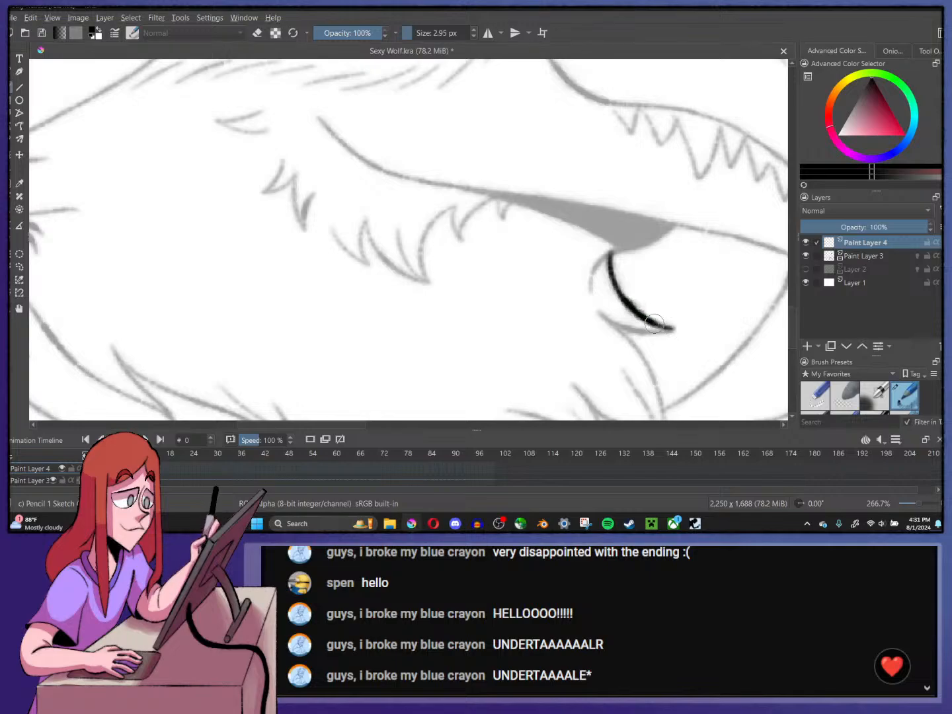
pyautogui.moveTo(597, 309); pyautogui.dragTo(674, 328)
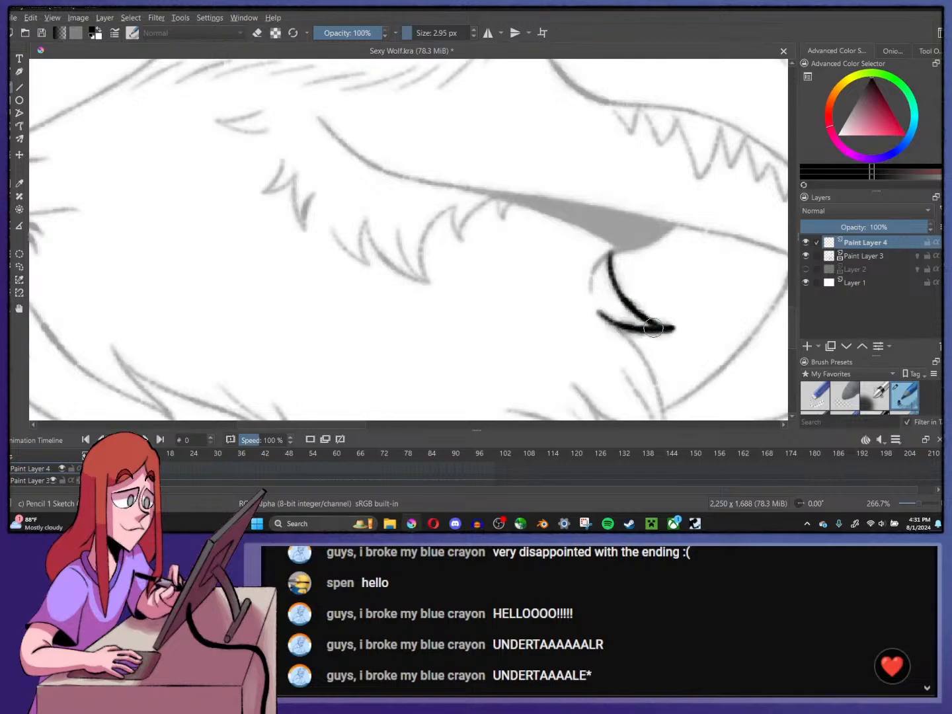
# - Ink the row of jagged fur tufts running from the dark mouth corner back along the wolf's cheek
pyautogui.moveTo(497, 195)
pyautogui.mouseDown()
pyautogui.moveTo(503, 219)
pyautogui.moveTo(515, 199)
pyautogui.mouseUp()
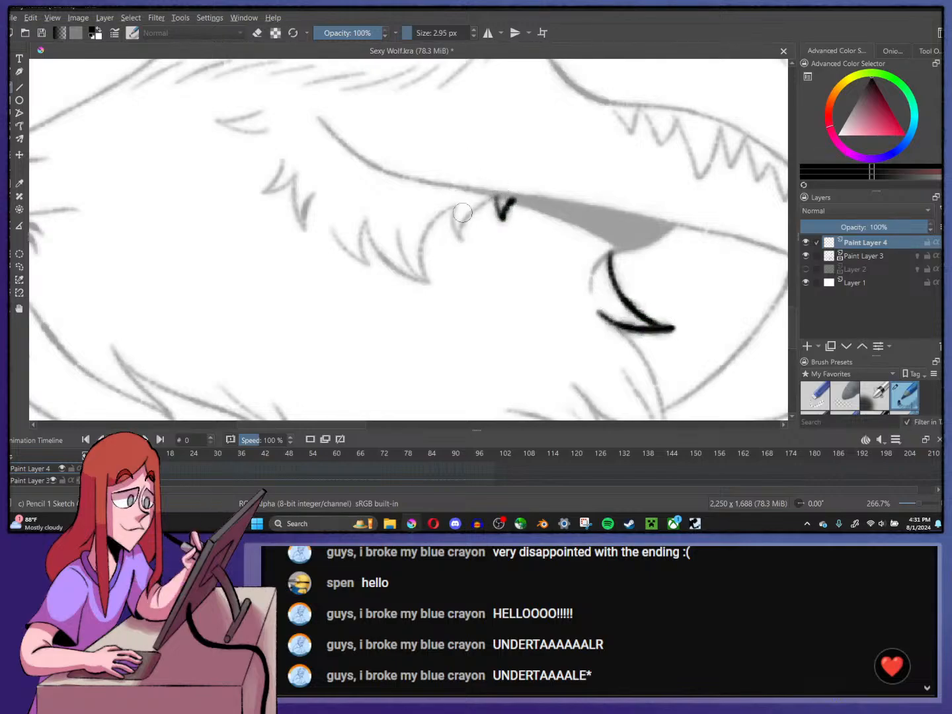
pyautogui.moveTo(461, 240); pyautogui.dragTo(497, 196)
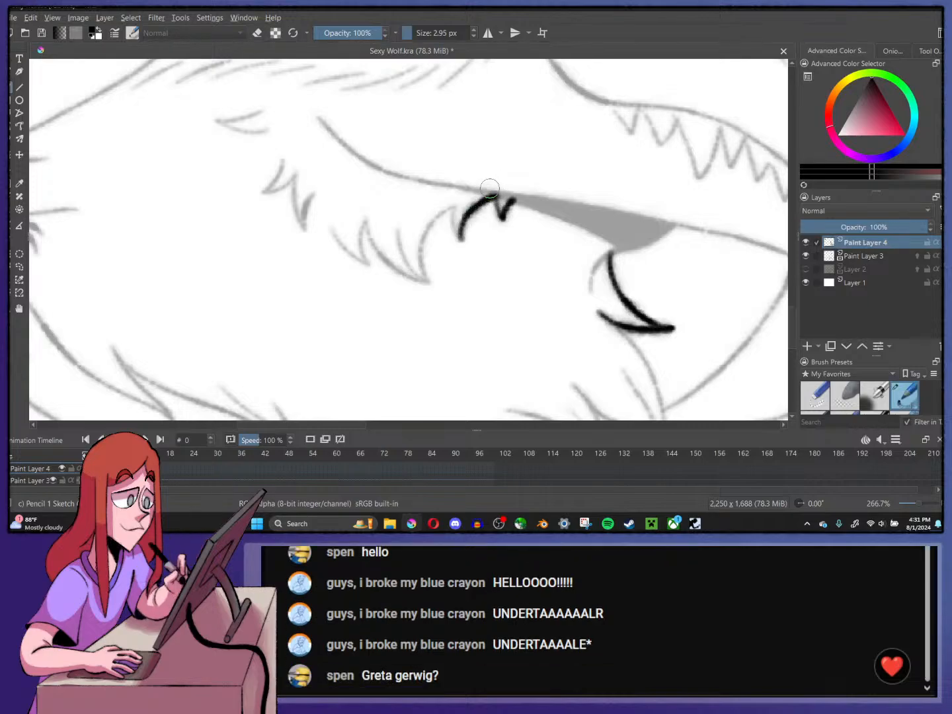
pyautogui.moveTo(429, 283)
pyautogui.mouseDown()
pyautogui.moveTo(425, 236)
pyautogui.moveTo(454, 199)
pyautogui.moveTo(454, 228)
pyautogui.mouseUp()
pyautogui.moveTo(330, 228); pyautogui.dragTo(364, 264)
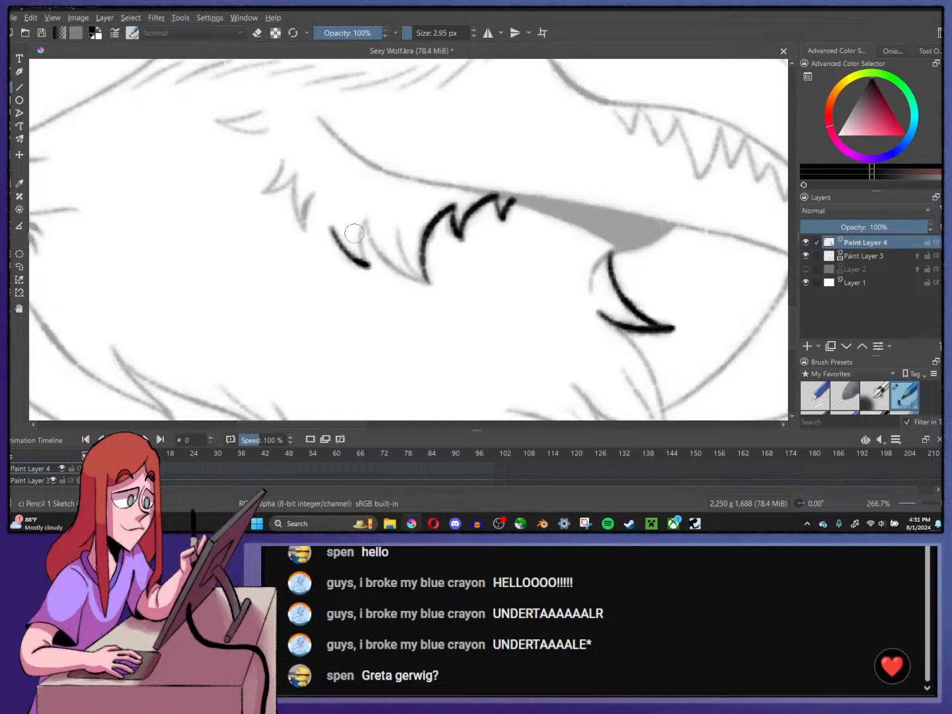
pyautogui.moveTo(365, 218); pyautogui.dragTo(368, 265)
pyautogui.moveTo(362, 213)
pyautogui.mouseDown()
pyautogui.moveTo(382, 258)
pyautogui.moveTo(433, 285)
pyautogui.mouseUp()
pyautogui.moveTo(397, 232)
pyautogui.mouseDown()
pyautogui.moveTo(404, 261)
pyautogui.moveTo(433, 285)
pyautogui.mouseUp()
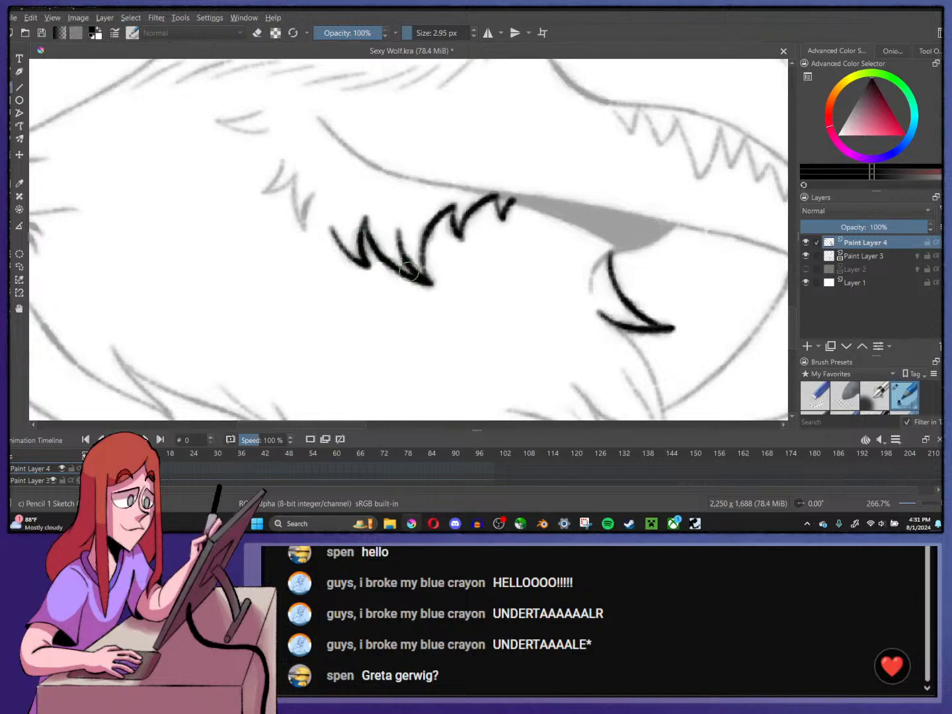
# - Try inking the two small separate fur tufts farther back on the wolf's upper cheek
pyautogui.moveTo(307, 211); pyautogui.dragTo(303, 232)
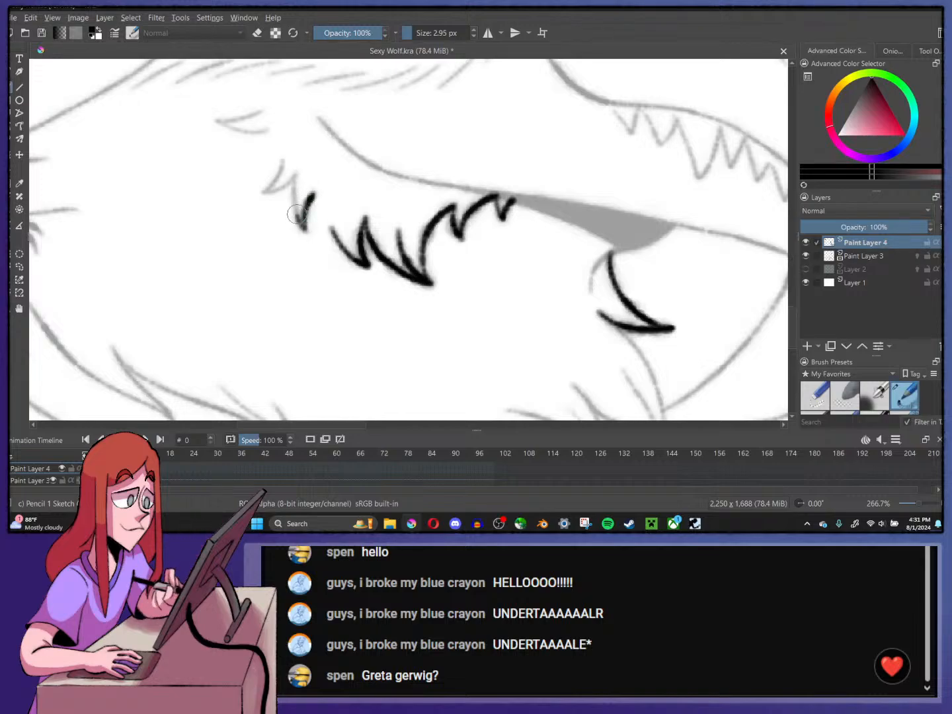
pyautogui.moveTo(291, 176); pyautogui.dragTo(302, 228)
pyautogui.moveTo(289, 184)
pyautogui.mouseDown()
pyautogui.moveTo(264, 194)
pyautogui.moveTo(281, 161)
pyautogui.moveTo(289, 186)
pyautogui.mouseUp()
pyautogui.moveTo(215, 121); pyautogui.dragTo(270, 130)
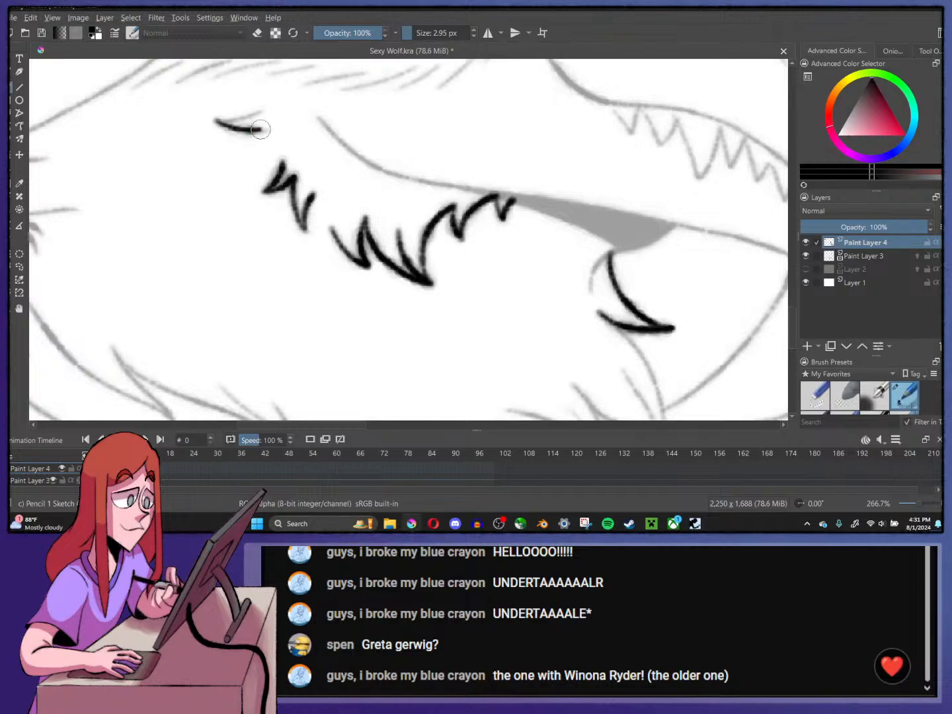
pyautogui.moveTo(213, 119); pyautogui.dragTo(265, 107)
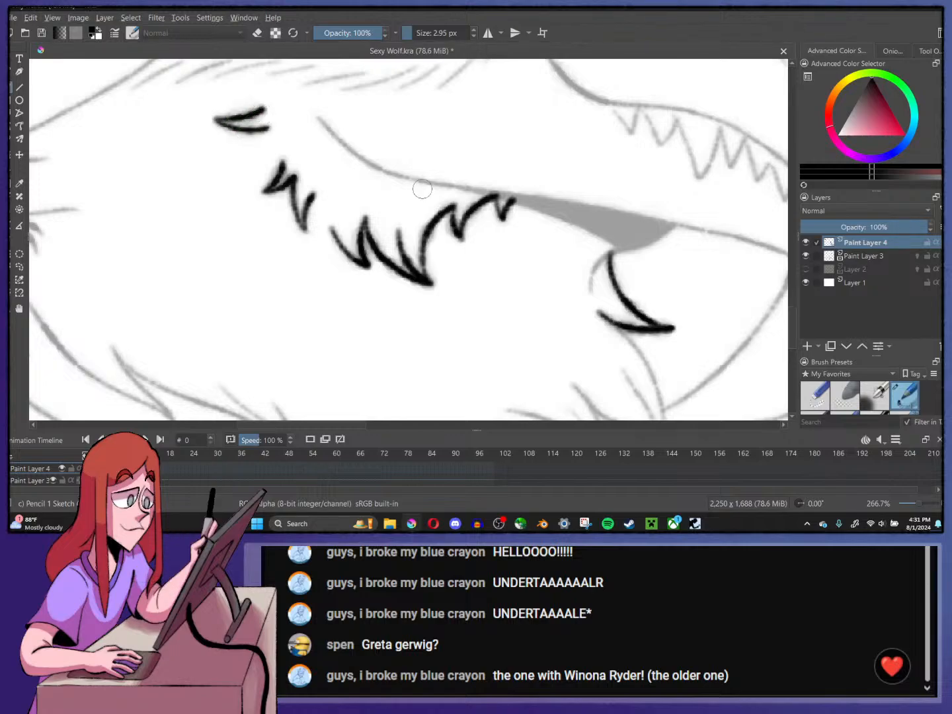
# - Erase the two small separate ink tufts on the upper cheek with the Eraser Small brush
pyautogui.scroll(-5, 422, 188)
pyautogui.scroll(2, 499, 225)
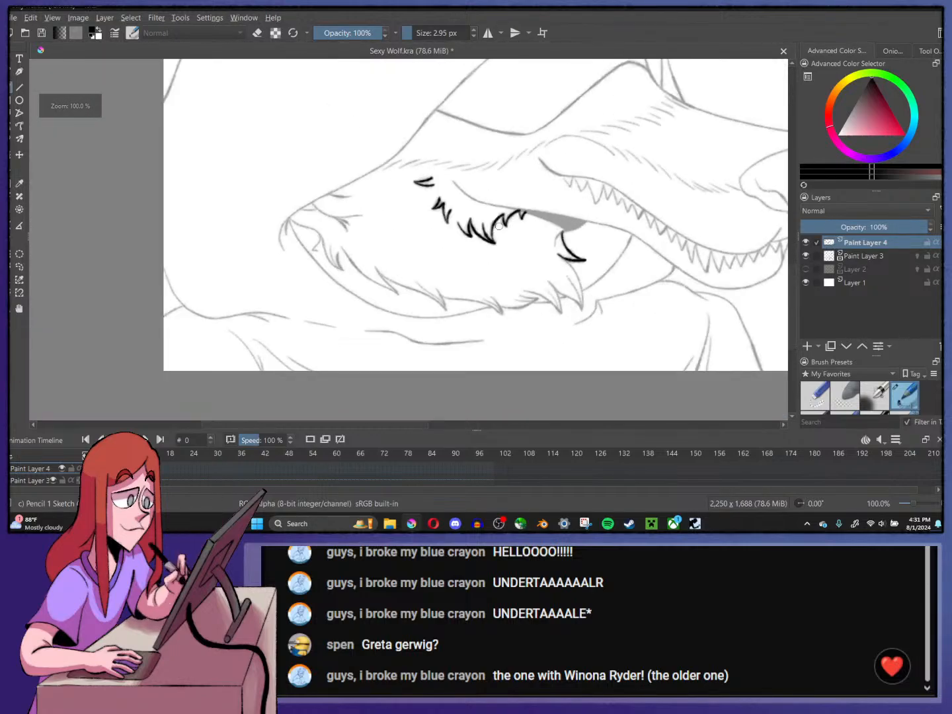
pyautogui.scroll(1, 499, 226)
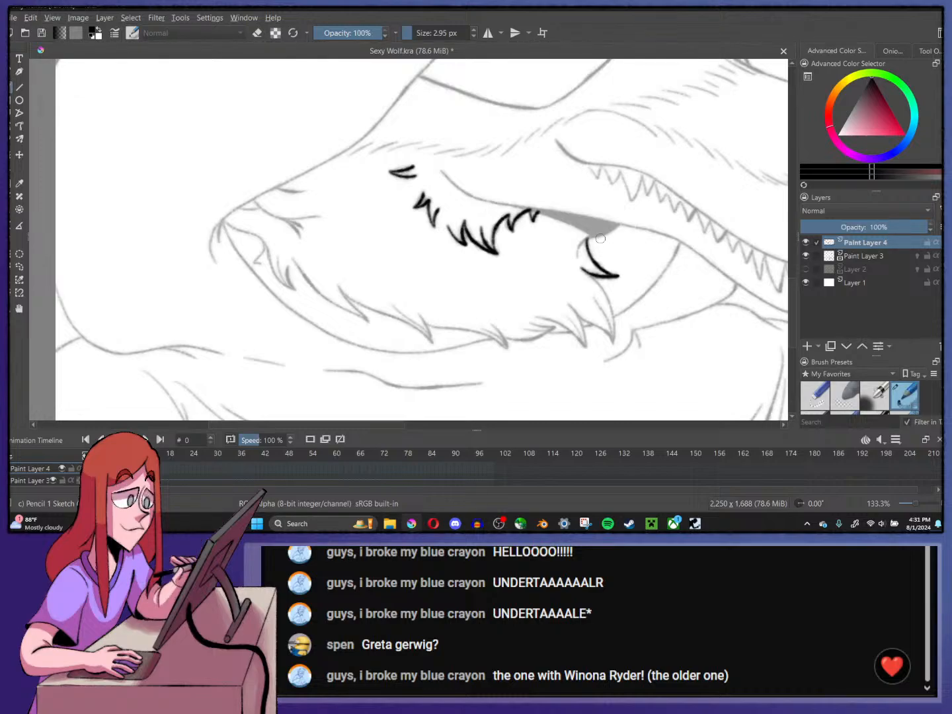
pyautogui.click(815, 395)
pyautogui.moveTo(414, 197)
pyautogui.mouseDown()
pyautogui.moveTo(427, 206)
pyautogui.moveTo(423, 225)
pyautogui.moveTo(436, 215)
pyautogui.mouseUp()
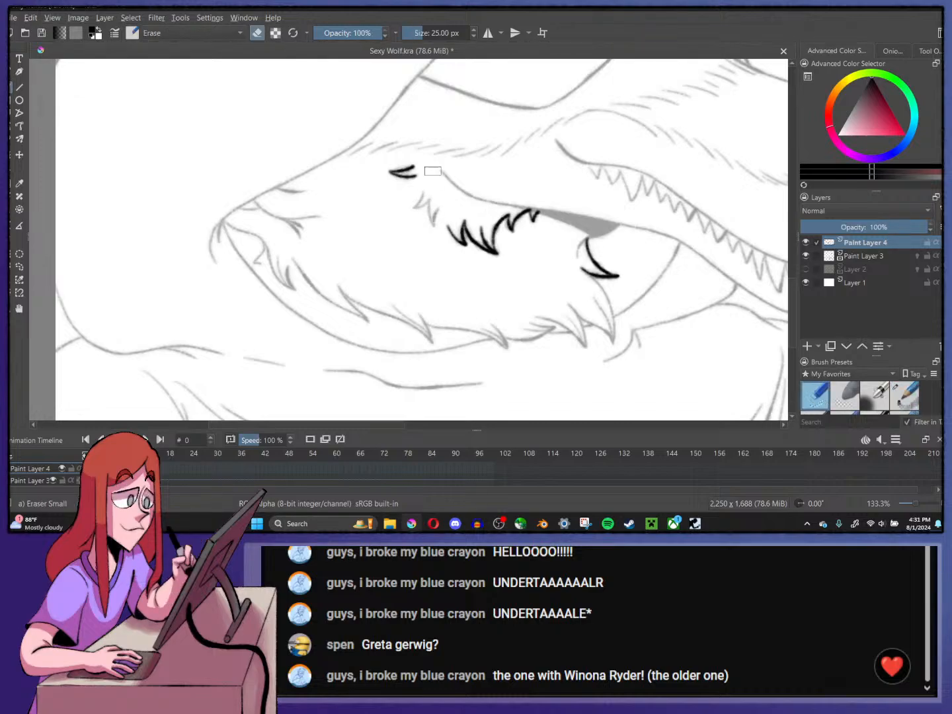
pyautogui.moveTo(432, 170)
pyautogui.mouseDown()
pyautogui.moveTo(402, 191)
pyautogui.moveTo(412, 182)
pyautogui.mouseUp()
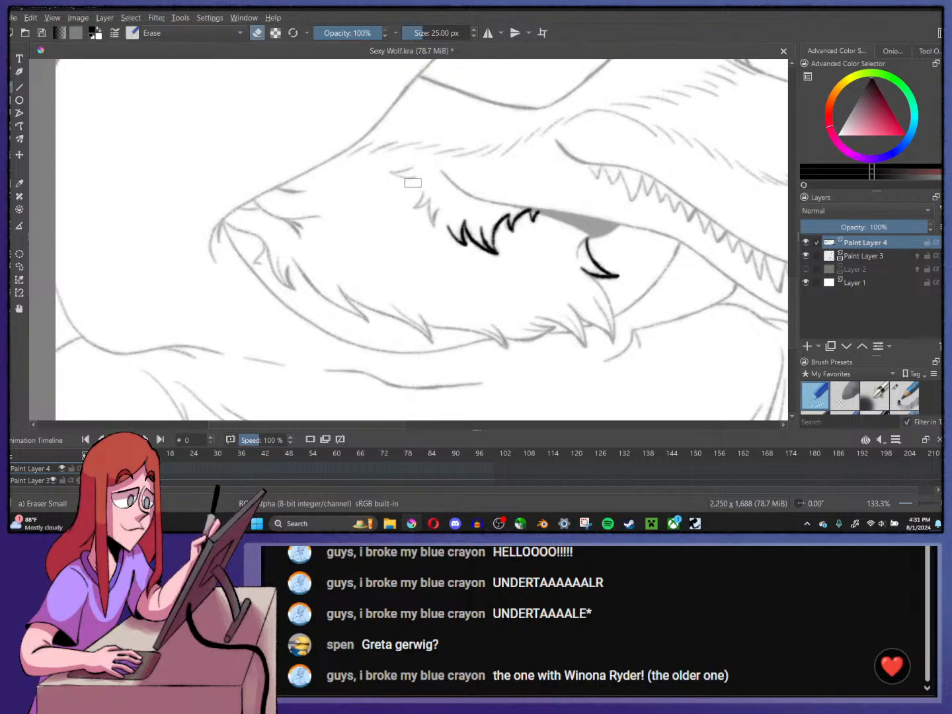
pyautogui.press('-')
pyautogui.press('-')
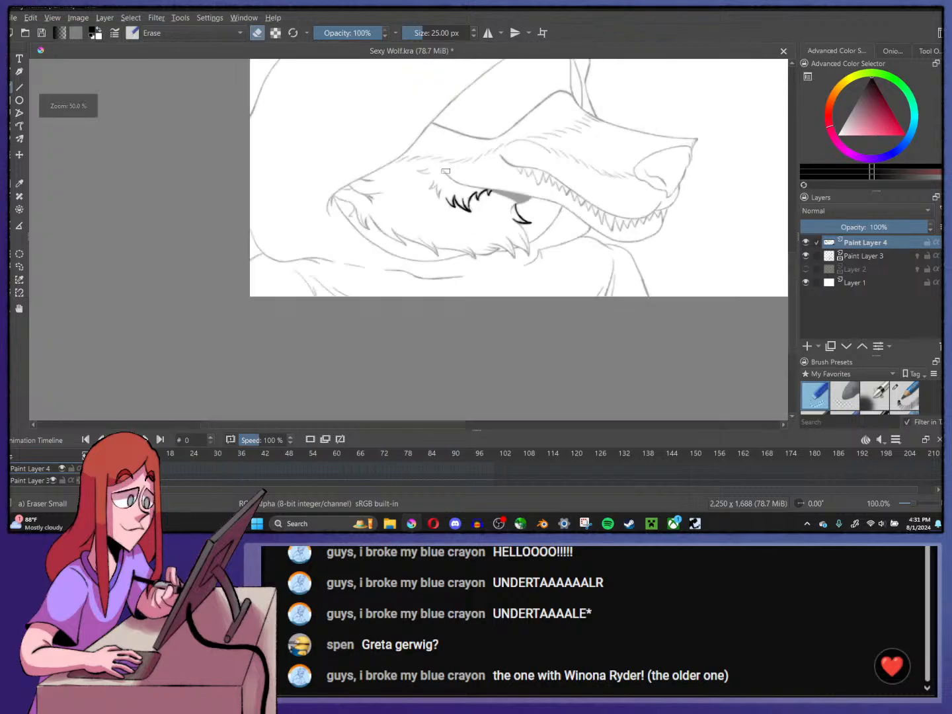
pyautogui.press('+')
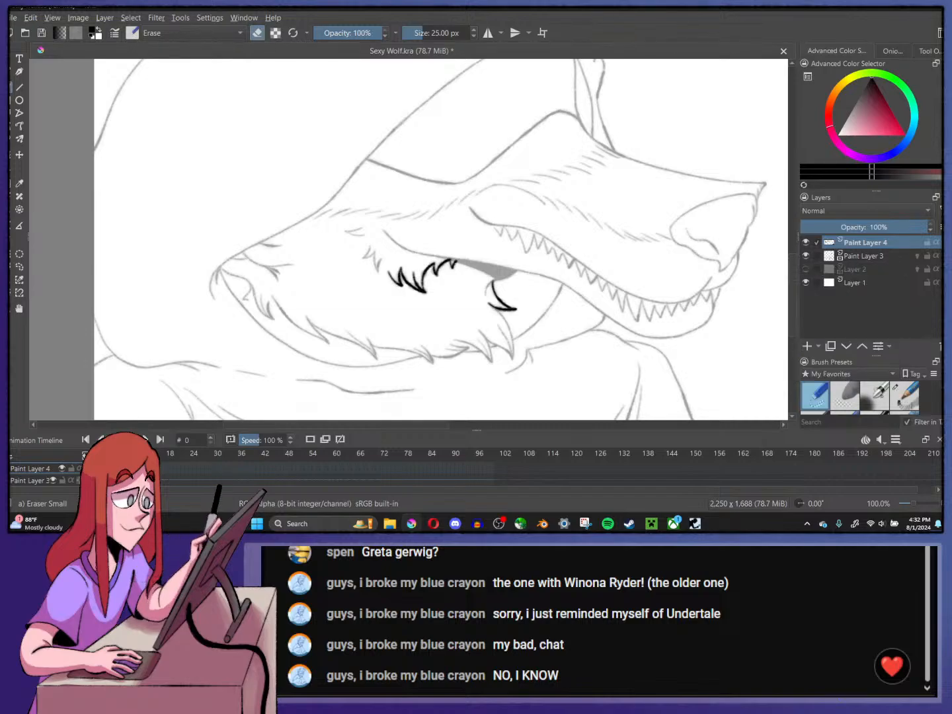
# - Maximize the window again after restoring it down, and resize the color selector, Layers and Brush Presets dockers
pyautogui.doubleClick(452, 10)
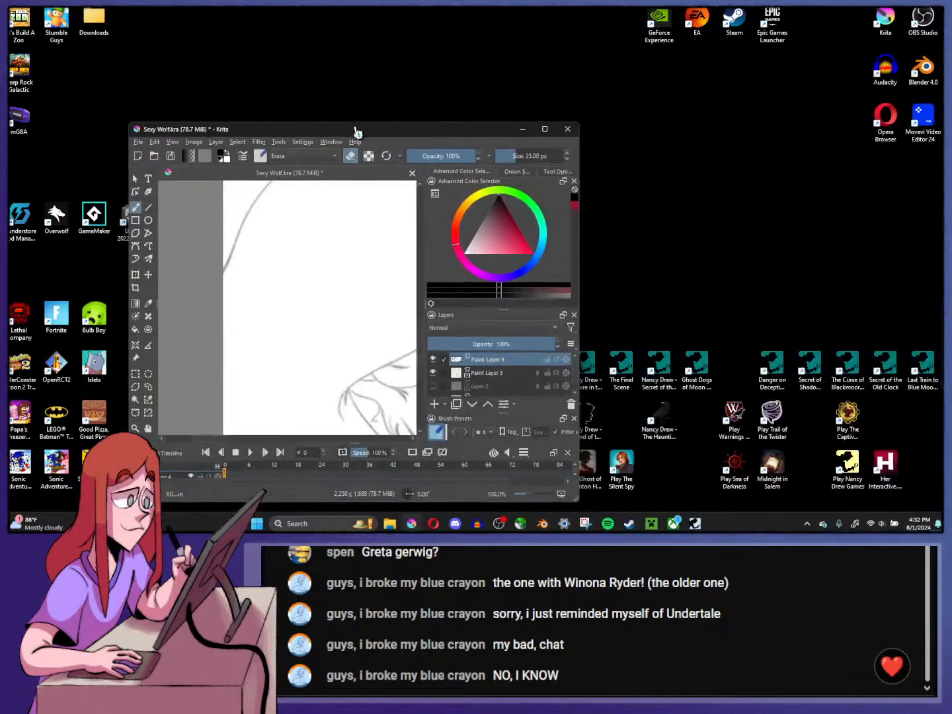
pyautogui.doubleClick(357, 131)
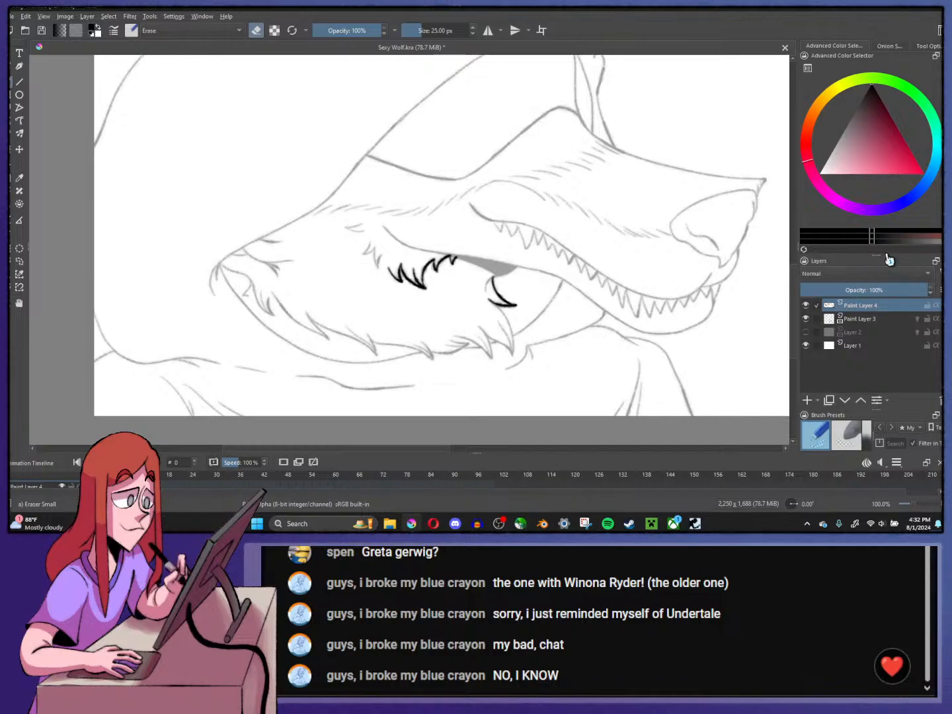
pyautogui.moveTo(878, 255); pyautogui.dragTo(877, 179)
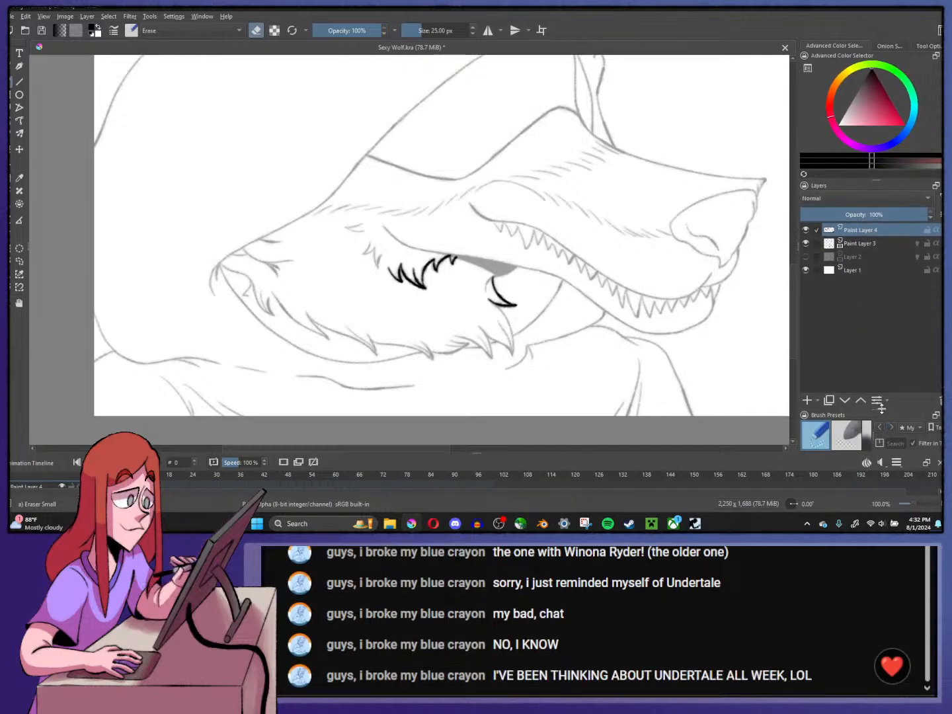
pyautogui.moveTo(881, 408); pyautogui.dragTo(877, 354)
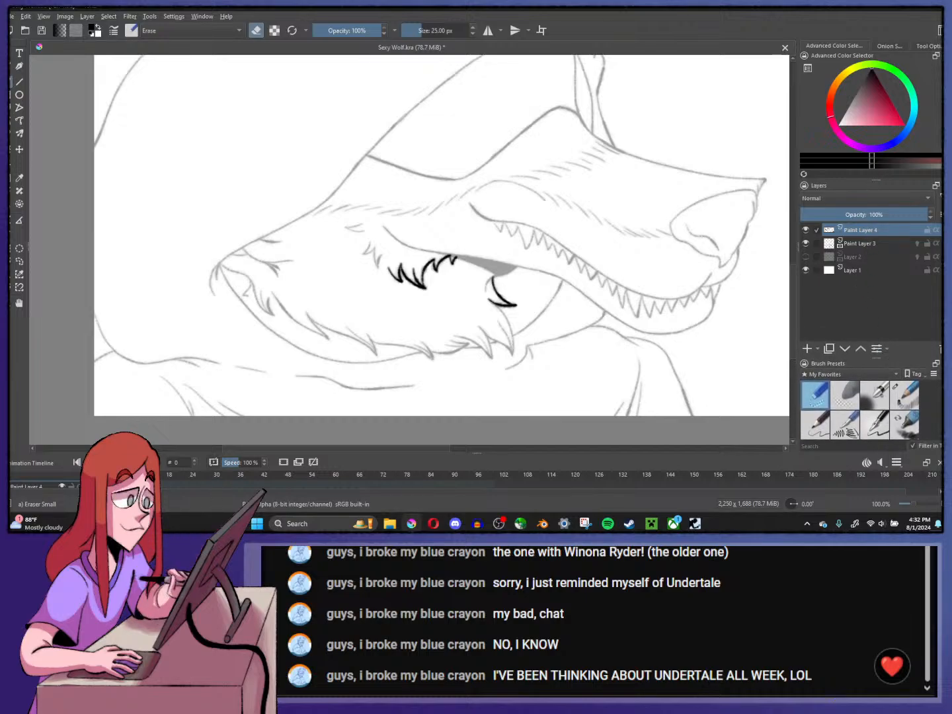
# - Add another paint layer above Paint Layer 4 and choose the Pencil 1 Sketch brush
pyautogui.press('+')
pyautogui.press('+')
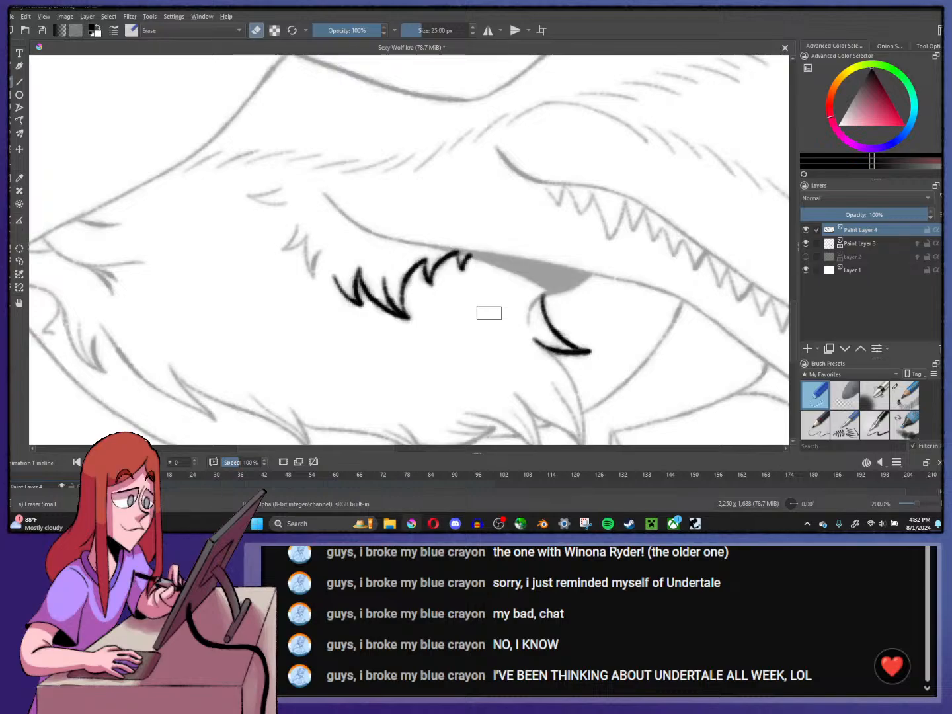
pyautogui.press('-')
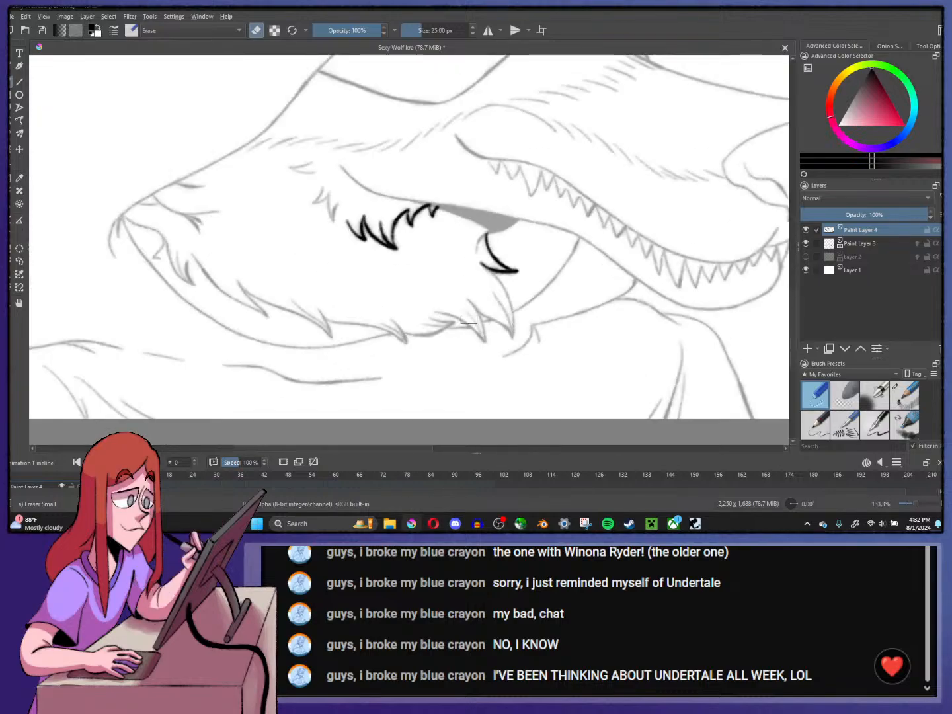
pyautogui.press('+')
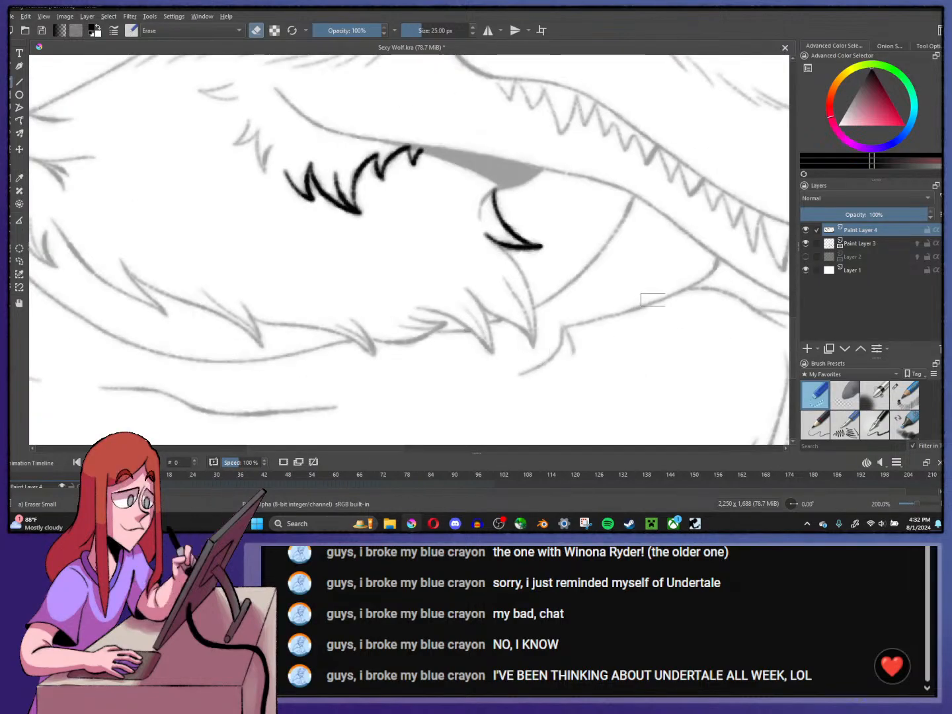
pyautogui.click(806, 349)
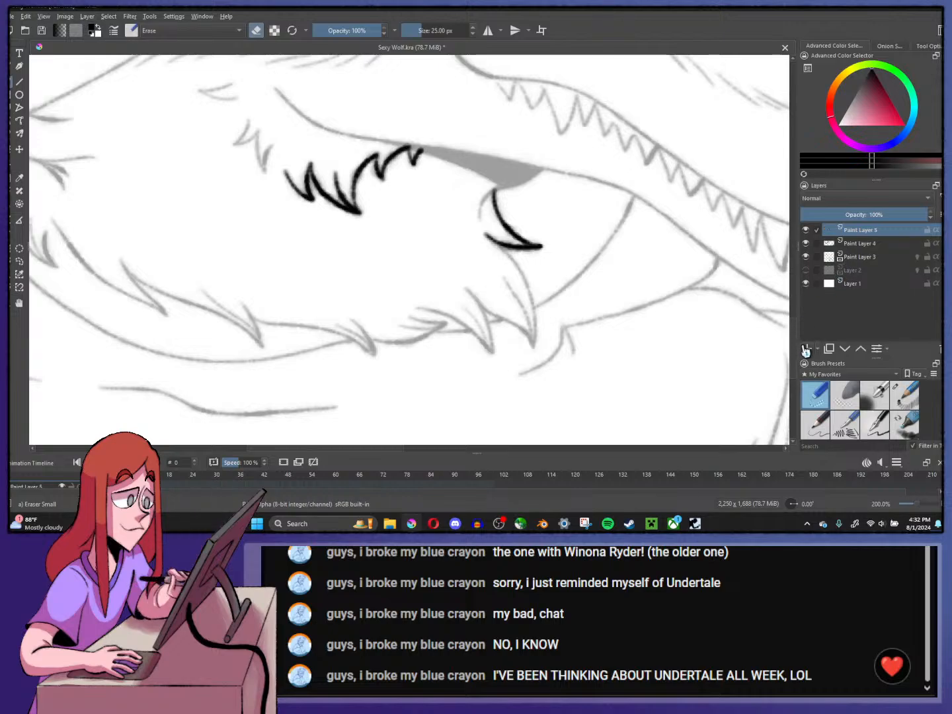
pyautogui.click(904, 396)
# - Ink the cheek's front edge down to its lower tip, and the small three-stroke tuft along the lower edge
pyautogui.scroll(1, 552, 279)
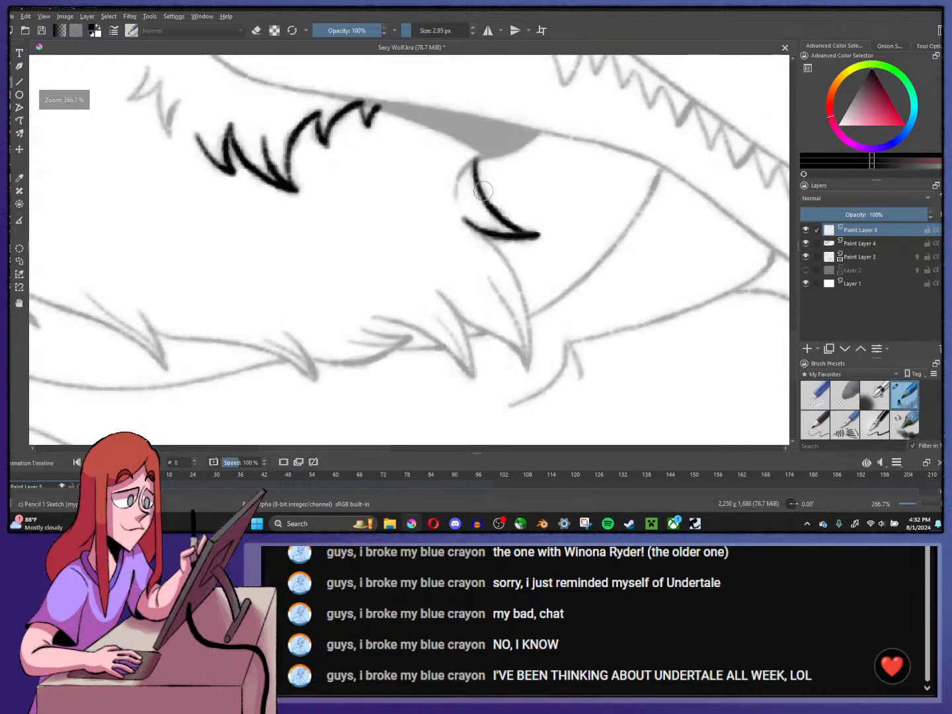
pyautogui.moveTo(464, 218)
pyautogui.mouseDown()
pyautogui.moveTo(509, 267)
pyautogui.moveTo(528, 362)
pyautogui.mouseUp()
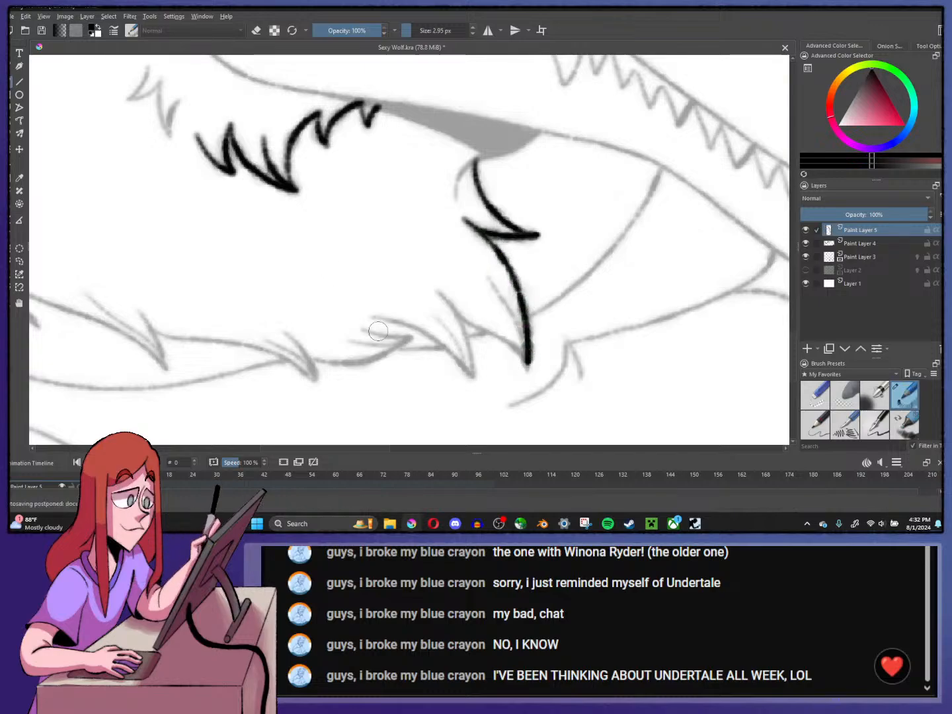
pyautogui.moveTo(360, 329); pyautogui.dragTo(410, 335)
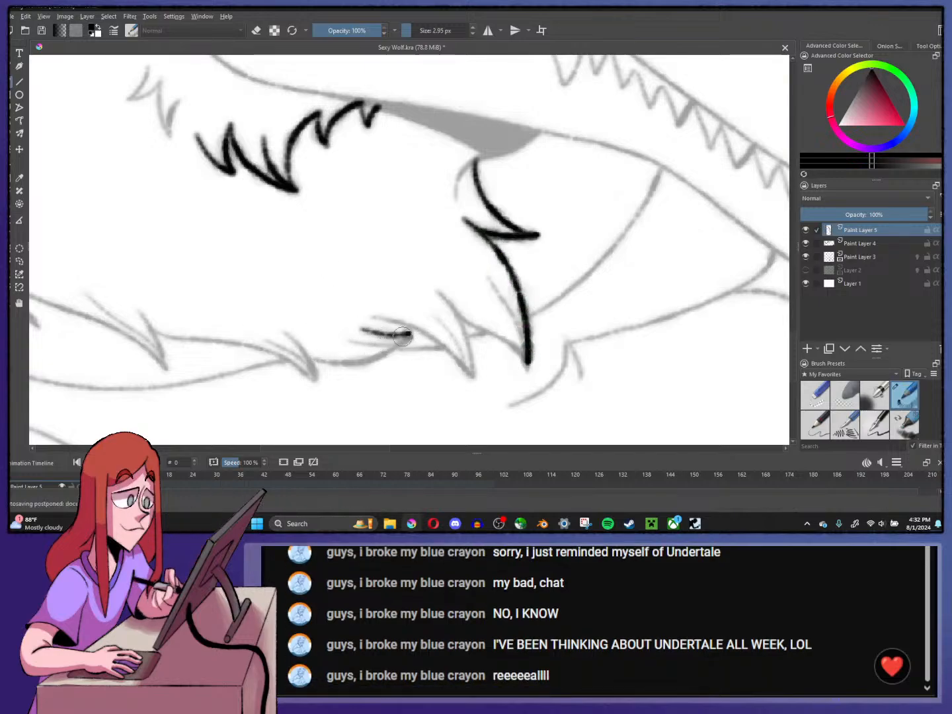
pyautogui.moveTo(313, 358)
pyautogui.mouseDown()
pyautogui.moveTo(367, 360)
pyautogui.moveTo(409, 329)
pyautogui.mouseUp()
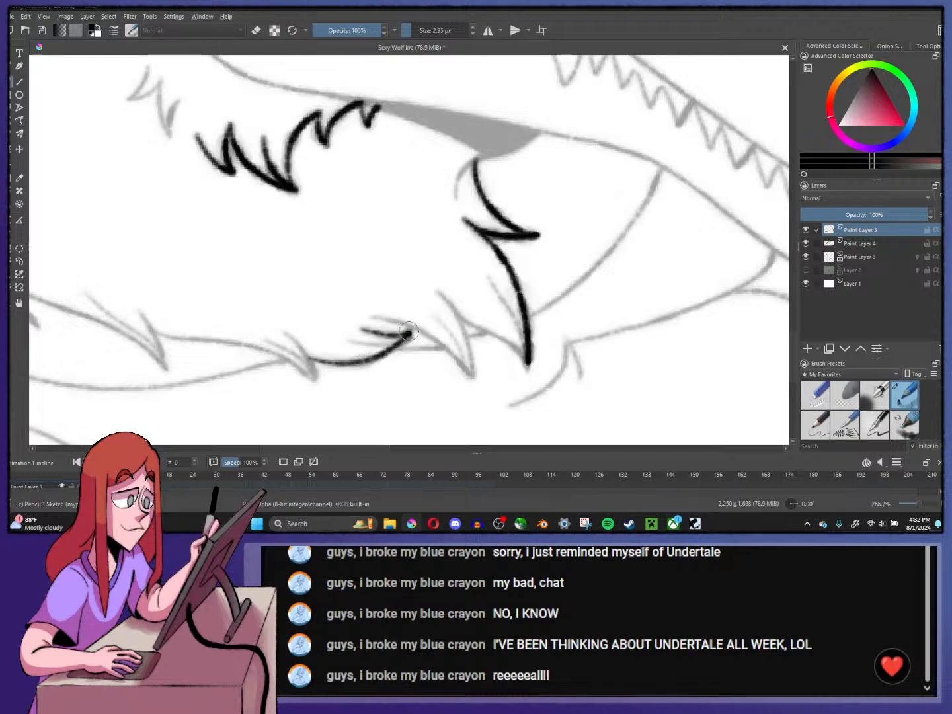
pyautogui.moveTo(346, 341); pyautogui.dragTo(407, 337)
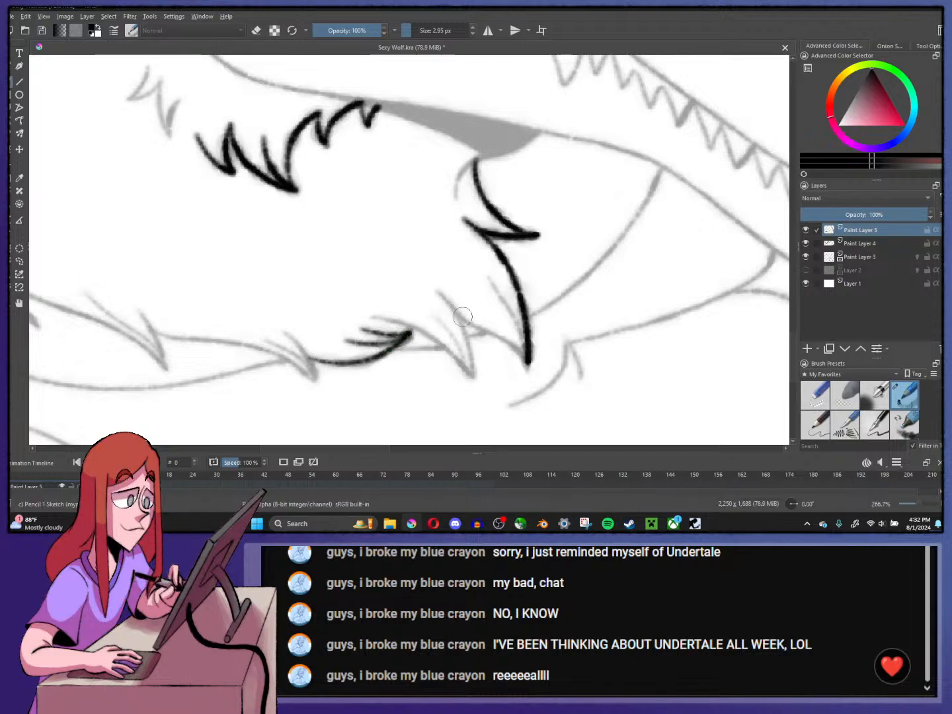
# - Ink the inner strokes that close the pointed tuft at the cheek's lower front corner
pyautogui.moveTo(461, 315); pyautogui.dragTo(523, 358)
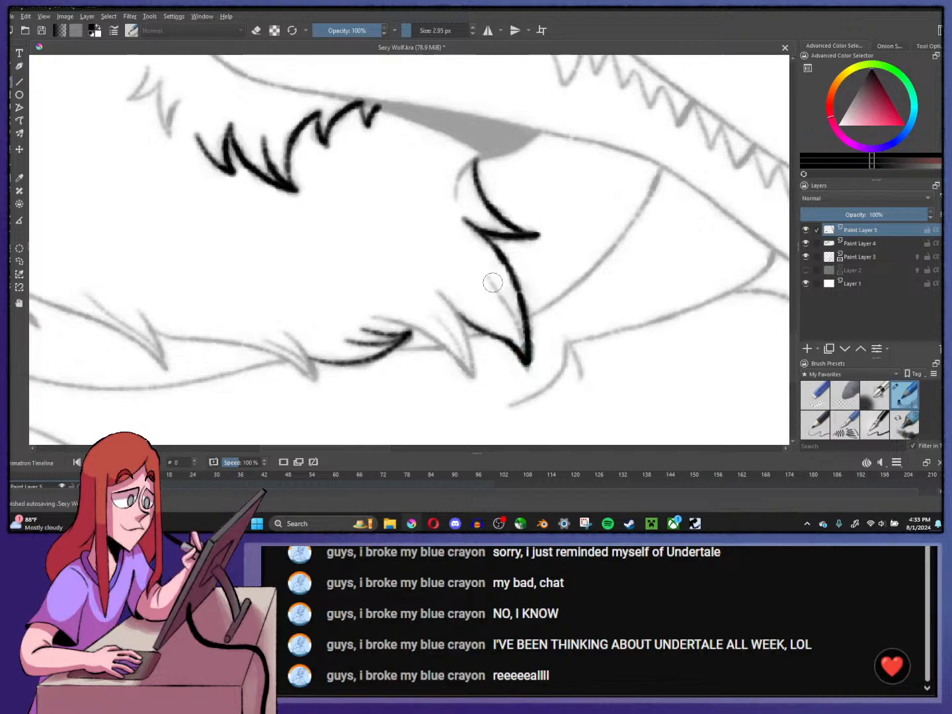
pyautogui.moveTo(486, 277); pyautogui.dragTo(513, 313)
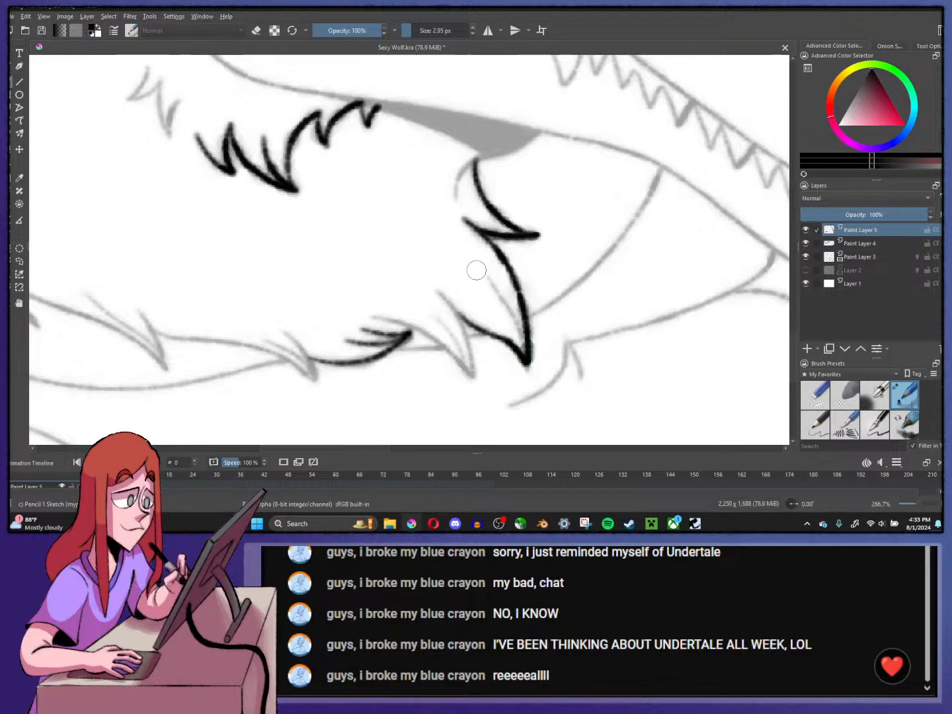
pyautogui.moveTo(473, 267)
pyautogui.mouseDown()
pyautogui.moveTo(510, 319)
pyautogui.moveTo(523, 357)
pyautogui.mouseUp()
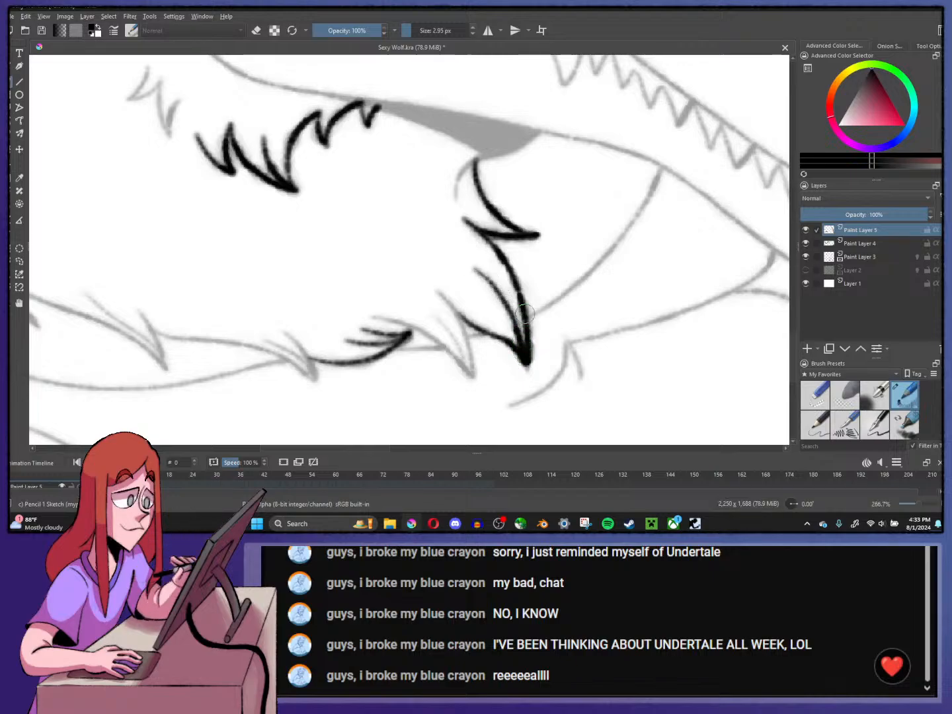
# - Add a paint layer above Paint Layer 5 and ink the spiky tuft between the small lower-edge tuft and the front corner
pyautogui.click(806, 348)
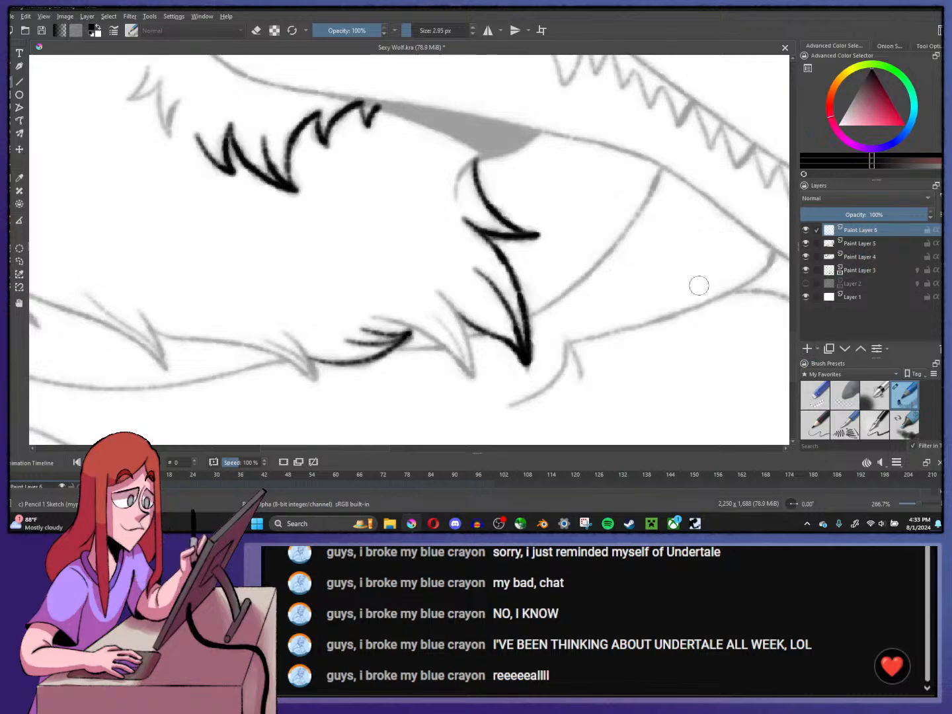
pyautogui.moveTo(365, 318)
pyautogui.mouseDown()
pyautogui.moveTo(411, 327)
pyautogui.moveTo(473, 377)
pyautogui.mouseUp()
pyautogui.moveTo(436, 290); pyautogui.dragTo(473, 377)
pyautogui.moveTo(427, 308); pyautogui.dragTo(470, 374)
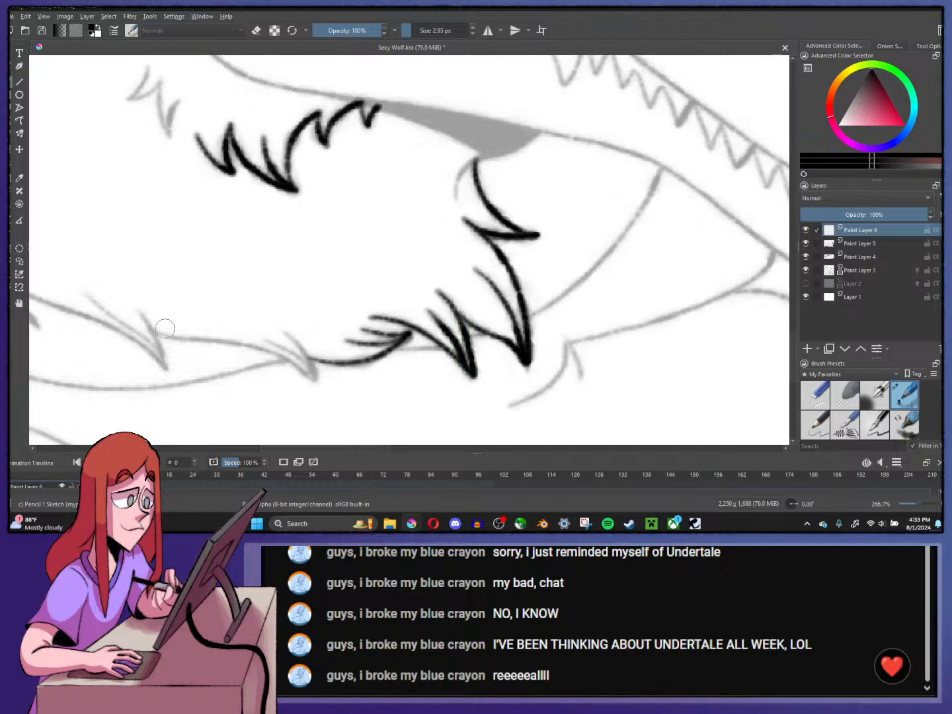
# - Ink two stretches of the lower cheek contour farther back, each ending in a pointed fur tuft, leaving a gap between them
pyautogui.moveTo(161, 332)
pyautogui.mouseDown()
pyautogui.moveTo(242, 341)
pyautogui.moveTo(316, 382)
pyautogui.mouseUp()
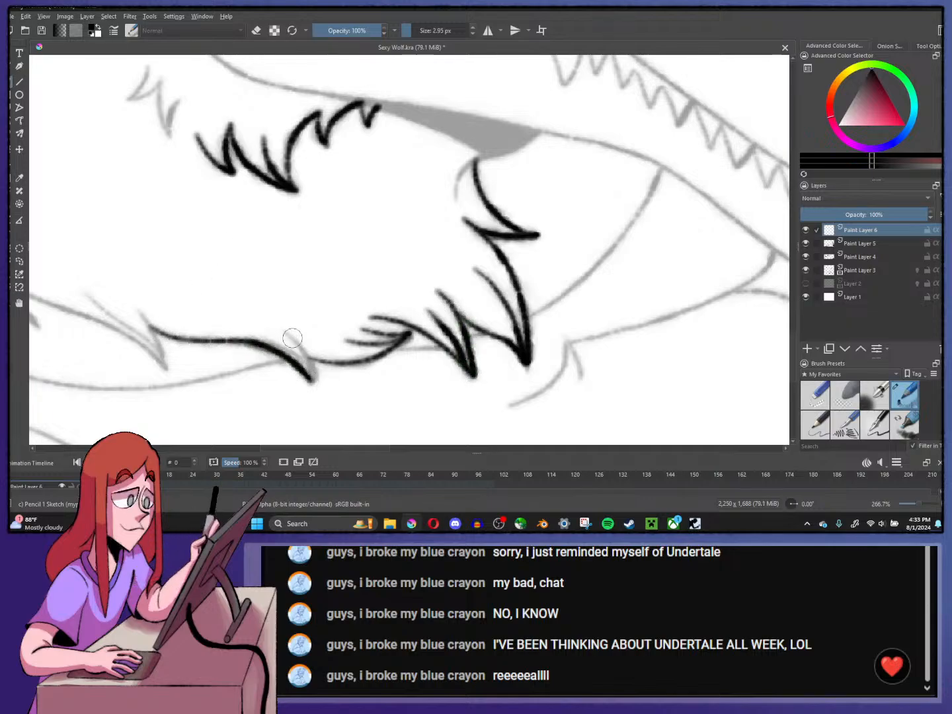
pyautogui.moveTo(278, 318)
pyautogui.mouseDown()
pyautogui.moveTo(299, 341)
pyautogui.moveTo(311, 380)
pyautogui.mouseUp()
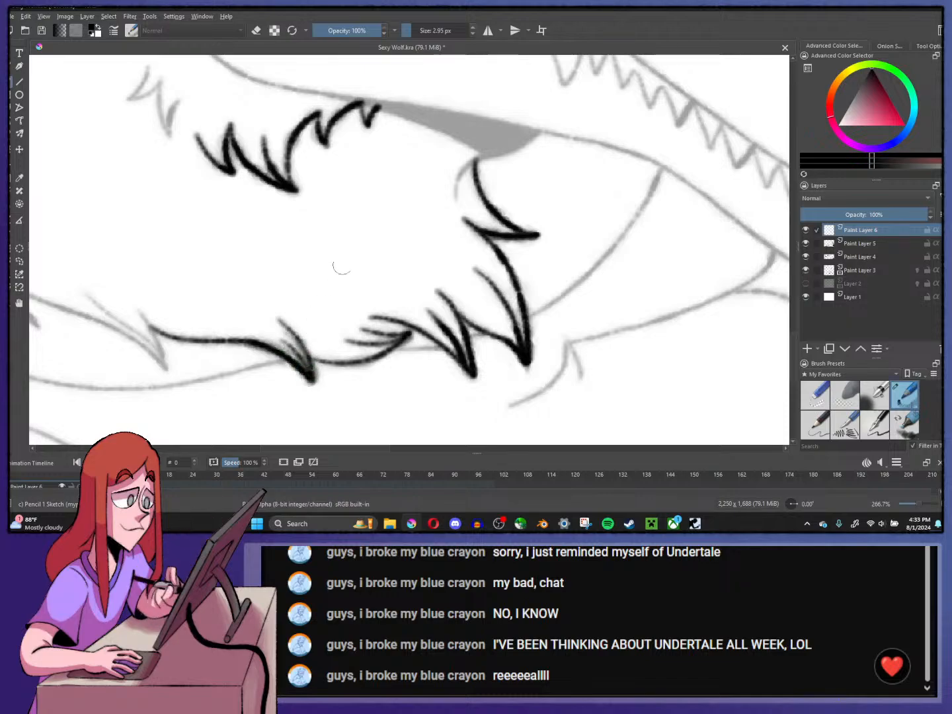
pyautogui.moveTo(330, 262); pyautogui.dragTo(518, 230)
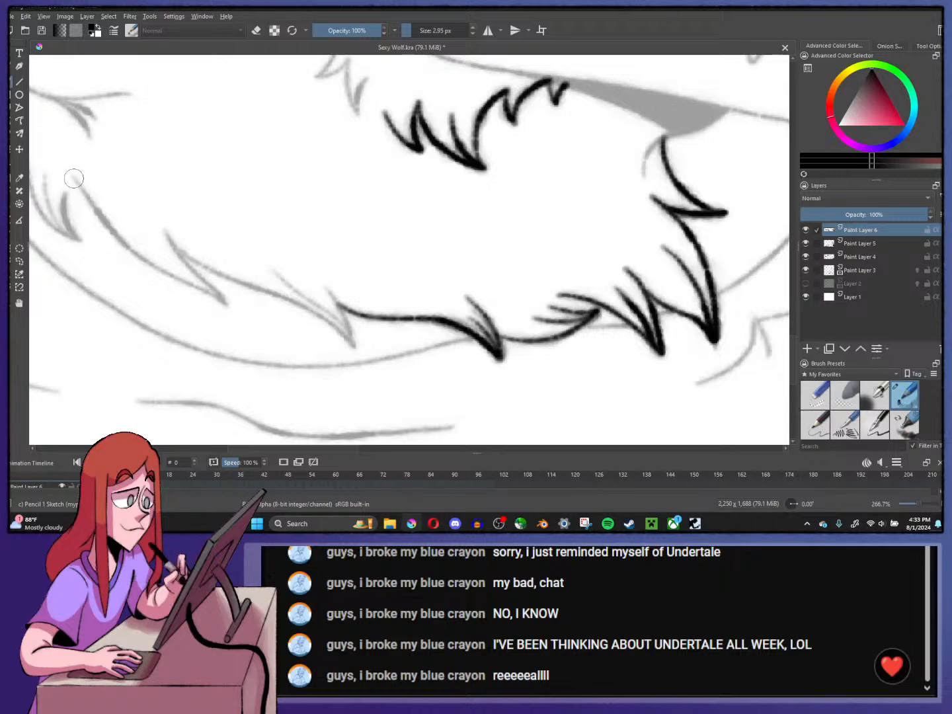
pyautogui.moveTo(72, 177)
pyautogui.mouseDown()
pyautogui.moveTo(131, 253)
pyautogui.moveTo(233, 308)
pyautogui.mouseUp()
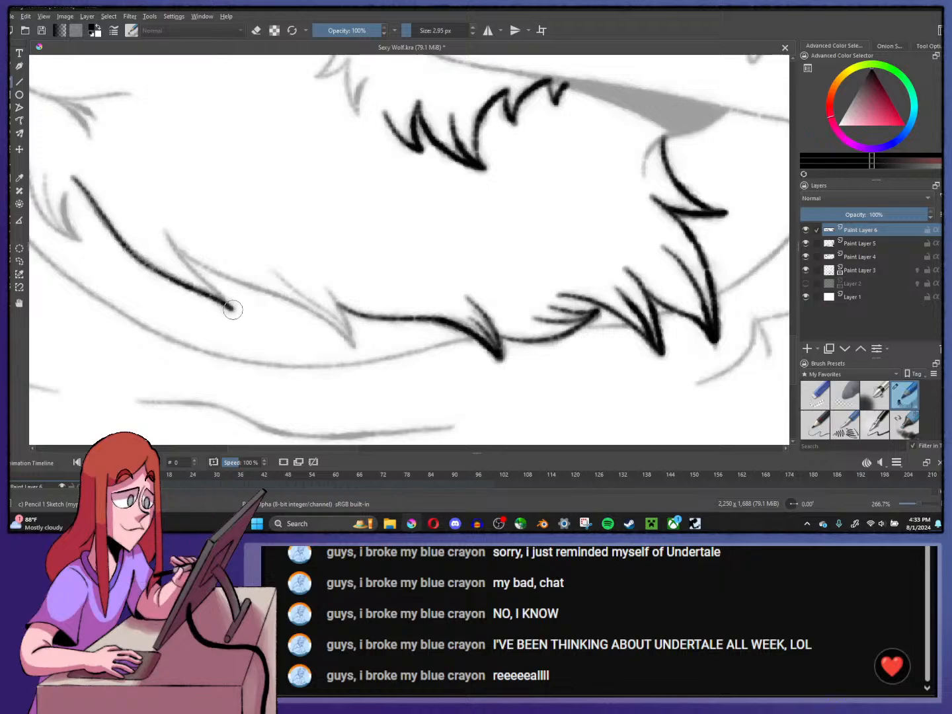
pyautogui.moveTo(163, 224); pyautogui.dragTo(240, 314)
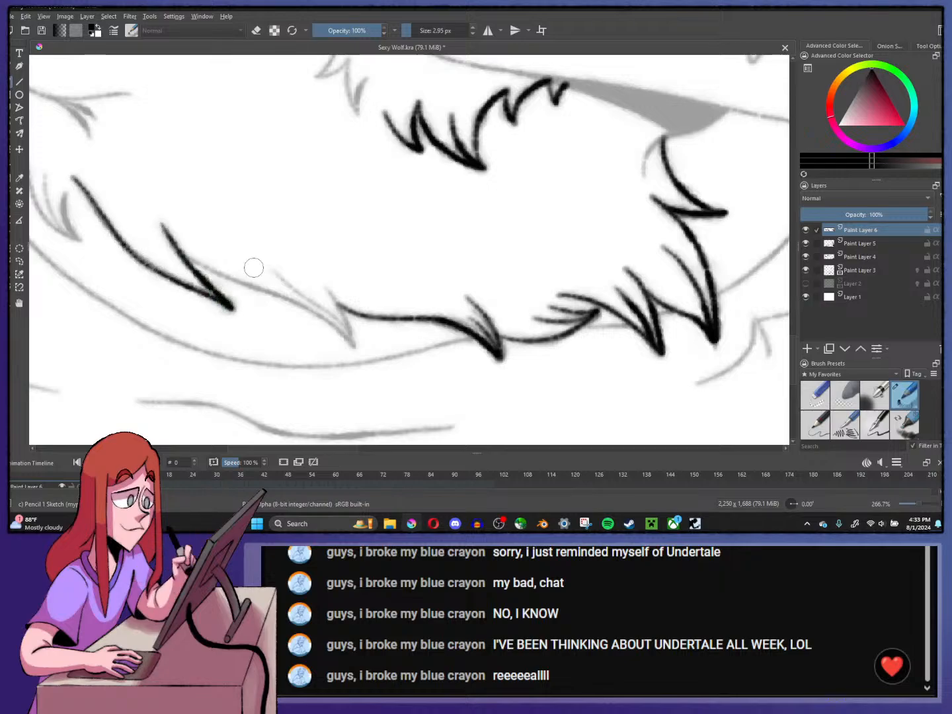
pyautogui.scroll(-2, 269, 250)
pyautogui.scroll(-1, 469, 248)
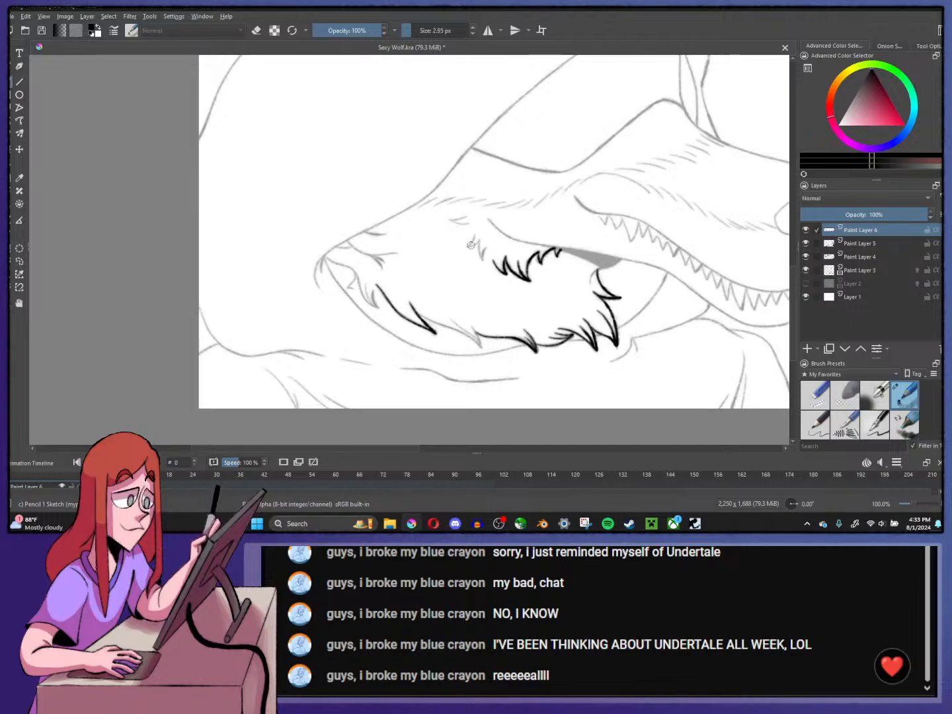
pyautogui.scroll(2, 487, 246)
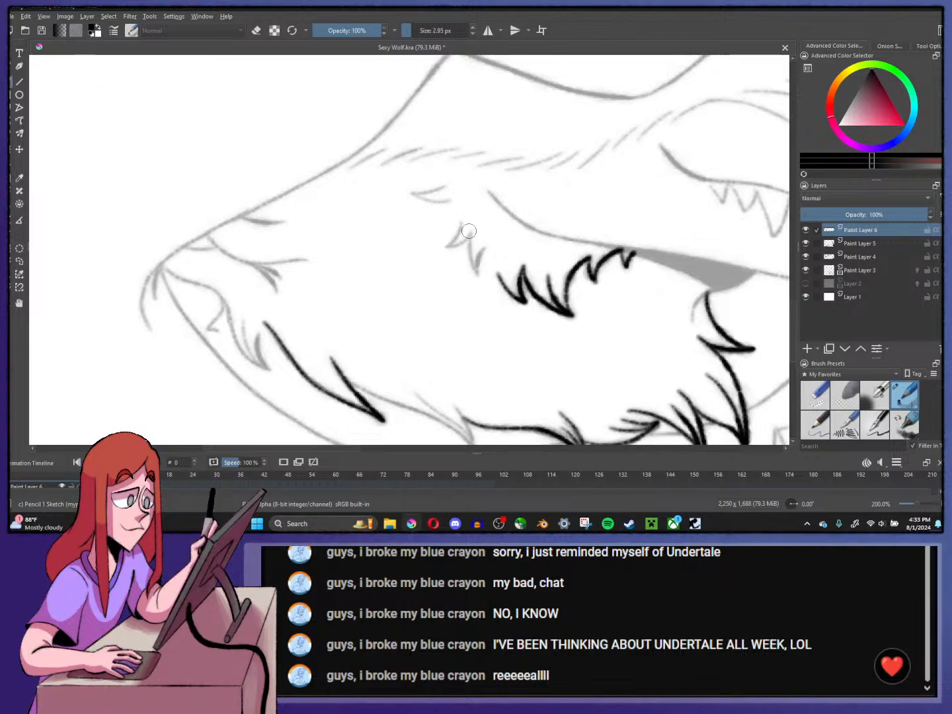
pyautogui.moveTo(394, 269); pyautogui.dragTo(514, 260)
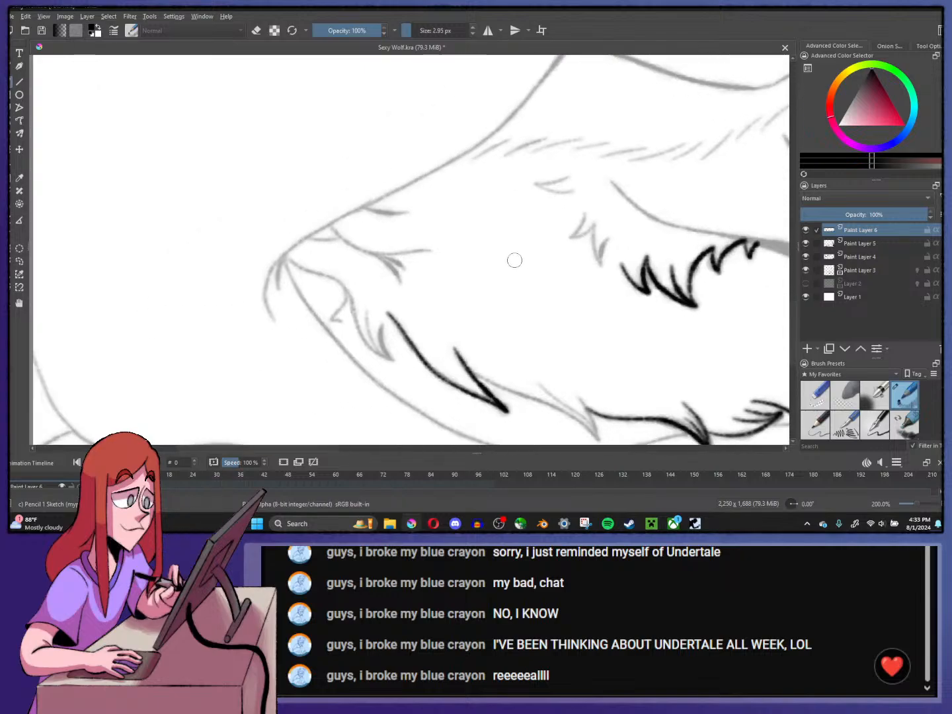
pyautogui.moveTo(439, 336); pyautogui.dragTo(508, 317)
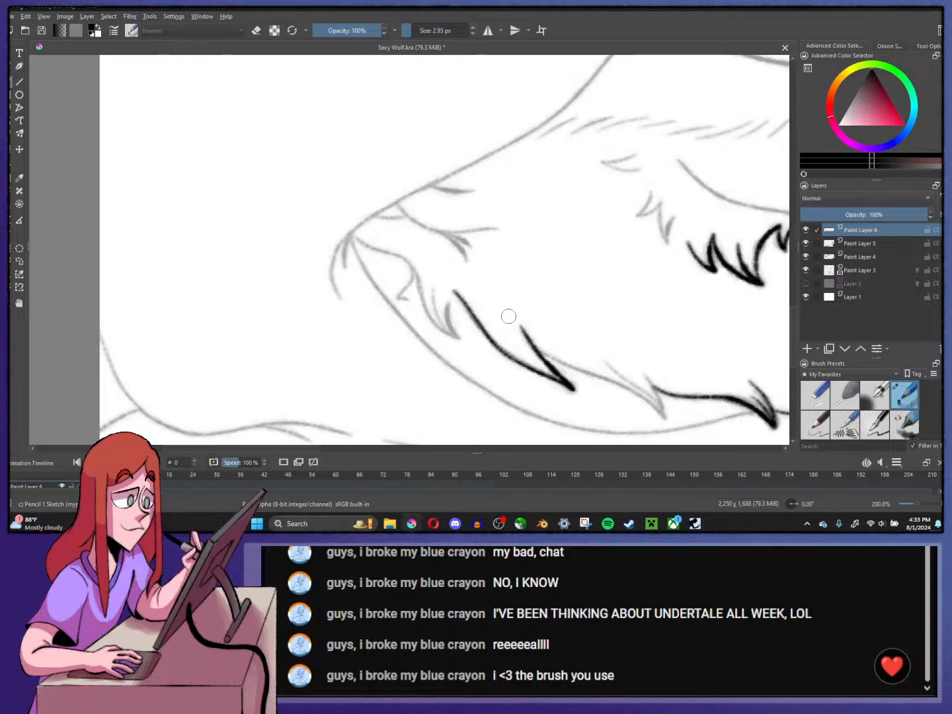
pyautogui.scroll(1, 449, 339)
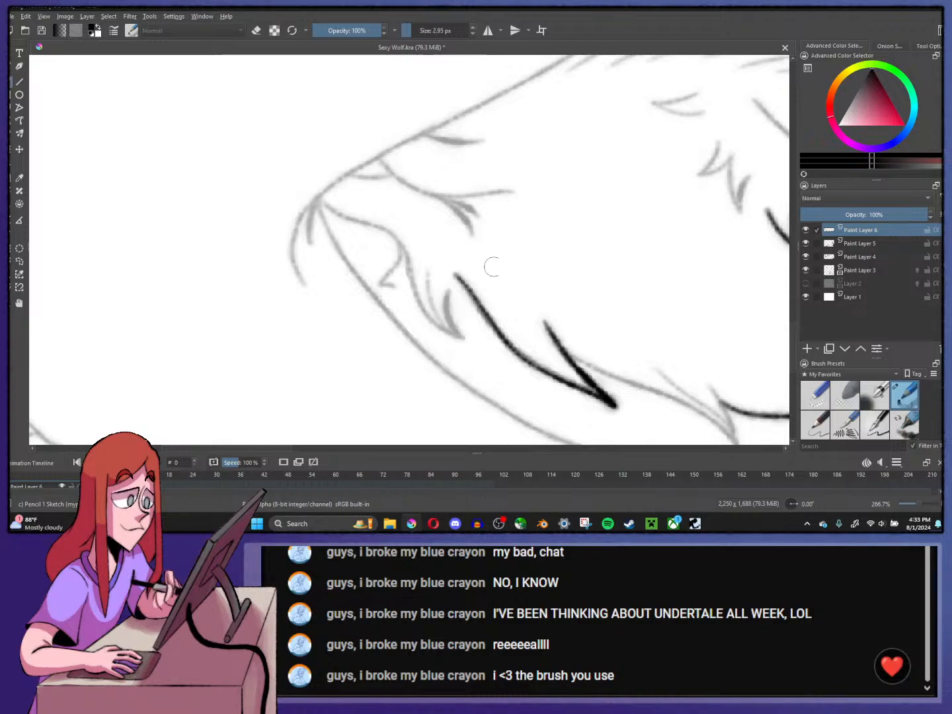
pyautogui.scroll(-2, 489, 268)
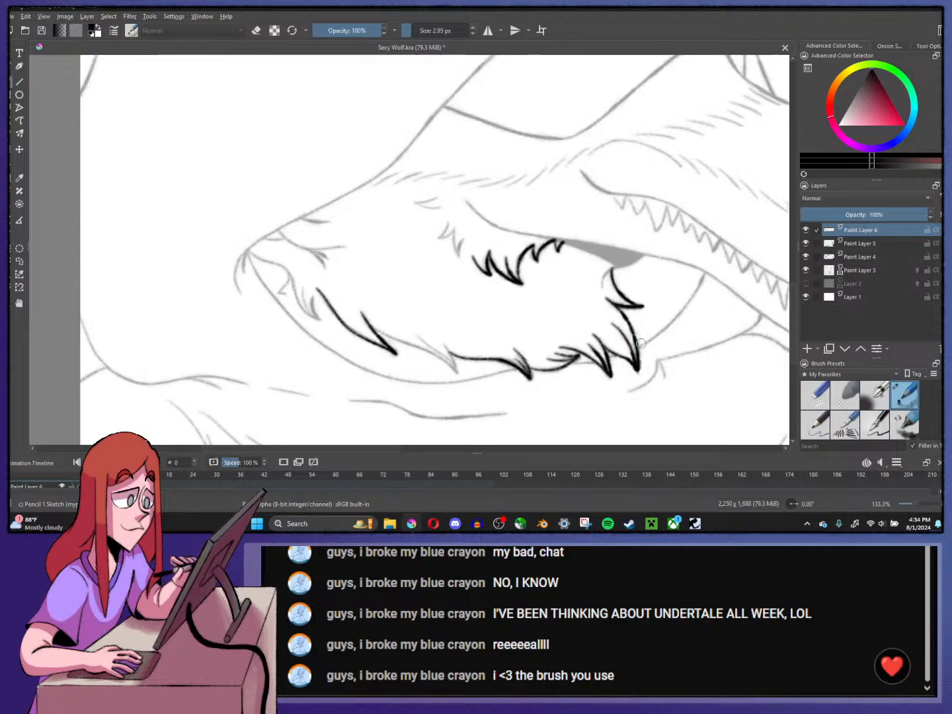
pyautogui.moveTo(326, 119)
pyautogui.mouseDown()
pyautogui.moveTo(383, 158)
pyautogui.moveTo(441, 159)
pyautogui.mouseUp()
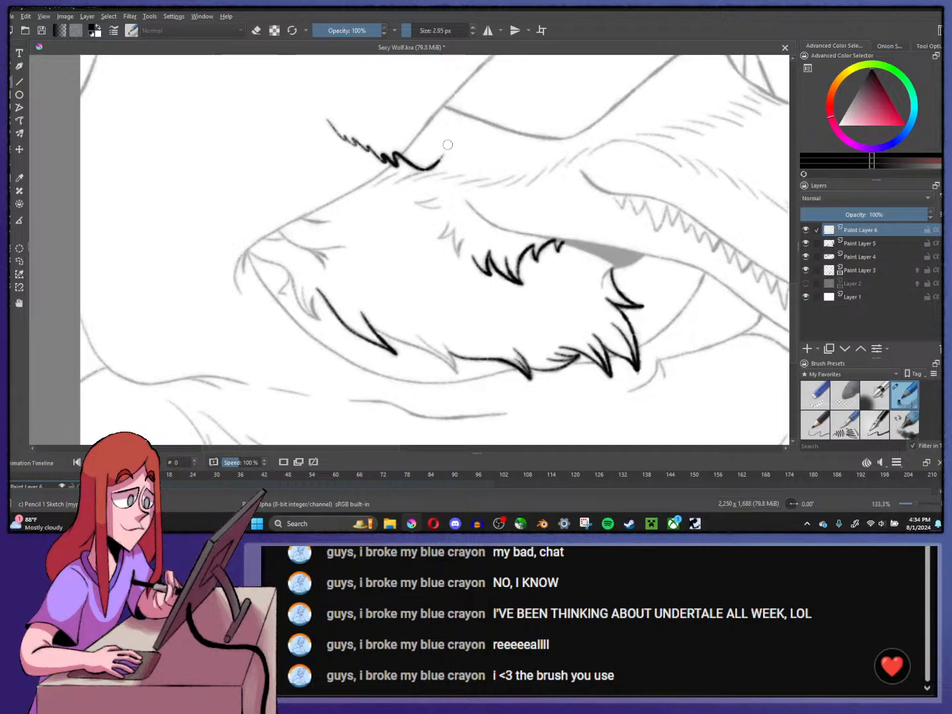
pyautogui.hotkey('ctrl', 'z')
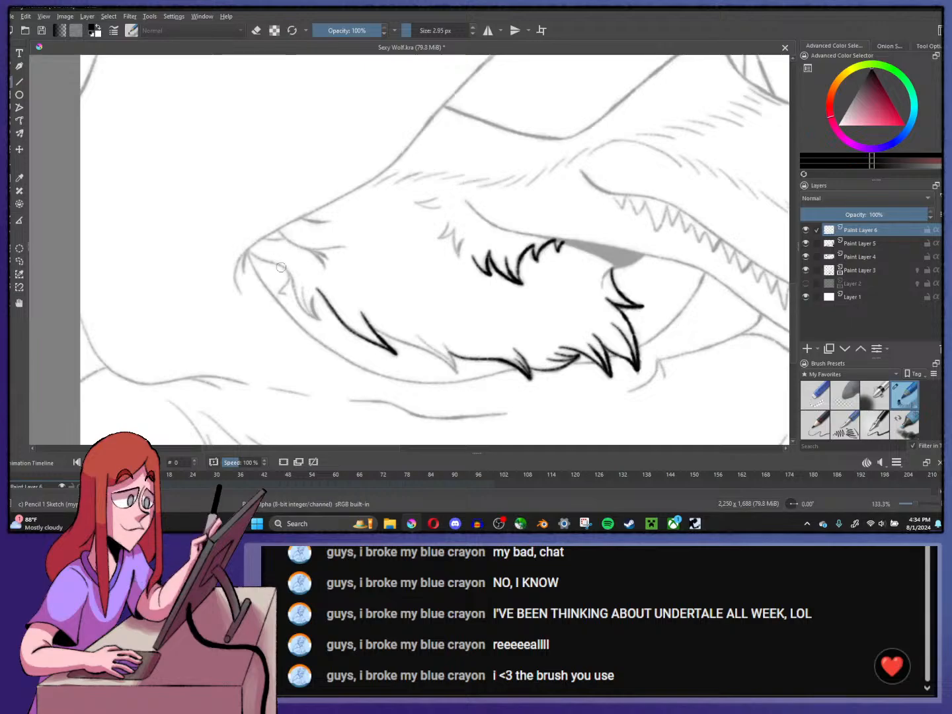
# - On Paint Layer 5, ink the missing lower cheek contour between the two rear stretches and add the inner strokes of its tuft
pyautogui.scroll(1, 331, 336)
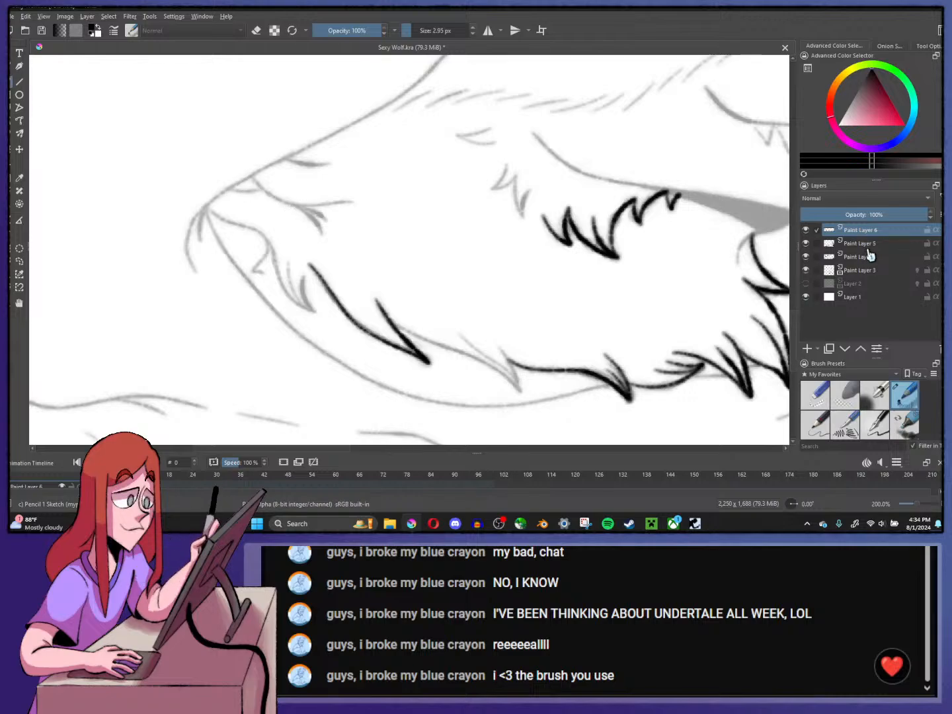
pyautogui.click(829, 245)
pyautogui.moveTo(381, 307)
pyautogui.mouseDown()
pyautogui.moveTo(490, 363)
pyautogui.moveTo(519, 391)
pyautogui.mouseUp()
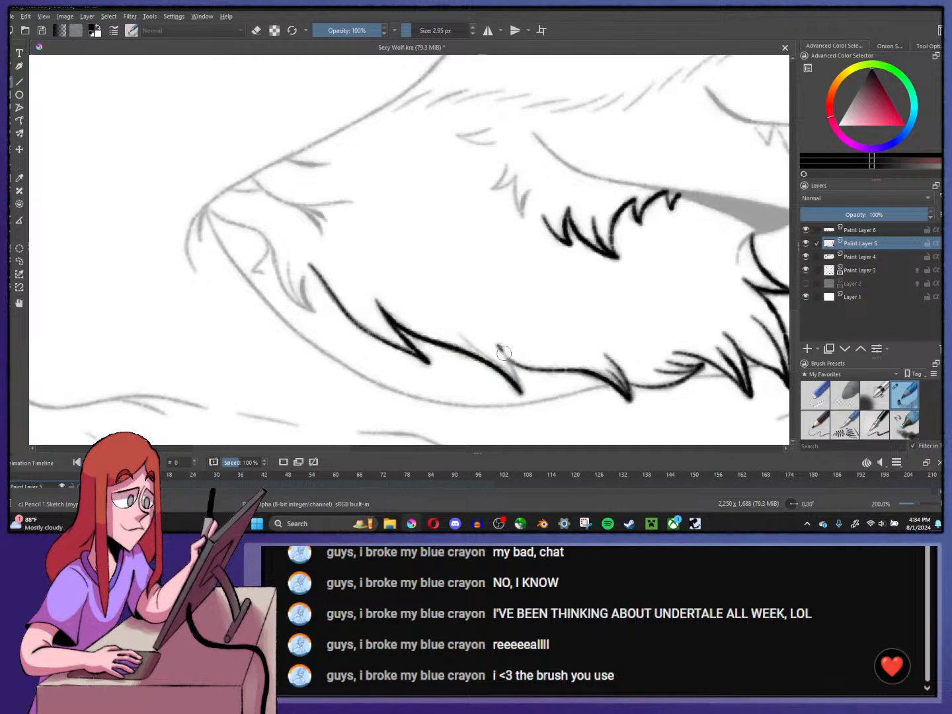
pyautogui.moveTo(499, 349); pyautogui.dragTo(521, 390)
pyautogui.moveTo(457, 326); pyautogui.dragTo(520, 393)
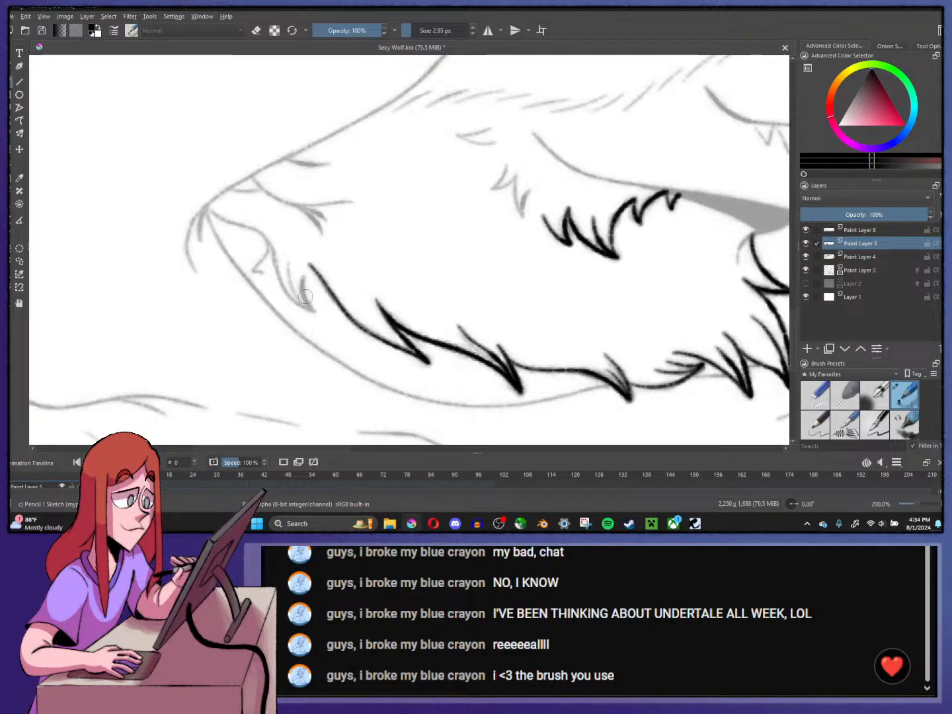
pyautogui.moveTo(311, 306); pyautogui.dragTo(301, 278)
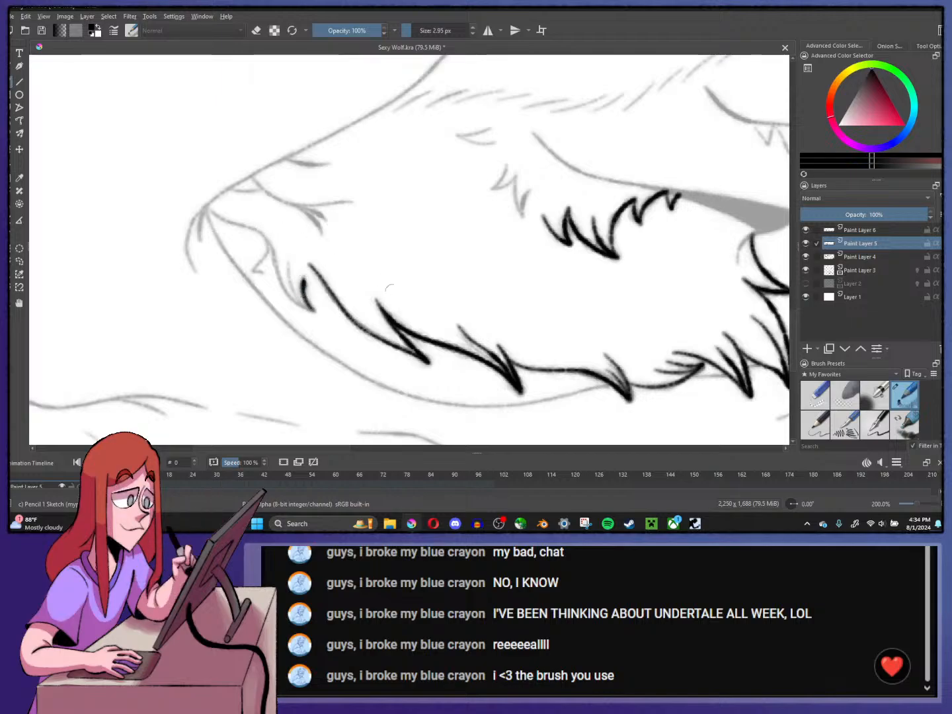
pyautogui.hotkey('ctrl', 'z')
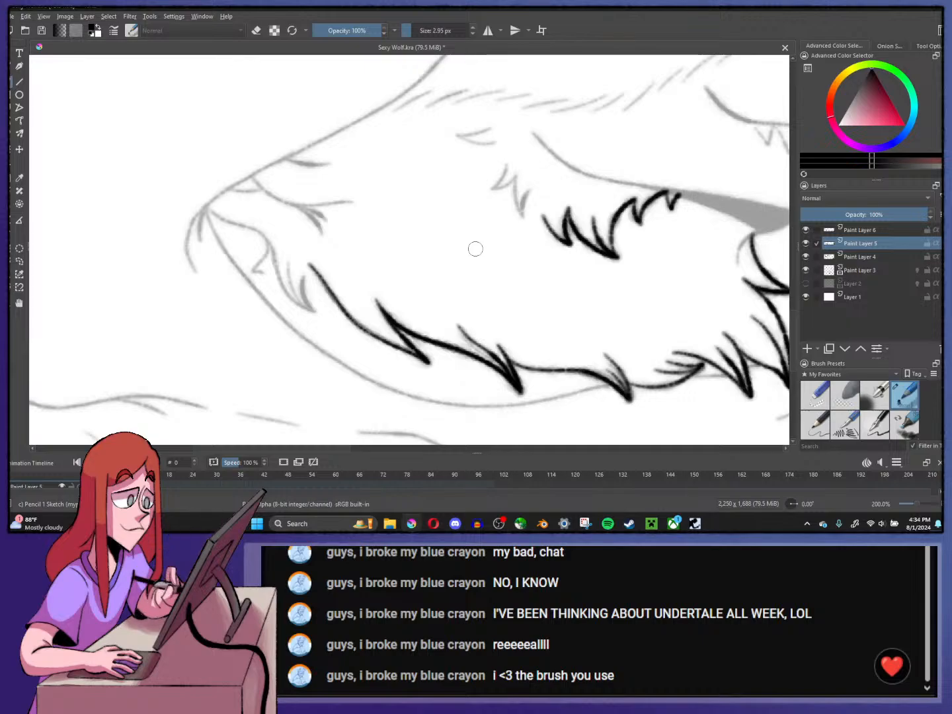
pyautogui.scroll(-3, 424, 238)
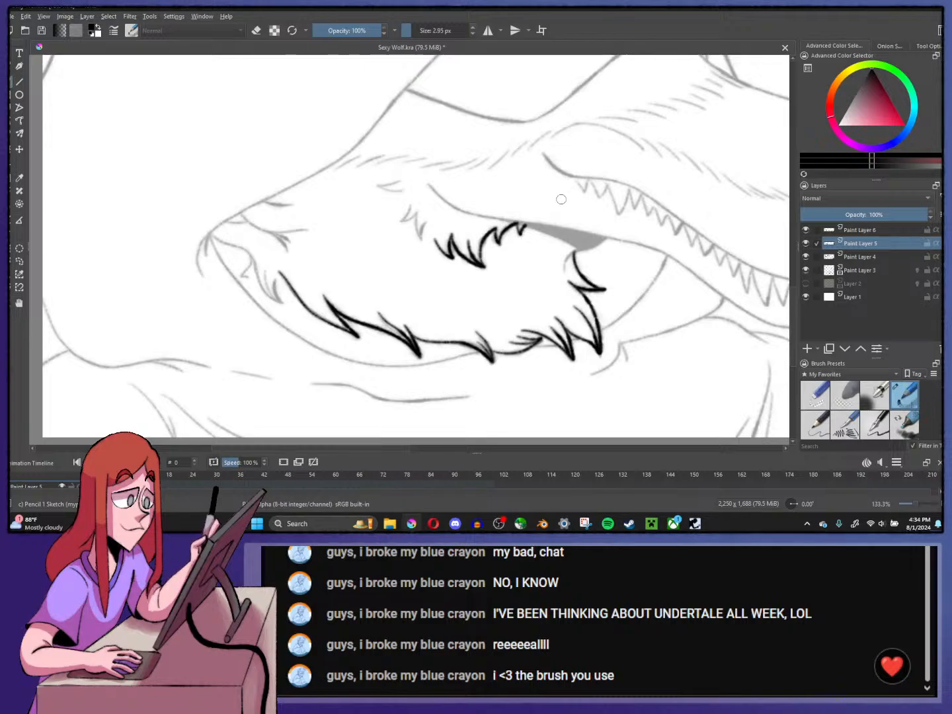
pyautogui.moveTo(622, 246); pyautogui.dragTo(585, 269)
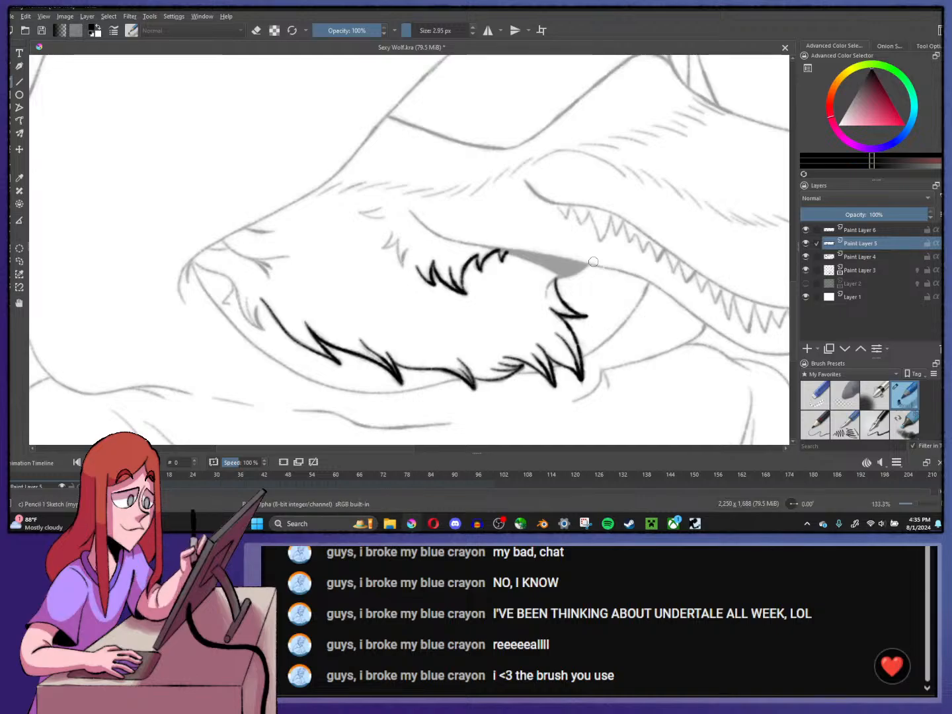
pyautogui.press('1')
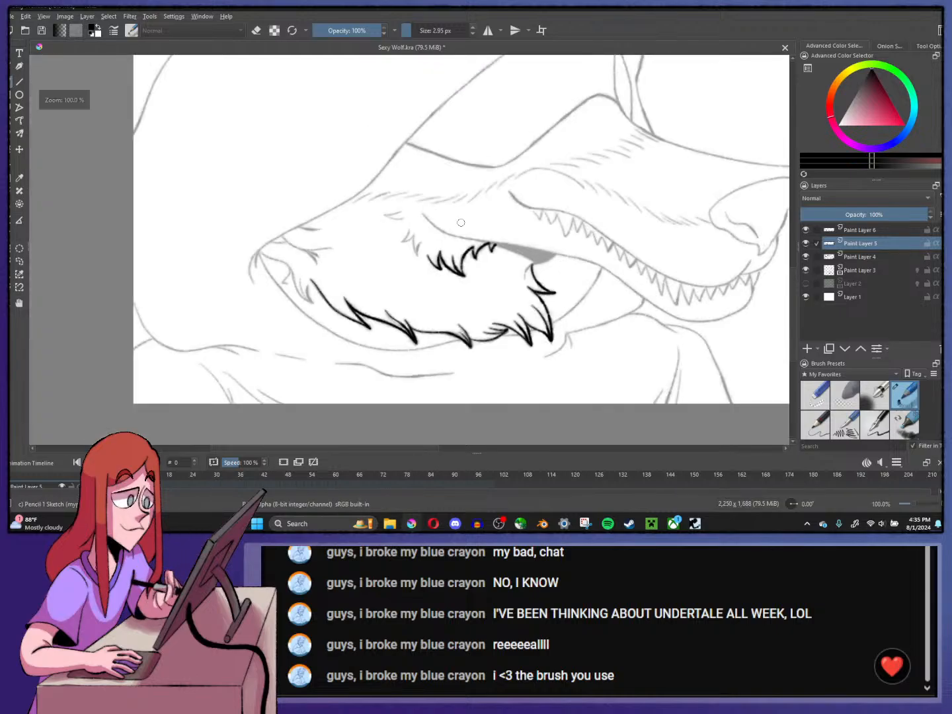
pyautogui.press('+')
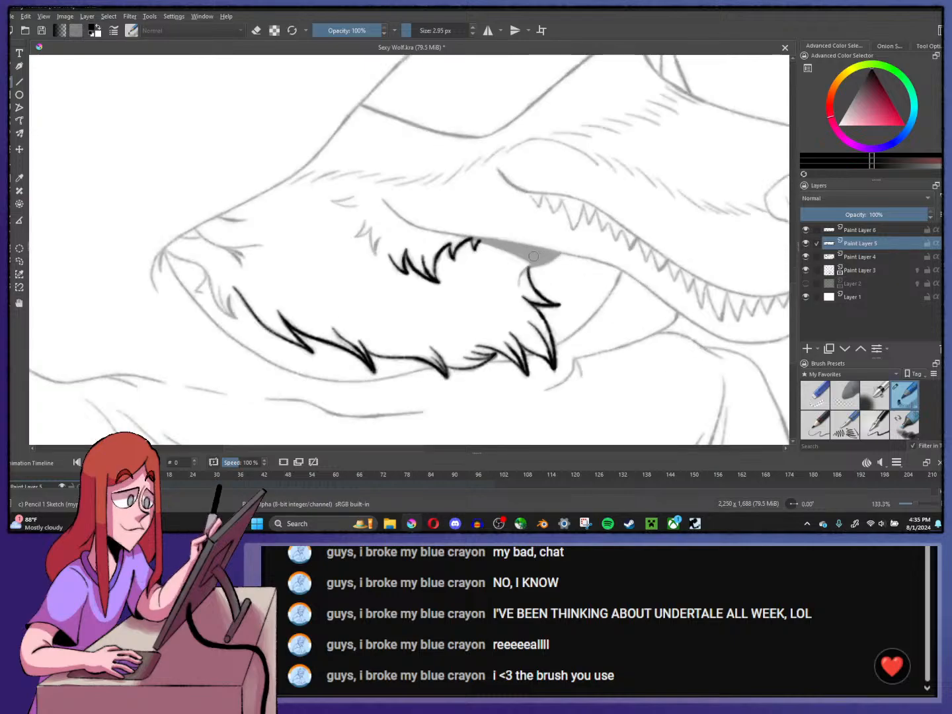
pyautogui.press('+')
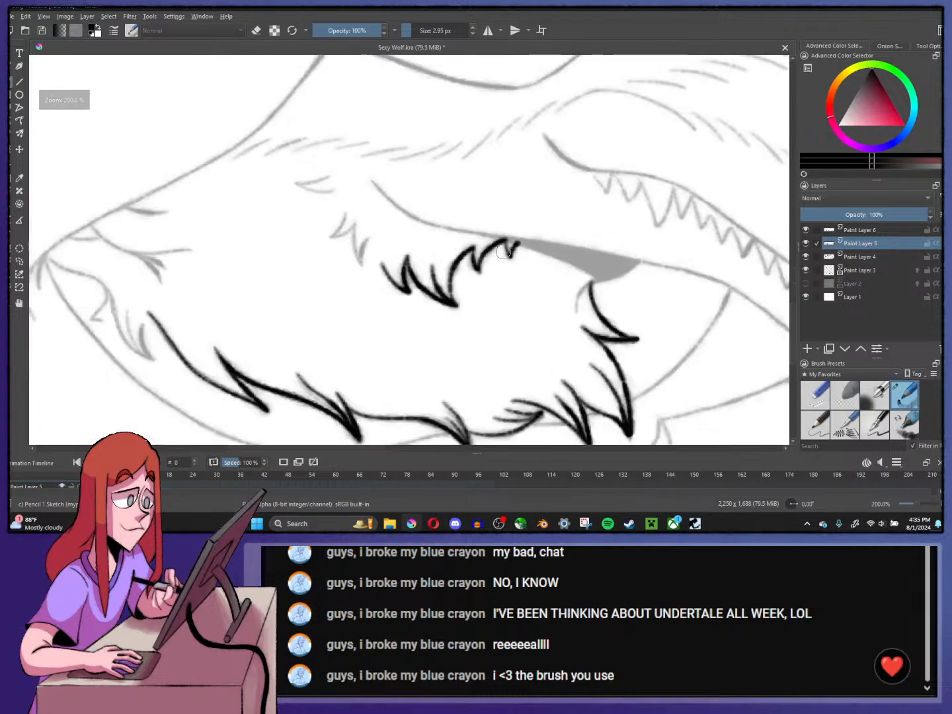
pyautogui.moveTo(527, 247); pyautogui.dragTo(433, 181)
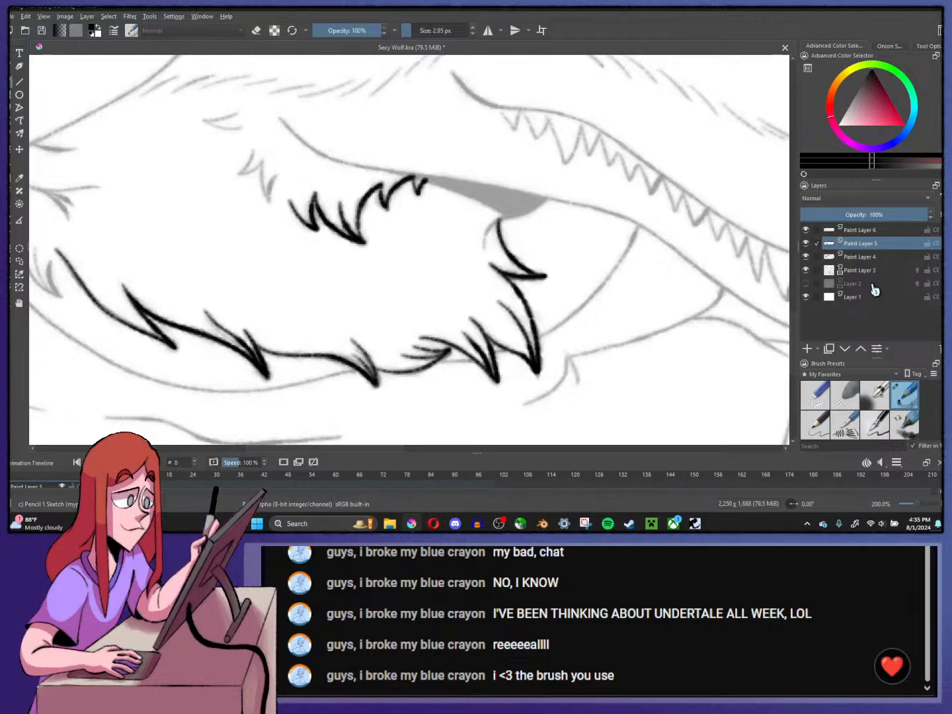
pyautogui.moveTo(869, 264)
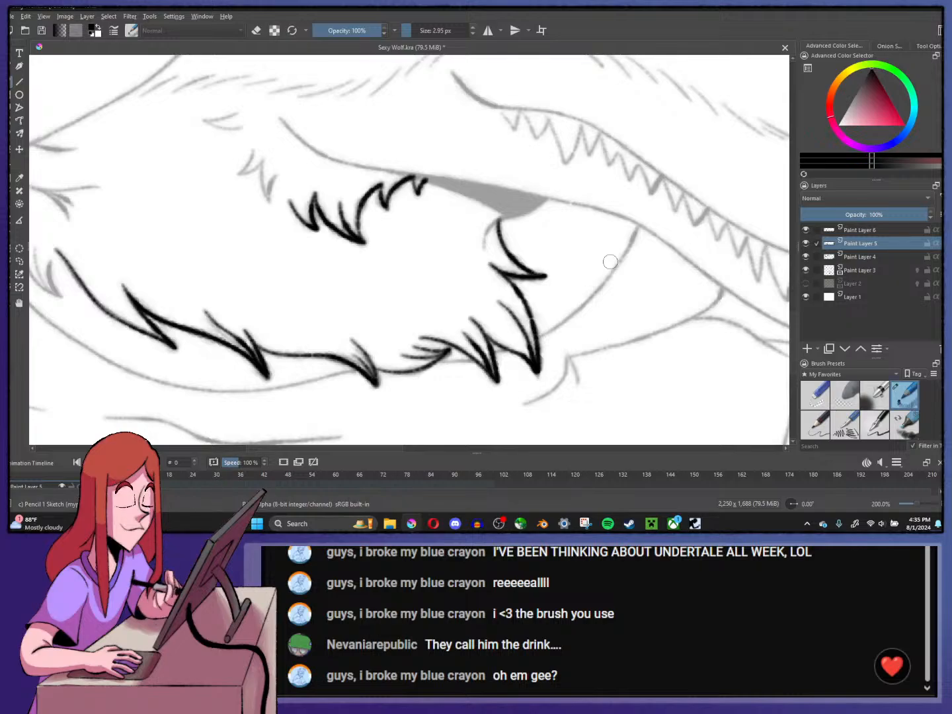
pyautogui.moveTo(510, 255); pyautogui.dragTo(505, 275)
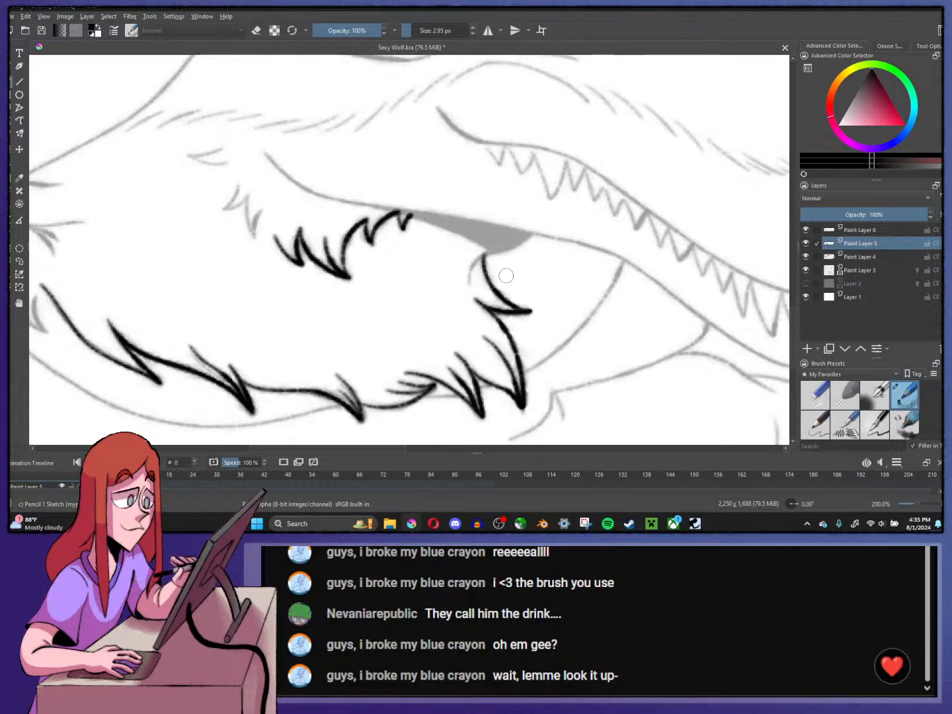
pyautogui.scroll(-2, 506, 276)
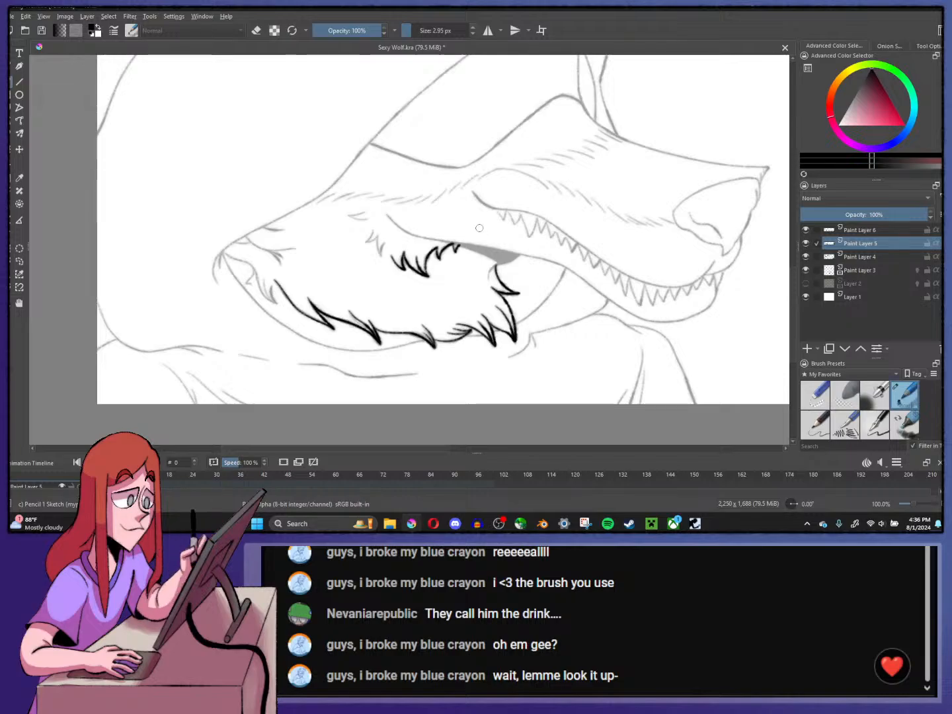
pyautogui.moveTo(479, 227); pyautogui.dragTo(384, 201)
pyautogui.moveTo(477, 222); pyautogui.dragTo(416, 232)
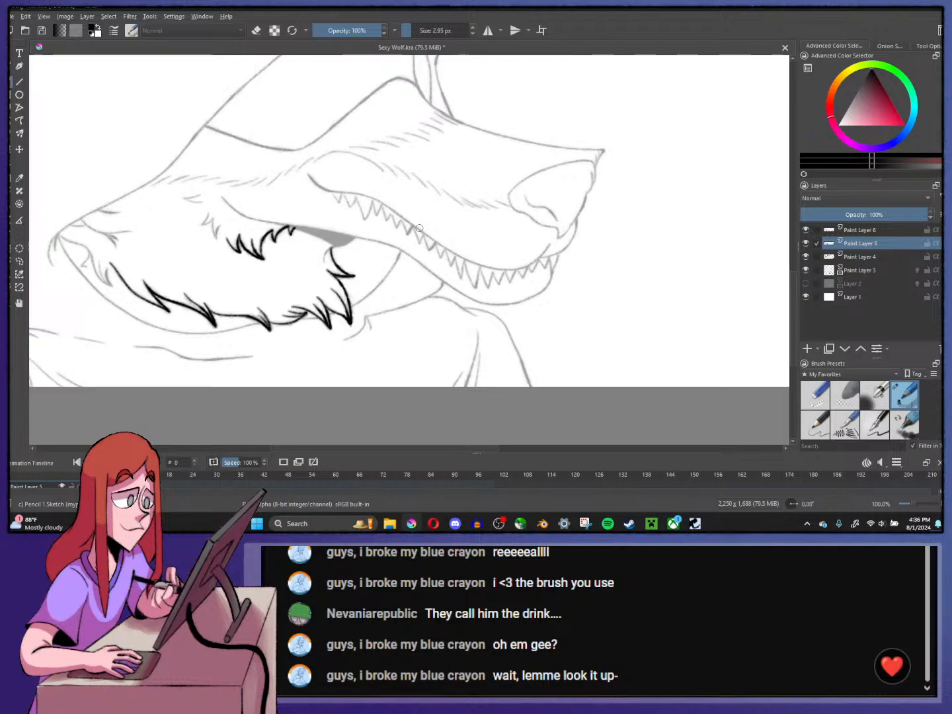
pyautogui.press('+')
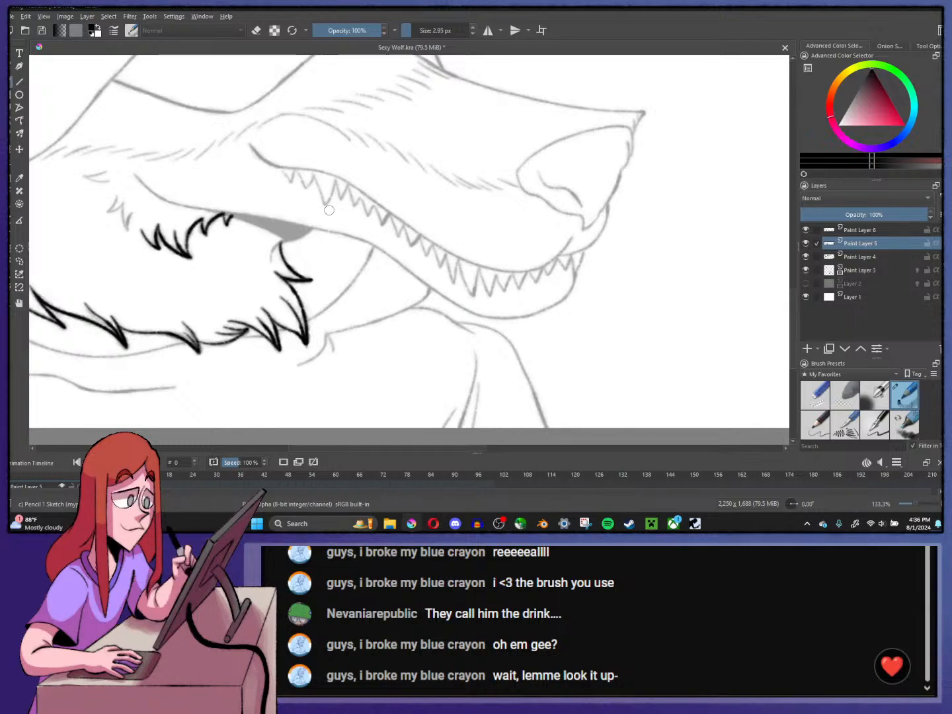
pyautogui.moveTo(326, 215); pyautogui.dragTo(345, 227)
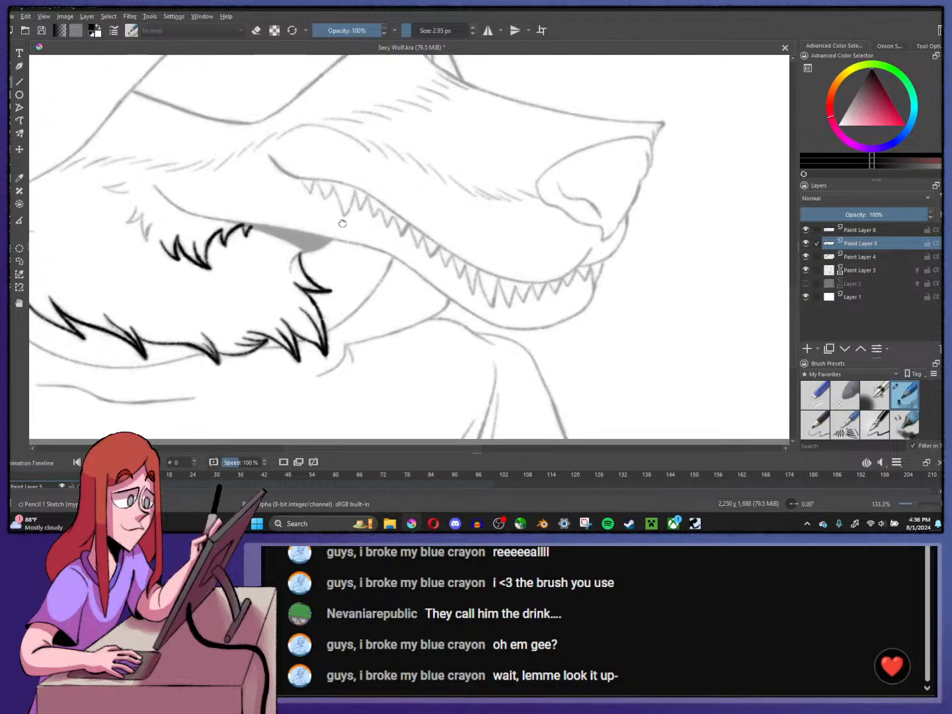
pyautogui.scroll(2, 341, 226)
pyautogui.moveTo(301, 254); pyautogui.dragTo(354, 247)
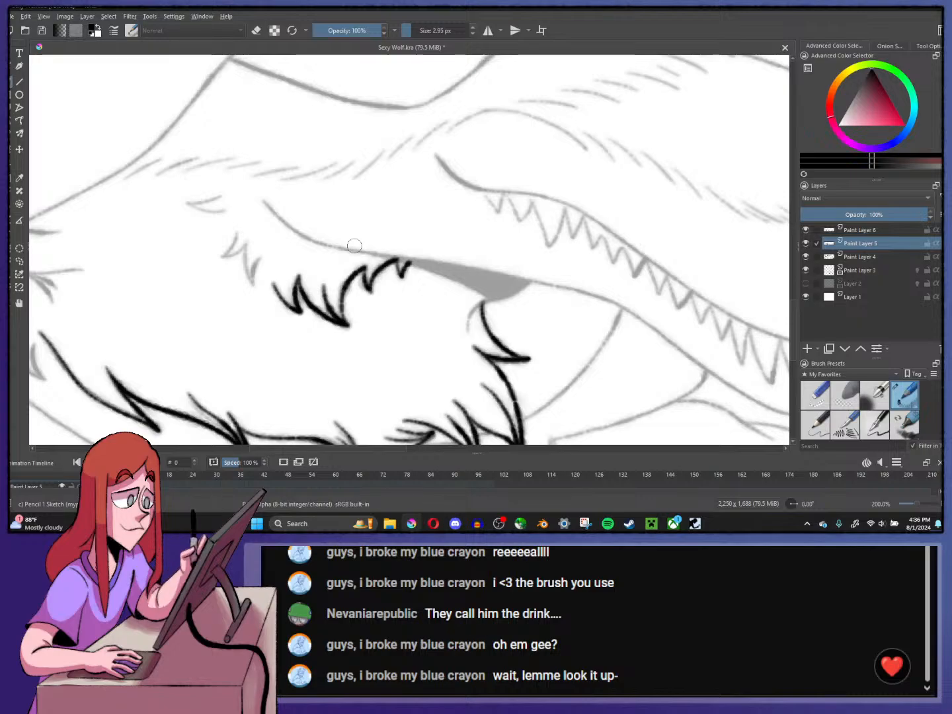
pyautogui.moveTo(416, 233); pyautogui.dragTo(400, 228)
pyautogui.scroll(-1, 436, 241)
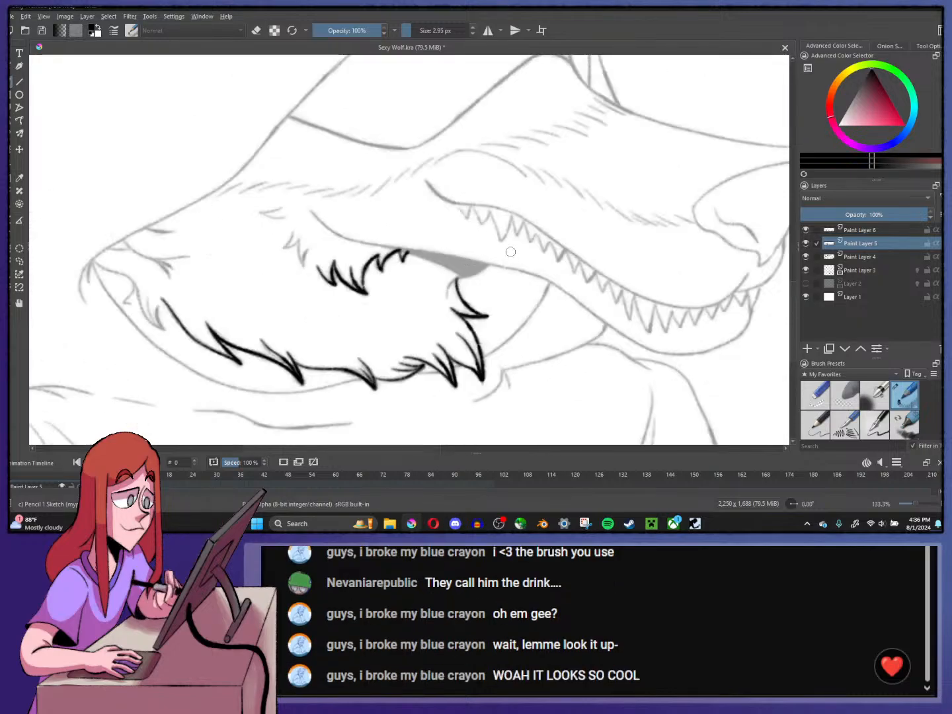
pyautogui.scroll(1, 409, 250)
pyautogui.moveTo(291, 248); pyautogui.dragTo(369, 239)
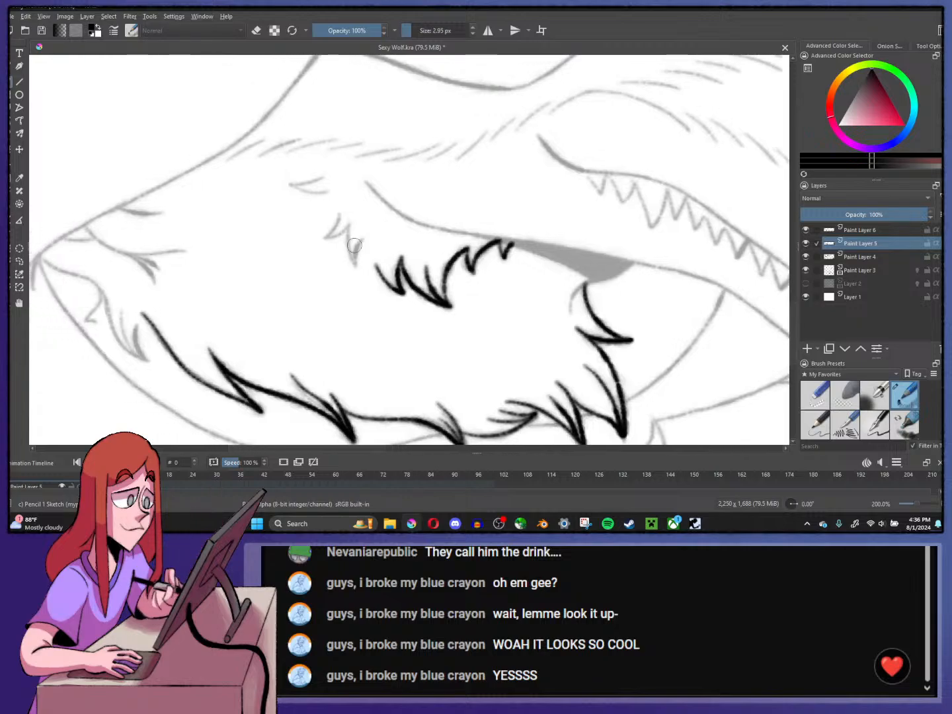
pyautogui.scroll(1, 352, 243)
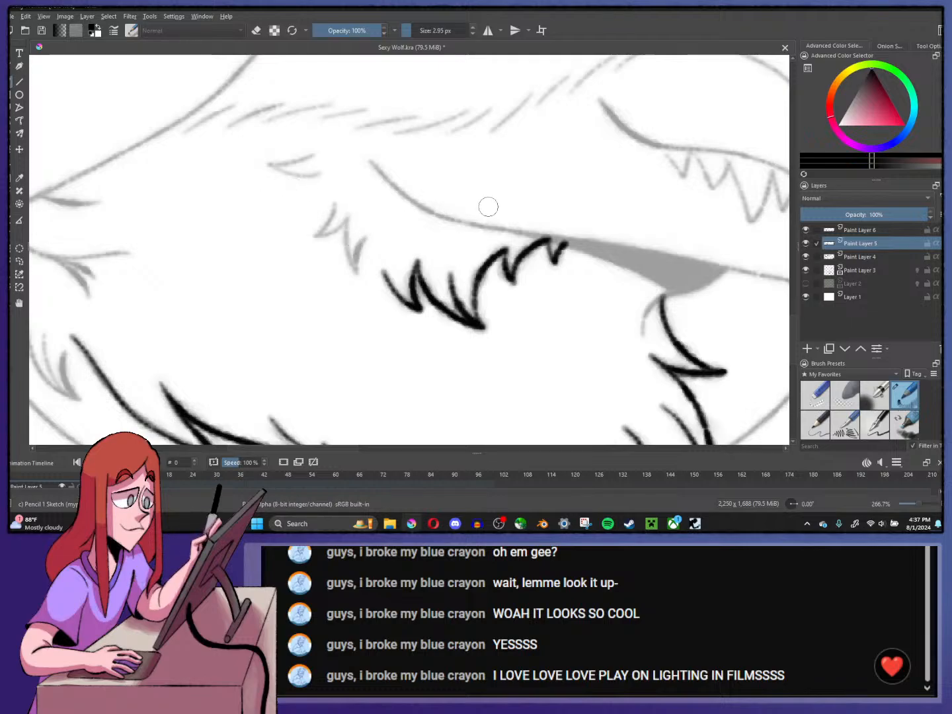
pyautogui.moveTo(488, 207)
pyautogui.mouseDown()
pyautogui.moveTo(343, 194)
pyautogui.moveTo(351, 199)
pyautogui.moveTo(348, 186)
pyautogui.moveTo(310, 199)
pyautogui.moveTo(289, 246)
pyautogui.mouseUp()
pyautogui.scroll(-2, 342, 194)
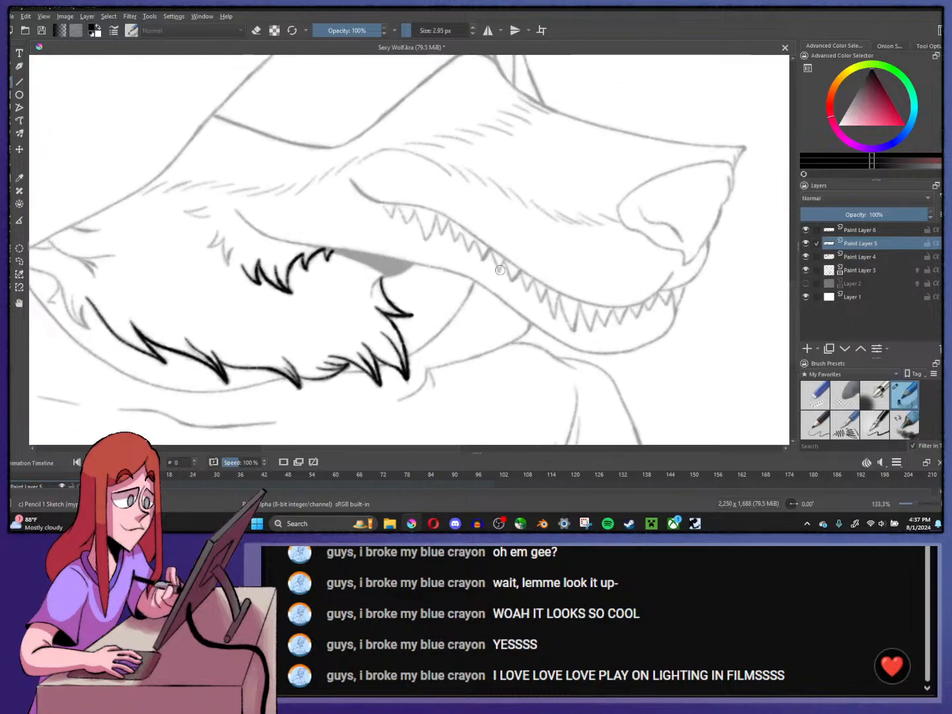
pyautogui.scroll(1, 496, 268)
pyautogui.scroll(-1, 515, 262)
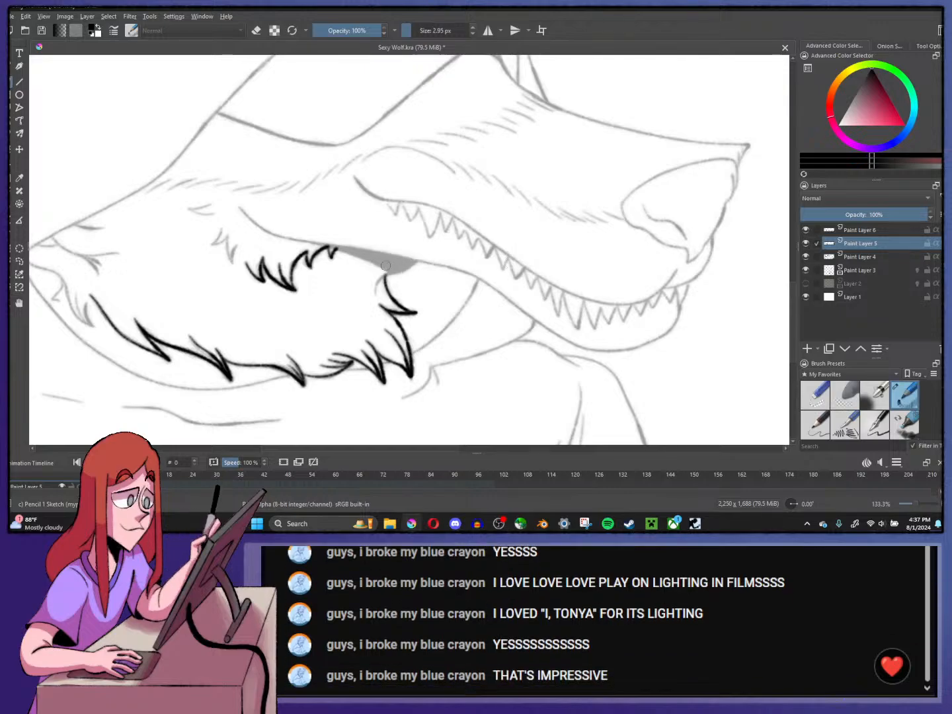
pyautogui.moveTo(415, 233); pyautogui.dragTo(384, 217)
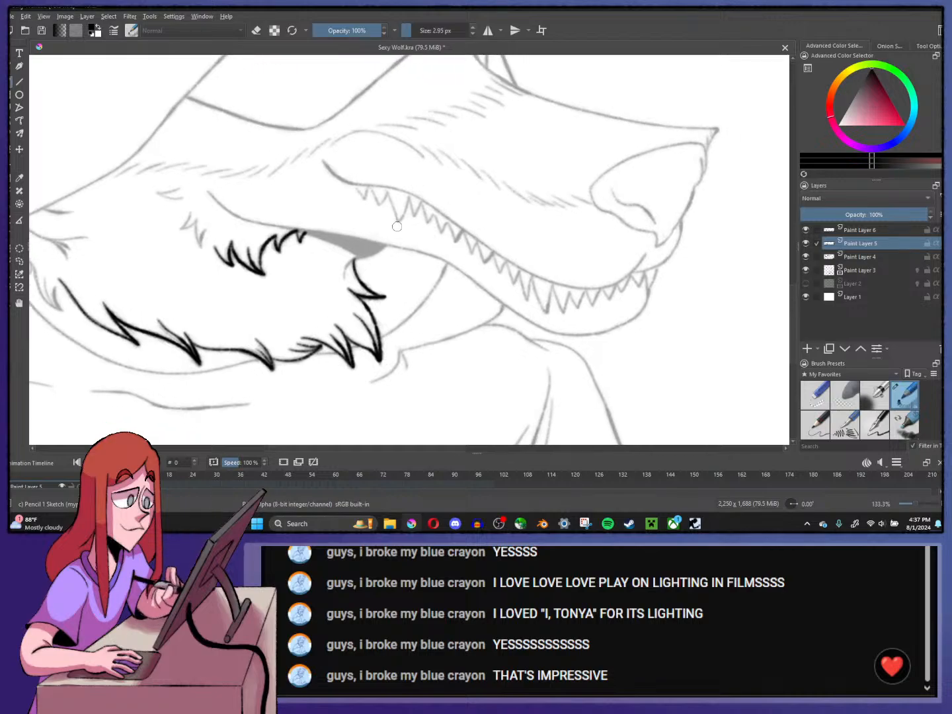
pyautogui.scroll(2, 429, 246)
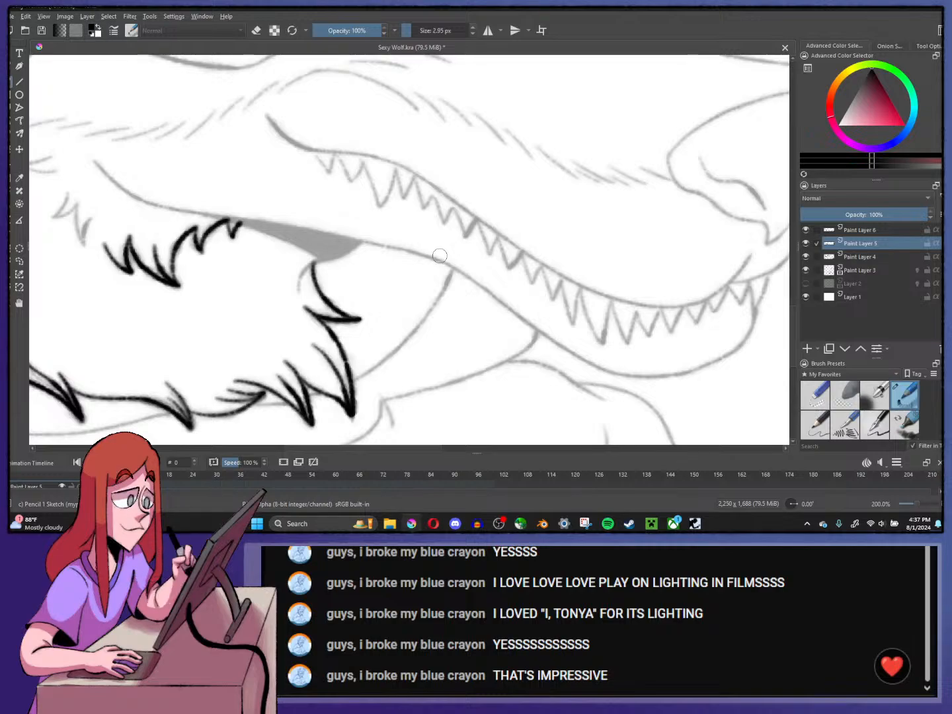
pyautogui.scroll(-3, 455, 250)
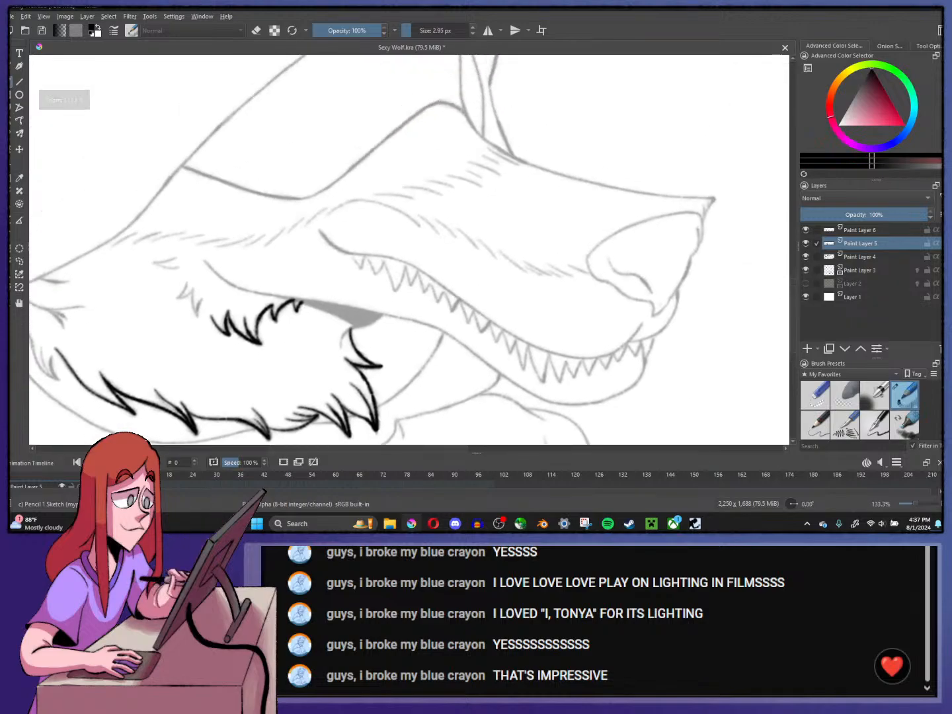
pyautogui.scroll(-1, 640, 230)
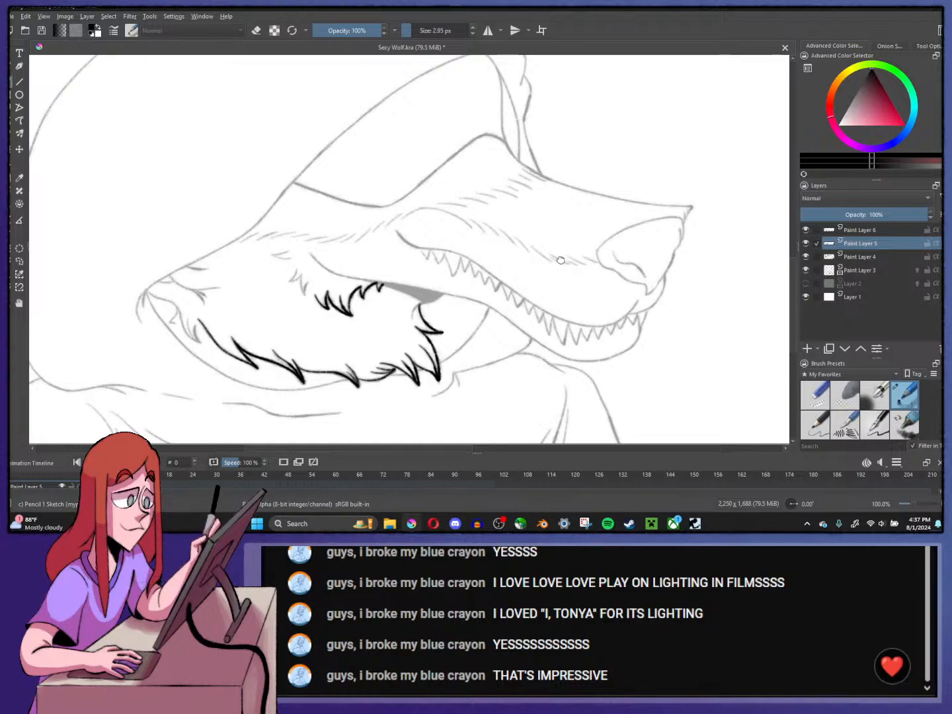
pyautogui.moveTo(562, 259); pyautogui.dragTo(527, 223)
pyautogui.scroll(1, 526, 224)
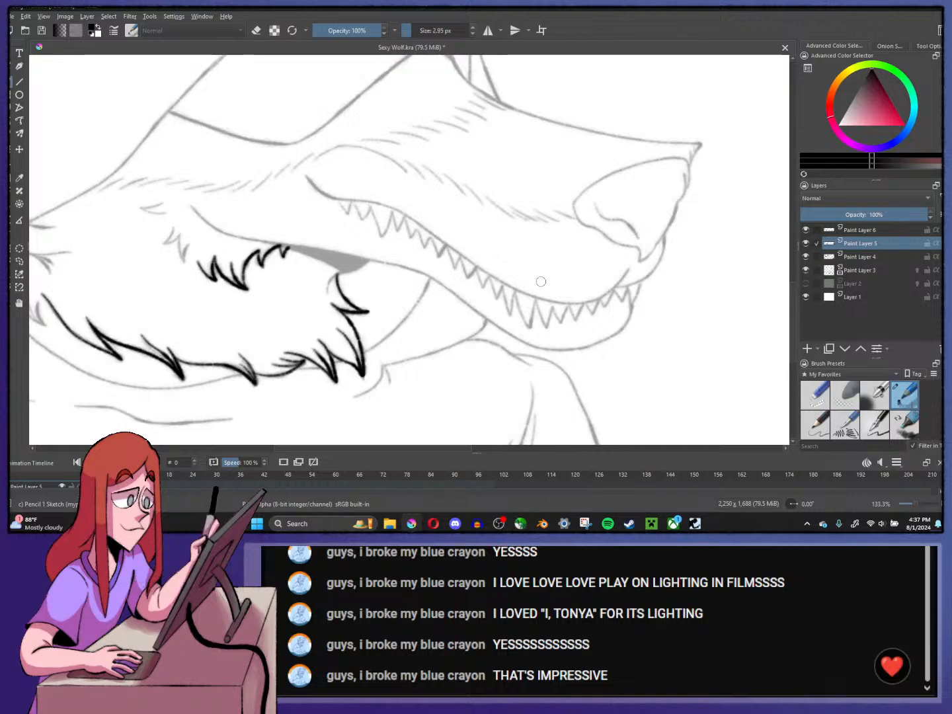
pyautogui.scroll(-1, 557, 268)
pyautogui.scroll(3, 456, 268)
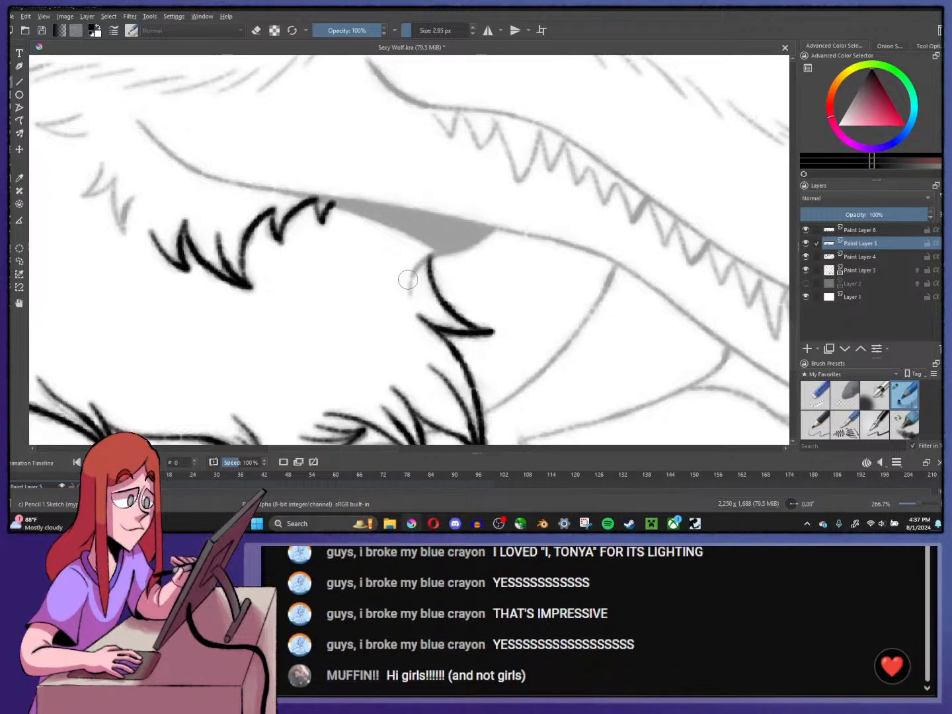
pyautogui.scroll(-3, 407, 279)
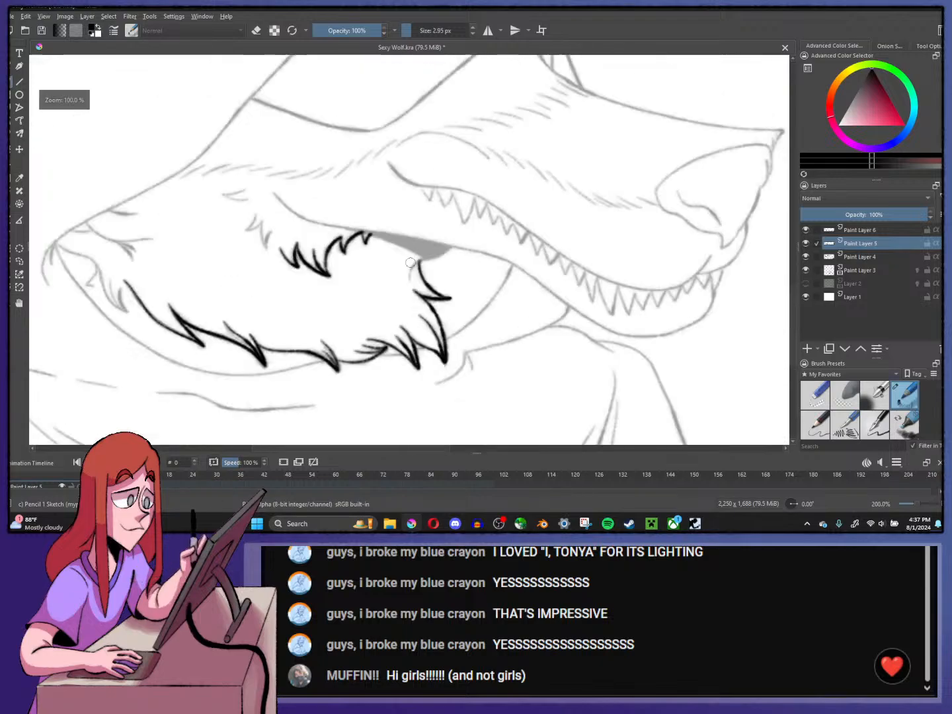
pyautogui.scroll(2, 490, 259)
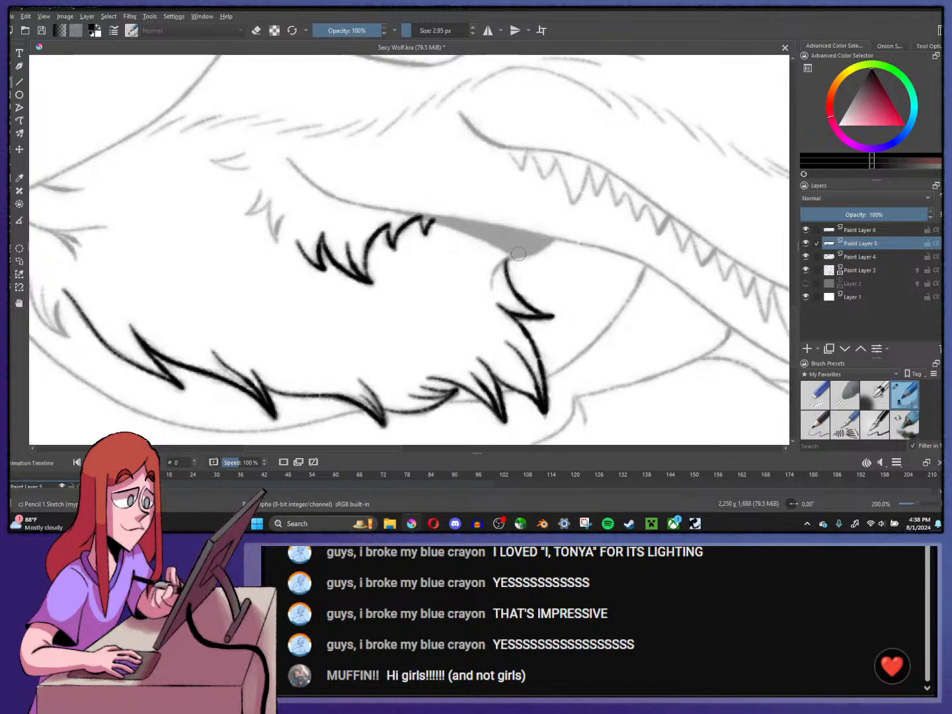
pyautogui.press('-')
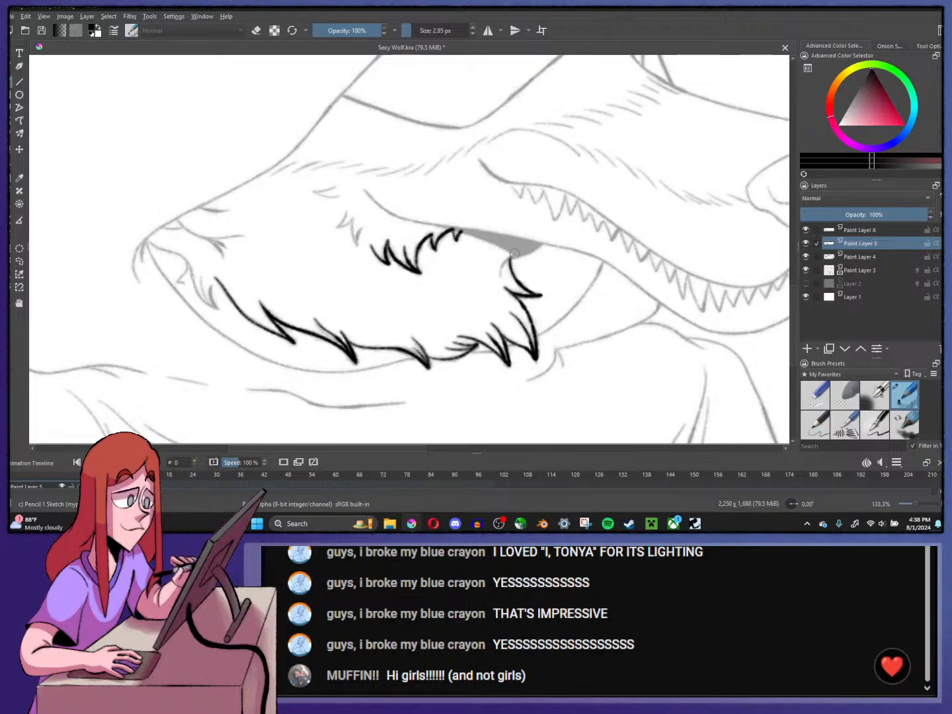
pyautogui.press('-')
pyautogui.press('-')
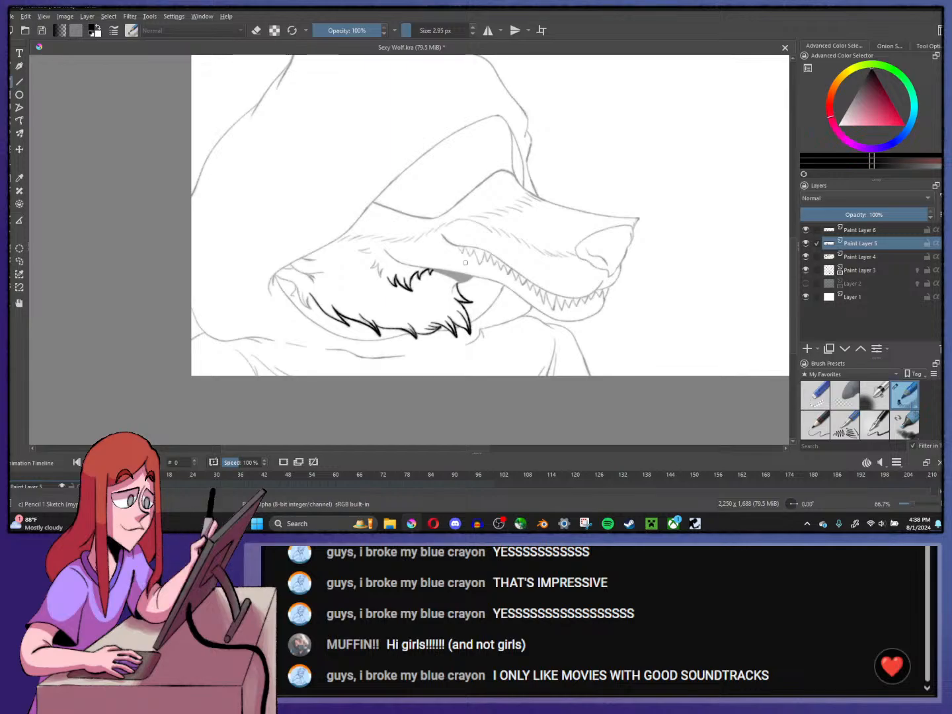
pyautogui.scroll(2, 285, 295)
pyautogui.scroll(-4, 368, 262)
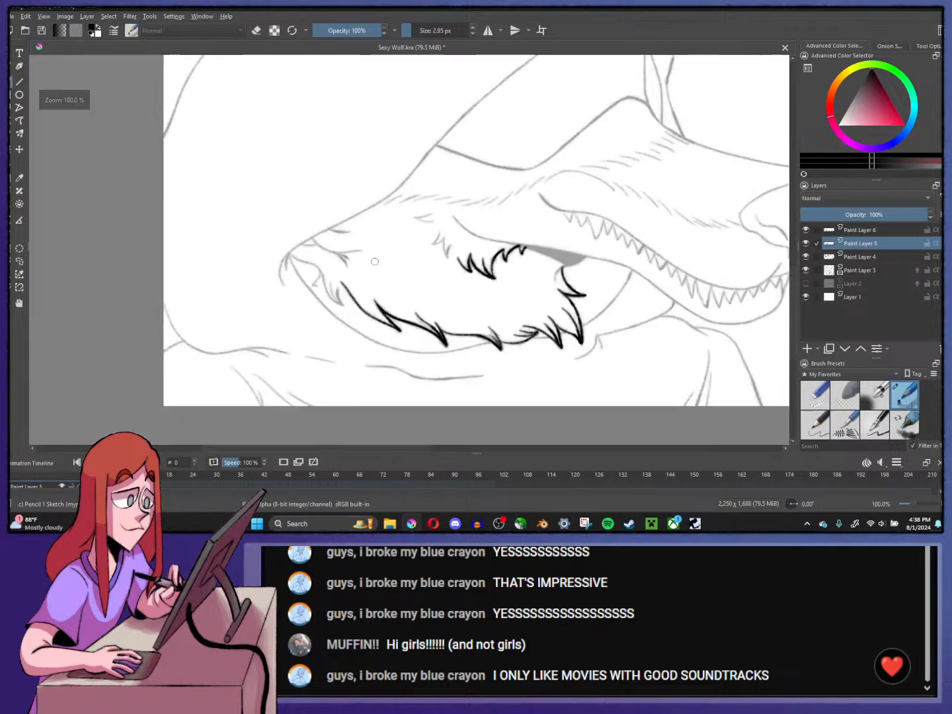
pyautogui.scroll(2, 368, 262)
pyautogui.scroll(3, 368, 261)
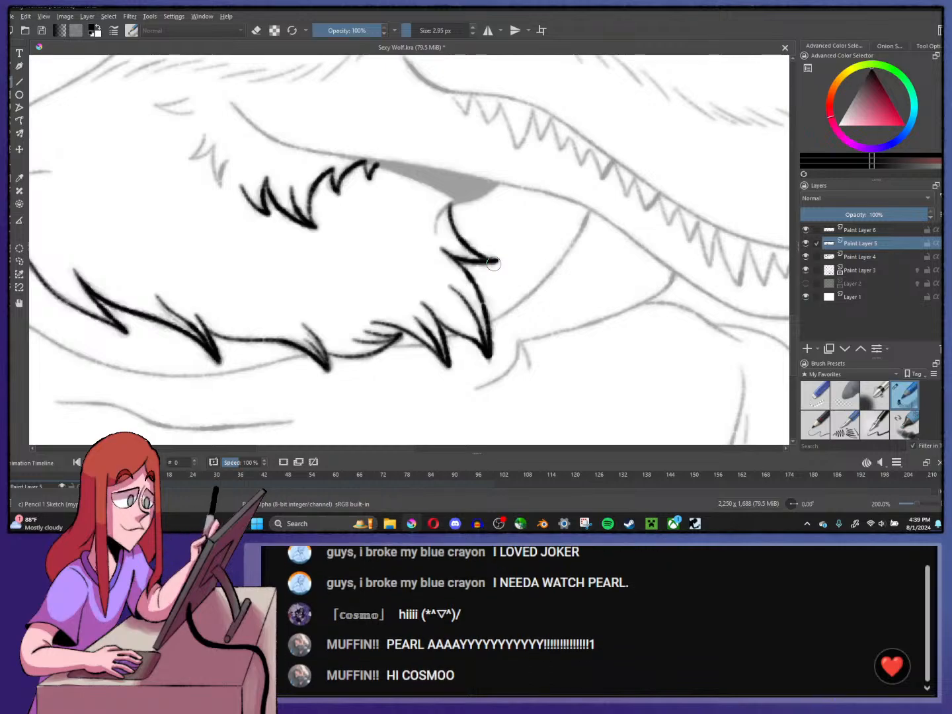
pyautogui.moveTo(460, 239); pyautogui.dragTo(415, 263)
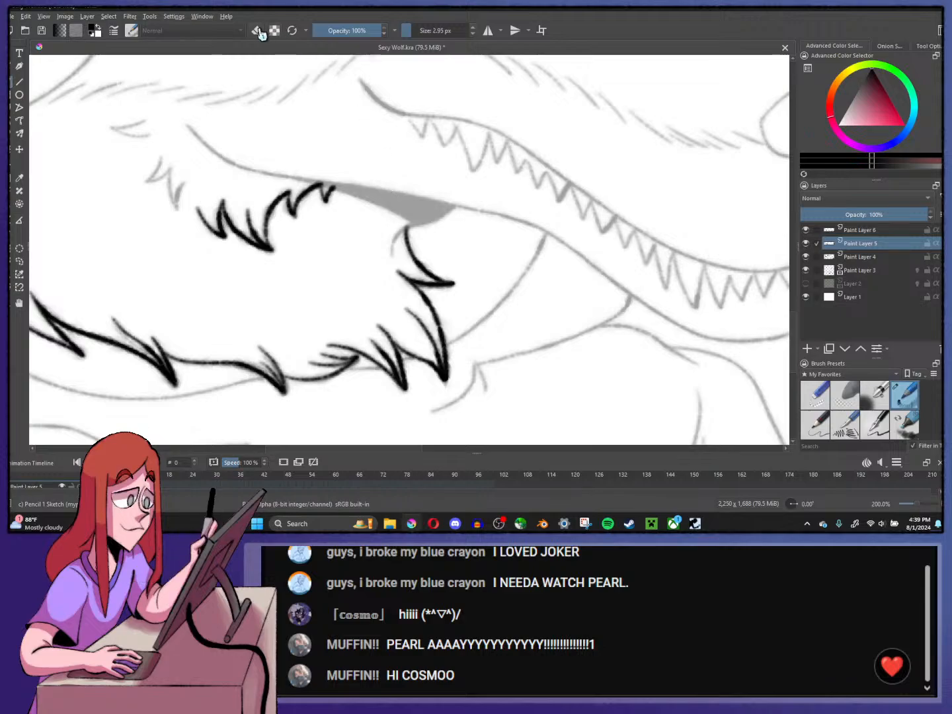
pyautogui.scroll(1, 390, 240)
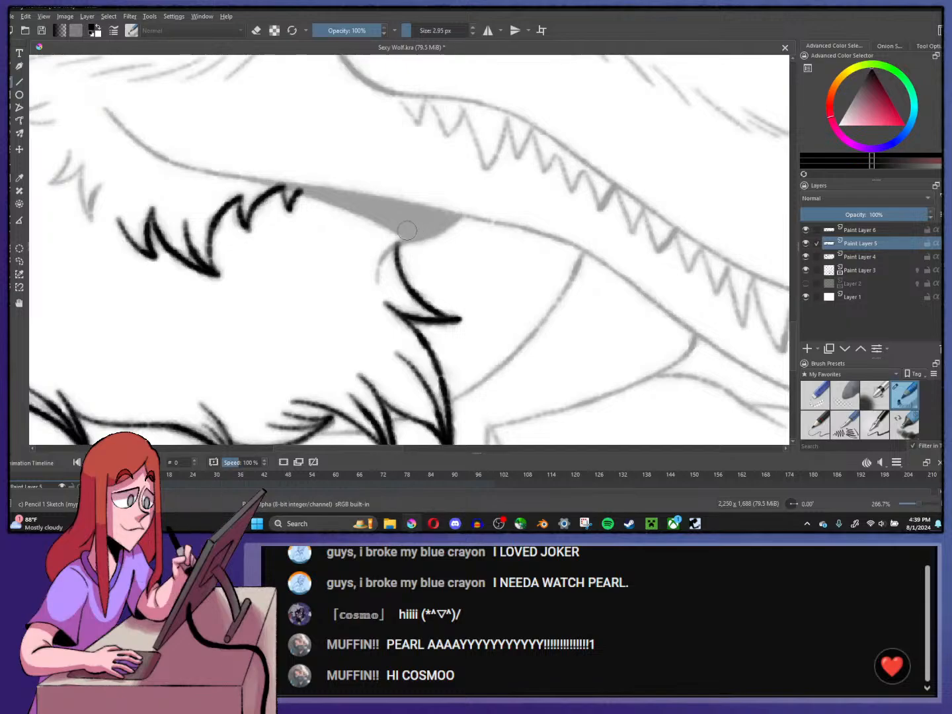
pyautogui.scroll(-1, 405, 230)
pyautogui.scroll(1, 406, 234)
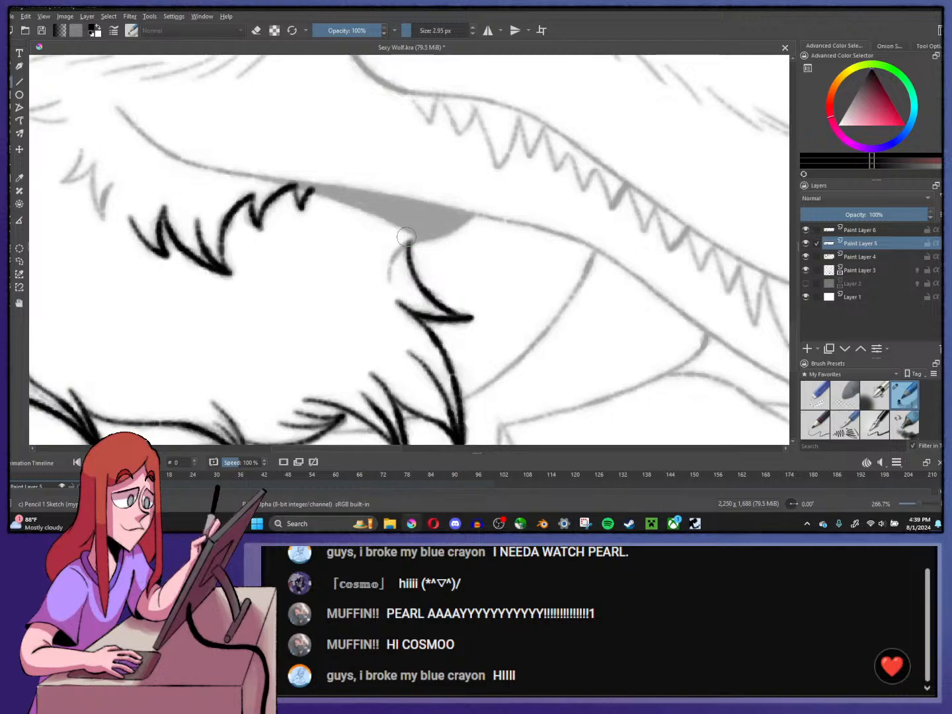
pyautogui.scroll(-2, 354, 213)
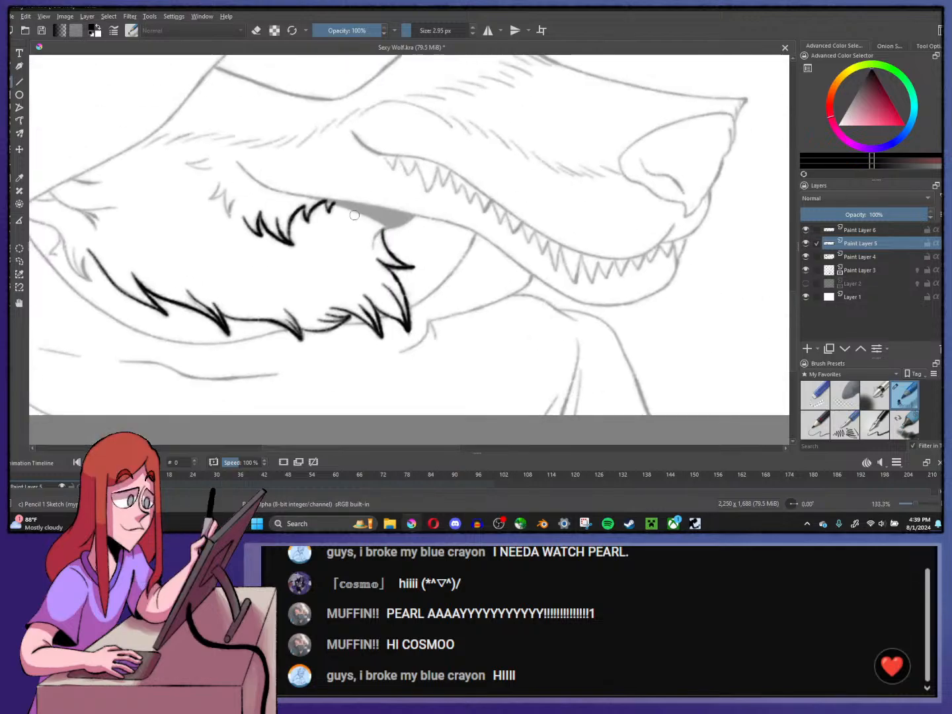
pyautogui.moveTo(355, 215); pyautogui.dragTo(462, 223)
pyautogui.scroll(2, 385, 216)
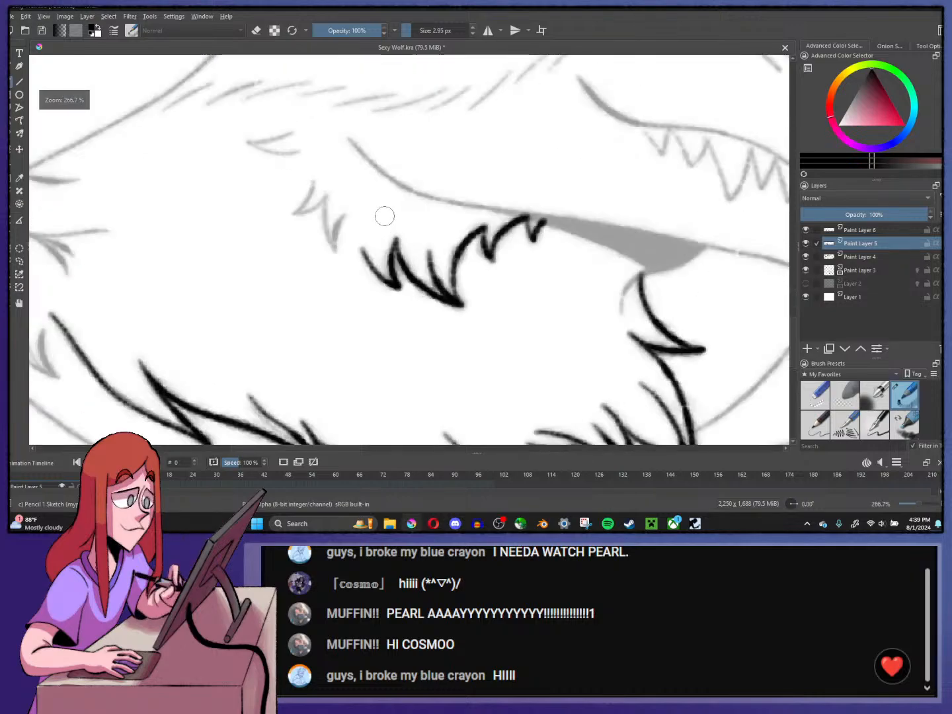
pyautogui.scroll(-4, 385, 216)
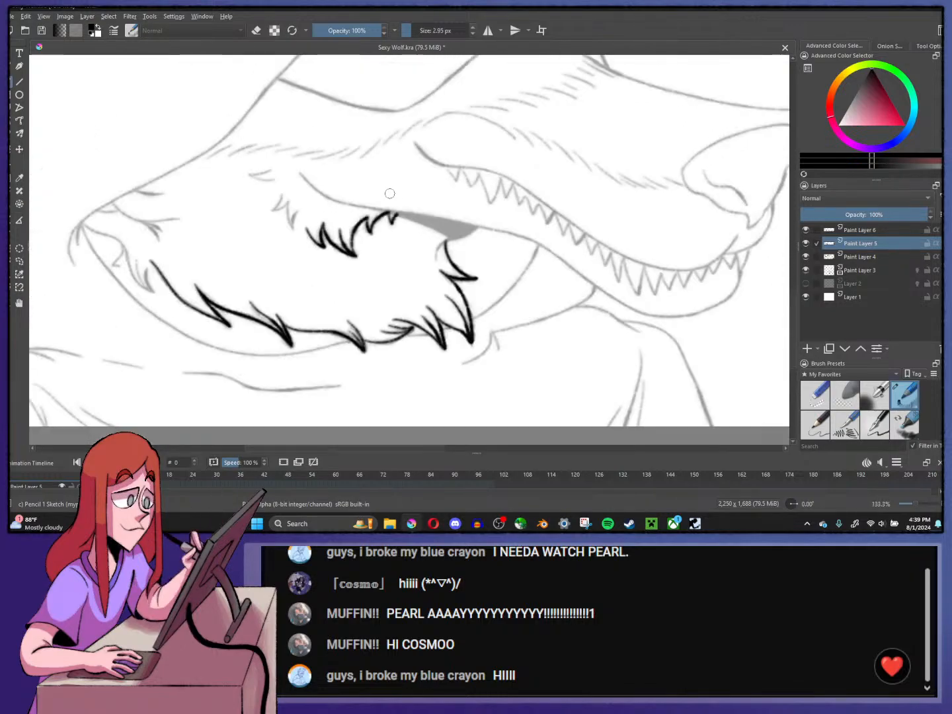
pyautogui.moveTo(396, 199); pyautogui.dragTo(573, 259)
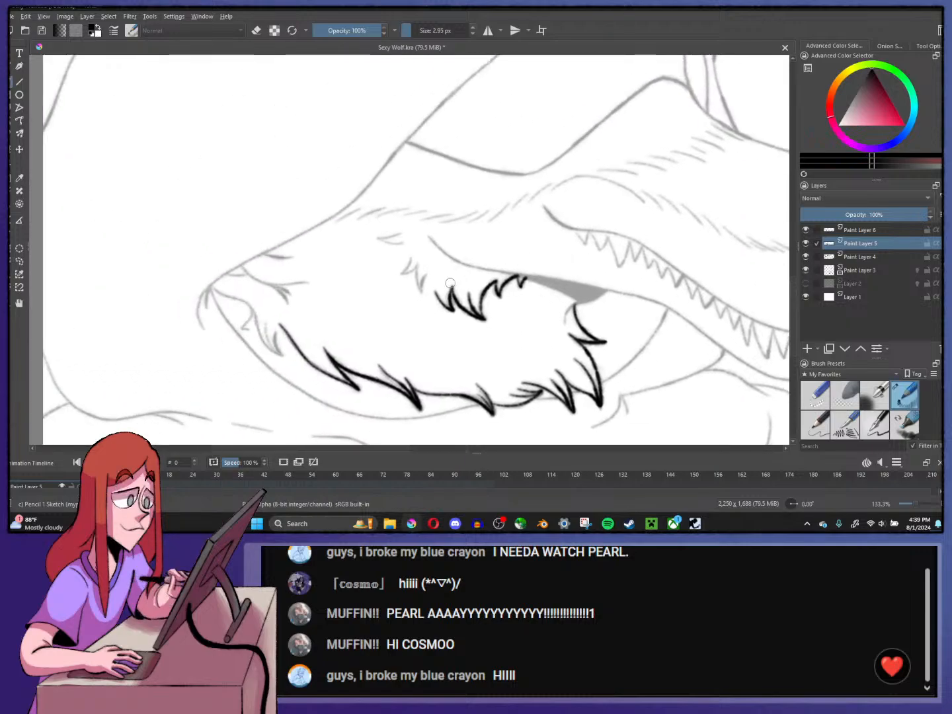
# - Add a paint layer directly above Paint Layer 3 and ink the small spiky fur tuft just behind the upper inked cheek tufts
pyautogui.scroll(3, 462, 243)
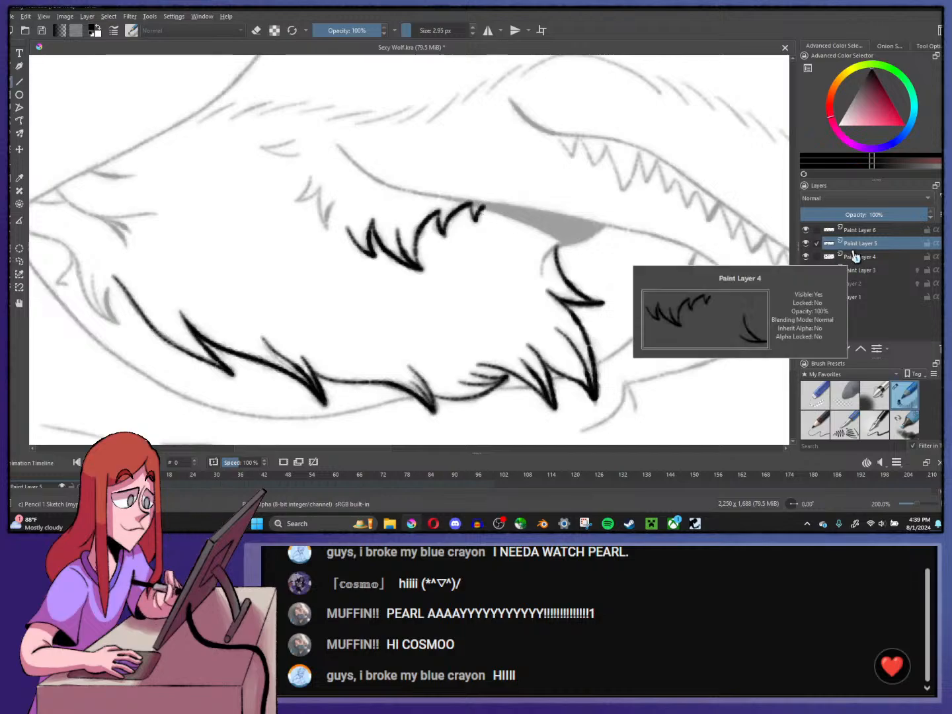
pyautogui.moveTo(840, 248)
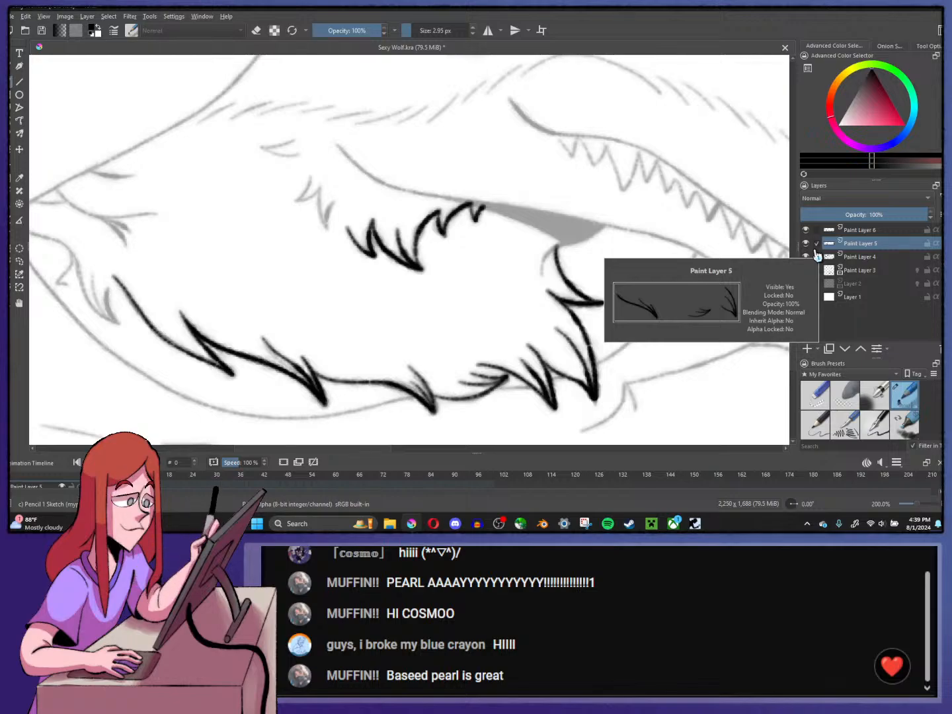
pyautogui.click(860, 257)
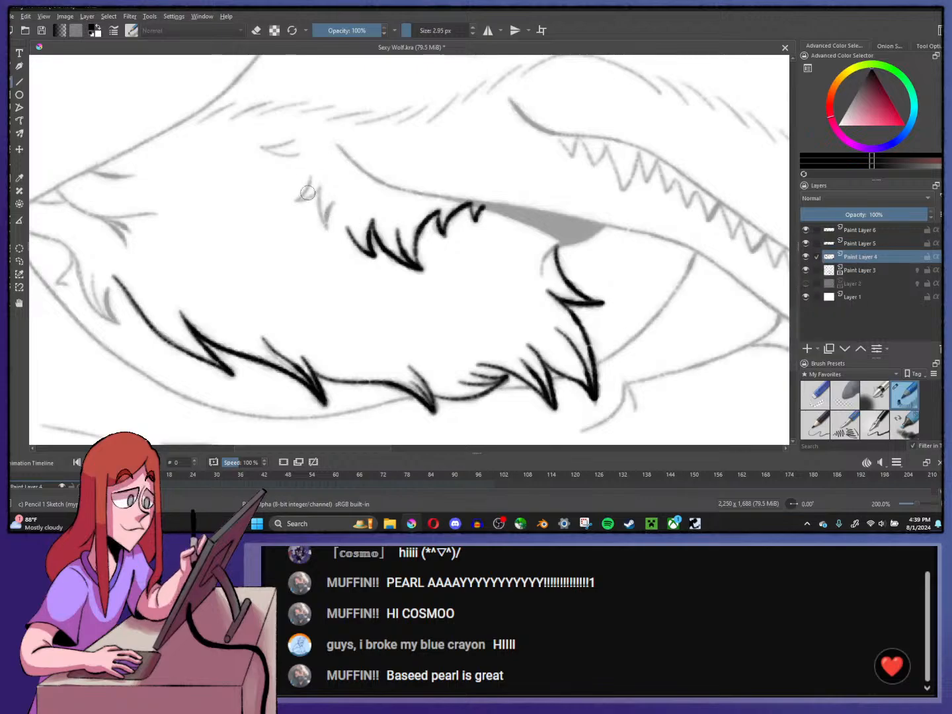
pyautogui.click(860, 271)
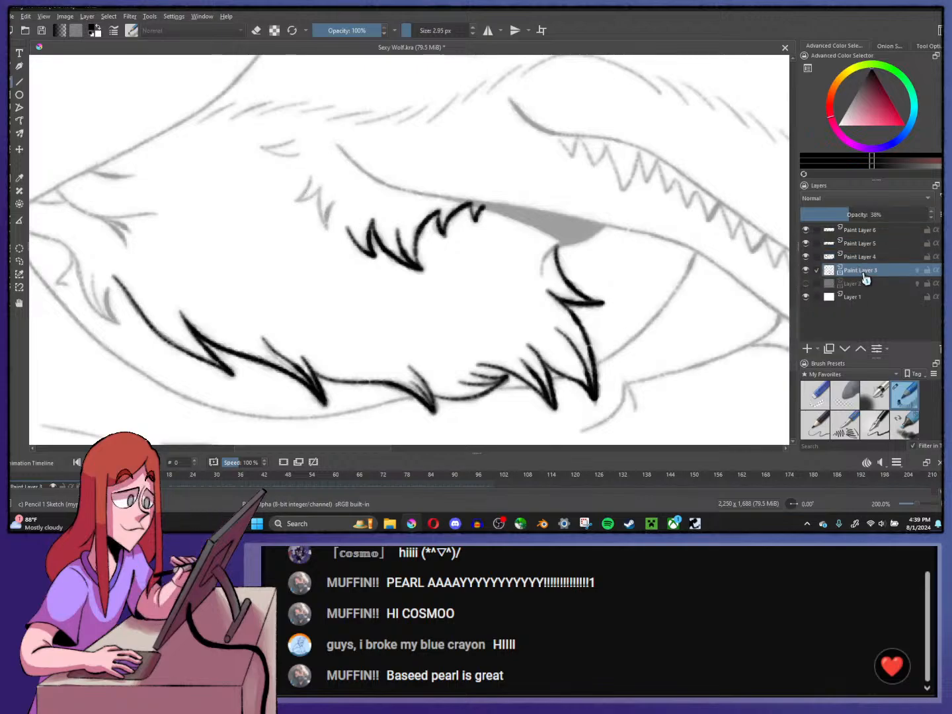
pyautogui.click(807, 348)
pyautogui.moveTo(296, 206)
pyautogui.mouseDown()
pyautogui.moveTo(311, 182)
pyautogui.moveTo(303, 199)
pyautogui.moveTo(320, 189)
pyautogui.moveTo(326, 230)
pyautogui.moveTo(379, 218)
pyautogui.mouseUp()
pyautogui.scroll(-3, 378, 219)
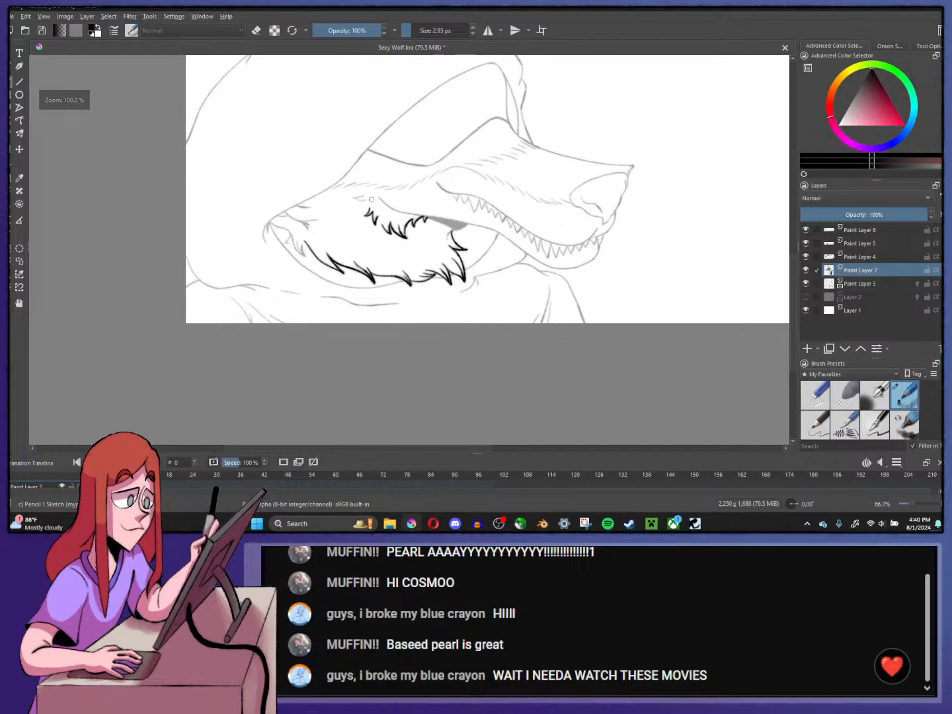
# - Make Paint Layer 3 active with the Eraser Small brush and hide Paint Layers 4 to 7
pyautogui.scroll(1, 373, 205)
pyautogui.scroll(-1, 372, 199)
pyautogui.scroll(1, 372, 198)
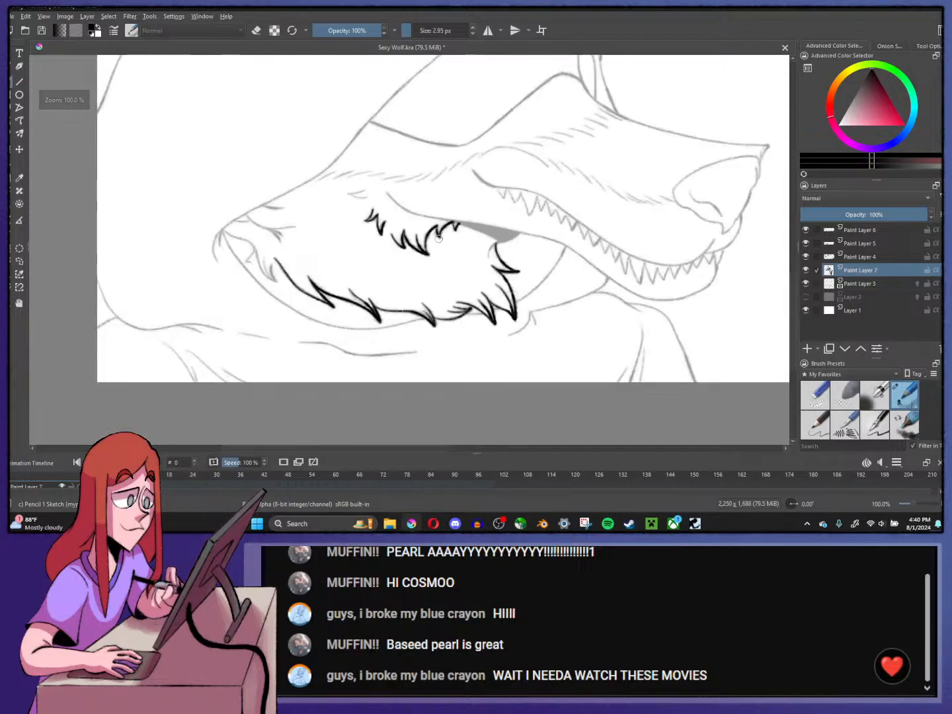
pyautogui.scroll(-1, 373, 197)
pyautogui.scroll(1, 371, 197)
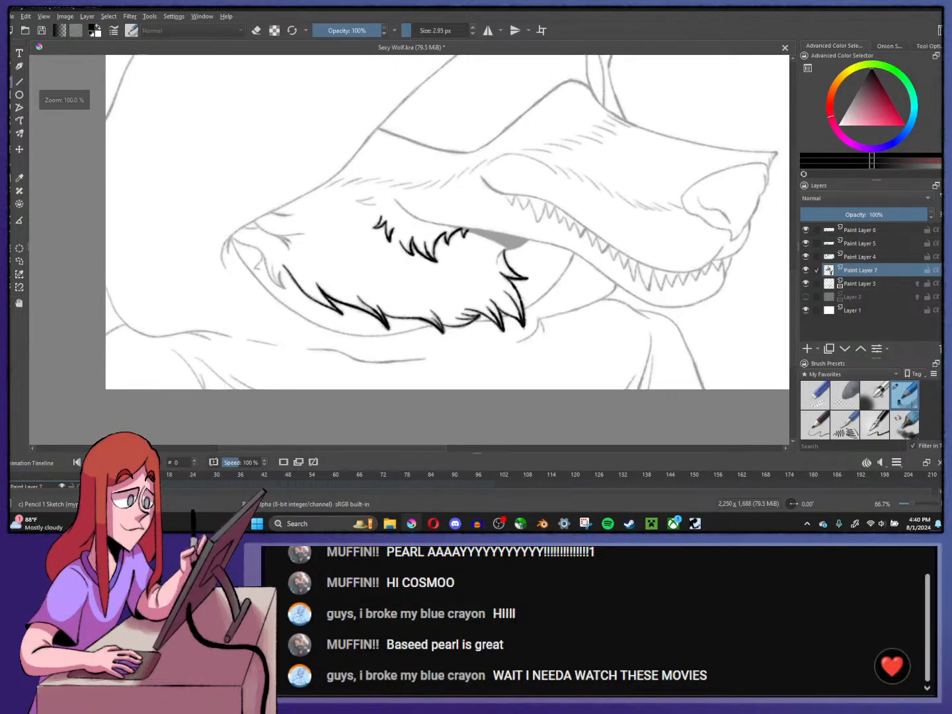
pyautogui.click(861, 282)
pyautogui.click(815, 394)
pyautogui.scroll(2, 528, 209)
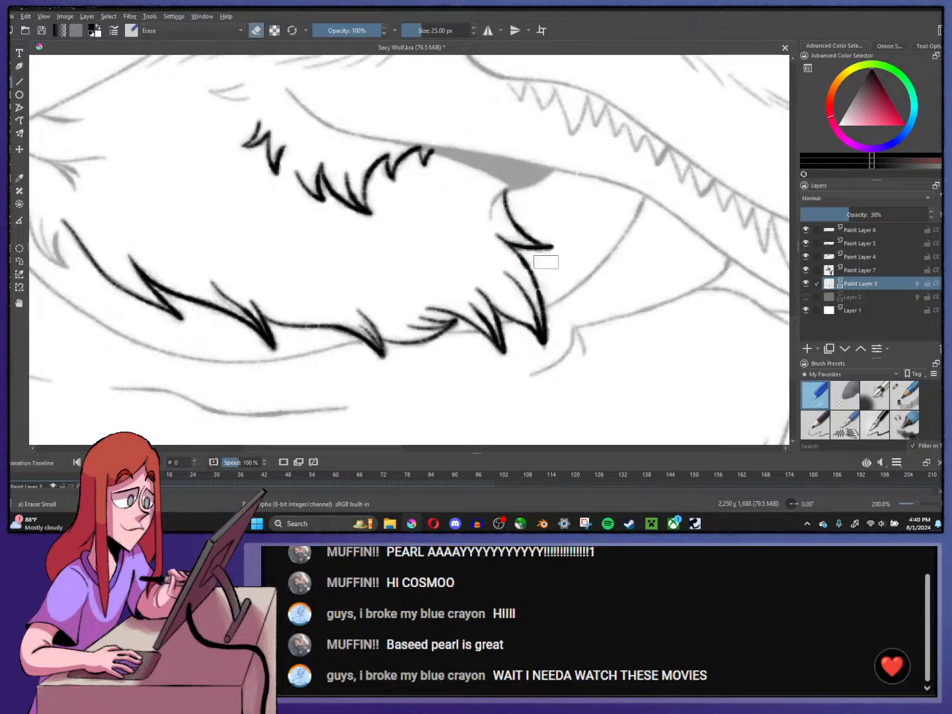
pyautogui.click(805, 270)
pyautogui.click(806, 257)
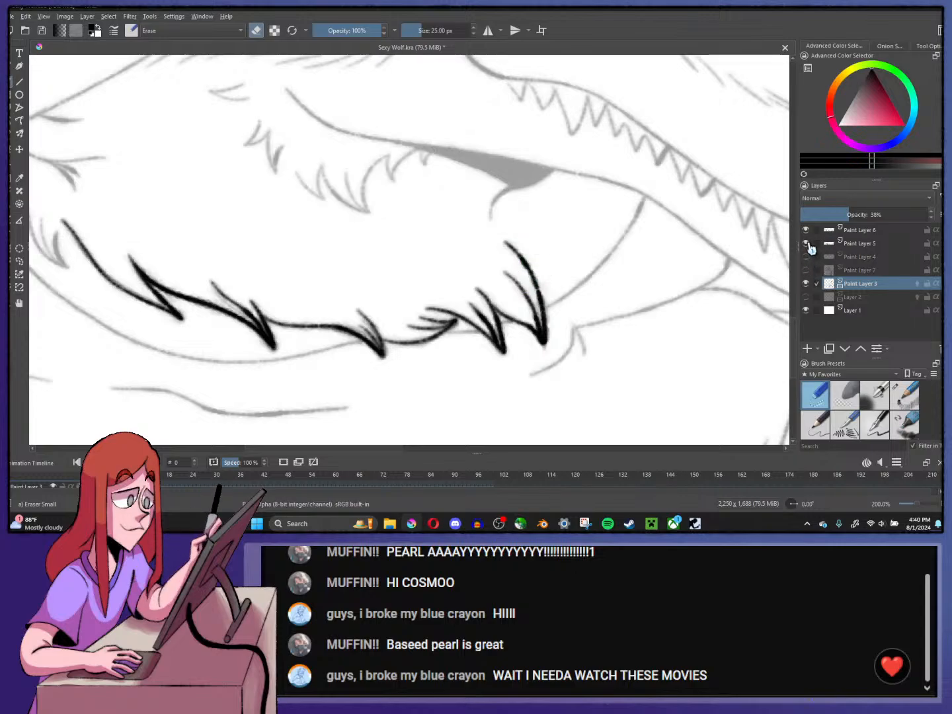
pyautogui.click(805, 244)
pyautogui.click(805, 229)
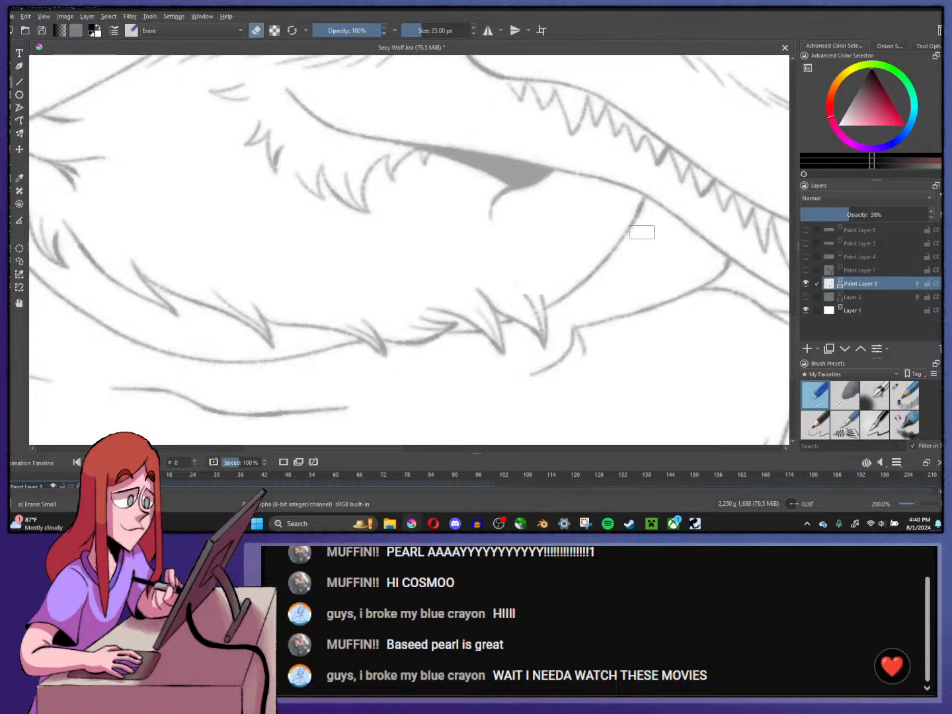
# - Erase the sketched fur contour and tufts along the rear part of the lower cheek, inside the smooth outer curve
pyautogui.moveTo(66, 220)
pyautogui.mouseDown()
pyautogui.moveTo(123, 286)
pyautogui.moveTo(131, 287)
pyautogui.moveTo(115, 247)
pyautogui.moveTo(236, 312)
pyautogui.moveTo(282, 322)
pyautogui.moveTo(258, 336)
pyautogui.mouseUp()
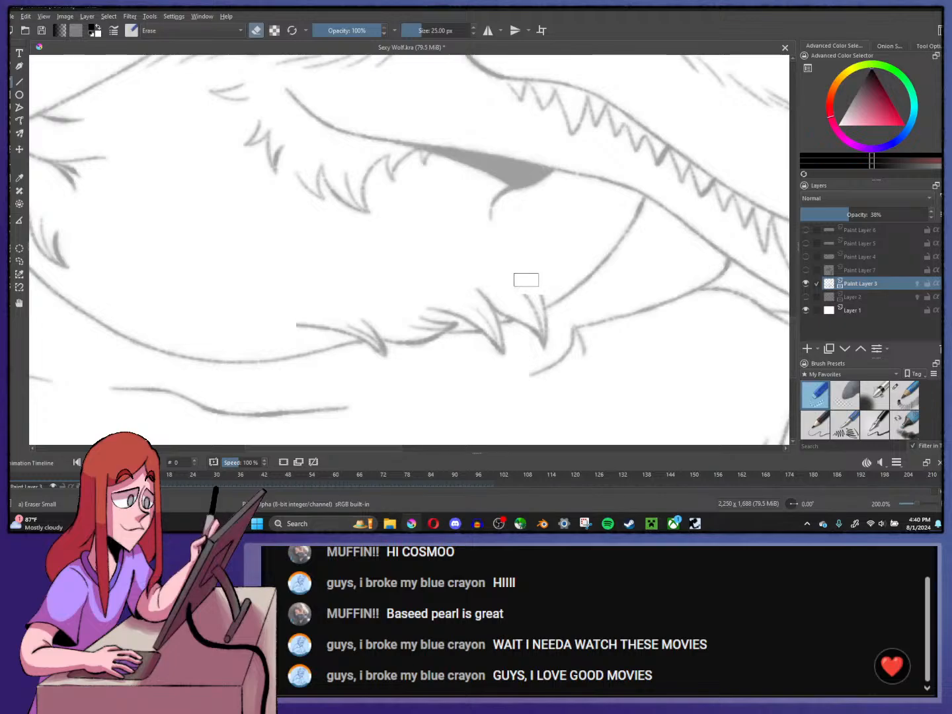
pyautogui.moveTo(527, 277)
pyautogui.mouseDown()
pyautogui.moveTo(408, 275)
pyautogui.moveTo(485, 291)
pyautogui.mouseUp()
pyautogui.scroll(-2, 407, 273)
pyautogui.scroll(1, 369, 259)
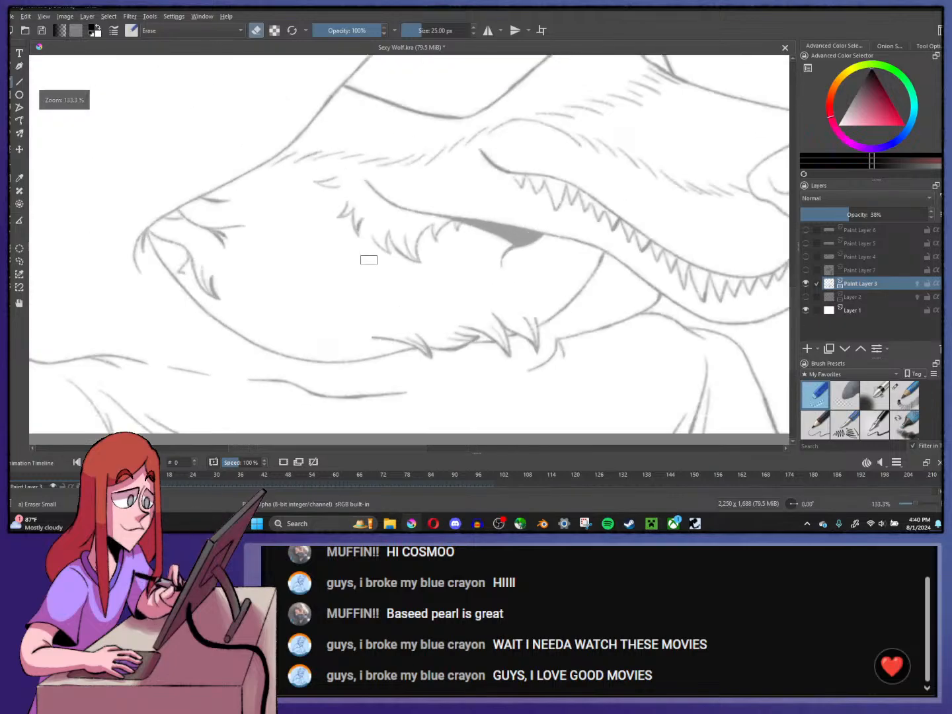
# - Erase the sketched inner tufts near the rear corner of the cheek, keeping the smooth outer outline
pyautogui.moveTo(361, 262); pyautogui.dragTo(457, 261)
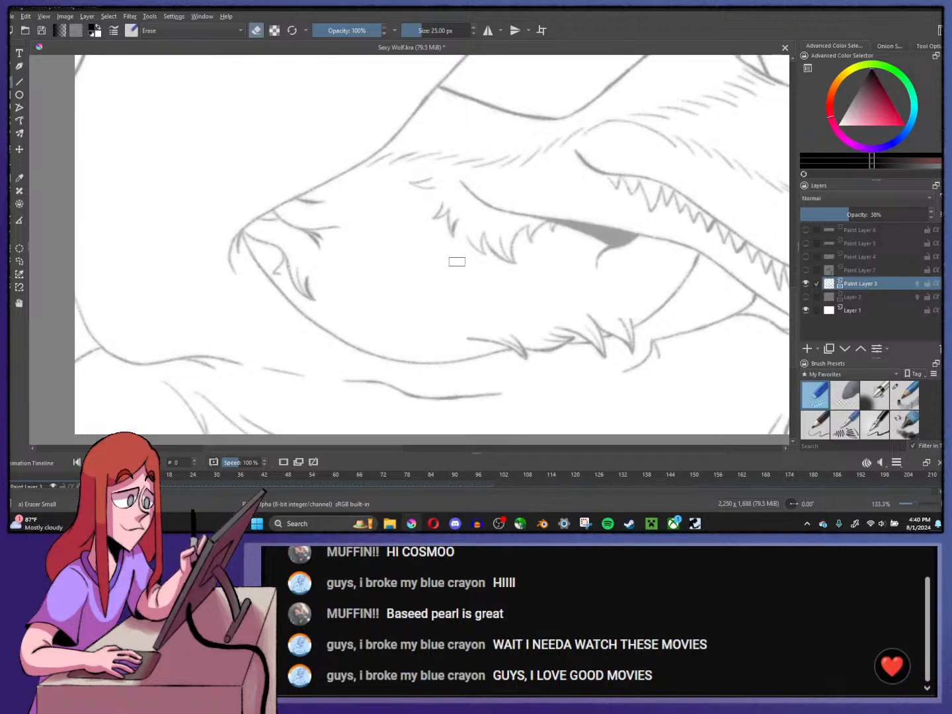
pyautogui.moveTo(300, 268)
pyautogui.mouseDown()
pyautogui.moveTo(311, 297)
pyautogui.moveTo(291, 261)
pyautogui.moveTo(291, 273)
pyautogui.mouseUp()
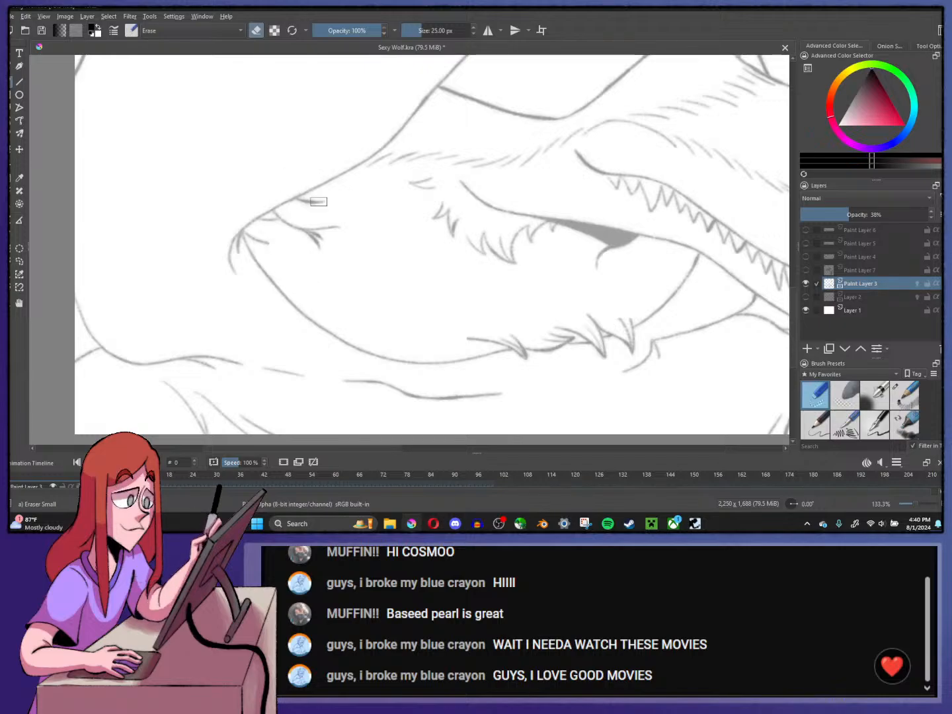
pyautogui.moveTo(342, 221)
pyautogui.mouseDown()
pyautogui.moveTo(298, 227)
pyautogui.moveTo(277, 217)
pyautogui.moveTo(295, 206)
pyautogui.mouseUp()
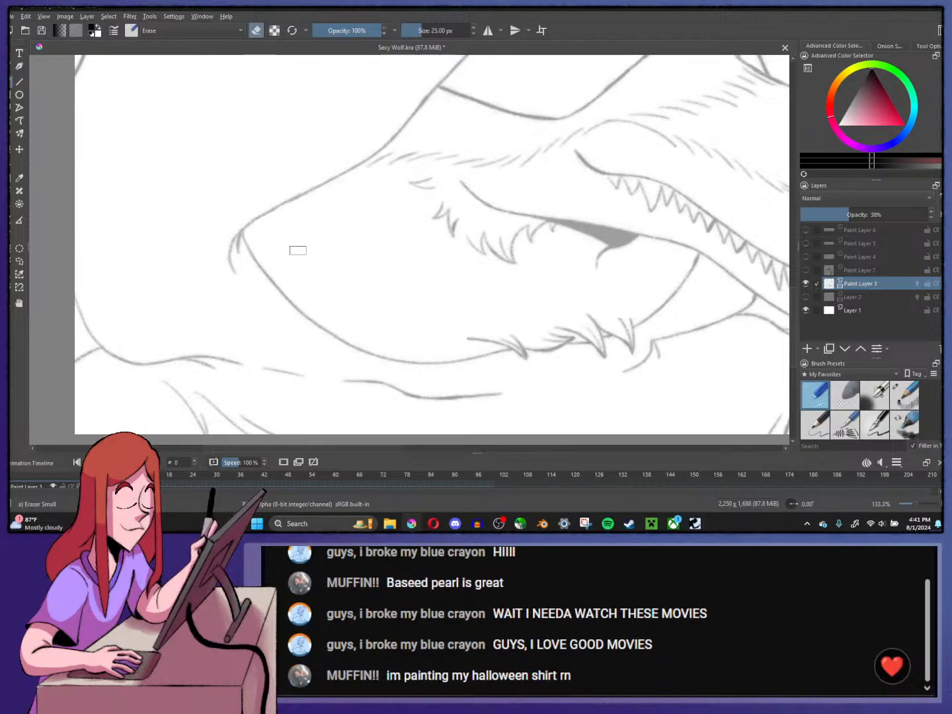
# - Erase the remaining sketched fur tufts along the middle and front of the lower cheek edge
pyautogui.scroll(2, 541, 309)
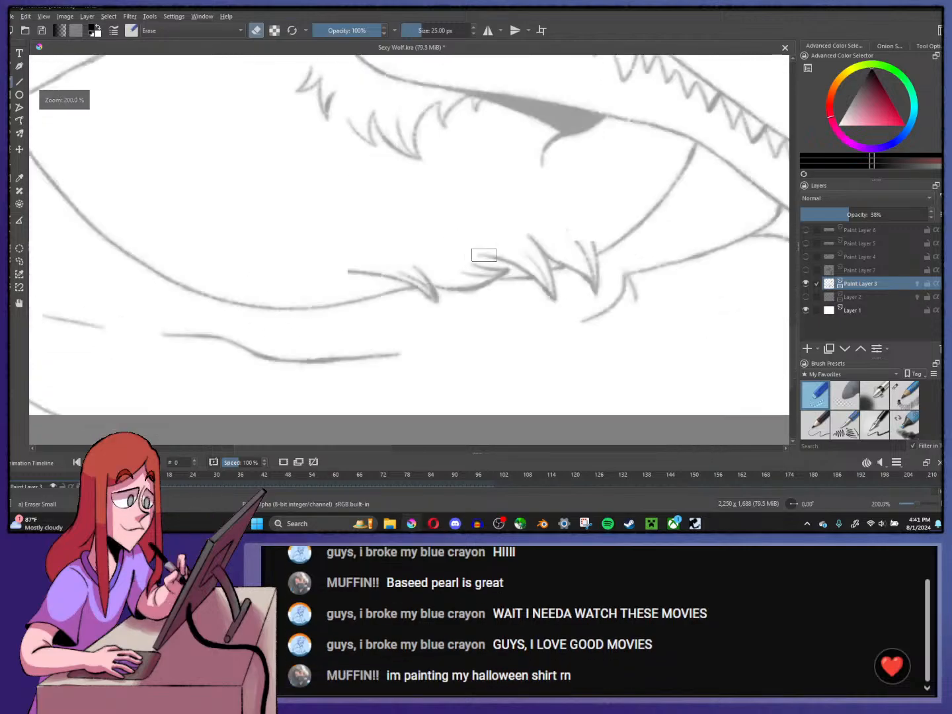
pyautogui.moveTo(359, 272)
pyautogui.mouseDown()
pyautogui.moveTo(419, 283)
pyautogui.moveTo(395, 255)
pyautogui.moveTo(460, 294)
pyautogui.moveTo(461, 265)
pyautogui.moveTo(473, 256)
pyautogui.moveTo(541, 295)
pyautogui.moveTo(528, 264)
pyautogui.moveTo(537, 233)
pyautogui.moveTo(584, 287)
pyautogui.moveTo(587, 264)
pyautogui.mouseUp()
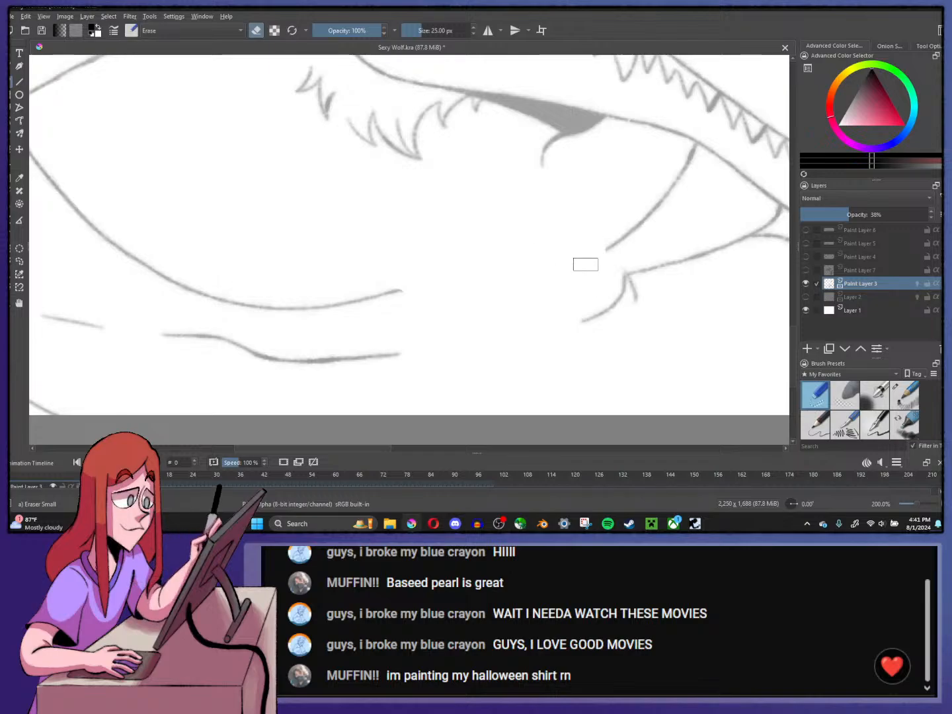
pyautogui.scroll(-3, 586, 265)
# - Redraw the missing lower cheek outline across the erased gap as one smooth curve with the Pencil 1 Sketch brush
pyautogui.scroll(4, 637, 272)
pyautogui.click(901, 405)
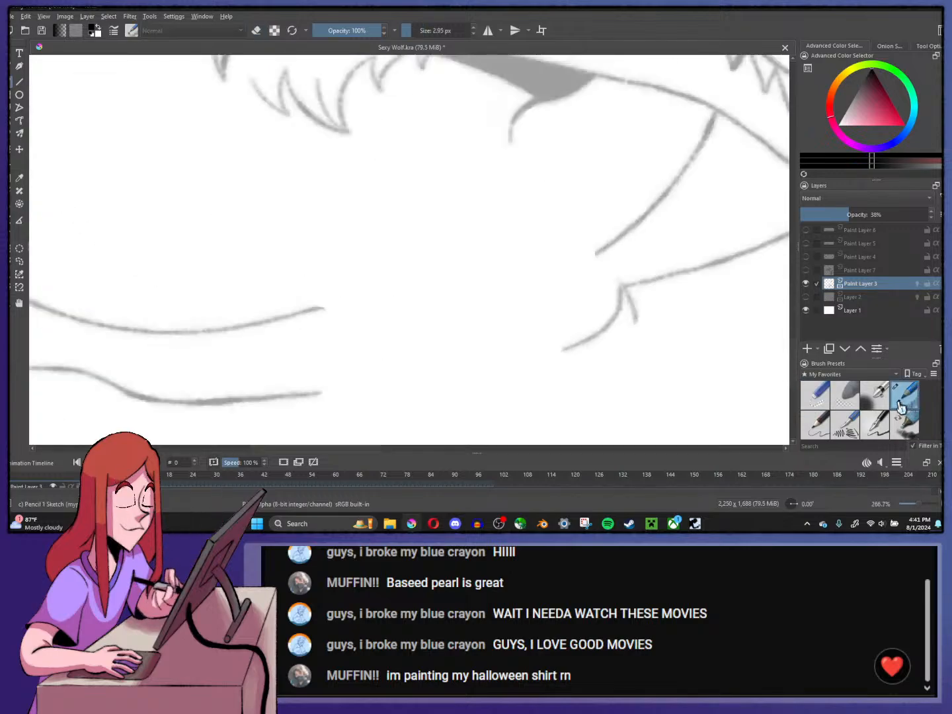
pyautogui.moveTo(294, 314)
pyautogui.mouseDown()
pyautogui.moveTo(485, 291)
pyautogui.moveTo(579, 255)
pyautogui.moveTo(567, 261)
pyautogui.moveTo(631, 217)
pyautogui.mouseUp()
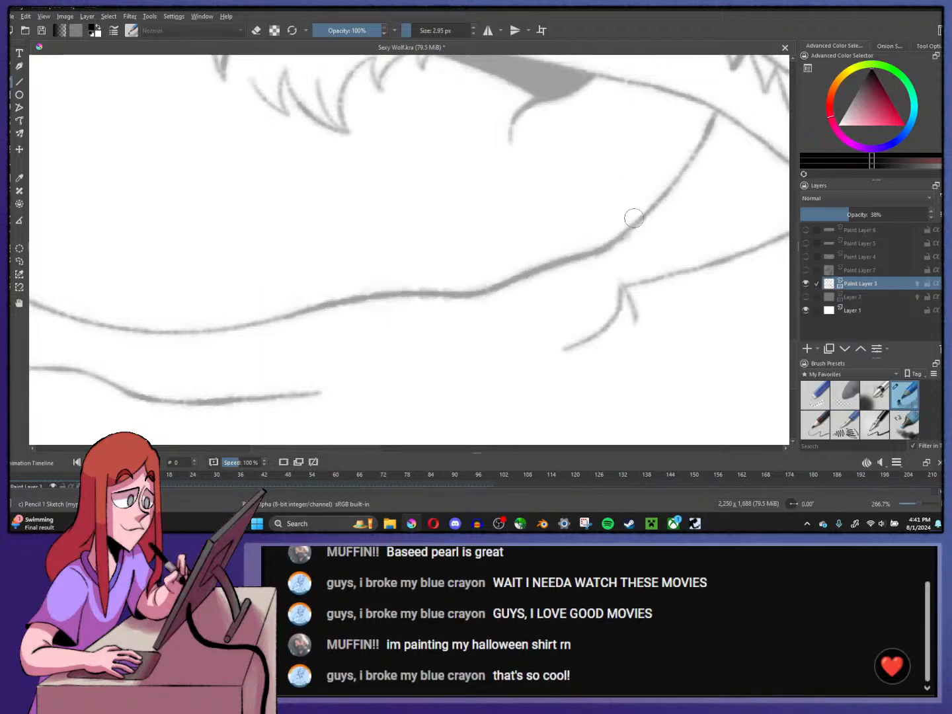
# - Refine the front bend of the redrawn cheek outline, alternating the pencil between drawing and eraser mode to even out the line
pyautogui.click(256, 31)
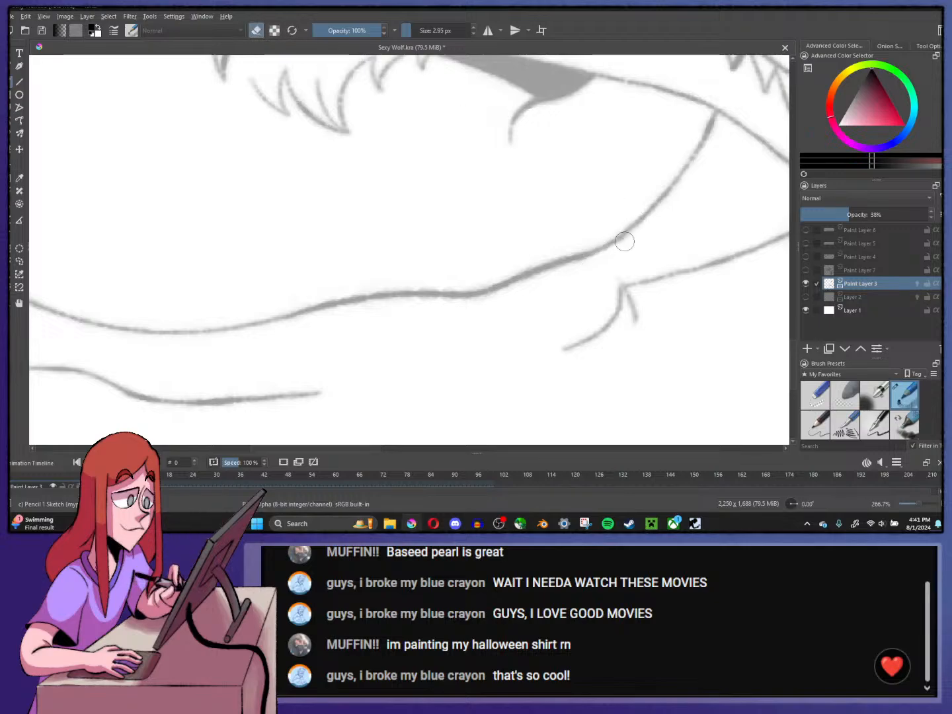
pyautogui.press('1')
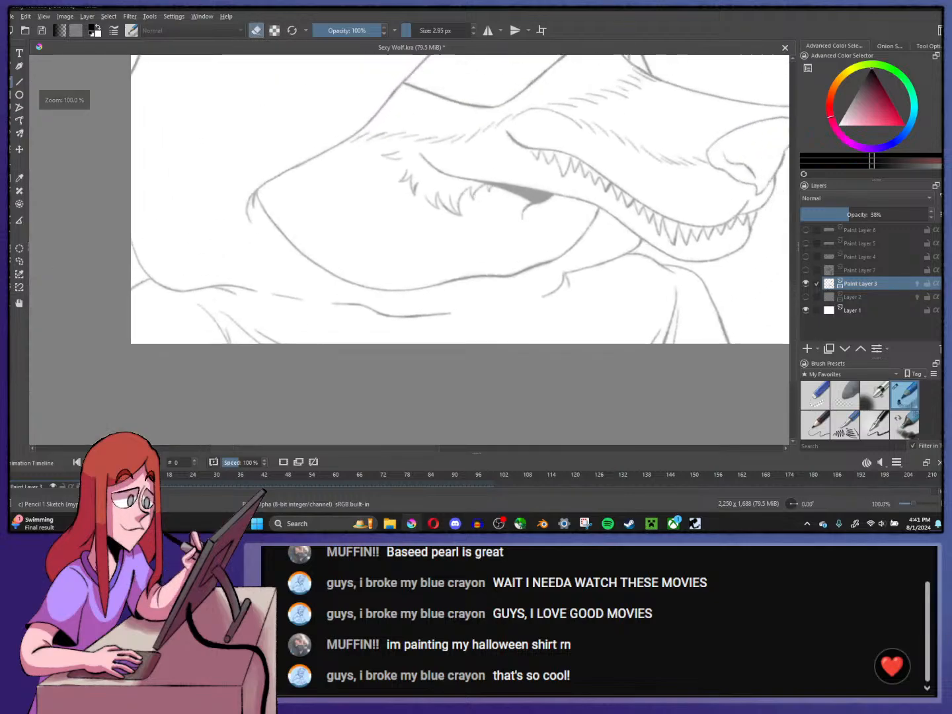
pyautogui.scroll(2, 564, 227)
pyautogui.click(257, 30)
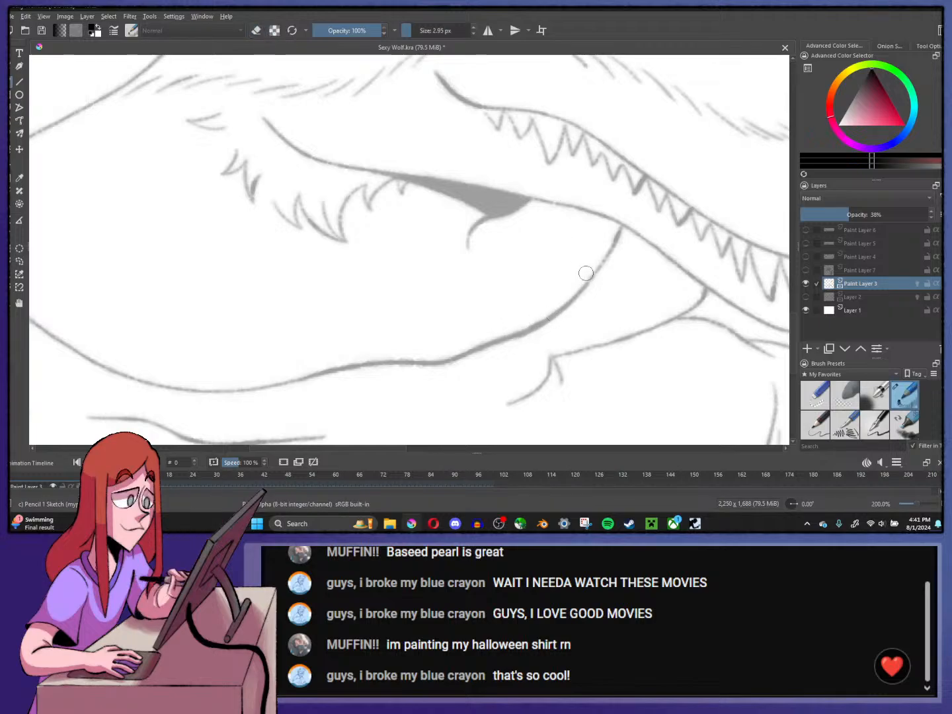
pyautogui.click(258, 32)
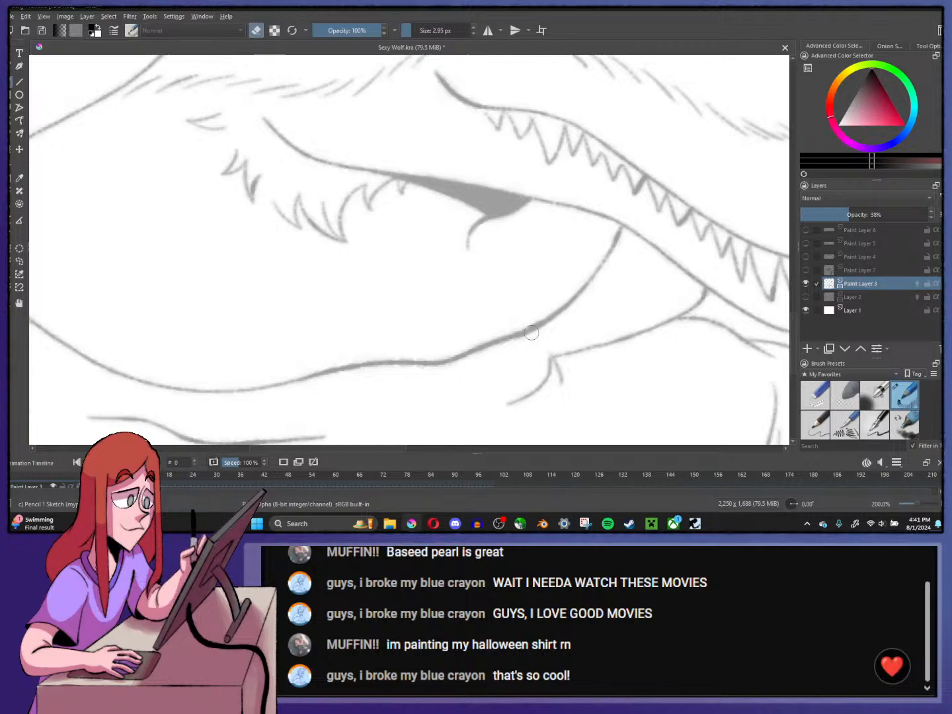
pyautogui.moveTo(526, 334)
pyautogui.mouseDown()
pyautogui.moveTo(552, 318)
pyautogui.moveTo(574, 283)
pyautogui.mouseUp()
pyautogui.scroll(-3, 574, 282)
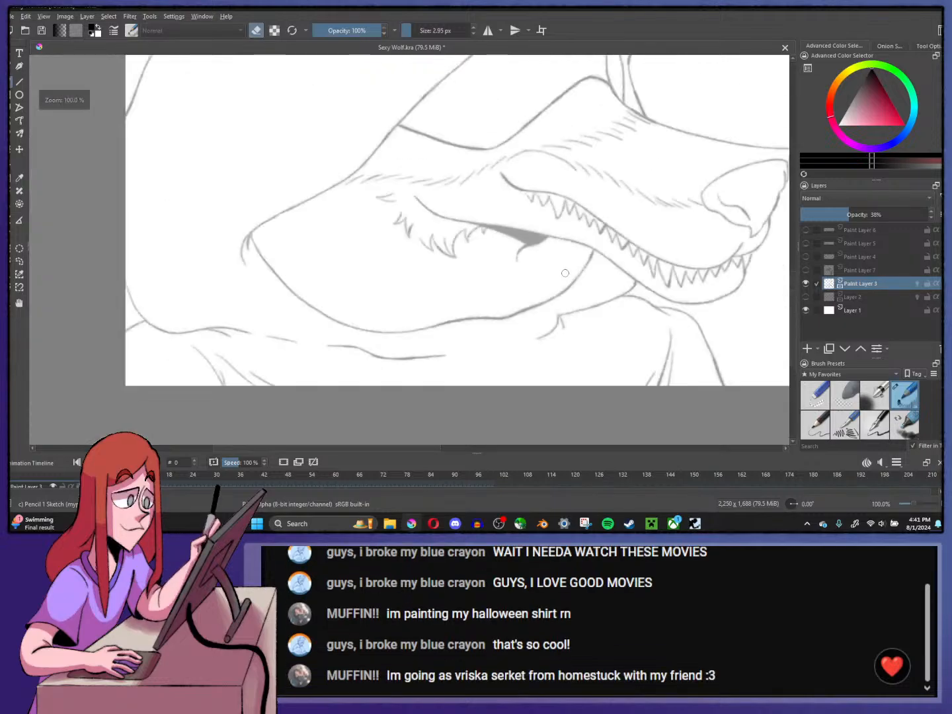
# - Erase the sketched upper cheek tufts below the shaded wedge and restore the pencil line at the wedge's rear tip
pyautogui.scroll(3, 392, 201)
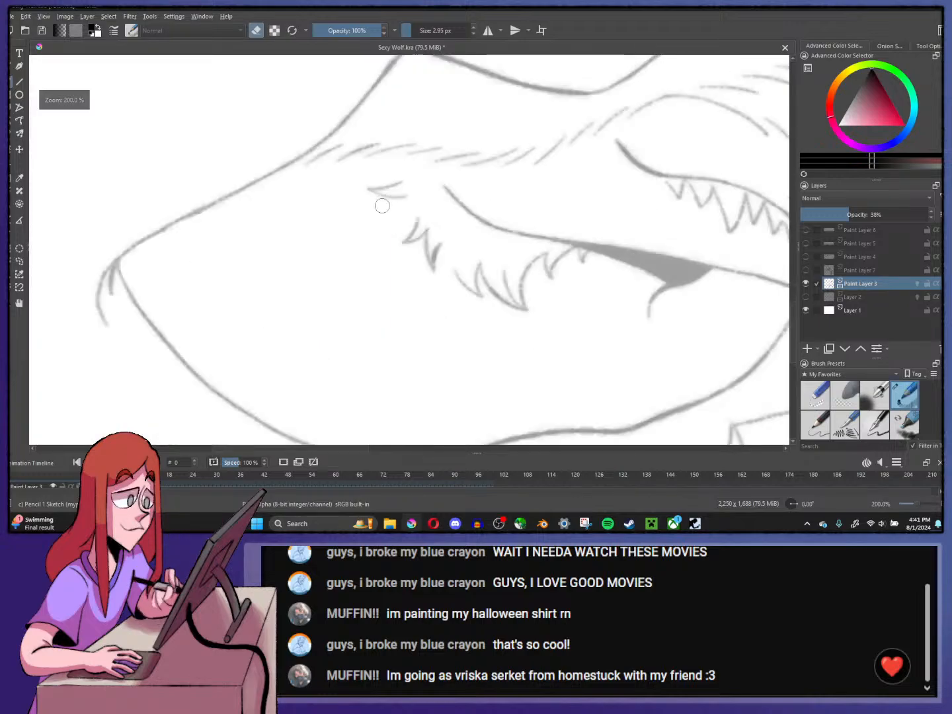
pyautogui.click(257, 30)
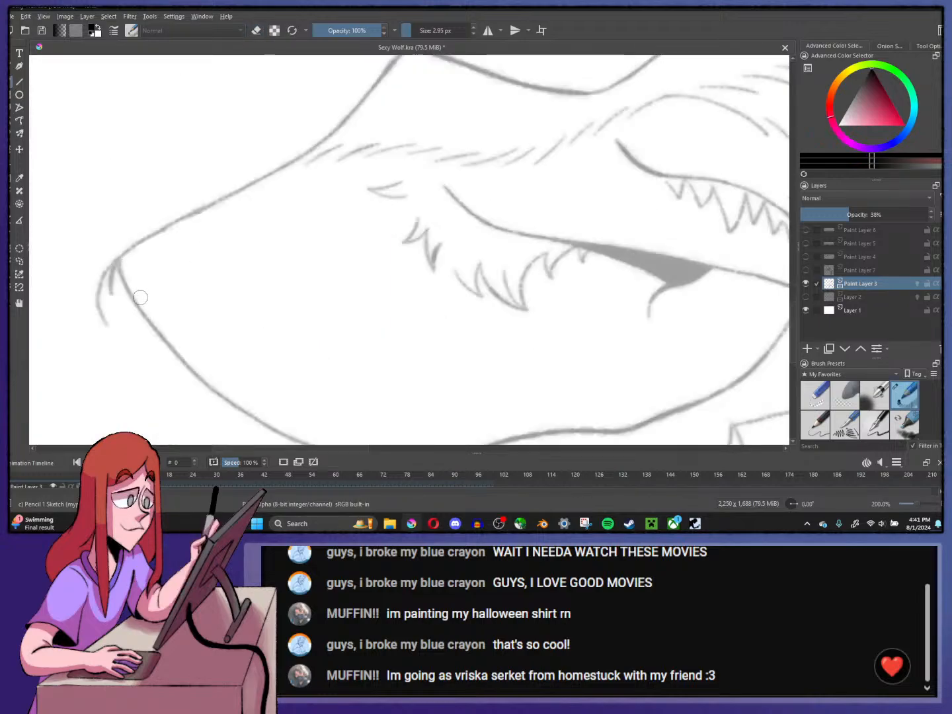
pyautogui.scroll(-3, 275, 281)
pyautogui.moveTo(228, 234); pyautogui.dragTo(366, 226)
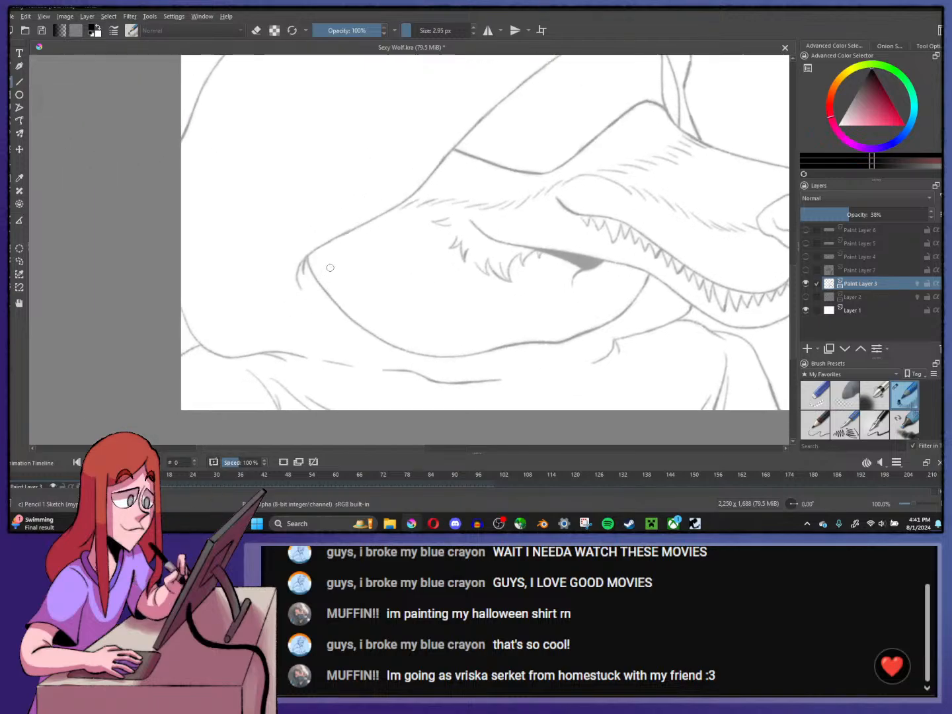
pyautogui.moveTo(376, 242); pyautogui.dragTo(360, 255)
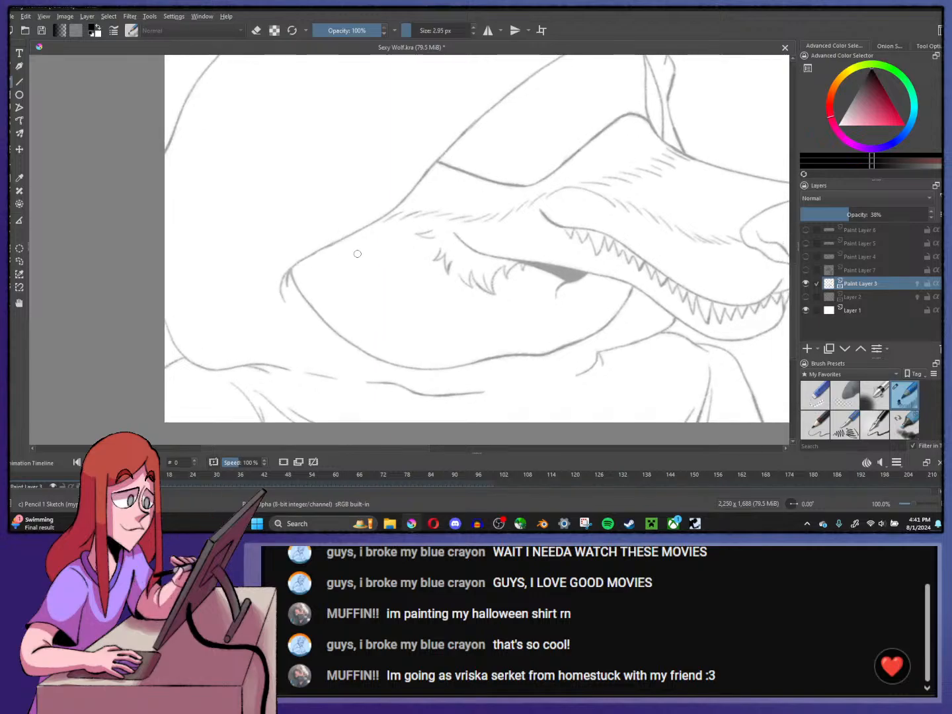
pyautogui.scroll(2, 405, 228)
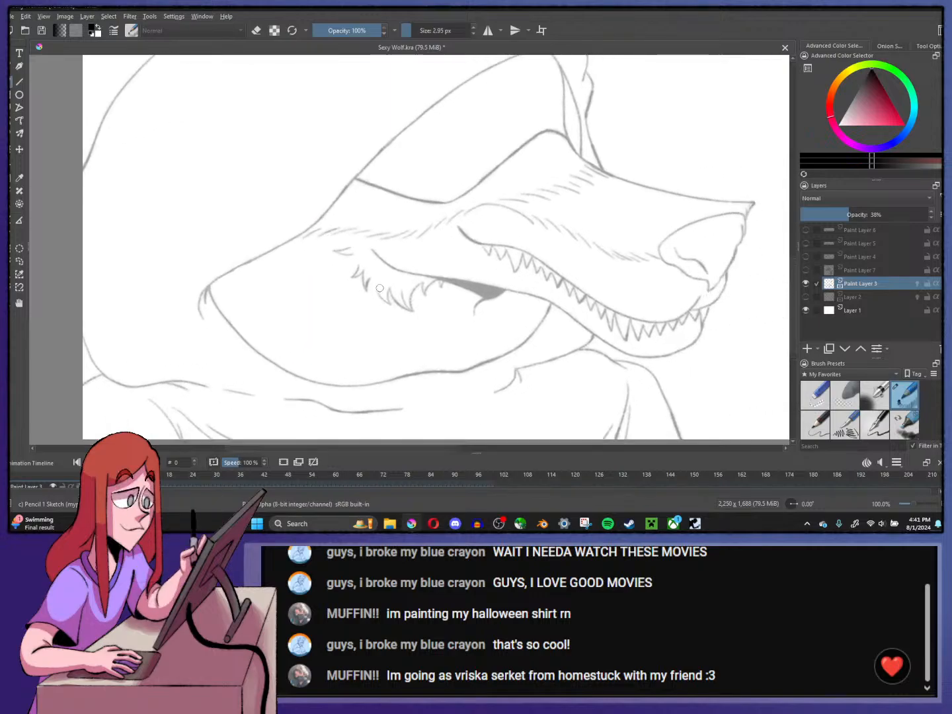
pyautogui.click(818, 397)
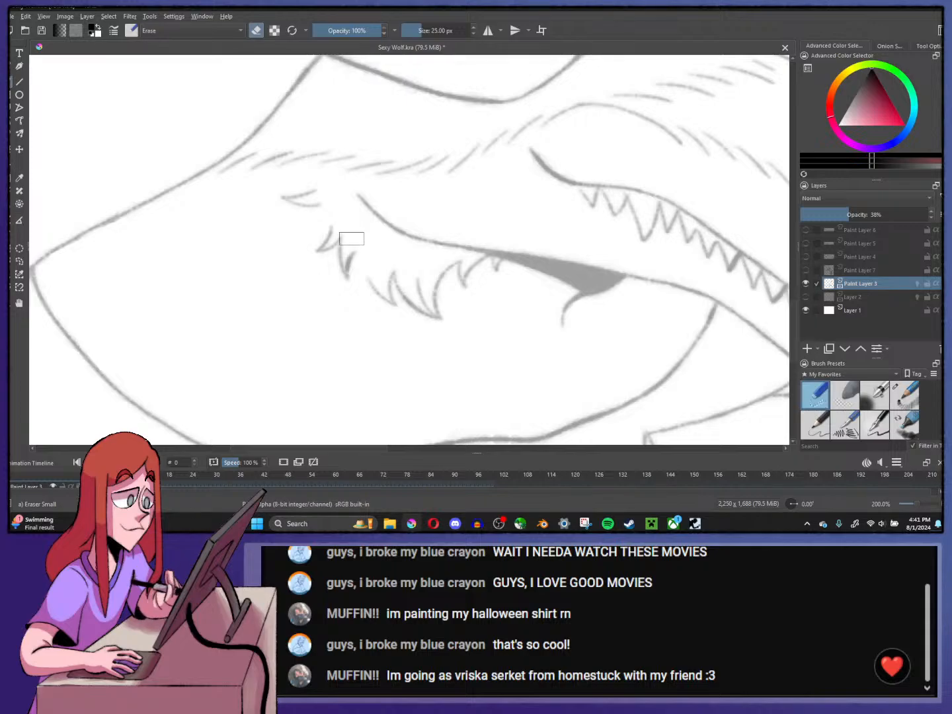
pyautogui.moveTo(350, 238)
pyautogui.mouseDown()
pyautogui.moveTo(318, 235)
pyautogui.moveTo(319, 254)
pyautogui.moveTo(341, 233)
pyautogui.mouseUp()
pyautogui.moveTo(374, 270)
pyautogui.mouseDown()
pyautogui.moveTo(443, 318)
pyautogui.moveTo(429, 294)
pyautogui.moveTo(471, 264)
pyautogui.moveTo(509, 271)
pyautogui.mouseUp()
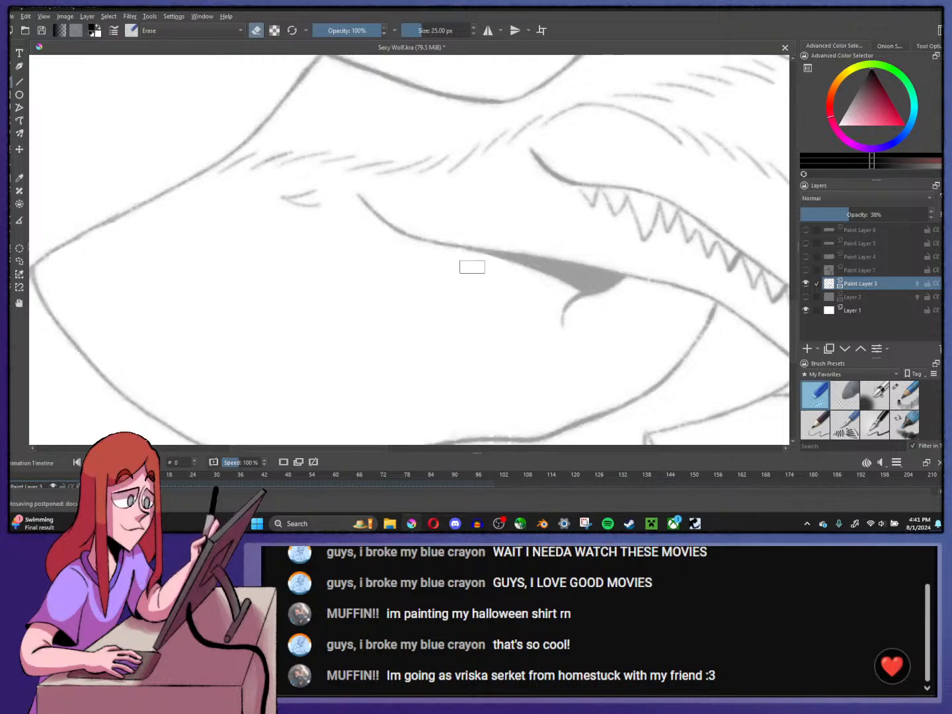
pyautogui.click(904, 395)
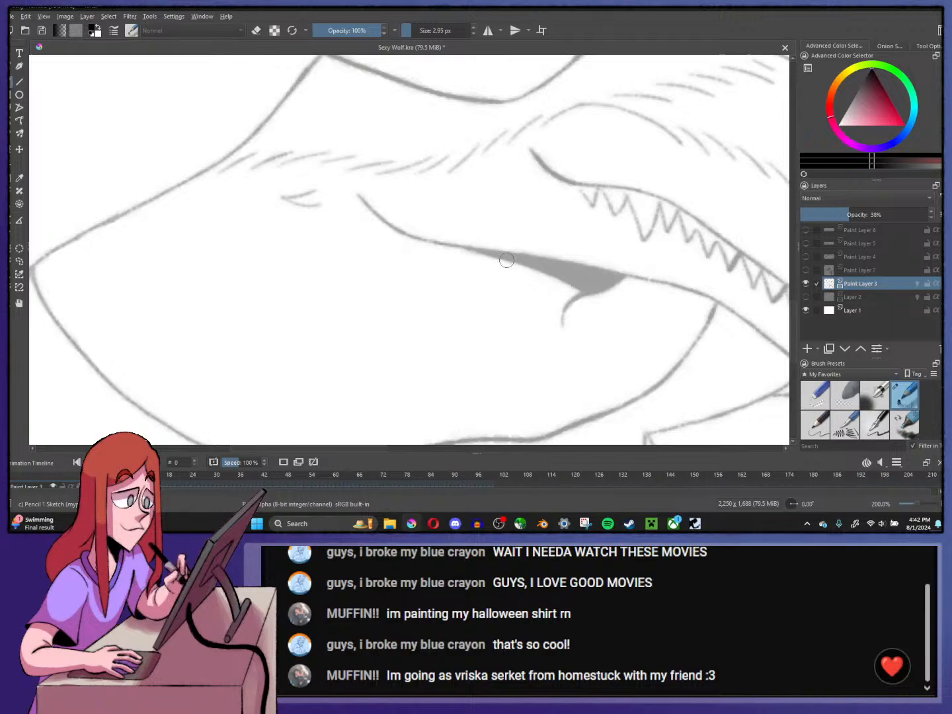
# - Add a paint layer directly above Paint Layer 3 and ink the small two-stroke tuft below the brow fur
pyautogui.scroll(-2, 506, 260)
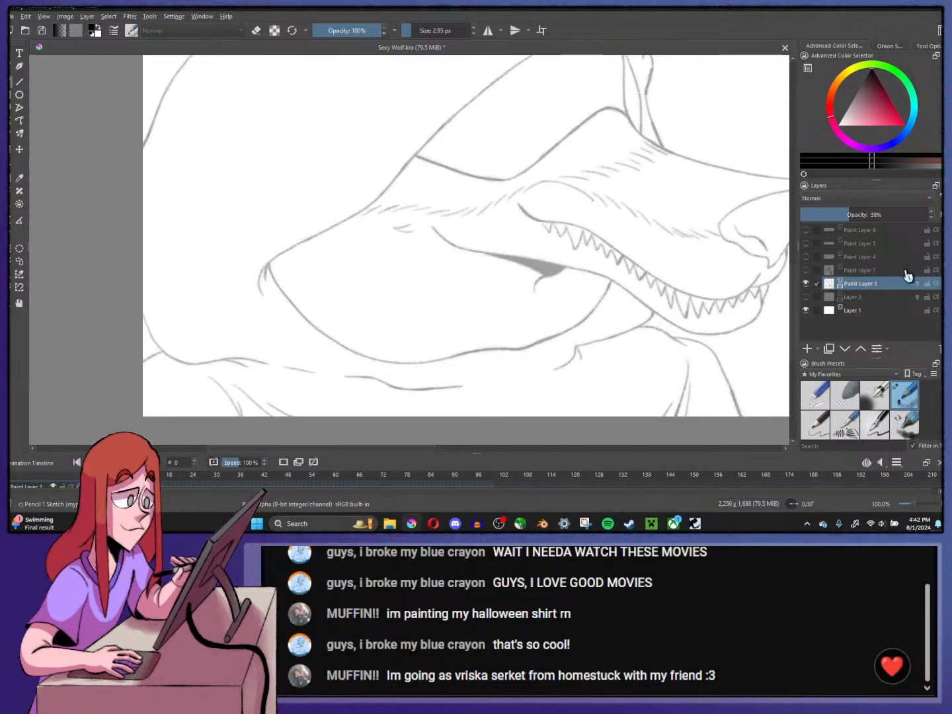
pyautogui.click(806, 348)
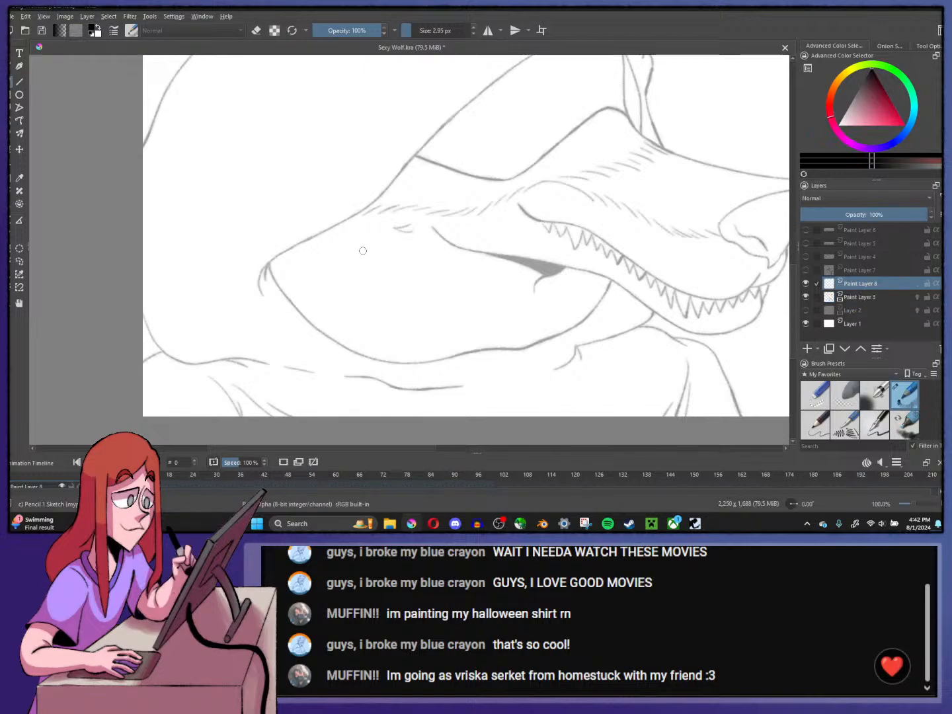
pyautogui.scroll(3, 363, 251)
pyautogui.moveTo(328, 226)
pyautogui.mouseDown()
pyautogui.moveTo(383, 235)
pyautogui.moveTo(329, 226)
pyautogui.moveTo(375, 215)
pyautogui.mouseUp()
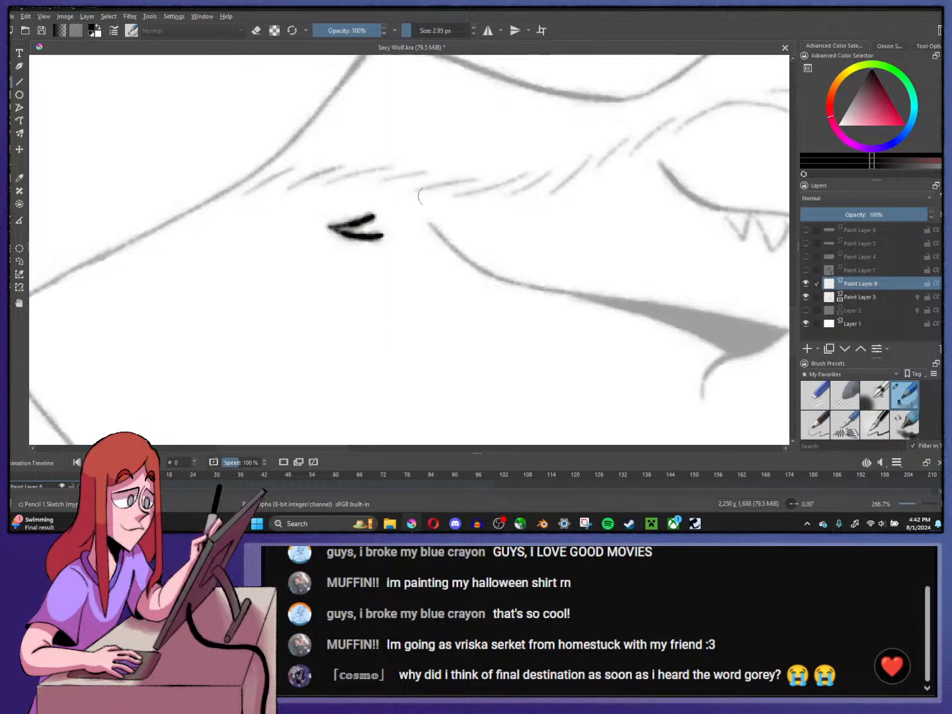
# - Make Paint Layer 3 active again with the Eraser Small brush
pyautogui.click(860, 297)
pyautogui.click(815, 396)
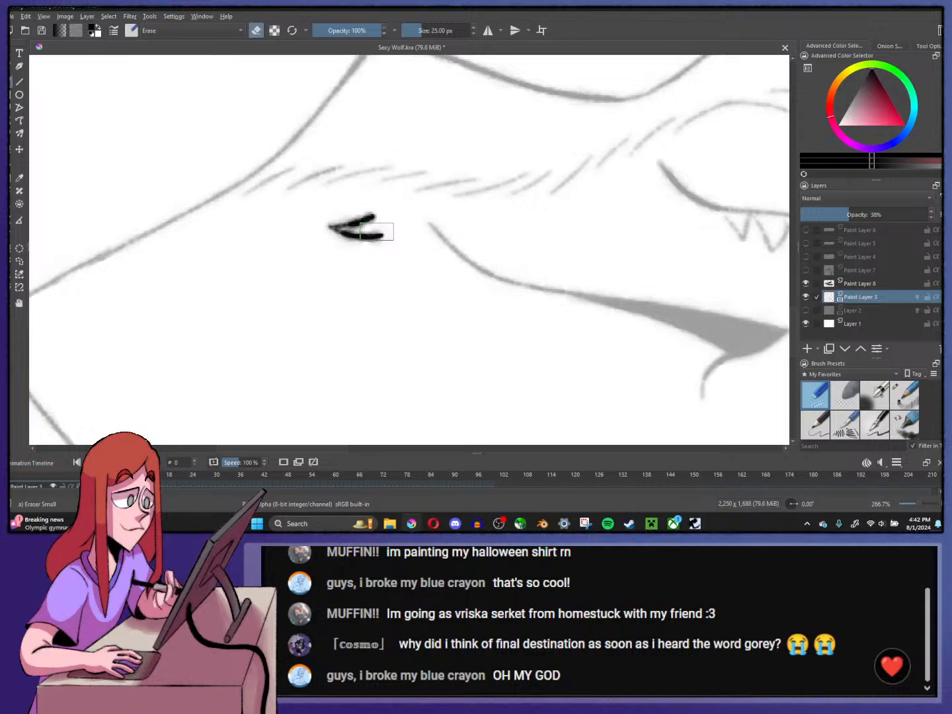
pyautogui.press('1')
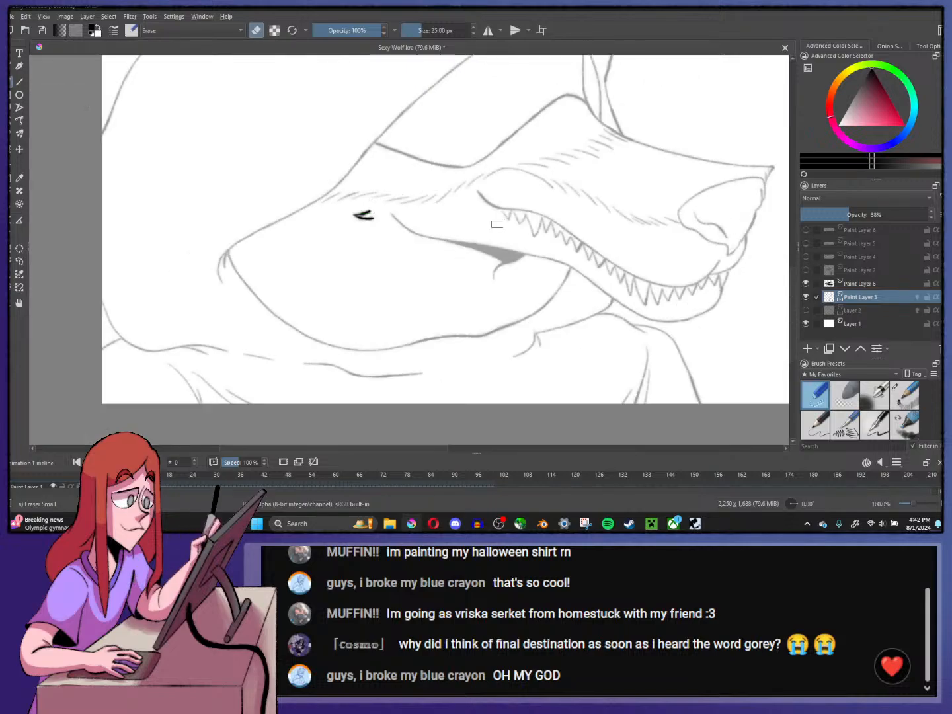
pyautogui.press('-')
pyautogui.press('-')
pyautogui.press('+')
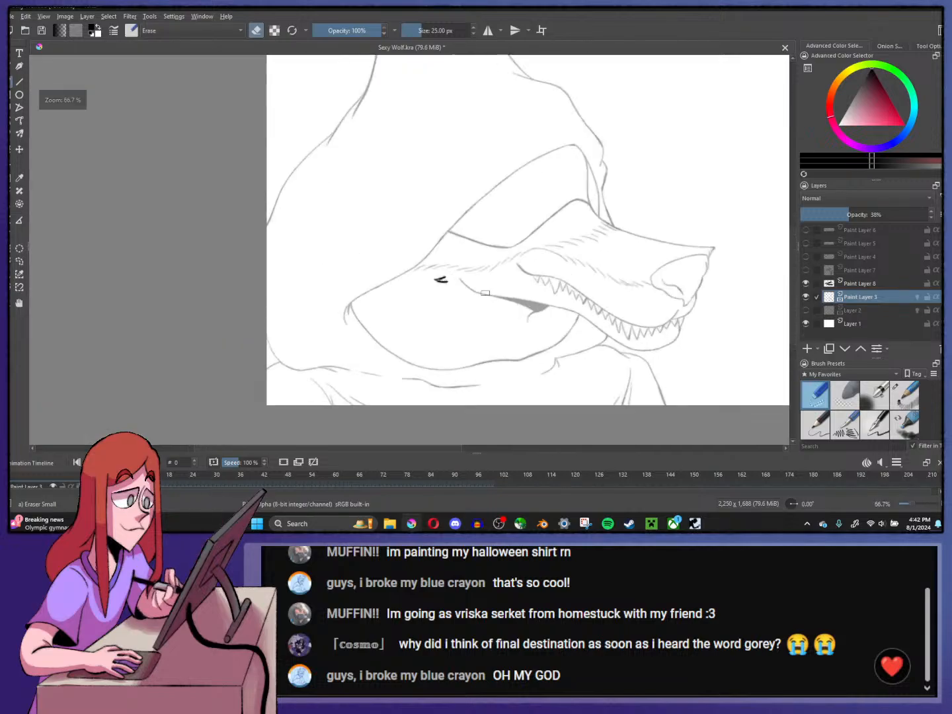
pyautogui.press('+')
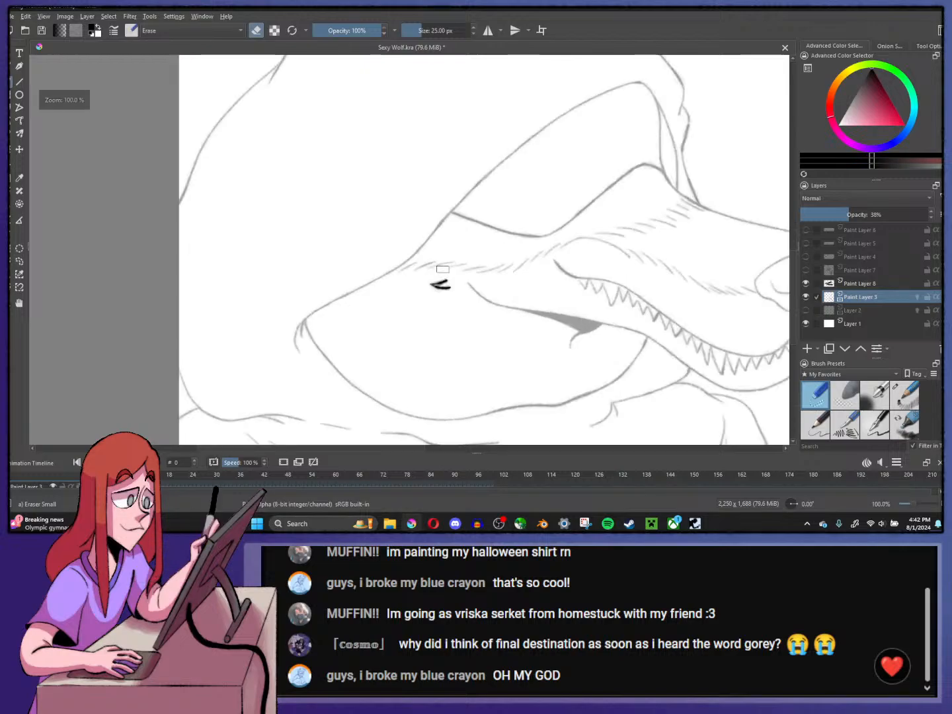
pyautogui.press('-')
pyautogui.press('-')
pyautogui.press('+')
pyautogui.press('+')
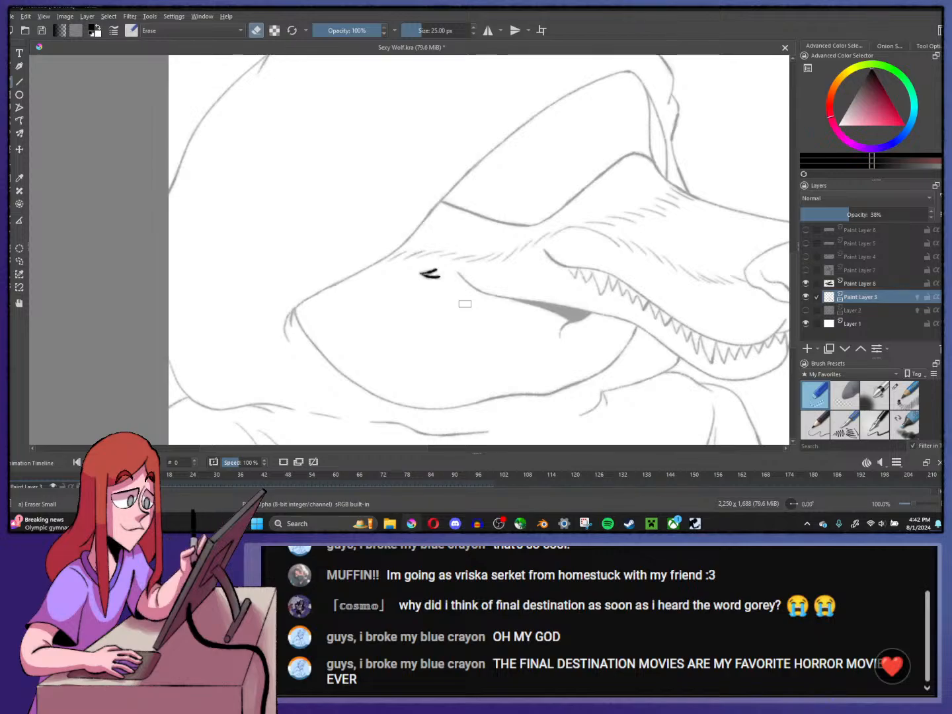
# - Make Paint Layer 8, which holds the inked two-stroke tuft, the active layer and give the animation timeline more height
pyautogui.scroll(3, 478, 264)
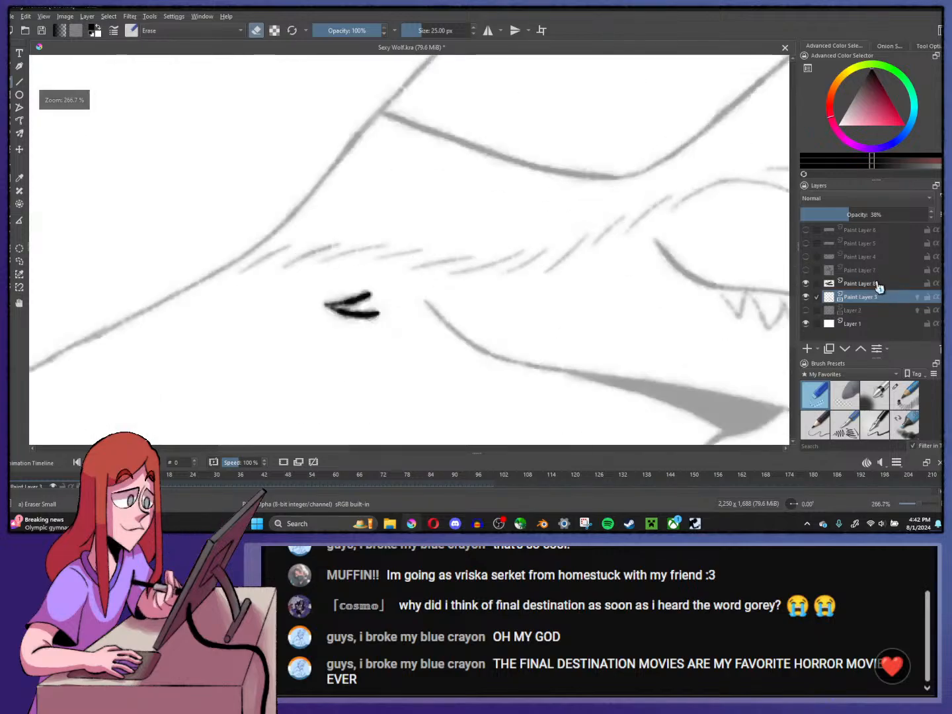
pyautogui.click(879, 286)
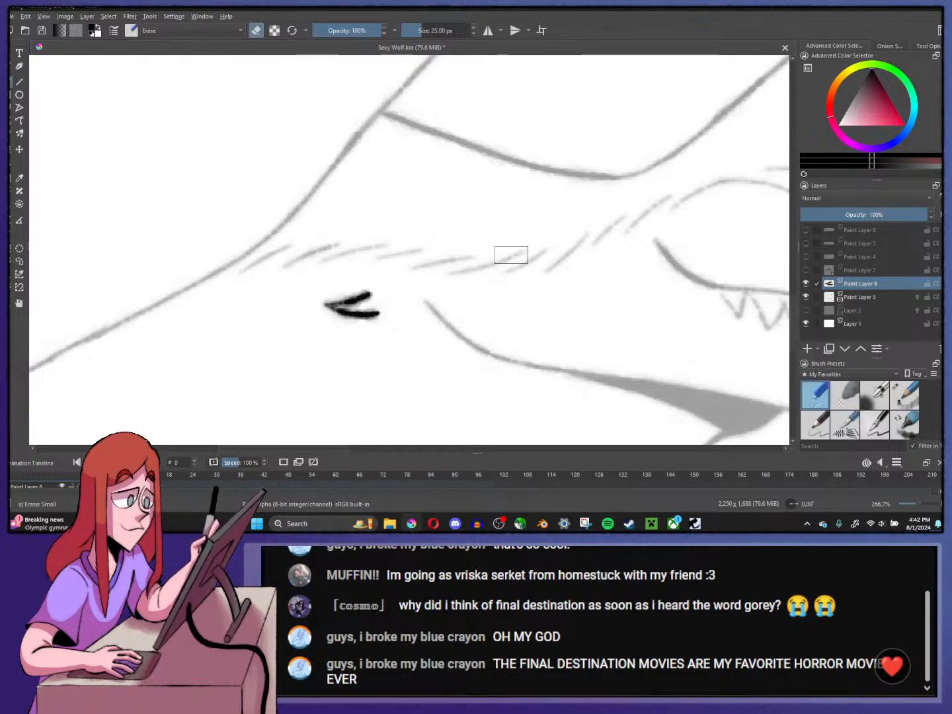
pyautogui.moveTo(510, 255); pyautogui.dragTo(552, 235)
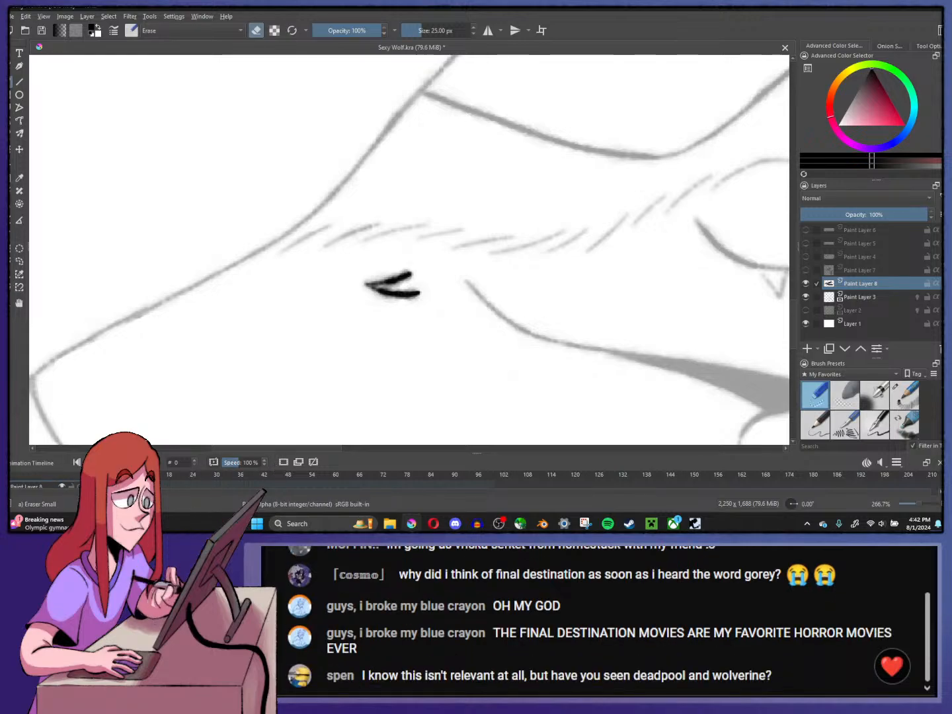
pyautogui.moveTo(240, 449); pyautogui.dragTo(232, 419)
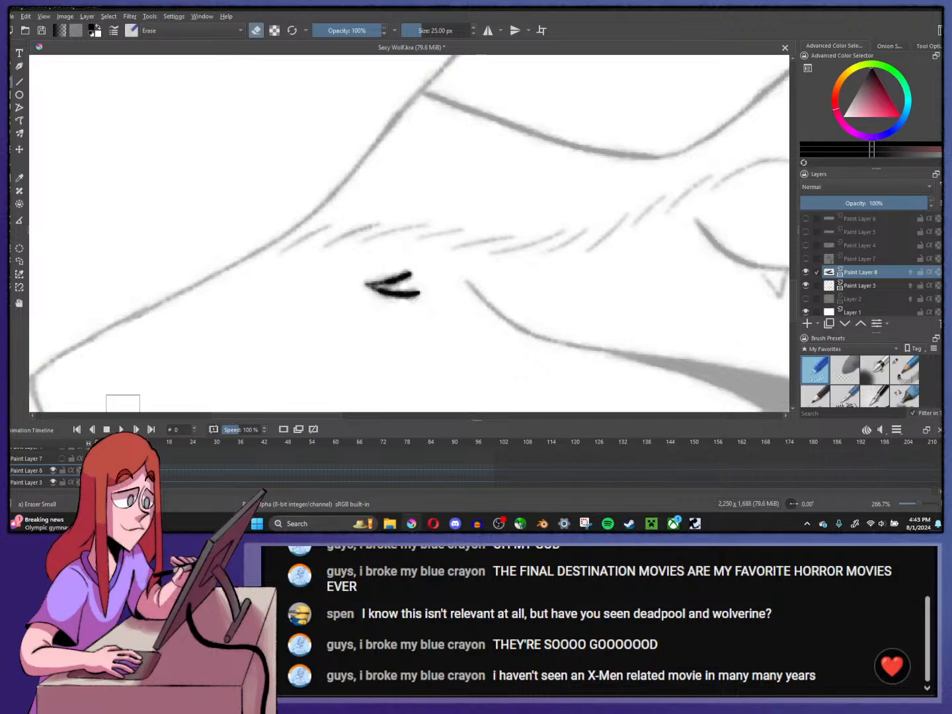
# - With the Pencil 1 Sketch brush and onion skins on, draw the tuft as a drooping crescent on a blank frame 4 of Paint Layer 8
pyautogui.click(905, 370)
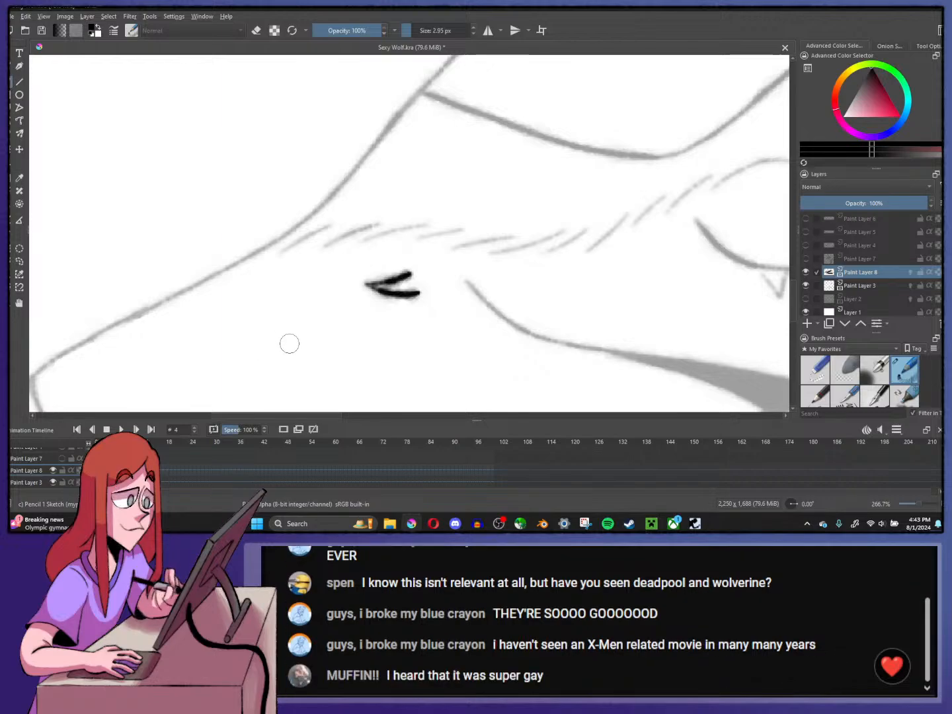
pyautogui.moveTo(402, 290); pyautogui.dragTo(420, 223)
pyautogui.scroll(1, 419, 224)
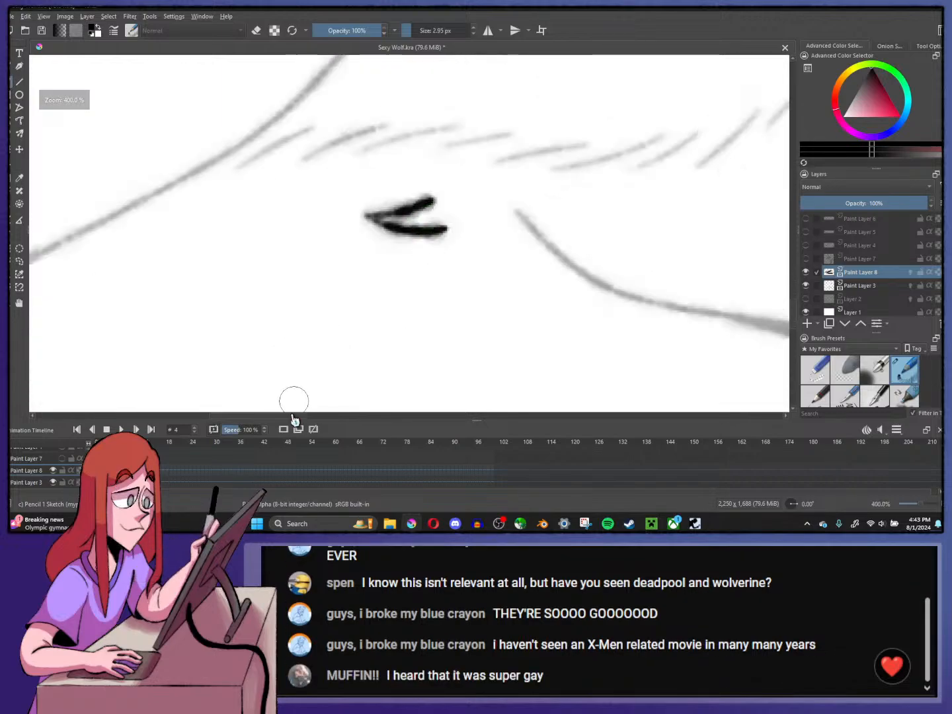
pyautogui.hotkey('ctrl', 'z')
pyautogui.moveTo(433, 198); pyautogui.dragTo(447, 229)
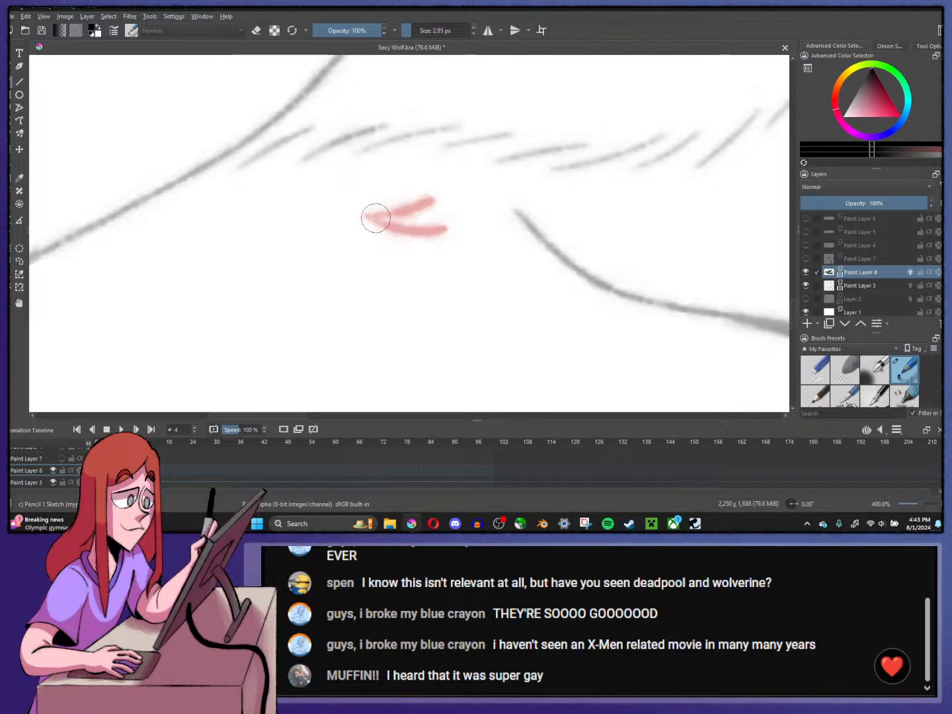
pyautogui.moveTo(374, 218)
pyautogui.mouseDown()
pyautogui.moveTo(404, 234)
pyautogui.moveTo(433, 202)
pyautogui.mouseUp()
pyautogui.moveTo(380, 223)
pyautogui.mouseDown()
pyautogui.moveTo(388, 244)
pyautogui.moveTo(417, 249)
pyautogui.moveTo(410, 257)
pyautogui.moveTo(418, 261)
pyautogui.moveTo(442, 215)
pyautogui.mouseUp()
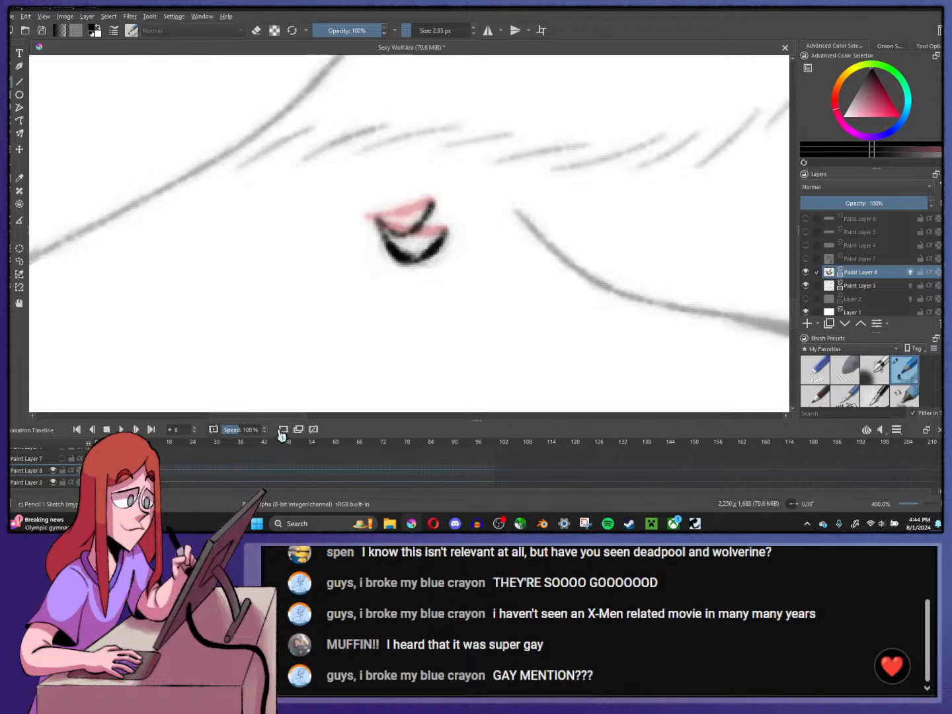
# - Add blank keyframes at frames 8 and 12, drawing the tuft's tip swung down to the right on 8 and raised to the right on 12
pyautogui.click(284, 430)
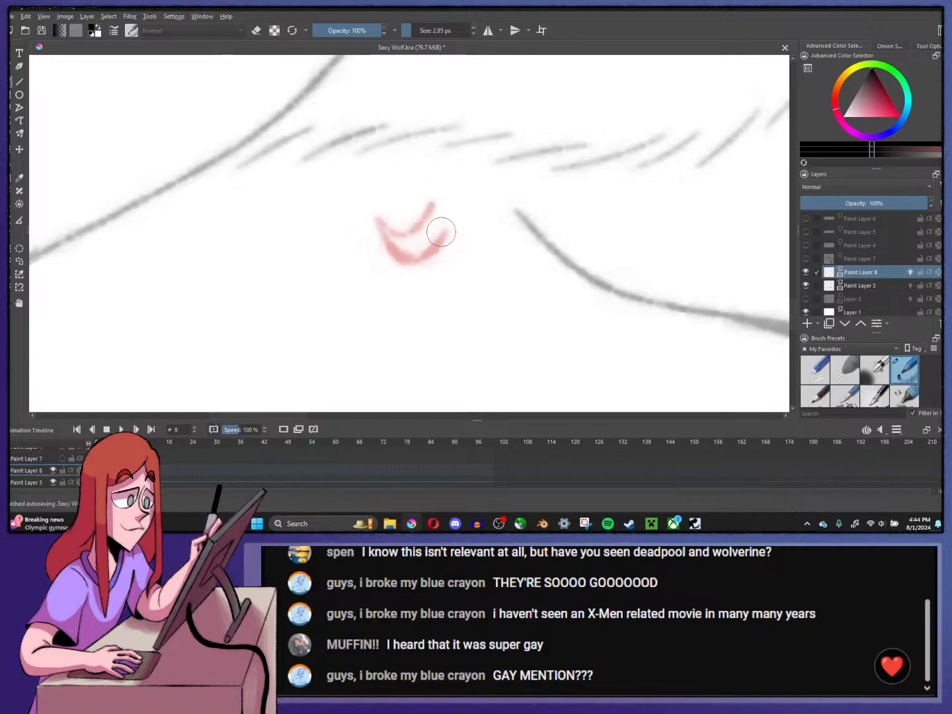
pyautogui.moveTo(430, 204)
pyautogui.mouseDown()
pyautogui.moveTo(437, 233)
pyautogui.moveTo(490, 266)
pyautogui.moveTo(456, 231)
pyautogui.mouseUp()
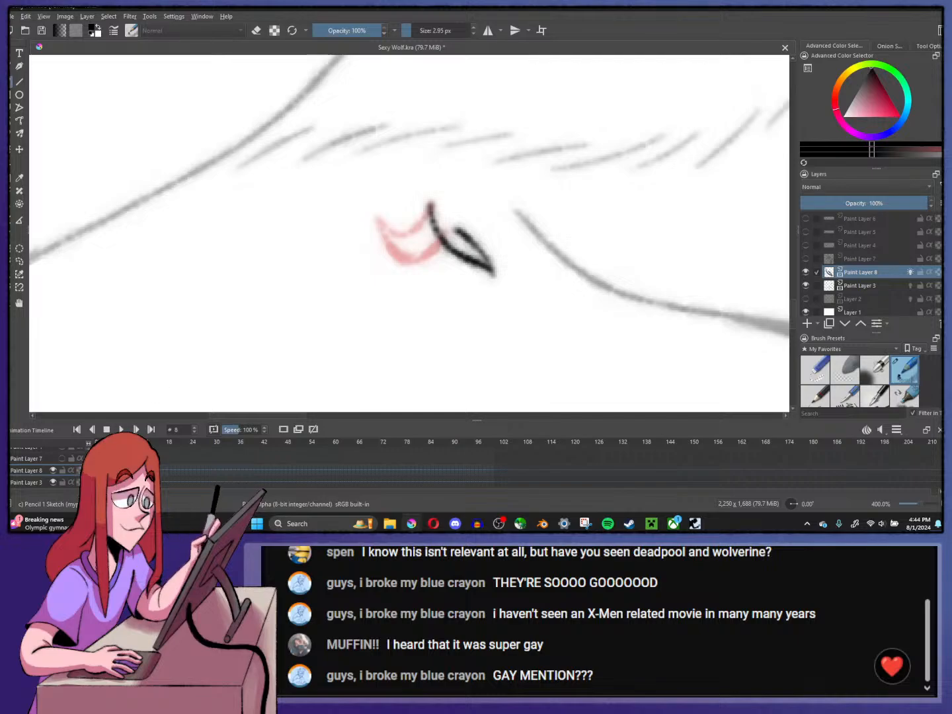
pyautogui.press('.')
pyautogui.press('.')
pyautogui.press('.')
pyautogui.press('.')
pyautogui.click(282, 430)
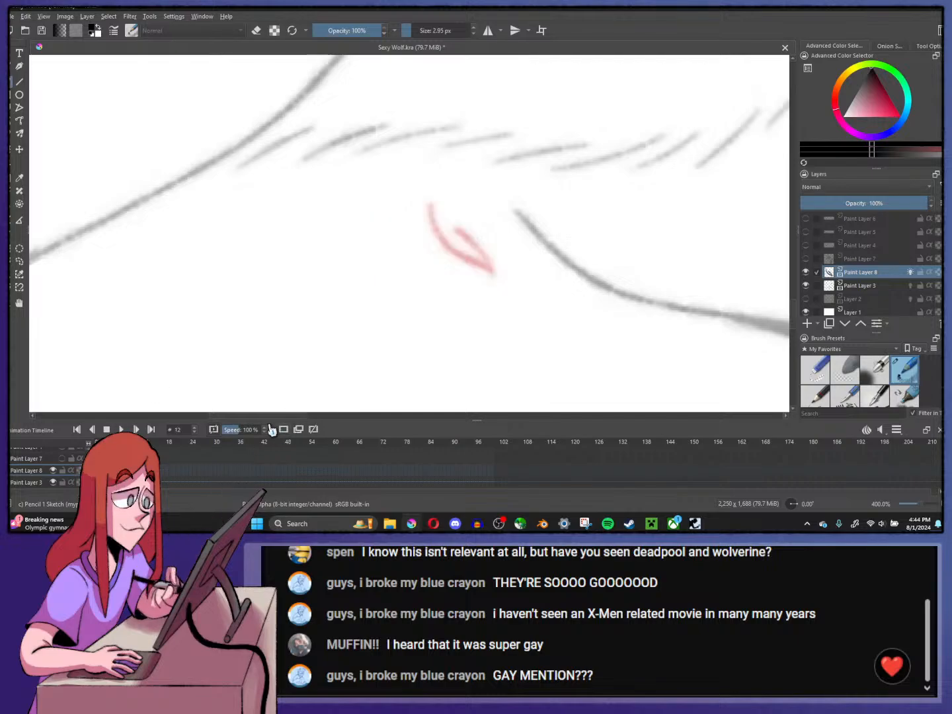
pyautogui.moveTo(430, 207)
pyautogui.mouseDown()
pyautogui.moveTo(416, 230)
pyautogui.moveTo(487, 225)
pyautogui.mouseUp()
pyautogui.scroll(-3, 487, 226)
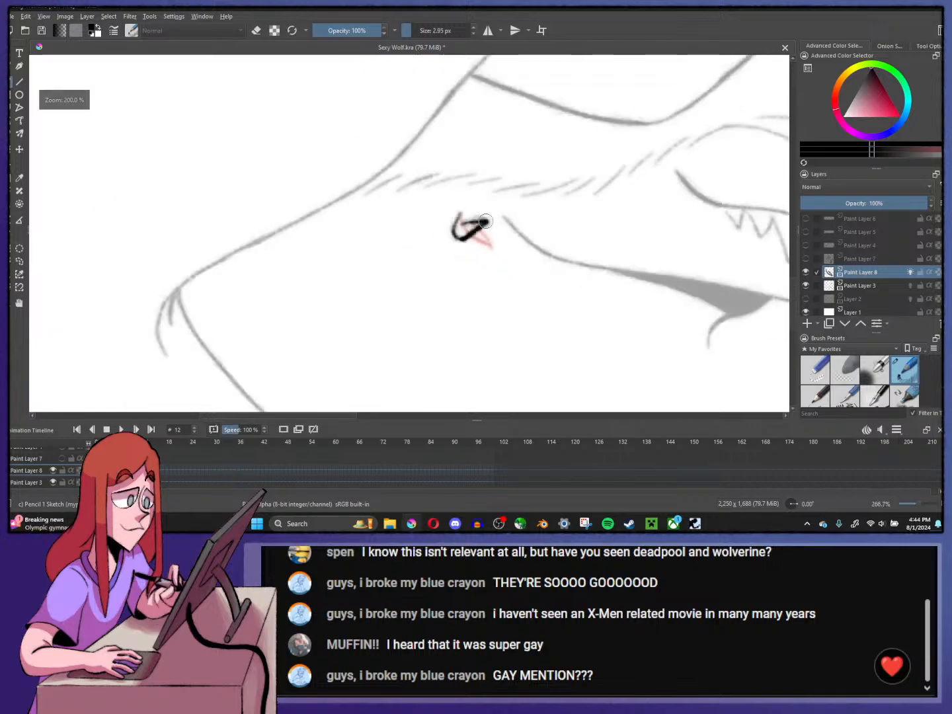
pyautogui.scroll(3, 477, 222)
# - Copy the frame 0 tuft keyframe and paste it shortly after frame 16 as the closing pose
pyautogui.press('Home')
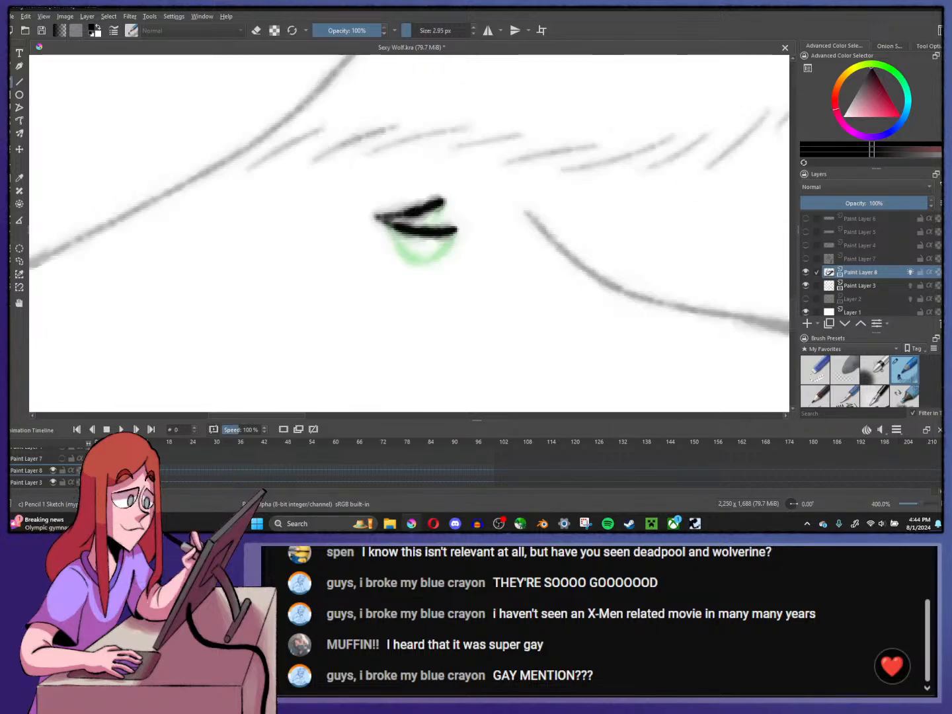
pyautogui.rightClick(97, 440)
pyautogui.click(160, 385)
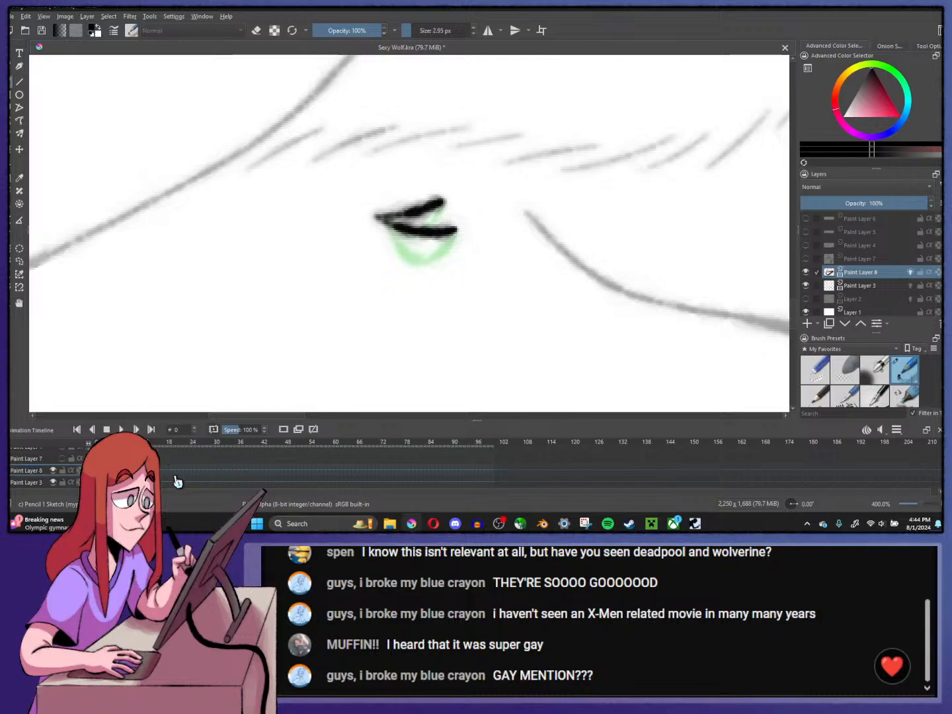
pyautogui.click(160, 480)
pyautogui.click(164, 480)
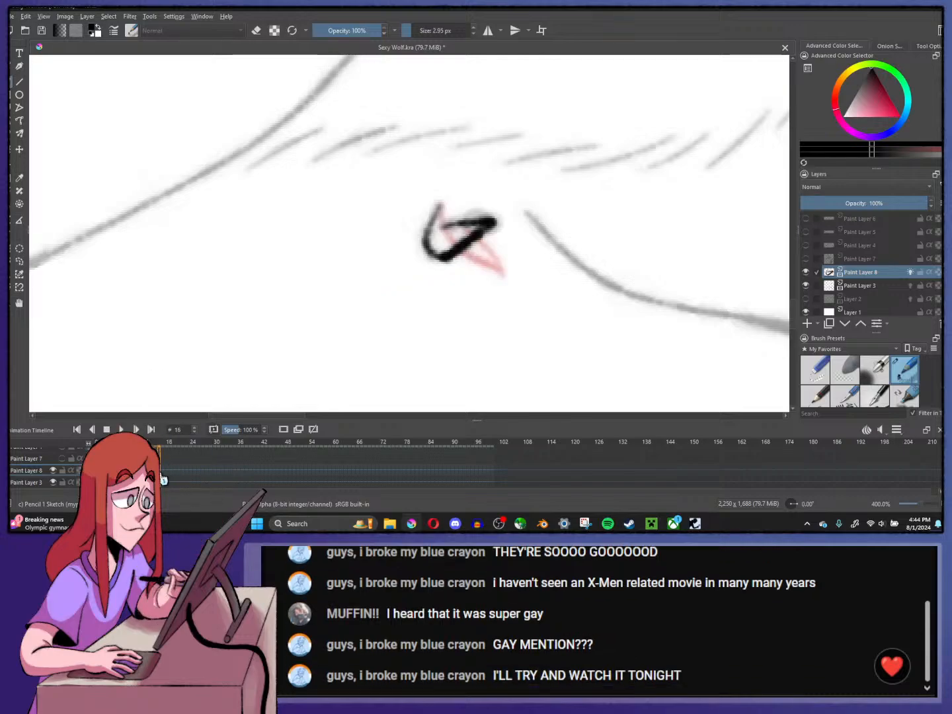
pyautogui.rightClick(177, 477)
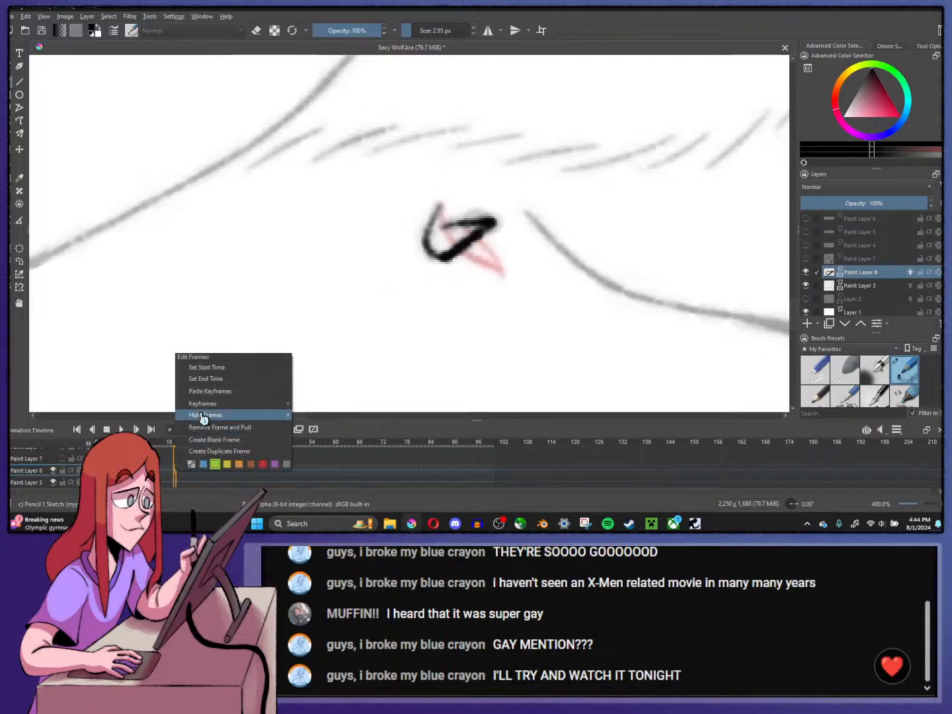
pyautogui.click(178, 457)
# - Add a blank keyframe at frame 16 and draw the tuft's tip swinging down to the left, toward the closing pose
pyautogui.click(164, 477)
pyautogui.scroll(1, 164, 479)
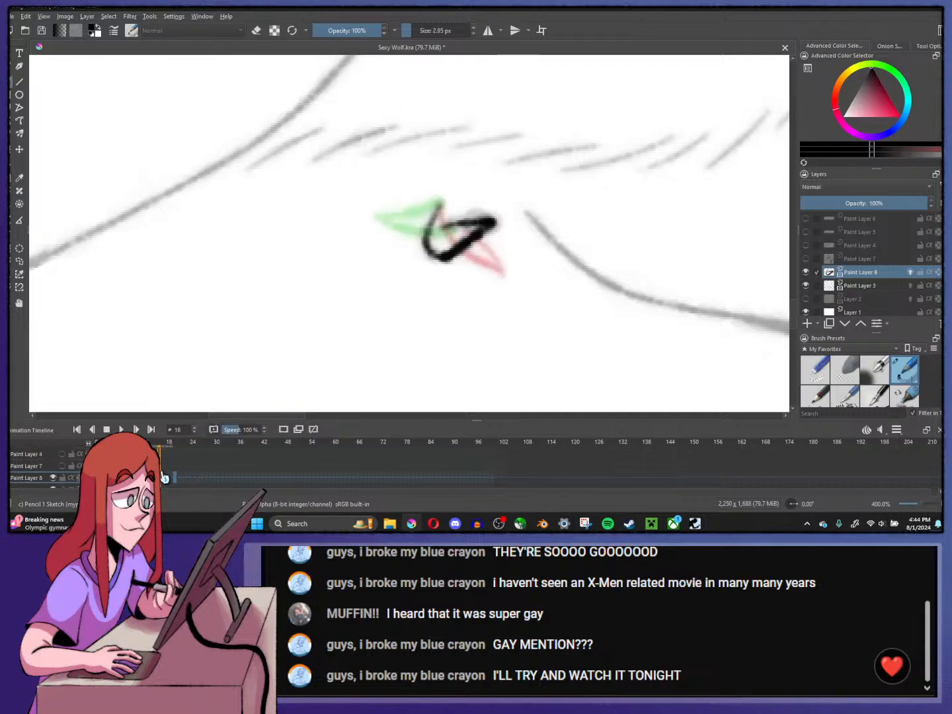
pyautogui.click(283, 429)
pyautogui.moveTo(442, 200)
pyautogui.mouseDown()
pyautogui.moveTo(404, 231)
pyautogui.moveTo(405, 267)
pyautogui.moveTo(417, 274)
pyautogui.mouseUp()
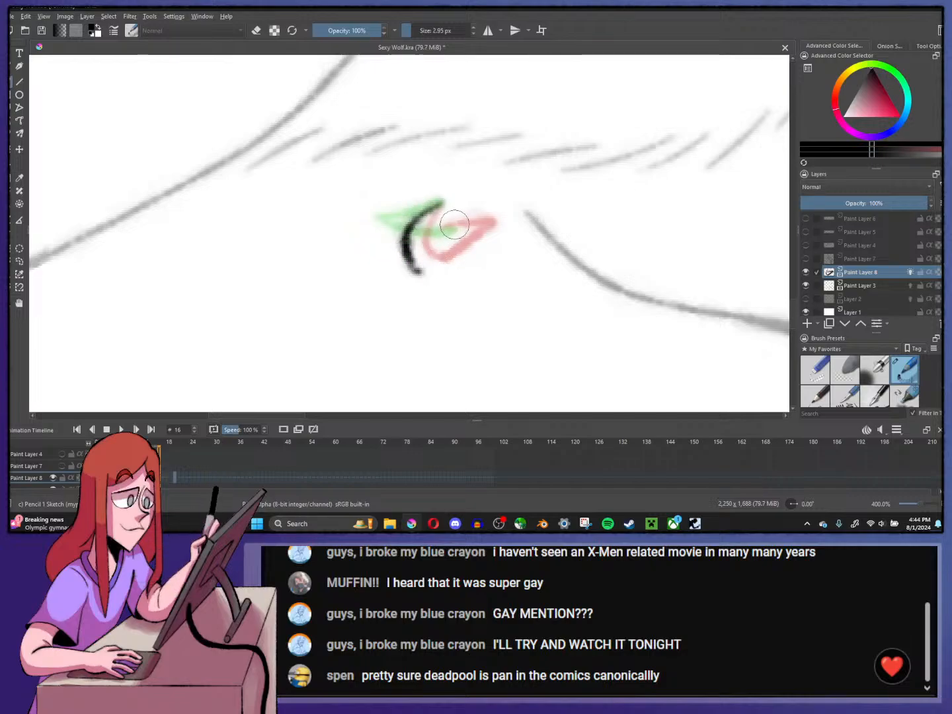
pyautogui.moveTo(458, 225)
pyautogui.mouseDown()
pyautogui.moveTo(433, 246)
pyautogui.moveTo(422, 274)
pyautogui.moveTo(428, 254)
pyautogui.moveTo(414, 270)
pyautogui.mouseUp()
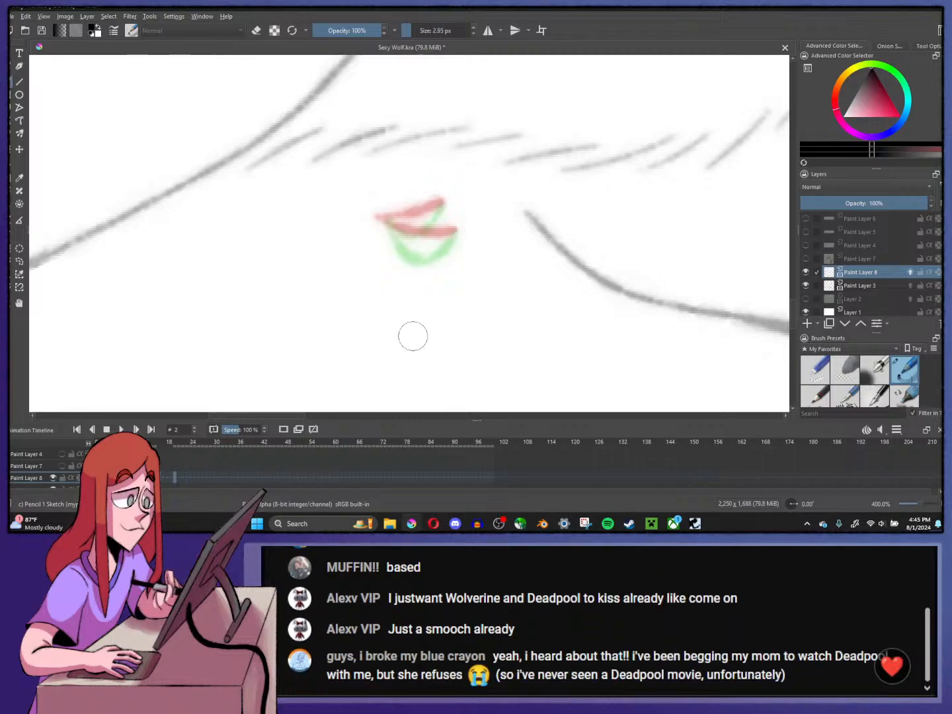
# - Draw the in-between tufts, a shallow crescent on frame 2 and a downward curl between the neighbouring poses on a blank frame 6
pyautogui.moveTo(388, 227)
pyautogui.mouseDown()
pyautogui.moveTo(399, 244)
pyautogui.moveTo(433, 245)
pyautogui.moveTo(455, 232)
pyautogui.mouseUp()
pyautogui.moveTo(380, 217); pyautogui.dragTo(440, 197)
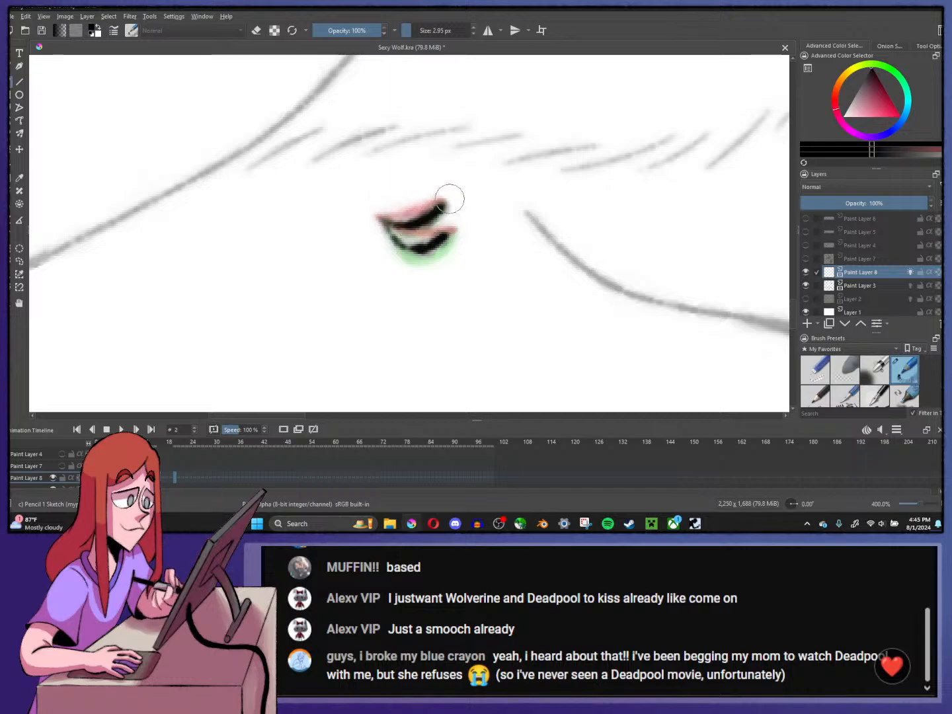
pyautogui.hotkey('alt', '.')
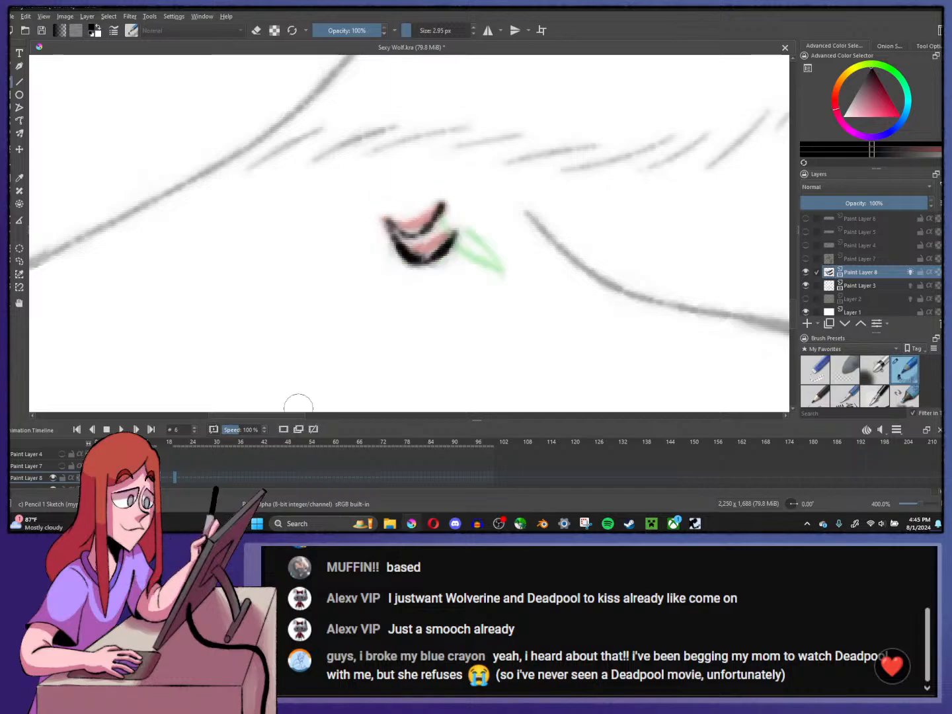
pyautogui.click(283, 429)
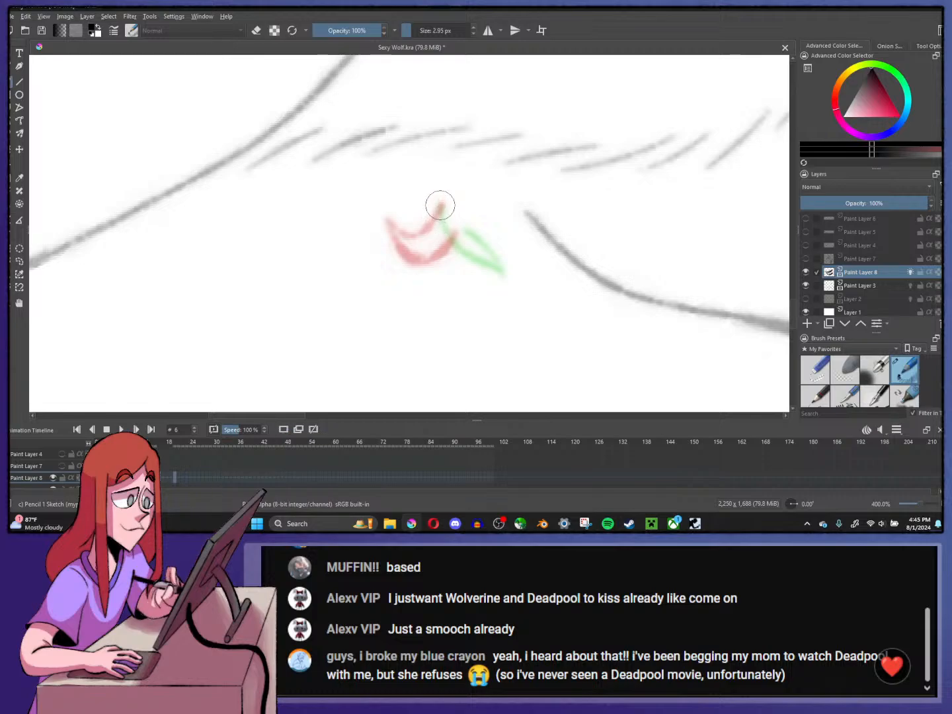
pyautogui.moveTo(441, 205)
pyautogui.mouseDown()
pyautogui.moveTo(423, 258)
pyautogui.moveTo(423, 248)
pyautogui.moveTo(472, 254)
pyautogui.moveTo(425, 274)
pyautogui.moveTo(451, 266)
pyautogui.moveTo(442, 278)
pyautogui.moveTo(419, 271)
pyautogui.moveTo(442, 210)
pyautogui.mouseUp()
pyautogui.hotkey('ctrl', 'z')
pyautogui.moveTo(430, 265); pyautogui.dragTo(437, 211)
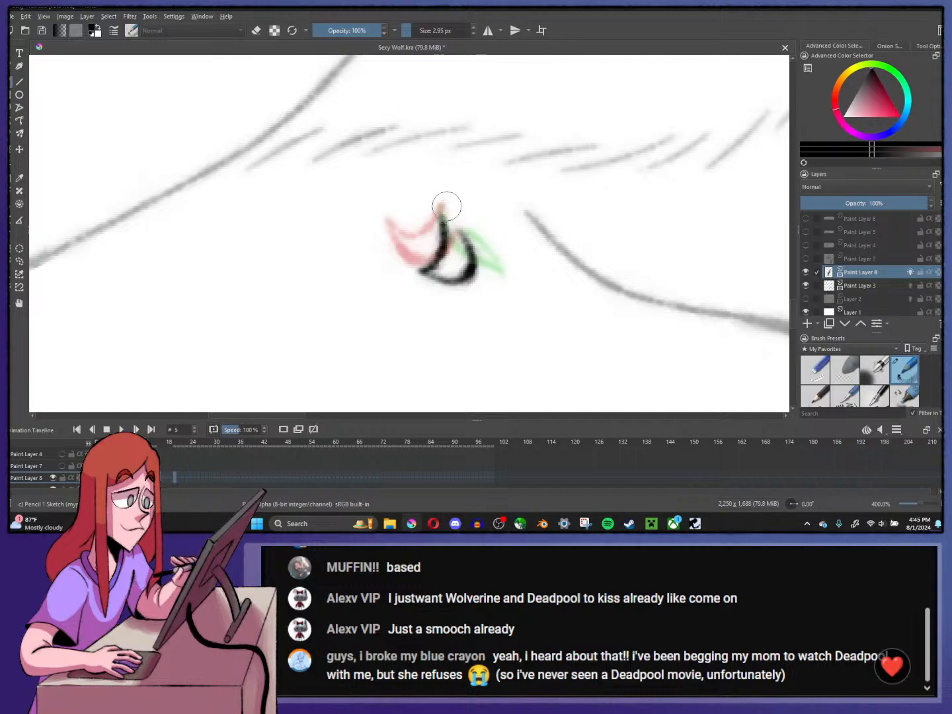
# - Add a blank keyframe at frame 10 and draw the in-between tuft curving down with its tip rising to the right
pyautogui.press('-')
pyautogui.hotkey('alt', '.')
pyautogui.press('+')
pyautogui.press('+')
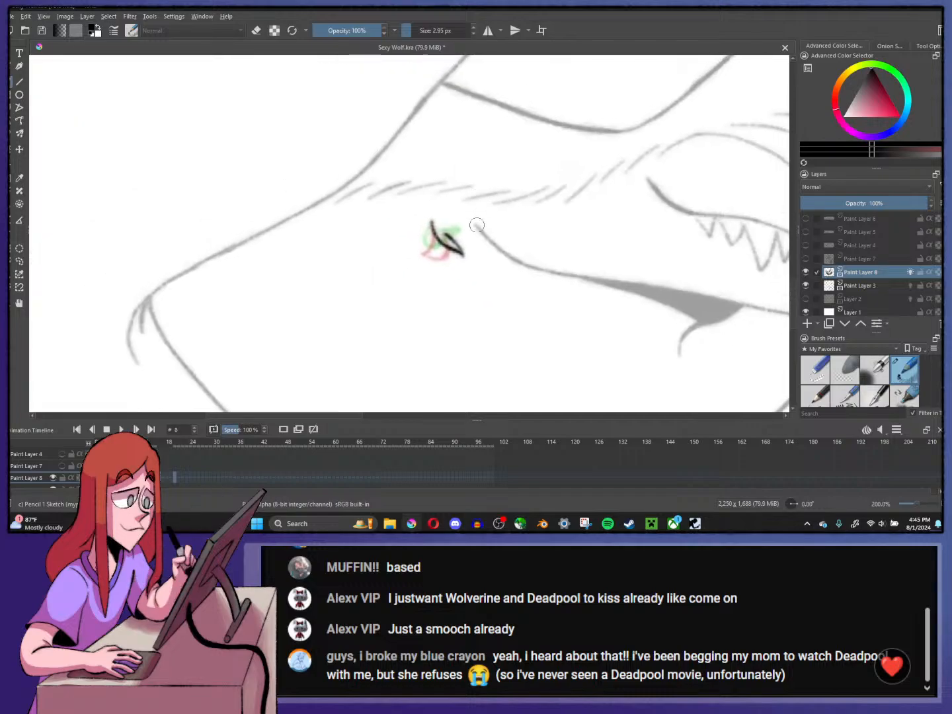
pyautogui.hotkey('alt', '.')
pyautogui.hotkey('alt', '.')
pyautogui.click(284, 431)
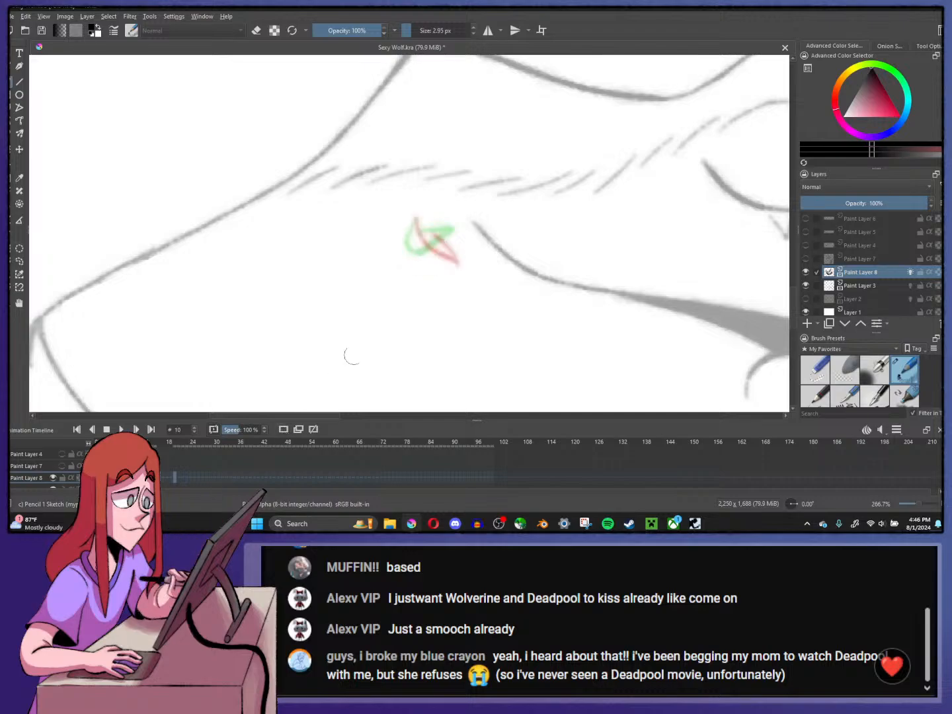
pyautogui.scroll(3, 439, 234)
pyautogui.moveTo(354, 185)
pyautogui.mouseDown()
pyautogui.moveTo(353, 246)
pyautogui.moveTo(398, 296)
pyautogui.moveTo(476, 246)
pyautogui.mouseUp()
pyautogui.moveTo(396, 223); pyautogui.dragTo(481, 247)
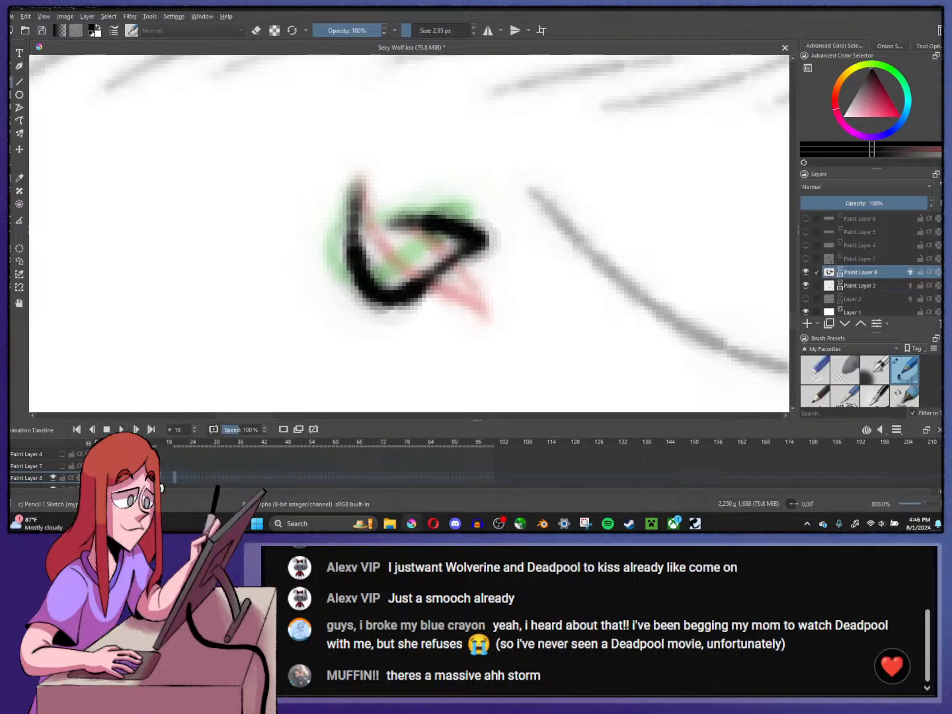
# - Add a blank keyframe at frame 14 and draw the in-between tuft as a rounded downward curl between the neighbouring poses
pyautogui.click(137, 429)
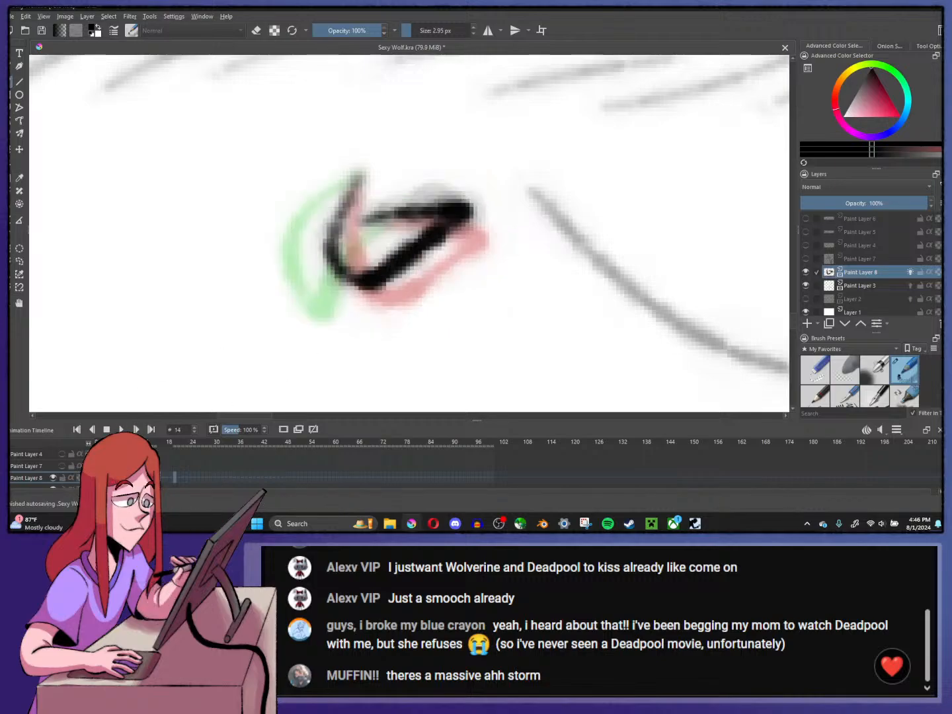
pyautogui.click(283, 430)
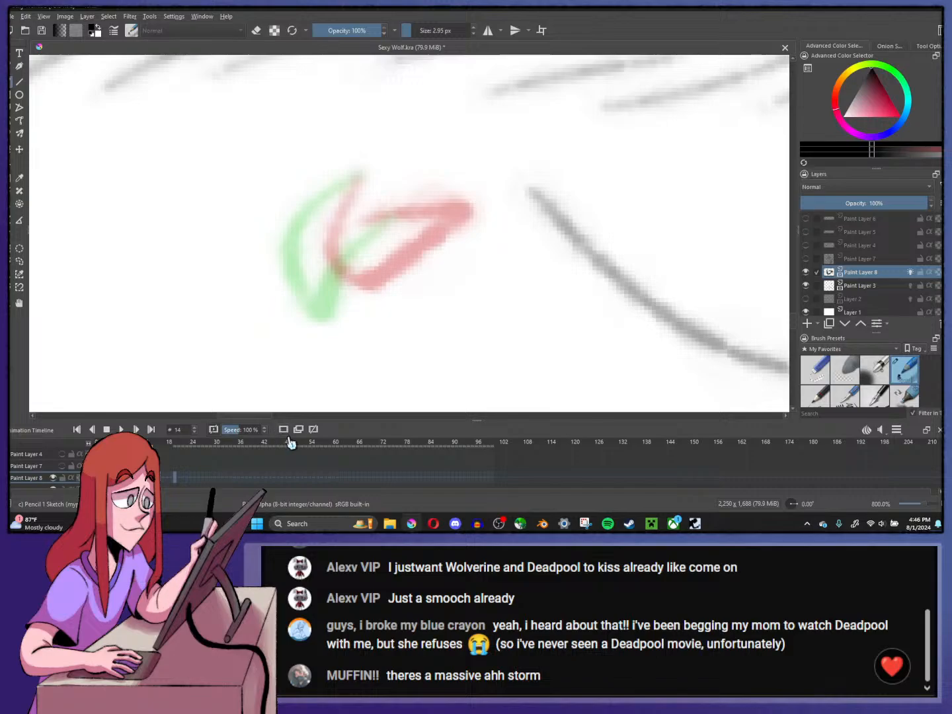
pyautogui.moveTo(347, 183)
pyautogui.mouseDown()
pyautogui.moveTo(334, 293)
pyautogui.moveTo(429, 258)
pyautogui.moveTo(391, 255)
pyautogui.moveTo(353, 227)
pyautogui.moveTo(448, 242)
pyautogui.mouseUp()
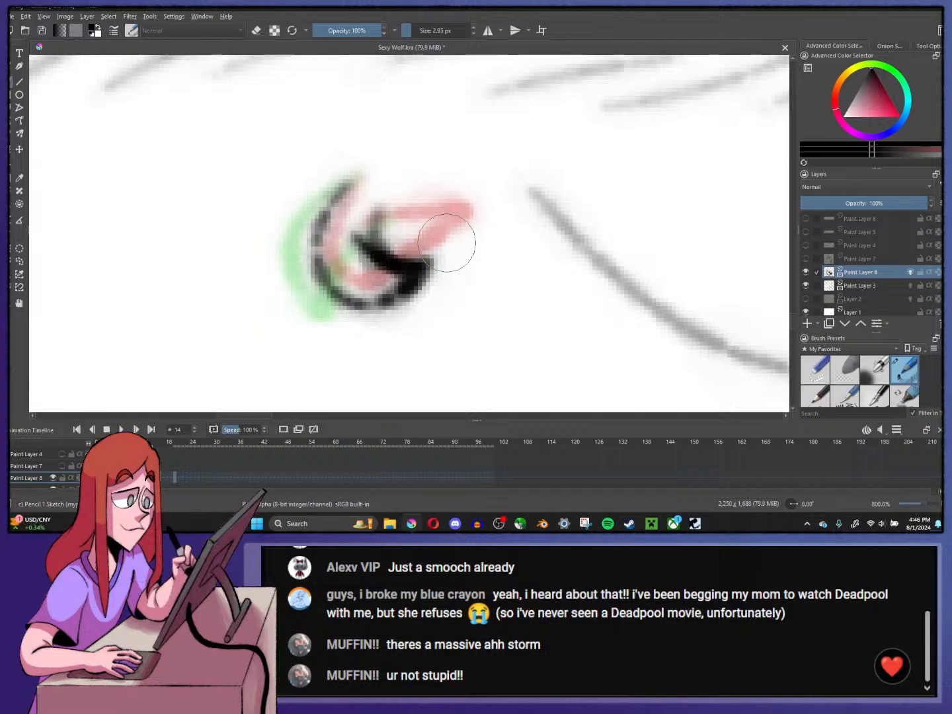
pyautogui.scroll(-6, 479, 192)
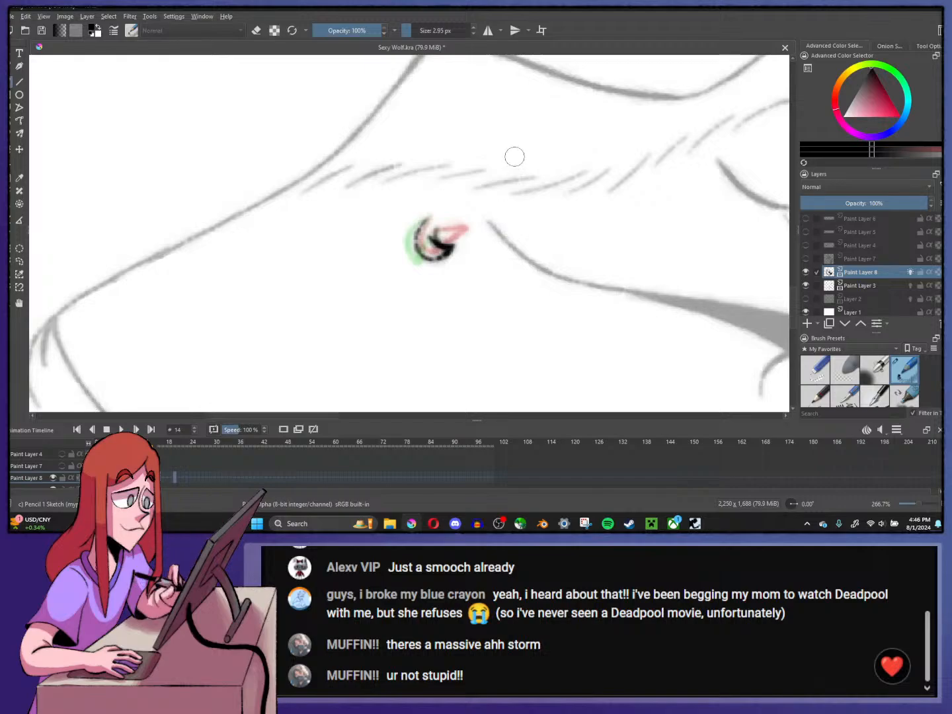
pyautogui.scroll(-3, 526, 166)
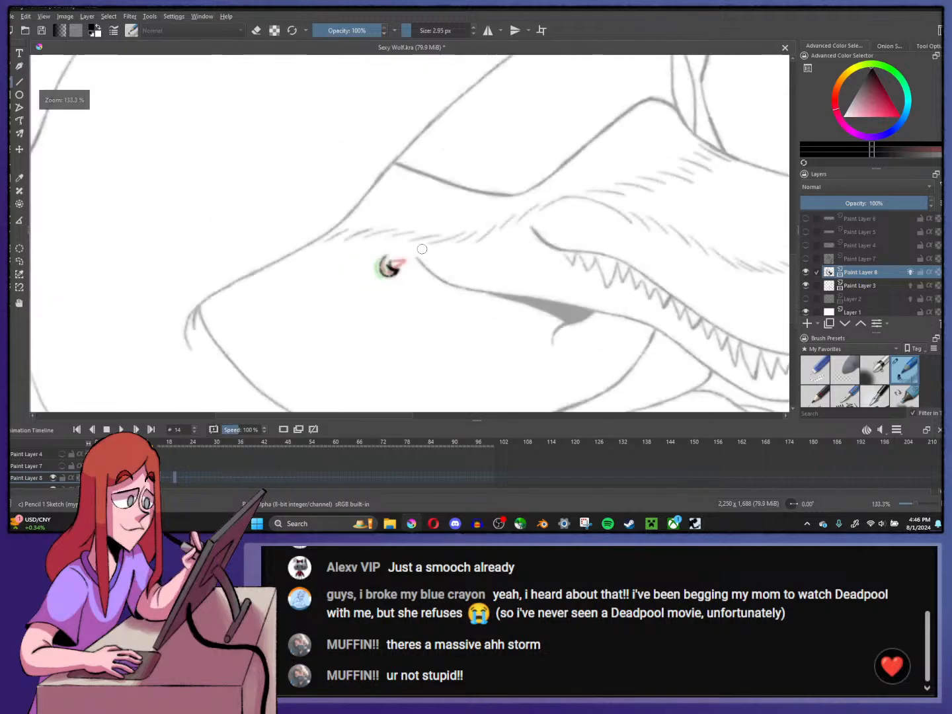
pyautogui.scroll(1, 423, 261)
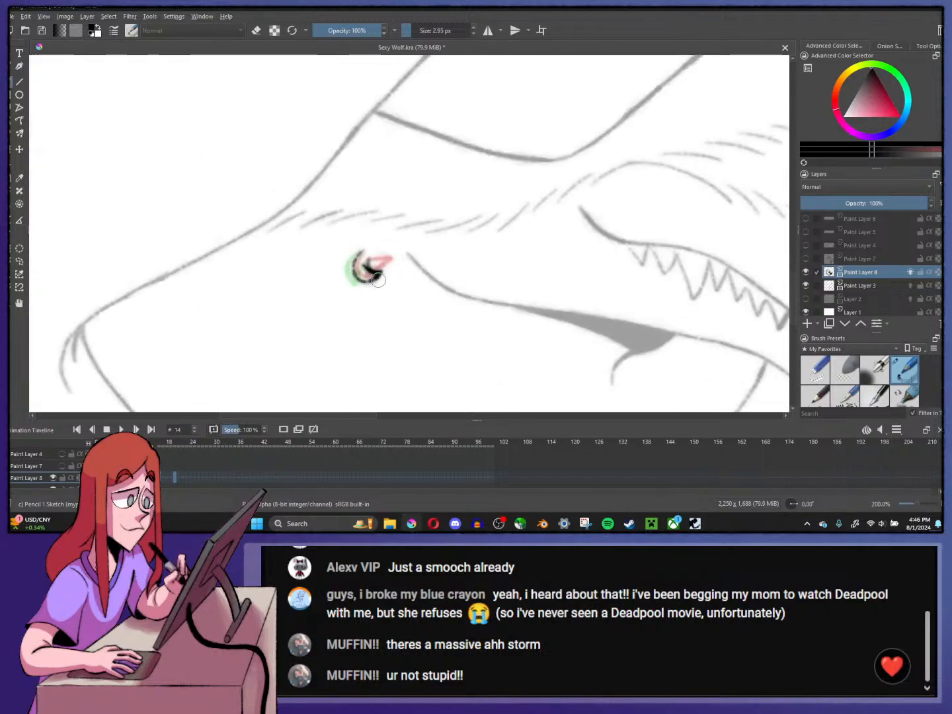
pyautogui.scroll(-3, 380, 275)
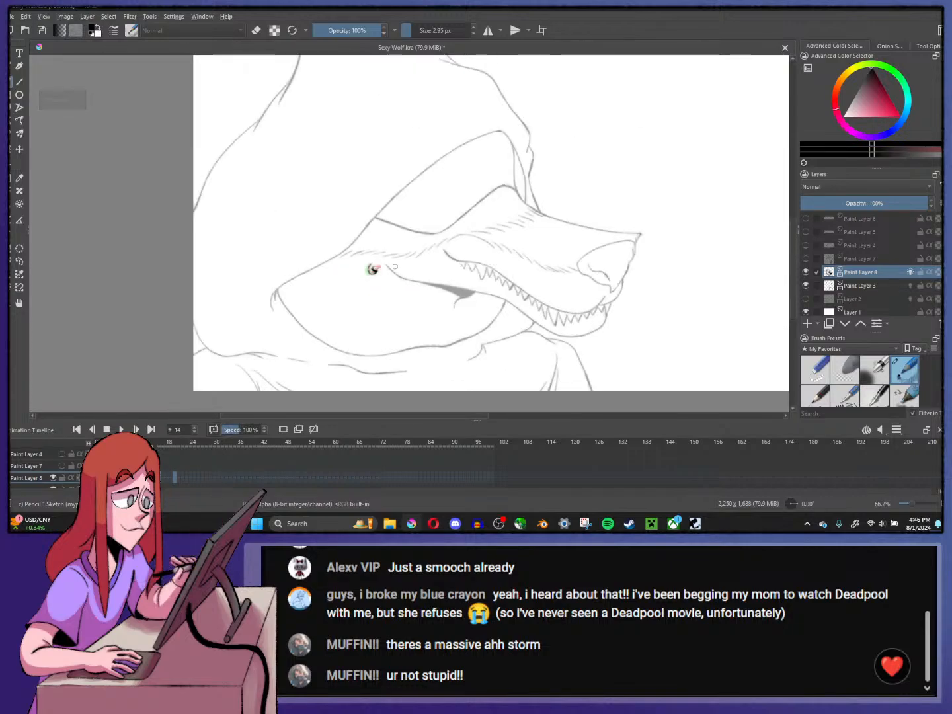
pyautogui.scroll(2, 395, 266)
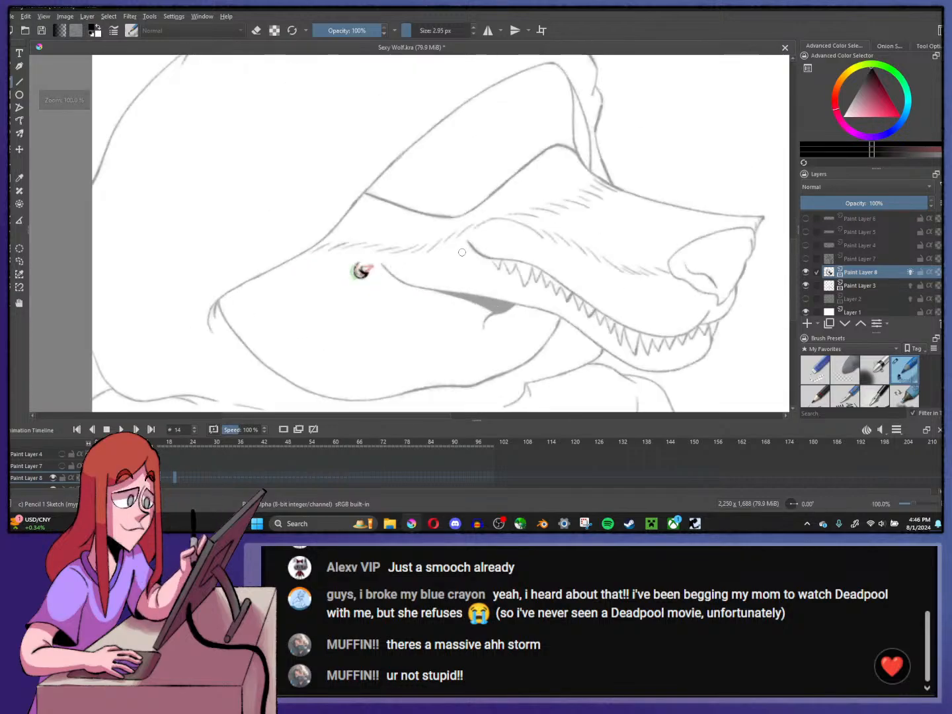
pyautogui.scroll(1, 390, 268)
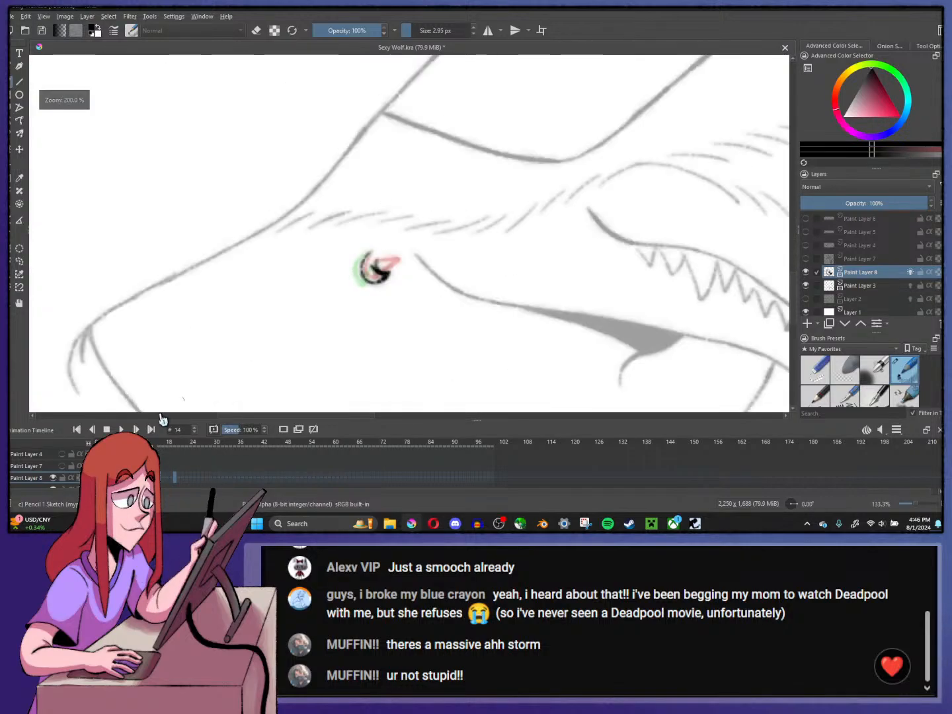
# - Add a blank keyframe at frame 18 and draw the in-between tuft as two short strokes fanning up to the right from one point
pyautogui.click(169, 481)
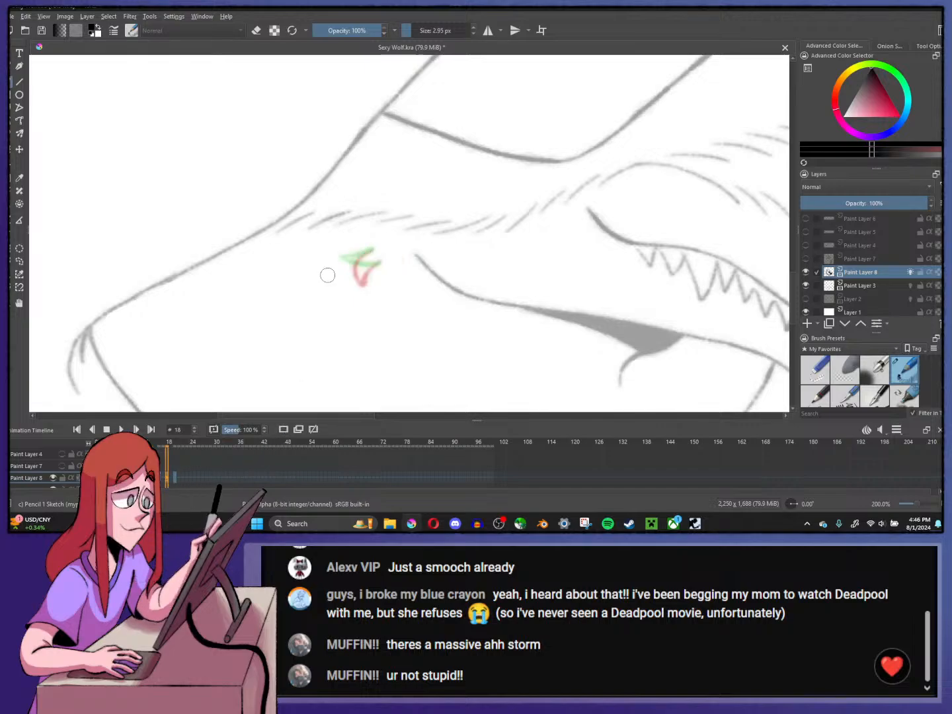
pyautogui.scroll(2, 325, 275)
pyautogui.moveTo(355, 272); pyautogui.dragTo(426, 219)
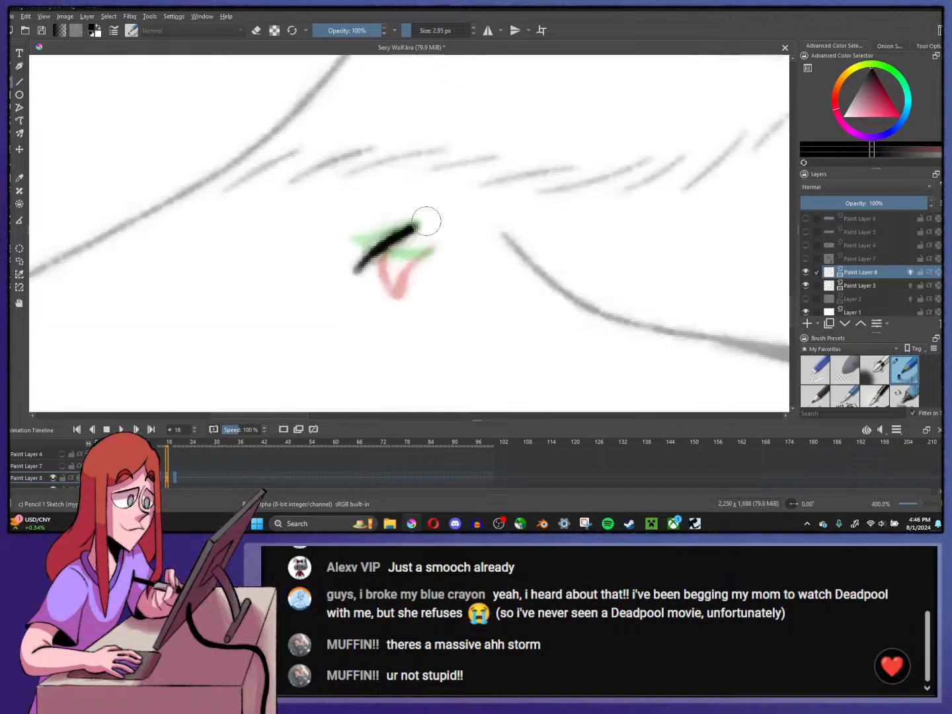
pyautogui.moveTo(359, 270); pyautogui.dragTo(439, 248)
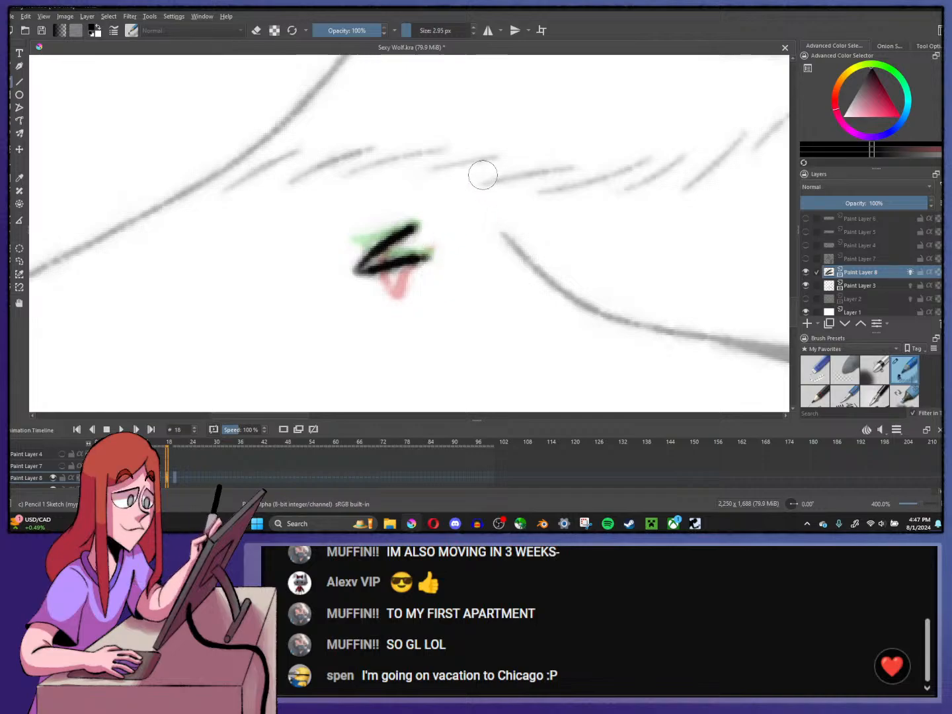
pyautogui.moveTo(485, 185); pyautogui.dragTo(524, 184)
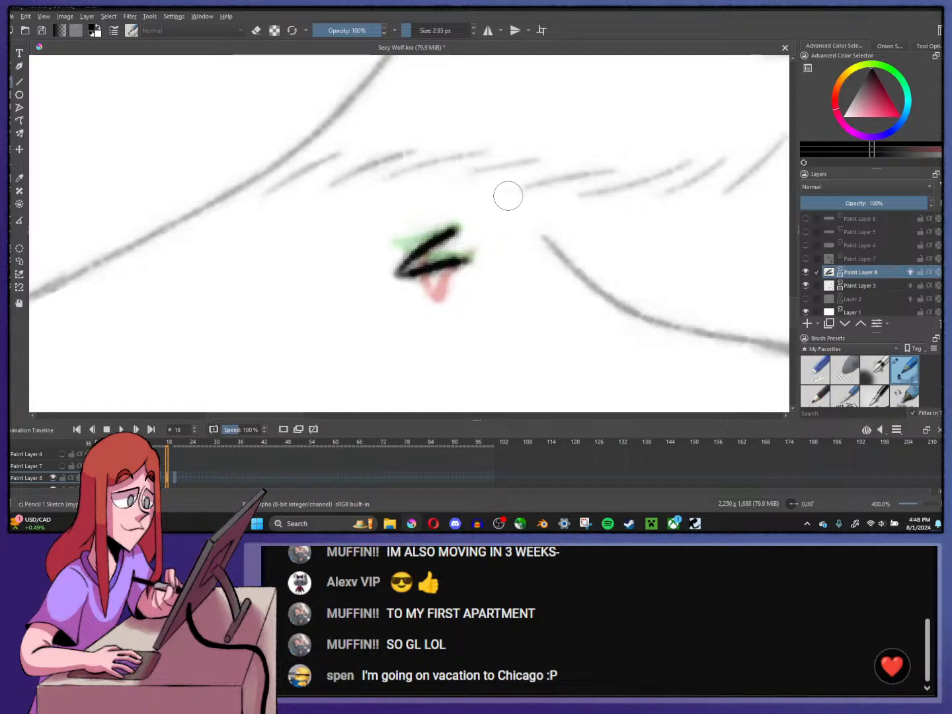
pyautogui.scroll(-2, 464, 216)
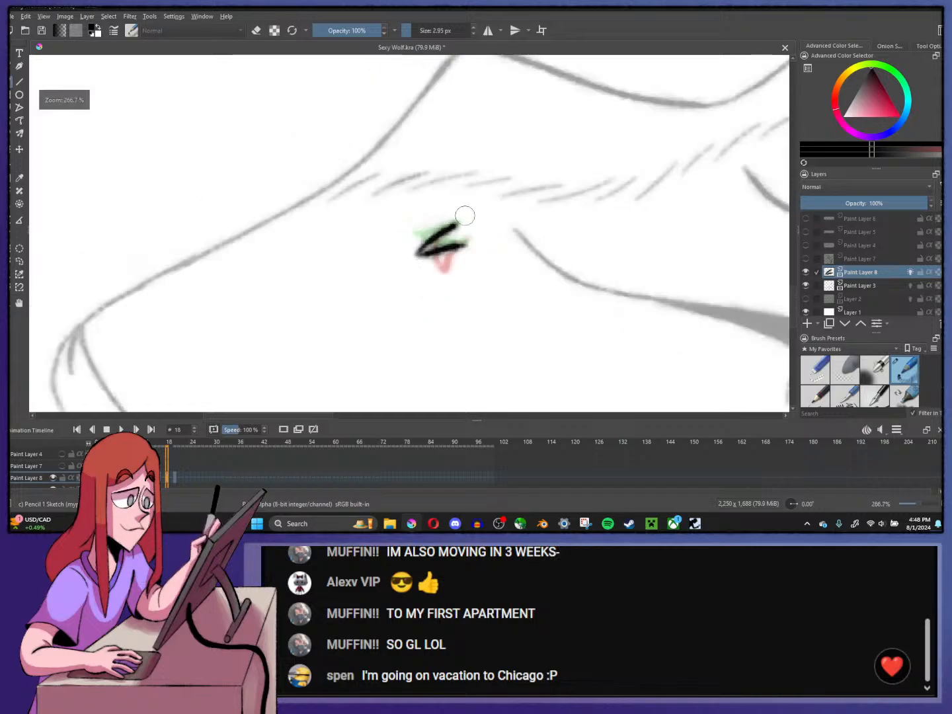
pyautogui.scroll(-2, 465, 215)
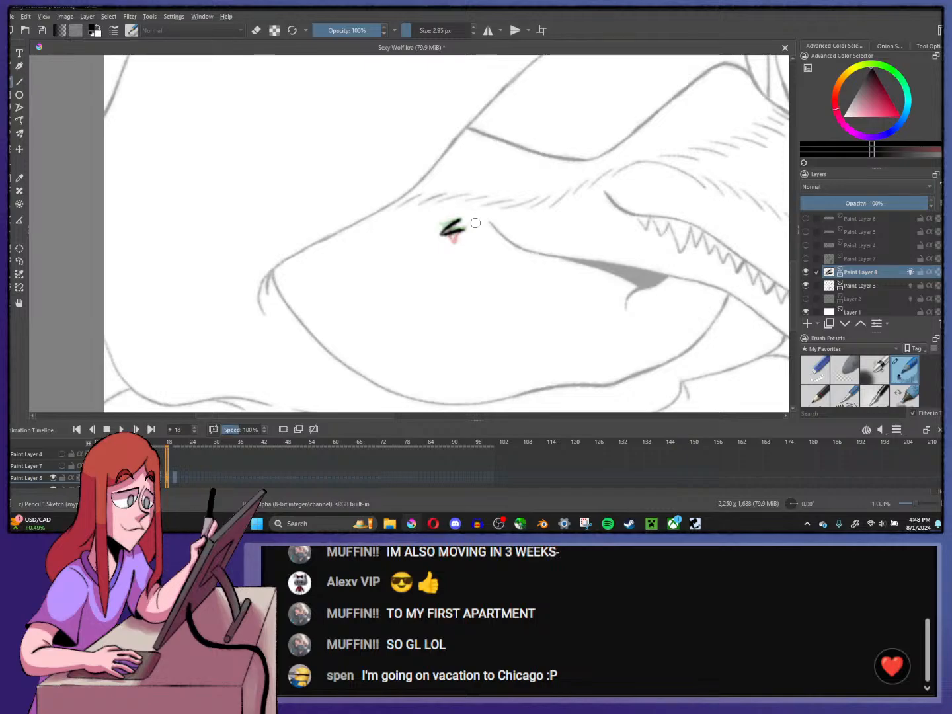
pyautogui.scroll(2, 475, 223)
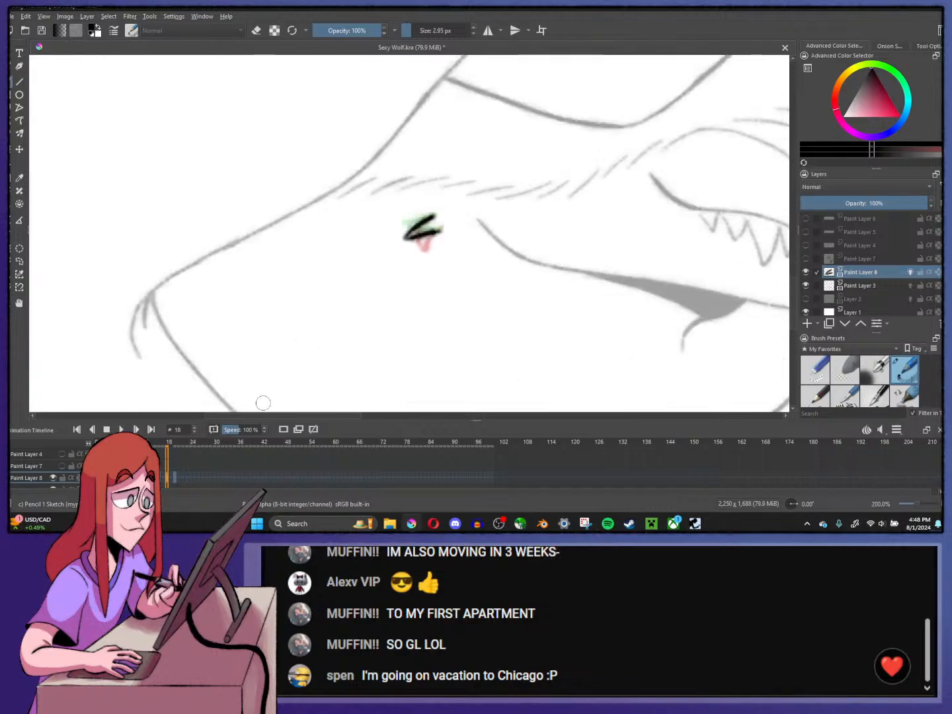
# - Select the tuft frames from 0 to 20 on Paint Layer 8 and play the animation back
pyautogui.click(174, 477)
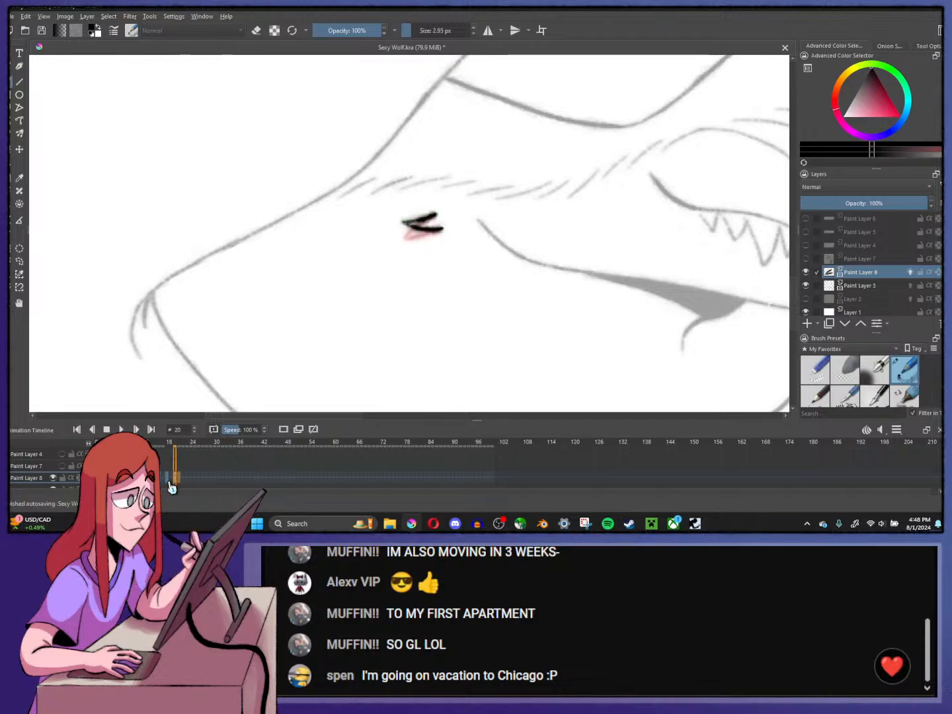
pyautogui.moveTo(171, 485); pyautogui.dragTo(97, 472)
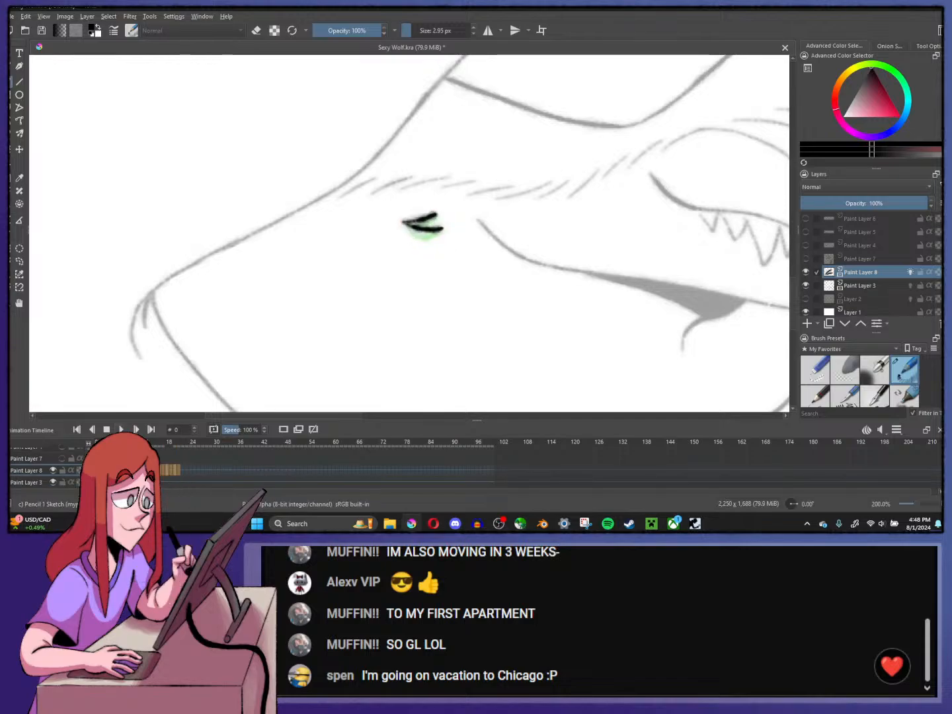
pyautogui.click(122, 429)
pyautogui.scroll(-3, 300, 248)
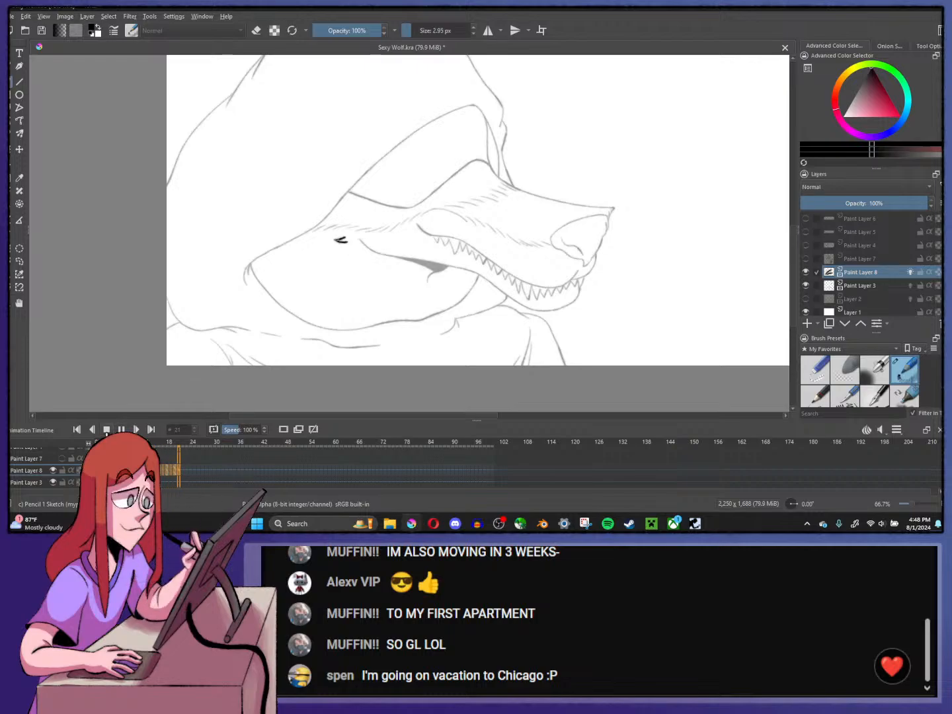
pyautogui.press('space')
pyautogui.press('space')
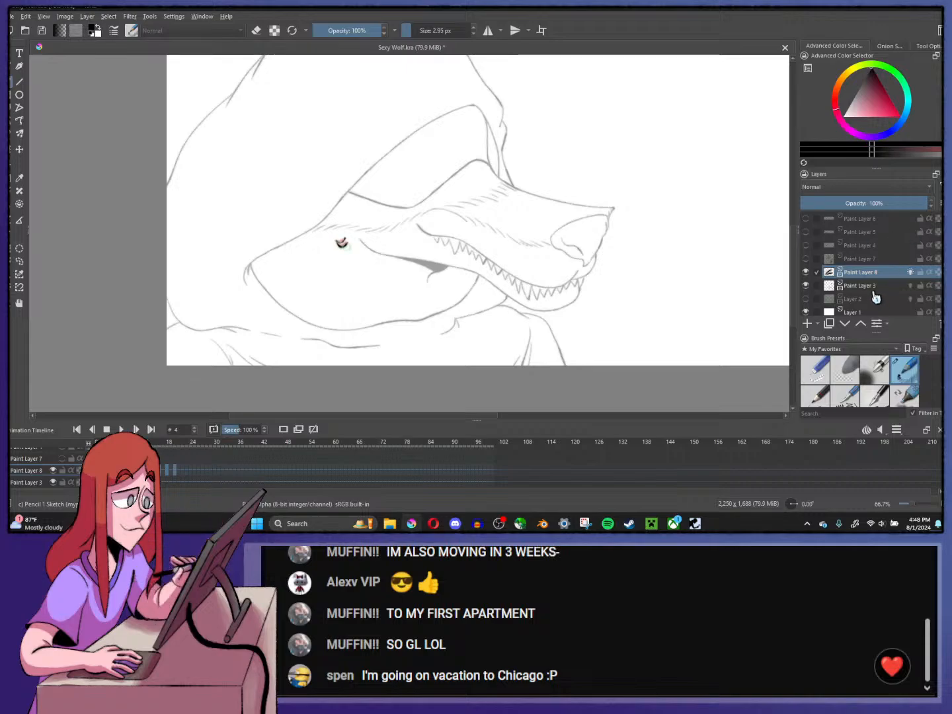
# - Make Paint Layer 7, which holds the lower zigzag cheek tufts, active and visible
pyautogui.moveTo(876, 292)
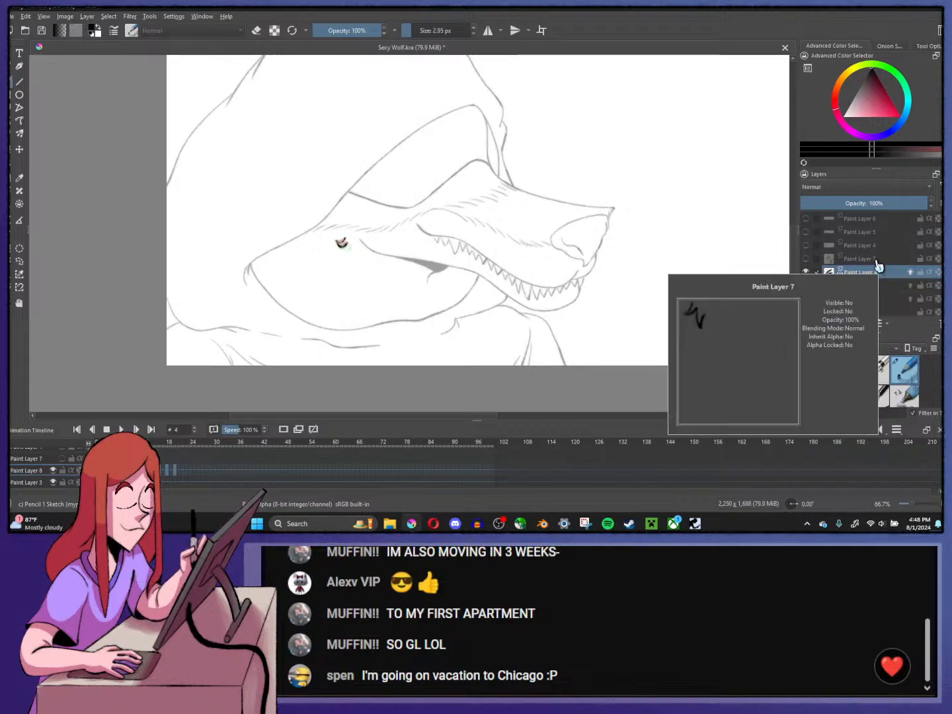
pyautogui.click(862, 258)
pyautogui.click(805, 259)
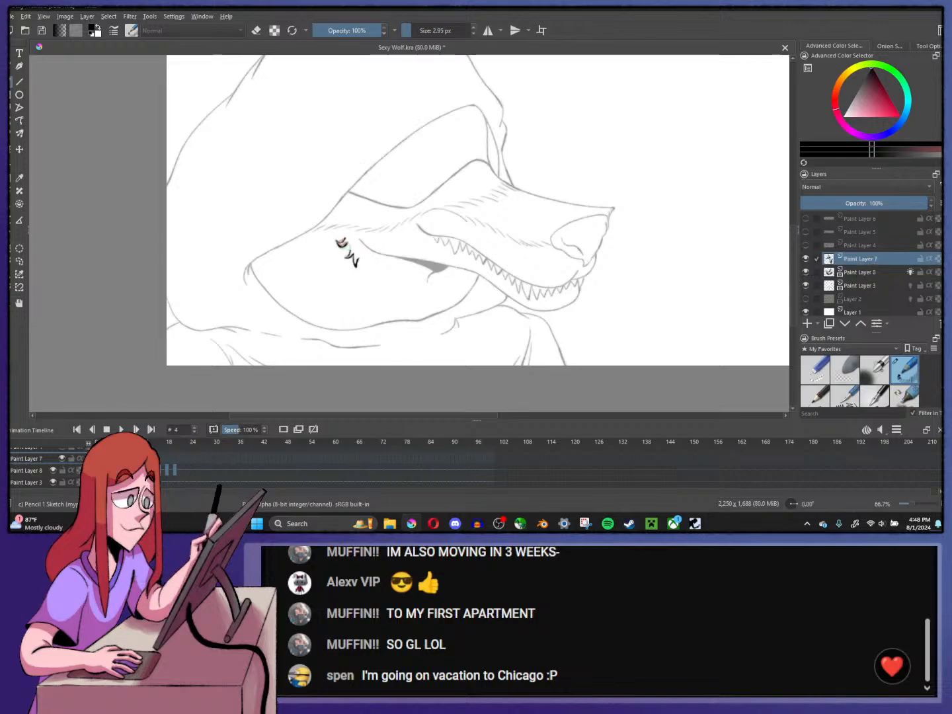
# - Remove the newly added blank keyframes from Paint Layer 3
pyautogui.click(289, 429)
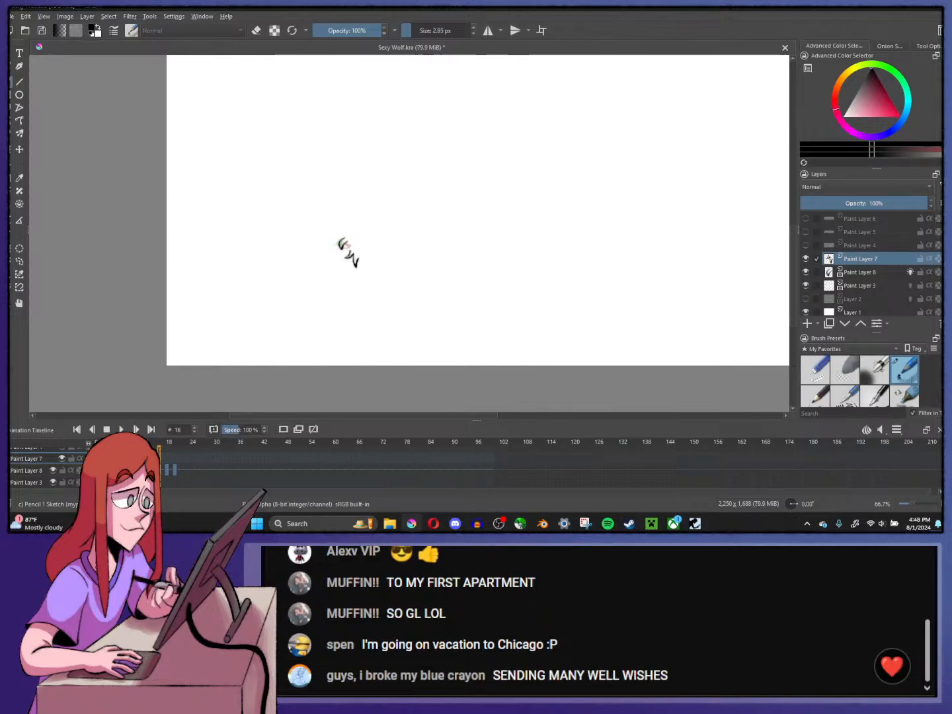
pyautogui.scroll(1, 336, 263)
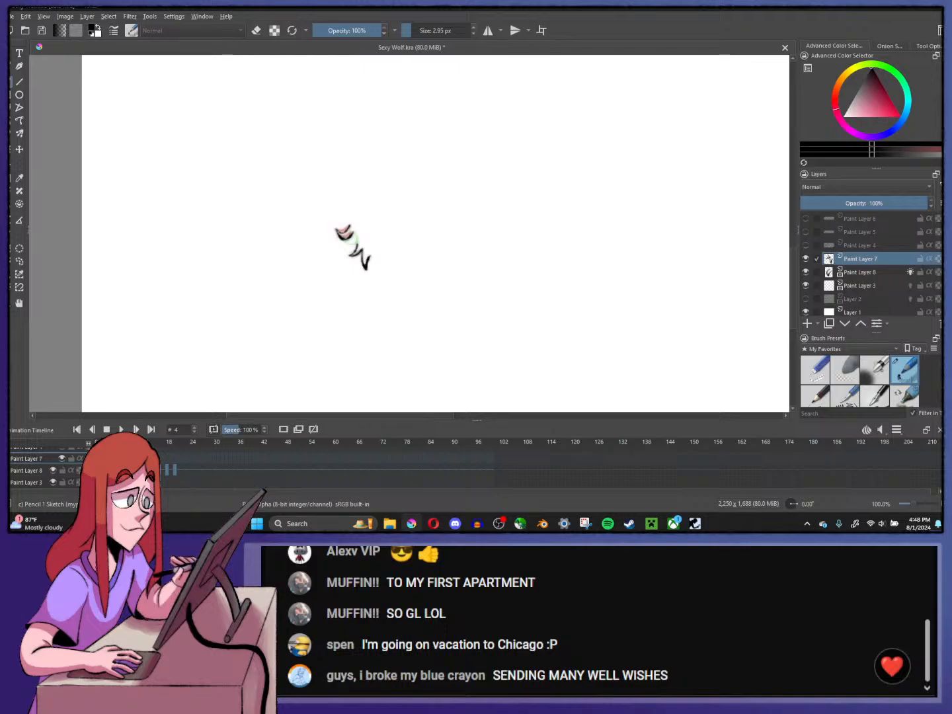
pyautogui.moveTo(171, 483); pyautogui.dragTo(113, 482)
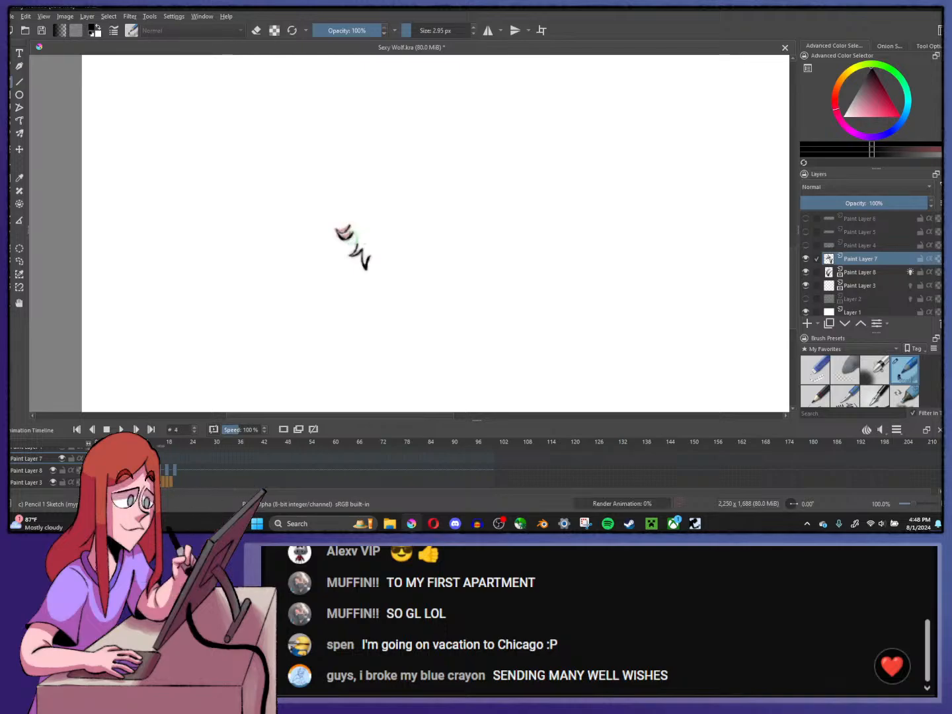
pyautogui.rightClick(113, 482)
pyautogui.click(152, 447)
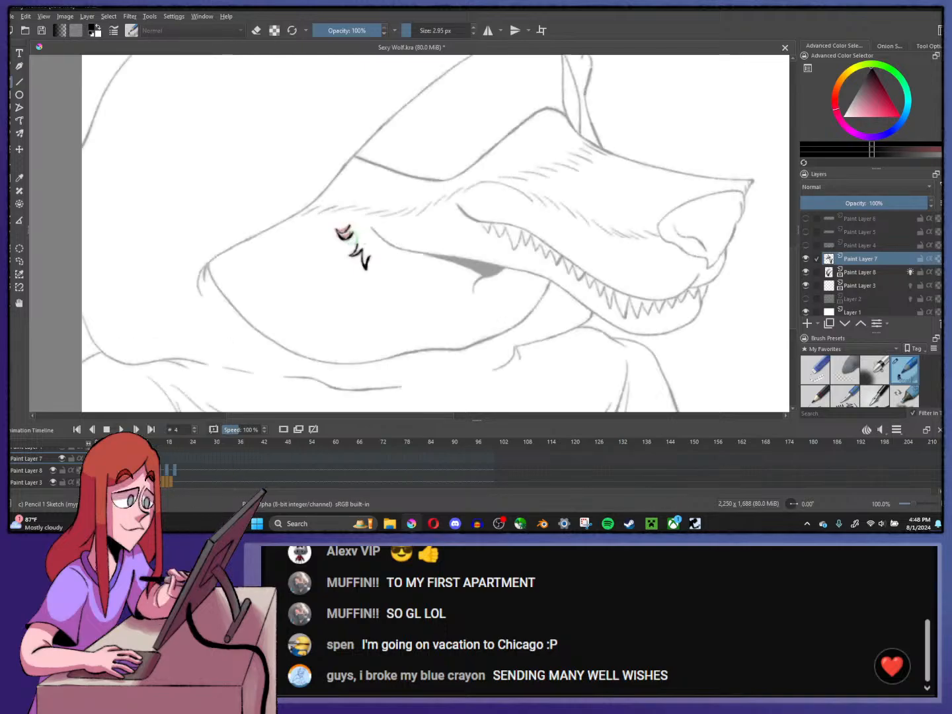
# - Add blank keyframes to Paint Layer 7 at frames 4, 8, 12 and 16
pyautogui.click(284, 430)
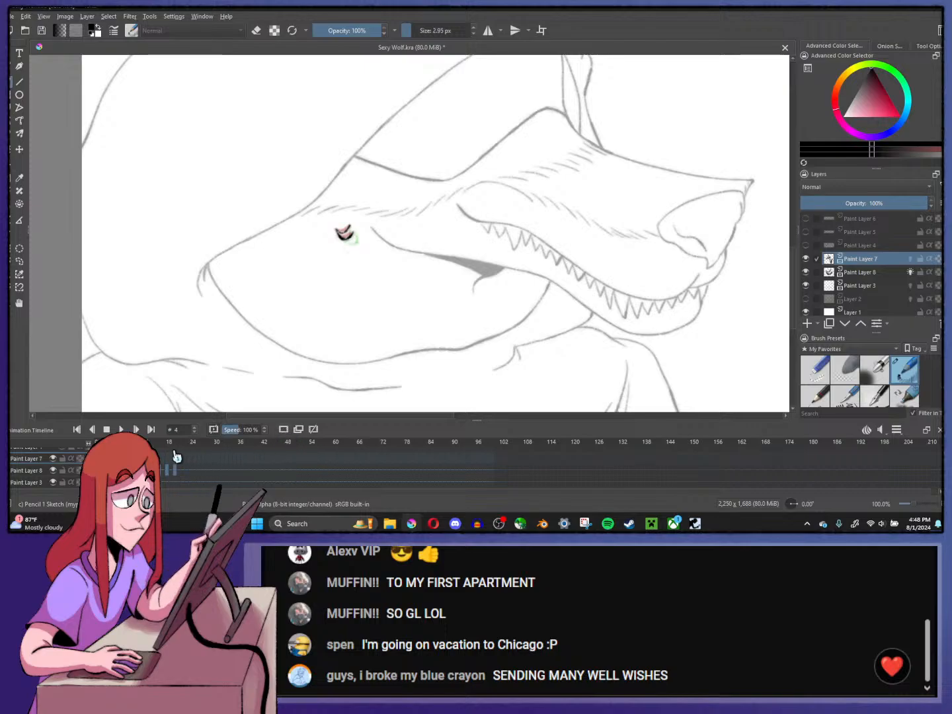
pyautogui.click(128, 458)
pyautogui.click(282, 431)
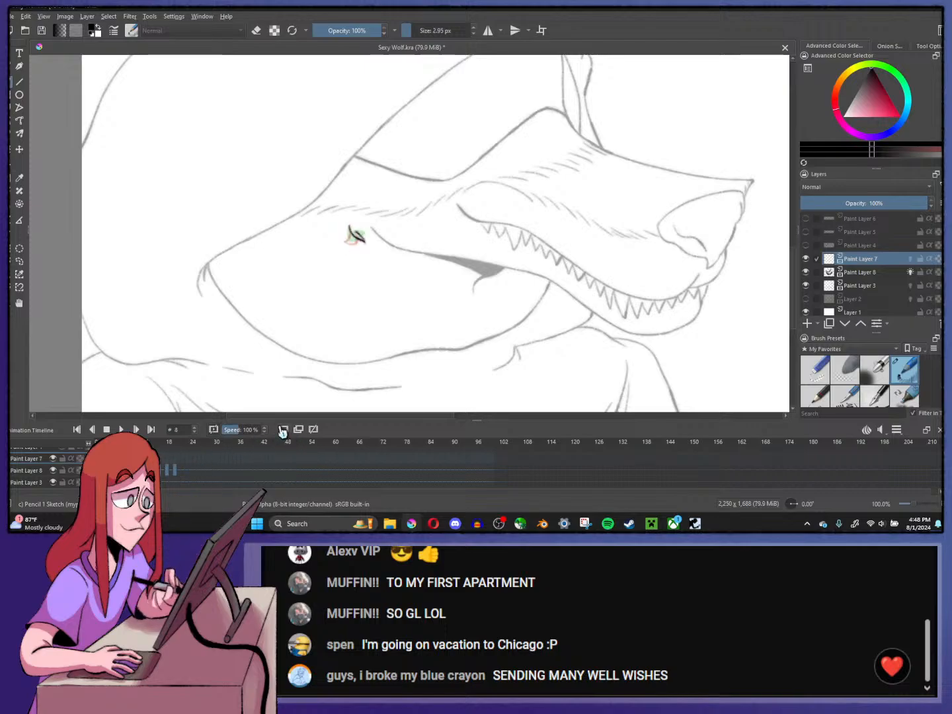
pyautogui.click(161, 464)
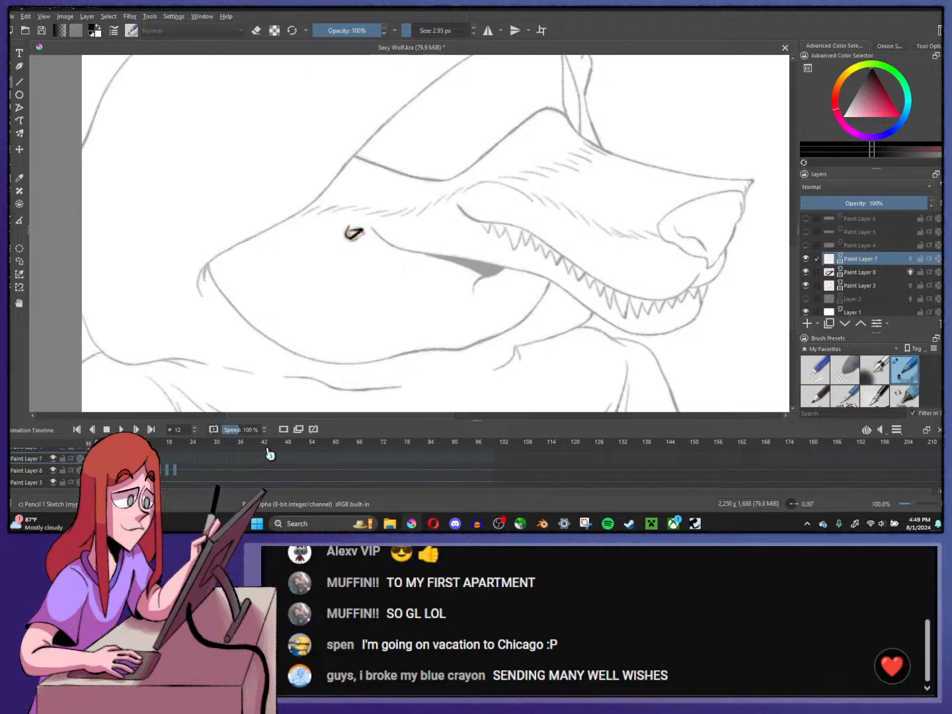
pyautogui.click(161, 464)
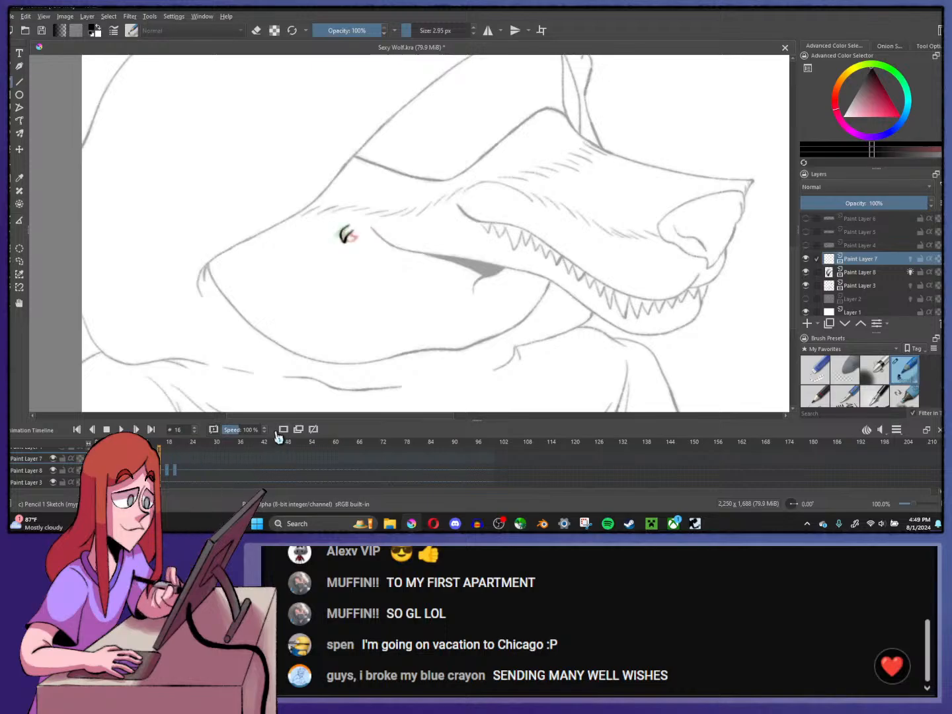
# - Remove the keyframe at frame 20 from Paint Layer 8
pyautogui.click(175, 470)
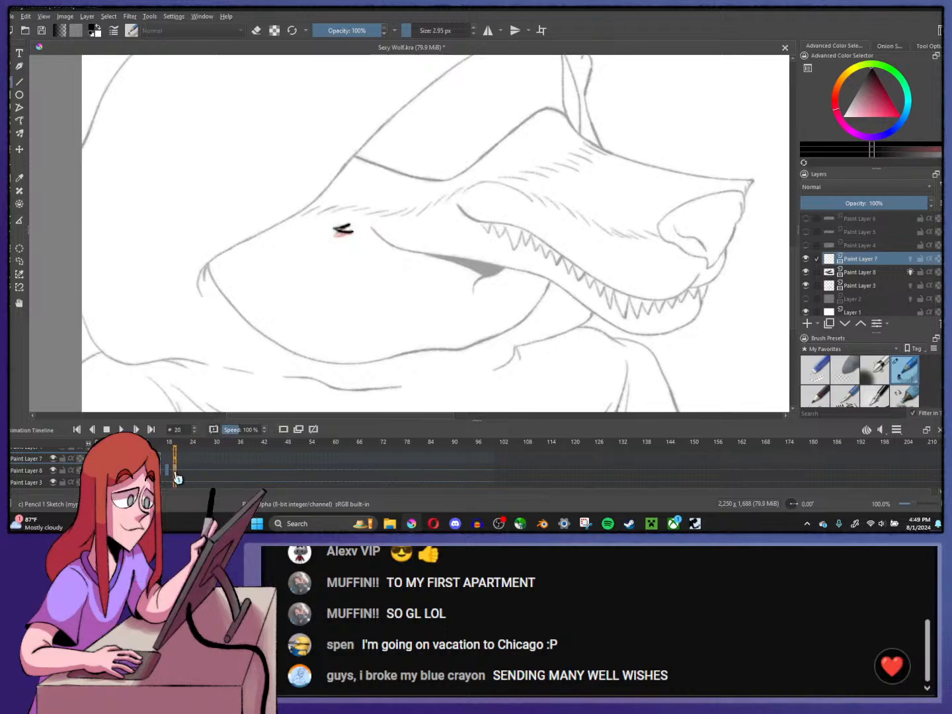
pyautogui.rightClick(175, 470)
pyautogui.click(190, 442)
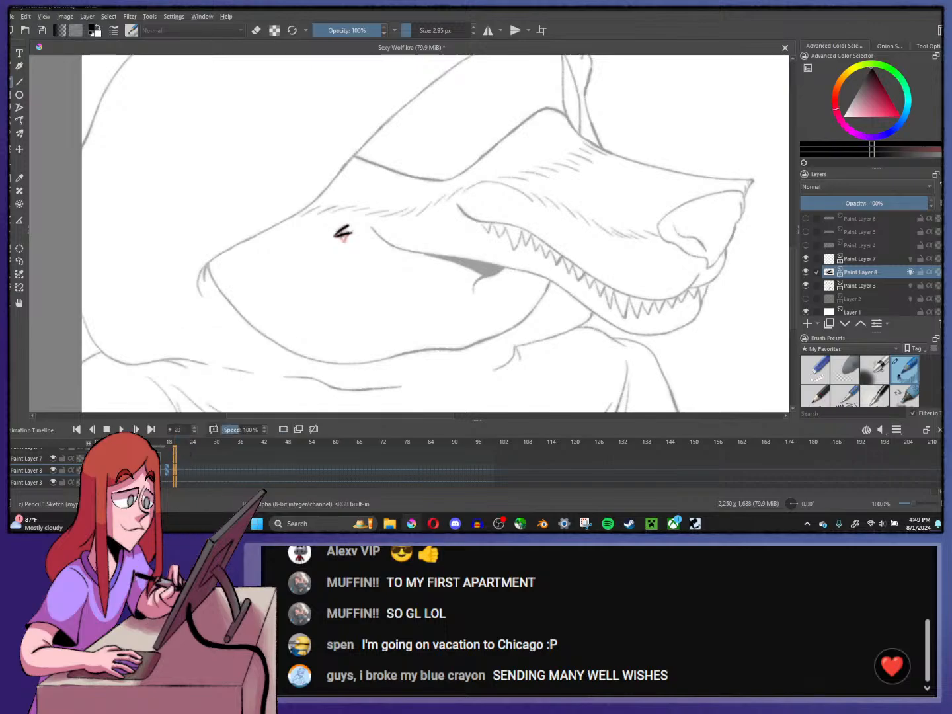
# - Select the remaining tuft frames up to 18 and play back the shortened loop
pyautogui.click(164, 471)
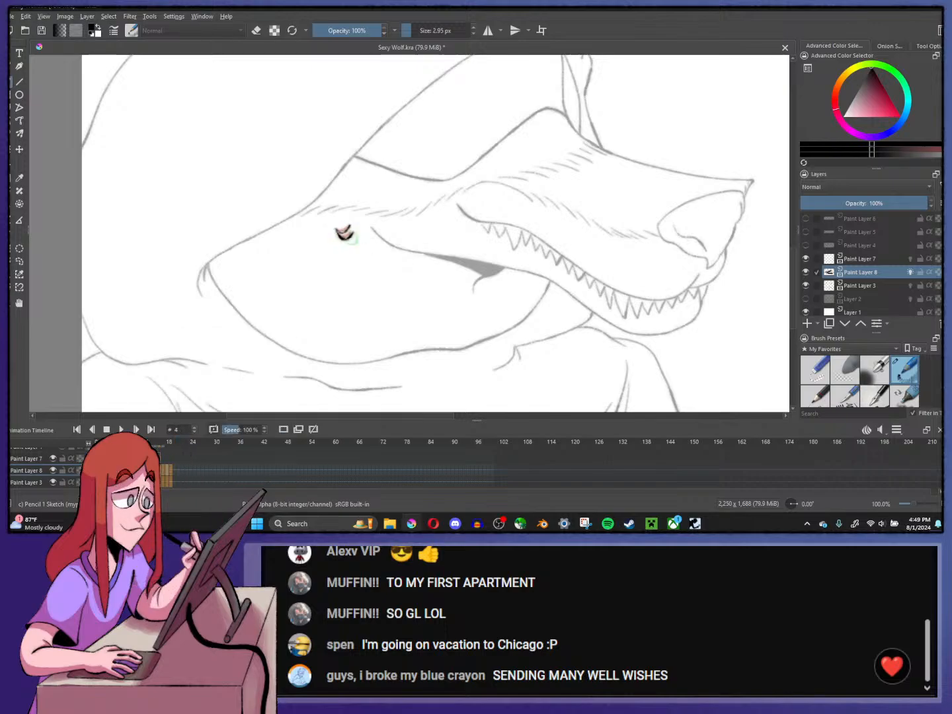
pyautogui.click(121, 429)
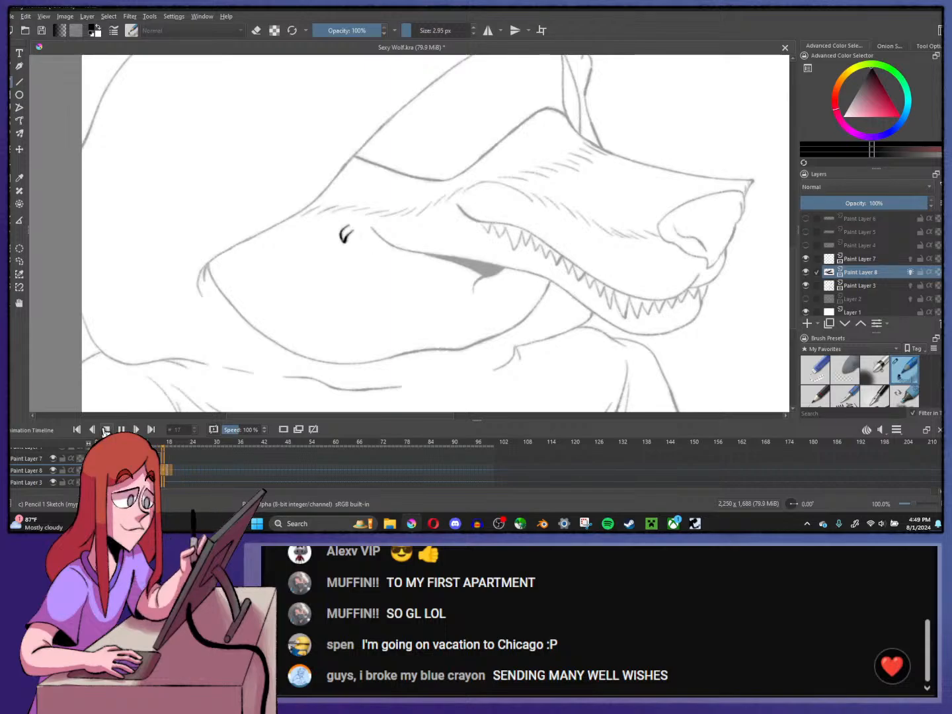
pyautogui.click(105, 430)
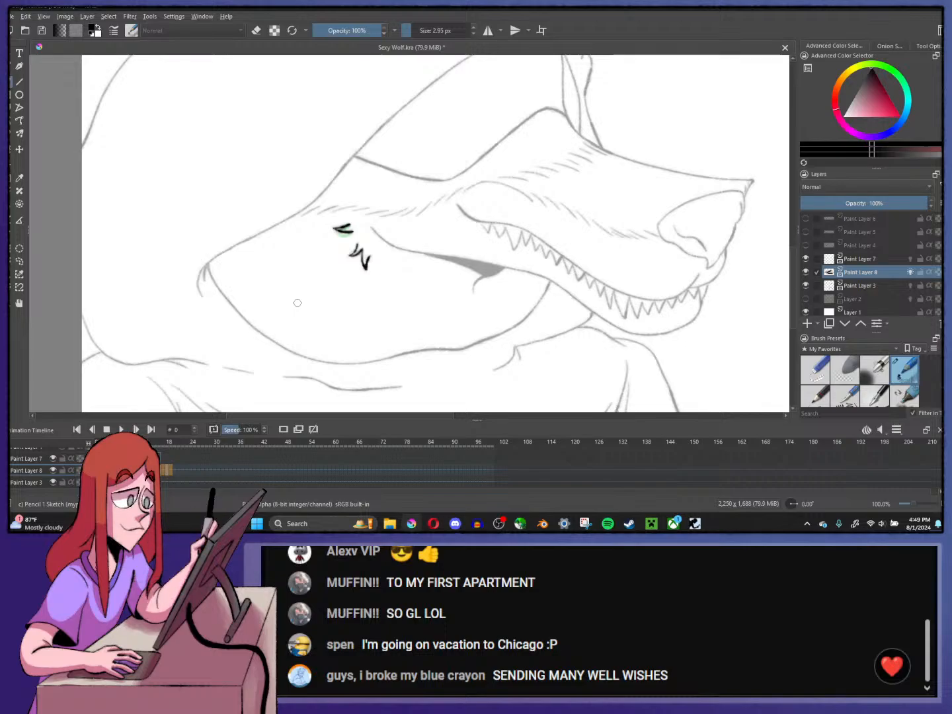
pyautogui.scroll(-1, 467, 171)
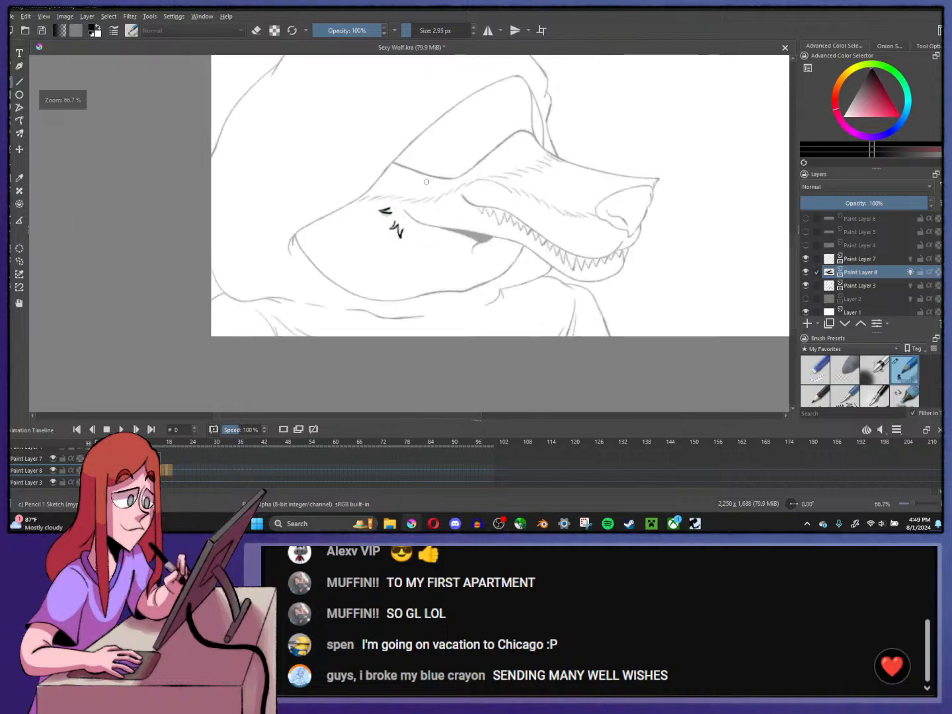
pyautogui.scroll(1, 433, 182)
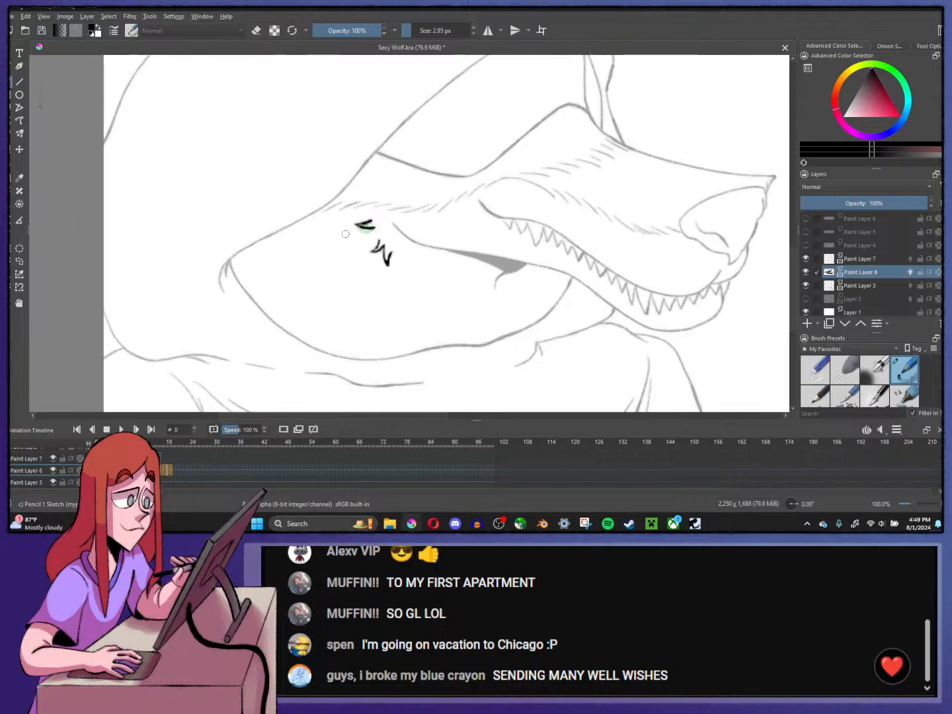
pyautogui.scroll(1, 346, 245)
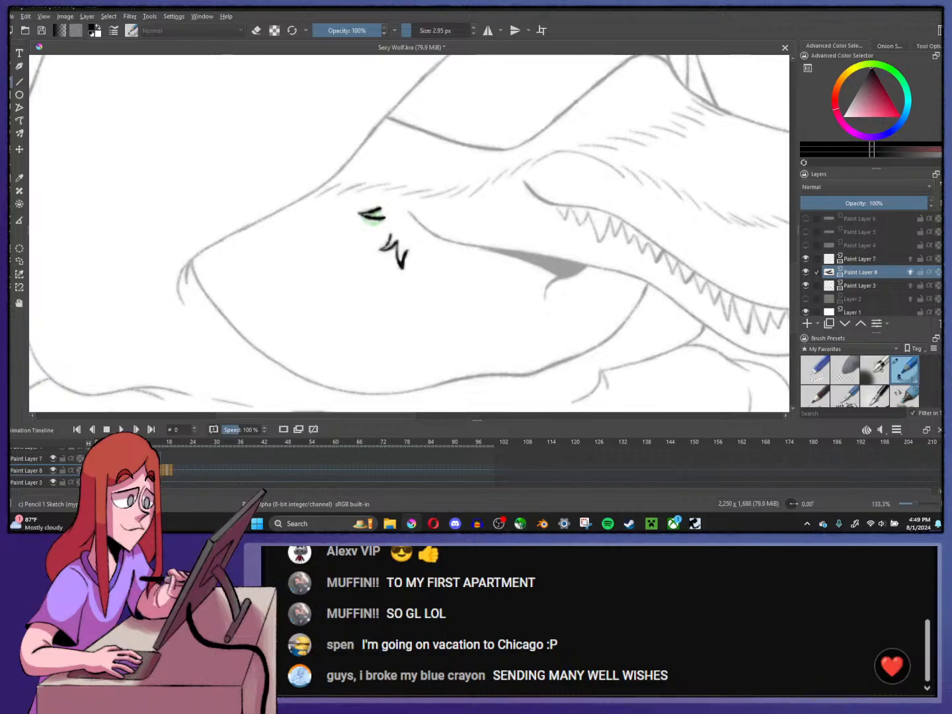
# - Go to frame 4, make Paint Layer 7 active, and enable its onion skin while turning off Paint Layer 8's
pyautogui.press('.')
pyautogui.scroll(2, 391, 202)
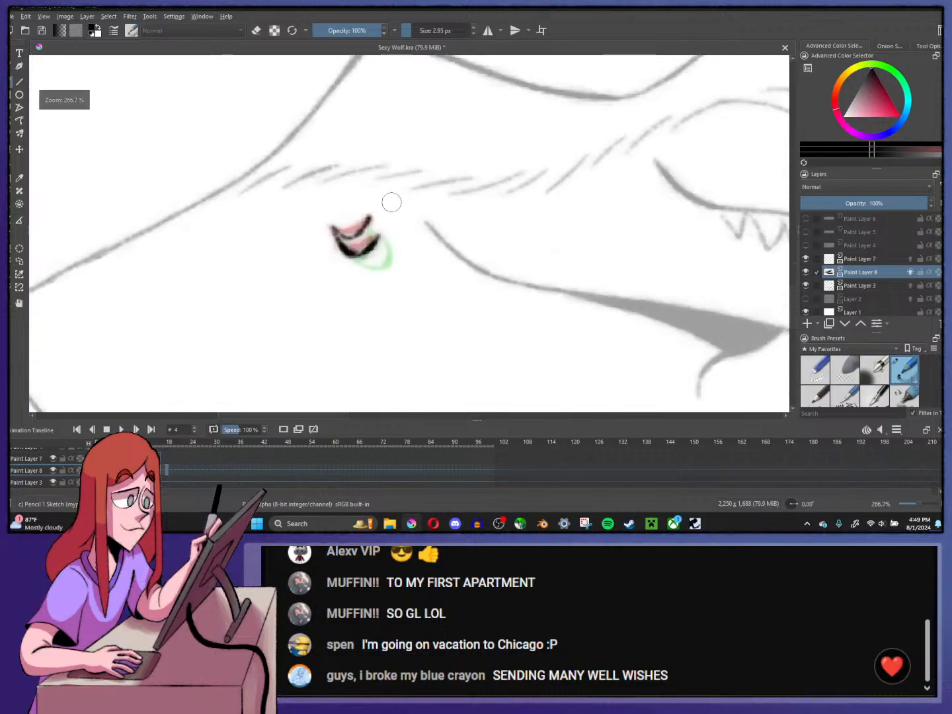
pyautogui.click(39, 460)
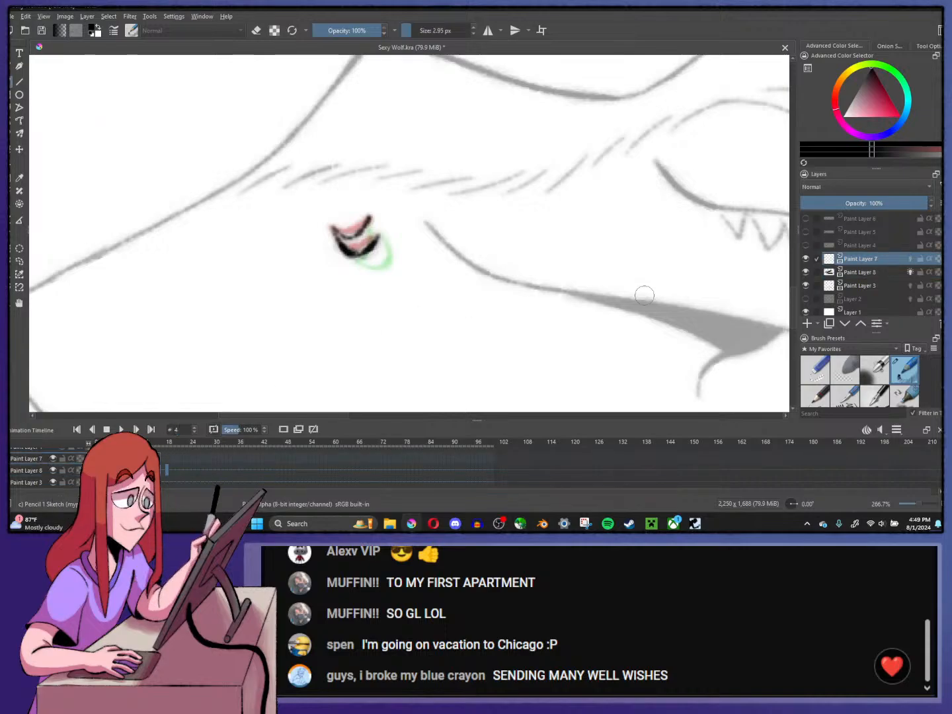
pyautogui.click(911, 272)
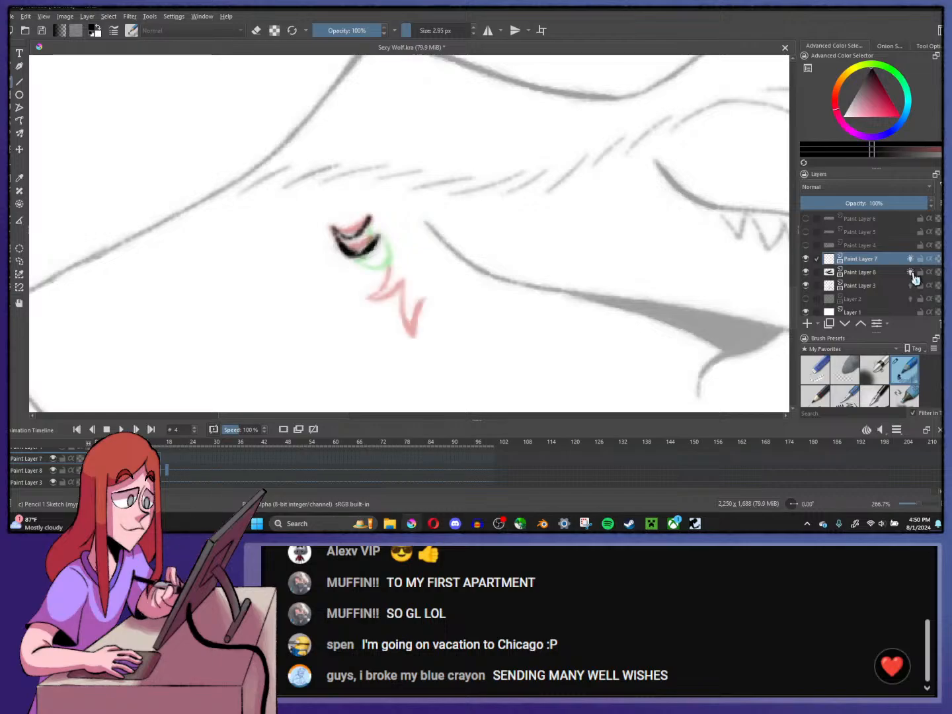
pyautogui.click(911, 272)
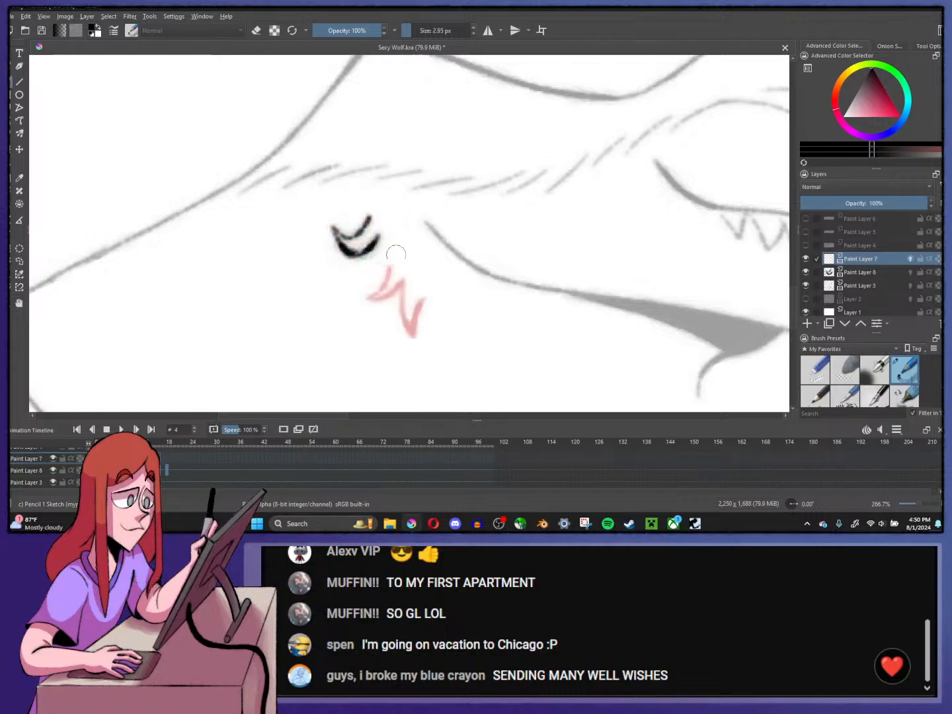
# - Draw the lower cheek tuft's frame 4 pose on Paint Layer 7 as rounded double tufts over the onion skin
pyautogui.press('Right')
pyautogui.press('Left')
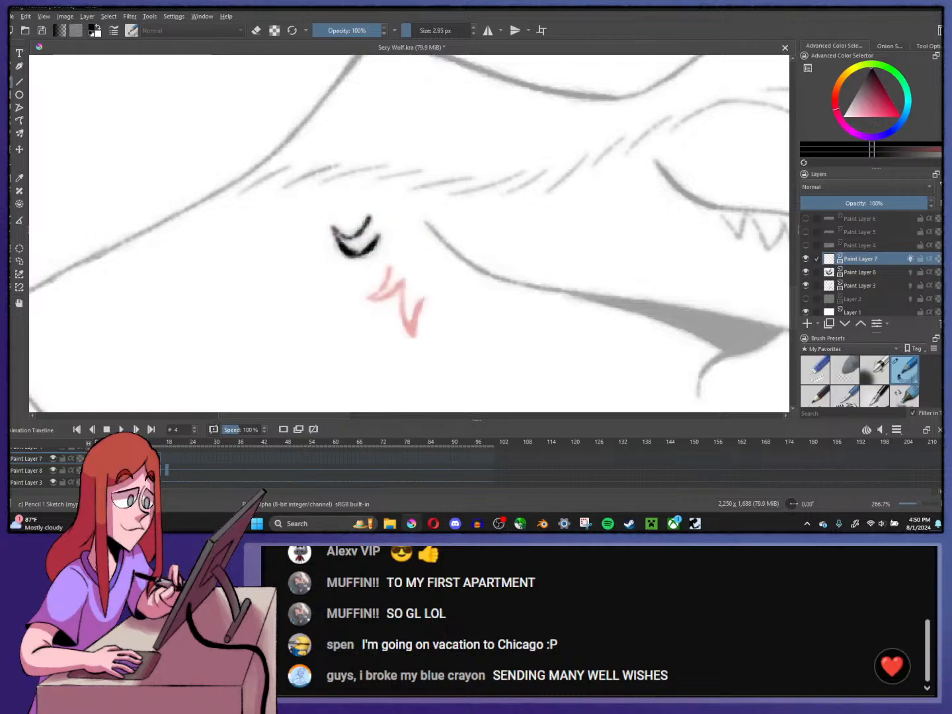
pyautogui.moveTo(369, 296)
pyautogui.mouseDown()
pyautogui.moveTo(384, 271)
pyautogui.moveTo(371, 297)
pyautogui.moveTo(387, 312)
pyautogui.moveTo(404, 281)
pyautogui.mouseUp()
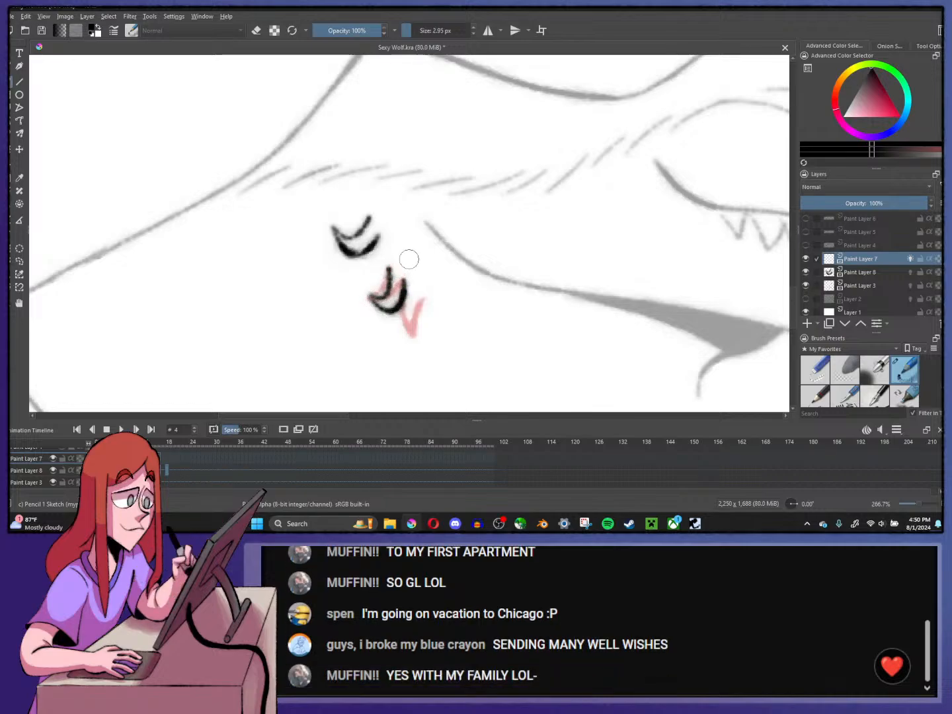
pyautogui.moveTo(415, 336)
pyautogui.mouseDown()
pyautogui.moveTo(425, 306)
pyautogui.moveTo(412, 308)
pyautogui.moveTo(416, 338)
pyautogui.mouseUp()
pyautogui.moveTo(393, 299)
pyautogui.mouseDown()
pyautogui.moveTo(419, 310)
pyautogui.moveTo(412, 298)
pyautogui.mouseUp()
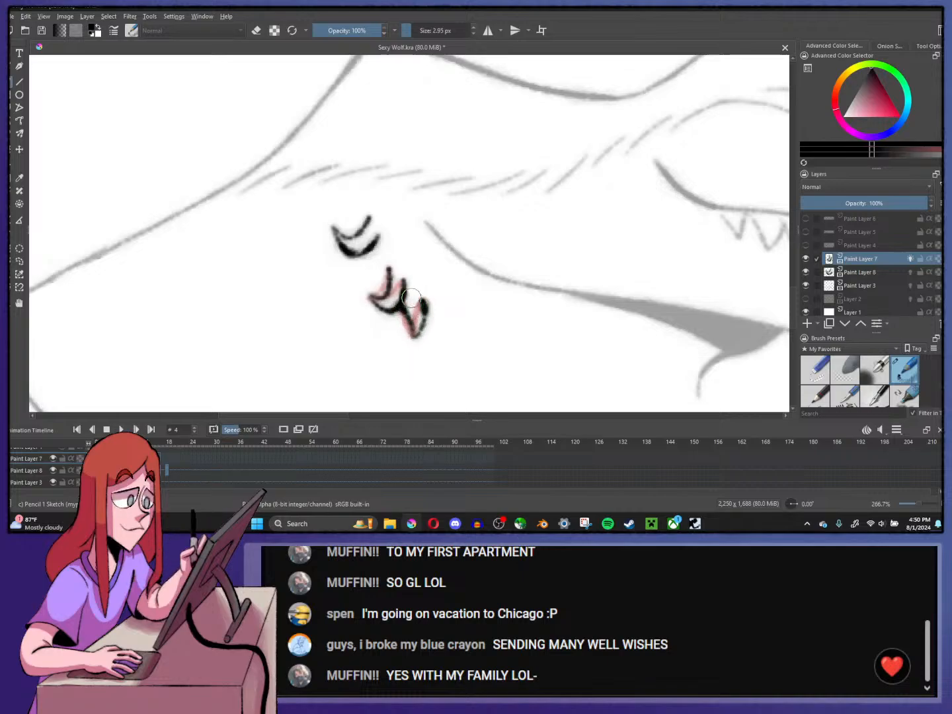
# - Draw the lower tuft's frame 8 pose on Paint Layer 7 with its tips swept toward the mouth
pyautogui.press('.')
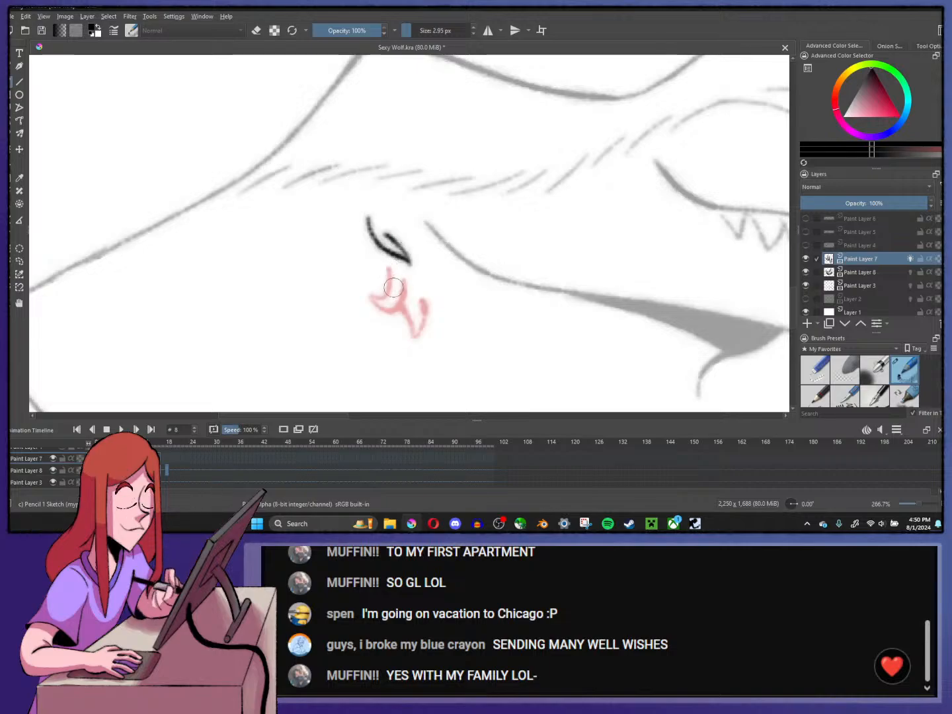
pyautogui.moveTo(389, 267); pyautogui.dragTo(405, 306)
pyautogui.moveTo(421, 299)
pyautogui.mouseDown()
pyautogui.moveTo(437, 319)
pyautogui.moveTo(458, 322)
pyautogui.mouseUp()
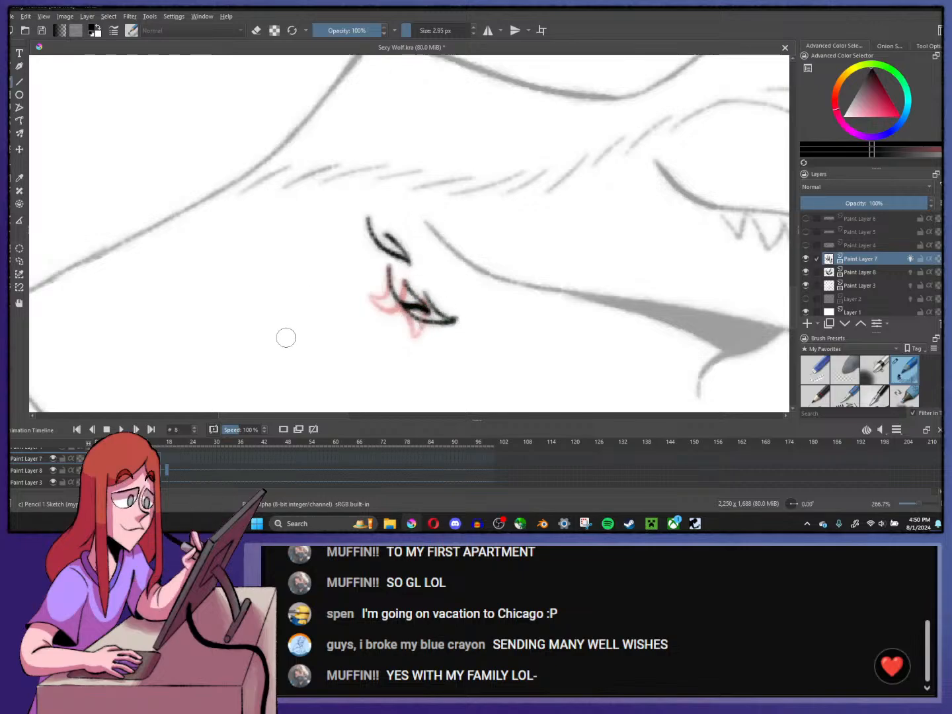
# - Draw the lower tuft's frame 12 pose on Paint Layer 7 with its tips curling up toward the mouth
pyautogui.press('Right')
pyautogui.press('Right')
pyautogui.press('Right')
pyautogui.press('Right')
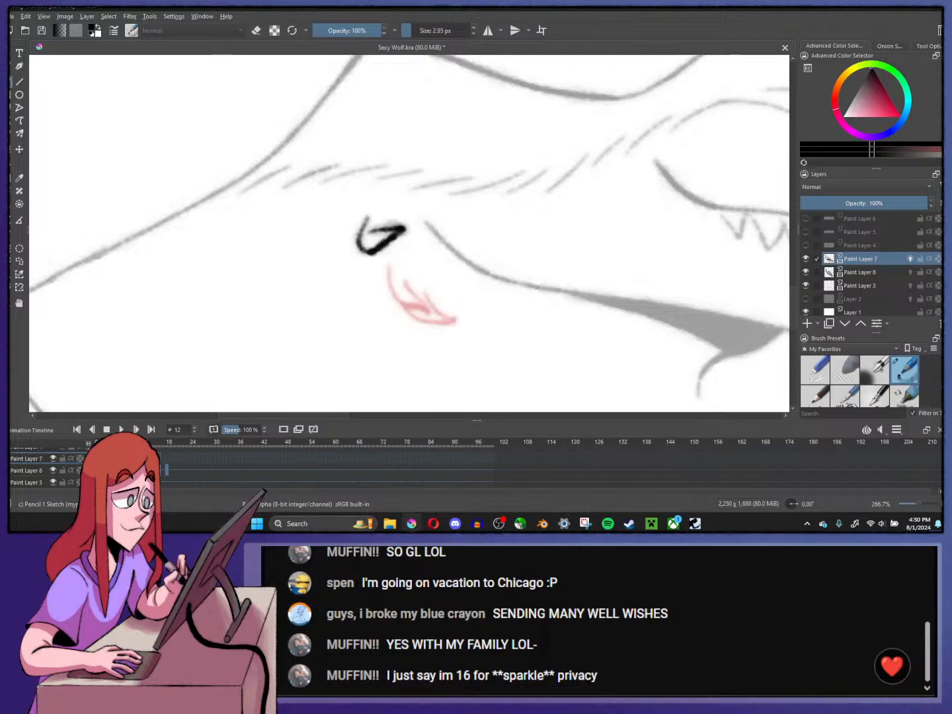
pyautogui.moveTo(387, 276)
pyautogui.mouseDown()
pyautogui.moveTo(400, 297)
pyautogui.moveTo(382, 309)
pyautogui.moveTo(408, 300)
pyautogui.moveTo(417, 280)
pyautogui.mouseUp()
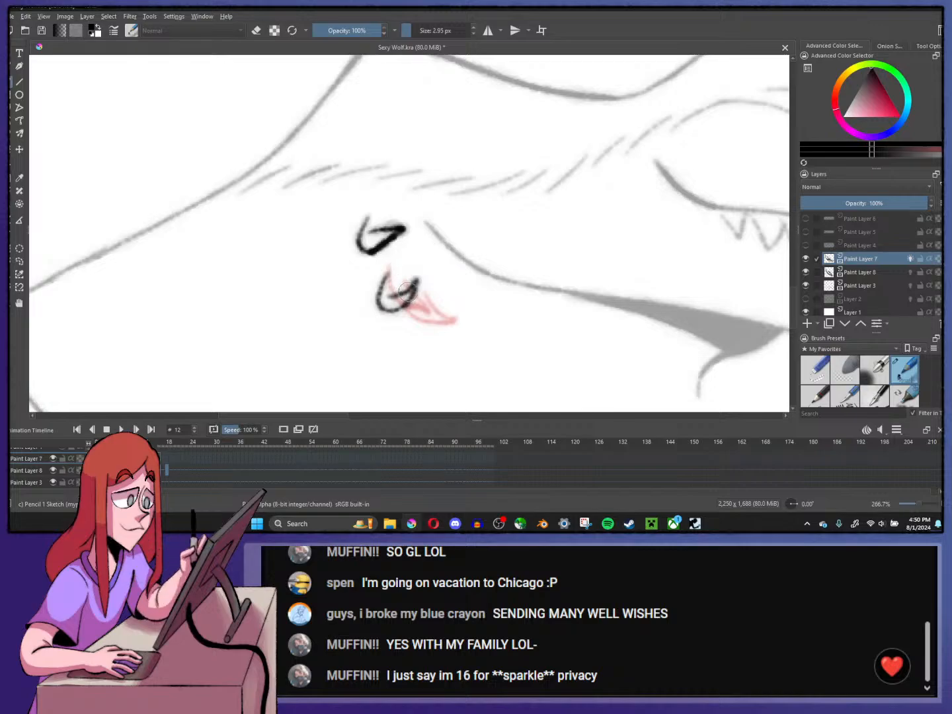
pyautogui.moveTo(396, 310)
pyautogui.mouseDown()
pyautogui.moveTo(456, 302)
pyautogui.moveTo(433, 295)
pyautogui.moveTo(428, 280)
pyautogui.mouseUp()
# - Draw the lower tuft's frame 16 pose on Paint Layer 7 with curved strokes hanging downward
pyautogui.press('Right')
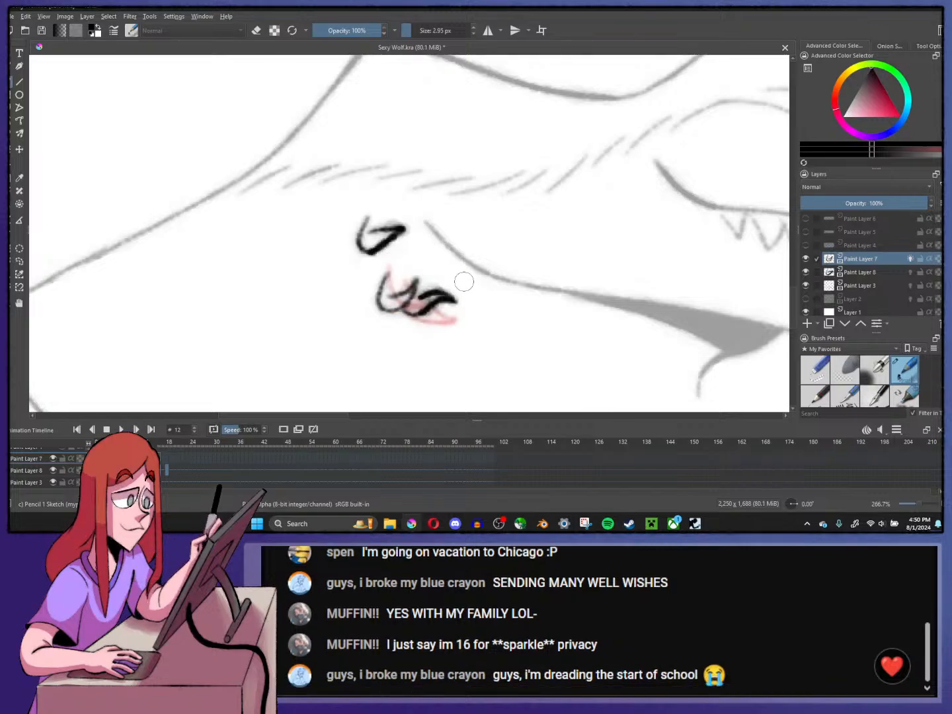
pyautogui.press('Right')
pyautogui.press('Right')
pyautogui.press('Right')
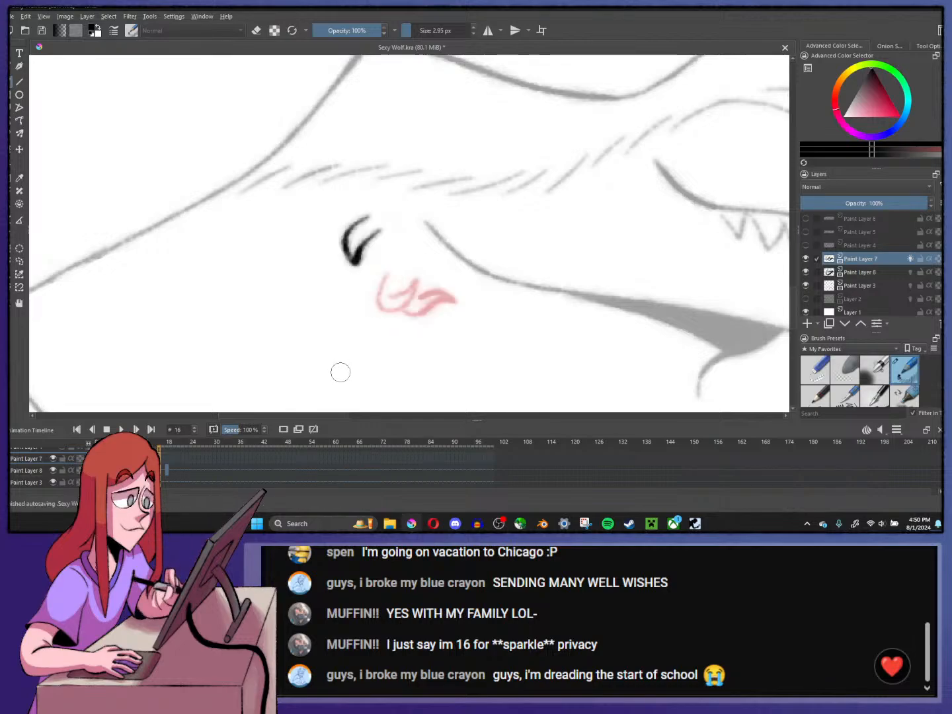
pyautogui.moveTo(387, 273)
pyautogui.mouseDown()
pyautogui.moveTo(370, 317)
pyautogui.moveTo(380, 332)
pyautogui.moveTo(400, 331)
pyautogui.moveTo(388, 306)
pyautogui.moveTo(416, 298)
pyautogui.moveTo(416, 341)
pyautogui.mouseUp()
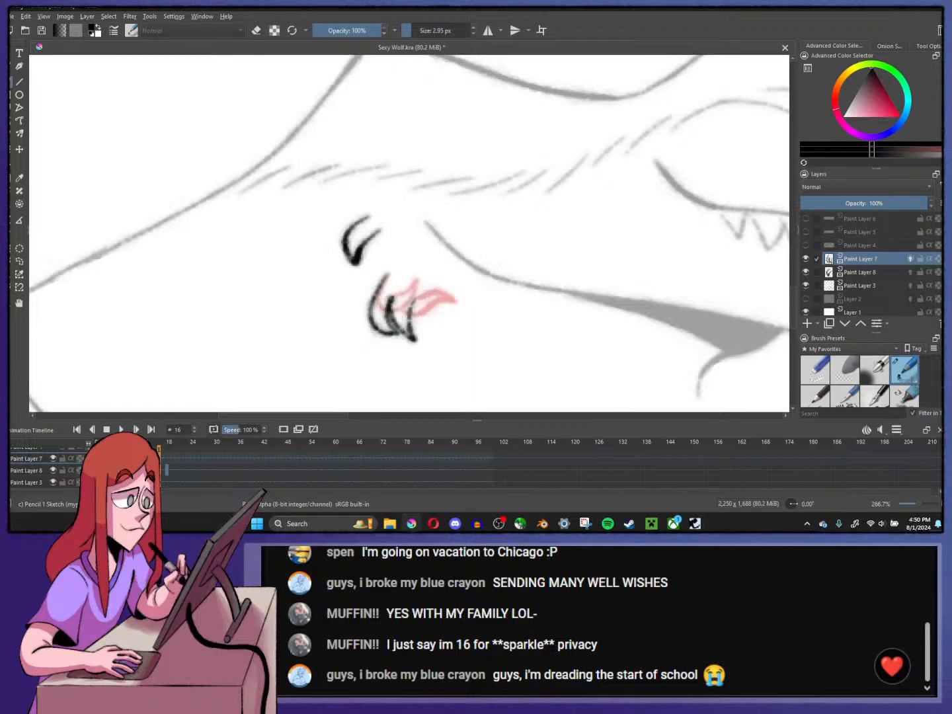
# - Transform the frame 16 tuft on Paint Layer 7 to make it slightly shorter
pyautogui.click(96, 459)
pyautogui.click(162, 459)
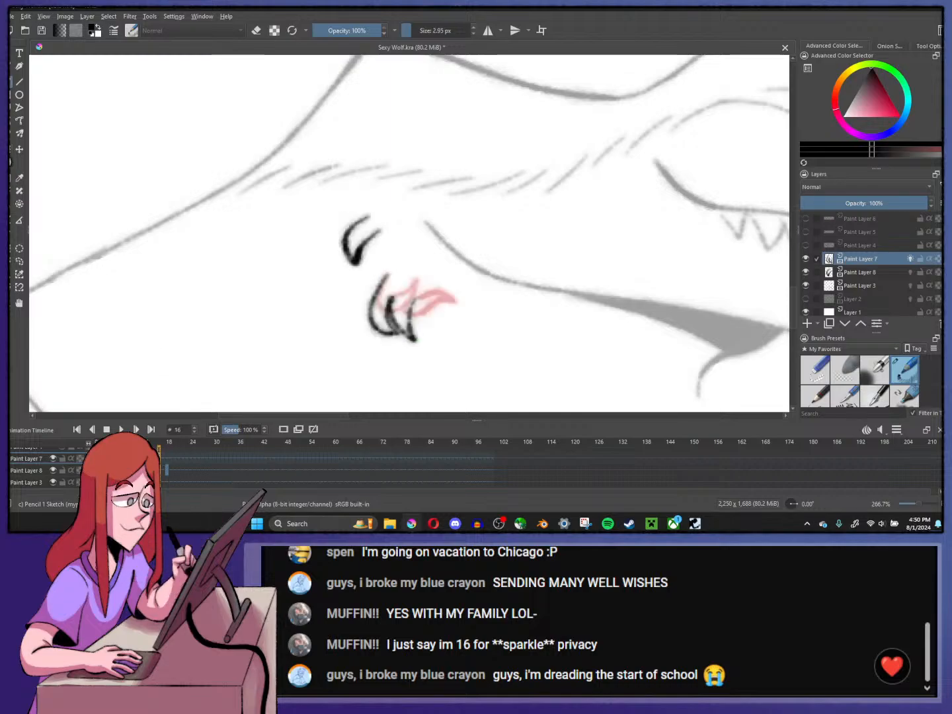
pyautogui.hotkey('ctrl', 't')
pyautogui.moveTo(397, 286); pyautogui.dragTo(401, 275)
pyautogui.press('Return')
# - Copy Paint Layer 7's frame 0 keyframe and paste it at frame 19
pyautogui.press('Home')
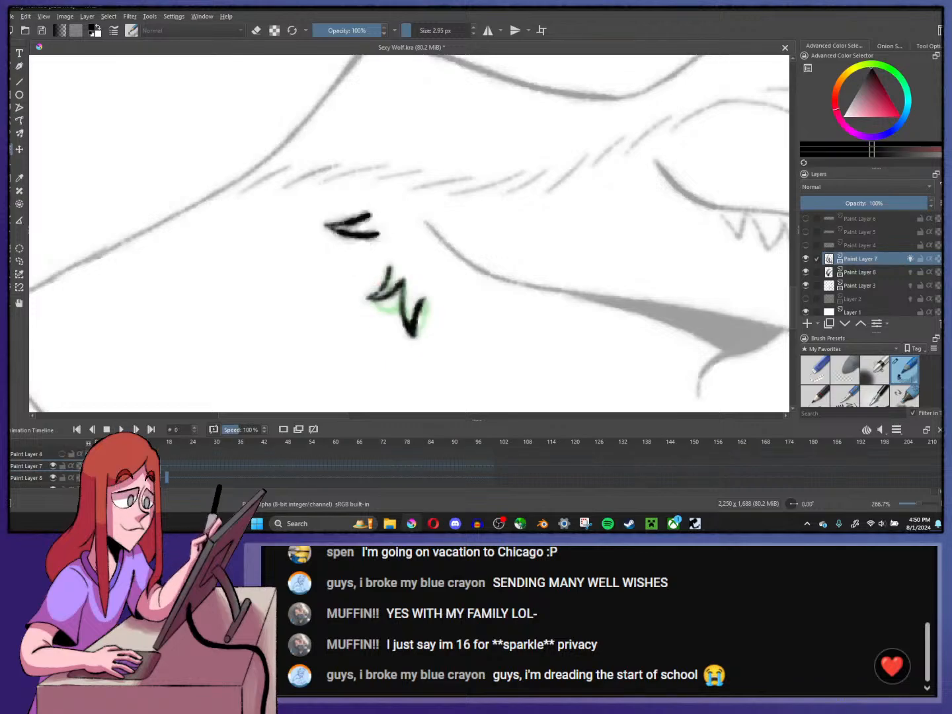
pyautogui.rightClick(95, 439)
pyautogui.press('Escape')
pyautogui.rightClick(96, 435)
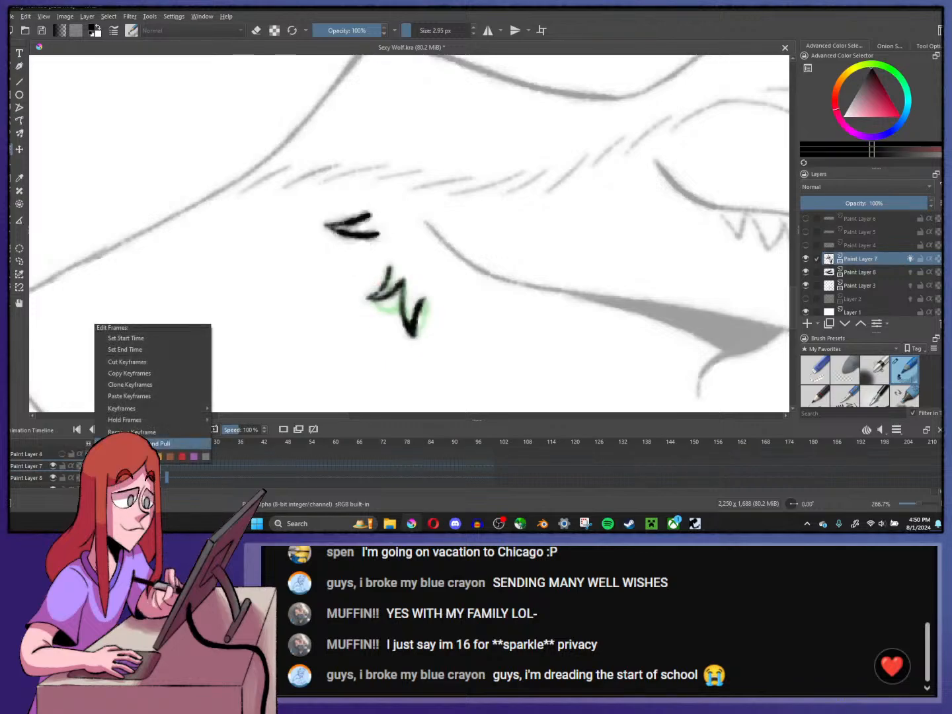
pyautogui.press('Escape')
pyautogui.rightClick(172, 466)
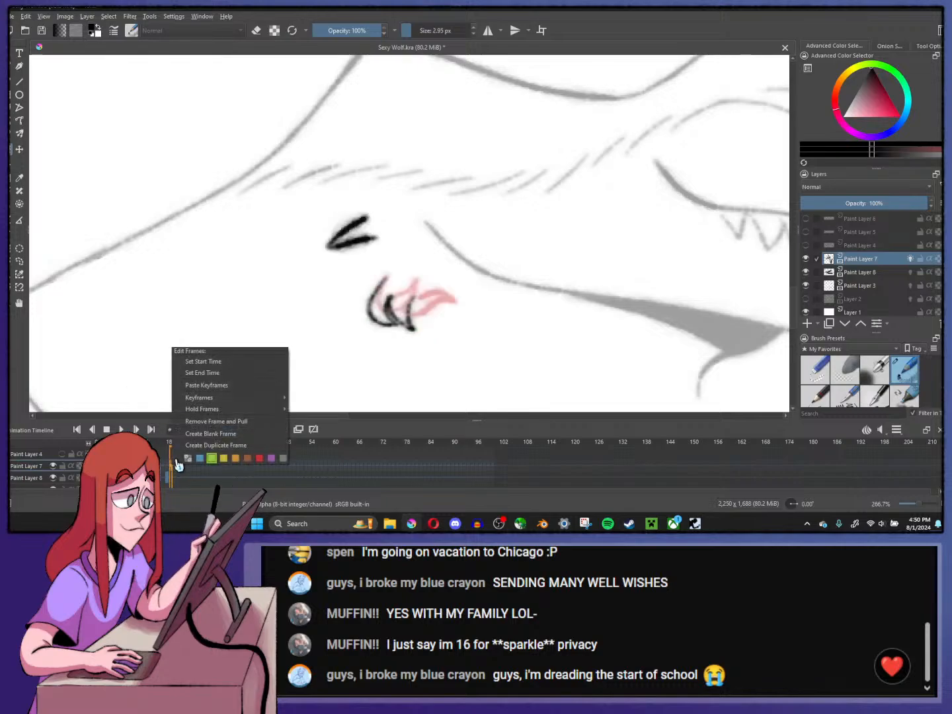
pyautogui.press('Escape')
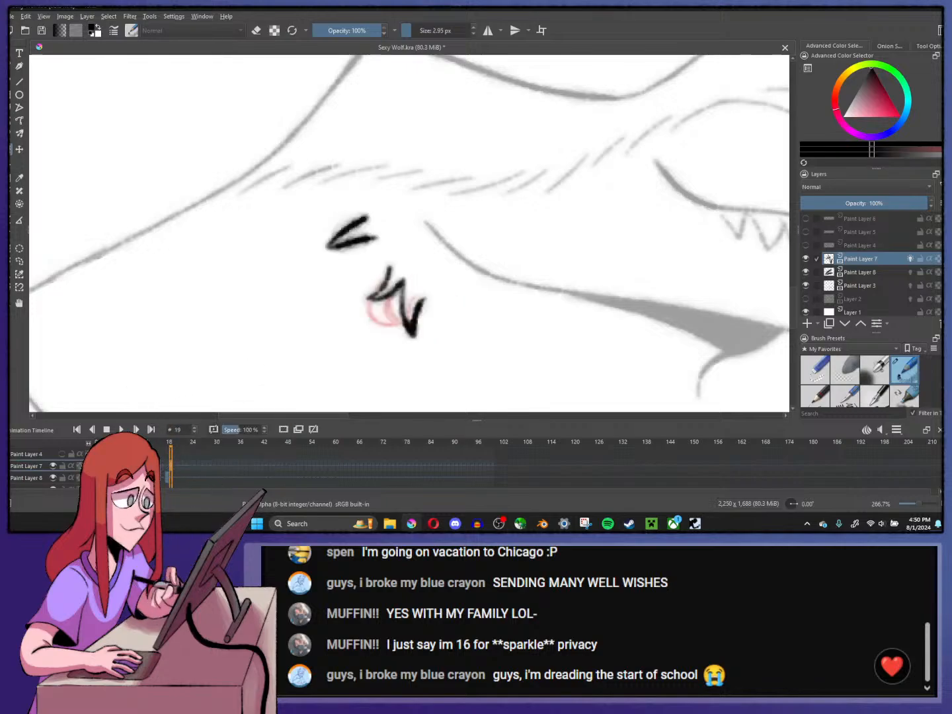
# - Skew the frame 16 tuft so its lower part shifts toward the mouth, and check it against frame 19
pyautogui.click(162, 471)
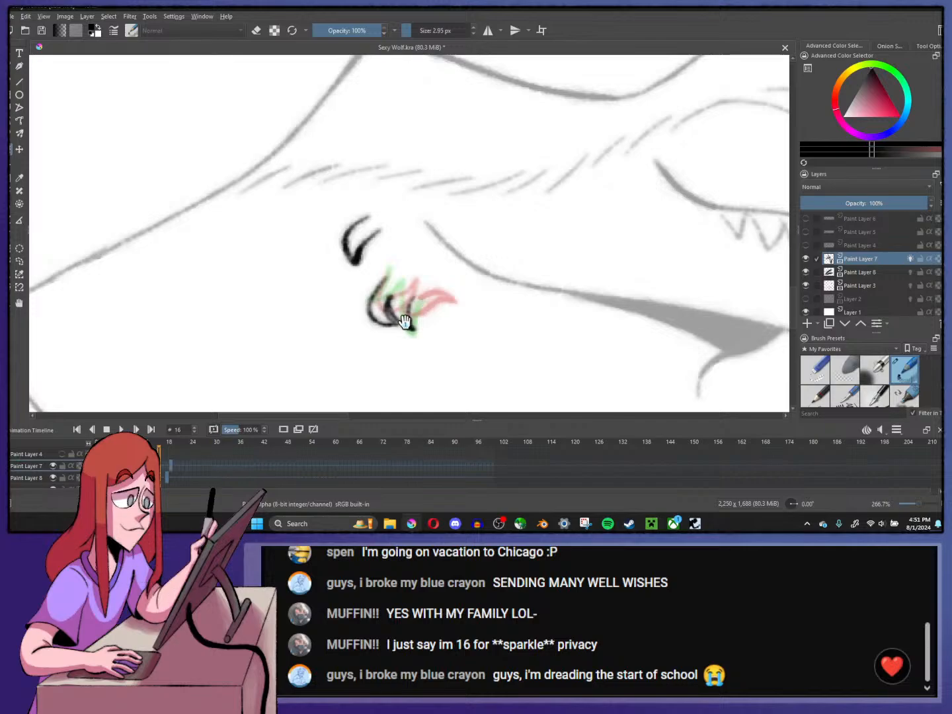
pyautogui.hotkey('ctrl', 't')
pyautogui.moveTo(406, 311)
pyautogui.mouseDown()
pyautogui.moveTo(415, 306)
pyautogui.moveTo(425, 331)
pyautogui.mouseUp()
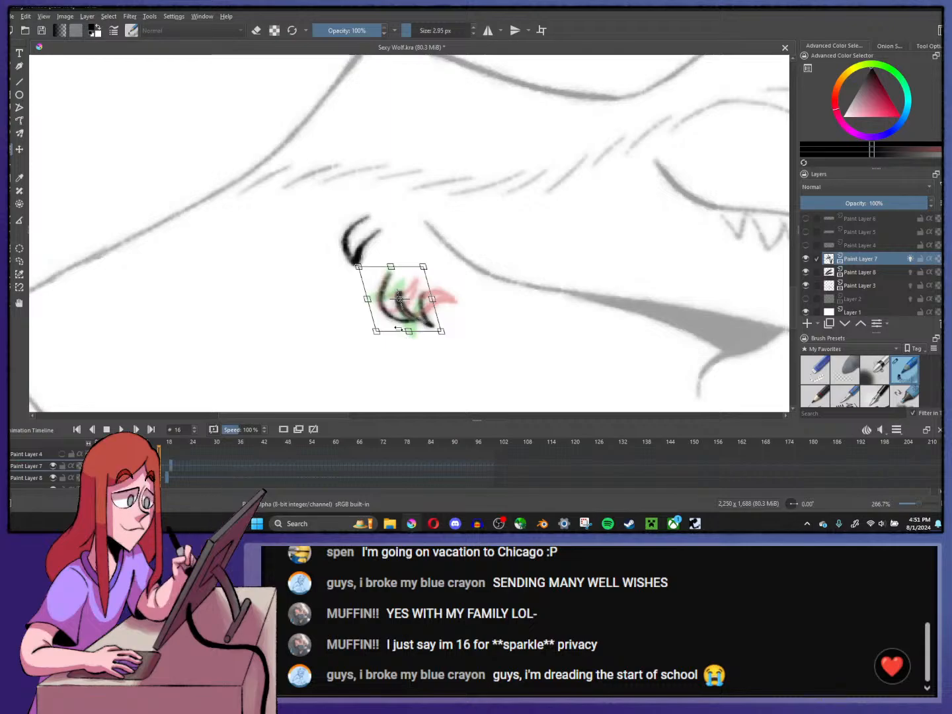
pyautogui.click(173, 470)
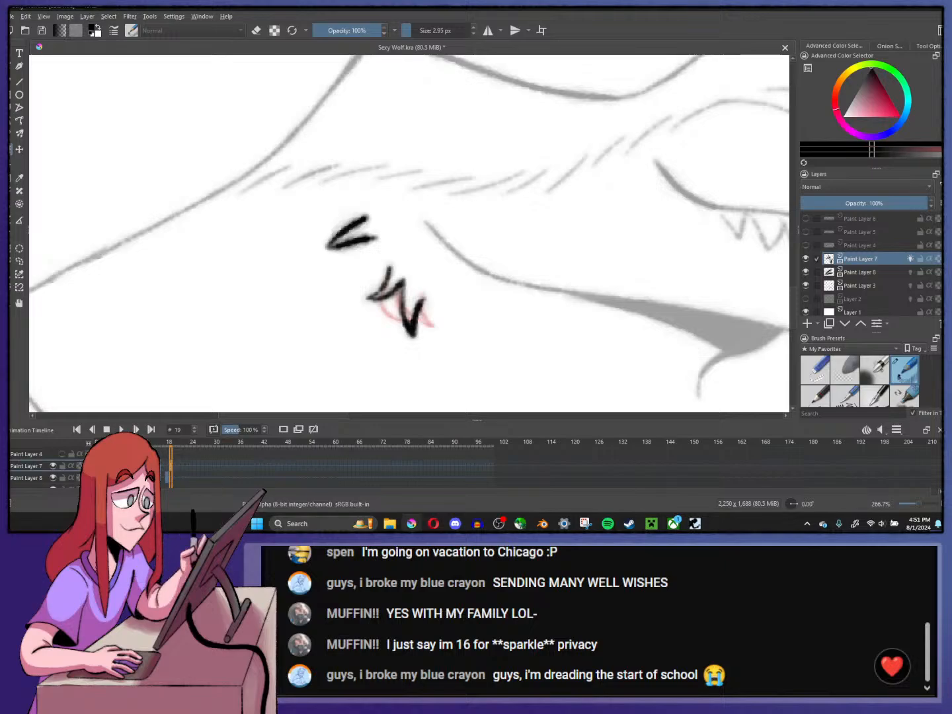
# - Review the loop from its first frame and squash the frame 16 tuft upward a little more
pyautogui.click(98, 468)
pyautogui.click(372, 322)
pyautogui.press('space')
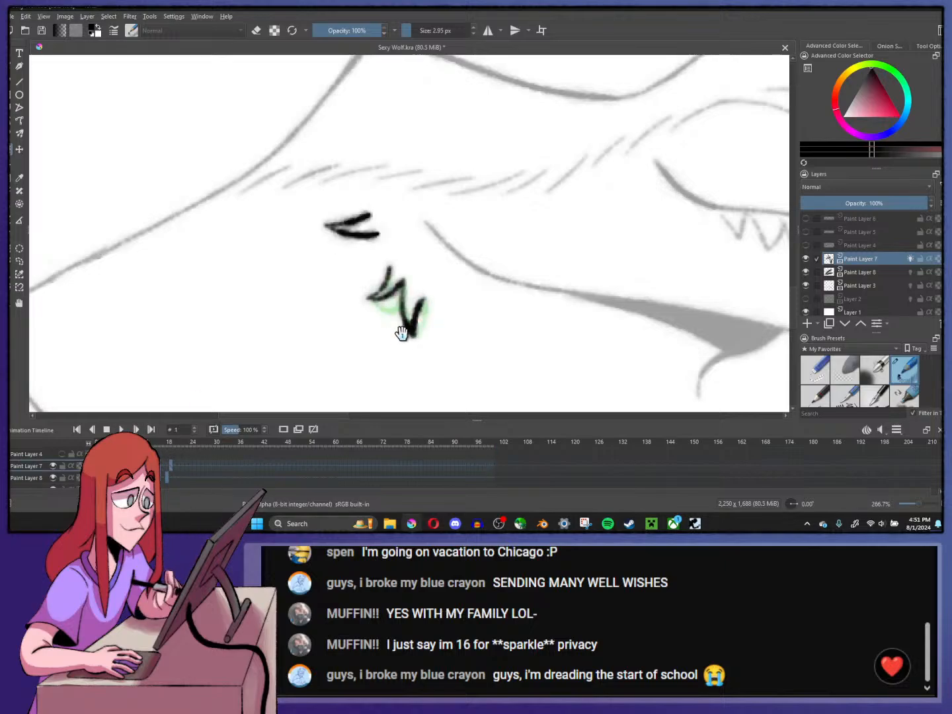
pyautogui.press('space')
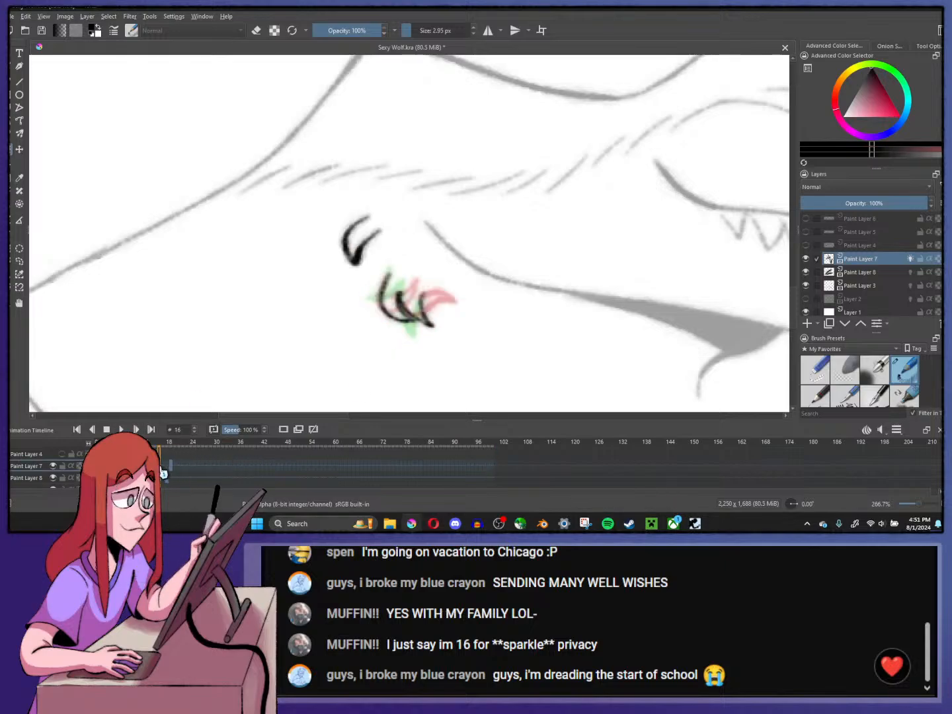
pyautogui.click(409, 326)
pyautogui.moveTo(409, 326); pyautogui.dragTo(420, 302)
# - Step back to frame 13 and forward to frame 19 to compare the lower tuft's poses
pyautogui.press('Left')
pyautogui.press('Left')
pyautogui.press('Left')
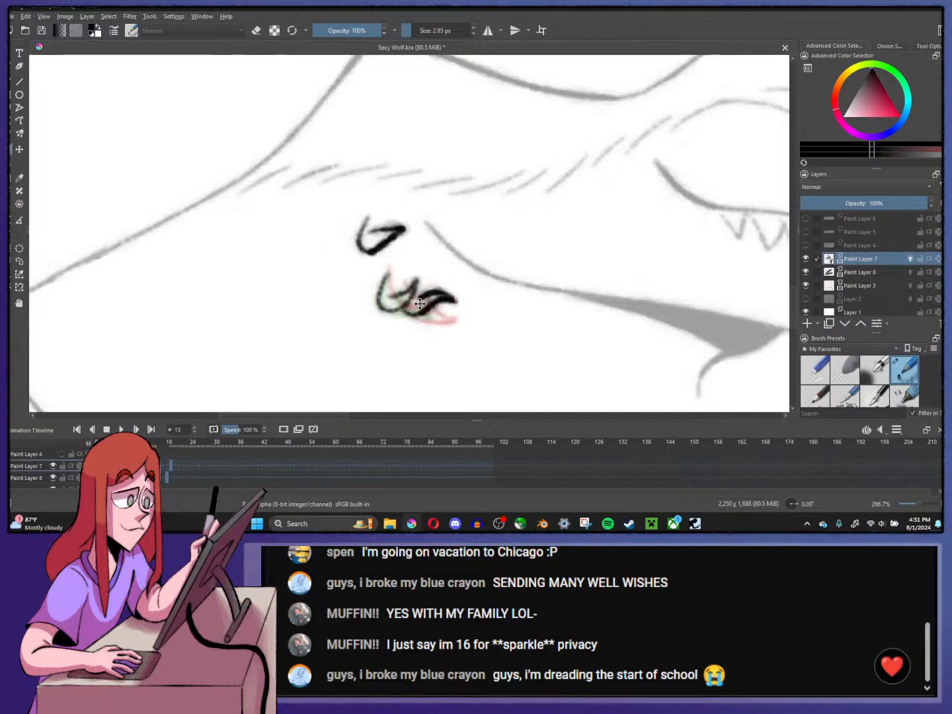
pyautogui.press('Right')
pyautogui.press('Right')
pyautogui.press('Right')
pyautogui.press('Right')
pyautogui.press('Right')
pyautogui.press('Right')
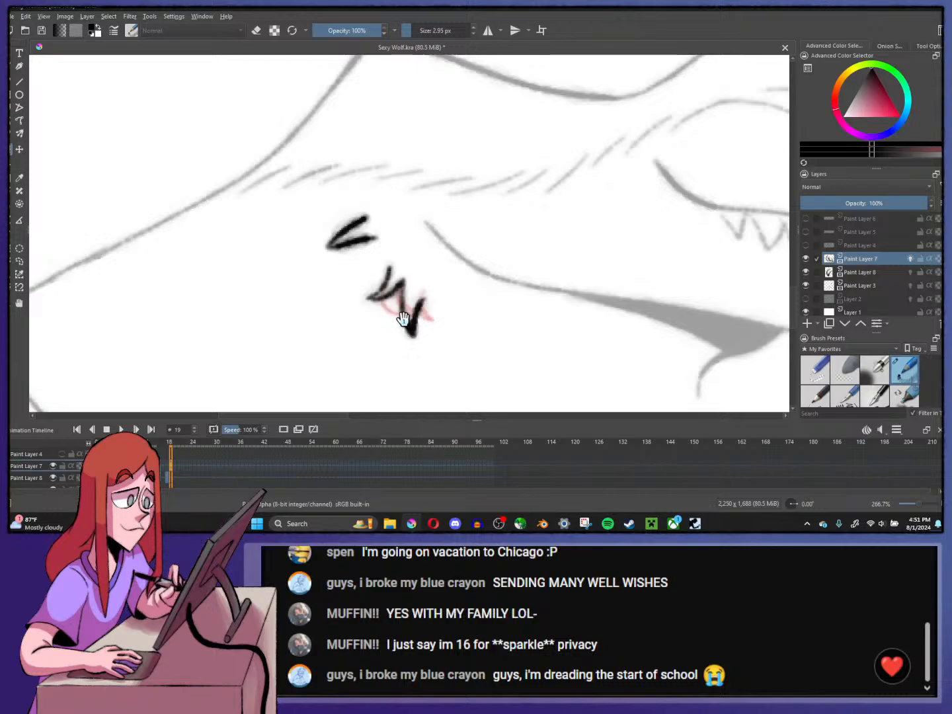
# - Move the lower tuft on frame 0 of Paint Layer 7 slightly downward
pyautogui.press('Right')
pyautogui.click(423, 312)
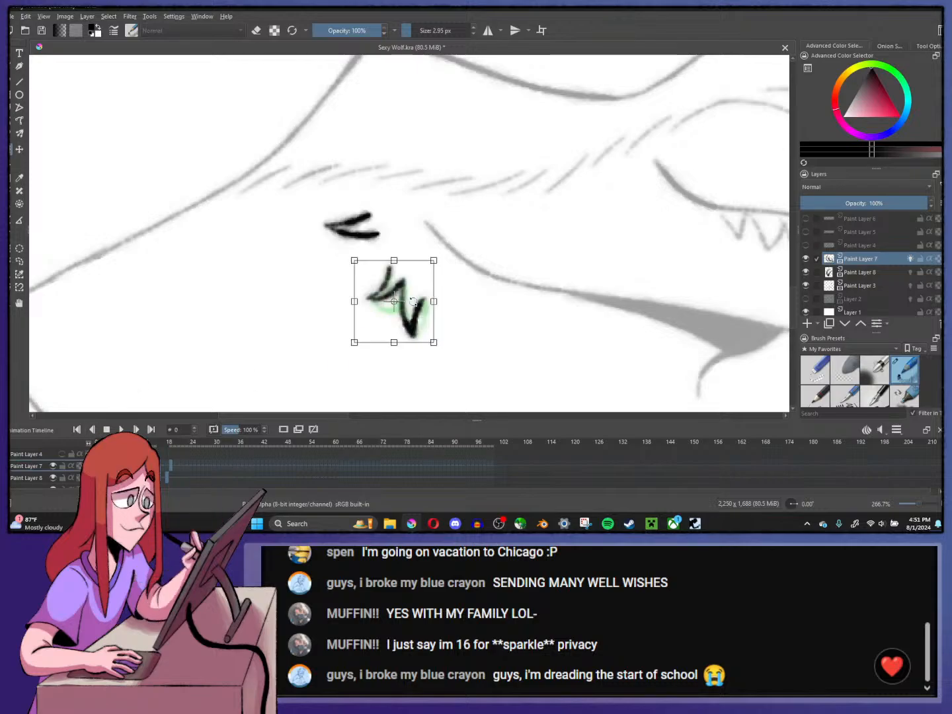
pyautogui.moveTo(412, 302); pyautogui.dragTo(411, 308)
# - Step through the frames from 0 to 20 to examine how both cheek tufts move
pyautogui.press('Right')
pyautogui.press('Right')
pyautogui.press('Right')
pyautogui.press('Right')
pyautogui.press('Right')
pyautogui.press('Right')
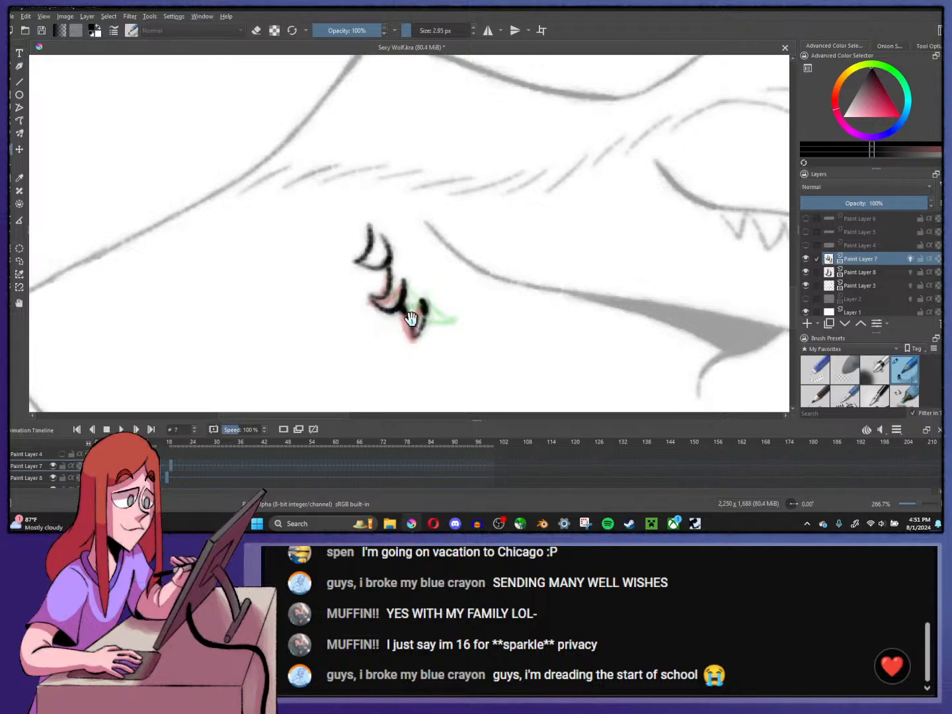
pyautogui.press('Right')
pyautogui.press('Right')
pyautogui.press('Right')
pyautogui.press('Right')
pyautogui.press('Right')
pyautogui.press('Right')
pyautogui.press('Right')
pyautogui.press('Right')
pyautogui.press('Right')
pyautogui.press('Right')
pyautogui.press('Right')
pyautogui.press('Right')
pyautogui.press('Right')
pyautogui.press('Right')
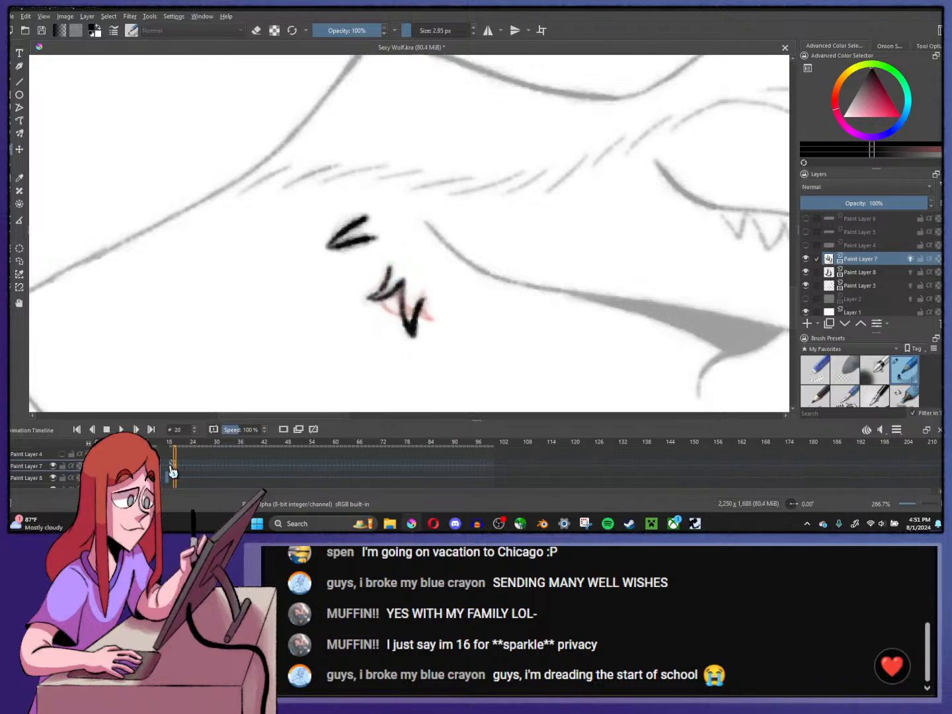
# - Remove the keyframe at frame 19 from Paint Layer 7
pyautogui.rightClick(172, 471)
pyautogui.click(170, 472)
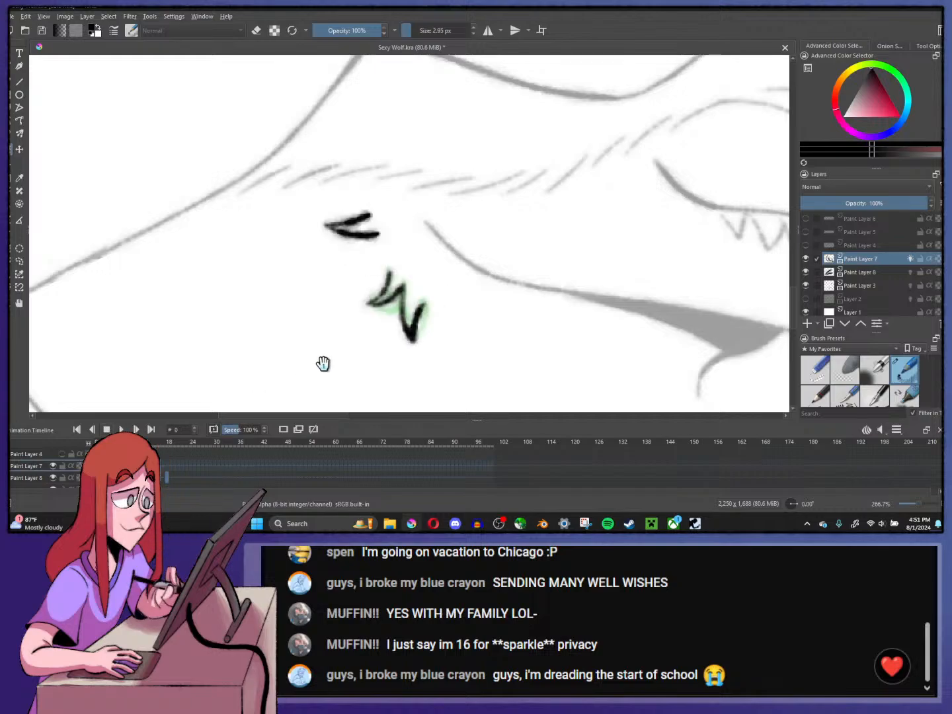
# - Stretch the frame 0 tuft on Paint Layer 7 slightly downward and play back the loop
pyautogui.hotkey('ctrl', 't')
pyautogui.press('Return')
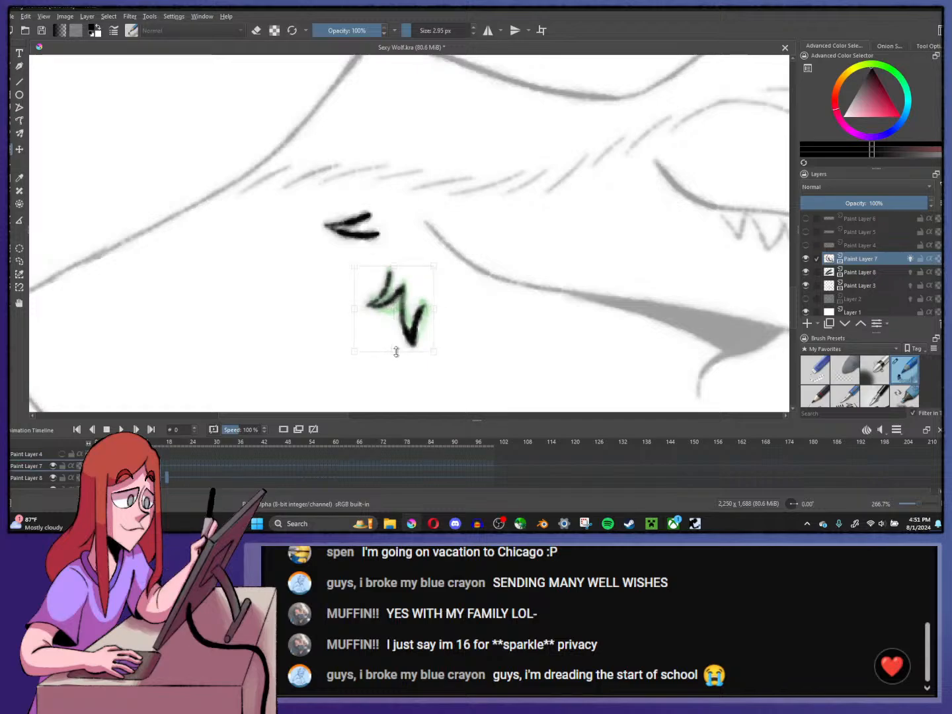
pyautogui.hotkey('alt', '.')
pyautogui.press('space')
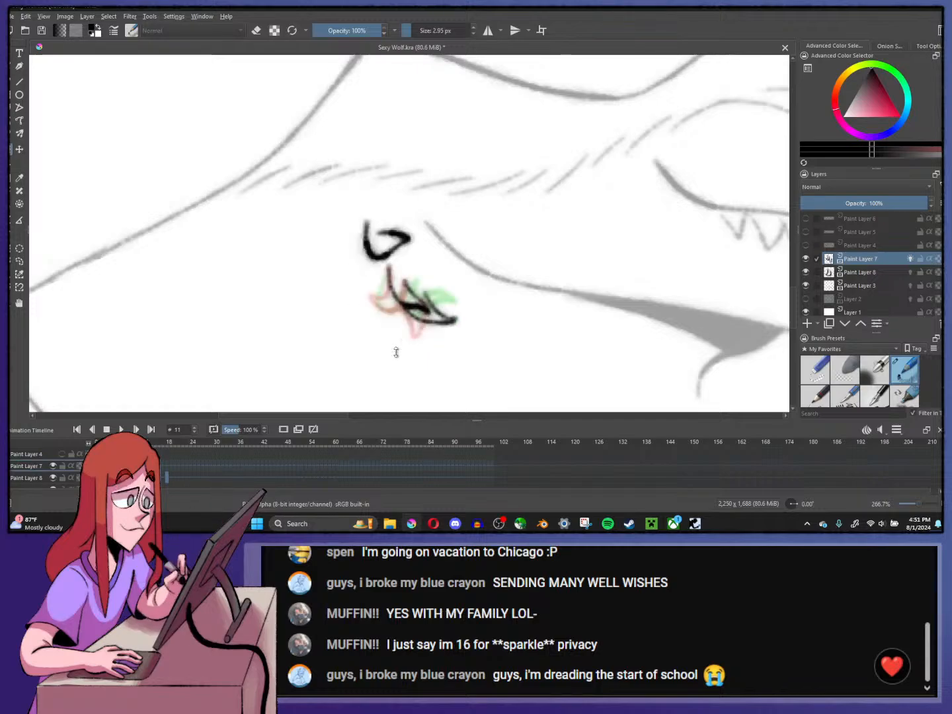
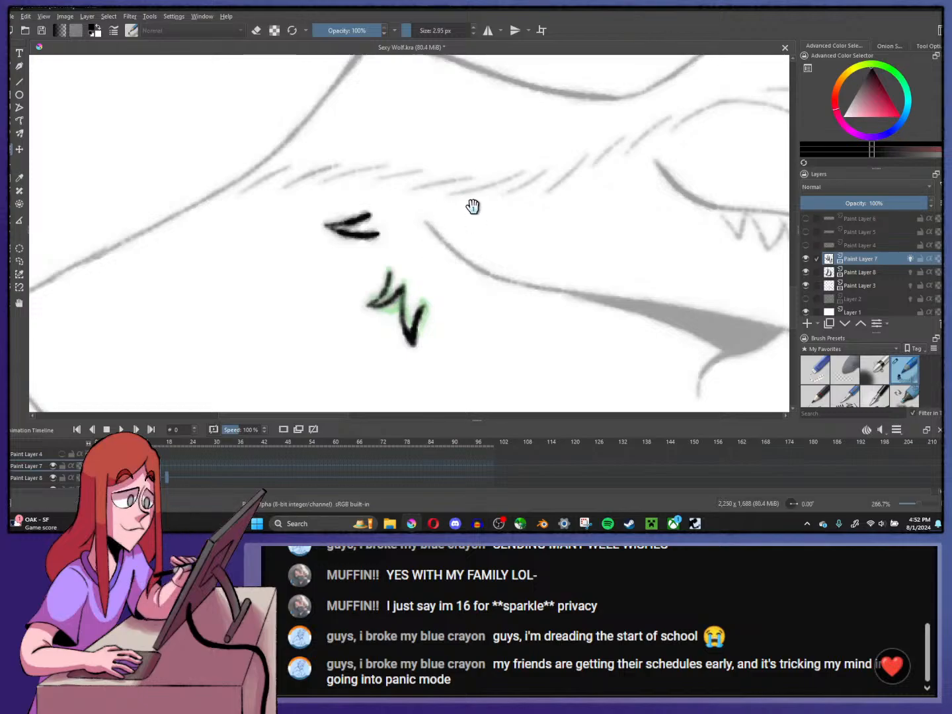
# - Copy Paint Layer 7's adjusted frame 0 keyframe and paste it at frame 20
pyautogui.scroll(-1, 456, 226)
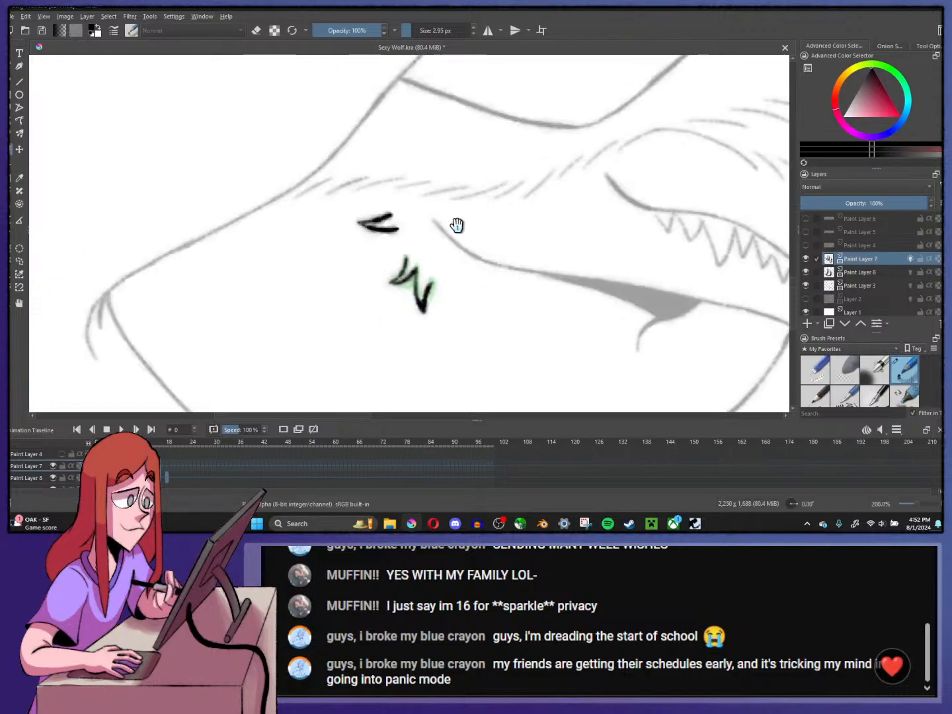
pyautogui.click(17, 81)
pyautogui.rightClick(96, 468)
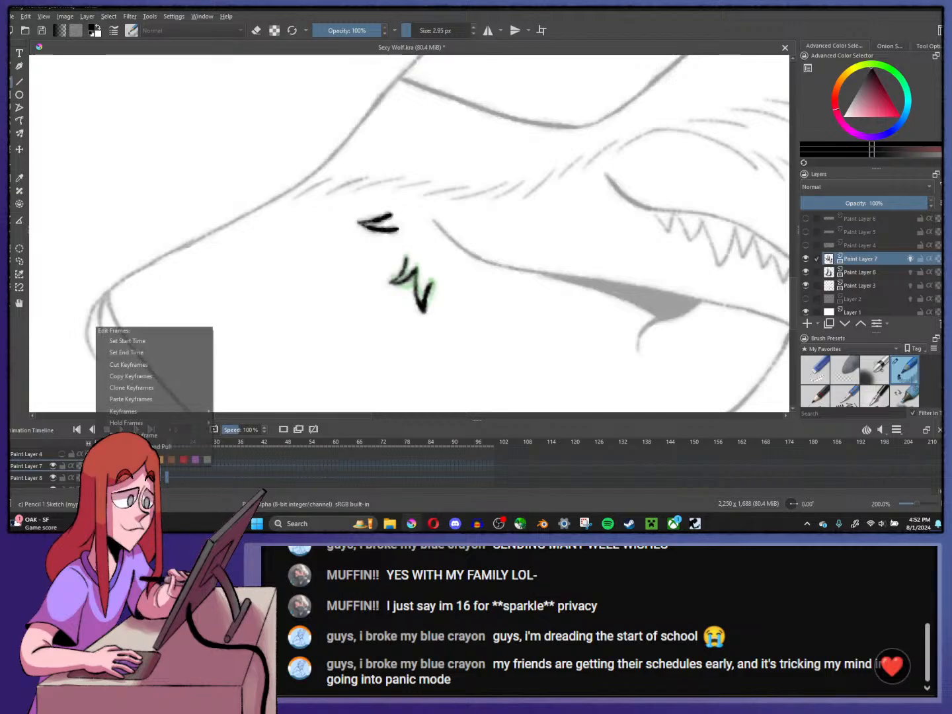
pyautogui.click(144, 378)
pyautogui.rightClick(175, 467)
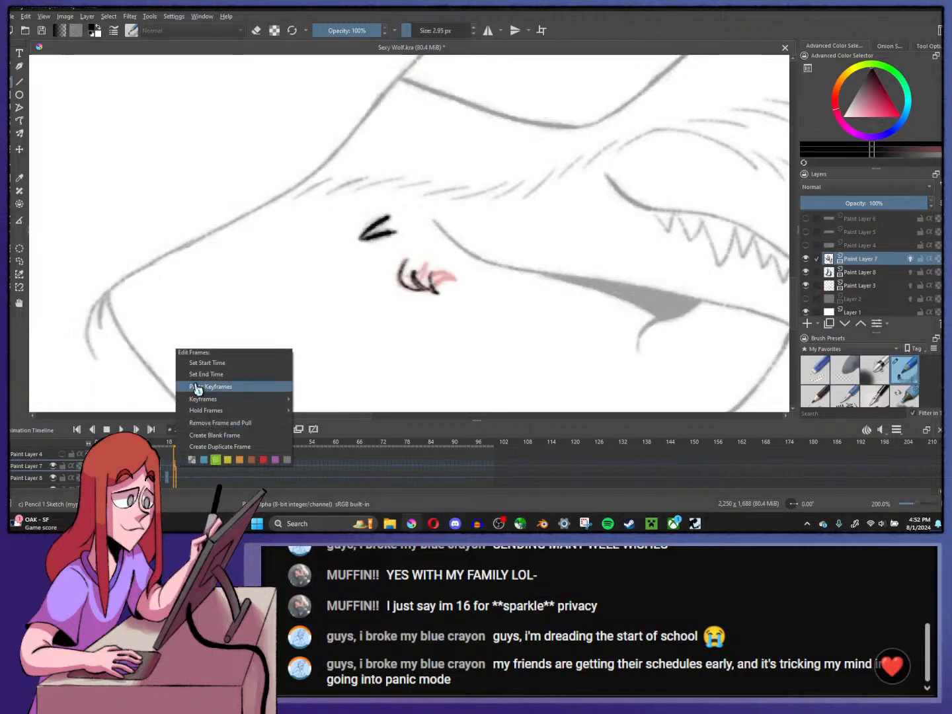
pyautogui.click(194, 386)
# - Ink a three-spike in-between cheek tuft at frame 18 on Paint Layer 7 and remove the keyframe at frame 20
pyautogui.click(167, 467)
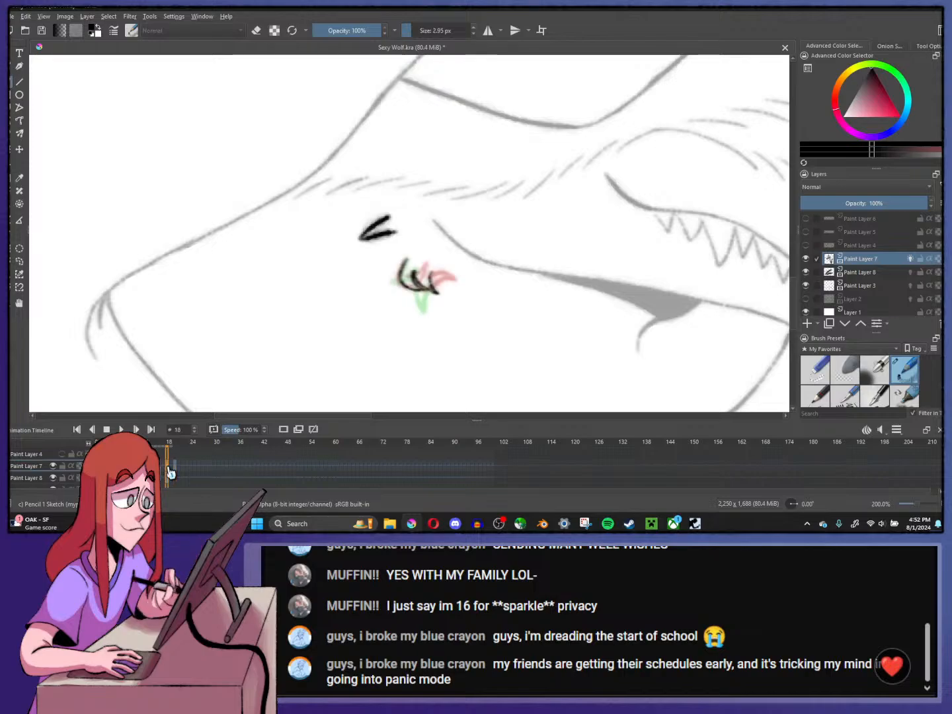
pyautogui.scroll(3, 433, 287)
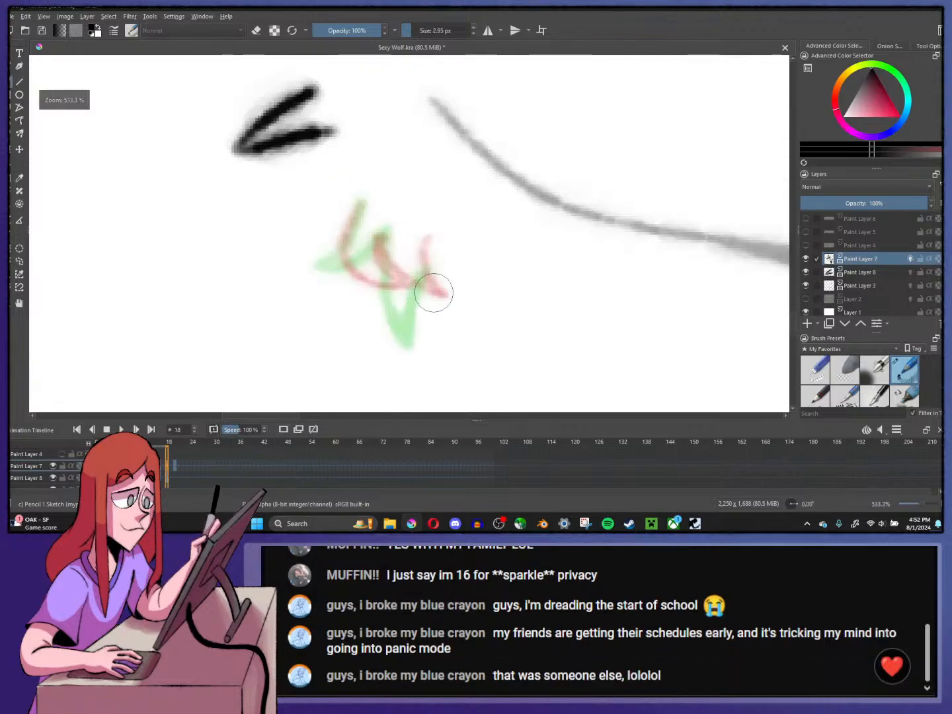
pyautogui.moveTo(355, 201)
pyautogui.mouseDown()
pyautogui.moveTo(347, 246)
pyautogui.moveTo(360, 291)
pyautogui.mouseUp()
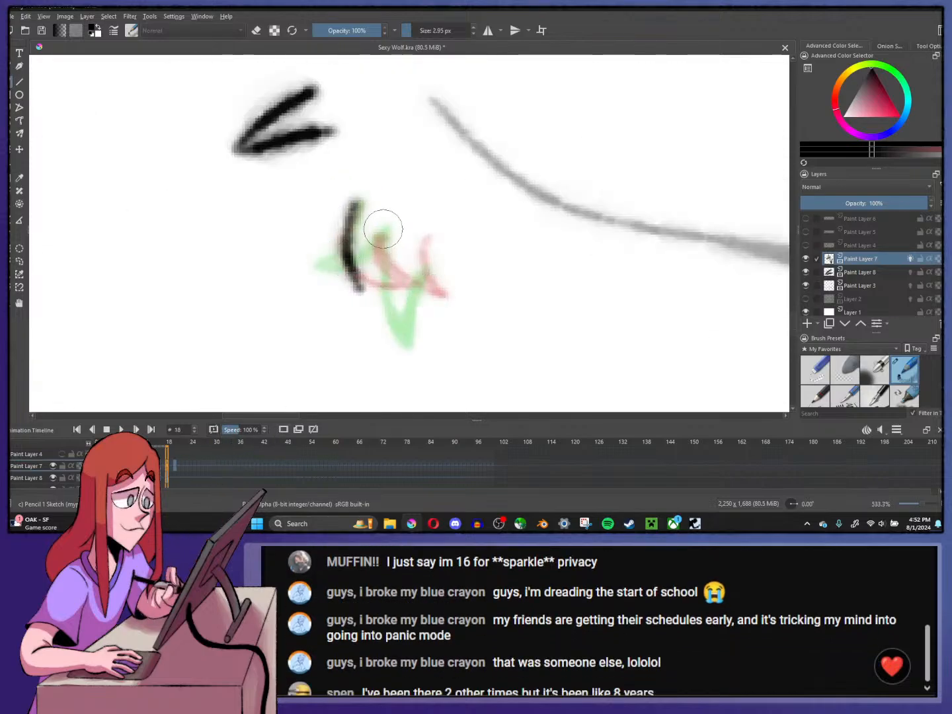
pyautogui.moveTo(383, 227); pyautogui.dragTo(367, 291)
pyautogui.moveTo(381, 231); pyautogui.dragTo(431, 324)
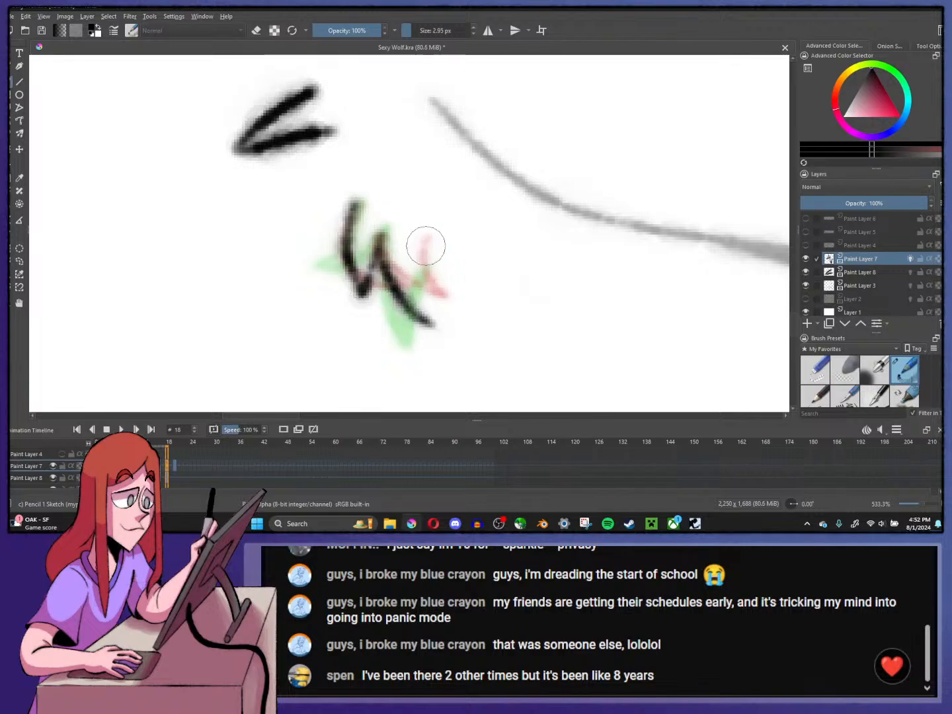
pyautogui.moveTo(426, 244); pyautogui.dragTo(437, 324)
pyautogui.rightClick(177, 469)
pyautogui.click(199, 437)
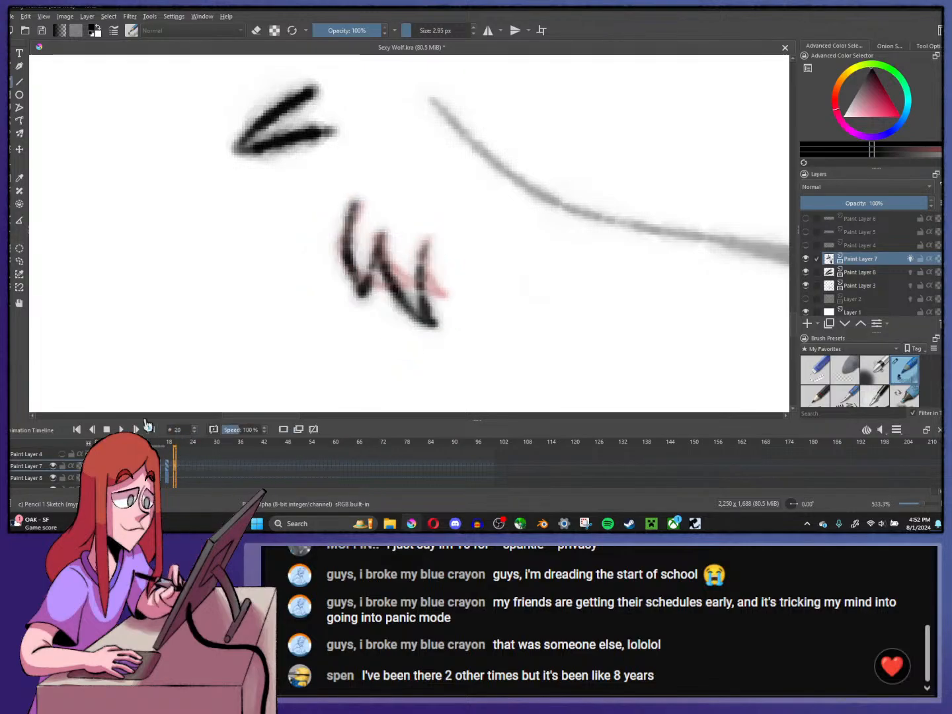
# - Add a blank keyframe at frame 14 on Paint Layer 7 and ink the in-between tuft between its onion skins
pyautogui.click(152, 466)
pyautogui.click(282, 431)
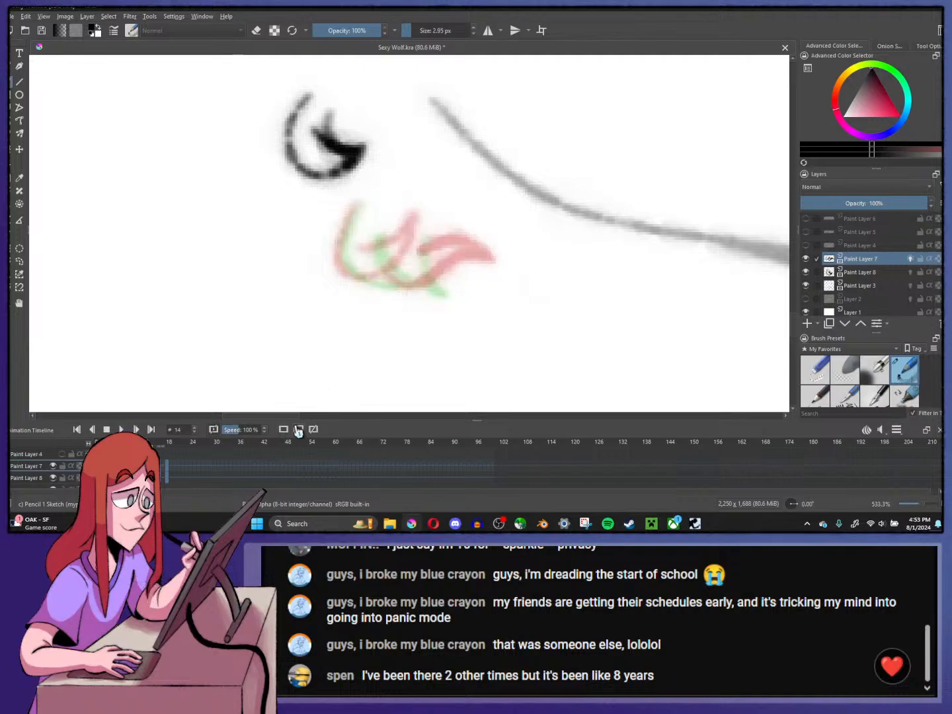
pyautogui.moveTo(355, 206)
pyautogui.mouseDown()
pyautogui.moveTo(342, 237)
pyautogui.moveTo(353, 276)
pyautogui.moveTo(413, 269)
pyautogui.moveTo(429, 250)
pyautogui.moveTo(426, 264)
pyautogui.moveTo(403, 274)
pyautogui.moveTo(473, 282)
pyautogui.mouseUp()
pyautogui.moveTo(397, 254)
pyautogui.mouseDown()
pyautogui.moveTo(462, 267)
pyautogui.moveTo(431, 246)
pyautogui.moveTo(437, 250)
pyautogui.mouseUp()
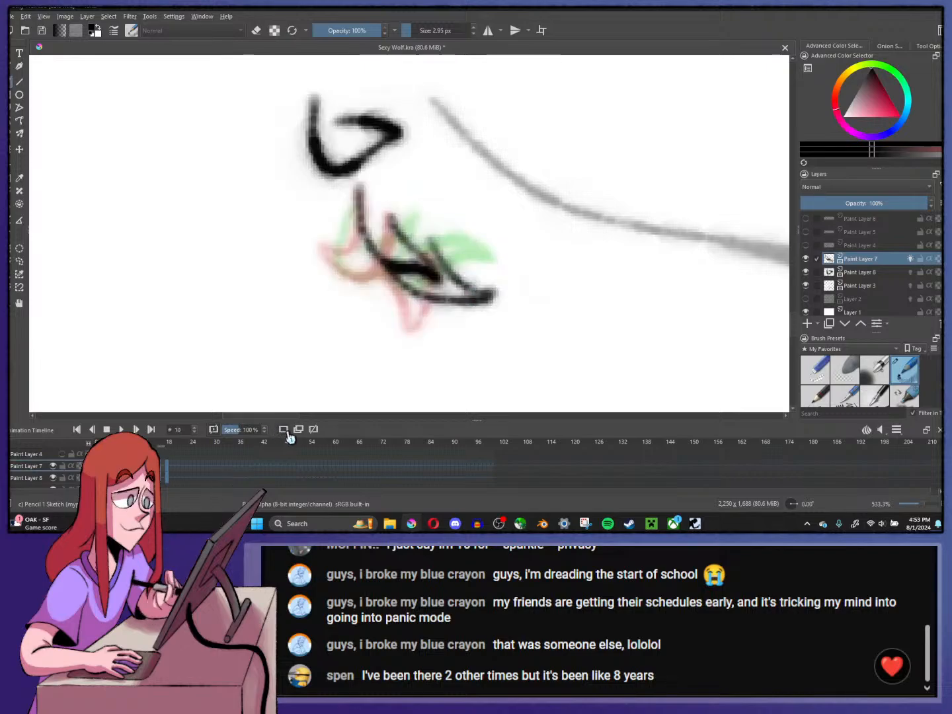
# - Ink an in-between tuft with its spikes sweeping sideways on a blank frame 10 keyframe of Paint Layer 7
pyautogui.moveTo(357, 194)
pyautogui.mouseDown()
pyautogui.moveTo(348, 259)
pyautogui.moveTo(373, 273)
pyautogui.moveTo(444, 239)
pyautogui.mouseUp()
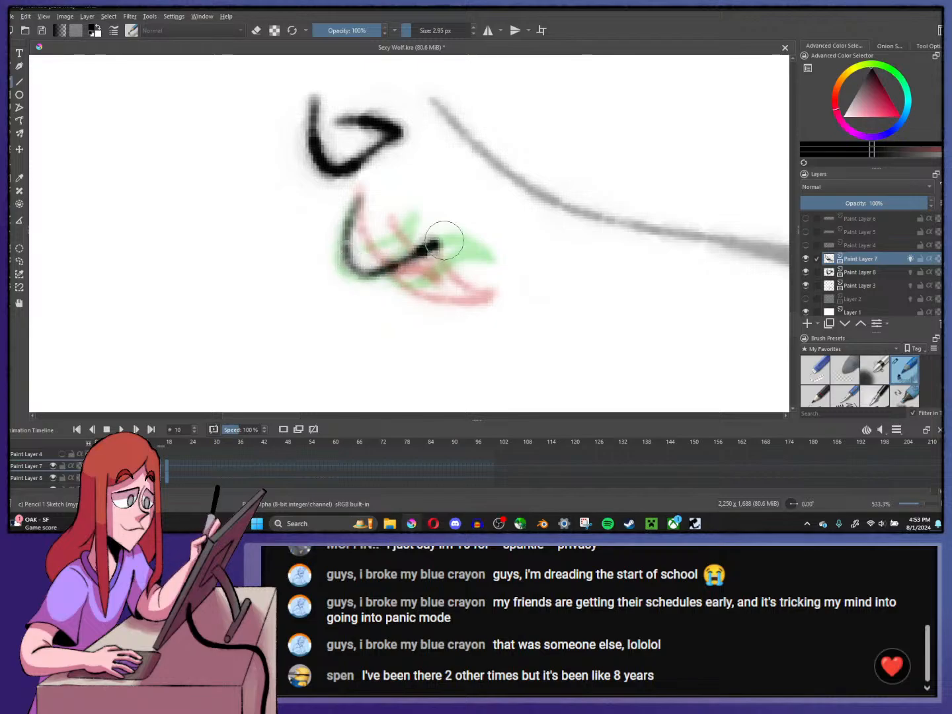
pyautogui.moveTo(375, 231)
pyautogui.mouseDown()
pyautogui.moveTo(414, 240)
pyautogui.moveTo(450, 239)
pyautogui.mouseUp()
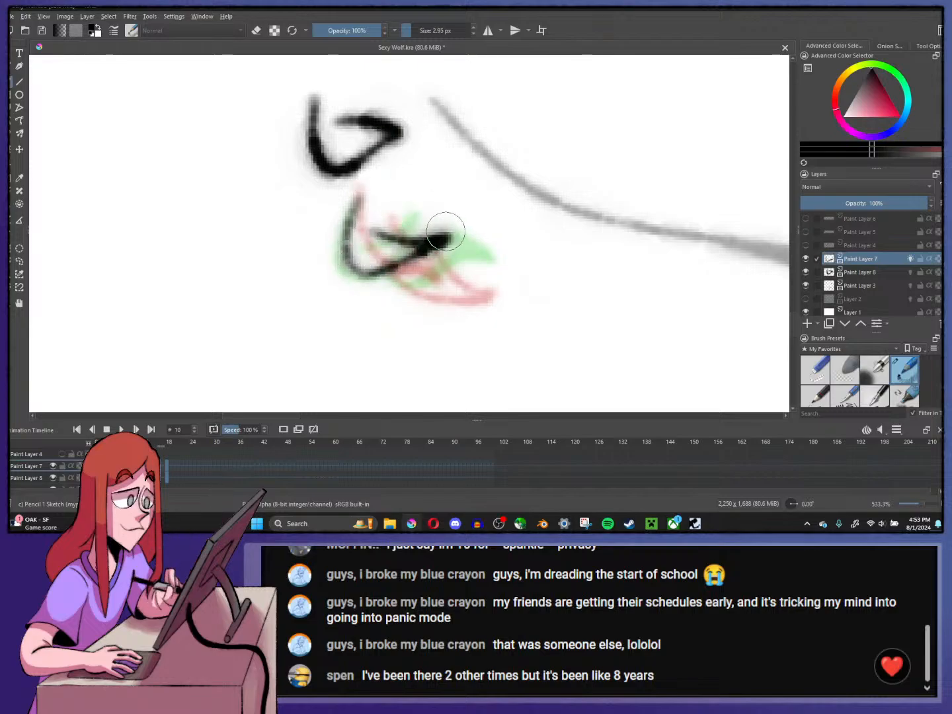
pyautogui.moveTo(397, 268)
pyautogui.mouseDown()
pyautogui.moveTo(447, 283)
pyautogui.moveTo(493, 278)
pyautogui.mouseUp()
pyautogui.moveTo(431, 238)
pyautogui.mouseDown()
pyautogui.moveTo(455, 271)
pyautogui.moveTo(499, 283)
pyautogui.mouseUp()
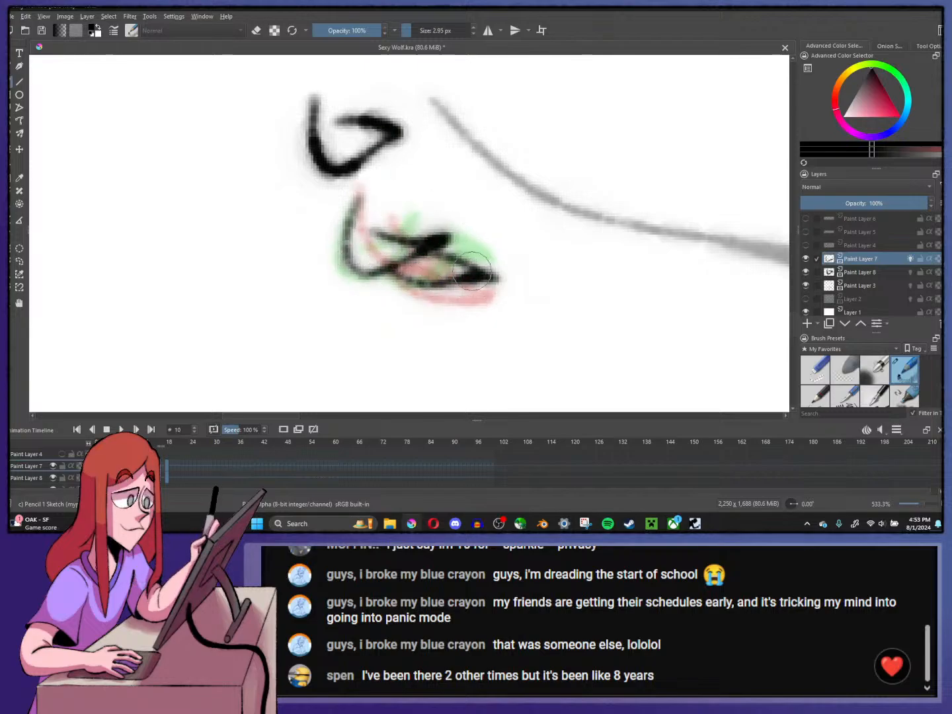
pyautogui.moveTo(402, 226); pyautogui.dragTo(438, 247)
# - Add a blank keyframe at frame 6 on Paint Layer 7 and ink the downward-pointing in-between tuft
pyautogui.hotkey('alt', ',')
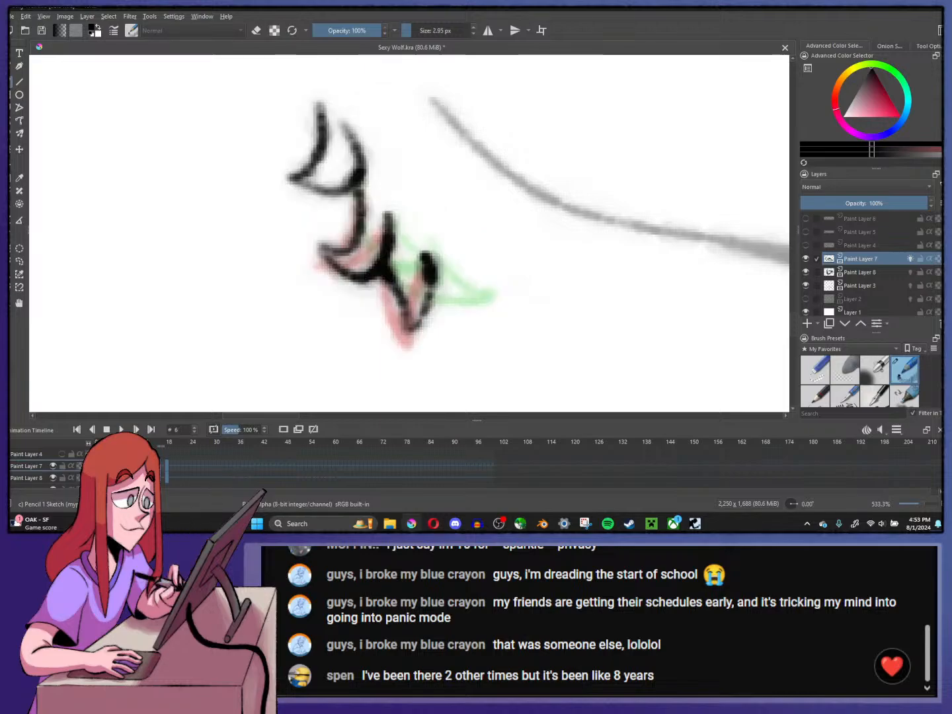
pyautogui.press('Delete')
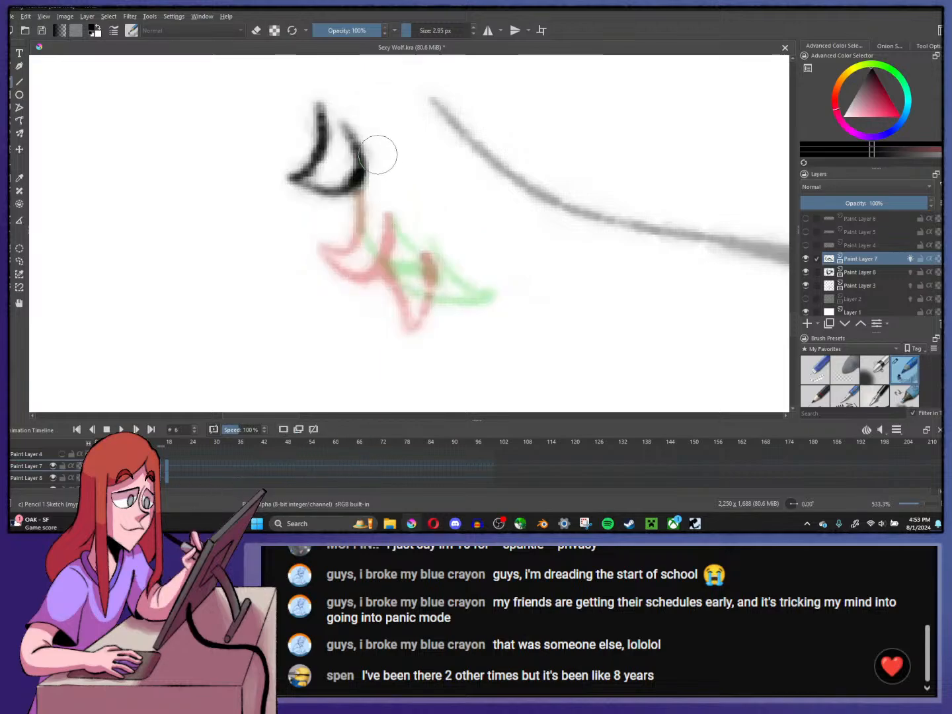
pyautogui.moveTo(364, 267); pyautogui.dragTo(358, 280)
pyautogui.moveTo(363, 173); pyautogui.dragTo(356, 282)
pyautogui.moveTo(389, 241); pyautogui.dragTo(393, 265)
pyautogui.moveTo(393, 218)
pyautogui.mouseDown()
pyautogui.moveTo(367, 295)
pyautogui.moveTo(365, 282)
pyautogui.moveTo(357, 295)
pyautogui.moveTo(380, 264)
pyautogui.moveTo(439, 323)
pyautogui.mouseUp()
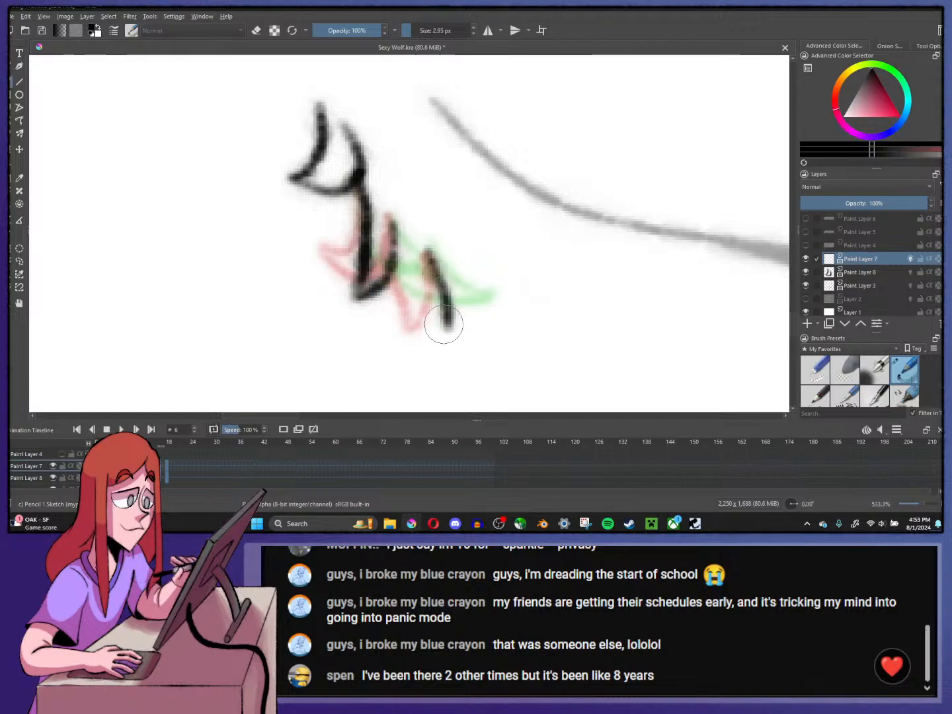
pyautogui.moveTo(396, 277)
pyautogui.mouseDown()
pyautogui.moveTo(439, 315)
pyautogui.moveTo(393, 261)
pyautogui.mouseUp()
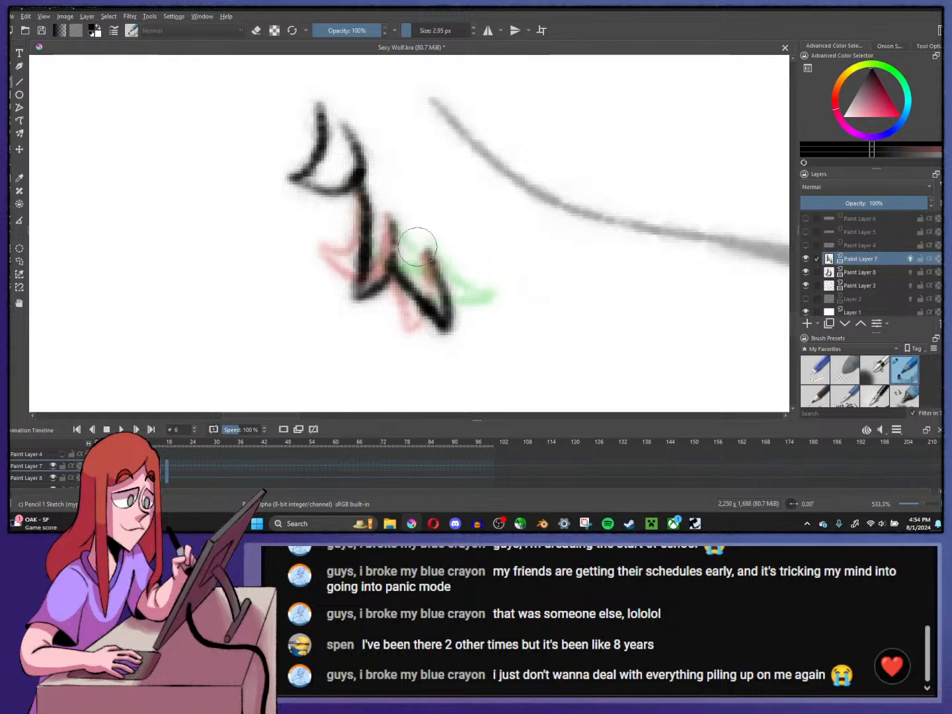
# - Write the numbers 11, 12 and 19 on the canvas above the tufts and erase them
pyautogui.scroll(-2, 456, 238)
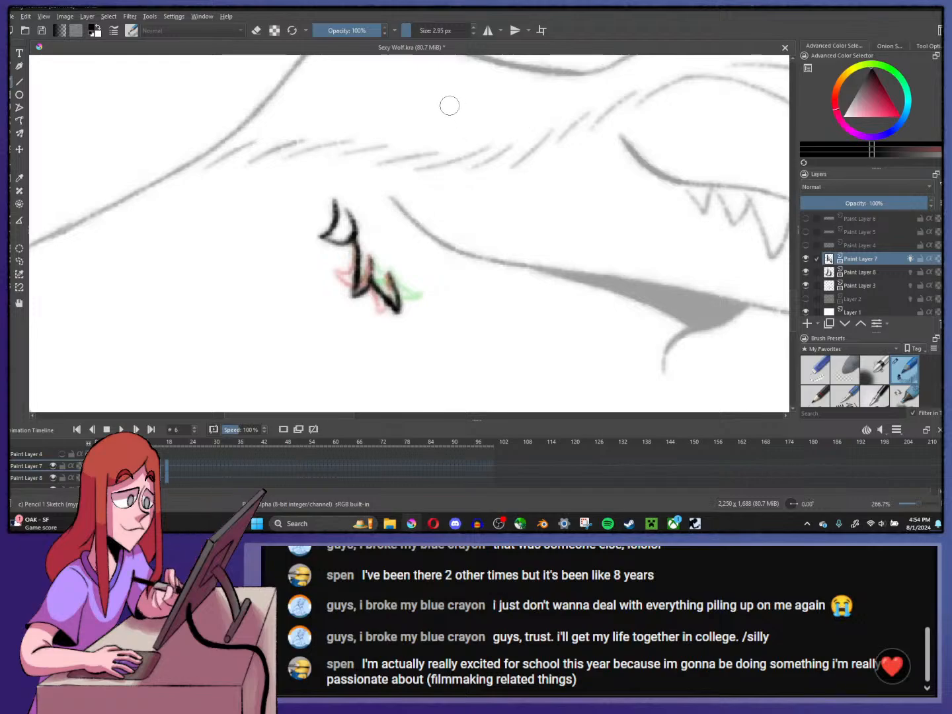
pyautogui.moveTo(451, 103); pyautogui.dragTo(453, 132)
pyautogui.moveTo(461, 103)
pyautogui.mouseDown()
pyautogui.moveTo(458, 171)
pyautogui.moveTo(489, 170)
pyautogui.mouseUp()
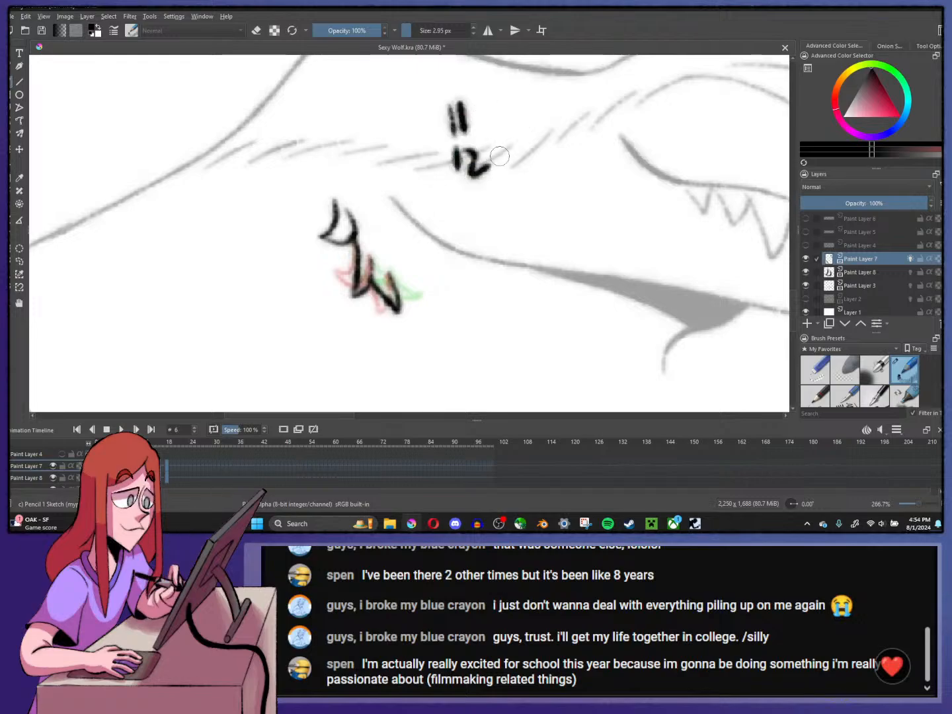
pyautogui.moveTo(461, 197)
pyautogui.mouseDown()
pyautogui.moveTo(458, 220)
pyautogui.moveTo(489, 221)
pyautogui.mouseUp()
pyautogui.press('e')
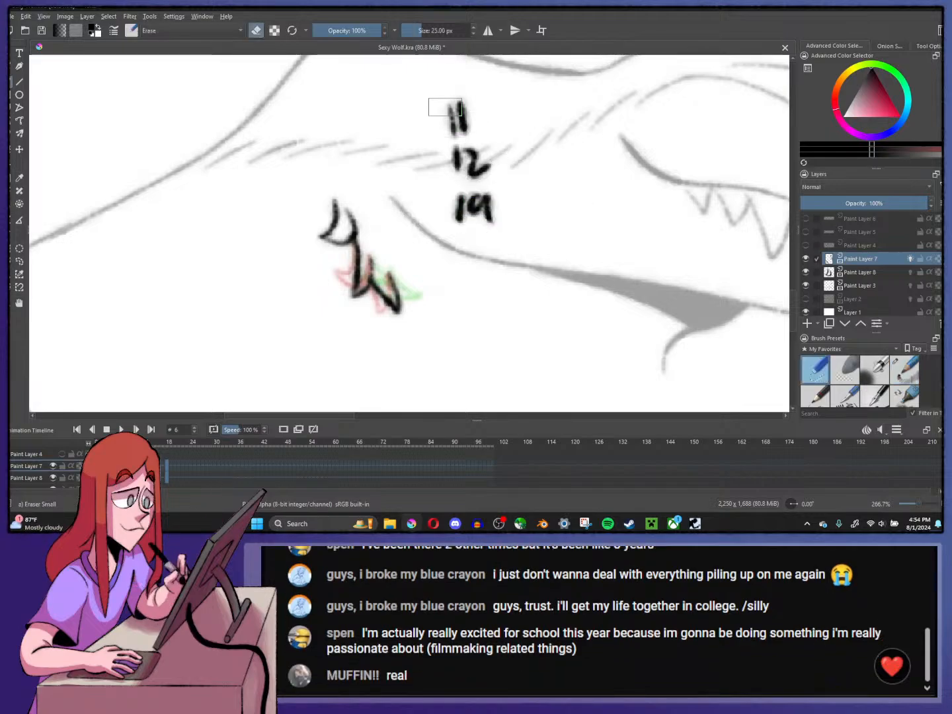
pyautogui.moveTo(438, 101)
pyautogui.mouseDown()
pyautogui.moveTo(485, 159)
pyautogui.moveTo(467, 158)
pyautogui.mouseUp()
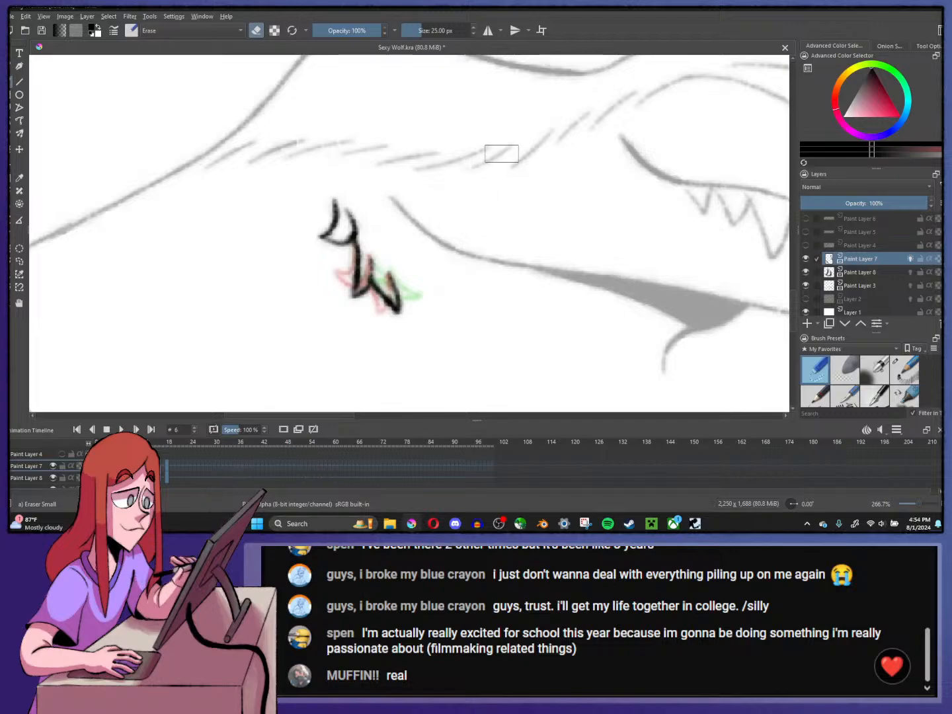
pyautogui.click(904, 367)
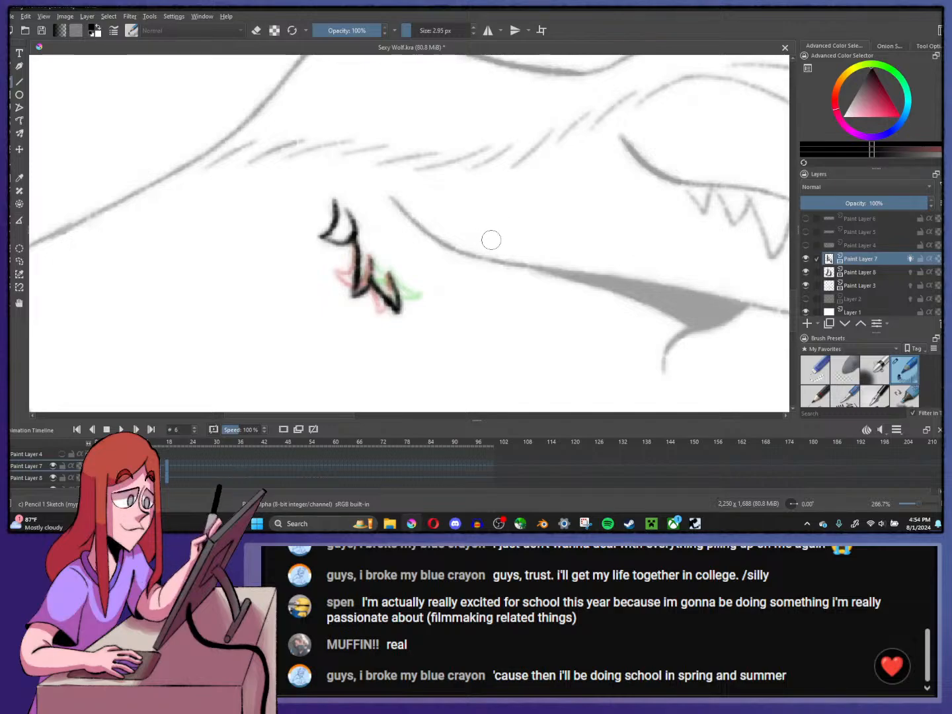
# - Ink the in-between tuft at frame 2 on Paint Layer 7, following the neighbouring onion skins
pyautogui.scroll(-1, 497, 214)
pyautogui.scroll(-1, 420, 213)
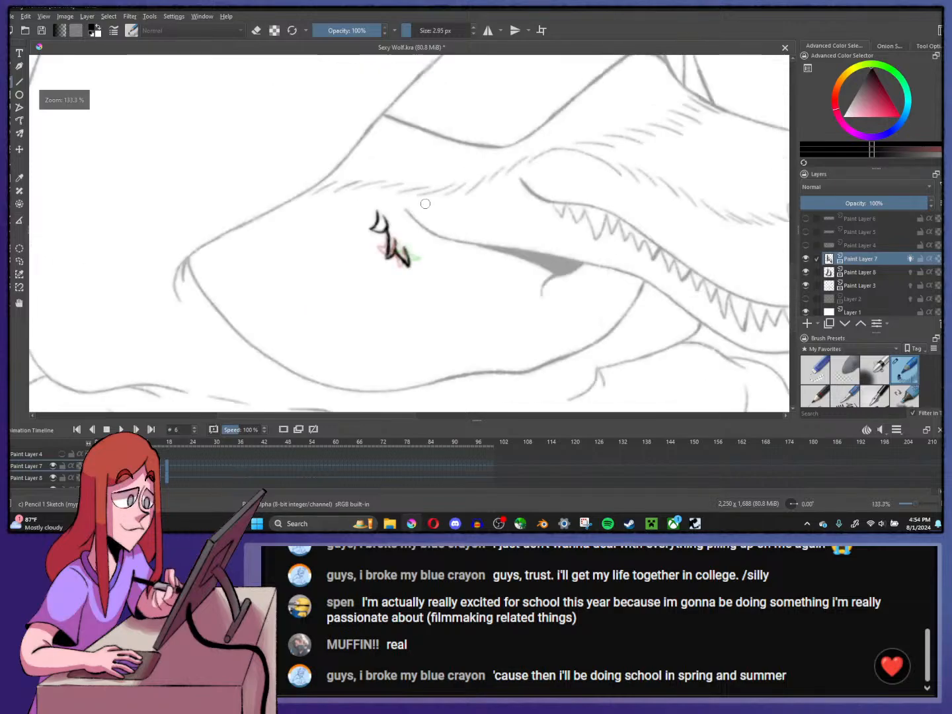
pyautogui.scroll(-1, 425, 203)
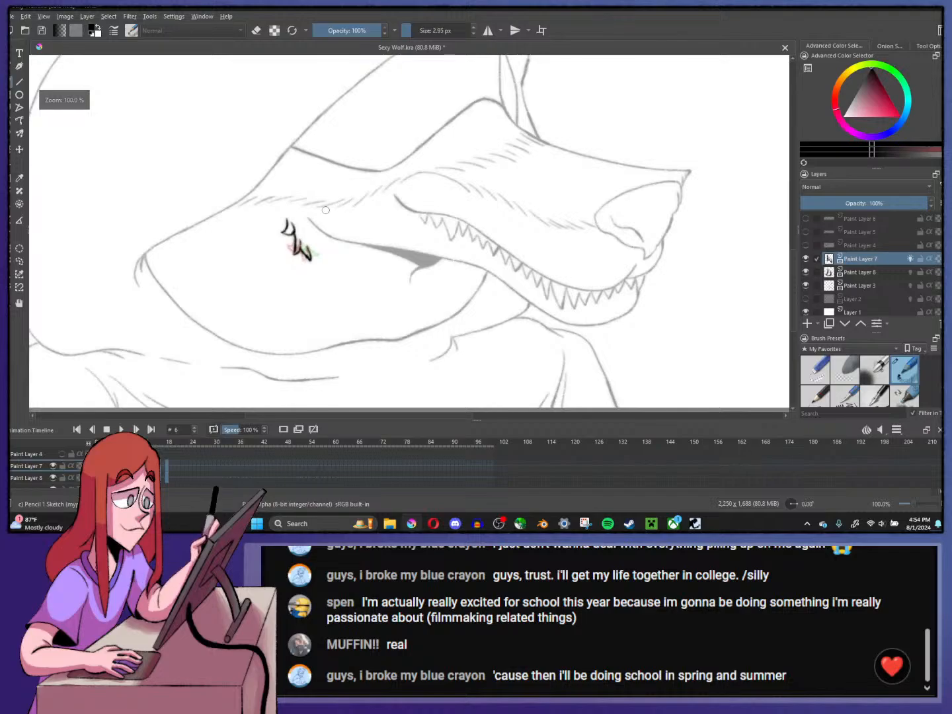
pyautogui.scroll(1, 345, 225)
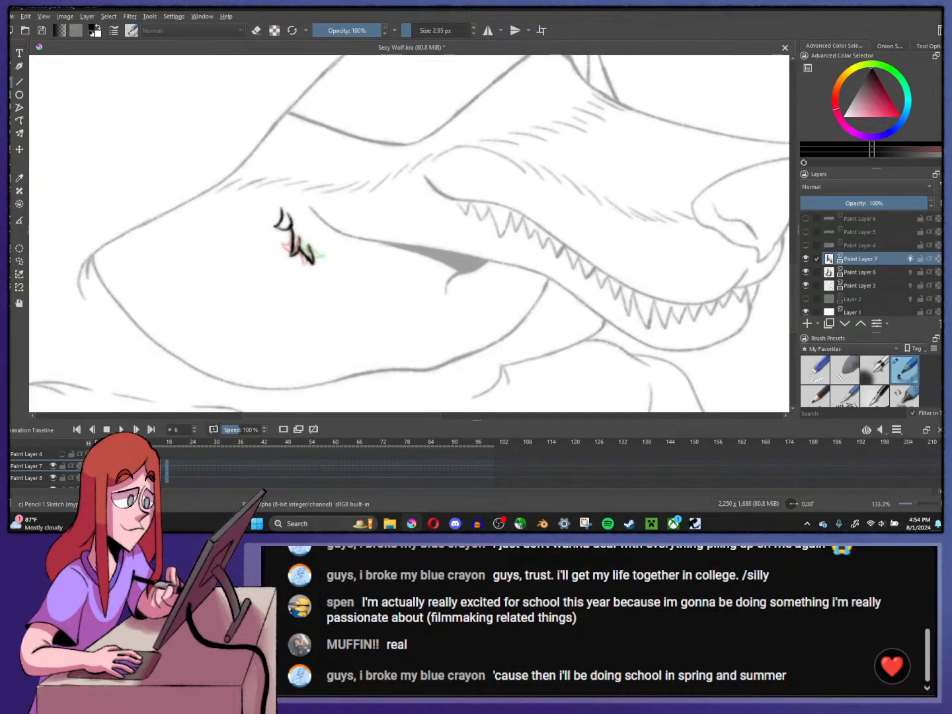
pyautogui.press('Left')
pyautogui.press('Left')
pyautogui.press('Left')
pyautogui.press('Left')
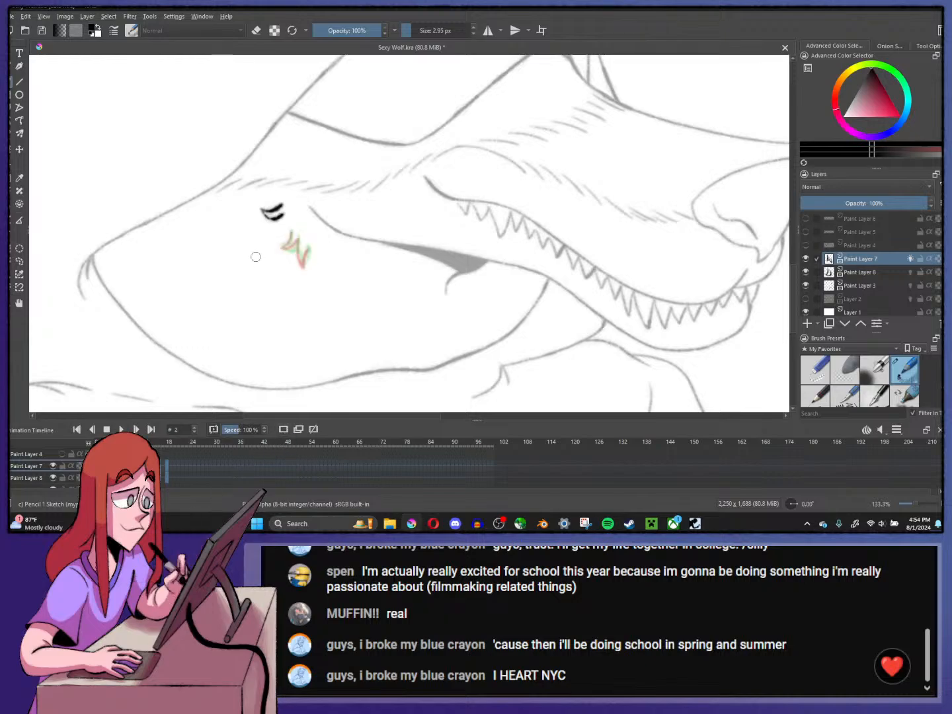
pyautogui.scroll(5, 256, 256)
pyautogui.moveTo(445, 190)
pyautogui.mouseDown()
pyautogui.moveTo(468, 304)
pyautogui.moveTo(488, 238)
pyautogui.moveTo(479, 307)
pyautogui.mouseUp()
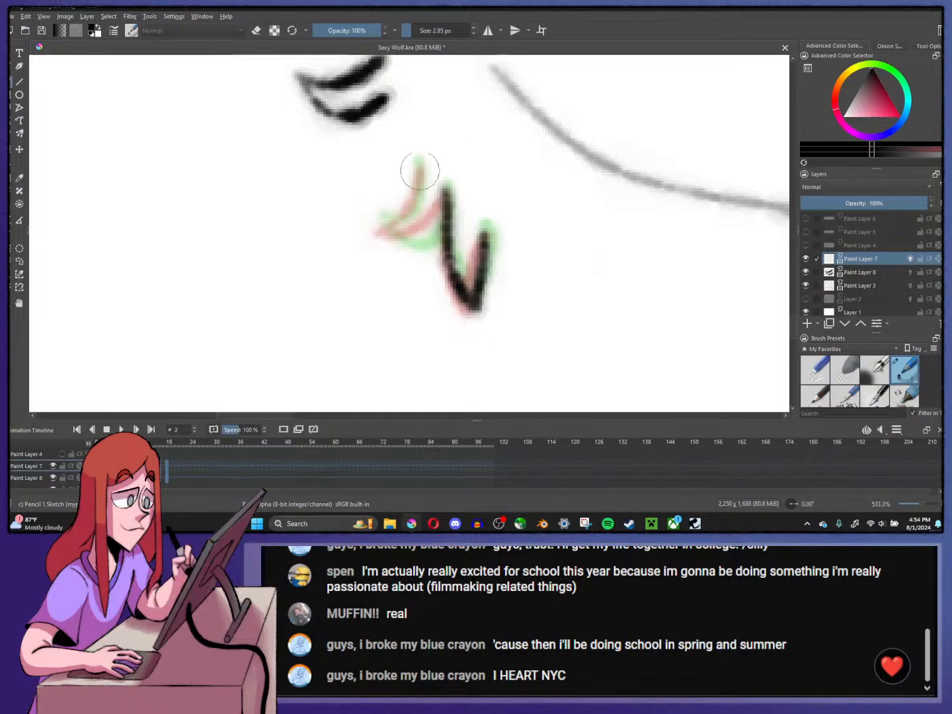
pyautogui.moveTo(378, 221); pyautogui.dragTo(412, 161)
pyautogui.moveTo(384, 225)
pyautogui.mouseDown()
pyautogui.moveTo(432, 233)
pyautogui.moveTo(446, 210)
pyautogui.mouseUp()
# - Step through the frames and play back the loop to examine the motion of both cheek tufts
pyautogui.press('-')
pyautogui.press('.')
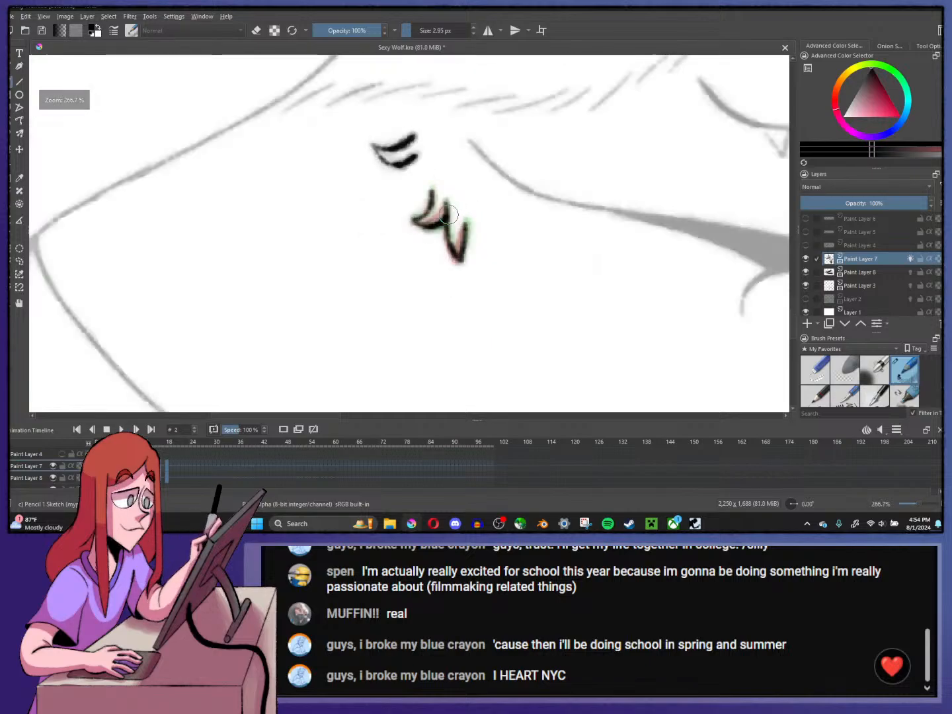
pyautogui.press('.')
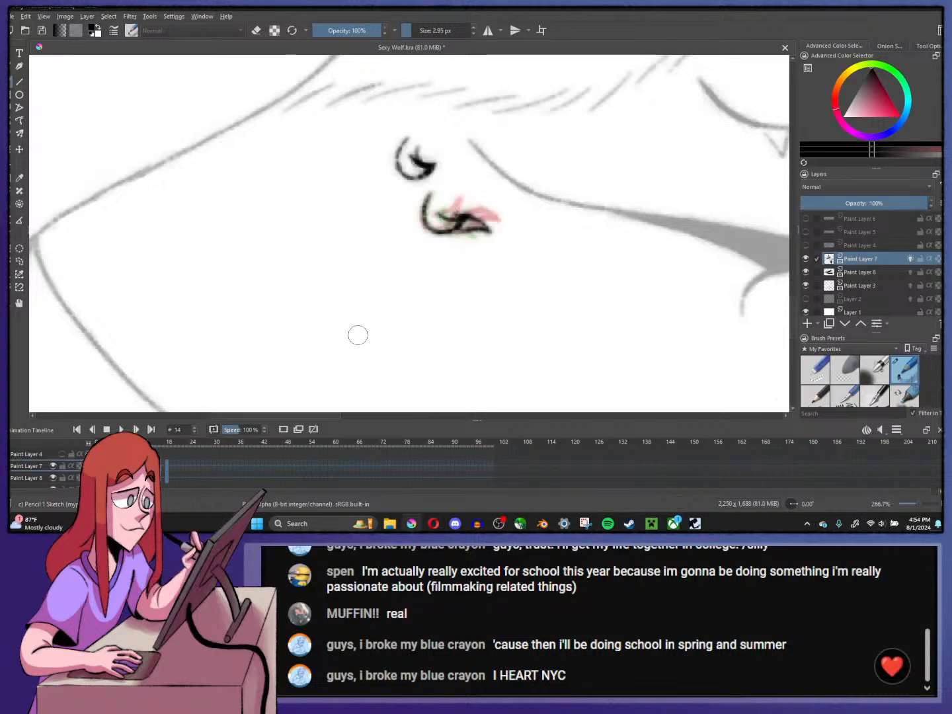
pyautogui.click(172, 466)
pyautogui.click(119, 429)
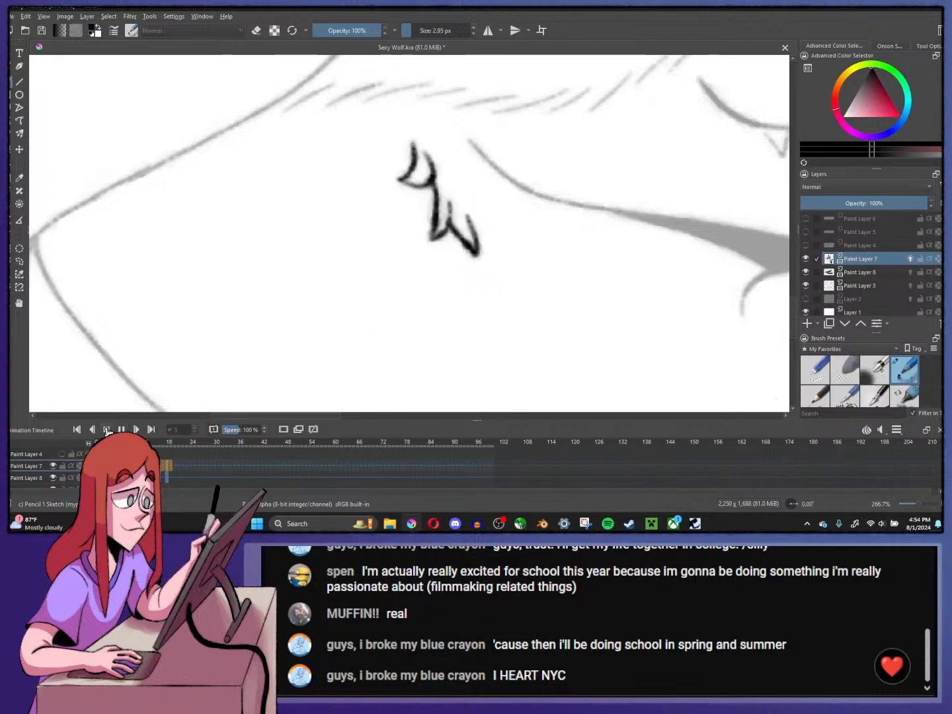
pyautogui.press('-')
pyautogui.press('-')
pyautogui.press('-')
pyautogui.press('-')
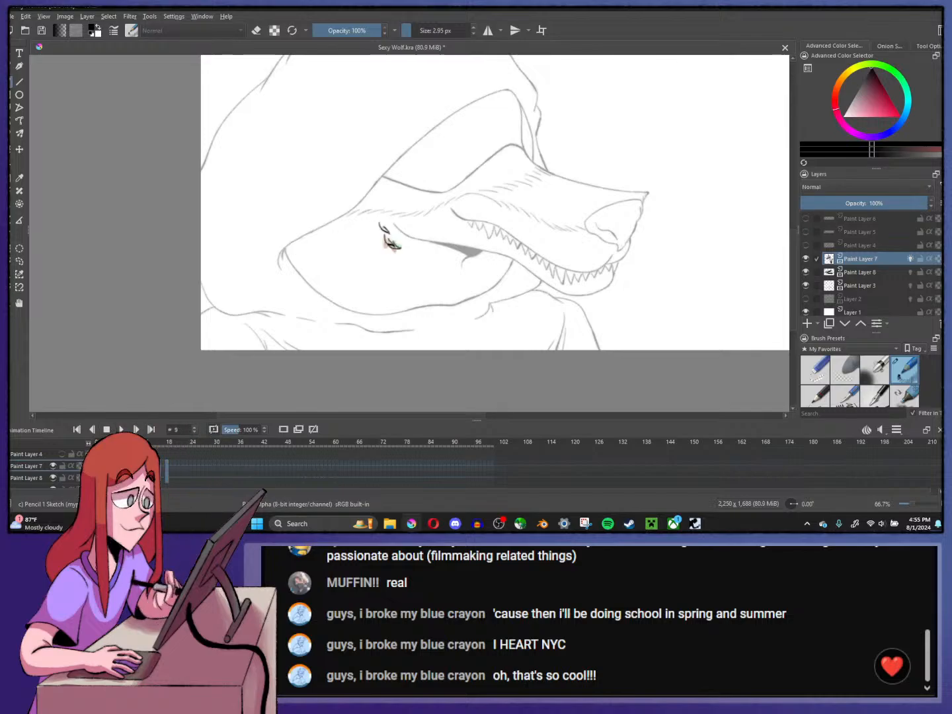
# - Shift the frame 17 tuft on Paint Layer 7 slightly left with the Transform tool and play back the loop
pyautogui.scroll(3, 383, 242)
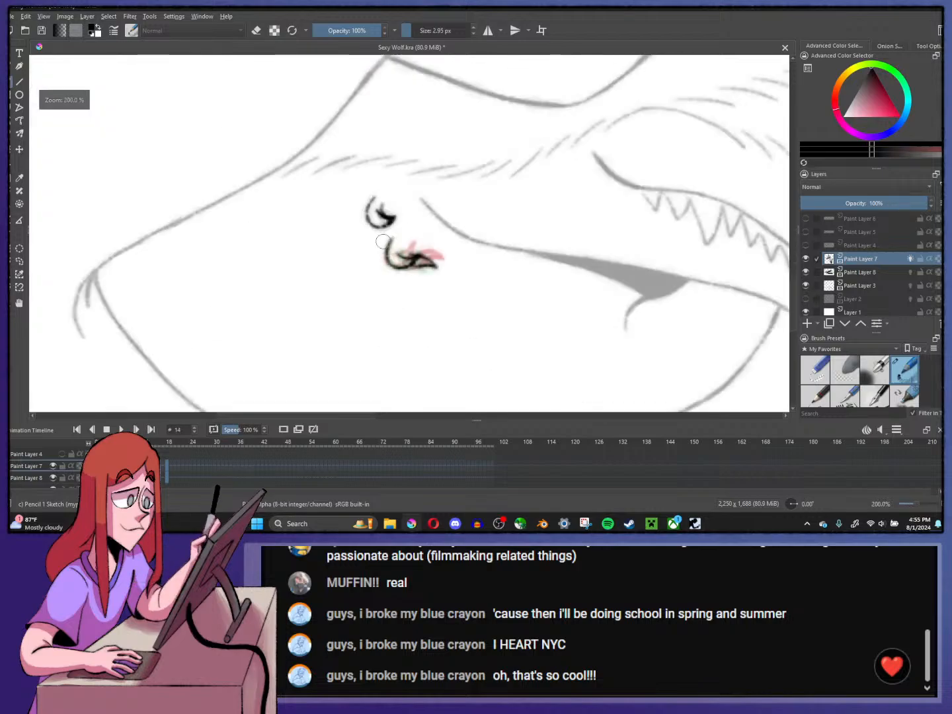
pyautogui.click(15, 155)
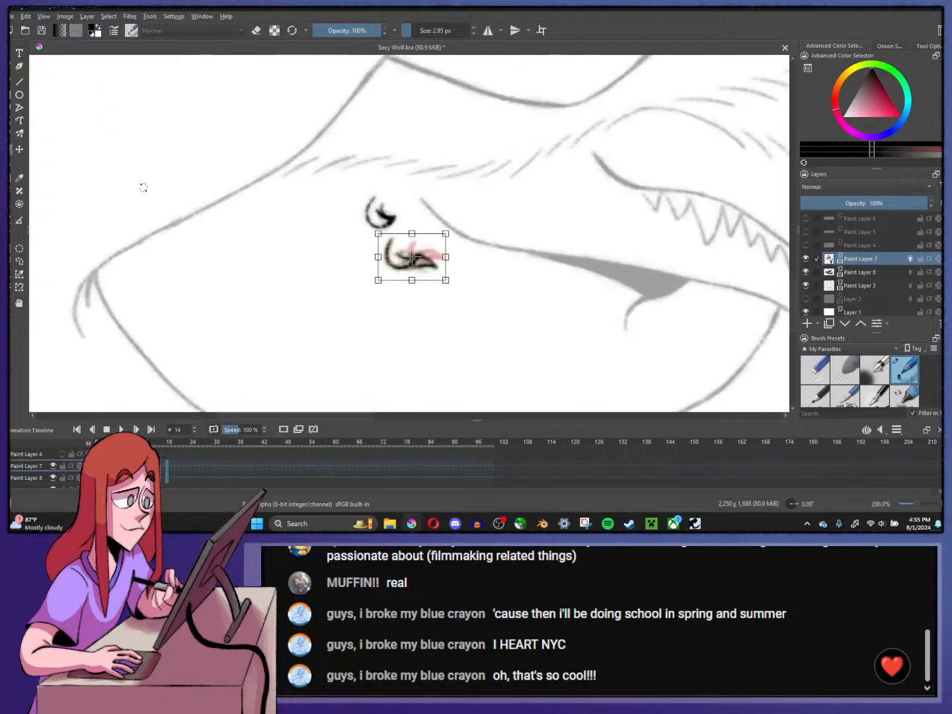
pyautogui.scroll(2, 393, 275)
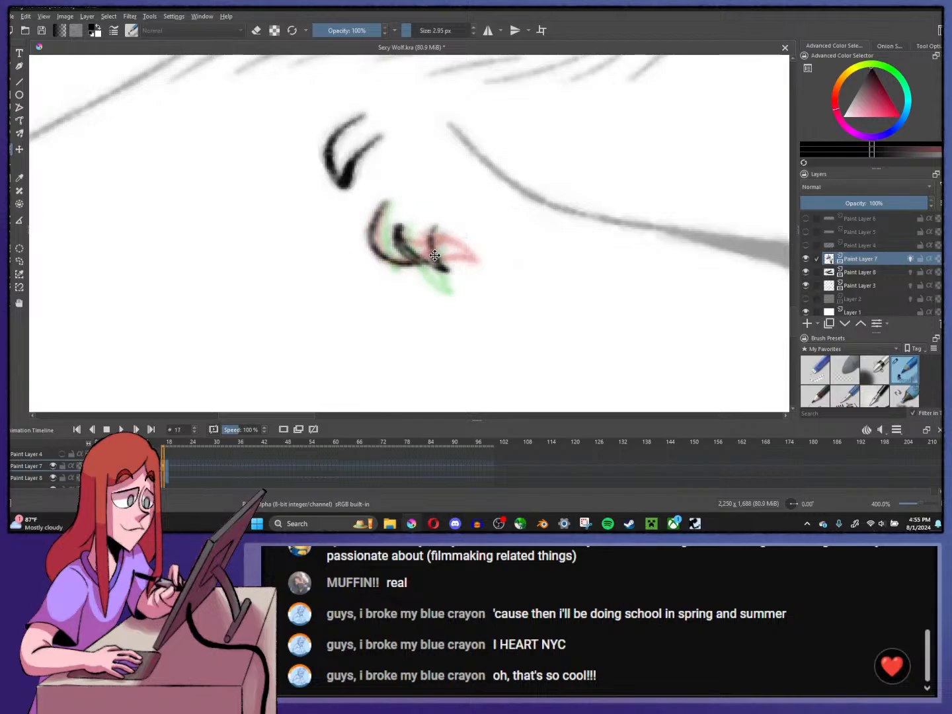
pyautogui.press('.')
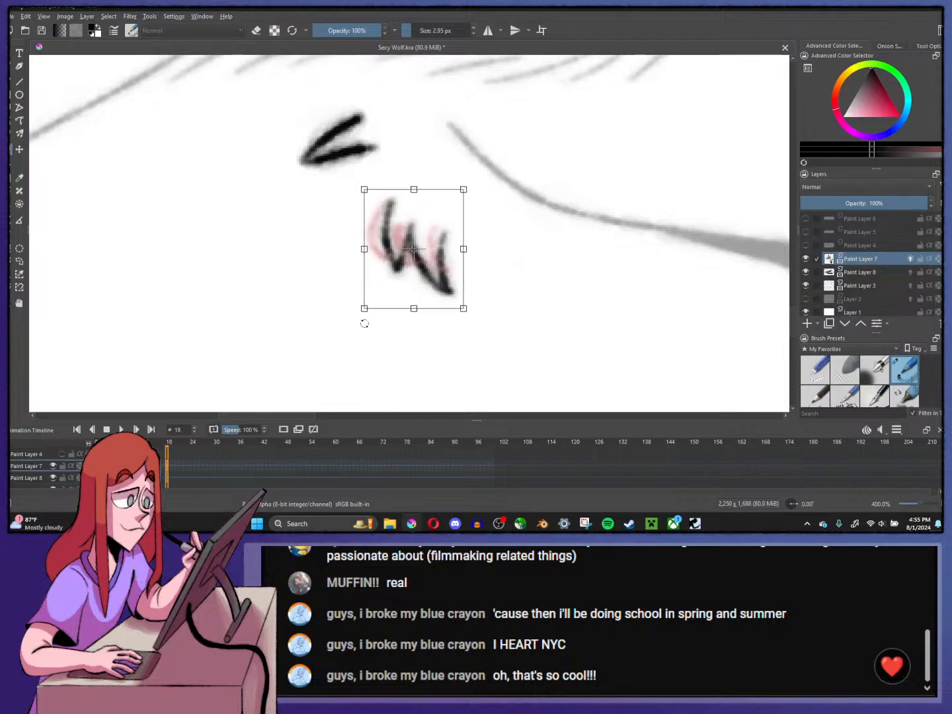
pyautogui.press('.')
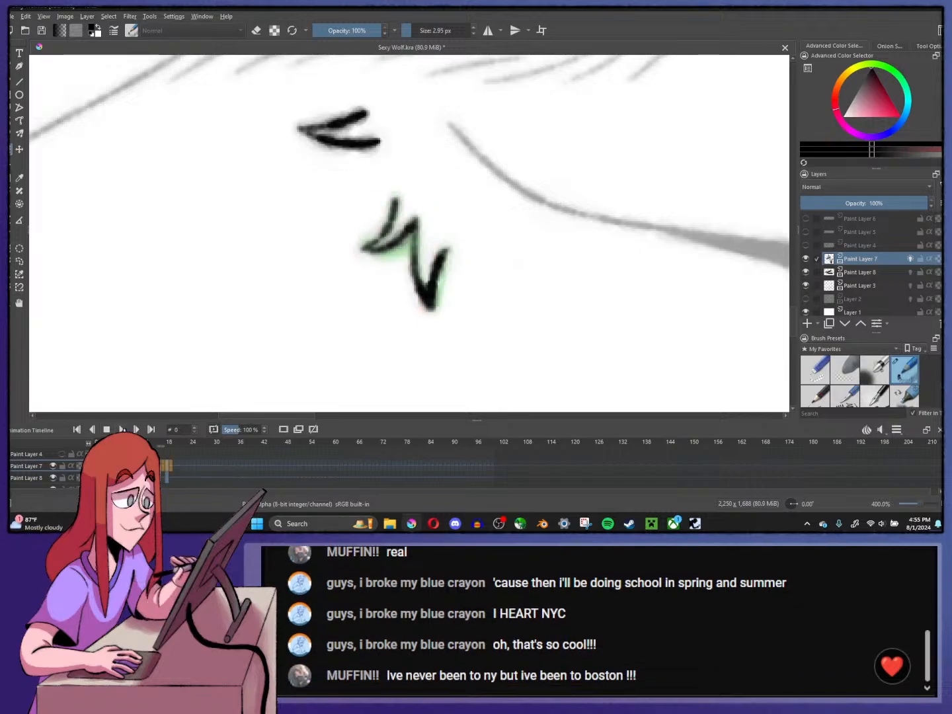
pyautogui.click(122, 429)
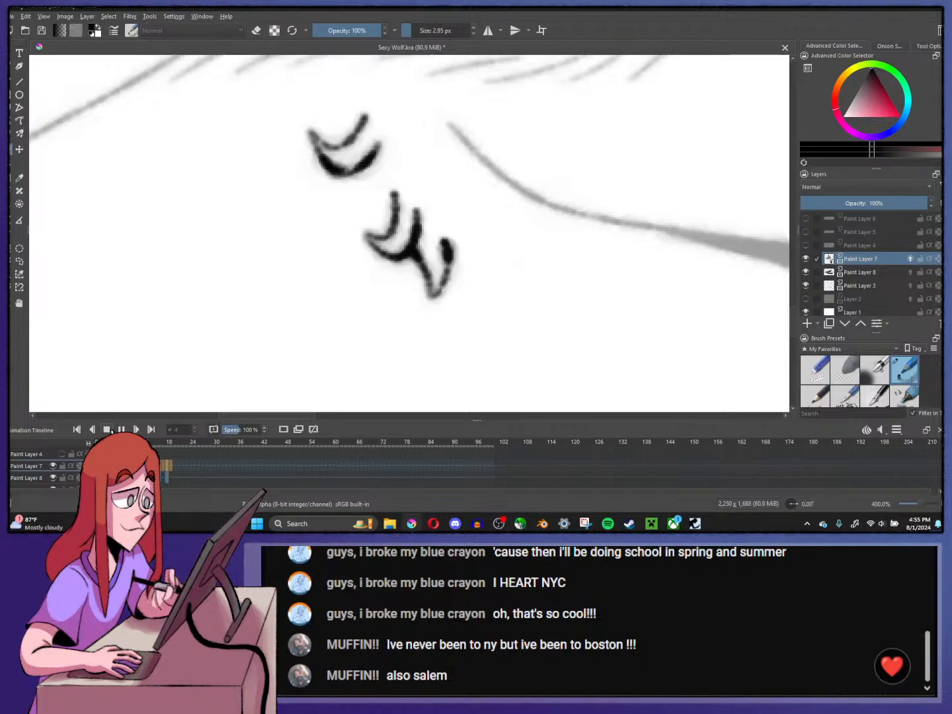
pyautogui.click(107, 430)
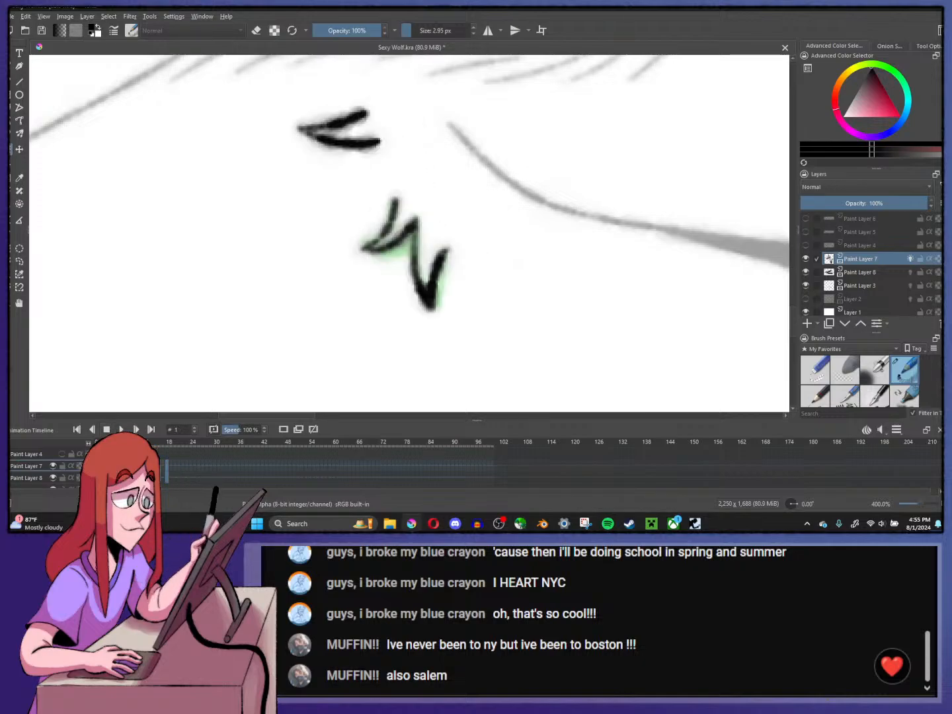
# - Stop the playback and erase the pointed end of the frame 14 tuft on Paint Layer 7
pyautogui.press('space')
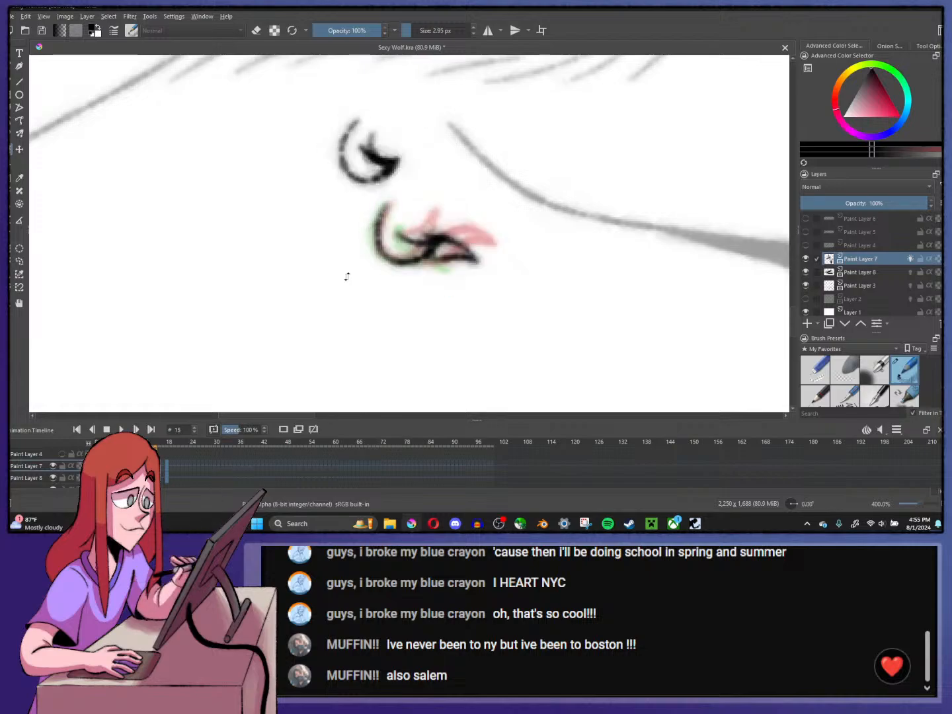
pyautogui.click(817, 372)
pyautogui.hotkey('ctrl', 't')
pyautogui.click(19, 80)
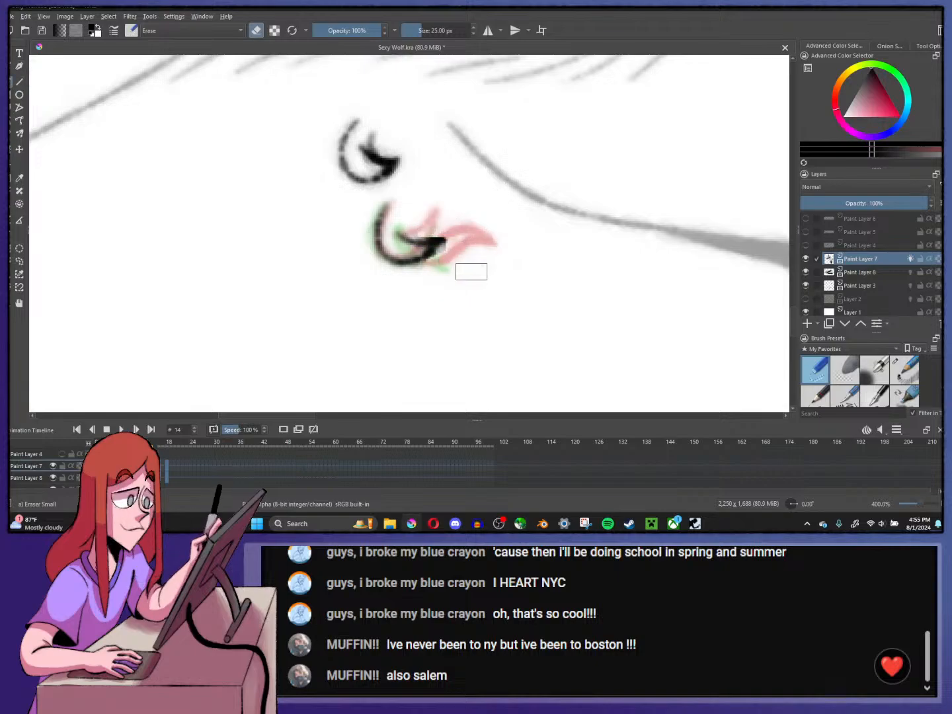
# - Redraw the end of the frame 14 tuft as a fuller curl with the pencil brush, retrying strokes against the onion skins
pyautogui.click(894, 371)
pyautogui.moveTo(407, 250); pyautogui.dragTo(487, 221)
pyautogui.hotkey('ctrl', 'z')
pyautogui.hotkey('ctrl', 'z')
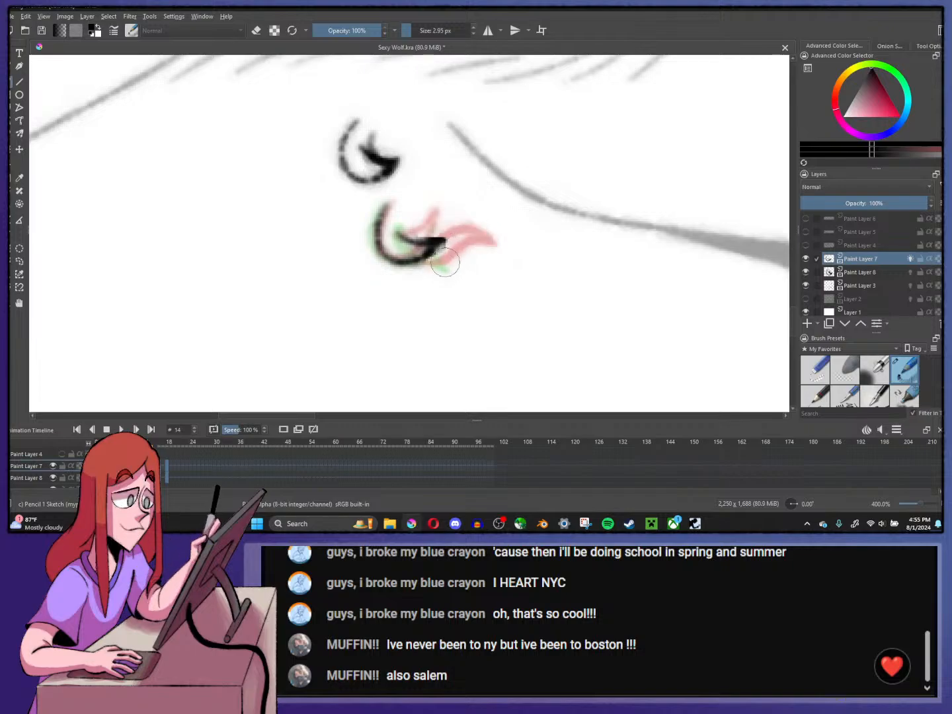
pyautogui.moveTo(402, 250)
pyautogui.mouseDown()
pyautogui.moveTo(451, 264)
pyautogui.moveTo(482, 232)
pyautogui.moveTo(431, 259)
pyautogui.moveTo(485, 241)
pyautogui.moveTo(442, 251)
pyautogui.moveTo(440, 221)
pyautogui.mouseUp()
pyautogui.hotkey('ctrl', 'z')
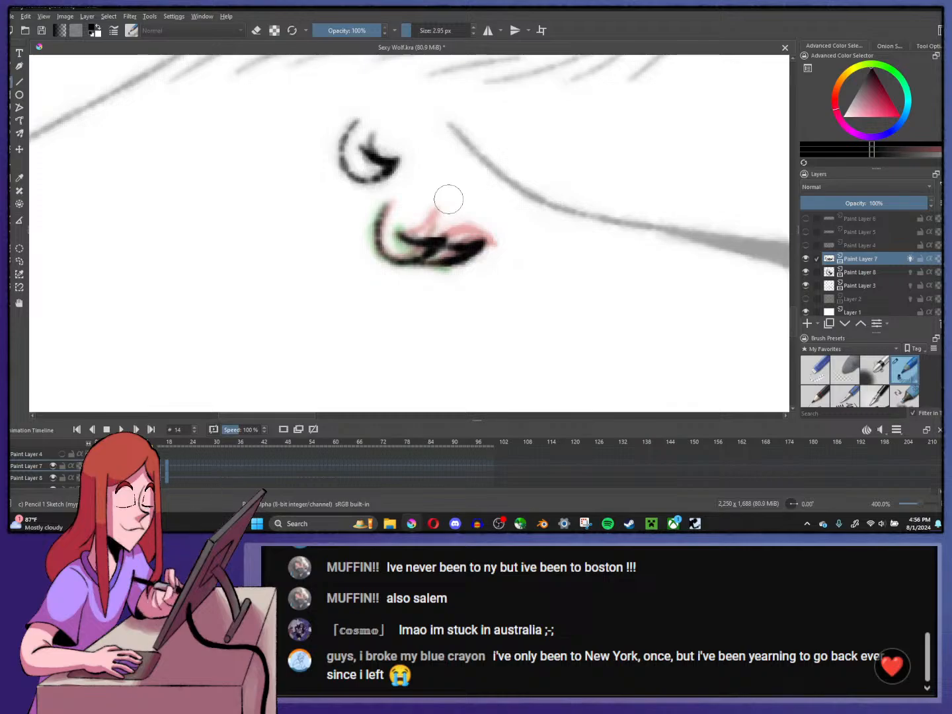
pyautogui.scroll(-1, 404, 216)
pyautogui.scroll(-2, 417, 199)
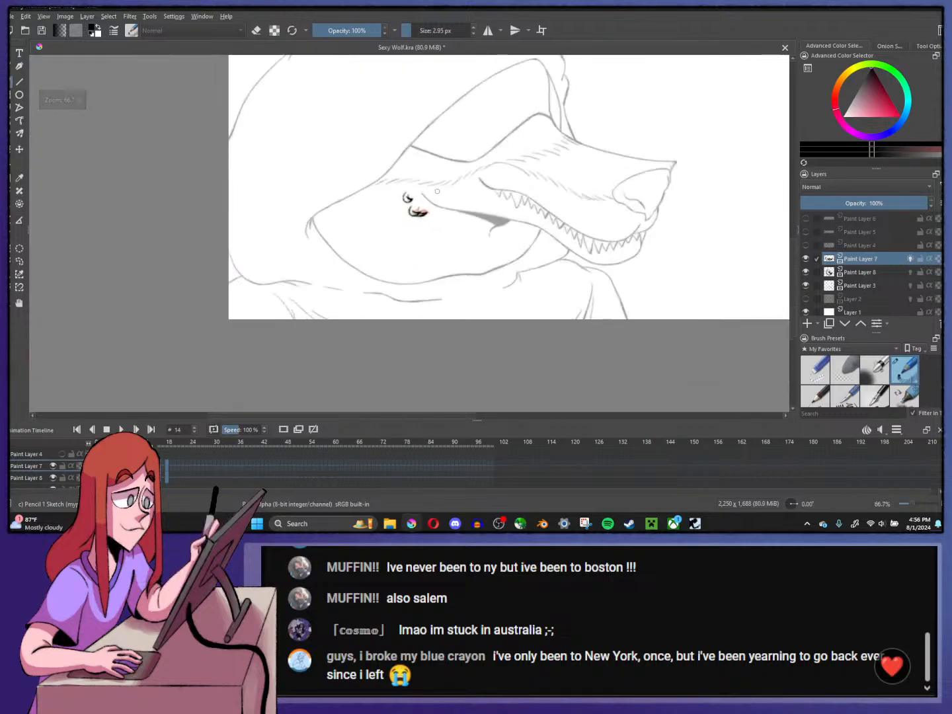
pyautogui.moveTo(444, 194); pyautogui.dragTo(437, 204)
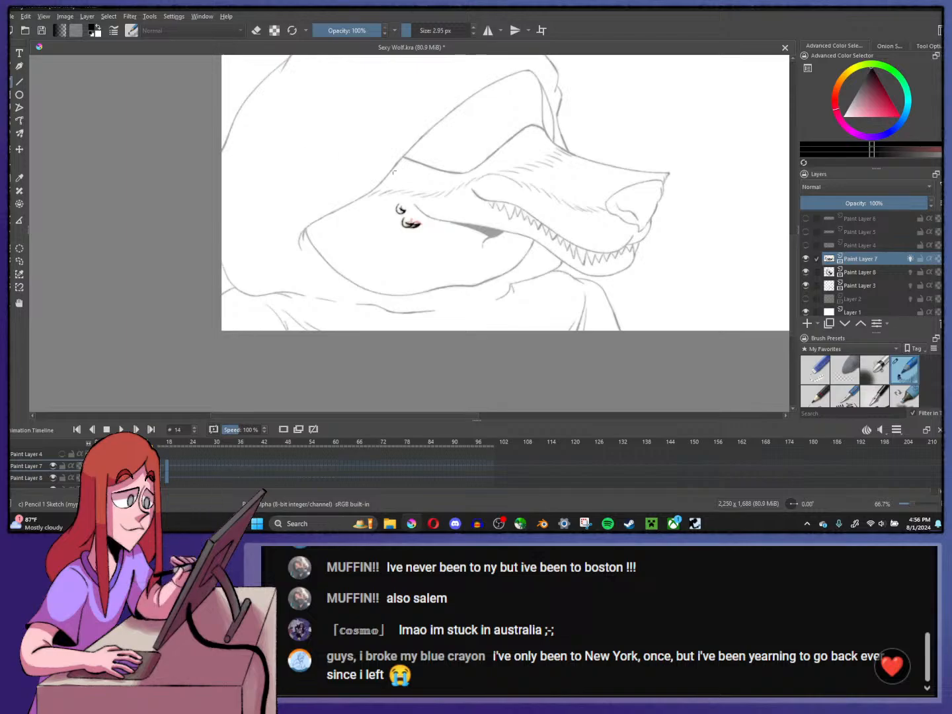
pyautogui.scroll(1, 406, 195)
pyautogui.scroll(1, 333, 195)
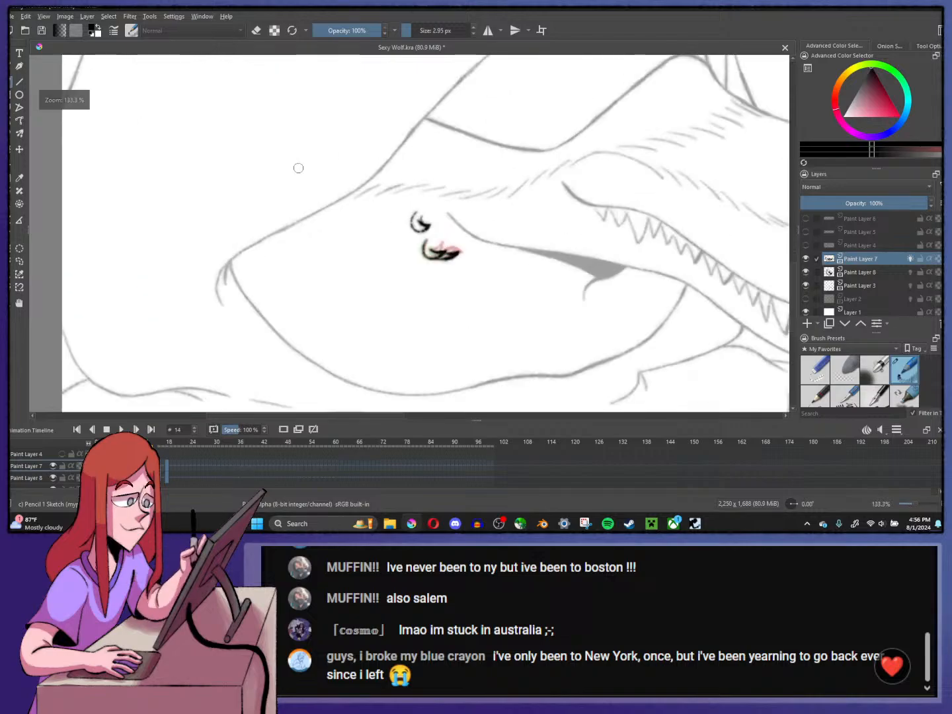
pyautogui.scroll(-1, 357, 223)
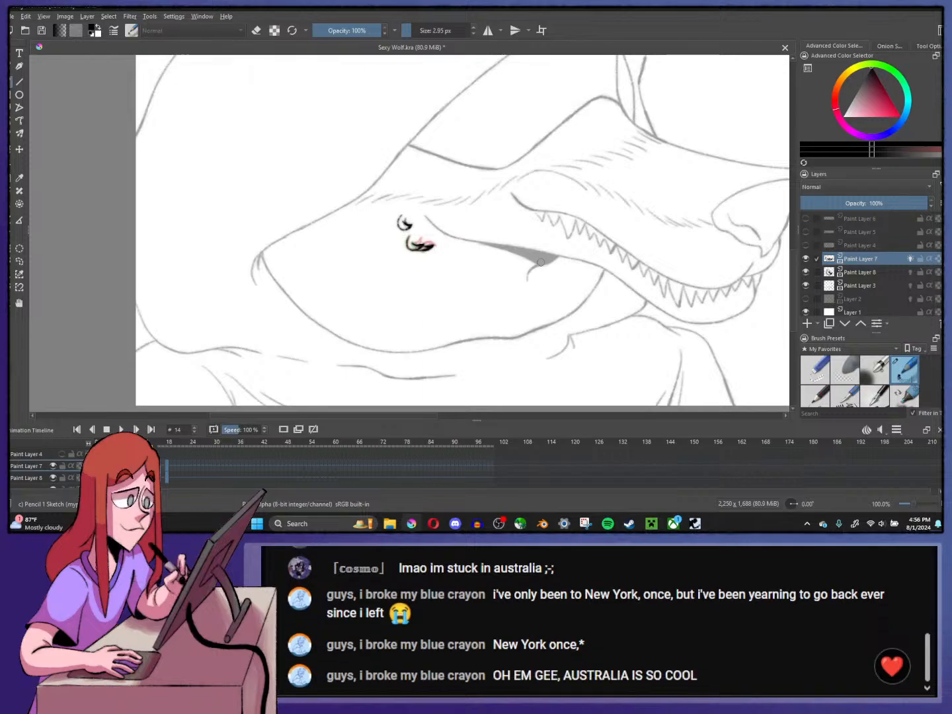
pyautogui.moveTo(541, 262); pyautogui.dragTo(451, 251)
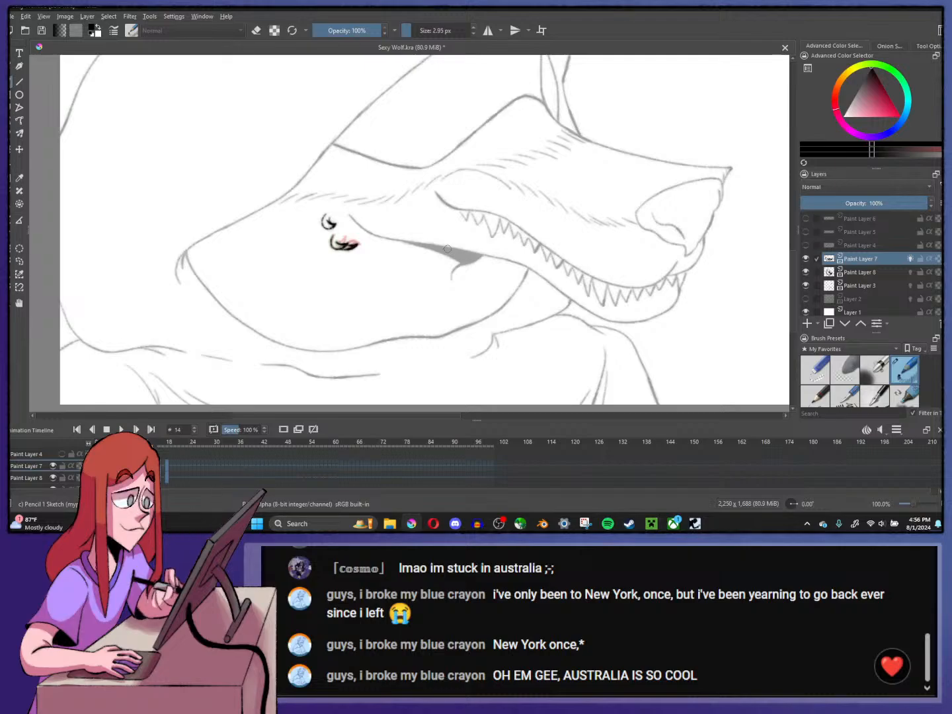
pyautogui.scroll(2, 372, 256)
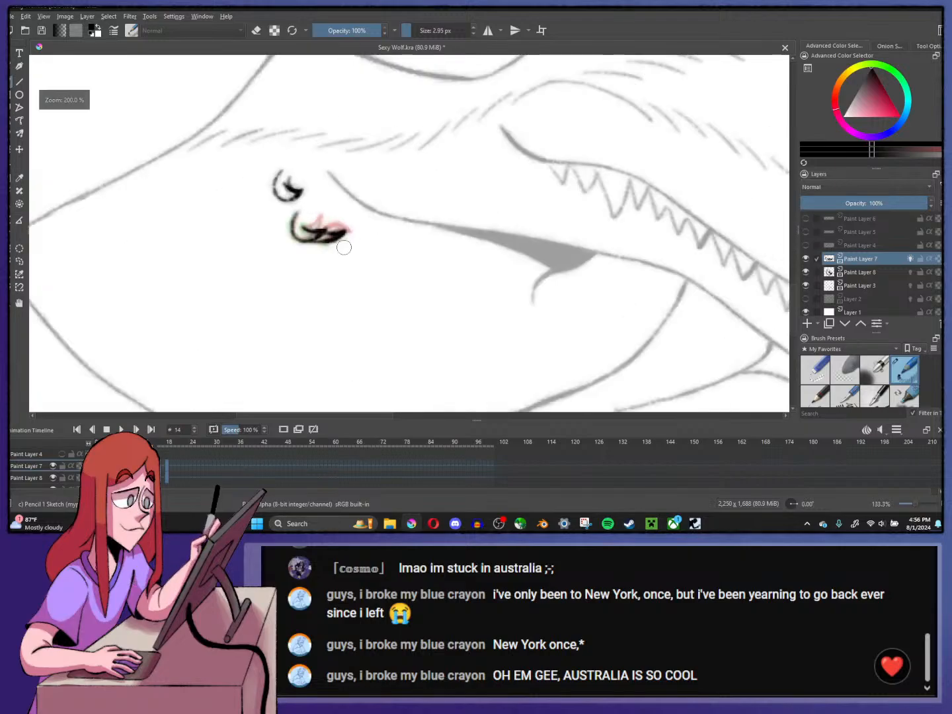
pyautogui.click(256, 29)
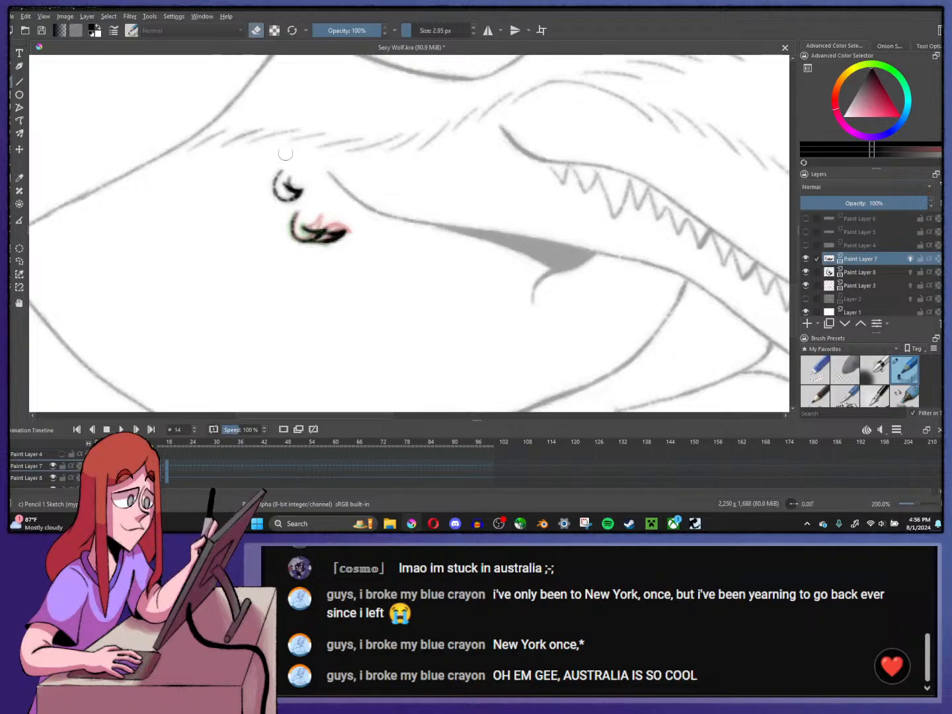
pyautogui.click(256, 30)
pyautogui.scroll(-3, 313, 271)
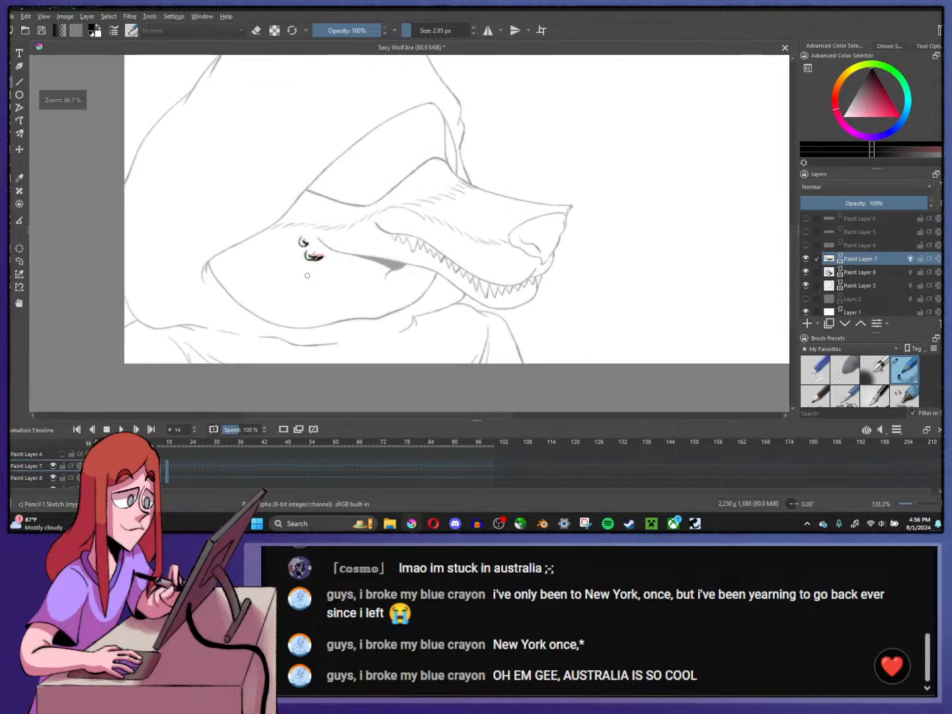
pyautogui.scroll(1, 363, 241)
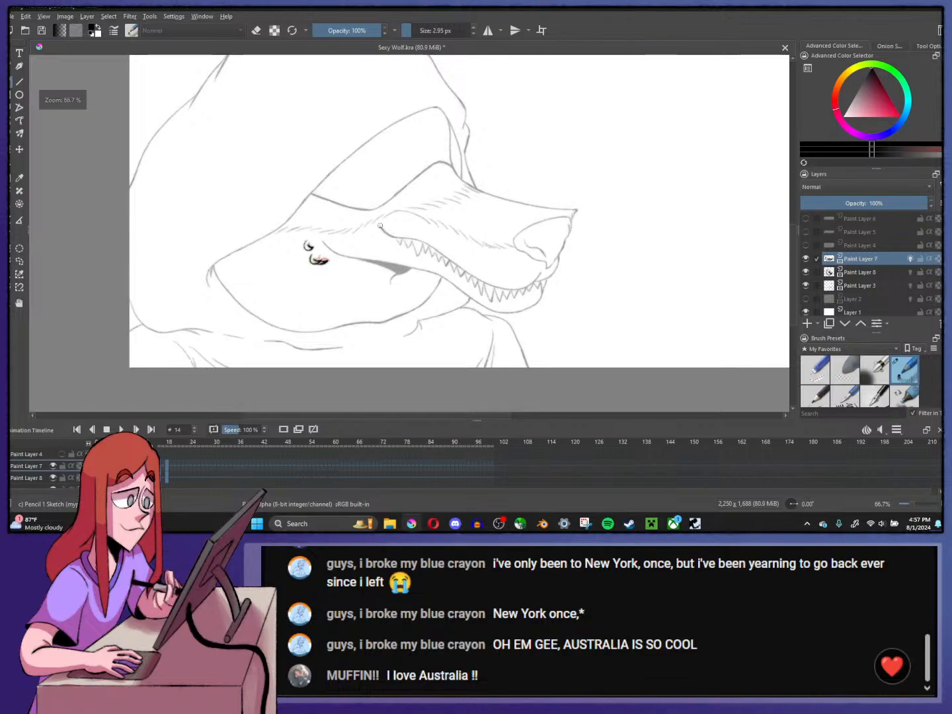
pyautogui.scroll(1, 378, 226)
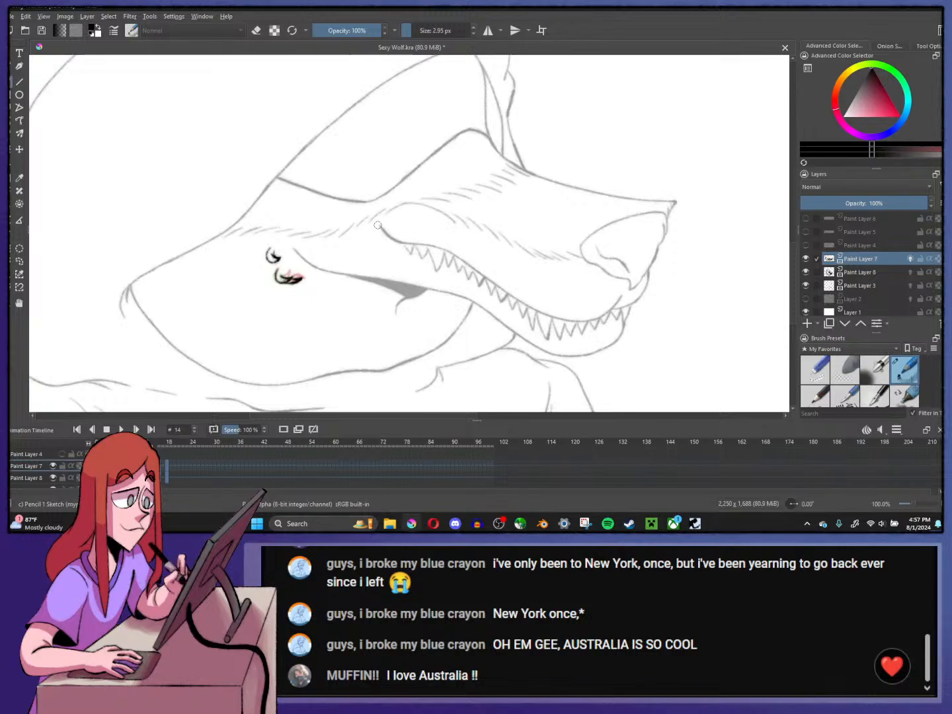
pyautogui.press('-')
pyautogui.press('-')
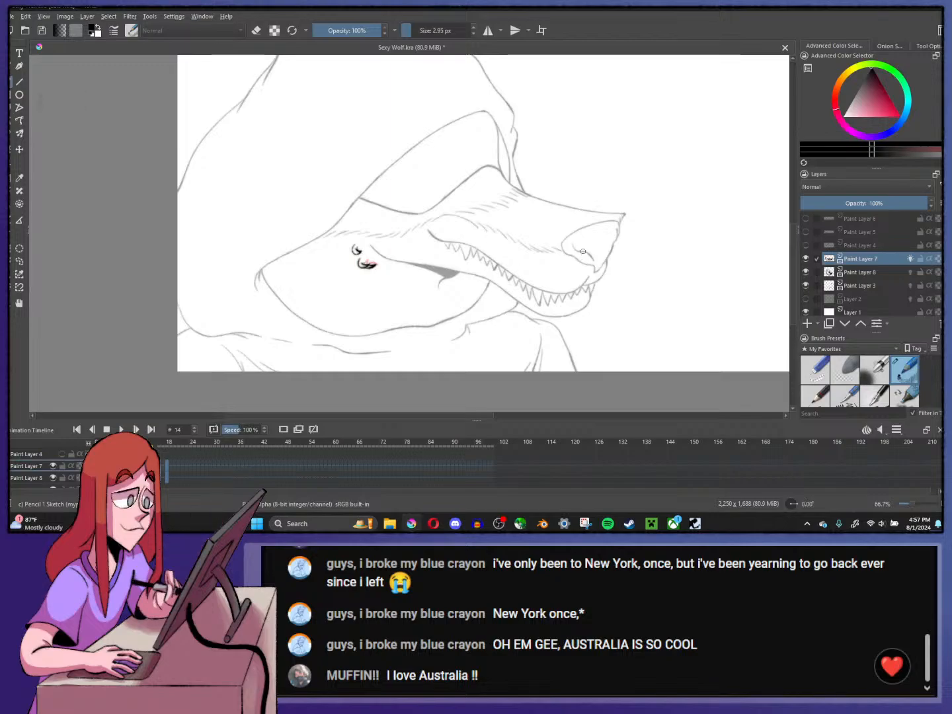
pyautogui.press('+')
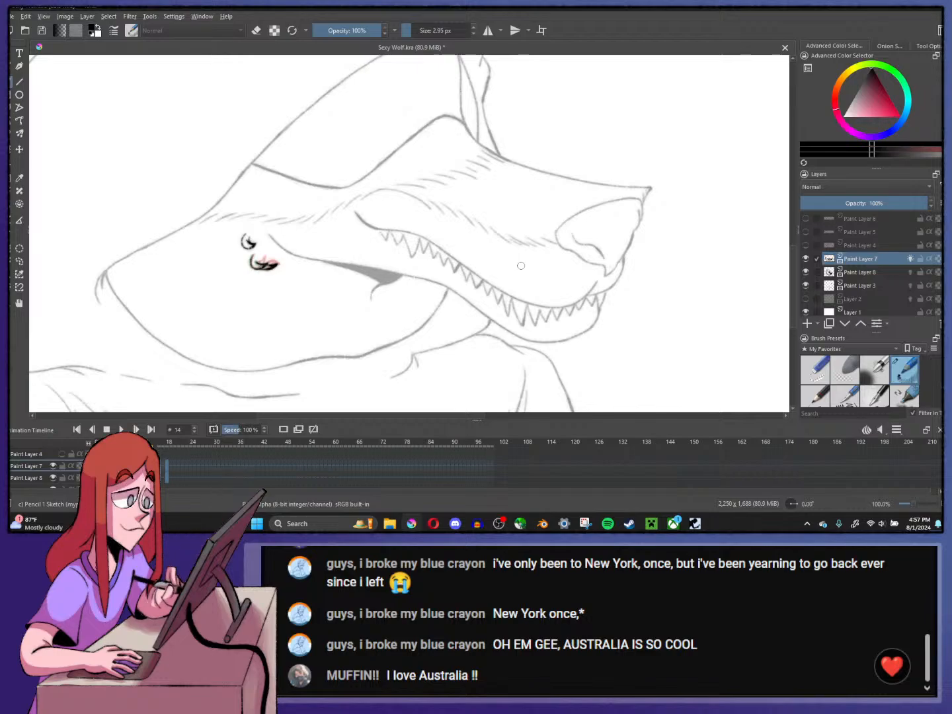
pyautogui.moveTo(526, 252); pyautogui.dragTo(500, 270)
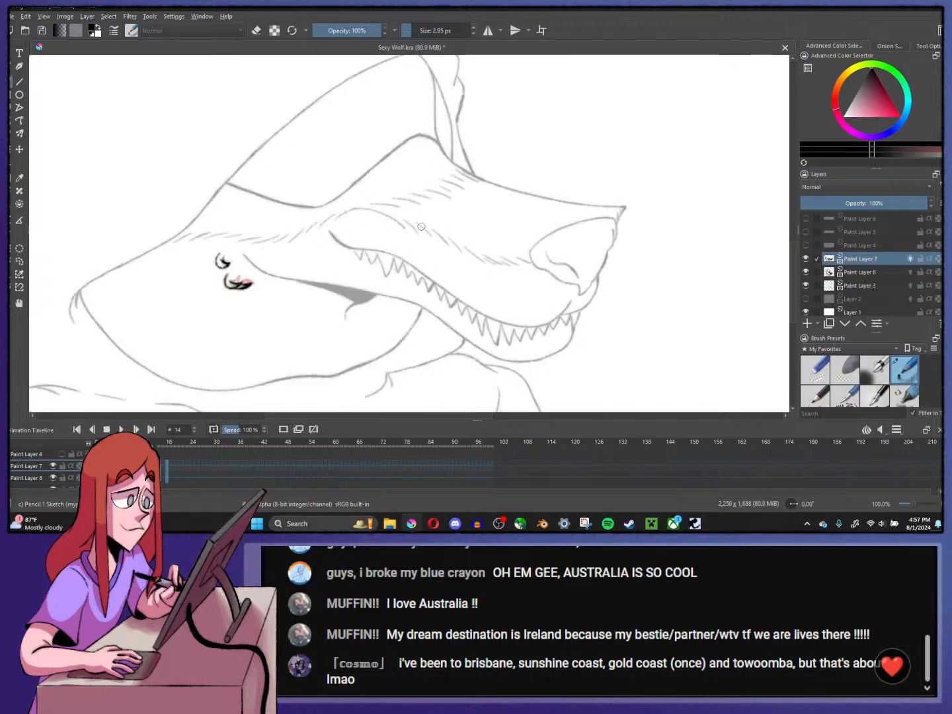
pyautogui.scroll(-2, 421, 227)
pyautogui.scroll(2, 437, 225)
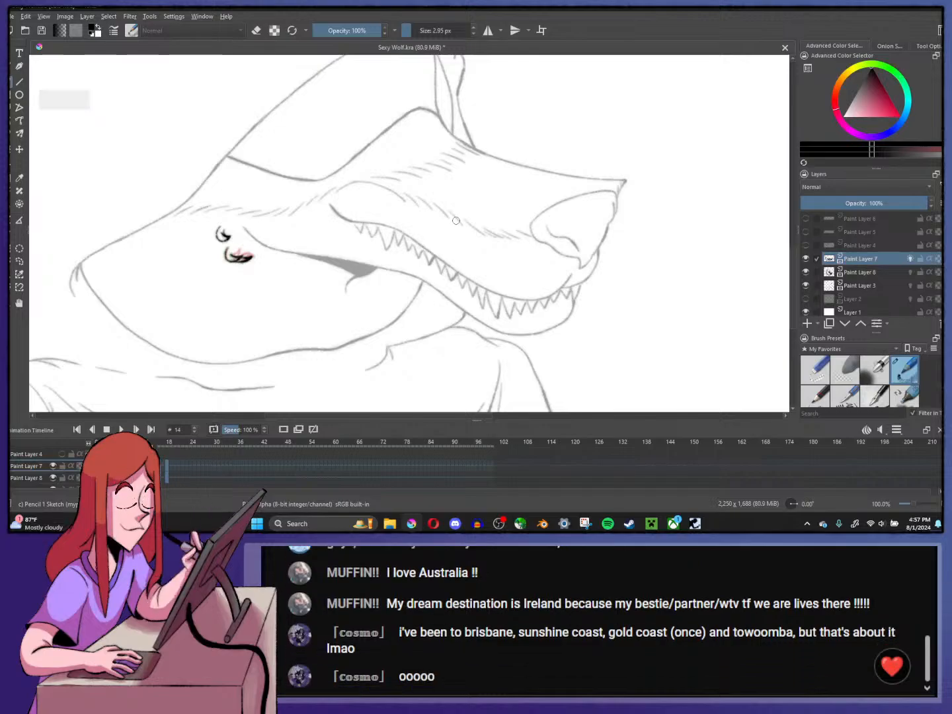
pyautogui.scroll(1, 455, 220)
pyautogui.scroll(-1, 456, 220)
pyautogui.scroll(1, 548, 211)
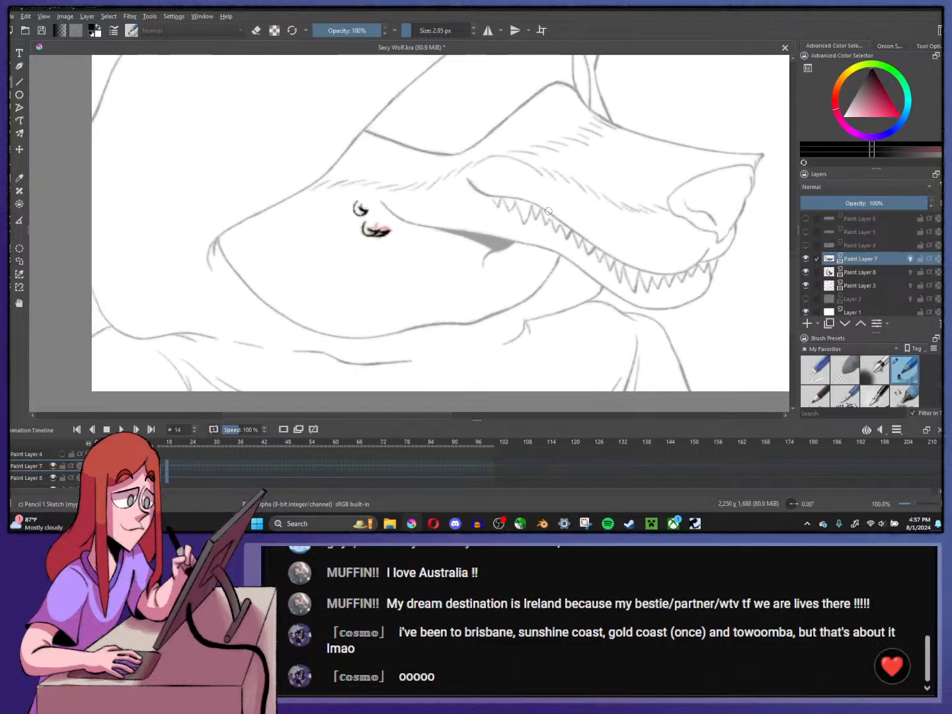
pyautogui.hotkey('ctrl', '+')
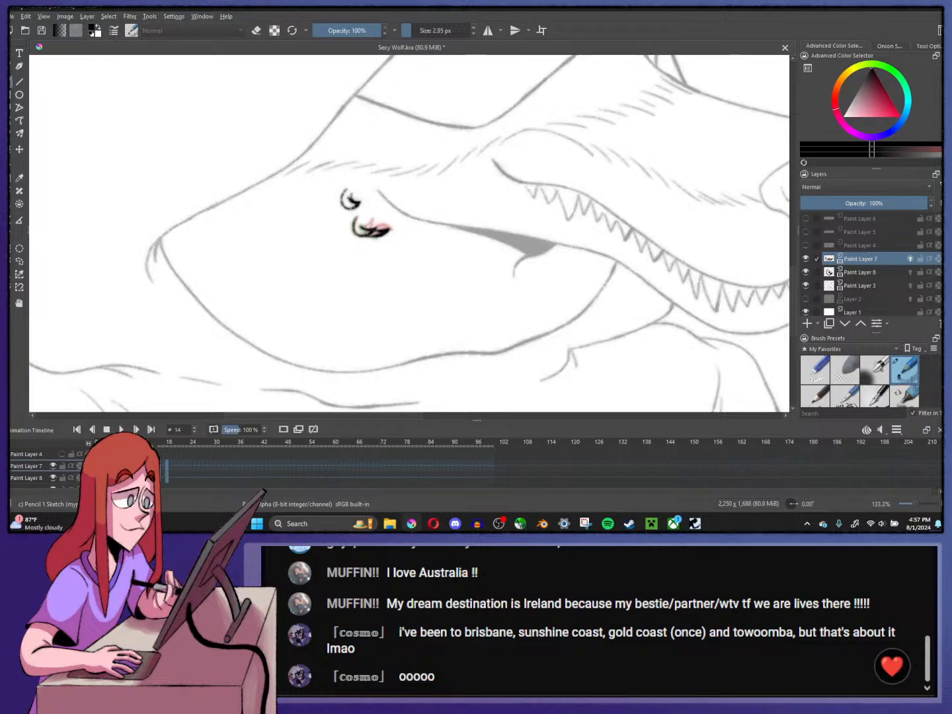
# - Copy the run of tuft keyframes on Paint Layer 7 and paste it starting at frame 22
pyautogui.click(167, 468)
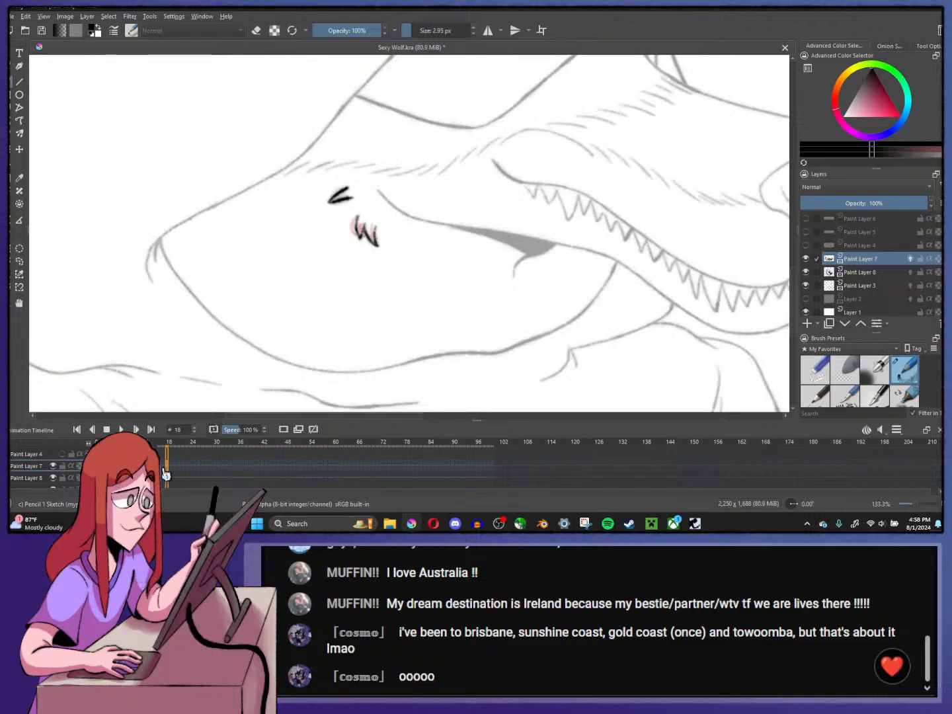
pyautogui.click(175, 470)
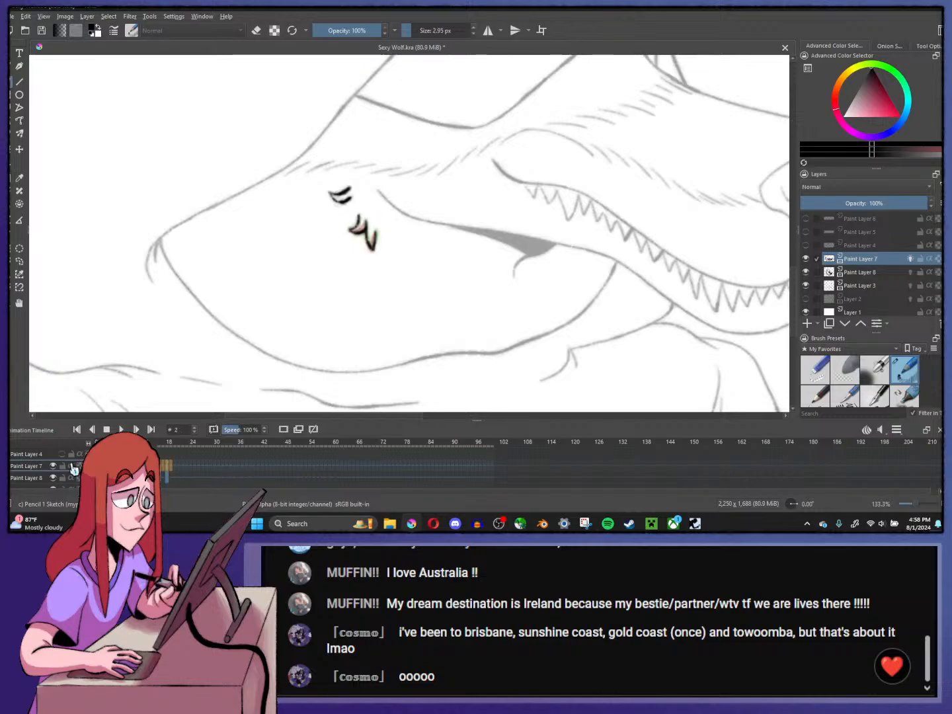
pyautogui.rightClick(176, 470)
pyautogui.click(131, 363)
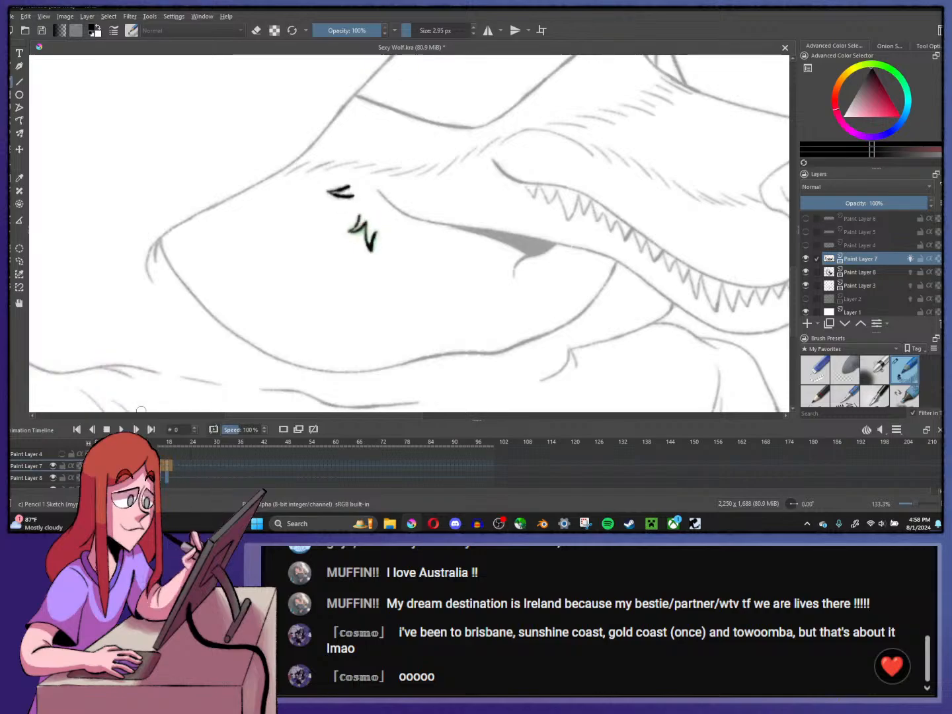
pyautogui.click(180, 472)
pyautogui.click(183, 472)
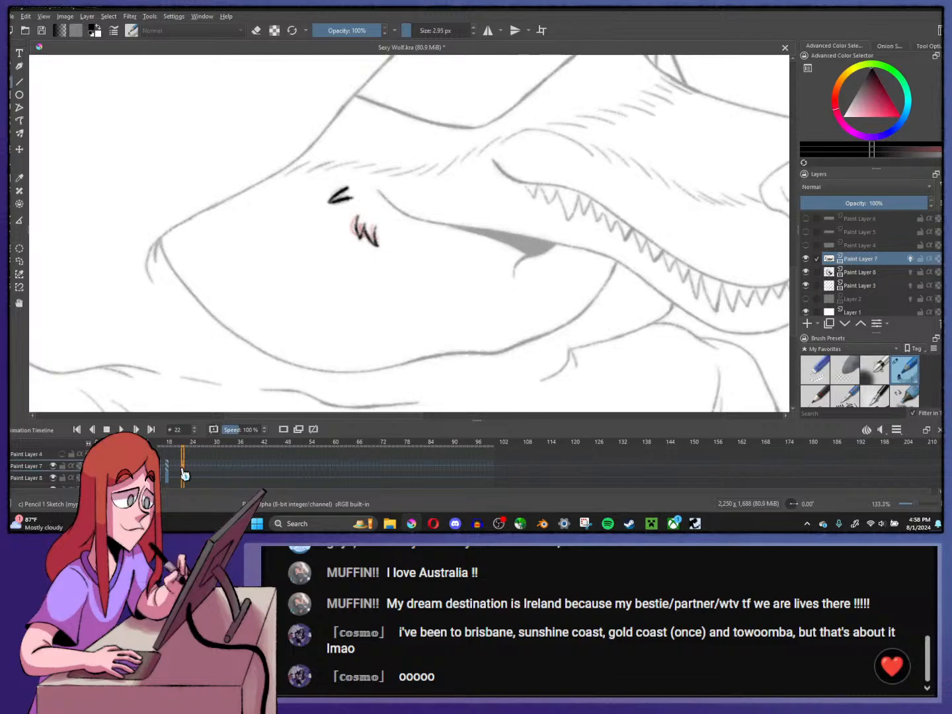
pyautogui.rightClick(183, 472)
pyautogui.click(206, 404)
pyautogui.press('space')
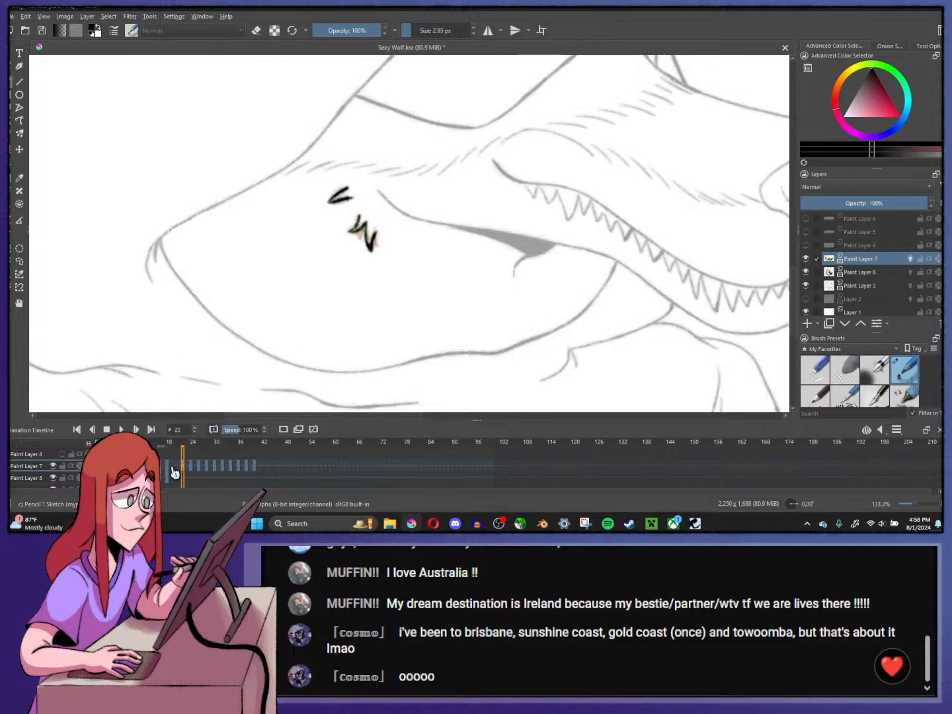
# - Remove the original run of Paint Layer 7 frames from frame 0 and pull the pasted keyframes back toward the start
pyautogui.moveTo(117, 466); pyautogui.dragTo(97, 466)
pyautogui.rightClick(97, 467)
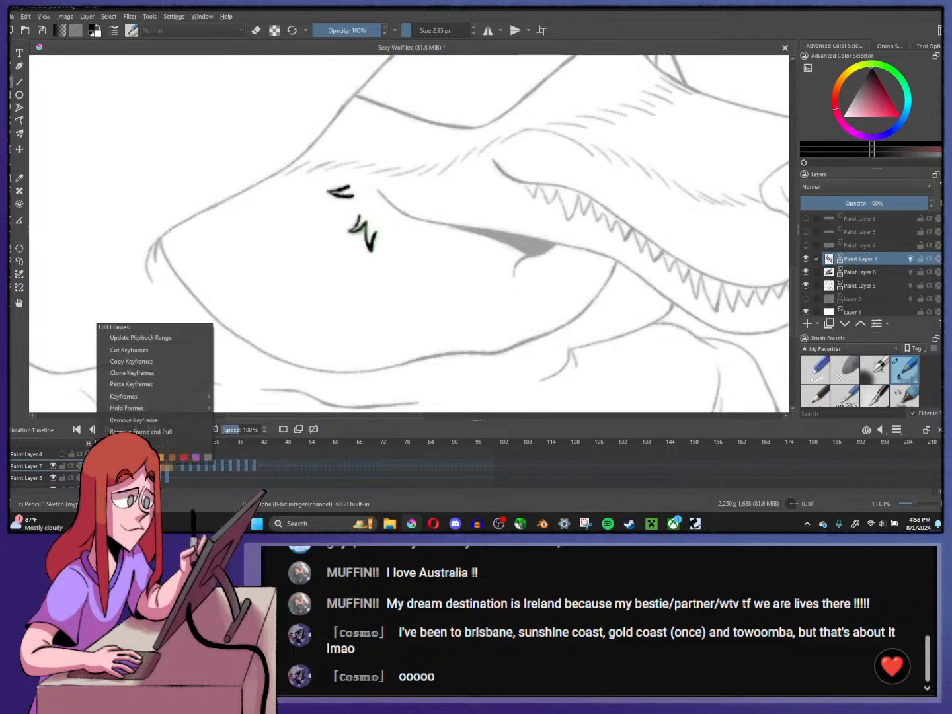
pyautogui.click(135, 431)
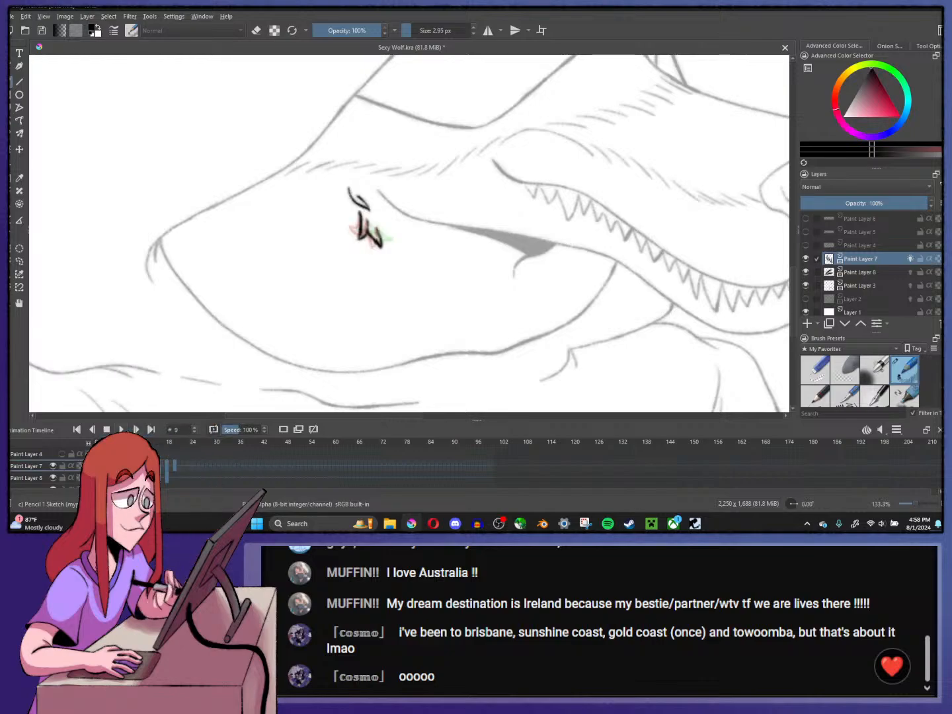
# - Move the last Paint Layer 7 keyframe from frame 20 to frame 0 so the tuft loop wraps around
pyautogui.rightClick(174, 465)
pyautogui.click(196, 386)
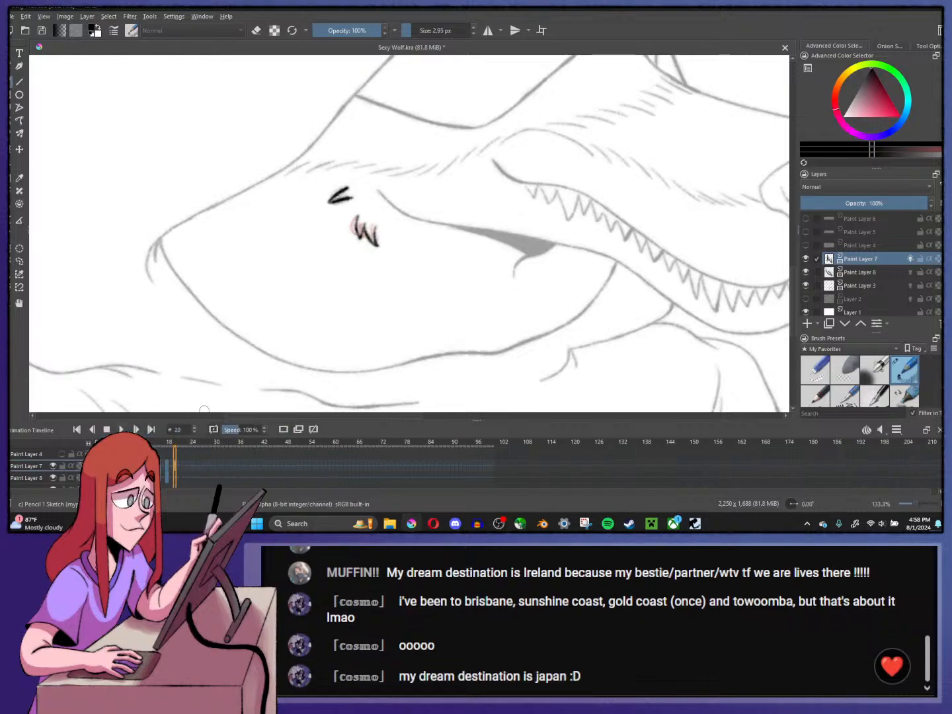
pyautogui.rightClick(96, 466)
pyautogui.click(134, 386)
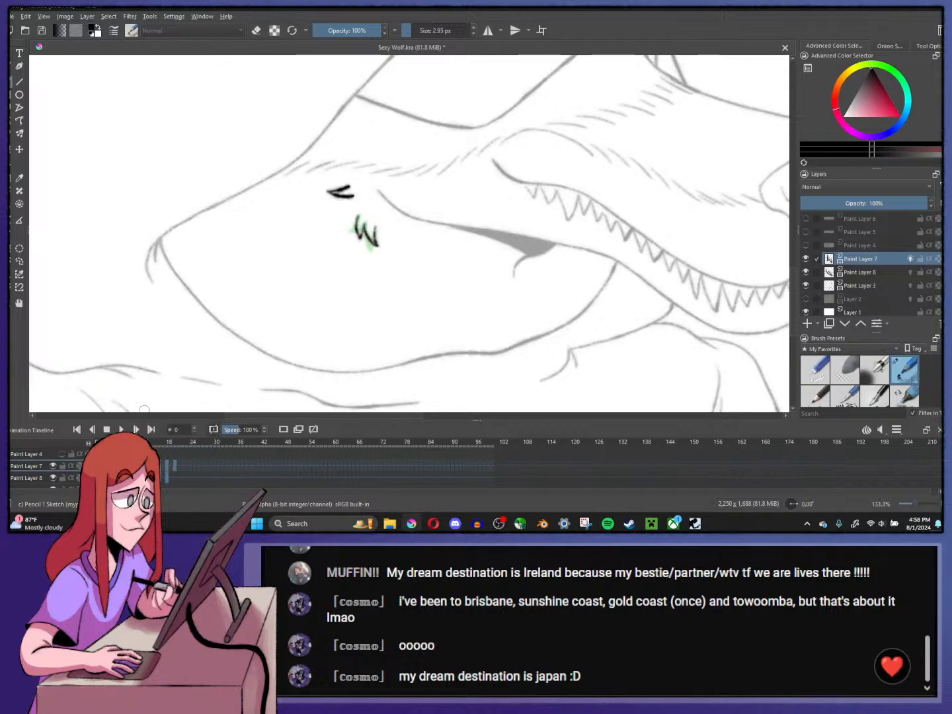
pyautogui.rightClick(182, 466)
pyautogui.click(199, 386)
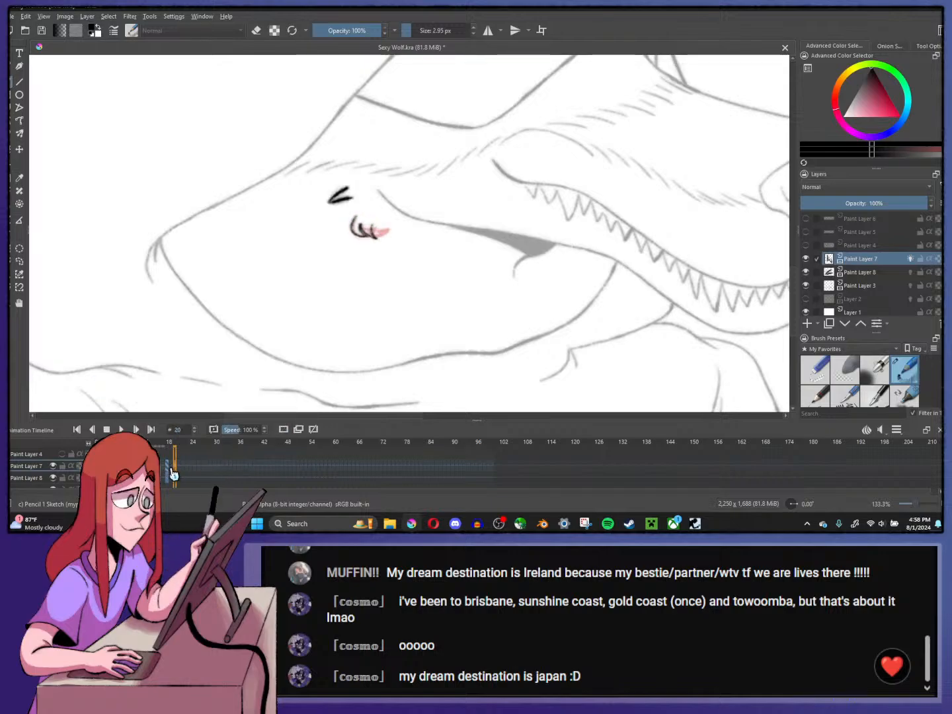
# - Play back the loop at several zoom levels to examine the offset timing of both cheek tufts, and stop it
pyautogui.click(122, 429)
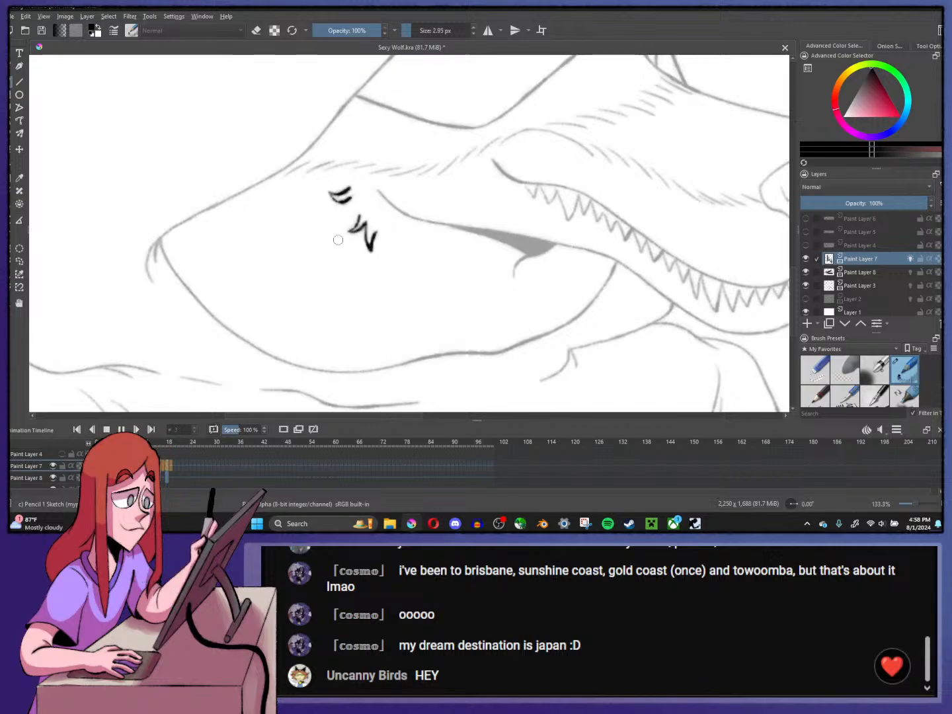
pyautogui.scroll(-2, 405, 179)
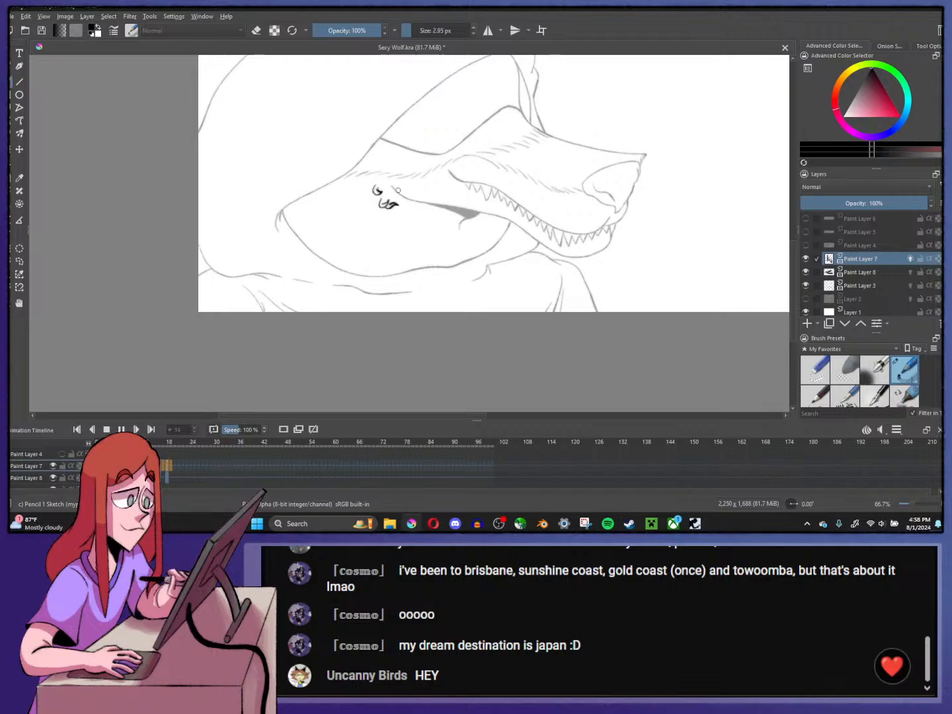
pyautogui.moveTo(400, 187); pyautogui.dragTo(355, 253)
pyautogui.press('-')
pyautogui.press('-')
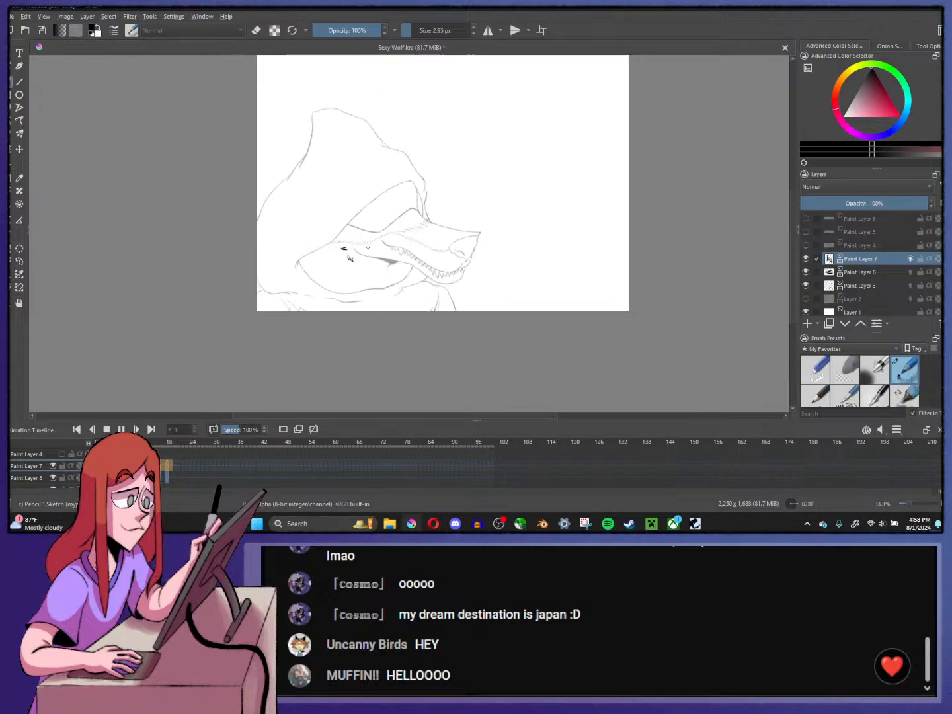
pyautogui.press('+')
pyautogui.press('+')
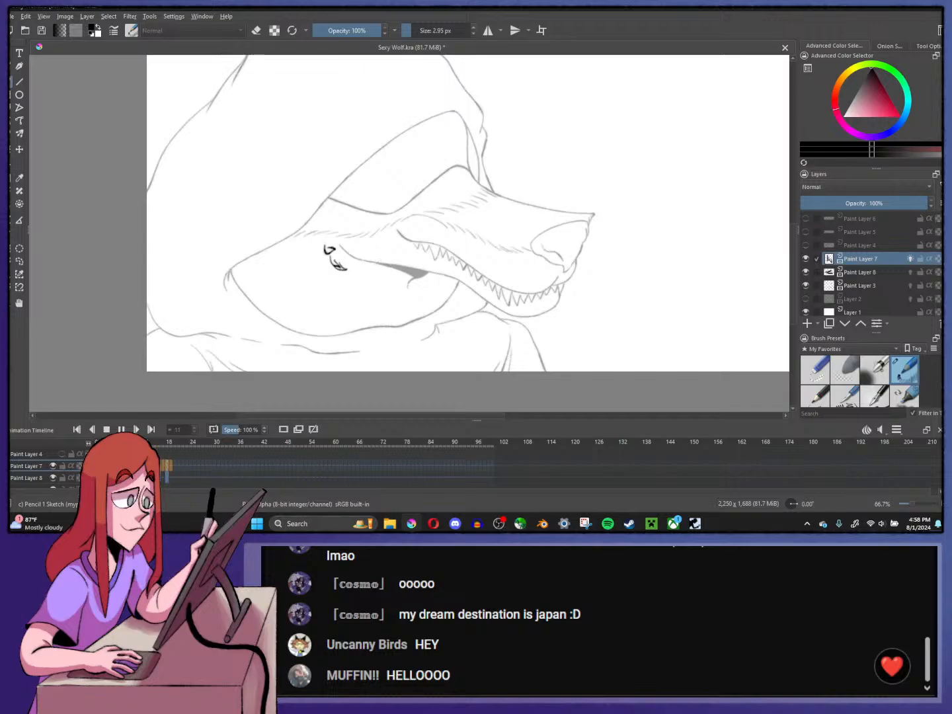
pyautogui.click(106, 429)
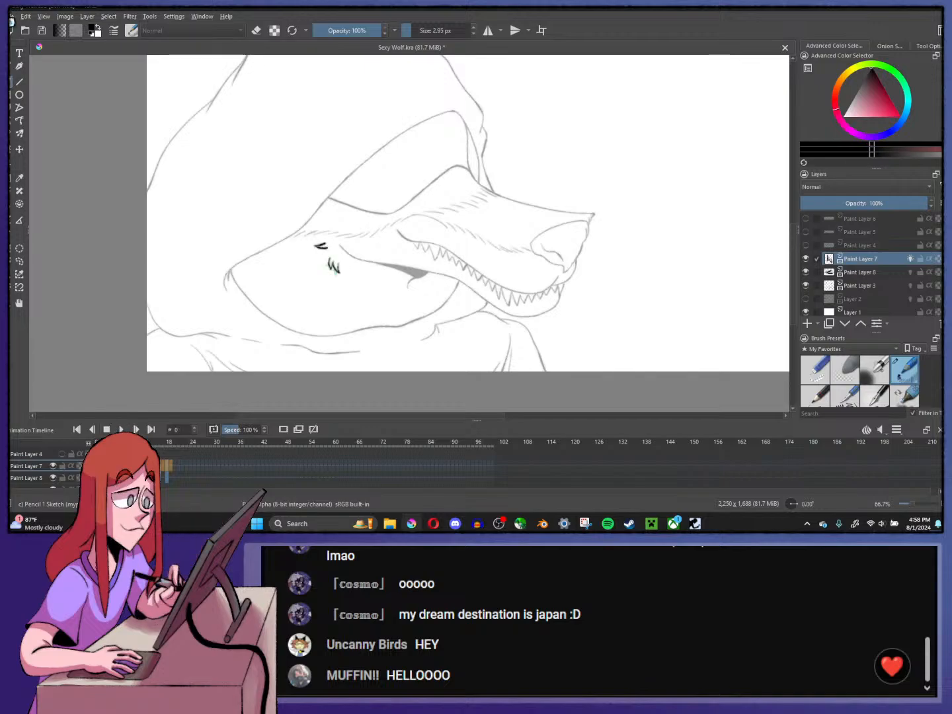
pyautogui.click(12, 16)
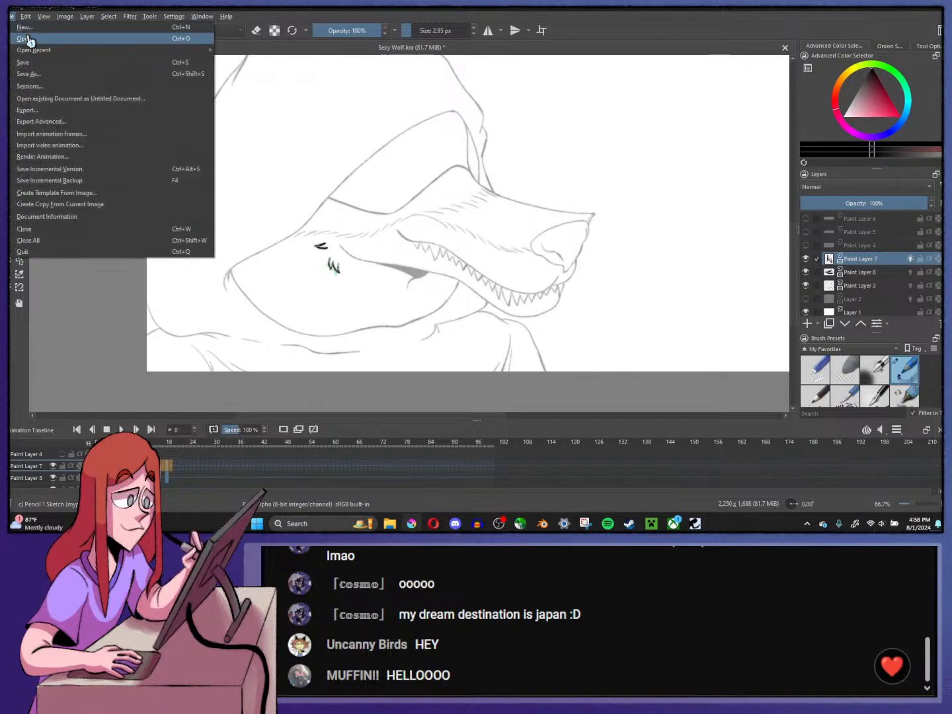
pyautogui.click(365, 10)
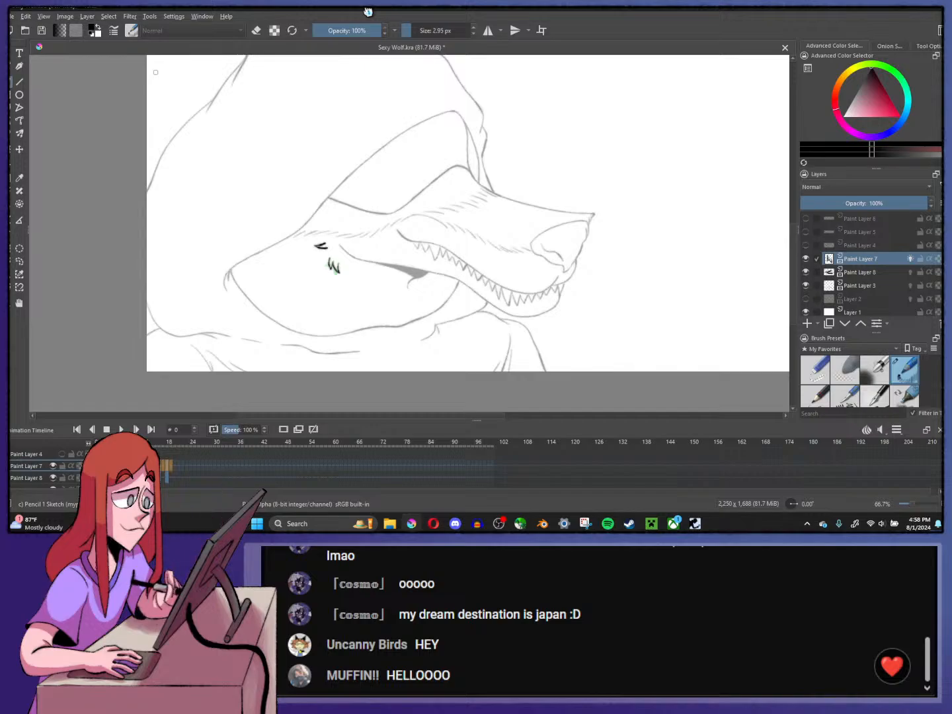
pyautogui.scroll(1, 366, 263)
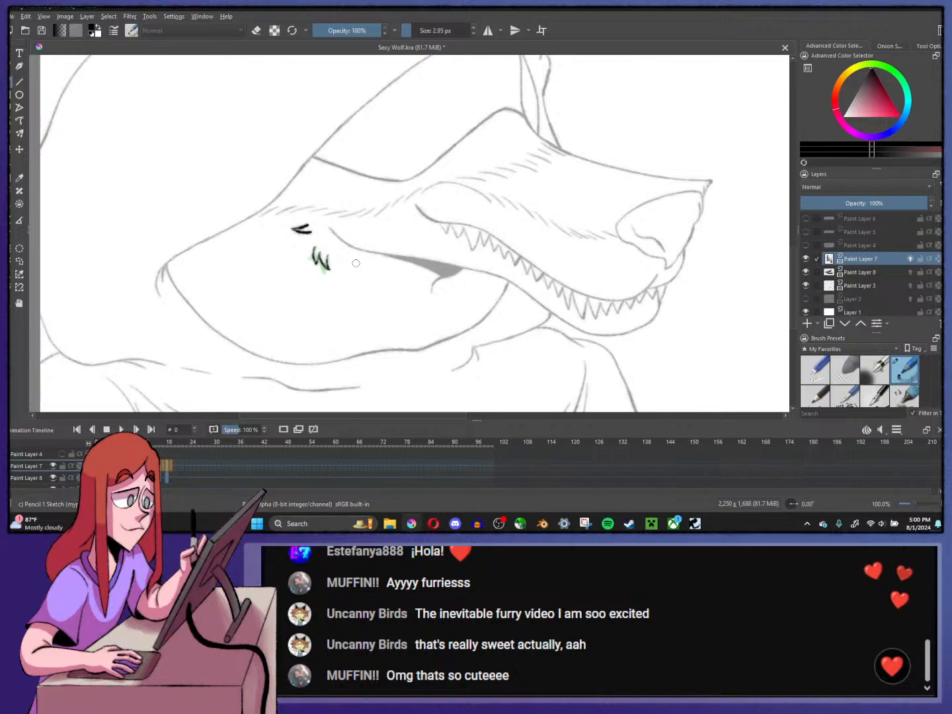
pyautogui.scroll(2, 329, 273)
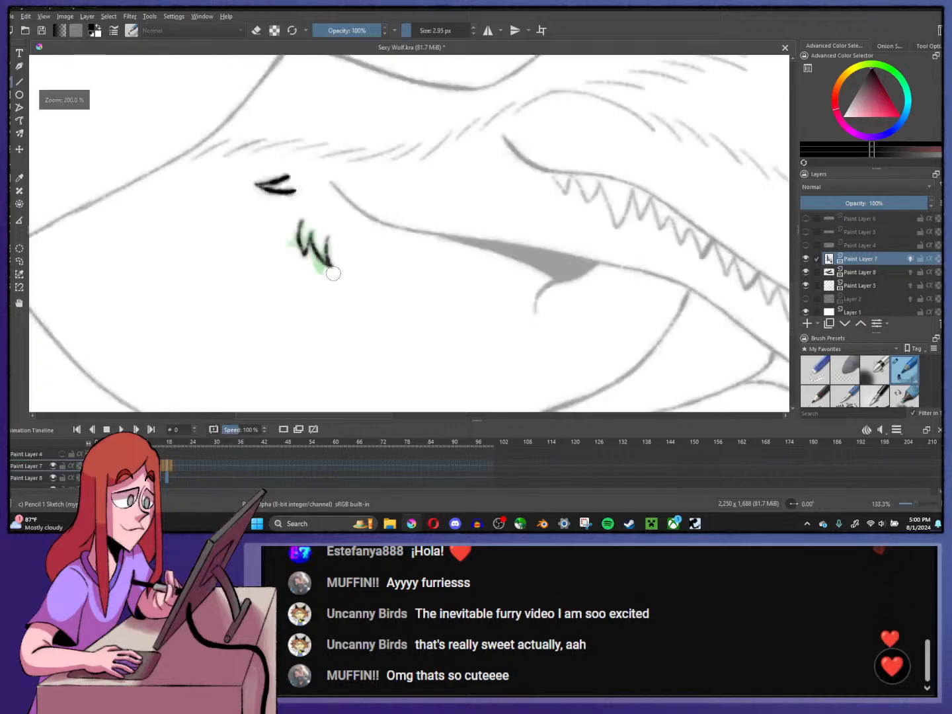
pyautogui.scroll(-2, 500, 242)
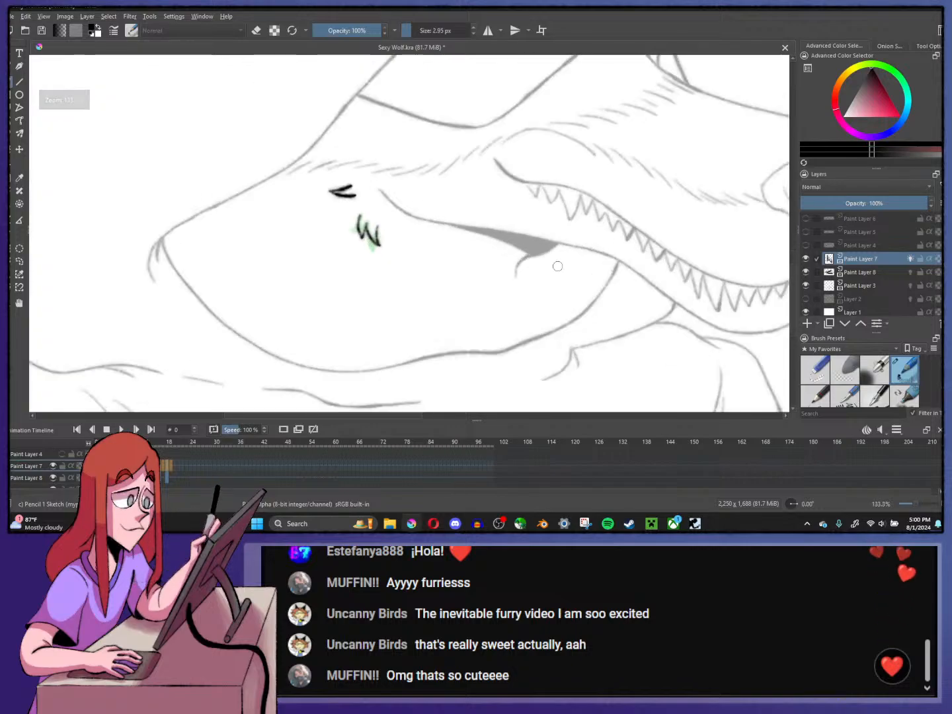
pyautogui.scroll(2, 587, 258)
pyautogui.scroll(-2, 585, 253)
pyautogui.scroll(1, 532, 290)
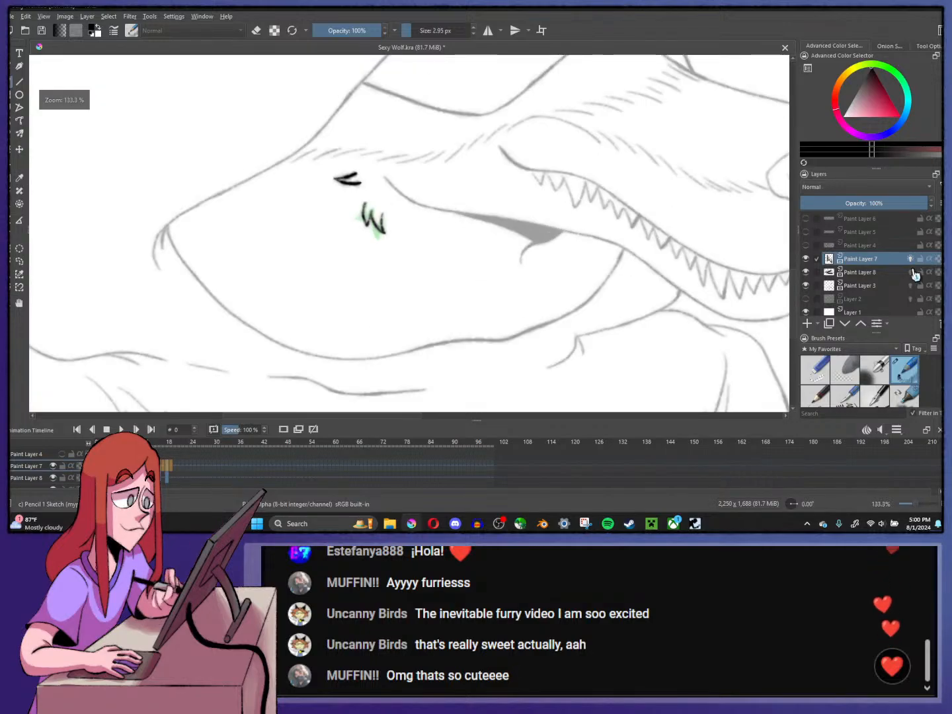
pyautogui.moveTo(918, 263)
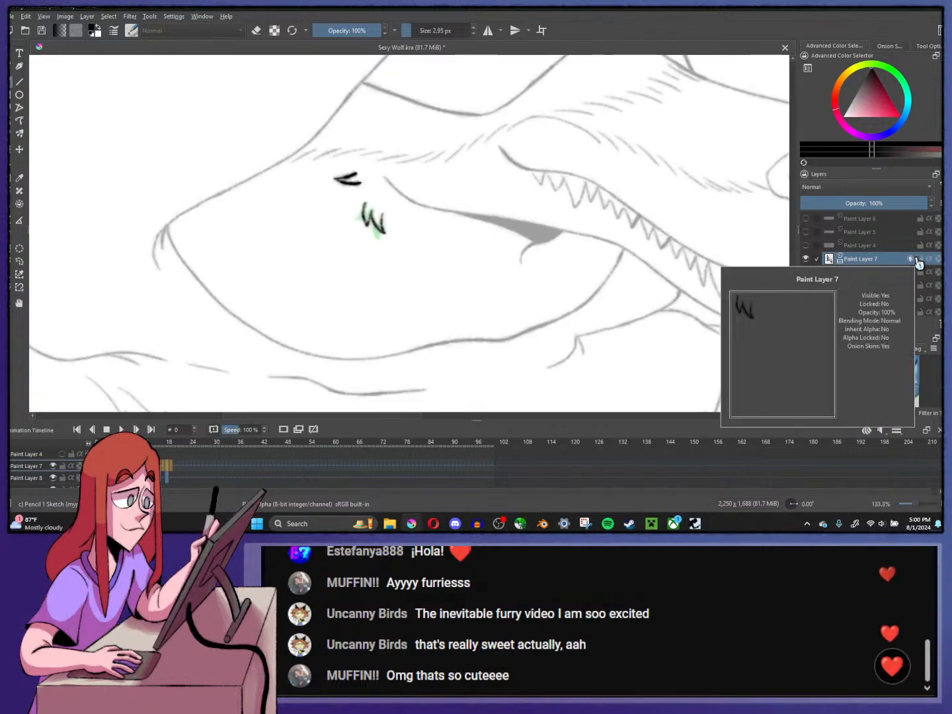
pyautogui.click(806, 245)
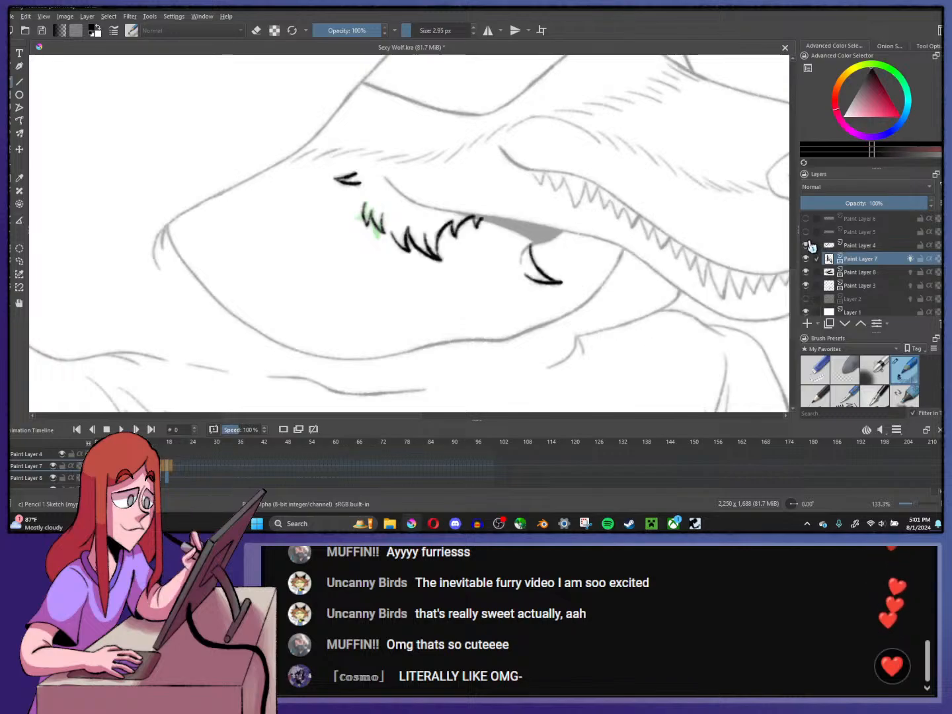
pyautogui.click(863, 247)
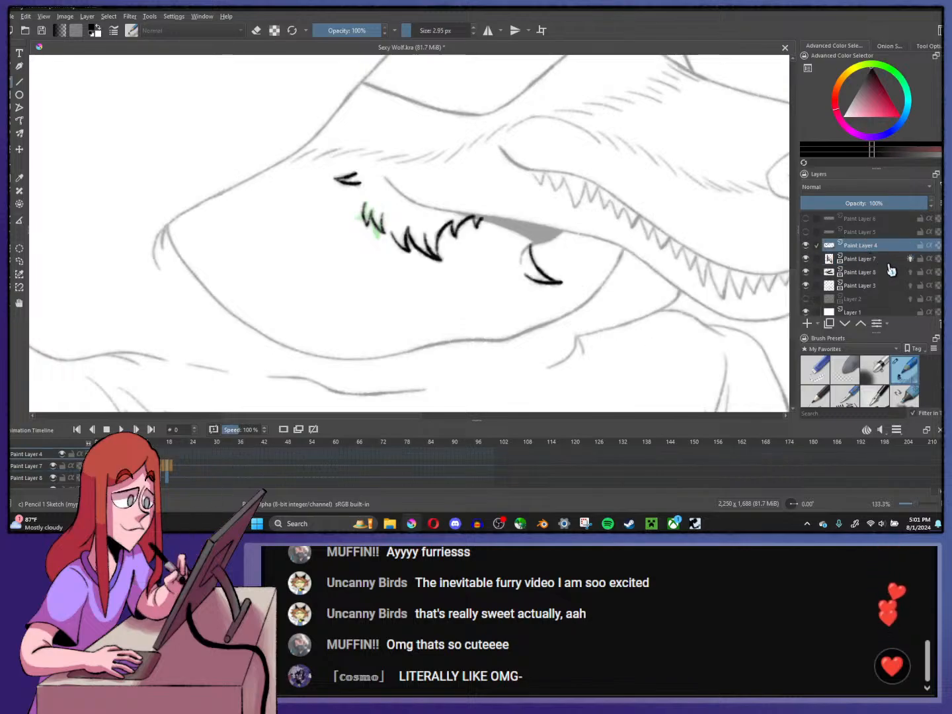
pyautogui.moveTo(912, 266)
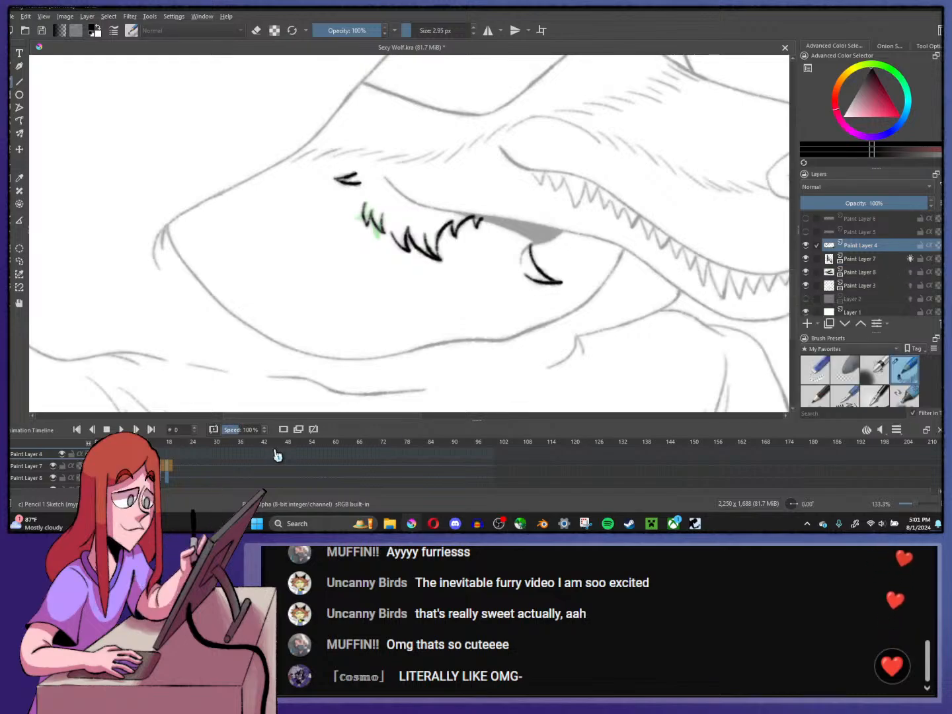
# - Go to frame 18 and undo the latest changes, including the last Paint Layer 7 keyframe move
pyautogui.click(169, 463)
pyautogui.hotkey('ctrl', 'z')
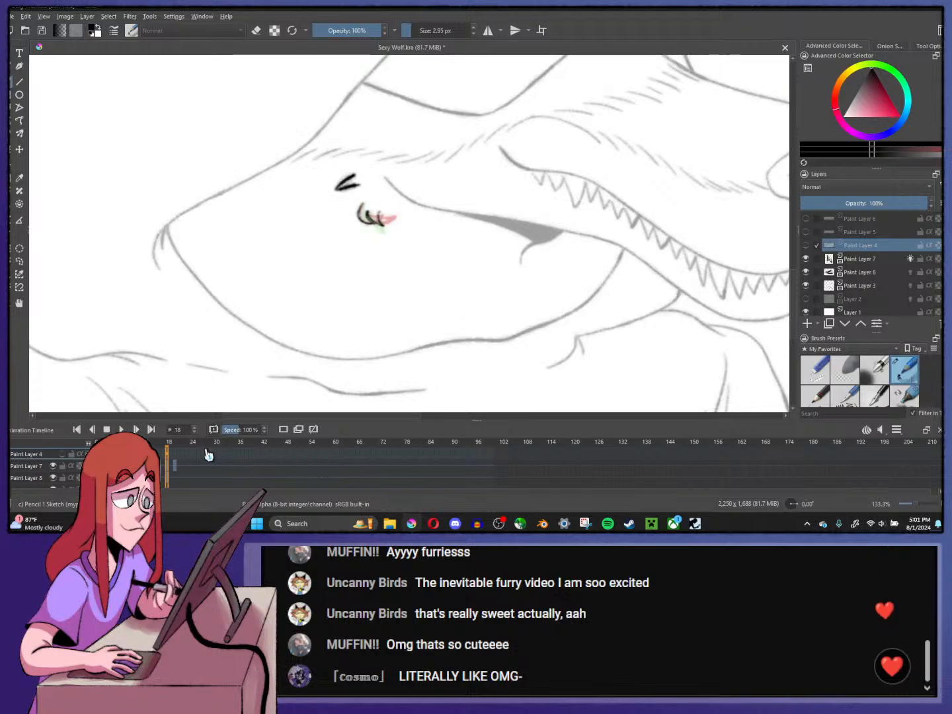
pyautogui.hotkey('ctrl', 'z')
pyautogui.hotkey('ctrl', 'z')
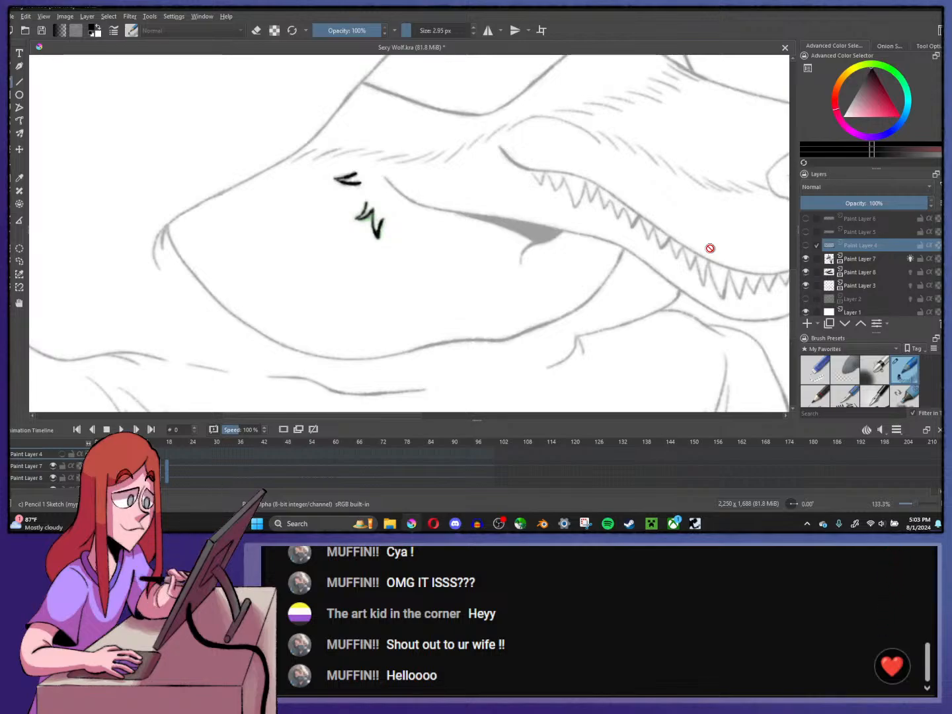
# - Show the inked tufts of Paint Layer 4 and add a new paint layer above it
pyautogui.moveTo(514, 222); pyautogui.dragTo(387, 181)
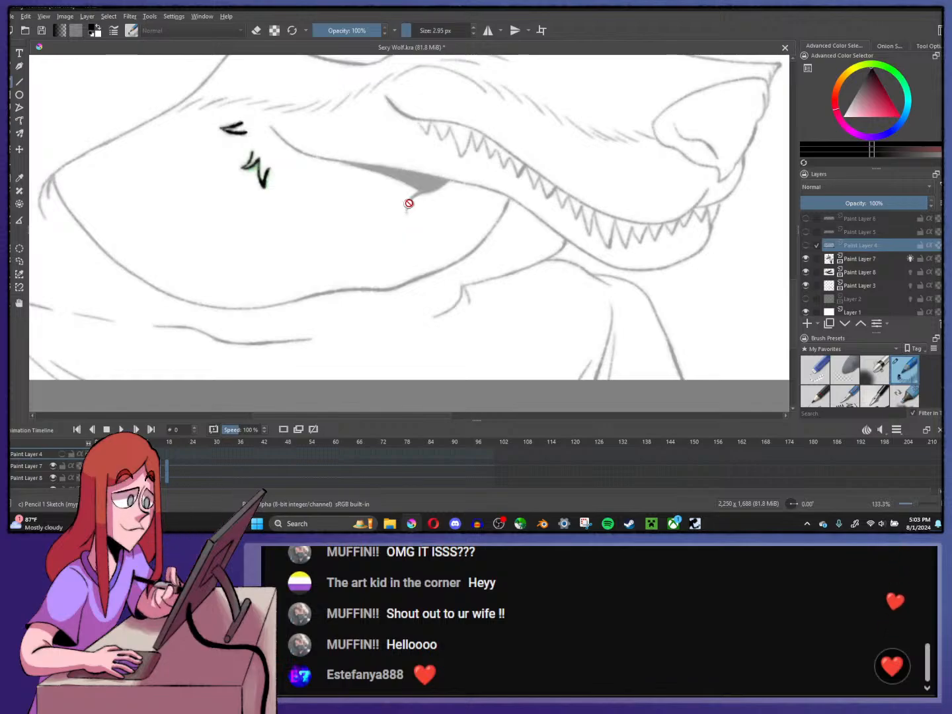
pyautogui.scroll(2, 406, 210)
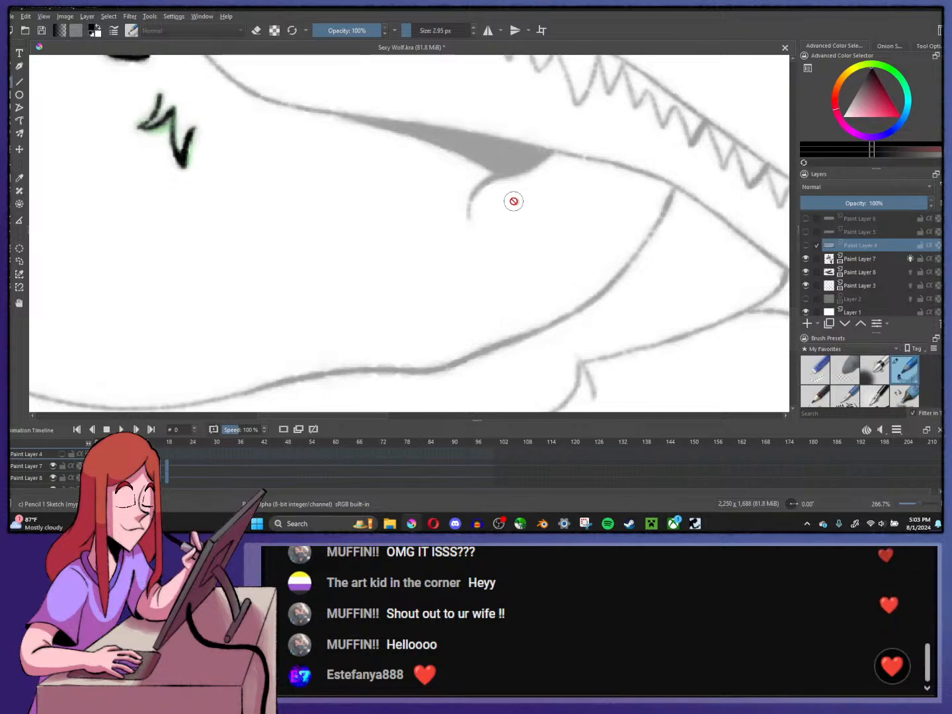
pyautogui.scroll(-2, 330, 140)
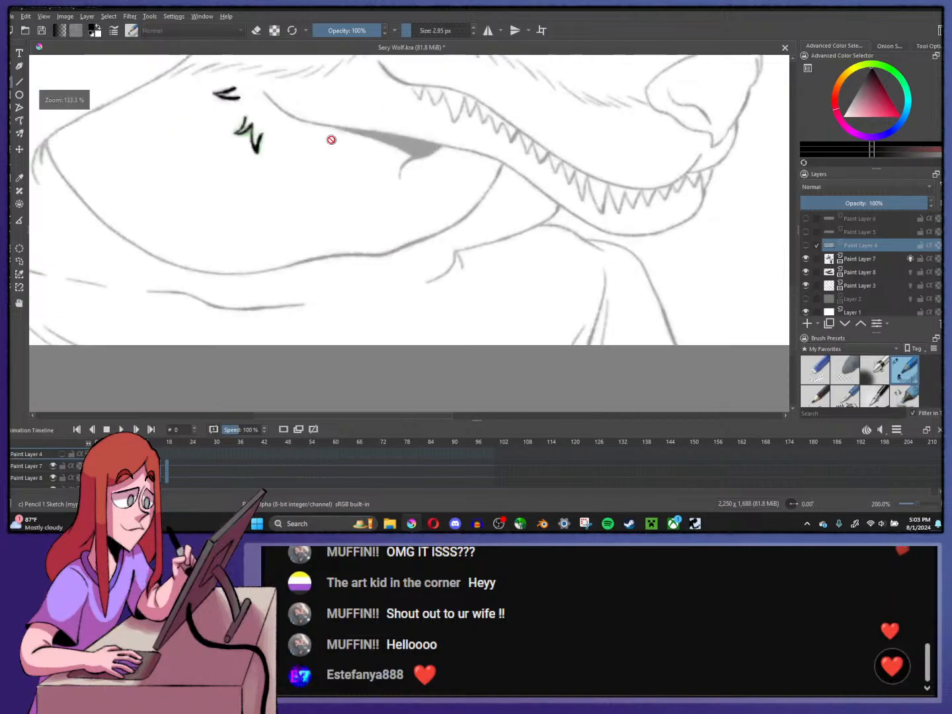
pyautogui.moveTo(331, 140); pyautogui.dragTo(357, 199)
pyautogui.scroll(1, 399, 224)
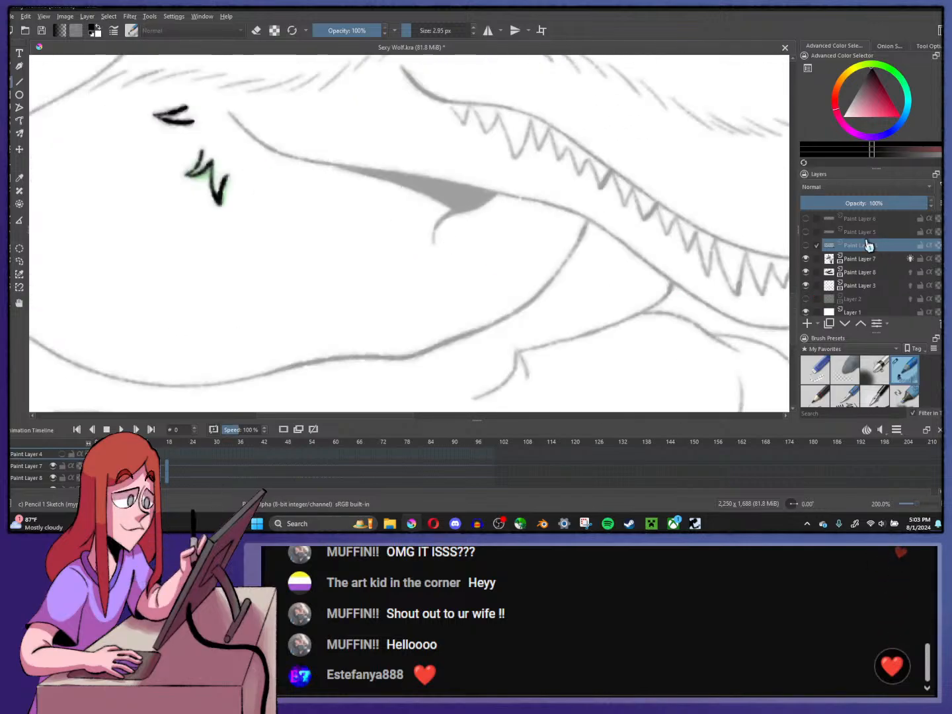
pyautogui.click(806, 246)
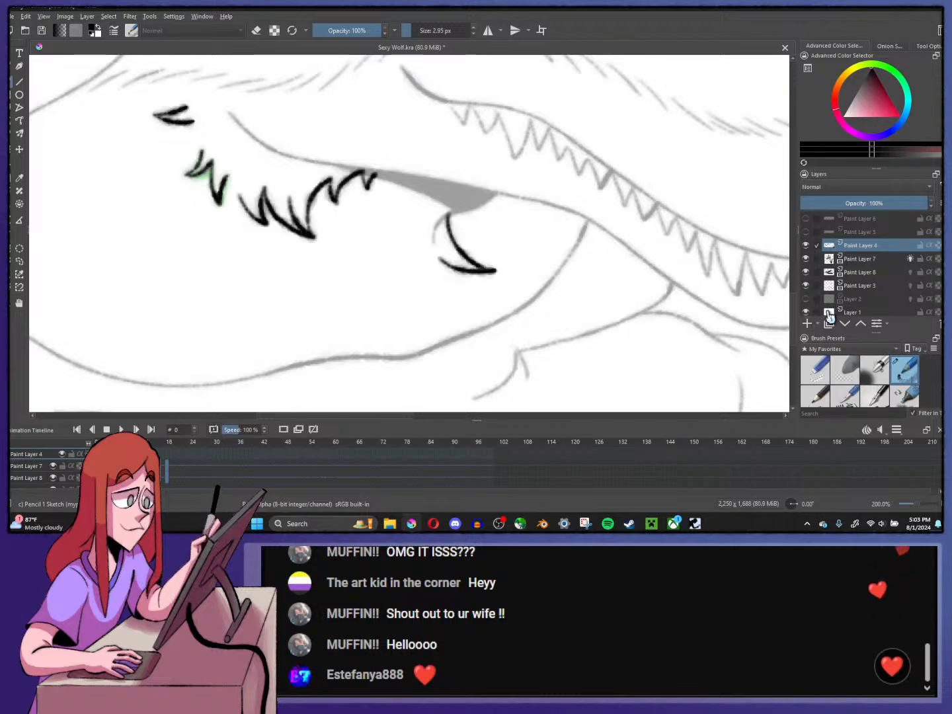
pyautogui.click(806, 324)
# - Lower Paint Layer 4's opacity to 47% and make the new Paint Layer 9 active
pyautogui.click(864, 258)
pyautogui.click(860, 203)
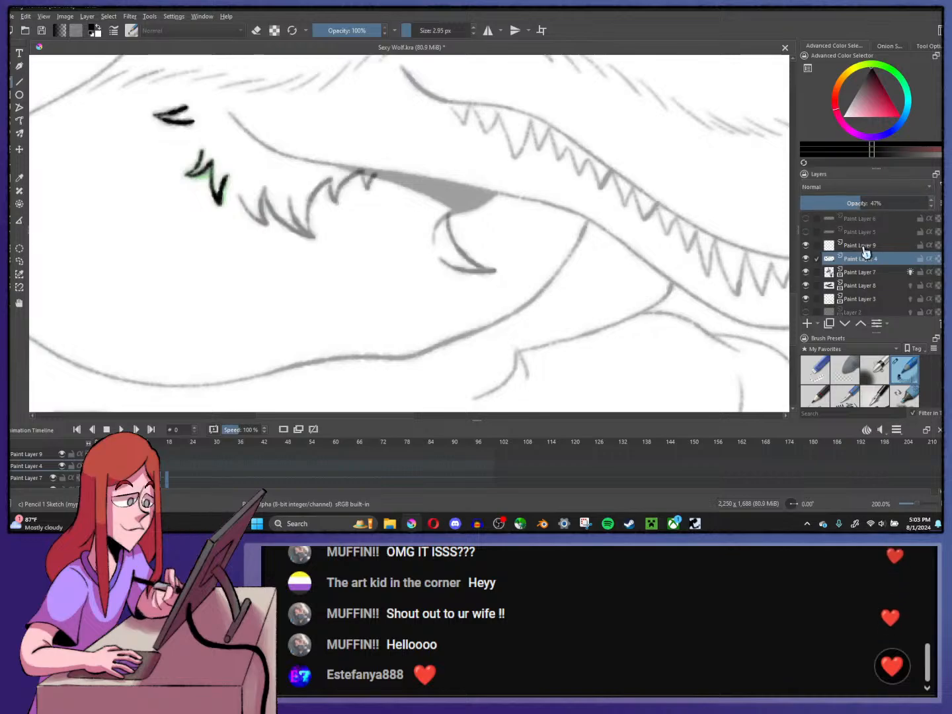
pyautogui.click(864, 248)
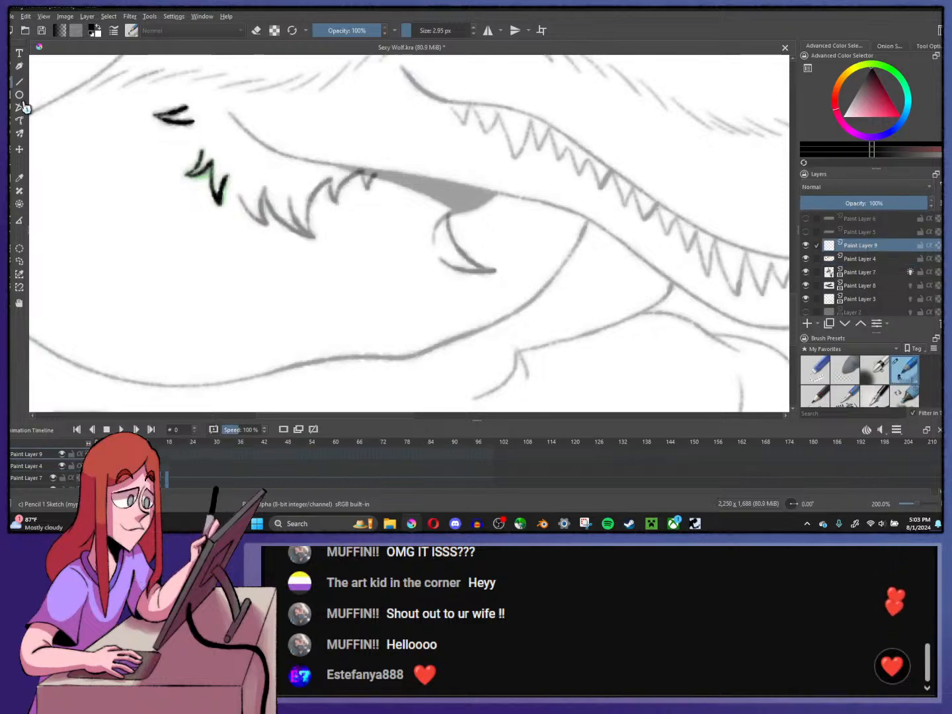
# - Trace the curved tuft below the corner of the mouth onto Paint Layer 9 with two dark strokes
pyautogui.moveTo(447, 213)
pyautogui.mouseDown()
pyautogui.moveTo(472, 263)
pyautogui.moveTo(497, 270)
pyautogui.mouseUp()
pyautogui.moveTo(438, 259); pyautogui.dragTo(494, 270)
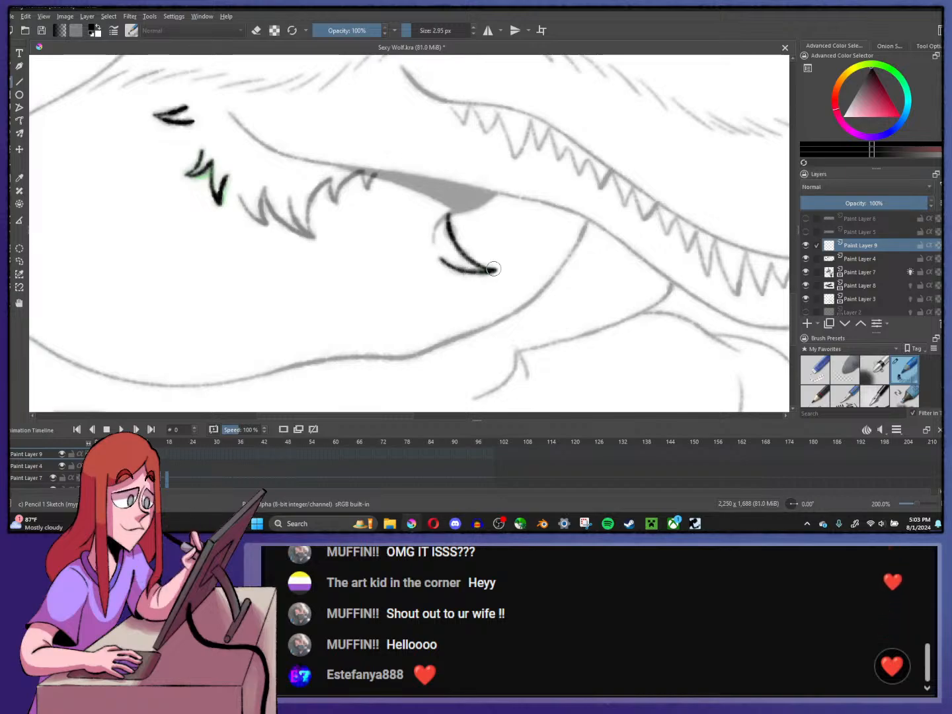
pyautogui.scroll(-1, 491, 271)
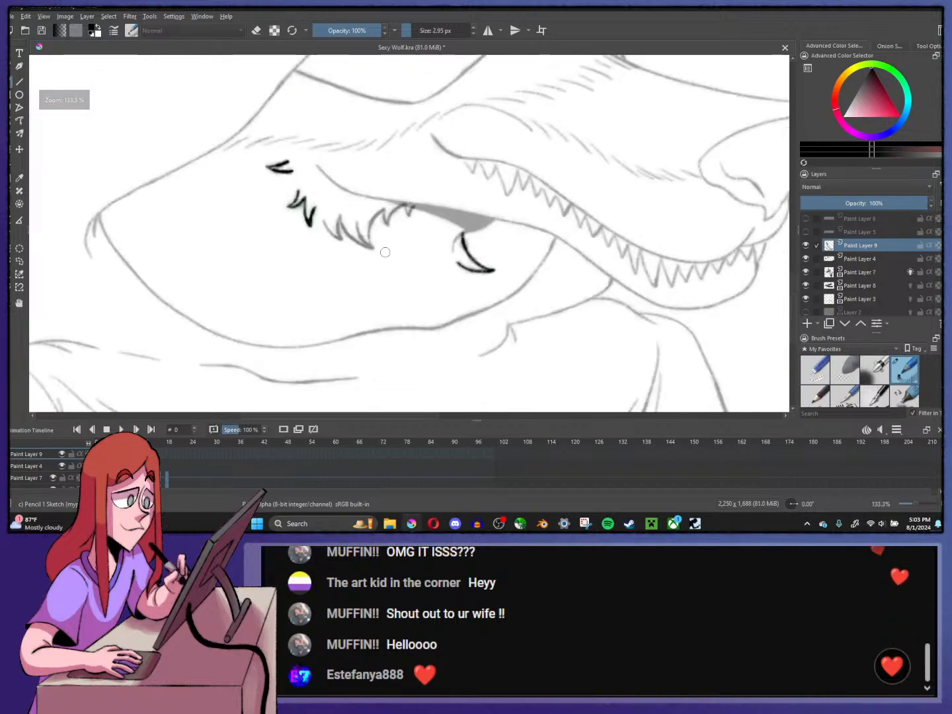
pyautogui.scroll(1, 366, 230)
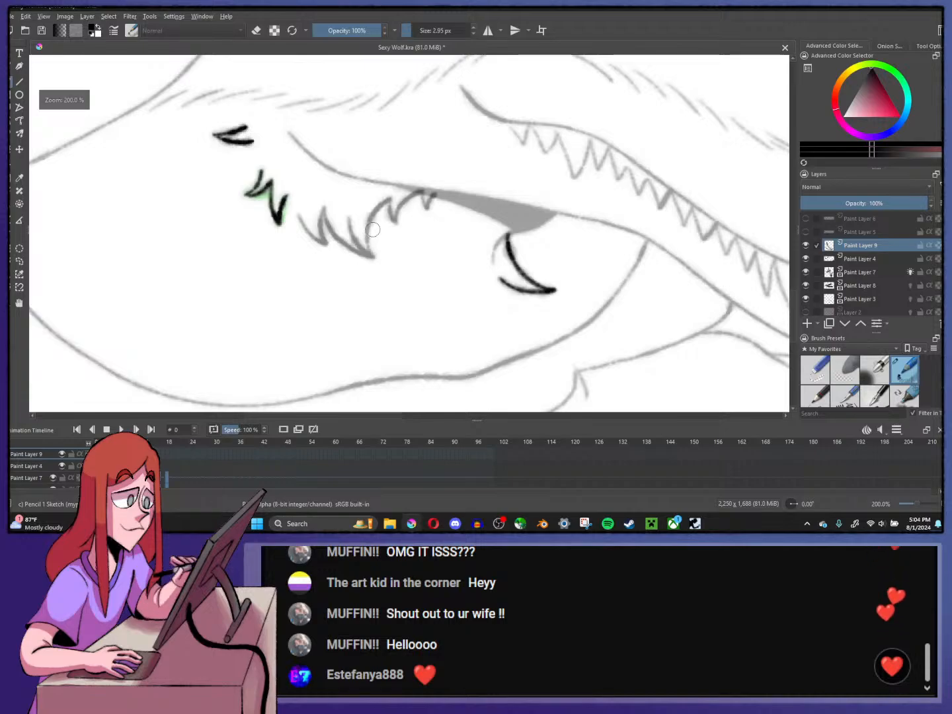
pyautogui.scroll(-3, 372, 229)
pyautogui.scroll(3, 362, 238)
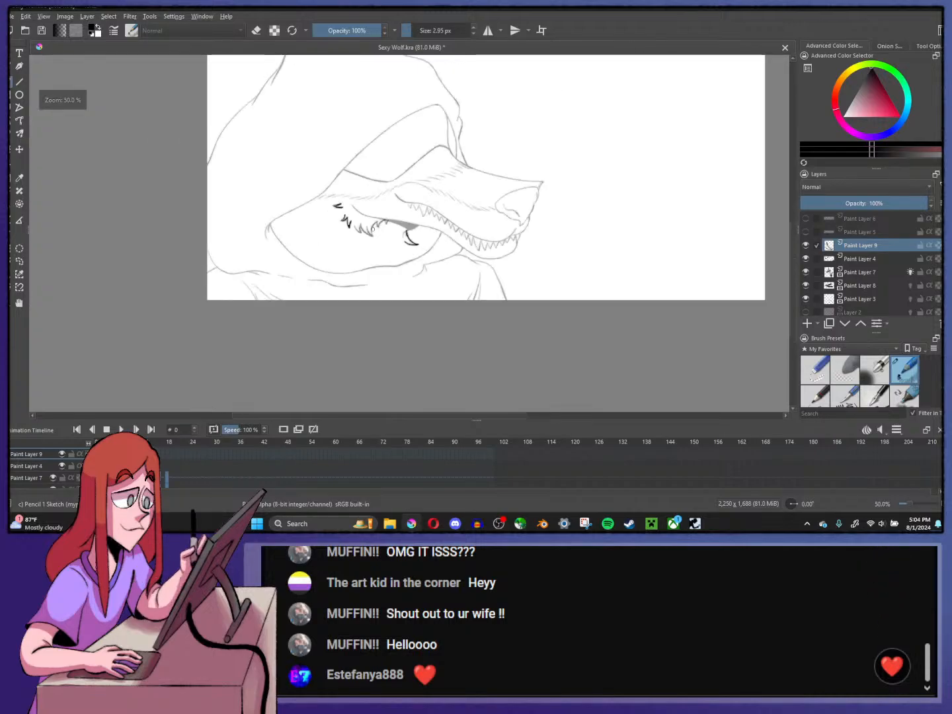
# - Erase the curved tuft below the mouth corner from Paint Layer 4 with the small eraser
pyautogui.click(819, 259)
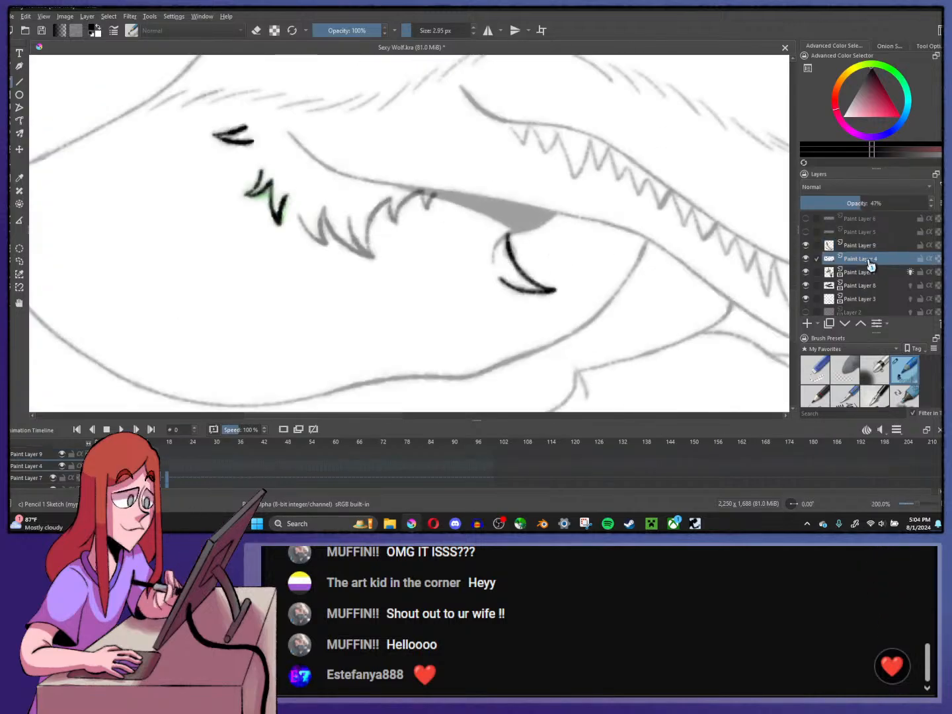
pyautogui.click(817, 370)
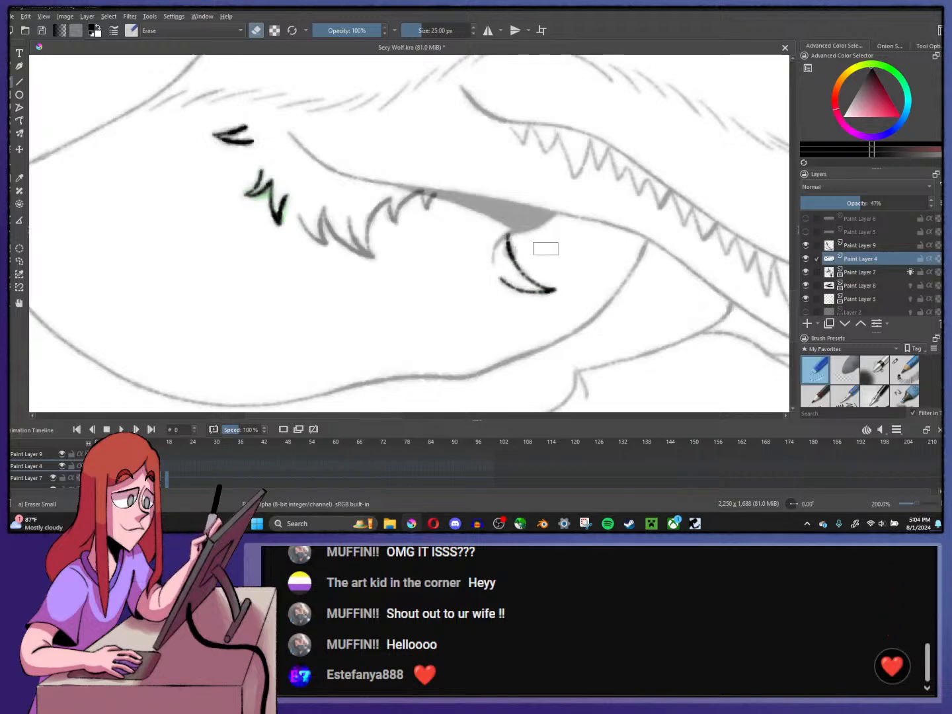
pyautogui.scroll(-4, 546, 249)
pyautogui.scroll(1, 539, 235)
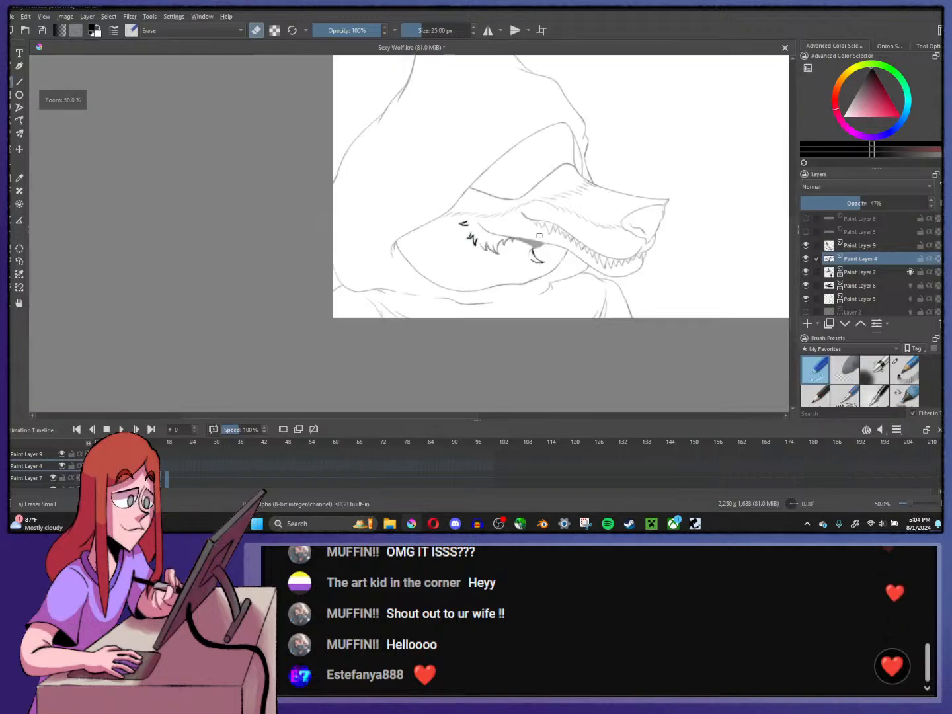
pyautogui.scroll(4, 539, 236)
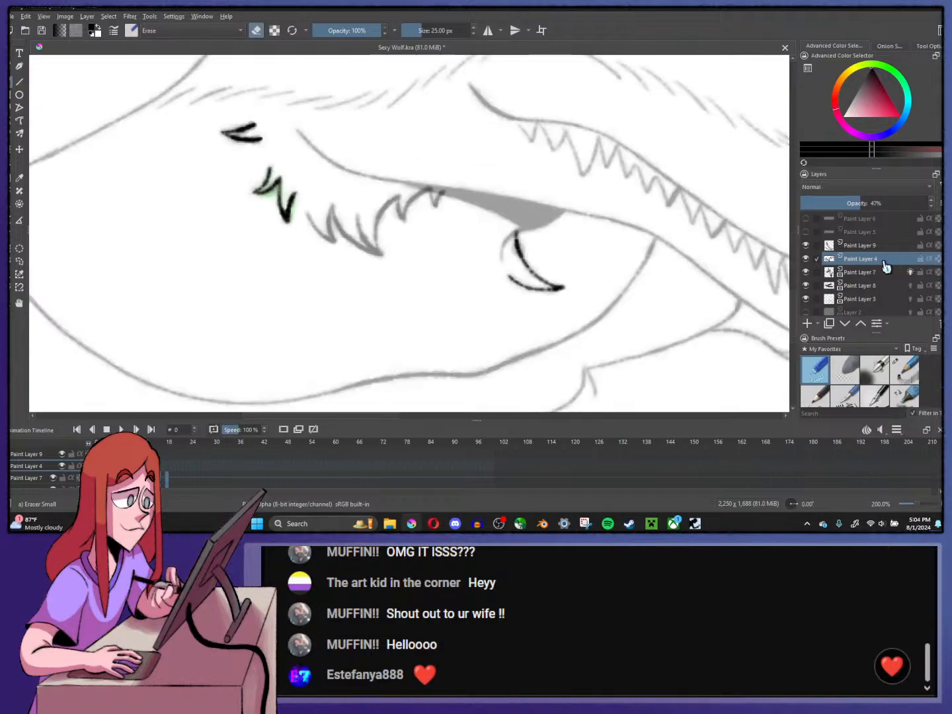
# - Restore Paint Layer 4's opacity to 100% and hide Paint Layer 9
pyautogui.moveTo(886, 265)
pyautogui.moveTo(894, 203); pyautogui.dragTo(926, 202)
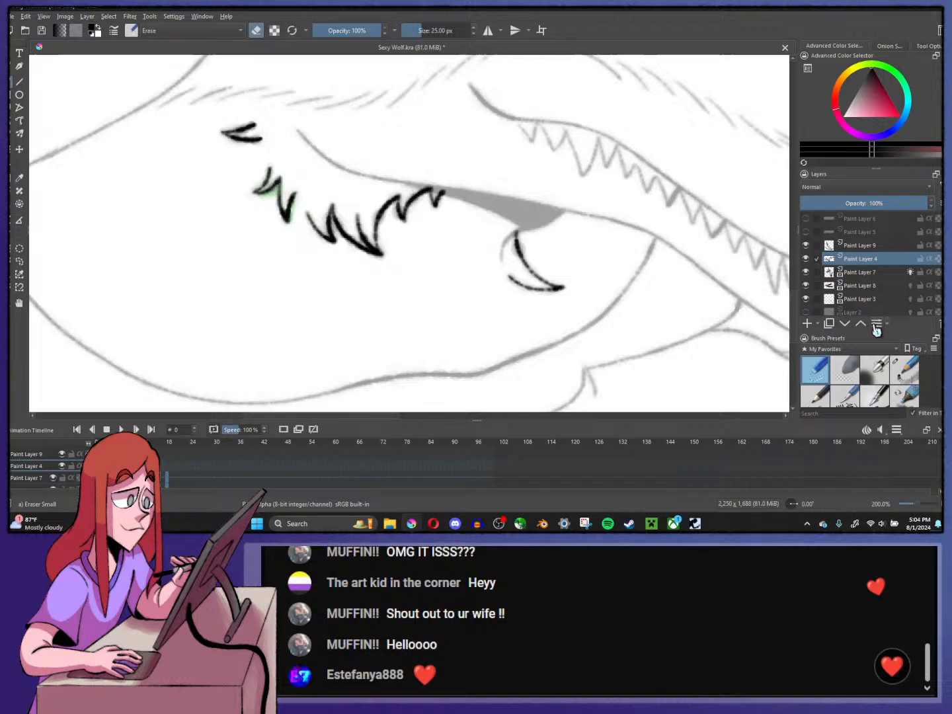
pyautogui.click(806, 245)
# - Create a blank keyframe on Paint Layer 4 at frame 4 and turn on the layer's onion skins, with the sketch pencil ready
pyautogui.click(900, 371)
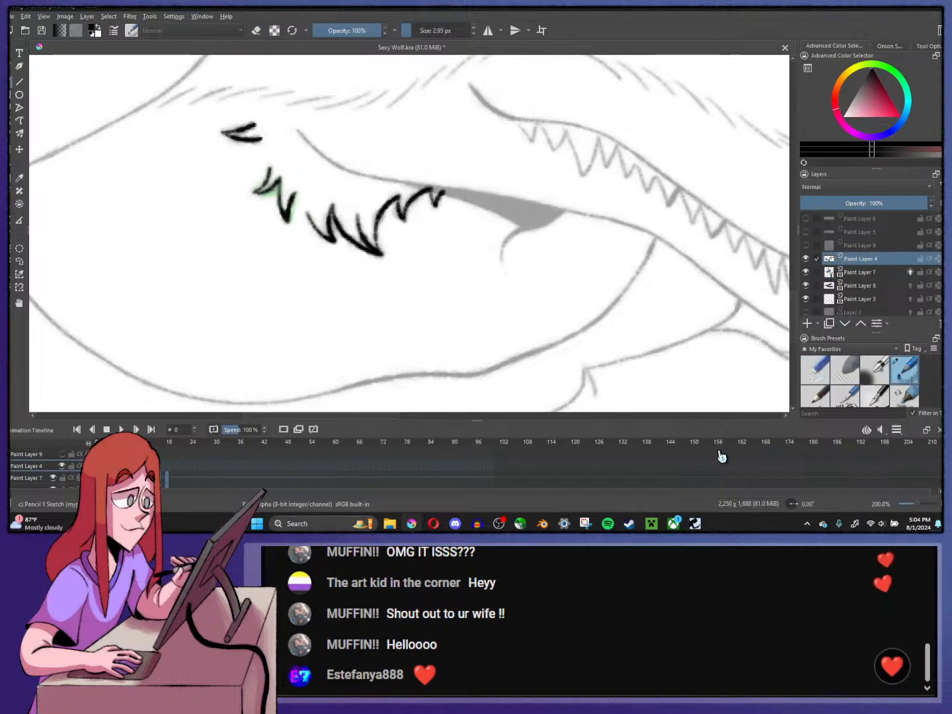
pyautogui.press('.')
pyautogui.press('.')
pyautogui.press('.')
pyautogui.press('.')
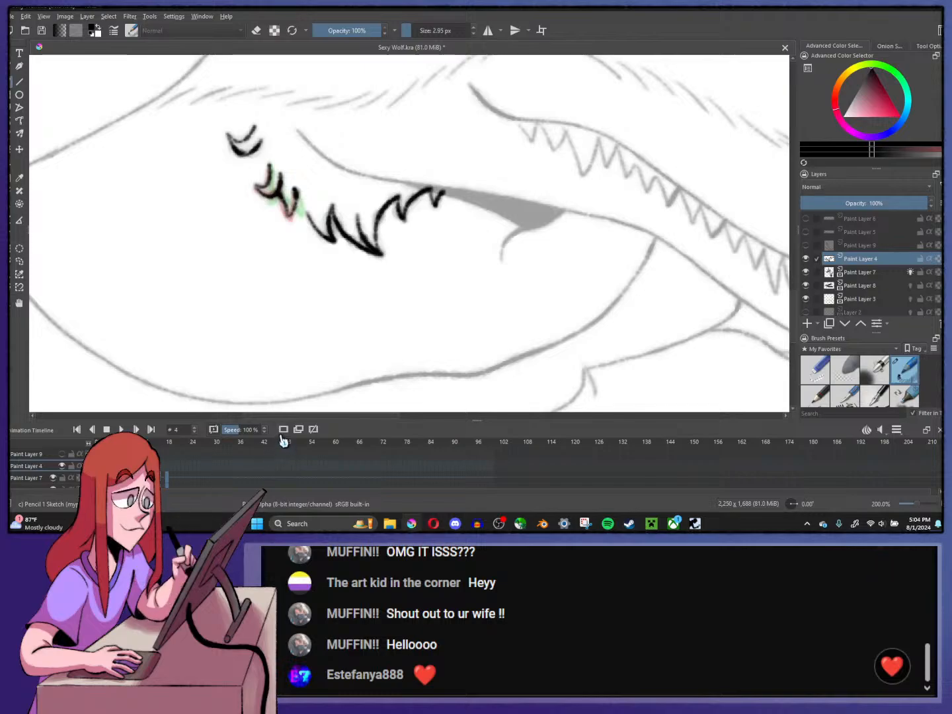
pyautogui.scroll(1, 398, 241)
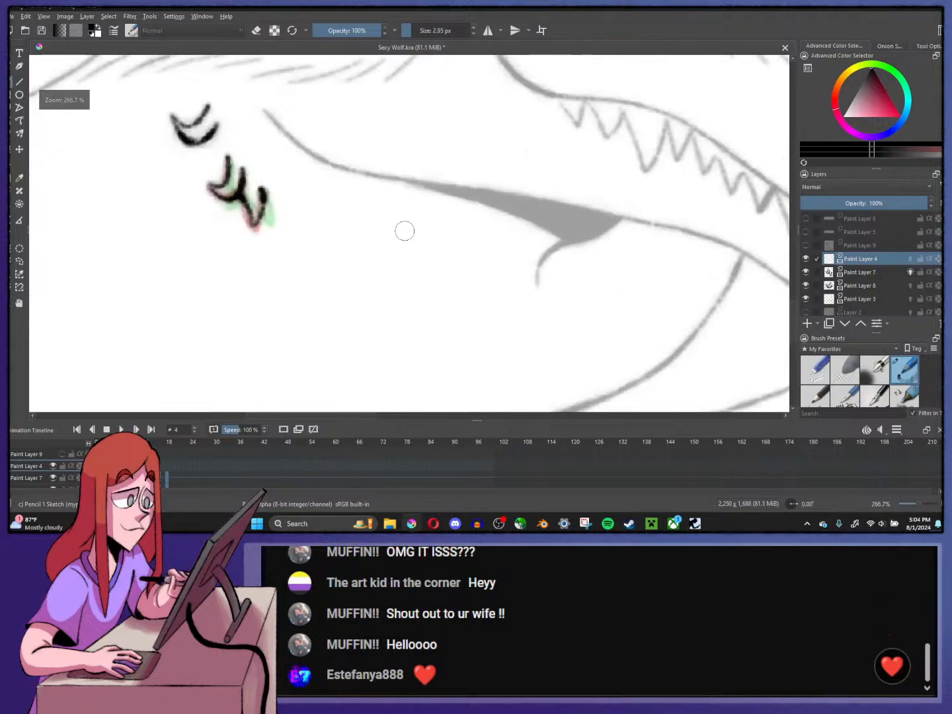
pyautogui.press(',')
pyautogui.press(',')
pyautogui.press(',')
pyautogui.press(',')
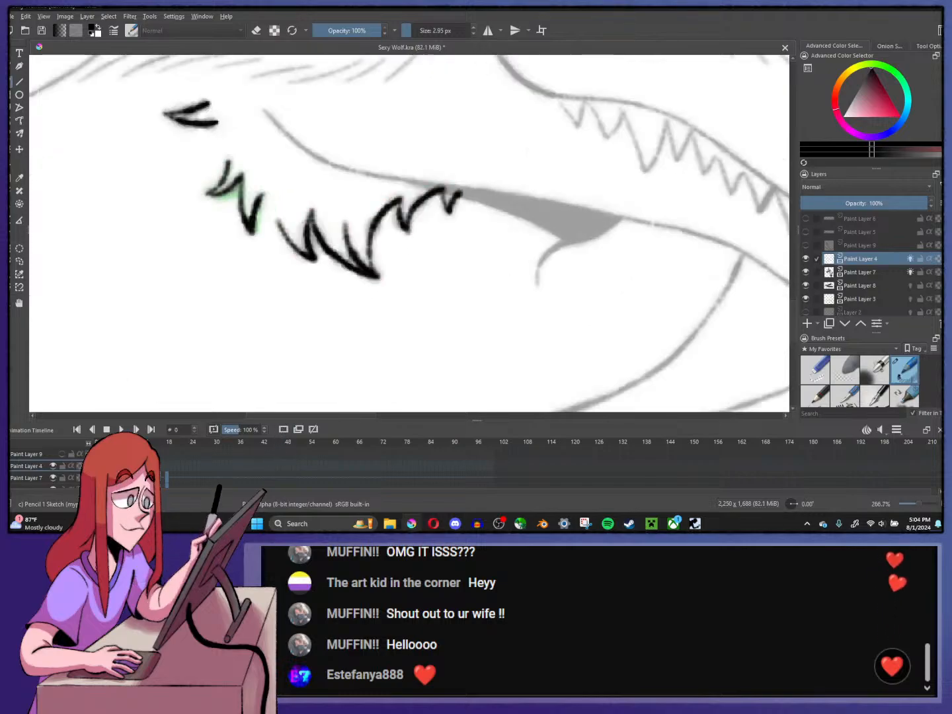
# - Draw the next pose of the row of cheek tufts on Paint Layer 4 at frame 4, following the onion skin, and advance to frame 8
pyautogui.press('.')
pyautogui.press('.')
pyautogui.press('.')
pyautogui.press('.')
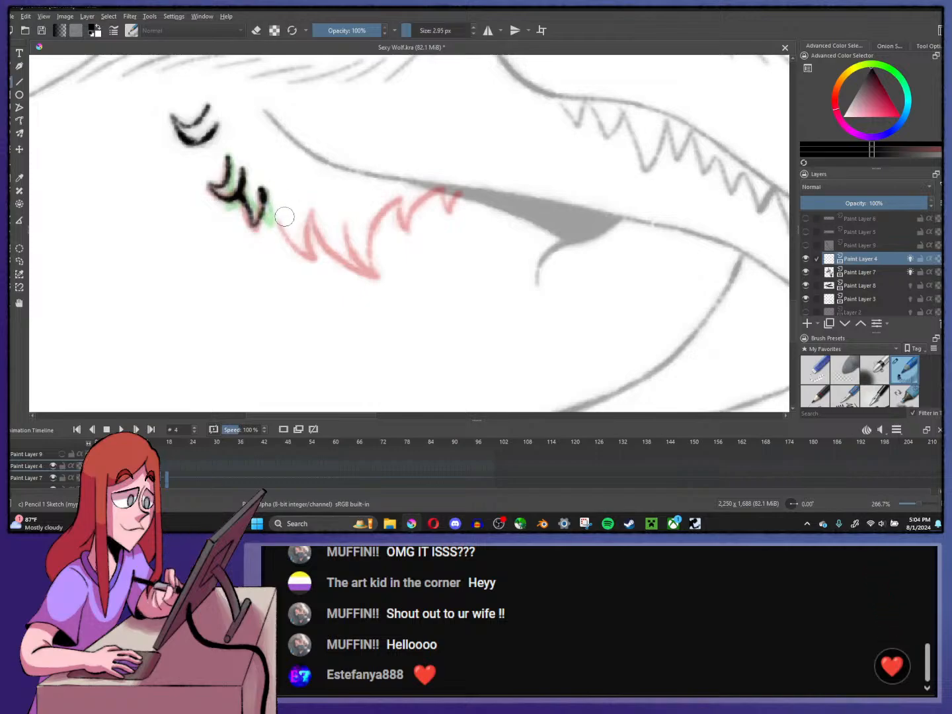
pyautogui.moveTo(283, 220)
pyautogui.mouseDown()
pyautogui.moveTo(313, 263)
pyautogui.moveTo(312, 210)
pyautogui.moveTo(330, 244)
pyautogui.moveTo(370, 280)
pyautogui.moveTo(394, 203)
pyautogui.moveTo(377, 282)
pyautogui.mouseUp()
pyautogui.moveTo(395, 203)
pyautogui.mouseDown()
pyautogui.moveTo(413, 233)
pyautogui.moveTo(442, 192)
pyautogui.moveTo(463, 220)
pyautogui.mouseUp()
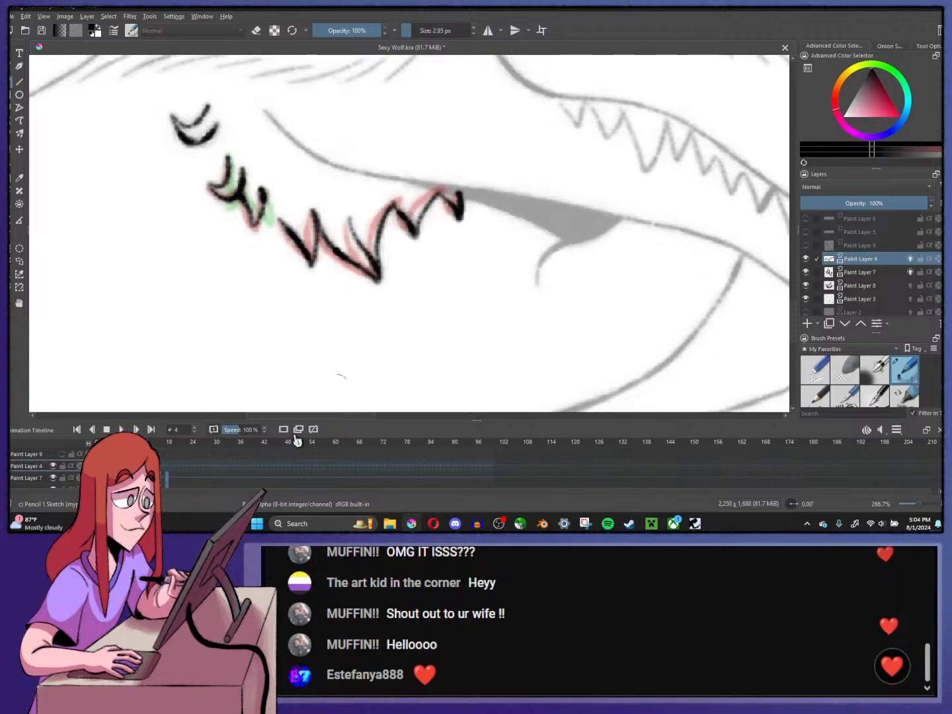
pyautogui.press('.')
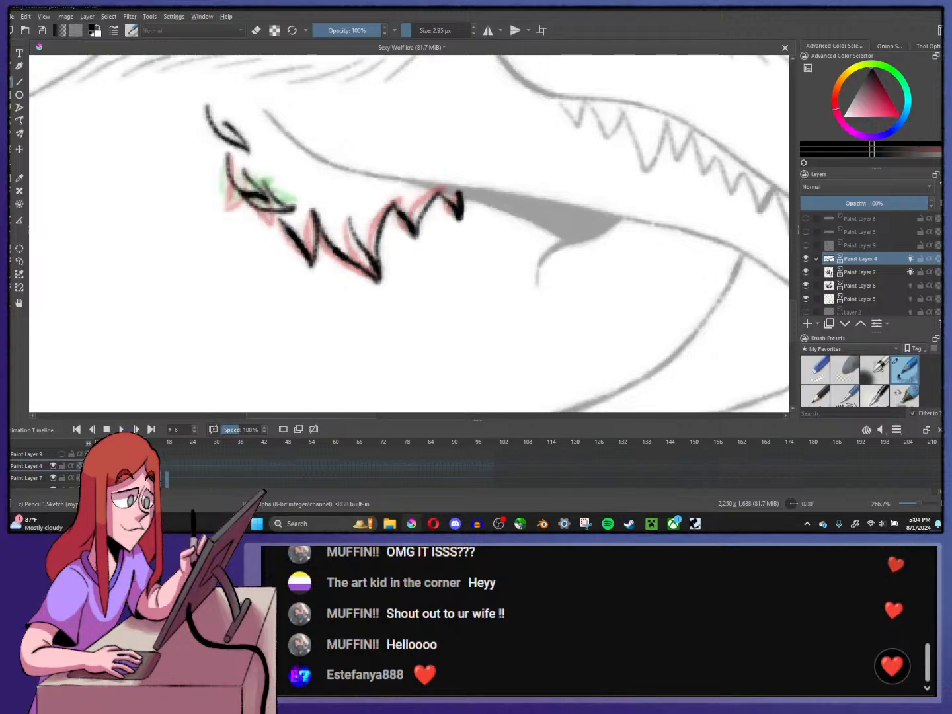
# - Create a blank keyframe on Paint Layer 4 at frame 8 and draw the next pose of the cheek tuft row, following the onion skin
pyautogui.click(284, 429)
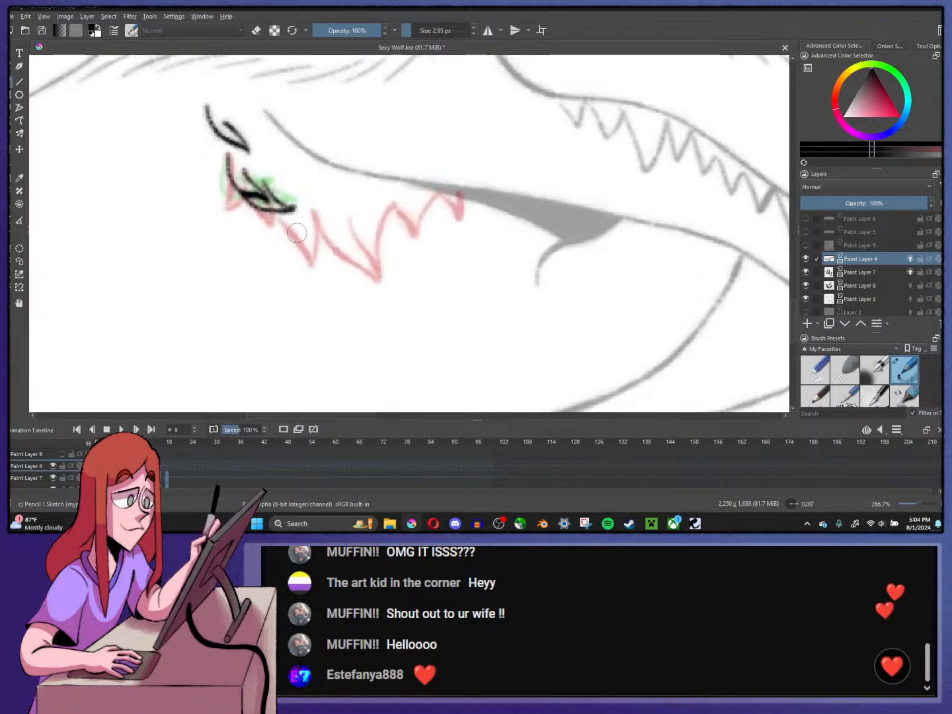
pyautogui.moveTo(282, 219)
pyautogui.mouseDown()
pyautogui.moveTo(311, 239)
pyautogui.moveTo(351, 232)
pyautogui.moveTo(340, 230)
pyautogui.moveTo(342, 250)
pyautogui.moveTo(405, 259)
pyautogui.mouseUp()
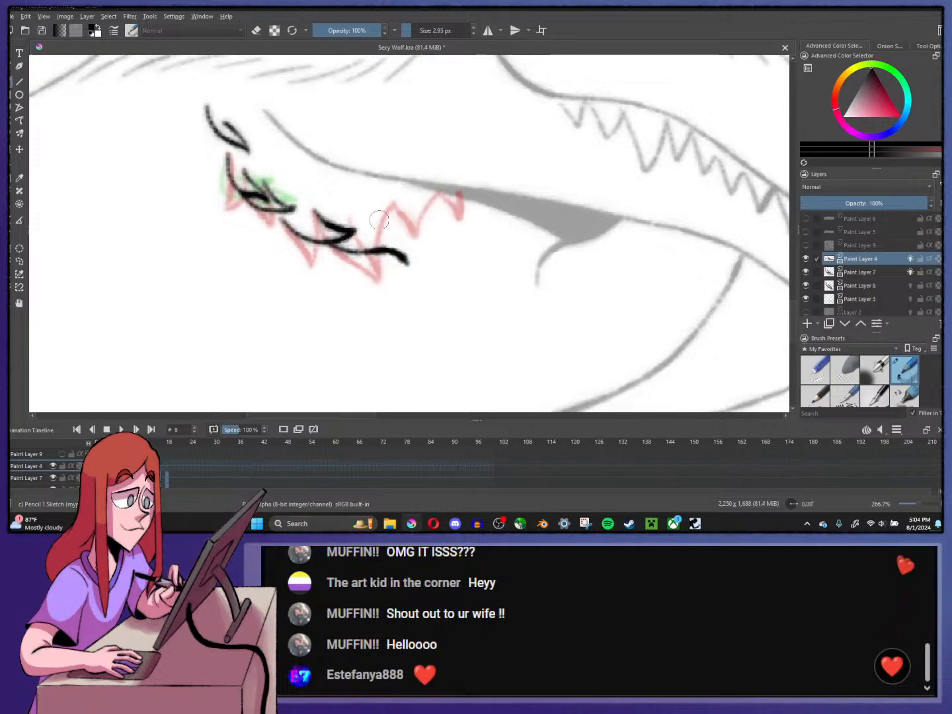
pyautogui.moveTo(400, 257)
pyautogui.mouseDown()
pyautogui.moveTo(384, 205)
pyautogui.moveTo(443, 223)
pyautogui.moveTo(435, 194)
pyautogui.moveTo(477, 218)
pyautogui.moveTo(462, 199)
pyautogui.moveTo(483, 220)
pyautogui.moveTo(451, 211)
pyautogui.moveTo(448, 223)
pyautogui.moveTo(470, 209)
pyautogui.moveTo(437, 194)
pyautogui.moveTo(474, 222)
pyautogui.moveTo(461, 197)
pyautogui.mouseUp()
pyautogui.hotkey('ctrl', 'z')
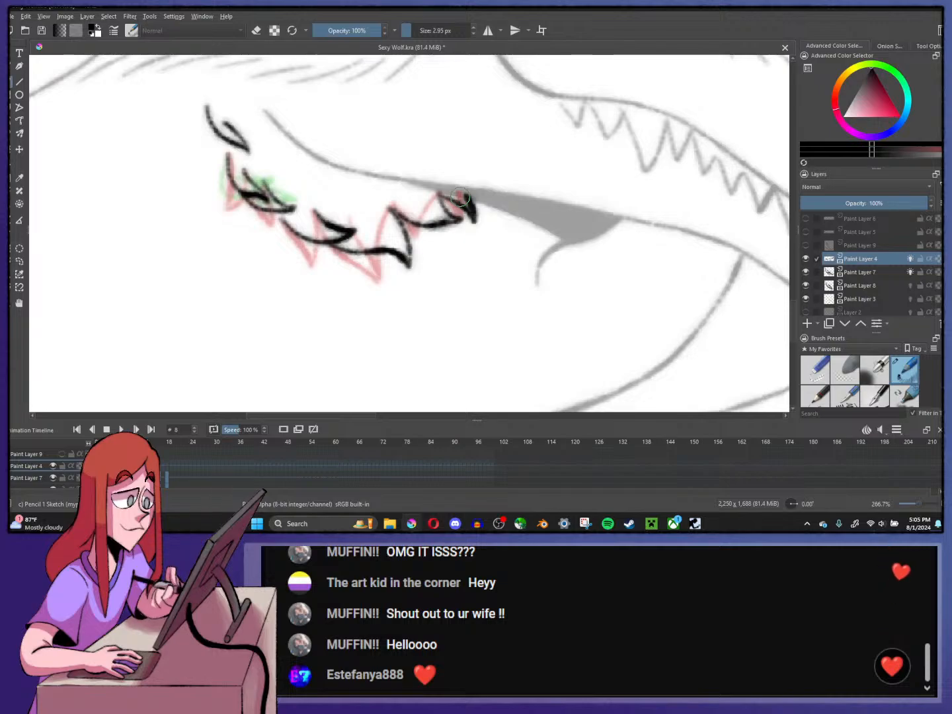
pyautogui.keyDown('ctrl'); pyautogui.scroll(-3, 462, 197); pyautogui.keyUp('ctrl')
pyautogui.scroll(3, 462, 197)
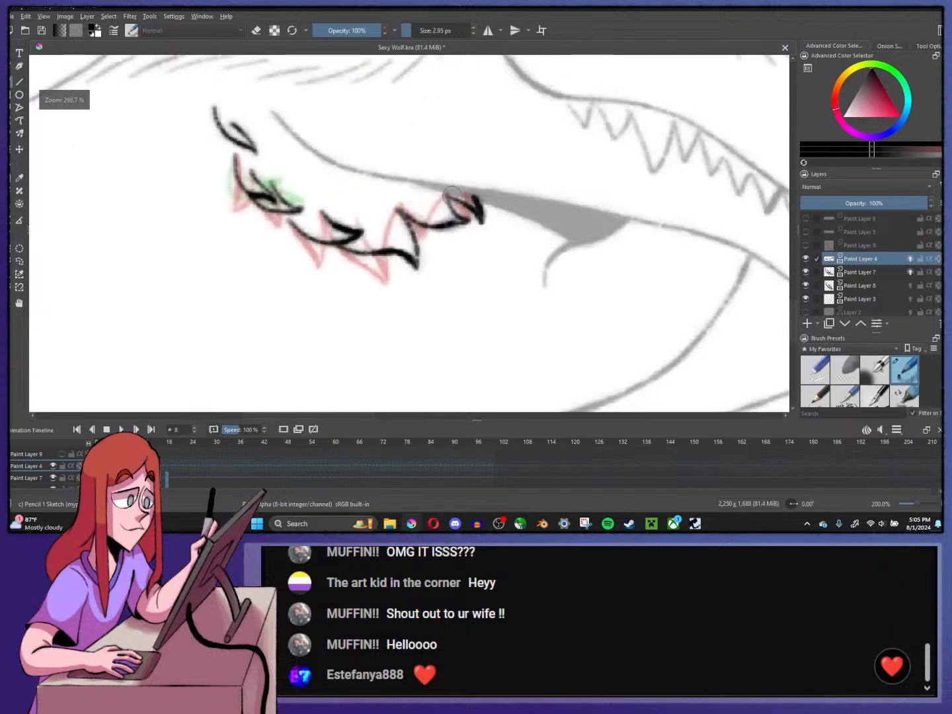
pyautogui.moveTo(370, 215); pyautogui.dragTo(419, 268)
# - Compare the tuft poses at frames 4 and 8 and examine the frame 8 tuft row closely
pyautogui.press('Left')
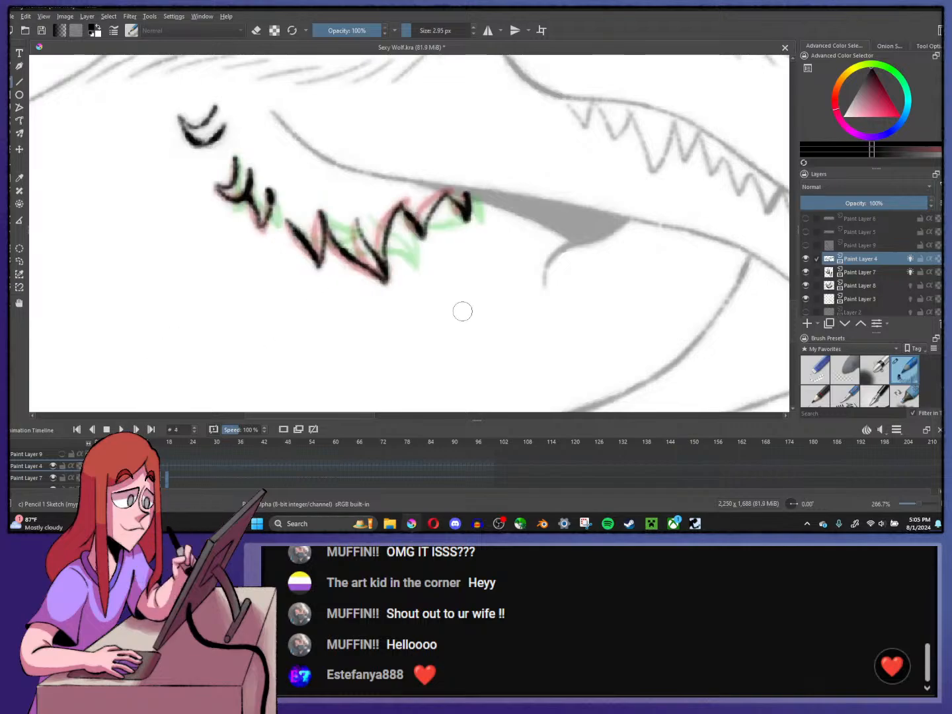
pyautogui.press('Right')
pyautogui.press('Right')
pyautogui.press('Right')
pyautogui.press('Right')
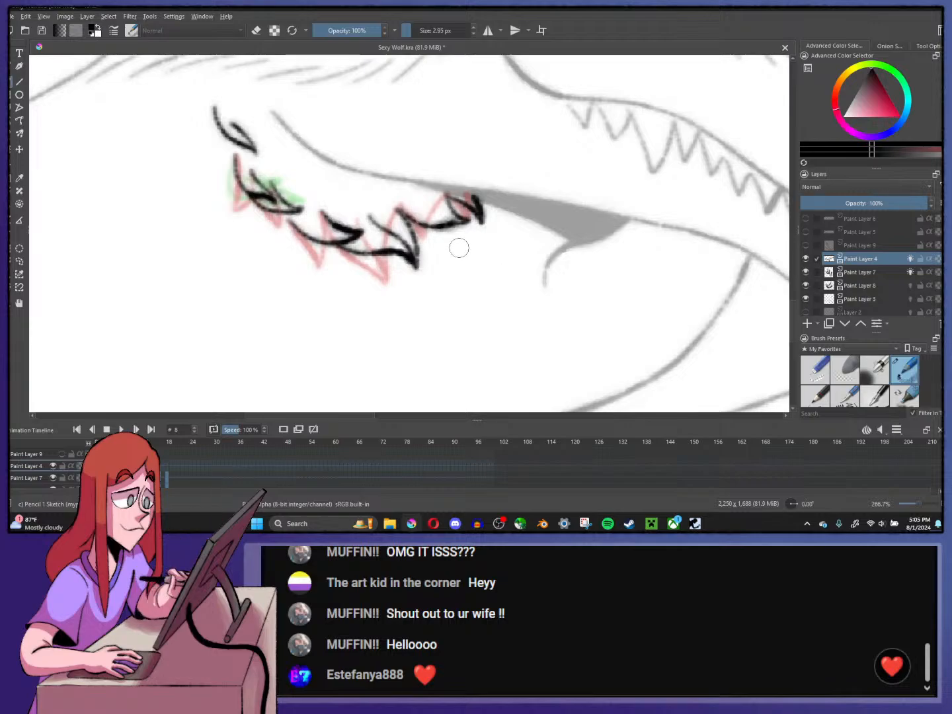
pyautogui.scroll(1, 429, 258)
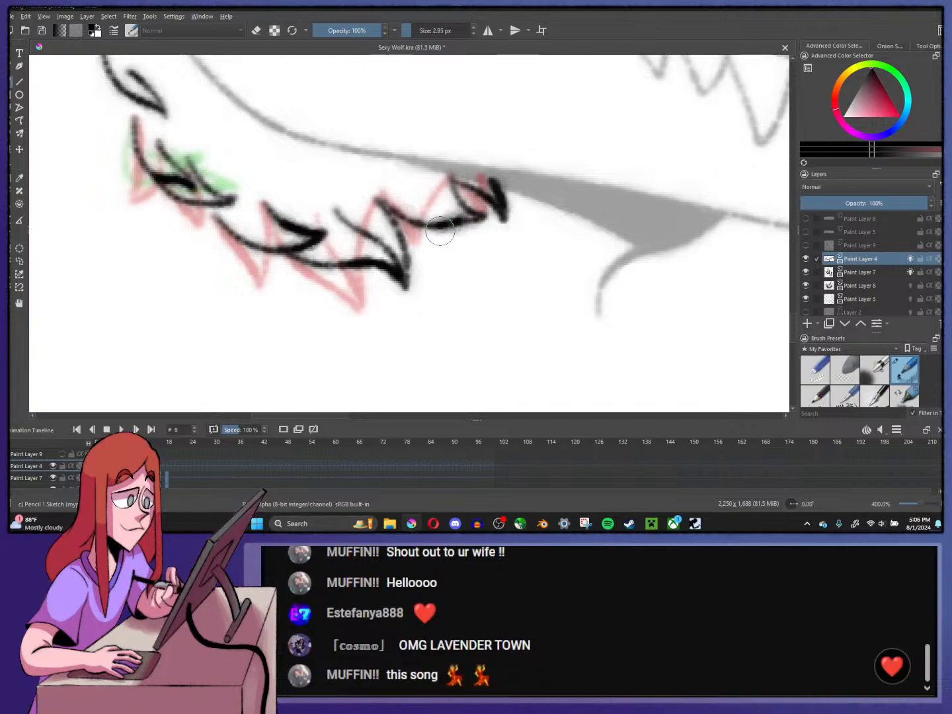
pyautogui.scroll(-2, 440, 231)
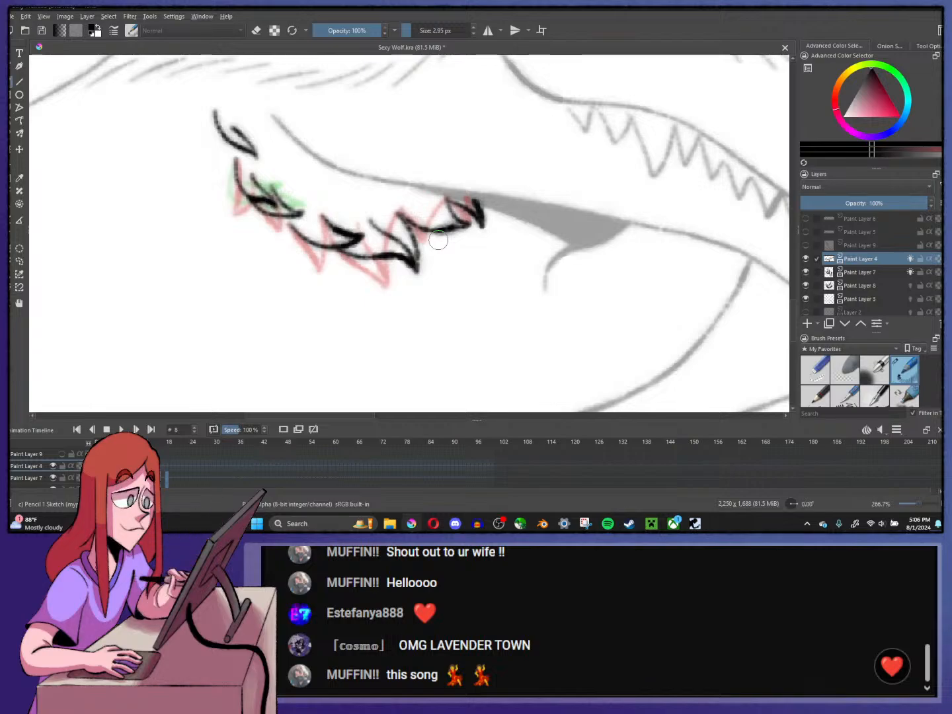
pyautogui.moveTo(450, 238); pyautogui.dragTo(419, 270)
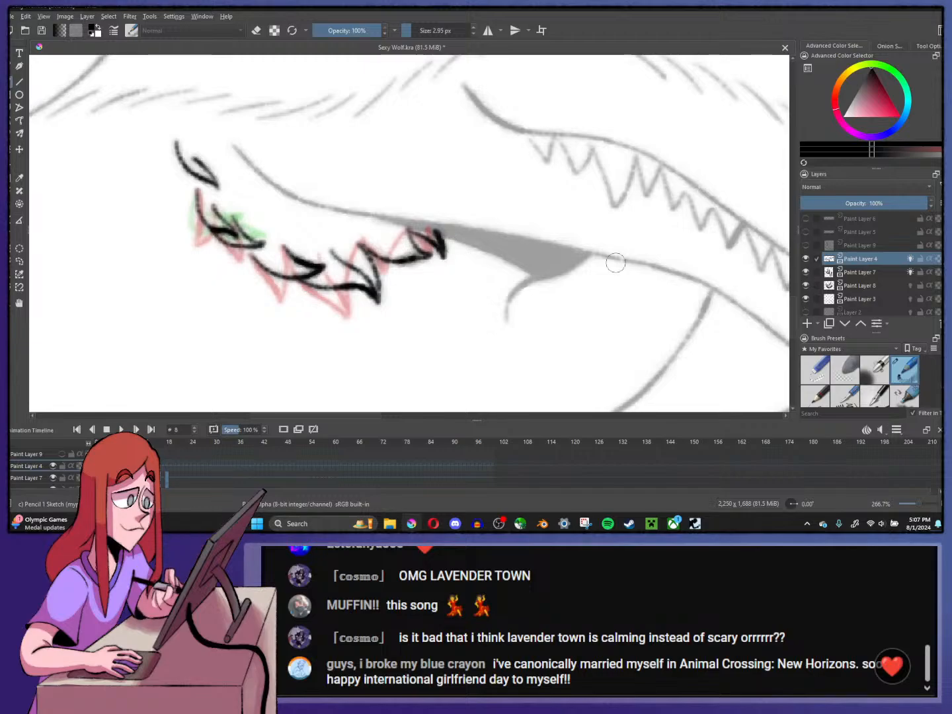
pyautogui.scroll(-1, 616, 262)
pyautogui.moveTo(615, 263); pyautogui.dragTo(487, 178)
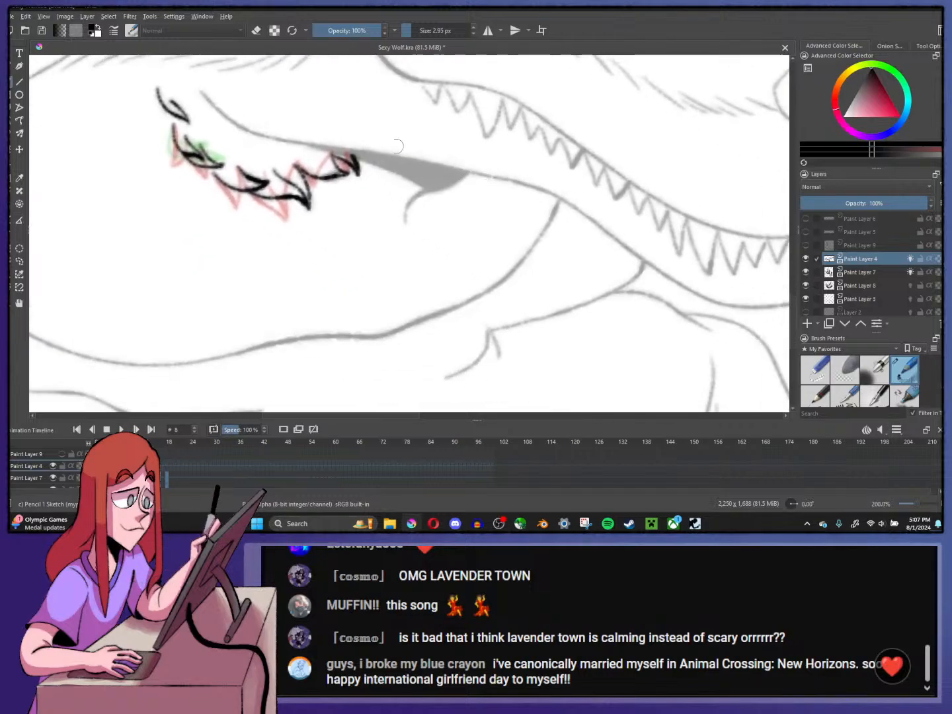
pyautogui.moveTo(397, 145); pyautogui.dragTo(396, 149)
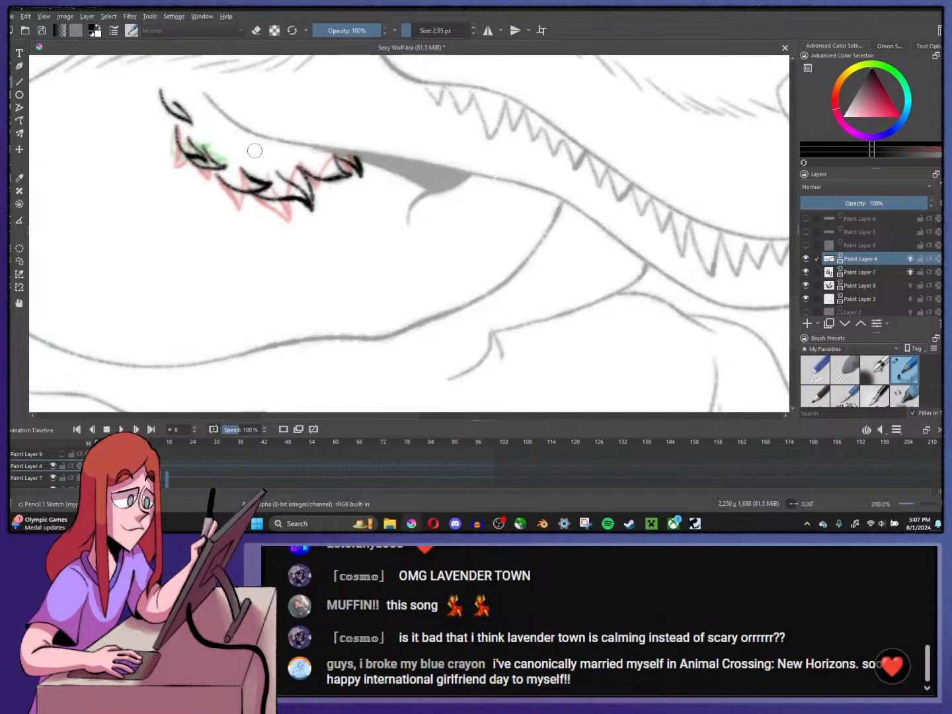
pyautogui.scroll(1, 254, 151)
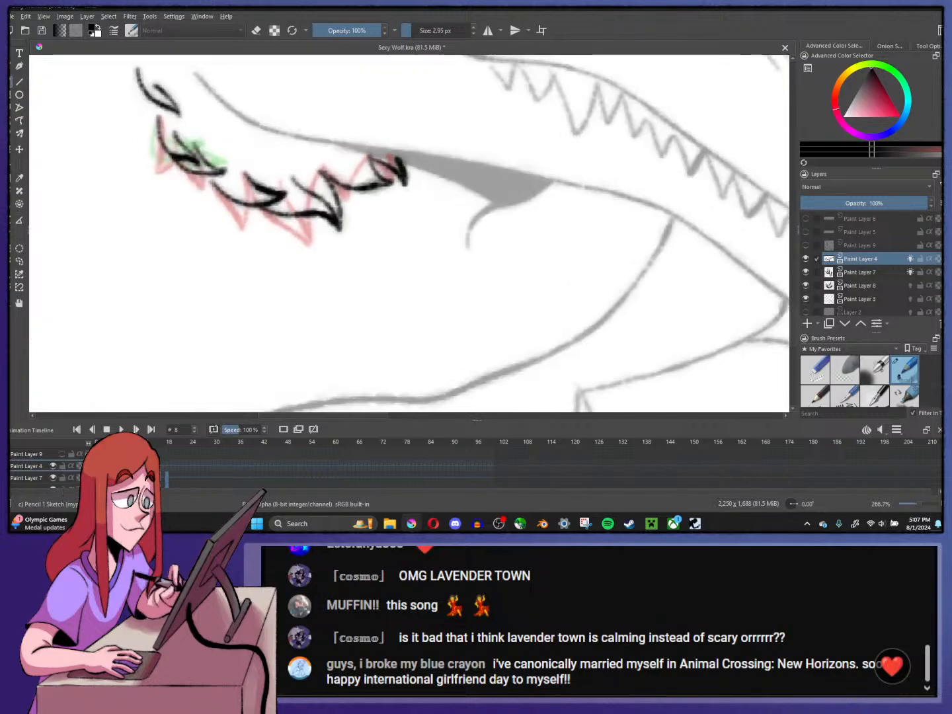
# - Create a blank keyframe on Paint Layer 4 at frame 12 and compare it with the frame 8 pose
pyautogui.hotkey('alt', '.')
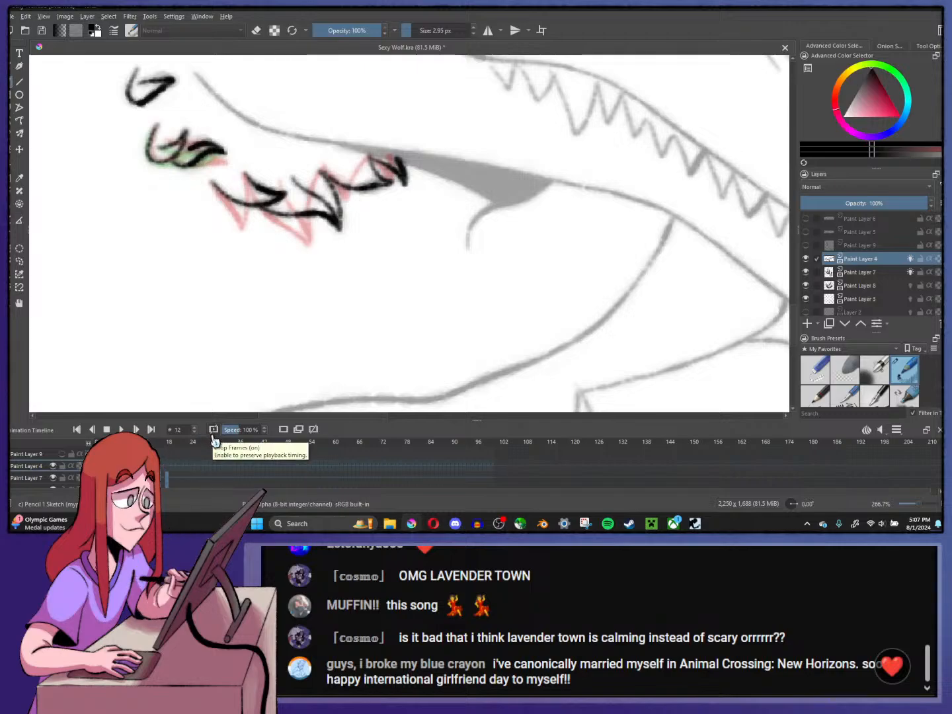
pyautogui.click(285, 431)
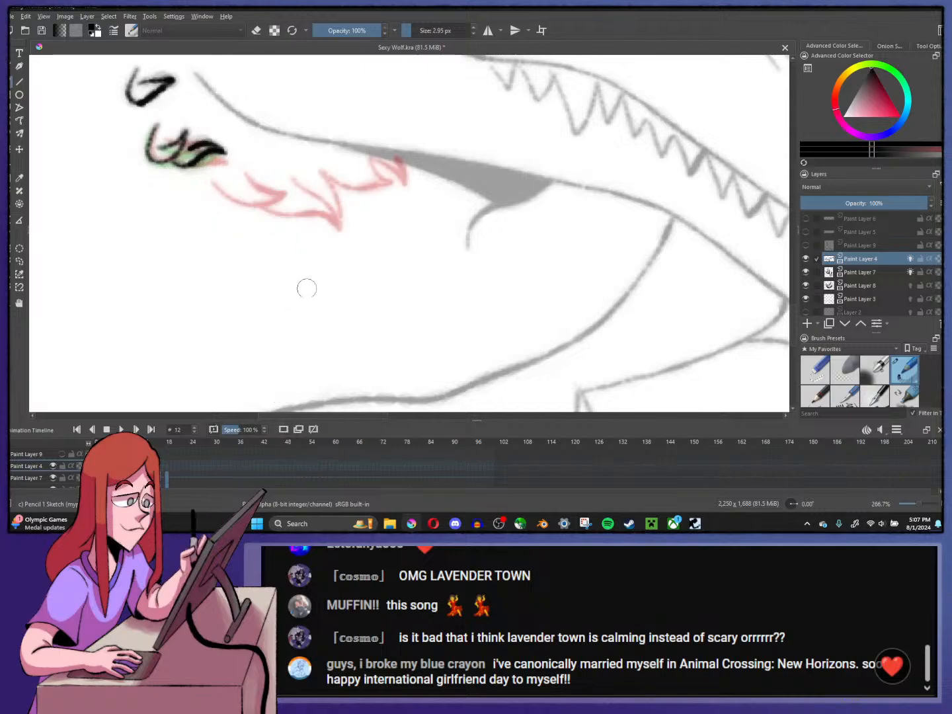
pyautogui.press('Left')
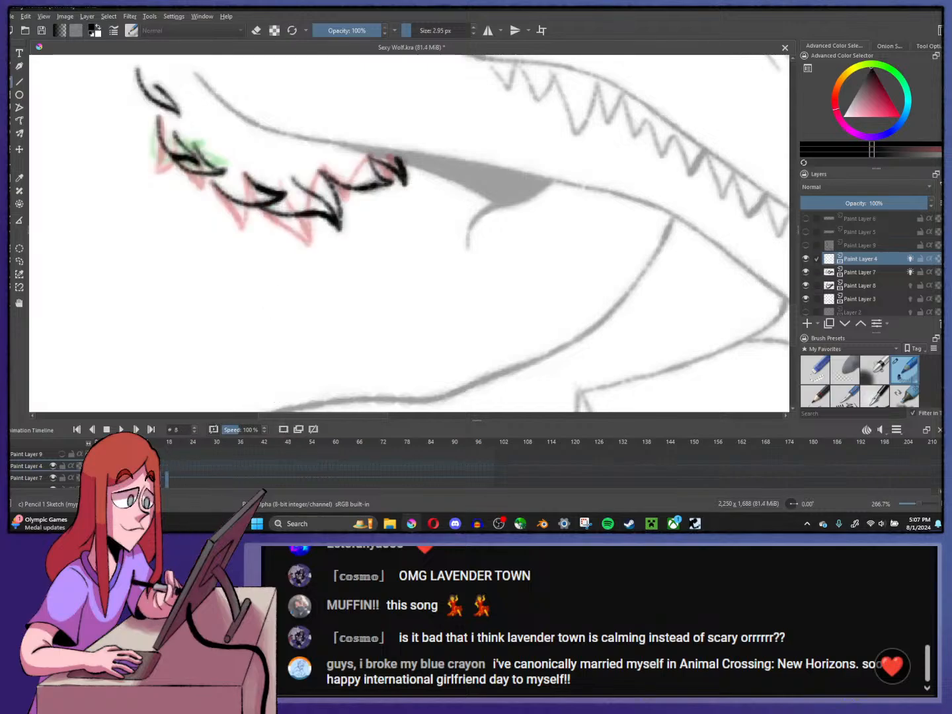
pyautogui.press('Right')
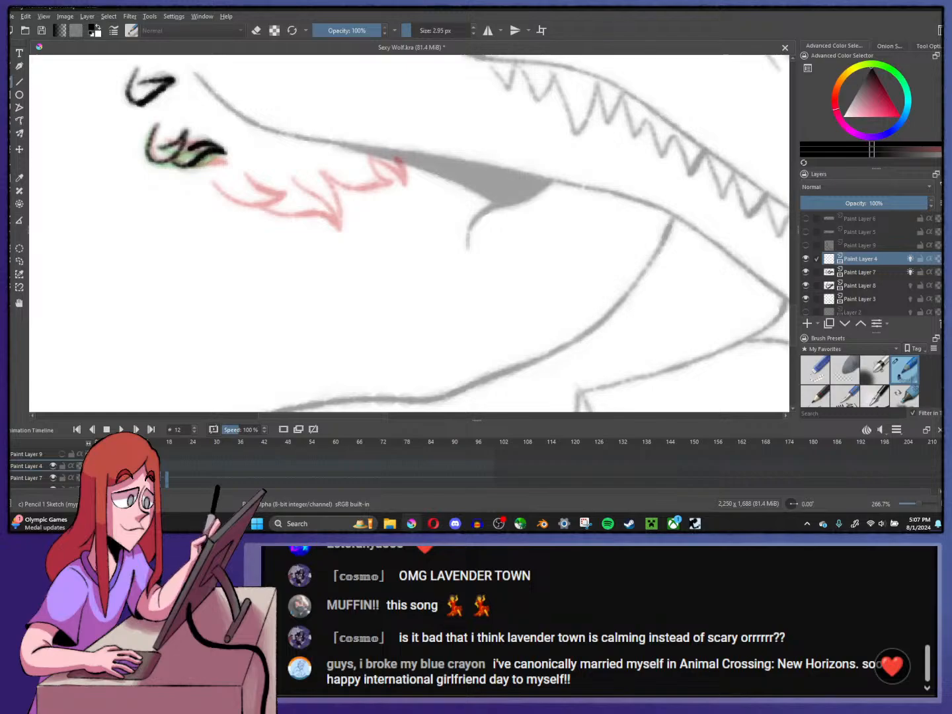
# - Draw the upward-curling pose of the cheek tuft row on Paint Layer 4 at frame 12, redoing strokes that miss the intended shape
pyautogui.moveTo(212, 187)
pyautogui.mouseDown()
pyautogui.moveTo(230, 206)
pyautogui.moveTo(274, 170)
pyautogui.mouseUp()
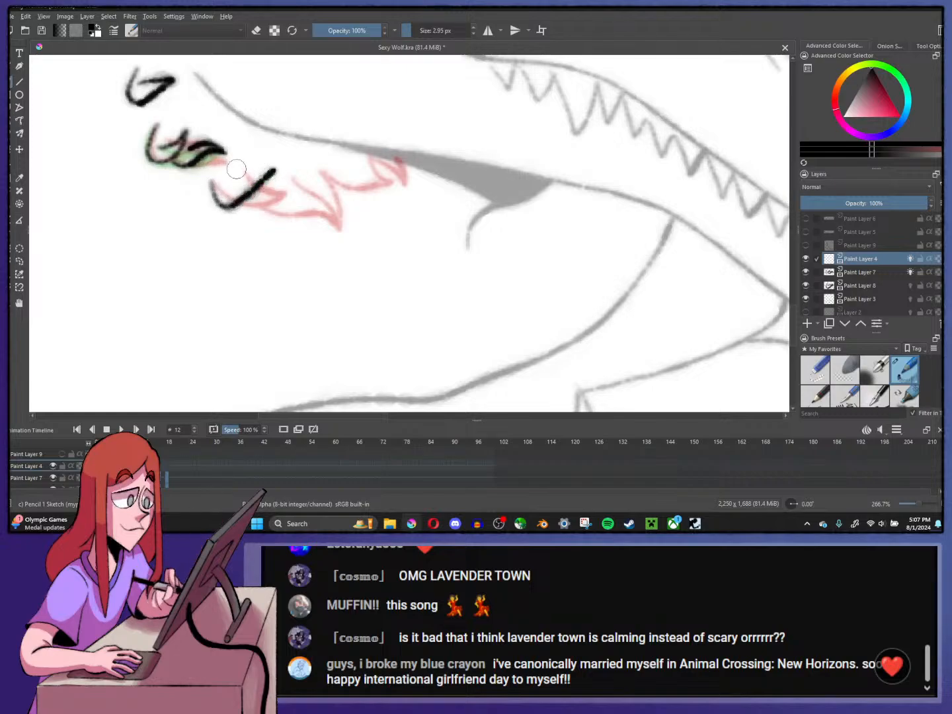
pyautogui.hotkey('ctrl', 'z')
pyautogui.moveTo(210, 184); pyautogui.dragTo(274, 171)
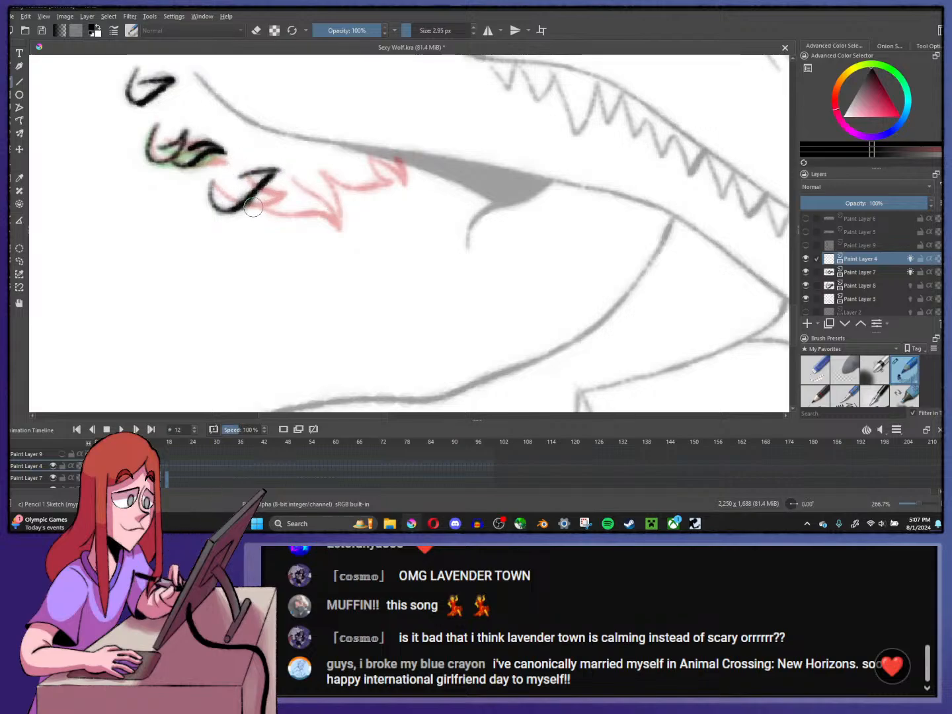
pyautogui.moveTo(255, 202); pyautogui.dragTo(348, 203)
pyautogui.moveTo(295, 174); pyautogui.dragTo(350, 197)
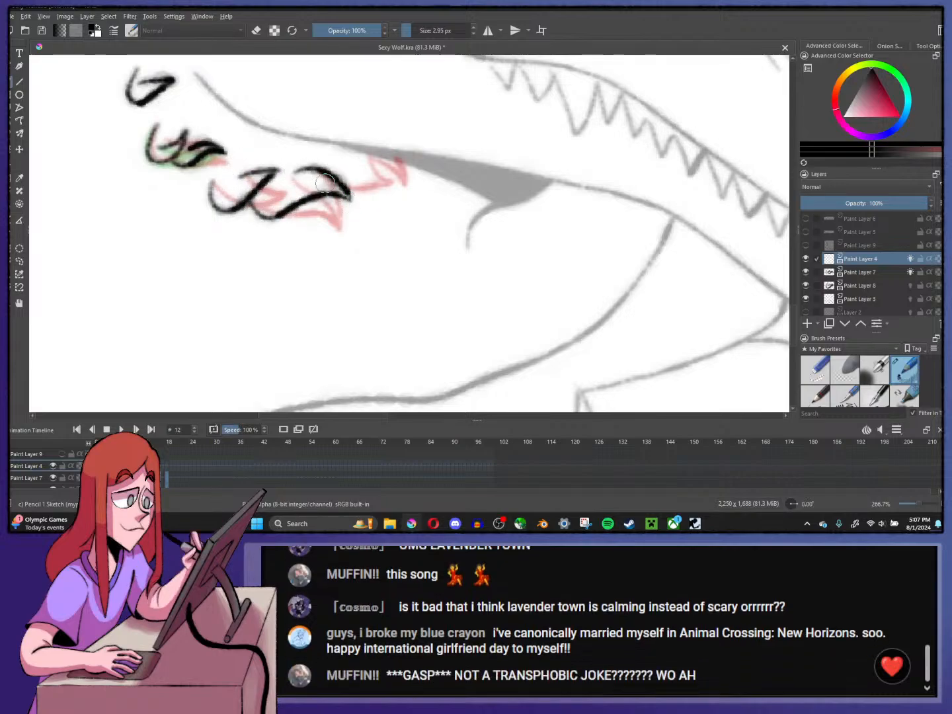
pyautogui.hotkey('ctrl', 'z')
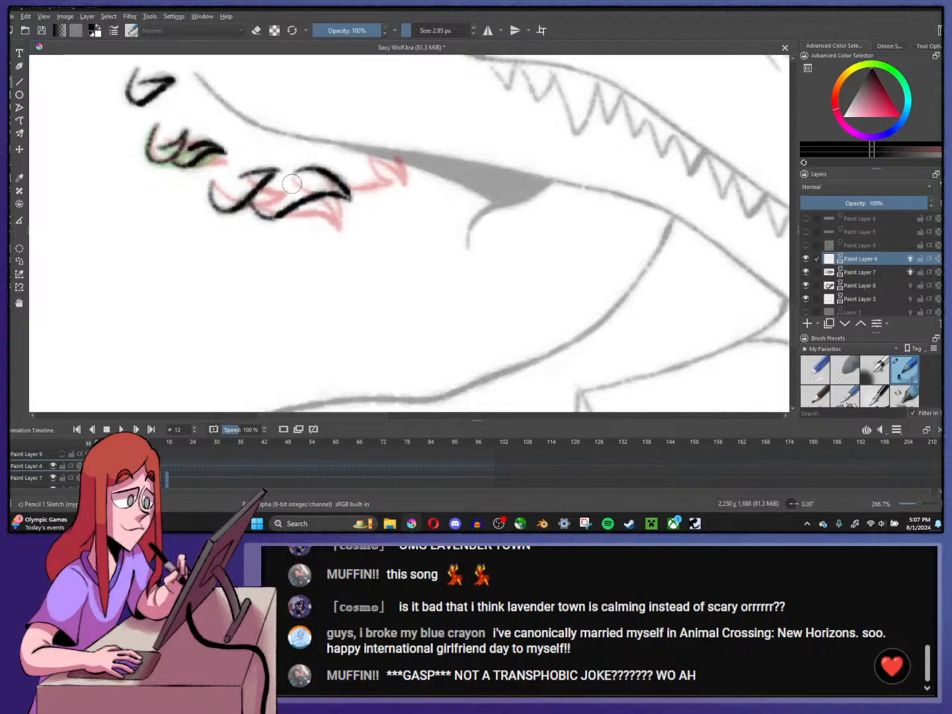
pyautogui.moveTo(274, 190)
pyautogui.mouseDown()
pyautogui.moveTo(306, 179)
pyautogui.moveTo(348, 198)
pyautogui.mouseUp()
pyautogui.hotkey('ctrl', 'z')
pyautogui.hotkey('ctrl', 'z')
pyautogui.moveTo(274, 189)
pyautogui.mouseDown()
pyautogui.moveTo(312, 175)
pyautogui.moveTo(339, 197)
pyautogui.moveTo(371, 176)
pyautogui.moveTo(394, 181)
pyautogui.moveTo(365, 153)
pyautogui.moveTo(412, 175)
pyautogui.mouseUp()
# - Advance to frame 16 and create a blank keyframe there on Paint Layer 4
pyautogui.press('.')
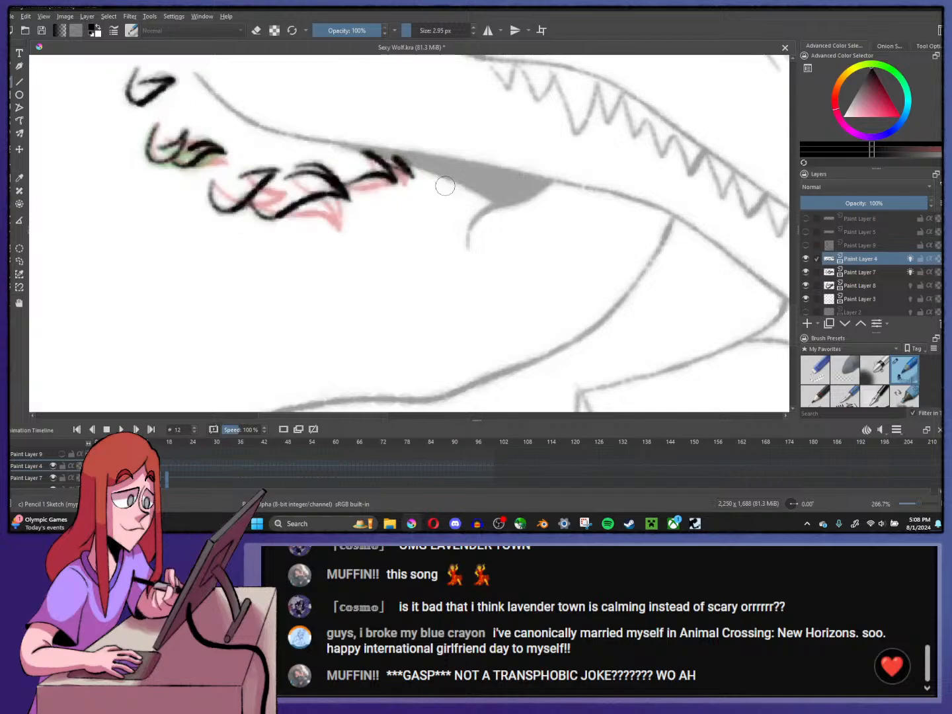
pyautogui.press('.')
pyautogui.press('.')
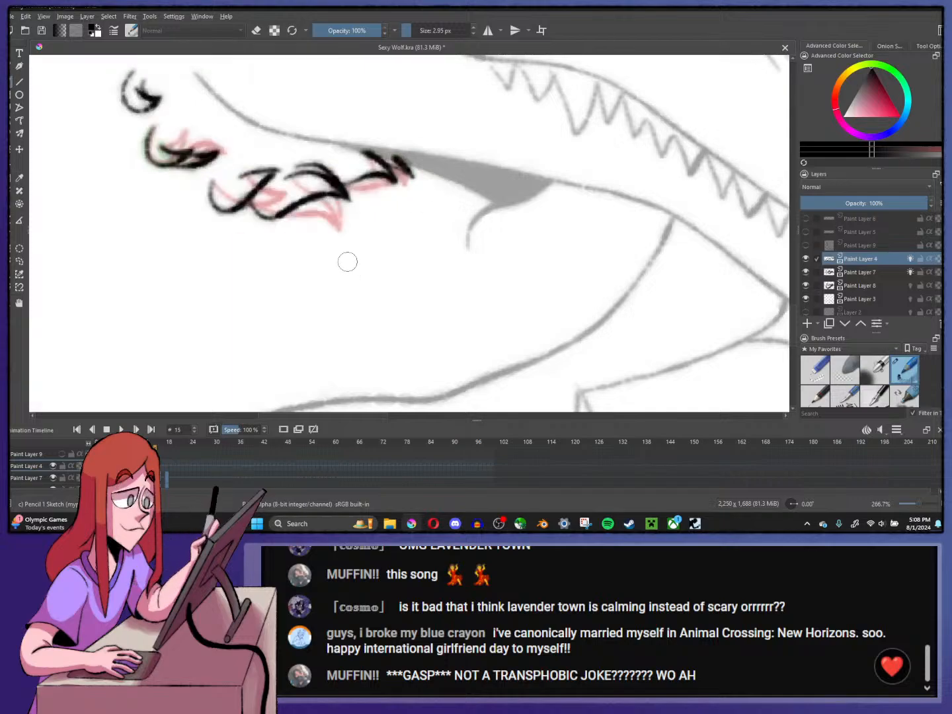
pyautogui.press('.')
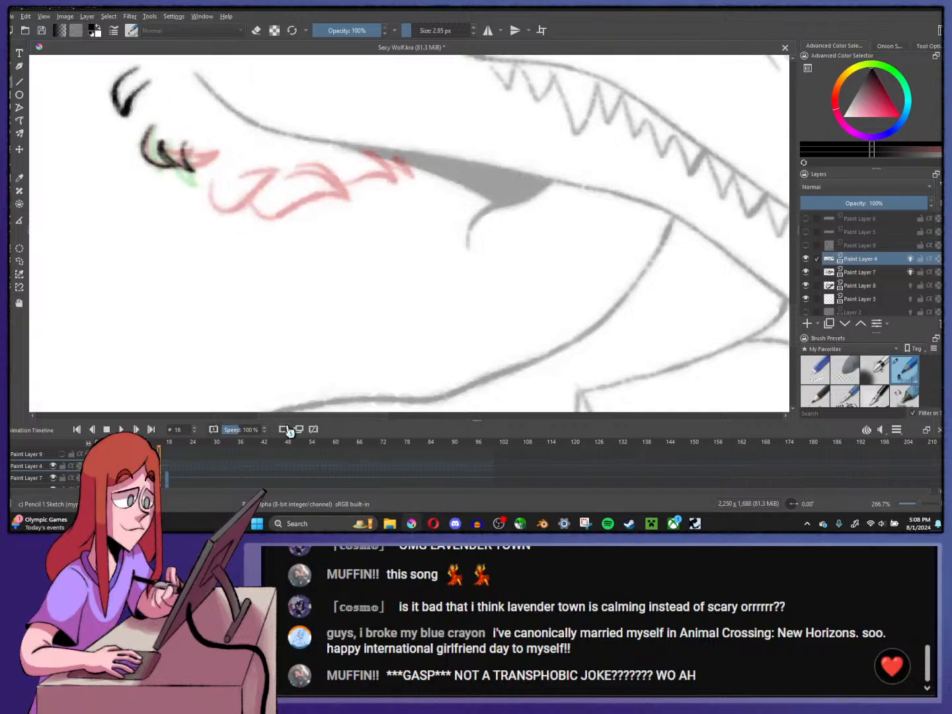
# - Clone Paint Layer 4's first keyframe and paste it a few frames after frame 16 to close the loop
pyautogui.click(98, 454)
pyautogui.rightClick(98, 454)
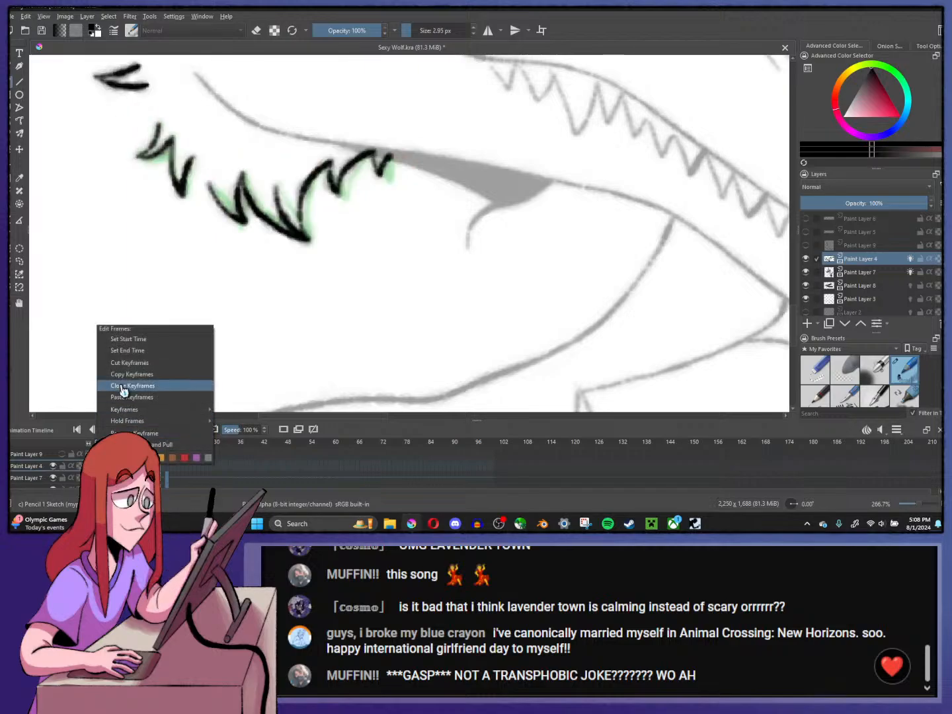
pyautogui.click(123, 384)
pyautogui.click(170, 467)
pyautogui.rightClick(170, 467)
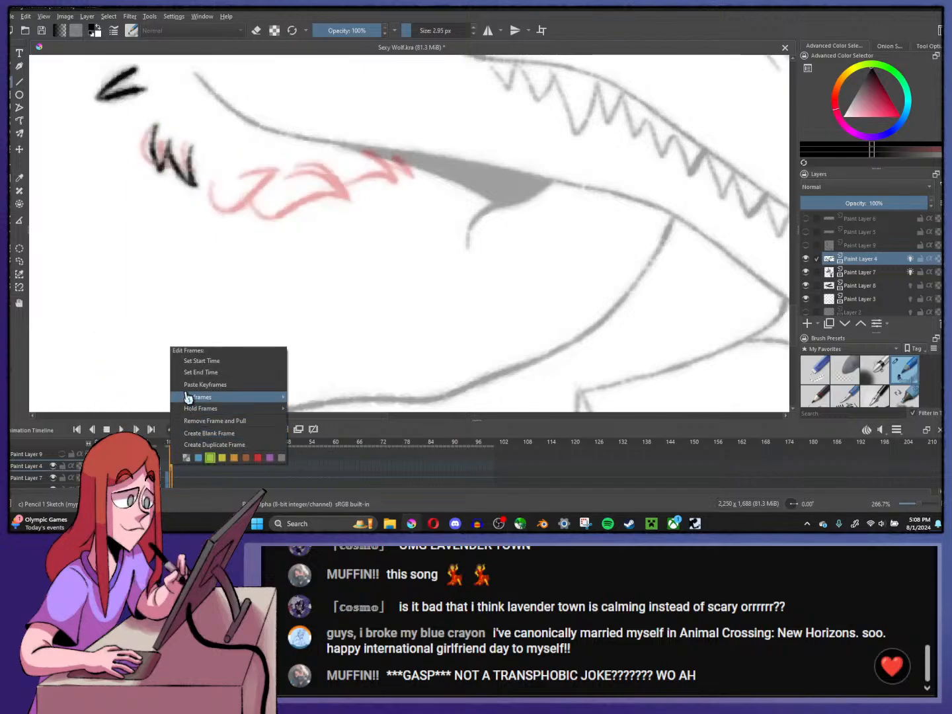
pyautogui.click(198, 396)
# - Return to frame 16 and draw the first tufts of the in-between pose on Paint Layer 4, guided by the red and green onion skins
pyautogui.click(162, 467)
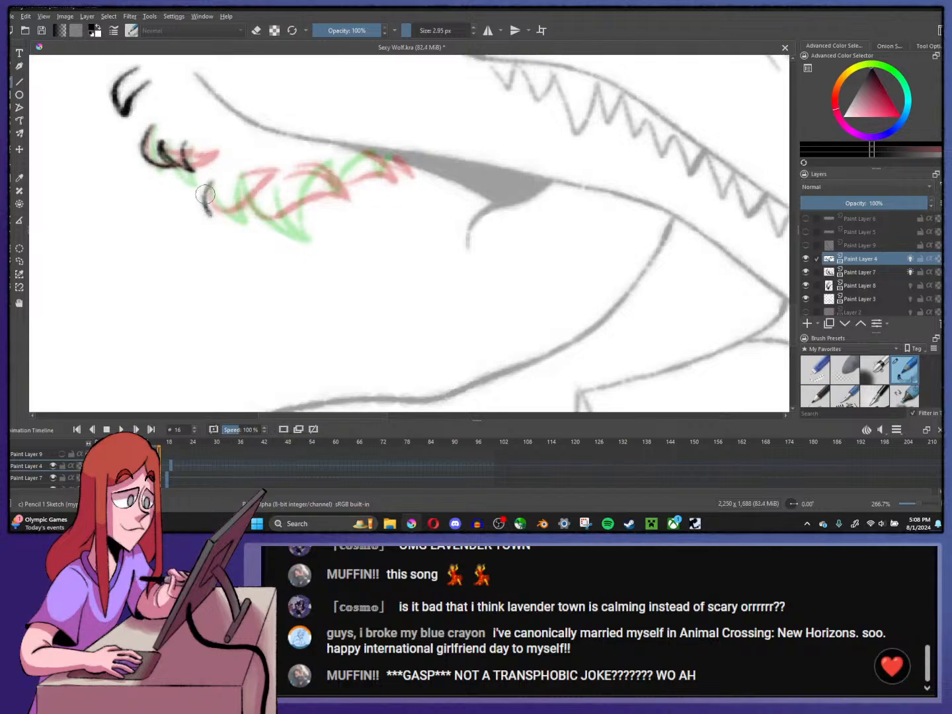
pyautogui.moveTo(206, 187)
pyautogui.mouseDown()
pyautogui.moveTo(258, 220)
pyautogui.moveTo(236, 173)
pyautogui.moveTo(337, 229)
pyautogui.mouseUp()
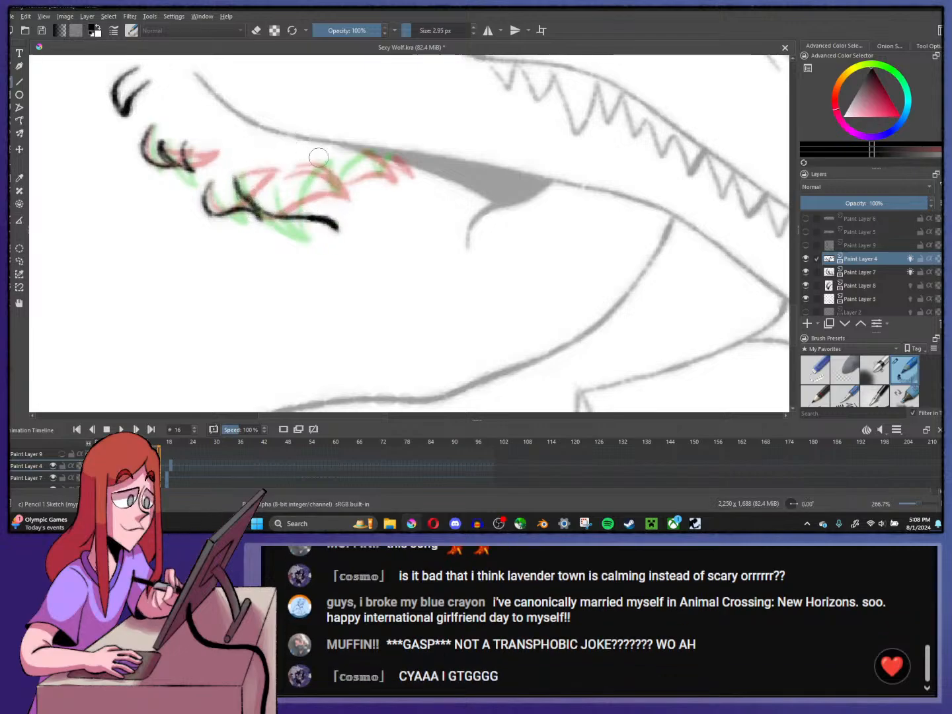
pyautogui.moveTo(306, 165)
pyautogui.mouseDown()
pyautogui.moveTo(323, 167)
pyautogui.moveTo(342, 227)
pyautogui.mouseUp()
pyautogui.hotkey('ctrl', 'z')
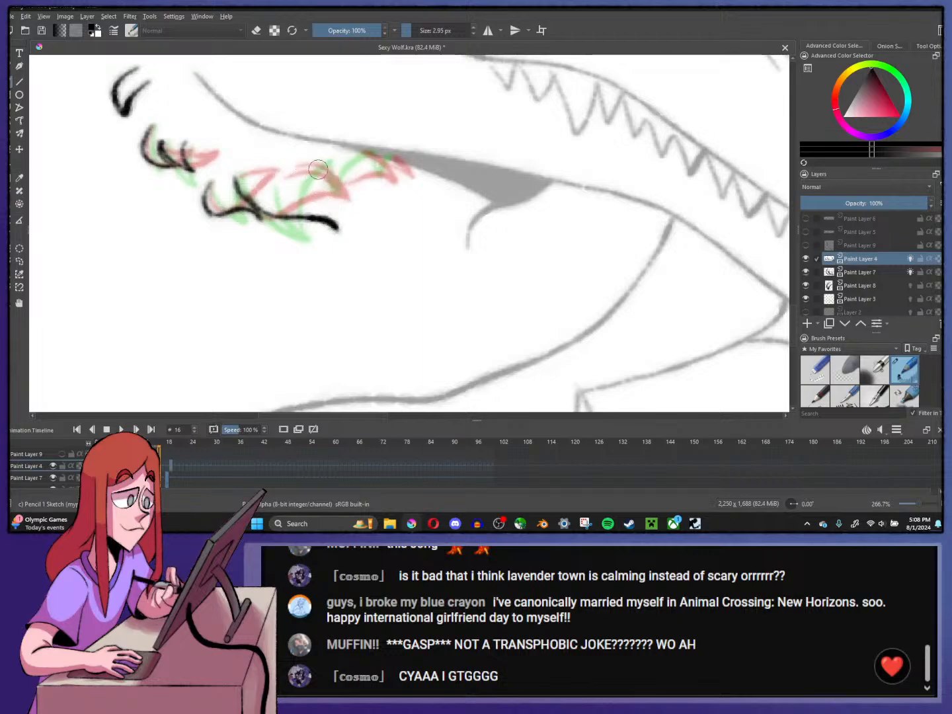
pyautogui.moveTo(304, 166)
pyautogui.mouseDown()
pyautogui.moveTo(331, 192)
pyautogui.moveTo(342, 229)
pyautogui.mouseUp()
pyautogui.moveTo(288, 169); pyautogui.dragTo(340, 228)
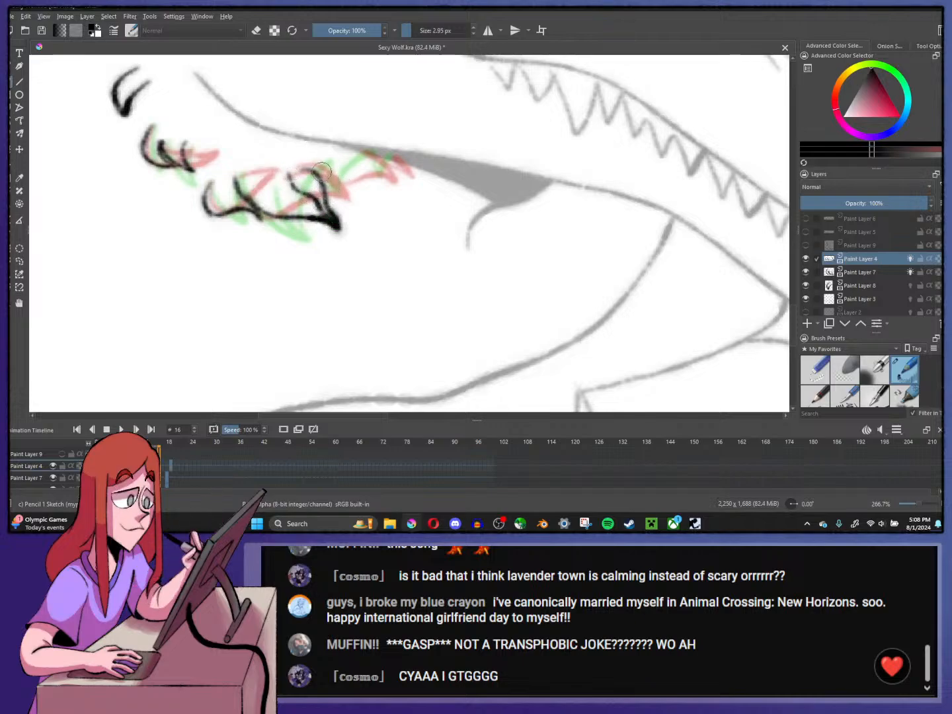
# - Draw the remaining fur strokes up to the grey wedge on Paint Layer 4's frame 16 and compare them with the neighbouring frames
pyautogui.moveTo(320, 172)
pyautogui.mouseDown()
pyautogui.moveTo(336, 187)
pyautogui.moveTo(374, 190)
pyautogui.moveTo(367, 162)
pyautogui.moveTo(376, 191)
pyautogui.moveTo(358, 155)
pyautogui.moveTo(377, 147)
pyautogui.moveTo(401, 155)
pyautogui.mouseUp()
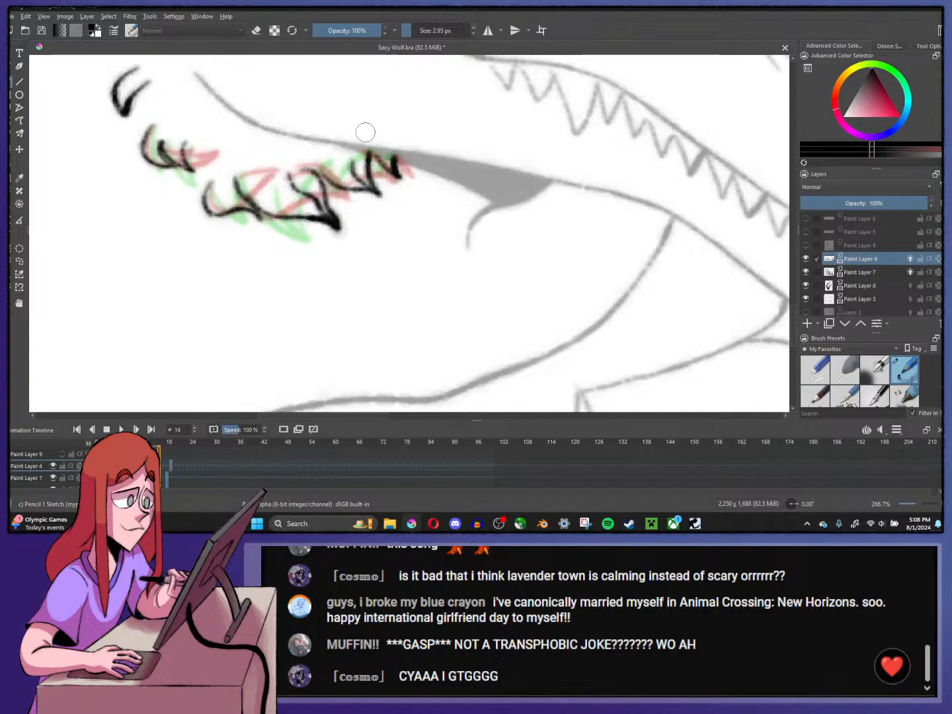
pyautogui.click(170, 472)
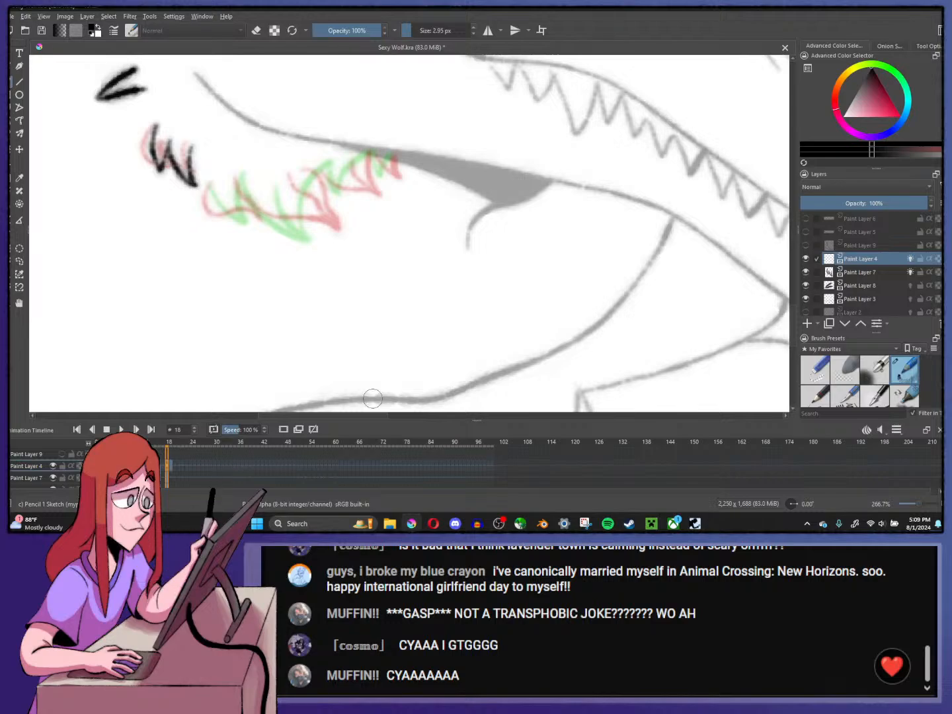
pyautogui.moveTo(352, 192); pyautogui.dragTo(404, 212)
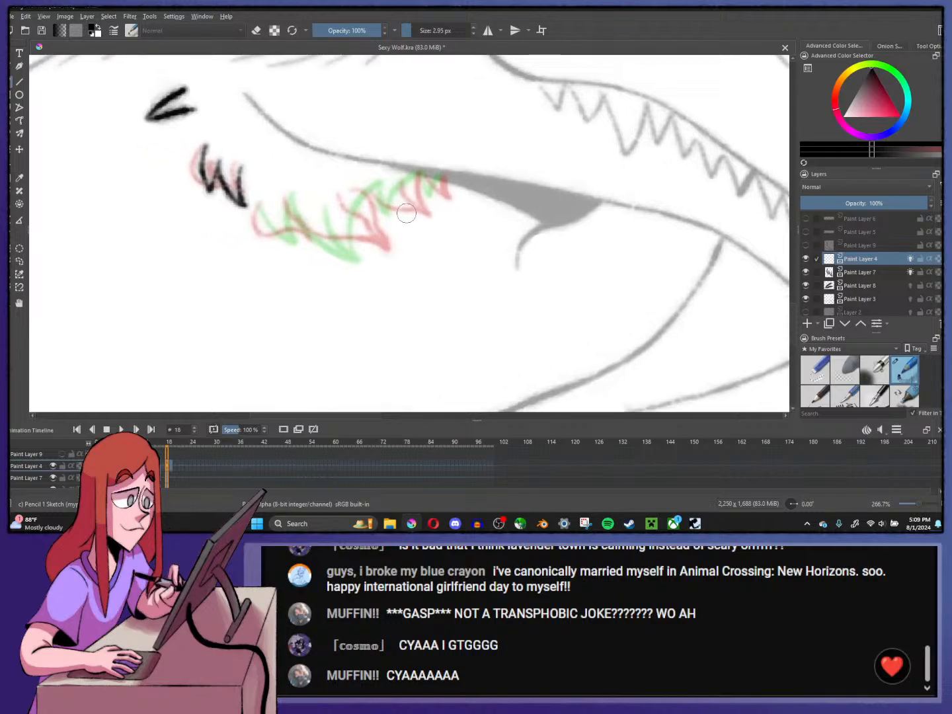
pyautogui.click(174, 473)
pyautogui.click(161, 472)
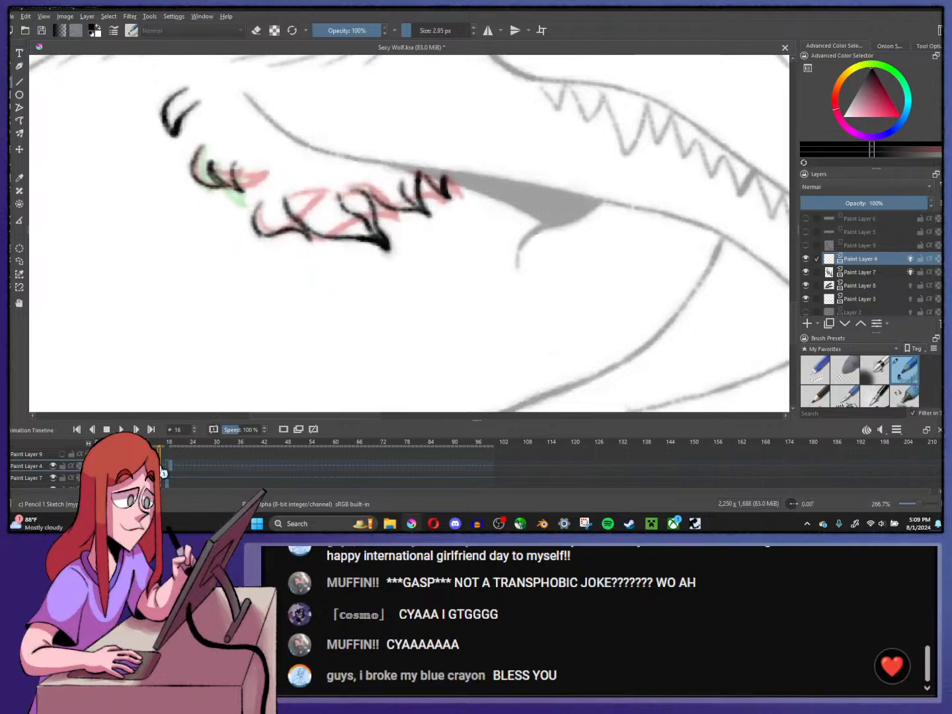
pyautogui.click(256, 29)
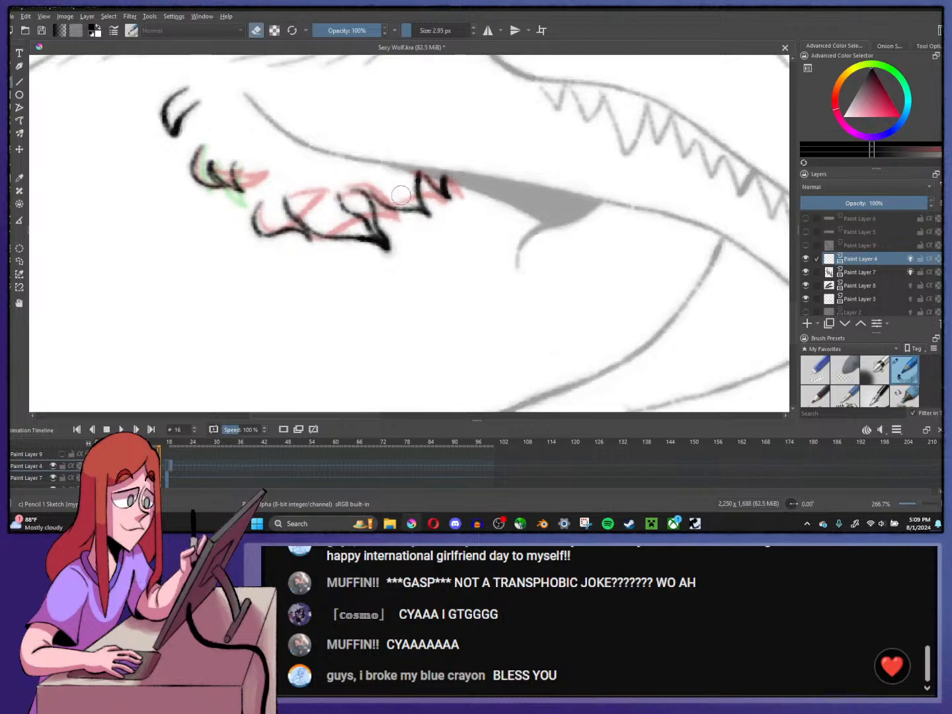
pyautogui.click(256, 30)
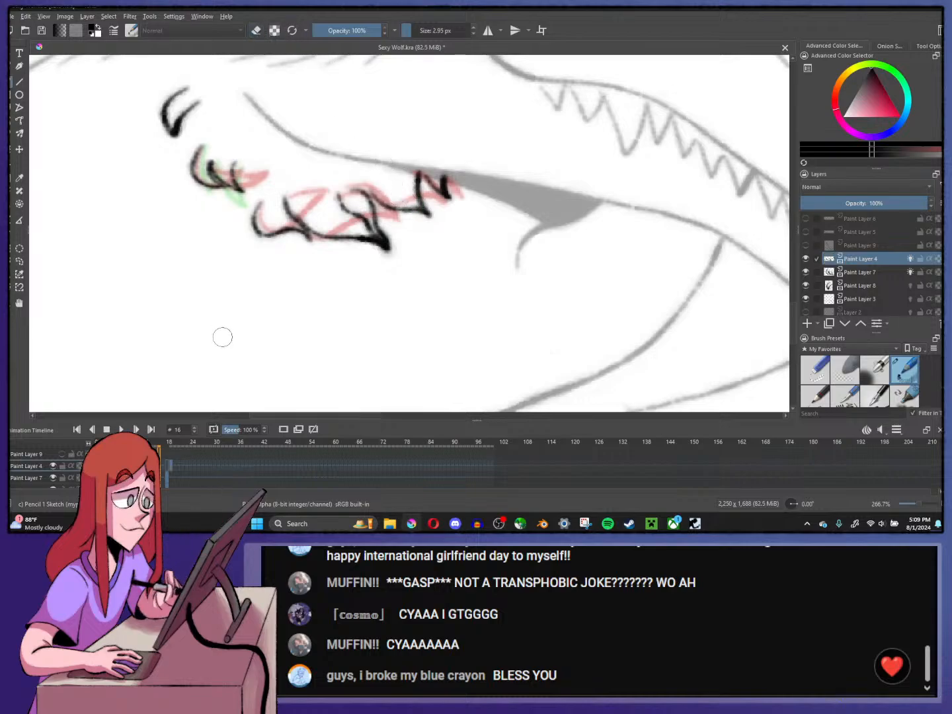
# - On Paint Layer 4, remove the blank keyframe at frame 18 and move the fur drawing from frame 19 to frame 20
pyautogui.click(170, 468)
pyautogui.rightClick(170, 470)
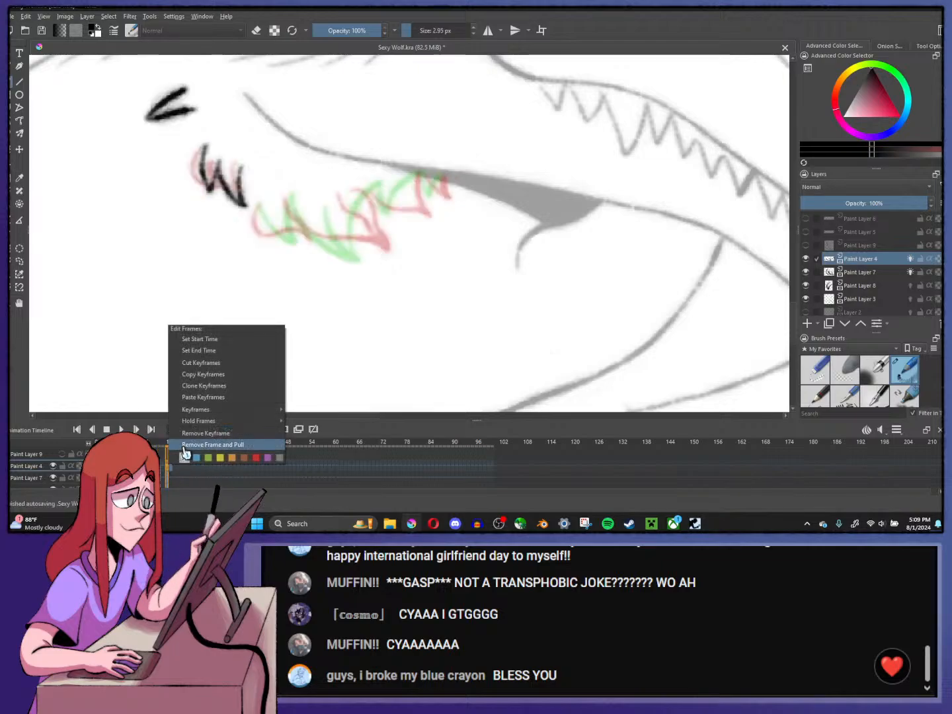
pyautogui.click(174, 470)
pyautogui.rightClick(173, 469)
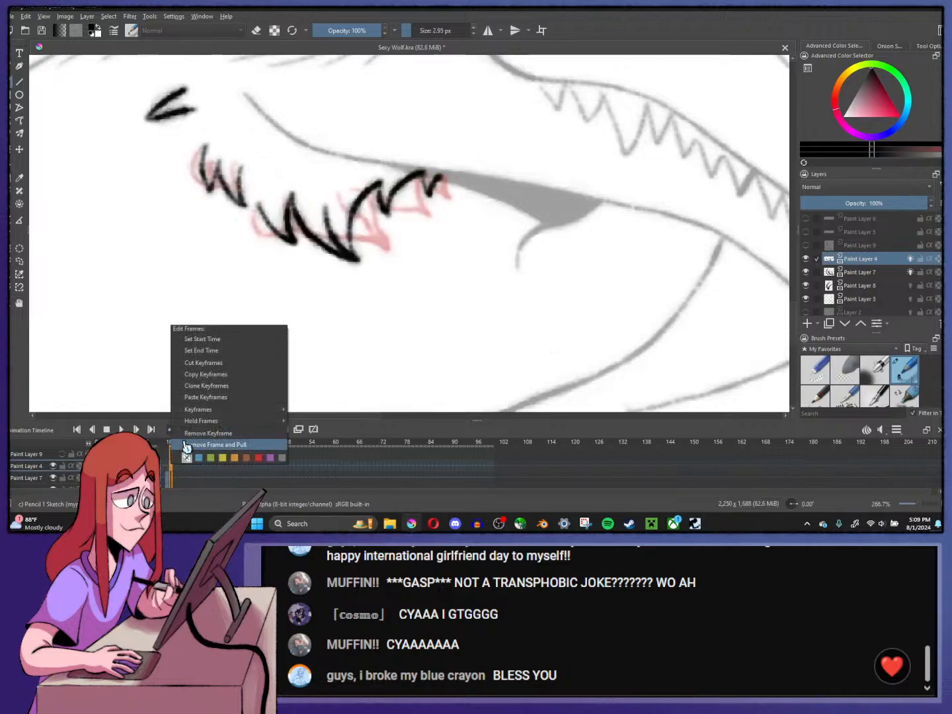
pyautogui.click(175, 470)
pyautogui.click(290, 431)
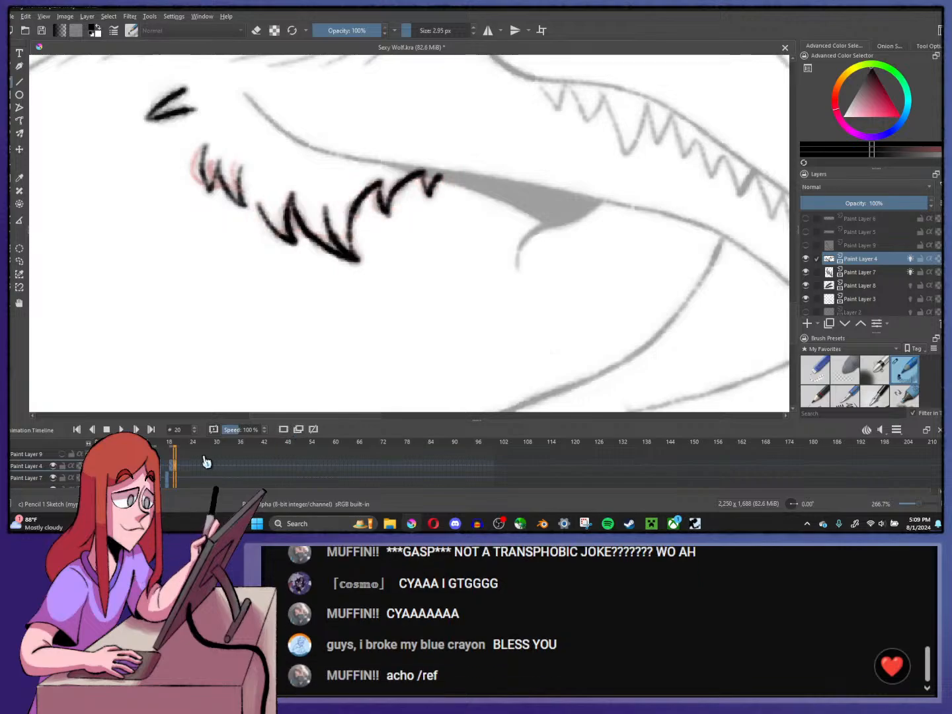
pyautogui.rightClick(173, 471)
pyautogui.click(178, 444)
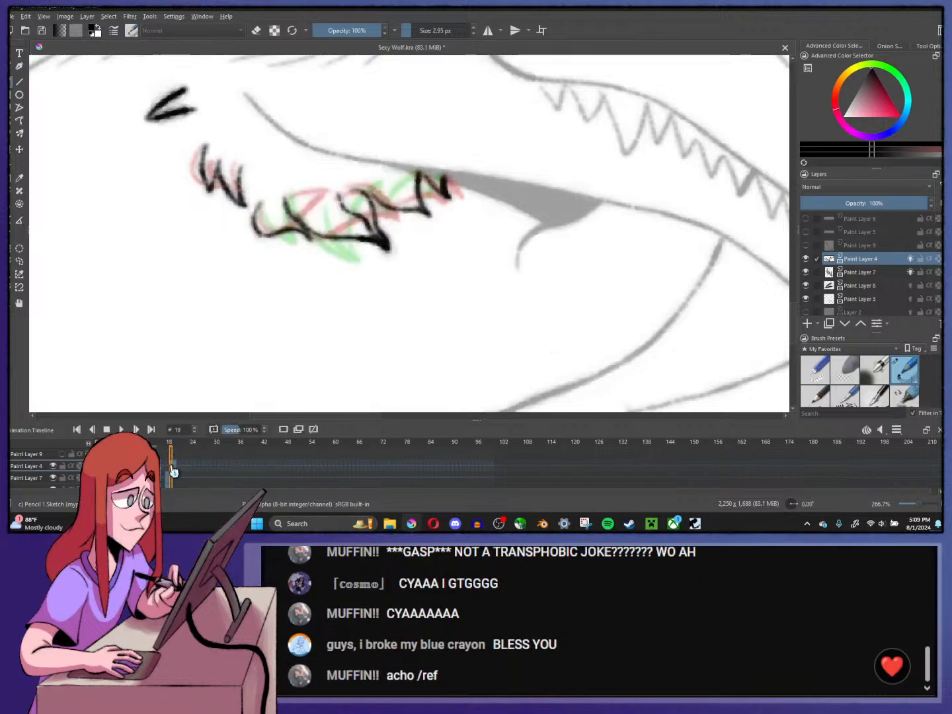
# - Play back the animation and examine the fur tufts' motion both close up and across the whole wolf head
pyautogui.click(167, 470)
pyautogui.press('space')
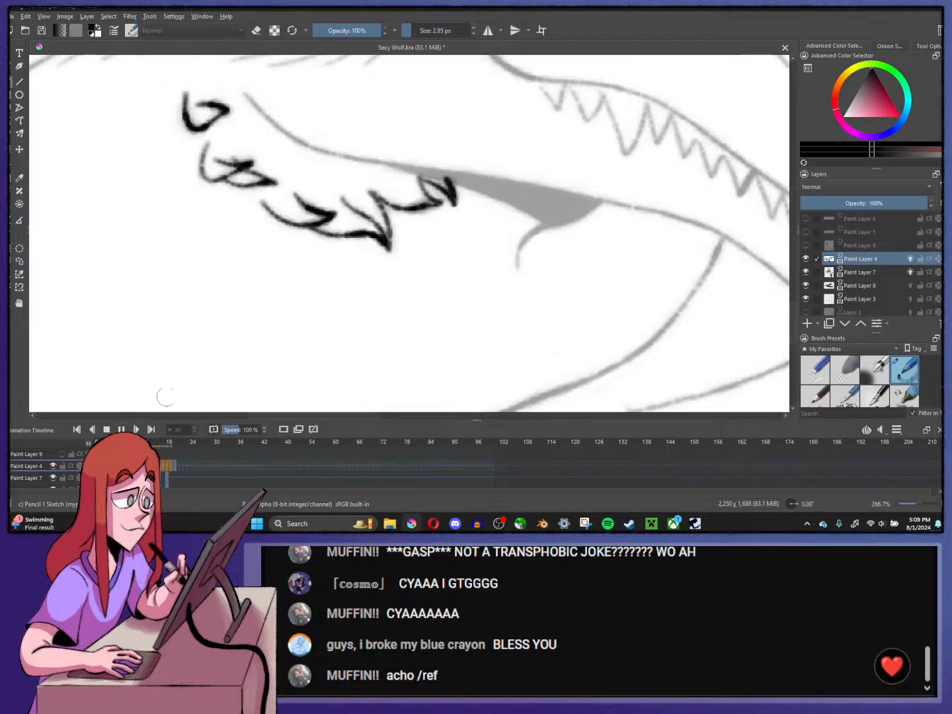
pyautogui.scroll(-6, 397, 278)
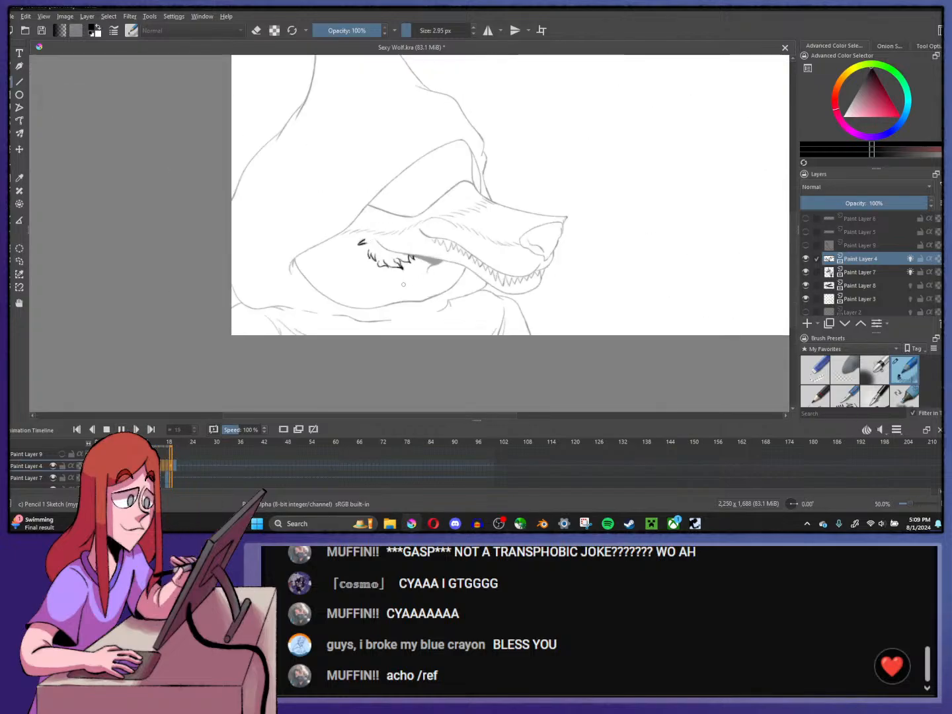
pyautogui.scroll(2, 399, 285)
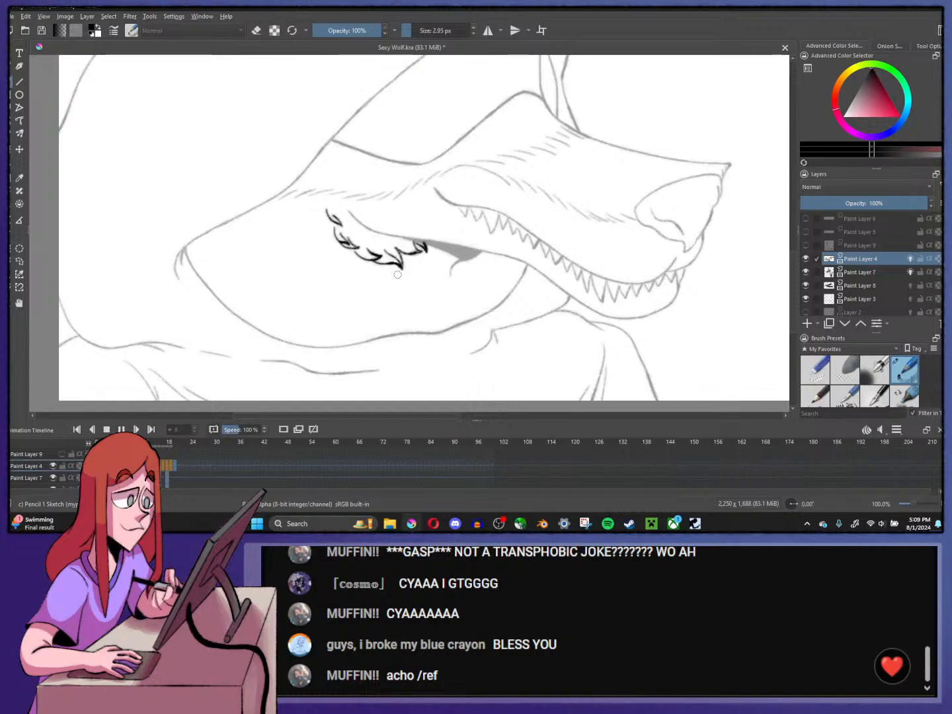
pyautogui.hotkey('ctrl', '+')
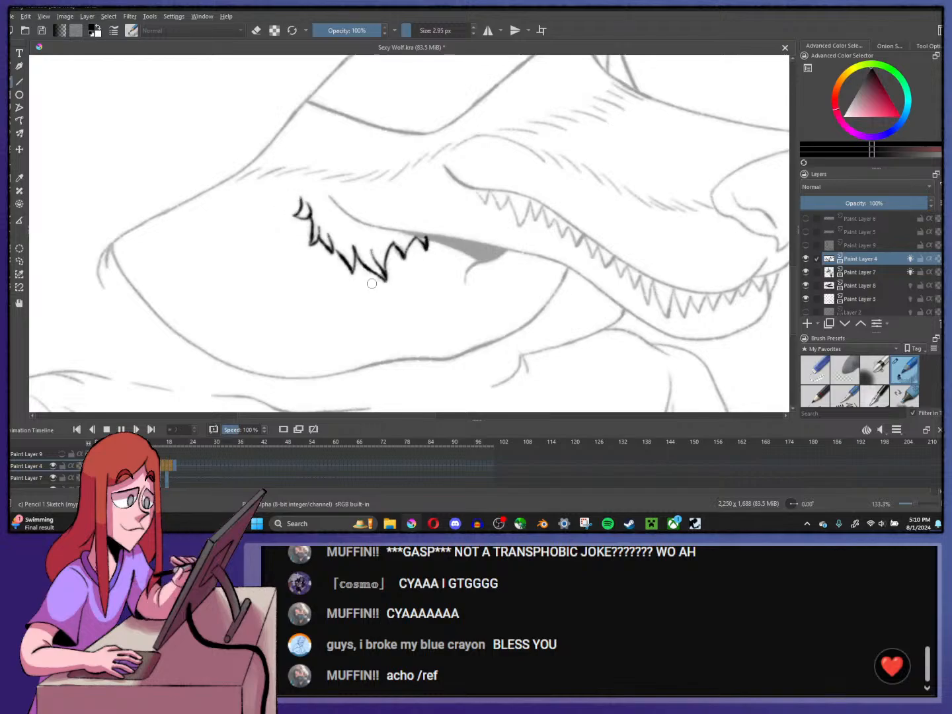
pyautogui.scroll(2, 378, 274)
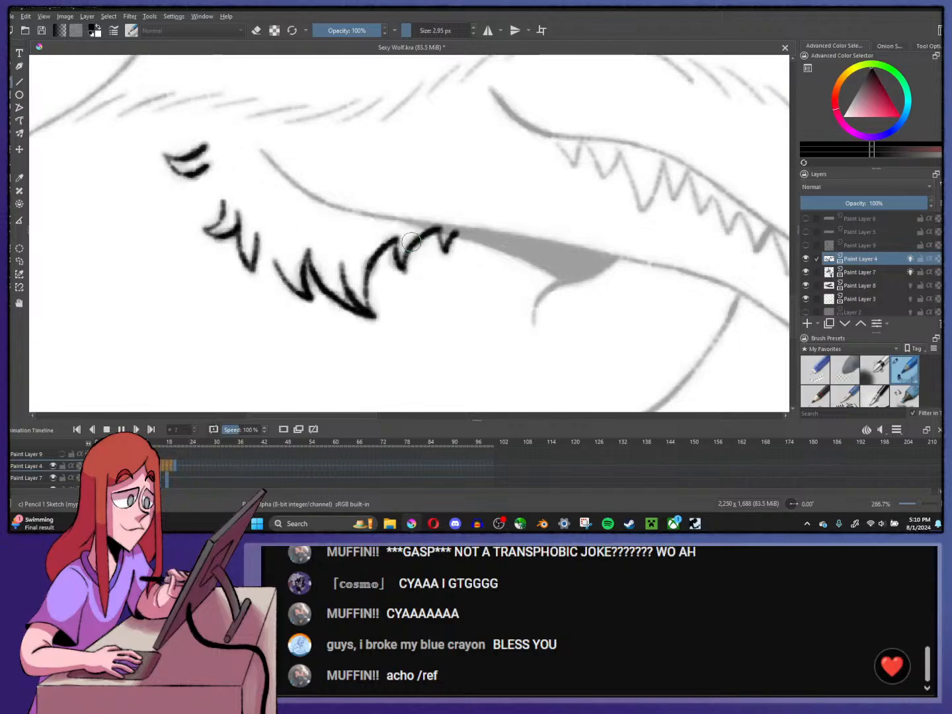
pyautogui.scroll(-2, 412, 241)
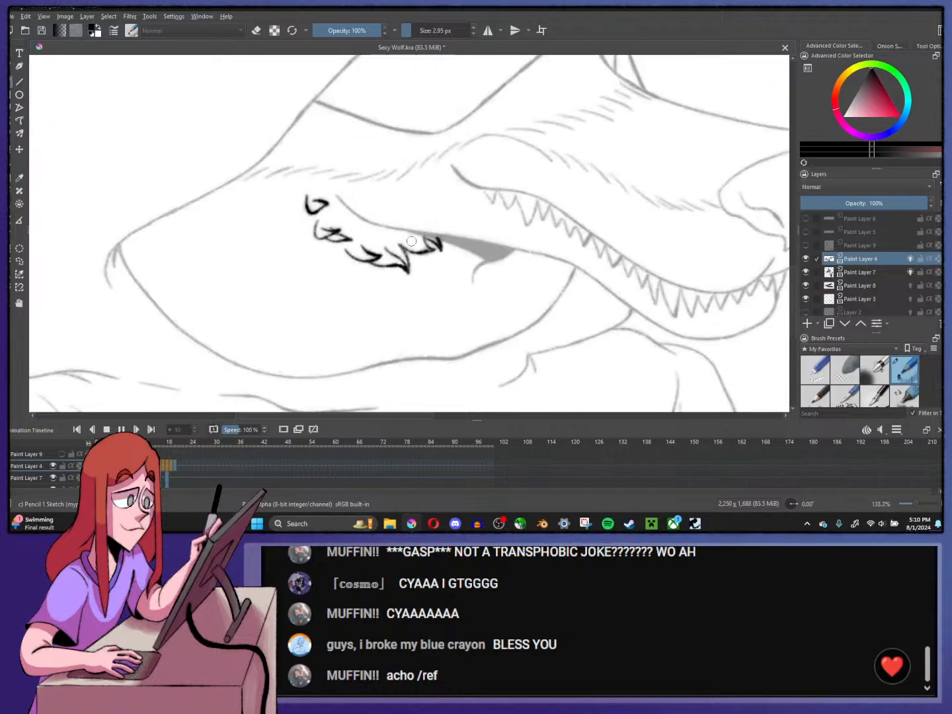
pyautogui.scroll(1, 411, 240)
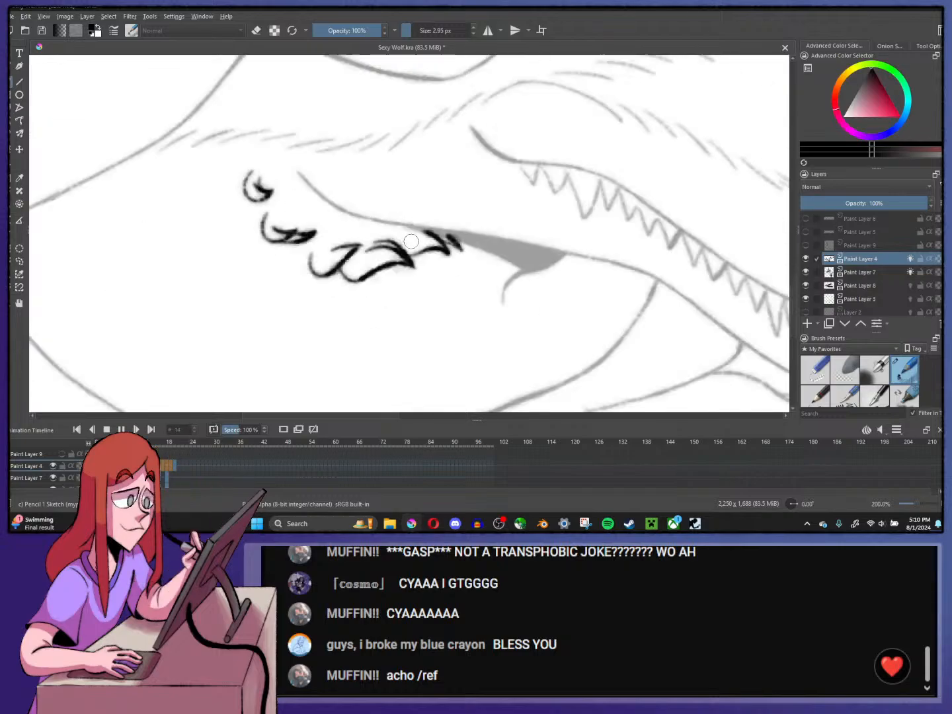
pyautogui.click(107, 431)
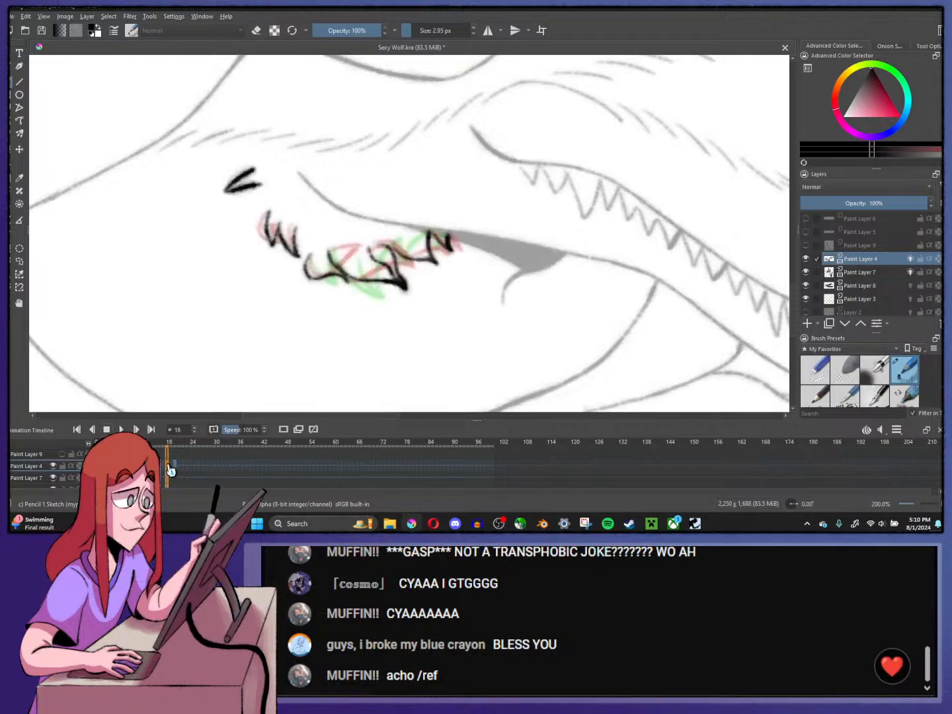
# - Insert blank keyframes on Paint Layer 4 for in-between drawings, including frames 18, 6 and 2
pyautogui.click(286, 431)
pyautogui.click(152, 468)
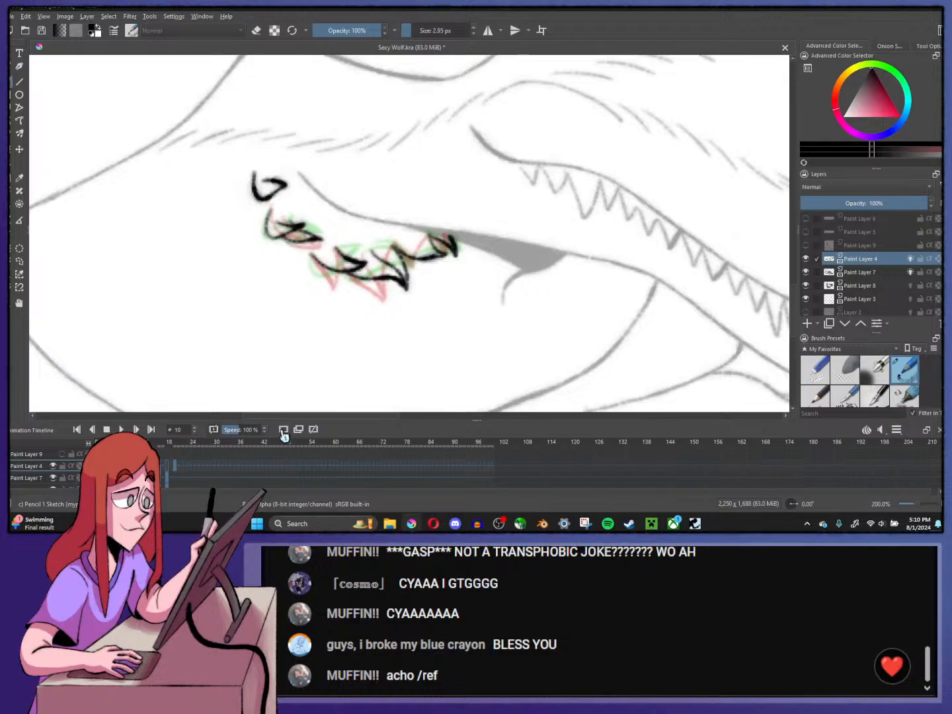
pyautogui.hotkey('ctrl', 'z')
pyautogui.hotkey('ctrl', 'shift', 'z')
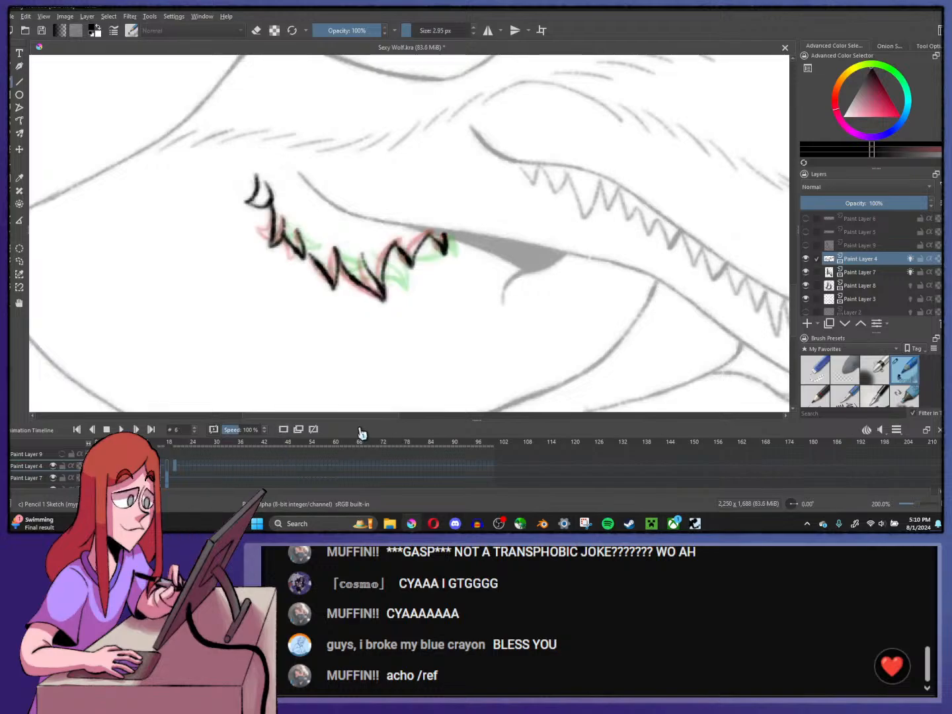
pyautogui.click(285, 430)
pyautogui.click(100, 465)
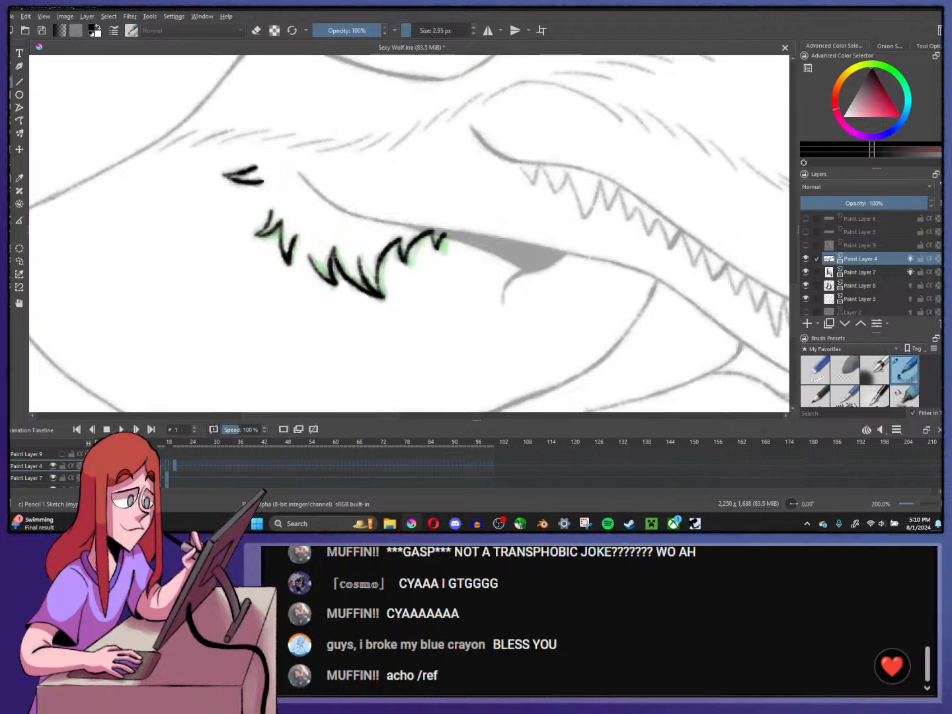
pyautogui.click(106, 465)
pyautogui.click(286, 431)
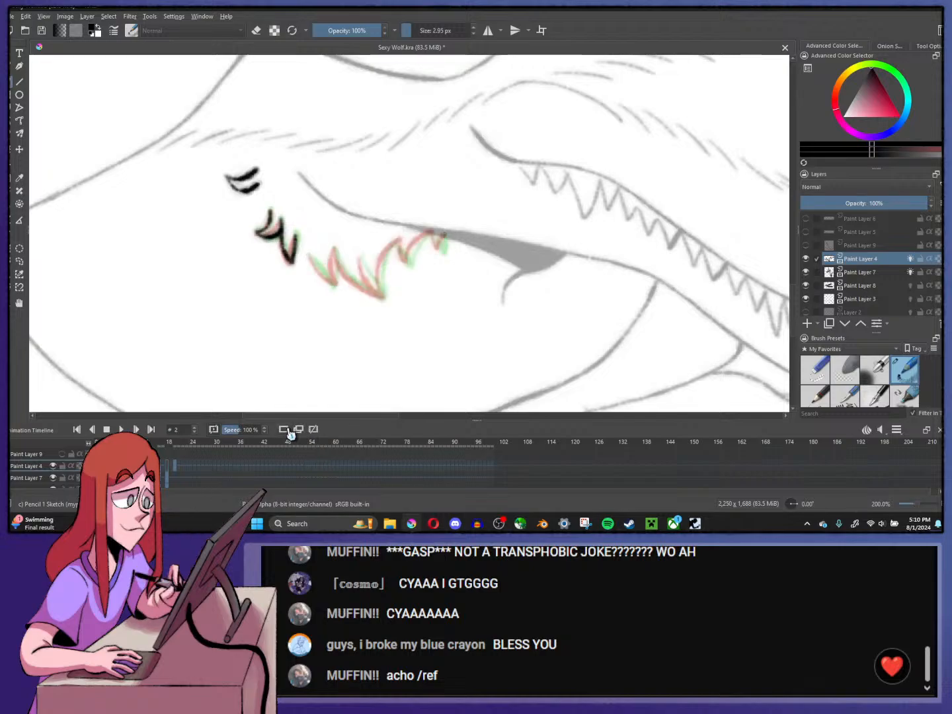
# - On frame 18, draw the lower fur tufts in black between the red and green onion-skin lines, up to the large central point
pyautogui.click(170, 471)
pyautogui.scroll(2, 390, 255)
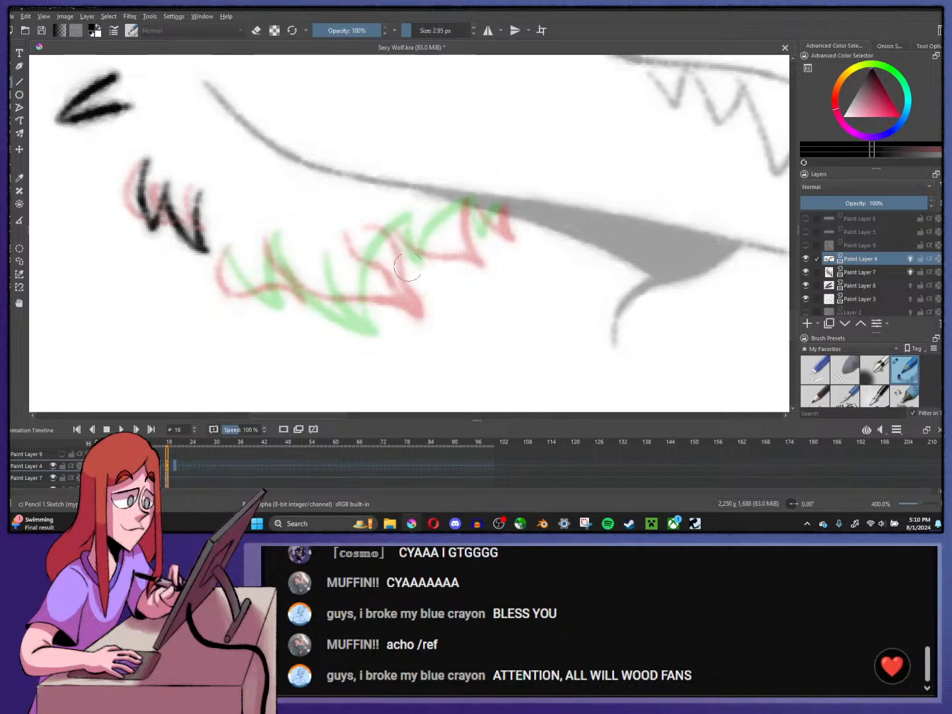
pyautogui.press('-')
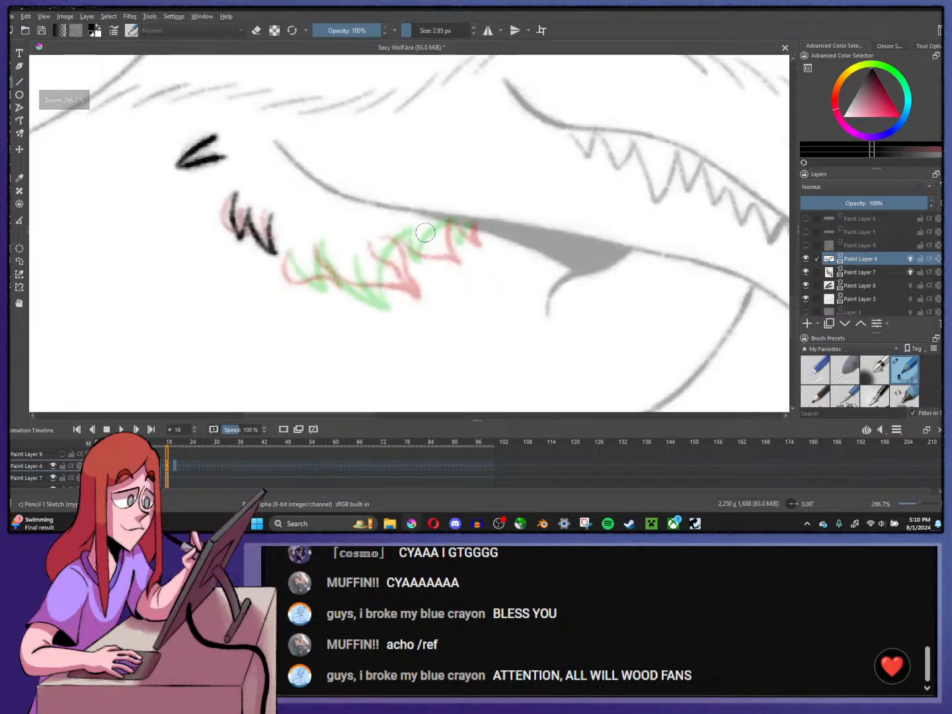
pyautogui.press('+')
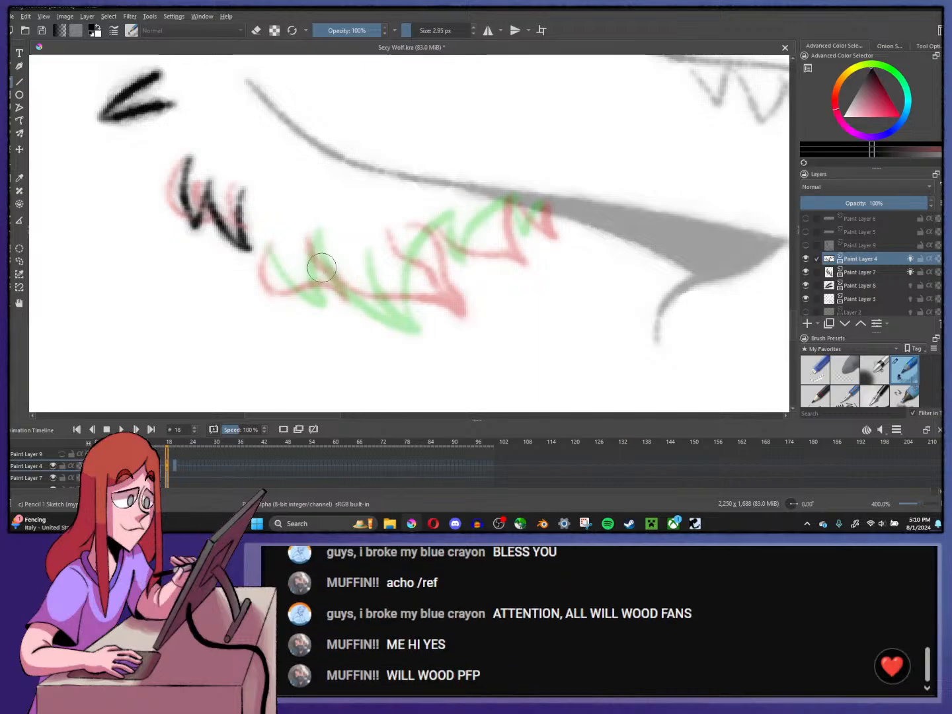
pyautogui.moveTo(309, 235); pyautogui.dragTo(329, 305)
pyautogui.moveTo(266, 250)
pyautogui.mouseDown()
pyautogui.moveTo(273, 275)
pyautogui.moveTo(328, 308)
pyautogui.mouseUp()
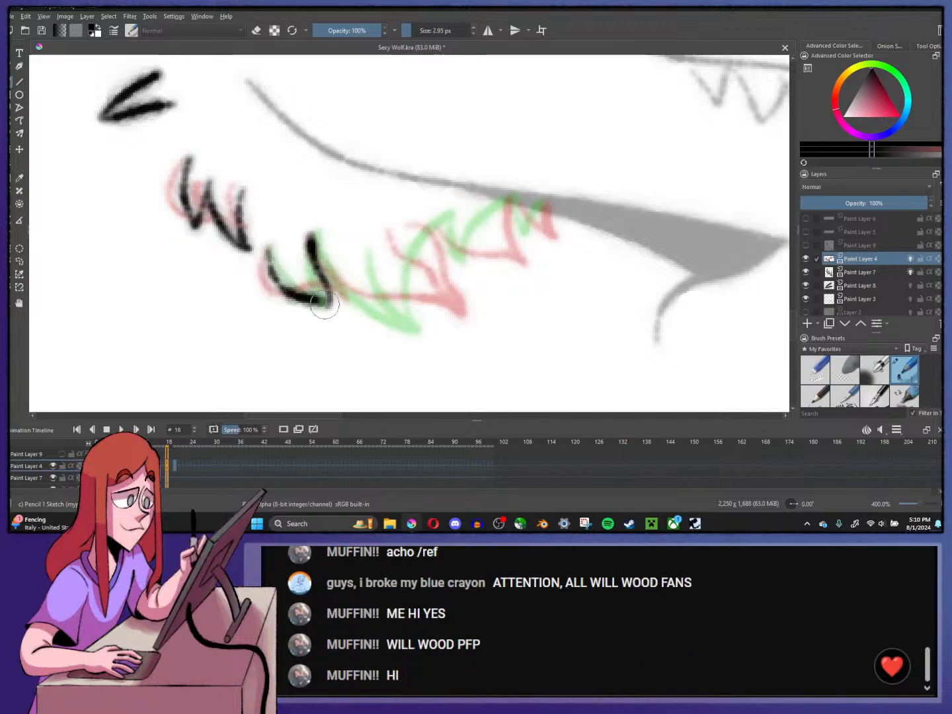
pyautogui.moveTo(297, 268); pyautogui.dragTo(333, 311)
pyautogui.moveTo(311, 228)
pyautogui.mouseDown()
pyautogui.moveTo(337, 286)
pyautogui.moveTo(455, 334)
pyautogui.mouseUp()
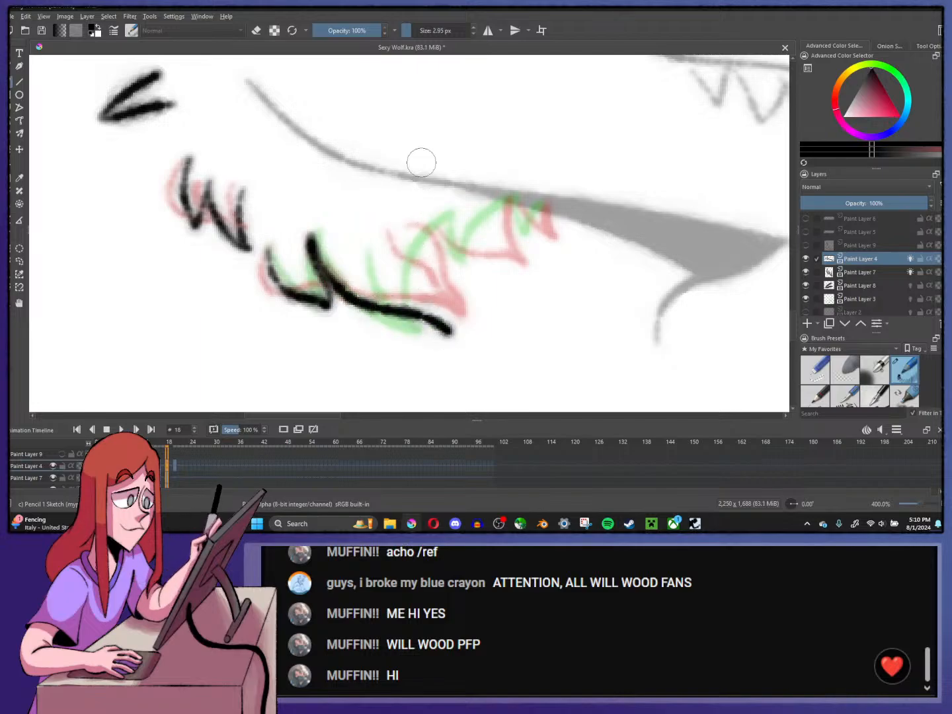
pyautogui.moveTo(430, 211)
pyautogui.mouseDown()
pyautogui.moveTo(422, 247)
pyautogui.moveTo(449, 328)
pyautogui.mouseUp()
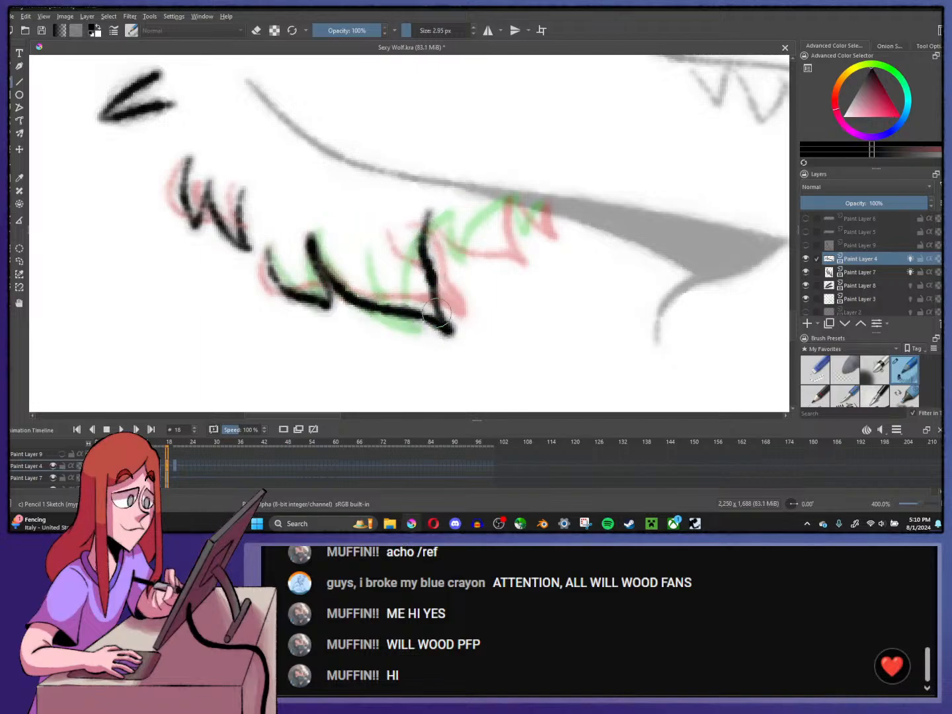
pyautogui.moveTo(382, 233)
pyautogui.mouseDown()
pyautogui.moveTo(396, 276)
pyautogui.moveTo(430, 318)
pyautogui.moveTo(449, 325)
pyautogui.mouseUp()
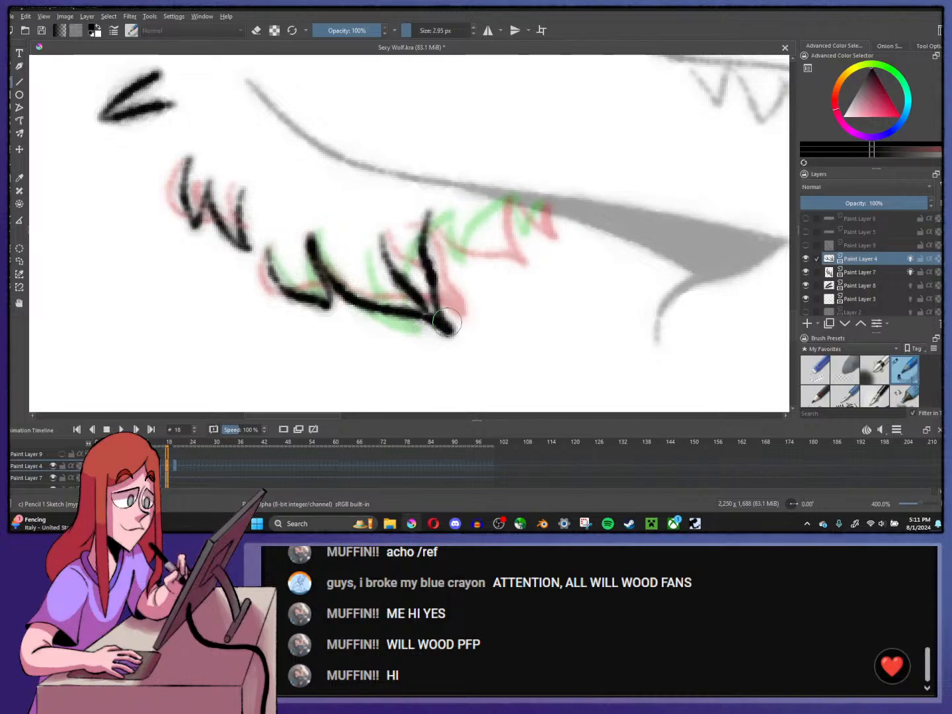
# - Doodle a small curly-haired face with glasses over the grey wedge and erase it with the small eraser
pyautogui.moveTo(548, 227)
pyautogui.mouseDown()
pyautogui.moveTo(648, 288)
pyautogui.moveTo(595, 241)
pyautogui.moveTo(548, 223)
pyautogui.moveTo(652, 252)
pyautogui.moveTo(638, 217)
pyautogui.moveTo(618, 279)
pyautogui.moveTo(607, 279)
pyautogui.moveTo(626, 303)
pyautogui.moveTo(668, 257)
pyautogui.moveTo(645, 289)
pyautogui.mouseUp()
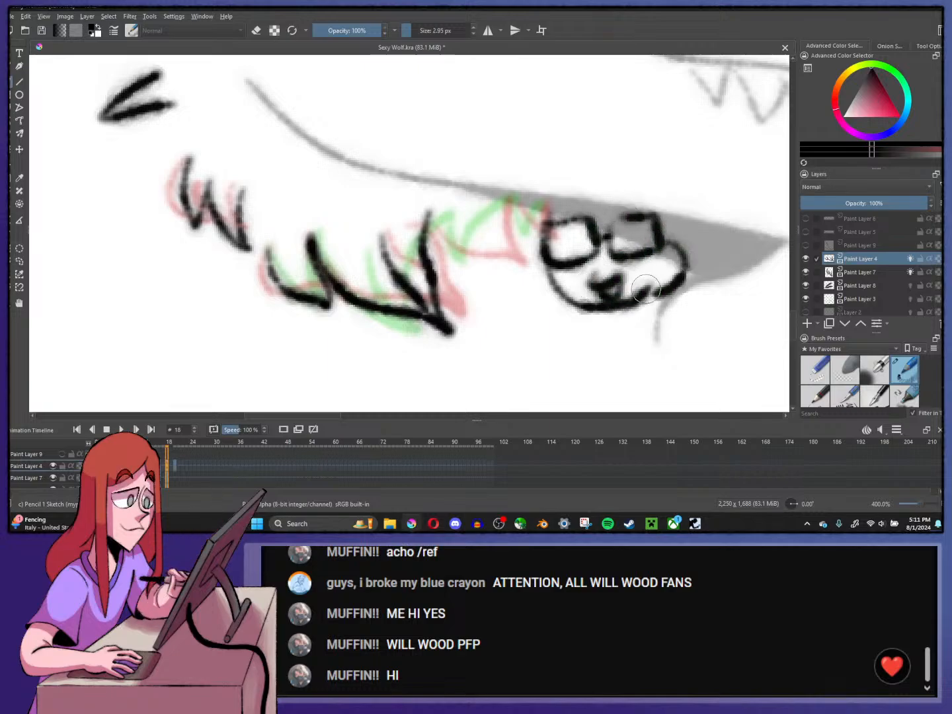
pyautogui.moveTo(538, 219)
pyautogui.mouseDown()
pyautogui.moveTo(575, 170)
pyautogui.moveTo(620, 162)
pyautogui.moveTo(655, 186)
pyautogui.moveTo(663, 224)
pyautogui.mouseUp()
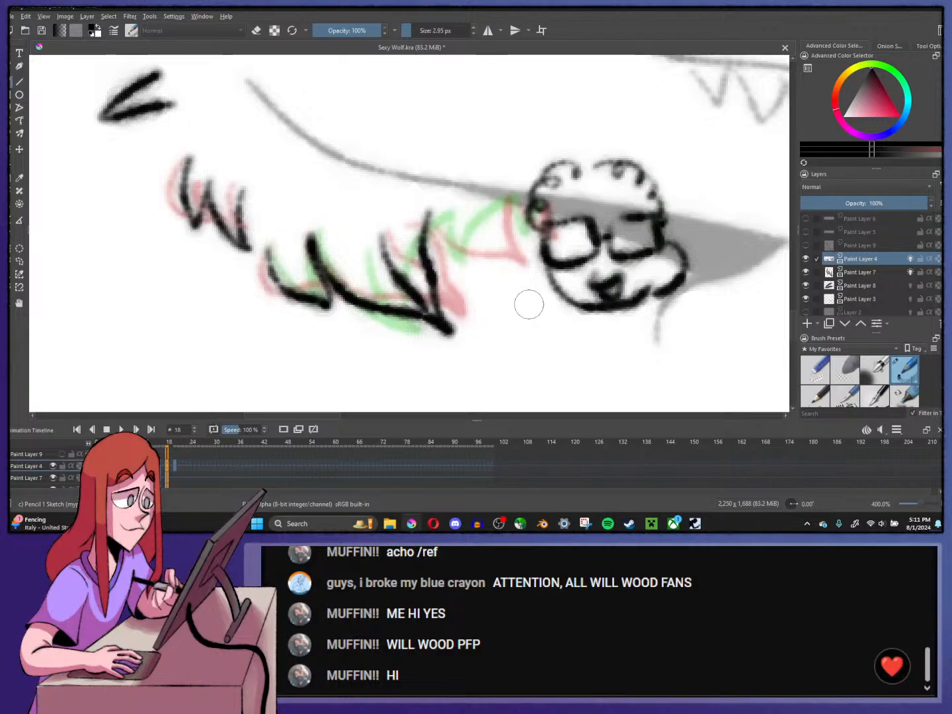
pyautogui.click(815, 370)
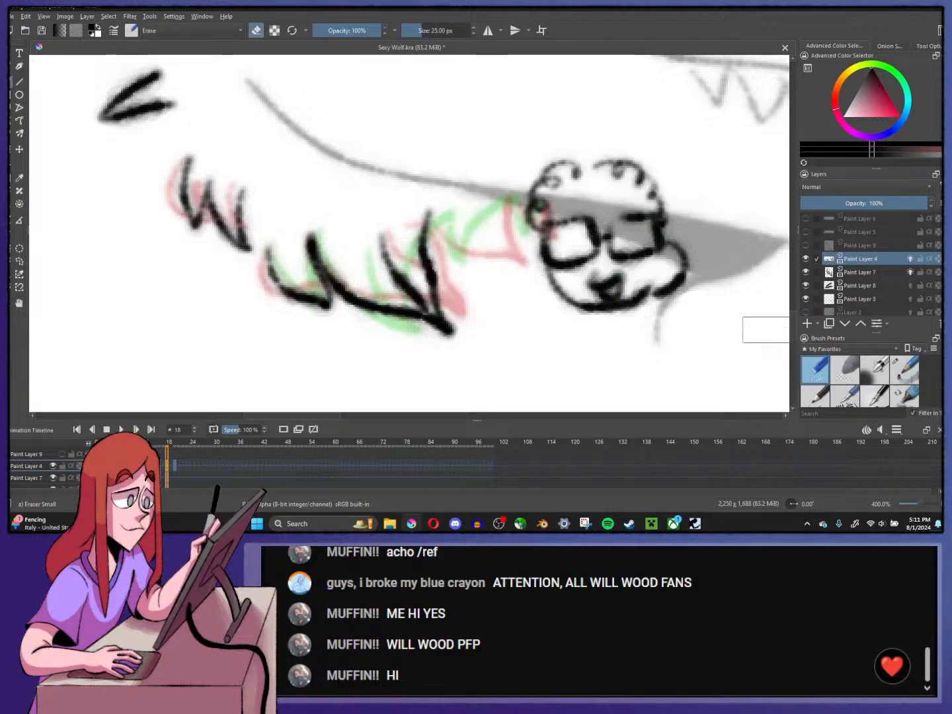
pyautogui.moveTo(529, 165); pyautogui.dragTo(572, 301)
pyautogui.moveTo(546, 106)
pyautogui.mouseDown()
pyautogui.moveTo(613, 342)
pyautogui.moveTo(569, 124)
pyautogui.moveTo(613, 237)
pyautogui.moveTo(670, 306)
pyautogui.moveTo(646, 150)
pyautogui.moveTo(680, 277)
pyautogui.mouseUp()
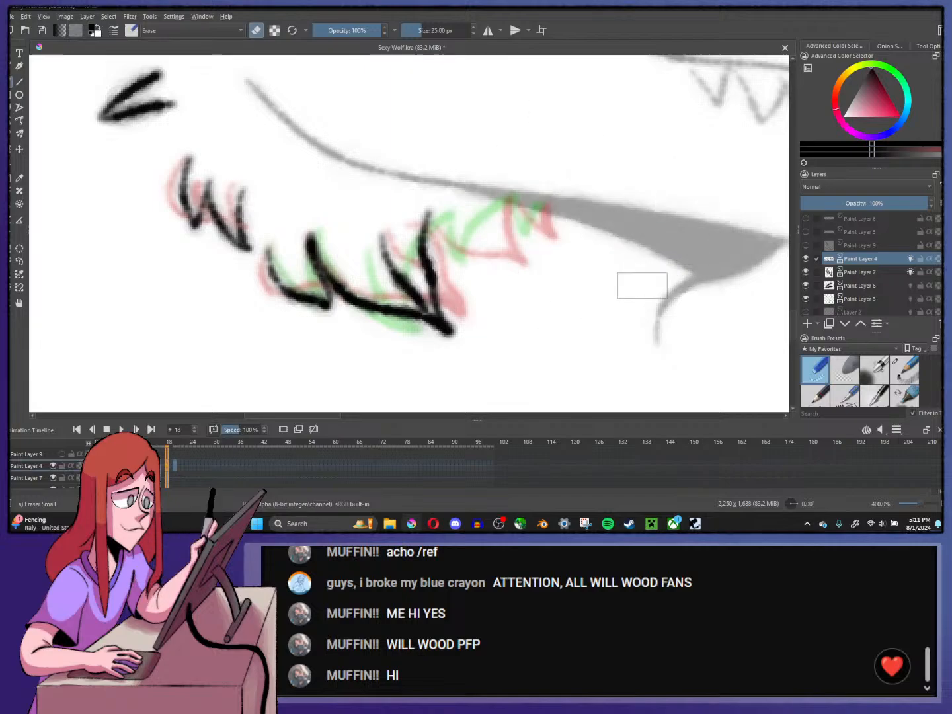
# - On frame 18, draw the remaining fur tufts with the sketch pencil from the large central point up to the grey wedge
pyautogui.click(904, 369)
pyautogui.moveTo(563, 245); pyautogui.dragTo(387, 244)
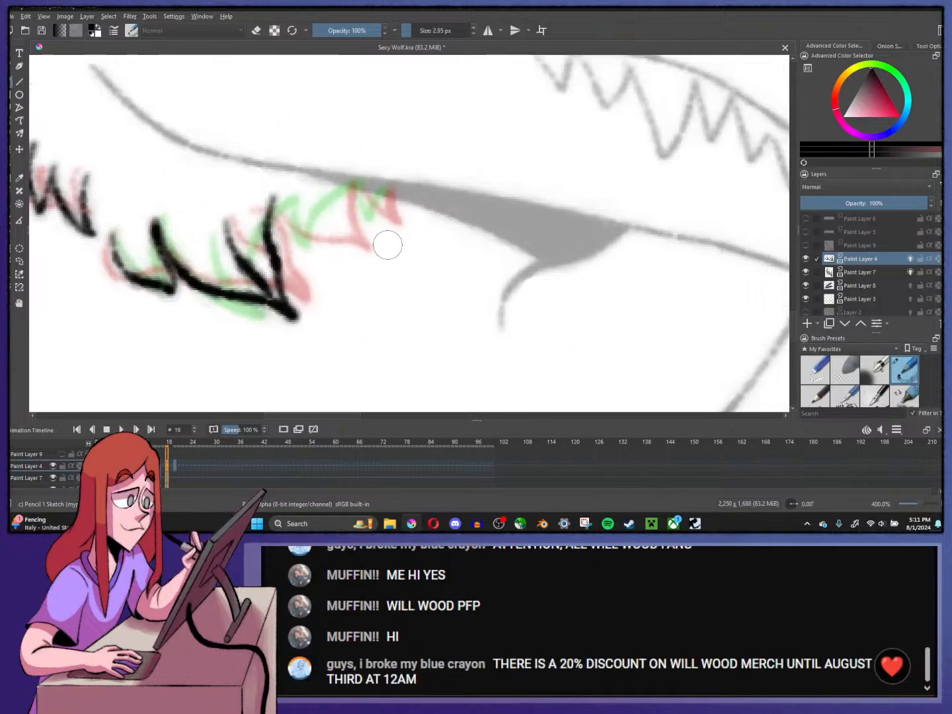
pyautogui.moveTo(278, 198)
pyautogui.mouseDown()
pyautogui.moveTo(288, 219)
pyautogui.moveTo(333, 250)
pyautogui.mouseUp()
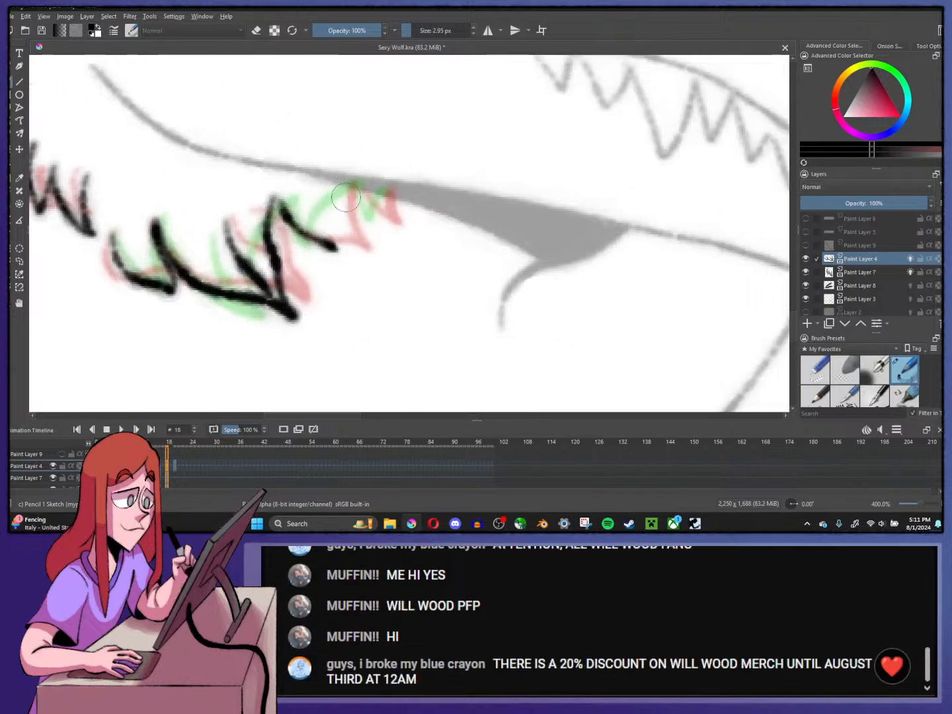
pyautogui.moveTo(348, 186)
pyautogui.mouseDown()
pyautogui.moveTo(334, 248)
pyautogui.moveTo(346, 249)
pyautogui.mouseUp()
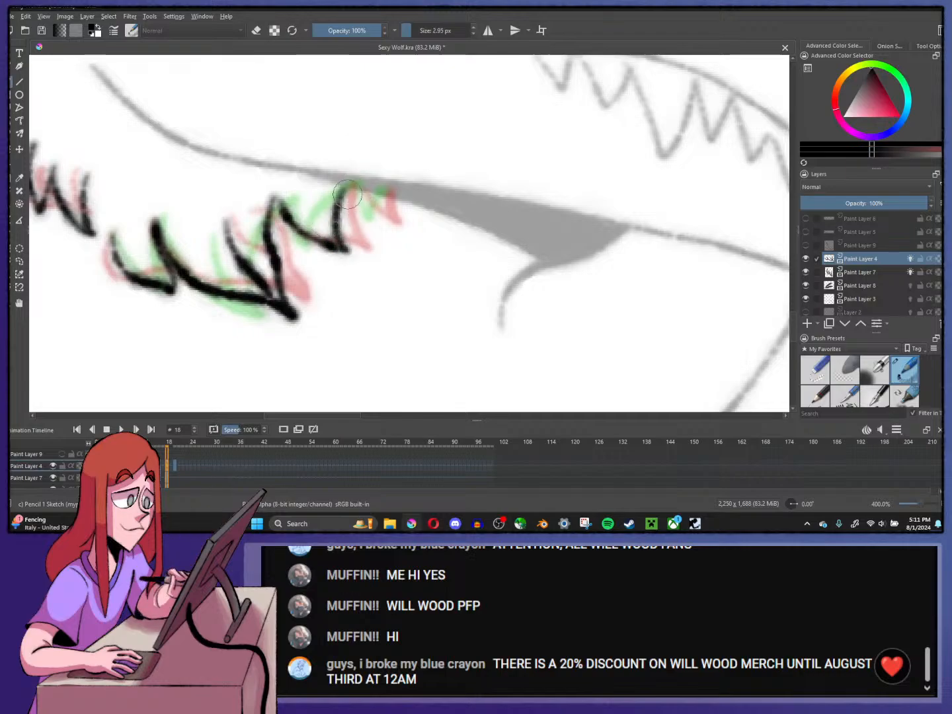
pyautogui.moveTo(348, 194)
pyautogui.mouseDown()
pyautogui.moveTo(362, 183)
pyautogui.moveTo(386, 222)
pyautogui.moveTo(401, 190)
pyautogui.mouseUp()
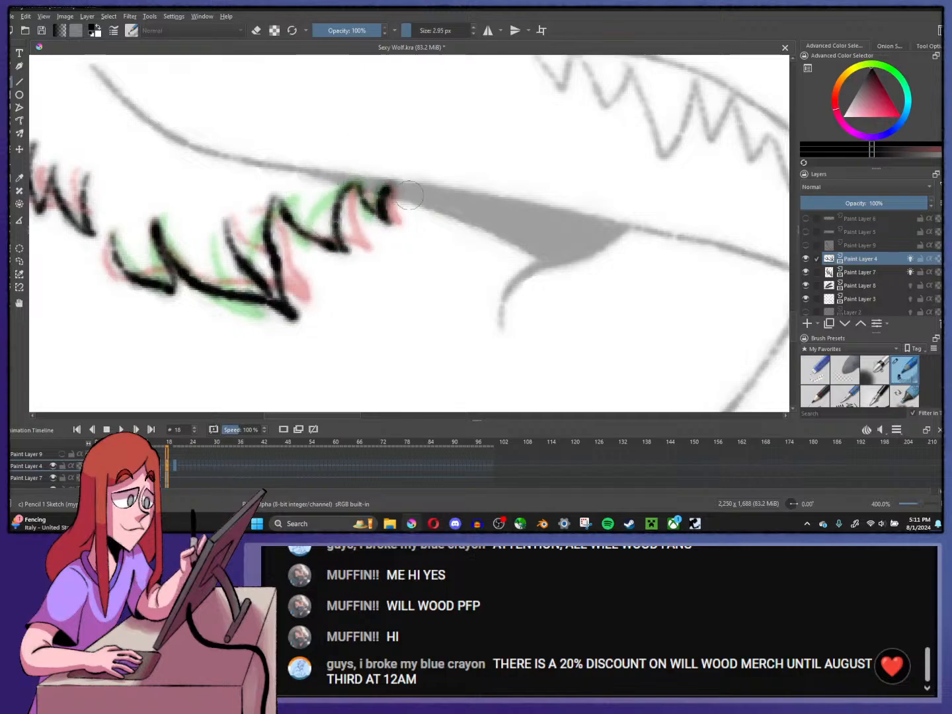
# - Compare the fur tufts across frames 16 to 20 and remove Paint Layer 4's keyframe at frame 20
pyautogui.press('-')
pyautogui.press('Right')
pyautogui.press('Left')
pyautogui.press('Right')
pyautogui.press('Right')
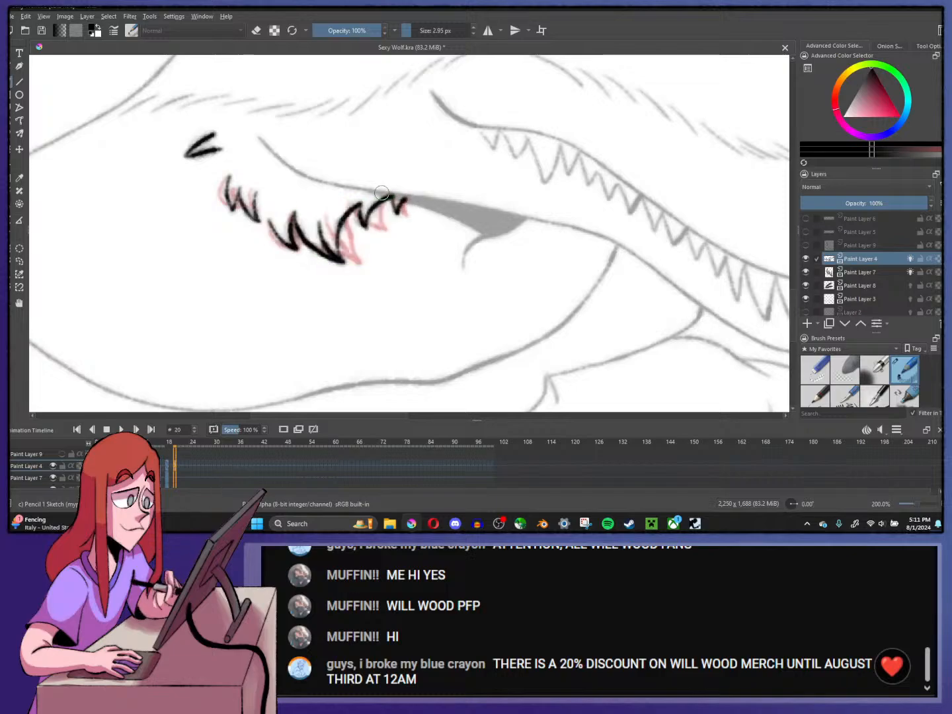
pyautogui.press('+')
pyautogui.press('Left')
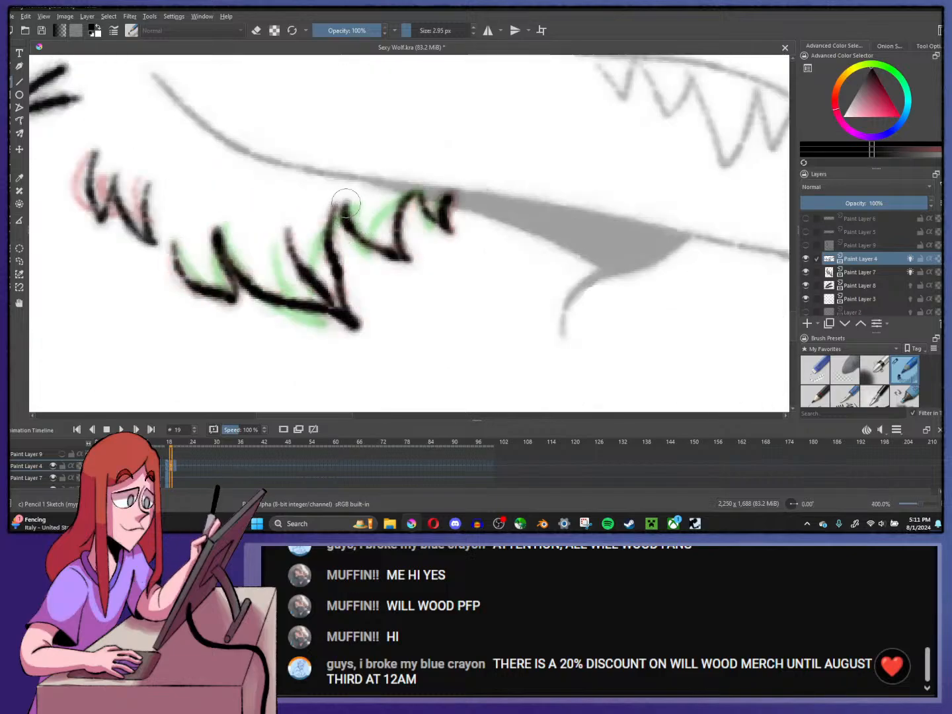
pyautogui.press('Left')
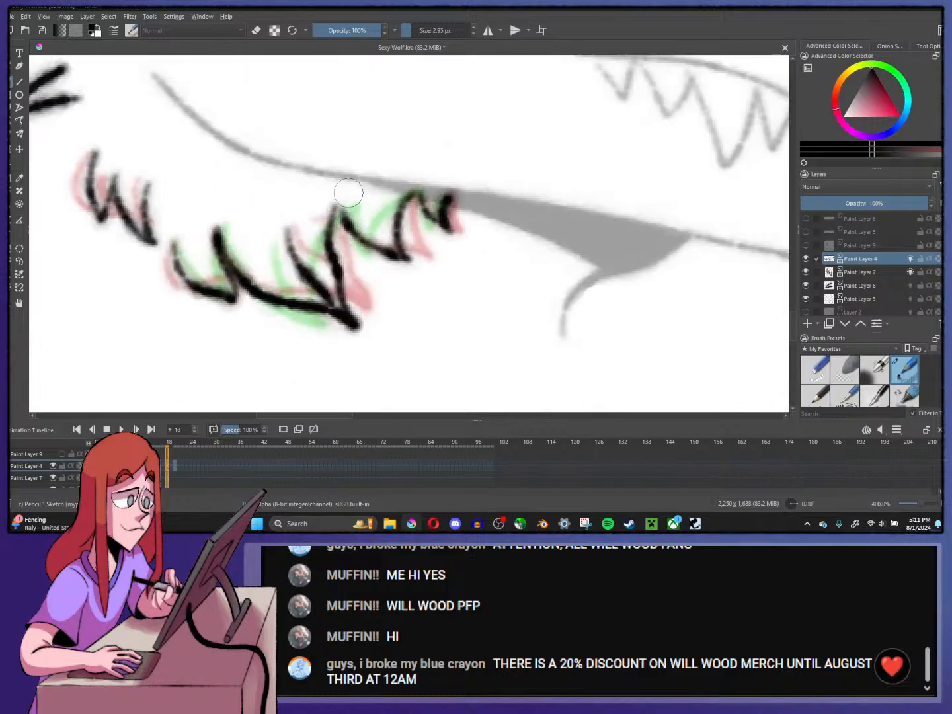
pyautogui.press('Left')
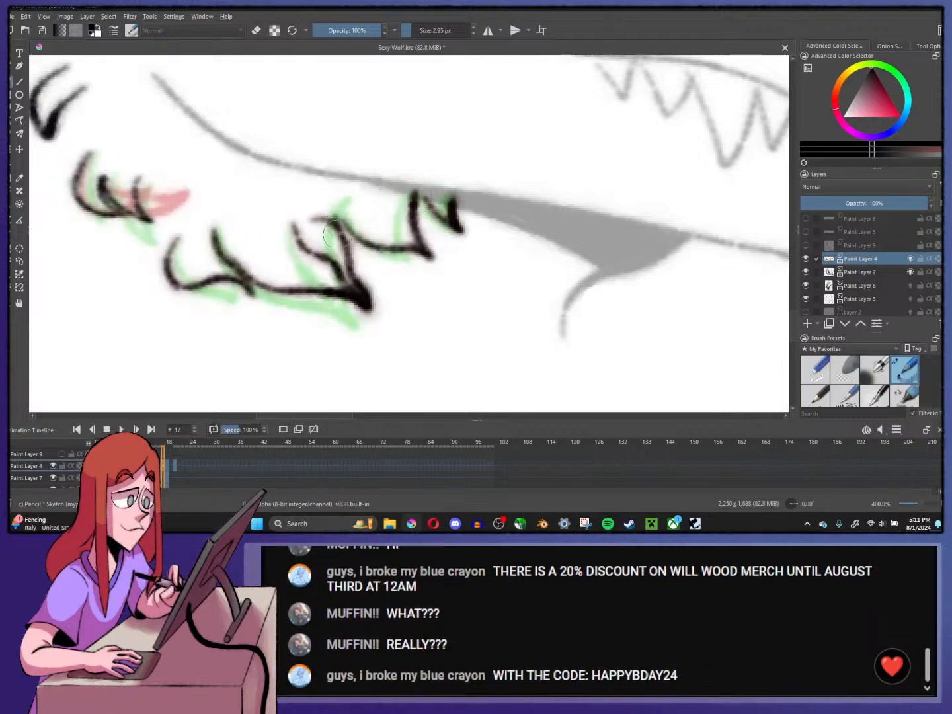
pyautogui.press('Left')
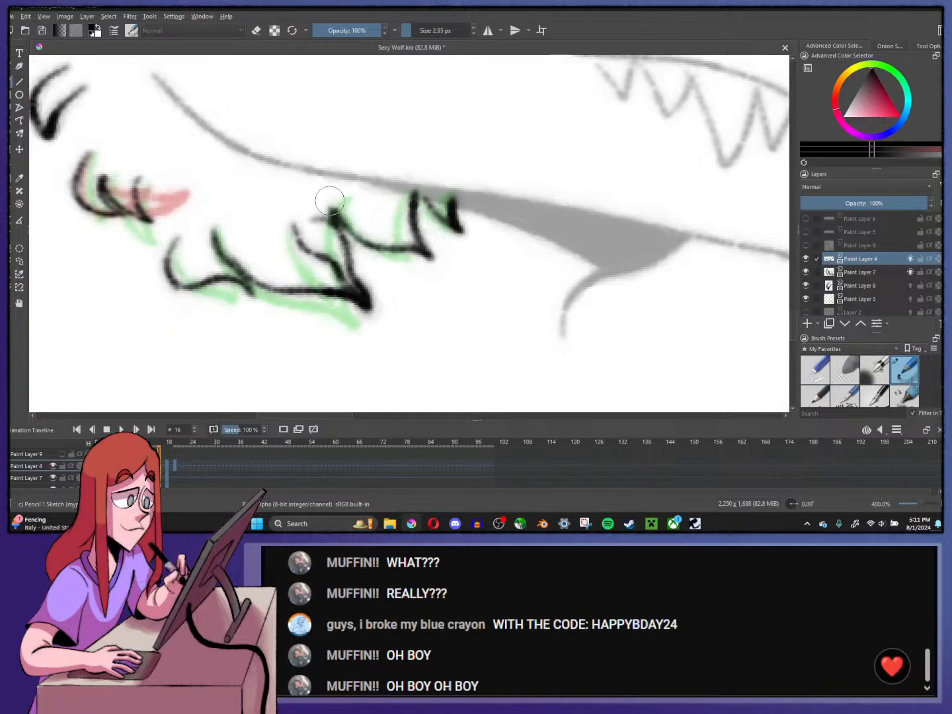
pyautogui.rightClick(178, 468)
pyautogui.click(166, 464)
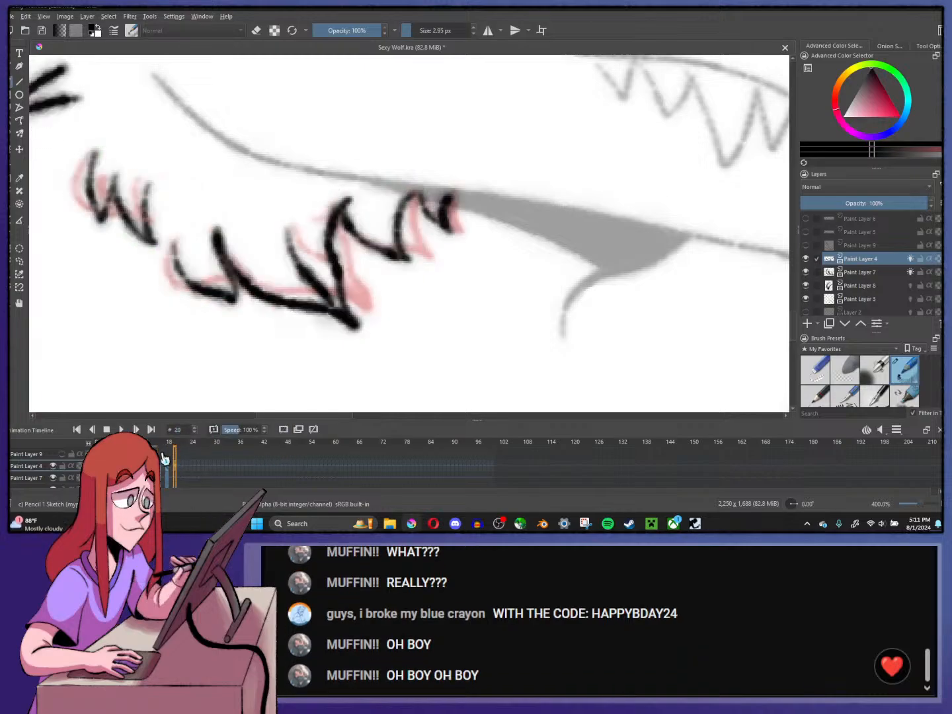
# - On frame 14, draw the whole lower row of curled fur tufts between the red and green onion-skin lines, up to the grey wedge
pyautogui.press('Left')
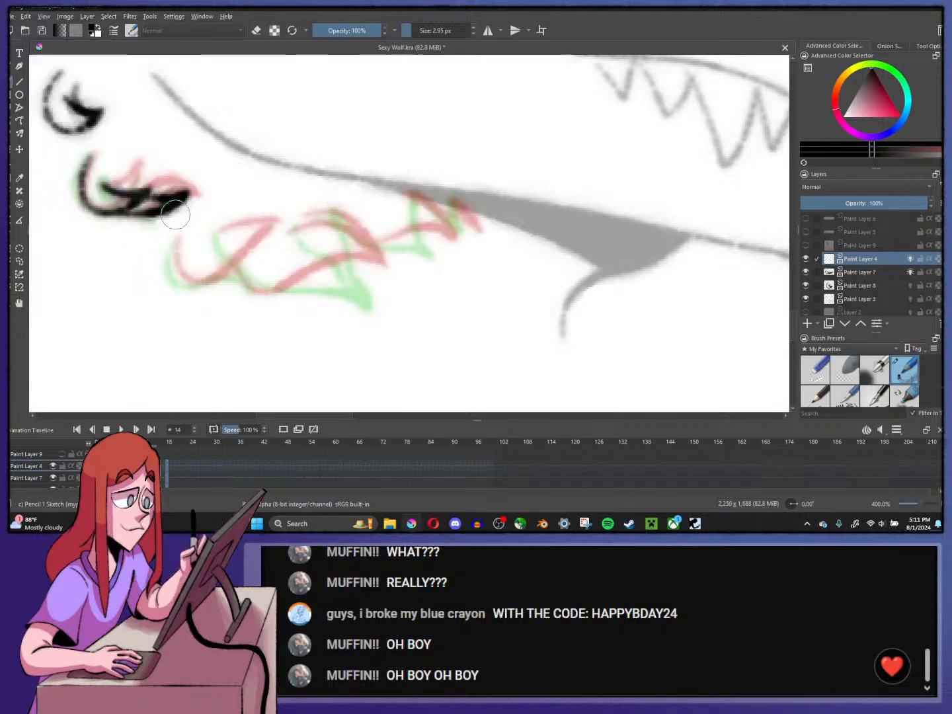
pyautogui.moveTo(173, 243)
pyautogui.mouseDown()
pyautogui.moveTo(181, 281)
pyautogui.moveTo(209, 285)
pyautogui.moveTo(271, 258)
pyautogui.mouseUp()
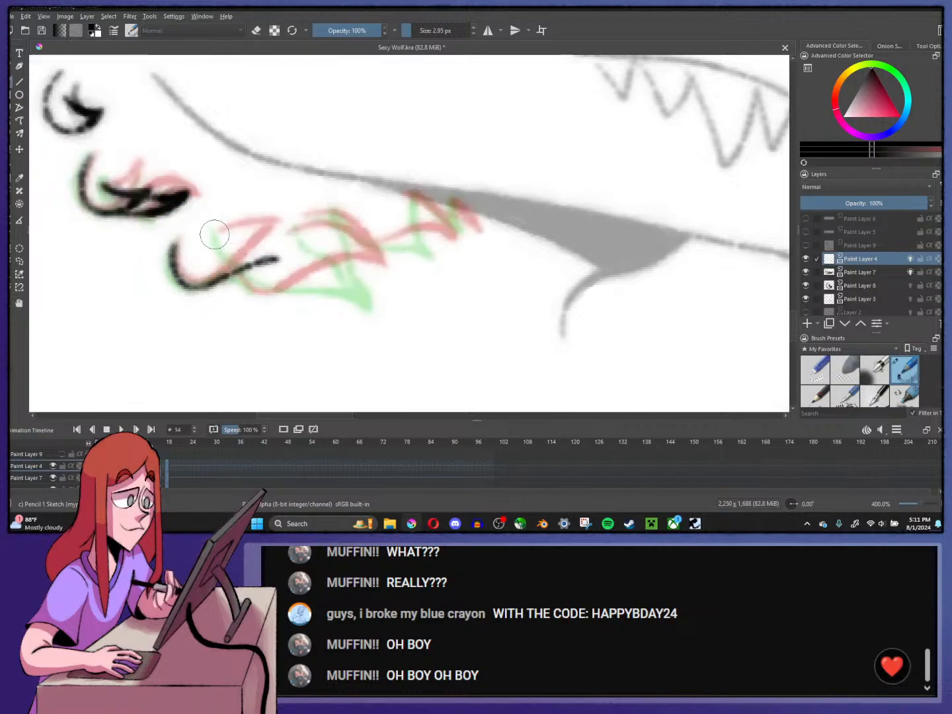
pyautogui.moveTo(215, 234)
pyautogui.mouseDown()
pyautogui.moveTo(281, 259)
pyautogui.moveTo(289, 272)
pyautogui.moveTo(380, 280)
pyautogui.mouseUp()
pyautogui.moveTo(301, 218)
pyautogui.mouseDown()
pyautogui.moveTo(341, 212)
pyautogui.moveTo(357, 230)
pyautogui.moveTo(383, 283)
pyautogui.mouseUp()
pyautogui.moveTo(289, 229)
pyautogui.mouseDown()
pyautogui.moveTo(344, 240)
pyautogui.moveTo(380, 284)
pyautogui.mouseUp()
pyautogui.moveTo(362, 221)
pyautogui.mouseDown()
pyautogui.moveTo(417, 254)
pyautogui.moveTo(456, 249)
pyautogui.mouseUp()
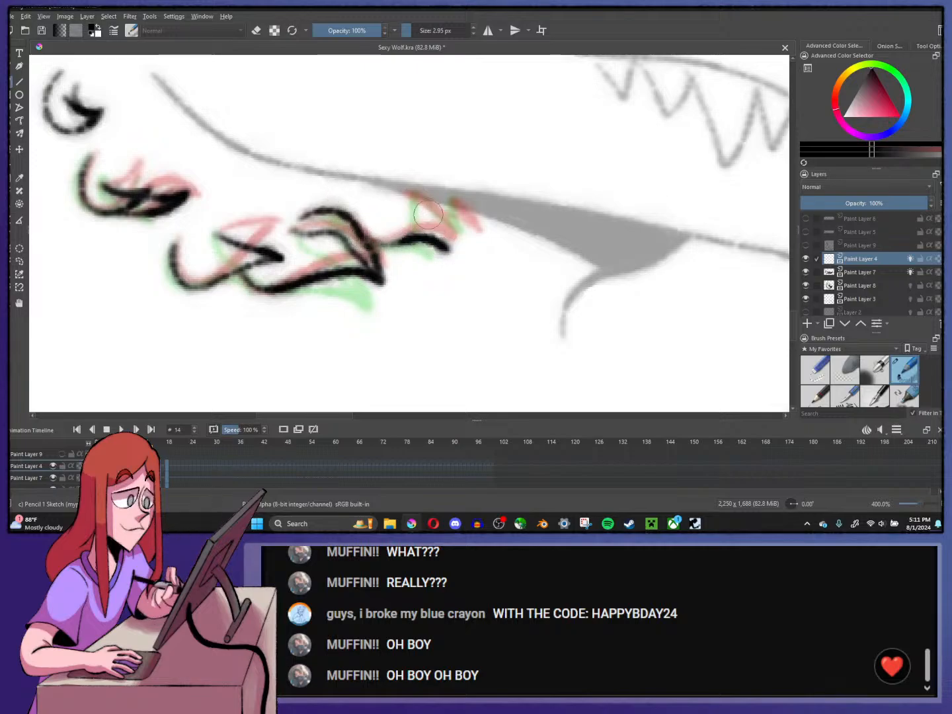
pyautogui.moveTo(401, 228)
pyautogui.mouseDown()
pyautogui.moveTo(423, 199)
pyautogui.moveTo(476, 231)
pyautogui.moveTo(462, 195)
pyautogui.mouseUp()
# - On frame 10, draw the lower fur tufts between the onion-skin lines, up to the large curved central tuft
pyautogui.click(136, 467)
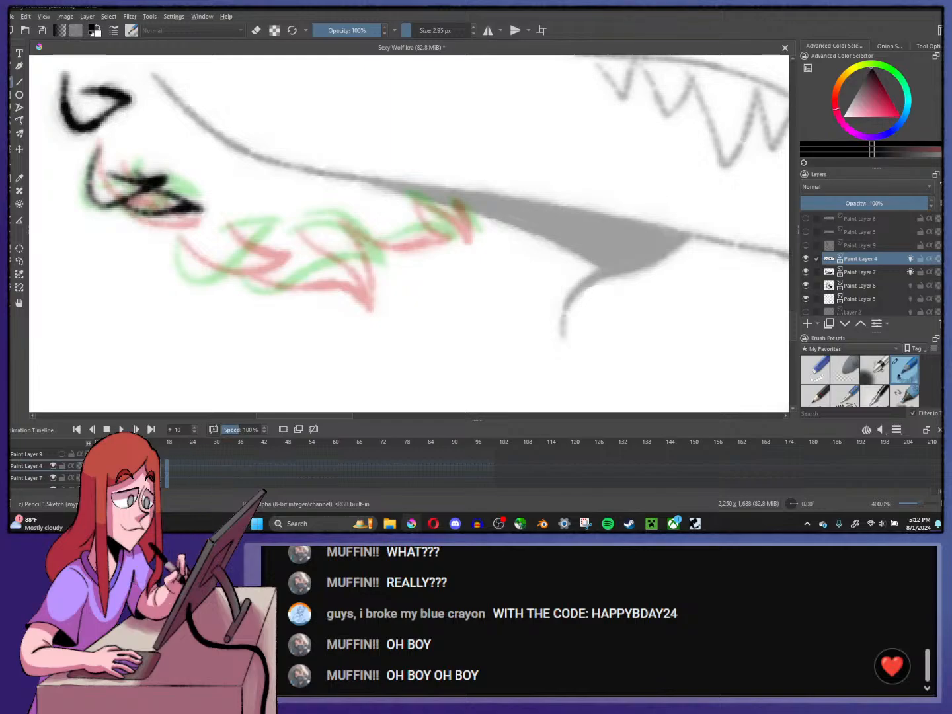
pyautogui.moveTo(180, 241)
pyautogui.mouseDown()
pyautogui.moveTo(217, 277)
pyautogui.moveTo(271, 223)
pyautogui.moveTo(282, 228)
pyautogui.mouseUp()
pyautogui.moveTo(242, 265)
pyautogui.mouseDown()
pyautogui.moveTo(269, 287)
pyautogui.moveTo(315, 275)
pyautogui.moveTo(379, 278)
pyautogui.mouseUp()
pyautogui.moveTo(305, 218)
pyautogui.mouseDown()
pyautogui.moveTo(378, 269)
pyautogui.moveTo(360, 248)
pyautogui.mouseUp()
pyautogui.moveTo(298, 230)
pyautogui.mouseDown()
pyautogui.moveTo(325, 233)
pyautogui.moveTo(375, 270)
pyautogui.mouseUp()
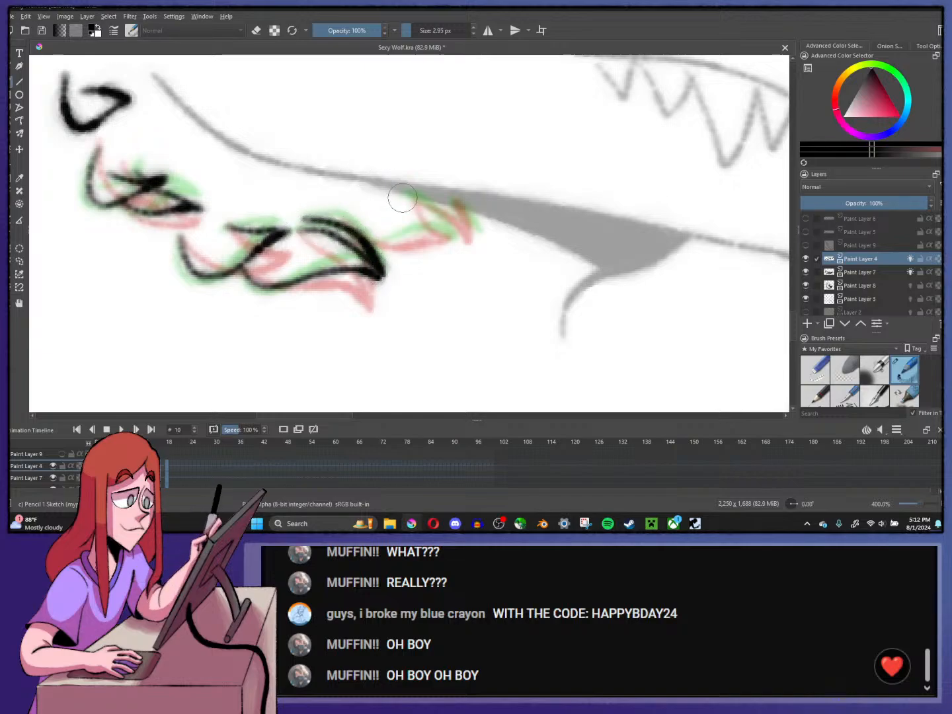
# - Step through frames 8 to 15 and examine how the tufts move, both close up and across the wolf head
pyautogui.press(',')
pyautogui.press('.')
pyautogui.press(',')
pyautogui.press('.')
pyautogui.press(',')
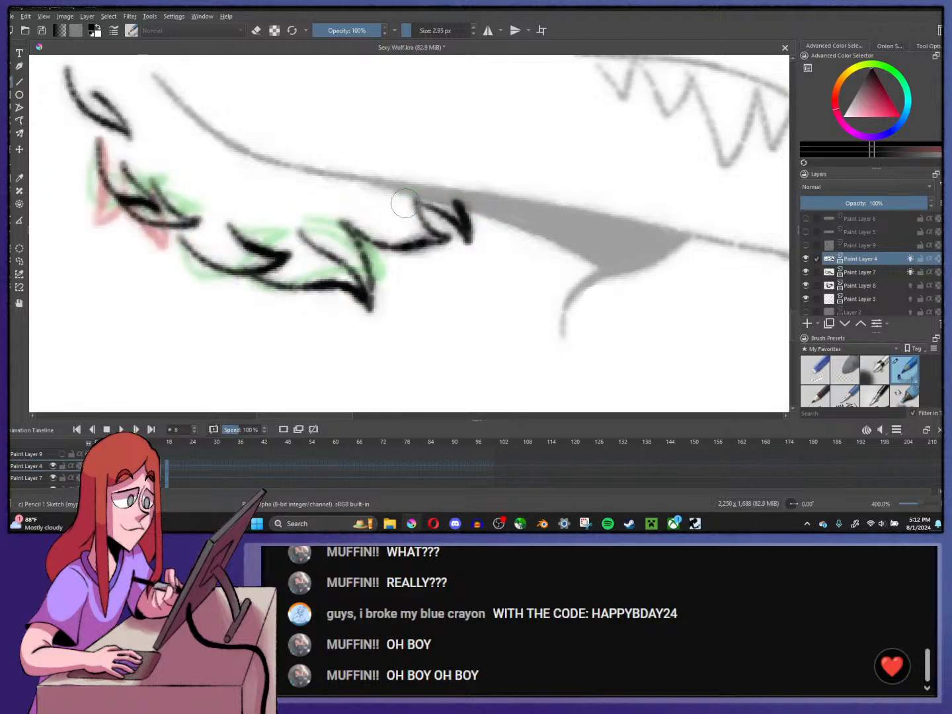
pyautogui.press('Right')
pyautogui.press('Right')
pyautogui.press('Left')
pyautogui.press('Left')
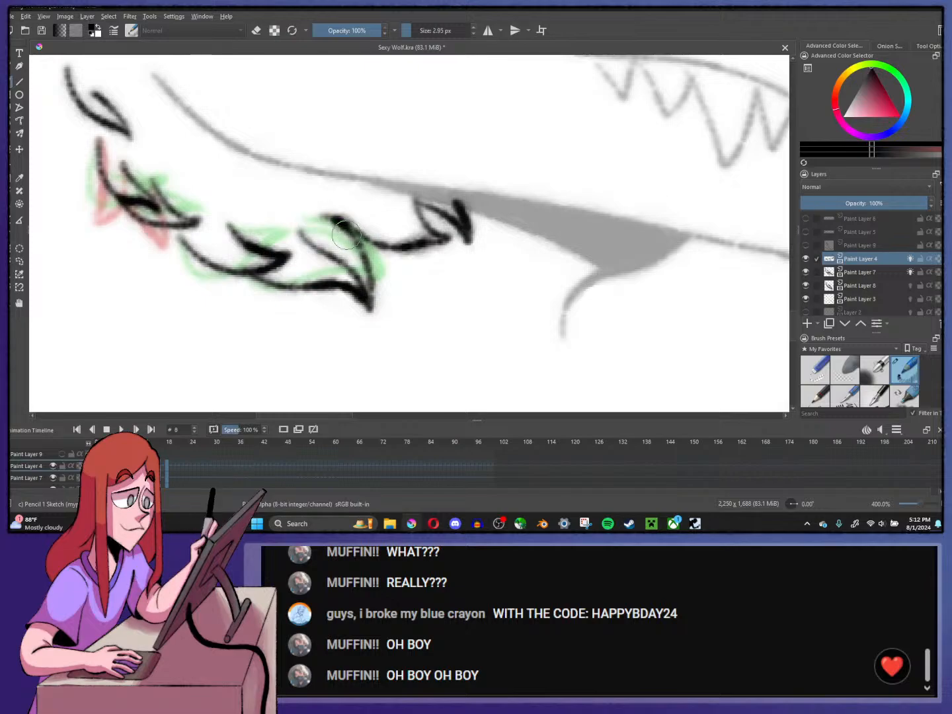
pyautogui.press('Right')
pyautogui.press('Left')
pyautogui.press('Right')
pyautogui.press('Right')
pyautogui.press('Right')
pyautogui.press('Right')
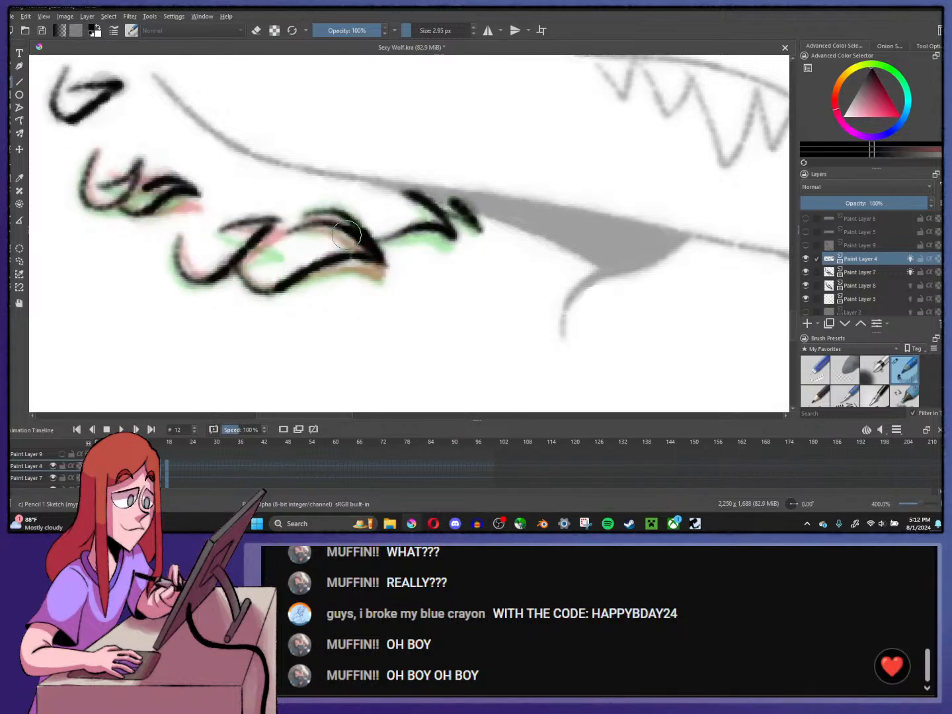
pyautogui.press('Right')
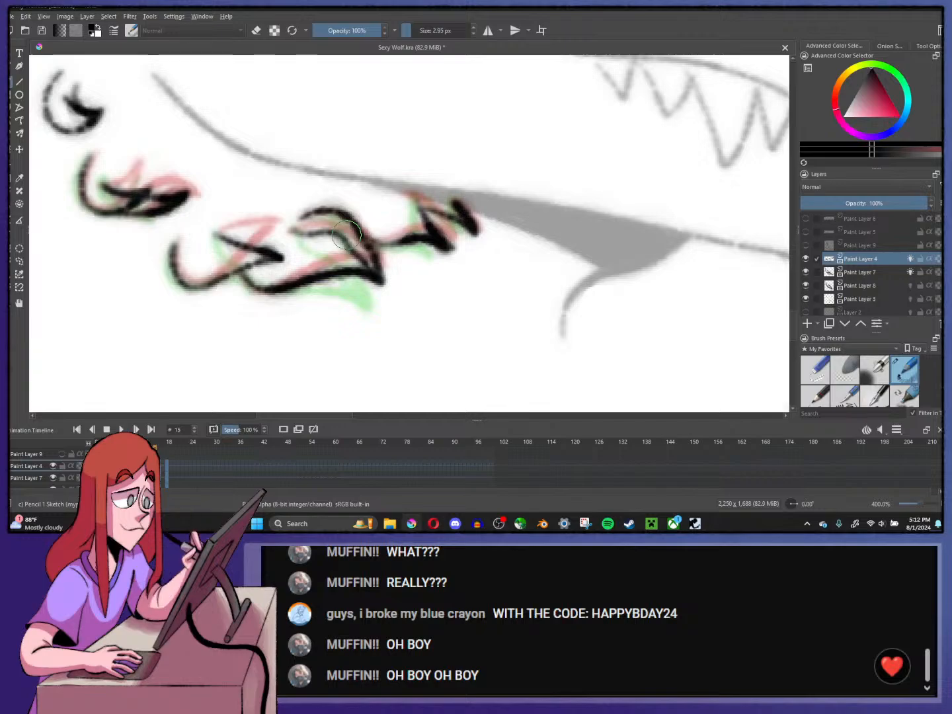
pyautogui.scroll(-5, 345, 233)
pyautogui.press('Left')
pyautogui.press('Left')
pyautogui.press('Left')
pyautogui.press('Left')
pyautogui.press('Left')
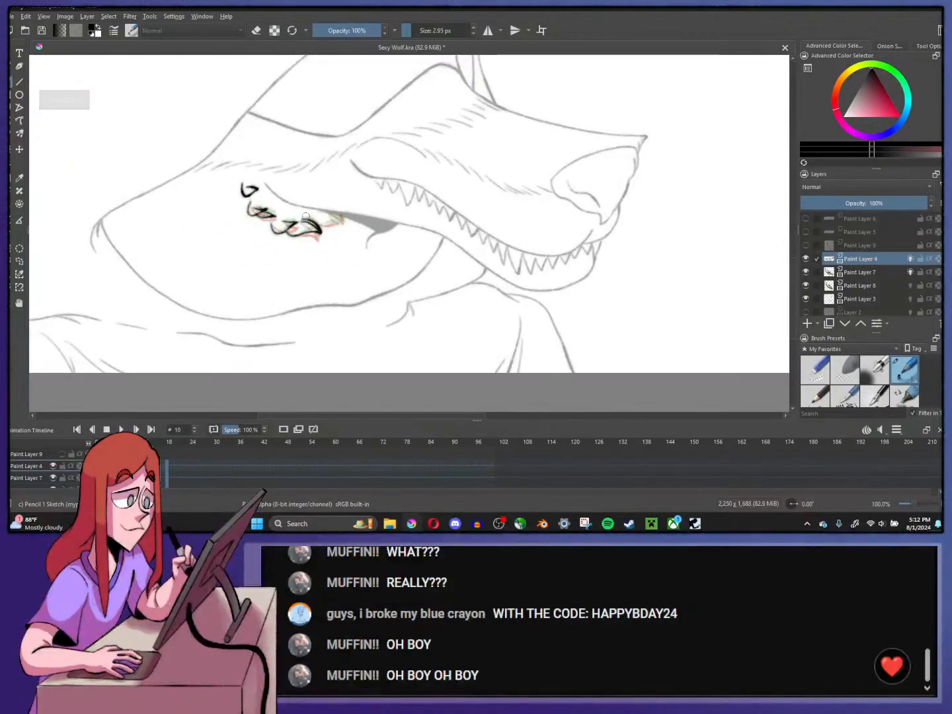
# - On frame 10, draw the last small tufts beside the grey wedge and compare them with the frames up to 13
pyautogui.press('Right')
pyautogui.scroll(5, 311, 215)
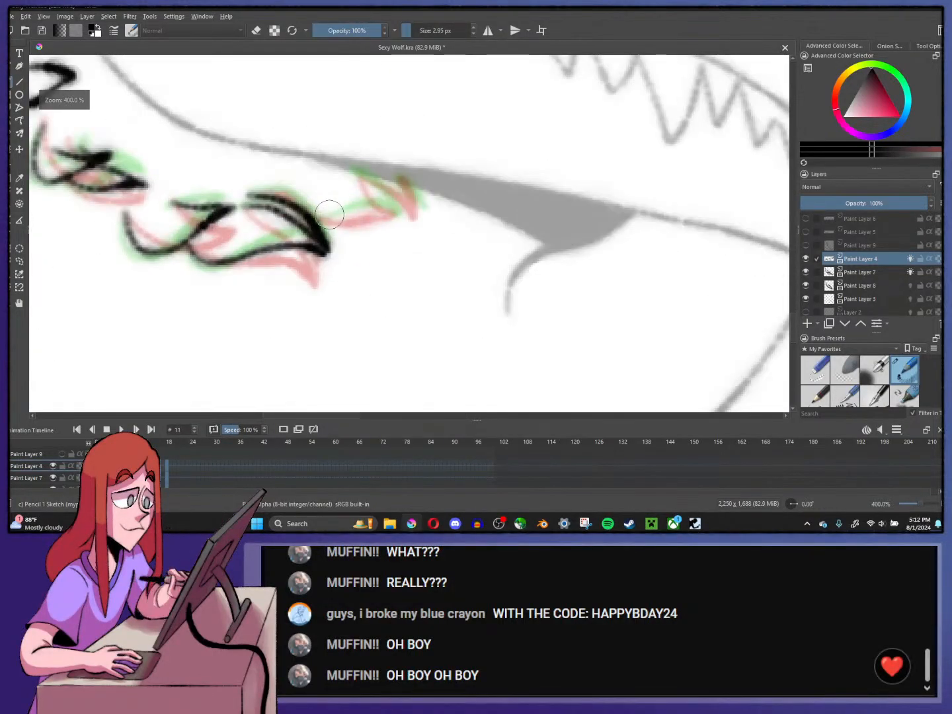
pyautogui.press('Right')
pyautogui.press('Left')
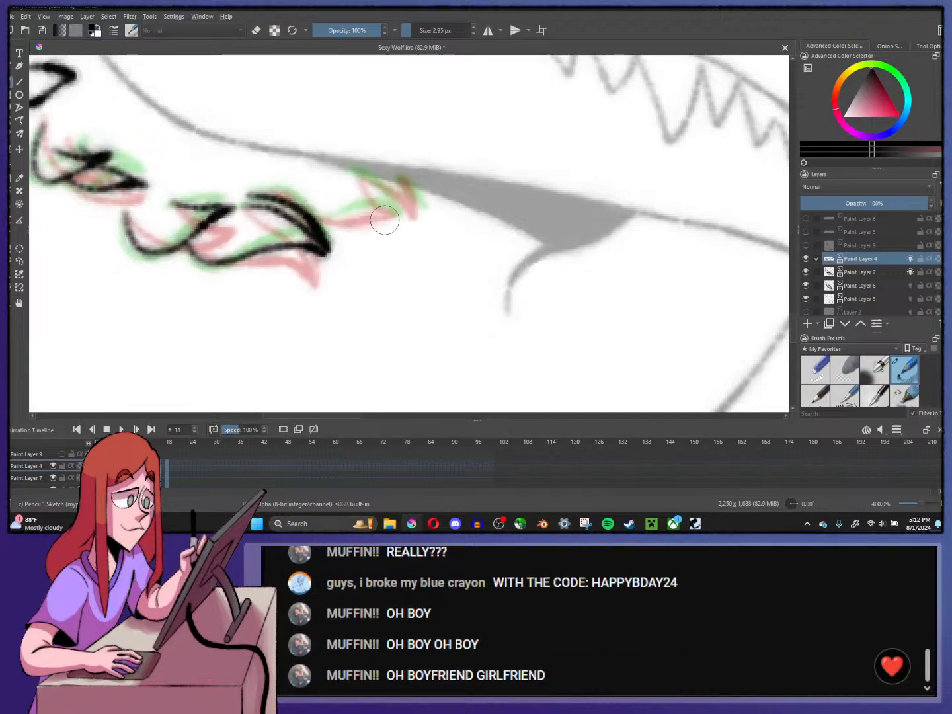
pyautogui.press('Left')
pyautogui.moveTo(325, 220)
pyautogui.mouseDown()
pyautogui.moveTo(378, 209)
pyautogui.moveTo(374, 187)
pyautogui.moveTo(357, 176)
pyautogui.moveTo(383, 197)
pyautogui.moveTo(392, 191)
pyautogui.moveTo(369, 174)
pyautogui.moveTo(418, 202)
pyautogui.mouseUp()
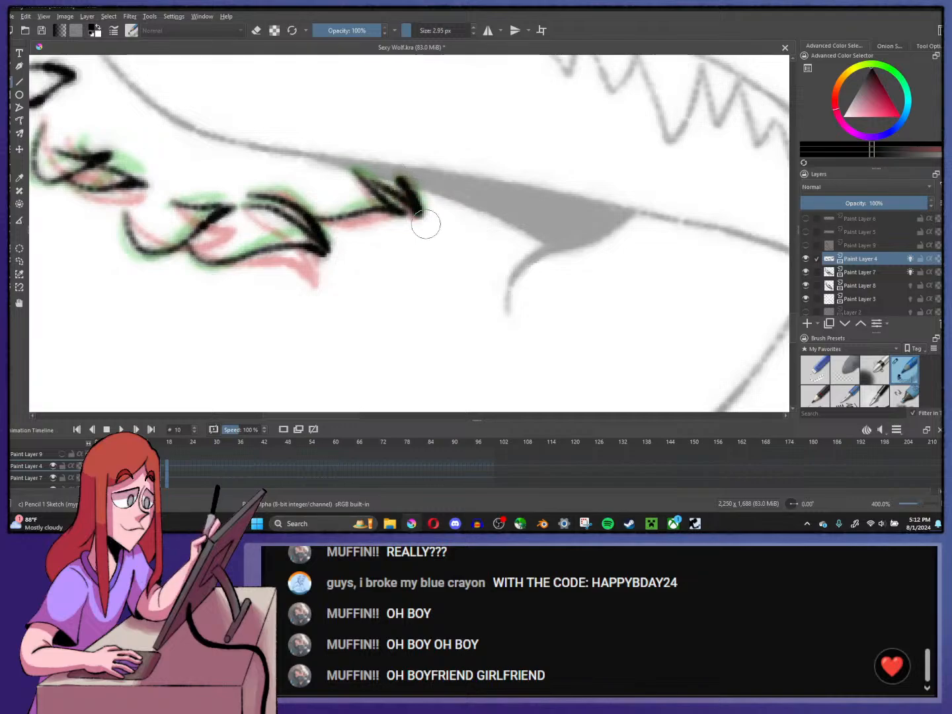
pyautogui.press('Right')
pyautogui.press('Right')
pyautogui.press('Left')
pyautogui.press('Right')
pyautogui.press('Right')
pyautogui.scroll(-2, 425, 224)
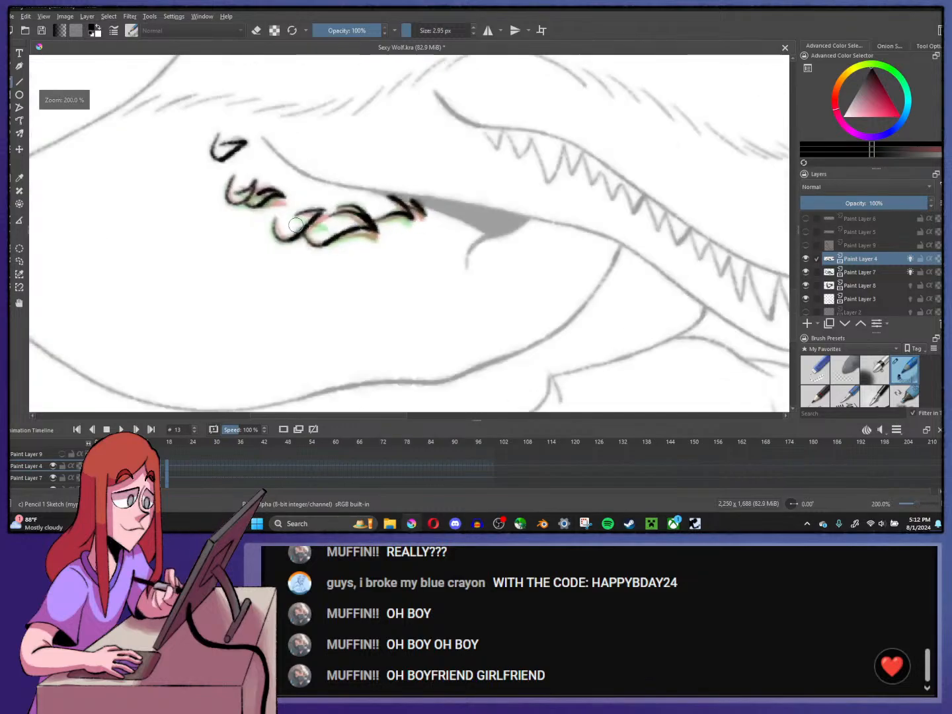
# - On frame 2, draw the lower row of pointed fur tufts in black between the onion-skin lines, up to the grey wedge
pyautogui.press('Left')
pyautogui.press('Left')
pyautogui.press('Left')
pyautogui.press('Left')
pyautogui.press('Left')
pyautogui.press('Left')
pyautogui.press('Left')
pyautogui.press('Left')
pyautogui.press('Left')
pyautogui.press('Left')
pyautogui.press('Left')
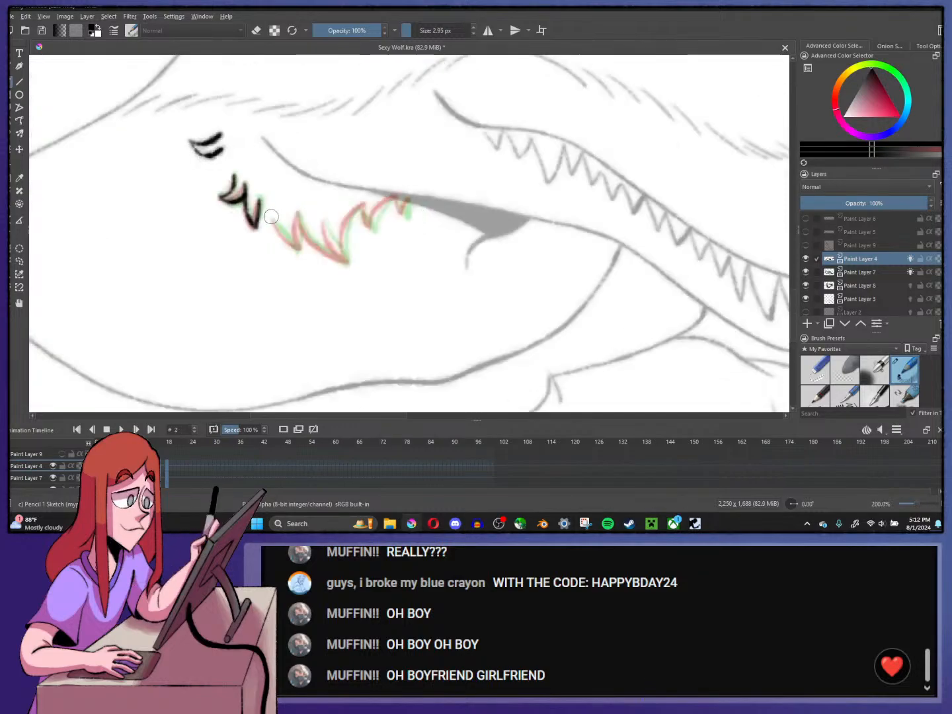
pyautogui.scroll(3, 270, 216)
pyautogui.moveTo(329, 252)
pyautogui.mouseDown()
pyautogui.moveTo(362, 326)
pyautogui.moveTo(457, 389)
pyautogui.moveTo(459, 290)
pyautogui.moveTo(496, 222)
pyautogui.moveTo(526, 293)
pyautogui.moveTo(581, 202)
pyautogui.moveTo(577, 220)
pyautogui.moveTo(587, 207)
pyautogui.moveTo(610, 262)
pyautogui.moveTo(624, 219)
pyautogui.mouseUp()
pyautogui.moveTo(399, 270); pyautogui.dragTo(457, 392)
pyautogui.moveTo(261, 266)
pyautogui.mouseDown()
pyautogui.moveTo(332, 352)
pyautogui.moveTo(323, 305)
pyautogui.moveTo(343, 359)
pyautogui.moveTo(329, 253)
pyautogui.mouseUp()
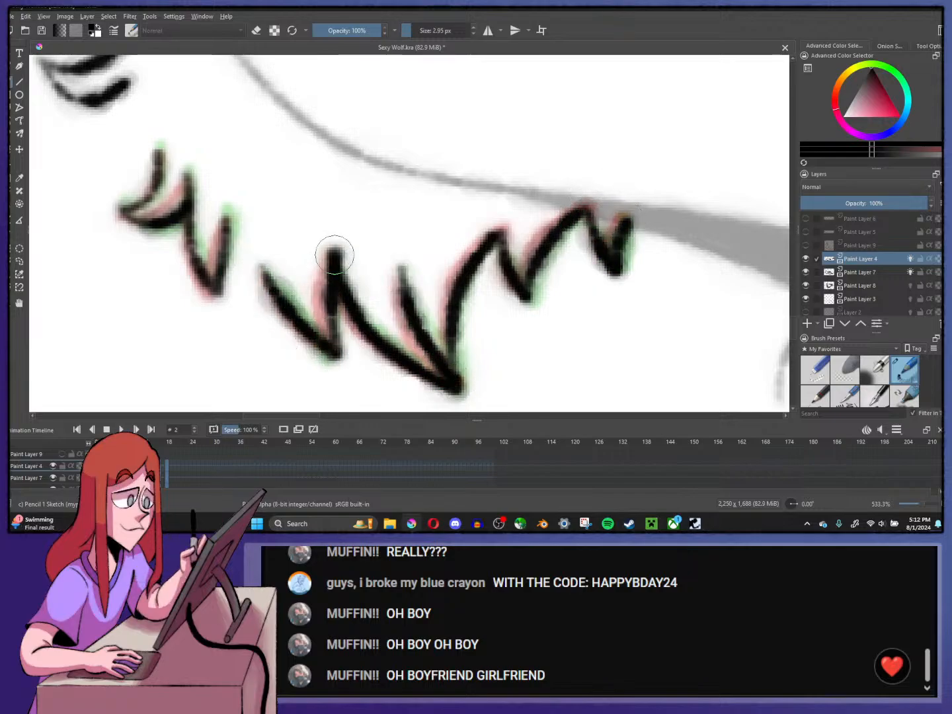
# - On frame 6, draw the lower fur tufts in black midway between the red and green onion-skin lines, up to the grey wedge
pyautogui.press('Right')
pyautogui.moveTo(267, 271)
pyautogui.mouseDown()
pyautogui.moveTo(340, 335)
pyautogui.moveTo(401, 333)
pyautogui.mouseUp()
pyautogui.moveTo(329, 252)
pyautogui.mouseDown()
pyautogui.moveTo(362, 310)
pyautogui.moveTo(495, 377)
pyautogui.mouseUp()
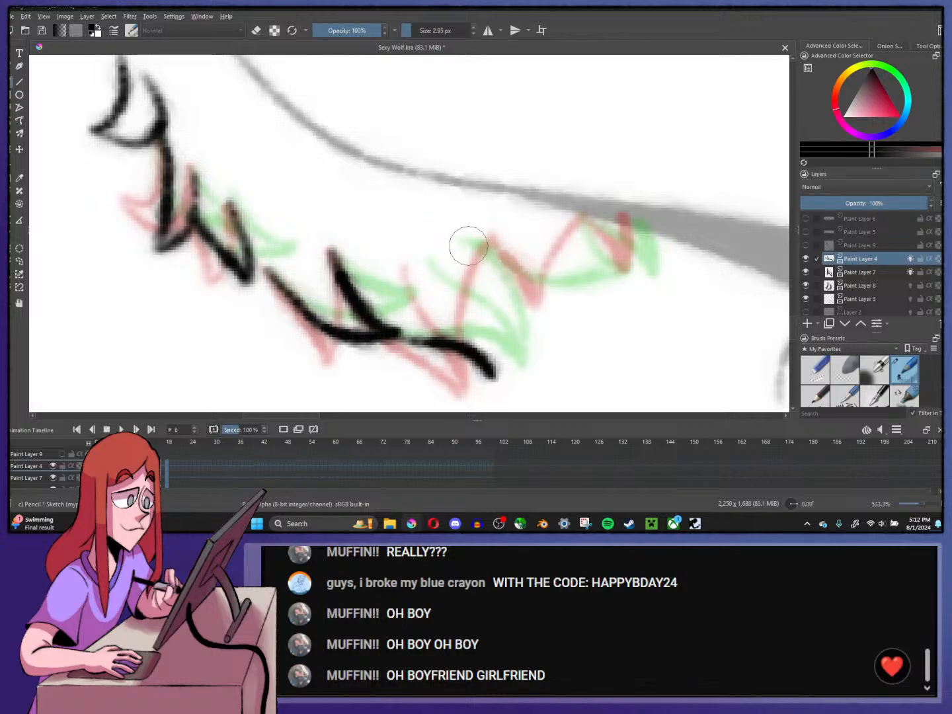
pyautogui.moveTo(470, 242)
pyautogui.mouseDown()
pyautogui.moveTo(492, 302)
pyautogui.moveTo(495, 377)
pyautogui.mouseUp()
pyautogui.moveTo(418, 259); pyautogui.dragTo(485, 364)
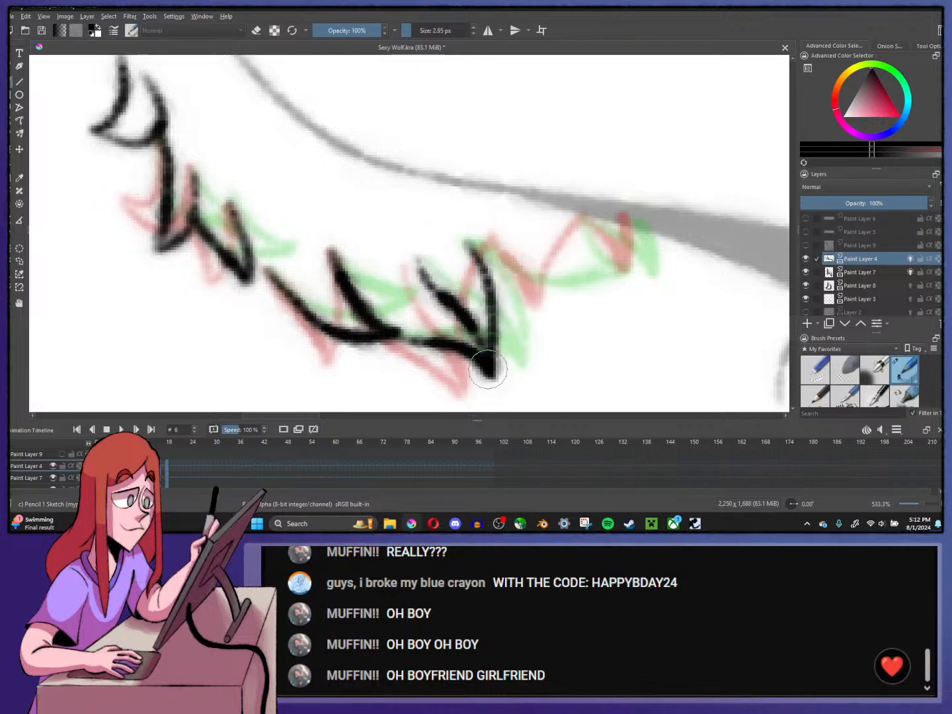
pyautogui.moveTo(479, 243)
pyautogui.mouseDown()
pyautogui.moveTo(508, 267)
pyautogui.moveTo(588, 298)
pyautogui.moveTo(580, 221)
pyautogui.moveTo(592, 234)
pyautogui.moveTo(579, 219)
pyautogui.moveTo(639, 287)
pyautogui.mouseUp()
# - Play back the animation and examine the completed lower tufts' motion close up and across the whole hooded wolf head
pyautogui.scroll(-4, 423, 263)
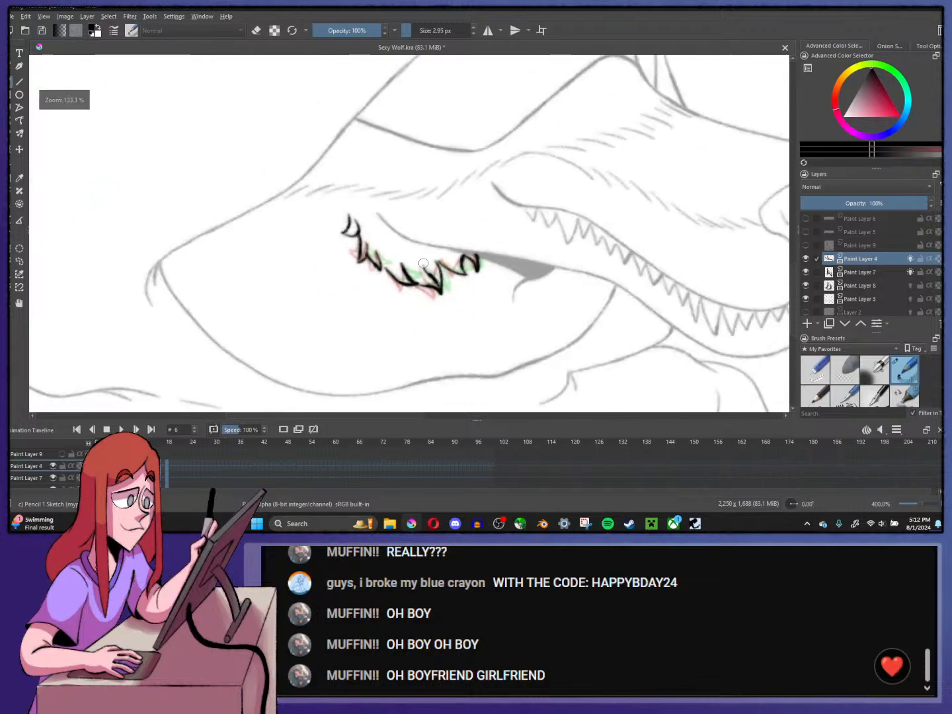
pyautogui.click(171, 469)
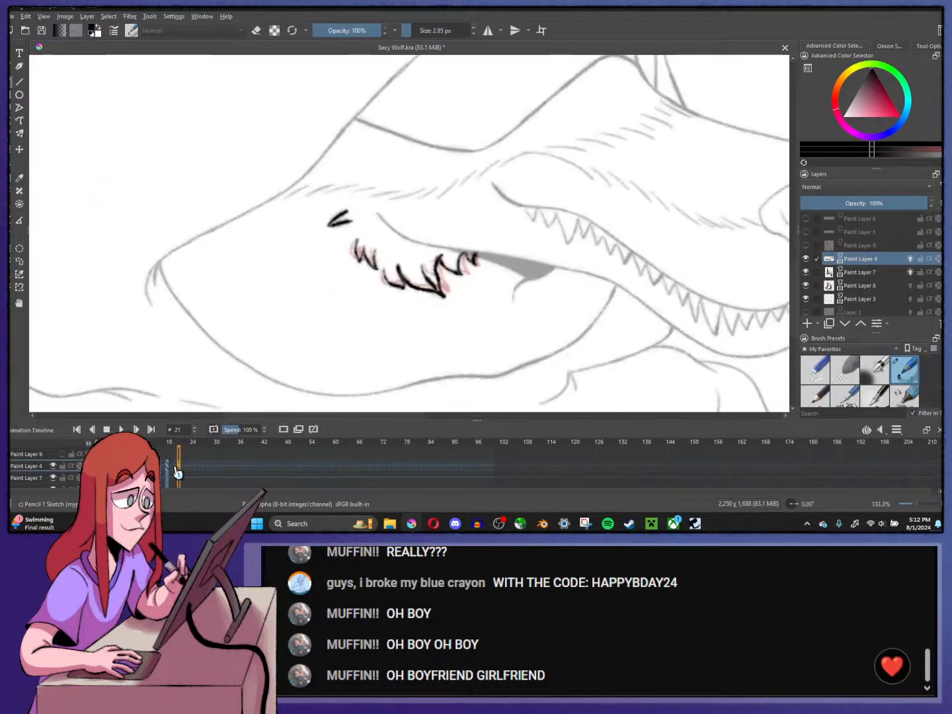
pyautogui.click(122, 429)
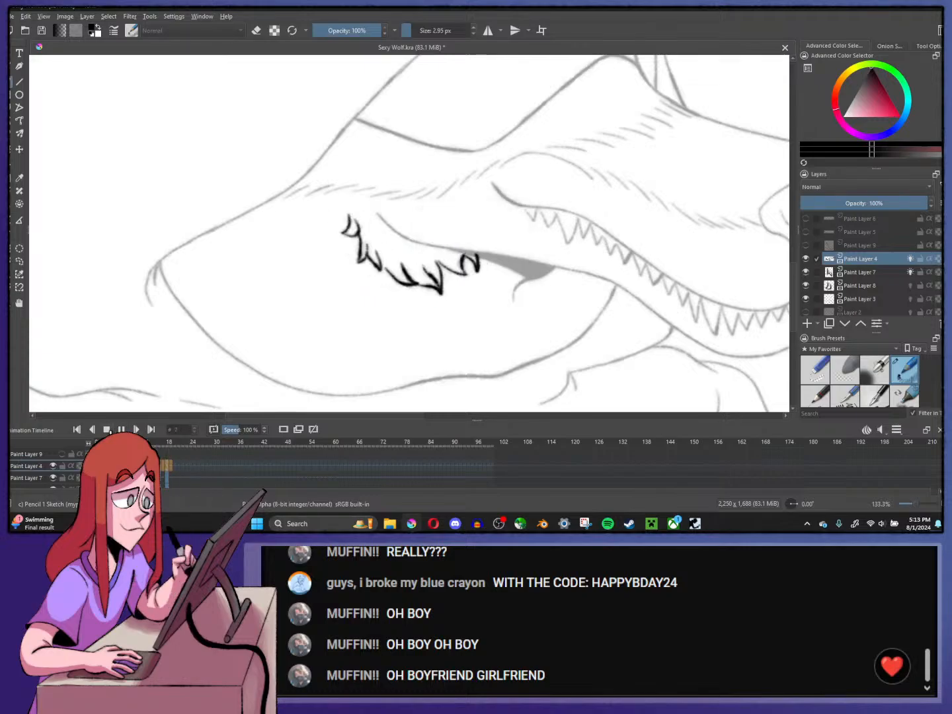
pyautogui.scroll(-3, 470, 285)
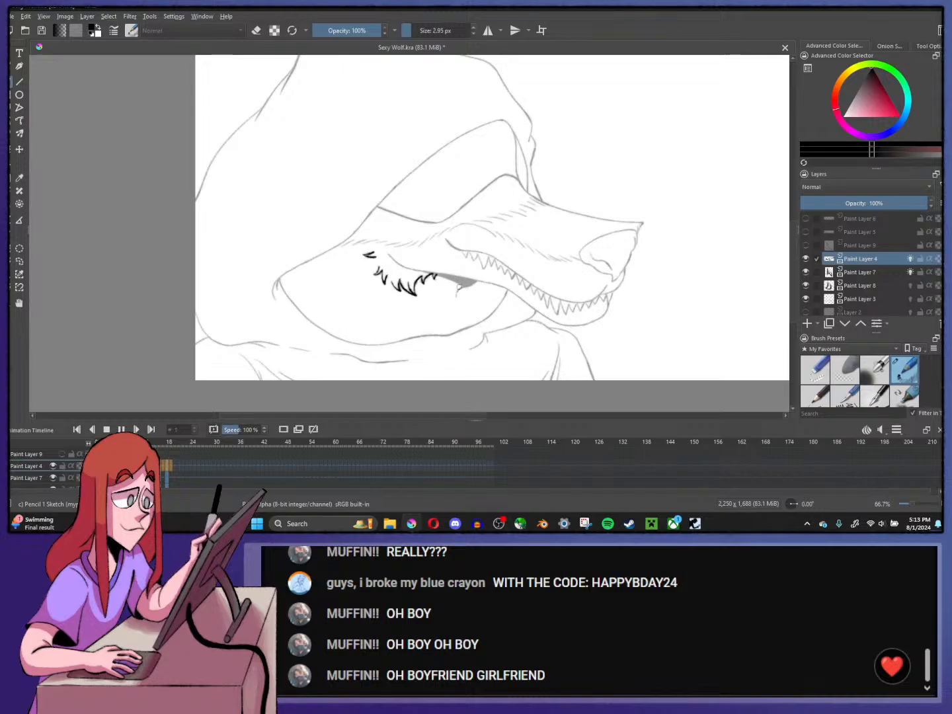
pyautogui.scroll(3, 422, 282)
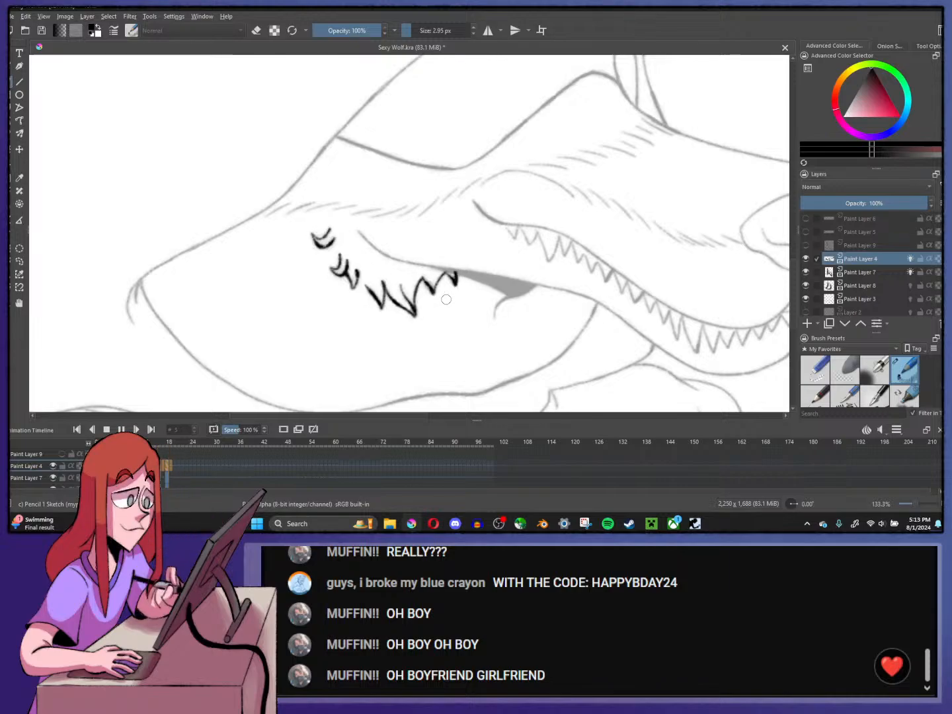
pyautogui.scroll(-1, 448, 294)
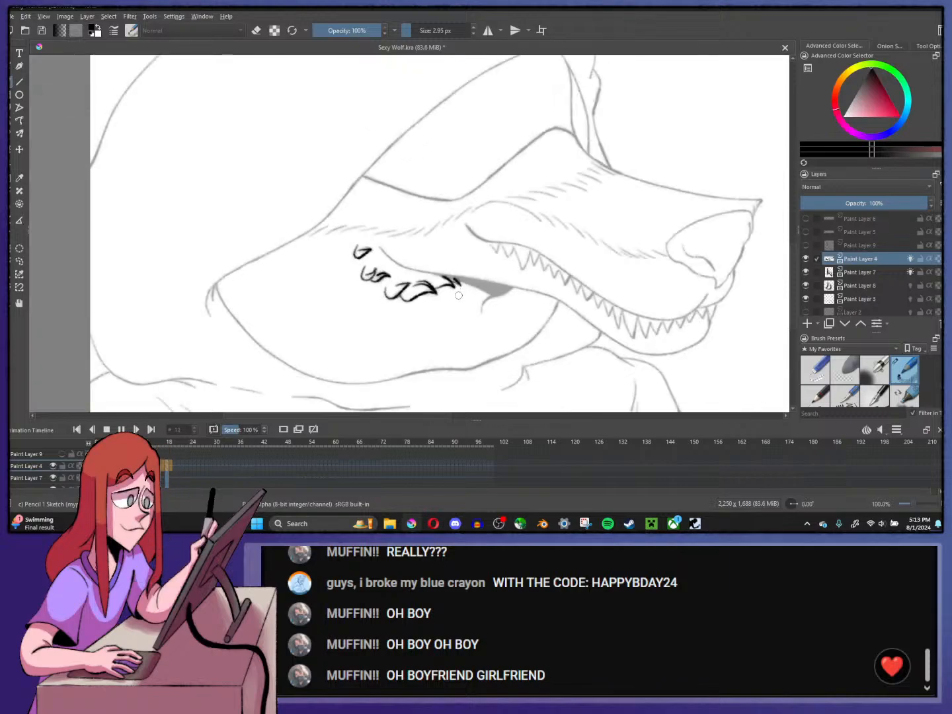
pyautogui.scroll(-2, 455, 295)
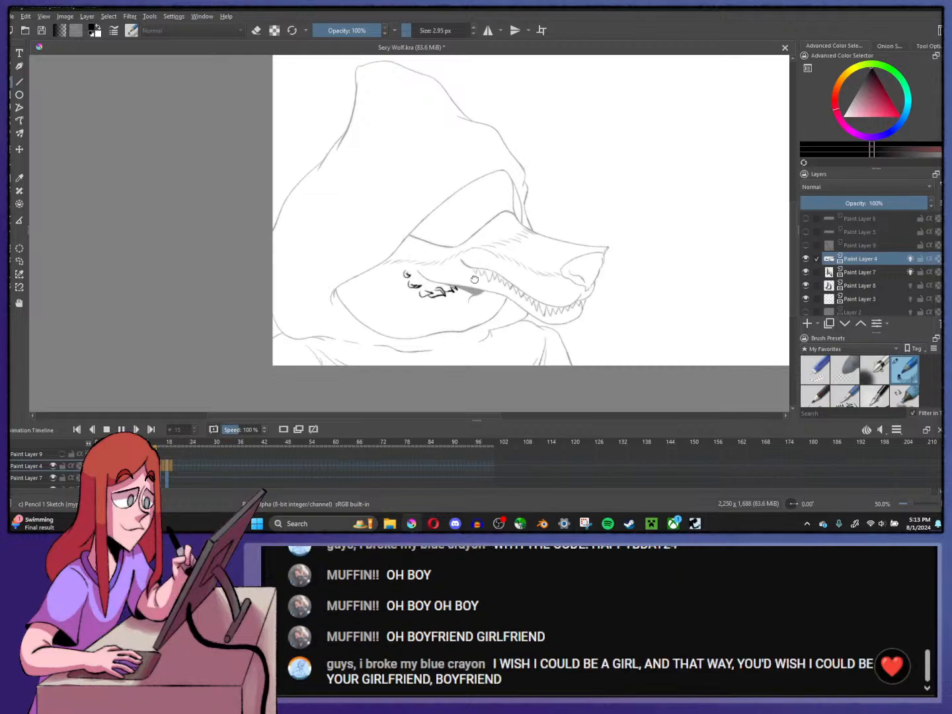
# - Examine the looping fur motion from nearer and farther away over the whole wolf head, ending the playback
pyautogui.moveTo(505, 255); pyautogui.dragTo(435, 289)
pyautogui.scroll(-1, 436, 288)
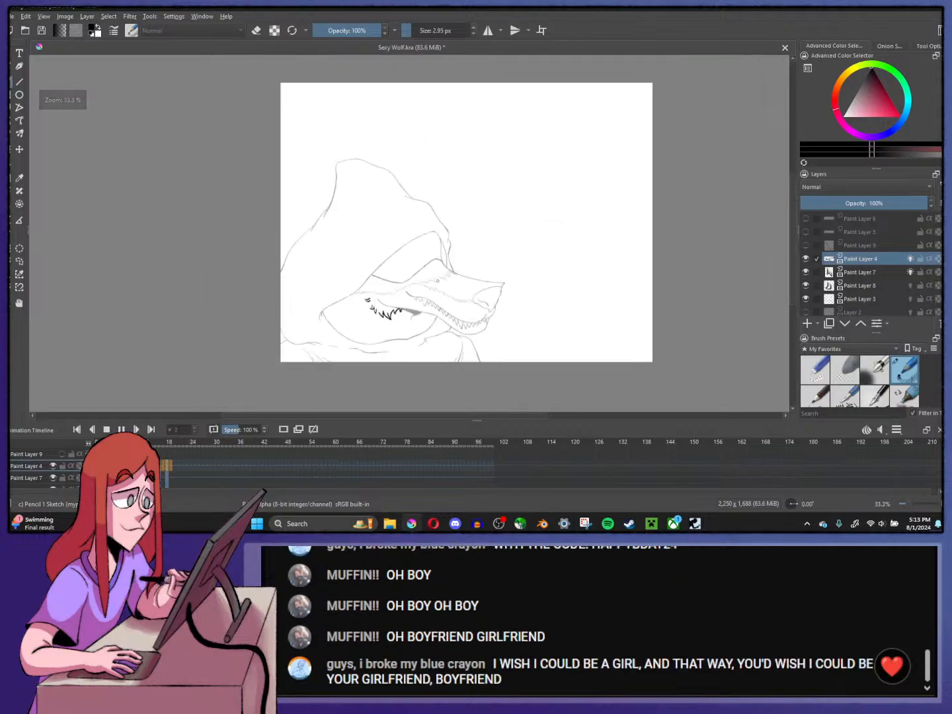
pyautogui.scroll(1, 437, 281)
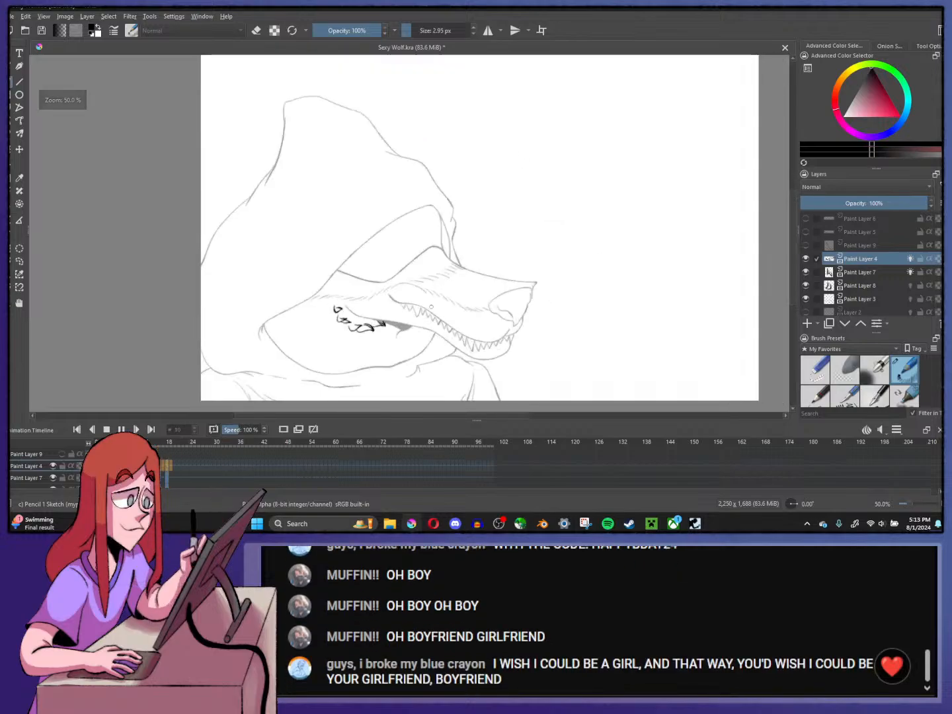
pyautogui.scroll(-1, 429, 302)
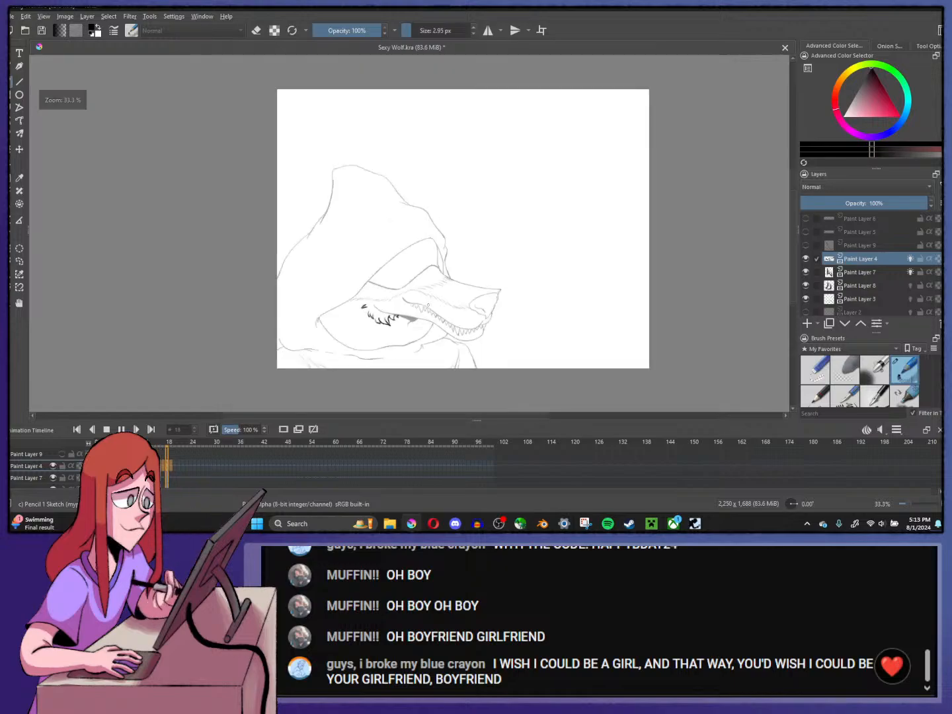
pyautogui.scroll(1, 396, 323)
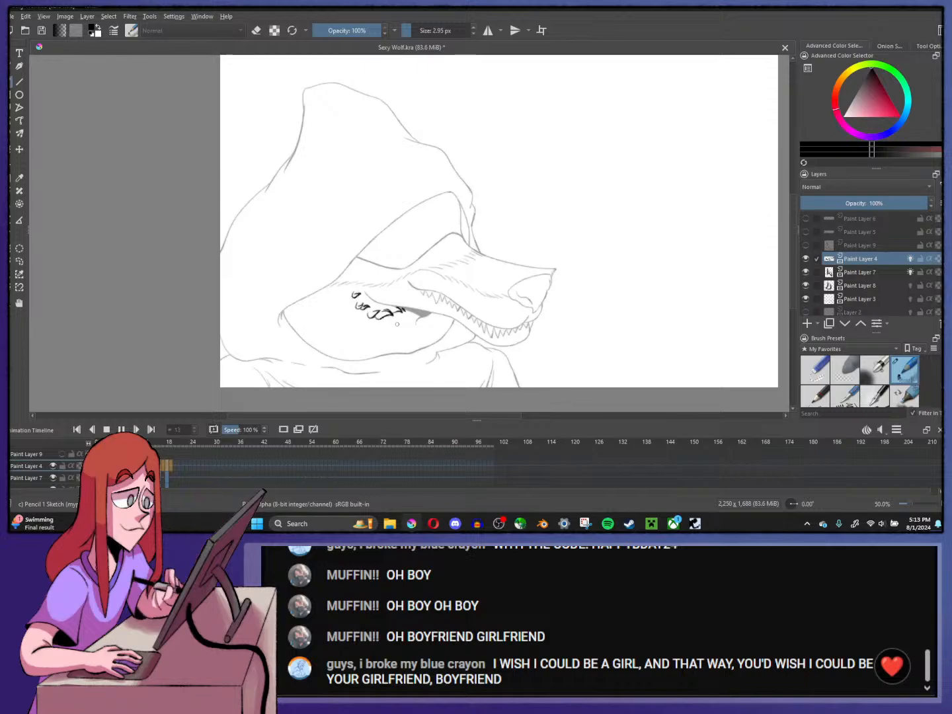
pyautogui.scroll(1, 397, 324)
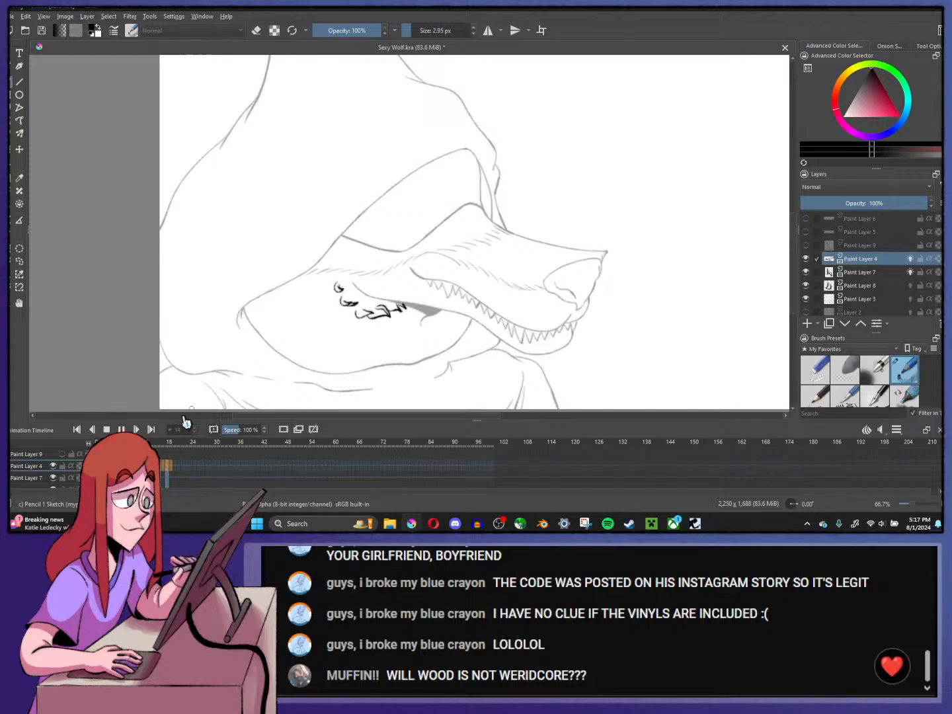
pyautogui.click(104, 431)
# - Select Paint Layer 9 and make it visible to continue the tuft below the grey wedge
pyautogui.scroll(1, 412, 350)
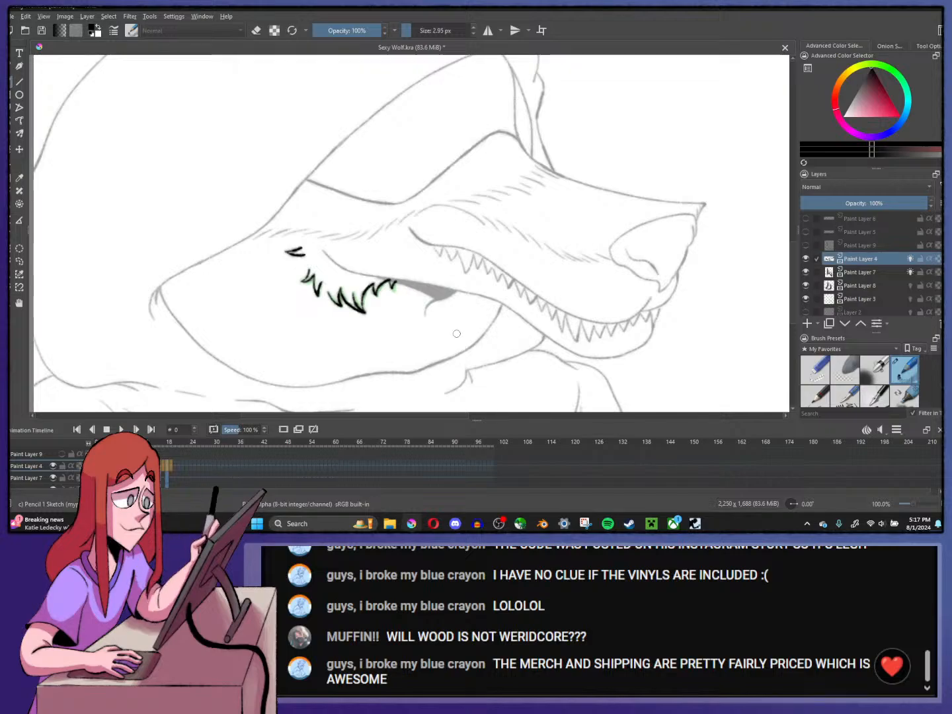
pyautogui.click(169, 465)
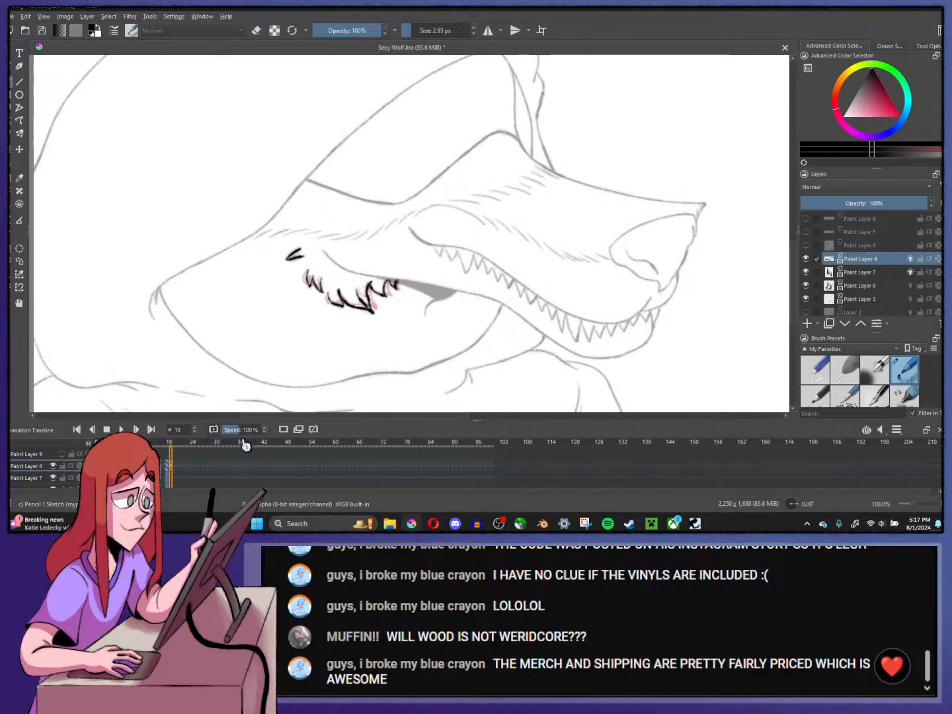
pyautogui.moveTo(872, 281)
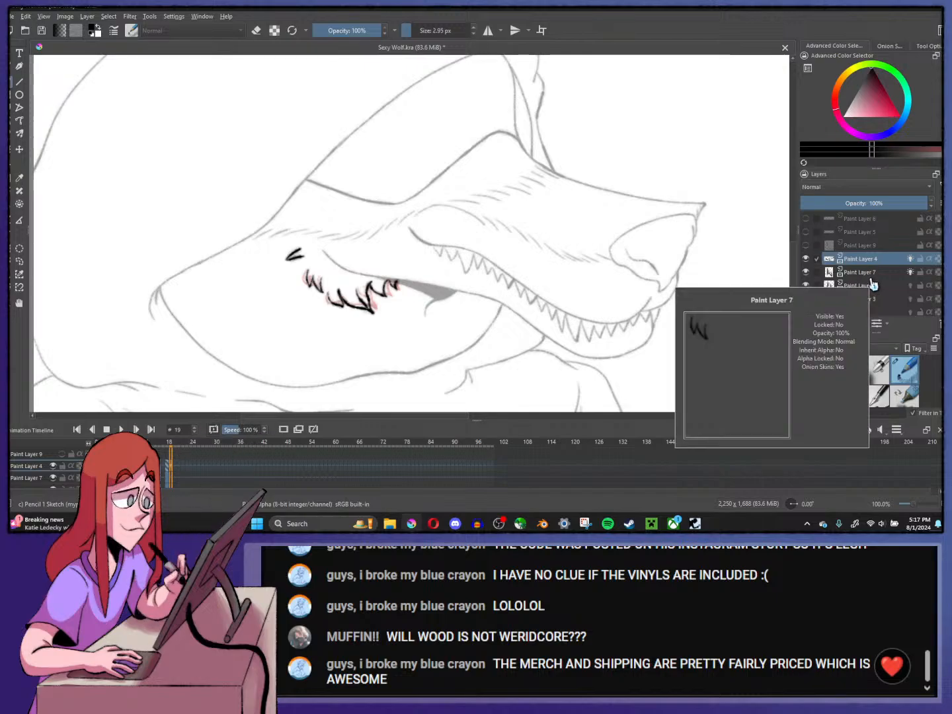
pyautogui.click(860, 246)
pyautogui.click(806, 246)
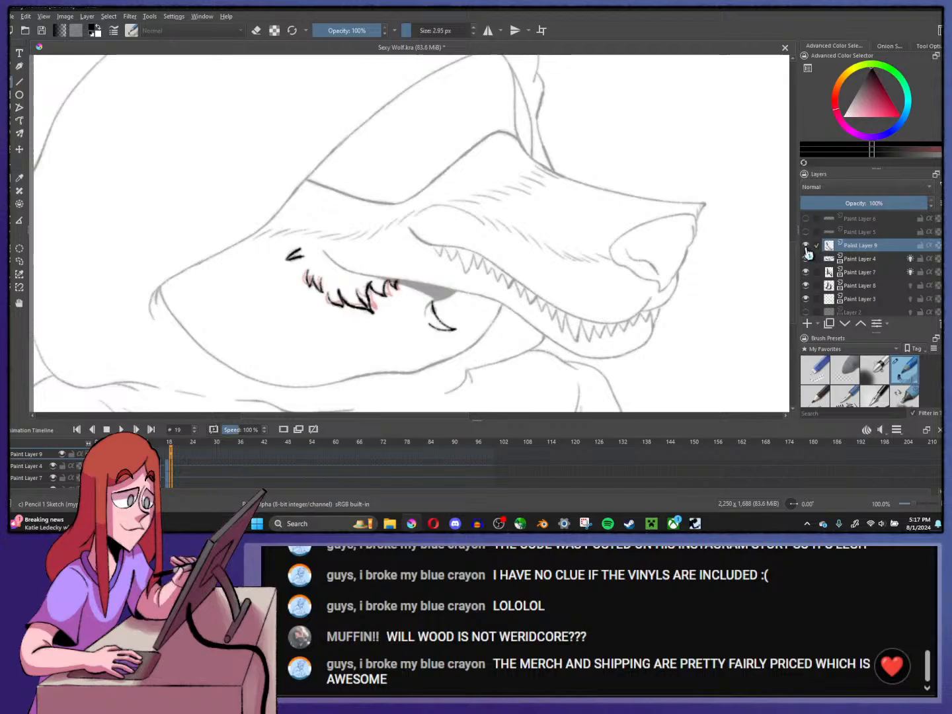
# - On a blank frame 4 of Paint Layer 9, draw the tuft below the grey wedge with a bulging upper edge and wavy lower edge
pyautogui.click(283, 432)
pyautogui.scroll(3, 497, 326)
pyautogui.click(88, 454)
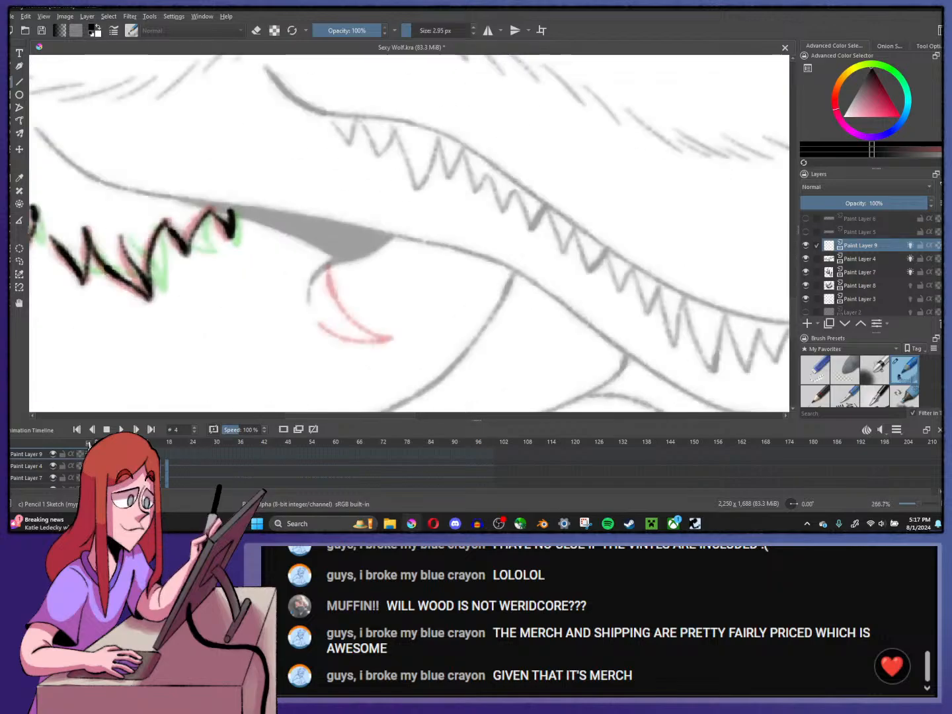
pyautogui.moveTo(328, 265); pyautogui.dragTo(393, 342)
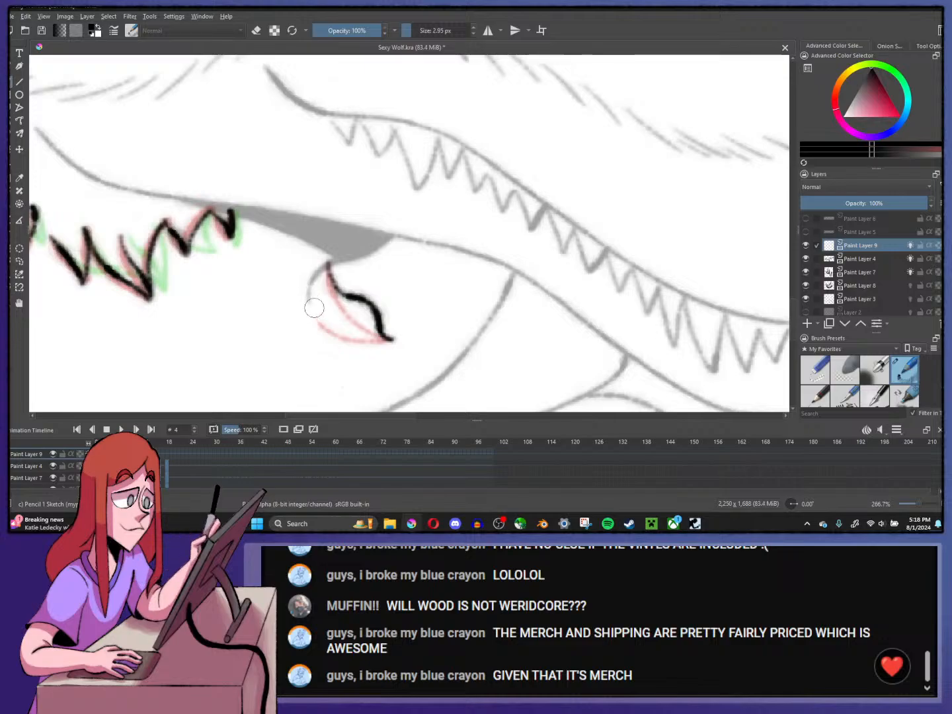
pyautogui.moveTo(313, 307); pyautogui.dragTo(390, 338)
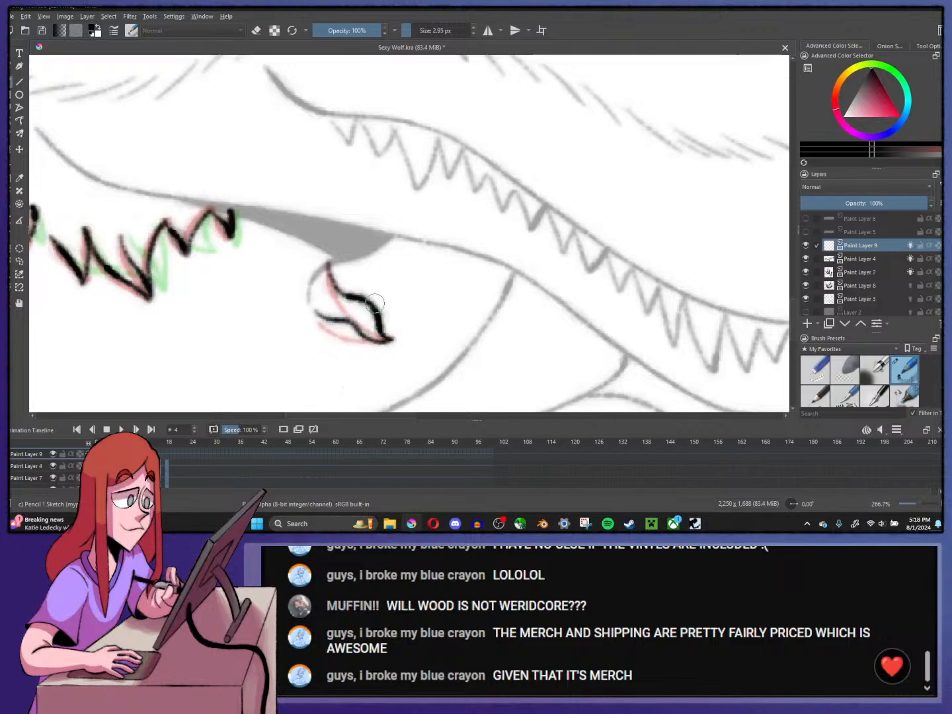
# - On a blank frame 8, draw the tuft arching over with its tip pointing down, and add a blank frame 12
pyautogui.press('.')
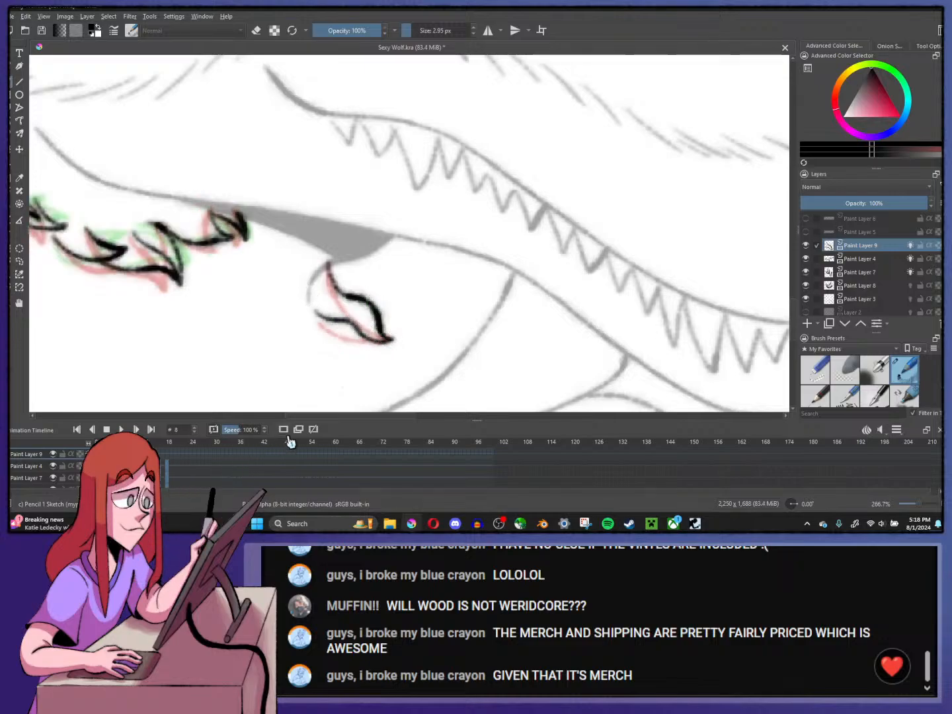
pyautogui.press('.')
pyautogui.moveTo(330, 264)
pyautogui.mouseDown()
pyautogui.moveTo(393, 306)
pyautogui.moveTo(391, 344)
pyautogui.mouseUp()
pyautogui.moveTo(319, 294)
pyautogui.mouseDown()
pyautogui.moveTo(366, 310)
pyautogui.moveTo(390, 352)
pyautogui.mouseUp()
pyautogui.press('.')
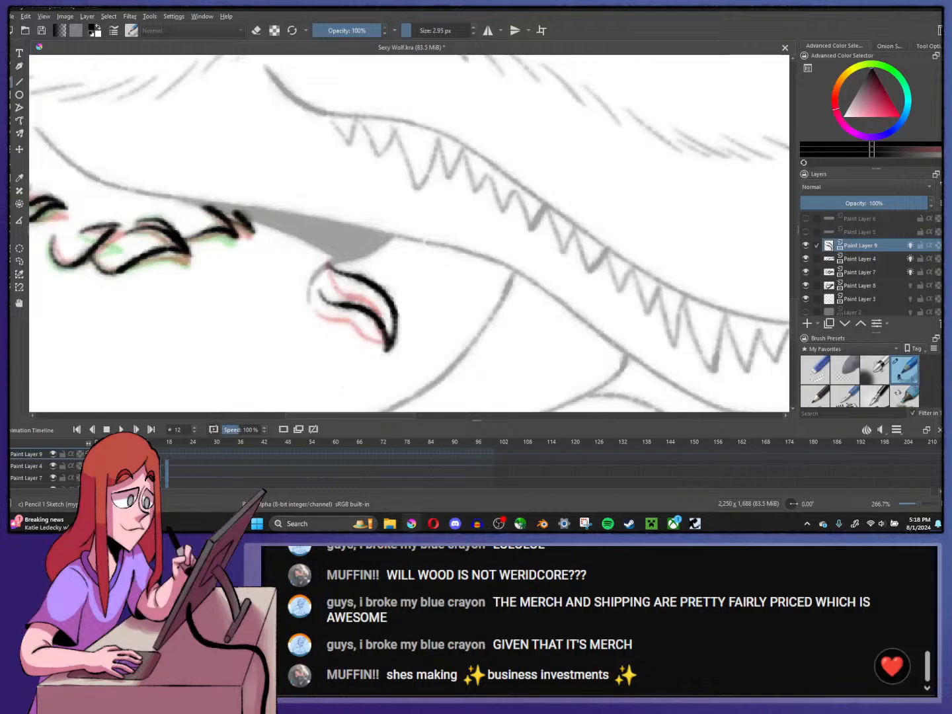
pyautogui.press('.')
pyautogui.moveTo(322, 289)
pyautogui.mouseDown()
pyautogui.moveTo(366, 307)
pyautogui.moveTo(413, 295)
pyautogui.mouseUp()
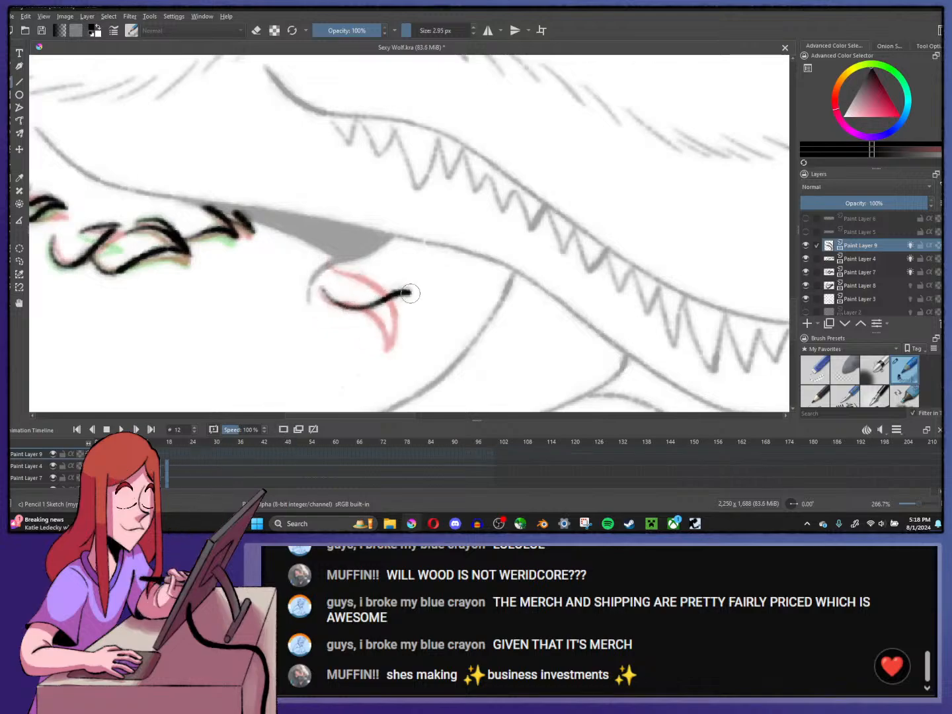
pyautogui.hotkey('ctrl', 'z')
pyautogui.moveTo(321, 290)
pyautogui.mouseDown()
pyautogui.moveTo(363, 318)
pyautogui.moveTo(430, 282)
pyautogui.mouseUp()
pyautogui.hotkey('ctrl', 'z')
# - Draw the tuft curling upward at its tip on frame 12, and as a deeper U-shaped curl on a blank frame 16
pyautogui.moveTo(322, 297); pyautogui.dragTo(414, 286)
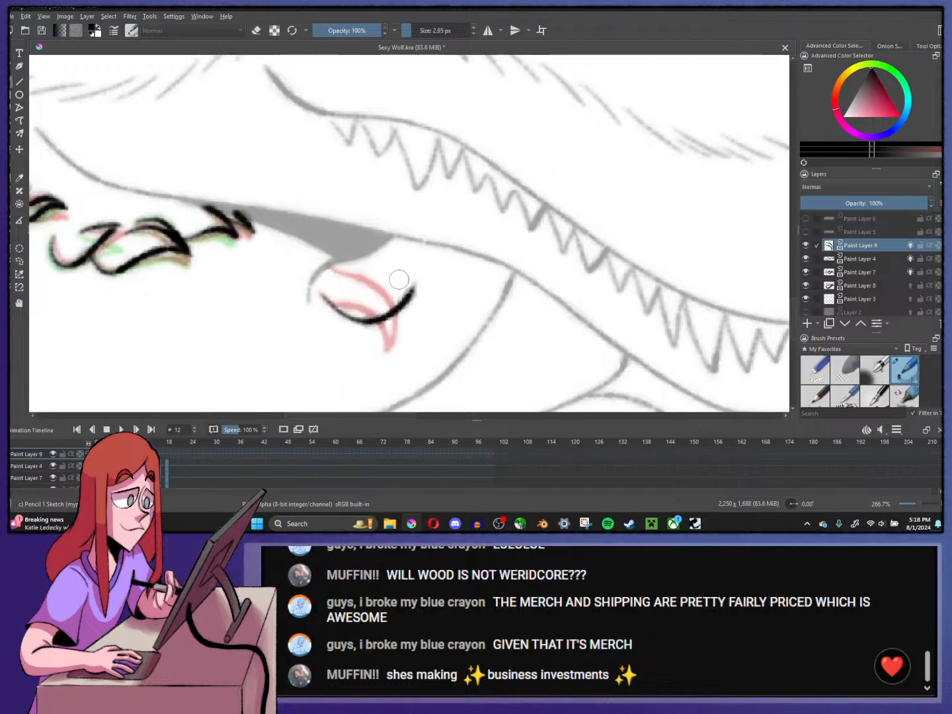
pyautogui.moveTo(330, 265)
pyautogui.mouseDown()
pyautogui.moveTo(397, 298)
pyautogui.moveTo(415, 288)
pyautogui.mouseUp()
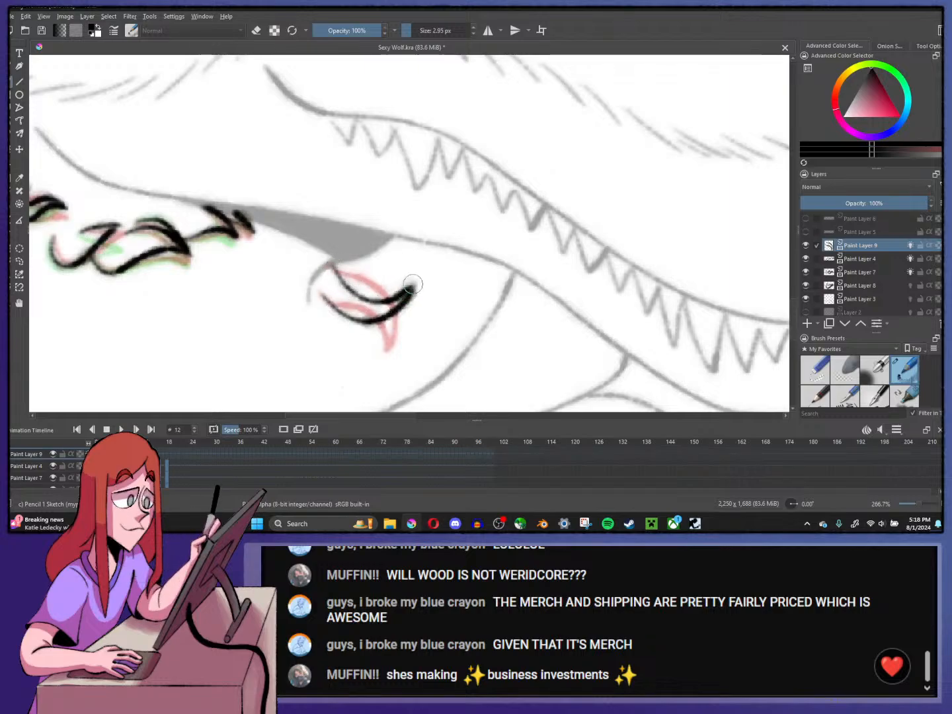
pyautogui.click(151, 455)
pyautogui.click(160, 457)
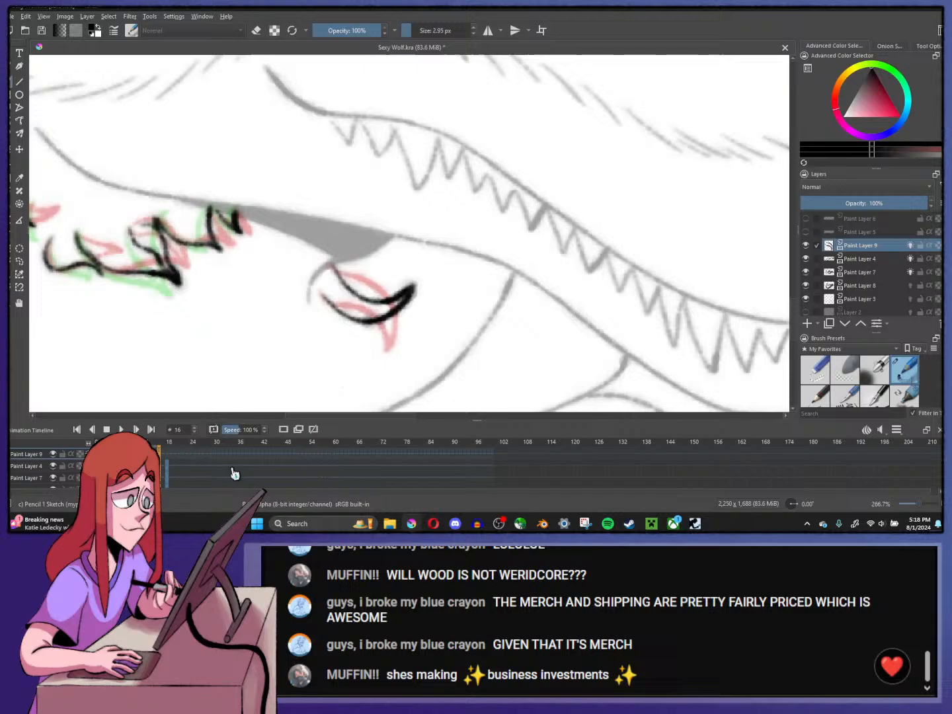
pyautogui.click(284, 431)
pyautogui.moveTo(326, 298)
pyautogui.mouseDown()
pyautogui.moveTo(334, 330)
pyautogui.moveTo(367, 341)
pyautogui.moveTo(394, 296)
pyautogui.mouseUp()
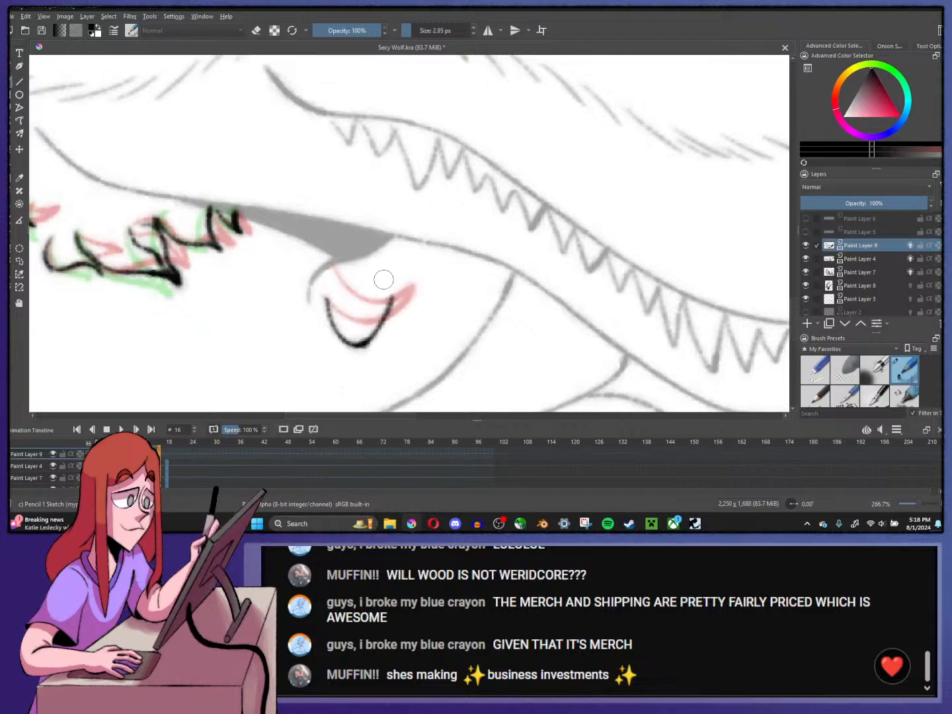
pyautogui.moveTo(341, 269)
pyautogui.mouseDown()
pyautogui.moveTo(347, 296)
pyautogui.moveTo(376, 289)
pyautogui.moveTo(369, 311)
pyautogui.moveTo(351, 321)
pyautogui.moveTo(382, 289)
pyautogui.moveTo(381, 299)
pyautogui.moveTo(350, 301)
pyautogui.mouseUp()
# - Compare frame 16's tuft with frame 0 and transform it, rotating it slightly and stretching it downward
pyautogui.click(99, 456)
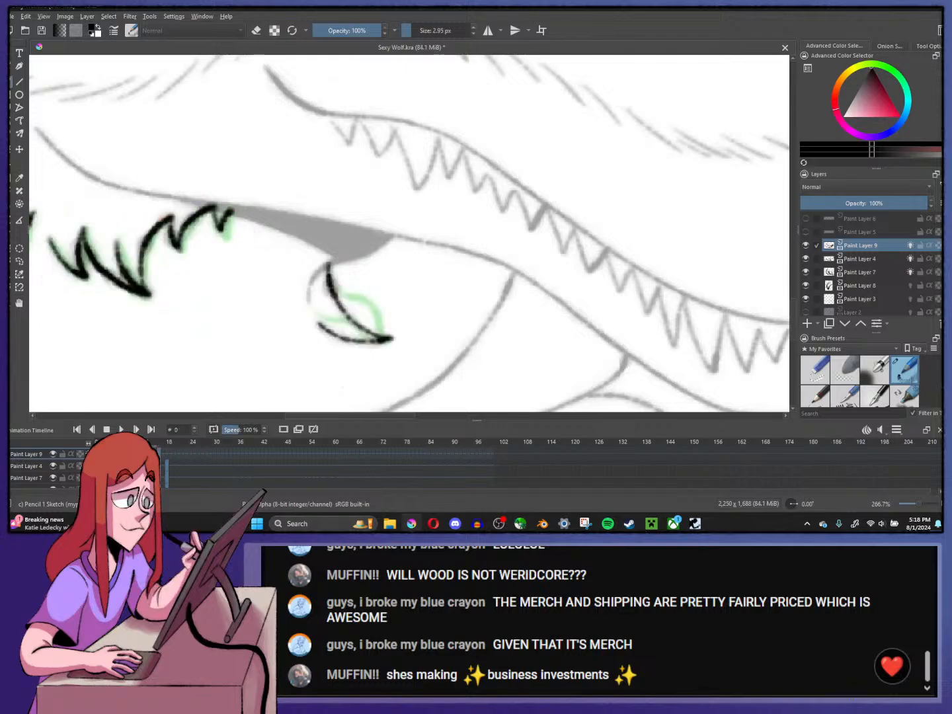
pyautogui.click(163, 462)
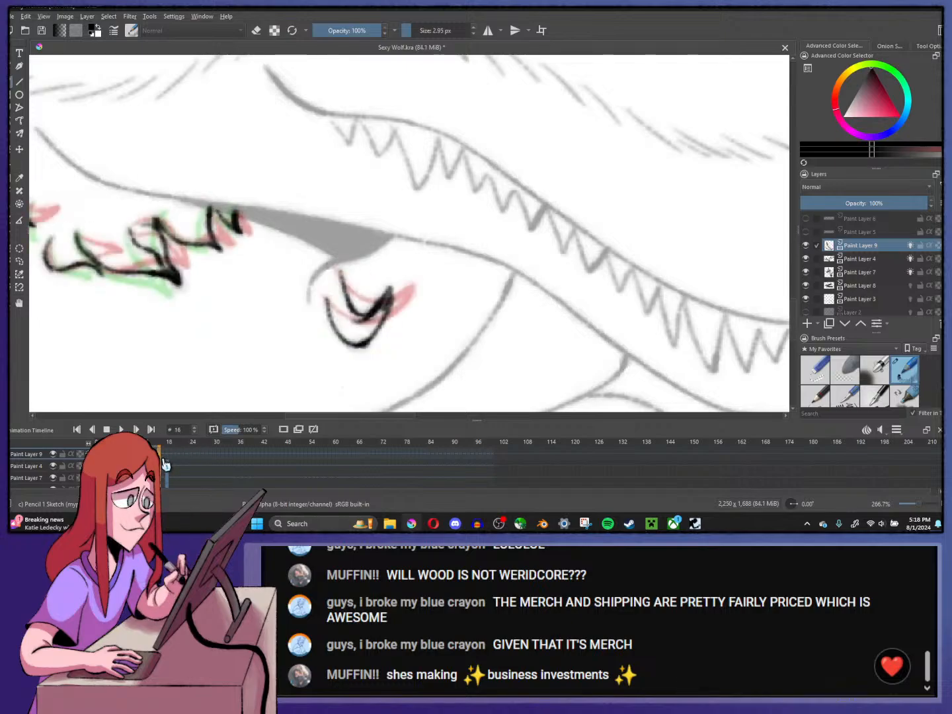
pyautogui.hotkey('ctrl', 't')
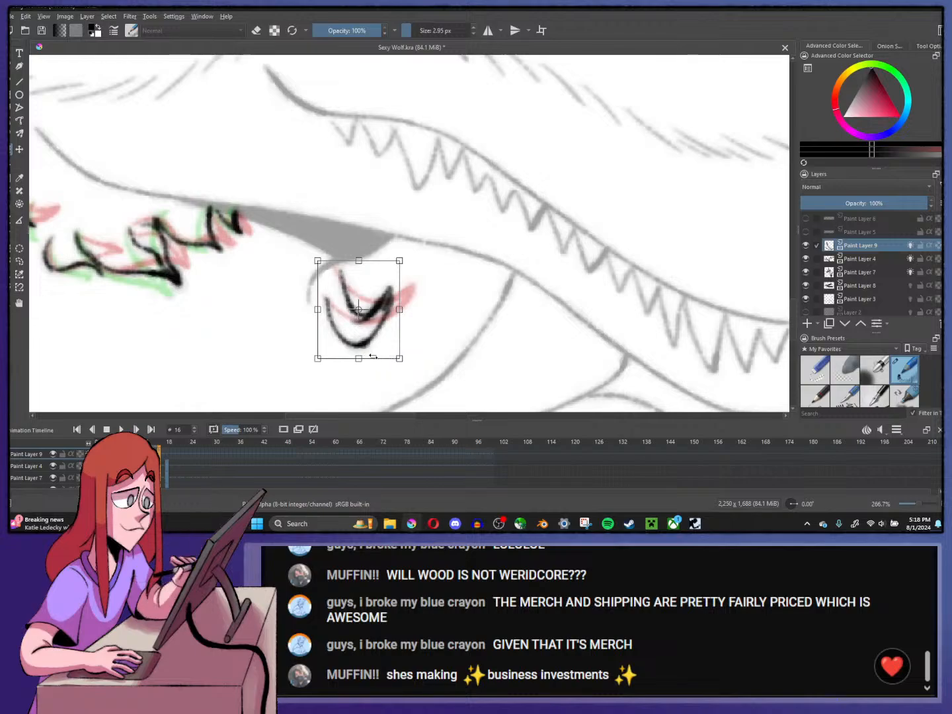
pyautogui.moveTo(374, 357); pyautogui.dragTo(379, 357)
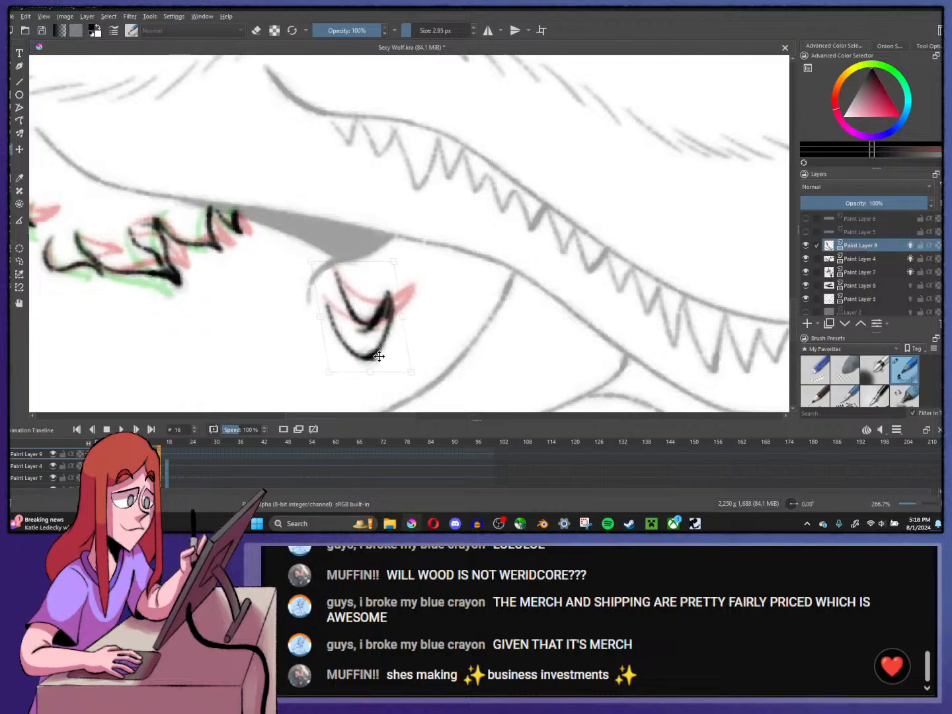
pyautogui.press('Return')
# - Copy Paint Layer 9's frame 0 keyframe and paste it at frame 20 as an onion-skin guide
pyautogui.click(77, 429)
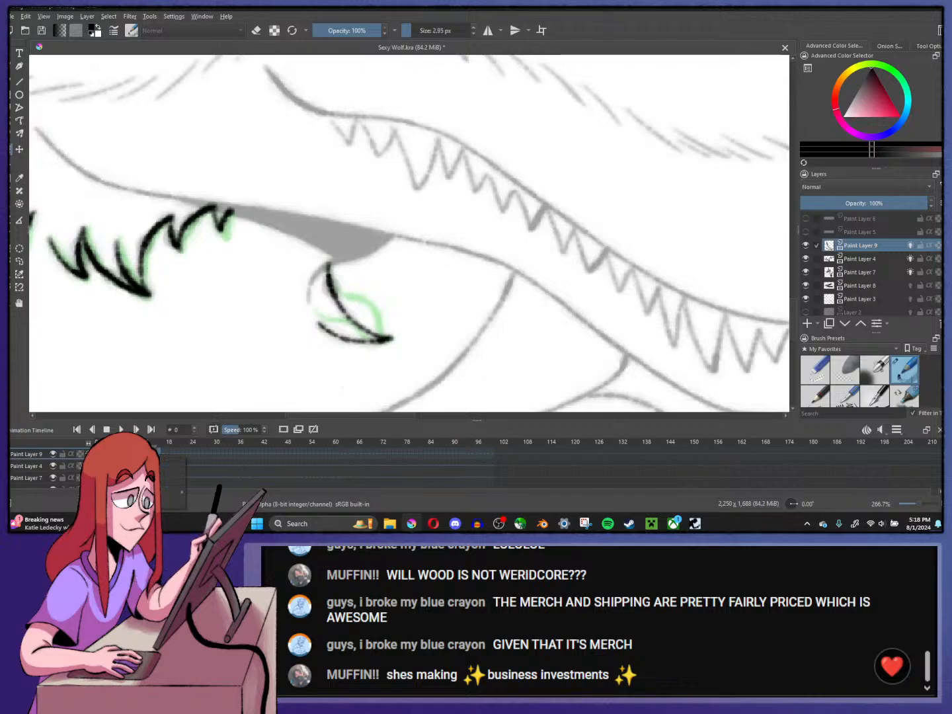
pyautogui.rightClick(96, 440)
pyautogui.click(131, 372)
pyautogui.click(175, 455)
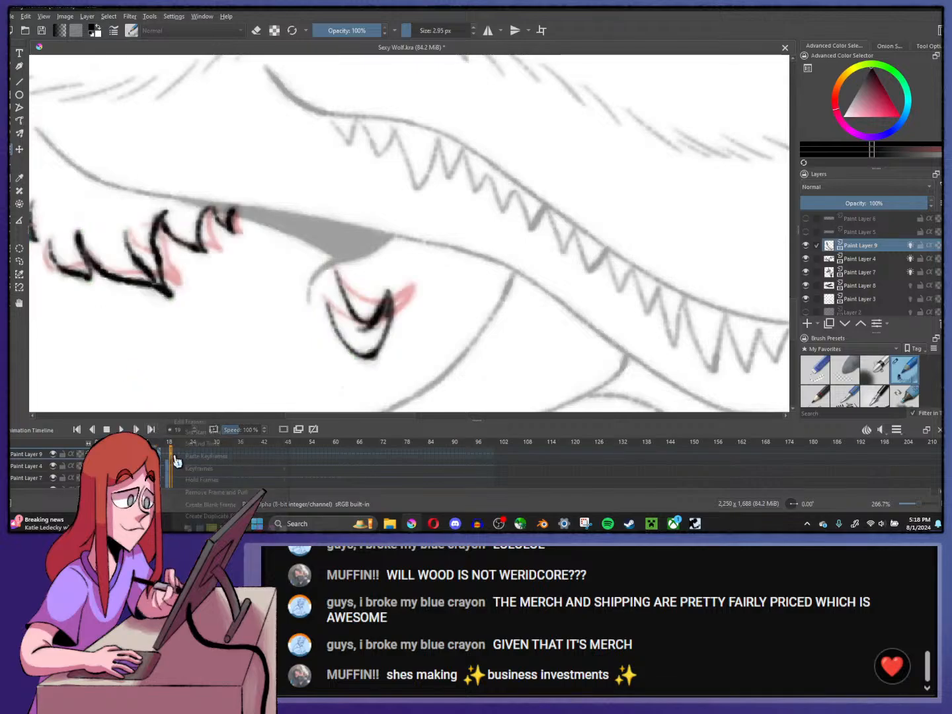
pyautogui.rightClick(170, 457)
pyautogui.click(178, 459)
pyautogui.rightClick(176, 458)
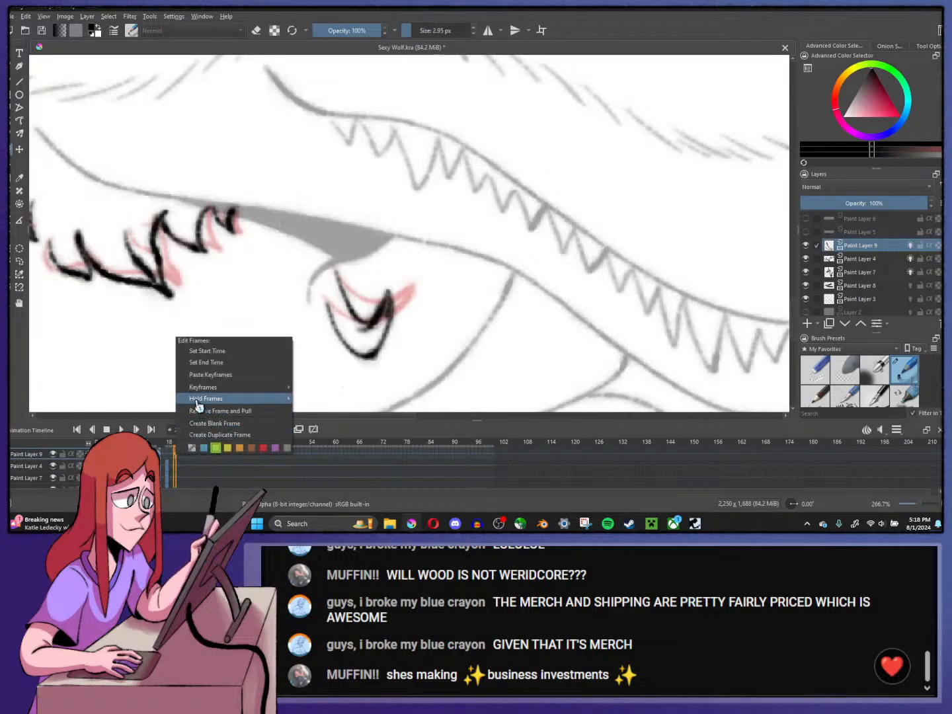
pyautogui.click(191, 402)
# - On a blank frame 18, draw the tuft's two curved edges midway between the red and green onion-skin lines, meeting at an upturned tip
pyautogui.click(168, 455)
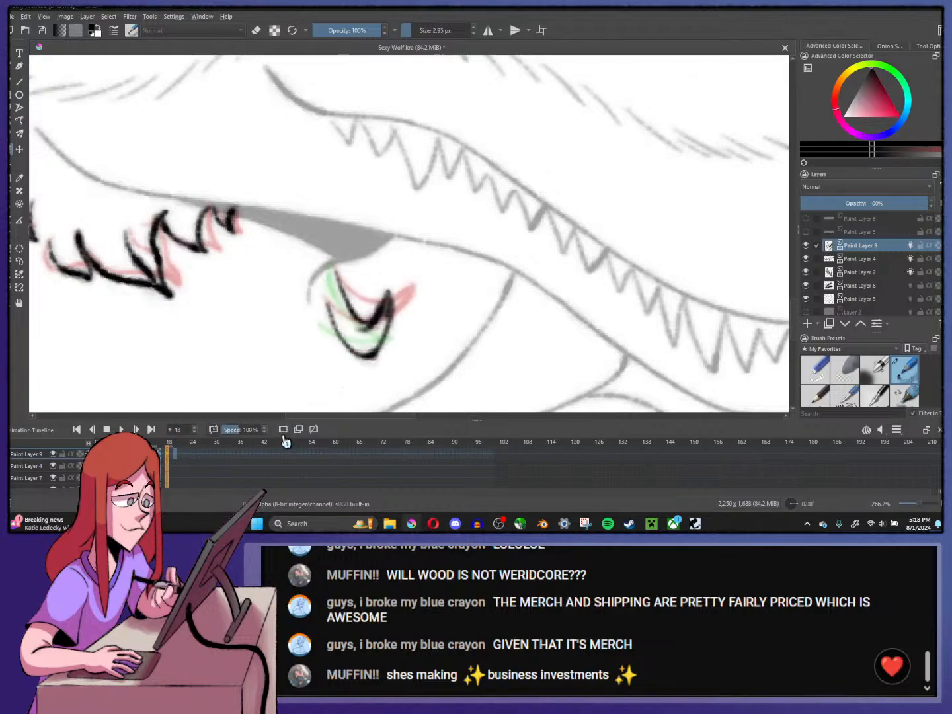
pyautogui.press('Delete')
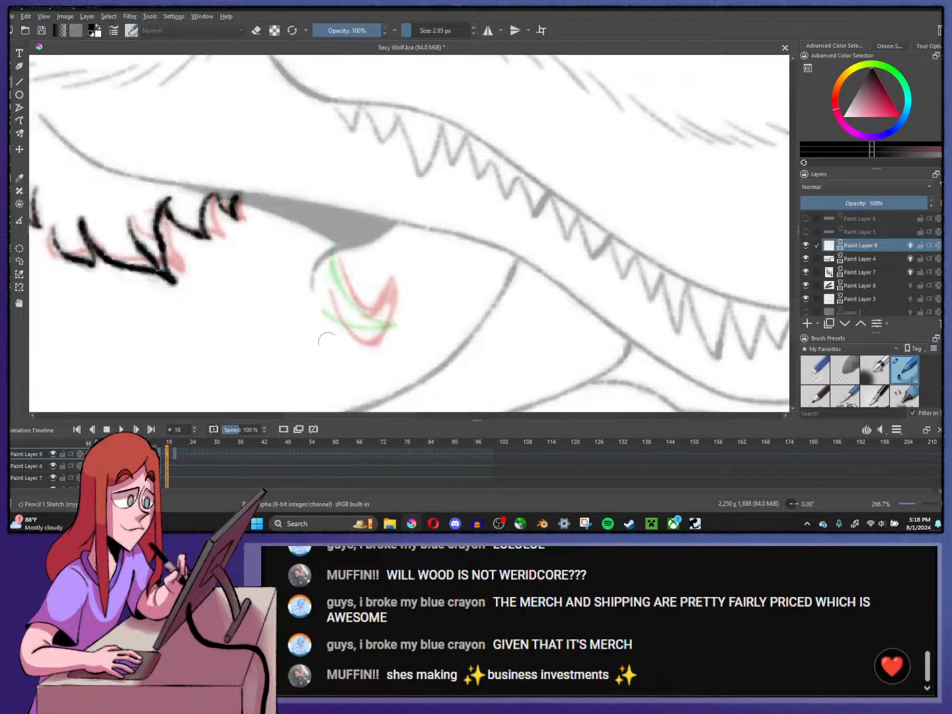
pyautogui.scroll(2, 334, 364)
pyautogui.moveTo(320, 246)
pyautogui.mouseDown()
pyautogui.moveTo(370, 303)
pyautogui.moveTo(443, 299)
pyautogui.mouseUp()
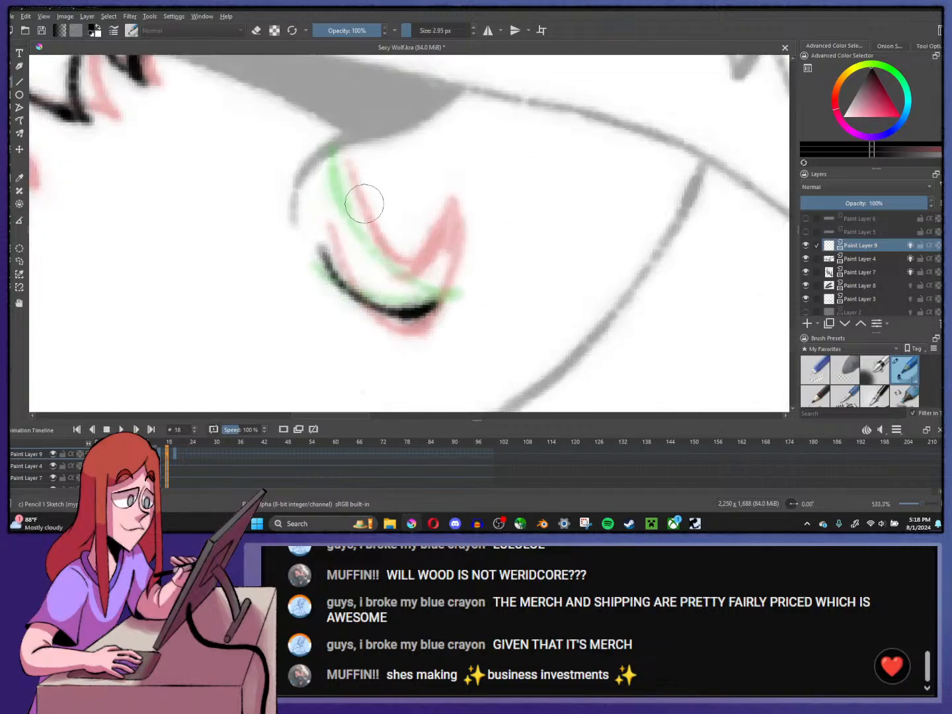
pyautogui.moveTo(341, 151)
pyautogui.mouseDown()
pyautogui.moveTo(400, 266)
pyautogui.moveTo(454, 259)
pyautogui.mouseUp()
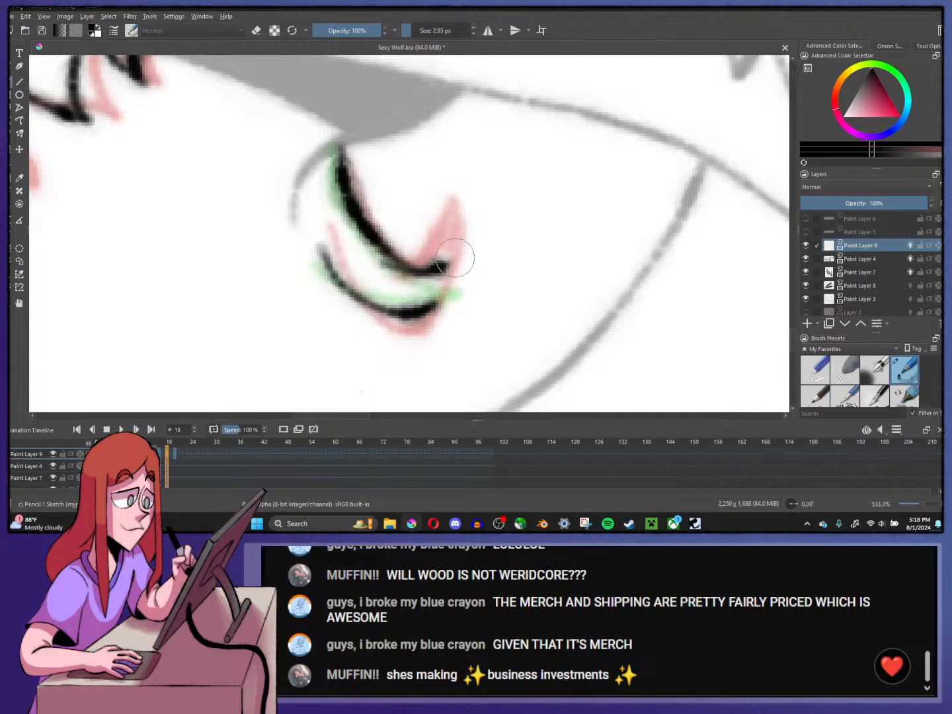
pyautogui.moveTo(414, 306)
pyautogui.mouseDown()
pyautogui.moveTo(440, 250)
pyautogui.moveTo(444, 258)
pyautogui.mouseUp()
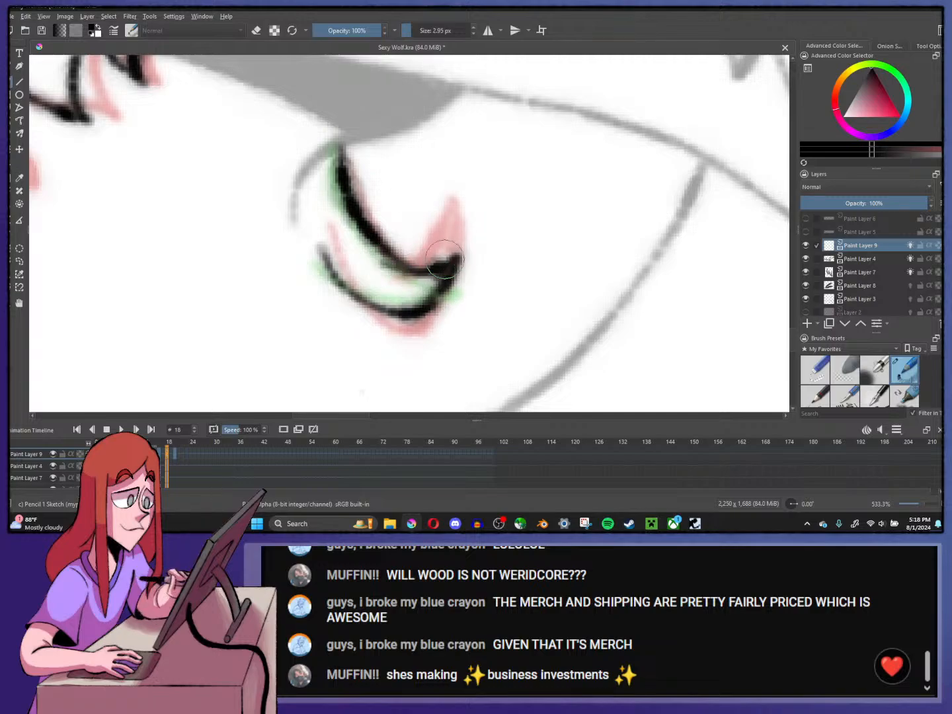
pyautogui.press('-')
pyautogui.press('-')
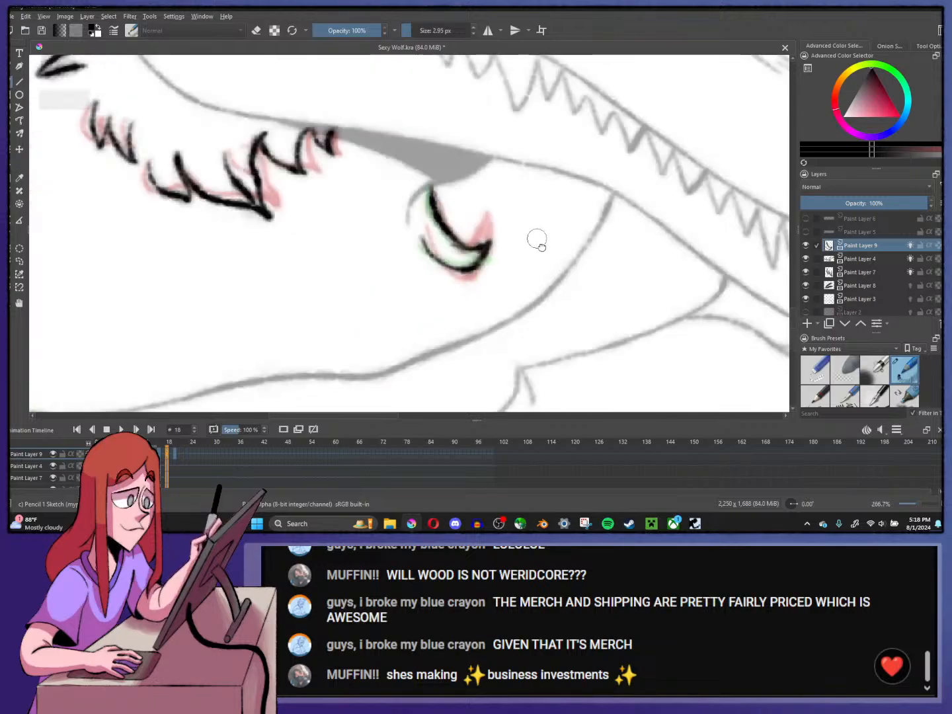
pyautogui.moveTo(537, 238); pyautogui.dragTo(599, 283)
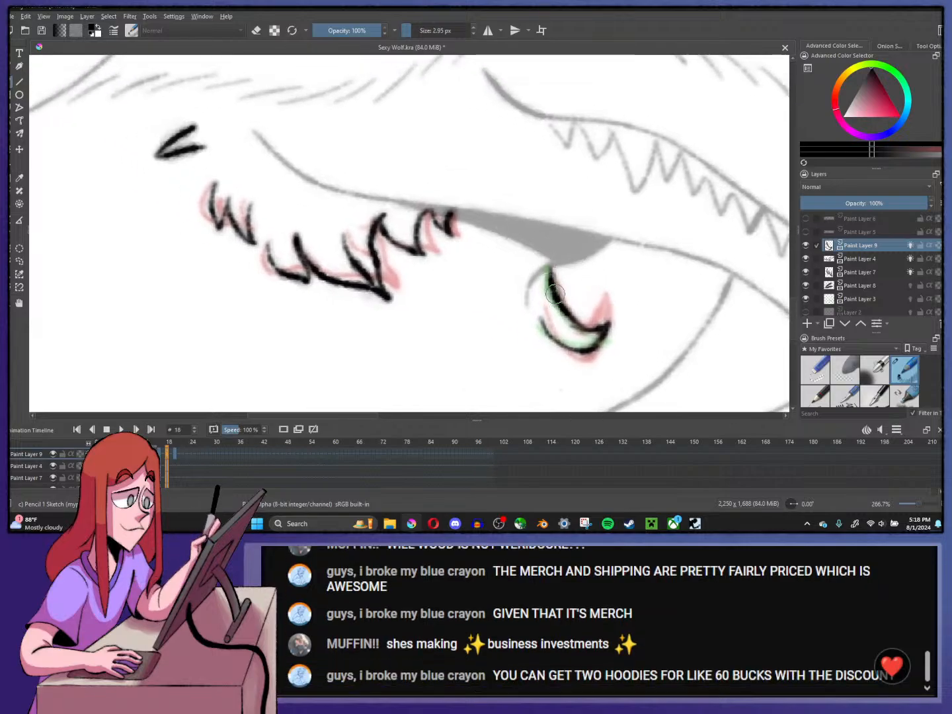
# - Remove the pasted keyframe at frame 20 from Paint Layer 9
pyautogui.click(176, 455)
pyautogui.rightClick(176, 455)
pyautogui.click(212, 417)
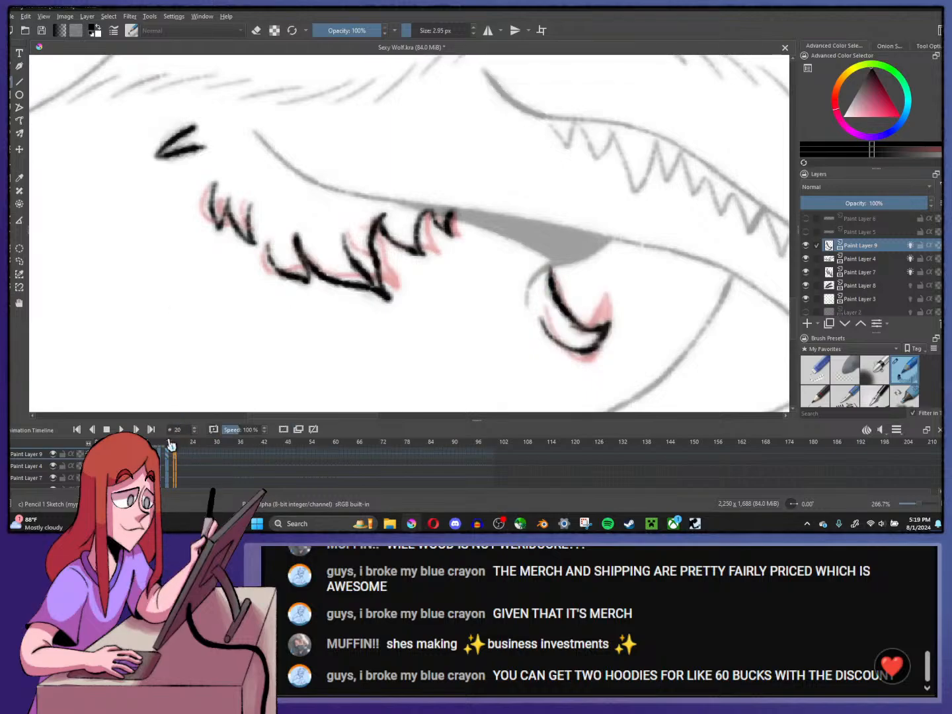
# - Insert blank keyframes on Paint Layer 9 at frames 14, 10, 6 and 2 for the tuft's in-betweens
pyautogui.press('Left')
pyautogui.press('Left')
pyautogui.press('Left')
pyautogui.press('Left')
pyautogui.press('Left')
pyautogui.press('Left')
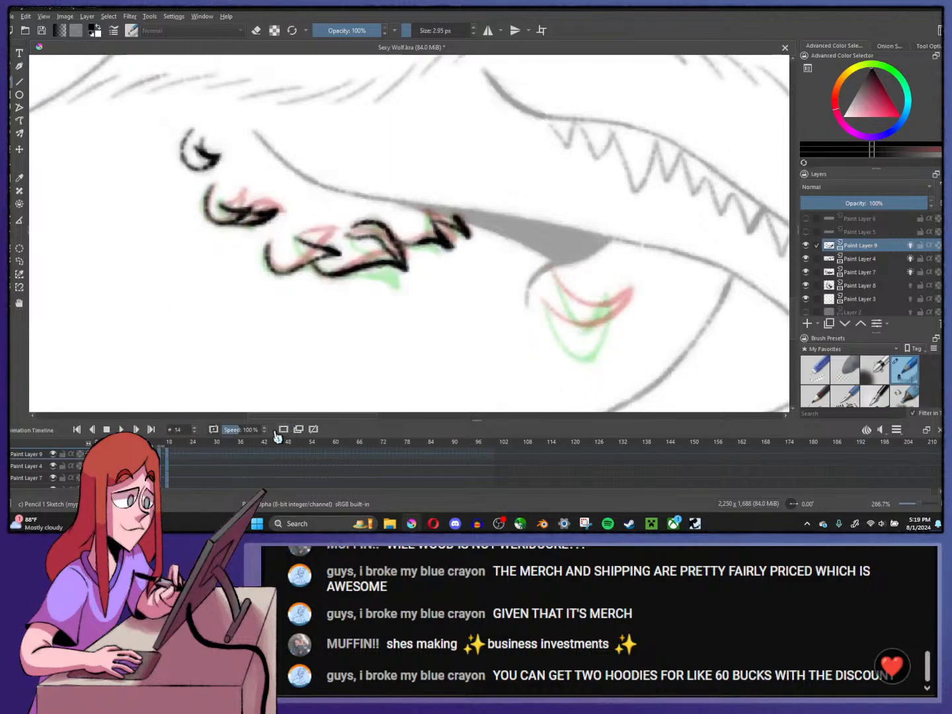
pyautogui.press('Left')
pyautogui.press('Left')
pyautogui.press('Left')
pyautogui.press('Left')
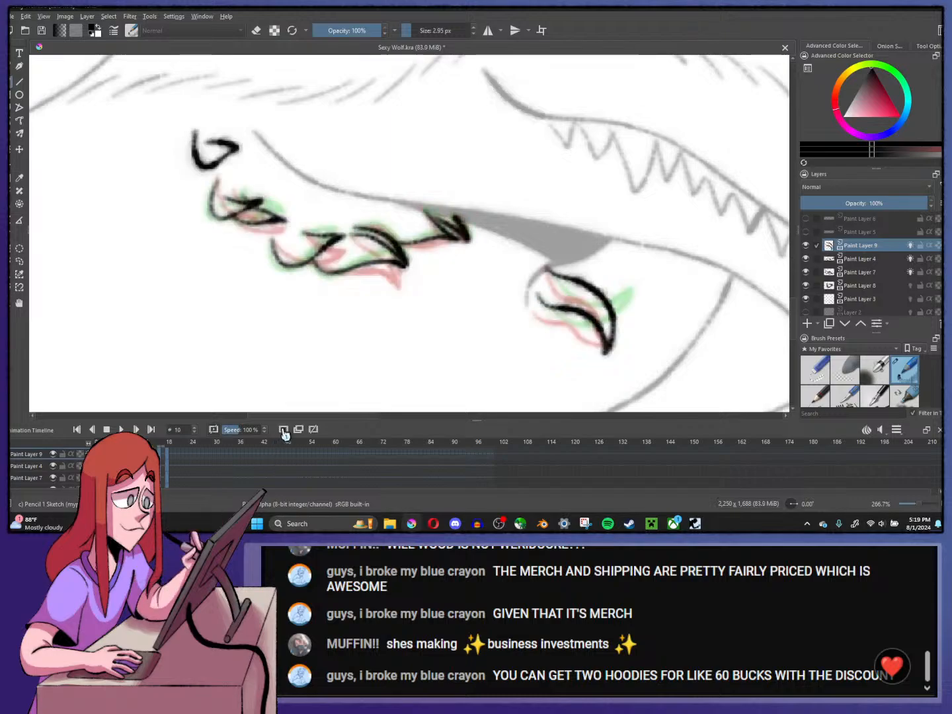
pyautogui.press('Left')
pyautogui.press('Left')
pyautogui.press('Left')
pyautogui.press('Left')
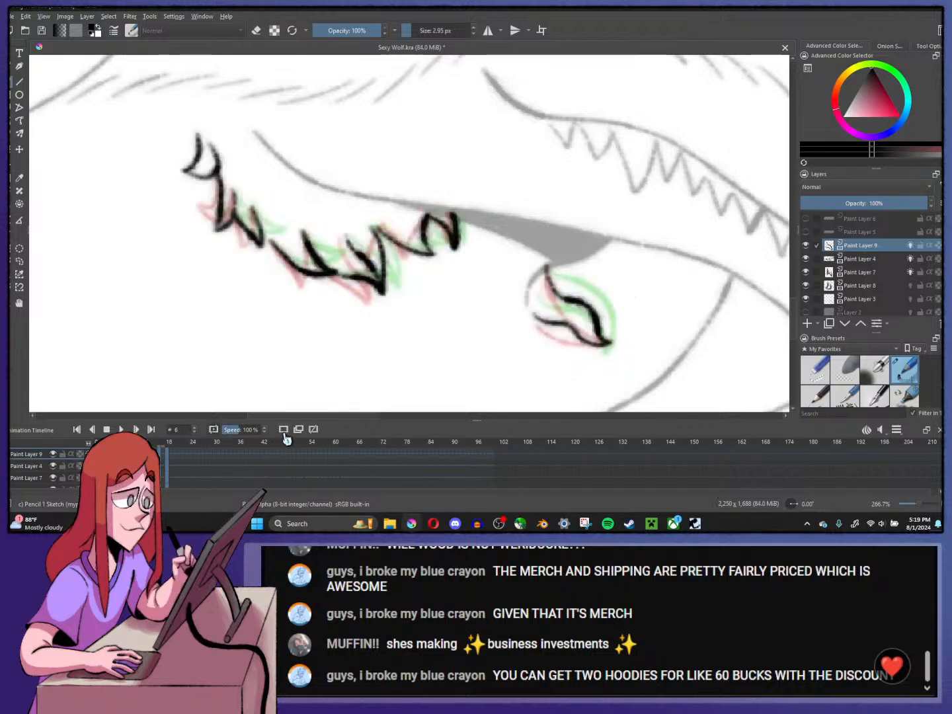
pyautogui.click(283, 430)
pyautogui.press('Left')
pyautogui.press('Left')
pyautogui.press('Left')
pyautogui.press('Left')
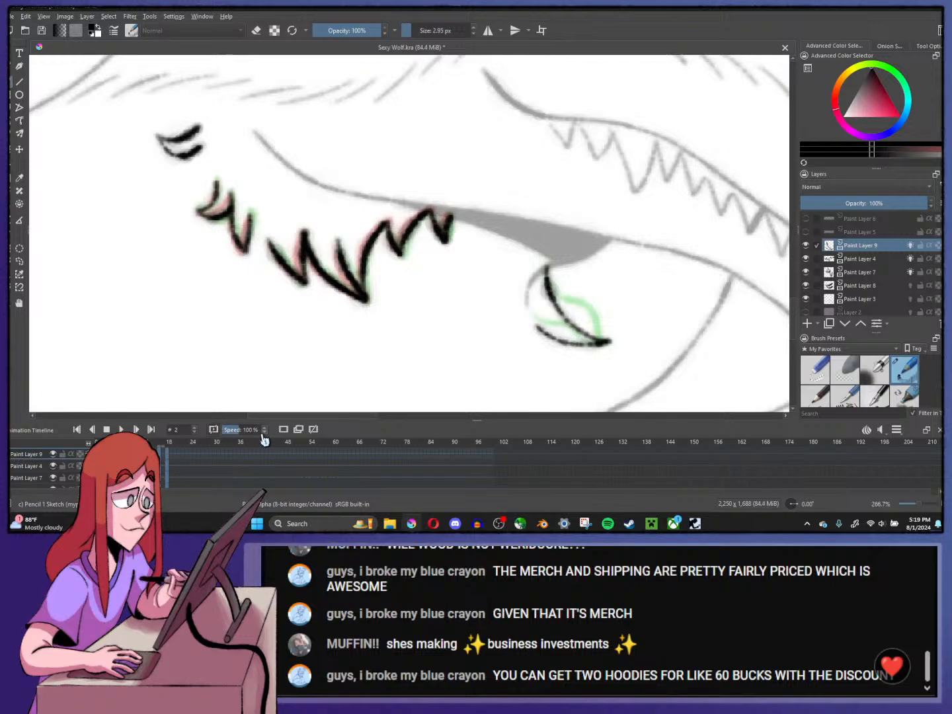
pyautogui.click(283, 430)
# - Draw the tuft's two wavy edges on frame 2, midway between the red and green onion-skin lines and meeting at the tip
pyautogui.scroll(3, 407, 325)
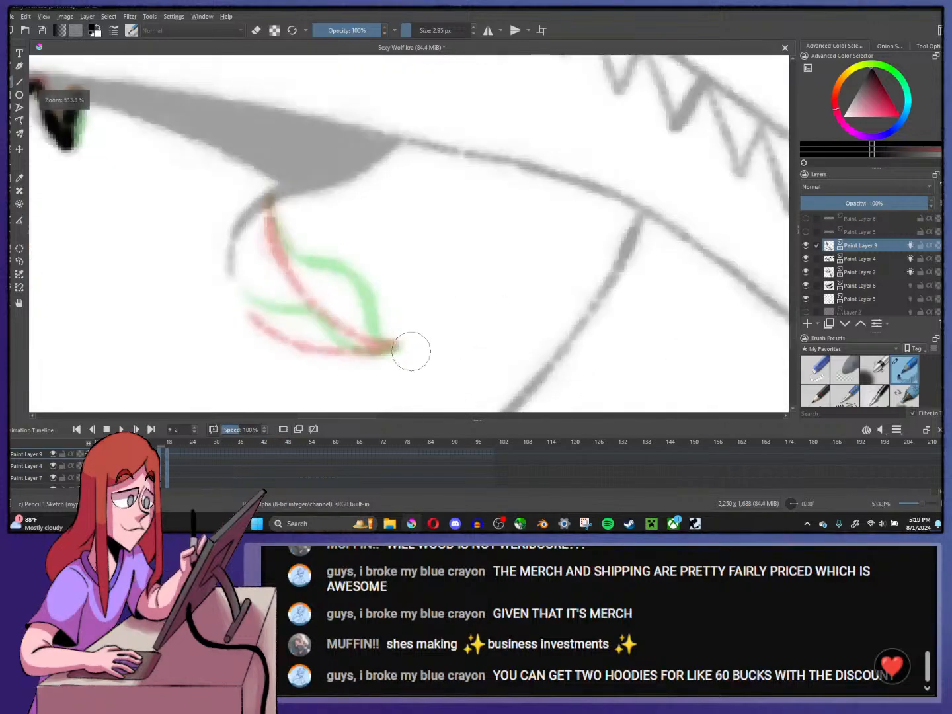
pyautogui.moveTo(268, 194)
pyautogui.mouseDown()
pyautogui.moveTo(283, 247)
pyautogui.moveTo(342, 299)
pyautogui.moveTo(382, 341)
pyautogui.mouseUp()
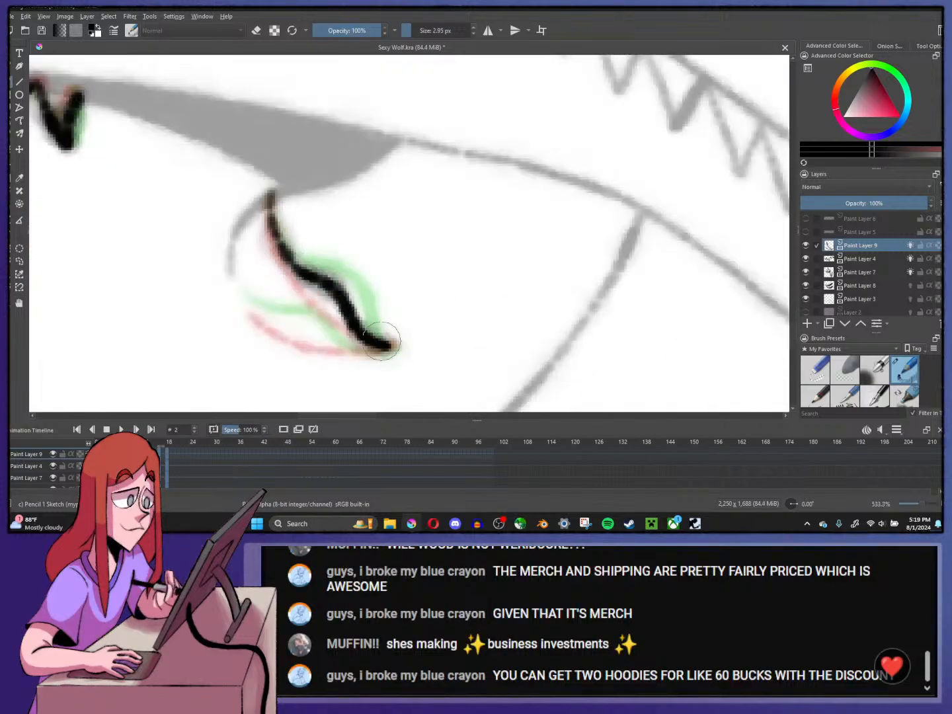
pyautogui.moveTo(248, 300); pyautogui.dragTo(395, 346)
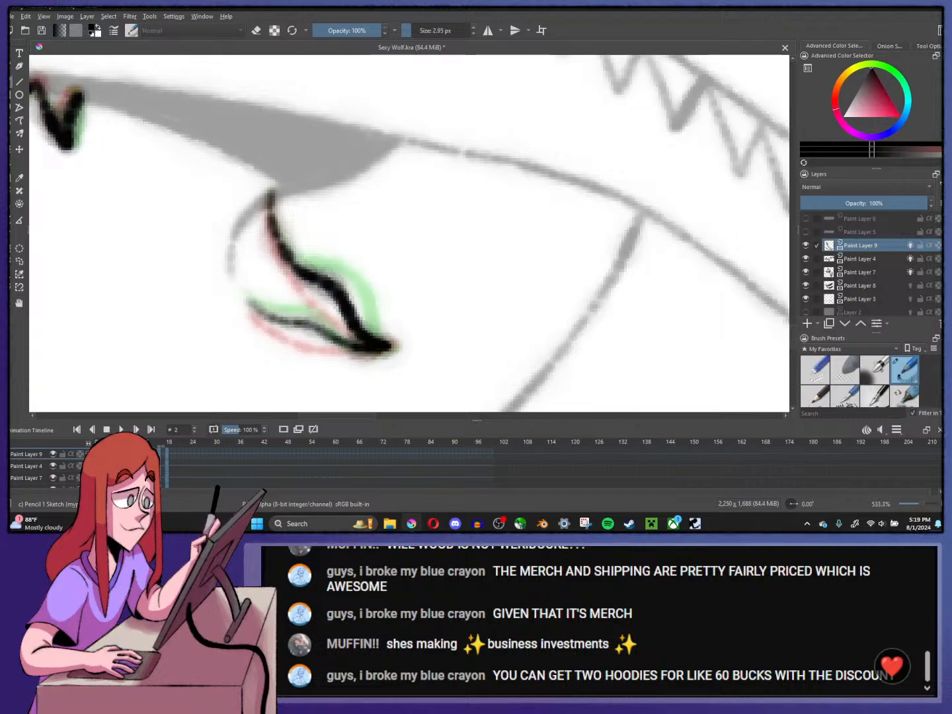
# - Draw the tuft's upper and lower edges on frame 6 as an in-between, then compare it with frame 4's tuft
pyautogui.hotkey('alt', 'Right')
pyautogui.moveTo(269, 195)
pyautogui.mouseDown()
pyautogui.moveTo(388, 282)
pyautogui.moveTo(396, 359)
pyautogui.mouseUp()
pyautogui.moveTo(247, 259)
pyautogui.mouseDown()
pyautogui.moveTo(346, 311)
pyautogui.moveTo(392, 364)
pyautogui.mouseUp()
pyautogui.hotkey('alt', 'Left')
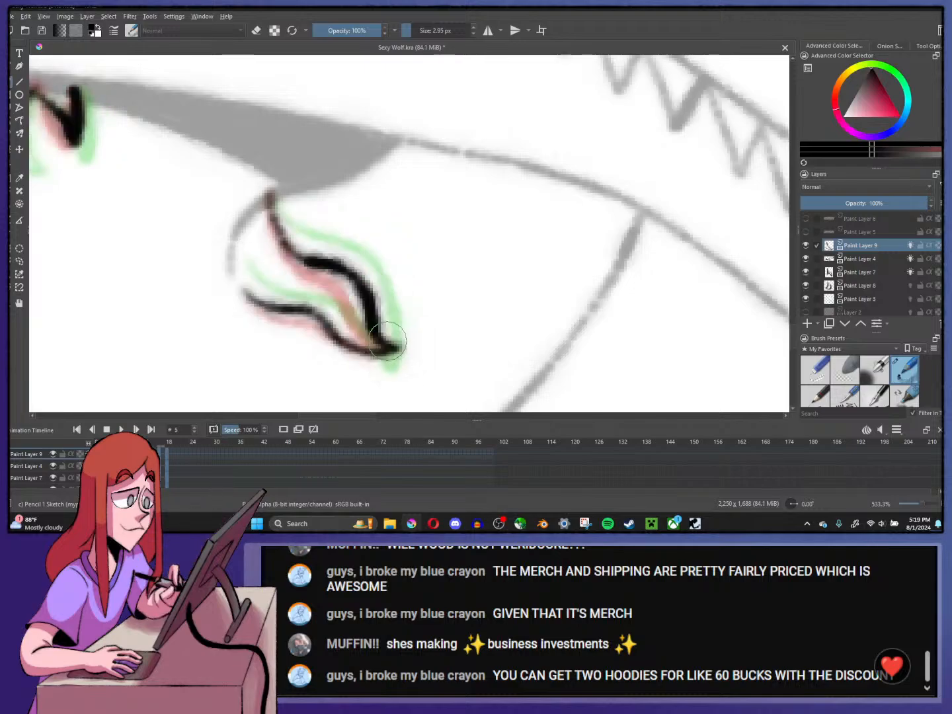
# - Draw frame 10's in-between tuft with two curved edges sweeping to a tip between the onion-skin tips
pyautogui.hotkey('alt', 'Right')
pyautogui.hotkey('alt', 'Right')
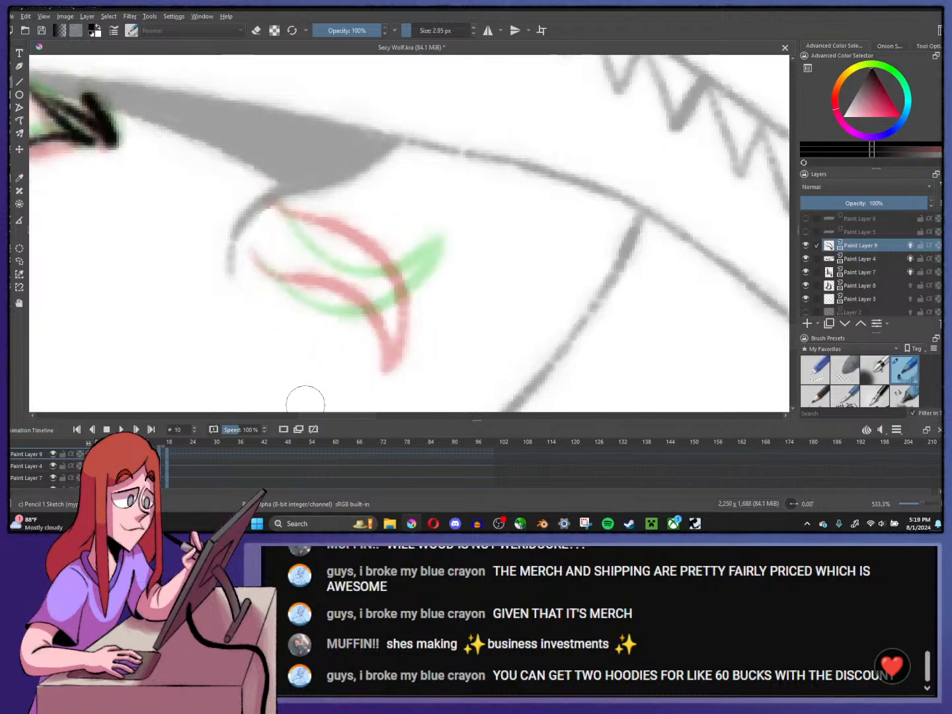
pyautogui.moveTo(258, 258)
pyautogui.mouseDown()
pyautogui.moveTo(296, 288)
pyautogui.moveTo(384, 315)
pyautogui.moveTo(457, 293)
pyautogui.mouseUp()
pyautogui.moveTo(272, 197)
pyautogui.mouseDown()
pyautogui.moveTo(347, 256)
pyautogui.moveTo(443, 291)
pyautogui.mouseUp()
# - Draw frame 14's in-between tuft as two nested U-shaped edges meeting at an upturned tip, redoing the lower edge once
pyautogui.hotkey('alt', 'Right')
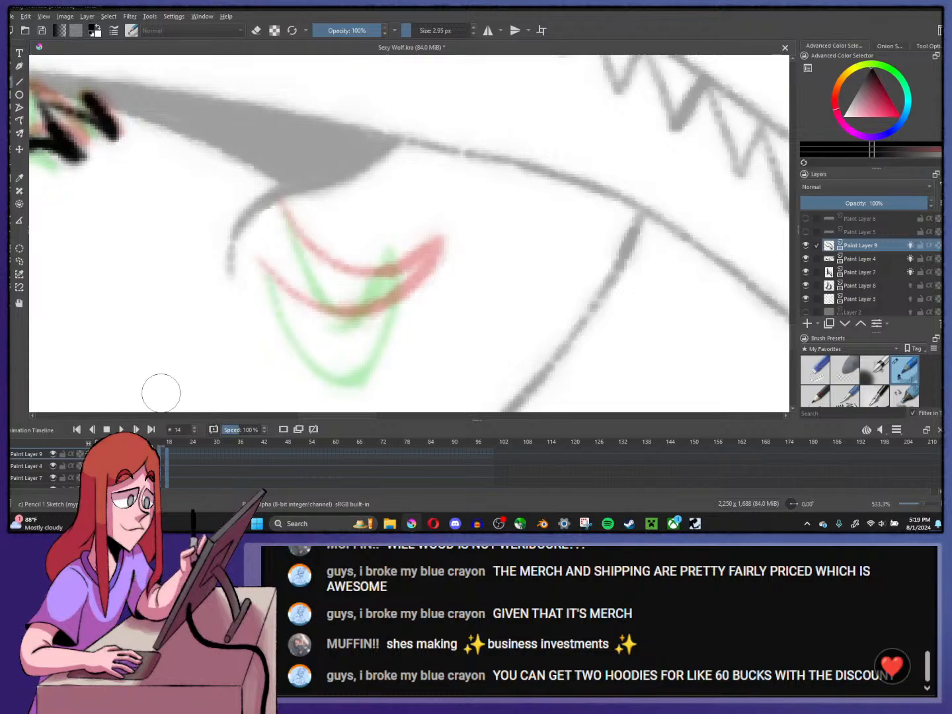
pyautogui.moveTo(266, 271)
pyautogui.mouseDown()
pyautogui.moveTo(316, 350)
pyautogui.moveTo(431, 299)
pyautogui.mouseUp()
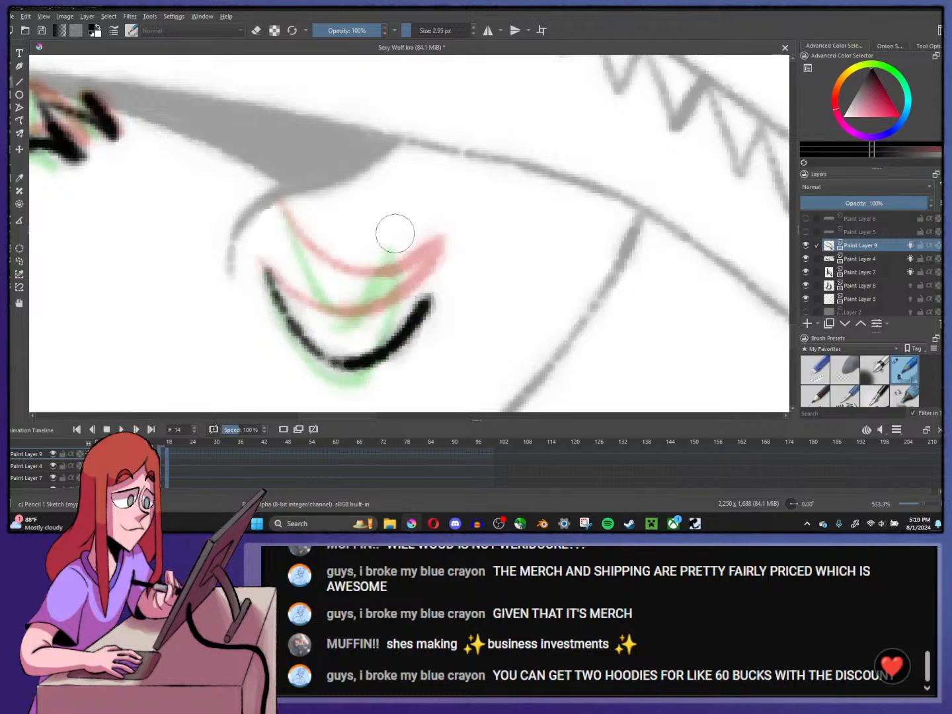
pyautogui.hotkey('ctrl', 'z')
pyautogui.moveTo(261, 268)
pyautogui.mouseDown()
pyautogui.moveTo(310, 335)
pyautogui.moveTo(376, 338)
pyautogui.moveTo(395, 282)
pyautogui.moveTo(391, 318)
pyautogui.moveTo(376, 342)
pyautogui.moveTo(413, 270)
pyautogui.mouseUp()
pyautogui.moveTo(283, 201)
pyautogui.mouseDown()
pyautogui.moveTo(330, 287)
pyautogui.moveTo(364, 320)
pyautogui.moveTo(390, 258)
pyautogui.moveTo(421, 277)
pyautogui.moveTo(414, 270)
pyautogui.mouseUp()
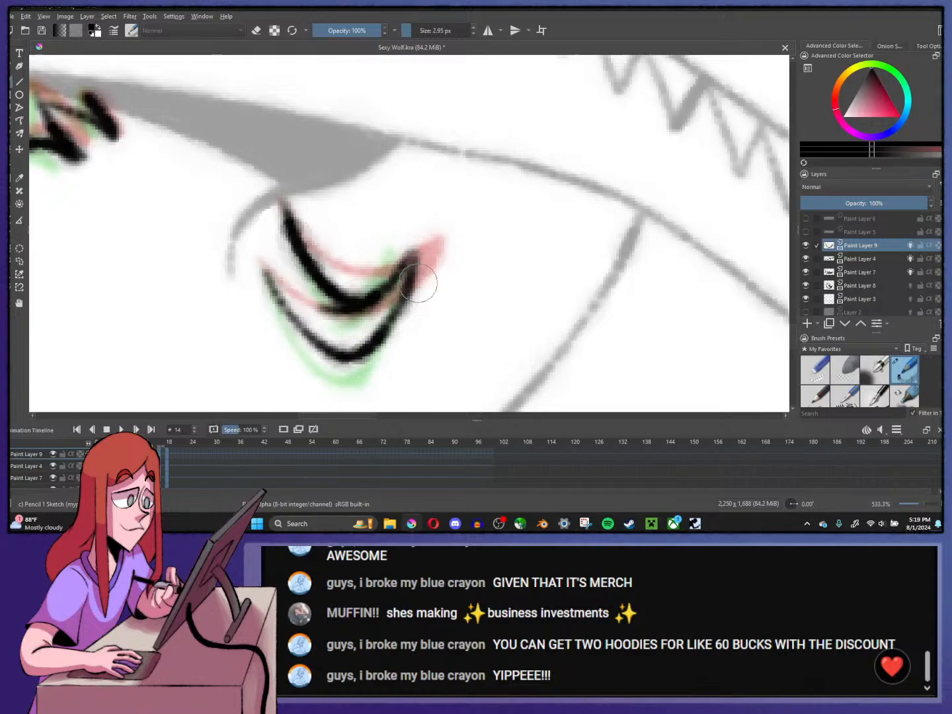
# - Play back the animation and check the new tuft's motion against the rest of the wolf's head
pyautogui.scroll(-4, 426, 277)
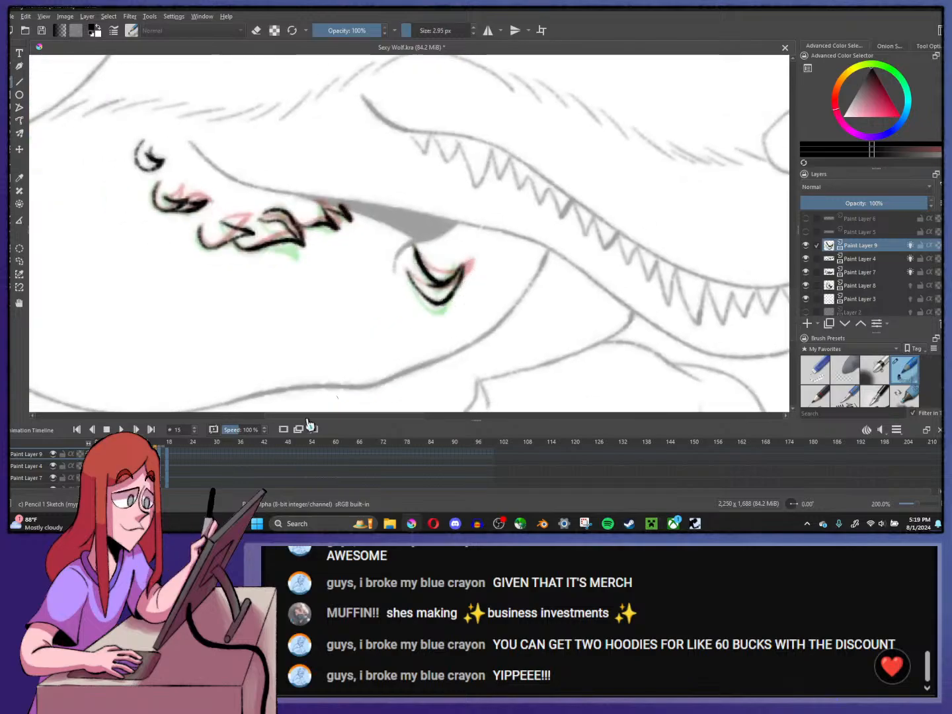
pyautogui.moveTo(173, 456); pyautogui.dragTo(97, 453)
pyautogui.click(123, 430)
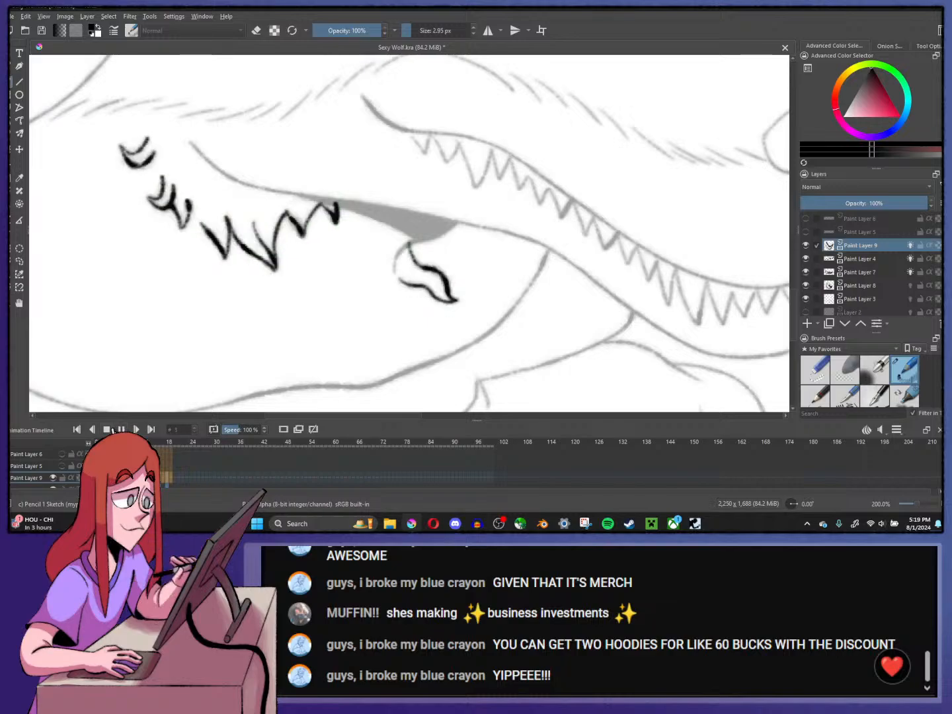
pyautogui.scroll(-2, 384, 306)
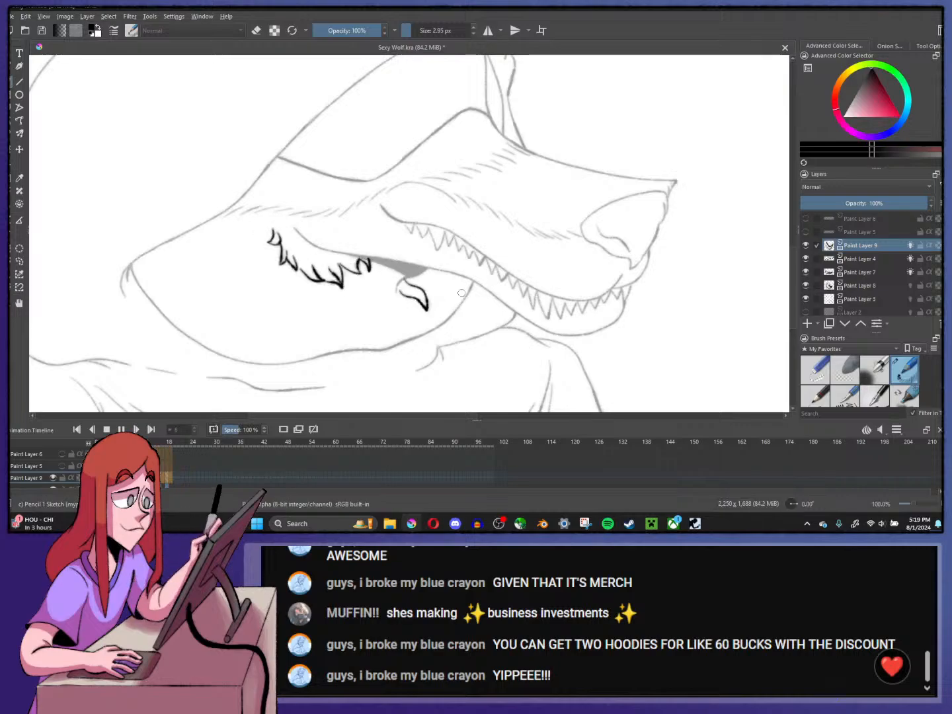
pyautogui.scroll(1, 456, 293)
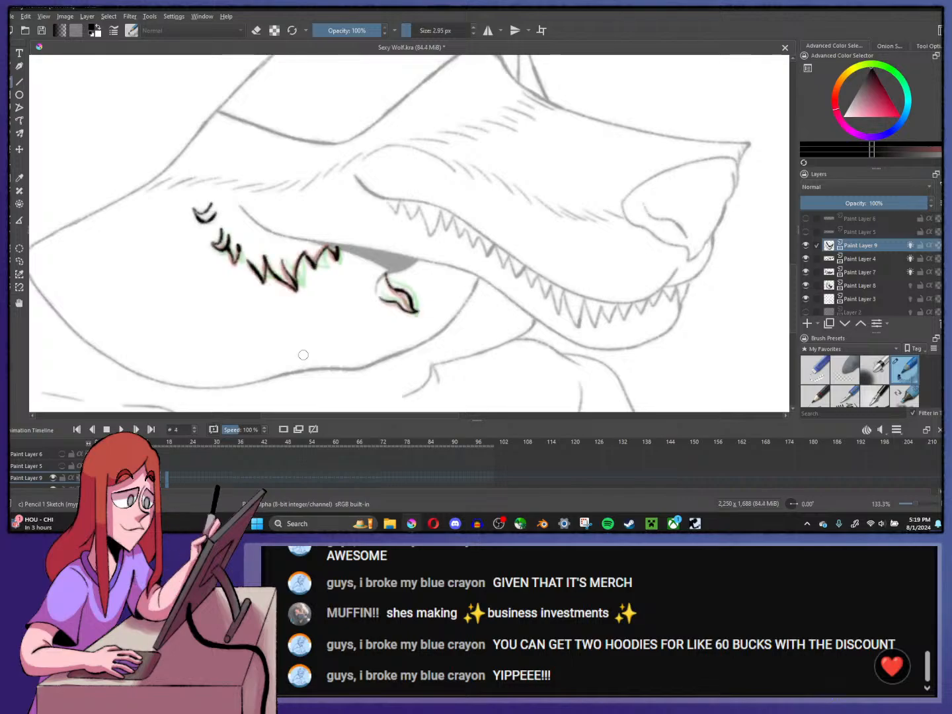
# - Transform frame 10's tuft, stretching its tip slightly outward, away from the fur row
pyautogui.scroll(2, 437, 289)
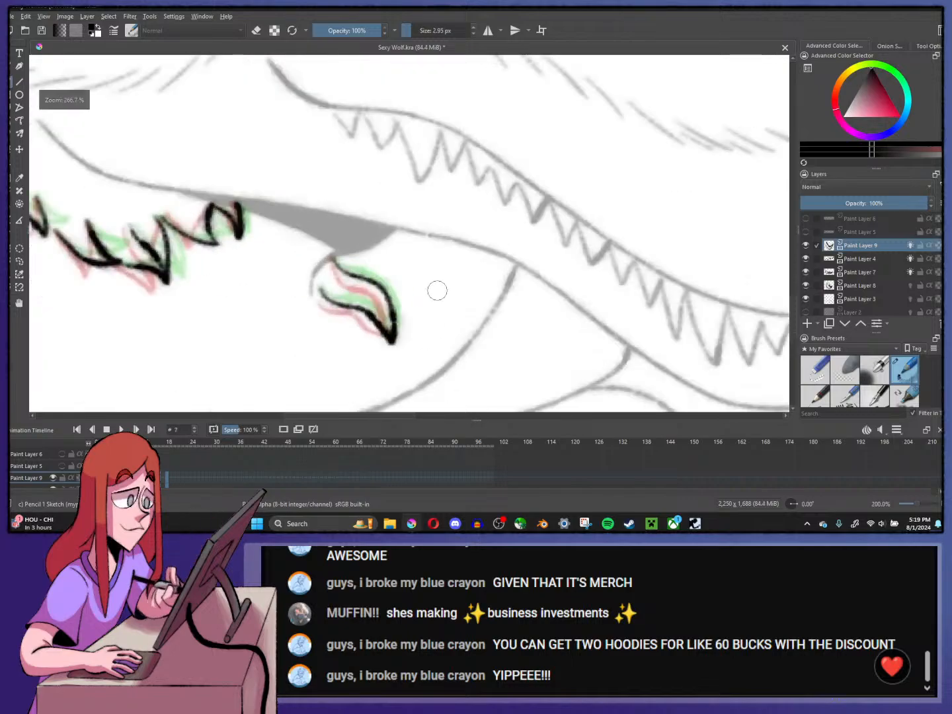
pyautogui.hotkey('ctrl', 't')
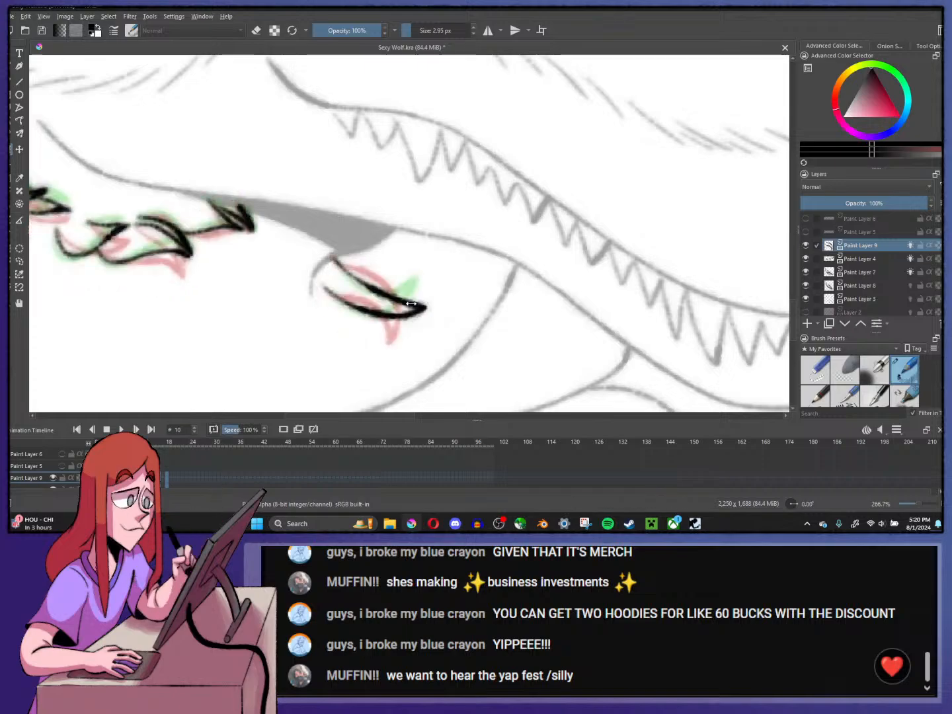
pyautogui.moveTo(439, 291); pyautogui.dragTo(448, 290)
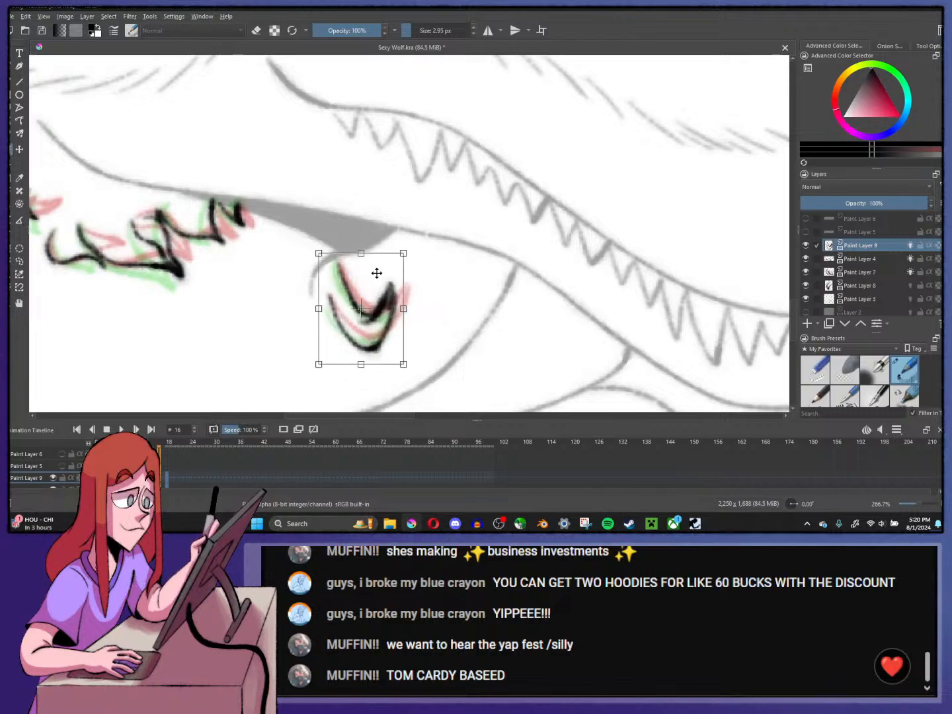
# - Move frame 16's tuft slightly downward and apply the transform
pyautogui.moveTo(382, 280); pyautogui.dragTo(384, 288)
pyautogui.moveTo(383, 285); pyautogui.dragTo(383, 283)
pyautogui.press('Return')
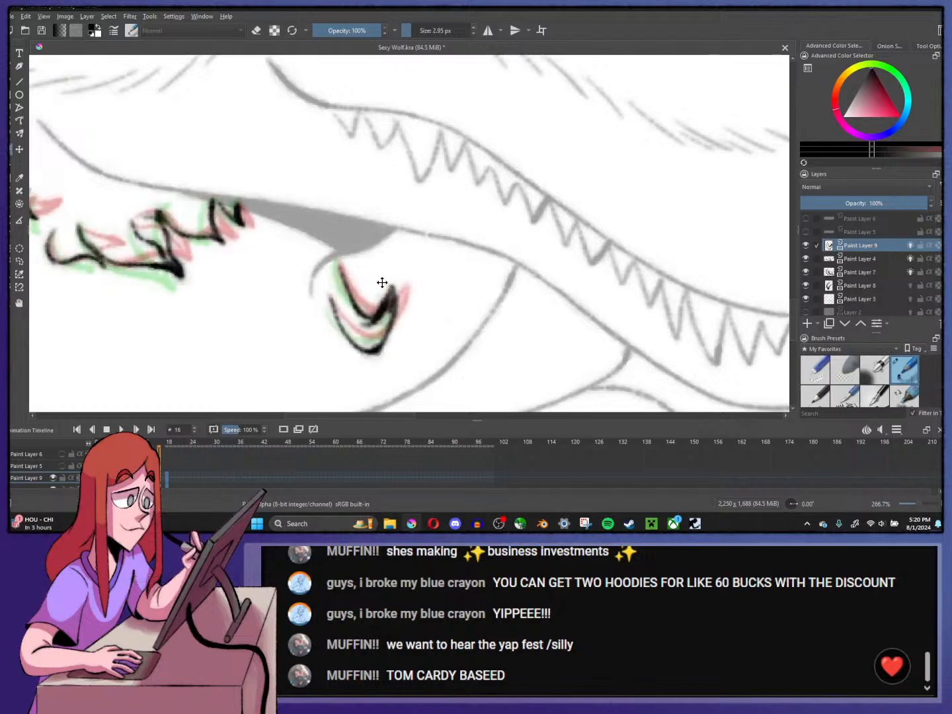
# - Compare frame 18's tuft with frame 0 and stretch its left side slightly outward
pyautogui.press('Right')
pyautogui.press('Right')
pyautogui.press('Right')
pyautogui.press('Right')
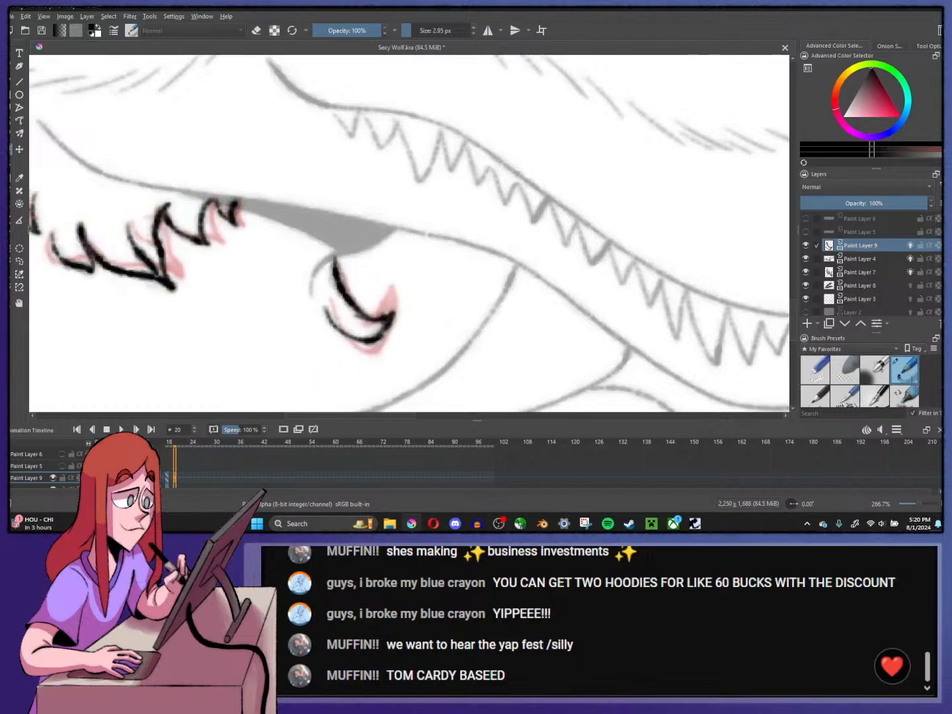
pyautogui.press('Home')
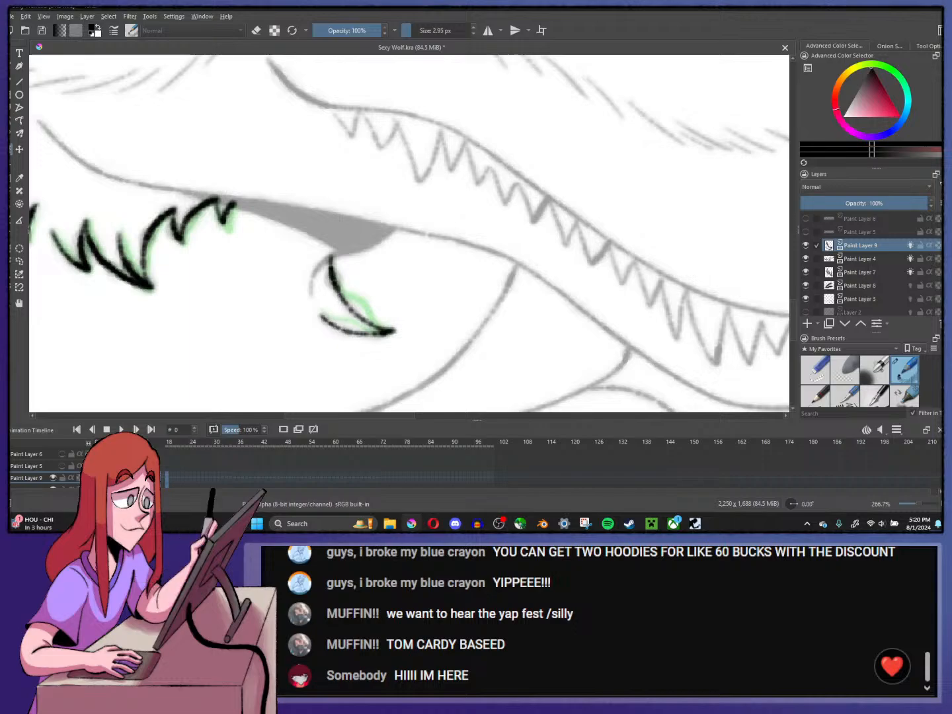
pyautogui.click(165, 479)
pyautogui.hotkey('ctrl', 't')
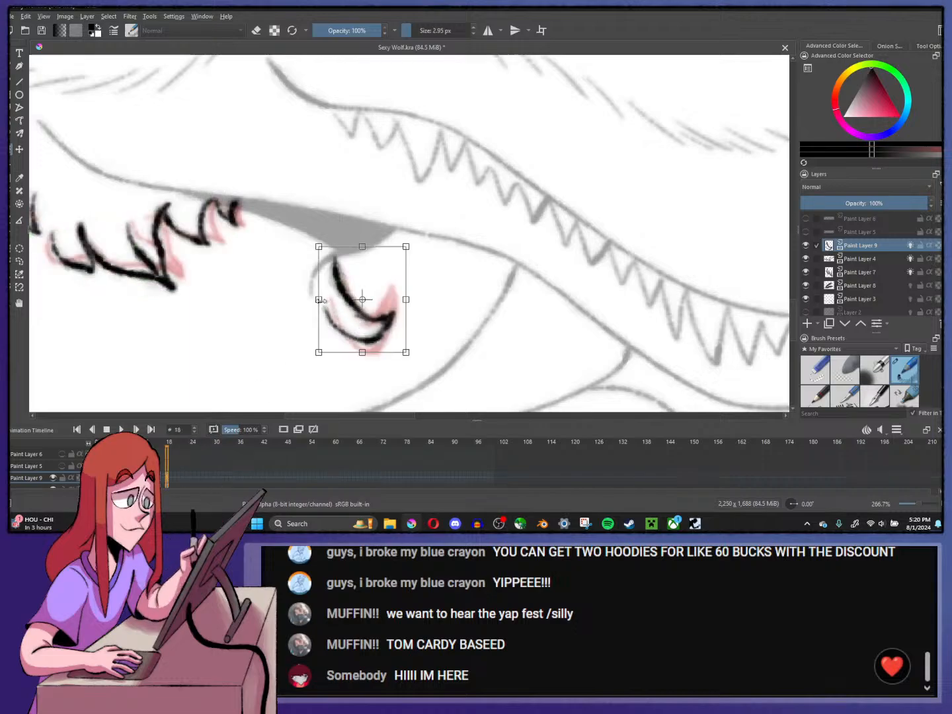
pyautogui.moveTo(322, 300); pyautogui.dragTo(318, 300)
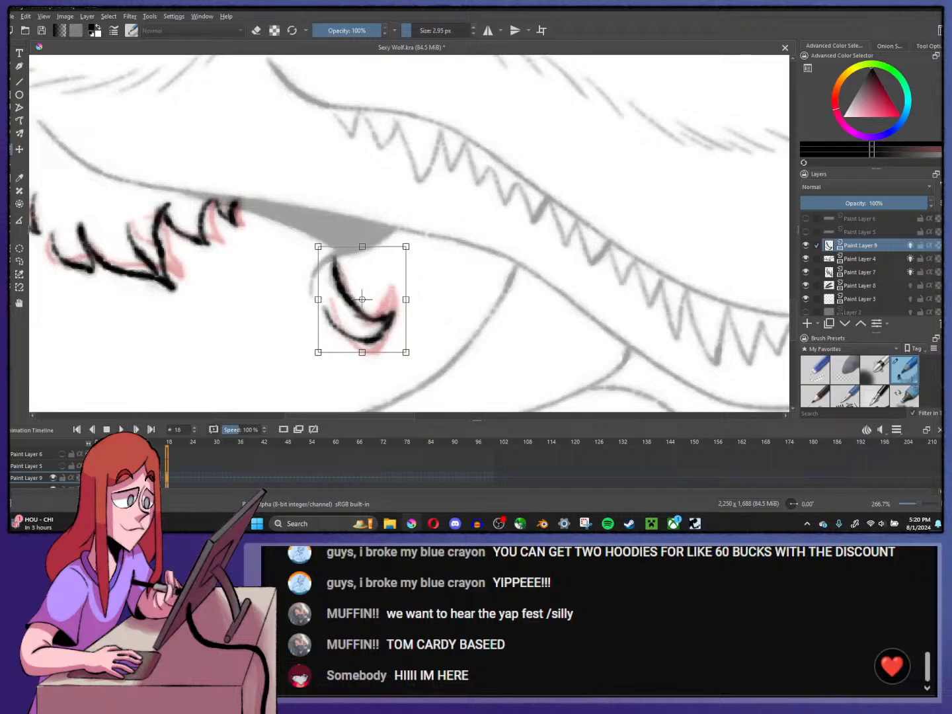
pyautogui.click(96, 479)
pyautogui.click(321, 312)
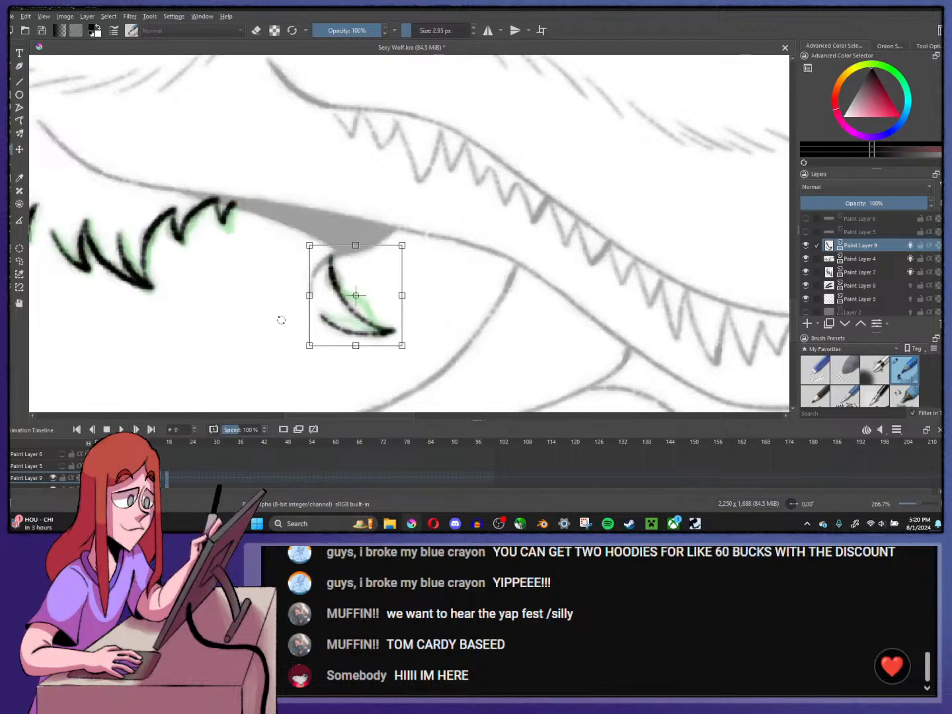
# - Widen frame 16's tuft slightly by extending its left side
pyautogui.click(160, 479)
pyautogui.click(354, 316)
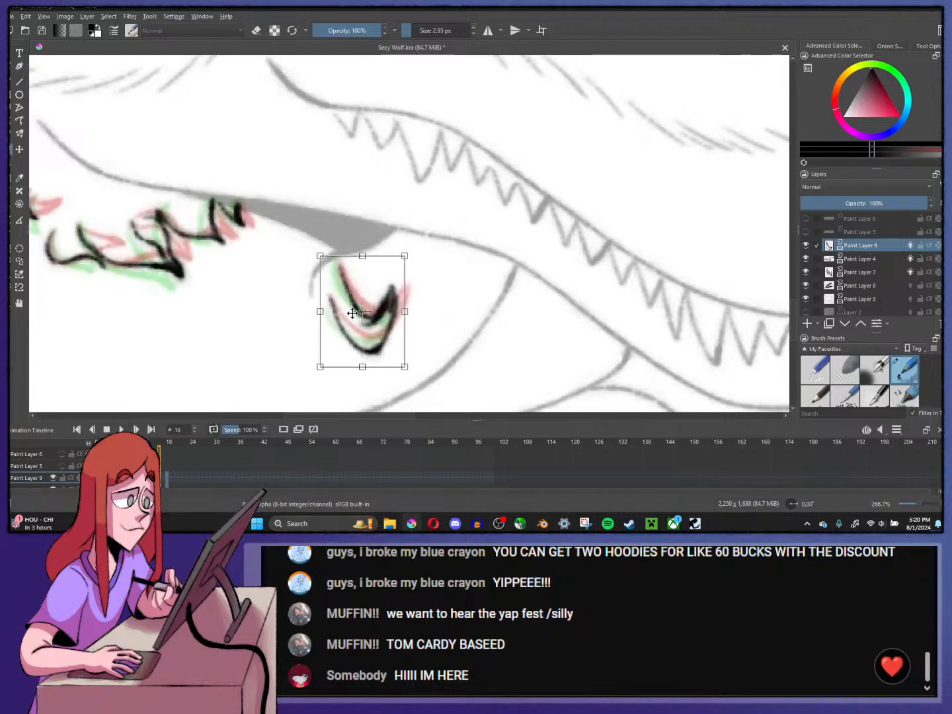
pyautogui.moveTo(320, 312); pyautogui.dragTo(316, 312)
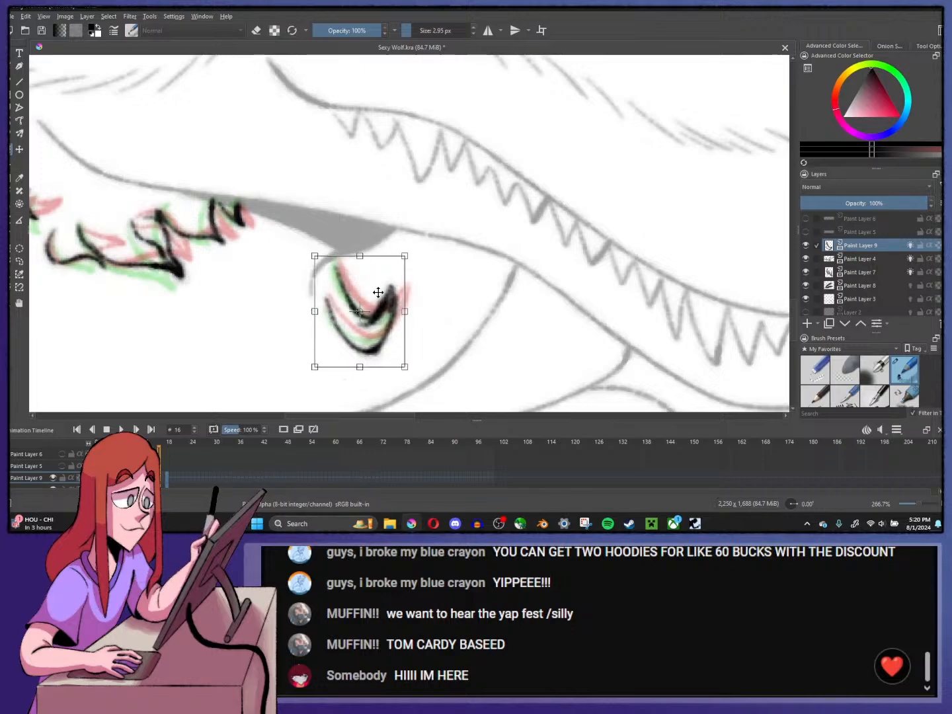
# - Widen frame 18's tuft slightly, reposition it below the grey wedge and apply the transform
pyautogui.press('.')
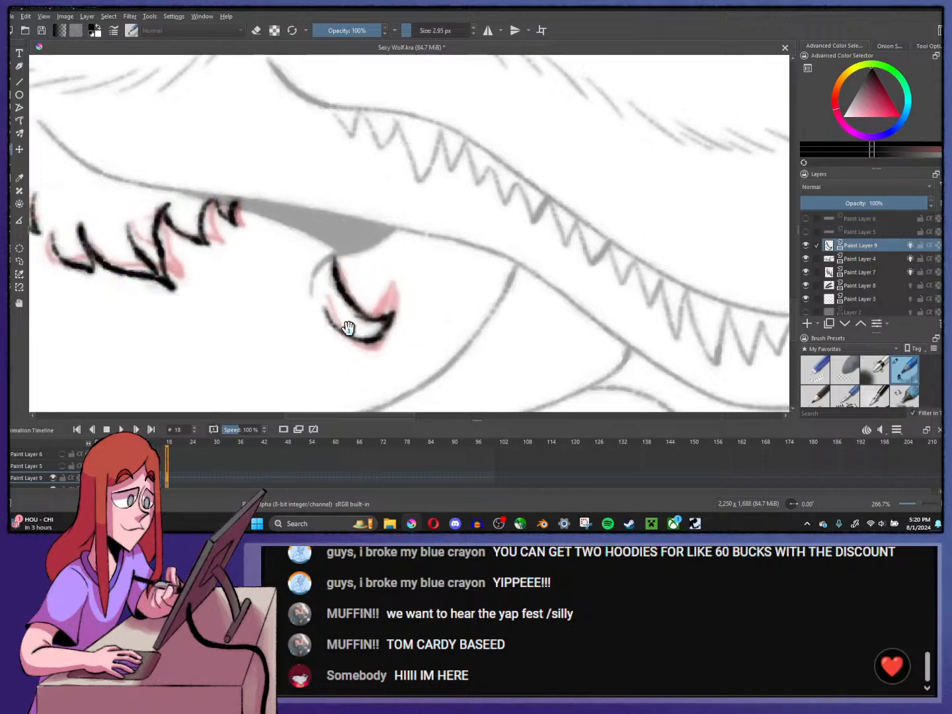
pyautogui.click(348, 329)
pyautogui.press('Return')
pyautogui.click(361, 304)
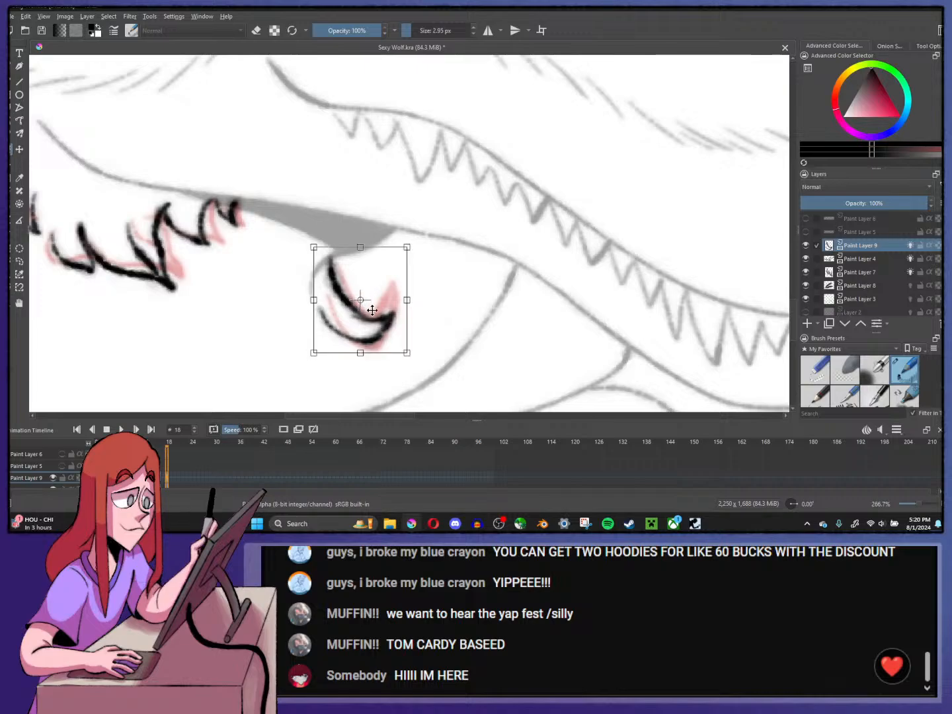
pyautogui.press('Return')
# - Play back the animation and review the adjusted tuft's motion with the whole wolf head in view
pyautogui.press('.')
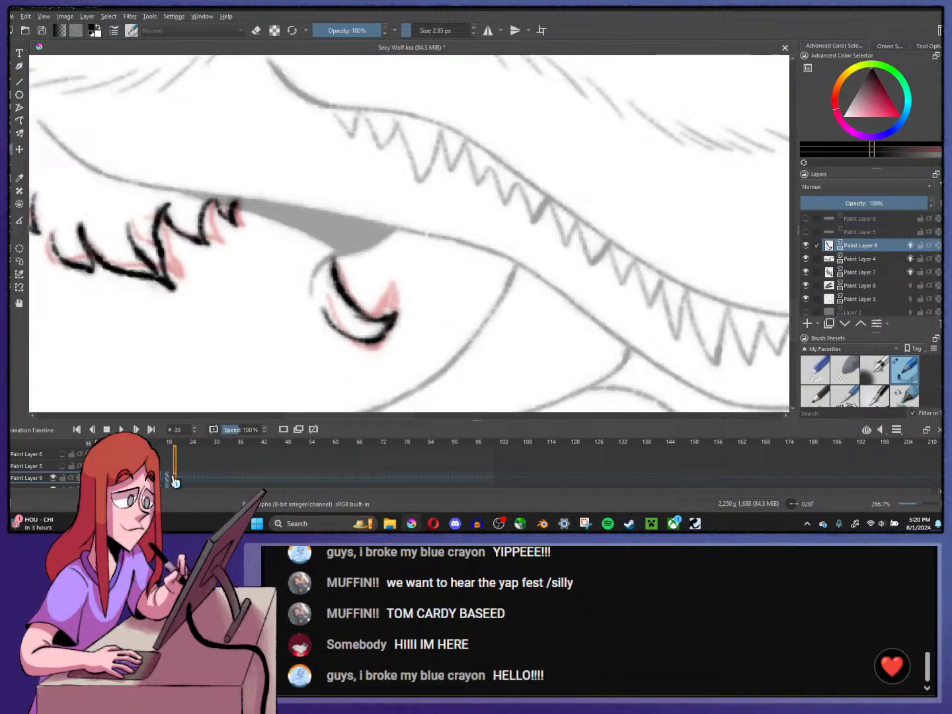
pyautogui.press('.')
pyautogui.press('space')
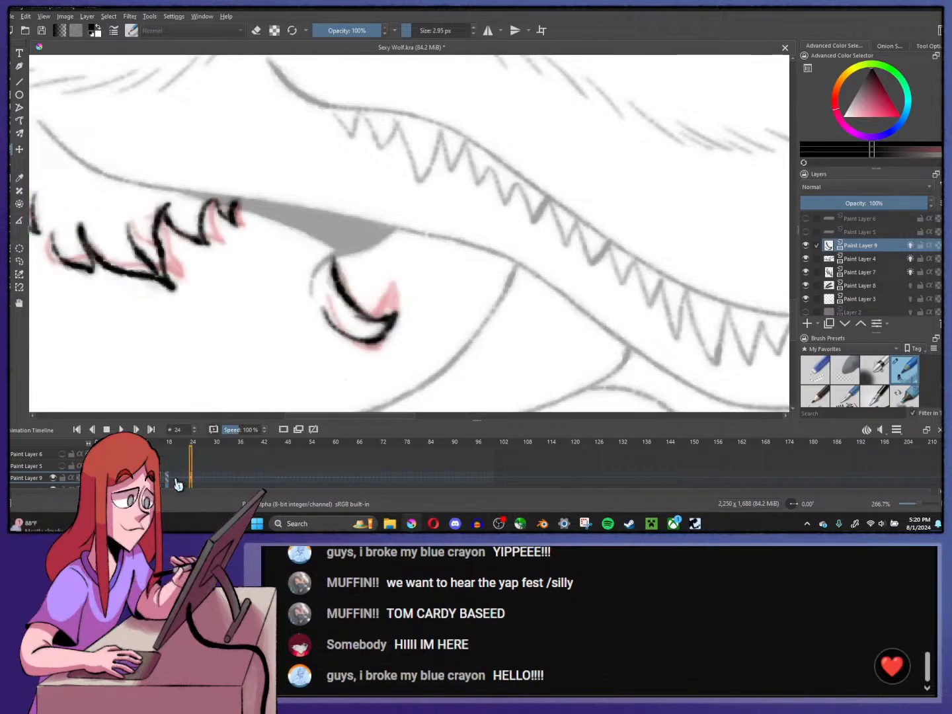
pyautogui.click(117, 430)
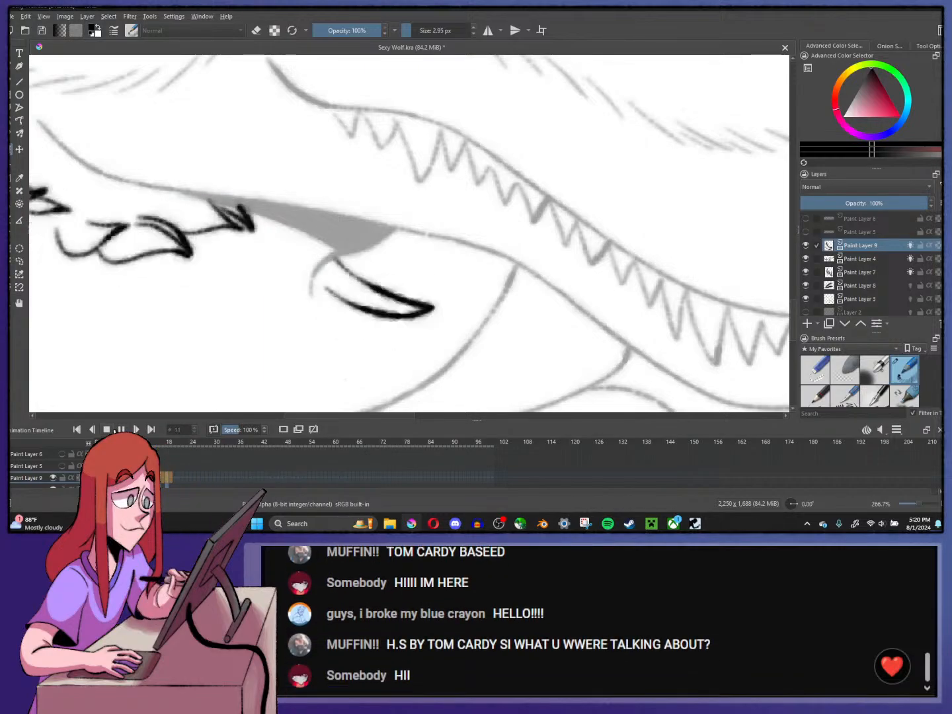
pyautogui.scroll(-2, 431, 240)
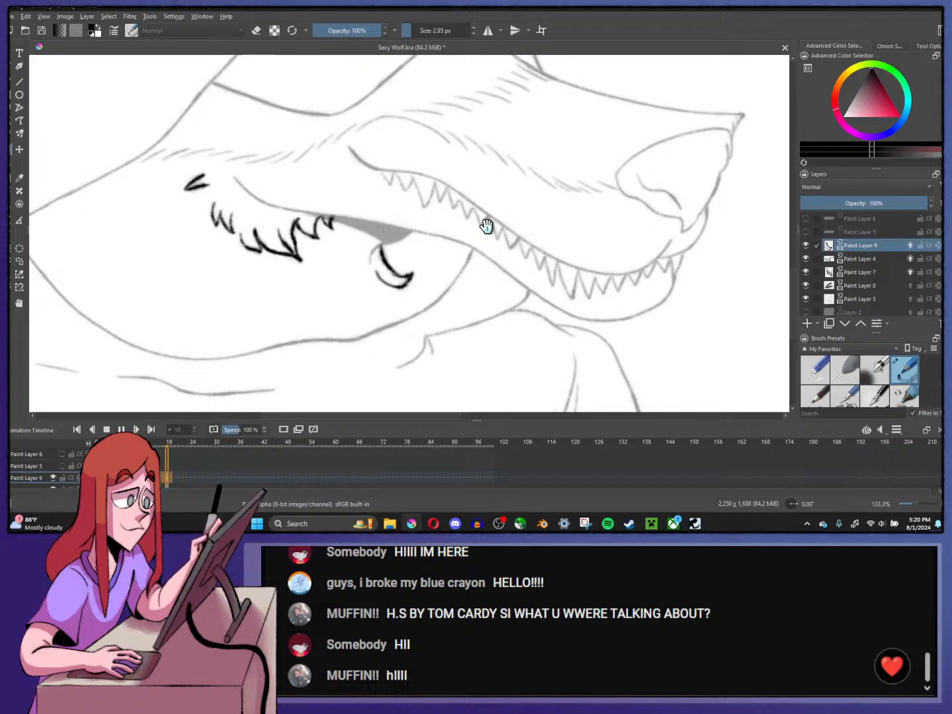
pyautogui.scroll(-1, 485, 228)
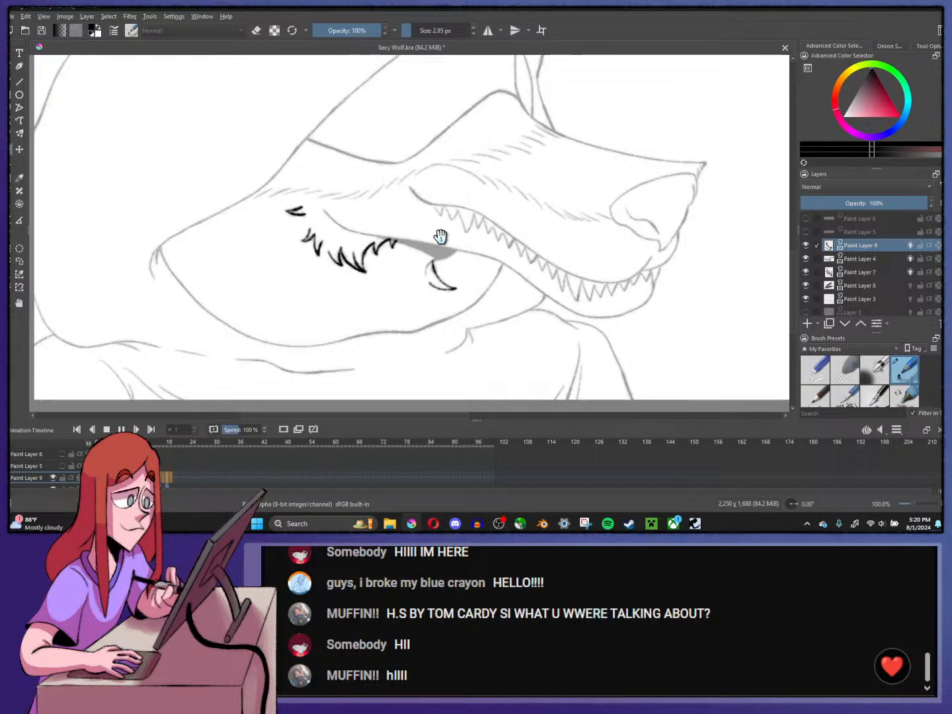
pyautogui.scroll(-2, 463, 240)
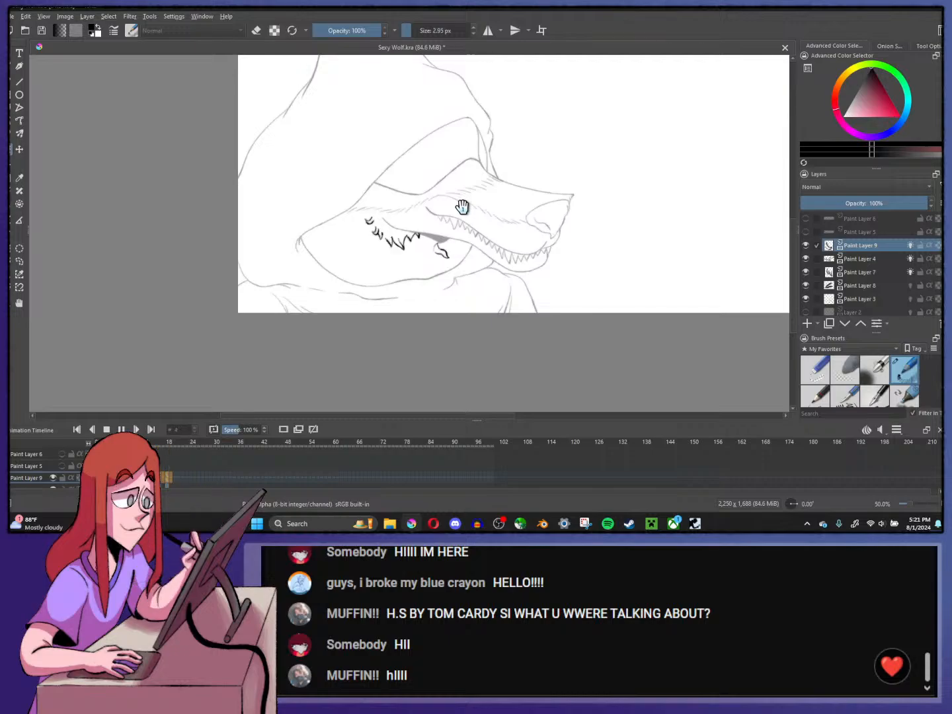
# - Stop the playback and turn off the onion skins on Paint Layer 9 and the fur layers below it
pyautogui.scroll(1, 456, 208)
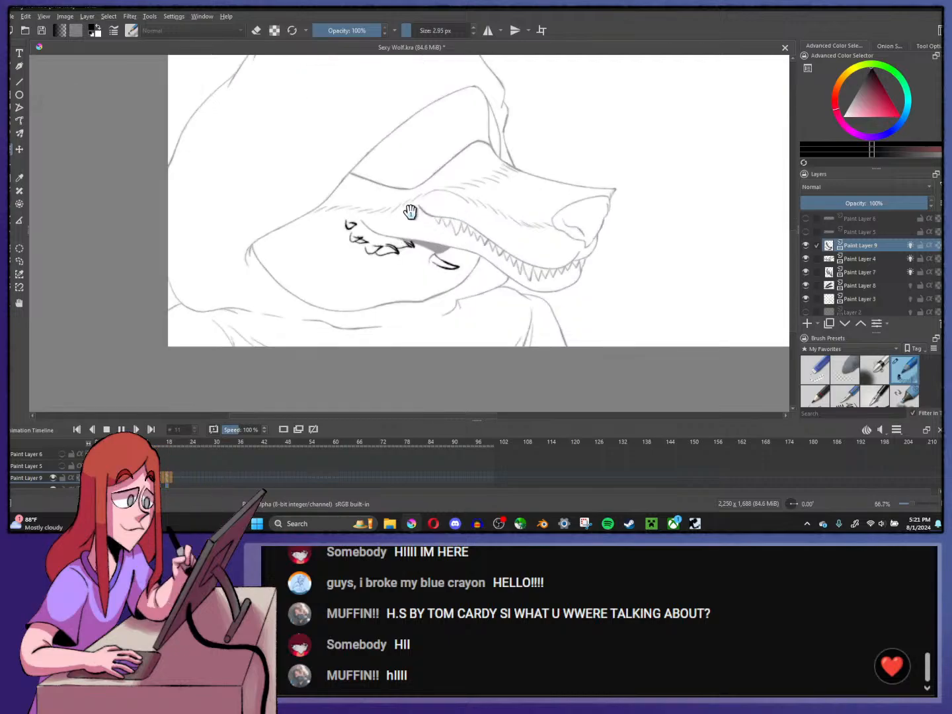
pyautogui.scroll(3, 409, 212)
pyautogui.click(104, 431)
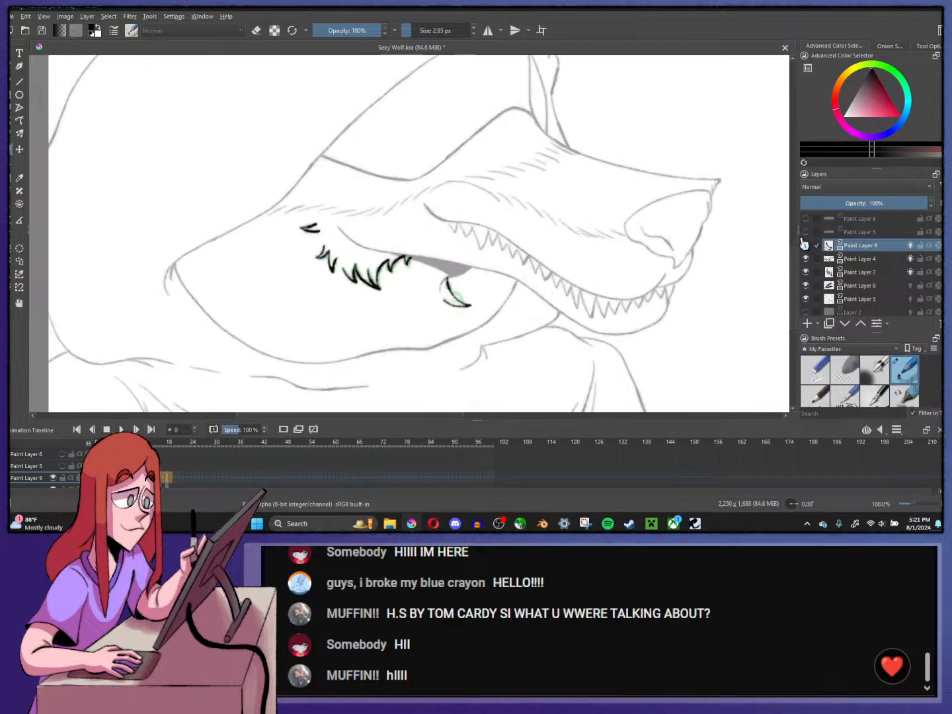
pyautogui.moveTo(801, 241)
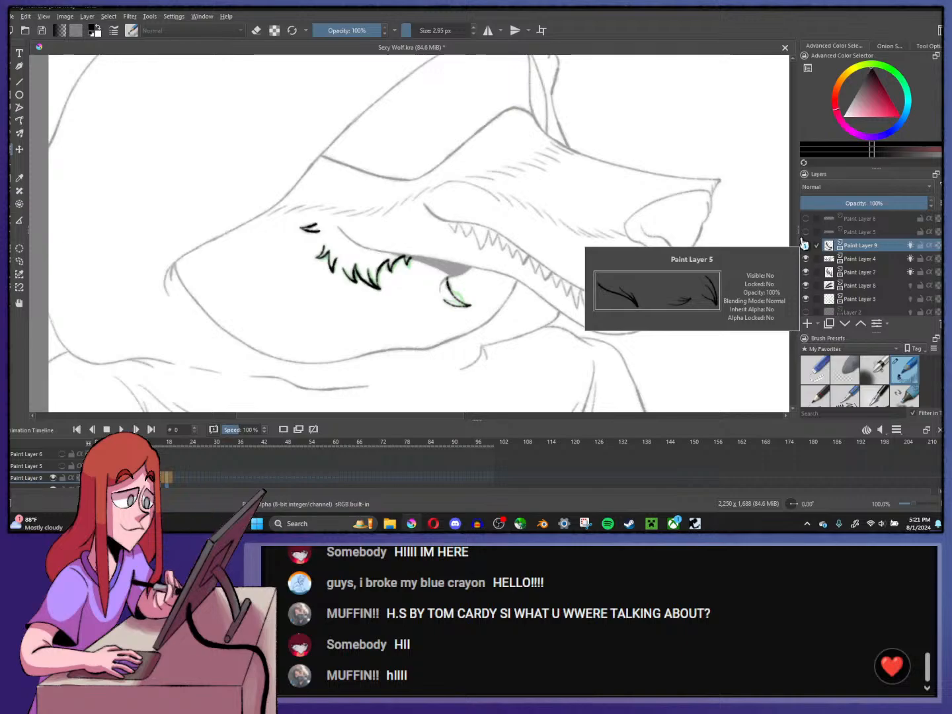
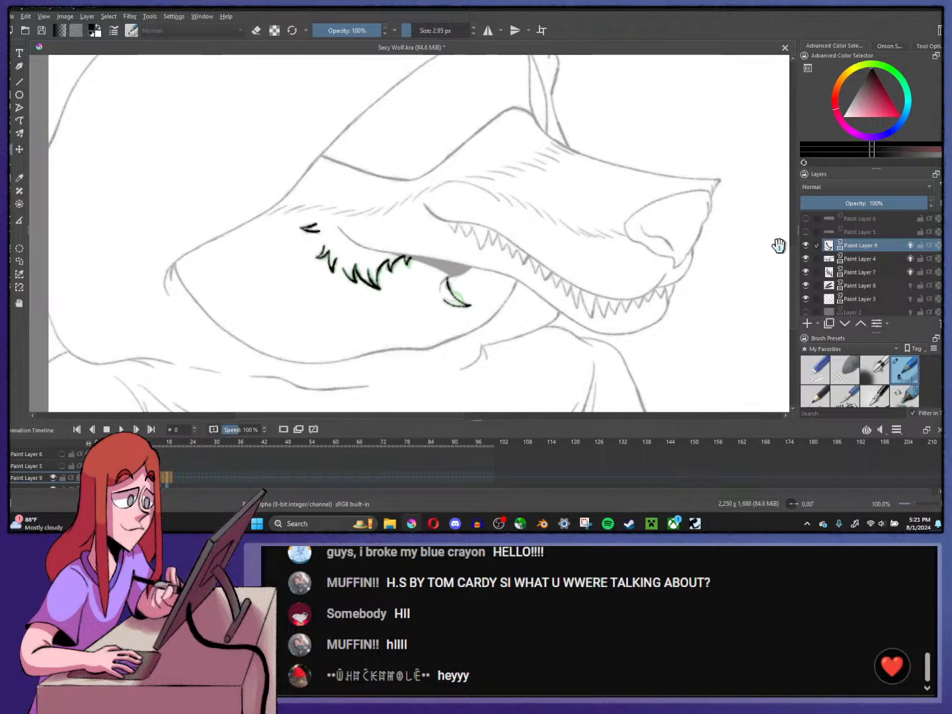
pyautogui.scroll(1, 299, 275)
pyautogui.scroll(1, 299, 276)
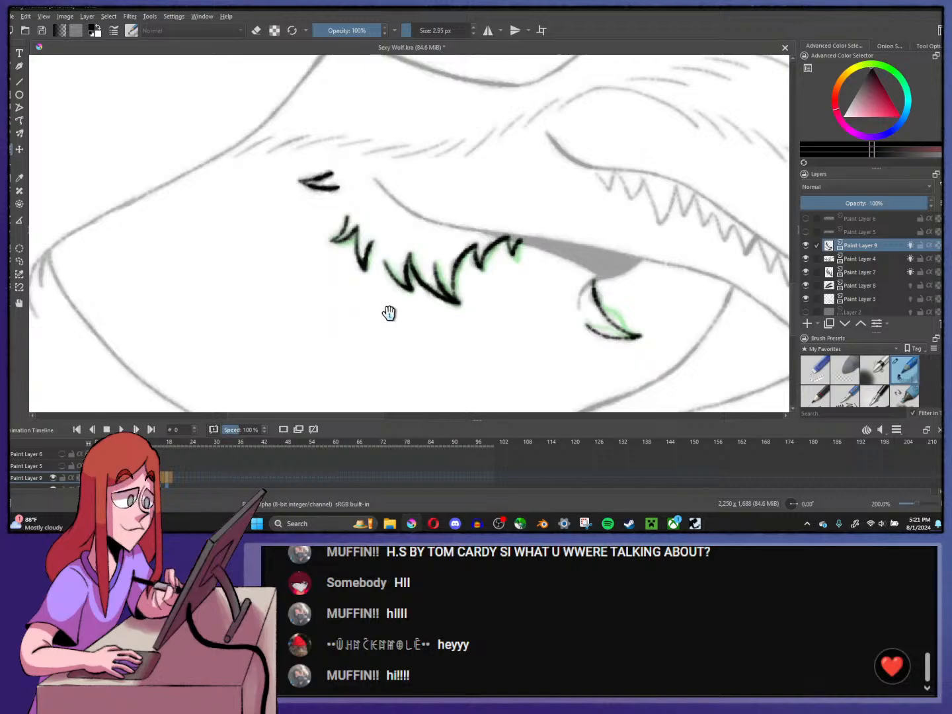
pyautogui.click(910, 275)
pyautogui.click(910, 248)
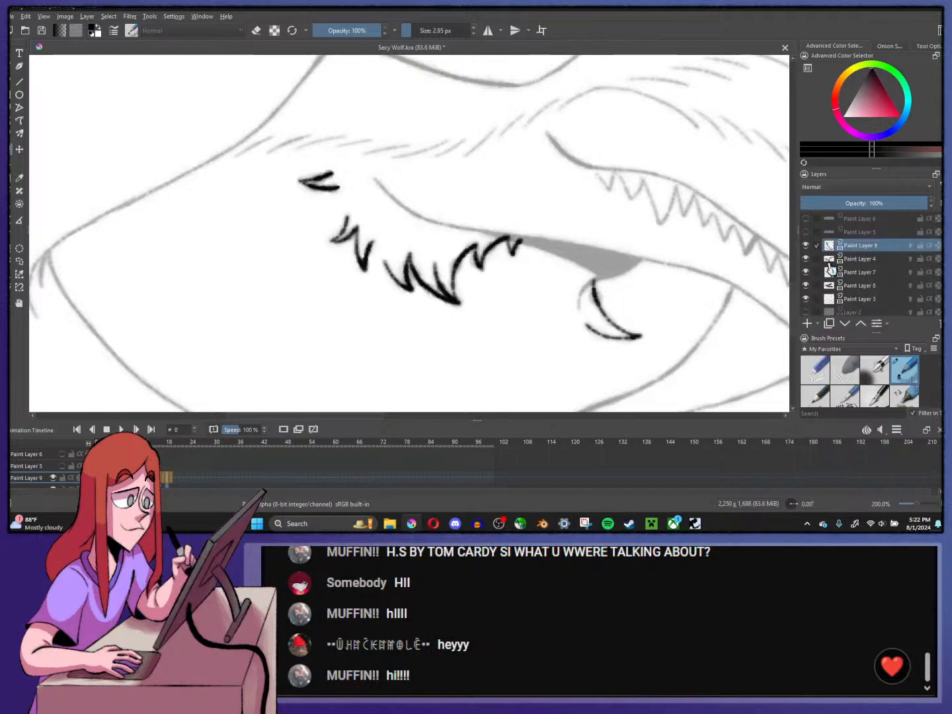
# - Make Paint Layer 5 visible and add blank frames to it at frames 4 and 8
pyautogui.click(806, 232)
pyautogui.moveTo(569, 239); pyautogui.dragTo(537, 152)
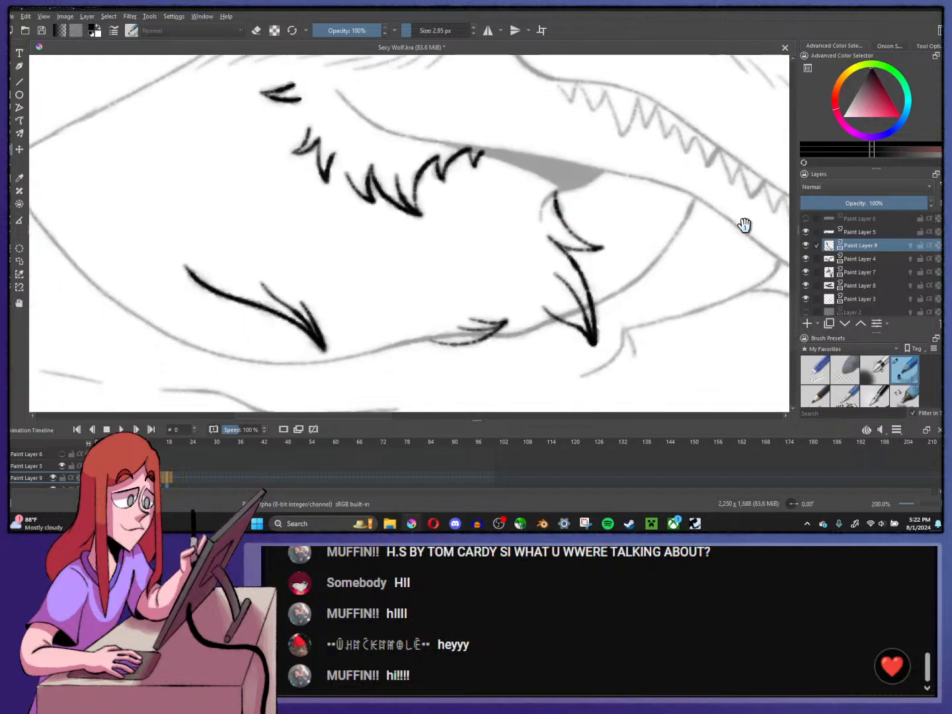
pyautogui.click(28, 467)
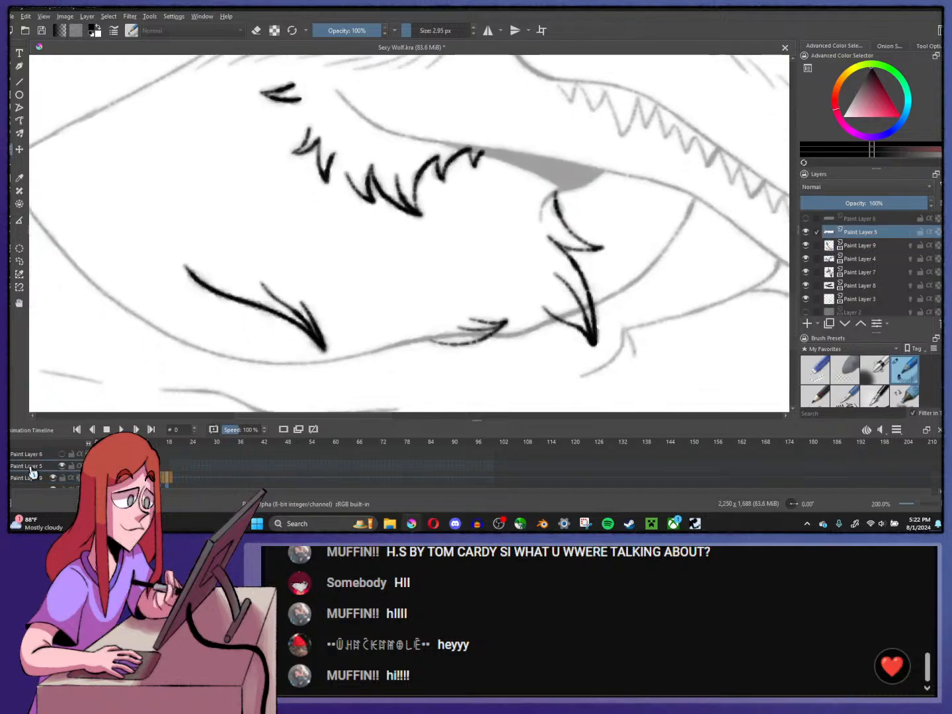
pyautogui.click(111, 466)
pyautogui.click(283, 430)
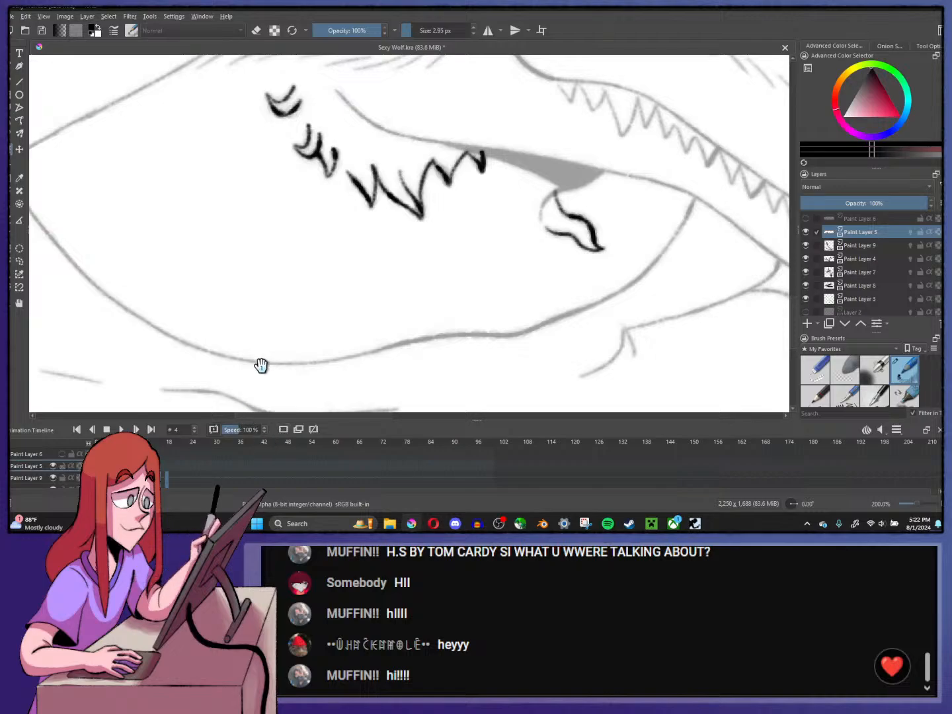
pyautogui.click(129, 467)
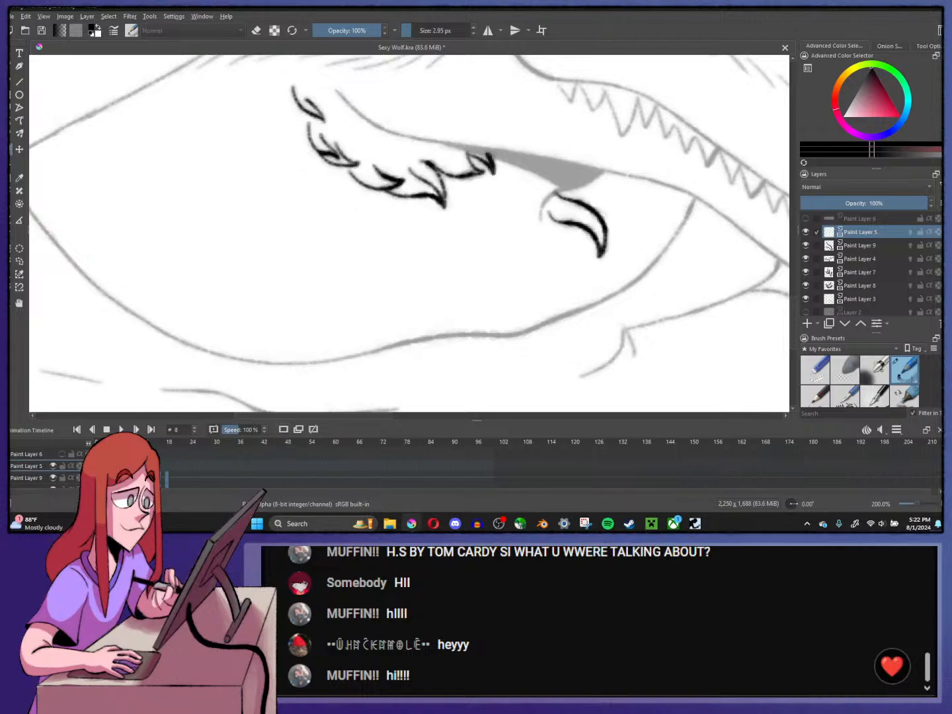
# - Copy Paint Layer 5's frame 0 drawing and paste it at frame 20
pyautogui.click(97, 466)
pyautogui.rightClick(96, 466)
pyautogui.click(126, 378)
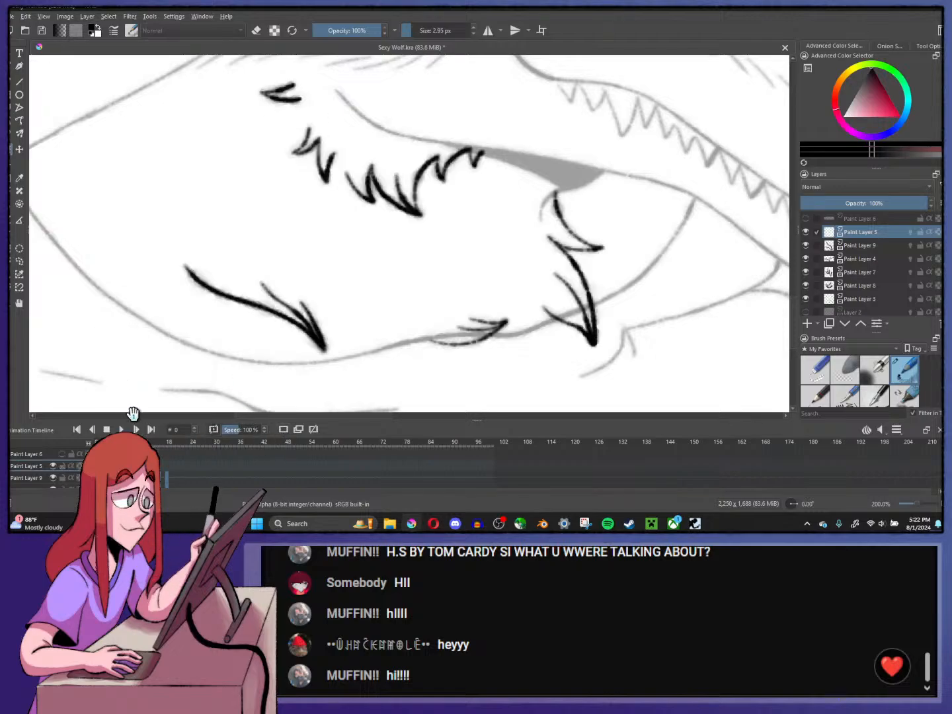
pyautogui.click(181, 471)
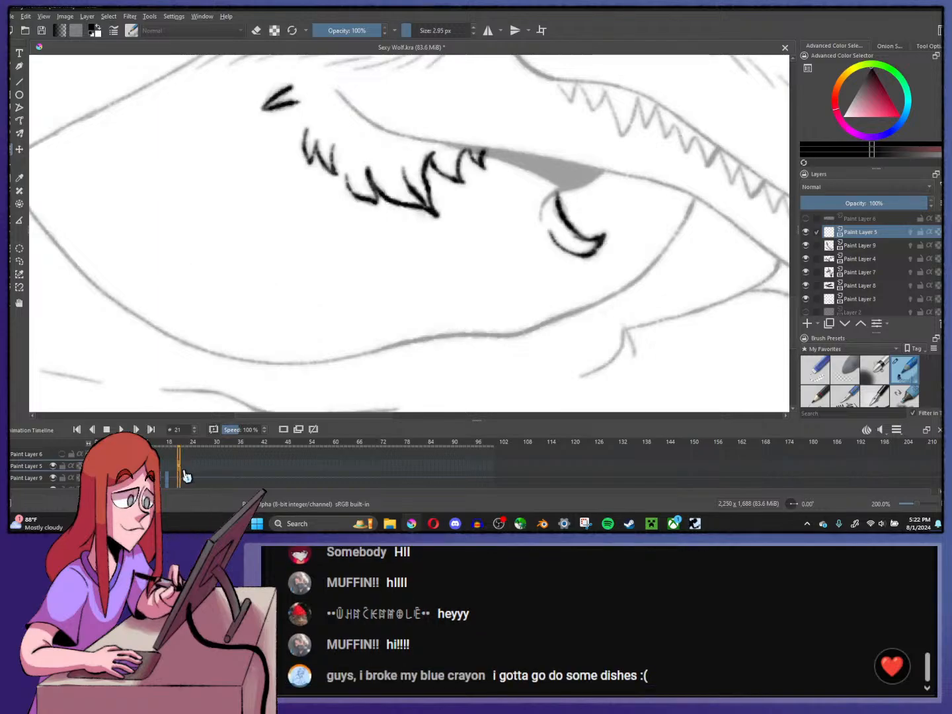
pyautogui.rightClick(177, 473)
pyautogui.click(190, 398)
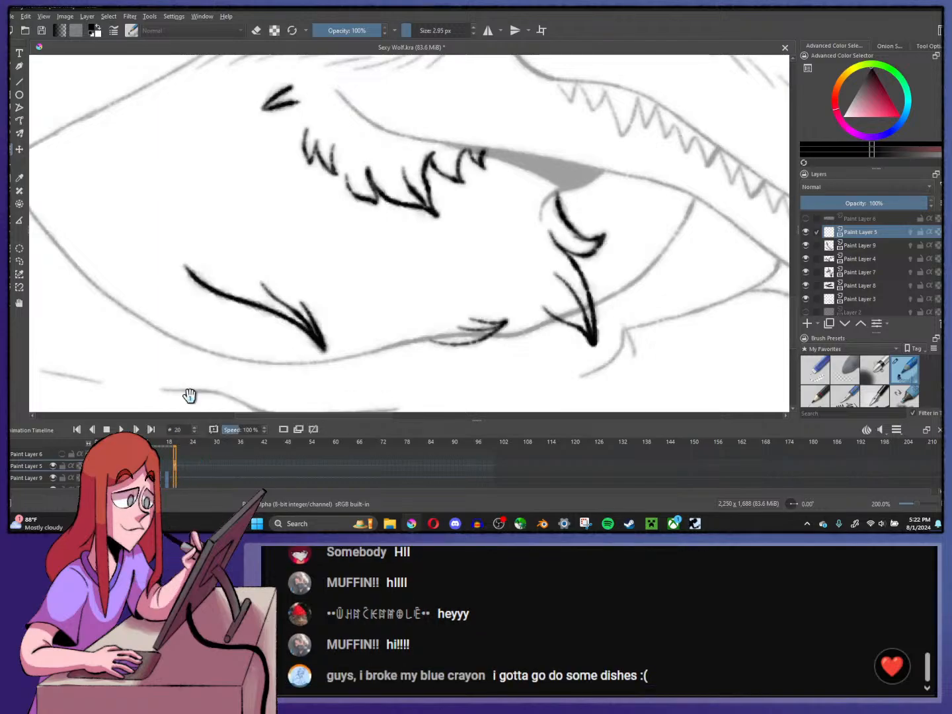
# - Add blank frames to Paint Layer 5 at frames 12 and 16 and turn on its onion skin
pyautogui.click(146, 467)
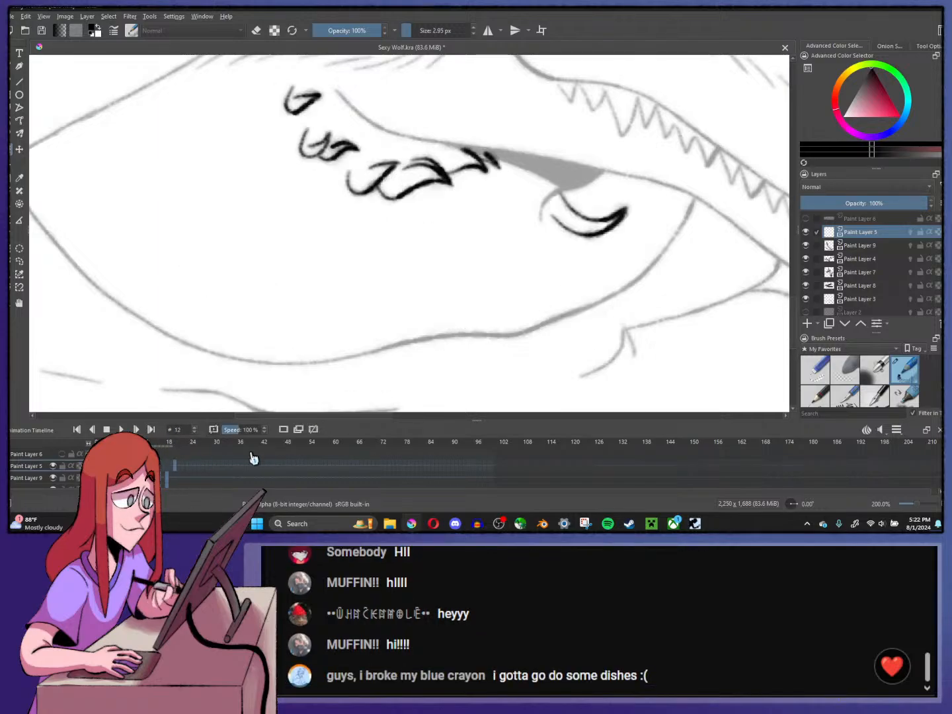
pyautogui.click(163, 468)
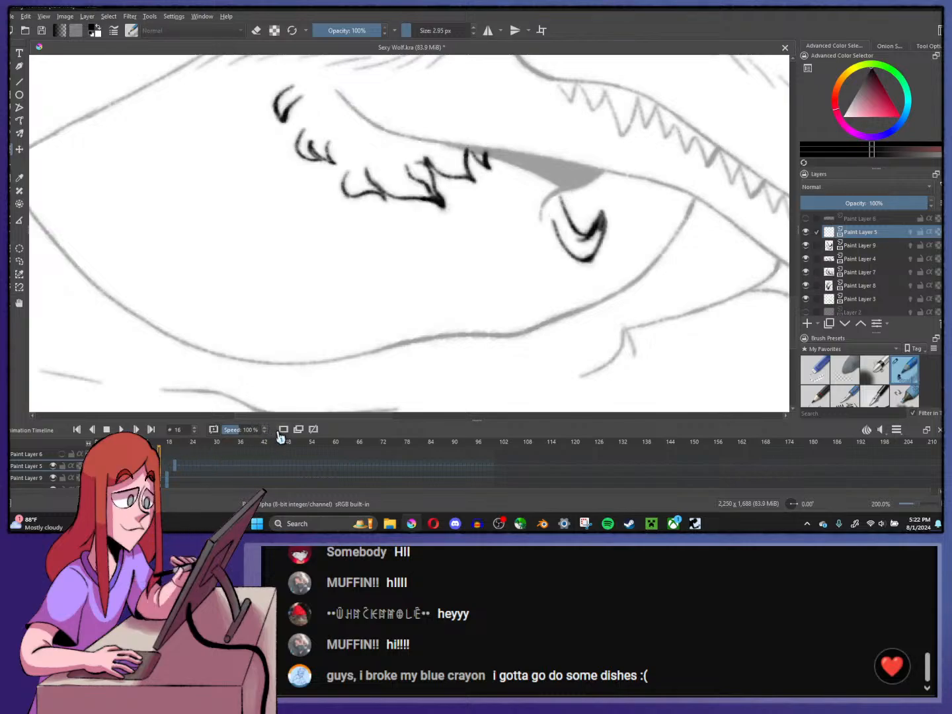
pyautogui.click(114, 467)
pyautogui.moveTo(465, 222); pyautogui.dragTo(424, 254)
pyautogui.click(911, 233)
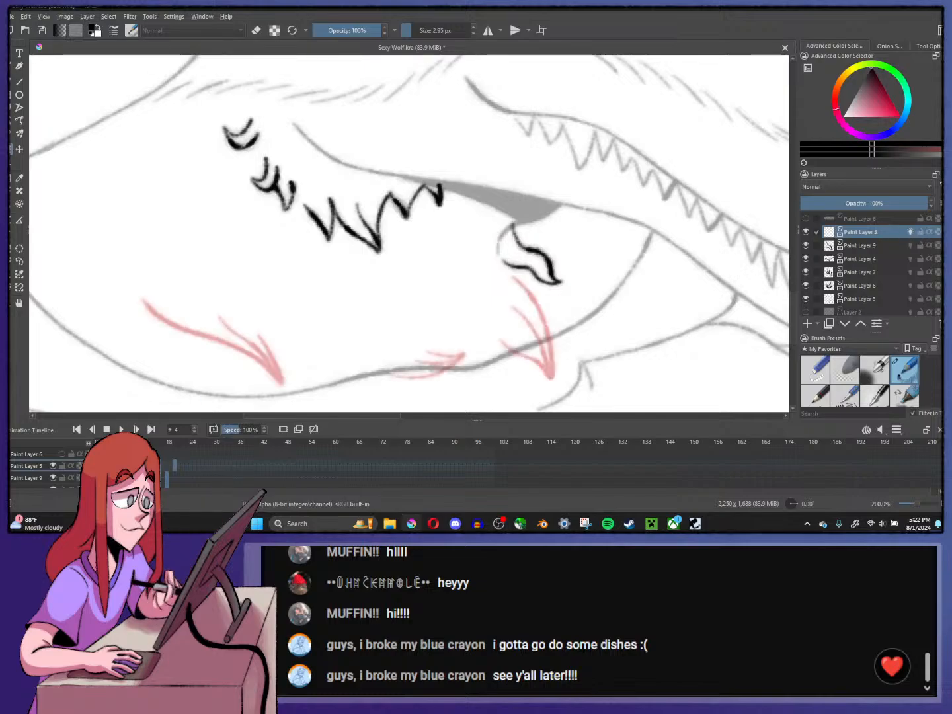
# - On frame 4 of Paint Layer 5, draw the tuft below the grey wedge, curving its strands slightly outward from the onion skin
pyautogui.click(98, 467)
pyautogui.click(115, 467)
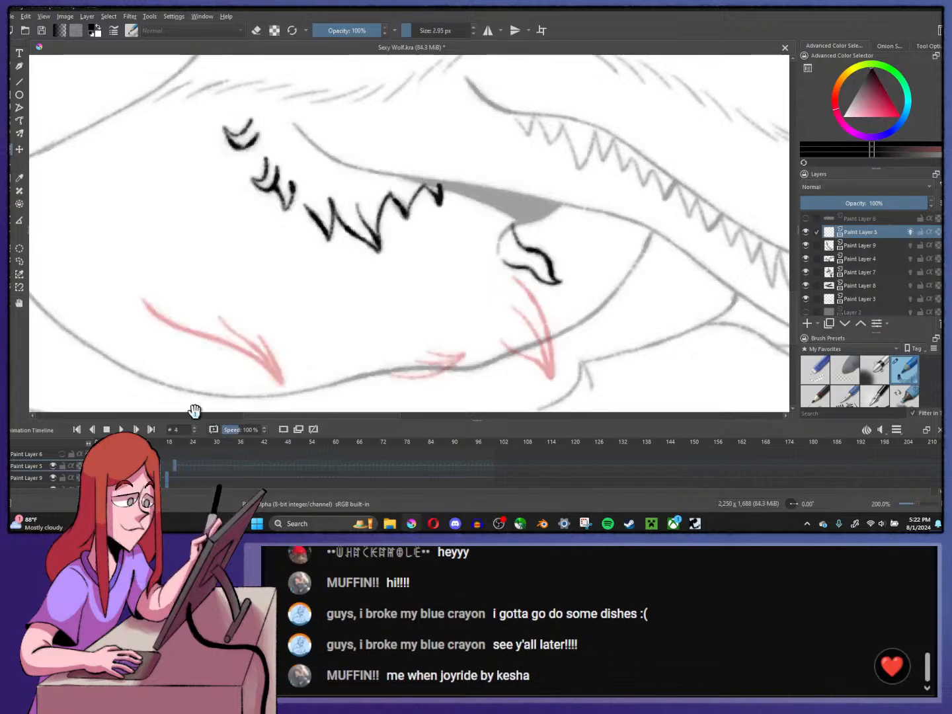
pyautogui.scroll(-3, 787, 324)
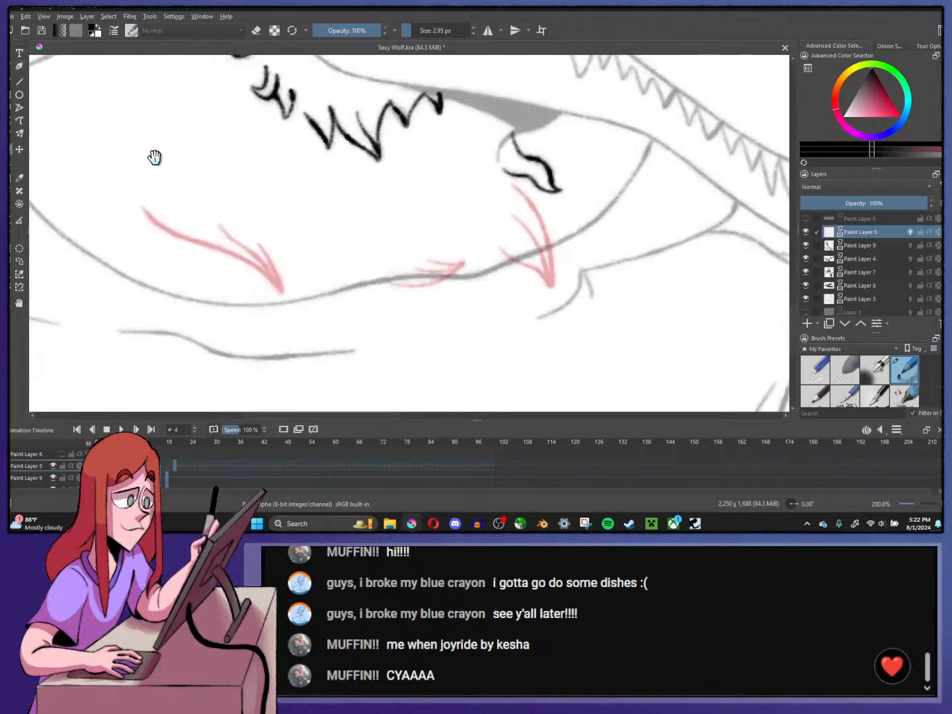
pyautogui.moveTo(497, 242); pyautogui.dragTo(557, 286)
pyautogui.moveTo(526, 191)
pyautogui.mouseDown()
pyautogui.moveTo(545, 212)
pyautogui.moveTo(556, 284)
pyautogui.mouseUp()
pyautogui.moveTo(514, 210)
pyautogui.mouseDown()
pyautogui.moveTo(533, 222)
pyautogui.moveTo(549, 270)
pyautogui.mouseUp()
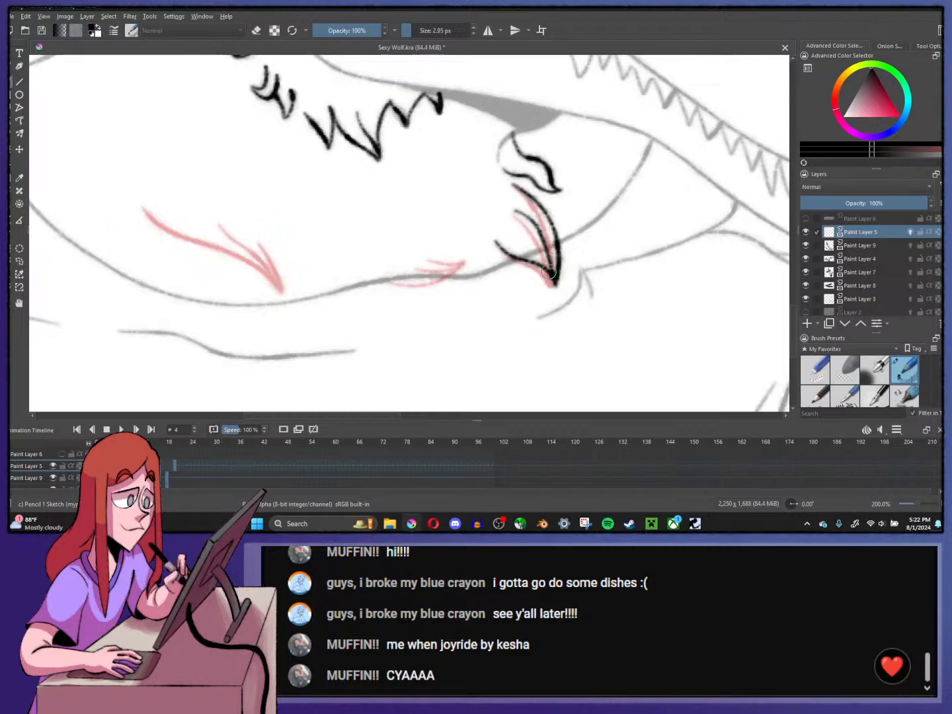
# - Draw frame 4's small middle tuft and long left tuft with raised upper strands, and compare them with the previous drawing
pyautogui.moveTo(396, 281)
pyautogui.mouseDown()
pyautogui.moveTo(461, 271)
pyautogui.moveTo(427, 256)
pyautogui.moveTo(456, 268)
pyautogui.mouseUp()
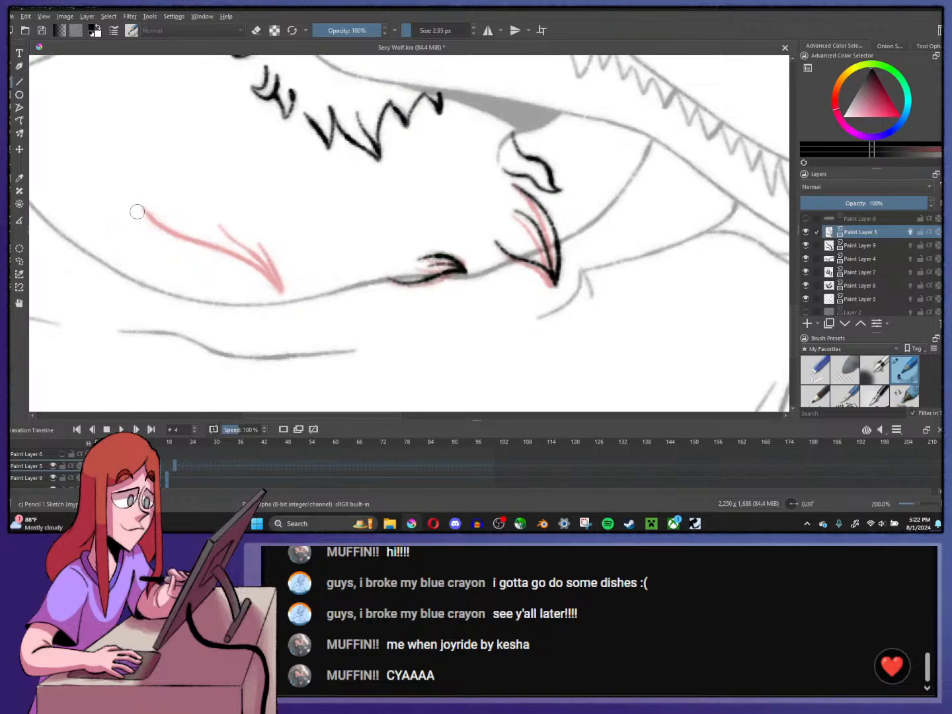
pyautogui.moveTo(142, 208)
pyautogui.mouseDown()
pyautogui.moveTo(251, 253)
pyautogui.moveTo(282, 290)
pyautogui.mouseUp()
pyautogui.moveTo(241, 220)
pyautogui.mouseDown()
pyautogui.moveTo(277, 254)
pyautogui.moveTo(284, 291)
pyautogui.mouseUp()
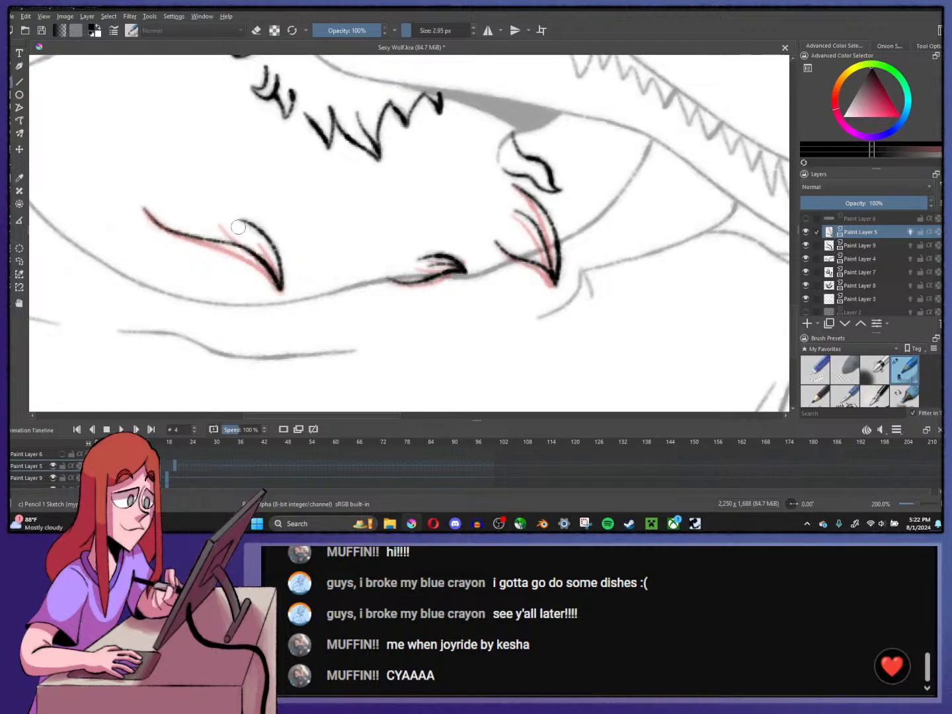
pyautogui.moveTo(221, 222)
pyautogui.mouseDown()
pyautogui.moveTo(262, 243)
pyautogui.moveTo(280, 288)
pyautogui.mouseUp()
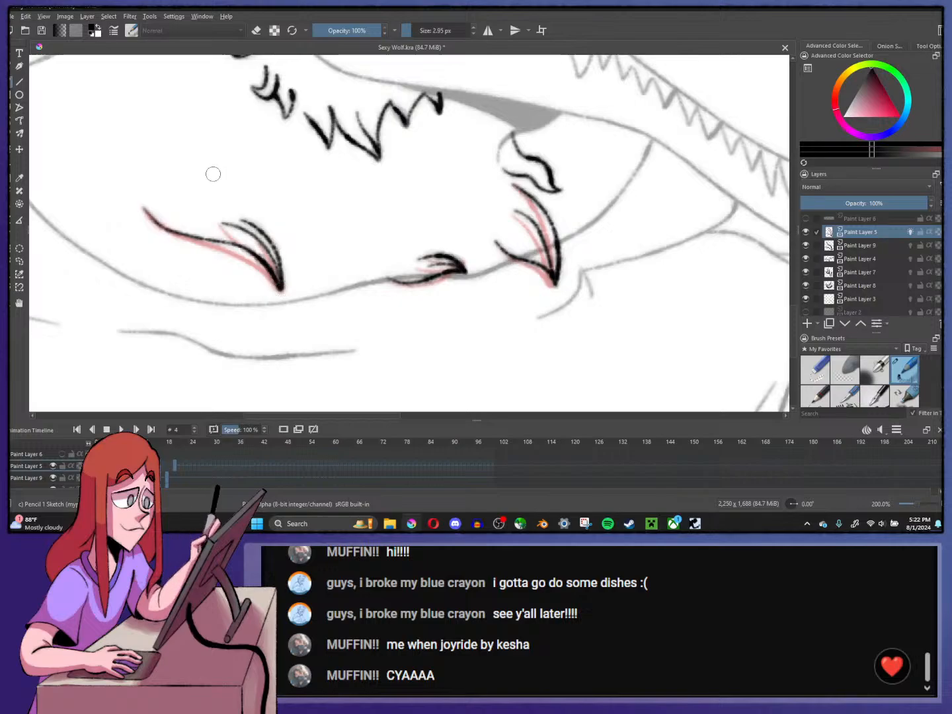
pyautogui.press('1')
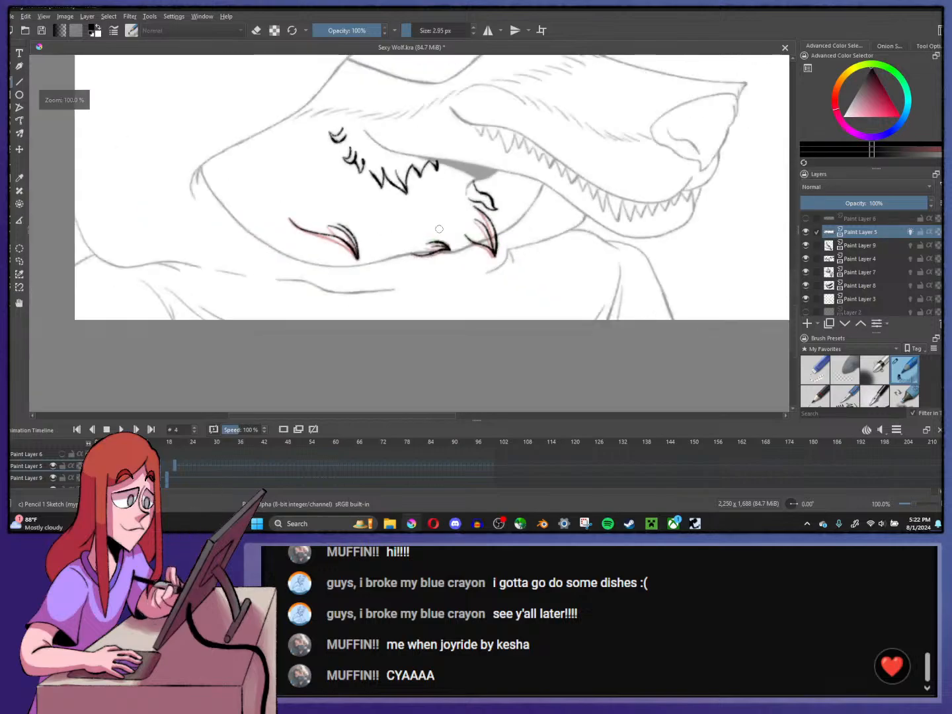
pyautogui.scroll(3, 463, 240)
pyautogui.press('Left')
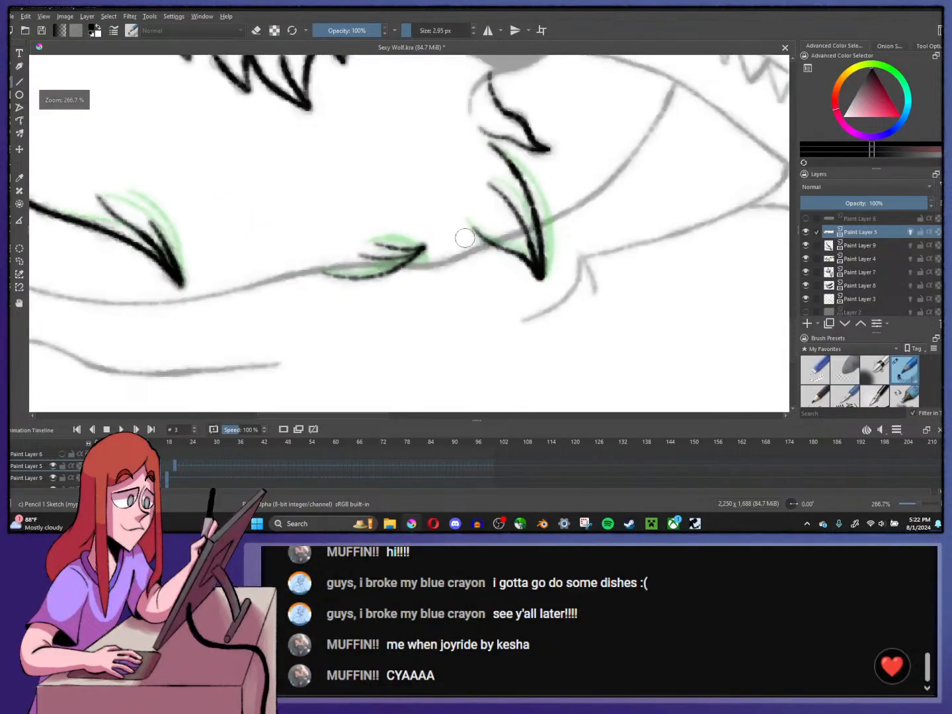
pyautogui.press('Right')
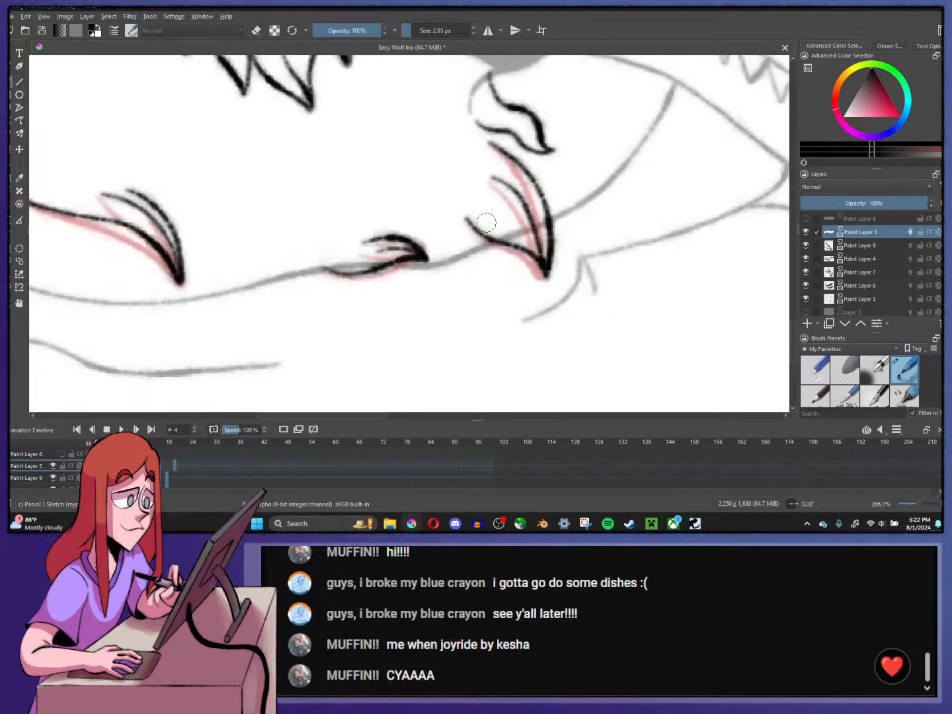
# - On frame 8 of Paint Layer 5, draw the tuft below the grey wedge, swinging it further outward than the onion skin
pyautogui.scroll(-2, 500, 223)
pyautogui.press('Right')
pyautogui.press('Right')
pyautogui.press('Right')
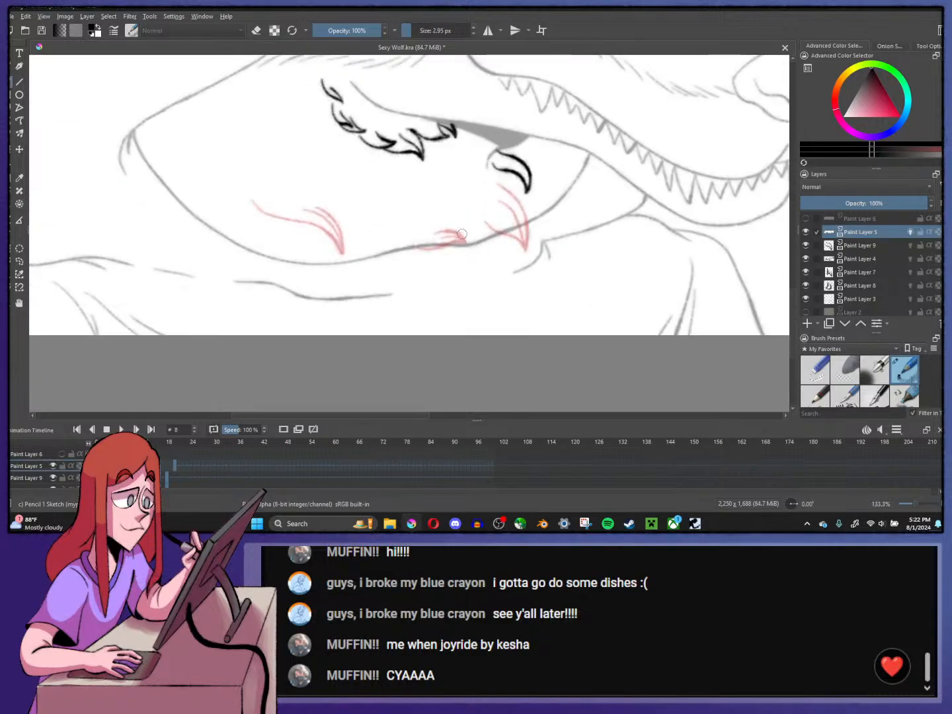
pyautogui.scroll(2, 460, 207)
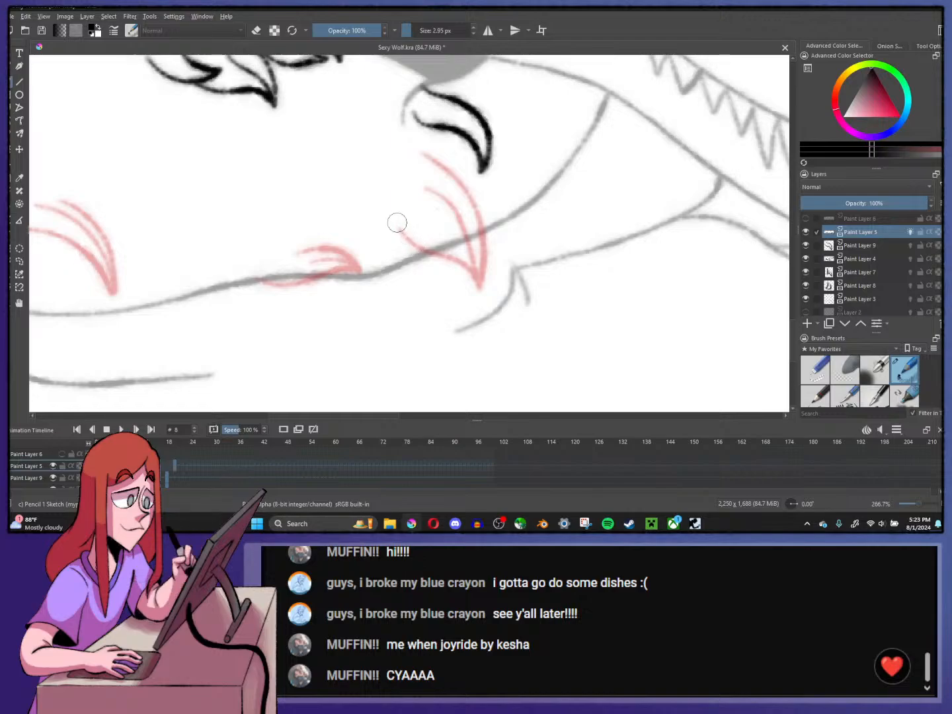
pyautogui.moveTo(400, 225)
pyautogui.mouseDown()
pyautogui.moveTo(480, 247)
pyautogui.moveTo(482, 269)
pyautogui.mouseUp()
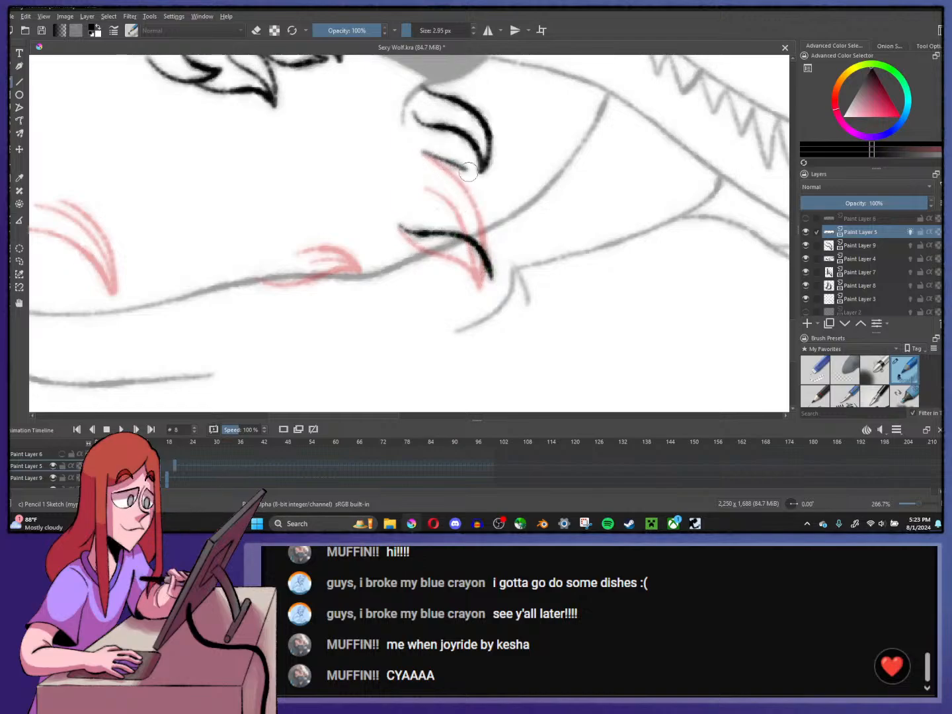
pyautogui.moveTo(481, 172)
pyautogui.mouseDown()
pyautogui.moveTo(497, 218)
pyautogui.moveTo(489, 270)
pyautogui.mouseUp()
pyautogui.moveTo(431, 160)
pyautogui.mouseDown()
pyautogui.moveTo(478, 195)
pyautogui.moveTo(501, 261)
pyautogui.mouseUp()
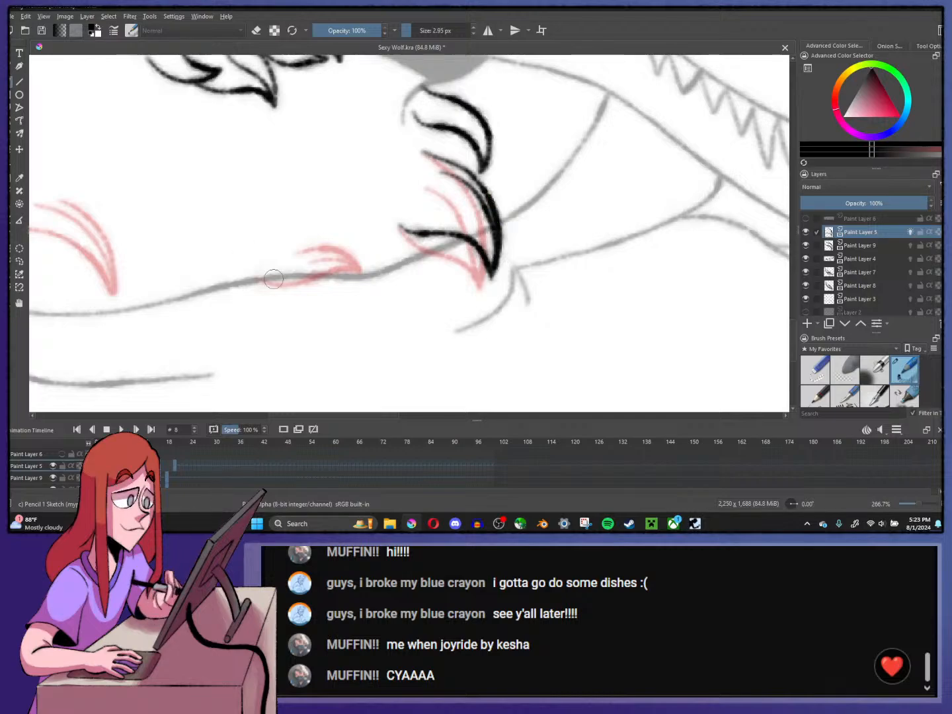
# - Draw frame 8's small middle tuft with its tip flicked upward and step back to frame 0 to compare the motion
pyautogui.moveTo(258, 274)
pyautogui.mouseDown()
pyautogui.moveTo(318, 278)
pyautogui.moveTo(356, 257)
pyautogui.moveTo(359, 246)
pyautogui.moveTo(345, 242)
pyautogui.moveTo(363, 230)
pyautogui.moveTo(361, 250)
pyautogui.moveTo(370, 229)
pyautogui.mouseUp()
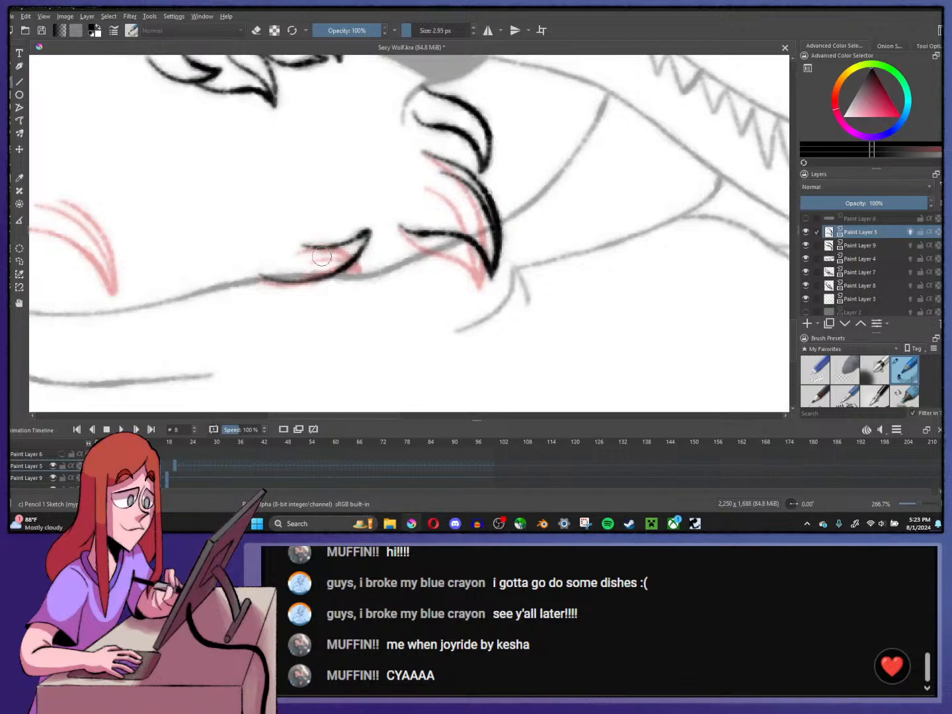
pyautogui.moveTo(303, 249)
pyautogui.mouseDown()
pyautogui.moveTo(361, 236)
pyautogui.moveTo(419, 198)
pyautogui.moveTo(621, 238)
pyautogui.mouseUp()
pyautogui.press('Left')
pyautogui.press('Left')
pyautogui.press('Left')
pyautogui.press('Left')
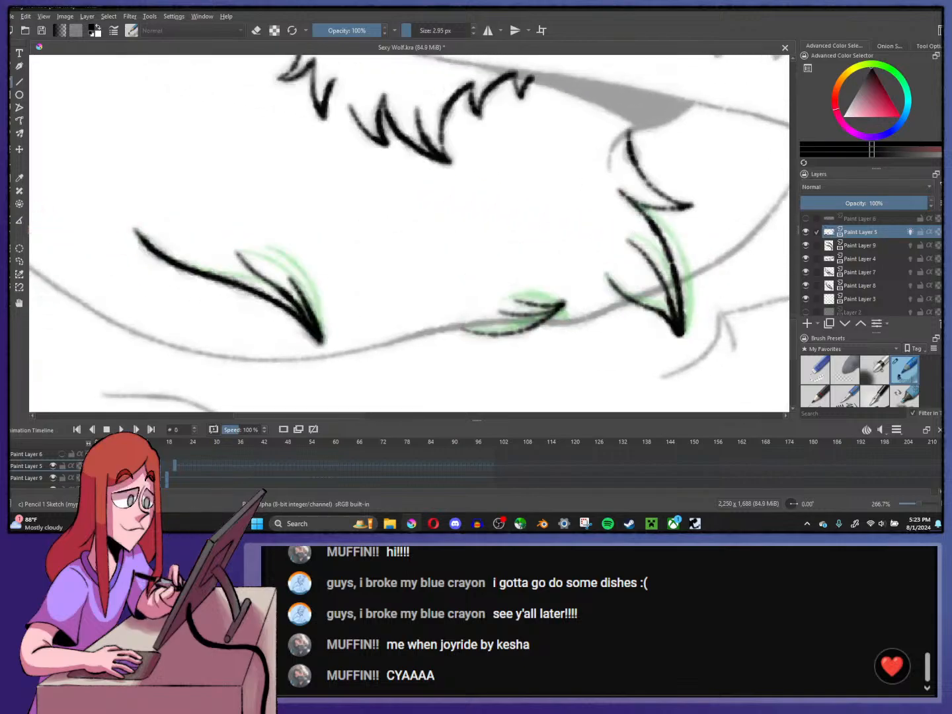
pyautogui.press('Right')
pyautogui.press('Right')
pyautogui.press('Right')
pyautogui.press('Right')
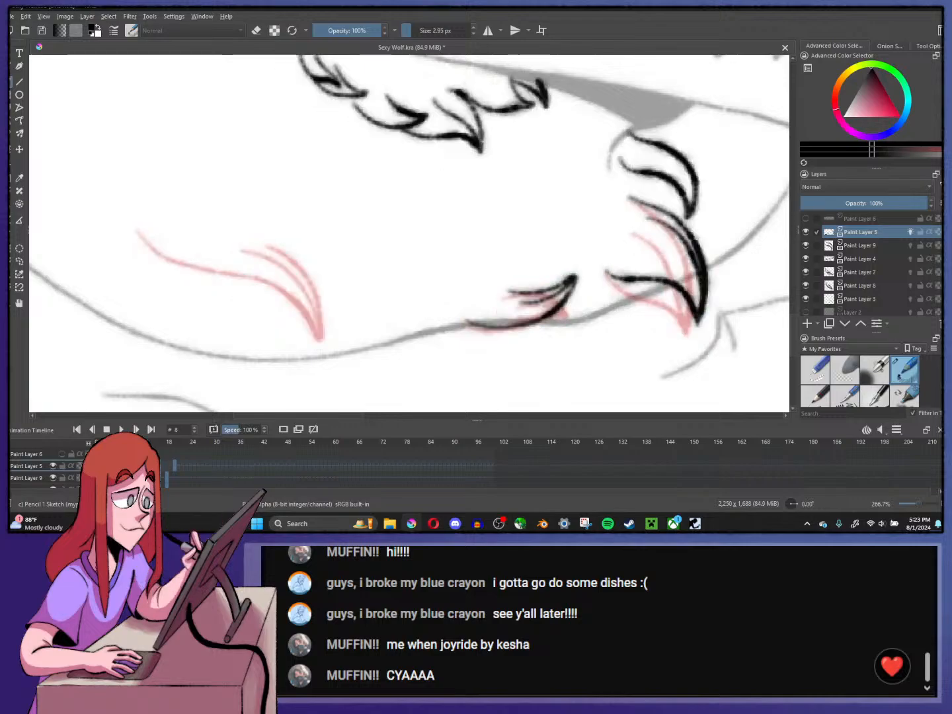
# - Draw frame 8's long left tuft with its tip and upper strands swept outward and higher than the onion skin
pyautogui.moveTo(139, 232)
pyautogui.mouseDown()
pyautogui.moveTo(192, 270)
pyautogui.moveTo(310, 284)
pyautogui.moveTo(350, 306)
pyautogui.mouseUp()
pyautogui.moveTo(261, 237)
pyautogui.mouseDown()
pyautogui.moveTo(312, 259)
pyautogui.moveTo(339, 298)
pyautogui.mouseUp()
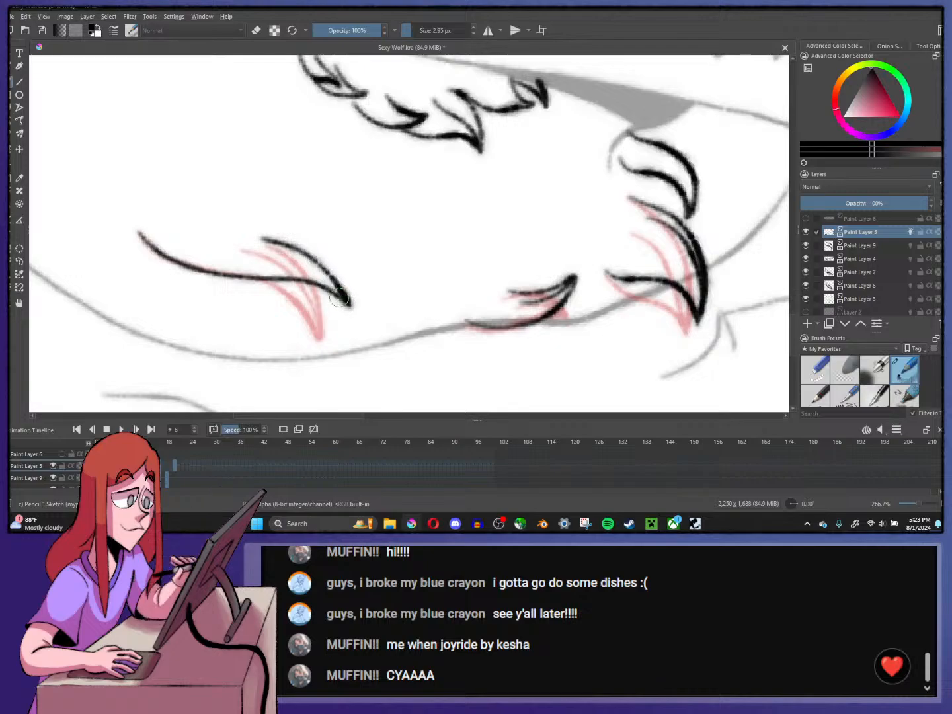
pyautogui.moveTo(251, 246)
pyautogui.mouseDown()
pyautogui.moveTo(319, 270)
pyautogui.moveTo(350, 306)
pyautogui.mouseUp()
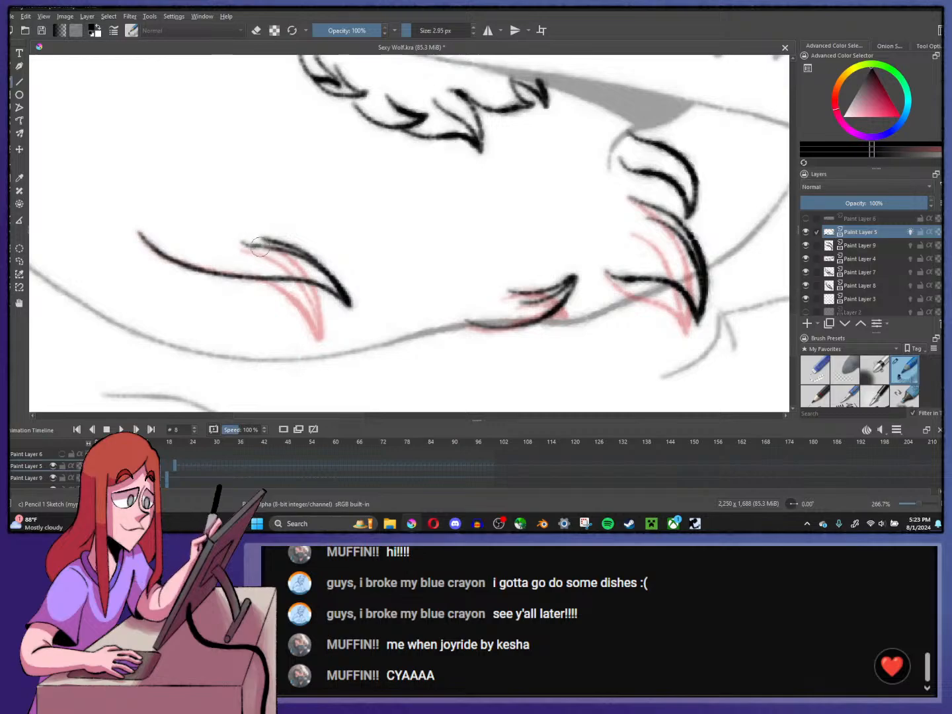
pyautogui.moveTo(240, 241); pyautogui.dragTo(284, 247)
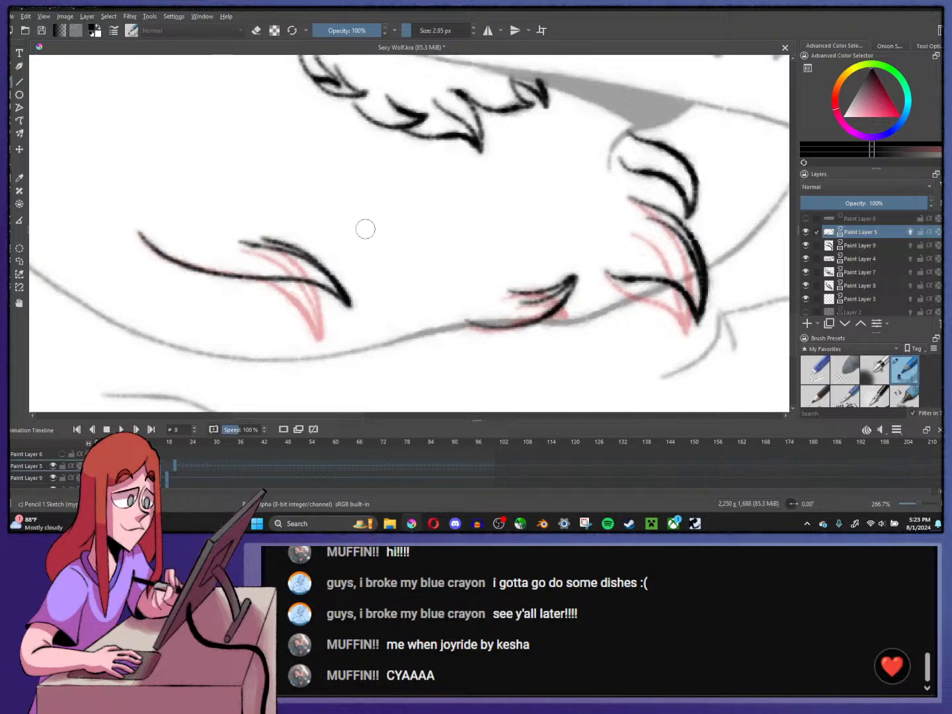
# - On frame 12 of Paint Layer 5, draw the long left tuft with its tip and one upper strand swept up beyond the onion skin
pyautogui.press('-')
pyautogui.press('-')
pyautogui.press('Left')
pyautogui.press('Right')
pyautogui.press('Left')
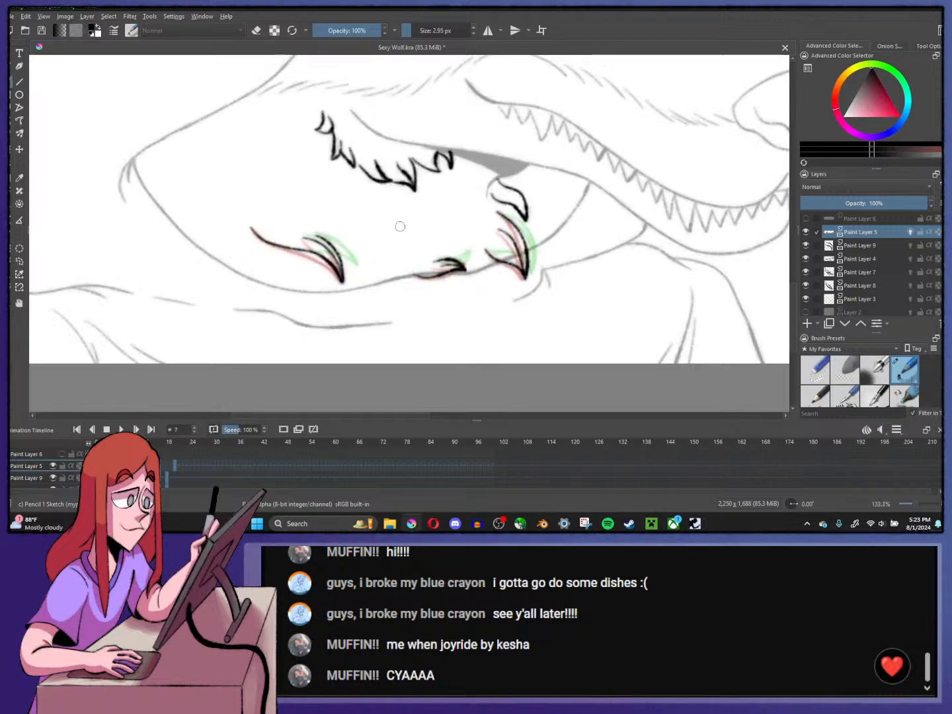
pyautogui.press('Right')
pyautogui.press('Right')
pyautogui.press('Right')
pyautogui.press('Right')
pyautogui.press('Right')
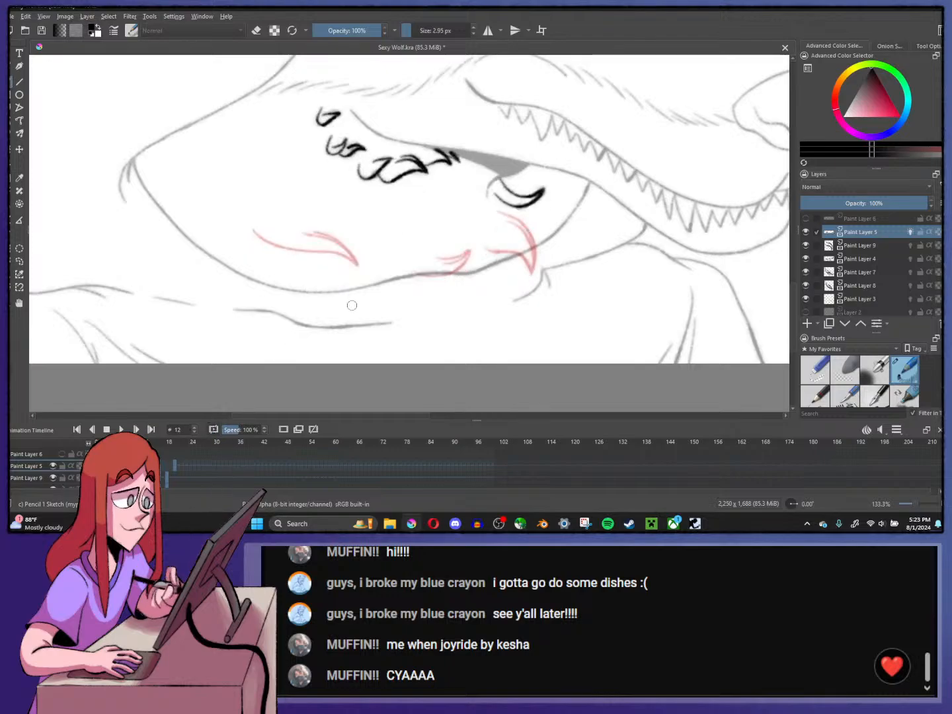
pyautogui.press('+')
pyautogui.press('+')
pyautogui.press('+')
pyautogui.moveTo(40, 187)
pyautogui.mouseDown()
pyautogui.moveTo(131, 240)
pyautogui.moveTo(282, 248)
pyautogui.moveTo(380, 199)
pyautogui.mouseUp()
pyautogui.moveTo(220, 191)
pyautogui.mouseDown()
pyautogui.moveTo(328, 206)
pyautogui.moveTo(377, 199)
pyautogui.mouseUp()
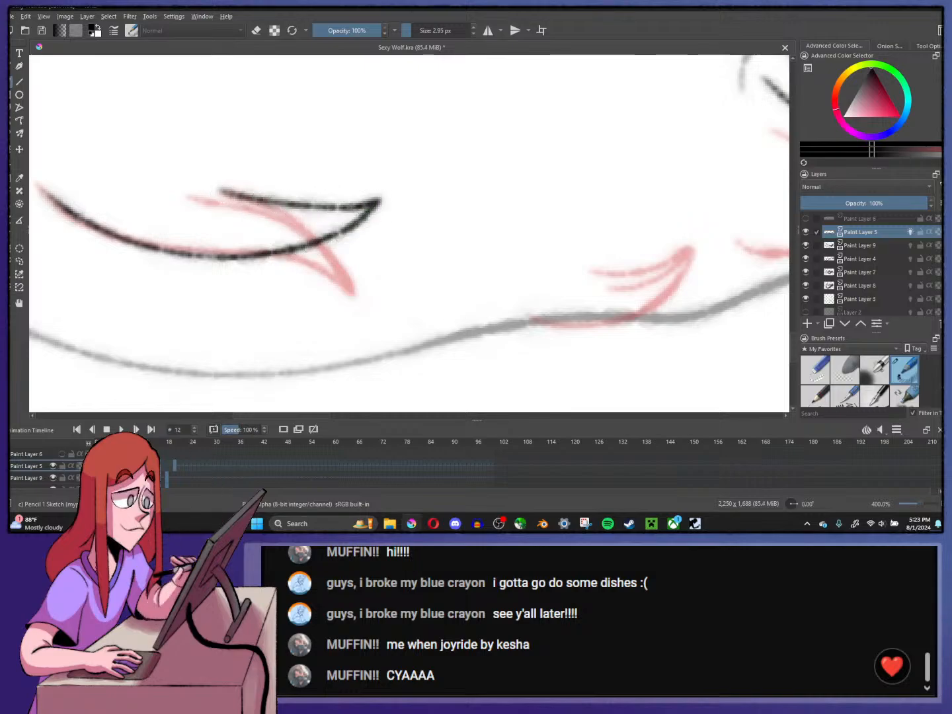
# - On frame 16, draw the long left tuft between the onion skins, with its tip curling upward and upper strands joining it
pyautogui.click(177, 472)
pyautogui.click(162, 473)
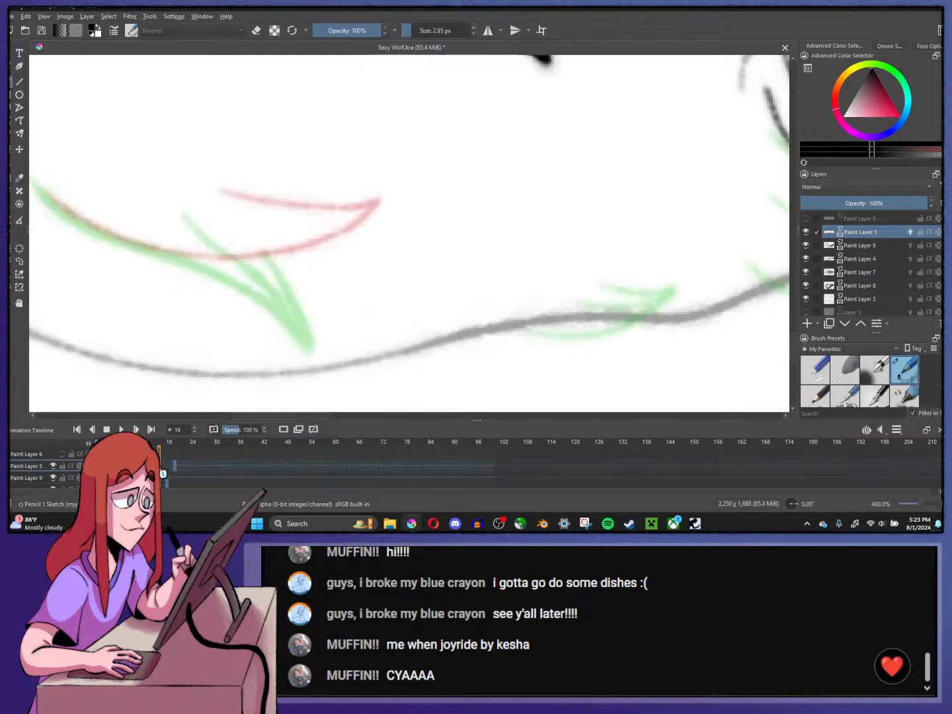
pyautogui.moveTo(34, 183)
pyautogui.mouseDown()
pyautogui.moveTo(128, 251)
pyautogui.moveTo(297, 289)
pyautogui.moveTo(364, 262)
pyautogui.mouseUp()
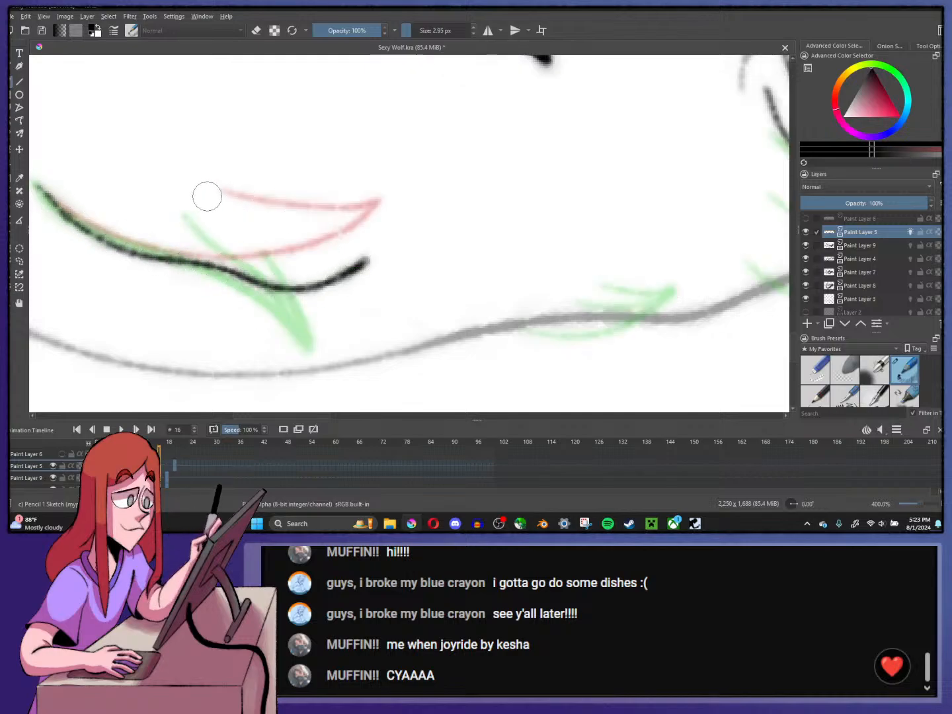
pyautogui.moveTo(205, 197); pyautogui.dragTo(354, 267)
pyautogui.hotkey('ctrl', 'z')
pyautogui.moveTo(191, 223)
pyautogui.mouseDown()
pyautogui.moveTo(225, 228)
pyautogui.moveTo(258, 253)
pyautogui.moveTo(341, 267)
pyautogui.moveTo(372, 252)
pyautogui.mouseUp()
pyautogui.hotkey('ctrl', 'z')
pyautogui.moveTo(193, 213)
pyautogui.mouseDown()
pyautogui.moveTo(321, 266)
pyautogui.moveTo(368, 256)
pyautogui.mouseUp()
# - Compare the long left tuft across neighbouring frames and add a second upper strand running to its tip on frame 12
pyautogui.press('Left')
pyautogui.press('Left')
pyautogui.scroll(-3, 416, 223)
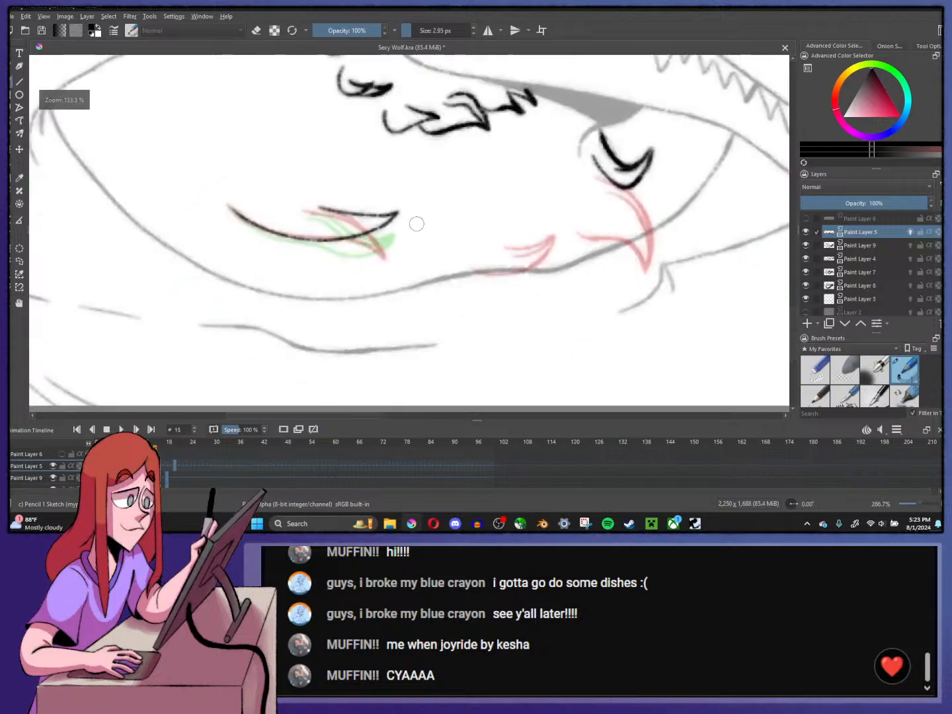
pyautogui.press('Right')
pyautogui.press('Right')
pyautogui.scroll(2, 417, 221)
pyautogui.press('Left')
pyautogui.press('Left')
pyautogui.press('Left')
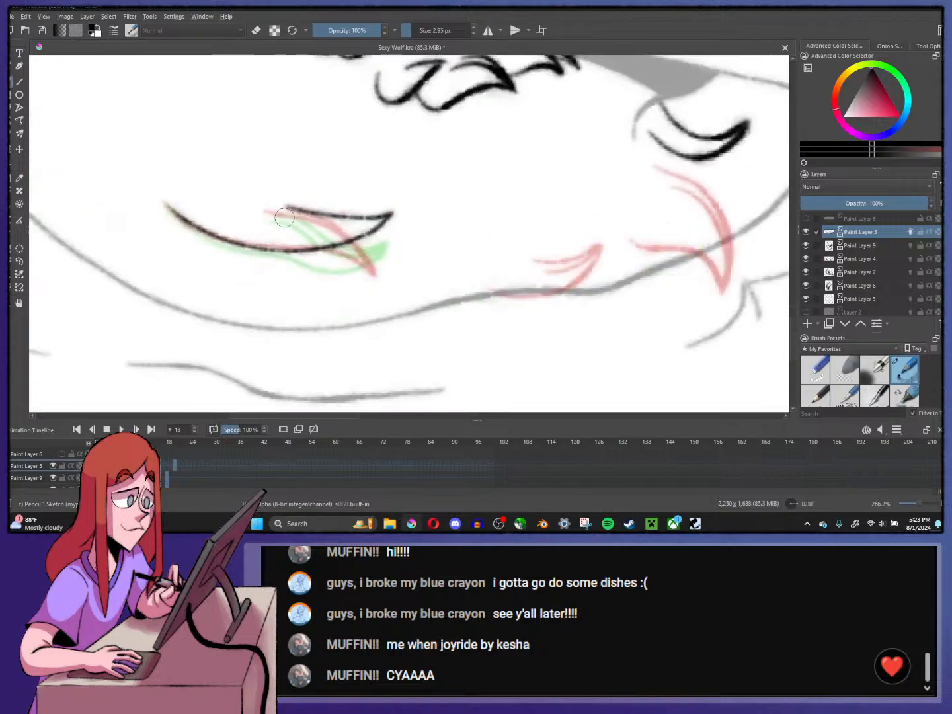
pyautogui.moveTo(289, 216); pyautogui.dragTo(365, 220)
pyautogui.hotkey('ctrl', 'z')
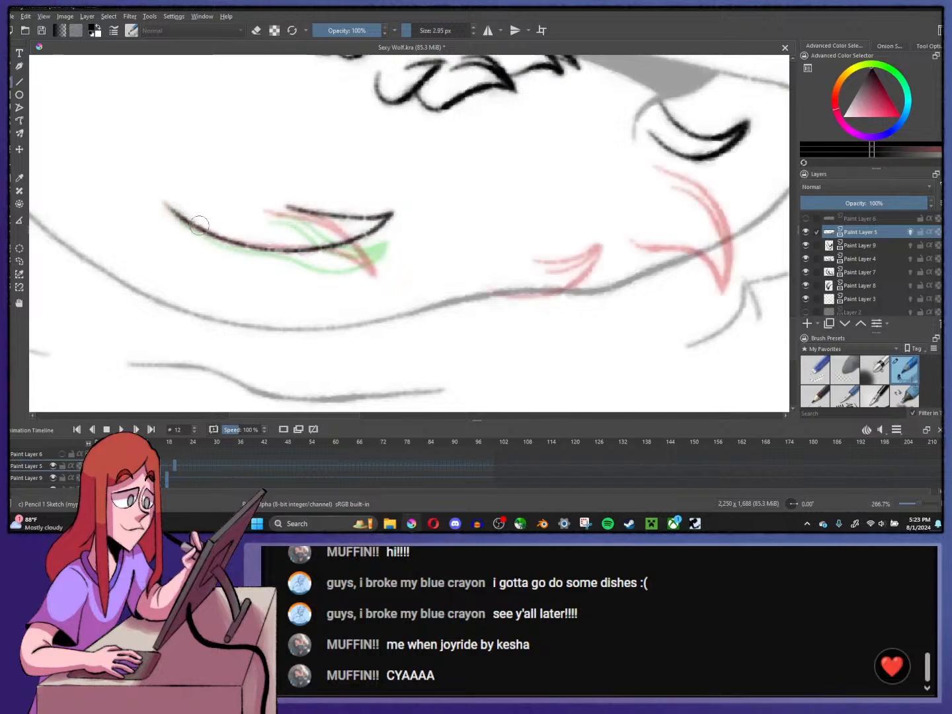
pyautogui.moveTo(269, 211); pyautogui.dragTo(392, 214)
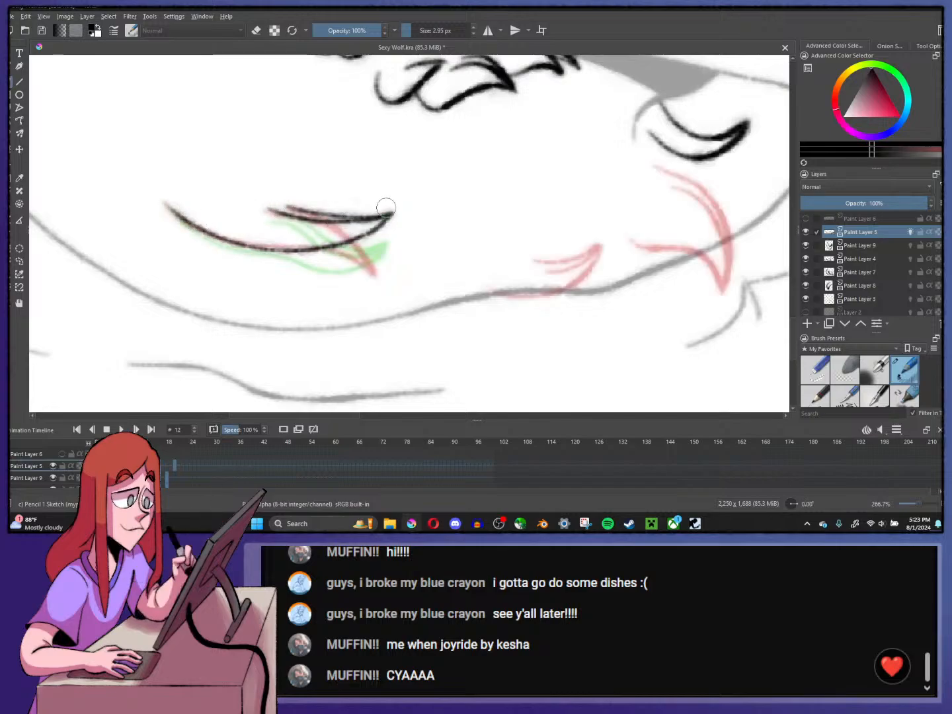
# - Go back to frame 8 and step forward to frame 20, comparing the long left tuft's motion between drawings
pyautogui.press('Left')
pyautogui.press('Left')
pyautogui.press('1')
pyautogui.press('Left')
pyautogui.press('Left')
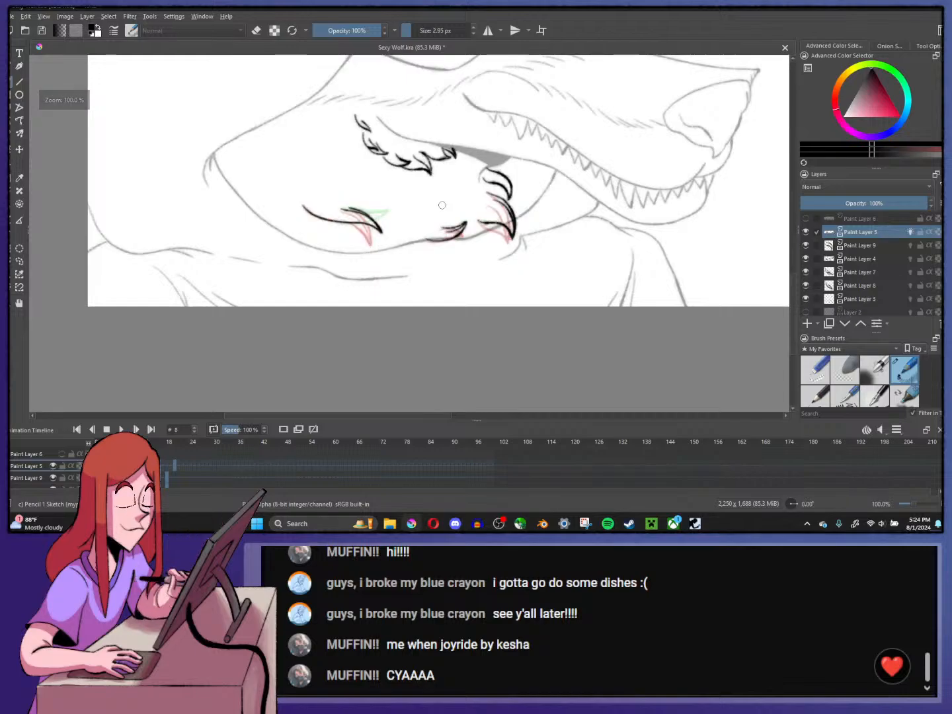
pyautogui.press('Right')
pyautogui.press('Right')
pyautogui.press('Right')
pyautogui.press('Right')
pyautogui.press('Right')
pyautogui.press('Right')
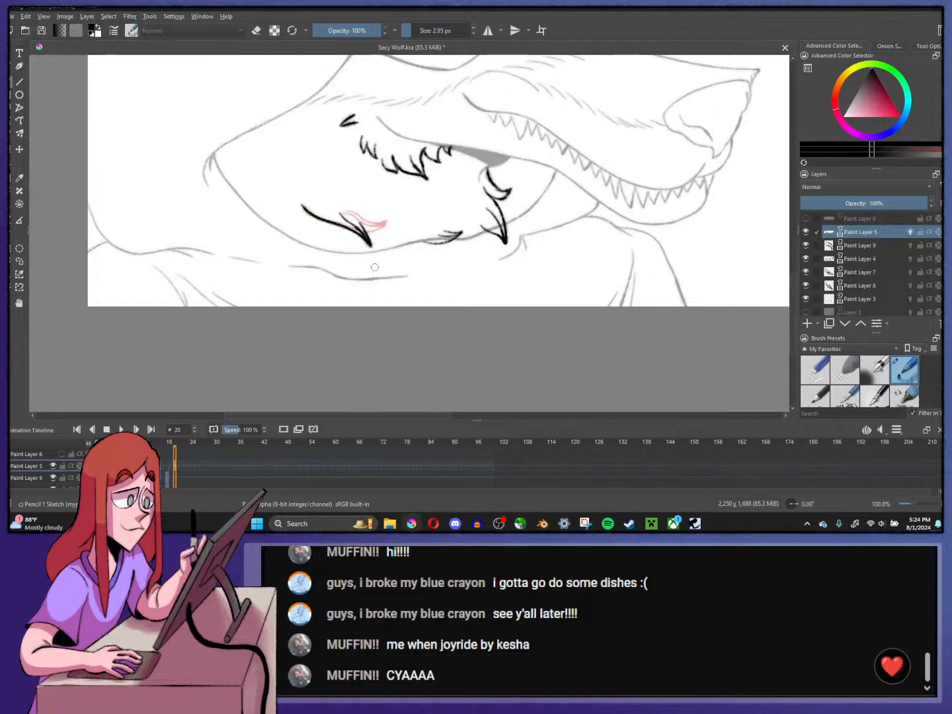
pyautogui.press('+')
pyautogui.press('+')
pyautogui.press('+')
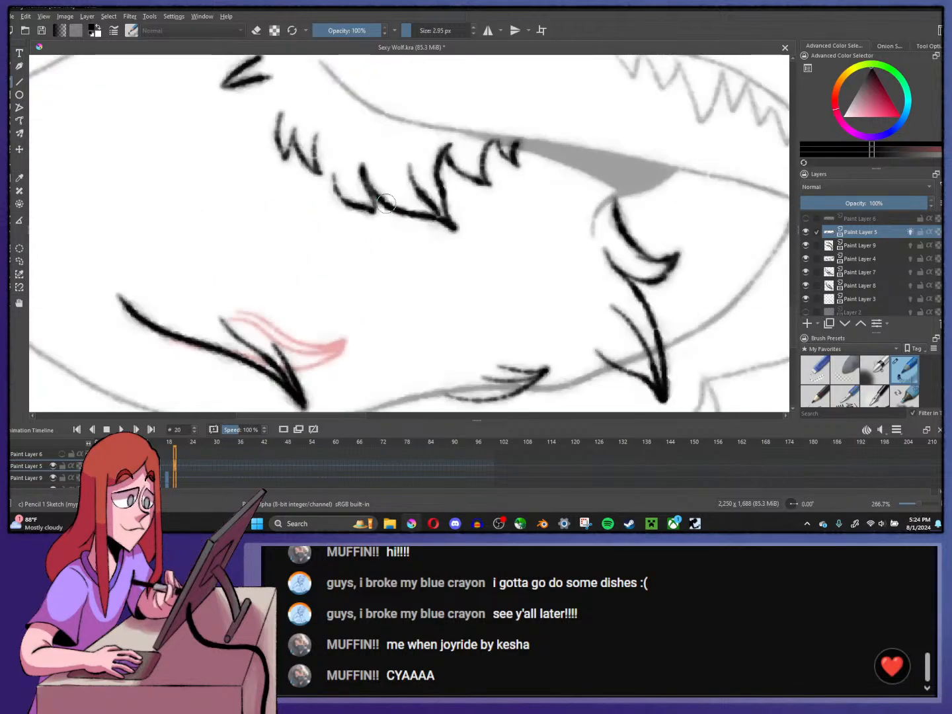
pyautogui.press('-')
pyautogui.press('-')
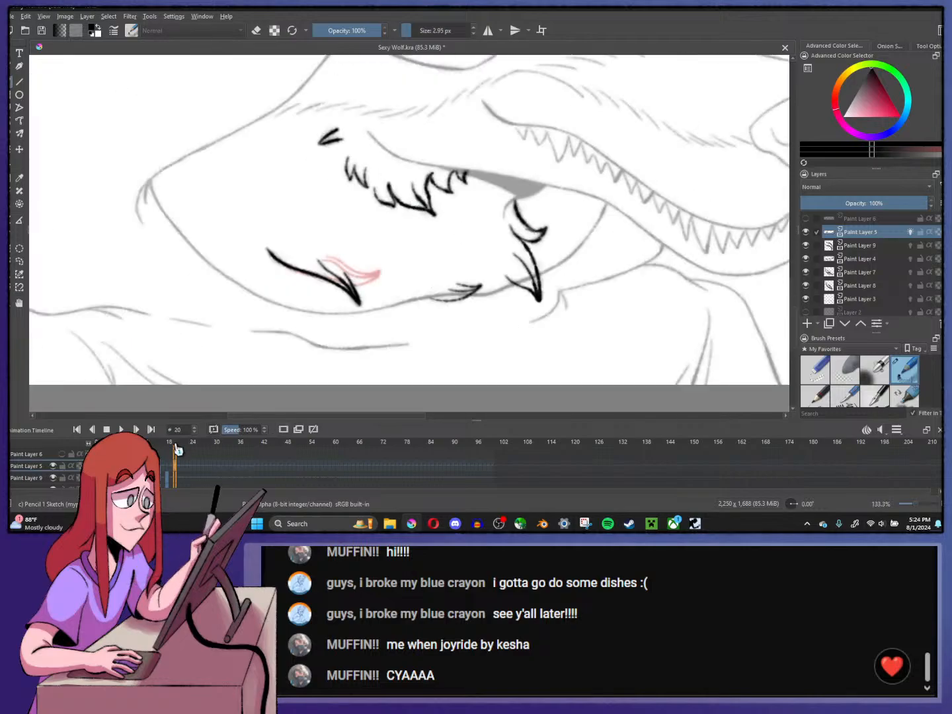
# - Step through the animation from frame 0 to frame 12, checking which lower cheek tufts are still missing
pyautogui.press('Home')
pyautogui.press('Right')
pyautogui.press('Right')
pyautogui.press('Right')
pyautogui.press('Right')
pyautogui.press('Right')
pyautogui.press('Right')
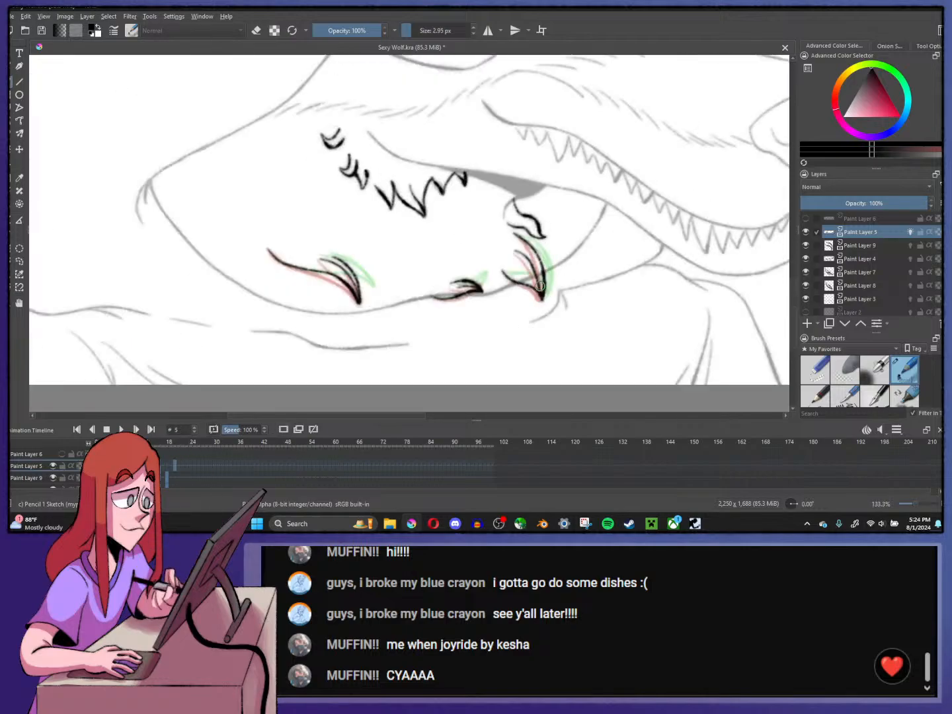
pyautogui.press('Right')
pyautogui.press('Right')
pyautogui.press('Right')
pyautogui.press('Right')
pyautogui.press('Right')
pyautogui.press('Right')
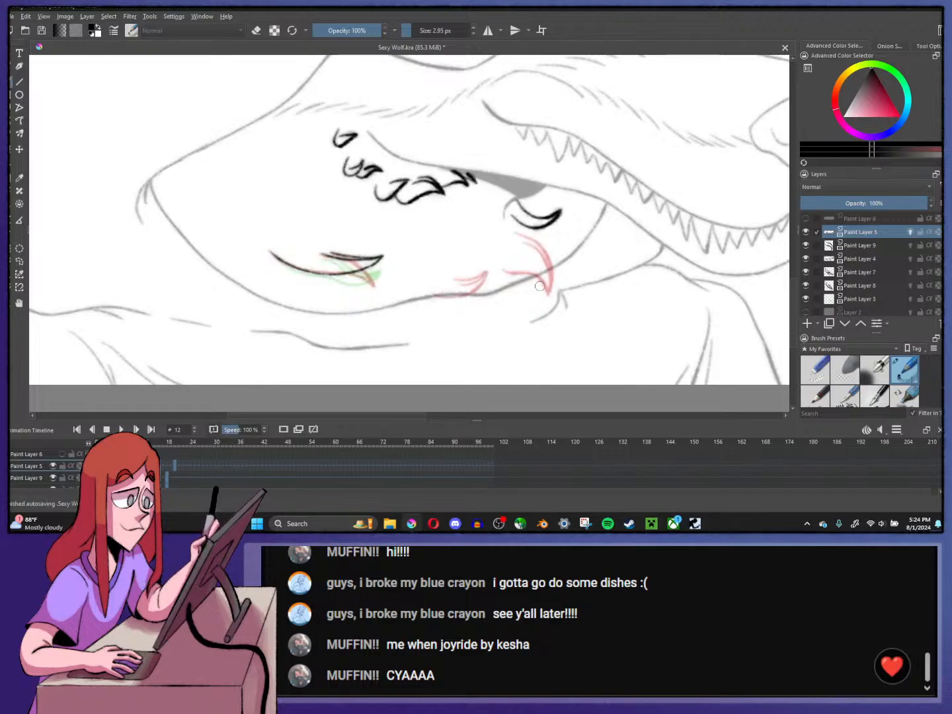
# - Draw frame 12's small middle tuft with its tip and two upper strands raised above the onion skin
pyautogui.press('+')
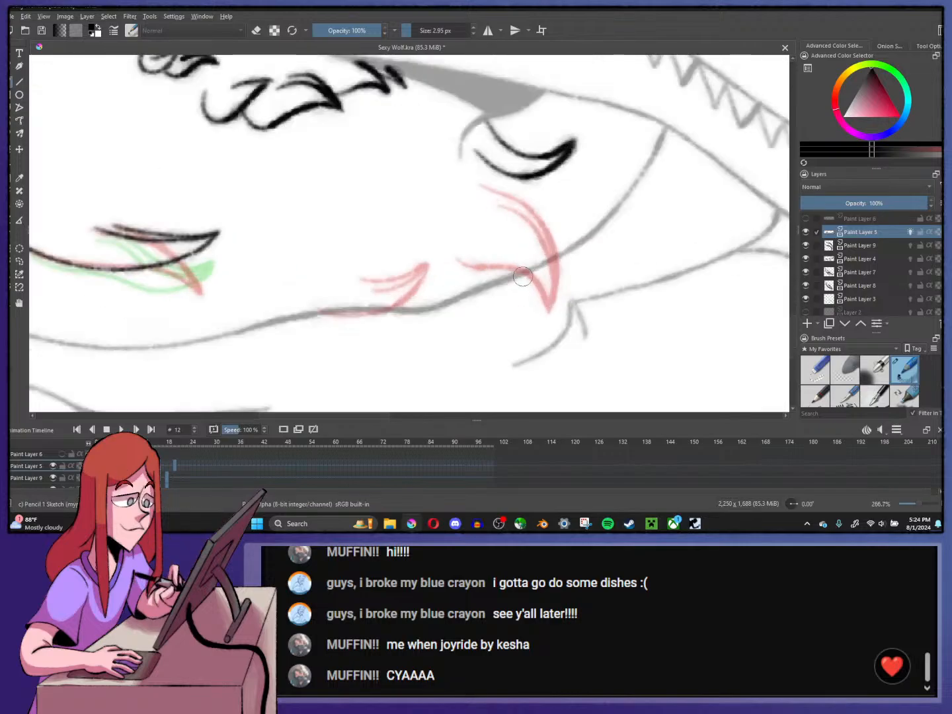
pyautogui.press('+')
pyautogui.moveTo(320, 311)
pyautogui.mouseDown()
pyautogui.moveTo(401, 283)
pyautogui.moveTo(427, 250)
pyautogui.mouseUp()
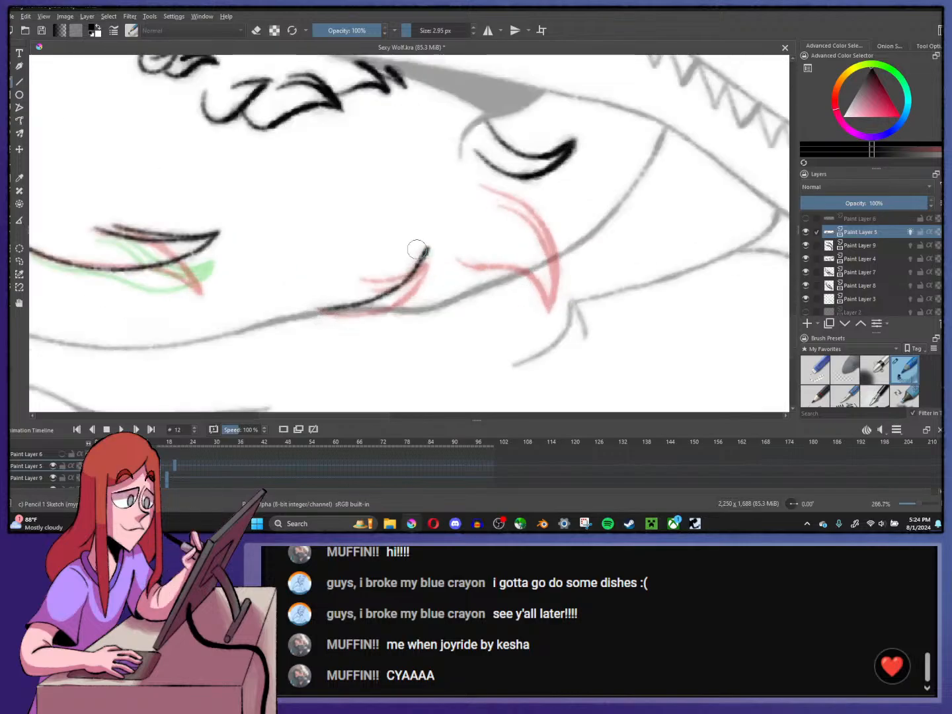
pyautogui.moveTo(355, 266); pyautogui.dragTo(424, 246)
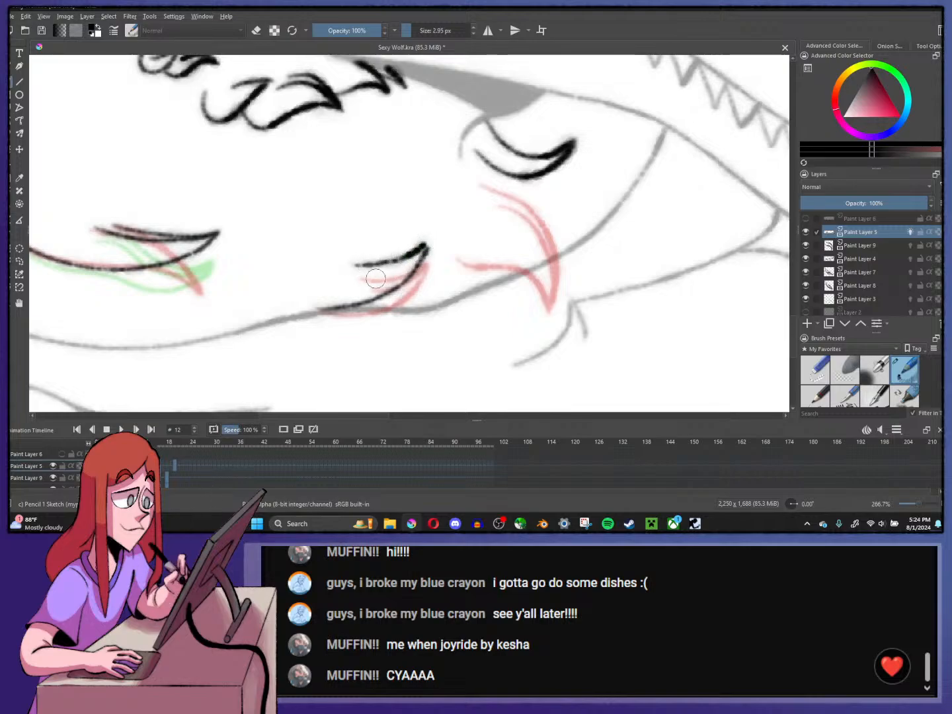
pyautogui.moveTo(361, 272); pyautogui.dragTo(426, 245)
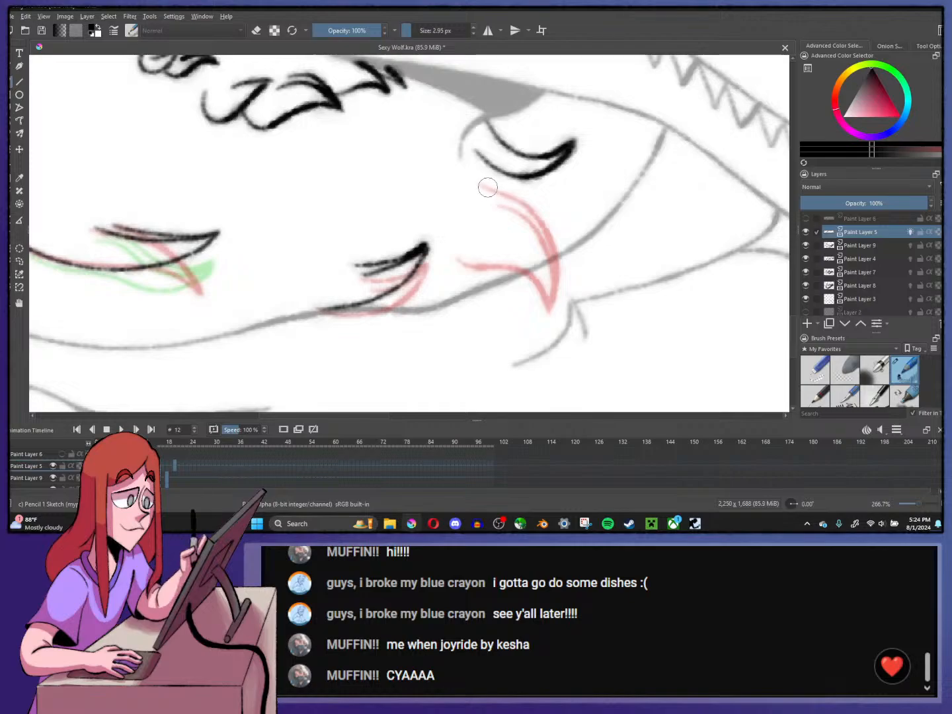
# - Draw frame 12's large right tuft below the grey wedge, swinging its tip outward past the onion skin and adding an inner strand
pyautogui.moveTo(508, 195)
pyautogui.mouseDown()
pyautogui.moveTo(586, 242)
pyautogui.moveTo(604, 239)
pyautogui.mouseUp()
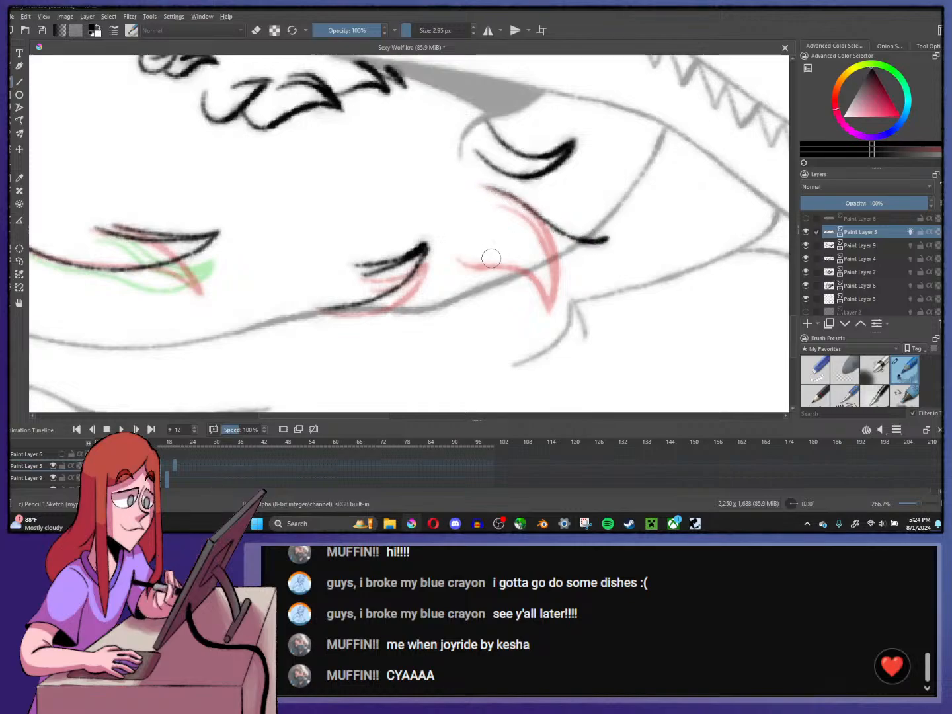
pyautogui.moveTo(463, 260)
pyautogui.mouseDown()
pyautogui.moveTo(504, 267)
pyautogui.moveTo(587, 257)
pyautogui.moveTo(613, 232)
pyautogui.mouseUp()
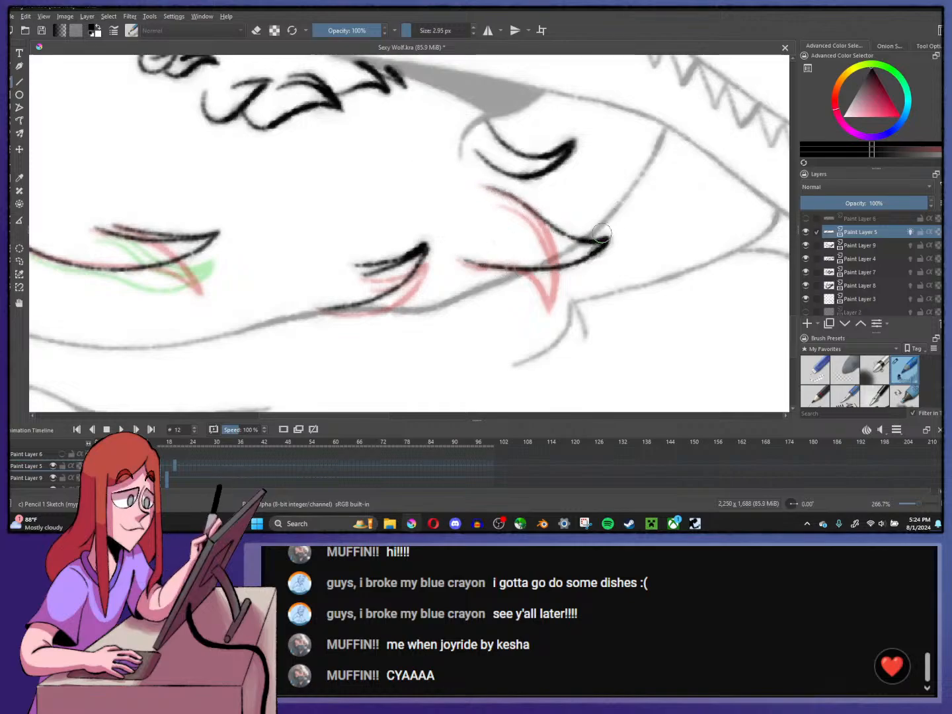
pyautogui.moveTo(520, 212); pyautogui.dragTo(595, 240)
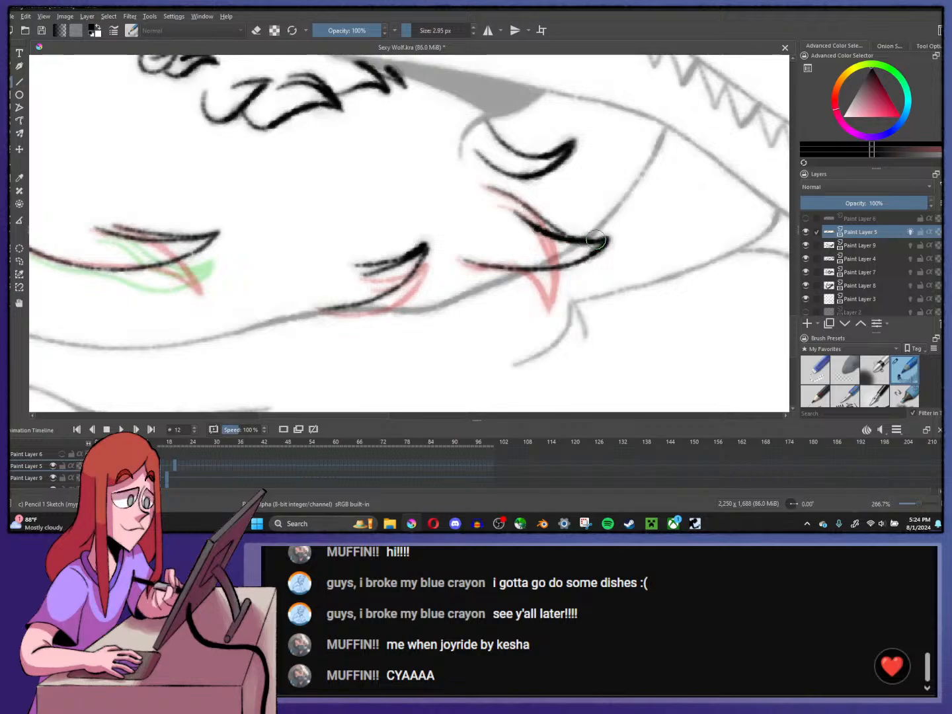
# - On frame 16, draw the large right tuft with its tip lowered between the onion skins and flicked outward, adding an inner strand
pyautogui.press('Right')
pyautogui.press('Right')
pyautogui.press('Right')
pyautogui.press('Right')
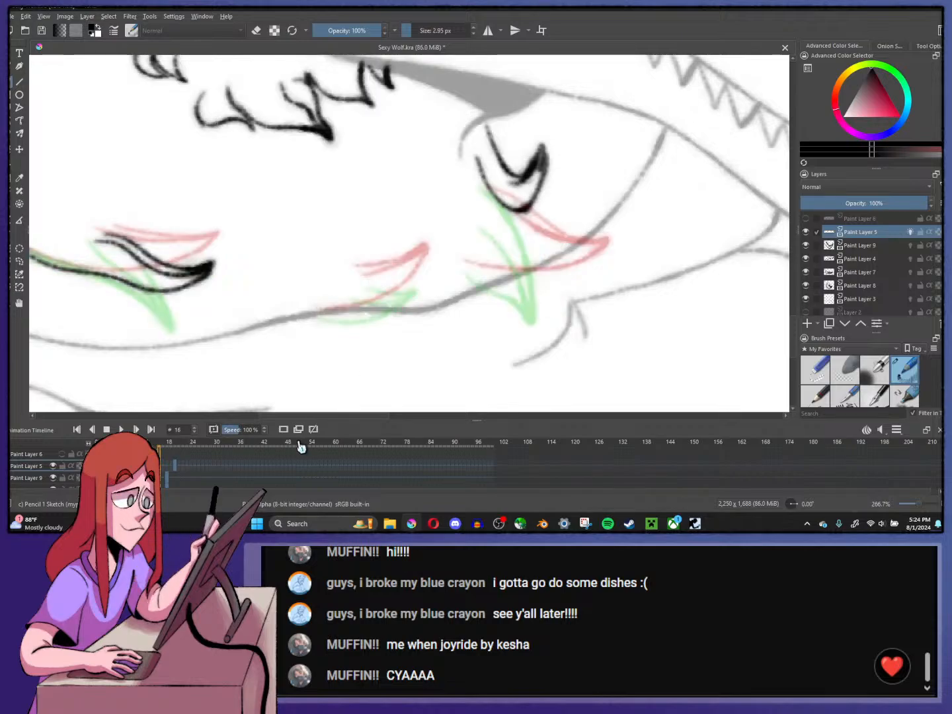
pyautogui.moveTo(466, 259)
pyautogui.mouseDown()
pyautogui.moveTo(493, 281)
pyautogui.moveTo(586, 299)
pyautogui.mouseUp()
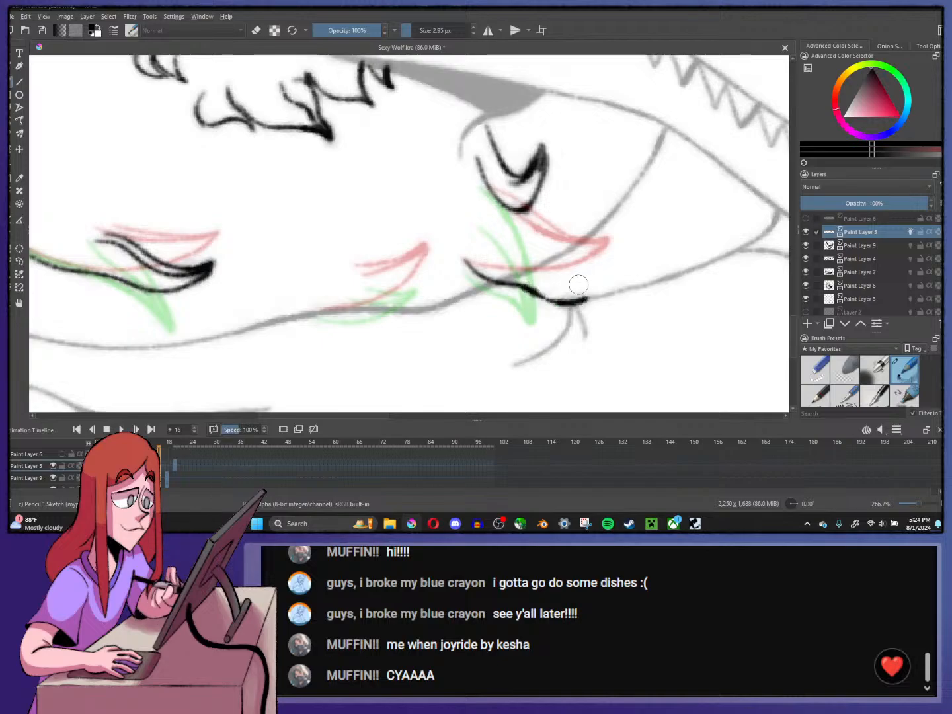
pyautogui.moveTo(509, 207)
pyautogui.mouseDown()
pyautogui.moveTo(559, 270)
pyautogui.moveTo(593, 294)
pyautogui.mouseUp()
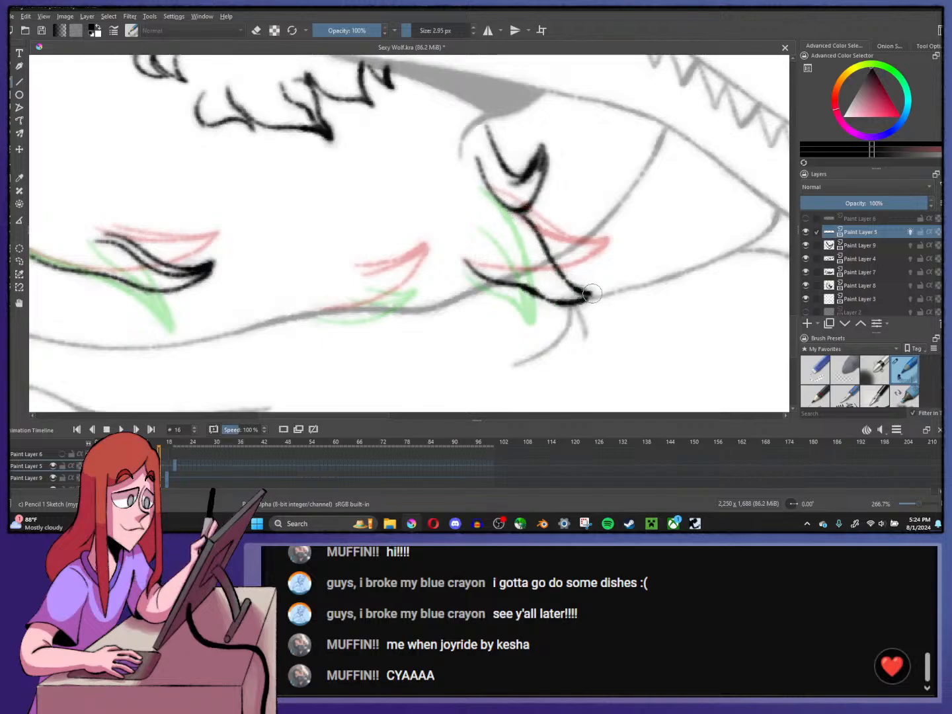
pyautogui.moveTo(525, 237)
pyautogui.mouseDown()
pyautogui.moveTo(545, 272)
pyautogui.moveTo(580, 295)
pyautogui.mouseUp()
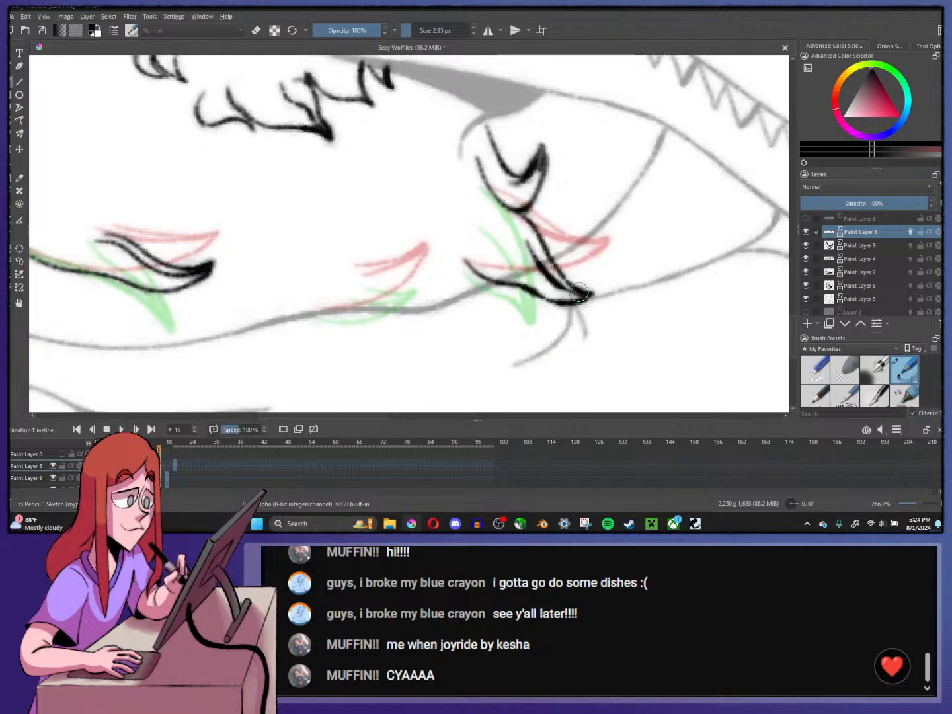
# - Draw frame 16's small middle tuft with its upper strands between the onion skins and step on to frame 20 to compare
pyautogui.moveTo(324, 311)
pyautogui.mouseDown()
pyautogui.moveTo(383, 308)
pyautogui.moveTo(424, 275)
pyautogui.mouseUp()
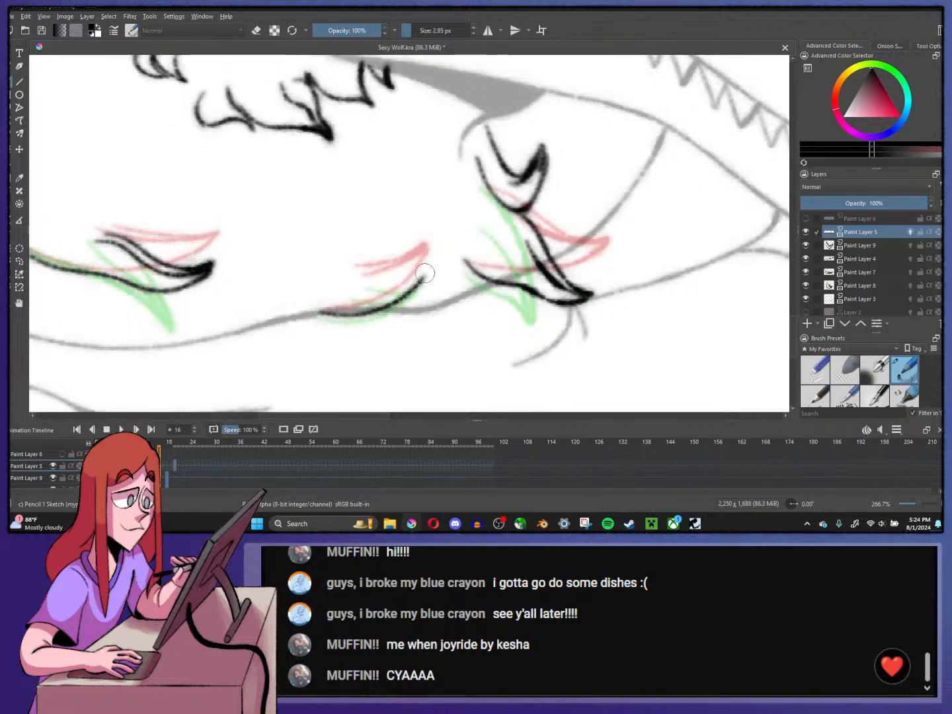
pyautogui.moveTo(365, 270)
pyautogui.mouseDown()
pyautogui.moveTo(407, 273)
pyautogui.moveTo(372, 283)
pyautogui.moveTo(409, 278)
pyautogui.moveTo(425, 265)
pyautogui.moveTo(421, 277)
pyautogui.moveTo(406, 271)
pyautogui.moveTo(428, 265)
pyautogui.mouseUp()
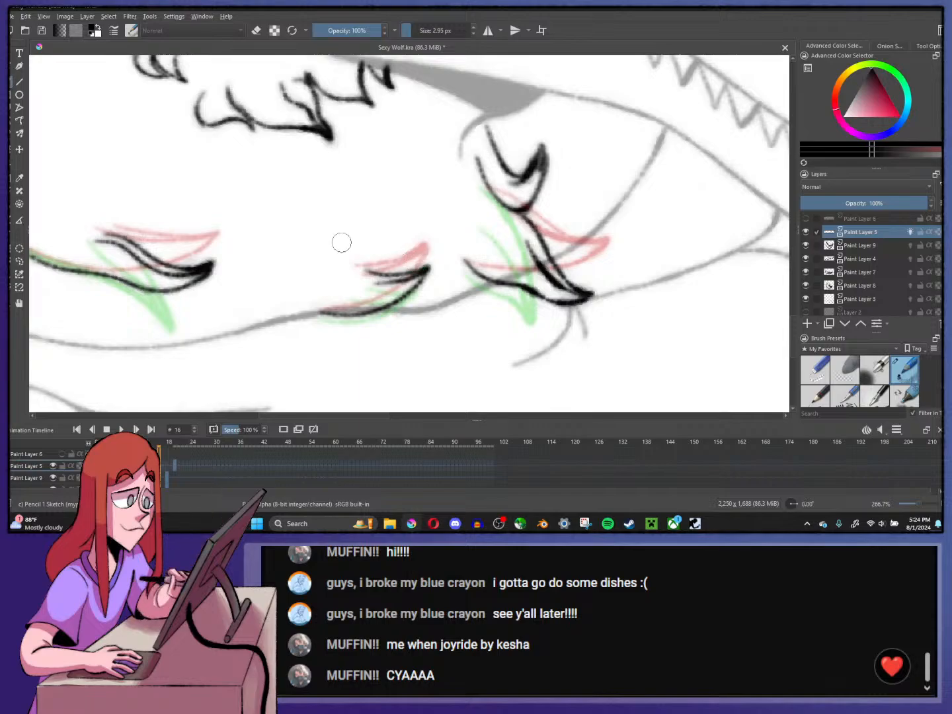
pyautogui.press('-')
pyautogui.press('-')
pyautogui.press('.')
pyautogui.press('.')
pyautogui.press('.')
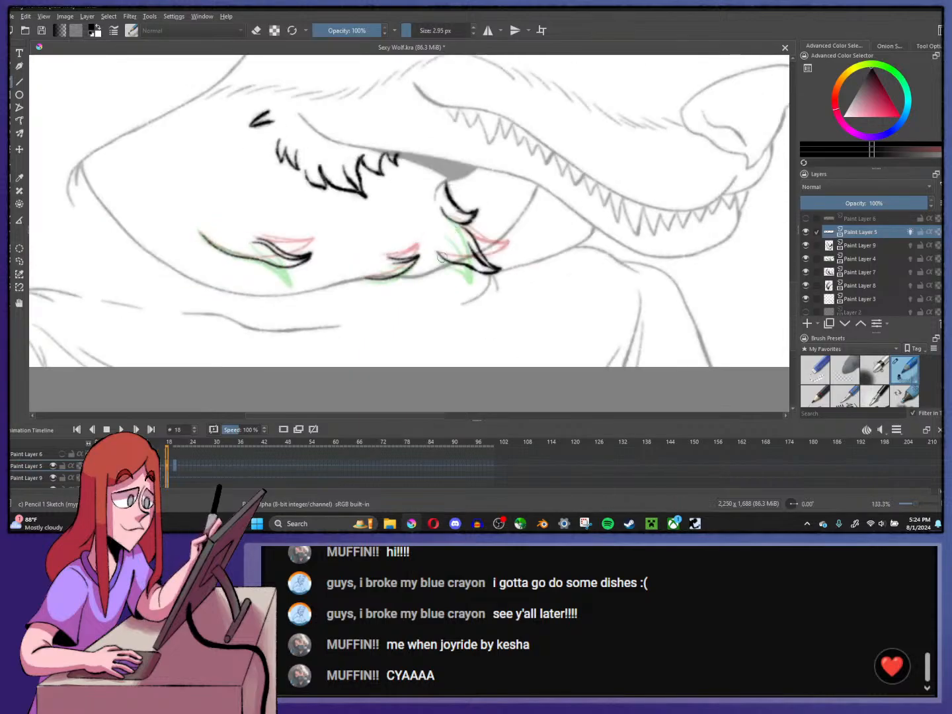
pyautogui.press('.')
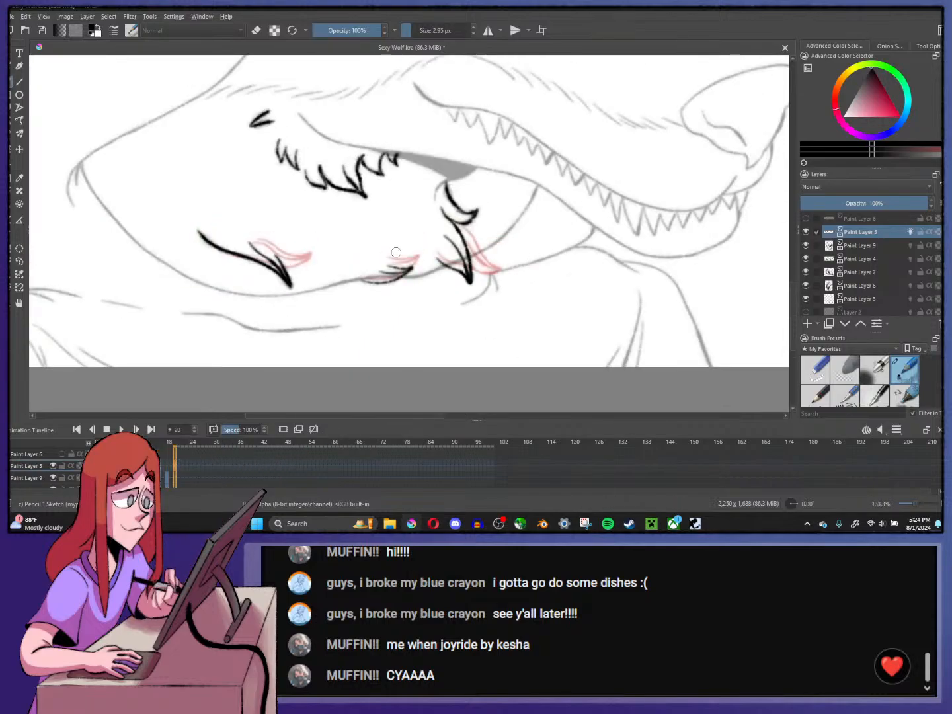
# - Play the animation from the first frame to review the lower tufts' looping motion, and stop playback
pyautogui.scroll(1, 395, 252)
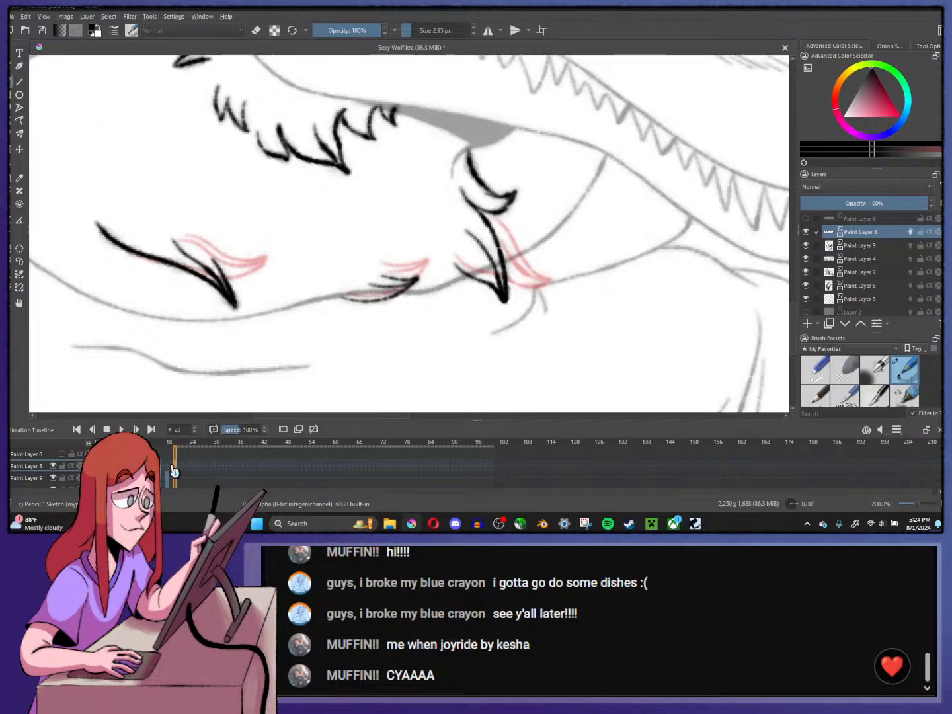
pyautogui.moveTo(171, 467); pyautogui.dragTo(97, 467)
pyautogui.click(121, 430)
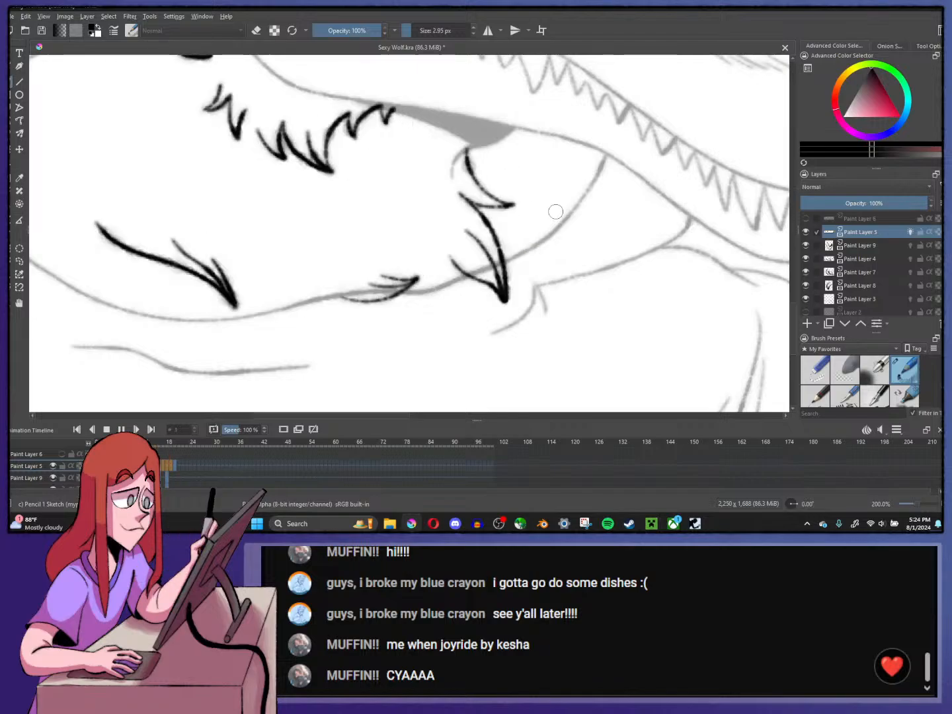
pyautogui.scroll(-1, 553, 211)
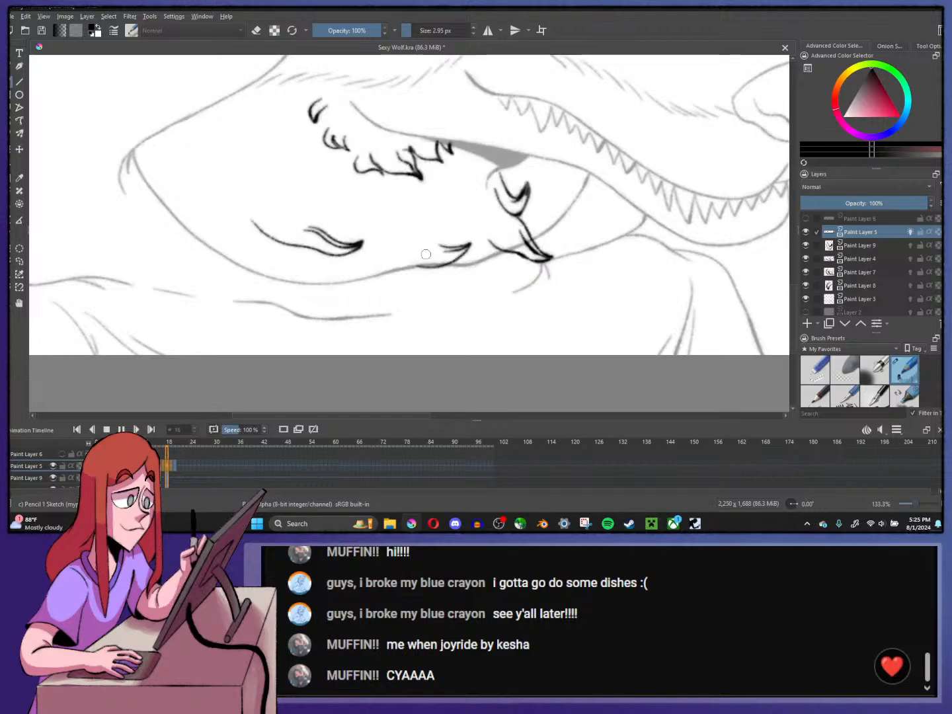
pyautogui.hotkey('ctrl', '+')
pyautogui.click(106, 429)
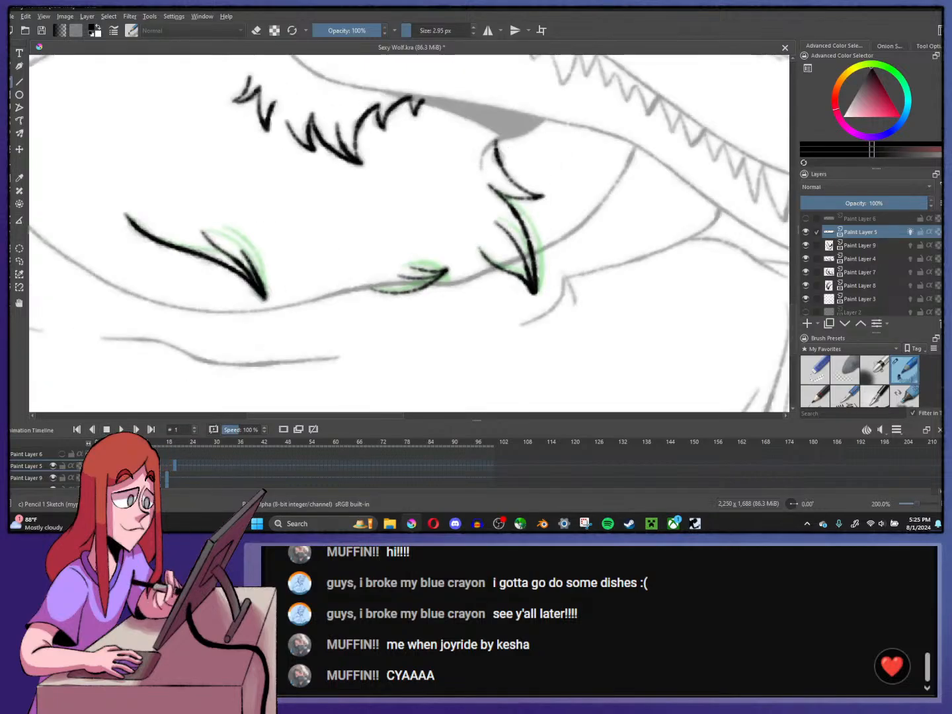
# - Step forward from the start of the animation to frame 8, examining each lower tuft against its onion skins
pyautogui.moveTo(169, 466); pyautogui.dragTo(130, 467)
pyautogui.press('Right')
pyautogui.press('Right')
pyautogui.press('Right')
pyautogui.press('Right')
pyautogui.press('Right')
pyautogui.press('Right')
pyautogui.press('Right')
pyautogui.press('Right')
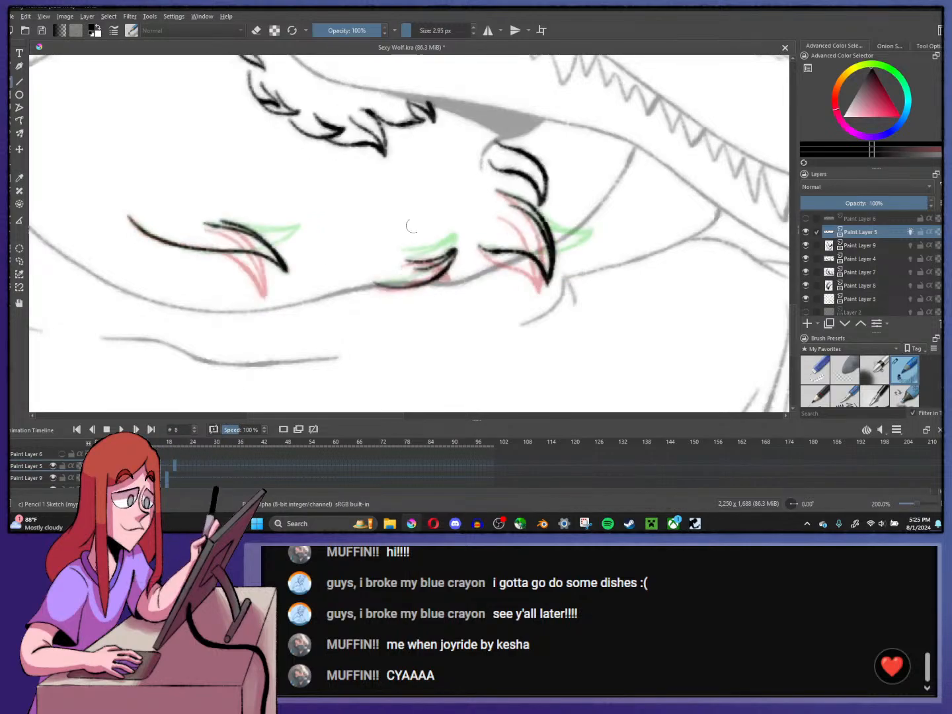
# - Erase frame 8's small middle tuft and redraw it arching upward between the onion skins with its tip hooked downward
pyautogui.click(812, 367)
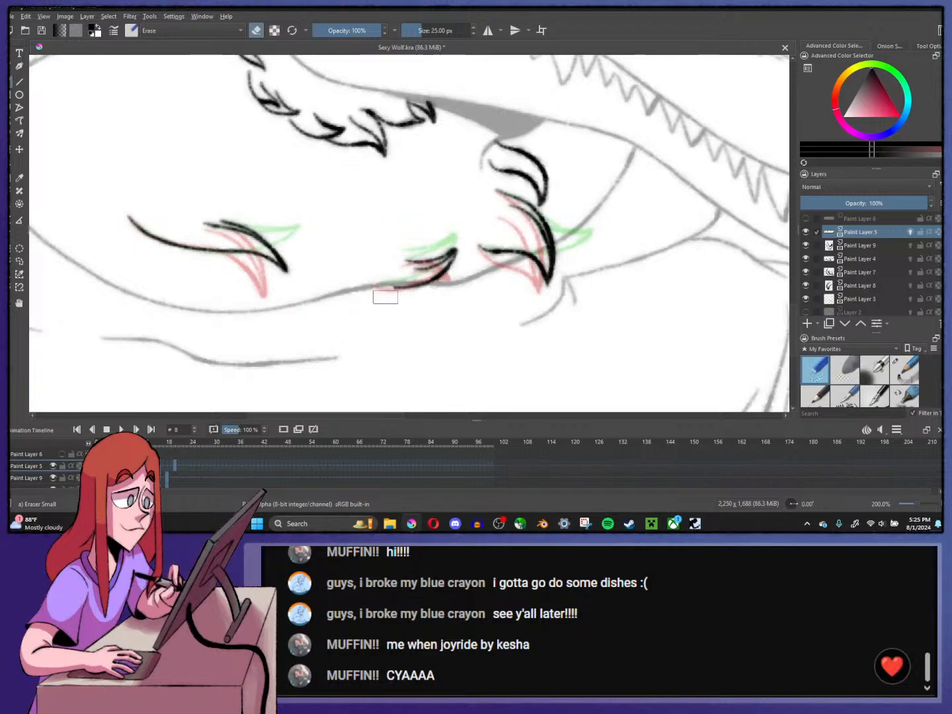
pyautogui.moveTo(395, 261)
pyautogui.mouseDown()
pyautogui.moveTo(419, 253)
pyautogui.moveTo(446, 287)
pyautogui.moveTo(454, 251)
pyautogui.mouseUp()
pyautogui.press('+')
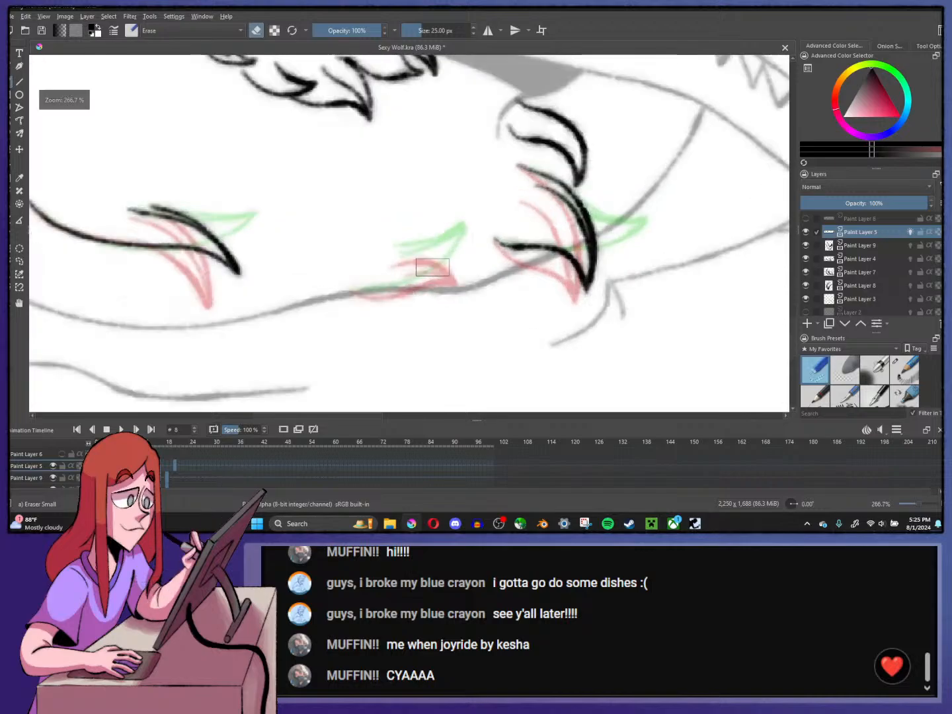
pyautogui.click(904, 369)
pyautogui.moveTo(354, 292)
pyautogui.mouseDown()
pyautogui.moveTo(460, 270)
pyautogui.moveTo(467, 279)
pyautogui.mouseUp()
pyautogui.hotkey('ctrl', 'z')
pyautogui.moveTo(355, 293); pyautogui.dragTo(469, 275)
pyautogui.moveTo(400, 249)
pyautogui.mouseDown()
pyautogui.moveTo(456, 243)
pyautogui.moveTo(472, 271)
pyautogui.mouseUp()
pyautogui.moveTo(396, 253); pyautogui.dragTo(412, 252)
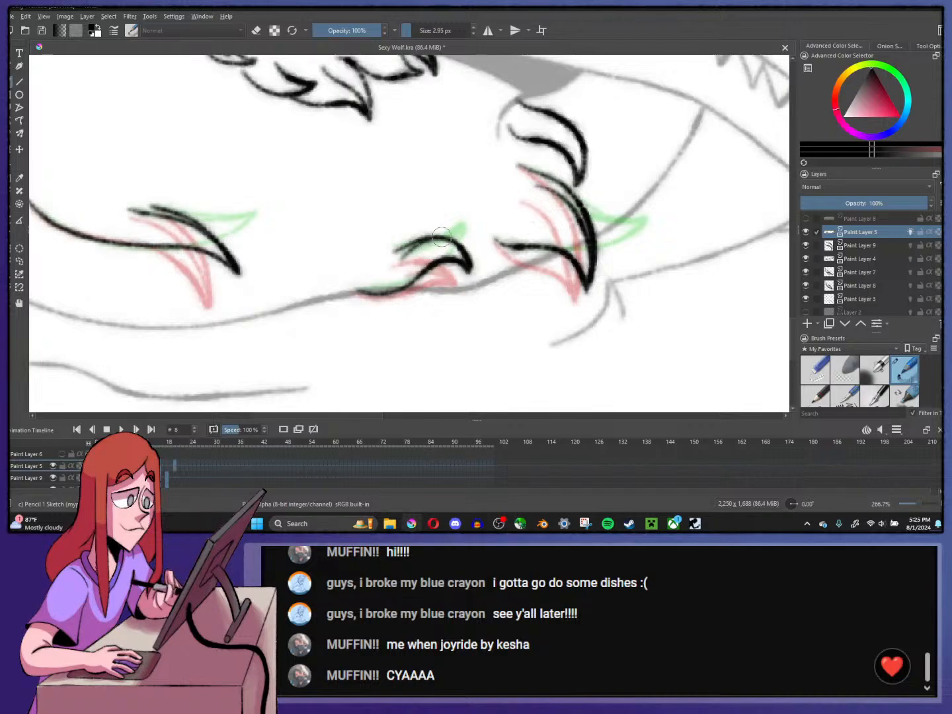
# - On frame 13, lasso the small middle tuft and skew it so its tip rises slightly
pyautogui.press('.')
pyautogui.press('.')
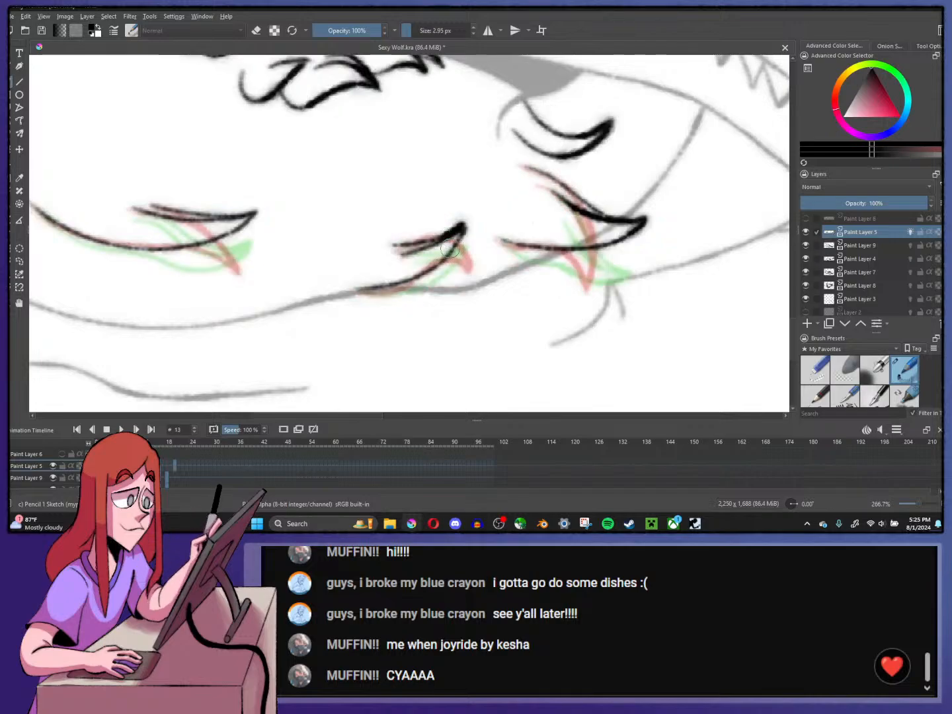
pyautogui.hotkey('ctrl', 't')
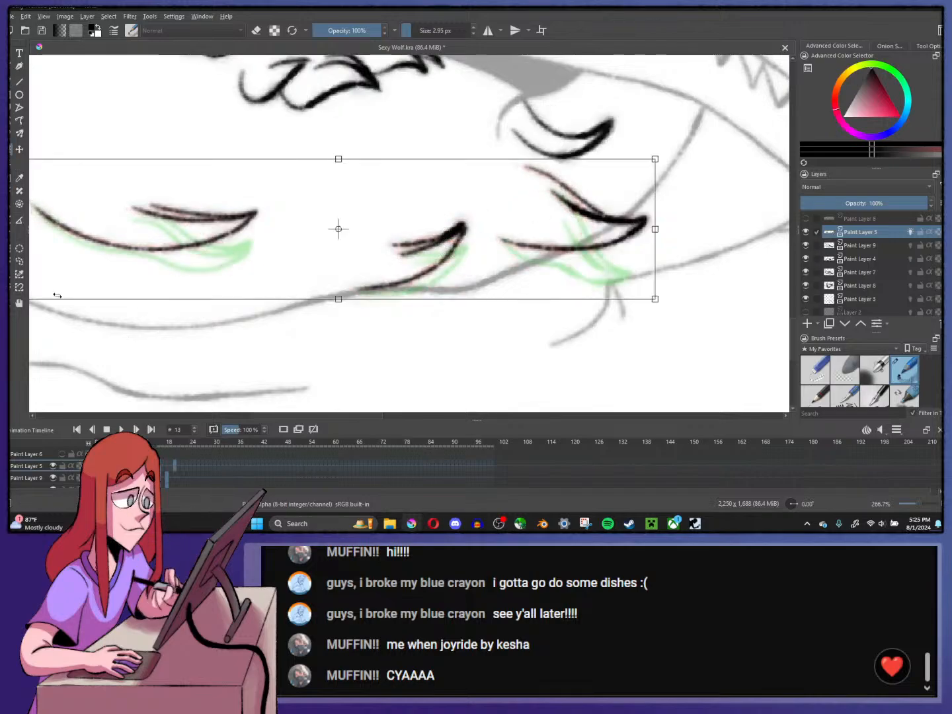
pyautogui.click(20, 261)
pyautogui.moveTo(481, 189); pyautogui.dragTo(440, 307)
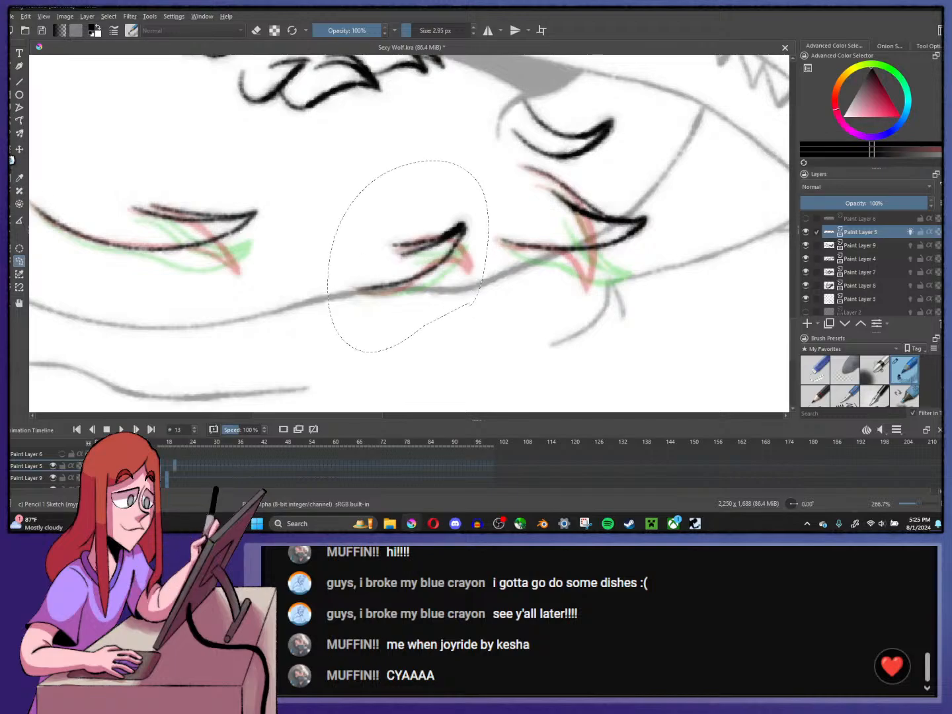
pyautogui.hotkey('ctrl', 't')
pyautogui.moveTo(478, 217); pyautogui.dragTo(454, 245)
pyautogui.rightClick(144, 465)
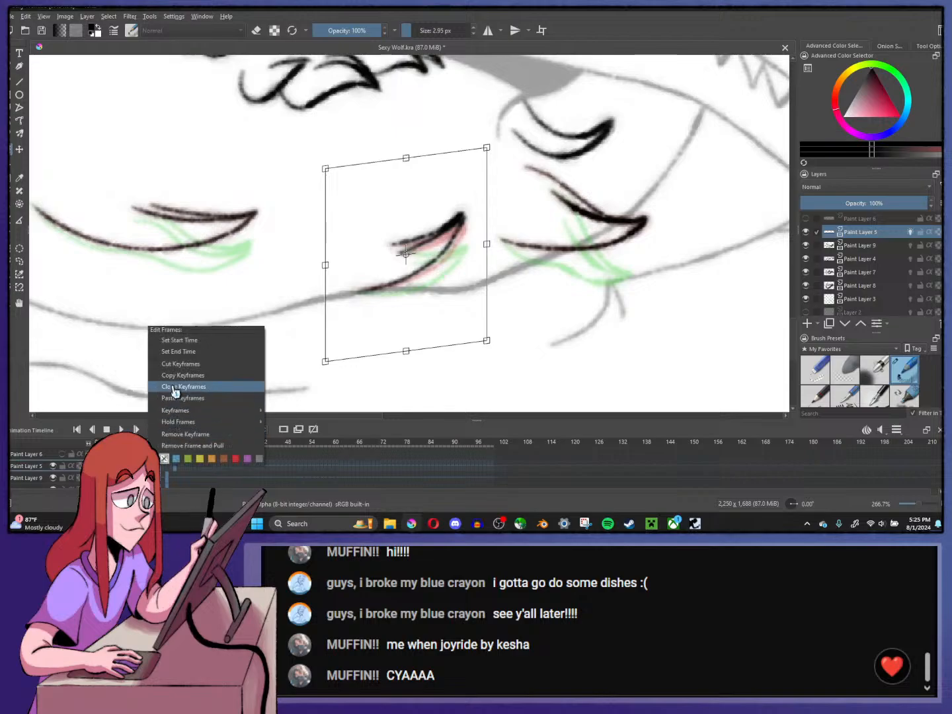
pyautogui.press('Escape')
pyautogui.rightClick(145, 464)
pyautogui.click(171, 399)
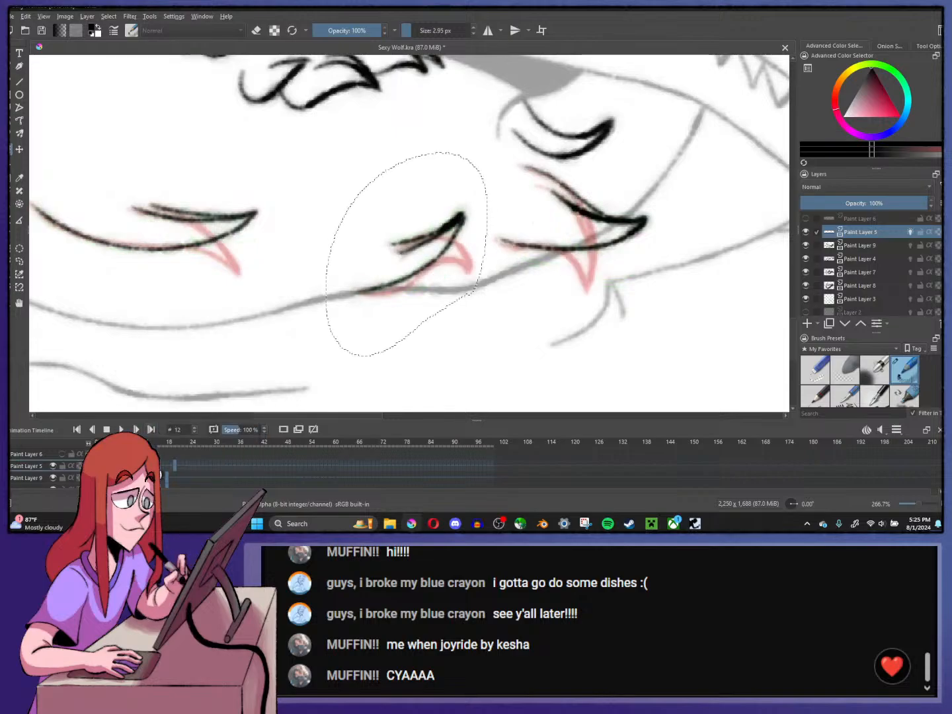
pyautogui.rightClick(162, 466)
pyautogui.press('Escape')
pyautogui.click(163, 471)
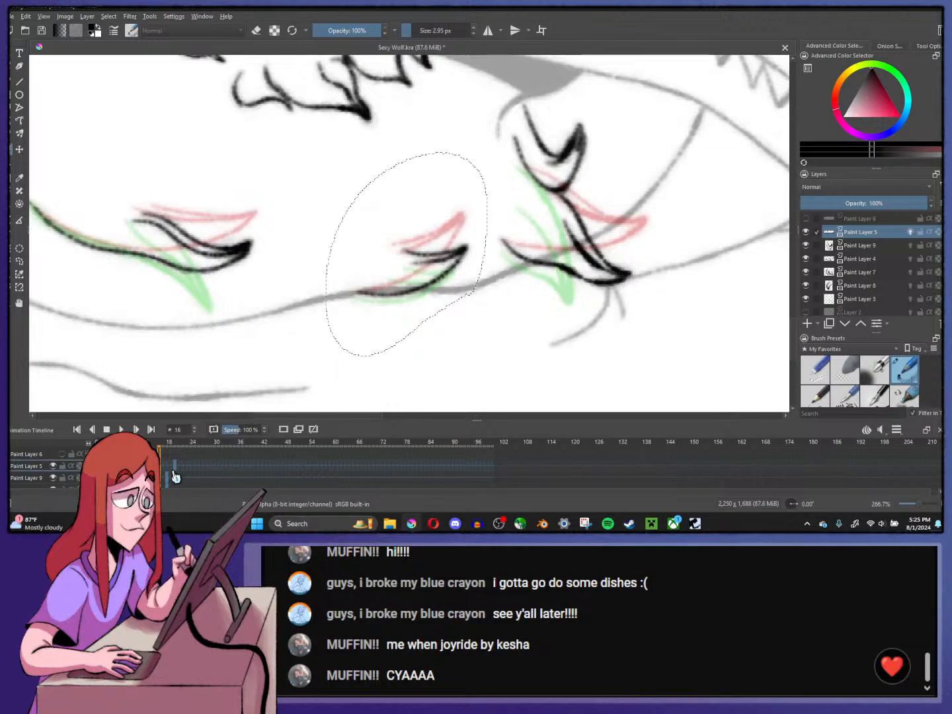
pyautogui.click(177, 472)
pyautogui.click(163, 472)
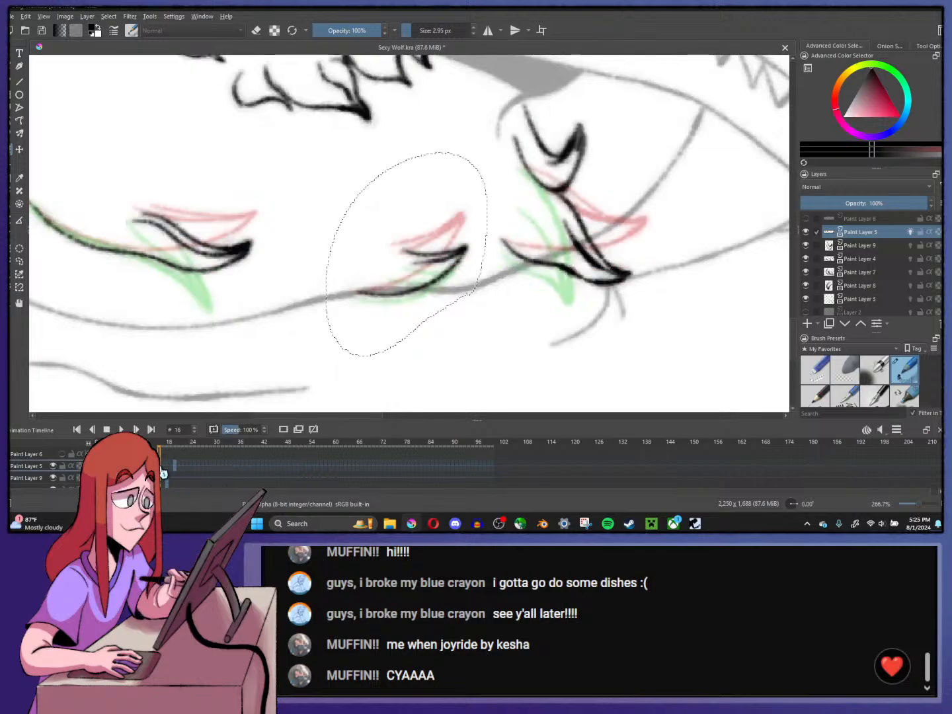
pyautogui.hotkey('ctrl', 't')
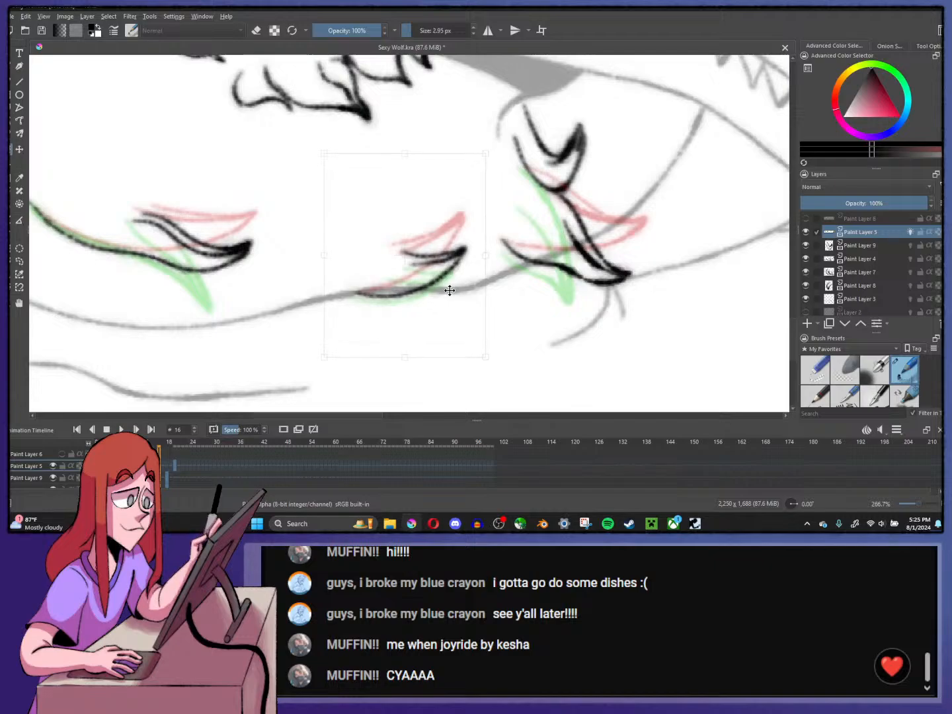
pyautogui.press('Return')
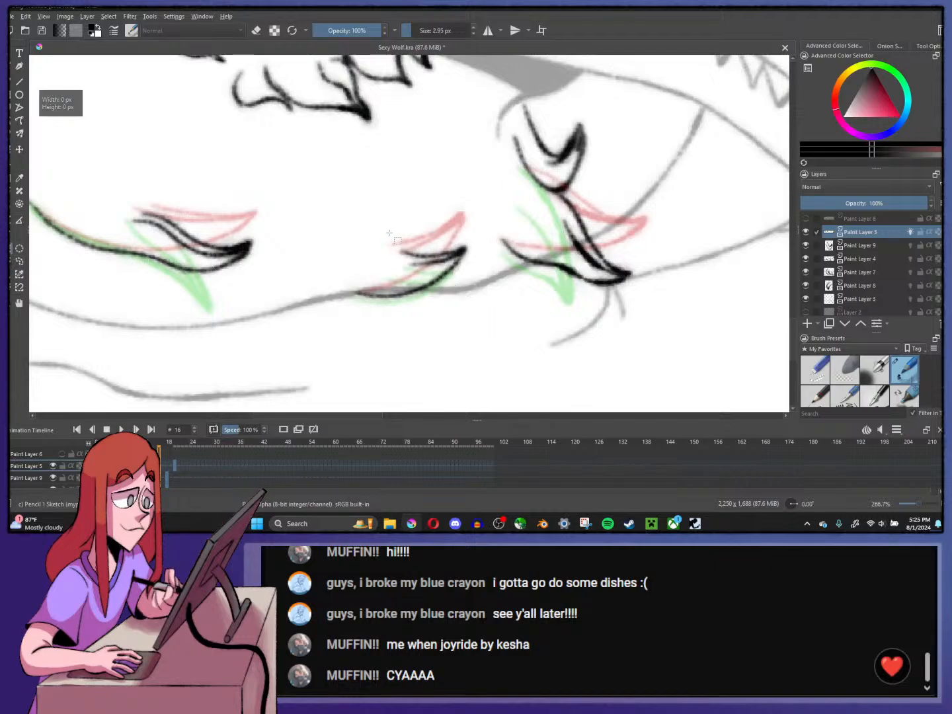
# - Add blank in-between keyframes to Paint Layer 5, including frames 10 and 18
pyautogui.press('-')
pyautogui.press('-')
pyautogui.moveTo(183, 453); pyautogui.dragTo(97, 454)
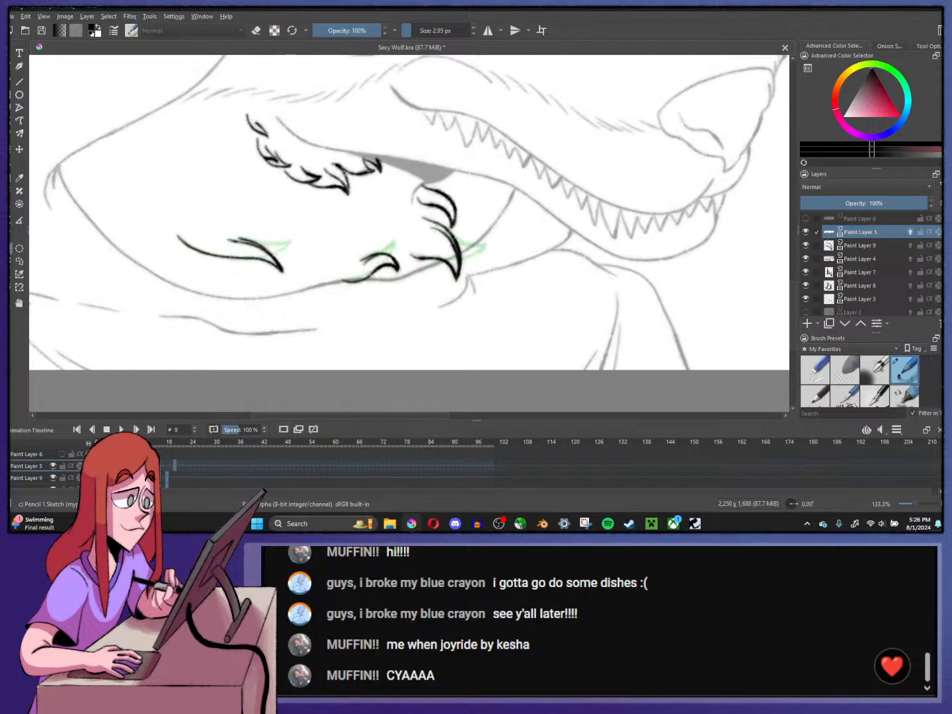
pyautogui.press('space')
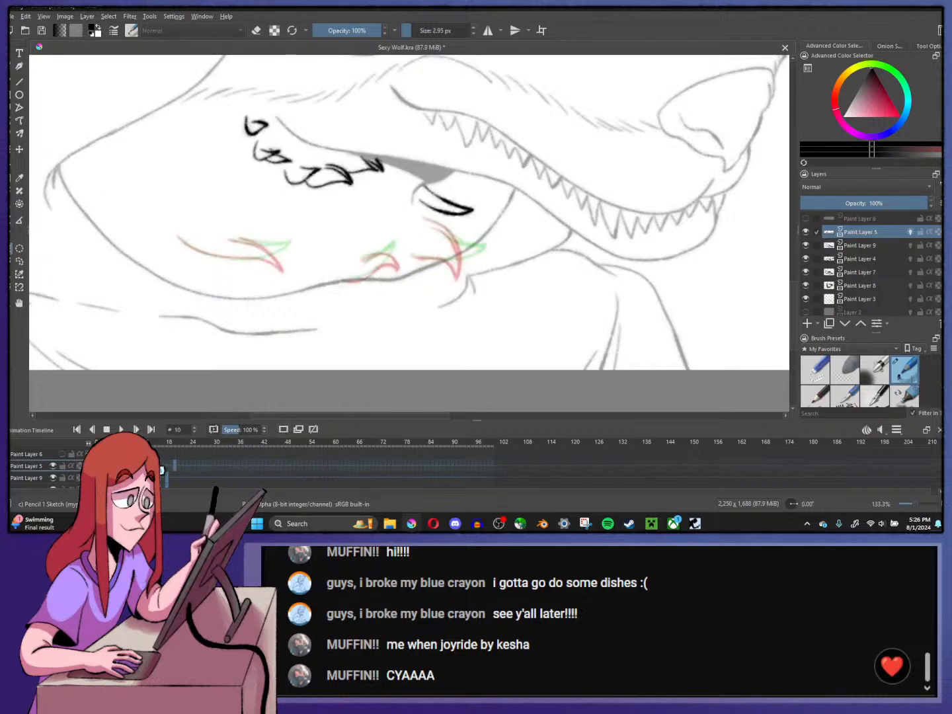
pyautogui.click(170, 466)
pyautogui.hotkey('ctrl', 'z')
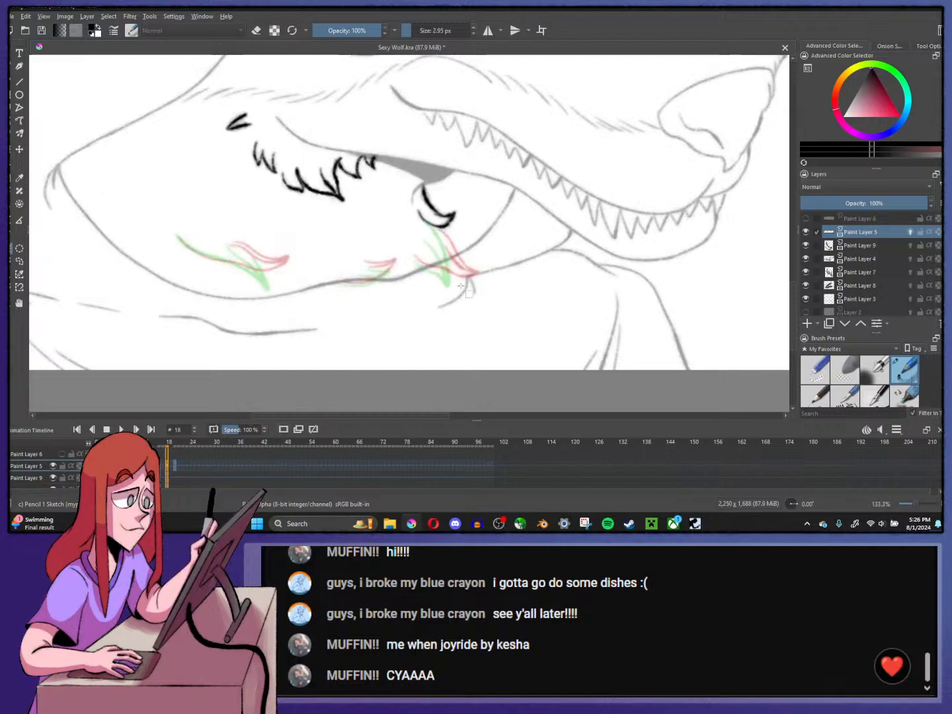
# - On frame 18, draw the left tuft between the onion skins, with a long lower stroke and upper strands meeting at the tip
pyautogui.scroll(1, 439, 245)
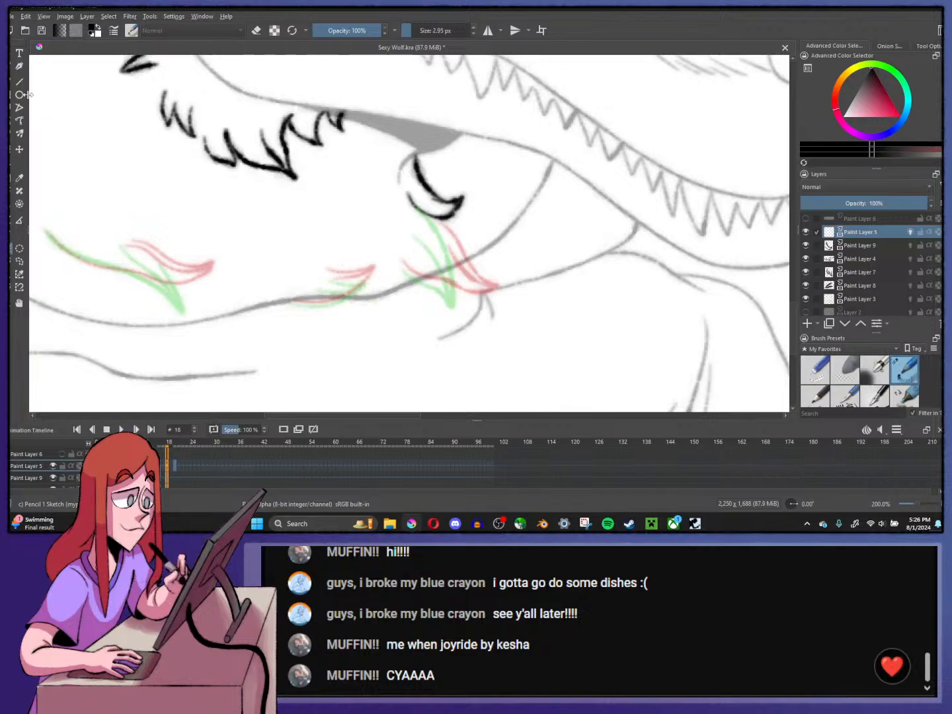
pyautogui.moveTo(45, 230)
pyautogui.mouseDown()
pyautogui.moveTo(84, 259)
pyautogui.moveTo(197, 300)
pyautogui.mouseUp()
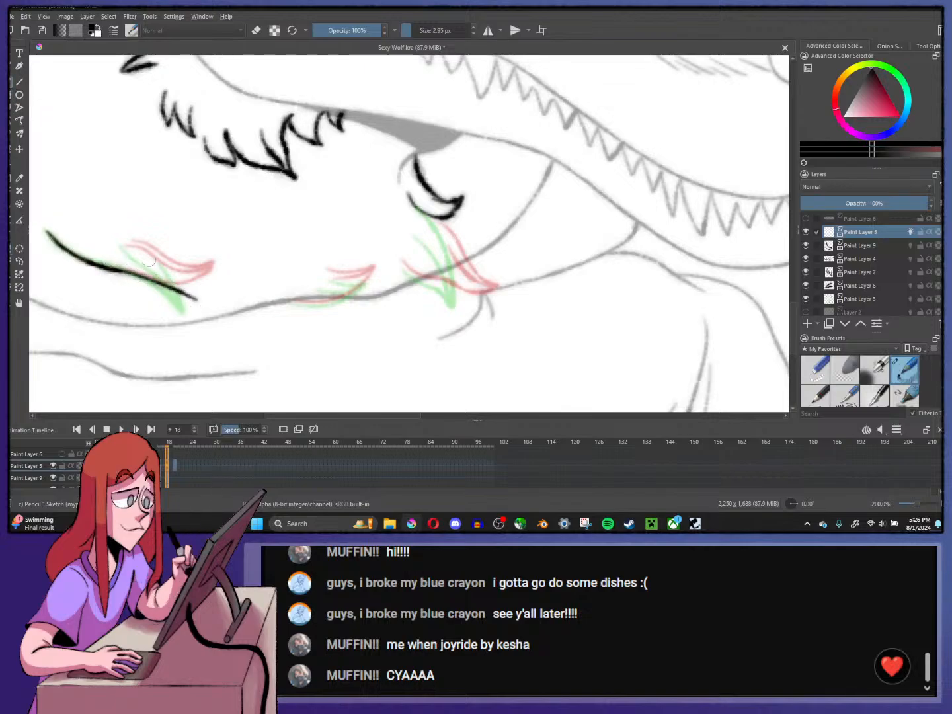
pyautogui.moveTo(129, 243); pyautogui.dragTo(202, 301)
pyautogui.hotkey('ctrl', 'z')
pyautogui.moveTo(126, 246); pyautogui.dragTo(155, 264)
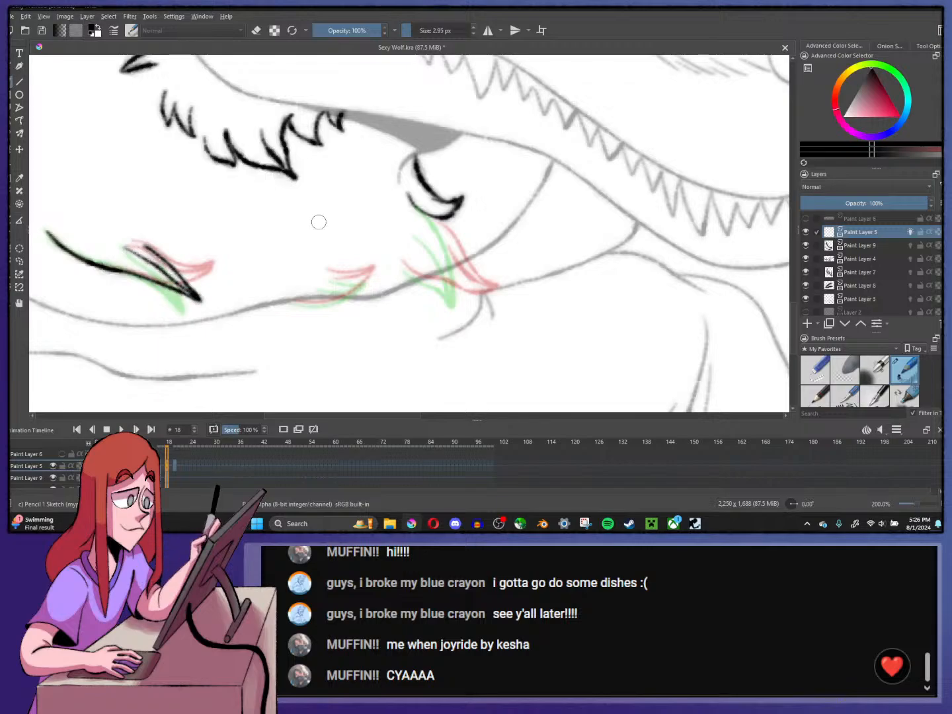
# - On frame 18, draw the large right tuft with an inner strand and the small middle tuft with two upper strands between the onion skins
pyautogui.scroll(1, 342, 314)
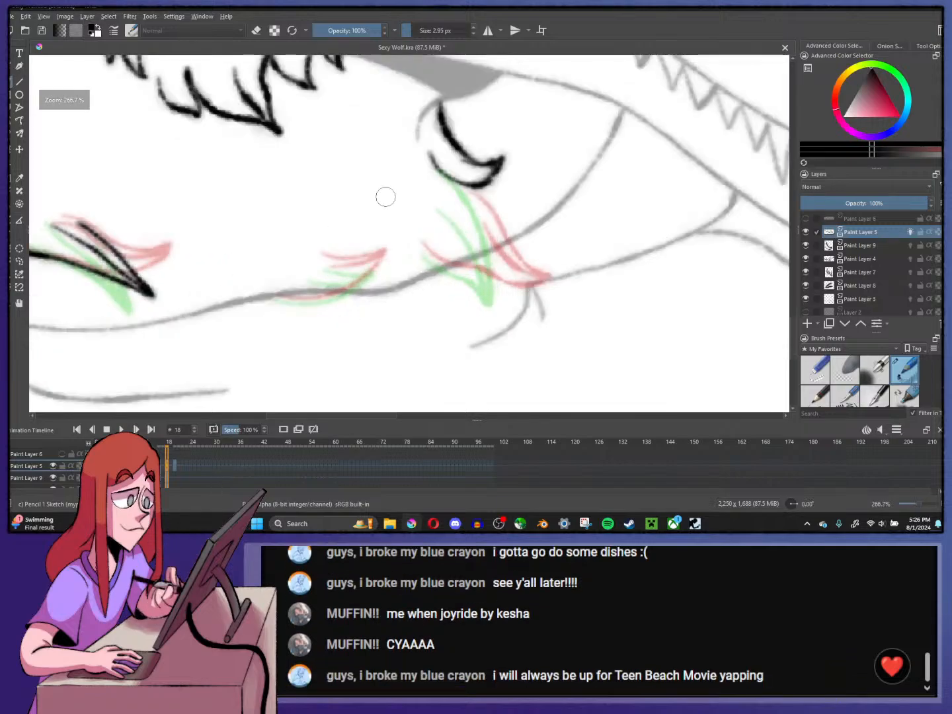
pyautogui.moveTo(420, 247); pyautogui.dragTo(522, 295)
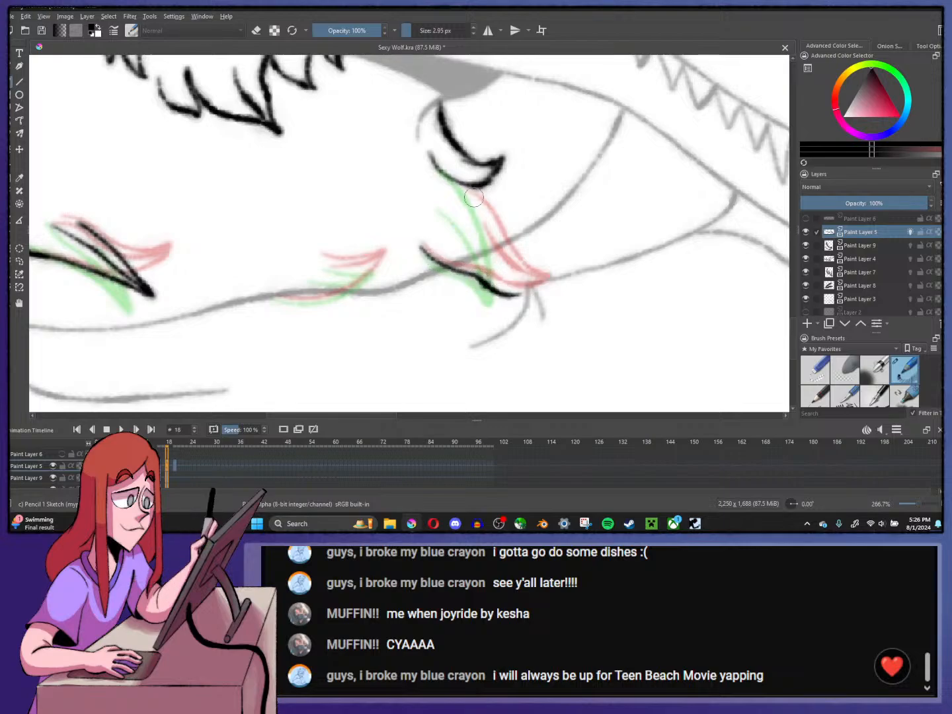
pyautogui.moveTo(471, 192); pyautogui.dragTo(523, 295)
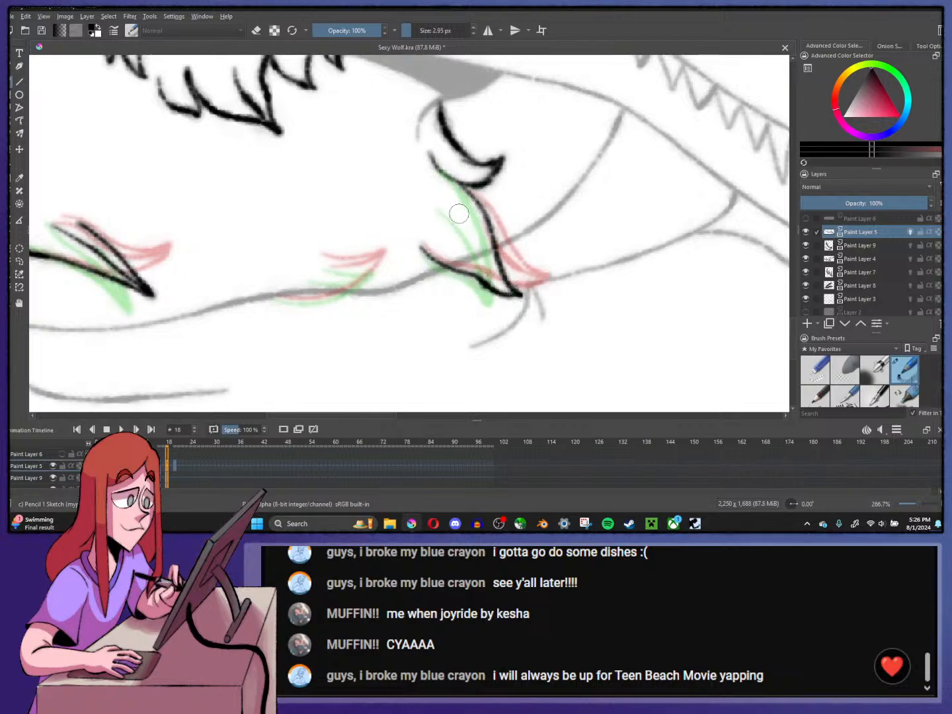
pyautogui.moveTo(461, 213); pyautogui.dragTo(520, 296)
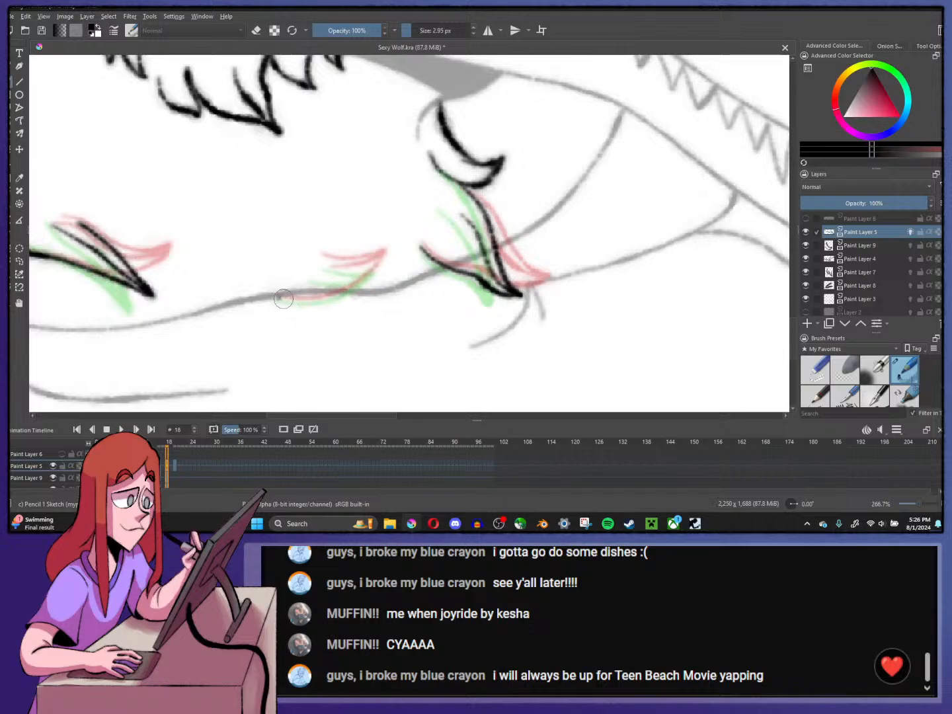
pyautogui.moveTo(283, 300)
pyautogui.mouseDown()
pyautogui.moveTo(316, 300)
pyautogui.moveTo(367, 281)
pyautogui.moveTo(360, 285)
pyautogui.moveTo(378, 257)
pyautogui.moveTo(326, 262)
pyautogui.moveTo(381, 259)
pyautogui.mouseUp()
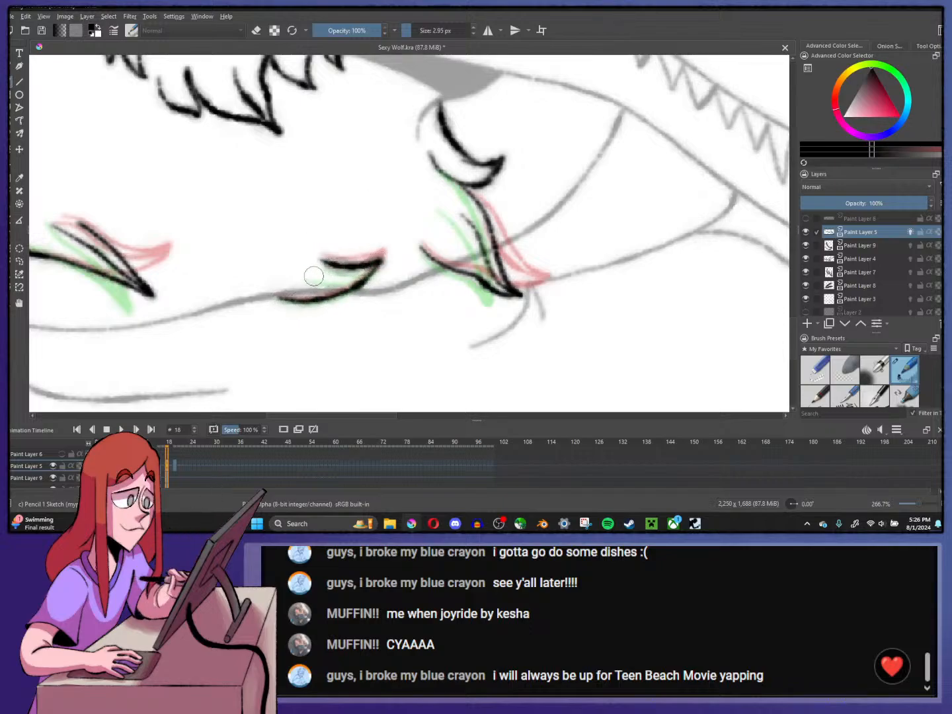
pyautogui.moveTo(314, 277); pyautogui.dragTo(382, 258)
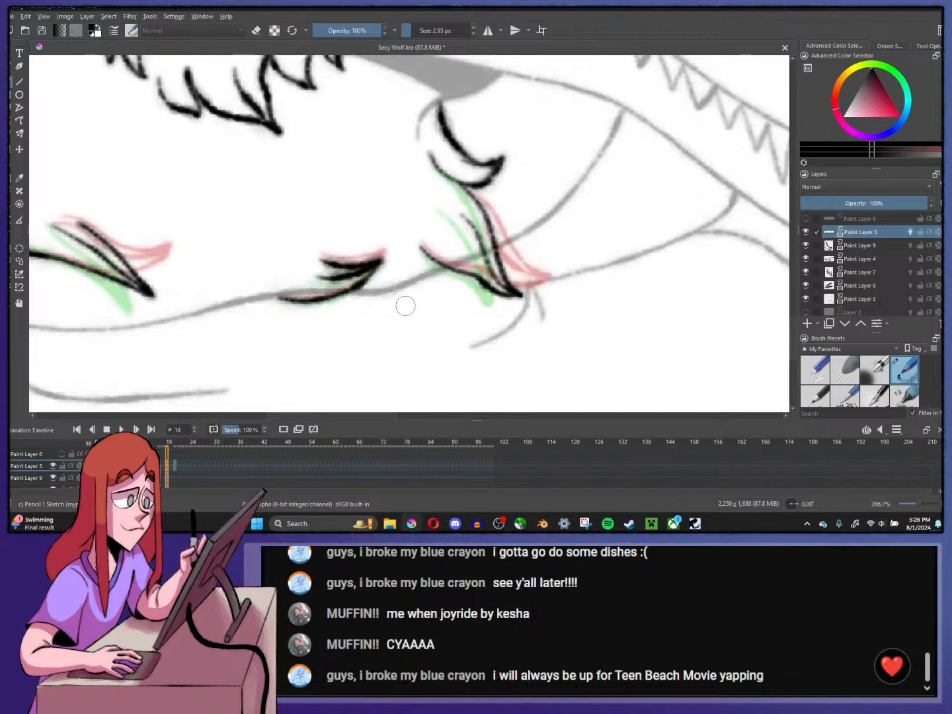
# - Go to frame 14 and draw the large right tuft between the onion skins with its tip pointing outward, adding an inner strand
pyautogui.press('-')
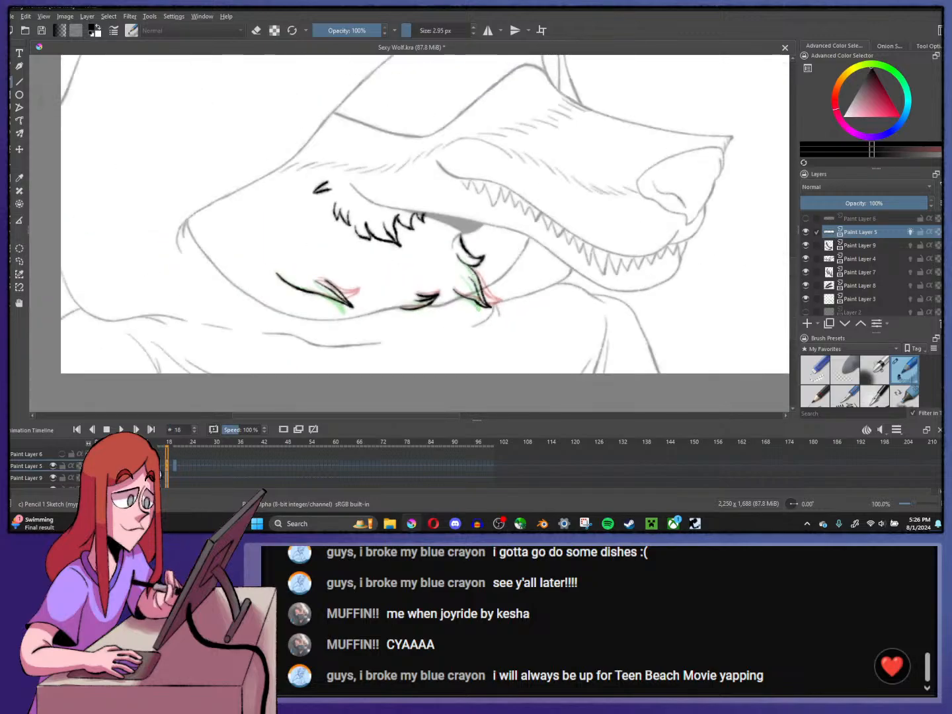
pyautogui.press(',')
pyautogui.scroll(1, 439, 298)
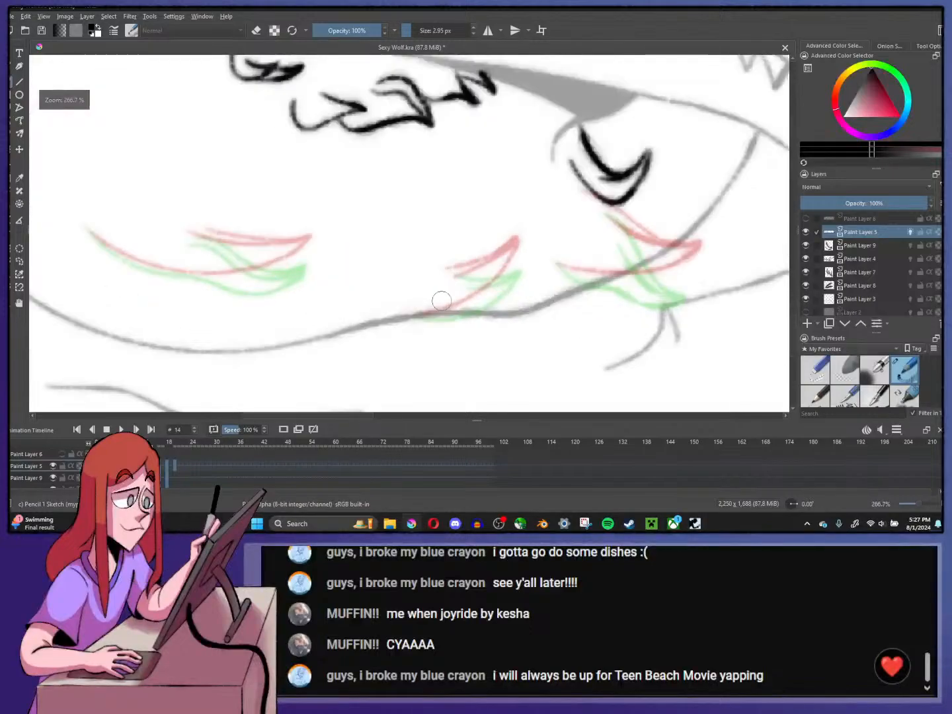
pyautogui.moveTo(631, 229)
pyautogui.mouseDown()
pyautogui.moveTo(661, 267)
pyautogui.moveTo(691, 281)
pyautogui.mouseUp()
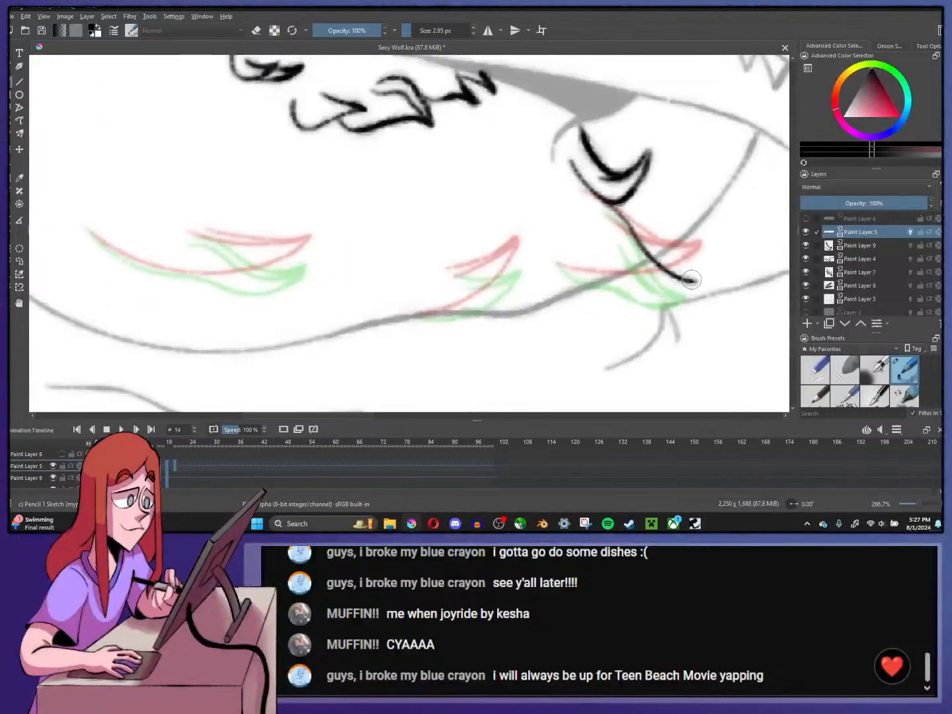
pyautogui.moveTo(561, 262)
pyautogui.mouseDown()
pyautogui.moveTo(662, 293)
pyautogui.moveTo(692, 280)
pyautogui.mouseUp()
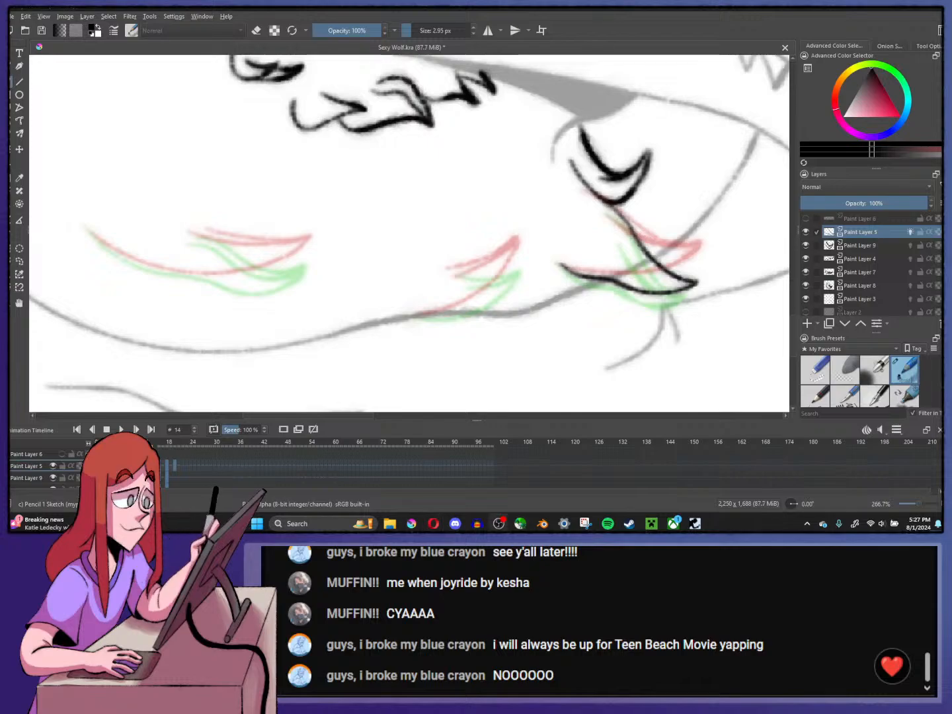
pyautogui.press('super+d')
pyautogui.press('super+d')
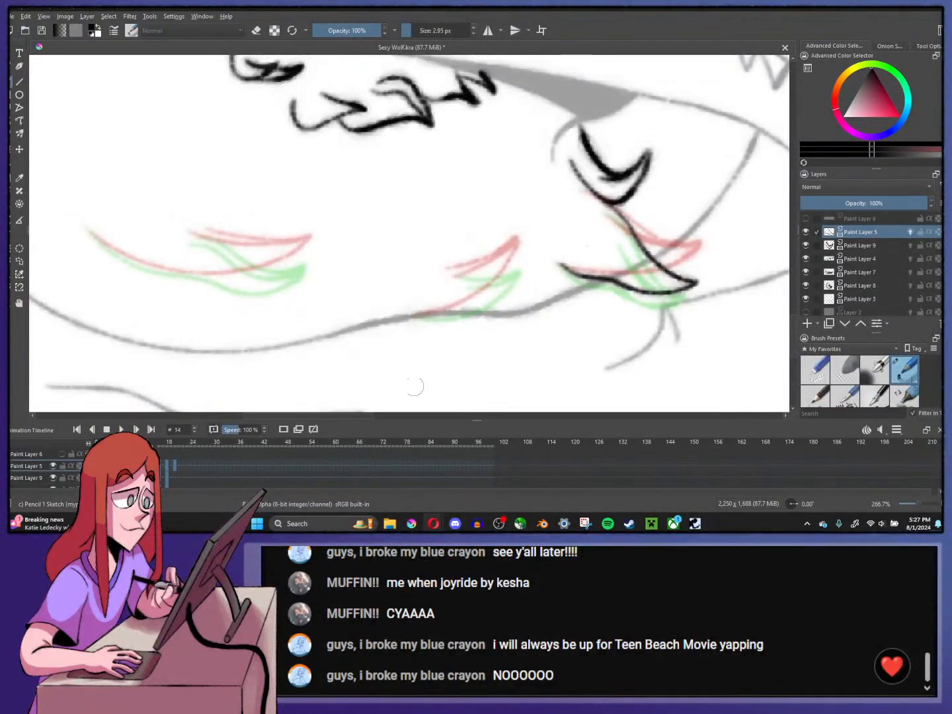
pyautogui.hscroll(4, 261, 295)
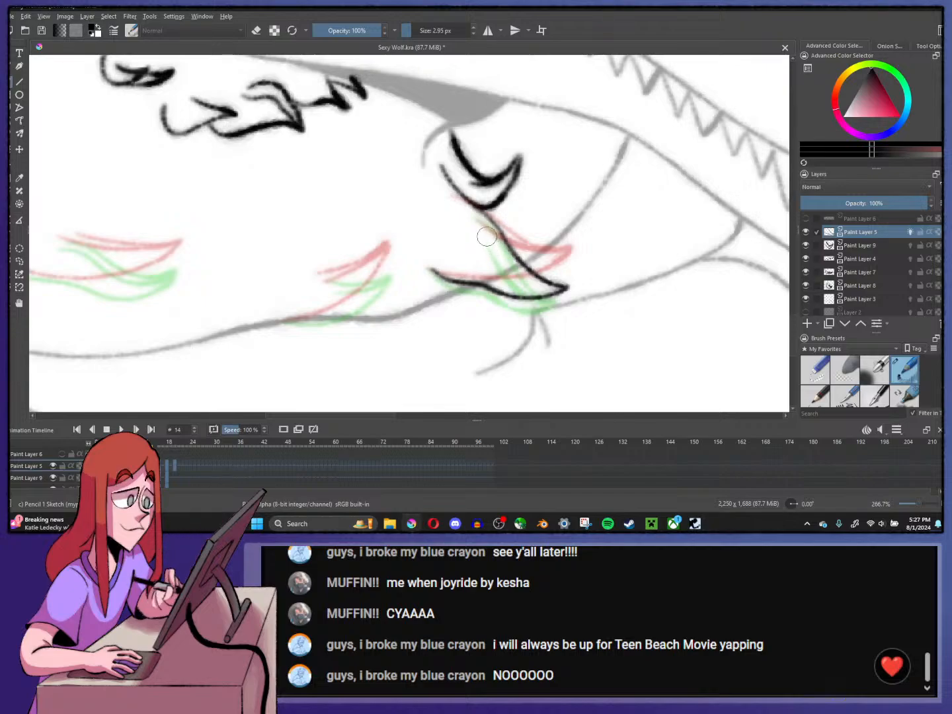
pyautogui.moveTo(478, 228)
pyautogui.mouseDown()
pyautogui.moveTo(517, 272)
pyautogui.moveTo(568, 288)
pyautogui.mouseUp()
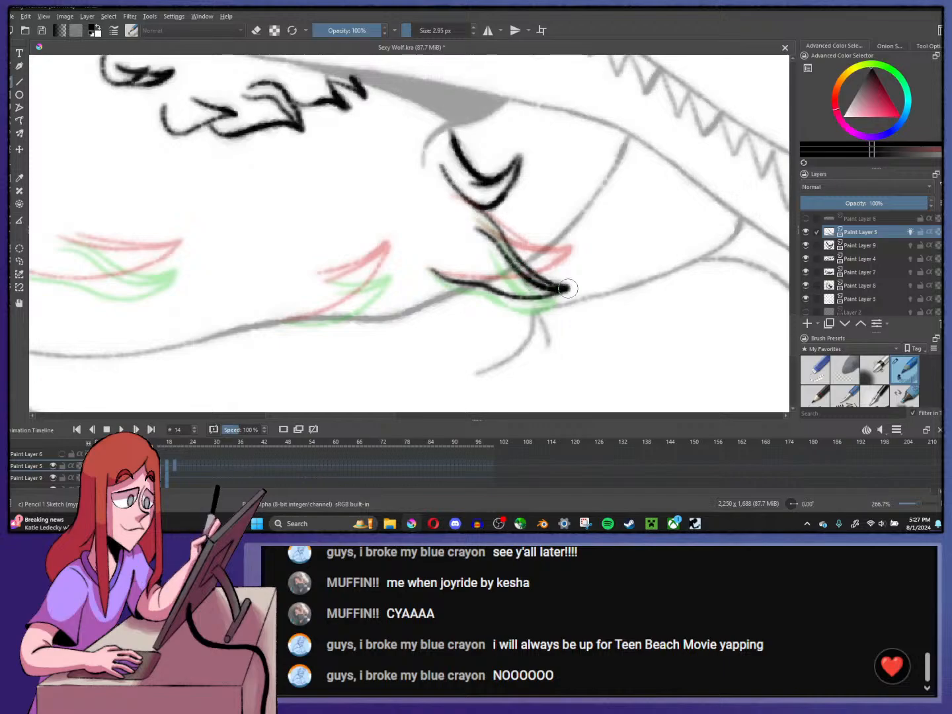
# - On frame 14, draw the small middle tuft with its tip raised between the onion skins, adding a short inner strand
pyautogui.scroll(2, 367, 283)
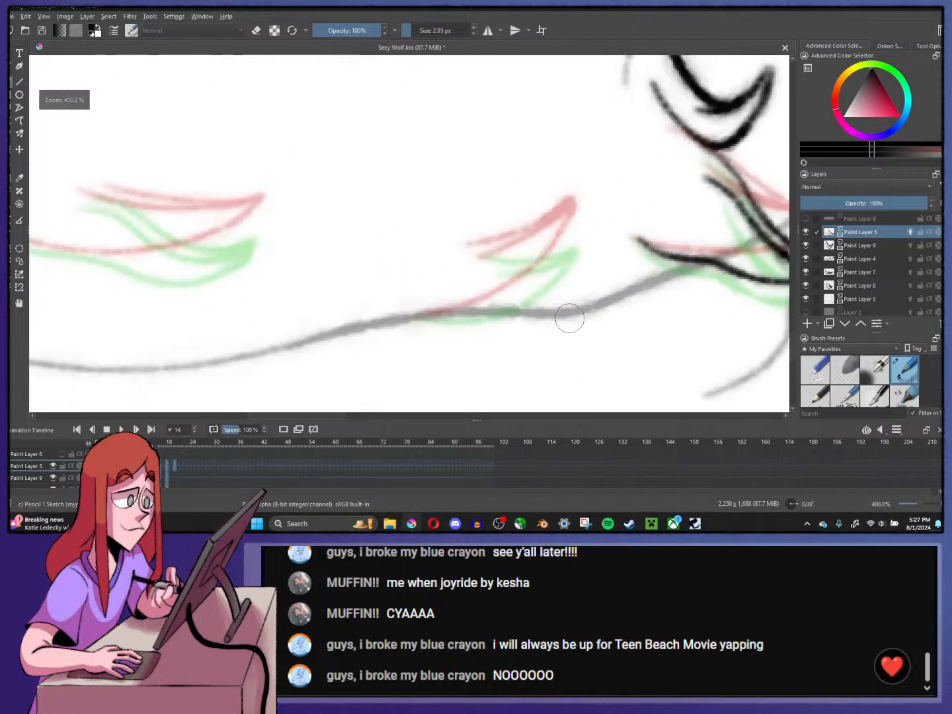
pyautogui.moveTo(471, 248)
pyautogui.mouseDown()
pyautogui.moveTo(527, 242)
pyautogui.moveTo(577, 218)
pyautogui.mouseUp()
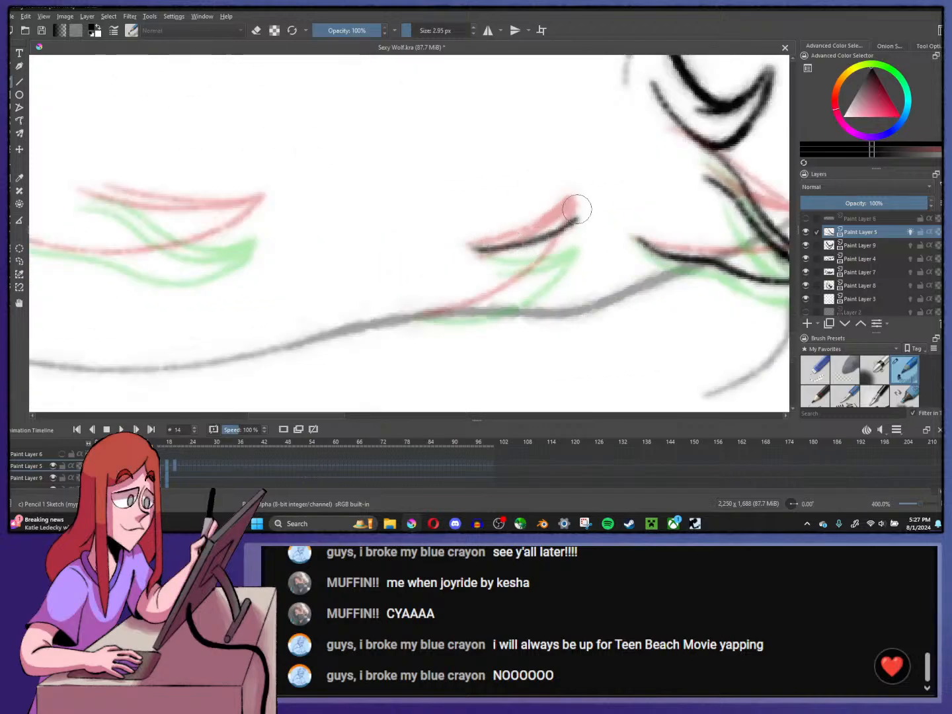
pyautogui.moveTo(415, 320)
pyautogui.mouseDown()
pyautogui.moveTo(480, 312)
pyautogui.moveTo(532, 289)
pyautogui.moveTo(574, 222)
pyautogui.mouseUp()
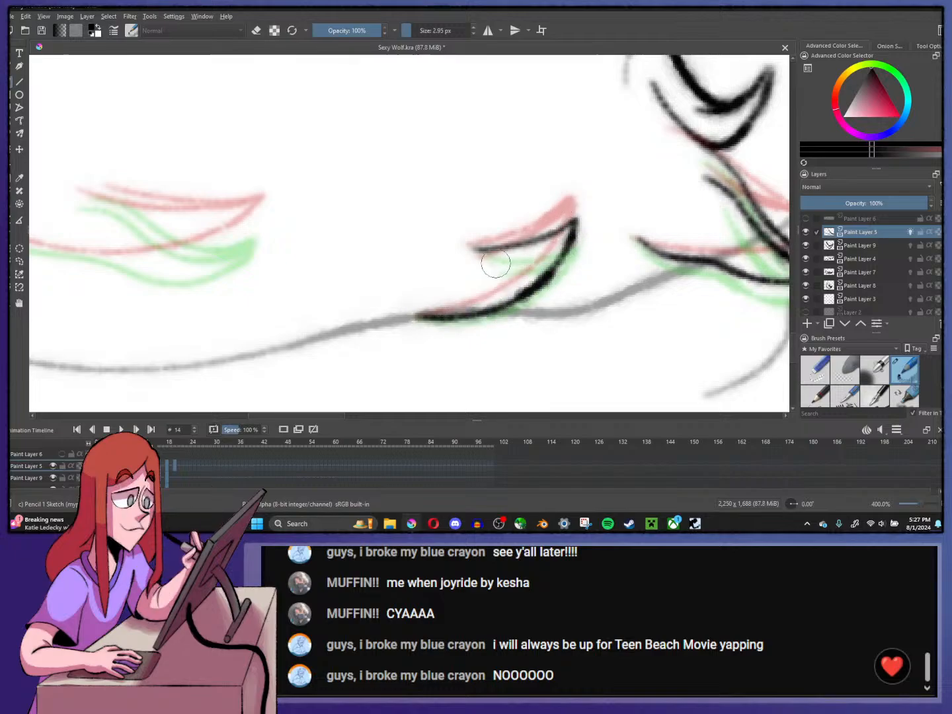
pyautogui.moveTo(495, 264); pyautogui.dragTo(529, 250)
pyautogui.moveTo(529, 250); pyautogui.dragTo(568, 225)
pyautogui.scroll(-5, 568, 225)
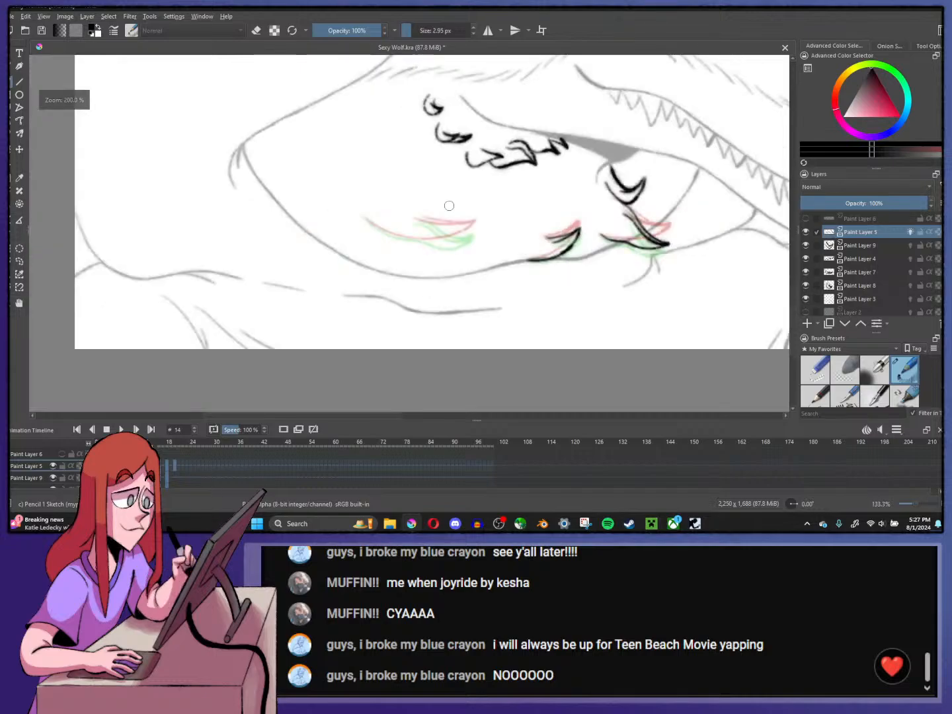
# - On frame 14, draw the left tuft between the onion skins with a long curved lower stroke and two upper strands meeting at the tip
pyautogui.scroll(5, 449, 207)
pyautogui.moveTo(193, 239)
pyautogui.mouseDown()
pyautogui.moveTo(275, 294)
pyautogui.moveTo(444, 324)
pyautogui.moveTo(509, 296)
pyautogui.moveTo(510, 280)
pyautogui.moveTo(500, 304)
pyautogui.moveTo(526, 276)
pyautogui.mouseUp()
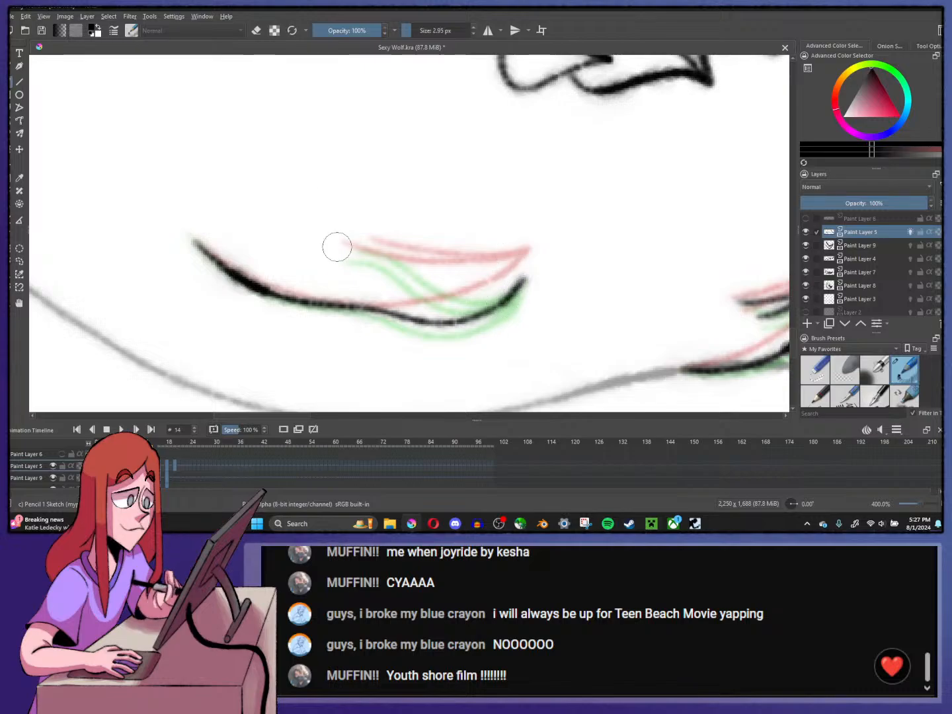
pyautogui.moveTo(372, 243)
pyautogui.mouseDown()
pyautogui.moveTo(500, 280)
pyautogui.moveTo(526, 278)
pyautogui.mouseUp()
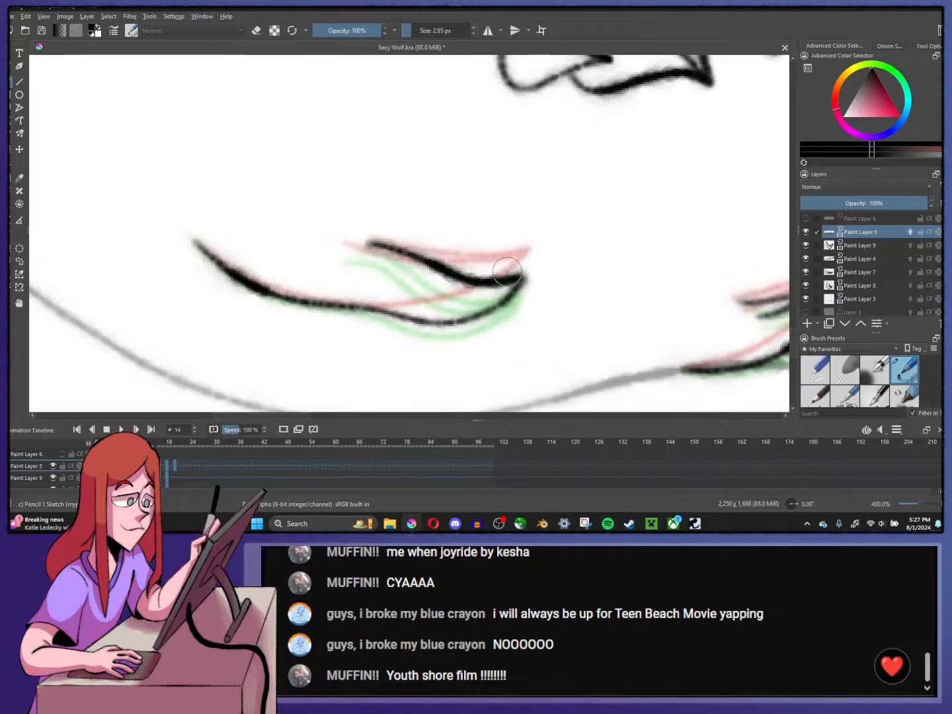
pyautogui.moveTo(347, 255)
pyautogui.mouseDown()
pyautogui.moveTo(444, 286)
pyautogui.moveTo(506, 283)
pyautogui.mouseUp()
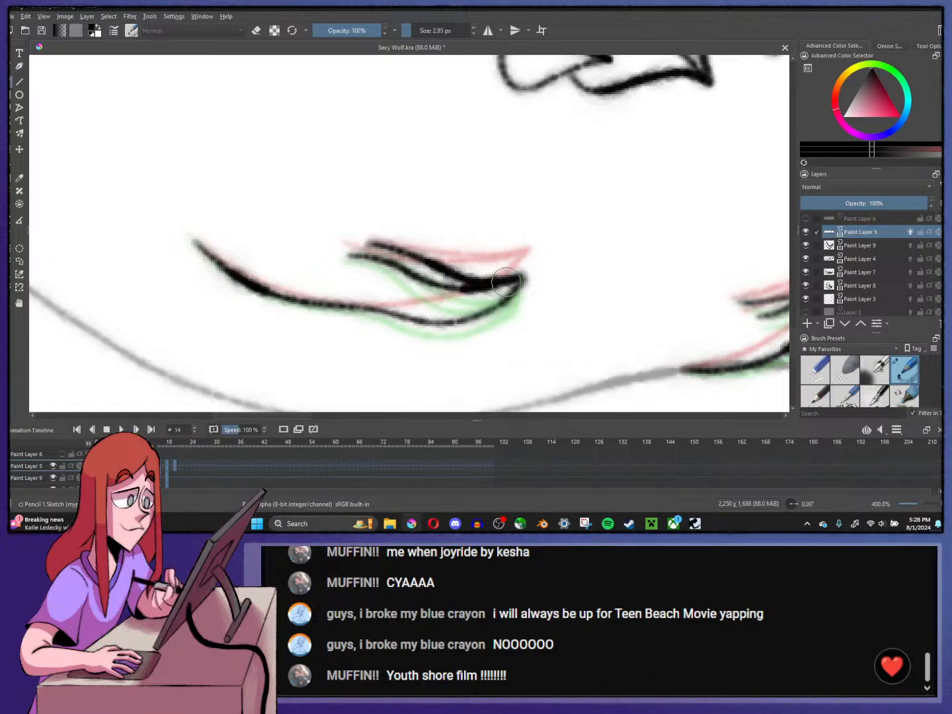
pyautogui.hotkey('ctrl', 'z')
pyautogui.moveTo(345, 255)
pyautogui.mouseDown()
pyautogui.moveTo(459, 289)
pyautogui.moveTo(523, 281)
pyautogui.mouseUp()
pyautogui.press('-')
pyautogui.press('-')
pyautogui.press('-')
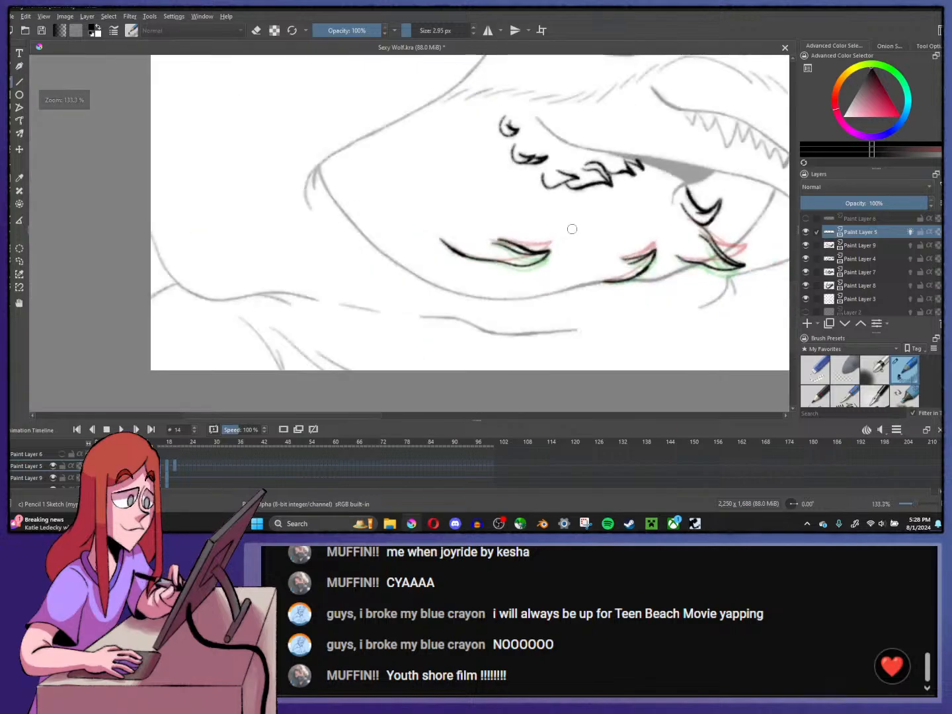
# - Step back and forth through frames 13 to 16 to check the motion of the lower tufts, ending on frame 14
pyautogui.moveTo(570, 227); pyautogui.dragTo(467, 249)
pyautogui.press(',')
pyautogui.press(',')
pyautogui.press('.')
pyautogui.press('.')
pyautogui.press('.')
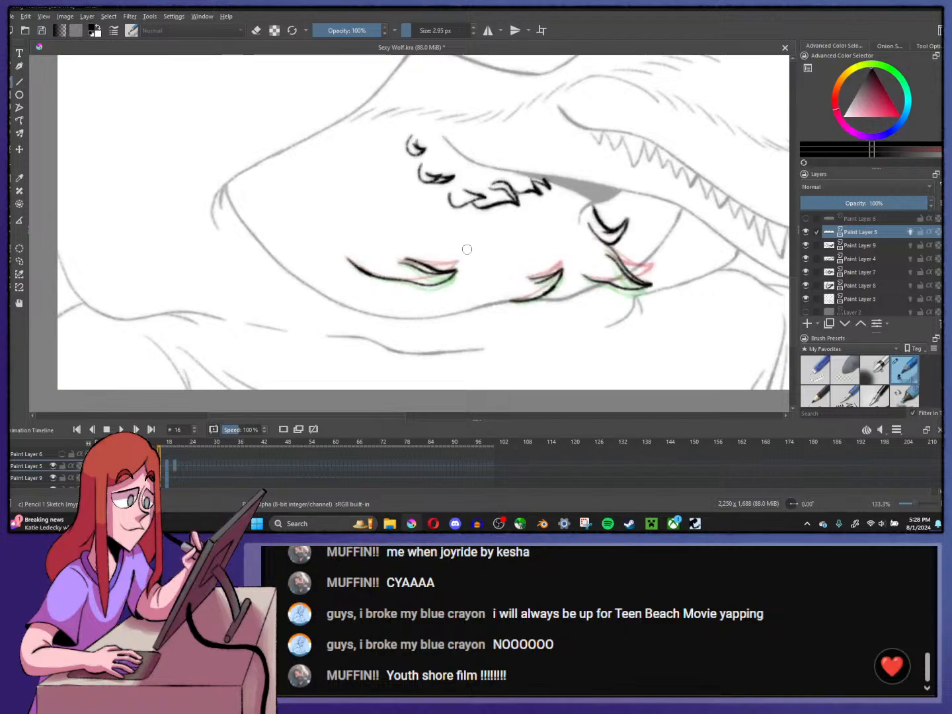
pyautogui.press(',')
pyautogui.press(',')
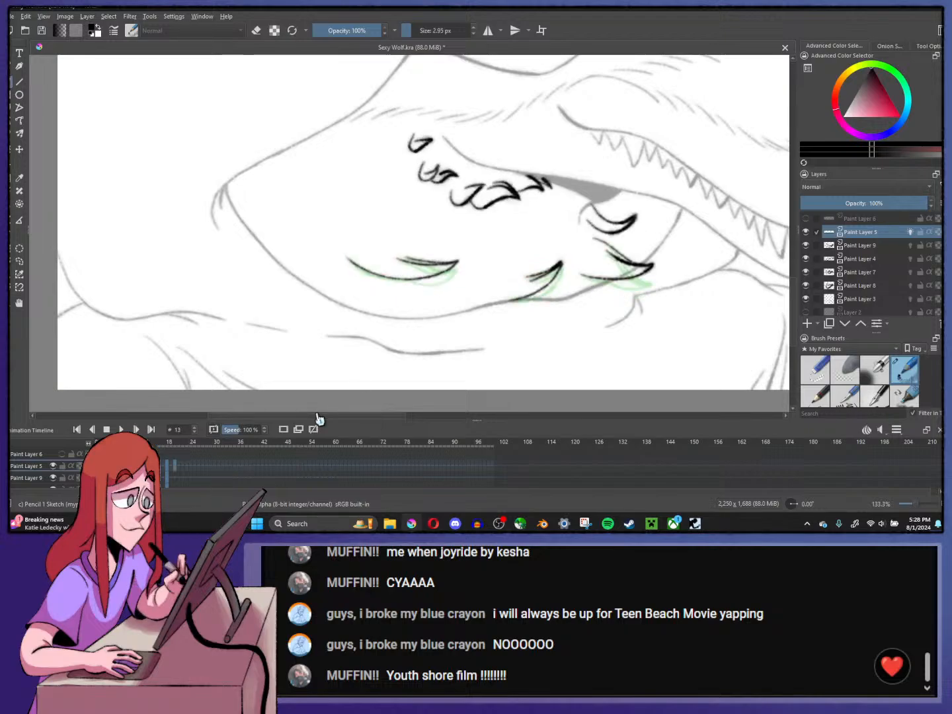
pyautogui.press('Left')
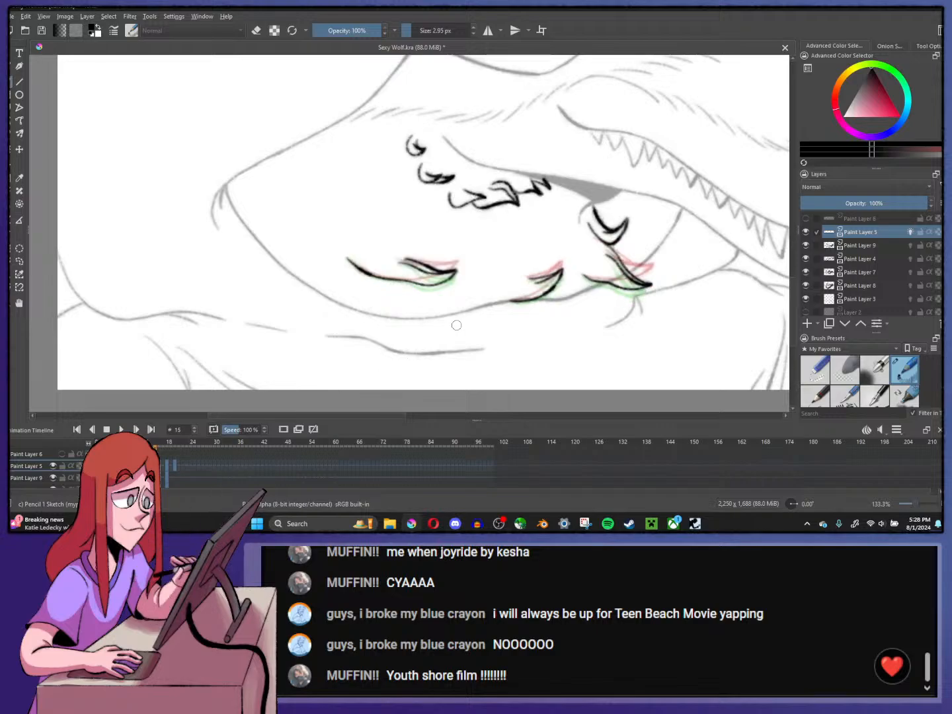
pyautogui.press('Left')
pyautogui.press('Right')
# - On frame 14, redraw the left tuft's lower stroke shallower towards the tip and erase the old curve beneath it
pyautogui.scroll(5, 454, 289)
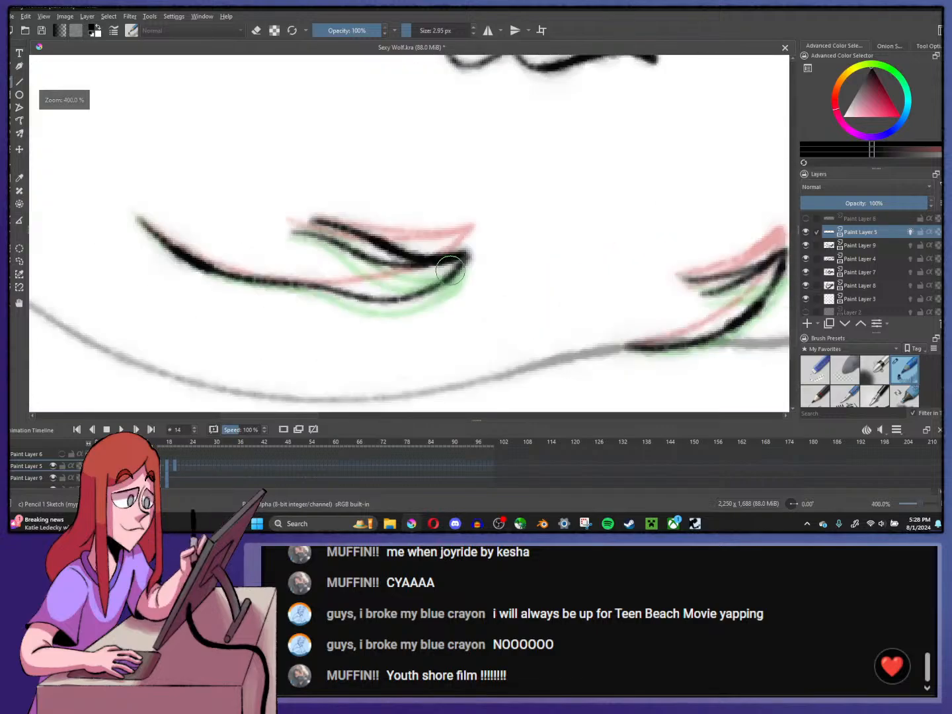
pyautogui.moveTo(319, 285)
pyautogui.mouseDown()
pyautogui.moveTo(412, 283)
pyautogui.moveTo(465, 253)
pyautogui.mouseUp()
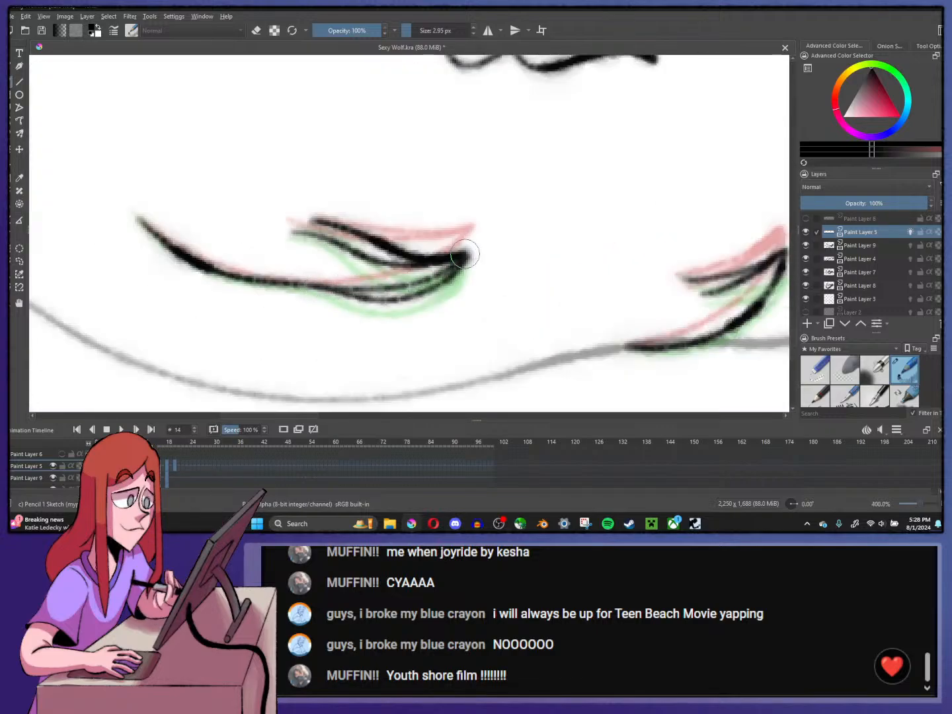
pyautogui.press('e')
pyautogui.moveTo(327, 303)
pyautogui.mouseDown()
pyautogui.moveTo(432, 288)
pyautogui.moveTo(462, 272)
pyautogui.mouseUp()
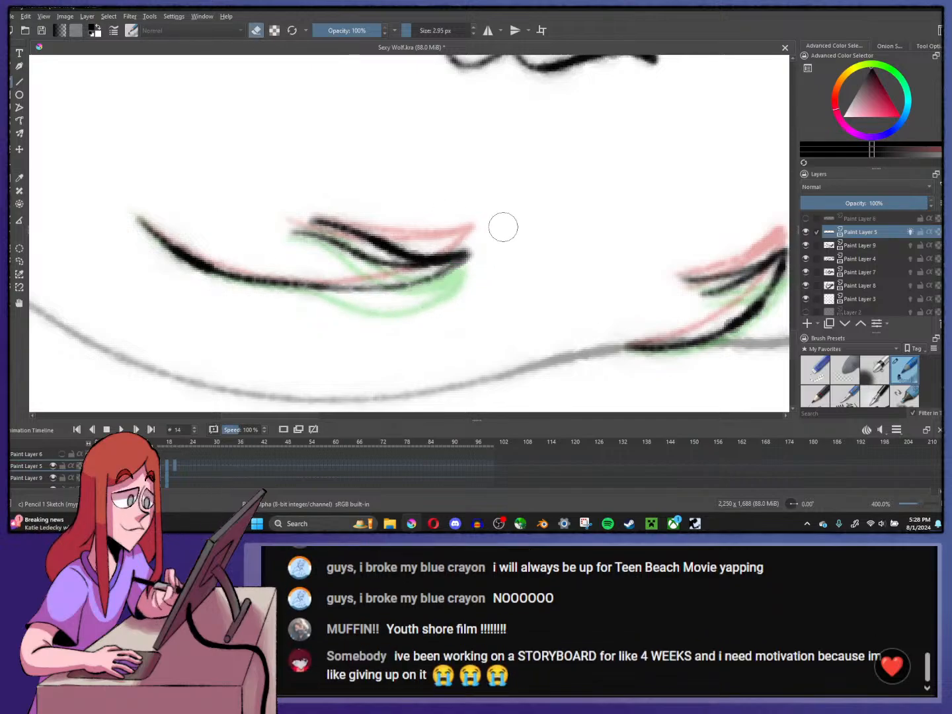
# - Go to frame 10 and draw the left tuft between the onion skins with a long lower stroke and two upper strands
pyautogui.press('Left')
pyautogui.press('Left')
pyautogui.press('Left')
pyautogui.press('Left')
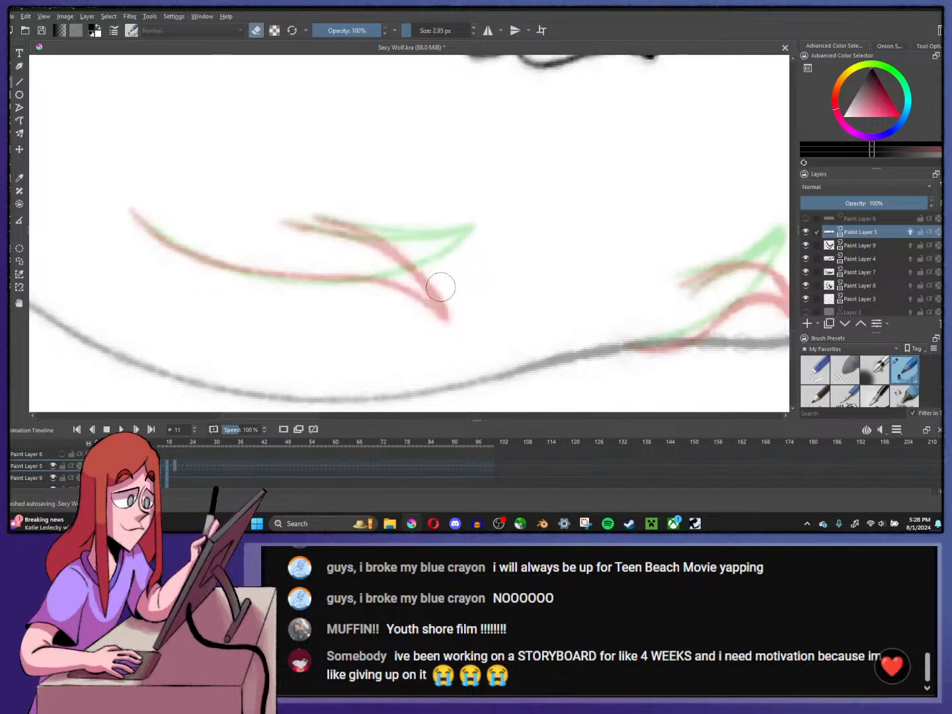
pyautogui.click(257, 32)
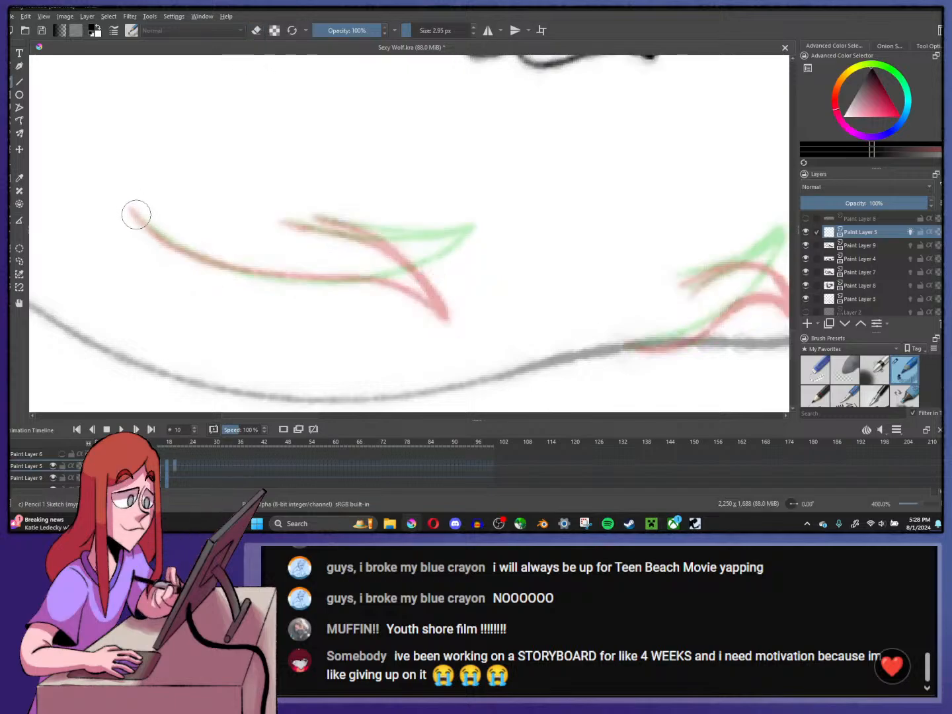
pyautogui.moveTo(133, 210)
pyautogui.mouseDown()
pyautogui.moveTo(197, 258)
pyautogui.moveTo(266, 275)
pyautogui.moveTo(471, 270)
pyautogui.mouseUp()
pyautogui.moveTo(312, 216)
pyautogui.mouseDown()
pyautogui.moveTo(402, 235)
pyautogui.moveTo(474, 269)
pyautogui.mouseUp()
pyautogui.moveTo(286, 220)
pyautogui.mouseDown()
pyautogui.moveTo(391, 239)
pyautogui.moveTo(460, 265)
pyautogui.mouseUp()
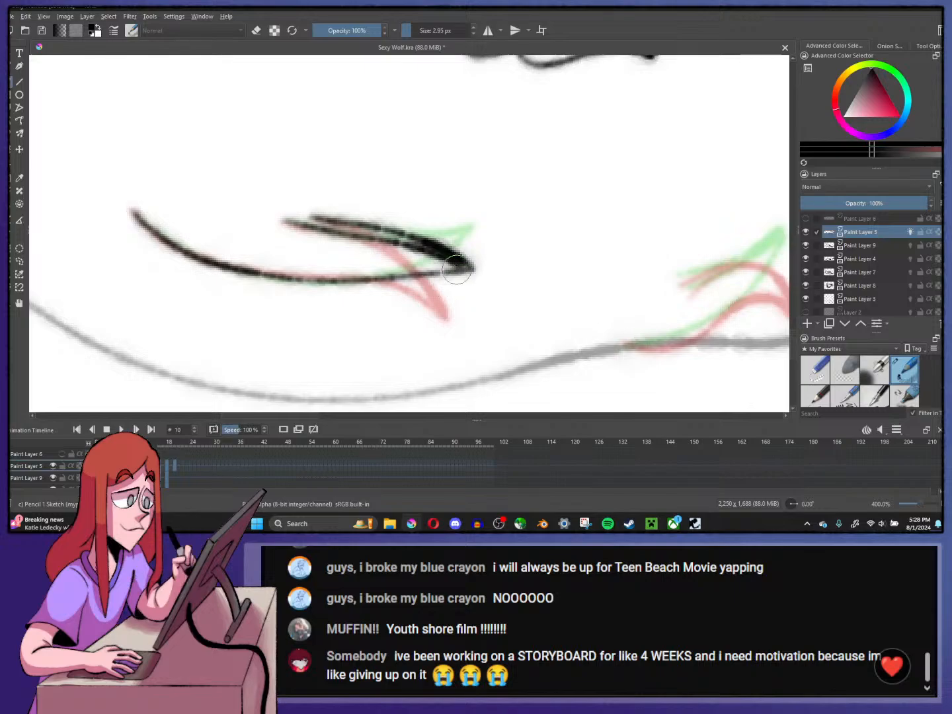
# - On frame 10, draw the large right tuft between the onion skins with its tip angled down and outward, adding an inner strand
pyautogui.scroll(-2, 474, 238)
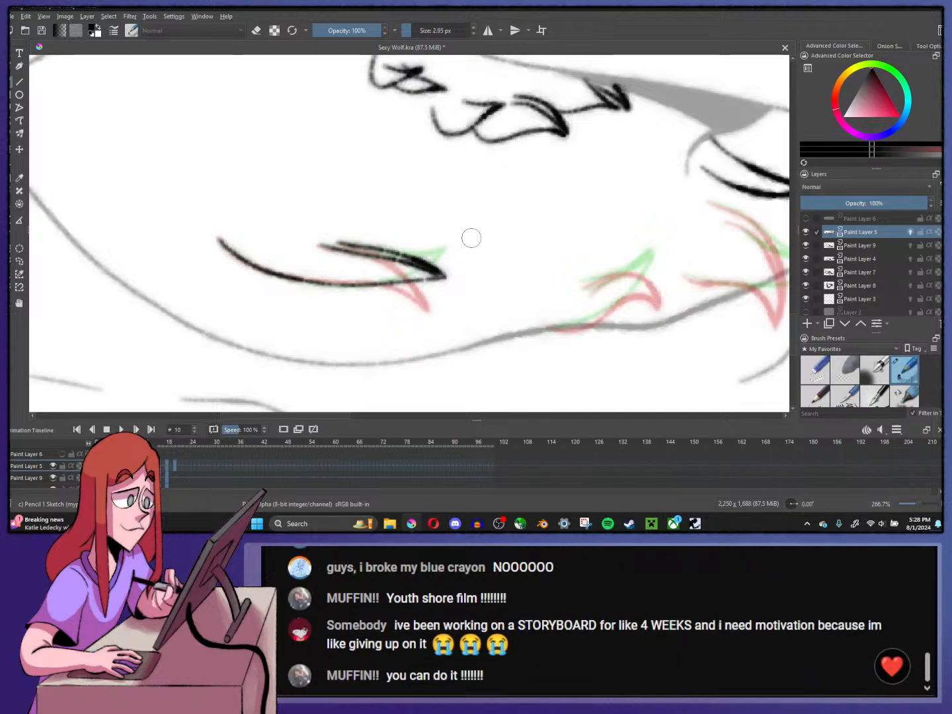
pyautogui.moveTo(454, 211); pyautogui.dragTo(283, 157)
pyautogui.moveTo(622, 240); pyautogui.dragTo(396, 284)
pyautogui.scroll(1, 396, 285)
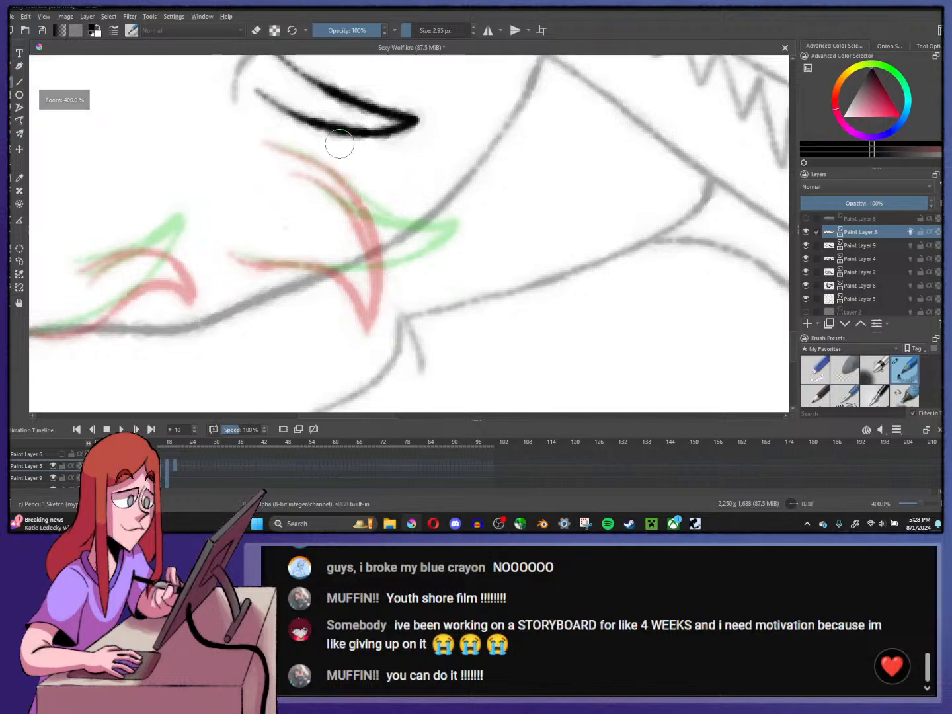
pyautogui.moveTo(232, 251)
pyautogui.mouseDown()
pyautogui.moveTo(266, 265)
pyautogui.moveTo(357, 264)
pyautogui.moveTo(410, 283)
pyautogui.mouseUp()
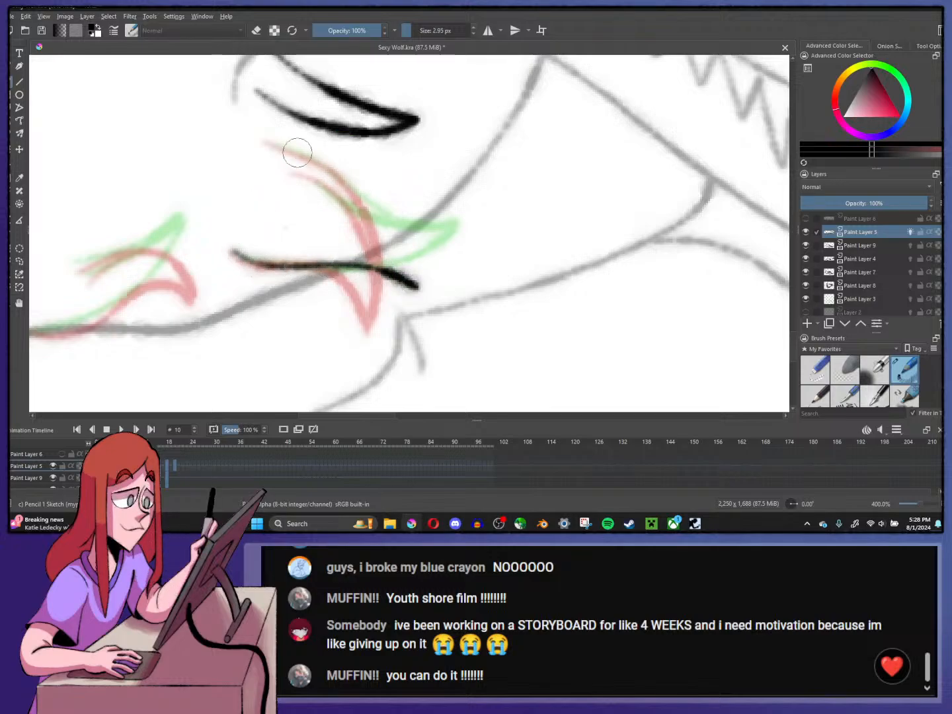
pyautogui.moveTo(273, 145)
pyautogui.mouseDown()
pyautogui.moveTo(348, 185)
pyautogui.moveTo(430, 281)
pyautogui.moveTo(408, 284)
pyautogui.moveTo(434, 289)
pyautogui.mouseUp()
pyautogui.moveTo(323, 182)
pyautogui.mouseDown()
pyautogui.moveTo(333, 196)
pyautogui.moveTo(310, 182)
pyautogui.moveTo(413, 275)
pyautogui.mouseUp()
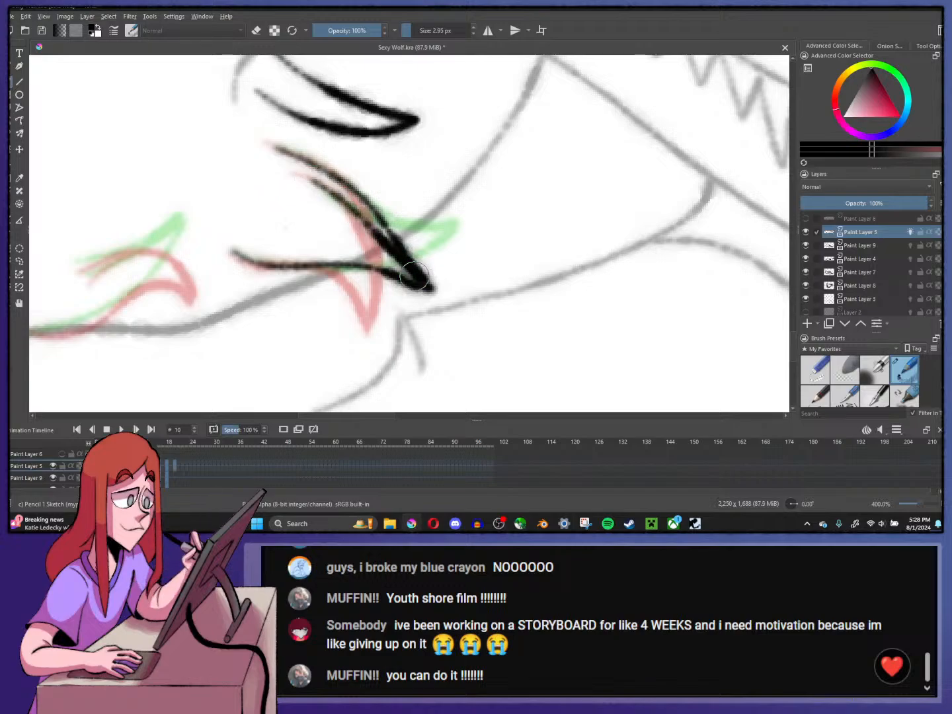
# - On frame 10, draw the small middle tuft between the onion skins with a curved lower stroke and an arched upper strand
pyautogui.moveTo(544, 176); pyautogui.dragTo(675, 169)
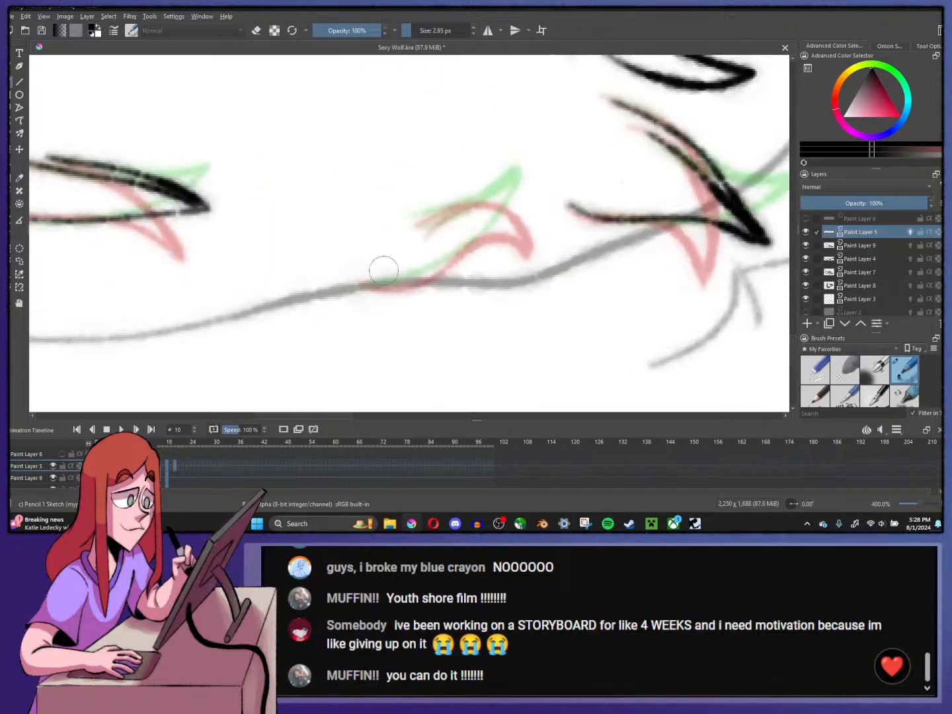
pyautogui.moveTo(360, 285)
pyautogui.mouseDown()
pyautogui.moveTo(398, 288)
pyautogui.moveTo(493, 232)
pyautogui.mouseUp()
pyautogui.moveTo(438, 274)
pyautogui.mouseDown()
pyautogui.moveTo(492, 228)
pyautogui.moveTo(538, 209)
pyautogui.mouseUp()
pyautogui.moveTo(416, 223)
pyautogui.mouseDown()
pyautogui.moveTo(530, 196)
pyautogui.moveTo(515, 195)
pyautogui.moveTo(549, 205)
pyautogui.mouseUp()
pyautogui.scroll(-2, 538, 197)
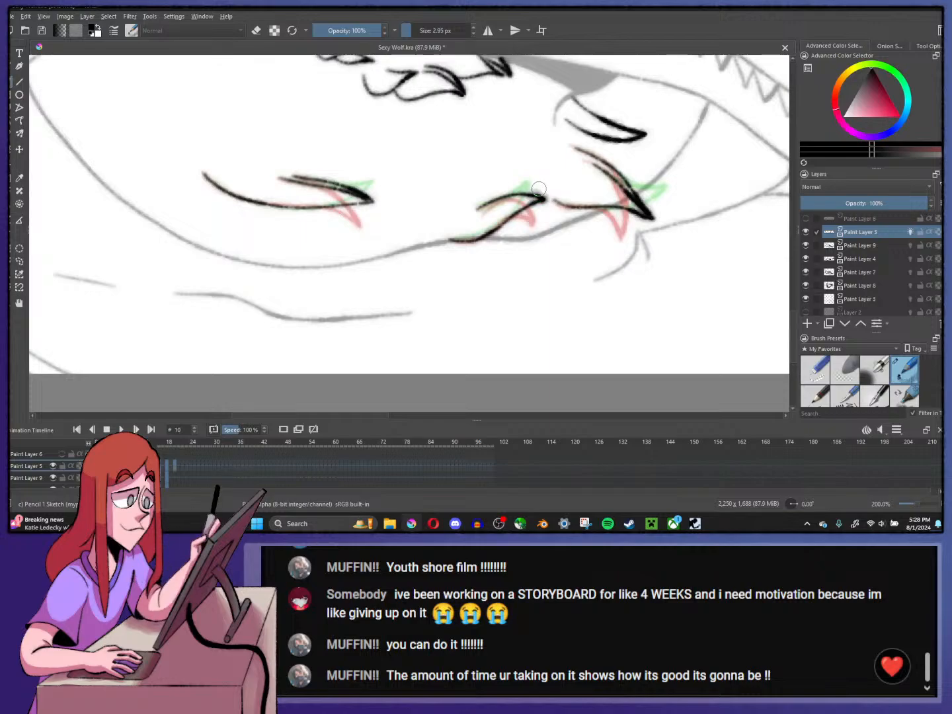
pyautogui.scroll(2, 475, 189)
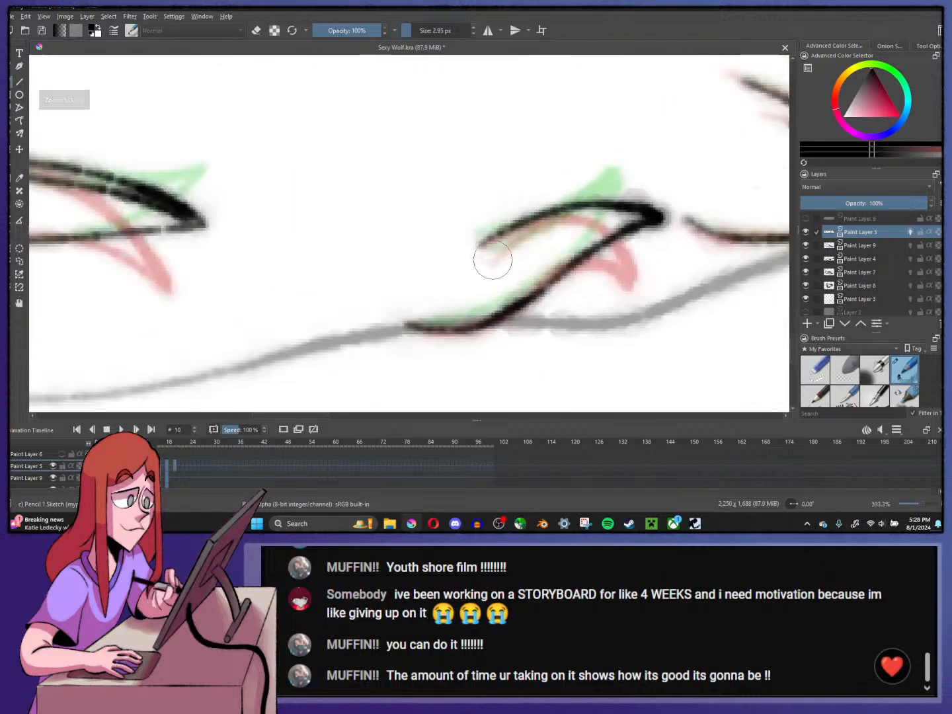
pyautogui.scroll(-2, 451, 200)
pyautogui.moveTo(451, 199); pyautogui.dragTo(442, 276)
pyautogui.scroll(-3, 425, 220)
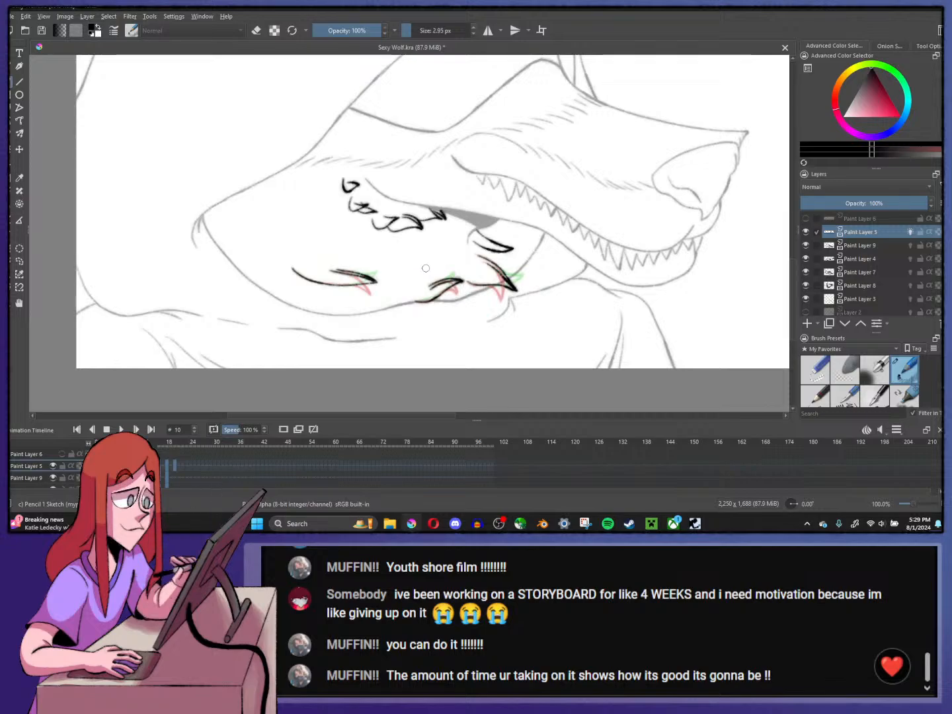
pyautogui.moveTo(425, 218)
pyautogui.mouseDown()
pyautogui.moveTo(462, 228)
pyautogui.moveTo(406, 244)
pyautogui.mouseUp()
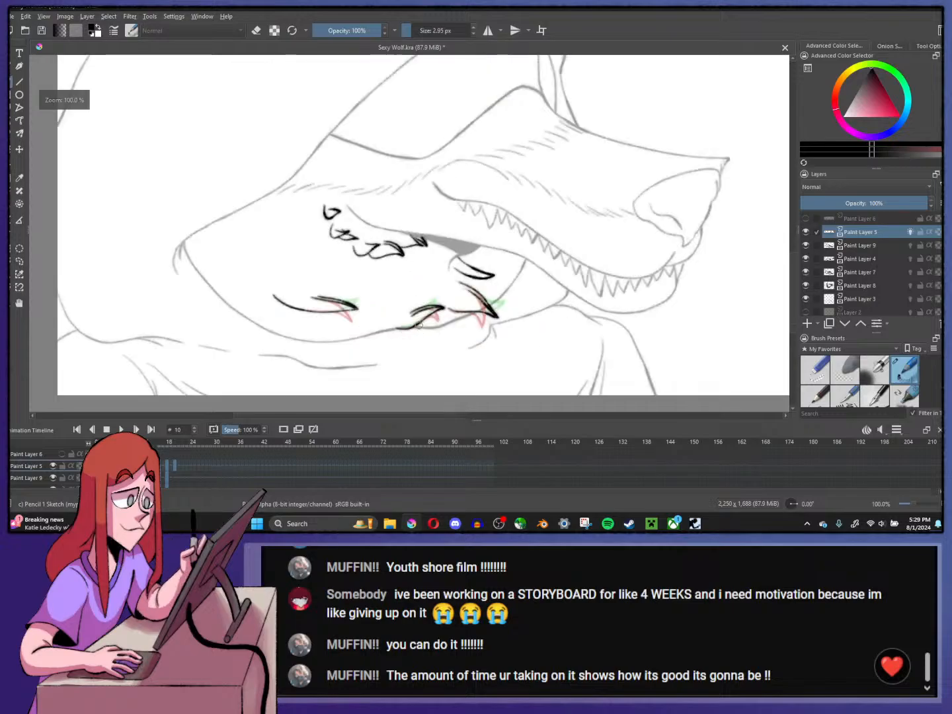
# - Go to frame 6 and draw the large right tuft between the onion skins with its tip pointing down, adding an inner strand
pyautogui.press('Left')
pyautogui.press('Left')
pyautogui.press('Left')
pyautogui.press('Left')
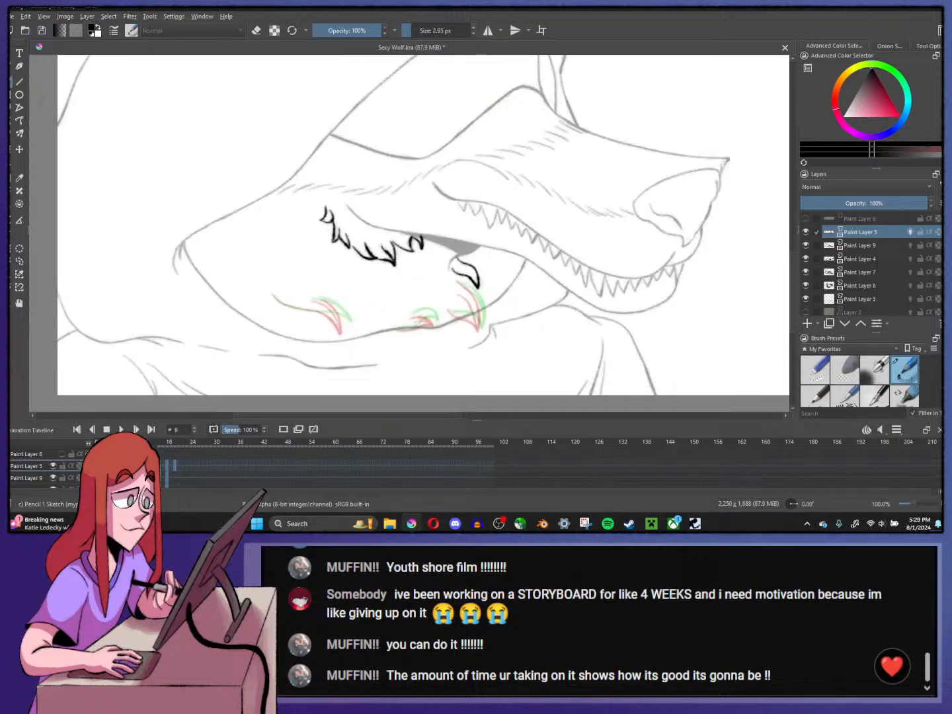
pyautogui.scroll(3, 453, 362)
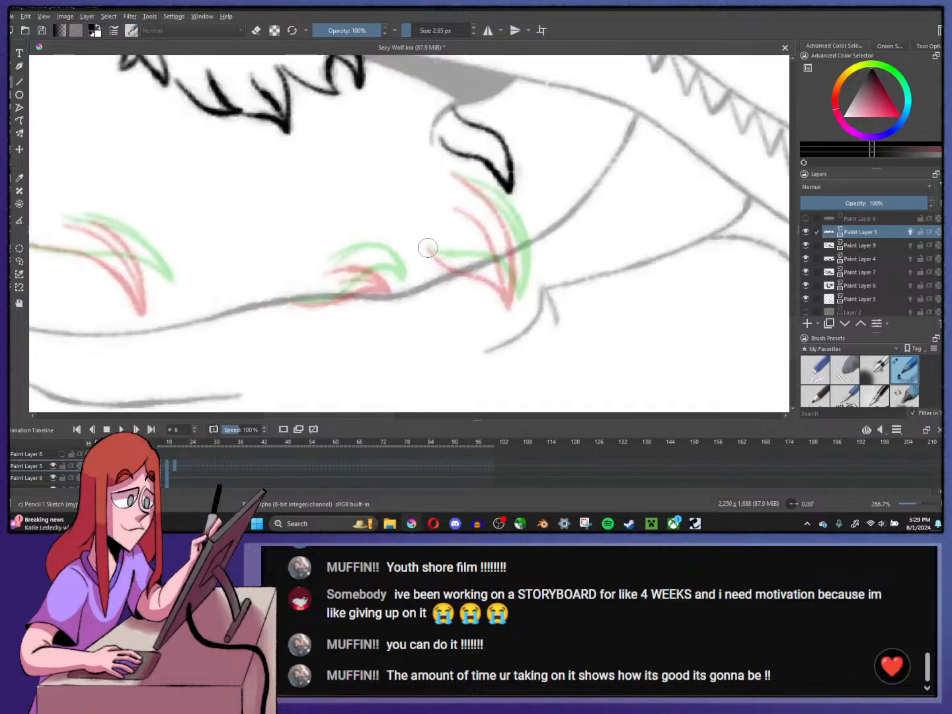
pyautogui.moveTo(427, 250)
pyautogui.mouseDown()
pyautogui.moveTo(474, 266)
pyautogui.moveTo(516, 299)
pyautogui.mouseUp()
pyautogui.moveTo(454, 175)
pyautogui.mouseDown()
pyautogui.moveTo(514, 217)
pyautogui.moveTo(527, 277)
pyautogui.moveTo(516, 302)
pyautogui.mouseUp()
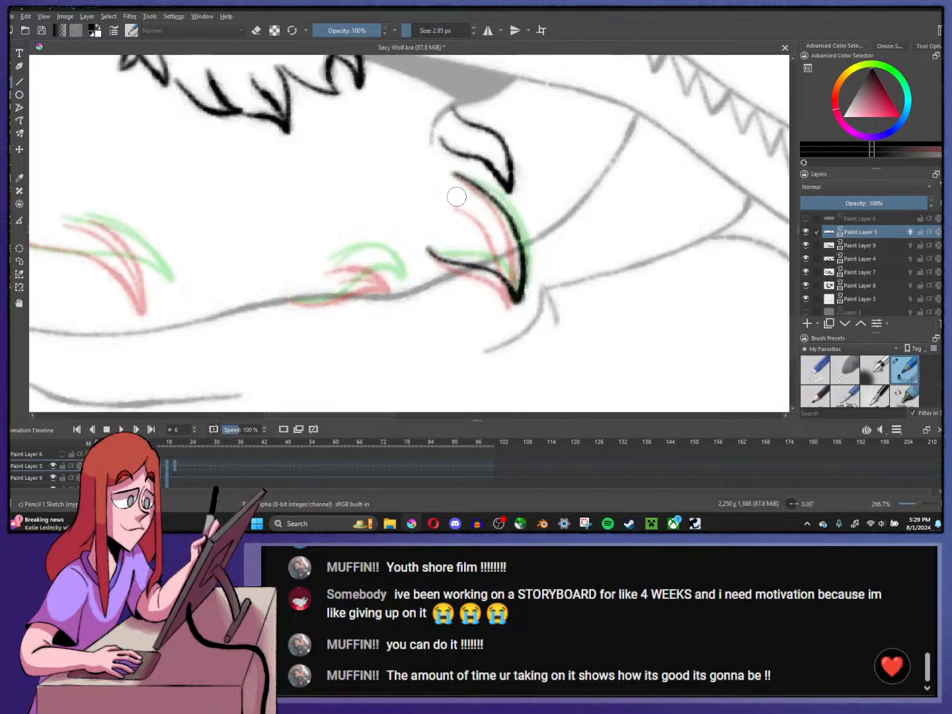
pyautogui.moveTo(457, 186)
pyautogui.mouseDown()
pyautogui.moveTo(498, 236)
pyautogui.moveTo(515, 277)
pyautogui.moveTo(503, 296)
pyautogui.mouseUp()
# - On frame 6, draw the small middle tuft between the onion skins with a lower stroke, an arched upper stroke and an inner strand
pyautogui.moveTo(297, 302)
pyautogui.mouseDown()
pyautogui.moveTo(370, 278)
pyautogui.moveTo(402, 283)
pyautogui.mouseUp()
pyautogui.moveTo(330, 259)
pyautogui.mouseDown()
pyautogui.moveTo(353, 254)
pyautogui.moveTo(402, 280)
pyautogui.mouseUp()
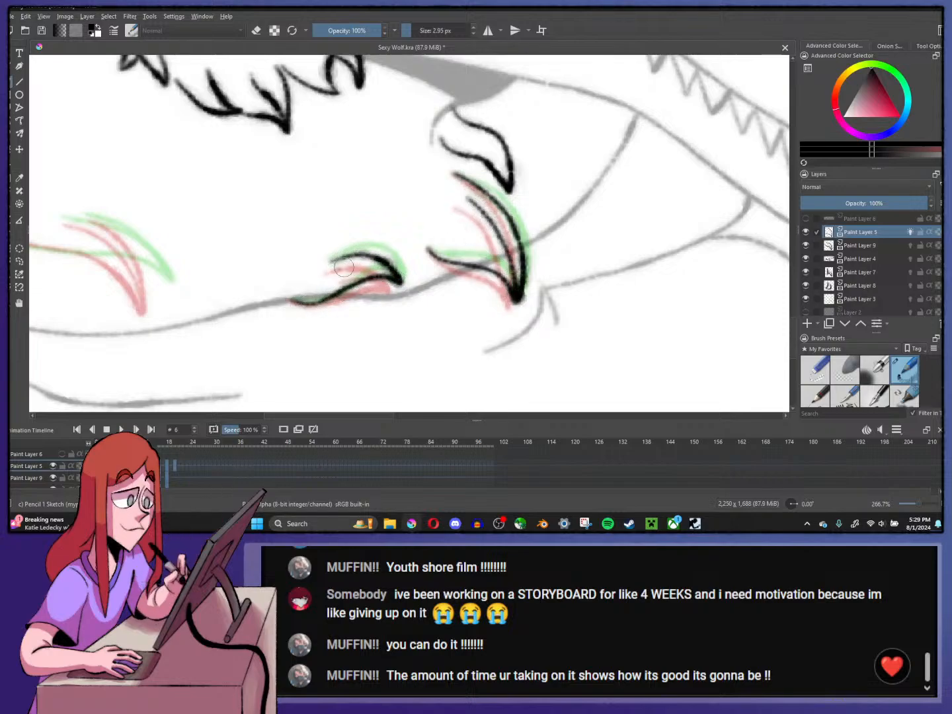
pyautogui.moveTo(334, 258); pyautogui.dragTo(397, 282)
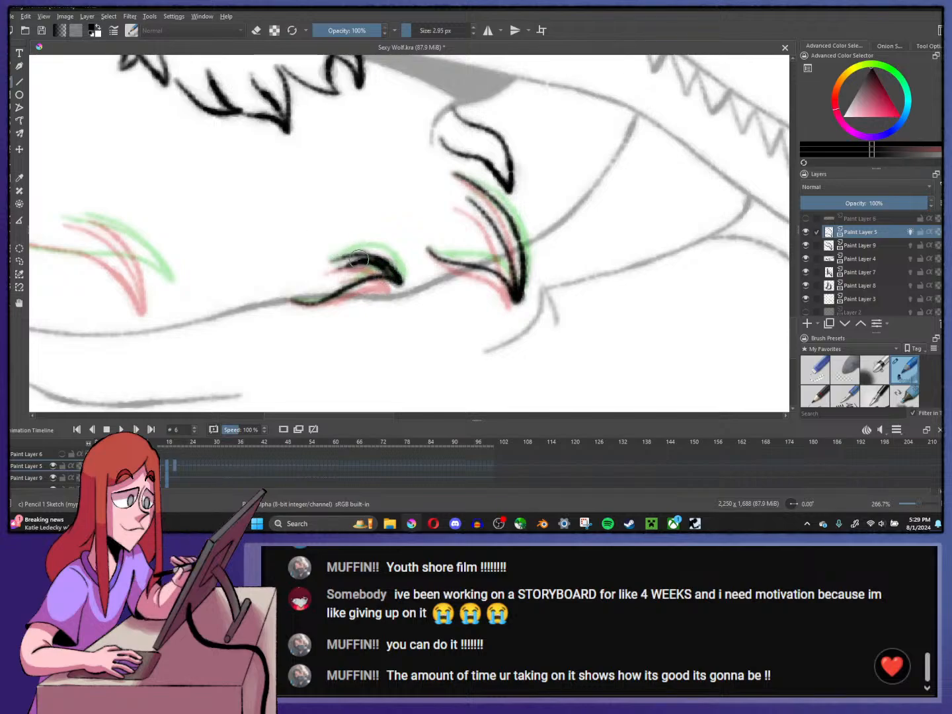
pyautogui.hotkey('ctrl', 'z')
pyautogui.moveTo(331, 258)
pyautogui.mouseDown()
pyautogui.moveTo(383, 271)
pyautogui.moveTo(359, 264)
pyautogui.moveTo(394, 283)
pyautogui.mouseUp()
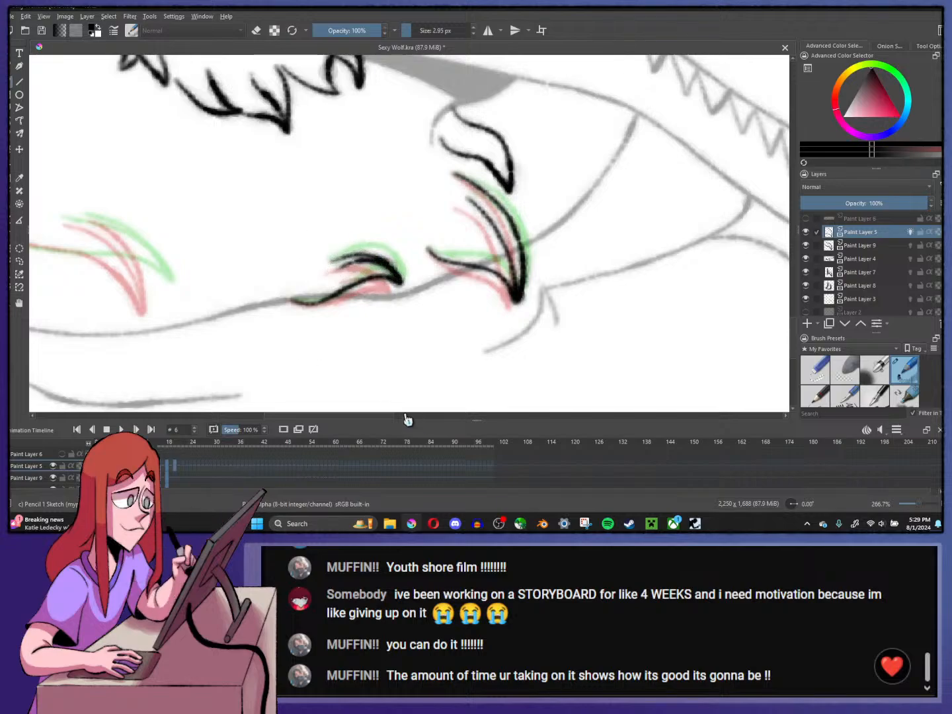
# - On frame 6, draw the left tuft between the onion skins with a long lower stroke and two upper strands meeting at the tip
pyautogui.moveTo(407, 417); pyautogui.dragTo(330, 417)
pyautogui.moveTo(146, 209)
pyautogui.mouseDown()
pyautogui.moveTo(195, 240)
pyautogui.moveTo(298, 263)
pyautogui.moveTo(346, 302)
pyautogui.mouseUp()
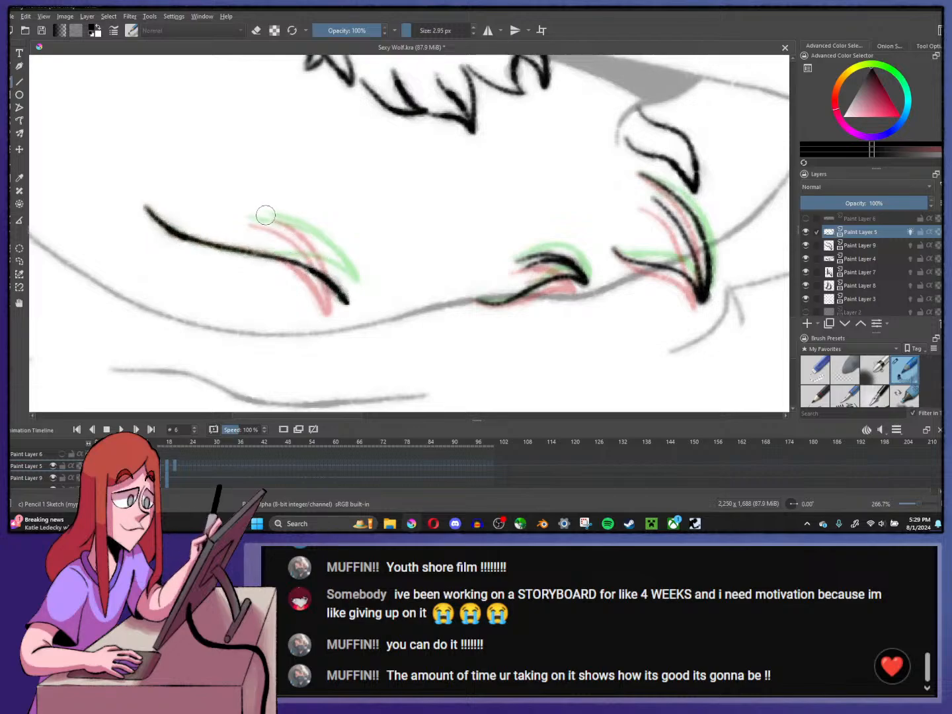
pyautogui.moveTo(272, 217)
pyautogui.mouseDown()
pyautogui.moveTo(327, 259)
pyautogui.moveTo(353, 304)
pyautogui.moveTo(263, 223)
pyautogui.moveTo(331, 277)
pyautogui.moveTo(343, 300)
pyautogui.mouseUp()
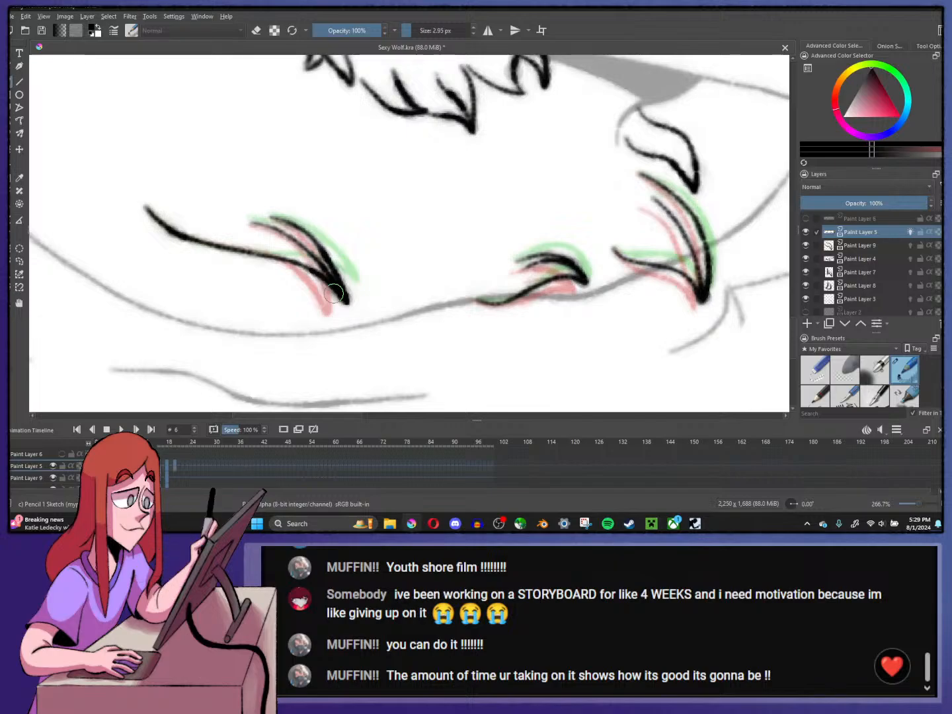
# - Go to frame 2 of Paint Layer 5
pyautogui.press('Left')
pyautogui.press('Left')
pyautogui.press('Left')
pyautogui.press('Left')
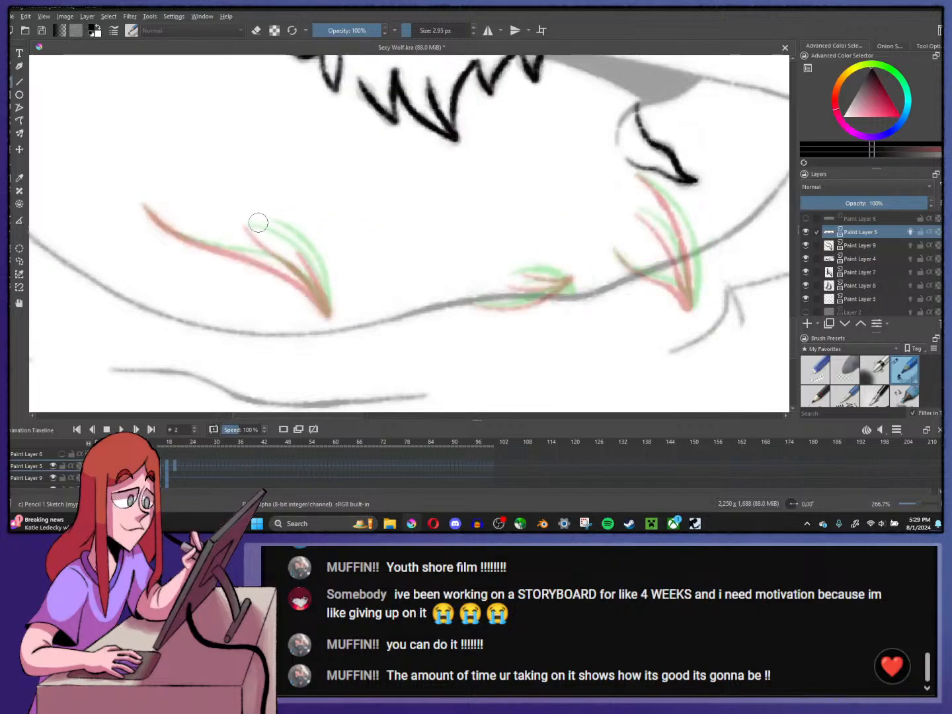
pyautogui.moveTo(258, 222)
pyautogui.mouseDown()
pyautogui.moveTo(302, 265)
pyautogui.moveTo(327, 314)
pyautogui.mouseUp()
pyautogui.moveTo(146, 208)
pyautogui.mouseDown()
pyautogui.moveTo(193, 244)
pyautogui.moveTo(279, 273)
pyautogui.moveTo(330, 315)
pyautogui.mouseUp()
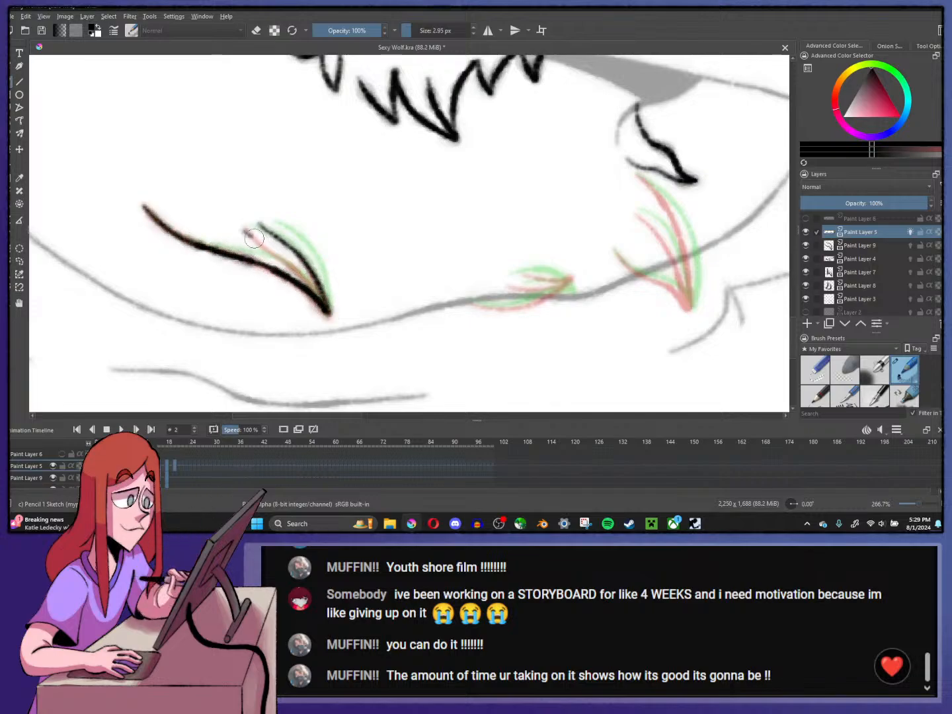
pyautogui.moveTo(245, 229)
pyautogui.mouseDown()
pyautogui.moveTo(291, 261)
pyautogui.moveTo(326, 314)
pyautogui.mouseUp()
pyautogui.press('Left')
pyautogui.press('Right')
pyautogui.press('Right')
pyautogui.press('Right')
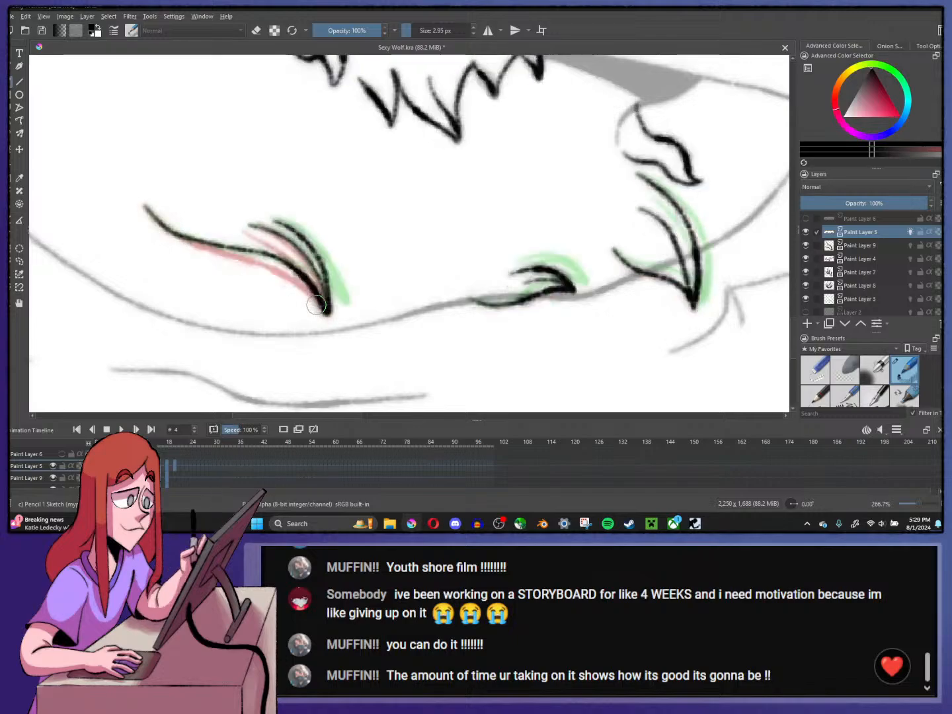
pyautogui.press('Left')
pyautogui.press('Left')
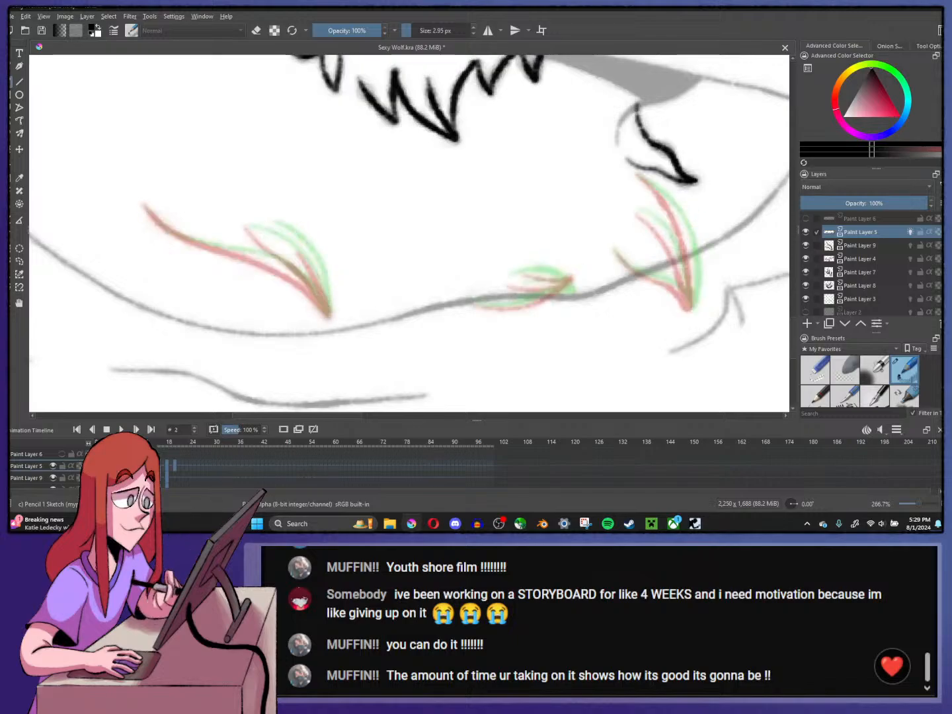
# - On frame 2, draw the left tuft between the onion skins with a long lower stroke and two shorter upper strands meeting at the tip
pyautogui.moveTo(283, 231); pyautogui.dragTo(330, 318)
pyautogui.moveTo(145, 207)
pyautogui.mouseDown()
pyautogui.moveTo(188, 240)
pyautogui.moveTo(275, 269)
pyautogui.moveTo(327, 318)
pyautogui.mouseUp()
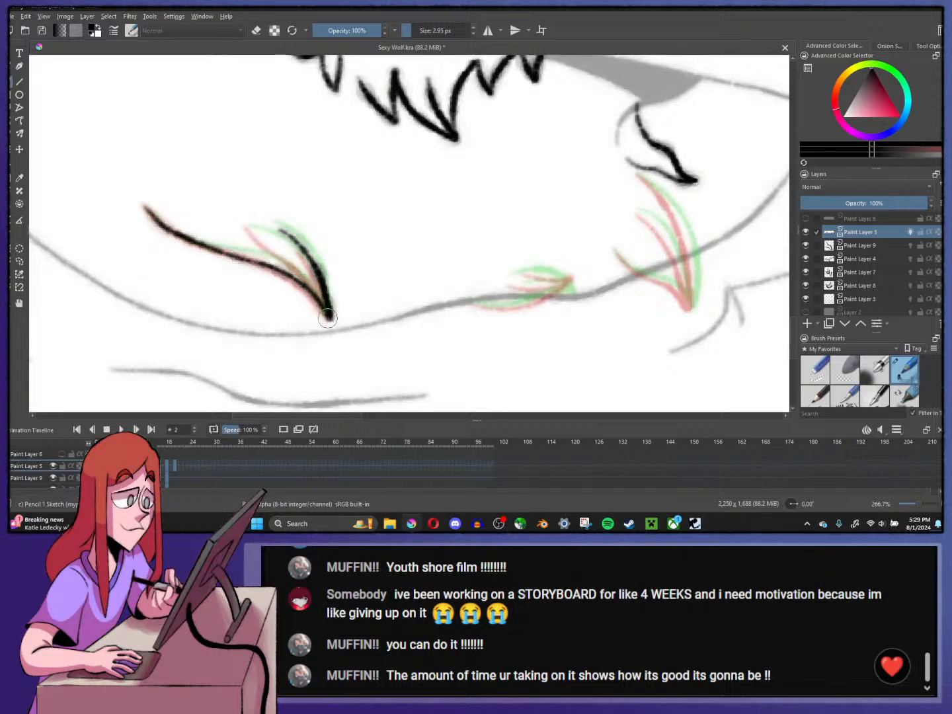
pyautogui.moveTo(246, 230)
pyautogui.mouseDown()
pyautogui.moveTo(296, 261)
pyautogui.moveTo(332, 320)
pyautogui.mouseUp()
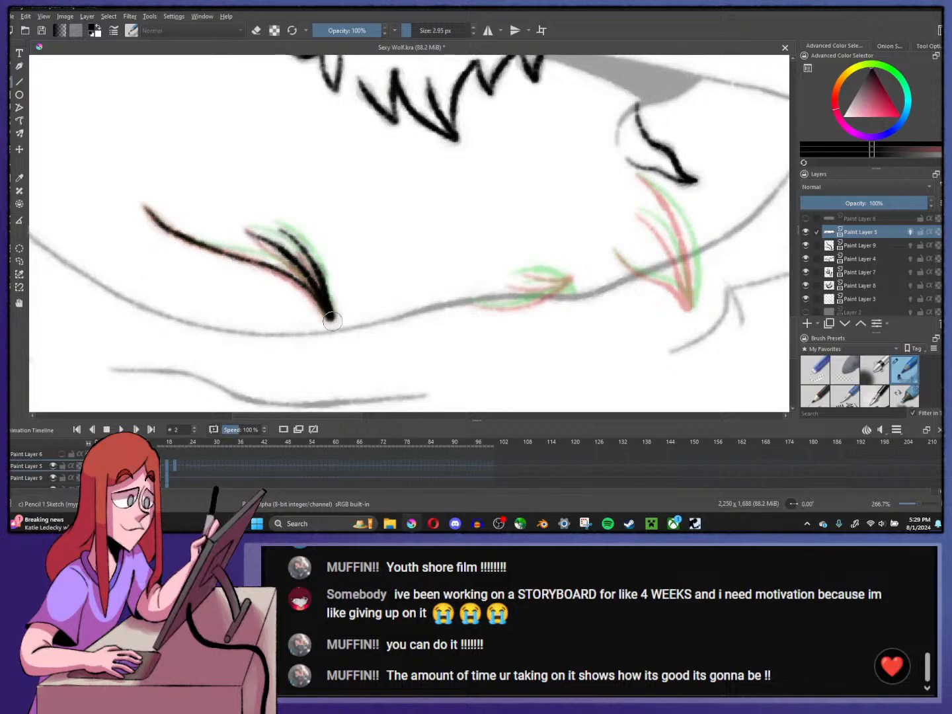
# - On frame 2, draw the small middle tuft and the lower stroke of the large right tuft between the onion skins
pyautogui.press('-')
pyautogui.press('-')
pyautogui.press('-')
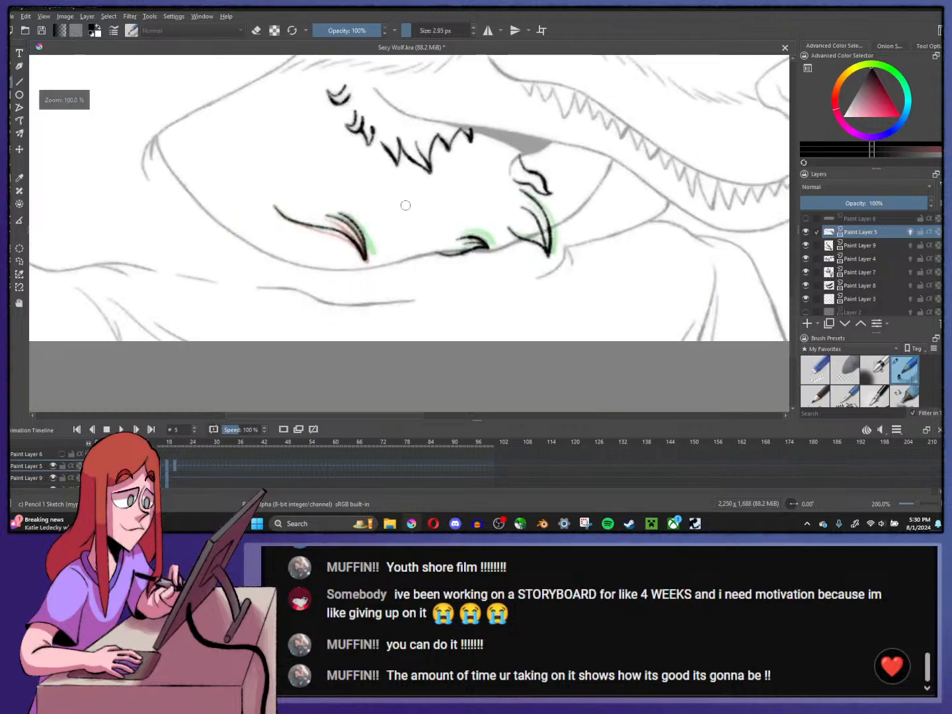
pyautogui.press('+')
pyautogui.press('+')
pyautogui.press('+')
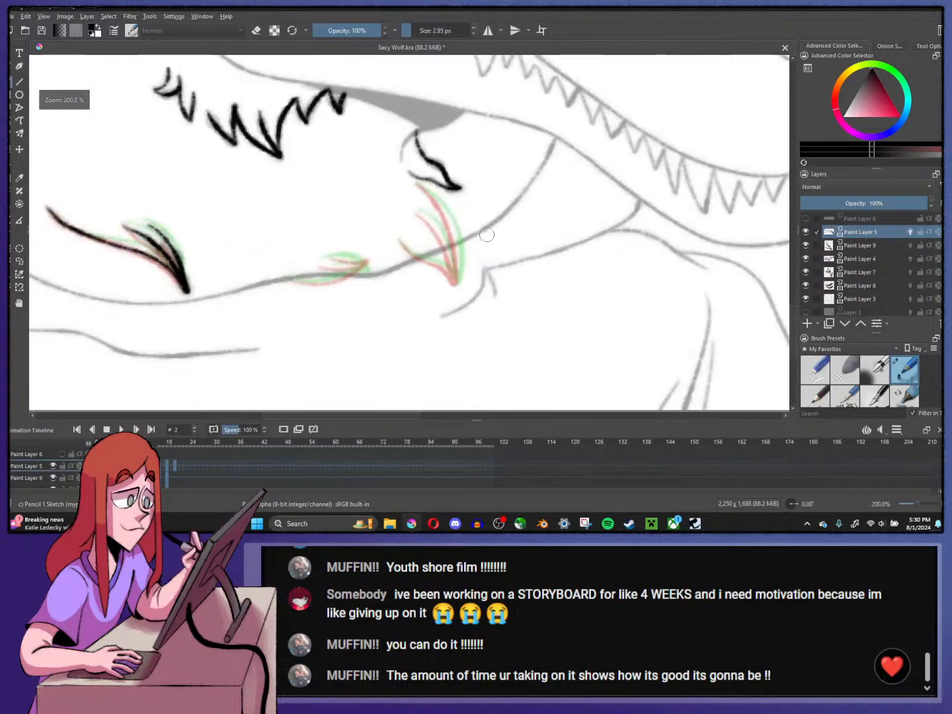
pyautogui.moveTo(401, 235); pyautogui.dragTo(480, 298)
pyautogui.moveTo(270, 292)
pyautogui.mouseDown()
pyautogui.moveTo(357, 279)
pyautogui.moveTo(342, 265)
pyautogui.moveTo(304, 265)
pyautogui.mouseUp()
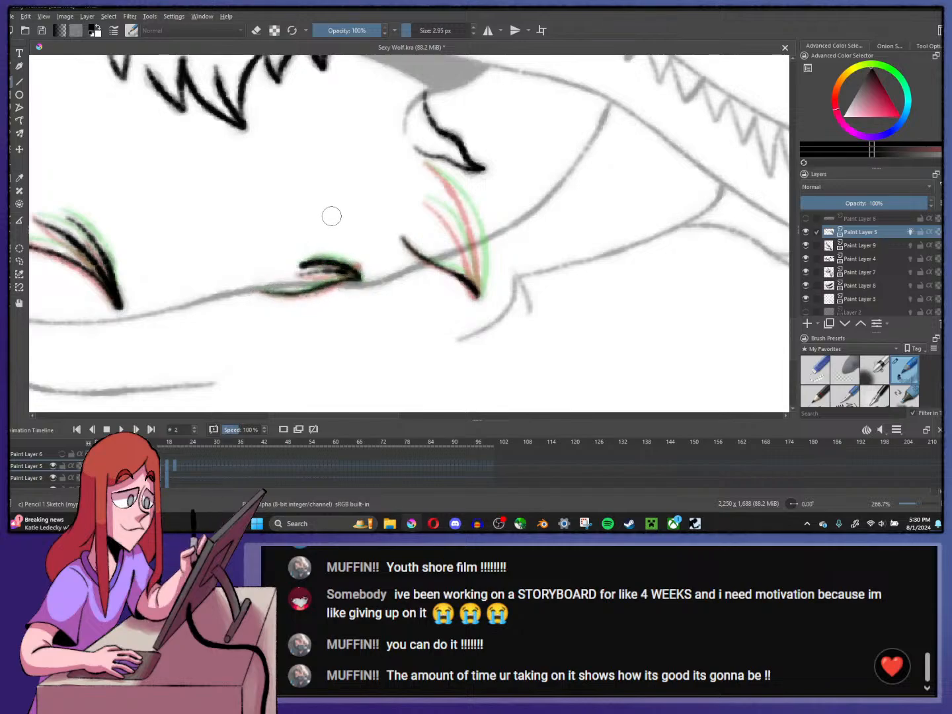
# - Flip back and forth through frames 2 to 10 of Paint Layer 5 to compare the lower tufts' movement
pyautogui.press('Right')
pyautogui.press('Right')
pyautogui.press('Left')
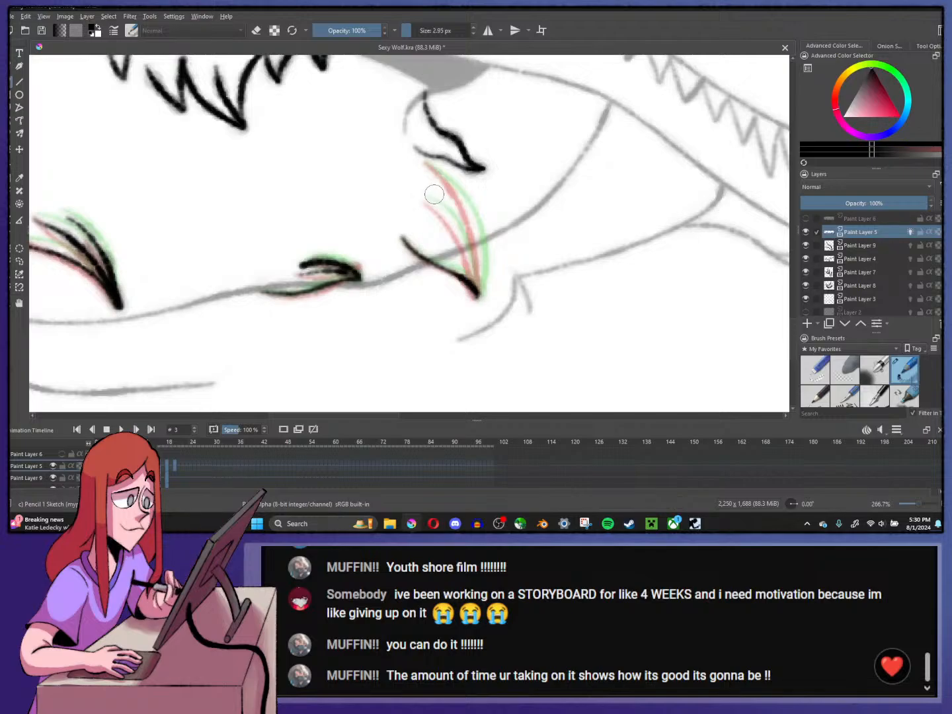
pyautogui.press('Right')
pyautogui.press('Left')
pyautogui.press('Right')
pyautogui.press('Right')
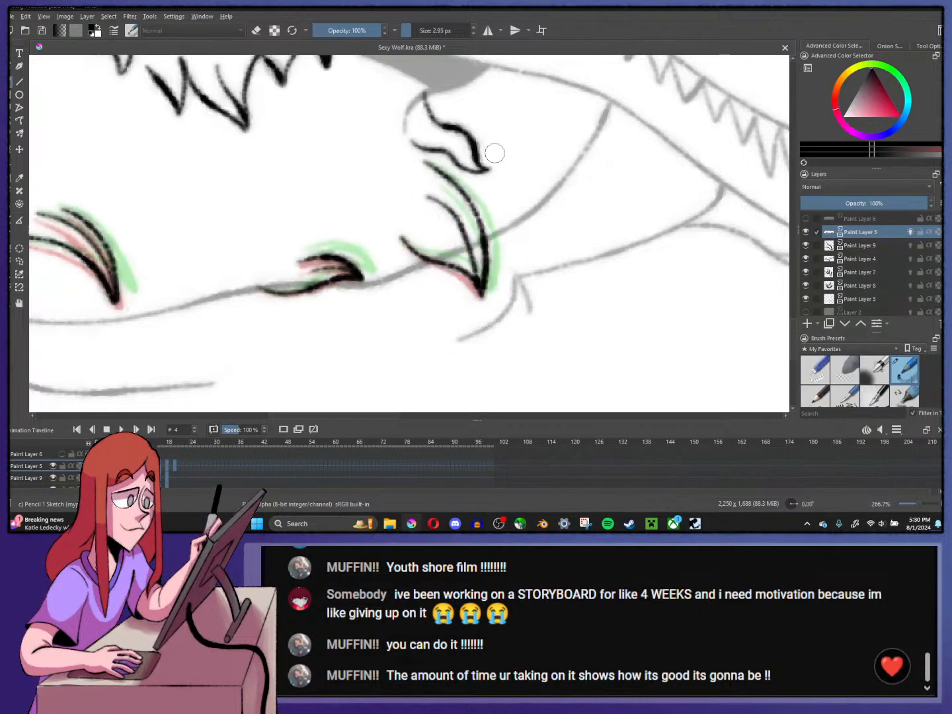
pyautogui.press('Right')
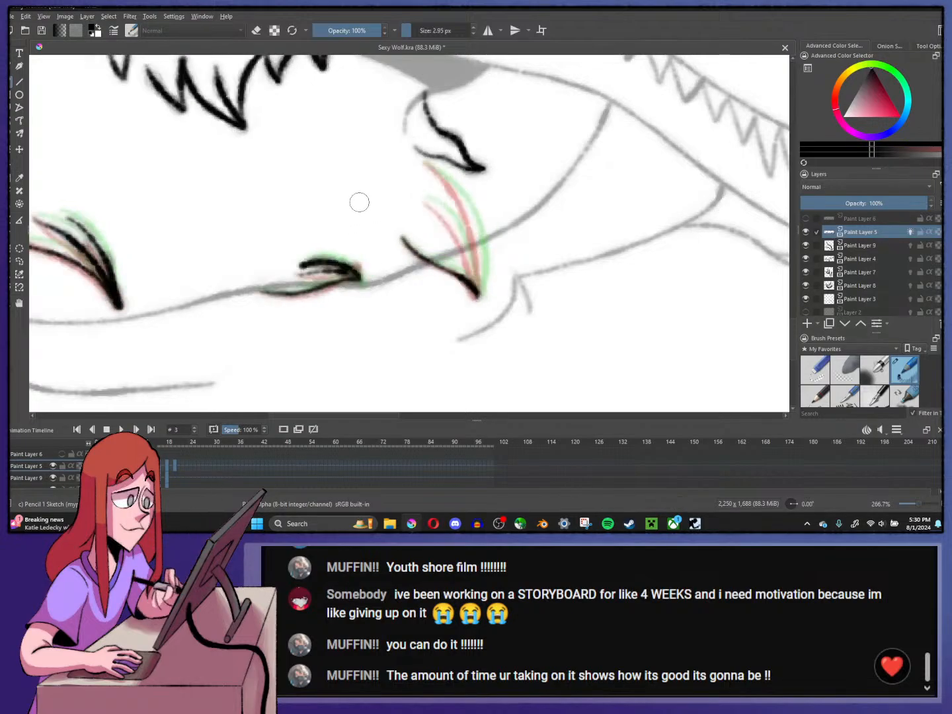
pyautogui.press('Left')
pyautogui.press('Right')
pyautogui.press('Right')
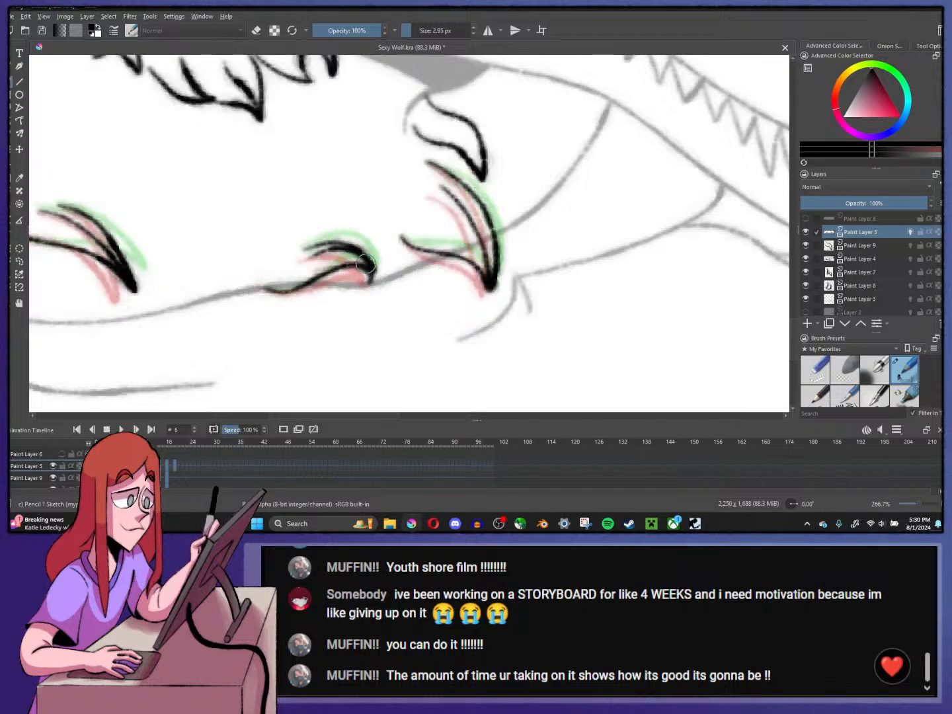
pyautogui.press('Right')
pyautogui.press('Left')
pyautogui.press('Right')
pyautogui.press('Right')
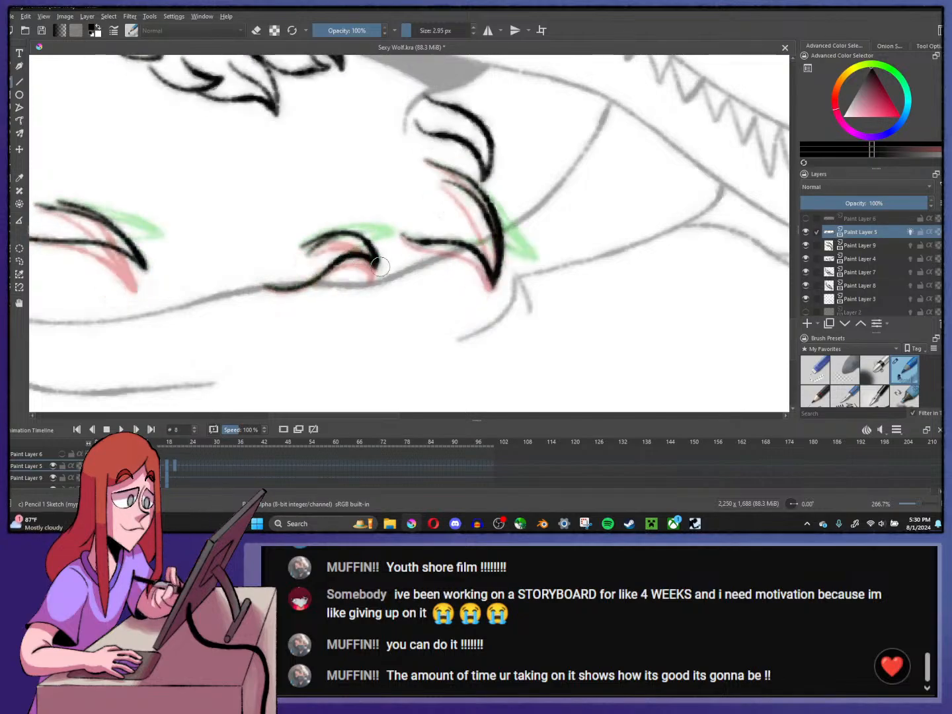
pyautogui.press('e')
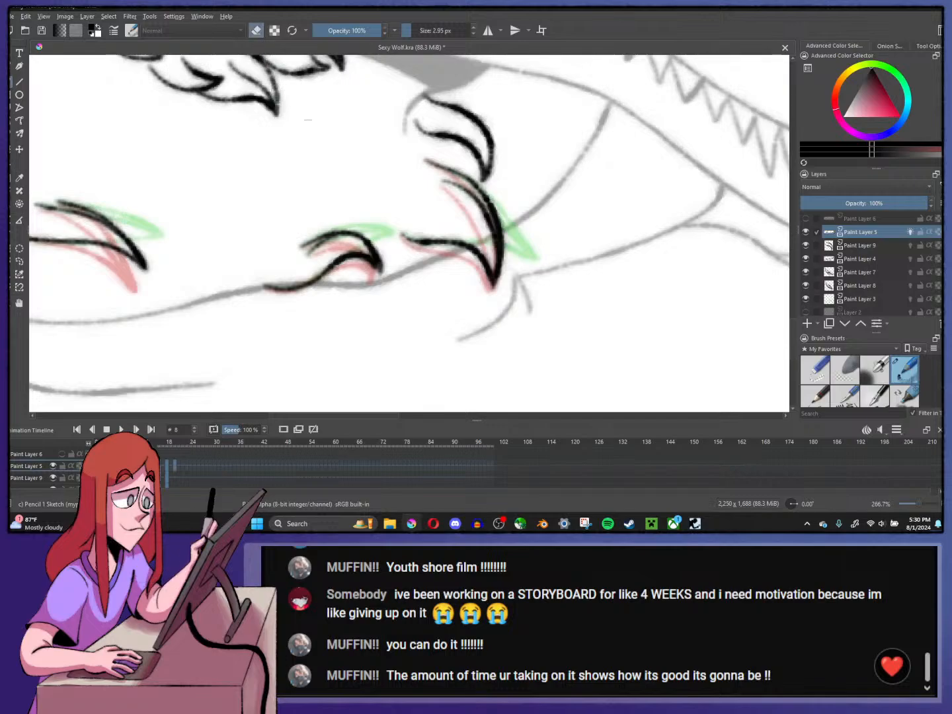
pyautogui.press('.')
pyautogui.press(',')
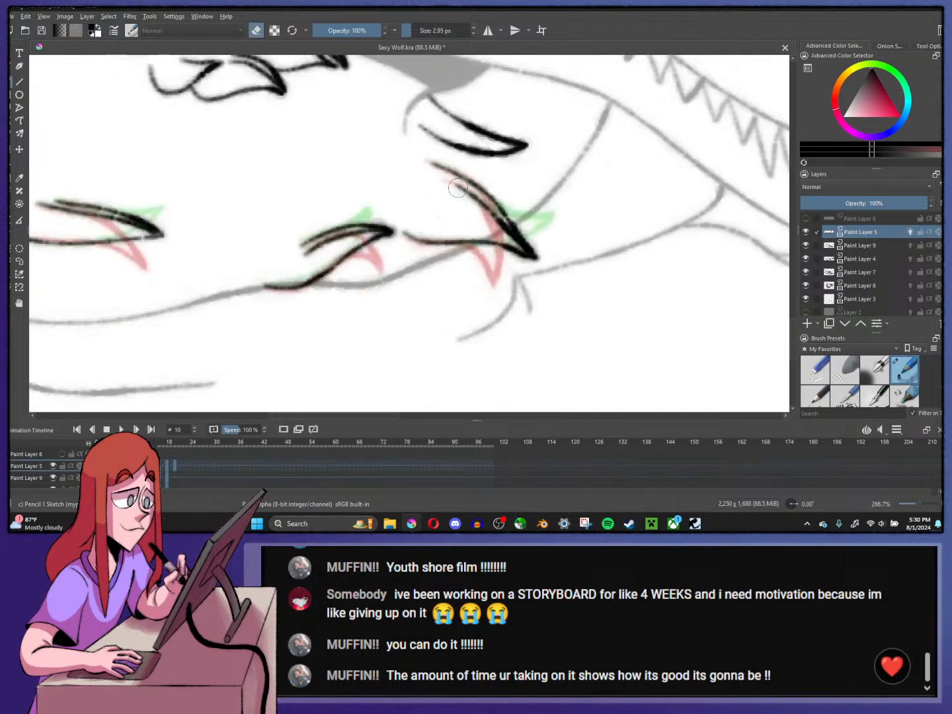
pyautogui.press('.')
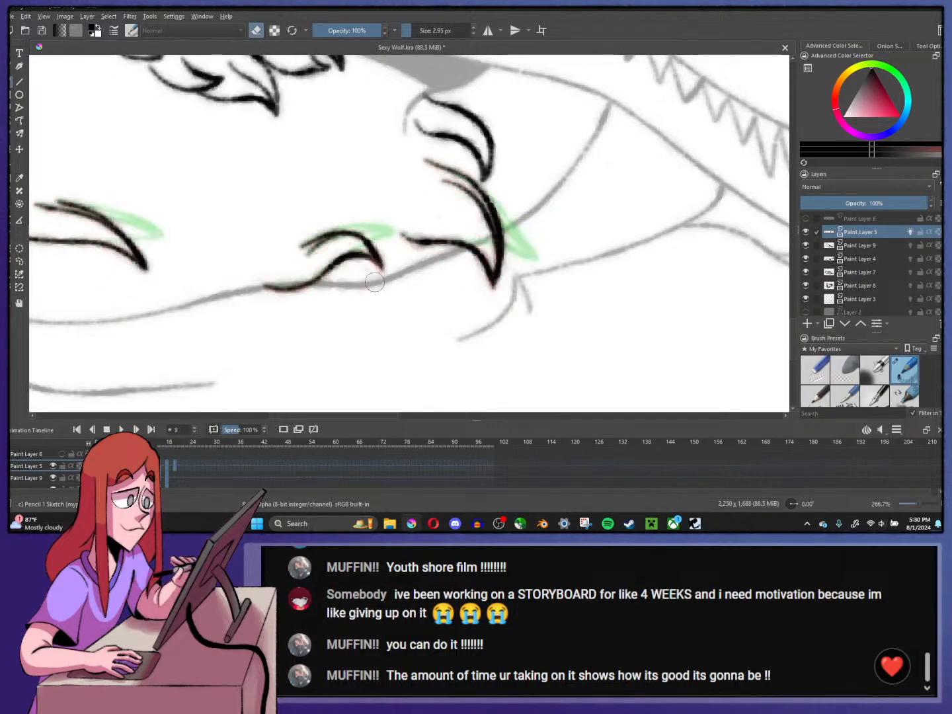
pyautogui.press(',')
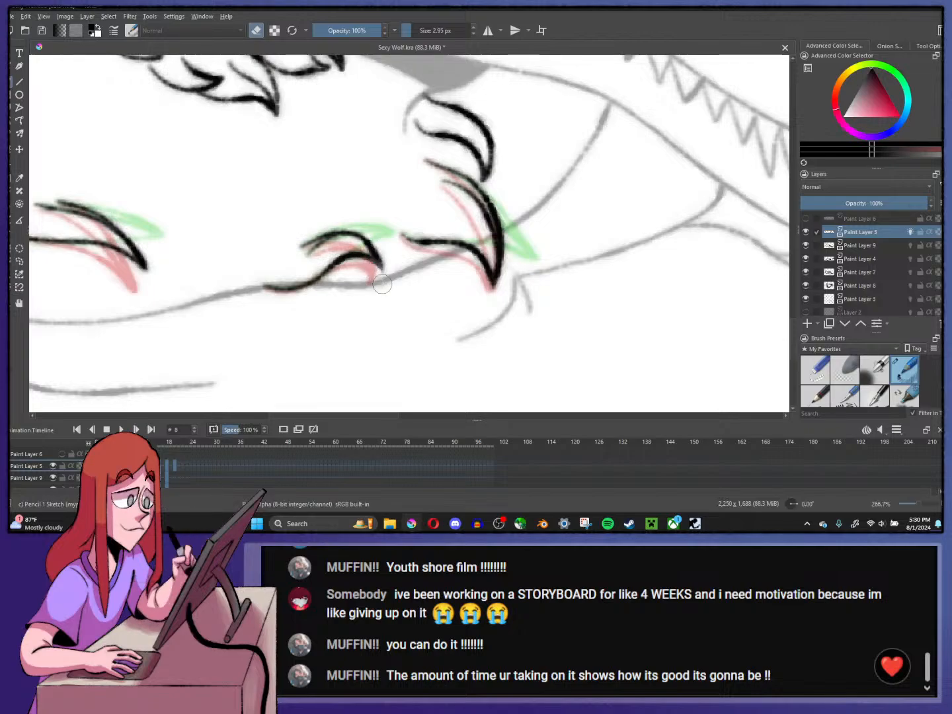
pyautogui.press(',')
pyautogui.press(',')
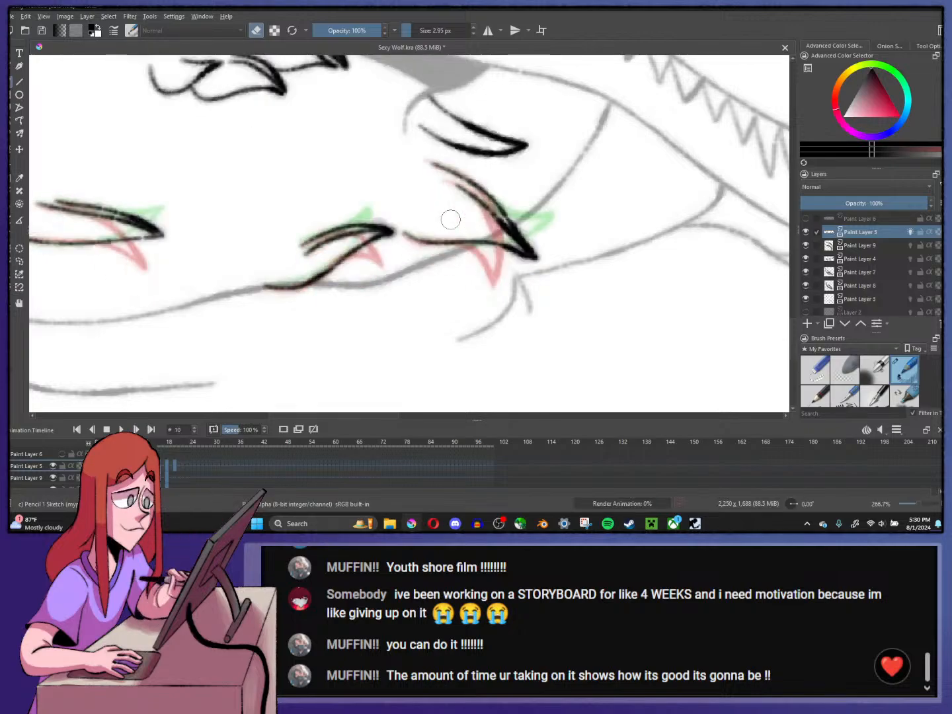
pyautogui.press(',')
pyautogui.press(',')
pyautogui.press(',')
pyautogui.press(',')
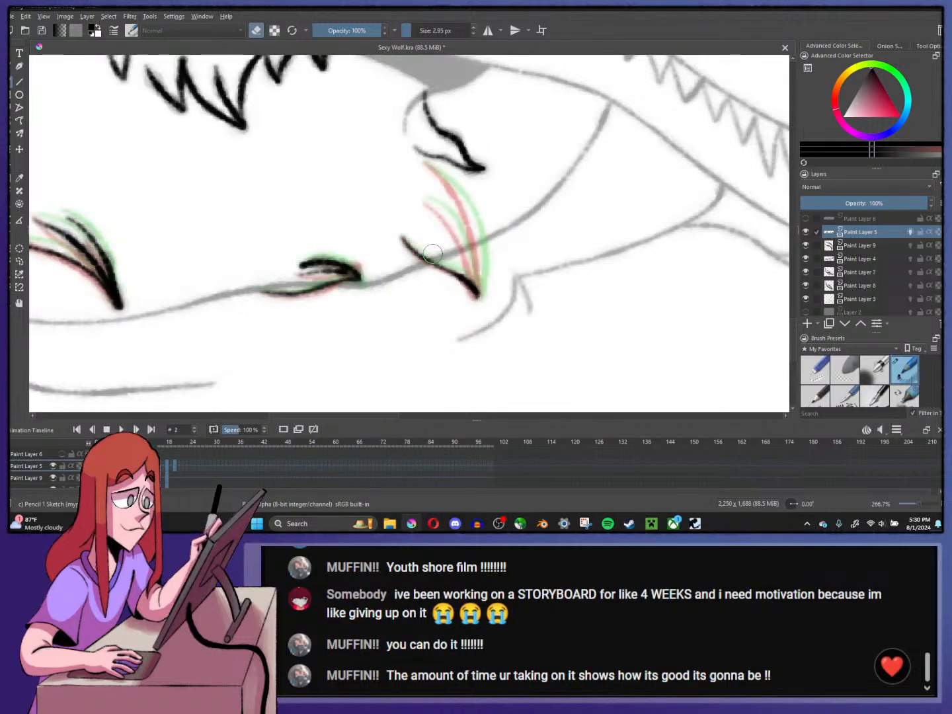
# - Turn off eraser mode and draw the right tuft's long outer curve and inner strand down to its tip on frame 2
pyautogui.click(257, 30)
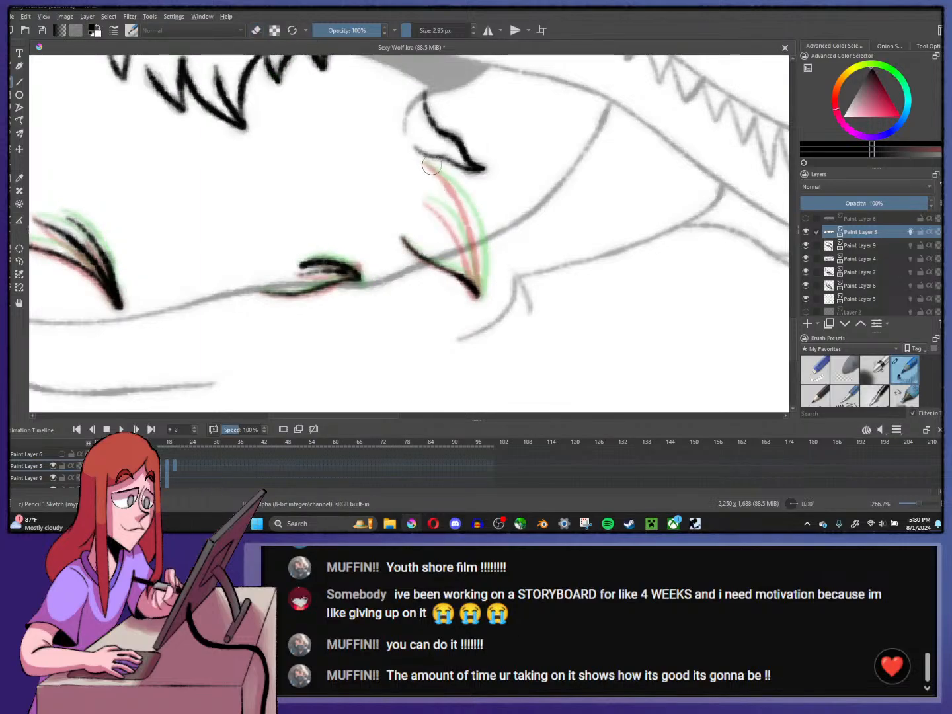
pyautogui.moveTo(426, 156)
pyautogui.mouseDown()
pyautogui.moveTo(473, 223)
pyautogui.moveTo(479, 300)
pyautogui.mouseUp()
pyautogui.moveTo(429, 199)
pyautogui.mouseDown()
pyautogui.moveTo(462, 232)
pyautogui.moveTo(479, 301)
pyautogui.mouseUp()
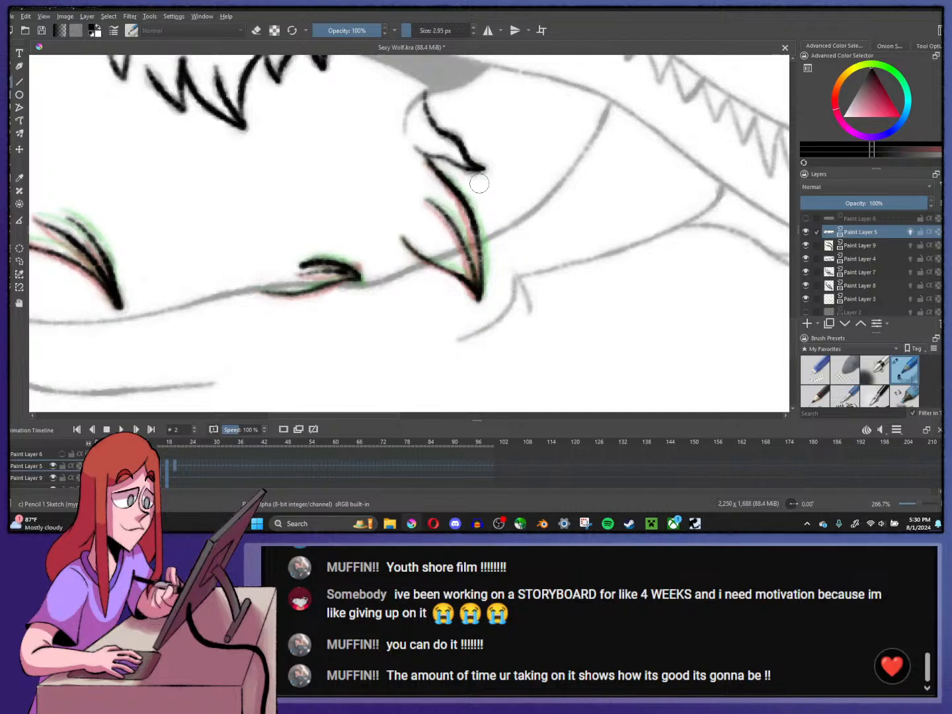
# - Go through the frames up to 20 and back to frame 1, extending the right tuft's outer stroke up to the tuft above it
pyautogui.press('.')
pyautogui.press('.')
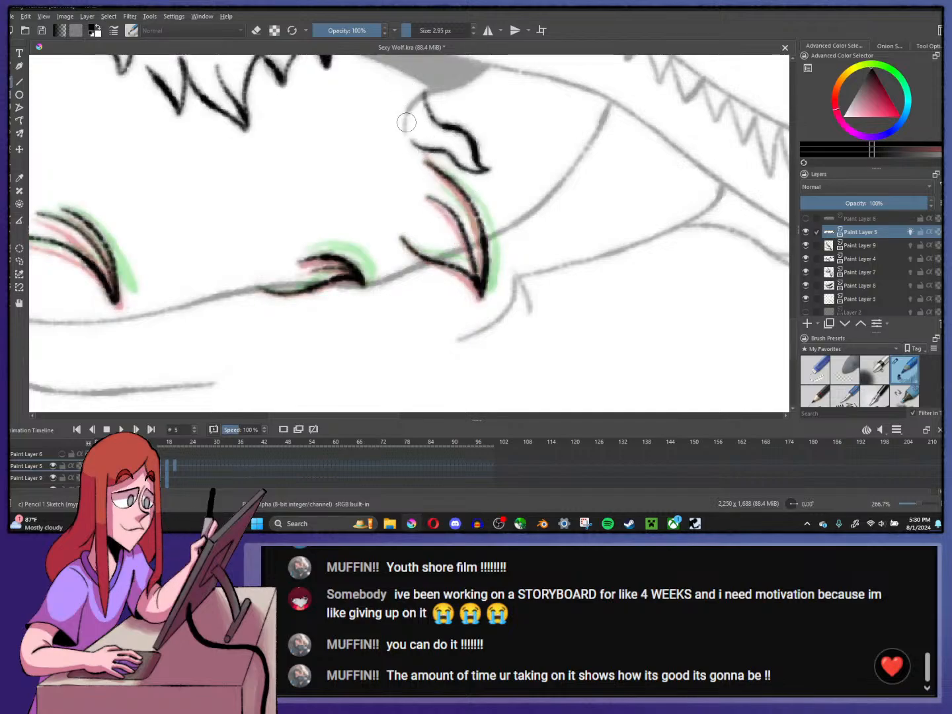
pyautogui.press('.')
pyautogui.press('.')
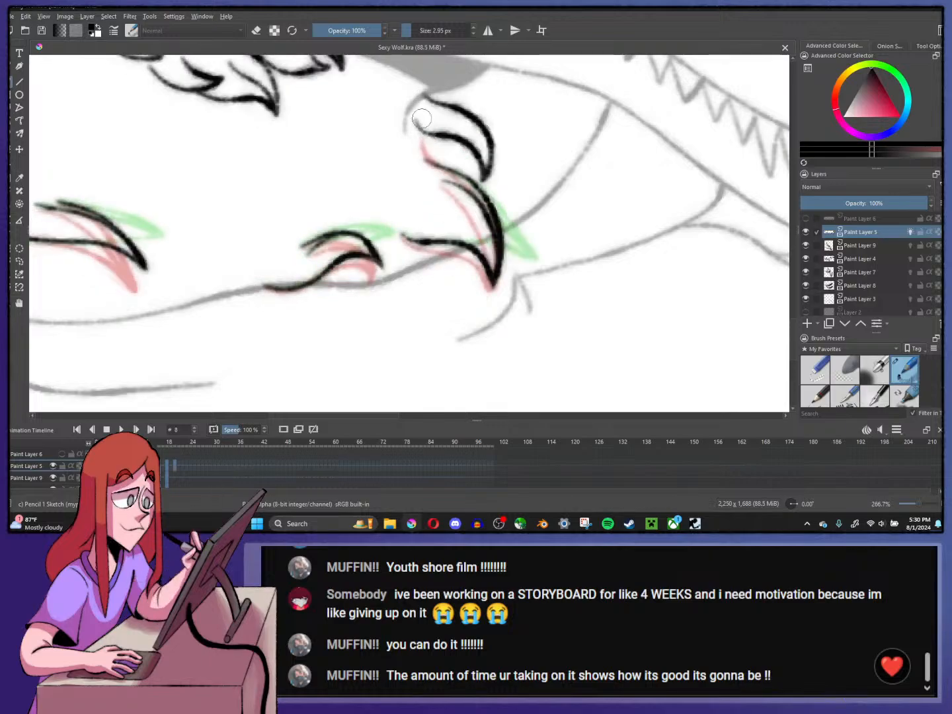
pyautogui.press('.')
pyautogui.press('.')
pyautogui.press('.')
pyautogui.press('.')
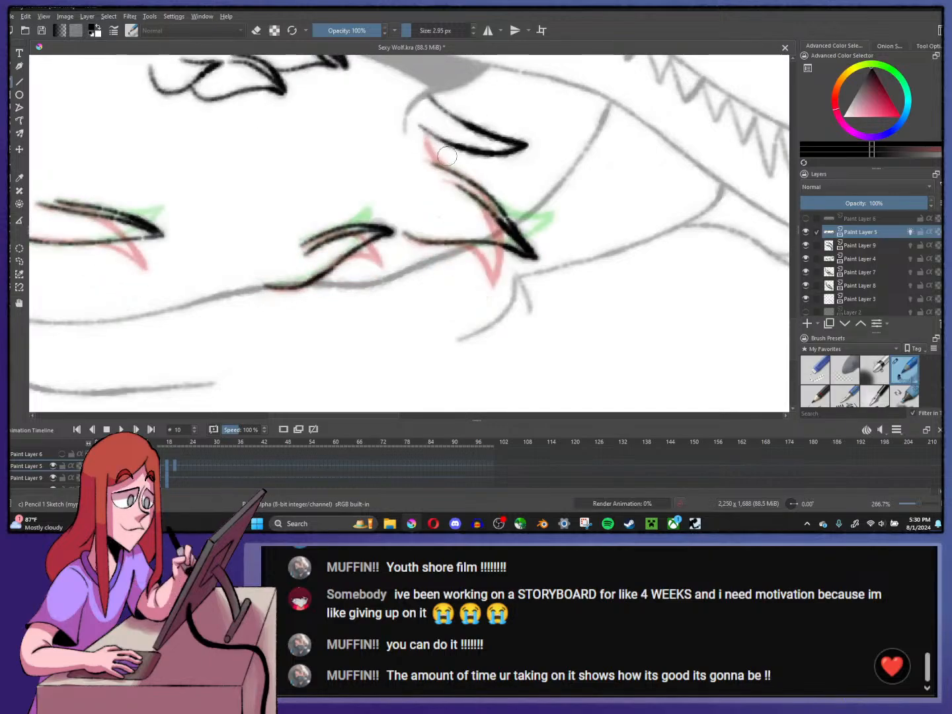
pyautogui.press('.')
pyautogui.press('.')
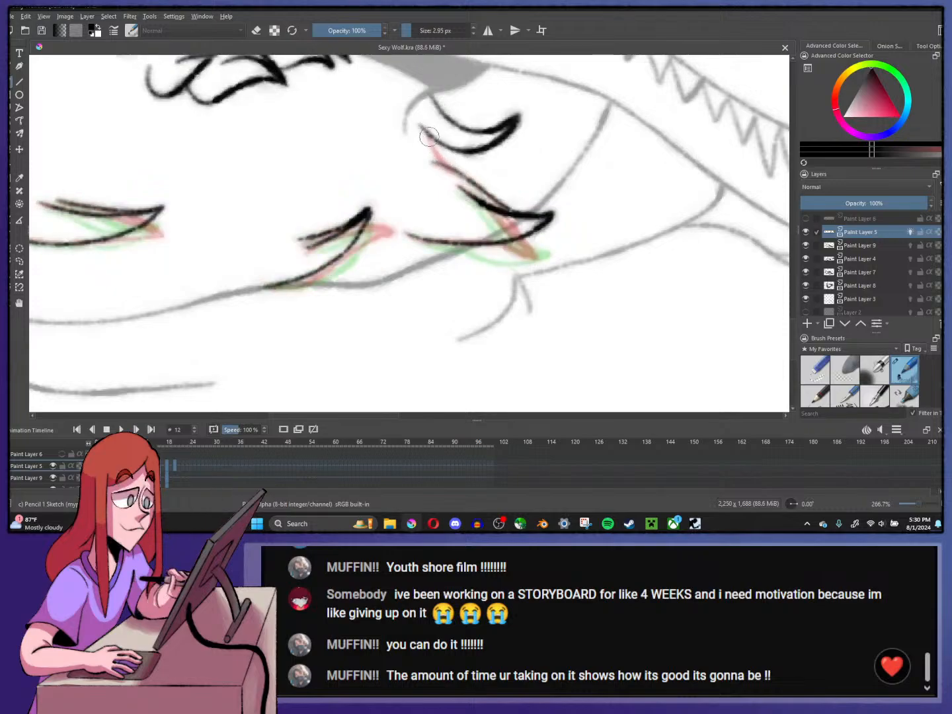
pyautogui.press('.')
pyautogui.press('.')
pyautogui.press('.')
pyautogui.press('.')
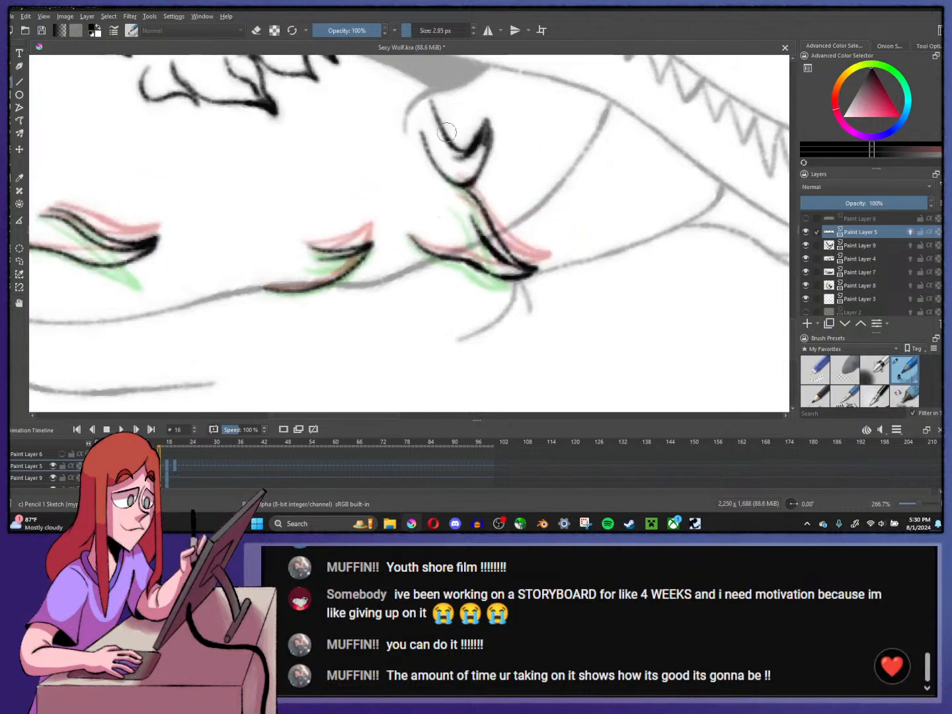
pyautogui.press('.')
pyautogui.press('.')
pyautogui.press('.')
pyautogui.press('.')
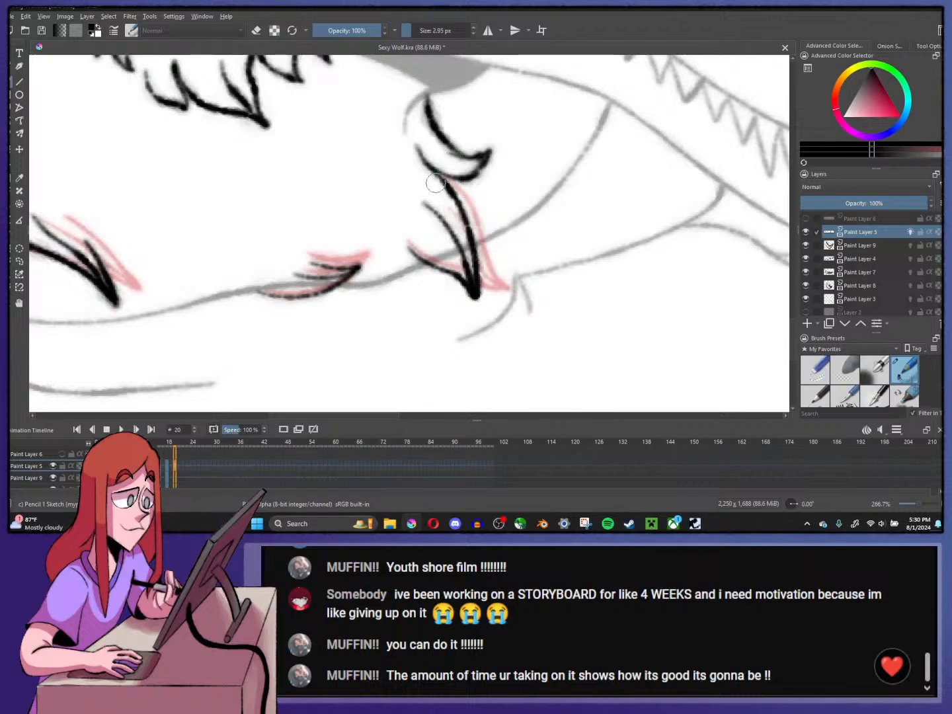
pyautogui.rightClick(174, 464)
pyautogui.click(188, 430)
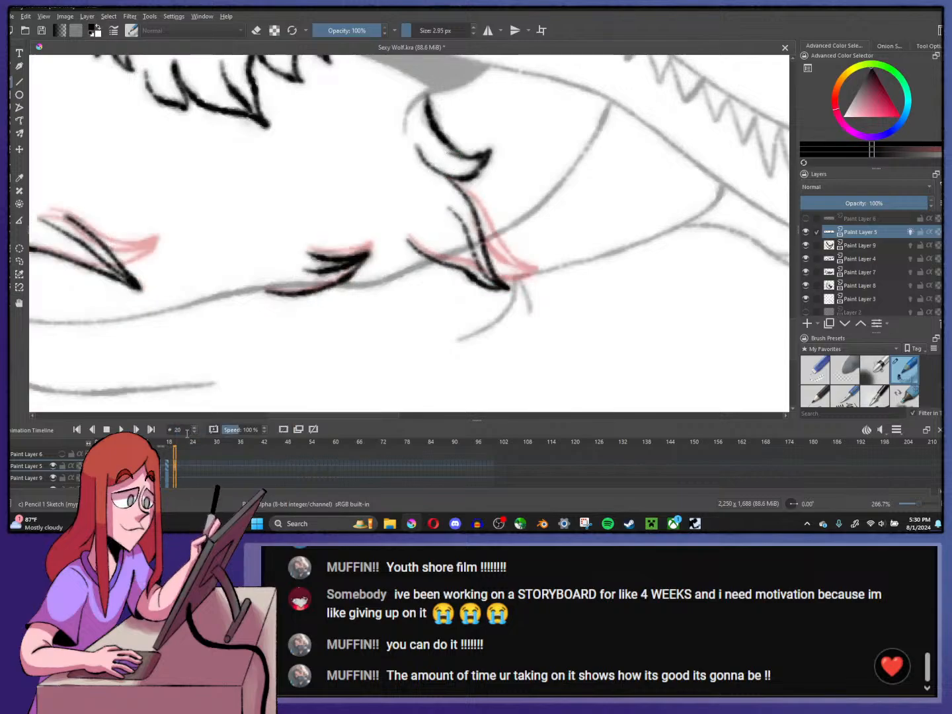
pyautogui.press('Home')
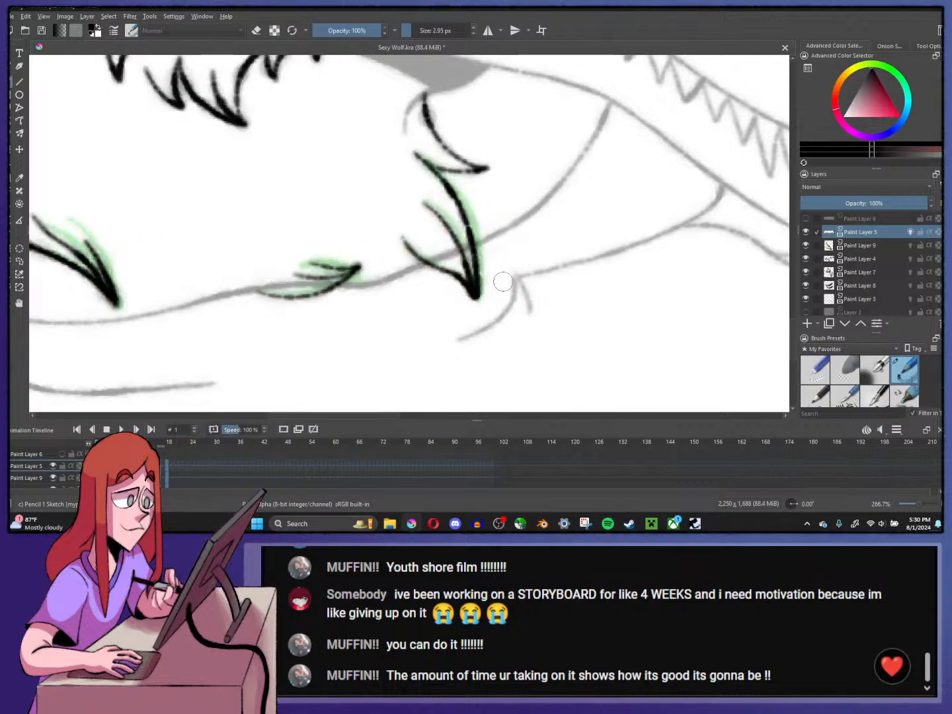
# - Review the lower cheek tufts' motion across the loop's frames with more of the muzzle in view
pyautogui.press('-')
pyautogui.press('End')
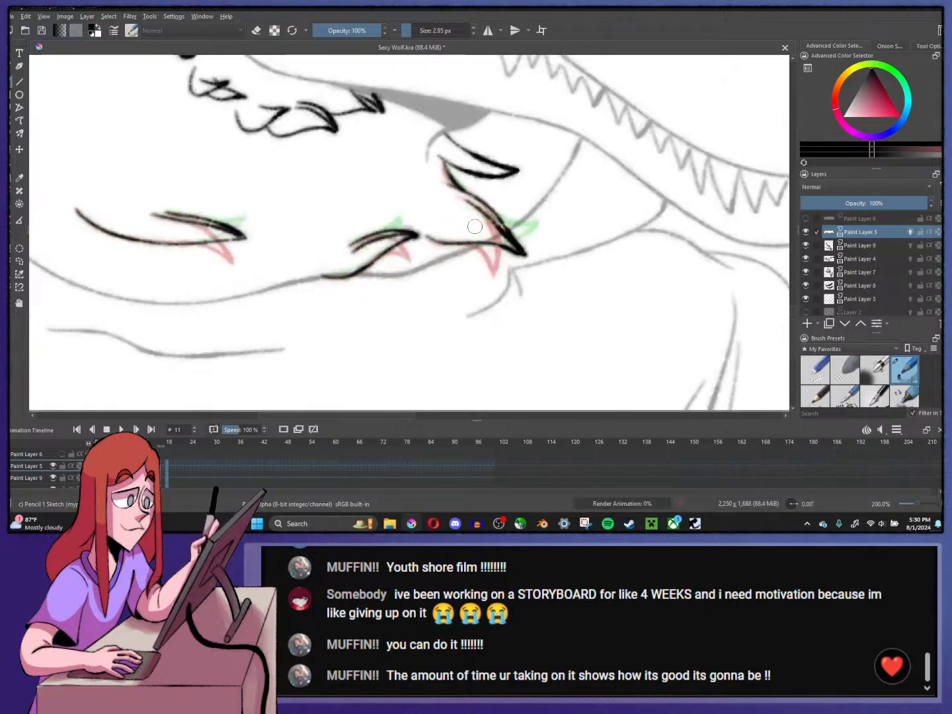
pyautogui.scroll(-2, 474, 226)
pyautogui.scroll(2, 474, 225)
pyautogui.press('Left')
pyautogui.press('Left')
pyautogui.press('Left')
pyautogui.press('Left')
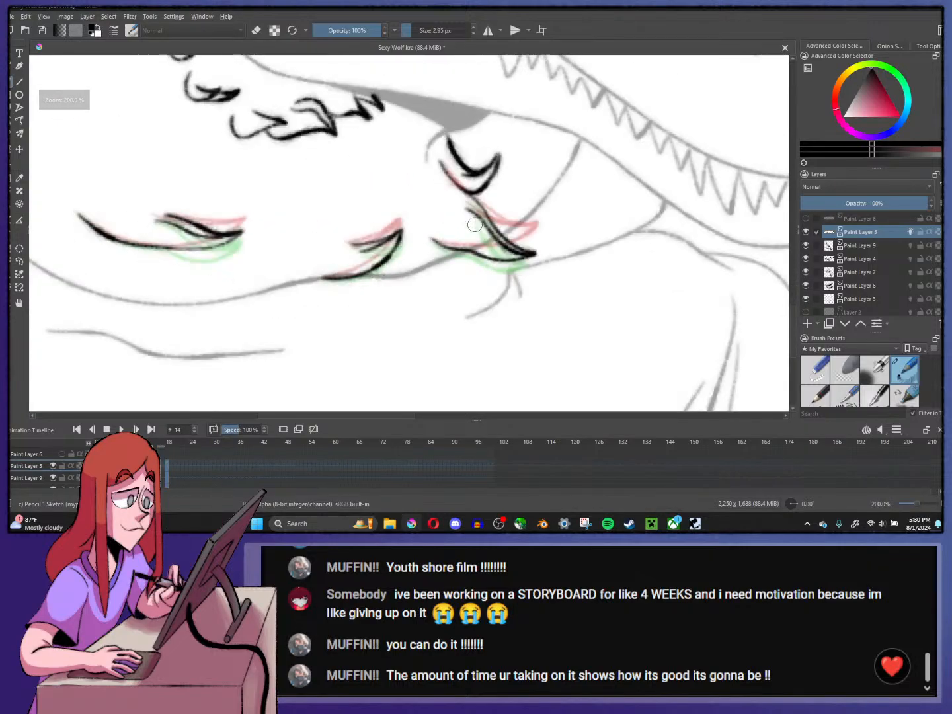
pyautogui.press('Right')
pyautogui.press('Right')
pyautogui.press('Right')
pyautogui.press('Right')
pyautogui.press('Right')
pyautogui.press('Right')
pyautogui.press('Right')
pyautogui.press('Right')
pyautogui.press('Right')
pyautogui.press('Right')
pyautogui.press('Right')
pyautogui.press('Right')
pyautogui.press('Right')
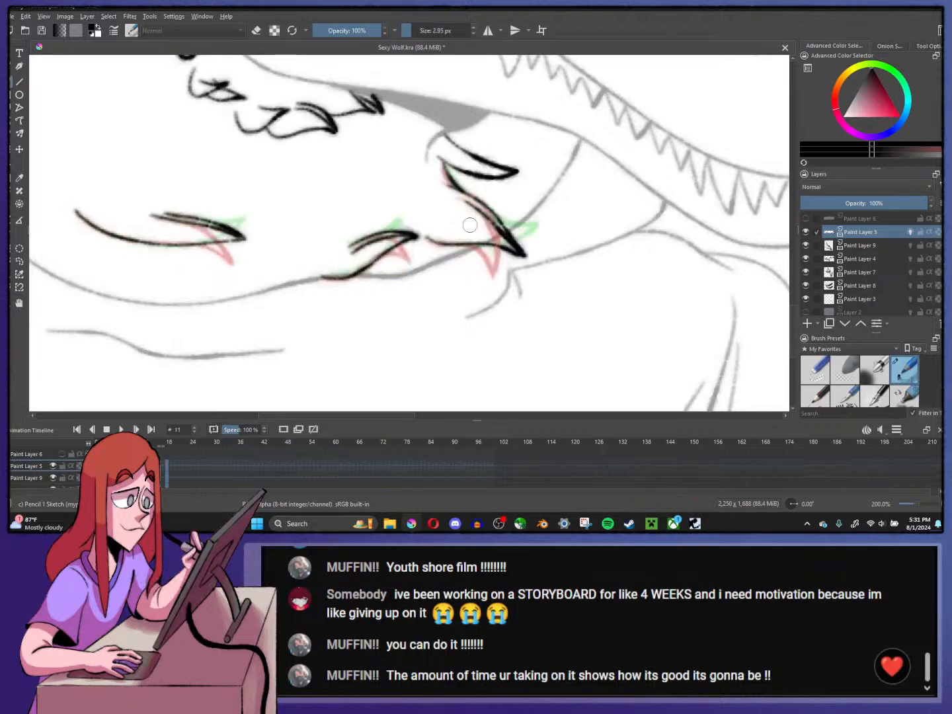
pyautogui.scroll(-2, 461, 178)
pyautogui.scroll(2, 461, 178)
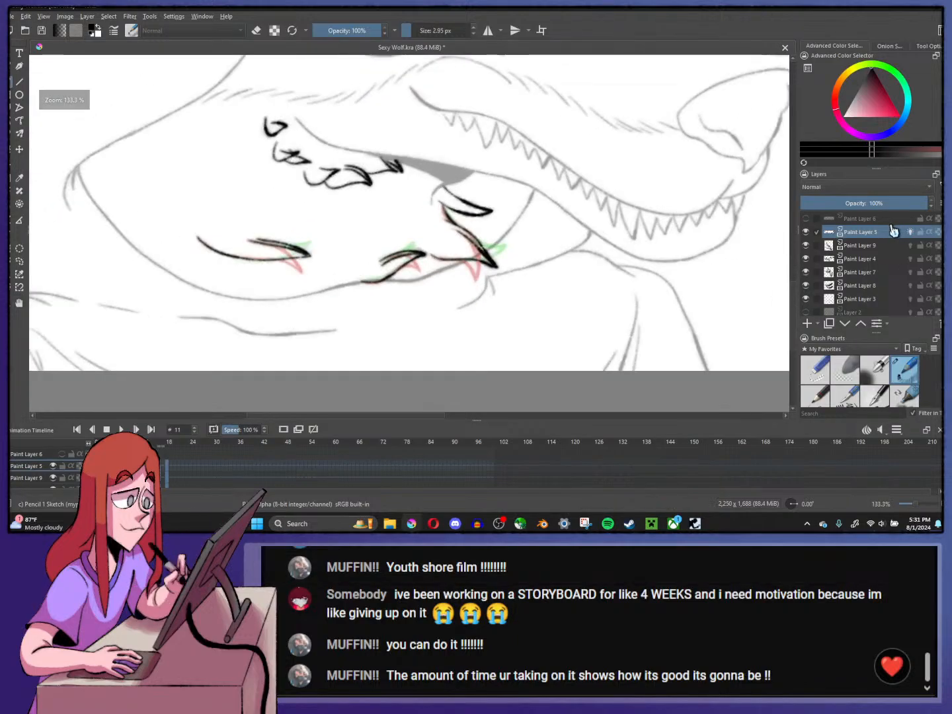
# - Turn off the onion skins of Paint Layer 5 and make Paint Layer 6 visible
pyautogui.click(911, 232)
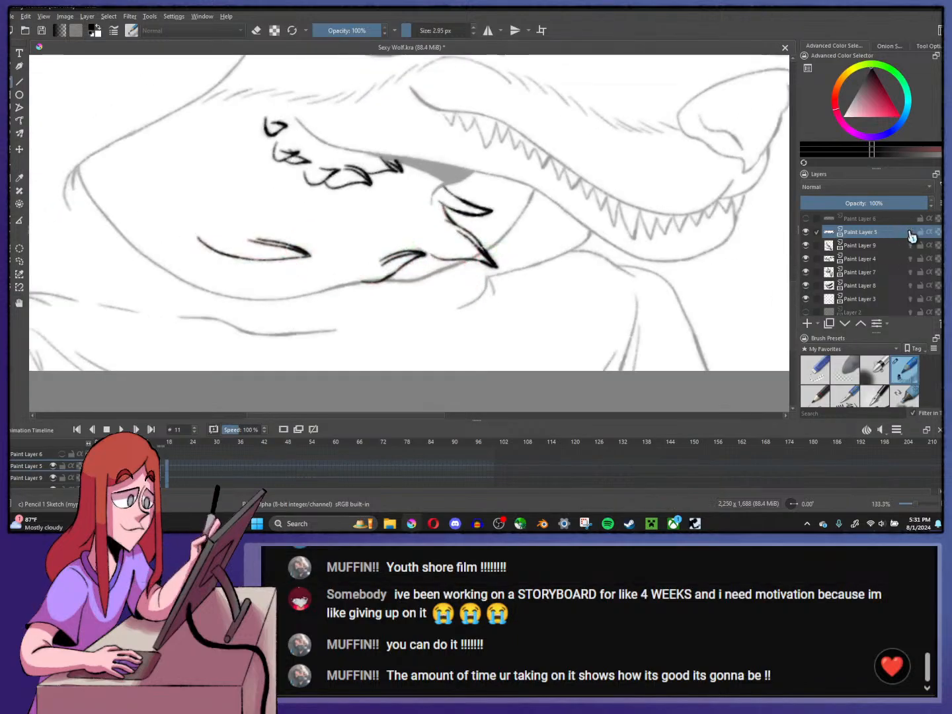
pyautogui.click(862, 220)
pyautogui.click(805, 219)
# - Set Paint Layer 5's opacity to 46% and go to frame 20 on Paint Layer 6
pyautogui.click(861, 236)
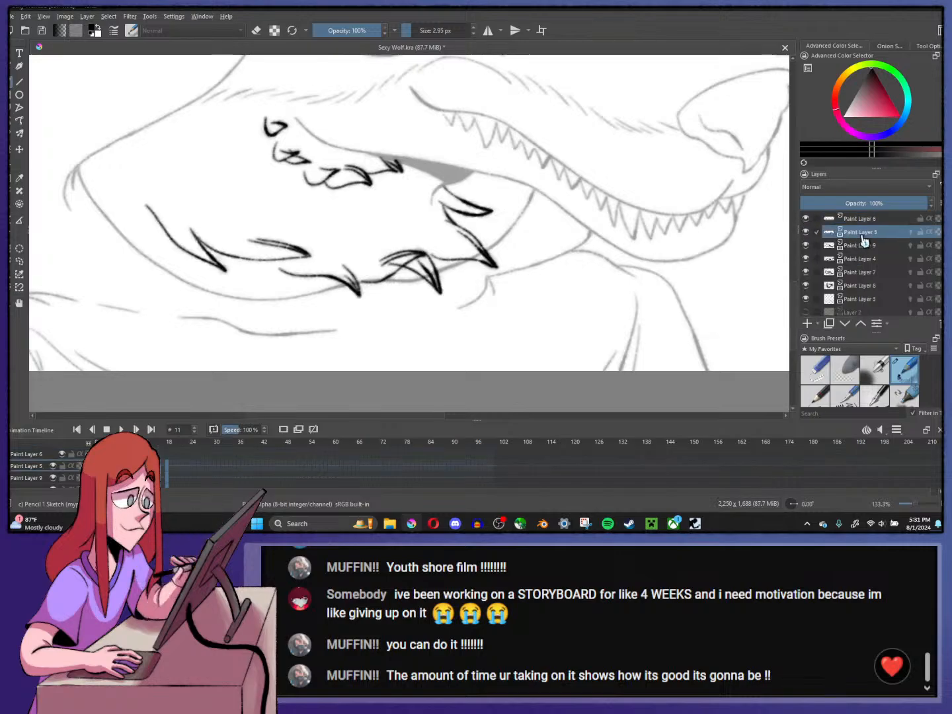
pyautogui.click(858, 200)
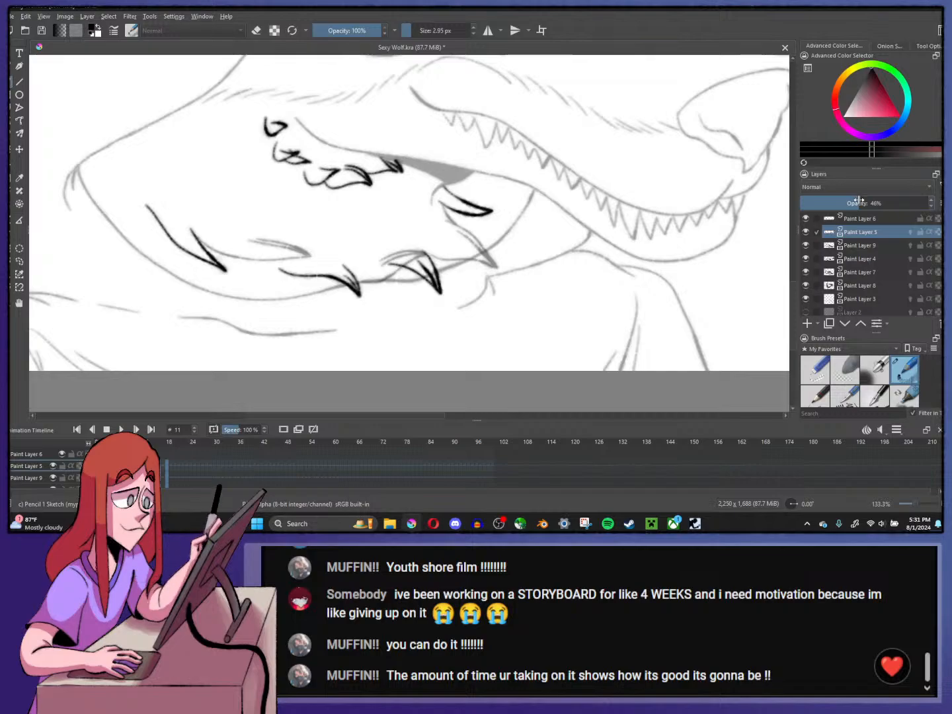
pyautogui.click(861, 219)
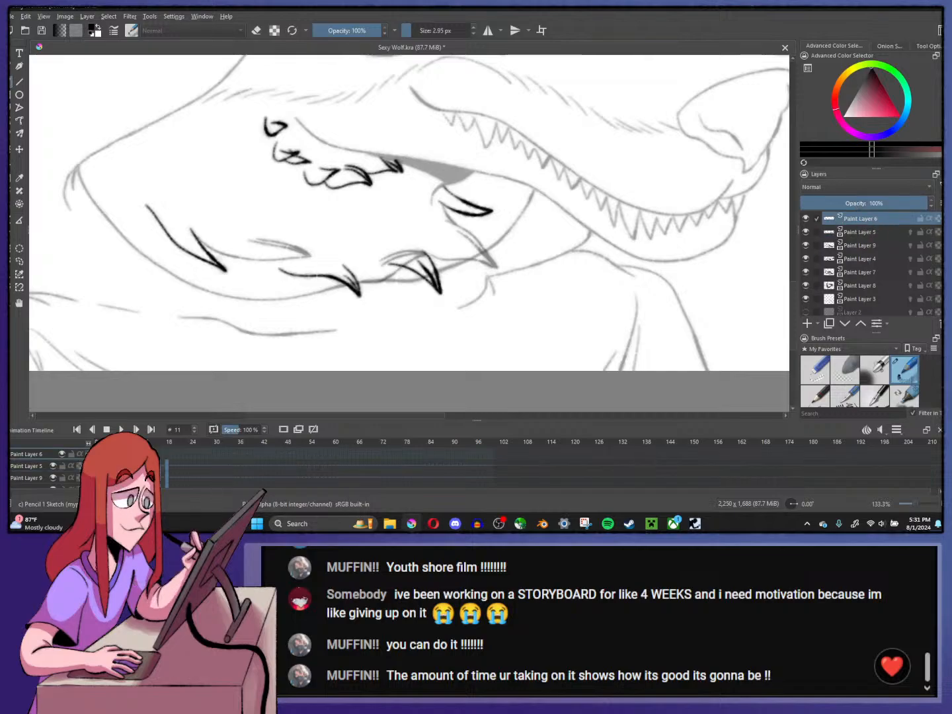
pyautogui.click(177, 455)
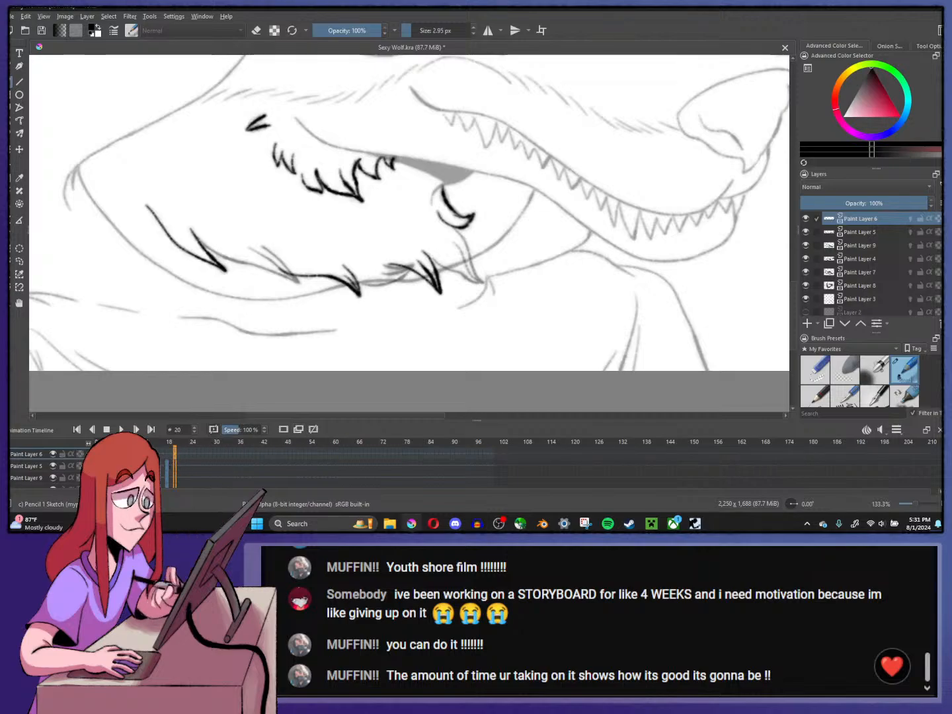
# - Go to frame 4 of Paint Layer 6 and turn on the layer's onion skins
pyautogui.click(111, 455)
pyautogui.click(170, 449)
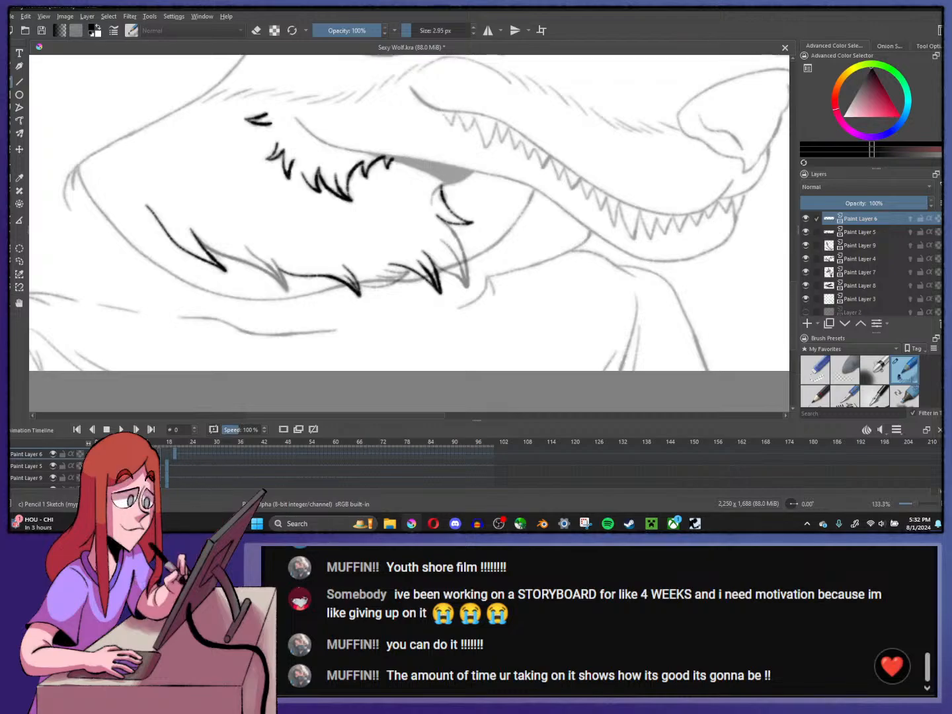
pyautogui.press('.')
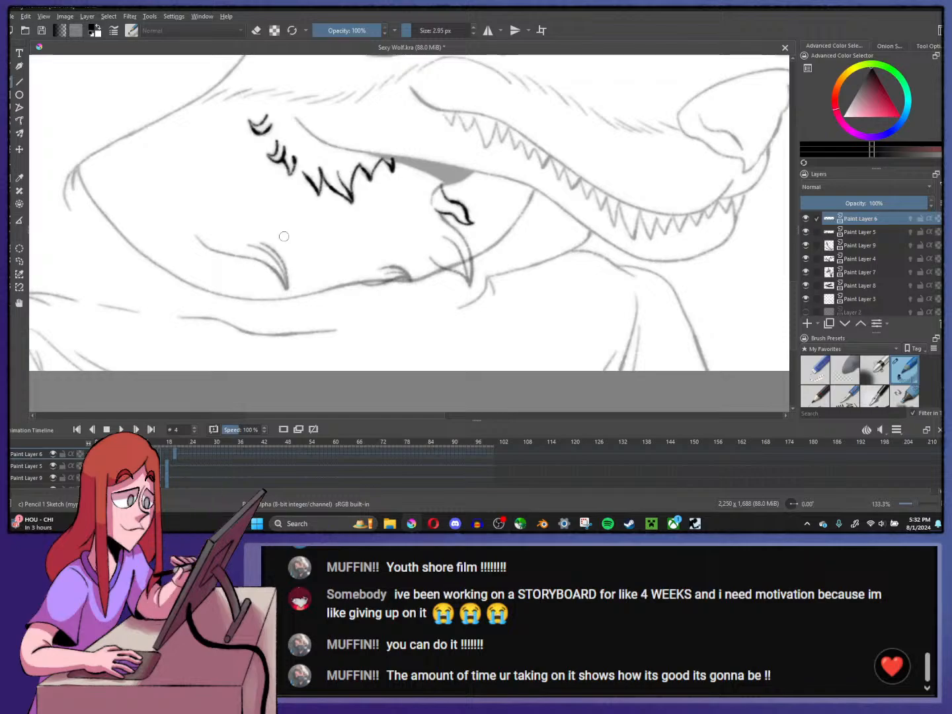
pyautogui.click(910, 219)
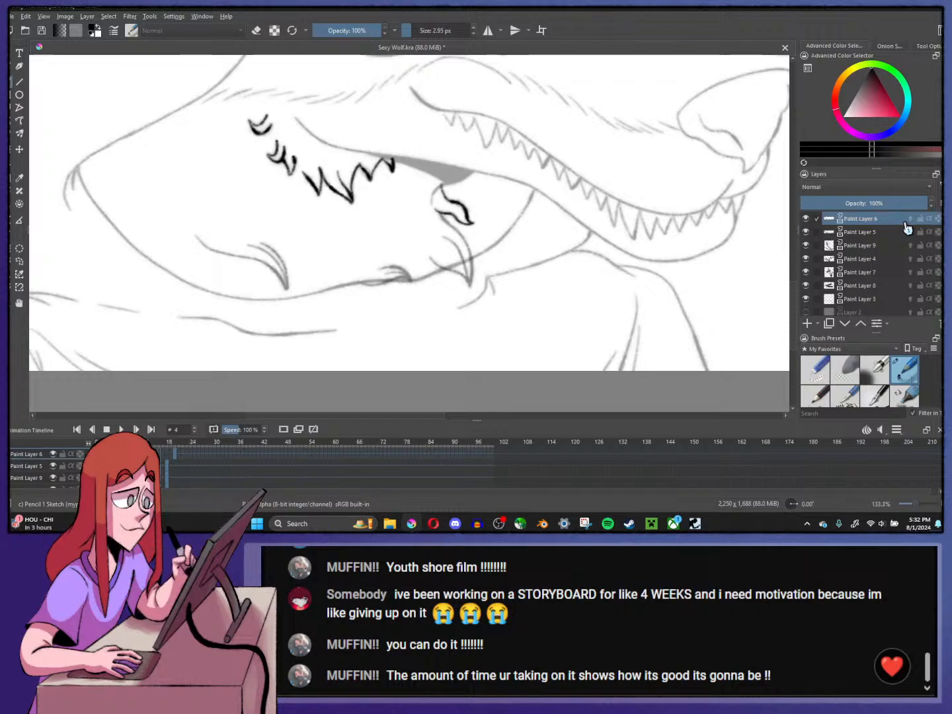
pyautogui.scroll(2, 236, 264)
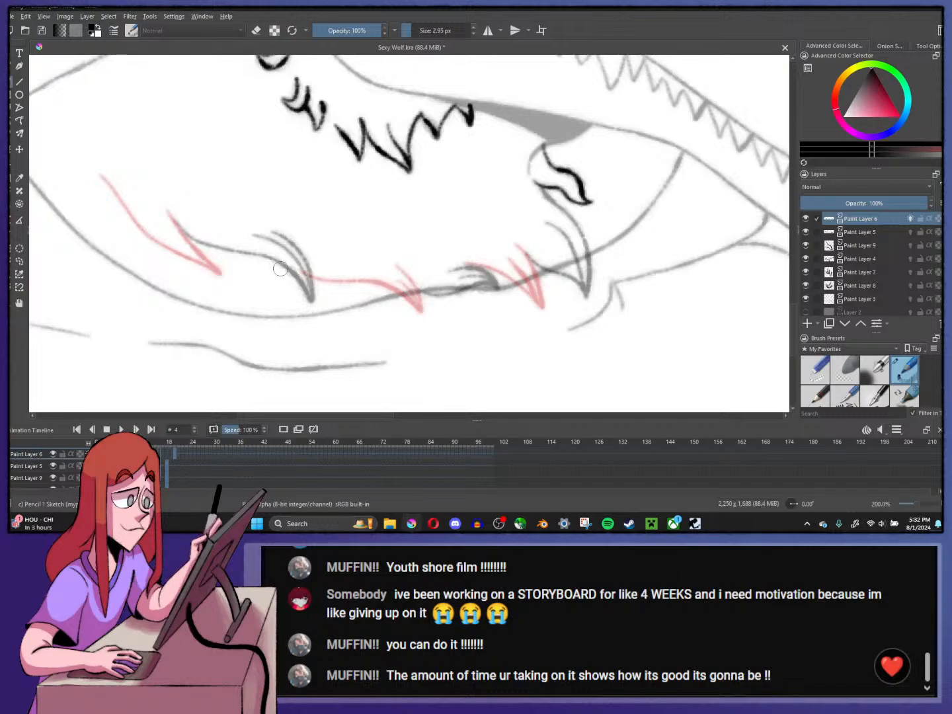
# - Draw the middle lower cheek tuft on frame 4, tracing its base and tip from the onion skin with a more curved outer edge
pyautogui.moveTo(309, 272)
pyautogui.mouseDown()
pyautogui.moveTo(385, 271)
pyautogui.moveTo(416, 301)
pyautogui.moveTo(417, 273)
pyautogui.moveTo(392, 254)
pyautogui.moveTo(416, 288)
pyautogui.moveTo(404, 262)
pyautogui.moveTo(418, 267)
pyautogui.moveTo(414, 293)
pyautogui.moveTo(403, 263)
pyautogui.moveTo(420, 310)
pyautogui.mouseUp()
pyautogui.hotkey('ctrl', 'z')
pyautogui.hotkey('ctrl', 'z')
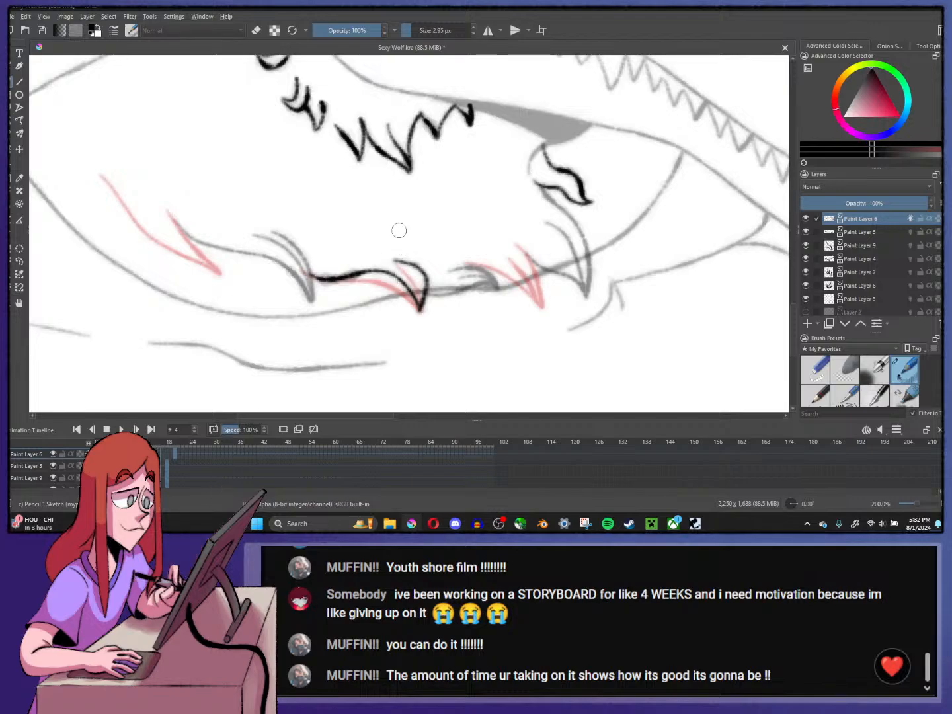
pyautogui.press('Left')
pyautogui.press('Right')
pyautogui.moveTo(406, 268); pyautogui.dragTo(419, 311)
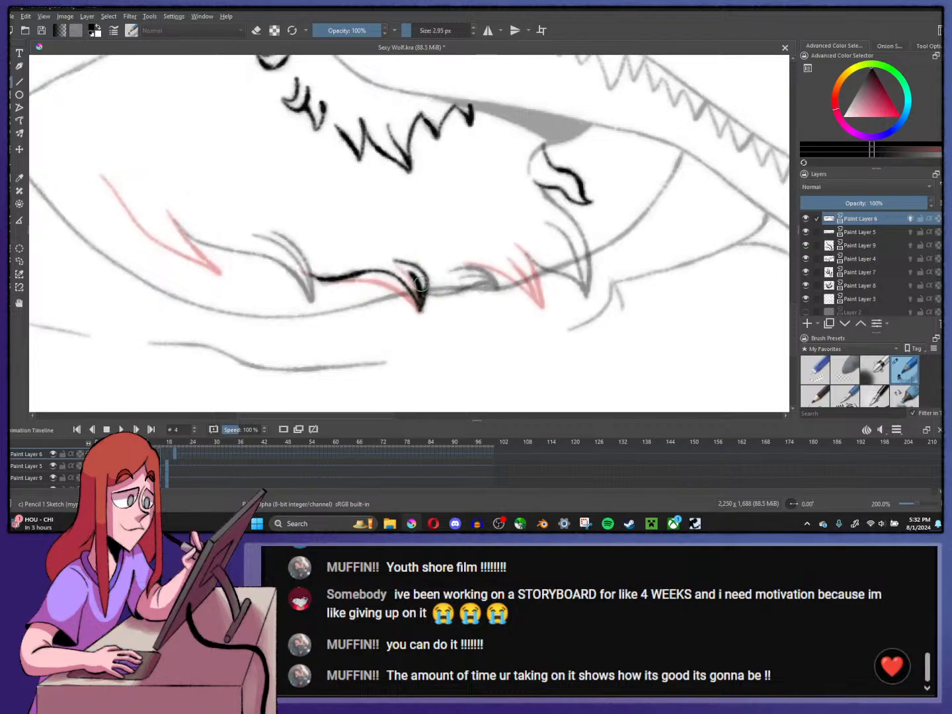
pyautogui.hotkey('ctrl', 'z')
pyautogui.moveTo(406, 265); pyautogui.dragTo(420, 305)
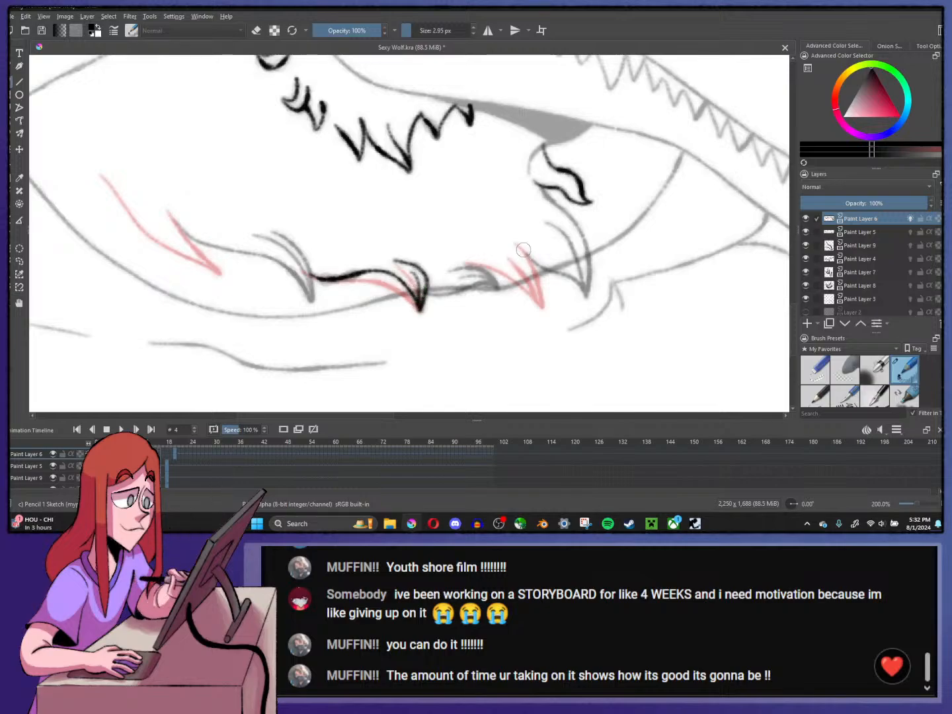
# - Draw the right lower cheek tuft on frame 4 with a base stroke, a curved outer edge and an inner fur line
pyautogui.moveTo(472, 265)
pyautogui.mouseDown()
pyautogui.moveTo(508, 265)
pyautogui.moveTo(545, 305)
pyautogui.mouseUp()
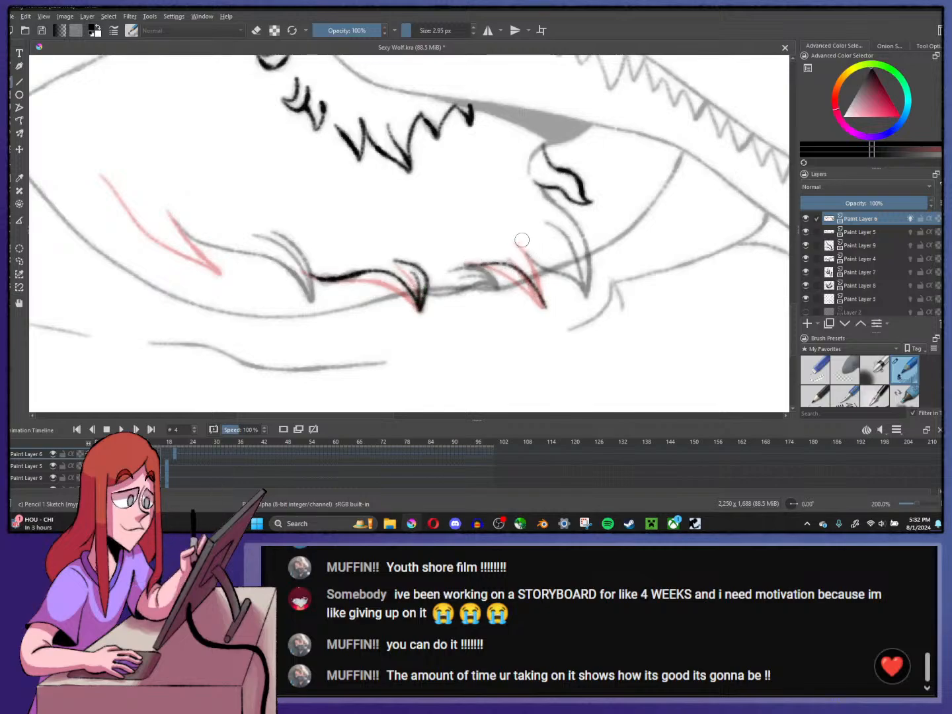
pyautogui.moveTo(517, 239)
pyautogui.mouseDown()
pyautogui.moveTo(553, 267)
pyautogui.moveTo(546, 303)
pyautogui.mouseUp()
pyautogui.hotkey('ctrl', 'z')
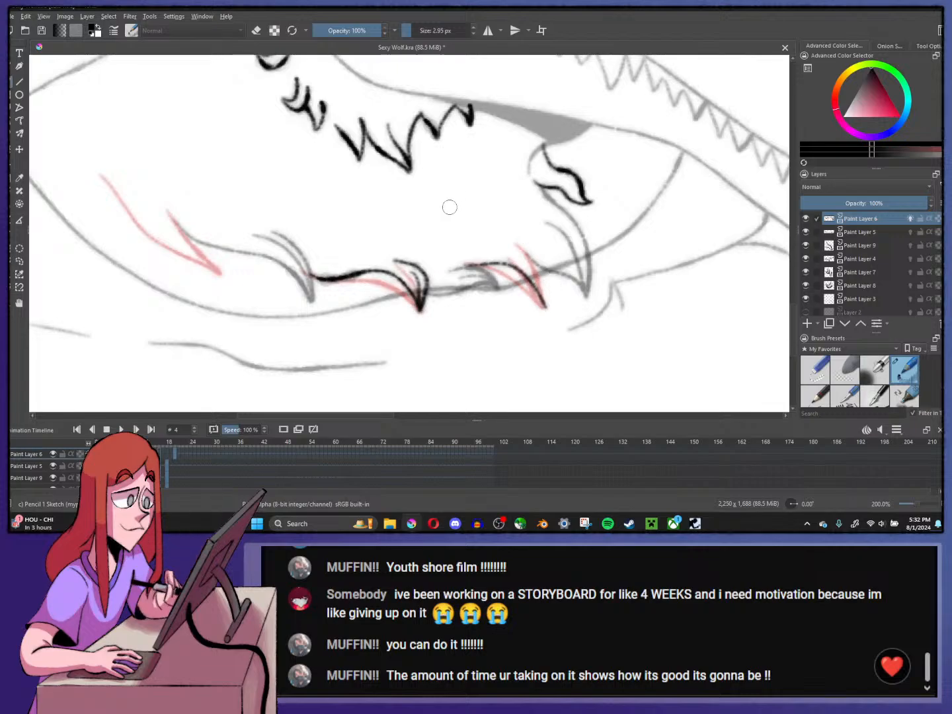
pyautogui.hotkey('ctrl', 'z')
pyautogui.moveTo(478, 265)
pyautogui.mouseDown()
pyautogui.moveTo(517, 283)
pyautogui.moveTo(544, 310)
pyautogui.mouseUp()
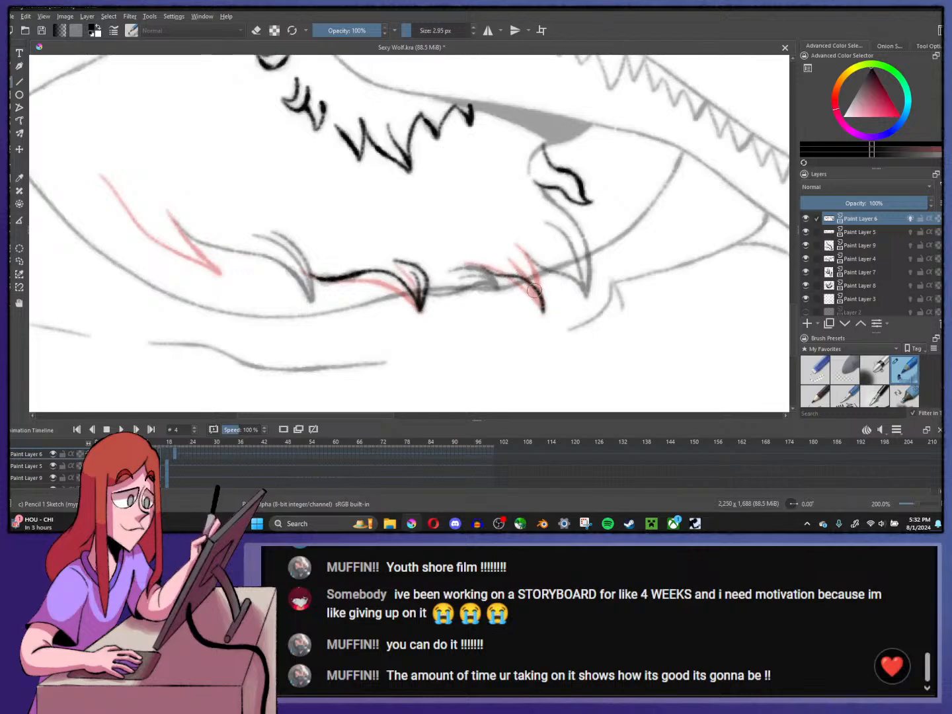
pyautogui.moveTo(513, 246)
pyautogui.mouseDown()
pyautogui.moveTo(539, 255)
pyautogui.moveTo(544, 308)
pyautogui.mouseUp()
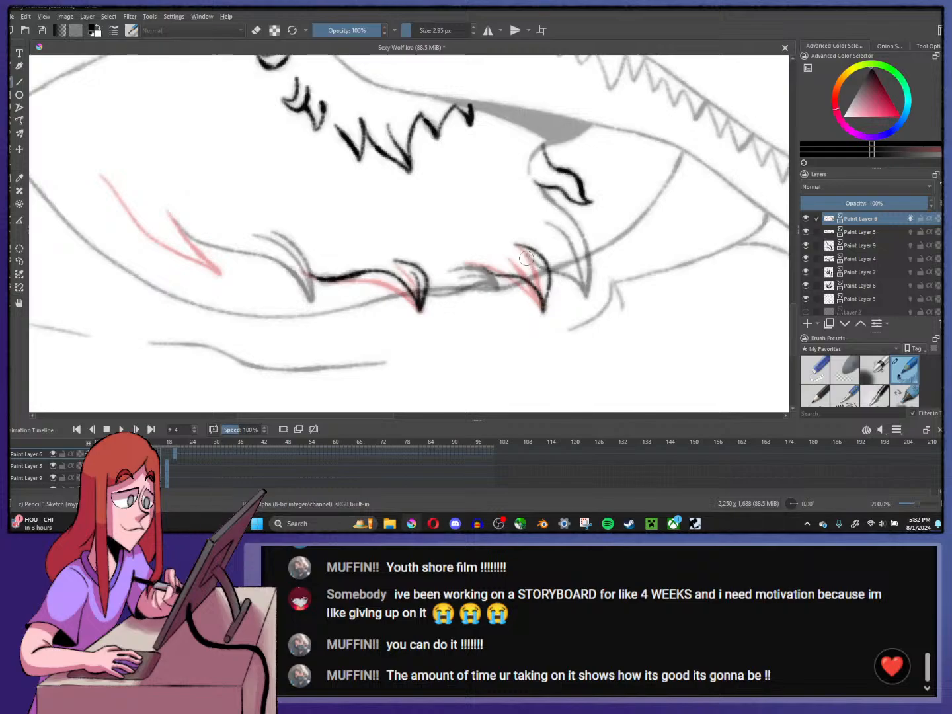
pyautogui.moveTo(523, 254); pyautogui.dragTo(537, 297)
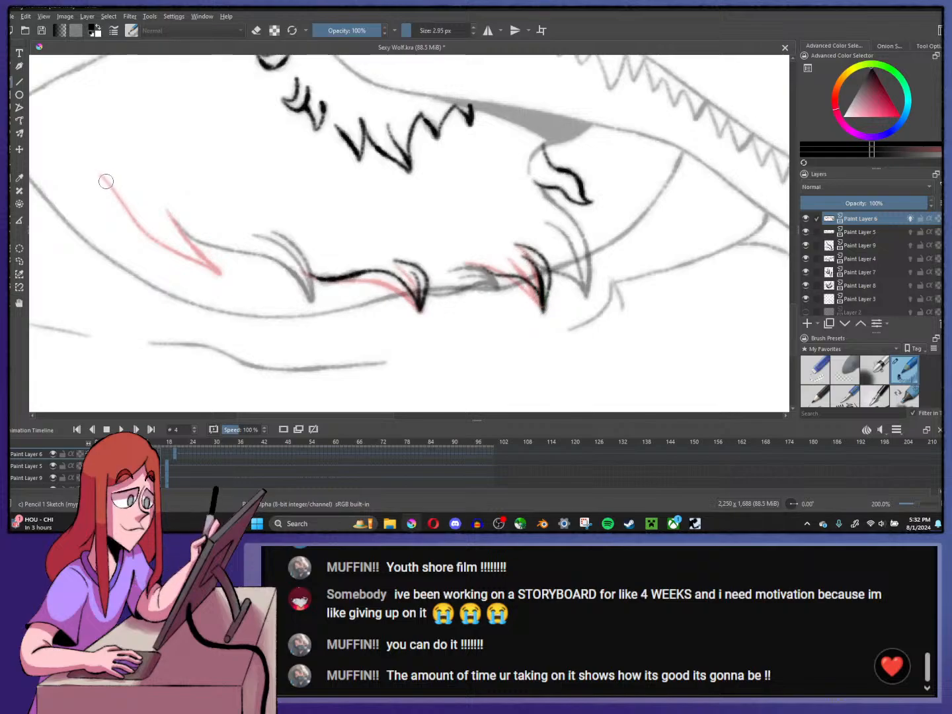
# - Draw the left lower cheek tuft on frame 4 with a long base stroke and a curved upper edge meeting at the tip
pyautogui.moveTo(102, 177)
pyautogui.mouseDown()
pyautogui.moveTo(146, 231)
pyautogui.moveTo(221, 274)
pyautogui.mouseUp()
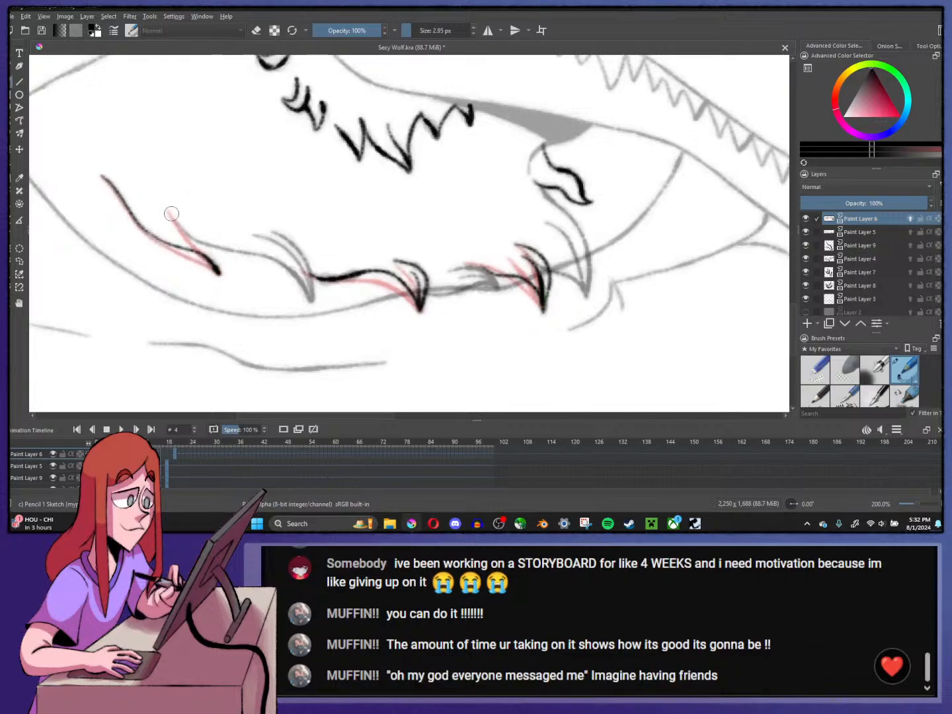
pyautogui.moveTo(171, 213)
pyautogui.mouseDown()
pyautogui.moveTo(196, 226)
pyautogui.moveTo(223, 278)
pyautogui.mouseUp()
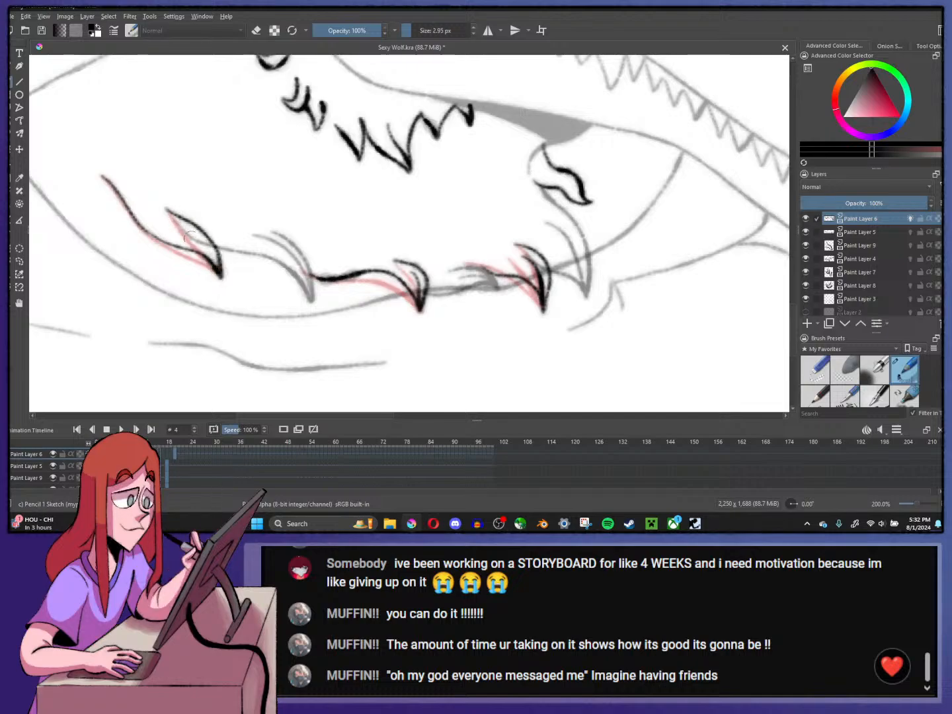
pyautogui.moveTo(188, 236); pyautogui.dragTo(218, 268)
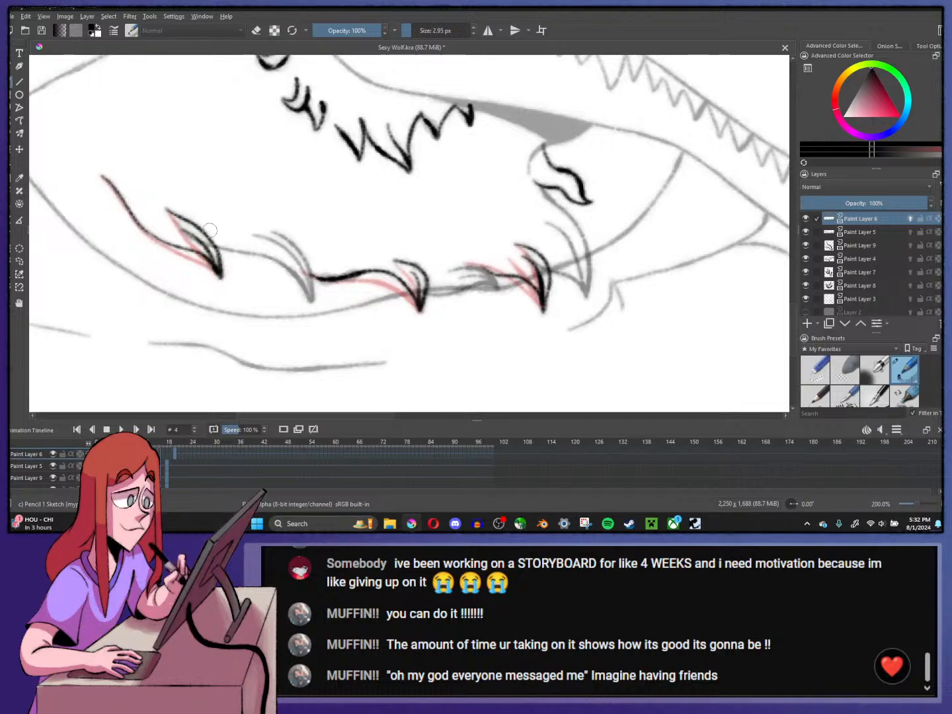
pyautogui.hotkey('ctrl', 'z')
pyautogui.press('Left')
pyautogui.press('Right')
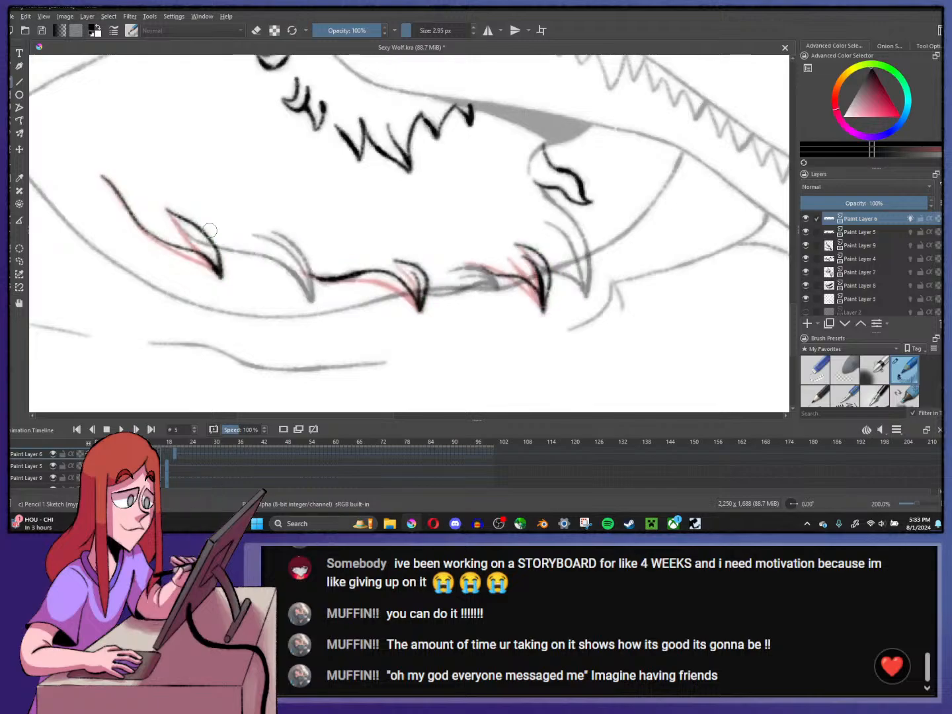
# - Go to frame 8 and draw the left and middle lower cheek tufts, swinging the left tip outward from its onion-skin position
pyautogui.press('Right')
pyautogui.press('Right')
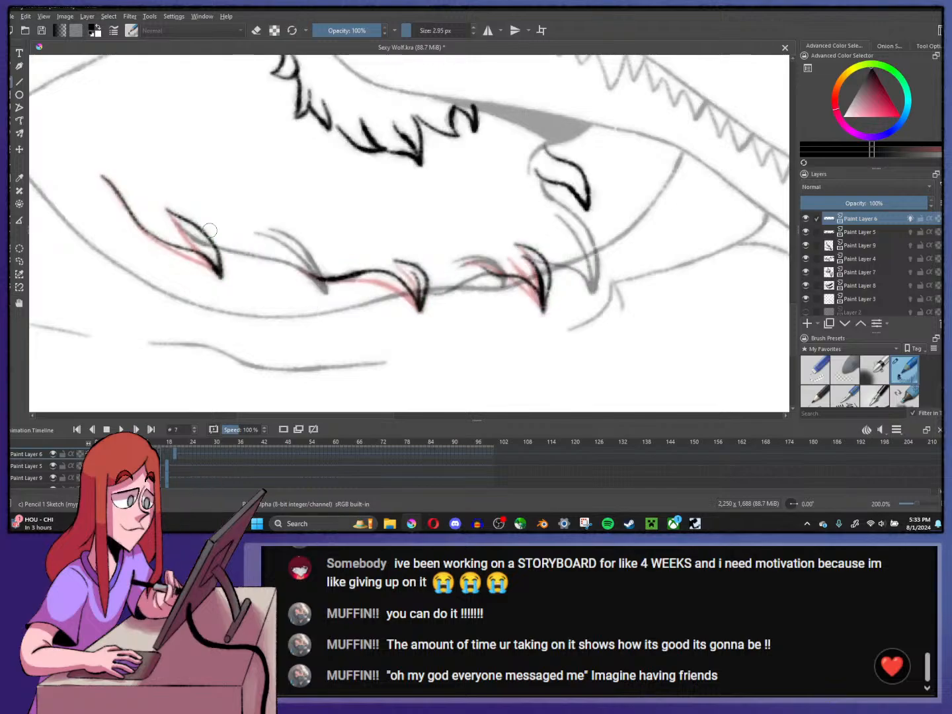
pyautogui.press('Right')
pyautogui.press('Right')
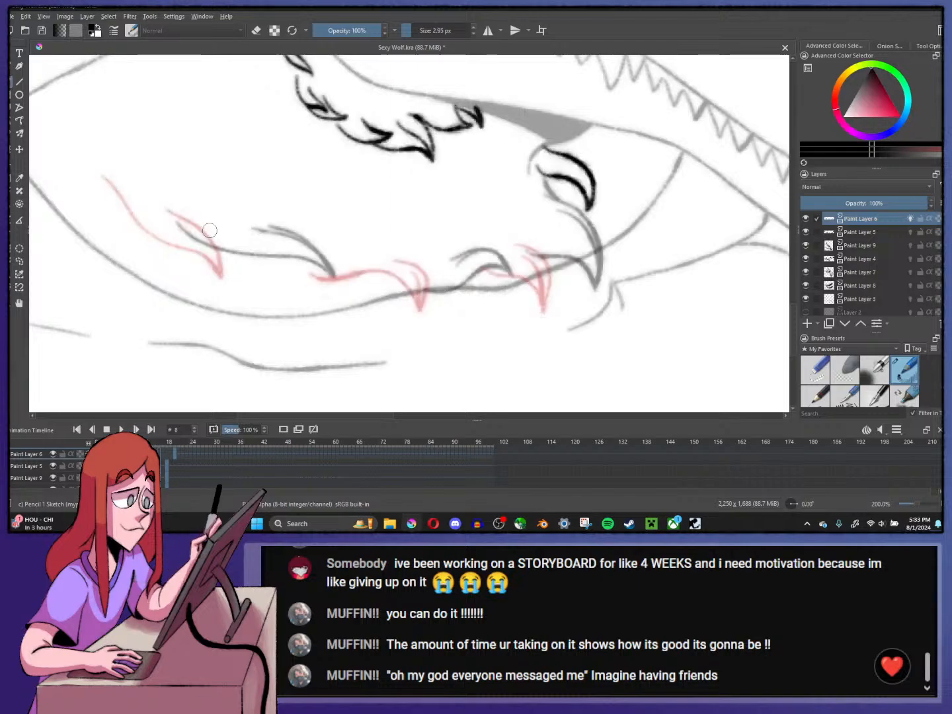
pyautogui.moveTo(106, 179)
pyautogui.mouseDown()
pyautogui.moveTo(151, 235)
pyautogui.moveTo(199, 257)
pyautogui.moveTo(250, 262)
pyautogui.mouseUp()
pyautogui.moveTo(172, 213); pyautogui.dragTo(250, 262)
pyautogui.hotkey('ctrl', 'z')
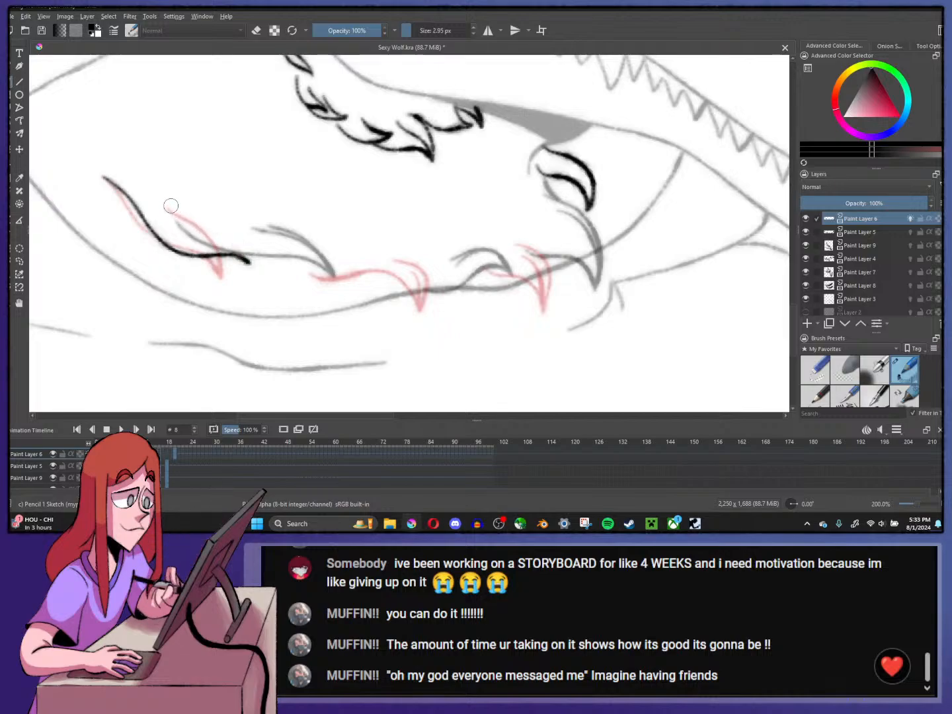
pyautogui.moveTo(170, 207)
pyautogui.mouseDown()
pyautogui.moveTo(239, 240)
pyautogui.moveTo(244, 259)
pyautogui.moveTo(348, 279)
pyautogui.moveTo(409, 268)
pyautogui.moveTo(429, 288)
pyautogui.moveTo(427, 281)
pyautogui.moveTo(431, 305)
pyautogui.moveTo(441, 271)
pyautogui.moveTo(431, 255)
pyautogui.moveTo(363, 260)
pyautogui.mouseUp()
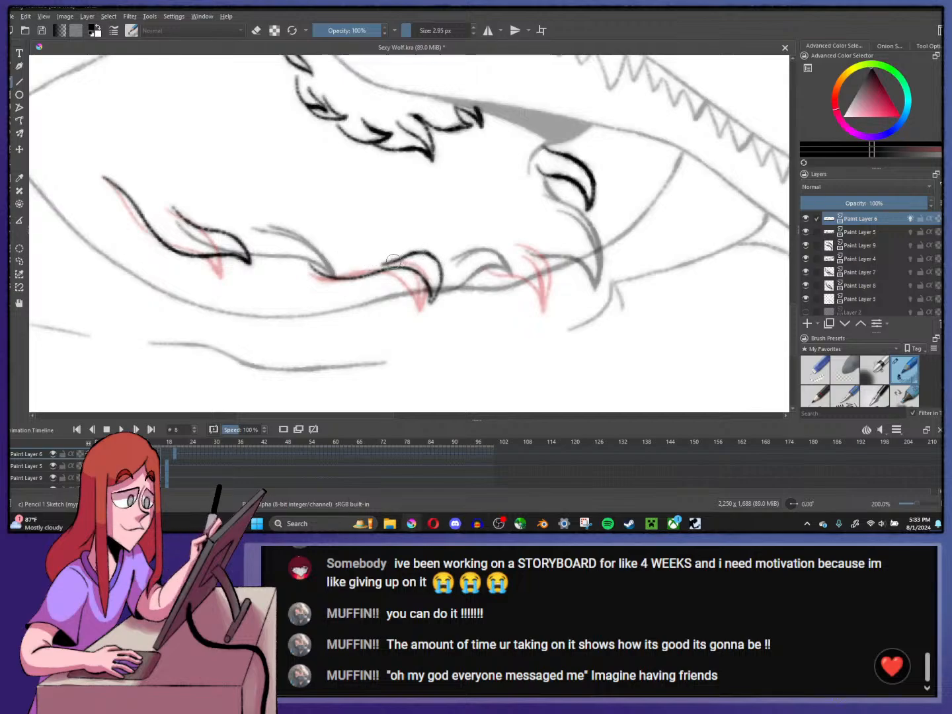
pyautogui.moveTo(388, 262); pyautogui.dragTo(337, 267)
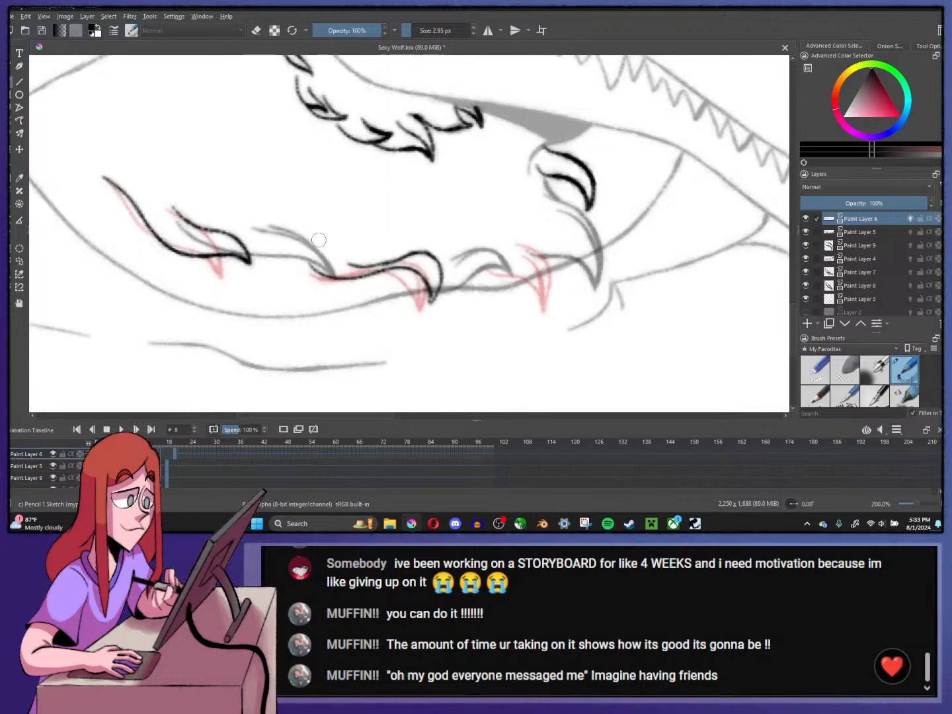
pyautogui.hotkey('ctrl', 'z')
pyautogui.moveTo(397, 263)
pyautogui.mouseDown()
pyautogui.moveTo(360, 254)
pyautogui.moveTo(369, 251)
pyautogui.moveTo(364, 277)
pyautogui.moveTo(353, 278)
pyautogui.moveTo(395, 273)
pyautogui.moveTo(346, 279)
pyautogui.moveTo(417, 265)
pyautogui.mouseUp()
pyautogui.hotkey('ctrl', 'z')
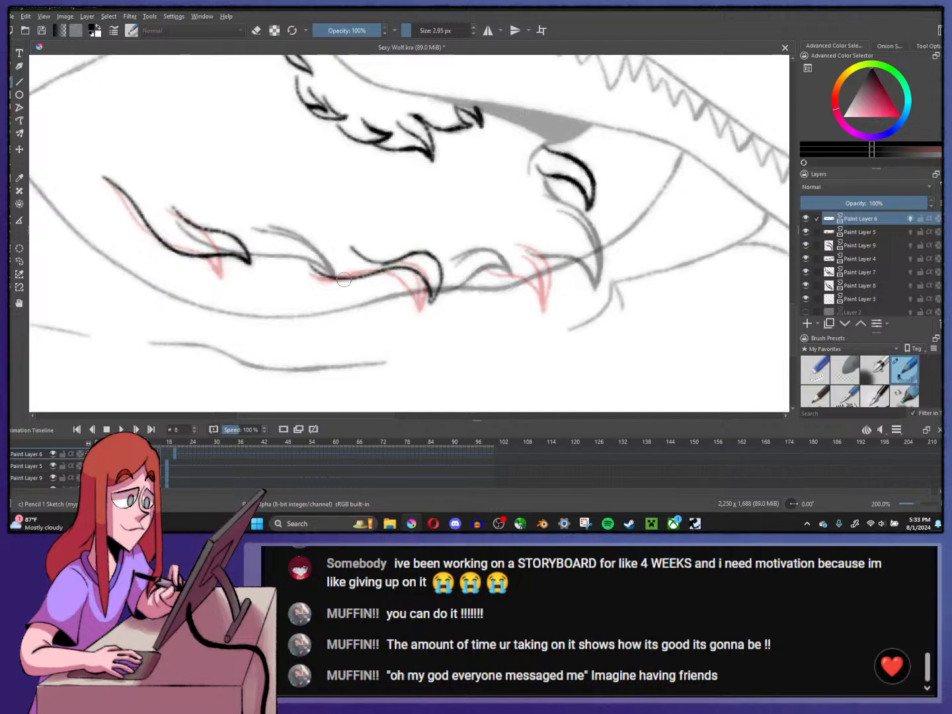
pyautogui.moveTo(344, 279)
pyautogui.mouseDown()
pyautogui.moveTo(402, 271)
pyautogui.moveTo(431, 280)
pyautogui.mouseUp()
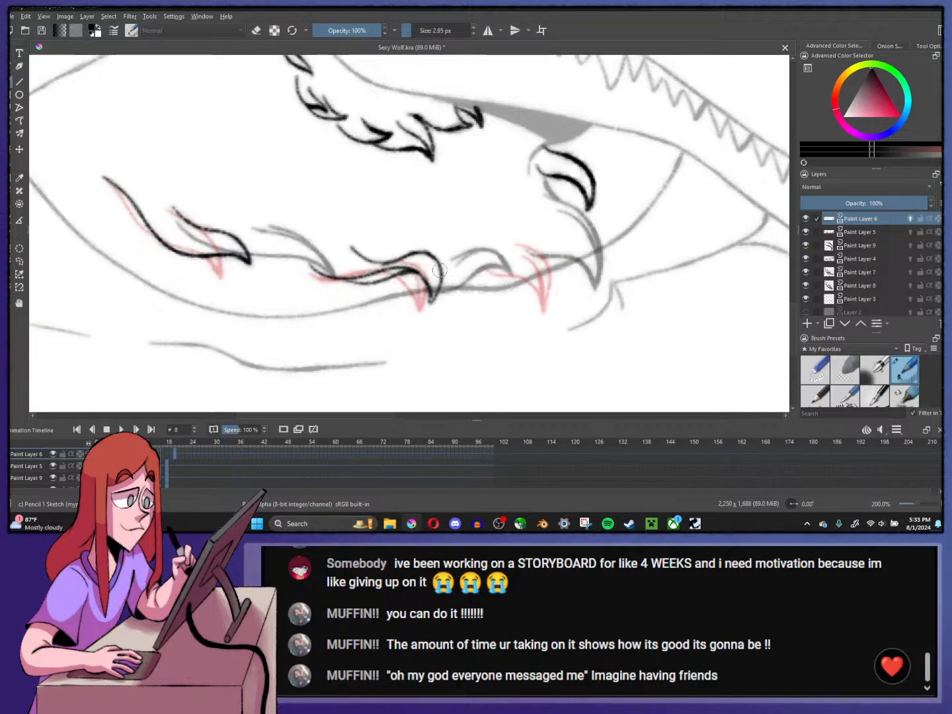
pyautogui.press('-')
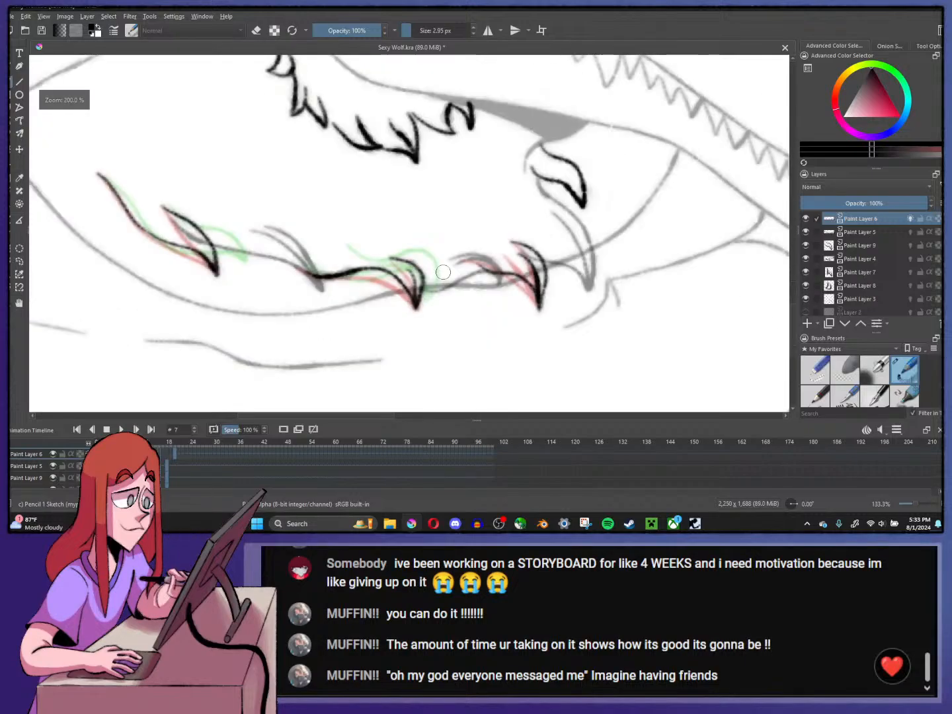
pyautogui.scroll(2, 448, 271)
pyautogui.press('Right')
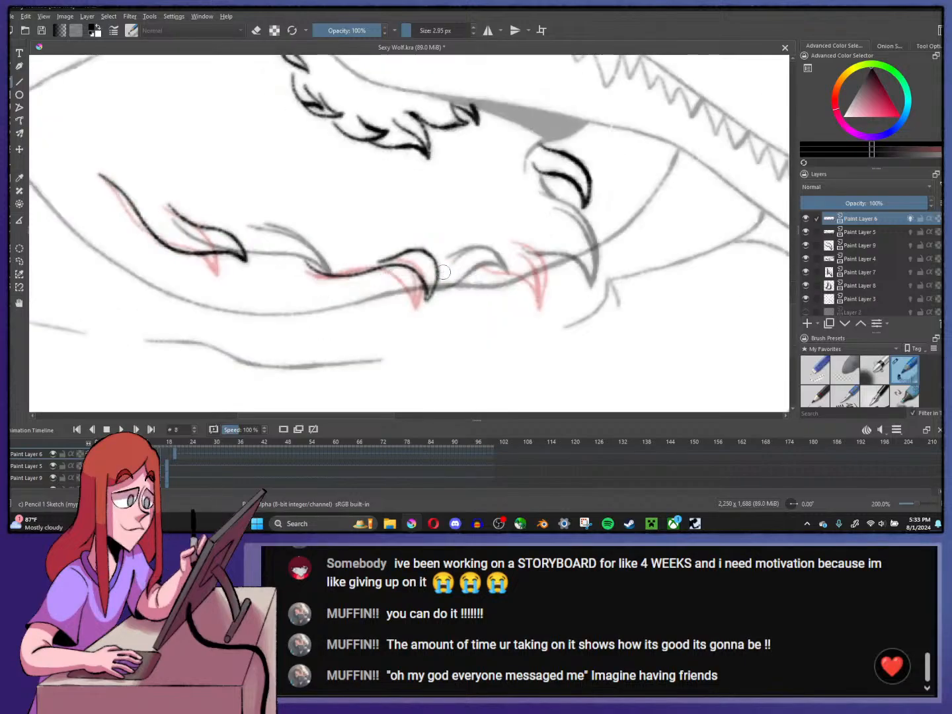
# - Add a short fur stroke above the start of the middle tuft's upper edge on frame 8 and compare it with the previous frame
pyautogui.moveTo(369, 258); pyautogui.dragTo(402, 248)
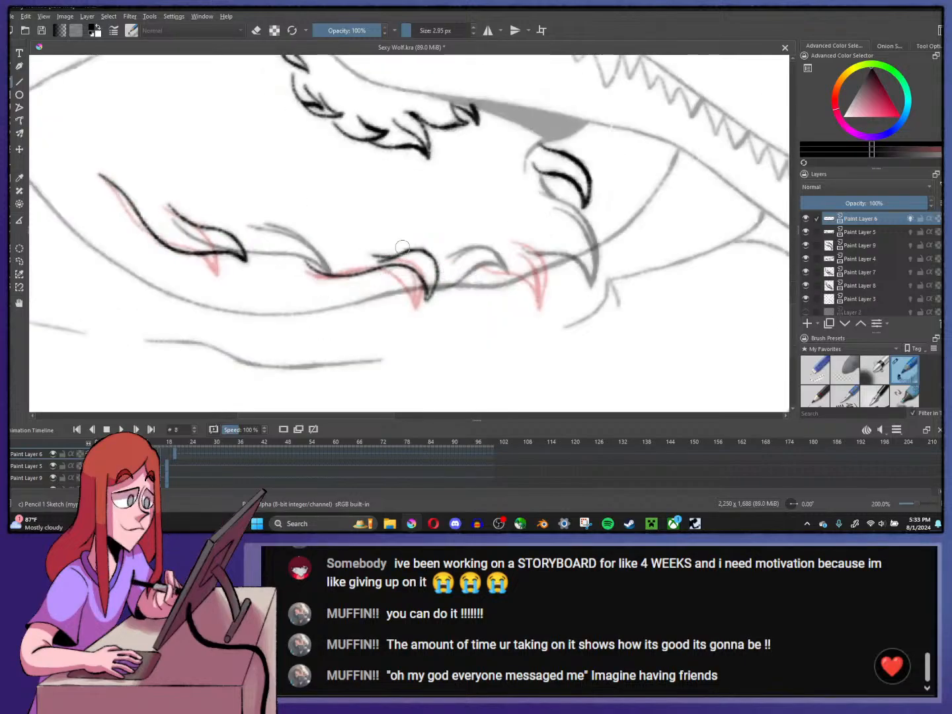
pyautogui.press('Left')
pyautogui.press('Right')
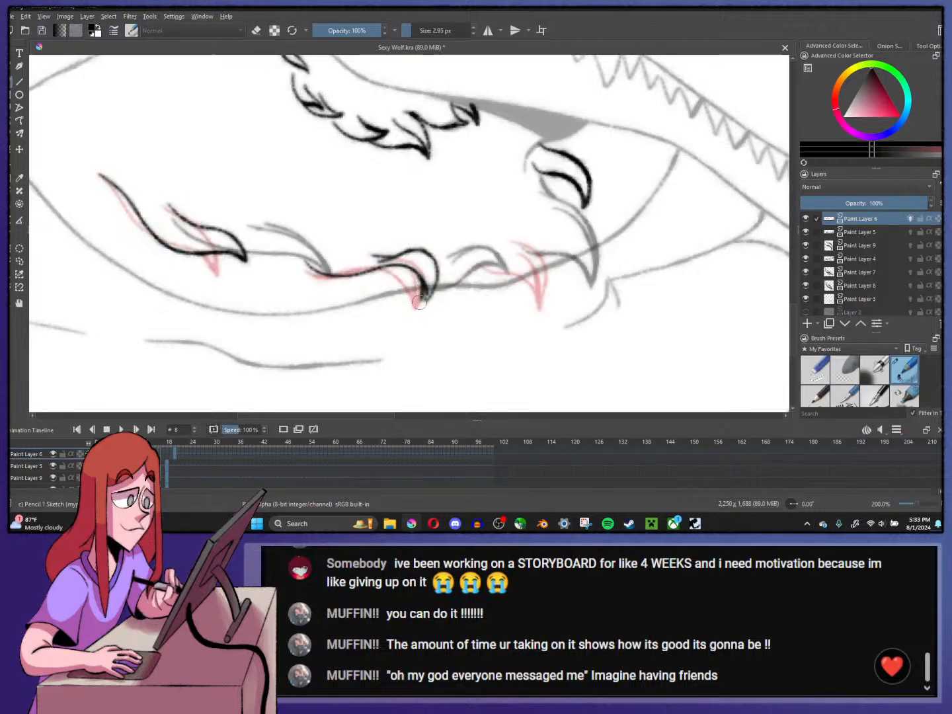
# - Clean up the middle tuft's tip on frame 8 with the eraser, redraw its edge and compare it with the previous frame
pyautogui.press('e')
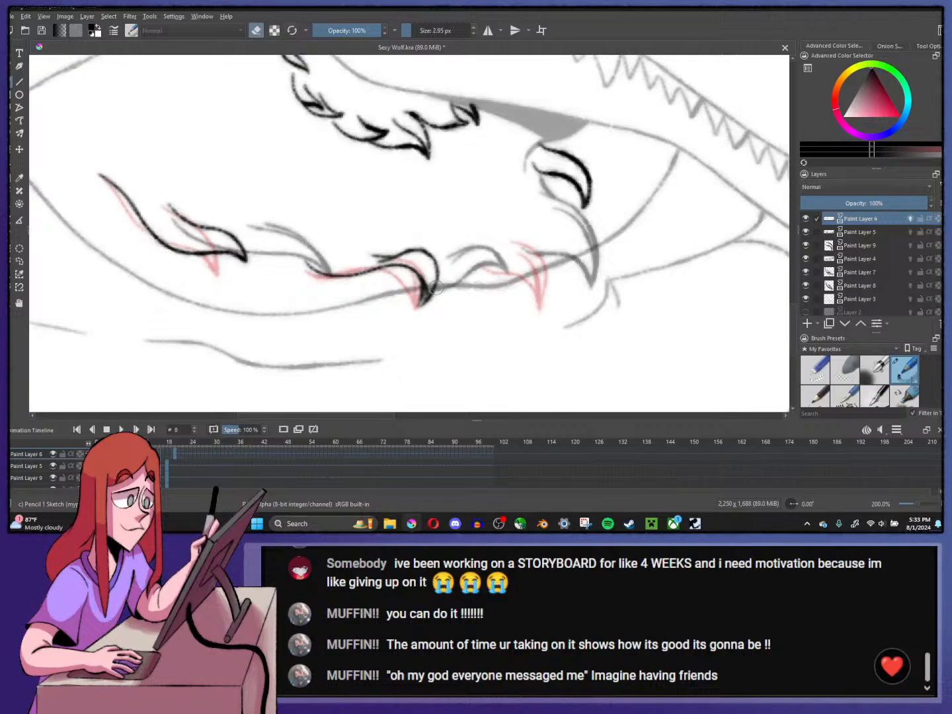
pyautogui.moveTo(419, 311); pyautogui.dragTo(438, 288)
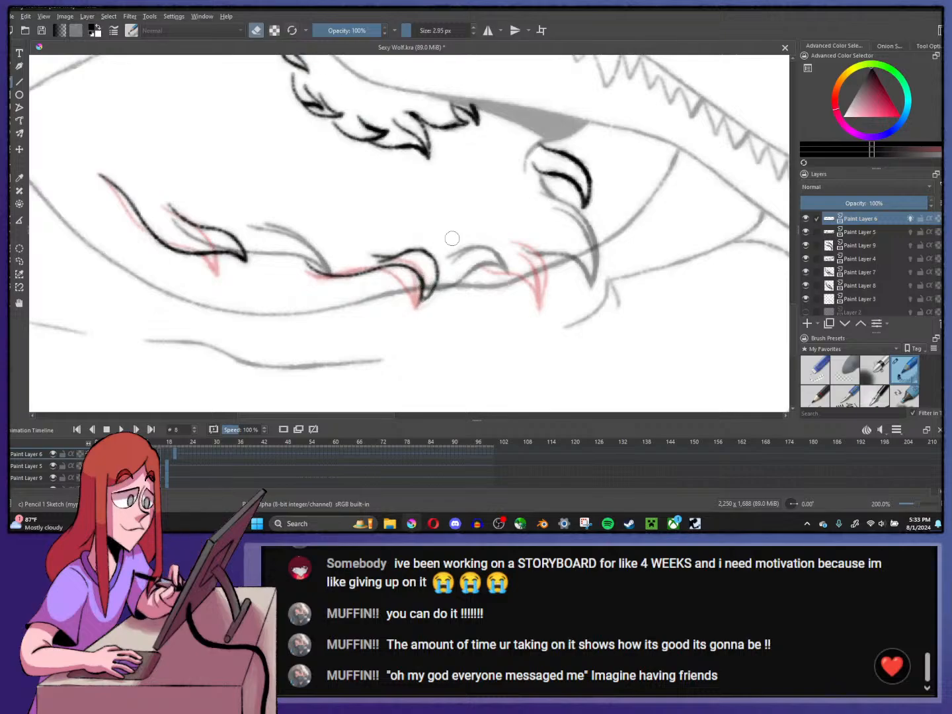
pyautogui.moveTo(432, 300); pyautogui.dragTo(434, 259)
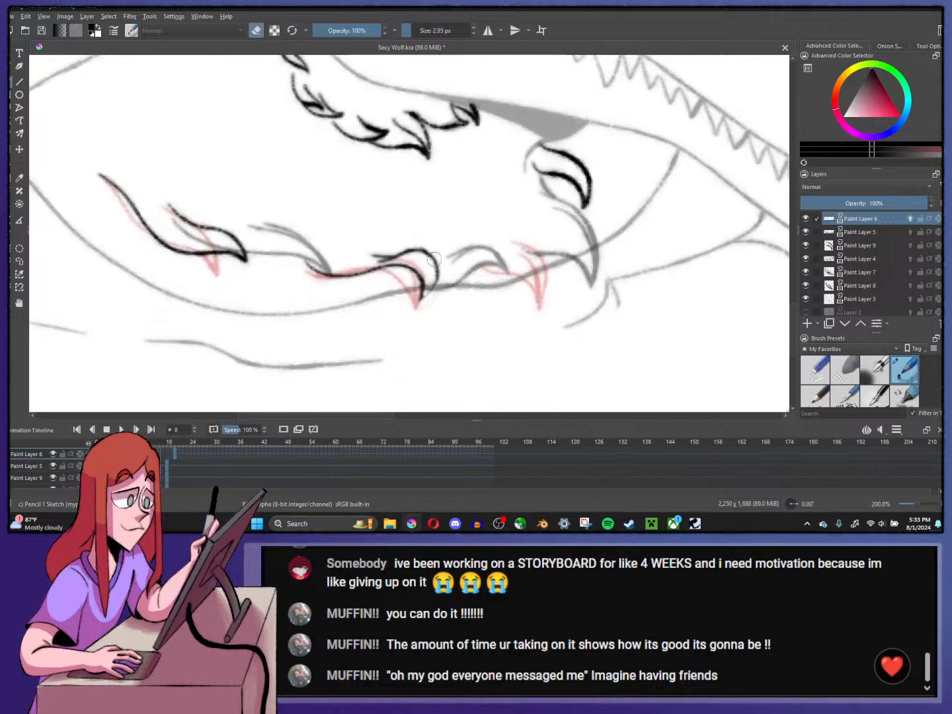
pyautogui.click(260, 33)
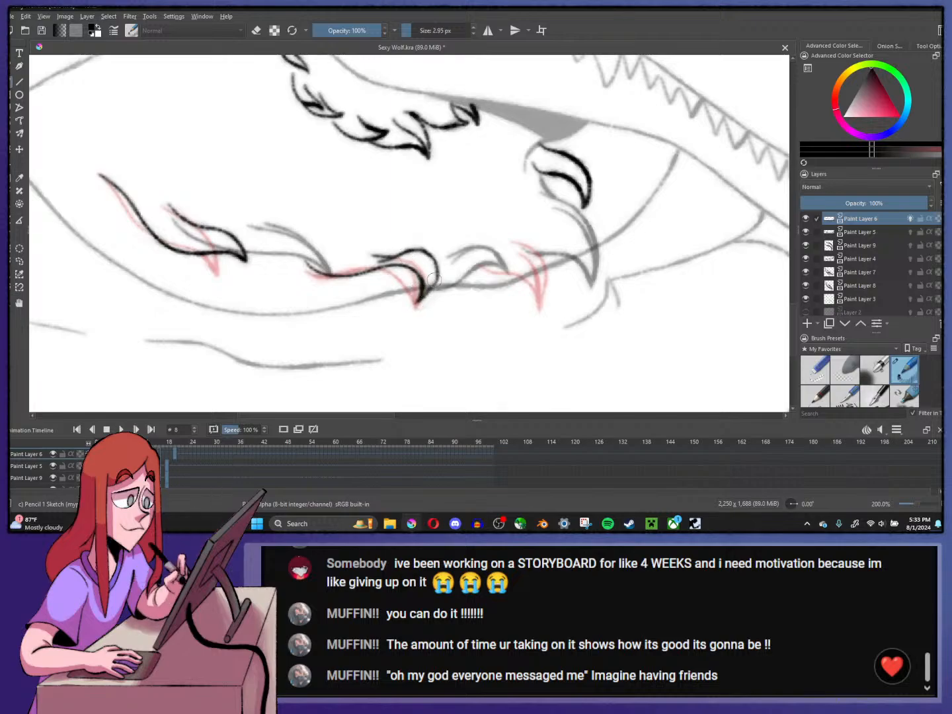
pyautogui.moveTo(433, 280); pyautogui.dragTo(429, 288)
pyautogui.press('Left')
pyautogui.press('Right')
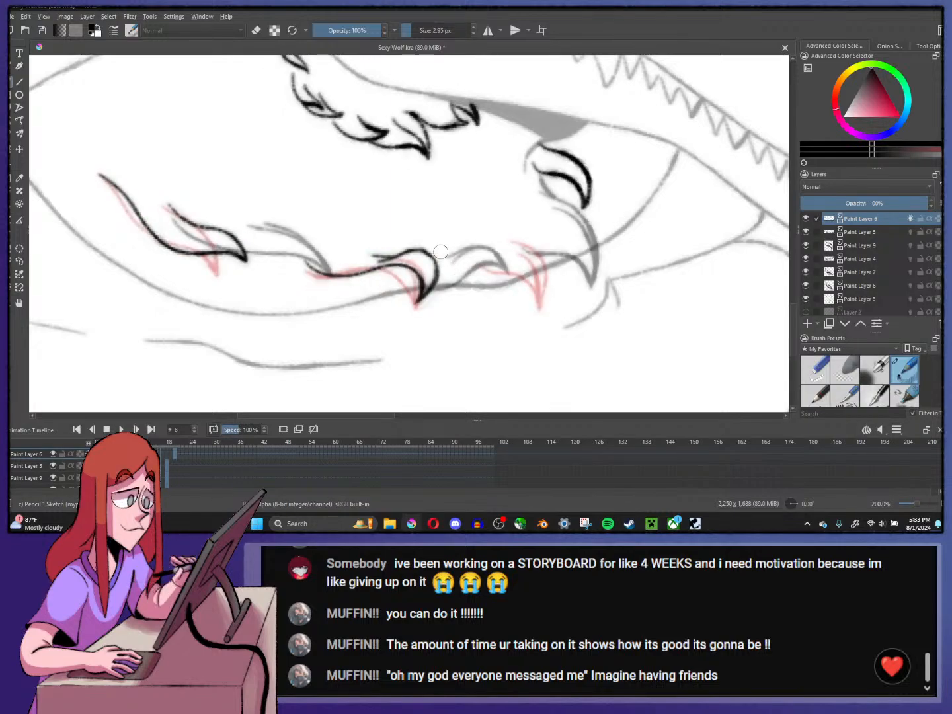
pyautogui.press('Left')
pyautogui.press('Right')
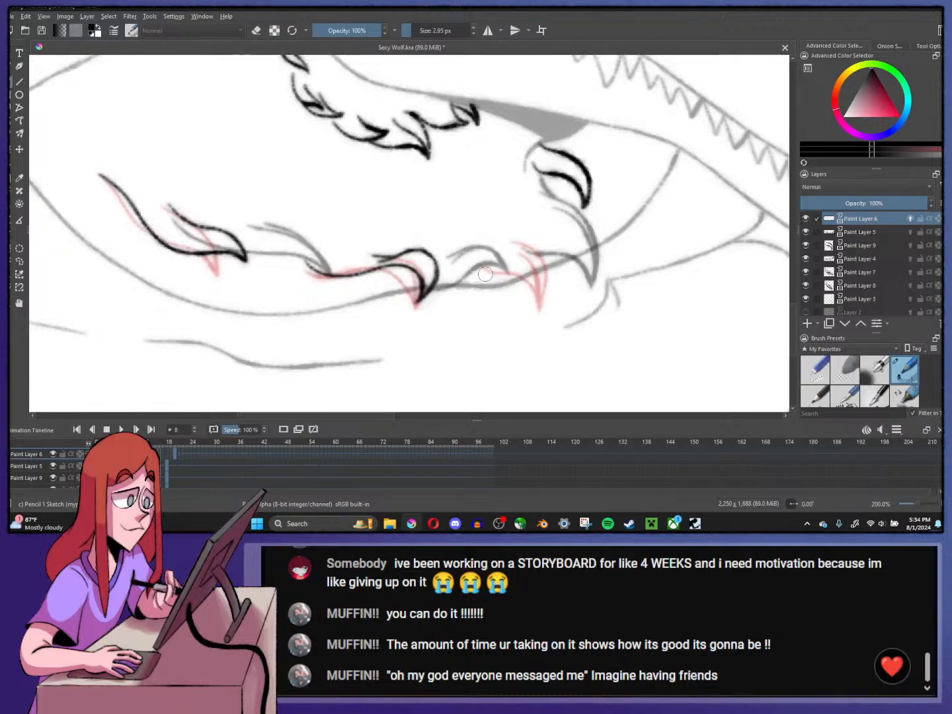
# - Draw the right lower cheek tuft on frame 8, with a base stroke curving down to the tip and a rounded outer edge
pyautogui.moveTo(474, 264)
pyautogui.mouseDown()
pyautogui.moveTo(532, 281)
pyautogui.moveTo(526, 310)
pyautogui.mouseUp()
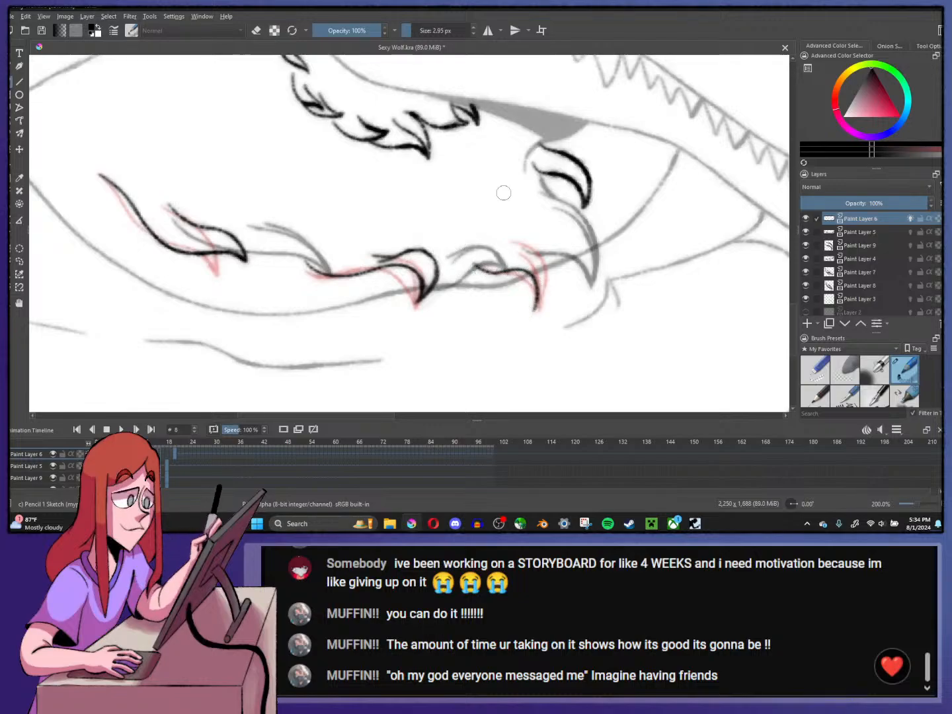
pyautogui.hotkey('ctrl', 'z')
pyautogui.moveTo(473, 253)
pyautogui.mouseDown()
pyautogui.moveTo(497, 274)
pyautogui.moveTo(541, 283)
pyautogui.moveTo(541, 308)
pyautogui.mouseUp()
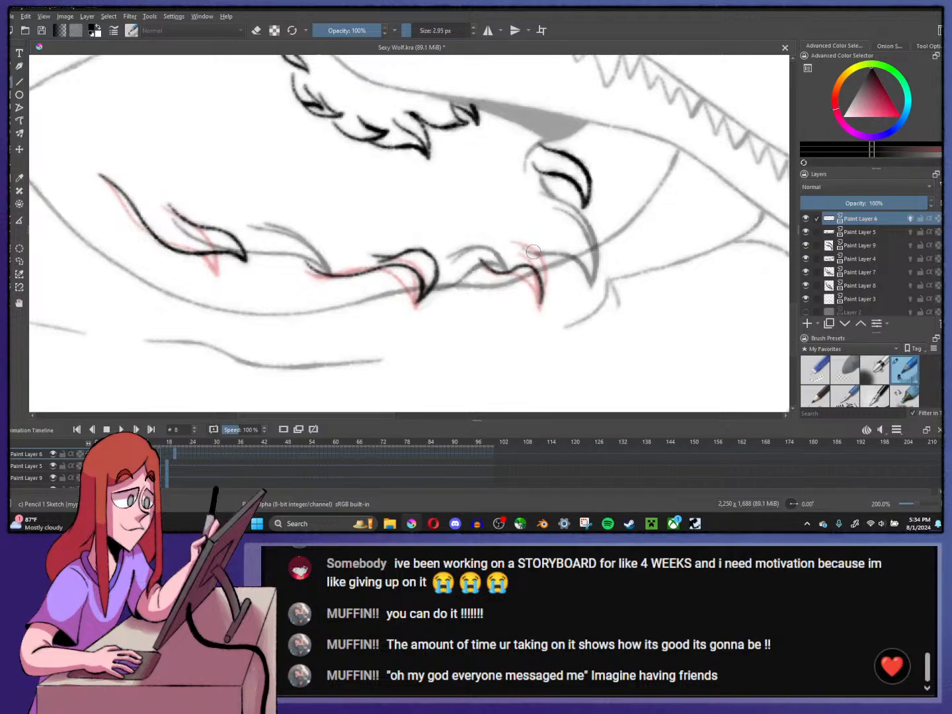
pyautogui.moveTo(513, 251)
pyautogui.mouseDown()
pyautogui.moveTo(535, 247)
pyautogui.moveTo(562, 284)
pyautogui.moveTo(535, 303)
pyautogui.moveTo(564, 273)
pyautogui.mouseUp()
pyautogui.moveTo(511, 257)
pyautogui.mouseDown()
pyautogui.moveTo(560, 246)
pyautogui.moveTo(544, 300)
pyautogui.mouseUp()
pyautogui.click(256, 31)
pyautogui.click(257, 31)
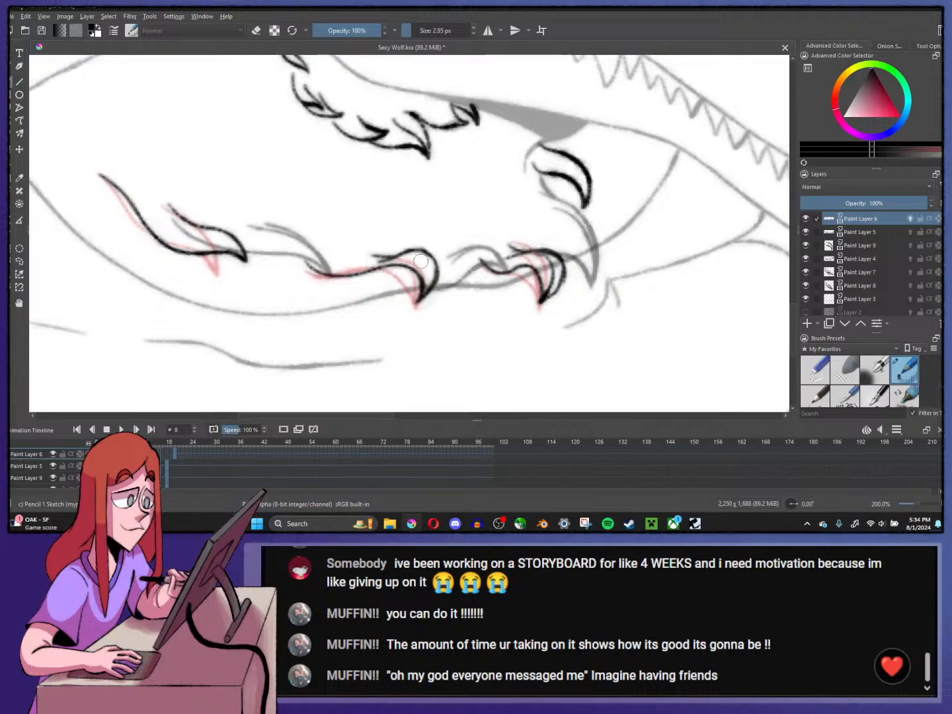
# - Add an inner fur stroke to the middle tuft on frame 8 and compare the tufts with those on frames 4 and 12
pyautogui.moveTo(426, 257); pyautogui.dragTo(417, 301)
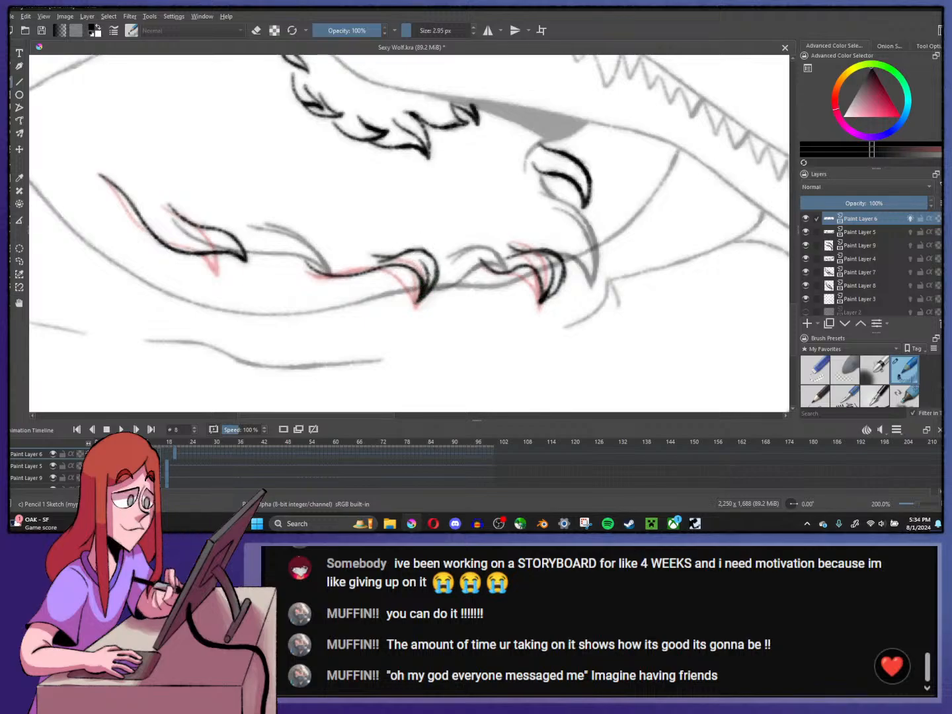
pyautogui.hotkey('alt', '.')
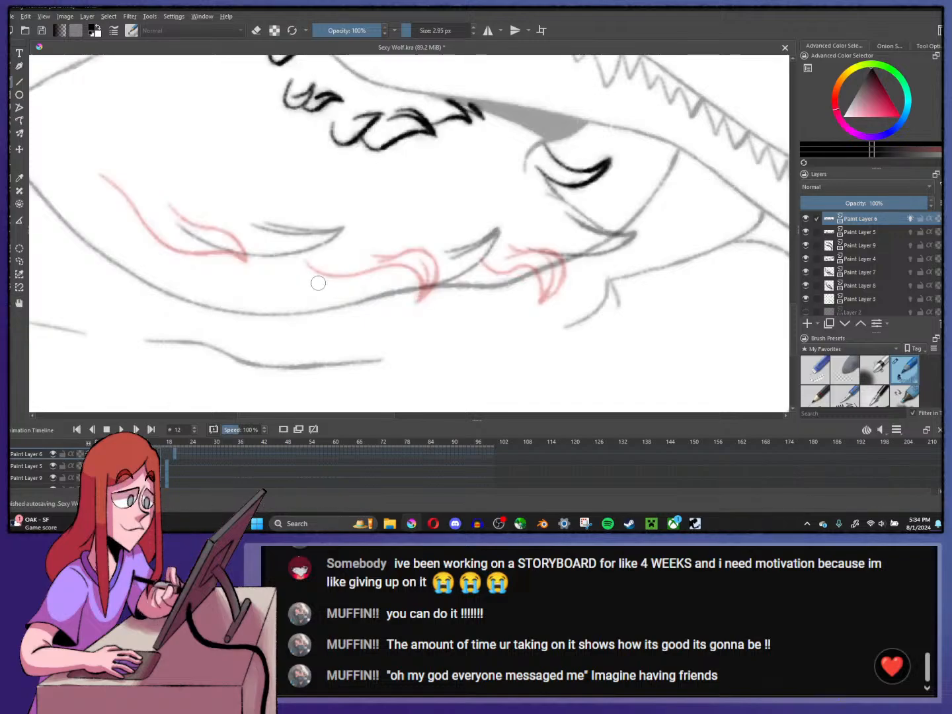
pyautogui.hotkey('alt', ',')
pyautogui.hotkey('alt', ',')
pyautogui.hotkey('alt', ',')
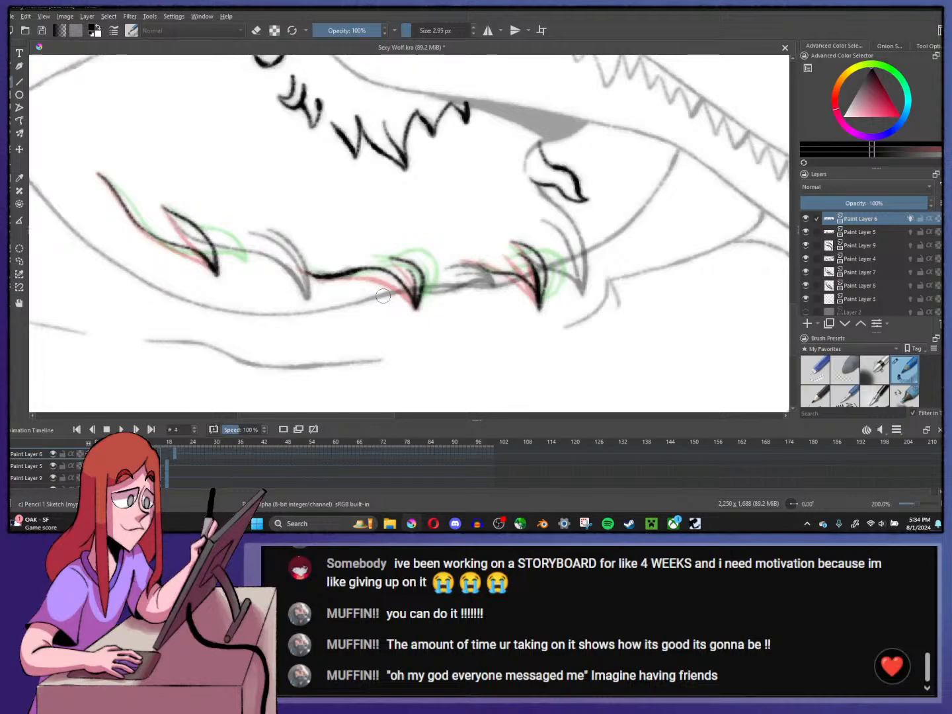
pyautogui.hotkey('alt', '.')
pyautogui.hotkey('alt', '.')
pyautogui.hotkey('alt', '.')
pyautogui.hotkey('alt', '.')
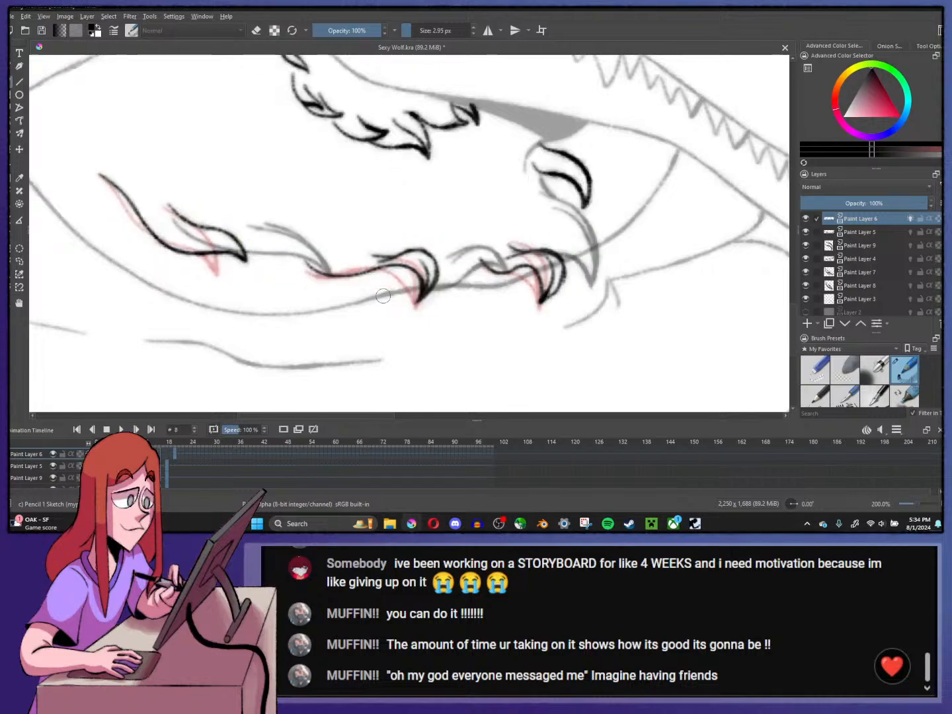
# - Go to frame 12 and draw the middle lower cheek tuft with its tip swung outward, plus short fur strokes under its upper edge
pyautogui.hotkey('alt', '.')
pyautogui.hotkey('alt', '.')
pyautogui.hotkey('alt', '.')
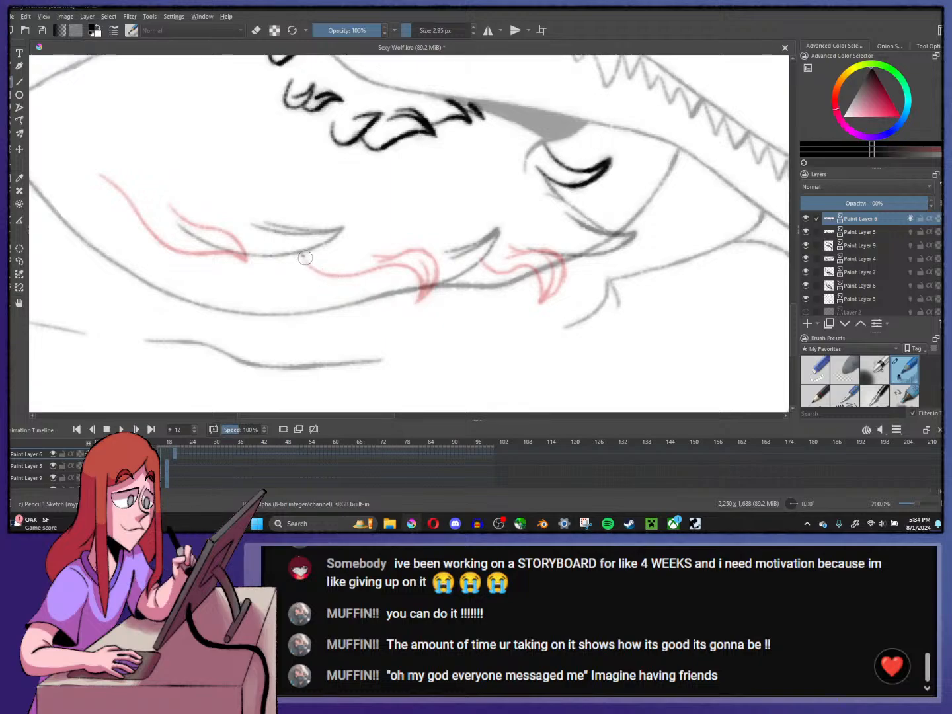
pyautogui.moveTo(305, 257)
pyautogui.mouseDown()
pyautogui.moveTo(361, 283)
pyautogui.moveTo(456, 237)
pyautogui.mouseUp()
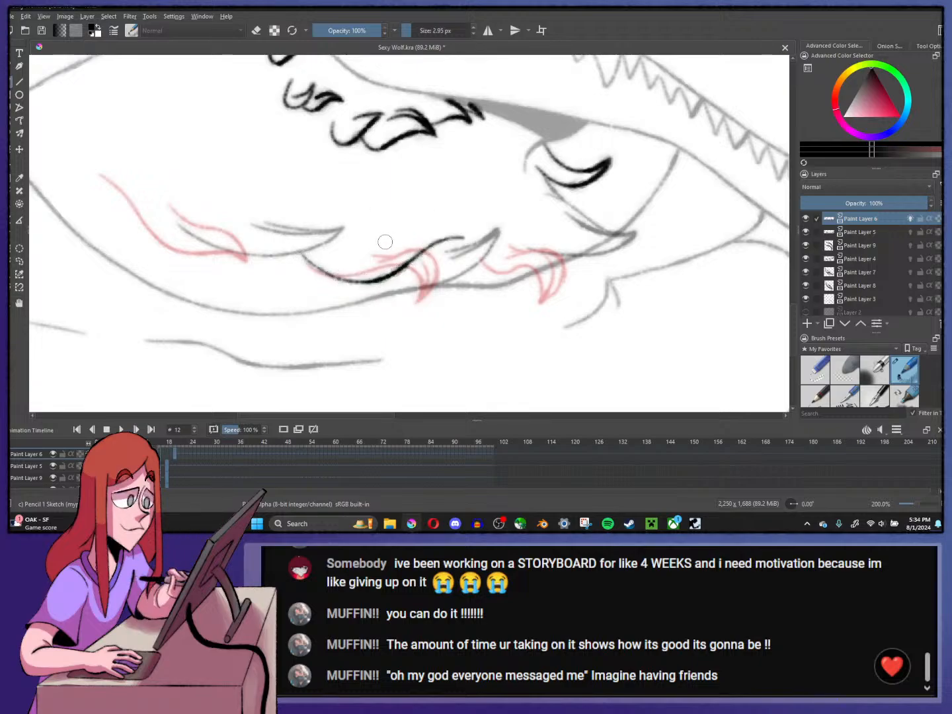
pyautogui.moveTo(372, 239)
pyautogui.mouseDown()
pyautogui.moveTo(425, 230)
pyautogui.moveTo(469, 236)
pyautogui.mouseUp()
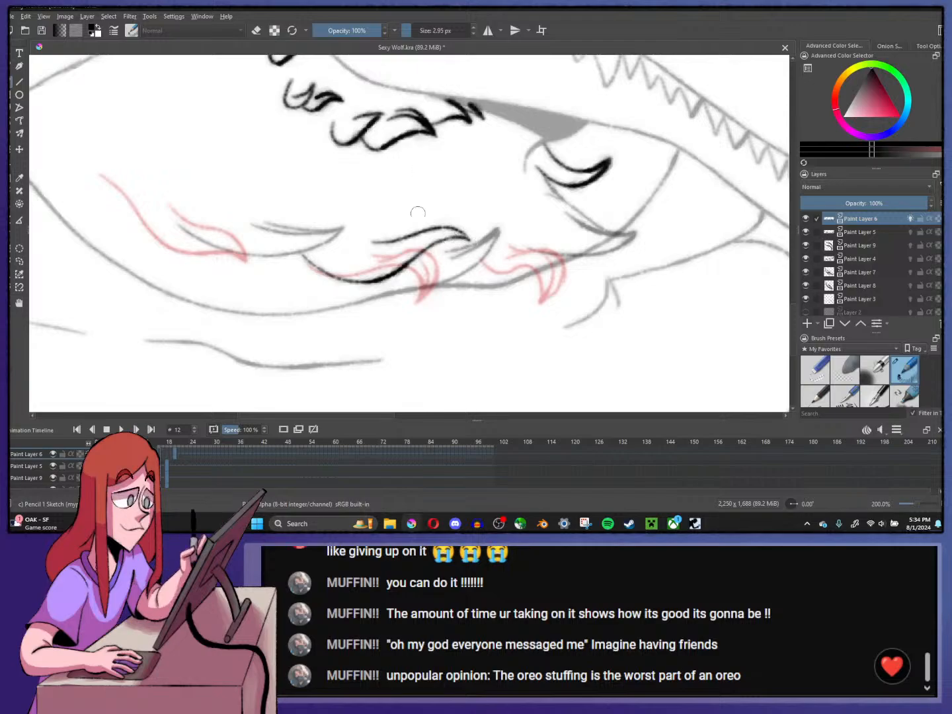
pyautogui.moveTo(388, 251); pyautogui.dragTo(449, 228)
pyautogui.moveTo(395, 251); pyautogui.dragTo(422, 233)
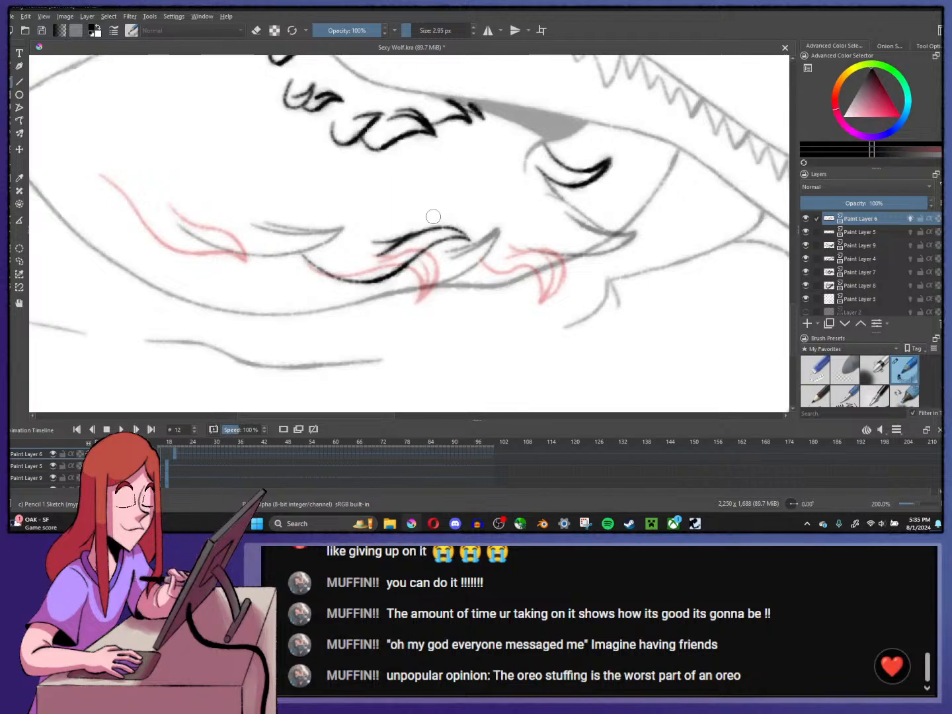
# - Draw the right lower cheek tuft on frame 12 with a curved base, an arched upper edge and an extra fur stroke above it
pyautogui.scroll(1, 580, 265)
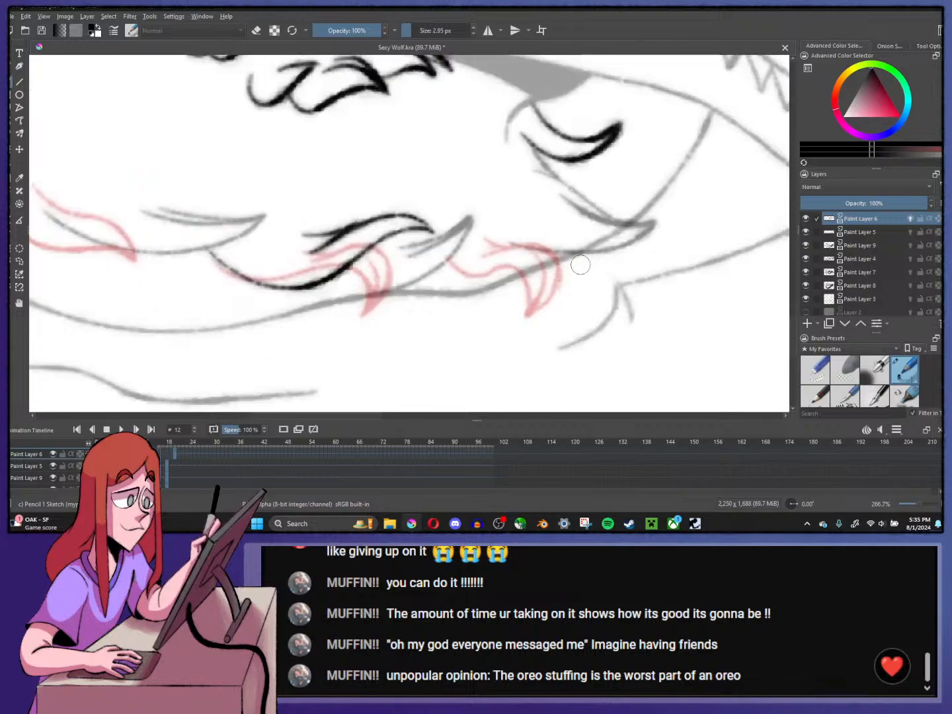
pyautogui.moveTo(449, 261)
pyautogui.mouseDown()
pyautogui.moveTo(468, 272)
pyautogui.moveTo(511, 268)
pyautogui.moveTo(591, 216)
pyautogui.mouseUp()
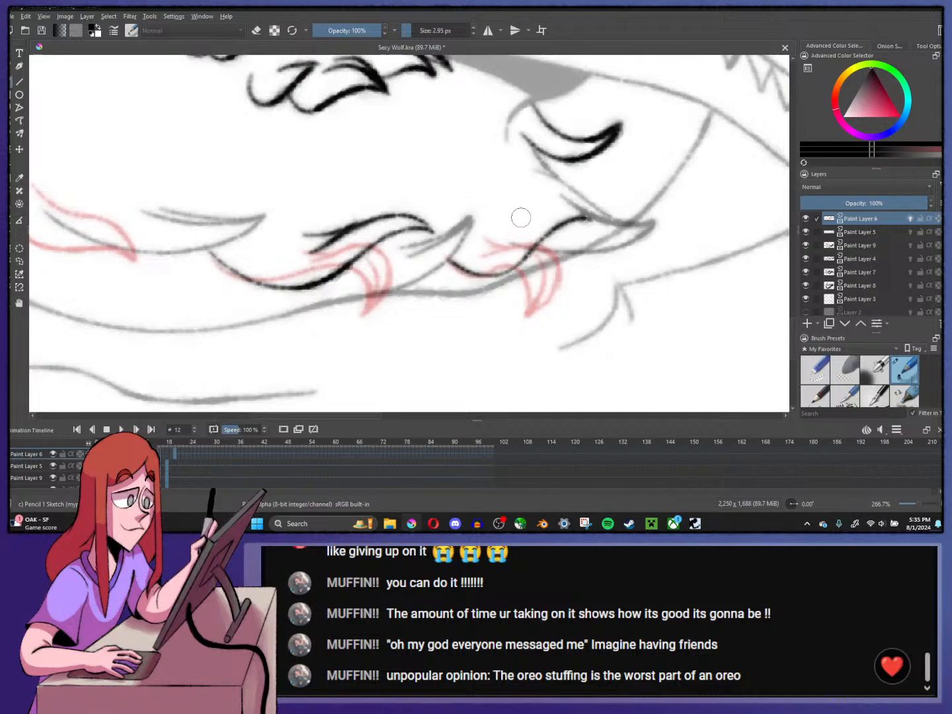
pyautogui.moveTo(492, 230)
pyautogui.mouseDown()
pyautogui.moveTo(591, 228)
pyautogui.moveTo(552, 219)
pyautogui.moveTo(595, 211)
pyautogui.mouseUp()
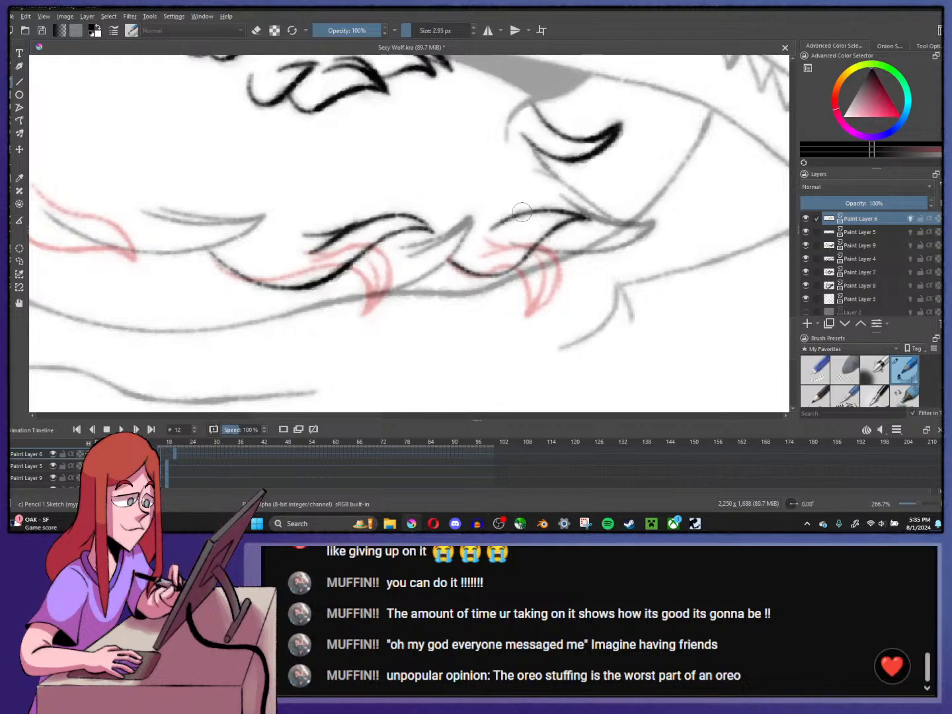
pyautogui.moveTo(486, 208); pyautogui.dragTo(570, 215)
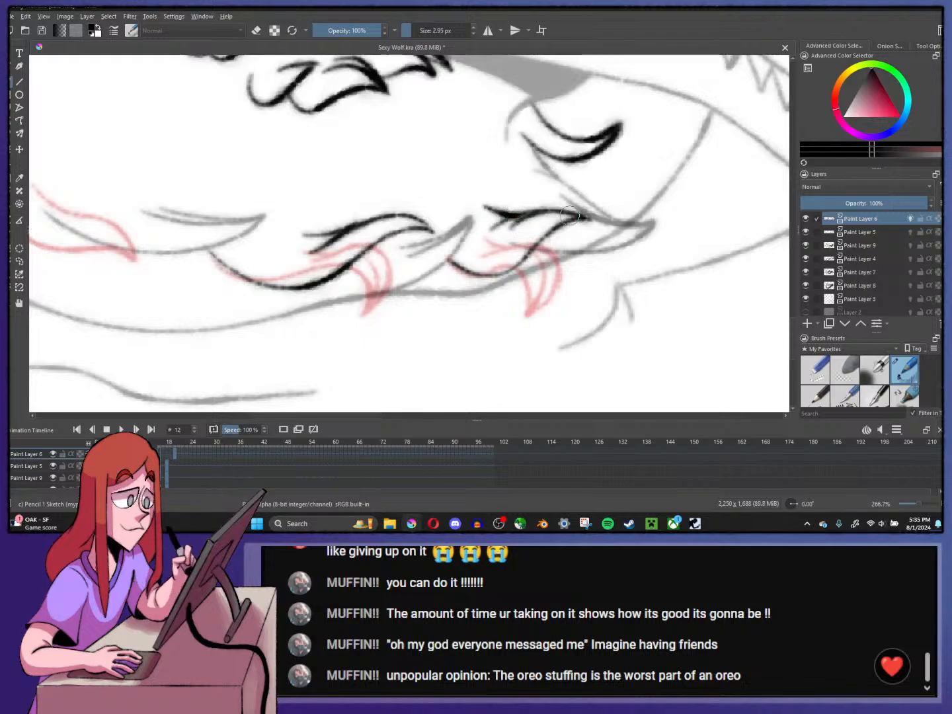
pyautogui.press('1')
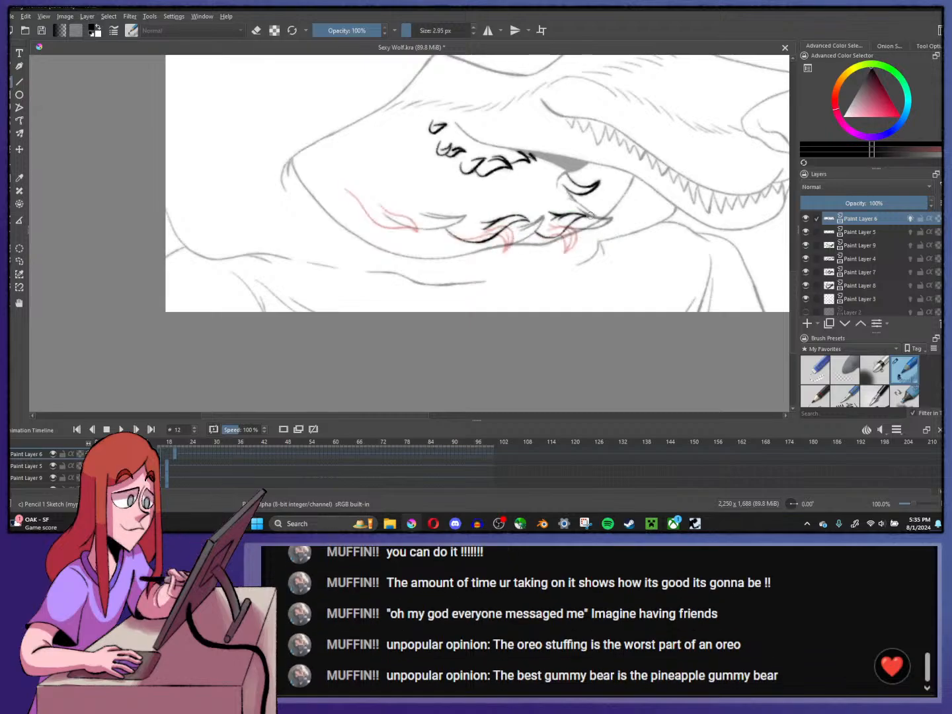
pyautogui.press('2')
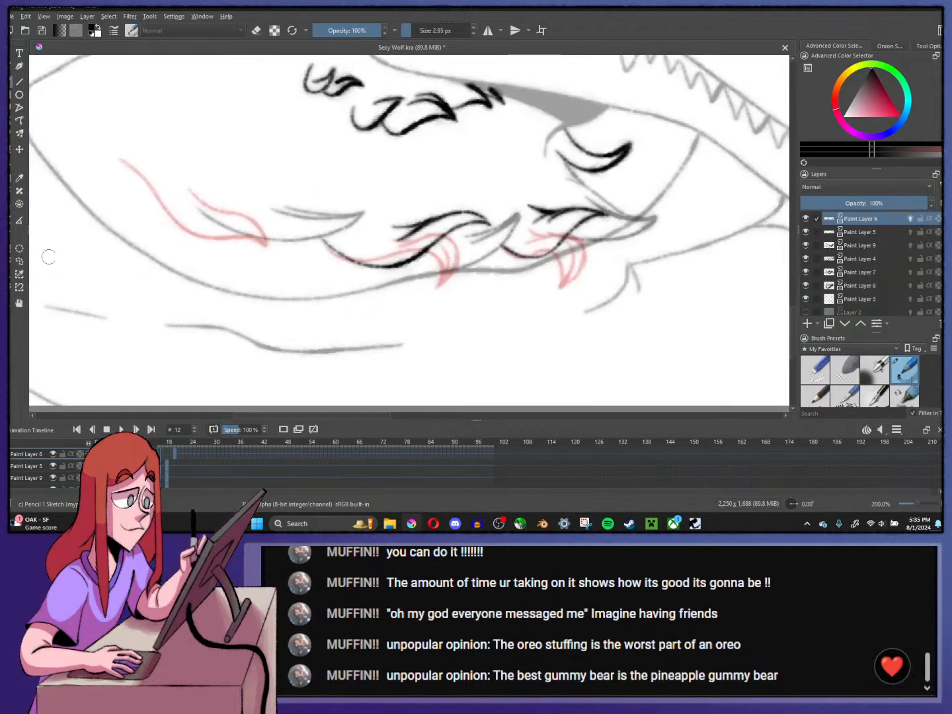
# - Select the right tuft on frame 12 with a freehand outline and stretch it horizontally toward the muzzle
pyautogui.hotkey('ctrl', 'r')
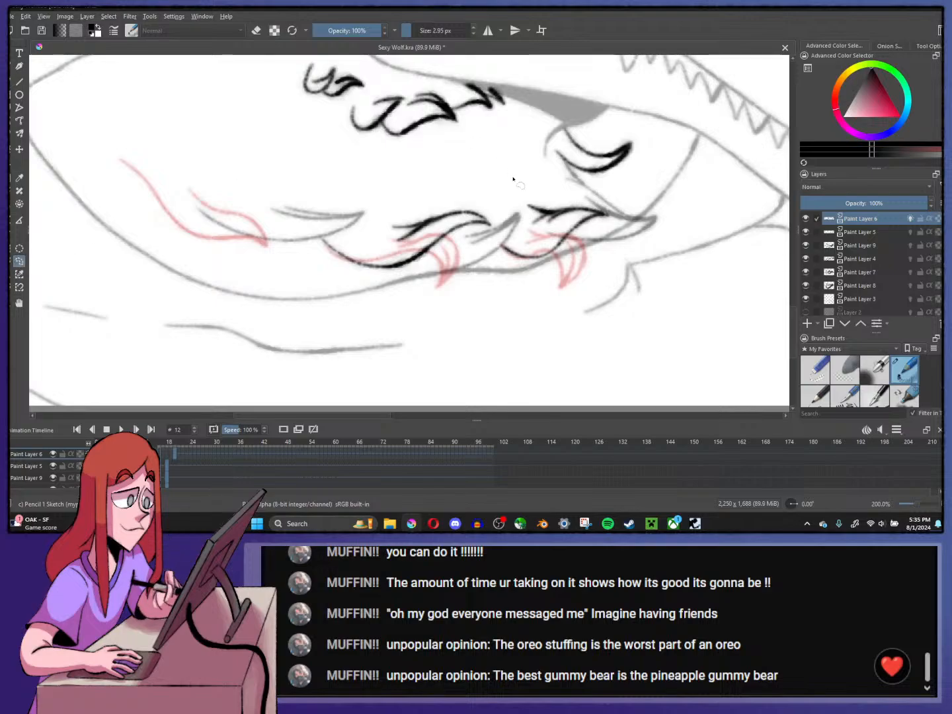
pyautogui.moveTo(497, 231); pyautogui.dragTo(529, 178)
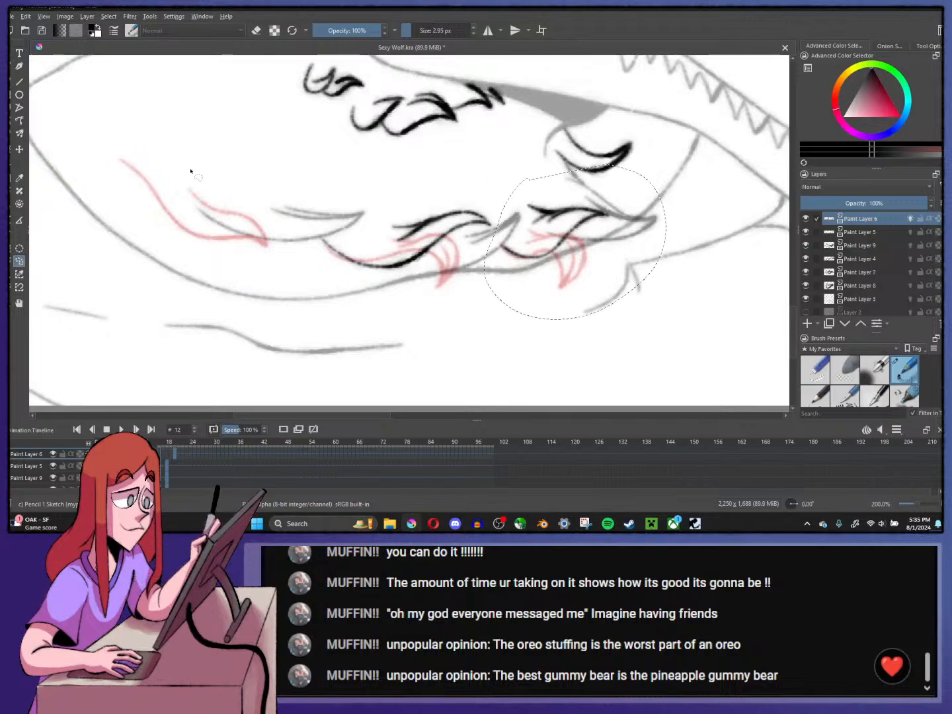
pyautogui.click(15, 152)
pyautogui.moveTo(666, 242); pyautogui.dragTo(706, 238)
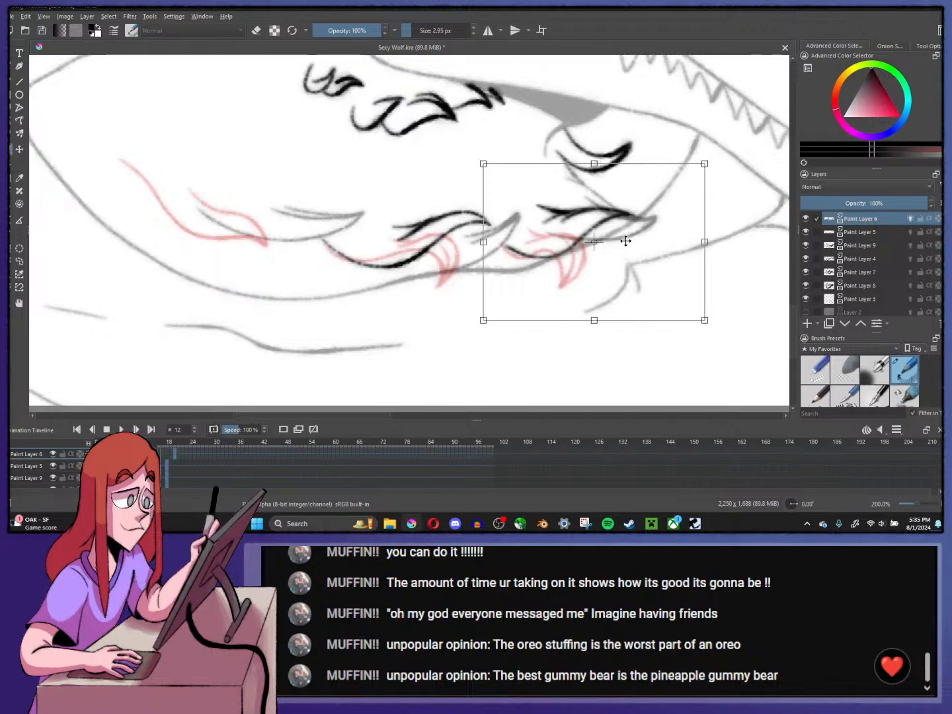
# - Select the middle tuft on frame 12 with a freehand outline, widen it slightly toward the right tuft and clear the selection
pyautogui.click(20, 260)
pyautogui.moveTo(348, 193)
pyautogui.mouseDown()
pyautogui.moveTo(481, 336)
pyautogui.moveTo(502, 233)
pyautogui.moveTo(449, 141)
pyautogui.mouseUp()
pyautogui.click(19, 153)
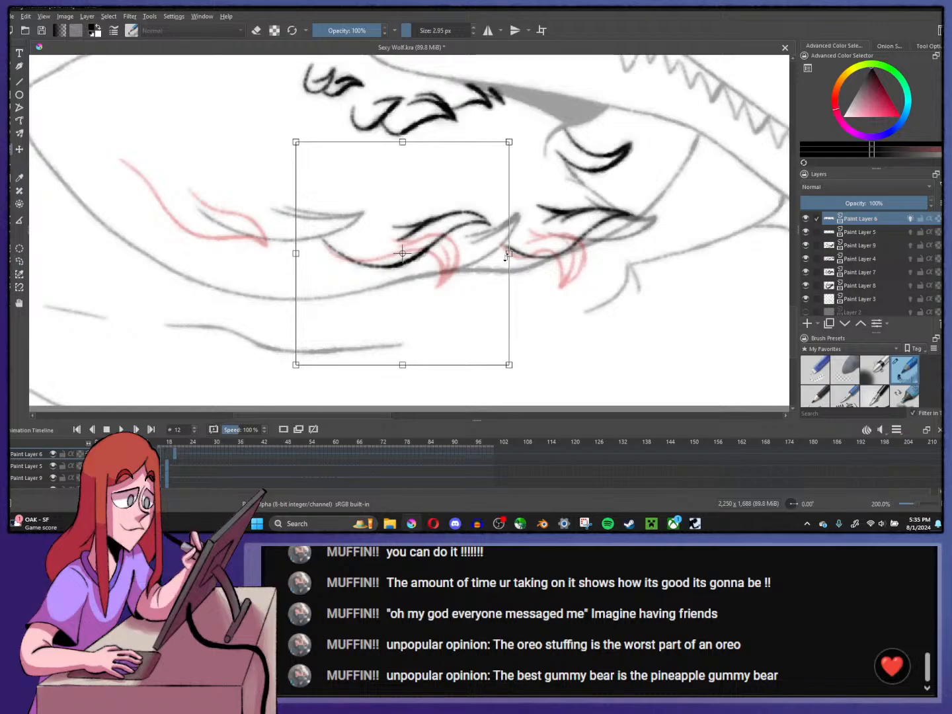
pyautogui.moveTo(508, 253); pyautogui.dragTo(520, 253)
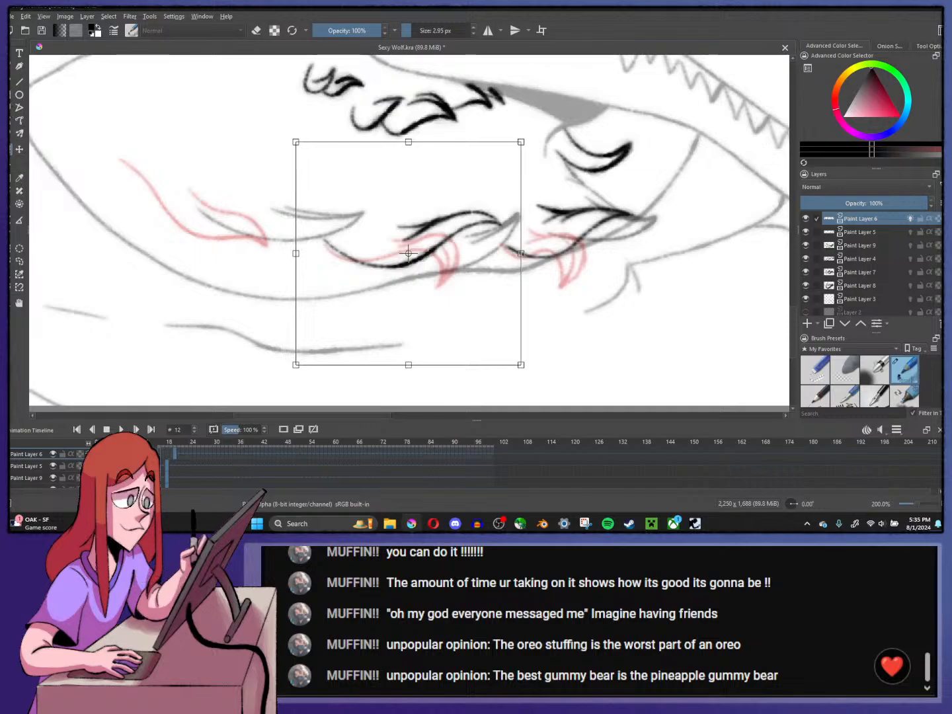
pyautogui.click(10, 252)
pyautogui.click(136, 229)
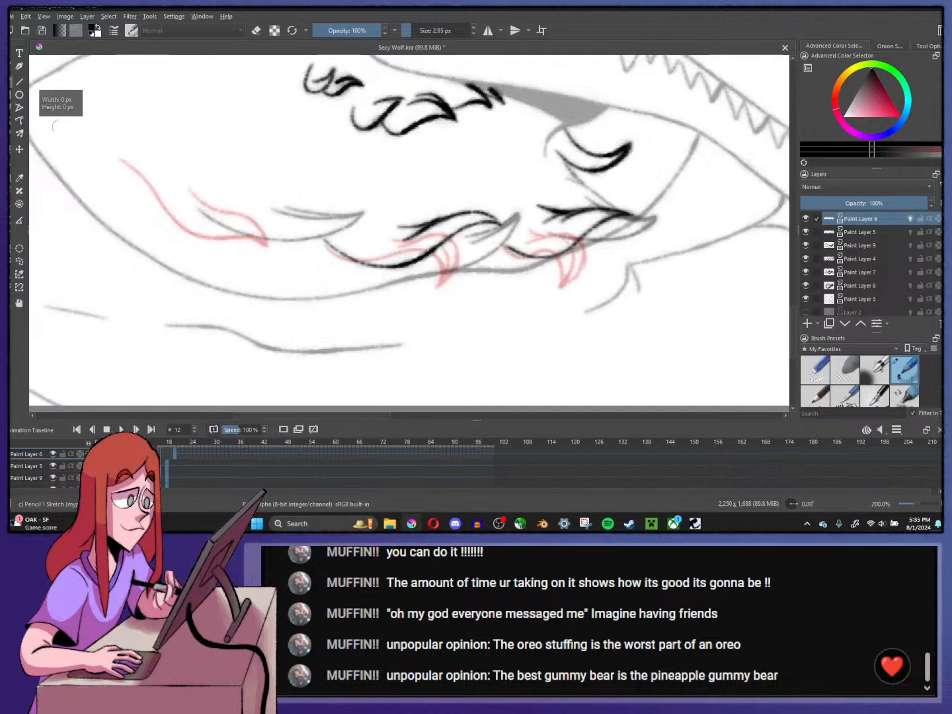
# - Draw the left lower cheek tuft on frame 12 with a long base stroke and a wavy upper edge, and compare it with the previous frame
pyautogui.moveTo(172, 208); pyautogui.dragTo(220, 189)
pyautogui.scroll(1, 204, 176)
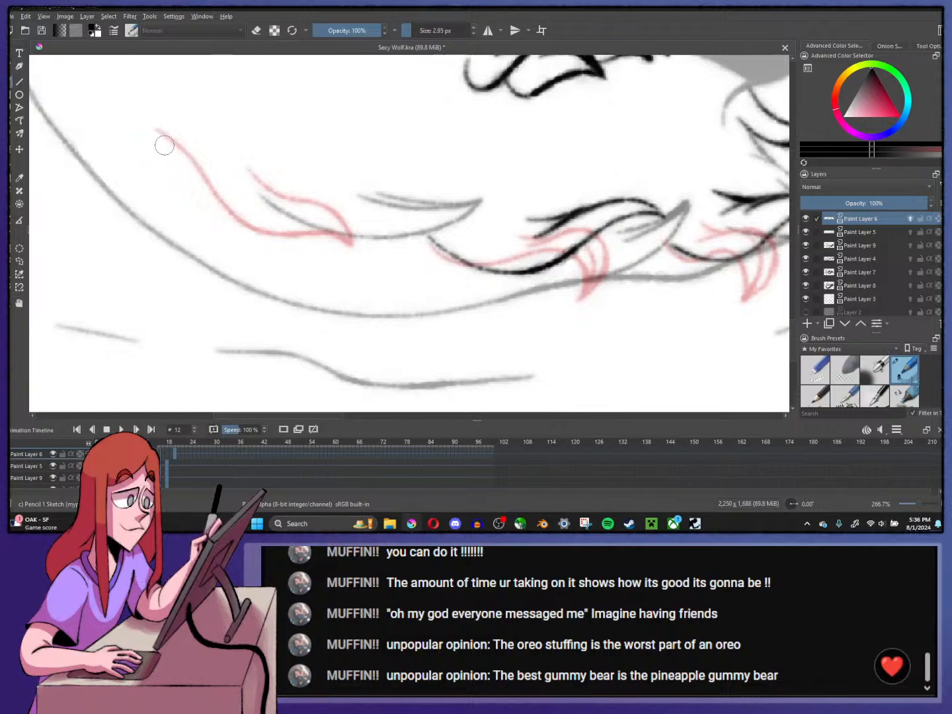
pyautogui.moveTo(160, 133)
pyautogui.mouseDown()
pyautogui.moveTo(265, 218)
pyautogui.moveTo(315, 228)
pyautogui.moveTo(379, 205)
pyautogui.moveTo(398, 197)
pyautogui.mouseUp()
pyautogui.moveTo(268, 174)
pyautogui.mouseDown()
pyautogui.moveTo(305, 191)
pyautogui.moveTo(388, 184)
pyautogui.moveTo(421, 203)
pyautogui.mouseUp()
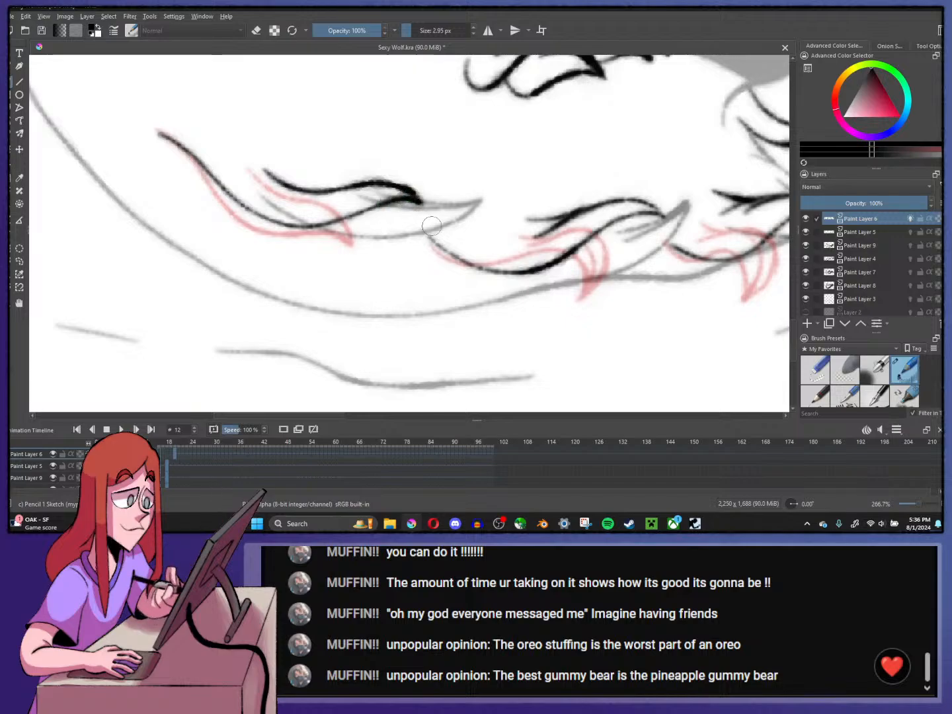
pyautogui.press('Left')
pyautogui.press('Right')
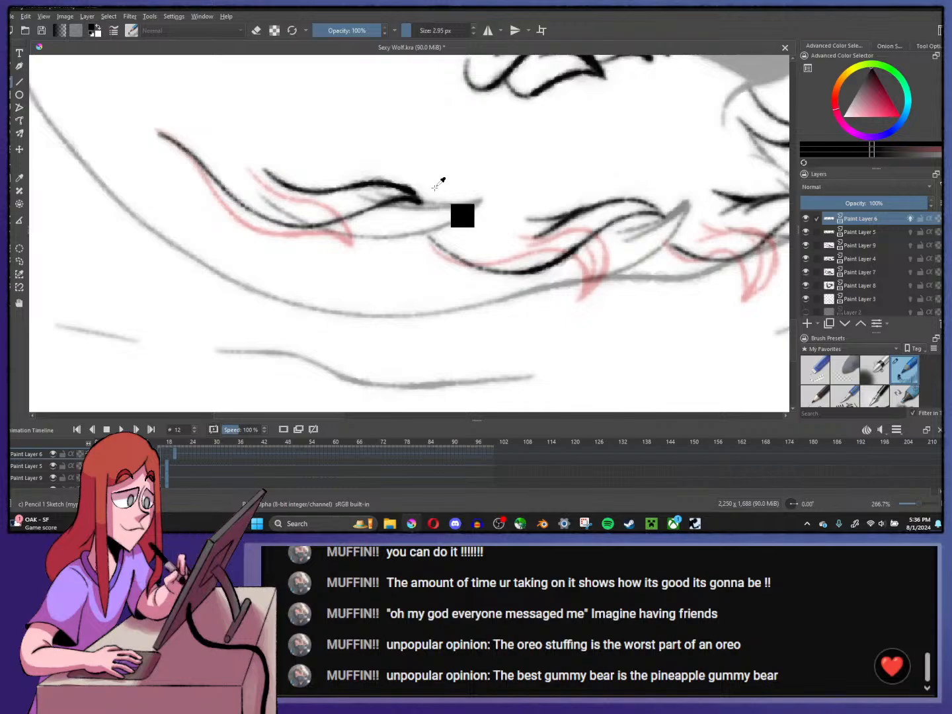
# - Undo the last strokes on frame 12 and redraw the leftmost lower fur tuft with its tip sweeping upward
pyautogui.hotkey('ctrl', 'z')
pyautogui.hotkey('ctrl', 'z')
pyautogui.moveTo(268, 175)
pyautogui.mouseDown()
pyautogui.moveTo(318, 189)
pyautogui.moveTo(421, 161)
pyautogui.mouseUp()
pyautogui.moveTo(350, 213)
pyautogui.mouseDown()
pyautogui.moveTo(425, 159)
pyautogui.moveTo(397, 173)
pyautogui.moveTo(382, 209)
pyautogui.moveTo(353, 226)
pyautogui.mouseUp()
pyautogui.click(257, 30)
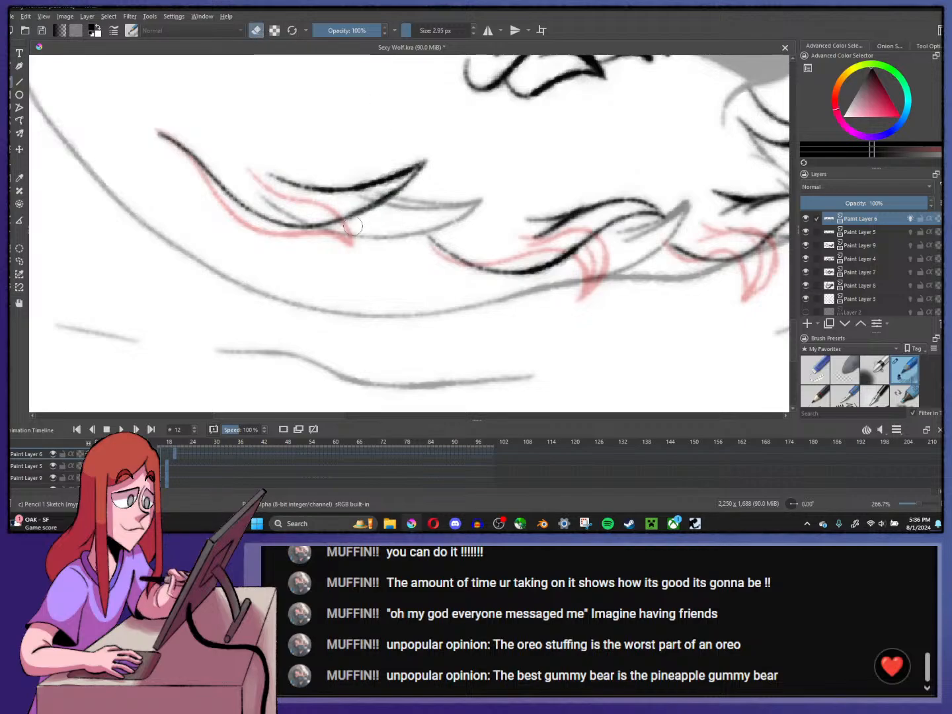
# - Draw the leftmost lower fur tuft on frame 16 between the red and green onion-skin outlines, using the pencil
pyautogui.press('-')
pyautogui.press('-')
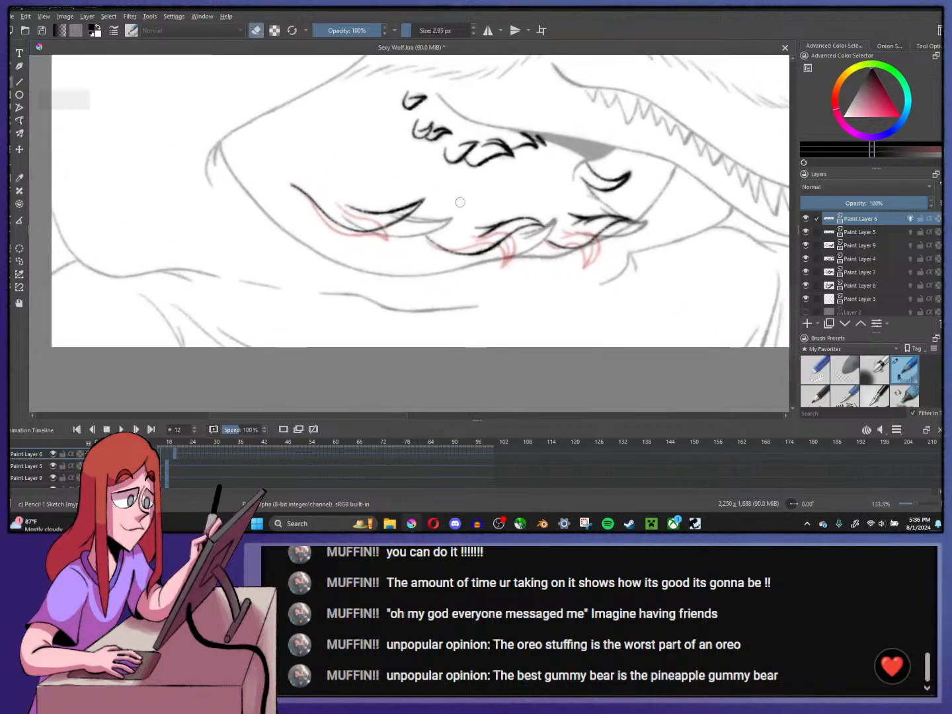
pyautogui.click(159, 454)
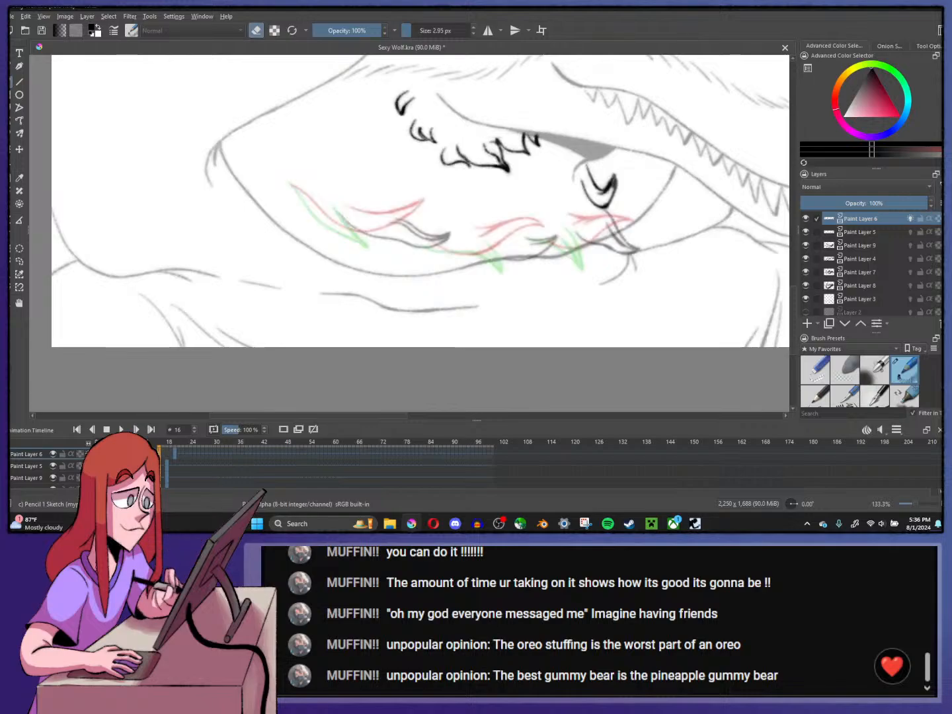
pyautogui.press('+')
pyautogui.click(256, 31)
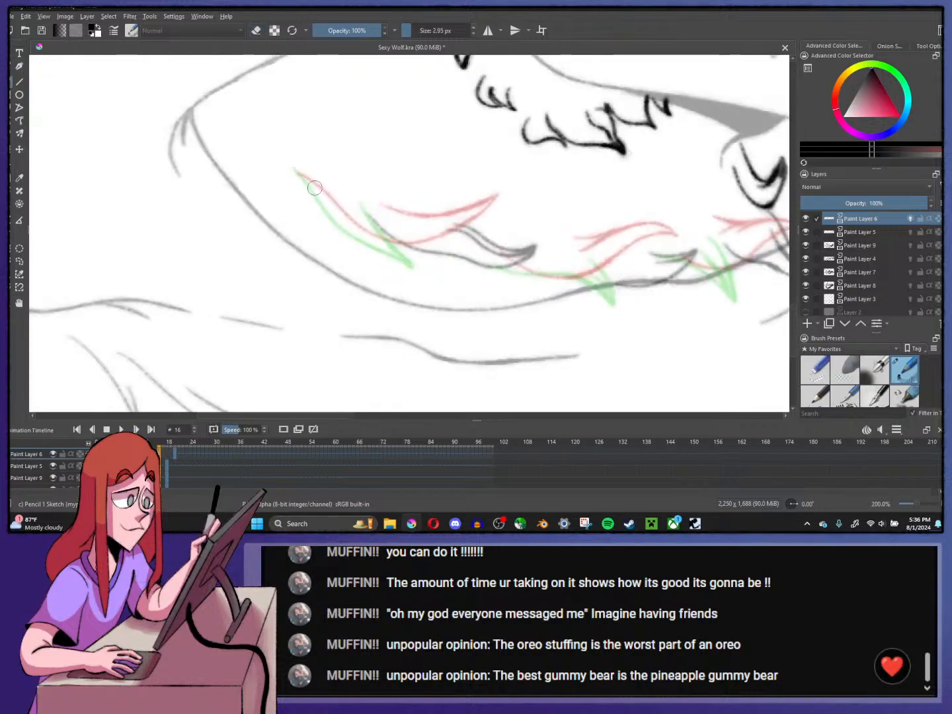
pyautogui.moveTo(298, 175)
pyautogui.mouseDown()
pyautogui.moveTo(351, 229)
pyautogui.moveTo(407, 246)
pyautogui.mouseUp()
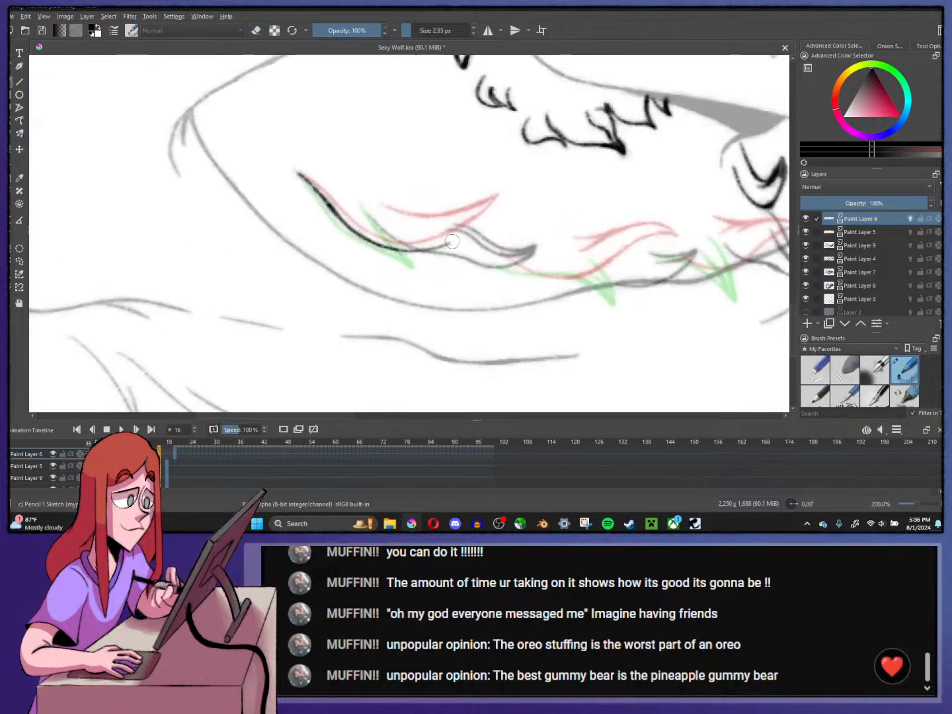
pyautogui.moveTo(369, 202)
pyautogui.mouseDown()
pyautogui.moveTo(413, 235)
pyautogui.moveTo(470, 229)
pyautogui.mouseUp()
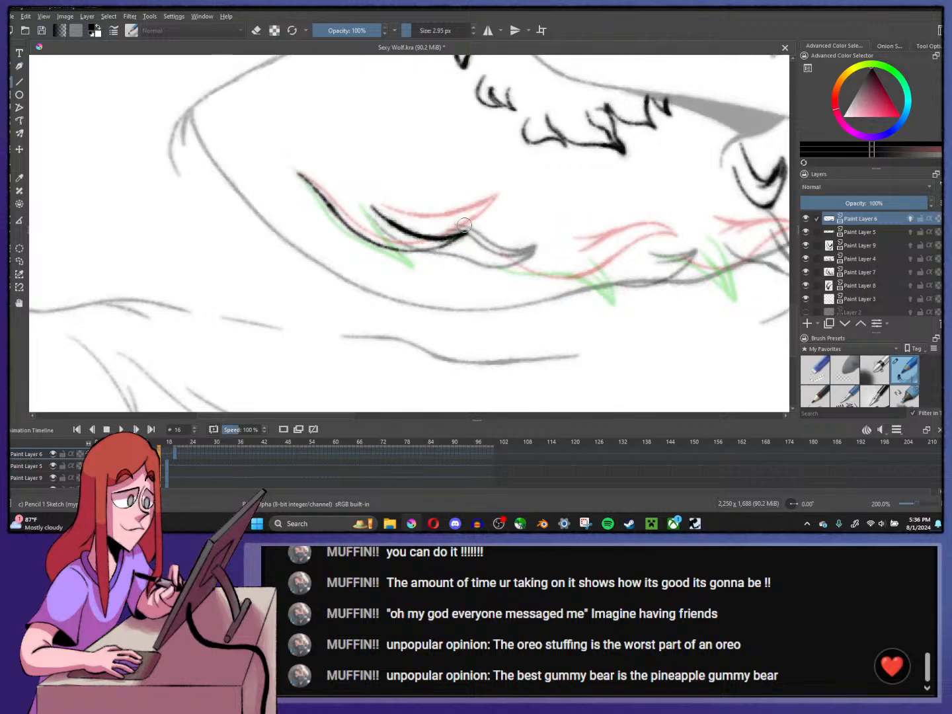
# - Try to draw the middle lower fur tuft on frame 16 with a curling tip, and undo the strokes
pyautogui.moveTo(438, 248); pyautogui.dragTo(290, 258)
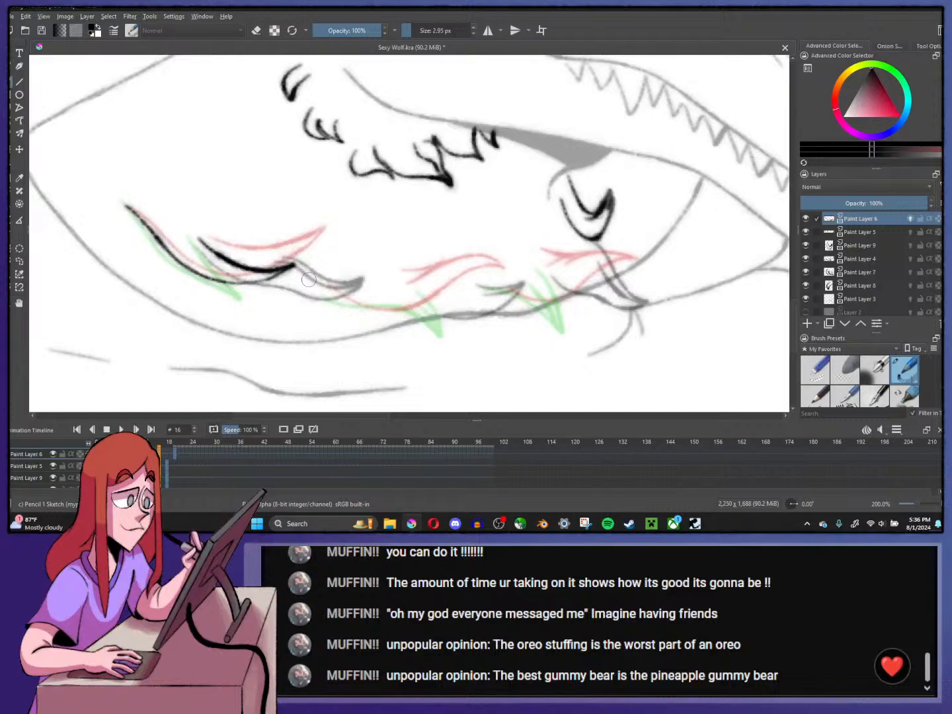
pyautogui.press('+')
pyautogui.press('+')
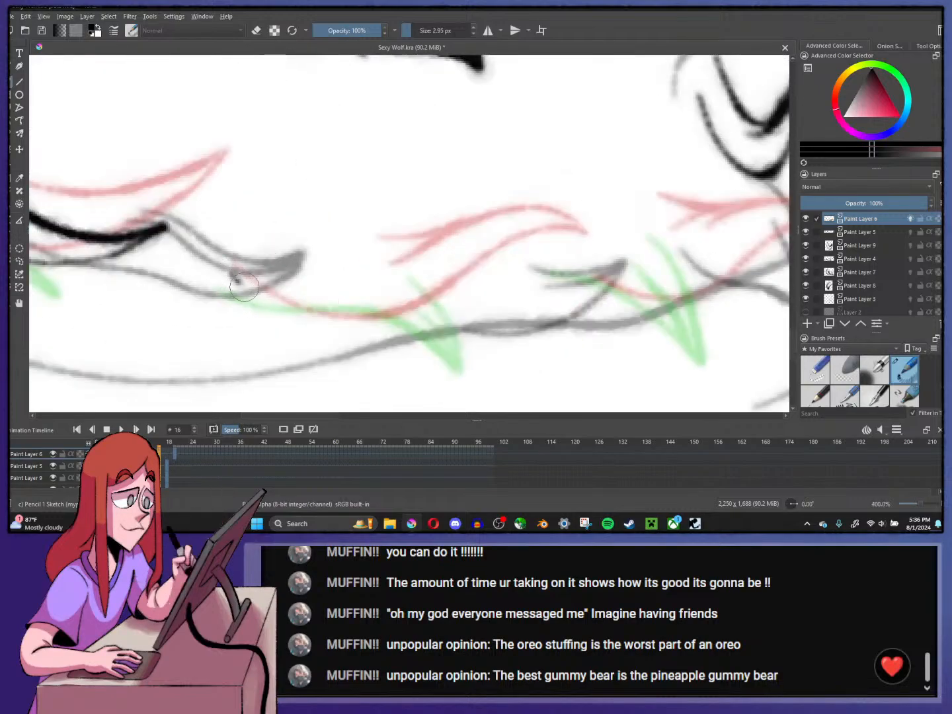
pyautogui.moveTo(238, 281)
pyautogui.mouseDown()
pyautogui.moveTo(289, 316)
pyautogui.moveTo(355, 332)
pyautogui.moveTo(449, 300)
pyautogui.moveTo(502, 303)
pyautogui.mouseUp()
pyautogui.moveTo(383, 230)
pyautogui.mouseDown()
pyautogui.moveTo(431, 256)
pyautogui.moveTo(397, 251)
pyautogui.moveTo(515, 274)
pyautogui.moveTo(506, 324)
pyautogui.mouseUp()
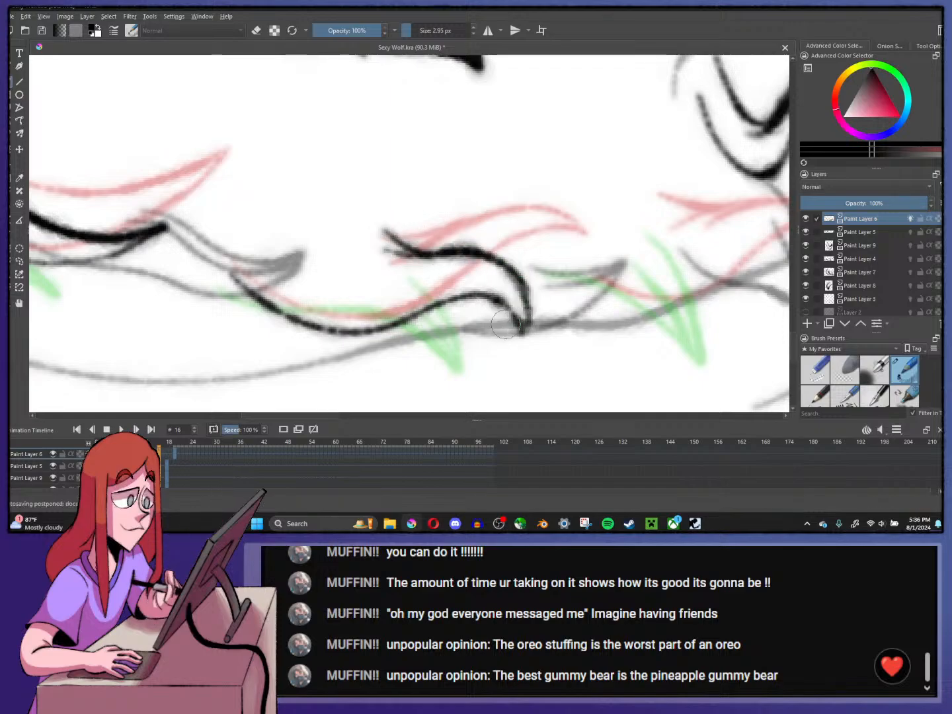
pyautogui.hotkey('ctrl', 'z')
pyautogui.hotkey('ctrl', 'z')
pyautogui.moveTo(386, 235)
pyautogui.mouseDown()
pyautogui.moveTo(454, 265)
pyautogui.moveTo(542, 270)
pyautogui.mouseUp()
pyautogui.hotkey('ctrl', 'z')
pyautogui.hotkey('ctrl', 'z')
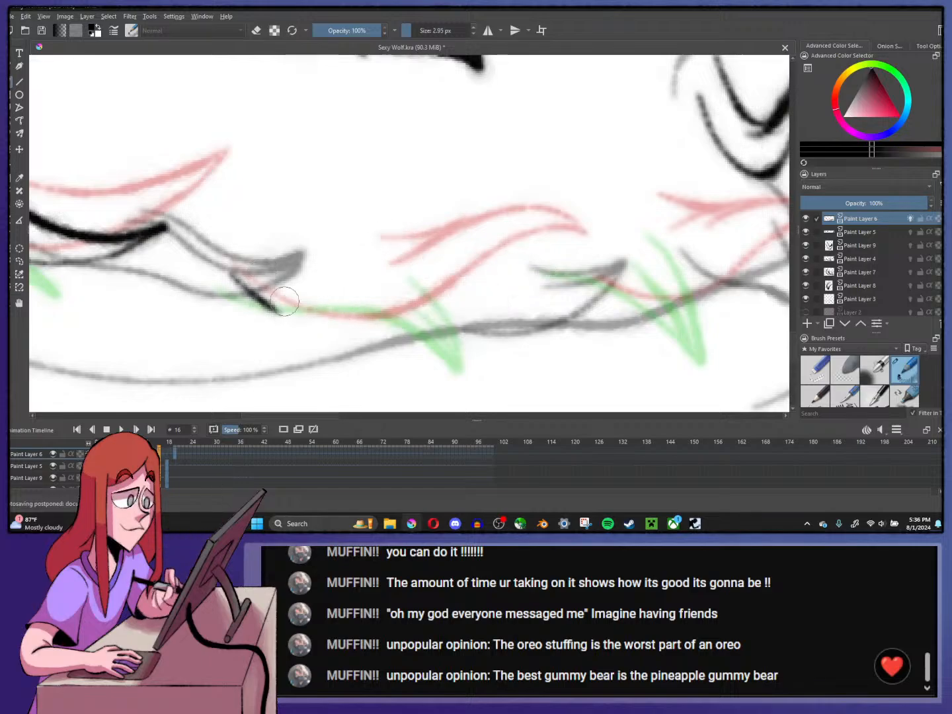
# - Draw the middle lower fur tuft on frame 16 as two shallow curves meeting at a slightly raised tip
pyautogui.moveTo(280, 310)
pyautogui.mouseDown()
pyautogui.moveTo(356, 329)
pyautogui.moveTo(447, 317)
pyautogui.moveTo(537, 267)
pyautogui.mouseUp()
pyautogui.moveTo(379, 238)
pyautogui.mouseDown()
pyautogui.moveTo(478, 281)
pyautogui.moveTo(543, 266)
pyautogui.mouseUp()
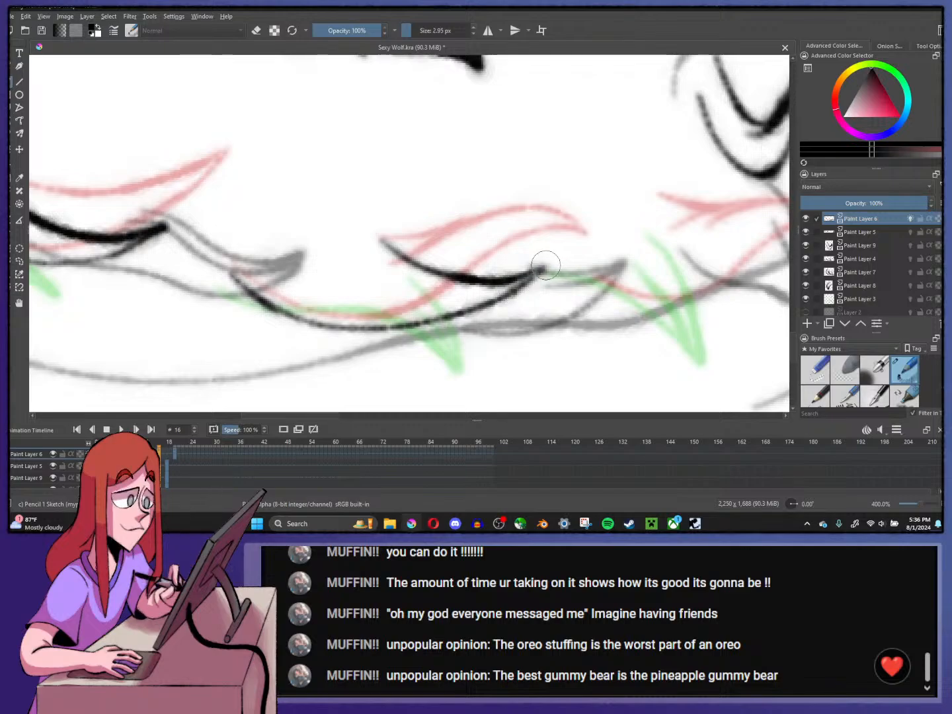
# - Flip through the frames around frame 16, up to frame 21, to compare the fur tufts' movement, and return to frame 16
pyautogui.press('Left')
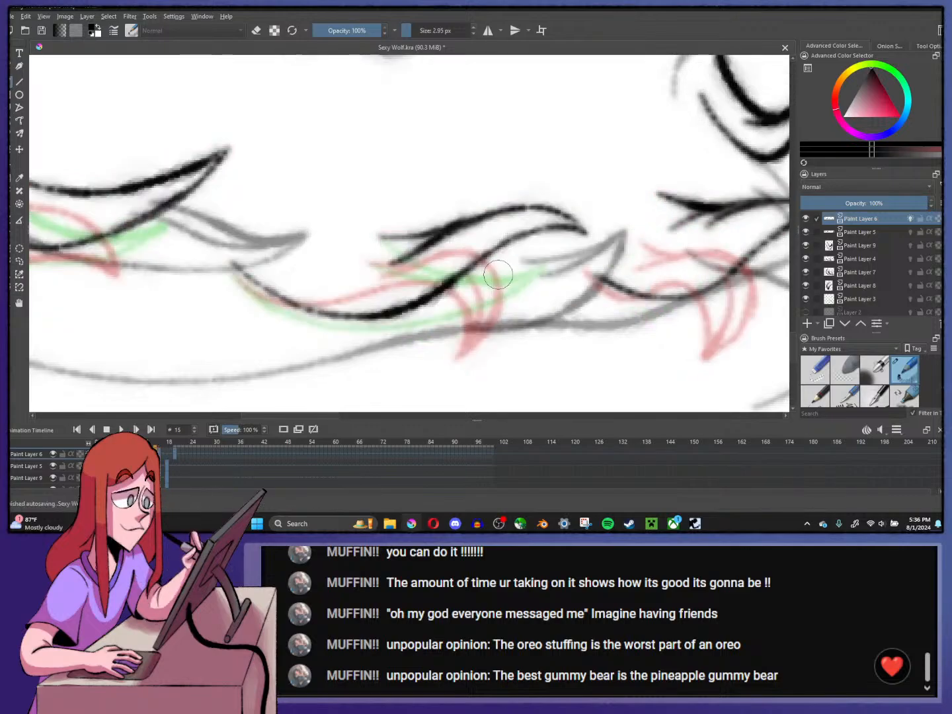
pyautogui.press('-')
pyautogui.press('-')
pyautogui.press('Right')
pyautogui.press('Right')
pyautogui.press('Right')
pyautogui.press('Right')
pyautogui.press('Right')
pyautogui.press('Right')
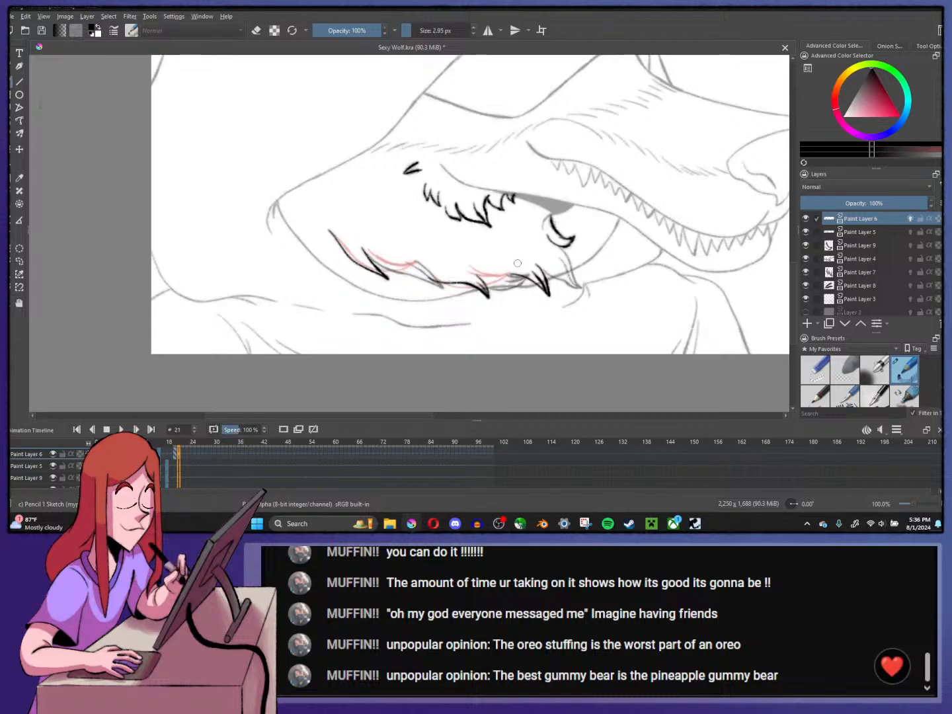
pyautogui.moveTo(518, 263); pyautogui.dragTo(486, 268)
pyautogui.press('Left')
pyautogui.press('Left')
pyautogui.press('Left')
pyautogui.press('Left')
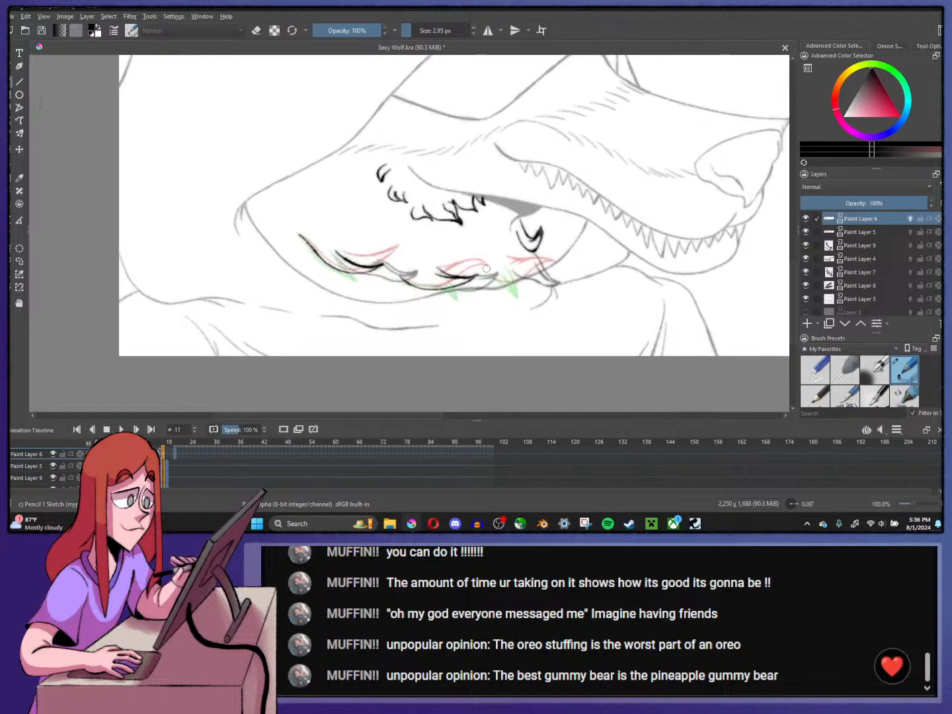
pyautogui.press('Left')
# - Draw the rightmost lower fur tuft on frame 16 as two curves meeting at a point between the onion-skin outlines
pyautogui.press('+')
pyautogui.press('+')
pyautogui.press('+')
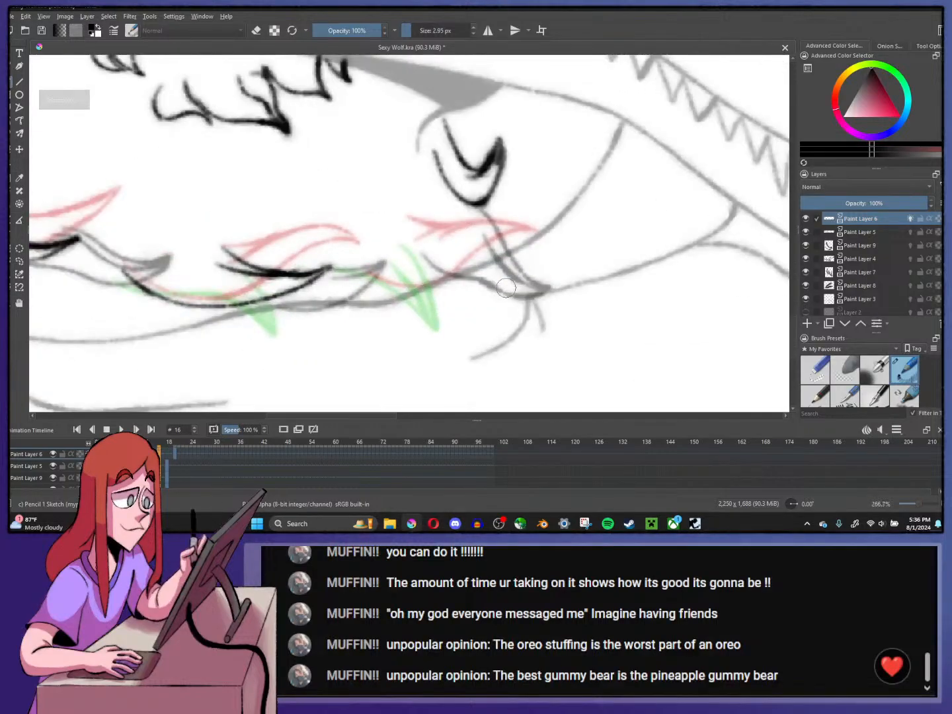
pyautogui.moveTo(364, 263)
pyautogui.mouseDown()
pyautogui.moveTo(399, 289)
pyautogui.moveTo(465, 289)
pyautogui.moveTo(515, 270)
pyautogui.mouseUp()
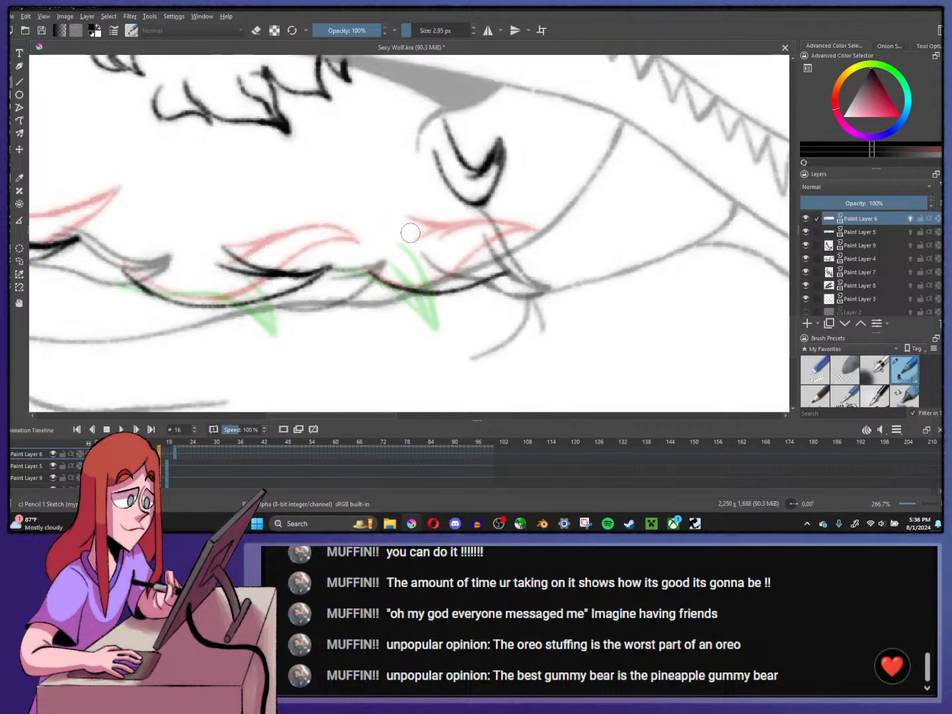
pyautogui.moveTo(410, 234); pyautogui.dragTo(491, 276)
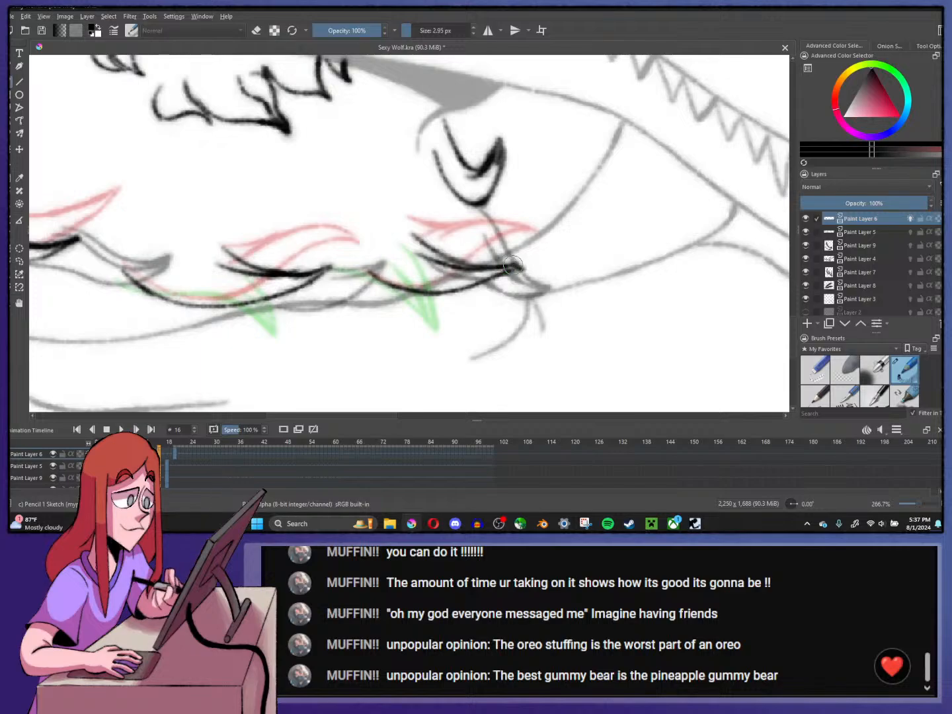
# - Select the drawn frames of Paint Layer 6, play them back to check the fur motion at several zoom levels, and stop playback
pyautogui.scroll(-2, 461, 290)
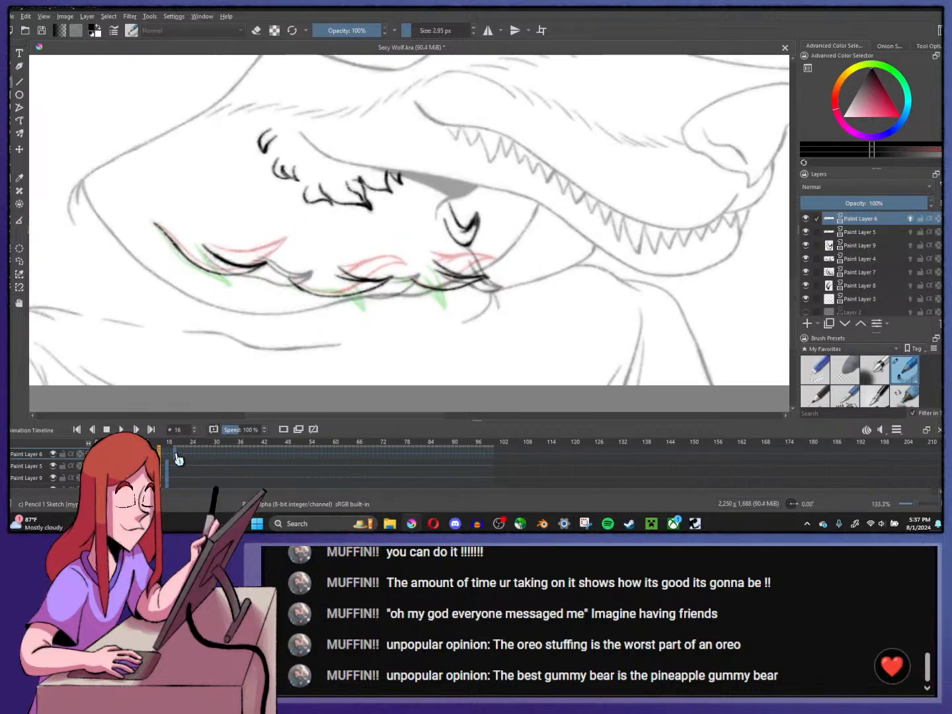
pyautogui.moveTo(171, 456); pyautogui.dragTo(116, 455)
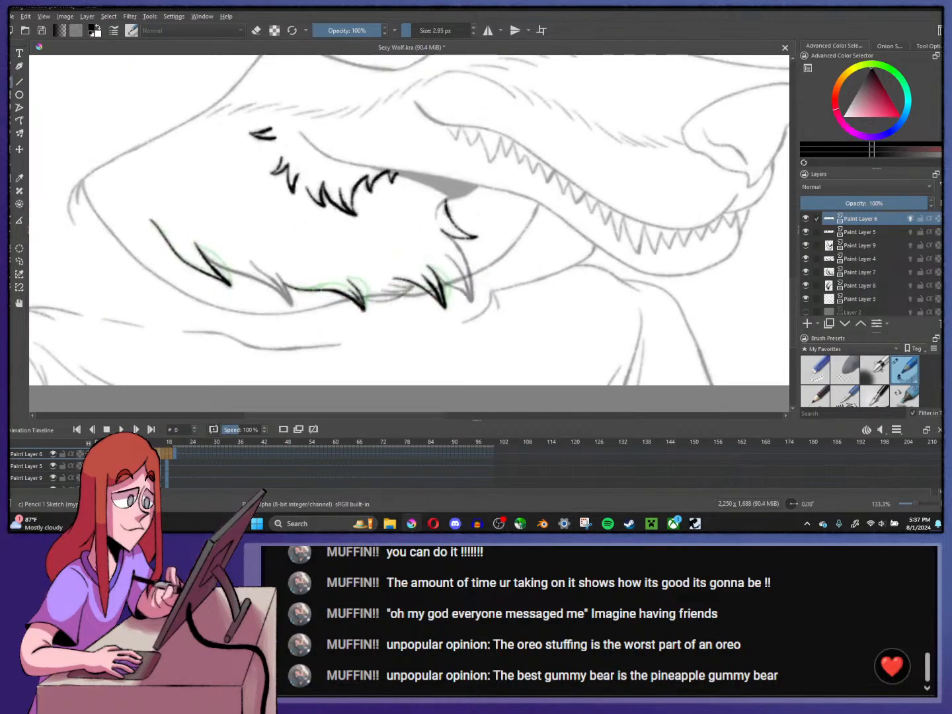
pyautogui.click(121, 429)
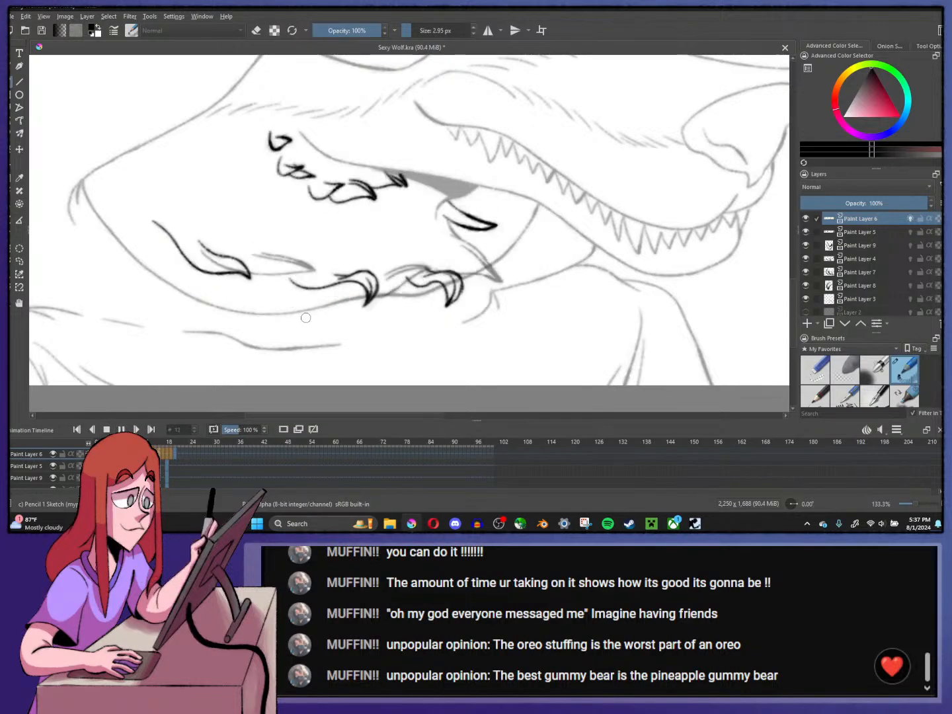
pyautogui.scroll(-1, 348, 301)
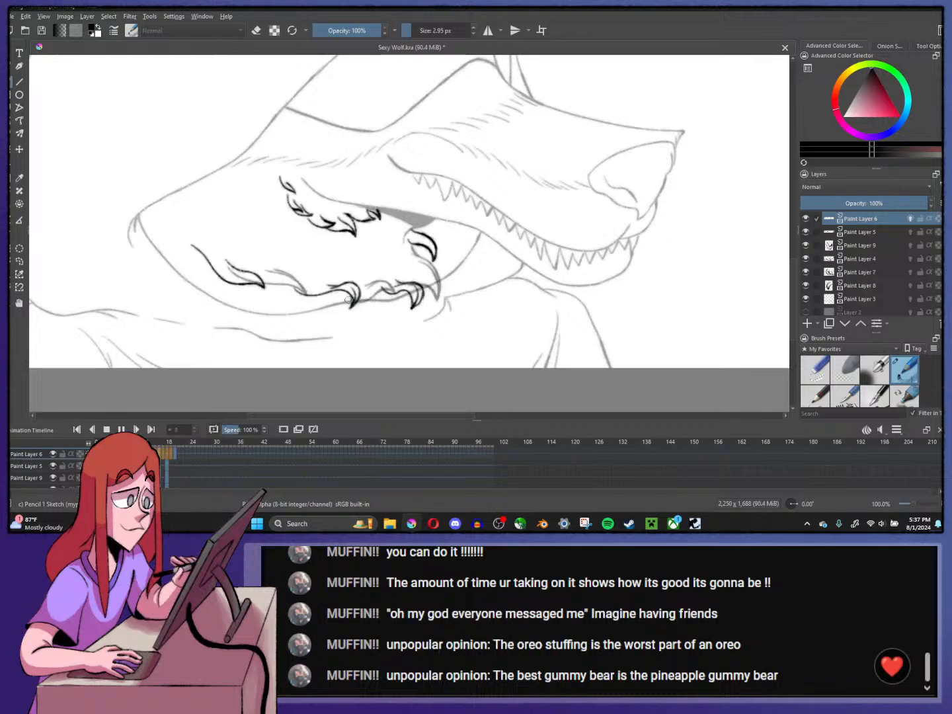
pyautogui.scroll(-2, 437, 258)
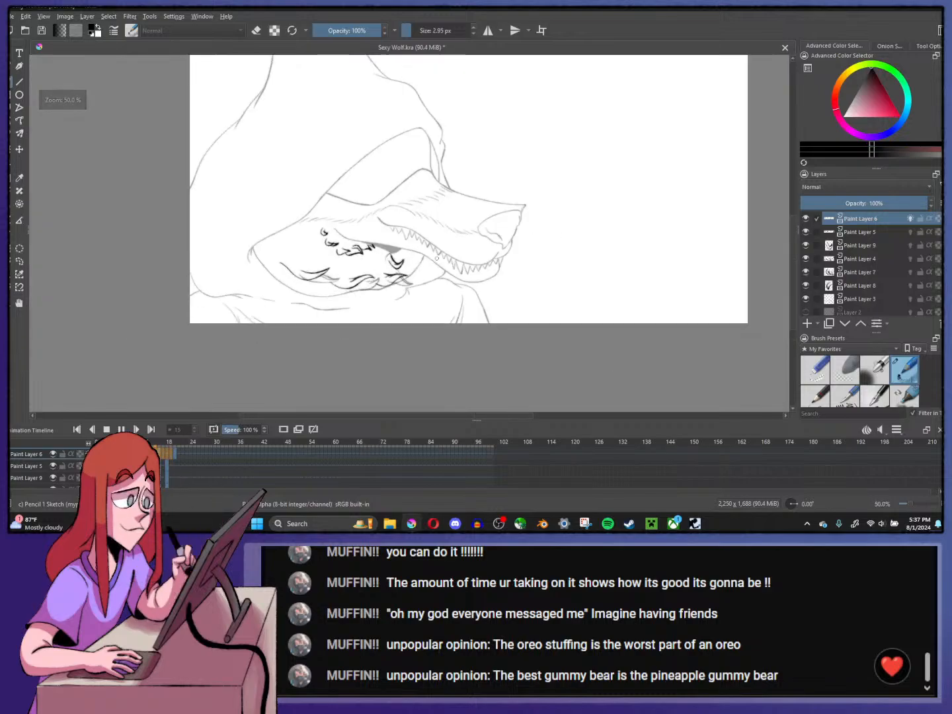
pyautogui.scroll(-1, 437, 258)
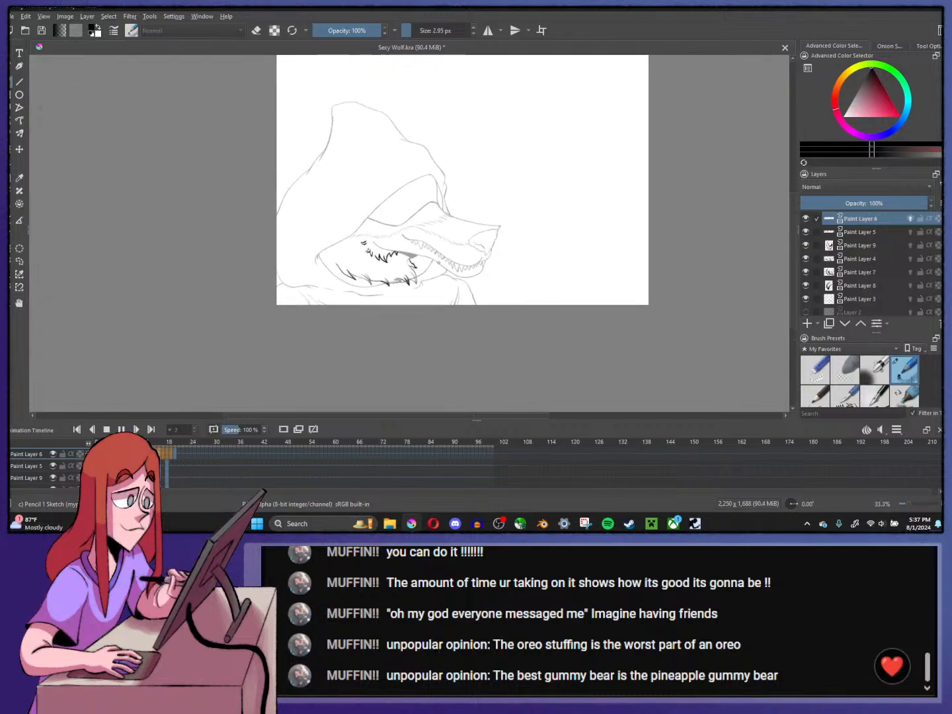
pyautogui.scroll(1, 432, 252)
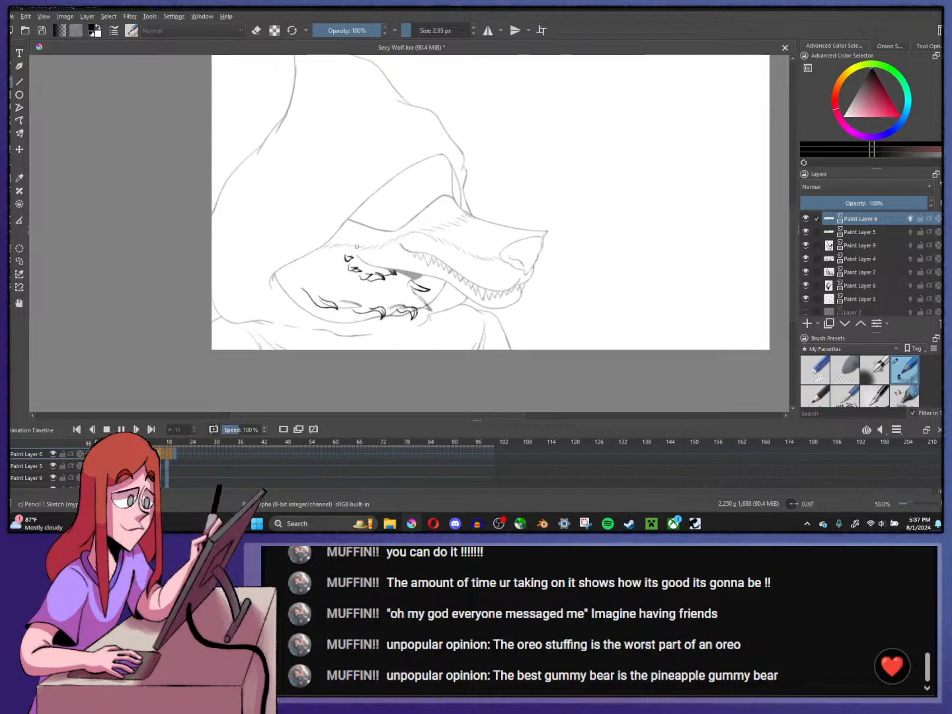
pyautogui.moveTo(392, 217); pyautogui.dragTo(380, 237)
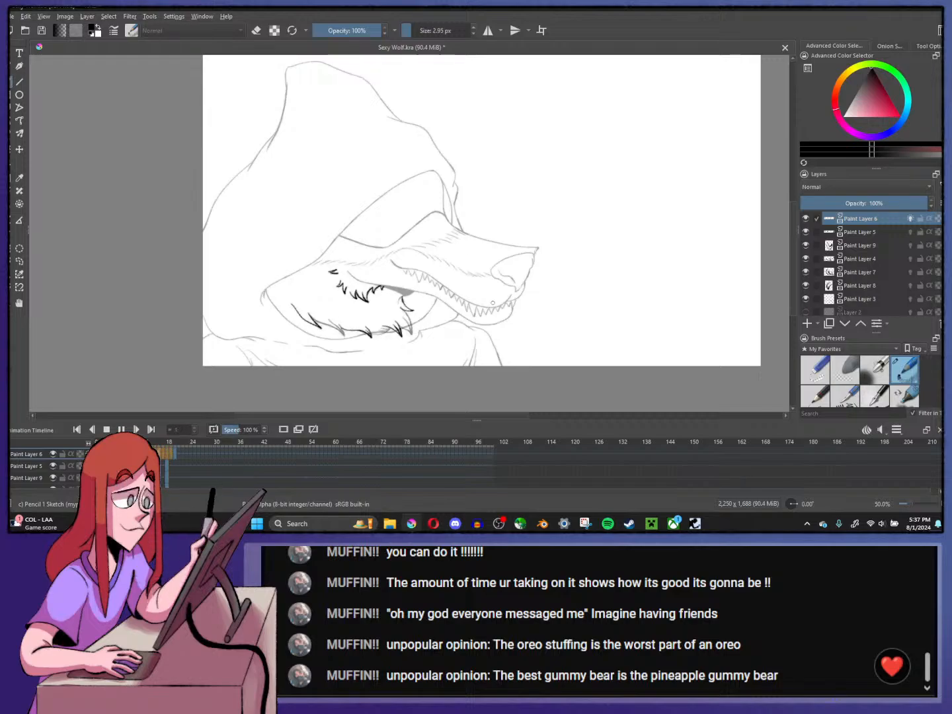
pyautogui.scroll(1, 479, 296)
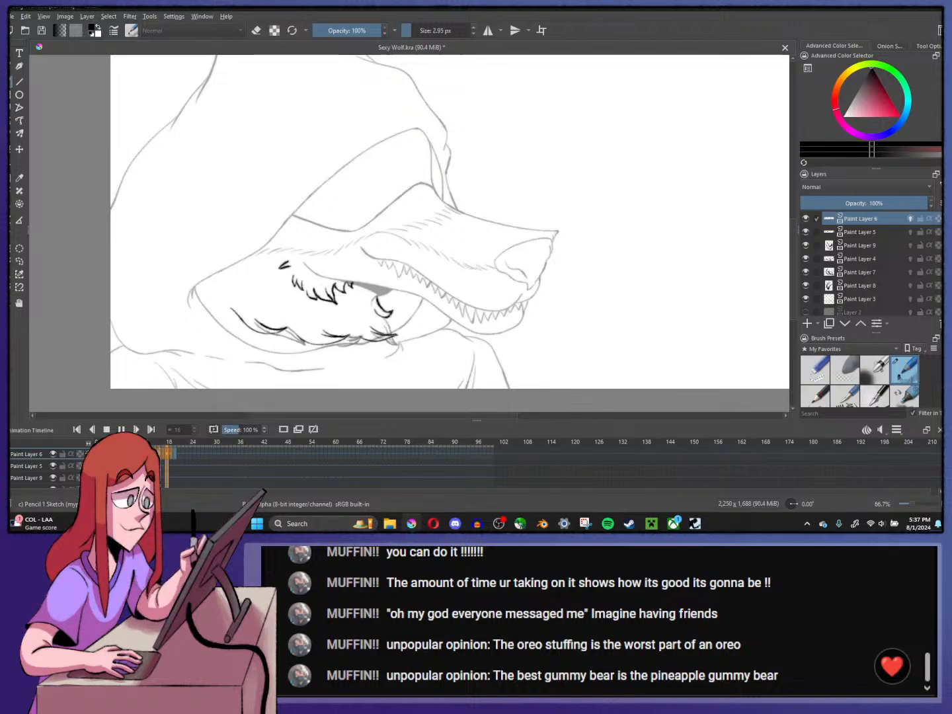
pyautogui.press('-')
pyautogui.press('-')
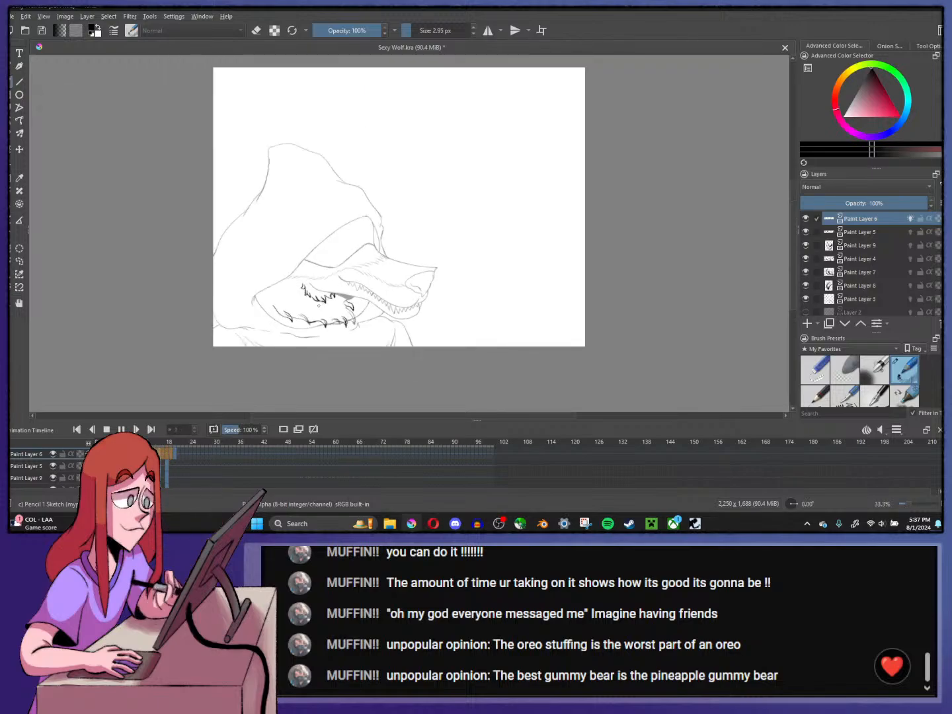
pyautogui.press('+')
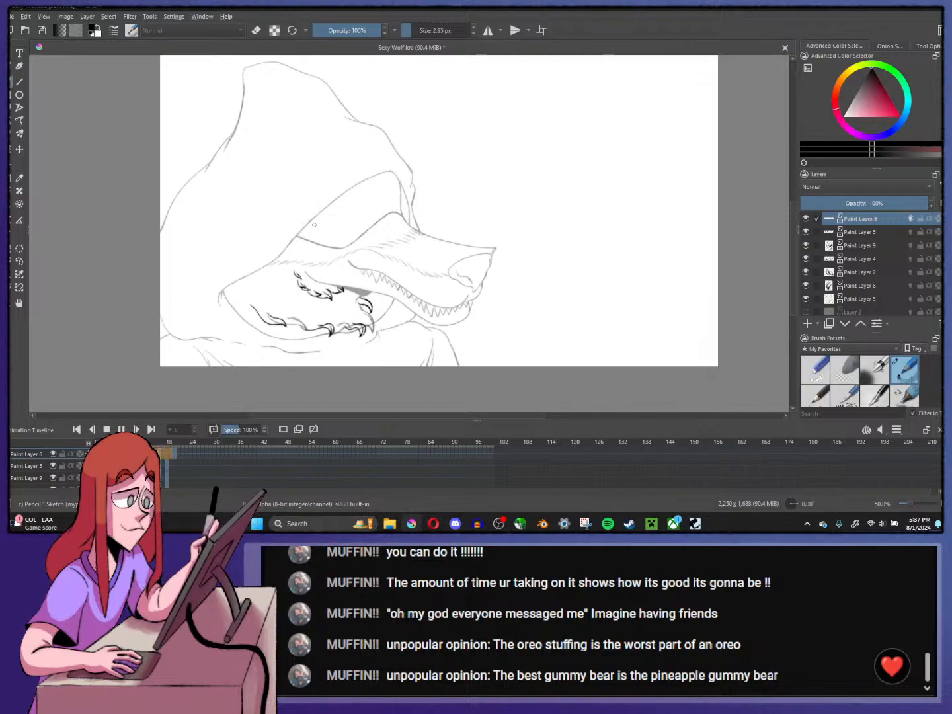
pyautogui.press('-')
pyautogui.press('+')
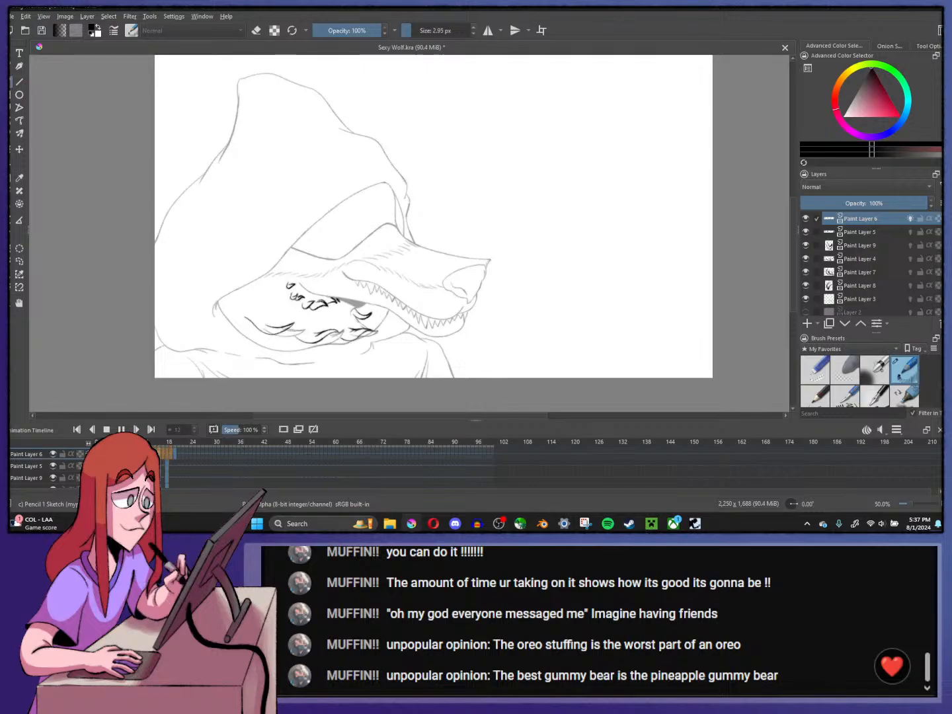
pyautogui.click(106, 430)
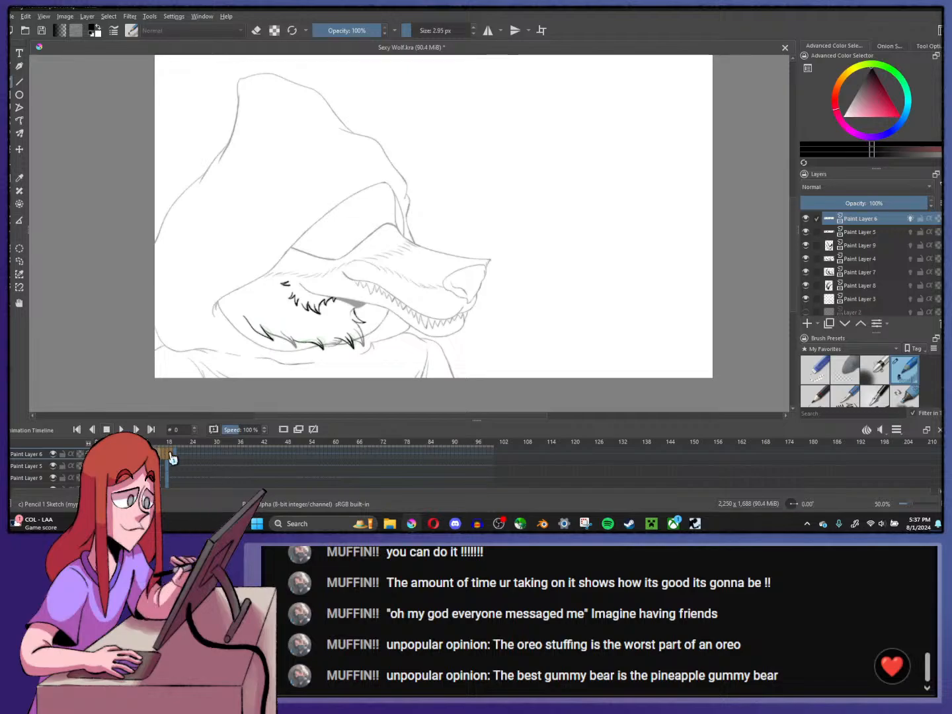
# - Step backward through the frames of Paint Layer 6 to frame 2 to examine the lower fur tufts
pyautogui.press('Left')
pyautogui.press('Left')
pyautogui.press('Left')
pyautogui.press('Left')
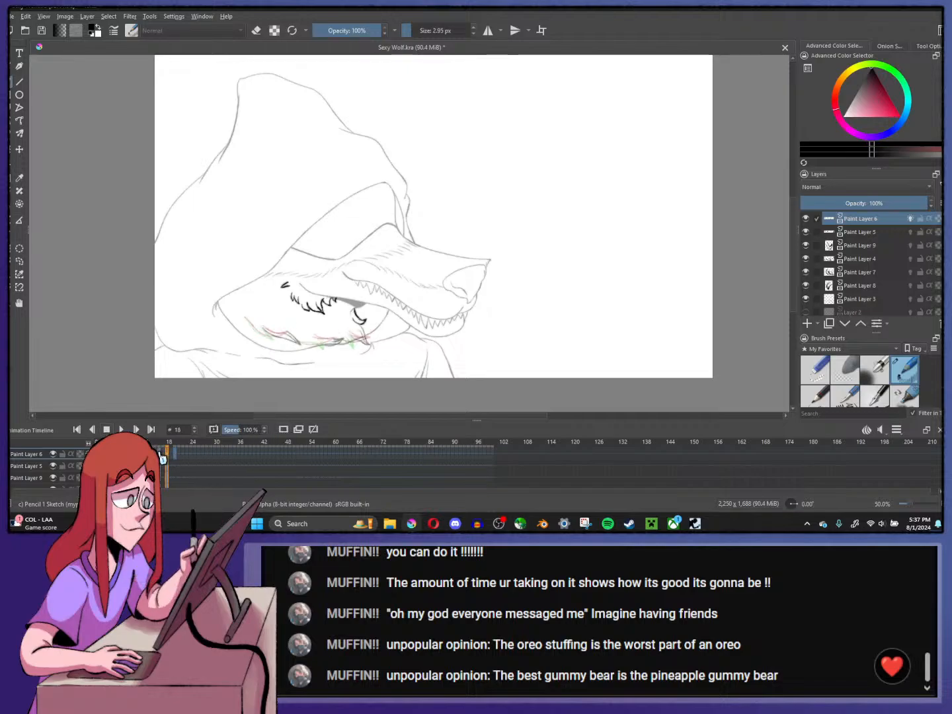
pyautogui.press('Left')
pyautogui.press('Left')
pyautogui.press('Left')
pyautogui.press('Left')
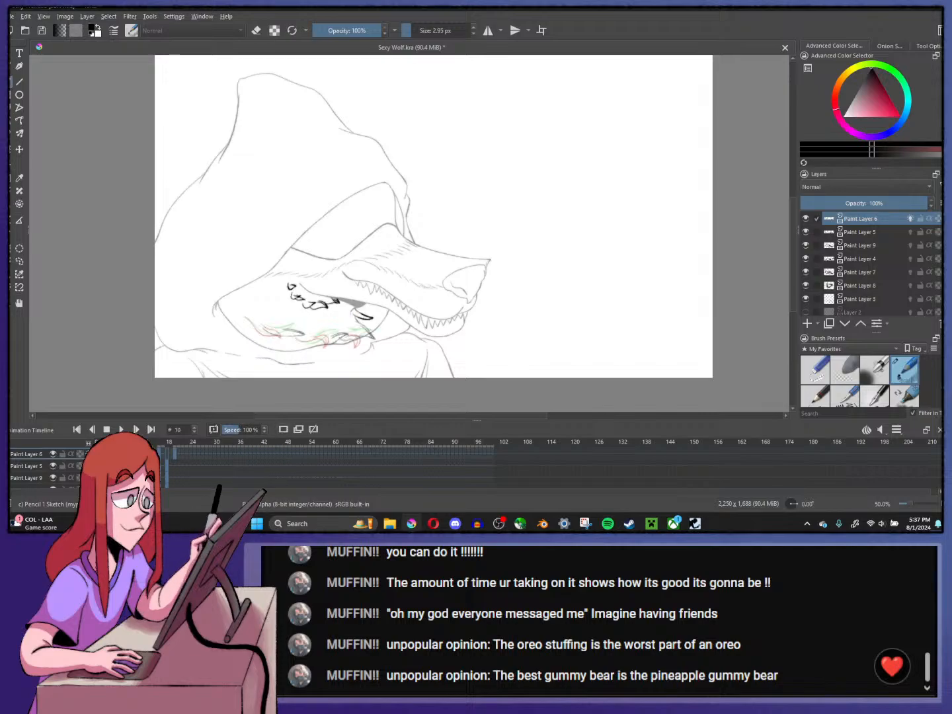
pyautogui.press('Left')
pyautogui.press('Left')
pyautogui.press('Left')
pyautogui.press('Left')
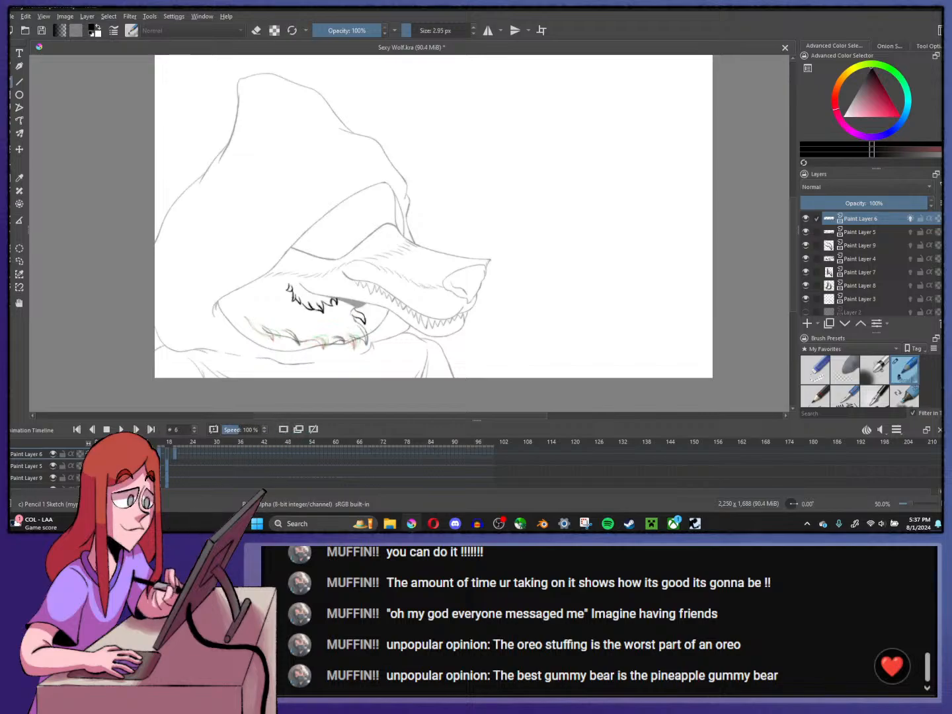
pyautogui.press('Left')
pyautogui.press('Left')
pyautogui.press('Left')
pyautogui.press('Left')
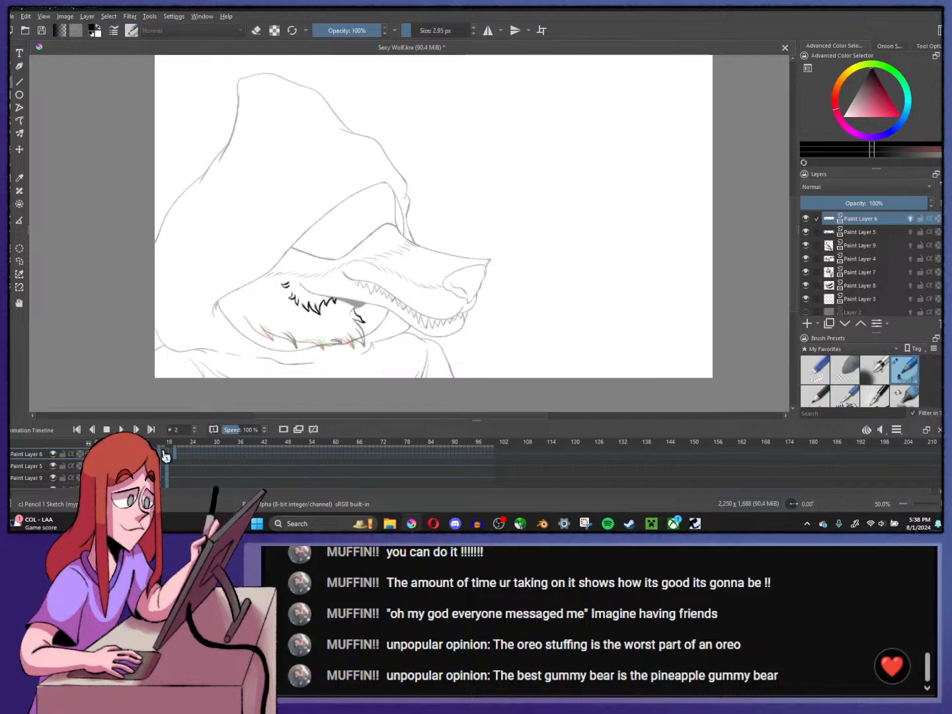
# - Draw the three lower fur tufts on frame 18 of Paint Layer 6 as pointed curves guided by the onion skins
pyautogui.click(165, 455)
pyautogui.scroll(4, 269, 353)
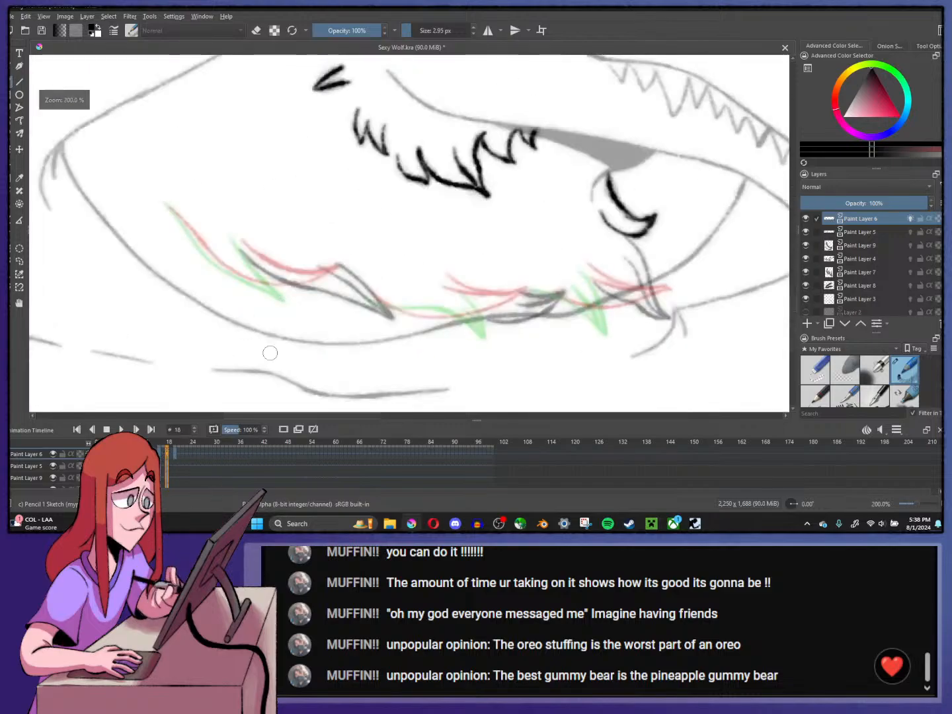
pyautogui.moveTo(375, 300); pyautogui.dragTo(506, 324)
pyautogui.moveTo(451, 279)
pyautogui.mouseDown()
pyautogui.moveTo(511, 323)
pyautogui.moveTo(542, 293)
pyautogui.moveTo(603, 319)
pyautogui.moveTo(654, 325)
pyautogui.mouseUp()
pyautogui.moveTo(585, 267)
pyautogui.mouseDown()
pyautogui.moveTo(618, 300)
pyautogui.moveTo(661, 323)
pyautogui.mouseUp()
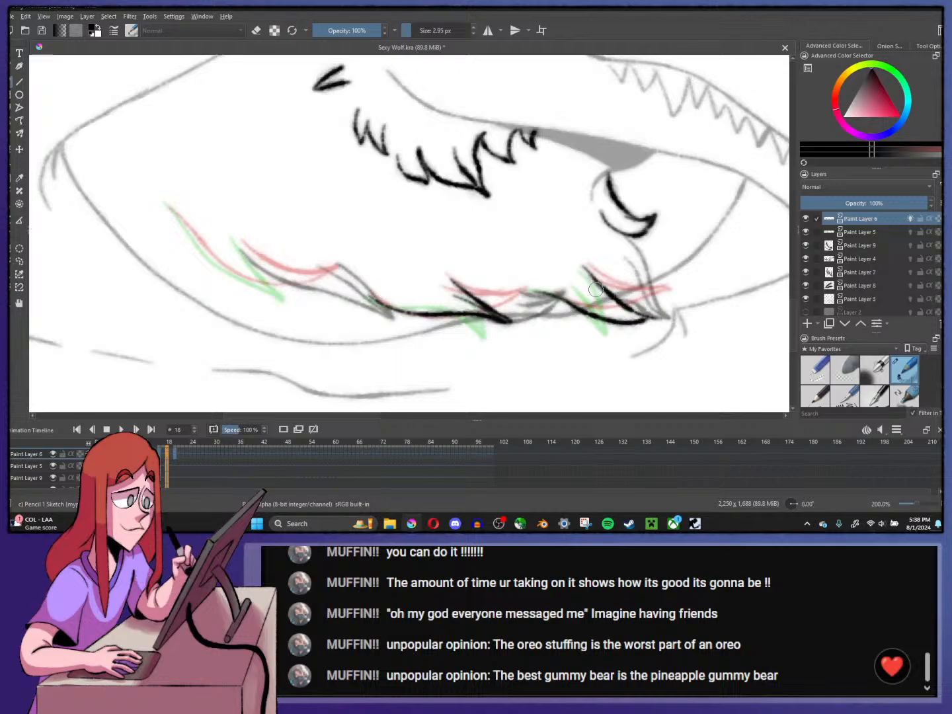
pyautogui.moveTo(595, 289); pyautogui.dragTo(652, 316)
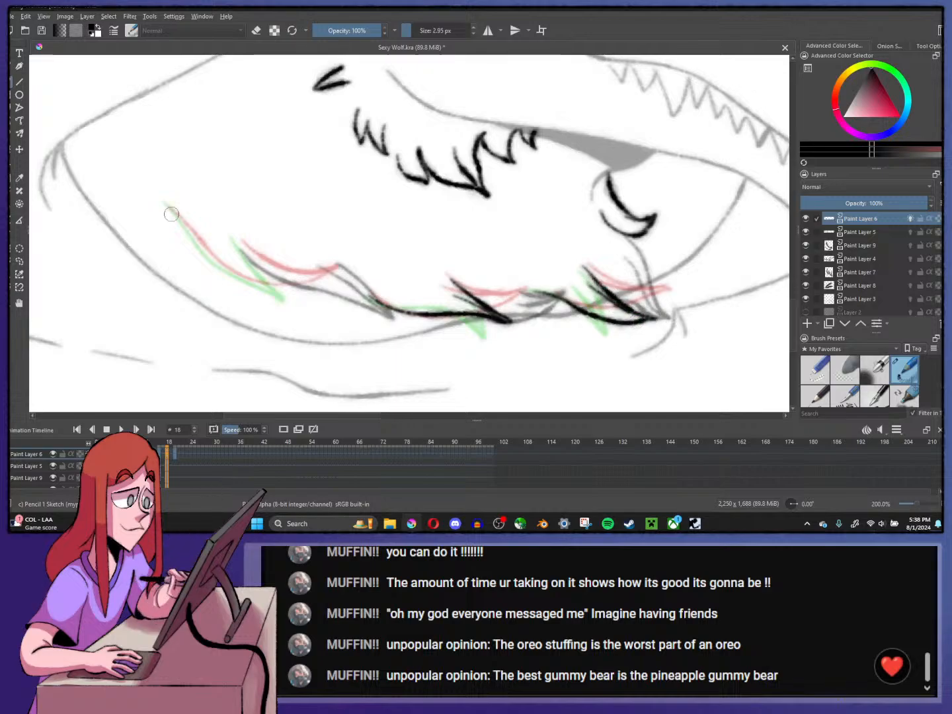
pyautogui.moveTo(167, 206)
pyautogui.mouseDown()
pyautogui.moveTo(223, 269)
pyautogui.moveTo(285, 294)
pyautogui.moveTo(237, 278)
pyautogui.moveTo(285, 292)
pyautogui.moveTo(315, 285)
pyautogui.mouseUp()
pyautogui.moveTo(238, 242)
pyautogui.mouseDown()
pyautogui.moveTo(295, 283)
pyautogui.moveTo(318, 286)
pyautogui.moveTo(304, 282)
pyautogui.mouseUp()
# - Draw the leftmost lower fur tuft on frame 14 as curves meeting at a point, and erase the stray end at its tip
pyautogui.press(',')
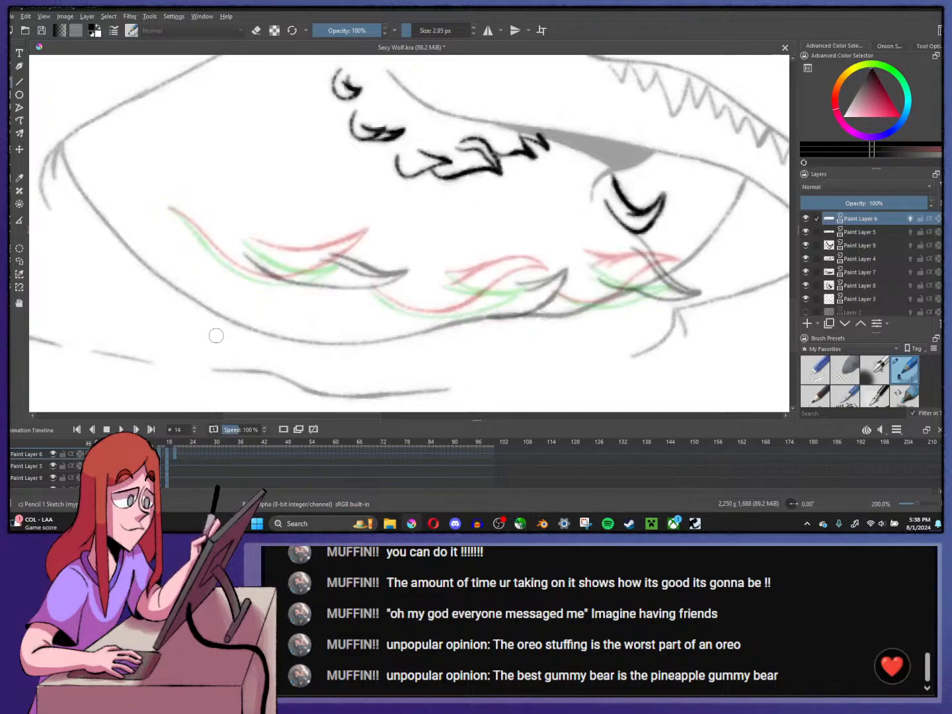
pyautogui.moveTo(169, 207)
pyautogui.mouseDown()
pyautogui.moveTo(253, 277)
pyautogui.moveTo(285, 283)
pyautogui.moveTo(345, 249)
pyautogui.mouseUp()
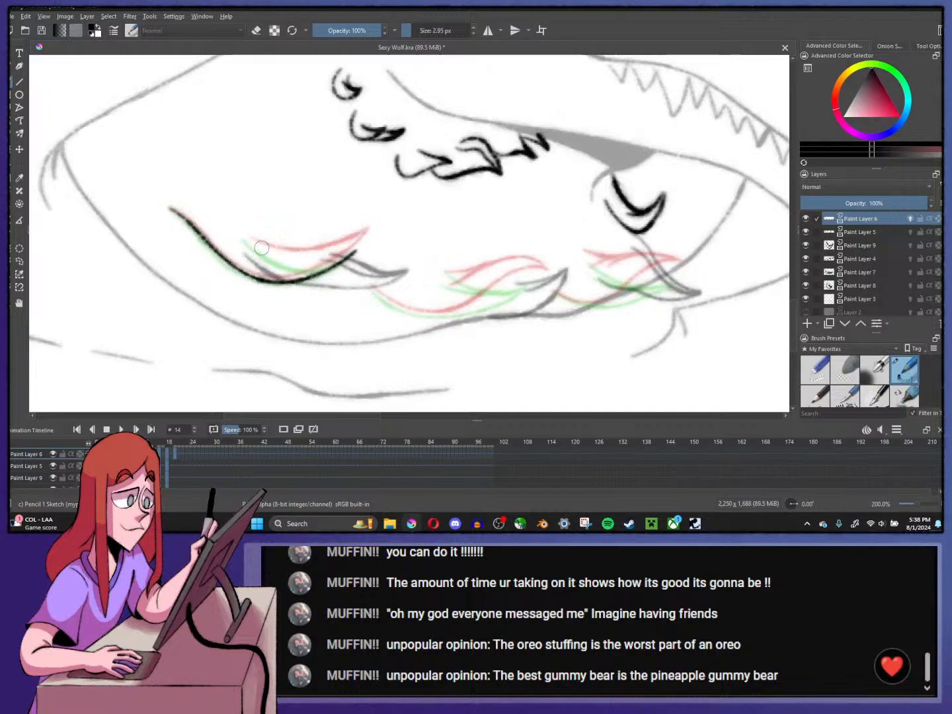
pyautogui.moveTo(251, 242)
pyautogui.mouseDown()
pyautogui.moveTo(285, 257)
pyautogui.moveTo(365, 250)
pyautogui.mouseUp()
pyautogui.moveTo(252, 255)
pyautogui.mouseDown()
pyautogui.moveTo(290, 266)
pyautogui.moveTo(360, 253)
pyautogui.mouseUp()
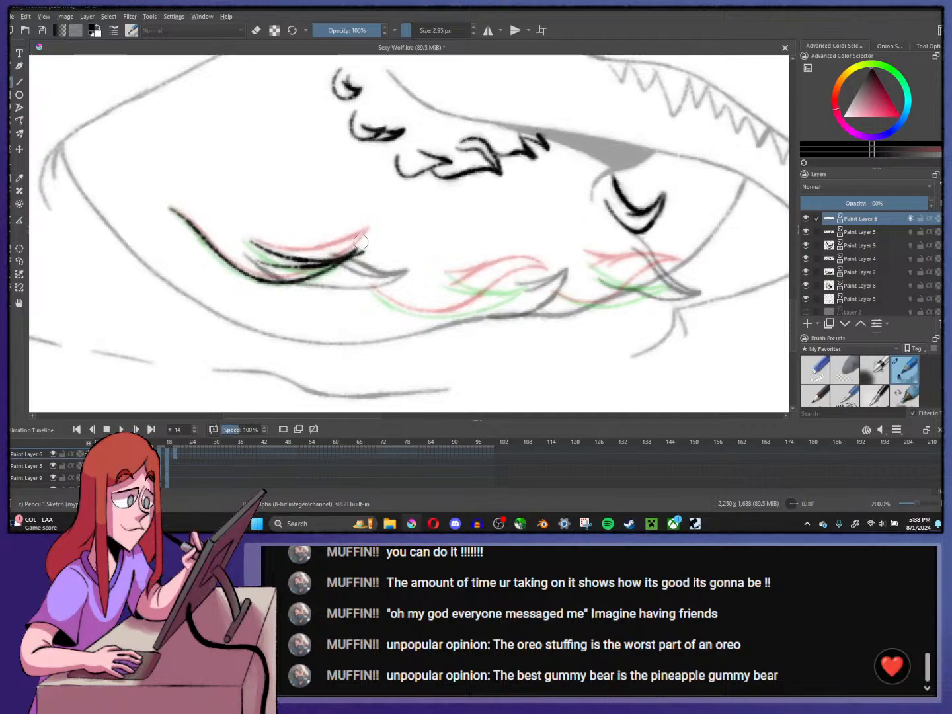
pyautogui.click(256, 31)
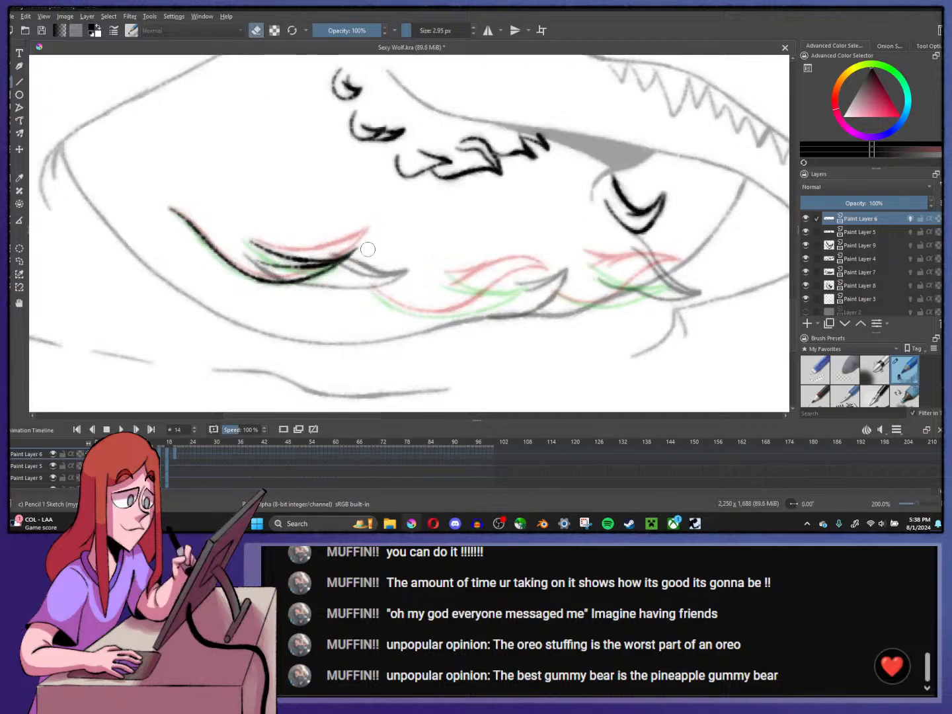
pyautogui.click(256, 30)
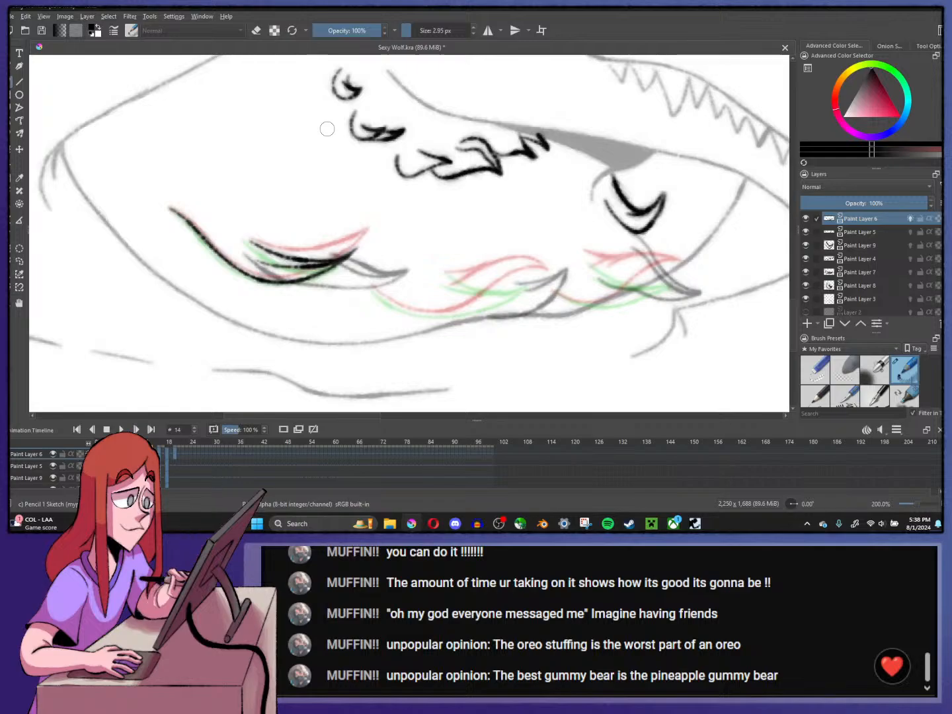
# - Draw the rightmost lower fur tuft on frame 14 with a lower curve, an upper curve and a short inner strand
pyautogui.moveTo(466, 212); pyautogui.dragTo(378, 201)
pyautogui.scroll(1, 529, 308)
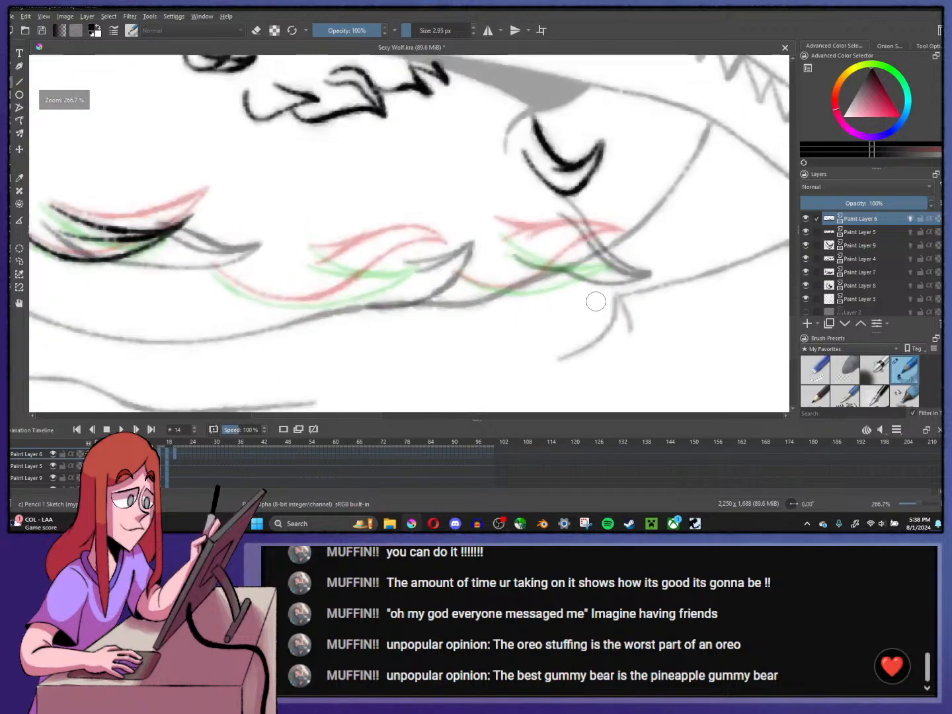
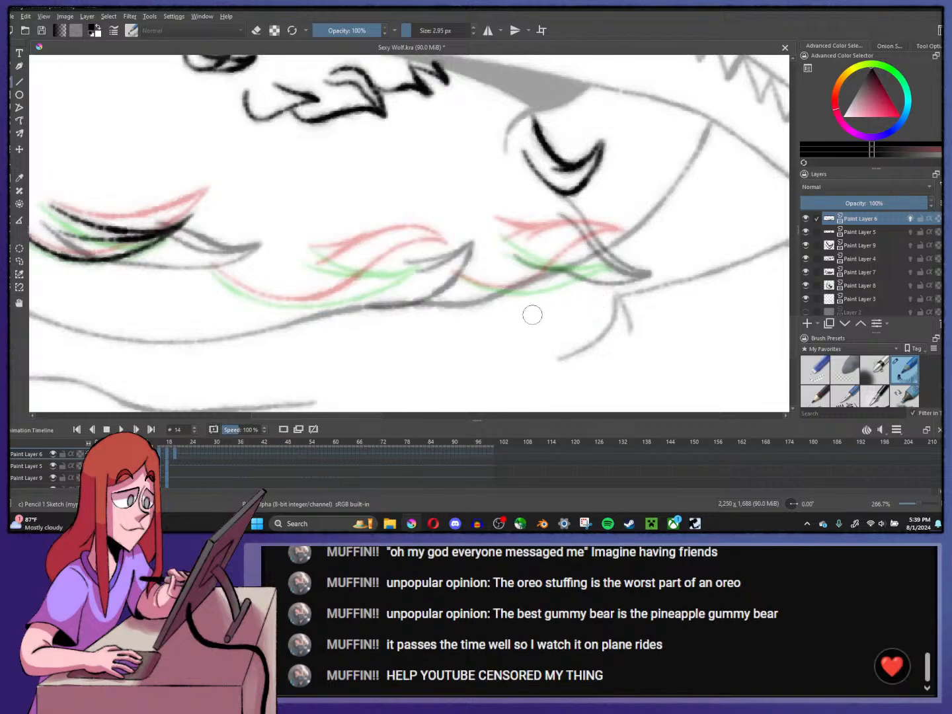
pyautogui.scroll(3, 486, 284)
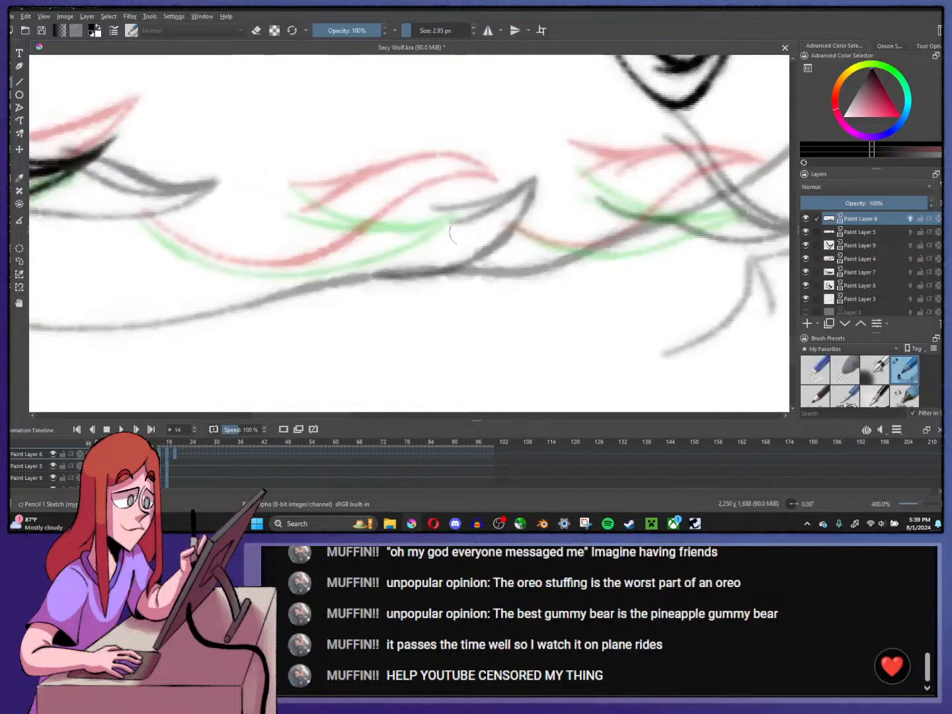
pyautogui.scroll(-1, 457, 234)
pyautogui.moveTo(461, 231); pyautogui.dragTo(334, 273)
pyautogui.scroll(1, 489, 261)
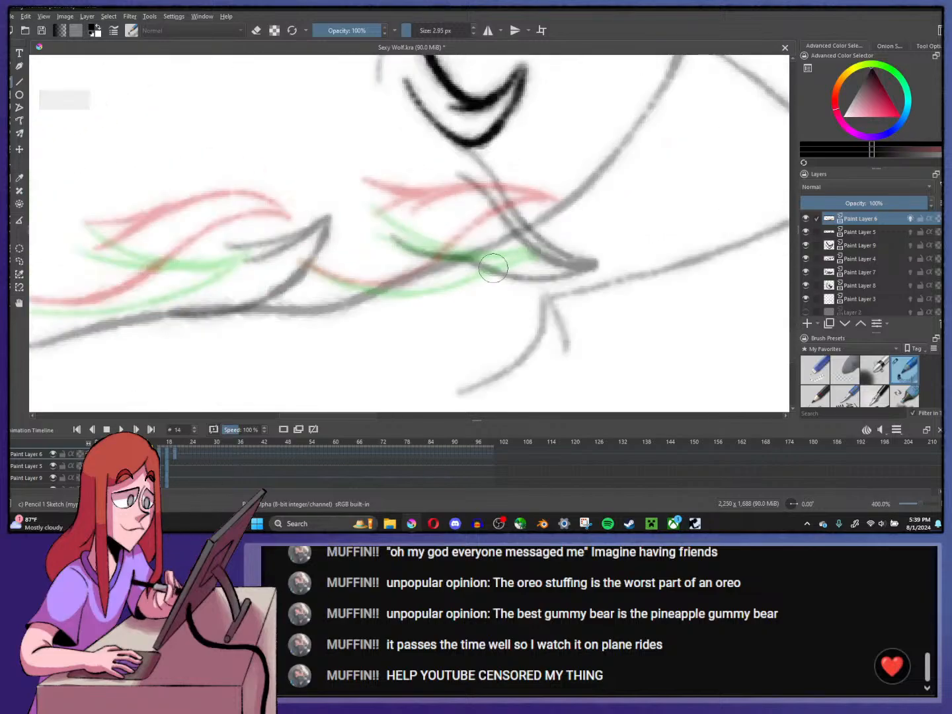
pyautogui.moveTo(306, 262)
pyautogui.mouseDown()
pyautogui.moveTo(333, 277)
pyautogui.moveTo(393, 277)
pyautogui.moveTo(556, 218)
pyautogui.mouseUp()
pyautogui.moveTo(372, 193)
pyautogui.mouseDown()
pyautogui.moveTo(443, 217)
pyautogui.moveTo(390, 211)
pyautogui.moveTo(477, 212)
pyautogui.moveTo(546, 232)
pyautogui.mouseUp()
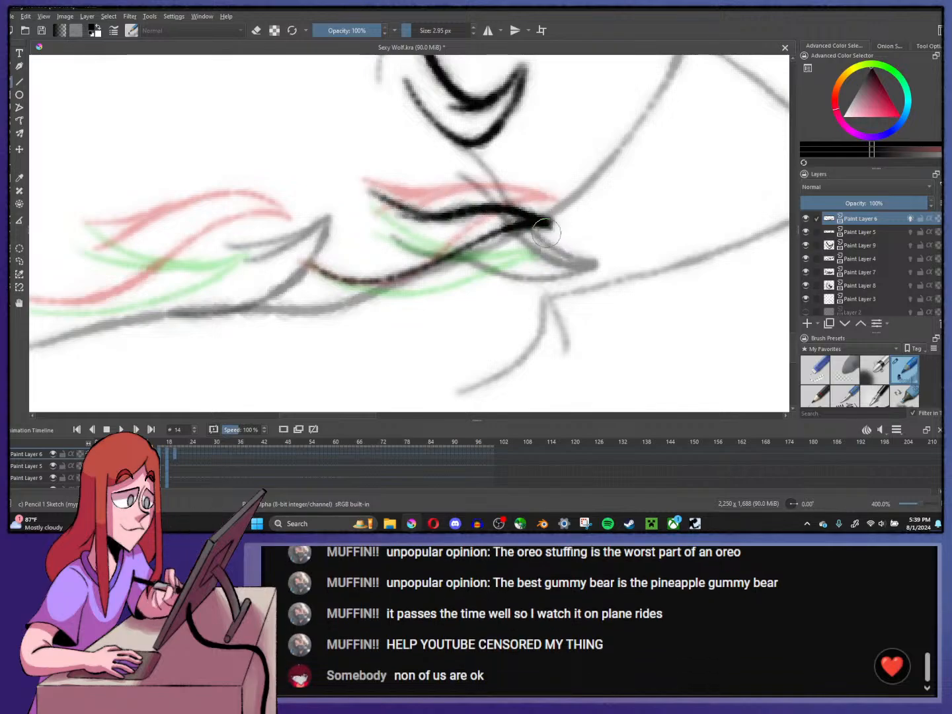
pyautogui.moveTo(377, 211); pyautogui.dragTo(472, 224)
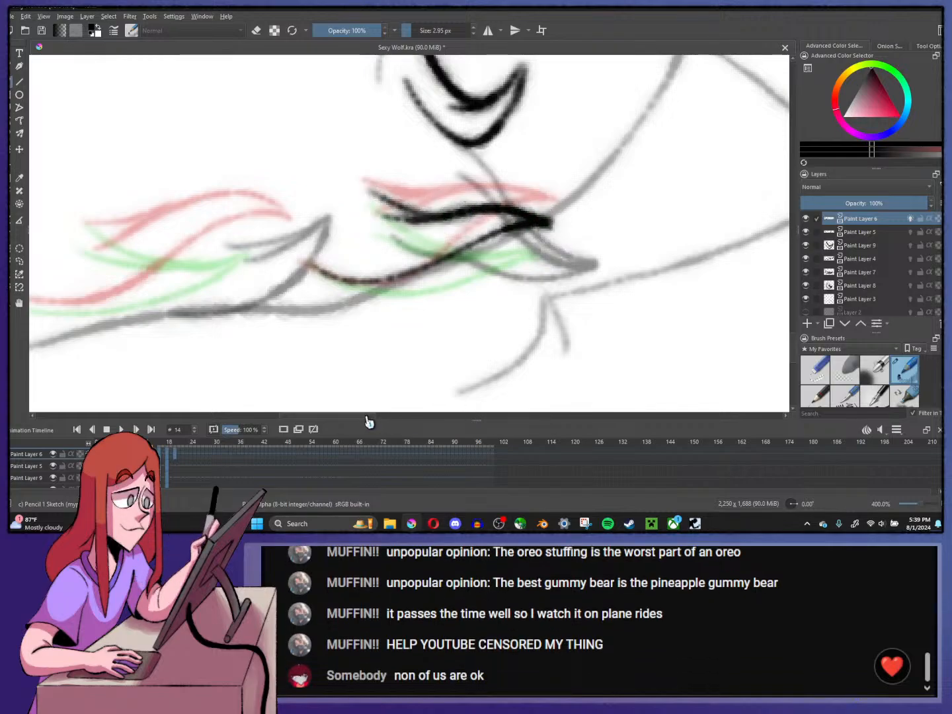
# - Draw the middle lower fur tuft on frame 14 as a wavy lower curve and an arched upper curve meeting at the tip
pyautogui.moveTo(369, 422); pyautogui.dragTo(349, 420)
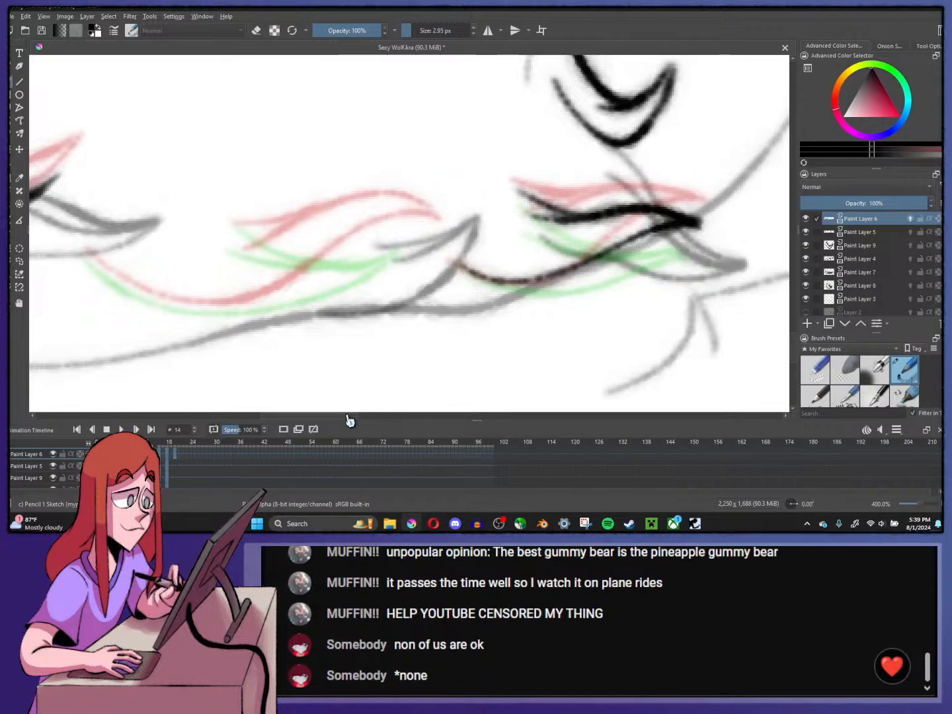
pyautogui.moveTo(75, 247)
pyautogui.mouseDown()
pyautogui.moveTo(144, 291)
pyautogui.moveTo(202, 305)
pyautogui.moveTo(270, 299)
pyautogui.moveTo(411, 242)
pyautogui.mouseUp()
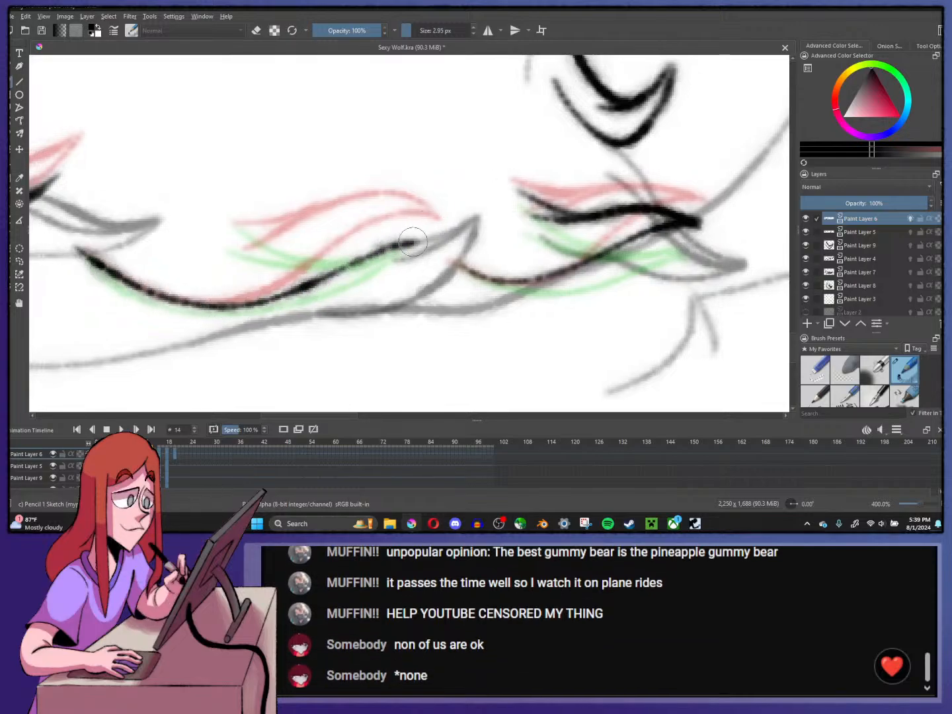
pyautogui.moveTo(251, 225)
pyautogui.mouseDown()
pyautogui.moveTo(327, 229)
pyautogui.moveTo(310, 234)
pyautogui.moveTo(384, 213)
pyautogui.moveTo(427, 247)
pyautogui.moveTo(310, 228)
pyautogui.mouseUp()
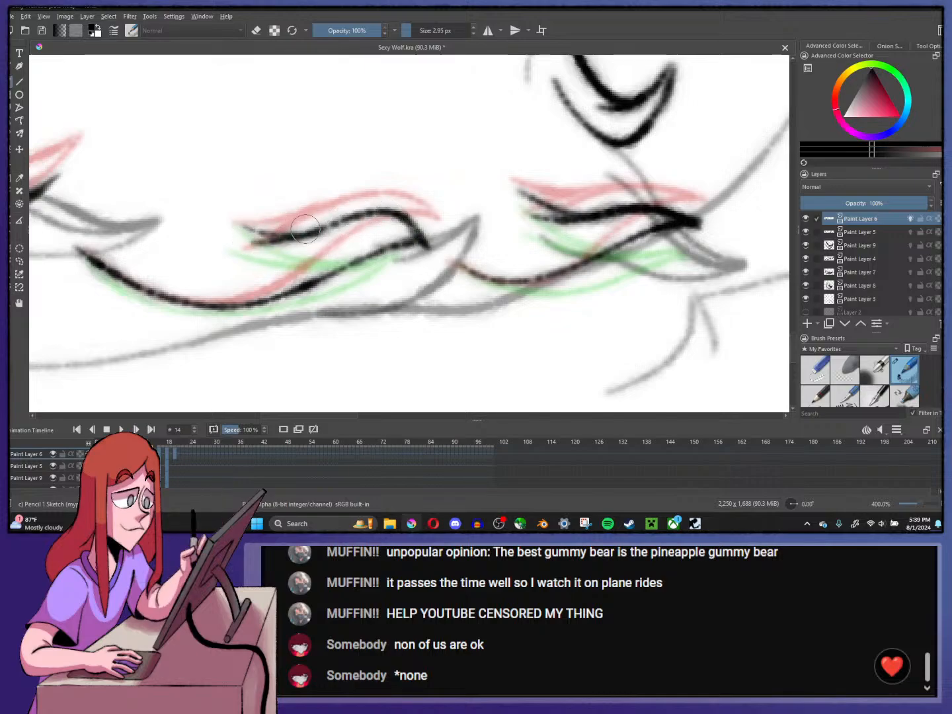
pyautogui.scroll(-3, 431, 232)
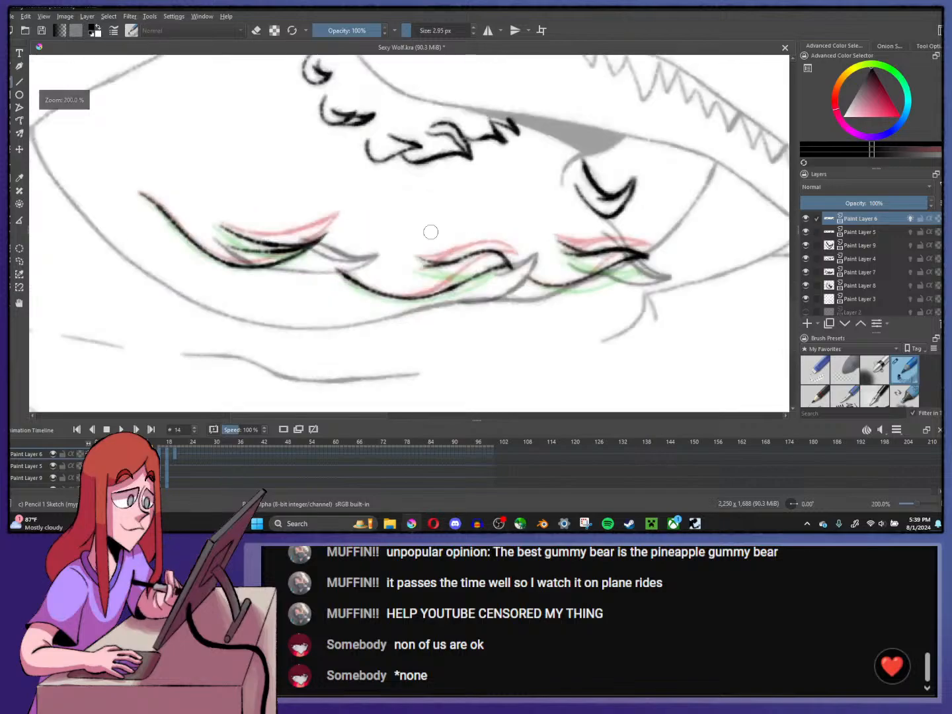
# - Remove the extra keyframe at frame 20 of Paint Layer 6
pyautogui.press(',')
pyautogui.press(',')
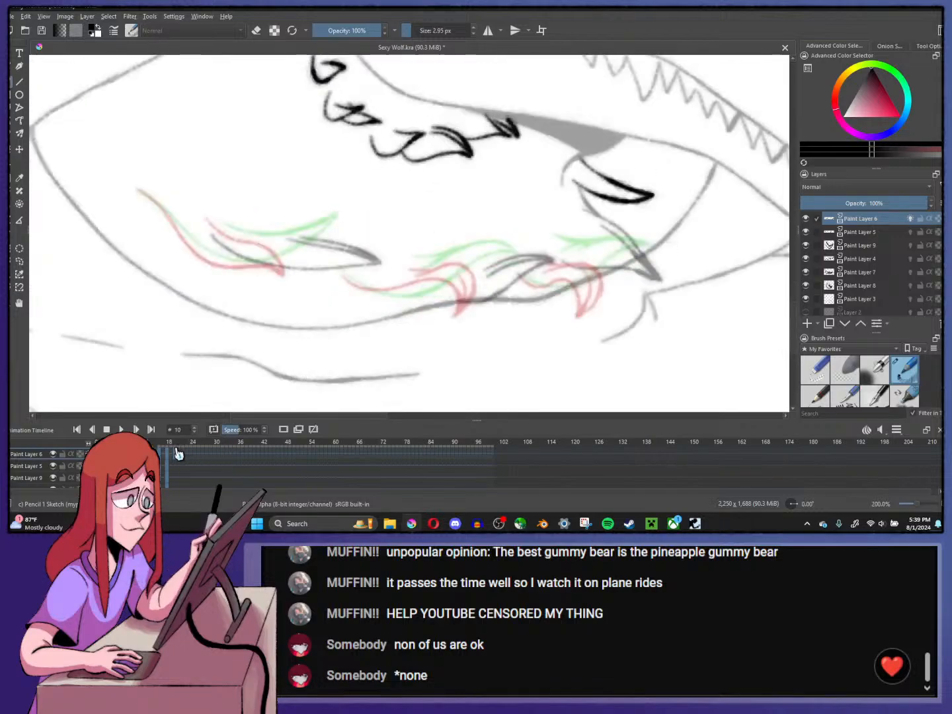
pyautogui.rightClick(176, 454)
pyautogui.click(182, 423)
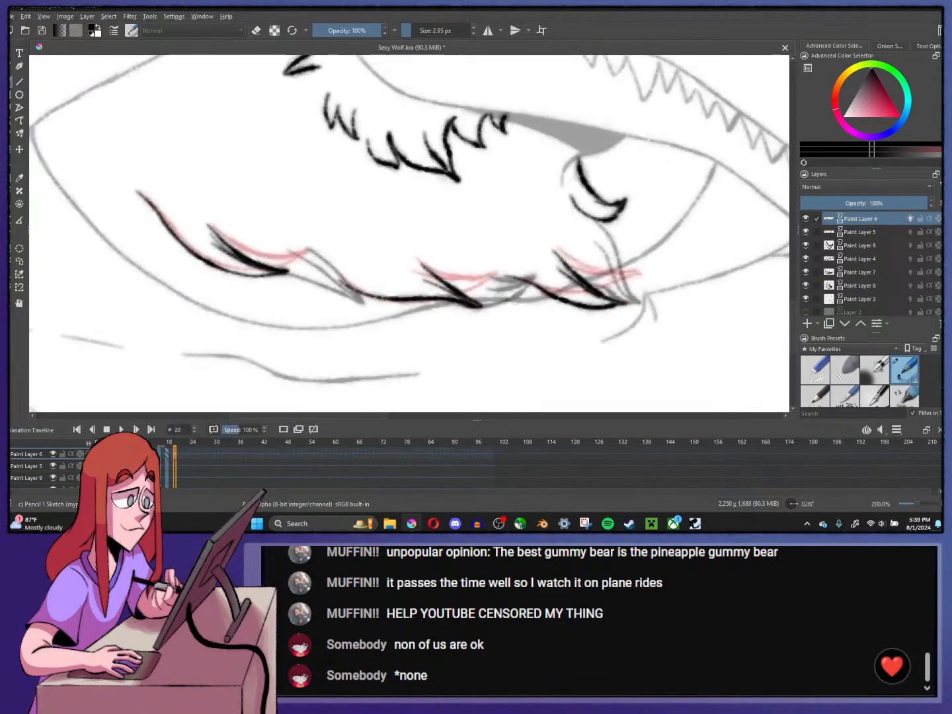
# - Draw the leftmost lower fur tuft on frame 10 as two curves meeting at a point between the onion-skin outlines
pyautogui.press(',')
pyautogui.press(',')
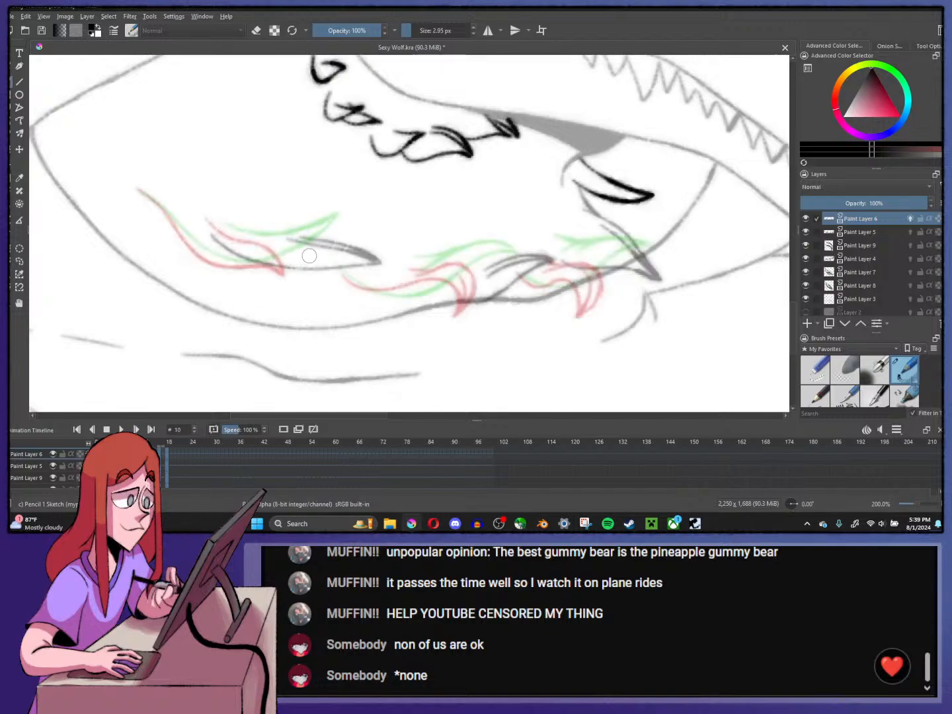
pyautogui.moveTo(334, 258); pyautogui.dragTo(281, 281)
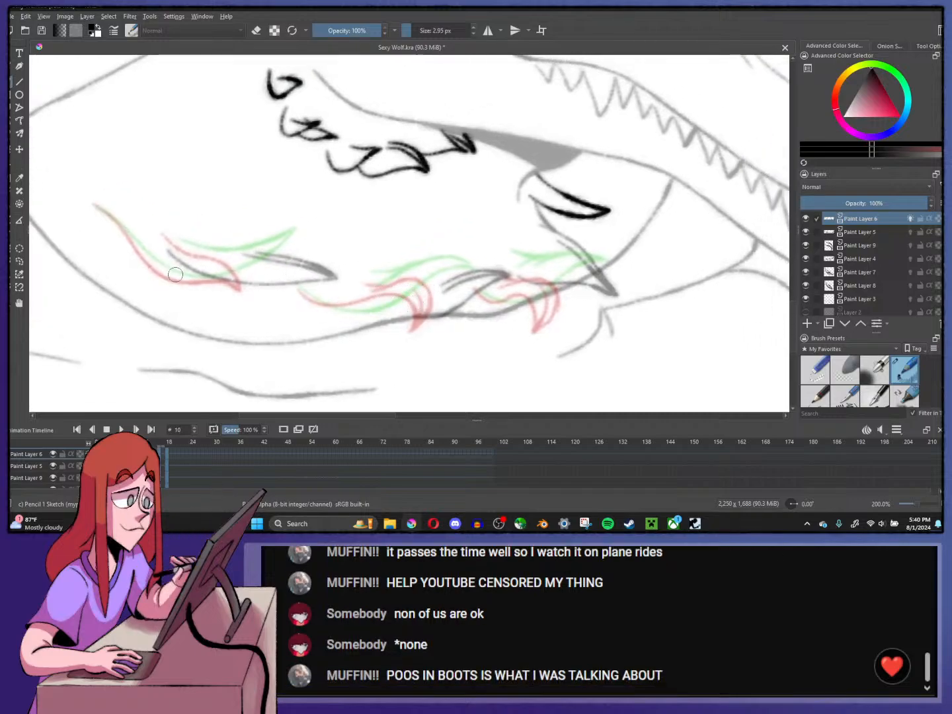
pyautogui.moveTo(94, 206)
pyautogui.mouseDown()
pyautogui.moveTo(158, 270)
pyautogui.moveTo(201, 282)
pyautogui.moveTo(187, 278)
pyautogui.moveTo(222, 273)
pyautogui.mouseUp()
pyautogui.moveTo(159, 275); pyautogui.dragTo(279, 267)
pyautogui.moveTo(169, 233)
pyautogui.mouseDown()
pyautogui.moveTo(202, 251)
pyautogui.moveTo(254, 253)
pyautogui.moveTo(239, 255)
pyautogui.moveTo(265, 259)
pyautogui.moveTo(334, 309)
pyautogui.moveTo(448, 288)
pyautogui.mouseUp()
# - Draw the middle lower fur tuft on frame 10 with a downward-curling tip, redoing its upper curve and cleaning up the tip with the eraser
pyautogui.moveTo(369, 276)
pyautogui.mouseDown()
pyautogui.moveTo(405, 276)
pyautogui.moveTo(378, 283)
pyautogui.moveTo(418, 271)
pyautogui.moveTo(449, 289)
pyautogui.mouseUp()
pyautogui.hotkey('ctrl', 'z')
pyautogui.moveTo(364, 282); pyautogui.dragTo(451, 271)
pyautogui.moveTo(438, 271); pyautogui.dragTo(449, 297)
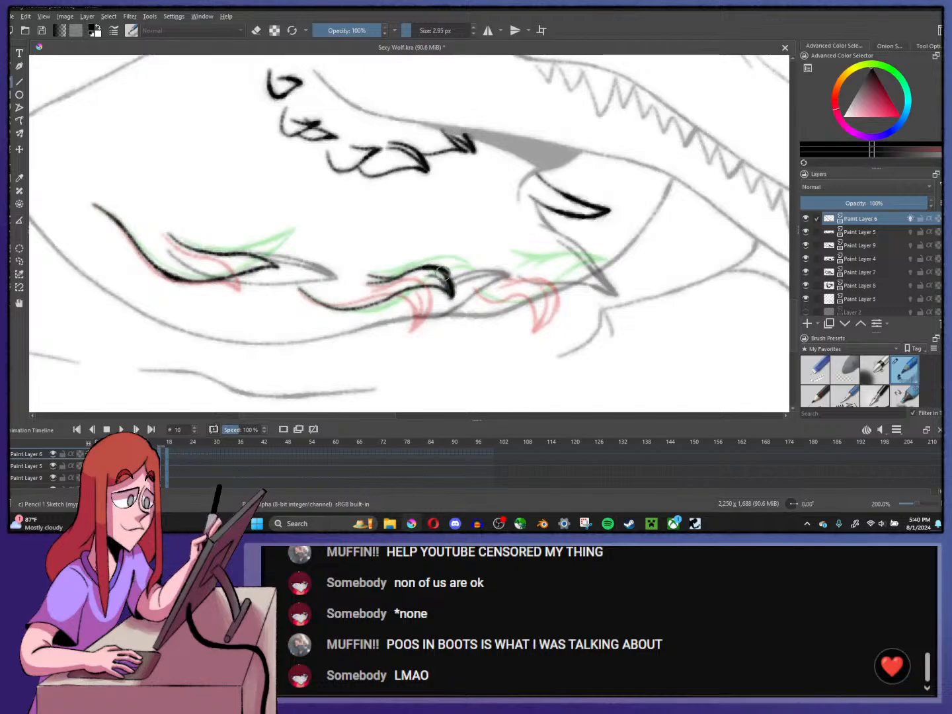
pyautogui.click(256, 30)
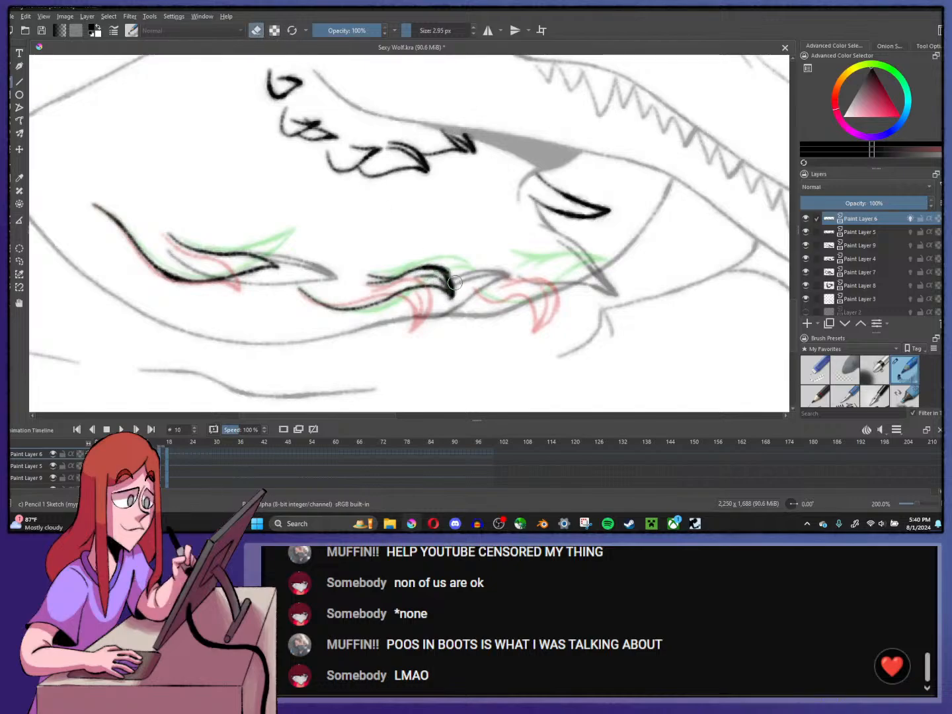
pyautogui.click(256, 30)
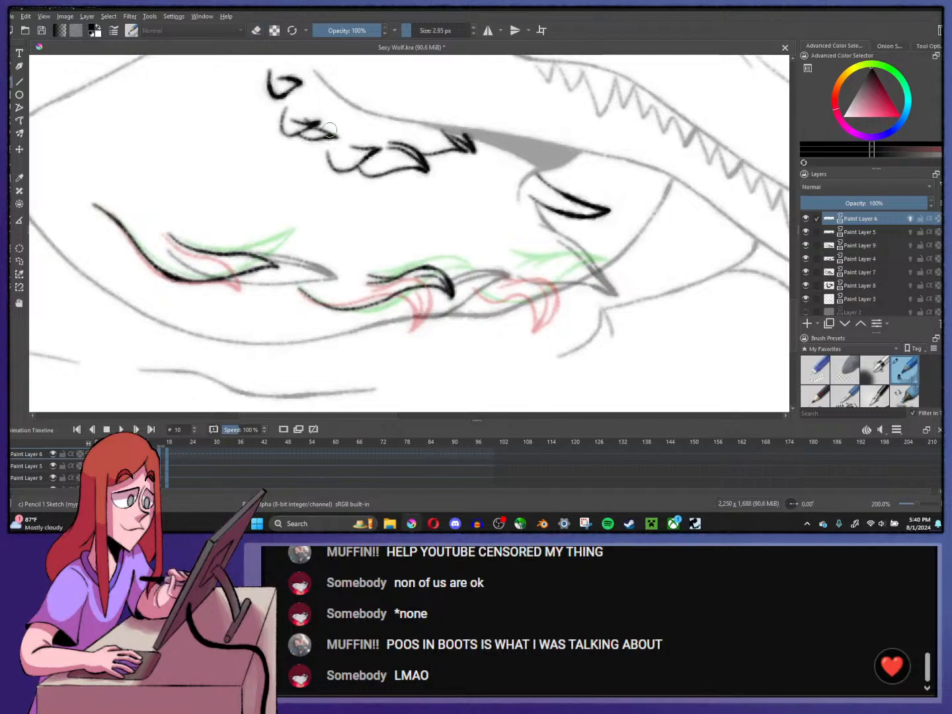
# - Draw the rightmost lower fur tuft on frame 10, redoing its upper curve so it extends to a downward-pointing tip
pyautogui.moveTo(481, 292)
pyautogui.mouseDown()
pyautogui.moveTo(505, 305)
pyautogui.moveTo(589, 295)
pyautogui.mouseUp()
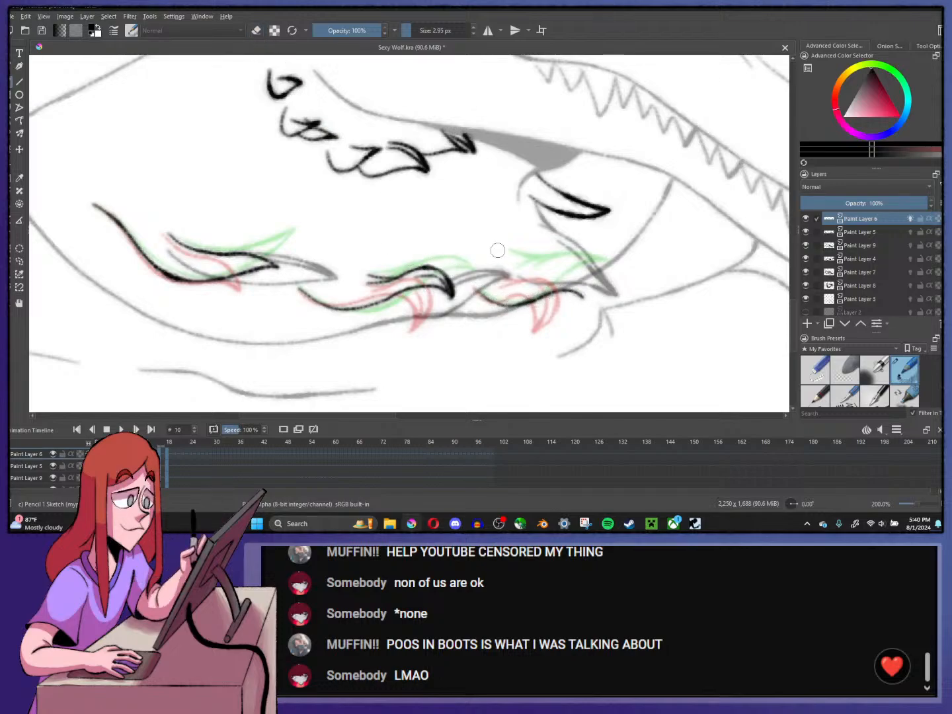
pyautogui.moveTo(514, 266)
pyautogui.mouseDown()
pyautogui.moveTo(558, 264)
pyautogui.moveTo(588, 295)
pyautogui.mouseUp()
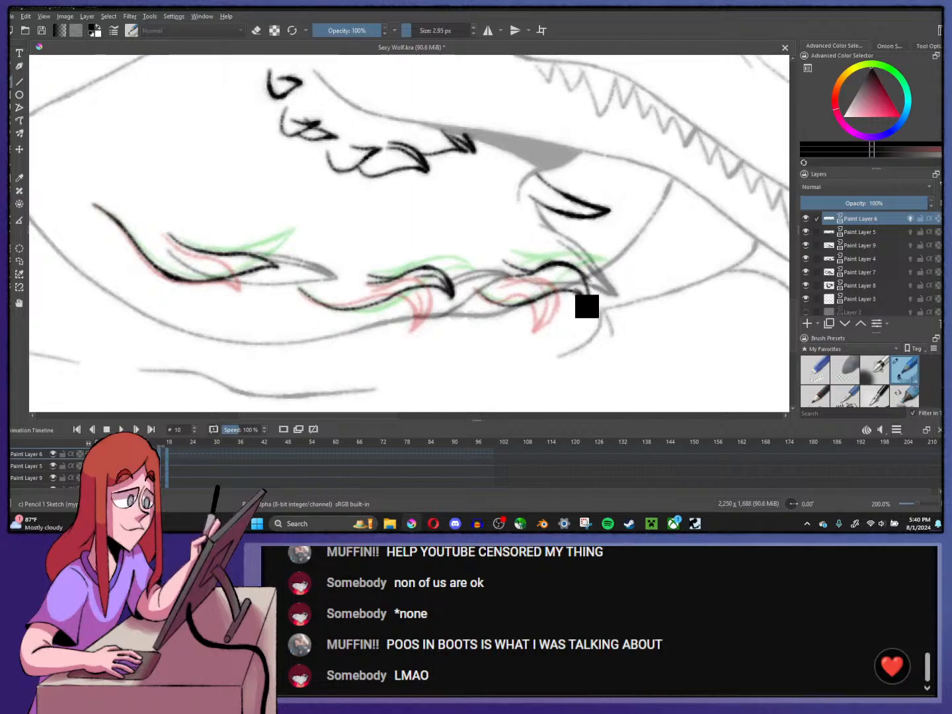
pyautogui.hotkey('ctrl', 'z')
pyautogui.moveTo(520, 271)
pyautogui.mouseDown()
pyautogui.moveTo(544, 271)
pyautogui.moveTo(595, 301)
pyautogui.moveTo(578, 286)
pyautogui.moveTo(595, 305)
pyautogui.moveTo(559, 274)
pyautogui.moveTo(597, 306)
pyautogui.mouseUp()
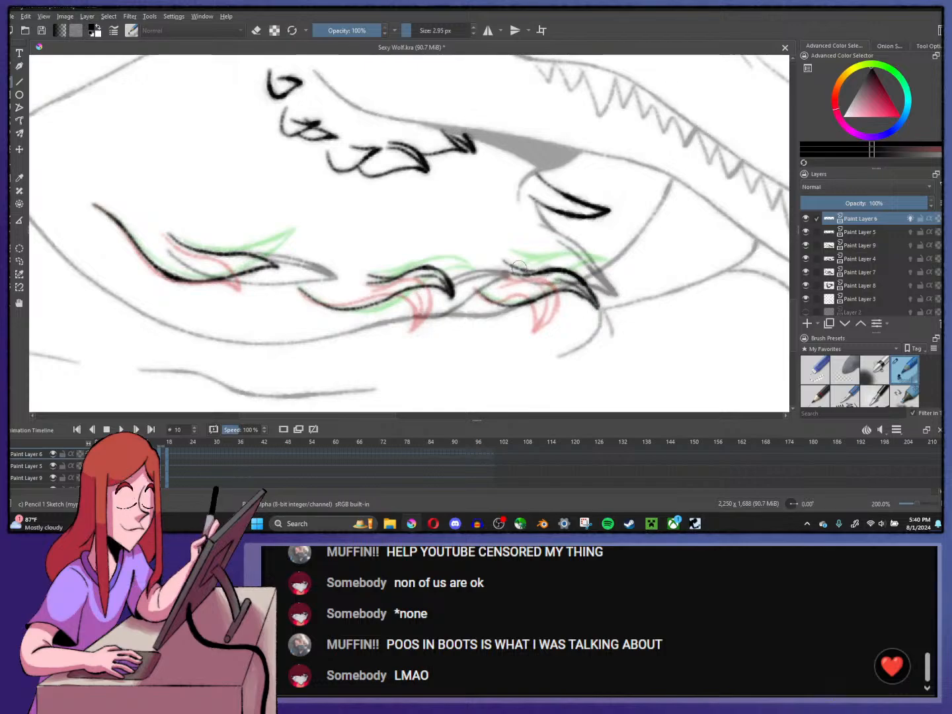
pyautogui.moveTo(509, 272); pyautogui.dragTo(549, 270)
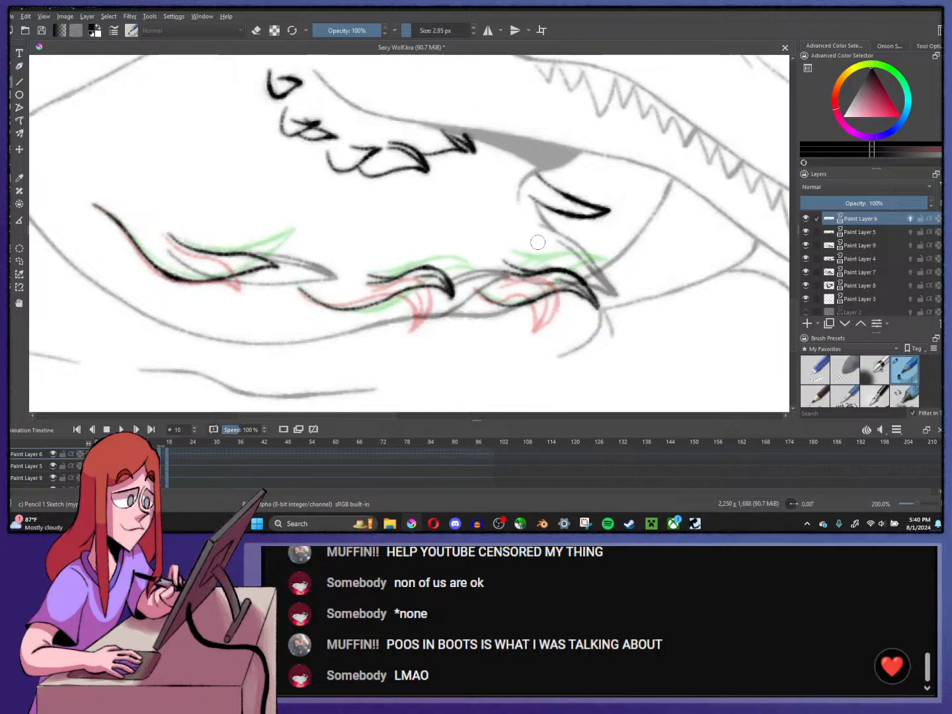
# - Flip back and forth through the frames around frame 10 to compare the lower fur tufts' movement
pyautogui.press('Right')
pyautogui.press('Right')
pyautogui.press('Right')
pyautogui.press('Left')
pyautogui.press('Left')
pyautogui.press('Left')
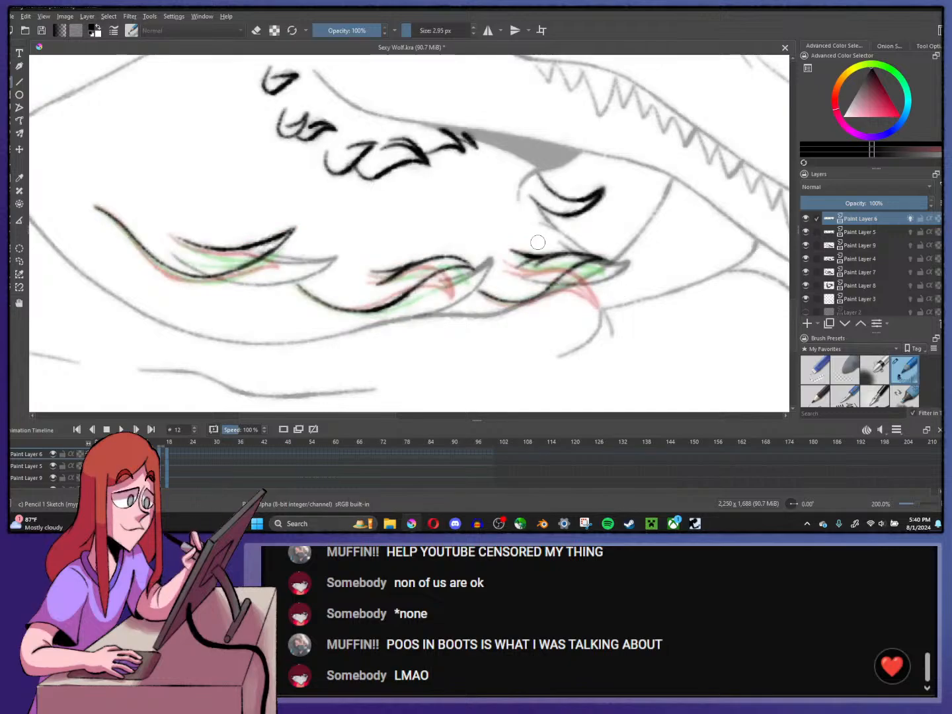
pyautogui.press('Right')
pyautogui.press('Left')
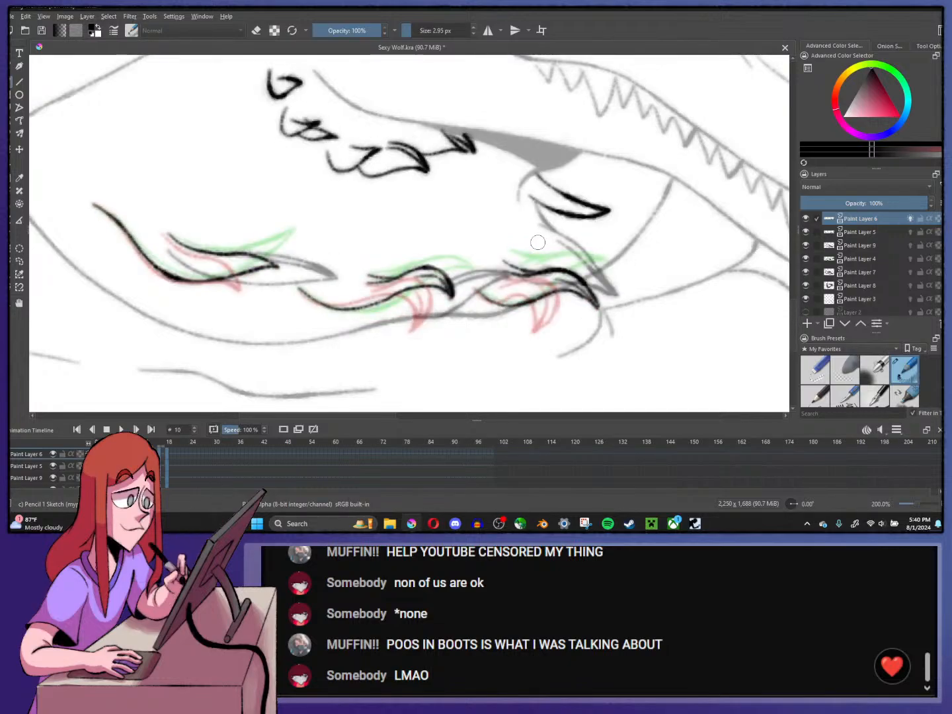
pyautogui.press('Left')
pyautogui.press('Right')
pyautogui.press('Right')
pyautogui.press('Right')
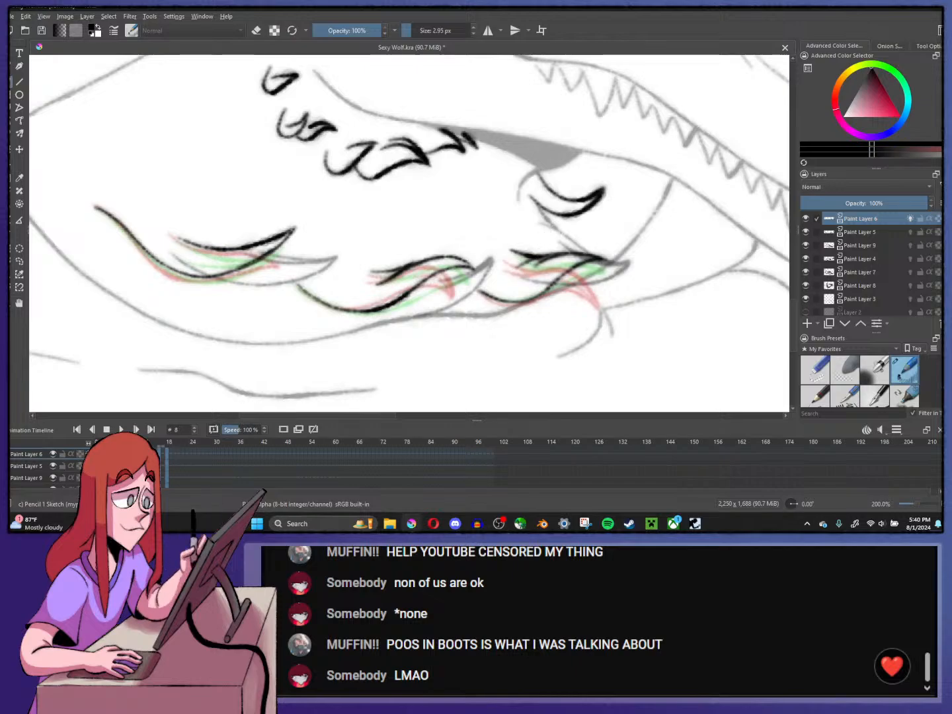
# - Draw the middle lower fur tuft on frame 6 with curved strokes meeting at a downward tip between the onion-skin outlines
pyautogui.press('Left')
pyautogui.scroll(1, 424, 358)
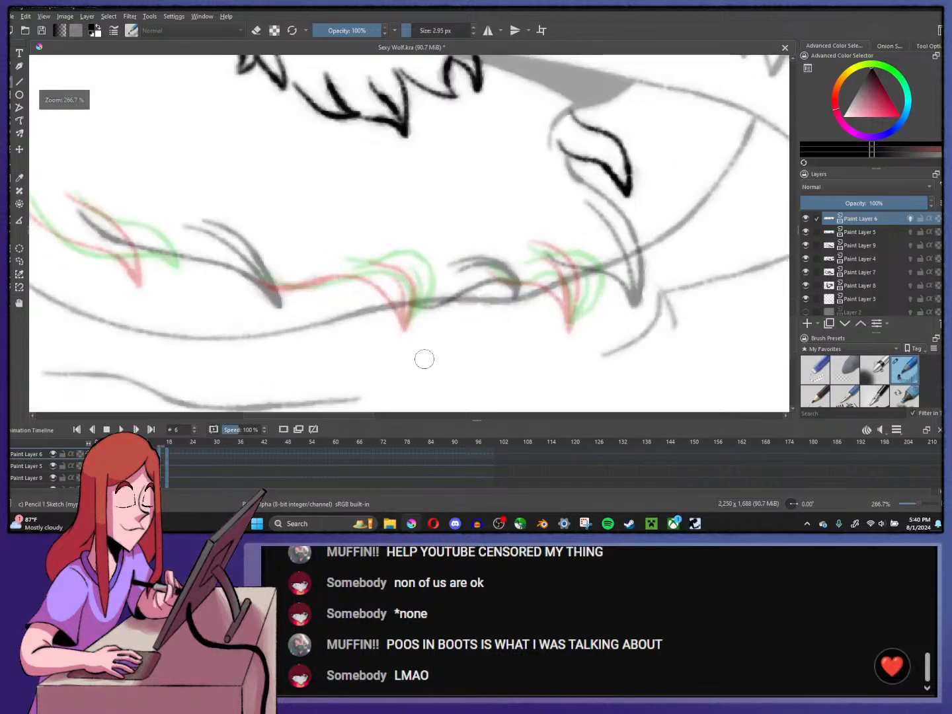
pyautogui.moveTo(259, 277)
pyautogui.mouseDown()
pyautogui.moveTo(385, 283)
pyautogui.moveTo(396, 328)
pyautogui.mouseUp()
pyautogui.moveTo(357, 252)
pyautogui.mouseDown()
pyautogui.moveTo(404, 268)
pyautogui.moveTo(426, 288)
pyautogui.moveTo(405, 325)
pyautogui.mouseUp()
pyautogui.moveTo(399, 274)
pyautogui.mouseDown()
pyautogui.moveTo(418, 291)
pyautogui.moveTo(407, 325)
pyautogui.mouseUp()
# - Outline the rightmost lower fur tuft on frame 6 with two curves meeting at a downward tip, redoing strokes that miss the onion-skin shape
pyautogui.moveTo(480, 258)
pyautogui.mouseDown()
pyautogui.moveTo(522, 282)
pyautogui.moveTo(550, 273)
pyautogui.moveTo(572, 318)
pyautogui.mouseUp()
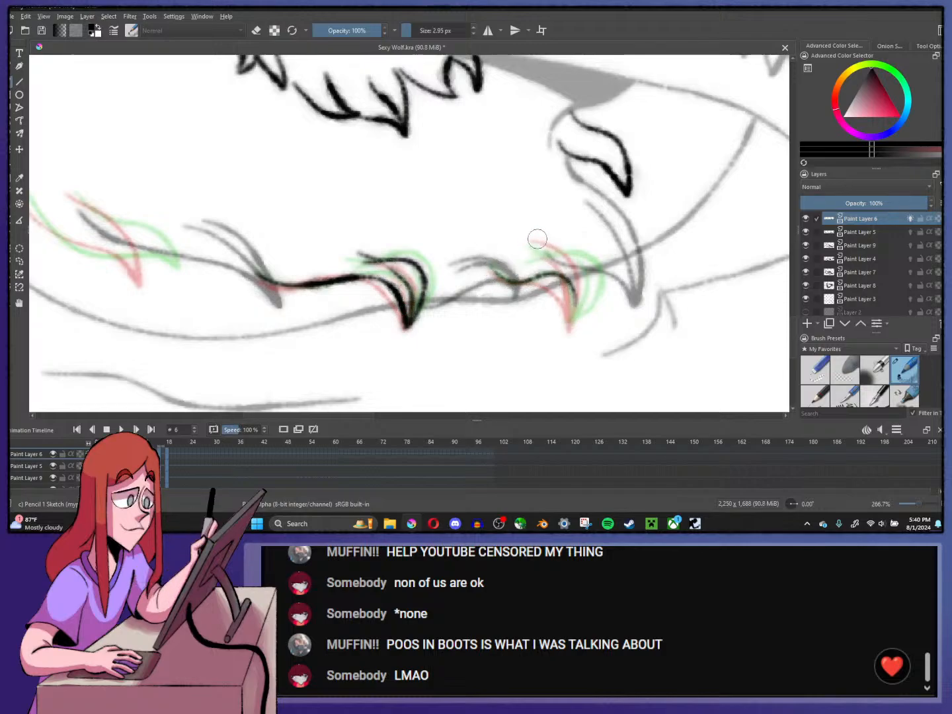
pyautogui.moveTo(551, 244); pyautogui.dragTo(582, 305)
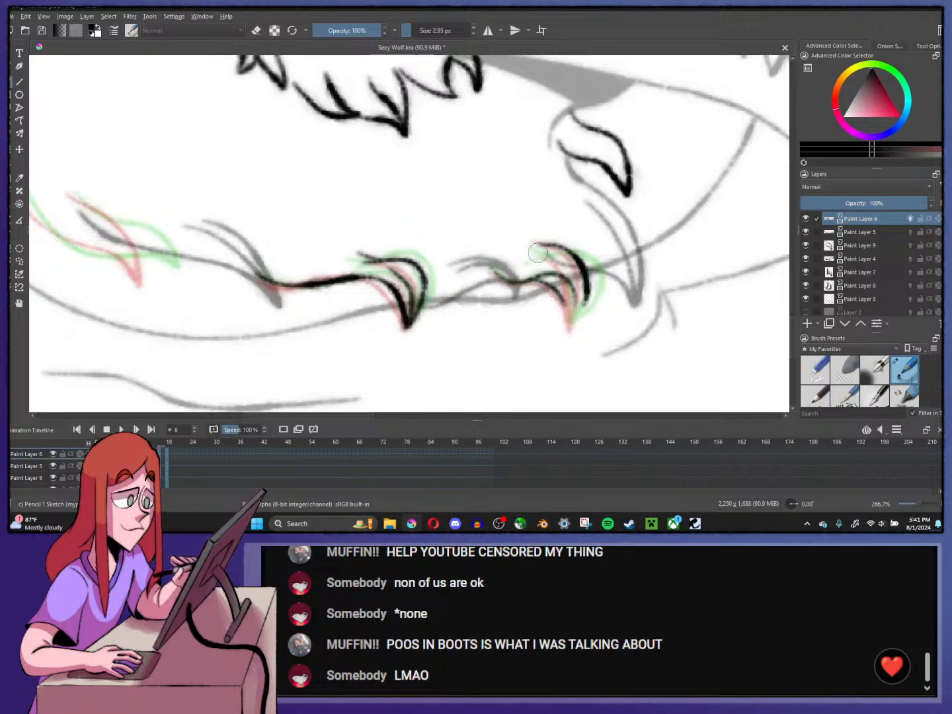
pyautogui.hotkey('ctrl', 'z')
pyautogui.hotkey('ctrl', 'z')
pyautogui.moveTo(532, 277)
pyautogui.mouseDown()
pyautogui.moveTo(559, 308)
pyautogui.moveTo(556, 288)
pyautogui.moveTo(567, 328)
pyautogui.mouseUp()
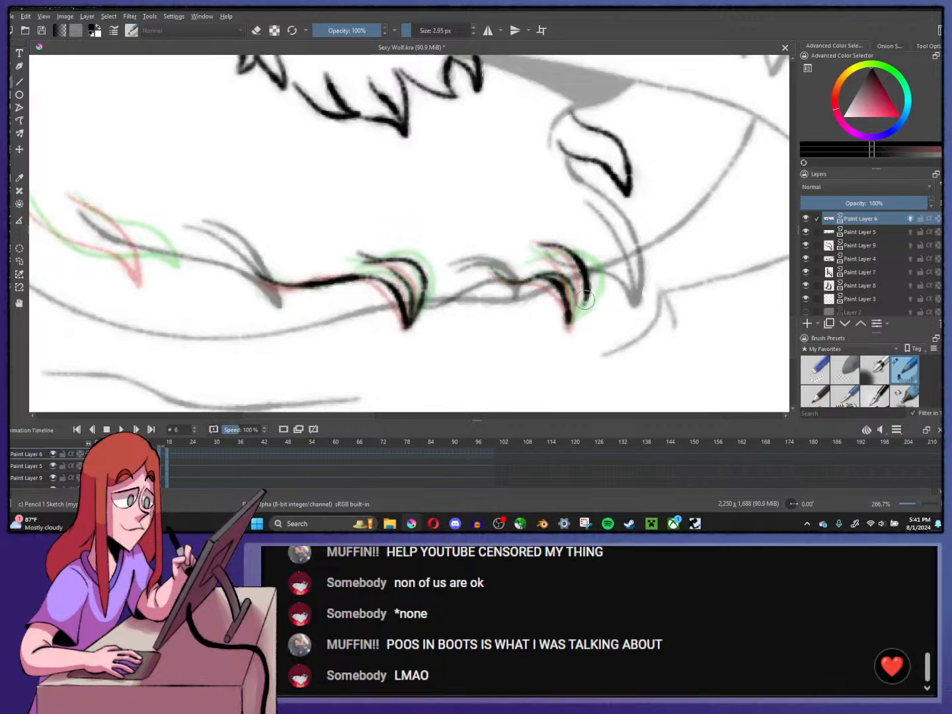
pyautogui.moveTo(575, 251); pyautogui.dragTo(570, 338)
# - Clean up the inside of frame 6's rightmost lower tuft with the eraser and add inner curved strokes running down to the tip
pyautogui.click(259, 37)
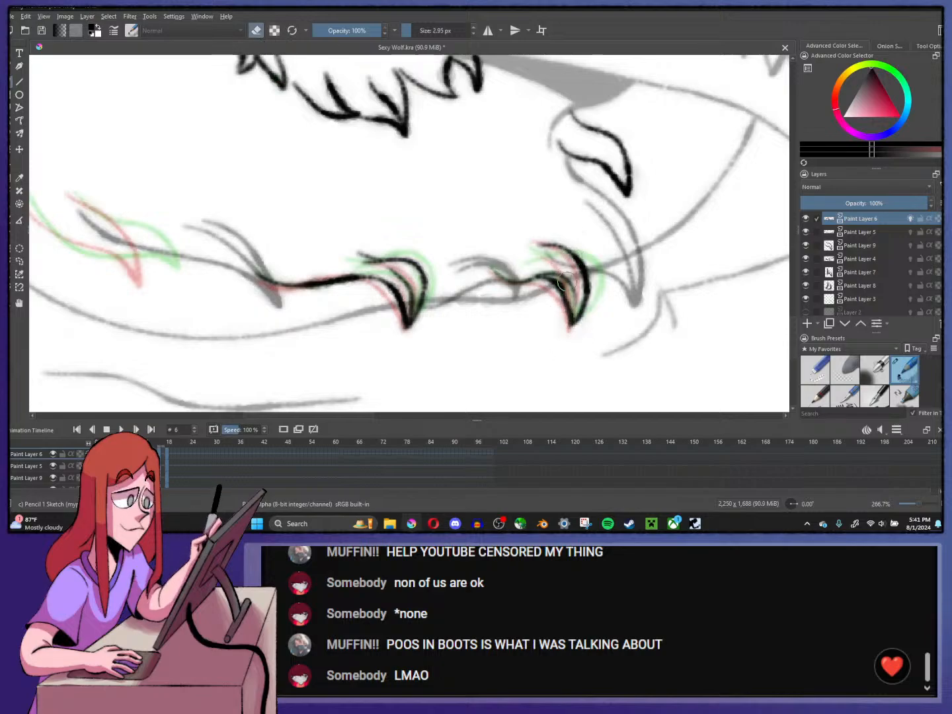
pyautogui.moveTo(562, 283)
pyautogui.mouseDown()
pyautogui.moveTo(540, 273)
pyautogui.moveTo(574, 303)
pyautogui.mouseUp()
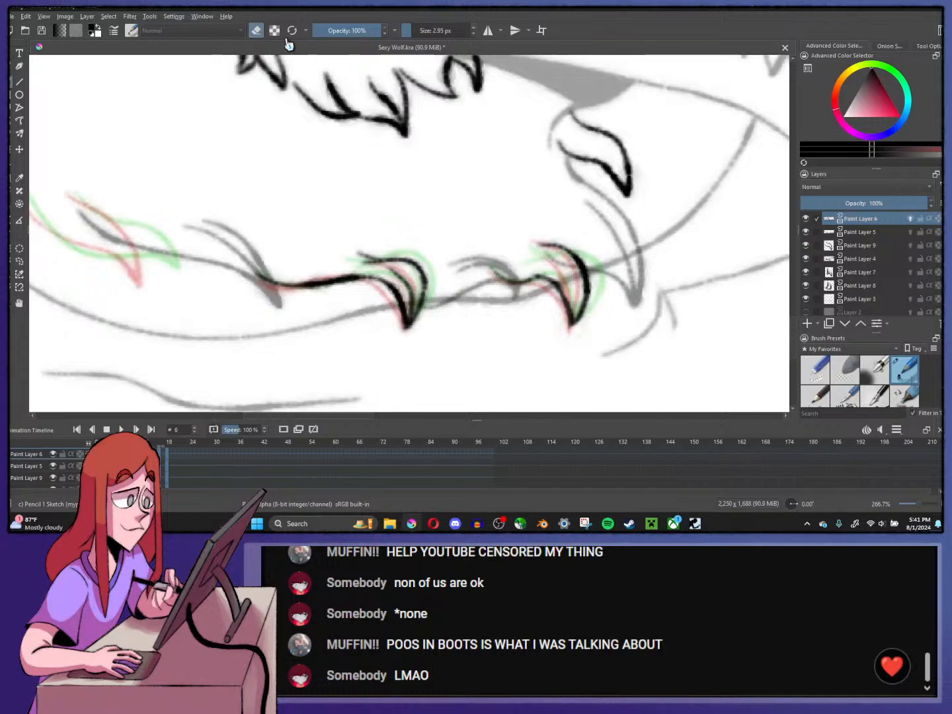
pyautogui.click(259, 32)
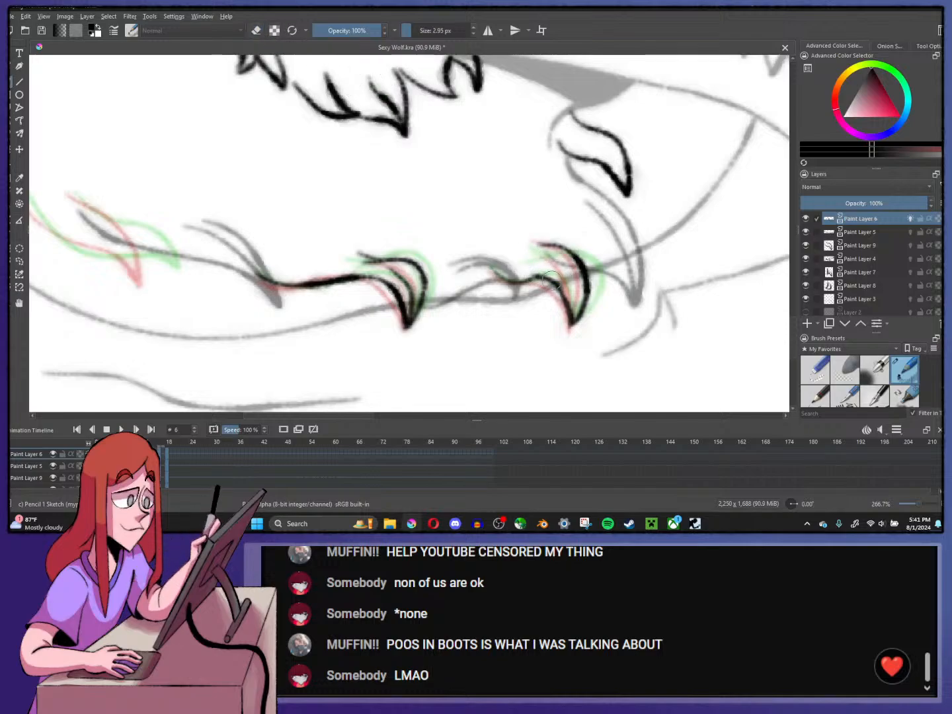
pyautogui.moveTo(549, 263); pyautogui.dragTo(565, 303)
pyautogui.hotkey('ctrl', 'z')
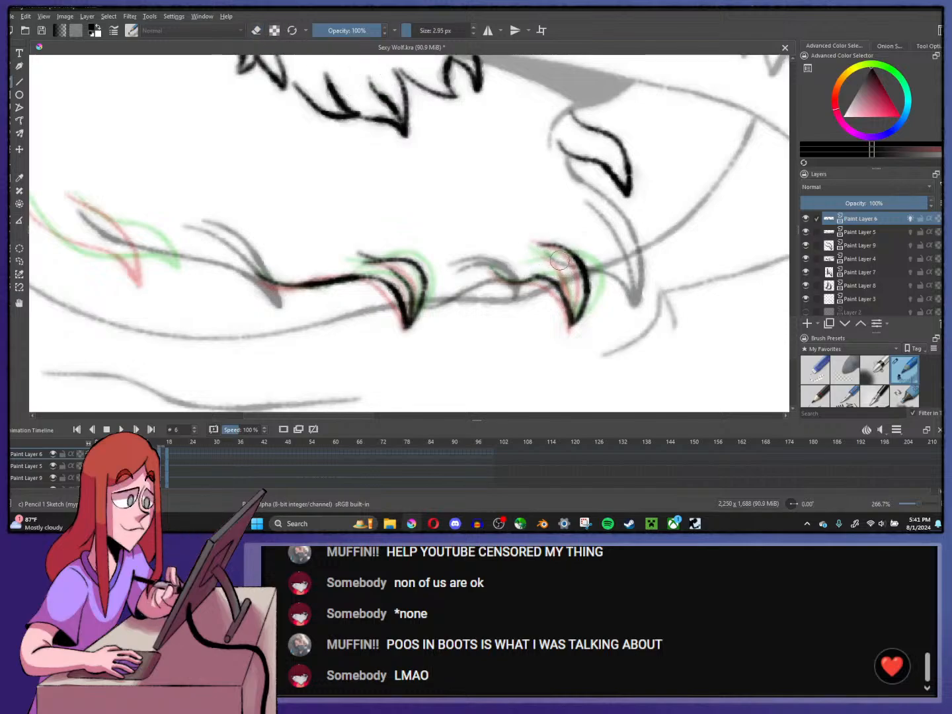
pyautogui.moveTo(546, 251)
pyautogui.mouseDown()
pyautogui.moveTo(574, 287)
pyautogui.moveTo(562, 271)
pyautogui.moveTo(581, 324)
pyautogui.mouseUp()
pyautogui.moveTo(552, 281); pyautogui.dragTo(559, 314)
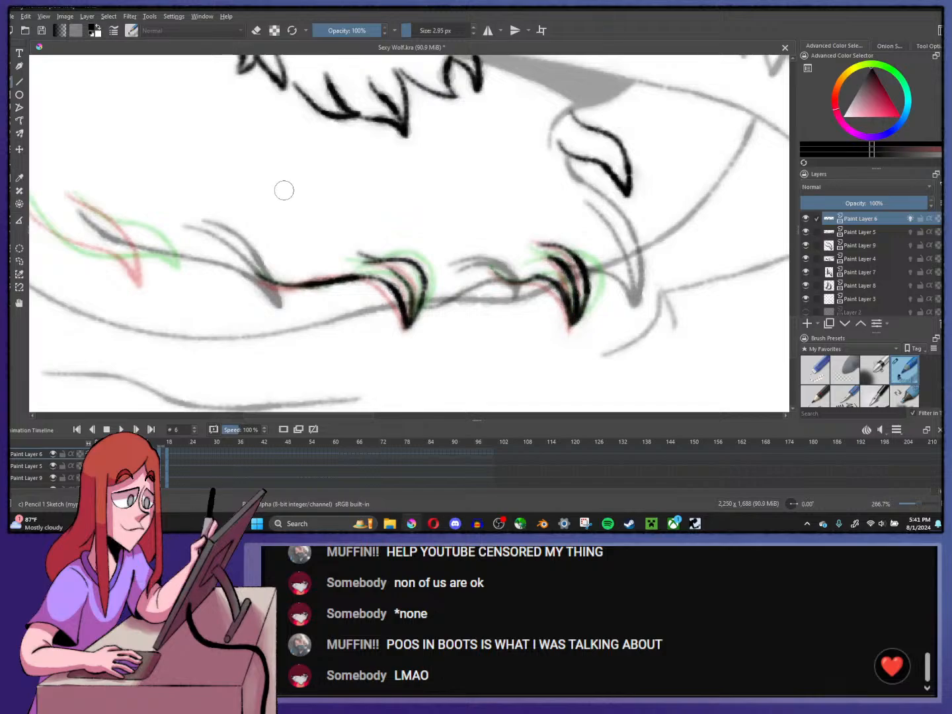
# - Draw the leftmost lower fur tuft on frame 6 as a long lower curve and a shorter upper curve meeting at a point
pyautogui.moveTo(318, 418); pyautogui.dragTo(274, 396)
pyautogui.moveTo(153, 152)
pyautogui.mouseDown()
pyautogui.moveTo(228, 236)
pyautogui.moveTo(334, 272)
pyautogui.mouseUp()
pyautogui.moveTo(241, 194)
pyautogui.mouseDown()
pyautogui.moveTo(309, 233)
pyautogui.moveTo(337, 285)
pyautogui.mouseUp()
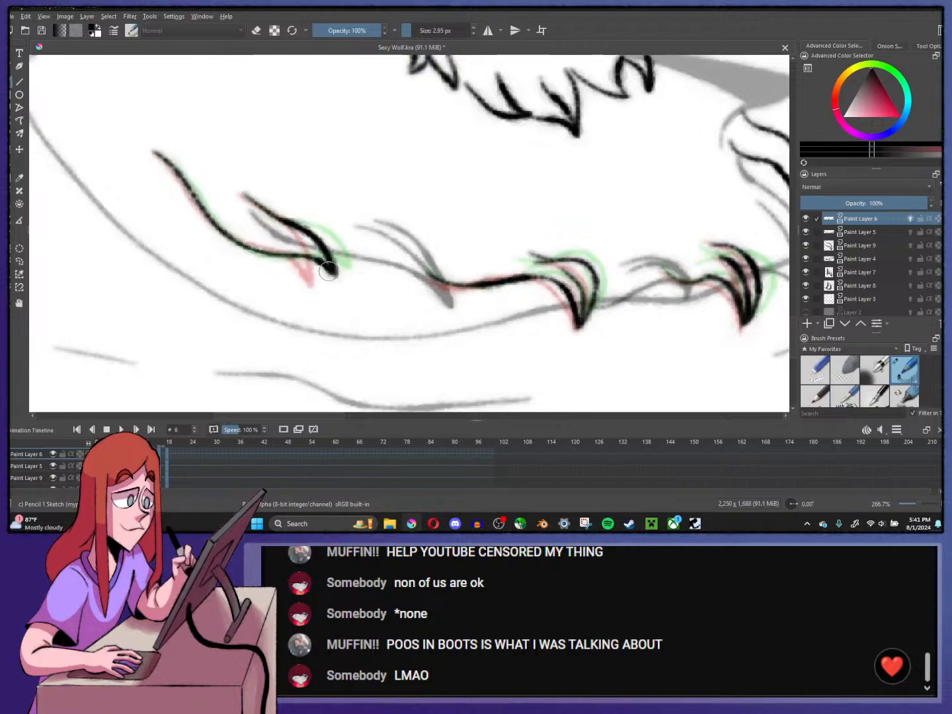
pyautogui.scroll(-2, 322, 257)
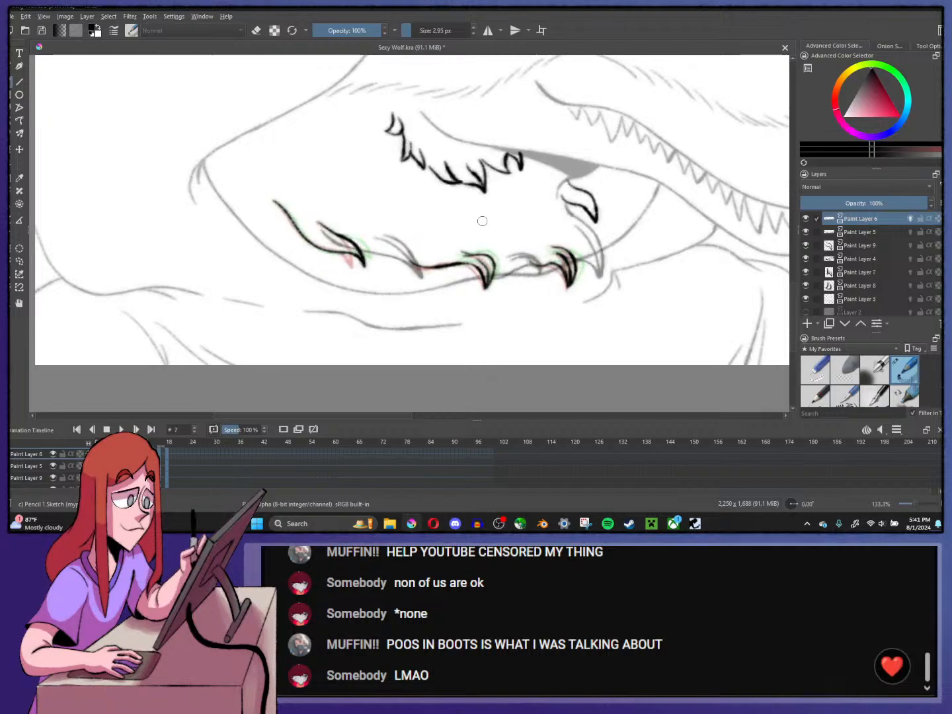
# - Go to frame 2 and draw its leftmost lower fur tuft as two curves meeting at a point along the onion-skin outlines
pyautogui.press('.')
pyautogui.press('.')
pyautogui.moveTo(484, 212); pyautogui.dragTo(365, 265)
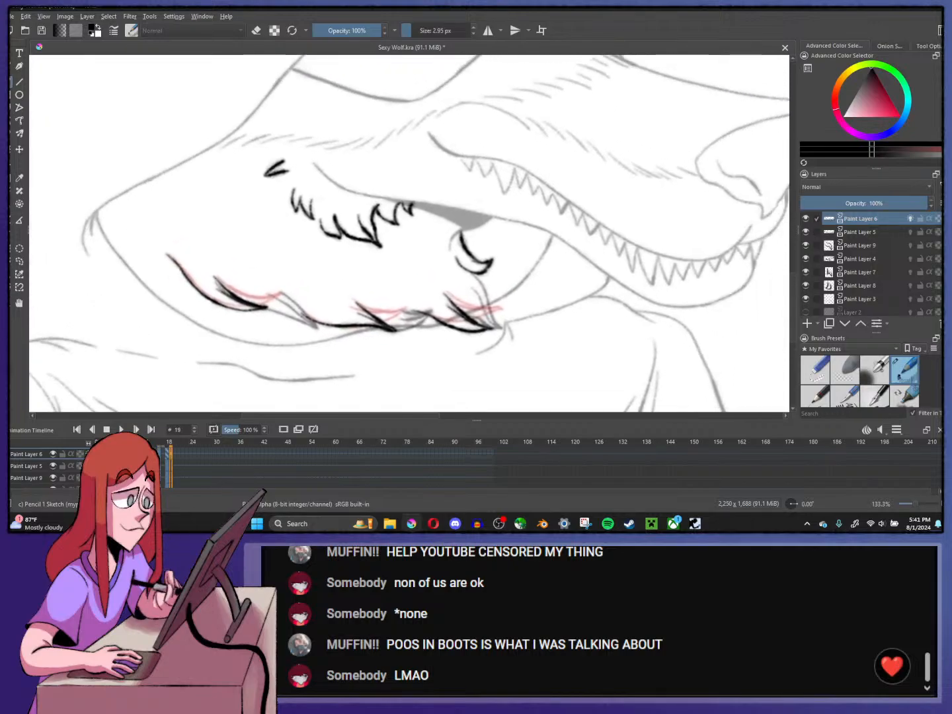
pyautogui.press('.')
pyautogui.press('.')
pyautogui.press('.')
pyautogui.scroll(2, 203, 307)
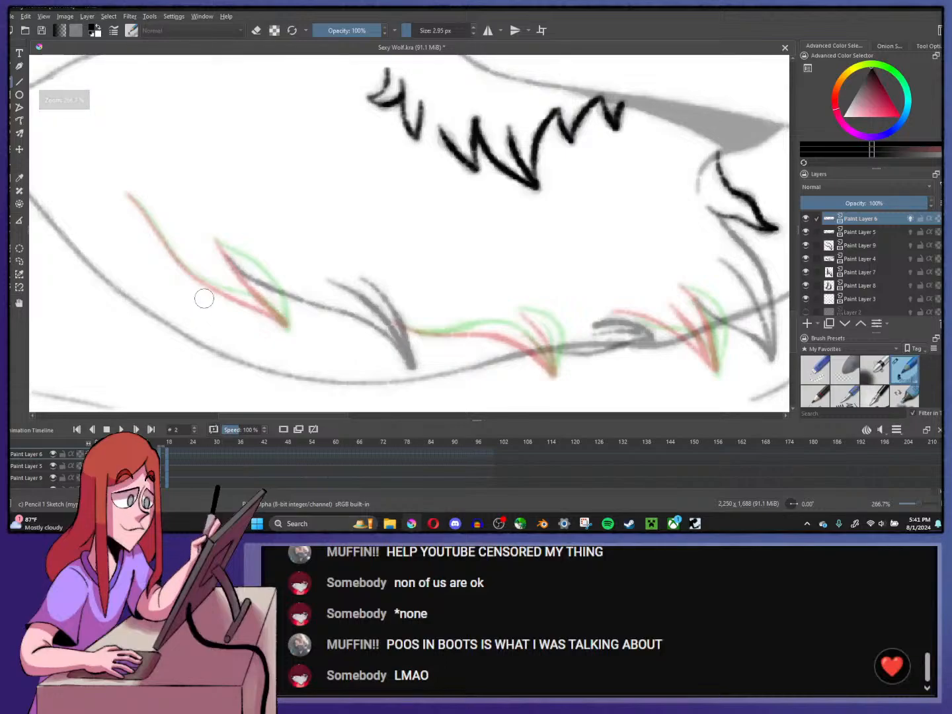
pyautogui.moveTo(128, 193)
pyautogui.mouseDown()
pyautogui.moveTo(179, 269)
pyautogui.moveTo(287, 325)
pyautogui.mouseUp()
pyautogui.moveTo(216, 240); pyautogui.dragTo(281, 322)
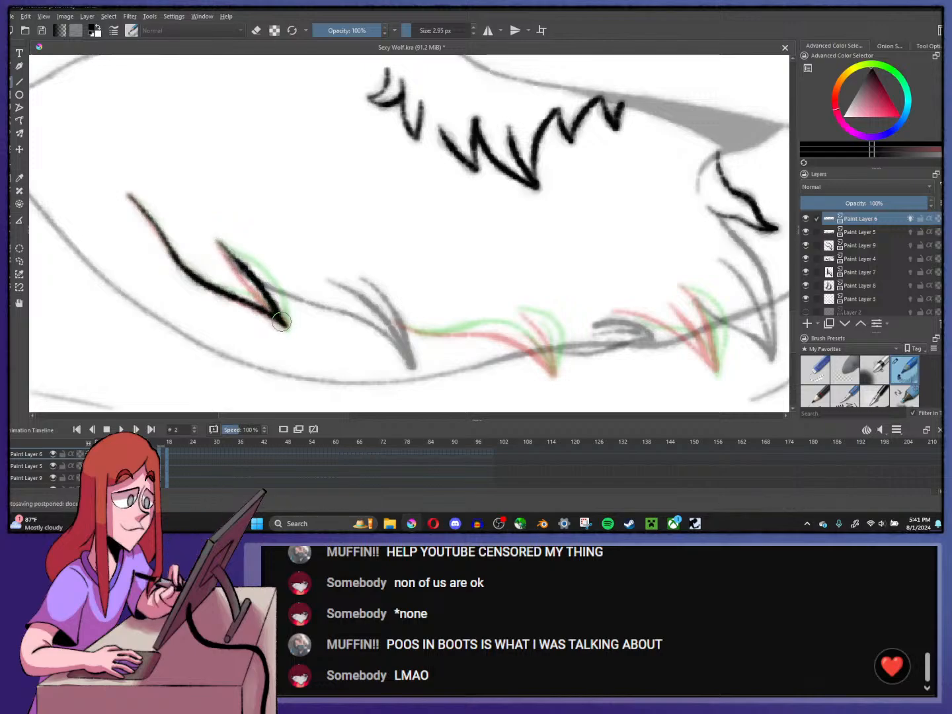
# - Draw the middle lower fur tuft on frame 2 with a long lower curve and two upper strokes, cleaning up the tip with the eraser
pyautogui.moveTo(407, 255); pyautogui.dragTo(211, 228)
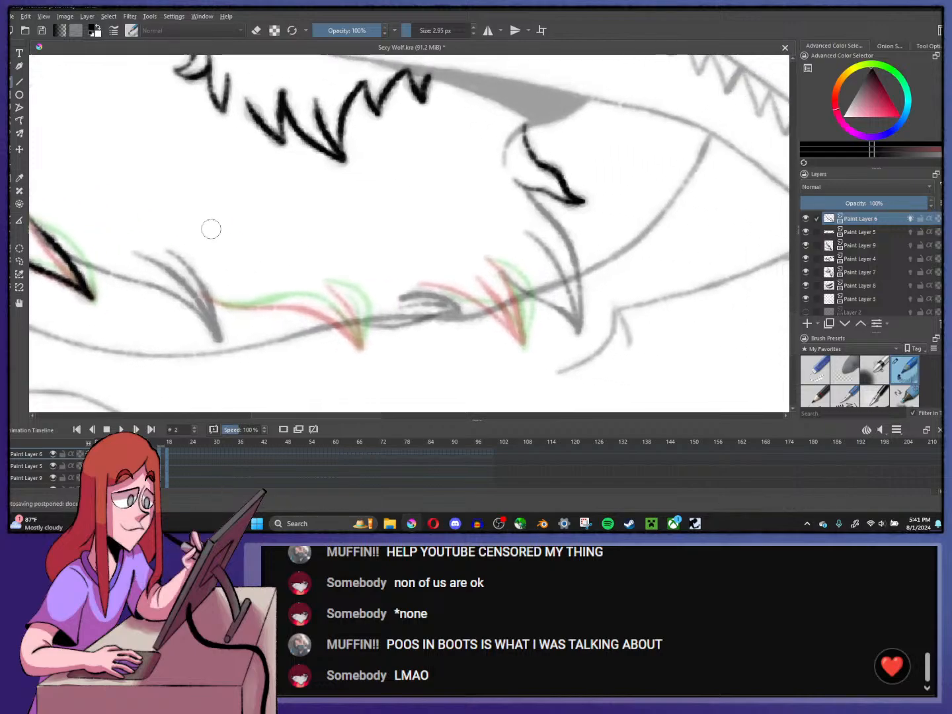
pyautogui.moveTo(202, 294)
pyautogui.mouseDown()
pyautogui.moveTo(221, 305)
pyautogui.moveTo(323, 311)
pyautogui.moveTo(359, 352)
pyautogui.mouseUp()
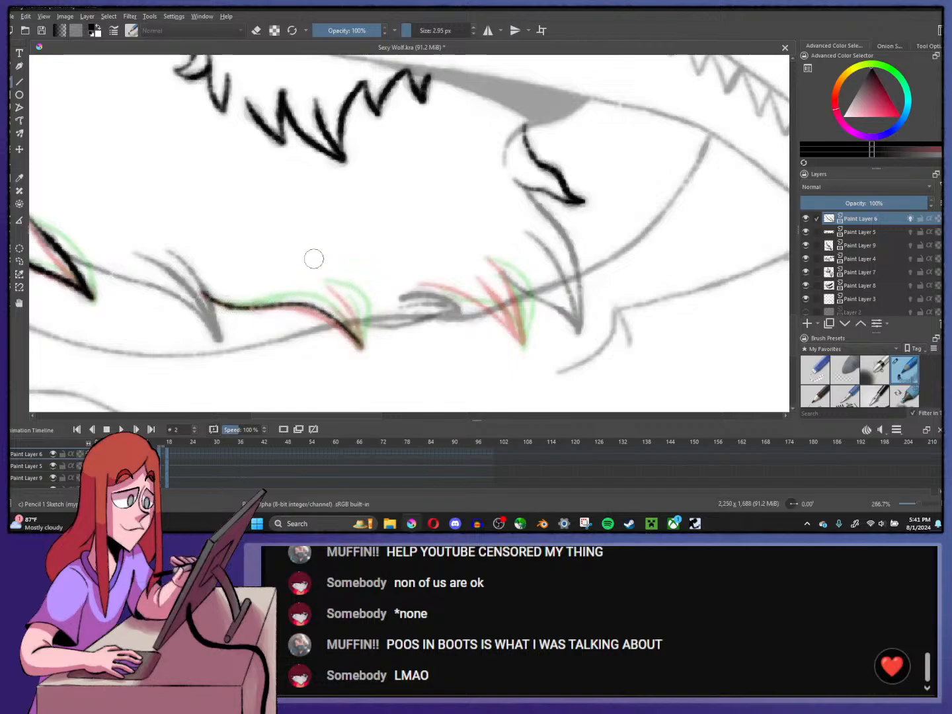
pyautogui.moveTo(329, 282)
pyautogui.mouseDown()
pyautogui.moveTo(355, 302)
pyautogui.moveTo(360, 350)
pyautogui.mouseUp()
pyautogui.moveTo(329, 289); pyautogui.dragTo(357, 350)
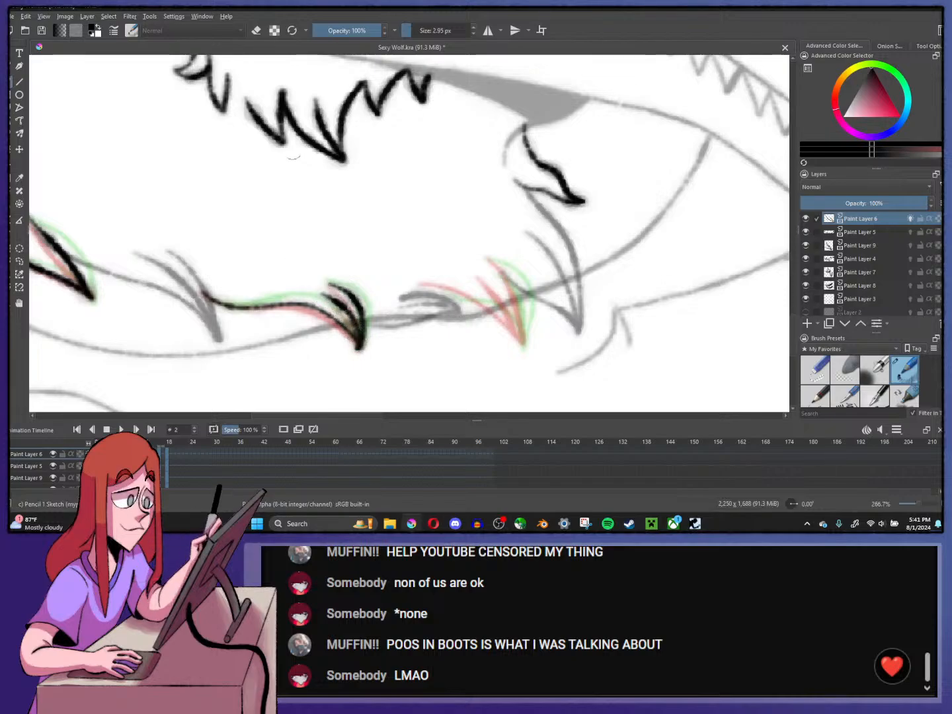
pyautogui.press('e')
pyautogui.moveTo(350, 340)
pyautogui.mouseDown()
pyautogui.moveTo(370, 350)
pyautogui.moveTo(354, 348)
pyautogui.mouseUp()
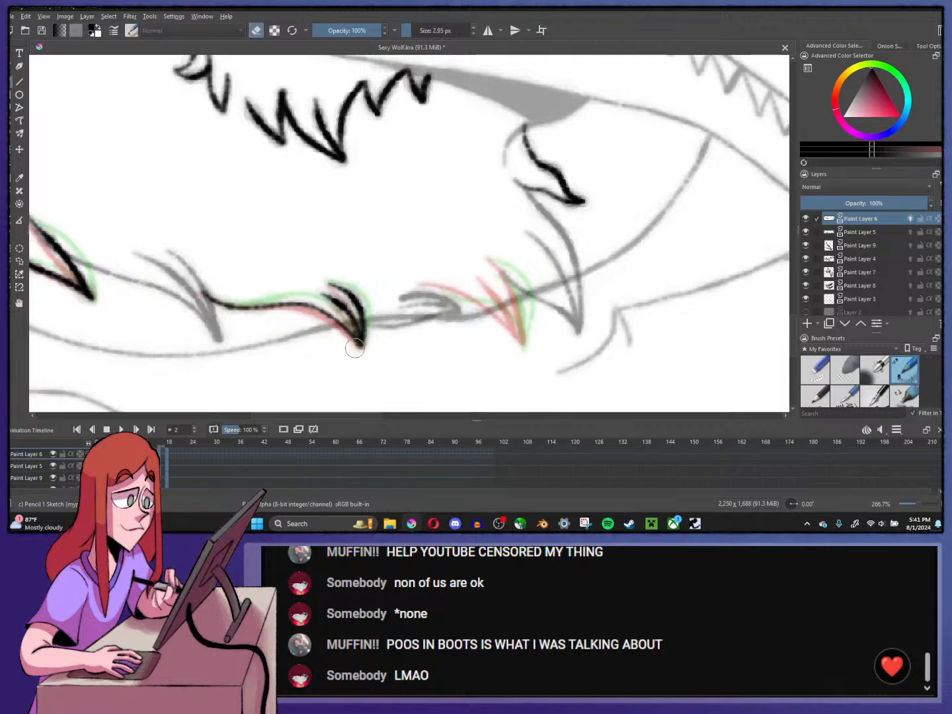
pyautogui.click(257, 30)
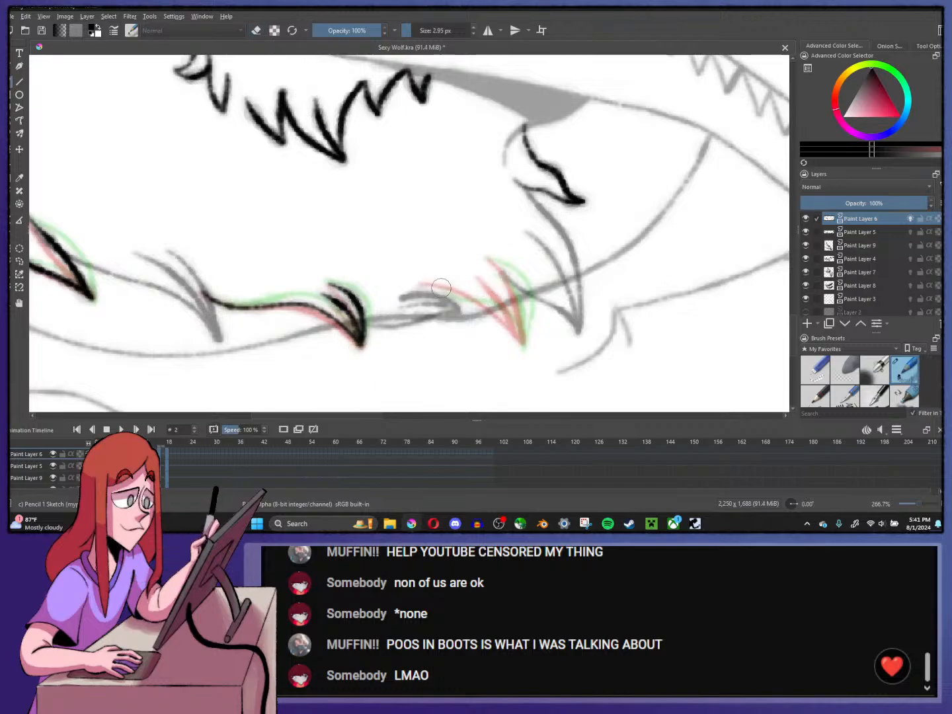
# - Draw the rightmost lower fur tuft on frame 2, redoing its outer curve, adding an inner stroke and cleaning up the tip with the eraser
pyautogui.moveTo(429, 287)
pyautogui.mouseDown()
pyautogui.moveTo(489, 306)
pyautogui.moveTo(522, 346)
pyautogui.mouseUp()
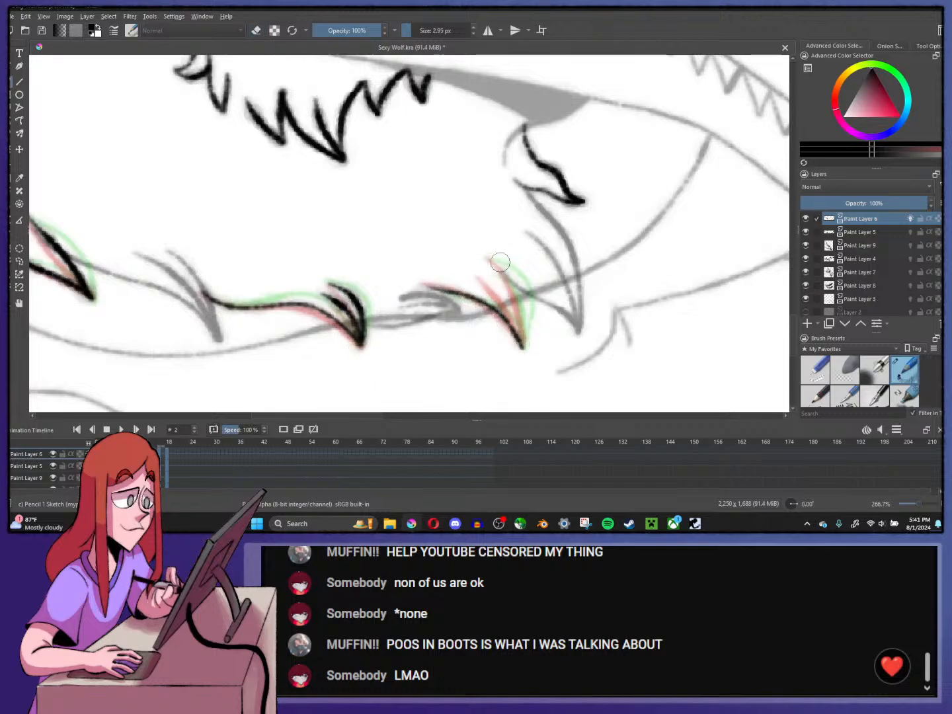
pyautogui.moveTo(490, 256)
pyautogui.mouseDown()
pyautogui.moveTo(520, 289)
pyautogui.moveTo(523, 345)
pyautogui.mouseUp()
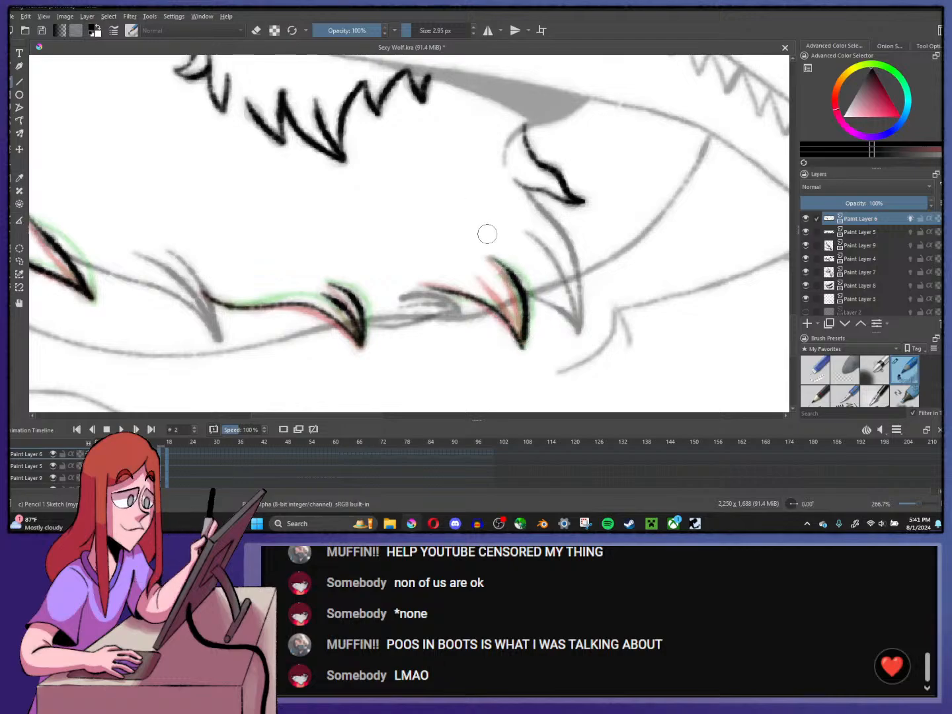
pyautogui.hotkey('ctrl', 'z')
pyautogui.moveTo(492, 259)
pyautogui.mouseDown()
pyautogui.moveTo(527, 310)
pyautogui.moveTo(524, 293)
pyautogui.moveTo(520, 344)
pyautogui.mouseUp()
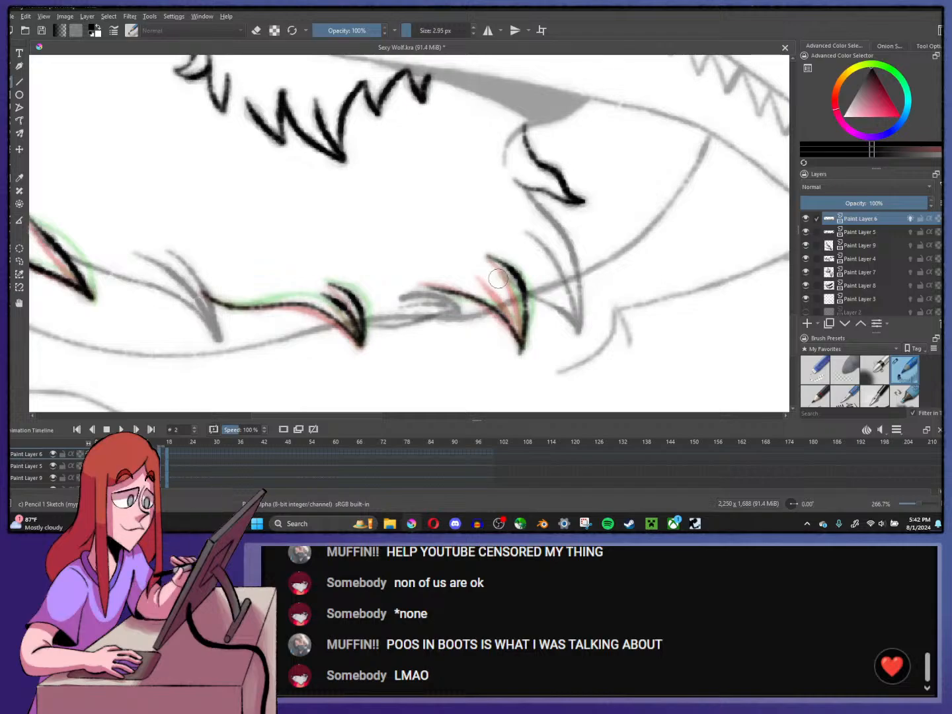
pyautogui.moveTo(490, 271)
pyautogui.mouseDown()
pyautogui.moveTo(519, 307)
pyautogui.moveTo(522, 350)
pyautogui.mouseUp()
pyautogui.click(256, 31)
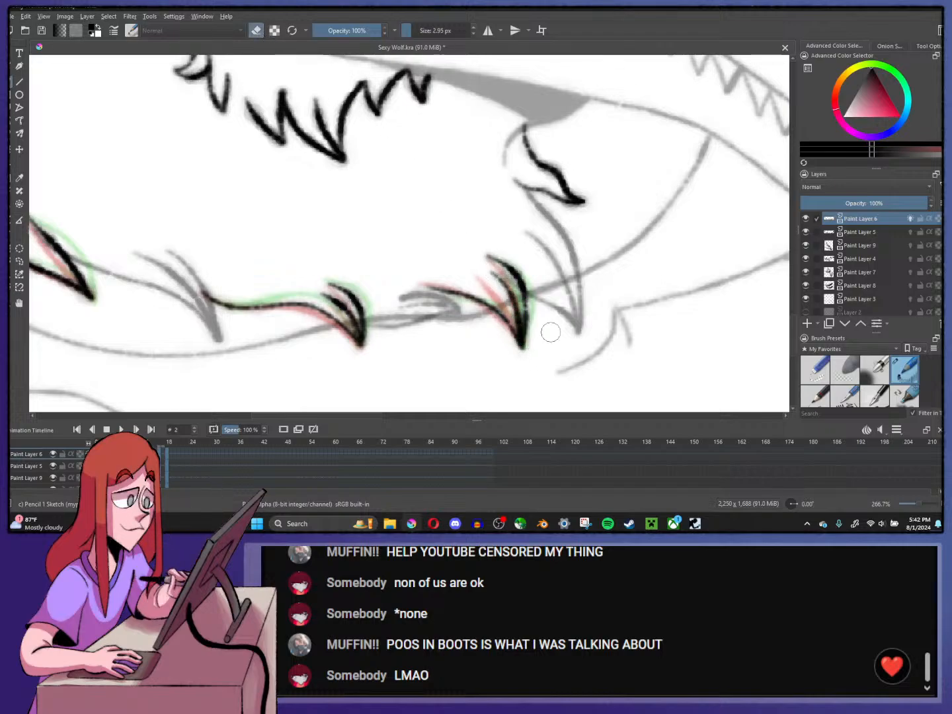
# - Flip through the frames from frame 2 to frame 14 to check how the lower fur tufts move
pyautogui.press('Left')
pyautogui.press('Right')
pyautogui.press('Right')
pyautogui.press('Right')
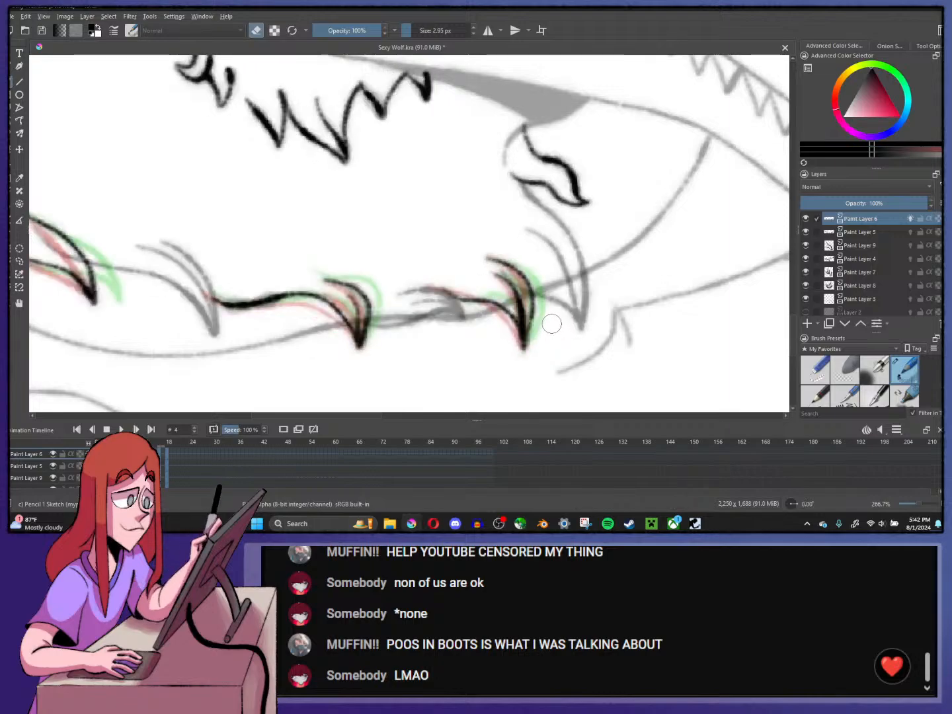
pyautogui.press('Left')
pyautogui.press('Right')
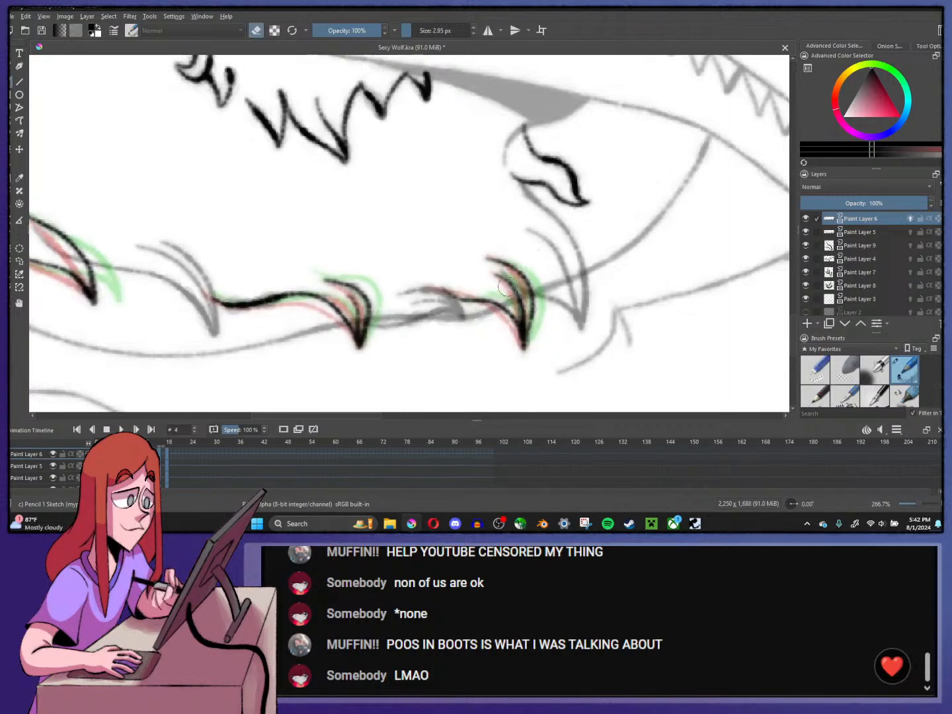
pyautogui.press('Right')
pyautogui.press('Right')
pyautogui.press('Right')
pyautogui.press('Right')
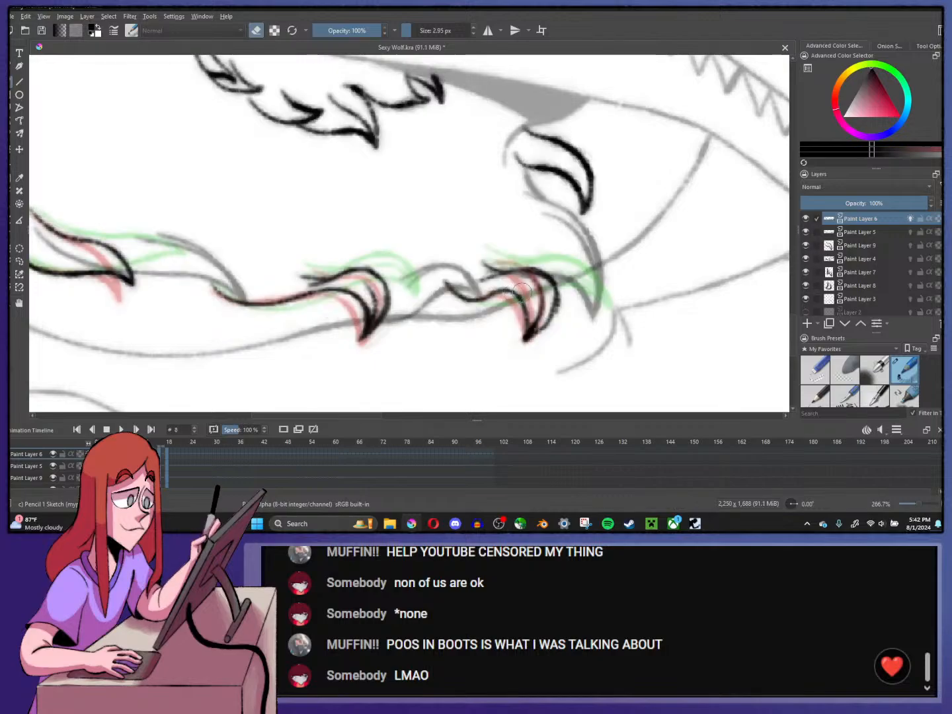
pyautogui.press('-')
pyautogui.press('Right')
pyautogui.press('Right')
pyautogui.press('Right')
pyautogui.press('Right')
pyautogui.press('Right')
pyautogui.press('Right')
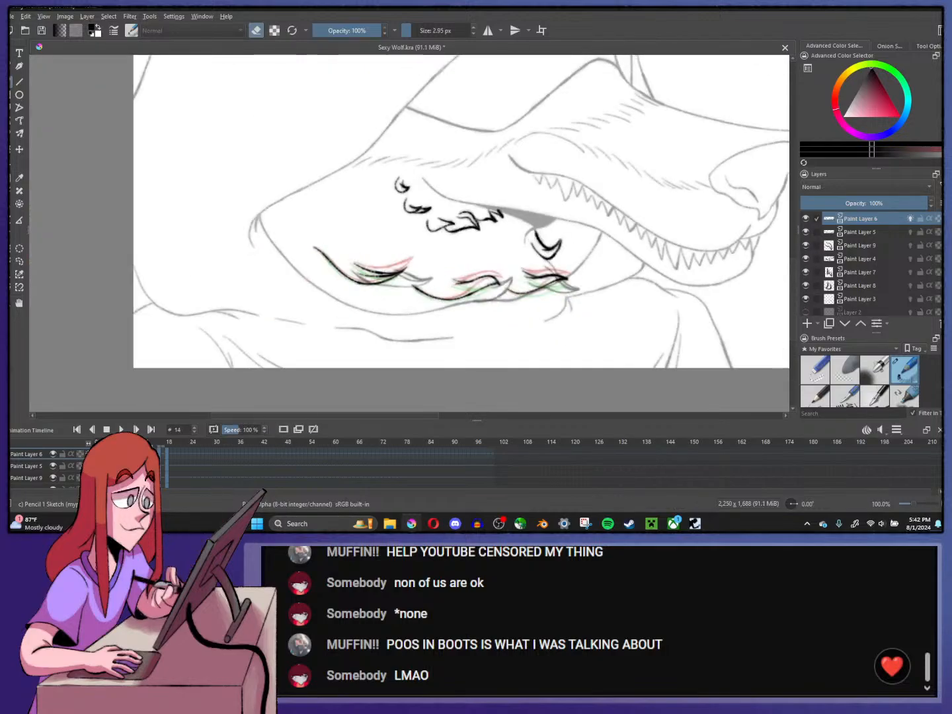
# - Play the animation and review the fur motion both close up and with the whole wolf in view
pyautogui.press('space')
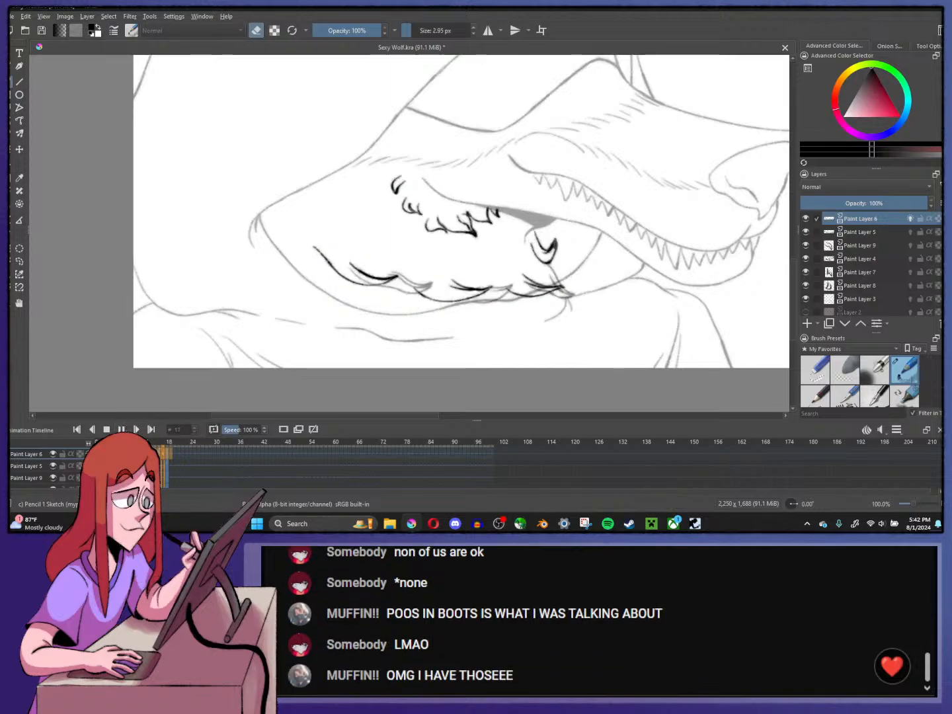
pyautogui.moveTo(456, 253); pyautogui.dragTo(410, 288)
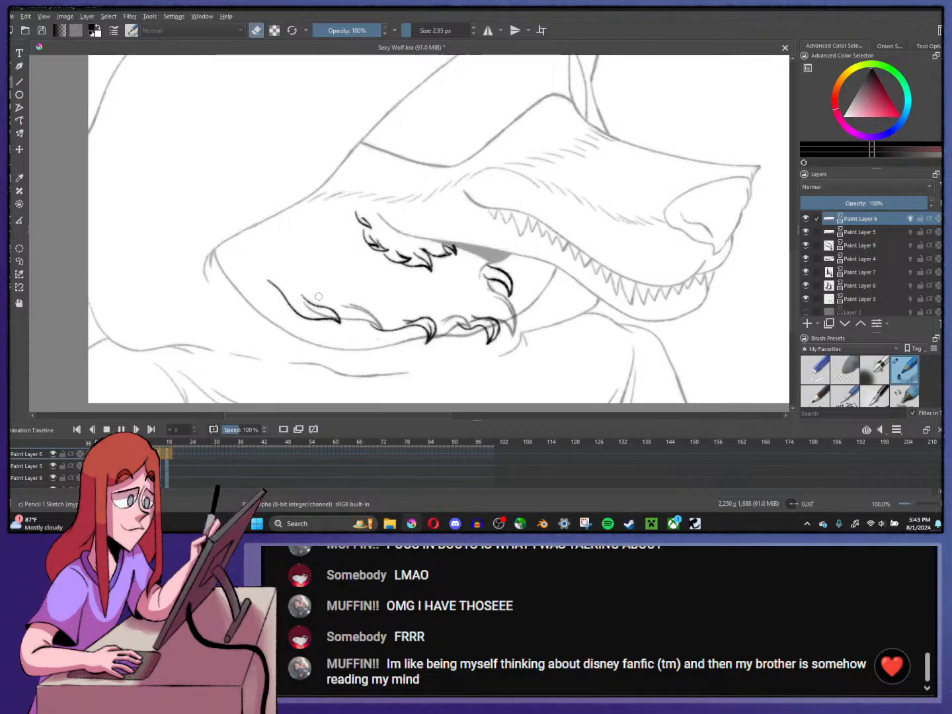
pyautogui.press('-')
pyautogui.press('-')
pyautogui.press('-')
pyautogui.press('-')
pyautogui.press('+')
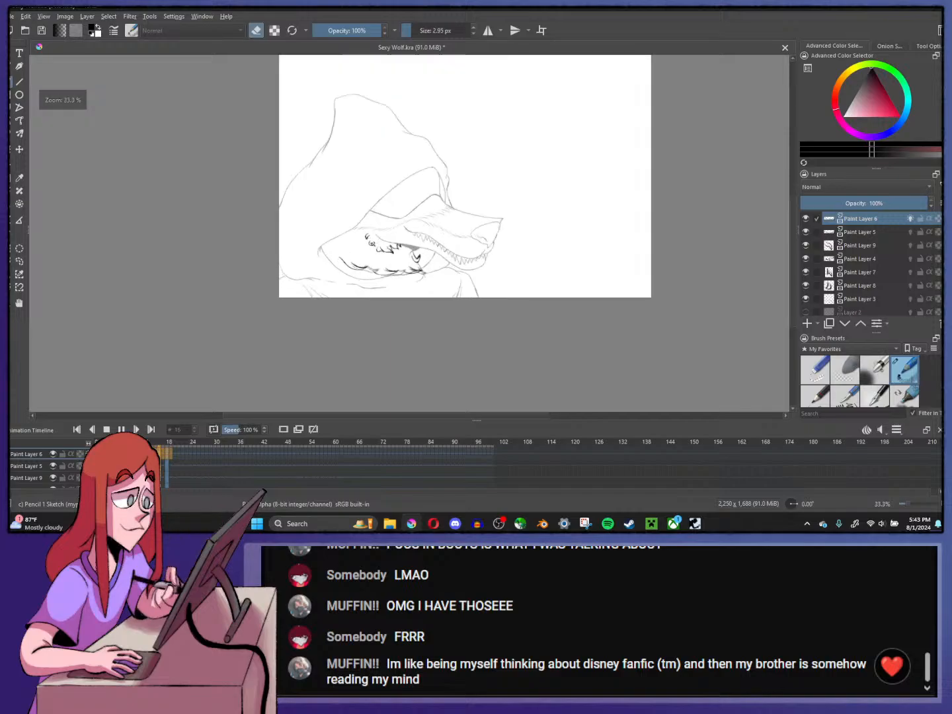
pyautogui.press('+')
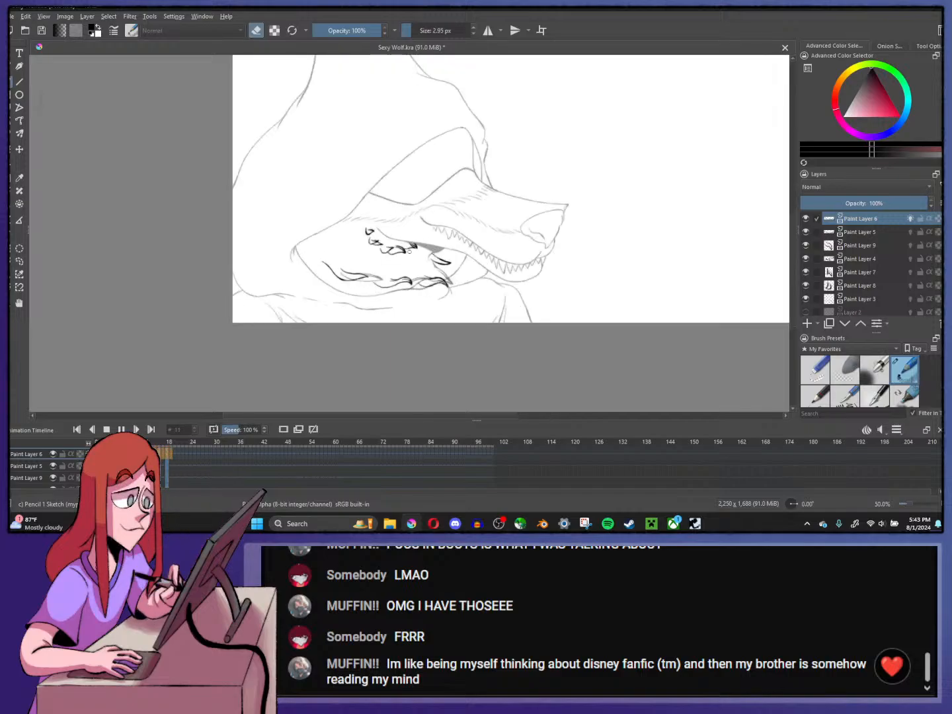
pyautogui.press('+')
pyautogui.press('+')
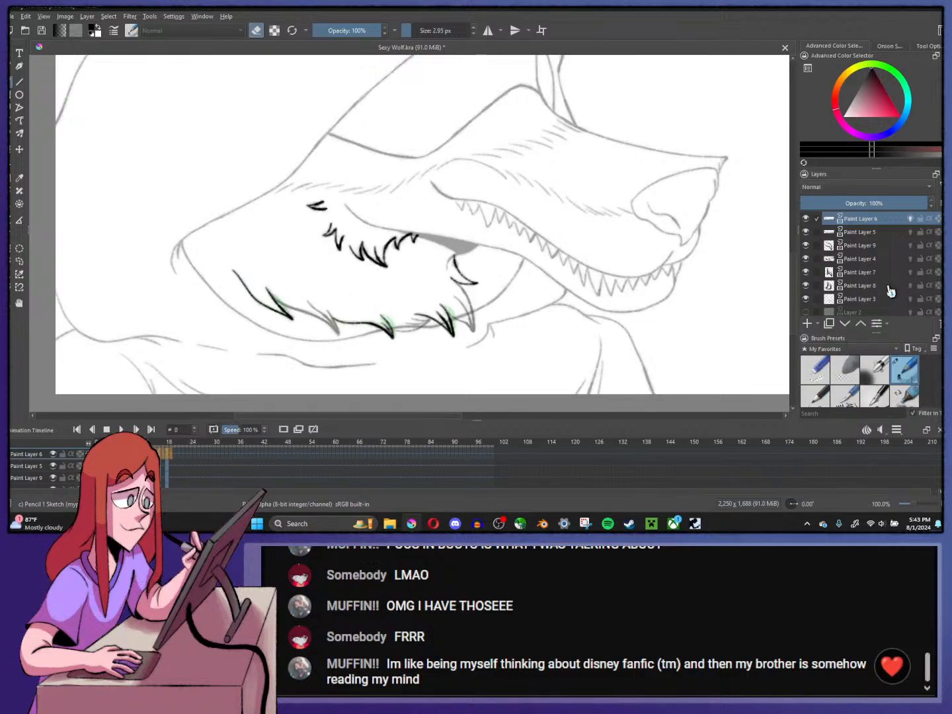
# - Turn off onion skins for Paint Layer 6, make Paint Layer 5 the active layer and go to frame 16
pyautogui.click(912, 218)
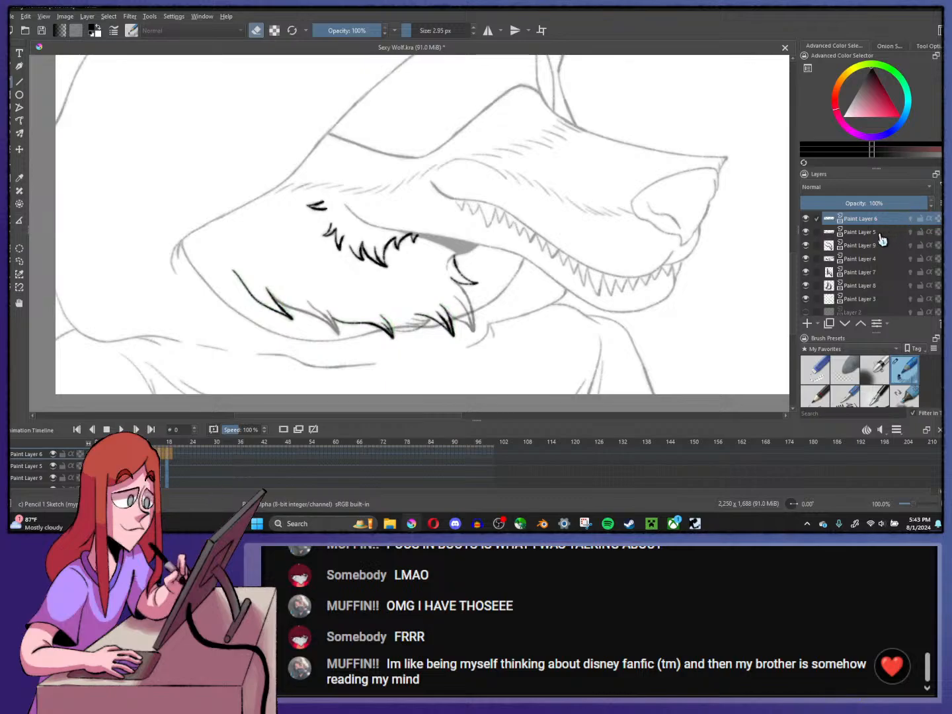
pyautogui.click(885, 233)
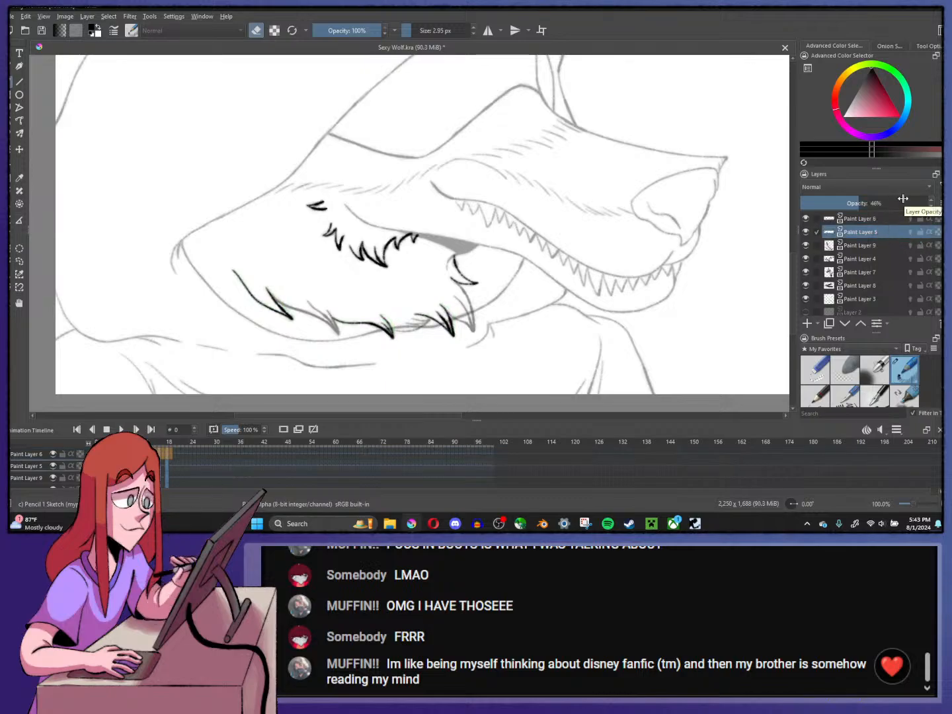
pyautogui.click(167, 455)
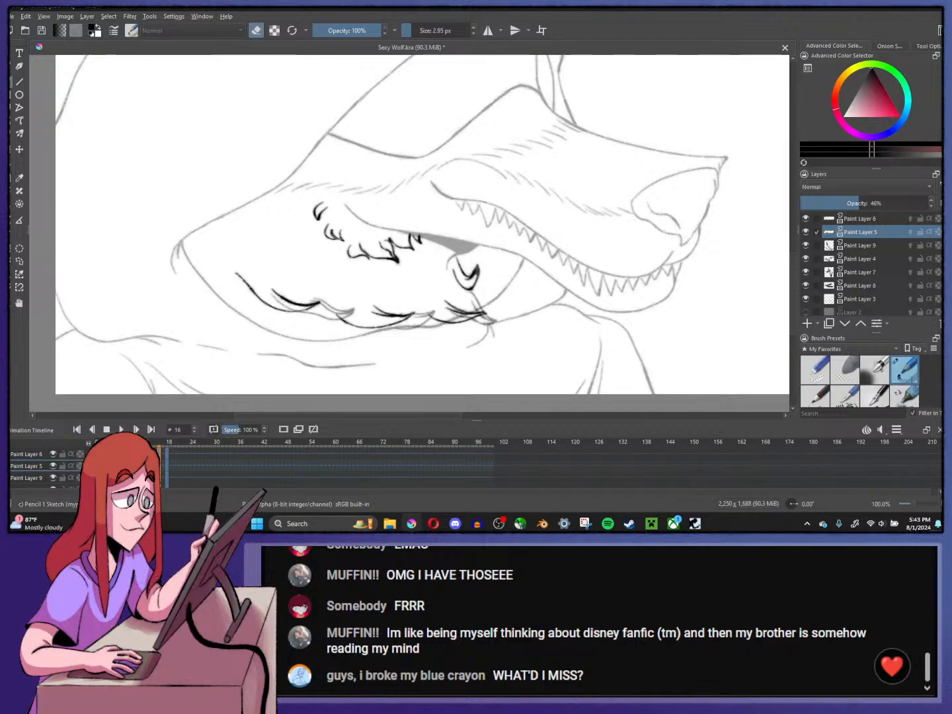
# - Copy the first keyframe of Paint Layer 5 and paste it at frame 20
pyautogui.rightClick(99, 454)
pyautogui.press('Escape')
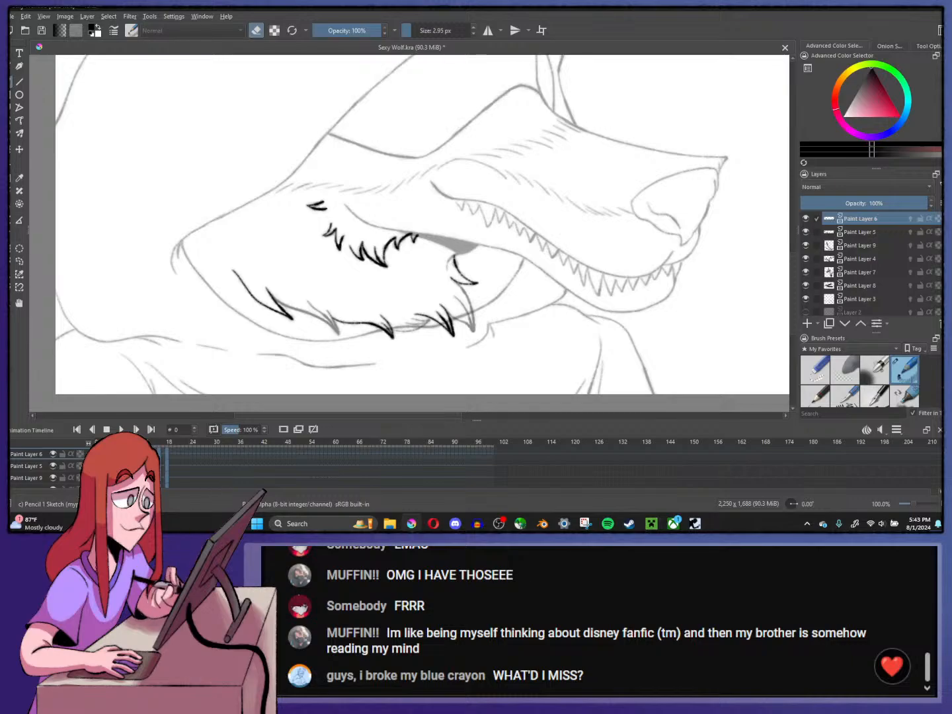
pyautogui.rightClick(97, 465)
pyautogui.click(97, 466)
pyautogui.rightClick(96, 466)
pyautogui.click(127, 371)
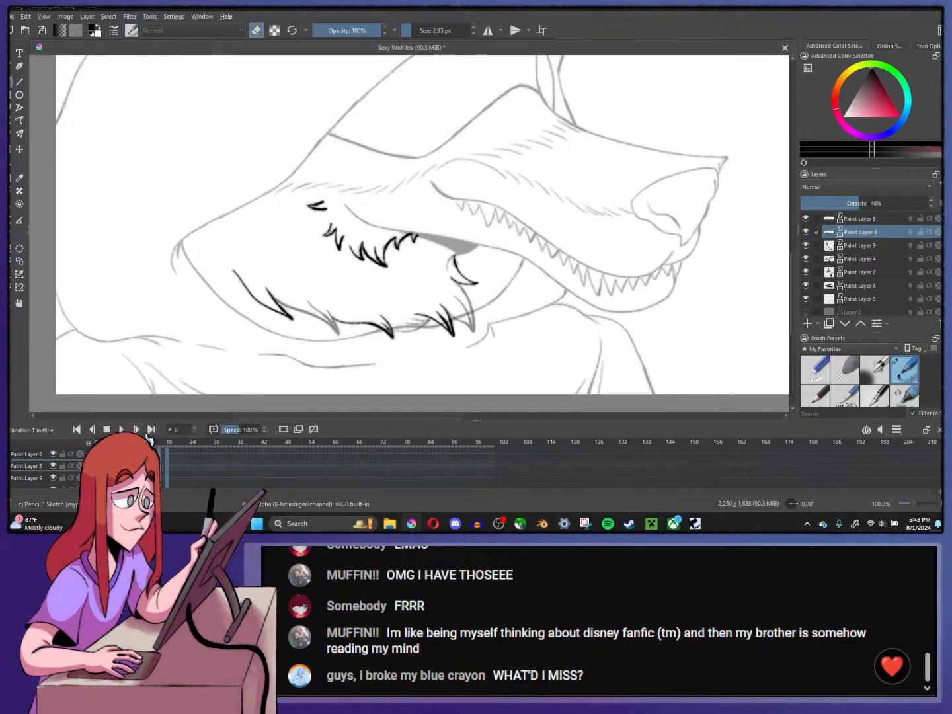
pyautogui.click(176, 465)
pyautogui.rightClick(176, 465)
pyautogui.click(201, 387)
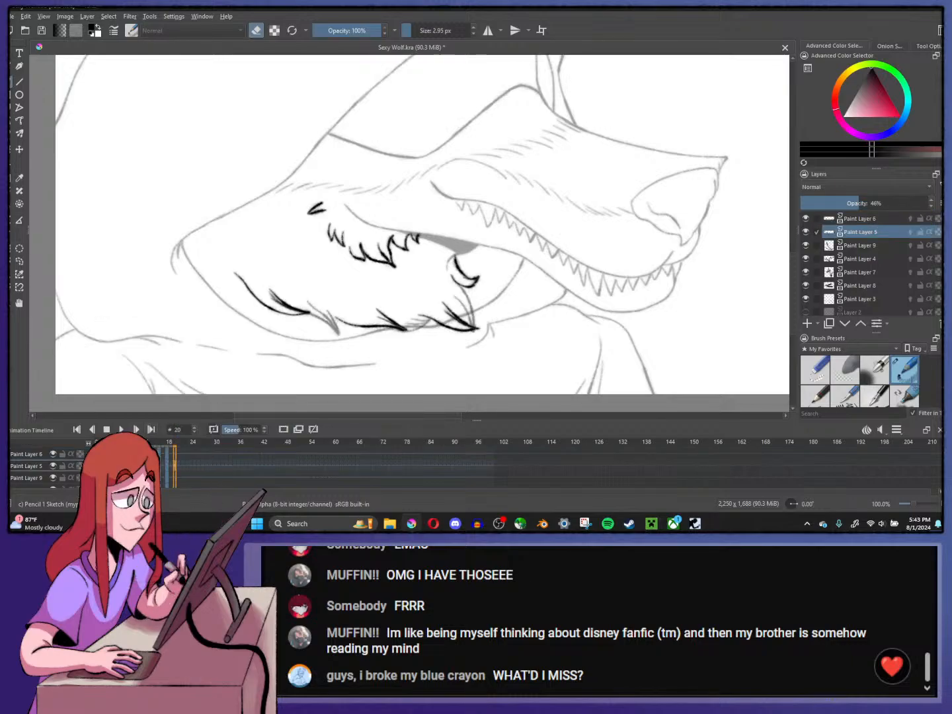
# - Remove Paint Layer 5's original first keyframe and shift the remaining keyframes earlier so the cycle starts at frame 0
pyautogui.click(101, 465)
pyautogui.rightClick(97, 465)
pyautogui.click(127, 431)
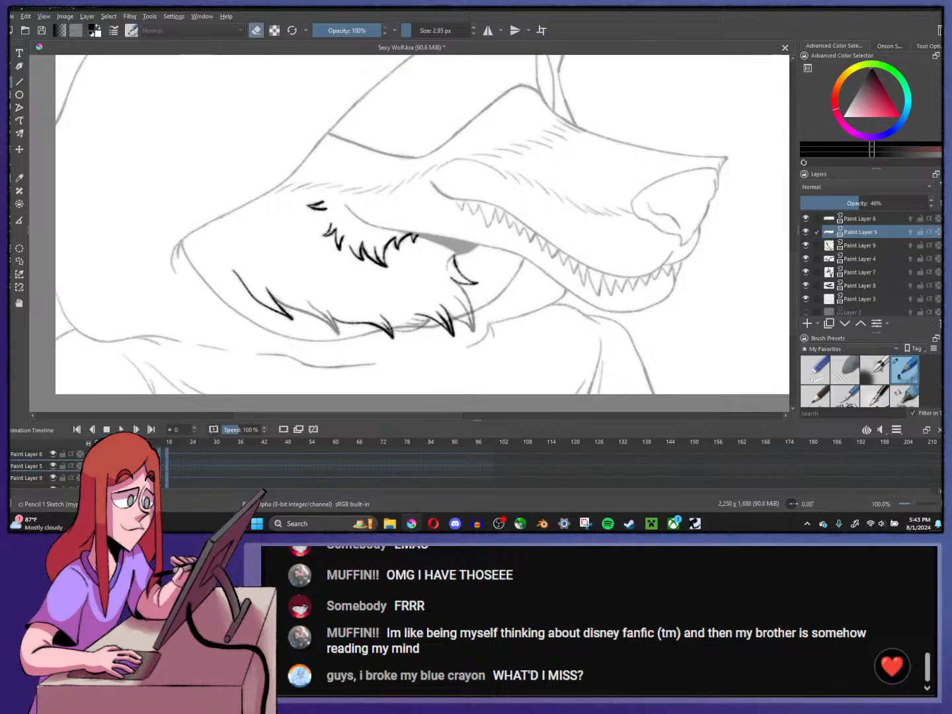
pyautogui.click(179, 467)
pyautogui.press('Left')
pyautogui.press('Left')
pyautogui.press('Left')
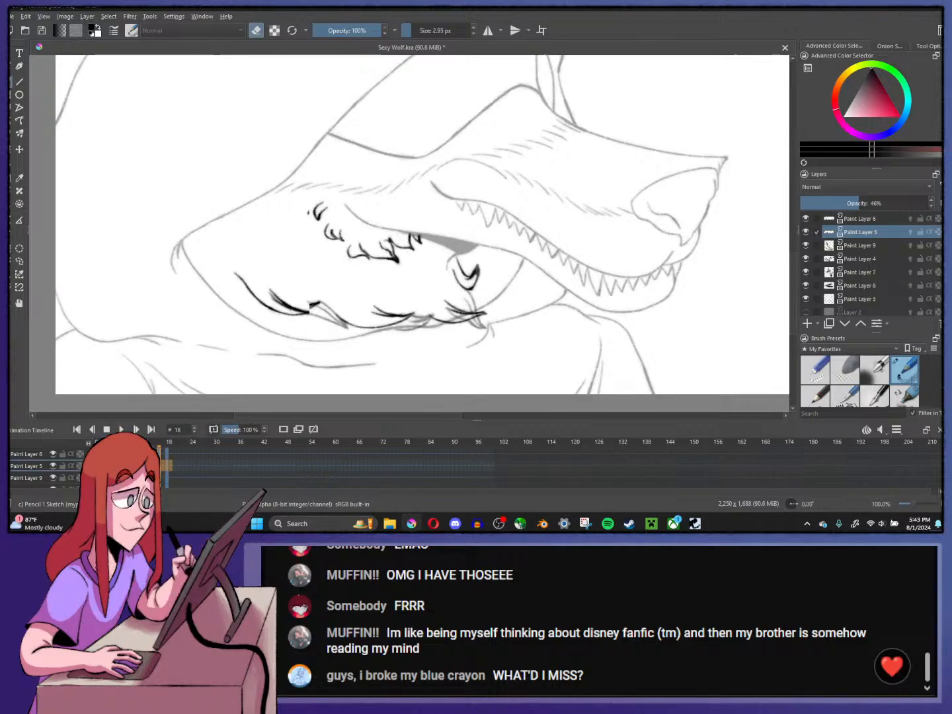
# - Play the animation to review the fur timing, both close up and with more of the wolf in view
pyautogui.click(121, 429)
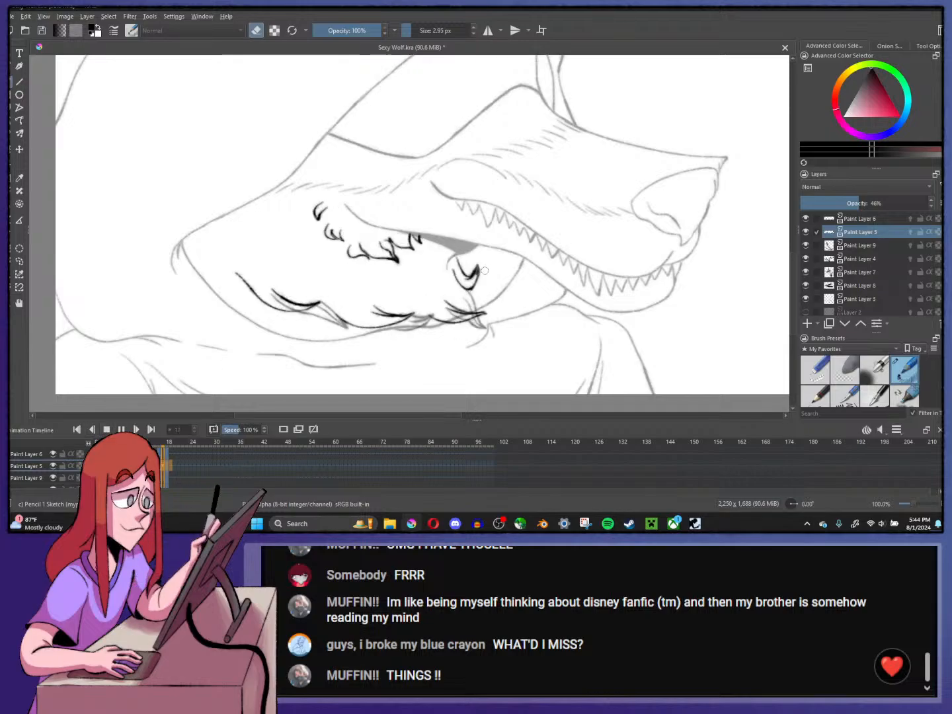
pyautogui.press('-')
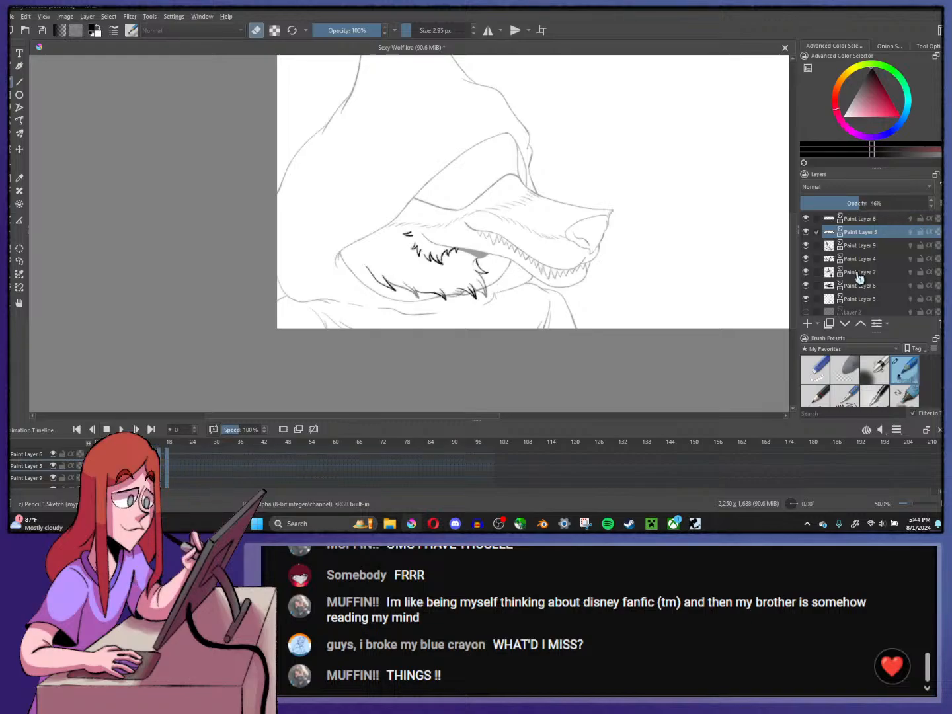
# - Make Paint Layer 6 active, copy its first keyframe and paste it at frame 20
pyautogui.click(871, 219)
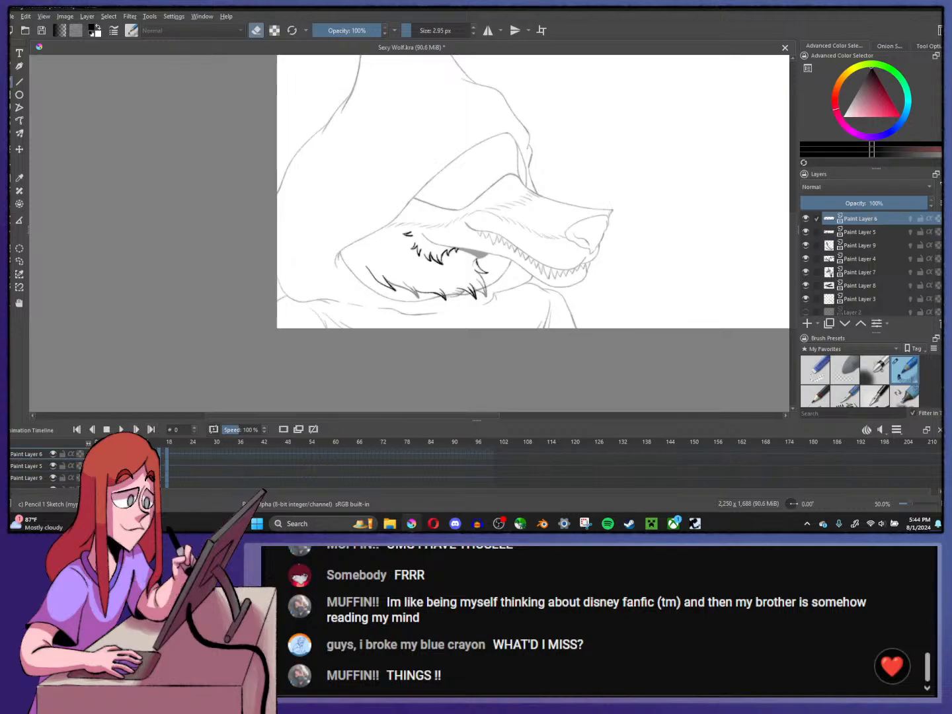
pyautogui.rightClick(97, 455)
pyautogui.click(125, 368)
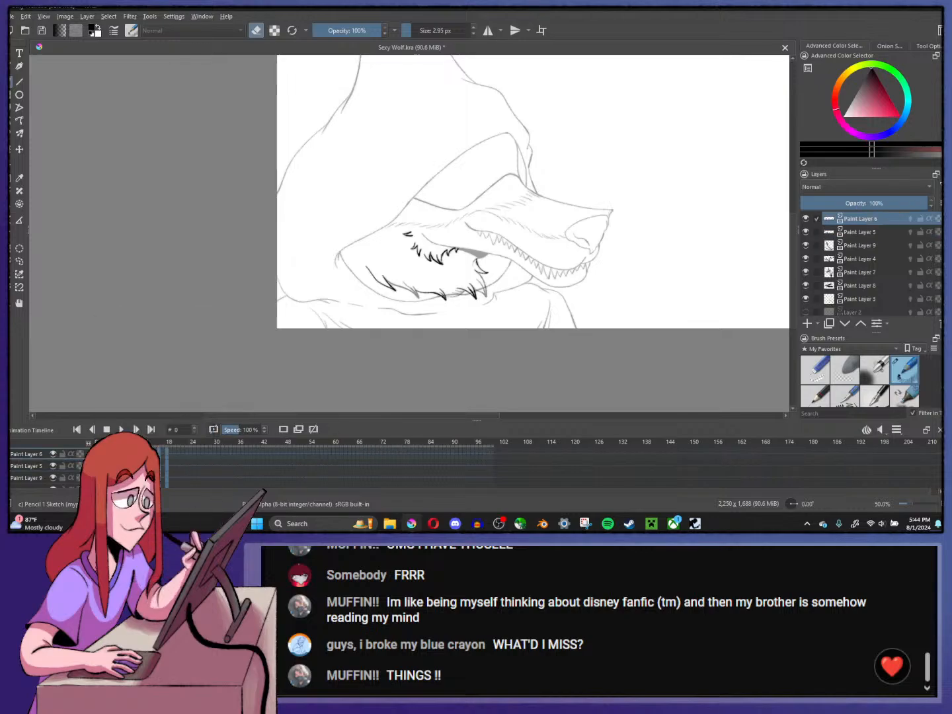
pyautogui.rightClick(178, 462)
pyautogui.click(199, 380)
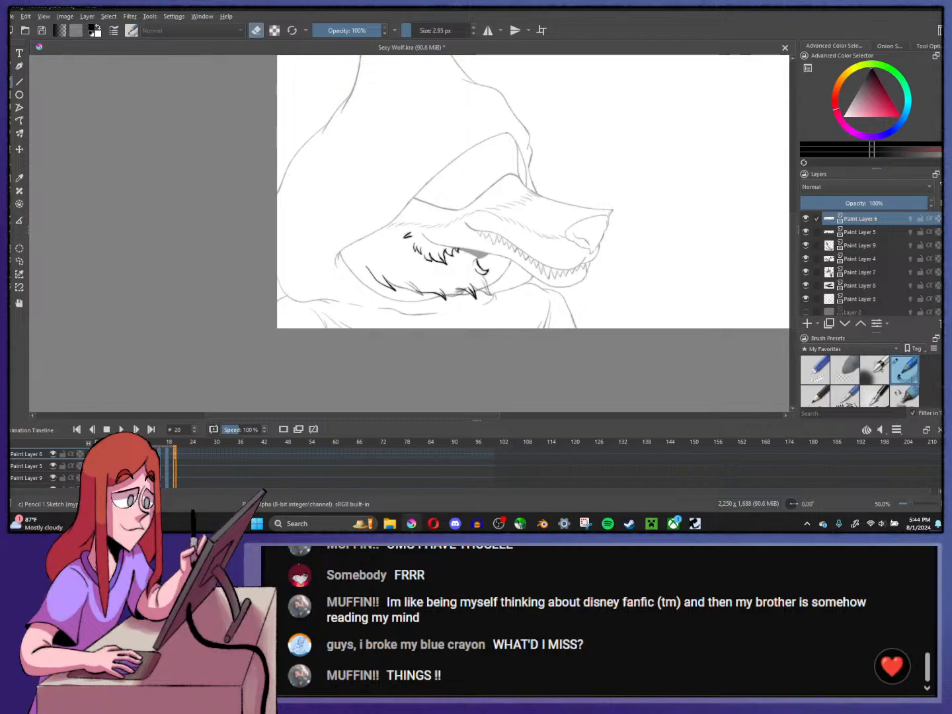
# - Remove Paint Layer 6's original first keyframe and shift its remaining keyframes earlier to start at frame 0
pyautogui.rightClick(97, 455)
pyautogui.click(133, 423)
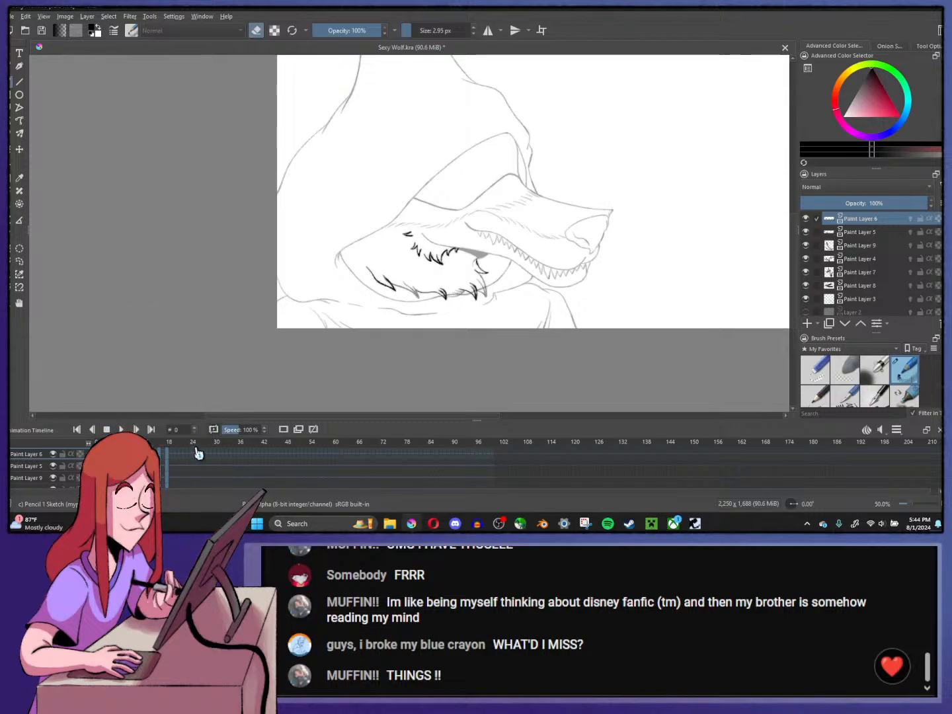
pyautogui.click(180, 455)
pyautogui.moveTo(175, 456); pyautogui.dragTo(99, 456)
# - Play the animation to compare the timing of both lower fur layers, then stop it
pyautogui.click(120, 431)
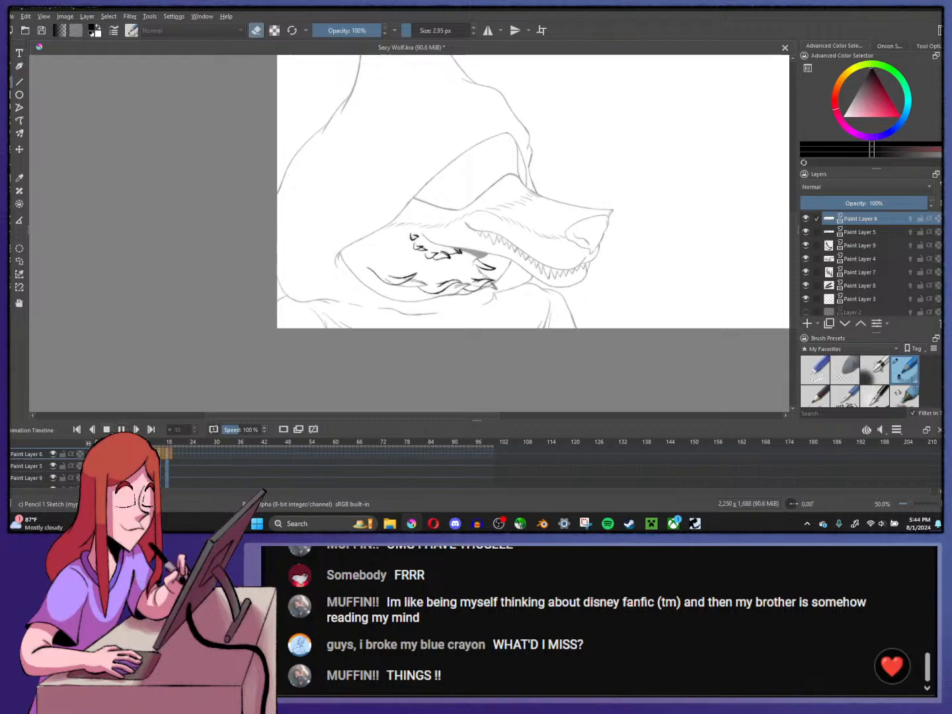
pyautogui.press('space')
# - Hide the sketch on Paint Layer 3 and select the small eraser for work on Paint Layer 5
pyautogui.scroll(3, 480, 282)
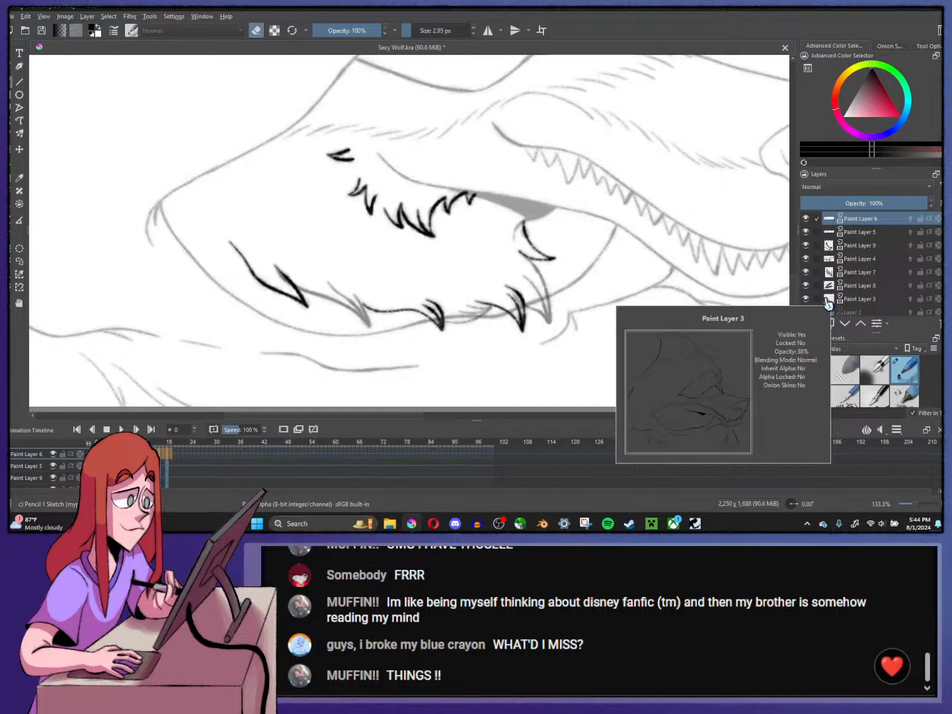
pyautogui.click(807, 299)
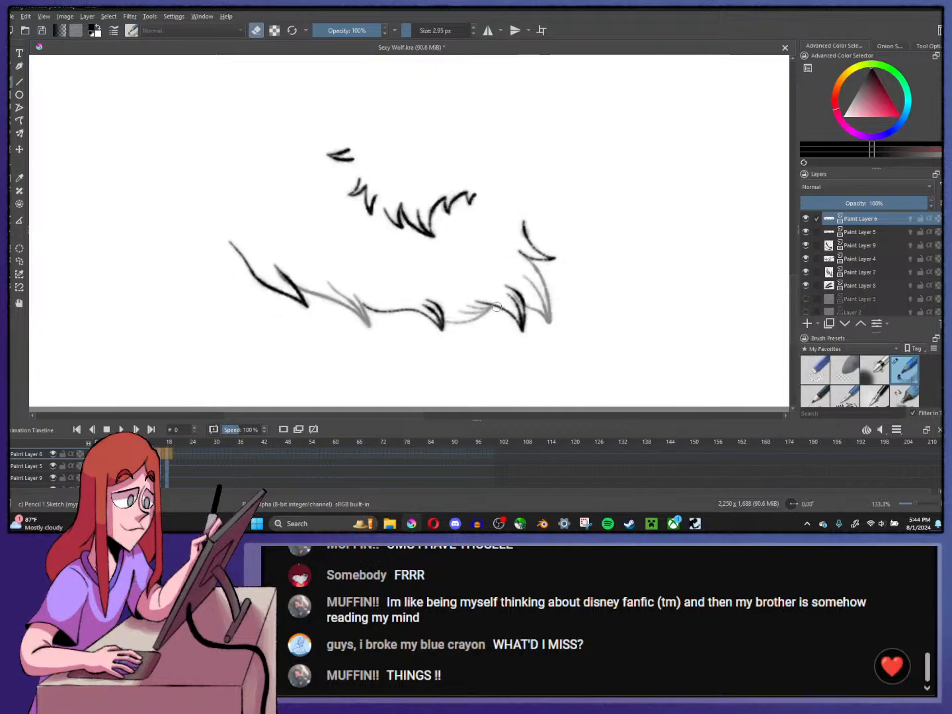
pyautogui.click(884, 233)
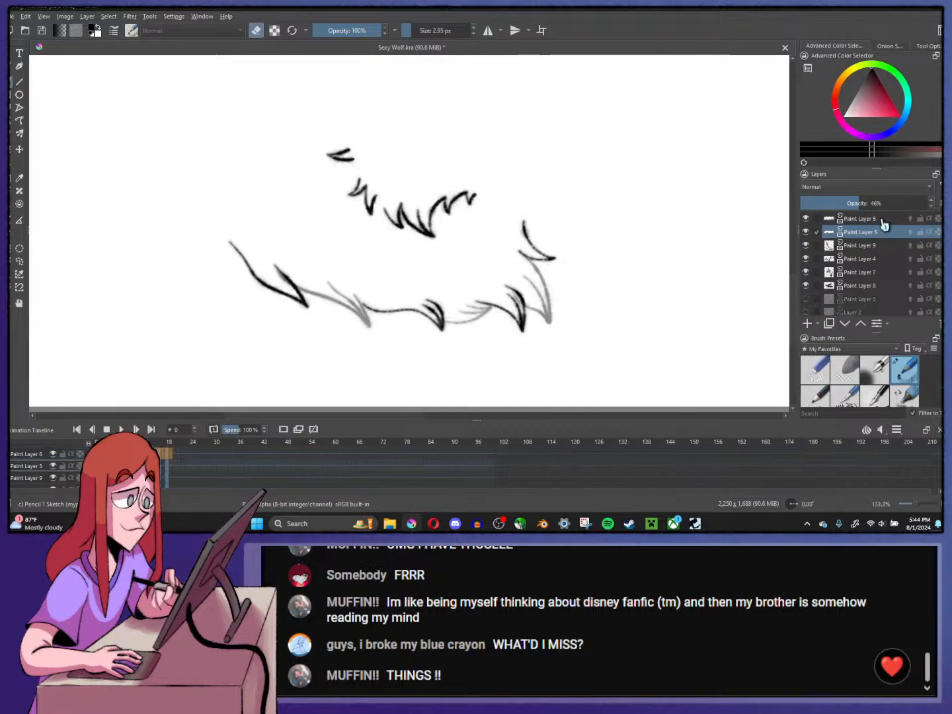
pyautogui.click(816, 370)
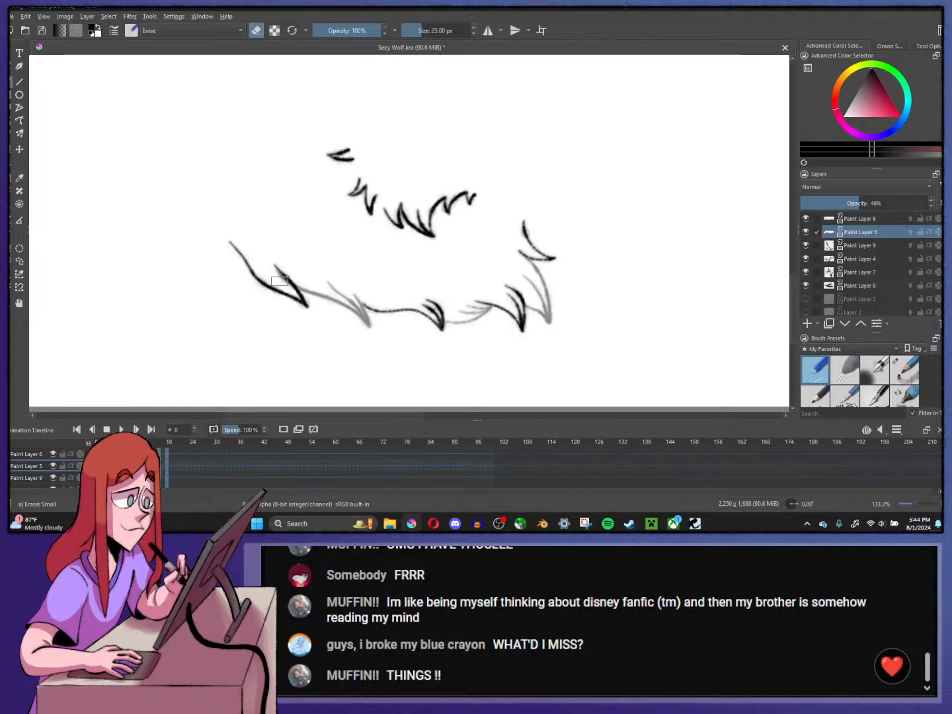
# - Go through frames 0 to 18 of Paint Layer 5 and erase stray, overlapping line ends on the gray lower tufts
pyautogui.press('.')
pyautogui.press('.')
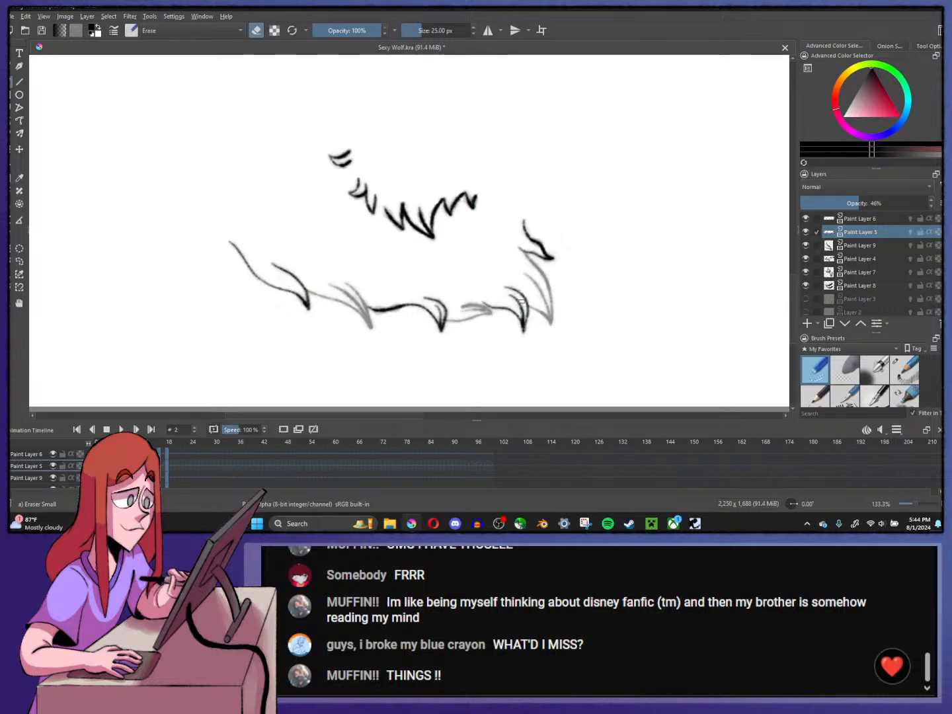
pyautogui.press('.')
pyautogui.press('.')
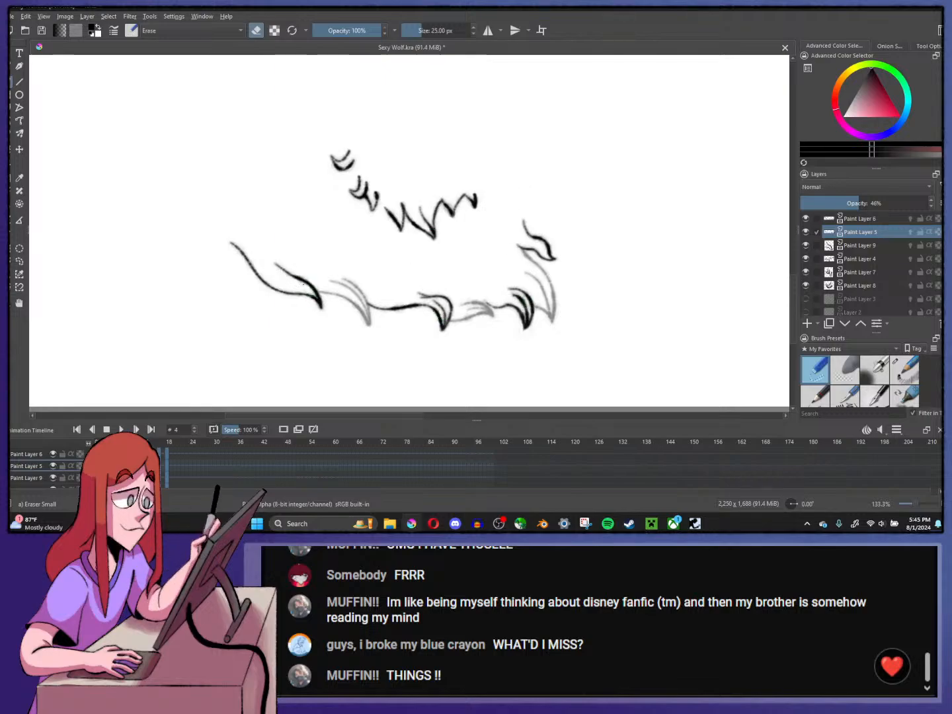
pyautogui.press('.')
pyautogui.press('.')
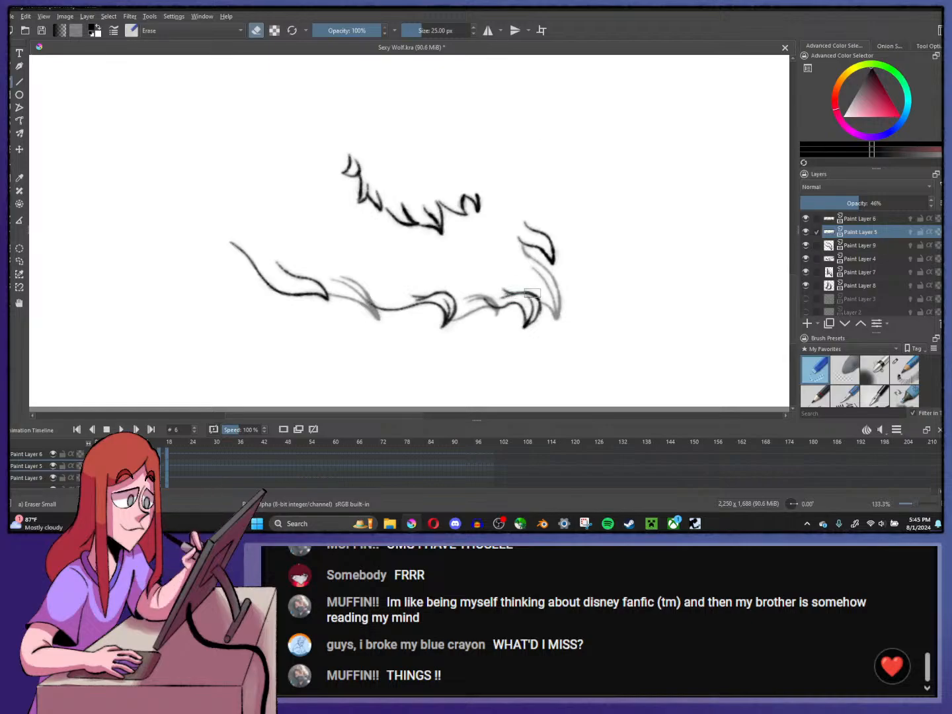
pyautogui.press('.')
pyautogui.press('.')
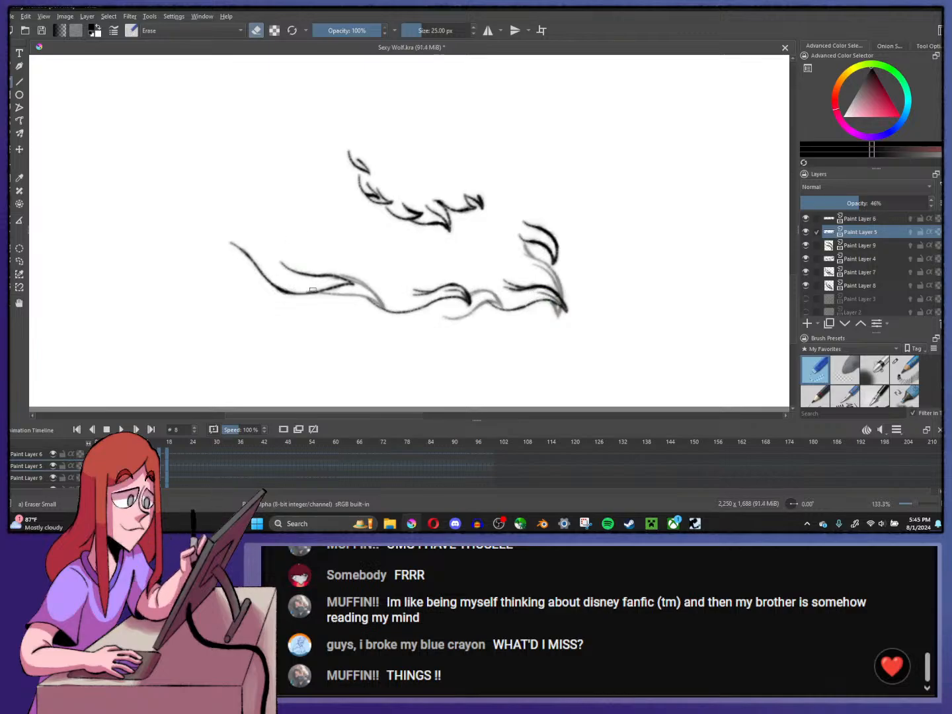
pyautogui.press('.')
pyautogui.press('.')
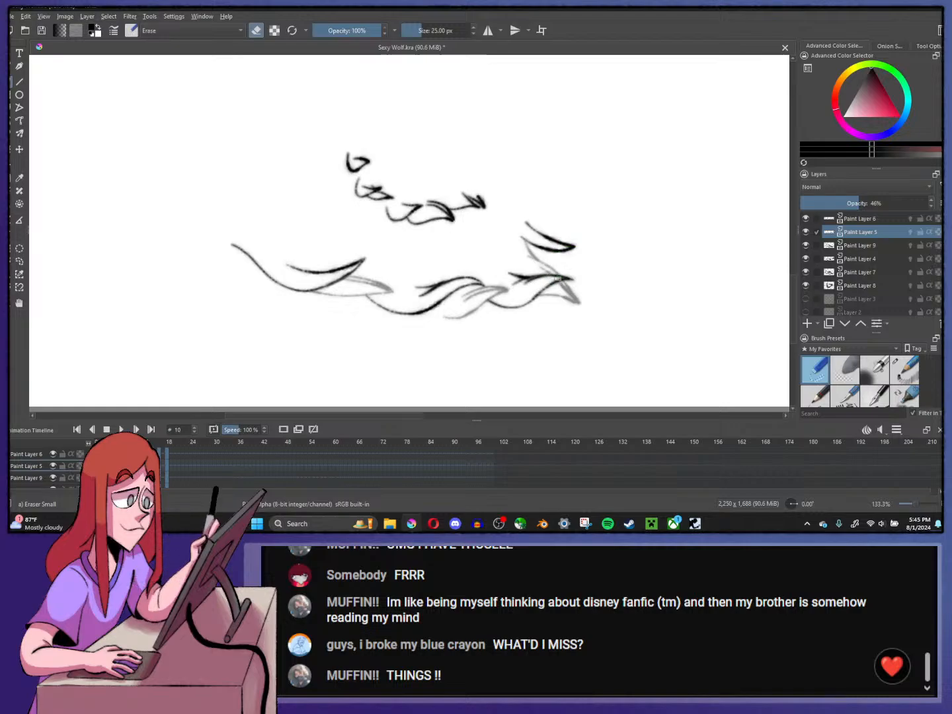
pyautogui.press('.')
pyautogui.press('.')
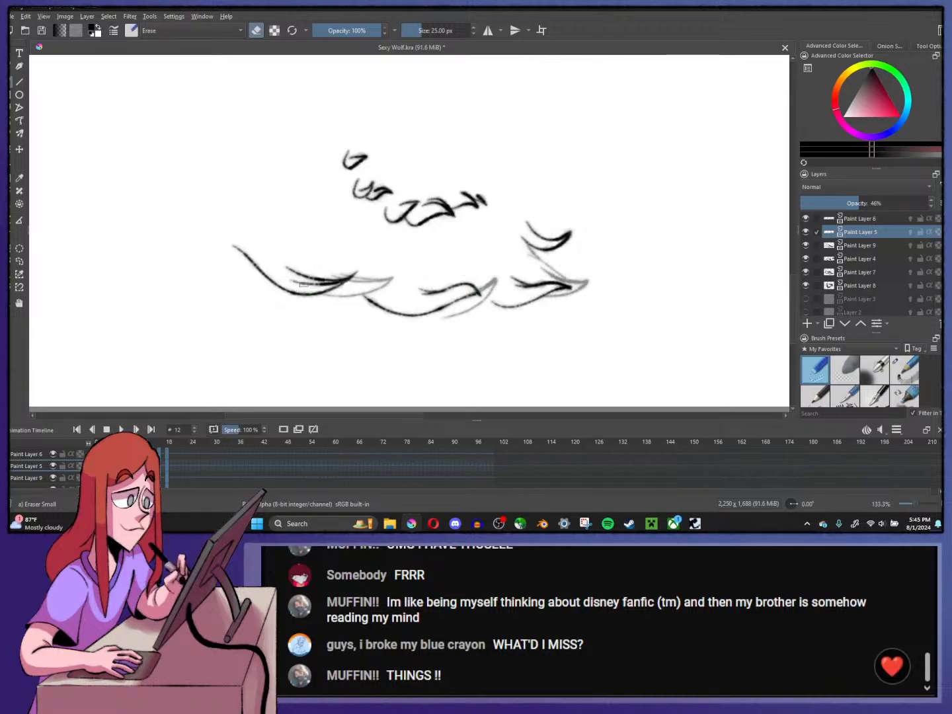
pyautogui.press('.')
pyautogui.press('.')
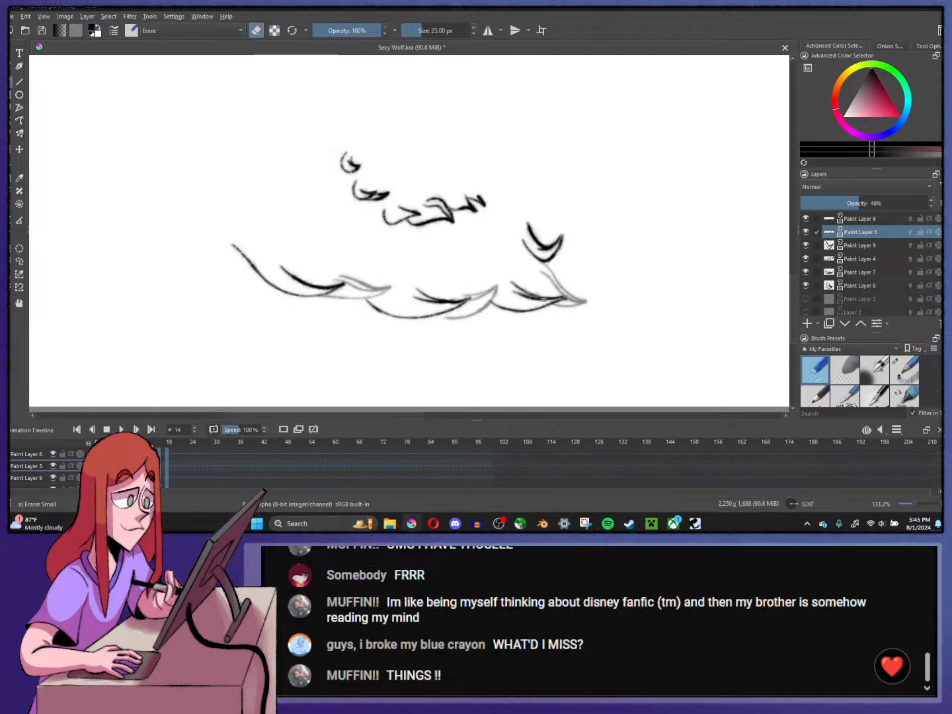
pyautogui.press('.')
pyautogui.press('.')
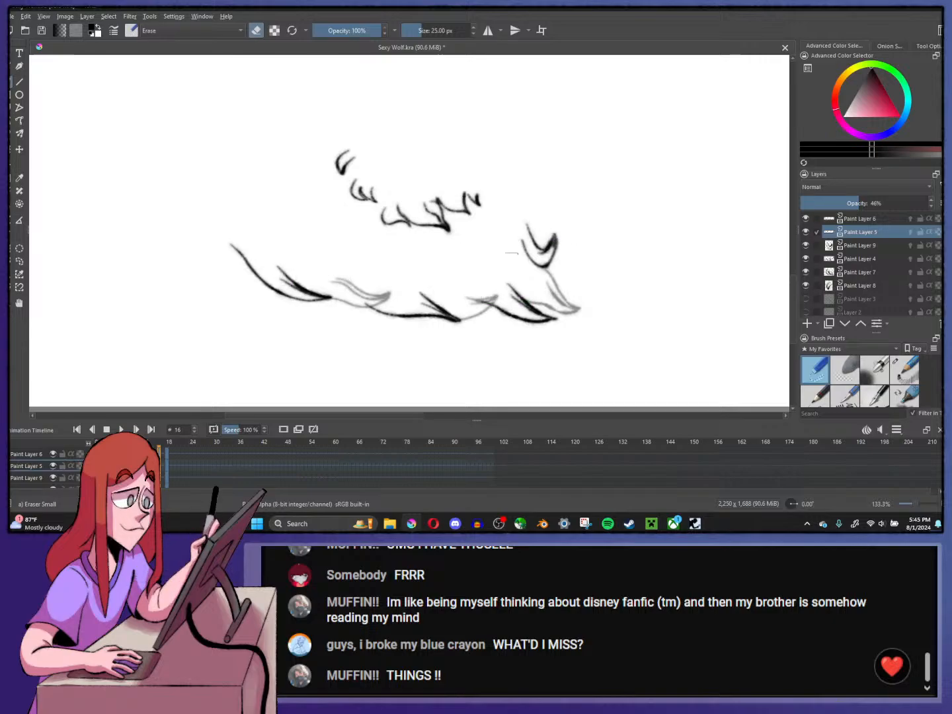
pyautogui.press('.')
pyautogui.press('.')
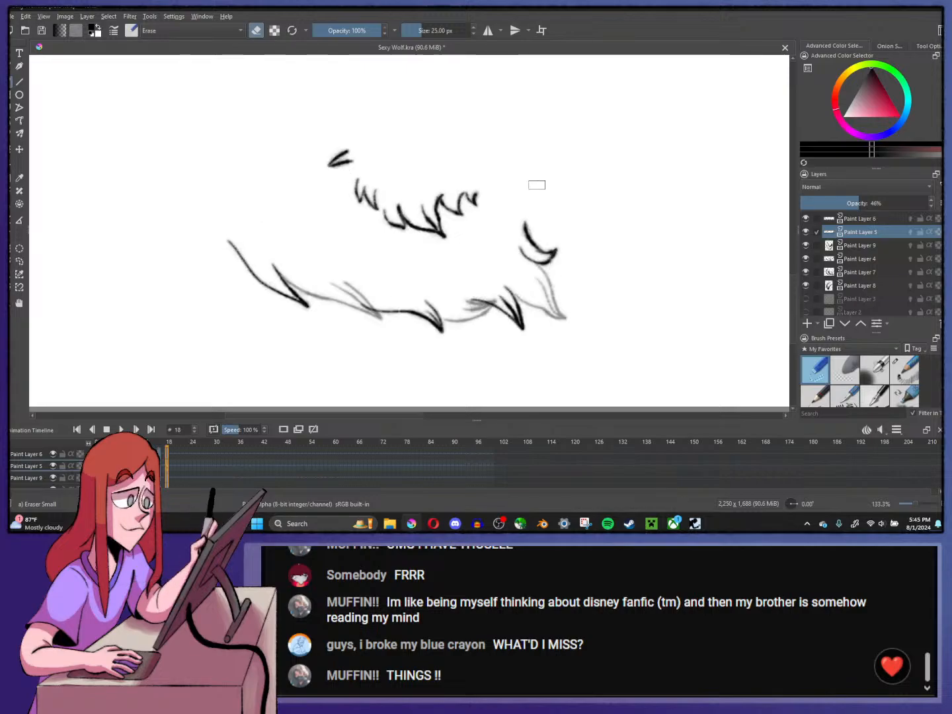
# - Go through the frames of Paint Layer 6 up to frame 18 and erase line ends that overlap the gray tufts
pyautogui.click(862, 221)
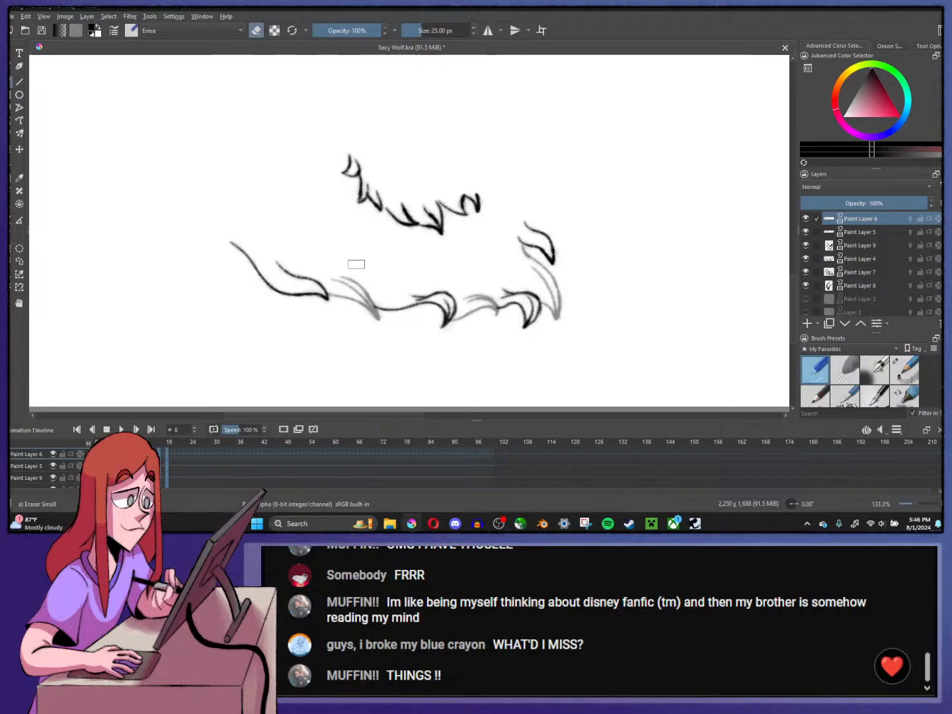
pyautogui.press('.')
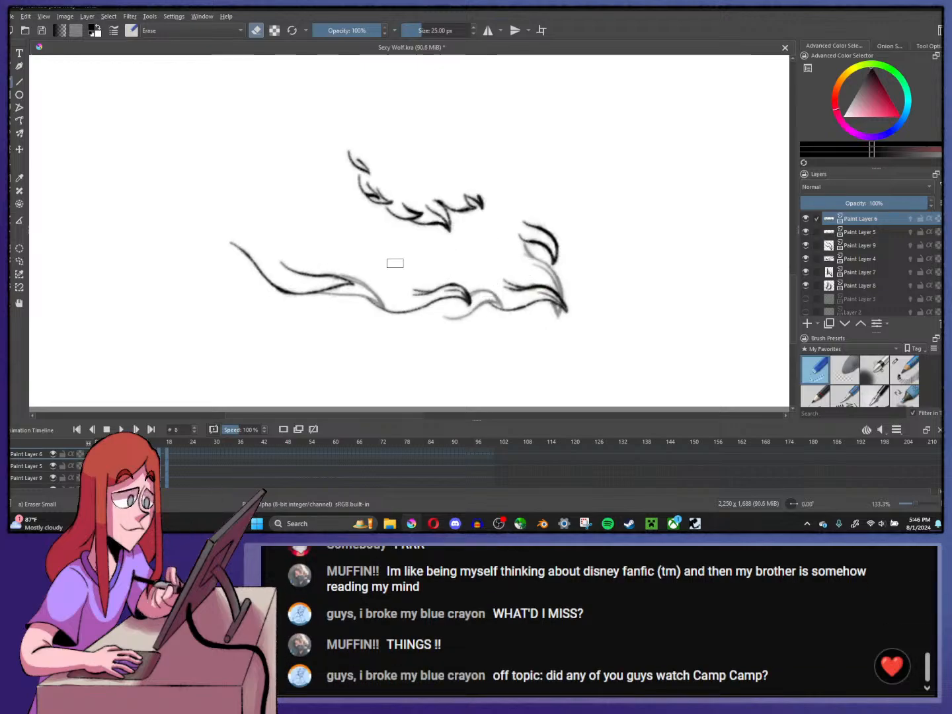
pyautogui.press('.')
pyautogui.press('.')
pyautogui.press('.')
pyautogui.press('.')
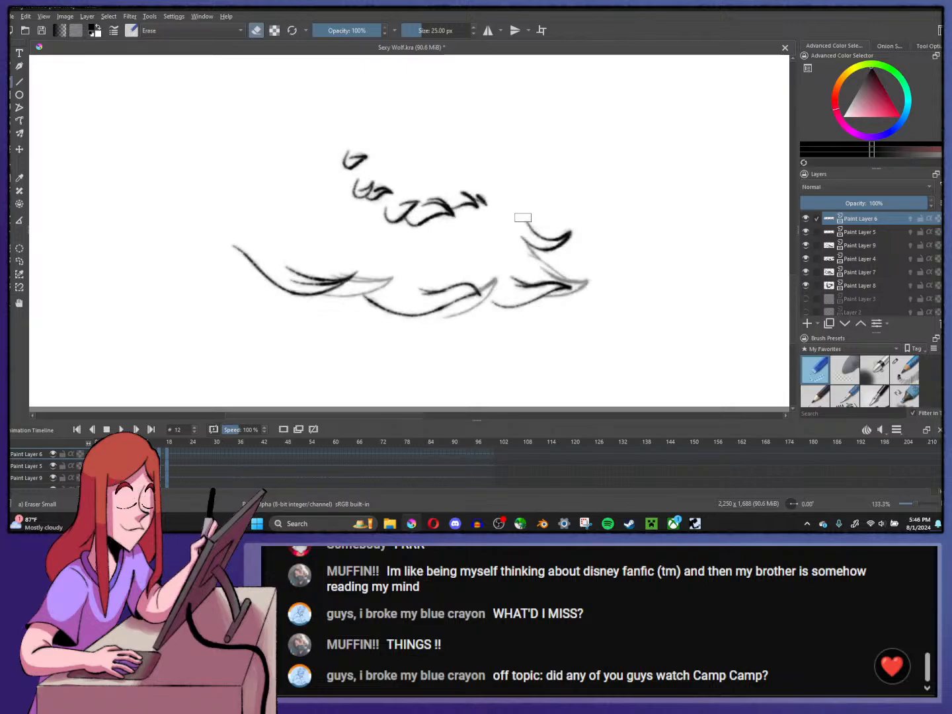
pyautogui.press('.')
pyautogui.press('.')
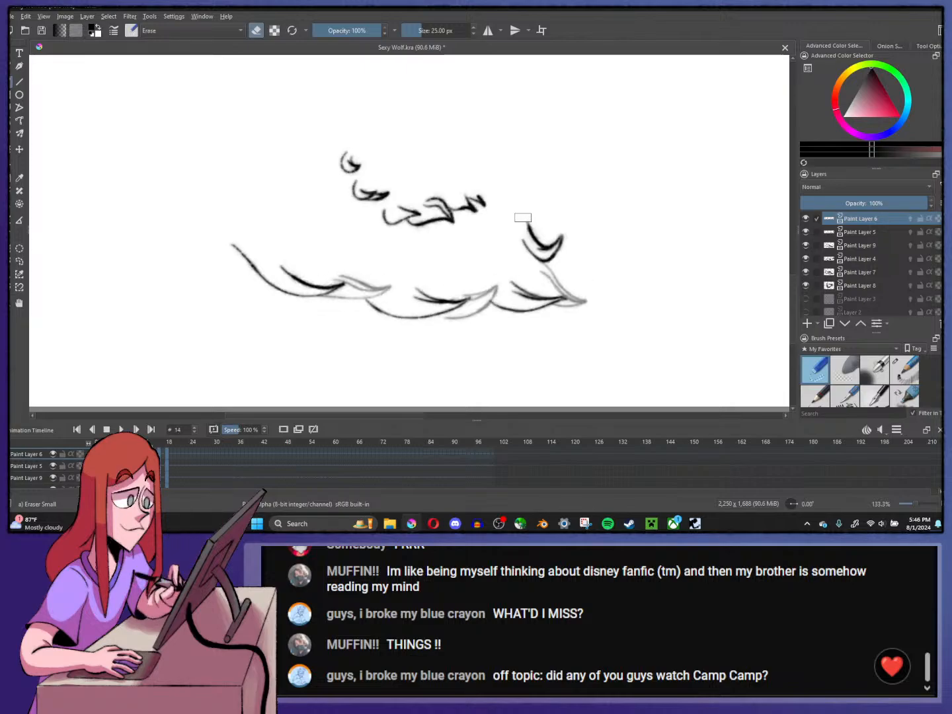
pyautogui.press('.')
pyautogui.press('.')
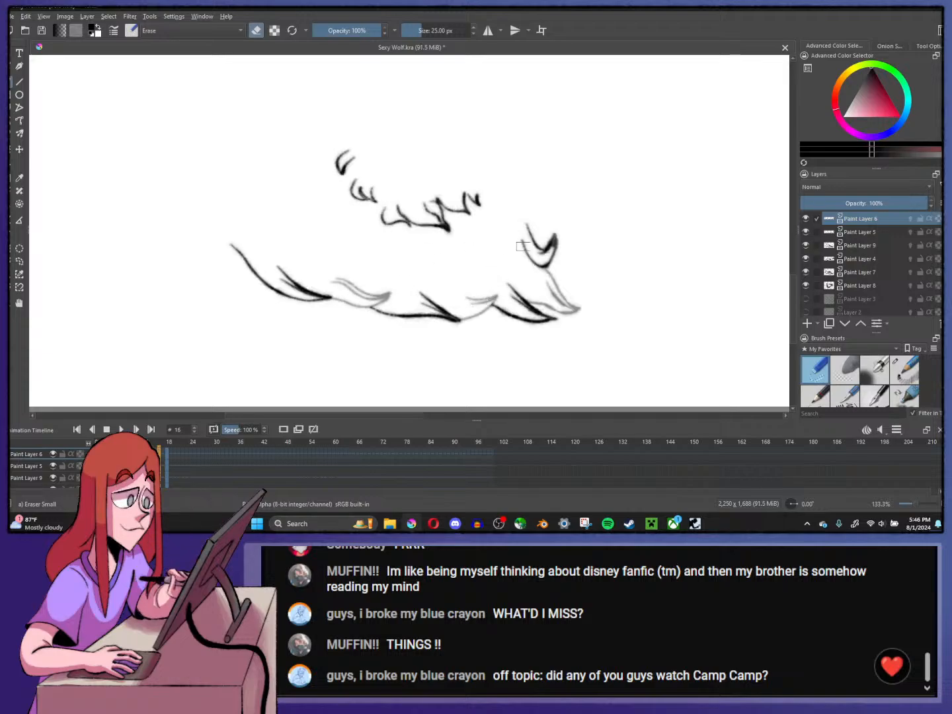
pyautogui.press('.')
pyautogui.press('.')
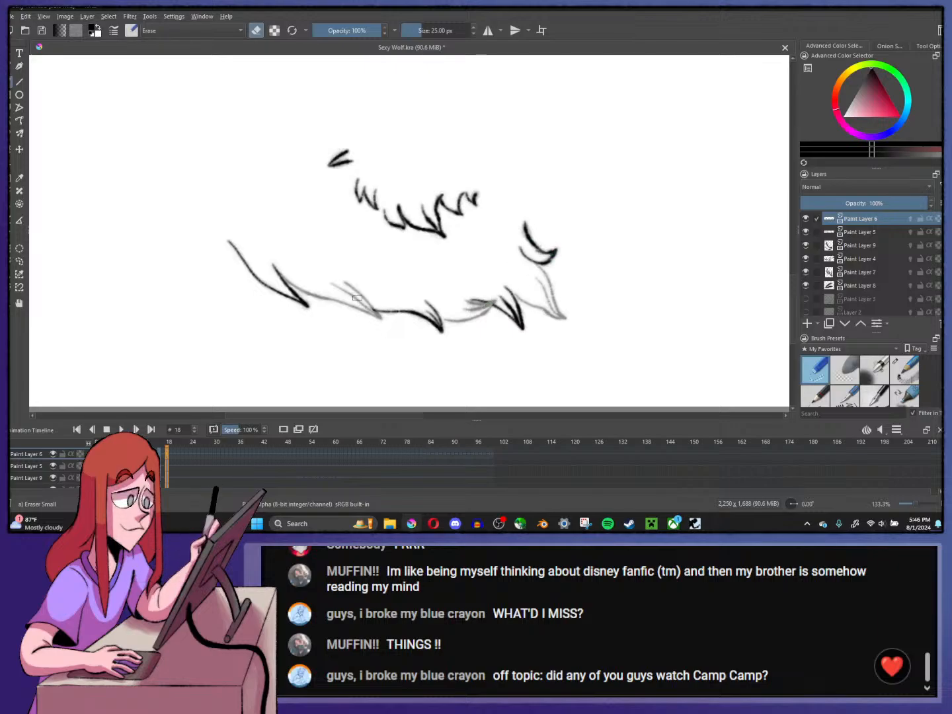
pyautogui.press('space')
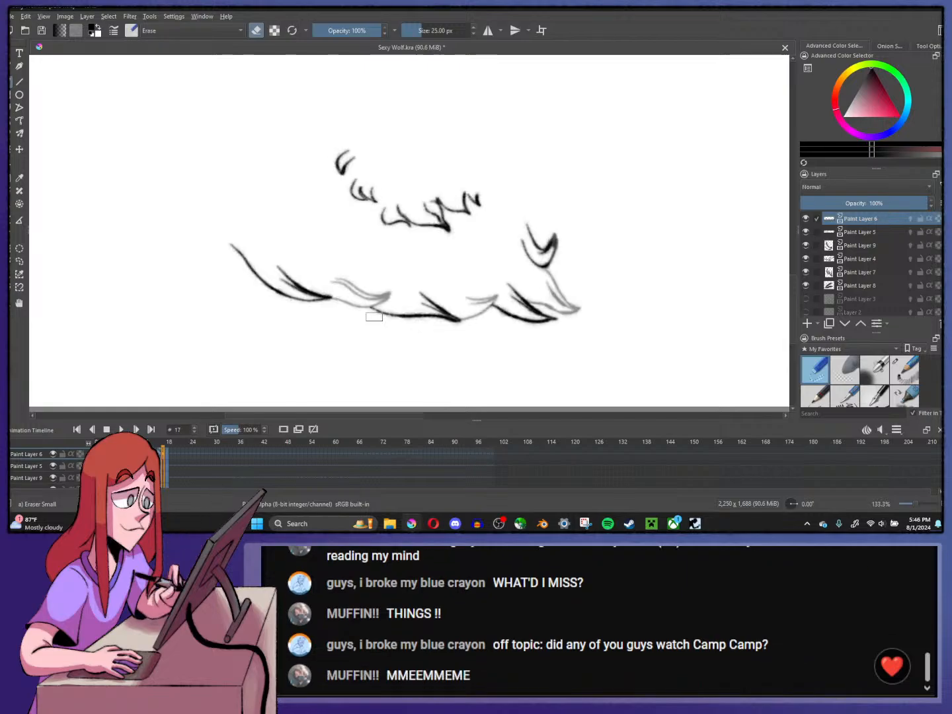
# - Set Paint Layer 5 to 100% opacity and merge Paint Layer 6 down into it
pyautogui.click(860, 232)
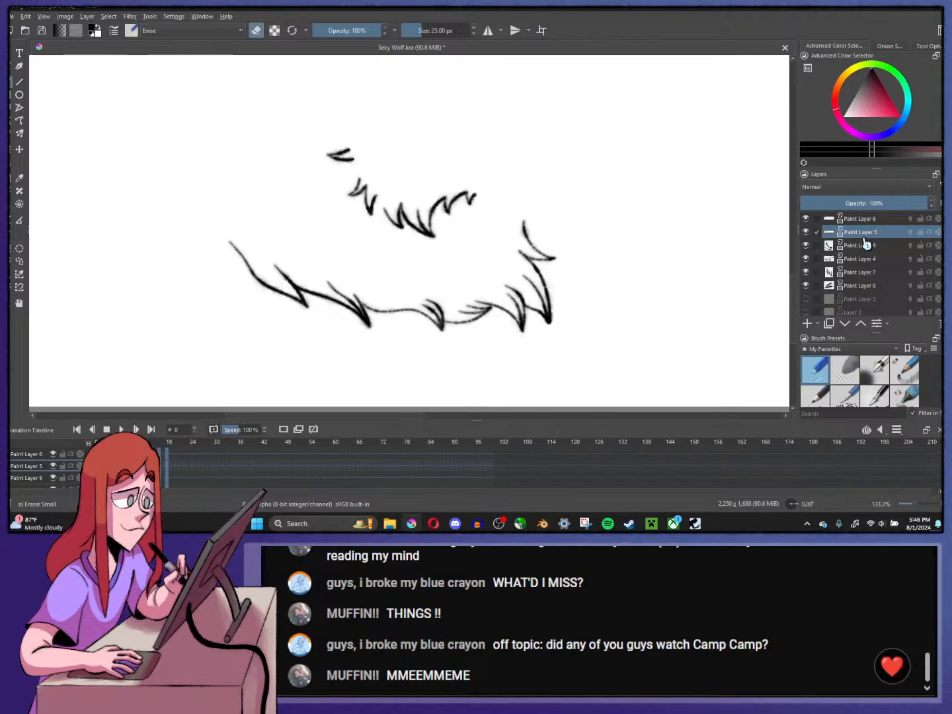
pyautogui.rightClick(874, 224)
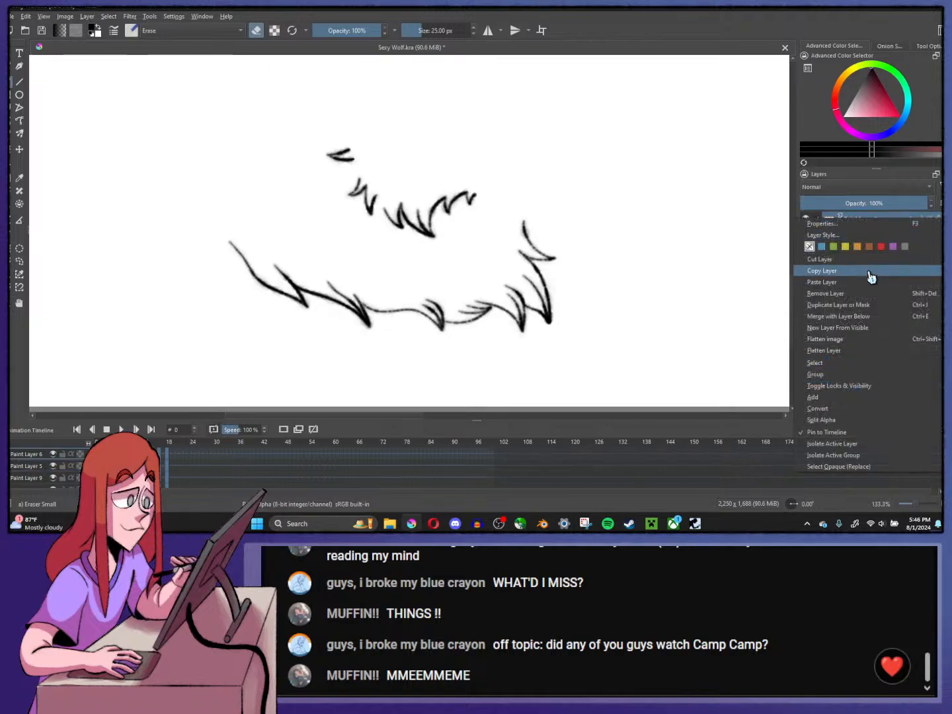
pyautogui.click(864, 318)
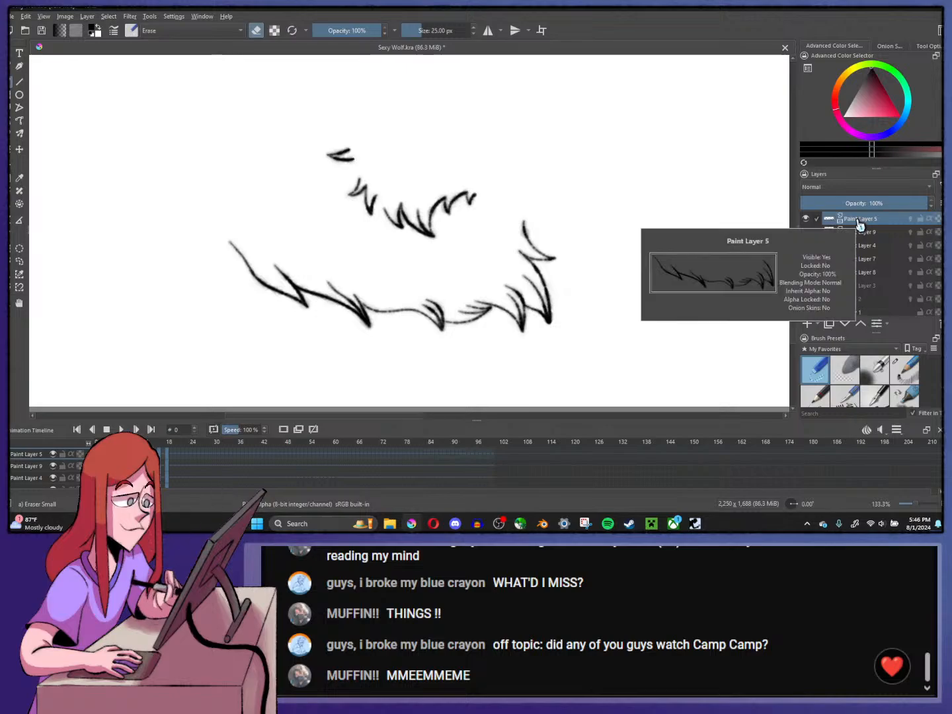
# - Play back frames 0 to 18 of the merged Paint Layer 5 and review the tuft motion at several magnifications
pyautogui.scroll(-1, 456, 208)
pyautogui.moveTo(443, 230); pyautogui.dragTo(404, 268)
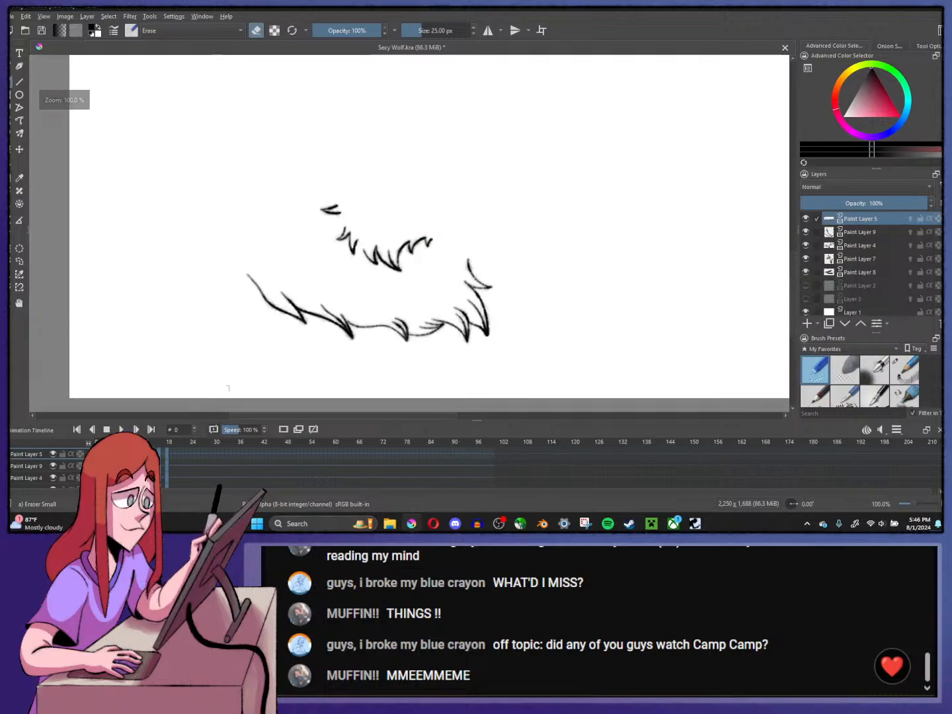
pyautogui.moveTo(170, 456); pyautogui.dragTo(123, 454)
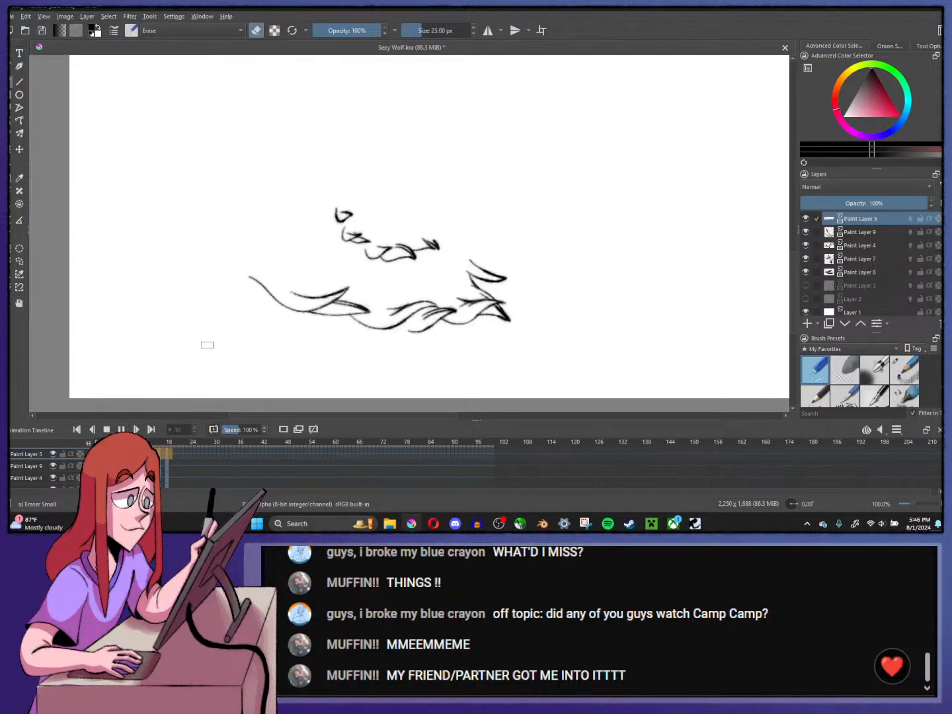
pyautogui.press('-')
pyautogui.press('-')
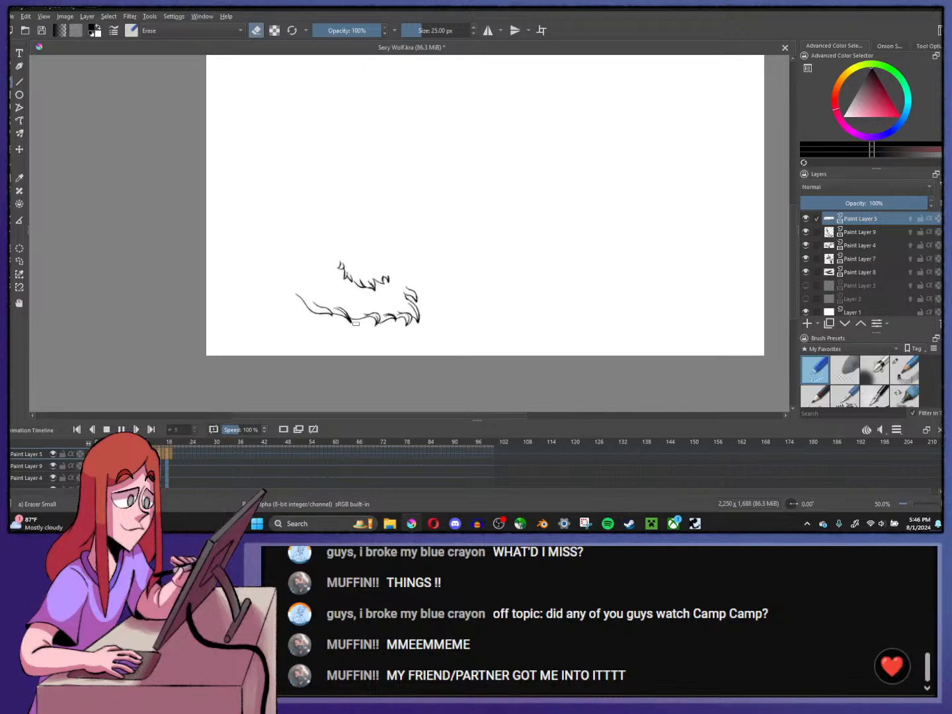
pyautogui.press('-')
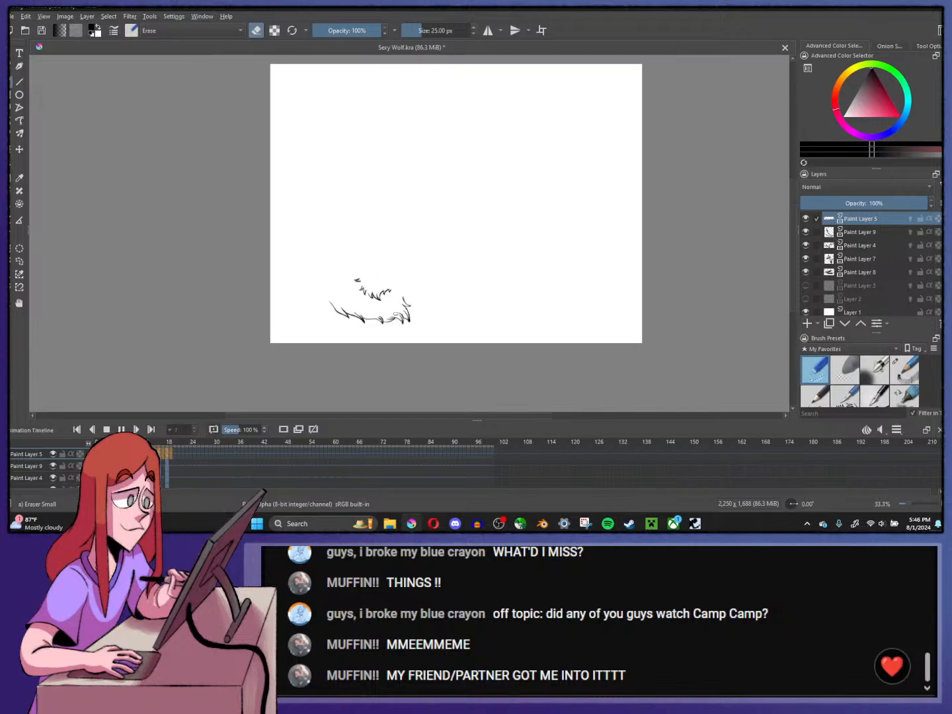
pyautogui.press('+')
pyautogui.press('+')
pyautogui.press('+')
pyautogui.press('+')
pyautogui.press('+')
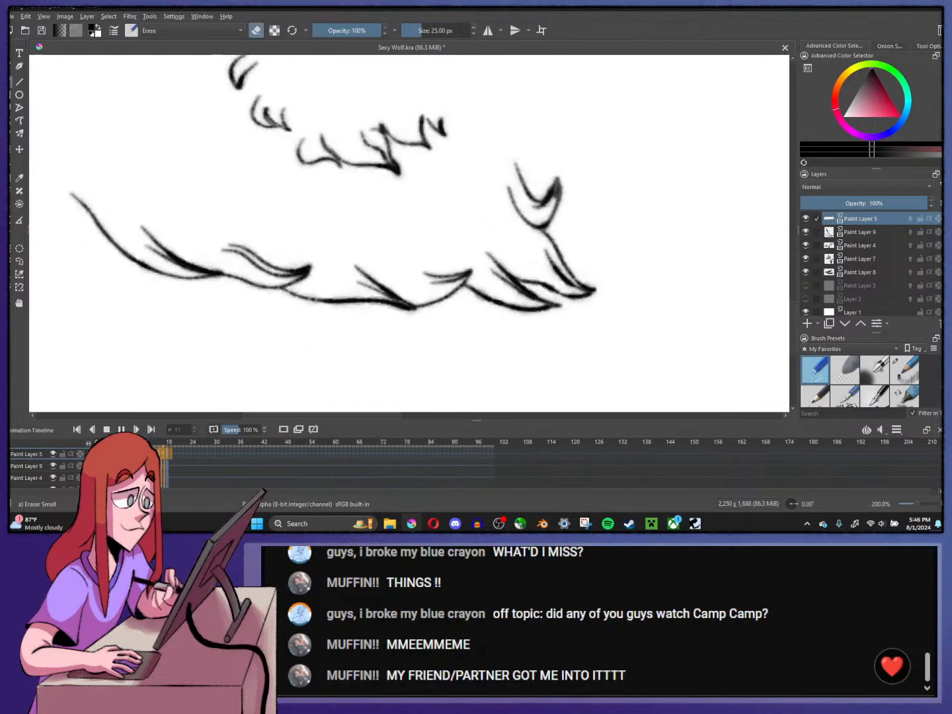
# - Using the Pencil 1 Sketch brush with eraser mode off, go through frames 0 to 16 and close gaps in the lower tuft line
pyautogui.press('e')
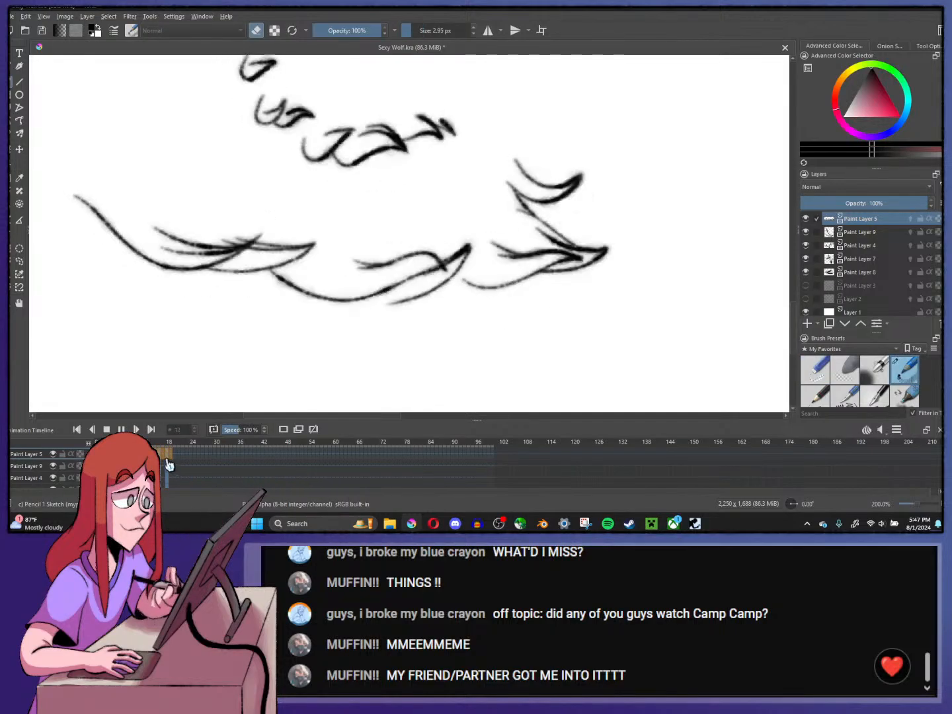
pyautogui.press('space')
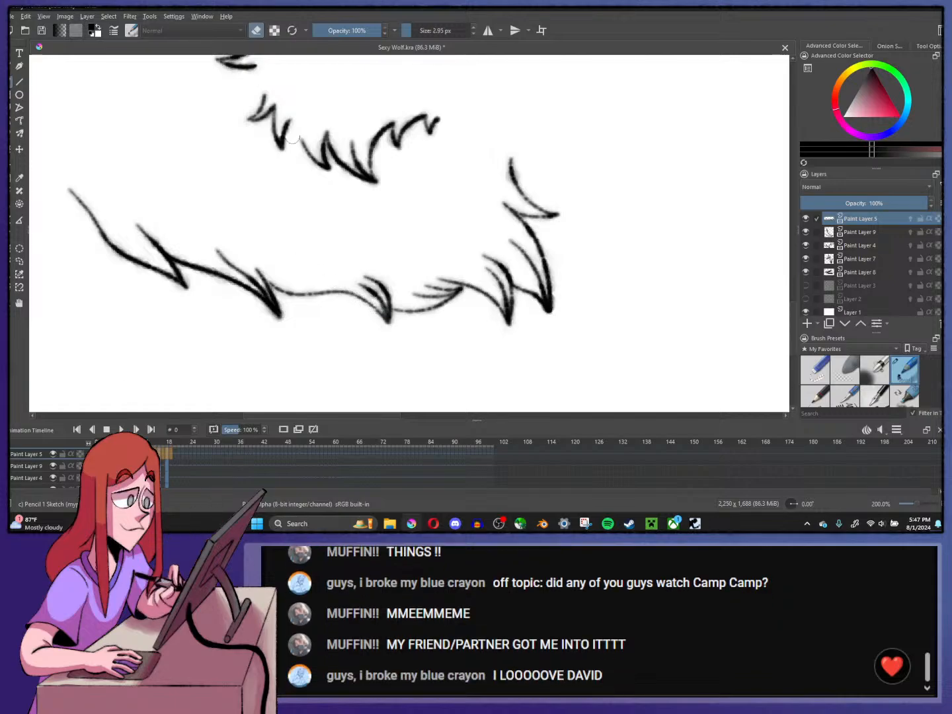
pyautogui.click(256, 31)
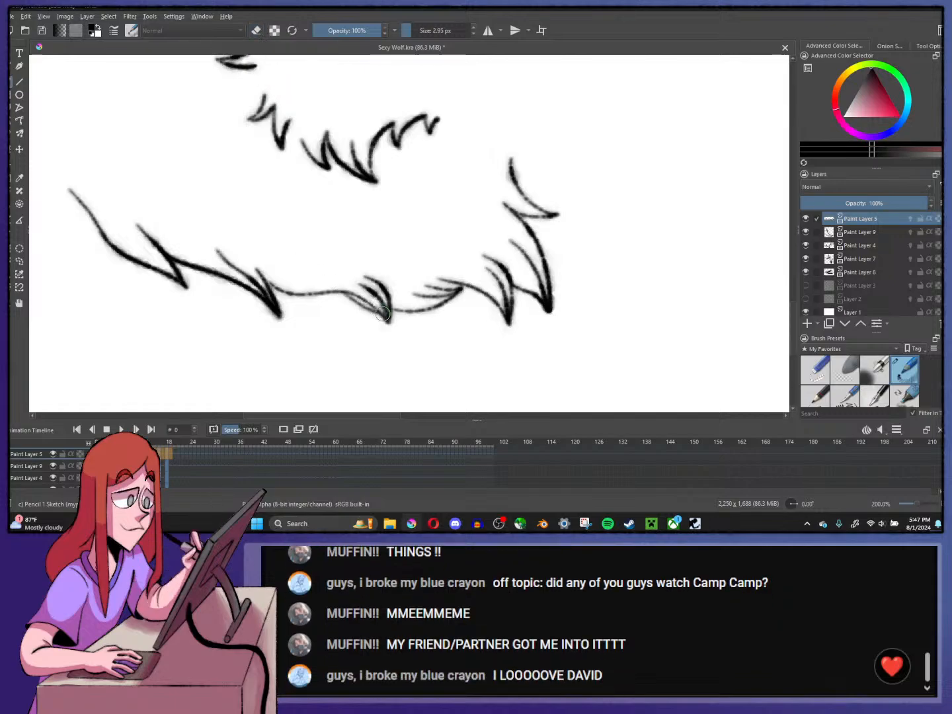
pyautogui.hotkey('alt', '.')
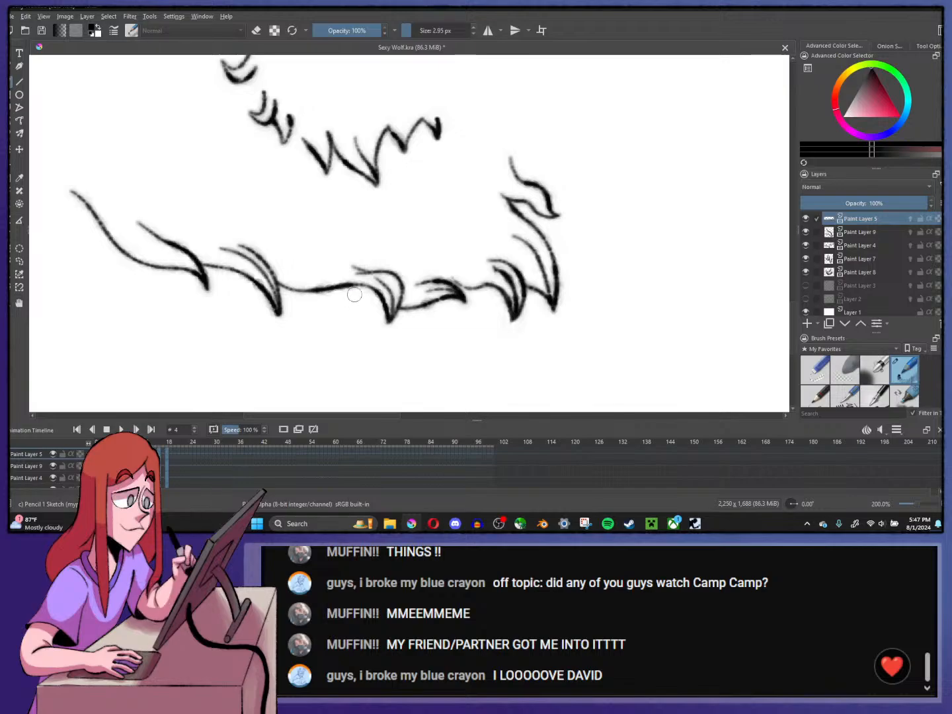
pyautogui.hotkey('alt', '.')
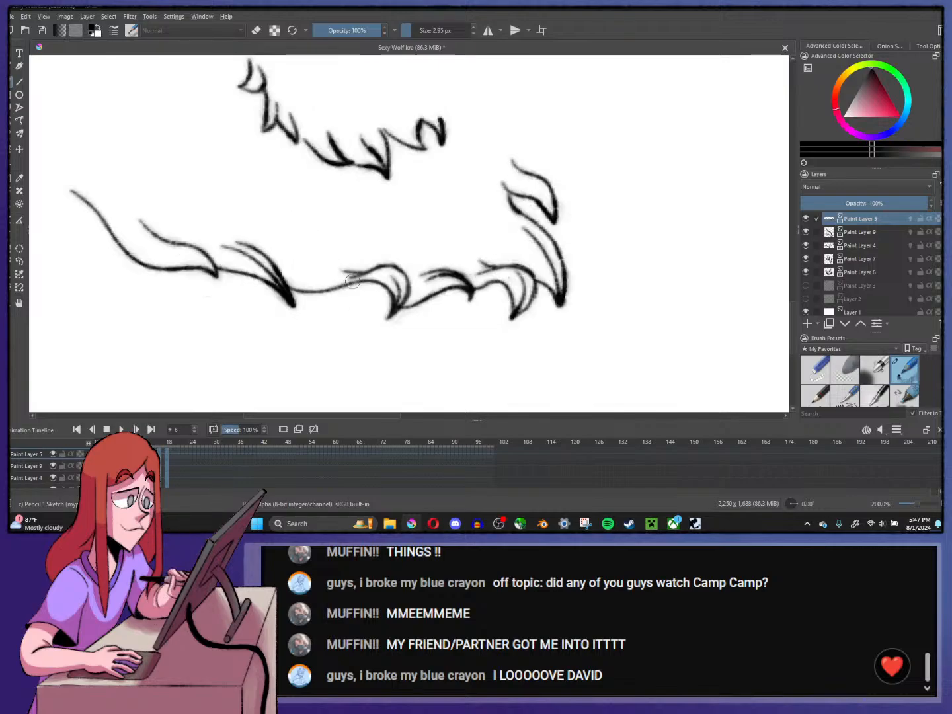
pyautogui.hotkey('alt', '.')
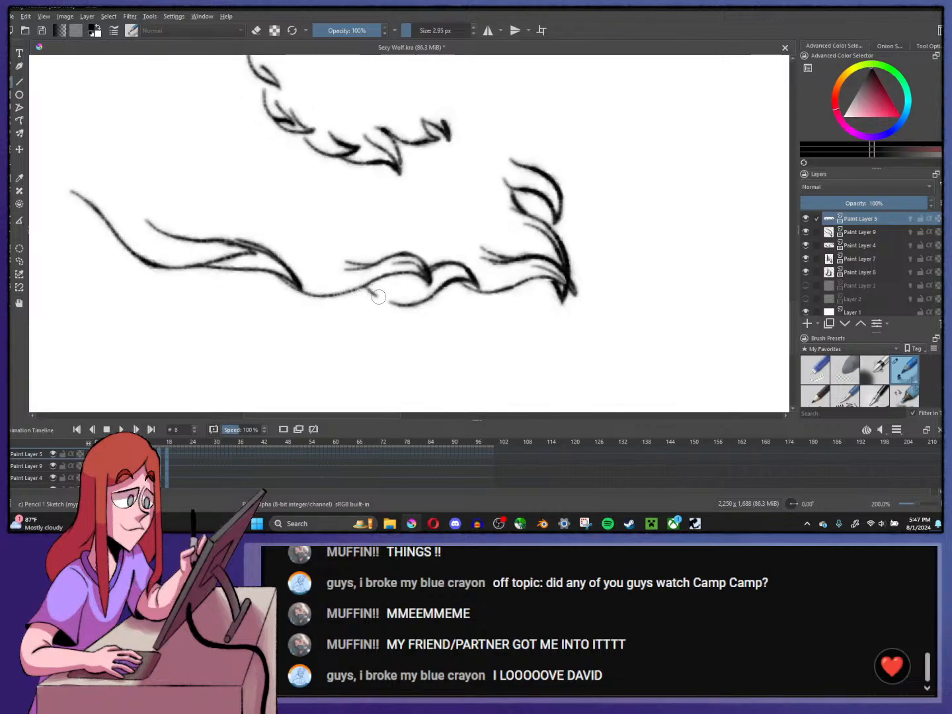
pyautogui.hotkey('alt', '.')
pyautogui.hotkey('alt', '.')
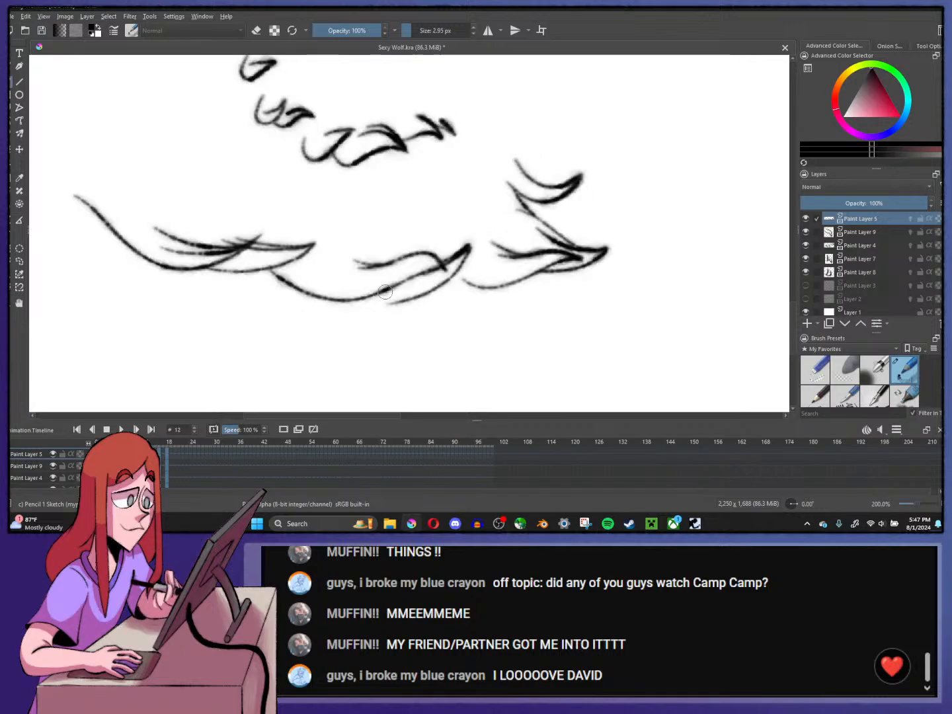
pyautogui.hotkey('alt', '.')
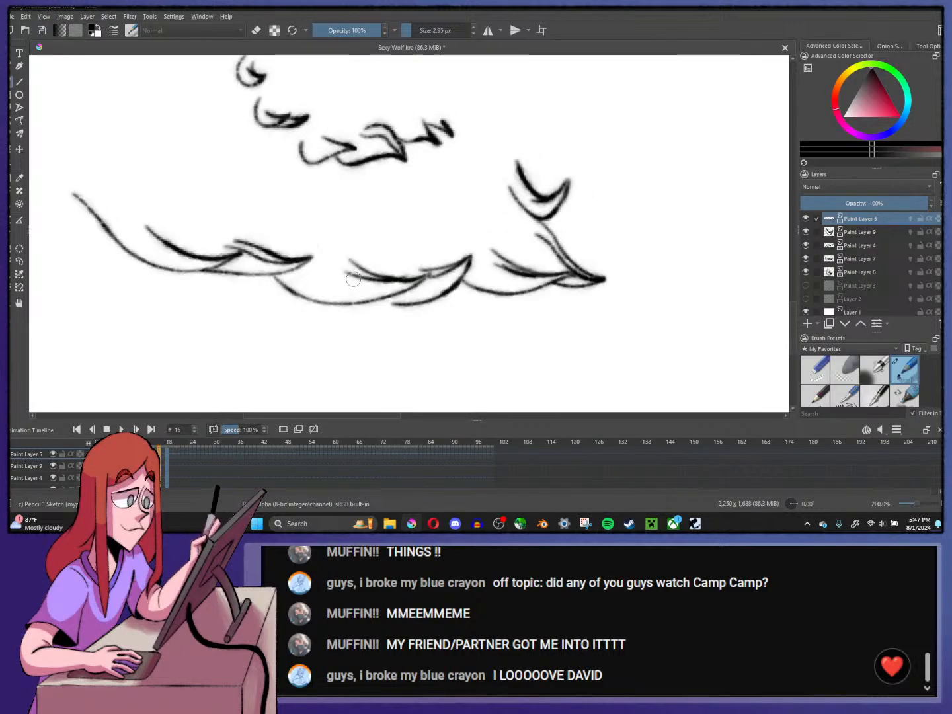
pyautogui.hotkey('alt', ',')
pyautogui.hotkey('alt', ',')
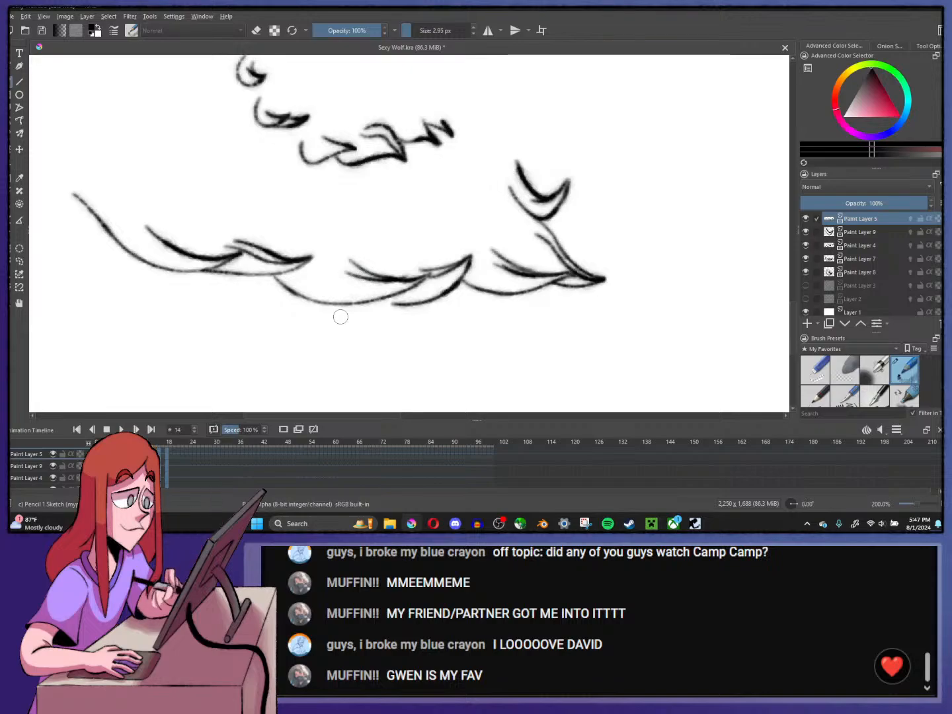
# - Enable onion skins on Paint Layer 5 and work back from frame 14 to 0, joining the broken line around the middle tuft
pyautogui.click(910, 219)
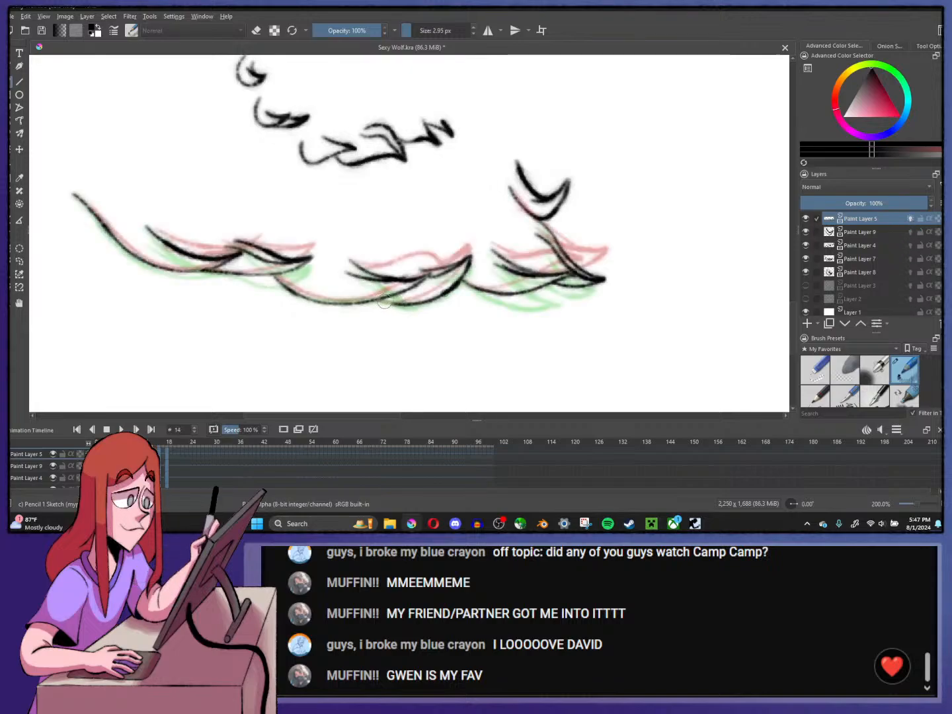
pyautogui.hotkey('alt', ',')
pyautogui.hotkey('alt', ',')
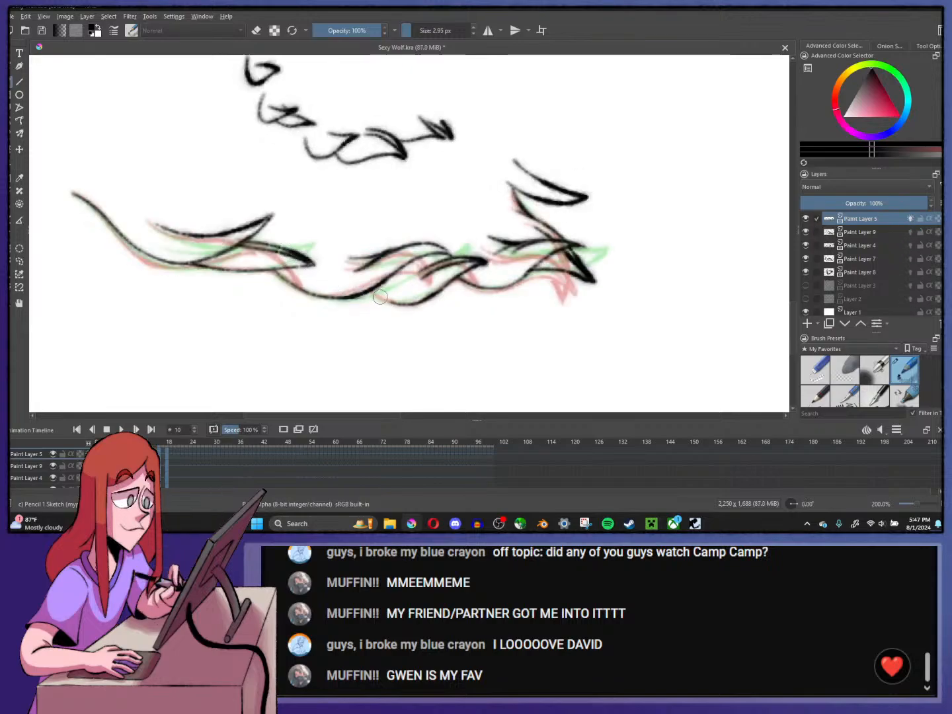
pyautogui.hotkey('alt', ',')
pyautogui.hotkey('alt', ',')
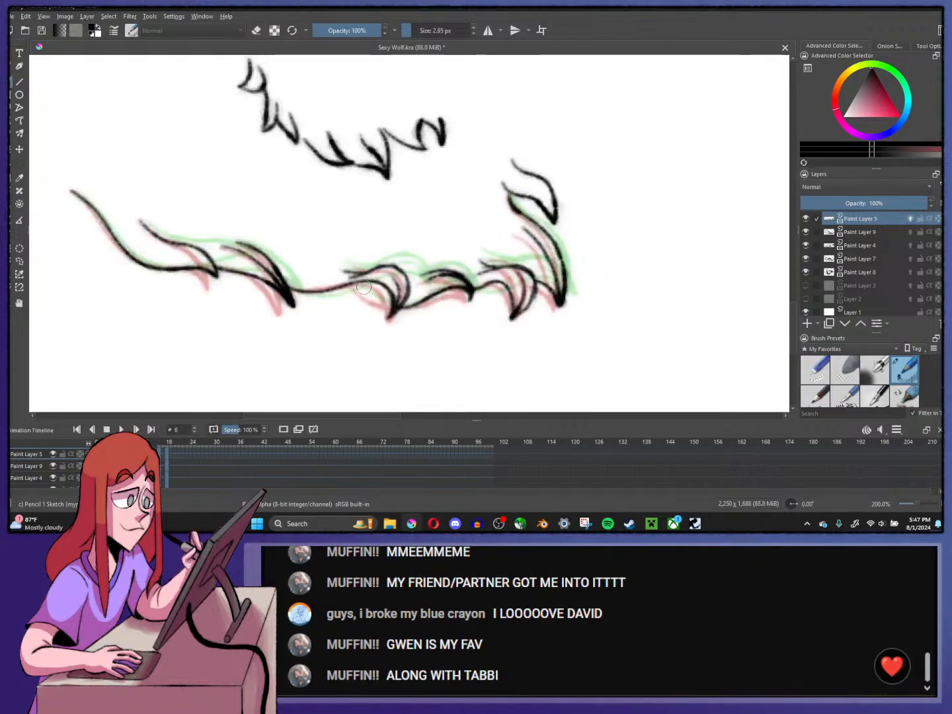
pyautogui.hotkey('alt', ',')
pyautogui.hotkey('alt', ',')
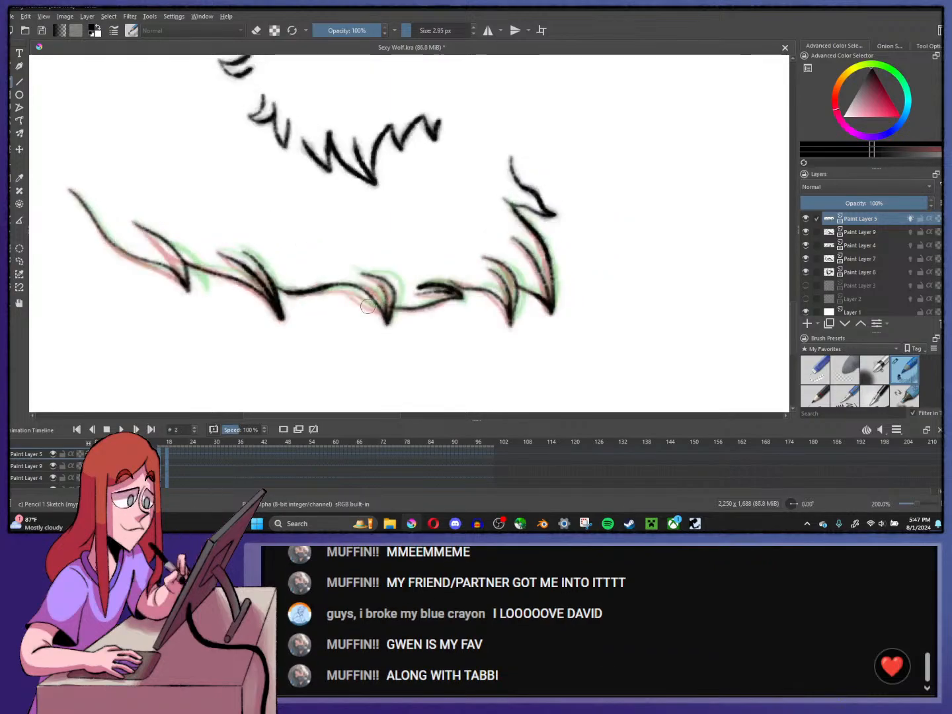
pyautogui.hotkey('alt', ',')
pyautogui.hotkey('alt', ',')
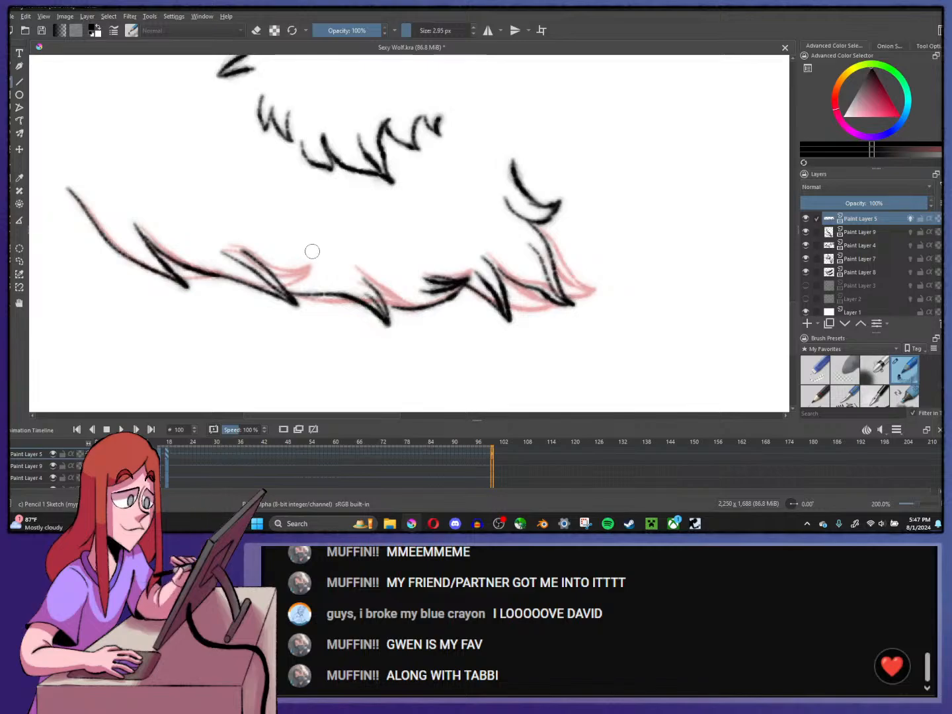
# - Work back through Paint Layer 5 from frame 18 to 0 and touch up the small tufts right of the middle
pyautogui.click(166, 441)
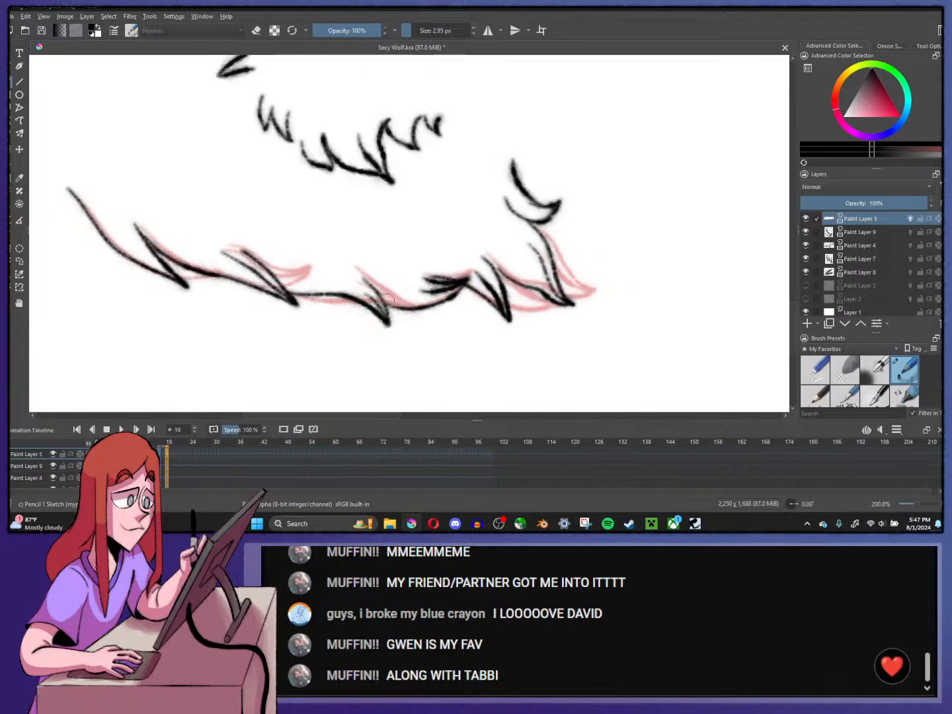
pyautogui.hotkey('alt', ',')
pyautogui.hotkey('alt', ',')
pyautogui.hotkey('alt', ',')
pyautogui.hotkey('alt', ',')
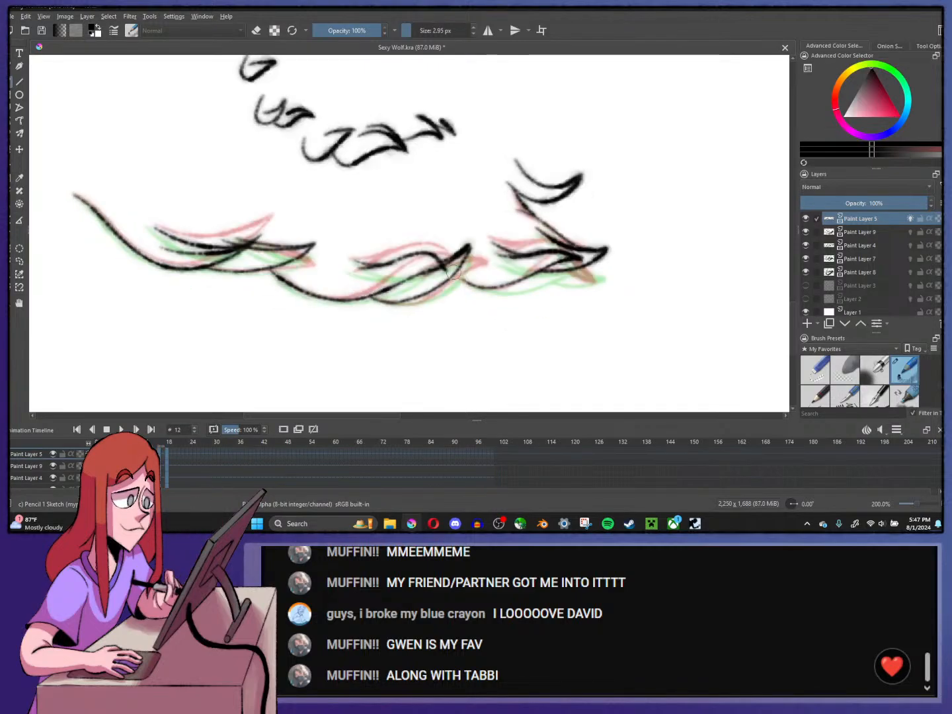
pyautogui.hotkey('alt', ',')
pyautogui.hotkey('alt', ',')
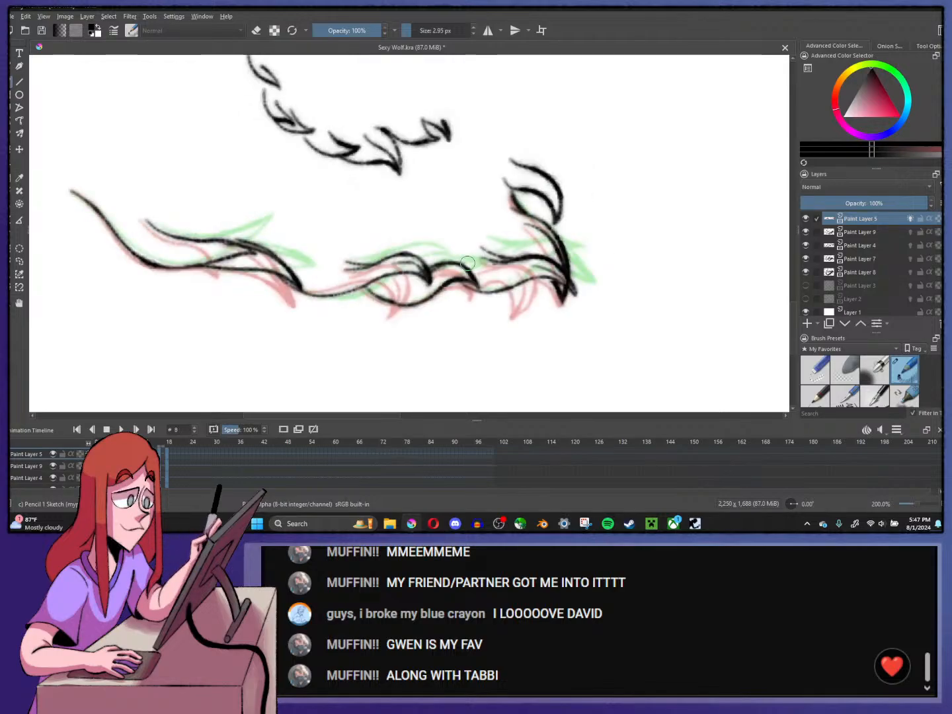
pyautogui.hotkey('alt', ',')
pyautogui.hotkey('alt', ',')
pyautogui.hotkey('alt', ',')
pyautogui.hotkey('alt', ',')
pyautogui.hotkey('alt', ',')
pyautogui.hotkey('alt', ',')
pyautogui.hotkey('alt', ',')
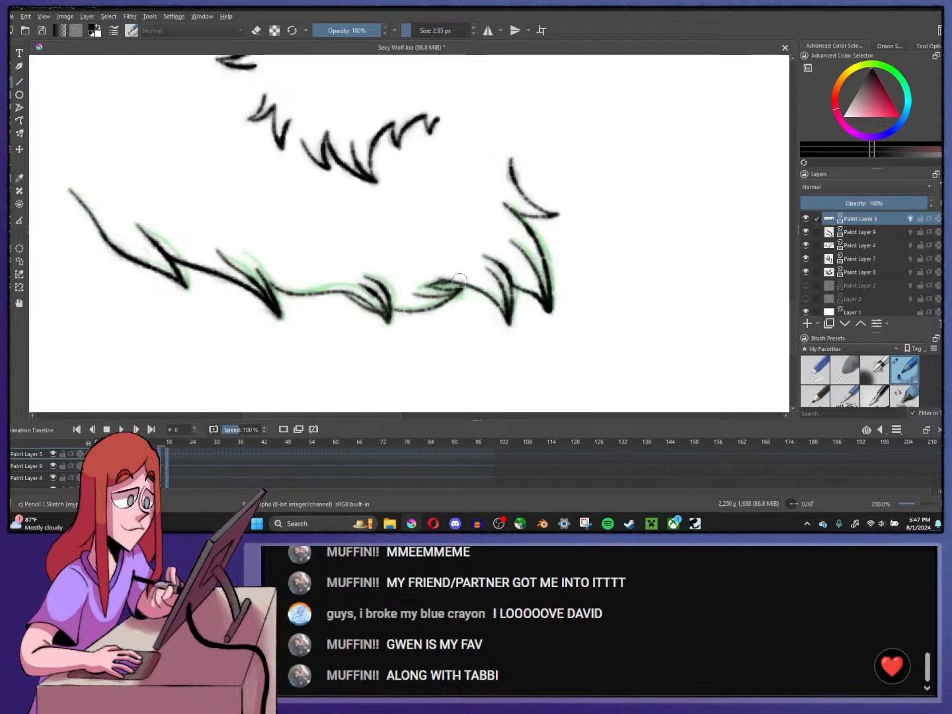
# - Step through the early frames up to frame 4 and compare the lower tufts with their onion skins
pyautogui.hotkey('alt', '.')
pyautogui.hotkey('alt', '.')
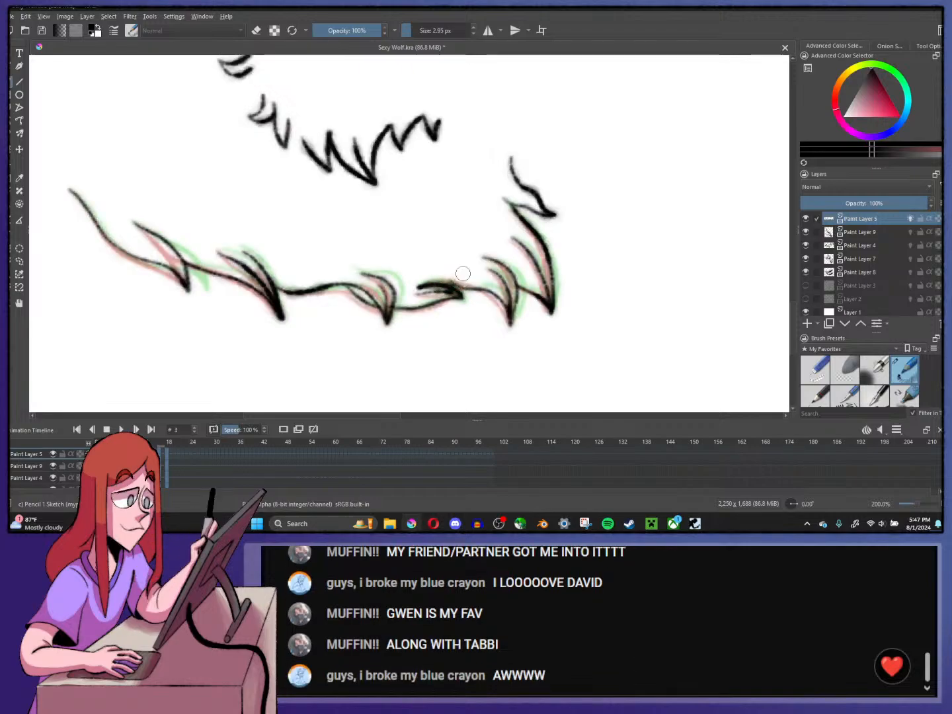
pyautogui.hotkey('alt', '.')
pyautogui.hotkey('alt', '.')
pyautogui.hotkey('alt', '.')
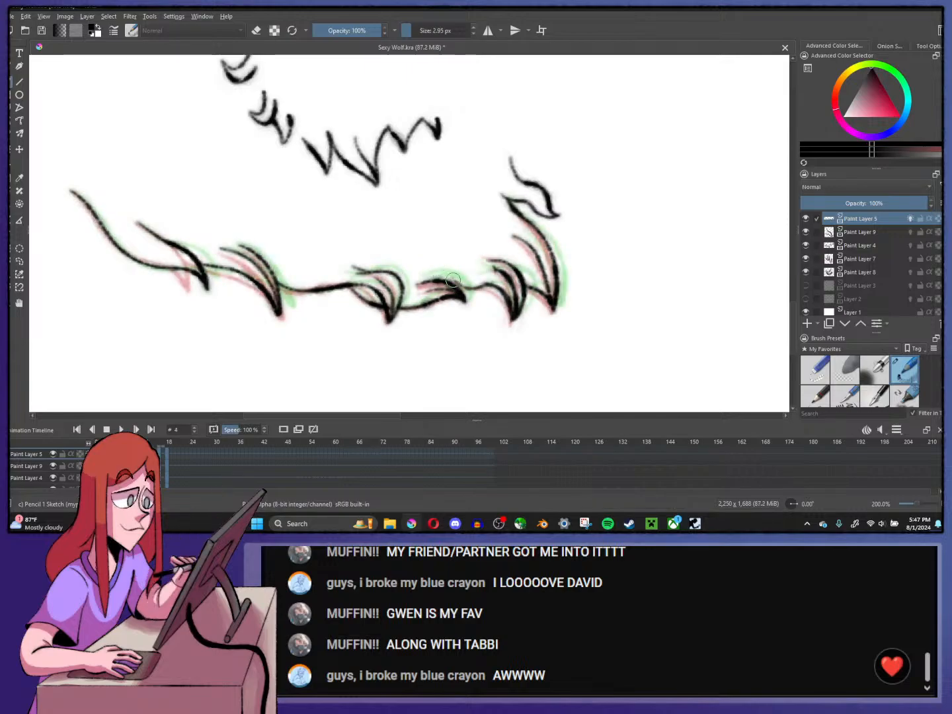
pyautogui.hotkey('alt', ',')
pyautogui.hotkey('alt', '.')
pyautogui.hotkey('alt', '.')
pyautogui.hotkey('alt', '.')
pyautogui.hotkey('alt', '.')
pyautogui.hotkey('alt', '.')
pyautogui.hotkey('alt', '.')
pyautogui.hotkey('alt', '.')
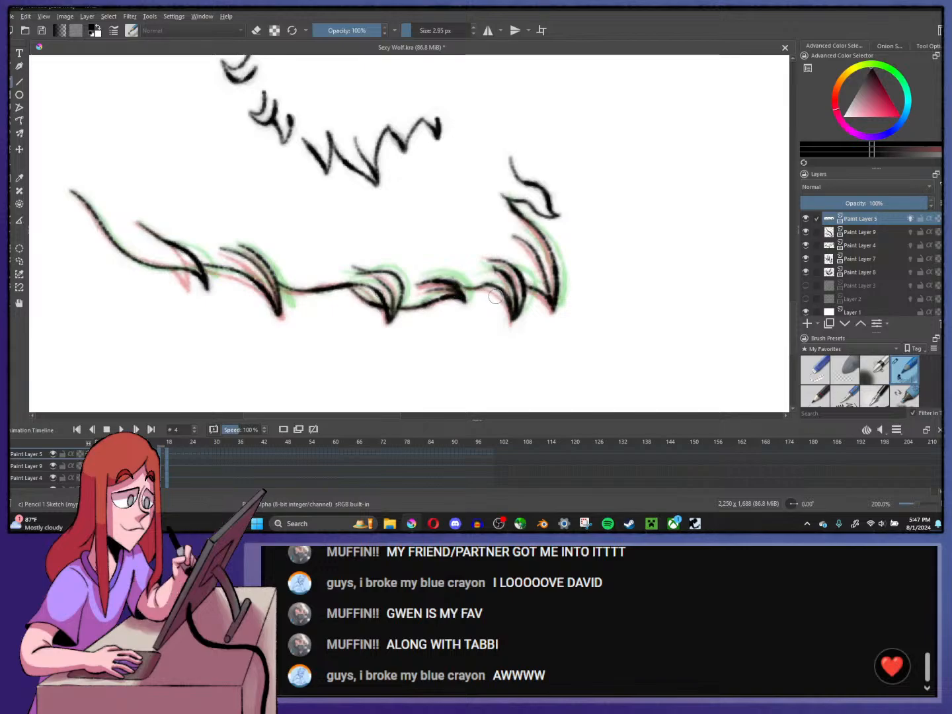
# - Review the whole tuft drawing at frame 24 and turn off onion skins on Paint Layer 5
pyautogui.press('1')
pyautogui.hotkey('alt', '.')
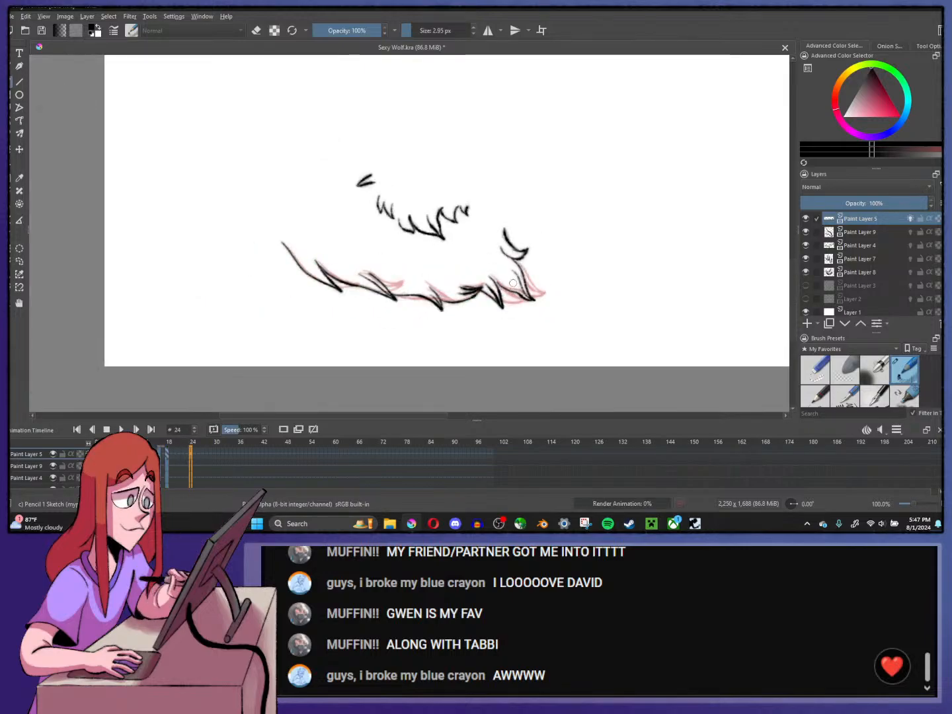
pyautogui.moveTo(513, 291); pyautogui.dragTo(485, 337)
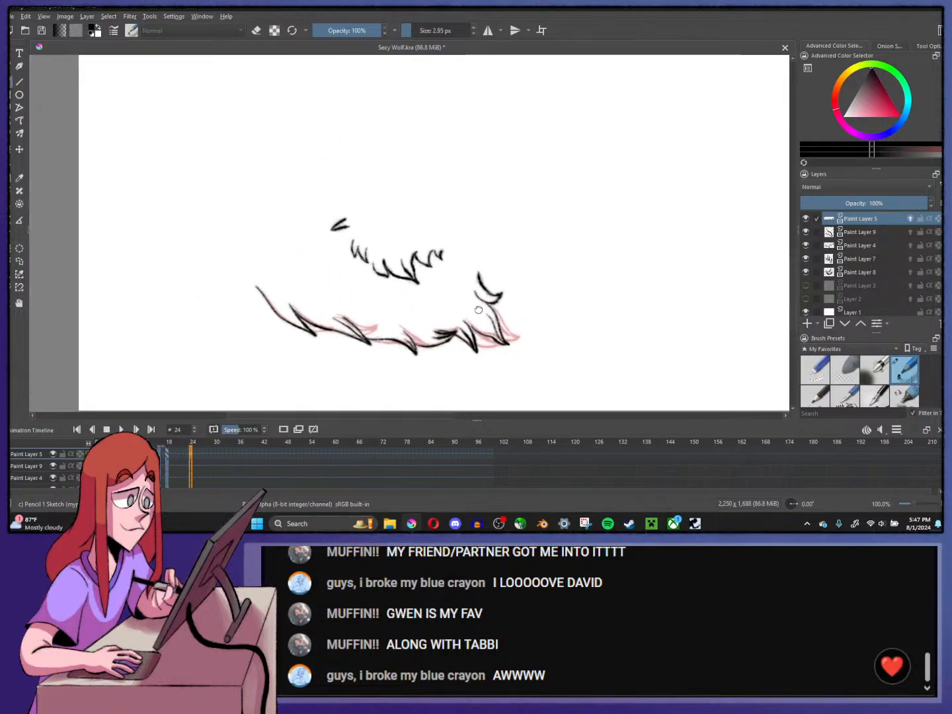
pyautogui.click(912, 217)
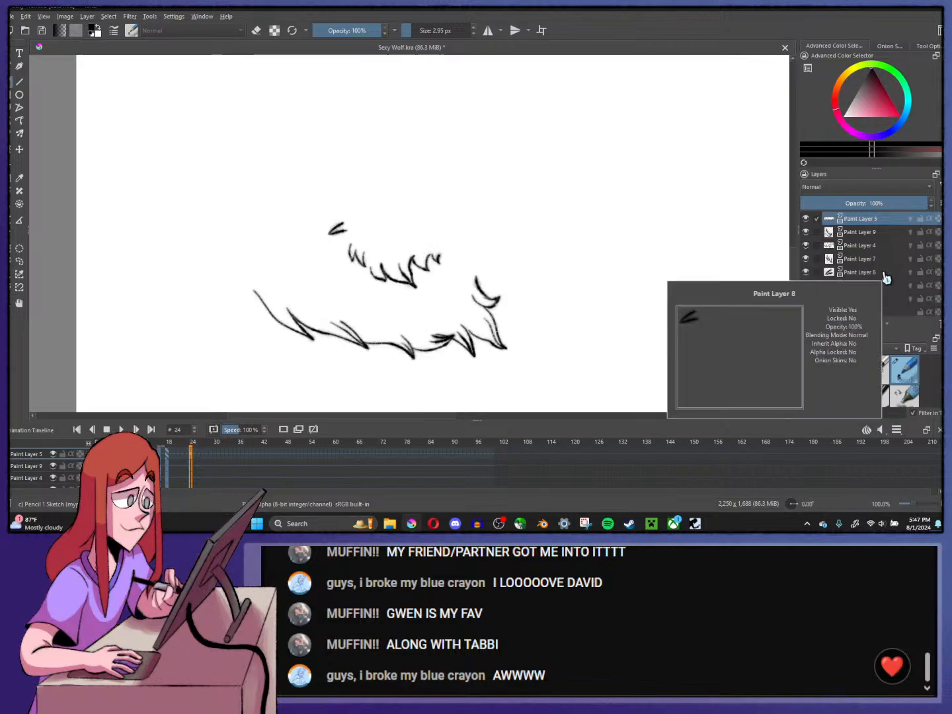
# - Check the first frames and frame 18 on Paint Layers 9 and 8 to compare how the fur tufts loop
pyautogui.click(860, 234)
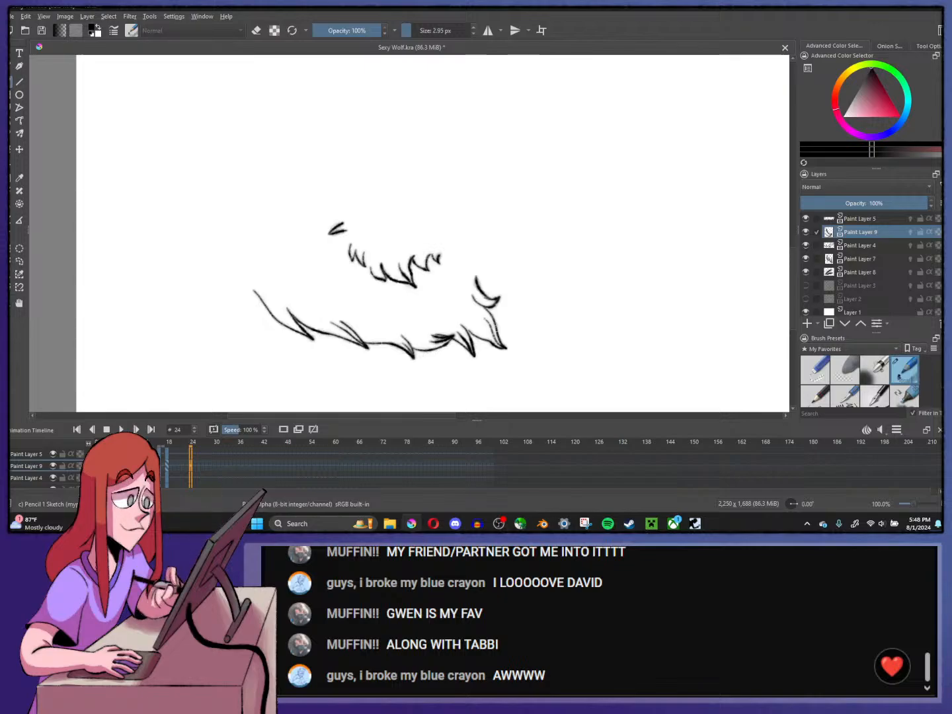
pyautogui.click(98, 466)
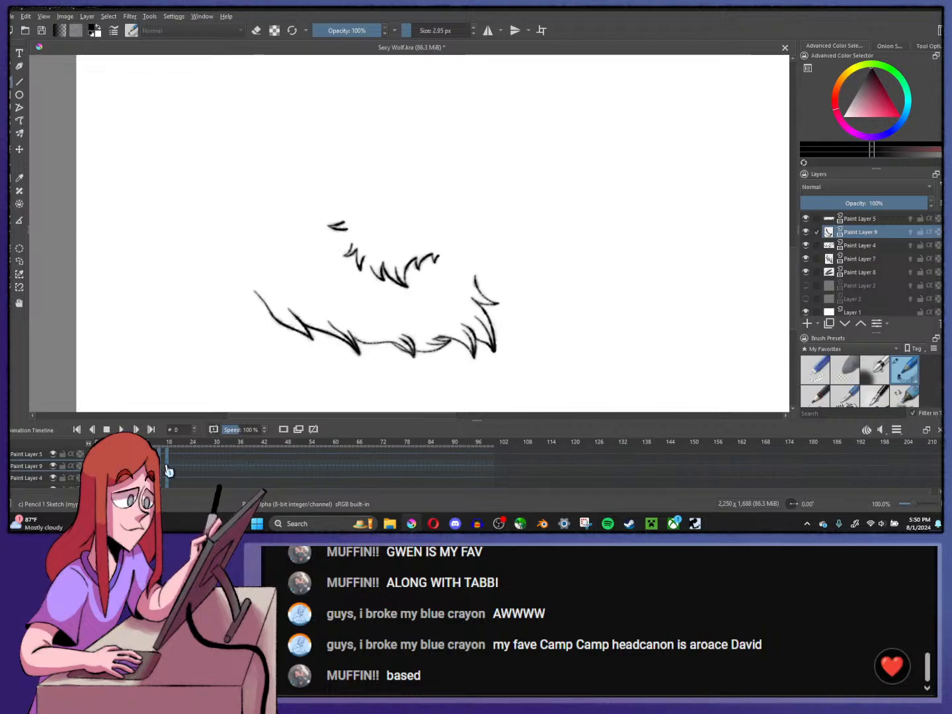
pyautogui.click(168, 471)
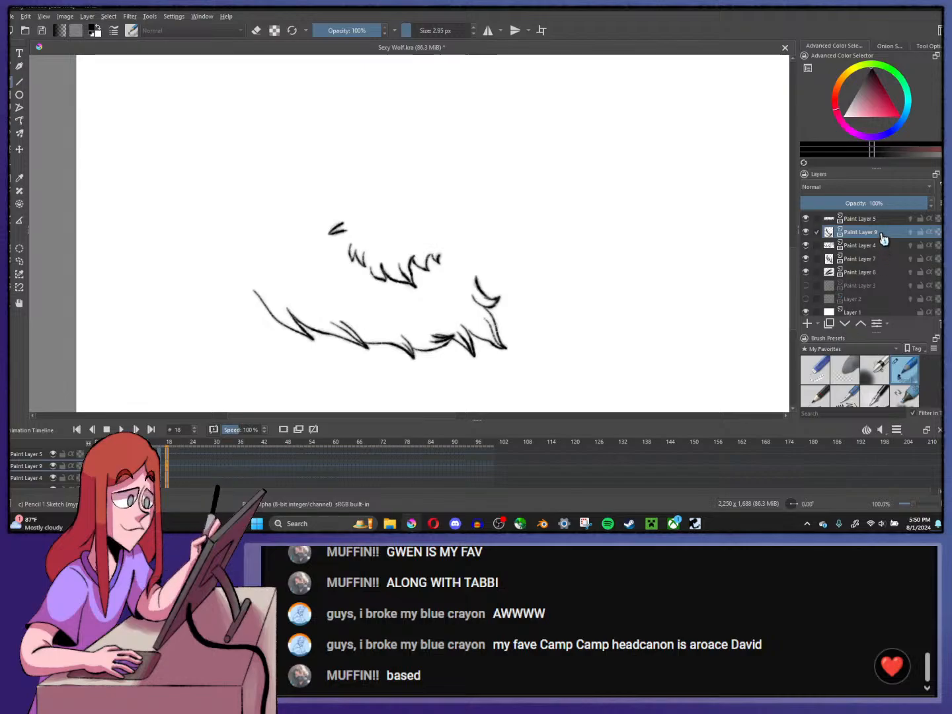
pyautogui.click(860, 273)
pyautogui.moveTo(865, 266)
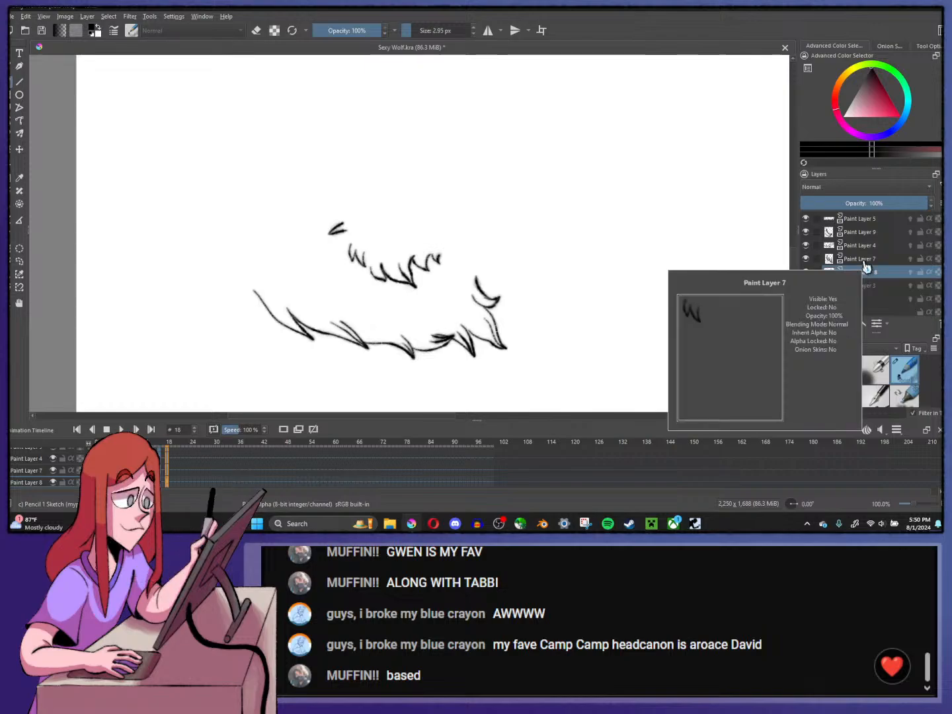
pyautogui.click(861, 232)
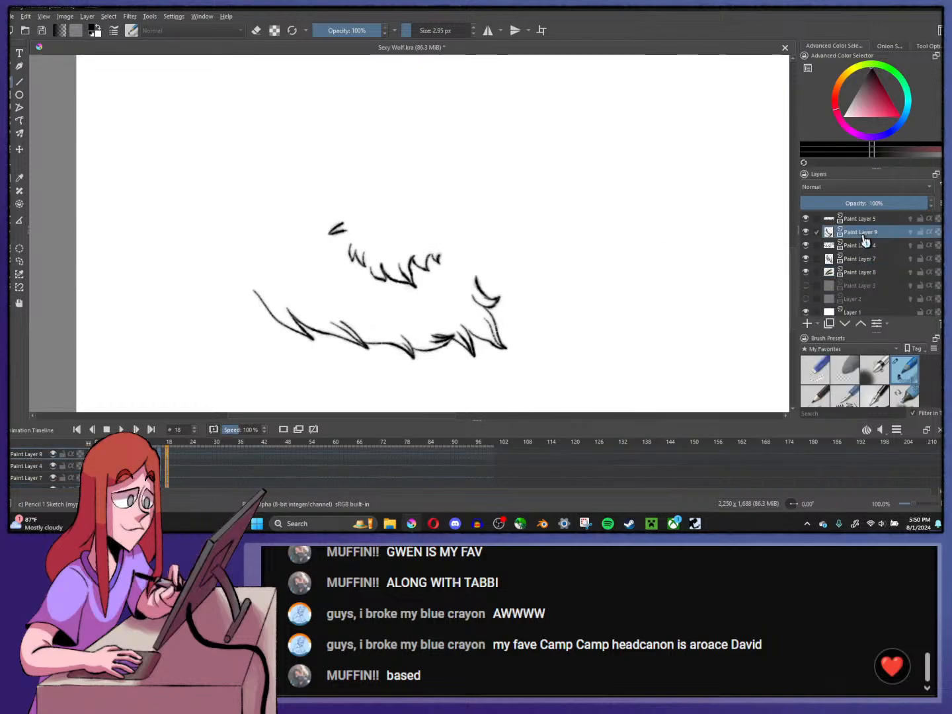
pyautogui.click(864, 276)
pyautogui.moveTo(863, 265)
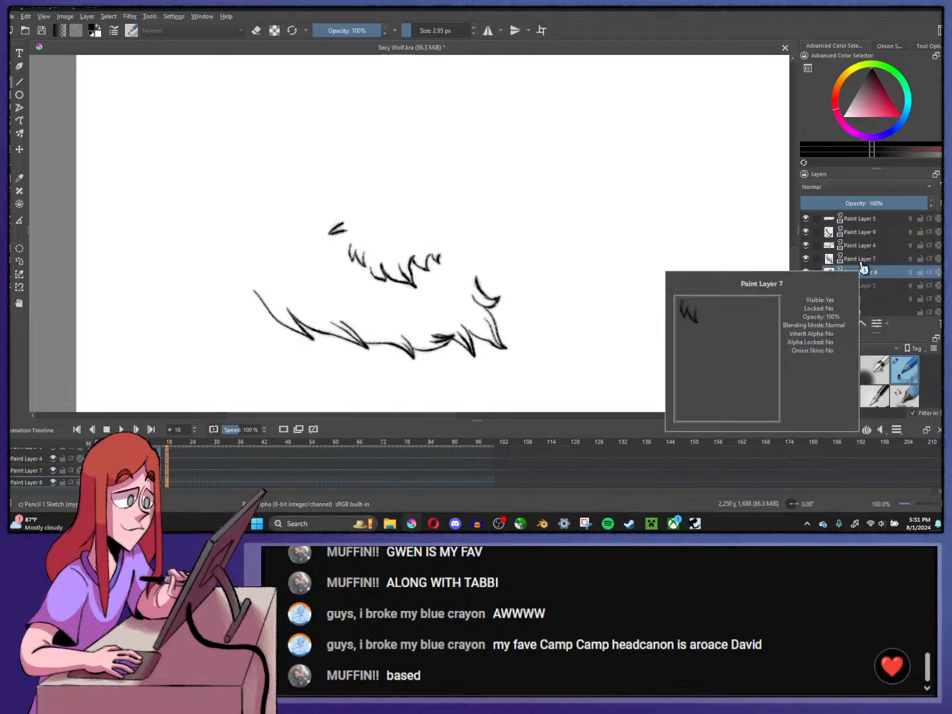
pyautogui.click(97, 483)
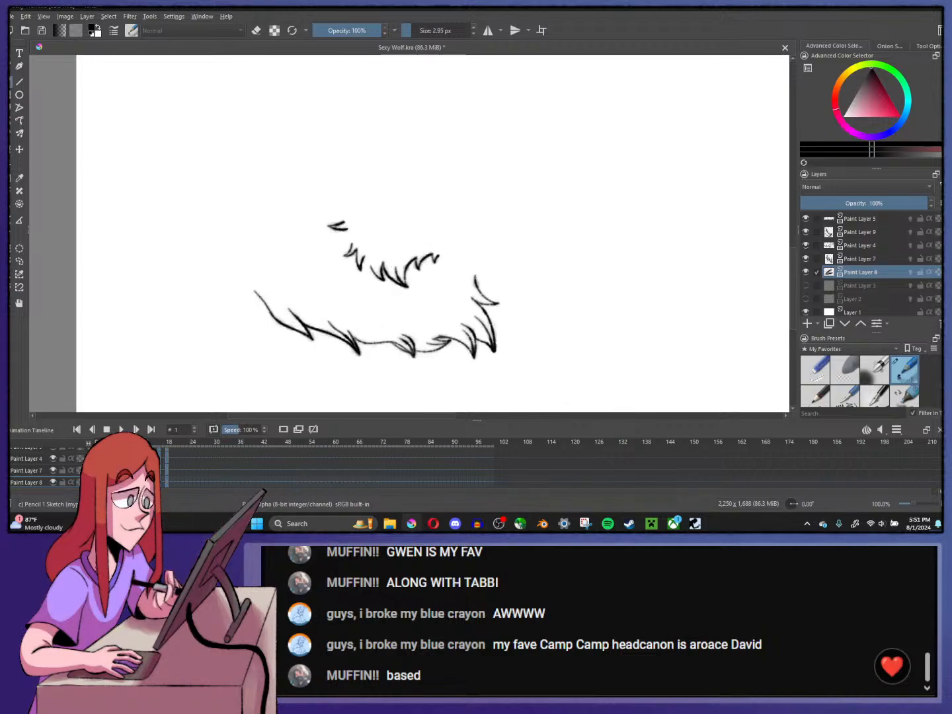
pyautogui.press('Right')
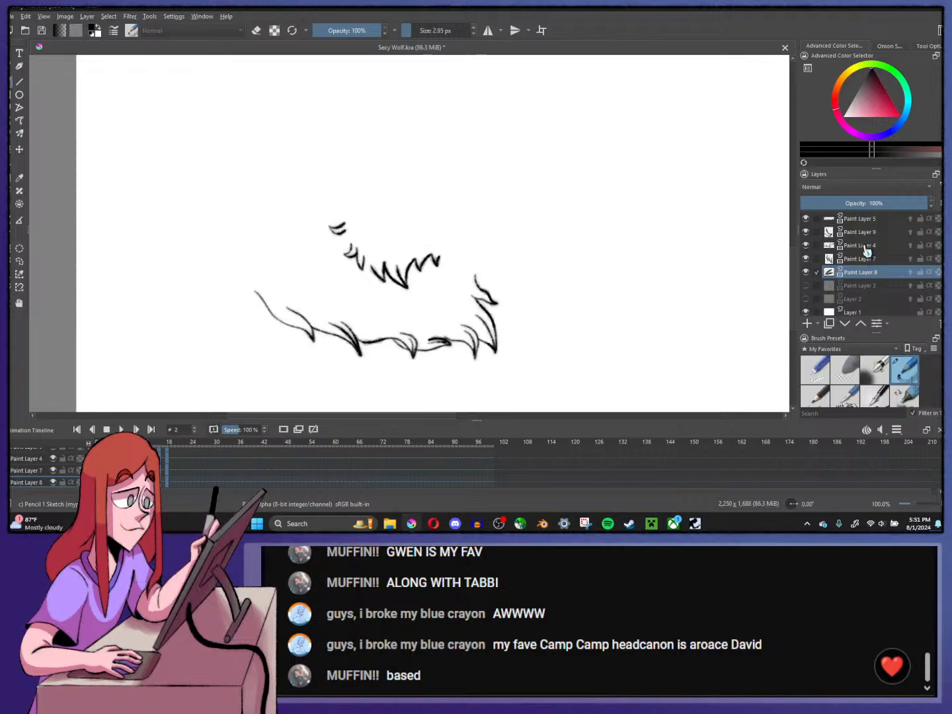
pyautogui.moveTo(870, 272)
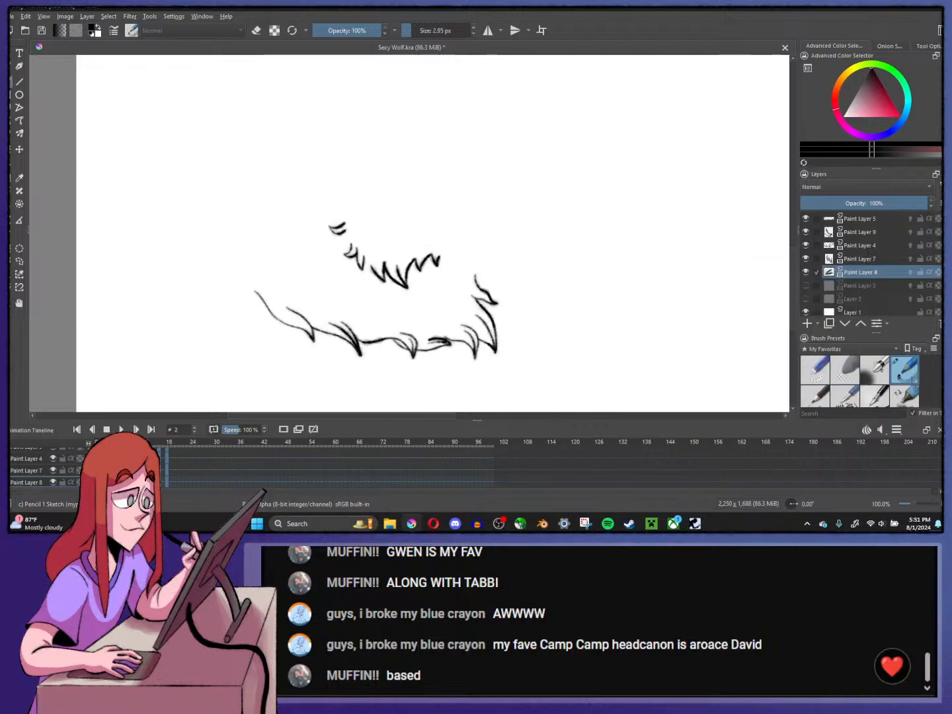
pyautogui.press('Left')
pyautogui.press('Left')
# - Copy Paint Layer 7's first keyframe to frame 20, remove the original with a pull, and play back the shifted loop
pyautogui.click(877, 261)
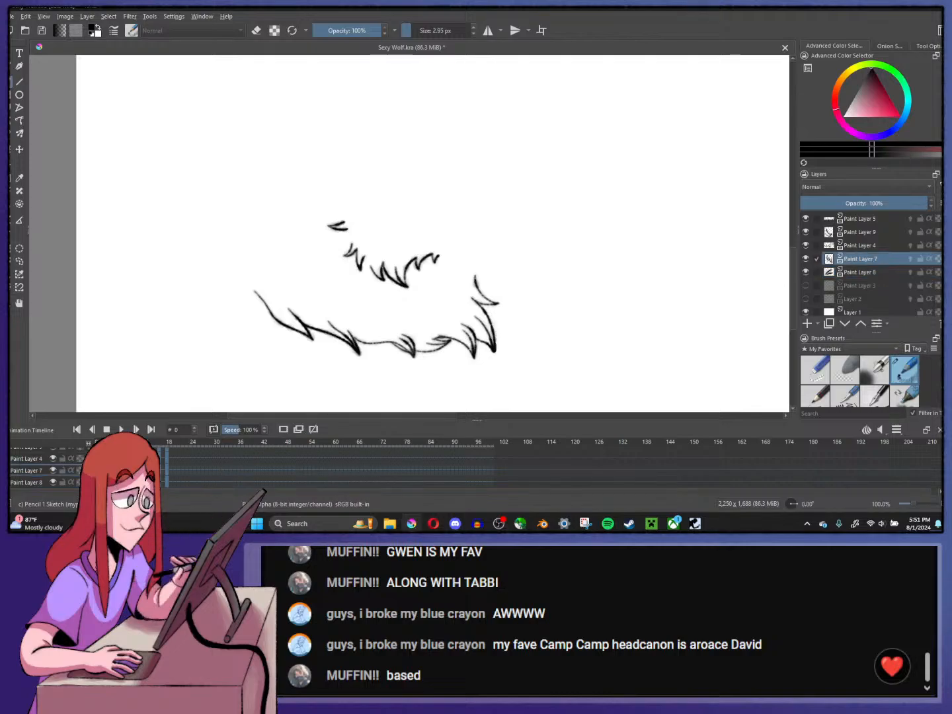
pyautogui.rightClick(96, 471)
pyautogui.press('Escape')
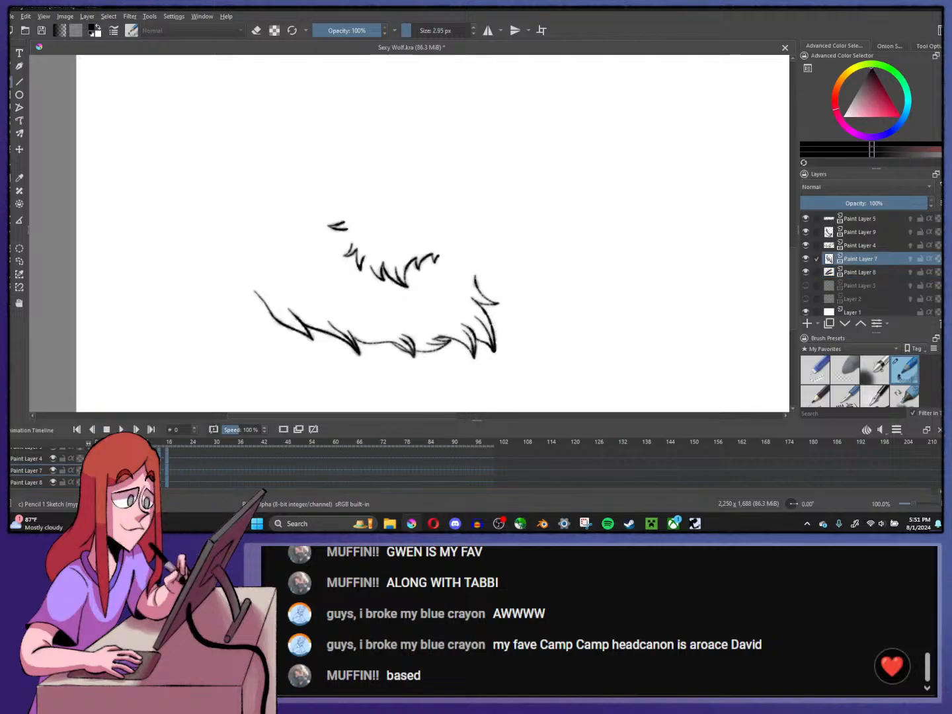
pyautogui.click(177, 476)
pyautogui.rightClick(178, 476)
pyautogui.press('Escape')
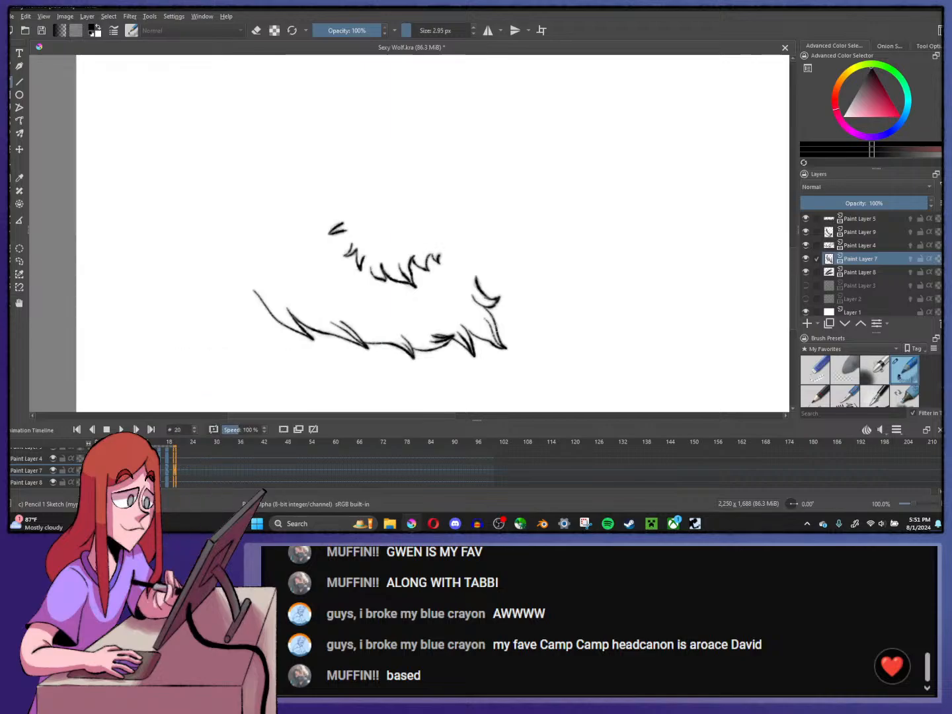
pyautogui.click(98, 471)
pyautogui.rightClick(96, 471)
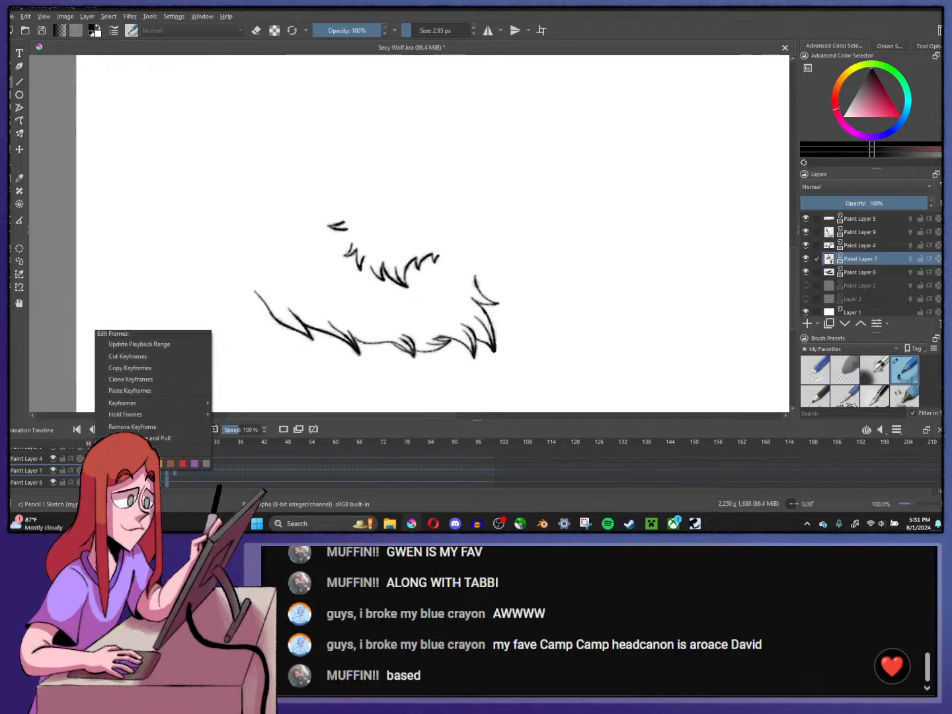
pyautogui.click(171, 436)
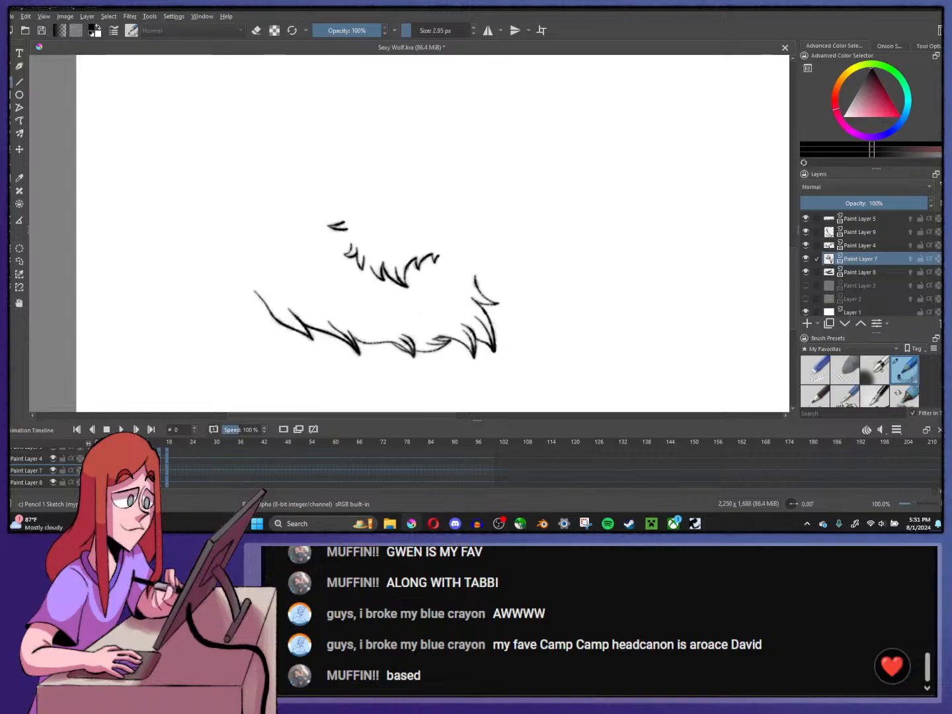
pyautogui.click(121, 430)
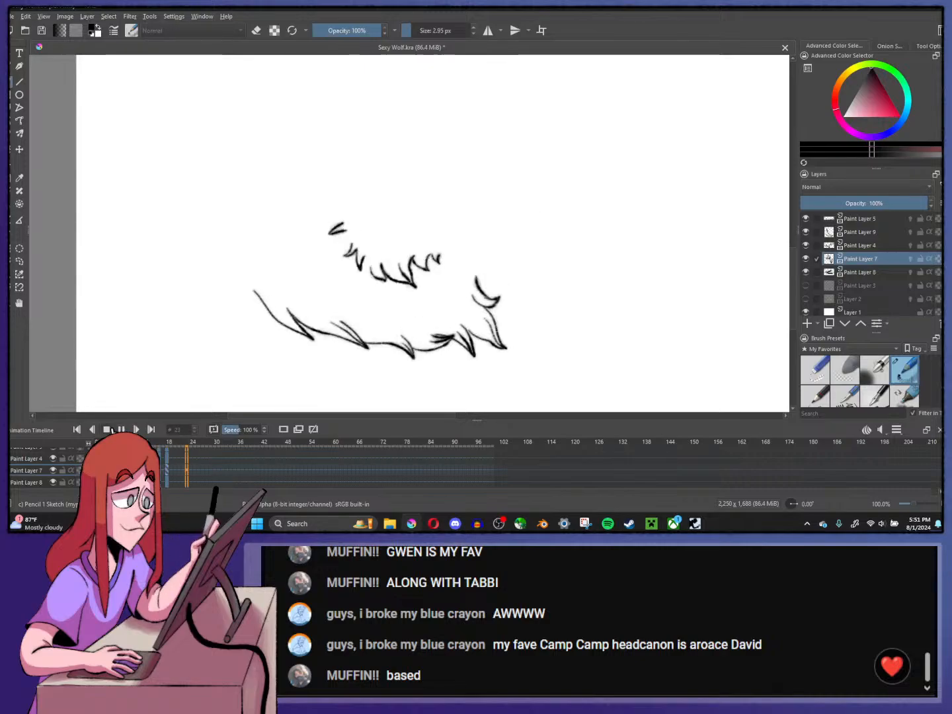
pyautogui.click(107, 429)
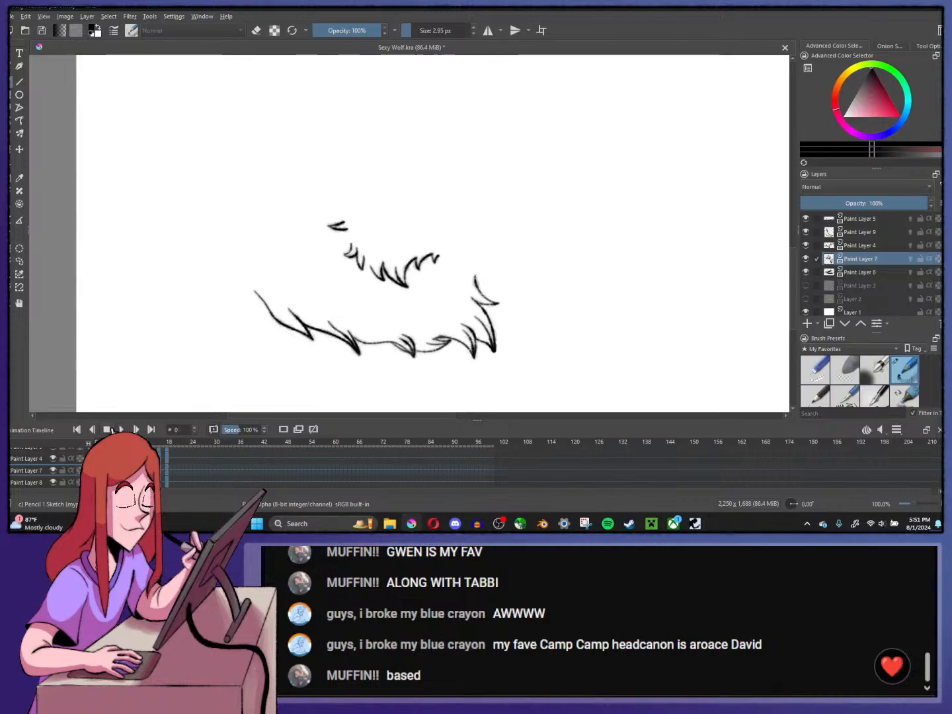
# - Copy Paint Layer 4's first two keyframes to frames 20 and 22, and remove the originals, pulling the remaining frames forward
pyautogui.click(872, 247)
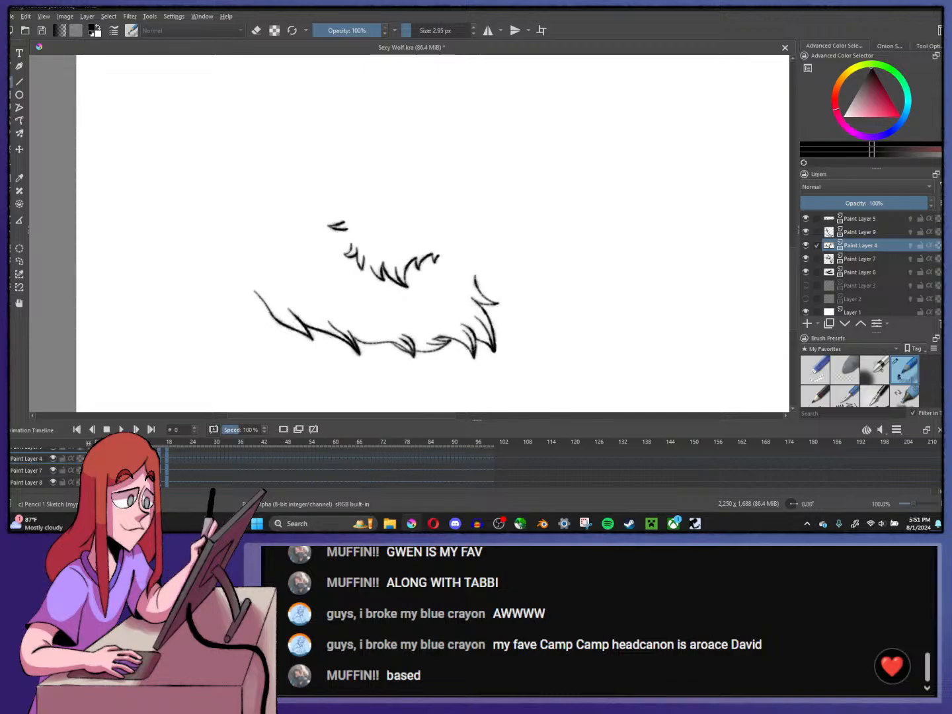
pyautogui.rightClick(97, 458)
pyautogui.click(117, 368)
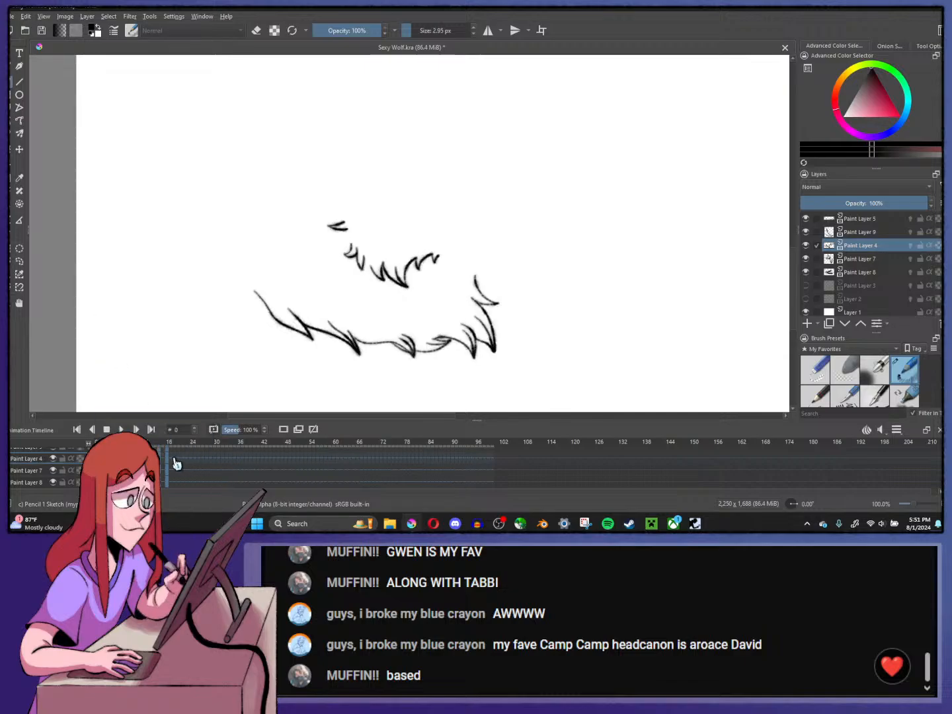
pyautogui.rightClick(176, 465)
pyautogui.click(201, 388)
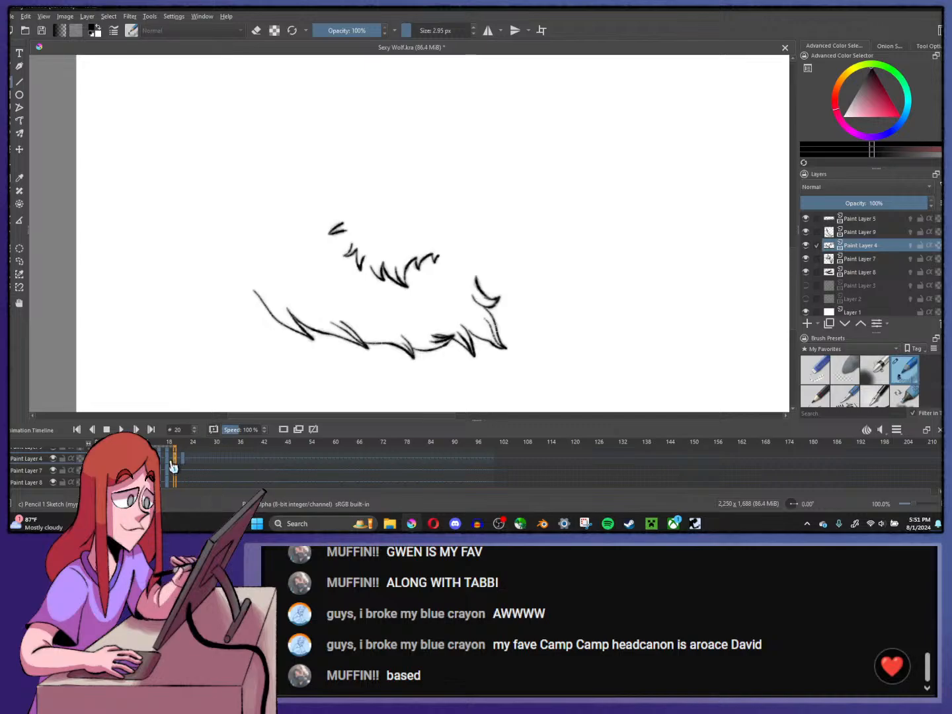
pyautogui.click(99, 442)
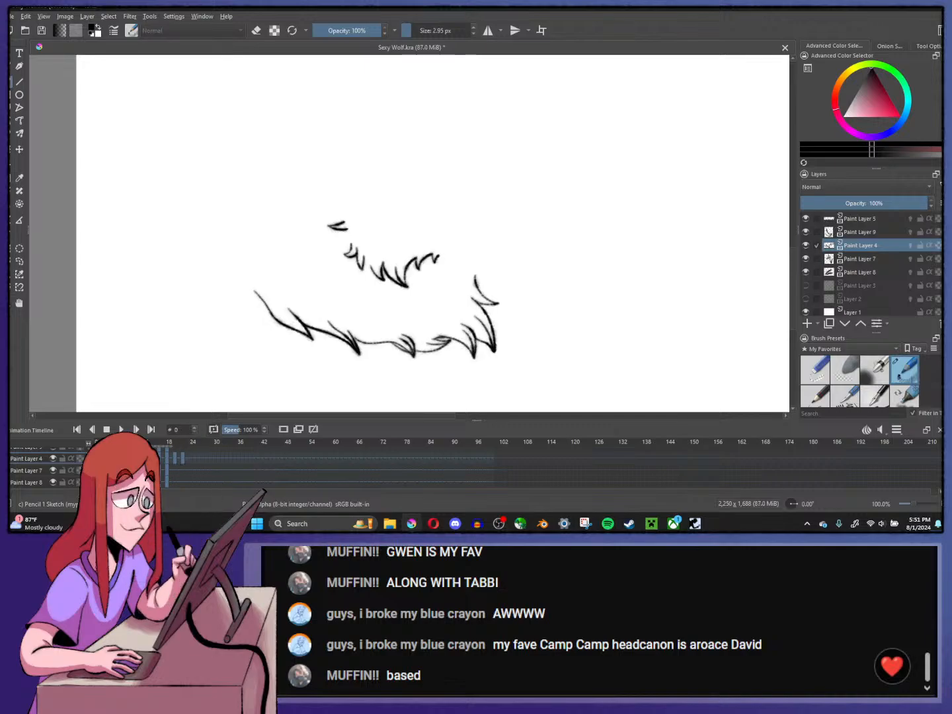
pyautogui.rightClick(97, 440)
pyautogui.click(139, 425)
pyautogui.click(121, 430)
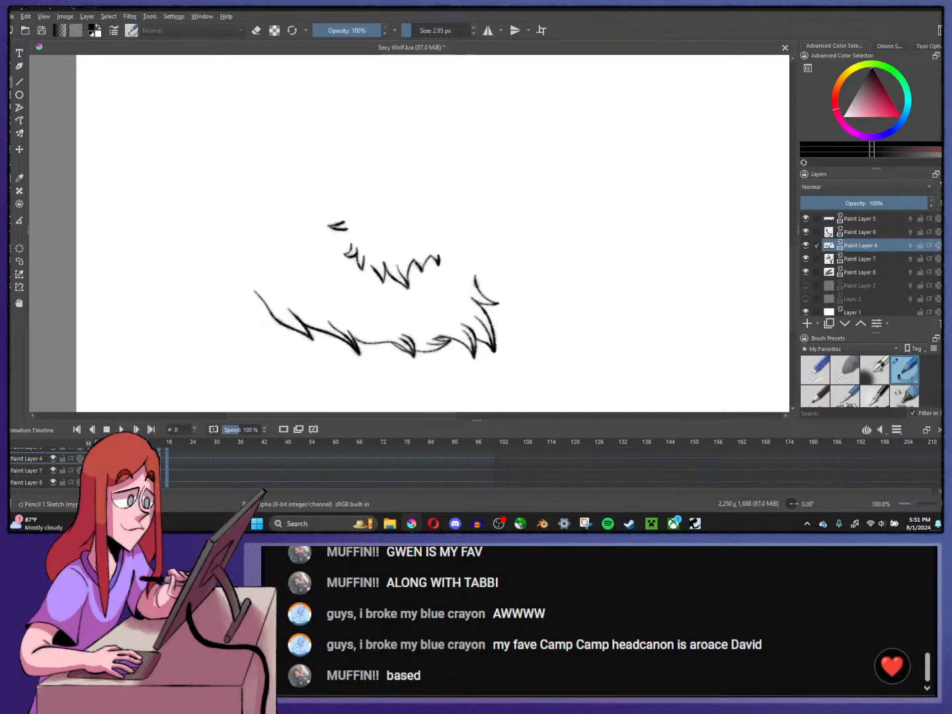
# - Copy Paint Layer 9's first three keyframes to the end starting at frame 20, and remove the originals, pulling the remaining frames forward
pyautogui.click(861, 232)
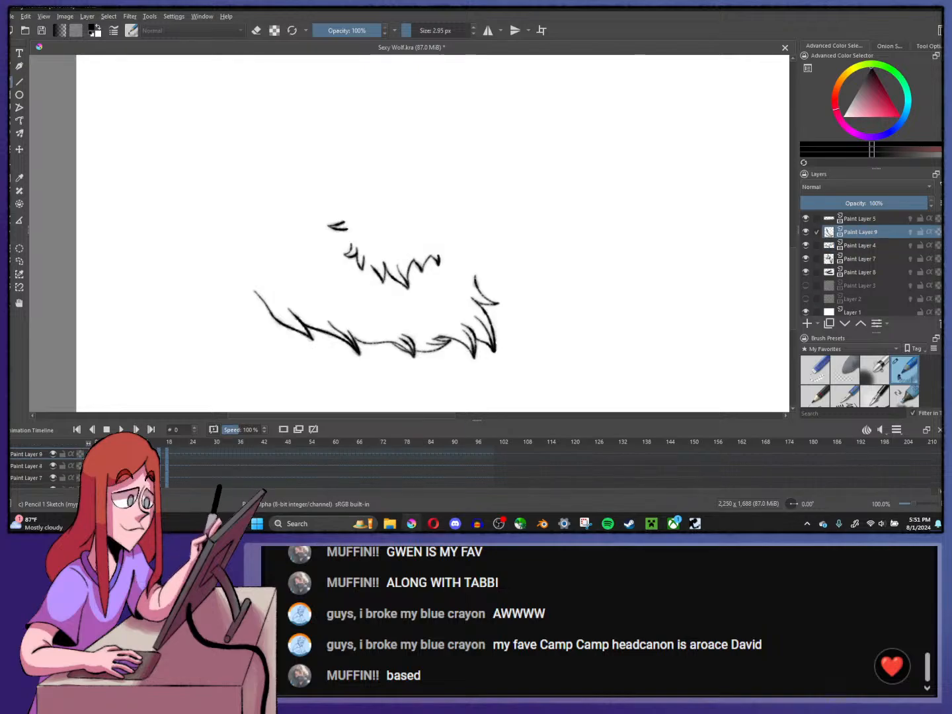
pyautogui.rightClick(98, 455)
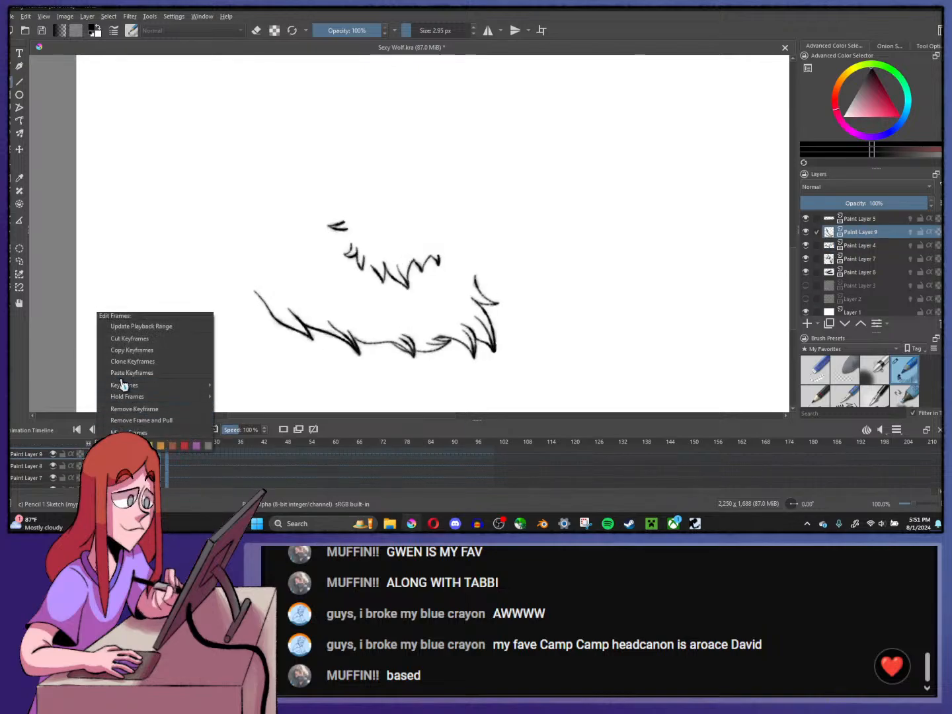
pyautogui.click(130, 350)
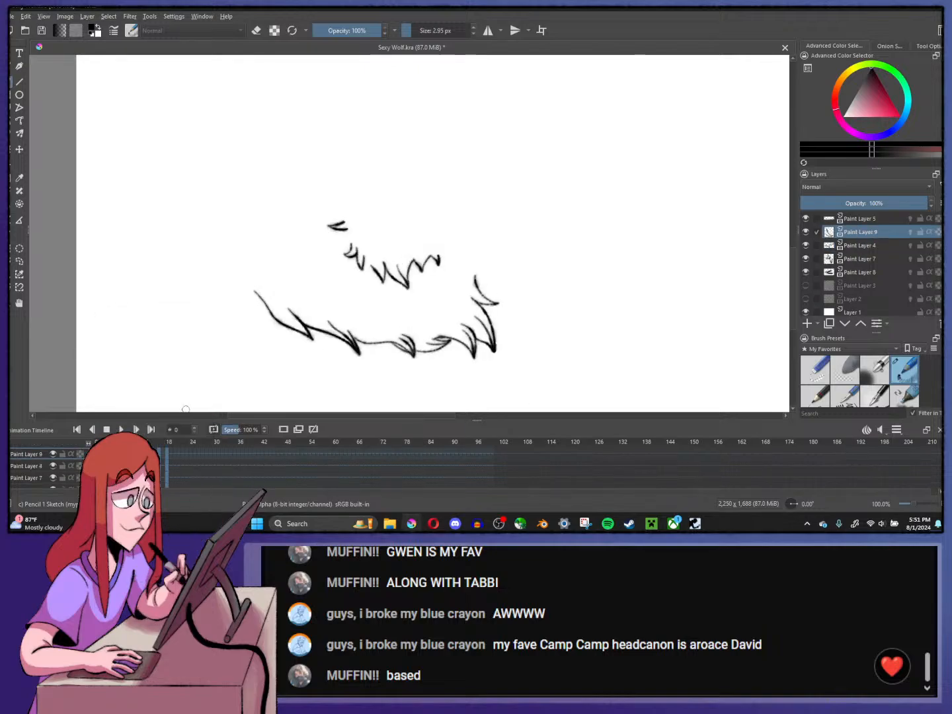
pyautogui.rightClick(175, 454)
pyautogui.click(197, 375)
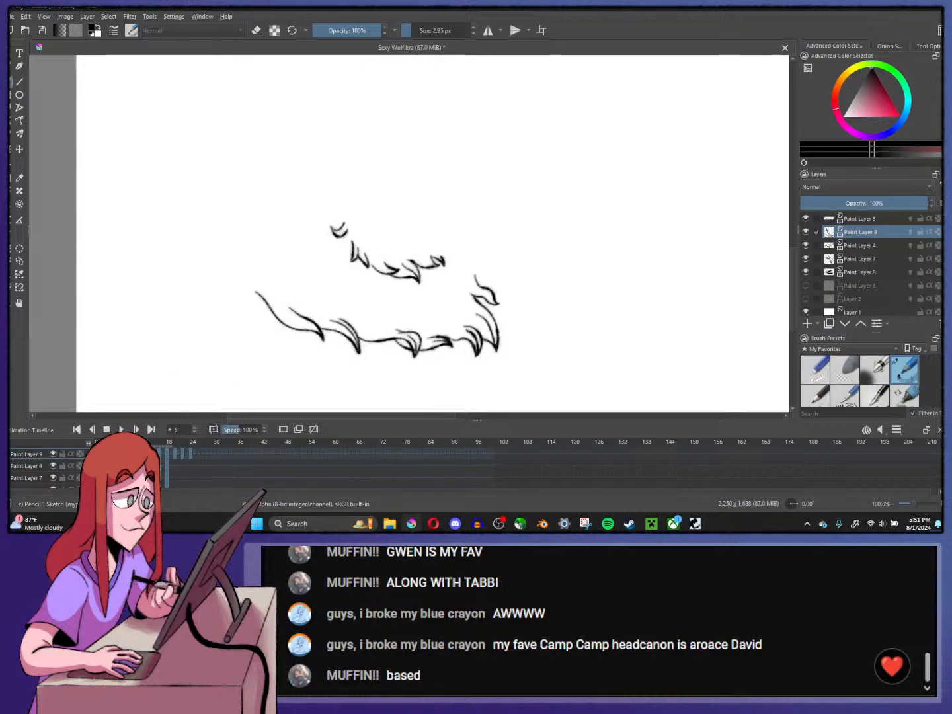
pyautogui.rightClick(98, 454)
pyautogui.click(125, 420)
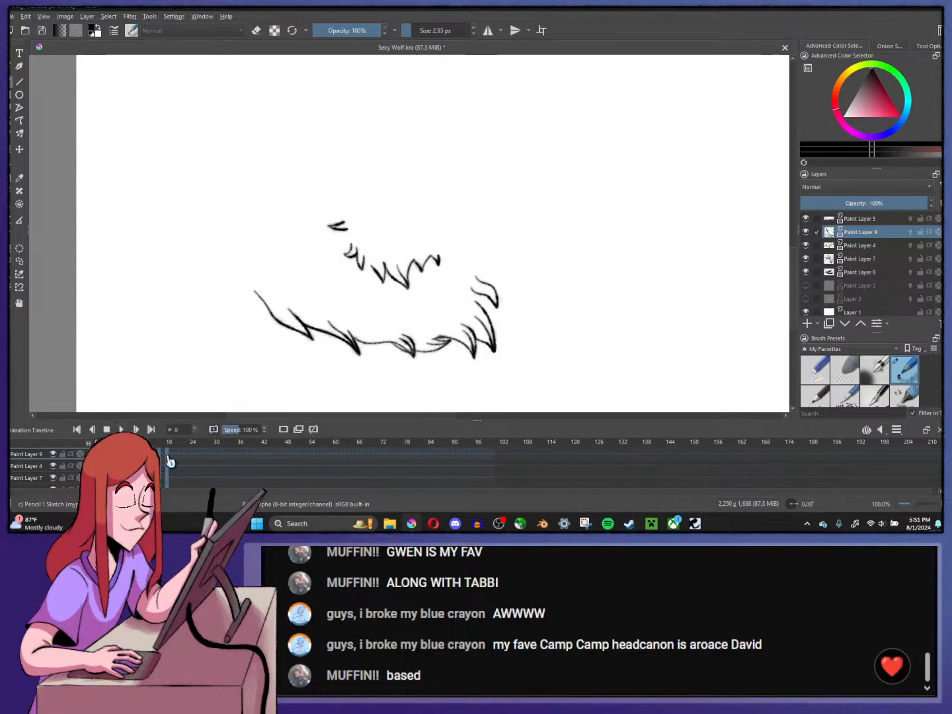
pyautogui.moveTo(170, 455); pyautogui.dragTo(101, 455)
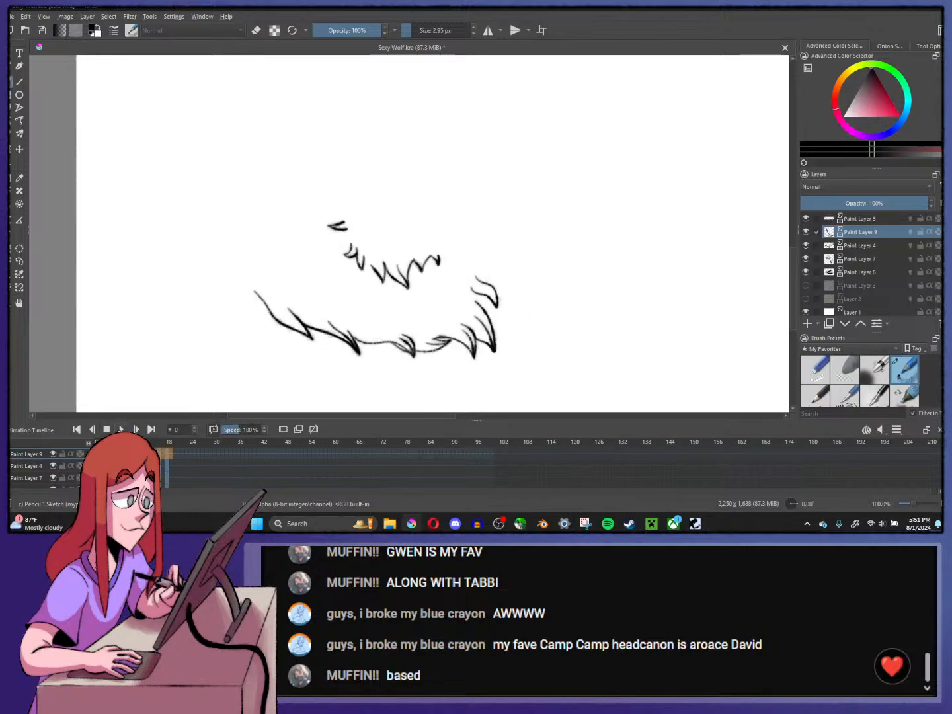
# - Play the animation and review the offset motion of the tufts from both a distance and close up
pyautogui.click(120, 429)
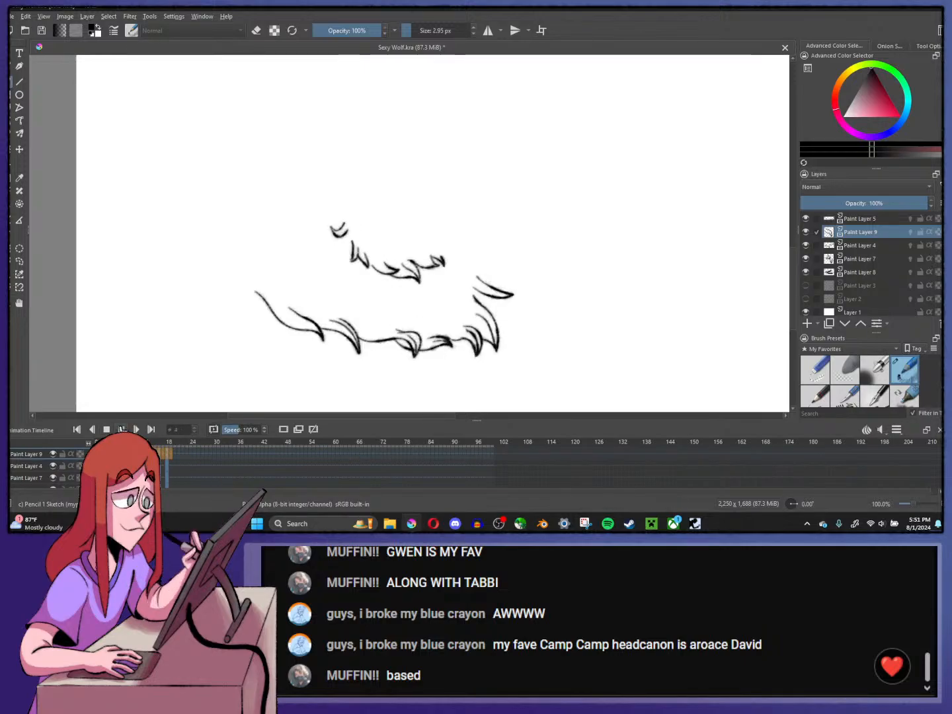
pyautogui.scroll(-2, 316, 297)
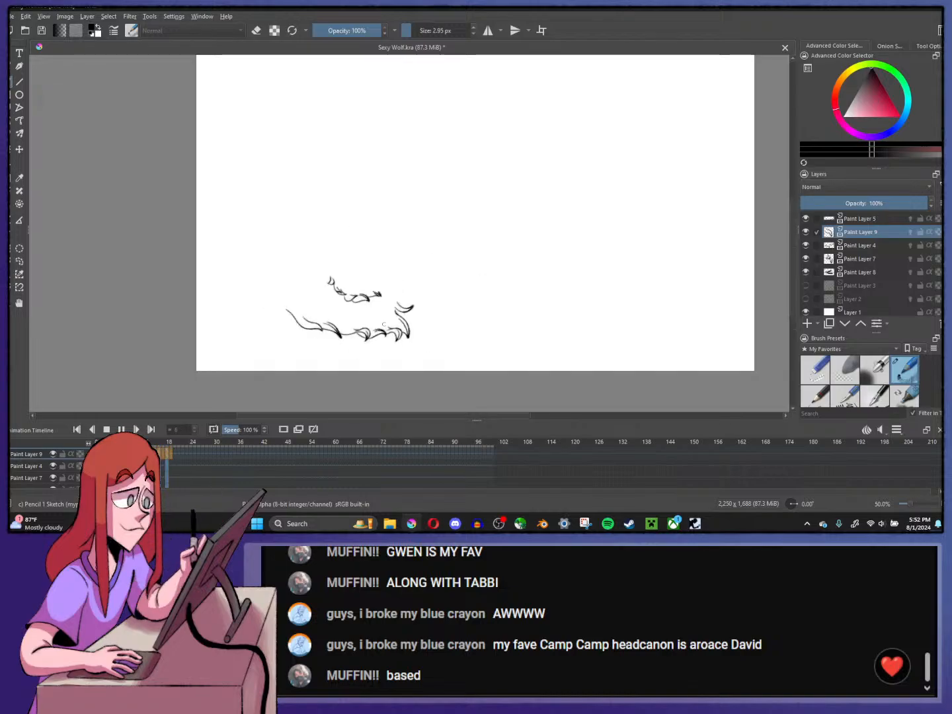
pyautogui.scroll(1, 384, 324)
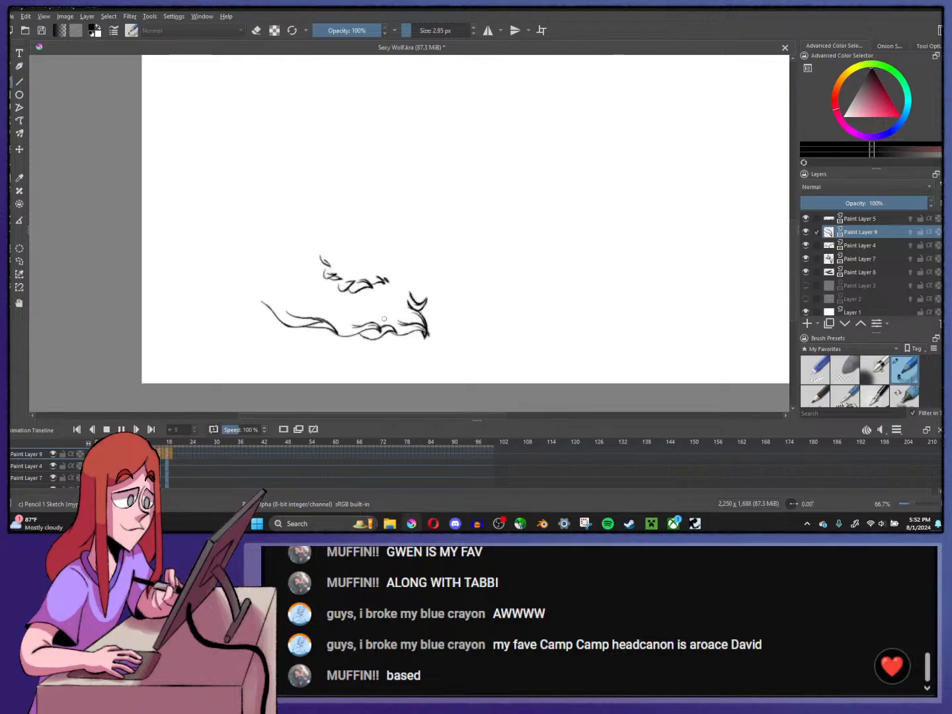
pyautogui.scroll(2, 396, 311)
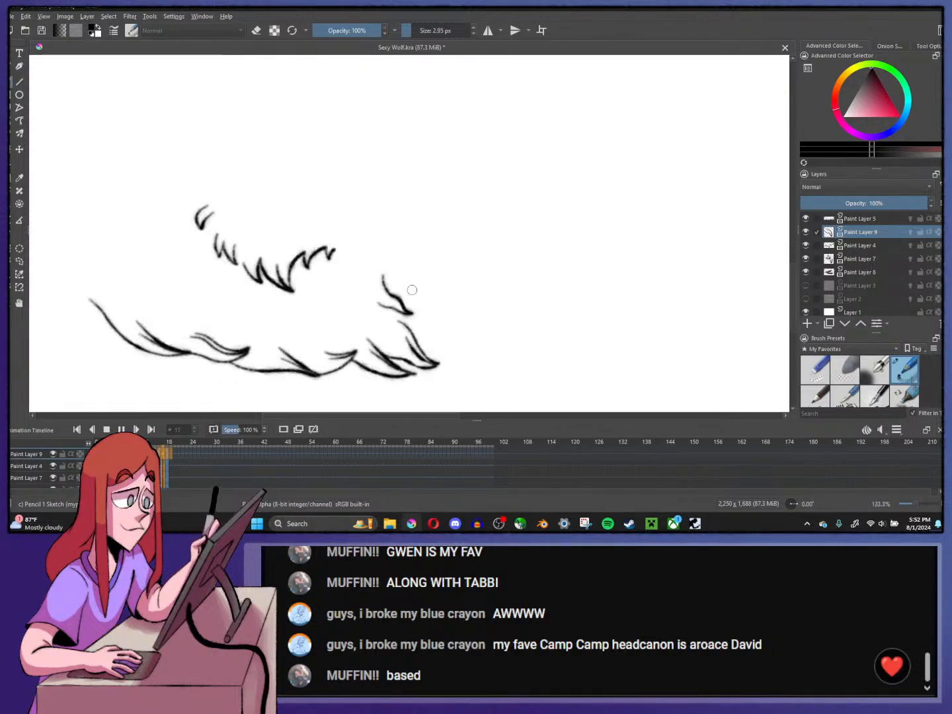
pyautogui.click(121, 429)
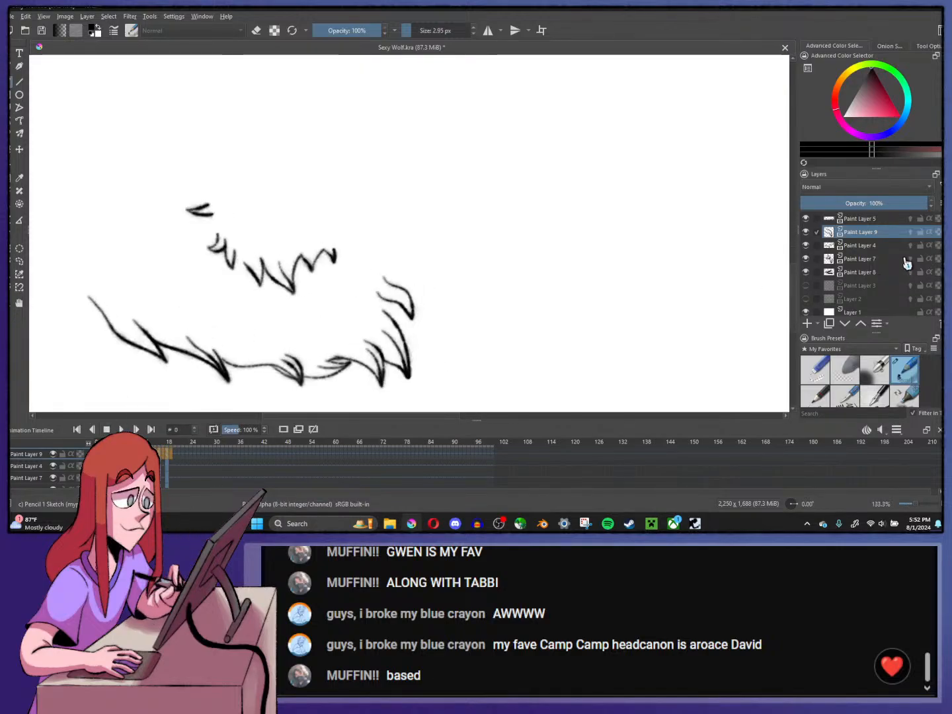
# - Step frame by frame through the loop with Paint Layer 5 active, and examine close up how the cheek tufts meet the strand below
pyautogui.click(881, 222)
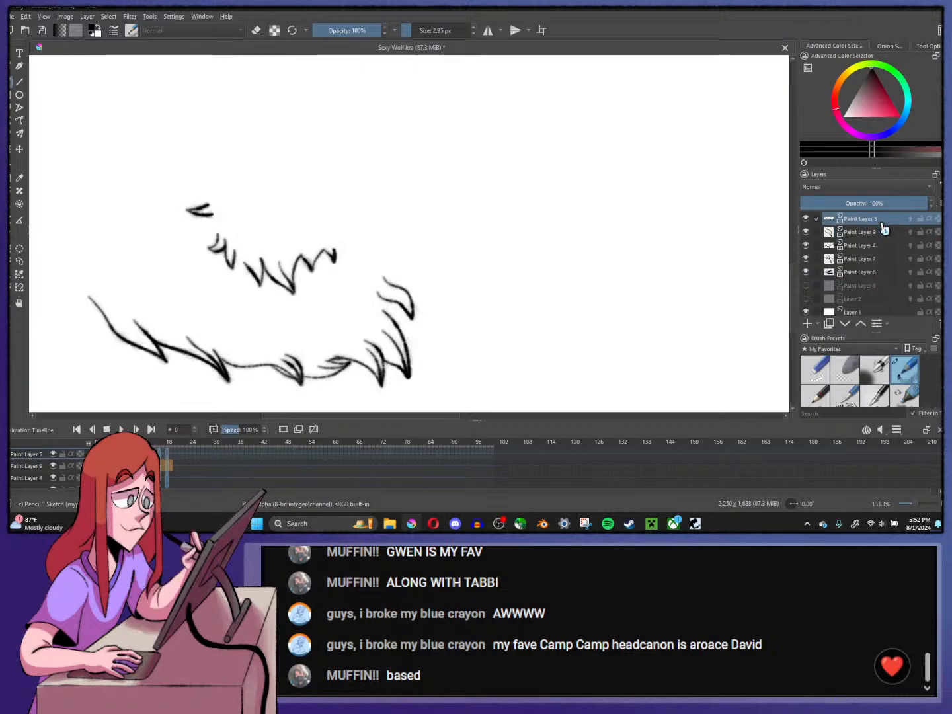
pyautogui.moveTo(296, 384); pyautogui.dragTo(333, 362)
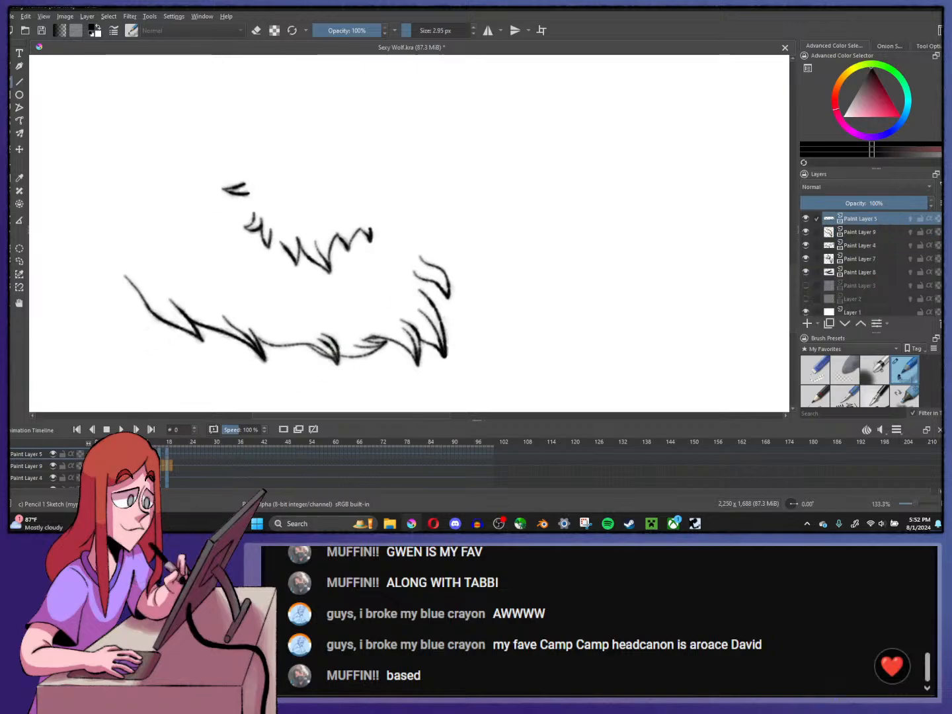
pyautogui.scroll(3, 416, 280)
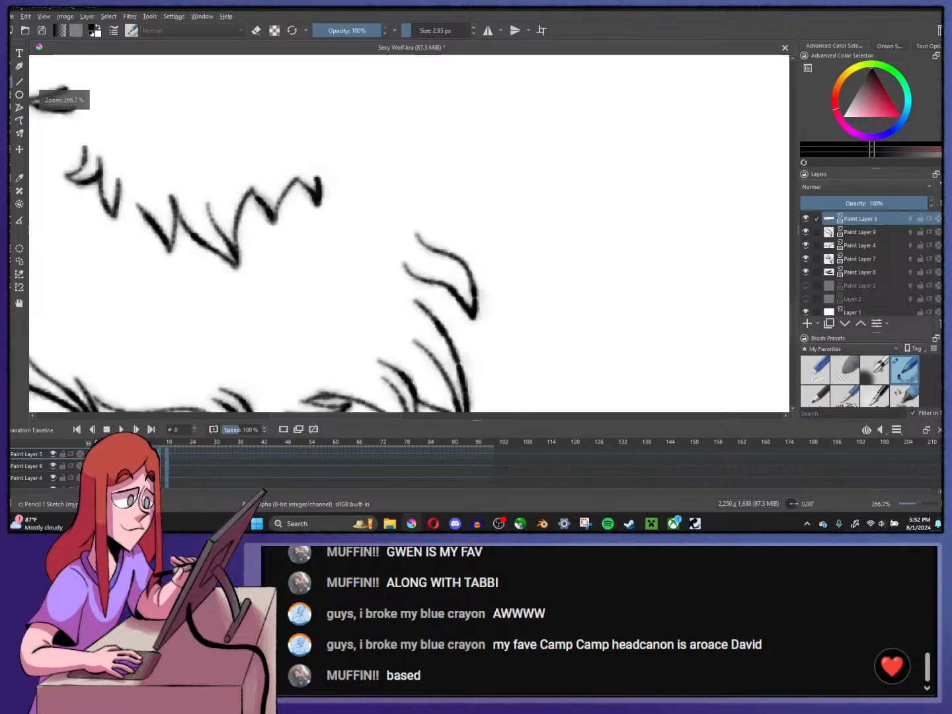
pyautogui.press('.')
pyautogui.press('.')
pyautogui.press('.')
pyautogui.press('.')
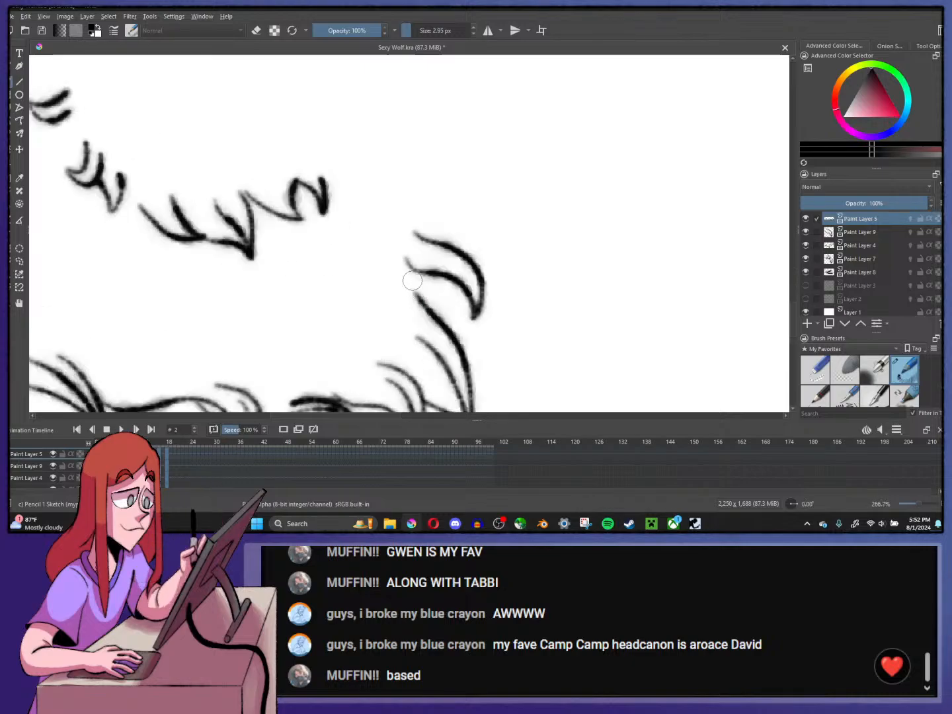
pyautogui.press('.')
pyautogui.press('.')
pyautogui.press('.')
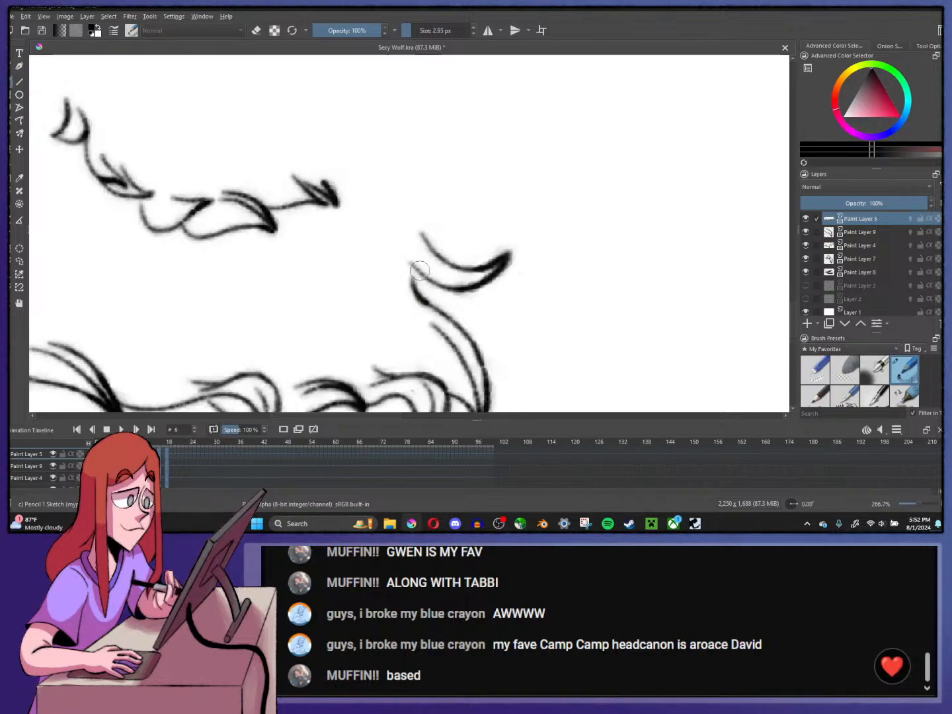
pyautogui.press('.')
pyautogui.press('.')
pyautogui.press('.')
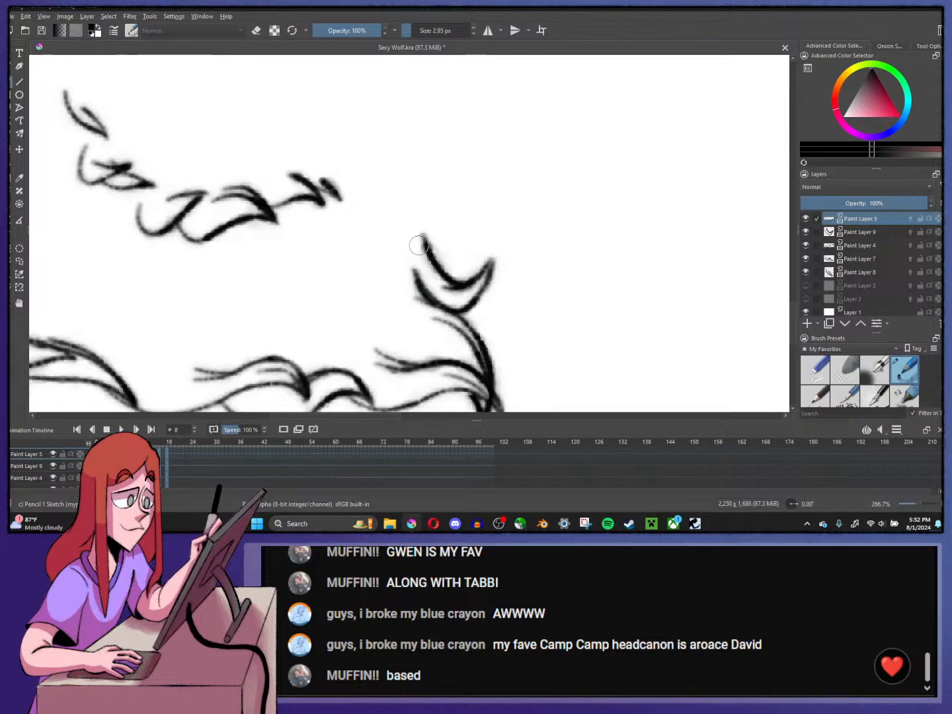
pyautogui.click(256, 30)
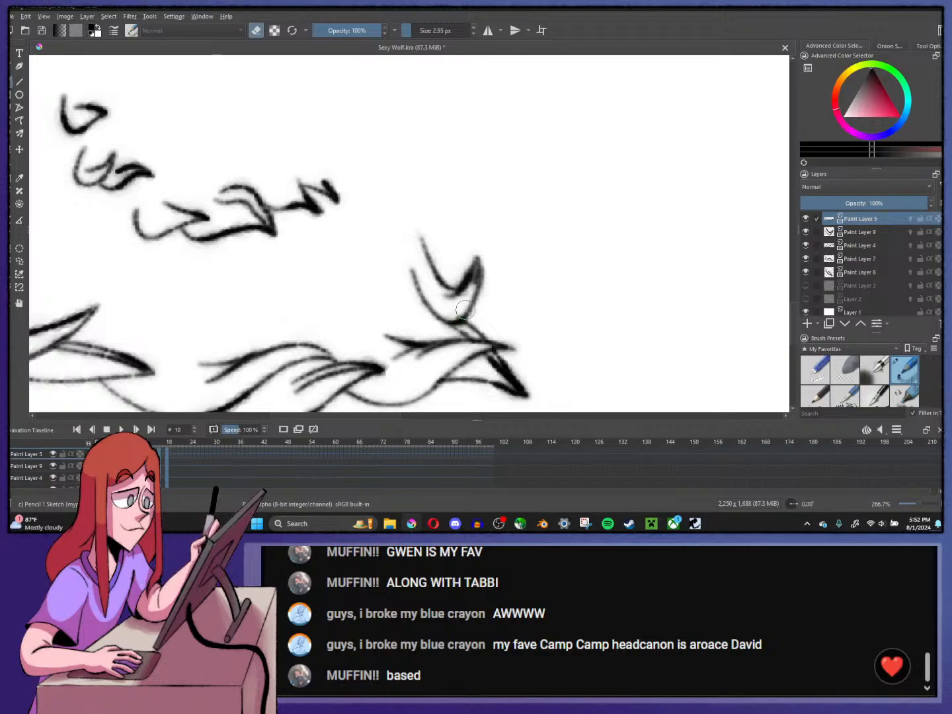
pyautogui.press('.')
pyautogui.press('.')
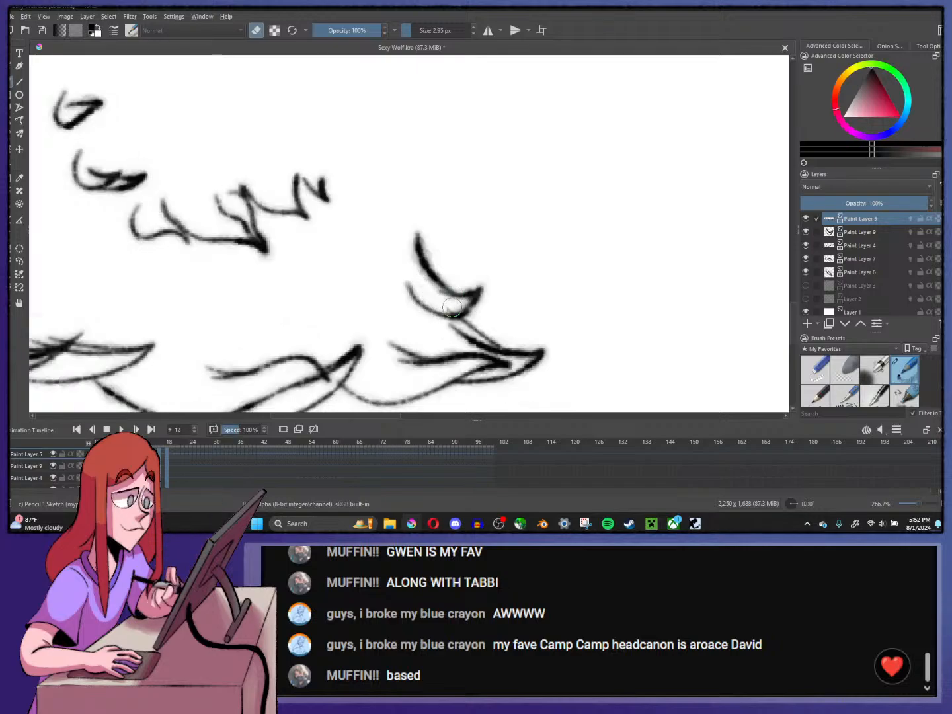
pyautogui.press('.')
pyautogui.press('.')
pyautogui.press('.')
pyautogui.press('.')
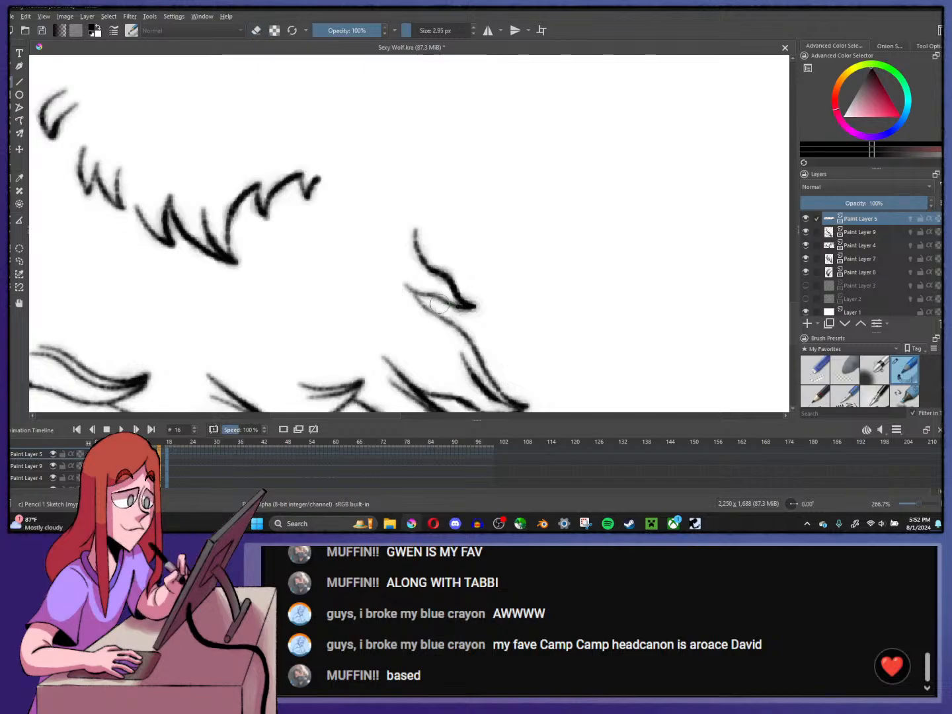
pyautogui.press('.')
pyautogui.press('.')
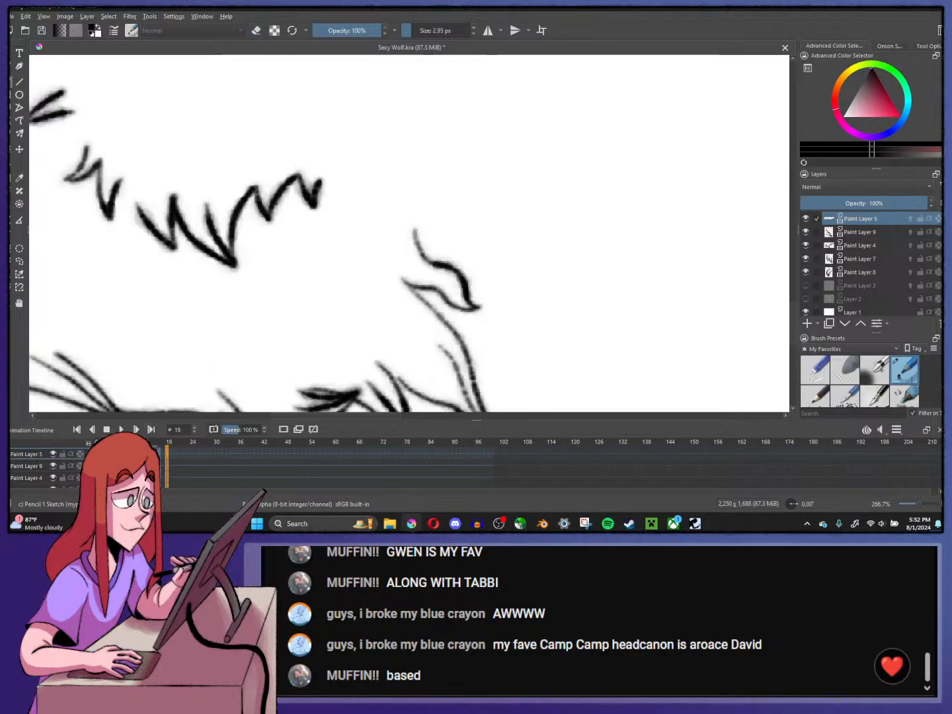
pyautogui.press('.')
# - Step through the whole loop from a distance, examining the combined motion of all tuft layers
pyautogui.scroll(-4, 513, 293)
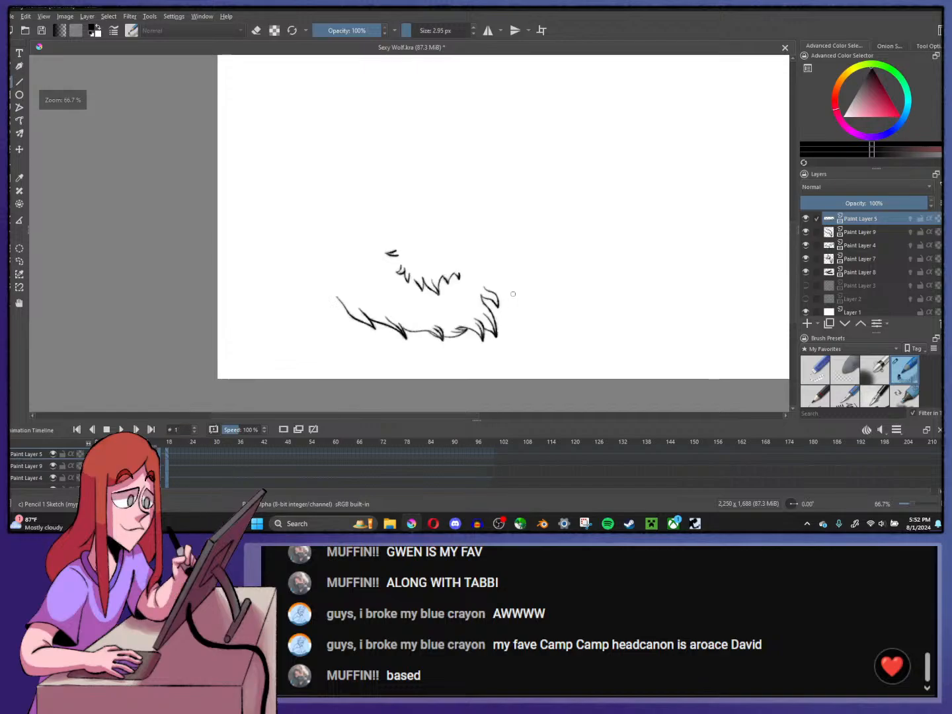
pyautogui.press('.')
pyautogui.press('.')
pyautogui.press('.')
pyautogui.press('.')
pyautogui.press('.')
pyautogui.press('.')
pyautogui.press('.')
pyautogui.press('.')
pyautogui.press('.')
pyautogui.press('.')
pyautogui.press('.')
pyautogui.press('.')
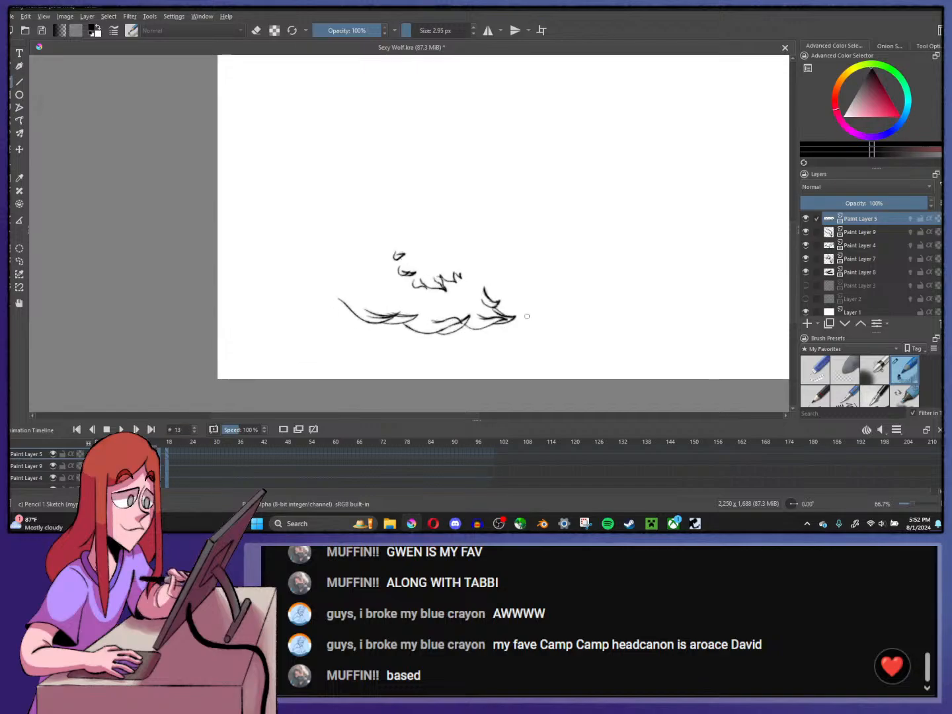
pyautogui.press('.')
pyautogui.press('.')
pyautogui.press('.')
pyautogui.press('.')
pyautogui.press('.')
pyautogui.press('.')
pyautogui.press('.')
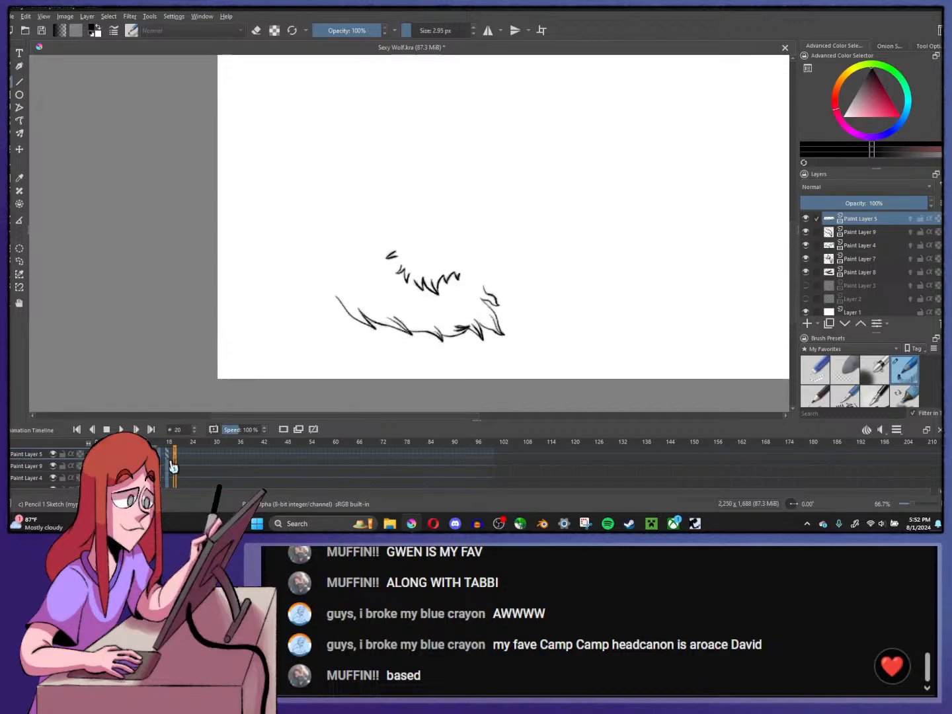
# - Select Paint Layer 5's loop frames, show Paint Layer 3's wolf head sketch, and play the loop over it
pyautogui.moveTo(166, 454); pyautogui.dragTo(99, 454)
pyautogui.click(121, 430)
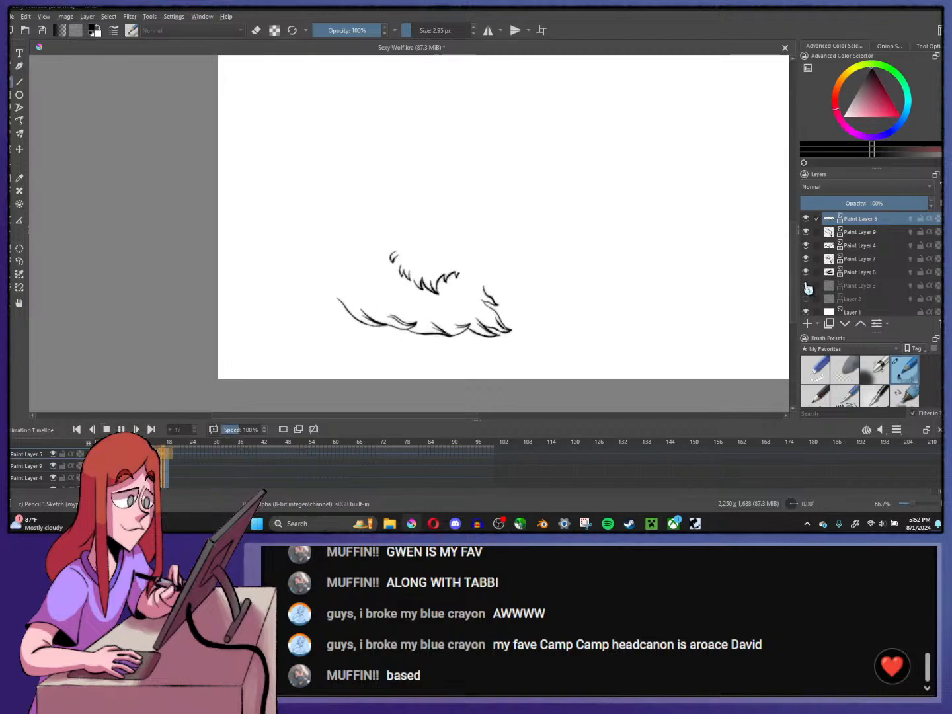
pyautogui.click(807, 285)
pyautogui.click(121, 429)
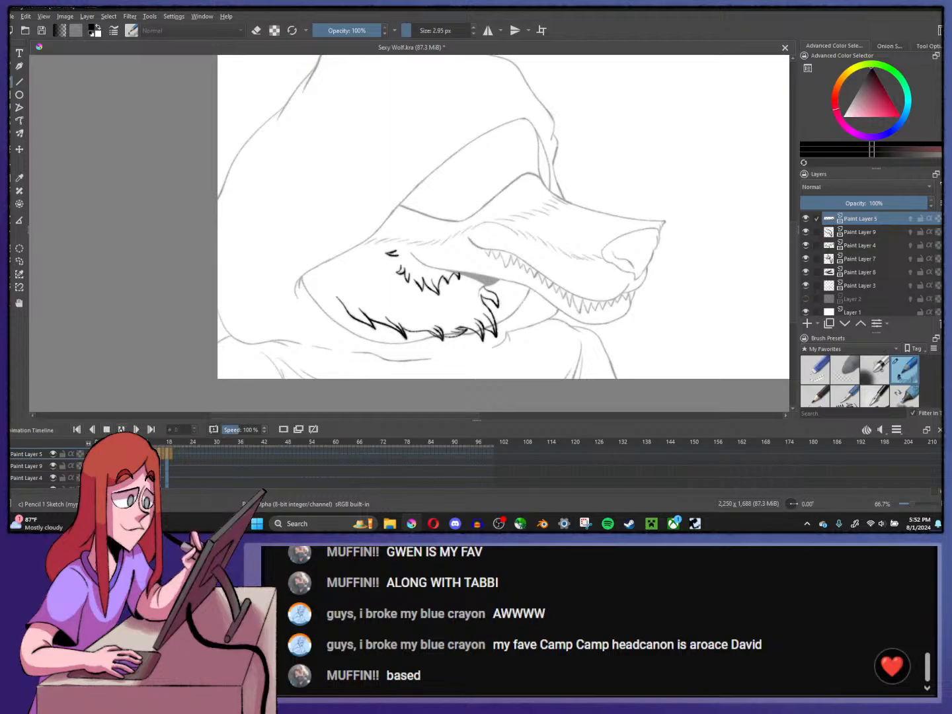
# - Review the playing fur animation against the hooded wolf head sketch at several zoom levels
pyautogui.scroll(-1, 492, 267)
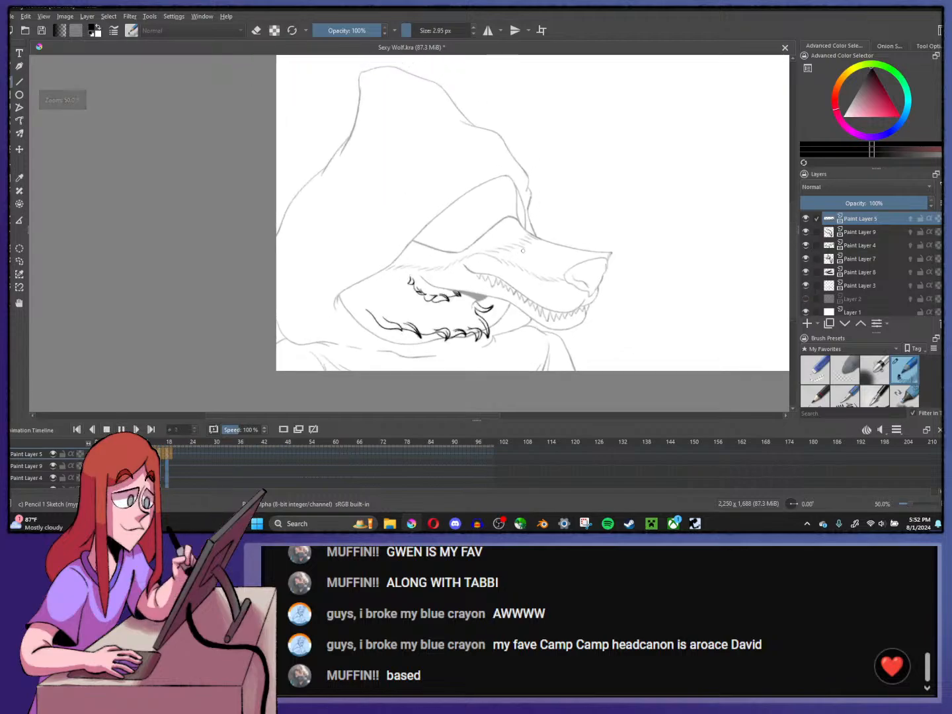
pyautogui.scroll(-2, 524, 247)
pyautogui.scroll(2, 524, 248)
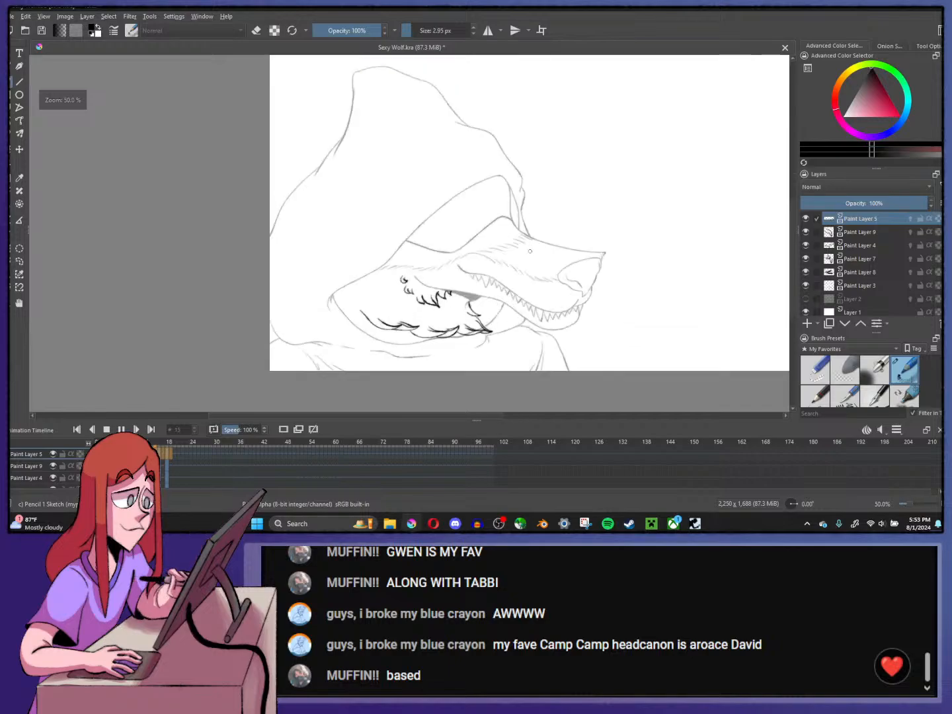
pyautogui.scroll(-1, 523, 258)
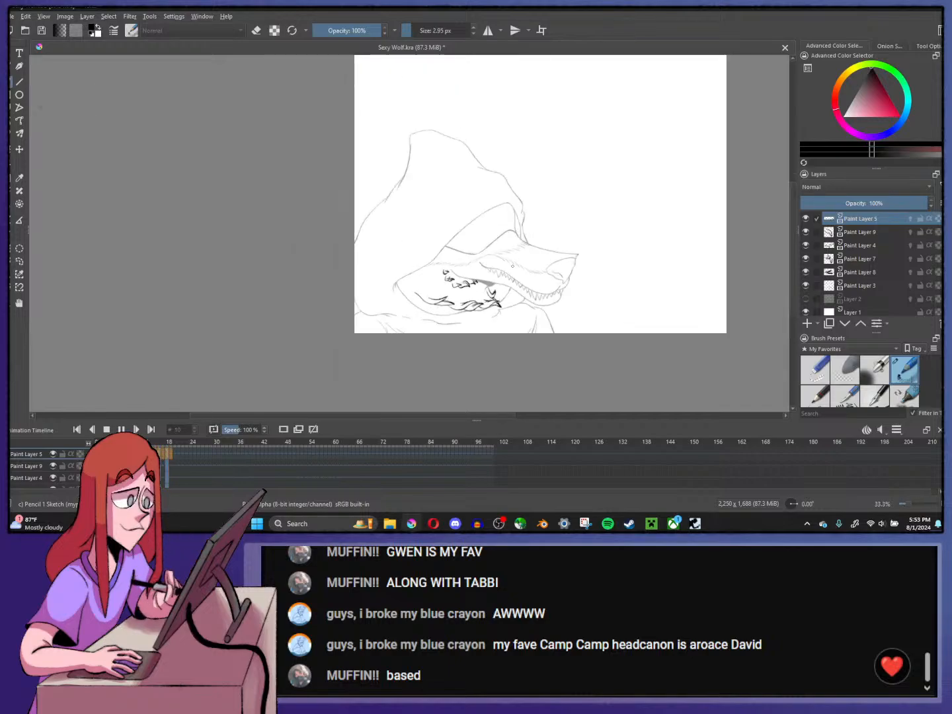
pyautogui.scroll(2, 424, 289)
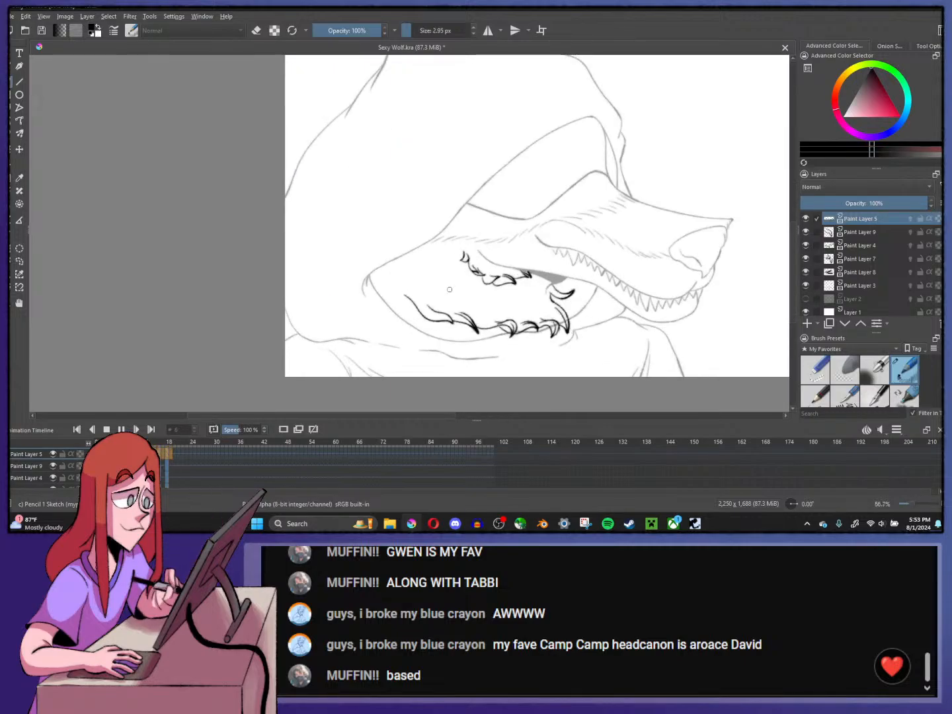
pyautogui.moveTo(535, 217); pyautogui.dragTo(495, 236)
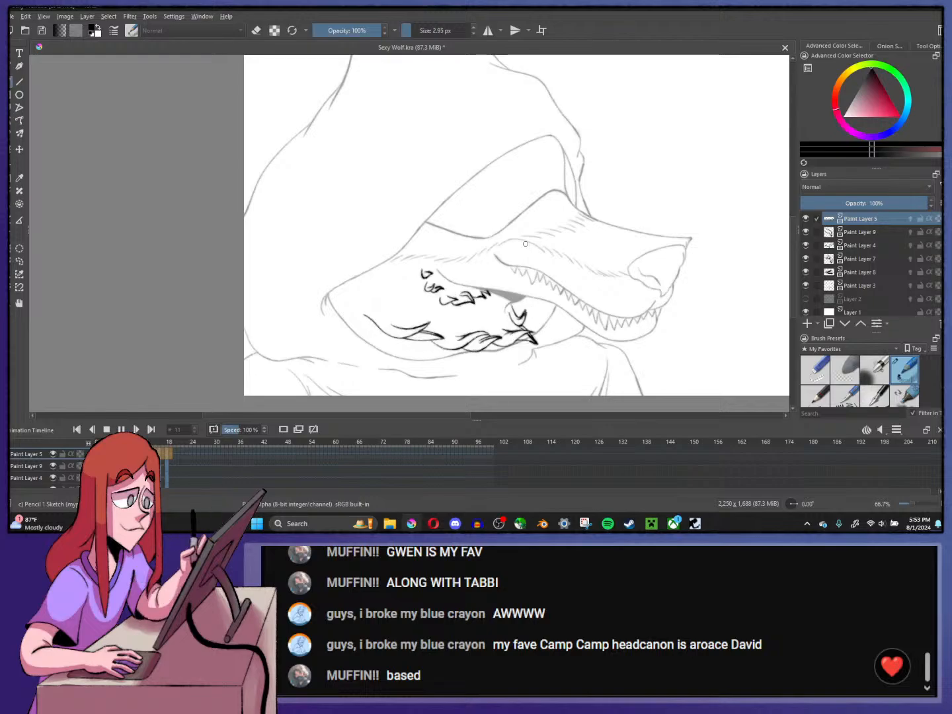
pyautogui.moveTo(529, 255); pyautogui.dragTo(492, 251)
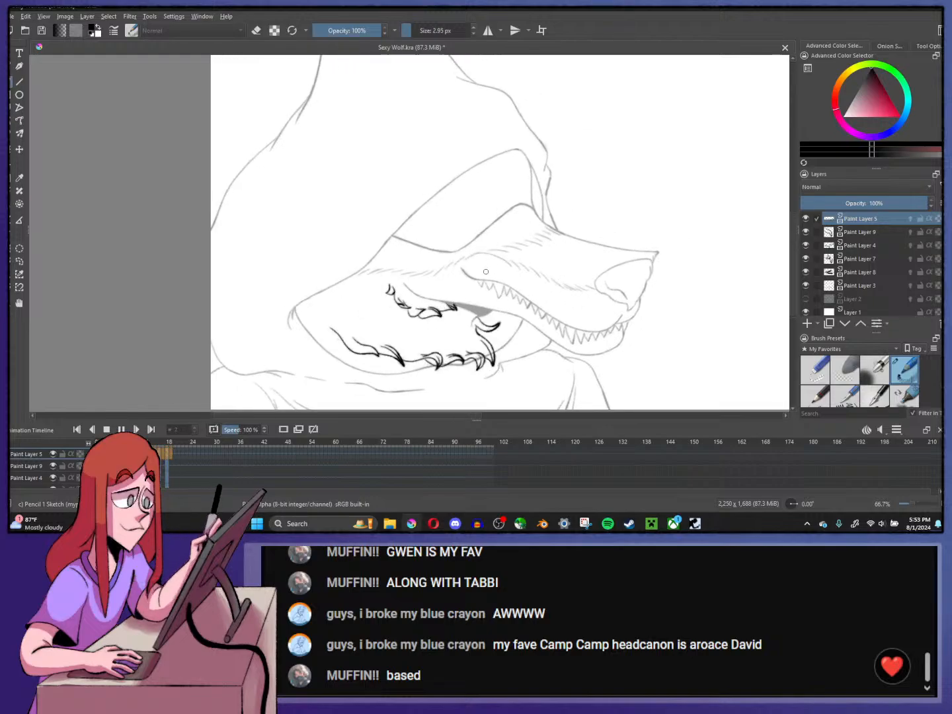
pyautogui.scroll(-2, 486, 271)
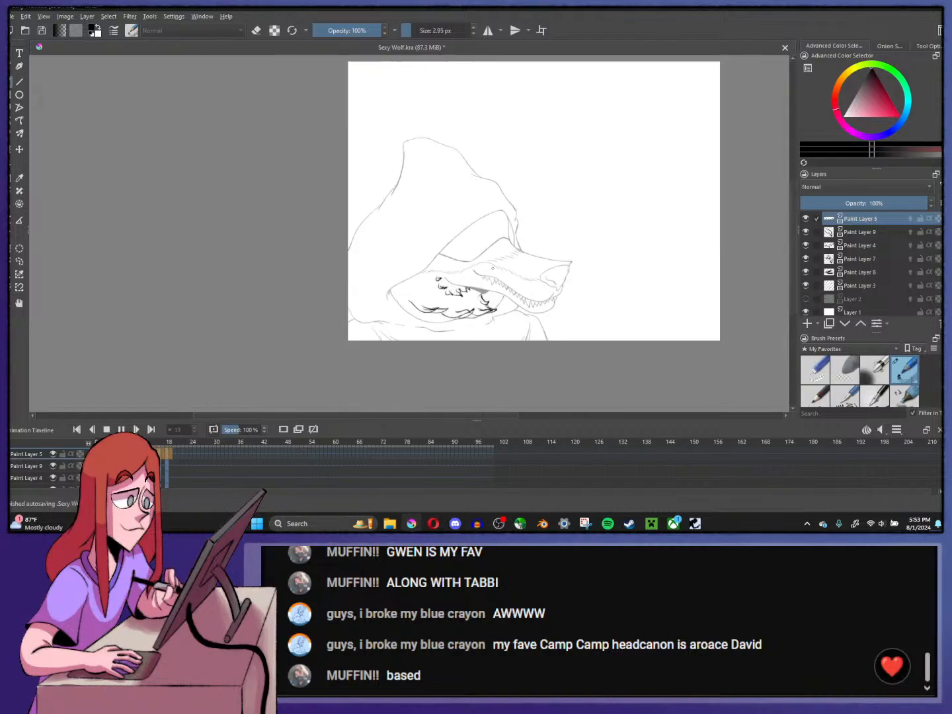
pyautogui.scroll(-1, 492, 267)
pyautogui.scroll(2, 490, 261)
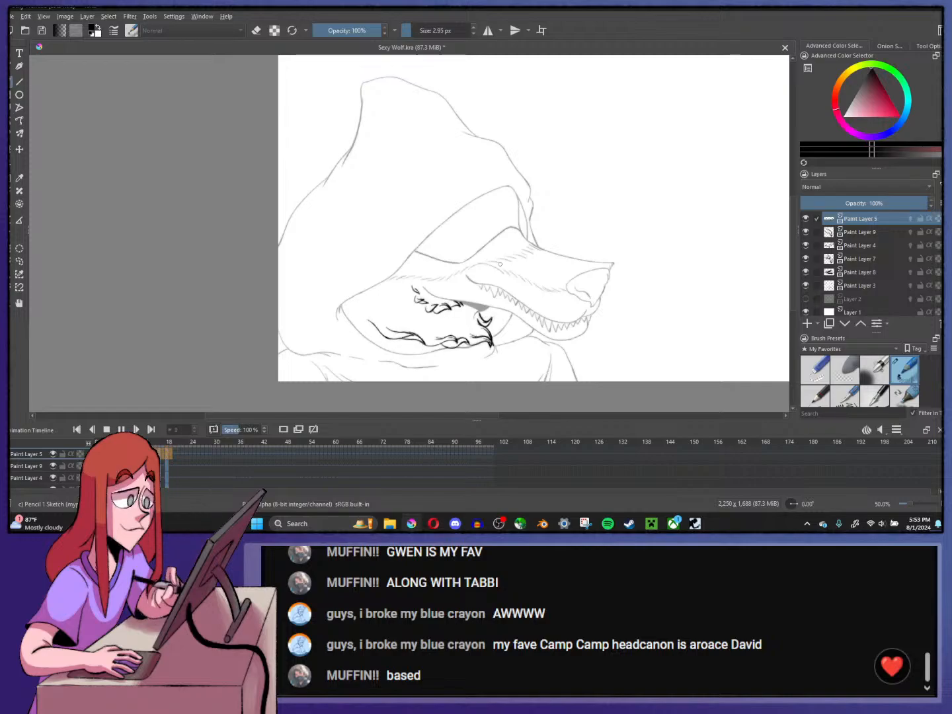
pyautogui.scroll(1, 507, 277)
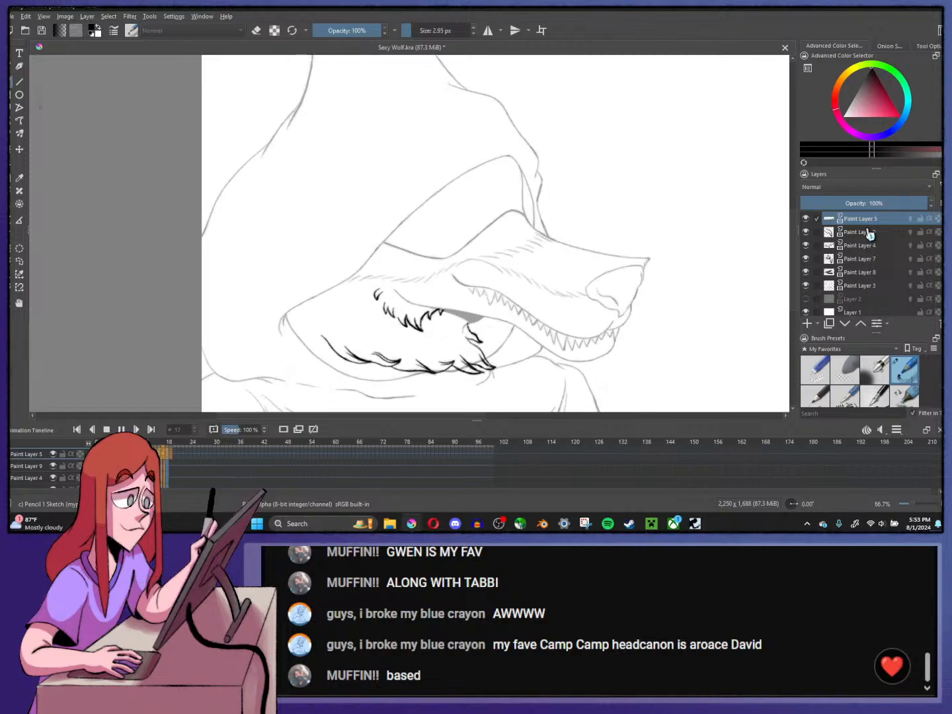
# - Duplicate Paint Layer 3's sketch as a keyframe at frame 36, and return to frame 0
pyautogui.click(880, 291)
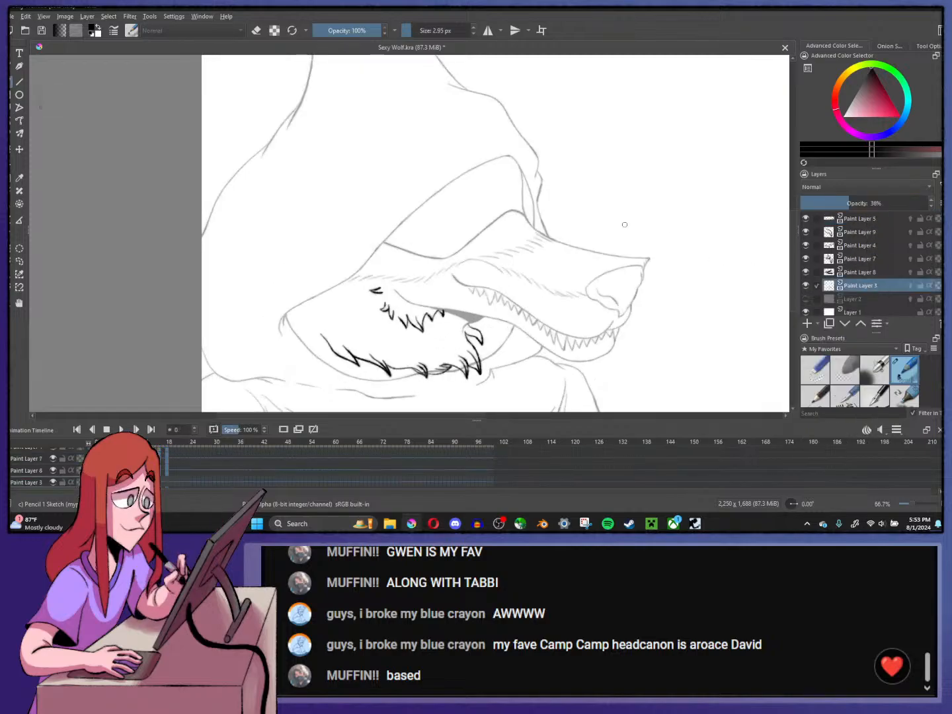
pyautogui.scroll(-1, 622, 225)
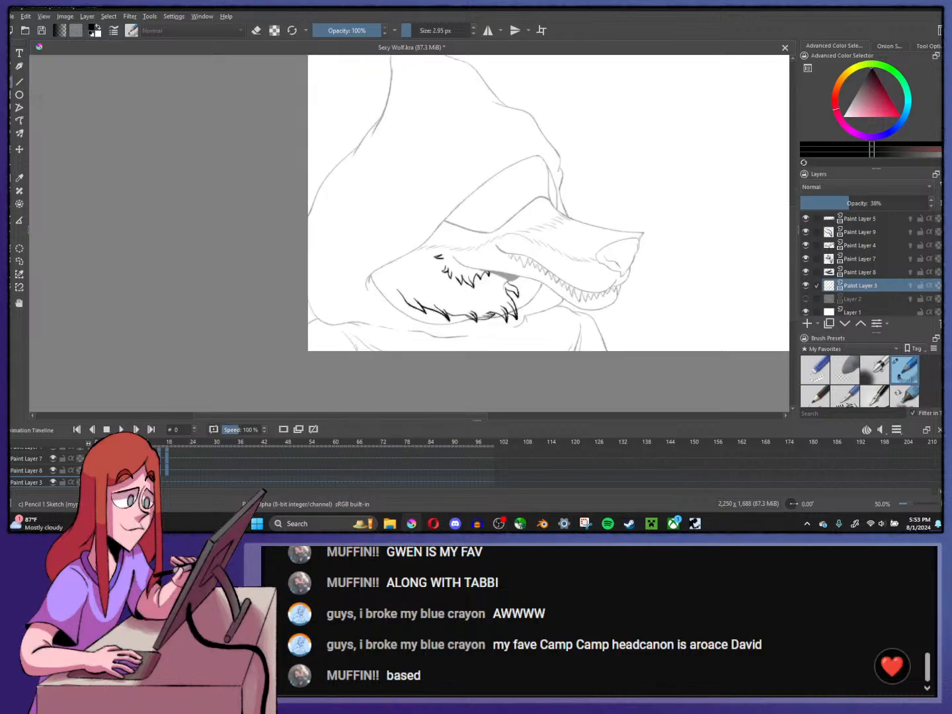
pyautogui.scroll(-3, 619, 252)
pyautogui.scroll(3, 433, 304)
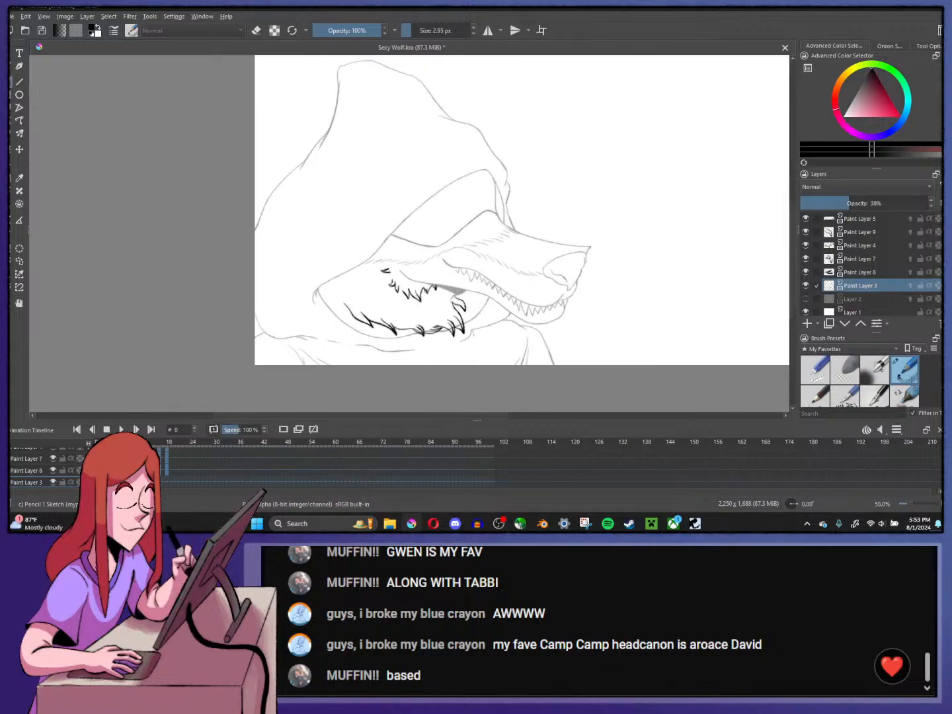
pyautogui.scroll(-2, 434, 272)
pyautogui.scroll(2, 436, 275)
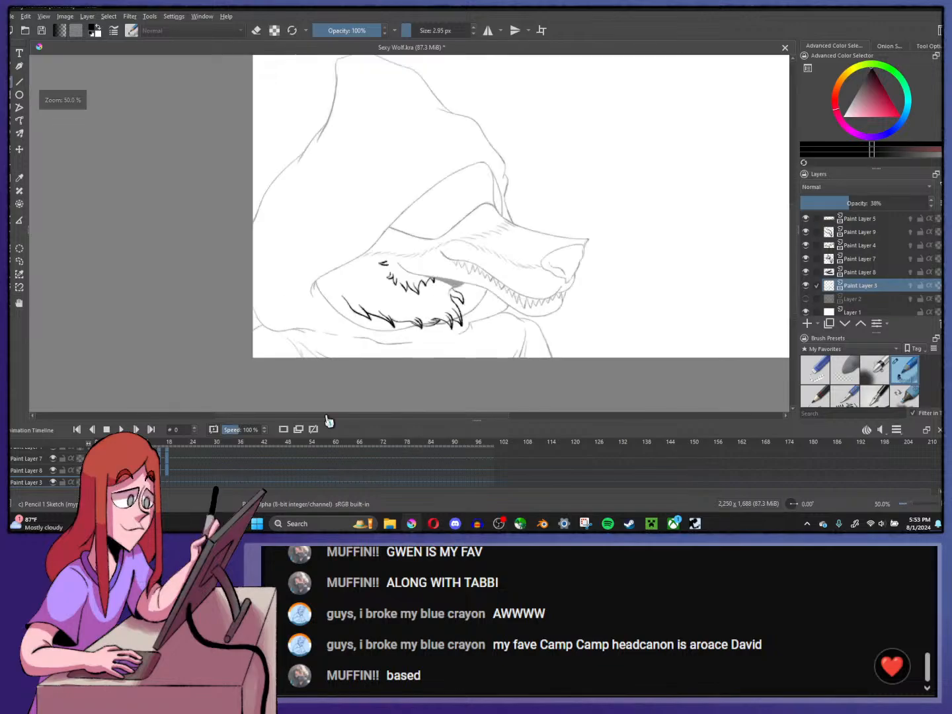
pyautogui.click(240, 485)
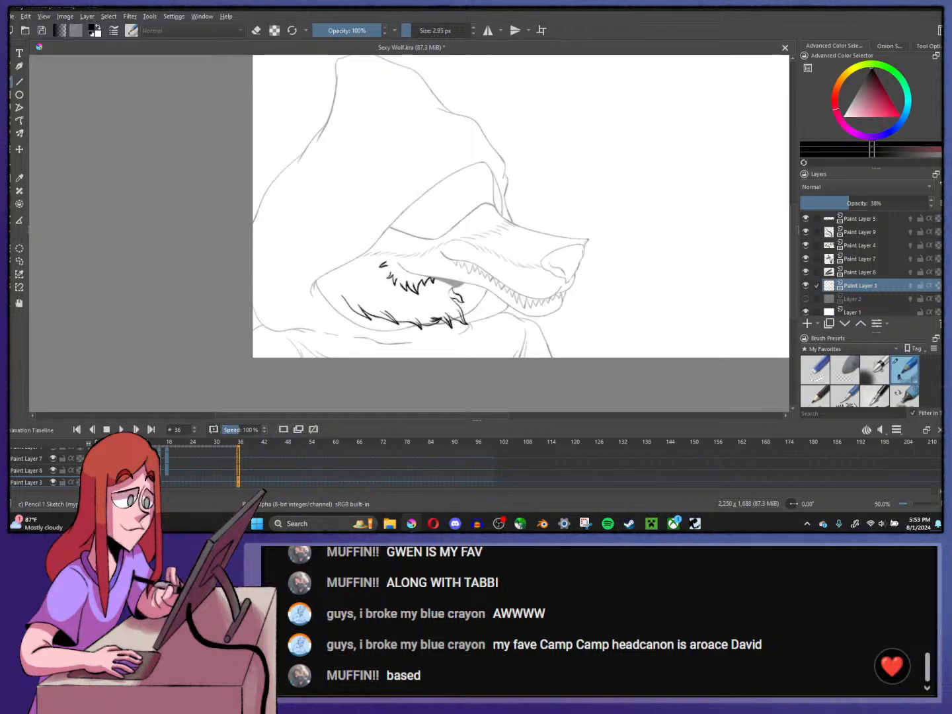
pyautogui.press('Home')
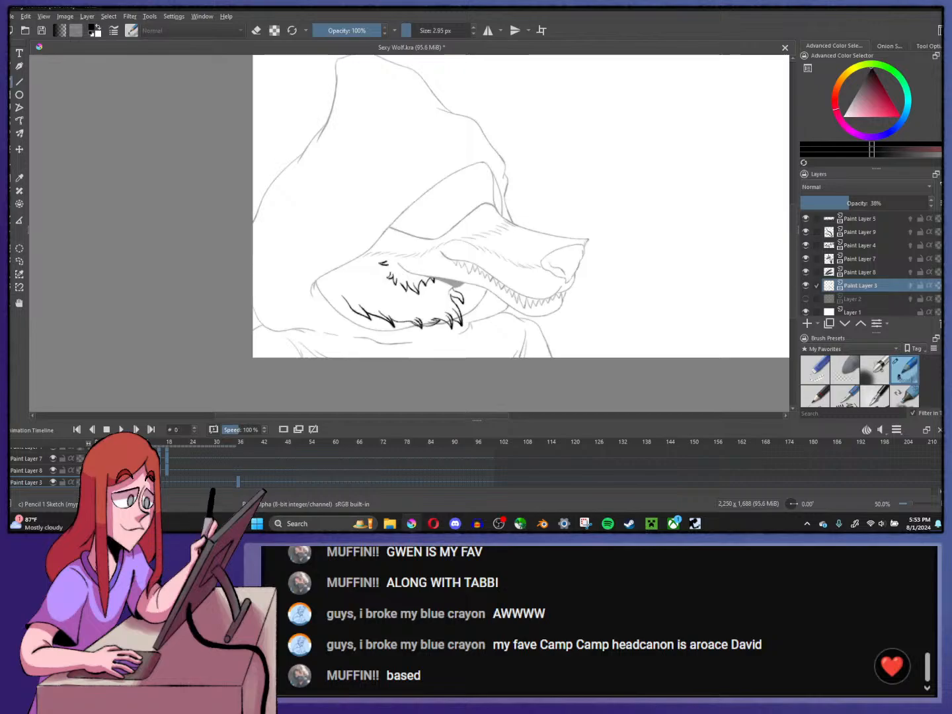
# - Lasso-select the hooded wolf head on Paint Layer 3 at frame 0, following the hood's lower edge above the shoulders
pyautogui.moveTo(342, 176); pyautogui.dragTo(259, 218)
pyautogui.hotkey('ctrl', 't')
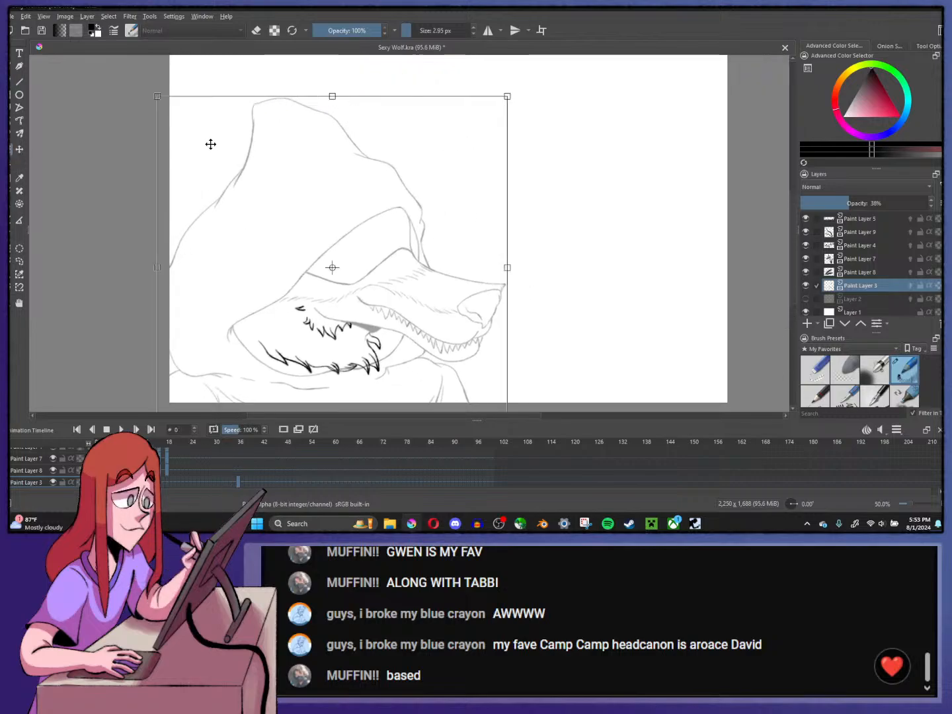
pyautogui.click(19, 261)
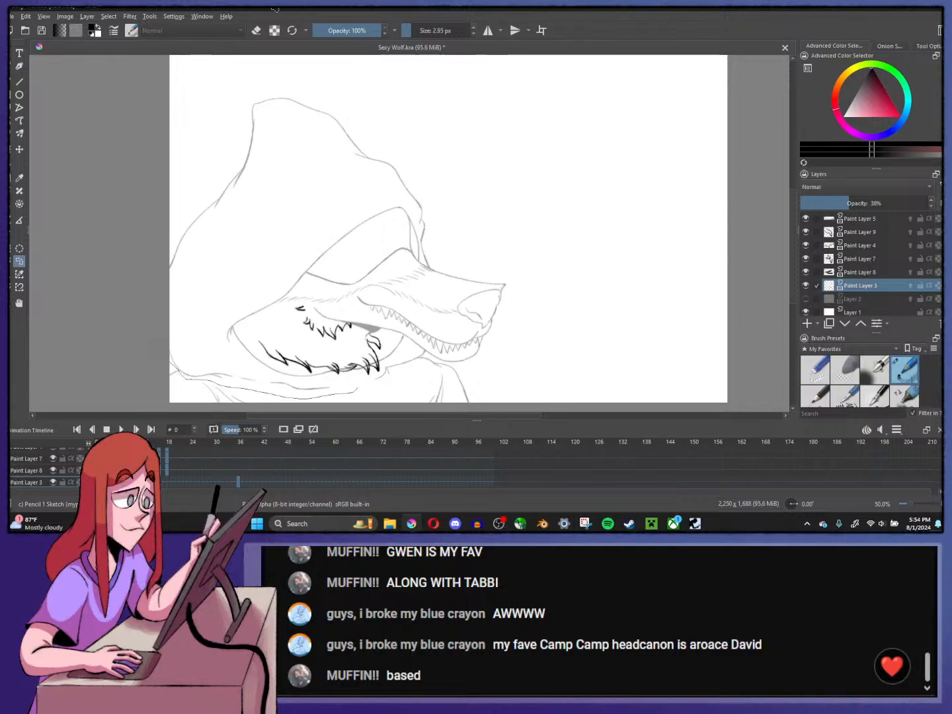
pyautogui.hotkey('ctrl', 'z')
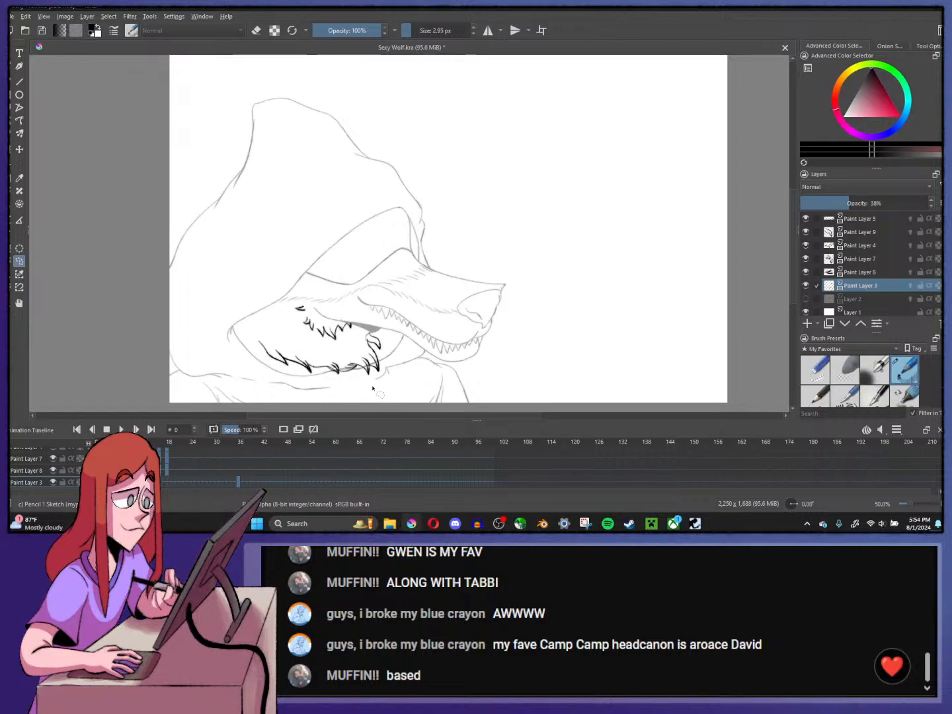
pyautogui.moveTo(269, 395); pyautogui.dragTo(209, 381)
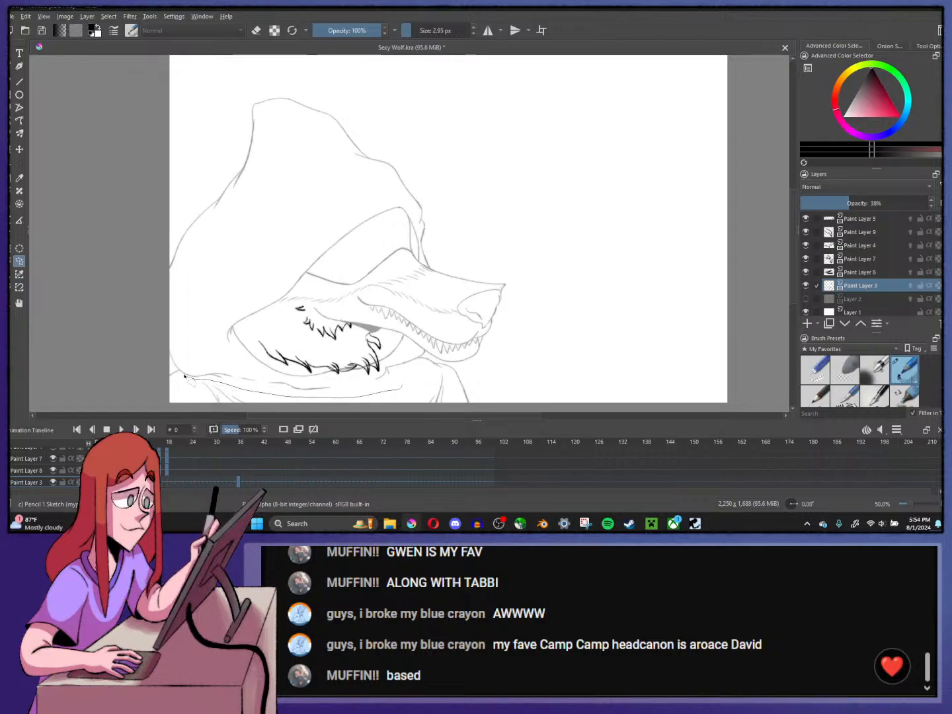
pyautogui.moveTo(151, 342)
pyautogui.mouseDown()
pyautogui.moveTo(396, 51)
pyautogui.moveTo(592, 227)
pyautogui.moveTo(582, 325)
pyautogui.moveTo(521, 374)
pyautogui.moveTo(444, 363)
pyautogui.mouseUp()
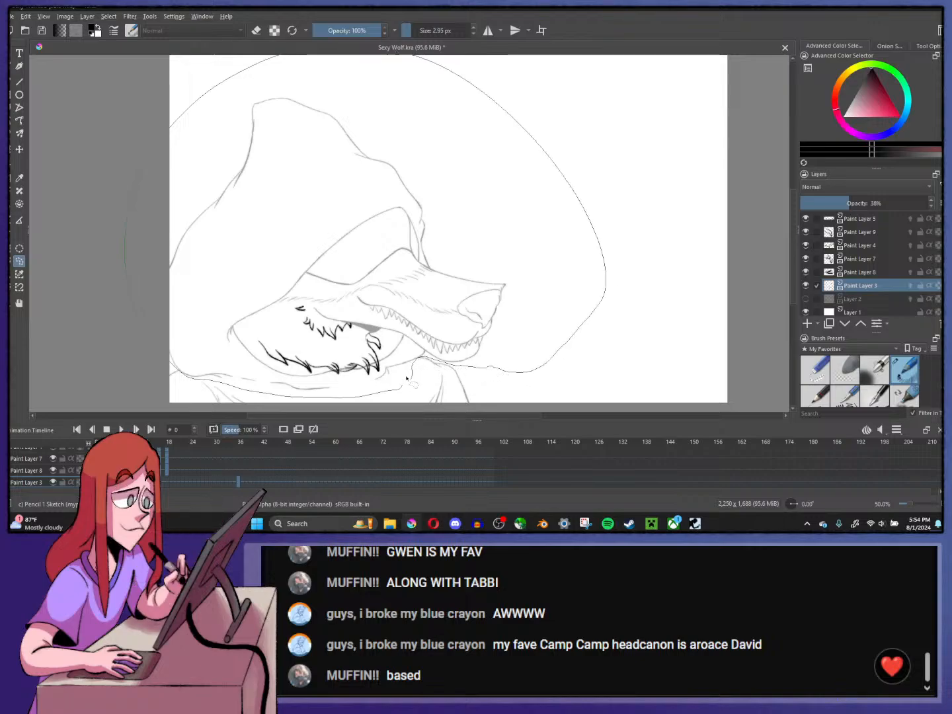
# - Enable onion skinning for Paint Layer 3 and squeeze the selected head slightly narrower at frame 0
pyautogui.click(14, 151)
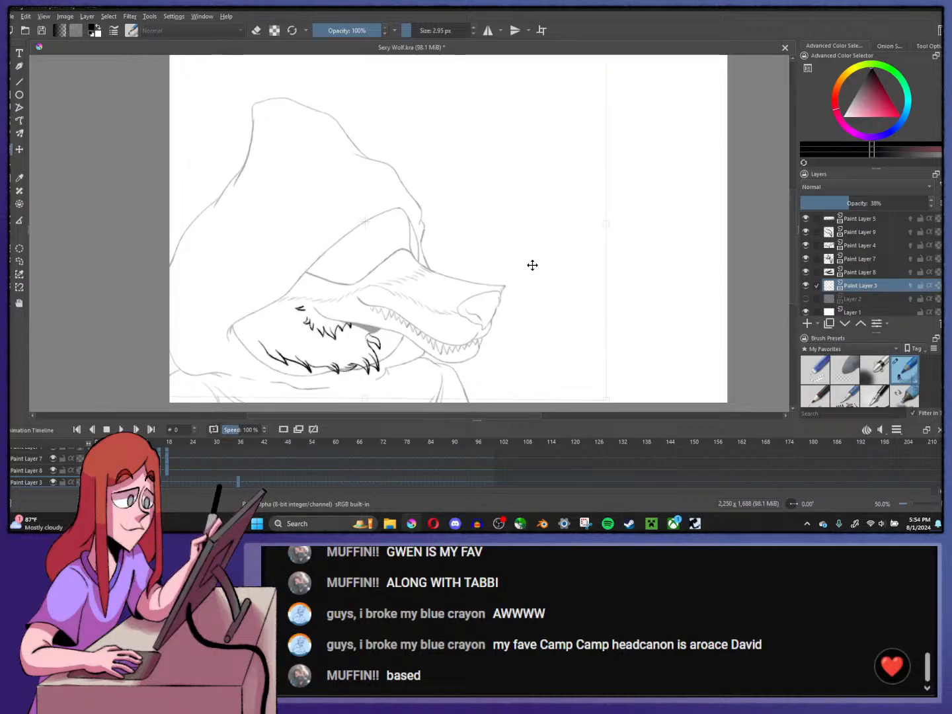
pyautogui.press('Return')
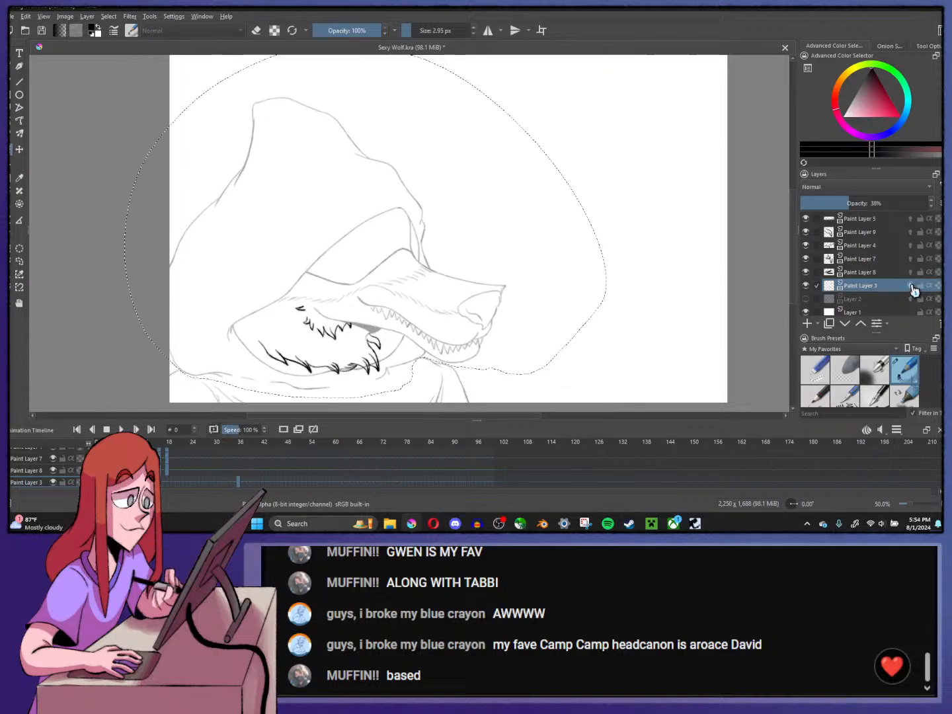
pyautogui.click(240, 484)
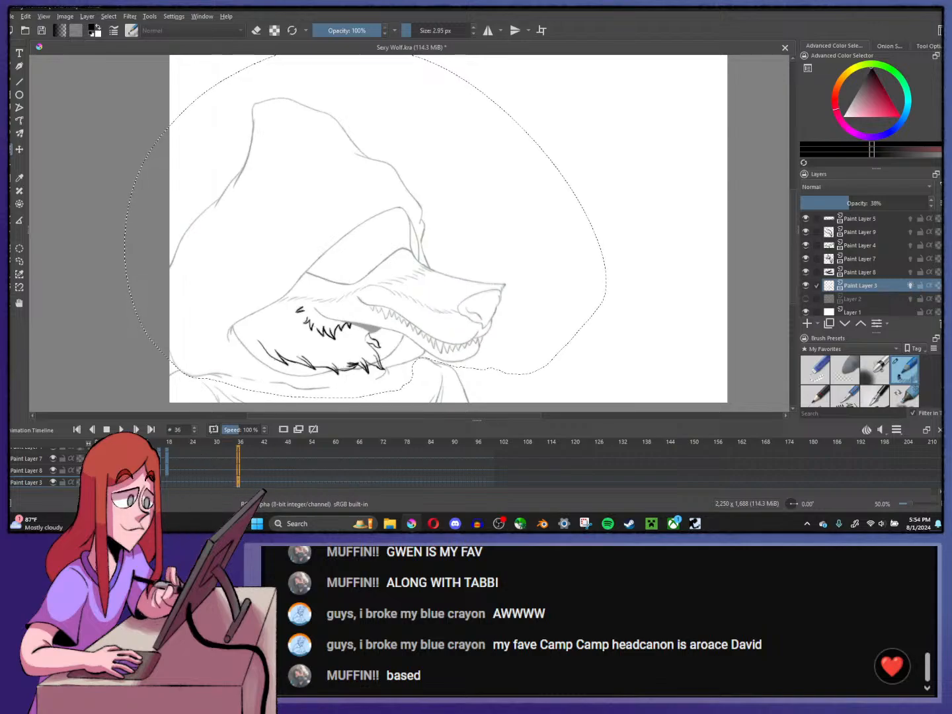
pyautogui.click(137, 429)
pyautogui.hotkey('ctrl', 't')
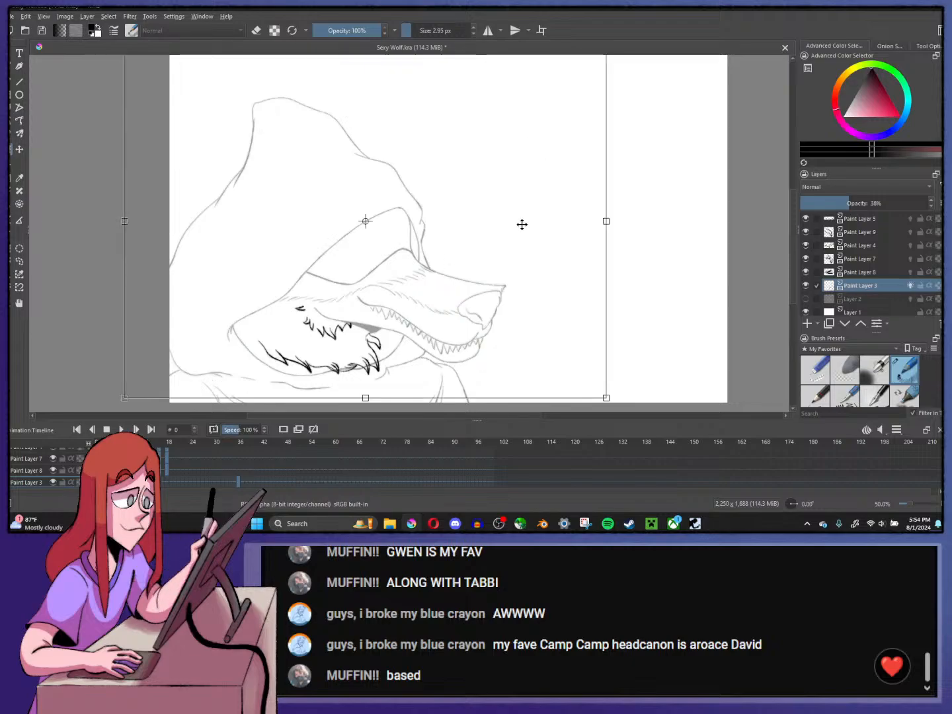
pyautogui.moveTo(604, 224); pyautogui.dragTo(603, 223)
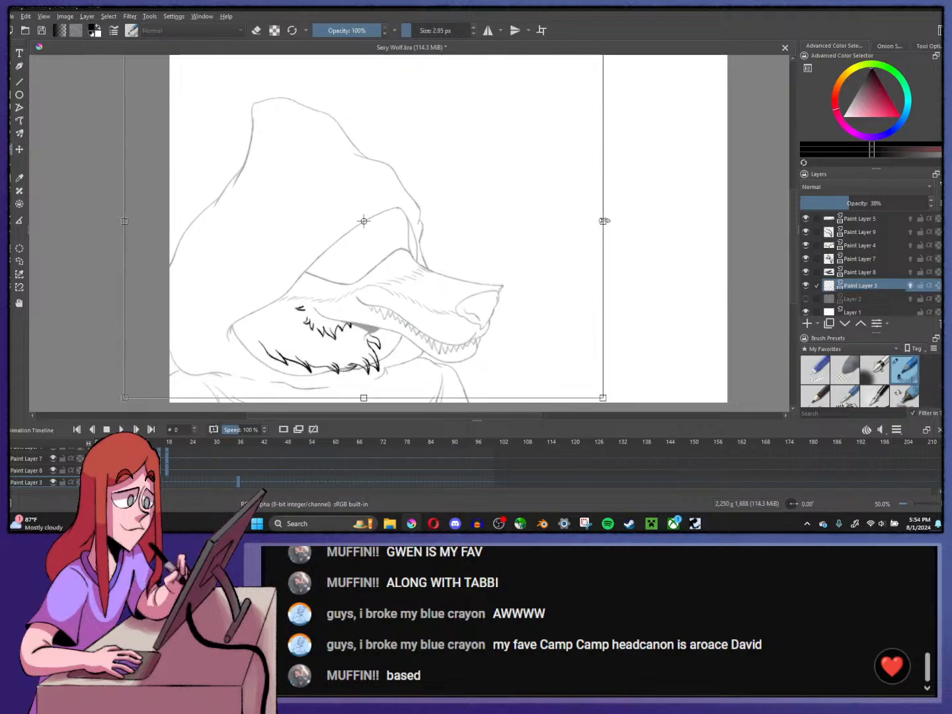
# - Go to frame 36 and nudge the selected hooded head very slightly against the onion skin
pyautogui.click(238, 483)
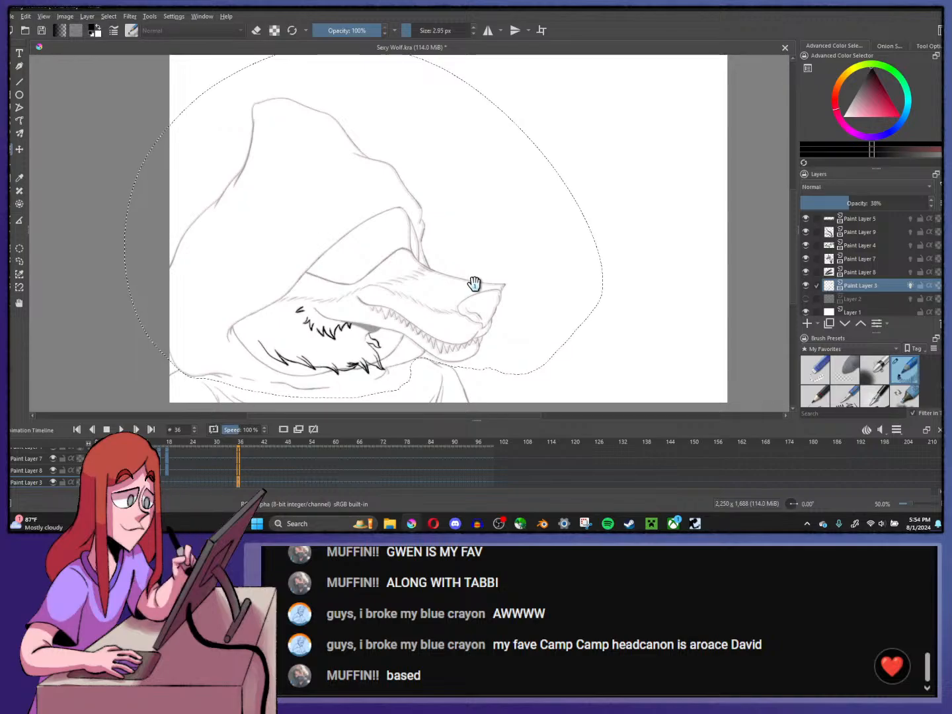
pyautogui.hotkey('ctrl', 't')
pyautogui.press('Return')
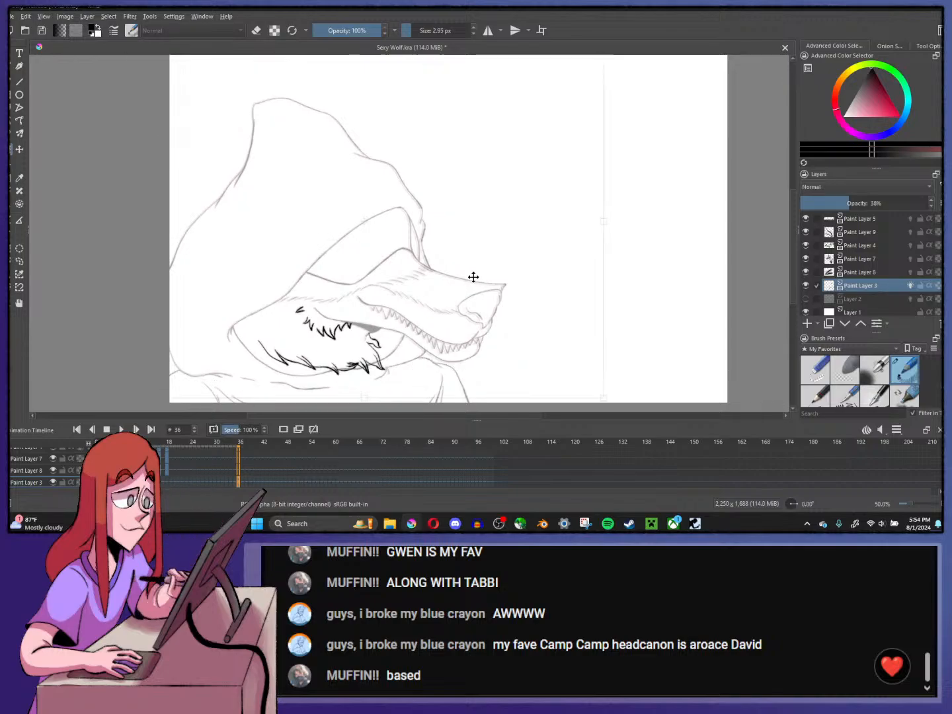
pyautogui.click(476, 276)
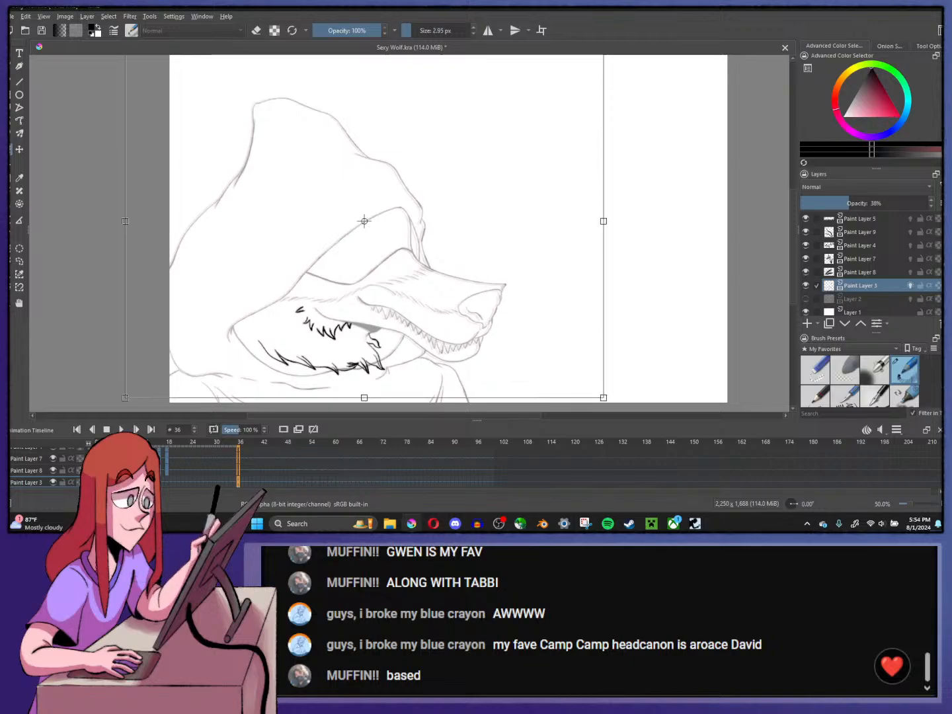
pyautogui.press('Return')
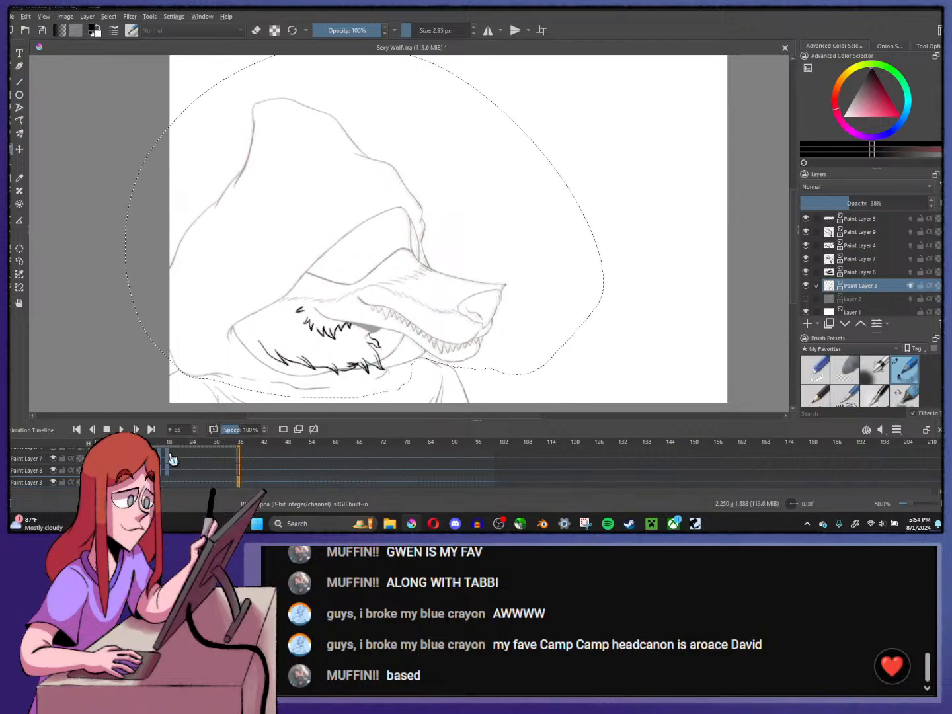
# - Stretch the head's height slightly from its upper edge at frame 36, and compare it with the frame 0 pose
pyautogui.hotkey('ctrl', 'shift', 'a')
pyautogui.click(390, 270)
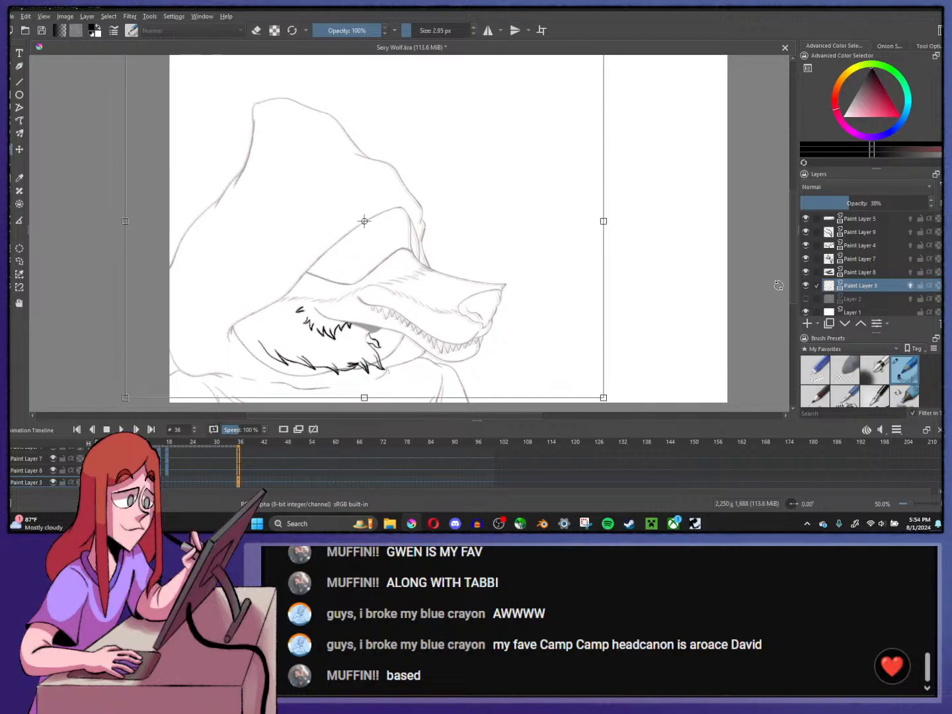
pyautogui.scroll(2, 778, 284)
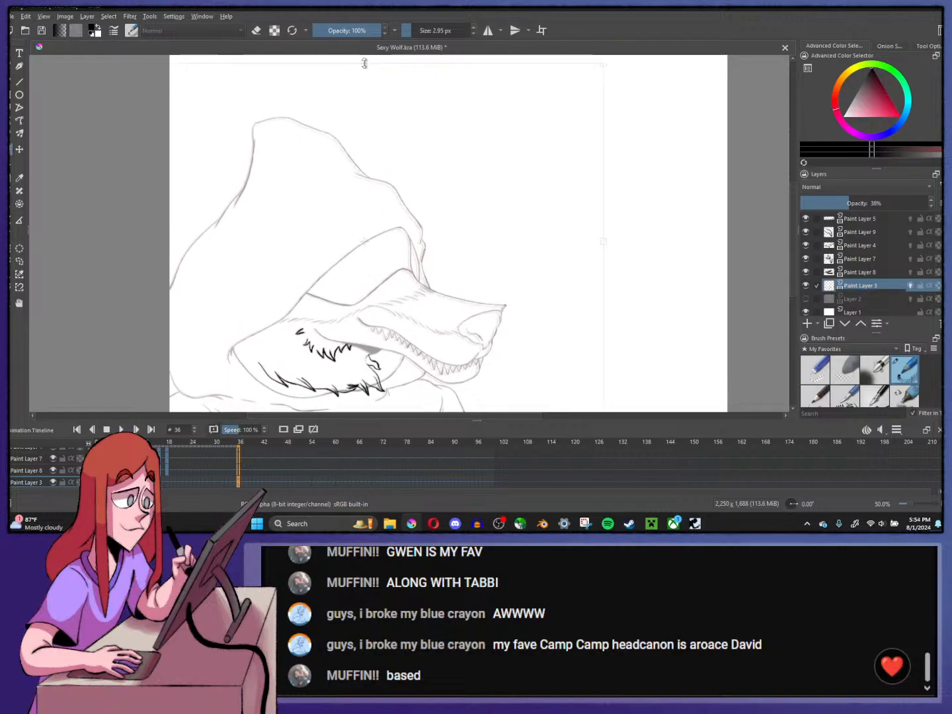
pyautogui.click(167, 482)
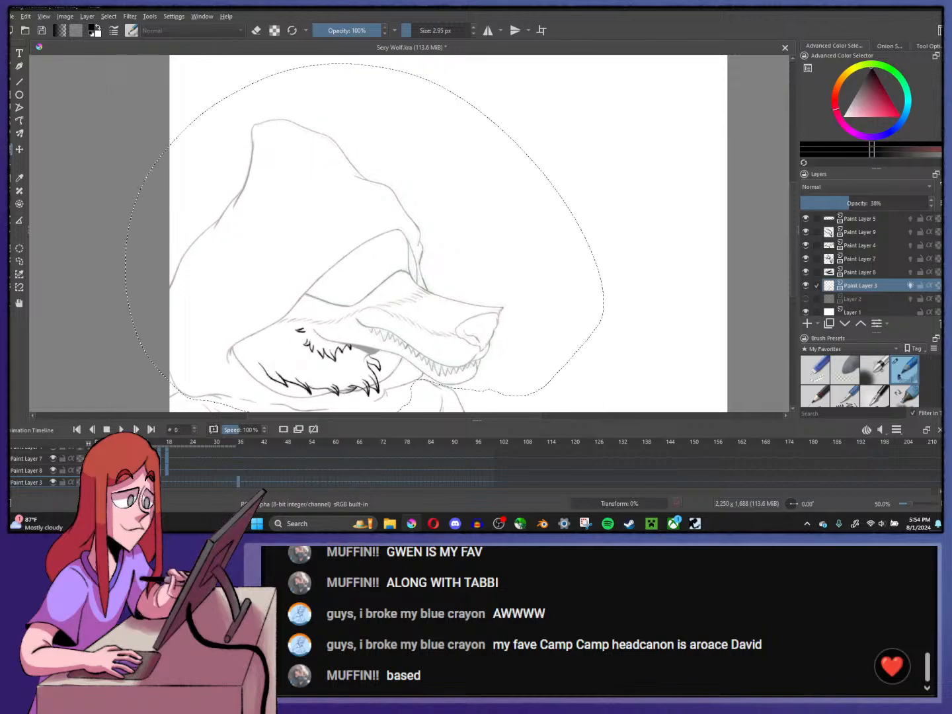
pyautogui.click(239, 482)
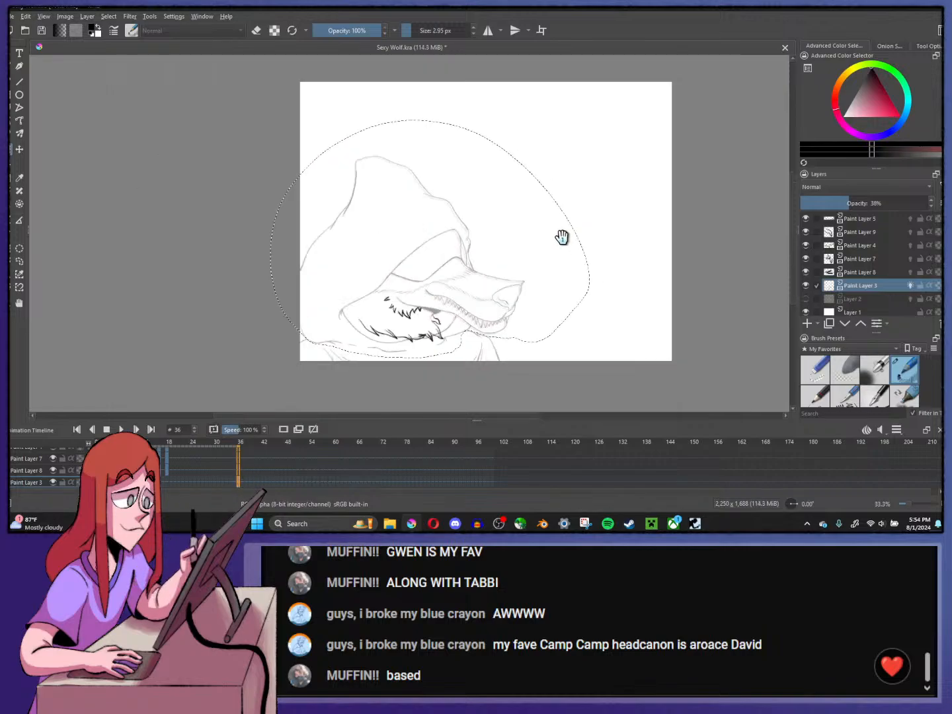
pyautogui.scroll(-2, 555, 237)
pyautogui.scroll(2, 499, 248)
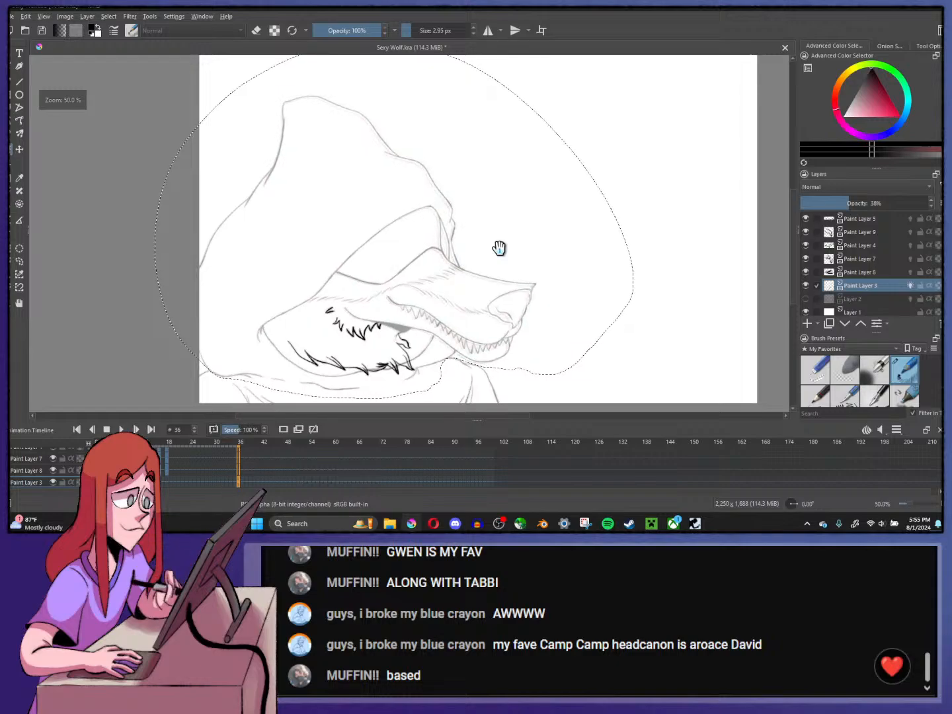
pyautogui.scroll(-1, 499, 298)
pyautogui.scroll(1, 500, 297)
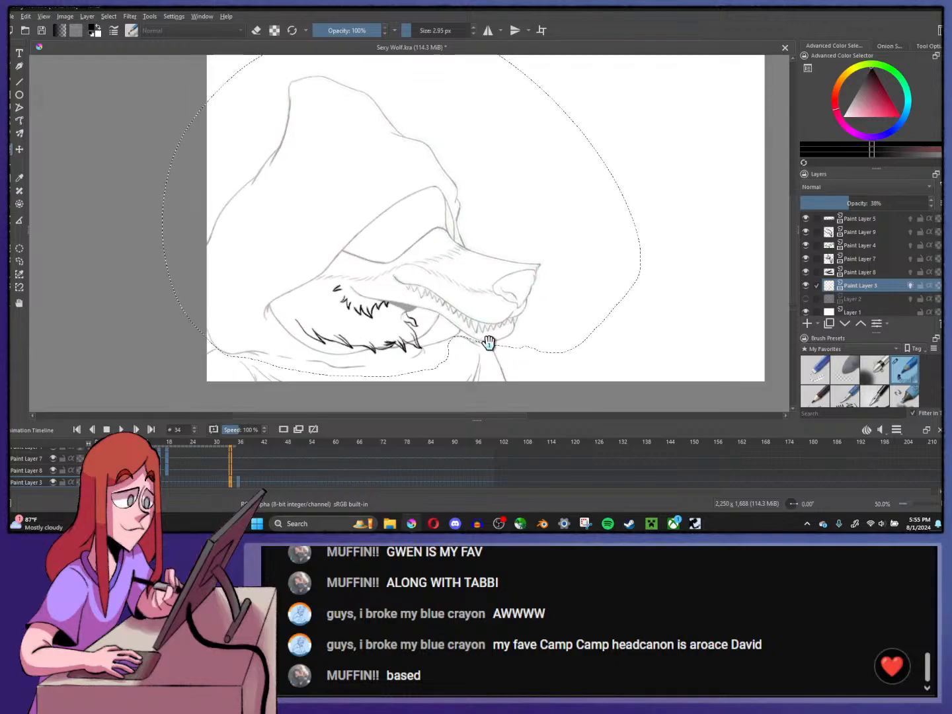
# - Squeeze the selected head slightly narrower from the muzzle side at frame 36, and compare it with frame 35
pyautogui.scroll(1, 468, 344)
pyautogui.hotkey('ctrl', 't')
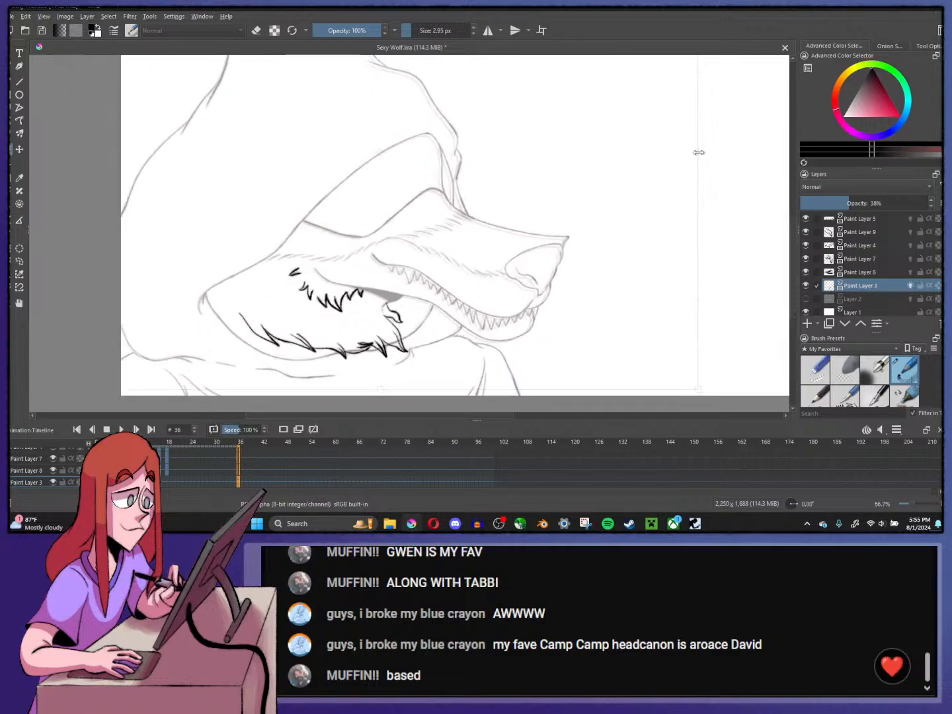
pyautogui.press('Left')
pyautogui.press('Right')
pyautogui.scroll(-1, 558, 216)
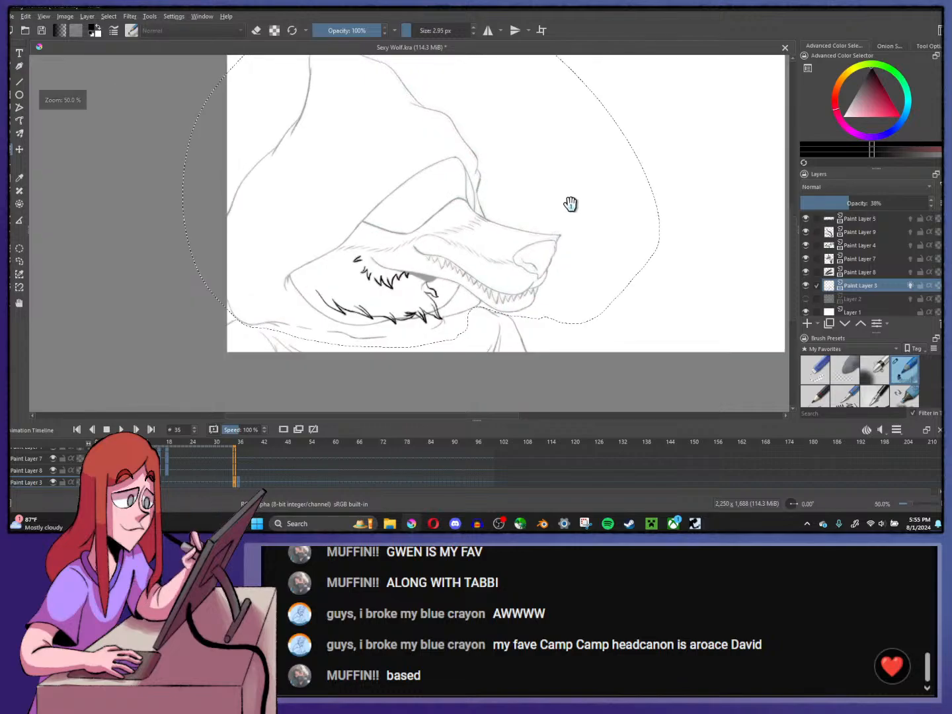
# - Rotate the selected head slightly counterclockwise at frame 36, raising the muzzle
pyautogui.moveTo(483, 173); pyautogui.dragTo(485, 197)
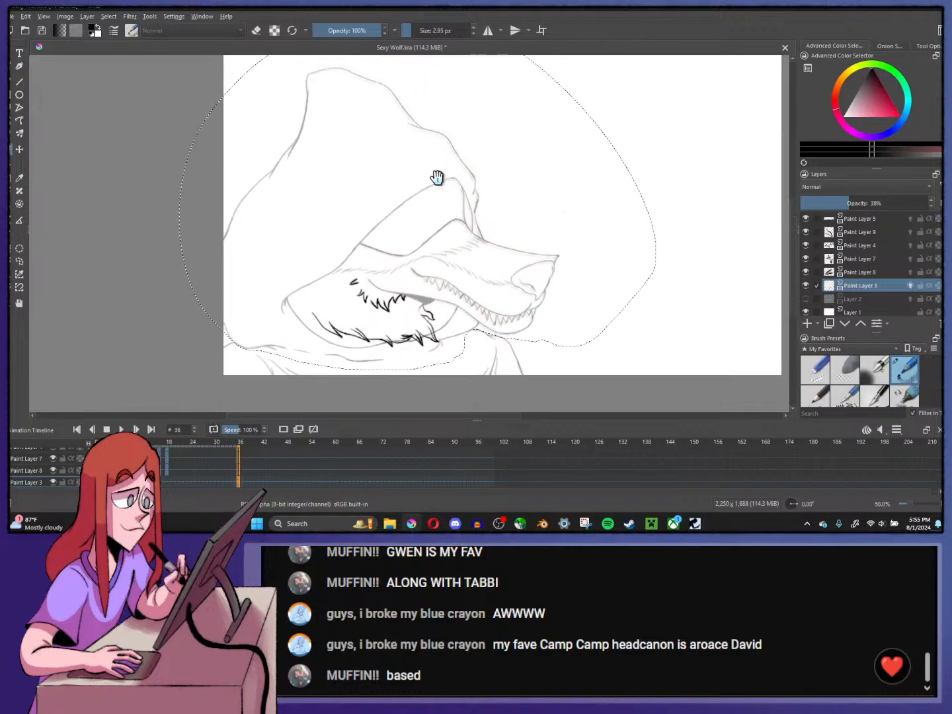
pyautogui.hotkey('ctrl', 't')
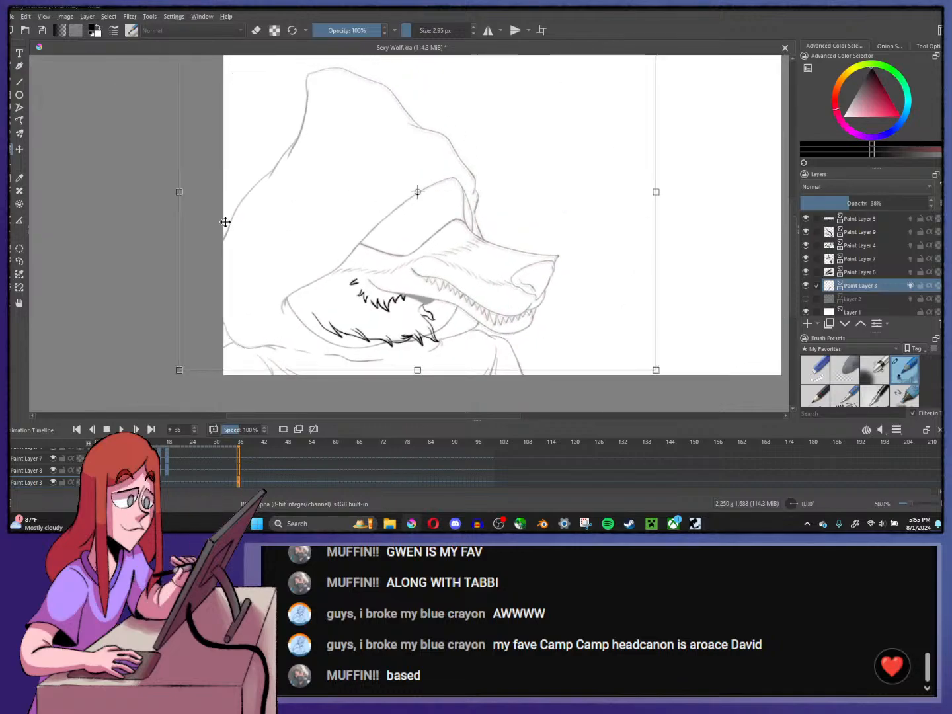
pyautogui.press('Escape')
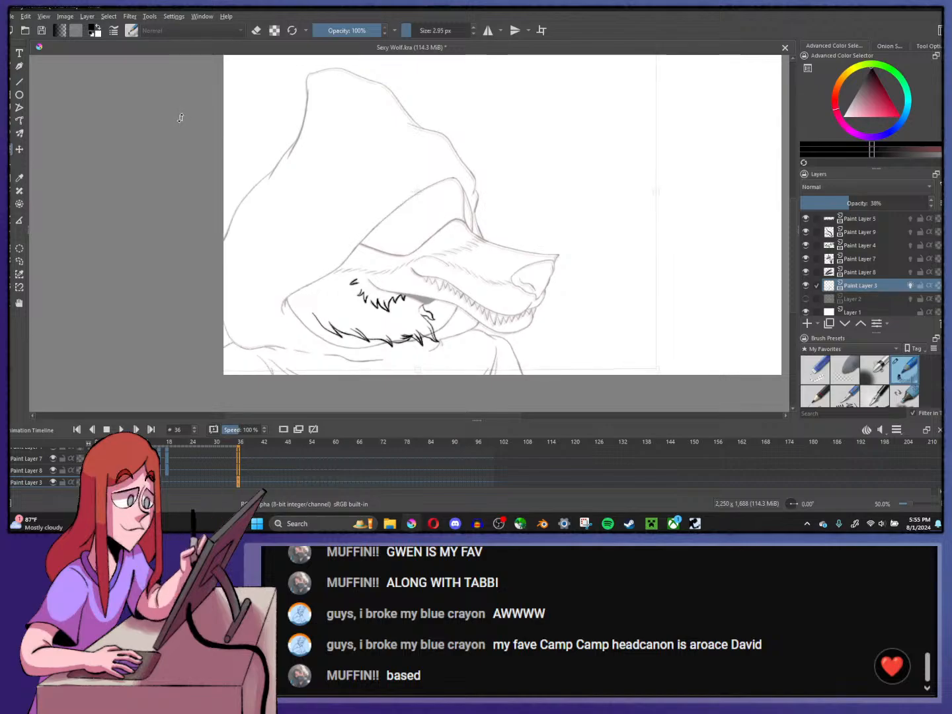
pyautogui.hotkey('ctrl', 't')
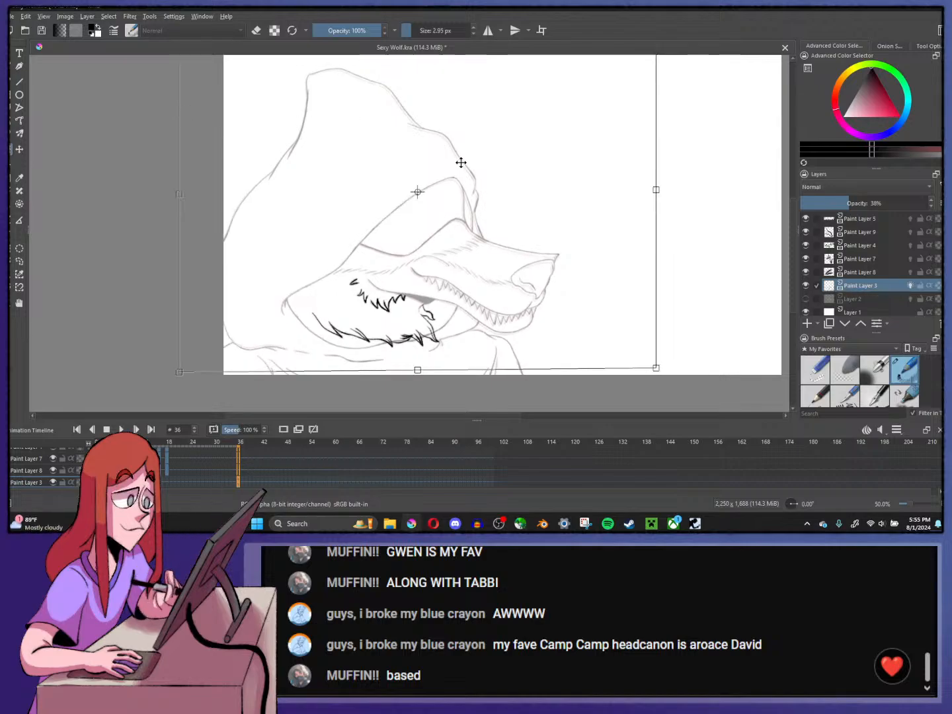
pyautogui.press('Escape')
# - Flip repeatedly between frames 35 and 36, examining the head's shift at different zoom levels
pyautogui.press('Left')
pyautogui.press('Right')
pyautogui.press('Left')
pyautogui.press('Right')
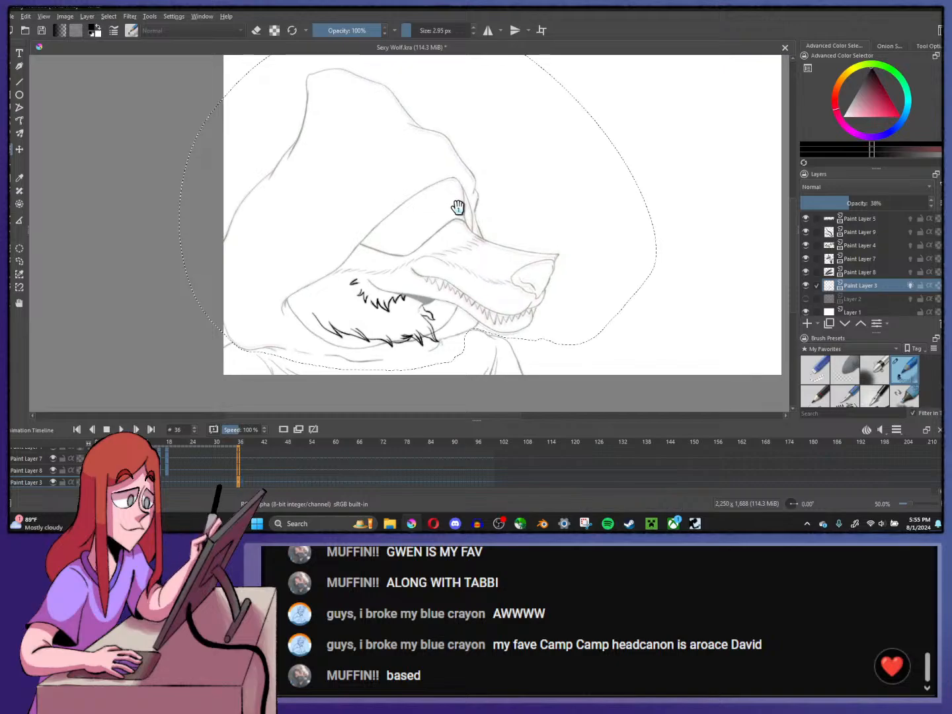
pyautogui.press('-')
pyautogui.press('Left')
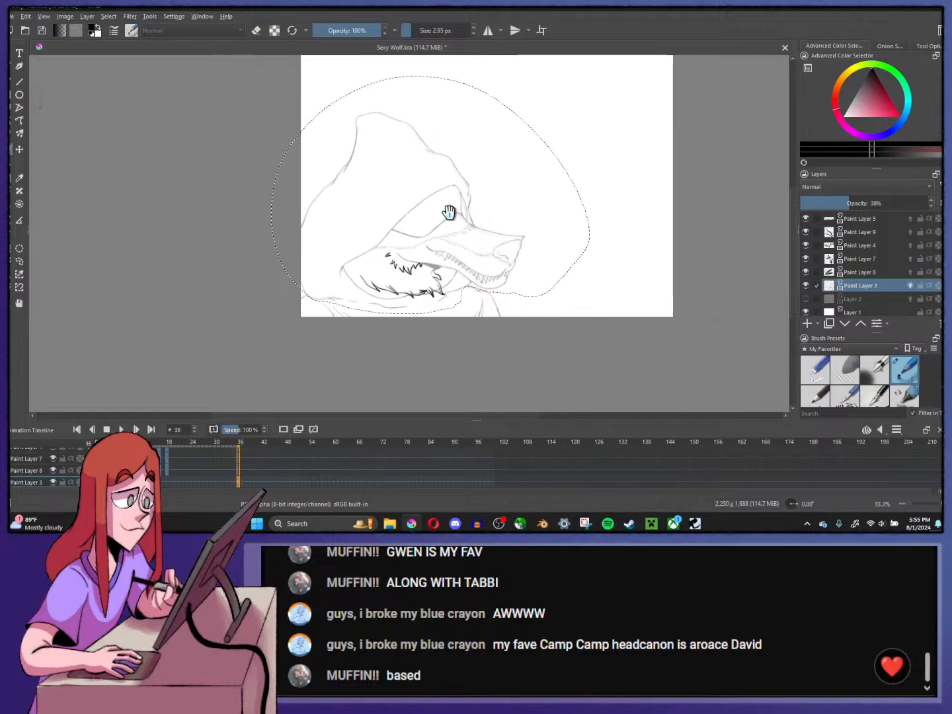
pyautogui.press('=')
pyautogui.press('Right')
pyautogui.press('Left')
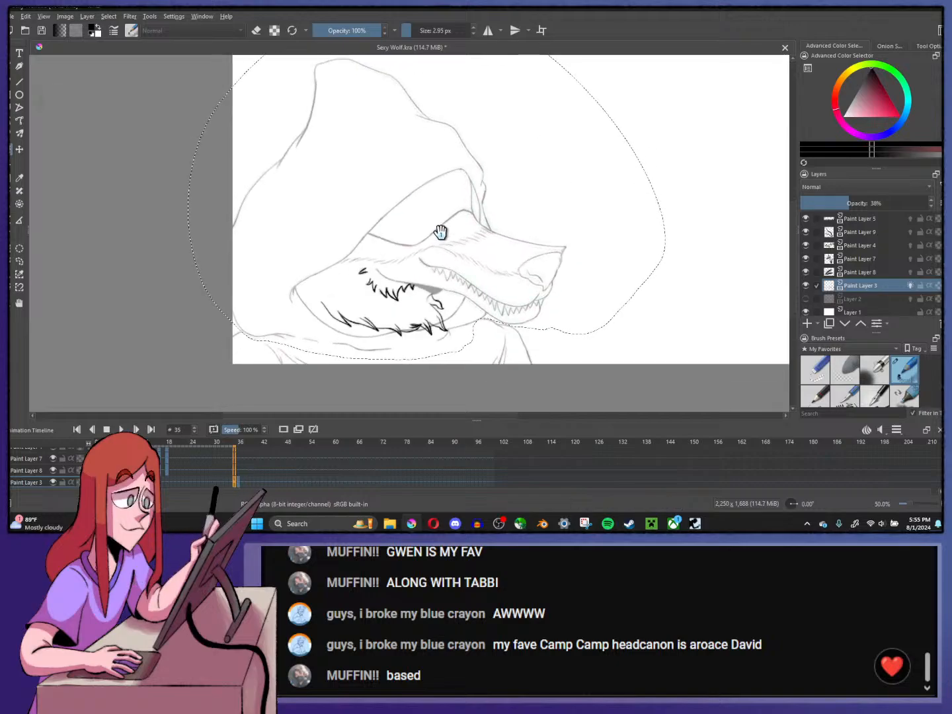
pyautogui.press('Right')
pyautogui.press('Left')
pyautogui.press('Right')
pyautogui.press('Left')
pyautogui.press('Right')
pyautogui.press('Left')
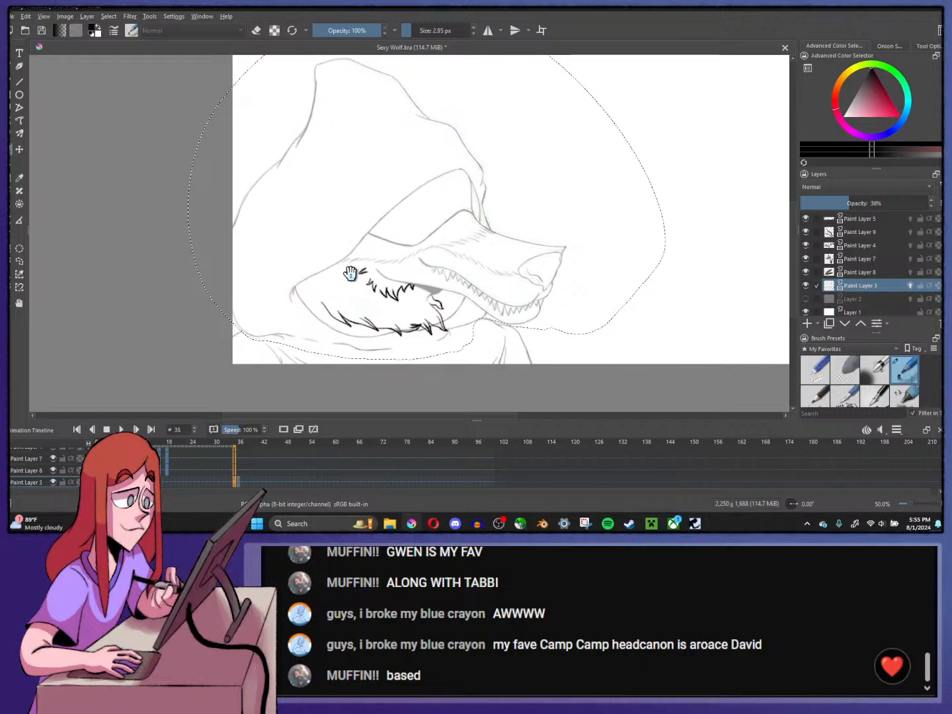
pyautogui.press('Right')
pyautogui.press('Left')
pyautogui.press('Right')
# - Clear the head selection at frame 36 and touch up the hood's lower-left edge line
pyautogui.press('=')
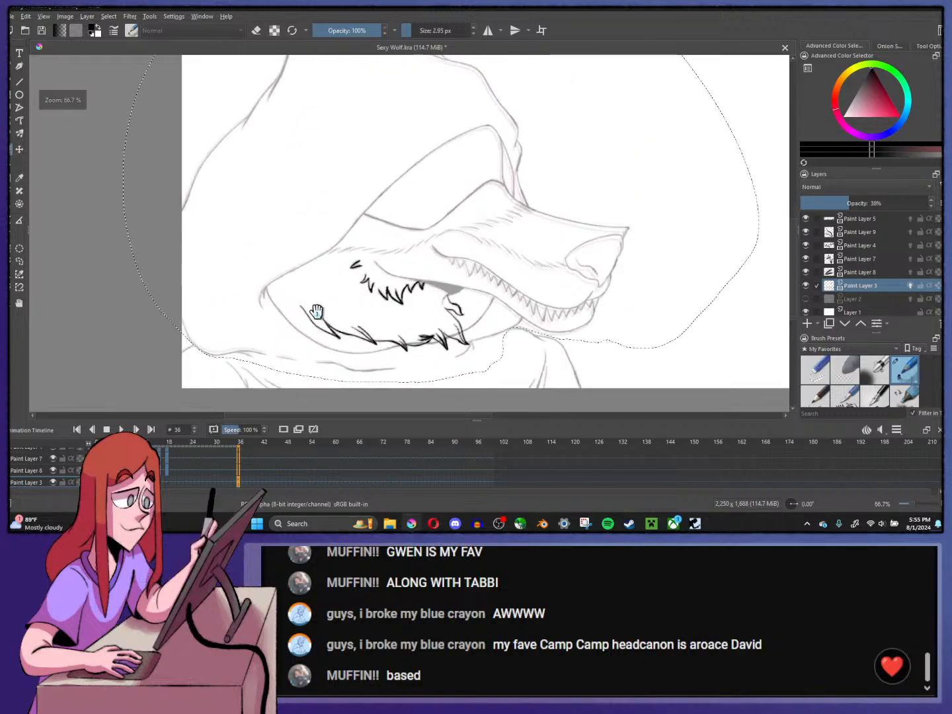
pyautogui.click(15, 239)
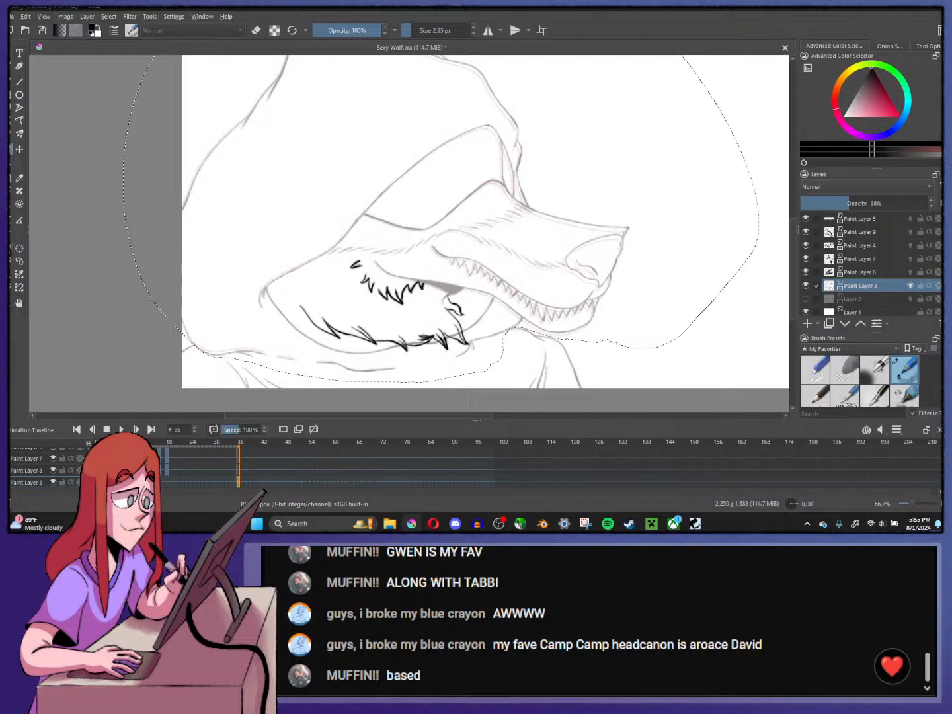
pyautogui.click(169, 238)
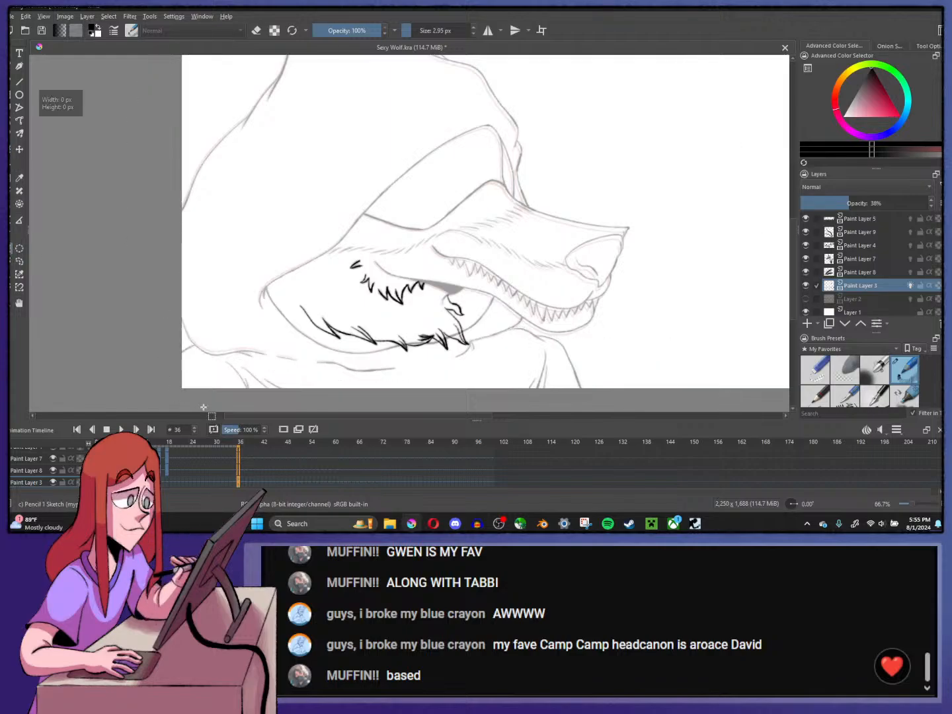
pyautogui.press('=')
pyautogui.press('=')
pyautogui.press('=')
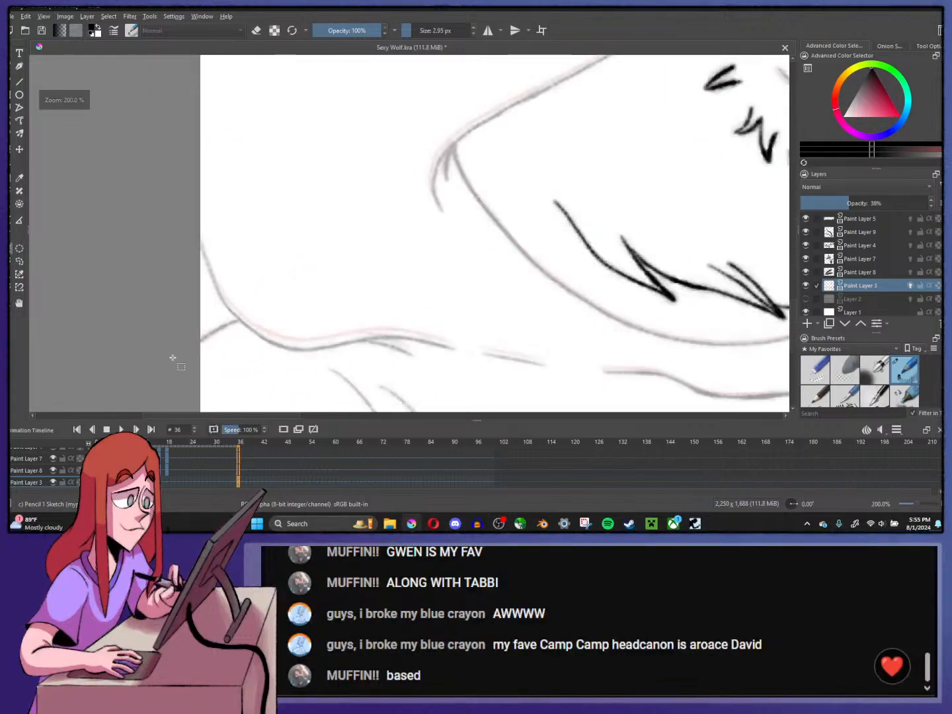
pyautogui.click(16, 91)
pyautogui.moveTo(217, 290); pyautogui.dragTo(278, 347)
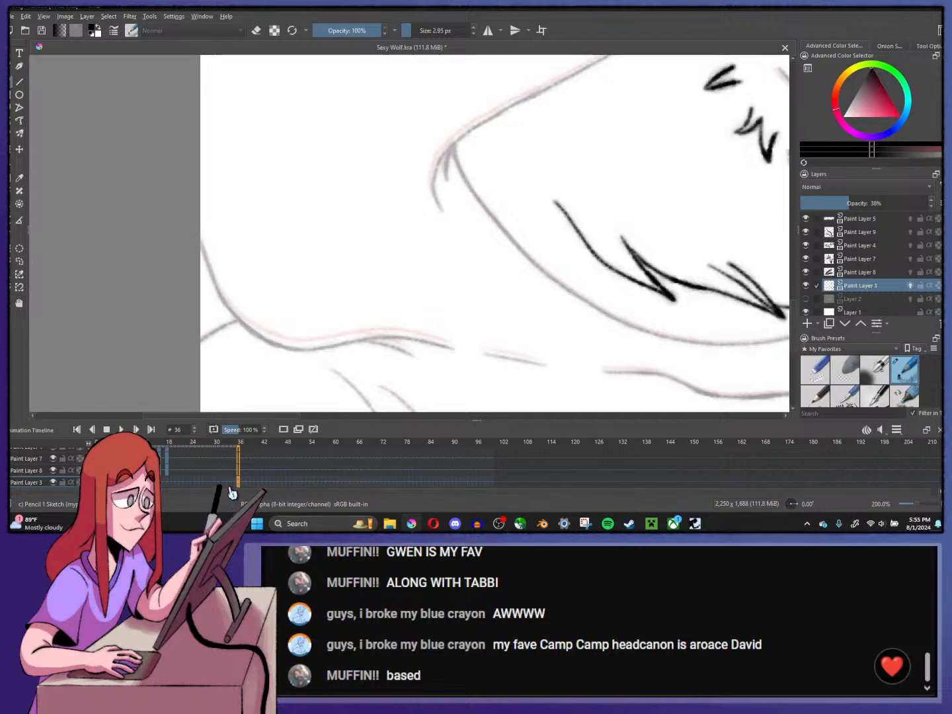
# - Create a blank keyframe at frame 33 on Paint Layer 3, keeping its onion skins enabled
pyautogui.press('-')
pyautogui.press('-')
pyautogui.press('-')
pyautogui.press('-')
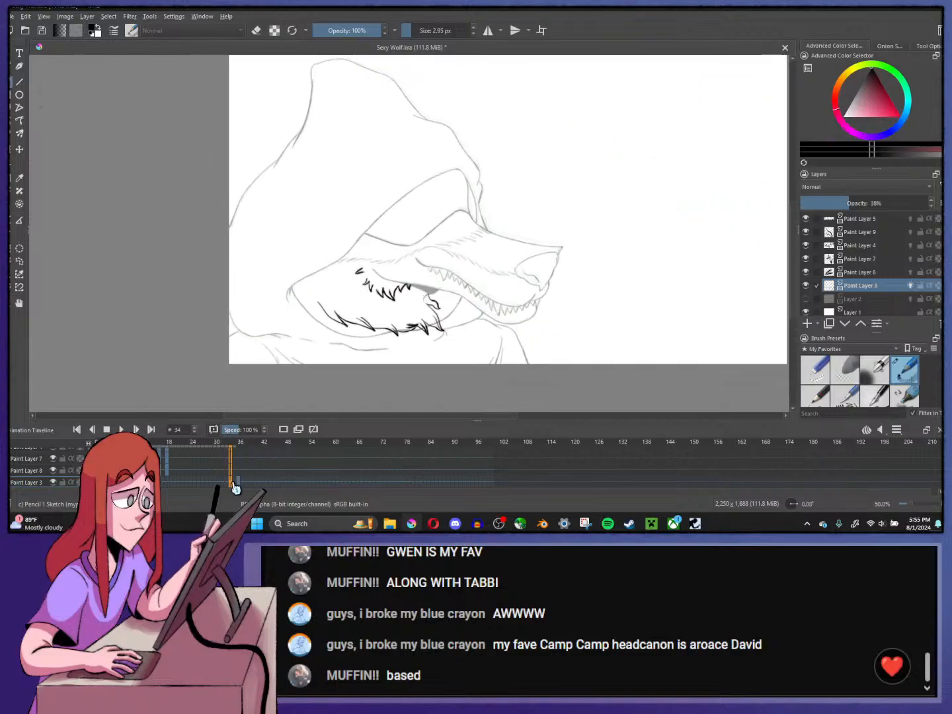
pyautogui.click(283, 431)
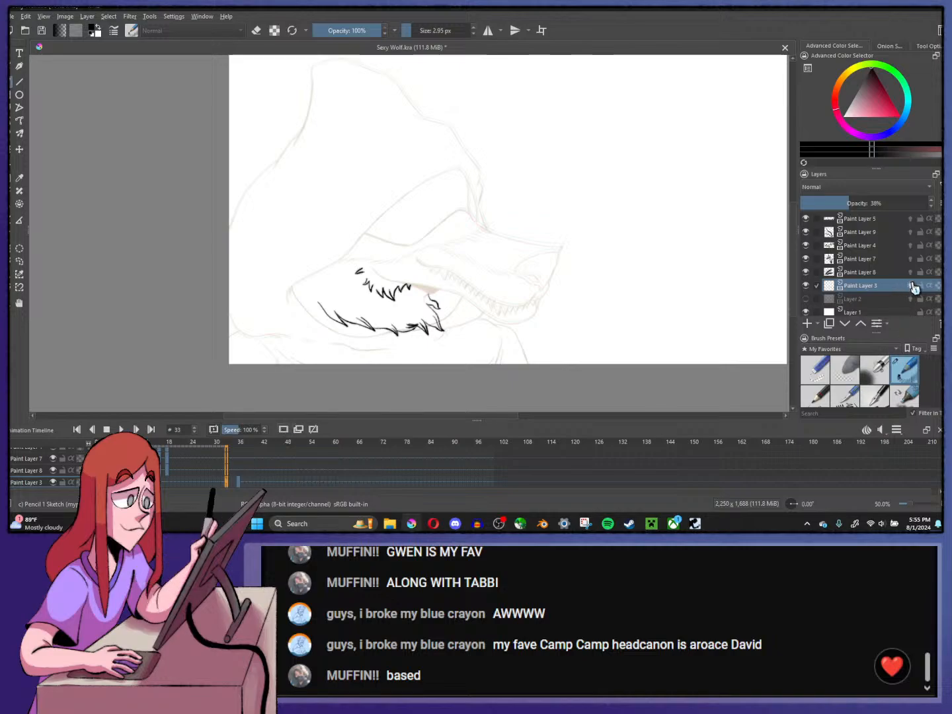
pyautogui.click(911, 285)
pyautogui.click(911, 285)
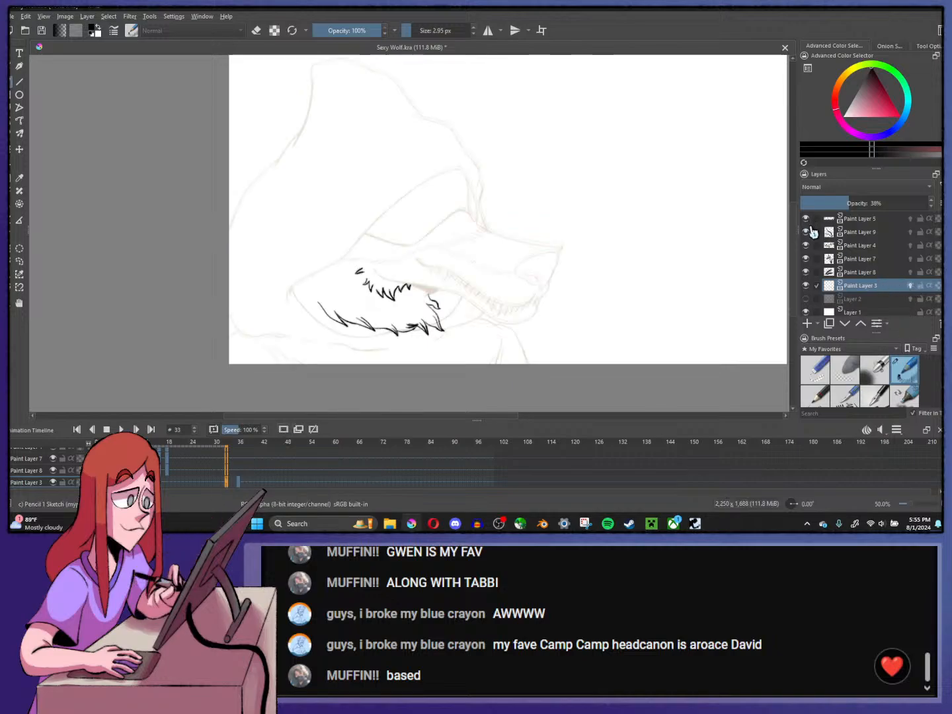
# - Merge Paint Layer 7 down into Paint Layer 8, and Paint Layer 9 down into Paint Layer 4
pyautogui.moveTo(881, 248)
pyautogui.click(819, 259)
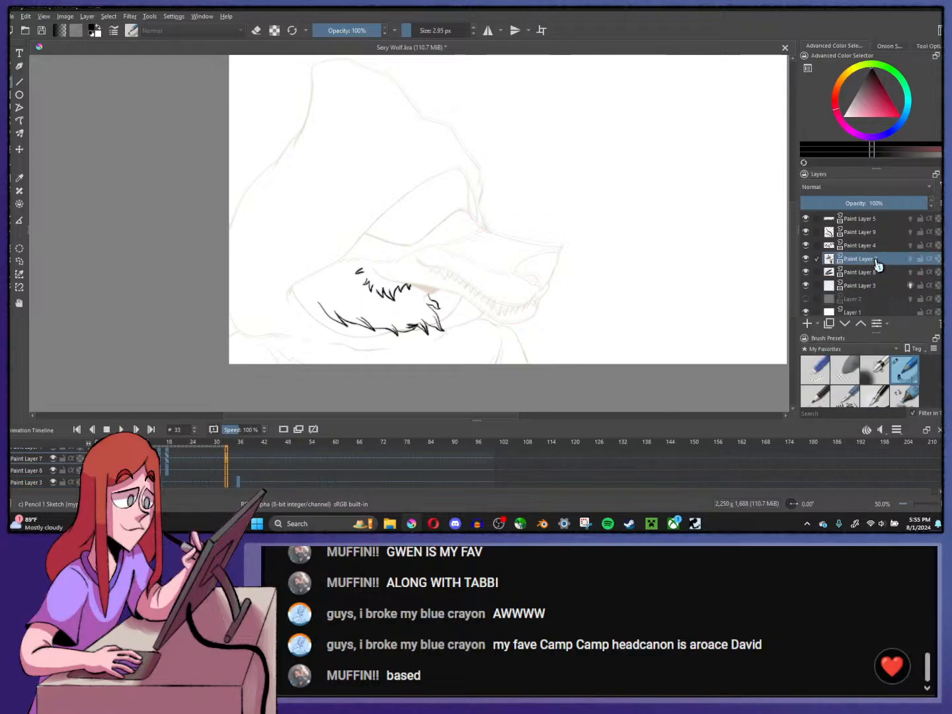
pyautogui.rightClick(818, 260)
pyautogui.click(838, 359)
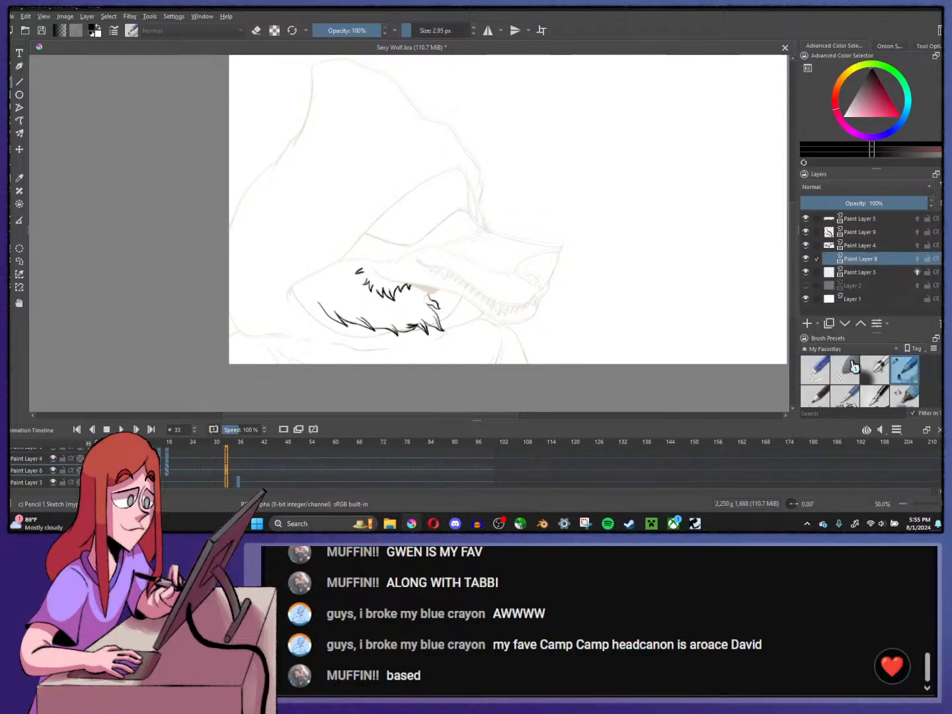
pyautogui.click(863, 232)
pyautogui.rightClick(863, 233)
pyautogui.click(860, 333)
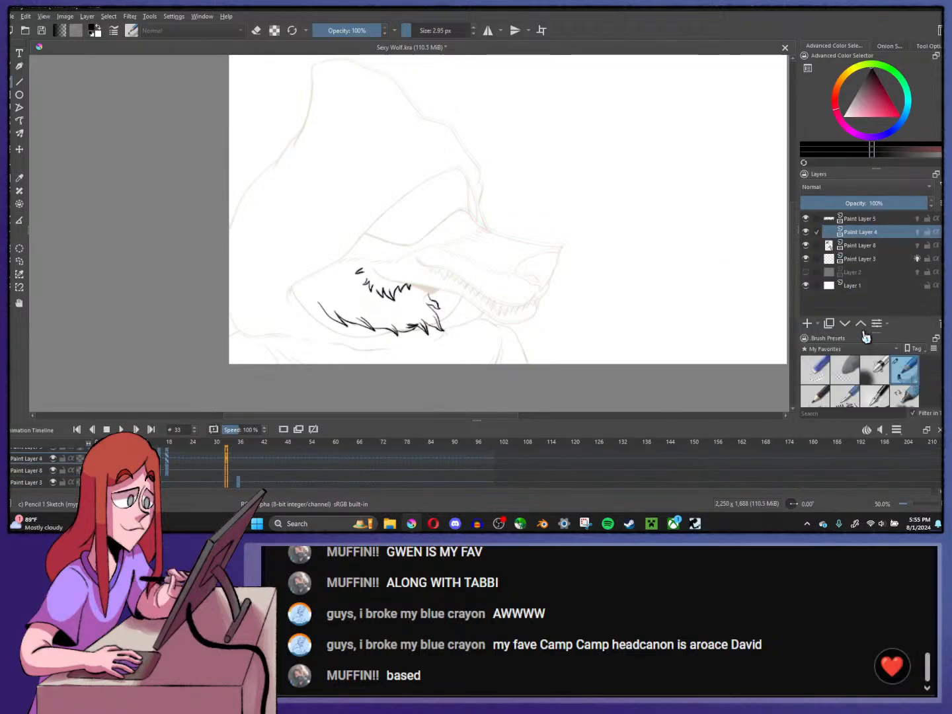
# - Merge Paint Layer 4 and Paint Layer 5 down into Paint Layer 8
pyautogui.rightClick(868, 236)
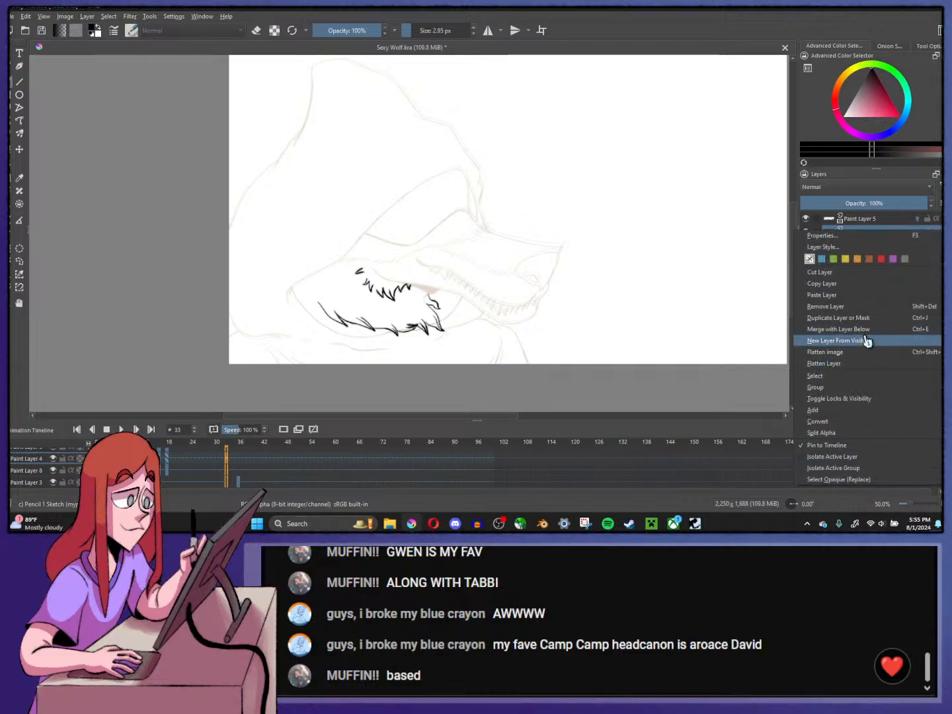
pyautogui.click(866, 338)
pyautogui.click(859, 223)
pyautogui.rightClick(858, 229)
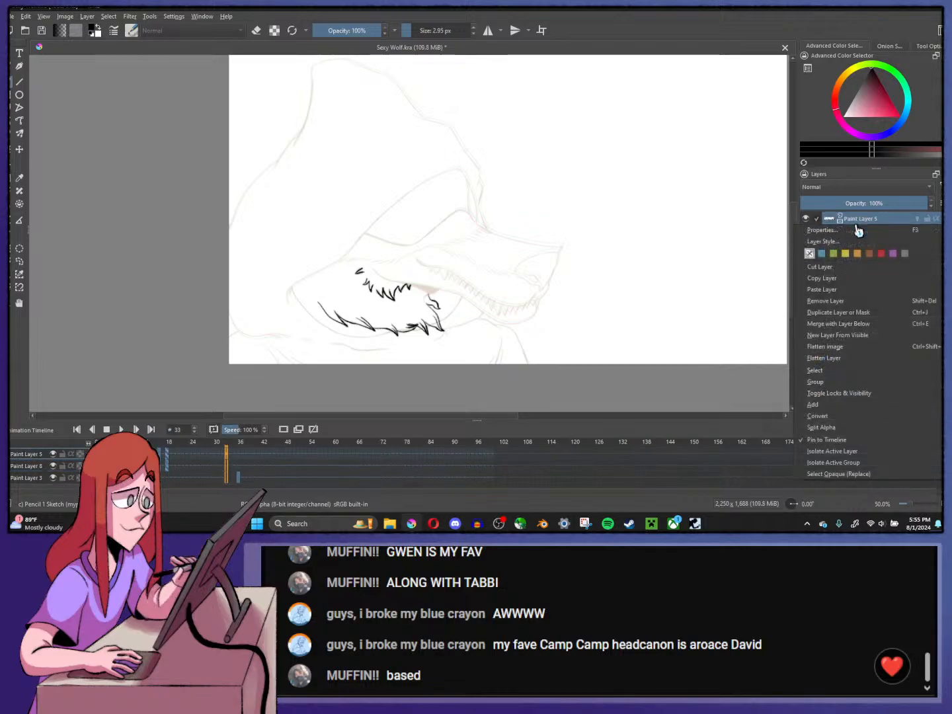
pyautogui.click(866, 331)
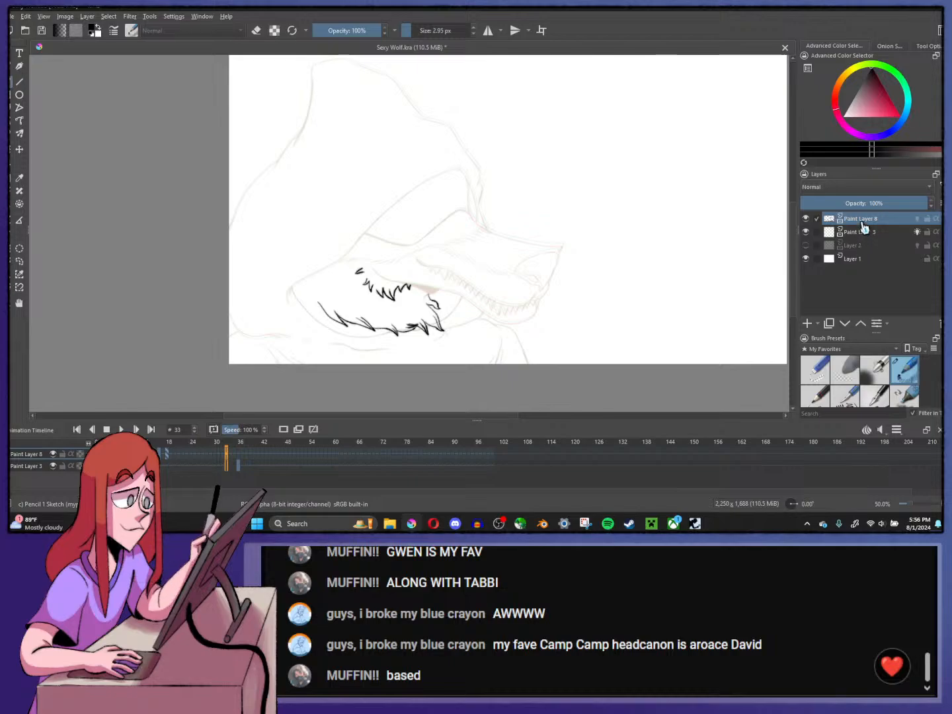
# - Make Paint Layer 3 active at frame 33, switching its onion skins off and back on
pyautogui.moveTo(865, 227)
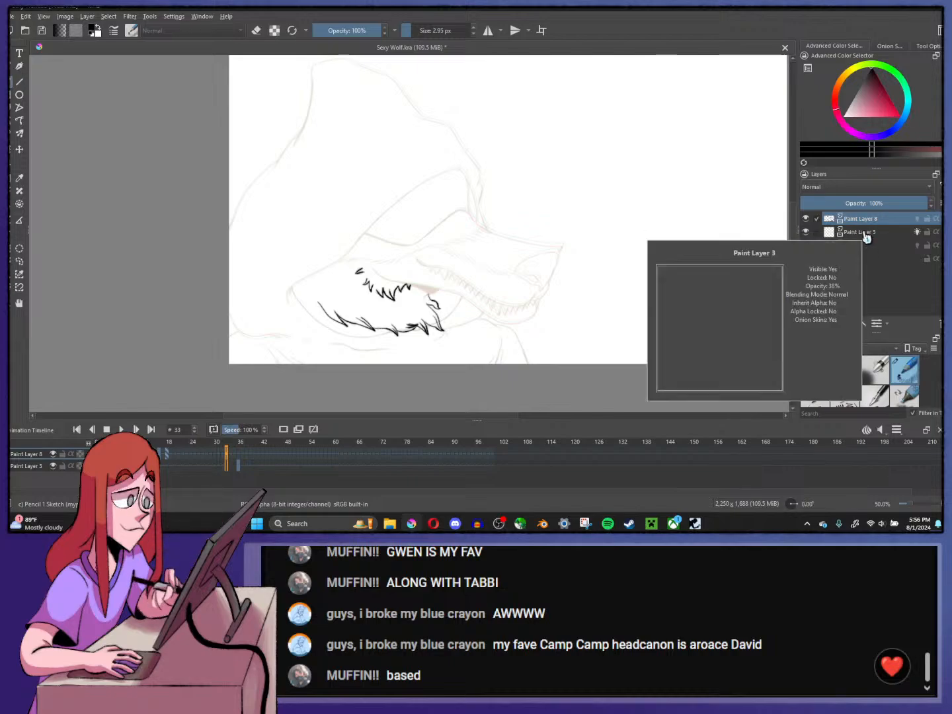
pyautogui.moveTo(812, 252)
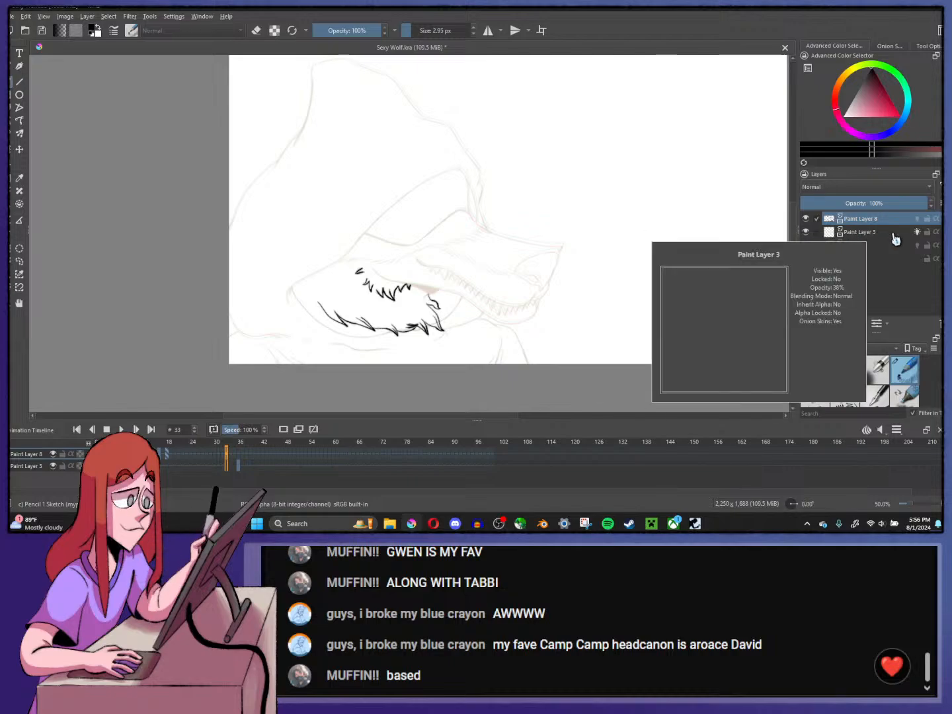
pyautogui.click(919, 232)
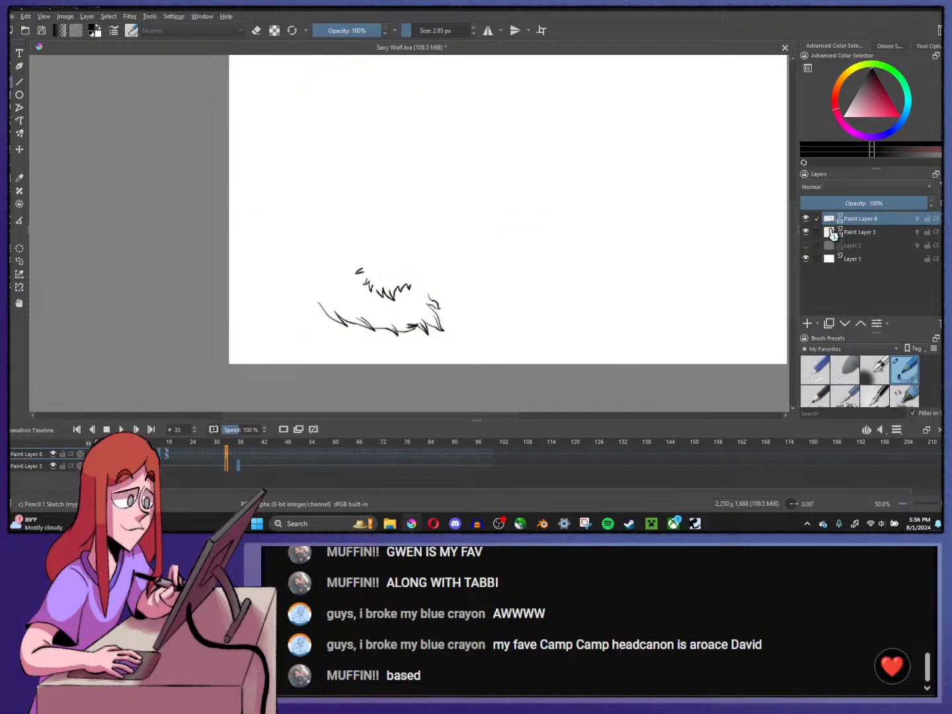
pyautogui.click(831, 233)
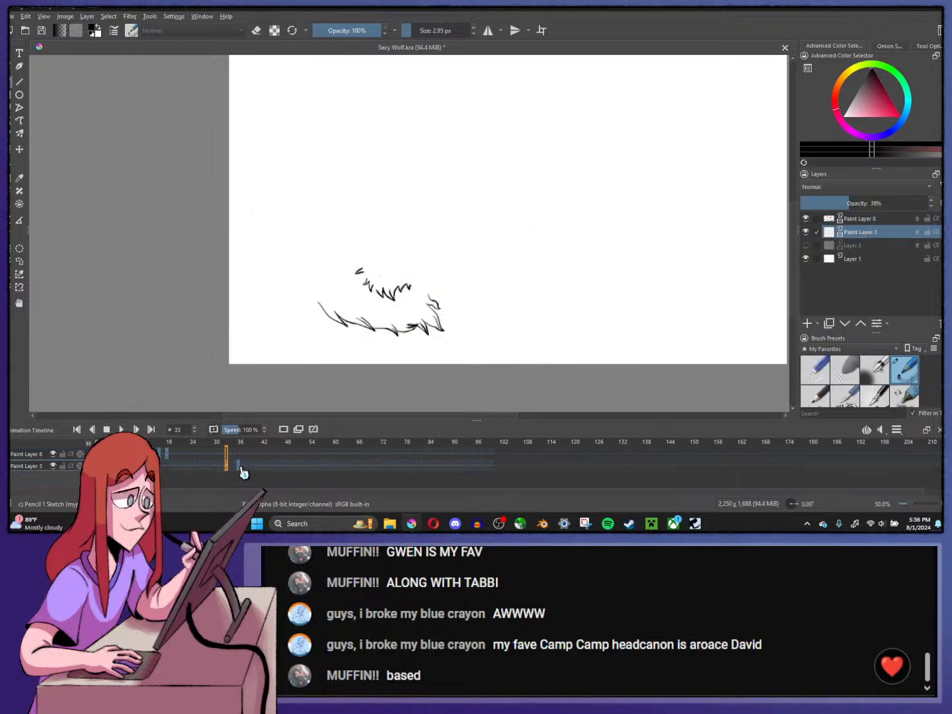
pyautogui.click(238, 468)
pyautogui.click(227, 467)
pyautogui.click(918, 232)
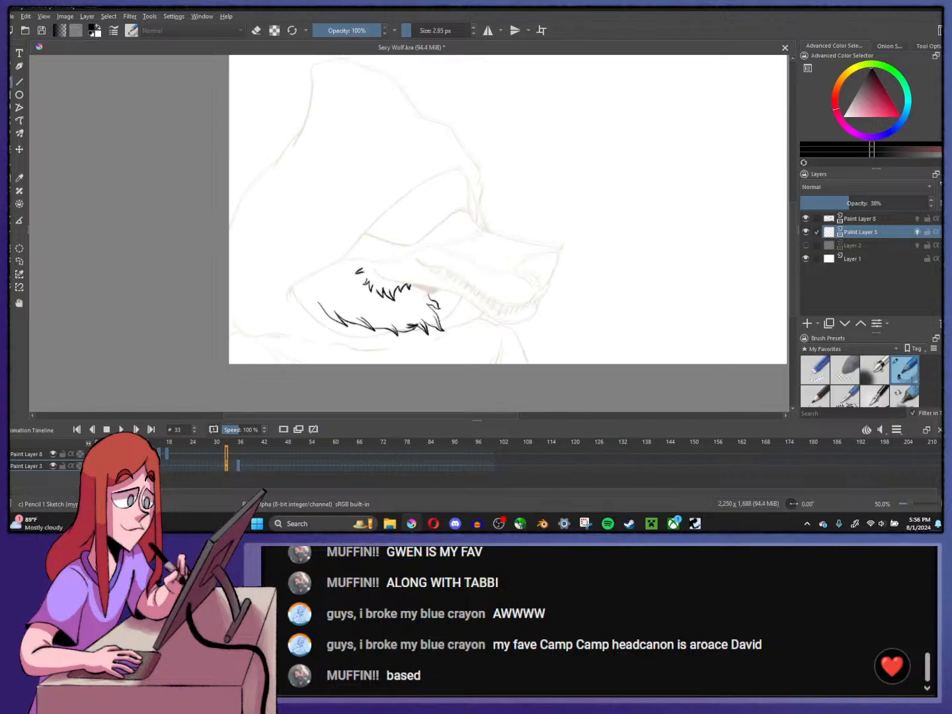
# - Strengthen the onion skins of the nearest previous and next keyframes and set their tint to 83.33%
pyautogui.click(885, 45)
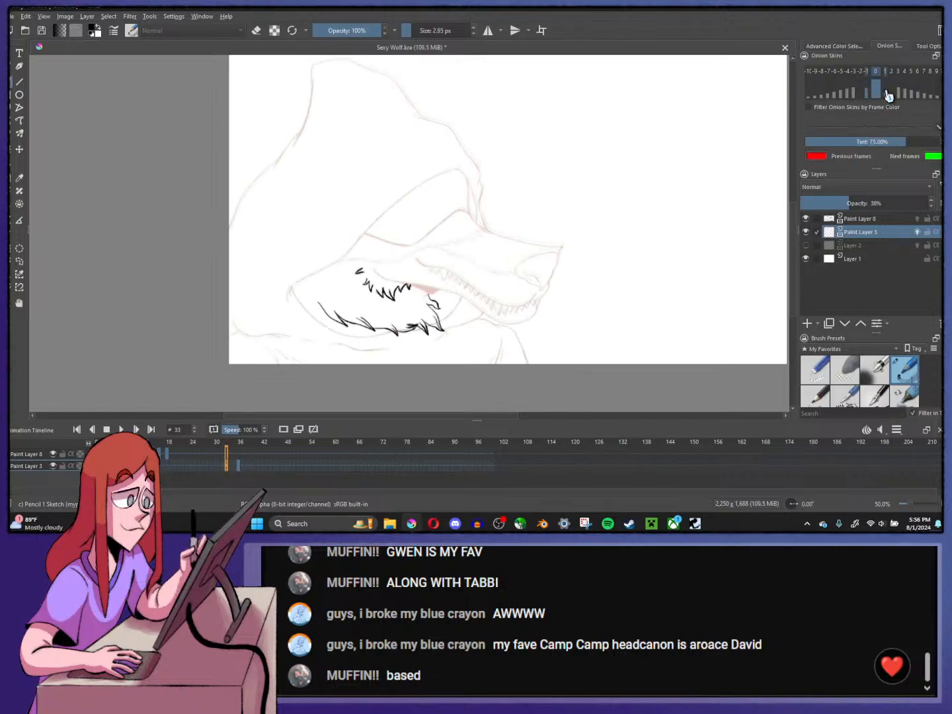
pyautogui.click(889, 93)
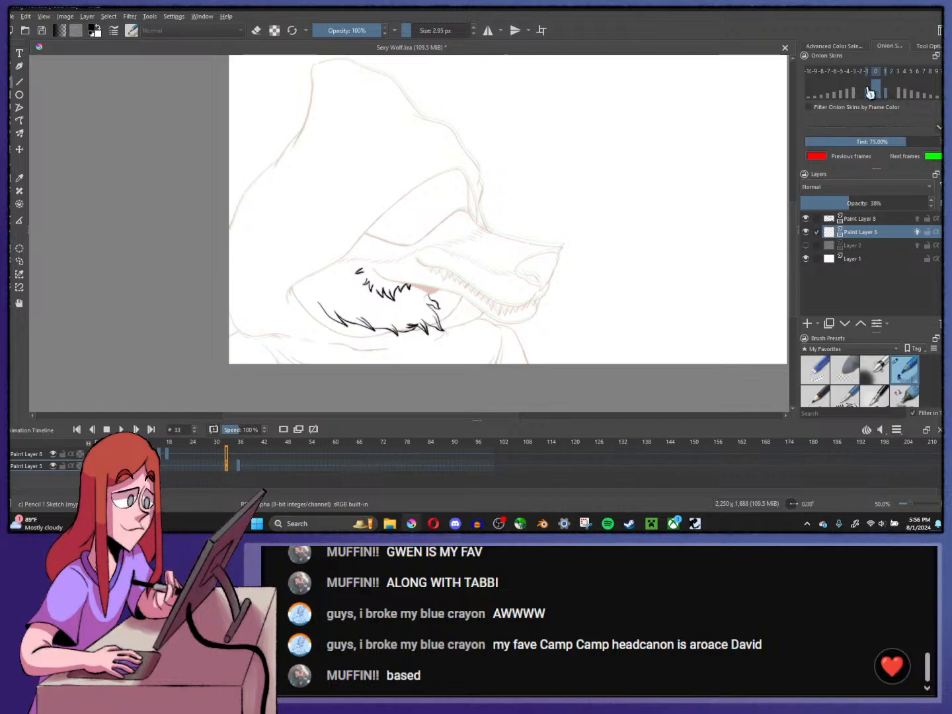
pyautogui.click(930, 142)
pyautogui.moveTo(929, 141)
pyautogui.mouseDown()
pyautogui.moveTo(860, 144)
pyautogui.moveTo(941, 144)
pyautogui.mouseUp()
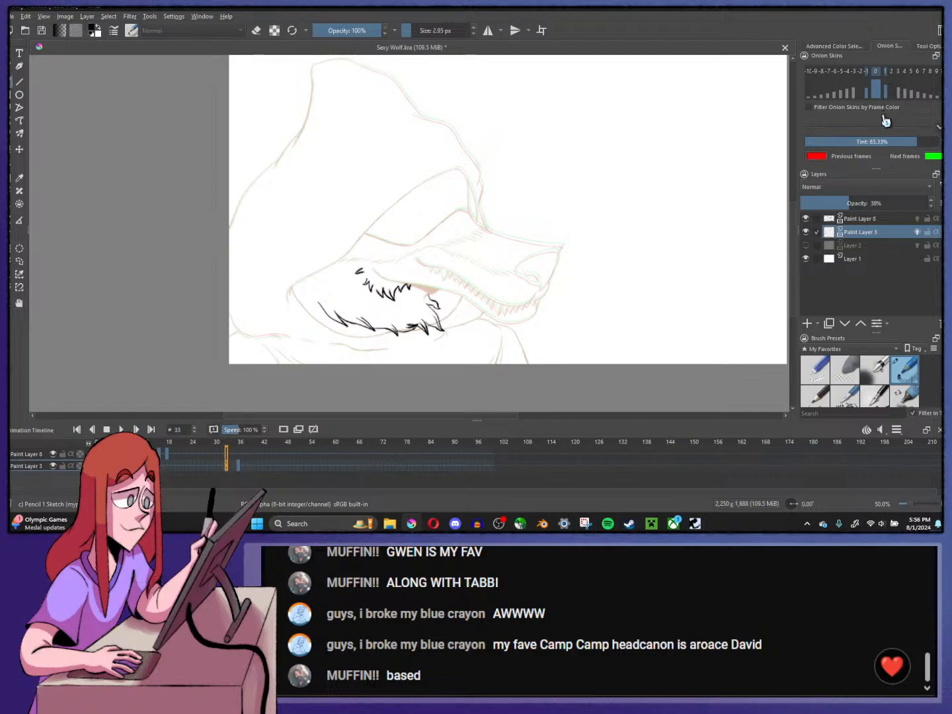
pyautogui.moveTo(876, 169); pyautogui.dragTo(876, 186)
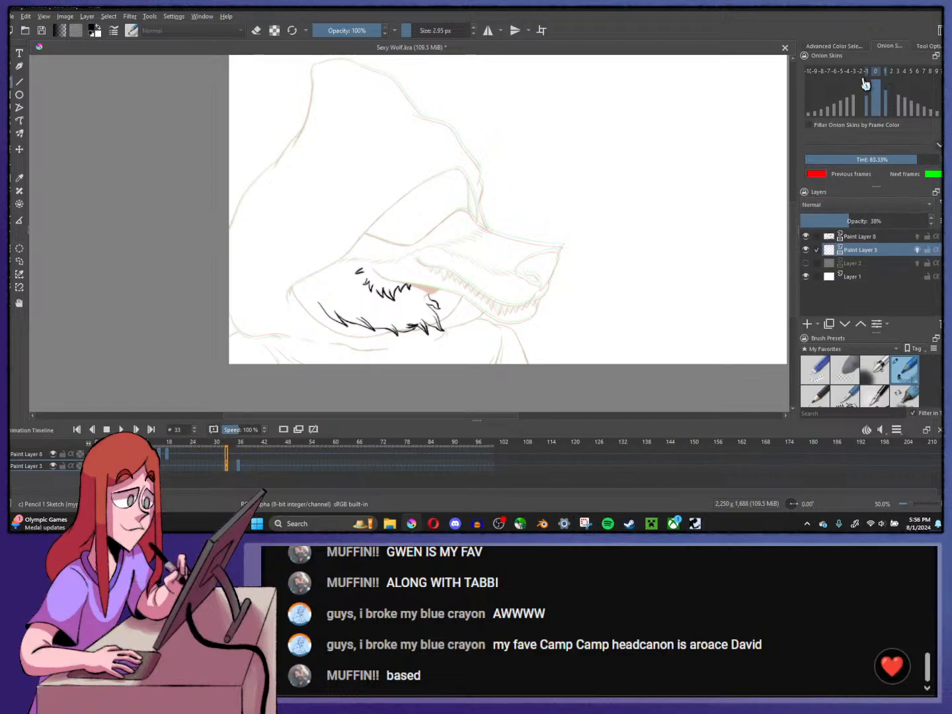
pyautogui.click(837, 48)
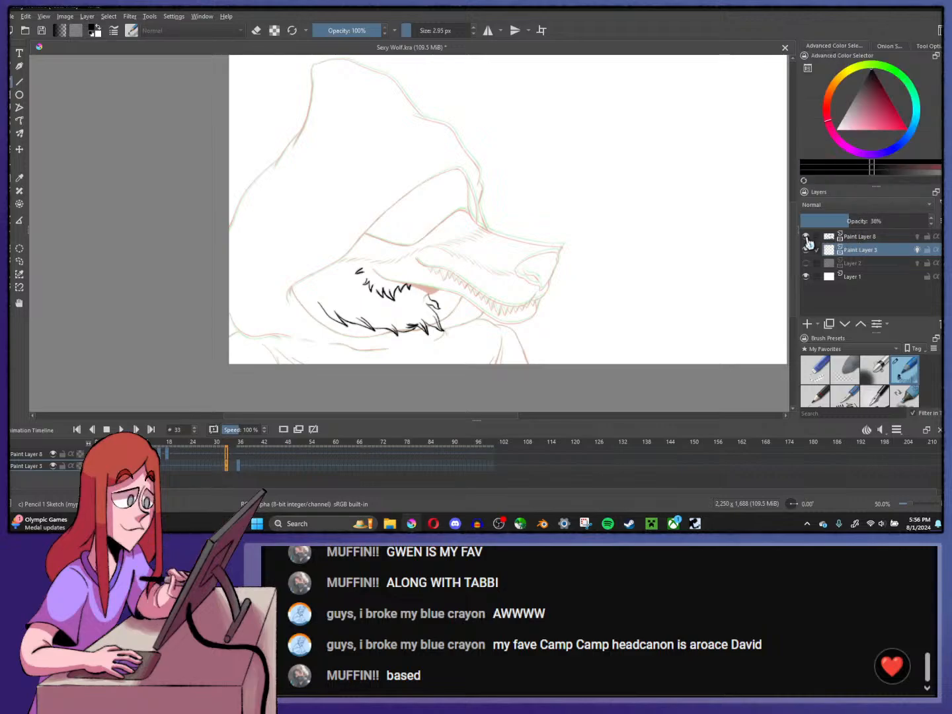
# - Hide the merged fur on Paint Layer 8 and make Paint Layer 3 the active drawing layer
pyautogui.click(805, 236)
pyautogui.click(865, 237)
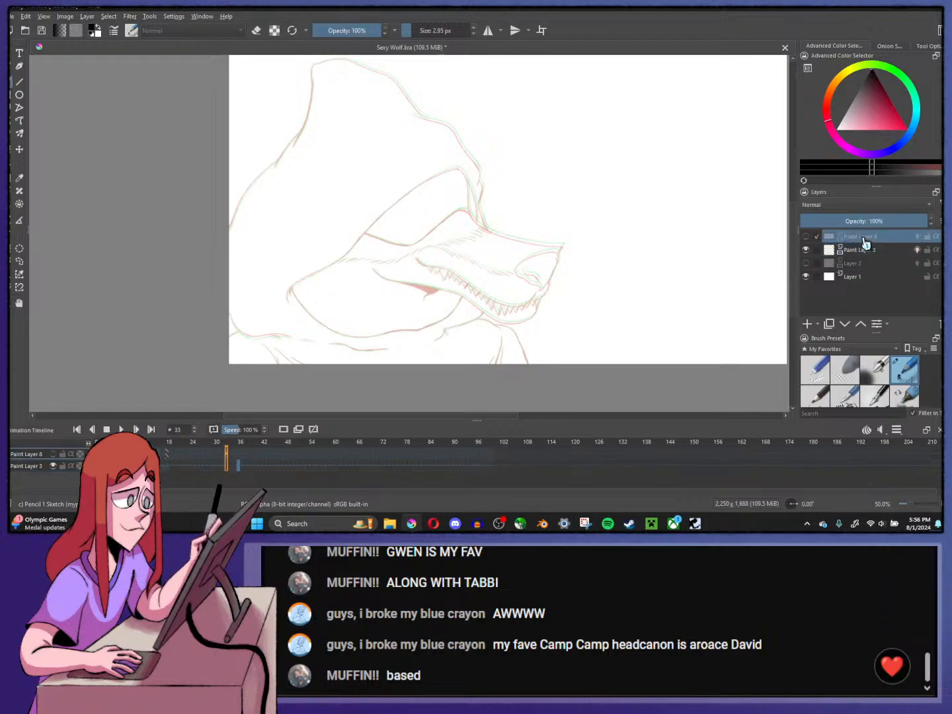
pyautogui.scroll(1, 464, 301)
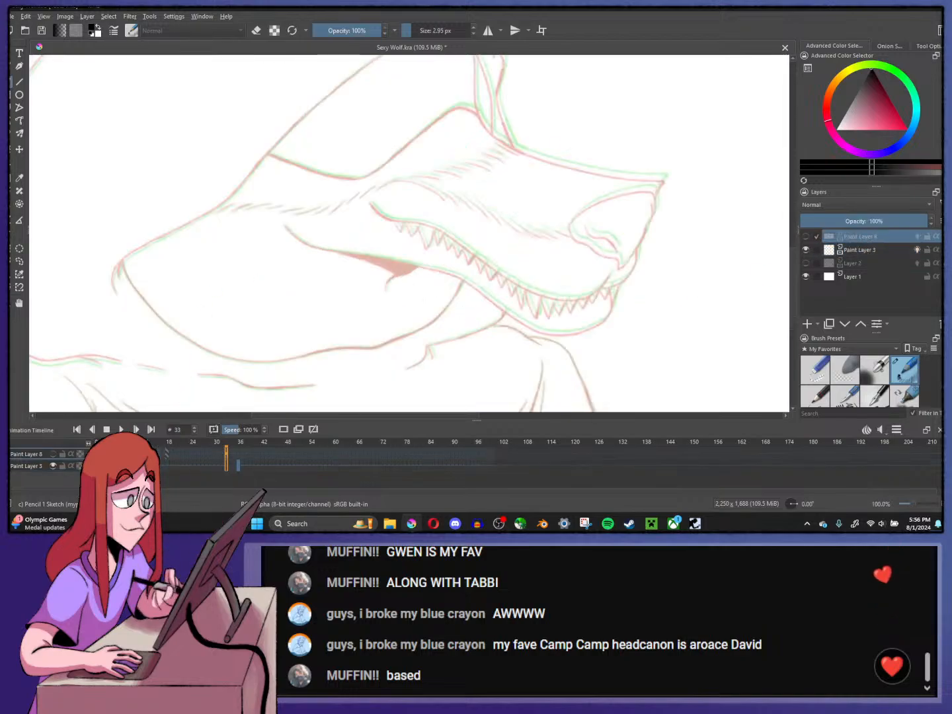
pyautogui.click(41, 466)
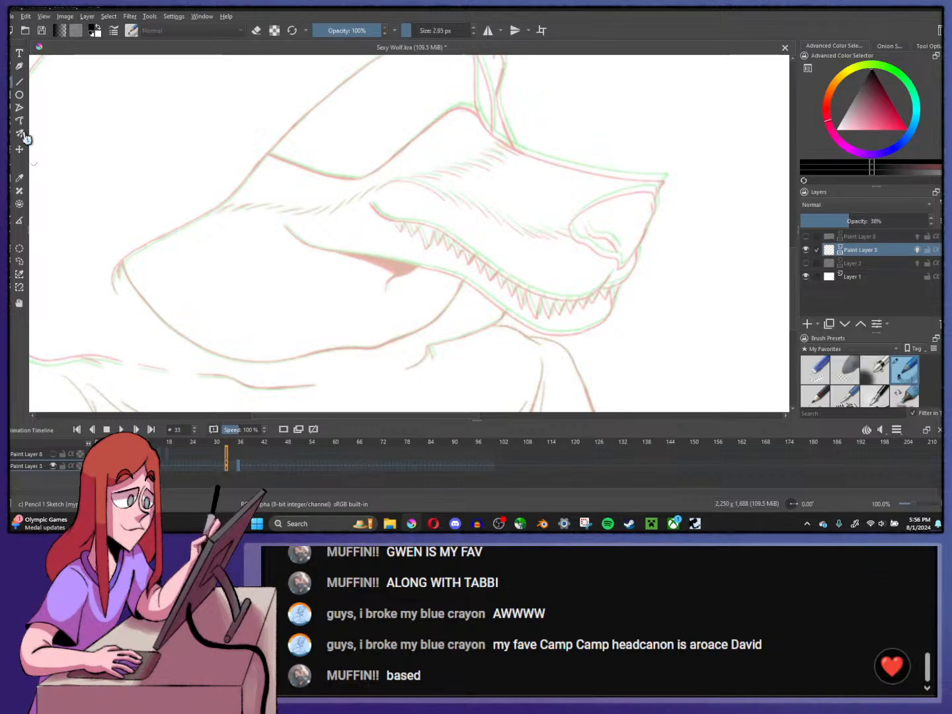
pyautogui.scroll(1, 585, 291)
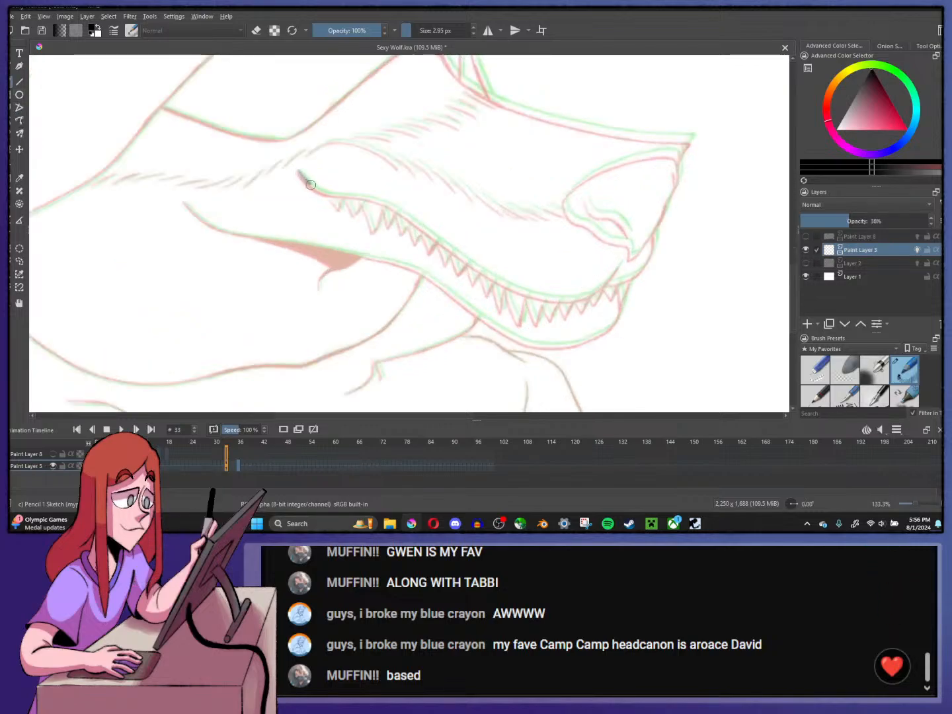
# - Set Paint Layer 3's opacity to 100% and readjust the onion skin strength of the adjacent keyframes
pyautogui.moveTo(901, 221); pyautogui.dragTo(929, 221)
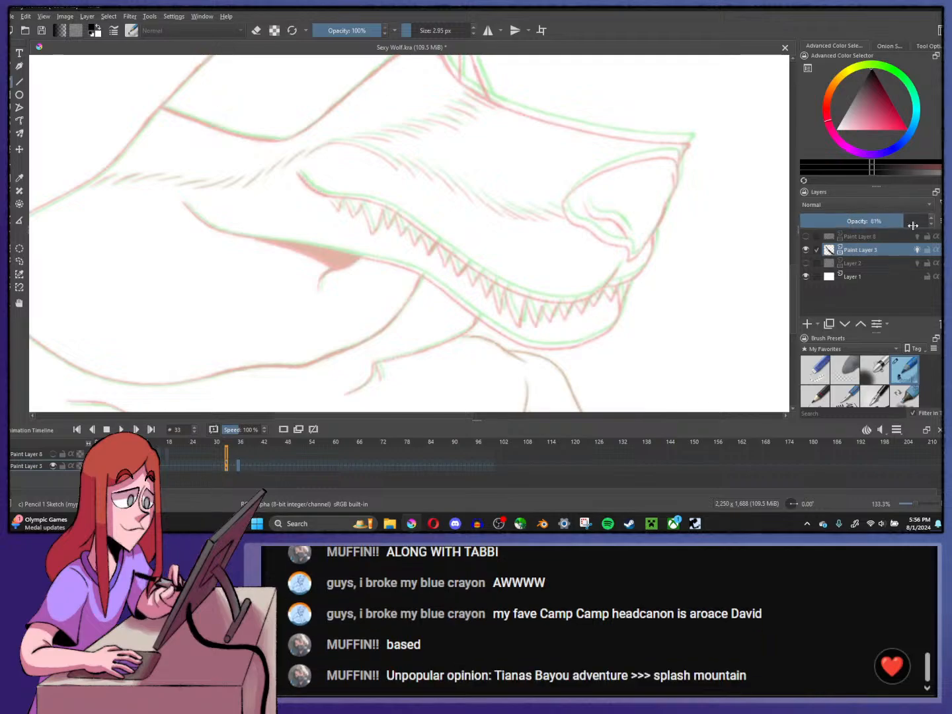
pyautogui.click(894, 55)
pyautogui.moveTo(875, 109); pyautogui.dragTo(879, 98)
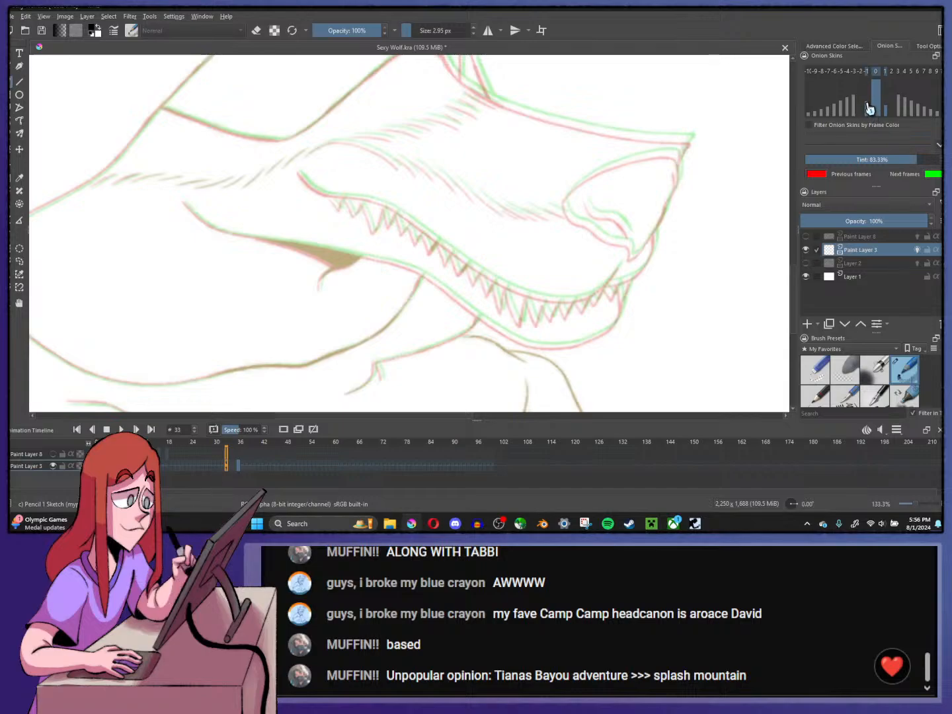
pyautogui.click(836, 45)
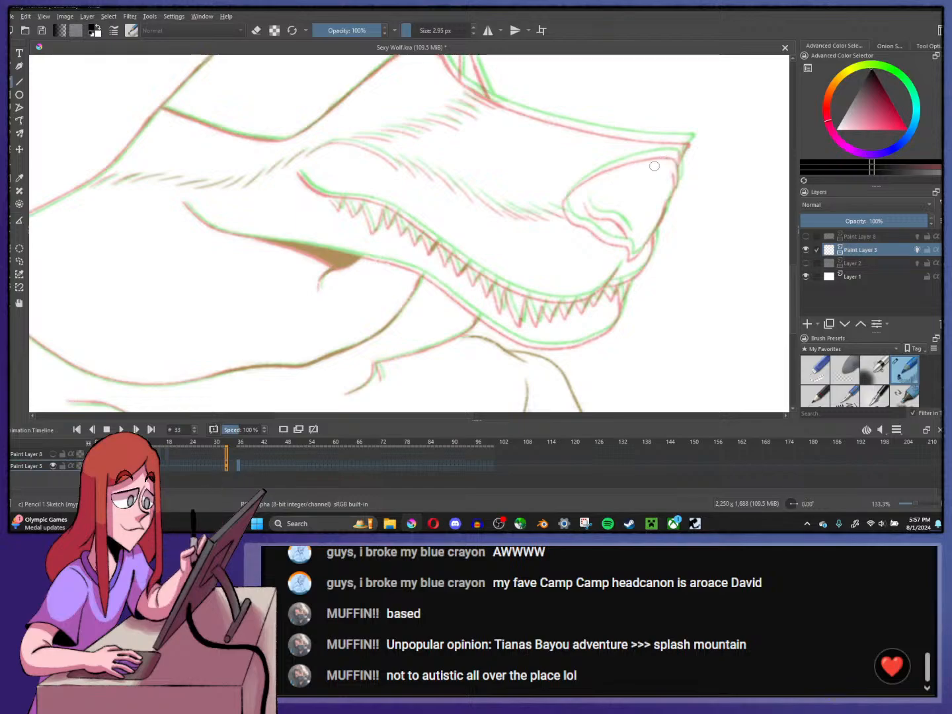
# - Draw the in-between nose outline and nostril at frame 33, midway between the red and green onion skin lines
pyautogui.moveTo(586, 199)
pyautogui.mouseDown()
pyautogui.moveTo(620, 217)
pyautogui.moveTo(631, 258)
pyautogui.moveTo(668, 200)
pyautogui.mouseUp()
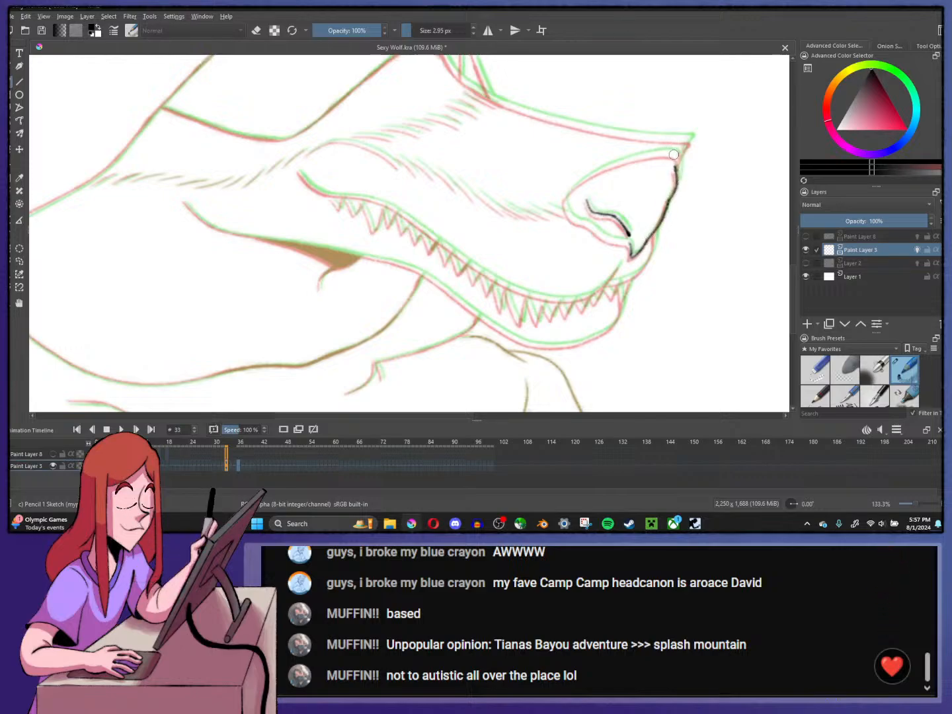
pyautogui.moveTo(673, 150); pyautogui.dragTo(679, 176)
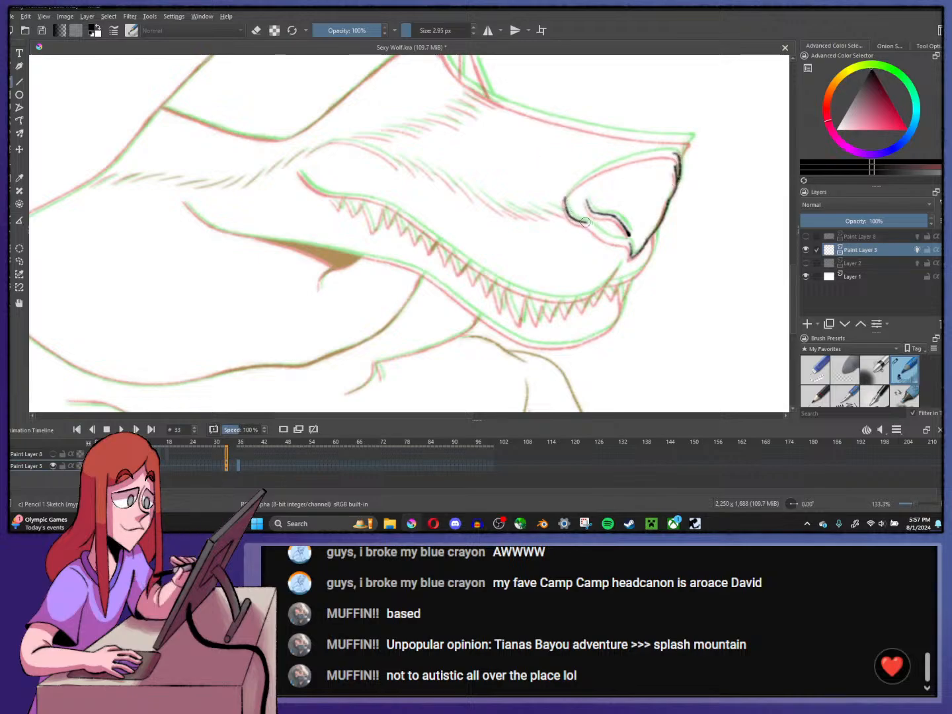
pyautogui.moveTo(598, 233); pyautogui.dragTo(624, 242)
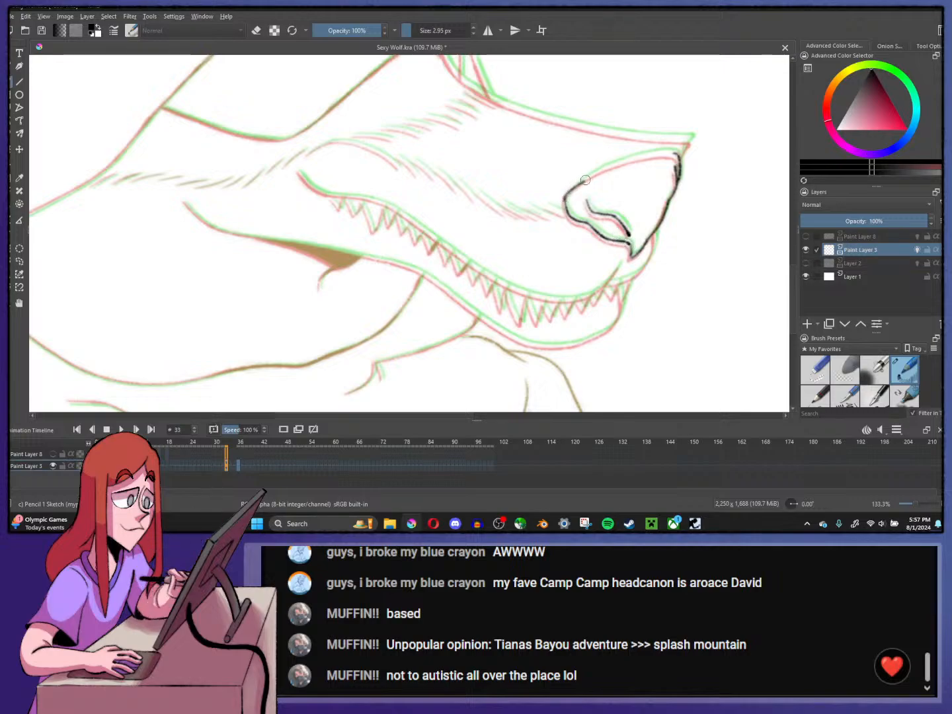
pyautogui.moveTo(609, 167); pyautogui.dragTo(655, 154)
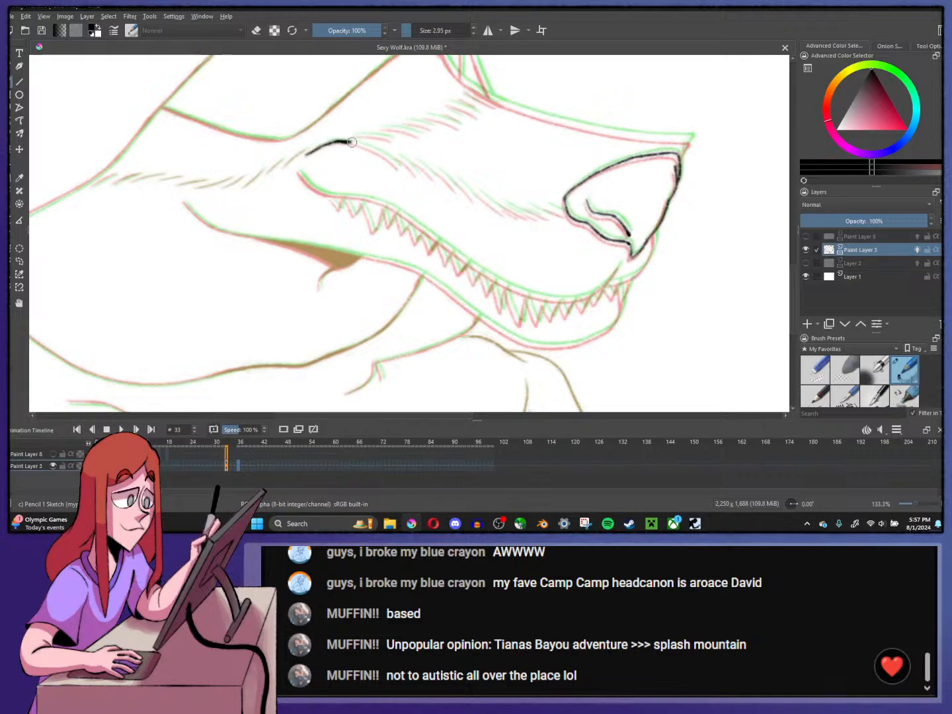
# - Finish the curved line above the mouth corner and draw the short fur strokes from it along the muzzle to the nose
pyautogui.moveTo(365, 143); pyautogui.dragTo(396, 167)
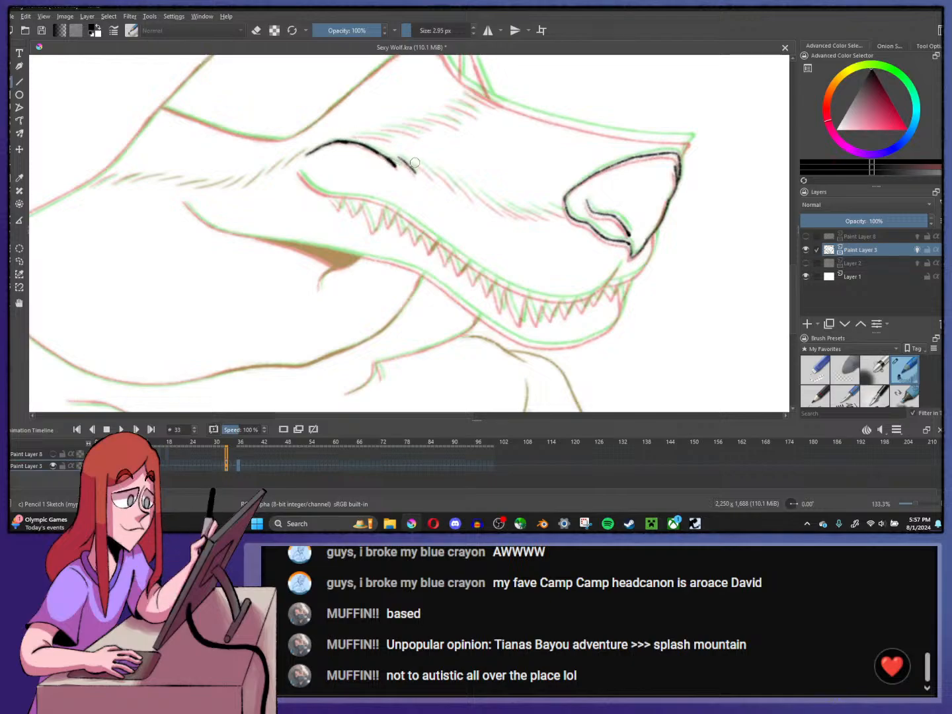
pyautogui.moveTo(425, 163); pyautogui.dragTo(510, 215)
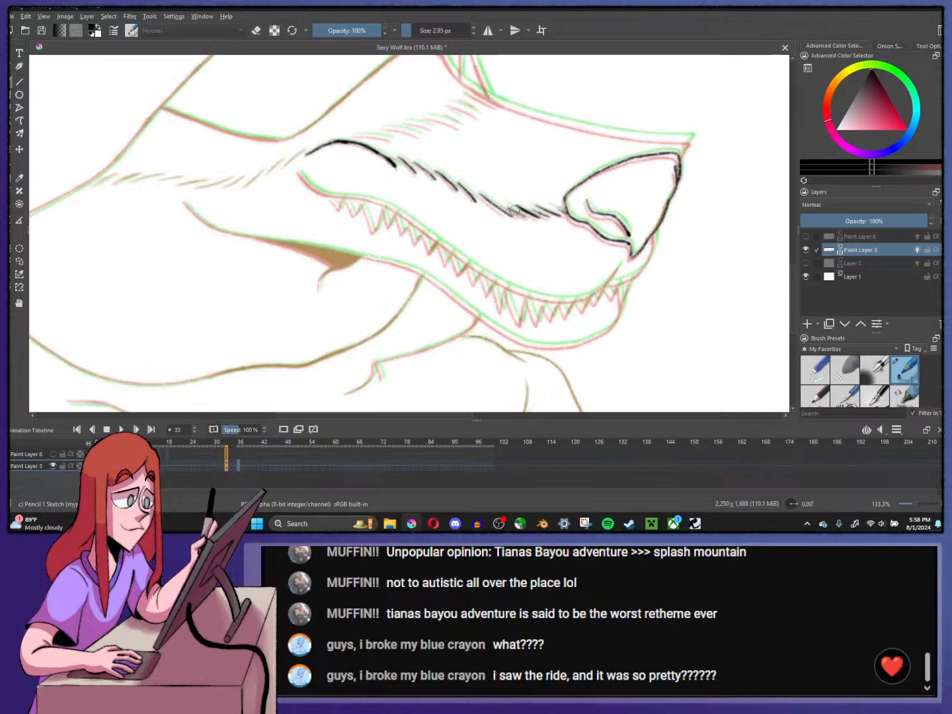
# - Draw the upper lip line around to the front of the snout and add the front teeth beneath it
pyautogui.scroll(1, 558, 299)
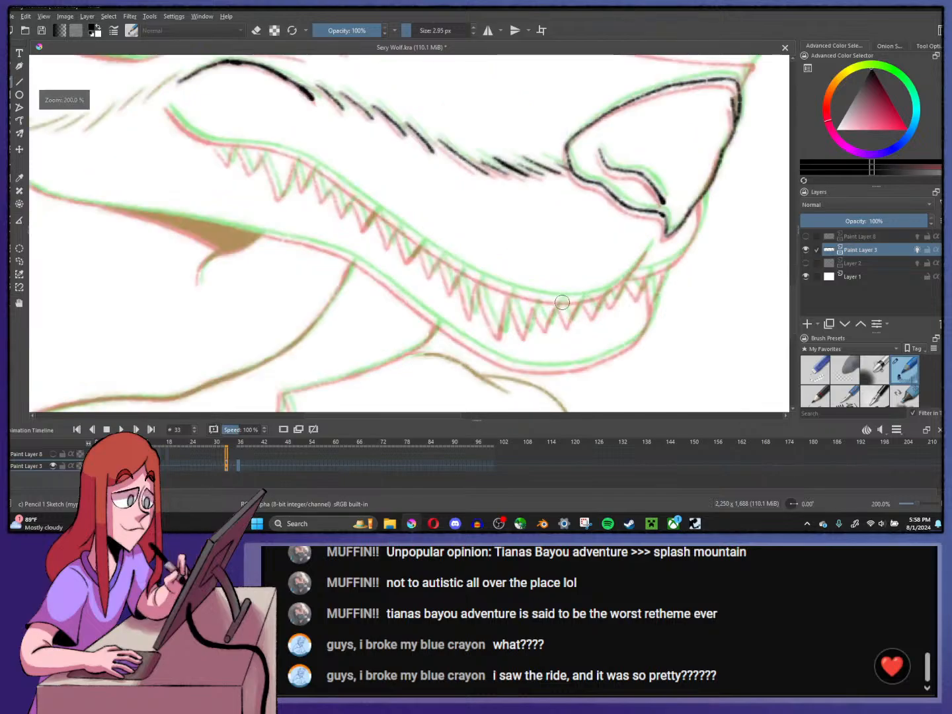
pyautogui.moveTo(169, 109)
pyautogui.mouseDown()
pyautogui.moveTo(211, 139)
pyautogui.moveTo(189, 132)
pyautogui.moveTo(202, 140)
pyautogui.moveTo(316, 164)
pyautogui.moveTo(460, 266)
pyautogui.moveTo(533, 299)
pyautogui.moveTo(598, 295)
pyautogui.moveTo(653, 239)
pyautogui.mouseUp()
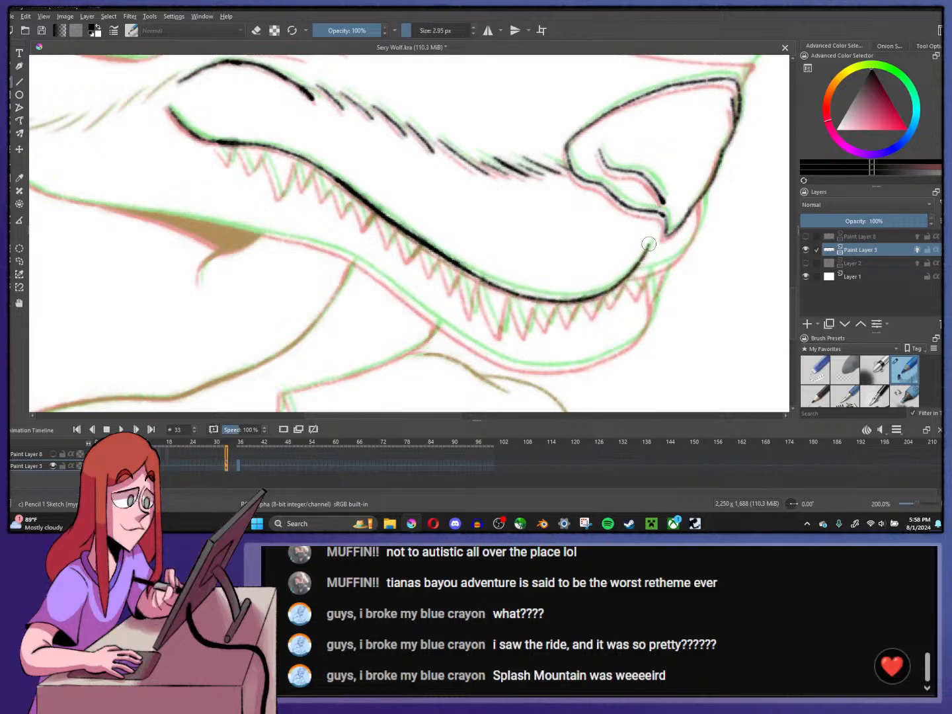
pyautogui.moveTo(625, 281)
pyautogui.mouseDown()
pyautogui.moveTo(682, 254)
pyautogui.moveTo(704, 205)
pyautogui.mouseUp()
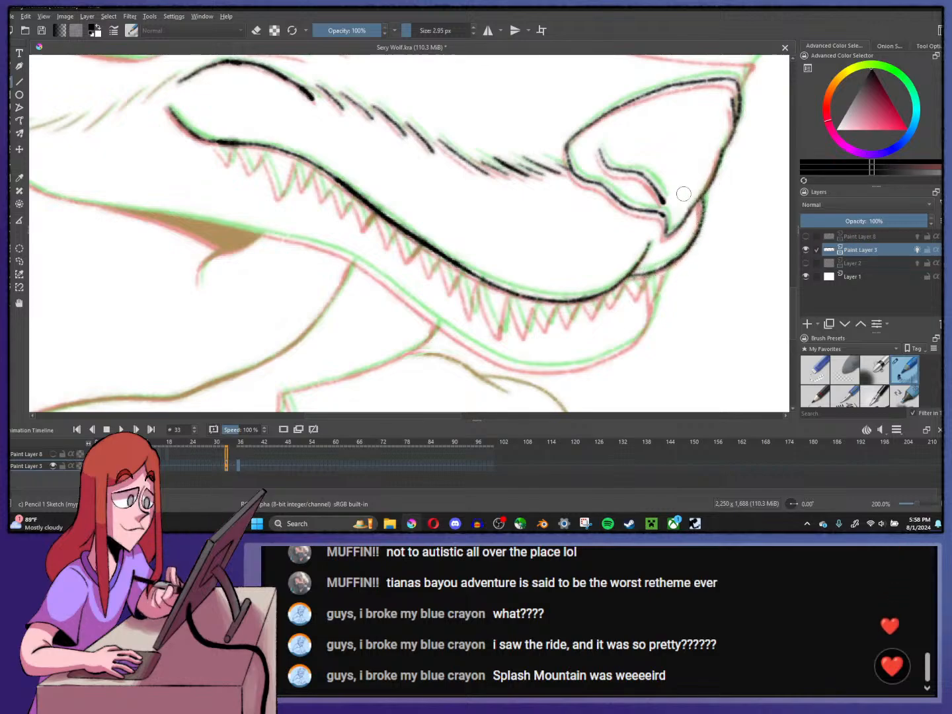
pyautogui.moveTo(482, 291)
pyautogui.mouseDown()
pyautogui.moveTo(498, 335)
pyautogui.moveTo(509, 293)
pyautogui.moveTo(523, 334)
pyautogui.moveTo(523, 294)
pyautogui.moveTo(526, 339)
pyautogui.moveTo(534, 306)
pyautogui.moveTo(549, 330)
pyautogui.moveTo(555, 308)
pyautogui.moveTo(569, 324)
pyautogui.moveTo(588, 291)
pyautogui.moveTo(592, 313)
pyautogui.moveTo(615, 310)
pyautogui.mouseUp()
pyautogui.moveTo(616, 307)
pyautogui.mouseDown()
pyautogui.moveTo(633, 263)
pyautogui.moveTo(632, 284)
pyautogui.moveTo(648, 277)
pyautogui.moveTo(634, 300)
pyautogui.moveTo(650, 297)
pyautogui.moveTo(645, 277)
pyautogui.moveTo(651, 304)
pyautogui.moveTo(664, 275)
pyautogui.moveTo(655, 306)
pyautogui.mouseUp()
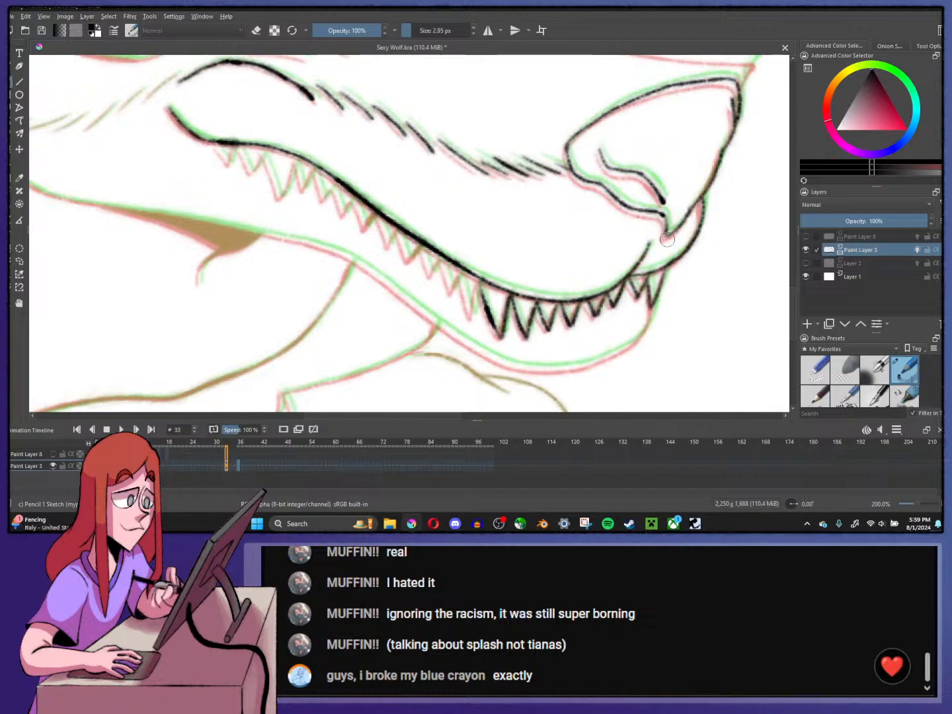
# - Draw the remaining teeth along the rear half of the upper lip, joining them to the front teeth
pyautogui.scroll(-1, 667, 238)
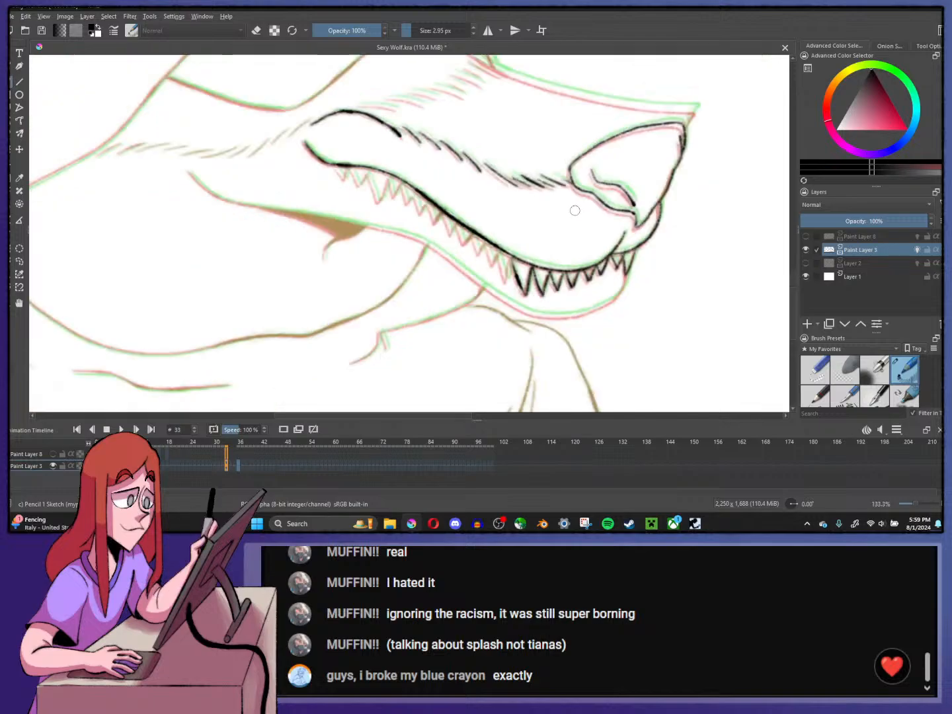
pyautogui.scroll(1, 432, 191)
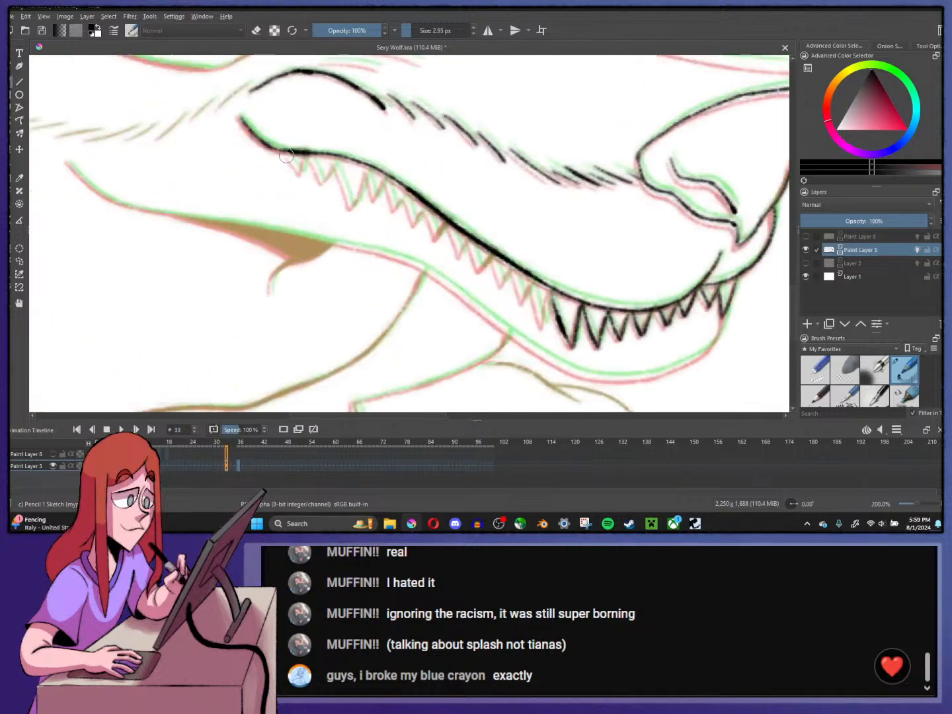
pyautogui.moveTo(285, 156)
pyautogui.mouseDown()
pyautogui.moveTo(296, 171)
pyautogui.moveTo(317, 159)
pyautogui.moveTo(325, 183)
pyautogui.moveTo(338, 157)
pyautogui.mouseUp()
pyautogui.moveTo(349, 206)
pyautogui.mouseDown()
pyautogui.moveTo(340, 155)
pyautogui.moveTo(348, 195)
pyautogui.moveTo(358, 181)
pyautogui.moveTo(352, 207)
pyautogui.moveTo(367, 170)
pyautogui.moveTo(371, 205)
pyautogui.mouseUp()
pyautogui.hotkey('ctrl', 'z')
pyautogui.moveTo(371, 205)
pyautogui.mouseDown()
pyautogui.moveTo(383, 179)
pyautogui.moveTo(396, 182)
pyautogui.moveTo(386, 182)
pyautogui.moveTo(394, 208)
pyautogui.moveTo(404, 191)
pyautogui.moveTo(415, 221)
pyautogui.moveTo(424, 211)
pyautogui.moveTo(435, 235)
pyautogui.moveTo(442, 230)
pyautogui.moveTo(437, 236)
pyautogui.moveTo(443, 211)
pyautogui.moveTo(459, 258)
pyautogui.moveTo(467, 243)
pyautogui.moveTo(479, 273)
pyautogui.moveTo(487, 265)
pyautogui.moveTo(478, 274)
pyautogui.moveTo(496, 254)
pyautogui.moveTo(503, 288)
pyautogui.moveTo(513, 275)
pyautogui.moveTo(519, 286)
pyautogui.moveTo(511, 267)
pyautogui.moveTo(544, 330)
pyautogui.moveTo(541, 290)
pyautogui.mouseUp()
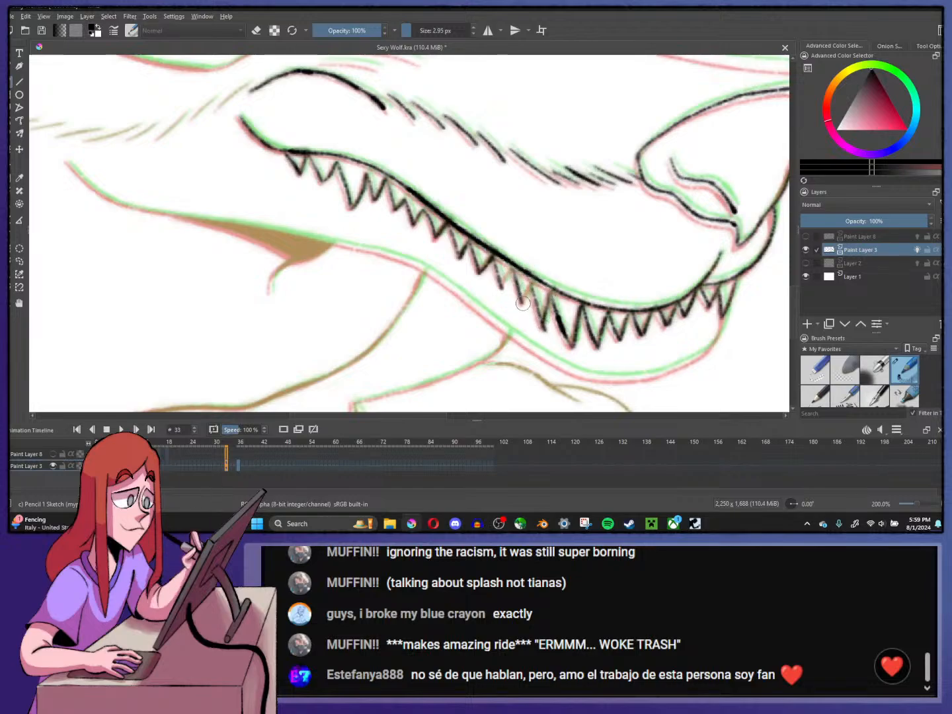
pyautogui.click(256, 30)
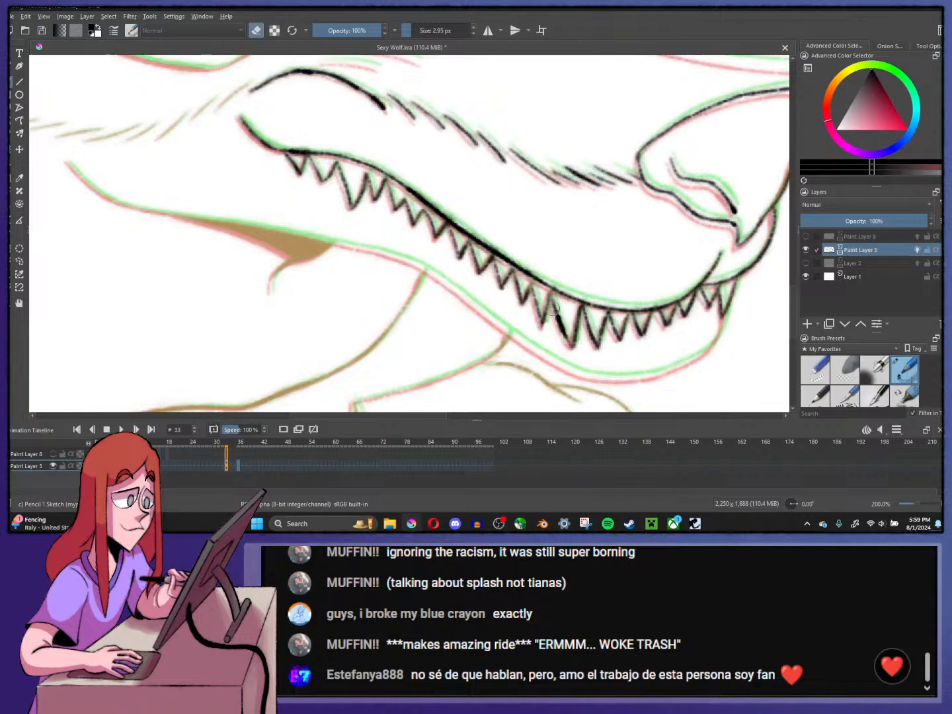
pyautogui.click(257, 31)
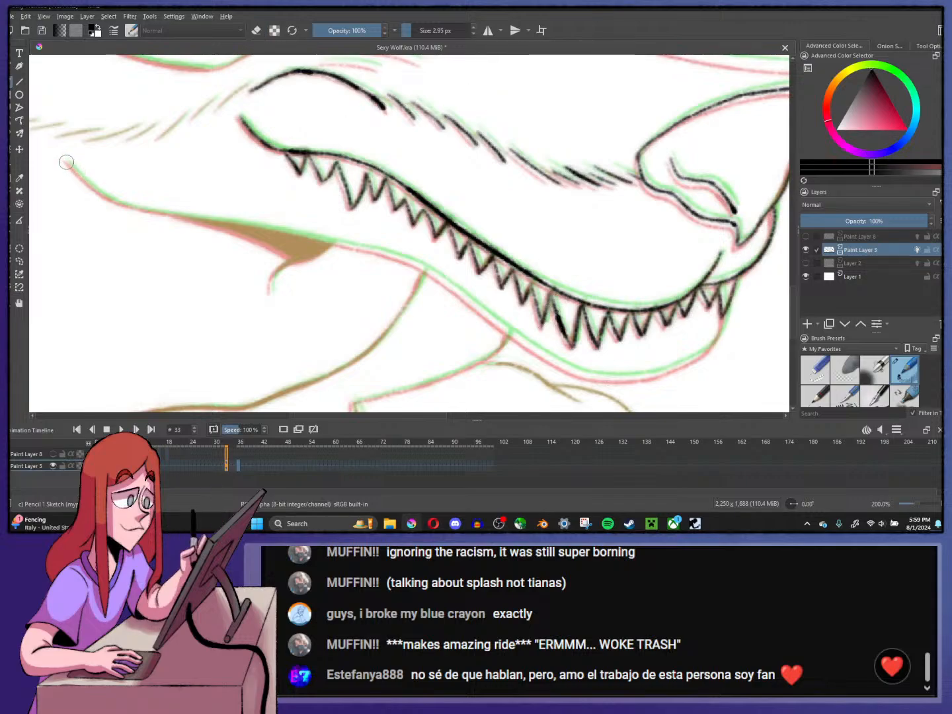
# - Draw the lower jaw line around to the chin and outline the shaded wedge and small fold beneath it
pyautogui.moveTo(66, 162)
pyautogui.mouseDown()
pyautogui.moveTo(111, 200)
pyautogui.moveTo(146, 212)
pyautogui.moveTo(392, 255)
pyautogui.moveTo(572, 372)
pyautogui.moveTo(607, 375)
pyautogui.mouseUp()
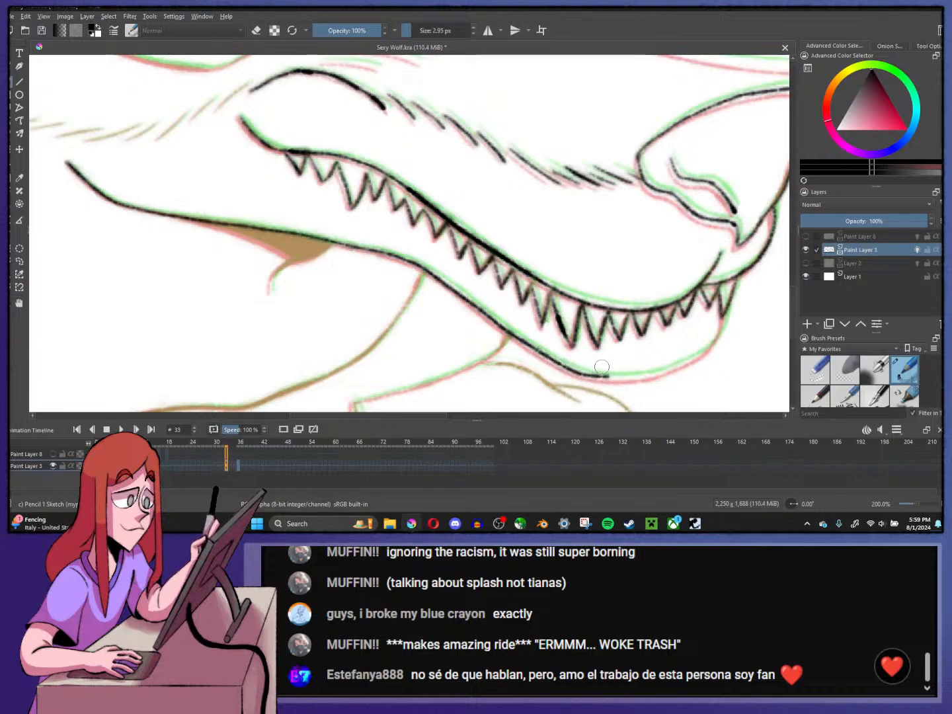
pyautogui.moveTo(269, 293)
pyautogui.mouseDown()
pyautogui.moveTo(300, 257)
pyautogui.moveTo(279, 272)
pyautogui.moveTo(328, 250)
pyautogui.mouseUp()
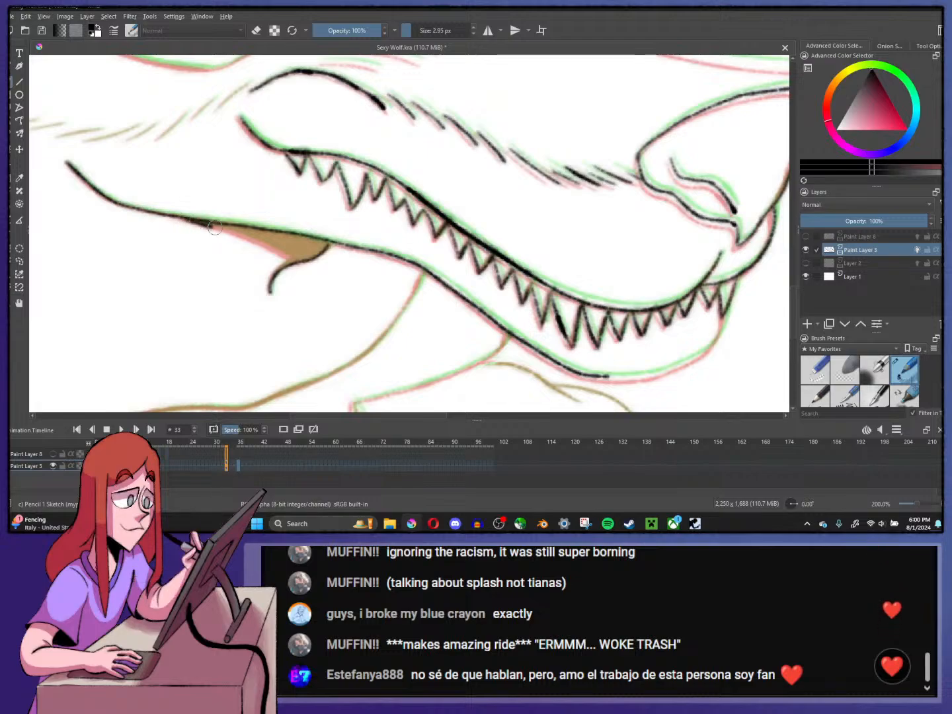
pyautogui.moveTo(215, 228); pyautogui.dragTo(306, 267)
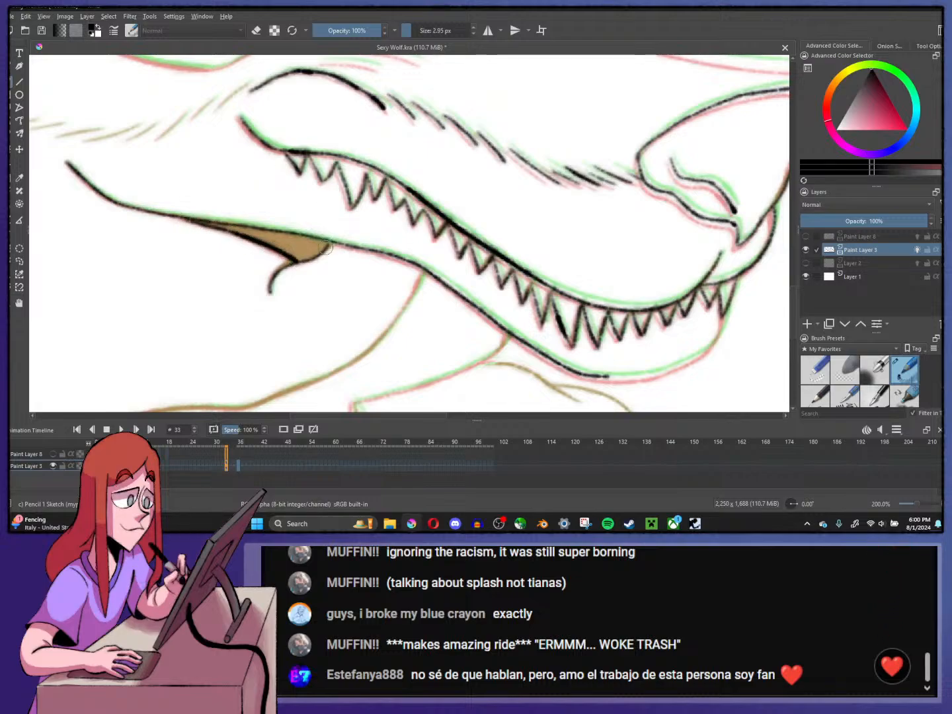
pyautogui.moveTo(387, 337)
pyautogui.mouseDown()
pyautogui.moveTo(424, 272)
pyautogui.moveTo(225, 140)
pyautogui.mouseUp()
pyautogui.moveTo(400, 245)
pyautogui.mouseDown()
pyautogui.moveTo(486, 236)
pyautogui.moveTo(506, 225)
pyautogui.moveTo(522, 189)
pyautogui.moveTo(515, 217)
pyautogui.moveTo(533, 181)
pyautogui.mouseUp()
pyautogui.scroll(-2, 531, 182)
pyautogui.moveTo(566, 240); pyautogui.dragTo(643, 374)
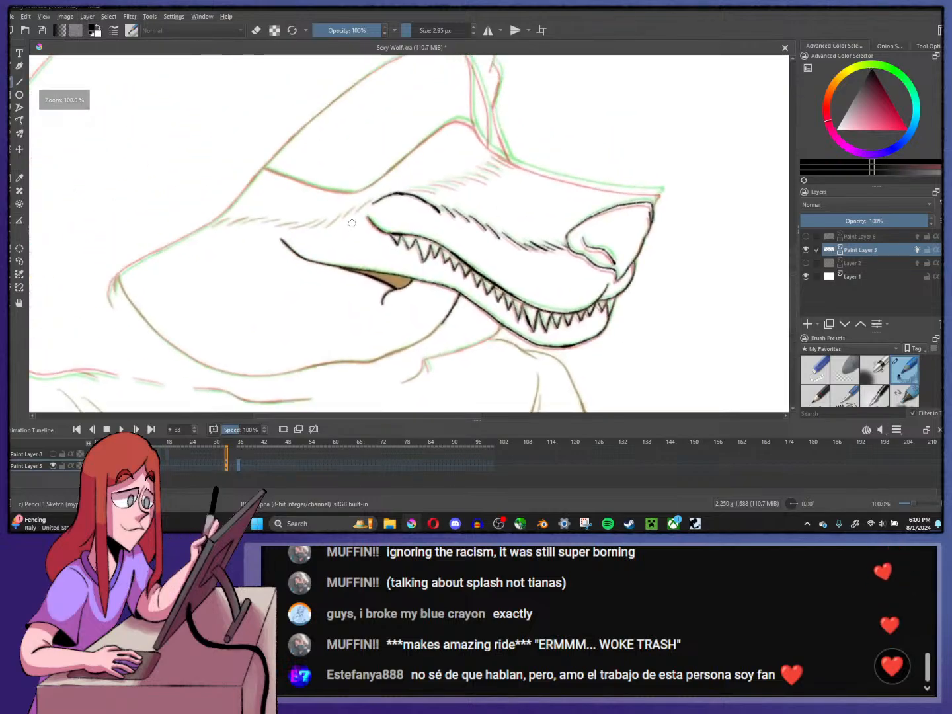
pyautogui.scroll(2, 352, 223)
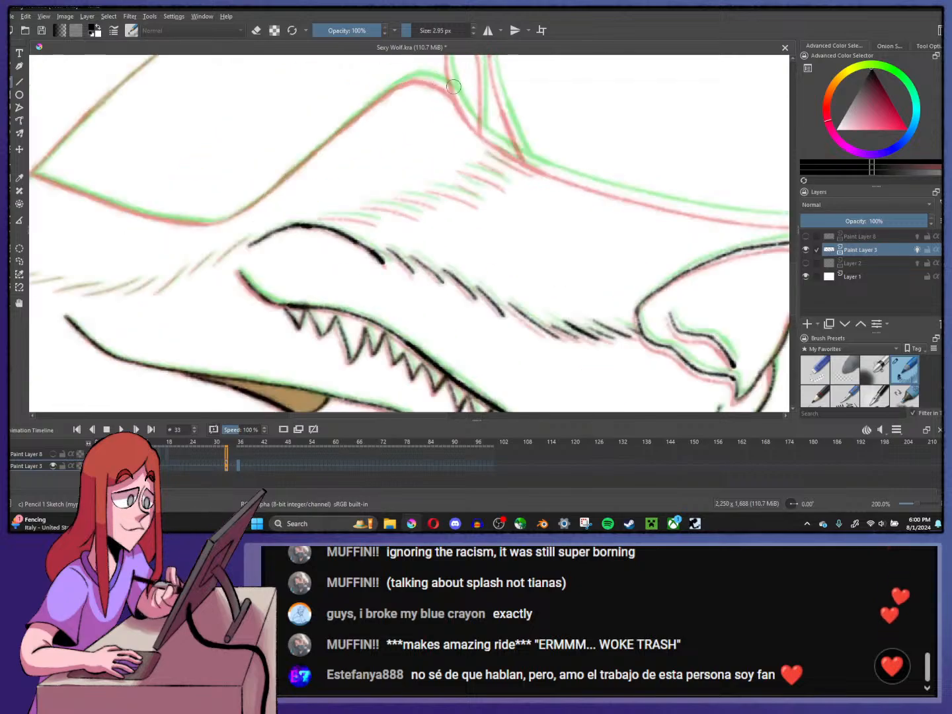
pyautogui.moveTo(454, 86)
pyautogui.mouseDown()
pyautogui.moveTo(486, 136)
pyautogui.moveTo(550, 170)
pyautogui.moveTo(776, 222)
pyautogui.mouseUp()
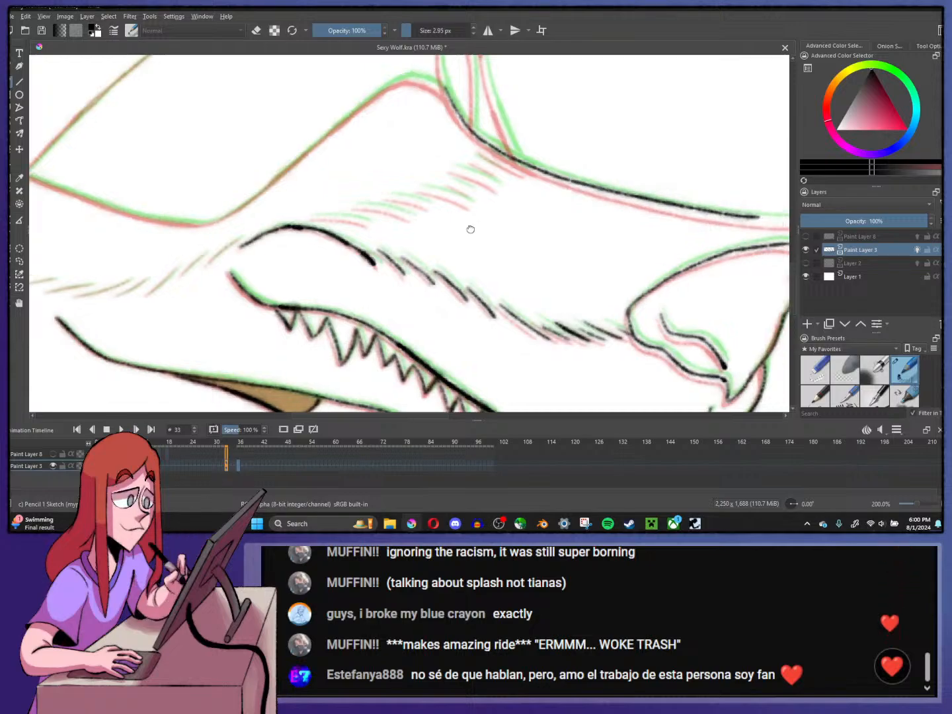
pyautogui.moveTo(470, 228); pyautogui.dragTo(416, 248)
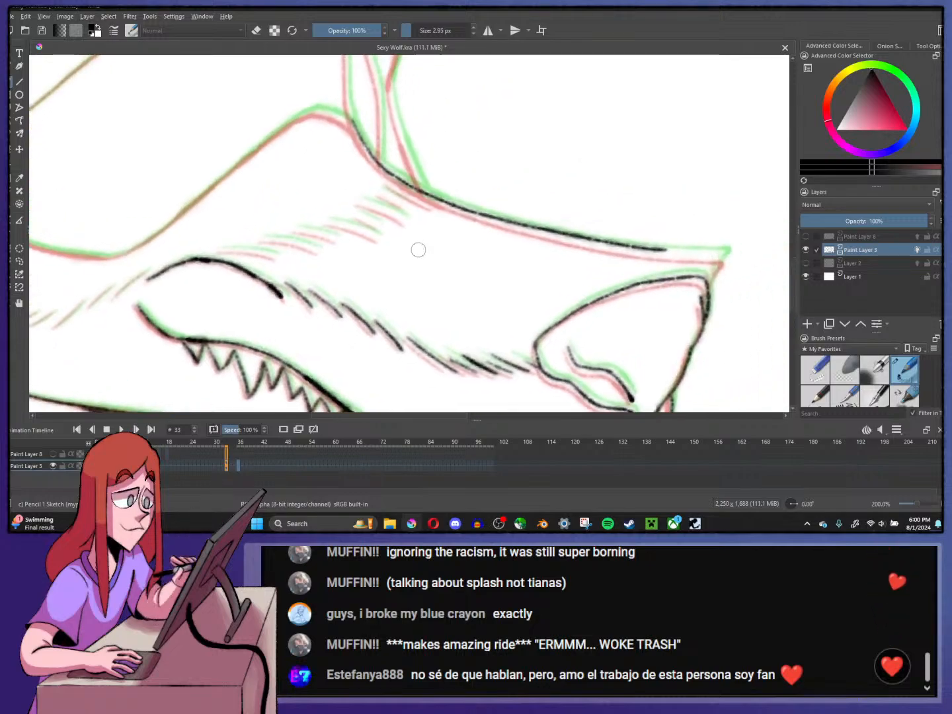
pyautogui.hotkey('ctrl', 'z')
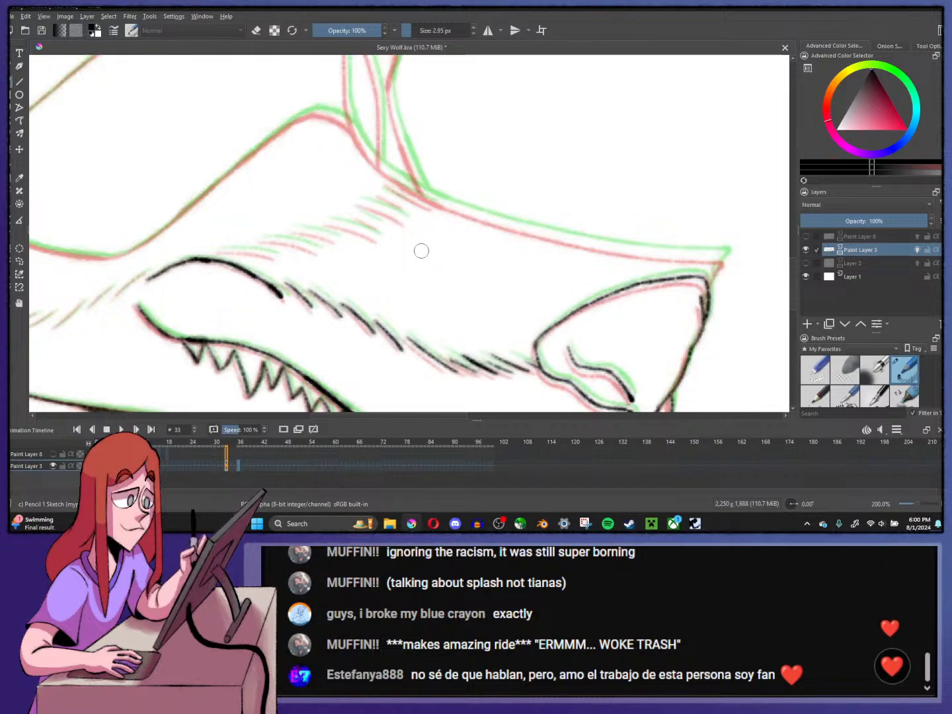
# - Draw the snout's bridge line out to the nose, midway between the onion skins, and the fur strokes behind the bridge
pyautogui.moveTo(496, 236); pyautogui.dragTo(412, 222)
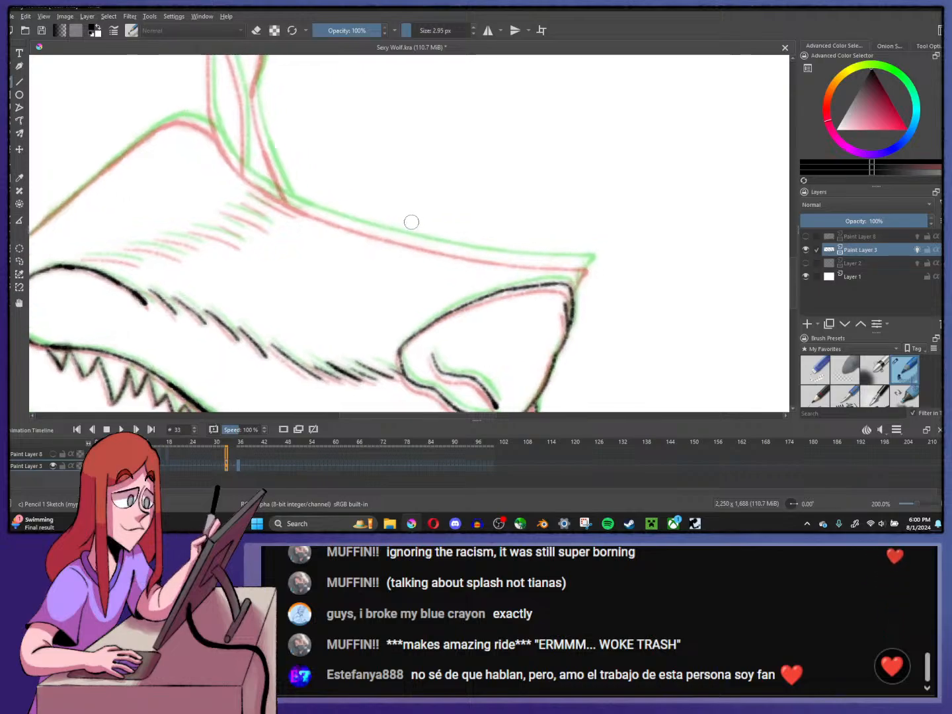
pyautogui.moveTo(218, 133)
pyautogui.mouseDown()
pyautogui.moveTo(255, 182)
pyautogui.moveTo(338, 218)
pyautogui.moveTo(467, 250)
pyautogui.moveTo(589, 263)
pyautogui.moveTo(574, 299)
pyautogui.mouseUp()
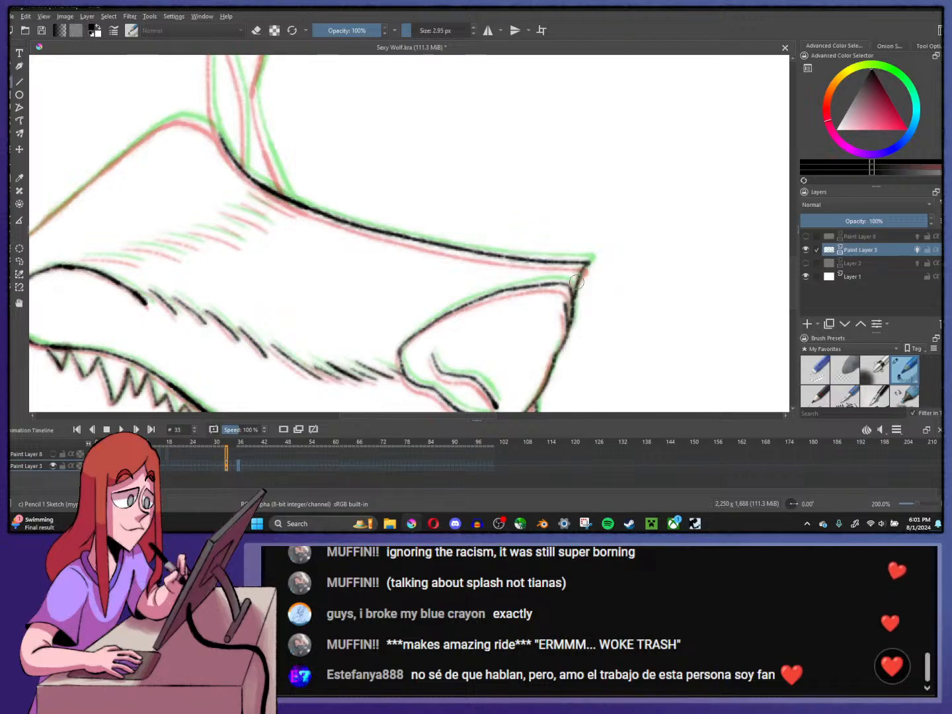
pyautogui.moveTo(91, 257); pyautogui.dragTo(128, 258)
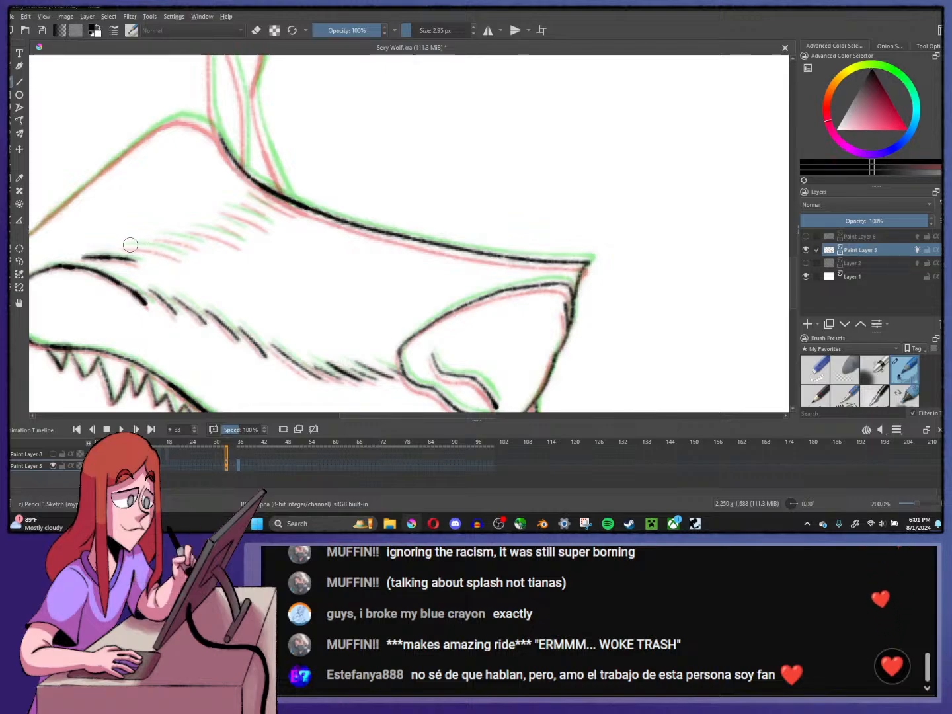
pyautogui.moveTo(126, 246)
pyautogui.mouseDown()
pyautogui.moveTo(177, 259)
pyautogui.moveTo(269, 228)
pyautogui.moveTo(264, 211)
pyautogui.moveTo(291, 209)
pyautogui.moveTo(277, 205)
pyautogui.moveTo(303, 214)
pyautogui.mouseUp()
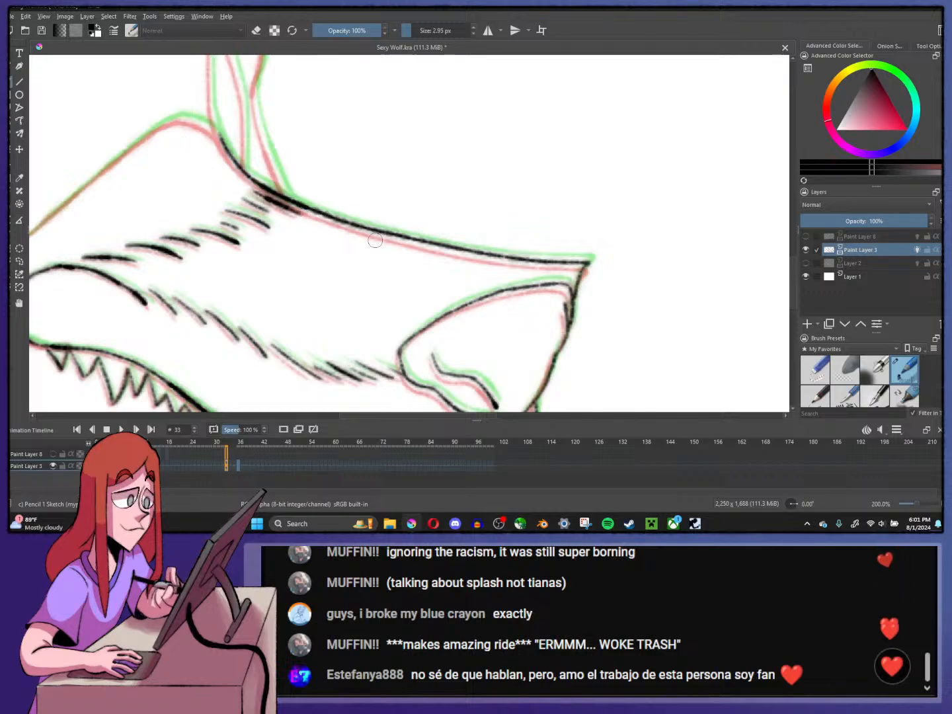
# - Continue the short fur strokes across the cheek, from the curve above the mouth corner back to the hood's edge
pyautogui.moveTo(375, 240); pyautogui.dragTo(553, 211)
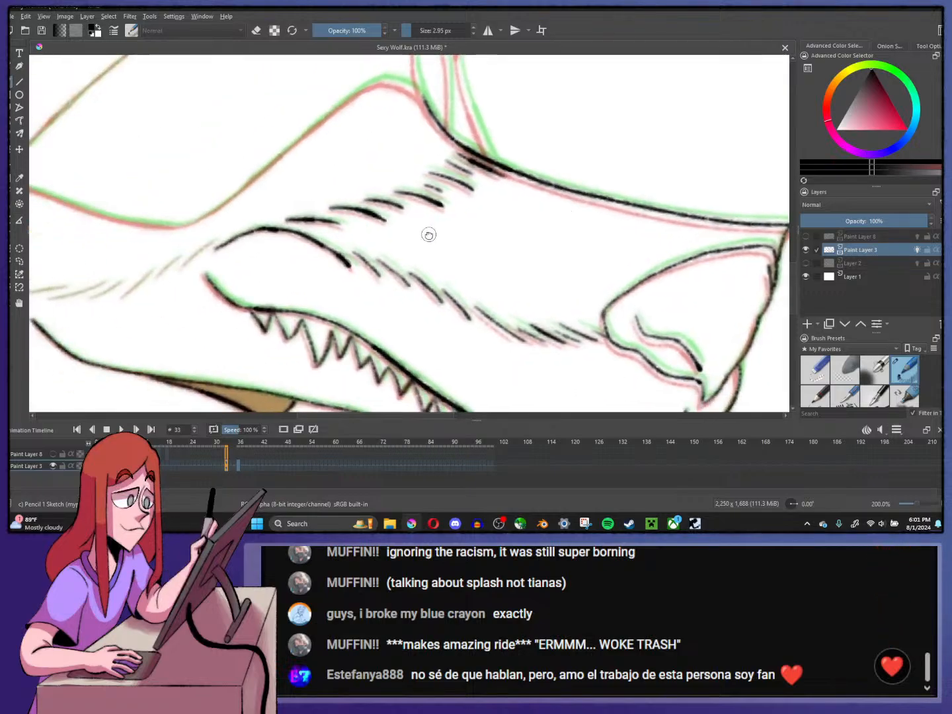
pyautogui.moveTo(429, 235); pyautogui.dragTo(759, 237)
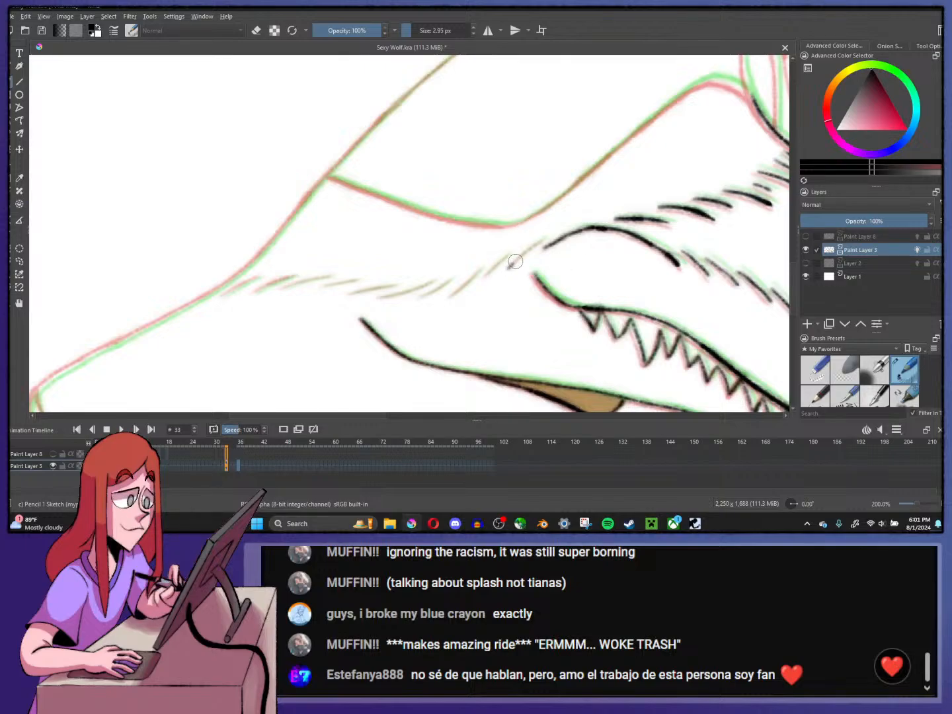
pyautogui.moveTo(507, 267); pyautogui.dragTo(542, 236)
pyautogui.moveTo(484, 278); pyautogui.dragTo(509, 253)
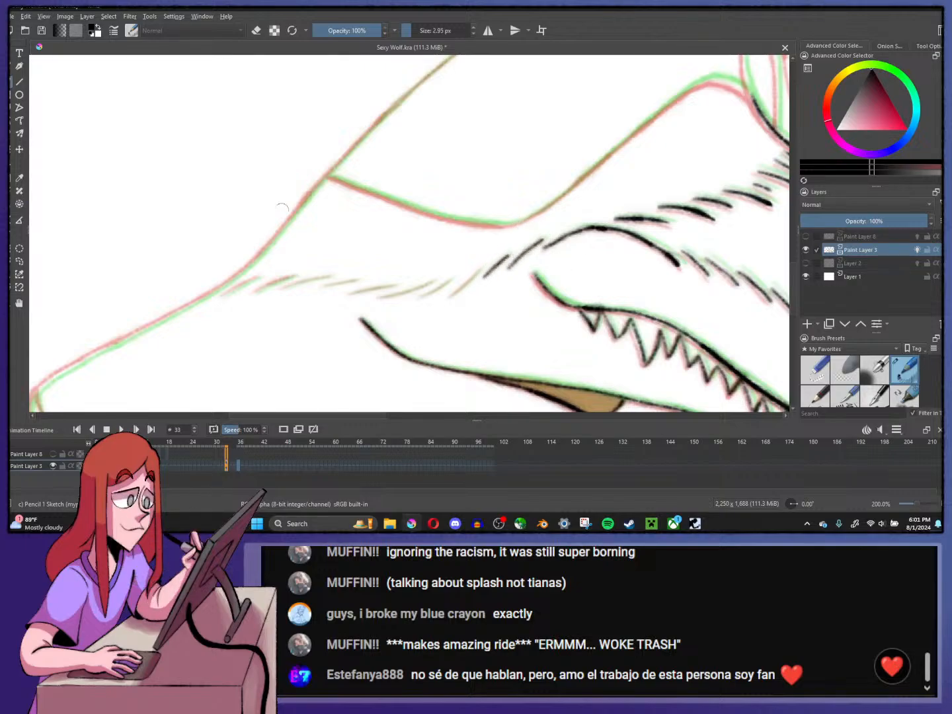
pyautogui.moveTo(229, 293)
pyautogui.mouseDown()
pyautogui.moveTo(330, 277)
pyautogui.moveTo(416, 289)
pyautogui.moveTo(431, 282)
pyautogui.moveTo(417, 295)
pyautogui.moveTo(486, 264)
pyautogui.mouseUp()
pyautogui.moveTo(470, 277); pyautogui.dragTo(493, 246)
# - Trace the fold lines at the canvas's lower edge and the shoulder contour below the chin
pyautogui.press('-')
pyautogui.press('-')
pyautogui.press('-')
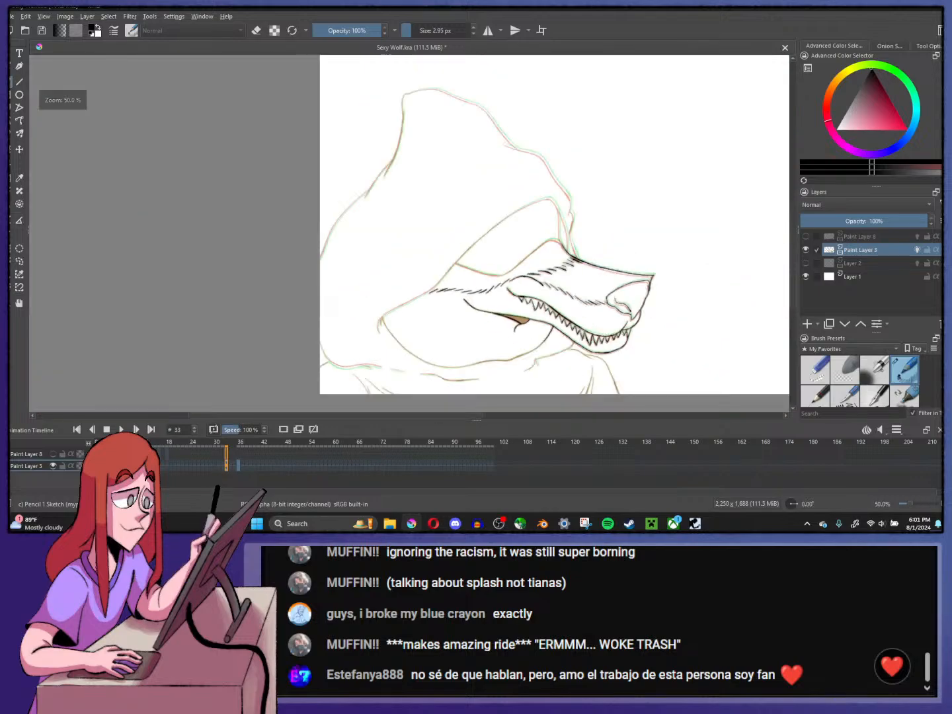
pyautogui.press('+')
pyautogui.press('+')
pyautogui.press('+')
pyautogui.press('+')
pyautogui.press('+')
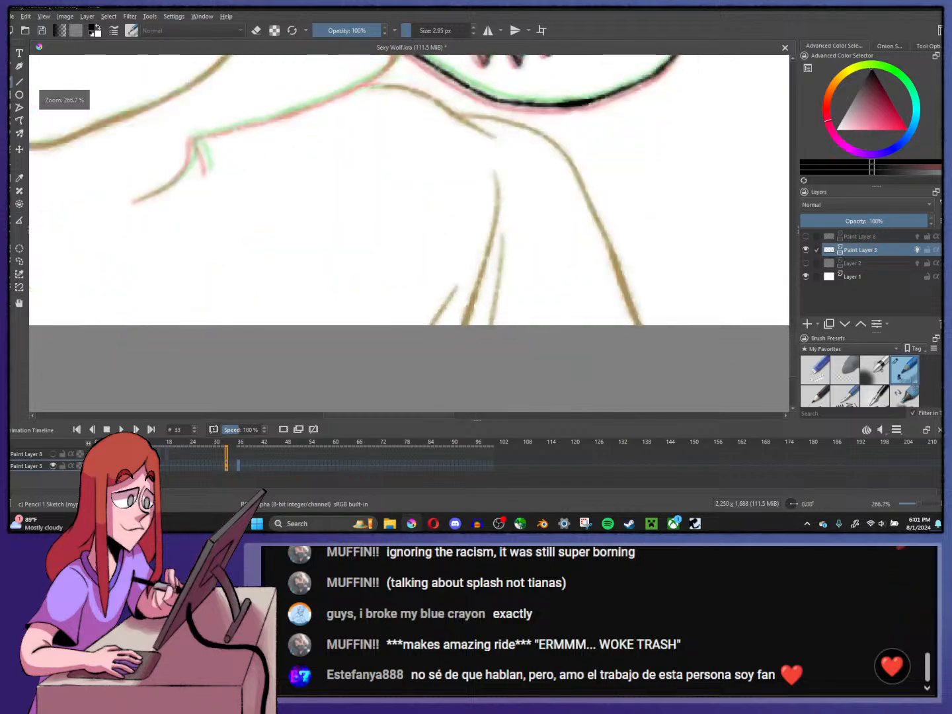
pyautogui.moveTo(496, 170)
pyautogui.mouseDown()
pyautogui.moveTo(472, 303)
pyautogui.moveTo(462, 324)
pyautogui.moveTo(430, 324)
pyautogui.mouseUp()
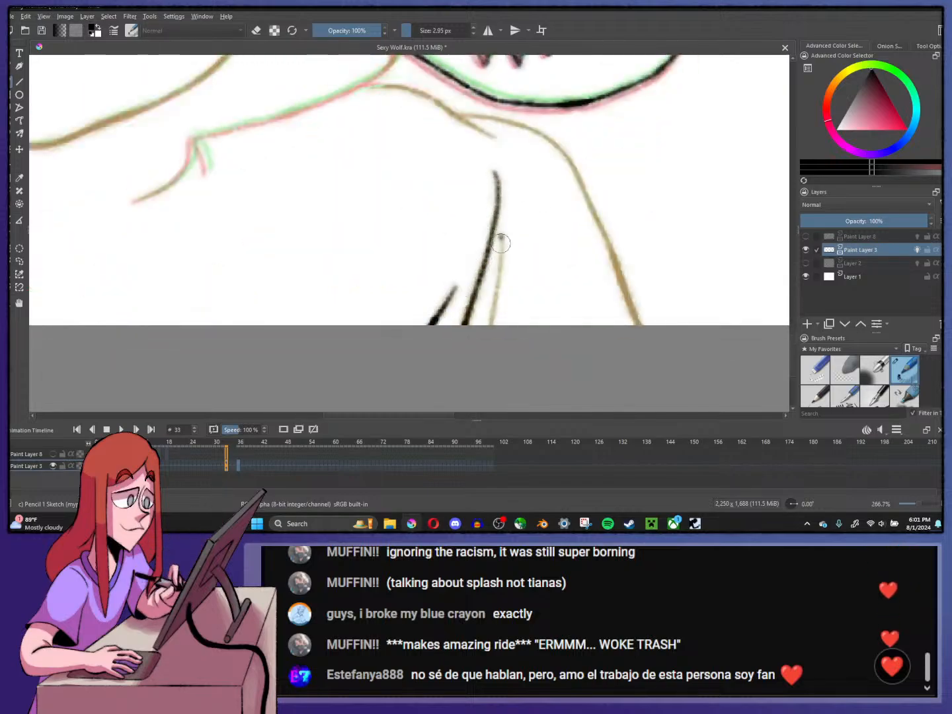
pyautogui.moveTo(502, 236); pyautogui.dragTo(491, 324)
pyautogui.moveTo(364, 87)
pyautogui.mouseDown()
pyautogui.moveTo(430, 98)
pyautogui.moveTo(496, 139)
pyautogui.mouseUp()
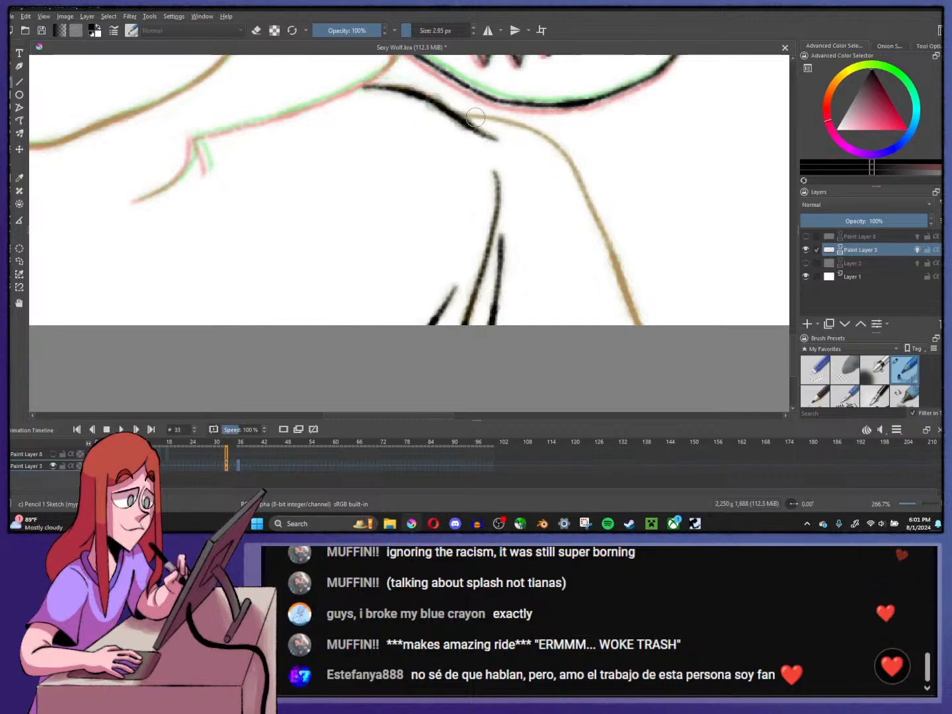
pyautogui.moveTo(446, 104)
pyautogui.mouseDown()
pyautogui.moveTo(513, 123)
pyautogui.moveTo(561, 156)
pyautogui.moveTo(638, 324)
pyautogui.mouseUp()
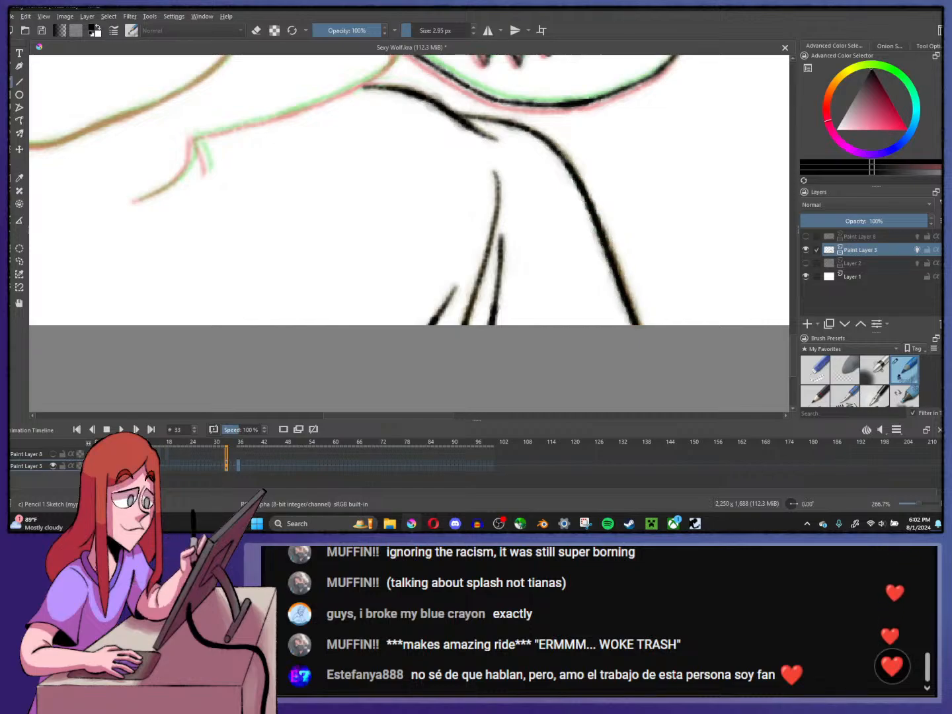
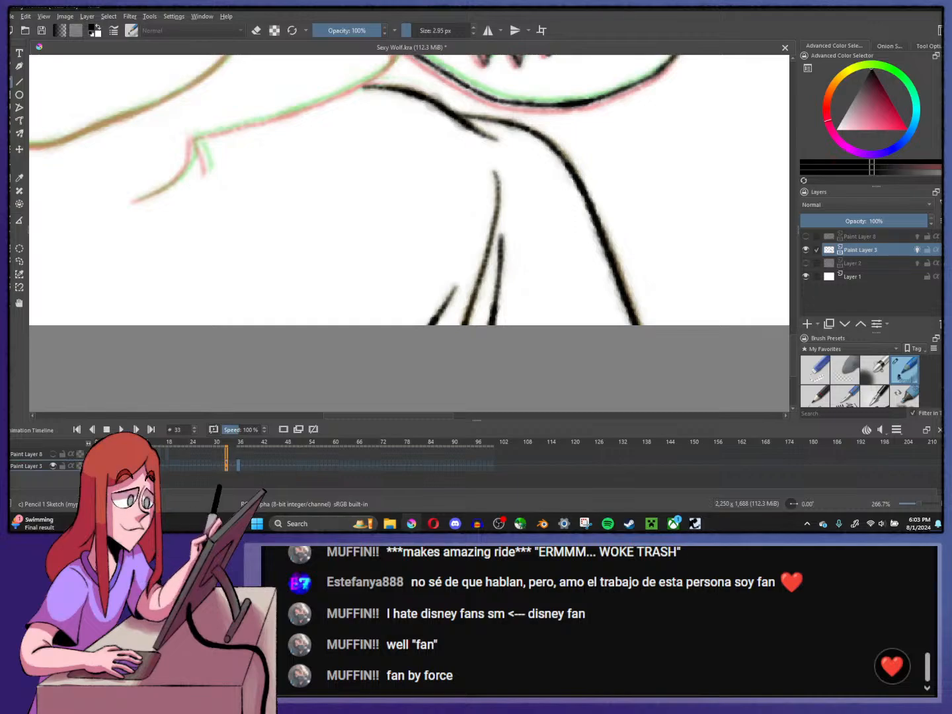
# - Draw the cloth line running back from under the jaw, with its forked fold at the end
pyautogui.press('-')
pyautogui.scroll(5, 444, 283)
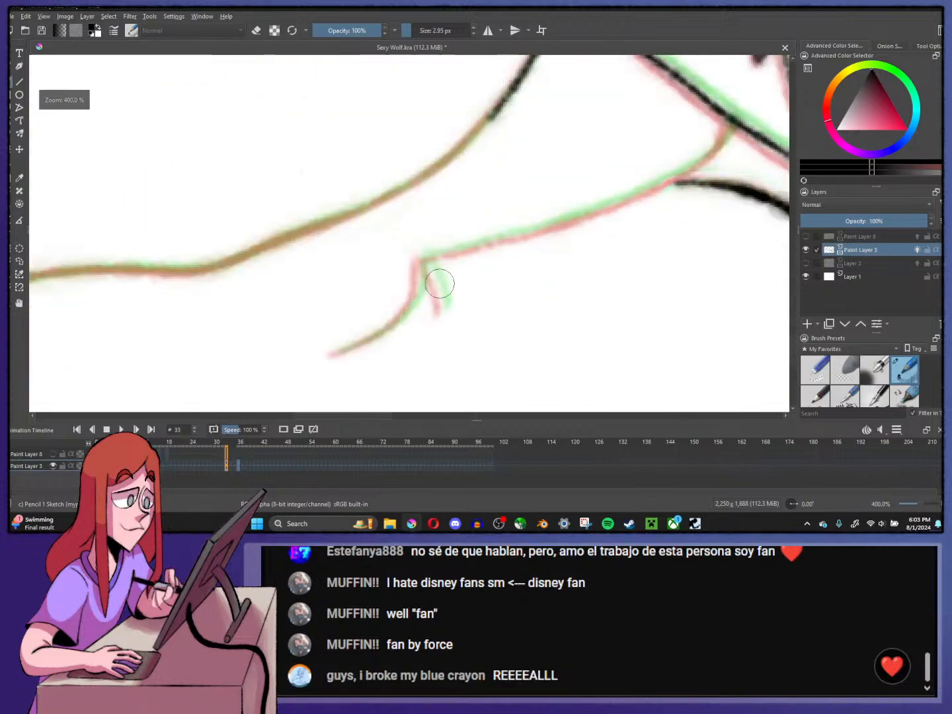
pyautogui.moveTo(352, 347)
pyautogui.mouseDown()
pyautogui.moveTo(416, 299)
pyautogui.moveTo(392, 324)
pyautogui.moveTo(419, 287)
pyautogui.moveTo(416, 253)
pyautogui.mouseUp()
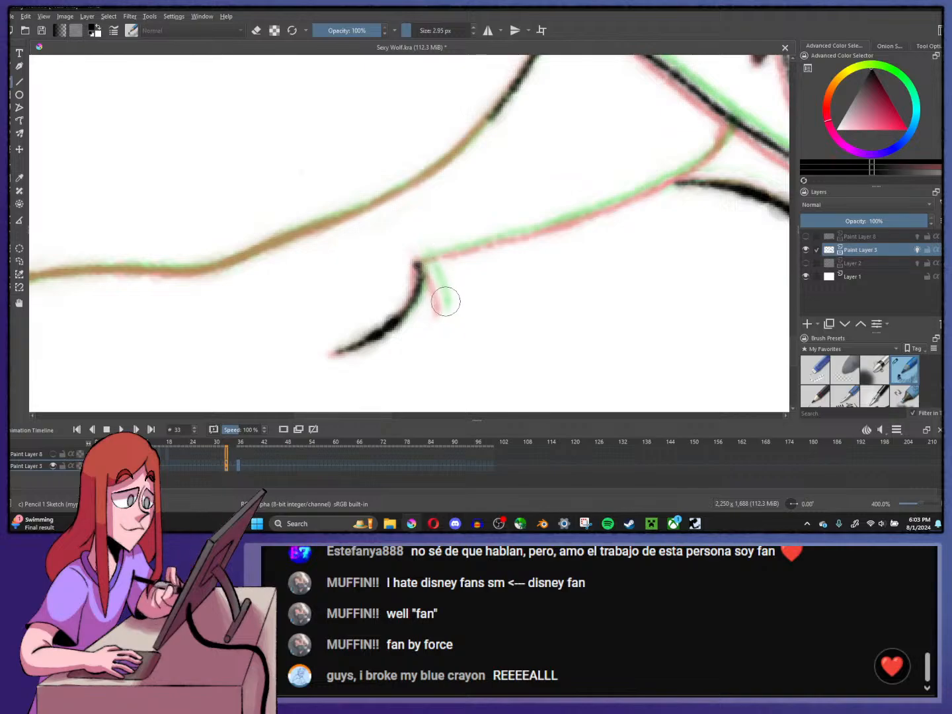
pyautogui.moveTo(447, 300)
pyautogui.mouseDown()
pyautogui.moveTo(419, 252)
pyautogui.moveTo(419, 261)
pyautogui.moveTo(611, 210)
pyautogui.moveTo(701, 159)
pyautogui.mouseUp()
pyautogui.moveTo(623, 201)
pyautogui.mouseDown()
pyautogui.moveTo(670, 181)
pyautogui.moveTo(728, 121)
pyautogui.mouseUp()
pyautogui.scroll(-3, 642, 180)
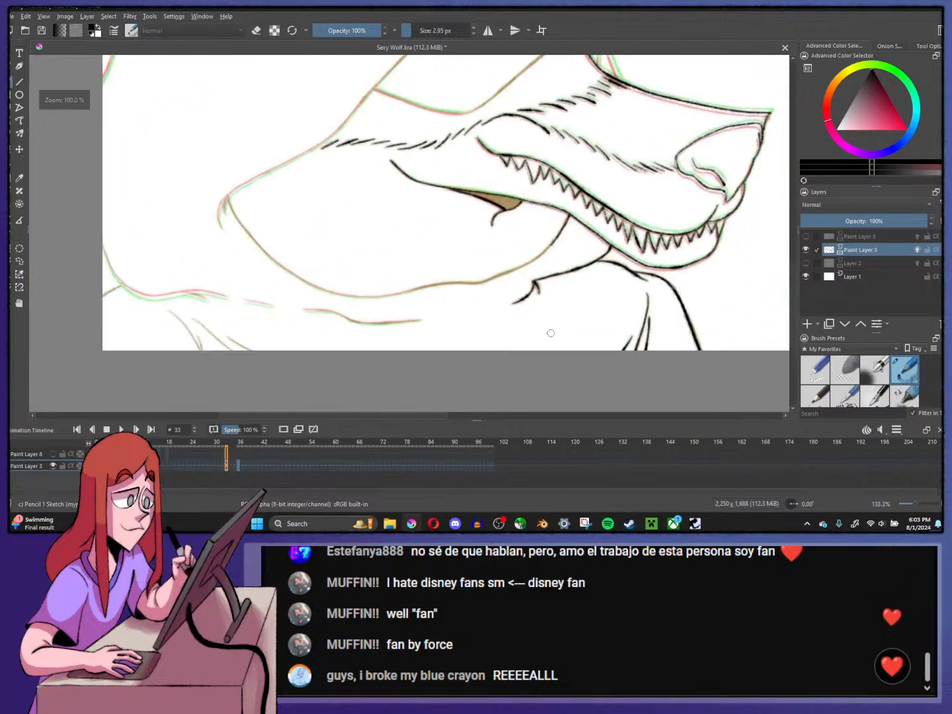
# - Trace the hood opening's lower curve from its back corner, beneath the cheek, to the line already drawn under the jaw
pyautogui.scroll(2, 389, 277)
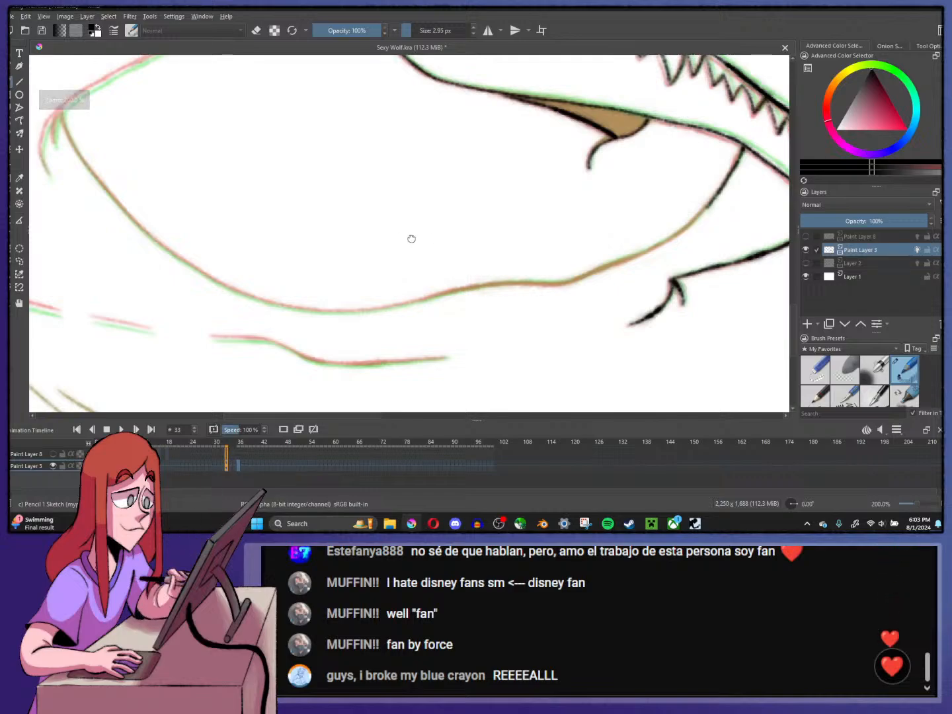
pyautogui.moveTo(410, 238); pyautogui.dragTo(628, 281)
pyautogui.moveTo(361, 130)
pyautogui.mouseDown()
pyautogui.moveTo(386, 191)
pyautogui.moveTo(425, 235)
pyautogui.moveTo(527, 307)
pyautogui.moveTo(616, 333)
pyautogui.moveTo(96, 251)
pyautogui.moveTo(206, 257)
pyautogui.mouseUp()
pyautogui.moveTo(140, 275)
pyautogui.mouseDown()
pyautogui.moveTo(389, 243)
pyautogui.moveTo(479, 209)
pyautogui.moveTo(538, 156)
pyautogui.mouseUp()
pyautogui.moveTo(503, 192); pyautogui.dragTo(539, 152)
pyautogui.scroll(-2, 556, 161)
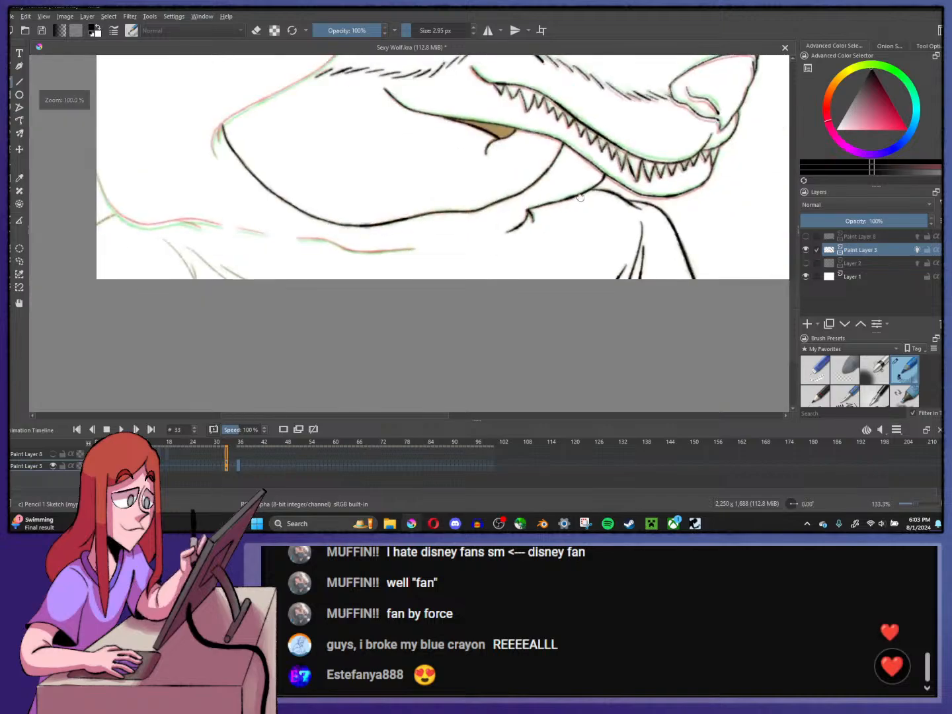
# - Draw the short fold strokes at the hood opening's back corner and trace its edge upward past the branching inner line
pyautogui.moveTo(562, 165); pyautogui.dragTo(649, 256)
pyautogui.scroll(2, 282, 223)
pyautogui.moveTo(285, 189); pyautogui.dragTo(282, 286)
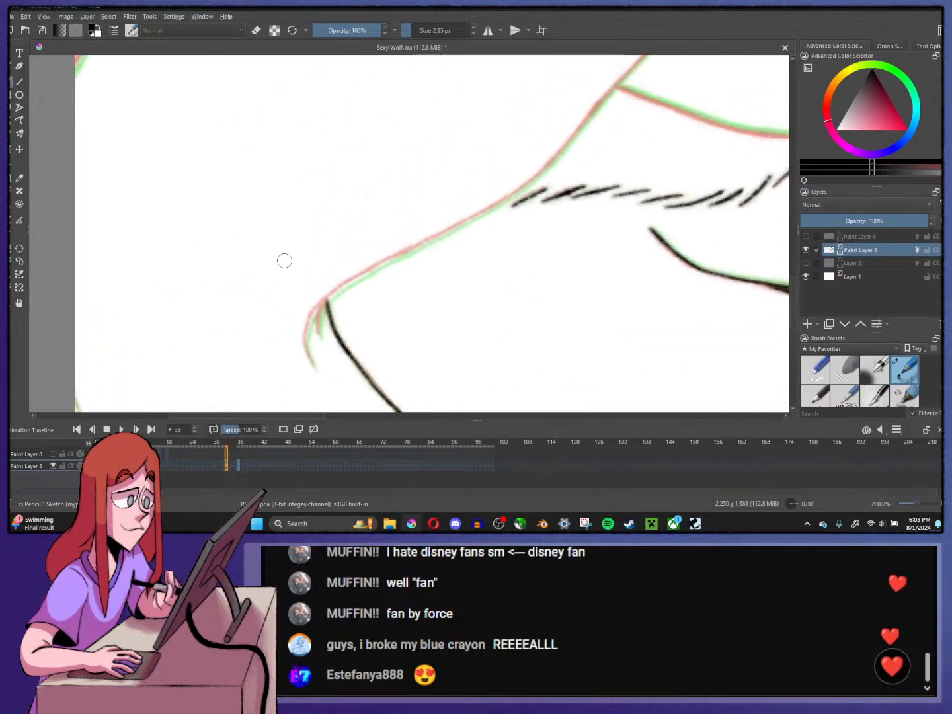
pyautogui.moveTo(319, 332); pyautogui.dragTo(323, 309)
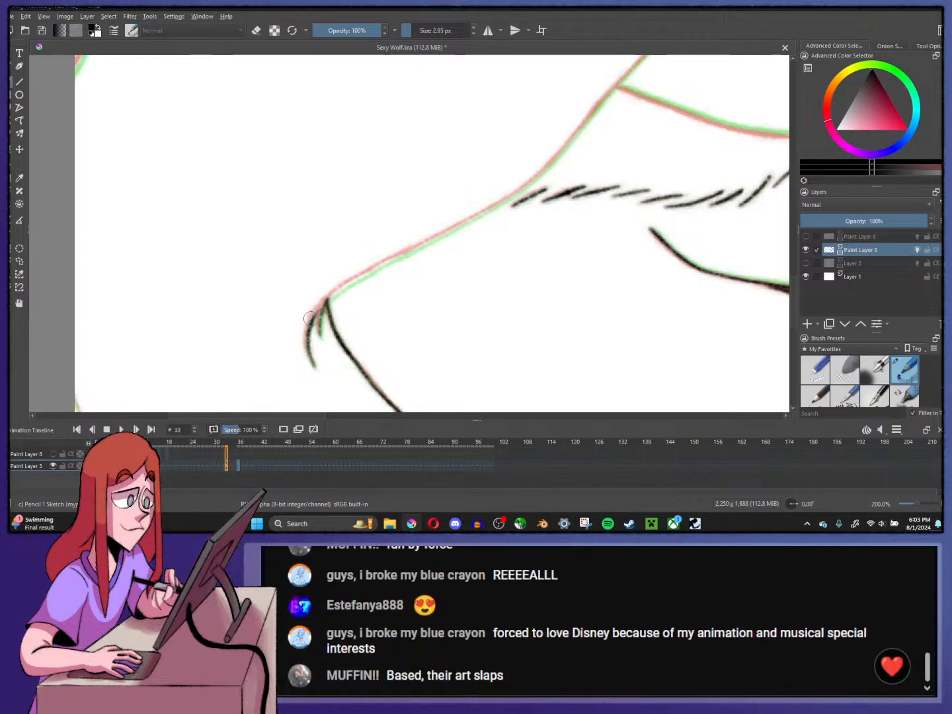
pyautogui.moveTo(307, 319)
pyautogui.mouseDown()
pyautogui.moveTo(367, 271)
pyautogui.moveTo(360, 277)
pyautogui.moveTo(554, 163)
pyautogui.mouseUp()
pyautogui.scroll(5, 793, 263)
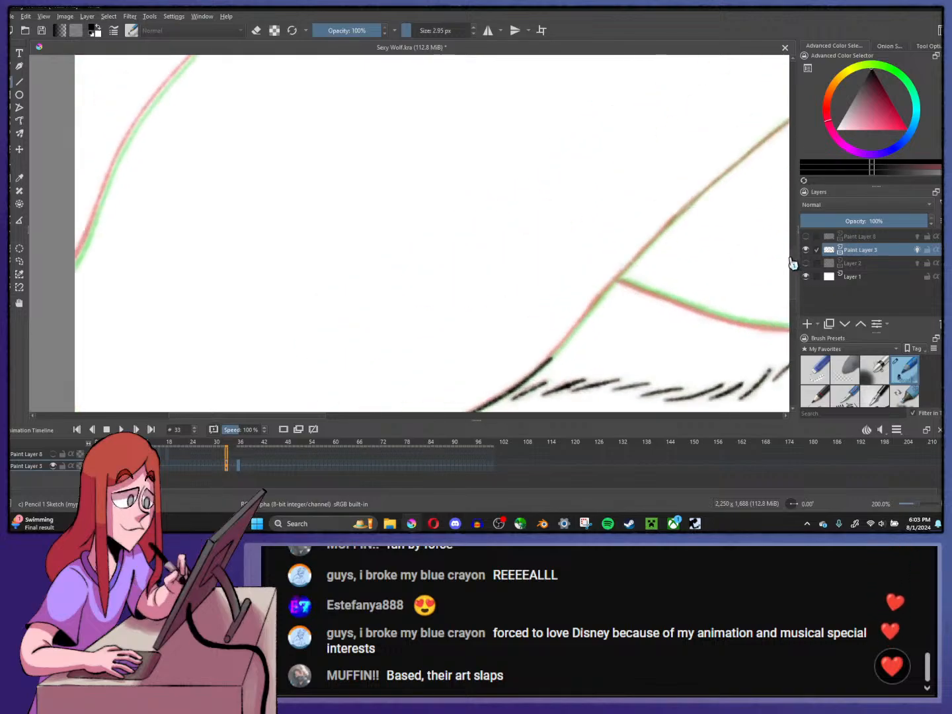
pyautogui.moveTo(539, 366)
pyautogui.mouseDown()
pyautogui.moveTo(690, 205)
pyautogui.moveTo(660, 231)
pyautogui.moveTo(678, 213)
pyautogui.moveTo(783, 123)
pyautogui.mouseUp()
pyautogui.moveTo(654, 269); pyautogui.dragTo(357, 327)
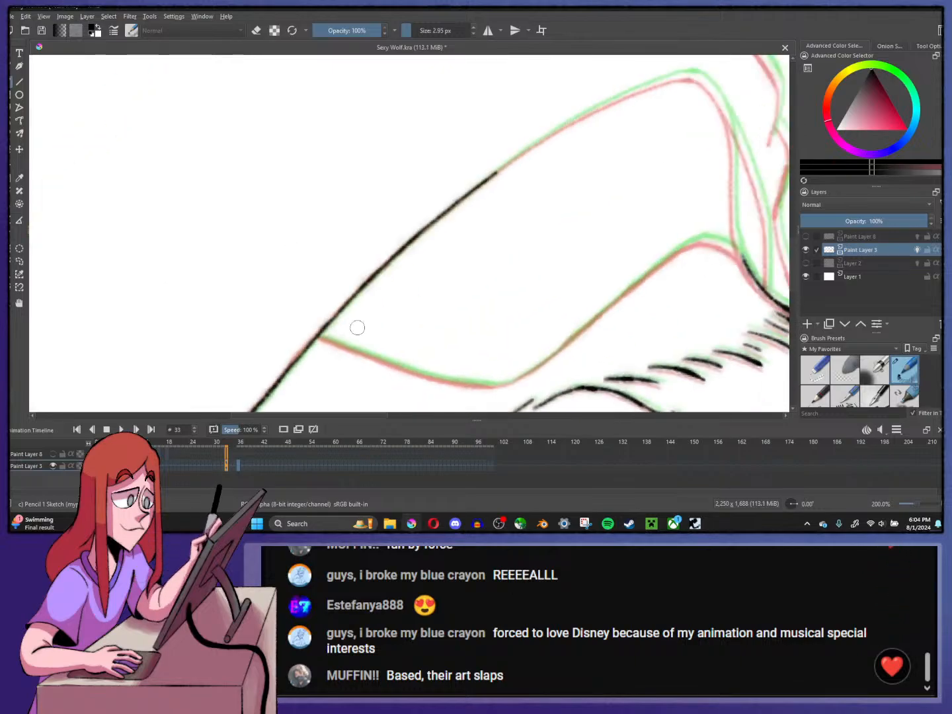
# - Draw the lines descending from the hood opening's peak to the snout bridge, plus the wavy outer contour in front
pyautogui.moveTo(537, 228); pyautogui.dragTo(247, 225)
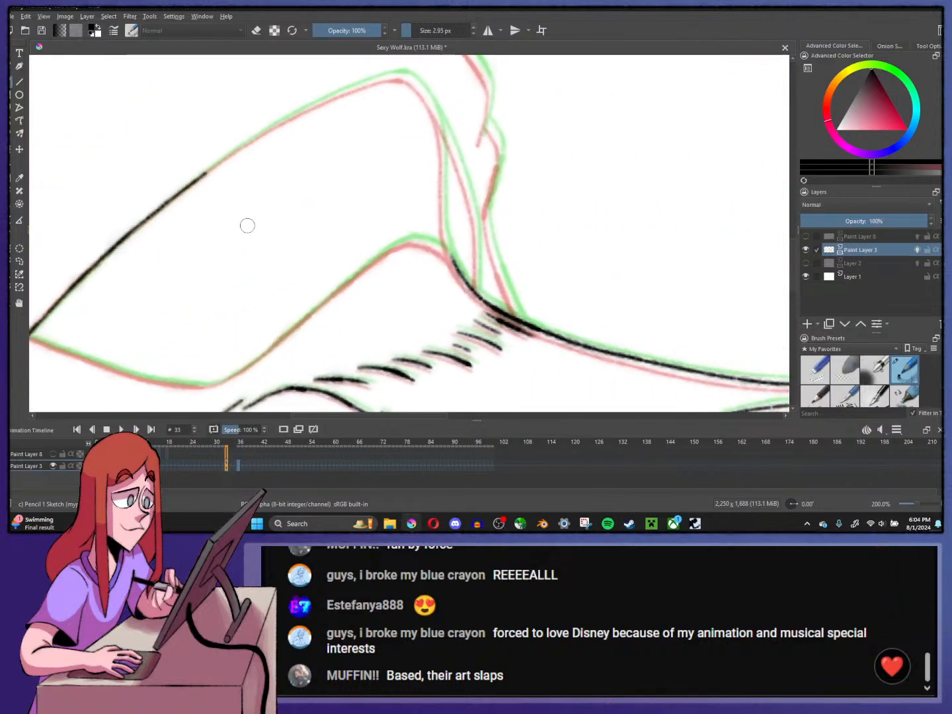
pyautogui.moveTo(410, 76)
pyautogui.mouseDown()
pyautogui.moveTo(467, 185)
pyautogui.moveTo(476, 295)
pyautogui.mouseUp()
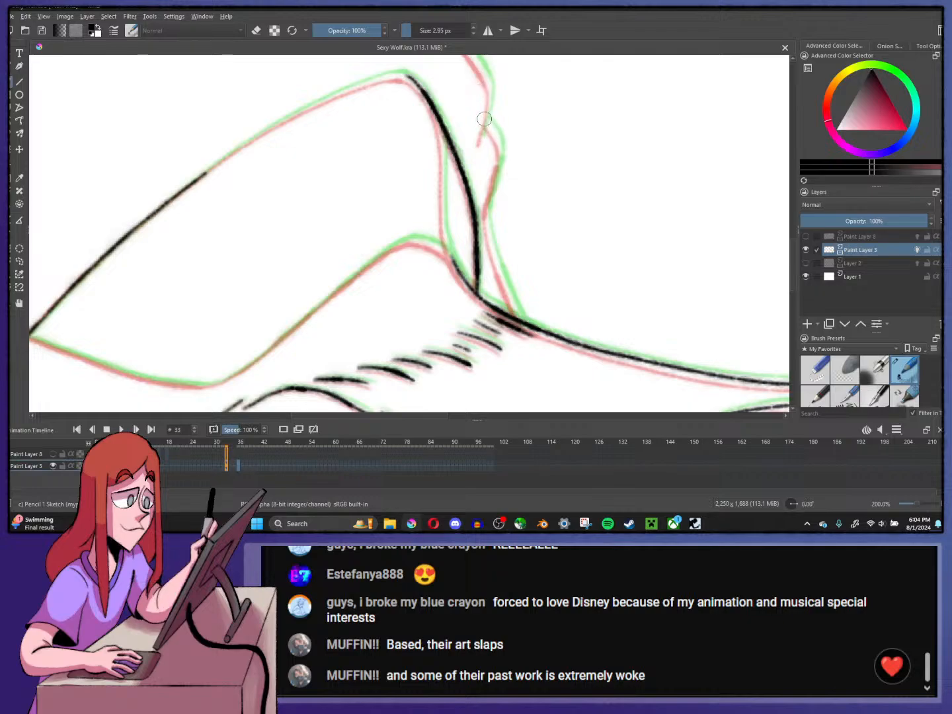
pyautogui.moveTo(484, 119)
pyautogui.mouseDown()
pyautogui.moveTo(499, 160)
pyautogui.moveTo(486, 223)
pyautogui.mouseUp()
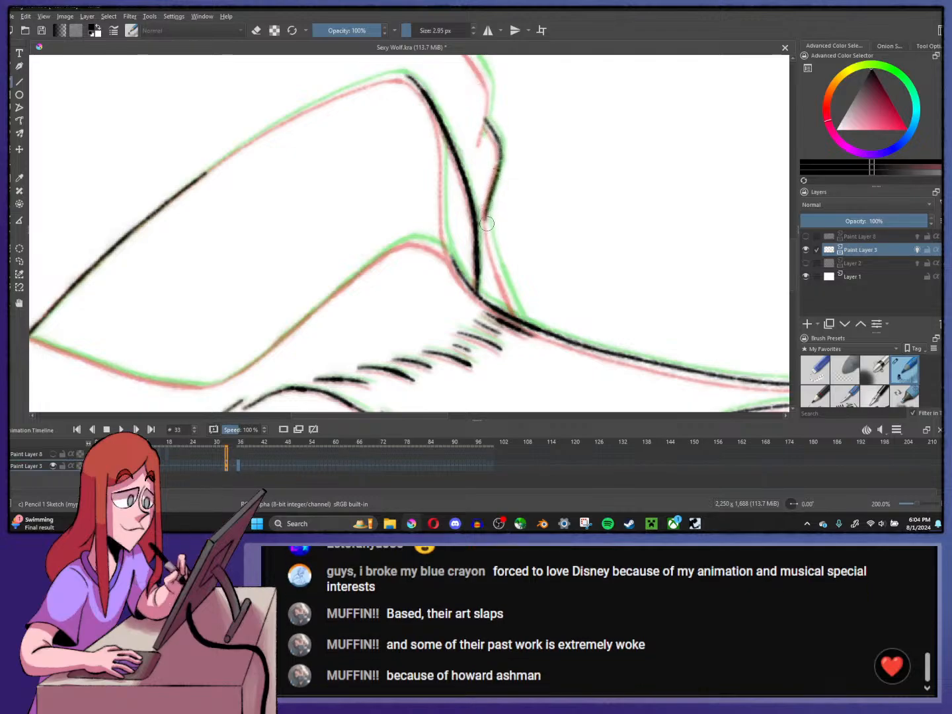
pyautogui.moveTo(509, 294); pyautogui.dragTo(522, 320)
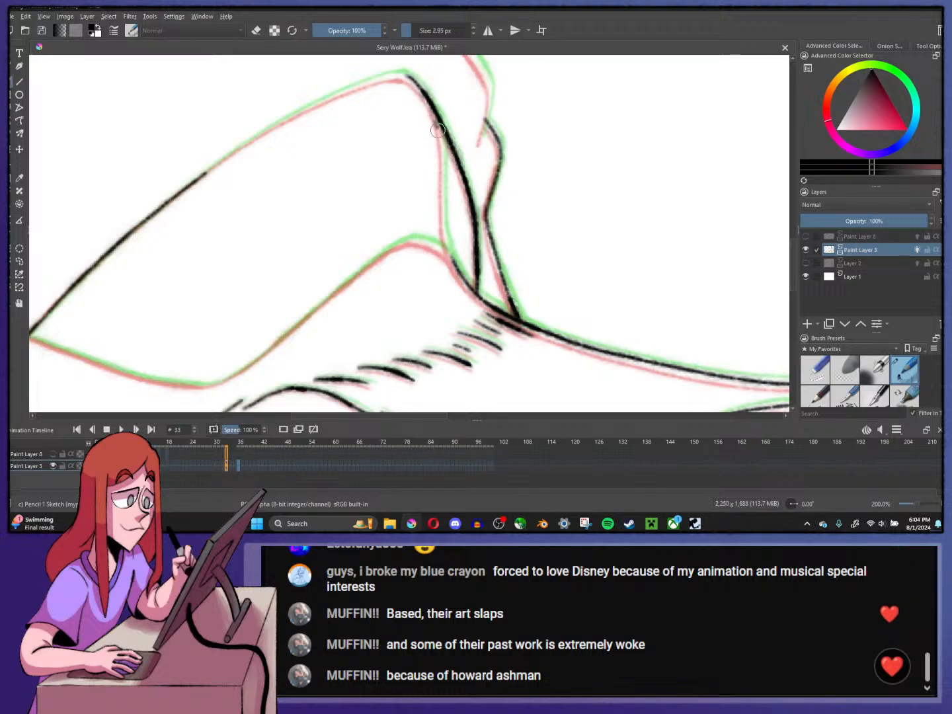
pyautogui.moveTo(437, 130); pyautogui.dragTo(456, 266)
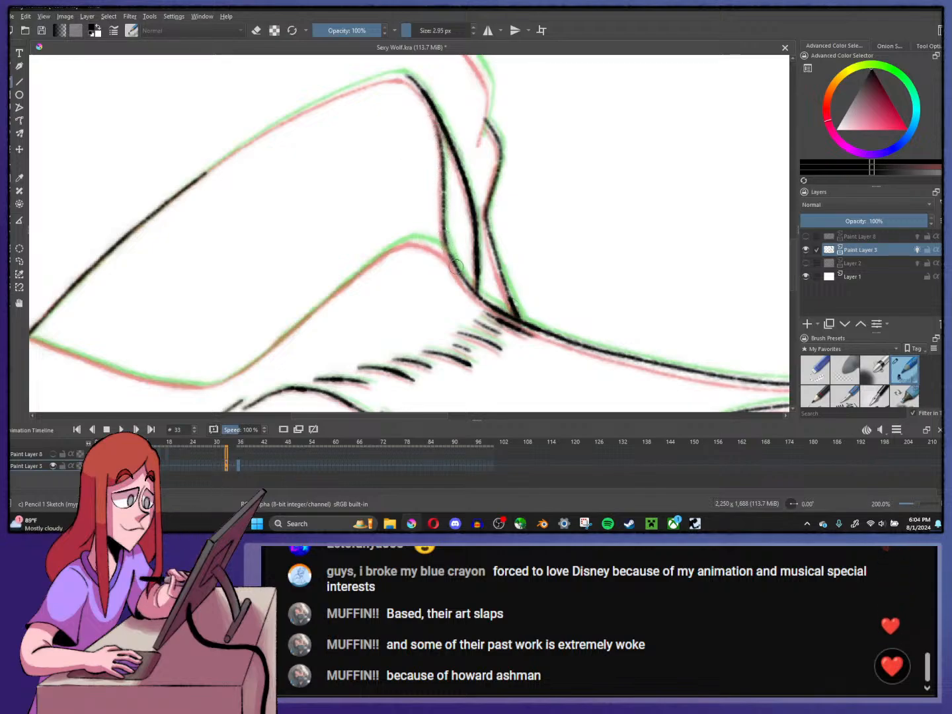
# - Draw the inner line within the hood opening, dipping from the back edge and rising over the hump above the snout bridge
pyautogui.moveTo(402, 245)
pyautogui.mouseDown()
pyautogui.moveTo(430, 242)
pyautogui.moveTo(450, 254)
pyautogui.mouseUp()
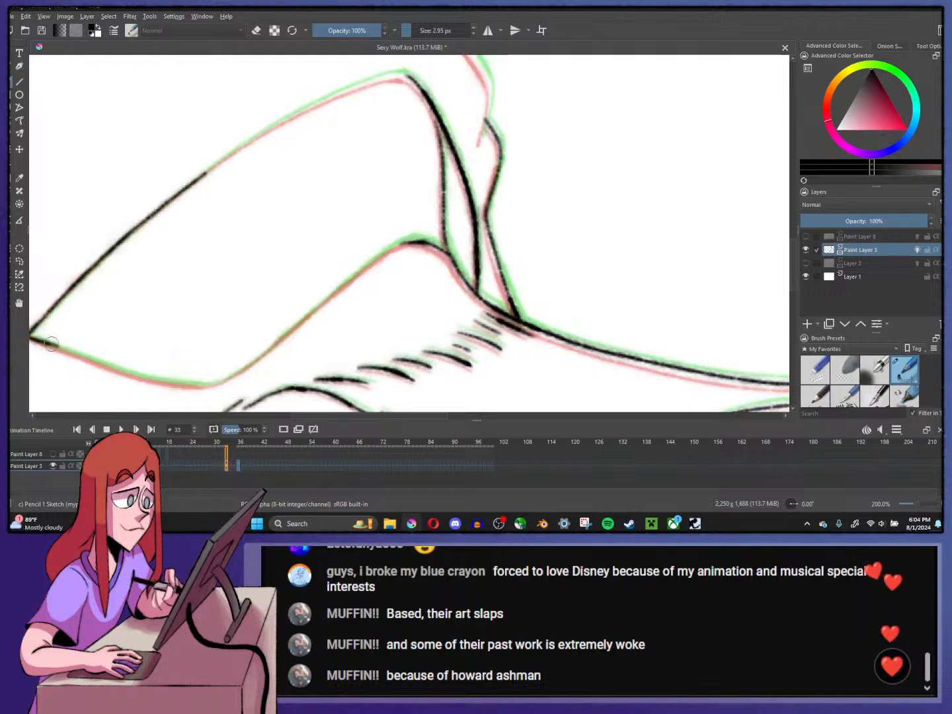
pyautogui.moveTo(51, 345); pyautogui.dragTo(185, 387)
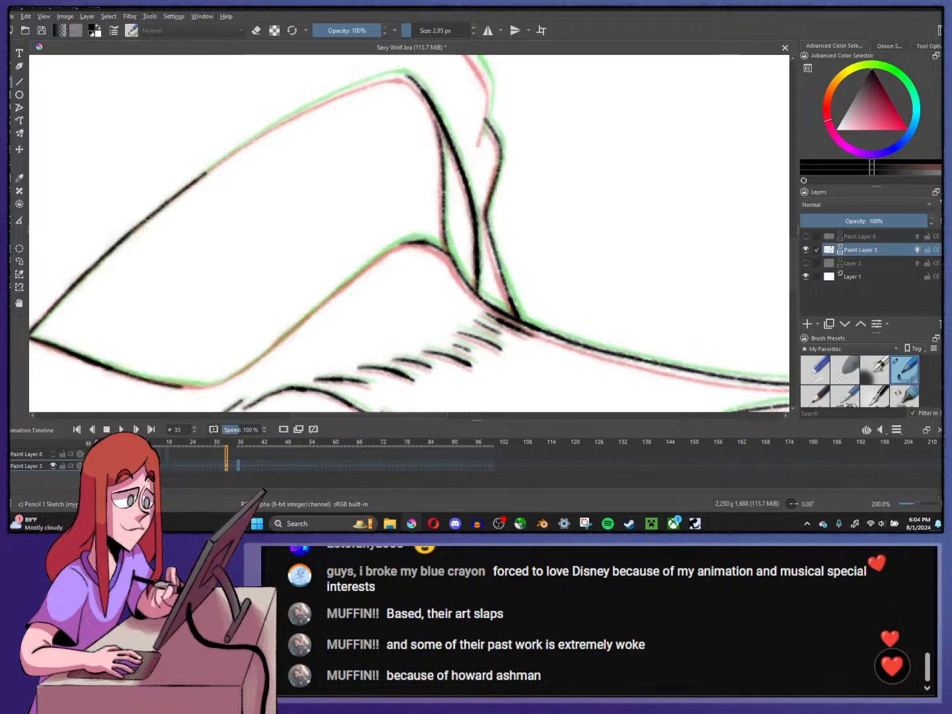
pyautogui.hotkey('ctrl', 'z')
pyautogui.moveTo(58, 346)
pyautogui.mouseDown()
pyautogui.moveTo(150, 380)
pyautogui.moveTo(229, 378)
pyautogui.mouseUp()
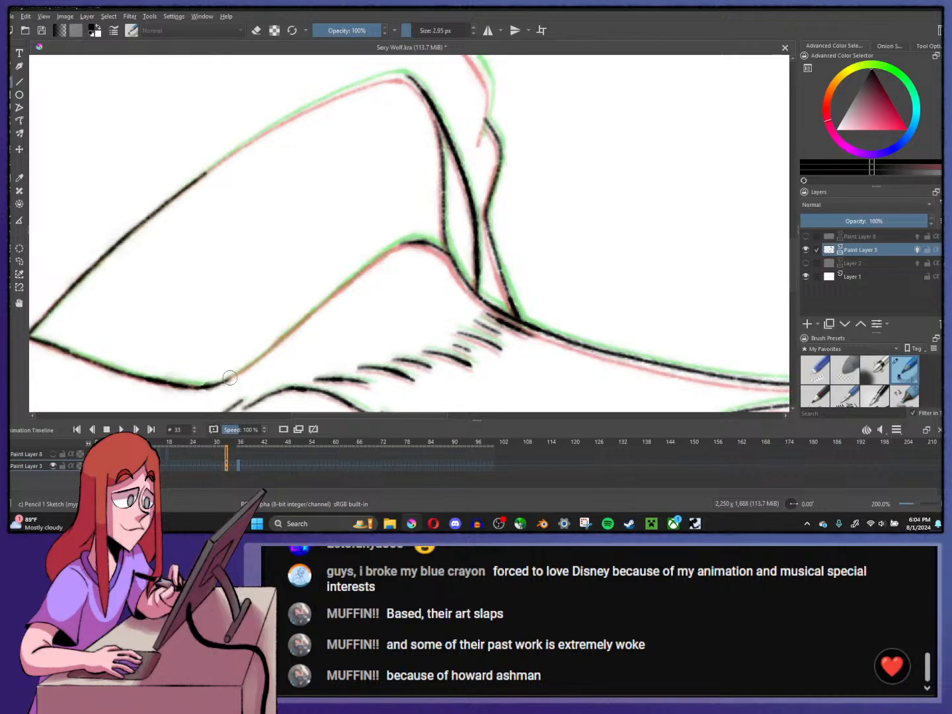
pyautogui.moveTo(281, 324); pyautogui.dragTo(524, 236)
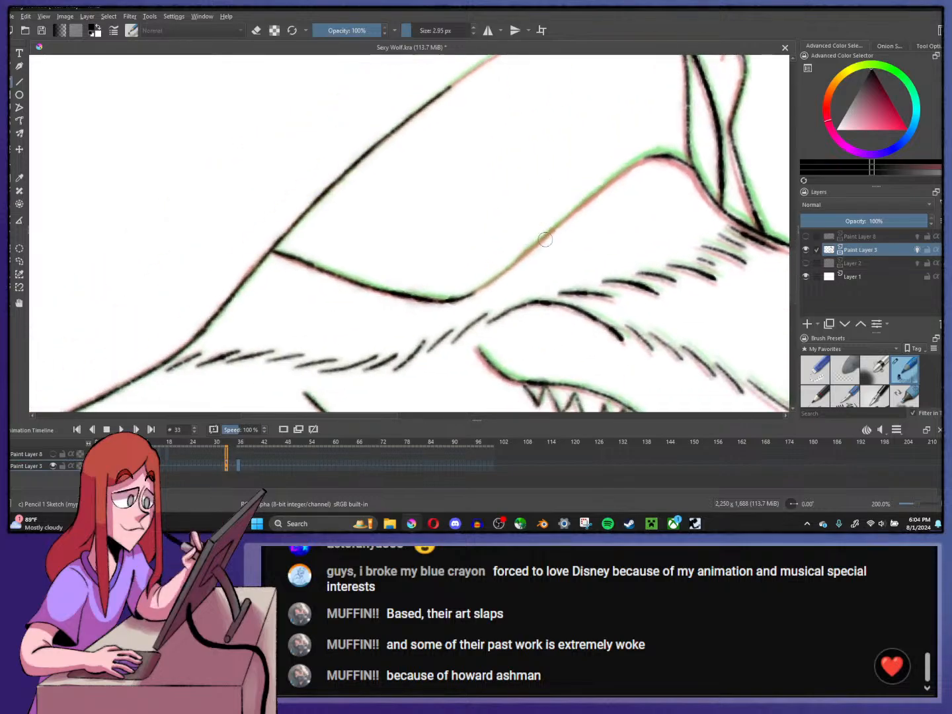
pyautogui.moveTo(470, 293); pyautogui.dragTo(625, 158)
pyautogui.moveTo(572, 210)
pyautogui.mouseDown()
pyautogui.moveTo(622, 172)
pyautogui.moveTo(669, 157)
pyautogui.mouseUp()
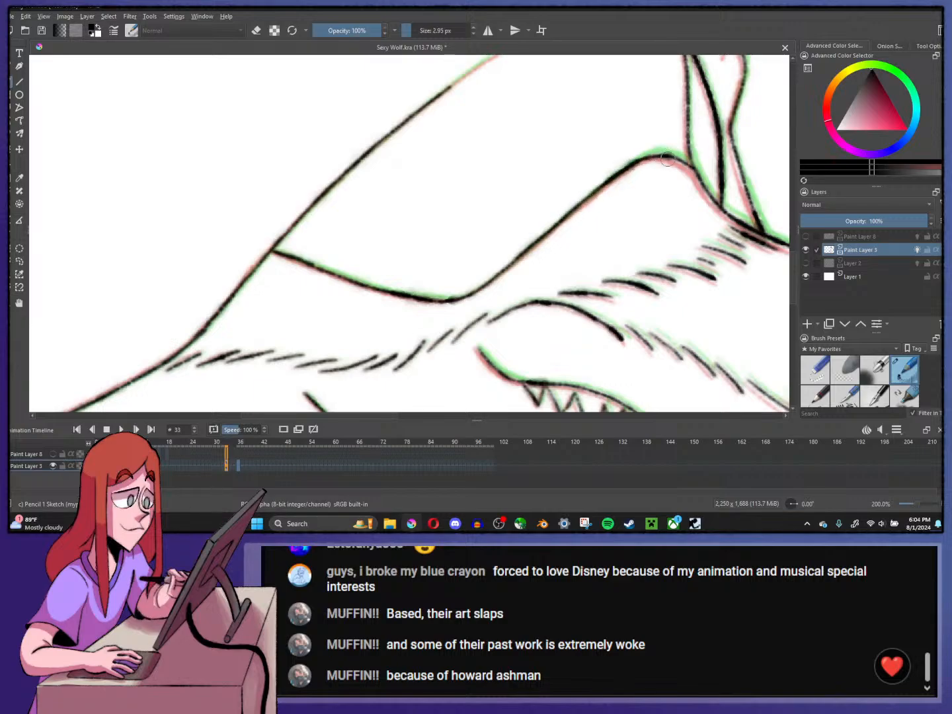
# - Draw the fold strokes at the canvas's lower edge behind the head and the short detached dash above them
pyautogui.scroll(-2, 684, 191)
pyautogui.scroll(4, 439, 396)
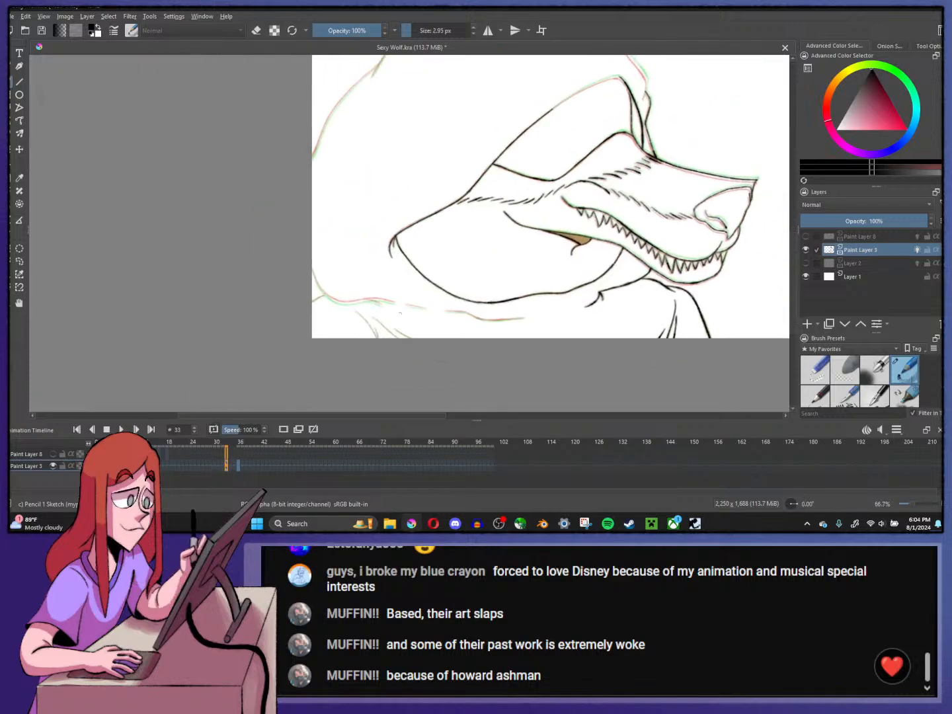
pyautogui.moveTo(272, 232)
pyautogui.mouseDown()
pyautogui.moveTo(356, 335)
pyautogui.moveTo(349, 298)
pyautogui.moveTo(359, 337)
pyautogui.mouseUp()
pyautogui.moveTo(334, 252)
pyautogui.mouseDown()
pyautogui.moveTo(430, 331)
pyautogui.moveTo(451, 331)
pyautogui.moveTo(431, 306)
pyautogui.moveTo(487, 336)
pyautogui.mouseUp()
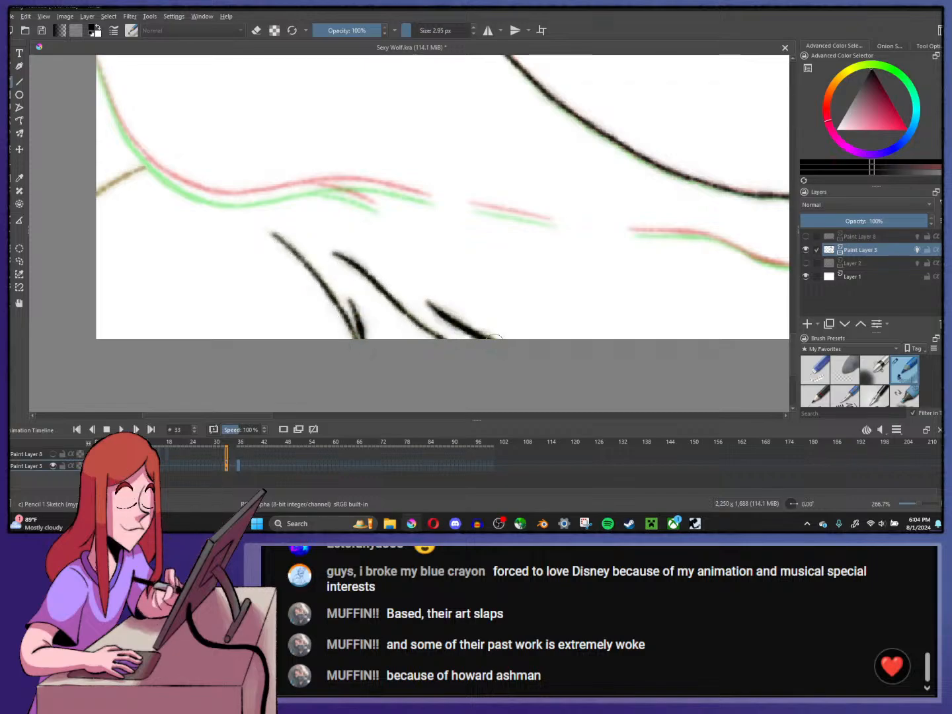
pyautogui.moveTo(471, 205)
pyautogui.mouseDown()
pyautogui.moveTo(545, 223)
pyautogui.moveTo(509, 216)
pyautogui.mouseUp()
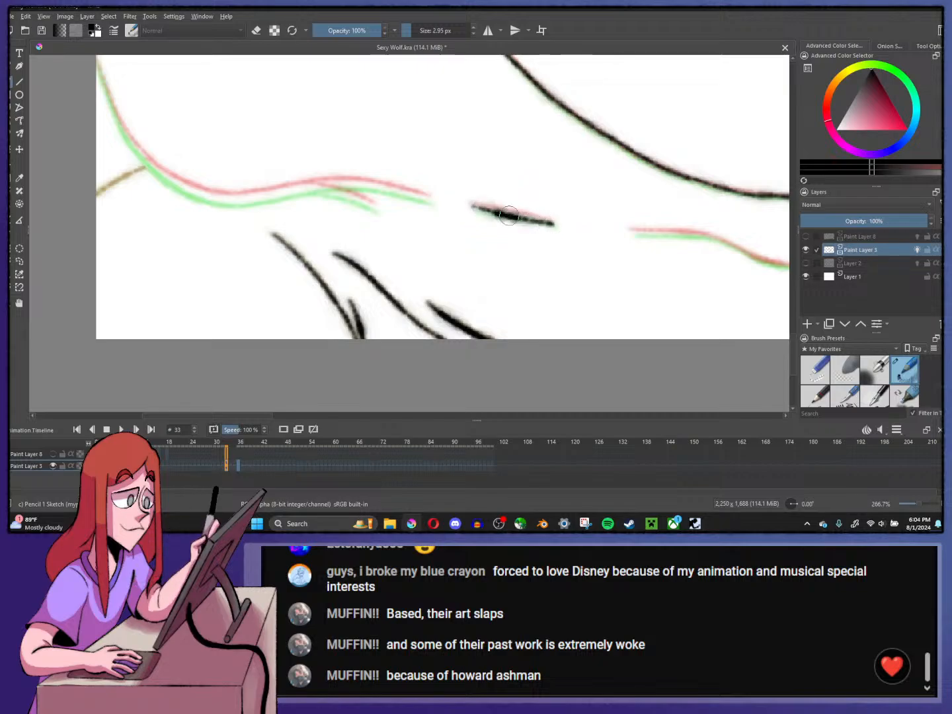
# - Trace the hood's lower back contour with its forked end, the short branching line, and the curve up to the canvas edge
pyautogui.moveTo(117, 122)
pyautogui.mouseDown()
pyautogui.moveTo(162, 173)
pyautogui.moveTo(206, 195)
pyautogui.moveTo(186, 190)
pyautogui.moveTo(228, 199)
pyautogui.moveTo(325, 188)
pyautogui.moveTo(302, 191)
pyautogui.moveTo(373, 211)
pyautogui.mouseUp()
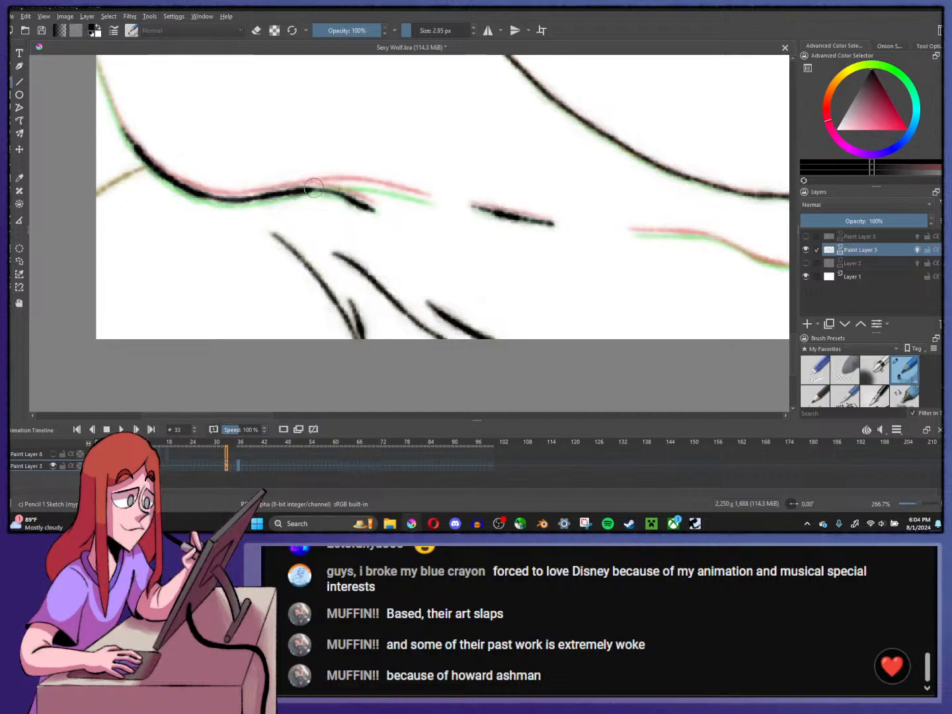
pyautogui.moveTo(313, 189)
pyautogui.mouseDown()
pyautogui.moveTo(378, 188)
pyautogui.moveTo(422, 200)
pyautogui.mouseUp()
pyautogui.moveTo(150, 163)
pyautogui.mouseDown()
pyautogui.moveTo(98, 191)
pyautogui.moveTo(185, 188)
pyautogui.moveTo(513, 339)
pyautogui.moveTo(509, 366)
pyautogui.moveTo(496, 374)
pyautogui.mouseUp()
pyautogui.scroll(-1, 113, 162)
pyautogui.hotkey('ctrl', 'z')
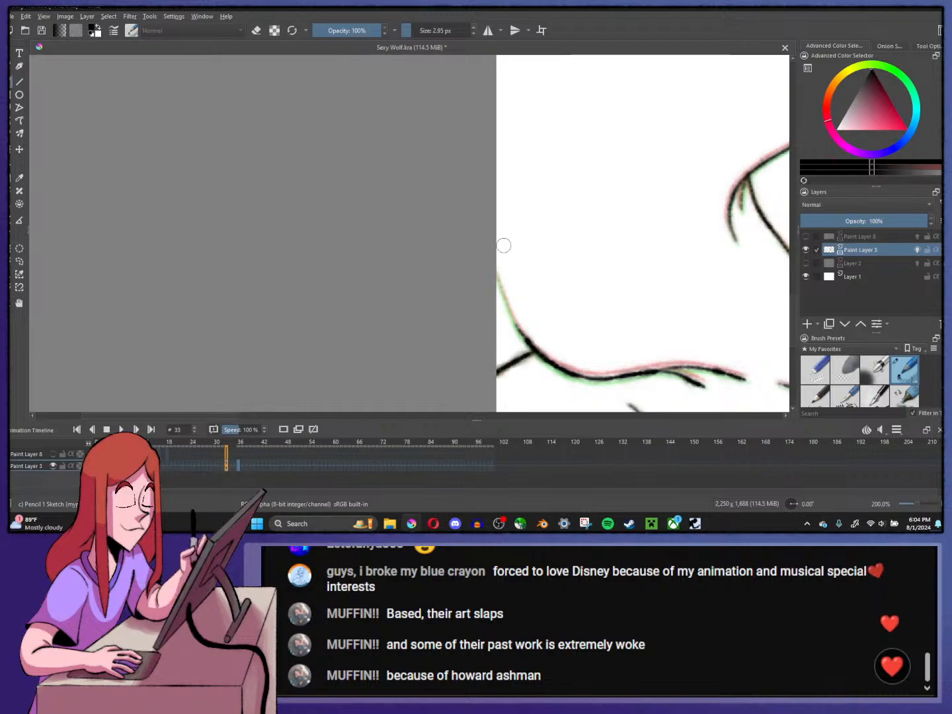
pyautogui.moveTo(499, 259); pyautogui.dragTo(517, 329)
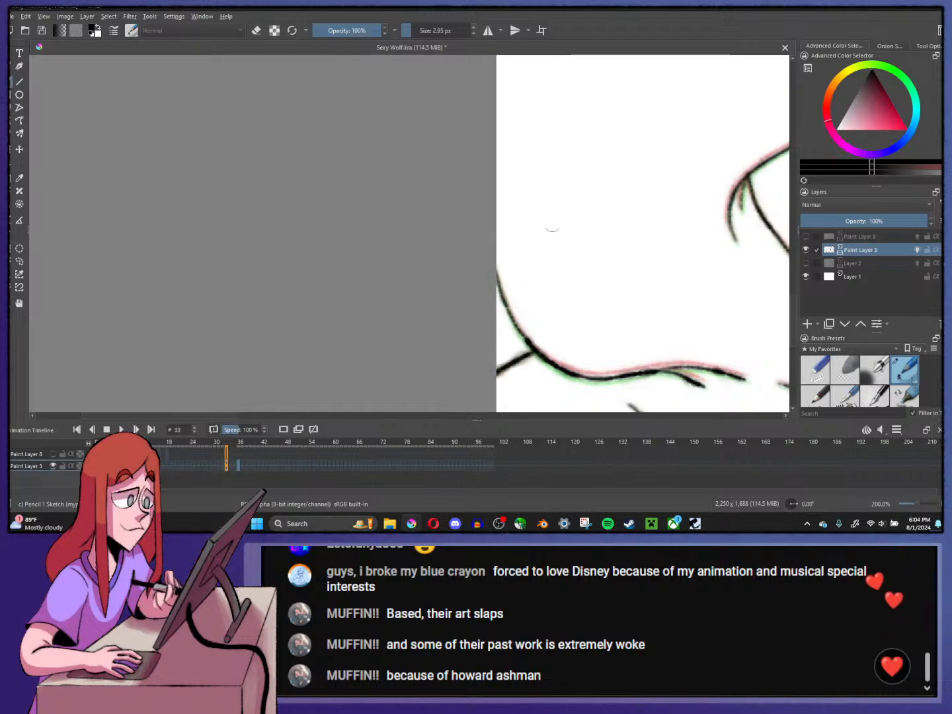
# - Draw the upper back edge of the hood's outer contour, starting with the short fold tail where the lines fork
pyautogui.scroll(-2, 437, 319)
pyautogui.moveTo(437, 318); pyautogui.dragTo(399, 261)
pyautogui.scroll(1, 429, 231)
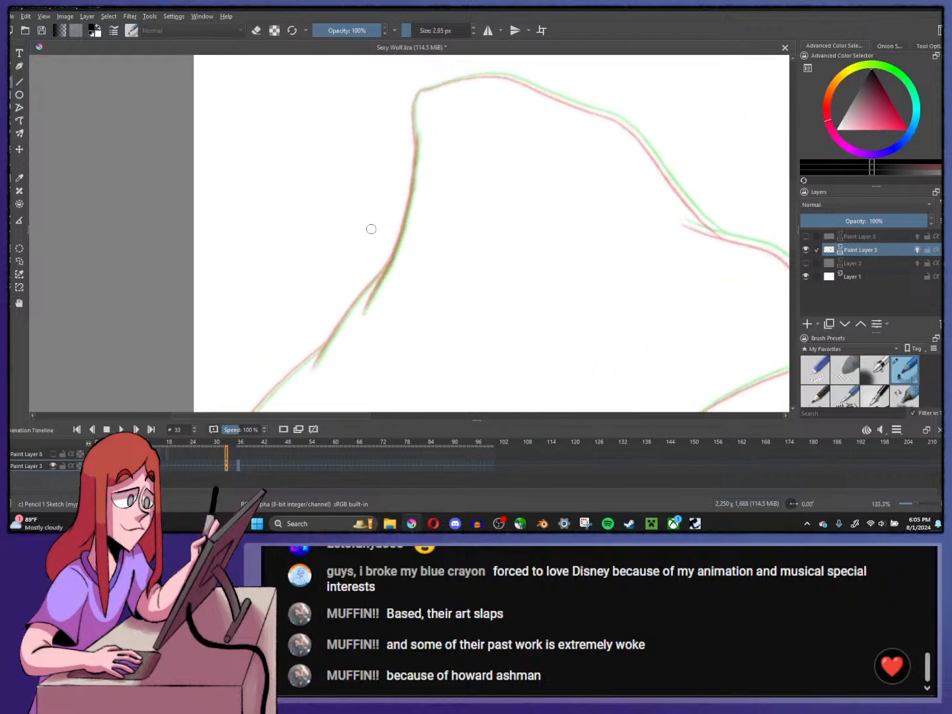
pyautogui.scroll(1, 383, 266)
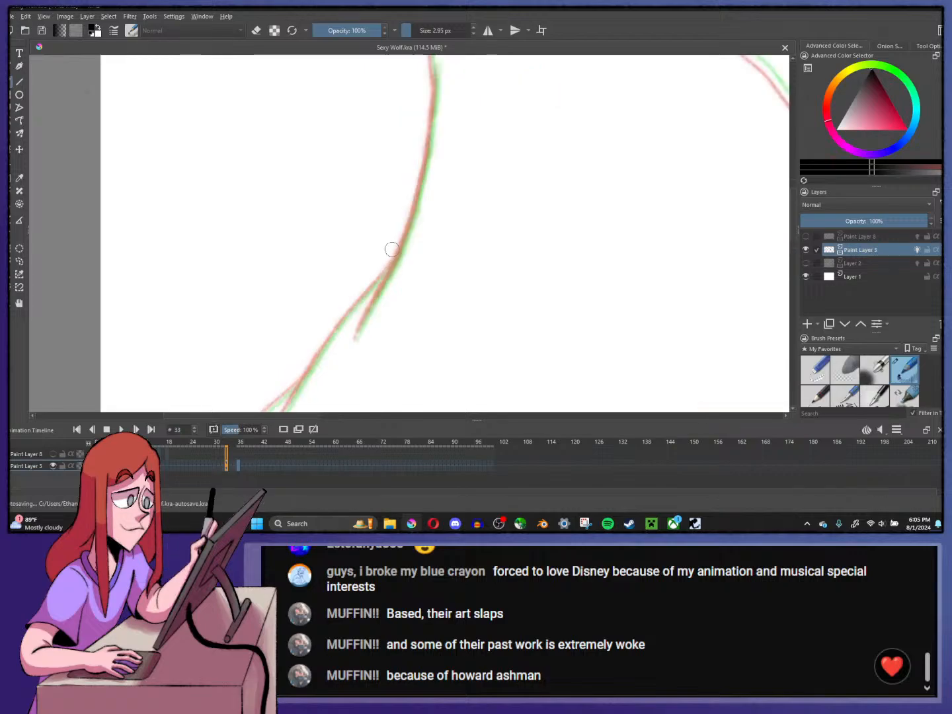
pyautogui.moveTo(355, 338); pyautogui.dragTo(385, 282)
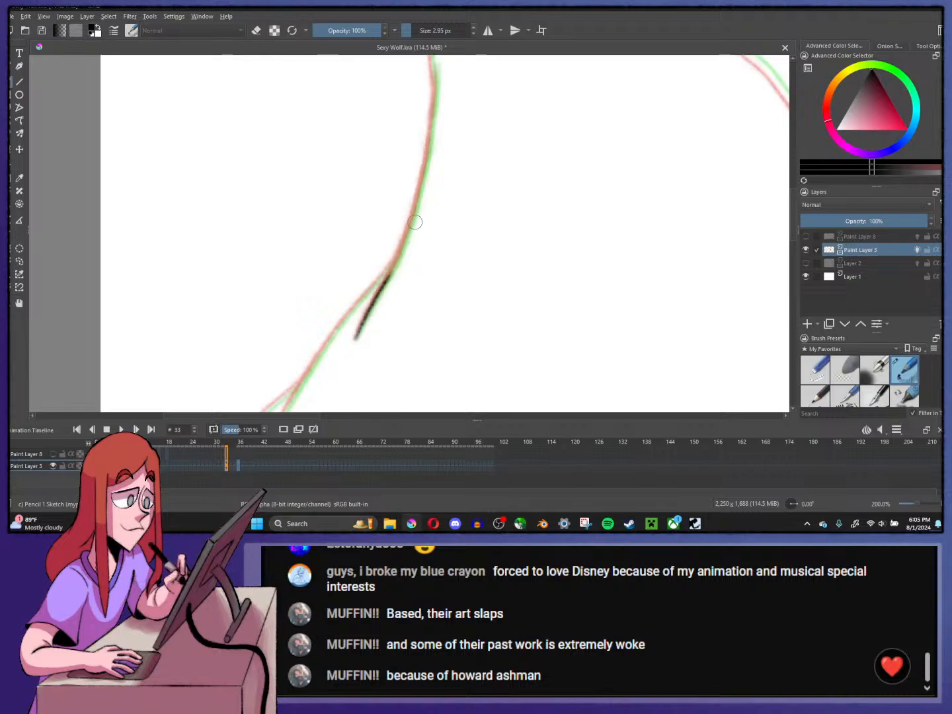
pyautogui.scroll(1, 782, 217)
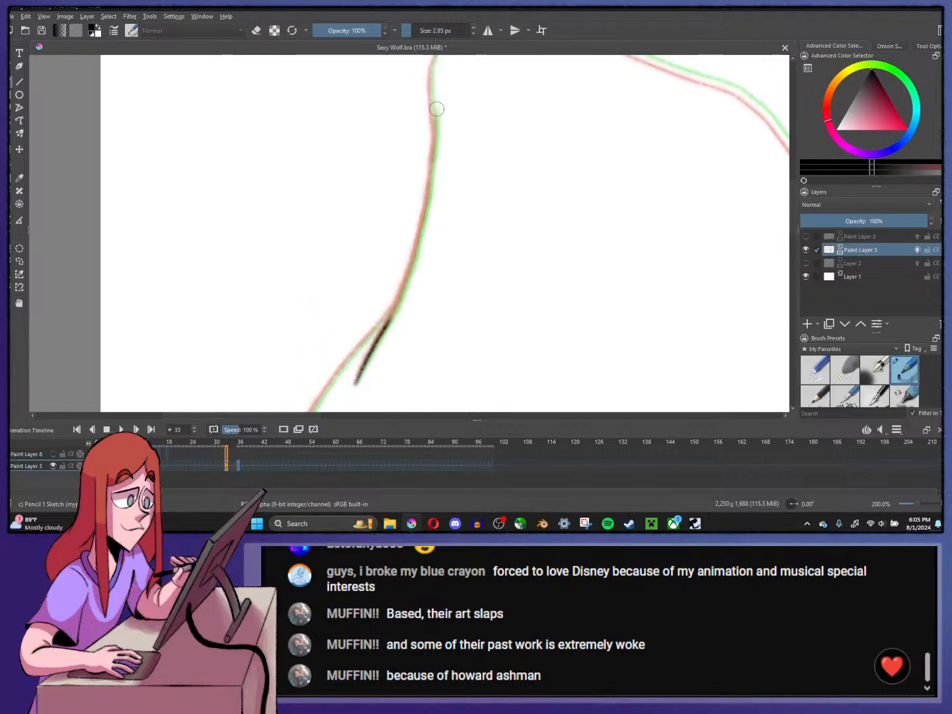
pyautogui.moveTo(435, 151); pyautogui.dragTo(428, 196)
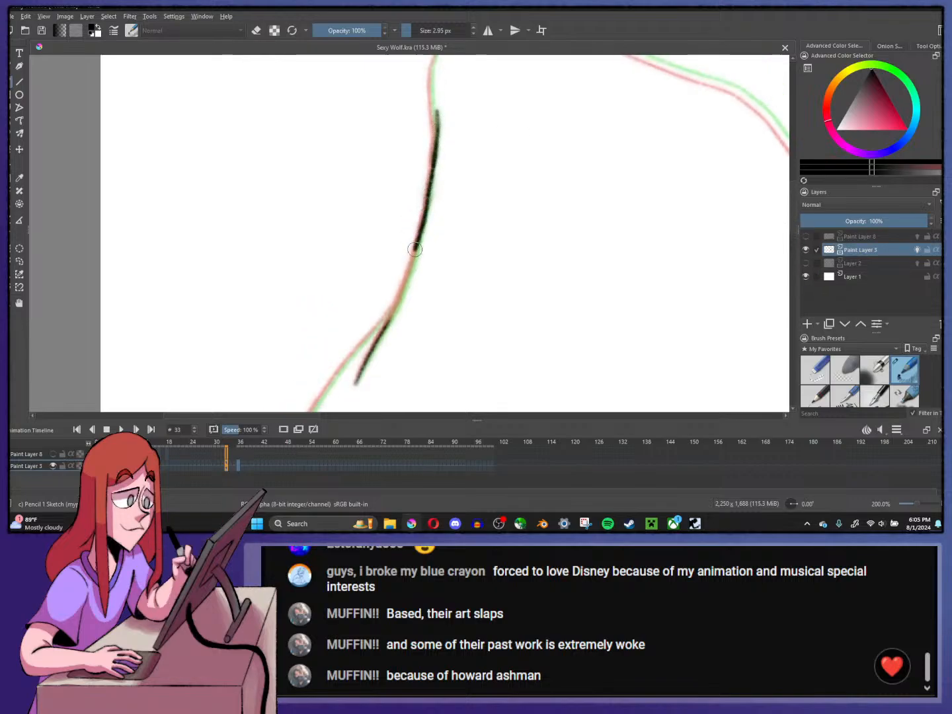
pyautogui.moveTo(386, 326); pyautogui.dragTo(420, 227)
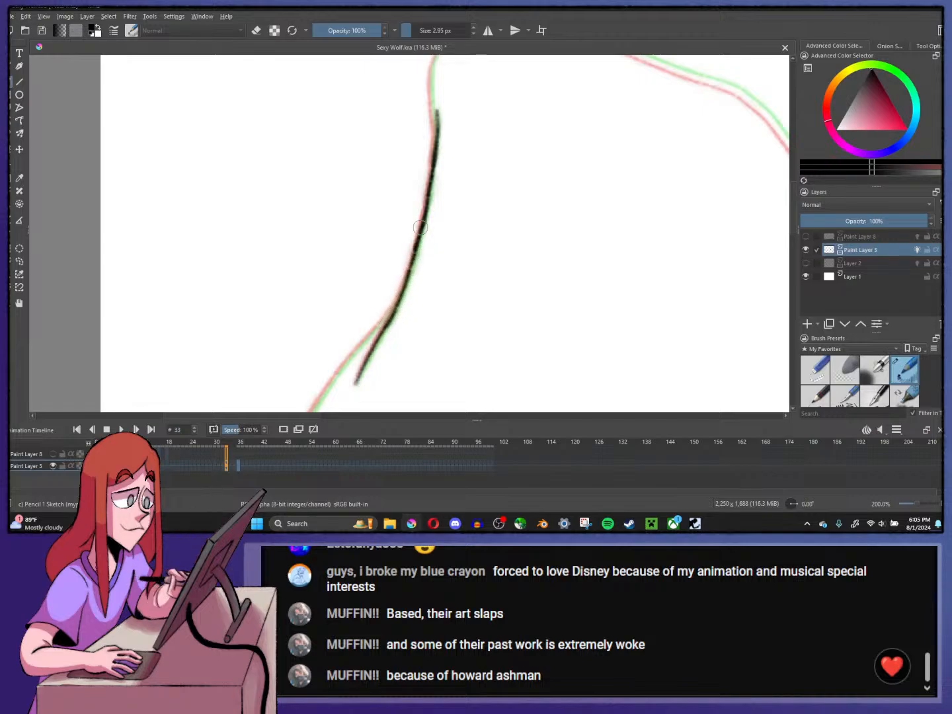
# - Continue the outer contour around the hood's top back corner, across the crown and down the front slope, between the onion skins
pyautogui.scroll(3, 436, 238)
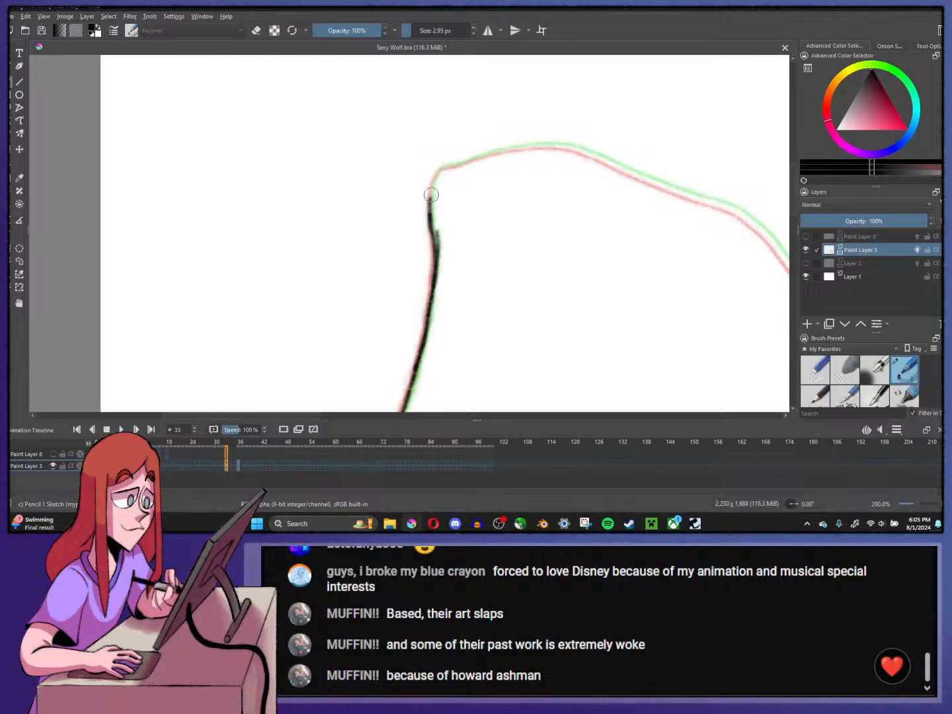
pyautogui.moveTo(472, 172); pyautogui.dragTo(254, 250)
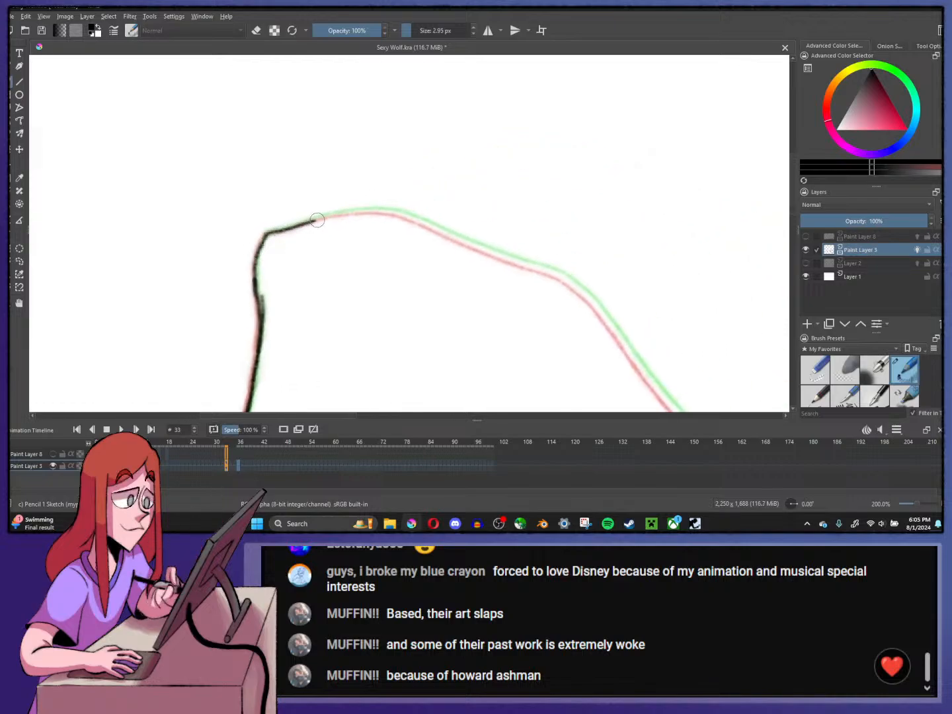
pyautogui.moveTo(317, 220)
pyautogui.mouseDown()
pyautogui.moveTo(411, 218)
pyautogui.moveTo(568, 276)
pyautogui.mouseUp()
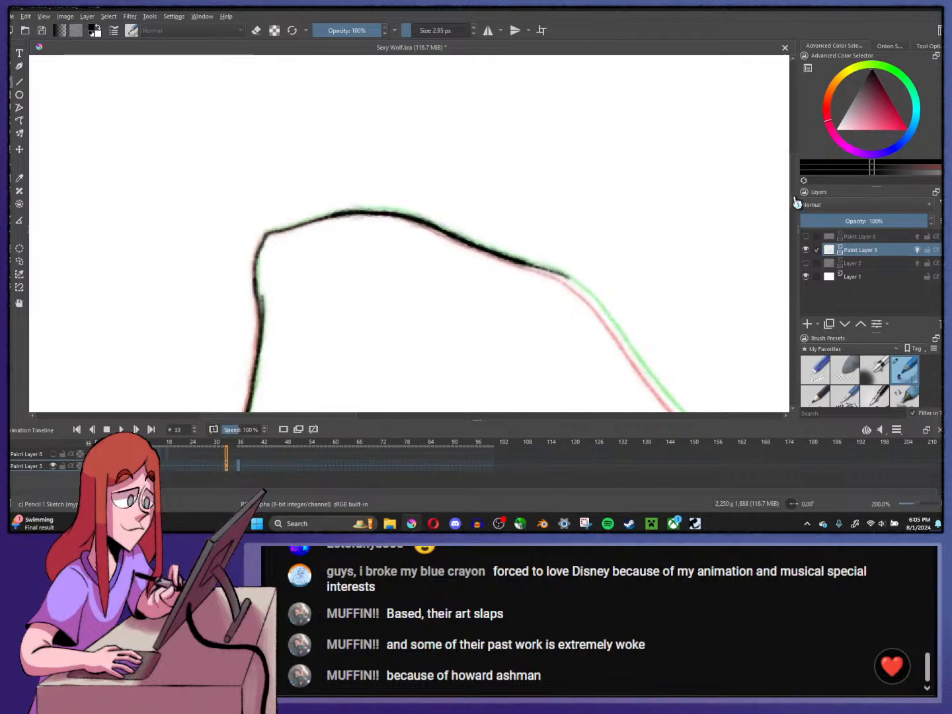
pyautogui.scroll(-5, 679, 120)
pyautogui.moveTo(568, 92)
pyautogui.mouseDown()
pyautogui.moveTo(704, 253)
pyautogui.moveTo(559, 215)
pyautogui.moveTo(467, 205)
pyautogui.moveTo(397, 111)
pyautogui.mouseUp()
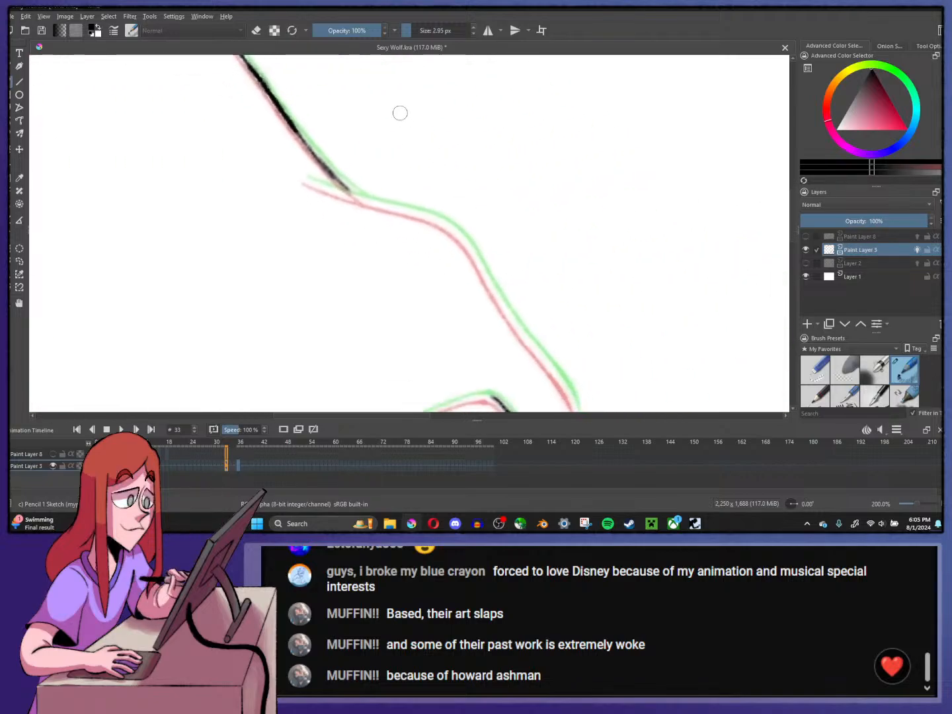
# - Finish the hood's front contour from the overlapping fold on the slope down to the forked crease above the snout
pyautogui.moveTo(305, 178)
pyautogui.mouseDown()
pyautogui.moveTo(451, 232)
pyautogui.moveTo(571, 402)
pyautogui.mouseUp()
pyautogui.moveTo(338, 188); pyautogui.dragTo(366, 197)
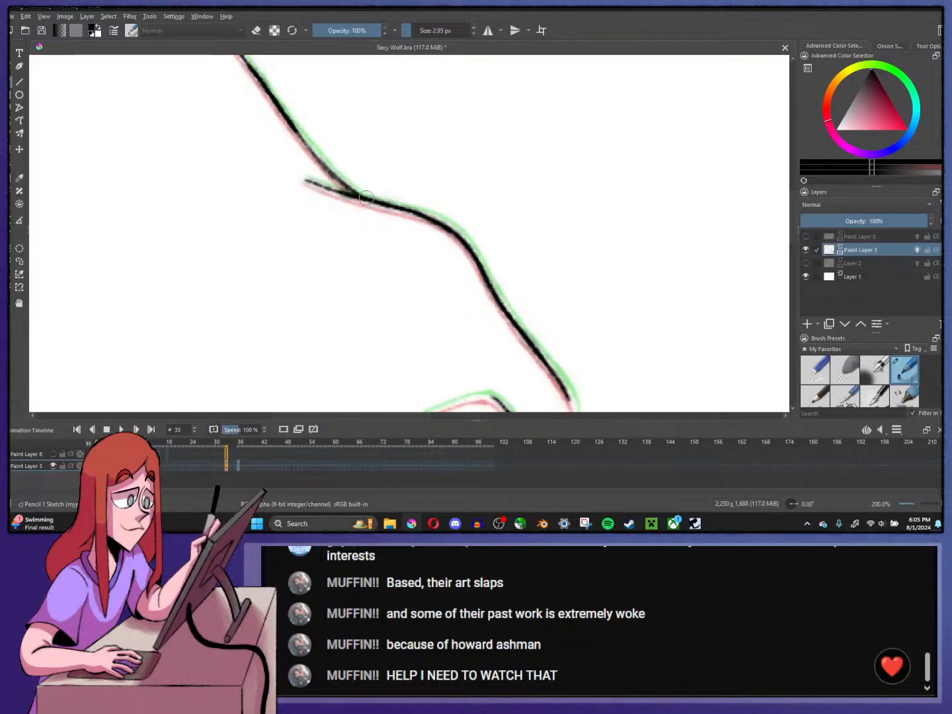
pyautogui.moveTo(601, 283); pyautogui.dragTo(544, 147)
pyautogui.scroll(2, 511, 320)
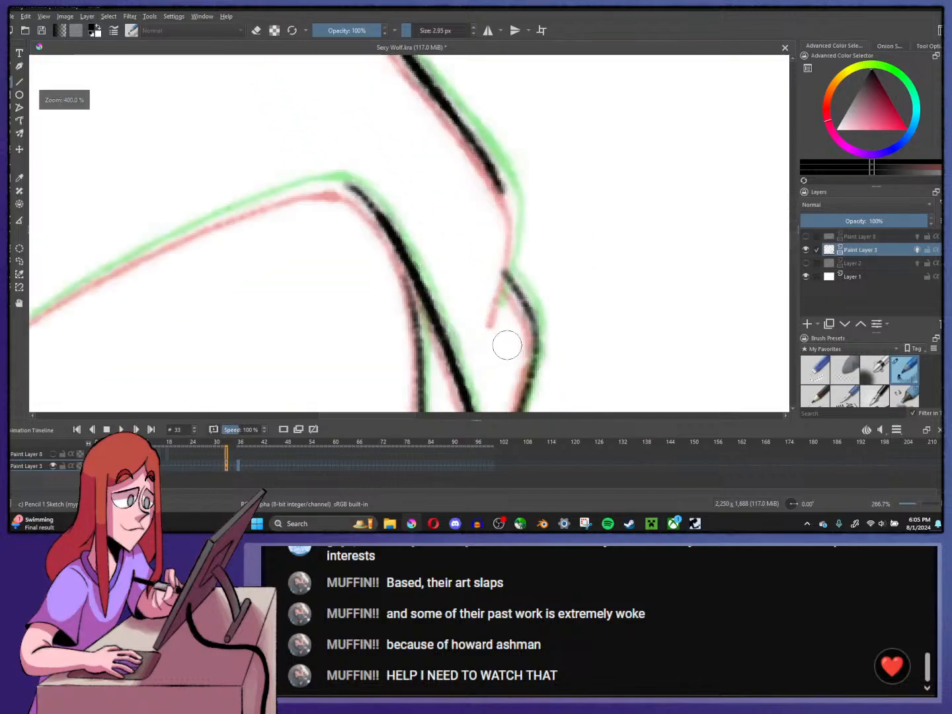
pyautogui.moveTo(490, 324); pyautogui.dragTo(508, 272)
pyautogui.moveTo(497, 170); pyautogui.dragTo(499, 251)
pyautogui.scroll(-2, 502, 254)
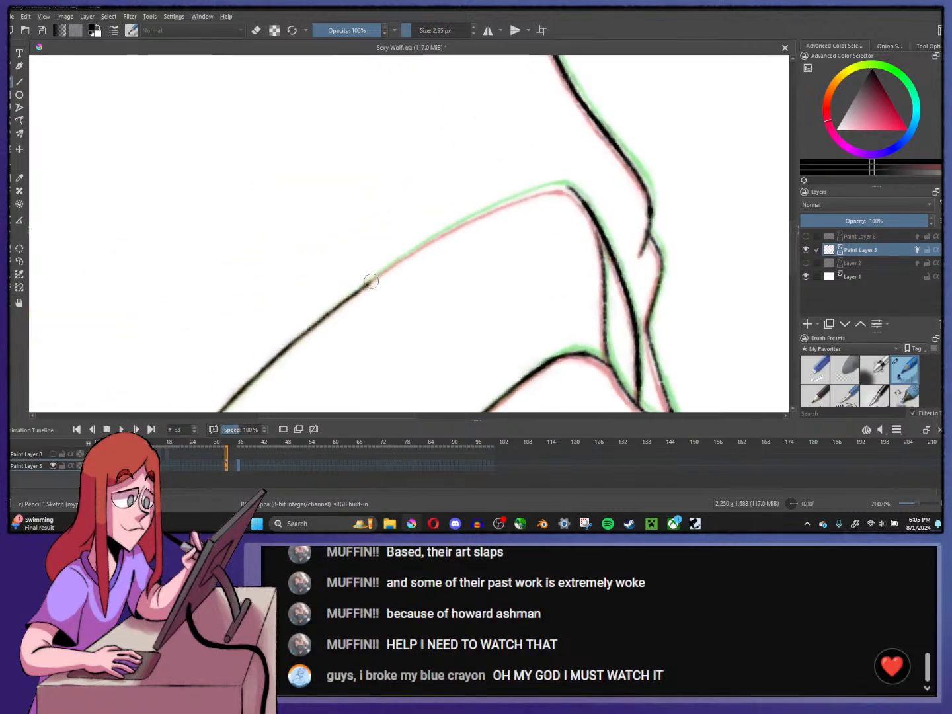
# - Extend the upper edge of the hood's face opening up to its peak, keeping the line between the onion skins
pyautogui.moveTo(404, 253)
pyautogui.mouseDown()
pyautogui.moveTo(507, 197)
pyautogui.moveTo(472, 217)
pyautogui.moveTo(555, 186)
pyautogui.moveTo(509, 199)
pyautogui.moveTo(538, 190)
pyautogui.mouseUp()
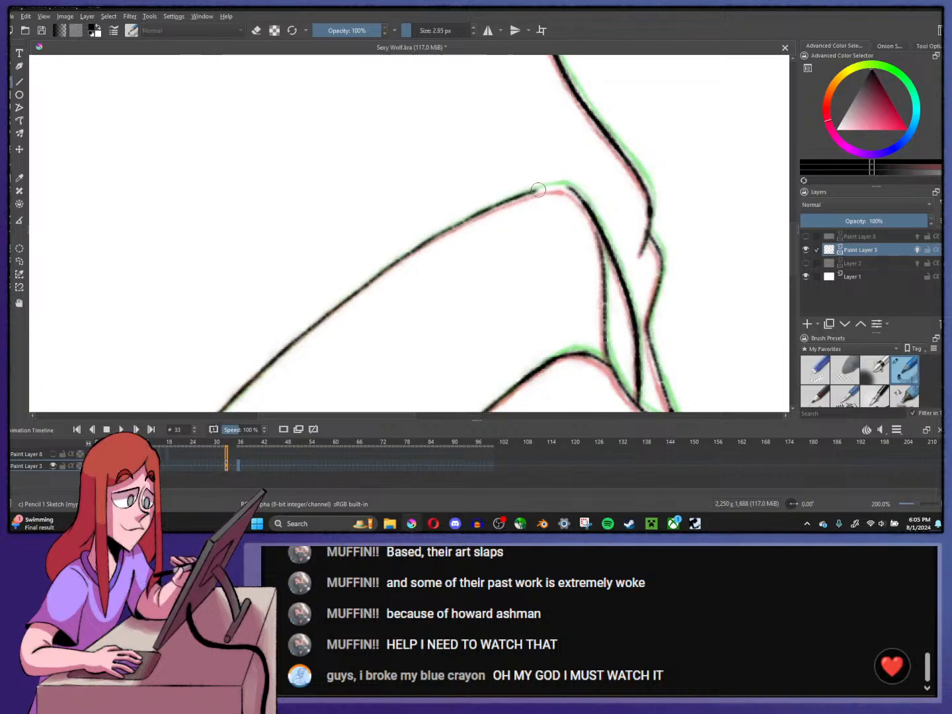
pyautogui.scroll(-5, 558, 211)
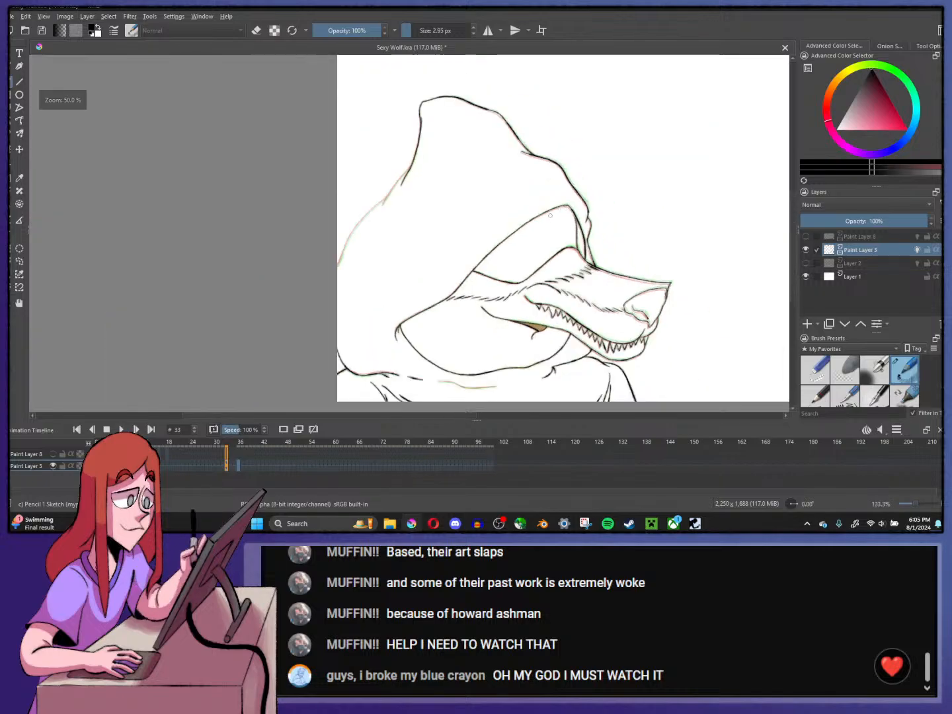
# - Draw the middle fold segment of the hood's back contour, from the upper fork down to the tip of the lower fold tail
pyautogui.scroll(3, 410, 210)
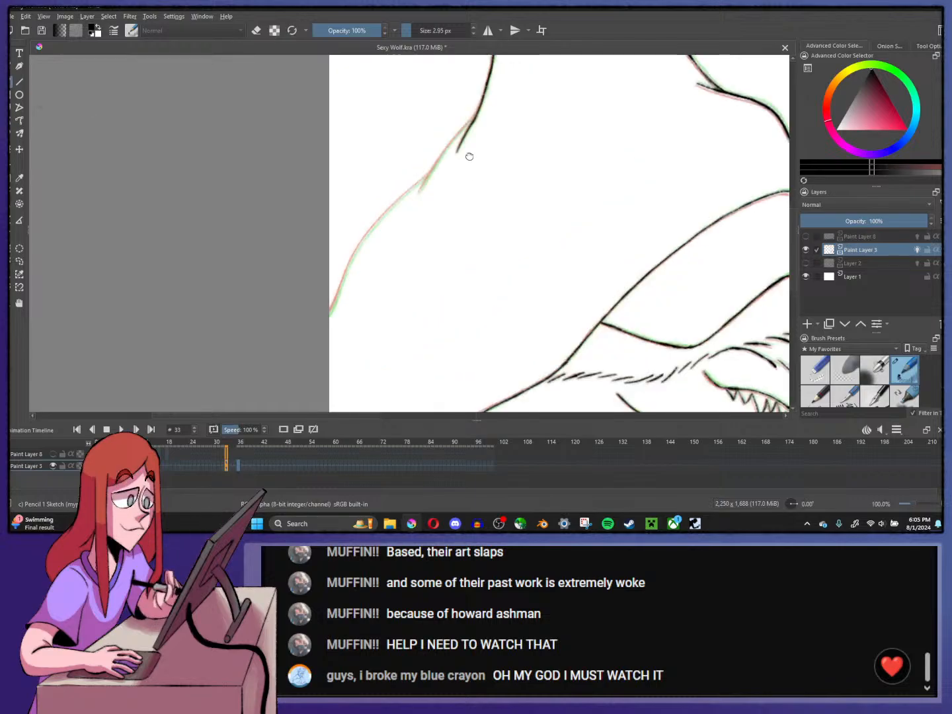
pyautogui.scroll(2, 453, 228)
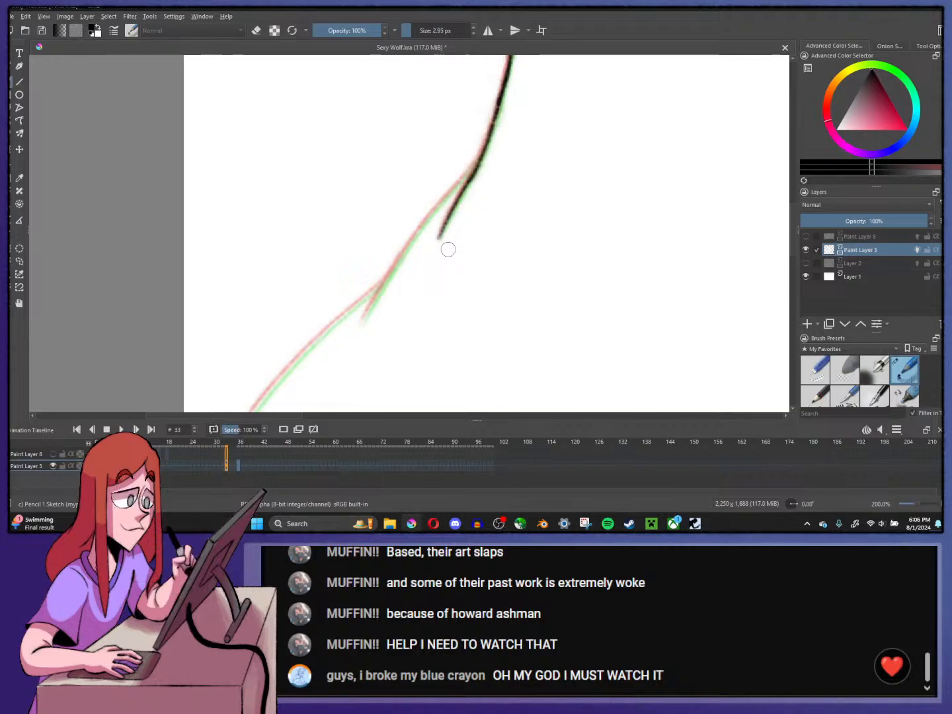
pyautogui.moveTo(365, 317)
pyautogui.mouseDown()
pyautogui.moveTo(416, 225)
pyautogui.moveTo(385, 281)
pyautogui.moveTo(479, 146)
pyautogui.mouseUp()
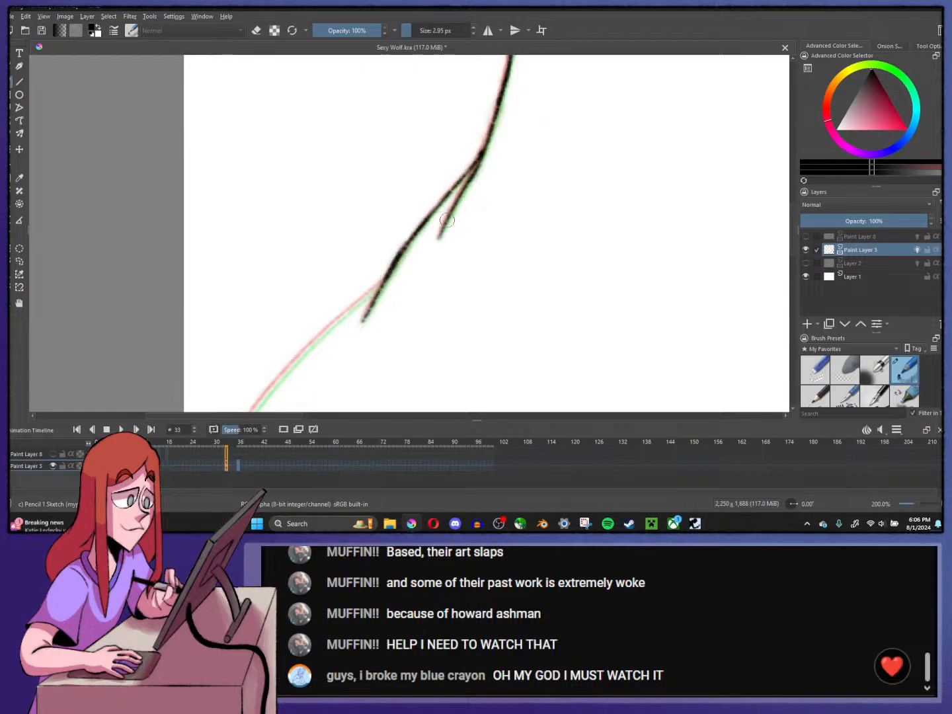
# - Draw the hood's lower back contour from the lower fork down to the canvas edge, between the red and green guides
pyautogui.scroll(-1, 483, 156)
pyautogui.moveTo(389, 342)
pyautogui.mouseDown()
pyautogui.moveTo(483, 156)
pyautogui.moveTo(481, 99)
pyautogui.moveTo(515, 71)
pyautogui.mouseUp()
pyautogui.scroll(1, 398, 206)
pyautogui.moveTo(362, 239); pyautogui.dragTo(406, 173)
pyautogui.moveTo(378, 210); pyautogui.dragTo(453, 121)
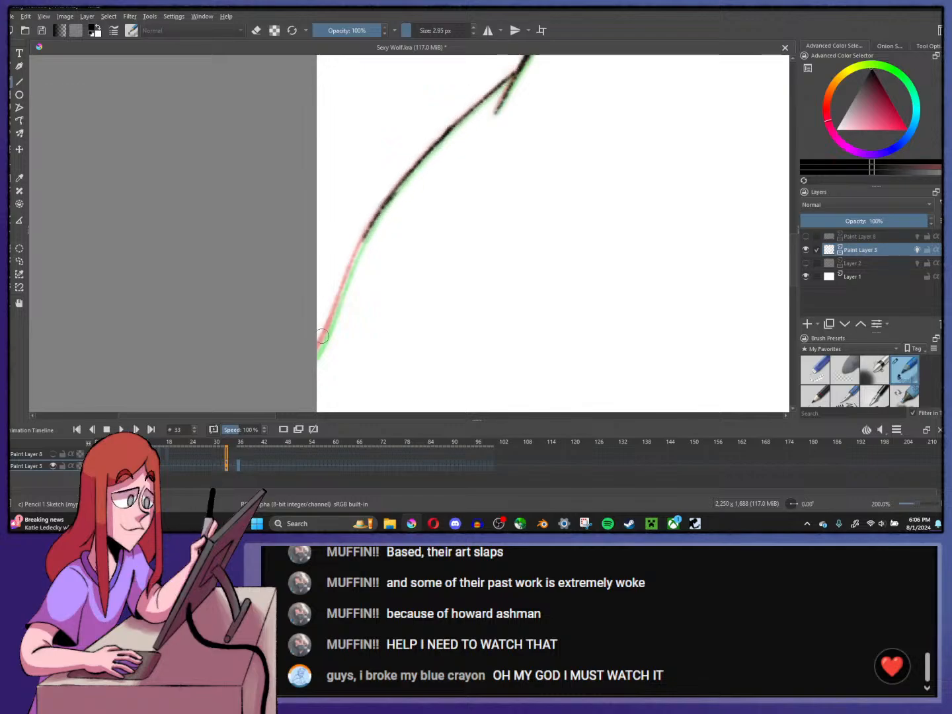
pyautogui.moveTo(320, 357); pyautogui.dragTo(373, 220)
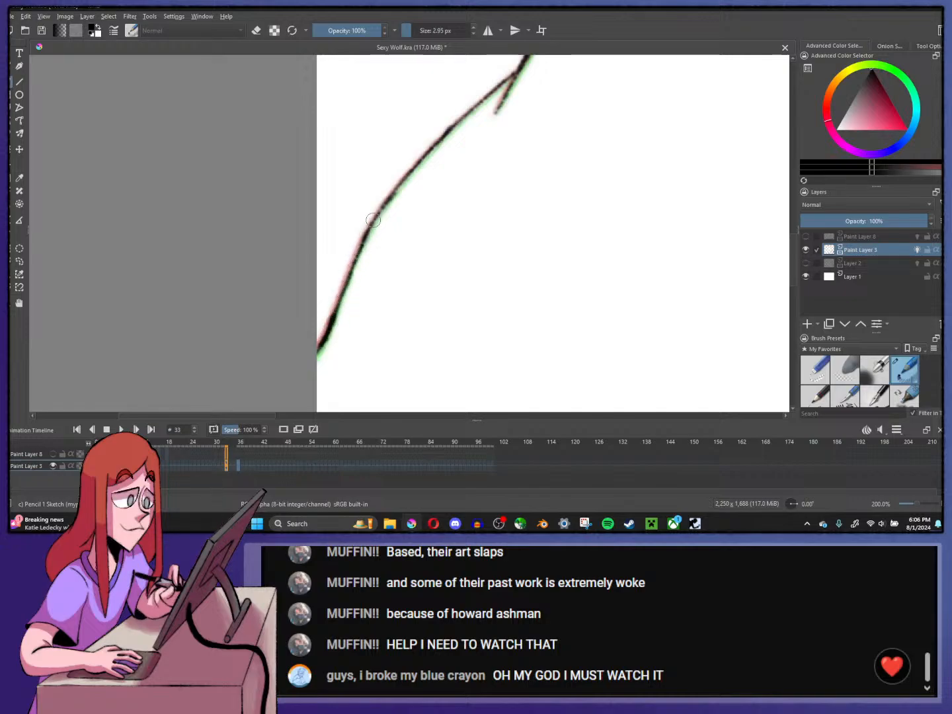
pyautogui.press('-')
pyautogui.press('-')
pyautogui.press('-')
pyautogui.press('-')
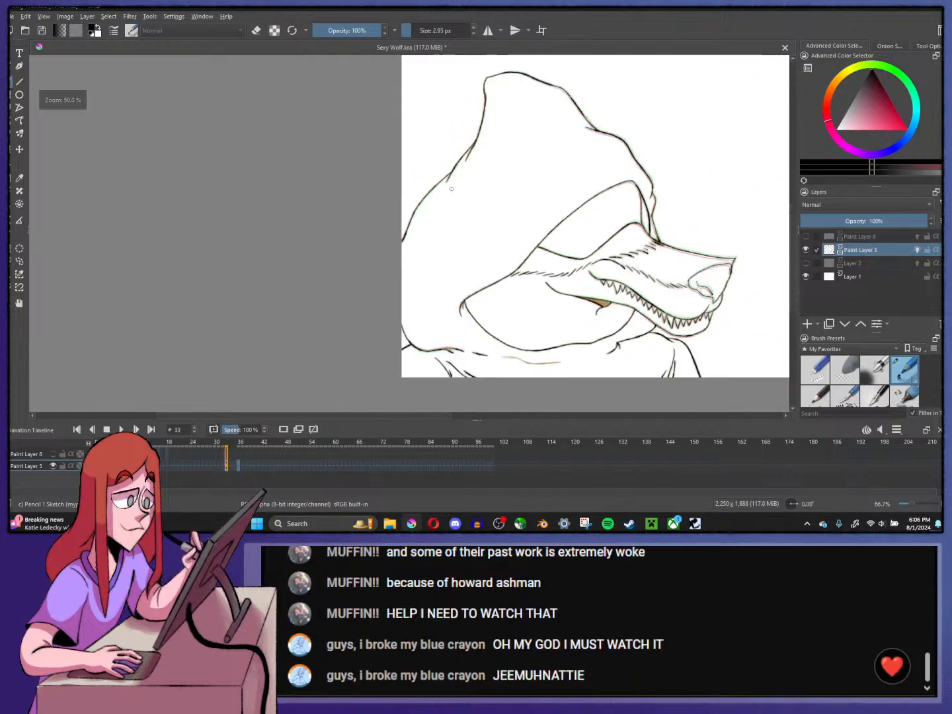
# - Trace the remaining short collar fold line beneath the hood opening in black on frame 33, following the onion-skin guides
pyautogui.press('+')
pyautogui.press('+')
pyautogui.press('+')
pyautogui.press('+')
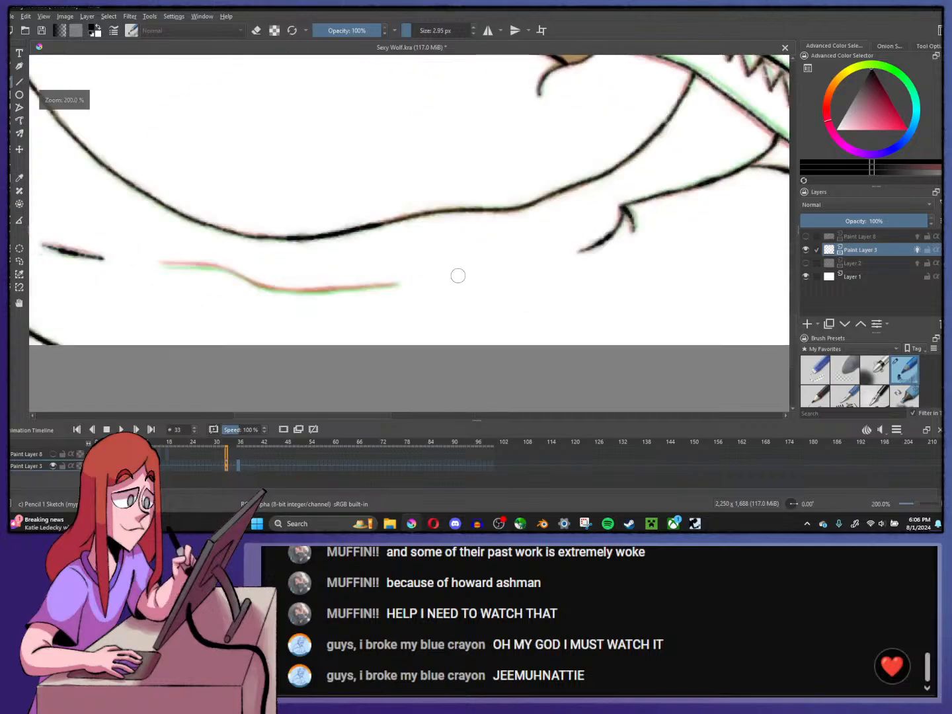
pyautogui.moveTo(162, 263); pyautogui.dragTo(220, 272)
pyautogui.hotkey('ctrl', 'z')
pyautogui.moveTo(161, 263)
pyautogui.mouseDown()
pyautogui.moveTo(272, 288)
pyautogui.moveTo(390, 285)
pyautogui.mouseUp()
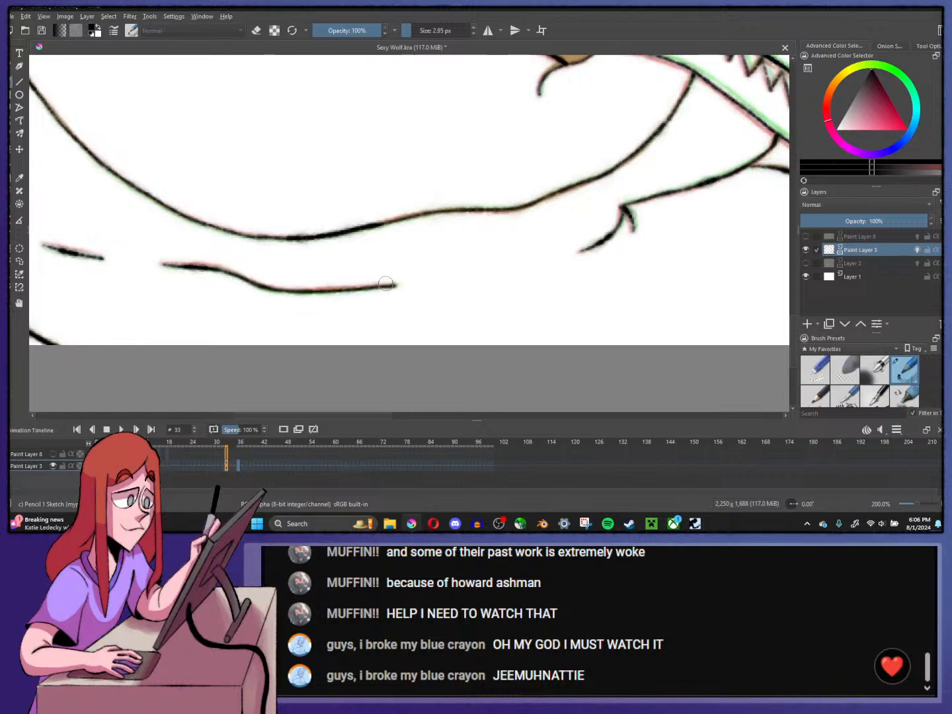
pyautogui.scroll(-4, 386, 284)
pyautogui.moveTo(374, 146); pyautogui.dragTo(411, 285)
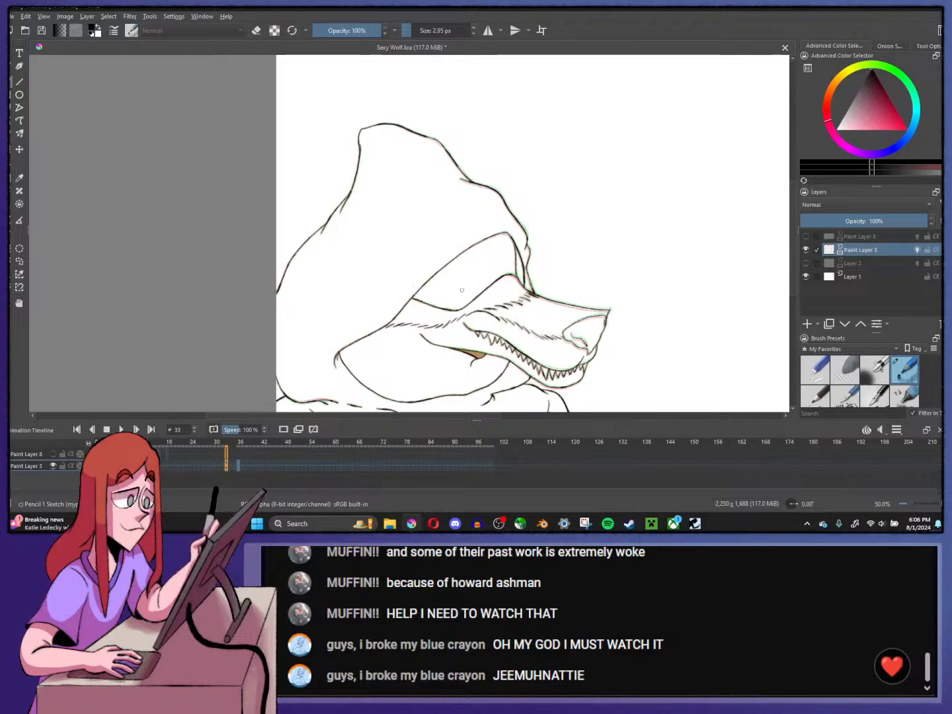
# - Inspect the wolf head line art on frame 33 against the onion skins of the neighbouring frames
pyautogui.moveTo(461, 289); pyautogui.dragTo(445, 254)
pyautogui.scroll(1, 473, 281)
pyautogui.moveTo(420, 196)
pyautogui.mouseDown()
pyautogui.moveTo(407, 310)
pyautogui.moveTo(438, 213)
pyautogui.mouseUp()
pyautogui.scroll(-1, 407, 312)
pyautogui.scroll(1, 408, 311)
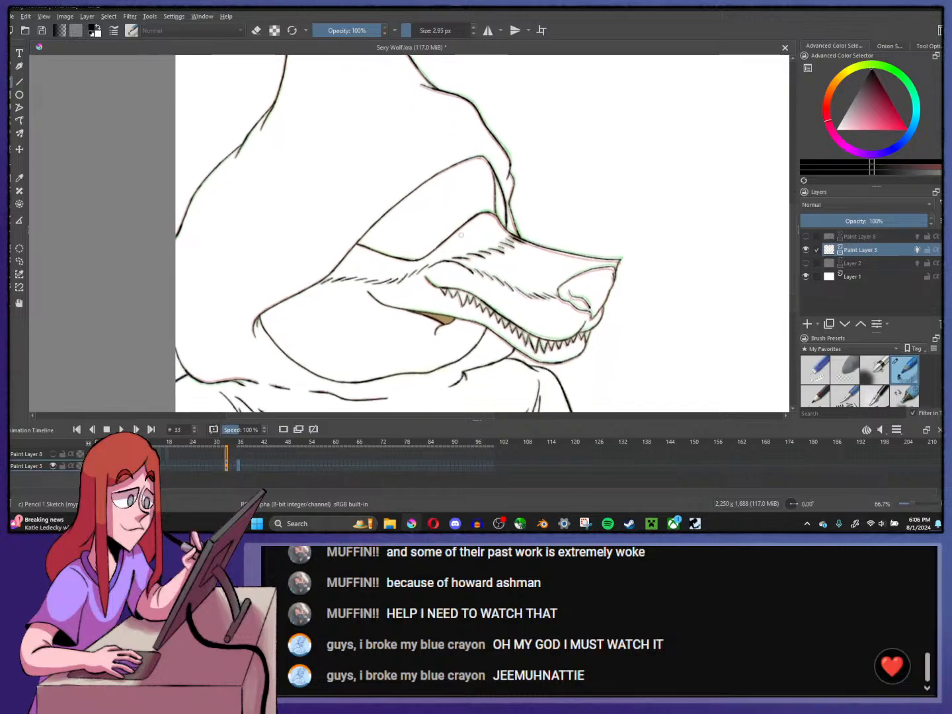
pyautogui.scroll(-1, 462, 235)
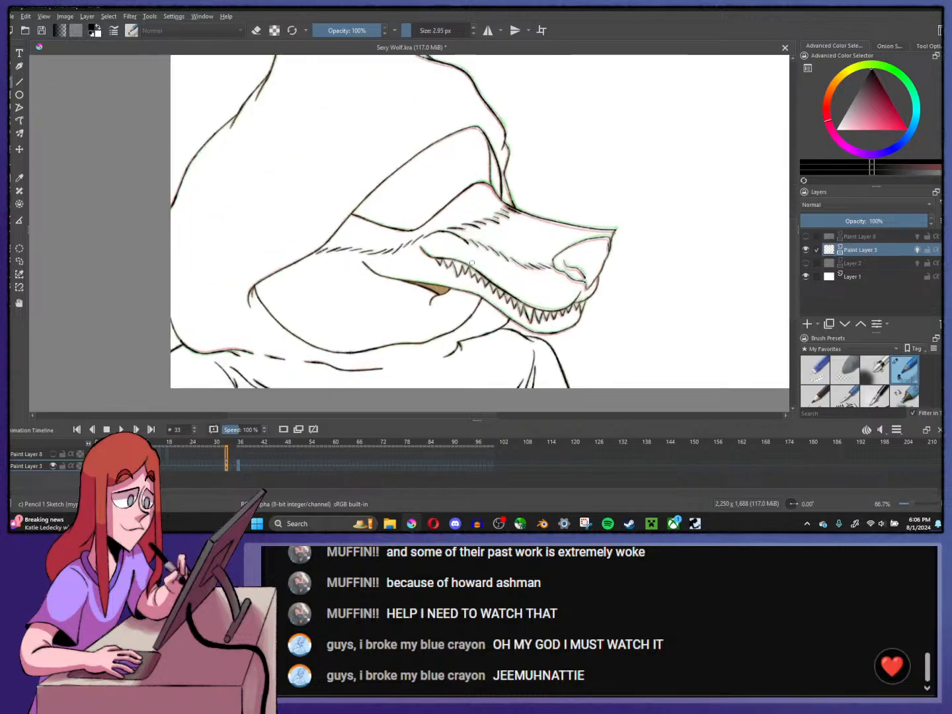
pyautogui.moveTo(472, 193); pyautogui.dragTo(461, 230)
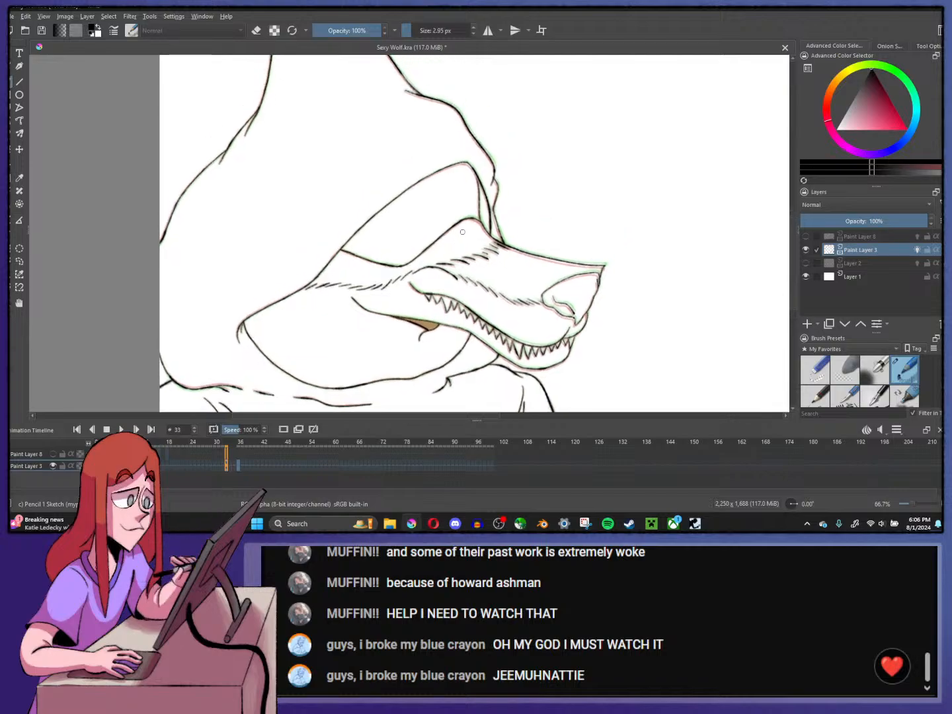
pyautogui.scroll(-1, 463, 232)
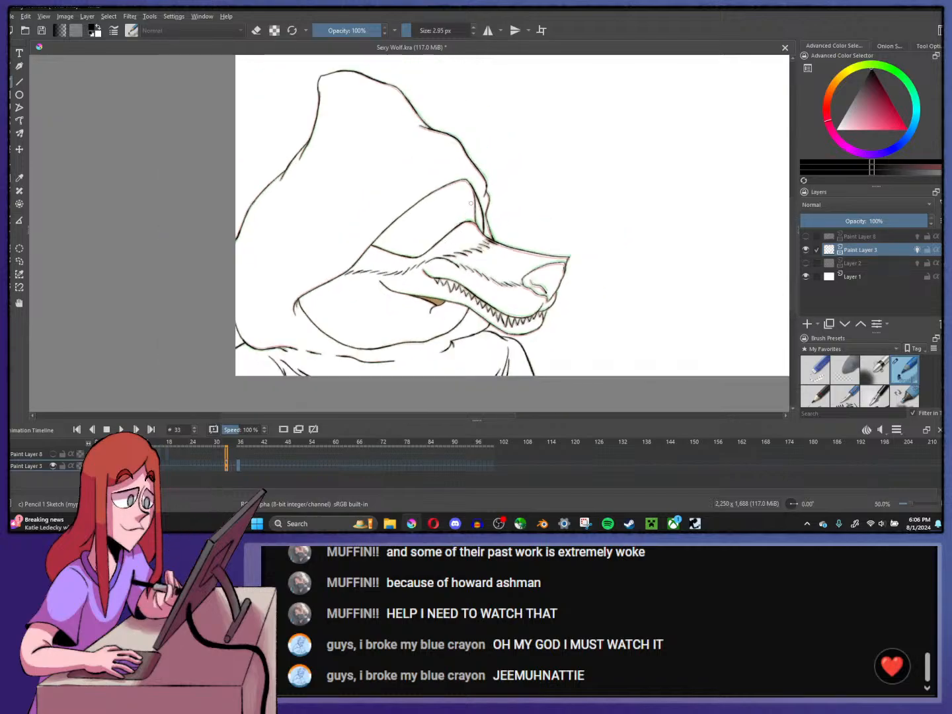
pyautogui.moveTo(476, 192); pyautogui.dragTo(475, 197)
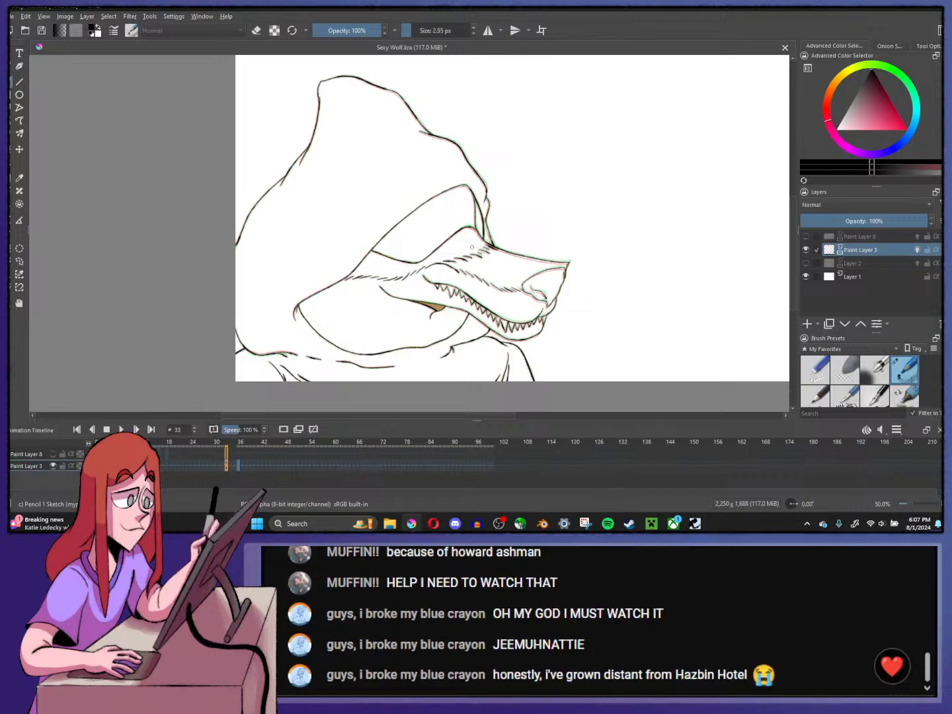
pyautogui.keyDown('ctrl'); pyautogui.scroll(1, 511, 317); pyautogui.keyUp('ctrl')
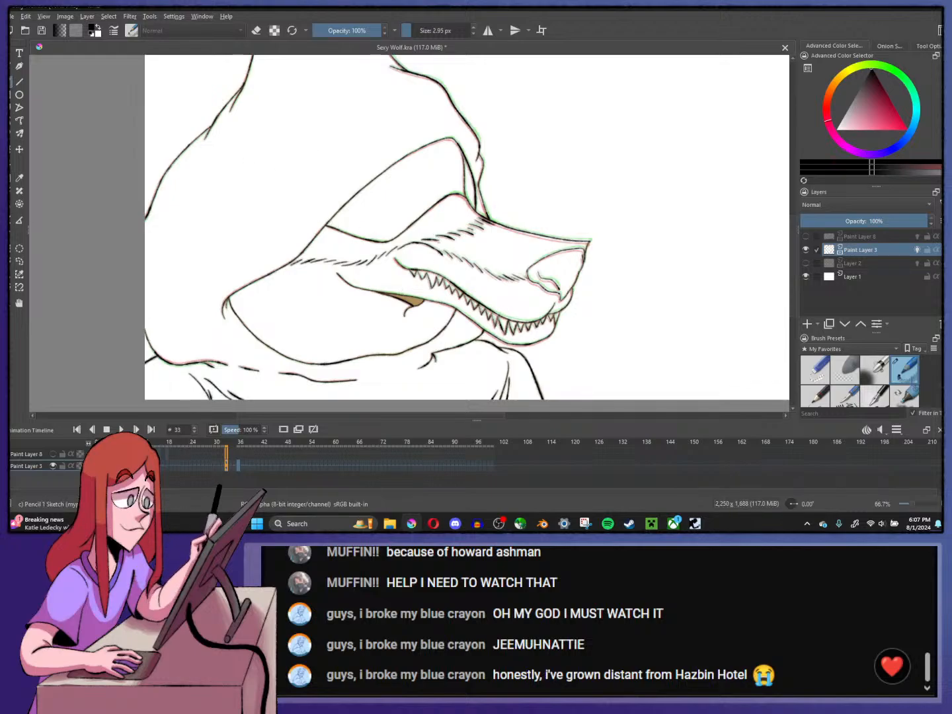
pyautogui.scroll(-3, 492, 329)
pyautogui.scroll(2, 485, 319)
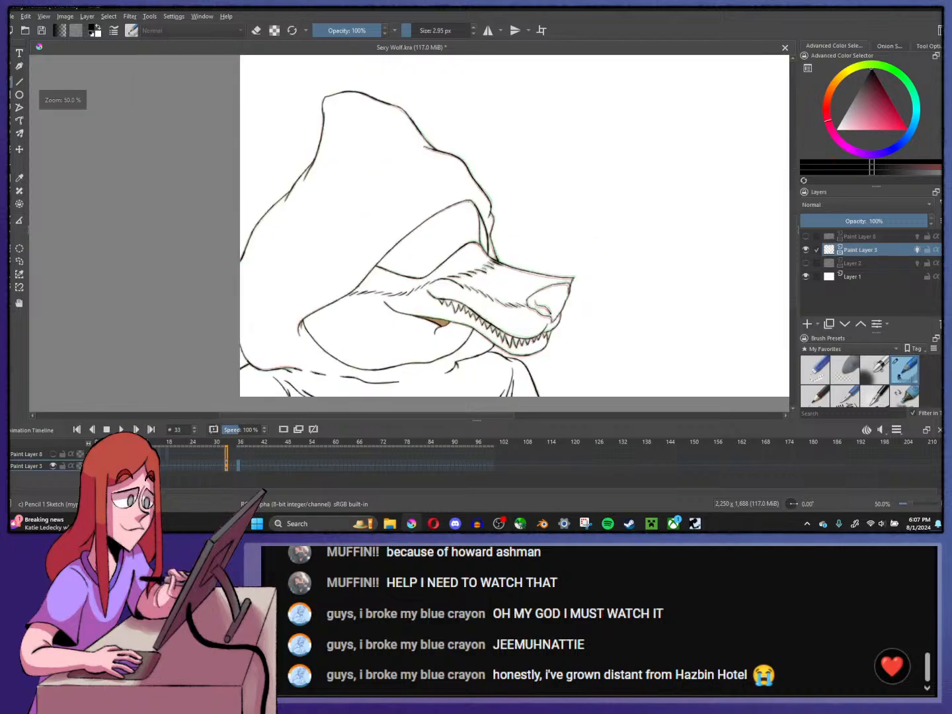
# - Play back the animation several times to check the head's motion and timing
pyautogui.click(211, 465)
pyautogui.click(122, 429)
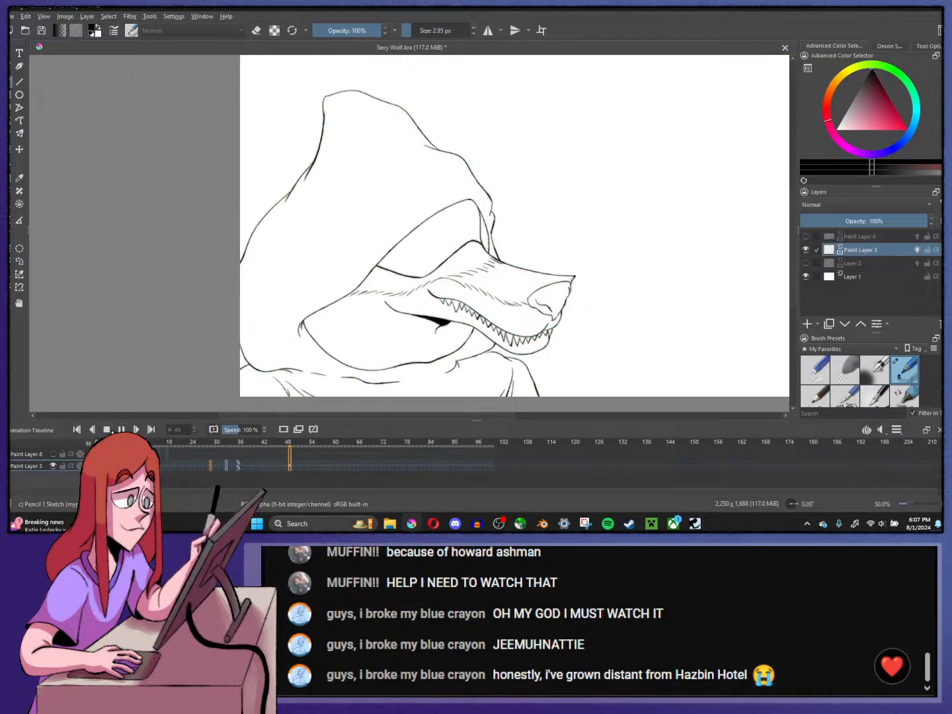
pyautogui.click(107, 429)
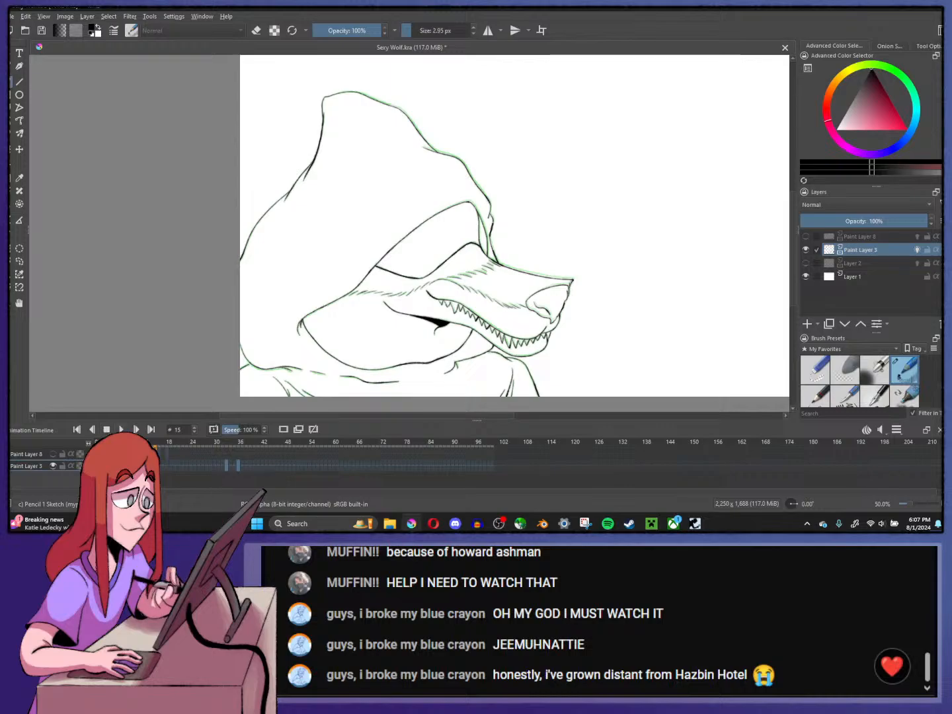
pyautogui.click(120, 429)
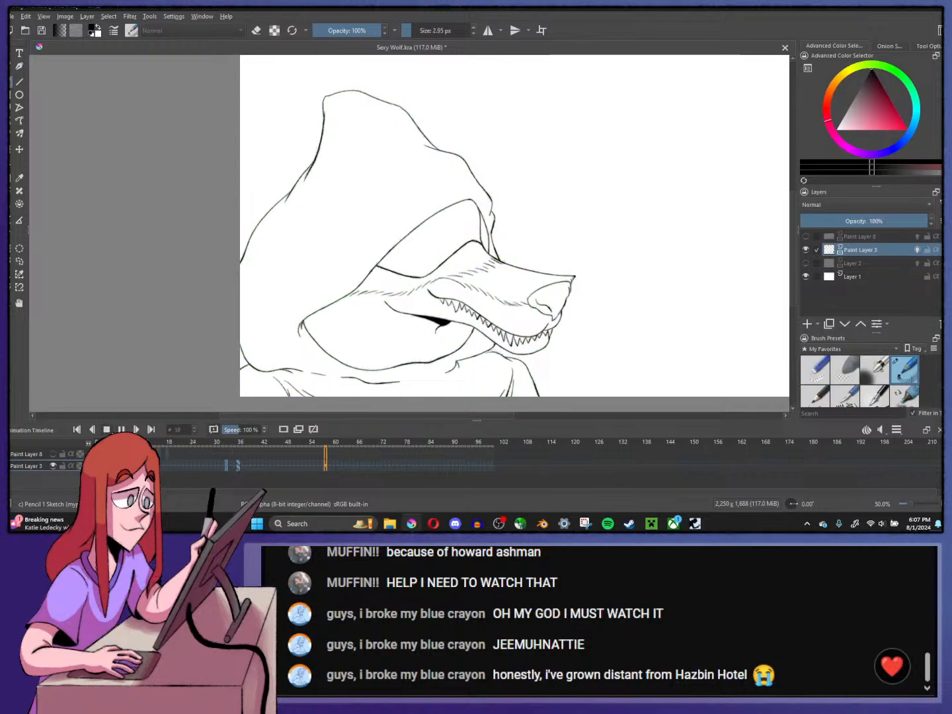
pyautogui.press('space')
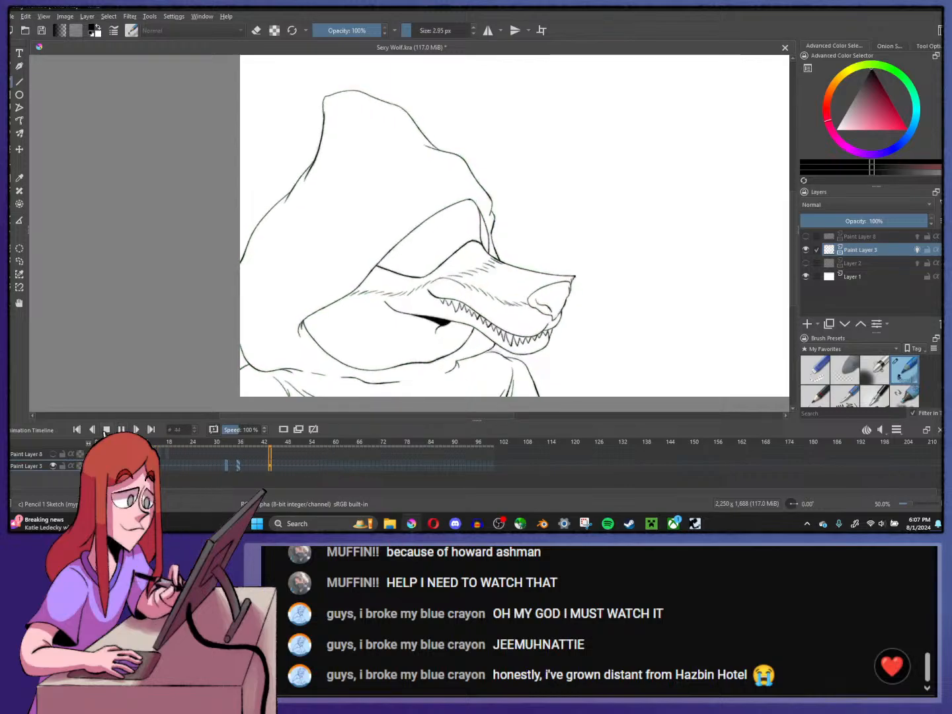
pyautogui.click(105, 430)
pyautogui.click(119, 429)
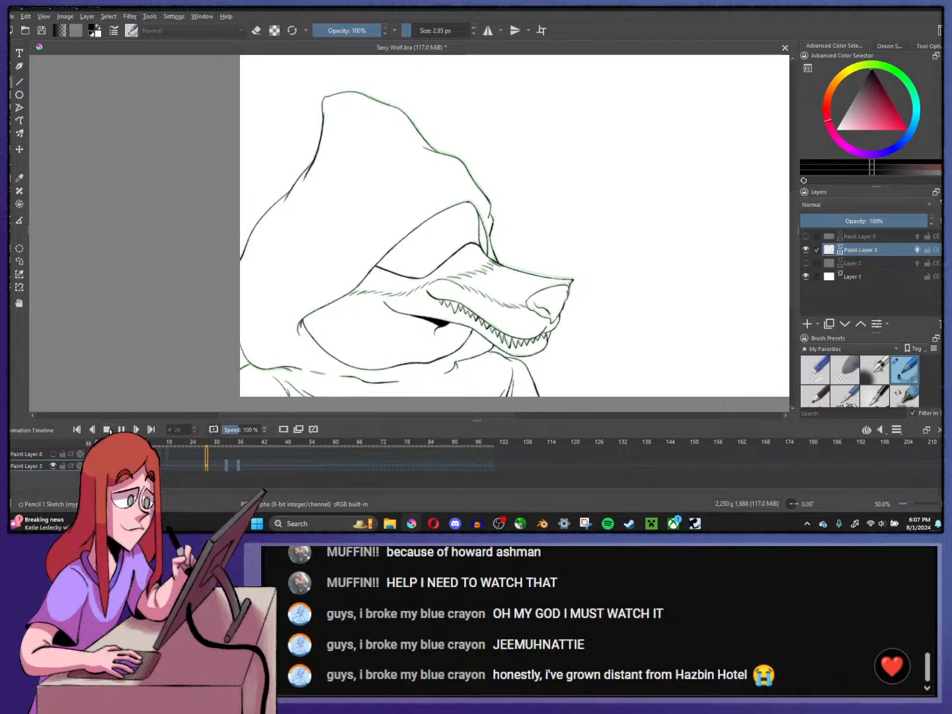
pyautogui.click(108, 430)
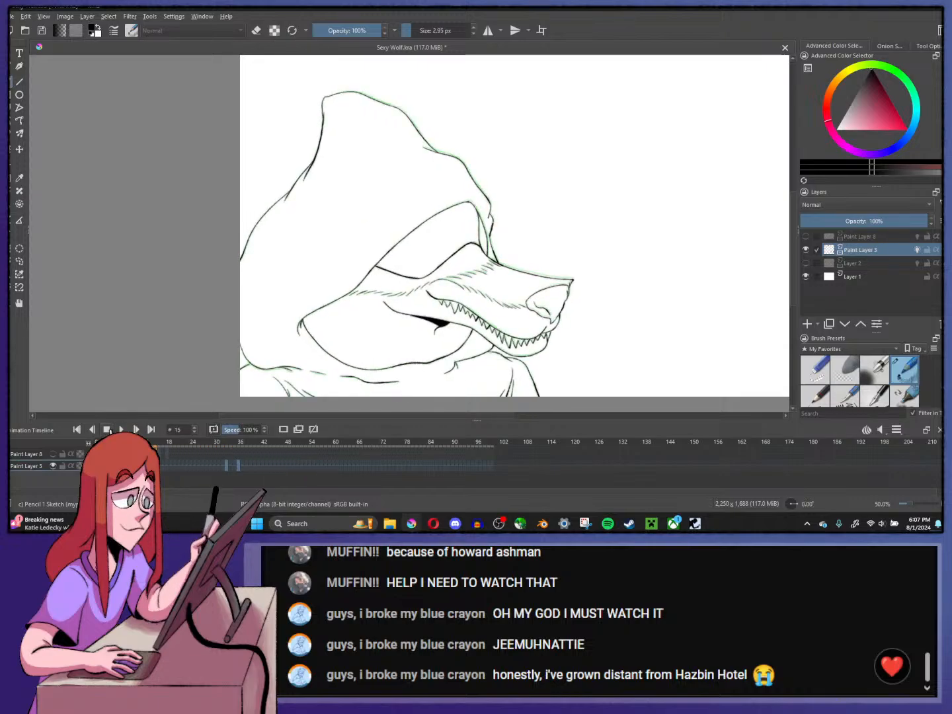
# - Move Paint Layer 3's keyframe from frame 33 to frame 34 and play the animation back
pyautogui.click(231, 466)
pyautogui.click(229, 463)
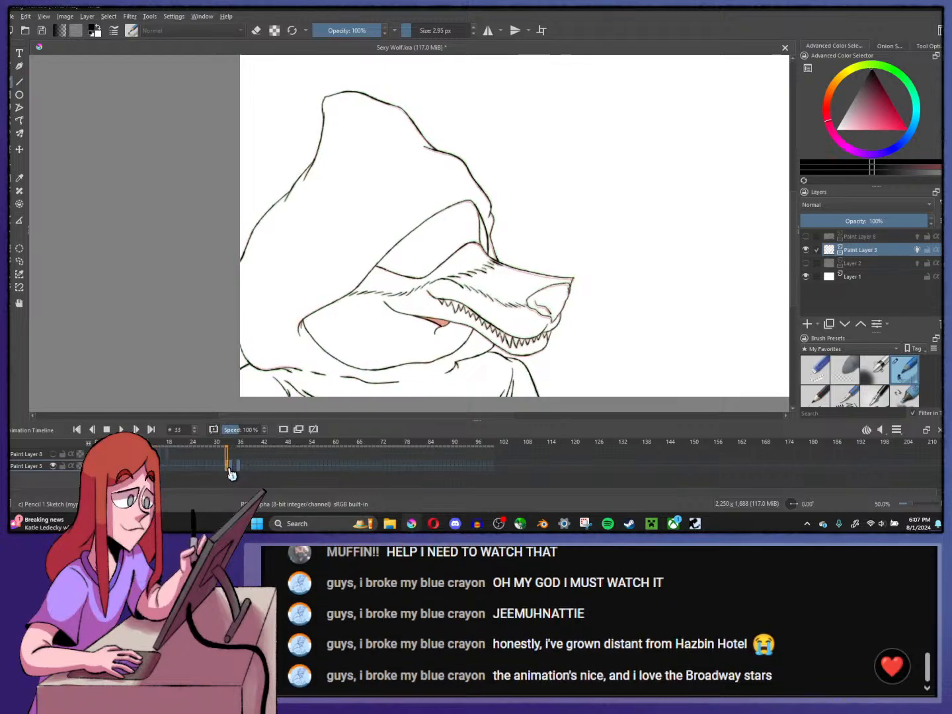
pyautogui.rightClick(228, 463)
pyautogui.click(228, 462)
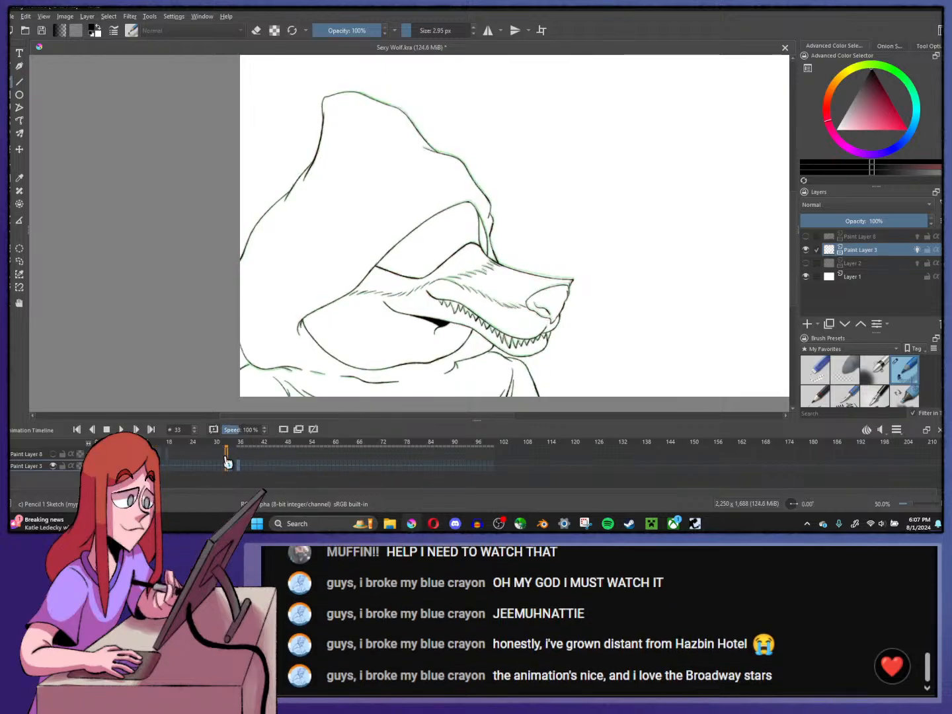
pyautogui.click(119, 431)
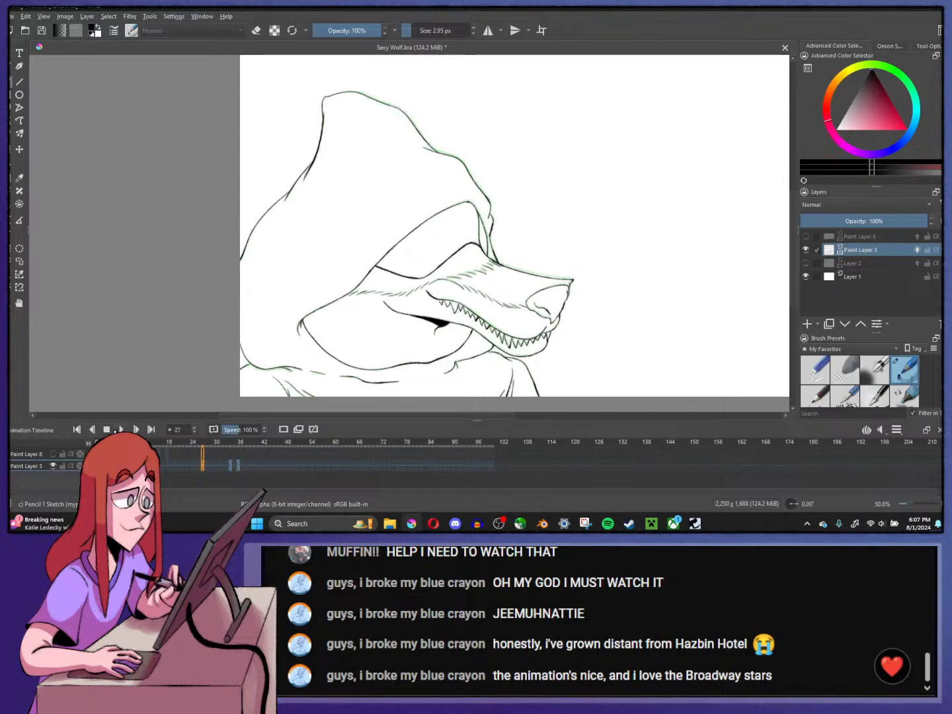
pyautogui.click(108, 429)
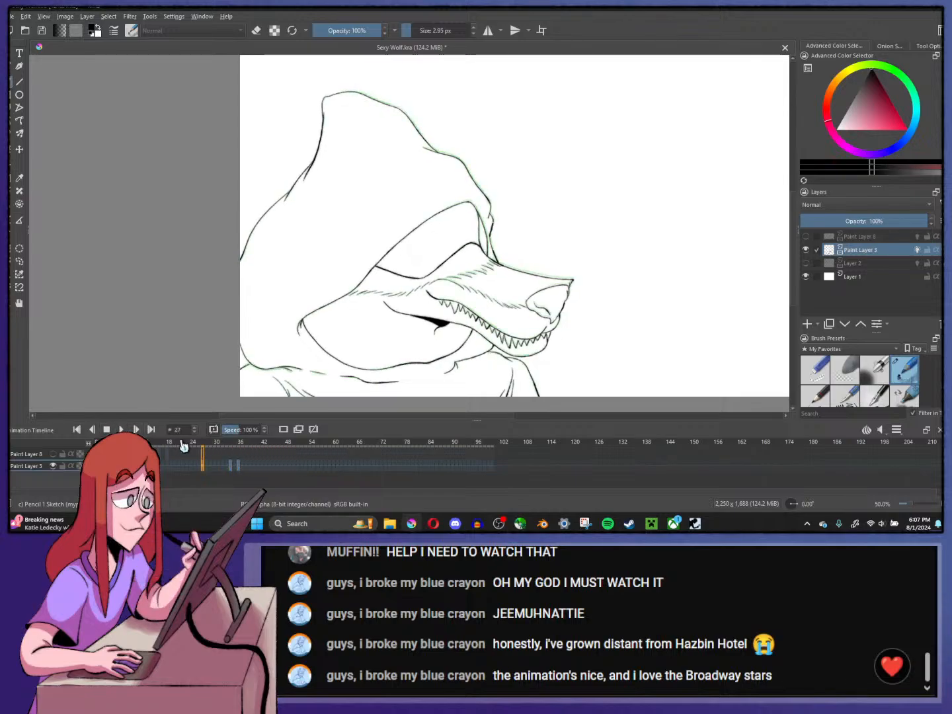
# - Paint the small gap below the corner of the mouth solid black on frame 34 with the 7 px Ink-4 Pen Rough brush
pyautogui.click(232, 464)
pyautogui.scroll(4, 456, 325)
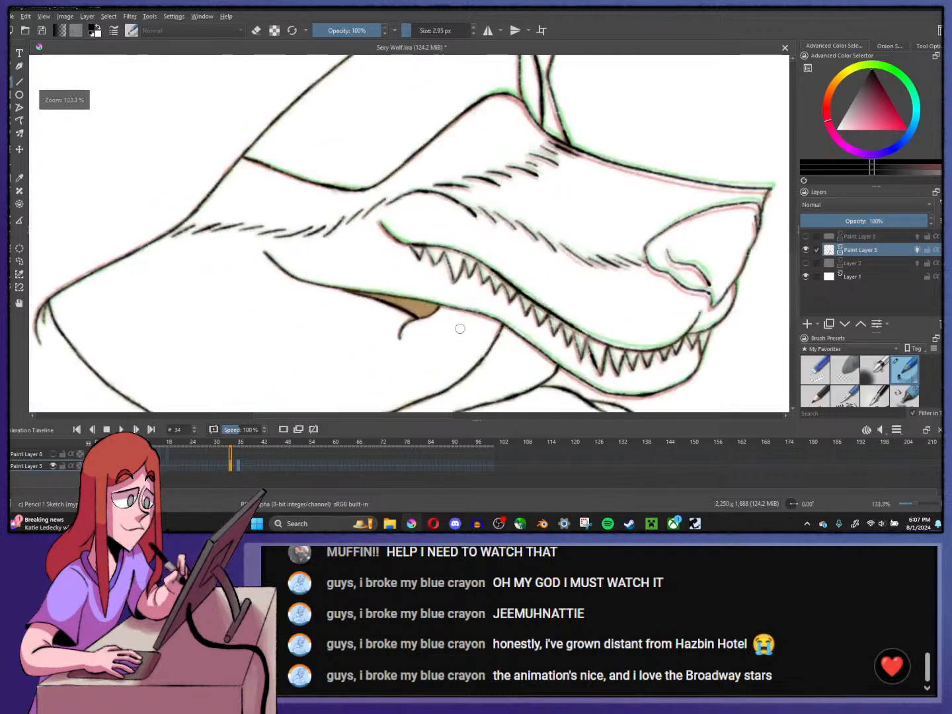
pyautogui.press('/')
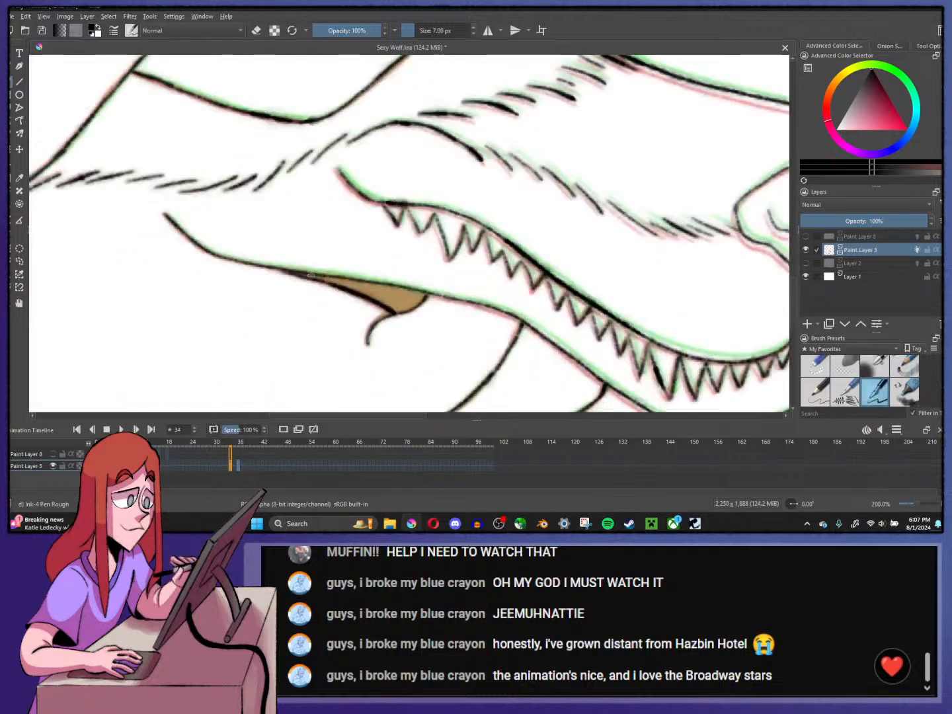
pyautogui.moveTo(316, 276)
pyautogui.mouseDown()
pyautogui.moveTo(393, 289)
pyautogui.moveTo(356, 287)
pyautogui.moveTo(395, 310)
pyautogui.moveTo(409, 307)
pyautogui.moveTo(377, 292)
pyautogui.moveTo(414, 288)
pyautogui.mouseUp()
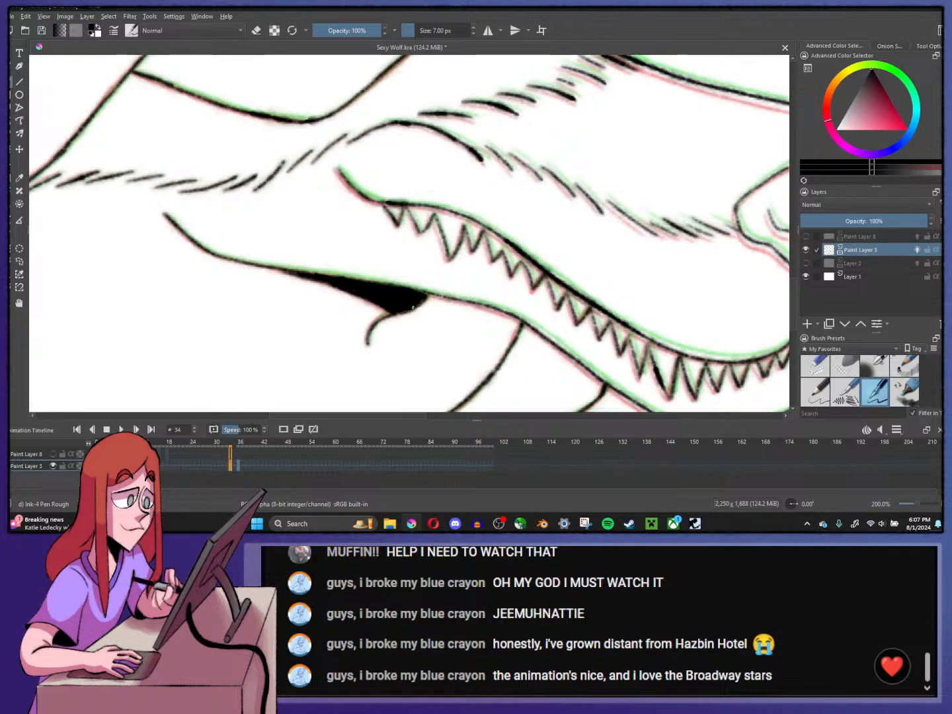
pyautogui.scroll(-5, 420, 289)
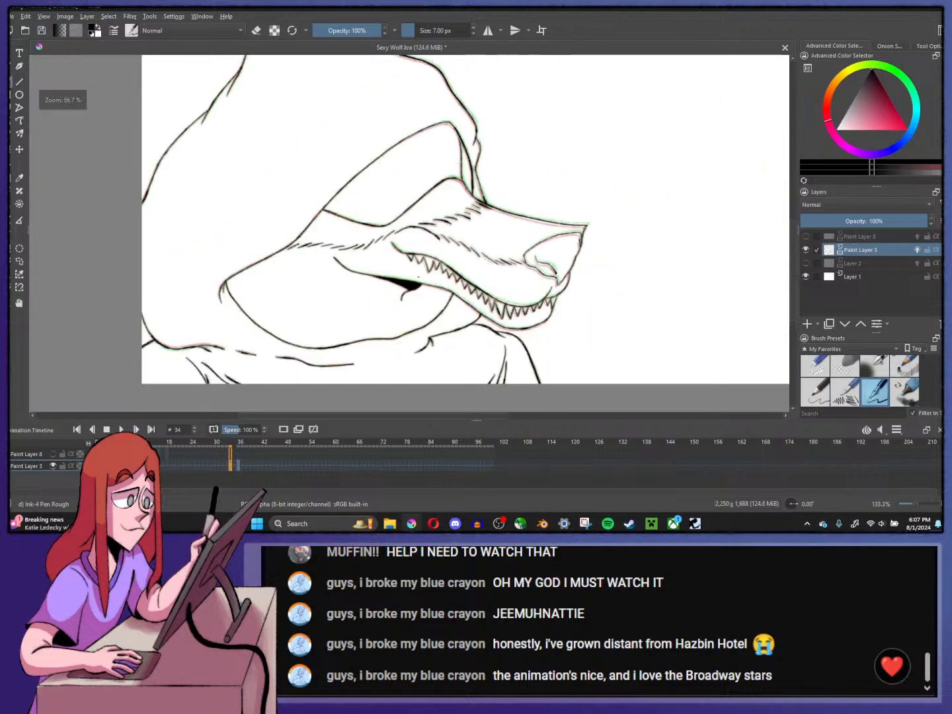
# - Inspect the frame 34 line art around the hood, snout and teeth
pyautogui.scroll(1, 419, 290)
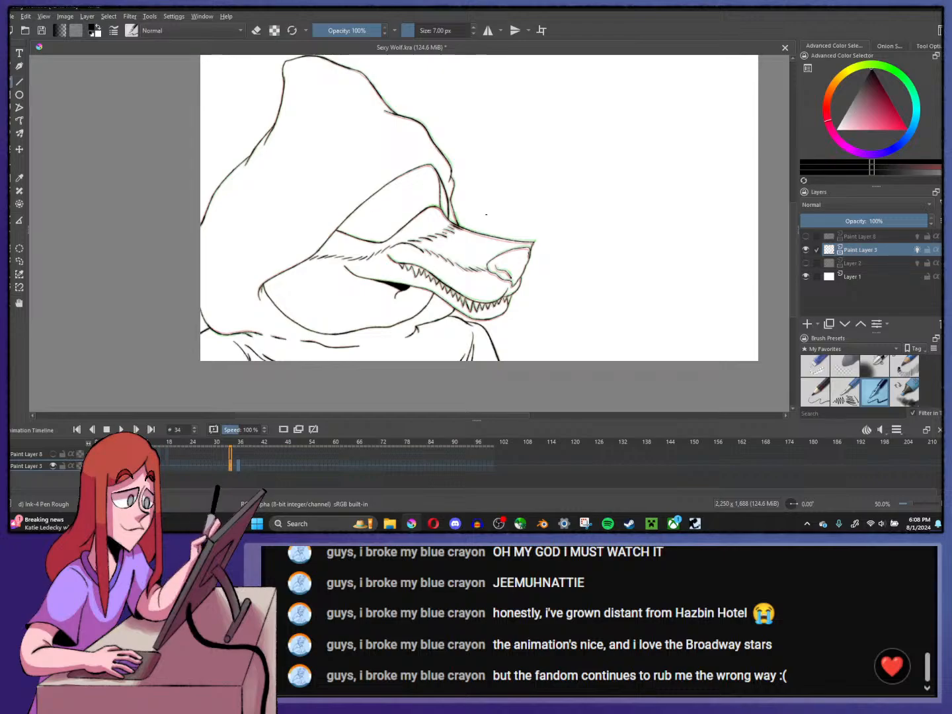
pyautogui.press('1')
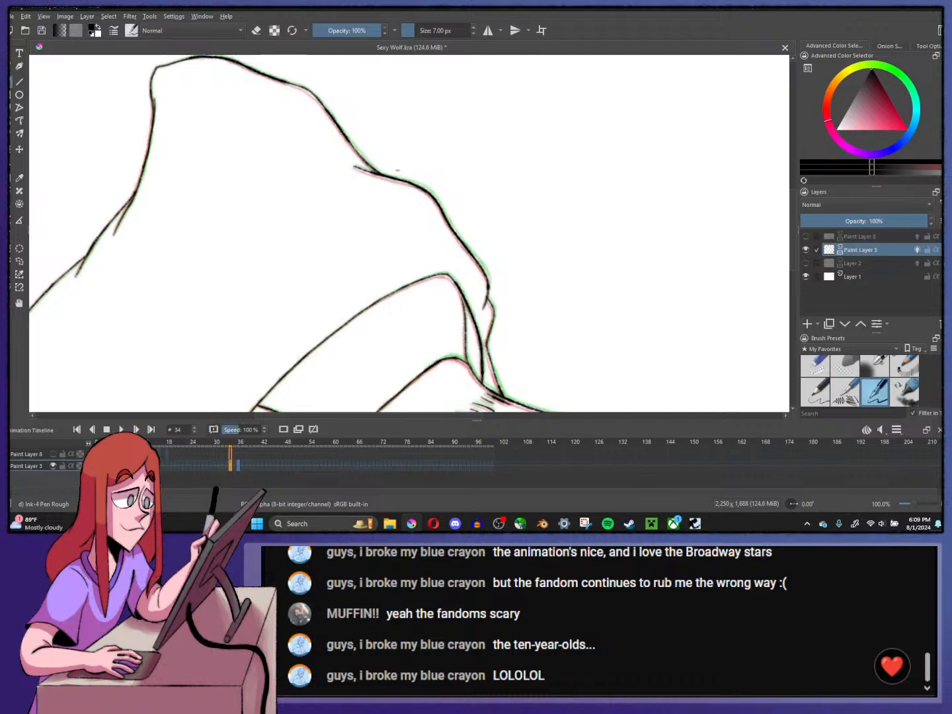
pyautogui.scroll(-1, 440, 236)
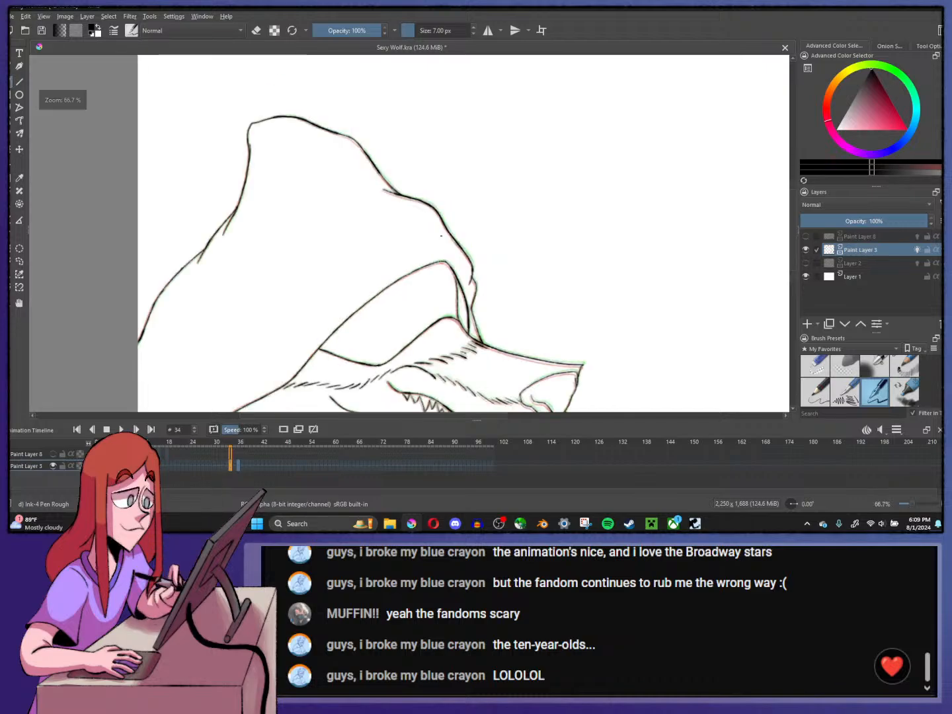
pyautogui.scroll(-2, 420, 273)
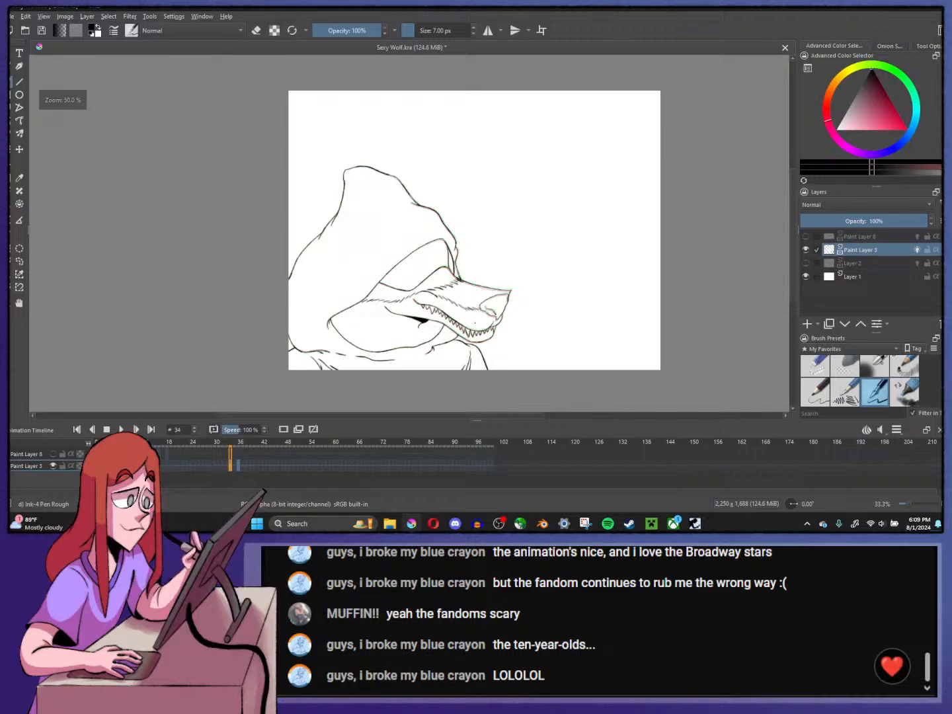
pyautogui.scroll(3, 474, 324)
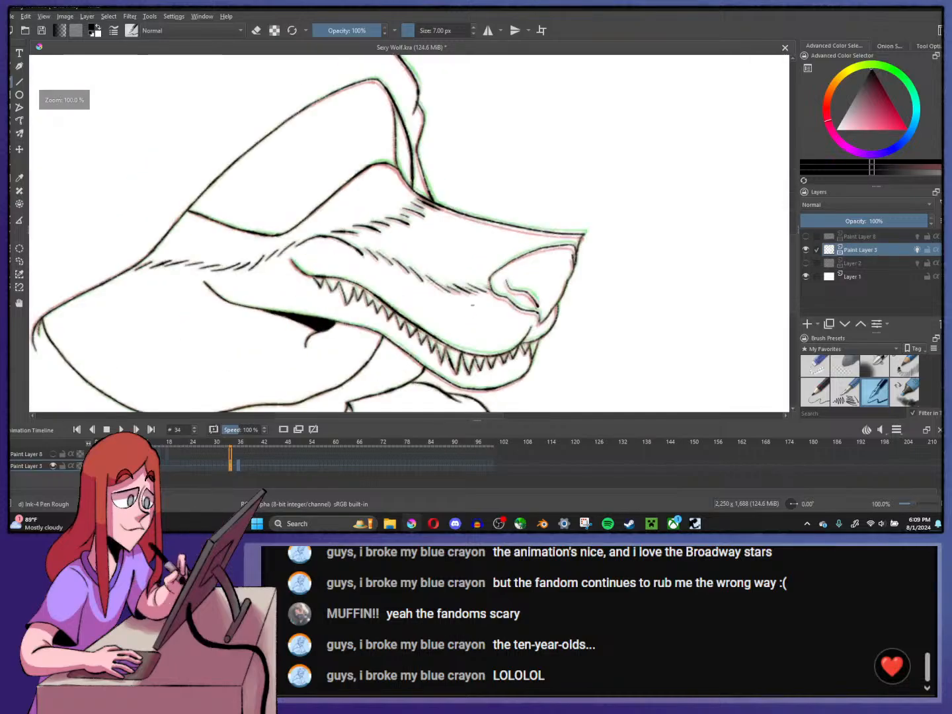
pyautogui.scroll(-1, 473, 304)
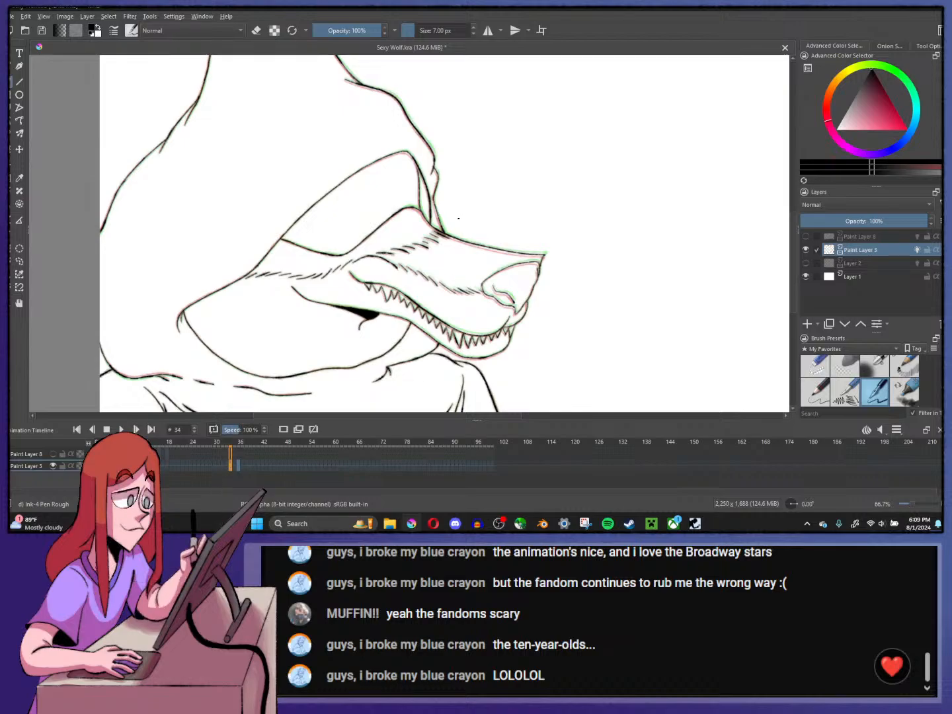
pyautogui.scroll(-1, 444, 232)
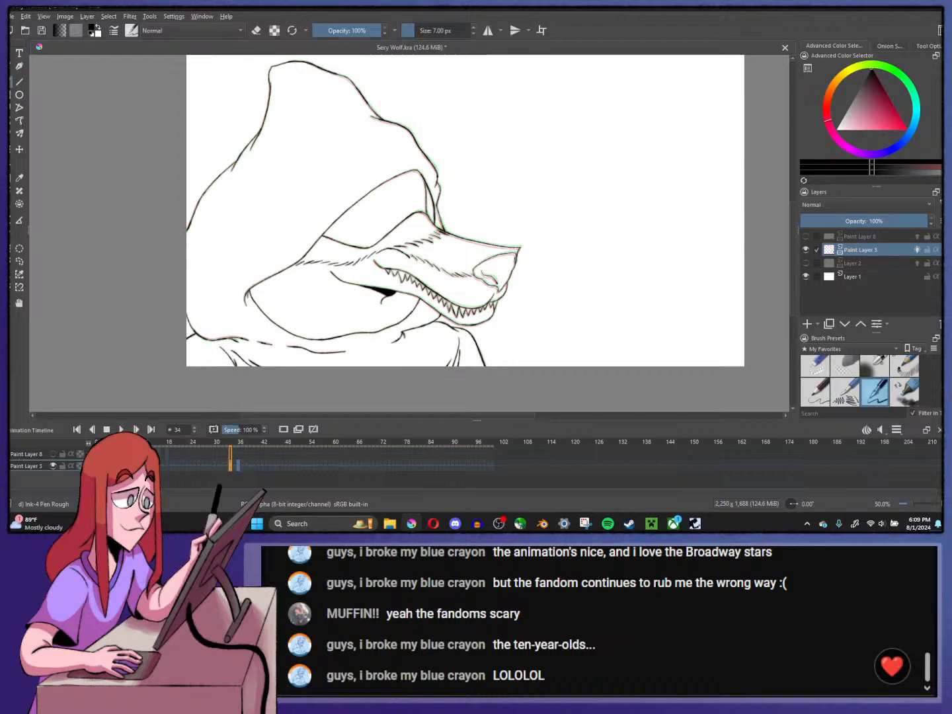
pyautogui.scroll(1, 444, 228)
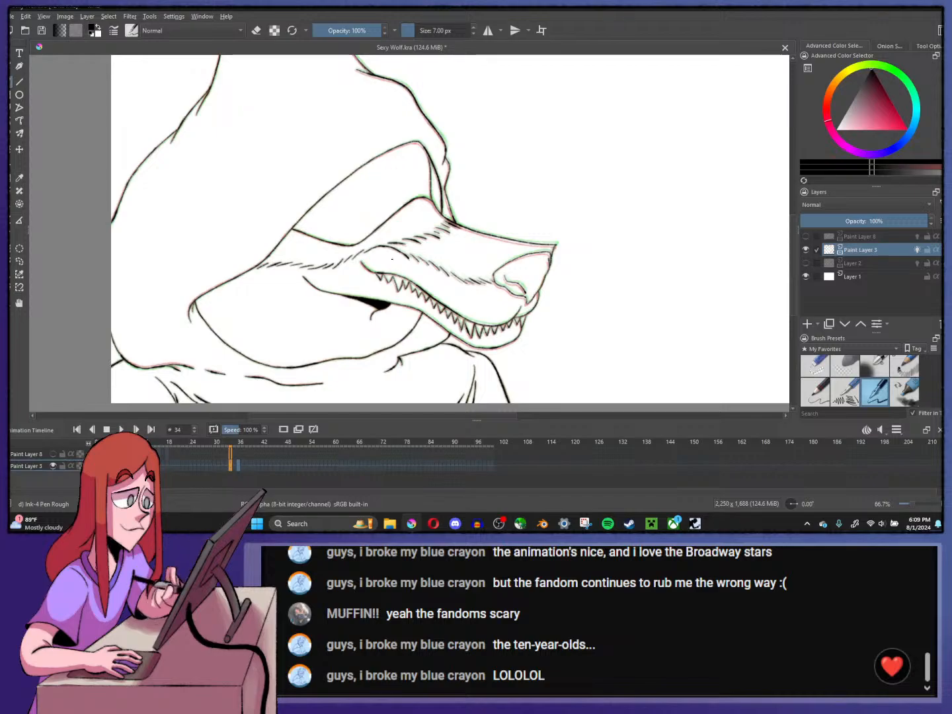
pyautogui.hotkey('ctrl', '-')
pyautogui.moveTo(381, 220); pyautogui.dragTo(388, 232)
pyautogui.hotkey('ctrl', '+')
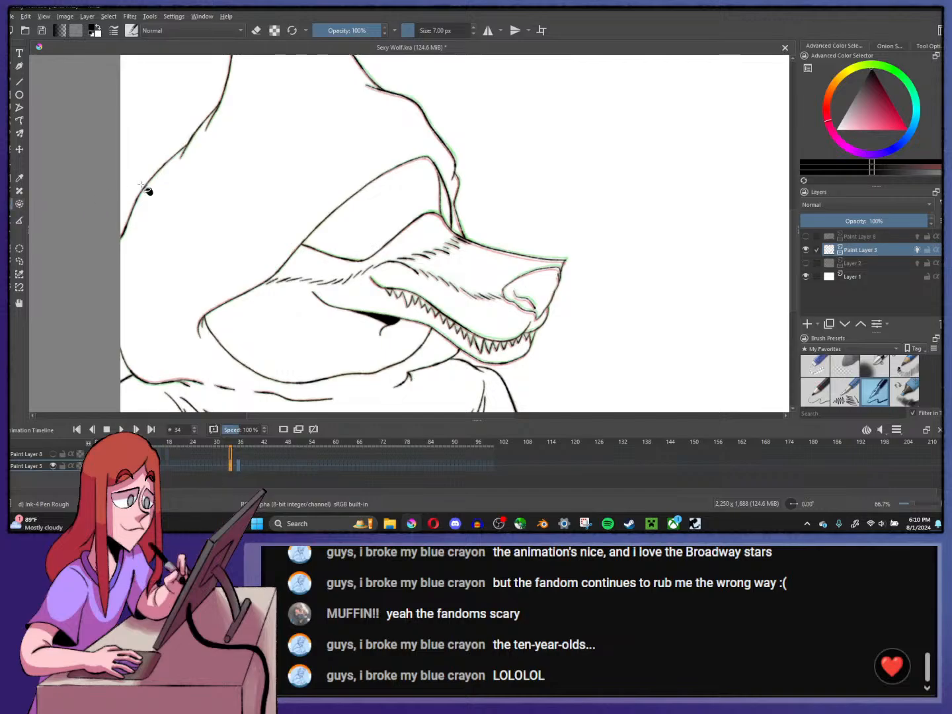
# - Fill the enclosed hood interior above the wolf's snout with black on frame 34
pyautogui.moveTo(207, 152); pyautogui.dragTo(200, 169)
pyautogui.hotkey('ctrl', '+')
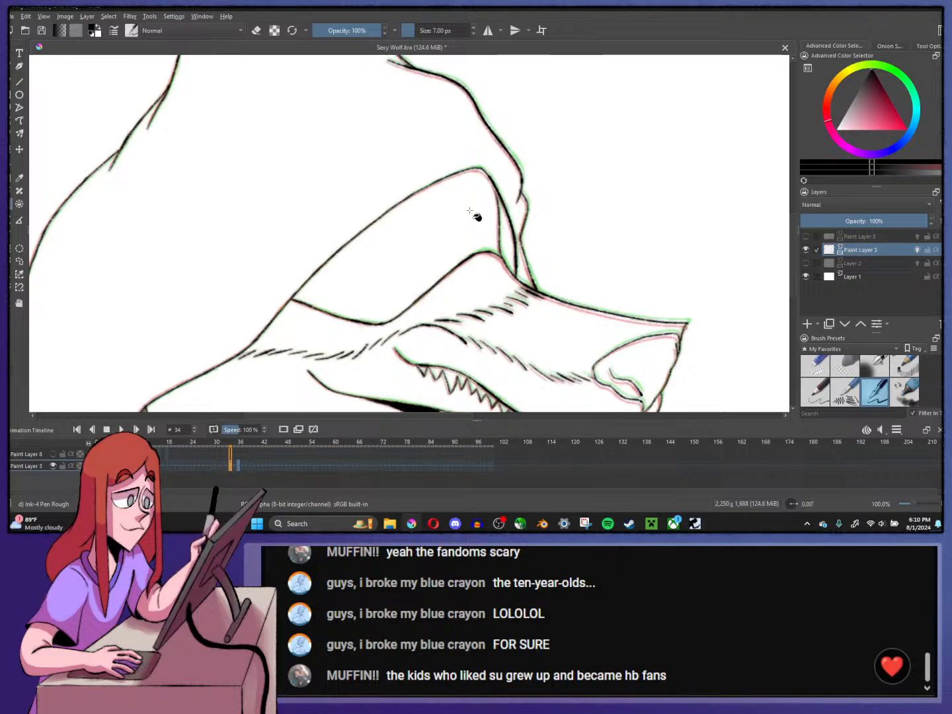
pyautogui.click(444, 242)
pyautogui.scroll(-4, 447, 251)
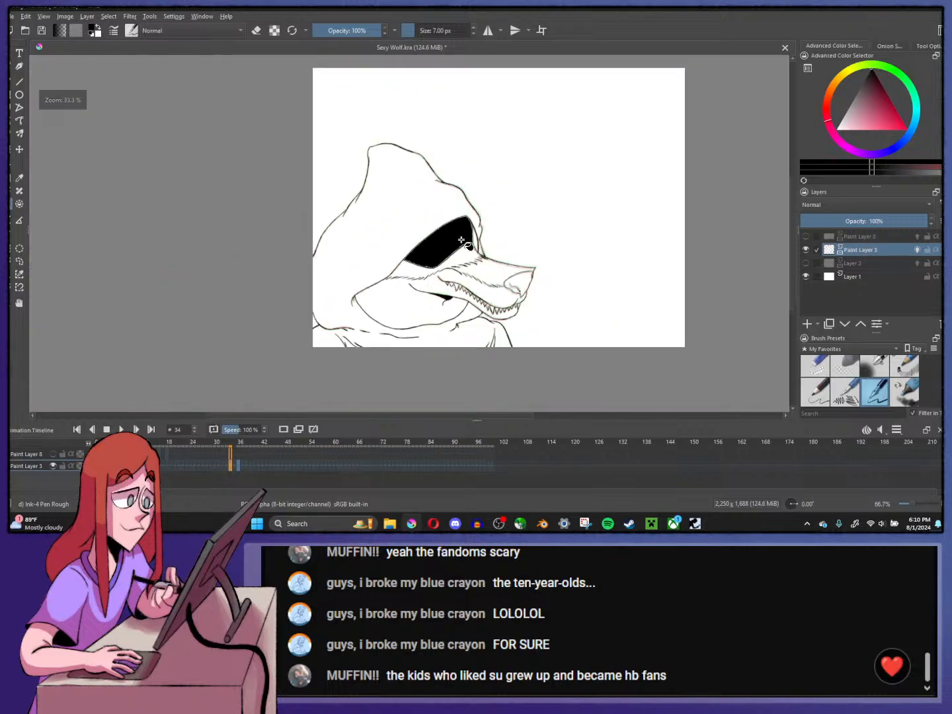
# - Fill the enclosed hood interior above the wolf's snout with black on frames 0 and 36
pyautogui.scroll(2, 448, 277)
pyautogui.scroll(1, 447, 278)
pyautogui.press('Home')
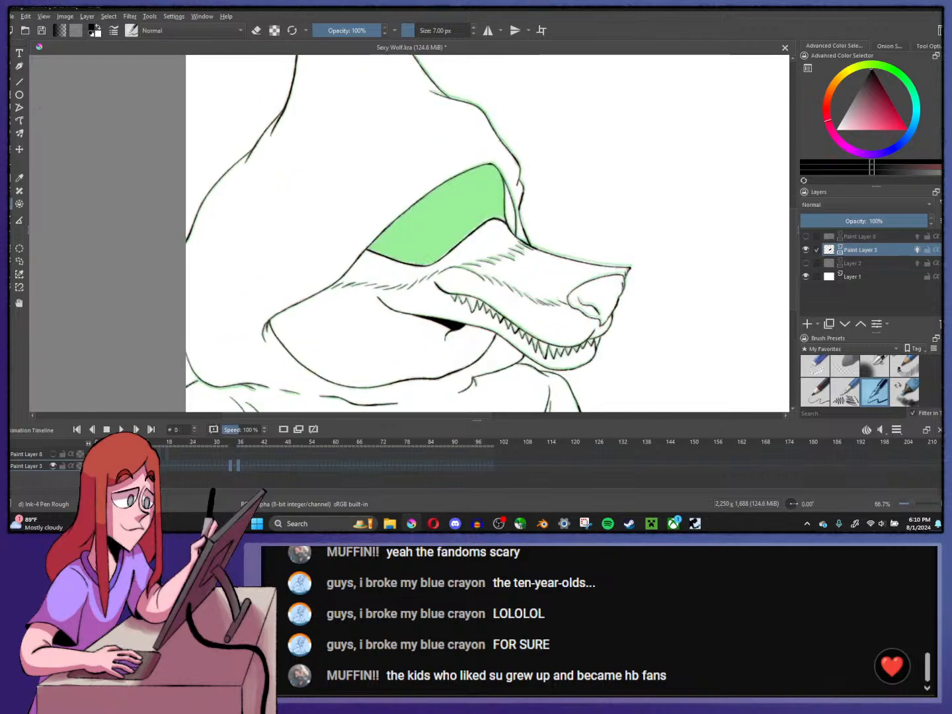
pyautogui.click(239, 466)
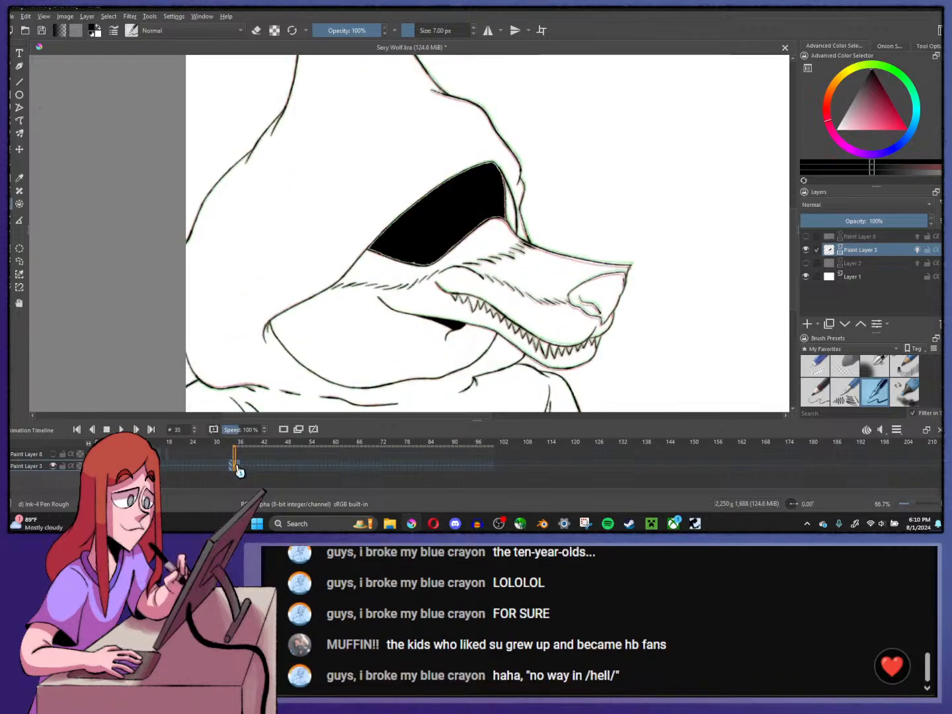
pyautogui.click(430, 228)
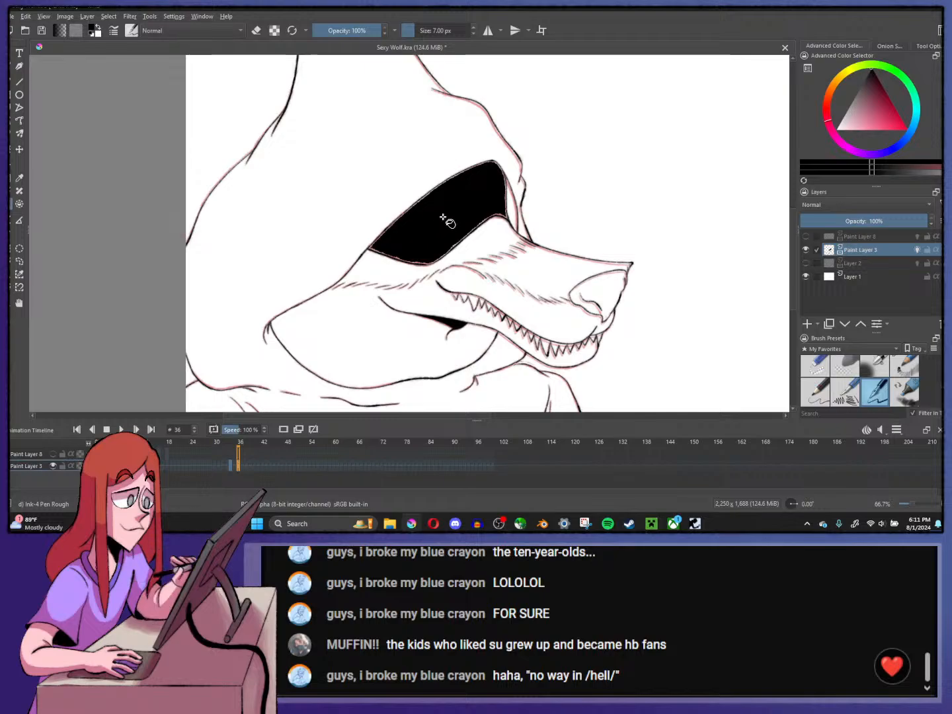
# - Compare the hood fill and line art across frames 34 to 37, examining the edges of the black area
pyautogui.scroll(-2, 456, 211)
pyautogui.scroll(3, 467, 193)
pyautogui.scroll(-2, 468, 192)
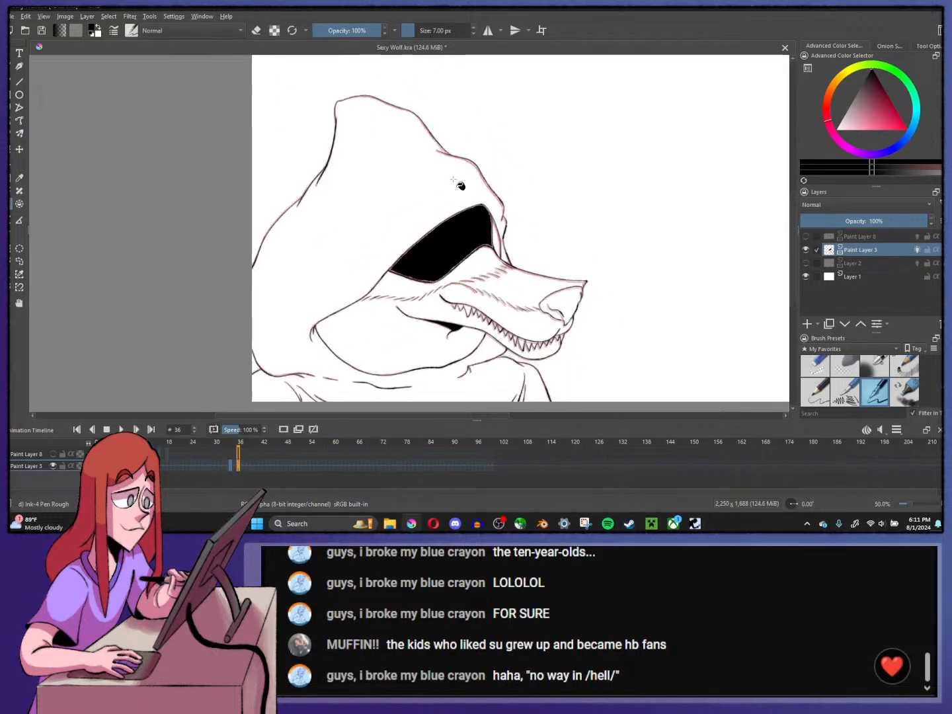
pyautogui.press('Left')
pyautogui.press('Left')
pyautogui.press('Left')
pyautogui.press('Right')
pyautogui.press('Right')
pyautogui.press('Right')
pyautogui.press('Right')
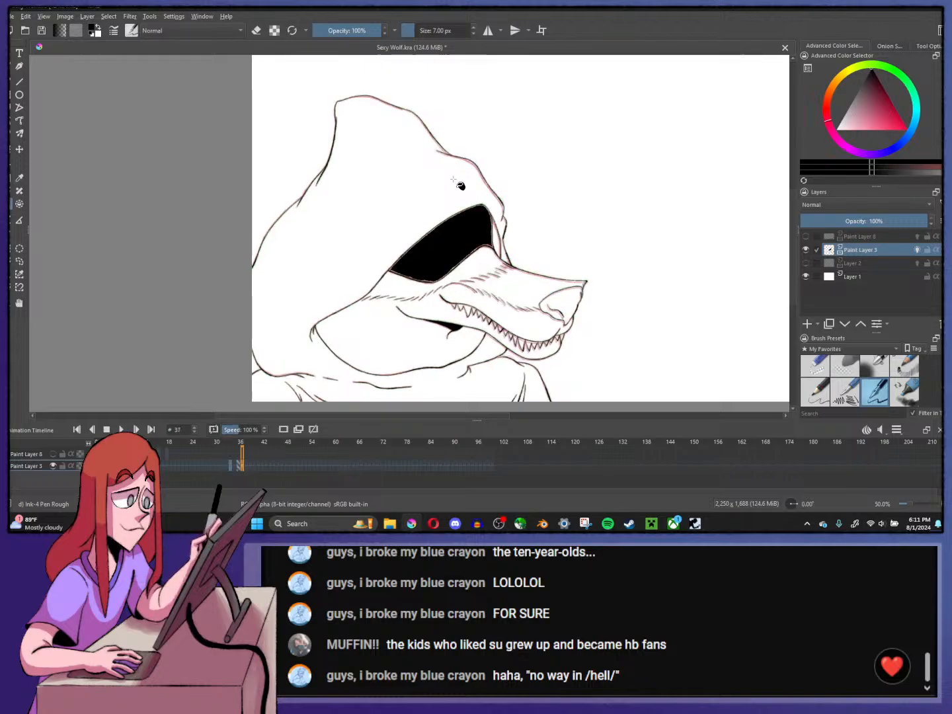
pyautogui.press('Left')
pyautogui.scroll(2, 473, 216)
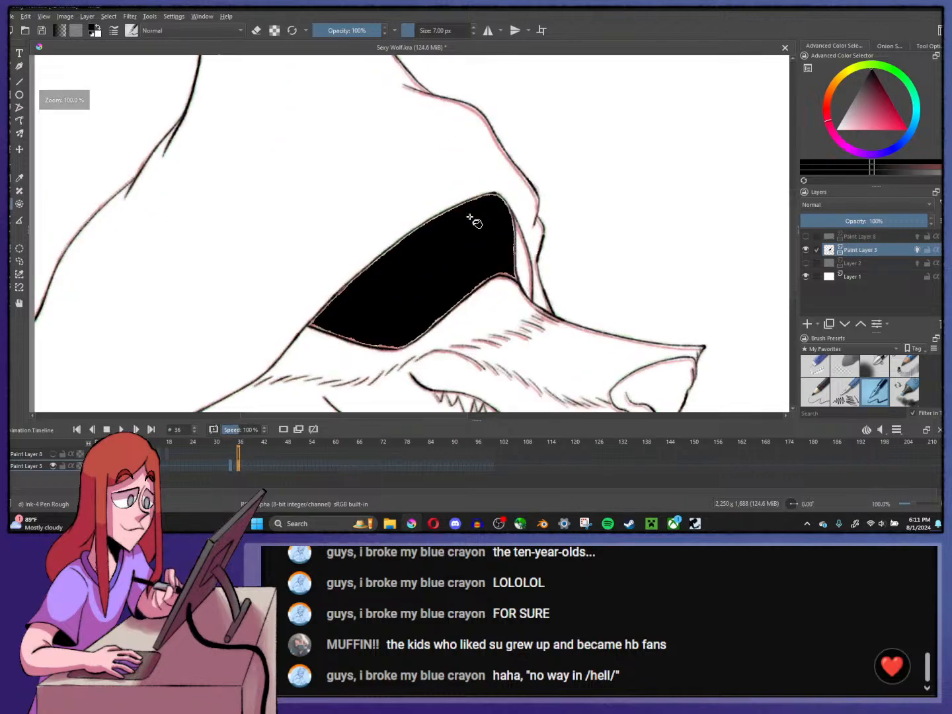
pyautogui.press('Left')
pyautogui.press('Left')
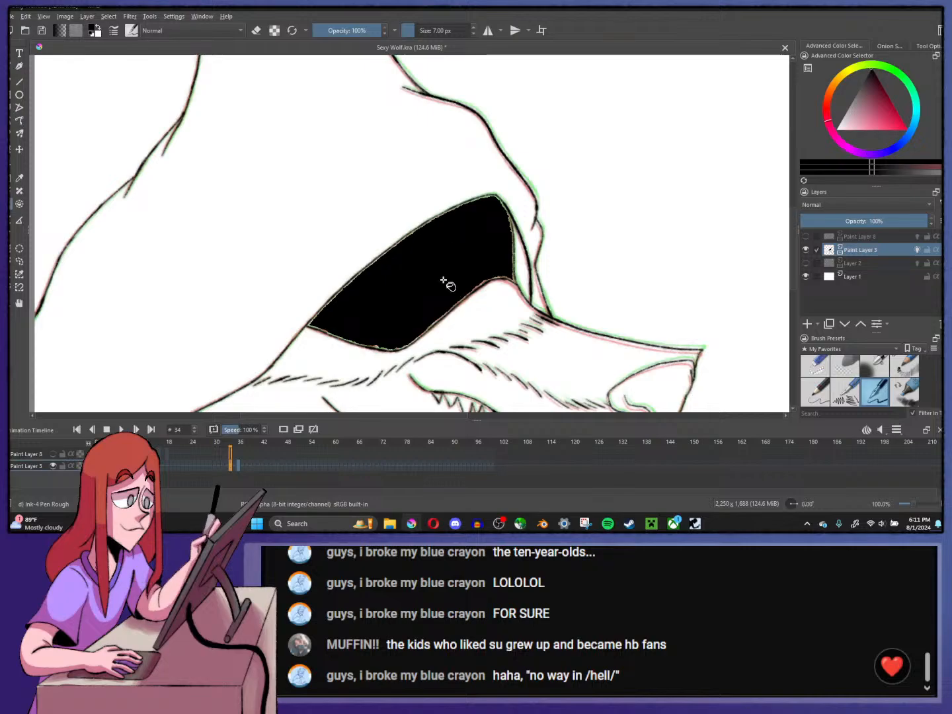
pyautogui.scroll(1, 444, 282)
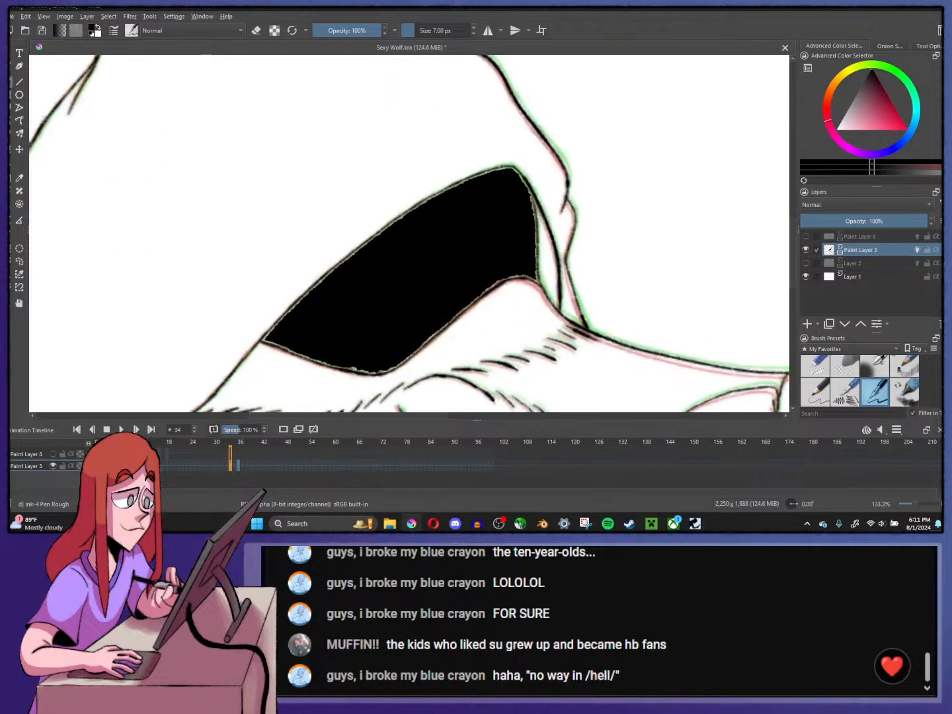
# - Turn off Paint Layer 3's onion skins and paint black over the white fringe beside the snout and along the upper hood edge on frame 0
pyautogui.click(918, 249)
pyautogui.scroll(1, 547, 274)
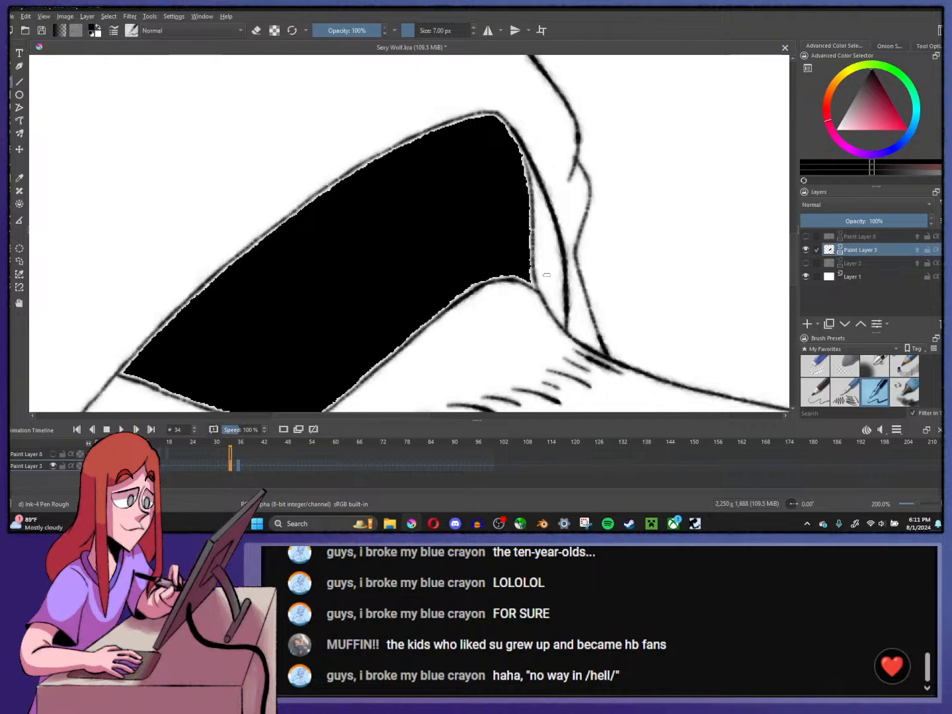
pyautogui.press('Home')
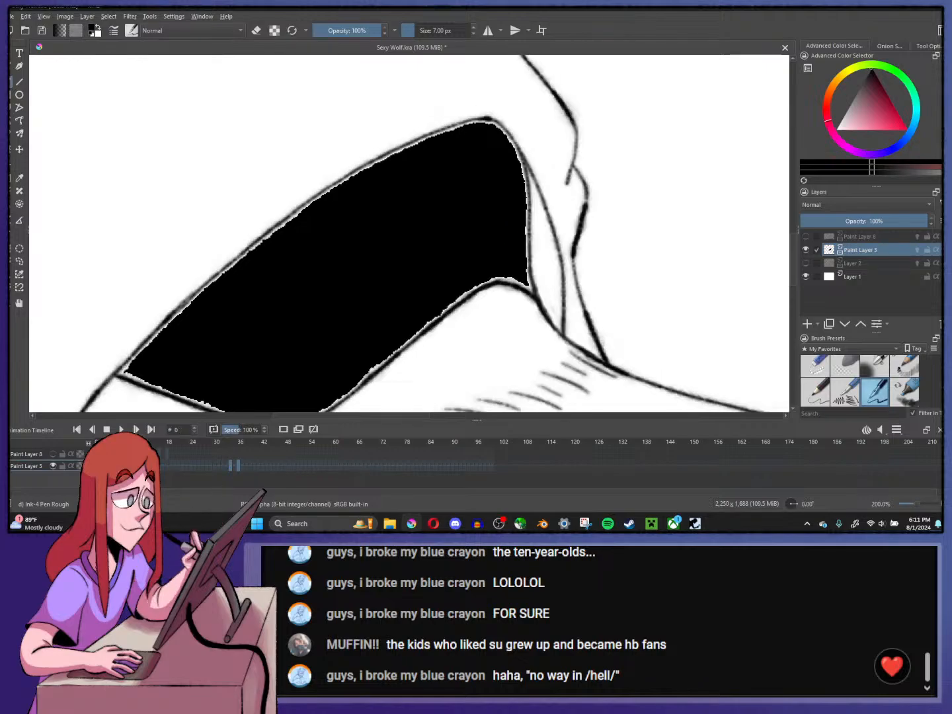
pyautogui.moveTo(523, 270); pyautogui.dragTo(527, 208)
pyautogui.moveTo(520, 146)
pyautogui.mouseDown()
pyautogui.moveTo(527, 209)
pyautogui.moveTo(526, 165)
pyautogui.mouseUp()
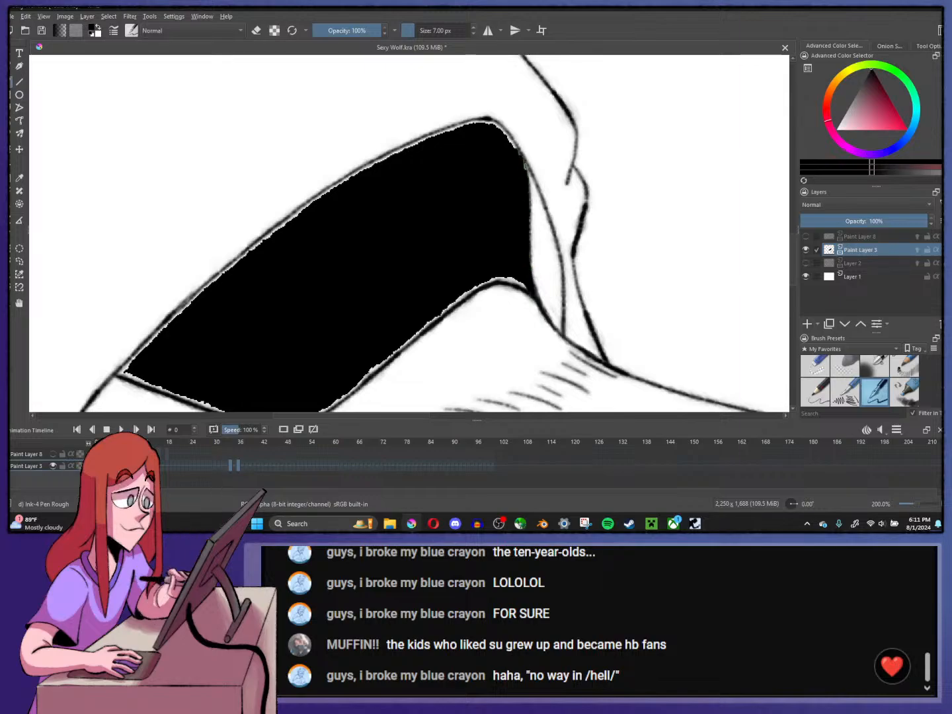
pyautogui.moveTo(265, 241); pyautogui.dragTo(344, 180)
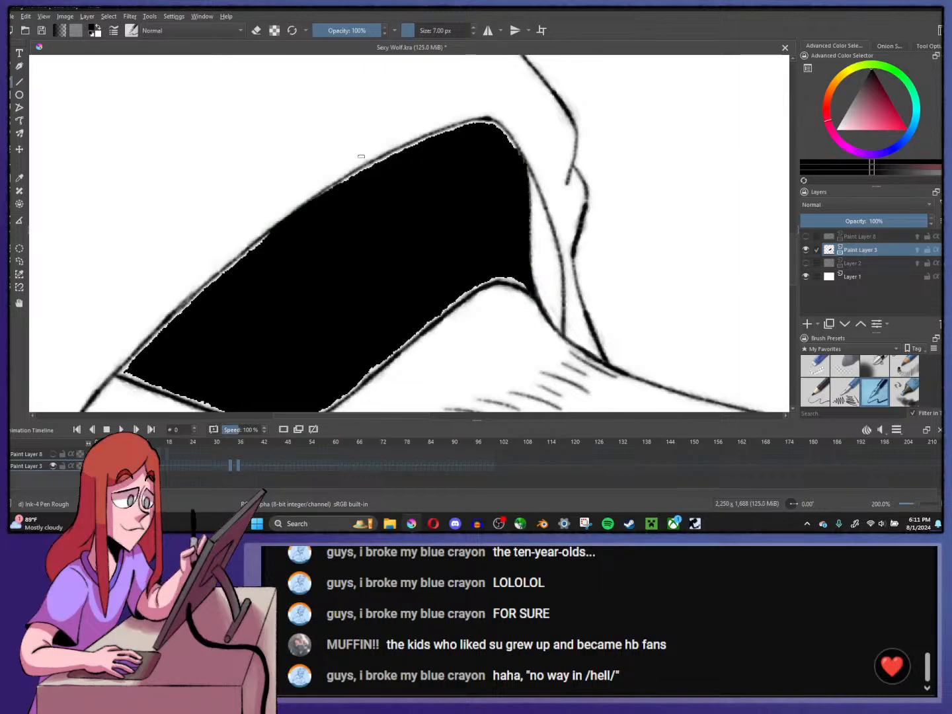
# - Set the brush size to 10 px and cover the white fringe up to the peak of the hood fill on frame 0
pyautogui.click(474, 27)
pyautogui.click(474, 27)
pyautogui.click(474, 27)
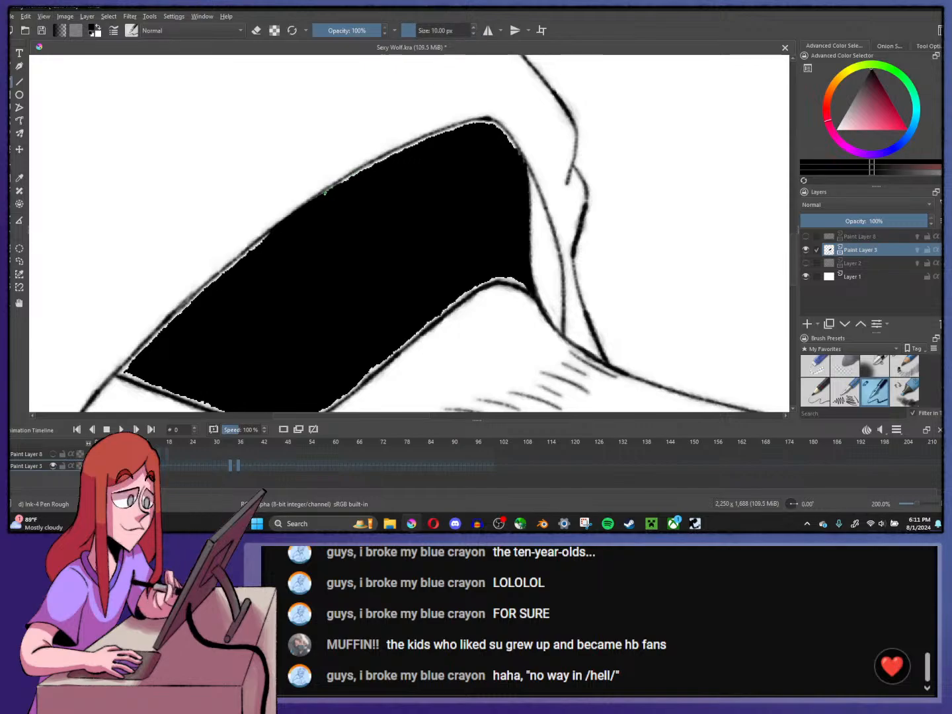
pyautogui.moveTo(339, 186)
pyautogui.mouseDown()
pyautogui.moveTo(458, 126)
pyautogui.moveTo(429, 135)
pyautogui.moveTo(480, 121)
pyautogui.moveTo(495, 122)
pyautogui.moveTo(513, 146)
pyautogui.mouseUp()
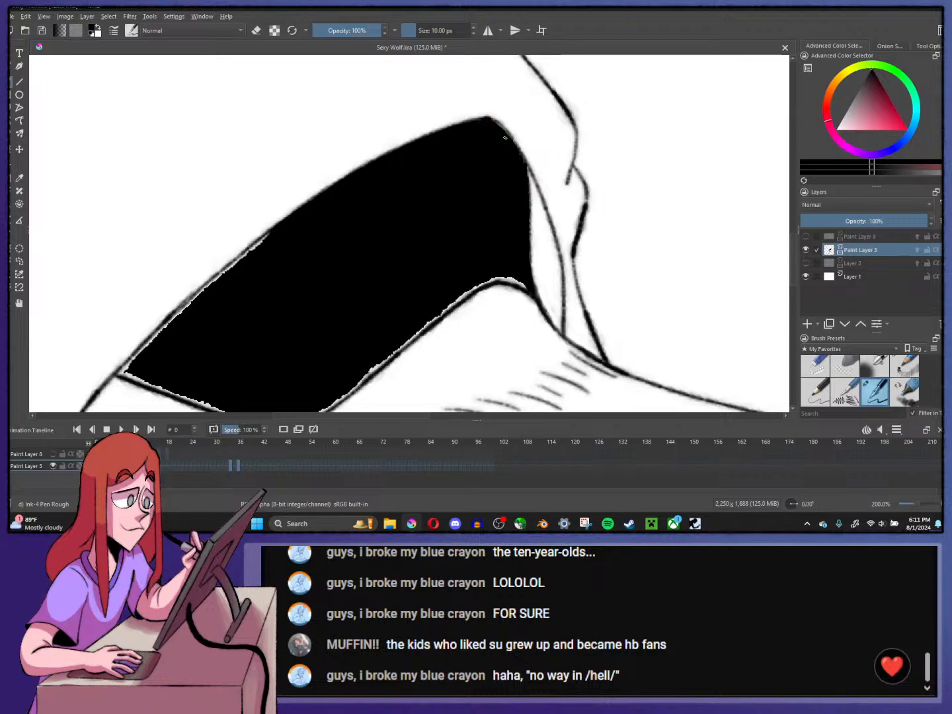
# - Paint black over the remaining white fringe along the rear and lower edges of the hood fill on frame 0
pyautogui.scroll(-5, 795, 277)
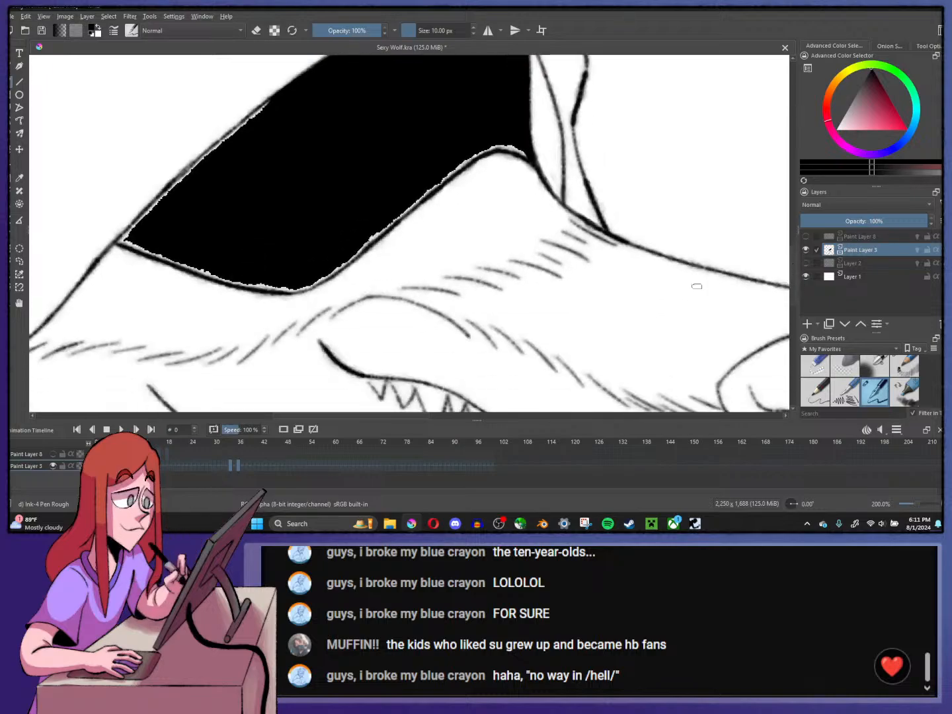
pyautogui.moveTo(175, 178)
pyautogui.mouseDown()
pyautogui.moveTo(258, 111)
pyautogui.moveTo(228, 131)
pyautogui.mouseUp()
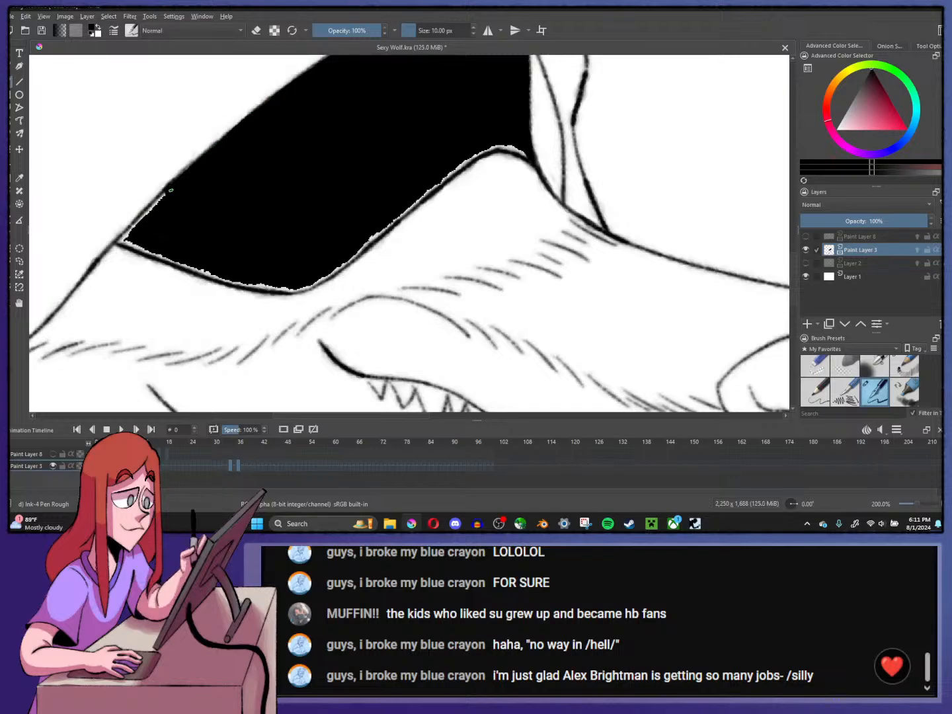
pyautogui.moveTo(171, 190)
pyautogui.mouseDown()
pyautogui.moveTo(121, 239)
pyautogui.moveTo(137, 214)
pyautogui.moveTo(139, 244)
pyautogui.moveTo(151, 250)
pyautogui.moveTo(139, 247)
pyautogui.moveTo(253, 287)
pyautogui.moveTo(310, 284)
pyautogui.moveTo(334, 245)
pyautogui.moveTo(329, 217)
pyautogui.moveTo(293, 293)
pyautogui.moveTo(355, 256)
pyautogui.moveTo(314, 285)
pyautogui.moveTo(348, 258)
pyautogui.moveTo(396, 193)
pyautogui.moveTo(361, 247)
pyautogui.moveTo(445, 168)
pyautogui.moveTo(463, 164)
pyautogui.moveTo(437, 188)
pyautogui.moveTo(487, 148)
pyautogui.moveTo(509, 140)
pyautogui.moveTo(493, 149)
pyautogui.moveTo(527, 157)
pyautogui.mouseUp()
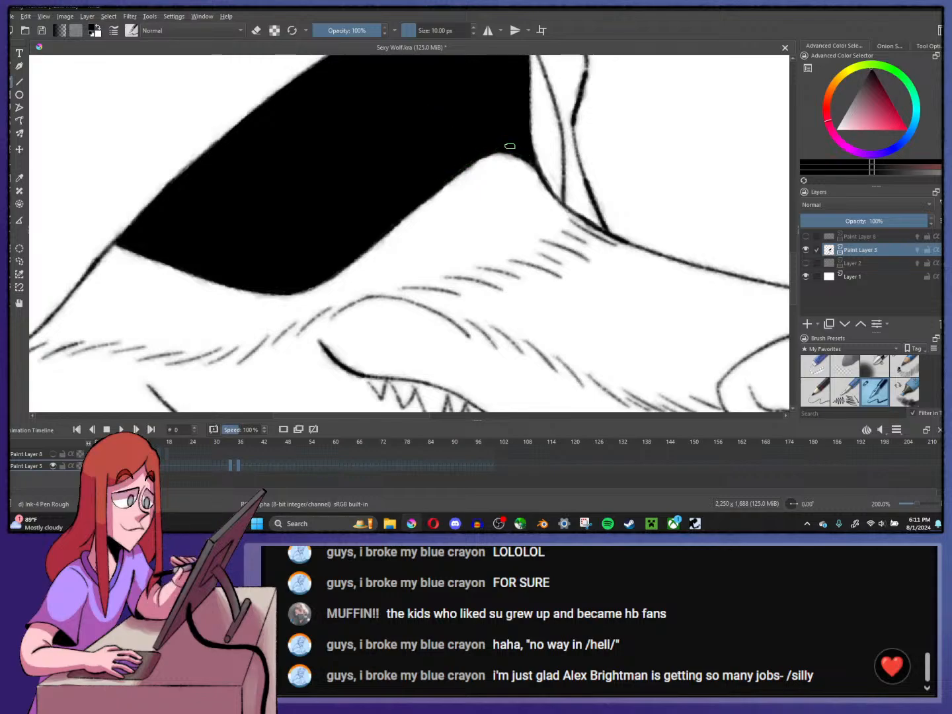
pyautogui.scroll(-5, 510, 146)
pyautogui.scroll(2, 507, 200)
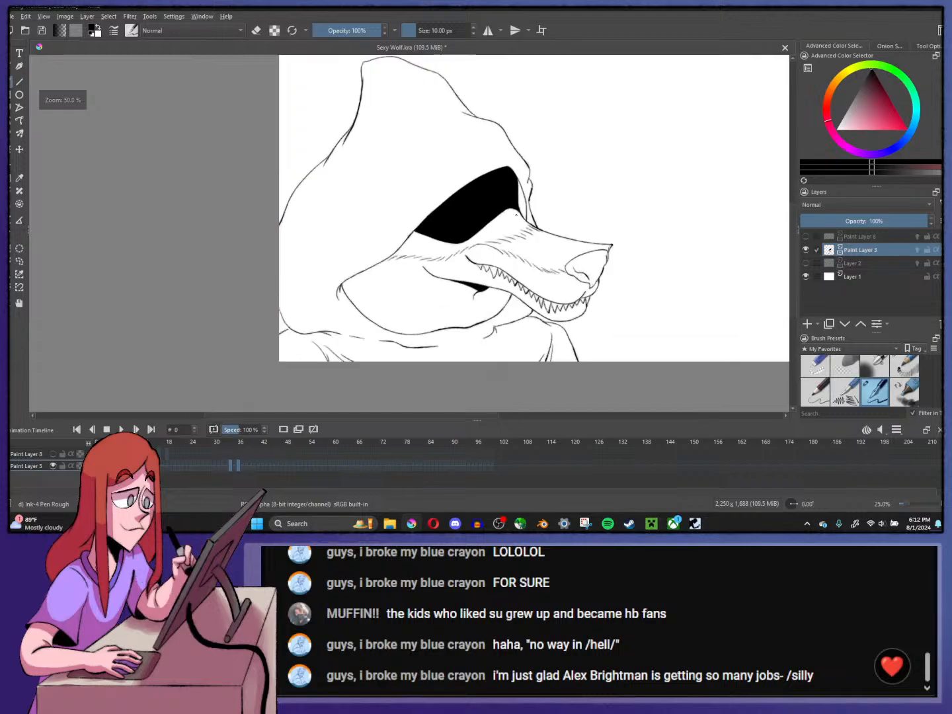
# - Cover the white fringe along the snout-side edge and the middle of the upper edge of the hood fill on frame 36
pyautogui.click(238, 466)
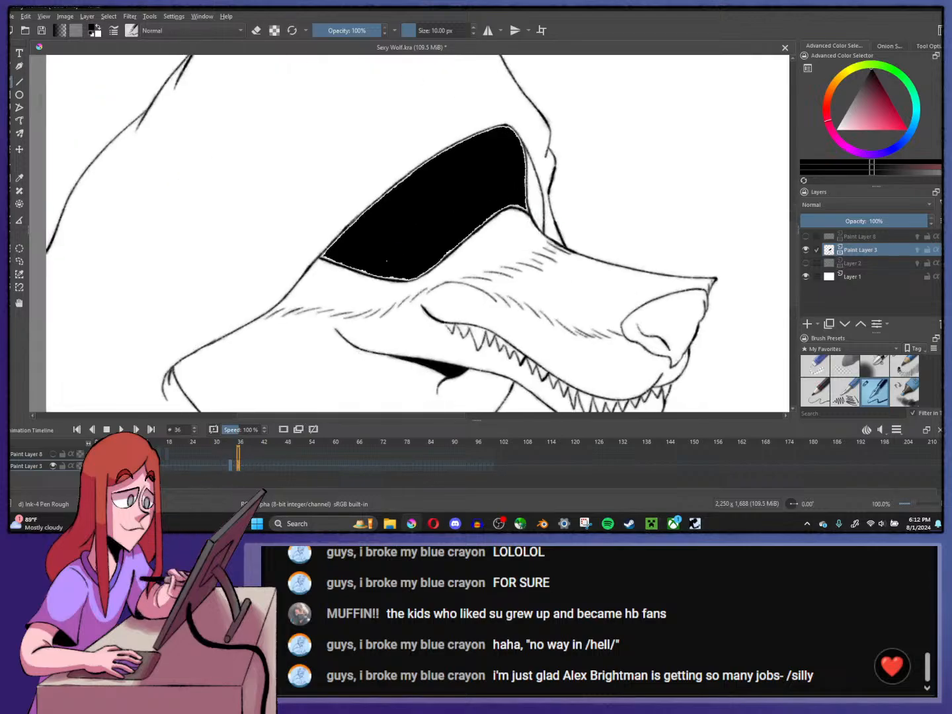
pyautogui.scroll(2, 408, 244)
pyautogui.moveTo(550, 199)
pyautogui.mouseDown()
pyautogui.moveTo(601, 145)
pyautogui.moveTo(569, 193)
pyautogui.moveTo(605, 167)
pyautogui.moveTo(644, 175)
pyautogui.moveTo(640, 137)
pyautogui.moveTo(645, 164)
pyautogui.moveTo(643, 122)
pyautogui.mouseUp()
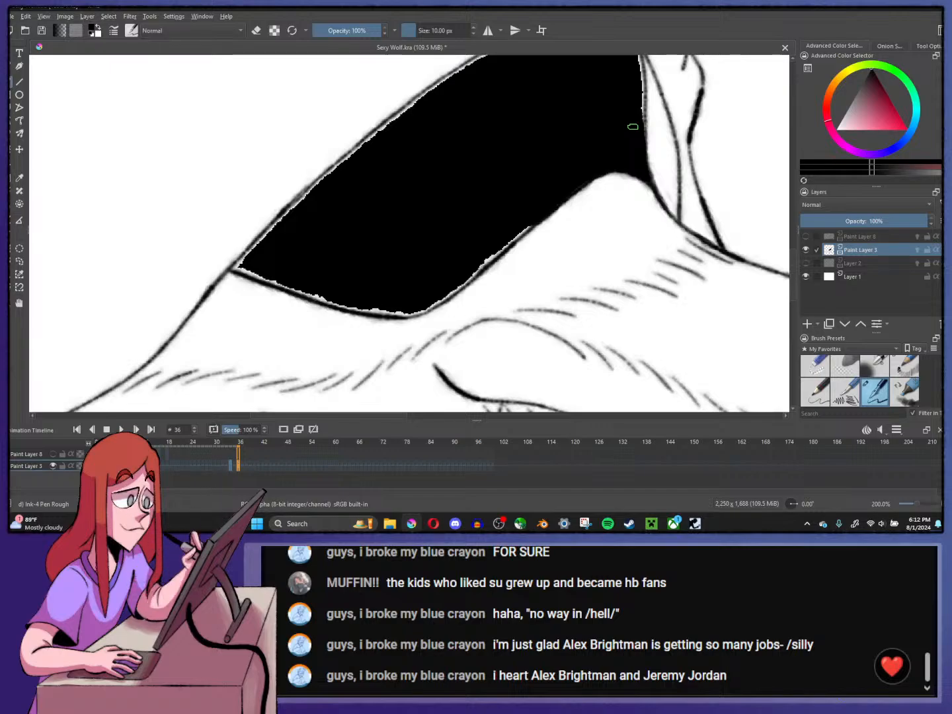
pyautogui.moveTo(393, 122)
pyautogui.mouseDown()
pyautogui.moveTo(446, 74)
pyautogui.moveTo(411, 107)
pyautogui.moveTo(489, 55)
pyautogui.mouseUp()
pyautogui.moveTo(488, 264)
pyautogui.mouseDown()
pyautogui.moveTo(473, 276)
pyautogui.moveTo(527, 228)
pyautogui.mouseUp()
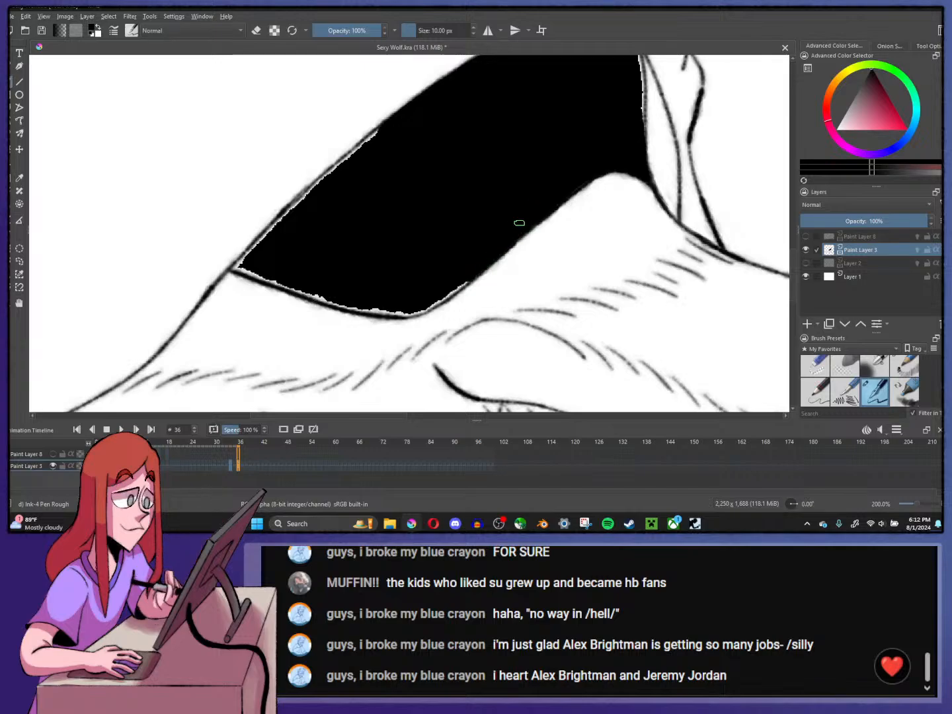
# - Paint black over the white fringe around the rear corner and lower curve of the hood fill on frame 36
pyautogui.moveTo(298, 212)
pyautogui.mouseDown()
pyautogui.moveTo(297, 199)
pyautogui.moveTo(334, 166)
pyautogui.moveTo(330, 174)
pyautogui.mouseUp()
pyautogui.moveTo(378, 131); pyautogui.dragTo(384, 124)
pyautogui.moveTo(261, 244)
pyautogui.mouseDown()
pyautogui.moveTo(274, 225)
pyautogui.moveTo(234, 268)
pyautogui.moveTo(331, 303)
pyautogui.moveTo(403, 312)
pyautogui.mouseUp()
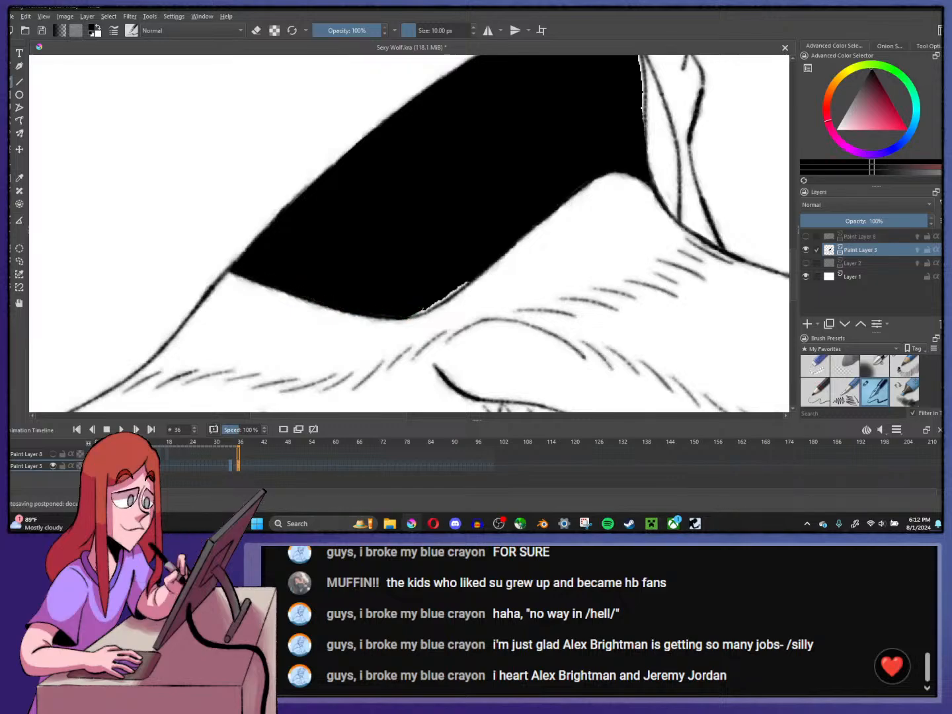
pyautogui.moveTo(410, 316)
pyautogui.mouseDown()
pyautogui.moveTo(461, 279)
pyautogui.moveTo(433, 307)
pyautogui.mouseUp()
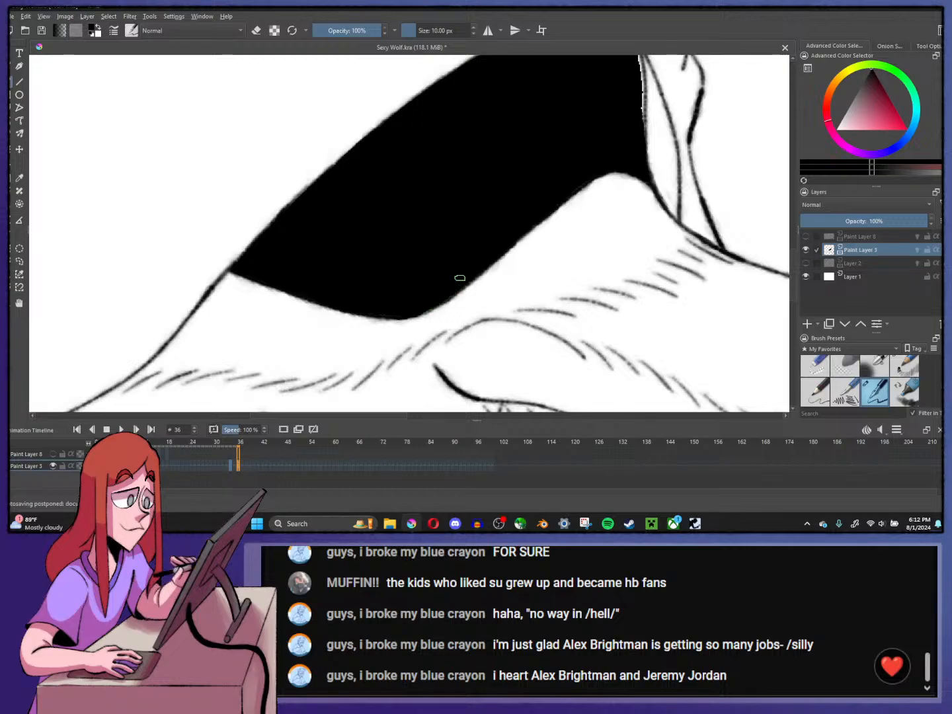
# - Cover the white fringe around the peak and front edge of the hood fill on frame 36 and check the outline
pyautogui.moveTo(497, 223); pyautogui.dragTo(314, 336)
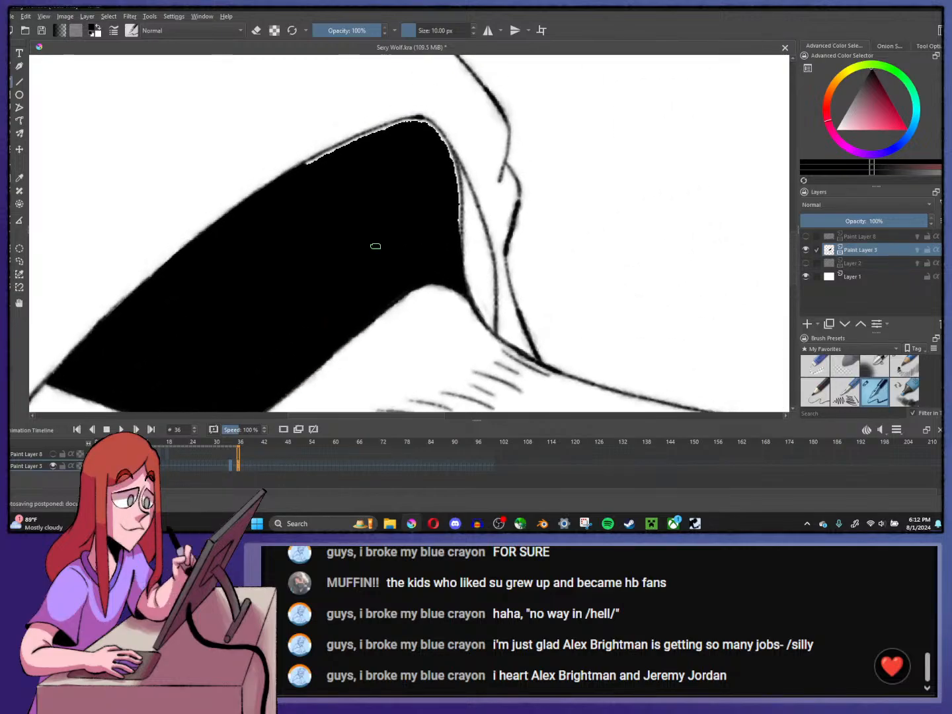
pyautogui.moveTo(308, 159)
pyautogui.mouseDown()
pyautogui.moveTo(413, 115)
pyautogui.moveTo(350, 143)
pyautogui.moveTo(425, 122)
pyautogui.moveTo(451, 155)
pyautogui.moveTo(457, 222)
pyautogui.mouseUp()
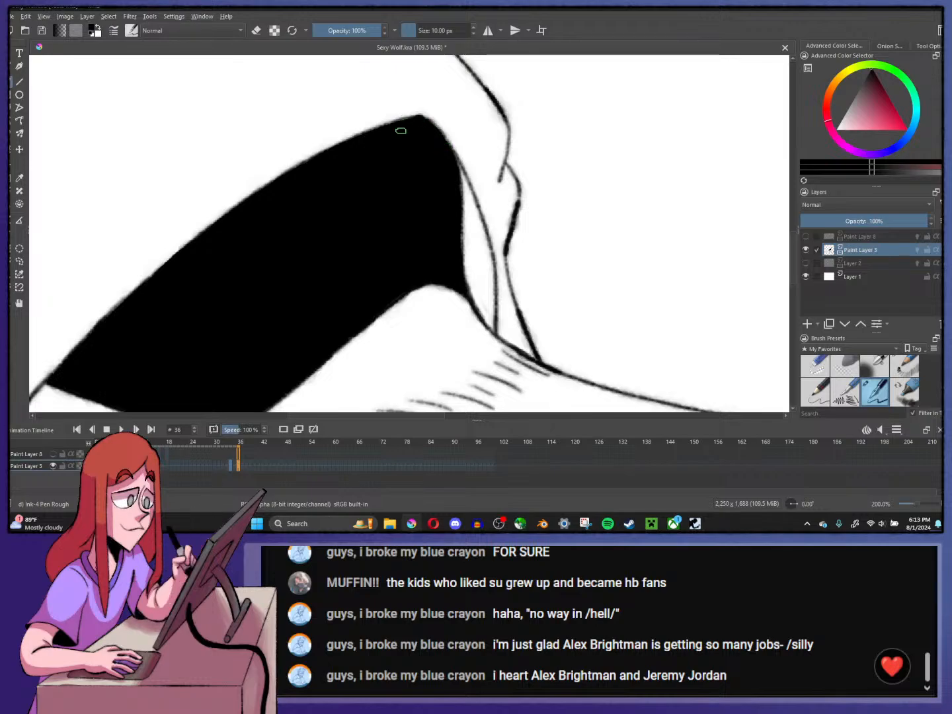
pyautogui.scroll(-1, 400, 130)
pyautogui.scroll(1, 478, 260)
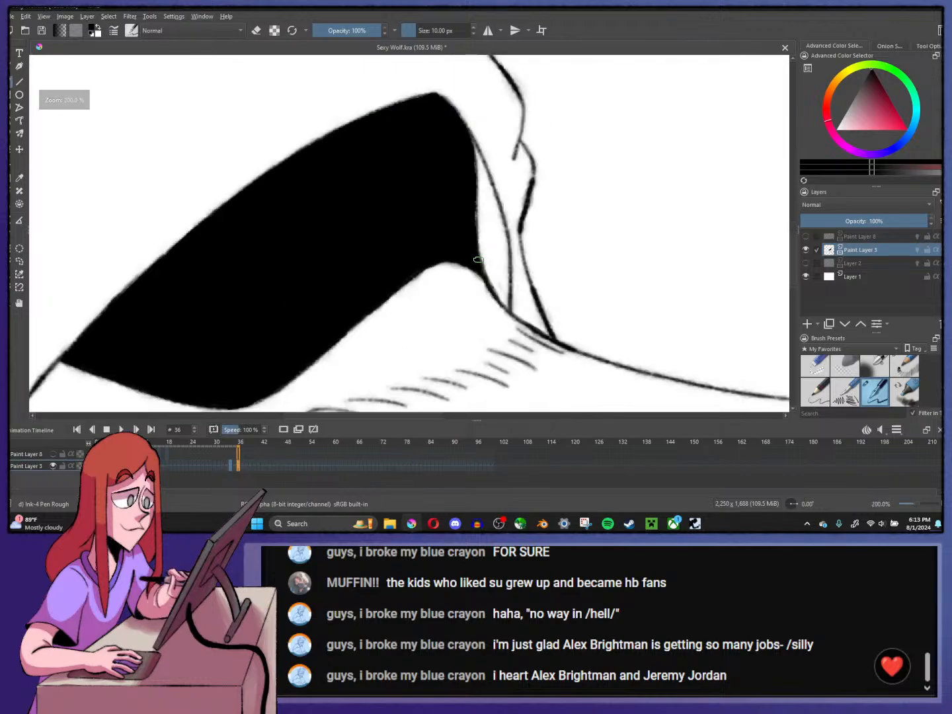
pyautogui.scroll(-1, 479, 229)
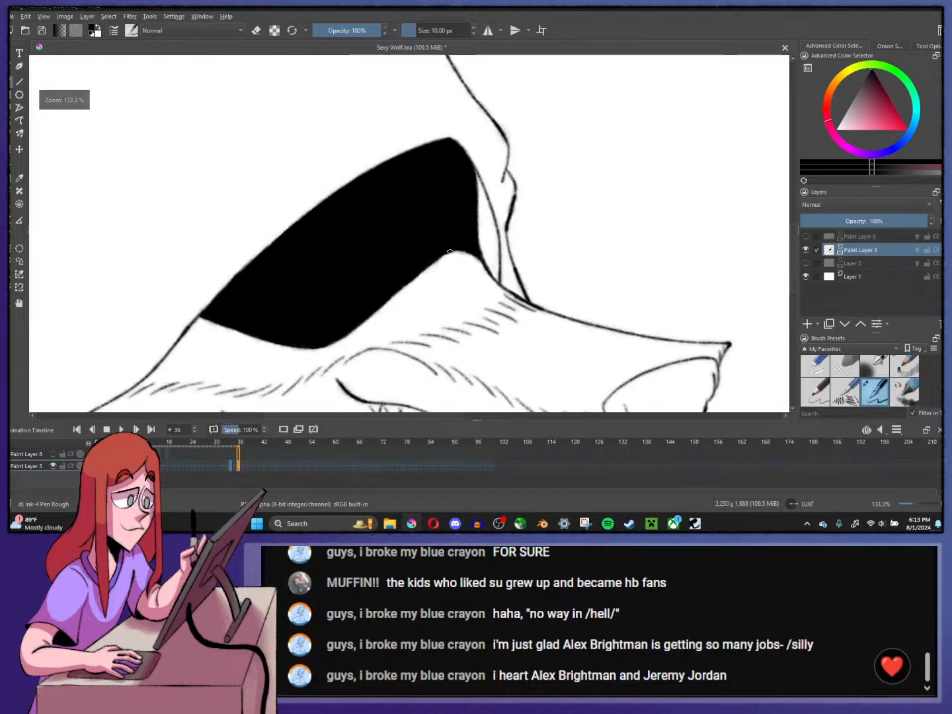
pyautogui.scroll(1, 443, 253)
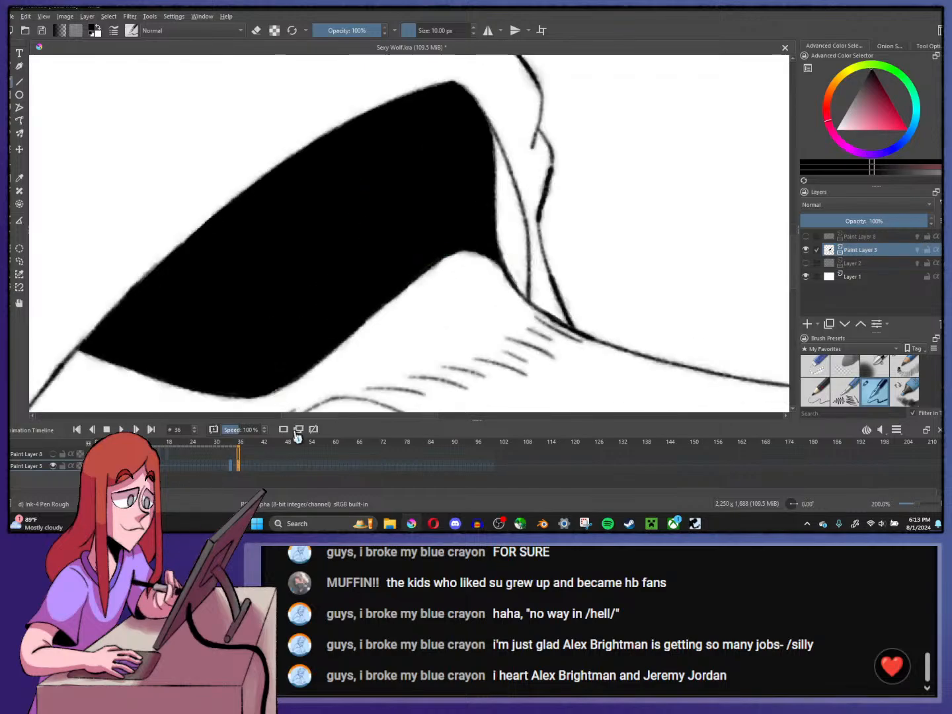
# - Paint black over the white fringe along the front edge of the hood fill on frame 34
pyautogui.click(234, 468)
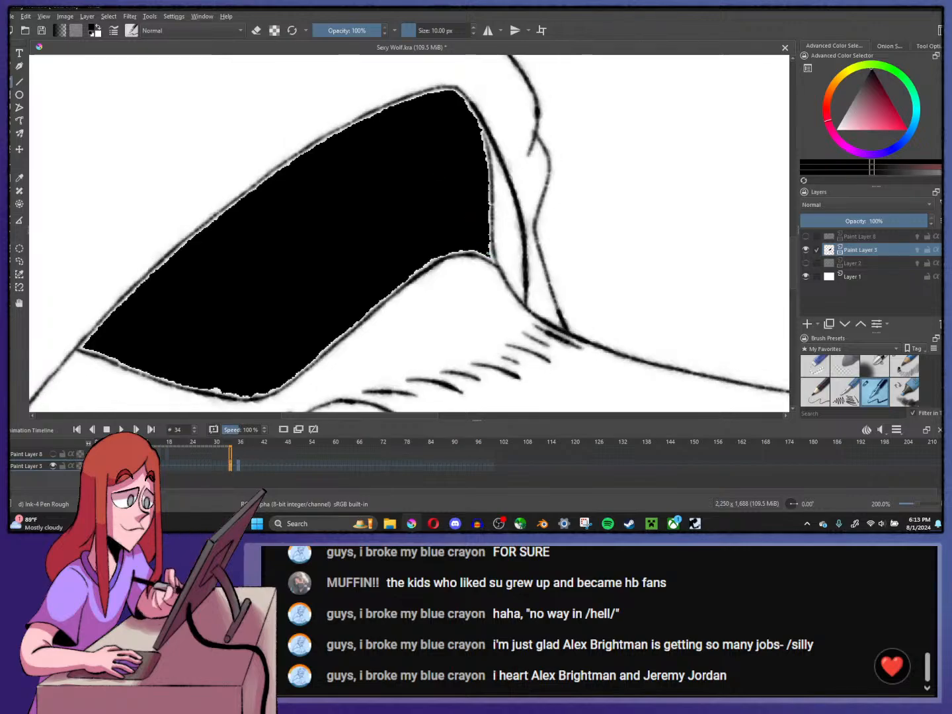
pyautogui.moveTo(492, 263)
pyautogui.mouseDown()
pyautogui.moveTo(490, 218)
pyautogui.moveTo(490, 241)
pyautogui.mouseUp()
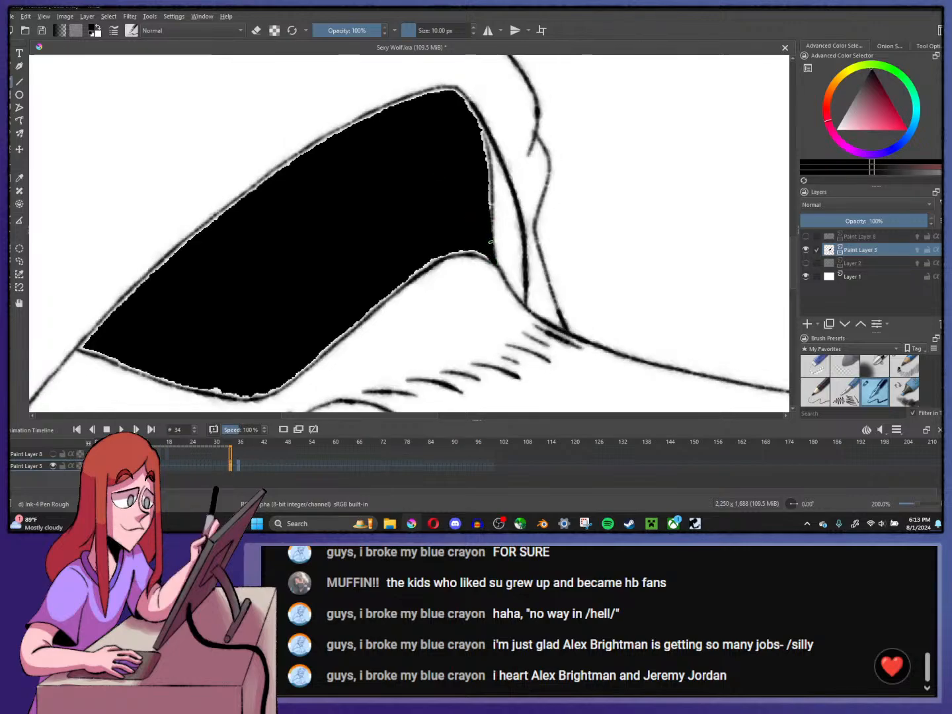
pyautogui.moveTo(487, 186); pyautogui.dragTo(492, 218)
pyautogui.moveTo(467, 98); pyautogui.dragTo(486, 153)
pyautogui.moveTo(485, 136)
pyautogui.mouseDown()
pyautogui.moveTo(478, 122)
pyautogui.moveTo(488, 196)
pyautogui.mouseUp()
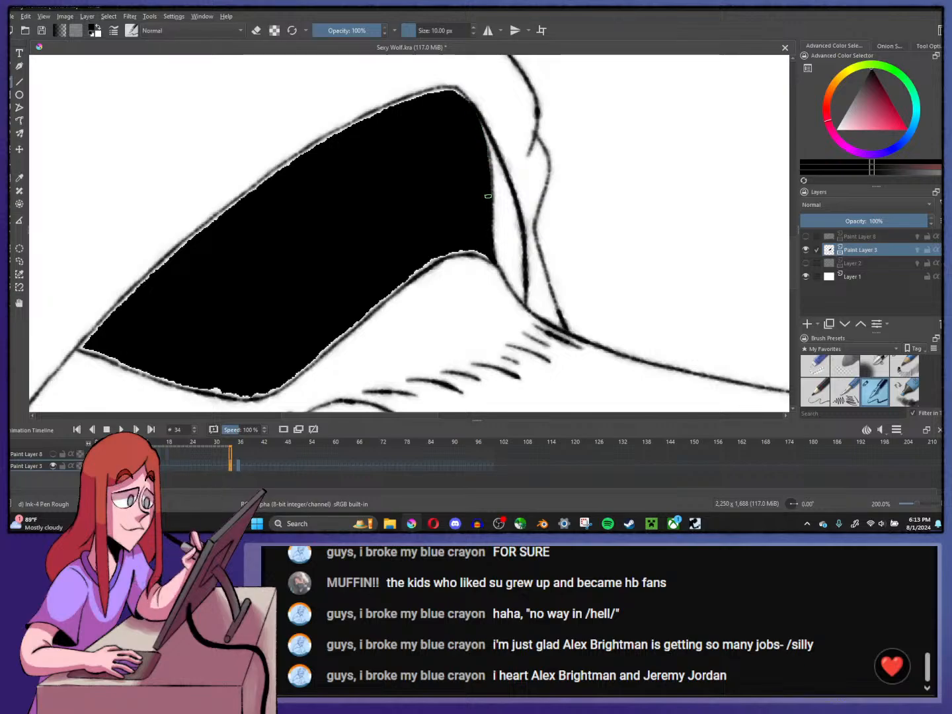
# - Cover the remaining white fringe along the rear, upper and snout-side edges of the hood fill on frame 34
pyautogui.moveTo(130, 367)
pyautogui.mouseDown()
pyautogui.moveTo(87, 350)
pyautogui.moveTo(233, 396)
pyautogui.mouseUp()
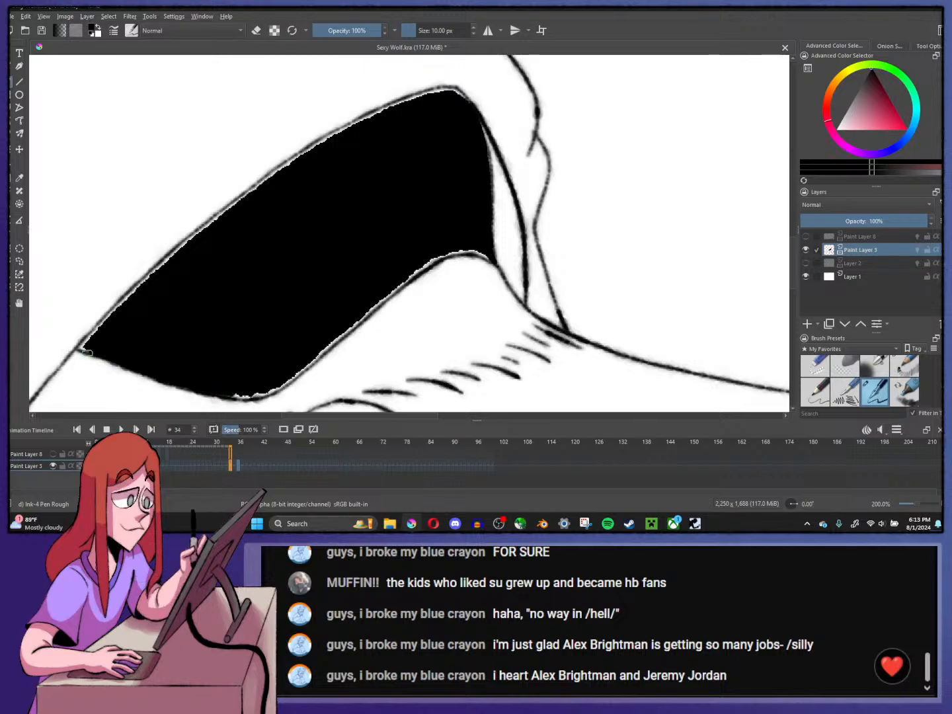
pyautogui.moveTo(86, 343)
pyautogui.mouseDown()
pyautogui.moveTo(189, 240)
pyautogui.moveTo(344, 128)
pyautogui.mouseUp()
pyautogui.moveTo(291, 159); pyautogui.dragTo(399, 105)
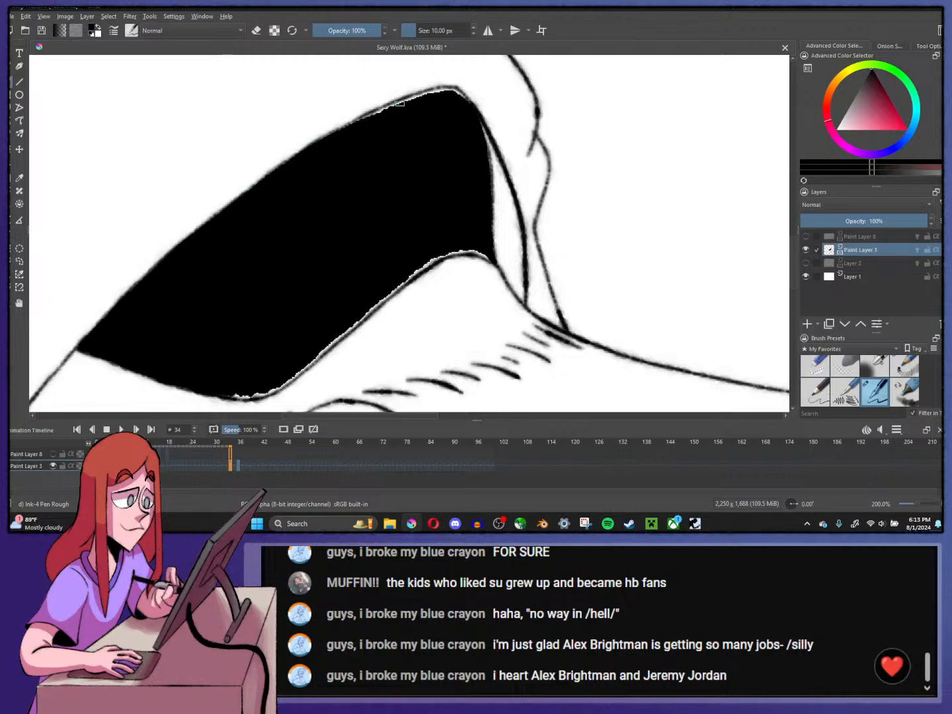
pyautogui.moveTo(325, 143)
pyautogui.mouseDown()
pyautogui.moveTo(426, 92)
pyautogui.moveTo(403, 102)
pyautogui.moveTo(440, 91)
pyautogui.moveTo(427, 93)
pyautogui.moveTo(455, 93)
pyautogui.moveTo(464, 107)
pyautogui.mouseUp()
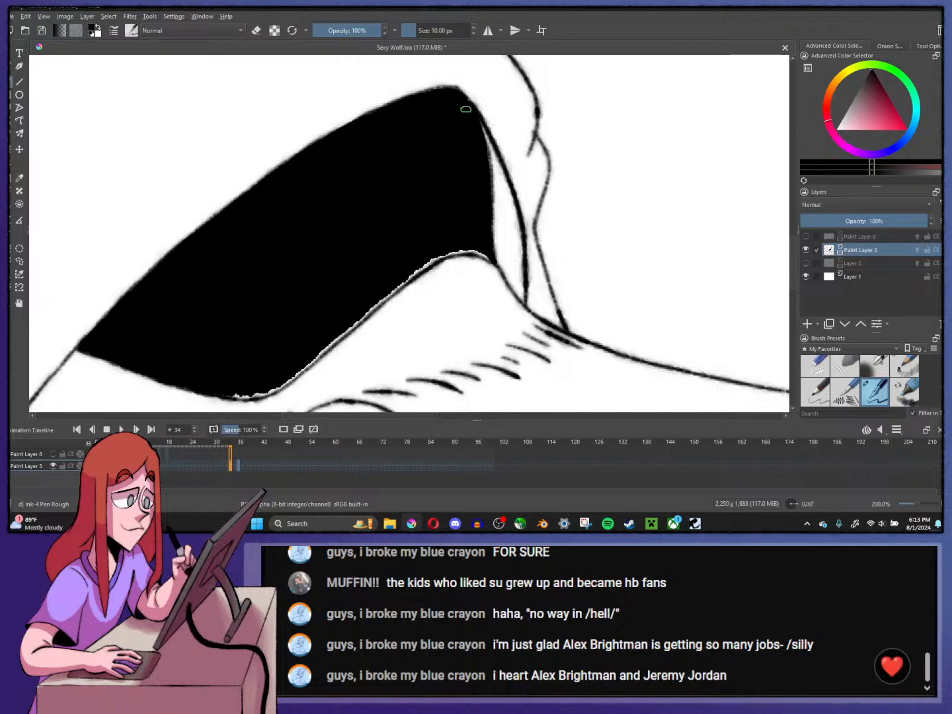
pyautogui.moveTo(230, 395)
pyautogui.mouseDown()
pyautogui.moveTo(282, 386)
pyautogui.moveTo(404, 272)
pyautogui.moveTo(473, 240)
pyautogui.moveTo(491, 262)
pyautogui.mouseUp()
pyautogui.scroll(-3, 442, 206)
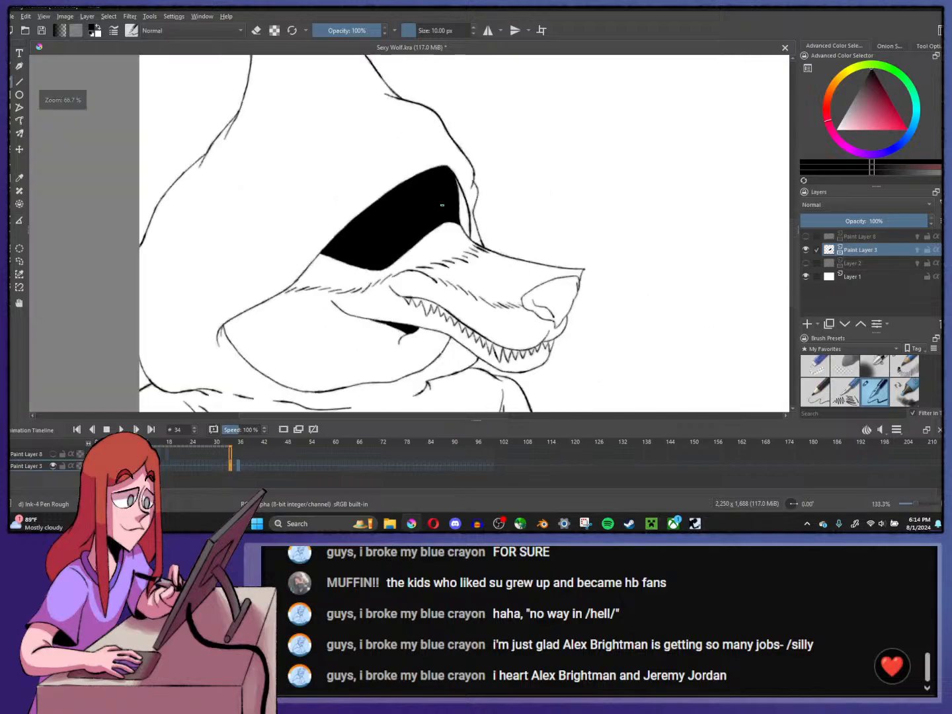
# - Examine the black hood fill up close and compare the drawings across frames 28 to 37
pyautogui.scroll(3, 442, 206)
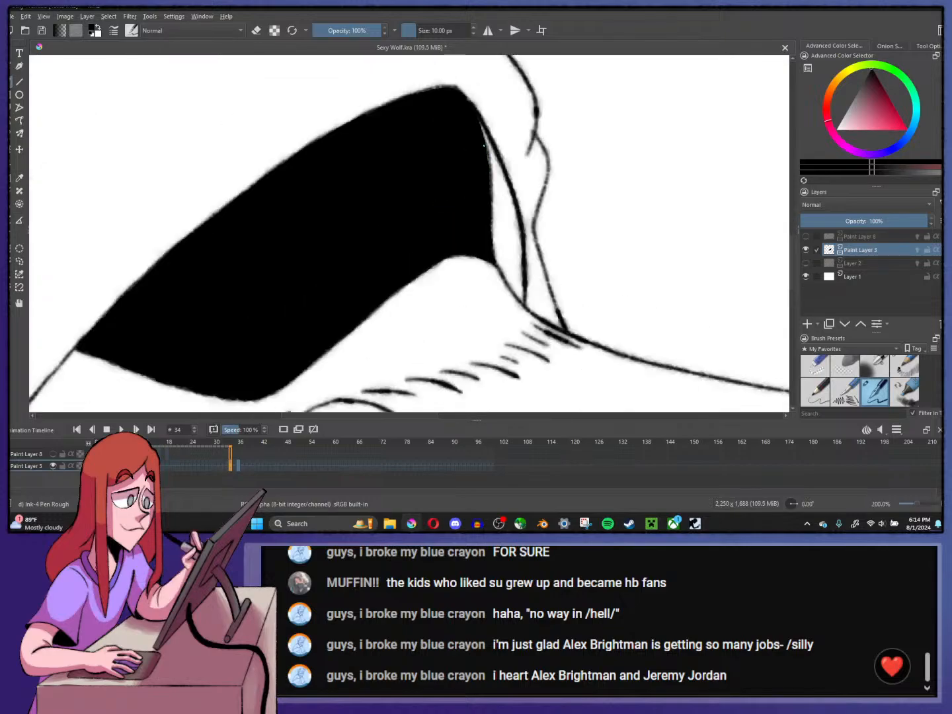
pyautogui.scroll(-1, 466, 174)
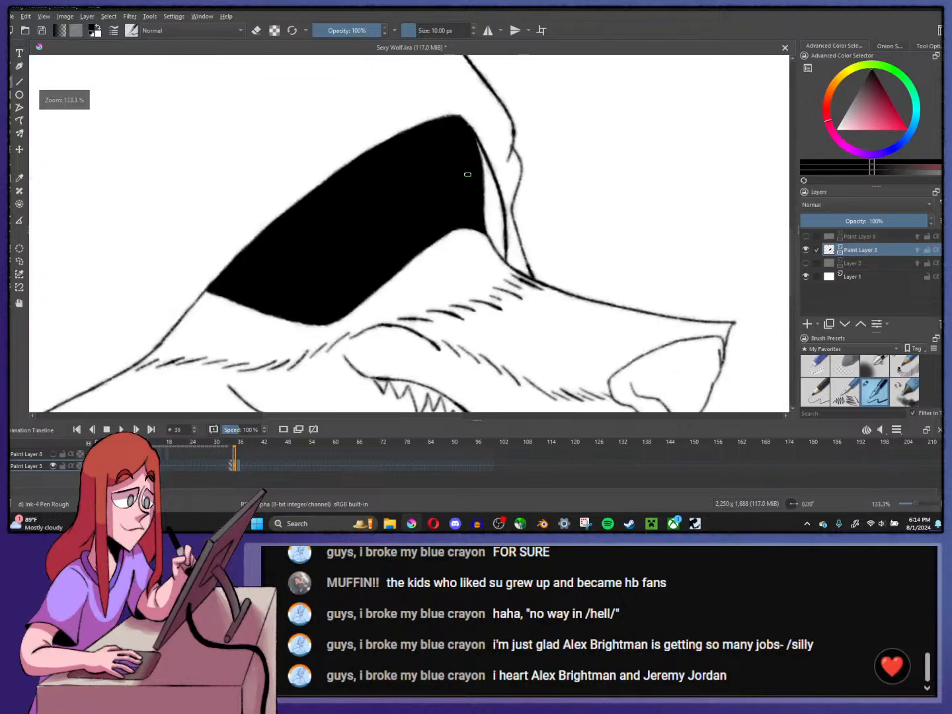
pyautogui.scroll(-4, 467, 174)
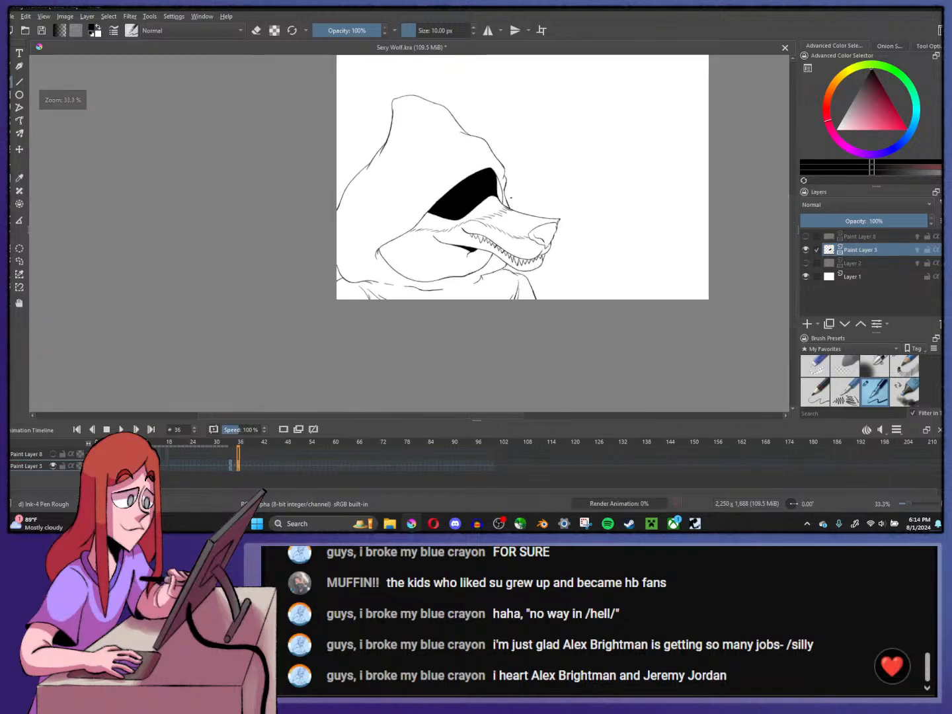
pyautogui.scroll(1, 511, 197)
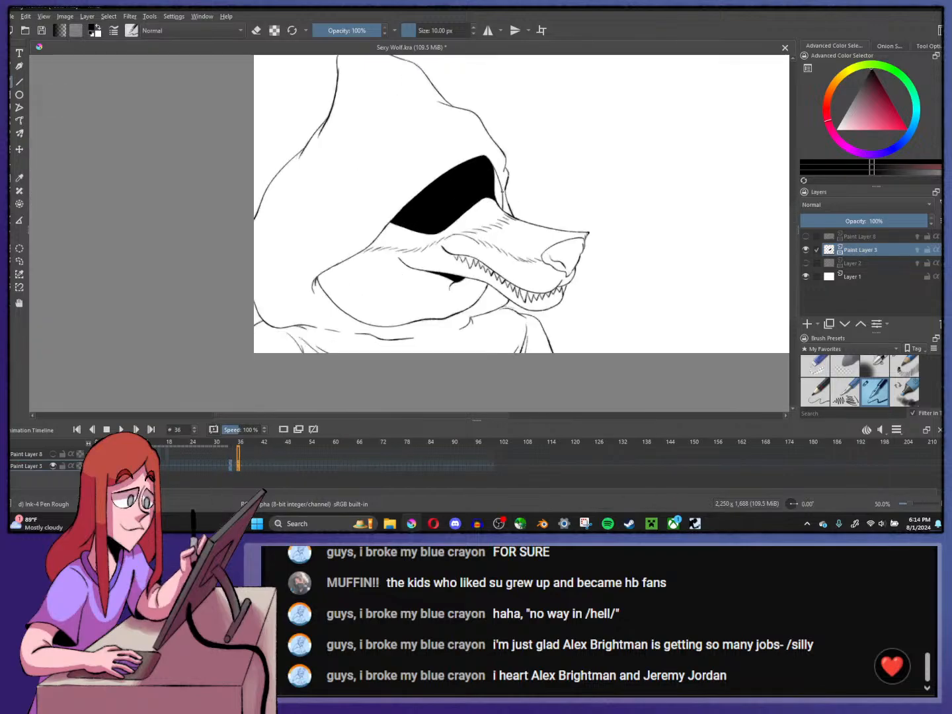
pyautogui.press('Left')
pyautogui.press('Left')
pyautogui.press('Left')
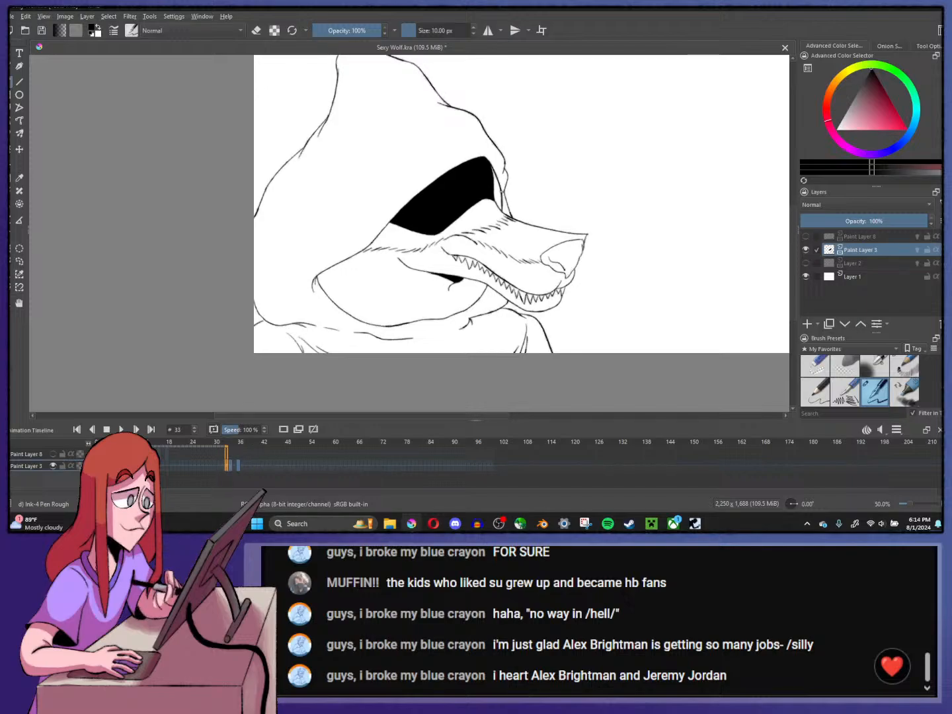
pyautogui.press('Left')
pyautogui.press('Left')
pyautogui.press('Left')
pyautogui.press('Left')
pyautogui.press('Left')
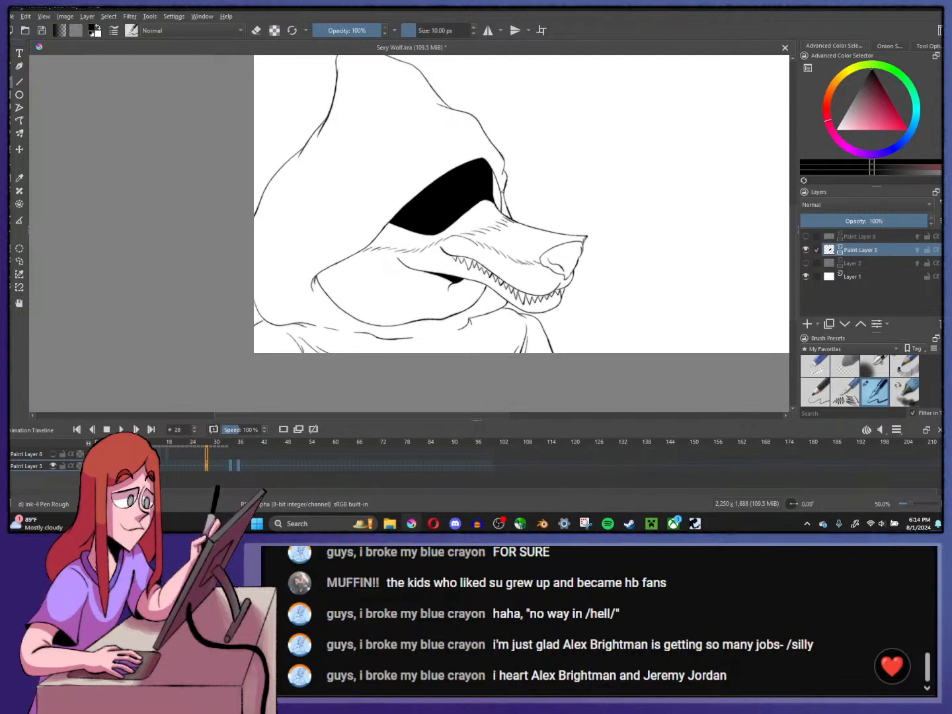
pyautogui.press('Right')
pyautogui.press('Right')
pyautogui.press('Right')
pyautogui.press('Right')
pyautogui.press('Right')
pyautogui.press('Right')
pyautogui.press('Right')
pyautogui.press('Right')
pyautogui.press('Right')
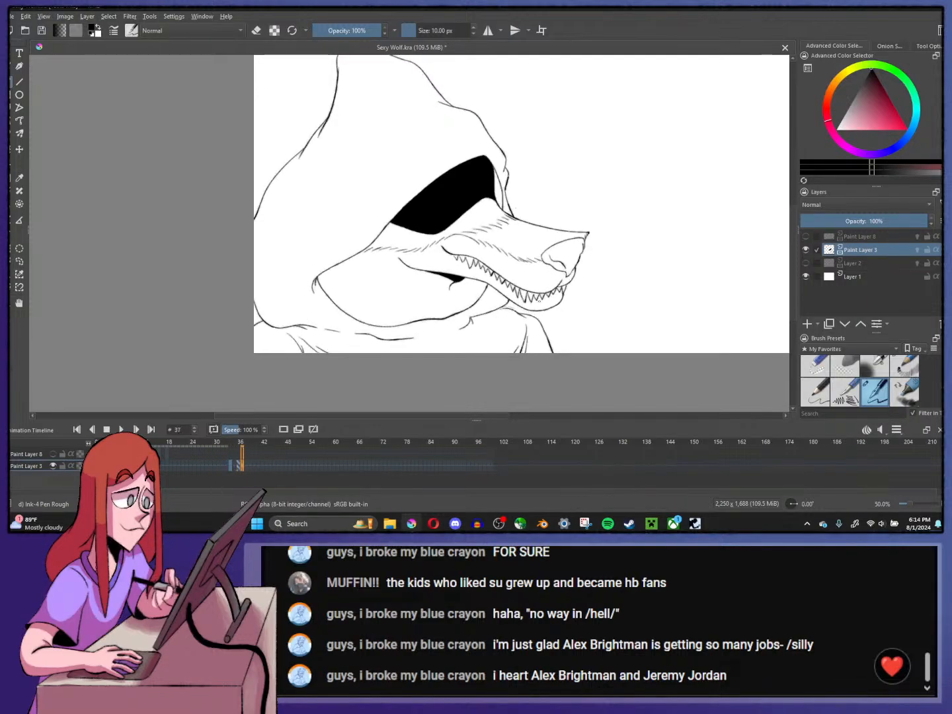
# - Erase the stray mark along the shoulder line beneath the jaw on frame 37 with the Pencil 1 Sketch brush in eraser mode
pyautogui.scroll(3, 537, 306)
pyautogui.click(905, 366)
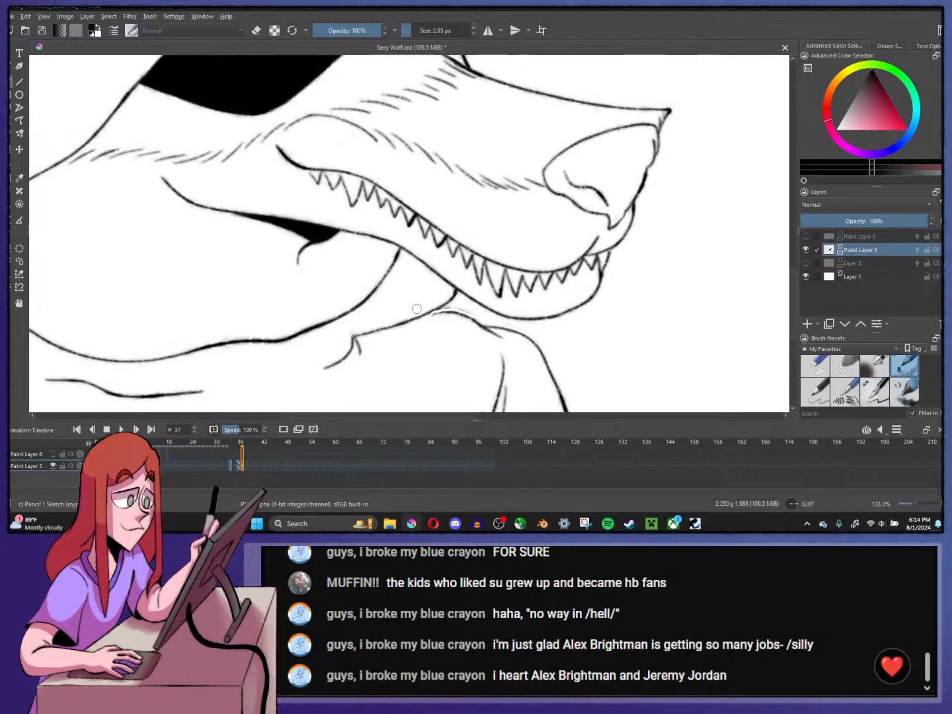
pyautogui.click(256, 31)
pyautogui.moveTo(426, 315); pyautogui.dragTo(467, 310)
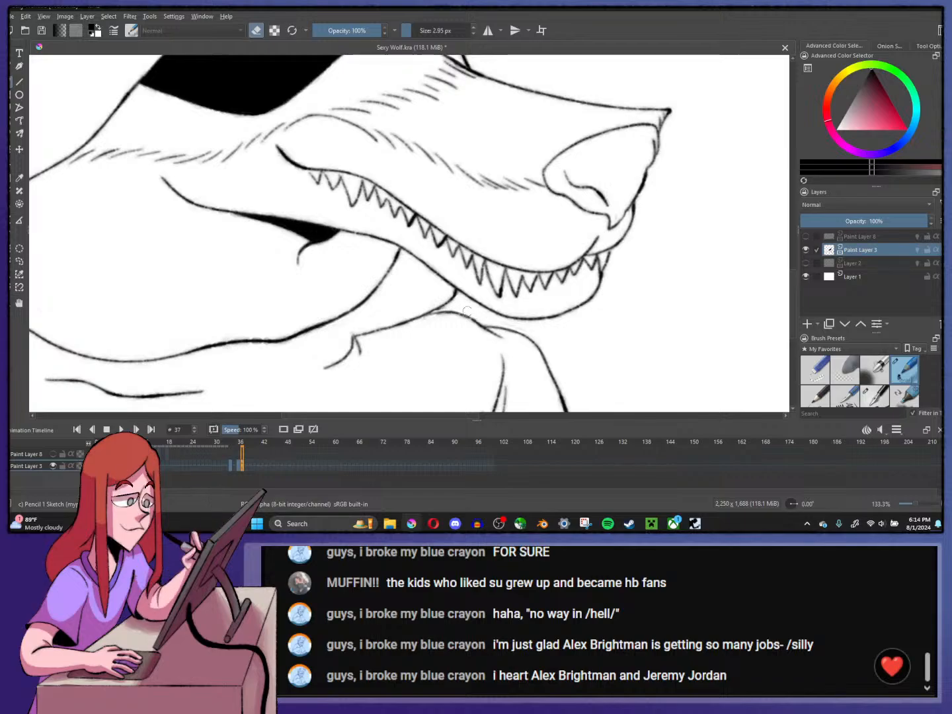
# - Copy the corrected line art keyframe from frame 37 over frame 36
pyautogui.press('Left')
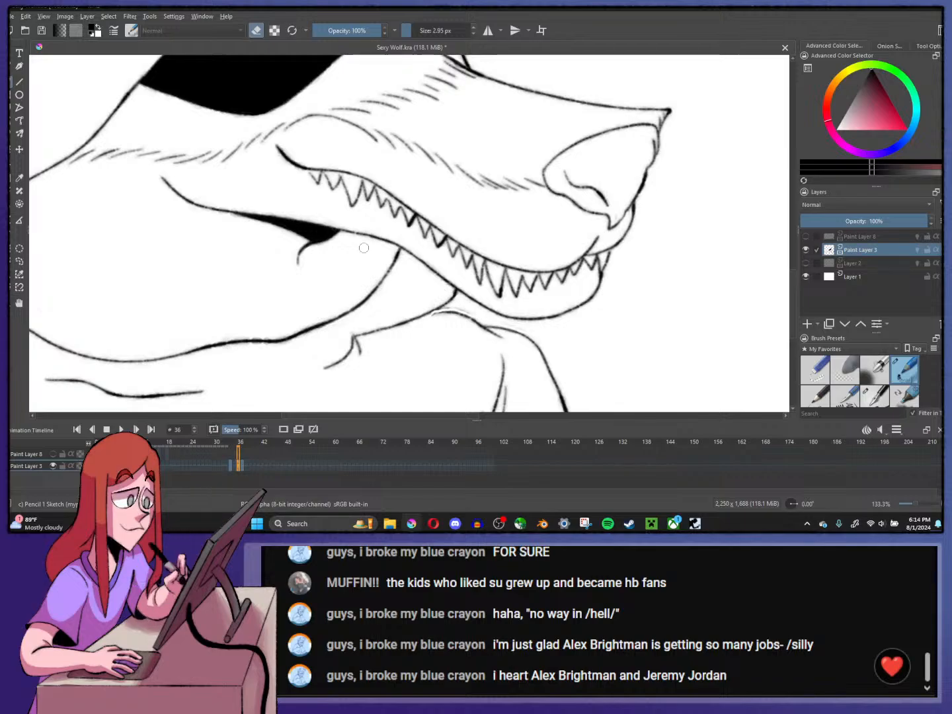
pyautogui.click(242, 466)
pyautogui.rightClick(242, 467)
pyautogui.click(261, 389)
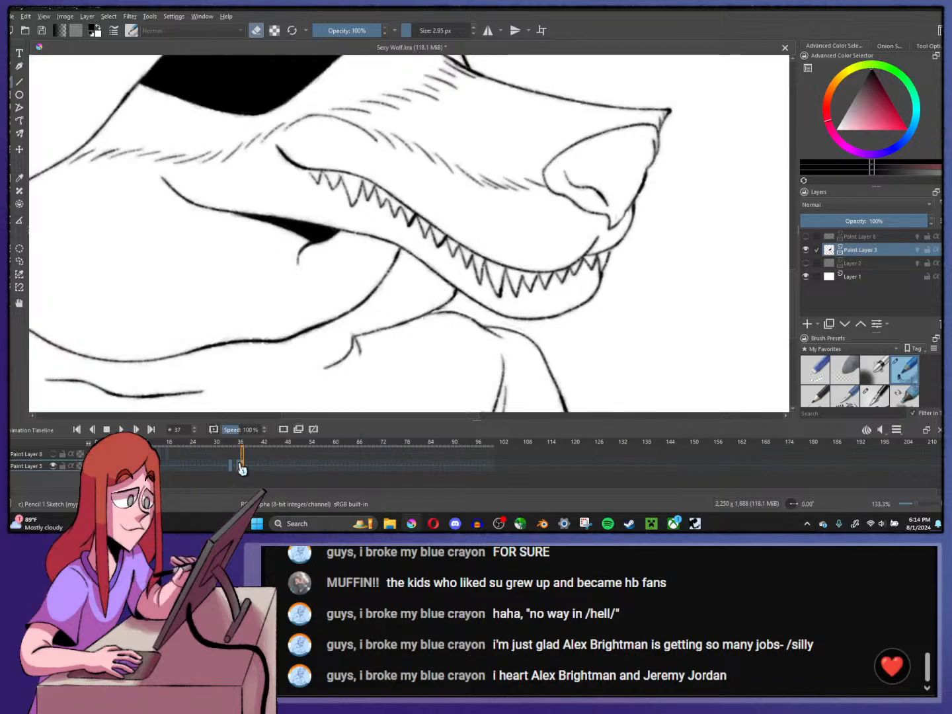
pyautogui.rightClick(241, 468)
pyautogui.click(264, 396)
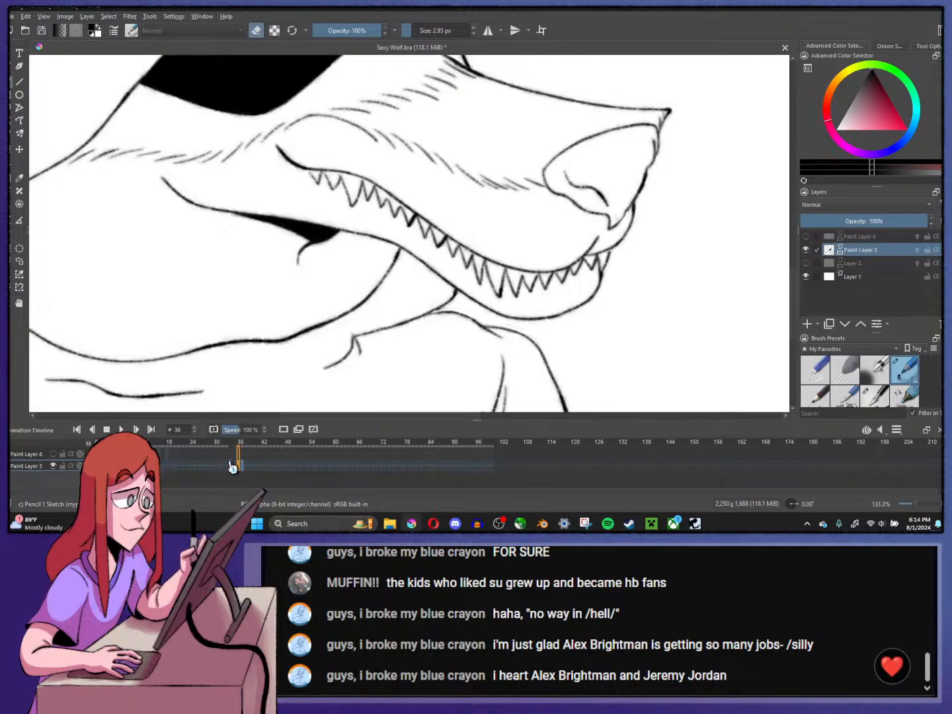
# - Compare the jaw and shoulder lines on frames 33 to 36 and turn off eraser mode
pyautogui.click(231, 468)
pyautogui.press('Left')
pyautogui.press('Right')
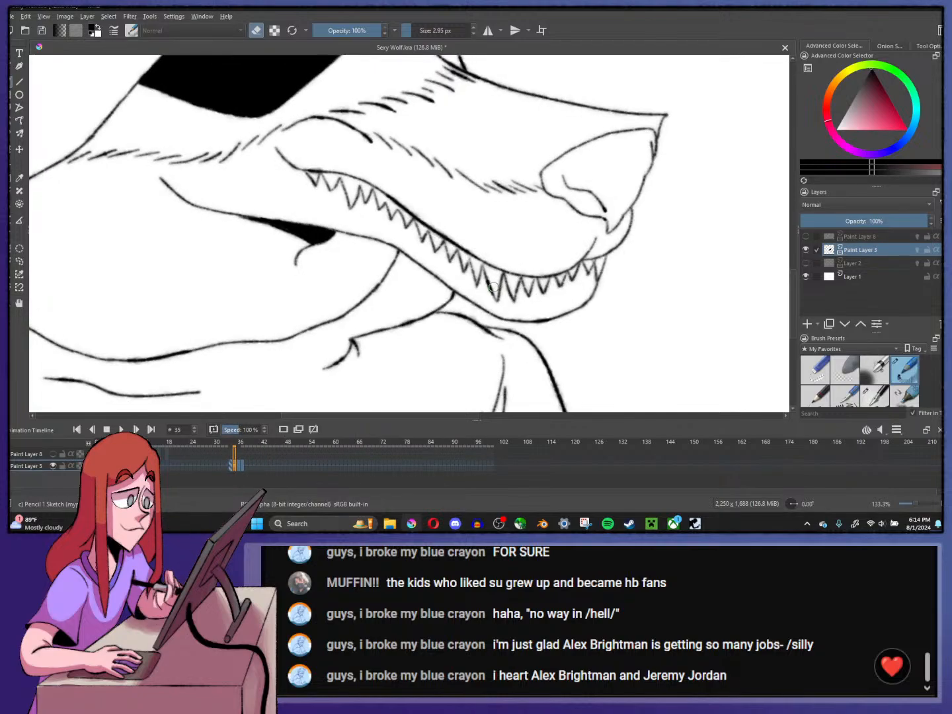
pyautogui.press('Left')
pyautogui.press('Right')
pyautogui.press('Left')
pyautogui.click(256, 31)
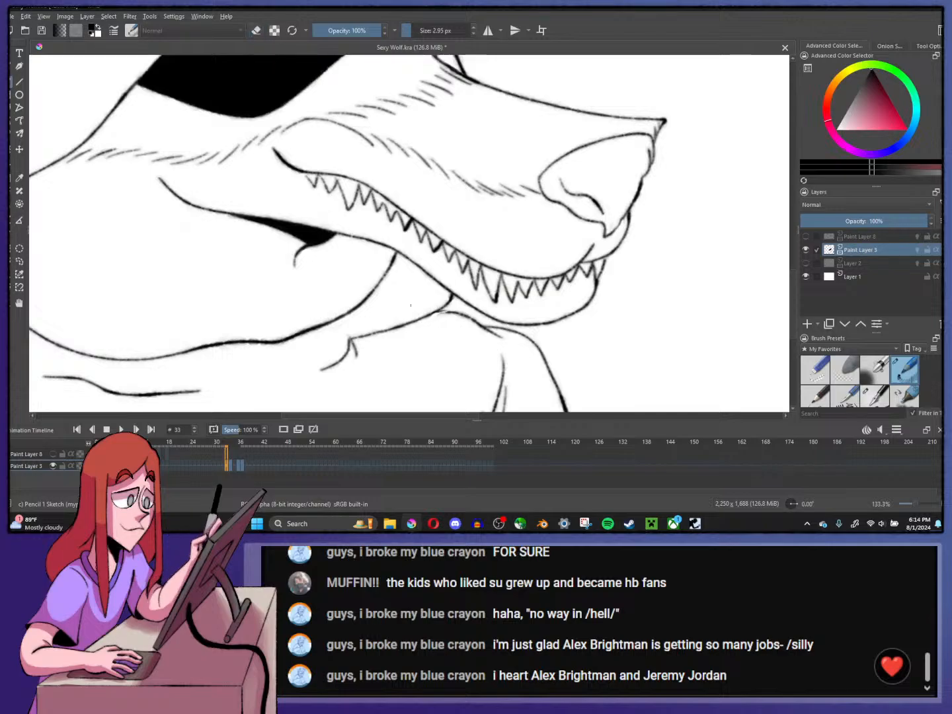
pyautogui.press('Right')
pyautogui.press('Right')
pyautogui.press('Right')
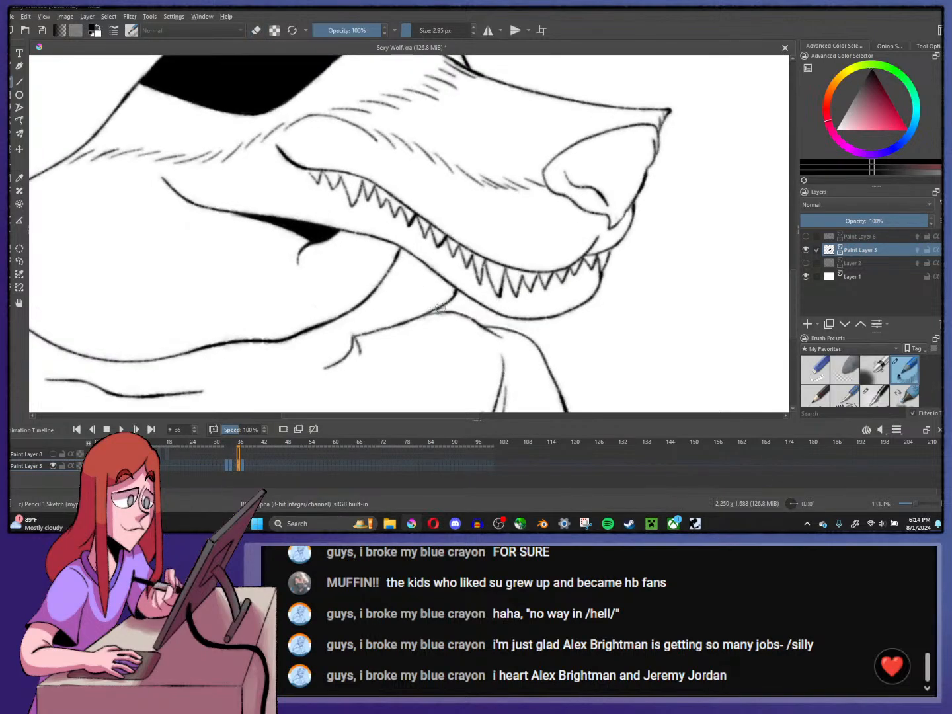
pyautogui.press('-')
pyautogui.press('-')
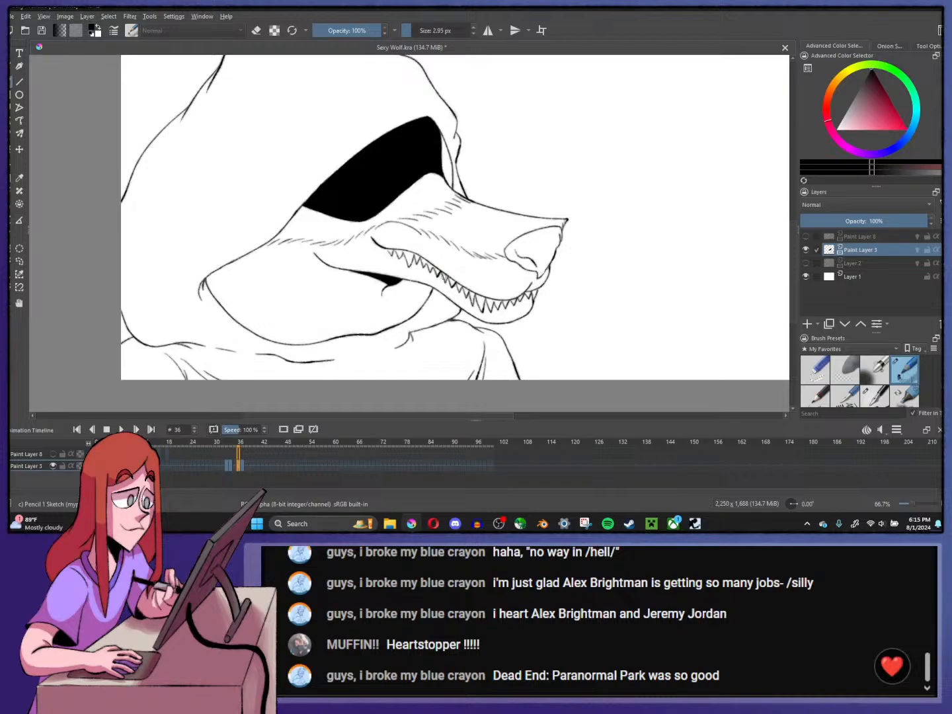
pyautogui.press('-')
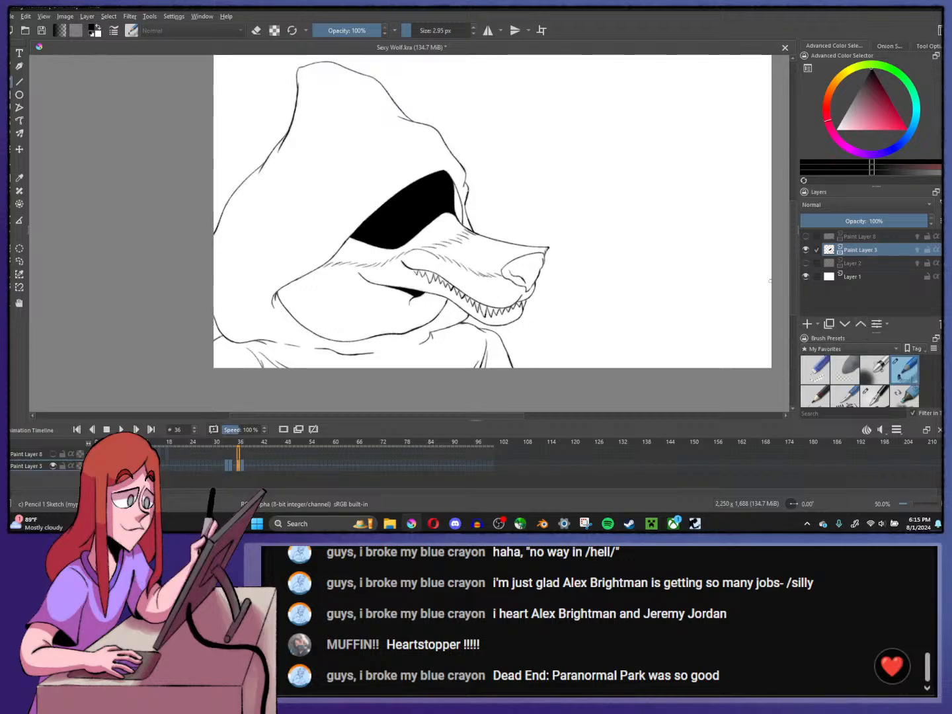
pyautogui.press('+')
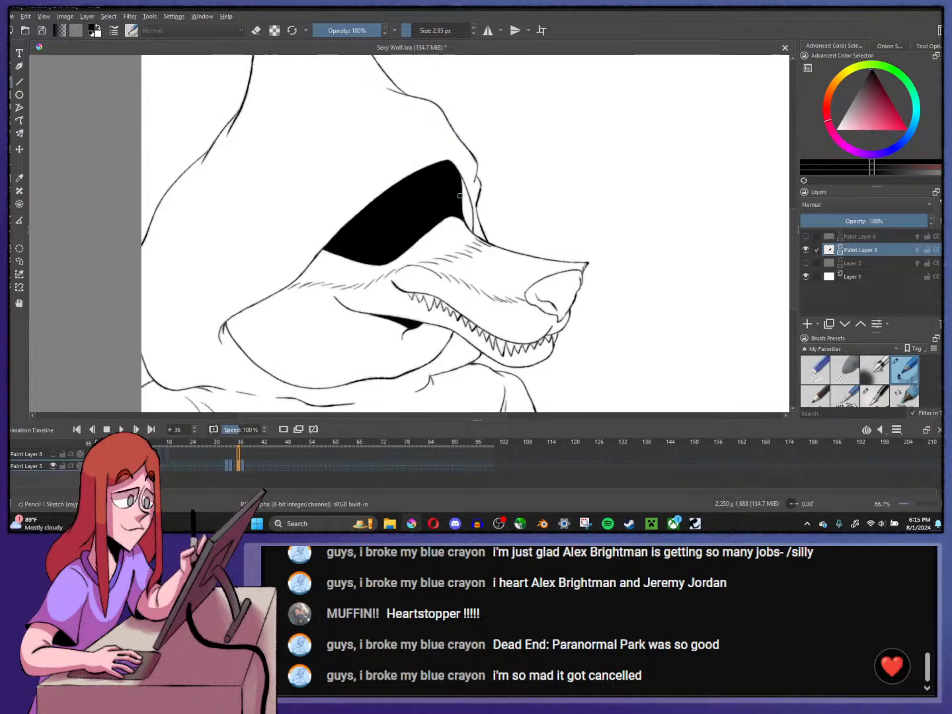
pyautogui.moveTo(467, 182); pyautogui.dragTo(423, 170)
pyautogui.scroll(1, 423, 164)
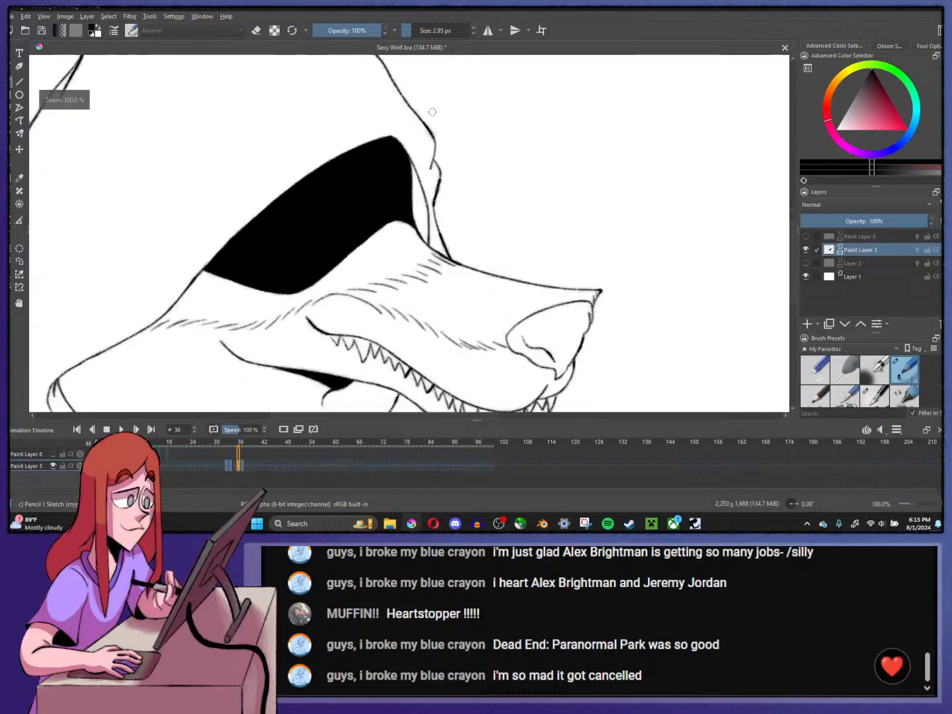
pyautogui.scroll(-2, 421, 128)
pyautogui.scroll(1, 417, 139)
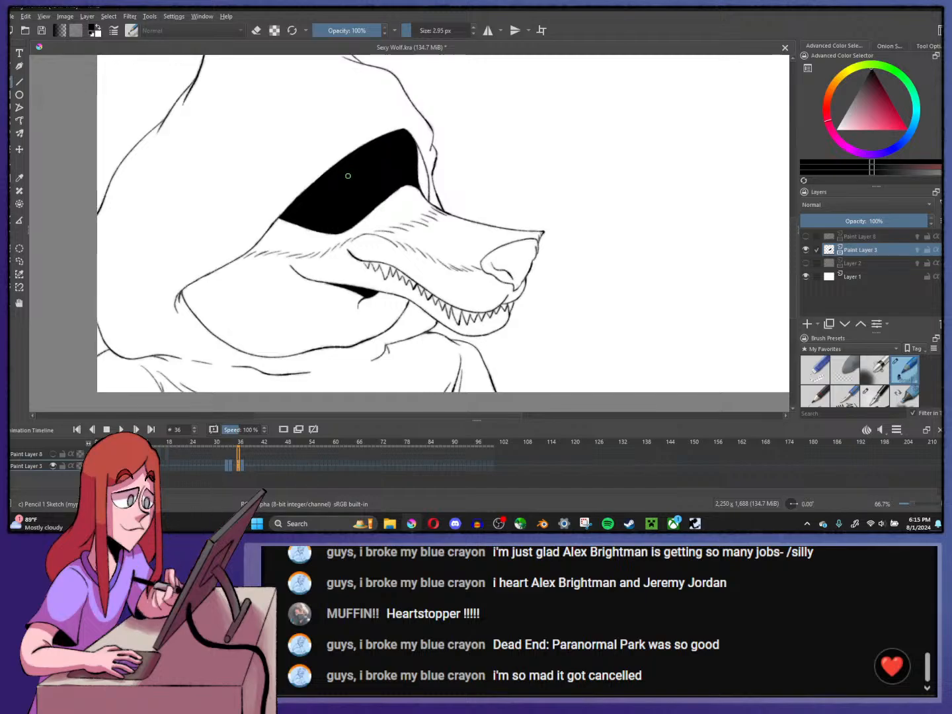
pyautogui.scroll(1, 347, 193)
pyautogui.scroll(-1, 472, 137)
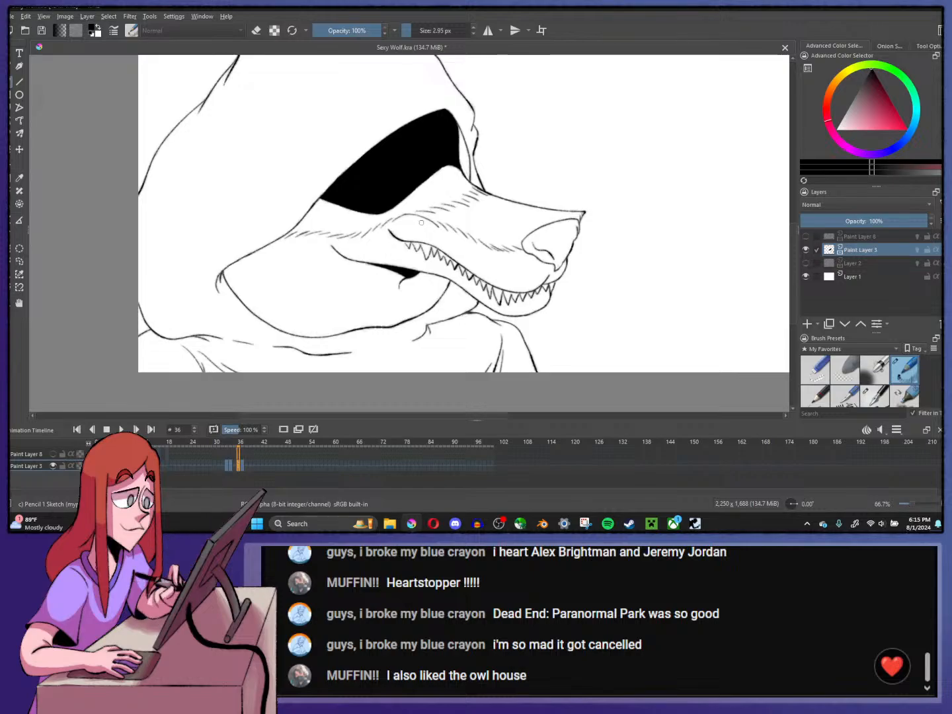
# - Compare the frames around 34 and 36, and copy the frame 33 drawing of Paint Layer 3 onto the first frame
pyautogui.click(230, 467)
pyautogui.click(231, 467)
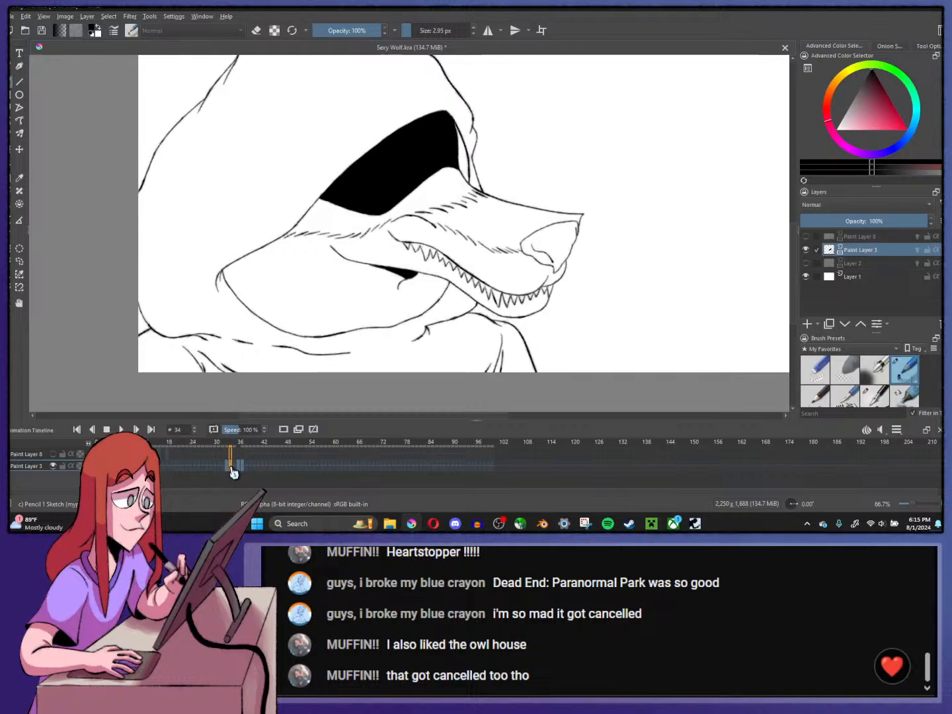
pyautogui.click(238, 467)
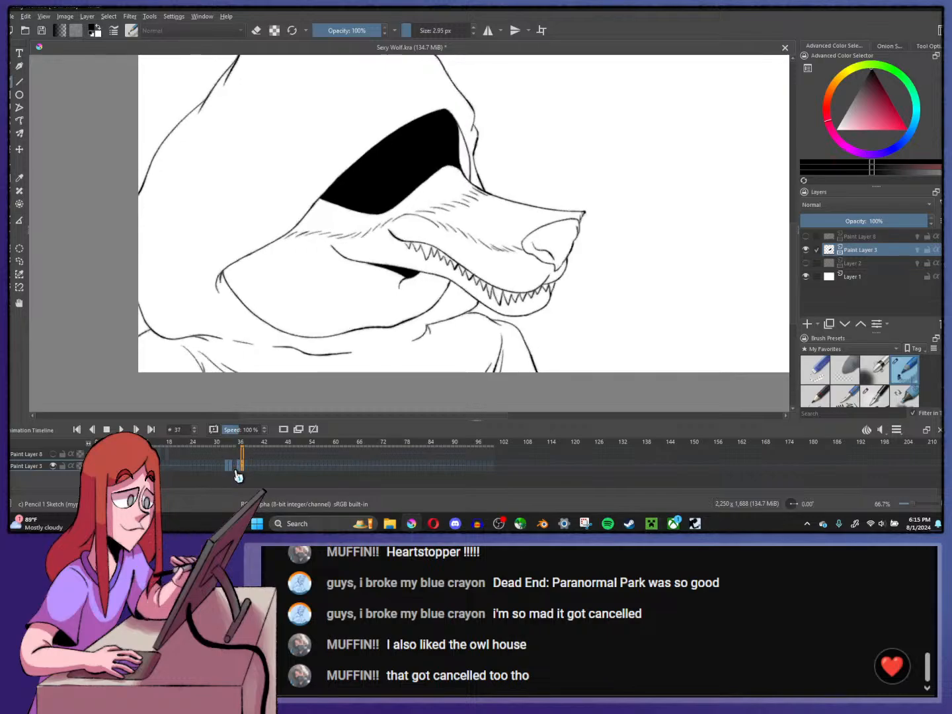
pyautogui.press('Left')
pyautogui.press('Left')
pyautogui.press('Left')
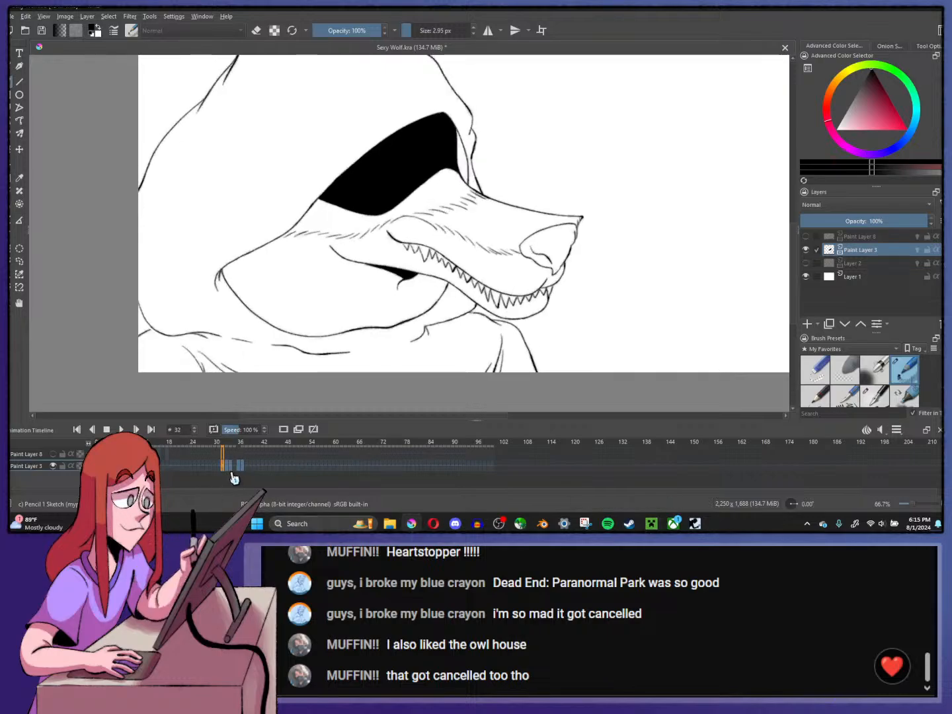
pyautogui.rightClick(229, 466)
pyautogui.press('Escape')
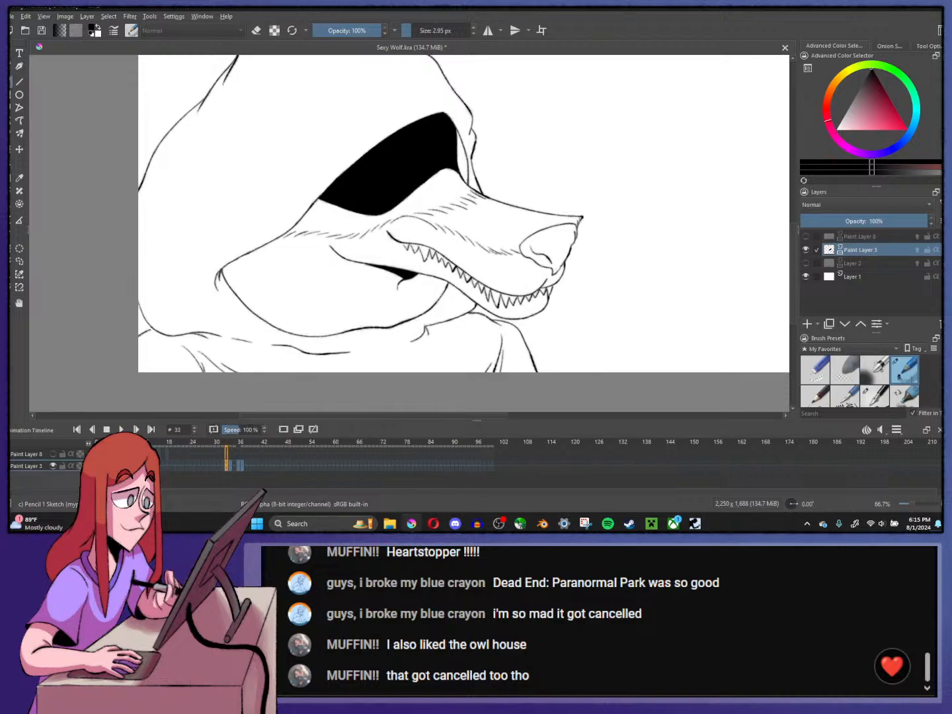
pyautogui.rightClick(98, 467)
pyautogui.click(123, 401)
# - Remove the extra keyframes at frames 33 and 37 from Paint Layer 3
pyautogui.rightClick(231, 470)
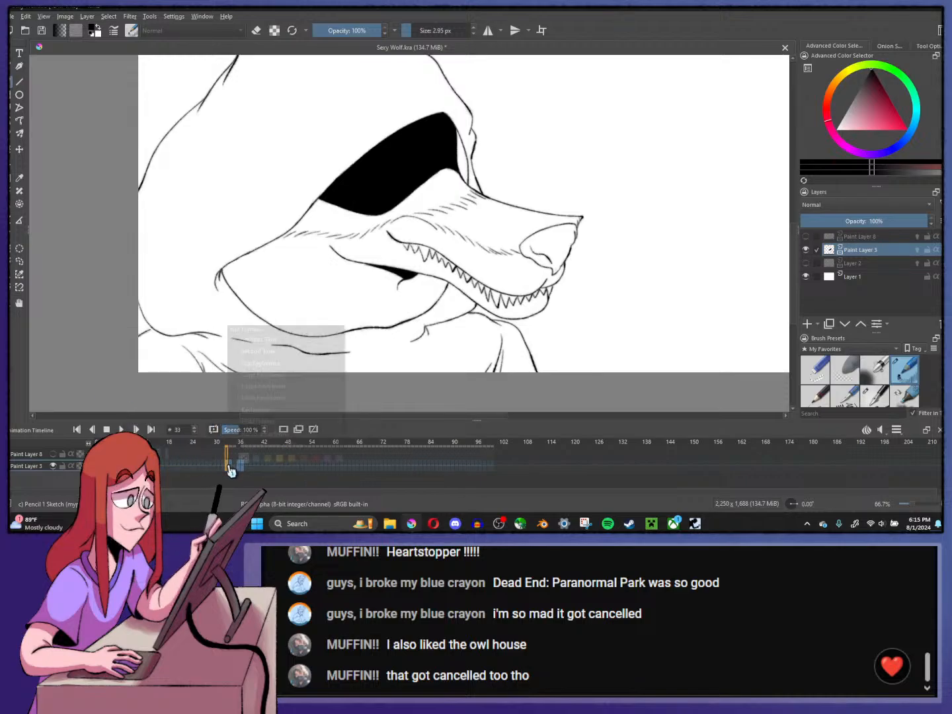
pyautogui.click(246, 433)
pyautogui.press('Right')
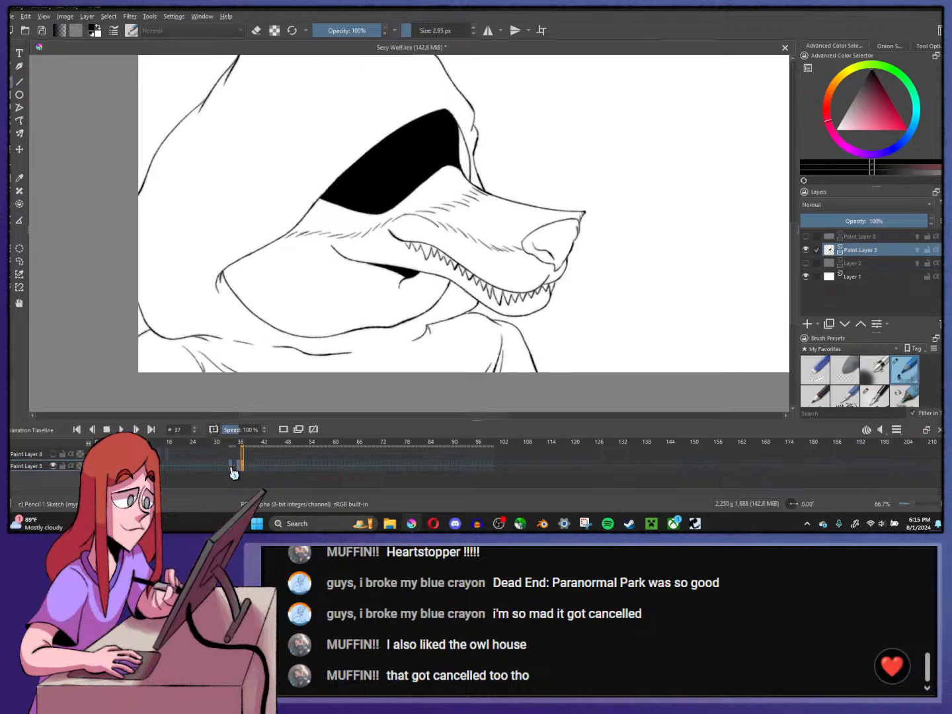
pyautogui.press('Right')
pyautogui.press('Right')
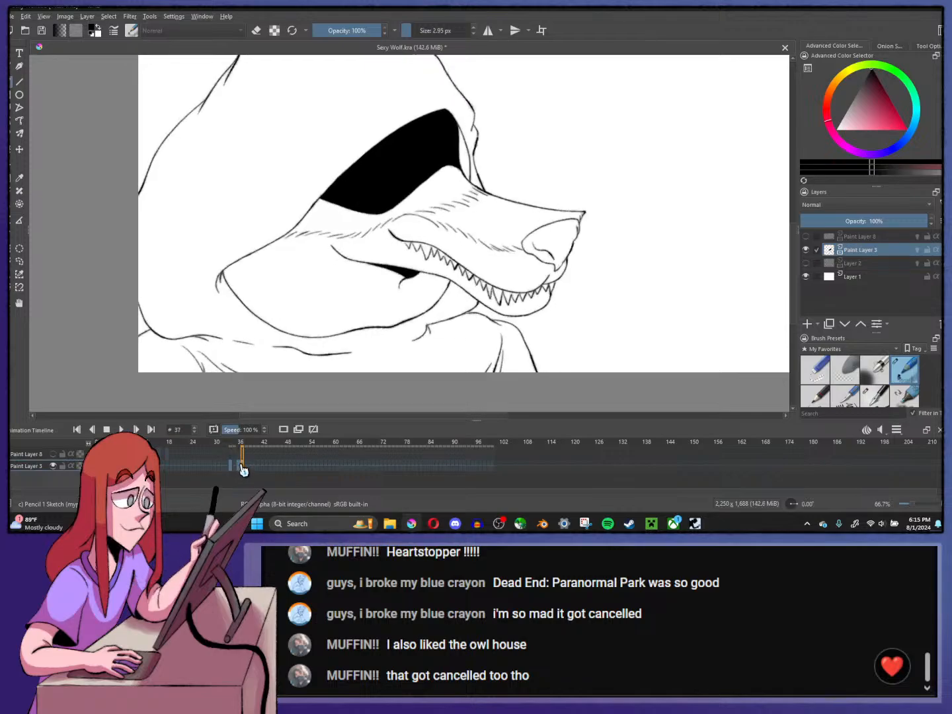
pyautogui.press('Left')
pyautogui.rightClick(245, 468)
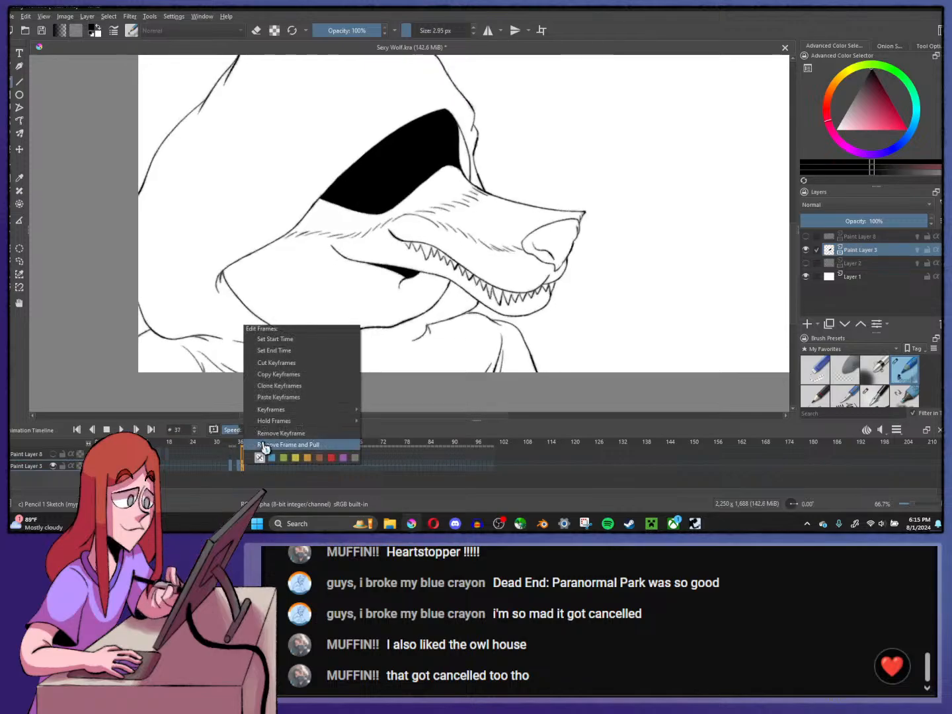
pyautogui.click(249, 440)
# - Go back to frame 0 and make Paint Layer 8 with the neck fur visible over the line art
pyautogui.click(135, 466)
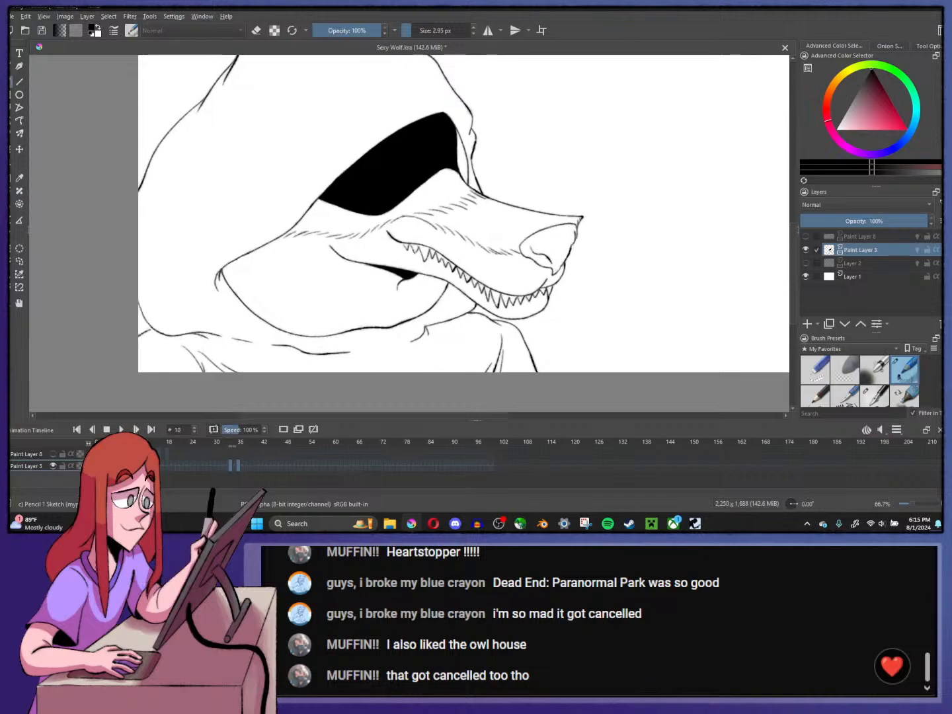
pyautogui.click(806, 236)
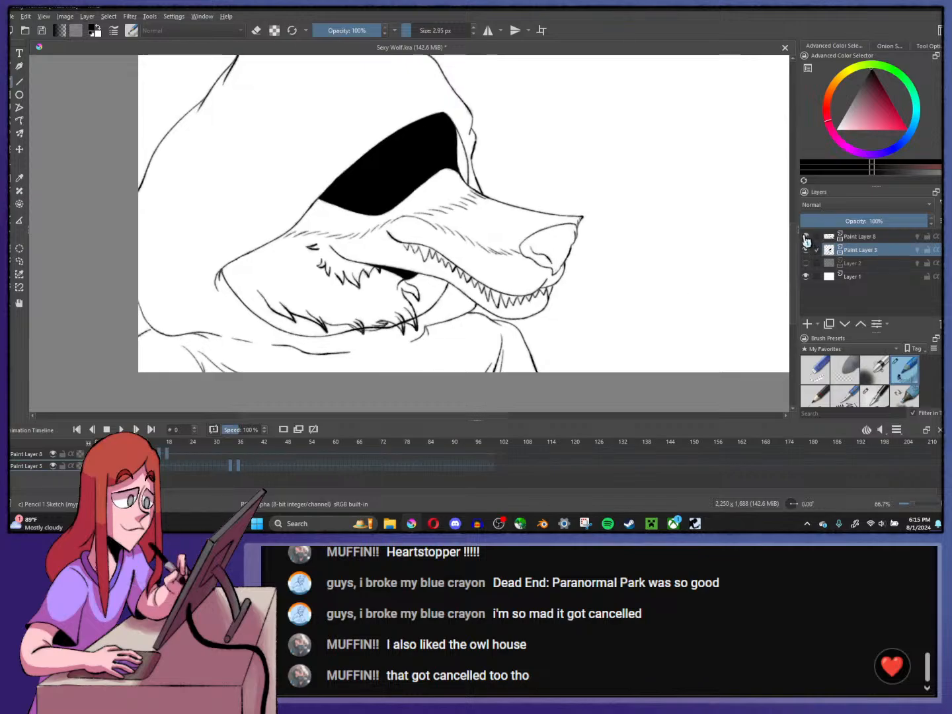
pyautogui.press('-')
pyautogui.moveTo(580, 207); pyautogui.dragTo(420, 266)
pyautogui.press('+')
pyautogui.press('-')
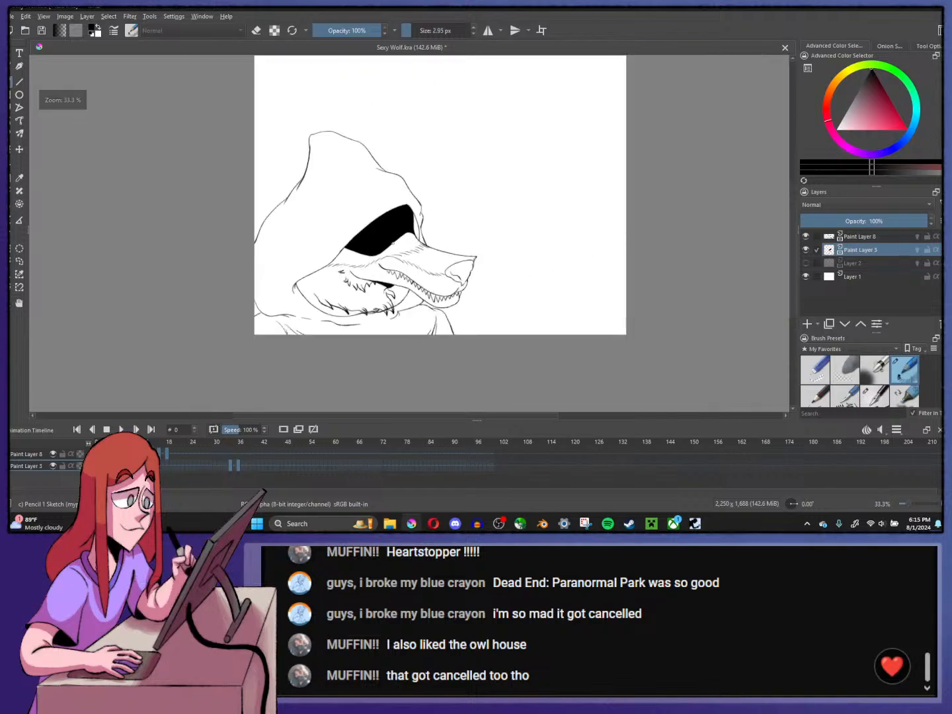
pyautogui.press('+')
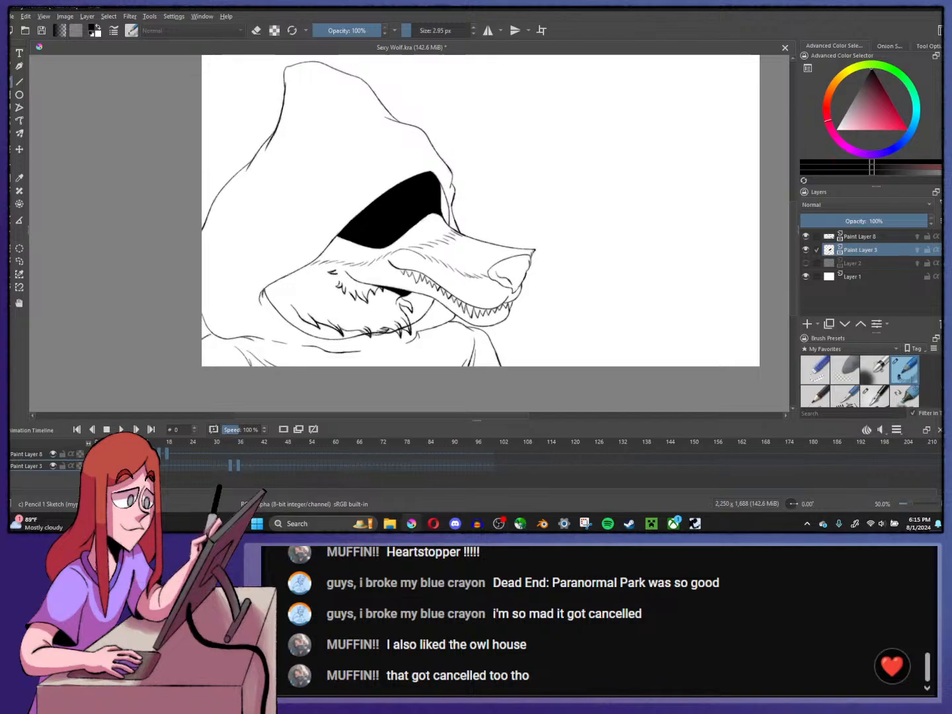
pyautogui.press('-')
pyautogui.press('+')
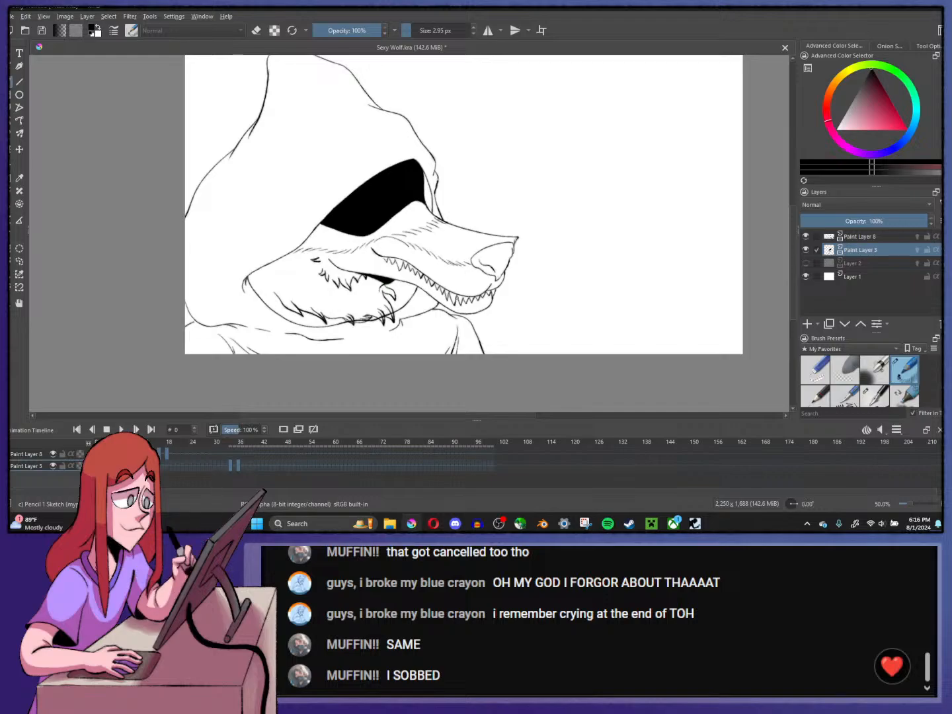
pyautogui.scroll(2, 333, 343)
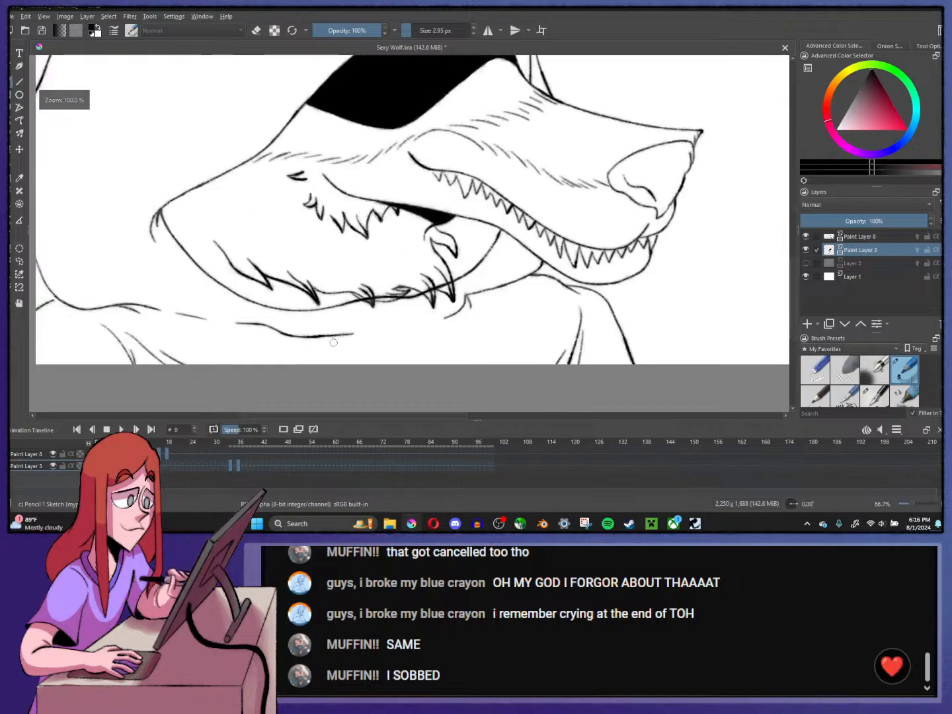
# - Copy the whole neck-fur cycle of Paint Layer 8, from frame 0 to frame 19
pyautogui.click(859, 237)
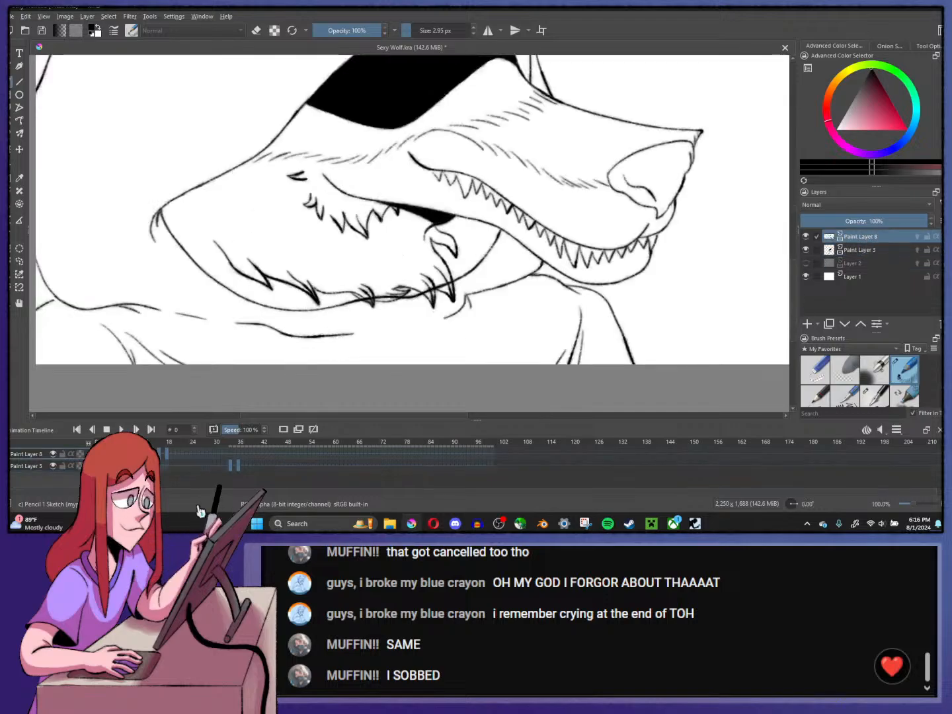
pyautogui.click(172, 455)
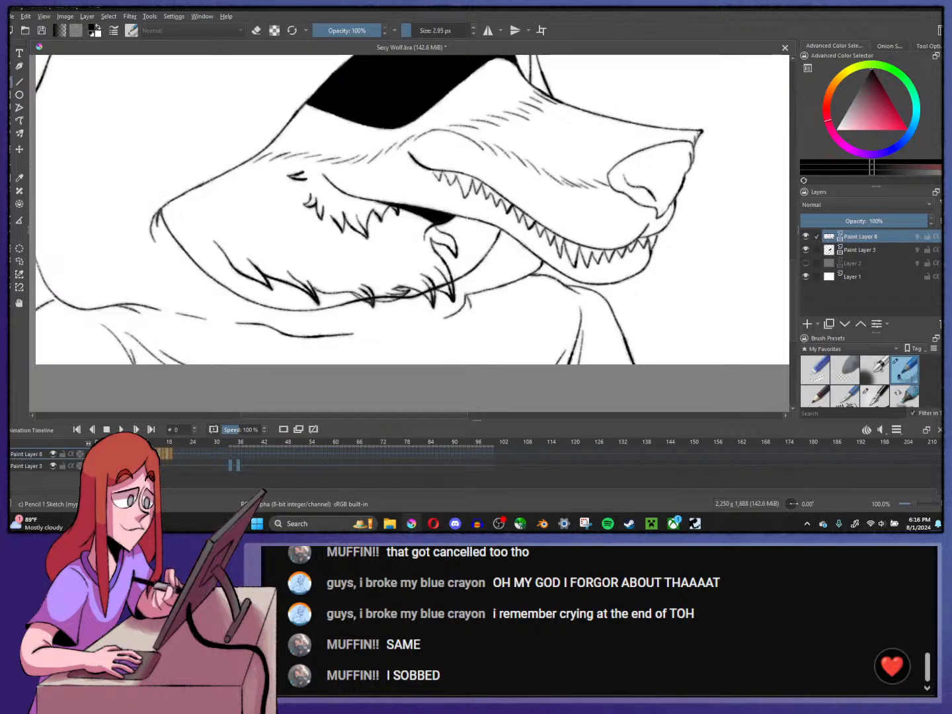
pyautogui.rightClick(98, 456)
pyautogui.click(128, 363)
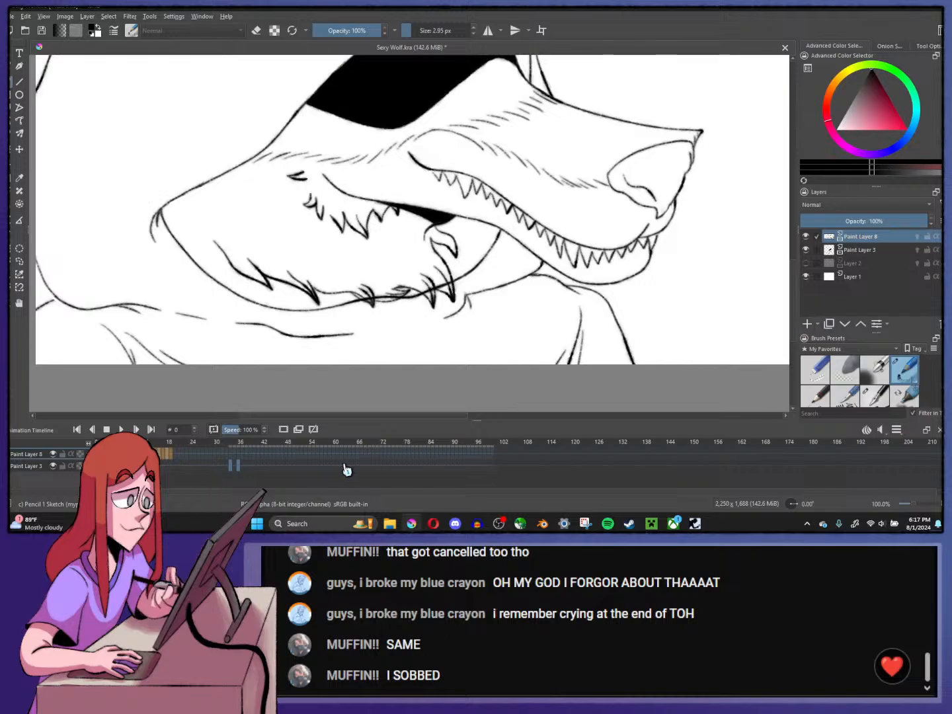
# - Paste the copied neck-fur cycle onto Paint Layer 8 at frame 20 and again at frame 40
pyautogui.click(177, 456)
pyautogui.rightClick(178, 456)
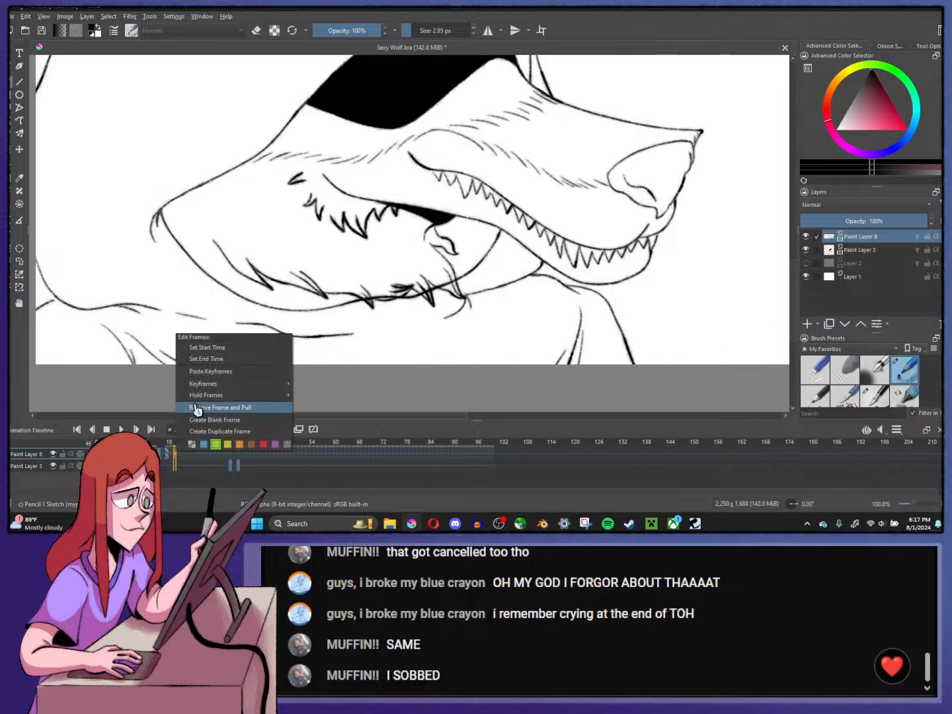
pyautogui.moveTo(206, 372)
pyautogui.click(325, 385)
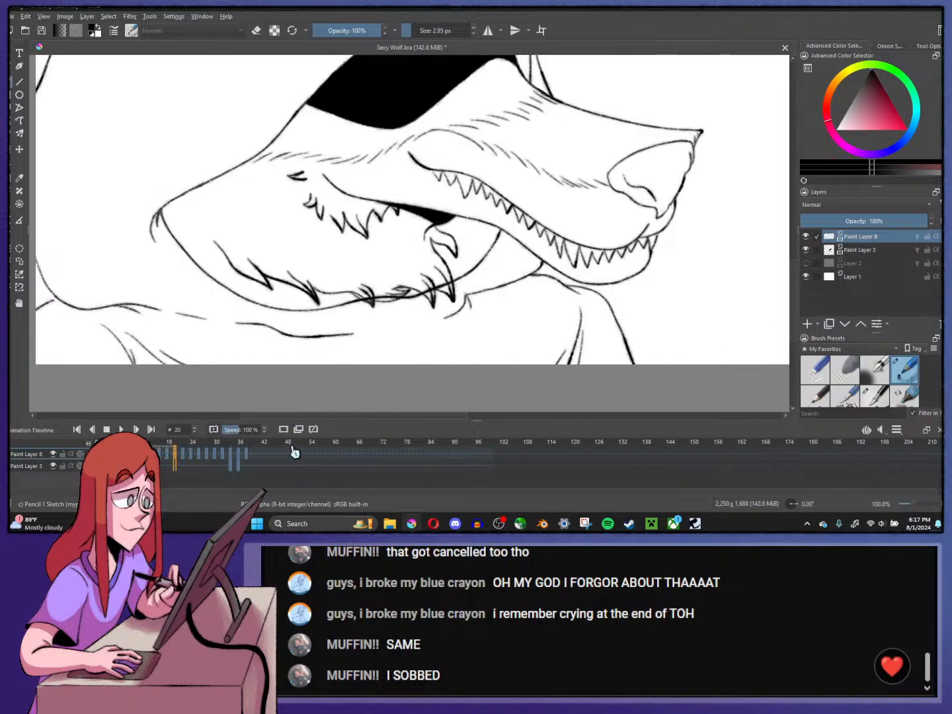
pyautogui.click(255, 455)
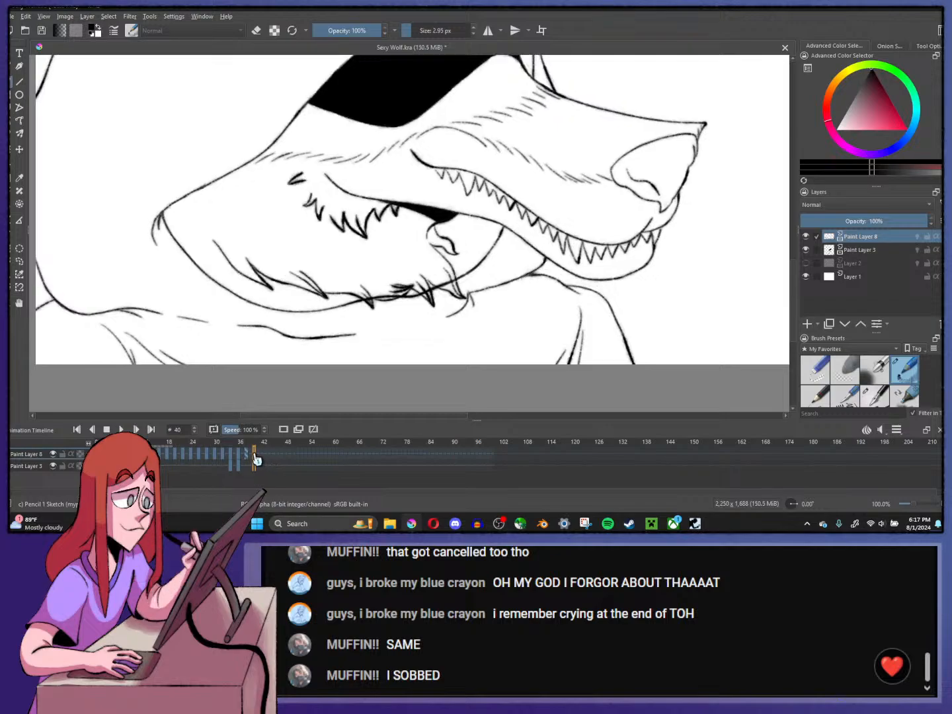
pyautogui.rightClick(254, 456)
pyautogui.click(283, 378)
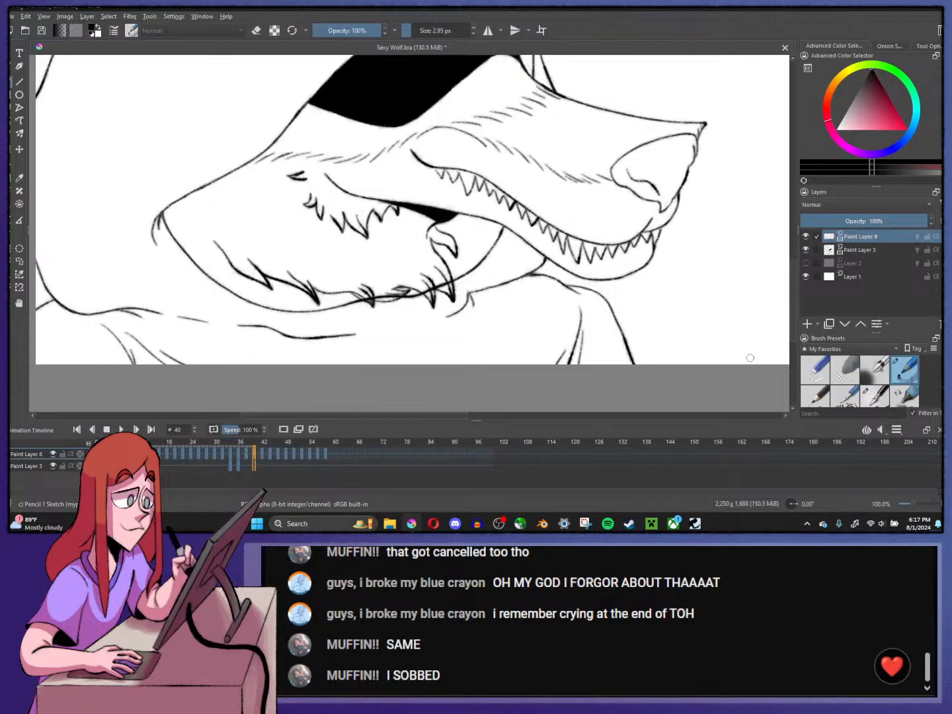
# - Copy the line-art keyframes at frames 34 and 36 of Paint Layer 3
pyautogui.click(855, 255)
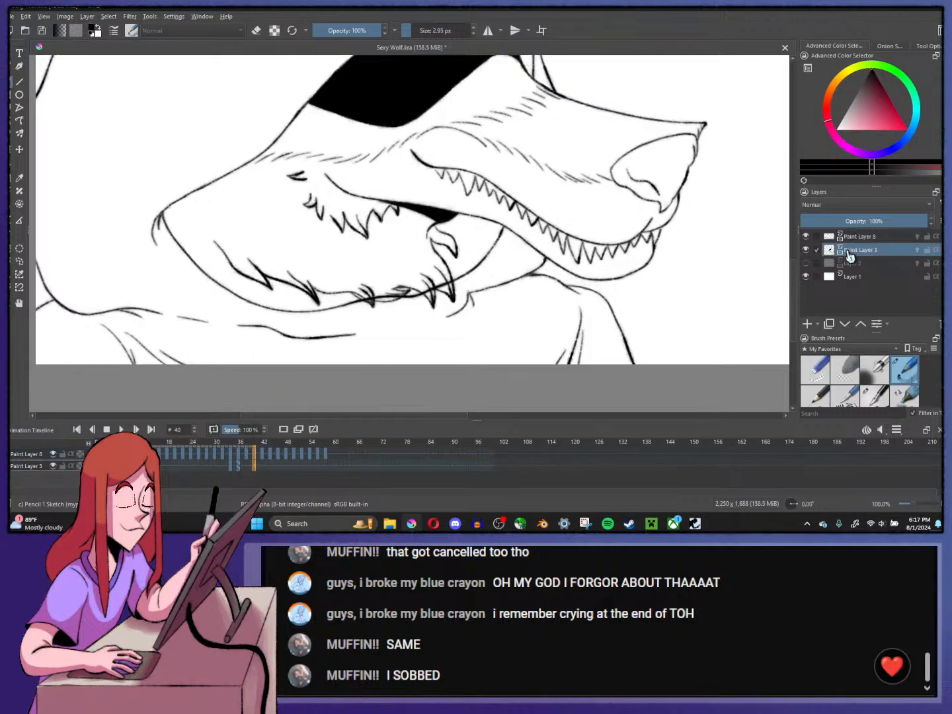
pyautogui.click(233, 465)
pyautogui.rightClick(233, 465)
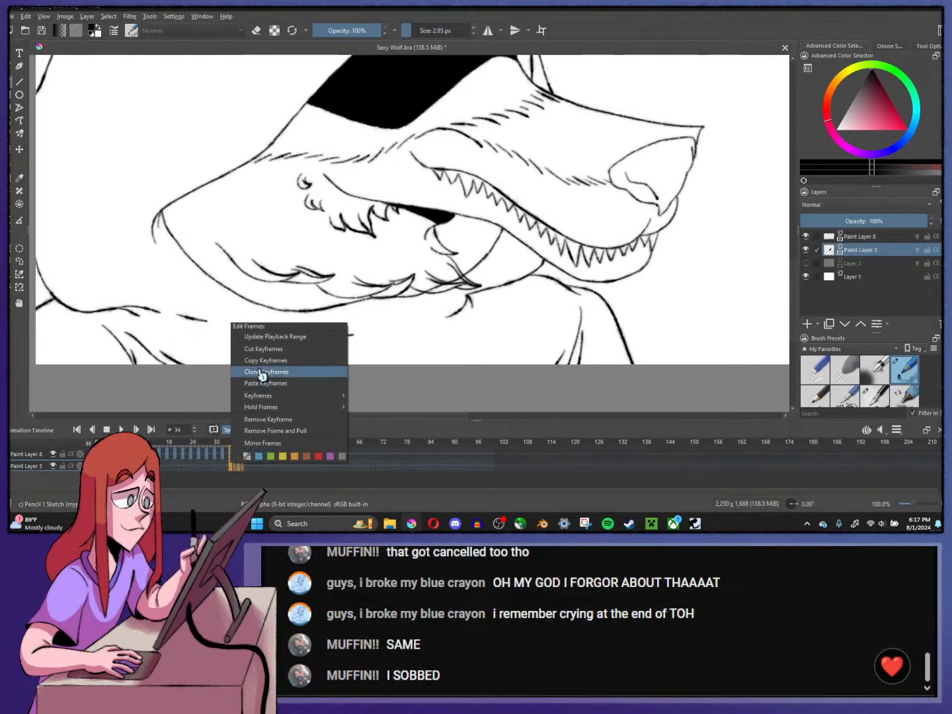
pyautogui.click(278, 376)
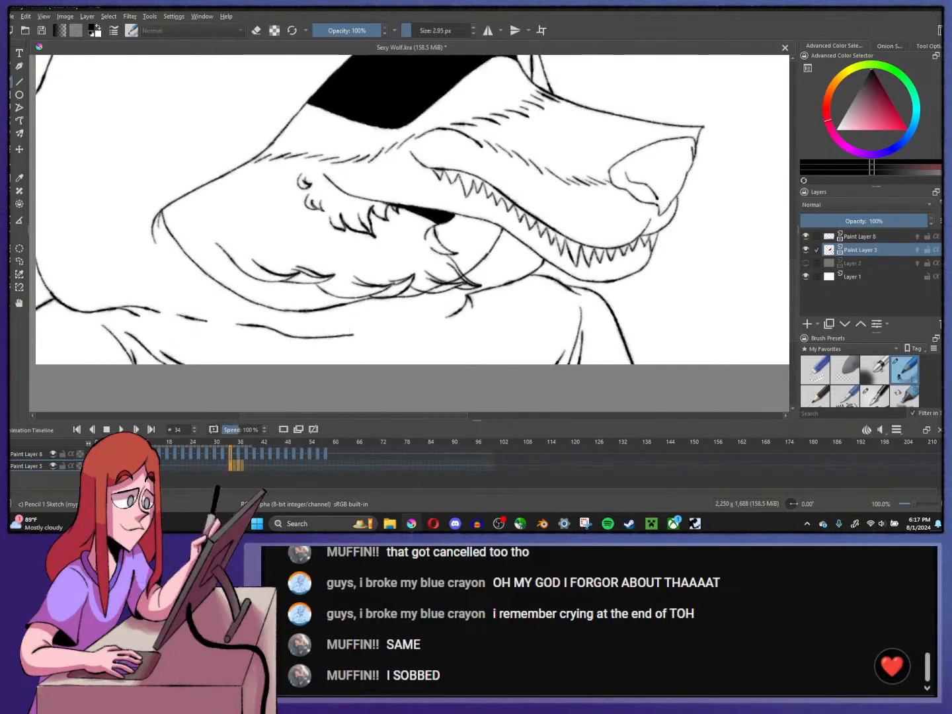
# - Paste the copied line-art keyframes onto Paint Layer 3 starting at frame 36
pyautogui.click(257, 461)
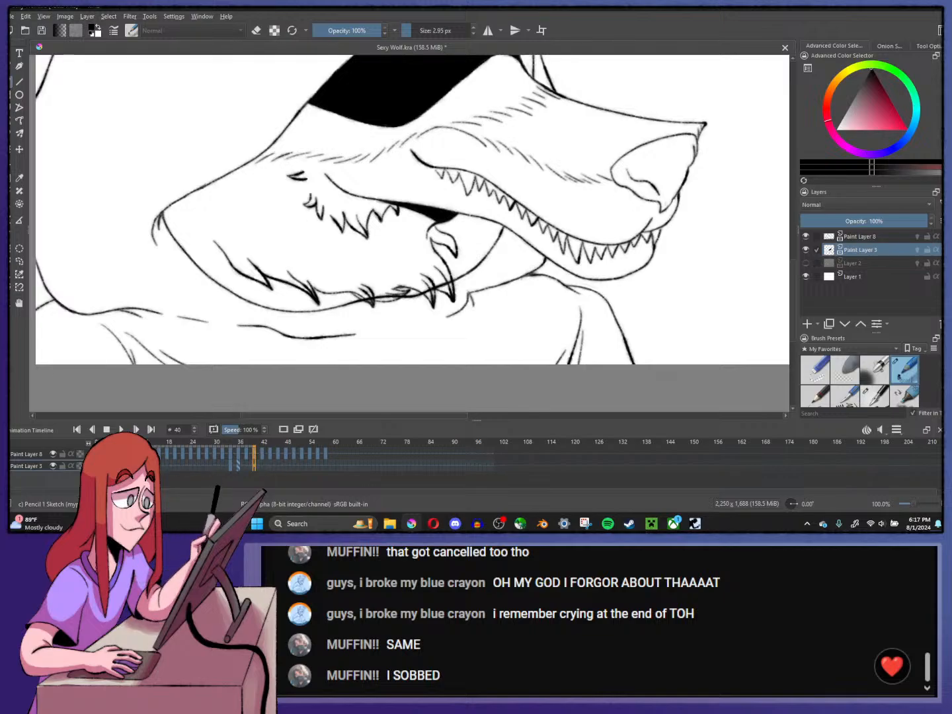
pyautogui.press('space')
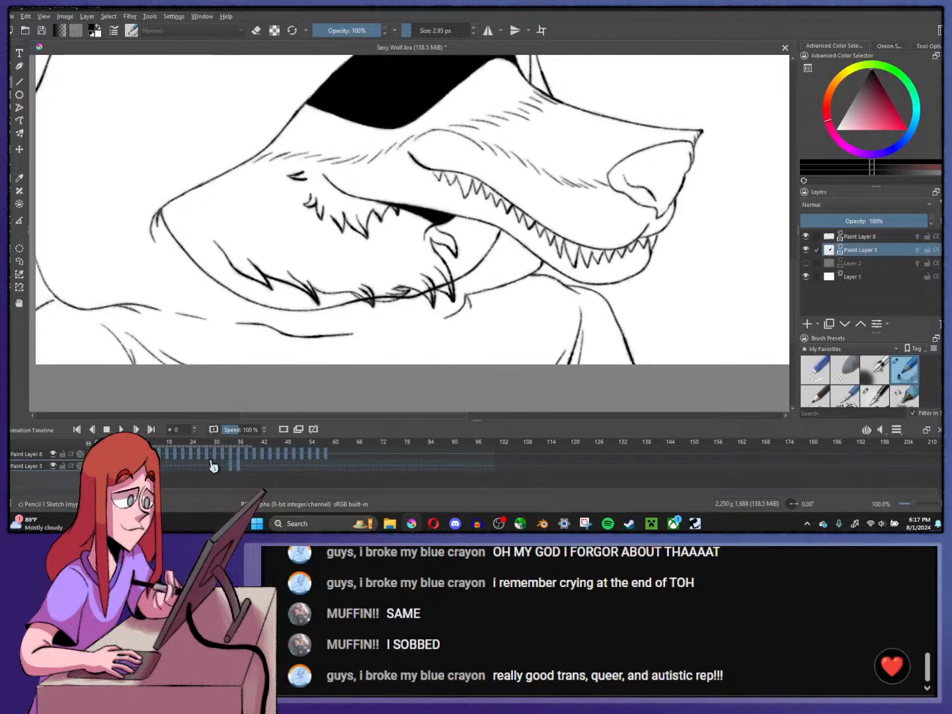
pyautogui.click(256, 457)
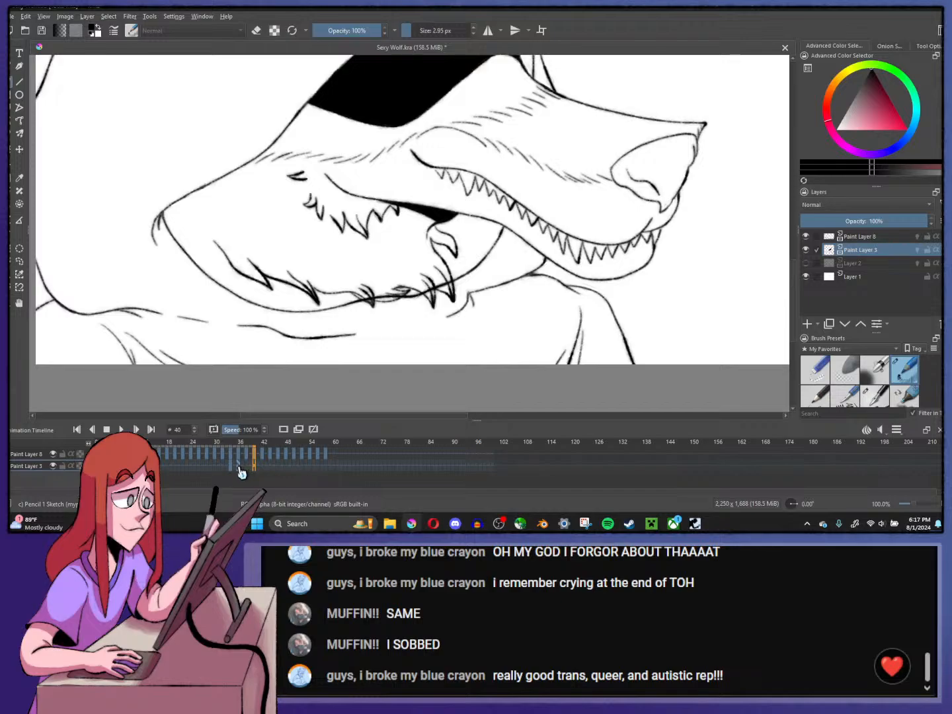
pyautogui.rightClick(242, 471)
pyautogui.click(255, 397)
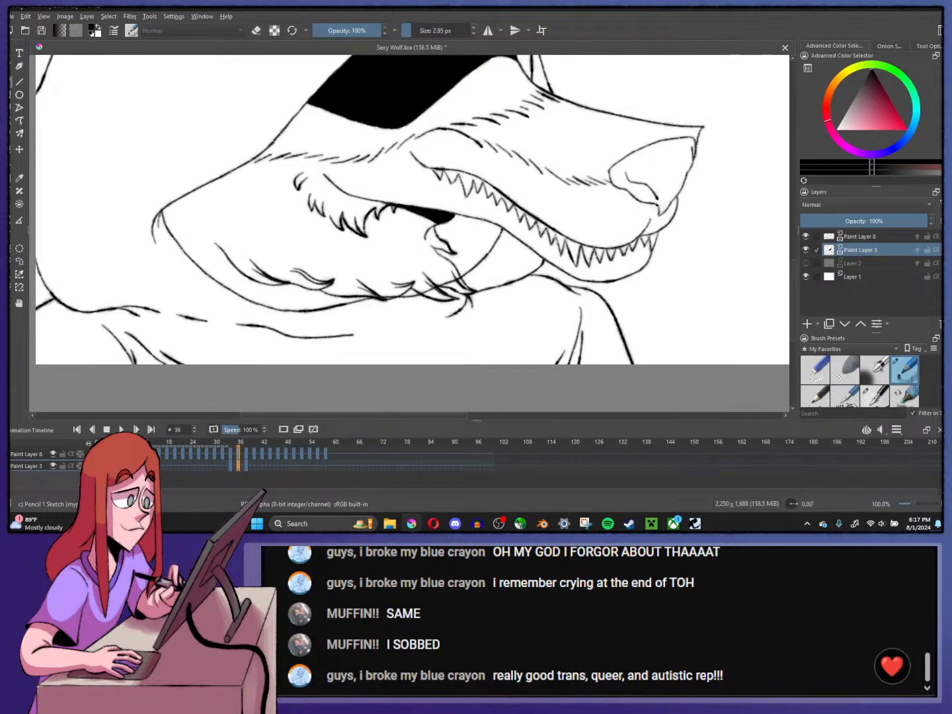
# - Compare frames 38 and 40, and paste the copied line-art keyframes onto Paint Layer 3 starting at frame 38
pyautogui.click(247, 465)
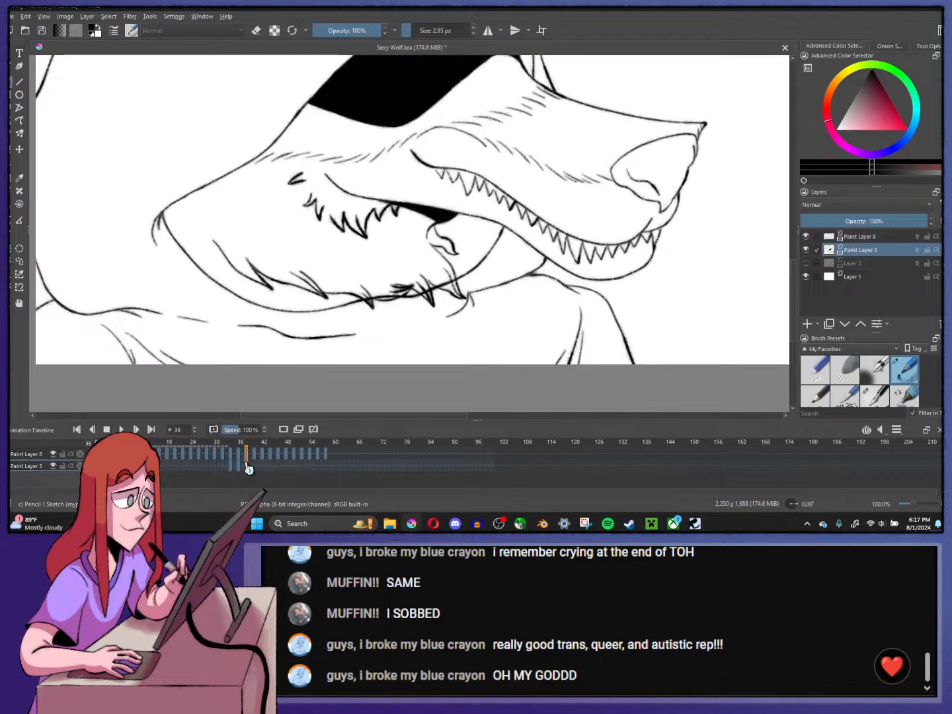
pyautogui.click(255, 465)
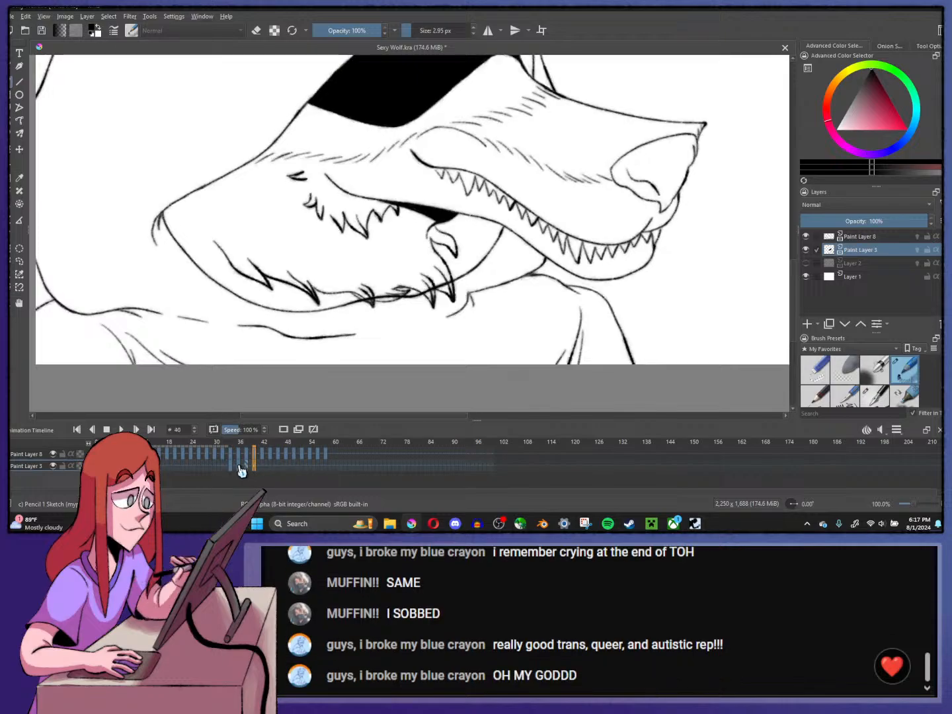
pyautogui.rightClick(247, 467)
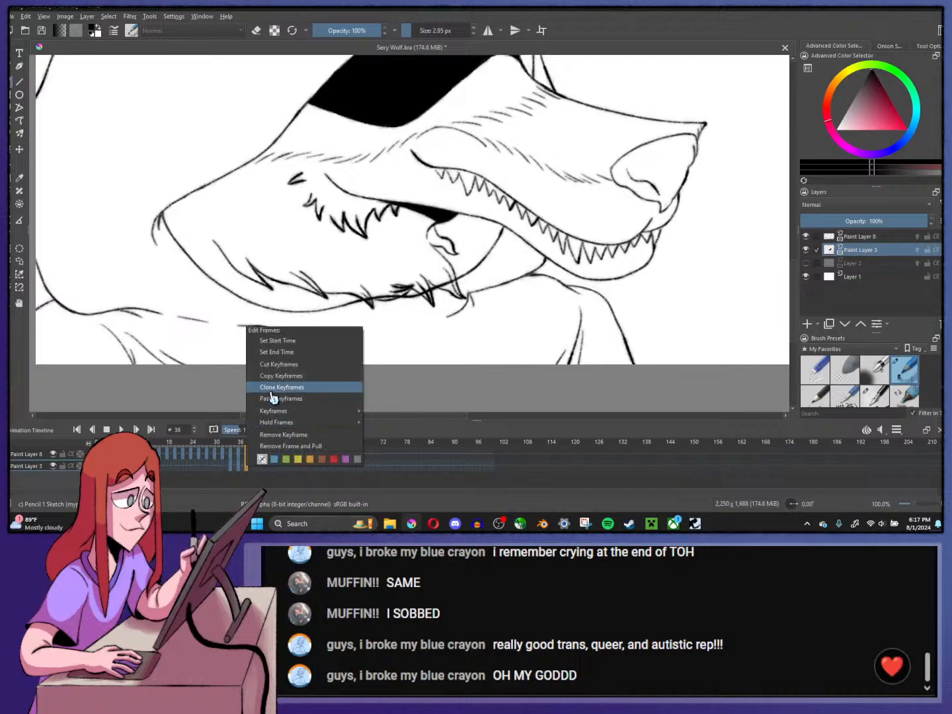
pyautogui.click(271, 399)
pyautogui.click(255, 468)
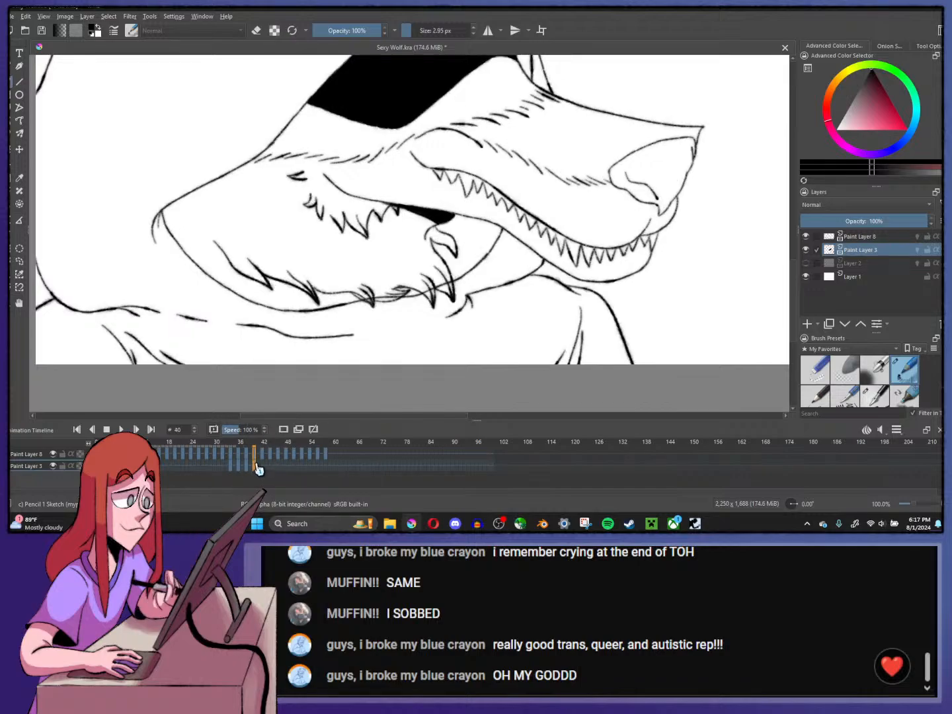
# - Try removing the old keyframes at frames 34 and 36 together from Paint Layer 3
pyautogui.keyDown('shift'); pyautogui.click(232, 467); pyautogui.keyUp('shift')
pyautogui.rightClick(236, 462)
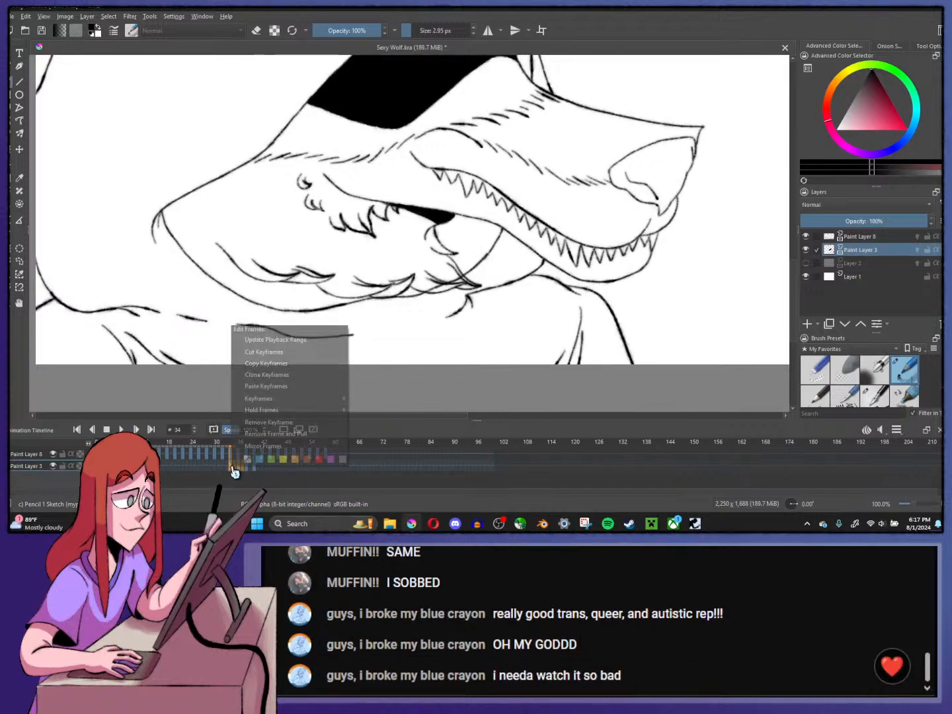
pyautogui.click(251, 426)
# - Step back and forth between frames 35 and 41 to compare the head line art and the neck fur
pyautogui.click(241, 468)
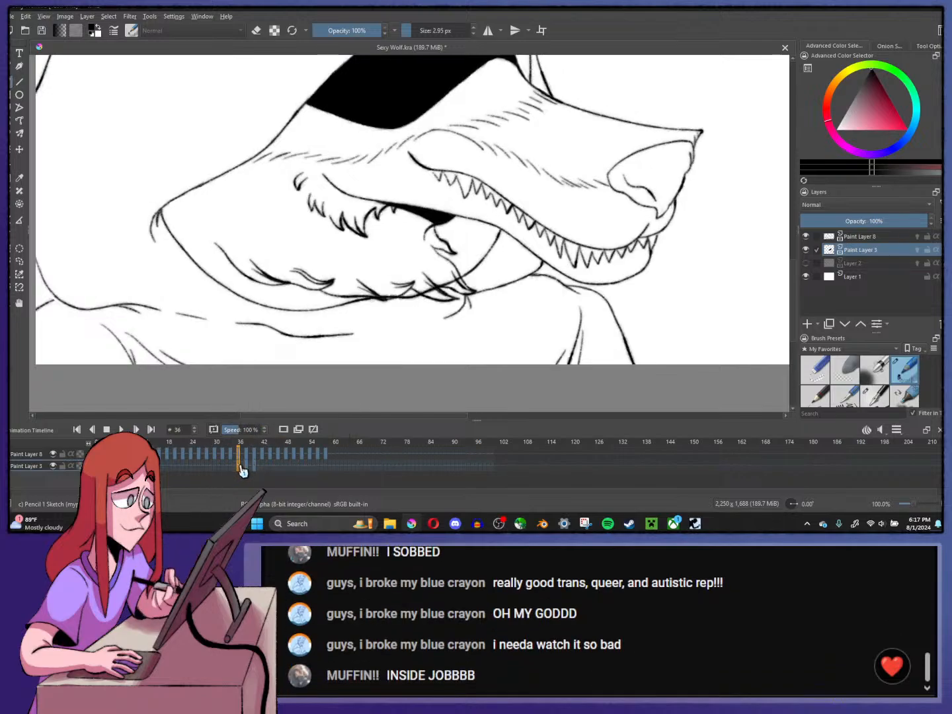
pyautogui.moveTo(243, 468); pyautogui.dragTo(258, 467)
pyautogui.scroll(-1, 351, 304)
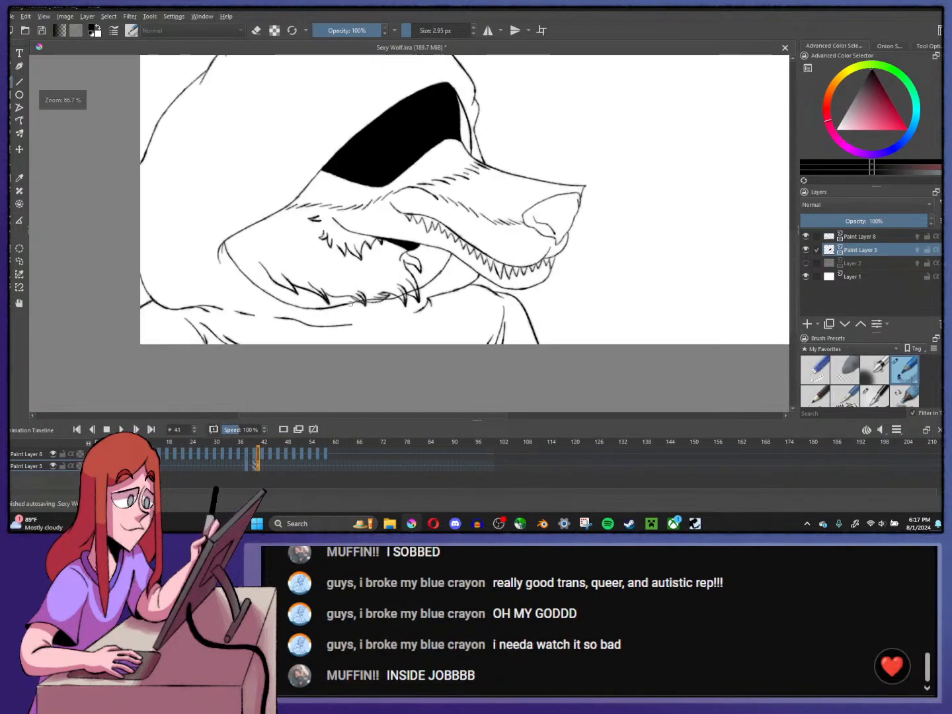
pyautogui.press('Left')
pyautogui.press('Left')
pyautogui.press('Left')
pyautogui.press('Left')
pyautogui.press('Left')
pyautogui.press('Left')
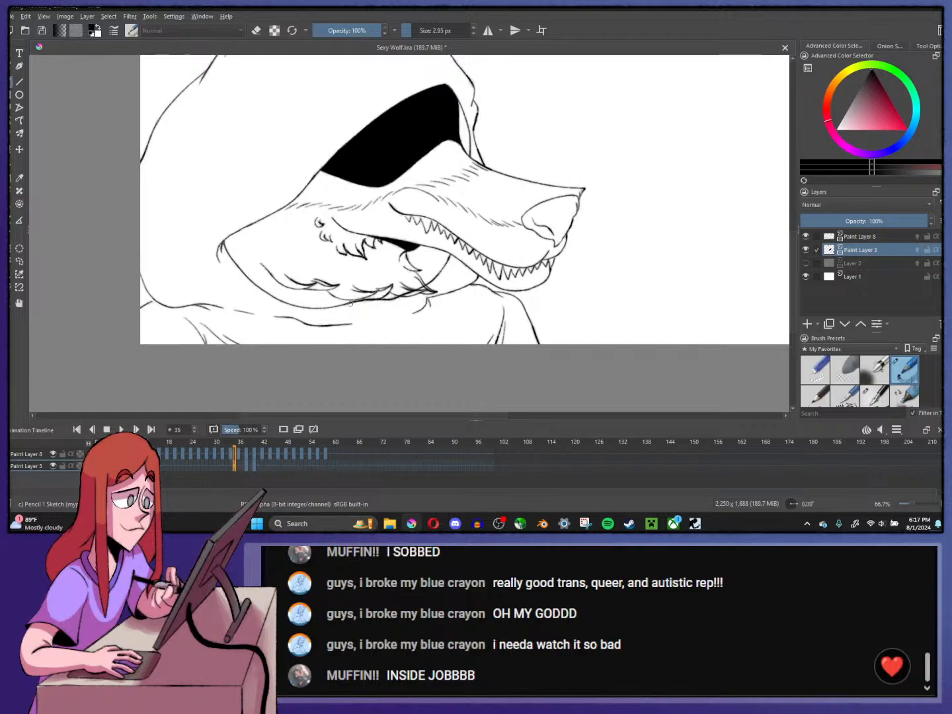
pyautogui.press('Right')
pyautogui.press('Right')
pyautogui.press('Right')
pyautogui.press('Right')
pyautogui.press('Right')
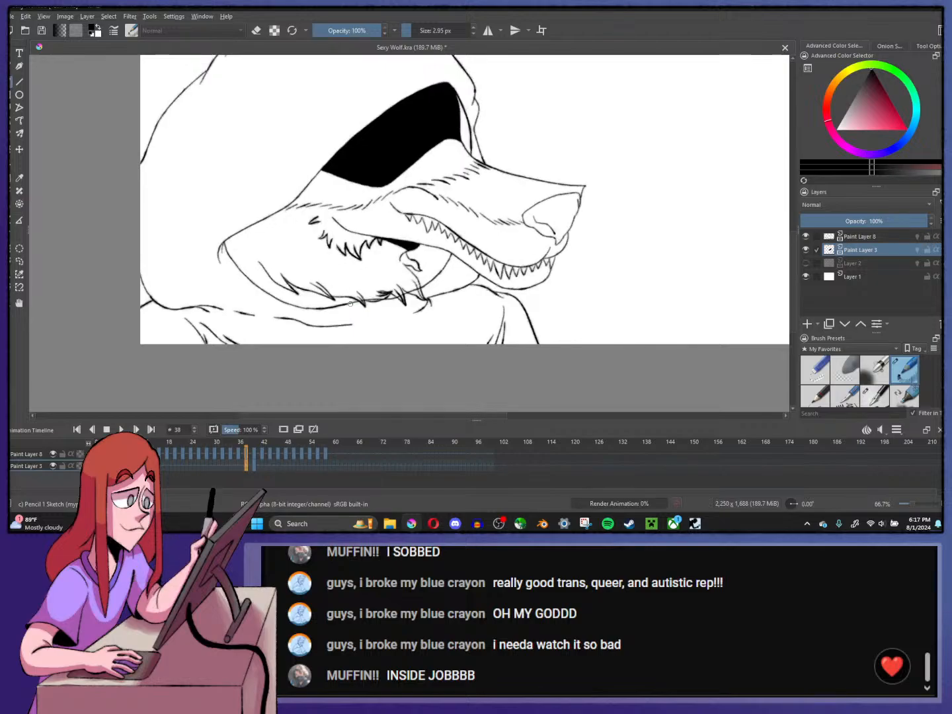
pyautogui.press('Right')
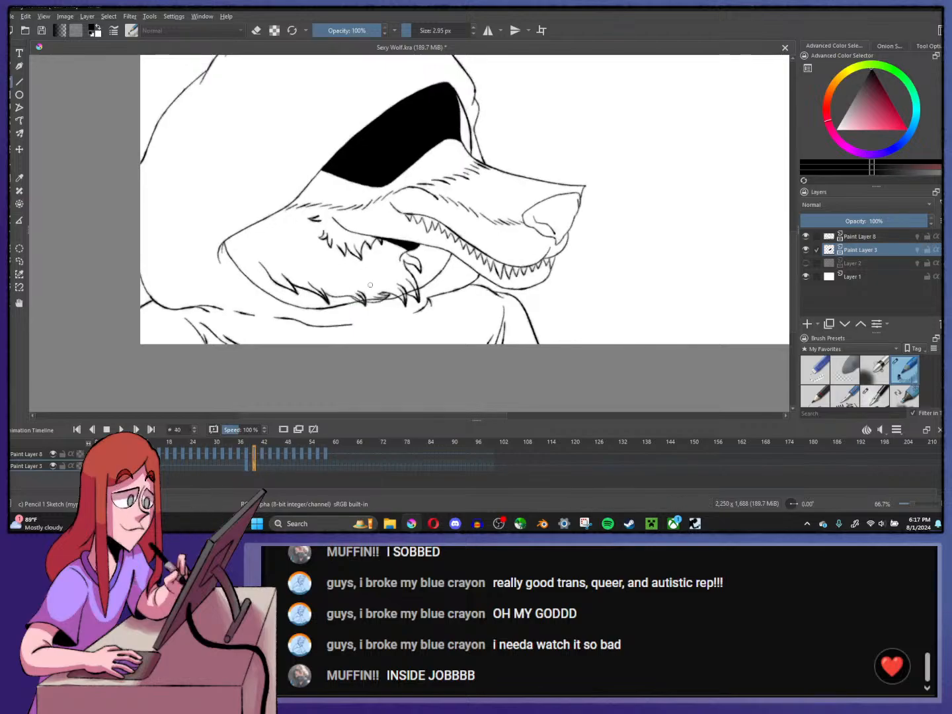
pyautogui.press('Left')
pyautogui.press('Left')
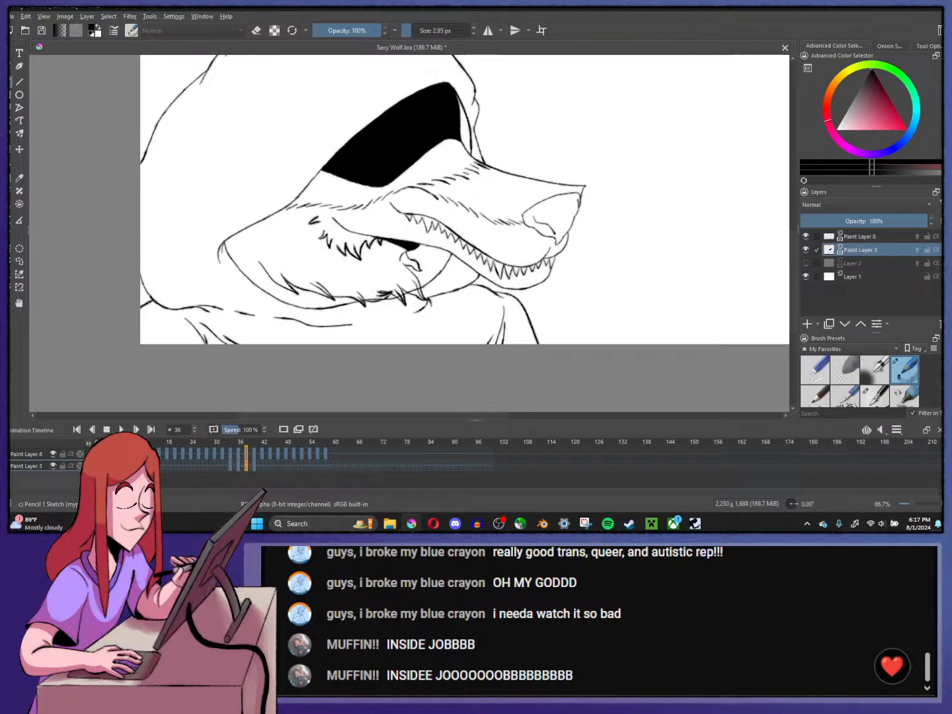
# - Remove the keyframe at frame 34 from Paint Layer 3
pyautogui.click(241, 466)
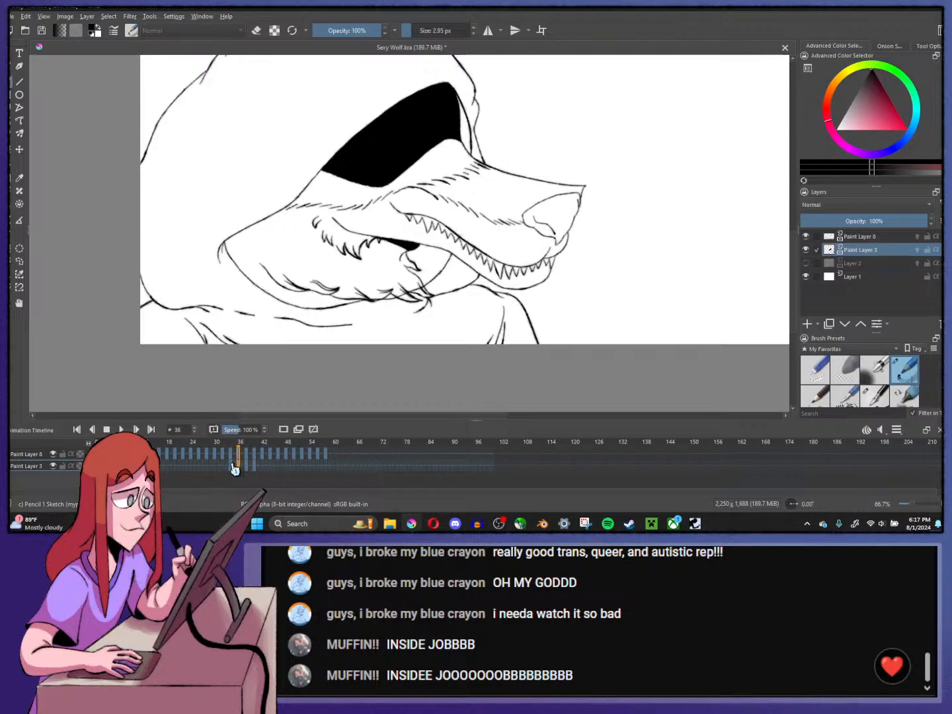
pyautogui.rightClick(232, 466)
pyautogui.click(230, 469)
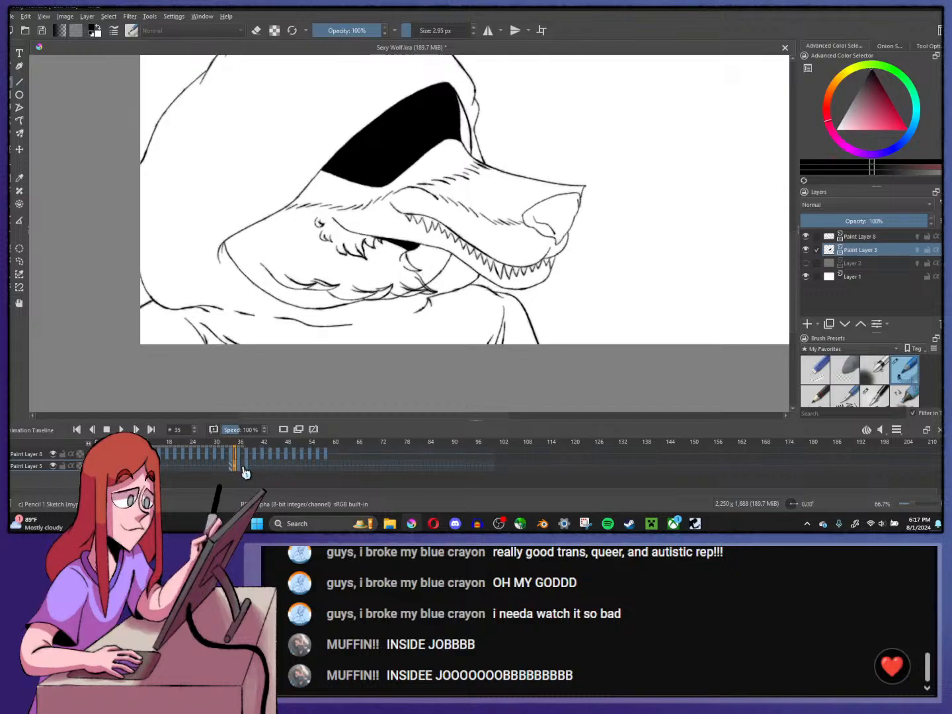
pyautogui.click(247, 468)
pyautogui.click(240, 468)
pyautogui.click(235, 468)
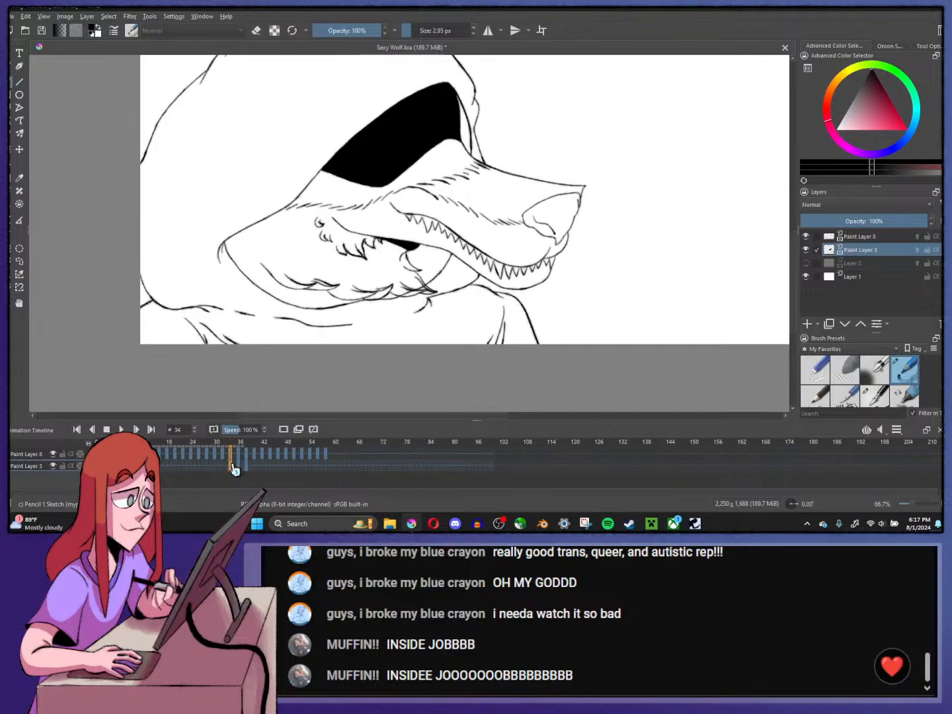
pyautogui.rightClick(235, 468)
pyautogui.click(247, 468)
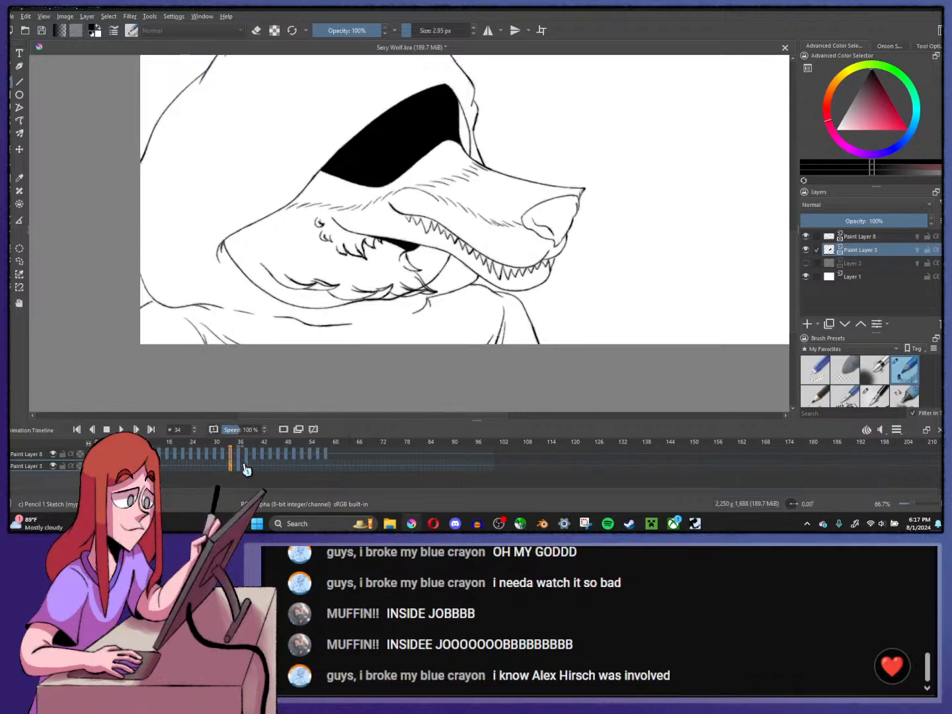
# - Check the drawings at frames 40 and 38, and remove the keyframe at frame 36 from Paint Layer 3
pyautogui.click(252, 468)
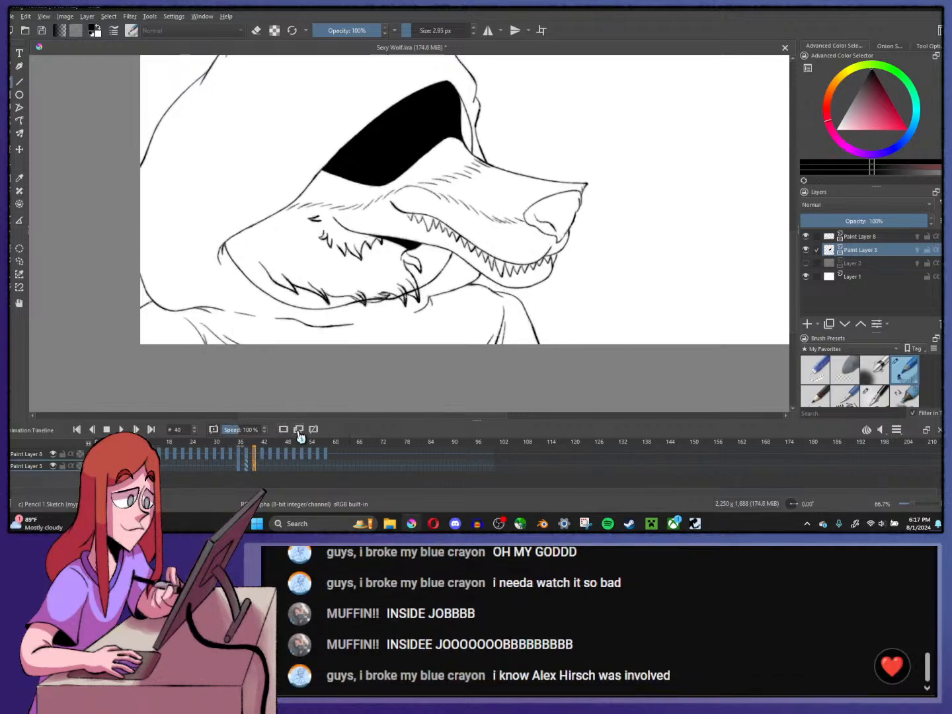
pyautogui.rightClick(252, 468)
pyautogui.click(247, 468)
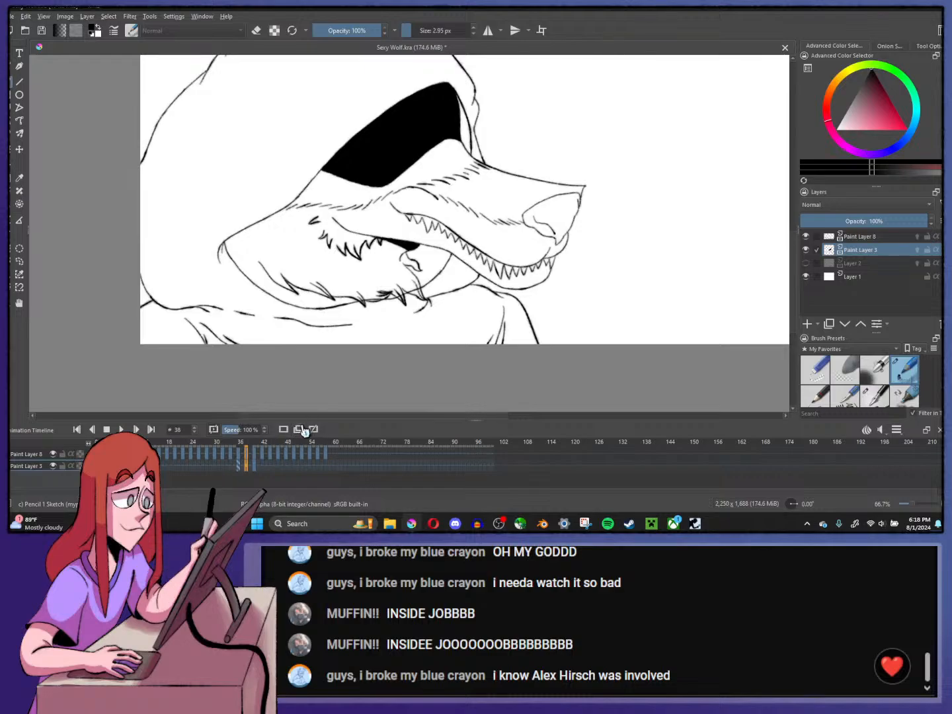
pyautogui.click(240, 464)
pyautogui.rightClick(241, 465)
pyautogui.click(254, 442)
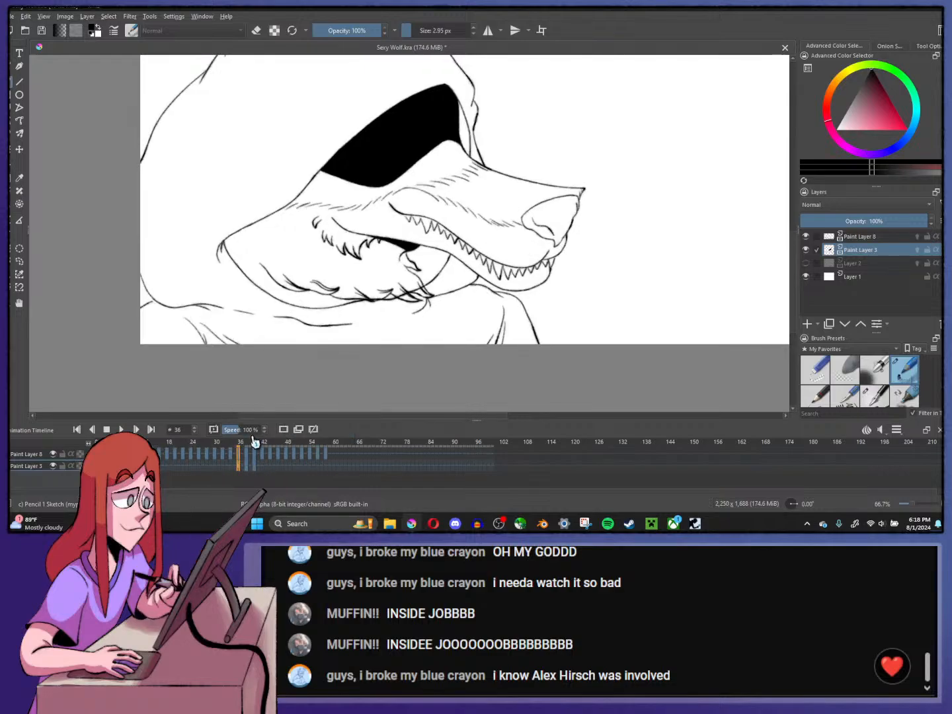
# - Play the animation from frame 28 to check the head and neck-fur timing, and stop playback
pyautogui.click(208, 468)
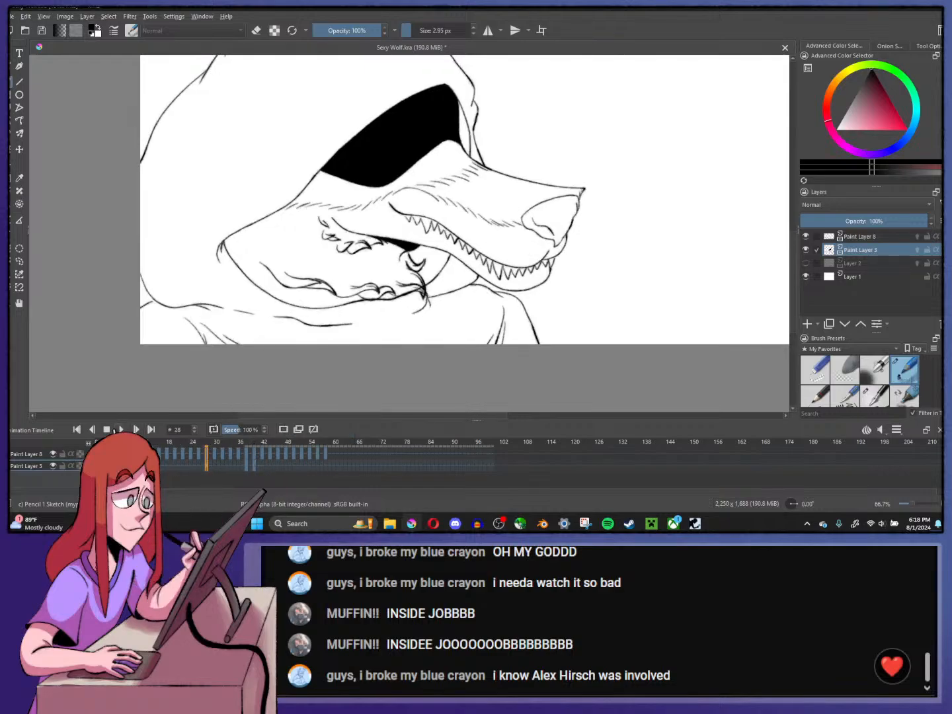
pyautogui.click(119, 430)
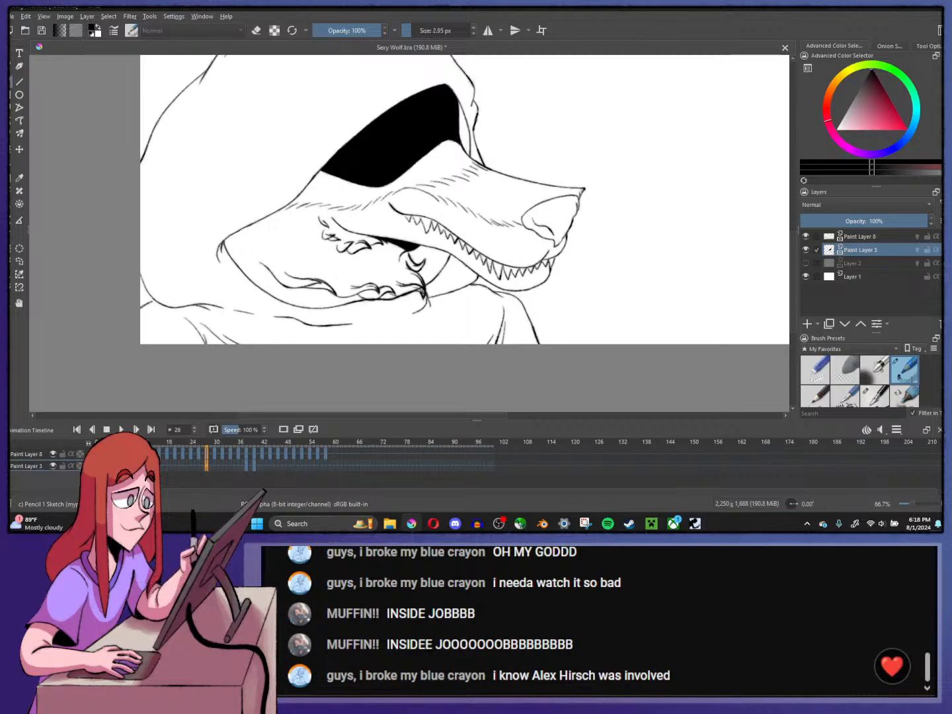
pyautogui.click(107, 430)
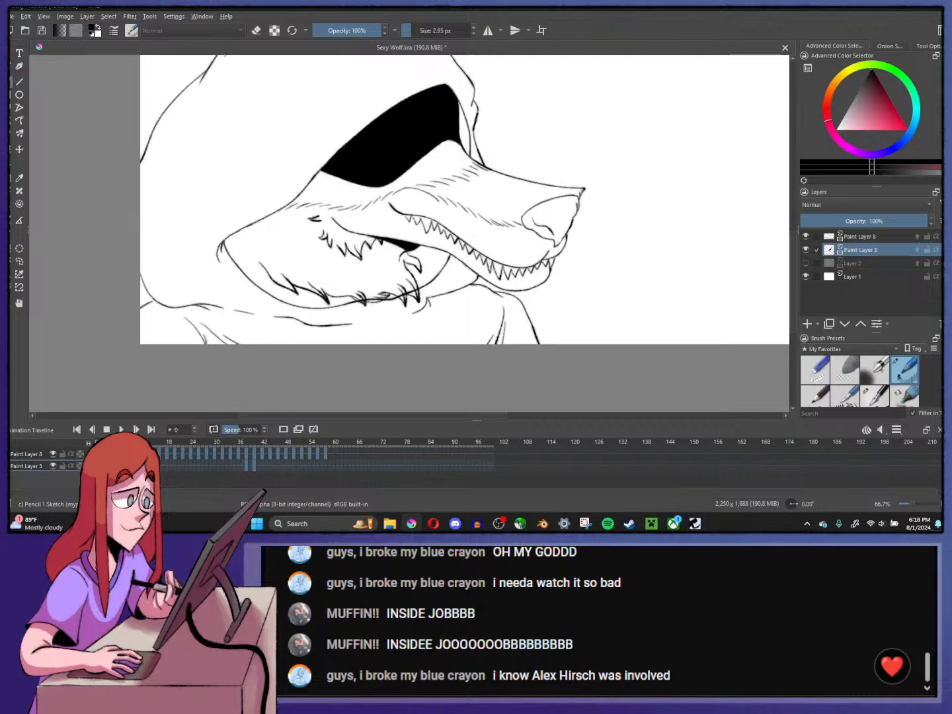
# - Paste a copied Paint Layer 3 keyframe at frame 42, and remove that layer's keyframe at frame 38
pyautogui.click(816, 369)
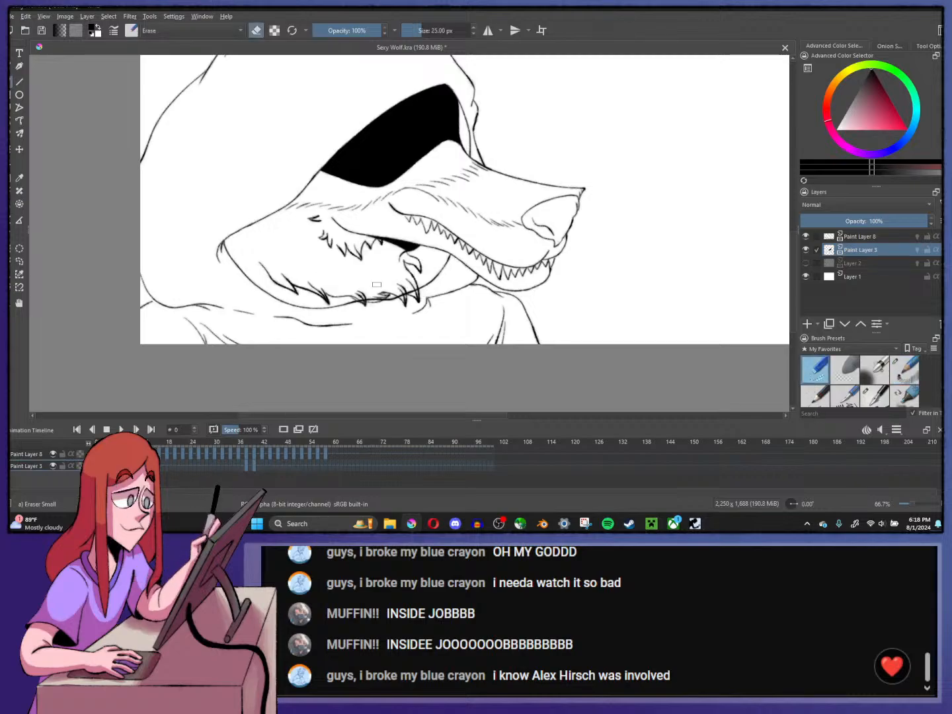
pyautogui.scroll(1, 397, 302)
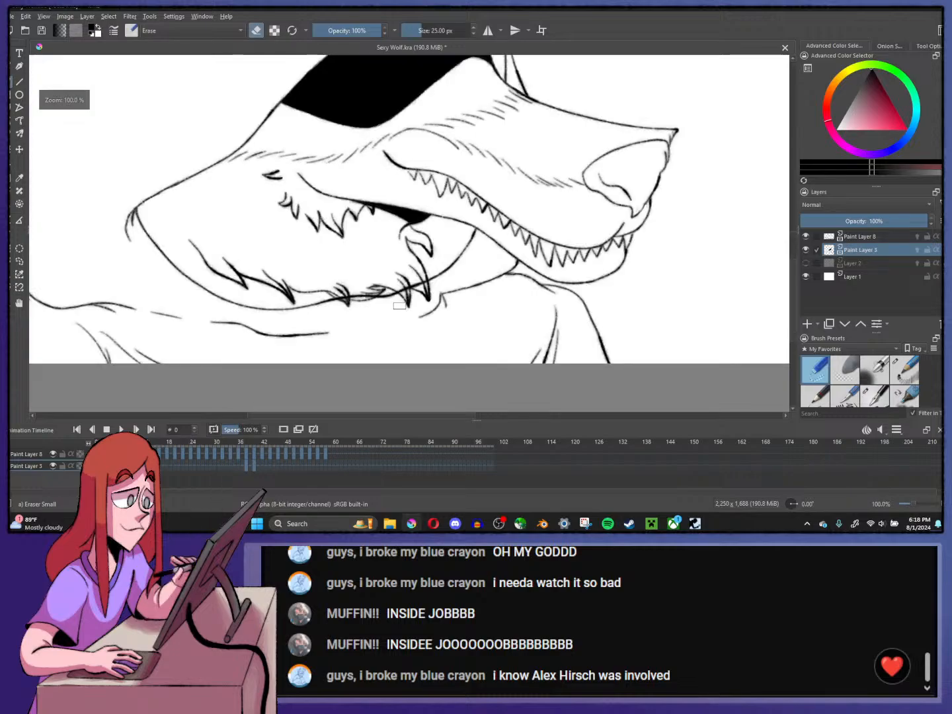
pyautogui.rightClick(249, 467)
pyautogui.click(272, 375)
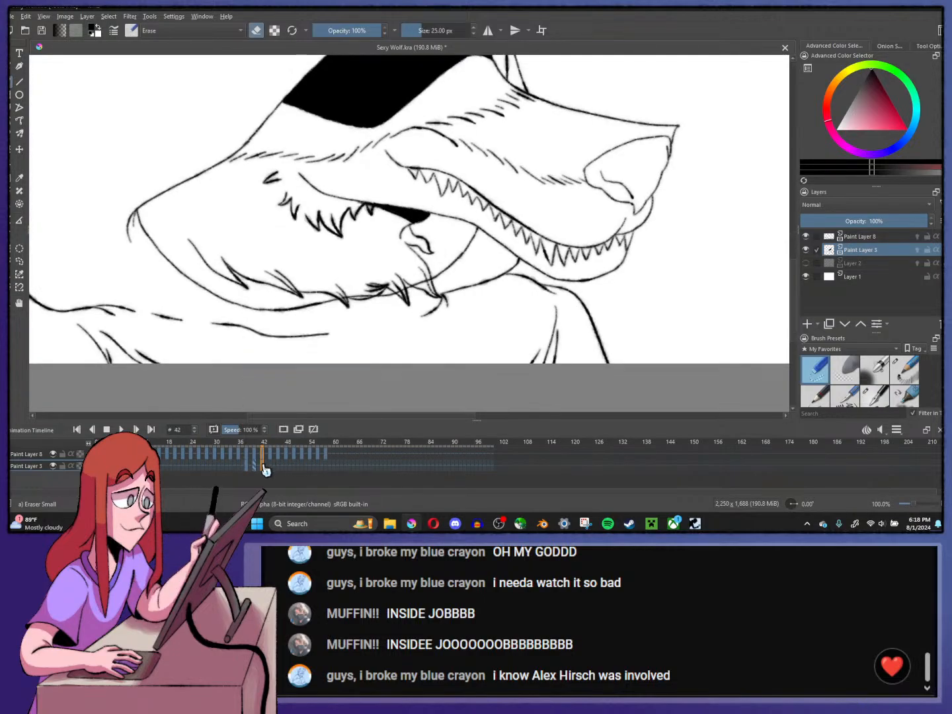
pyautogui.rightClick(264, 465)
pyautogui.click(289, 384)
pyautogui.rightClick(246, 466)
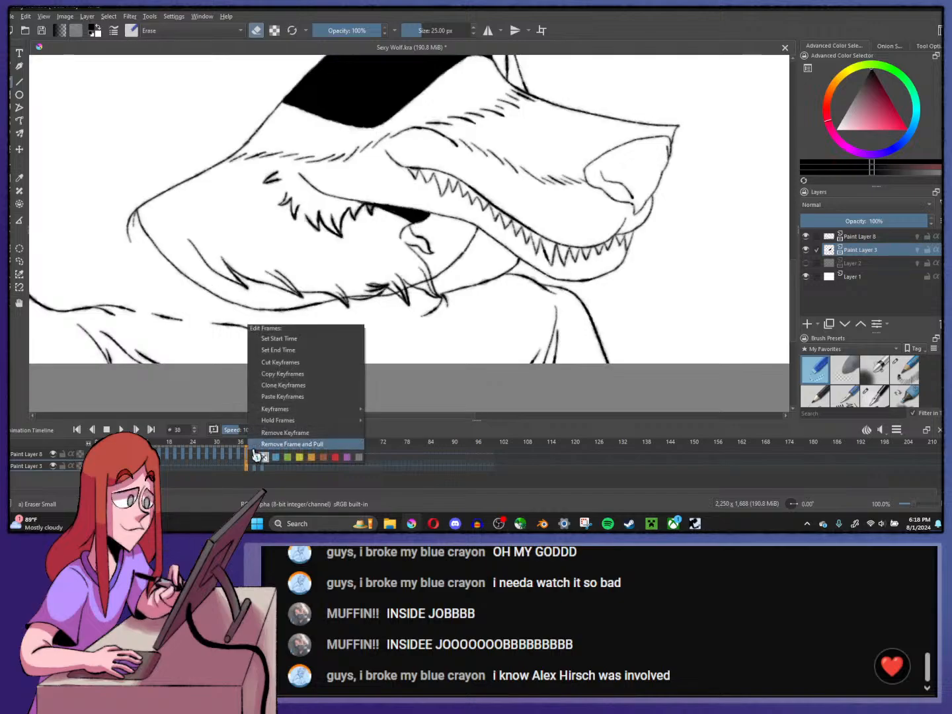
pyautogui.click(205, 479)
# - Erase the neck outline where it crosses the lower fur tufts at frame 18 of Paint Layer 3
pyautogui.click(106, 466)
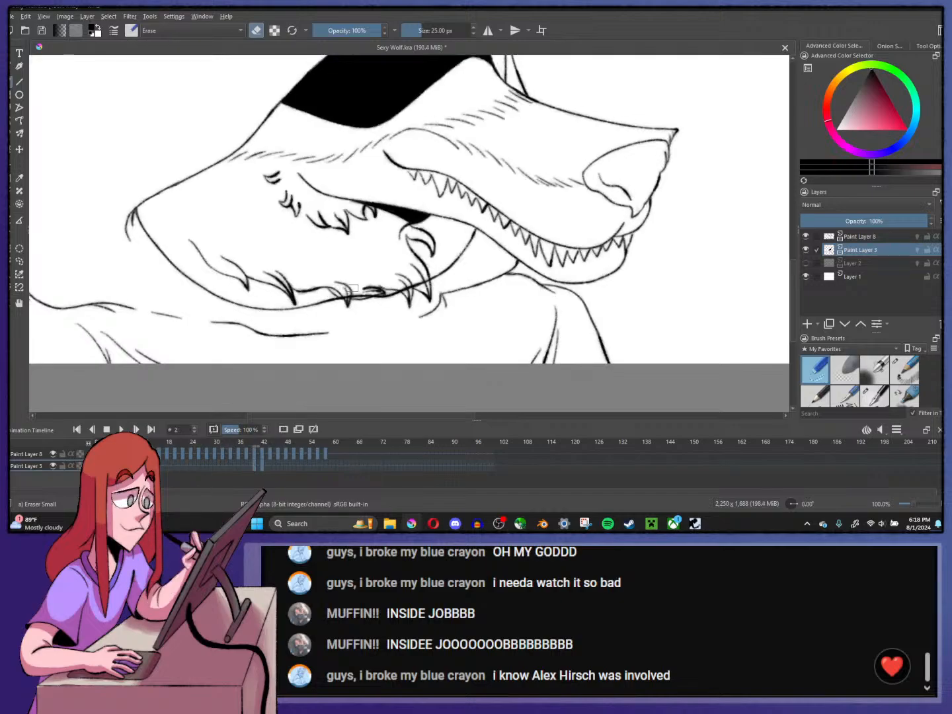
pyautogui.click(177, 466)
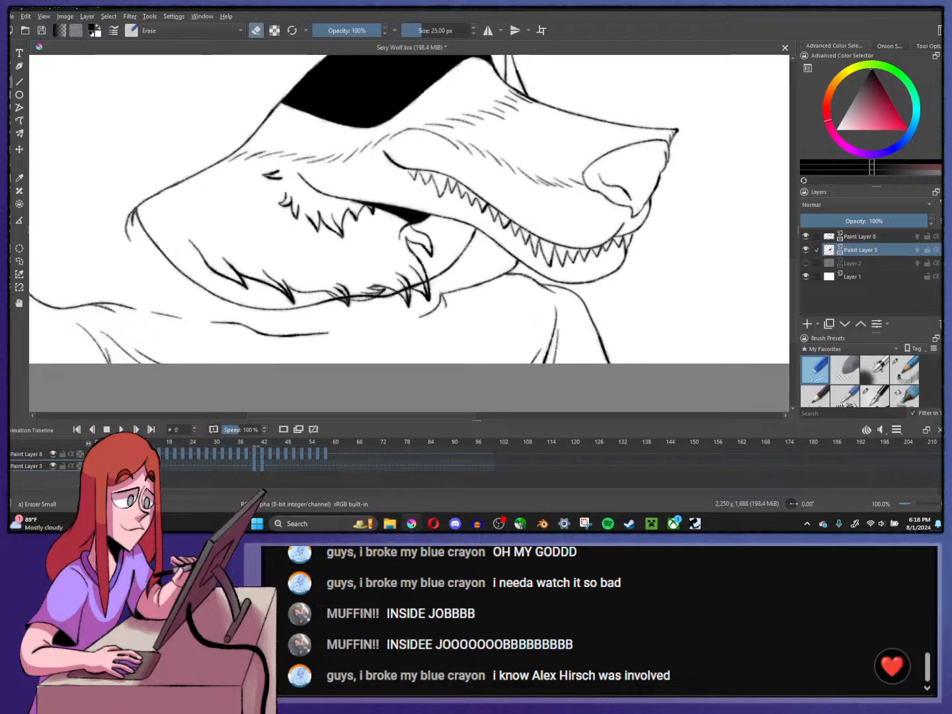
pyautogui.click(161, 470)
pyautogui.click(166, 469)
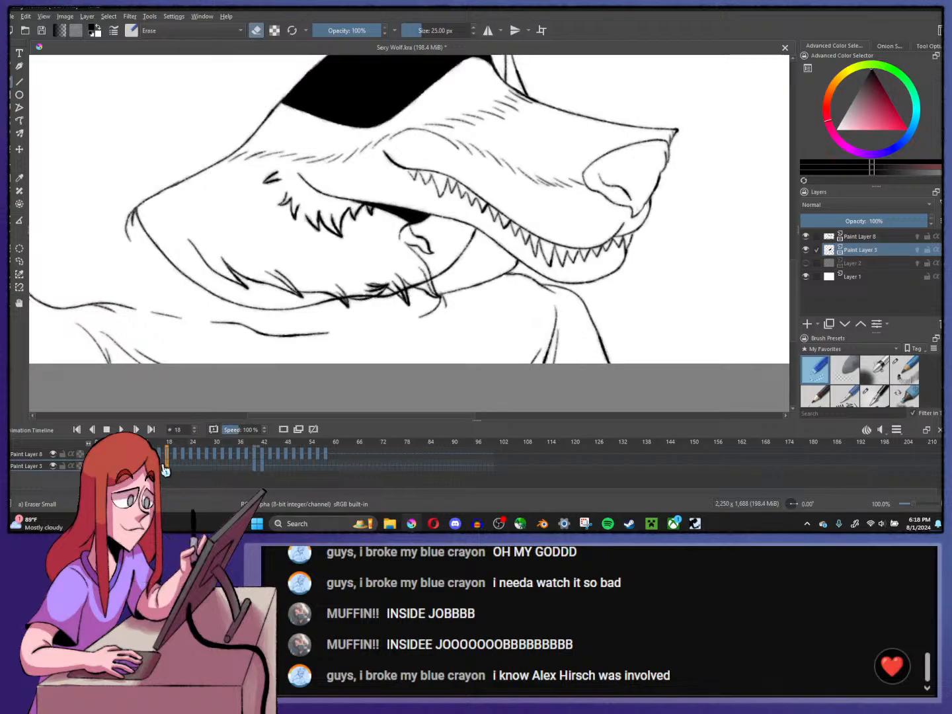
pyautogui.scroll(1, 395, 283)
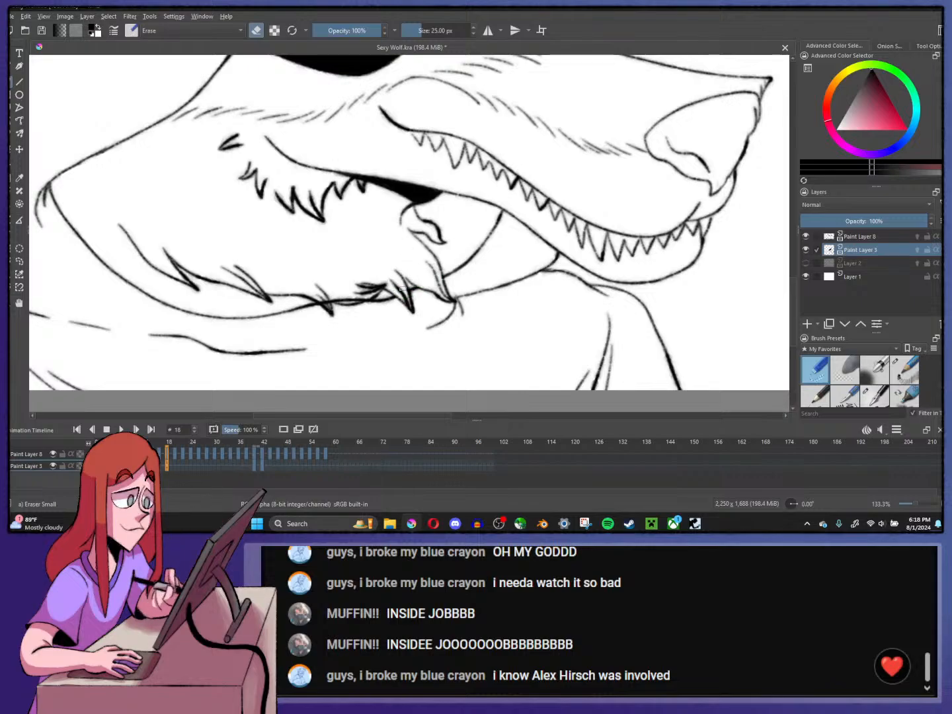
pyautogui.moveTo(361, 285)
pyautogui.mouseDown()
pyautogui.moveTo(336, 295)
pyautogui.moveTo(349, 296)
pyautogui.mouseUp()
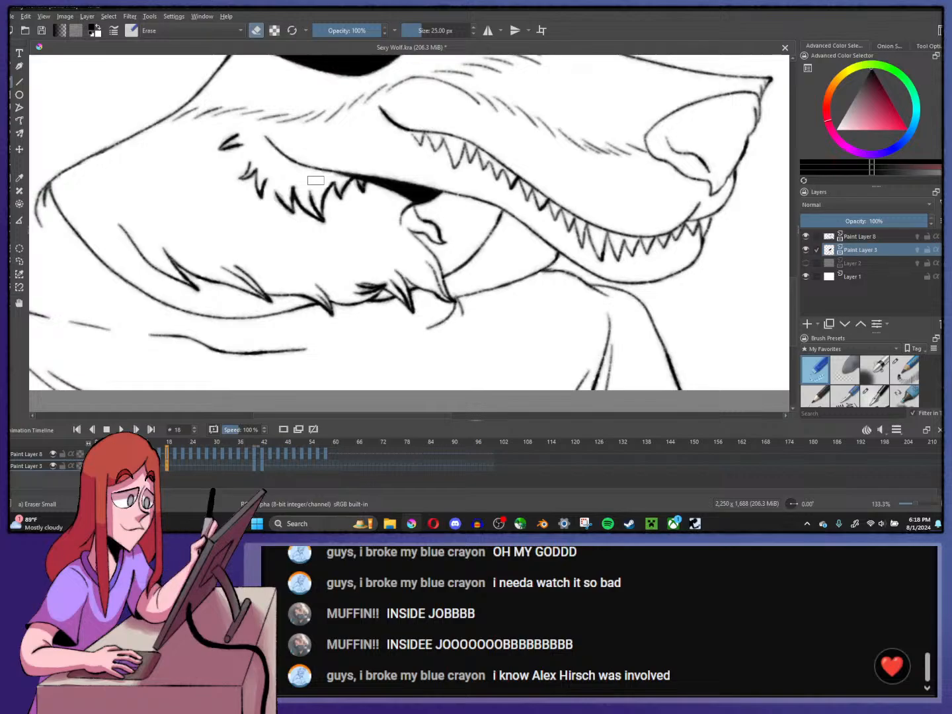
# - Erase the neck outline running through the fur tufts at frames 16 and 14 of Paint Layer 3
pyautogui.press('Left')
pyautogui.press('Left')
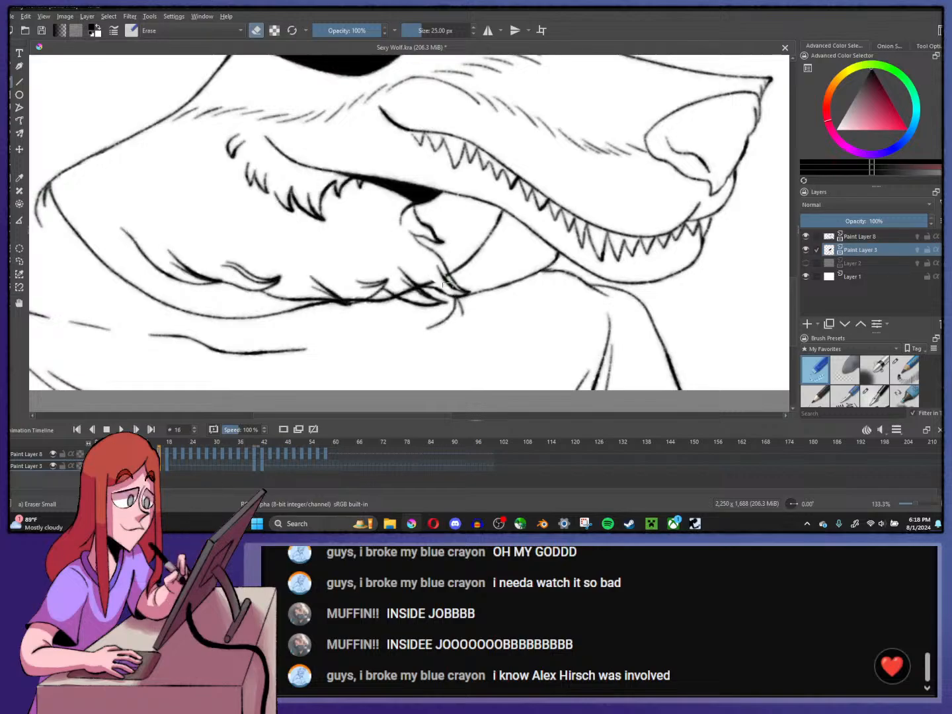
pyautogui.moveTo(433, 271); pyautogui.dragTo(406, 294)
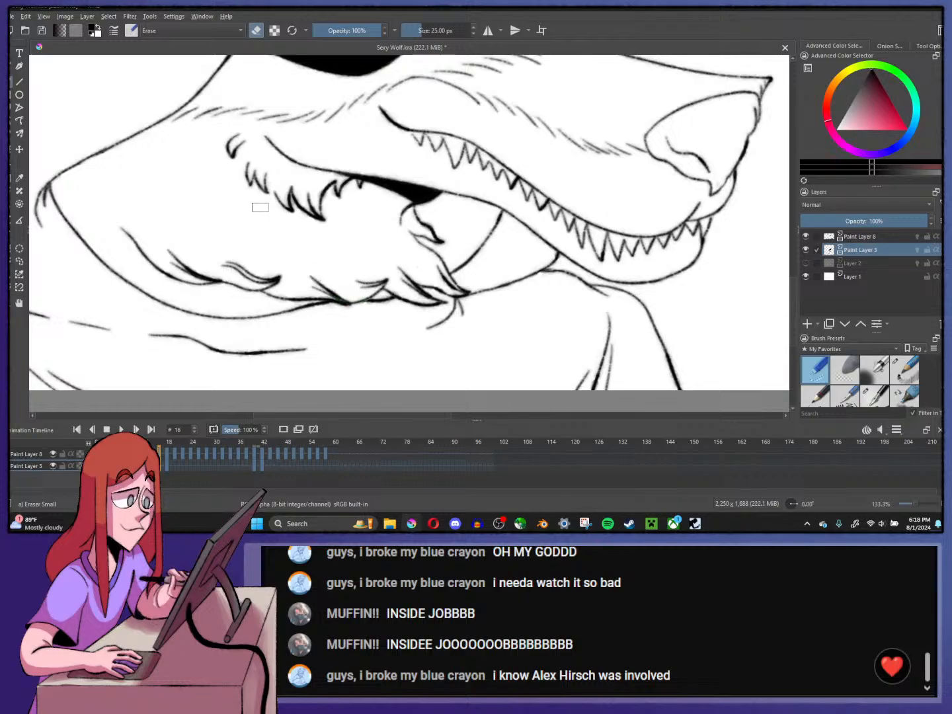
pyautogui.press('Left')
pyautogui.press('Left')
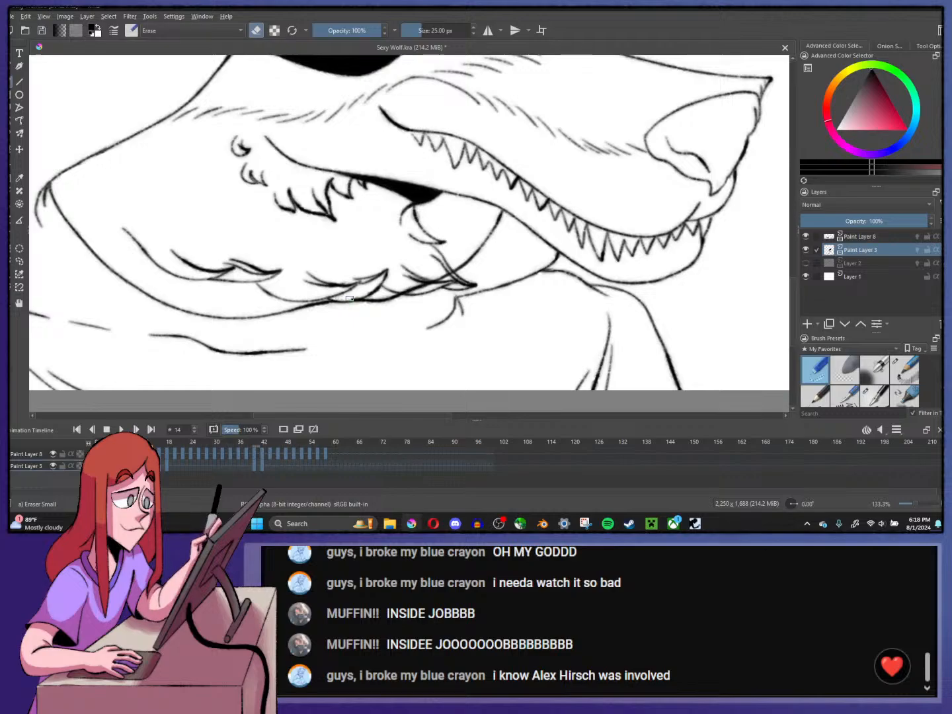
pyautogui.moveTo(413, 291); pyautogui.dragTo(447, 275)
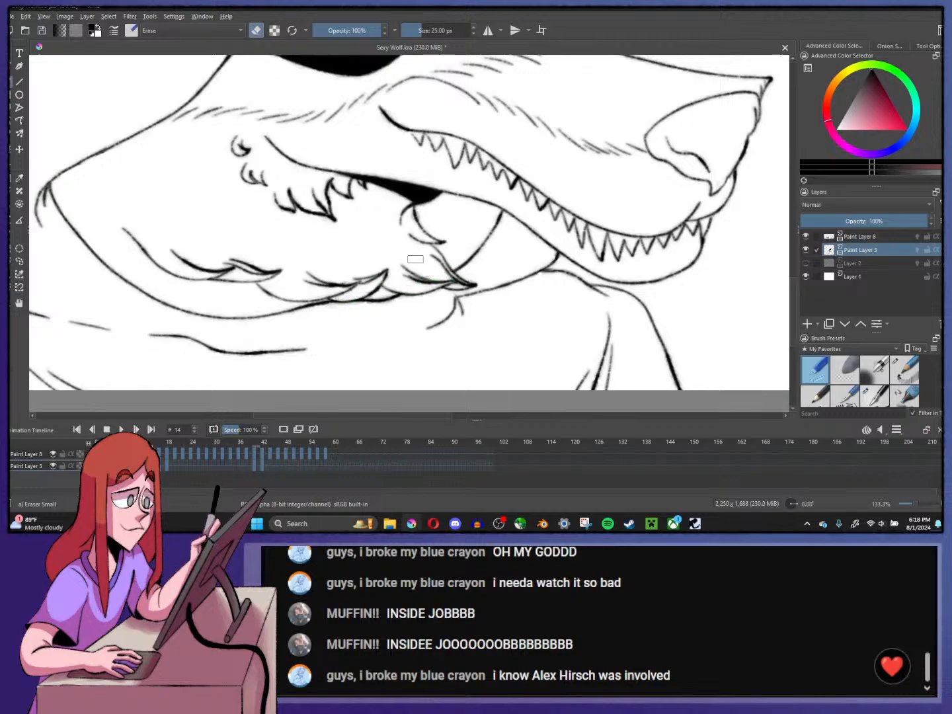
# - Erase the neck outline overlapping the fur at frames 12, 10, 8 and 6 of Paint Layer 3
pyautogui.press('Left')
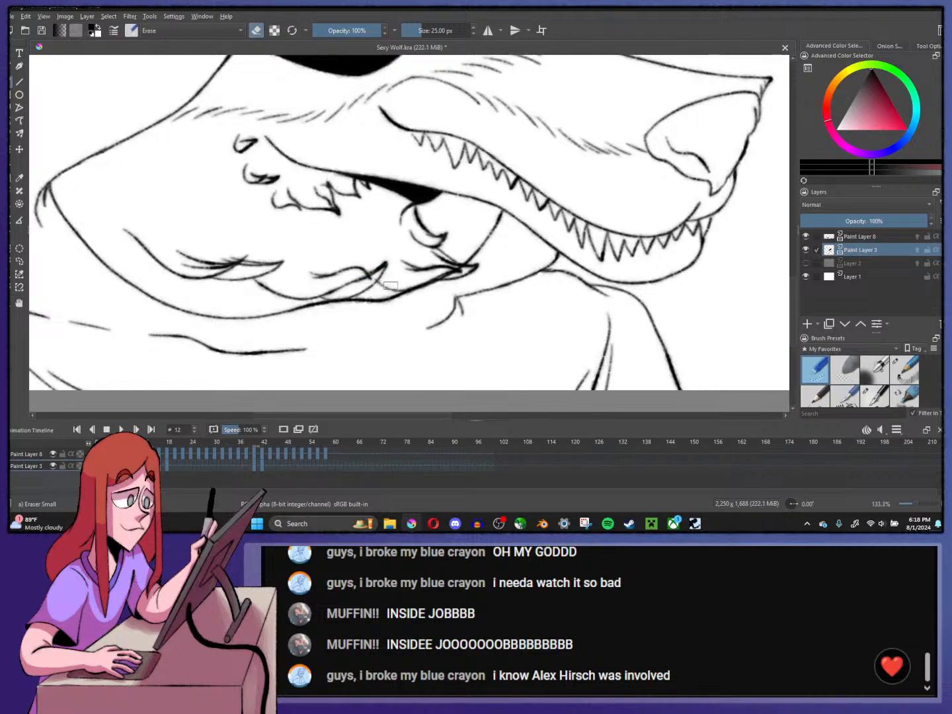
pyautogui.moveTo(335, 298); pyautogui.dragTo(346, 290)
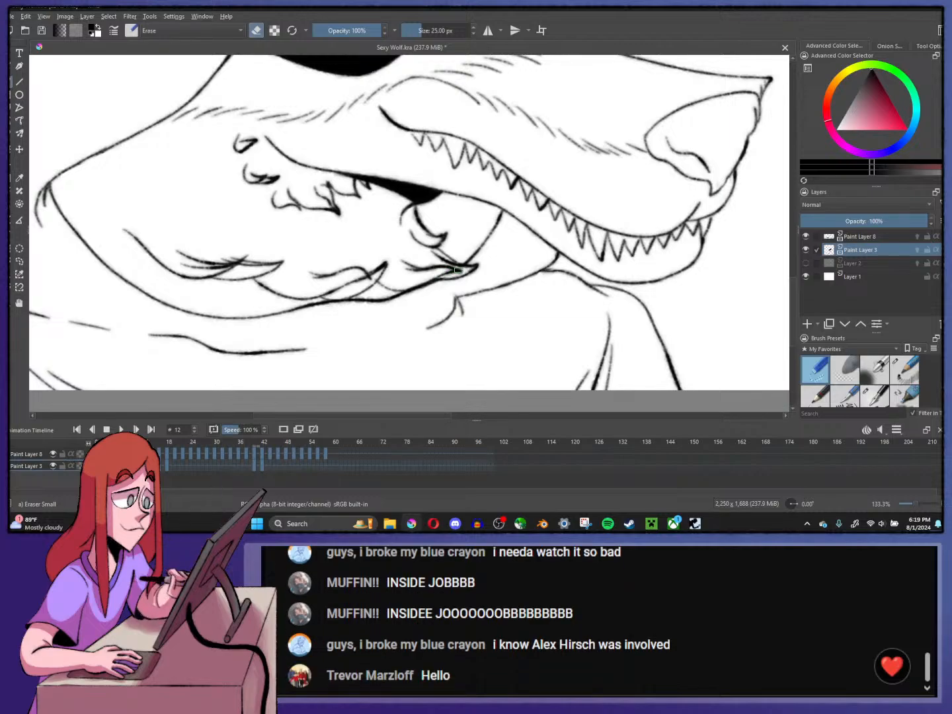
pyautogui.press('Left')
pyautogui.press('Left')
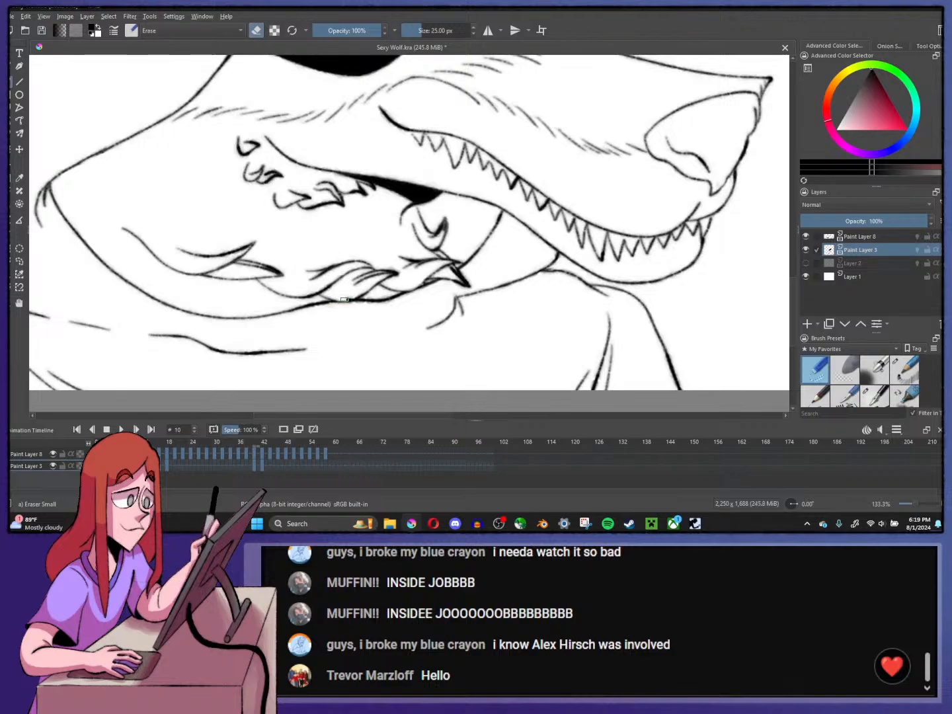
pyautogui.press('Left')
pyautogui.press('Left')
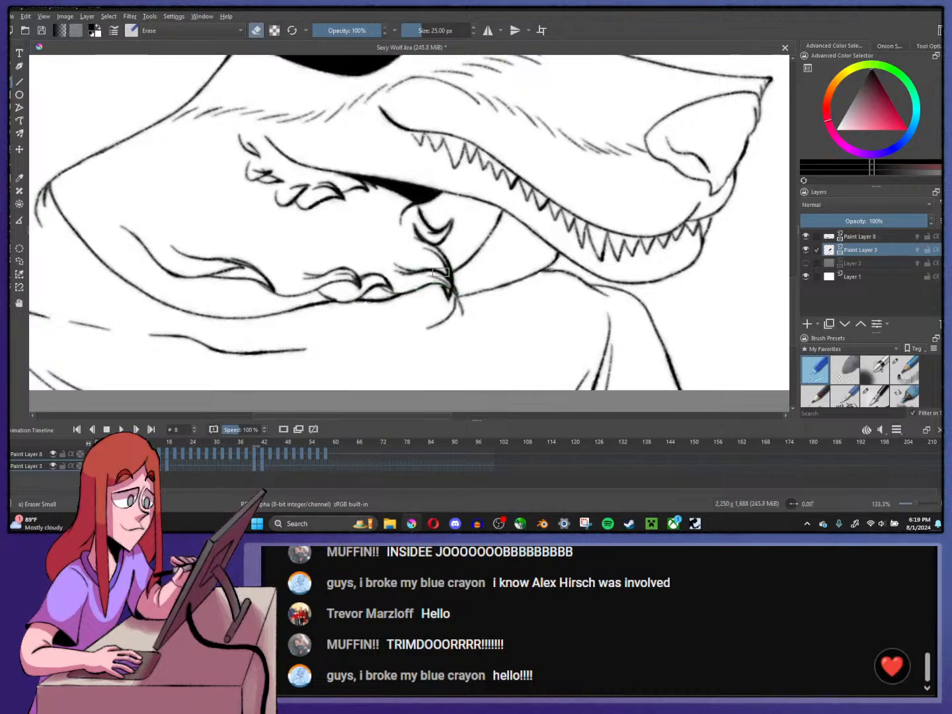
pyautogui.press('Left')
pyautogui.press('Left')
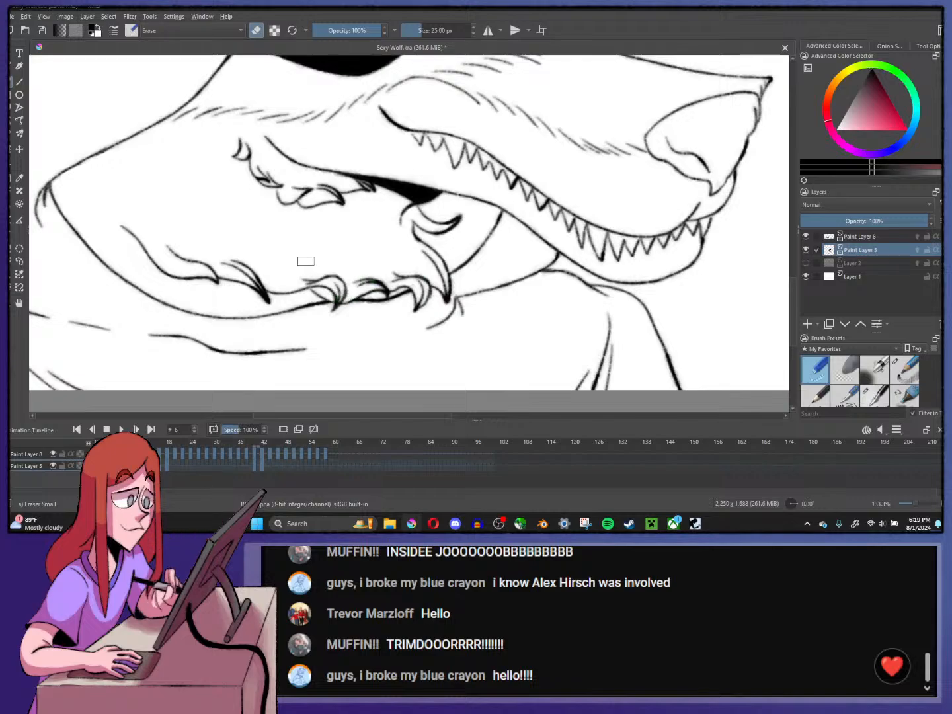
# - Erase the neck outline behind the lower fur tufts at frames 4, 2 and 0 of Paint Layer 3
pyautogui.press(',')
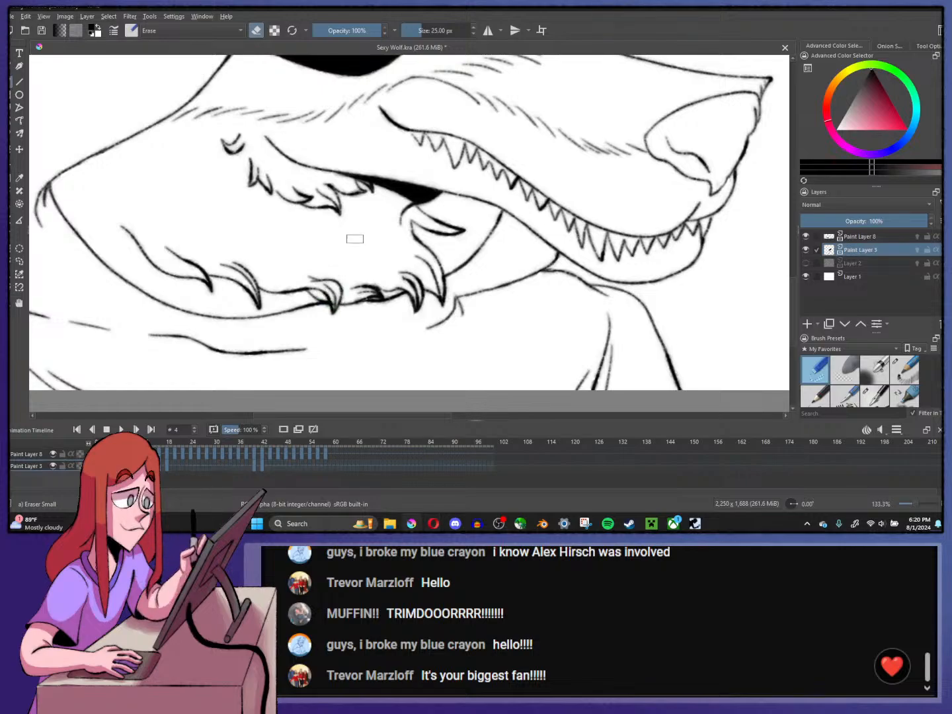
pyautogui.press('Left')
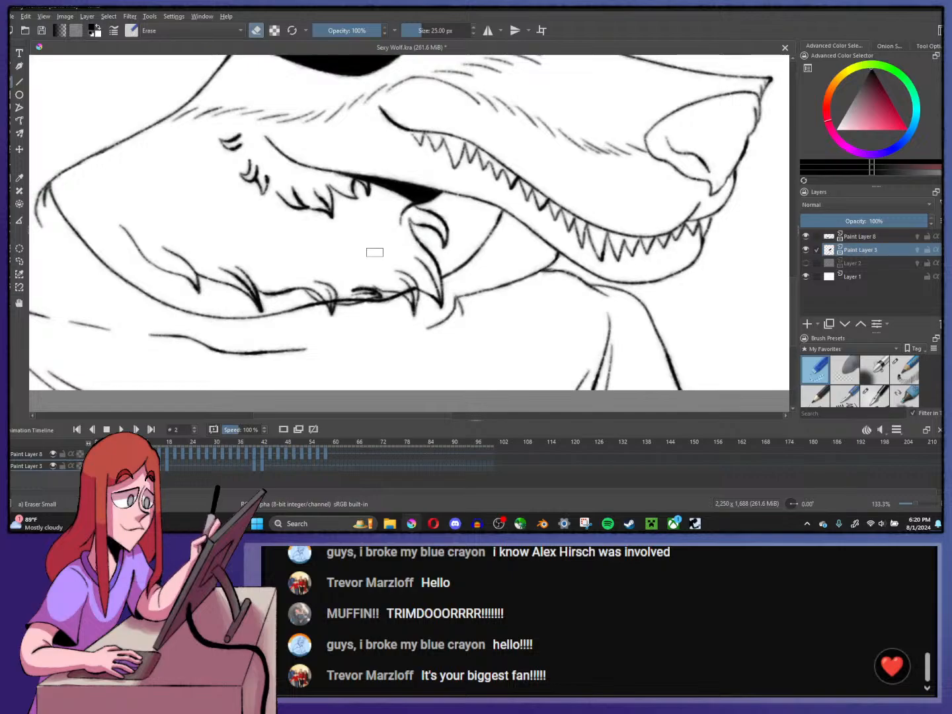
pyautogui.moveTo(405, 291); pyautogui.dragTo(411, 283)
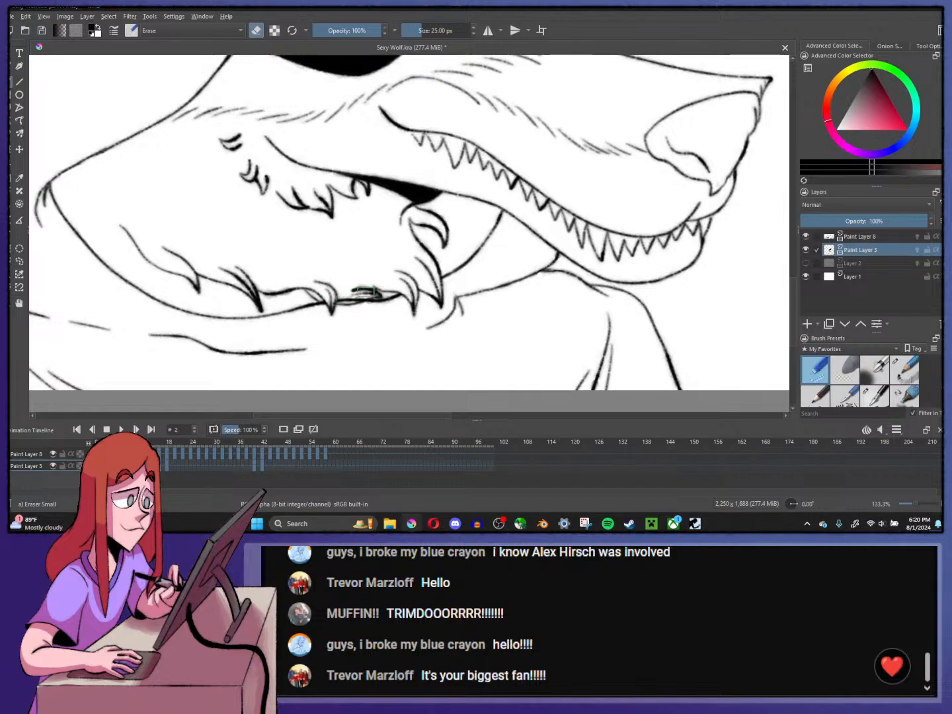
pyautogui.moveTo(367, 297); pyautogui.dragTo(338, 292)
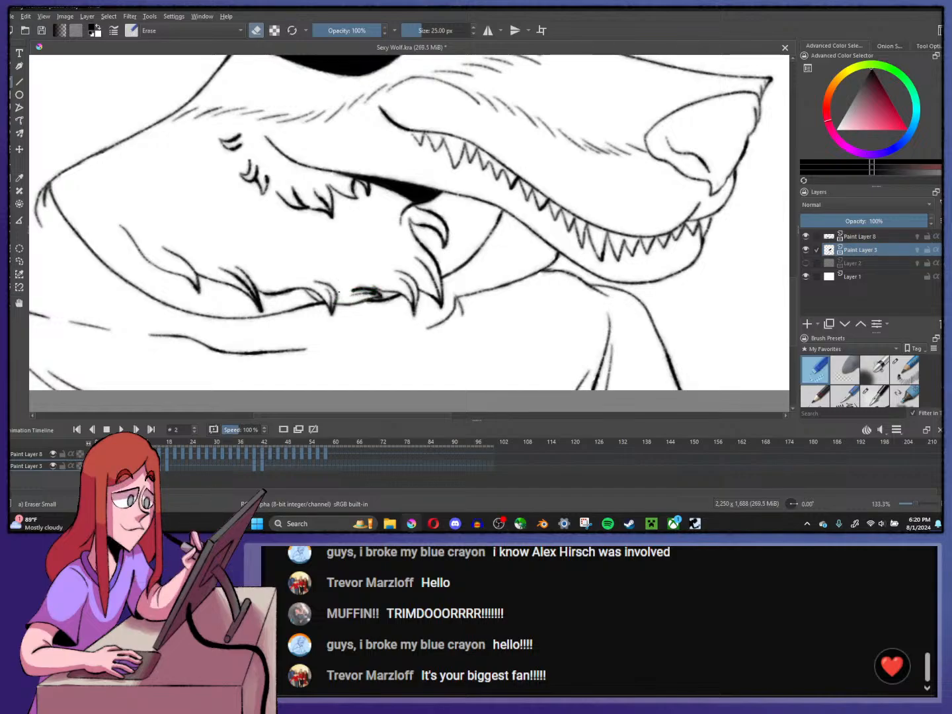
pyautogui.press('Left')
pyautogui.press('Left')
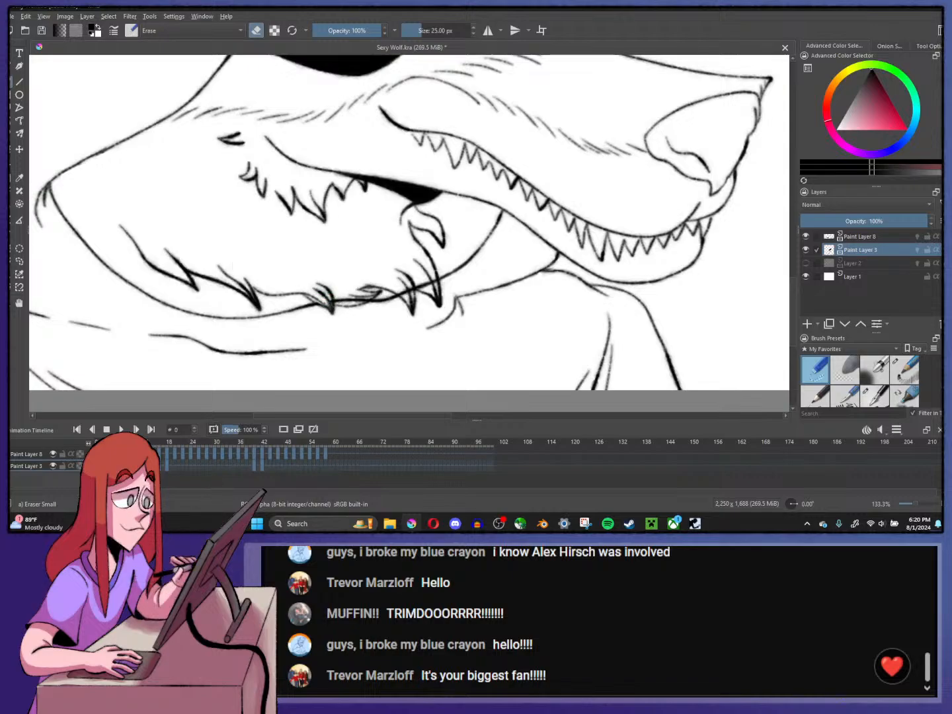
pyautogui.moveTo(336, 299)
pyautogui.mouseDown()
pyautogui.moveTo(367, 291)
pyautogui.moveTo(340, 301)
pyautogui.mouseUp()
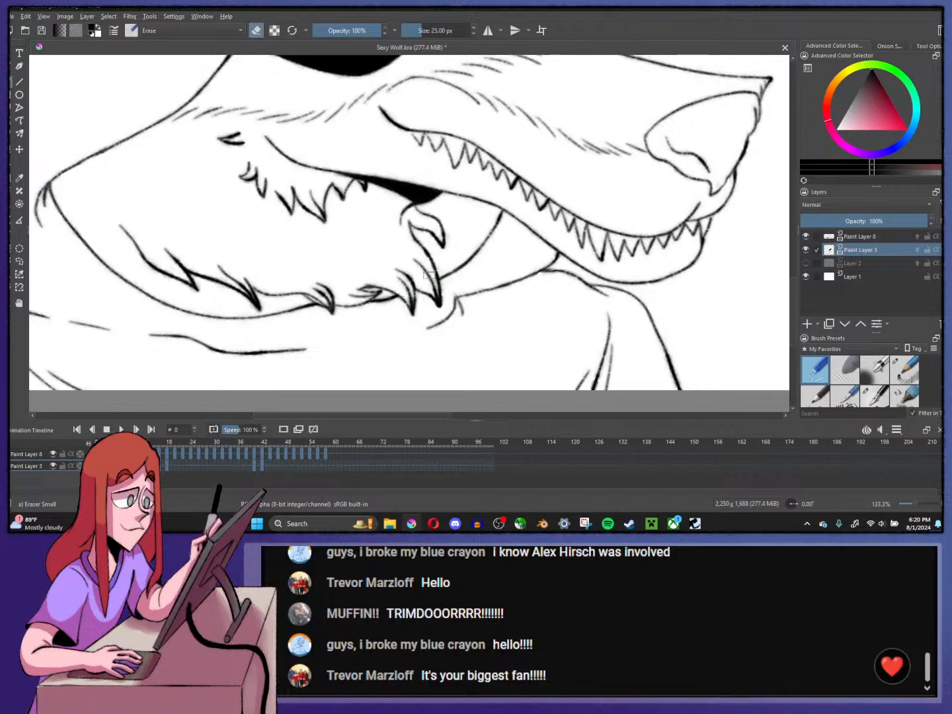
# - Step forward from frame 0 to frame 15 to check the cleaned neck outline against the fur
pyautogui.press('.')
pyautogui.press('.')
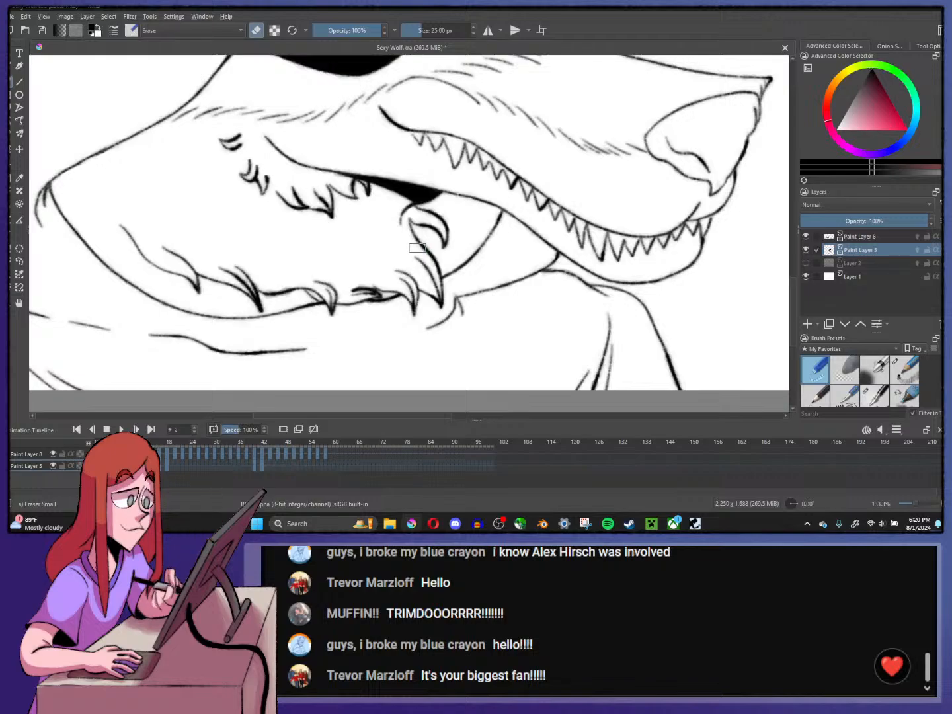
pyautogui.press('.')
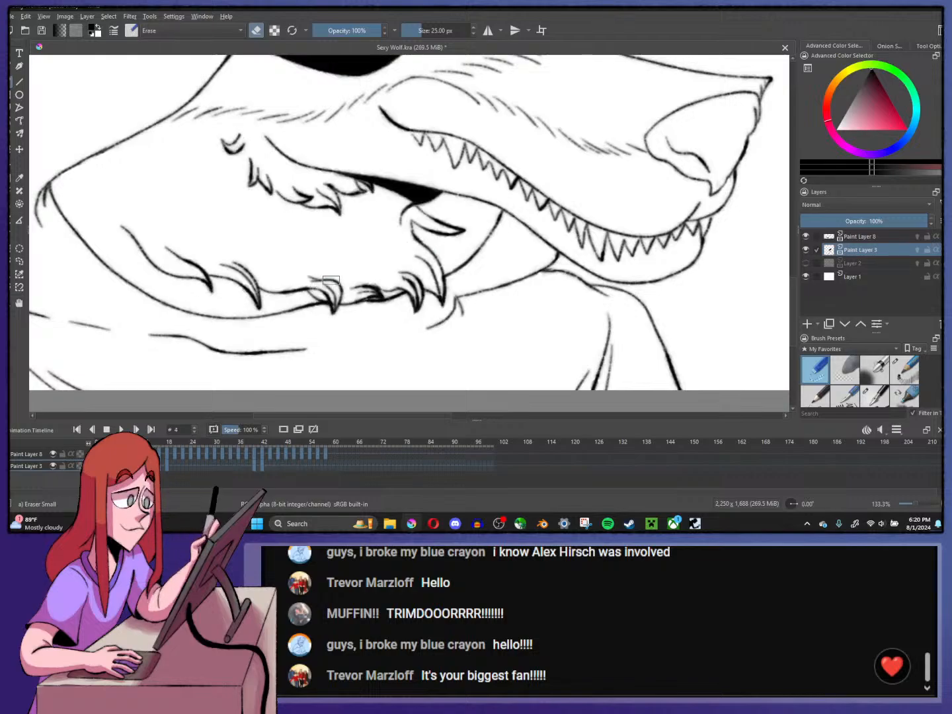
pyautogui.press('.')
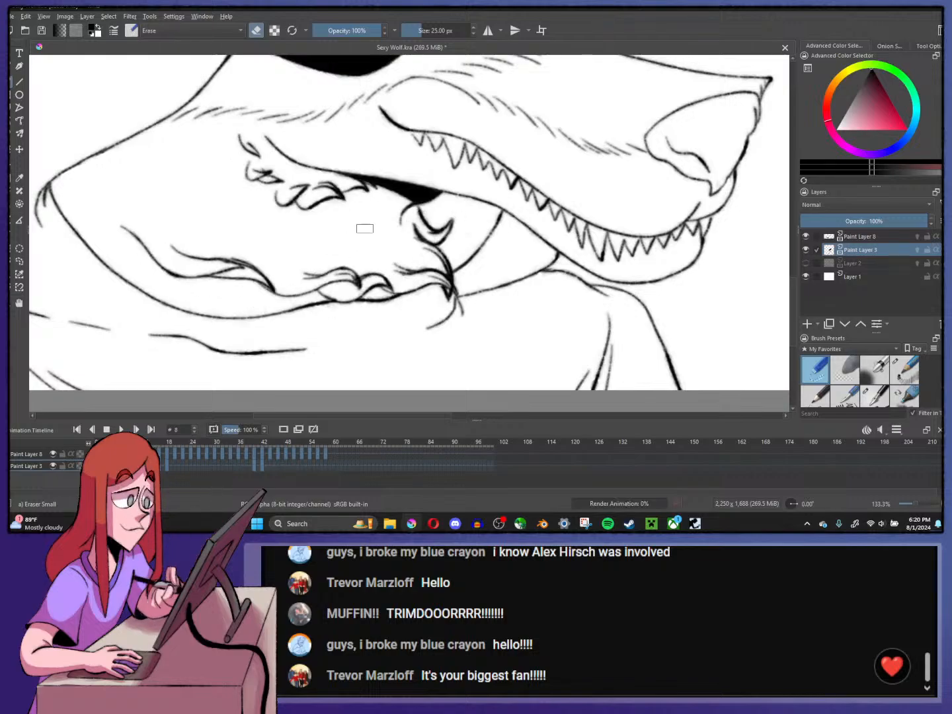
pyautogui.press('.')
pyautogui.press('.')
pyautogui.press('.')
pyautogui.press('.')
pyautogui.press('.')
pyautogui.press('.')
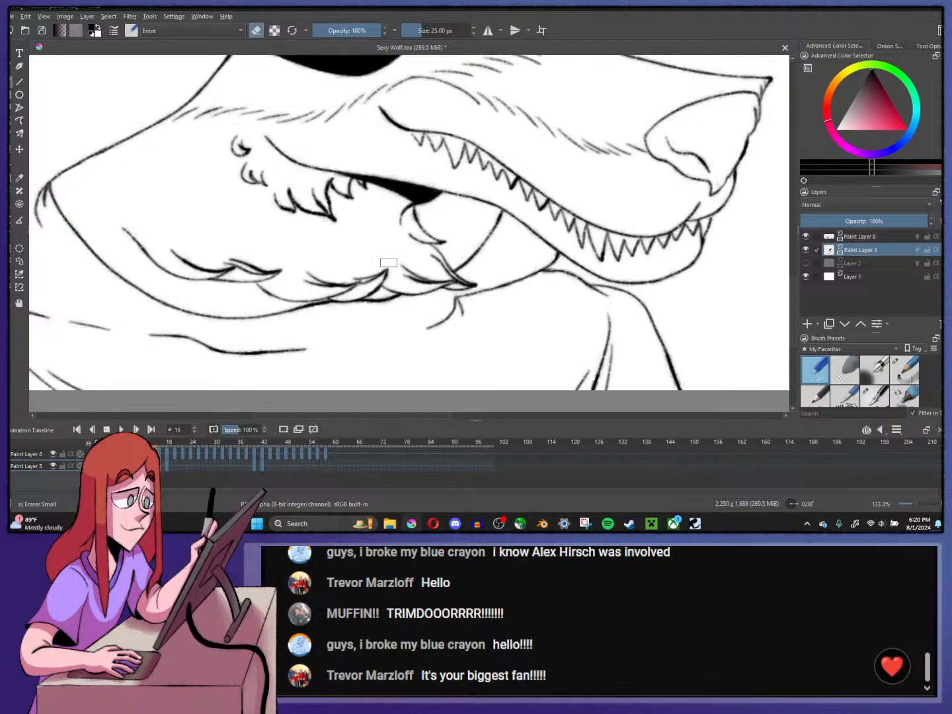
# - Clean up the line art at the fur tuft under the jaw at frame 13, ending with Paint Layer 3 active
pyautogui.press(',')
pyautogui.press(',')
pyautogui.click(863, 236)
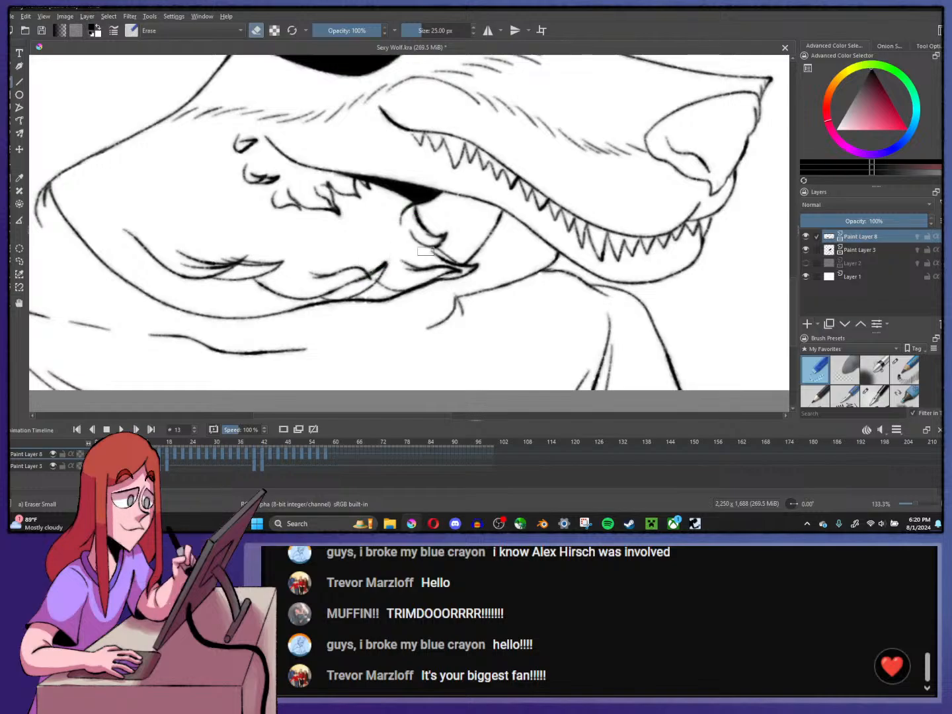
pyautogui.click(860, 250)
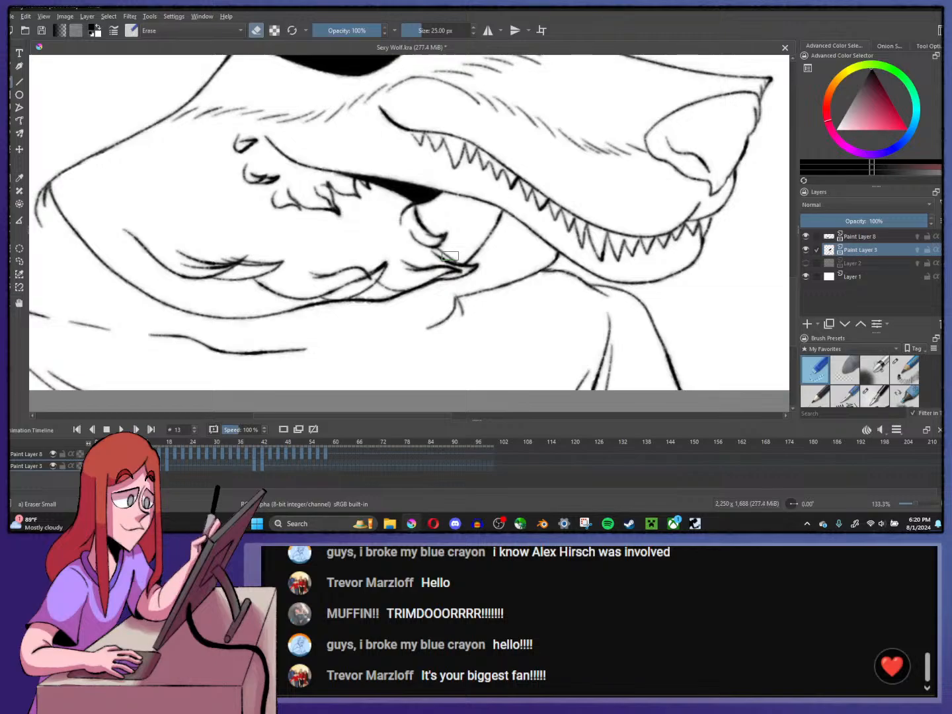
pyautogui.press('-')
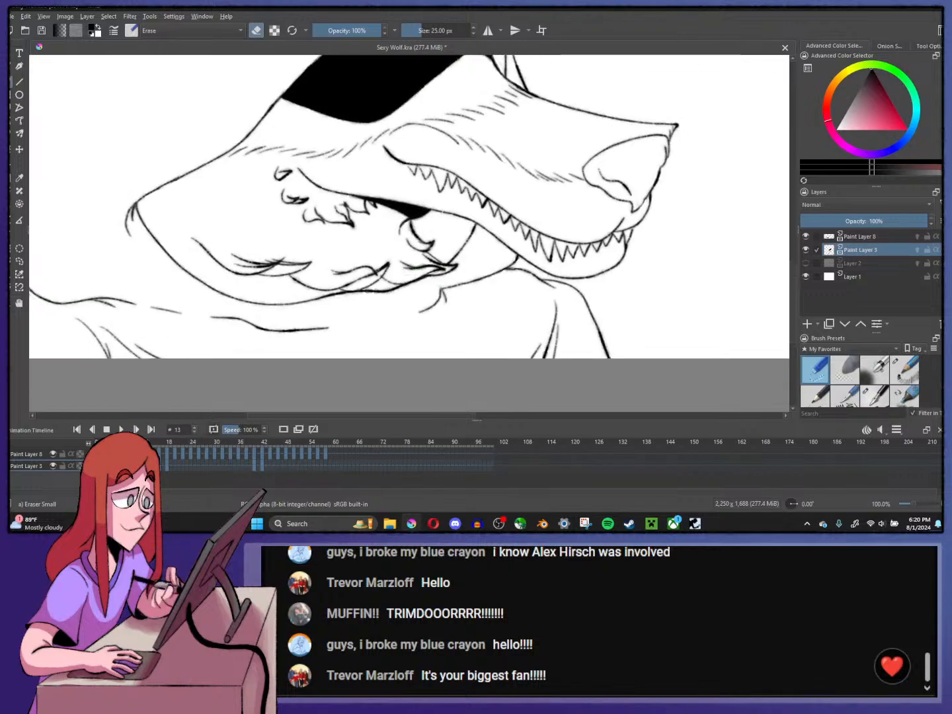
# - Copy the Paint Layer 3 keyframe at frame 12 and paste it at frame 13
pyautogui.rightClick(147, 466)
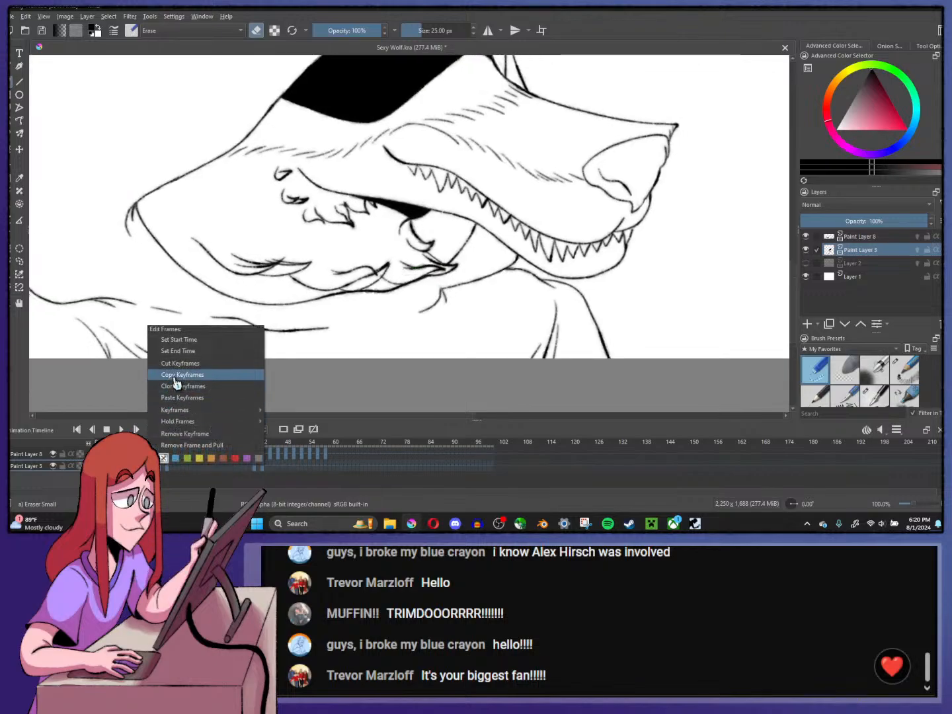
pyautogui.click(175, 375)
pyautogui.rightClick(145, 465)
pyautogui.press('Escape')
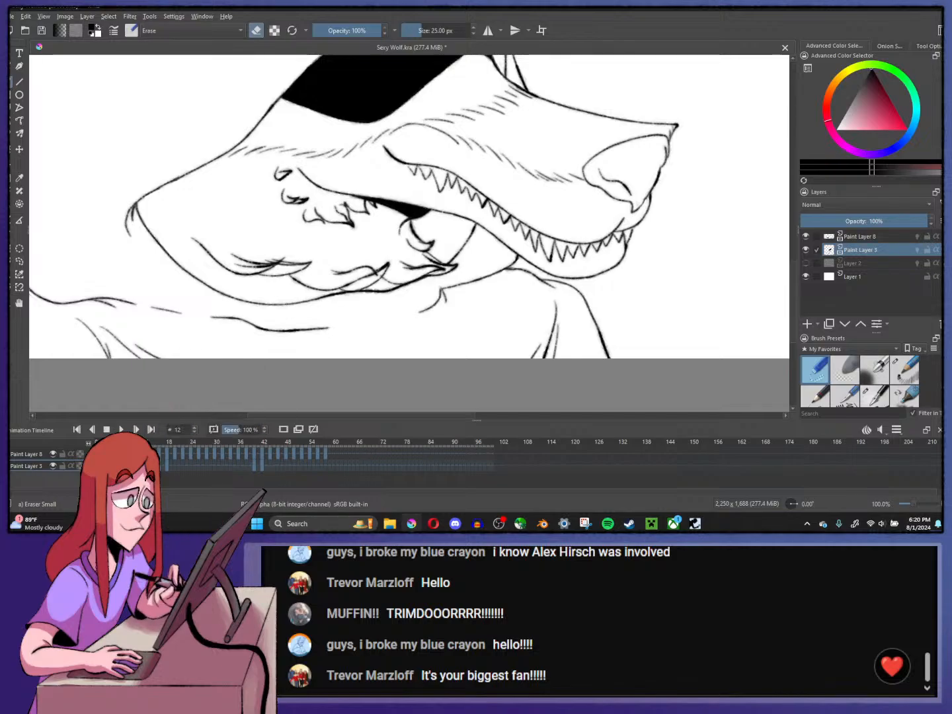
pyautogui.rightClick(150, 466)
pyautogui.click(175, 387)
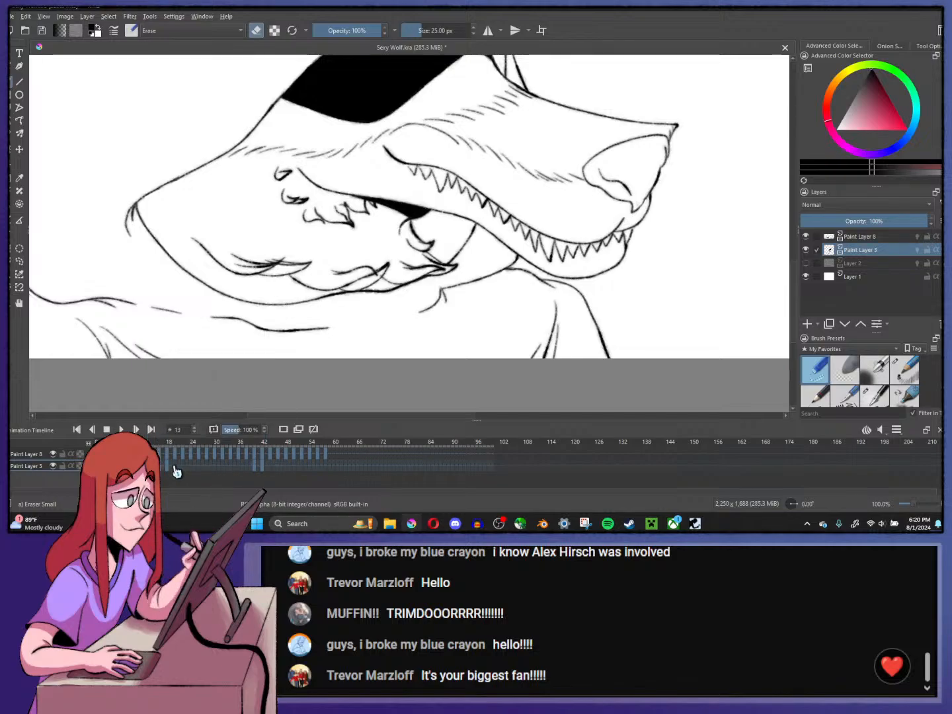
# - Copy the run of cleaned Paint Layer 3 keyframes starting at frame 0 and paste it at frame 20
pyautogui.click(99, 466)
pyautogui.rightClick(98, 465)
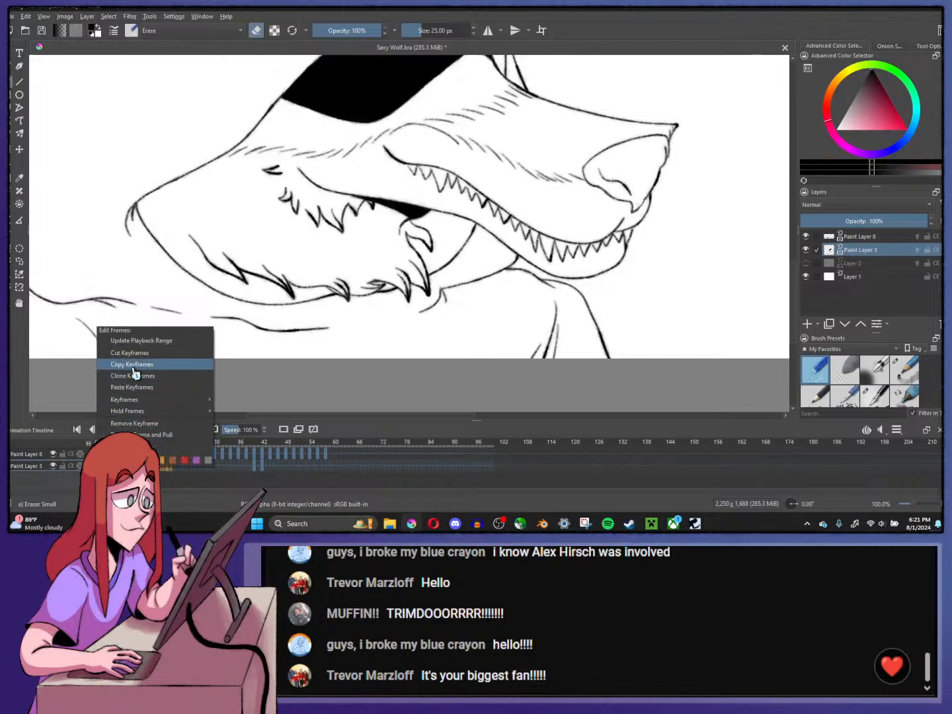
pyautogui.click(133, 372)
pyautogui.click(177, 467)
pyautogui.rightClick(176, 467)
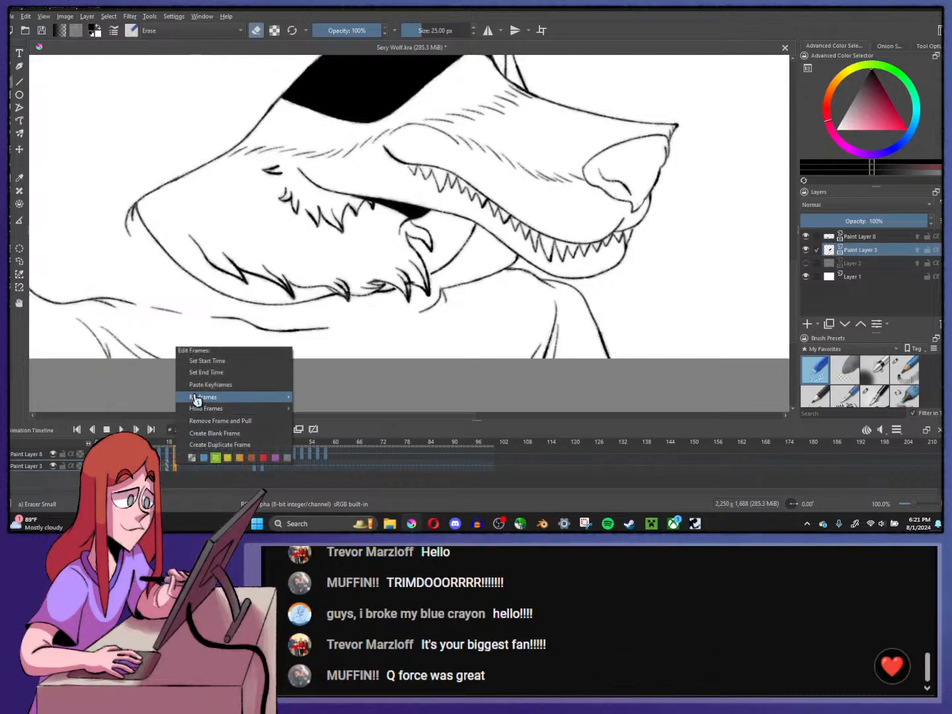
pyautogui.click(211, 383)
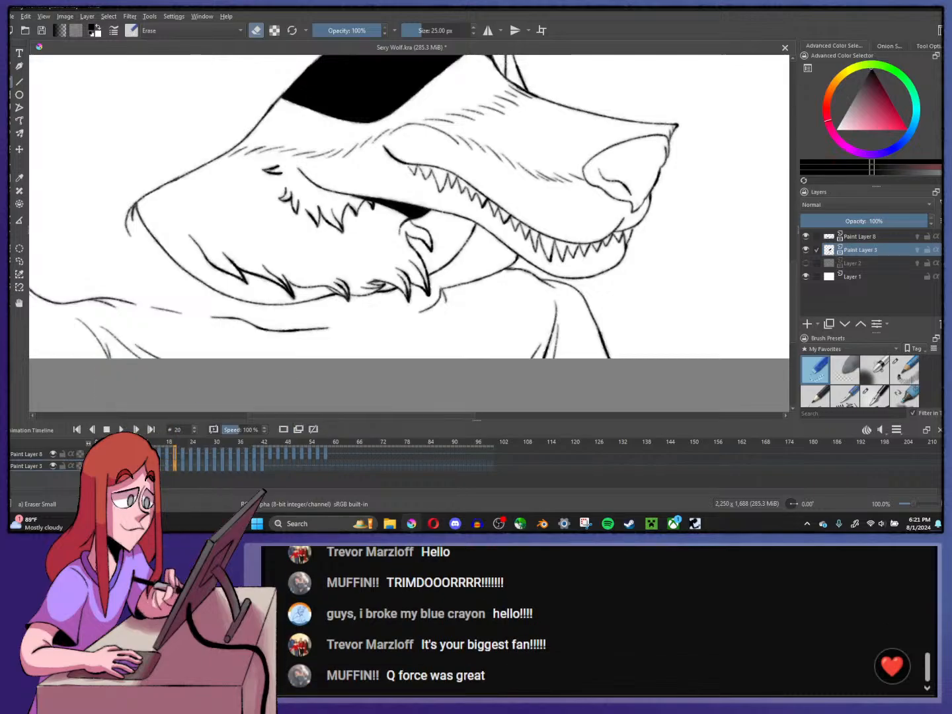
# - Remove the Paint Layer 3 keyframe at frame 42
pyautogui.click(260, 468)
pyautogui.click(263, 466)
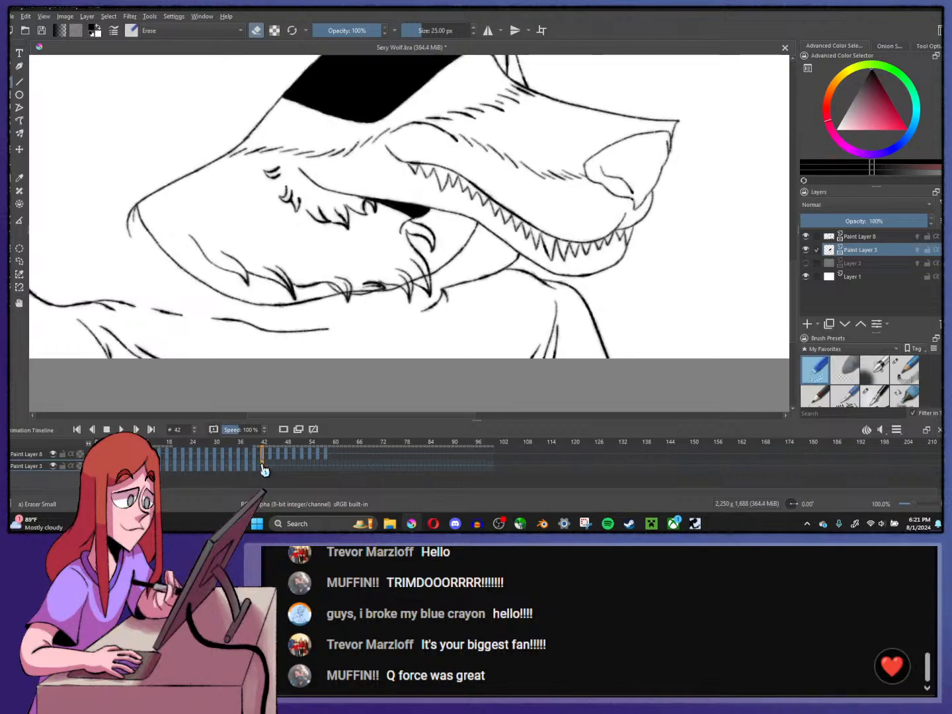
pyautogui.rightClick(264, 468)
pyautogui.click(258, 433)
pyautogui.click(248, 457)
pyautogui.rightClick(248, 457)
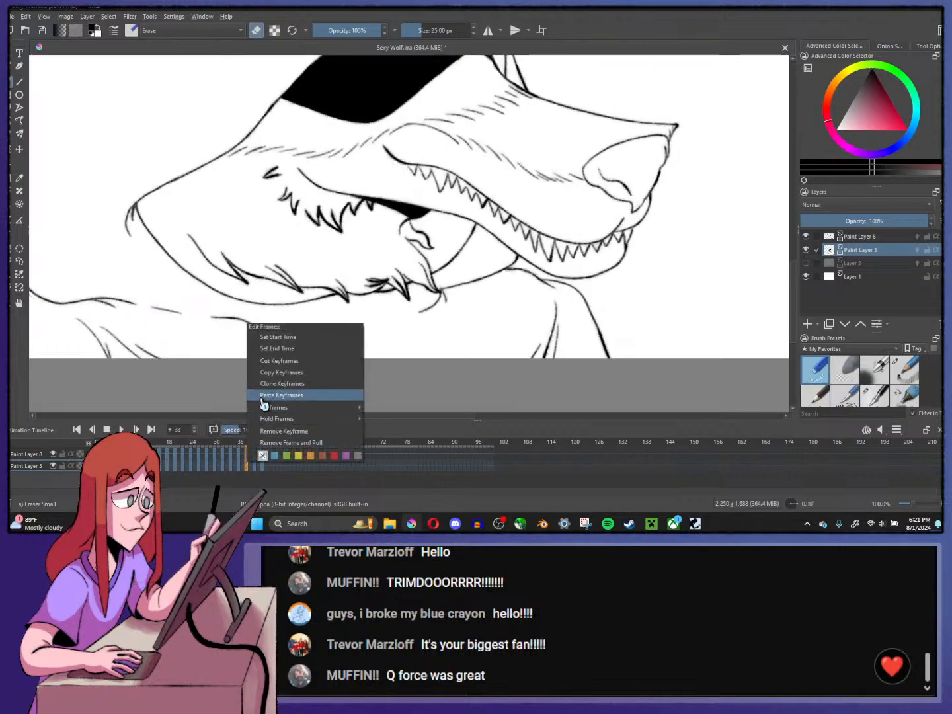
pyautogui.click(262, 396)
pyautogui.click(264, 468)
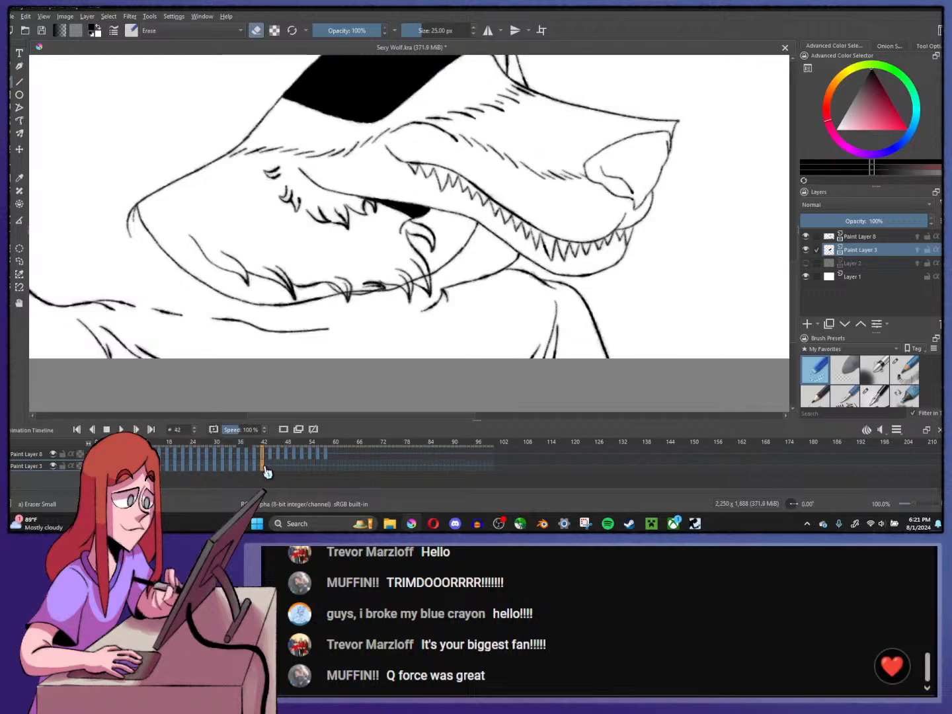
pyautogui.rightClick(266, 467)
pyautogui.click(272, 443)
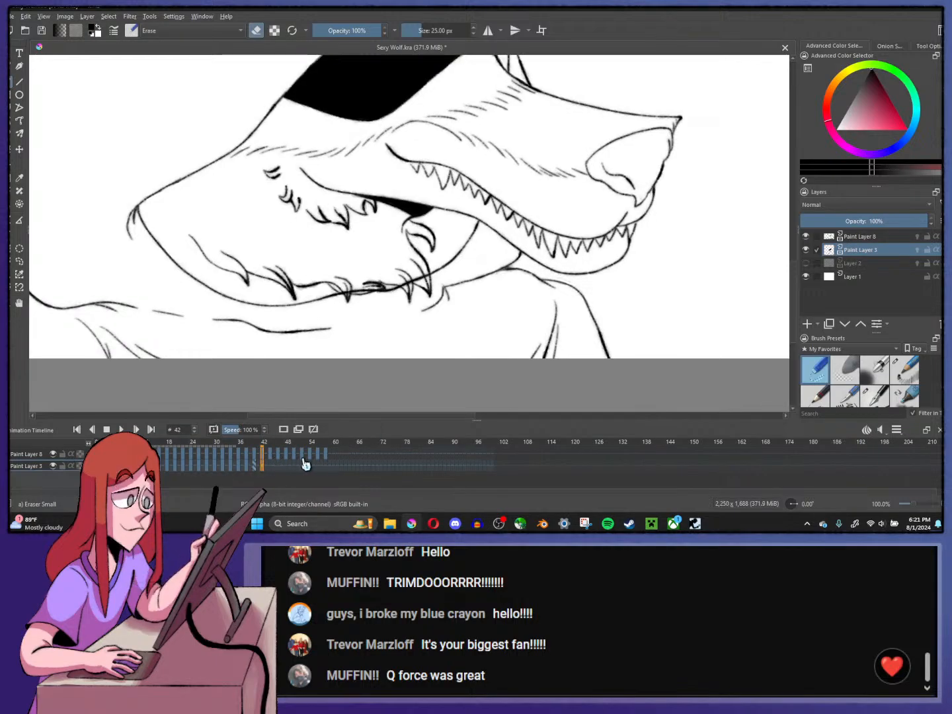
# - Erase the neck outline behind the lower fur tufts at frames 58, 56 and 54 of Paint Layer 3
pyautogui.click(326, 465)
pyautogui.scroll(1, 380, 268)
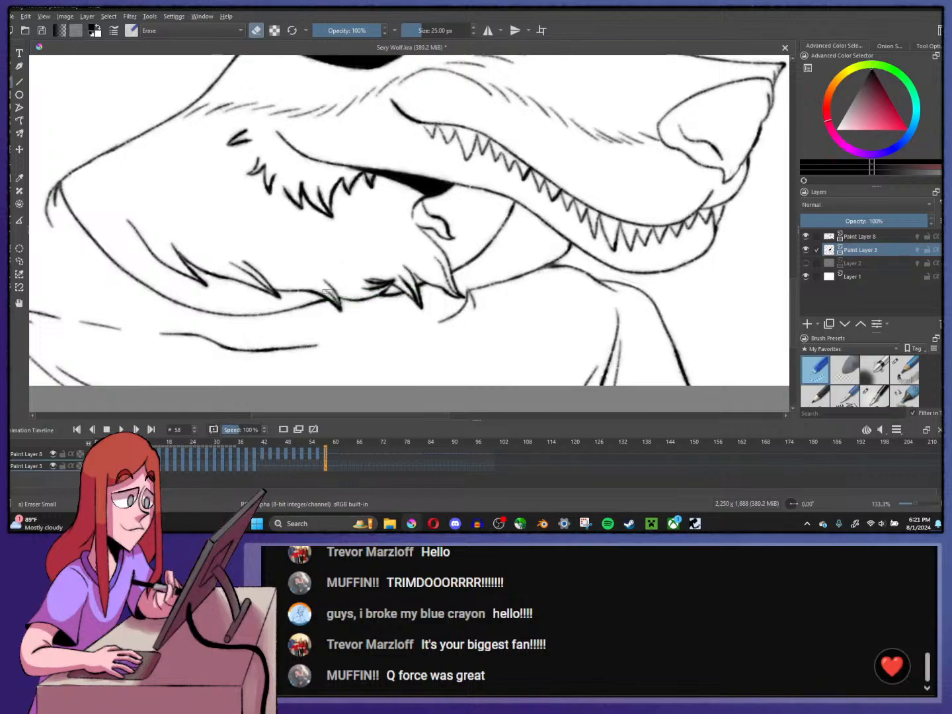
pyautogui.press('Left')
pyautogui.press('Left')
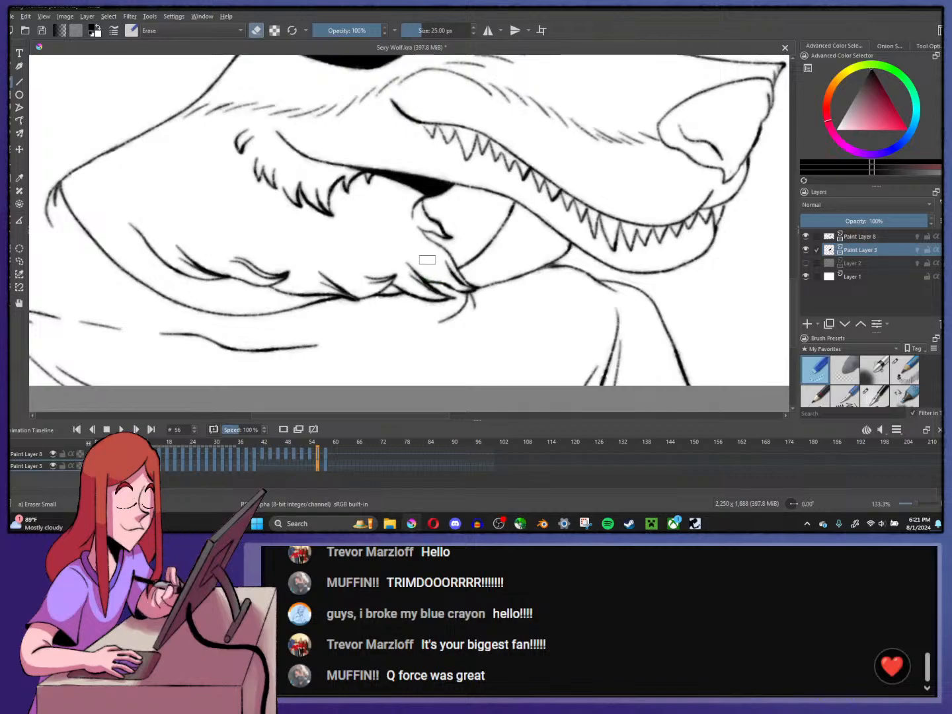
pyautogui.press('Left')
pyautogui.press('Left')
pyautogui.moveTo(344, 290)
pyautogui.mouseDown()
pyautogui.moveTo(399, 272)
pyautogui.moveTo(421, 286)
pyautogui.moveTo(411, 285)
pyautogui.moveTo(456, 271)
pyautogui.mouseUp()
# - Erase the neck outline behind the lower fur tufts at frames 52, 50 and 48 of Paint Layer 3
pyautogui.press('Left')
pyautogui.press('Left')
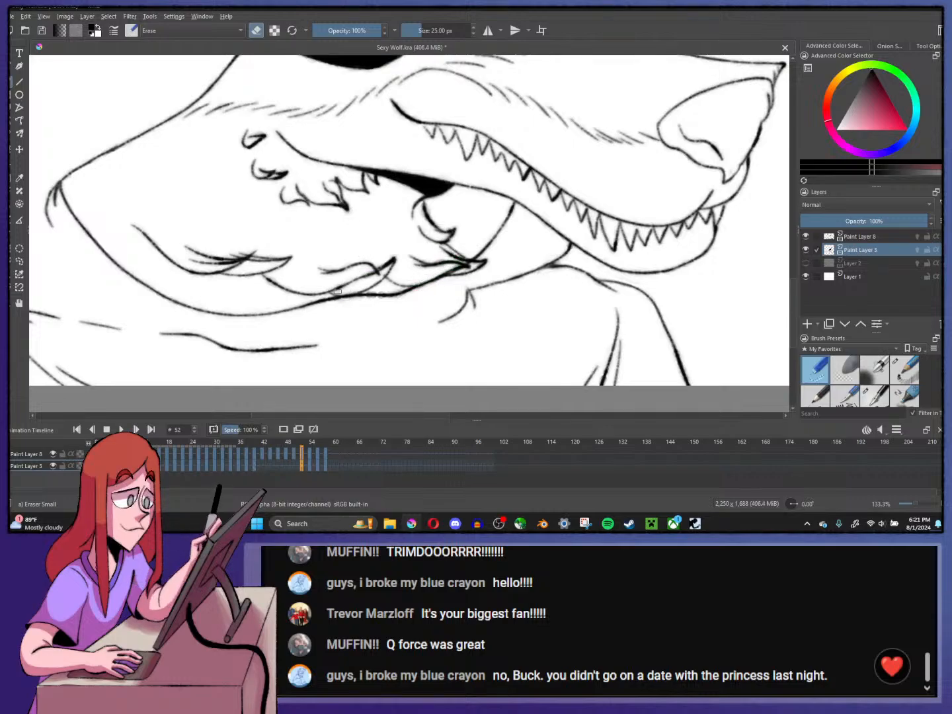
pyautogui.moveTo(341, 288); pyautogui.dragTo(347, 293)
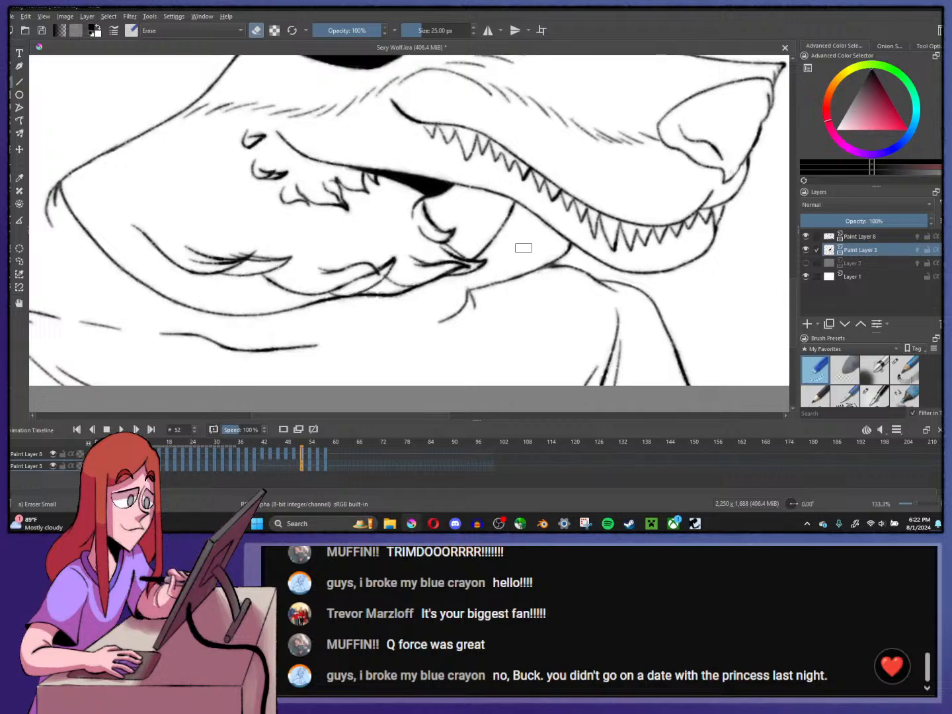
pyautogui.moveTo(497, 244); pyautogui.dragTo(600, 262)
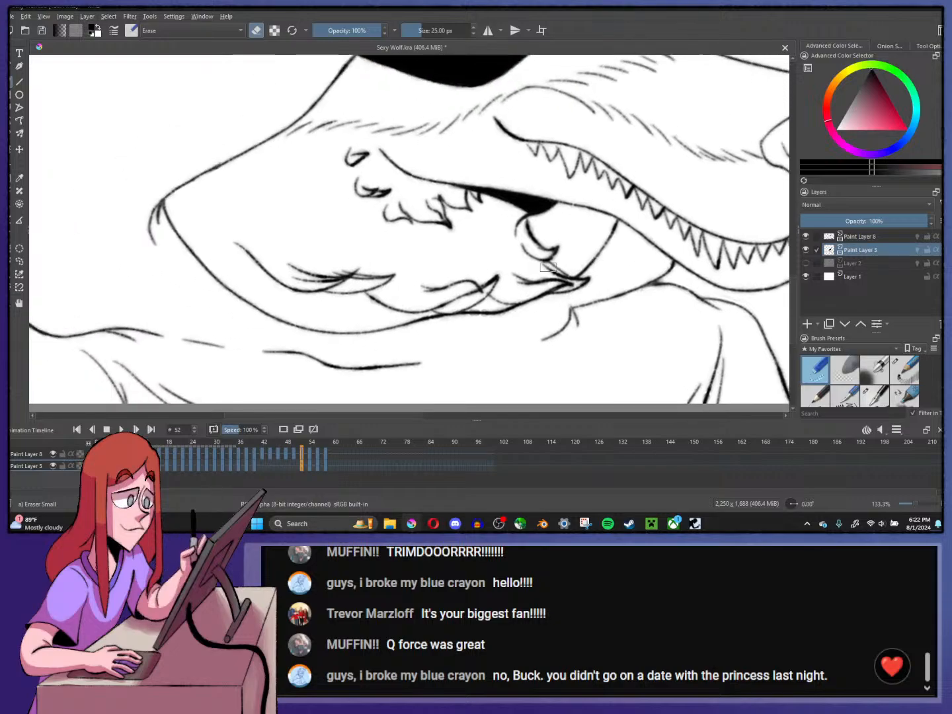
pyautogui.press(',')
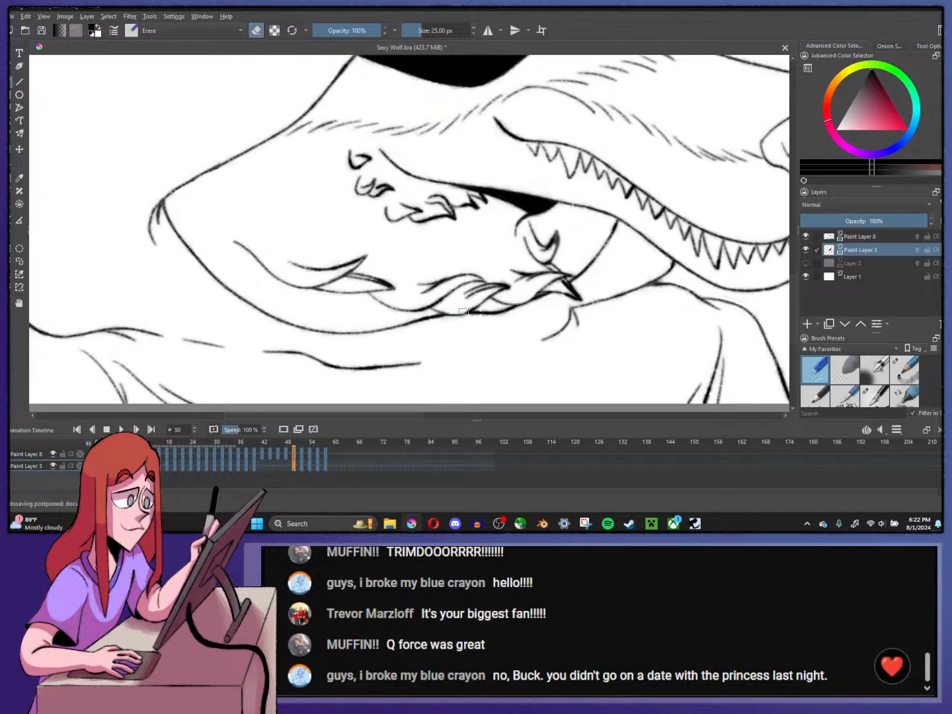
pyautogui.press('Left')
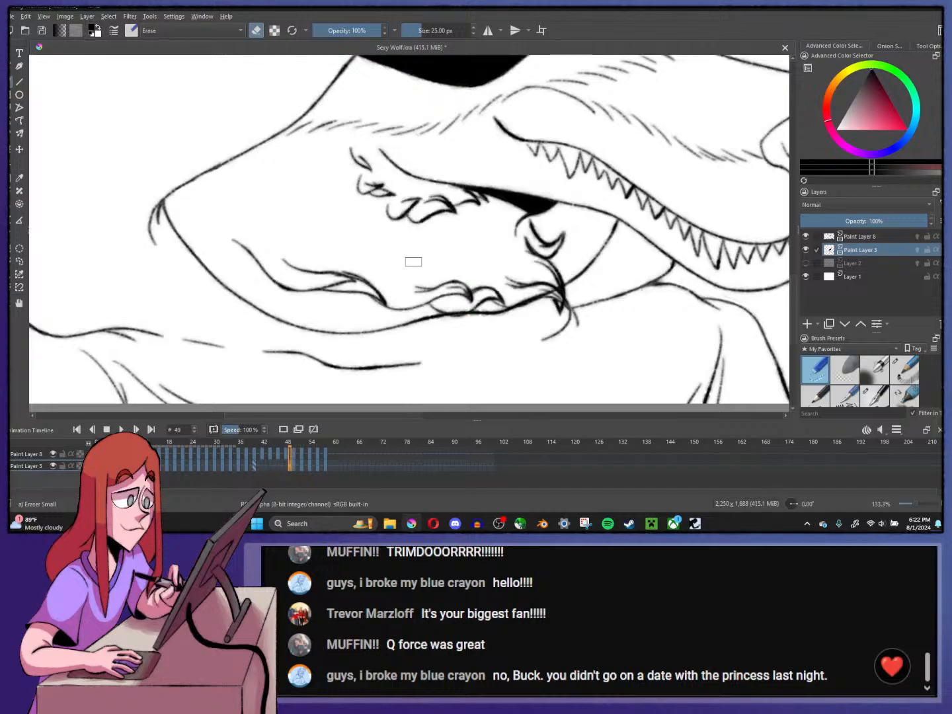
pyautogui.press('Left')
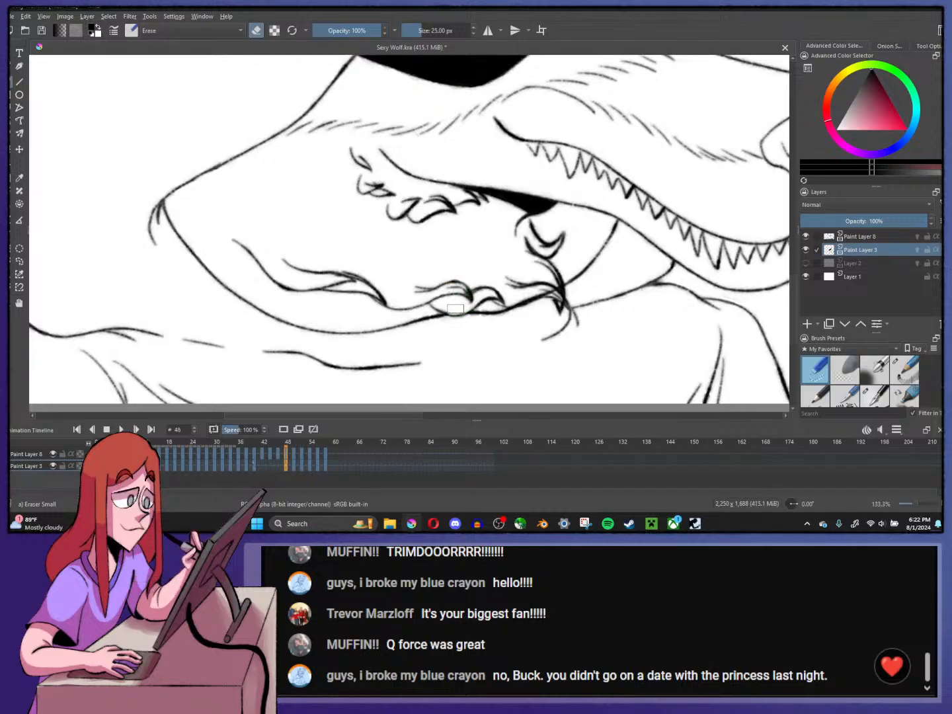
pyautogui.moveTo(555, 280); pyautogui.dragTo(533, 294)
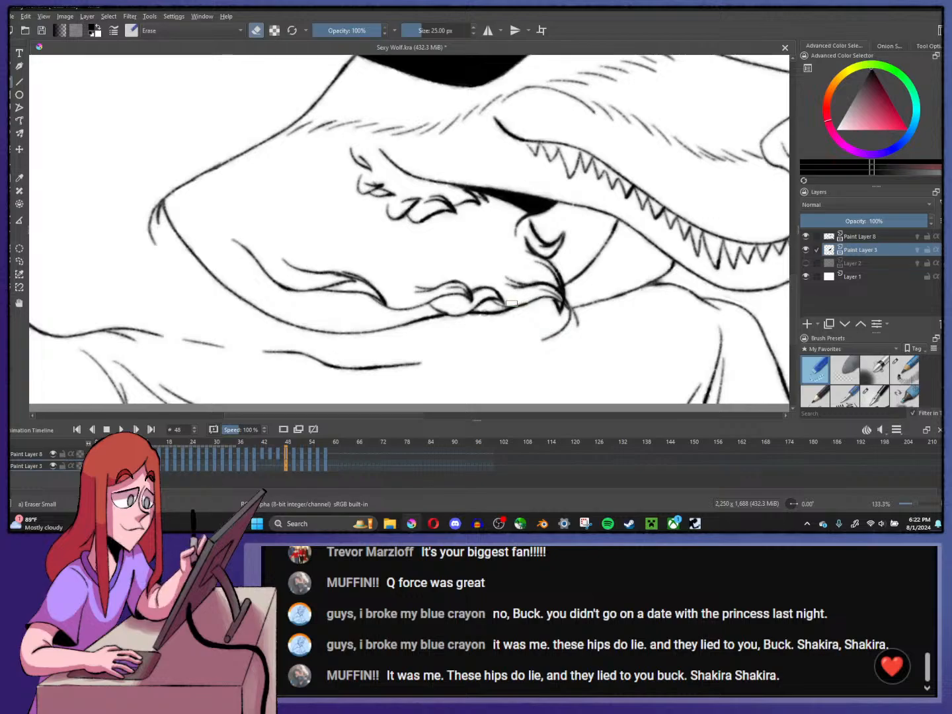
# - Erase the neck outline behind the lower fur tufts at frames 46, 44 and 42 of Paint Layer 3
pyautogui.press('Left')
pyautogui.press('Left')
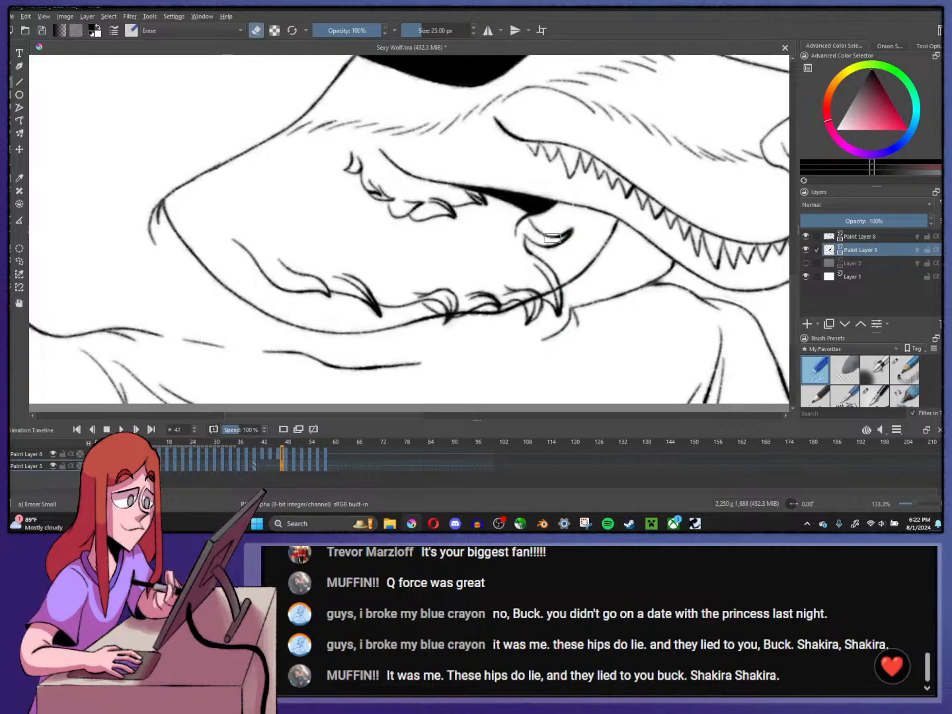
pyautogui.moveTo(465, 311); pyautogui.dragTo(438, 303)
pyautogui.moveTo(535, 313)
pyautogui.mouseDown()
pyautogui.moveTo(529, 302)
pyautogui.moveTo(546, 289)
pyautogui.moveTo(519, 301)
pyautogui.mouseUp()
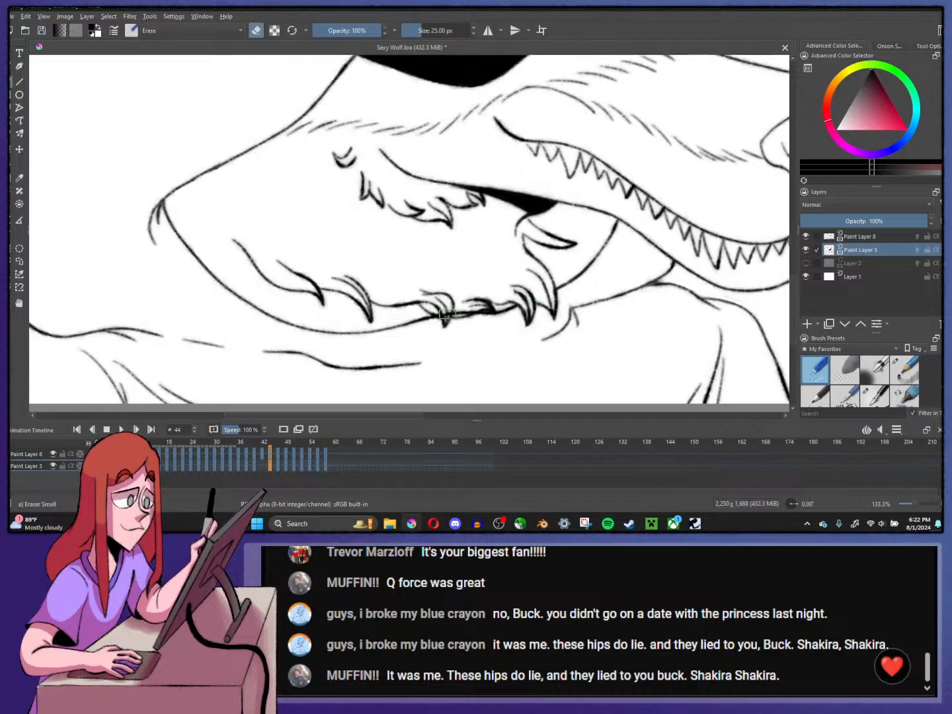
pyautogui.moveTo(437, 313); pyautogui.dragTo(470, 307)
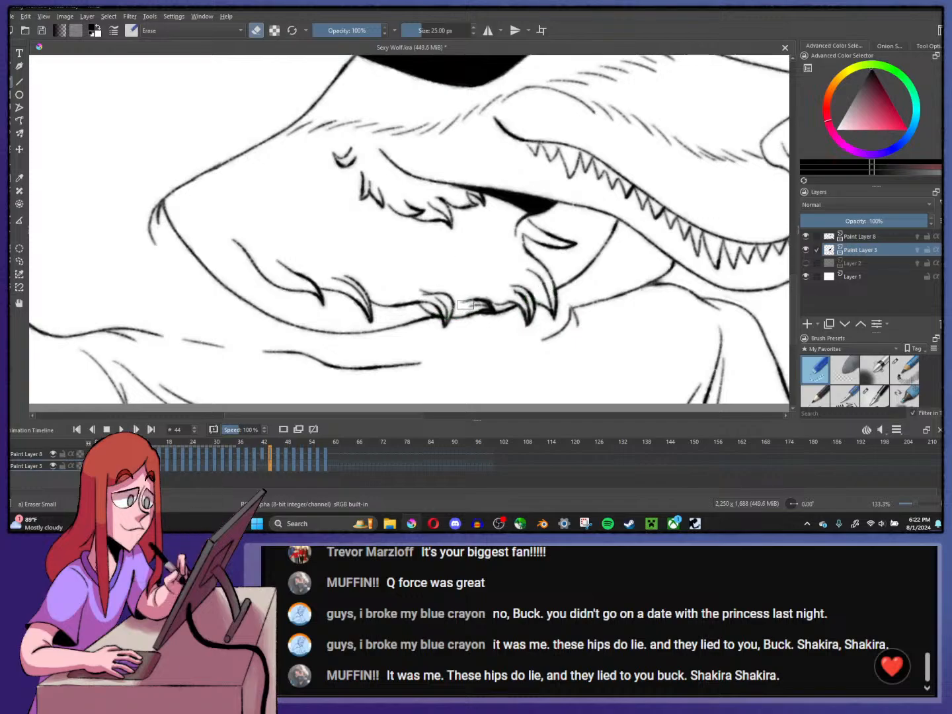
pyautogui.press('Left')
pyautogui.press('Left')
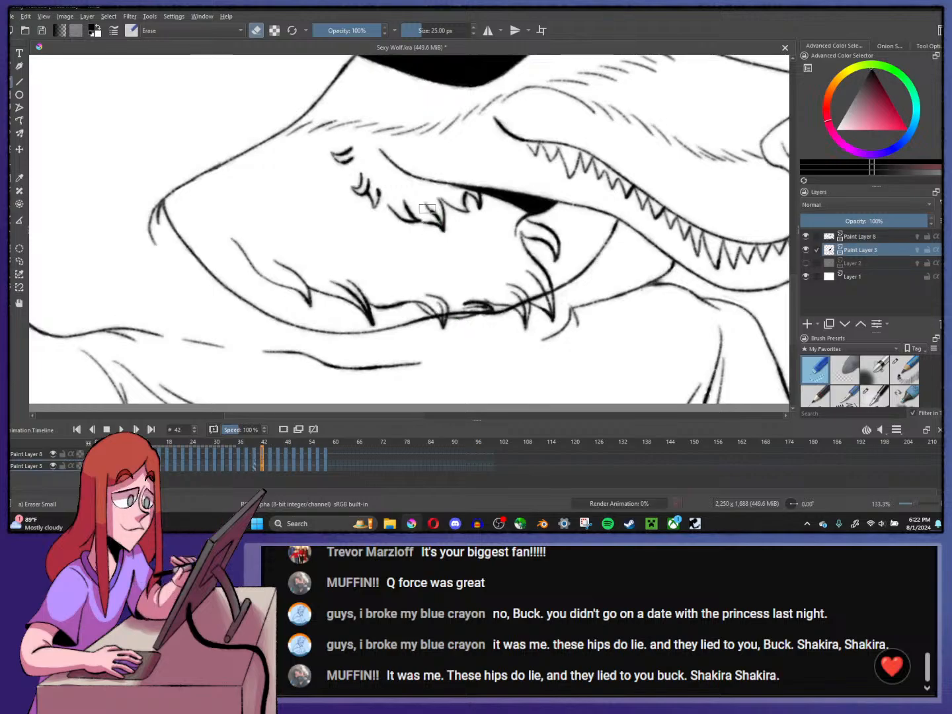
pyautogui.moveTo(446, 313); pyautogui.dragTo(488, 306)
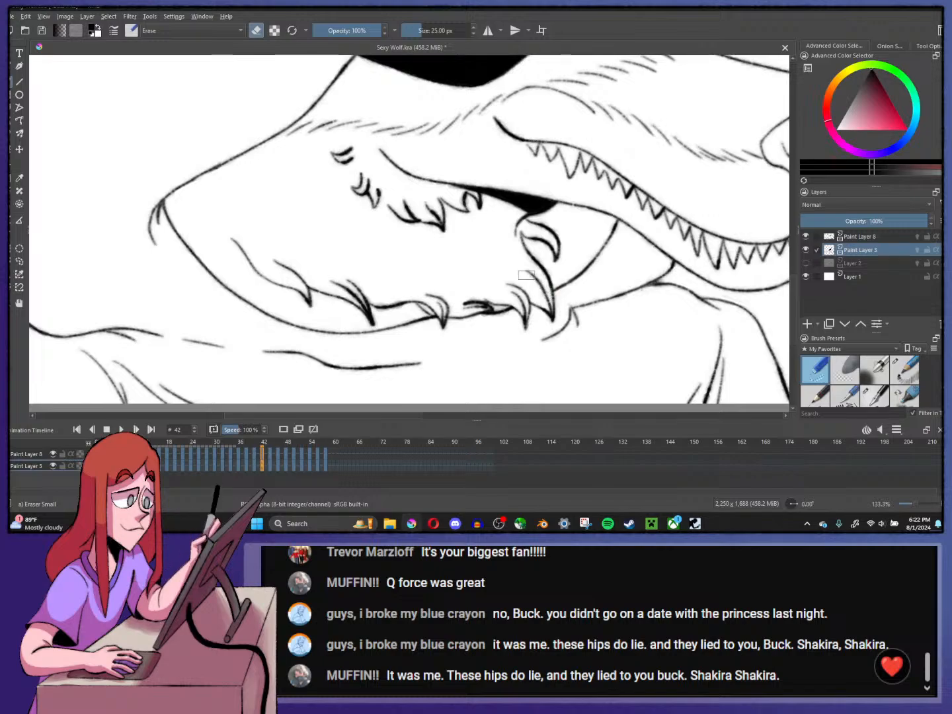
# - Erase the neck outline behind the lower fur tufts at frame 40 of Paint Layer 3
pyautogui.press('-')
pyautogui.press('-')
pyautogui.press('-')
pyautogui.press('Left')
pyautogui.press('+')
pyautogui.press('+')
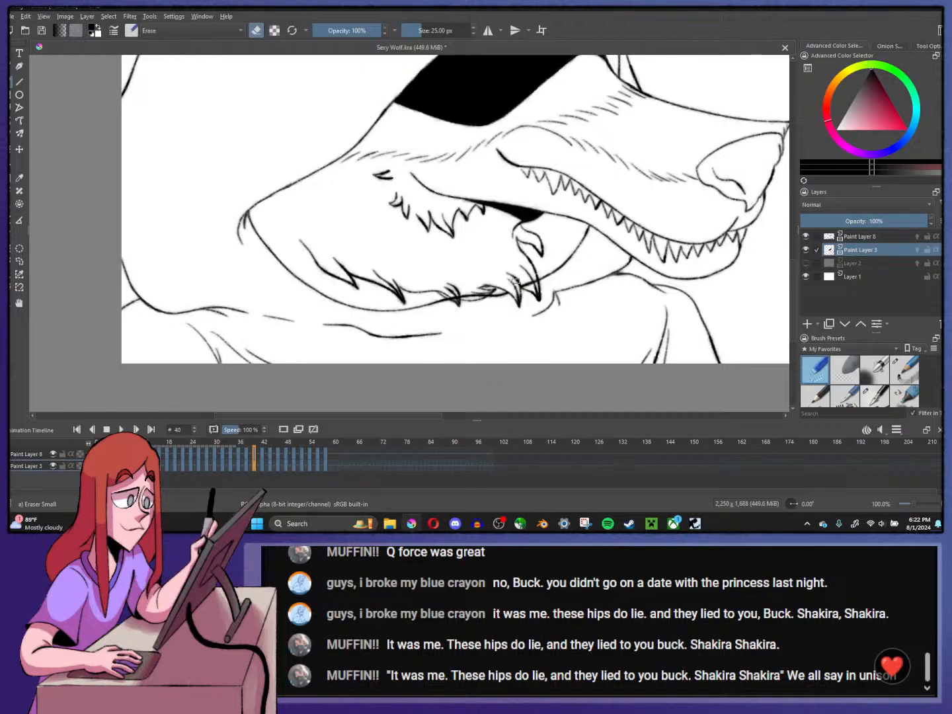
pyautogui.moveTo(531, 283)
pyautogui.mouseDown()
pyautogui.moveTo(462, 294)
pyautogui.moveTo(475, 296)
pyautogui.mouseUp()
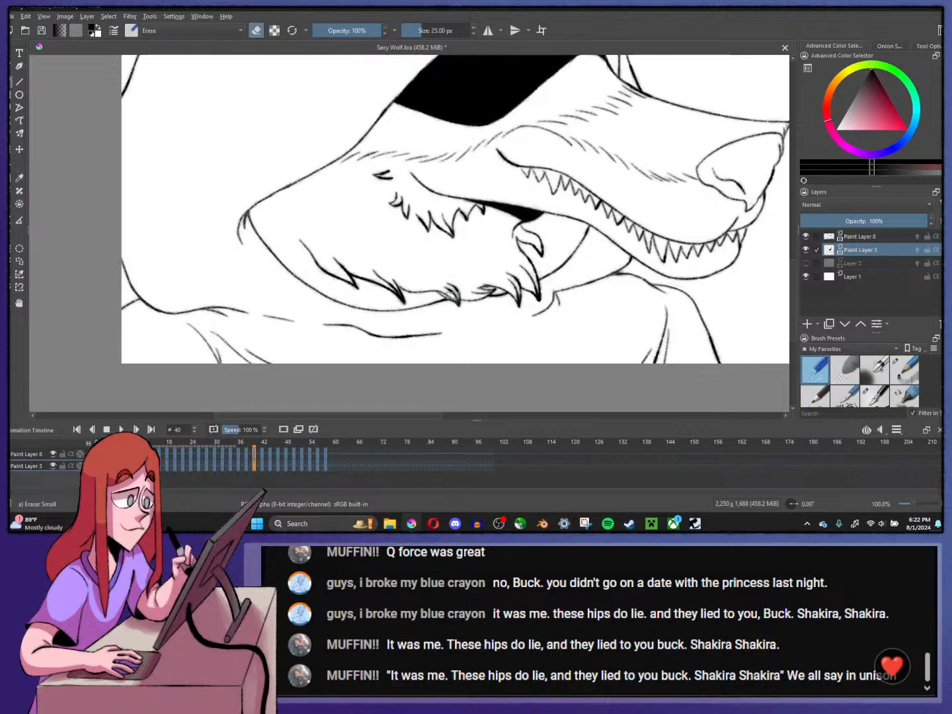
# - Check the neck outline against the fur at frame 38 and its neighbouring frames, ending at frame 40
pyautogui.press('Left')
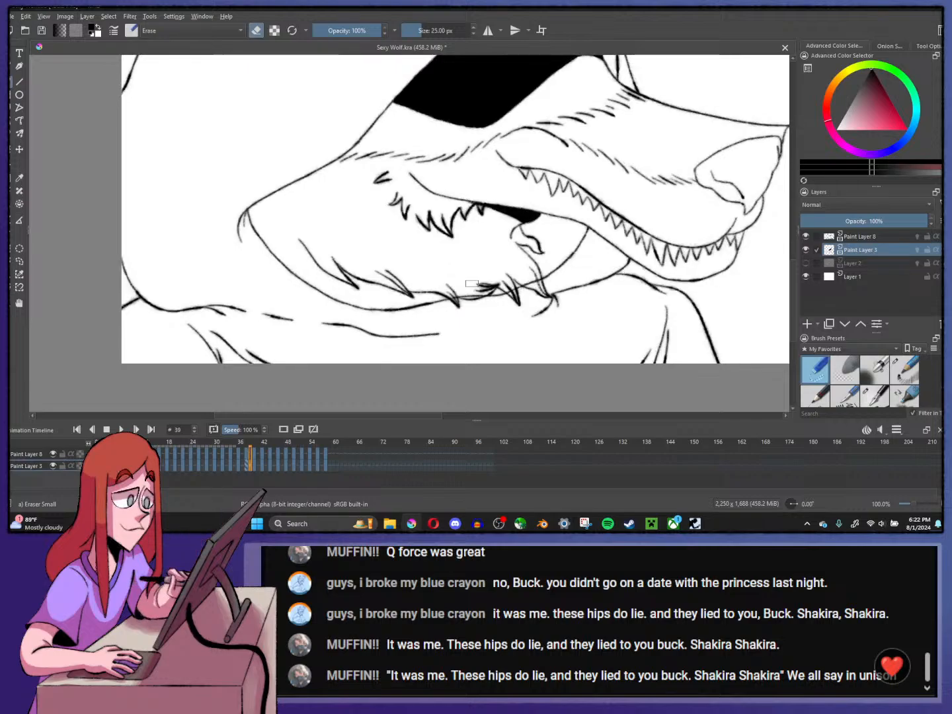
pyautogui.scroll(2, 499, 304)
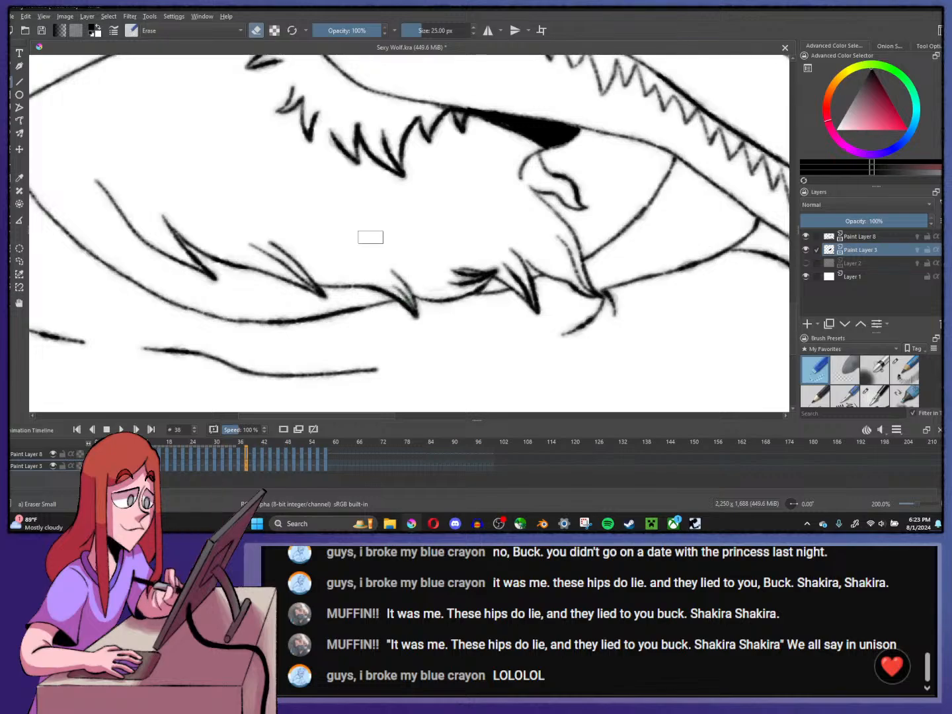
pyautogui.press('Left')
pyautogui.press('Left')
pyautogui.scroll(-2, 373, 264)
pyautogui.press('Right')
pyautogui.press('Right')
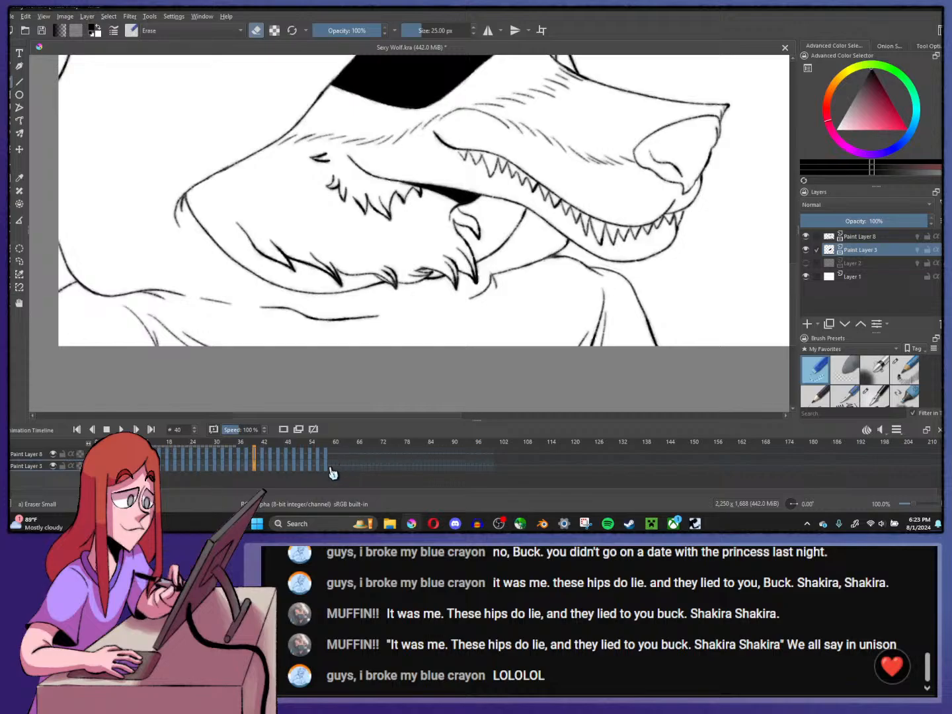
# - Merge Paint Layer 8 down into Paint Layer 3 and copy the merged layer's keyframes from frame 40 to frame 58
pyautogui.rightClick(858, 239)
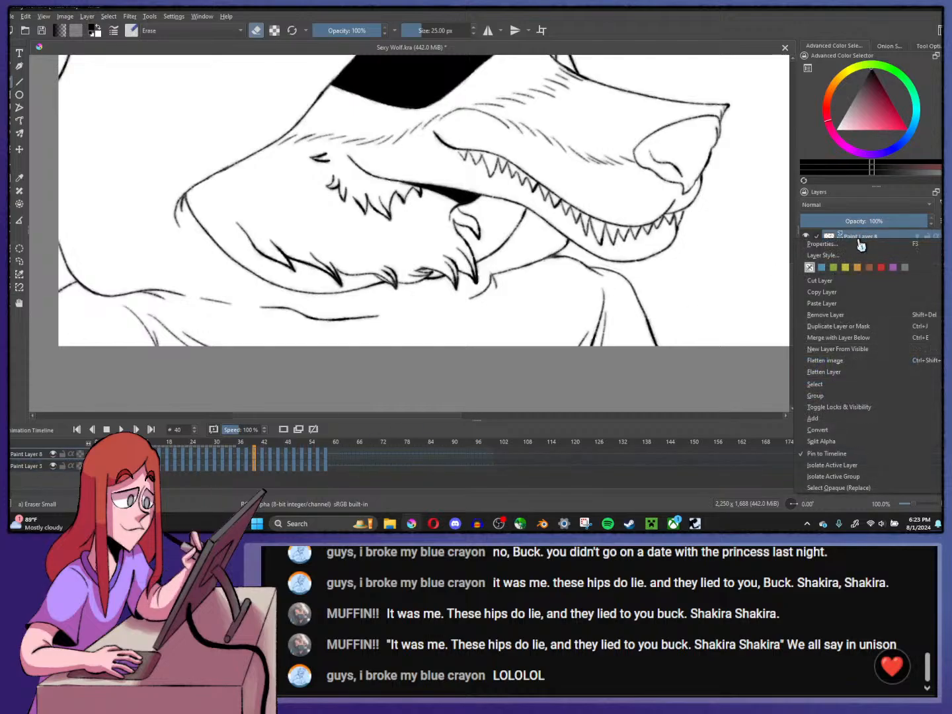
pyautogui.click(857, 338)
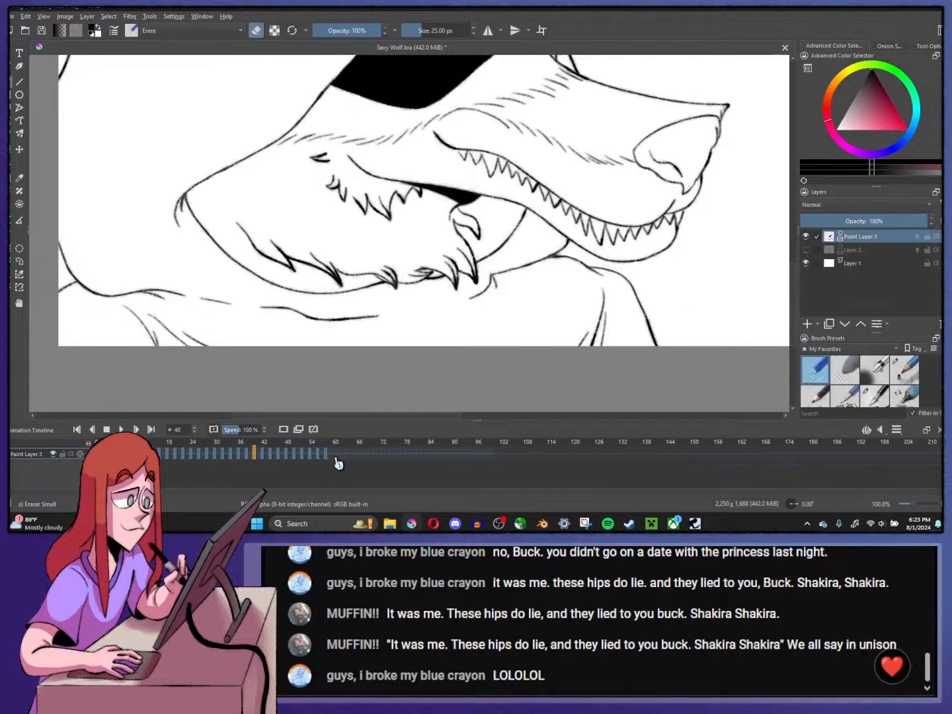
pyautogui.click(316, 455)
pyautogui.keyDown('shift'); pyautogui.click(256, 454); pyautogui.keyUp('shift')
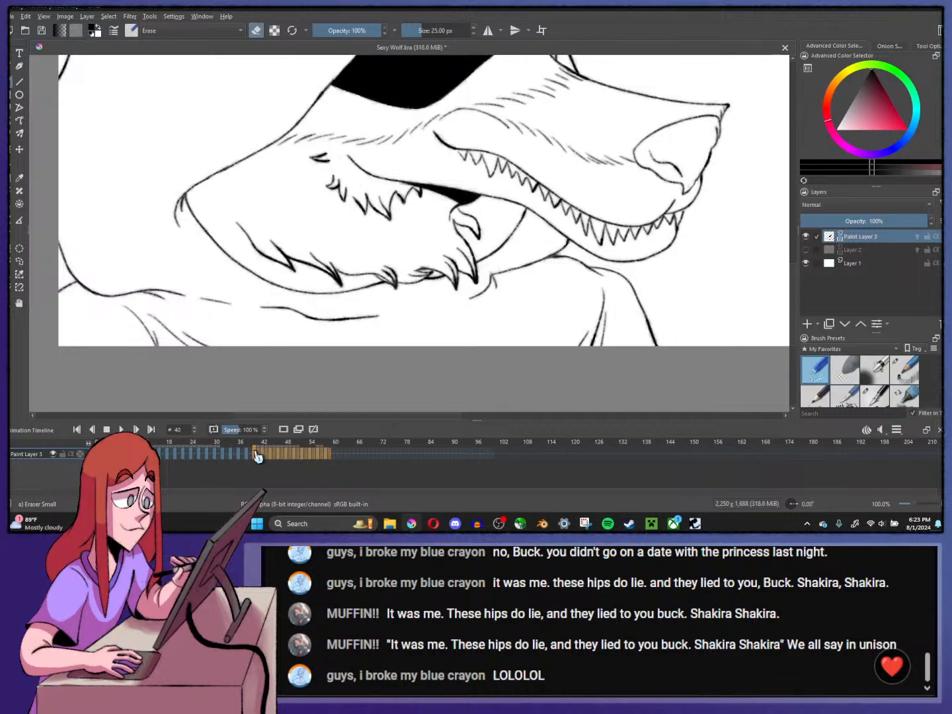
pyautogui.rightClick(256, 454)
pyautogui.click(335, 444)
# - Paste the copied keyframes into Paint Layer 3 at frame 60 and again at frame 80
pyautogui.click(333, 455)
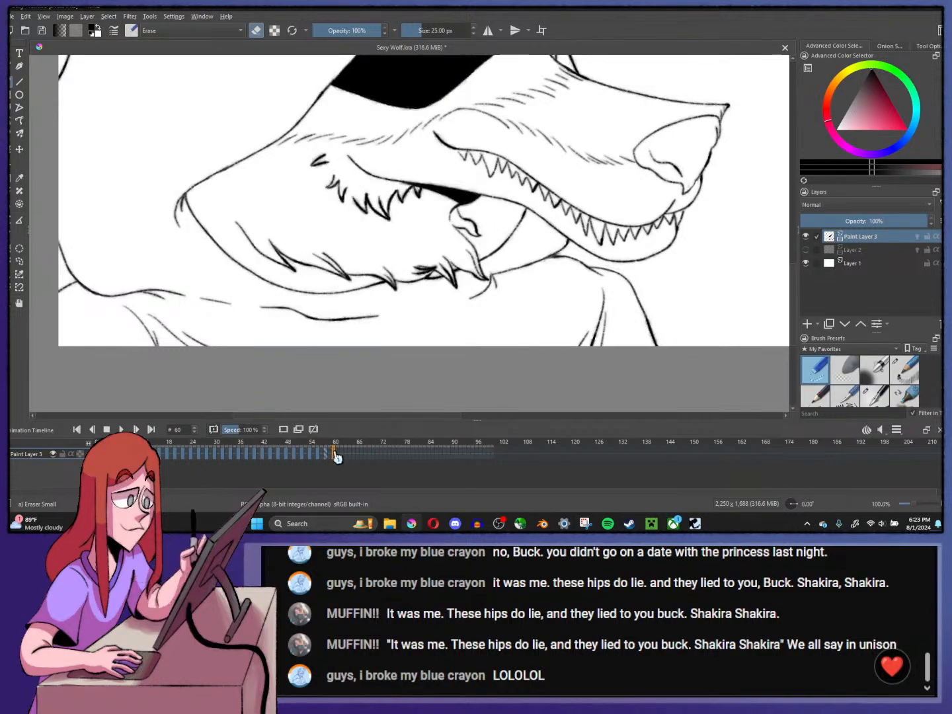
pyautogui.rightClick(334, 454)
pyautogui.click(361, 373)
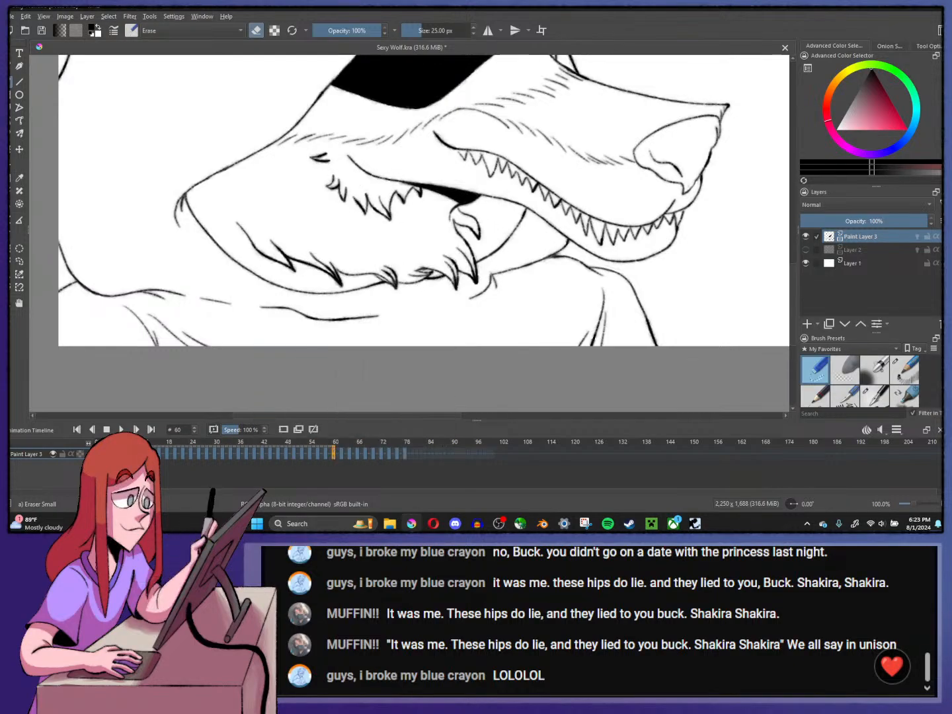
pyautogui.click(413, 454)
pyautogui.rightClick(414, 453)
pyautogui.click(449, 374)
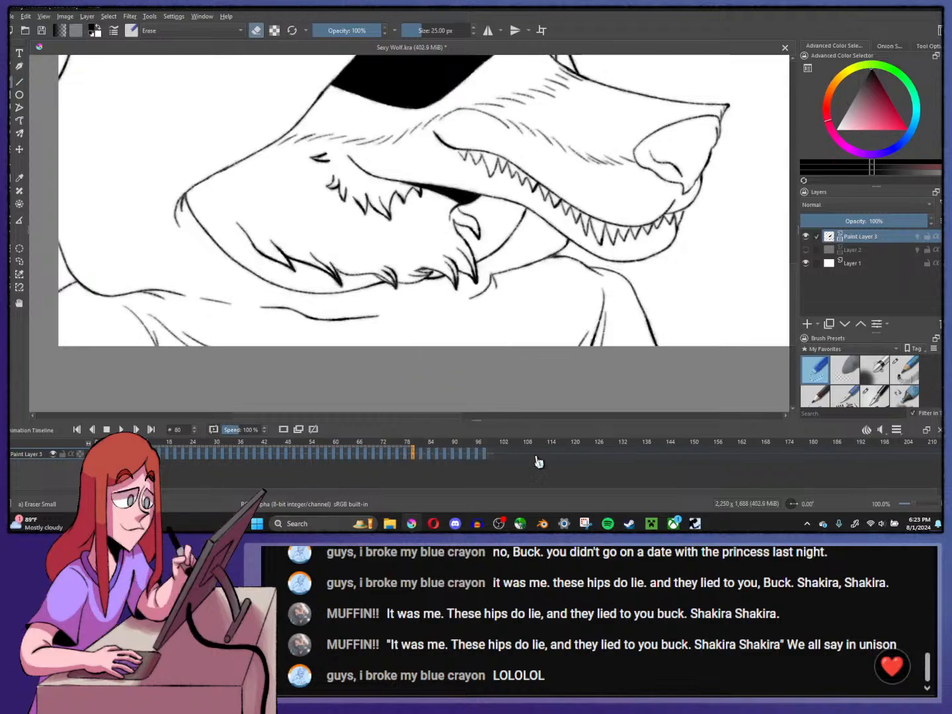
# - Paste the copied keyframes into Paint Layer 3 at frame 100 and again at frame 120
pyautogui.click(491, 454)
pyautogui.rightClick(490, 454)
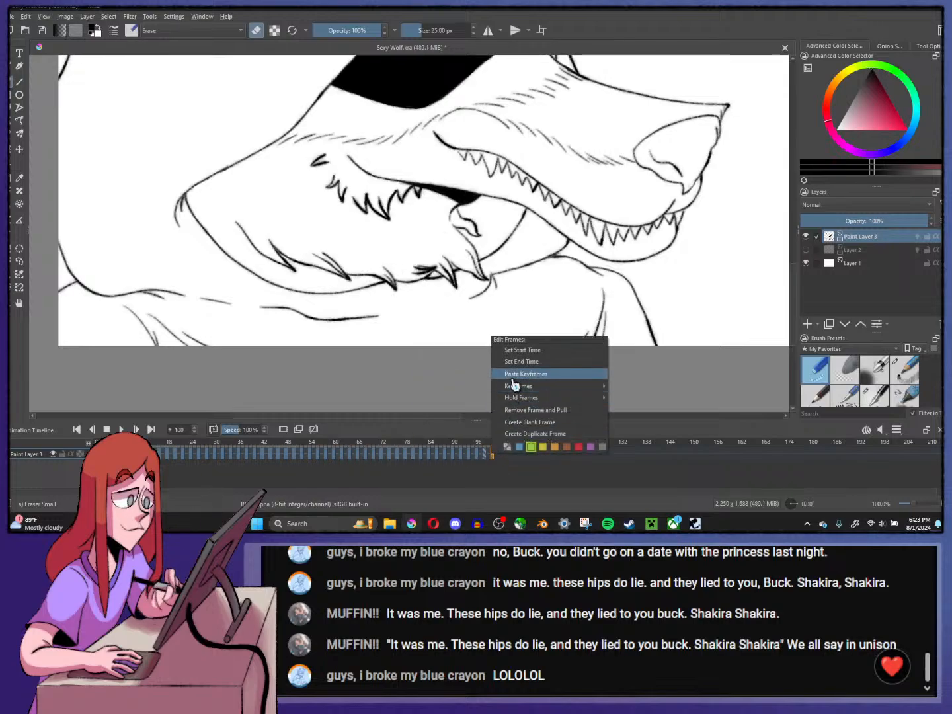
pyautogui.click(513, 377)
pyautogui.click(572, 454)
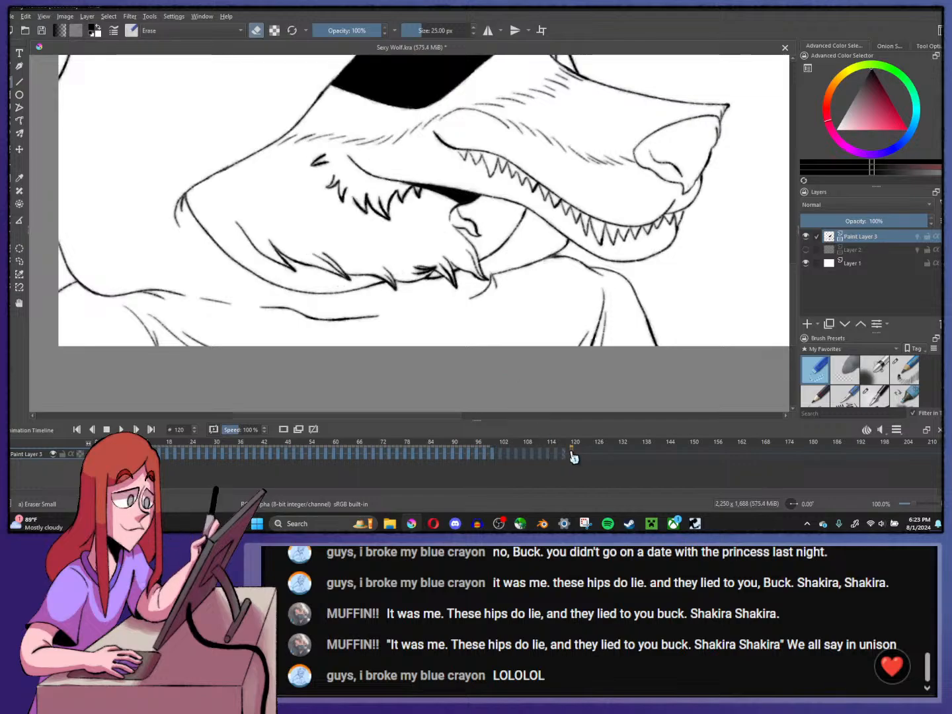
pyautogui.rightClick(573, 455)
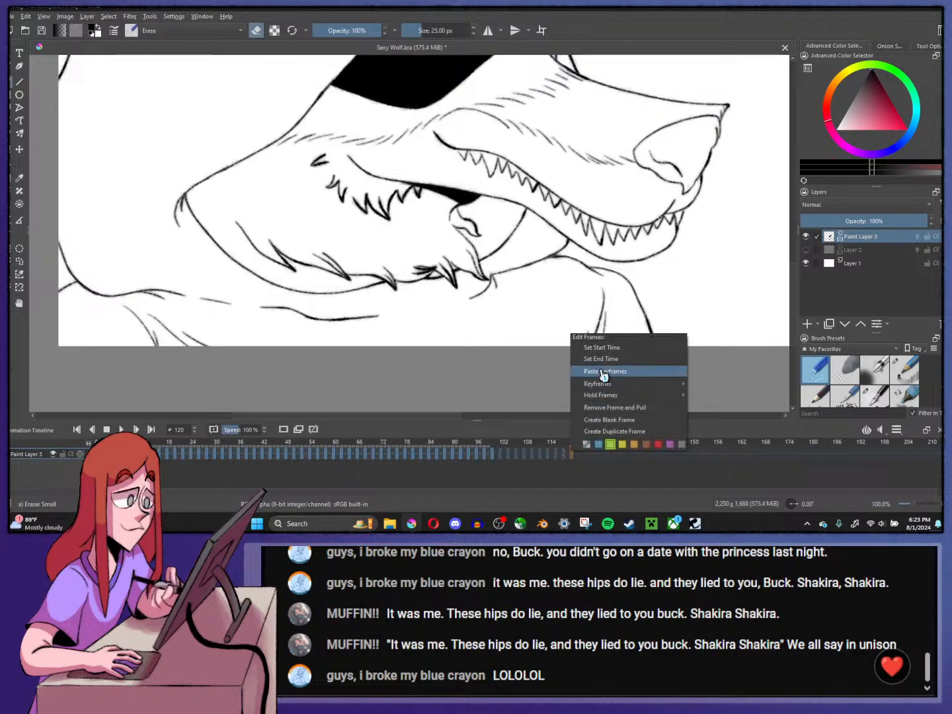
pyautogui.click(603, 373)
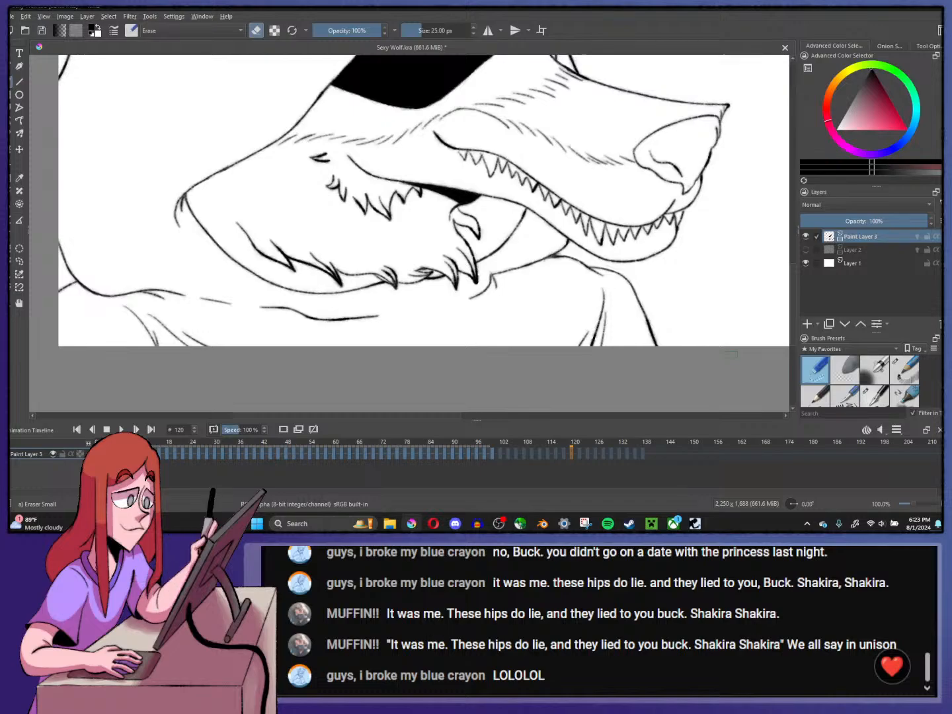
# - Set the animation's clip end to frame 139
pyautogui.click(897, 430)
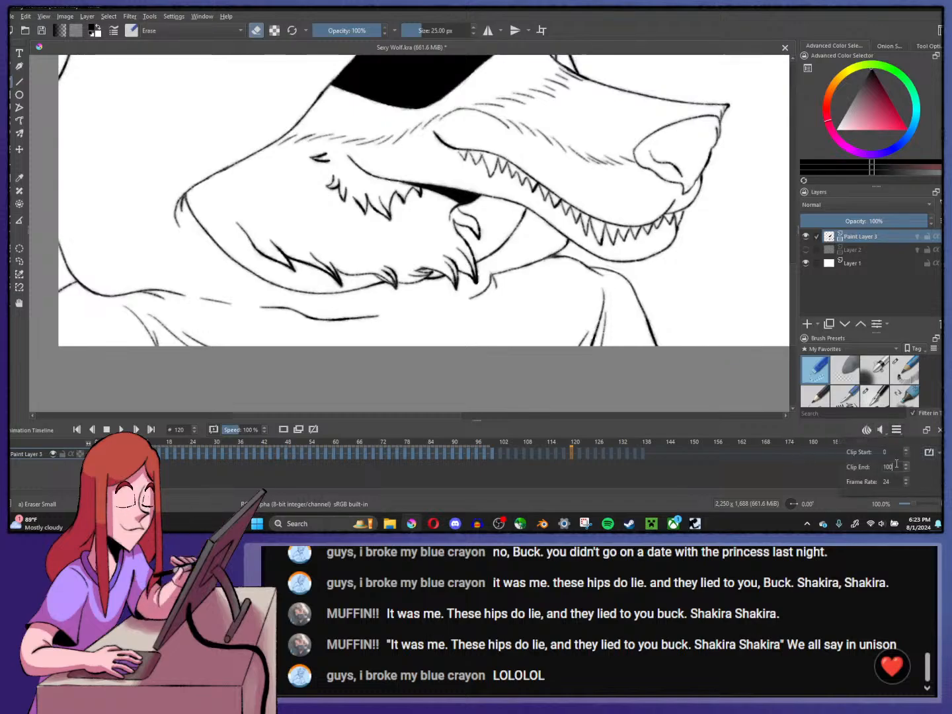
pyautogui.doubleClick(891, 467)
pyautogui.press('BackSpace')
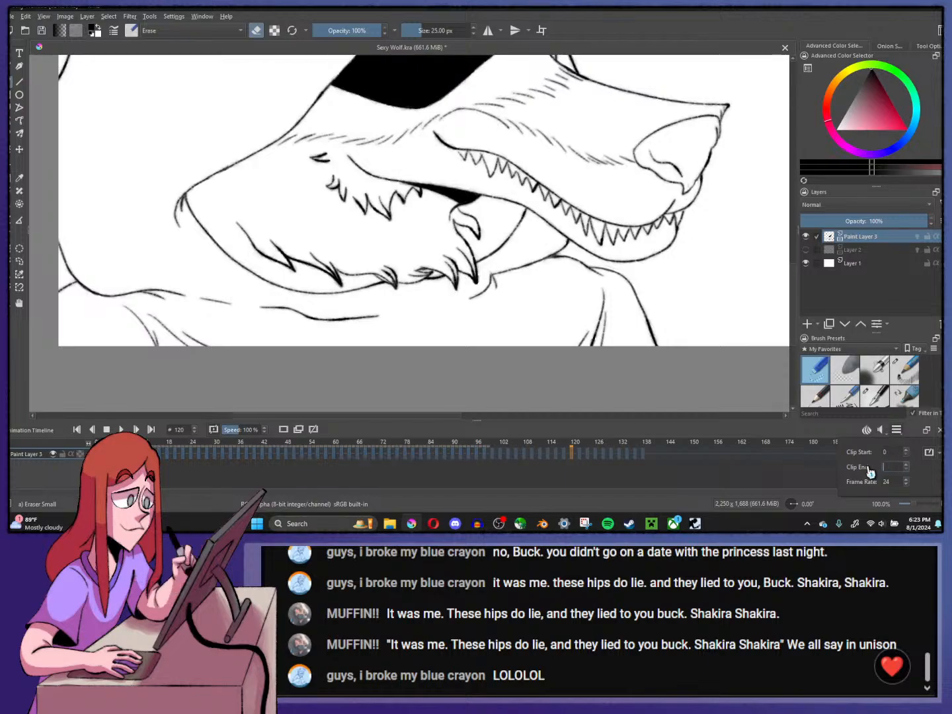
pyautogui.write('138')
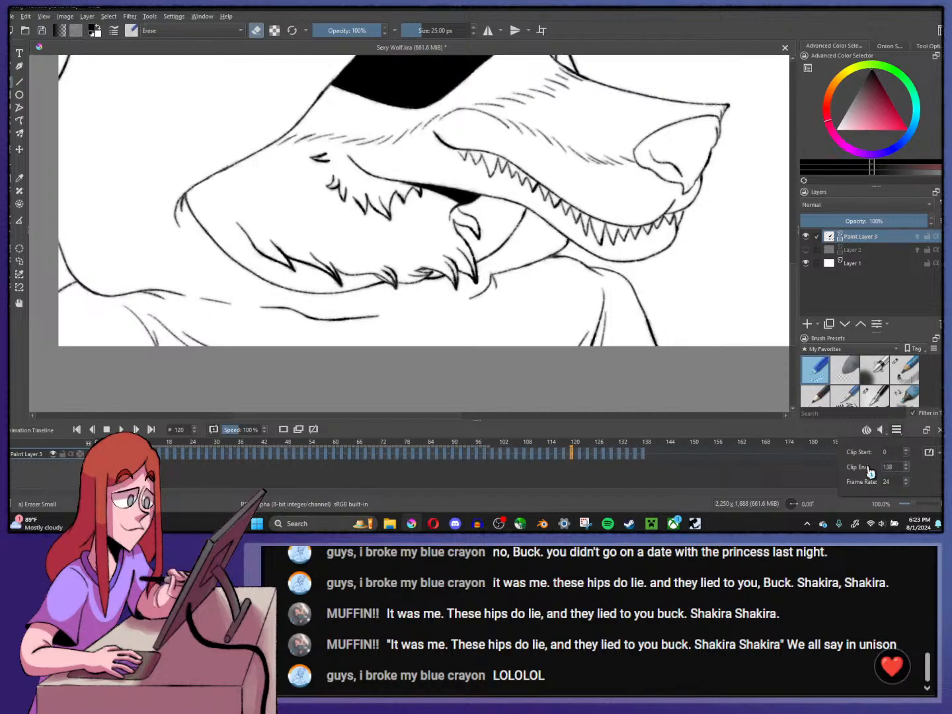
pyautogui.press('BackSpace')
pyautogui.write('5')
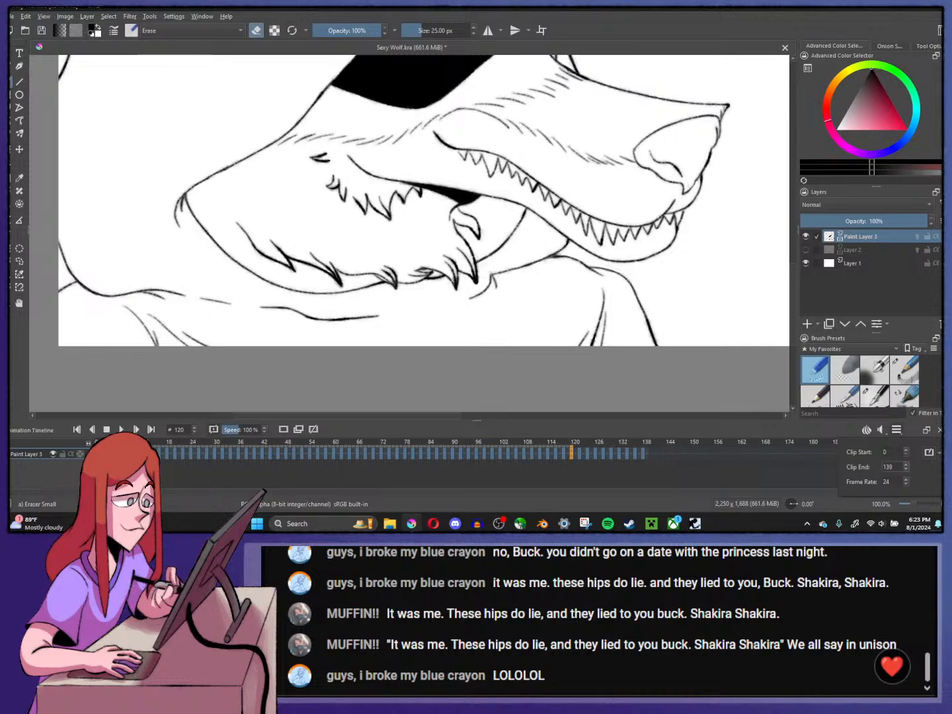
# - Play the extended animation at full view and again closer on the wolf head to check the fur loop
pyautogui.press('space')
pyautogui.press('-')
pyautogui.press('-')
pyautogui.press('-')
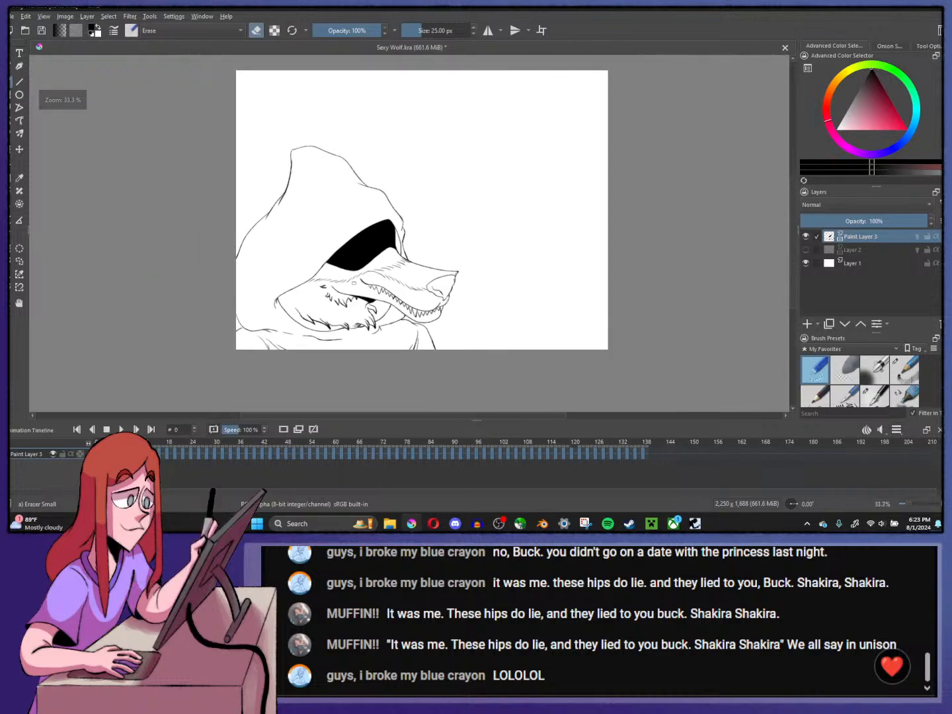
pyautogui.click(120, 430)
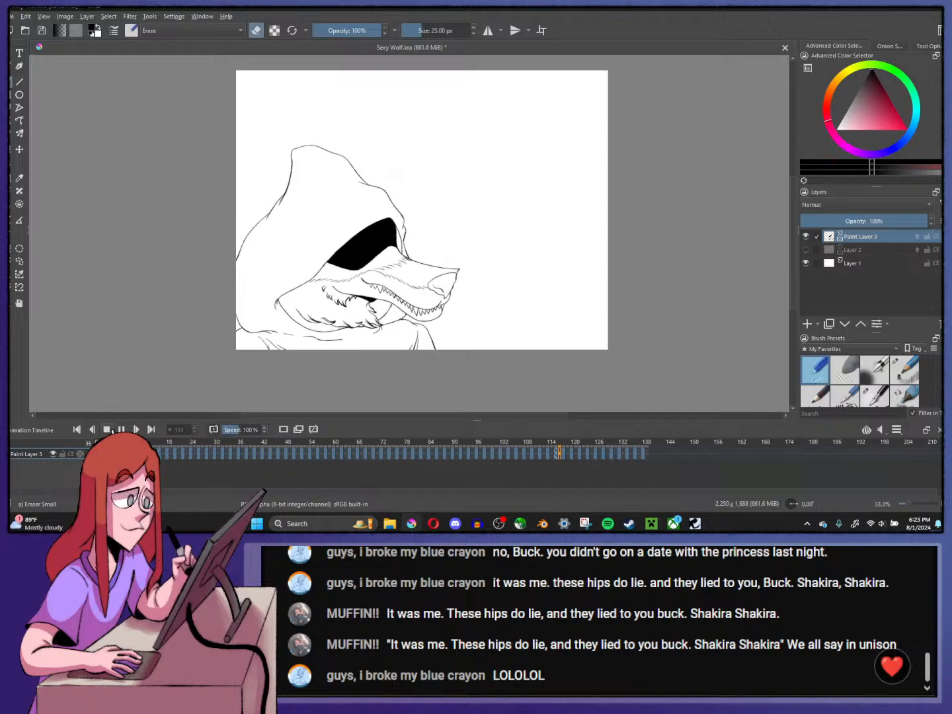
pyautogui.click(122, 430)
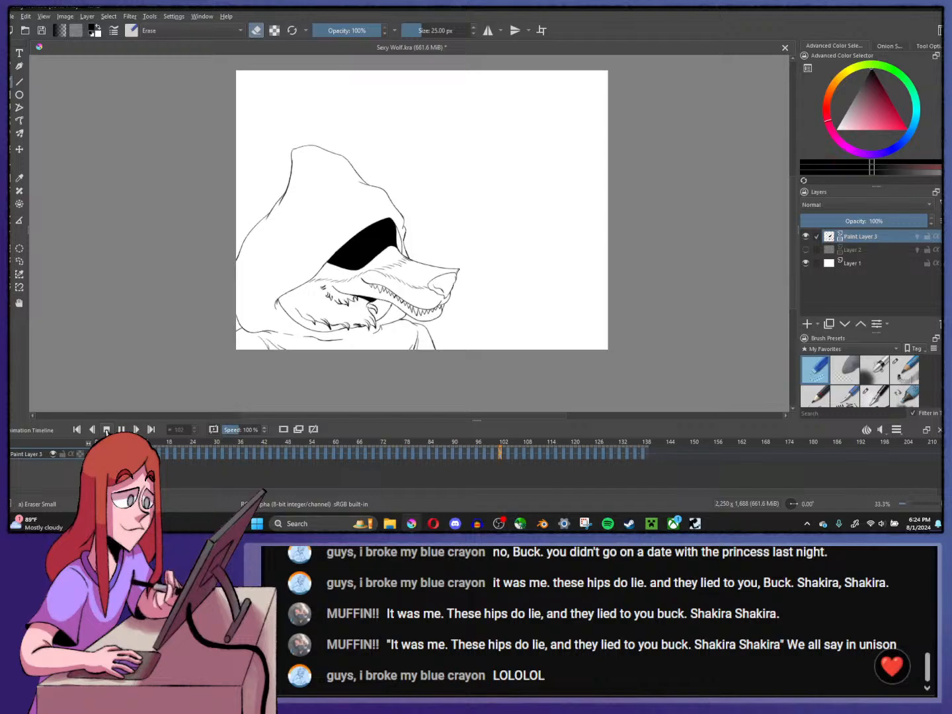
pyautogui.click(107, 429)
pyautogui.press('+')
pyautogui.press('+')
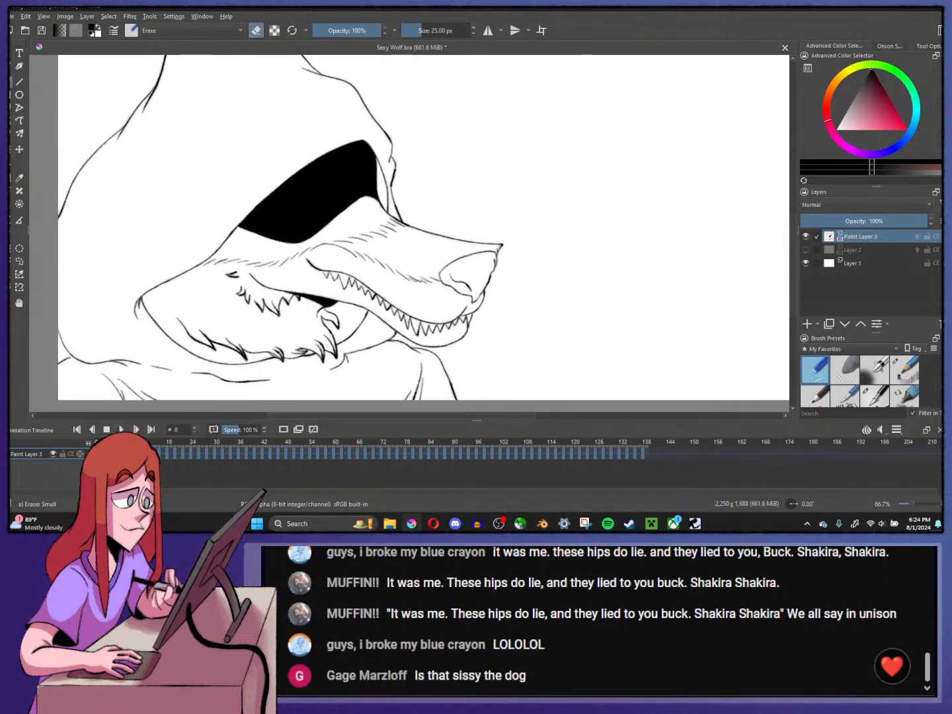
pyautogui.press('space')
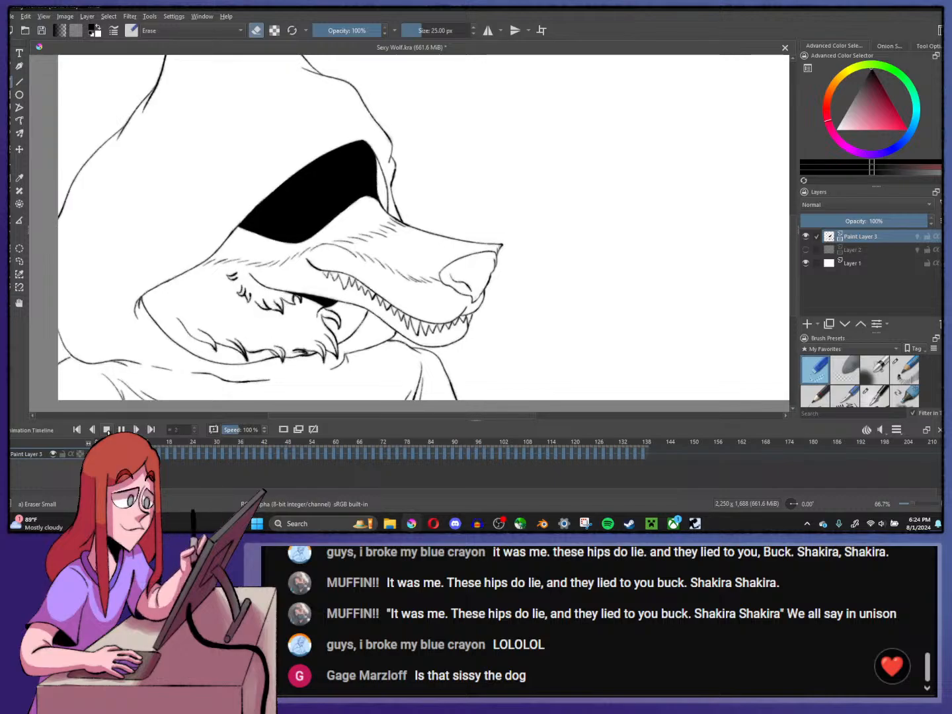
pyautogui.click(106, 429)
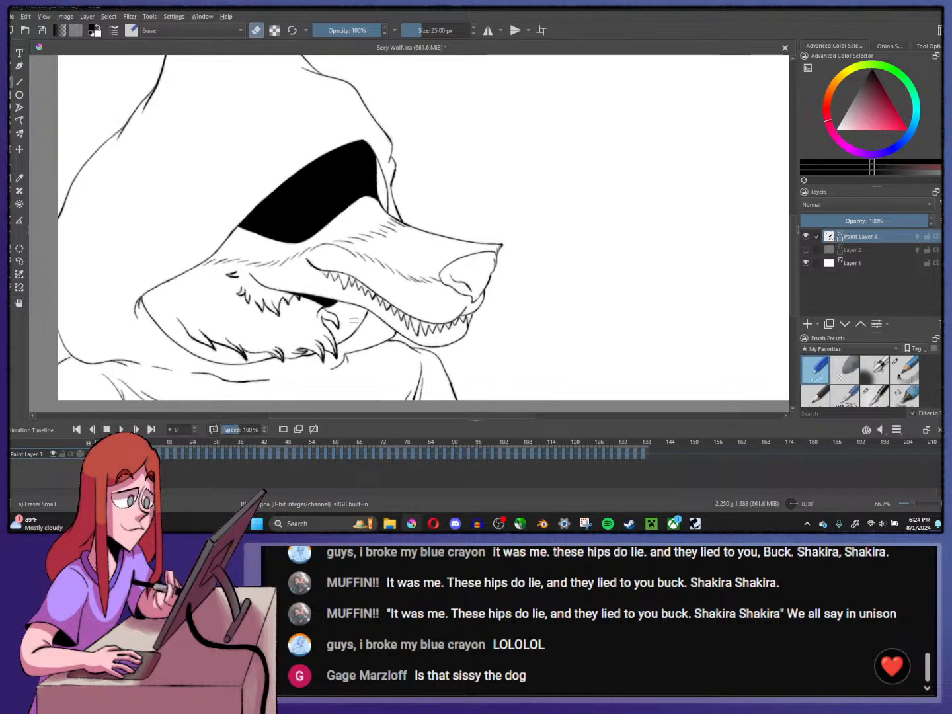
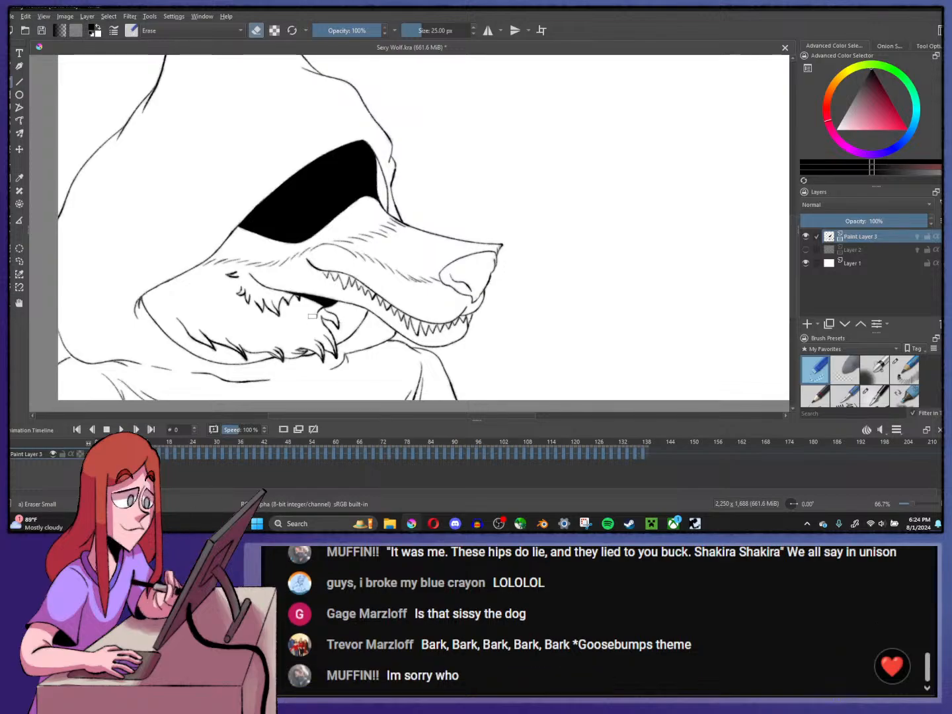
pyautogui.scroll(-1, 382, 261)
pyautogui.scroll(1, 319, 247)
pyautogui.scroll(-2, 315, 247)
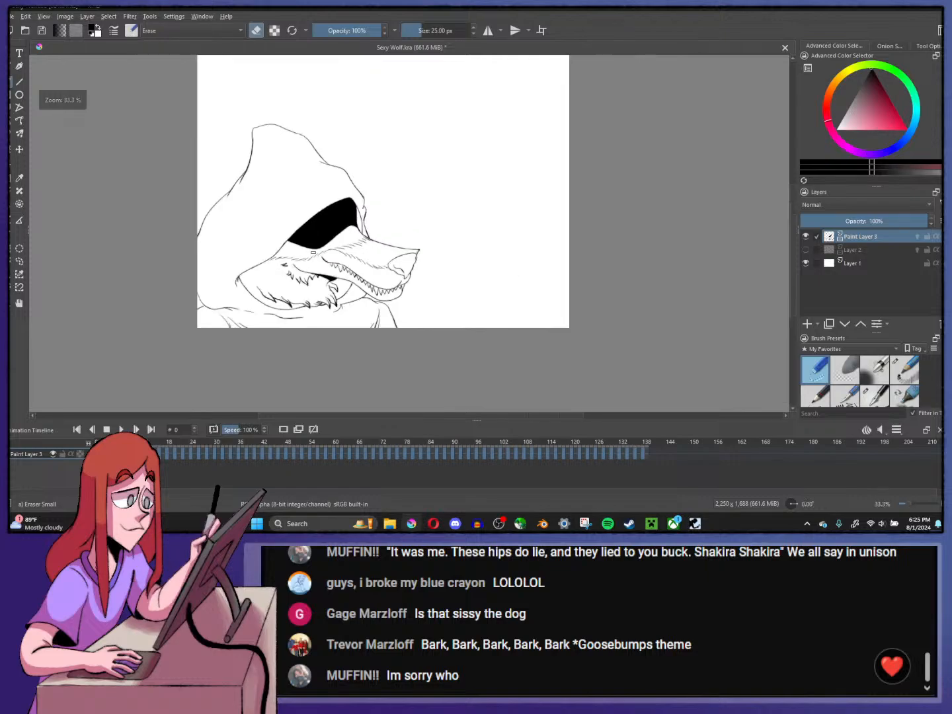
pyautogui.scroll(2, 309, 254)
pyautogui.scroll(-1, 309, 256)
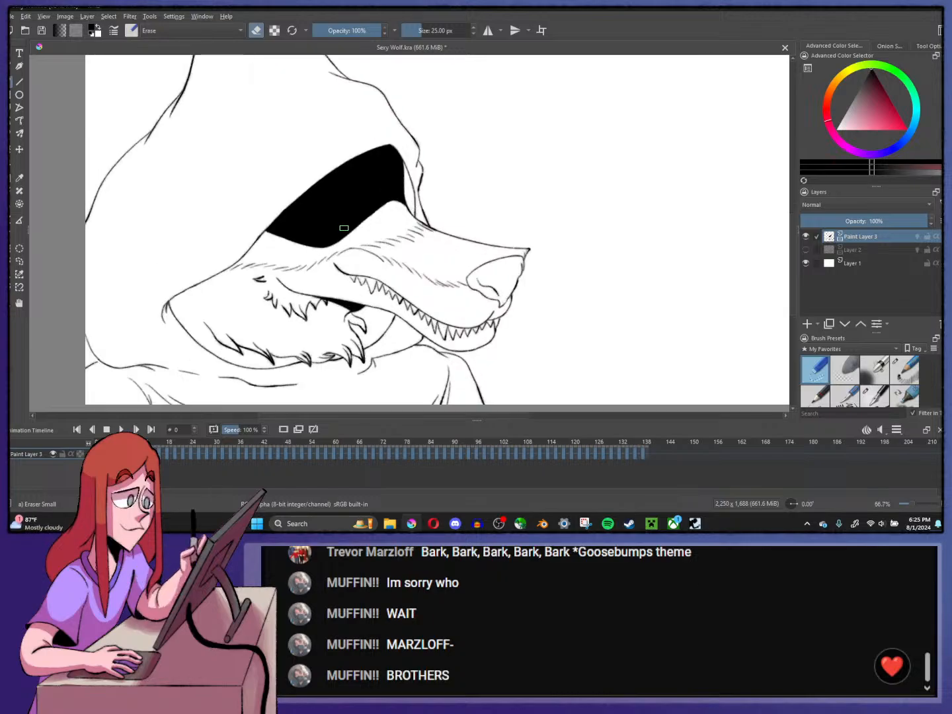
pyautogui.scroll(1, 340, 225)
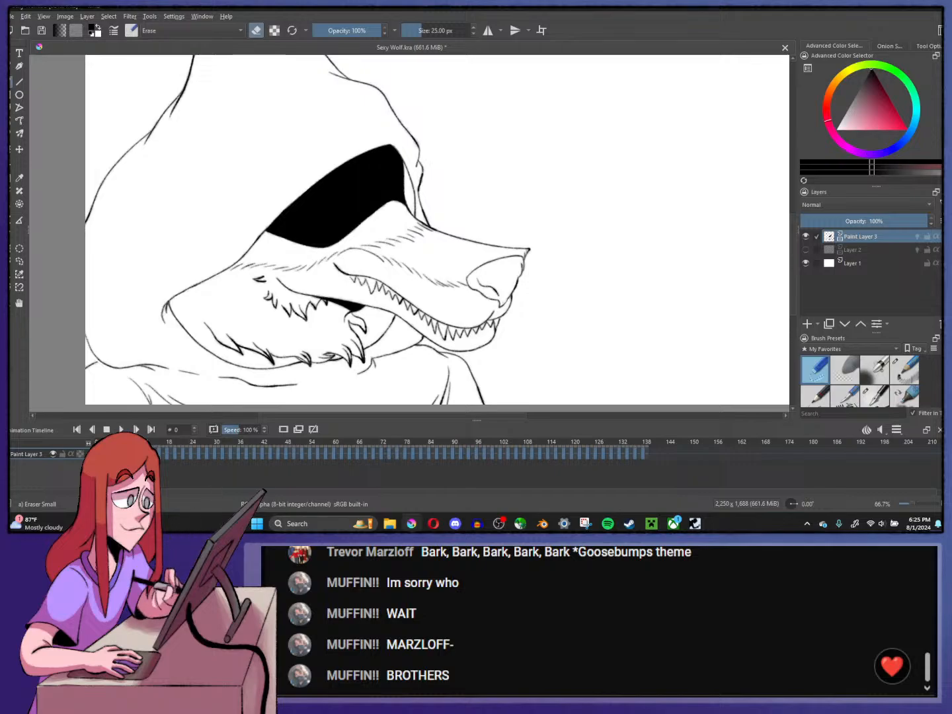
# - Handwrite "2 brothers" and "3 sisters" with the Pencil 1 Sketch brush in the blank area above the snout
pyautogui.click(903, 369)
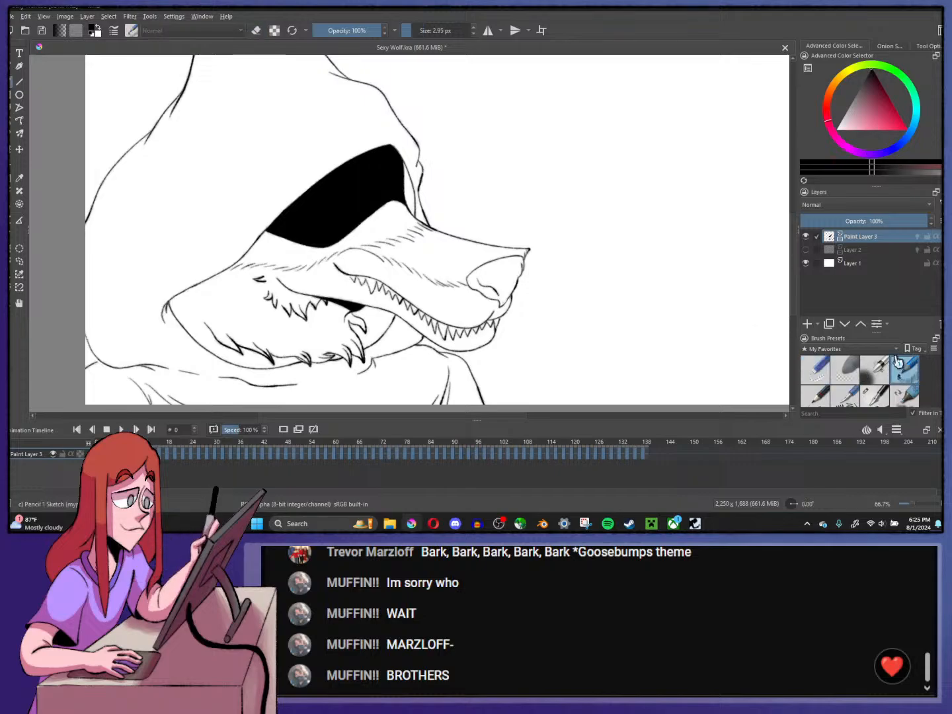
pyautogui.moveTo(521, 118)
pyautogui.mouseDown()
pyautogui.moveTo(542, 136)
pyautogui.moveTo(574, 120)
pyautogui.mouseUp()
pyautogui.moveTo(578, 121)
pyautogui.mouseDown()
pyautogui.moveTo(584, 112)
pyautogui.moveTo(602, 125)
pyautogui.mouseUp()
pyautogui.moveTo(603, 119); pyautogui.dragTo(608, 119)
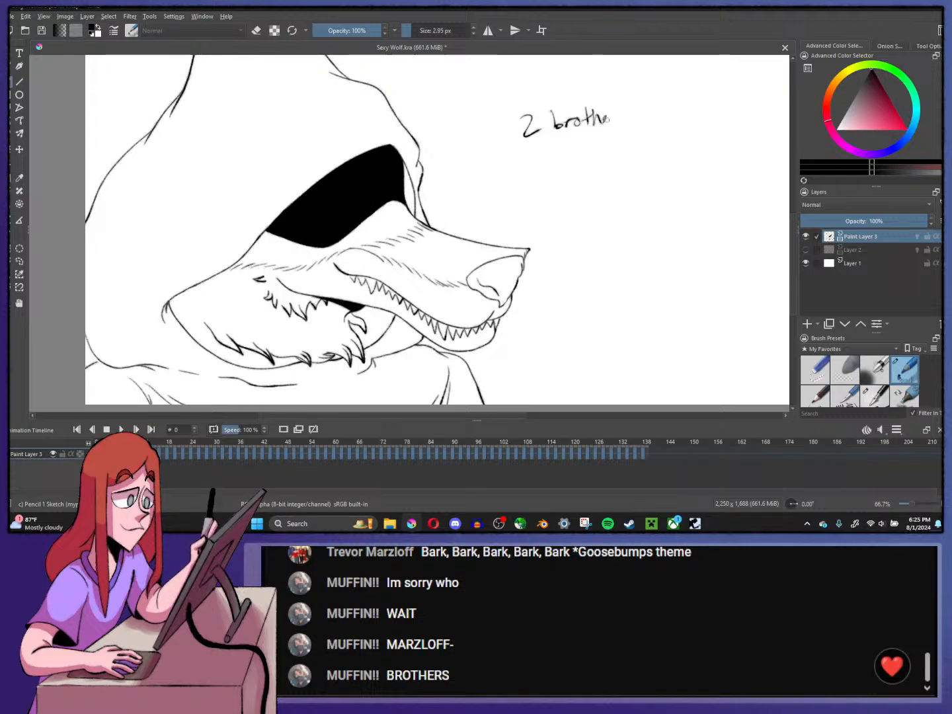
pyautogui.moveTo(528, 148)
pyautogui.mouseDown()
pyautogui.moveTo(531, 169)
pyautogui.moveTo(585, 162)
pyautogui.mouseUp()
pyautogui.moveTo(599, 145)
pyautogui.mouseDown()
pyautogui.moveTo(590, 158)
pyautogui.moveTo(604, 157)
pyautogui.mouseUp()
pyautogui.moveTo(604, 153); pyautogui.dragTo(617, 146)
pyautogui.moveTo(624, 144); pyautogui.dragTo(620, 156)
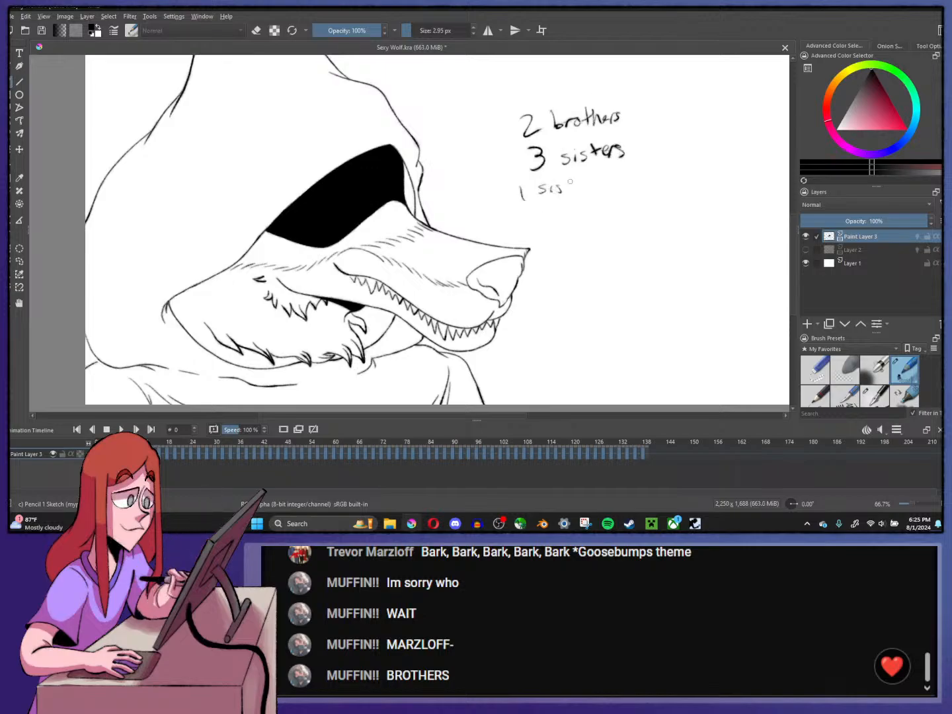
# - Add "1 sister-in-law" and "5 step brothers" beneath the handwritten list
pyautogui.moveTo(570, 178); pyautogui.dragTo(568, 193)
pyautogui.moveTo(562, 186); pyautogui.dragTo(673, 164)
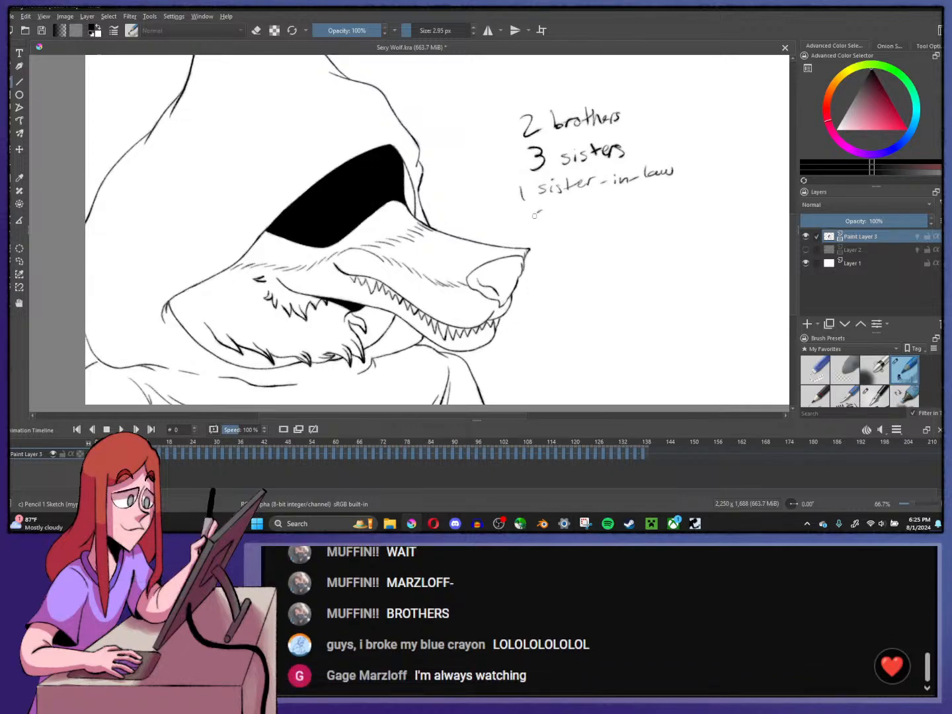
pyautogui.moveTo(534, 215)
pyautogui.mouseDown()
pyautogui.moveTo(532, 231)
pyautogui.moveTo(582, 225)
pyautogui.mouseUp()
pyautogui.moveTo(584, 218)
pyautogui.mouseDown()
pyautogui.moveTo(673, 204)
pyautogui.moveTo(674, 213)
pyautogui.mouseUp()
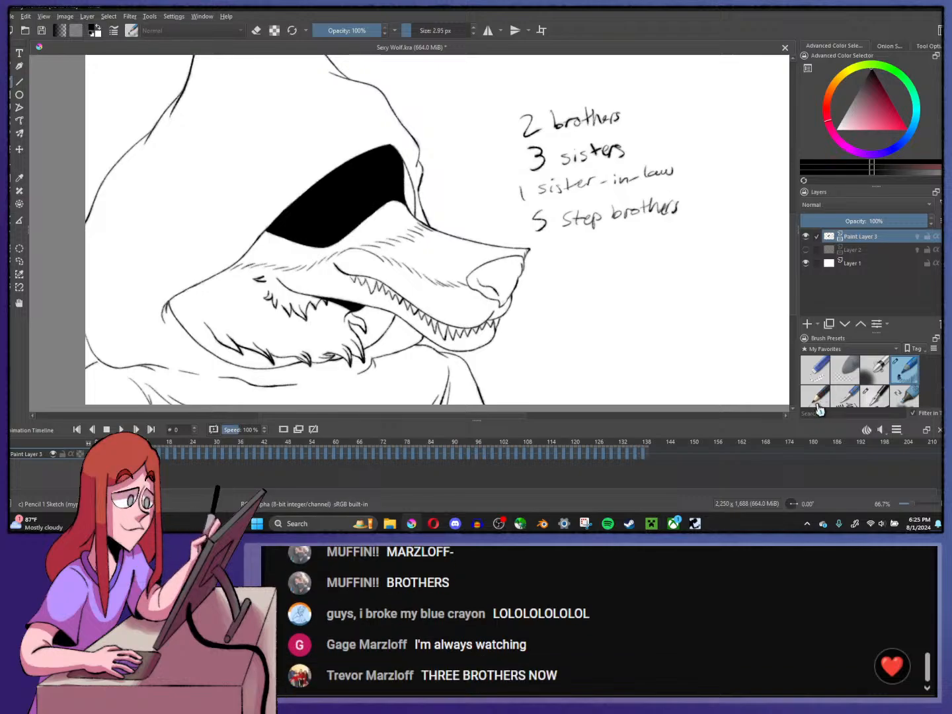
# - Erase the whole handwritten list with the small eraser enlarged to 93.11 px
pyautogui.click(817, 370)
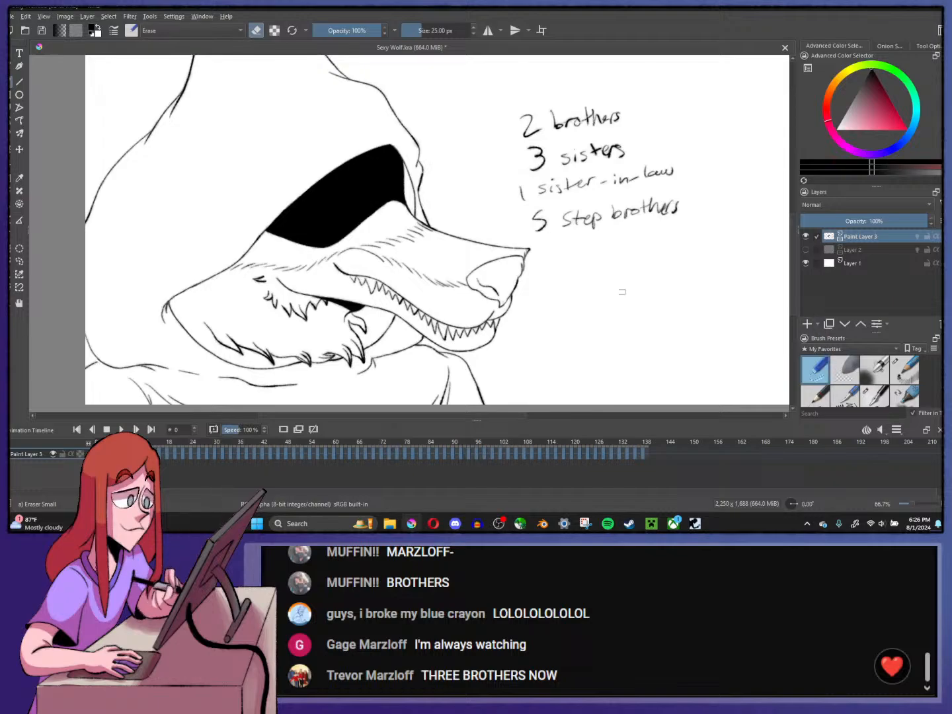
pyautogui.moveTo(421, 31); pyautogui.dragTo(435, 31)
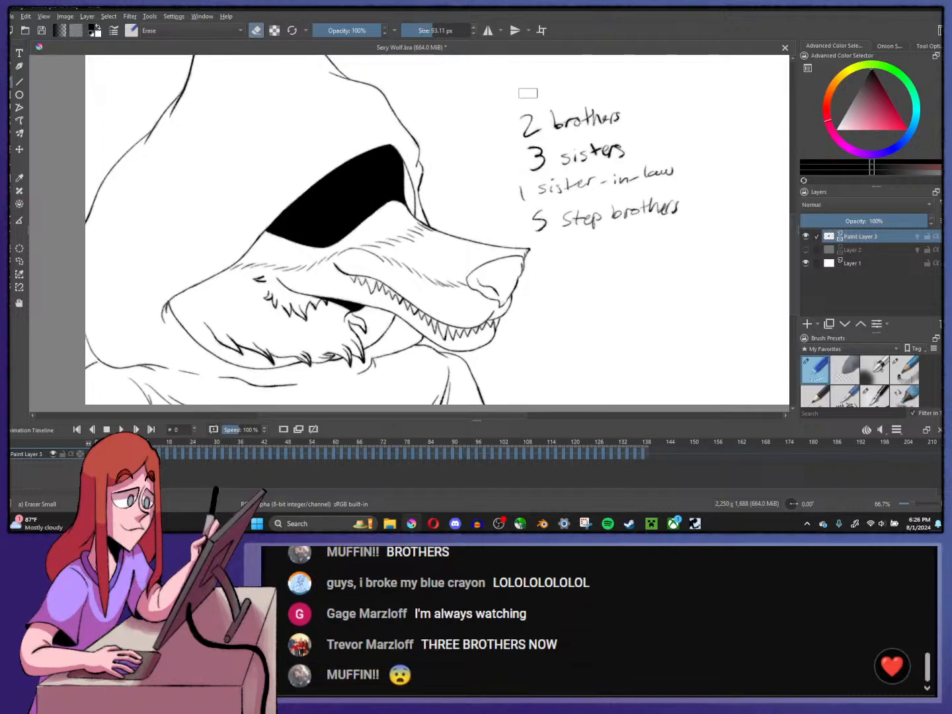
pyautogui.moveTo(532, 119)
pyautogui.mouseDown()
pyautogui.moveTo(522, 184)
pyautogui.moveTo(535, 171)
pyautogui.moveTo(567, 208)
pyautogui.moveTo(634, 157)
pyautogui.moveTo(666, 147)
pyautogui.moveTo(668, 163)
pyautogui.moveTo(640, 203)
pyautogui.moveTo(580, 229)
pyautogui.mouseUp()
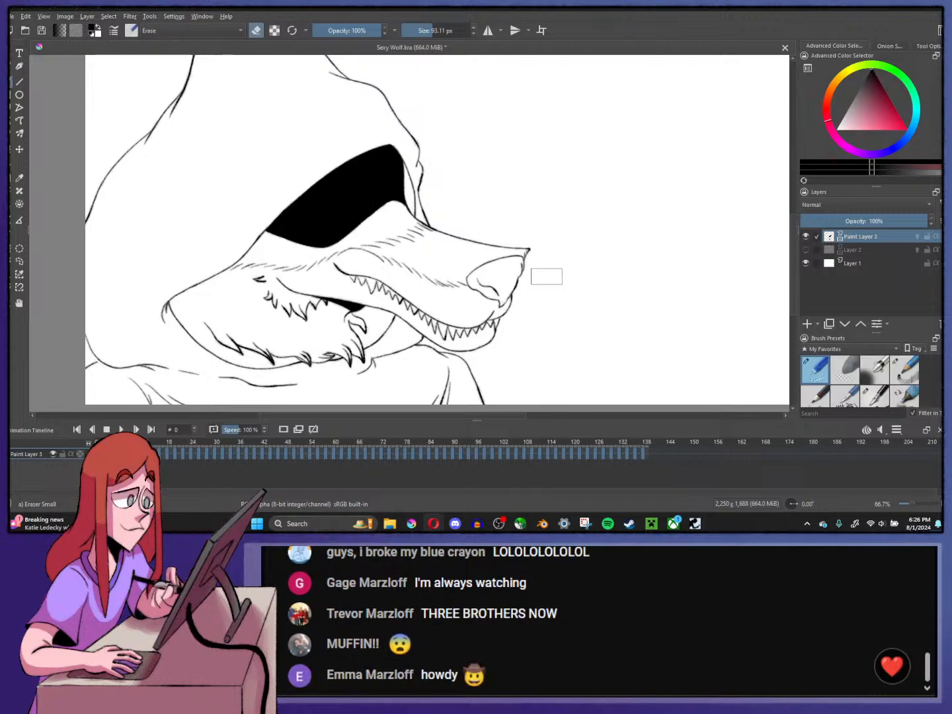
# - Play the wolf animation with the whole hood in view, and return to frame 0
pyautogui.scroll(2, 546, 276)
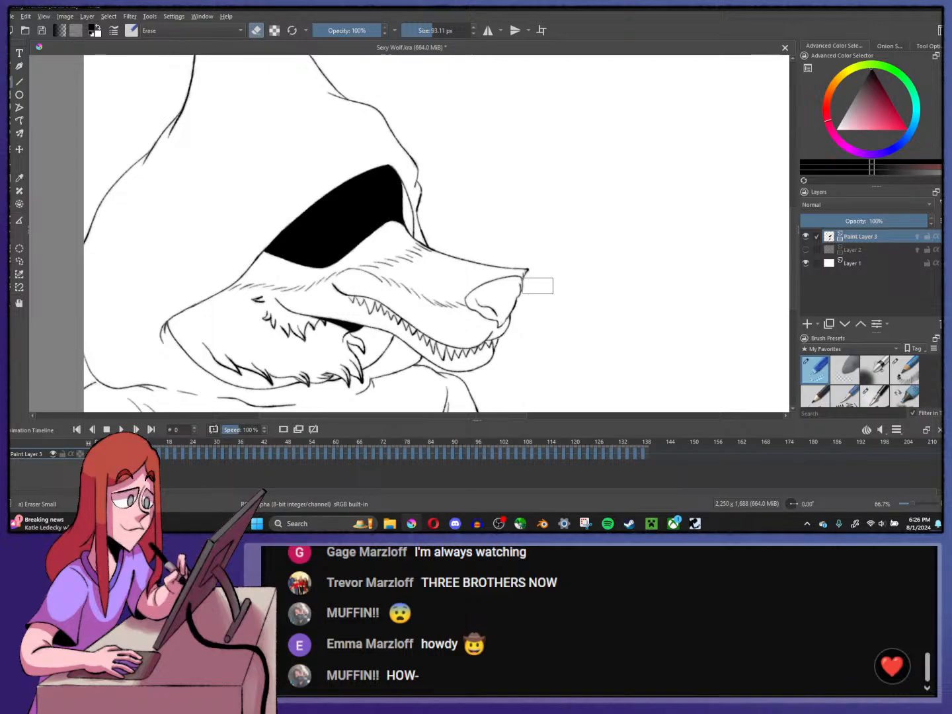
pyautogui.scroll(-2, 538, 286)
pyautogui.scroll(1, 525, 286)
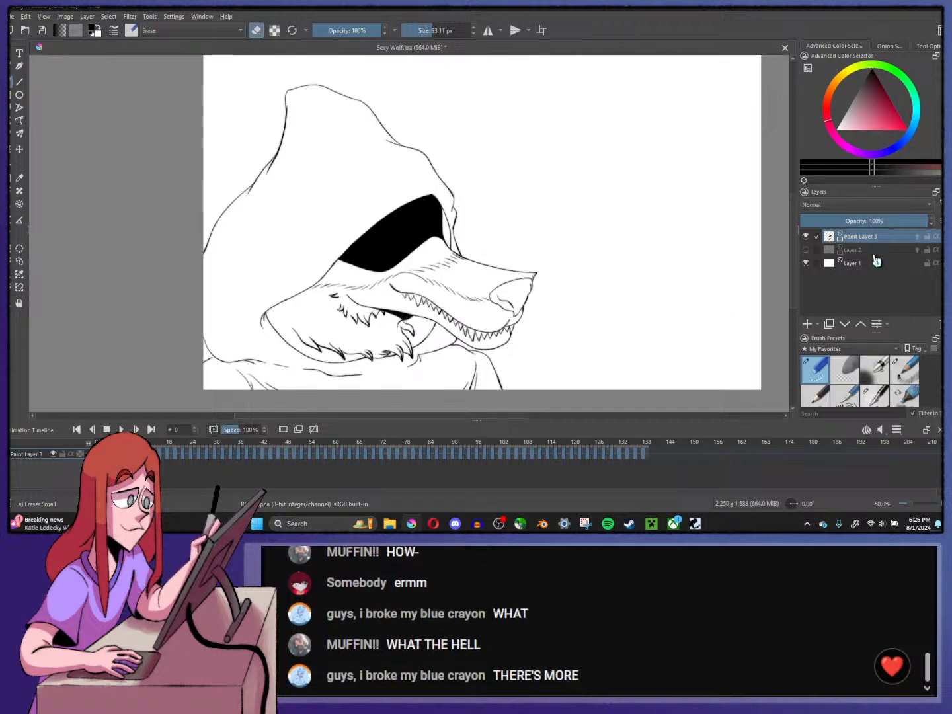
pyautogui.click(121, 429)
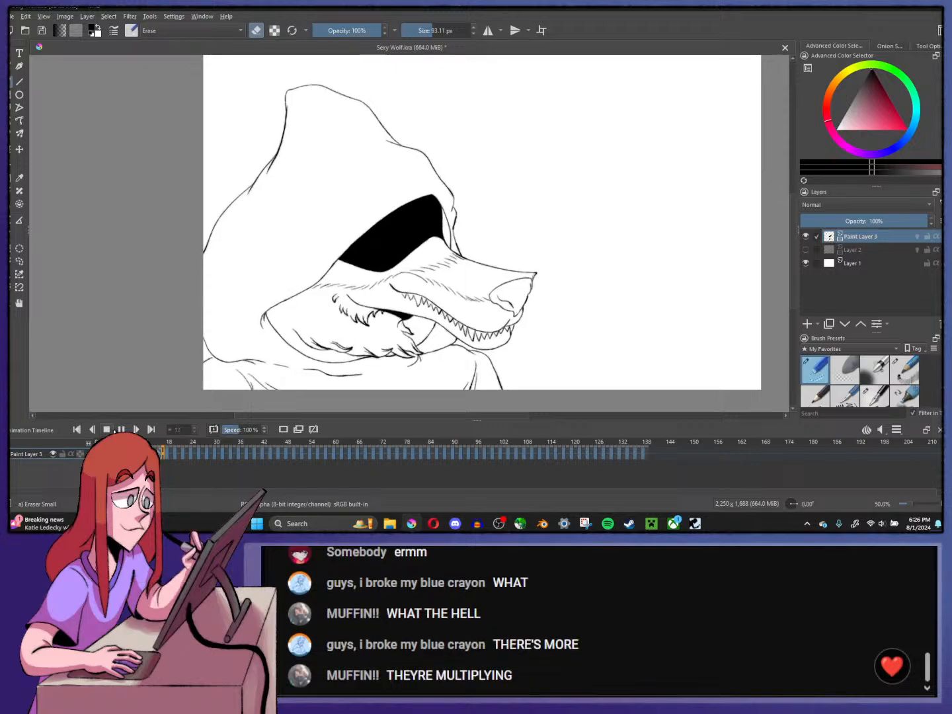
pyautogui.press('space')
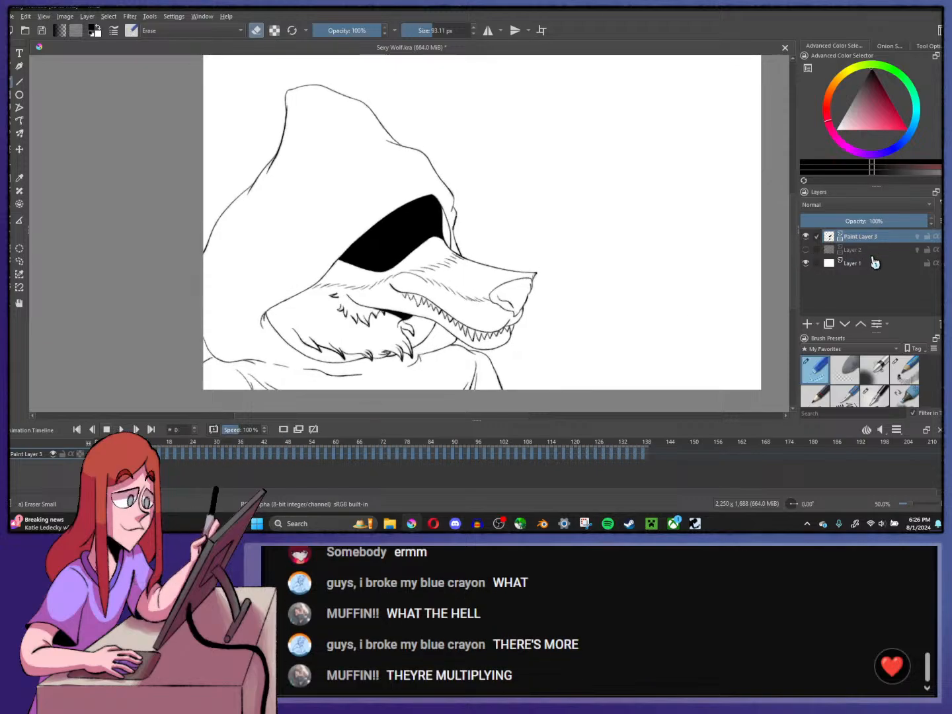
# - Add a new paint layer above Paint Layer 3 and choose crimson with the Pencil 1 Sketch brush
pyautogui.click(807, 323)
pyautogui.moveTo(876, 131); pyautogui.dragTo(910, 149)
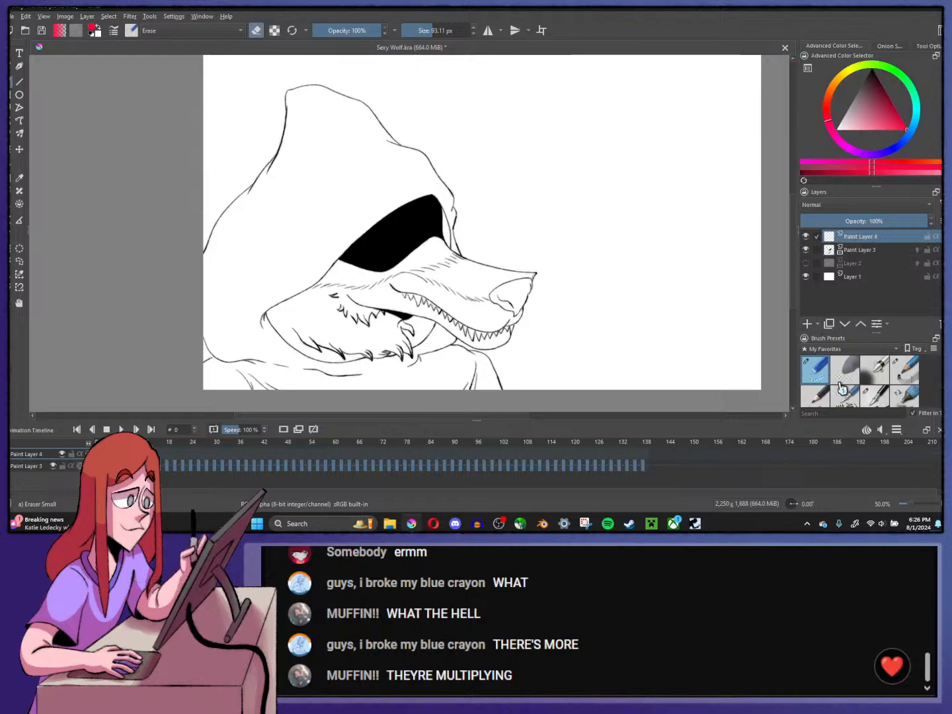
pyautogui.click(904, 370)
pyautogui.scroll(2, 378, 253)
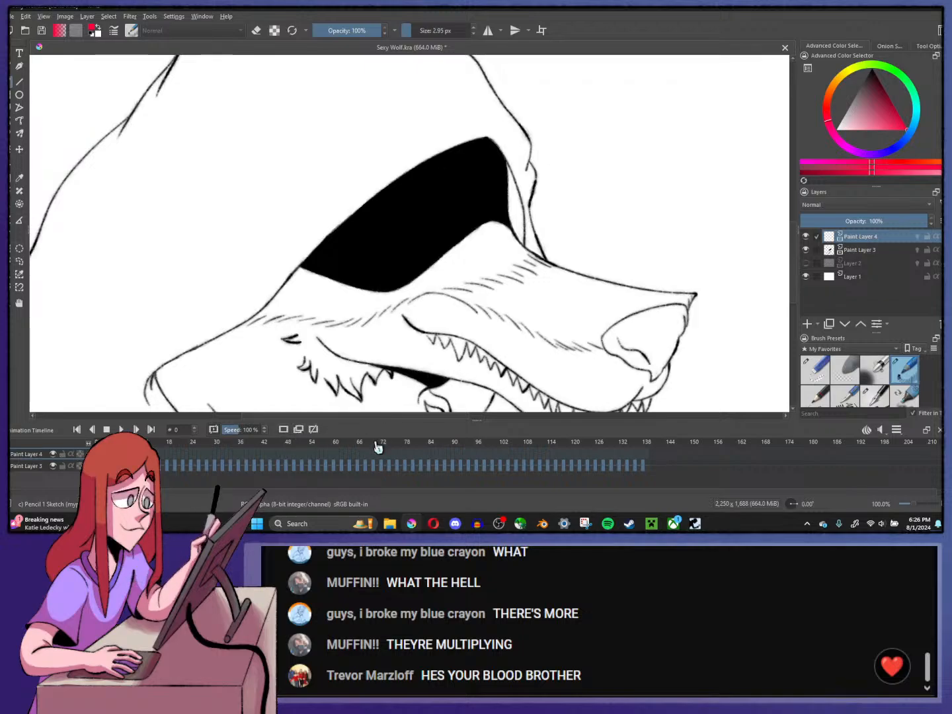
# - Go to frame 40 of Paint Layer 4 at the hood opening
pyautogui.moveTo(354, 463); pyautogui.dragTo(262, 458)
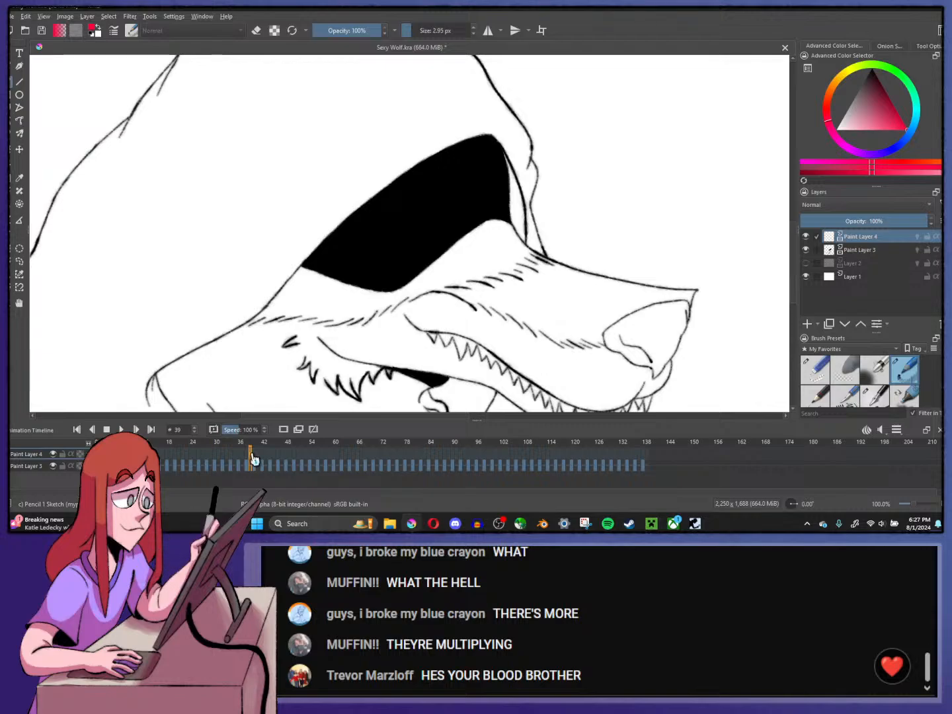
pyautogui.click(254, 459)
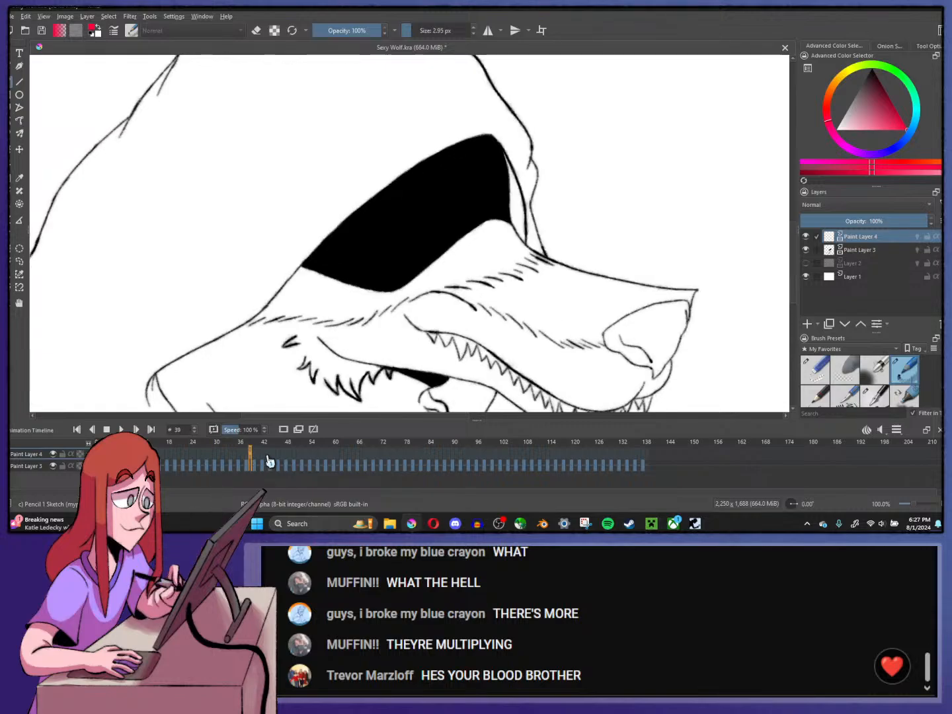
pyautogui.scroll(1, 323, 264)
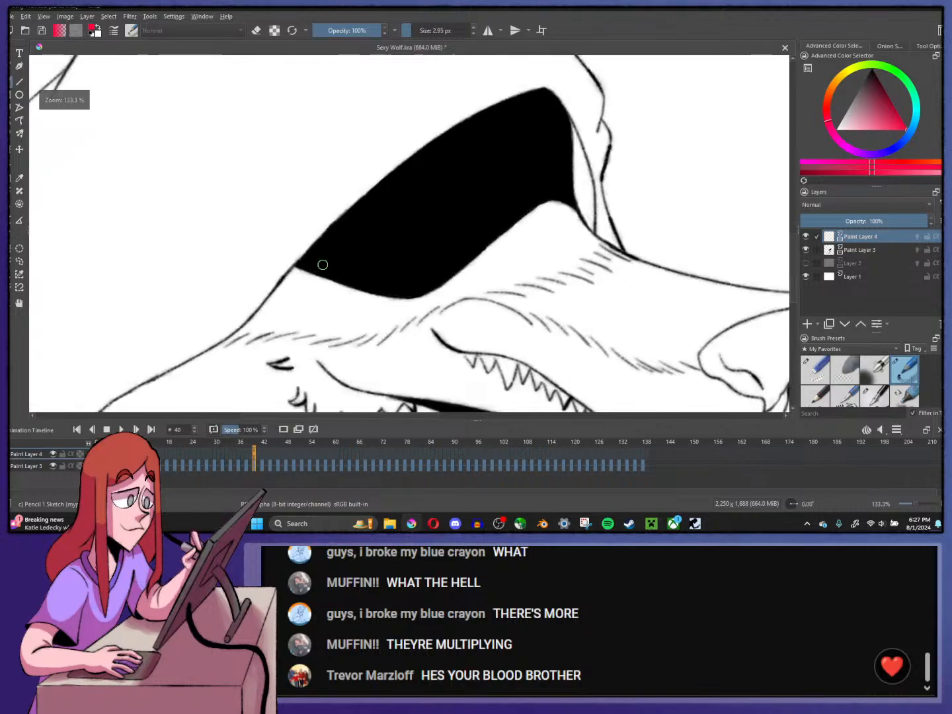
# - Sketch two crimson oval eyes in the black hood opening, a large near one and a narrow far one, and reinforce both outlines
pyautogui.moveTo(446, 173)
pyautogui.mouseDown()
pyautogui.moveTo(469, 201)
pyautogui.moveTo(475, 182)
pyautogui.mouseUp()
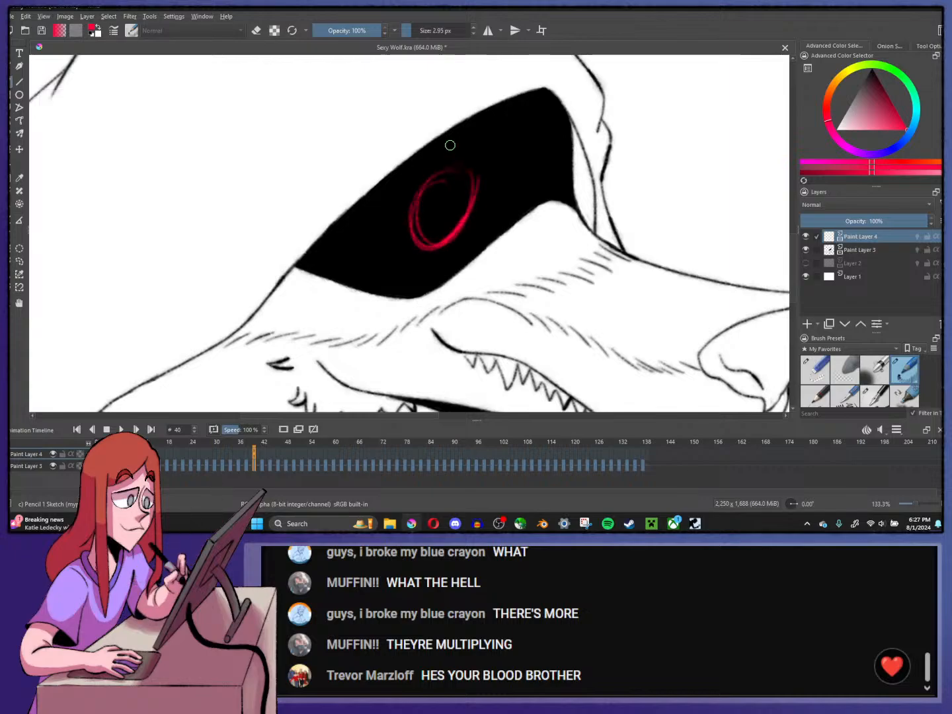
pyautogui.moveTo(559, 169)
pyautogui.mouseDown()
pyautogui.moveTo(568, 185)
pyautogui.moveTo(563, 159)
pyautogui.moveTo(569, 180)
pyautogui.moveTo(555, 169)
pyautogui.moveTo(565, 195)
pyautogui.moveTo(572, 146)
pyautogui.mouseUp()
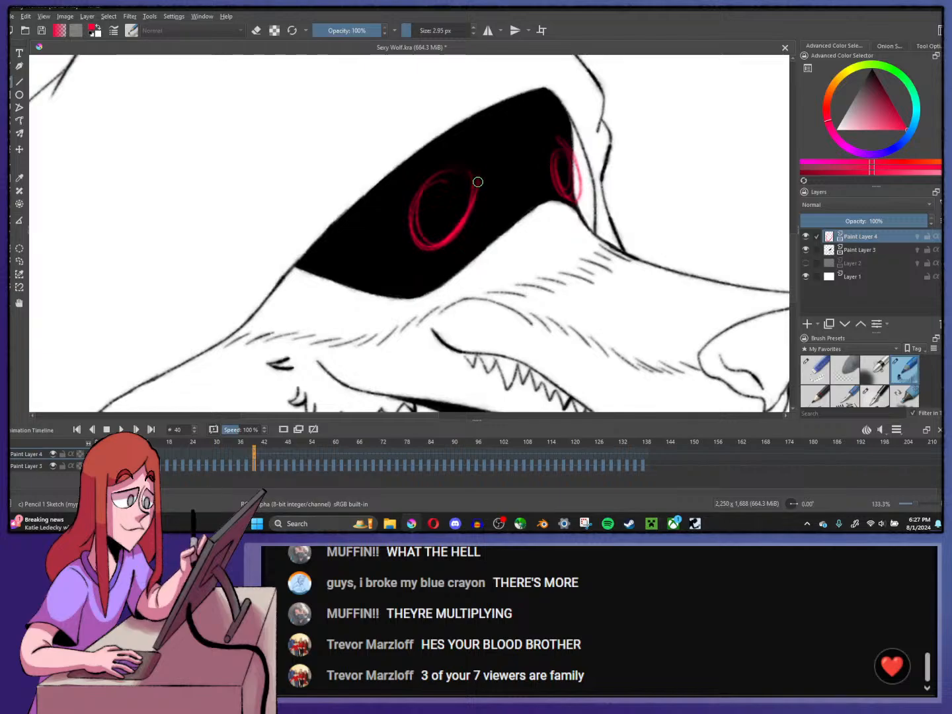
pyautogui.moveTo(476, 180)
pyautogui.mouseDown()
pyautogui.moveTo(457, 149)
pyautogui.moveTo(450, 195)
pyautogui.moveTo(424, 181)
pyautogui.moveTo(421, 206)
pyautogui.moveTo(490, 173)
pyautogui.moveTo(472, 215)
pyautogui.moveTo(436, 240)
pyautogui.moveTo(452, 212)
pyautogui.moveTo(466, 122)
pyautogui.moveTo(488, 175)
pyautogui.moveTo(474, 150)
pyautogui.mouseUp()
pyautogui.scroll(-5, 474, 150)
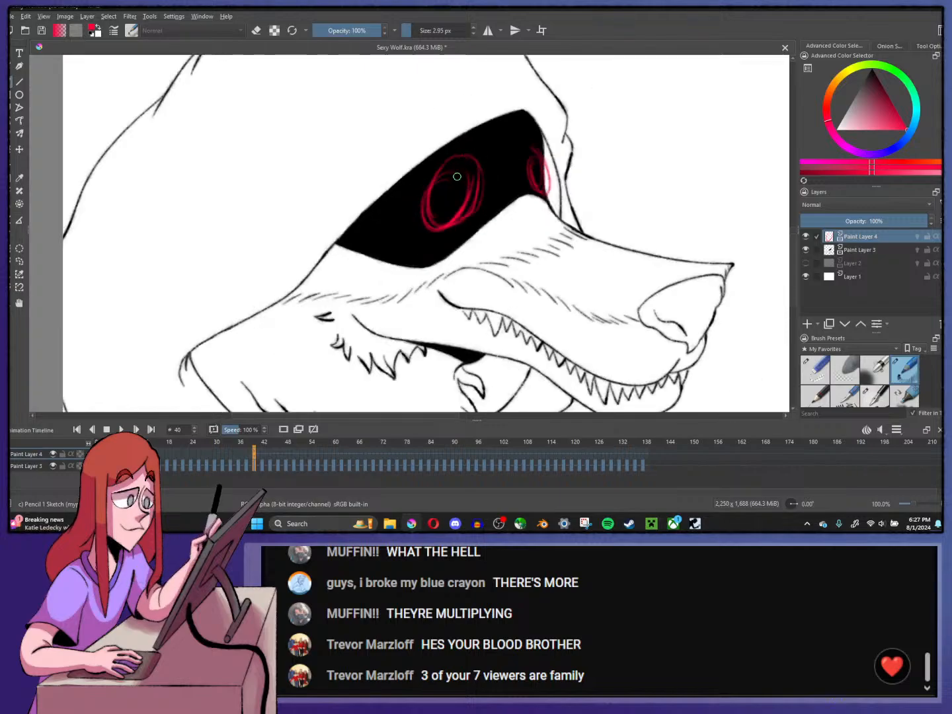
pyautogui.scroll(2, 470, 178)
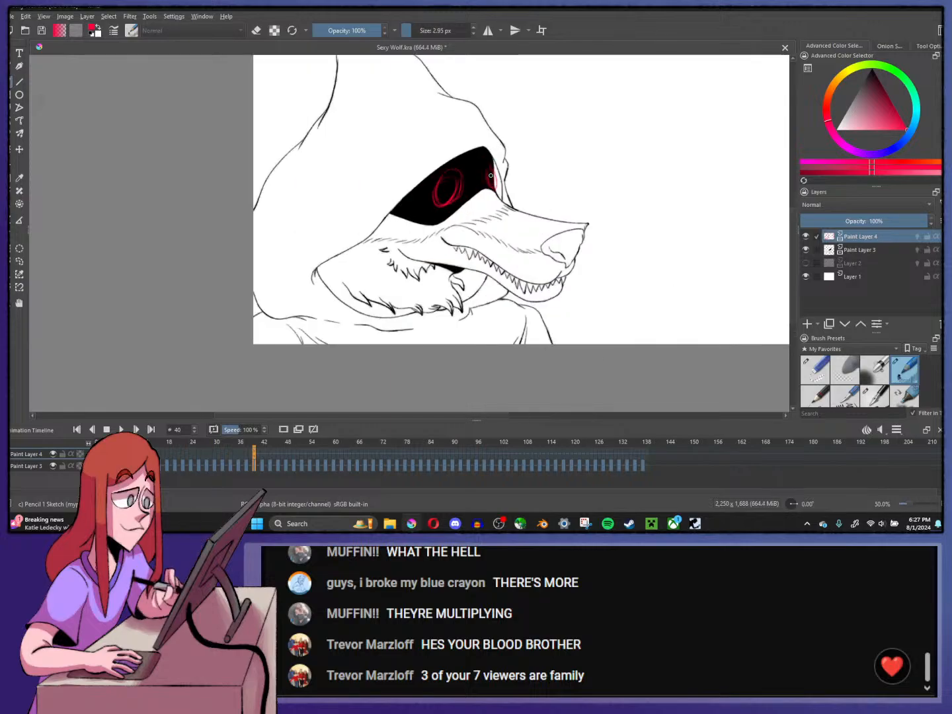
pyautogui.scroll(3, 484, 169)
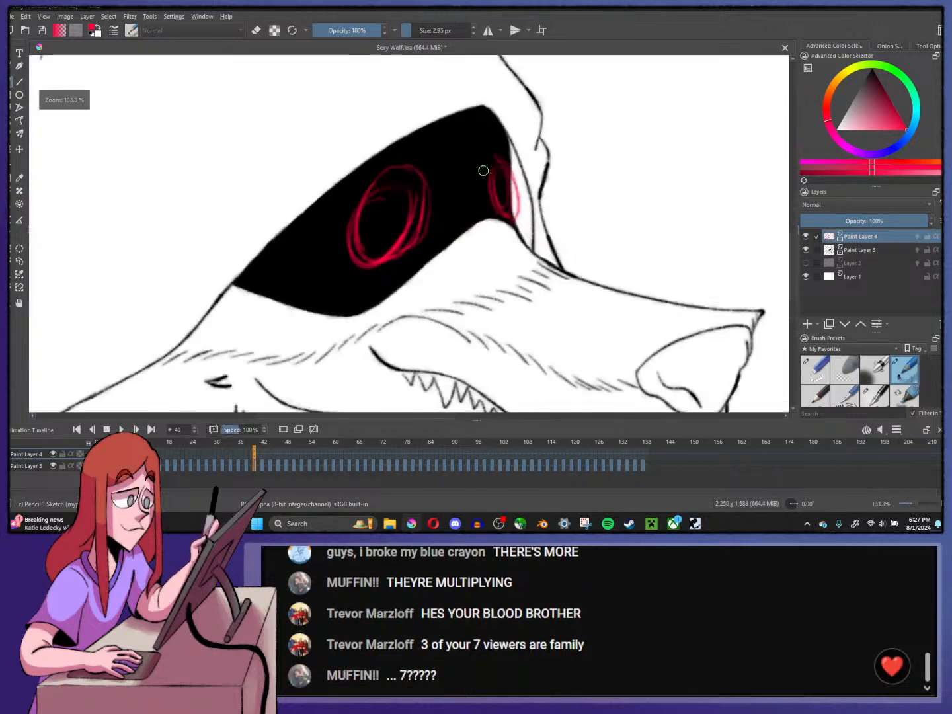
pyautogui.moveTo(490, 173); pyautogui.dragTo(505, 211)
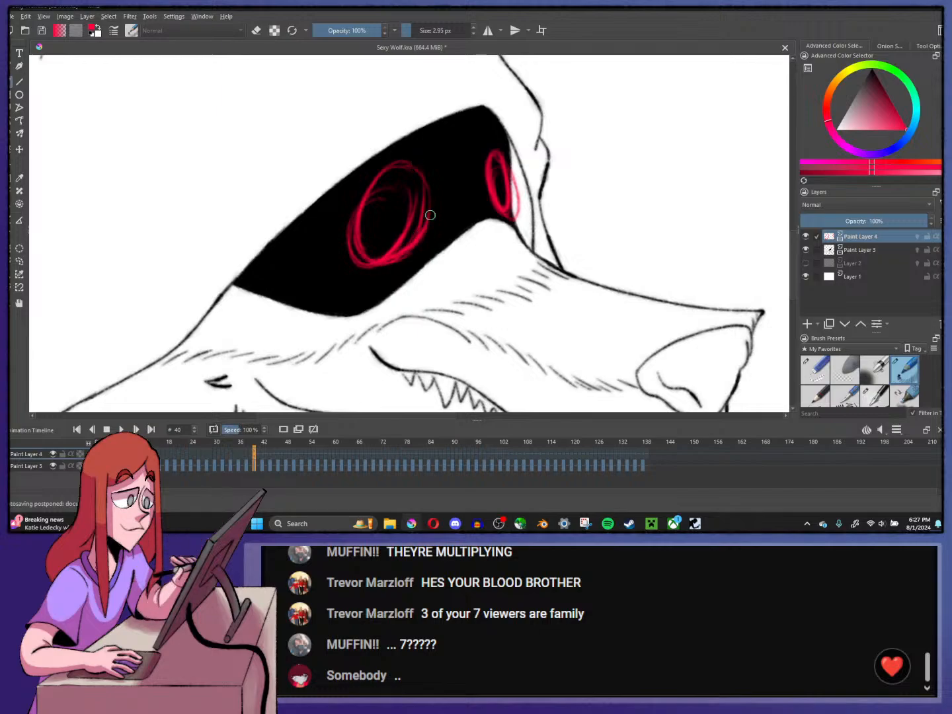
pyautogui.moveTo(427, 213)
pyautogui.mouseDown()
pyautogui.moveTo(420, 181)
pyautogui.moveTo(397, 153)
pyautogui.moveTo(367, 213)
pyautogui.mouseUp()
# - Erase the stray crimson lines around and inside both eye outlines with Eraser Small at 14.64 px, and return to Pencil 1 Sketch
pyautogui.click(817, 372)
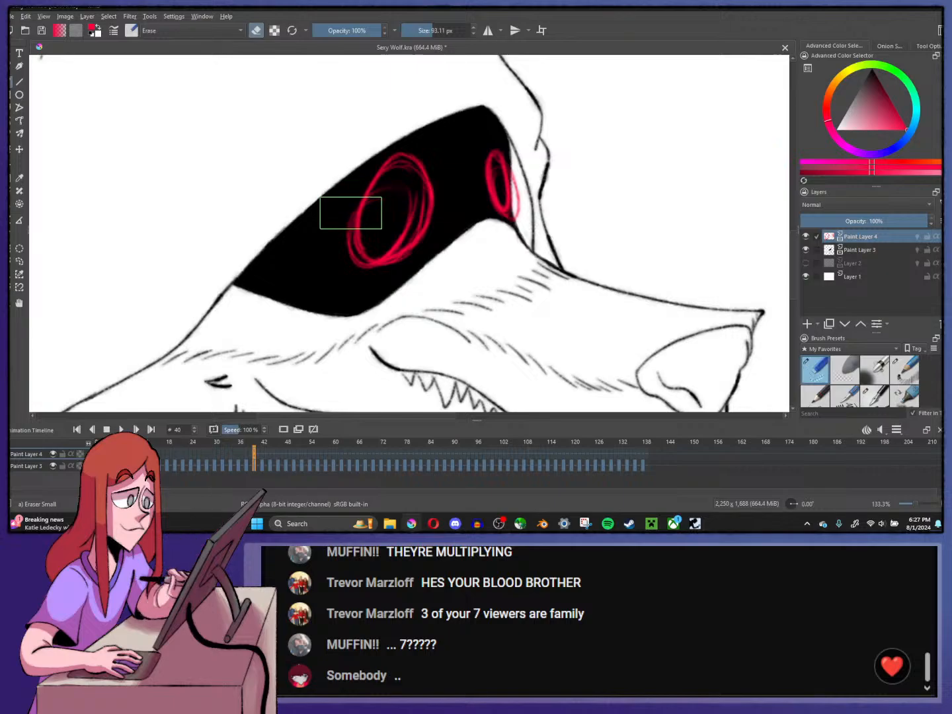
pyautogui.moveTo(348, 221); pyautogui.dragTo(353, 256)
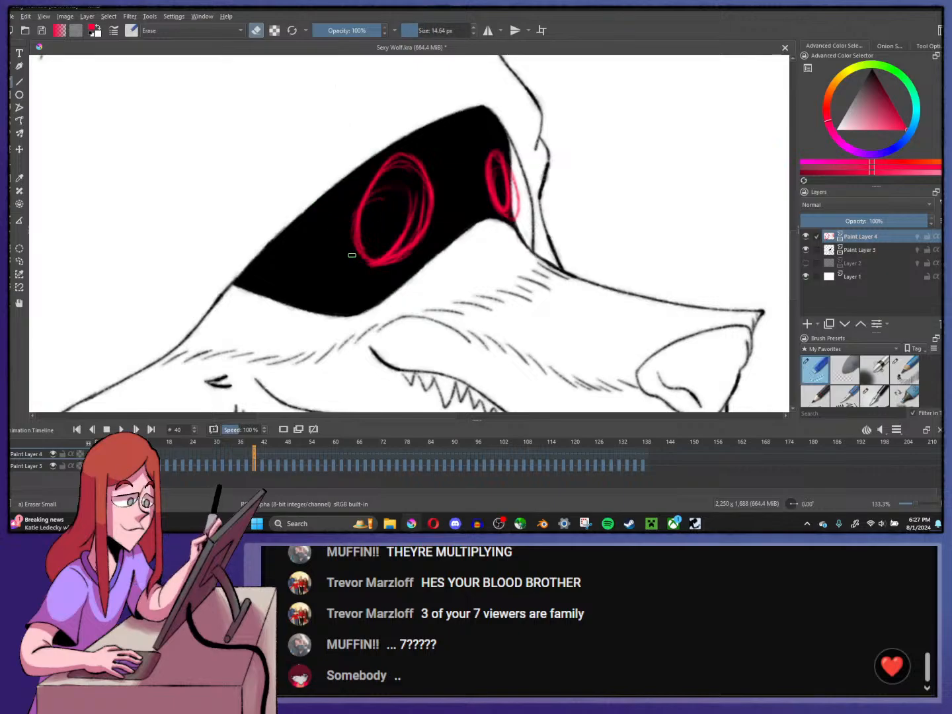
pyautogui.moveTo(406, 236); pyautogui.dragTo(404, 166)
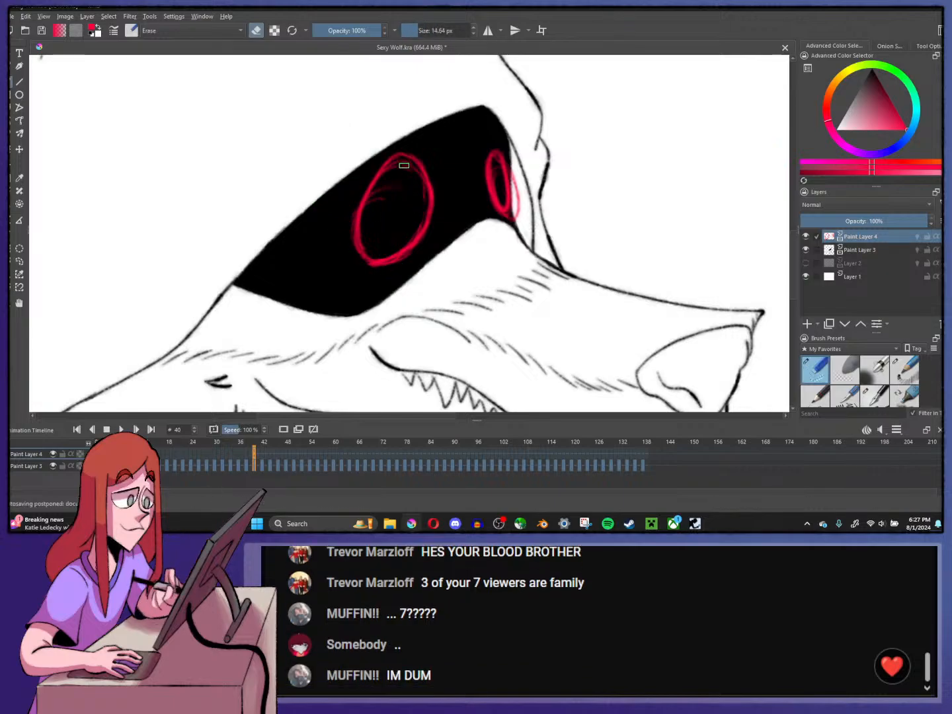
pyautogui.moveTo(509, 171)
pyautogui.mouseDown()
pyautogui.moveTo(506, 202)
pyautogui.moveTo(490, 197)
pyautogui.mouseUp()
pyautogui.click(891, 362)
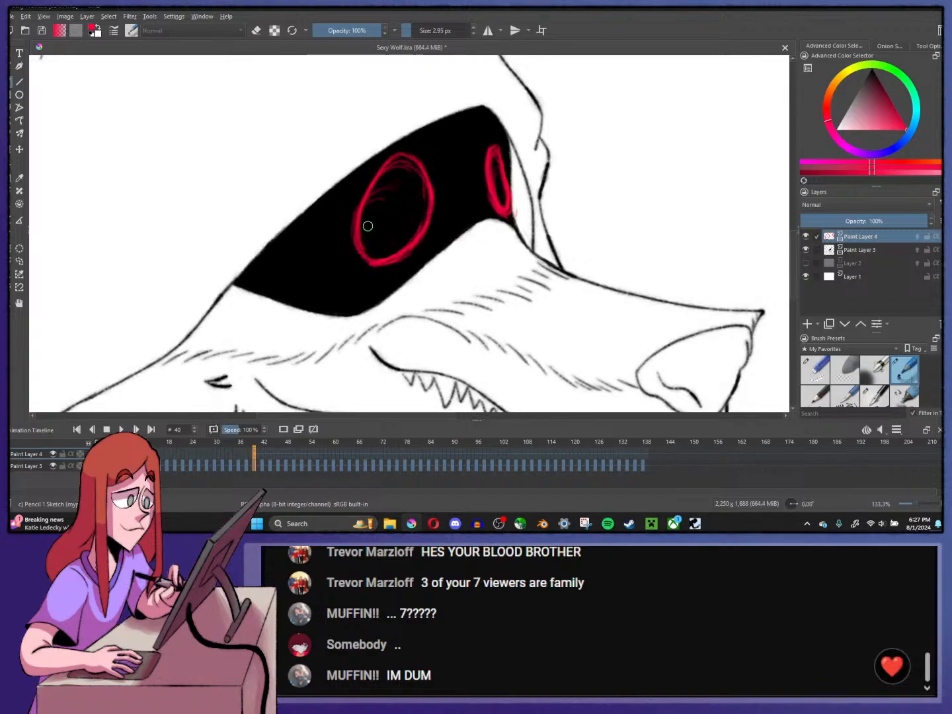
# - Outline a narrow white oval pupil inside each crimson eye
pyautogui.press('-')
pyautogui.press('-')
pyautogui.press('-')
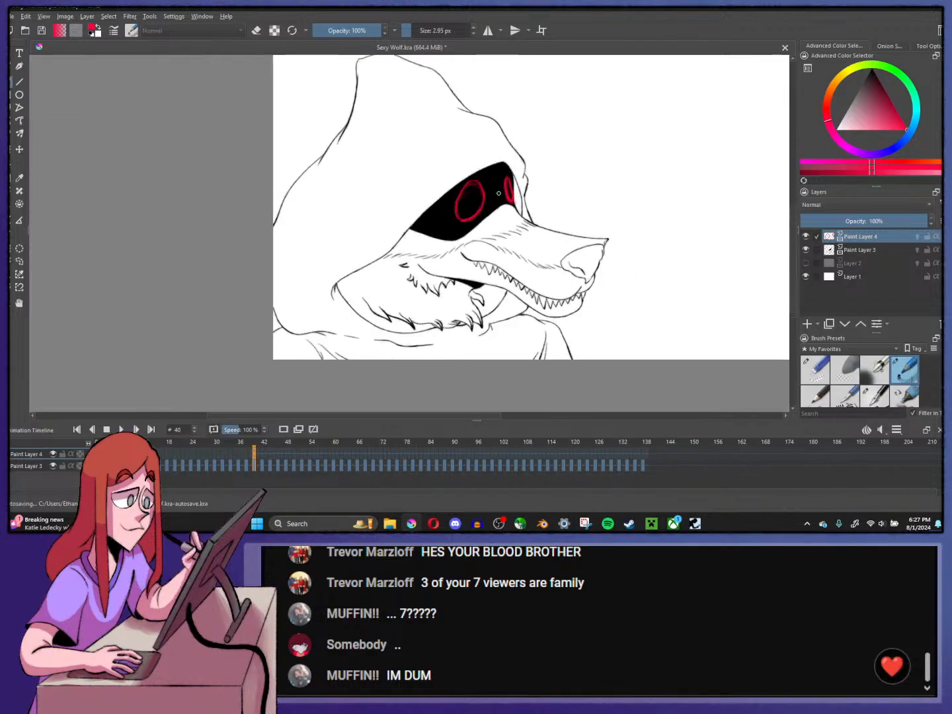
pyautogui.press('+')
pyautogui.press('+')
pyautogui.press('x')
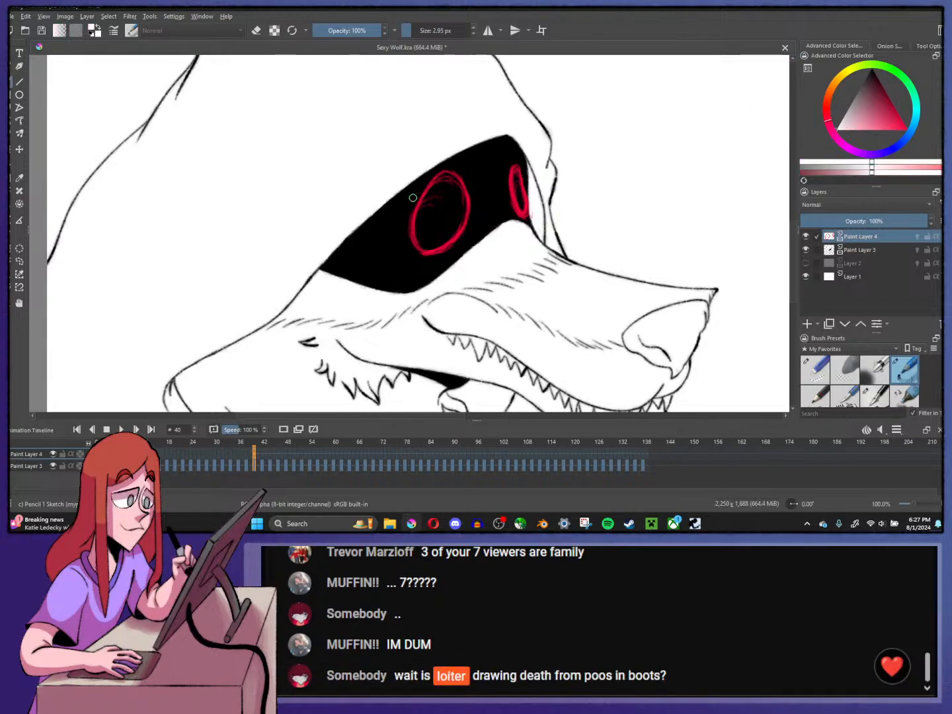
pyautogui.moveTo(431, 200); pyautogui.dragTo(435, 222)
pyautogui.hotkey('ctrl', 'z')
pyautogui.moveTo(515, 185); pyautogui.dragTo(515, 199)
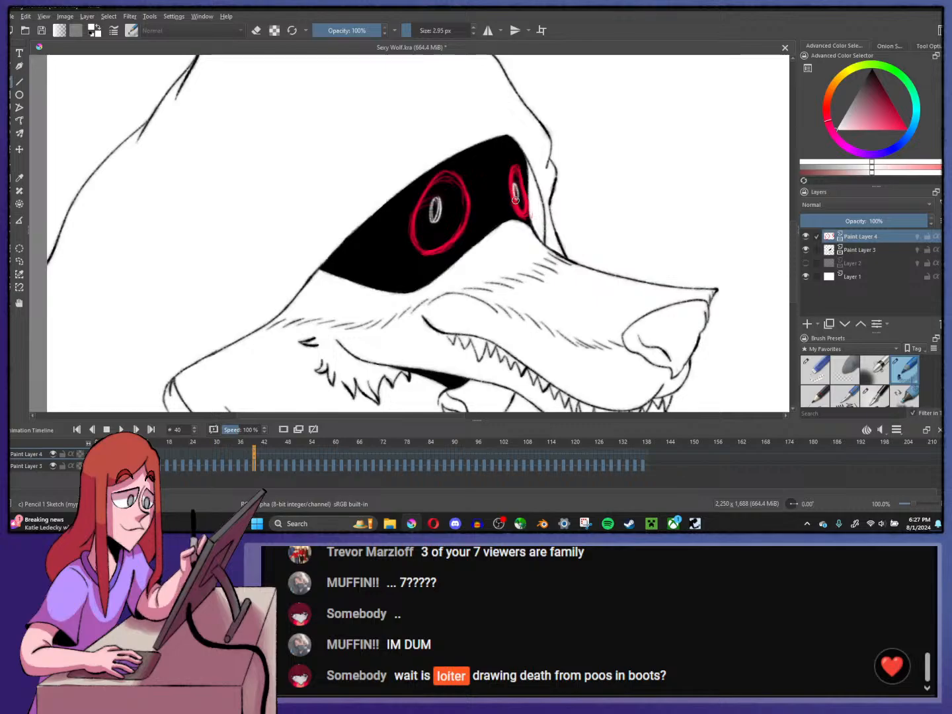
# - Fill both eyes around the pupils with crimson diagonal hatching using the colour sampled from the outline
pyautogui.press('-')
pyautogui.press('-')
pyautogui.press('-')
pyautogui.press('-')
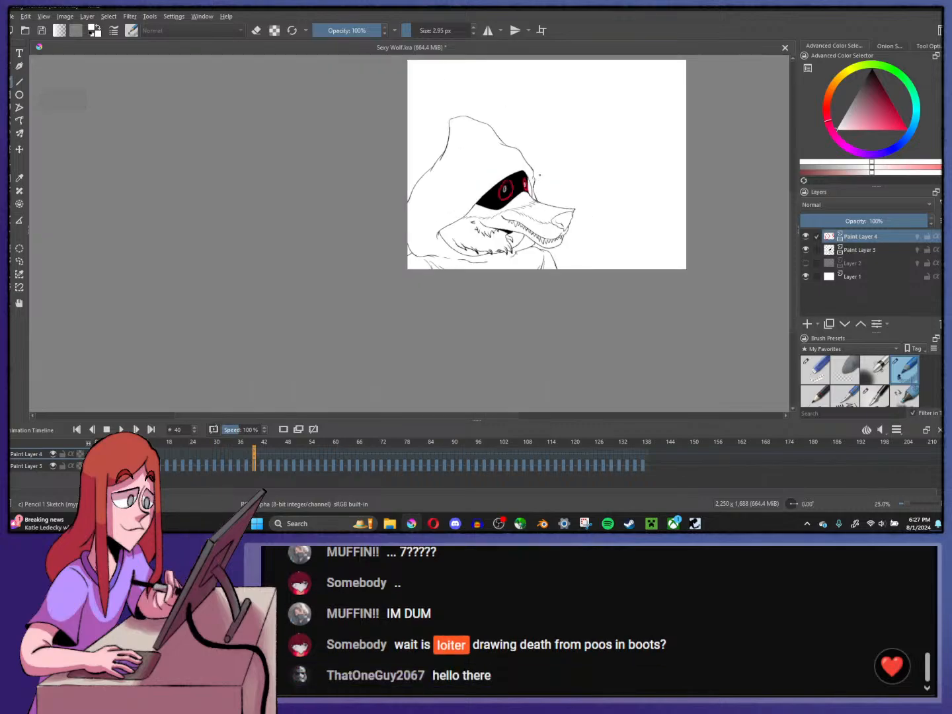
pyautogui.press('+')
pyautogui.press('+')
pyautogui.press('+')
pyautogui.keyDown('ctrl'); pyautogui.click(462, 193); pyautogui.keyUp('ctrl')
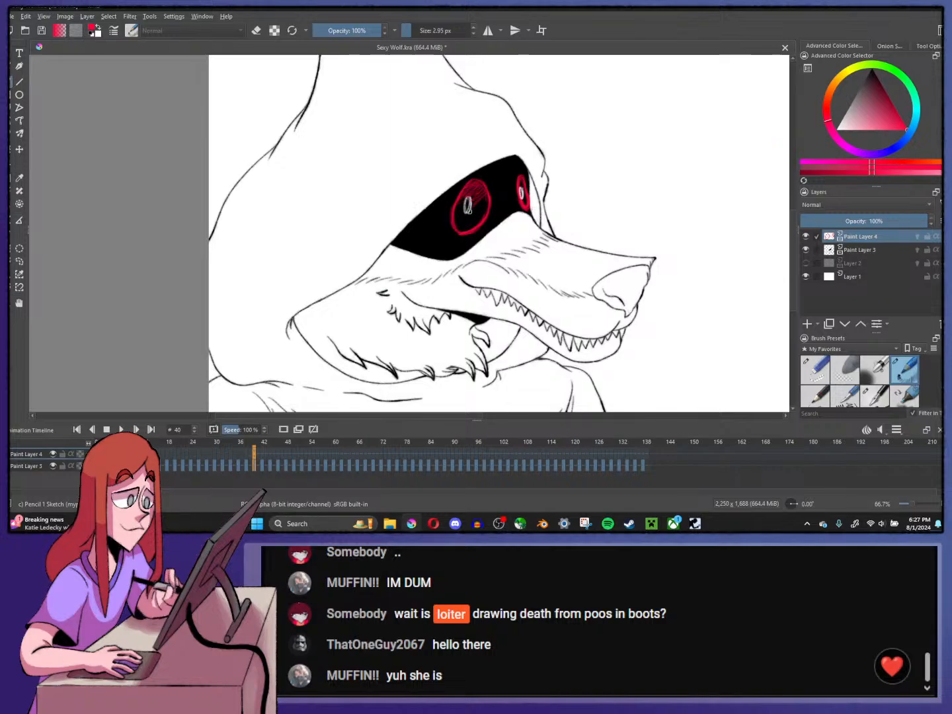
pyautogui.moveTo(467, 207)
pyautogui.mouseDown()
pyautogui.moveTo(484, 222)
pyautogui.moveTo(471, 230)
pyautogui.moveTo(456, 212)
pyautogui.moveTo(453, 229)
pyautogui.mouseUp()
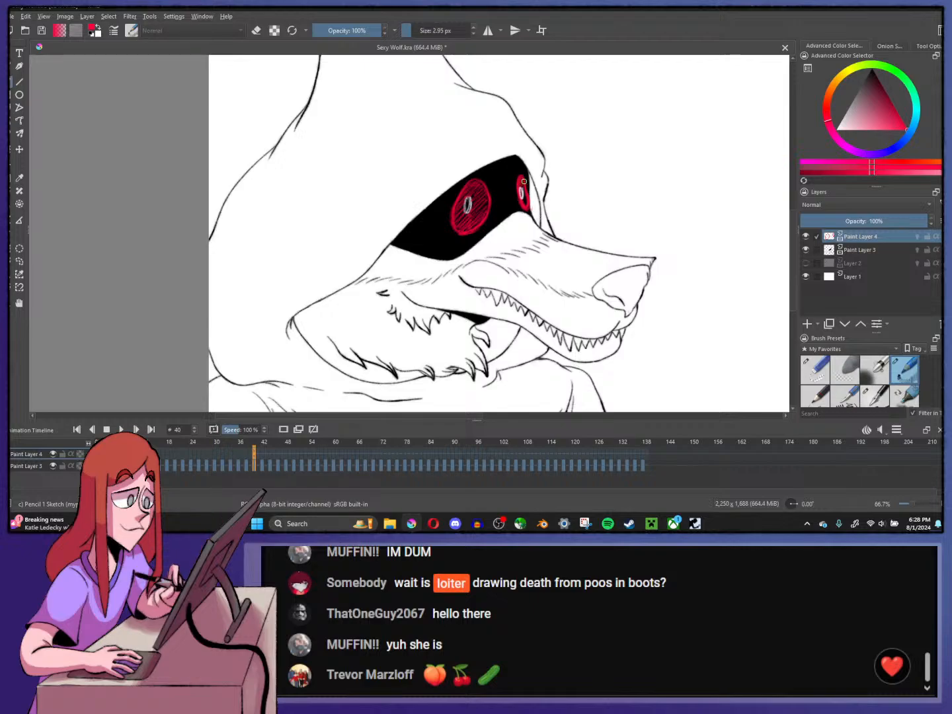
pyautogui.scroll(-3, 532, 195)
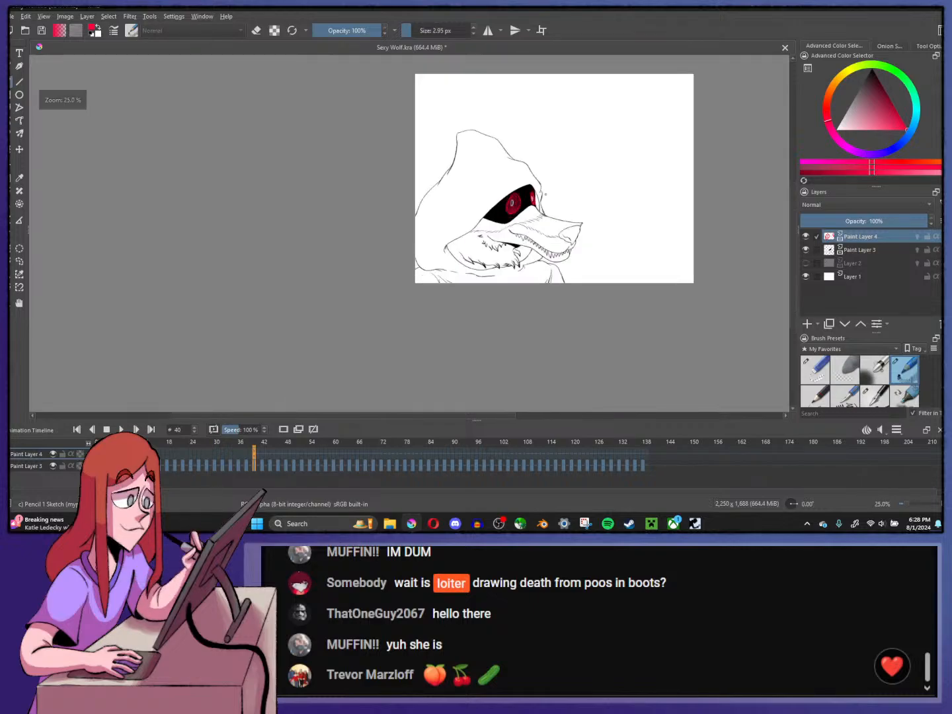
pyautogui.scroll(4, 514, 207)
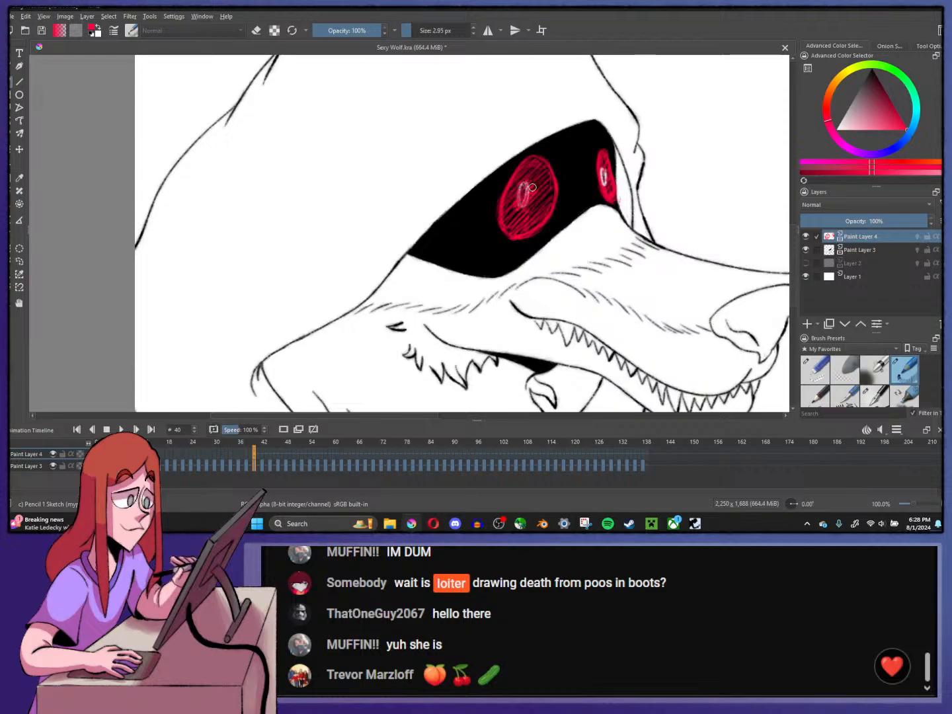
# - Fill in the pupils of both eyes with solid white
pyautogui.press('x')
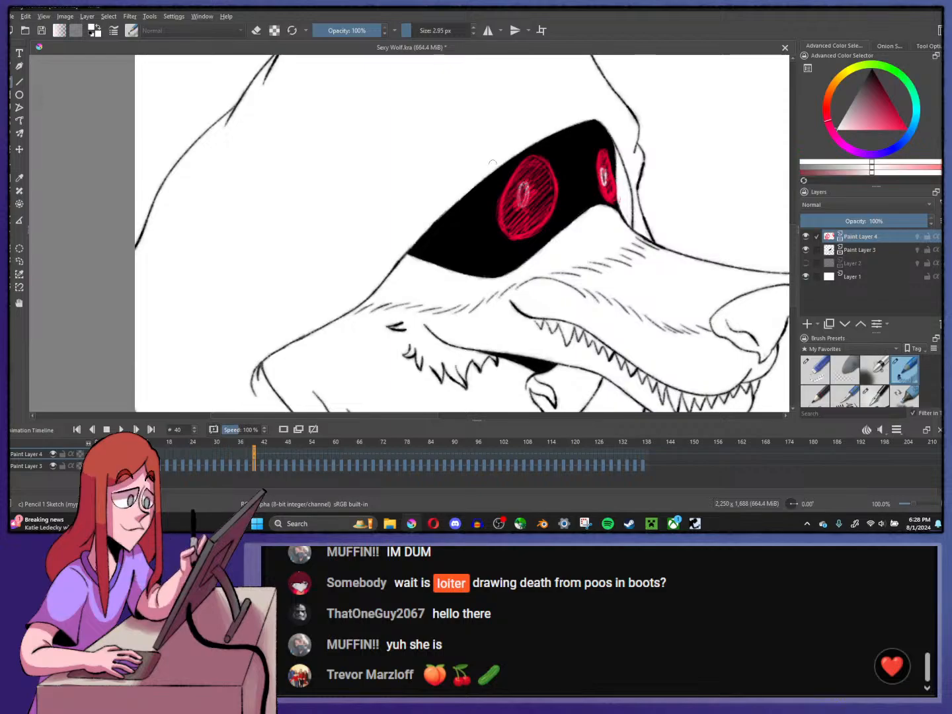
pyautogui.moveTo(514, 202); pyautogui.dragTo(520, 192)
pyautogui.moveTo(602, 178); pyautogui.dragTo(604, 172)
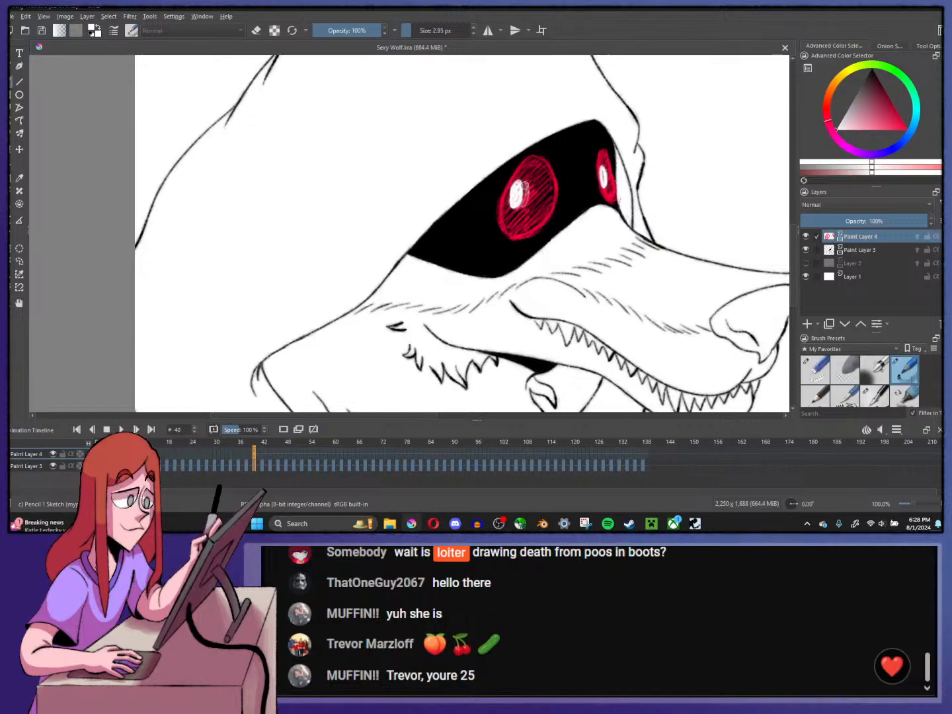
# - Draw a small black slit inside each white pupil
pyautogui.scroll(-4, 525, 201)
pyautogui.scroll(4, 519, 187)
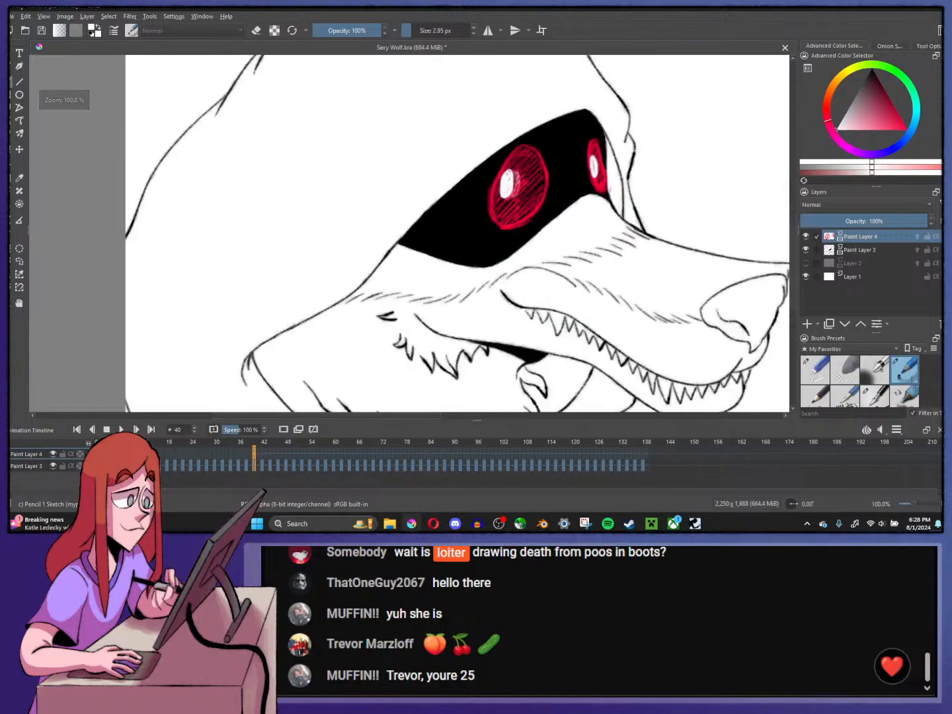
pyautogui.click(916, 86)
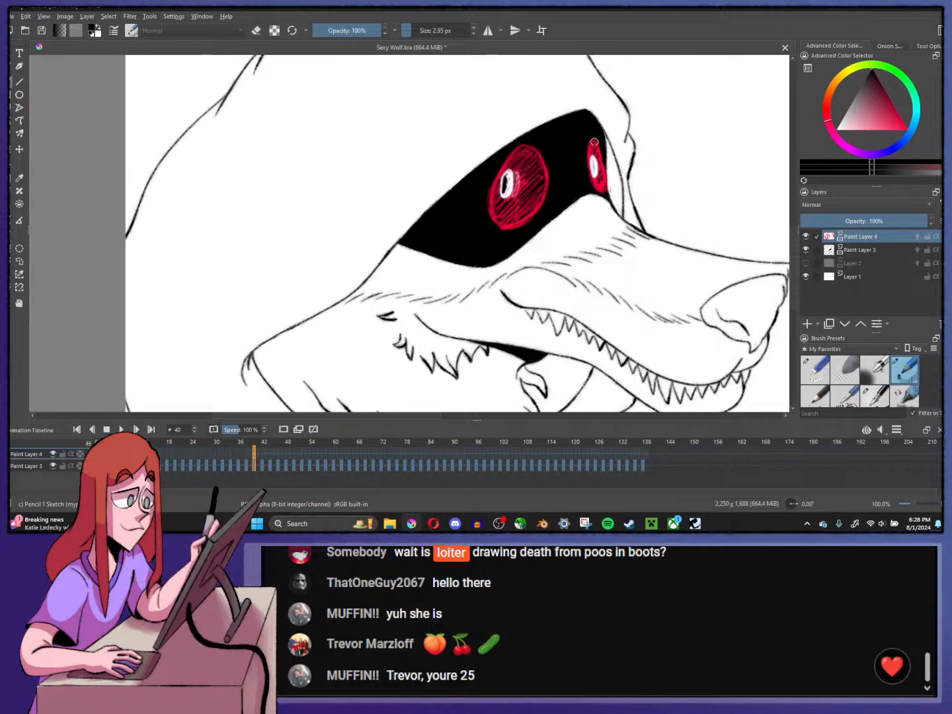
pyautogui.scroll(-4, 593, 167)
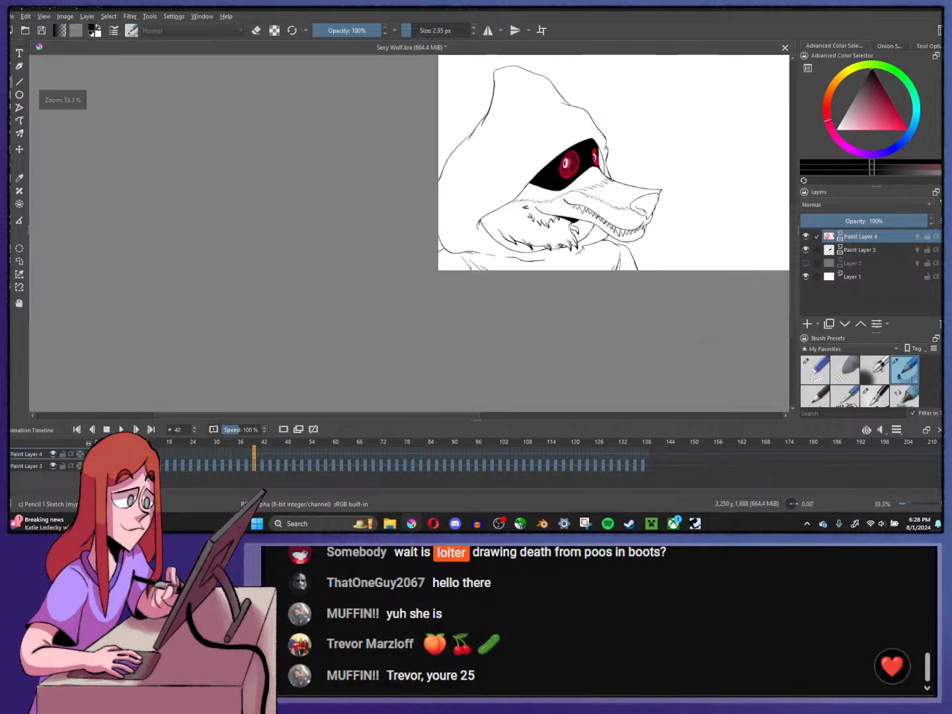
pyautogui.scroll(1, 535, 164)
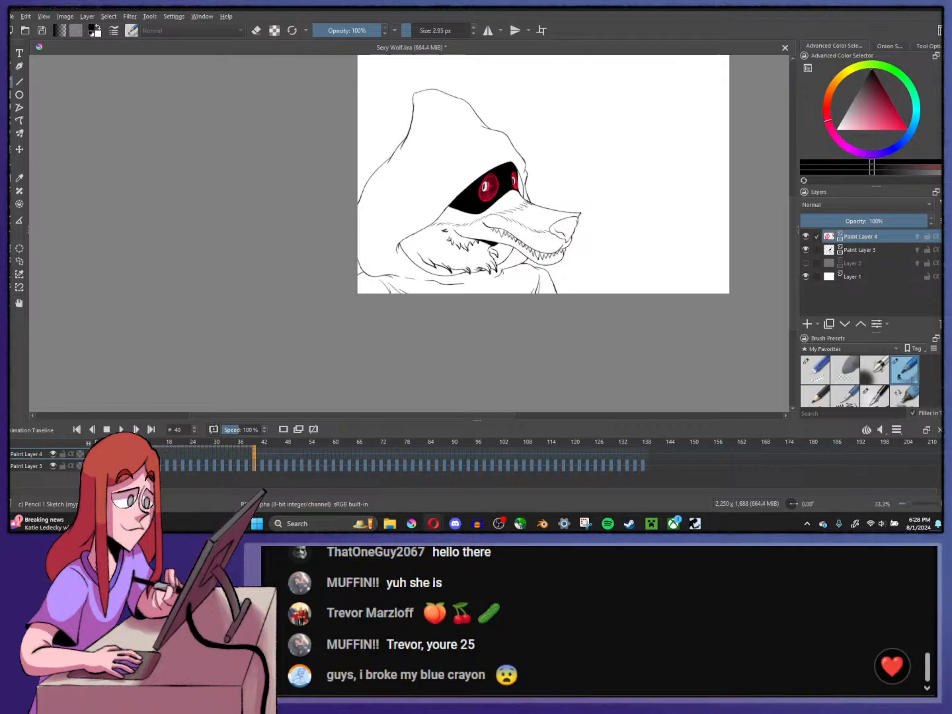
# - Erase the black and white pupils from both eyes with Eraser Small at 14.64 px
pyautogui.press('+')
pyautogui.press('+')
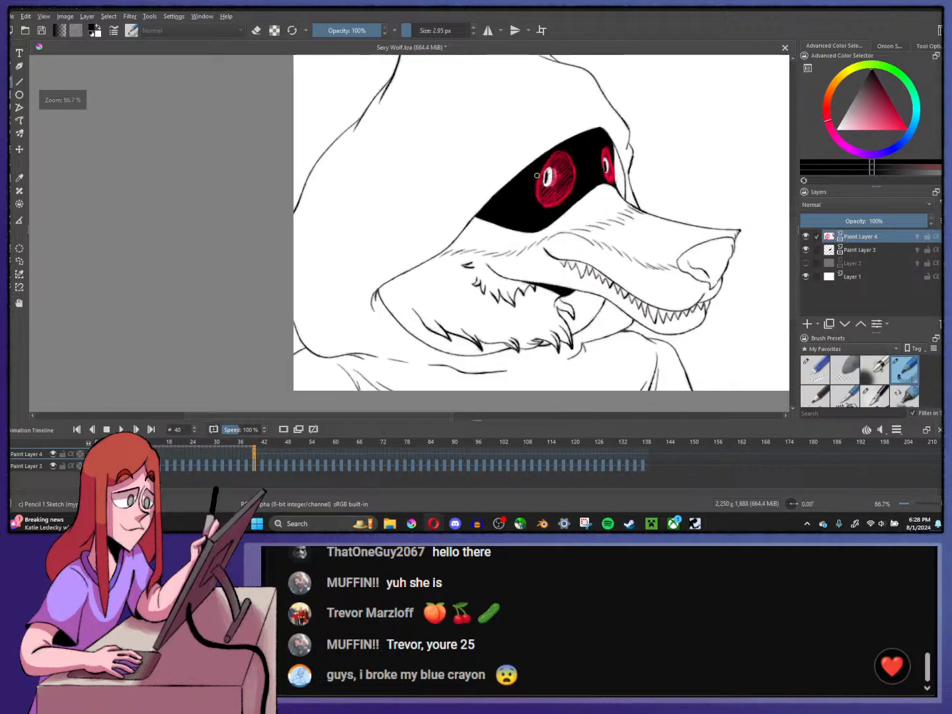
pyautogui.click(816, 381)
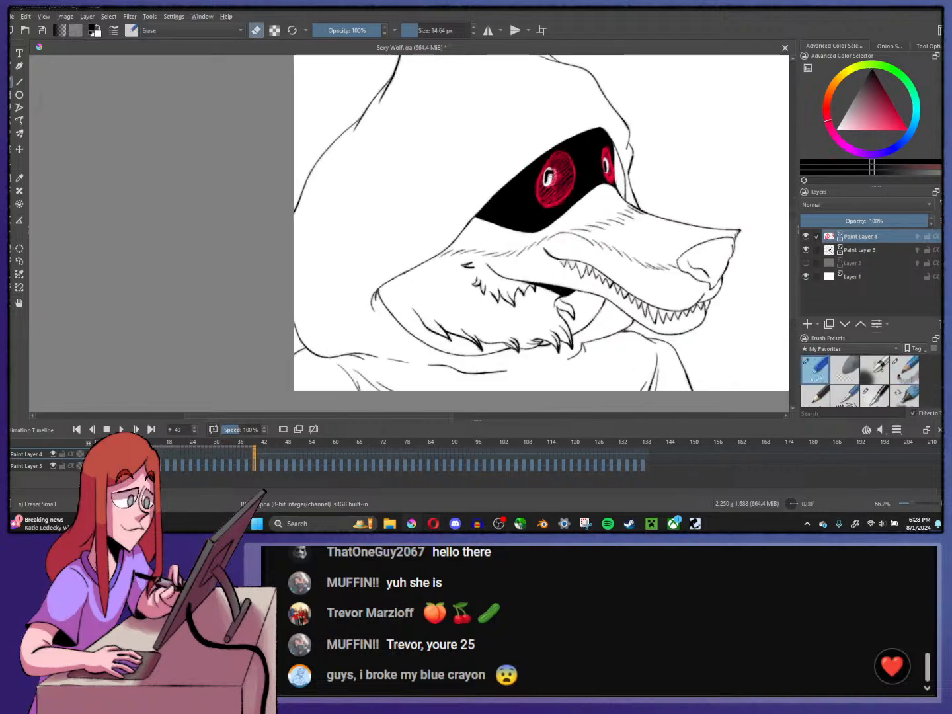
pyautogui.moveTo(544, 169); pyautogui.dragTo(556, 182)
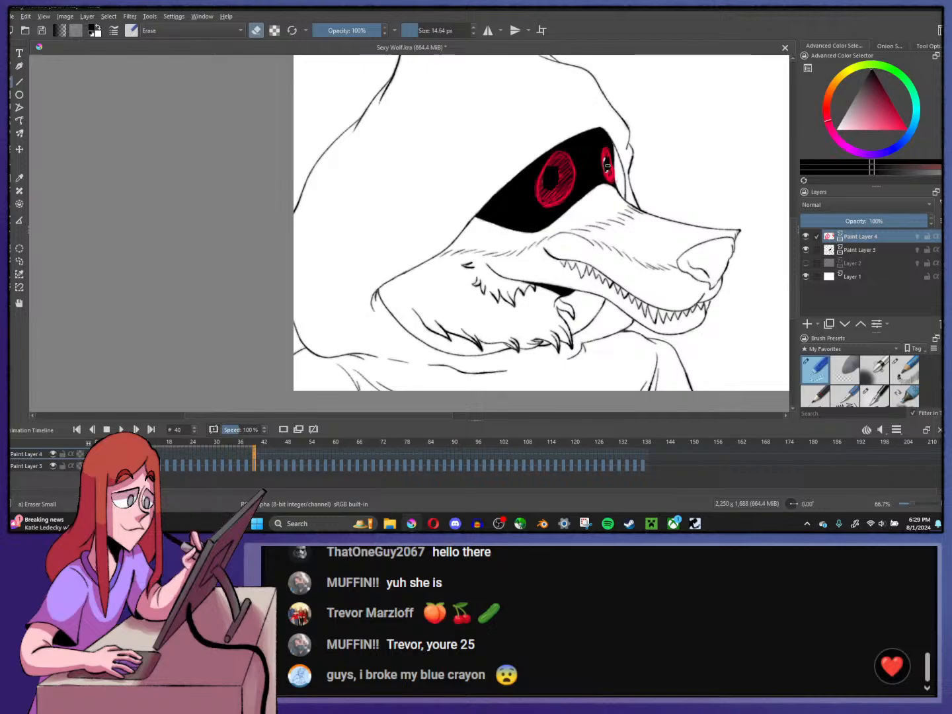
# - Cover the erased pupil gaps and cross-hatch both eyes densely in crimson with Pencil 1 Sketch
pyautogui.press('x')
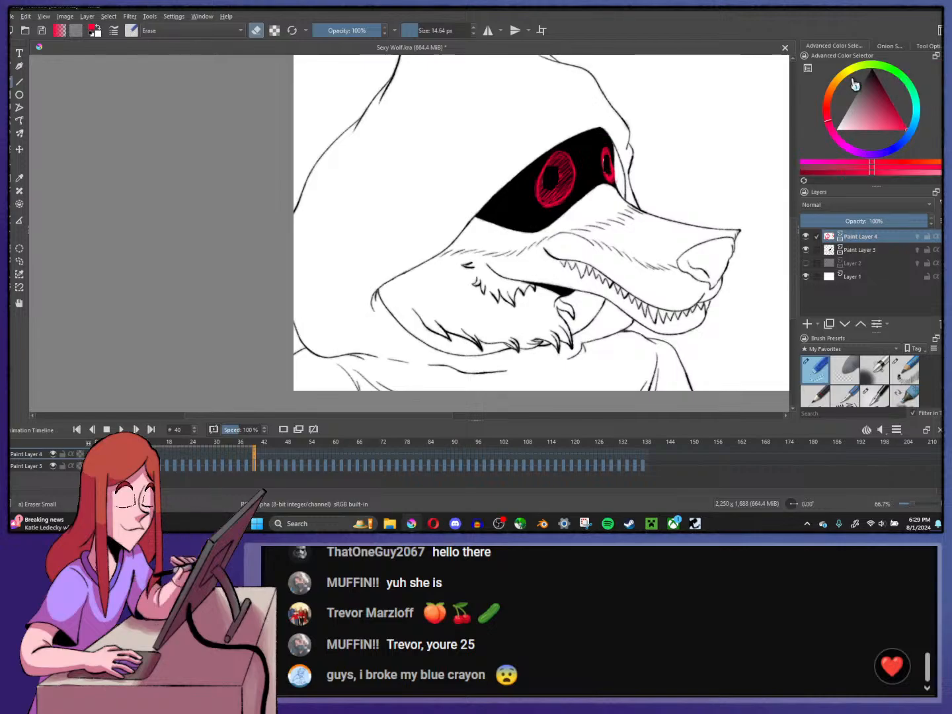
pyautogui.keyDown('ctrl'); pyautogui.click(543, 175); pyautogui.keyUp('ctrl')
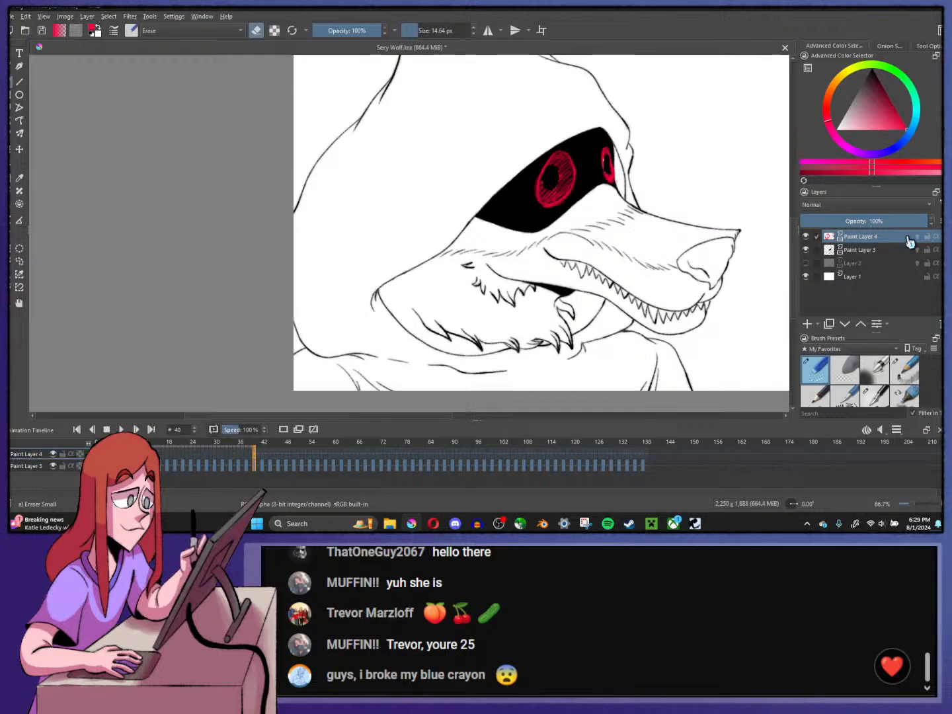
pyautogui.click(904, 370)
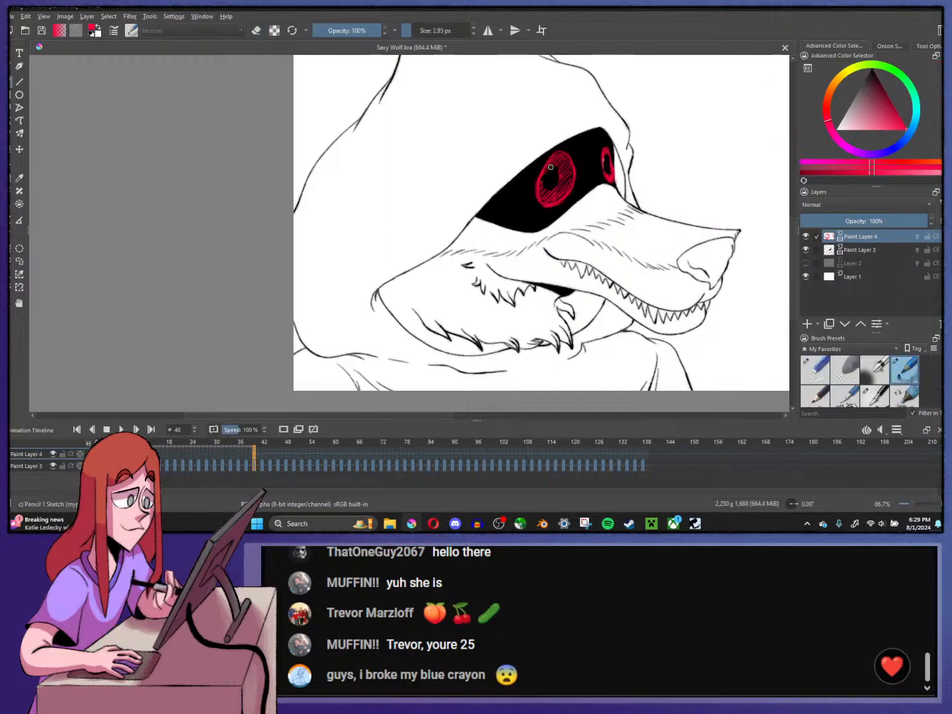
pyautogui.moveTo(550, 167); pyautogui.dragTo(555, 185)
pyautogui.moveTo(605, 151); pyautogui.dragTo(604, 169)
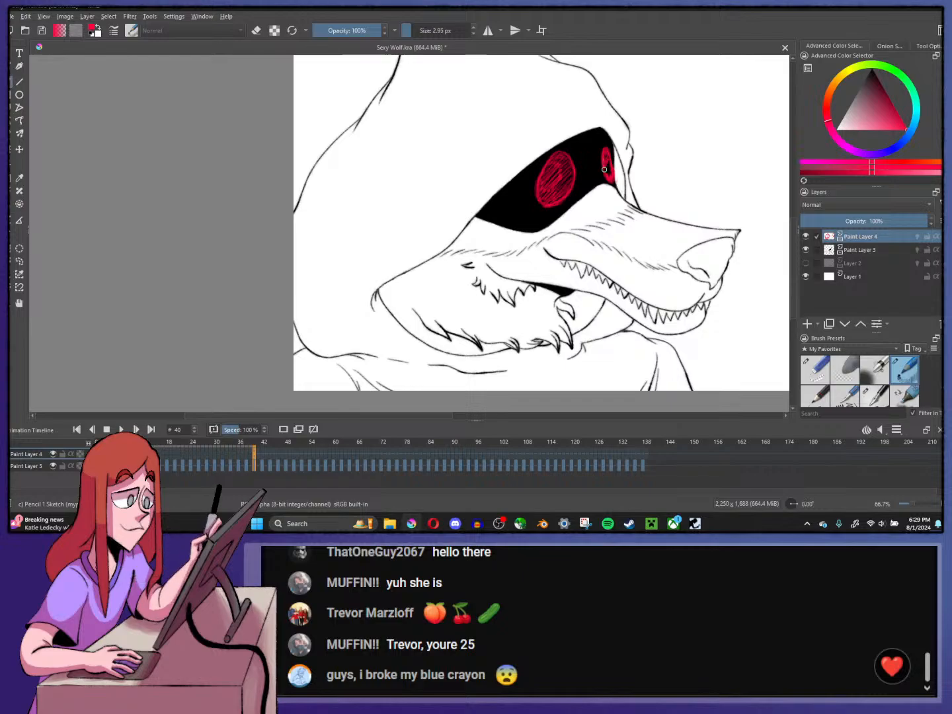
pyautogui.moveTo(538, 188)
pyautogui.mouseDown()
pyautogui.moveTo(550, 161)
pyautogui.moveTo(569, 181)
pyautogui.moveTo(568, 150)
pyautogui.mouseUp()
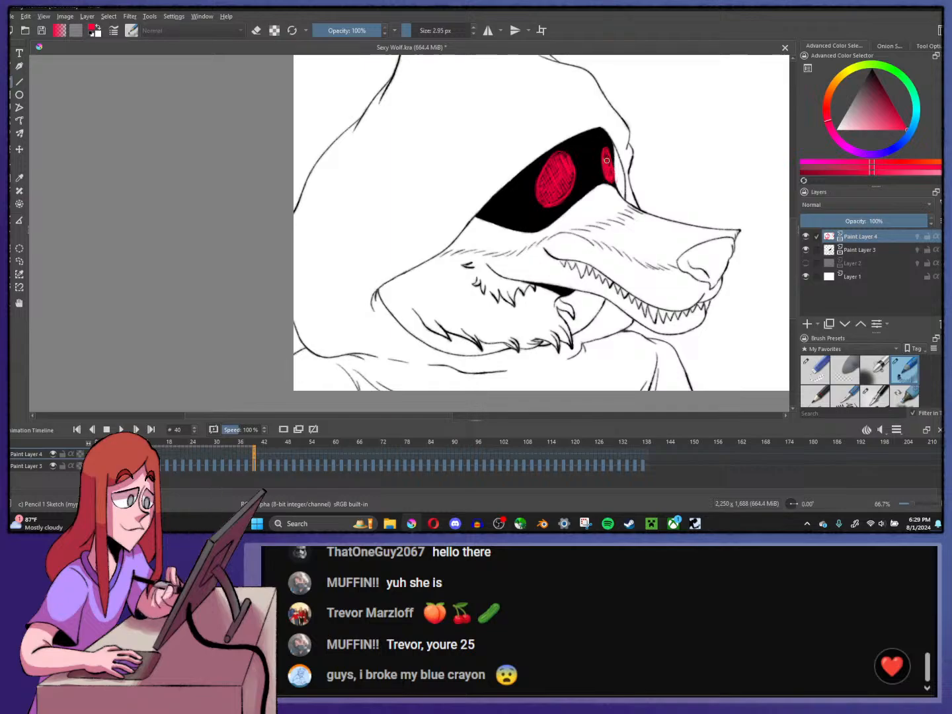
# - Draw a narrow black oval pupil over the crimson hatching in each eye
pyautogui.scroll(1, 603, 153)
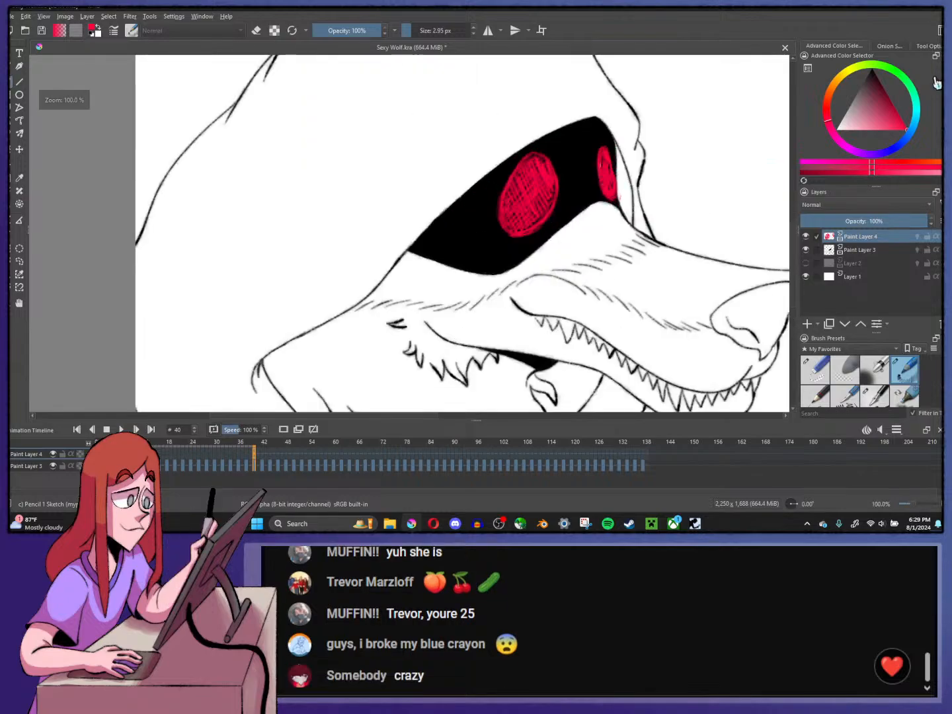
pyautogui.moveTo(522, 182)
pyautogui.mouseDown()
pyautogui.moveTo(513, 210)
pyautogui.moveTo(521, 190)
pyautogui.mouseUp()
pyautogui.moveTo(605, 173)
pyautogui.mouseDown()
pyautogui.moveTo(603, 182)
pyautogui.moveTo(602, 162)
pyautogui.mouseUp()
pyautogui.hotkey('ctrl', 'z')
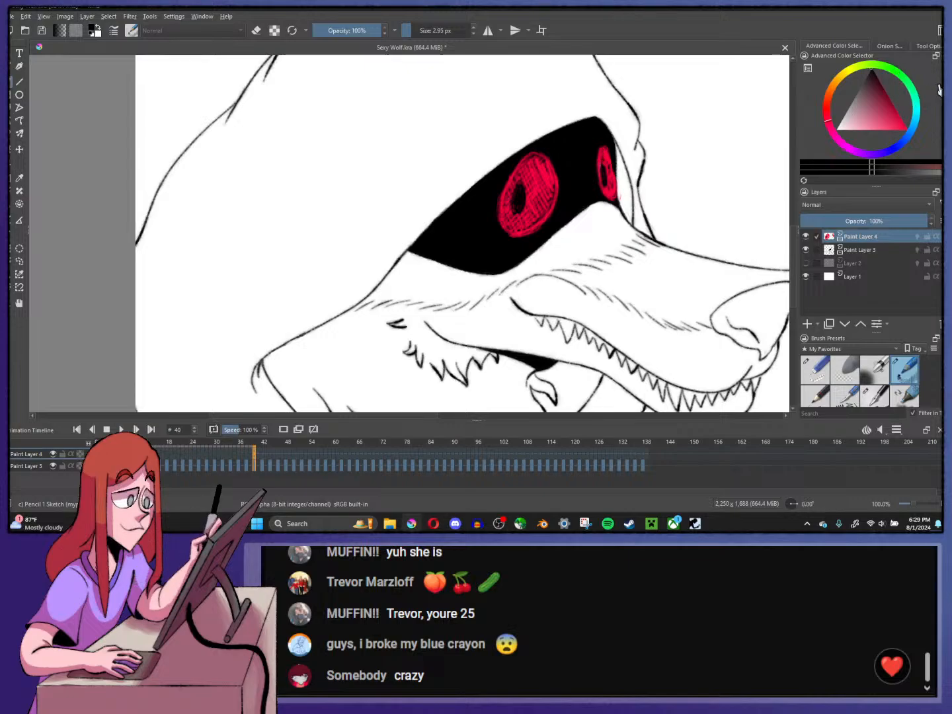
# - Draw a small white slit highlight in the black pupil of each crimson eye
pyautogui.press('x')
pyautogui.moveTo(515, 205); pyautogui.dragTo(516, 192)
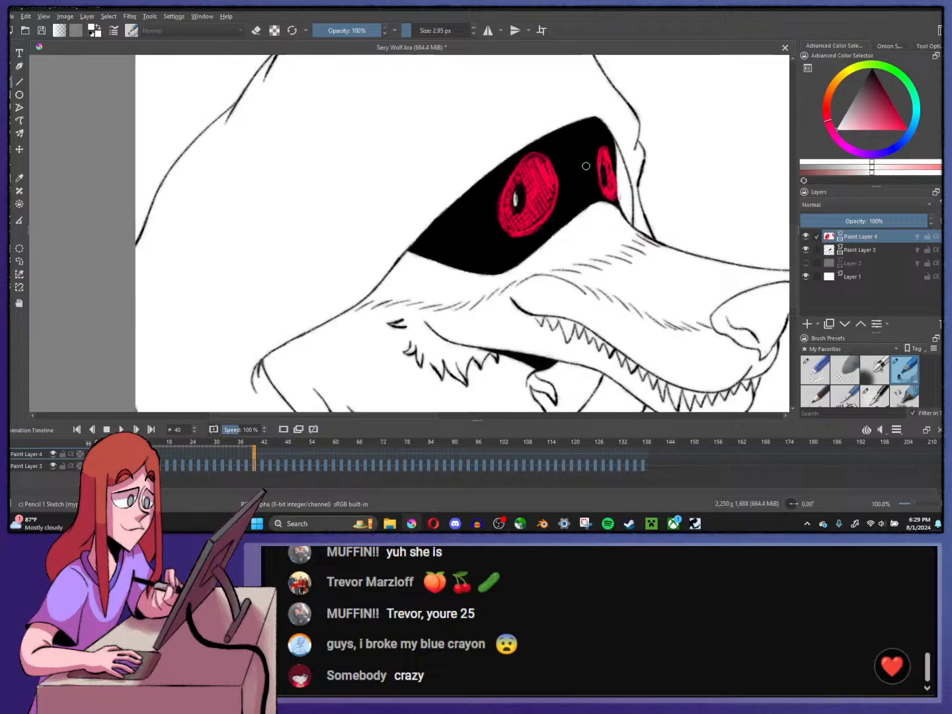
pyautogui.scroll(-5, 601, 180)
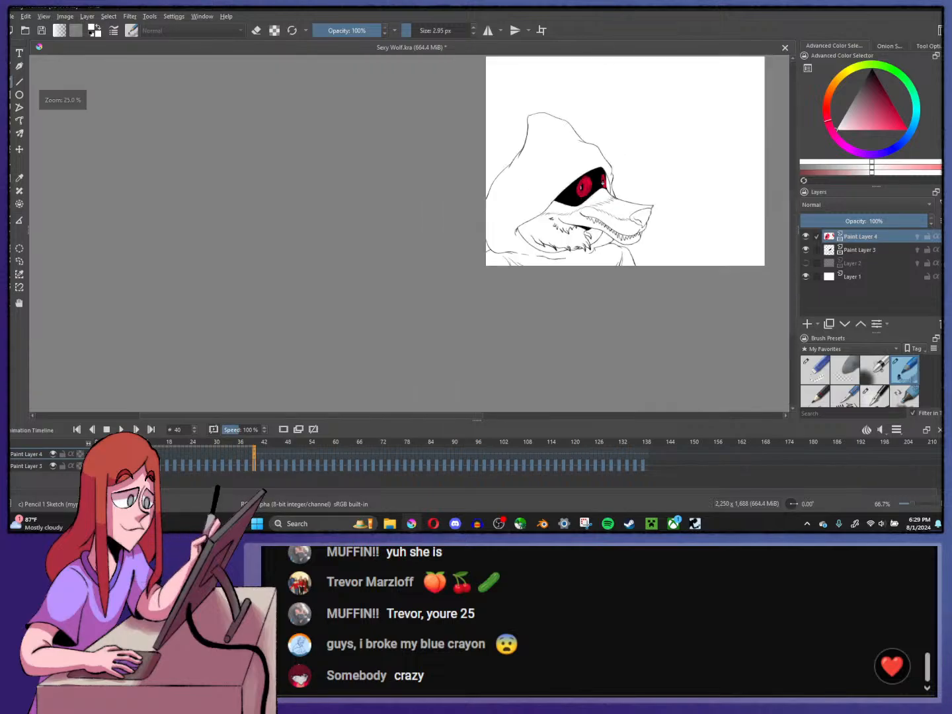
pyautogui.scroll(5, 522, 223)
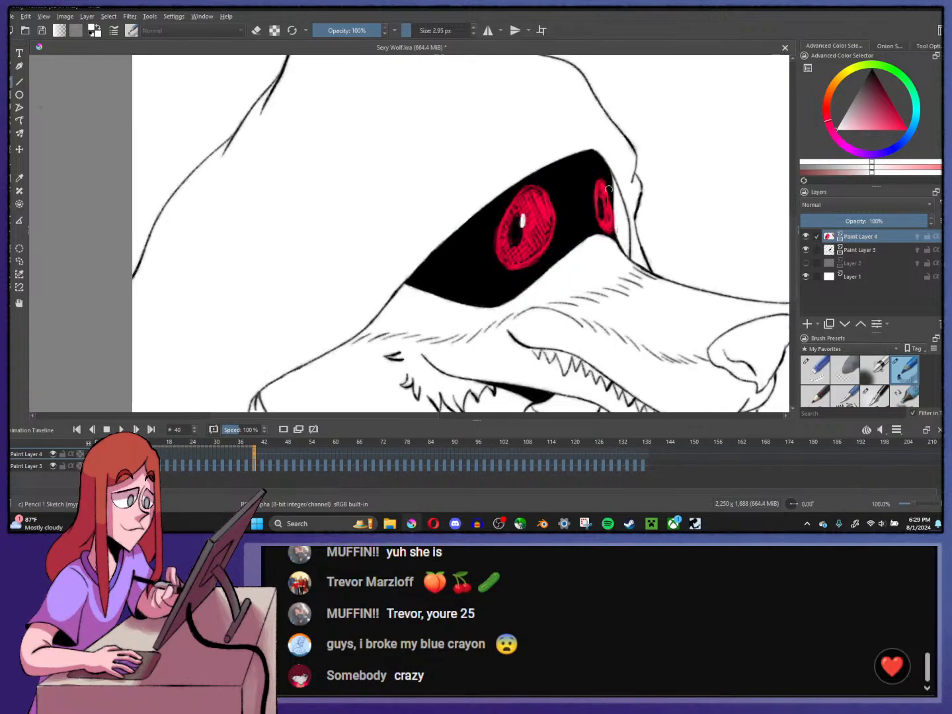
pyautogui.hotkey('ctrl', 'z')
pyautogui.moveTo(523, 227); pyautogui.dragTo(522, 216)
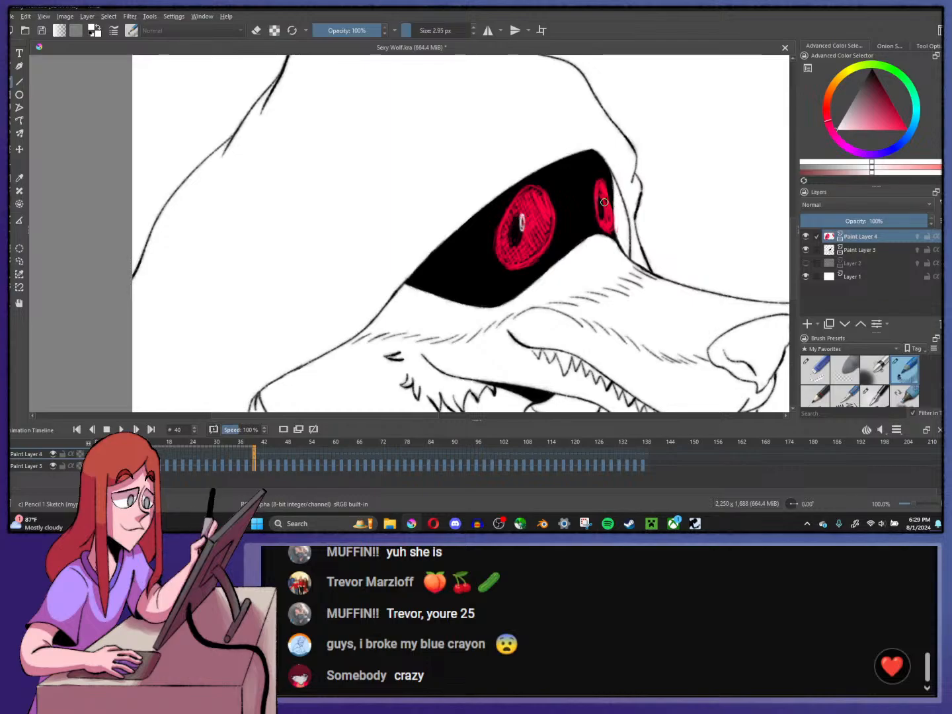
pyautogui.scroll(-6, 604, 192)
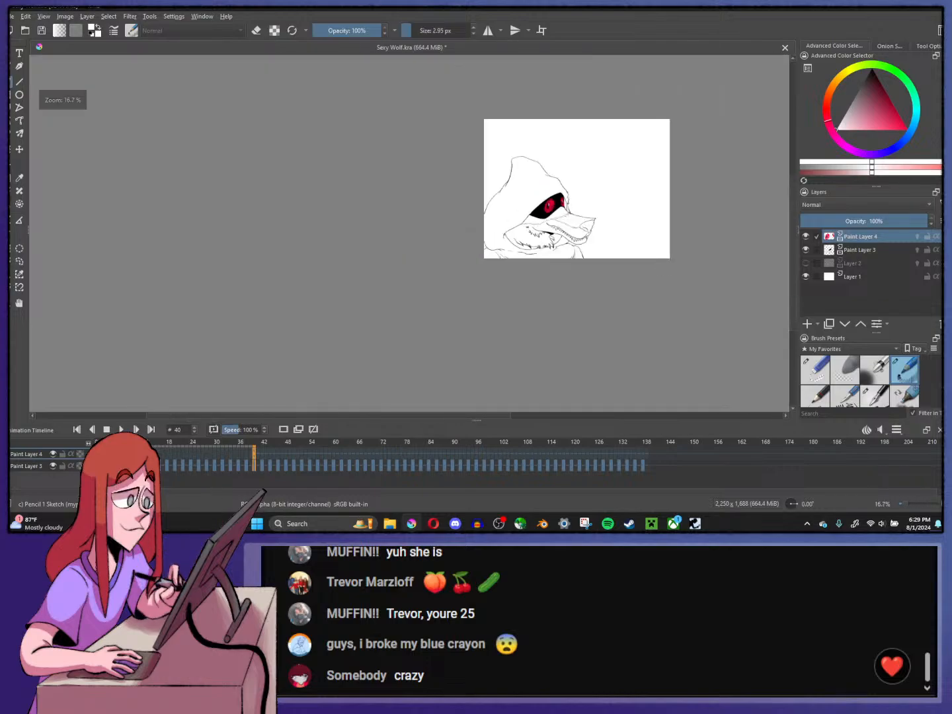
pyautogui.scroll(2, 603, 193)
pyautogui.scroll(4, 564, 203)
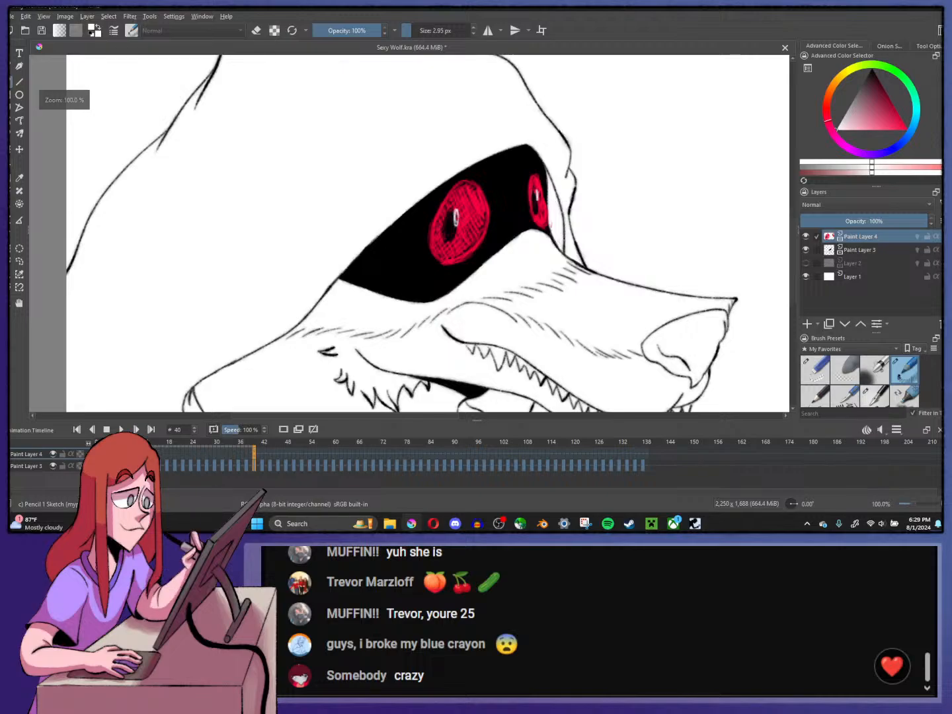
# - Slant both crimson eyes slightly as a pair inside the black eye opening with the Transform tool
pyautogui.hotkey('ctrl', 't')
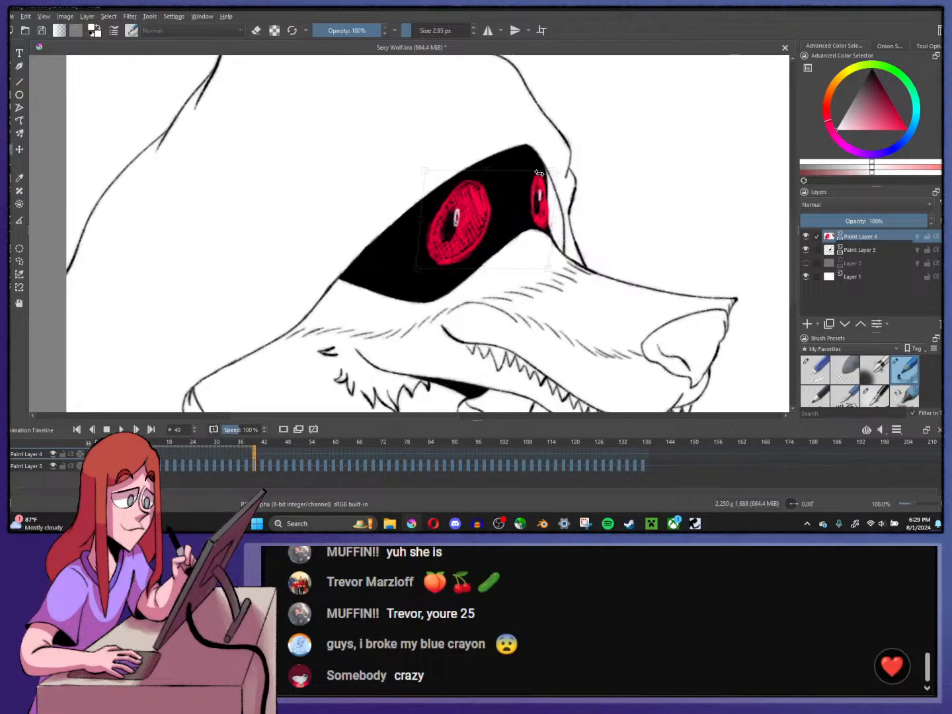
pyautogui.scroll(-6, 563, 231)
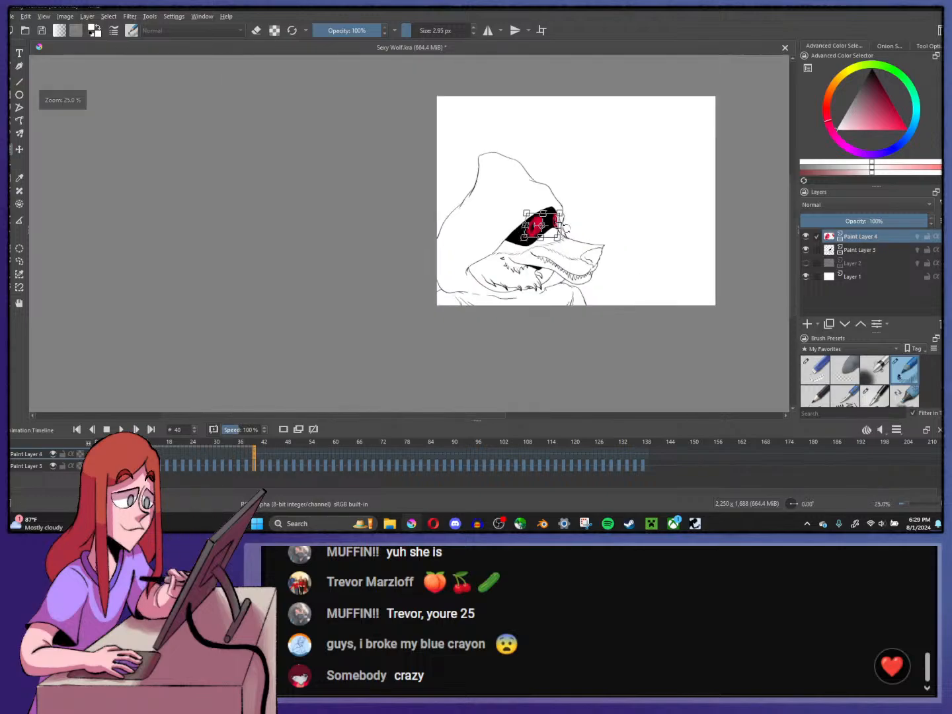
pyautogui.scroll(5, 575, 232)
pyautogui.press('Return')
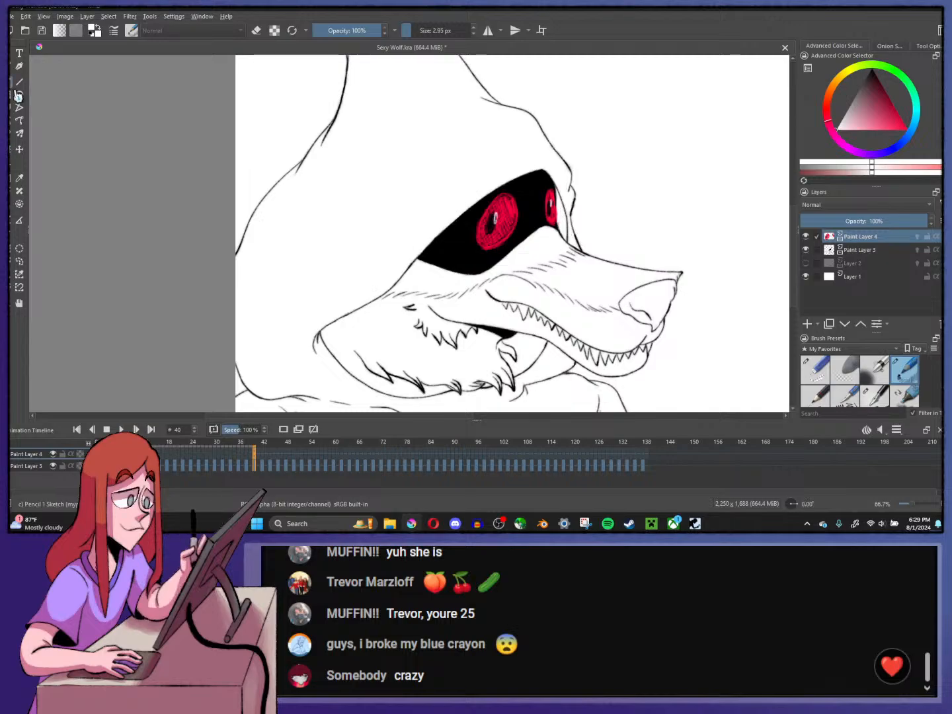
pyautogui.scroll(-2, 311, 161)
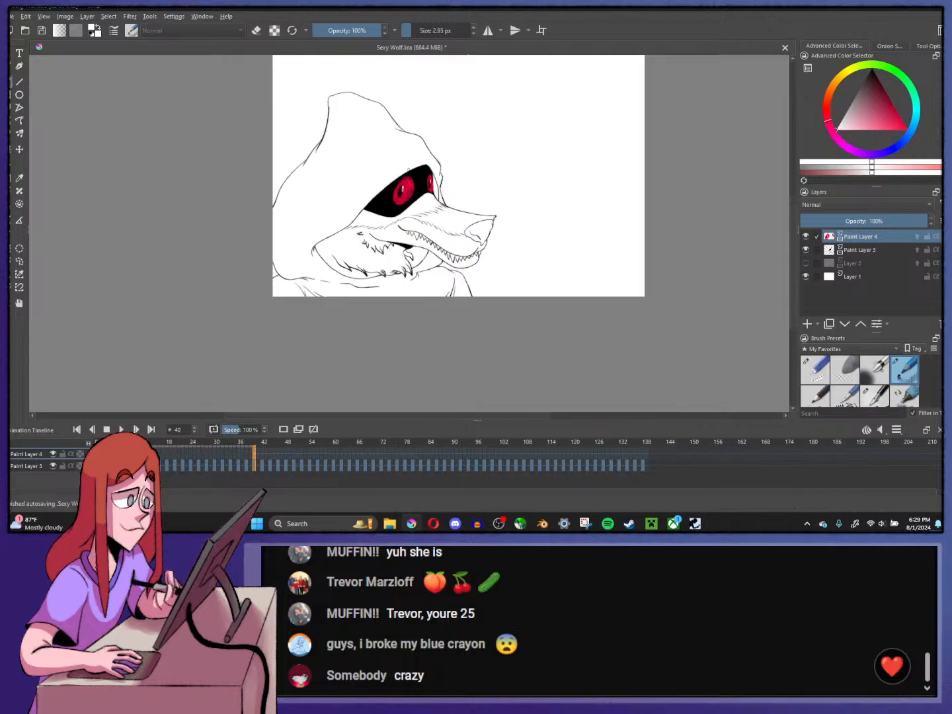
pyautogui.scroll(1, 417, 179)
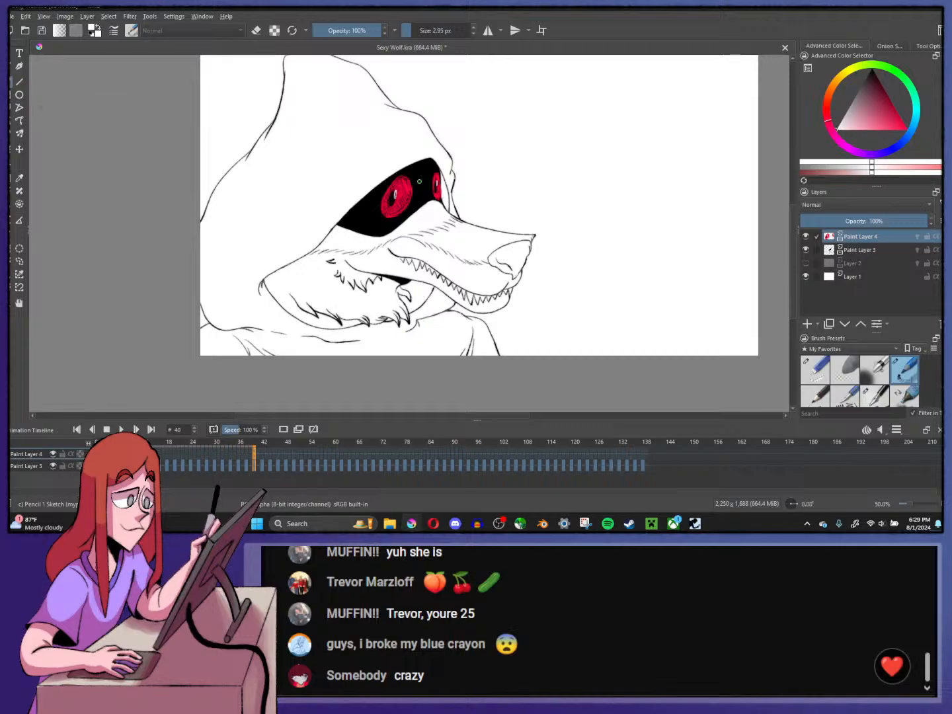
# - Refine the transform of both eyes, adding a slight clockwise tilt that follows the line of the muzzle
pyautogui.click(14, 158)
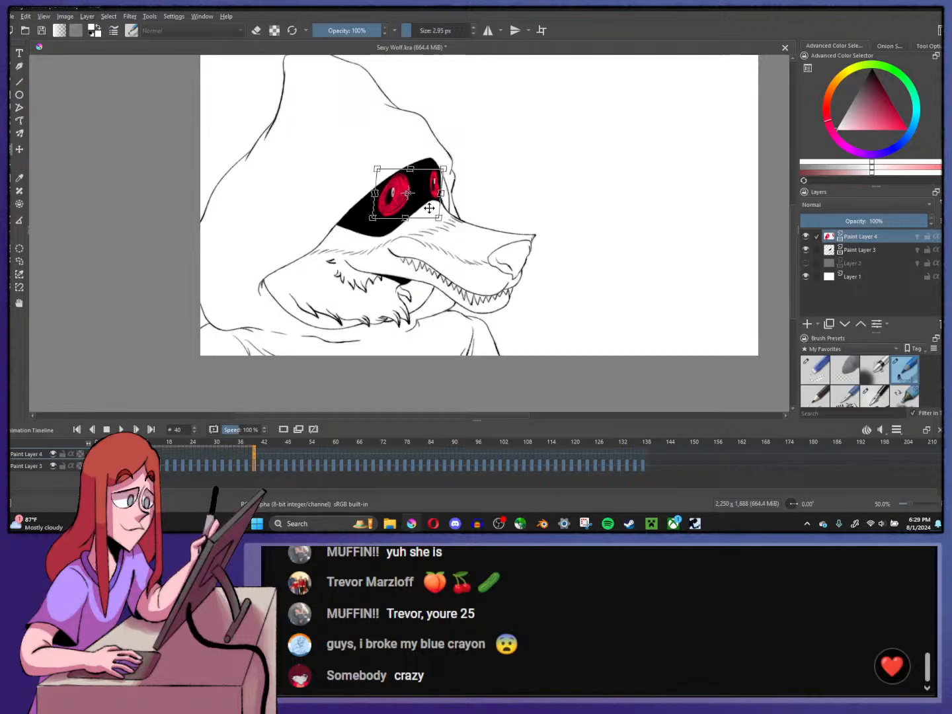
pyautogui.press('Return')
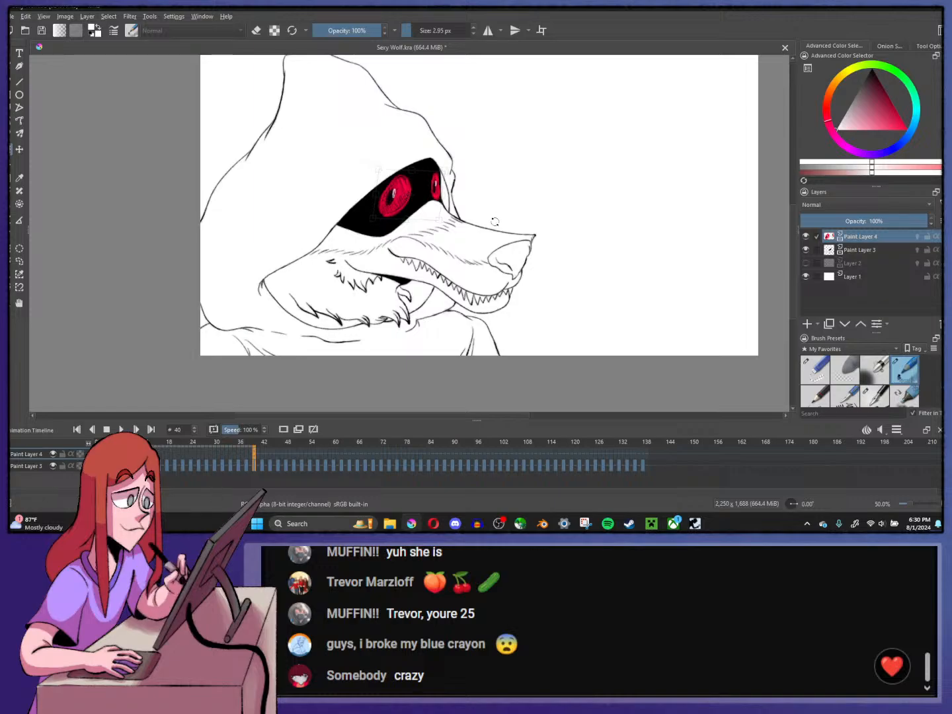
pyautogui.hotkey('ctrl', 't')
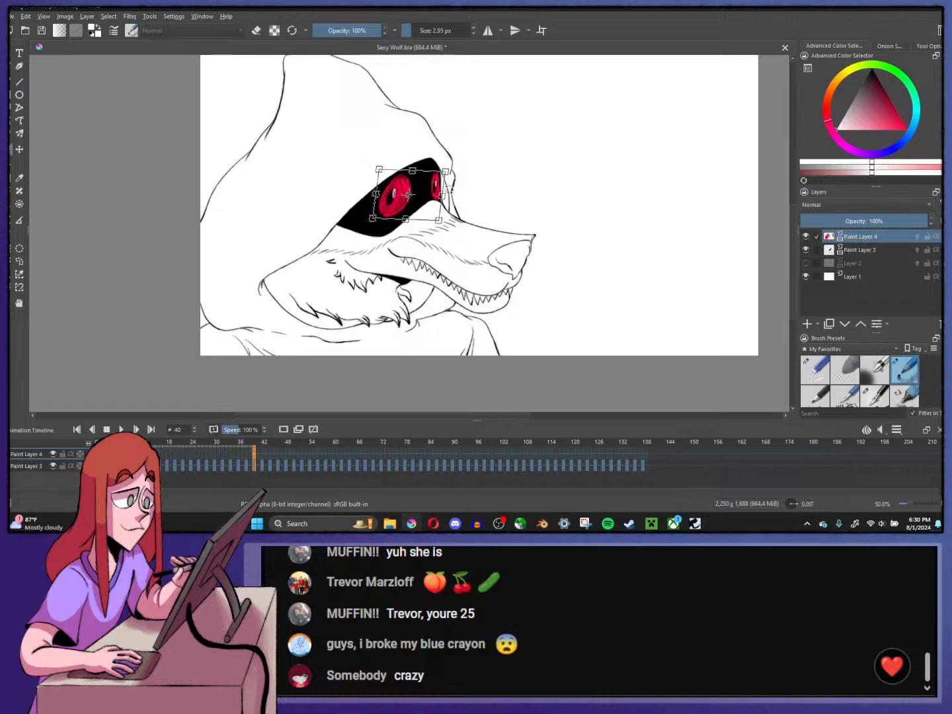
pyautogui.scroll(3, 408, 194)
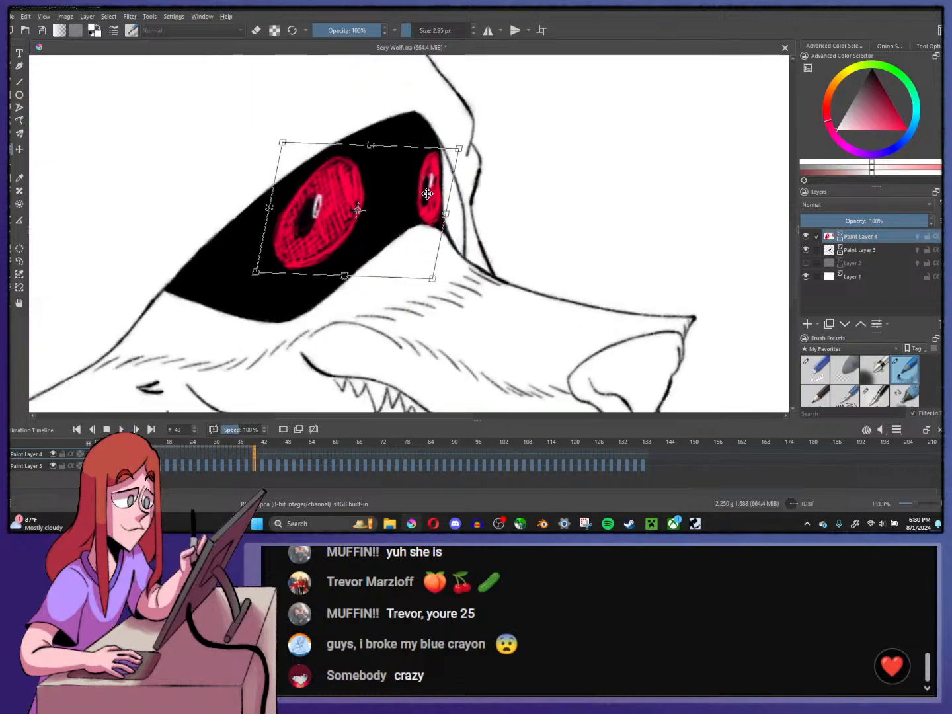
pyautogui.scroll(-2, 428, 194)
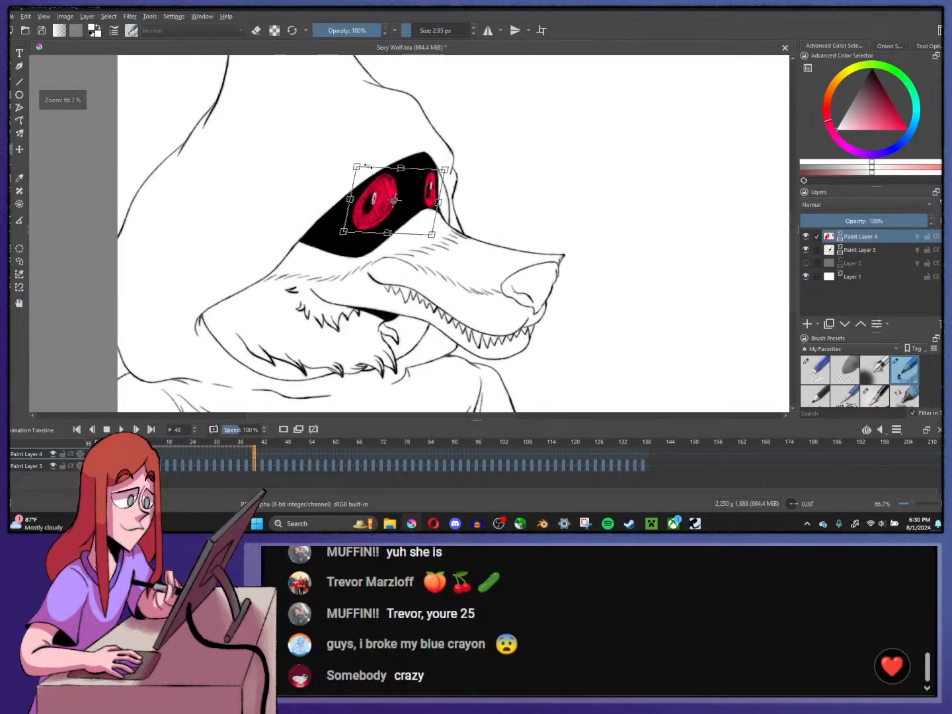
pyautogui.press('Return')
pyautogui.scroll(-4, 645, 175)
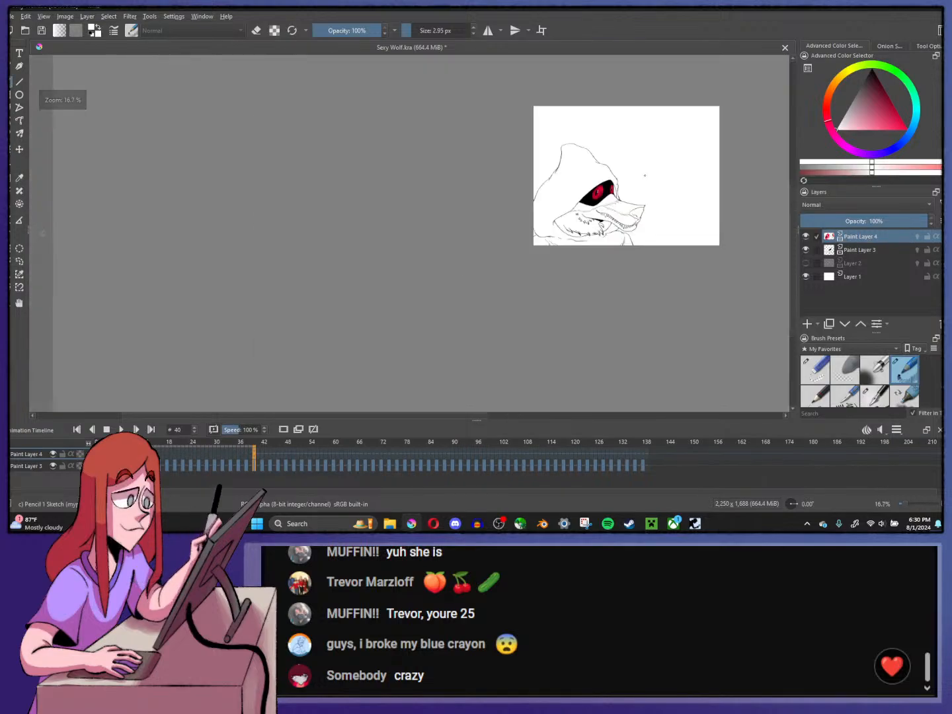
pyautogui.scroll(4, 645, 175)
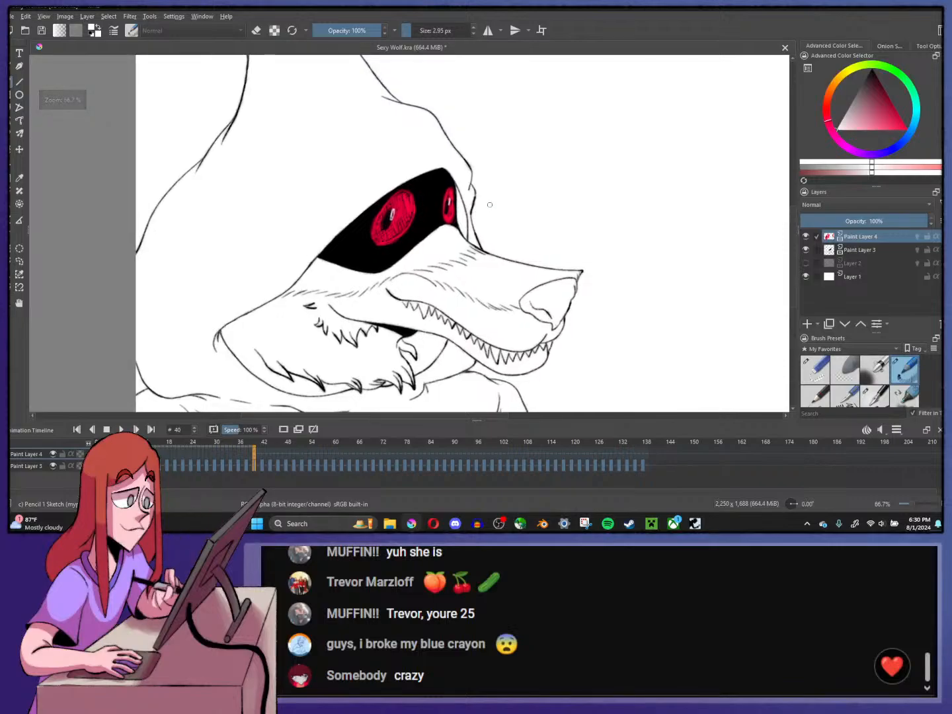
# - Select the near eye with a freehand outline, move it slightly toward the far eye, and clear the selection
pyautogui.click(20, 261)
pyautogui.moveTo(396, 166); pyautogui.dragTo(390, 168)
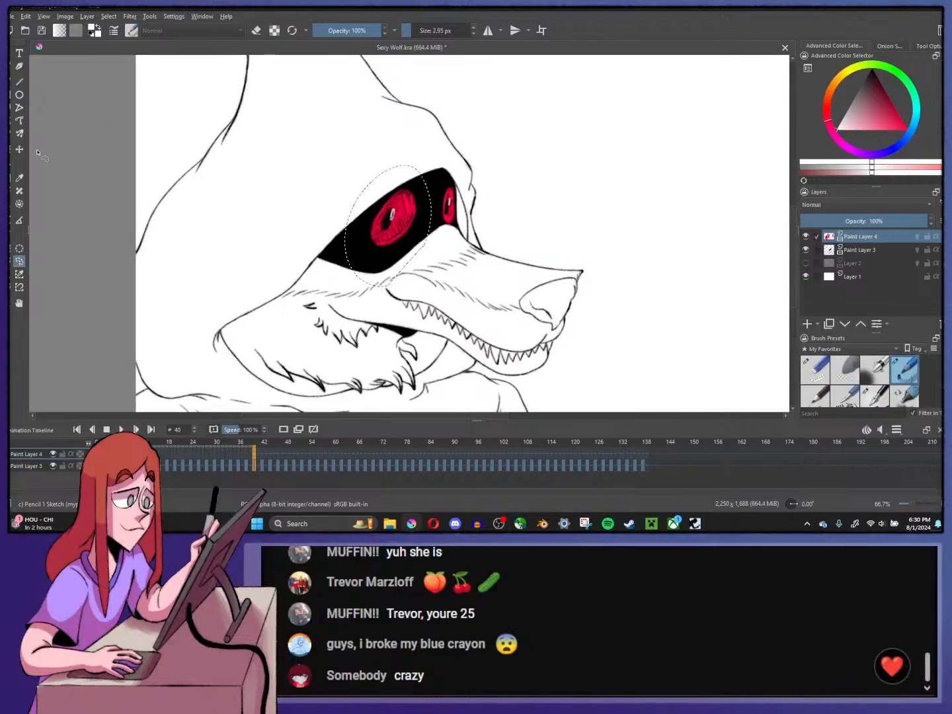
pyautogui.hotkey('ctrl', 't')
pyautogui.moveTo(423, 228); pyautogui.dragTo(422, 265)
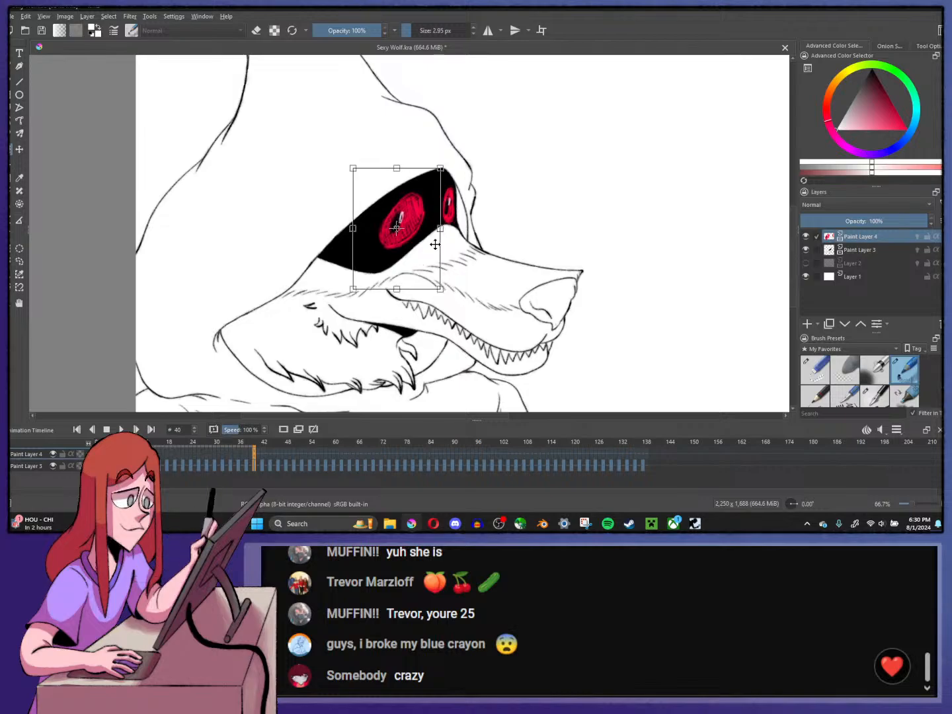
pyautogui.click(19, 247)
pyautogui.moveTo(65, 253); pyautogui.dragTo(65, 253)
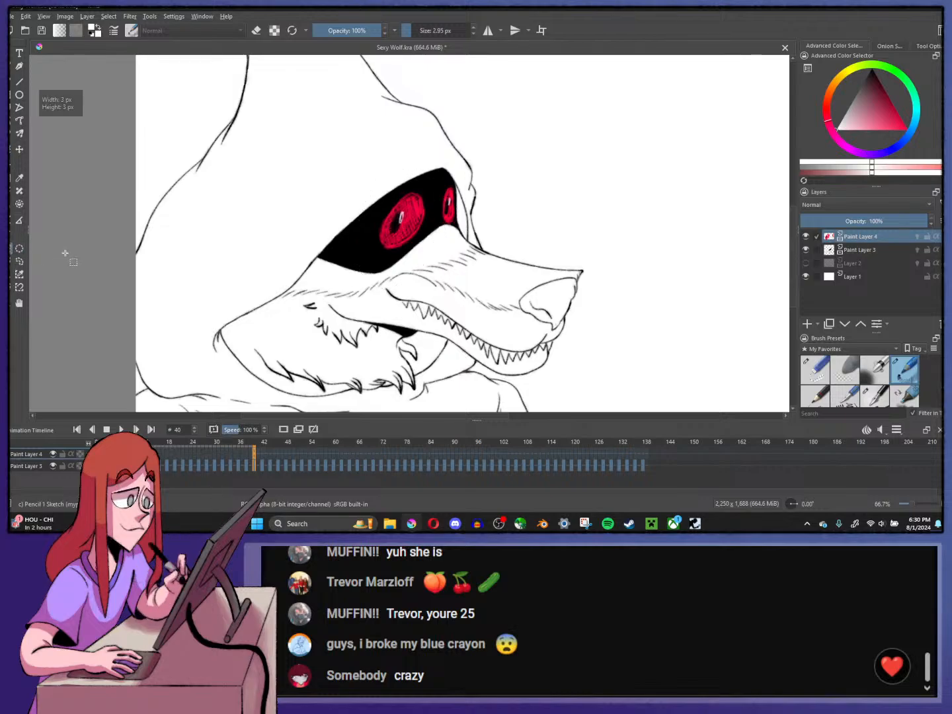
# - Try to skew both eyes slightly downward toward the snout with the Transform tool
pyautogui.hotkey('ctrl', 't')
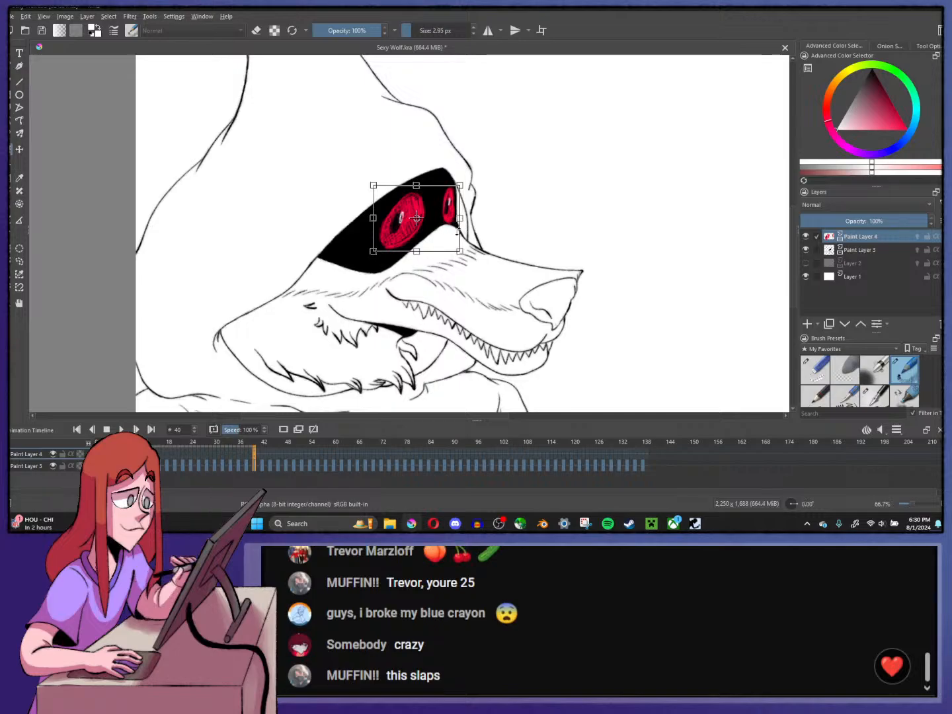
pyautogui.press('Return')
pyautogui.click(451, 230)
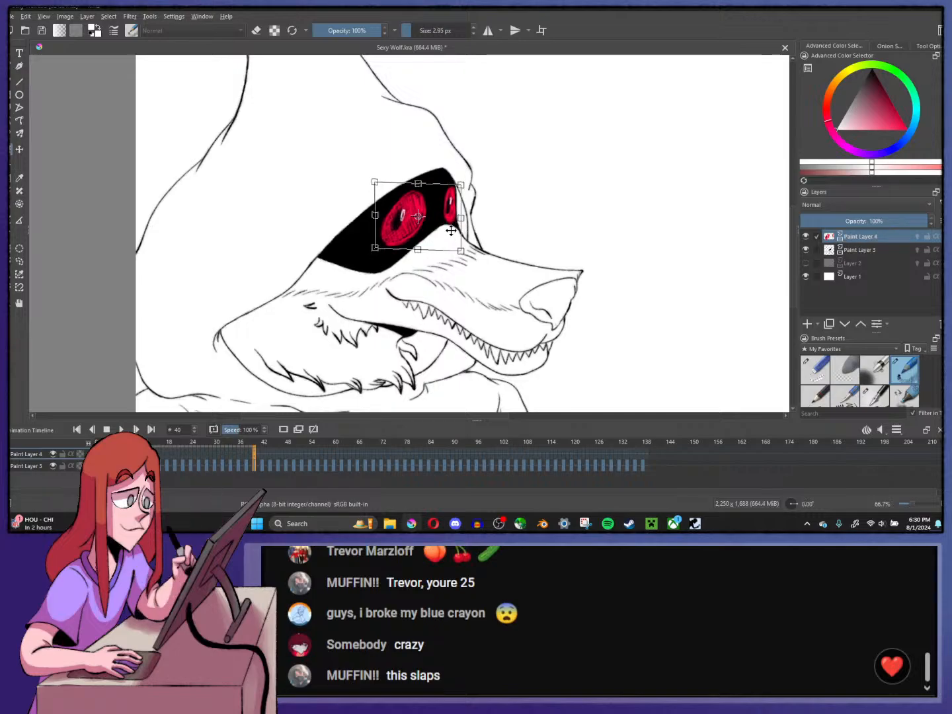
pyautogui.scroll(-2, 451, 230)
pyautogui.scroll(4, 457, 221)
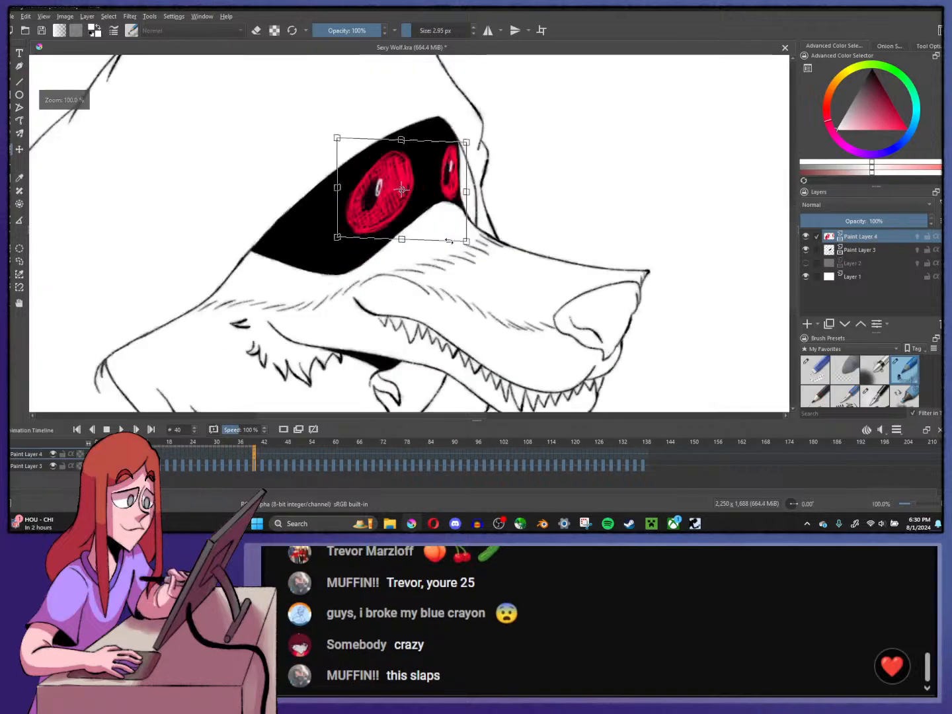
pyautogui.moveTo(462, 209); pyautogui.dragTo(453, 220)
pyautogui.hotkey('ctrl', 'z')
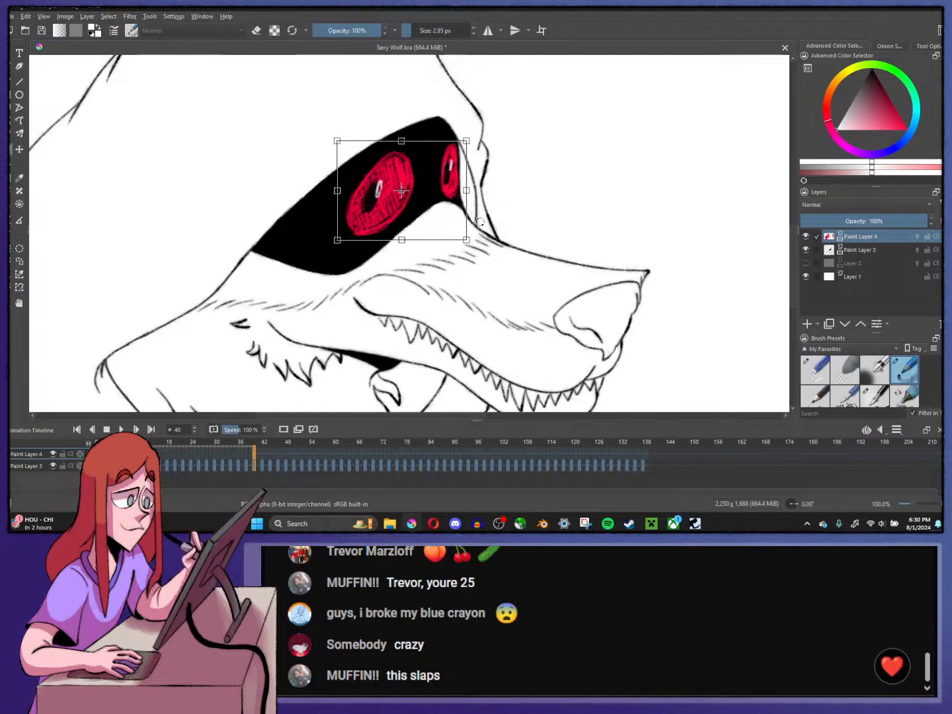
# - Examine how the placement and highlights of both eyes read against the whole wolf head at several zoom levels
pyautogui.press('b')
pyautogui.press('-')
pyautogui.press('-')
pyautogui.press('-')
pyautogui.press('-')
pyautogui.press('-')
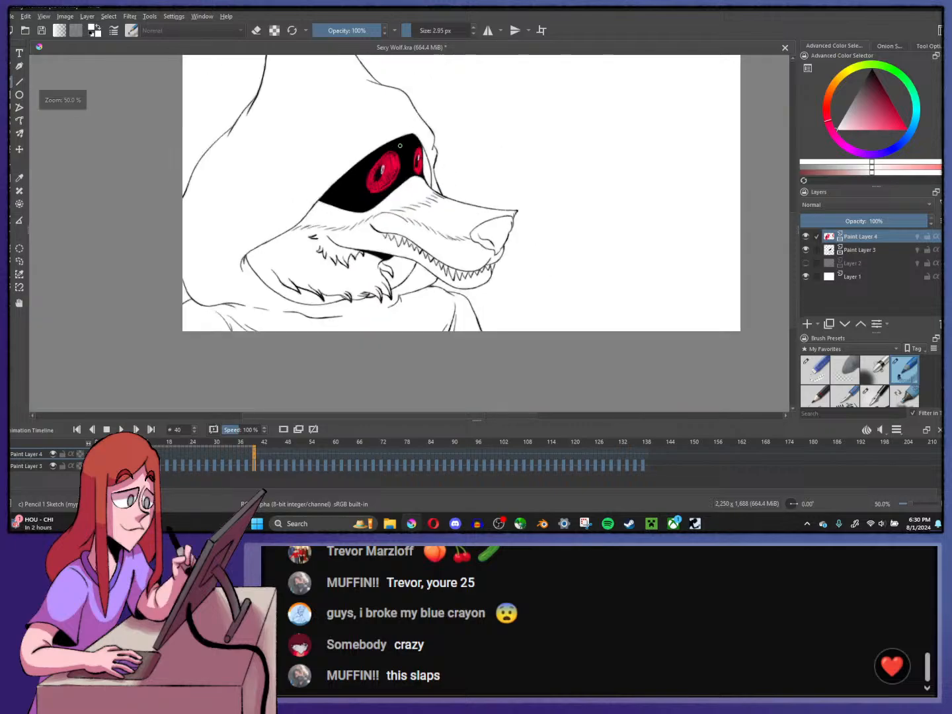
pyautogui.press('+')
pyautogui.press('+')
pyautogui.press('+')
pyautogui.press('+')
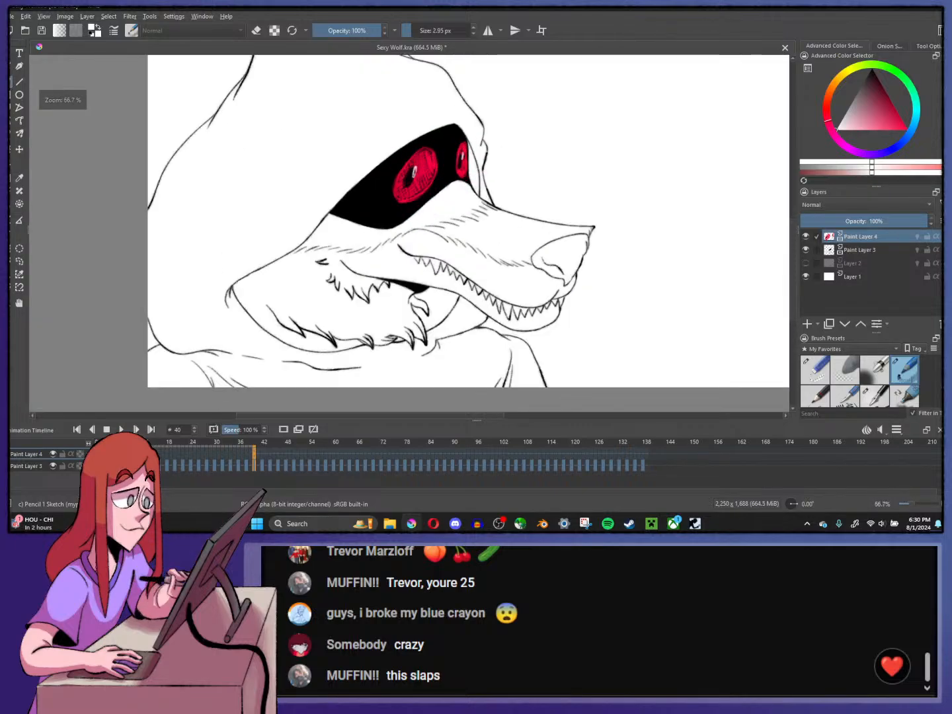
pyautogui.press('-')
pyautogui.press('-')
pyautogui.press('+')
pyautogui.press('+')
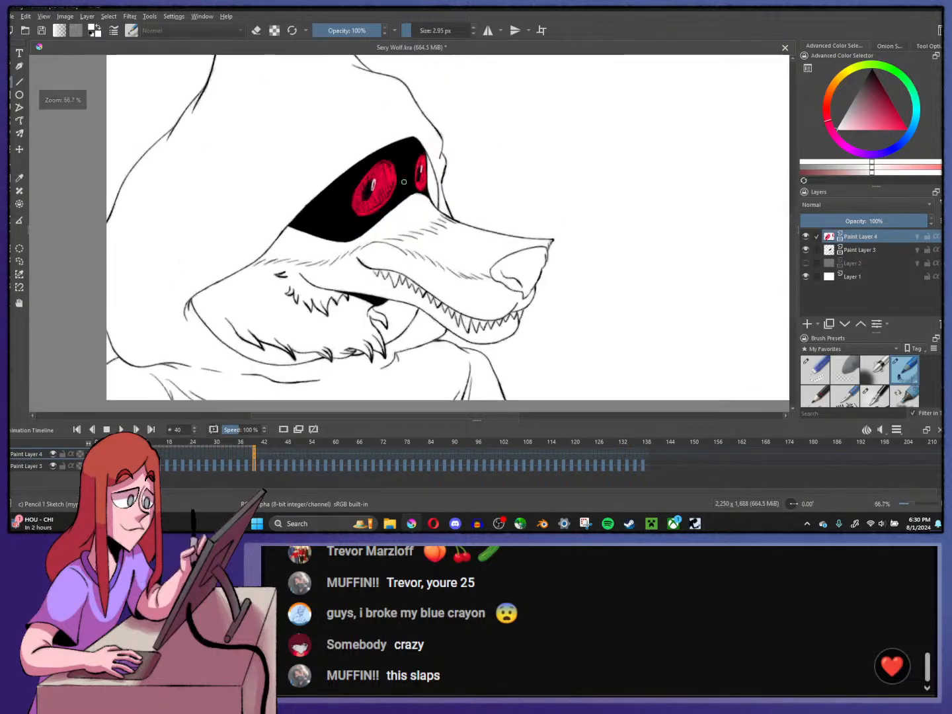
pyautogui.press('-')
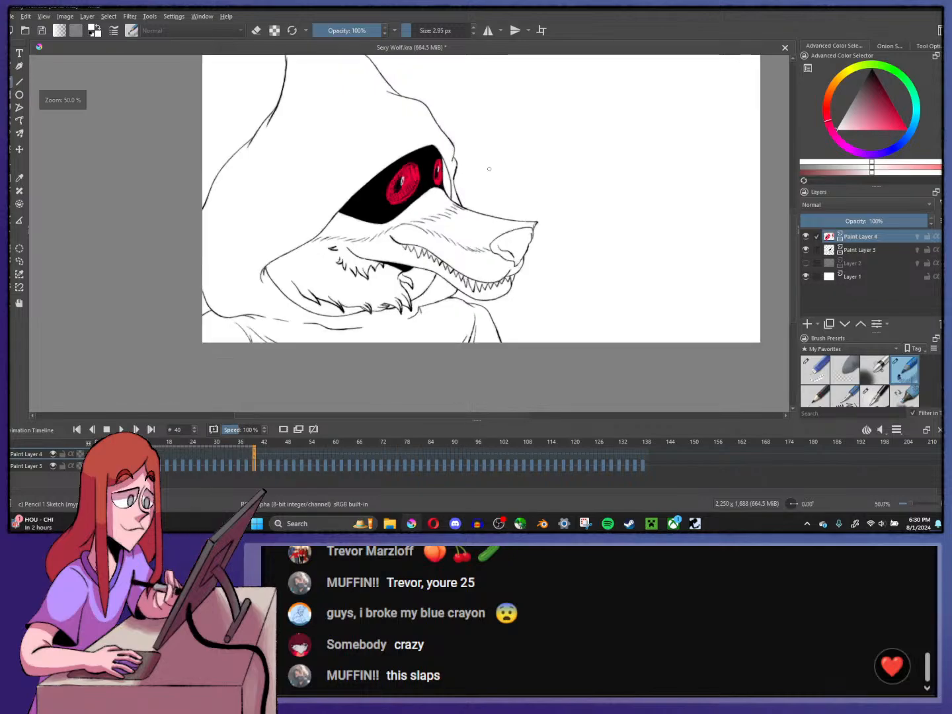
pyautogui.press('-')
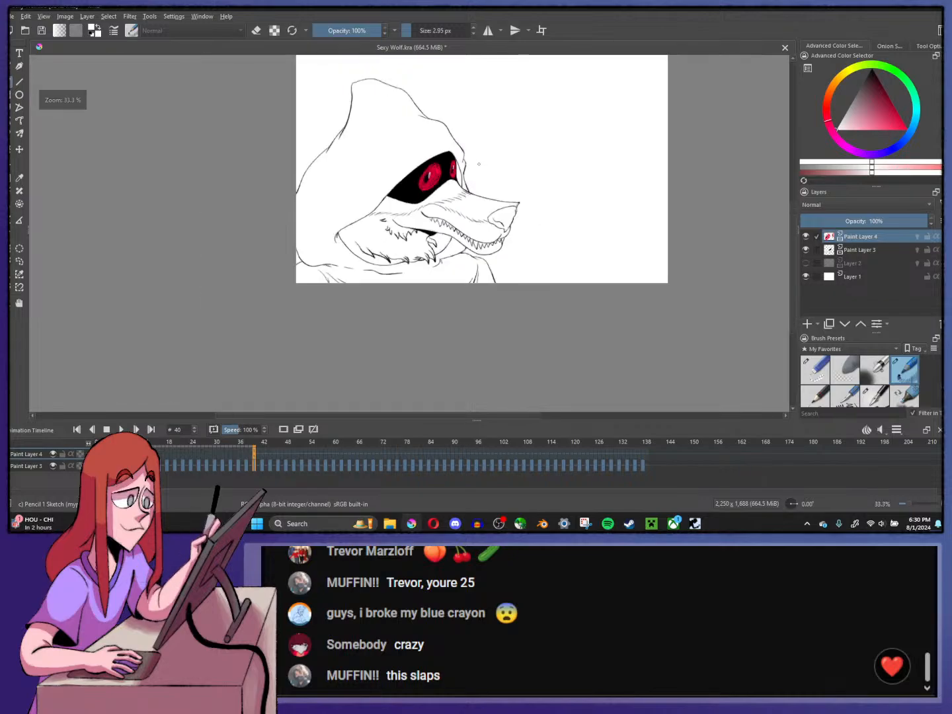
pyautogui.press('-')
pyautogui.press('+')
pyautogui.press('+')
pyautogui.press('+')
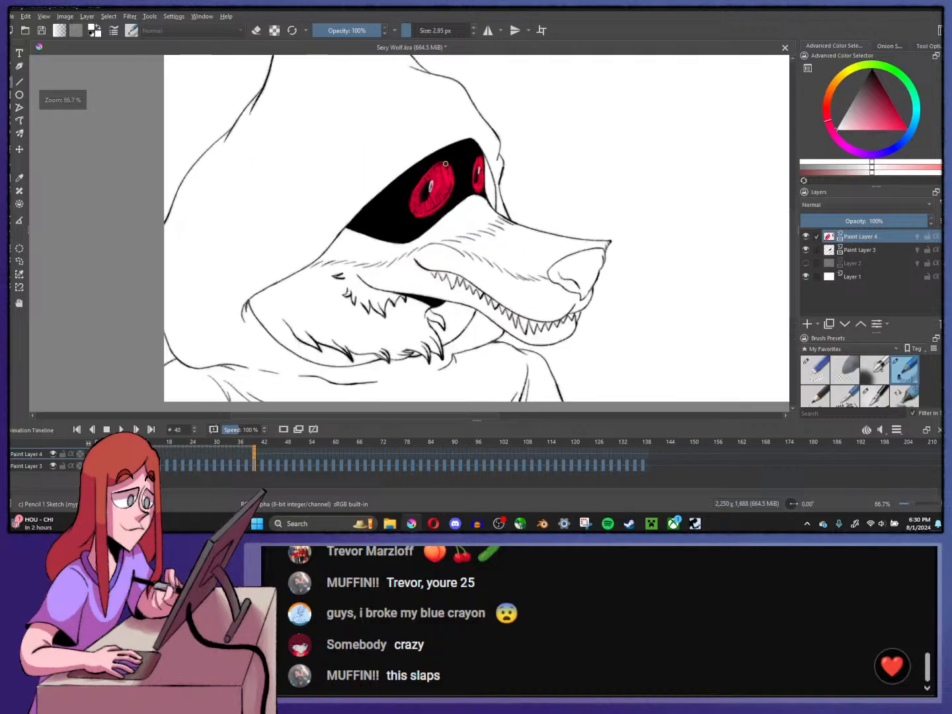
# - Sample the crimson from the near eye and sketch an angled upper eyelid line over both eyes, trimming the excess with the brush's erase mode
pyautogui.click(255, 30)
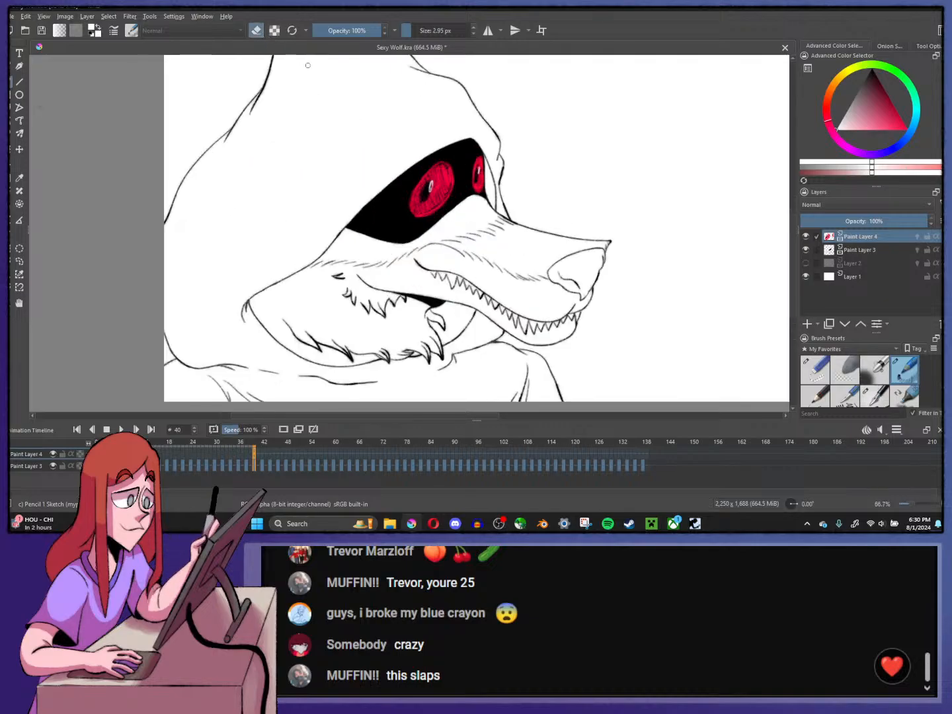
pyautogui.press('e')
pyautogui.keyDown('ctrl'); pyautogui.click(413, 174); pyautogui.keyUp('ctrl')
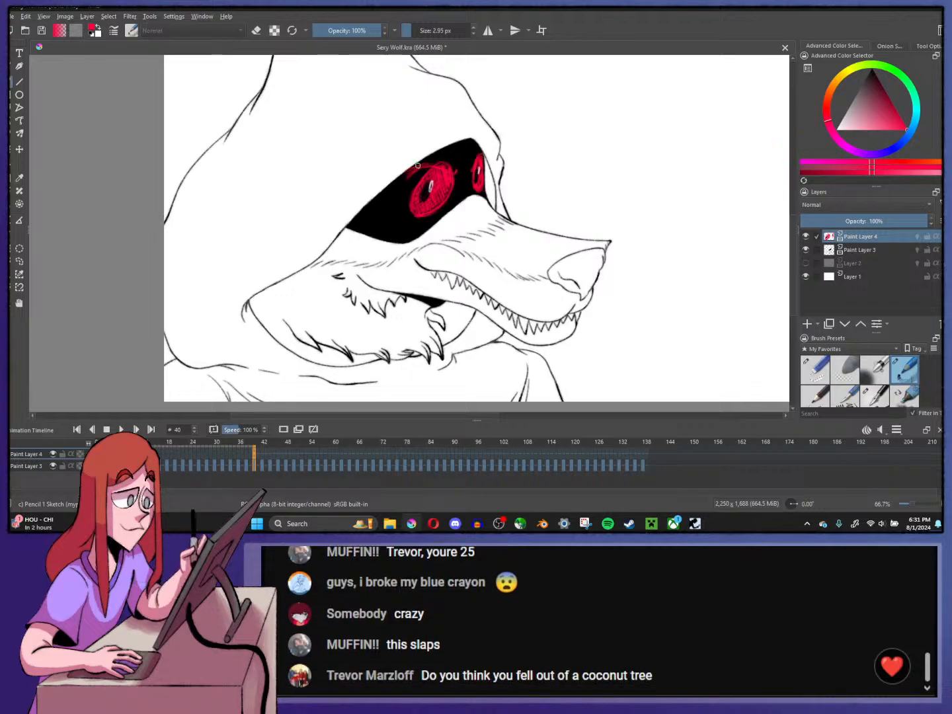
pyautogui.scroll(-3, 470, 176)
pyautogui.scroll(4, 474, 178)
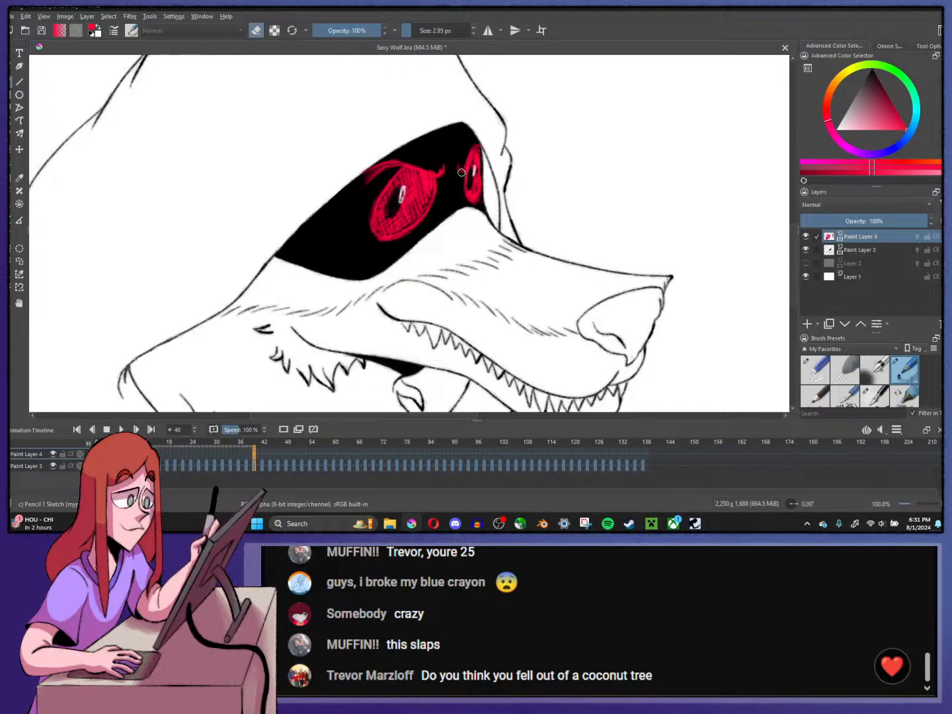
pyautogui.scroll(-4, 462, 172)
pyautogui.scroll(1, 462, 172)
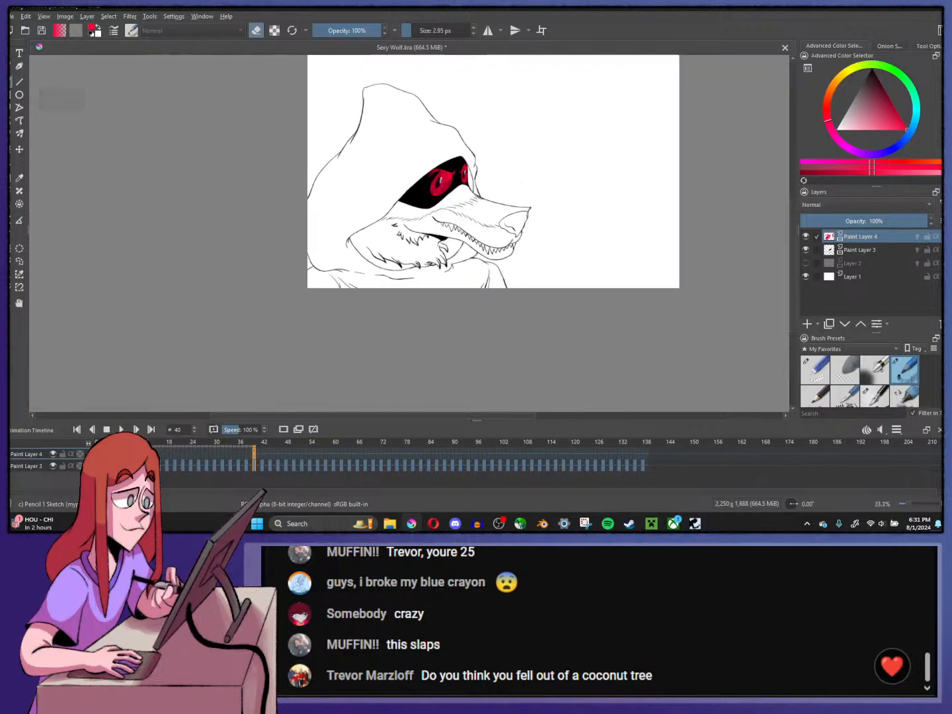
# - Stretch both eyes slightly away from the snout with the Transform tool and trim the lid line spilling past the black opening
pyautogui.scroll(-1, 543, 190)
pyautogui.scroll(2, 543, 190)
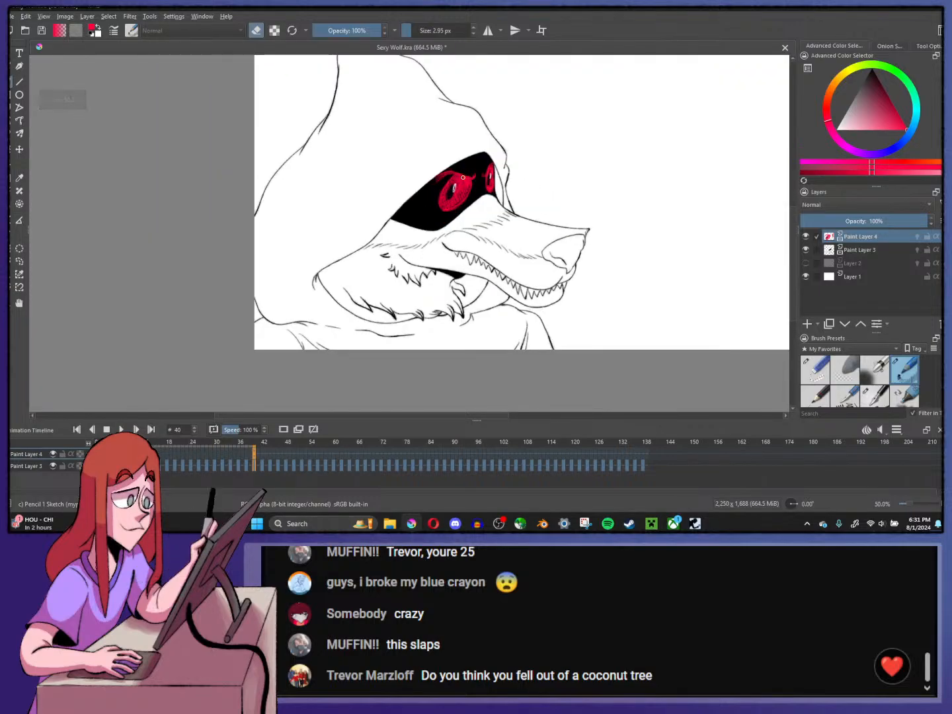
pyautogui.click(13, 158)
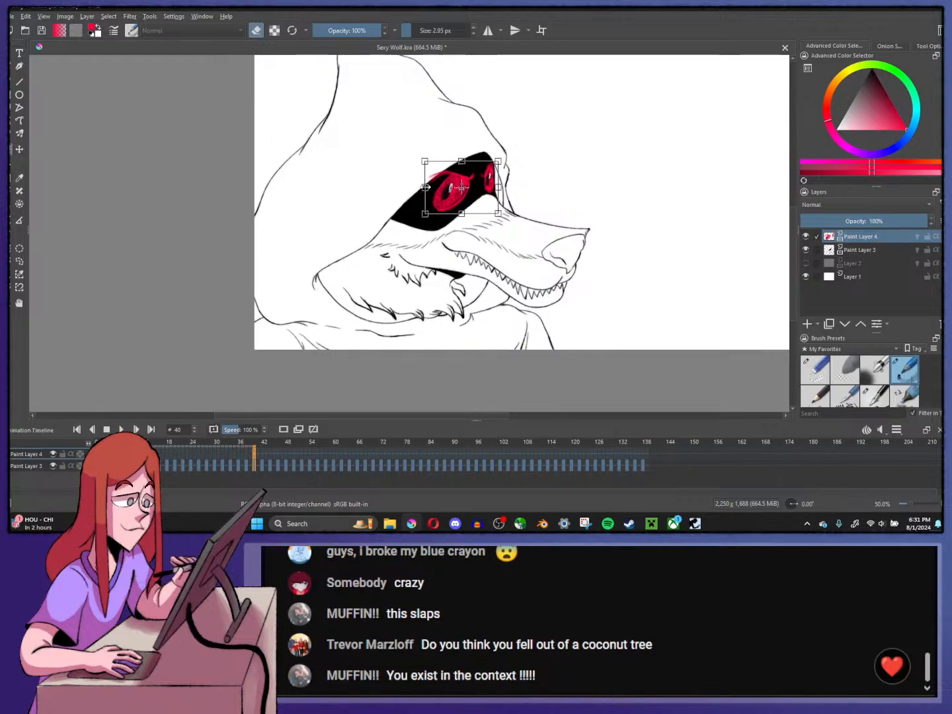
pyautogui.click(13, 91)
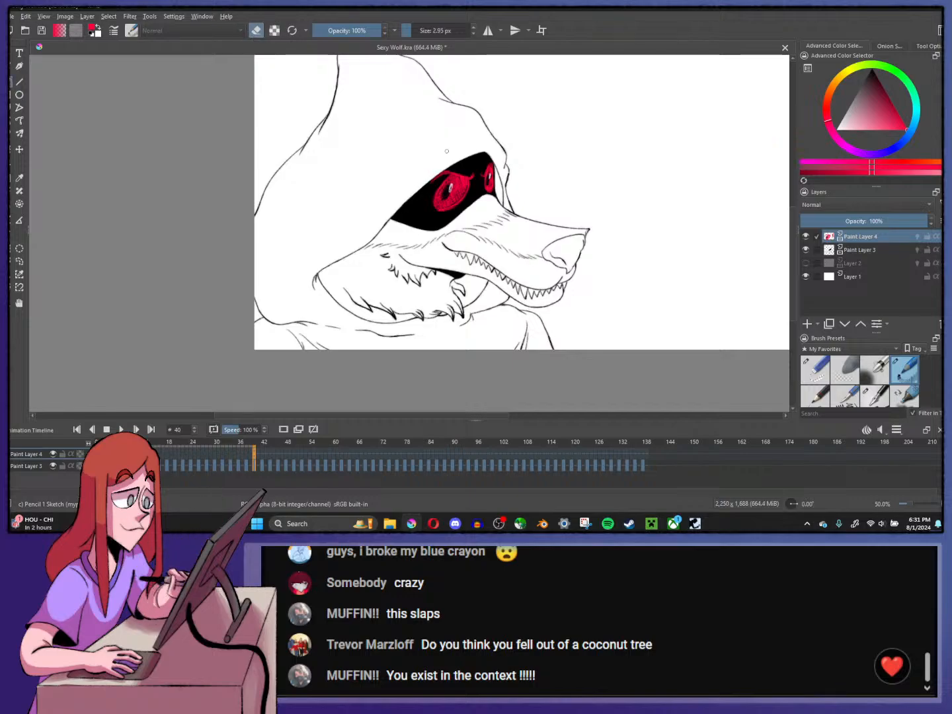
# - Examine how the adjusted eyes read against the whole wolf head at several zoom levels
pyautogui.press('-')
pyautogui.press('-')
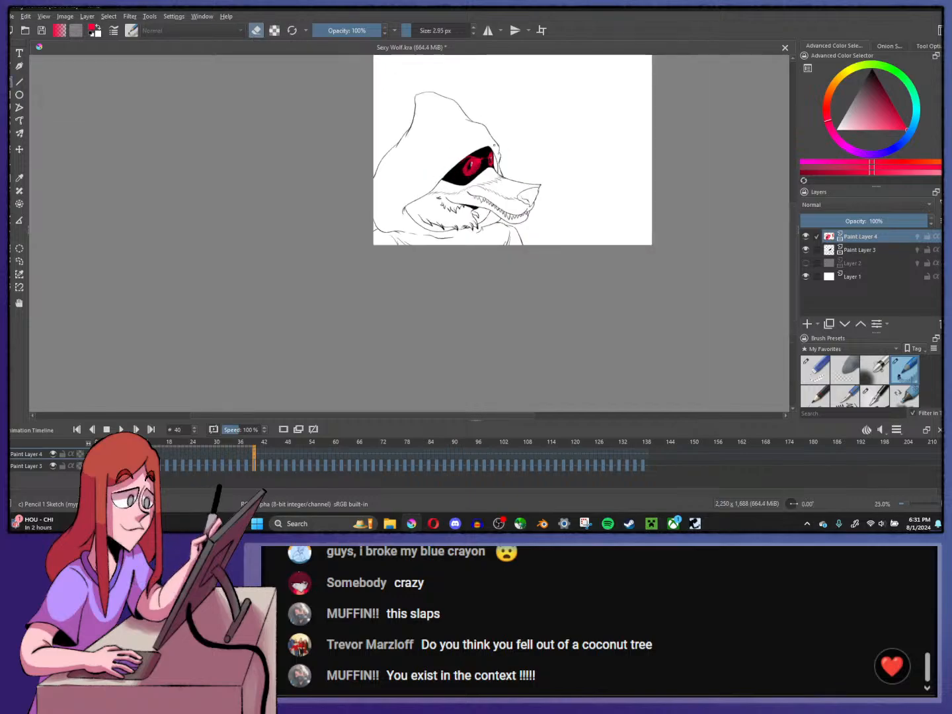
pyautogui.press('-')
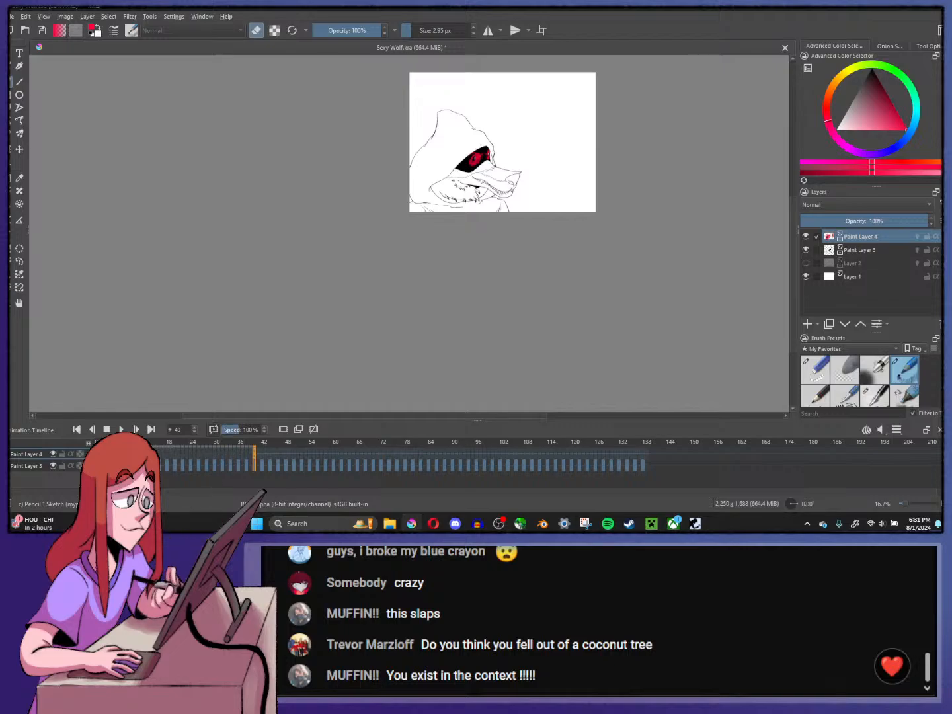
pyautogui.press('+')
pyautogui.press('+')
pyautogui.press('+')
pyautogui.press('+')
pyautogui.press('+')
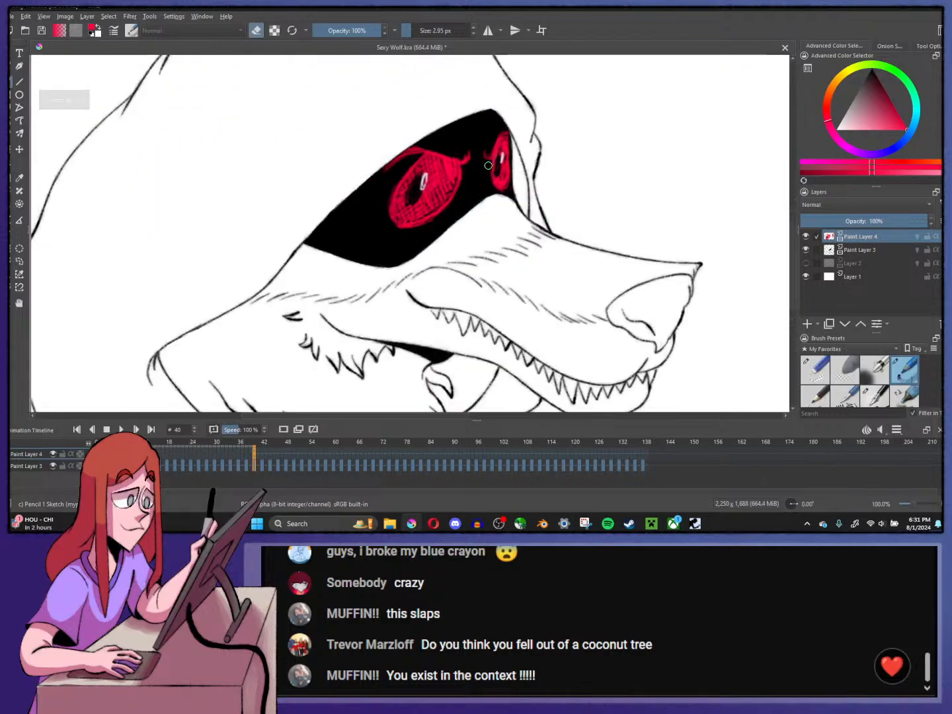
pyautogui.press('-')
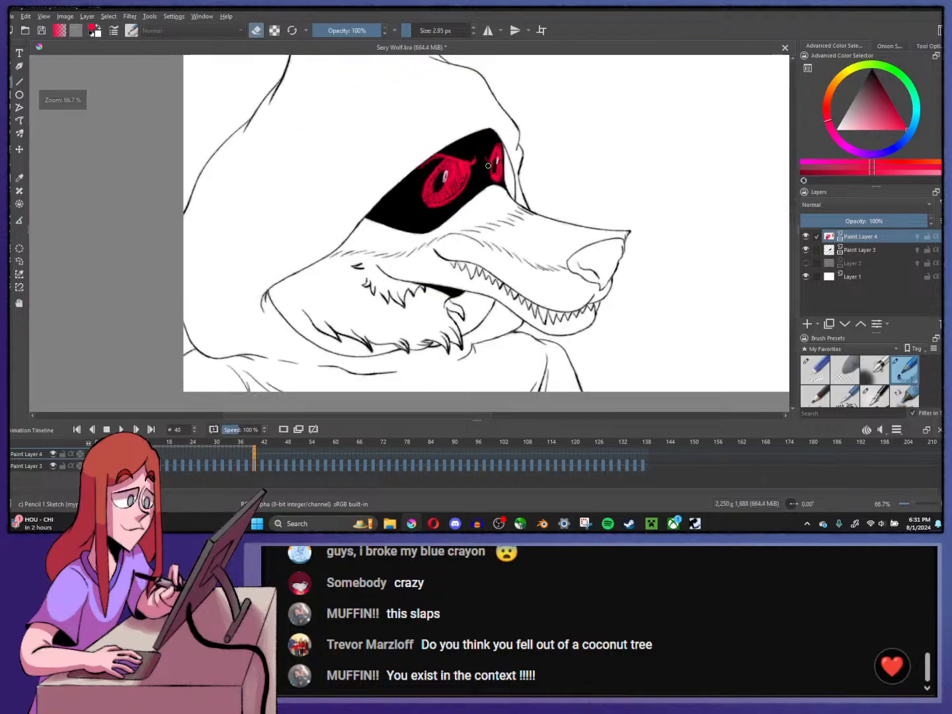
pyautogui.press('-')
pyautogui.press('+')
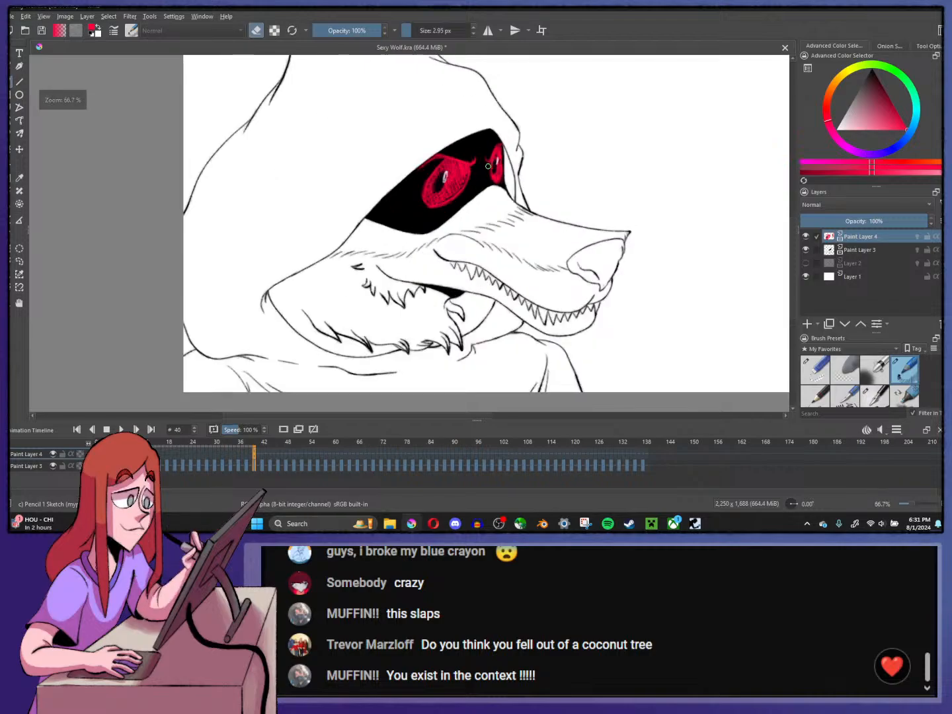
# - Erase the outer rim along the near eye's rear and lower edge using the Eraser Small brush
pyautogui.press('+')
pyautogui.press('+')
pyautogui.press('+')
pyautogui.press('e')
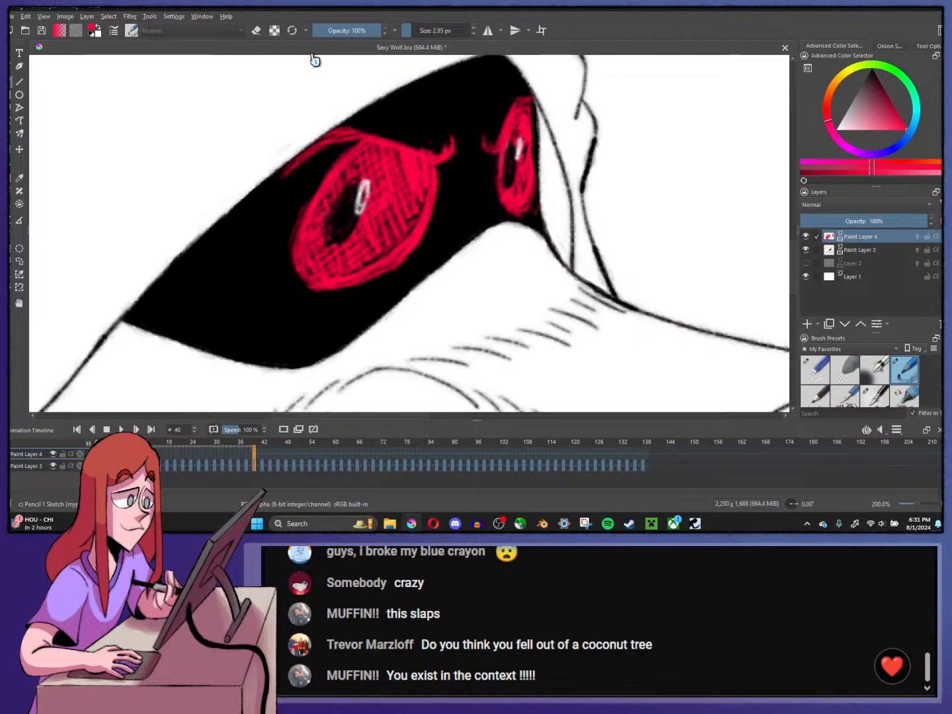
pyautogui.click(256, 30)
pyautogui.moveTo(308, 244)
pyautogui.mouseDown()
pyautogui.moveTo(330, 284)
pyautogui.moveTo(343, 277)
pyautogui.moveTo(300, 253)
pyautogui.moveTo(349, 286)
pyautogui.moveTo(304, 270)
pyautogui.moveTo(370, 265)
pyautogui.mouseUp()
pyautogui.click(815, 369)
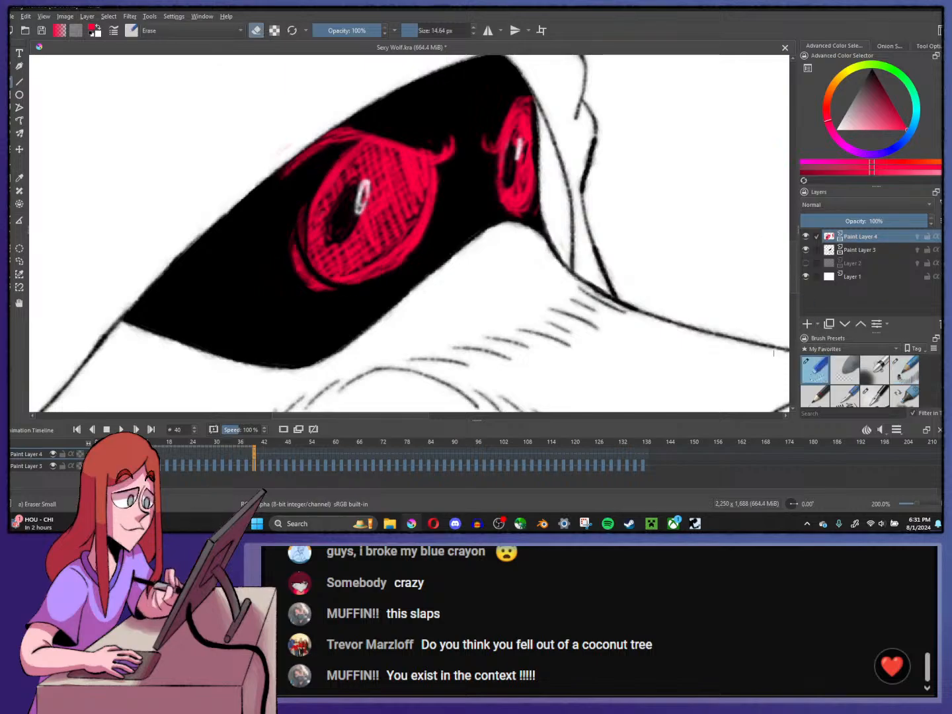
pyautogui.moveTo(297, 203)
pyautogui.mouseDown()
pyautogui.moveTo(304, 276)
pyautogui.moveTo(322, 281)
pyautogui.mouseUp()
pyautogui.press('-')
pyautogui.press('-')
pyautogui.press('-')
pyautogui.press('-')
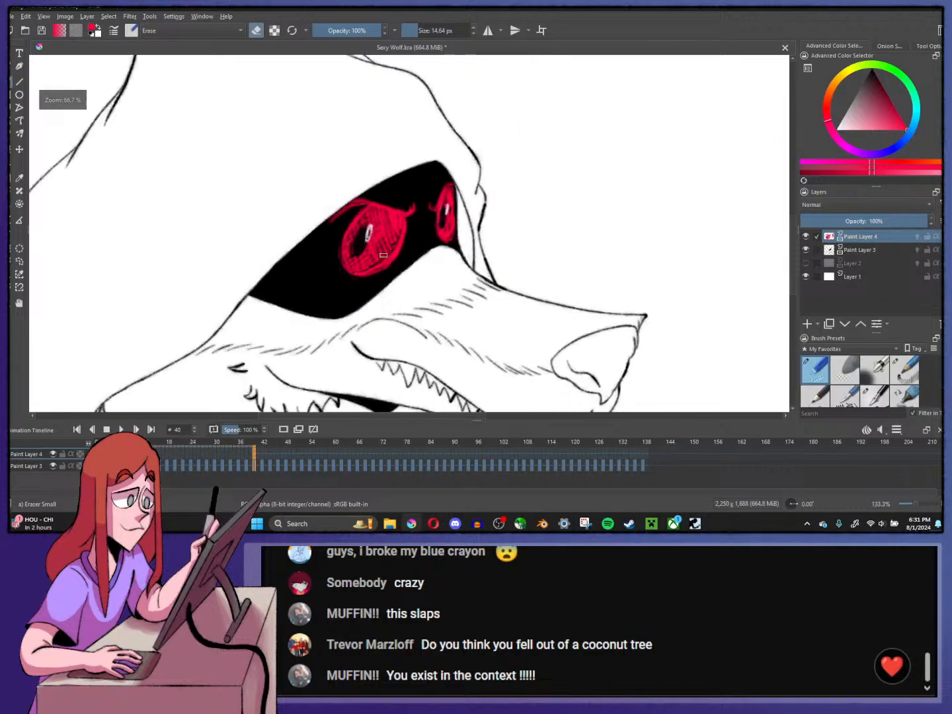
pyautogui.press('+')
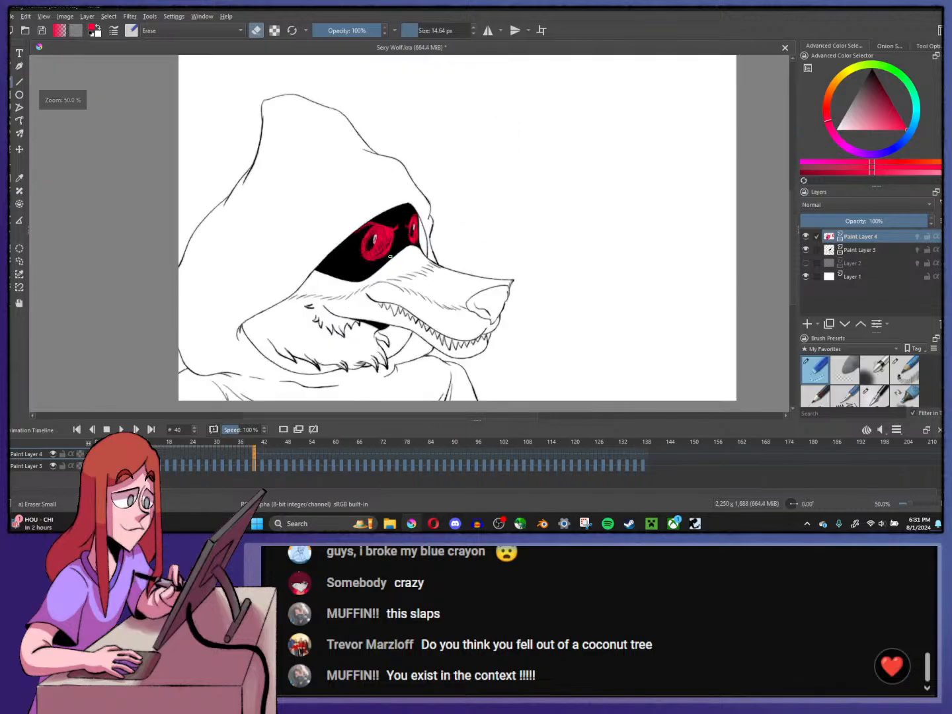
# - Return to the sketch pencil and extend the crimson upper eyelid line over the far eye
pyautogui.moveTo(413, 222); pyautogui.dragTo(430, 195)
pyautogui.press('1')
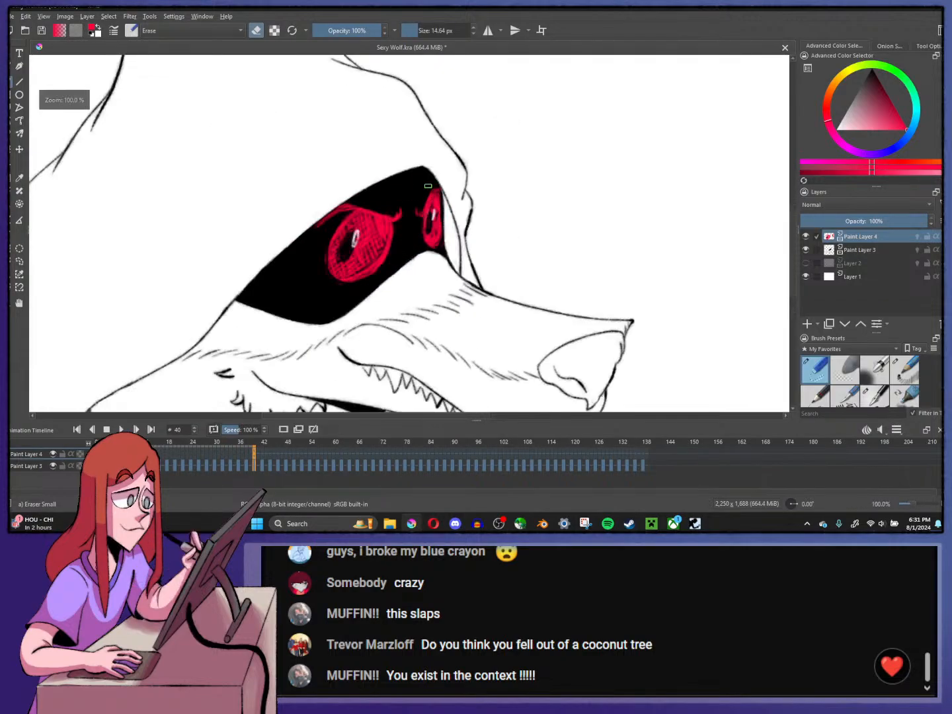
pyautogui.press('/')
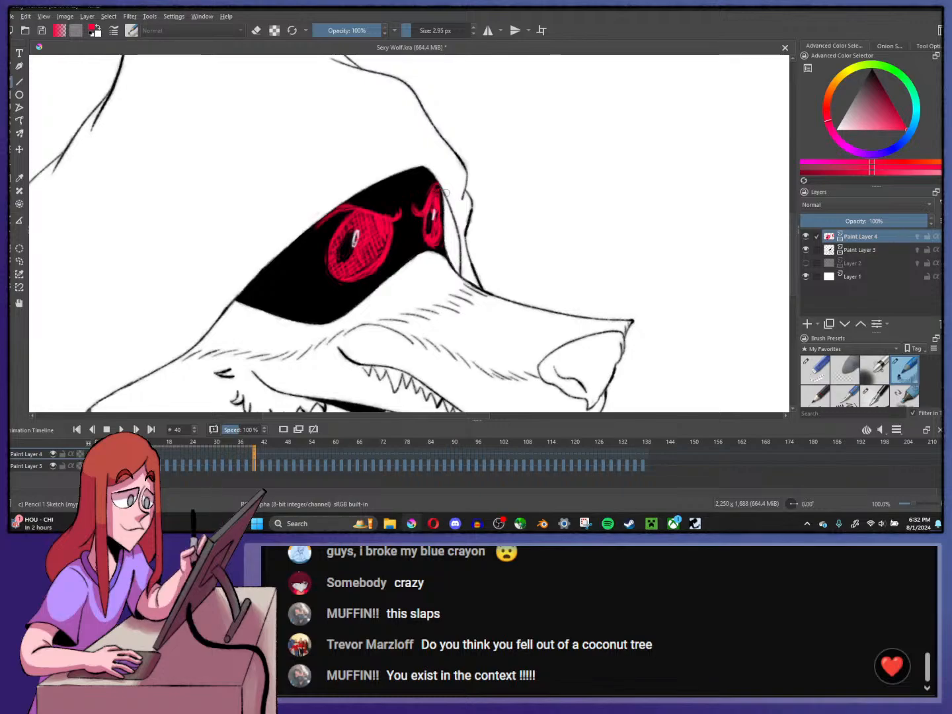
pyautogui.press('-')
pyautogui.press('-')
pyautogui.press('+')
pyautogui.press('+')
pyautogui.press('+')
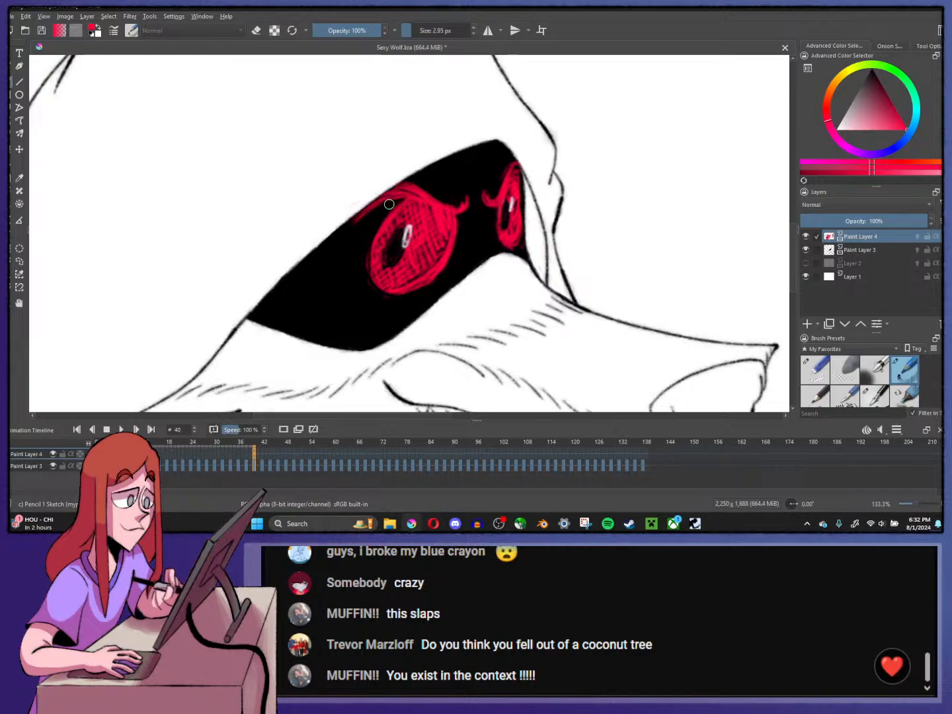
pyautogui.scroll(-5, 411, 199)
pyautogui.scroll(3, 419, 218)
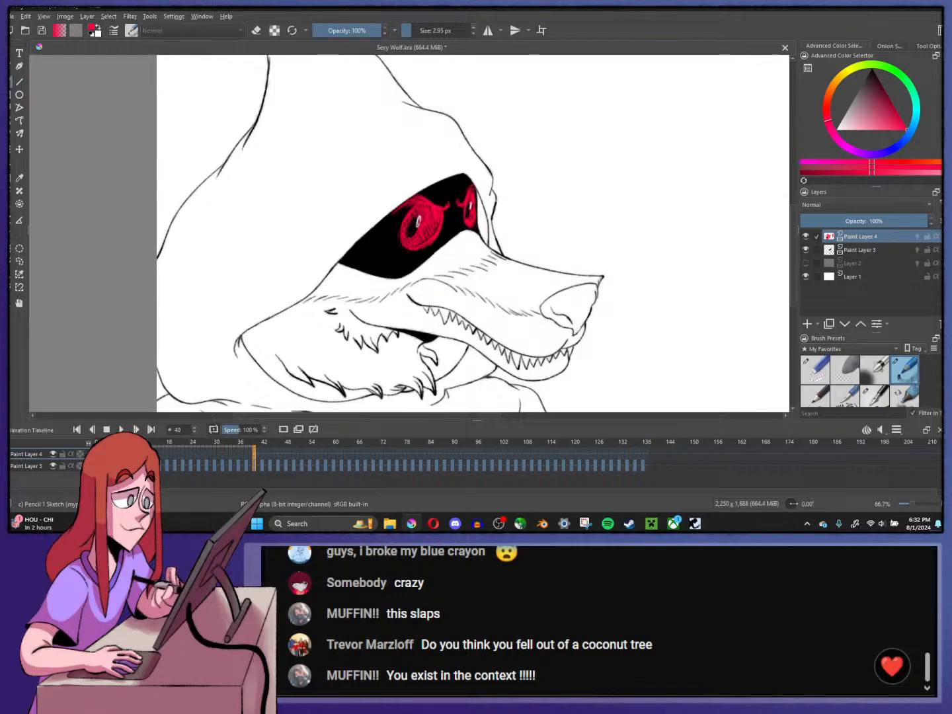
# - At frame 0, sketch the closed eyes as crimson lower curves with angled inner corners, following the onion skin of the open eyes
pyautogui.press('Home')
pyautogui.scroll(2, 422, 247)
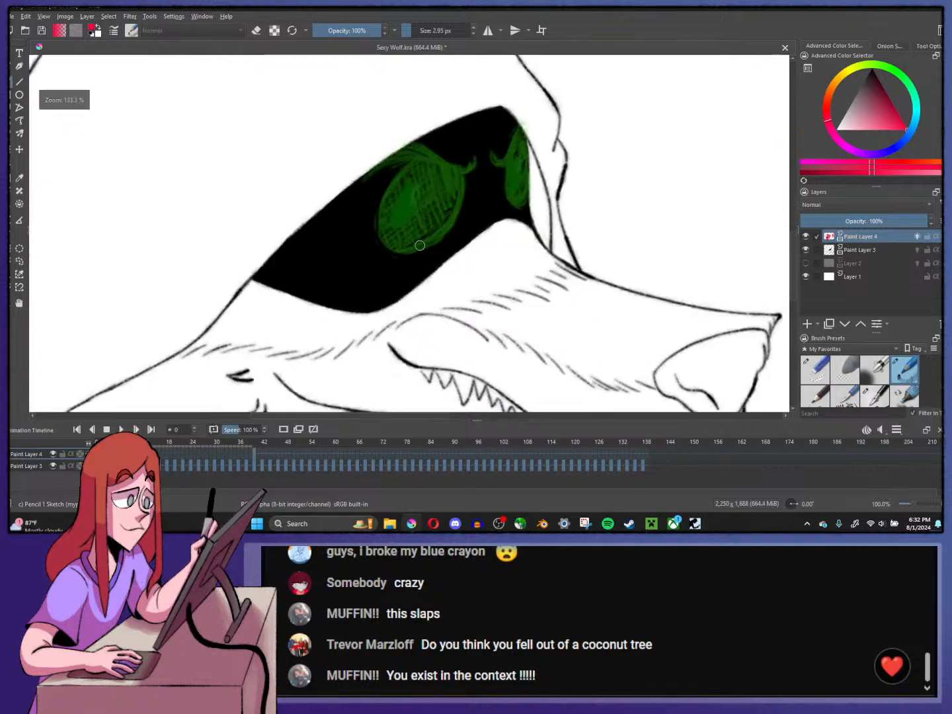
pyautogui.moveTo(357, 215)
pyautogui.mouseDown()
pyautogui.moveTo(430, 229)
pyautogui.moveTo(470, 213)
pyautogui.moveTo(440, 231)
pyautogui.moveTo(474, 208)
pyautogui.mouseUp()
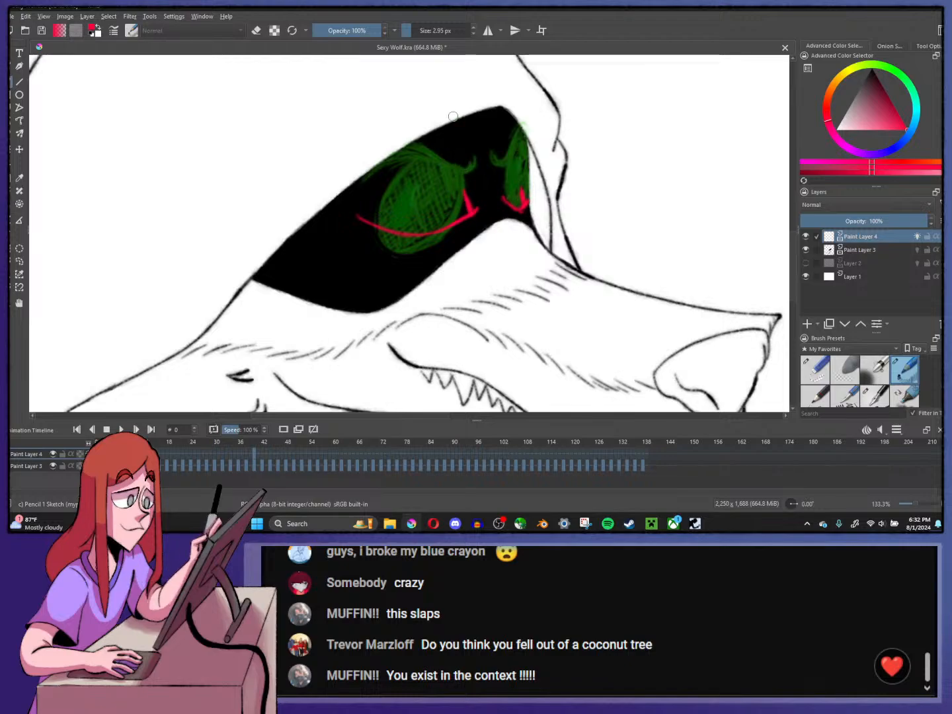
pyautogui.moveTo(356, 211); pyautogui.dragTo(411, 227)
pyautogui.press('-')
pyautogui.press('-')
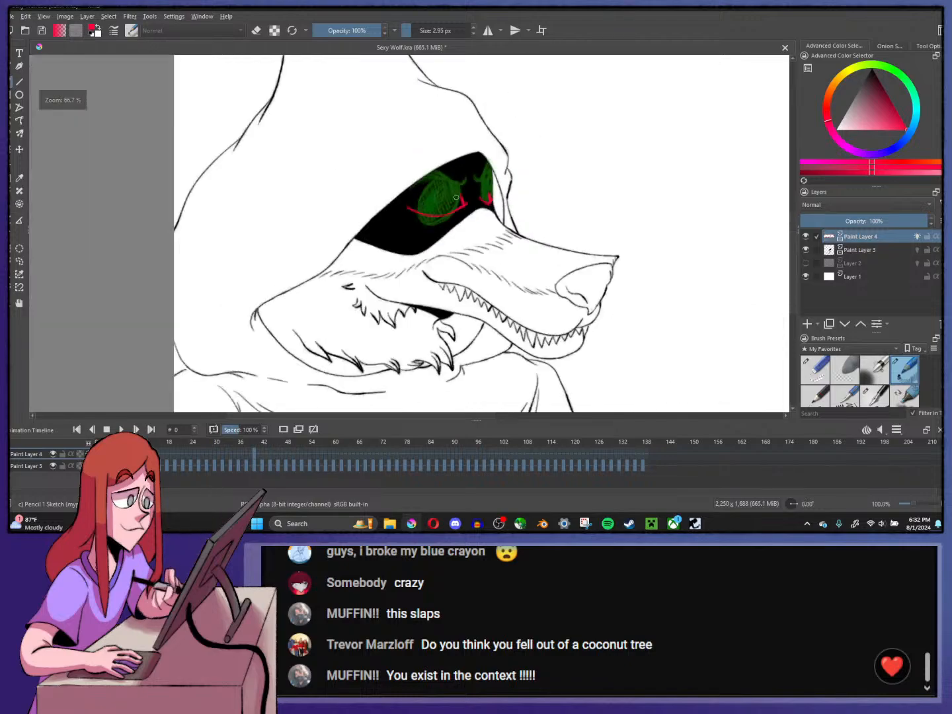
# - At frame 38, add a deeper crimson curve below the near eye's closed line and reinforce the line under the far eye
pyautogui.press('space')
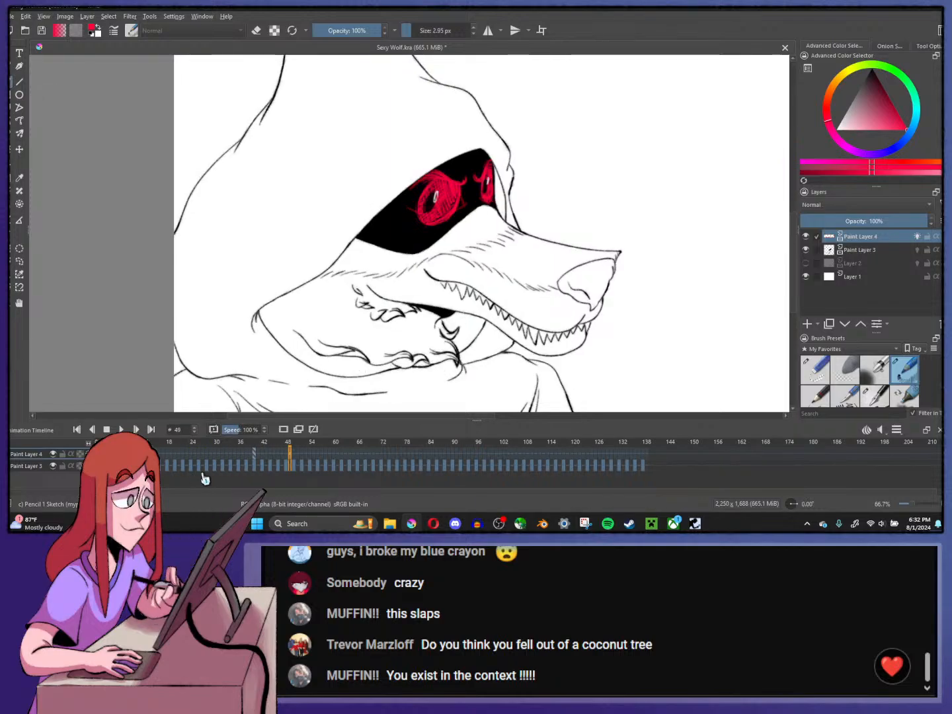
pyautogui.click(250, 456)
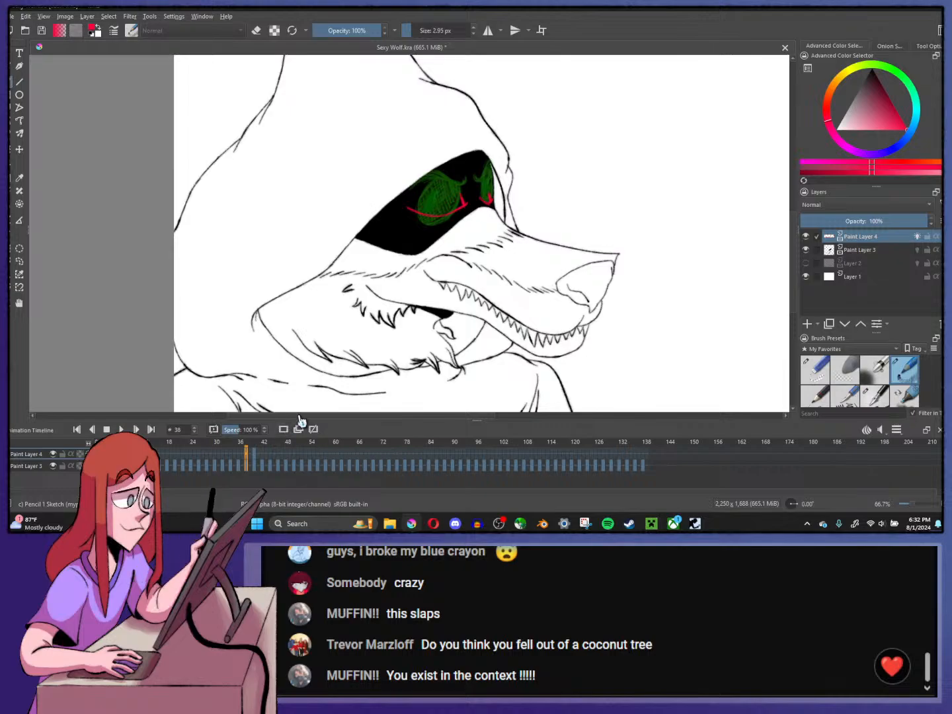
pyautogui.scroll(4, 490, 225)
pyautogui.moveTo(173, 147)
pyautogui.mouseDown()
pyautogui.moveTo(323, 158)
pyautogui.moveTo(420, 126)
pyautogui.moveTo(405, 129)
pyautogui.mouseUp()
pyautogui.moveTo(466, 115); pyautogui.dragTo(523, 115)
pyautogui.moveTo(242, 166)
pyautogui.mouseDown()
pyautogui.moveTo(261, 184)
pyautogui.moveTo(242, 178)
pyautogui.moveTo(310, 185)
pyautogui.mouseUp()
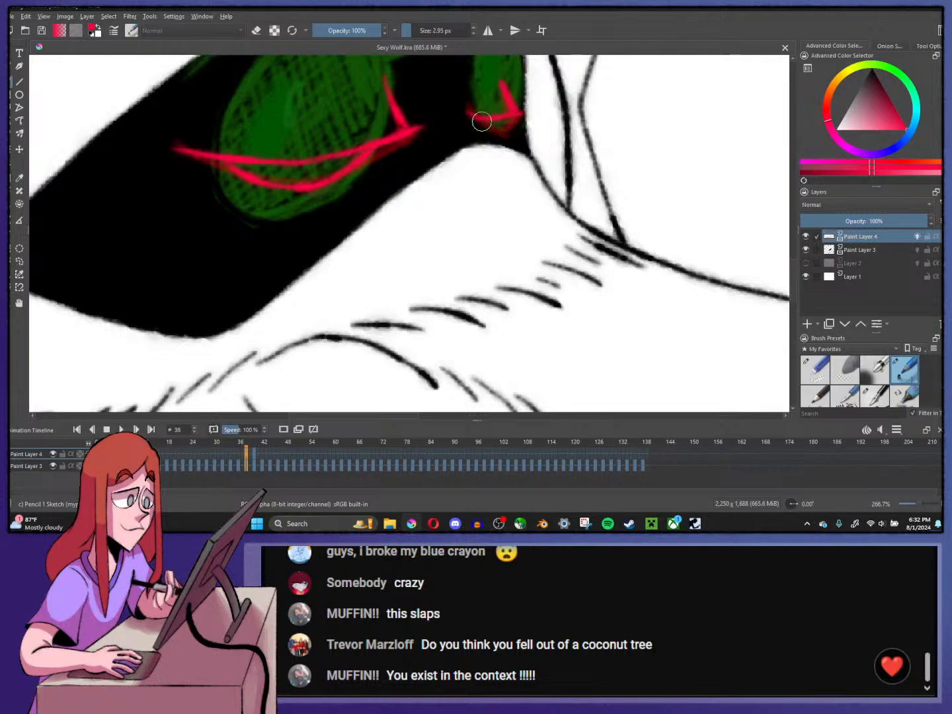
# - Compare the neighbouring frames and play the animation from frame 24 to review how the eyes open
pyautogui.press('Left')
pyautogui.scroll(-4, 529, 158)
pyautogui.press('Right')
pyautogui.press('Right')
pyautogui.press('Right')
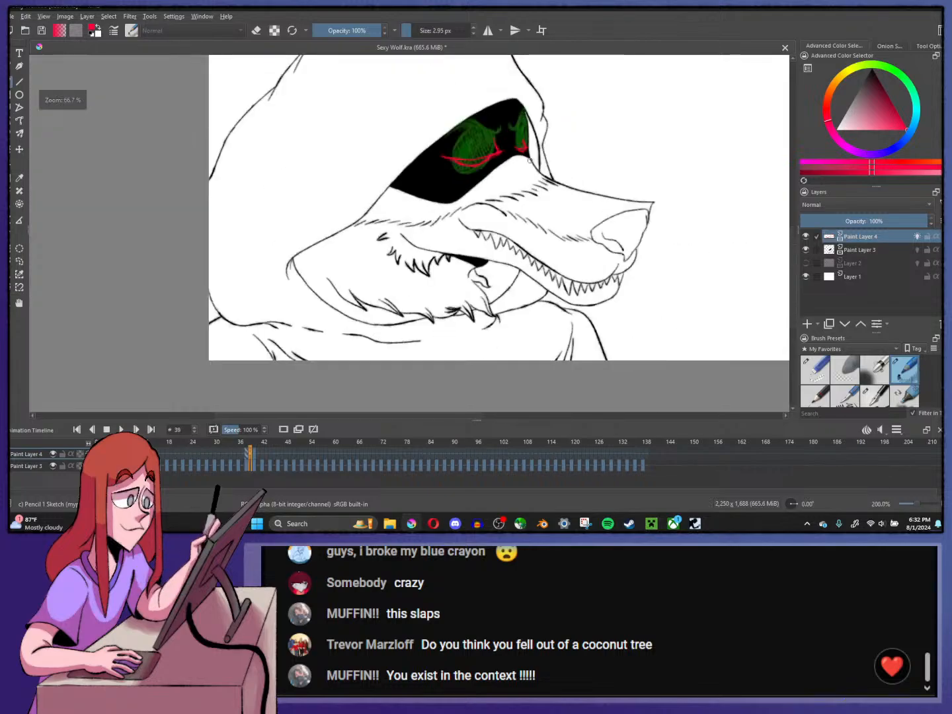
pyautogui.click(189, 441)
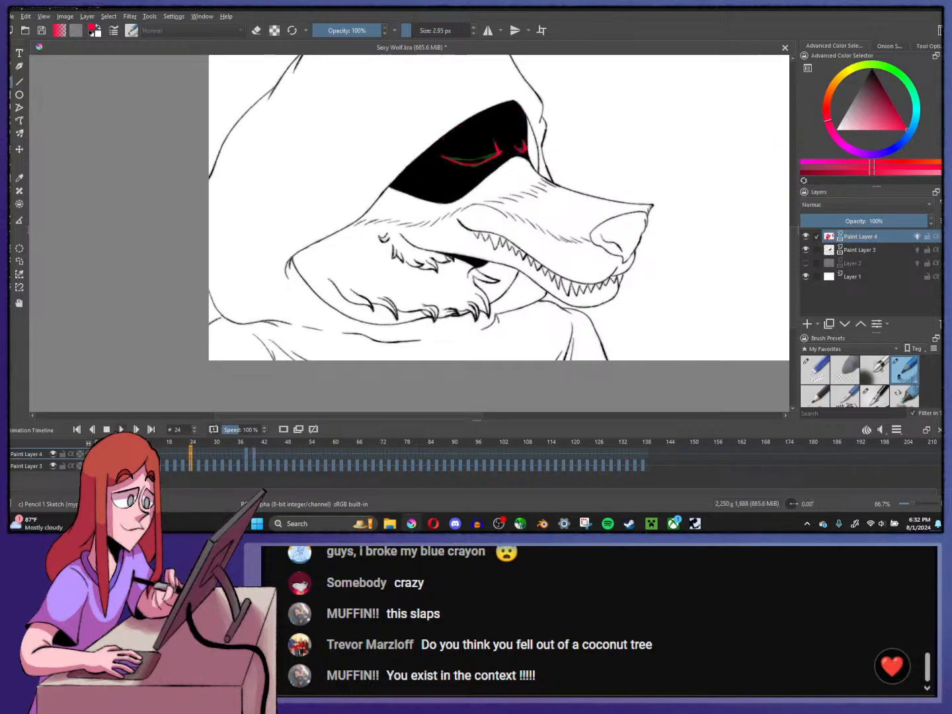
pyautogui.click(121, 429)
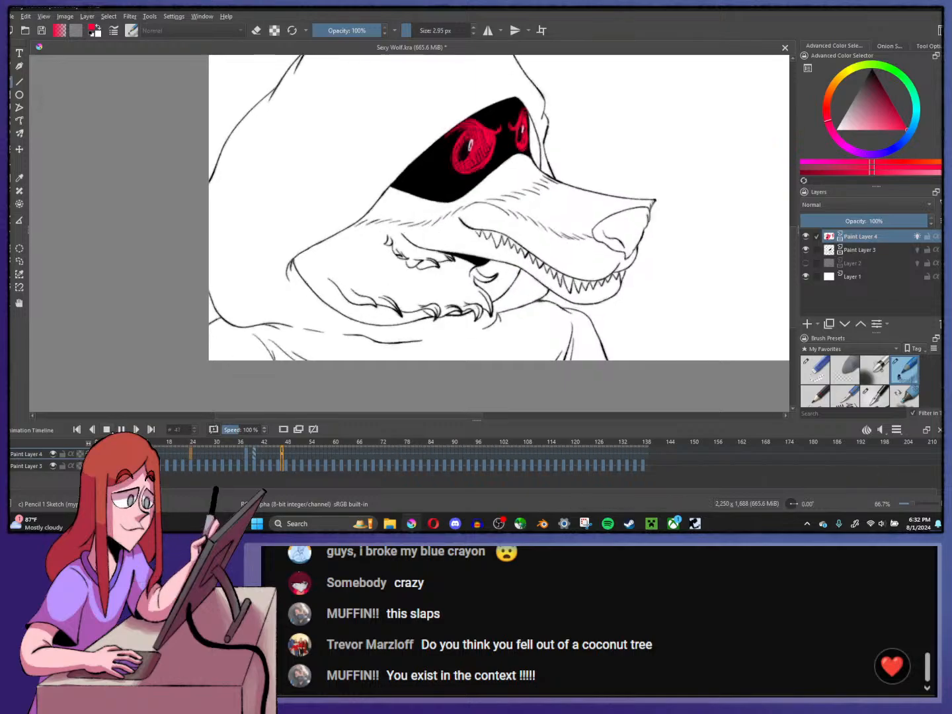
pyautogui.click(243, 441)
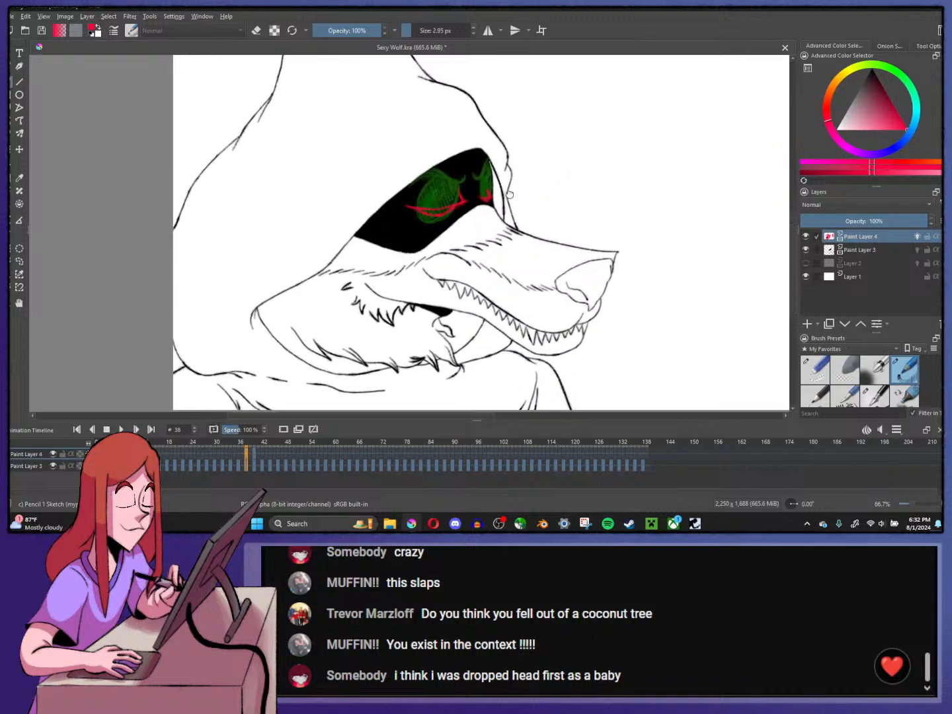
# - At frame 38, stretch the closed-eye lines vertically with the Transform tool and shift them down to the eyes' lower edge
pyautogui.scroll(2, 509, 194)
pyautogui.click(19, 150)
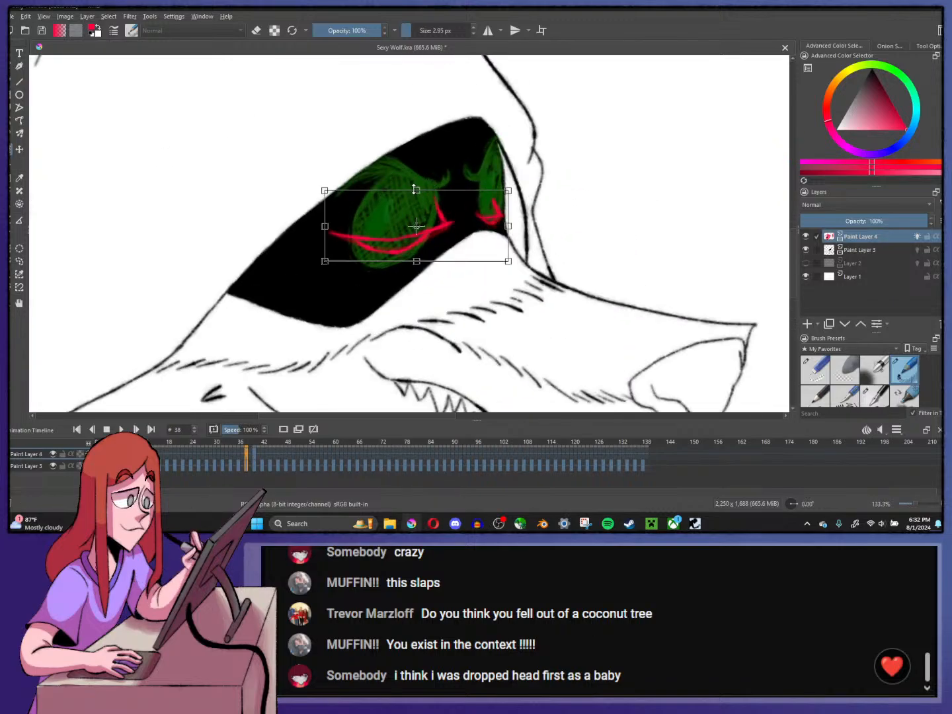
pyautogui.moveTo(414, 189); pyautogui.dragTo(414, 174)
pyautogui.moveTo(448, 223); pyautogui.dragTo(449, 240)
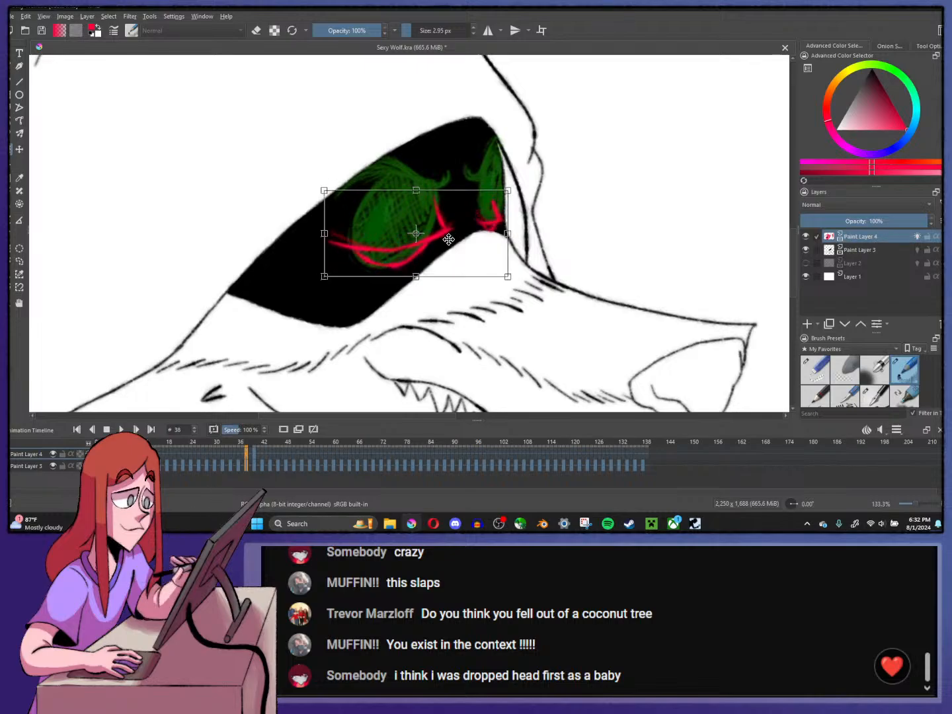
pyautogui.moveTo(415, 191); pyautogui.dragTo(417, 173)
# - Examine the open eyes at frame 41 against the whole wolf head at different zoom levels
pyautogui.press('Right')
pyautogui.press('Right')
pyautogui.press('Right')
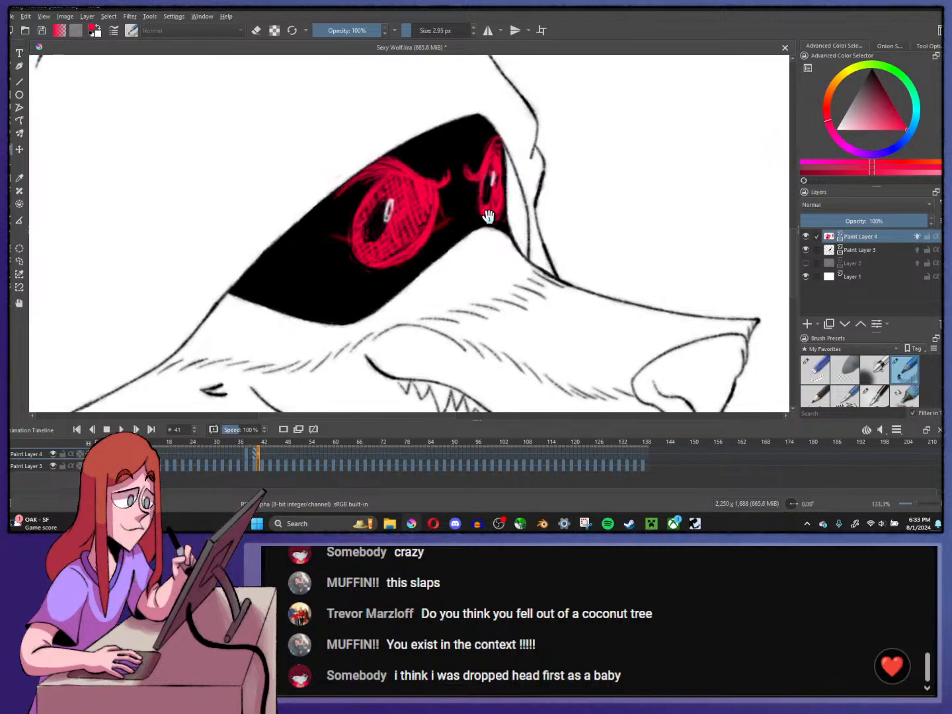
pyautogui.scroll(-4, 521, 146)
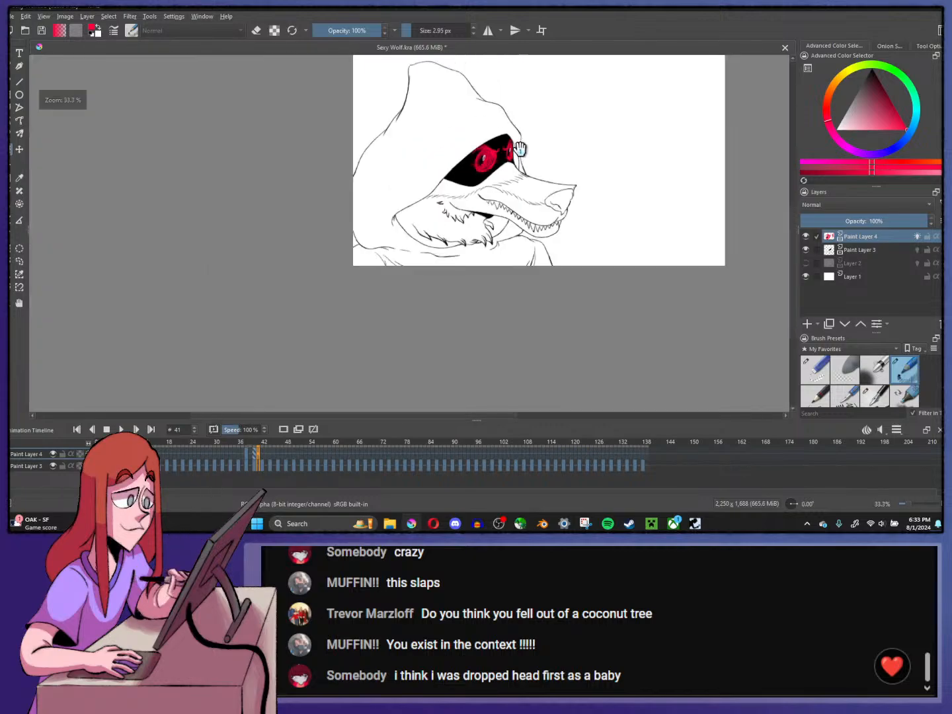
pyautogui.scroll(2, 518, 125)
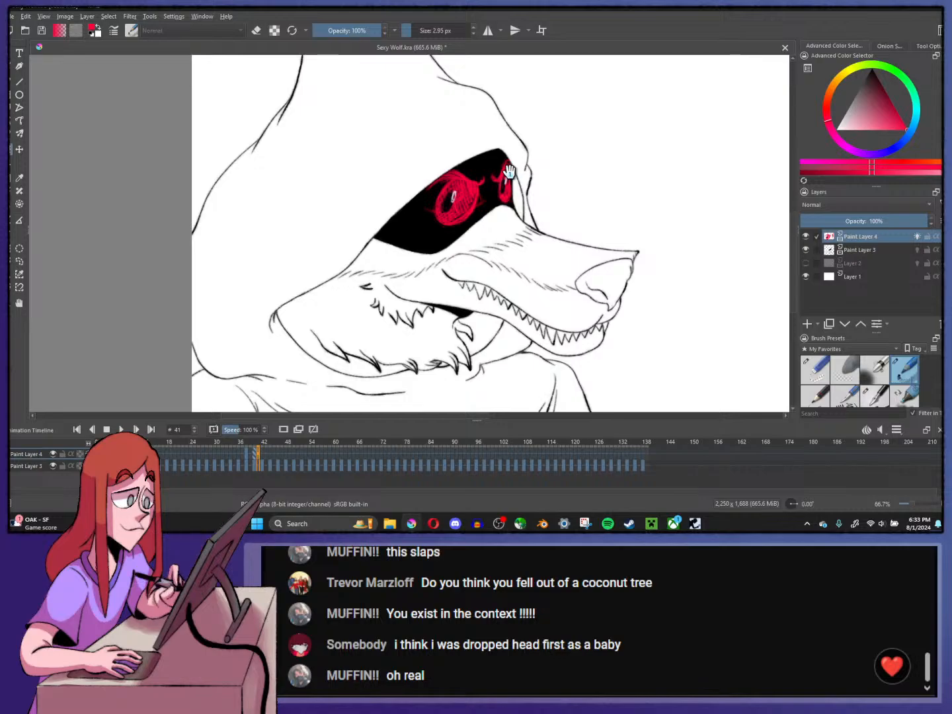
pyautogui.scroll(-2, 495, 236)
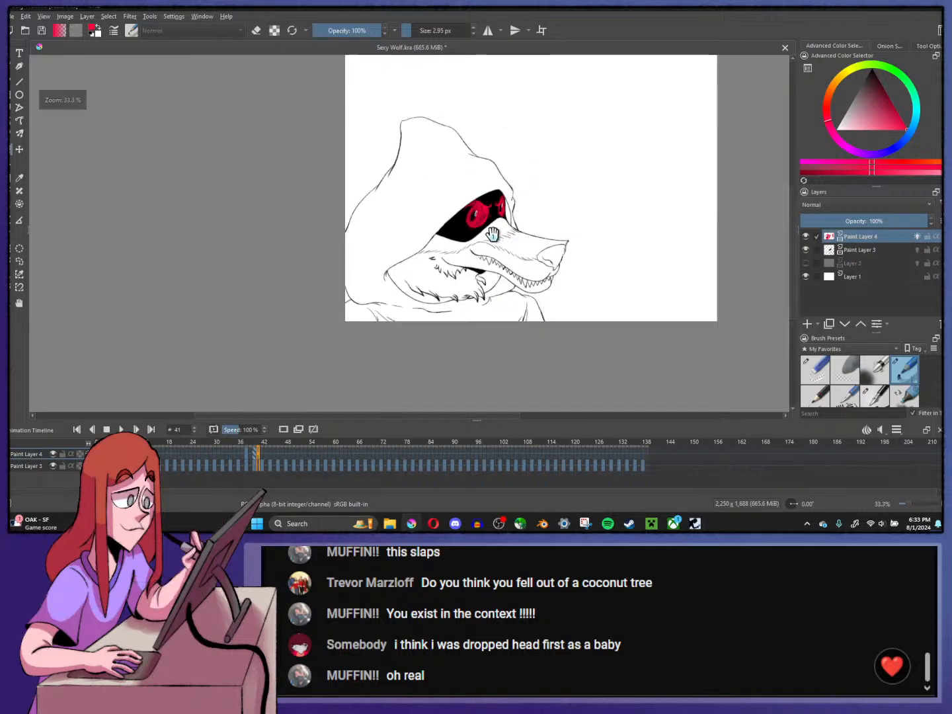
pyautogui.scroll(2, 492, 235)
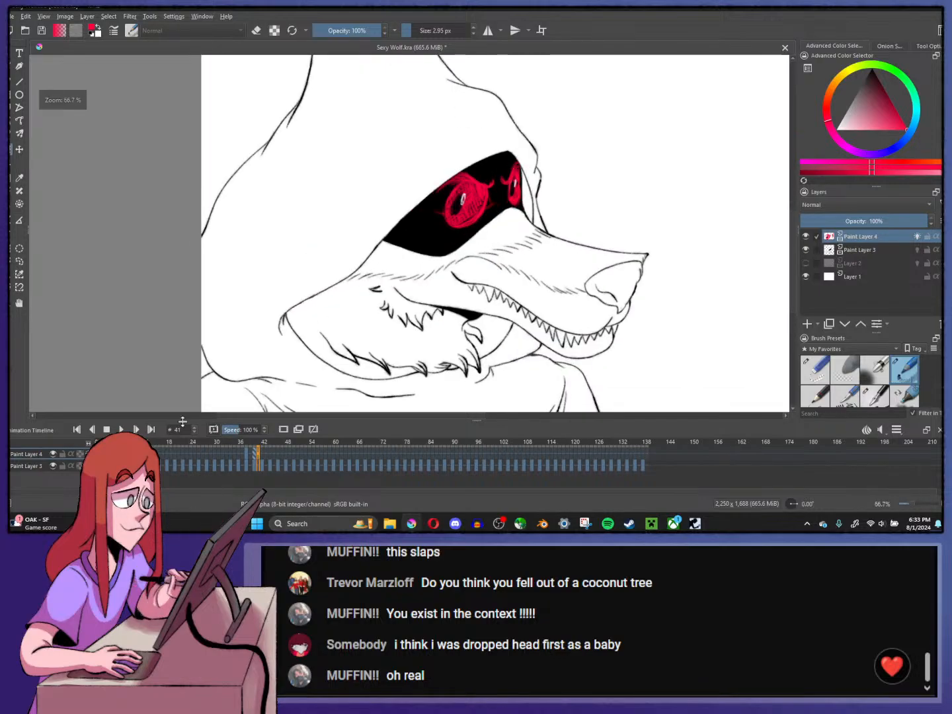
# - At frame 38, turn off onion skins for Paint Layer 4 and reduce the layer's opacity to 40%
pyautogui.click(247, 455)
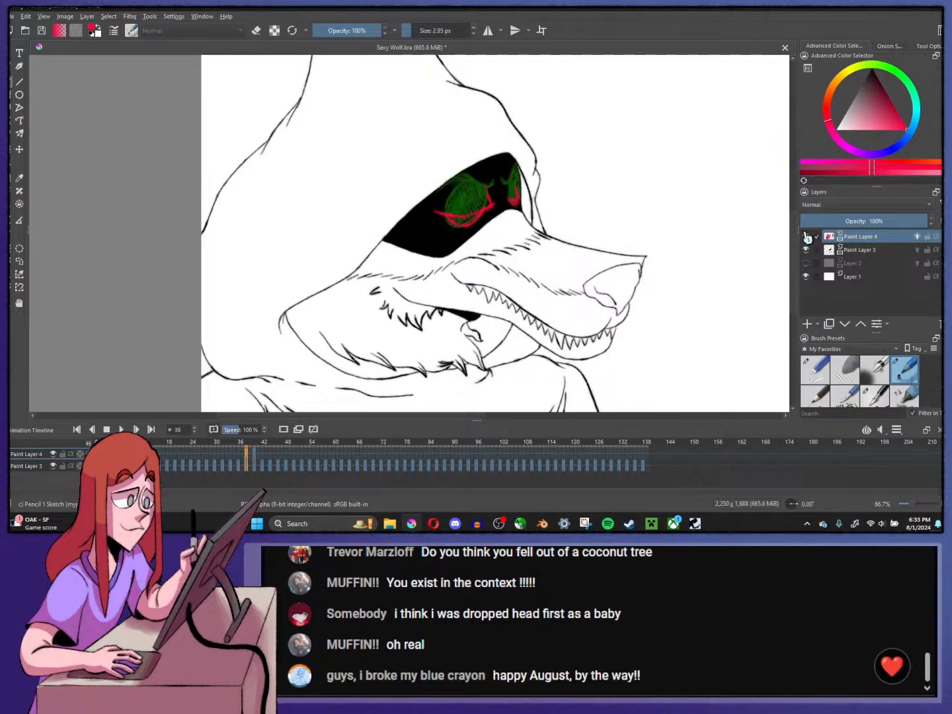
pyautogui.moveTo(834, 216); pyautogui.dragTo(827, 216)
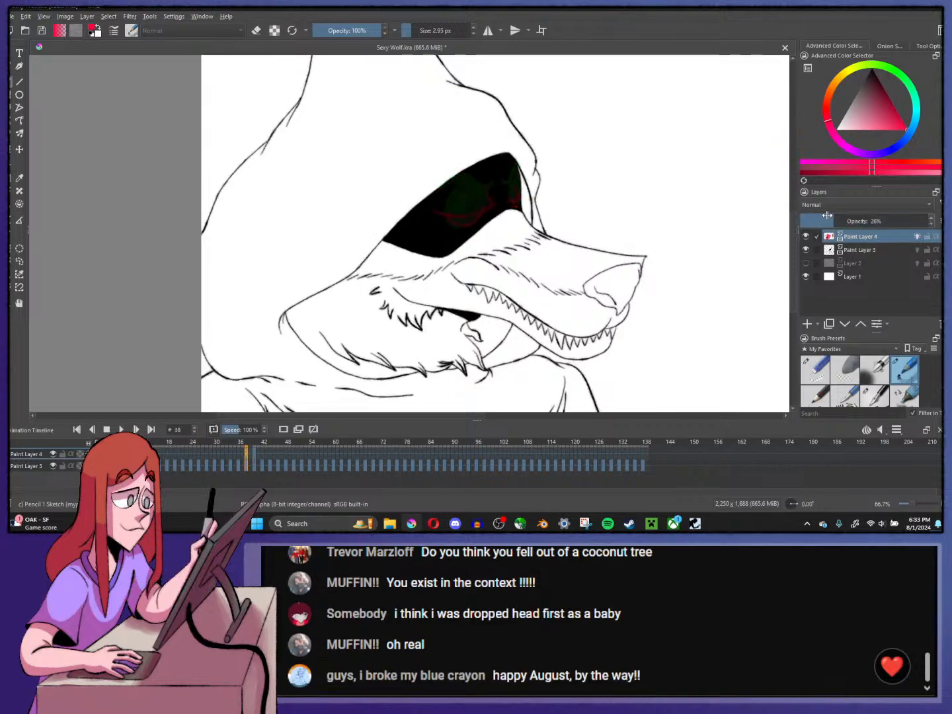
pyautogui.click(917, 237)
pyautogui.moveTo(842, 224); pyautogui.dragTo(847, 225)
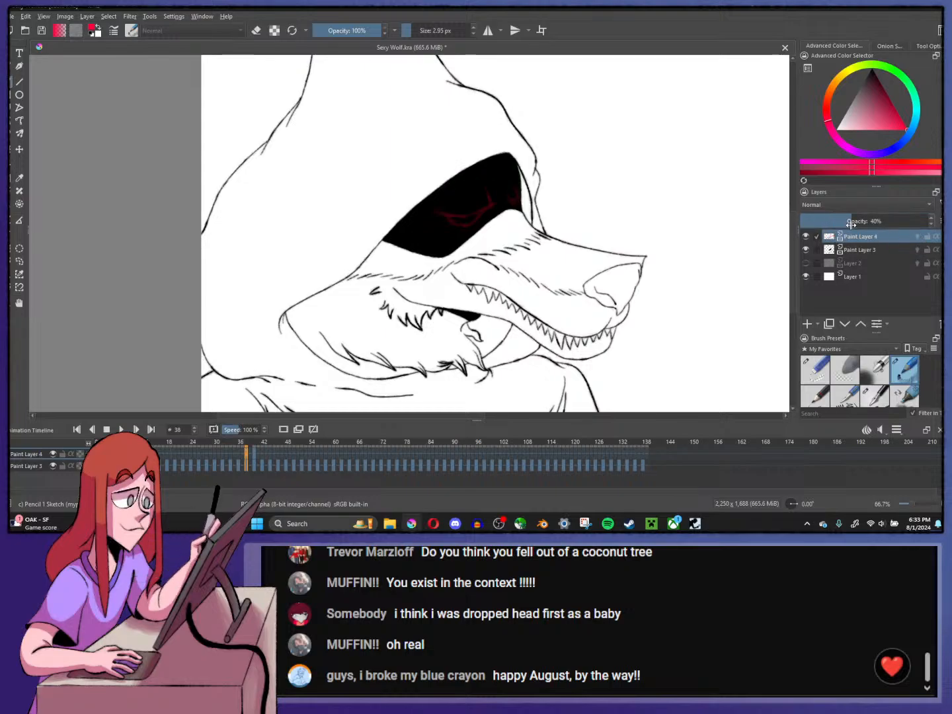
# - Add a new paint layer above Paint Layer 4 and trace the near eye's closed line in crimson at frame 0
pyautogui.click(807, 323)
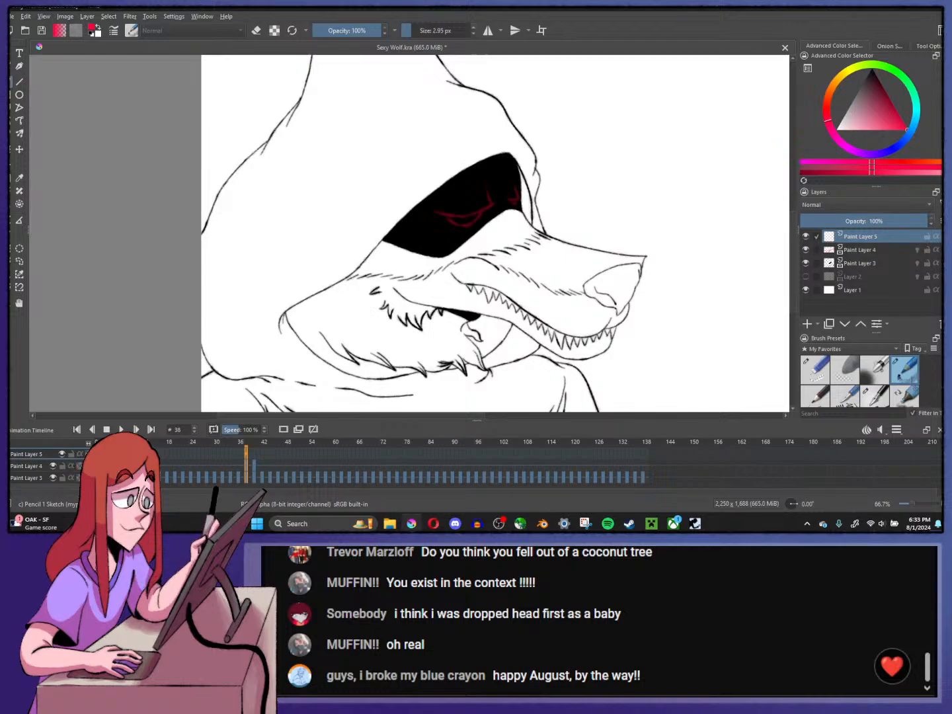
pyautogui.click(97, 454)
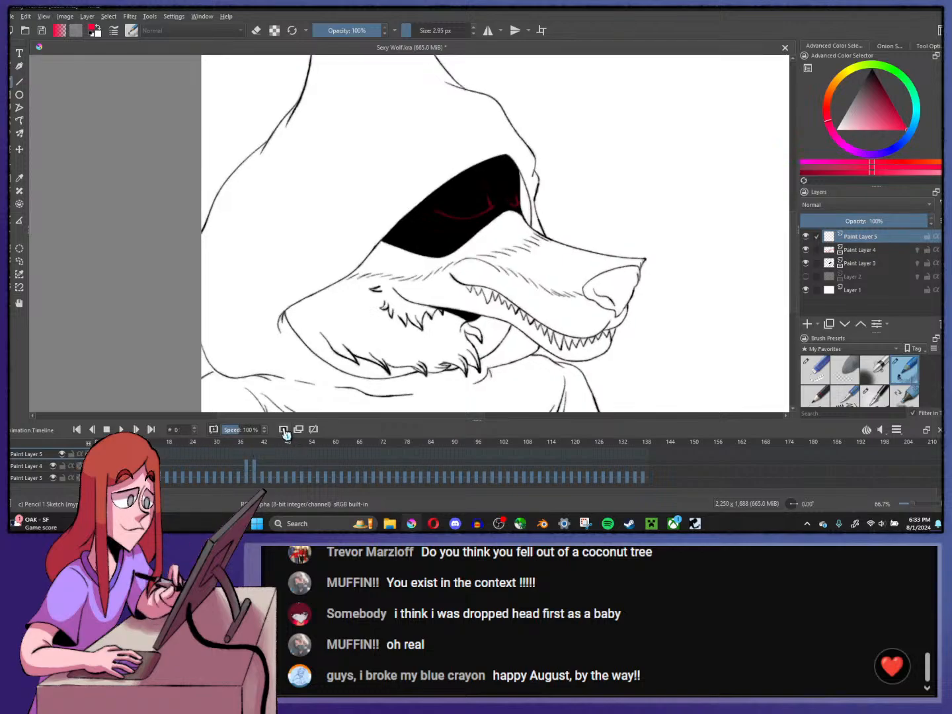
pyautogui.scroll(4, 506, 206)
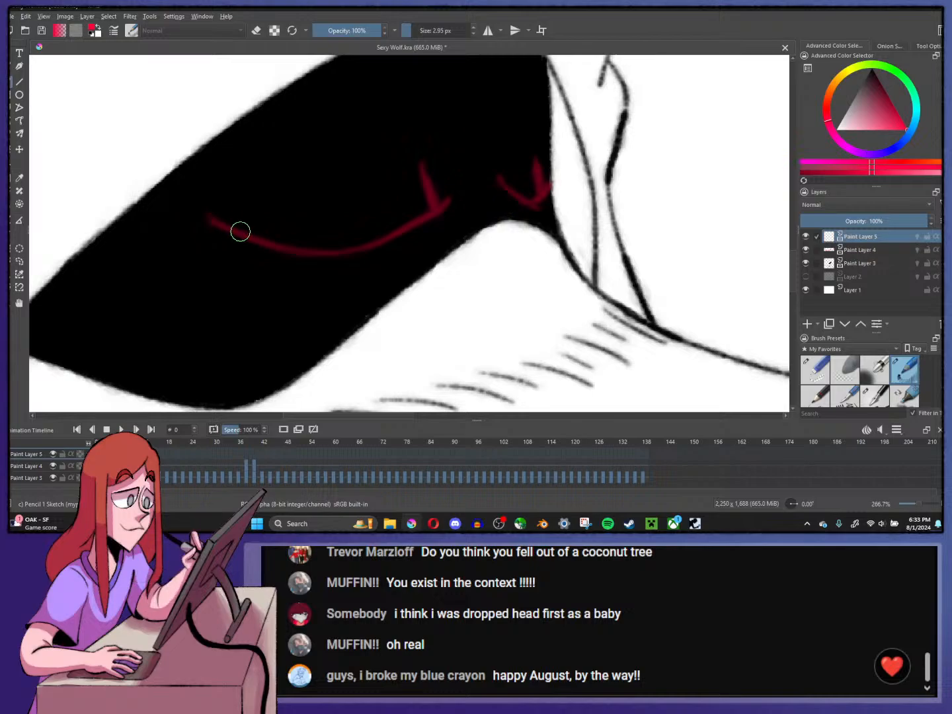
pyautogui.moveTo(210, 223)
pyautogui.mouseDown()
pyautogui.moveTo(286, 248)
pyautogui.moveTo(351, 250)
pyautogui.moveTo(443, 210)
pyautogui.moveTo(451, 202)
pyautogui.moveTo(425, 166)
pyautogui.mouseUp()
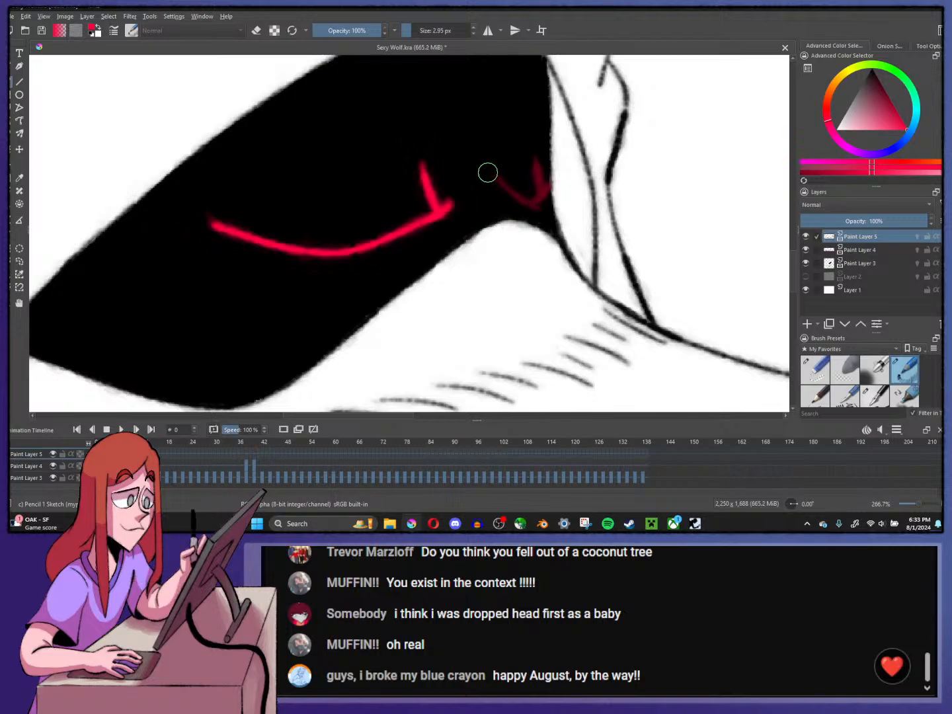
# - Add short feathered strokes below the near eye's closed line and trace the far eye's closed line in crimson
pyautogui.moveTo(246, 238)
pyautogui.mouseDown()
pyautogui.moveTo(362, 260)
pyautogui.moveTo(266, 256)
pyautogui.moveTo(333, 265)
pyautogui.moveTo(323, 256)
pyautogui.moveTo(444, 225)
pyautogui.mouseUp()
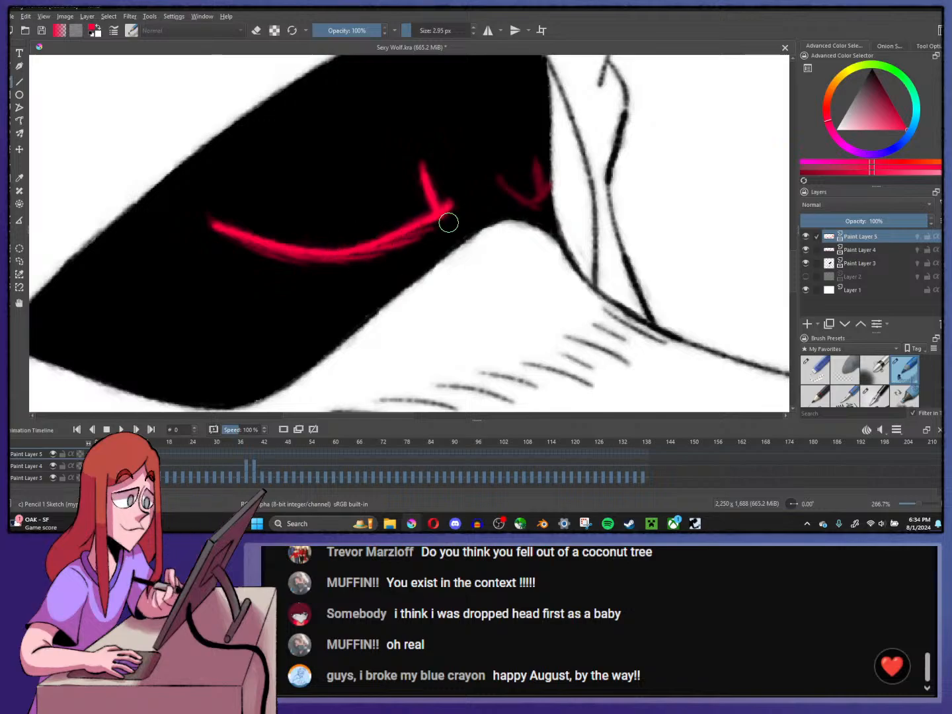
pyautogui.hotkey('ctrl', 'z')
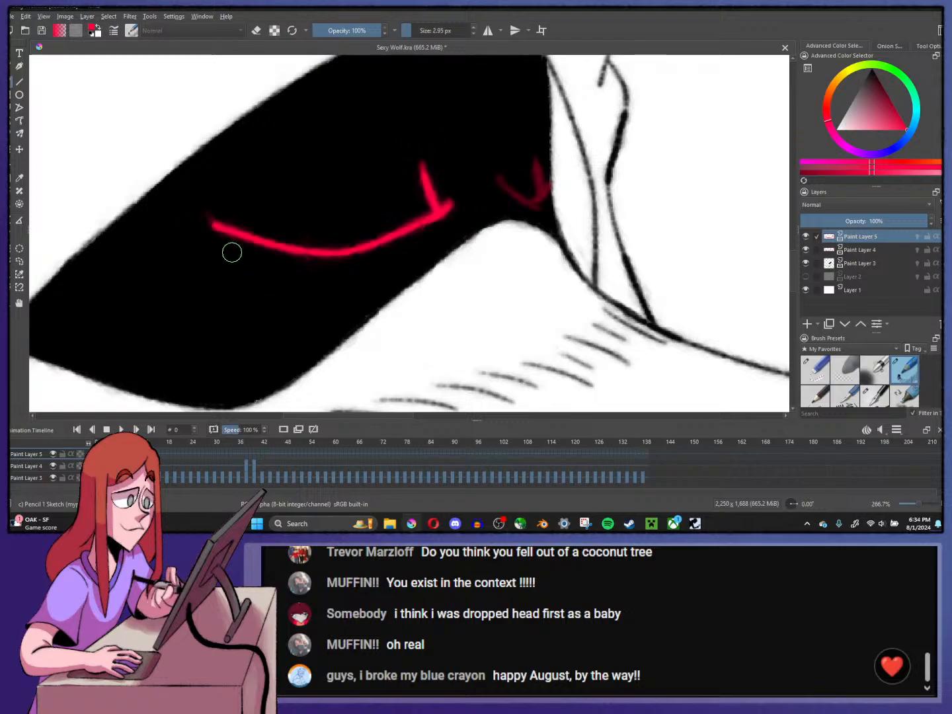
pyautogui.moveTo(198, 226)
pyautogui.mouseDown()
pyautogui.moveTo(286, 253)
pyautogui.moveTo(345, 247)
pyautogui.moveTo(397, 225)
pyautogui.moveTo(355, 252)
pyautogui.moveTo(439, 207)
pyautogui.moveTo(407, 245)
pyautogui.moveTo(345, 261)
pyautogui.moveTo(361, 252)
pyautogui.moveTo(261, 253)
pyautogui.moveTo(347, 252)
pyautogui.moveTo(310, 259)
pyautogui.moveTo(273, 247)
pyautogui.mouseUp()
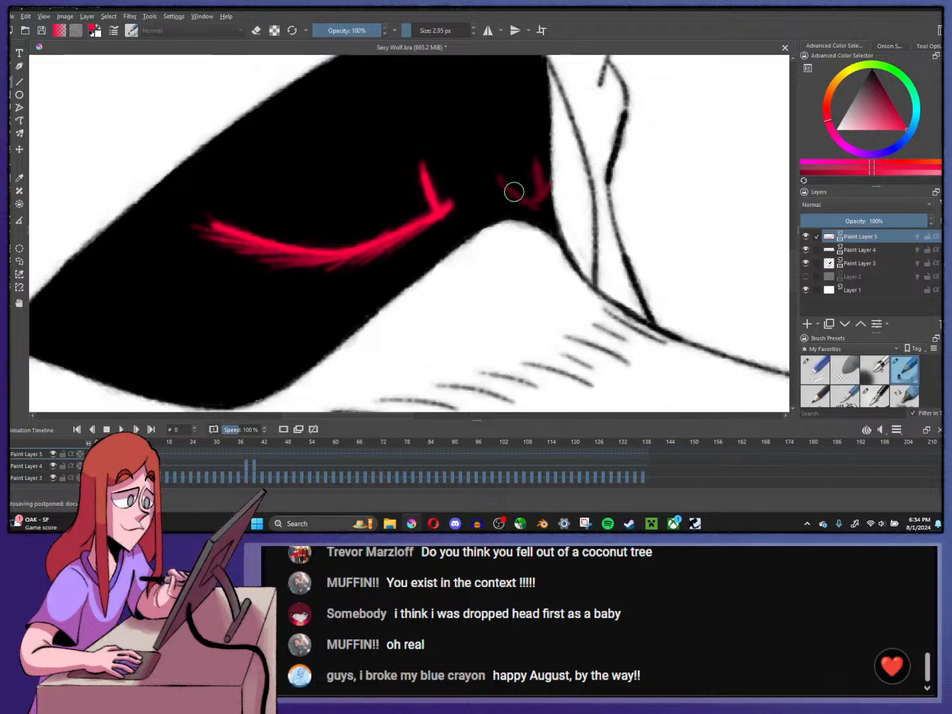
pyautogui.moveTo(514, 192)
pyautogui.mouseDown()
pyautogui.moveTo(499, 185)
pyautogui.moveTo(527, 201)
pyautogui.moveTo(538, 168)
pyautogui.moveTo(516, 201)
pyautogui.moveTo(546, 196)
pyautogui.mouseUp()
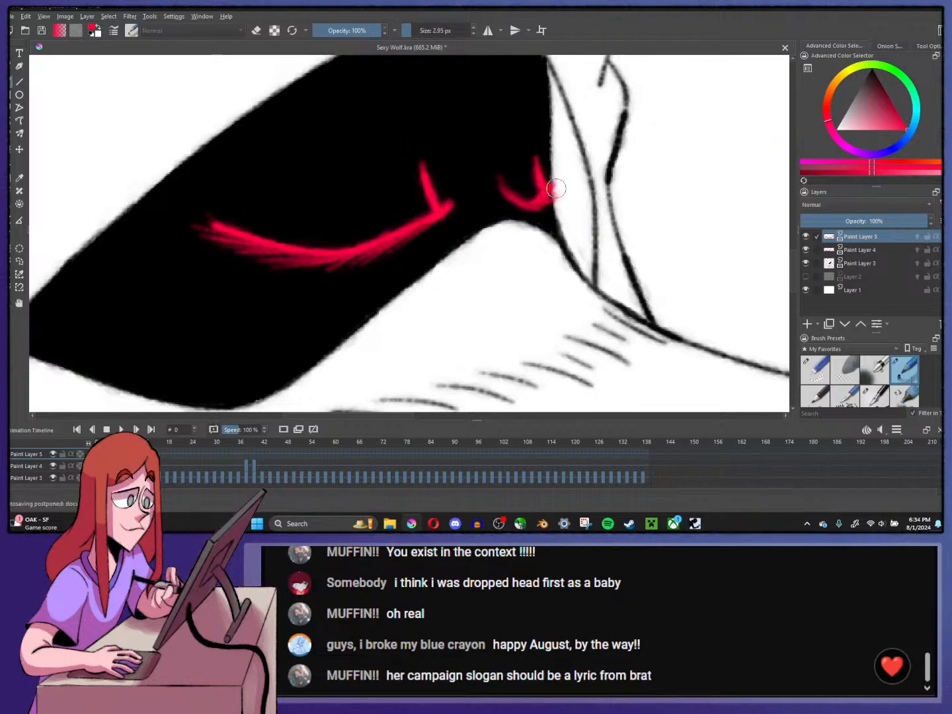
pyautogui.press('1')
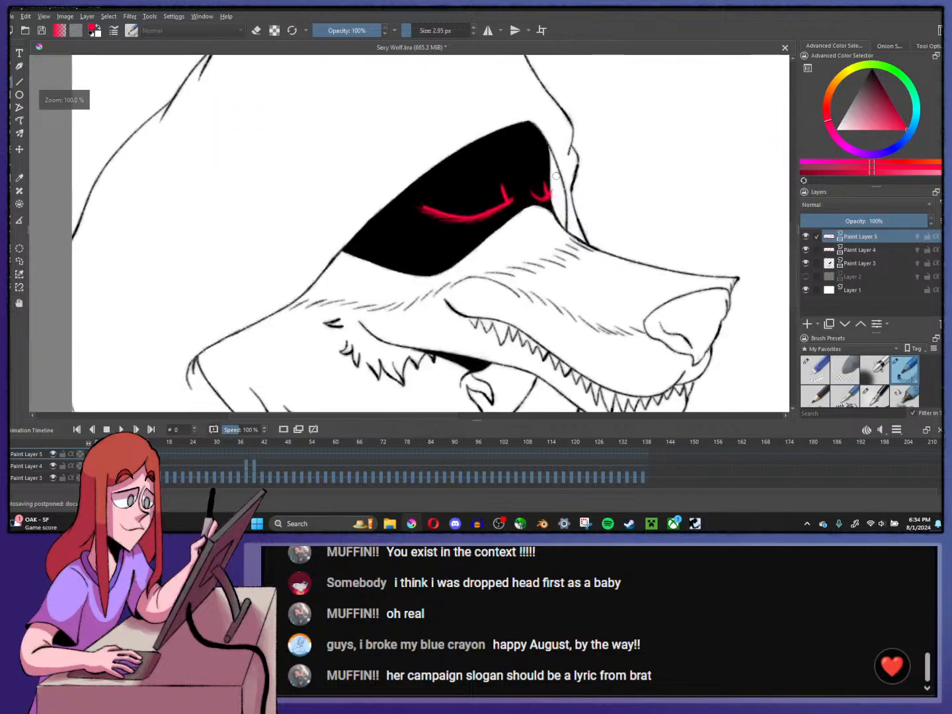
# - At frame 40, trace the upper lids of both open eyes in crimson and thicken them with feathered lash strokes
pyautogui.click(255, 454)
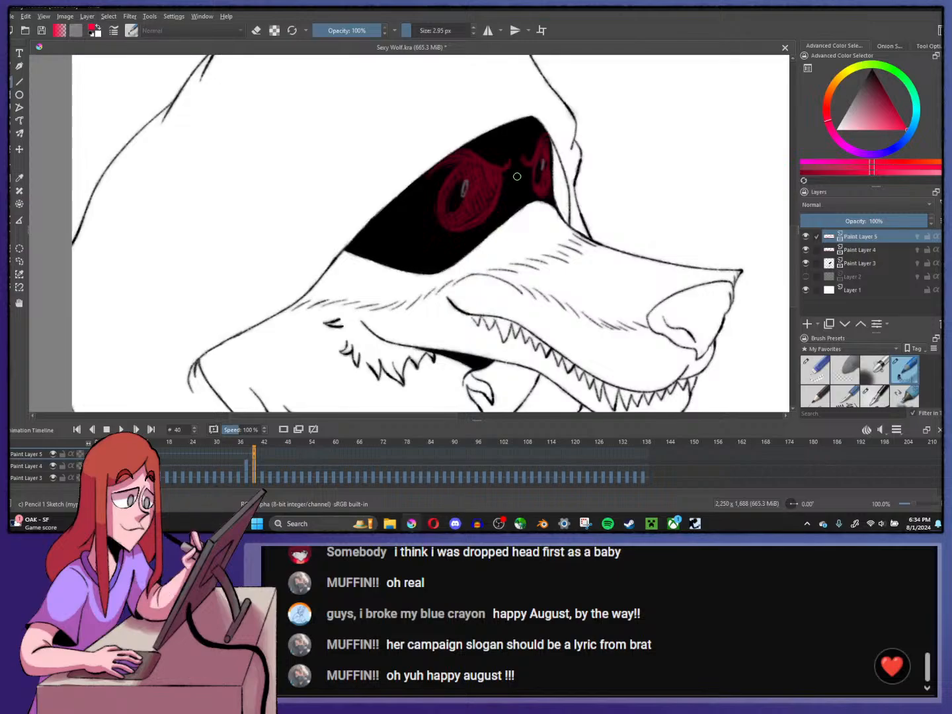
pyautogui.scroll(3, 470, 155)
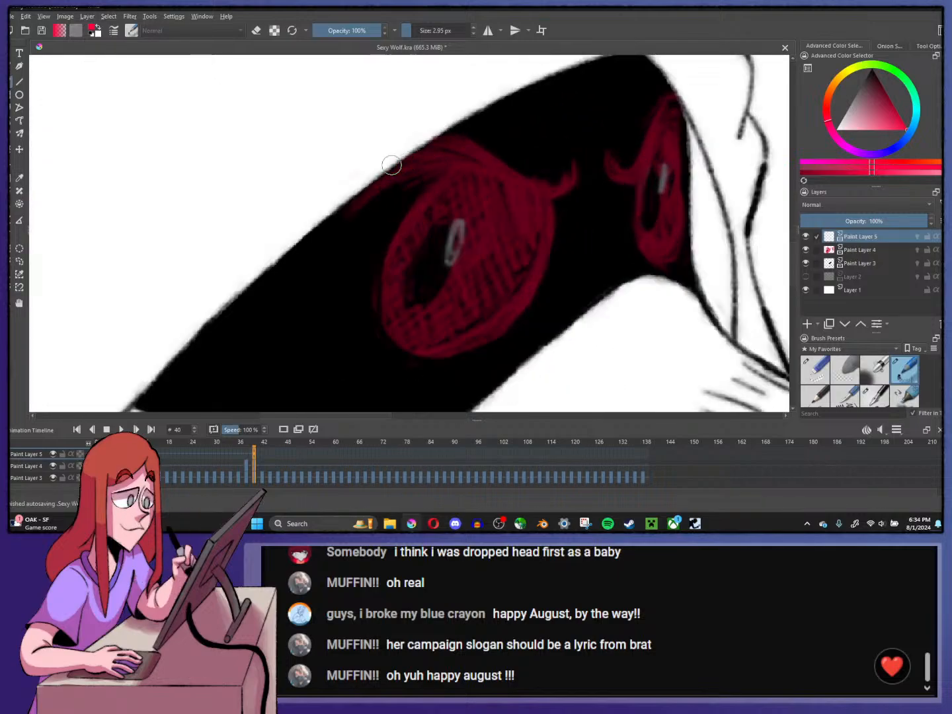
pyautogui.moveTo(374, 176)
pyautogui.mouseDown()
pyautogui.moveTo(440, 153)
pyautogui.moveTo(573, 192)
pyautogui.moveTo(583, 163)
pyautogui.moveTo(620, 170)
pyautogui.moveTo(682, 95)
pyautogui.mouseUp()
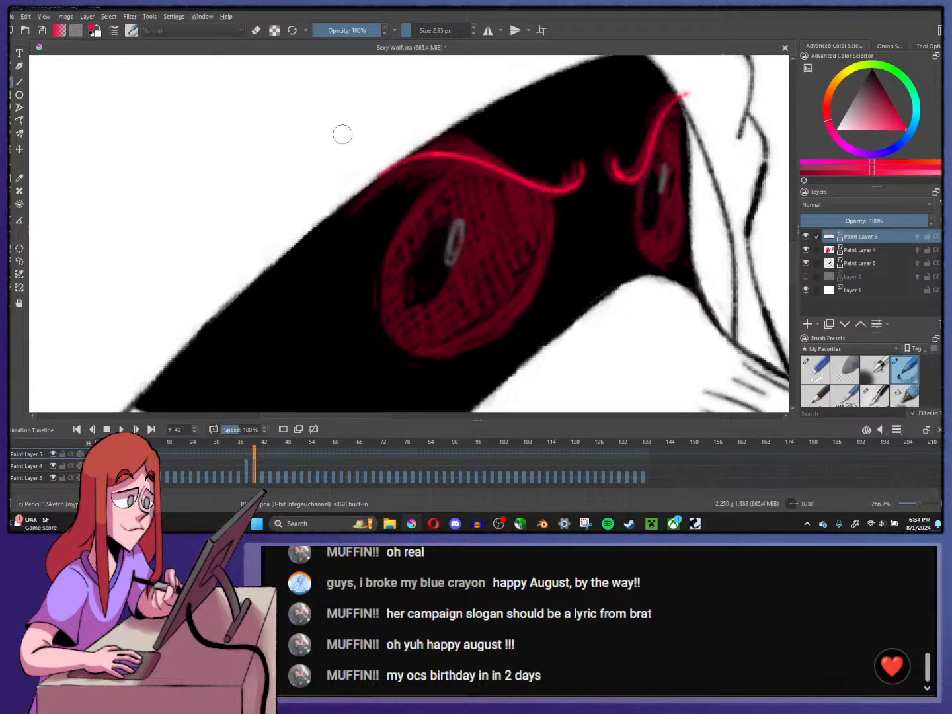
pyautogui.moveTo(350, 213)
pyautogui.mouseDown()
pyautogui.moveTo(397, 160)
pyautogui.moveTo(441, 161)
pyautogui.moveTo(434, 165)
pyautogui.mouseUp()
pyautogui.moveTo(387, 192)
pyautogui.mouseDown()
pyautogui.moveTo(461, 167)
pyautogui.moveTo(397, 183)
pyautogui.moveTo(446, 175)
pyautogui.moveTo(489, 187)
pyautogui.mouseUp()
pyautogui.moveTo(407, 149)
pyautogui.mouseDown()
pyautogui.moveTo(485, 163)
pyautogui.moveTo(459, 141)
pyautogui.moveTo(499, 158)
pyautogui.mouseUp()
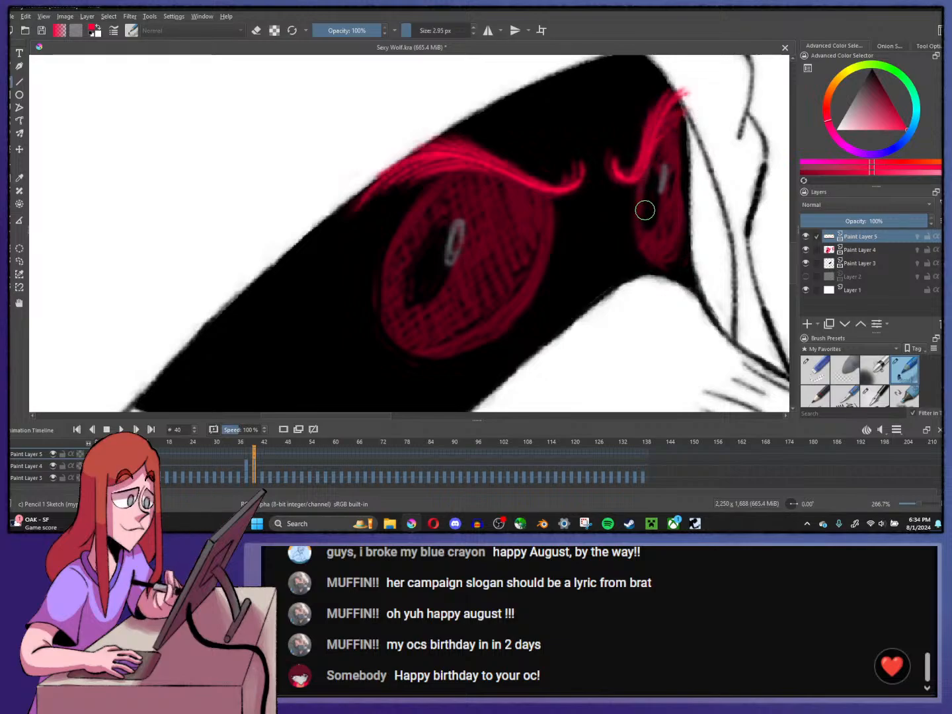
# - Outline both open eyes at frame 40 in crimson, including the oval pupil inside each eye
pyautogui.moveTo(639, 187)
pyautogui.mouseDown()
pyautogui.moveTo(649, 253)
pyautogui.moveTo(657, 261)
pyautogui.moveTo(674, 242)
pyautogui.mouseUp()
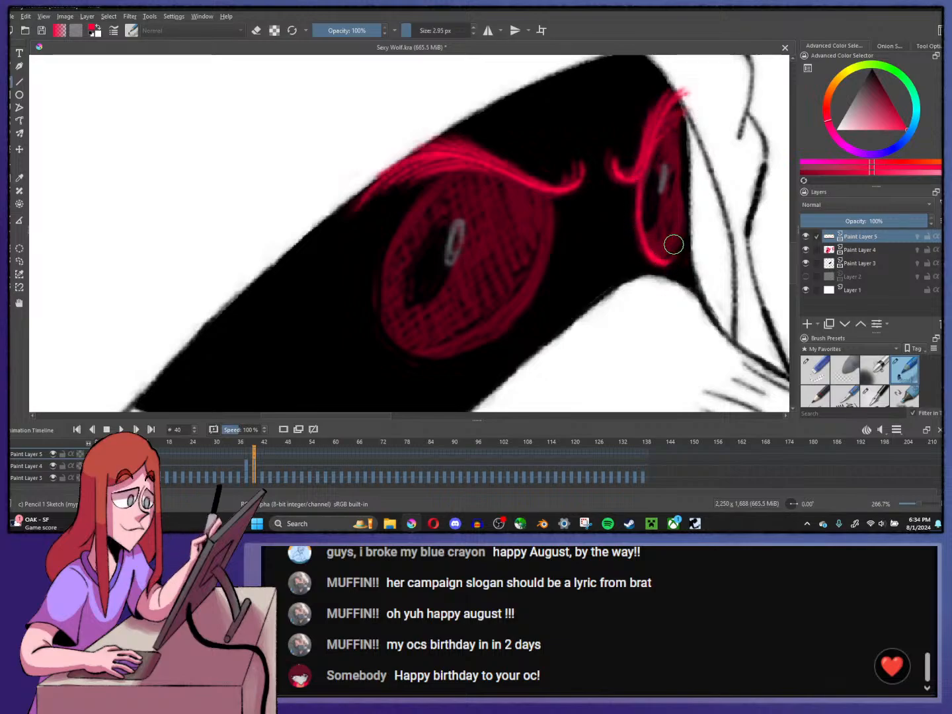
pyautogui.moveTo(663, 123)
pyautogui.mouseDown()
pyautogui.moveTo(683, 206)
pyautogui.moveTo(677, 236)
pyautogui.moveTo(660, 236)
pyautogui.moveTo(668, 233)
pyautogui.moveTo(656, 257)
pyautogui.moveTo(674, 222)
pyautogui.mouseUp()
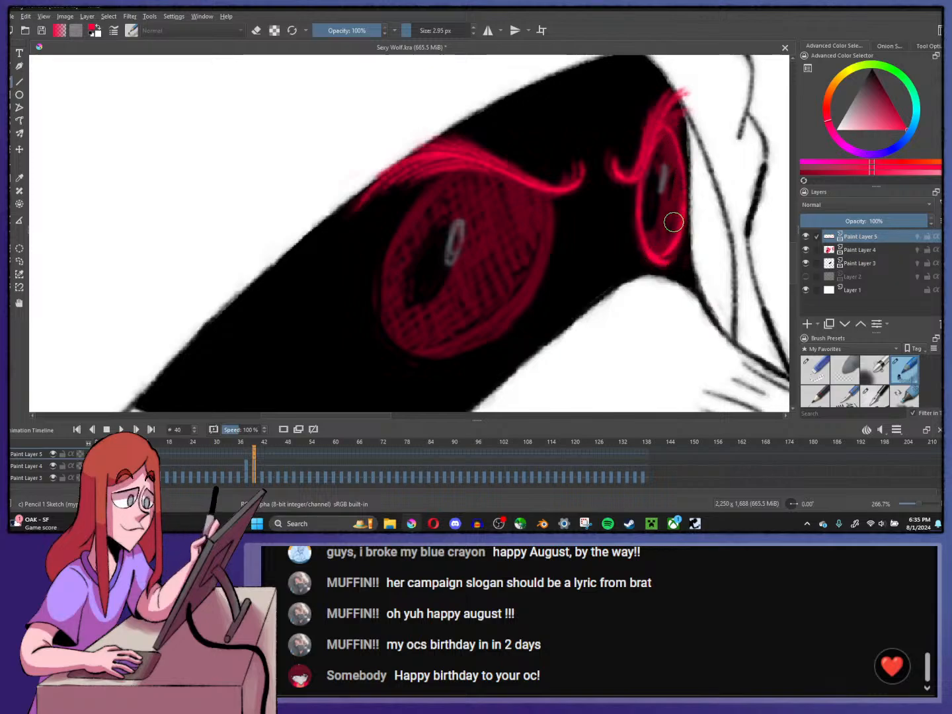
pyautogui.moveTo(375, 340)
pyautogui.mouseDown()
pyautogui.moveTo(414, 354)
pyautogui.moveTo(492, 324)
pyautogui.moveTo(459, 348)
pyautogui.moveTo(515, 314)
pyautogui.moveTo(537, 278)
pyautogui.moveTo(546, 191)
pyautogui.mouseUp()
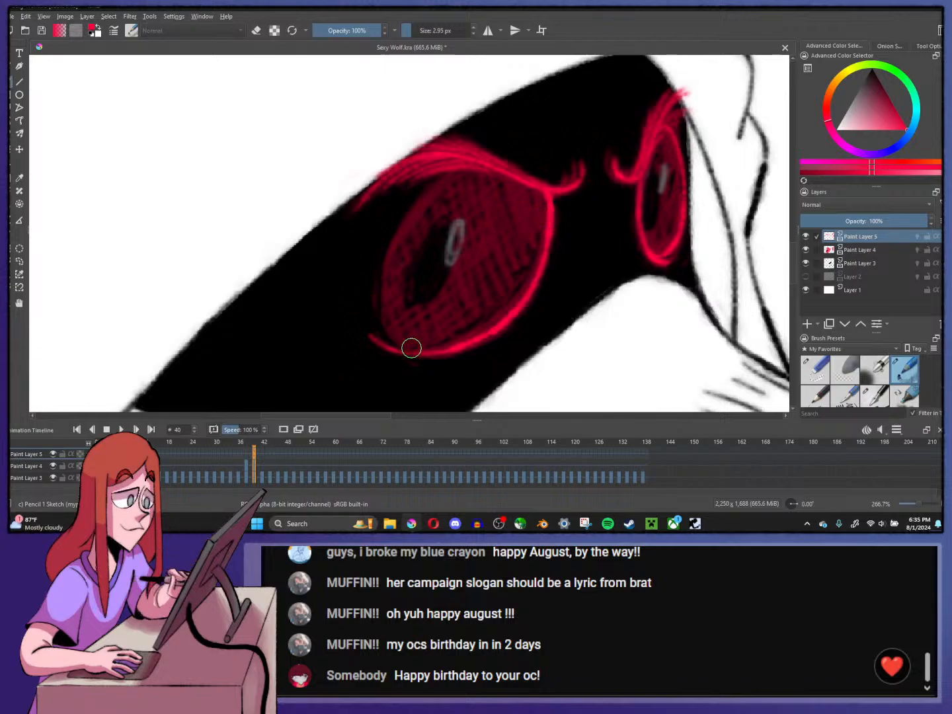
pyautogui.moveTo(387, 325); pyautogui.dragTo(384, 271)
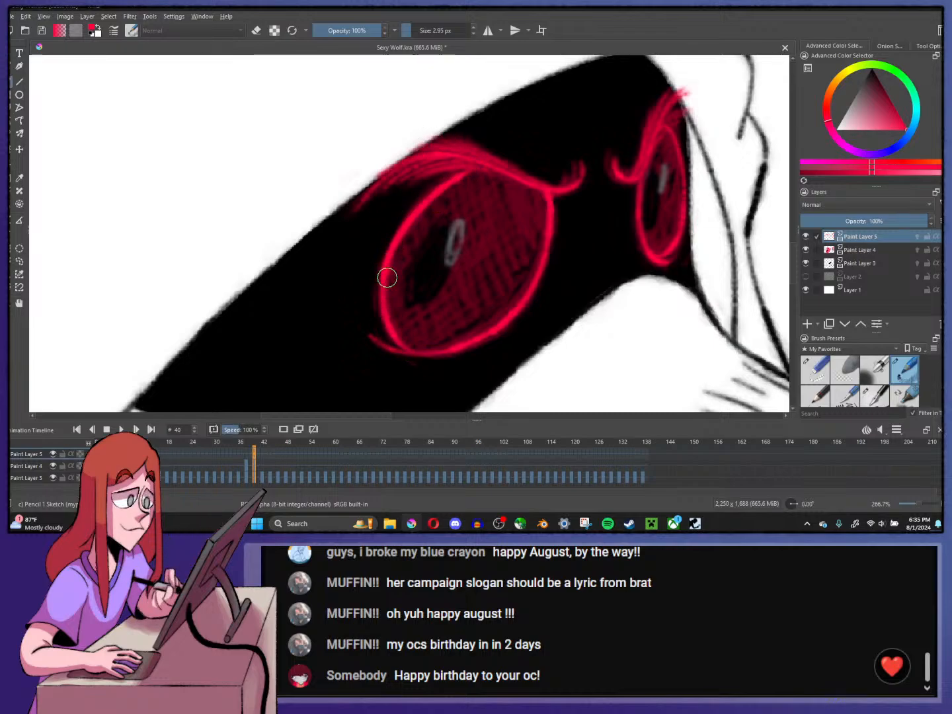
pyautogui.moveTo(436, 190); pyautogui.dragTo(496, 178)
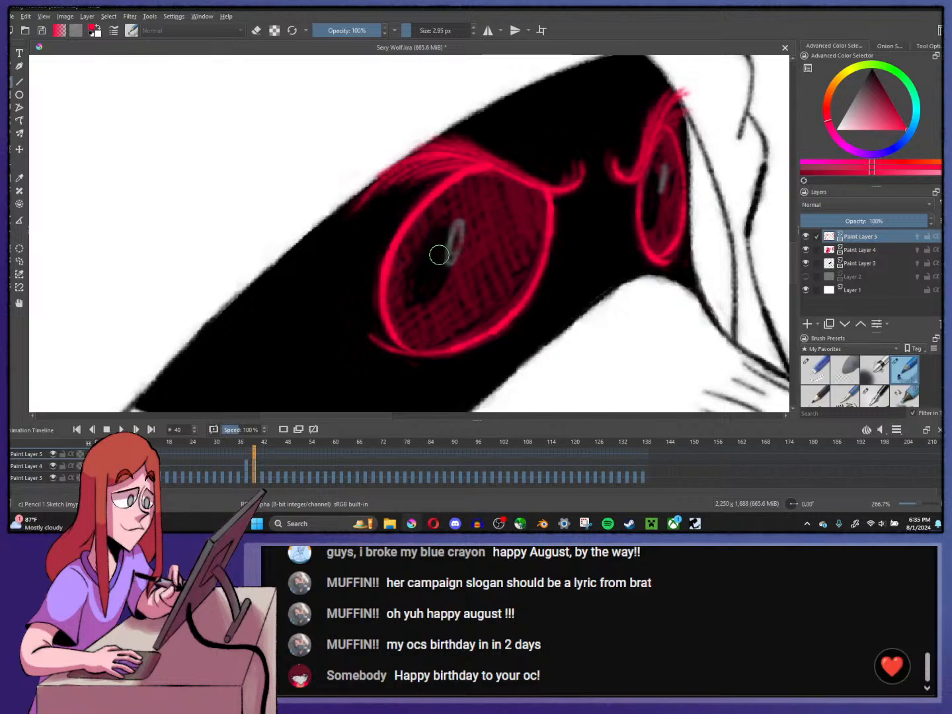
pyautogui.moveTo(455, 229)
pyautogui.mouseDown()
pyautogui.moveTo(414, 257)
pyautogui.moveTo(411, 303)
pyautogui.moveTo(424, 310)
pyautogui.moveTo(449, 279)
pyautogui.moveTo(454, 236)
pyautogui.mouseUp()
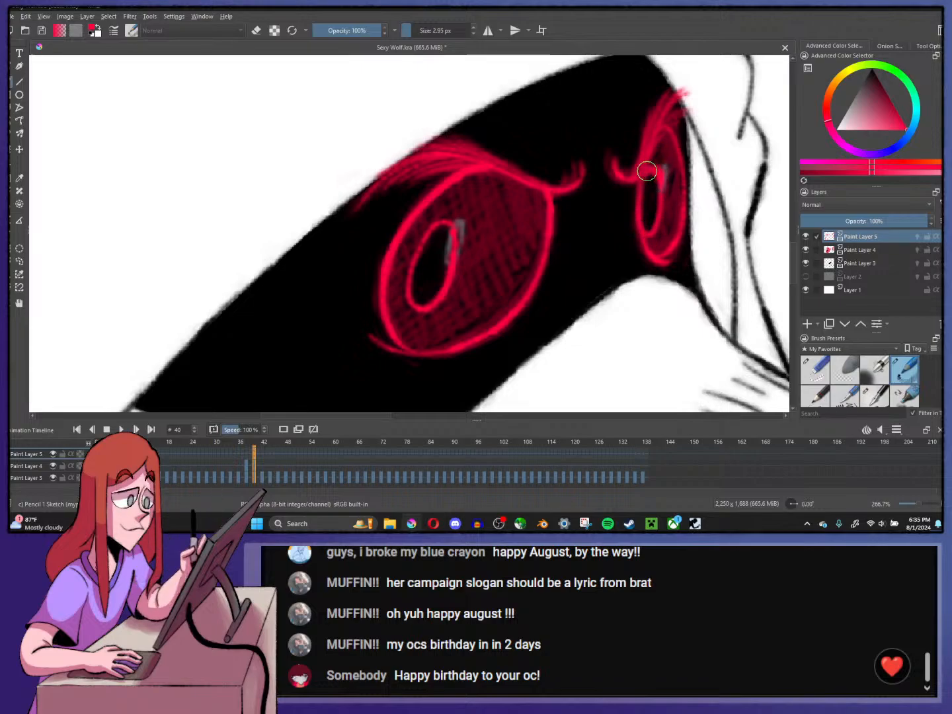
pyautogui.scroll(-2, 620, 173)
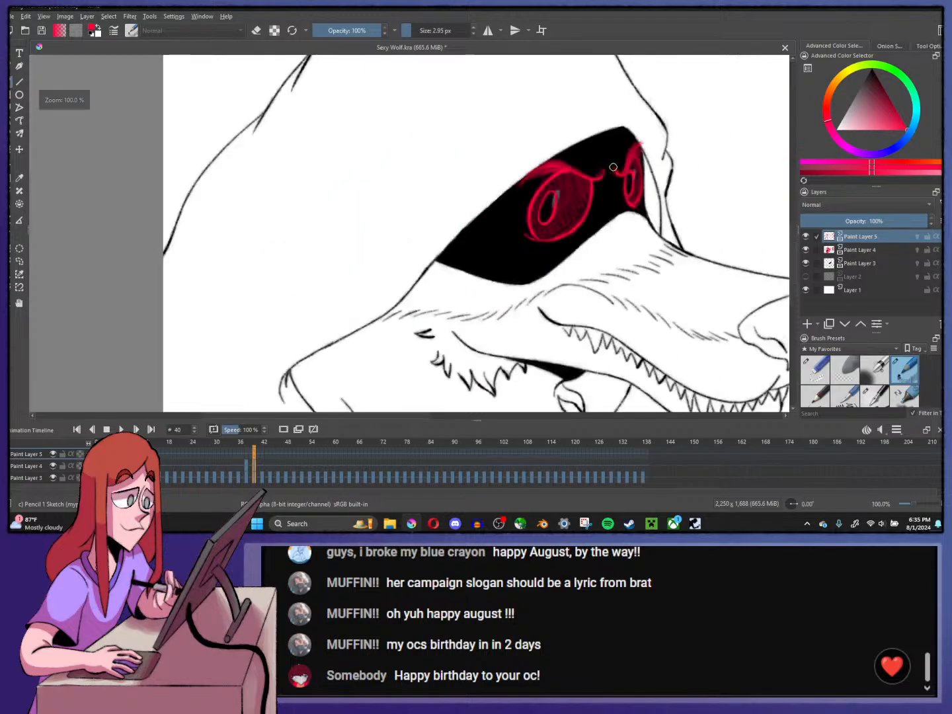
pyautogui.scroll(1, 554, 175)
pyautogui.press('x')
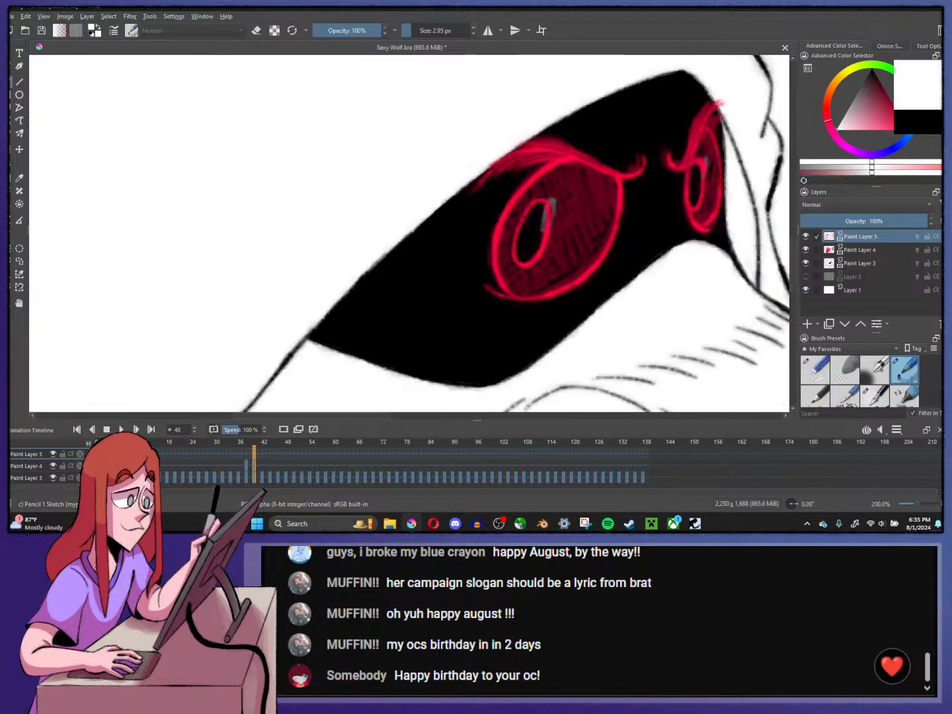
pyautogui.moveTo(550, 198)
pyautogui.mouseDown()
pyautogui.moveTo(546, 229)
pyautogui.moveTo(555, 193)
pyautogui.mouseUp()
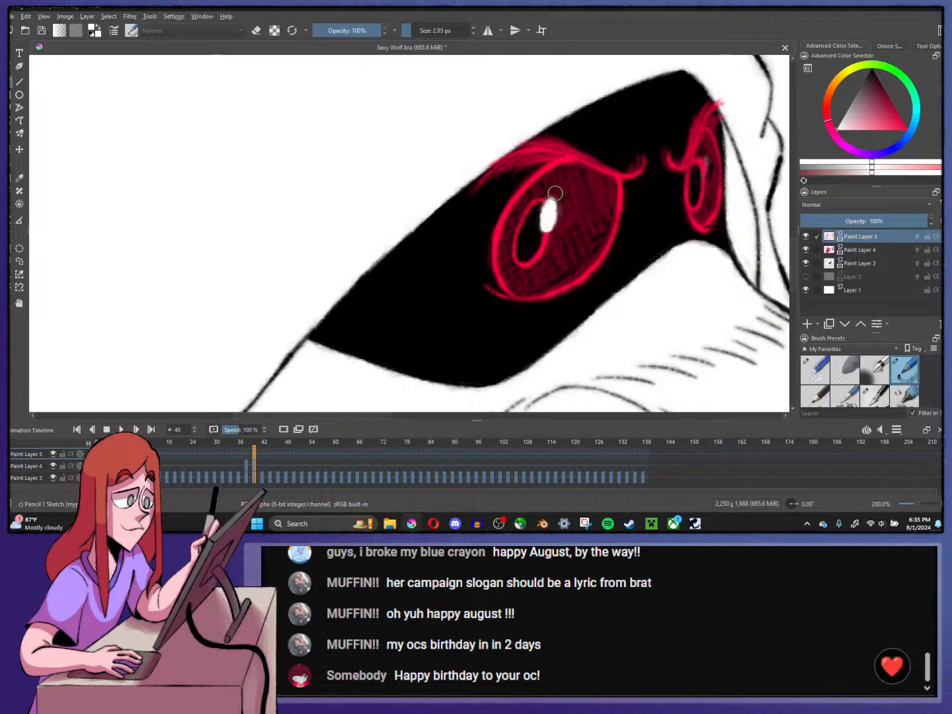
pyautogui.hotkey('ctrl', 'z')
pyautogui.hotkey('ctrl', 'z')
pyautogui.hotkey('ctrl', 'z')
pyautogui.hotkey('ctrl', 'z')
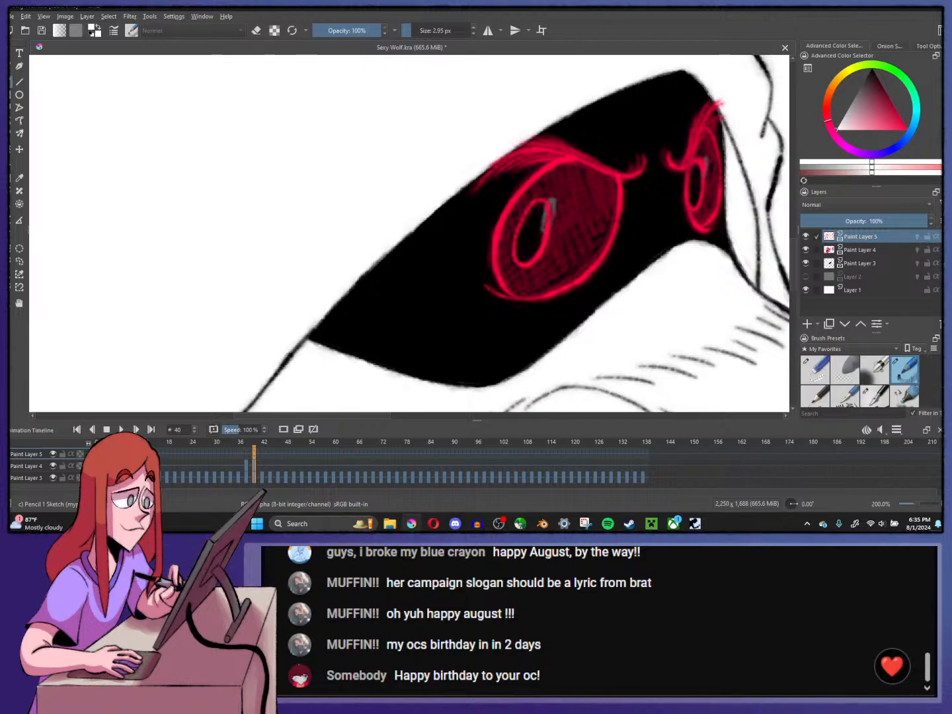
pyautogui.press('x')
# - Go to frame 37 of Paint Layer 5, where the traced eyes are closed
pyautogui.click(244, 454)
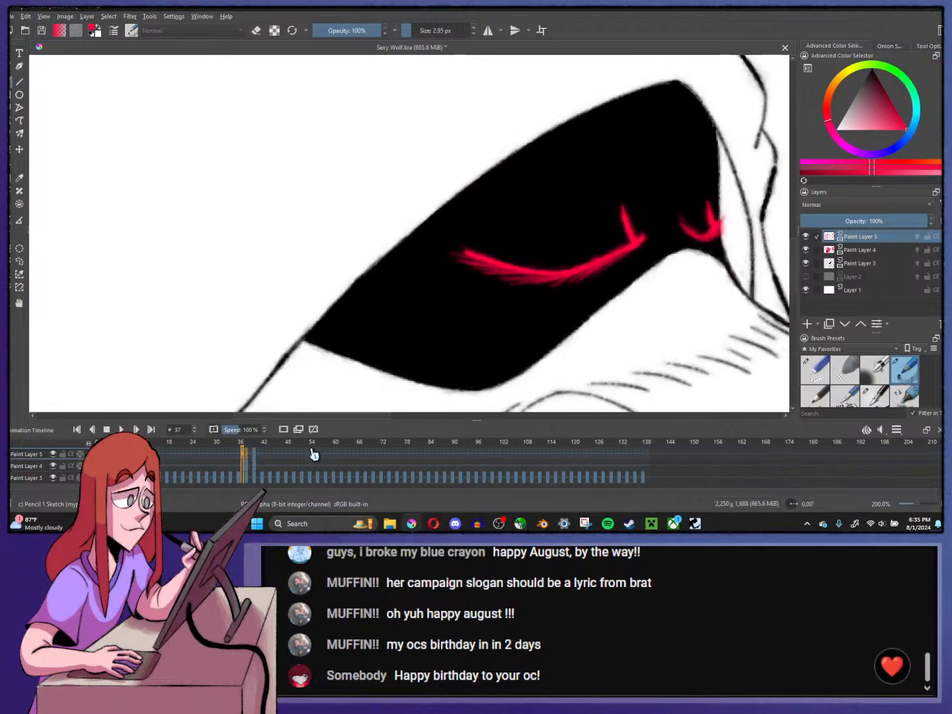
# - Trace the narrowed eyes on frame 38 in red, drawing the upper lid lines, brow creases and lower arcs of both eyes
pyautogui.click(247, 454)
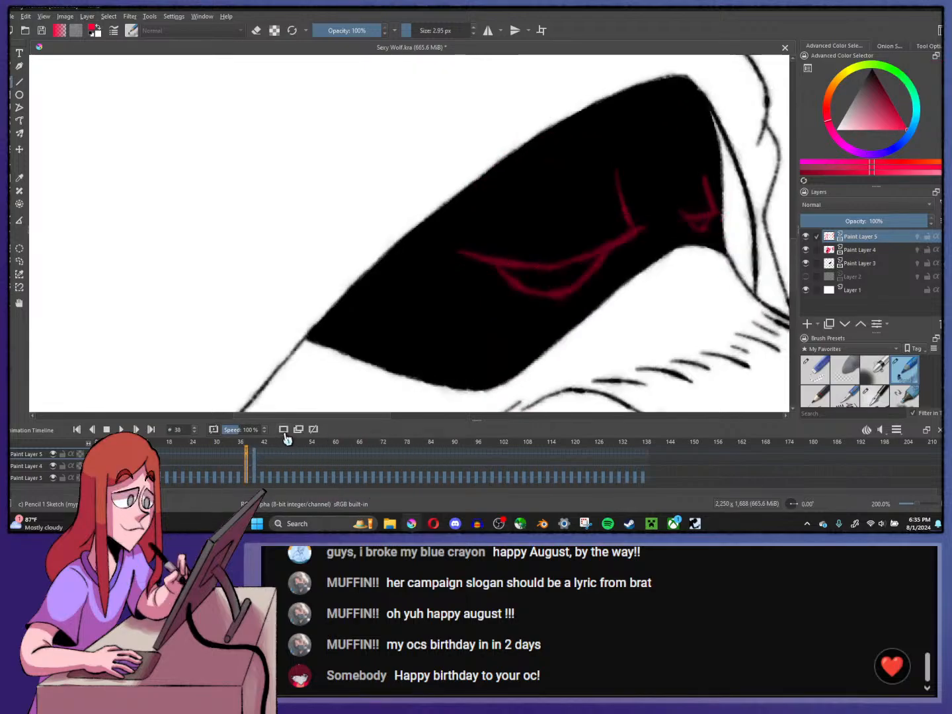
pyautogui.moveTo(468, 254)
pyautogui.mouseDown()
pyautogui.moveTo(576, 261)
pyautogui.moveTo(719, 207)
pyautogui.moveTo(703, 176)
pyautogui.moveTo(717, 212)
pyautogui.mouseUp()
pyautogui.moveTo(617, 175); pyautogui.dragTo(638, 230)
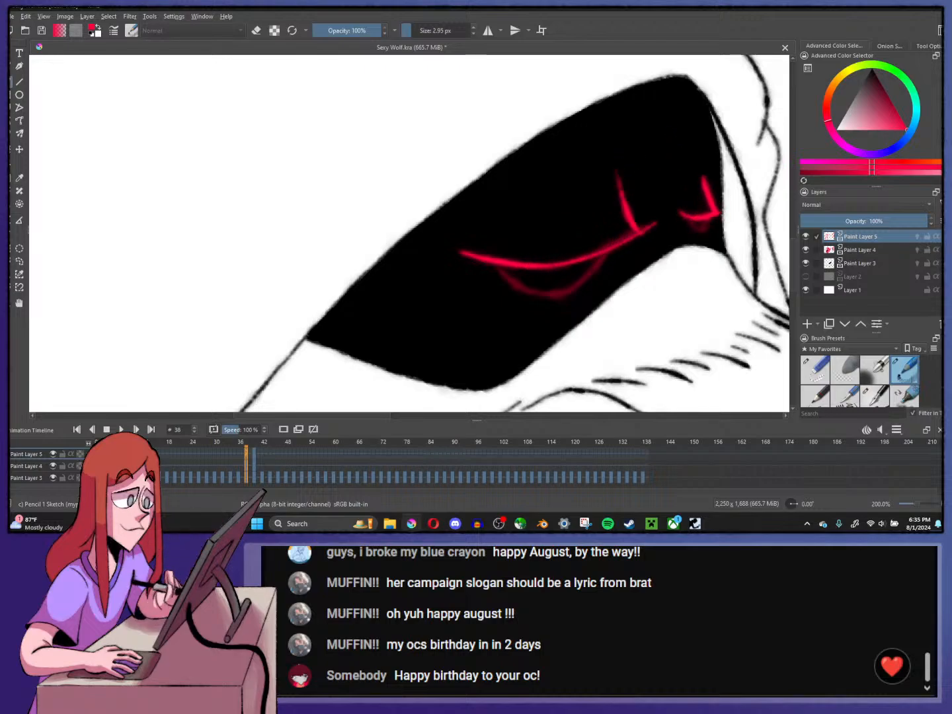
pyautogui.hotkey('ctrl', 'z')
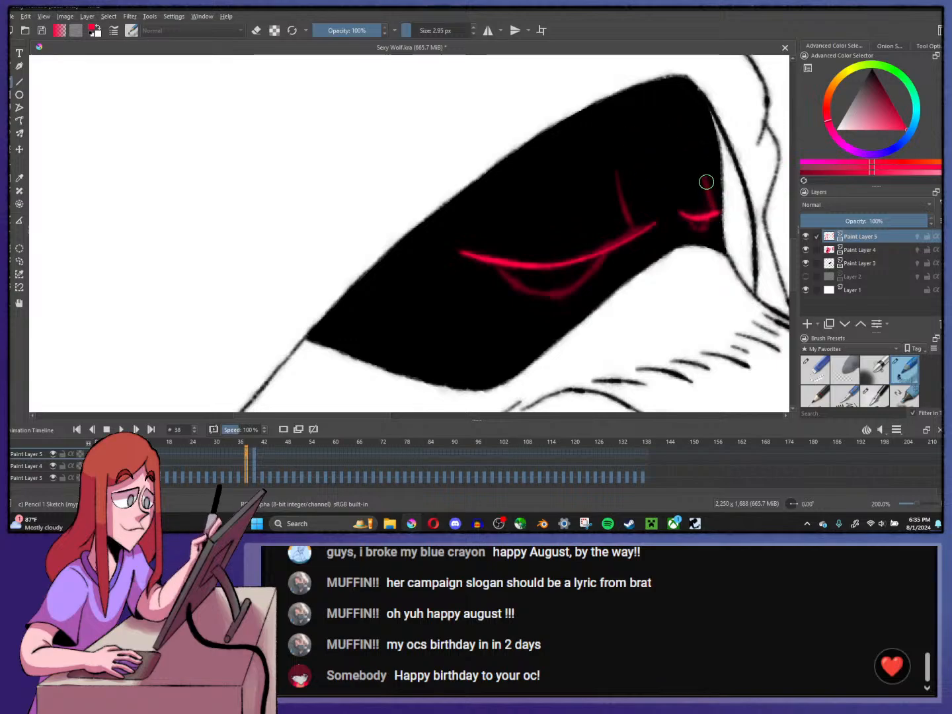
pyautogui.moveTo(616, 173)
pyautogui.mouseDown()
pyautogui.moveTo(629, 217)
pyautogui.moveTo(639, 215)
pyautogui.mouseUp()
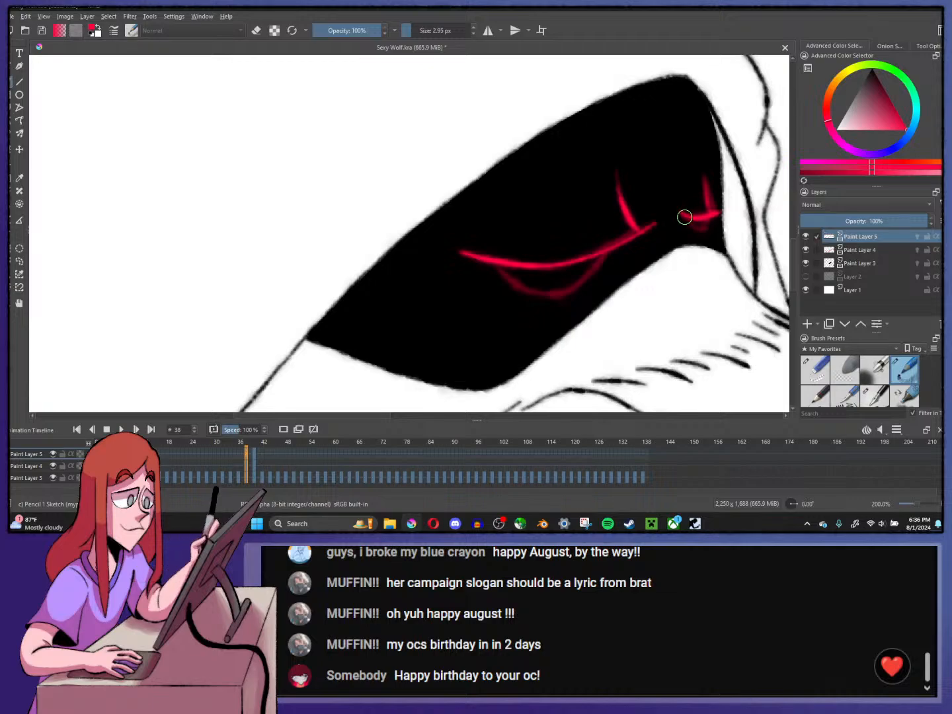
pyautogui.moveTo(480, 256)
pyautogui.mouseDown()
pyautogui.moveTo(547, 292)
pyautogui.moveTo(565, 266)
pyautogui.moveTo(570, 281)
pyautogui.moveTo(552, 293)
pyautogui.moveTo(575, 287)
pyautogui.moveTo(608, 251)
pyautogui.mouseUp()
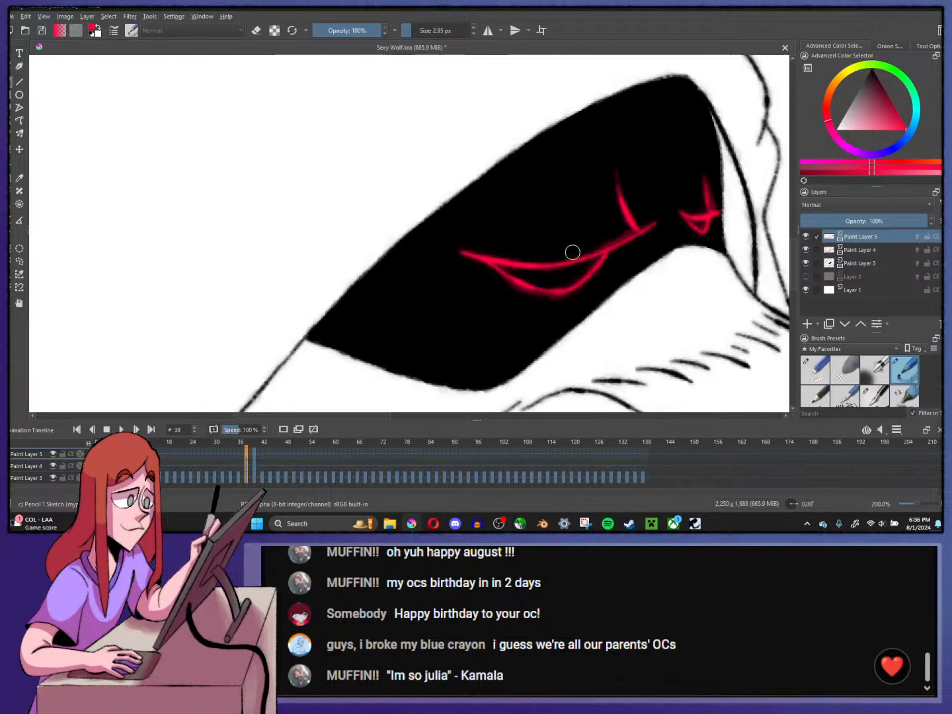
# - Add a small red pupil arc under the larger eye's lid and thicken both eyes' upper lash lines with short strokes on frame 38
pyautogui.moveTo(589, 232); pyautogui.dragTo(433, 230)
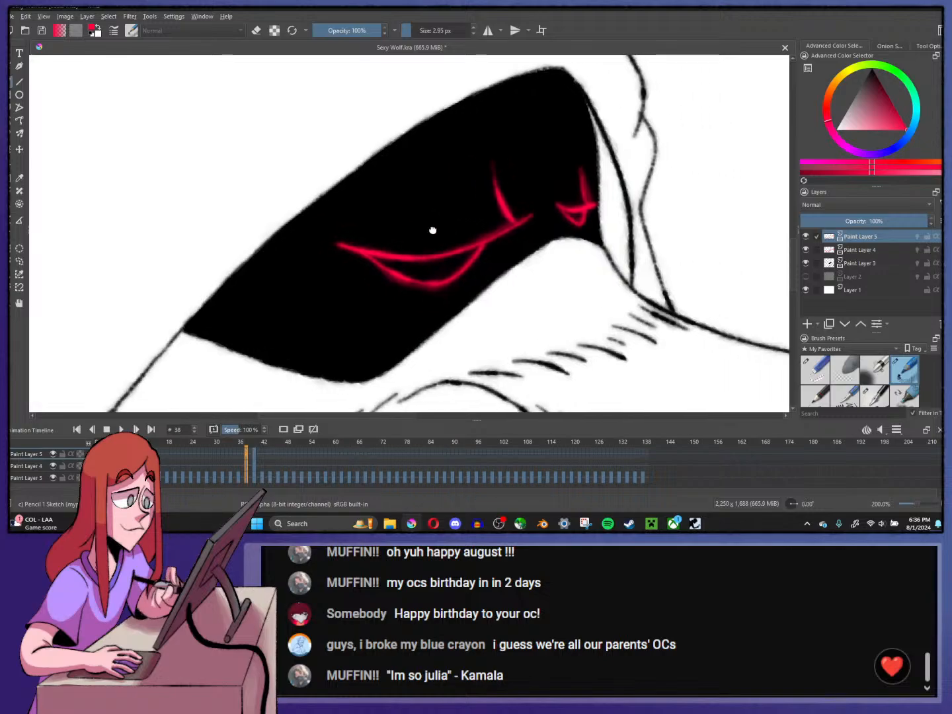
pyautogui.scroll(1, 414, 245)
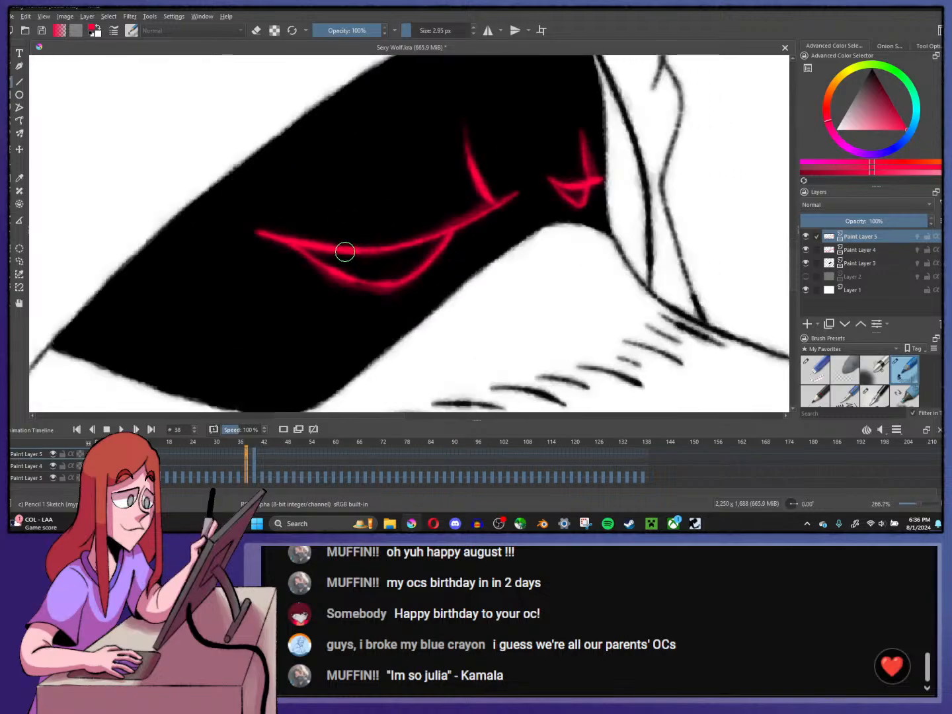
pyautogui.moveTo(344, 251)
pyautogui.mouseDown()
pyautogui.moveTo(363, 266)
pyautogui.moveTo(383, 245)
pyautogui.mouseUp()
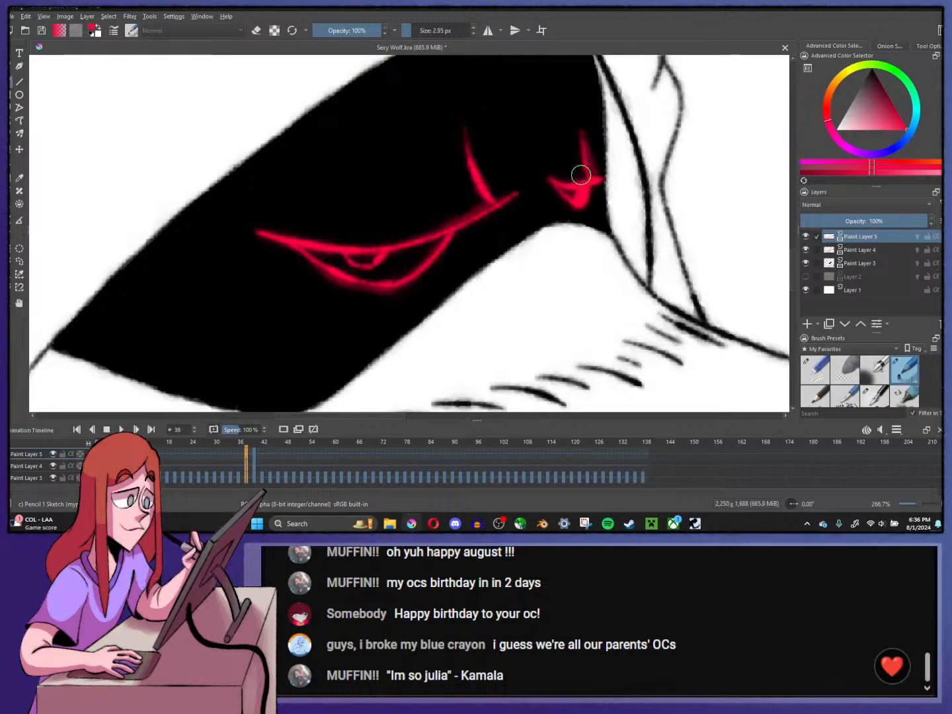
pyautogui.moveTo(236, 227)
pyautogui.mouseDown()
pyautogui.moveTo(397, 246)
pyautogui.moveTo(404, 229)
pyautogui.moveTo(476, 214)
pyautogui.mouseUp()
pyautogui.moveTo(319, 266); pyautogui.dragTo(357, 259)
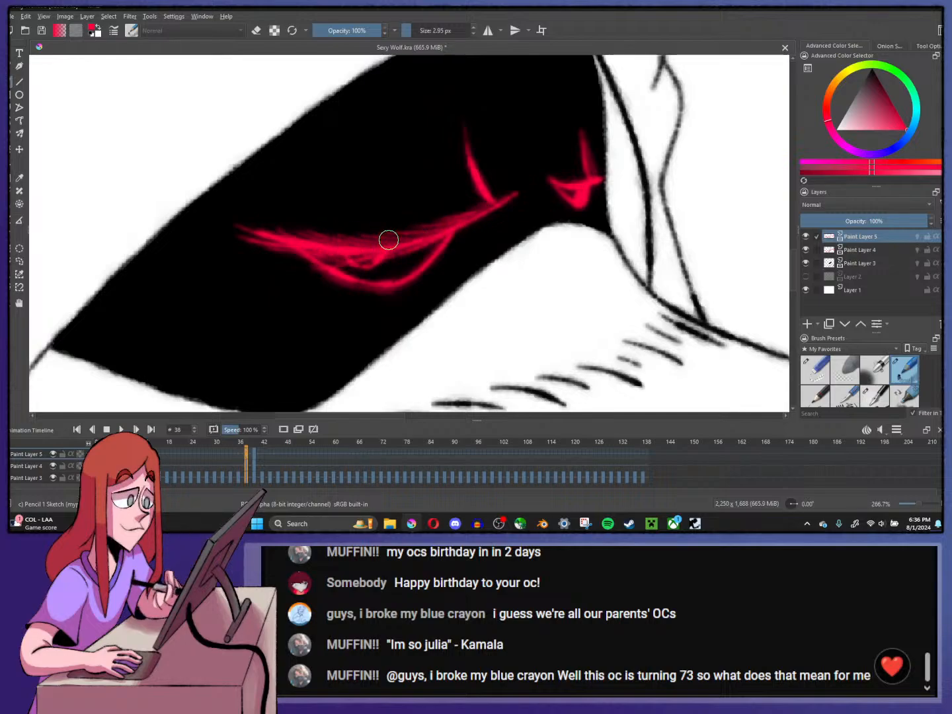
pyautogui.moveTo(595, 170)
pyautogui.mouseDown()
pyautogui.moveTo(615, 175)
pyautogui.moveTo(577, 182)
pyautogui.mouseUp()
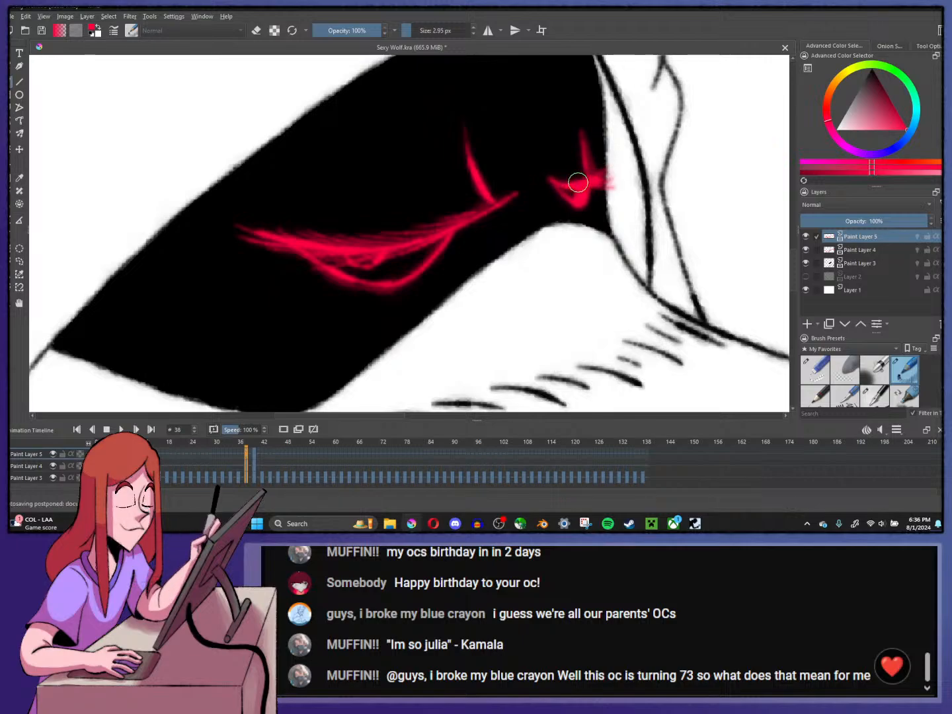
# - Step through frames 37 to 40 to compare how the red eyes change from closed to open
pyautogui.press('1')
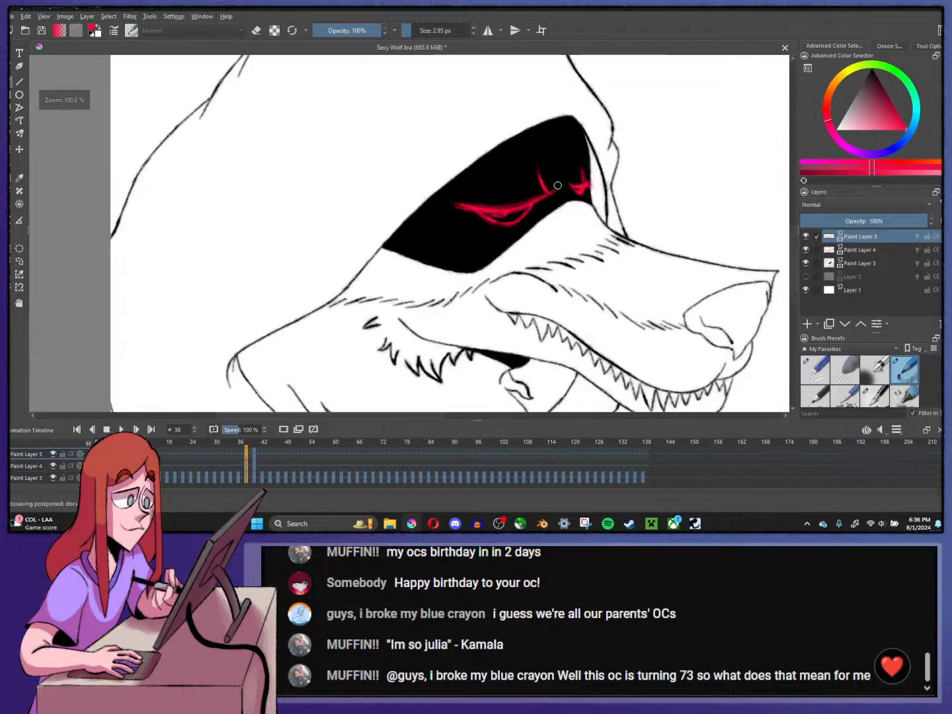
pyautogui.scroll(5, 558, 186)
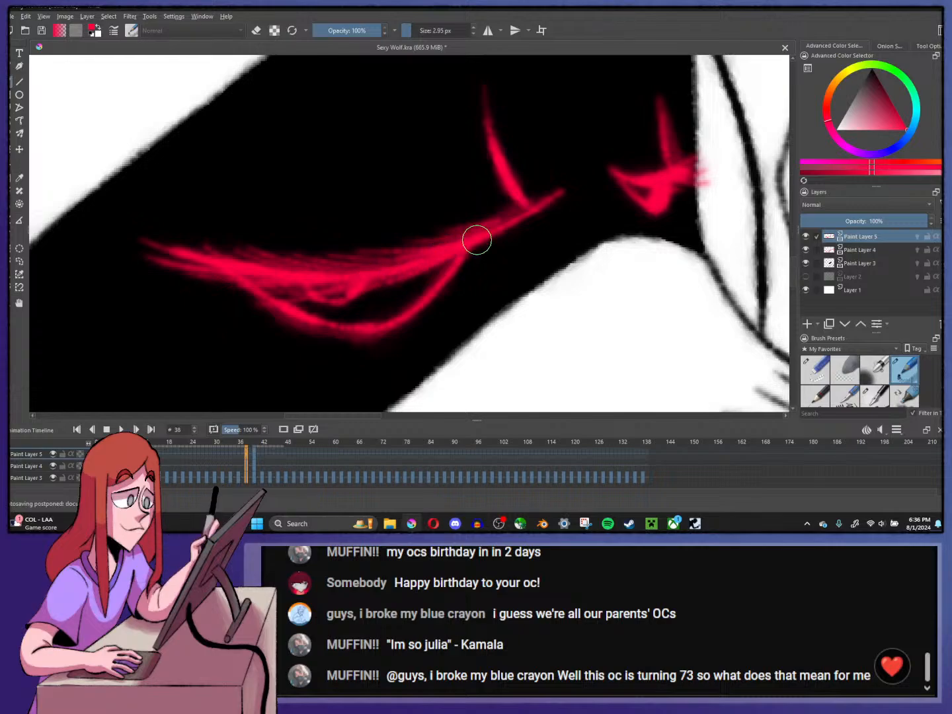
pyautogui.scroll(-4, 476, 238)
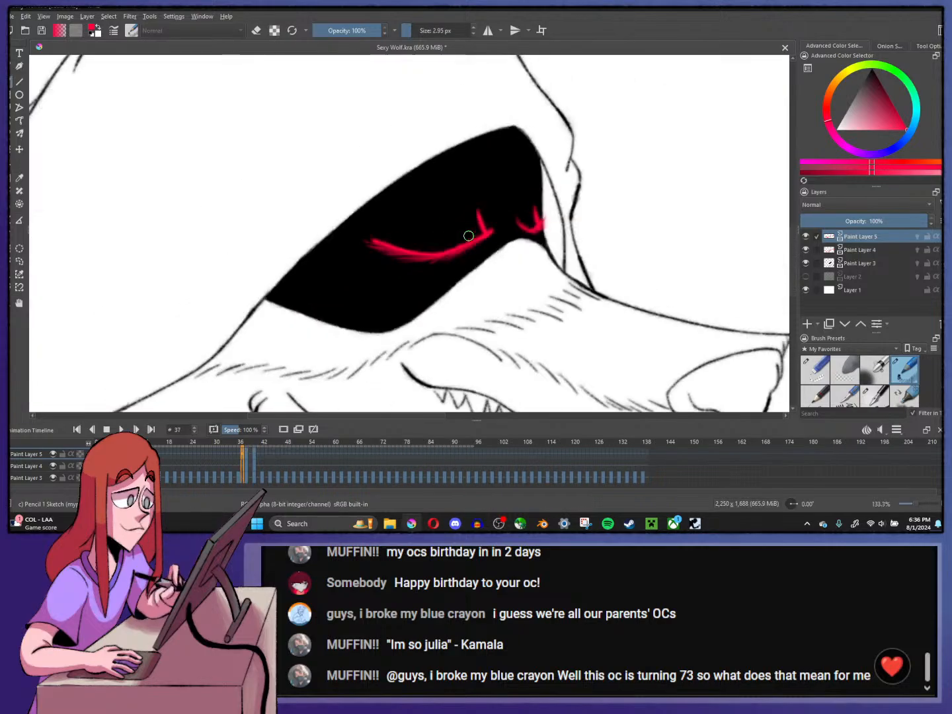
pyautogui.press('.')
pyautogui.press('.')
pyautogui.press('.')
pyautogui.press('.')
pyautogui.press('.')
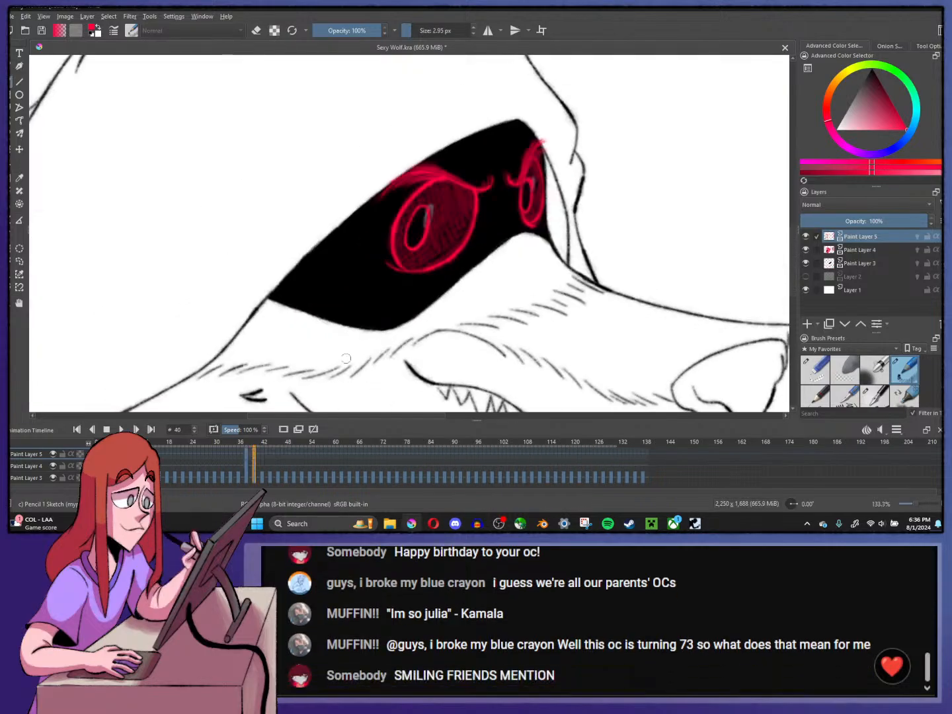
pyautogui.rightClick(263, 453)
pyautogui.click(281, 419)
pyautogui.click(240, 456)
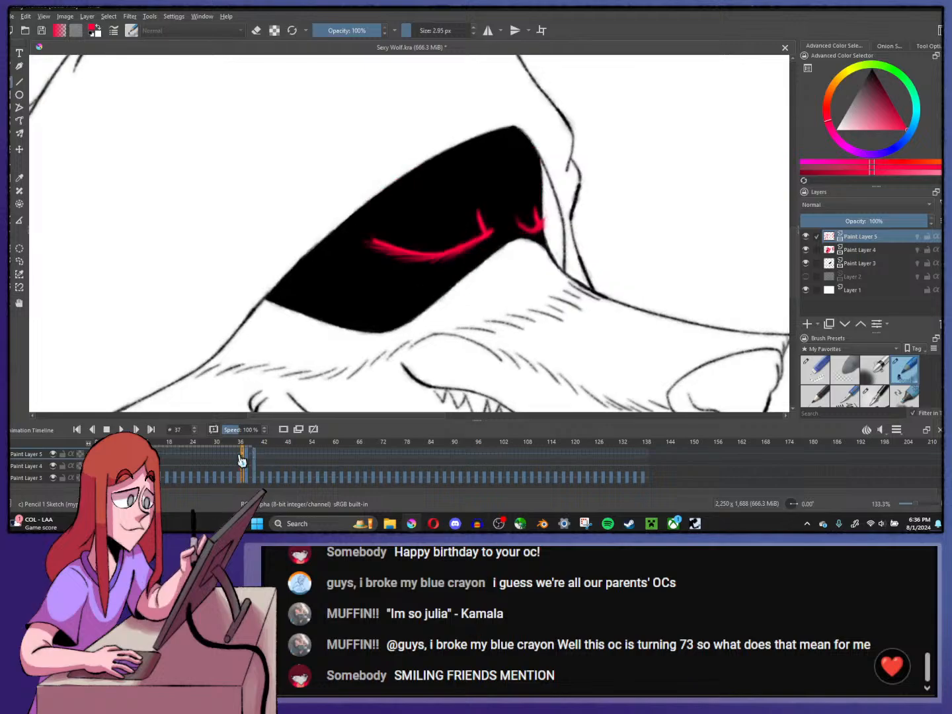
pyautogui.press('.')
pyautogui.press('.')
pyautogui.press('.')
pyautogui.press('.')
pyautogui.press(',')
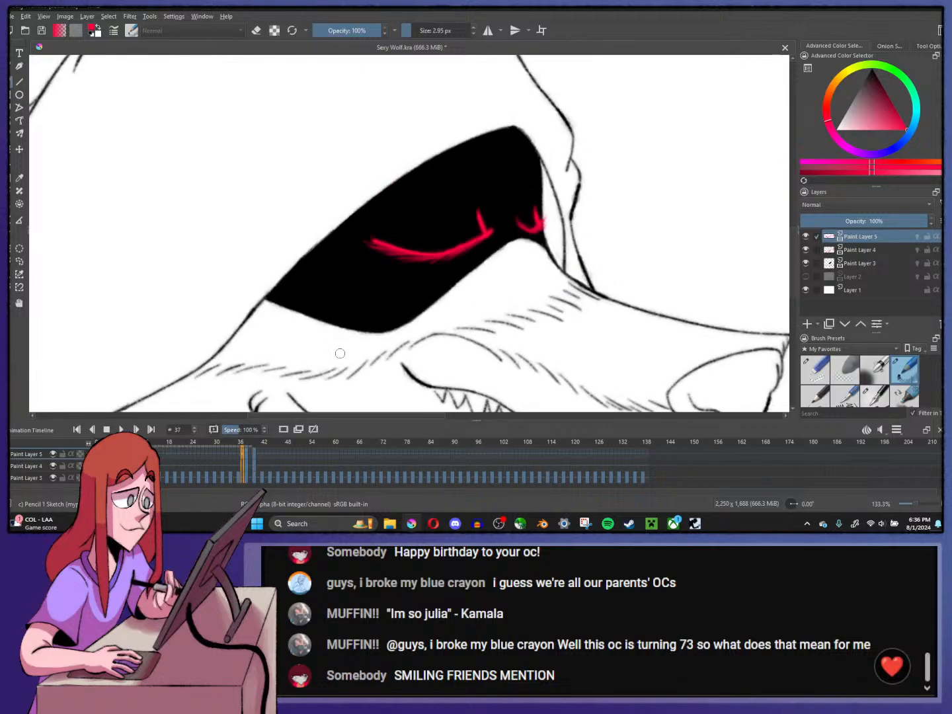
# - Fill the larger narrowed eye on frame 38 with red around the pupil, using the Ink-4 Pen Rough brush at 10 px
pyautogui.scroll(-3, 340, 355)
pyautogui.scroll(5, 414, 260)
pyautogui.press(',')
pyautogui.press(',')
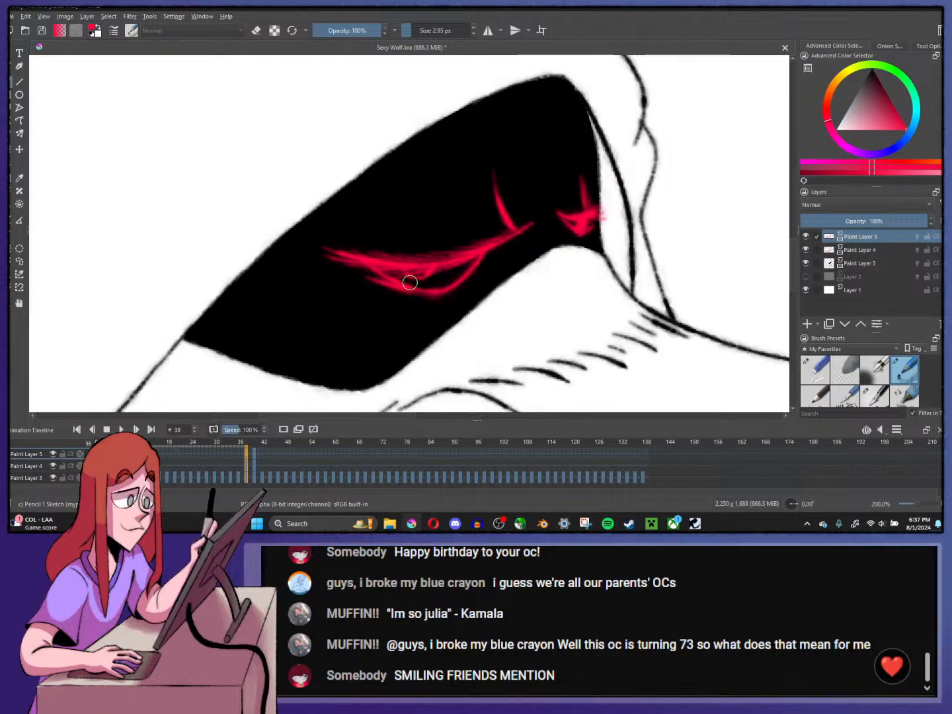
pyautogui.click(874, 395)
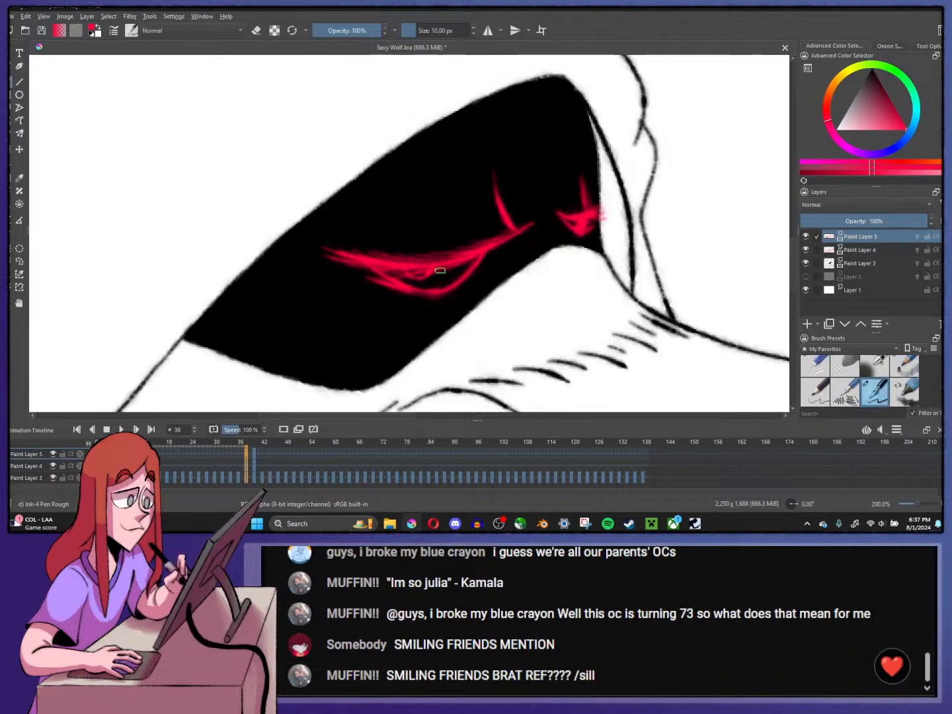
pyautogui.moveTo(430, 278); pyautogui.dragTo(460, 272)
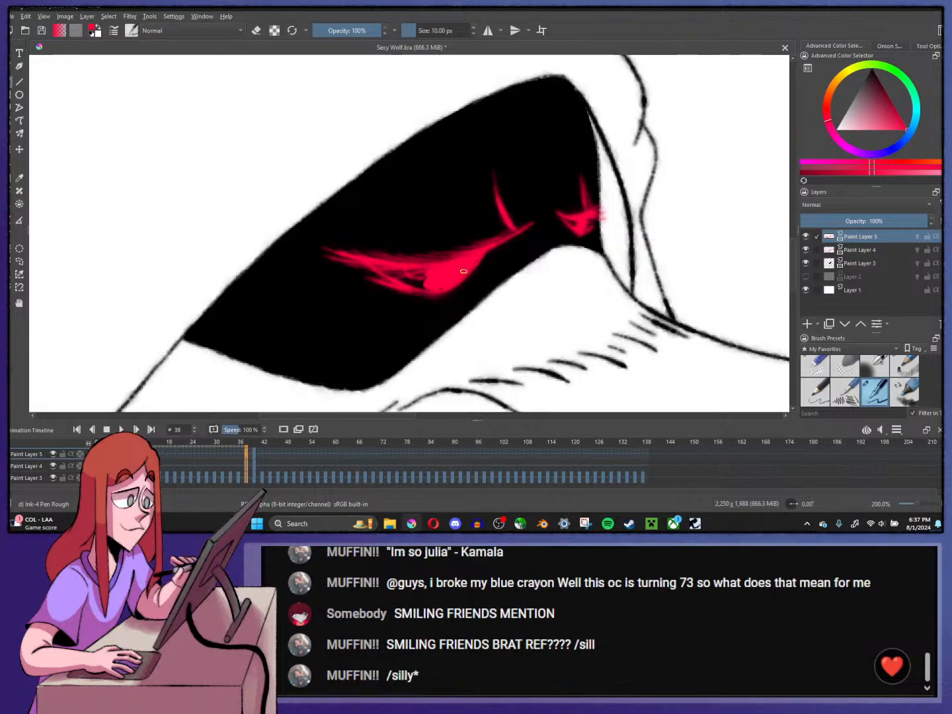
pyautogui.hotkey('ctrl', 'z')
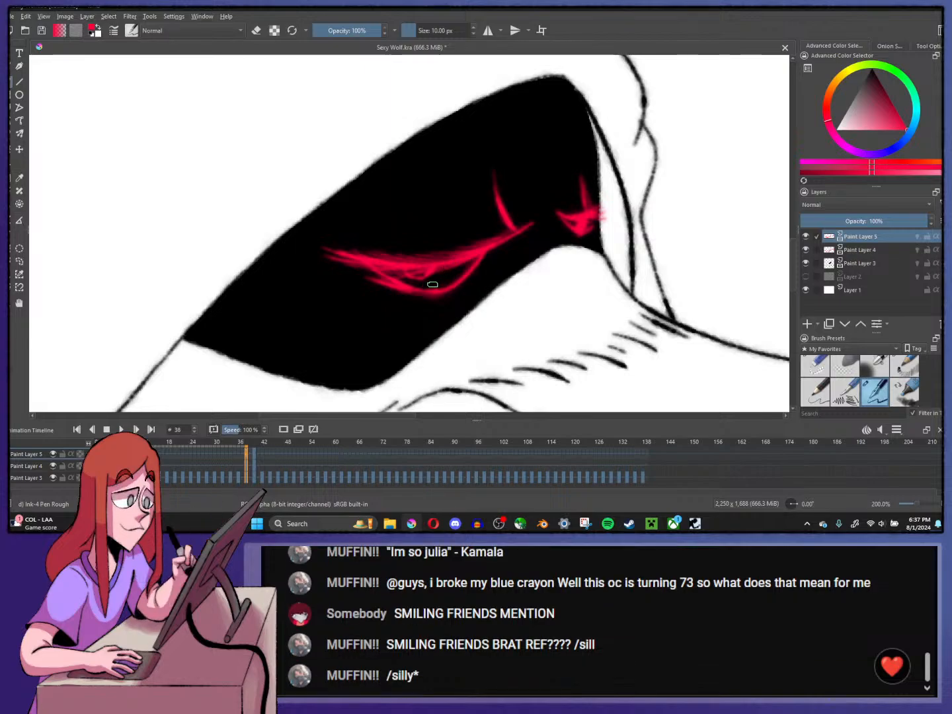
pyautogui.moveTo(431, 278)
pyautogui.mouseDown()
pyautogui.moveTo(465, 265)
pyautogui.moveTo(439, 291)
pyautogui.mouseUp()
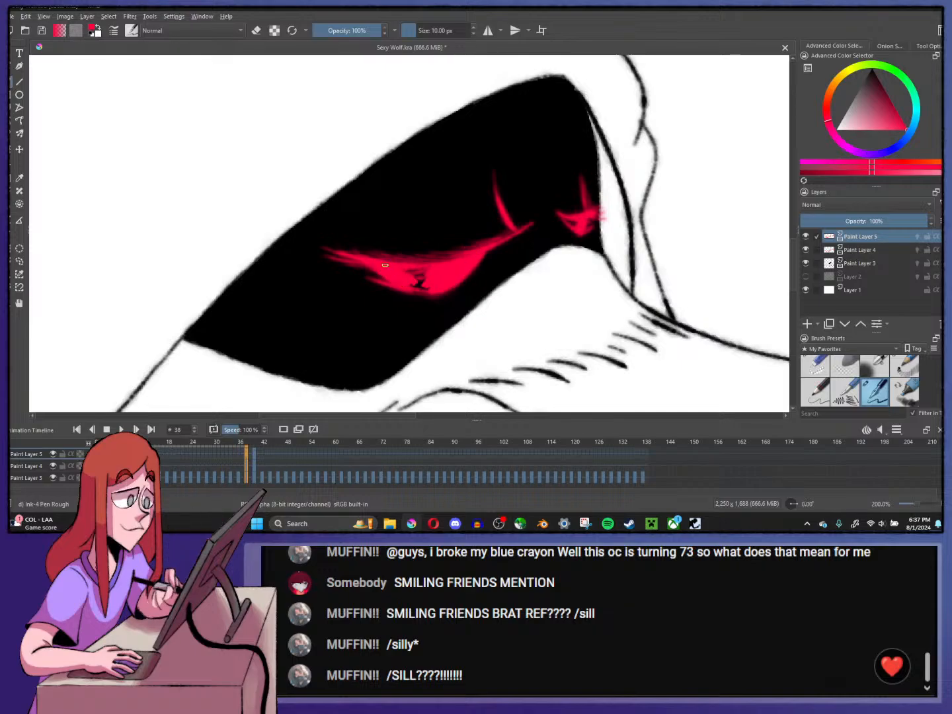
pyautogui.moveTo(385, 265); pyautogui.dragTo(424, 283)
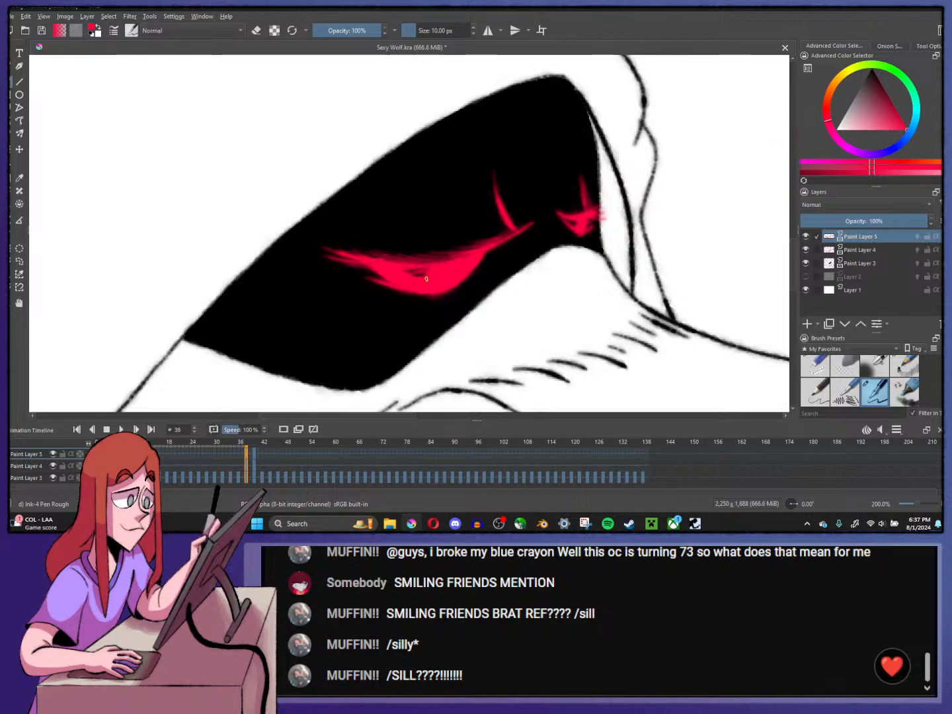
# - Fill both open irises on frame 40 with solid red, leaving the pupils dark
pyautogui.press('/')
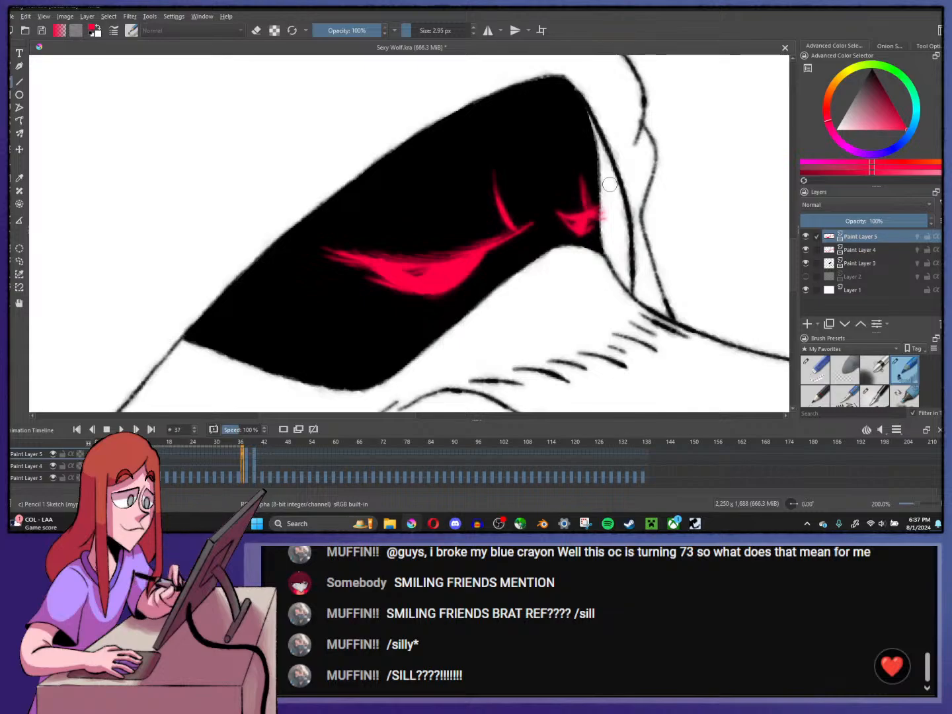
pyautogui.press('Right')
pyautogui.press('Right')
pyautogui.press('Right')
pyautogui.press('Right')
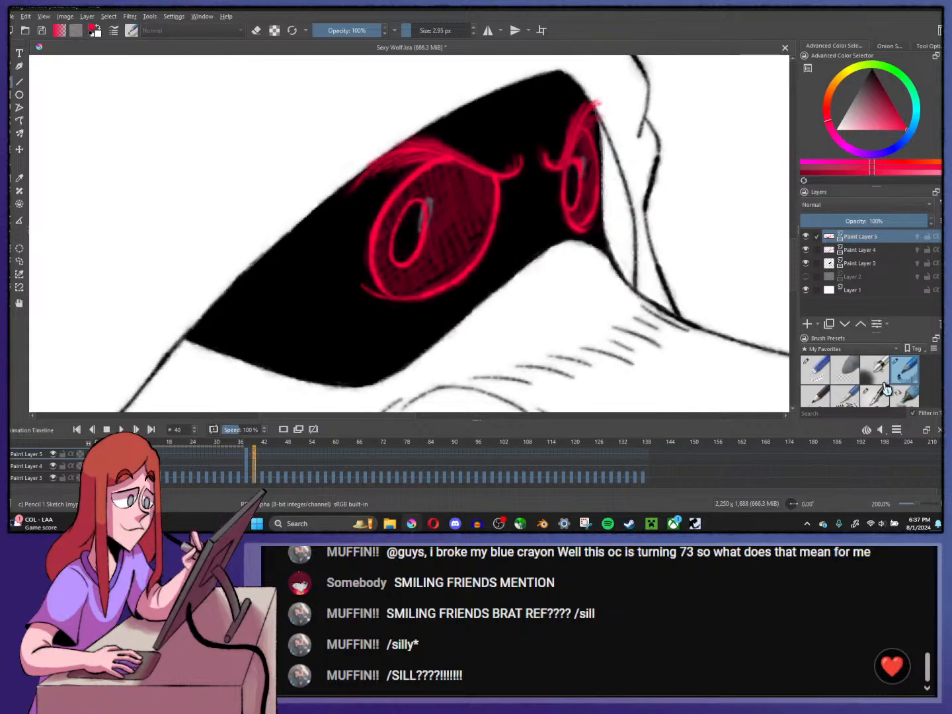
pyautogui.press('/')
pyautogui.press('Left')
pyautogui.click(461, 214)
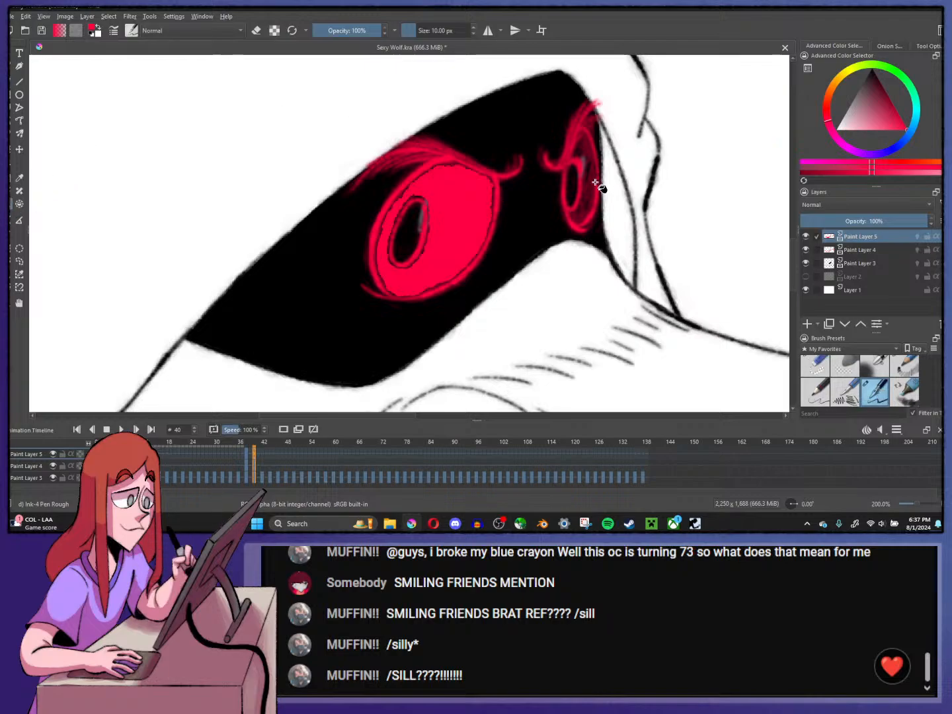
pyautogui.click(589, 196)
# - Hide Paint Layer 4 and paint red over the unfilled gaps along the iris edges and pupils on frame 40
pyautogui.click(806, 249)
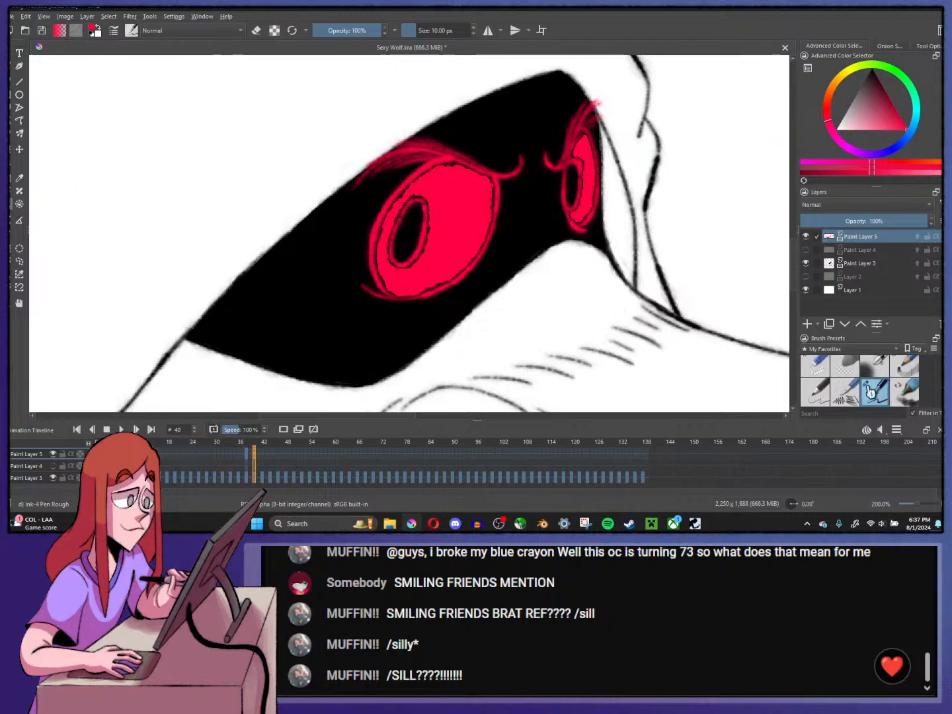
pyautogui.click(19, 82)
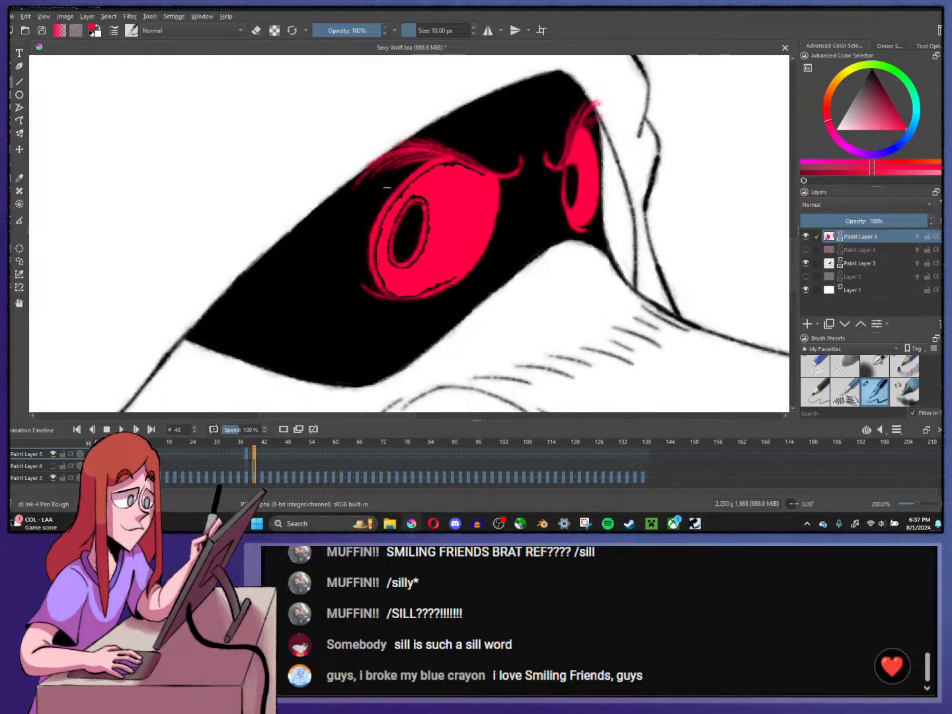
pyautogui.moveTo(383, 206); pyautogui.dragTo(378, 236)
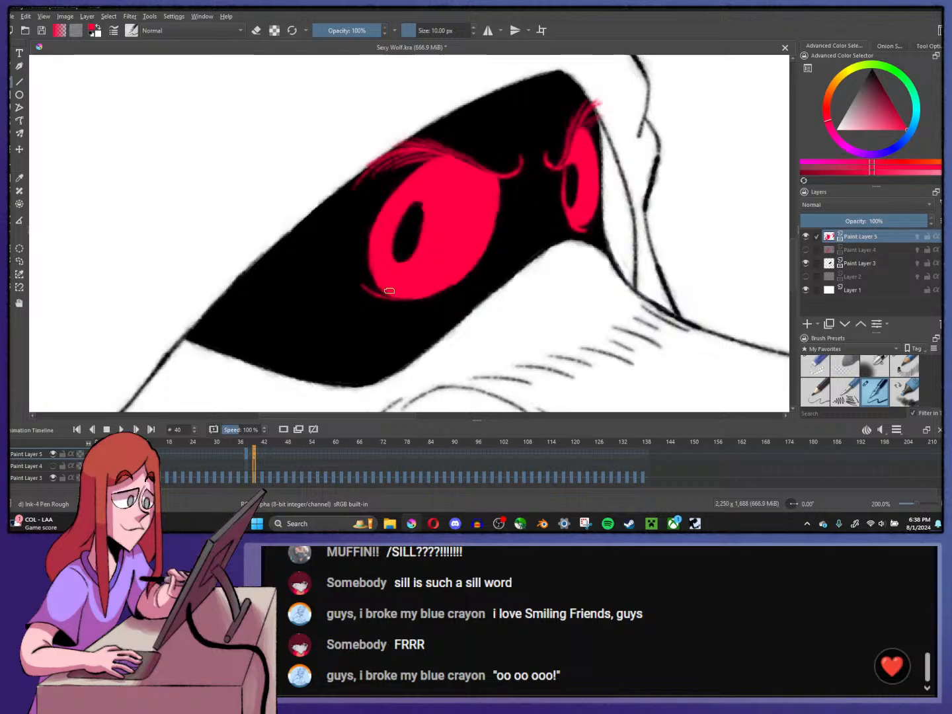
# - Paint a small white highlight beside the pupil in each eye on frame 40 with the Pencil 1 Sketch brush
pyautogui.click(904, 368)
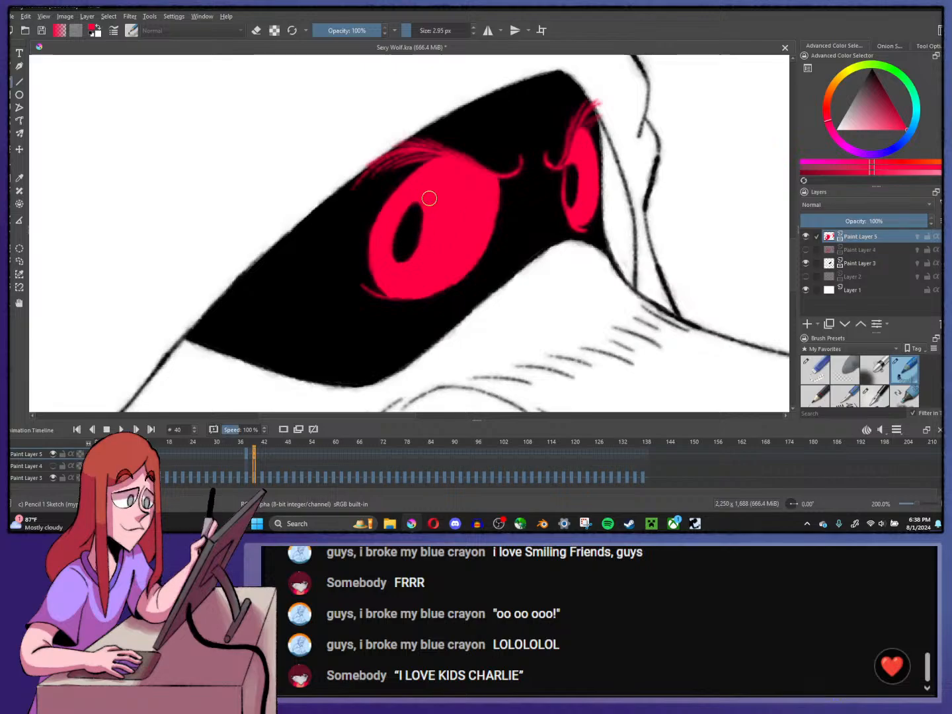
pyautogui.press('x')
pyautogui.moveTo(426, 208); pyautogui.dragTo(424, 223)
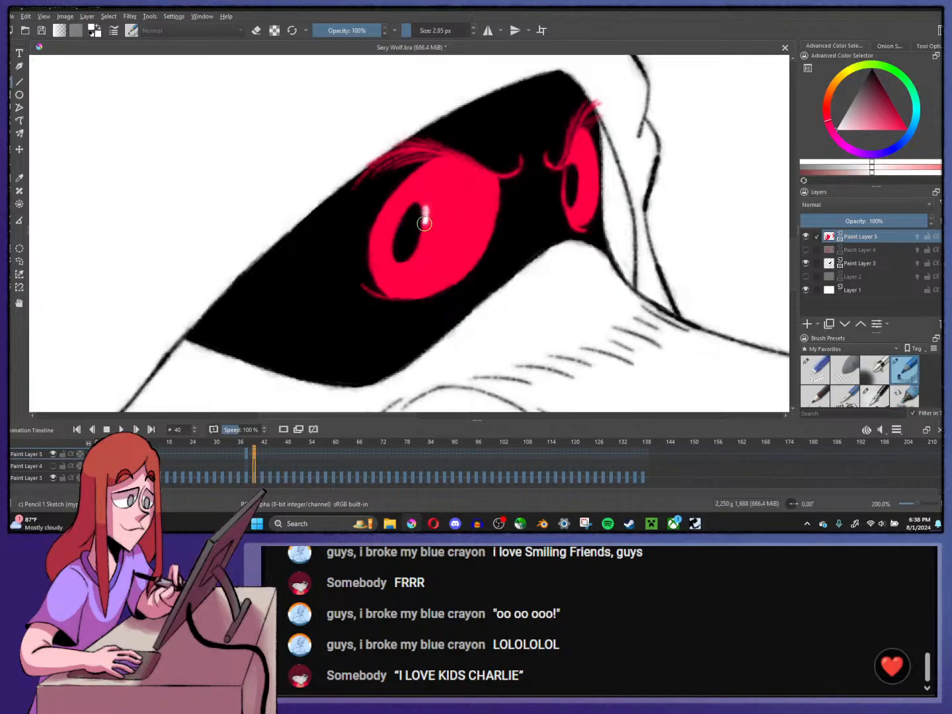
pyautogui.moveTo(576, 164); pyautogui.dragTo(578, 177)
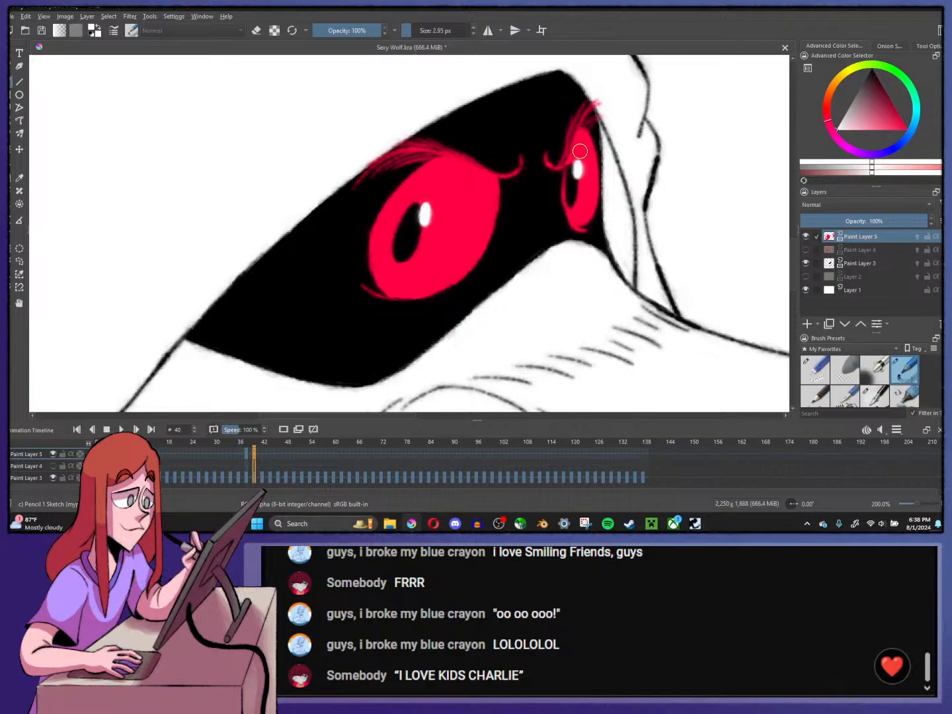
# - Dot a small white highlight on the pupil of the larger narrowed eye on frame 38 and check the neighbouring frames
pyautogui.scroll(-4, 583, 152)
pyautogui.scroll(2, 582, 155)
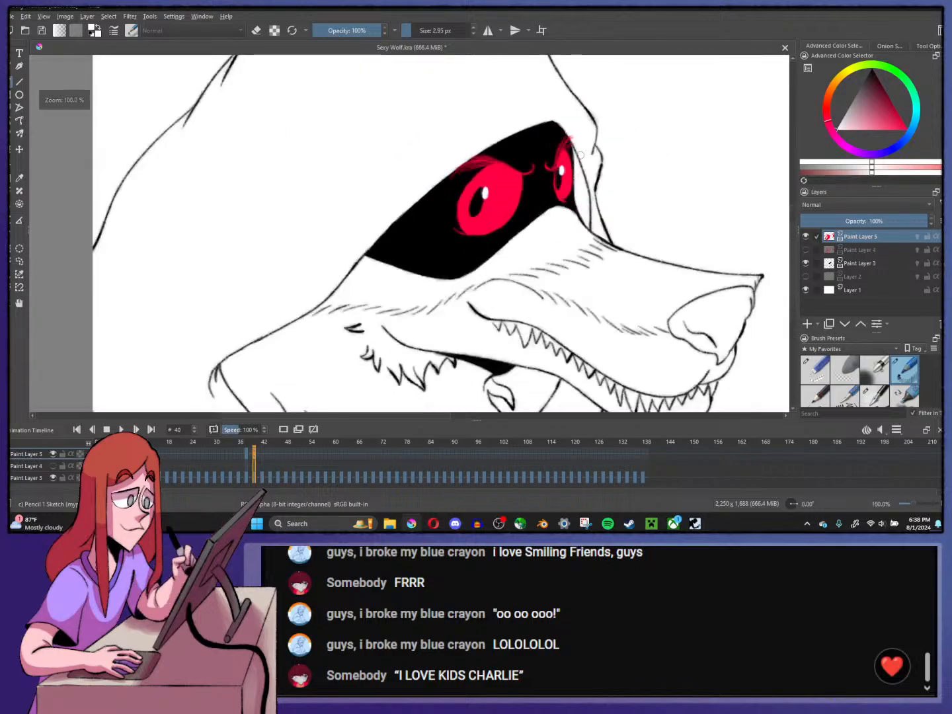
pyautogui.press('Left')
pyautogui.press('Left')
pyautogui.scroll(2, 508, 187)
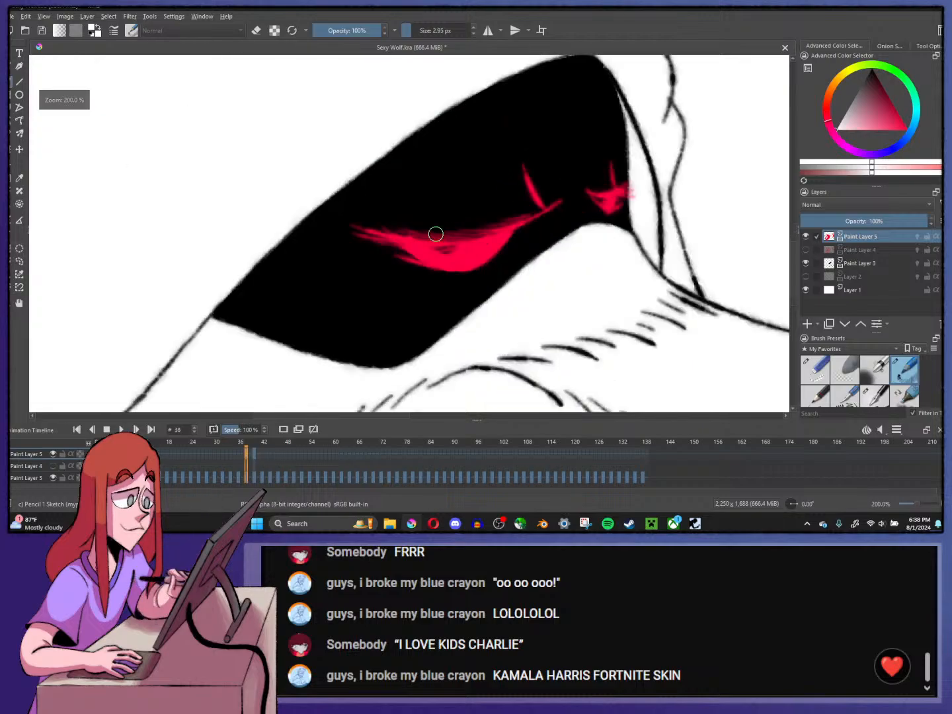
pyautogui.click(452, 253)
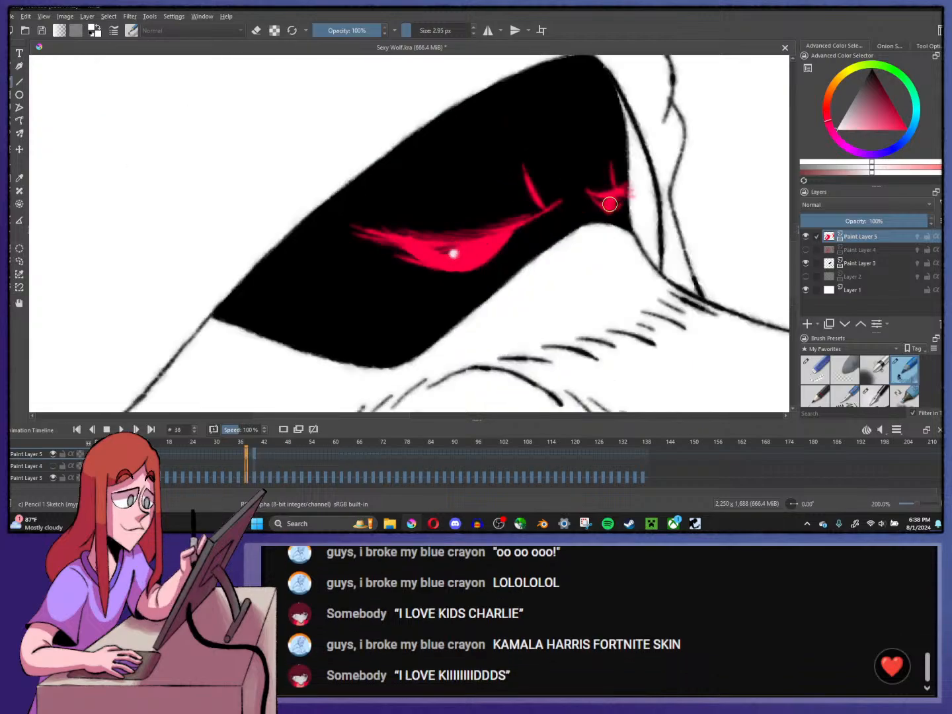
pyautogui.press('Right')
pyautogui.press('Right')
pyautogui.scroll(-2, 628, 195)
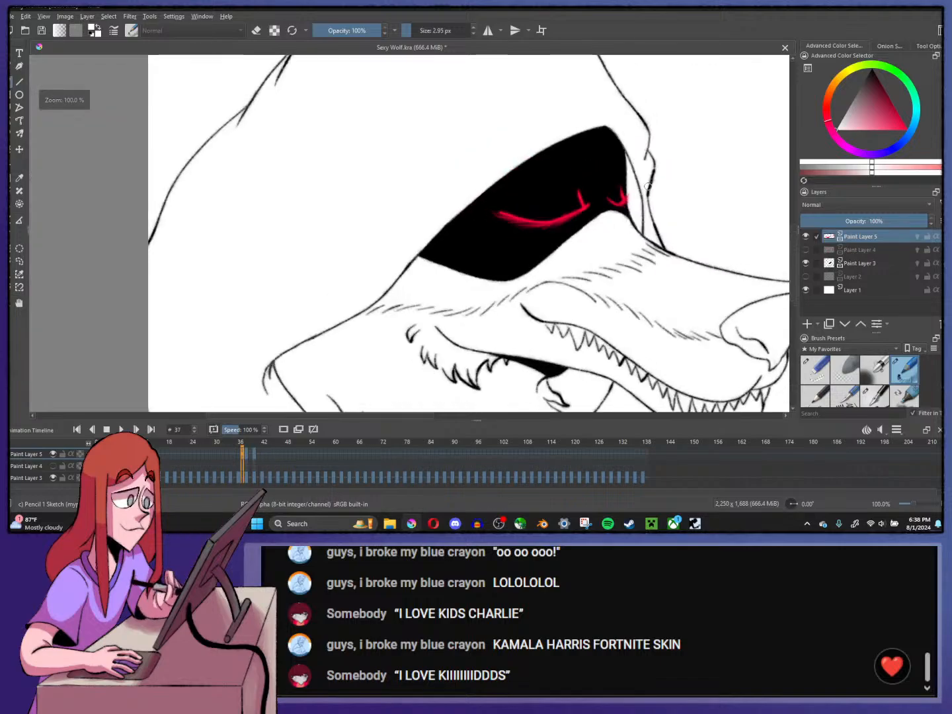
# - Erase the stray red strokes spilling past the hood edge above the smaller eye on frame 40 with Eraser Small
pyautogui.scroll(-2, 647, 188)
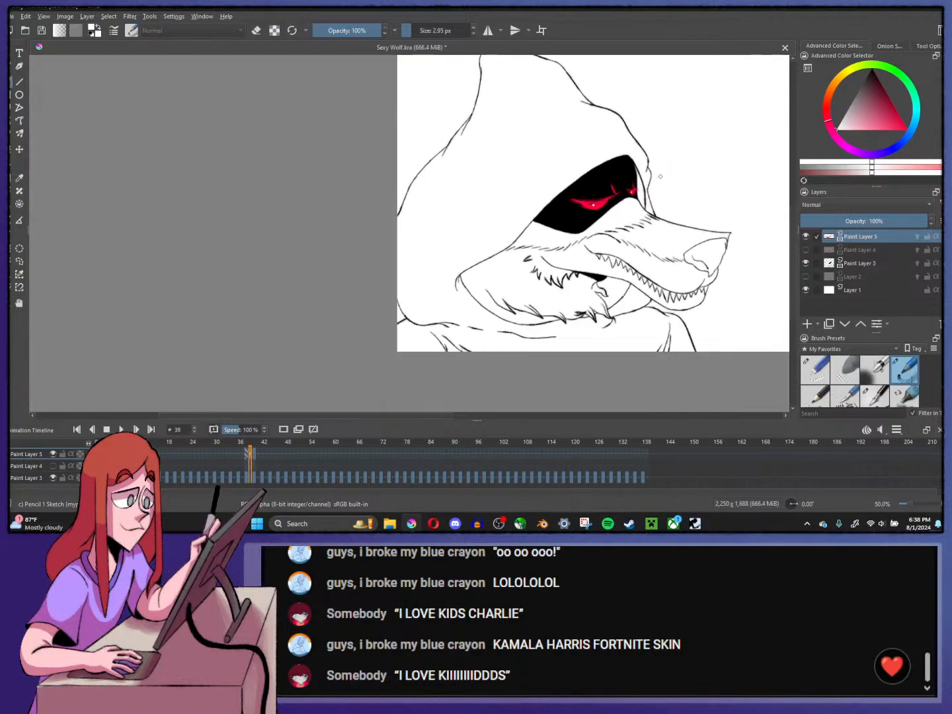
pyautogui.scroll(1, 583, 196)
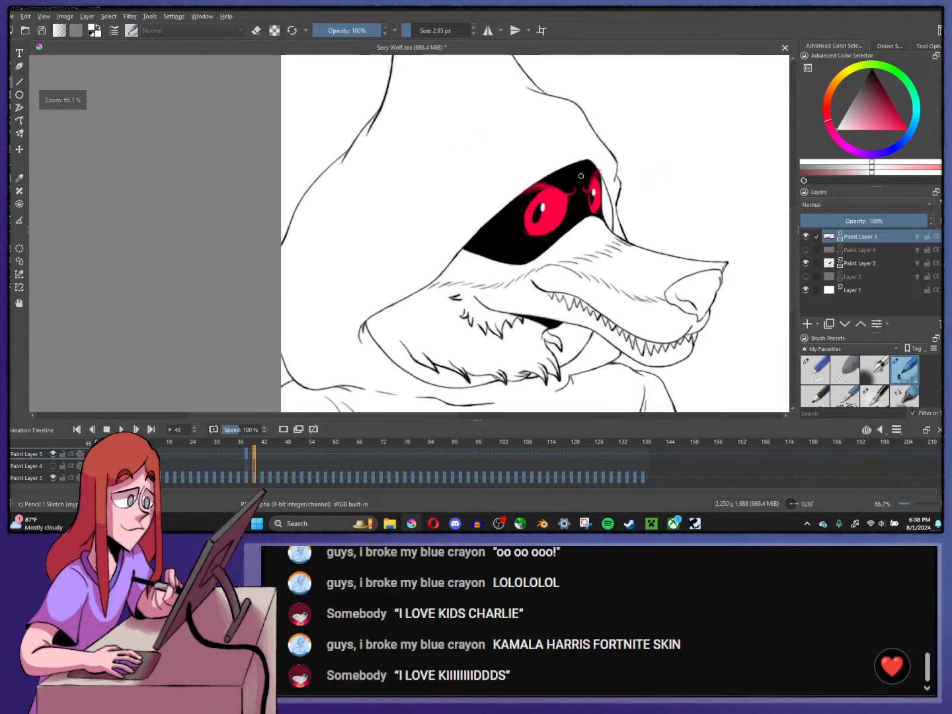
pyautogui.scroll(3, 580, 176)
pyautogui.click(815, 368)
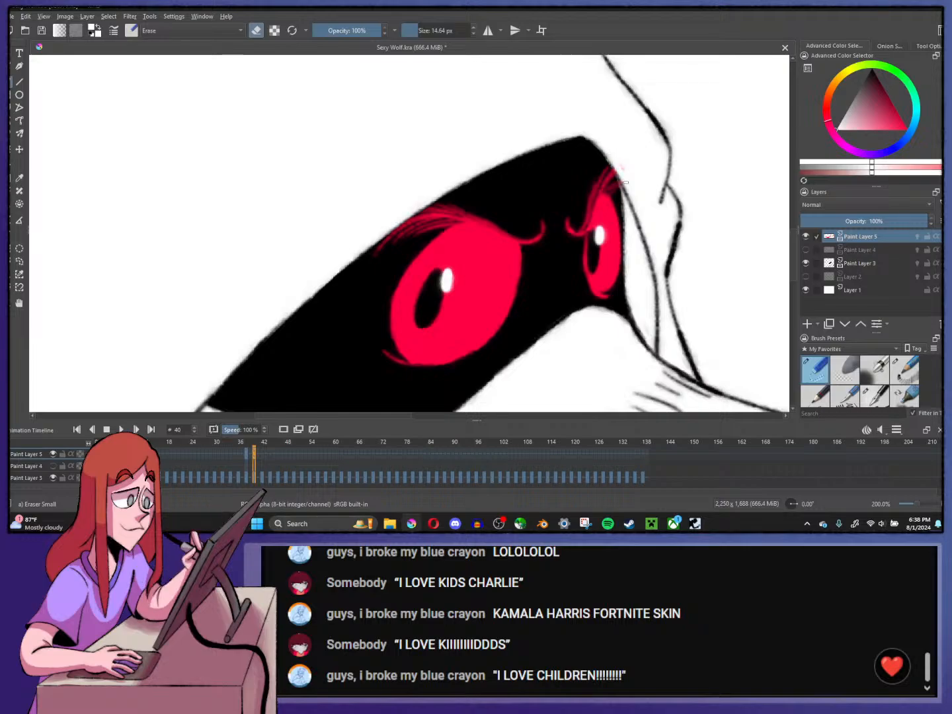
pyautogui.scroll(-3, 624, 170)
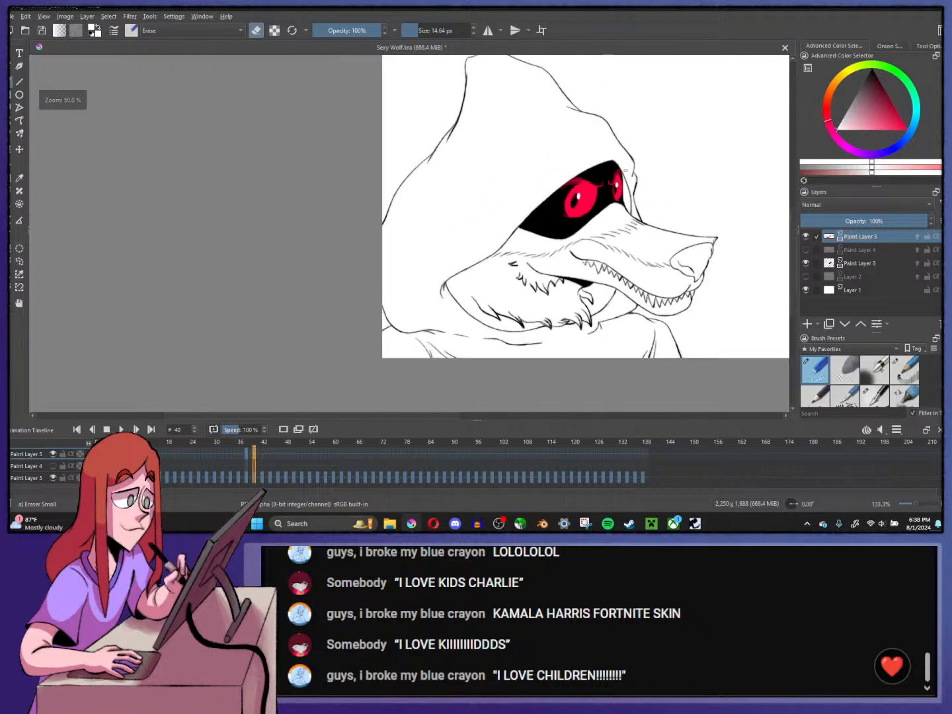
pyautogui.scroll(-3, 580, 191)
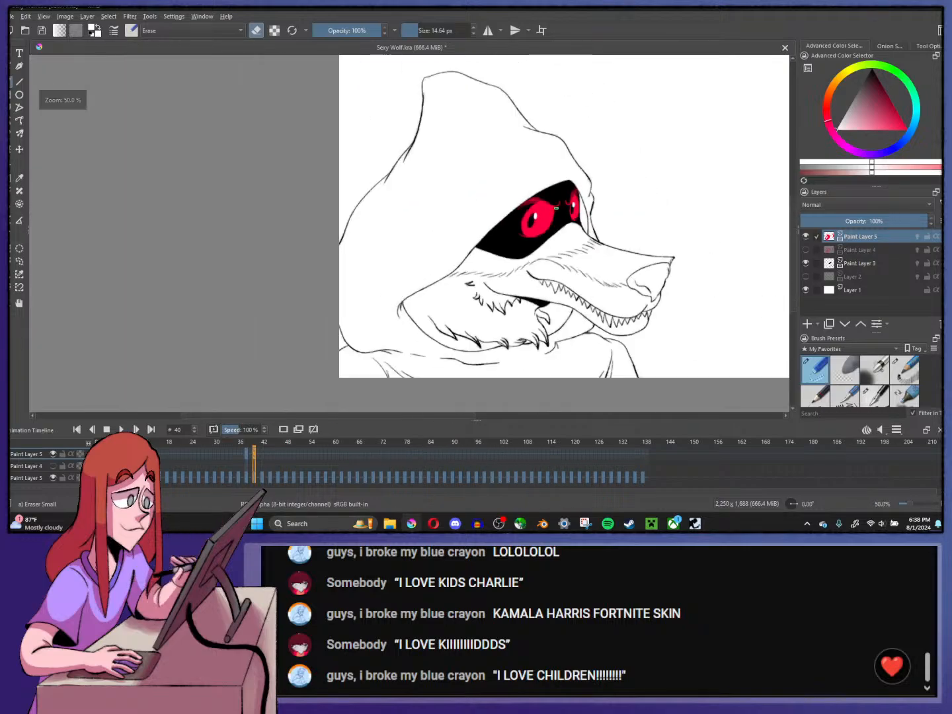
pyautogui.scroll(2, 470, 216)
pyautogui.scroll(-2, 469, 217)
pyautogui.scroll(2, 490, 198)
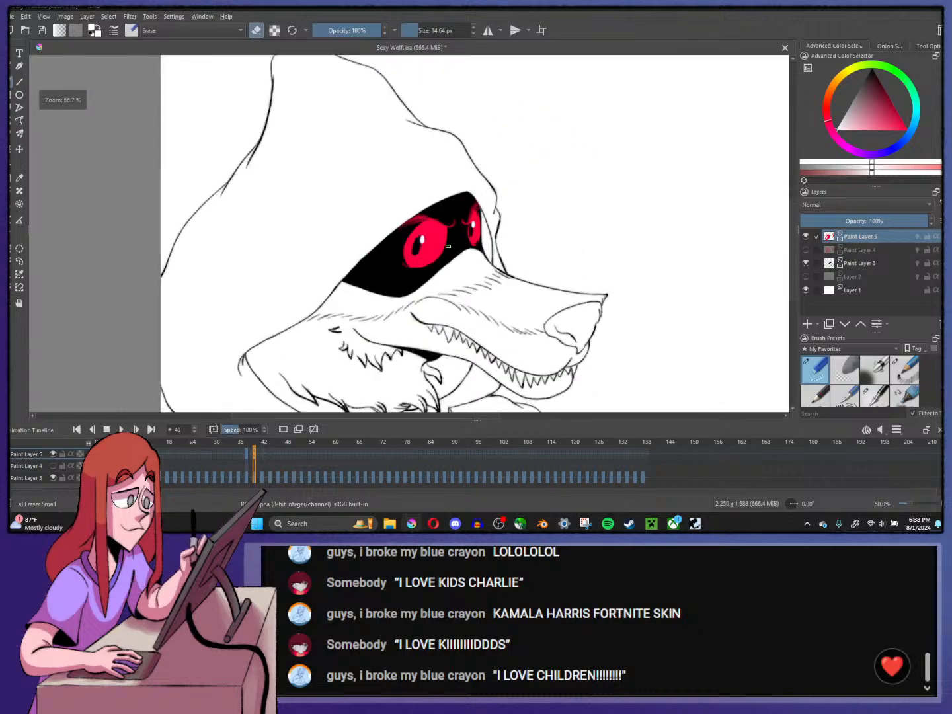
# - Duplicate the open eyes onto frame 42 of Paint Layer 5 and stretch the eyes on frame 40 slightly upward
pyautogui.click(262, 454)
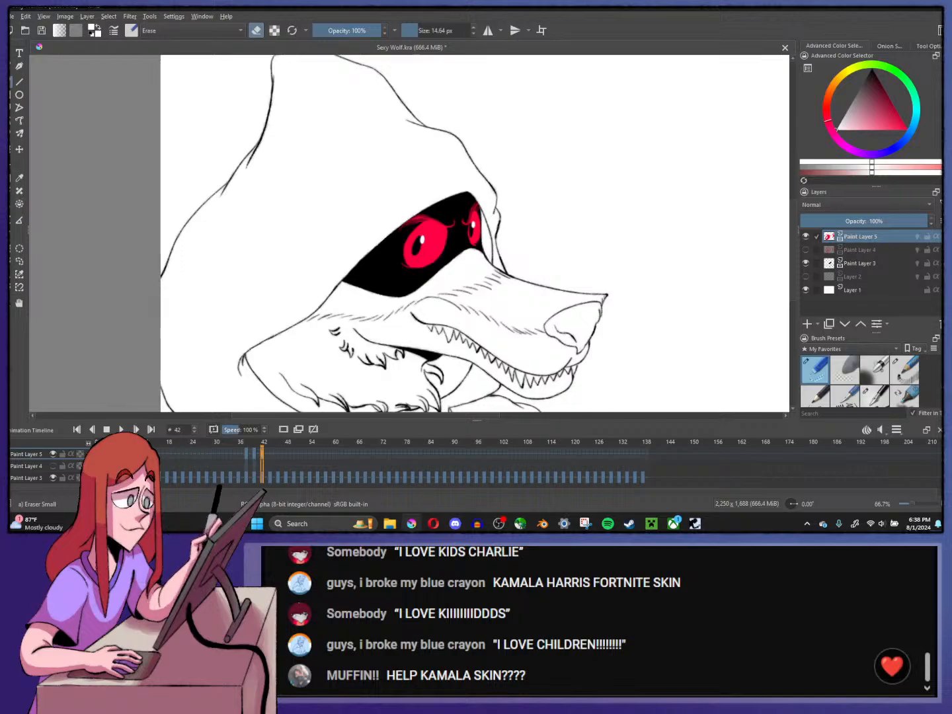
pyautogui.hotkey('ctrl', 't')
pyautogui.click(257, 458)
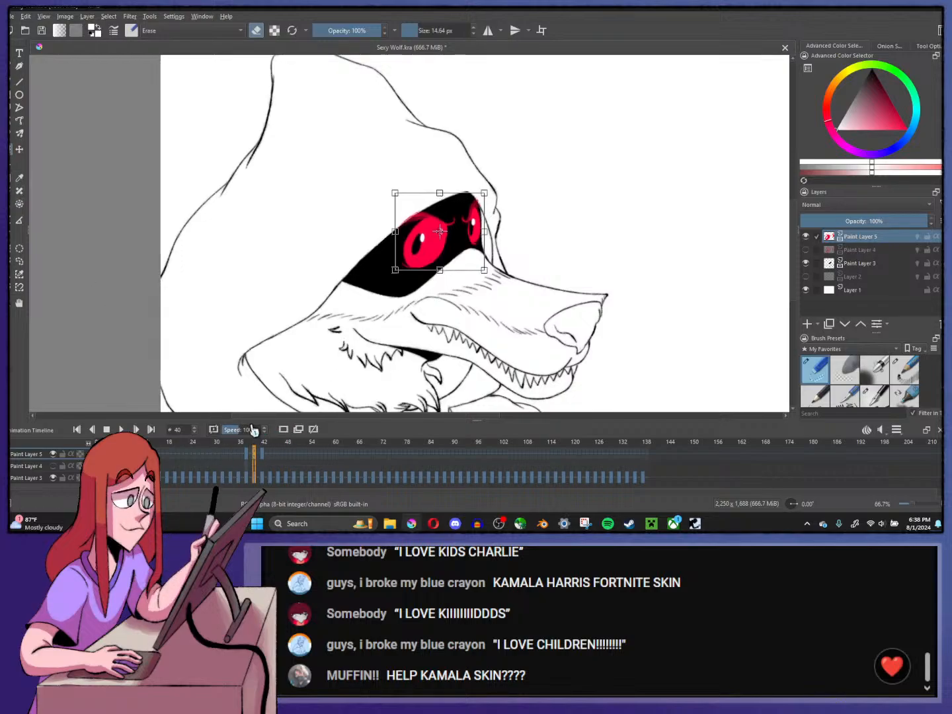
pyautogui.click(222, 454)
pyautogui.click(121, 429)
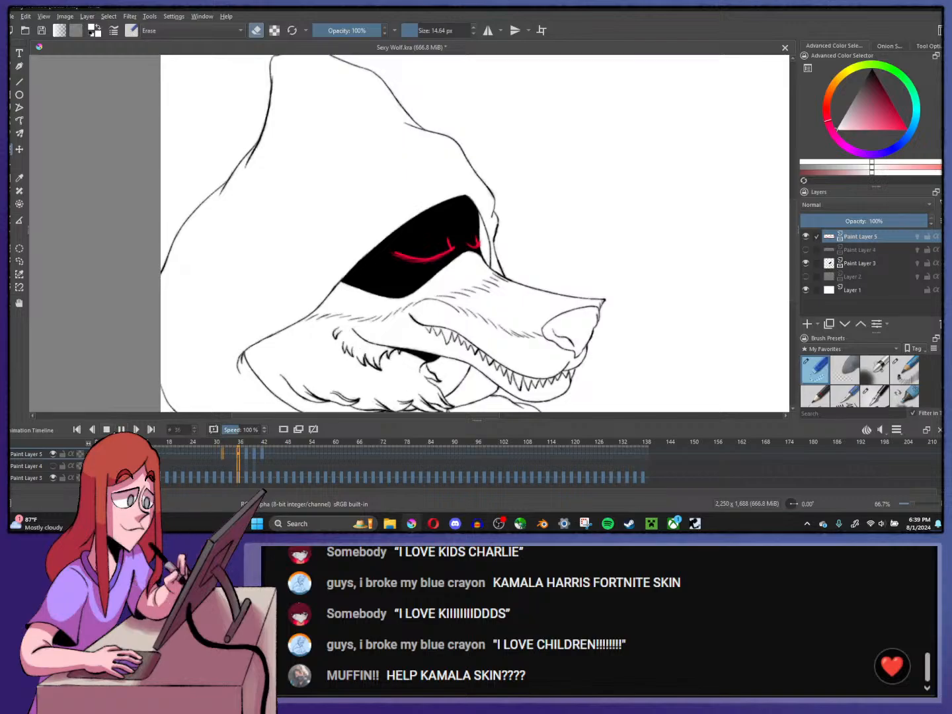
pyautogui.click(256, 456)
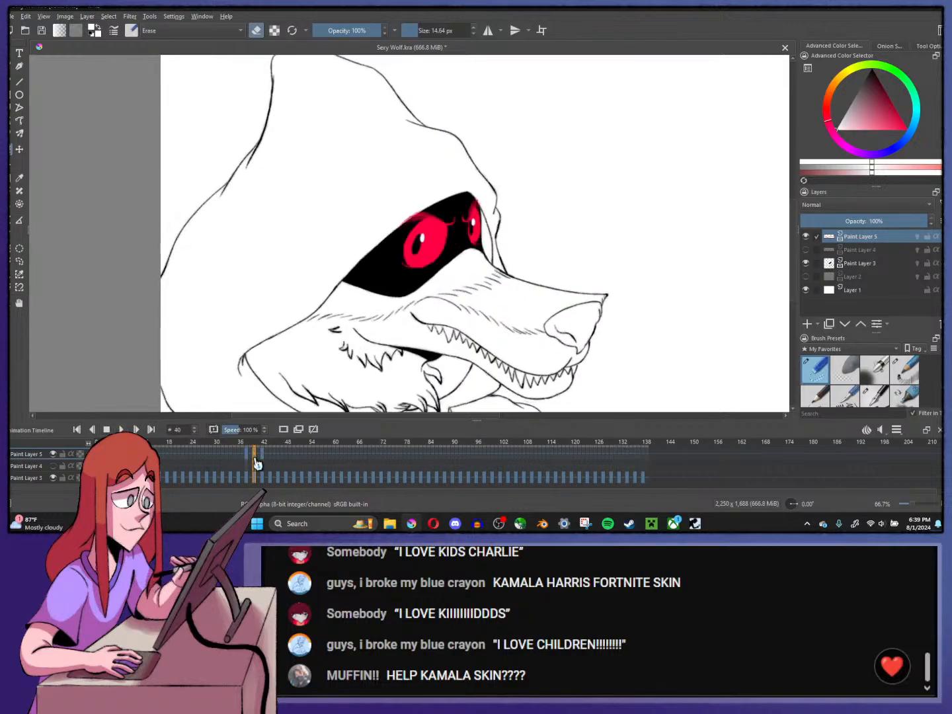
# - Stretch the eyes on frame 40 a little further upward and play the animation to check it
pyautogui.hotkey('ctrl', 't')
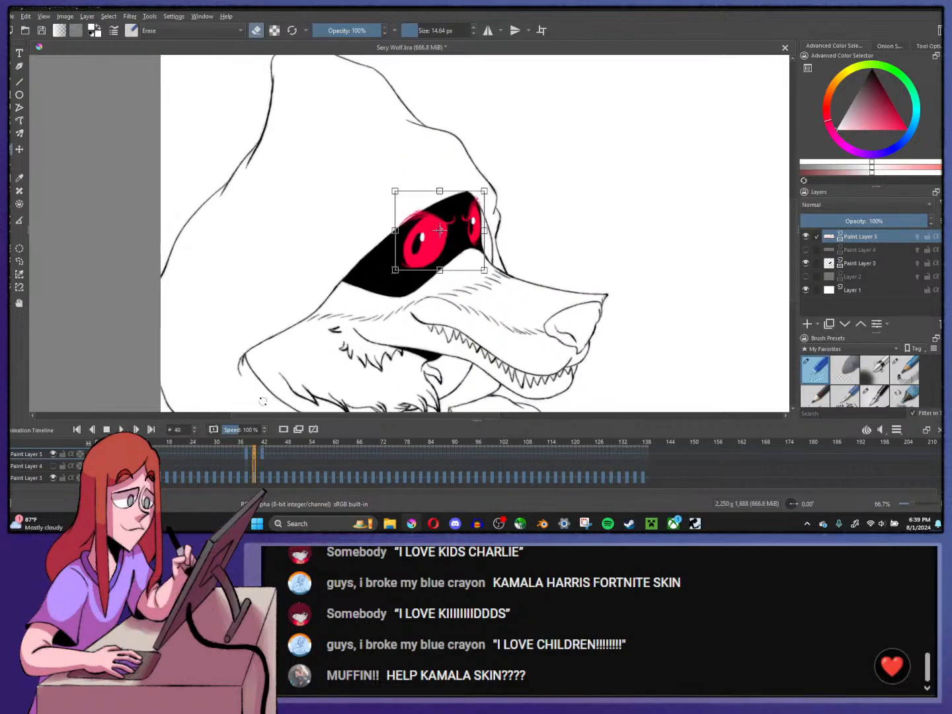
pyautogui.click(236, 454)
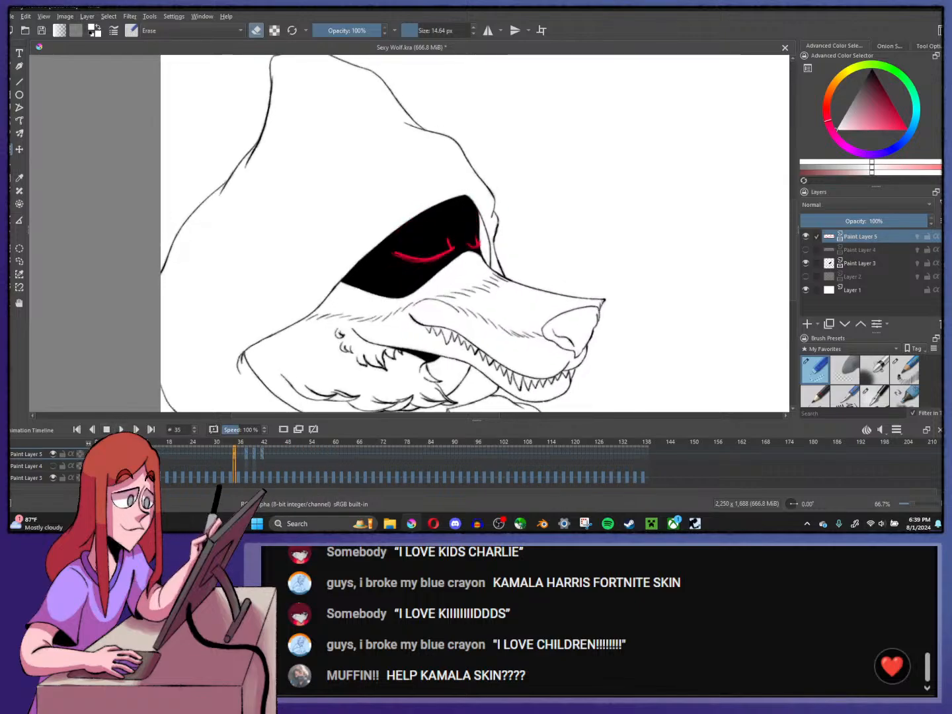
pyautogui.click(107, 430)
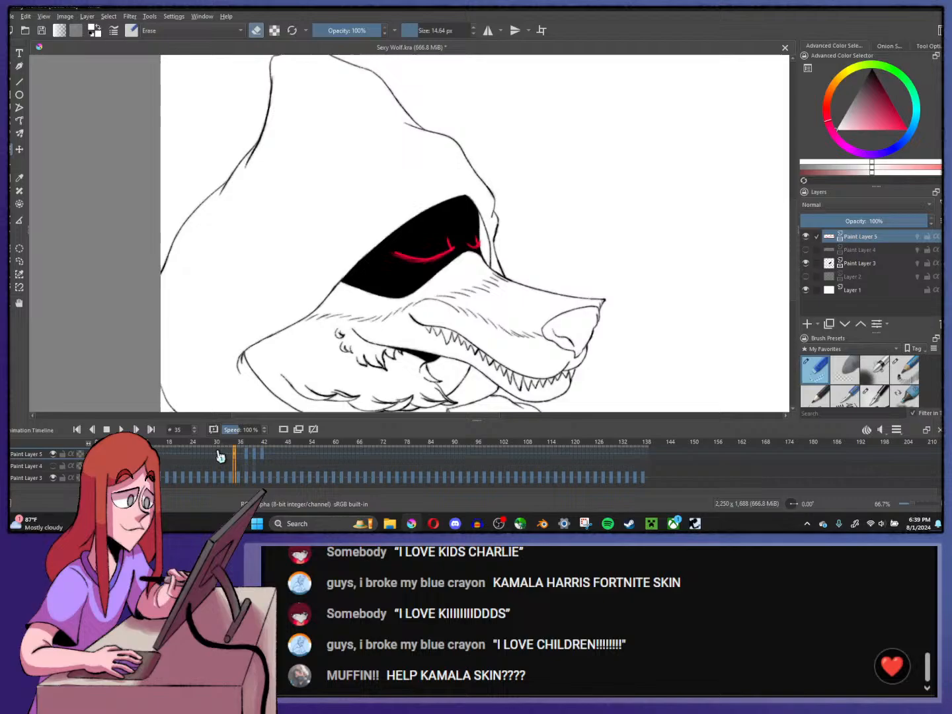
# - Compare frames 40 and 42 up close and stretch the eyes on frame 42 slightly upward with the Transform tool
pyautogui.click(263, 455)
pyautogui.scroll(3, 452, 219)
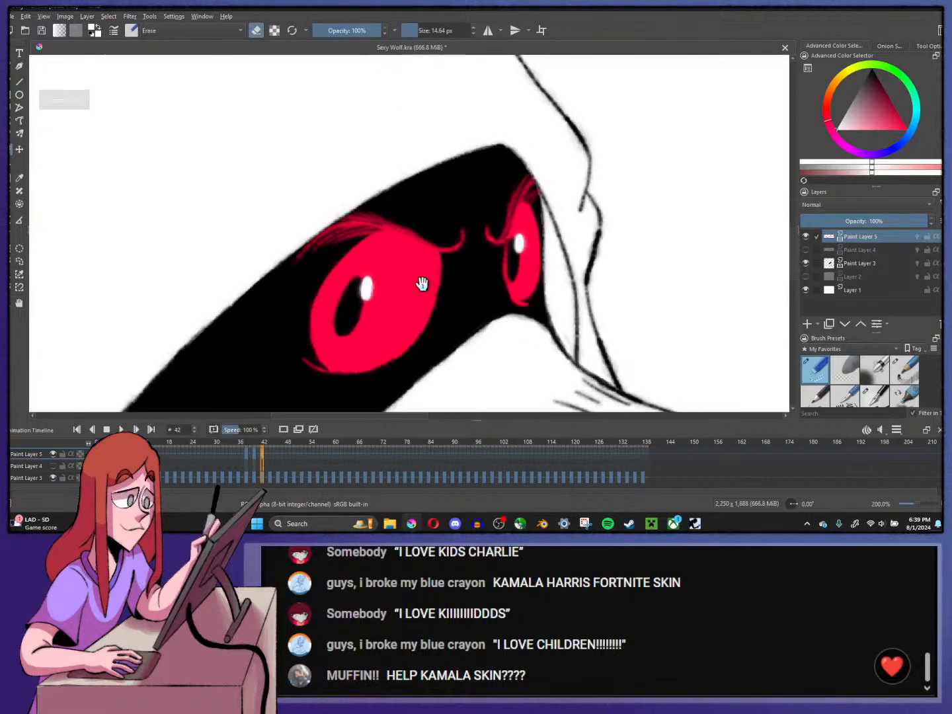
pyautogui.press('Left')
pyautogui.press('Left')
pyautogui.press('Left')
pyautogui.press('Right')
pyautogui.press('Right')
pyautogui.press('Right')
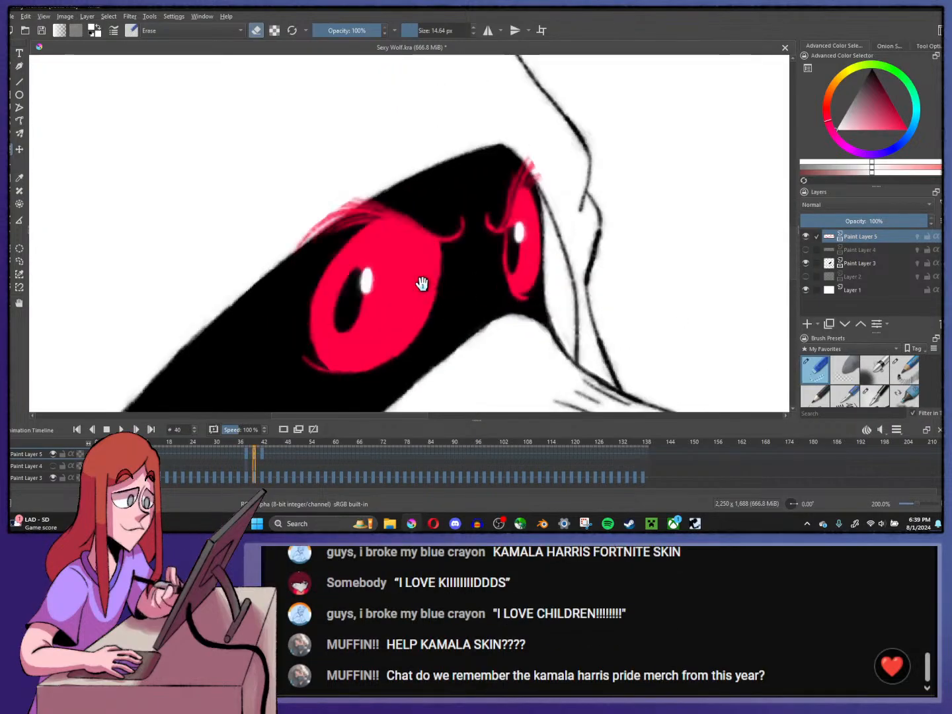
pyautogui.hotkey('ctrl', 't')
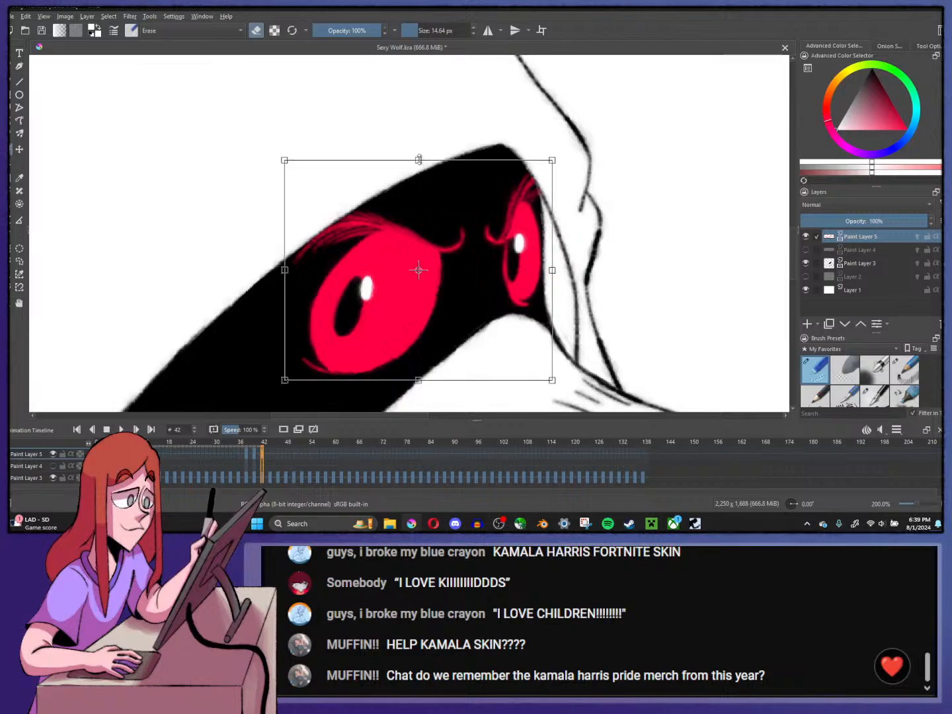
pyautogui.moveTo(418, 159); pyautogui.dragTo(419, 154)
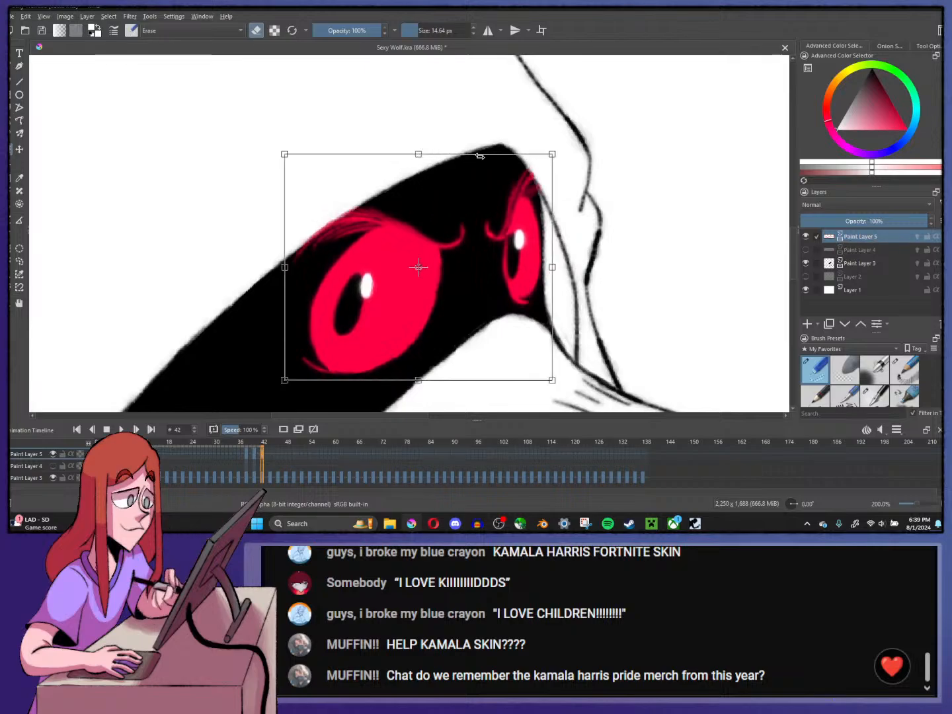
# - Erase the red brow strokes spilling outside the black hood opening on frames 42 and 40
pyautogui.click(818, 368)
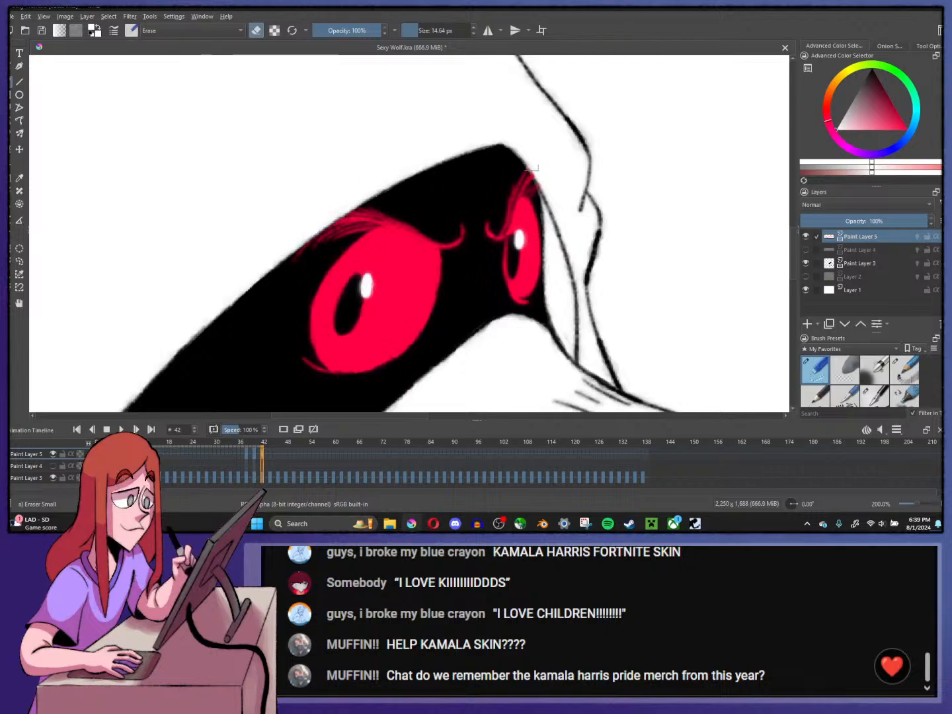
pyautogui.press('Left')
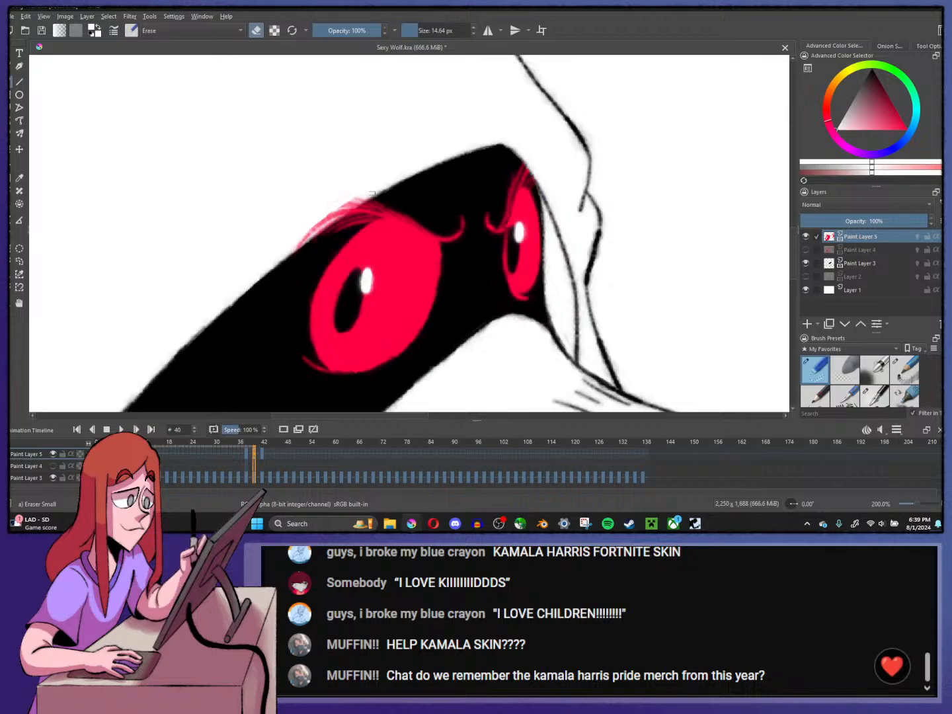
pyautogui.moveTo(372, 193); pyautogui.dragTo(279, 261)
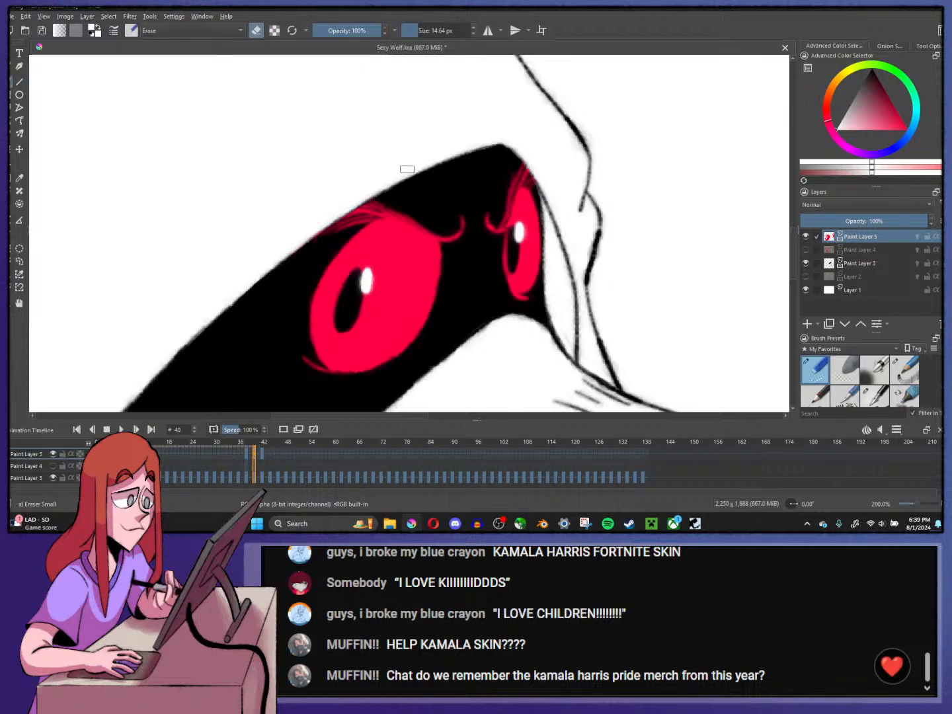
# - Step back and forth between frames 37 and 42 and play the animation to examine the eye-opening motion
pyautogui.scroll(-2, 359, 167)
pyautogui.press('Left')
pyautogui.press('Right')
pyautogui.press('Left')
pyautogui.press('Left')
pyautogui.press('Left')
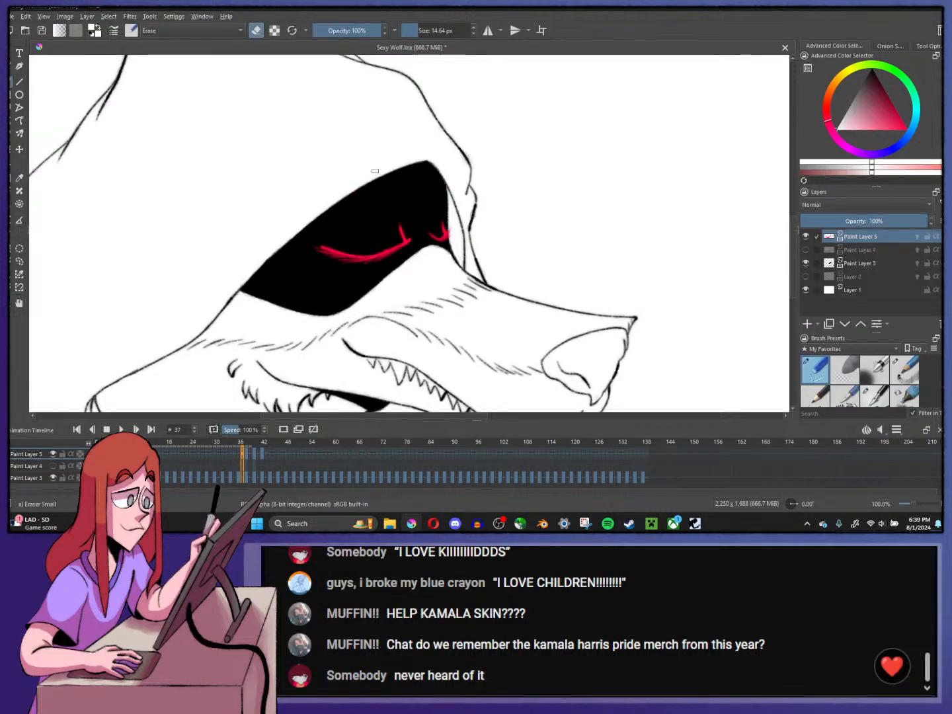
pyautogui.press('Right')
pyautogui.press('Right')
pyautogui.press('Right')
pyautogui.scroll(-1, 364, 166)
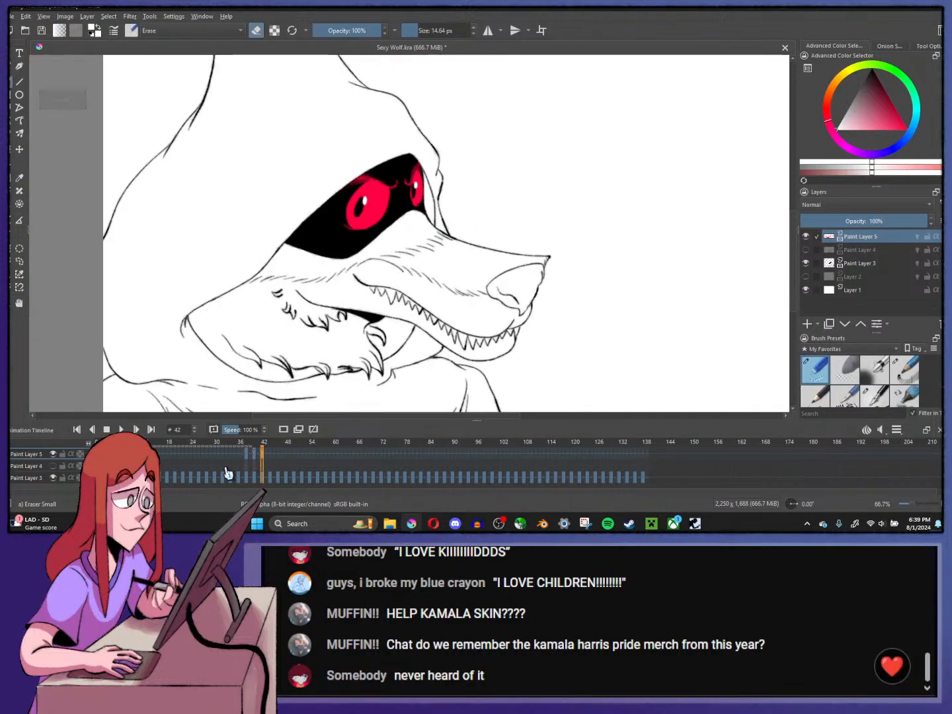
pyautogui.click(200, 454)
pyautogui.click(123, 429)
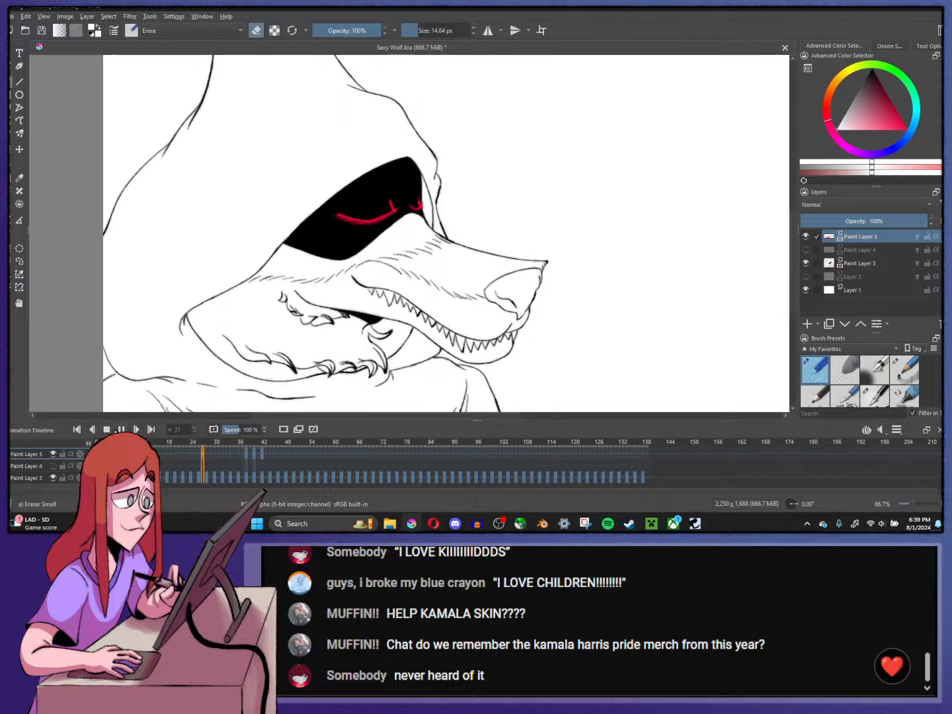
pyautogui.click(112, 430)
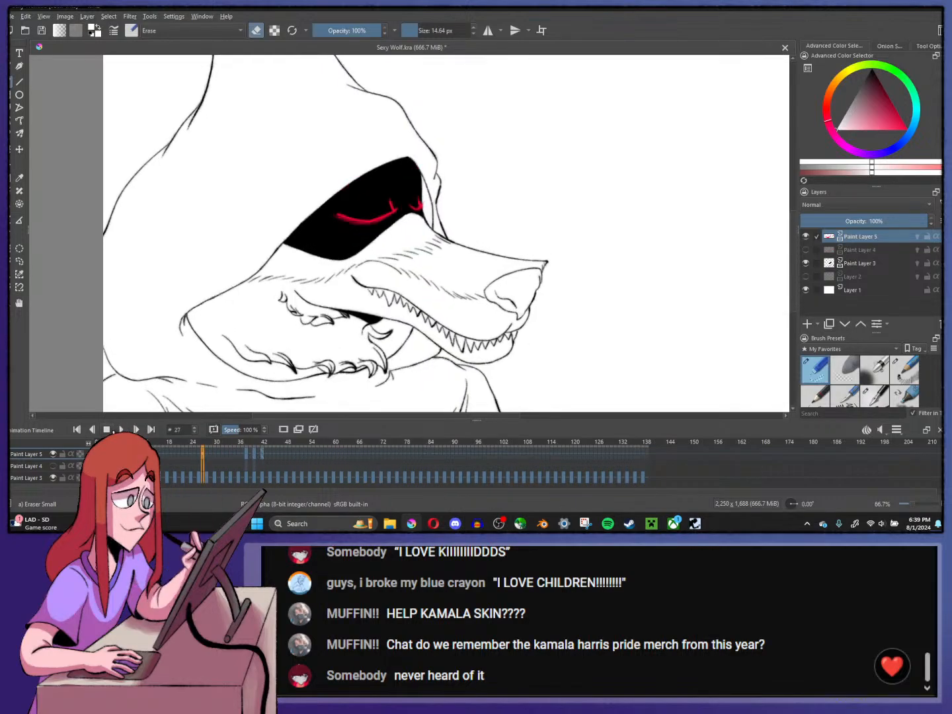
# - Try moving the second open-eye keyframe from frame 42 to frame 41 on Paint Layer 5 and play the animation
pyautogui.rightClick(265, 455)
pyautogui.click(276, 418)
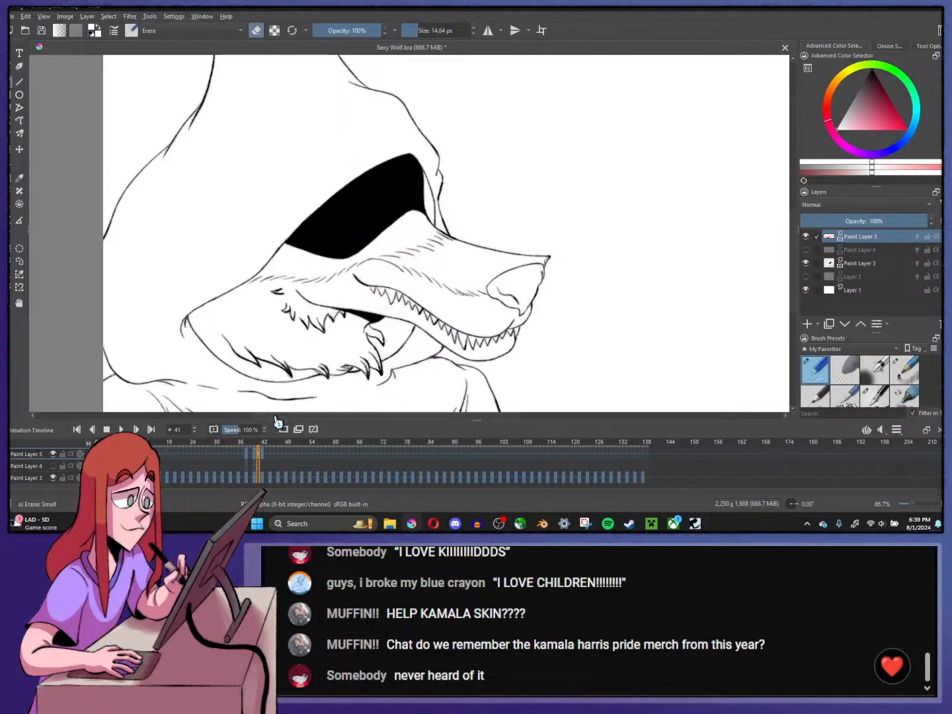
pyautogui.click(259, 455)
pyautogui.rightClick(259, 455)
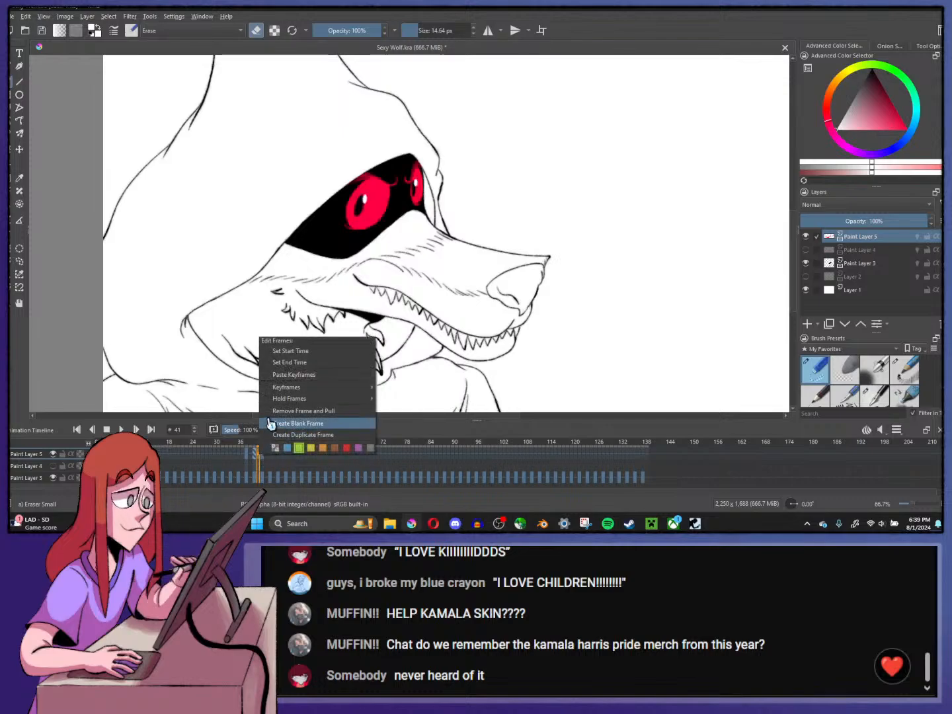
pyautogui.click(263, 420)
pyautogui.click(190, 454)
pyautogui.click(121, 430)
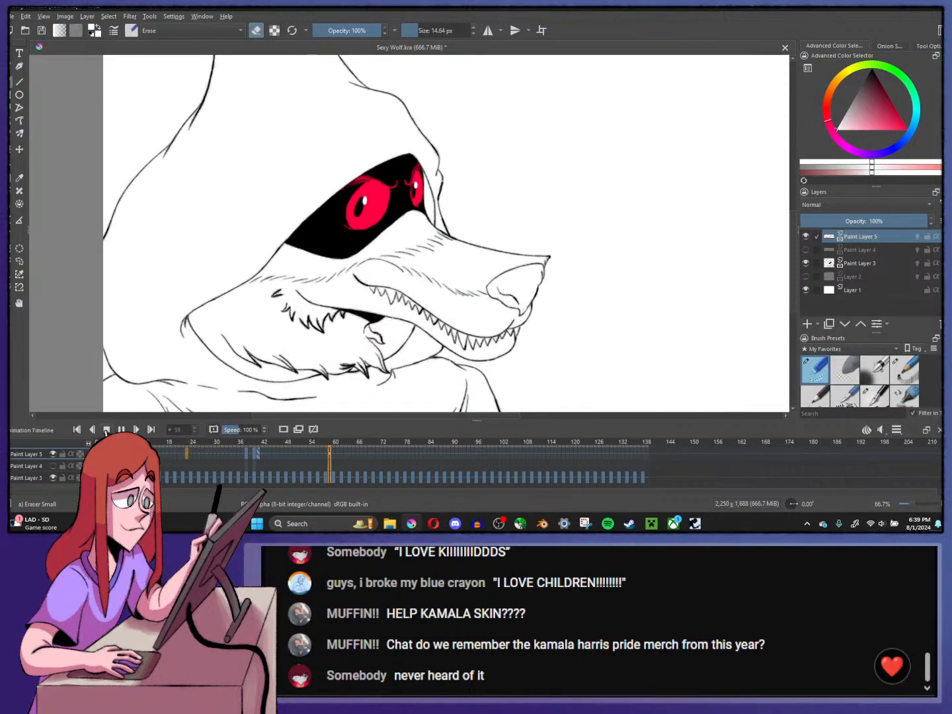
pyautogui.click(106, 430)
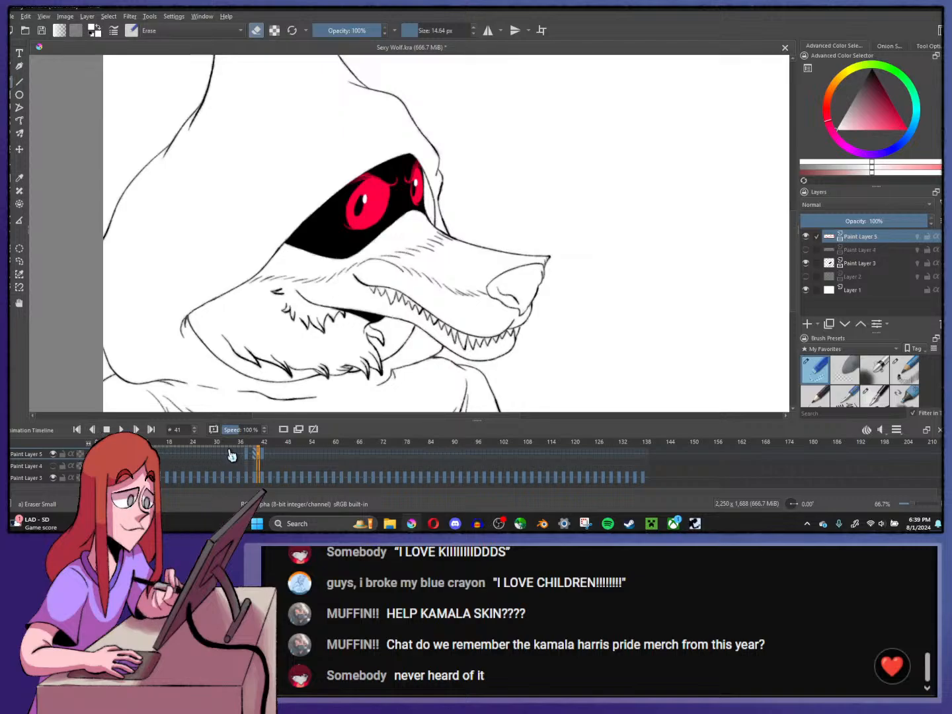
# - Replay the eye opening, including from frame 26, to check its timing with the open-eye keyframes at 40 and 42
pyautogui.click(151, 430)
pyautogui.click(121, 430)
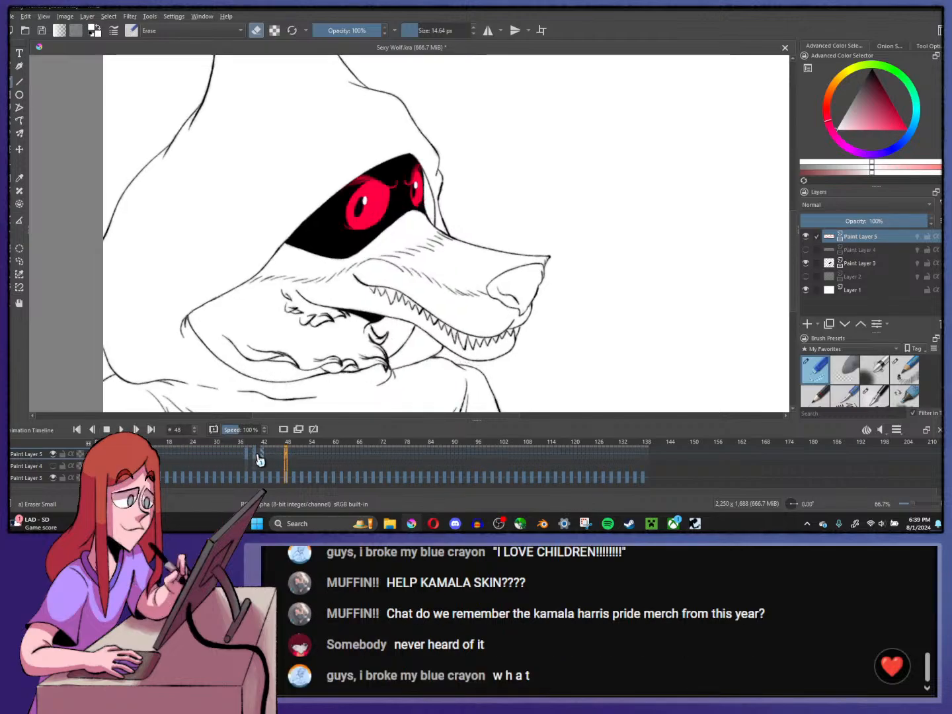
pyautogui.click(106, 430)
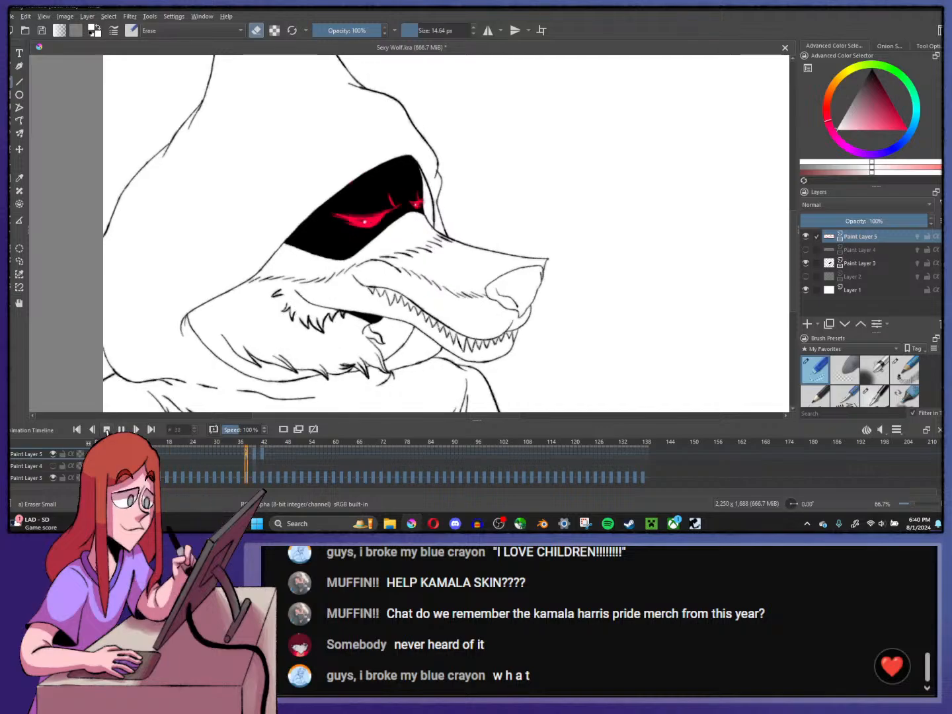
pyautogui.click(105, 430)
pyautogui.rightClick(280, 455)
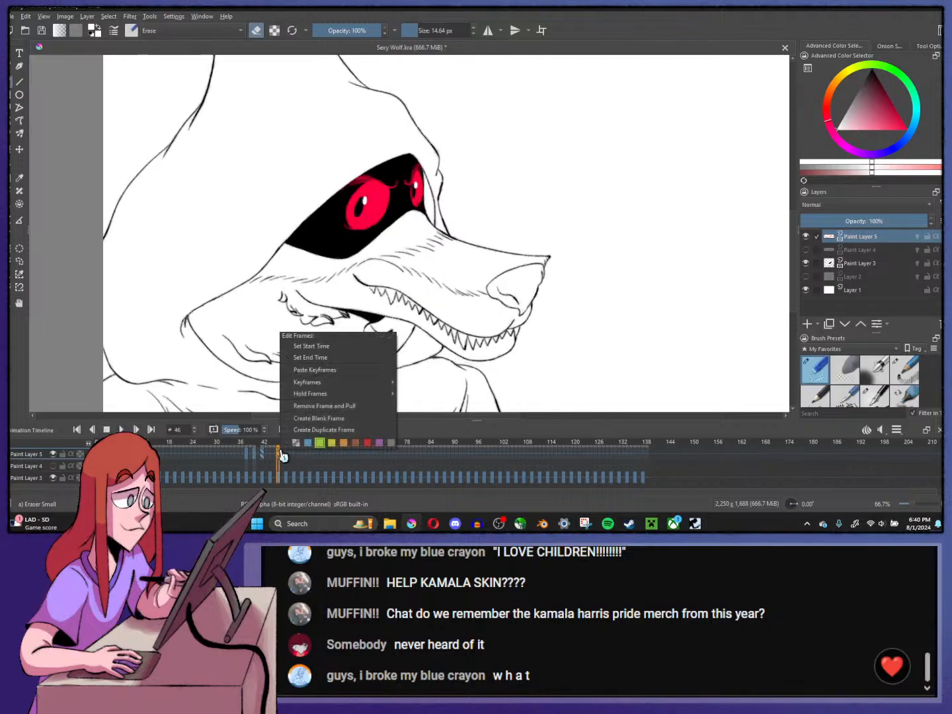
pyautogui.click(270, 454)
pyautogui.click(199, 456)
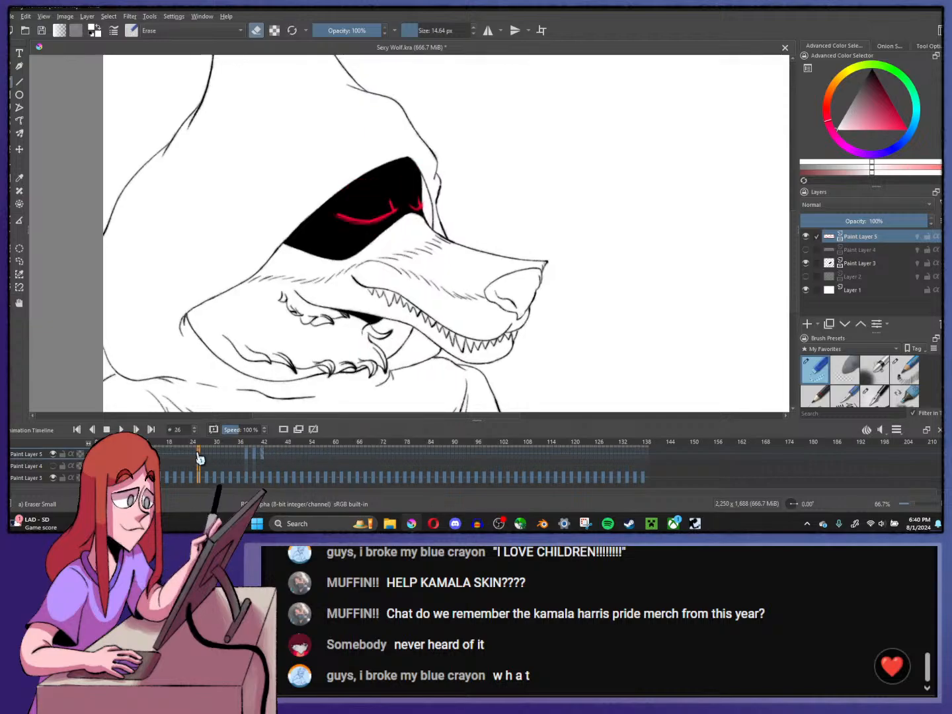
pyautogui.click(120, 430)
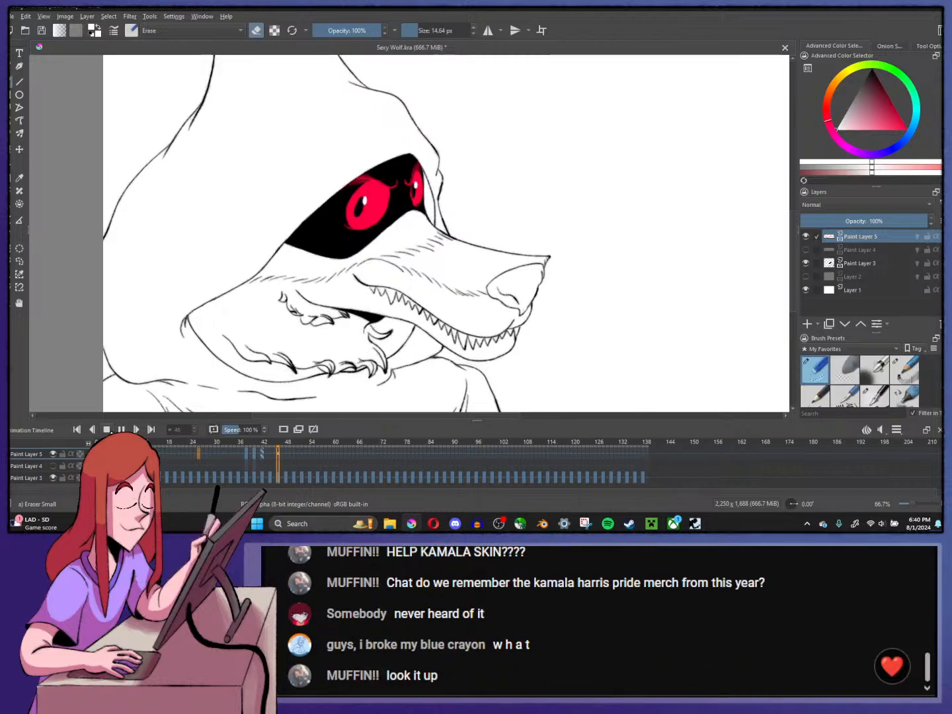
pyautogui.click(106, 430)
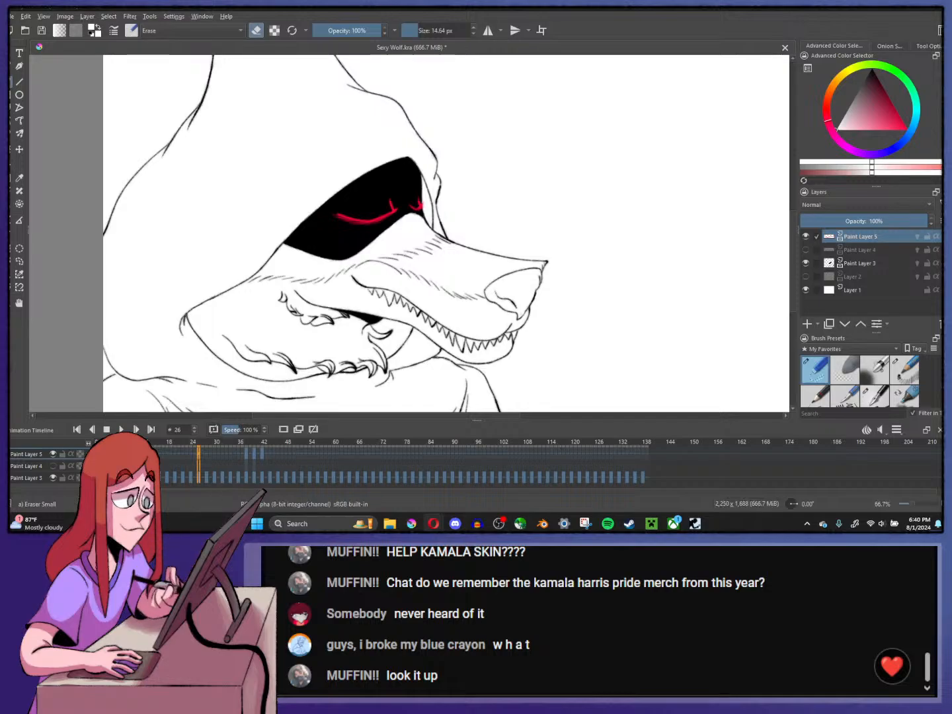
# - Switch to the browser and bring up the Harris Official Store's Pride collection page
pyautogui.moveTo(951, 111); pyautogui.dragTo(581, 63)
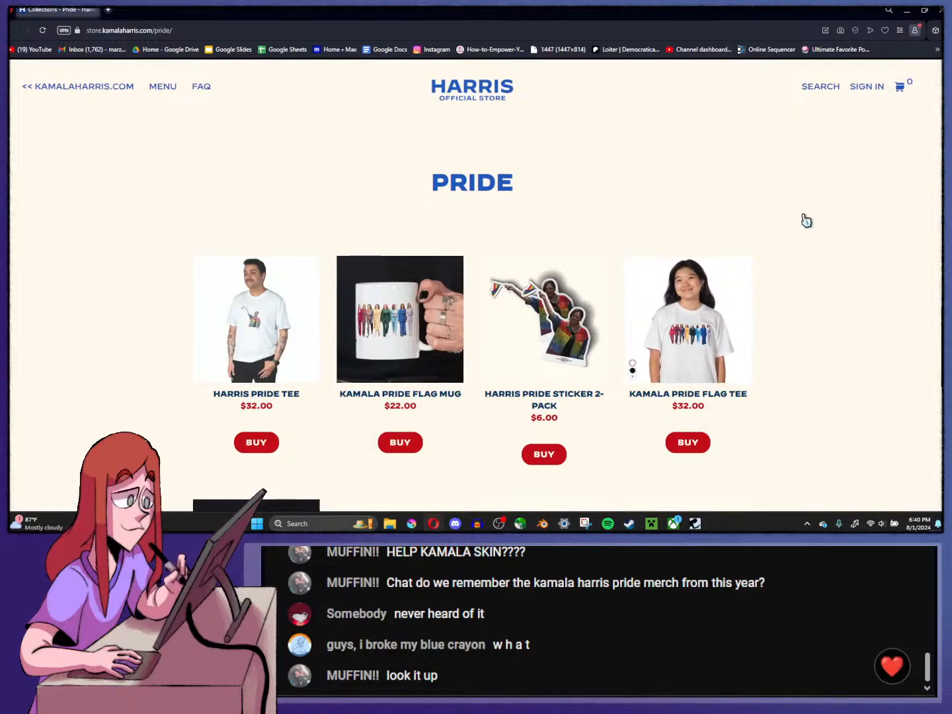
# - Look through all the shirts, mugs and stickers in the Pride collection from the first row to the last
pyautogui.scroll(-5, 805, 220)
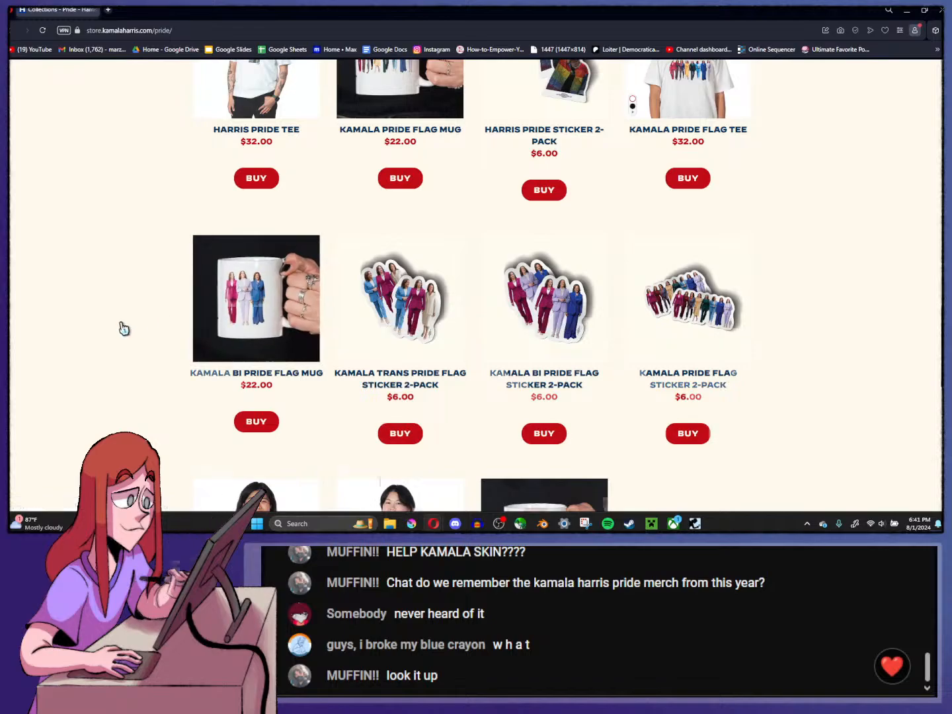
pyautogui.scroll(-4, 123, 328)
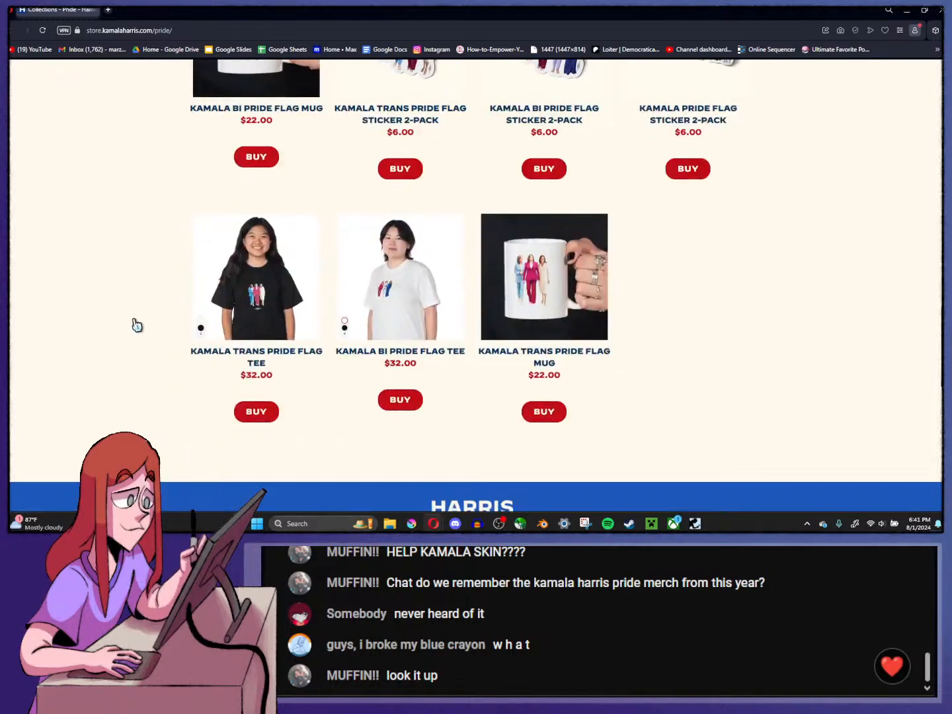
pyautogui.scroll(2, 137, 325)
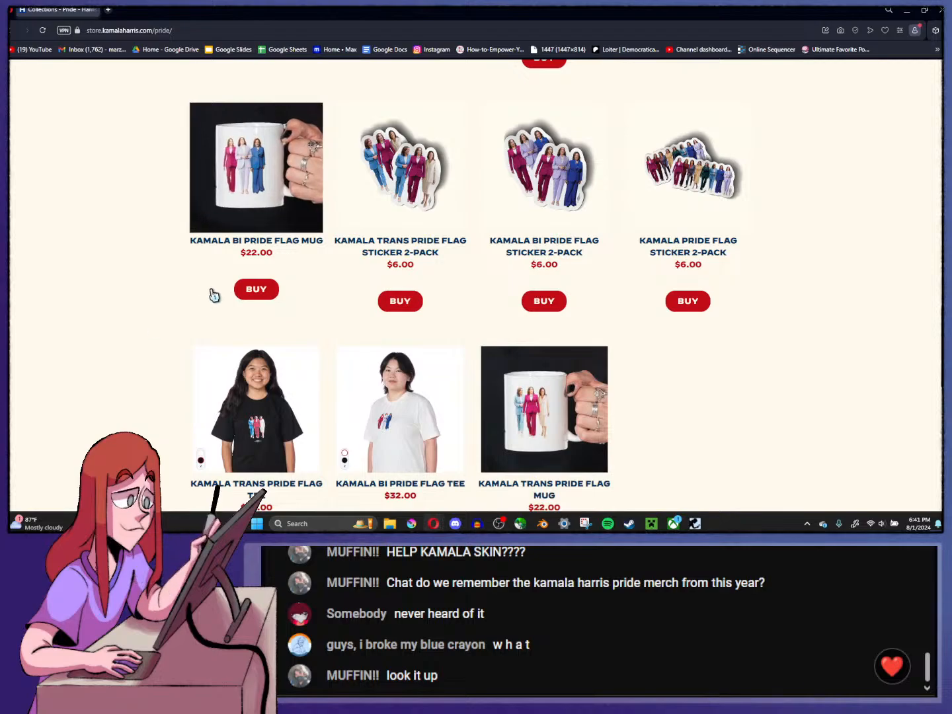
pyautogui.scroll(2, 146, 295)
pyautogui.scroll(2, 147, 295)
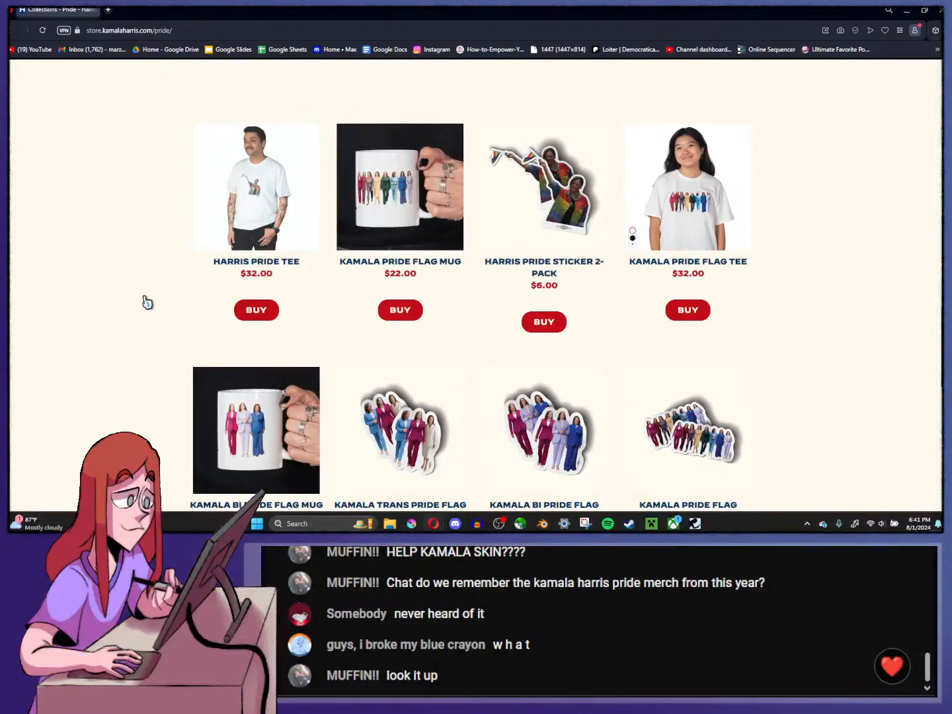
pyautogui.scroll(-4, 147, 297)
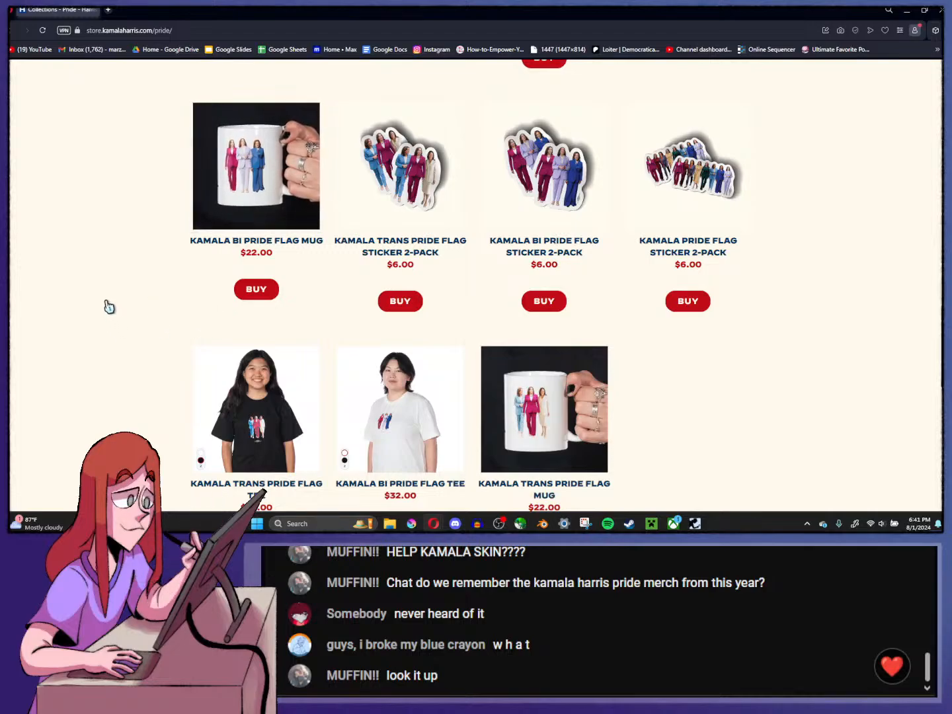
pyautogui.scroll(2, 110, 309)
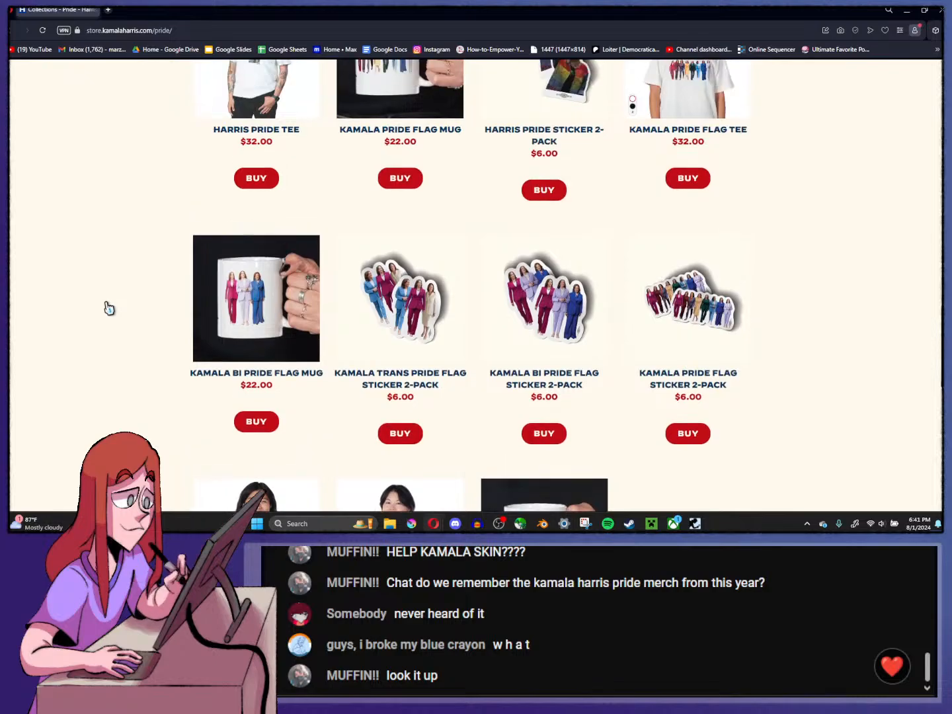
pyautogui.scroll(4, 125, 298)
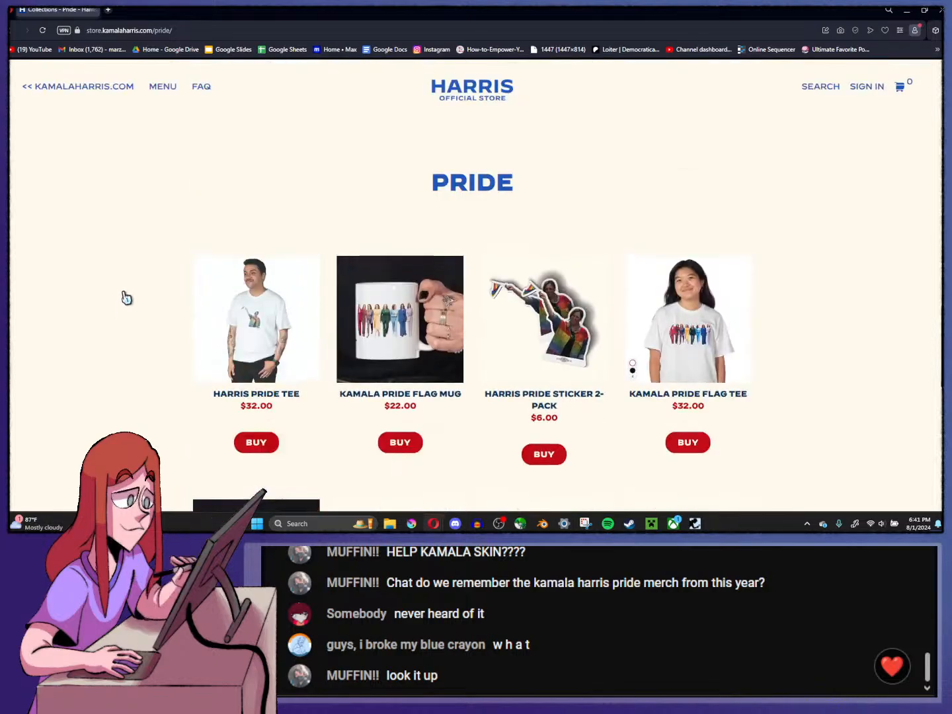
pyautogui.scroll(-4, 125, 297)
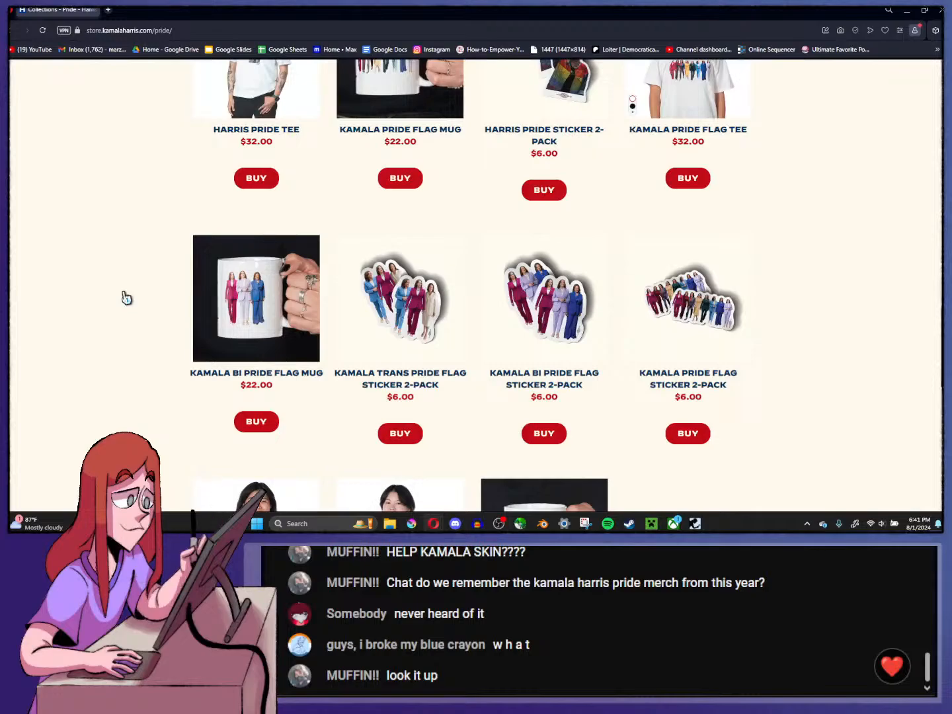
pyautogui.scroll(-2, 126, 297)
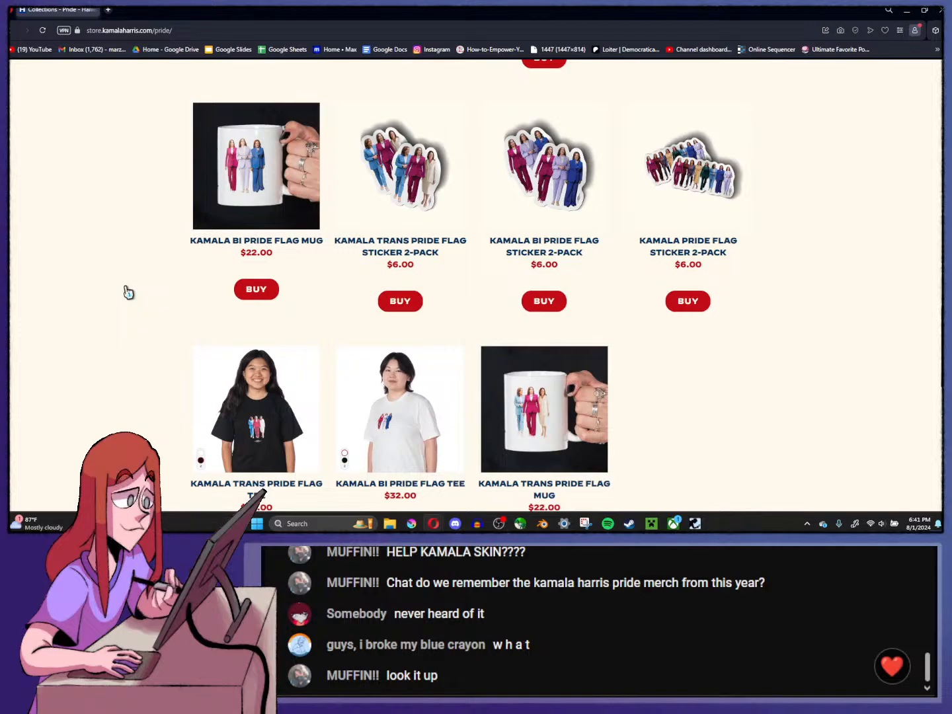
pyautogui.scroll(2, 129, 292)
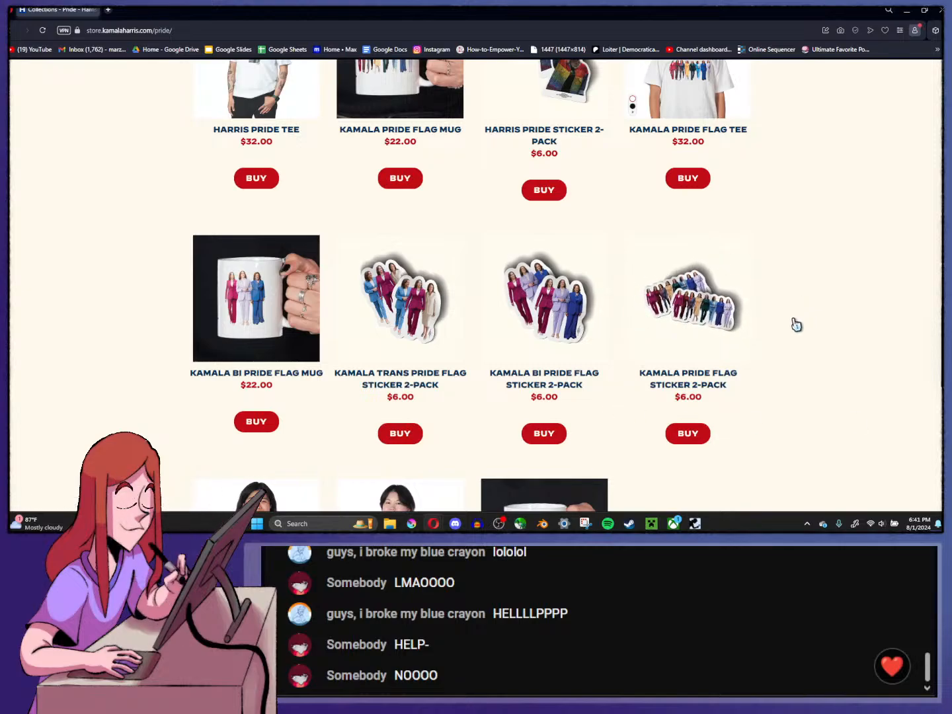
pyautogui.scroll(2, 791, 323)
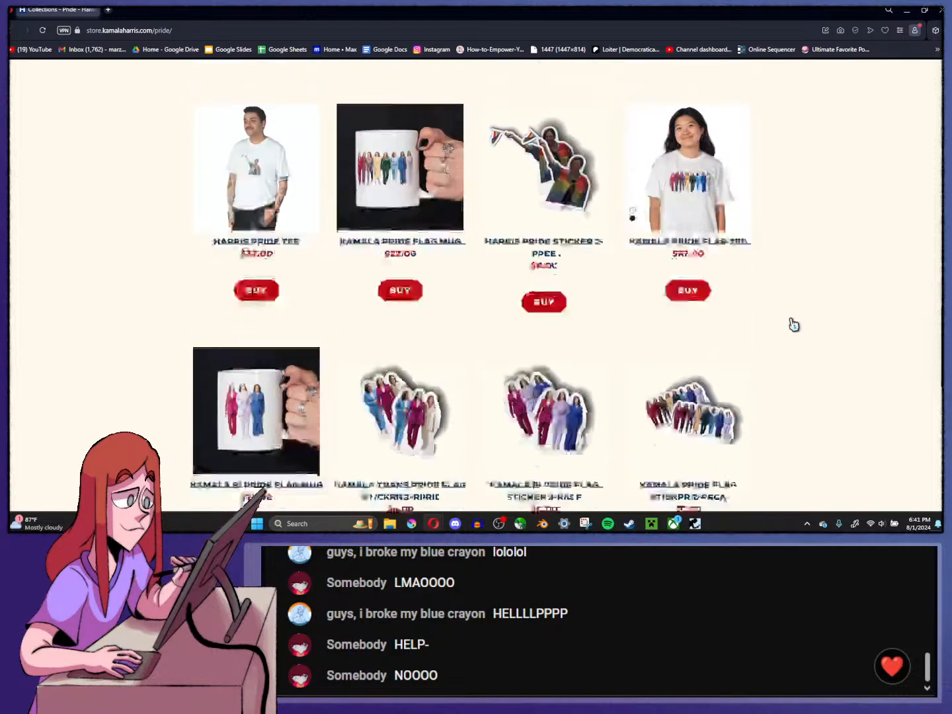
pyautogui.scroll(-2, 790, 323)
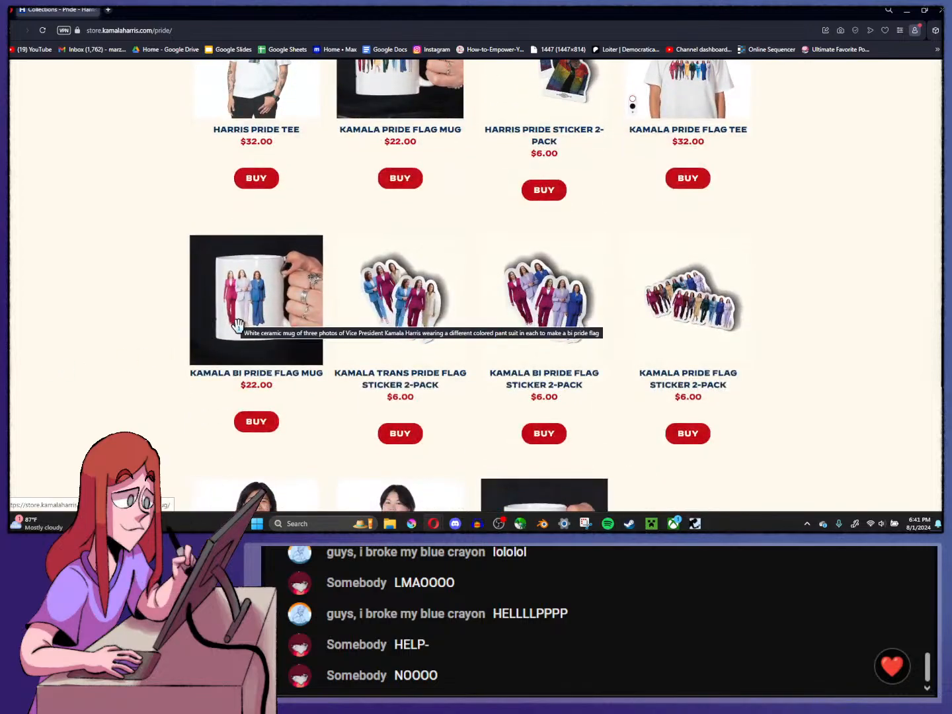
pyautogui.scroll(5, 199, 328)
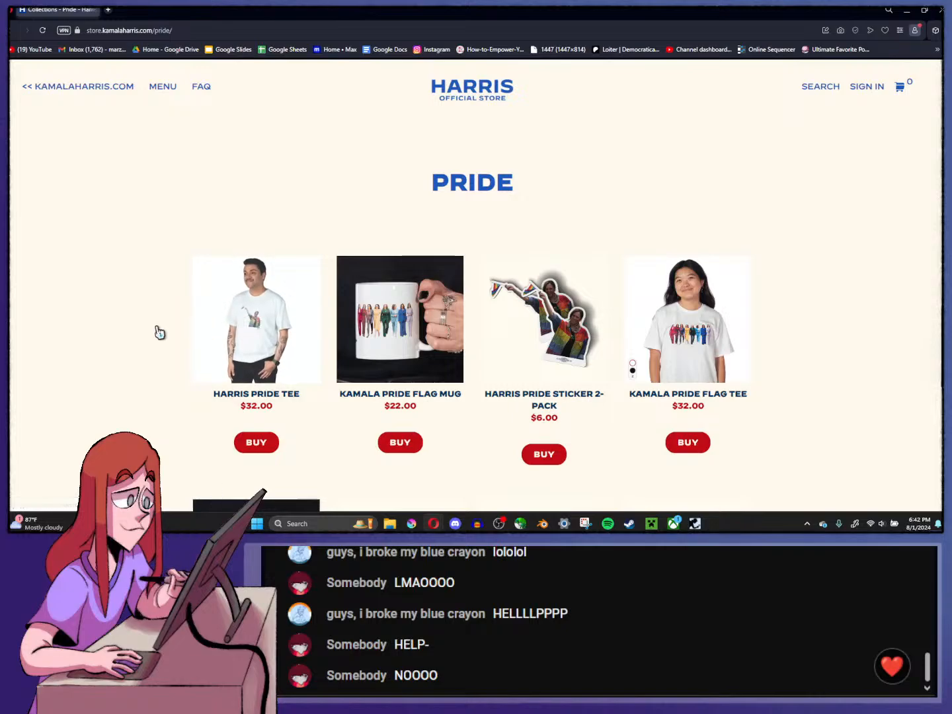
# - Open the Harris Pride Tee, view its product photos including the plain shirt, and return to the Pride collection
pyautogui.click(290, 302)
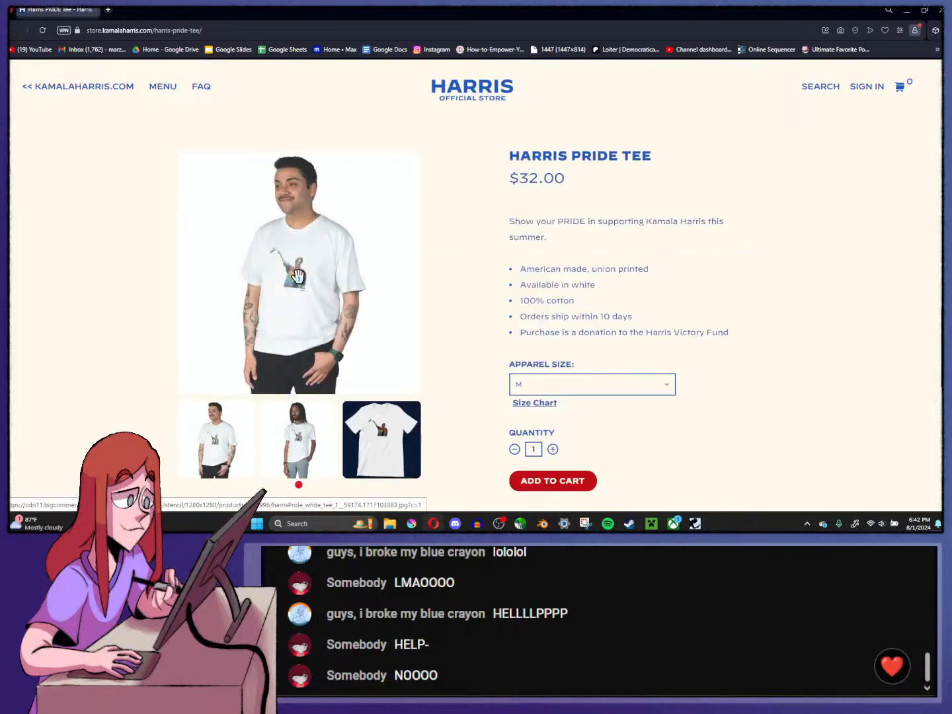
pyautogui.click(291, 423)
pyautogui.click(228, 430)
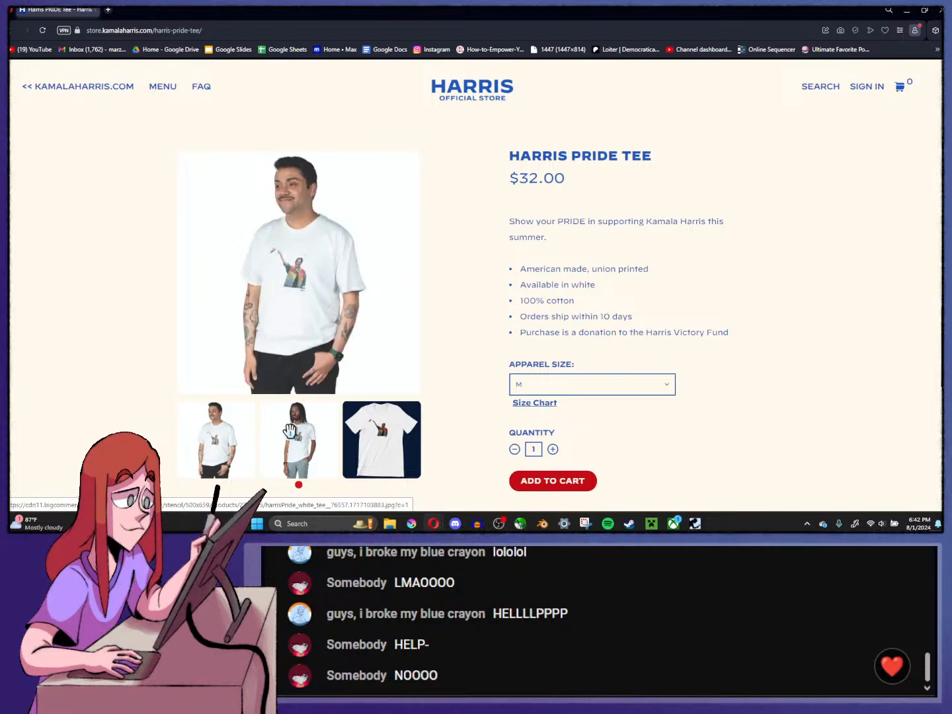
pyautogui.click(291, 431)
pyautogui.click(350, 429)
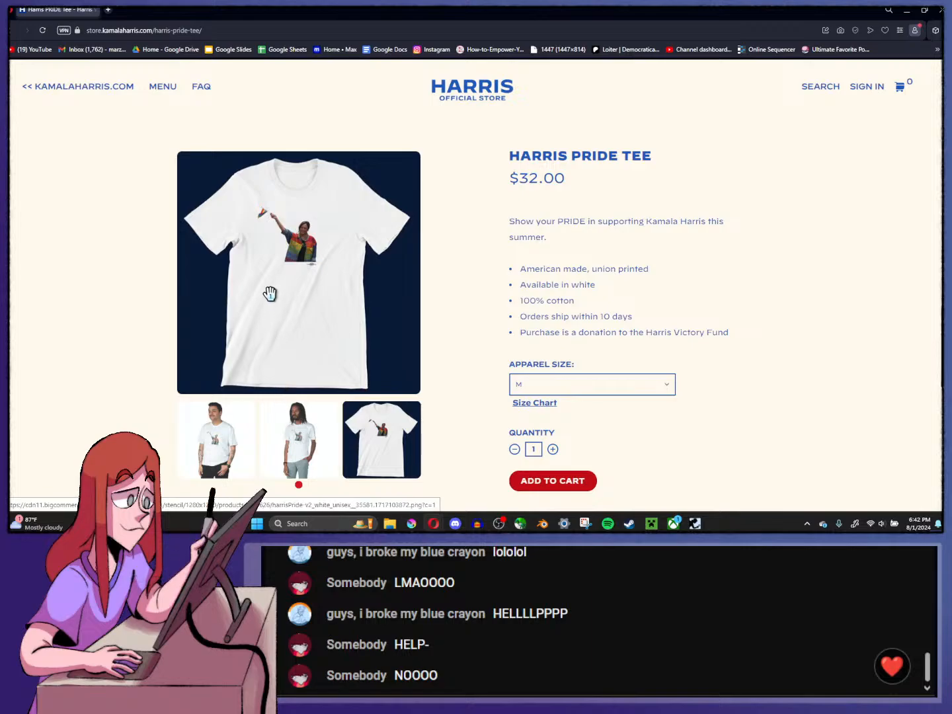
pyautogui.click(273, 423)
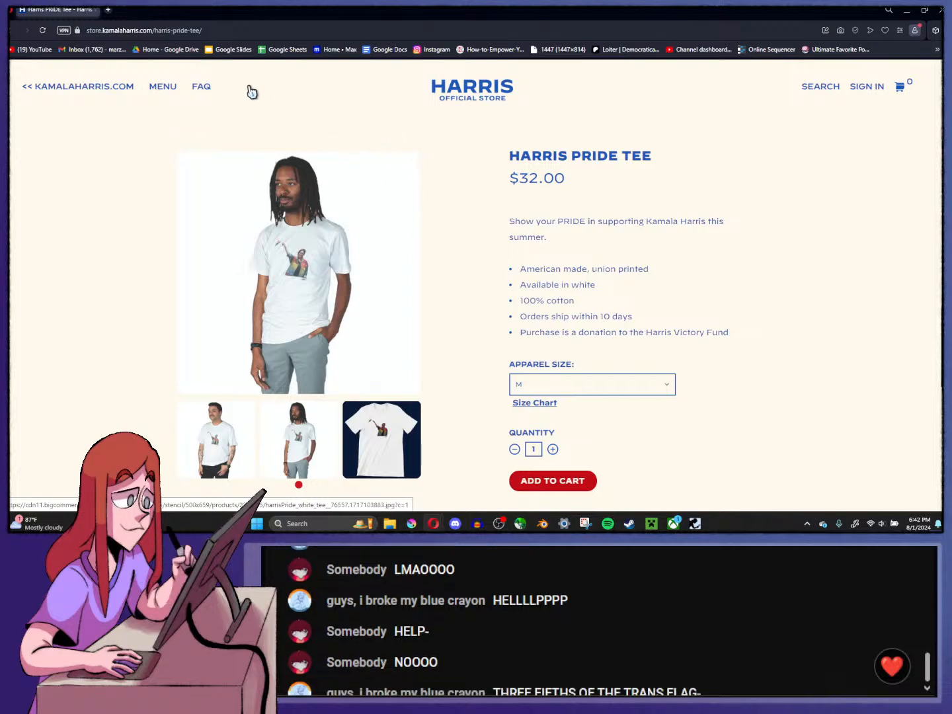
pyautogui.click(14, 31)
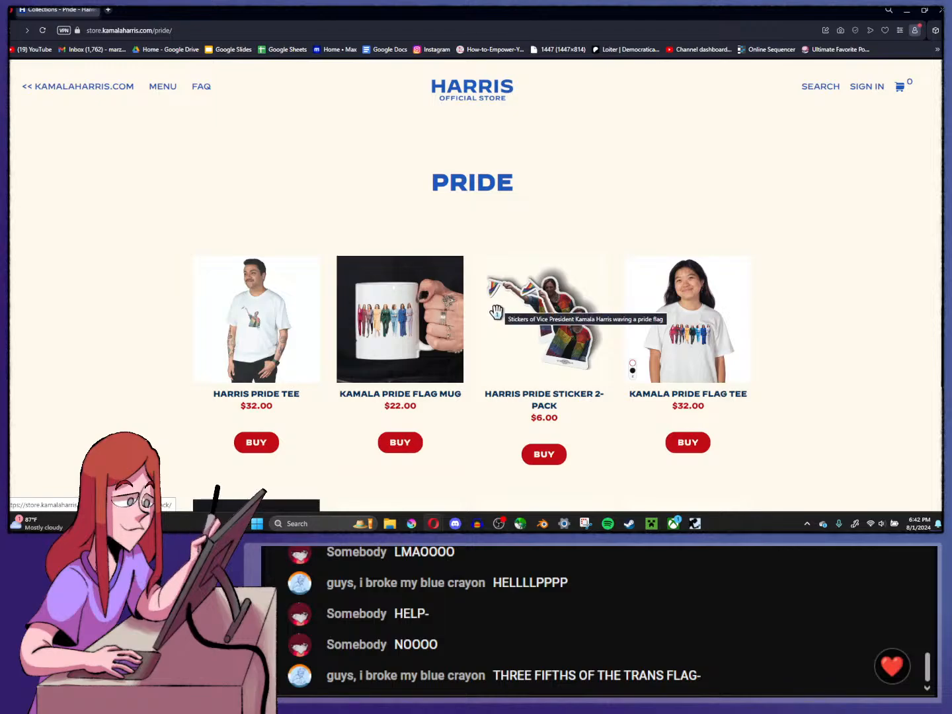
# - View the Kamala Pride Flag Mug's second product photo and page details, then return to the Pride collection
pyautogui.scroll(-4, 734, 317)
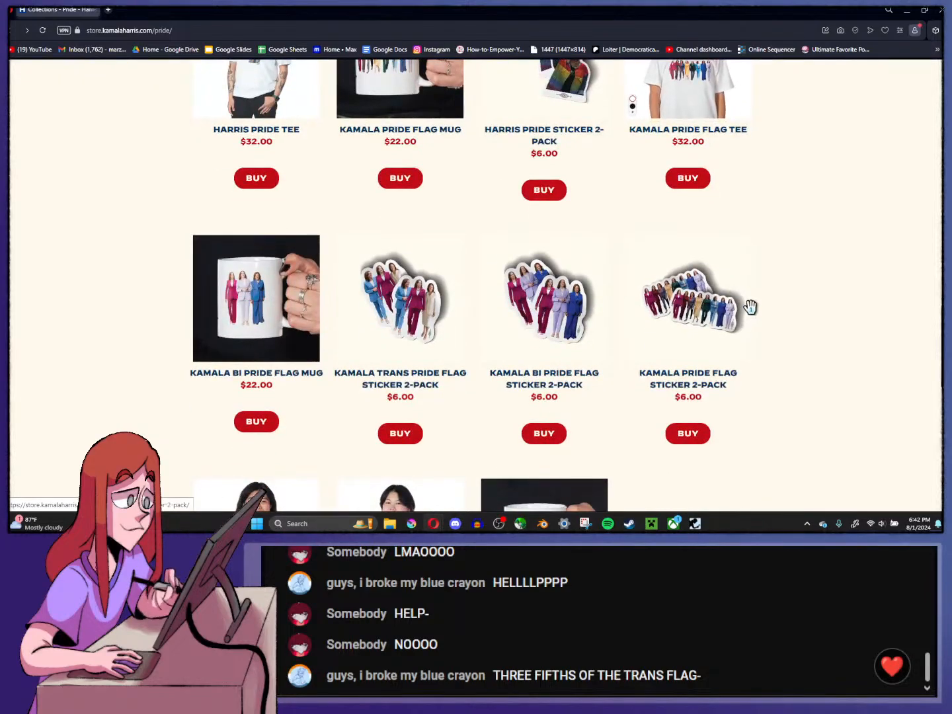
pyautogui.scroll(-2, 776, 295)
pyautogui.scroll(4, 776, 294)
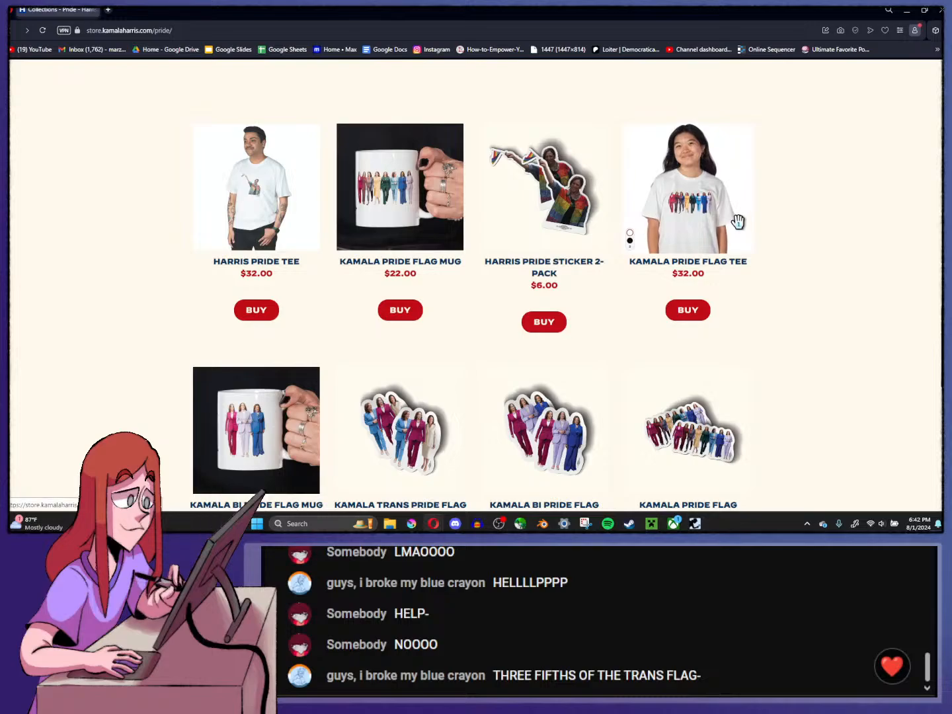
pyautogui.click(409, 177)
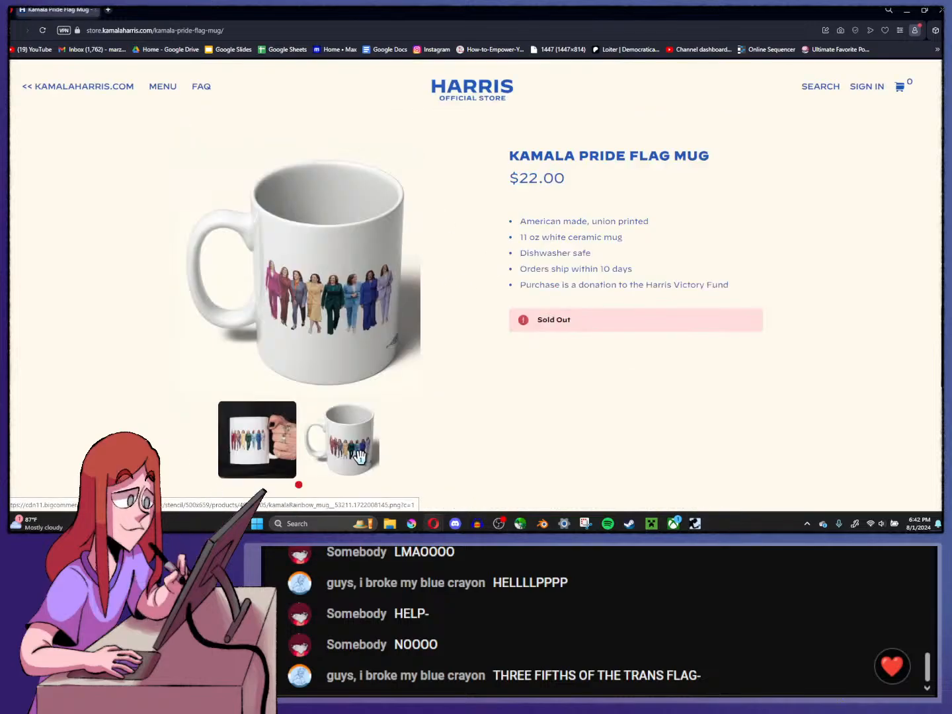
pyautogui.click(357, 452)
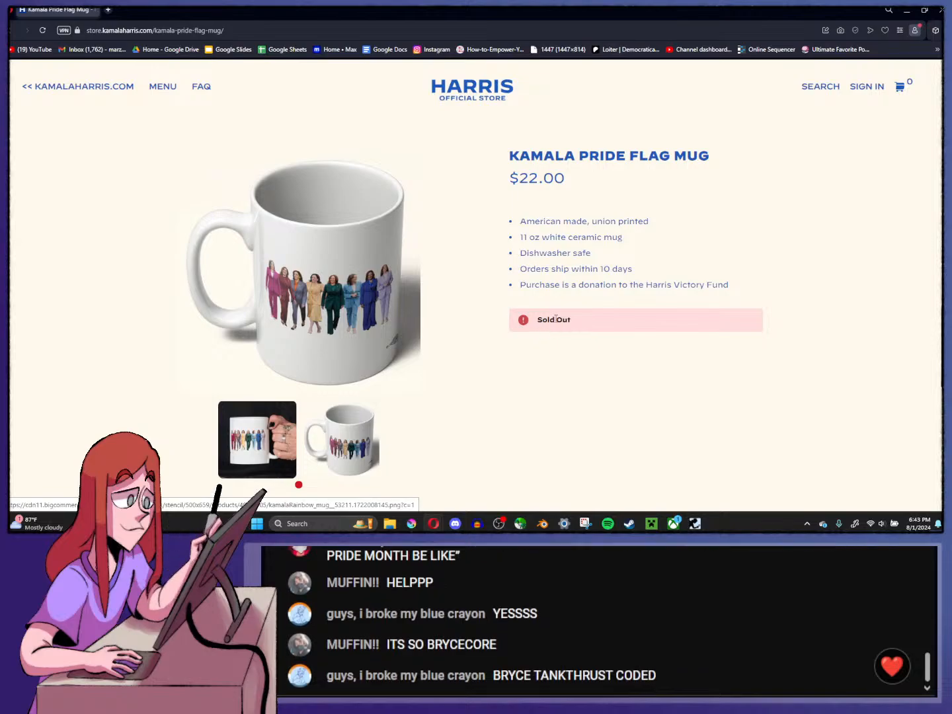
pyautogui.scroll(-2, 556, 319)
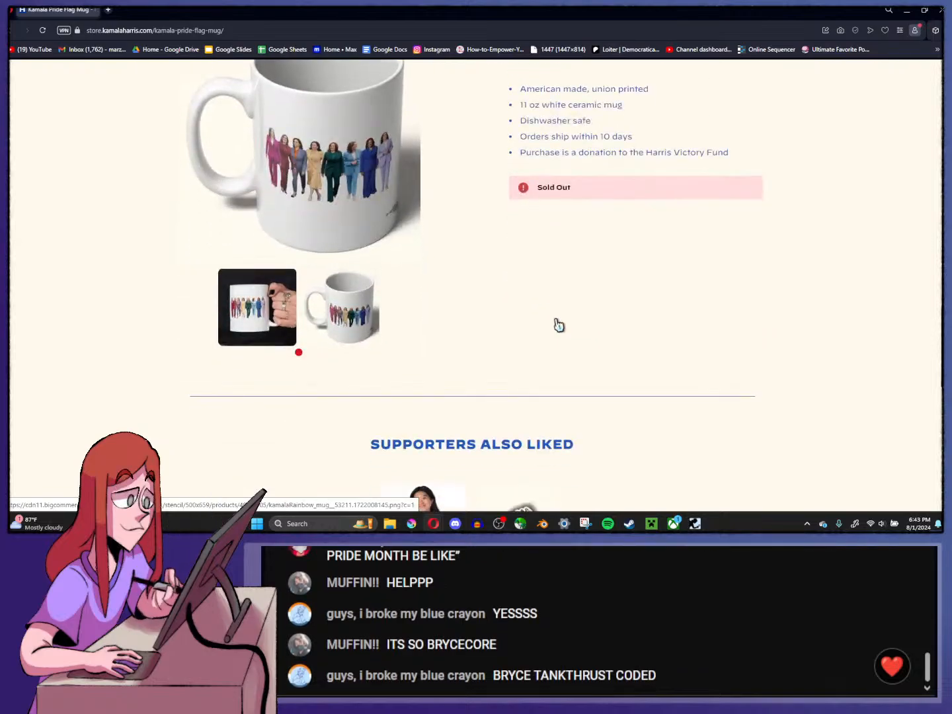
pyautogui.scroll(2, 532, 318)
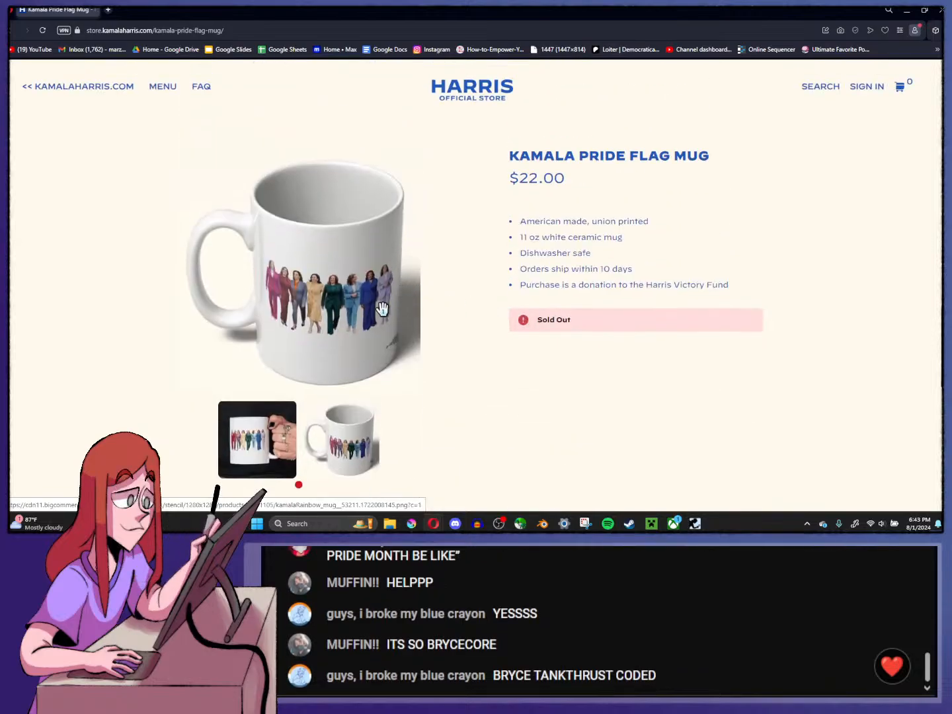
pyautogui.hotkey('alt', 'Left')
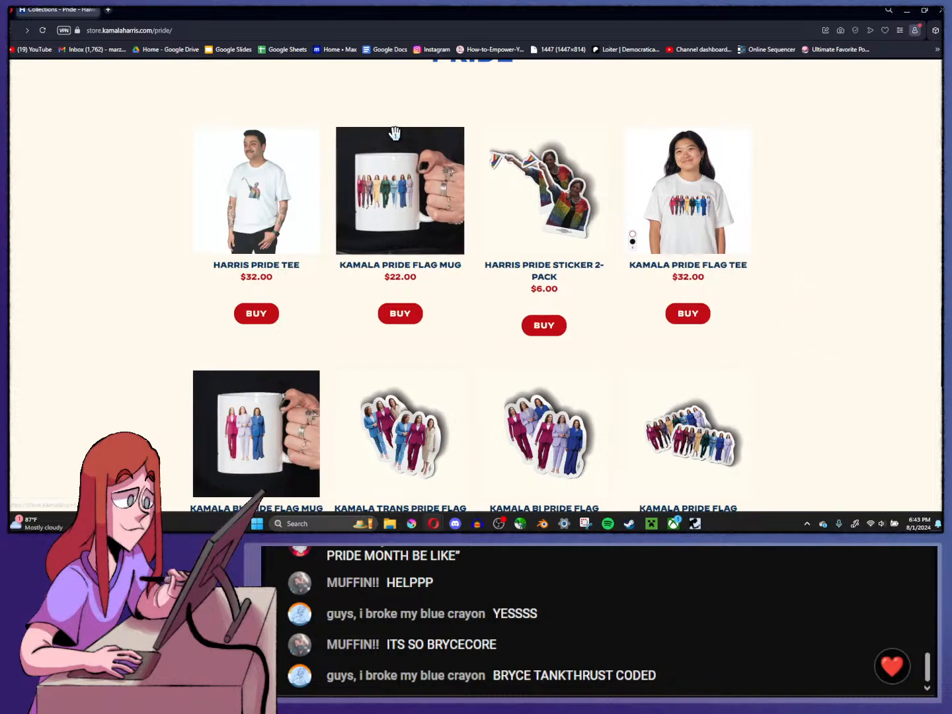
# - Open the Harris Pride Sticker 2-Pack, look over its product page, and go back to the Pride collection
pyautogui.click(566, 187)
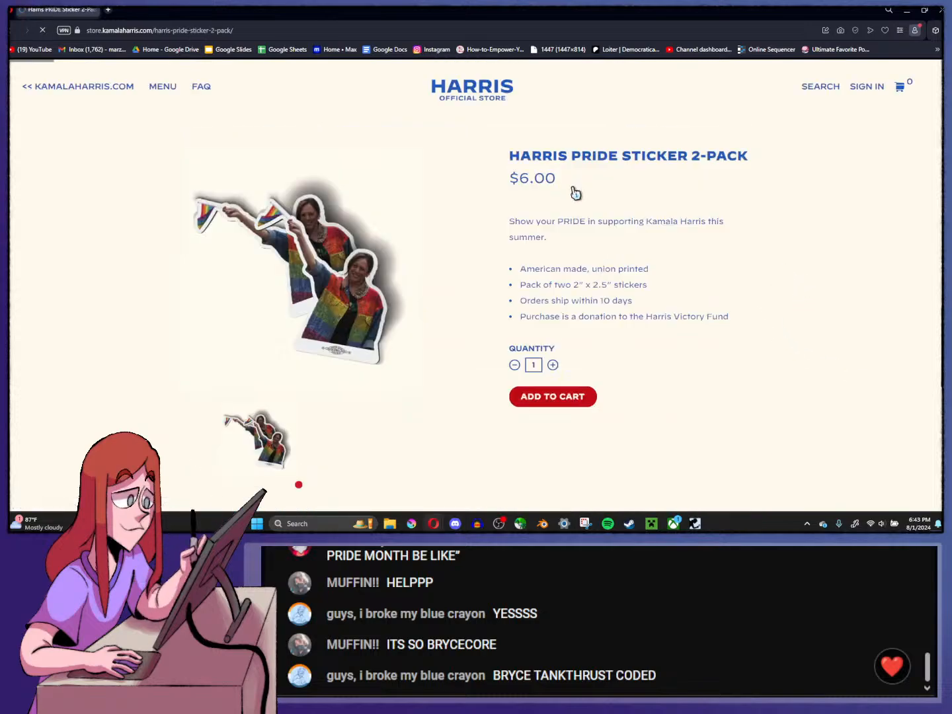
pyautogui.scroll(-2, 418, 268)
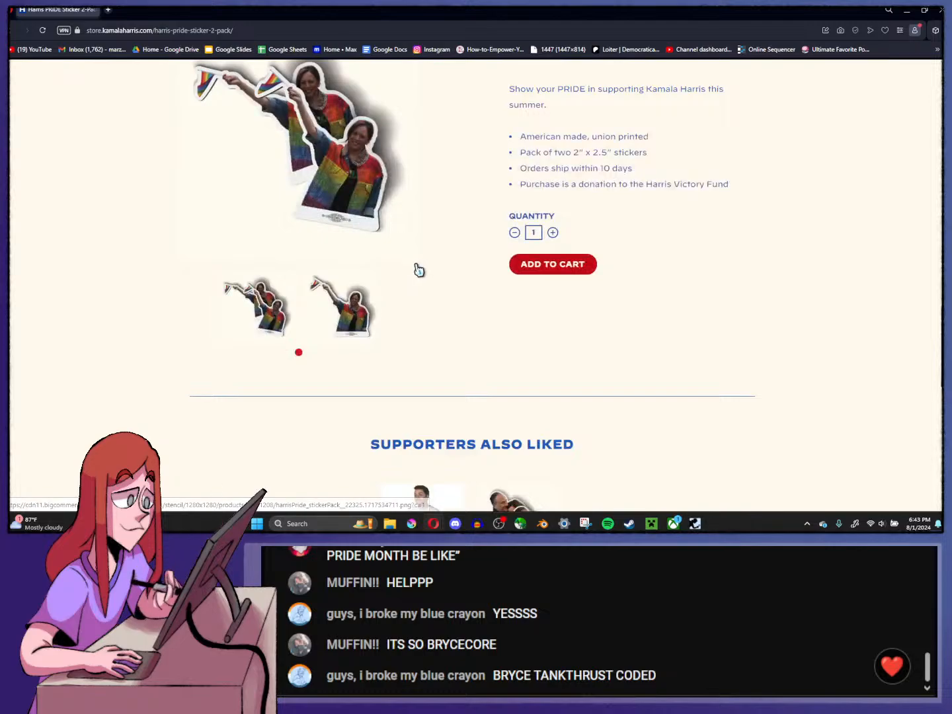
pyautogui.scroll(2, 418, 270)
pyautogui.click(14, 31)
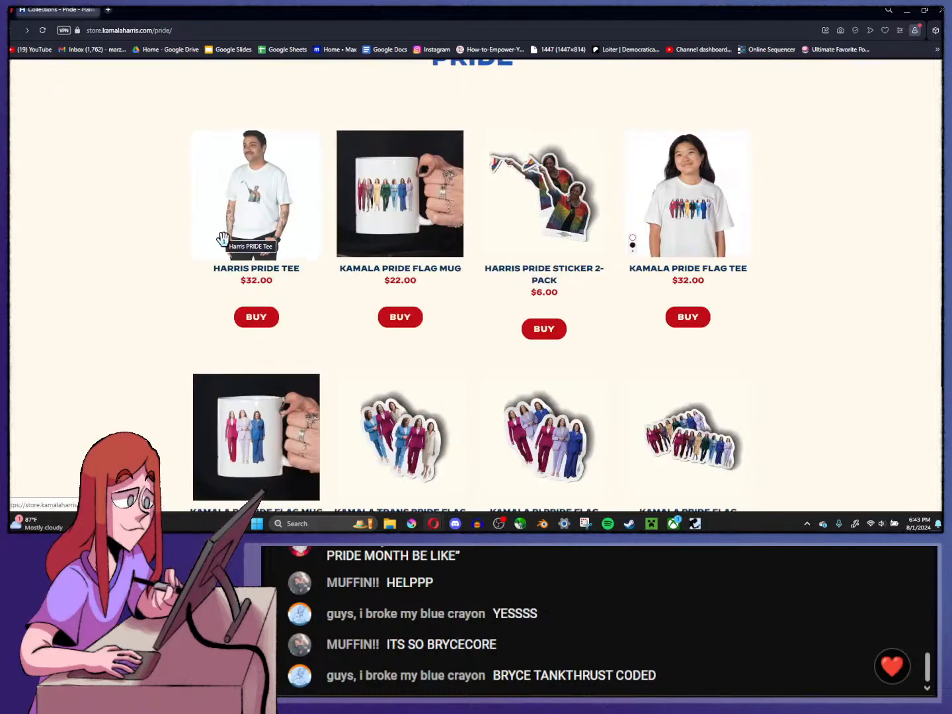
# - Check the product page of the Kamala Trans Pride Flag Mug in the last row and return to the collection
pyautogui.scroll(-2, 229, 221)
pyautogui.scroll(-2, 228, 226)
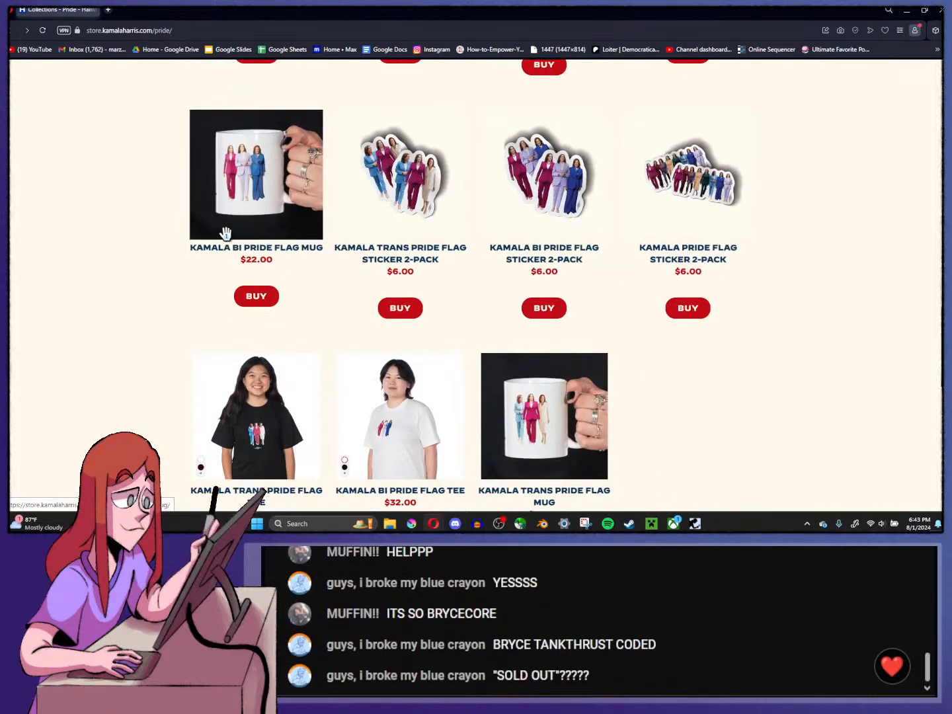
pyautogui.scroll(-2, 228, 229)
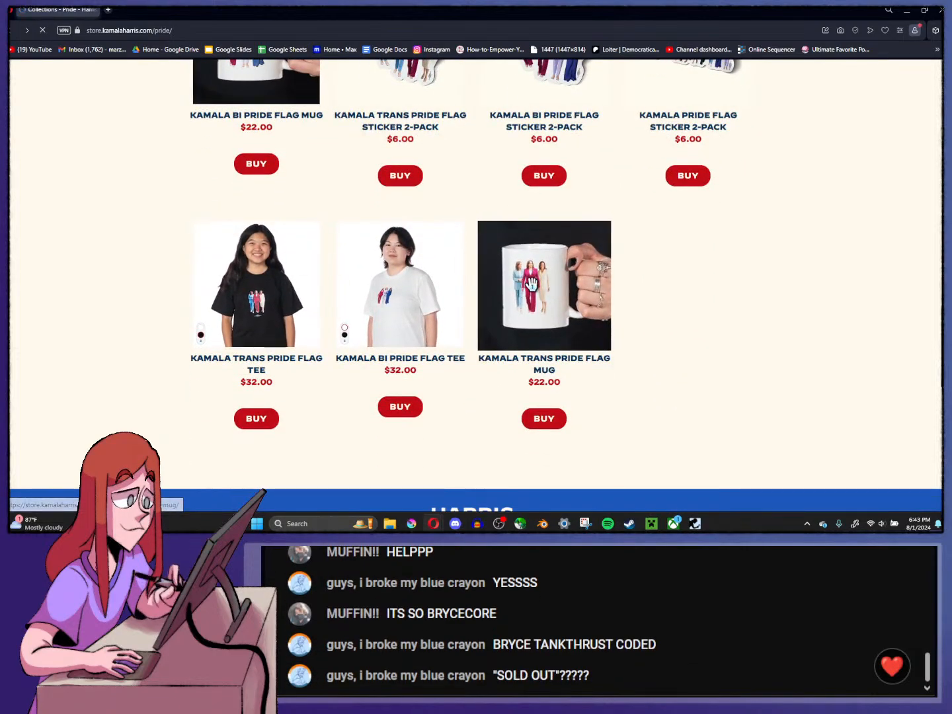
pyautogui.click(532, 284)
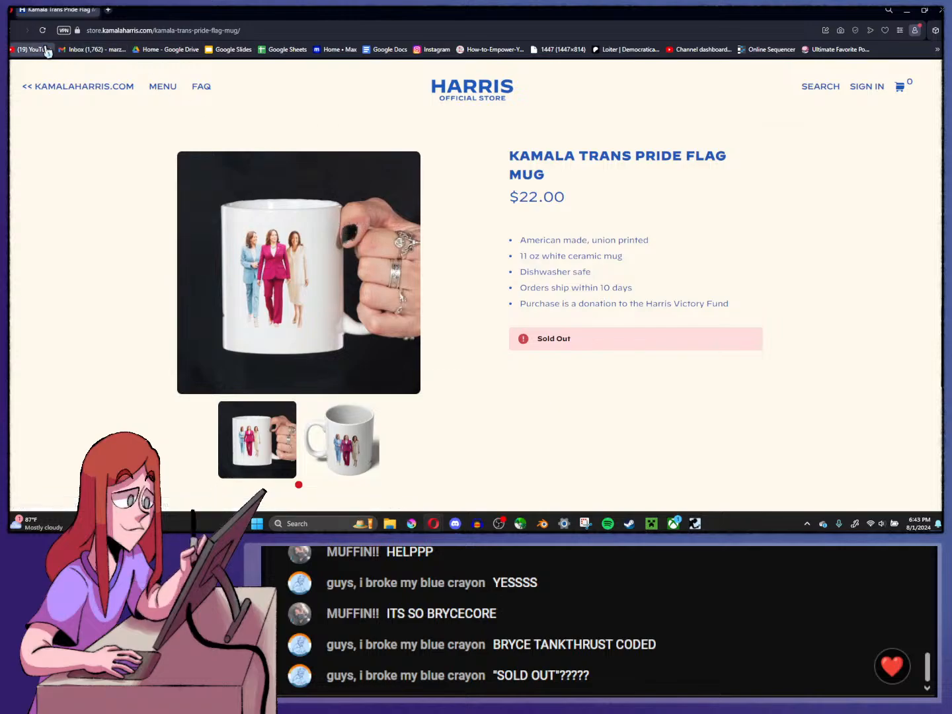
pyautogui.click(13, 30)
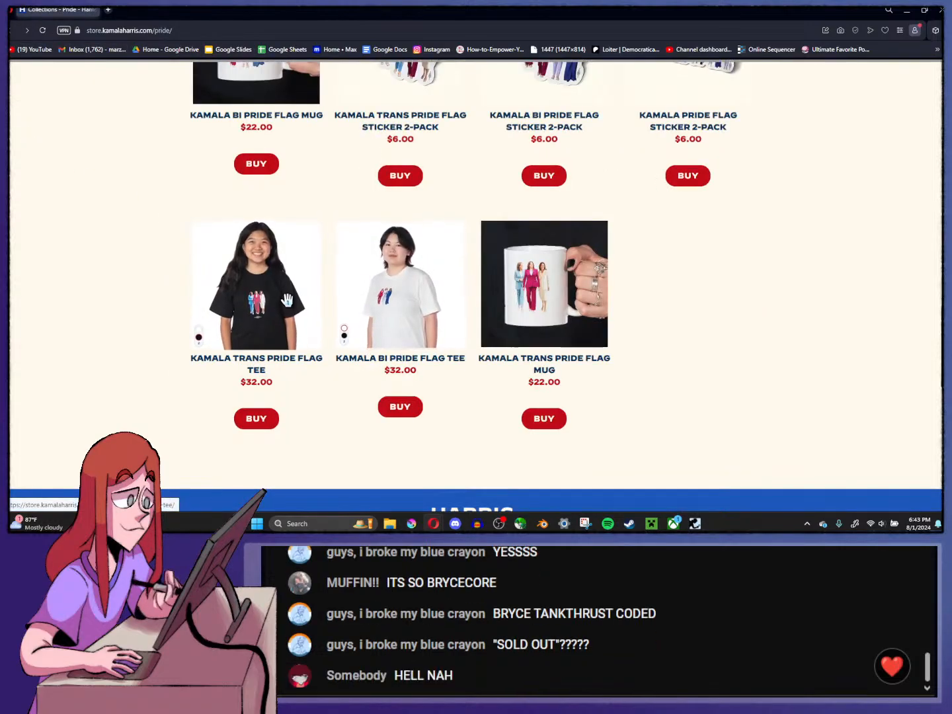
# - View the Kamala Trans Pride Flag Tee's product page and go back to the Pride collection's product rows
pyautogui.click(287, 301)
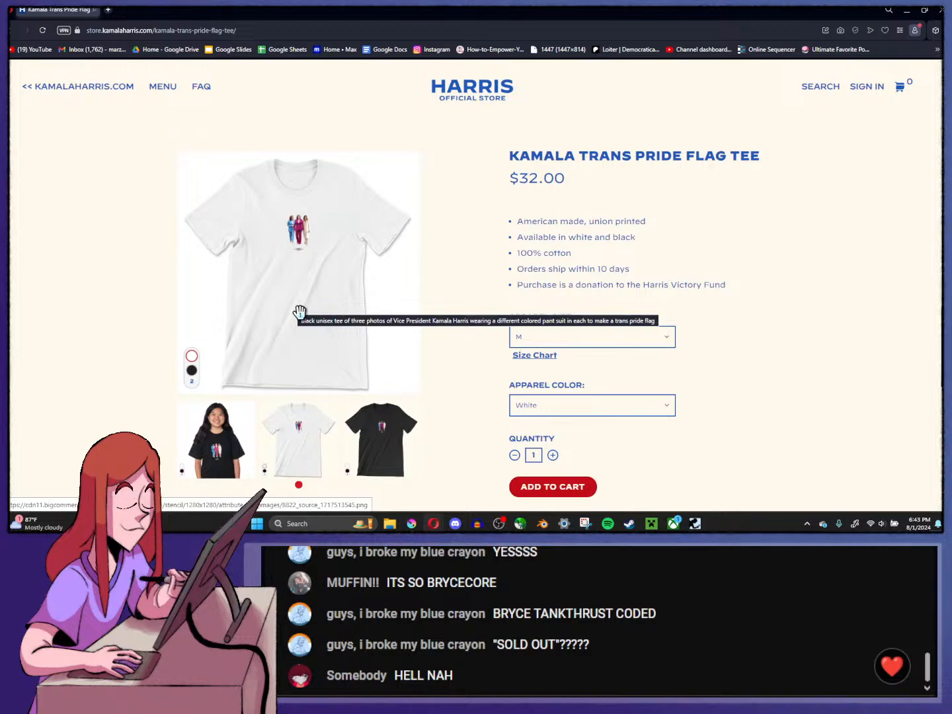
pyautogui.click(13, 29)
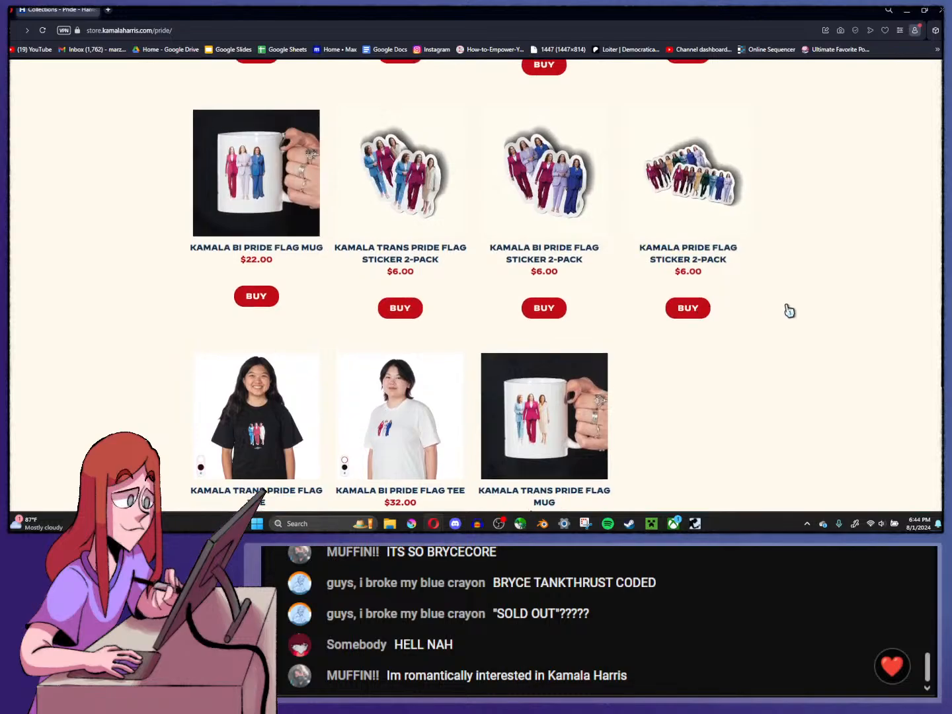
pyautogui.scroll(2, 784, 301)
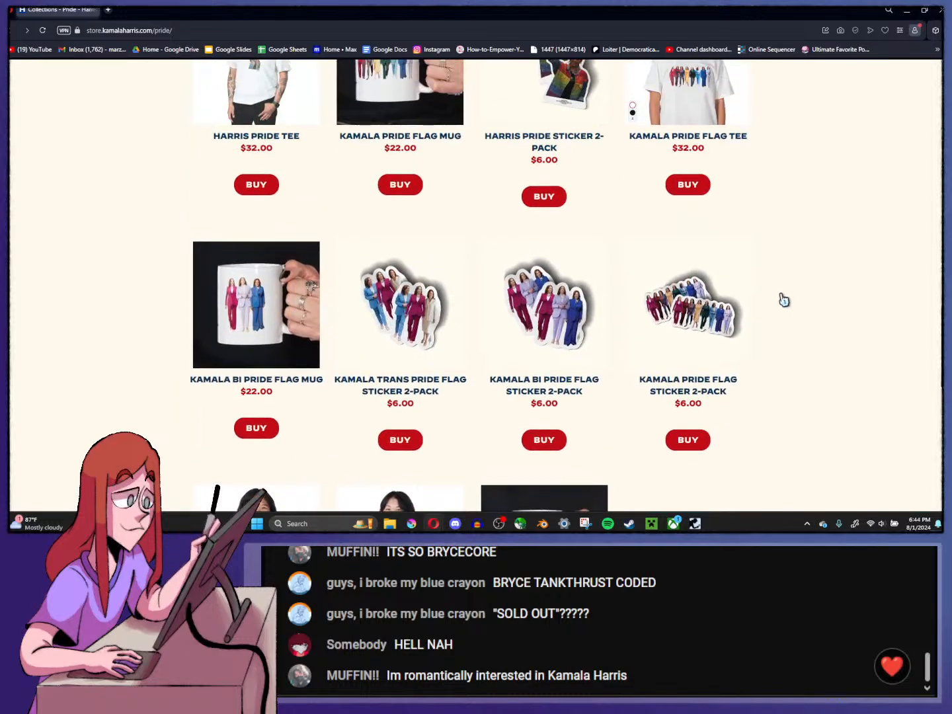
# - Look over the Pride collection's product rows once more and switch back to the wolf animation in Krita
pyautogui.scroll(2, 783, 301)
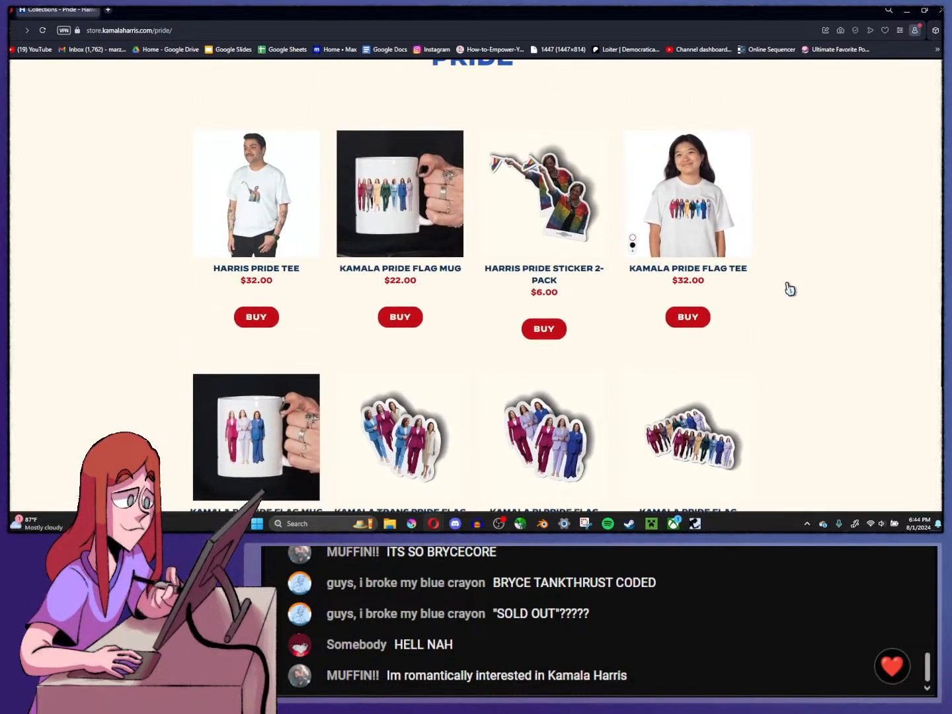
pyautogui.scroll(-4, 789, 288)
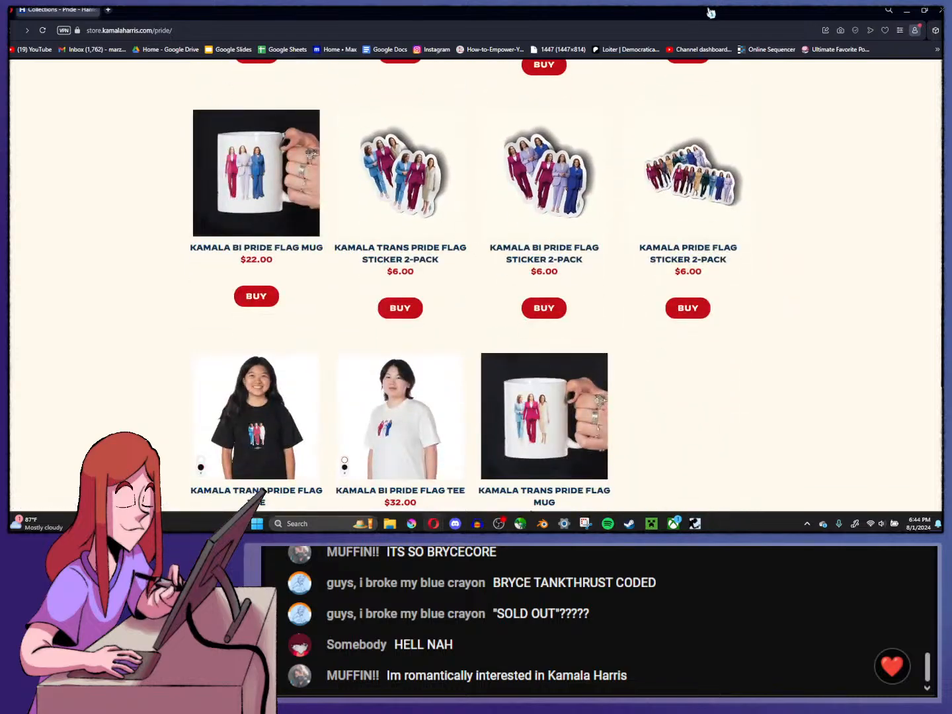
pyautogui.click(906, 10)
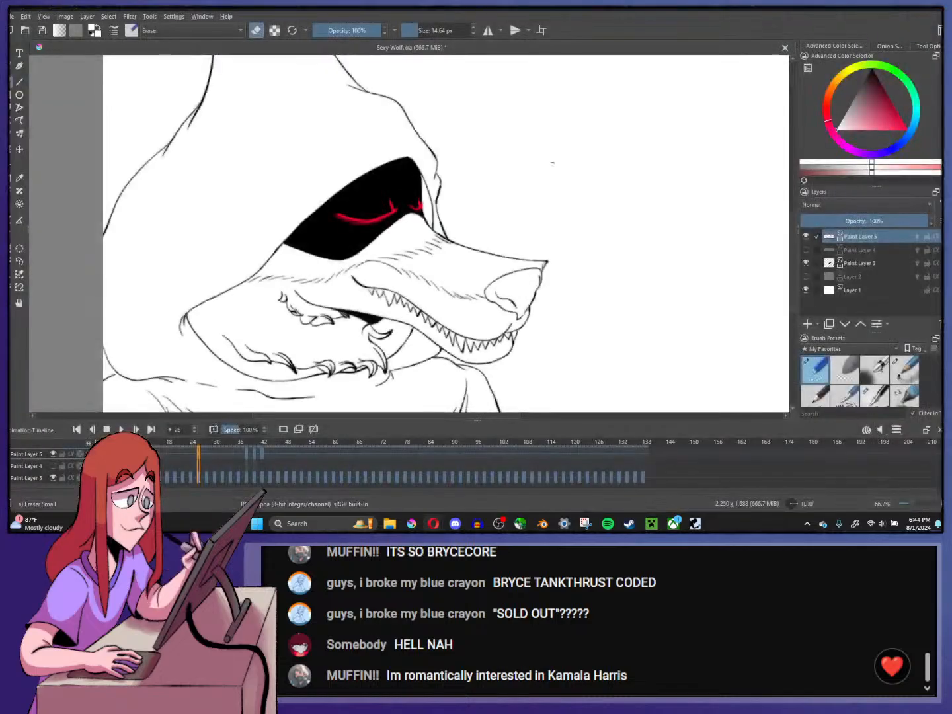
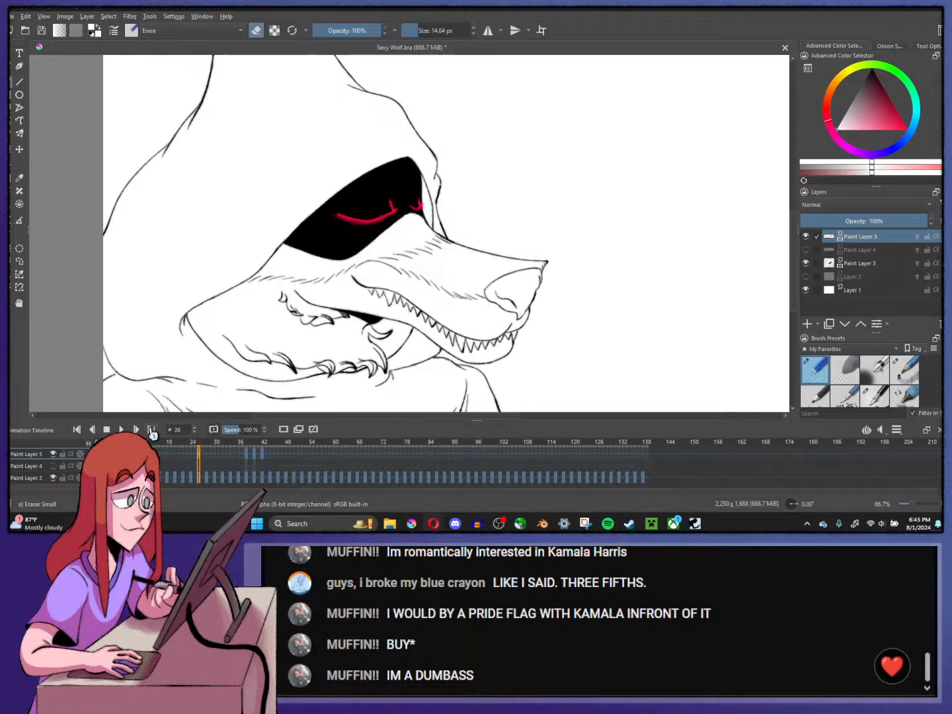
# - Play back the wolf animation to check the eye opening, viewing the whole canvas, and stop the playback
pyautogui.click(122, 429)
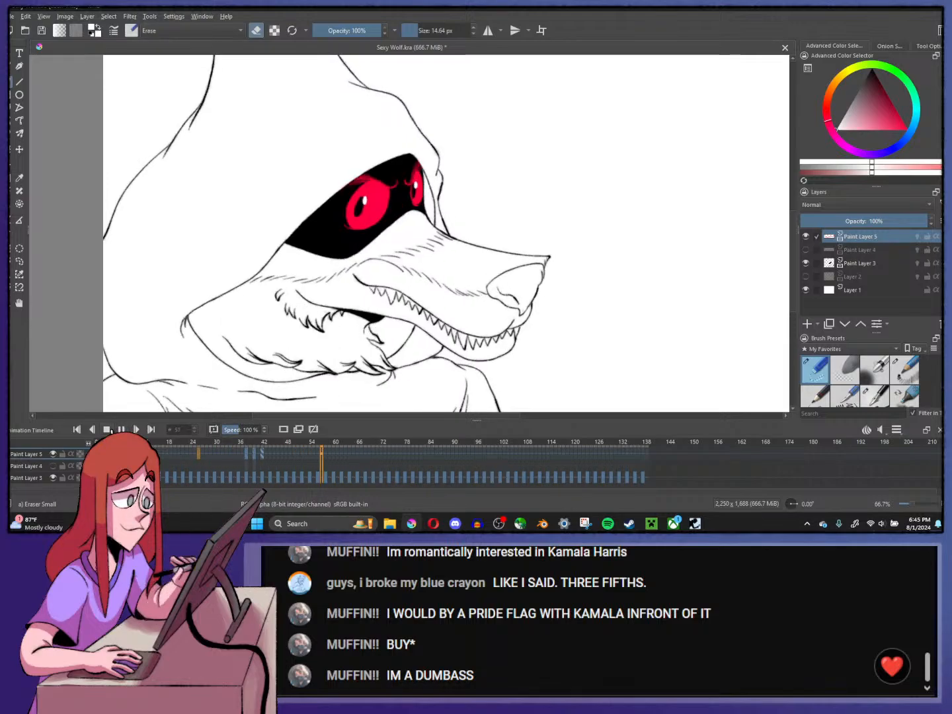
pyautogui.press('space')
pyautogui.press('space')
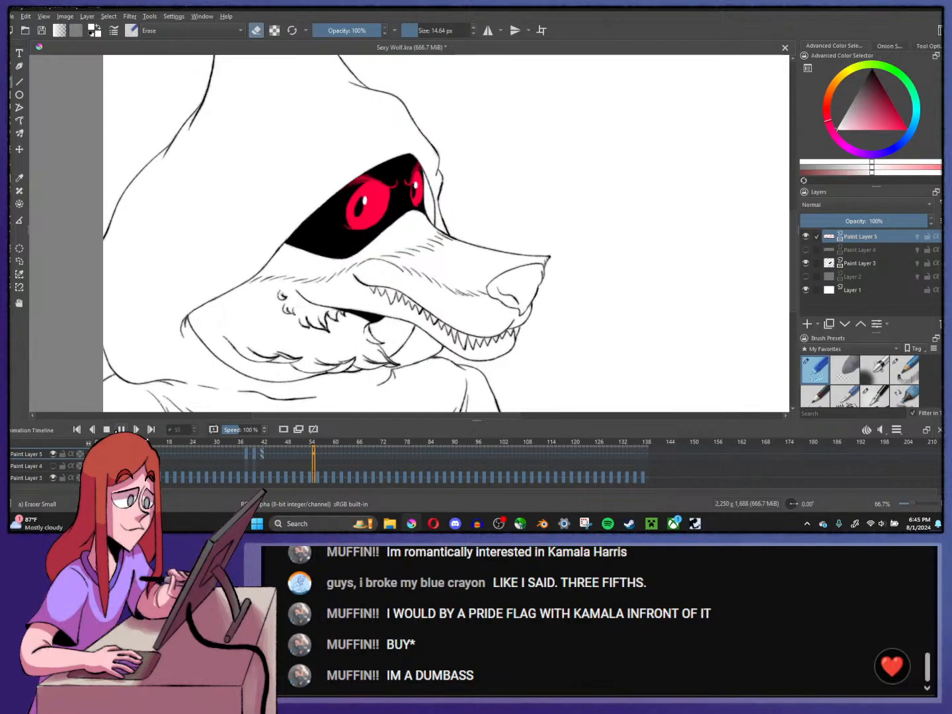
pyautogui.press('-')
pyautogui.press('-')
pyautogui.press('space')
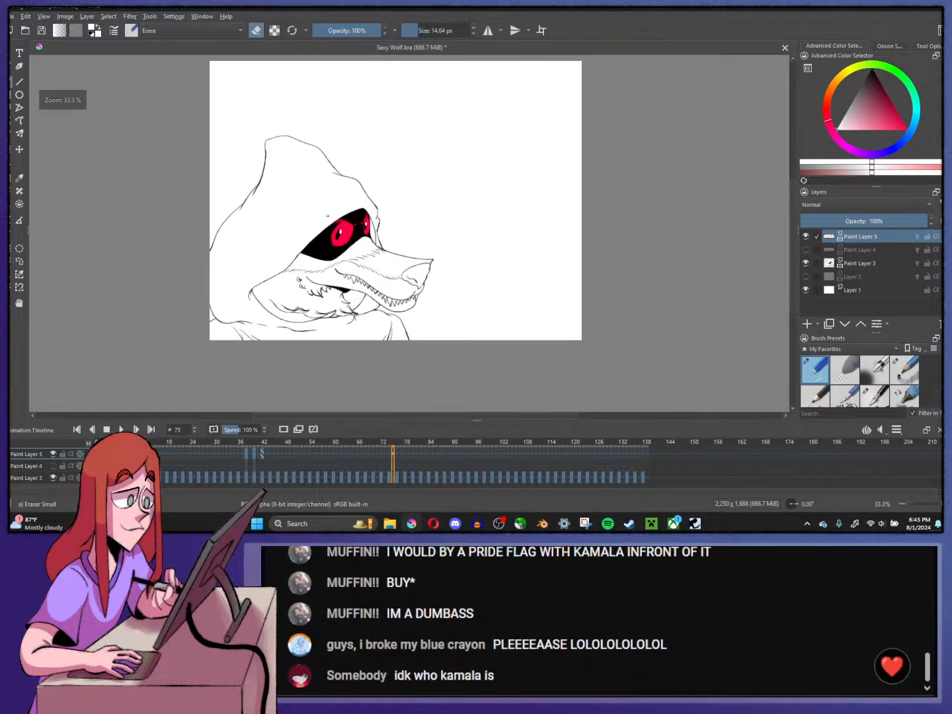
pyautogui.press('+')
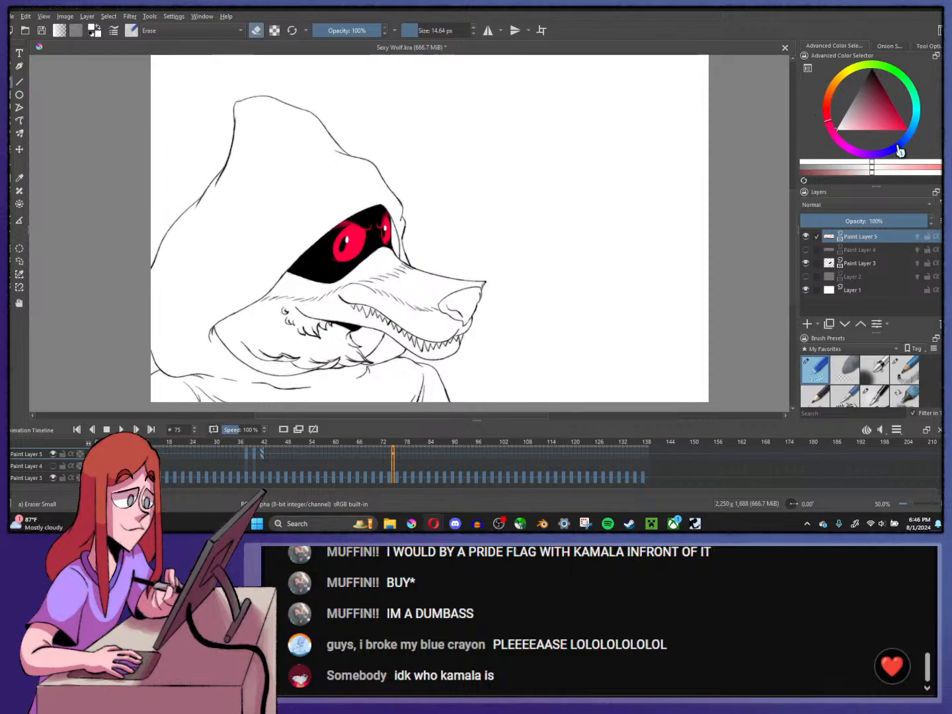
# - Choose a pale blue-grey colour and the Ink-4 Pen Rough brush, try a stroke beside the wolf, and undo it
pyautogui.moveTo(903, 149); pyautogui.dragTo(906, 141)
pyautogui.click(863, 129)
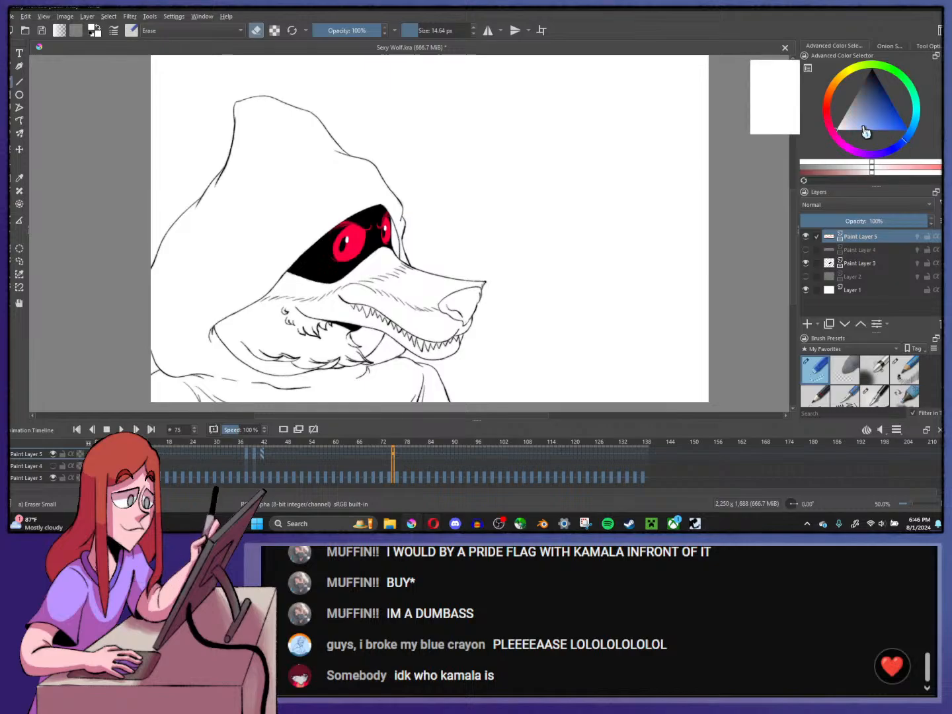
pyautogui.click(843, 132)
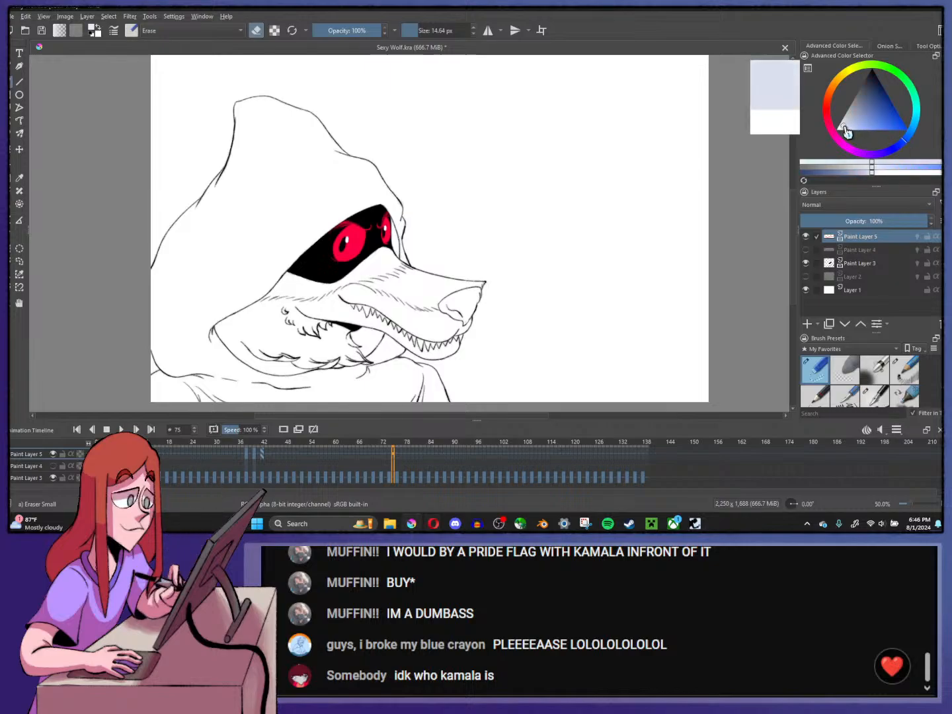
pyautogui.click(873, 396)
pyautogui.moveTo(537, 205)
pyautogui.mouseDown()
pyautogui.moveTo(544, 254)
pyautogui.moveTo(537, 233)
pyautogui.mouseUp()
pyautogui.hotkey('ctrl', 'z')
pyautogui.hotkey('ctrl', 'z')
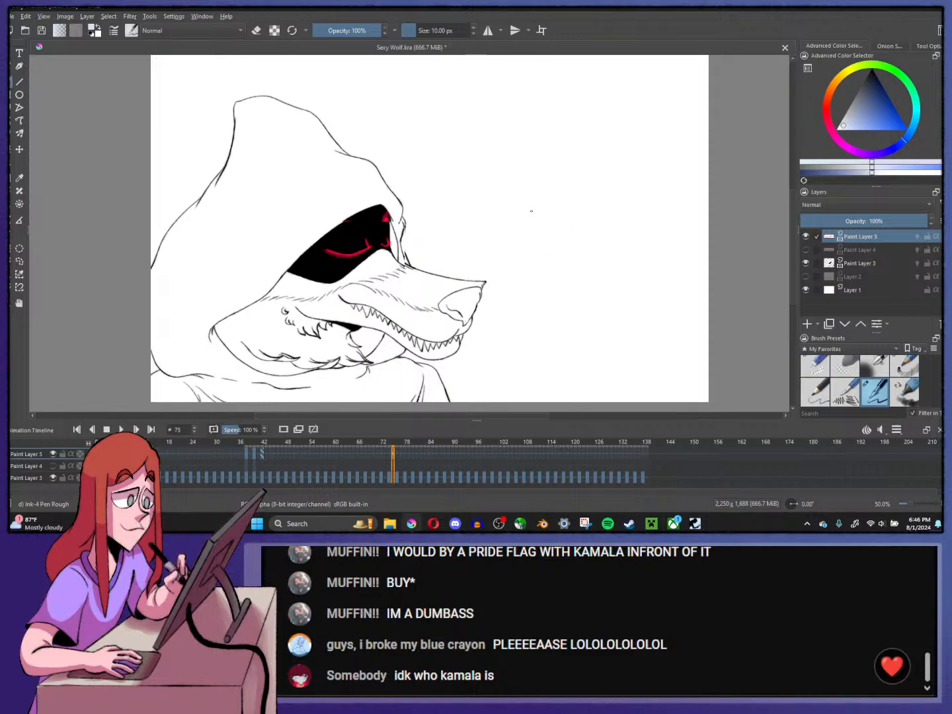
# - Add a paint layer above Layer 2 and paint a pale blue-grey swatch beside the wolf at brush size 43.82 px
pyautogui.click(828, 277)
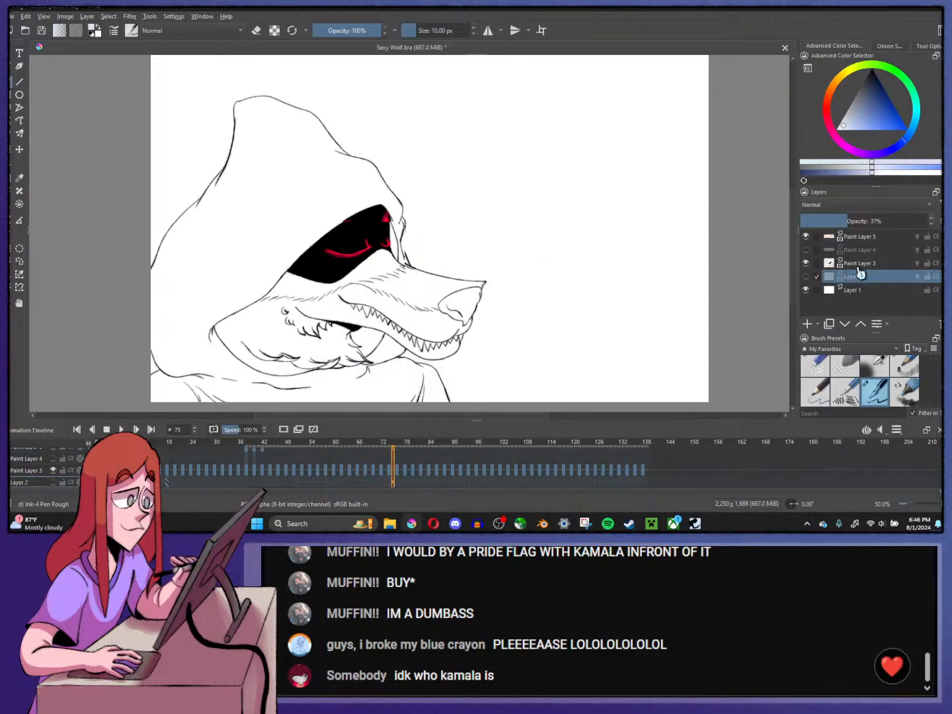
pyautogui.click(806, 324)
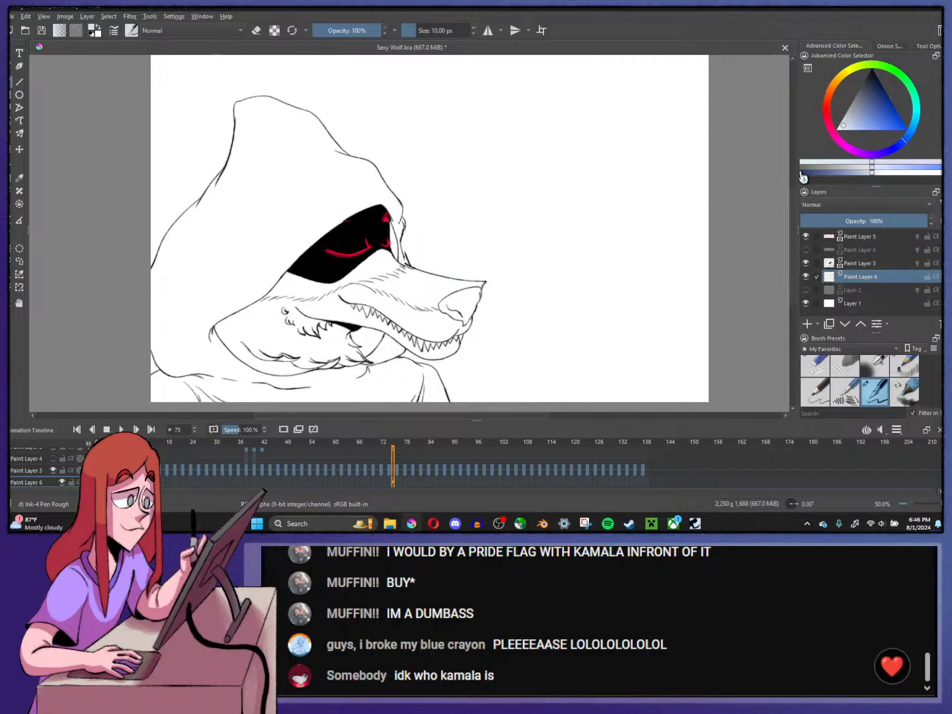
pyautogui.moveTo(421, 30); pyautogui.dragTo(456, 27)
pyautogui.moveTo(488, 162)
pyautogui.mouseDown()
pyautogui.moveTo(492, 203)
pyautogui.moveTo(505, 206)
pyautogui.mouseUp()
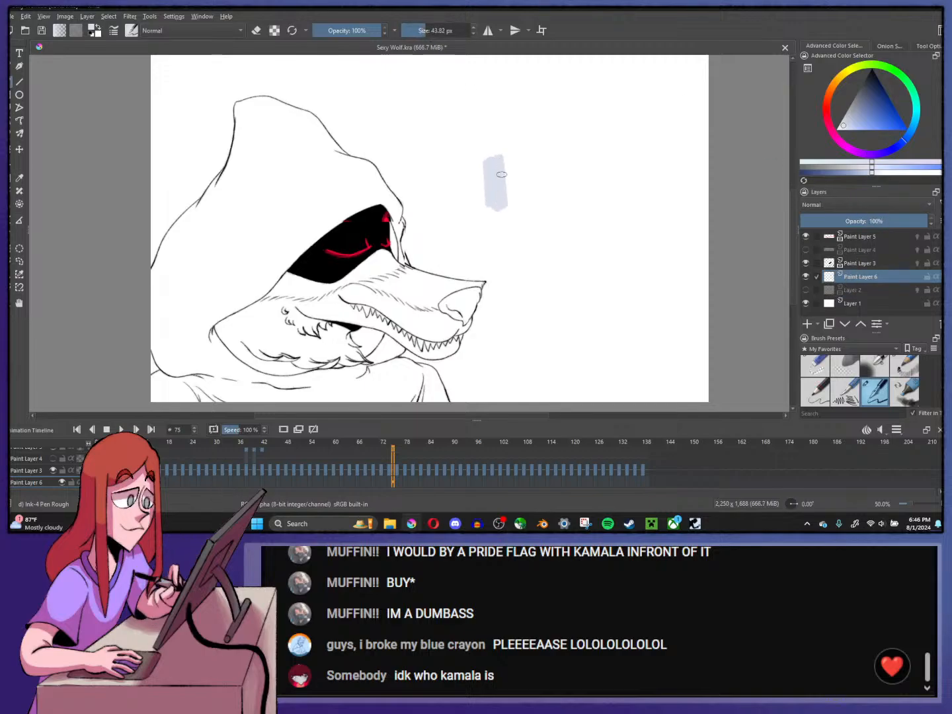
# - Paint a medium and a darker blue-grey swatch next to the pale one
pyautogui.click(848, 117)
pyautogui.moveTo(503, 150)
pyautogui.mouseDown()
pyautogui.moveTo(513, 211)
pyautogui.moveTo(526, 153)
pyautogui.mouseUp()
pyautogui.click(857, 115)
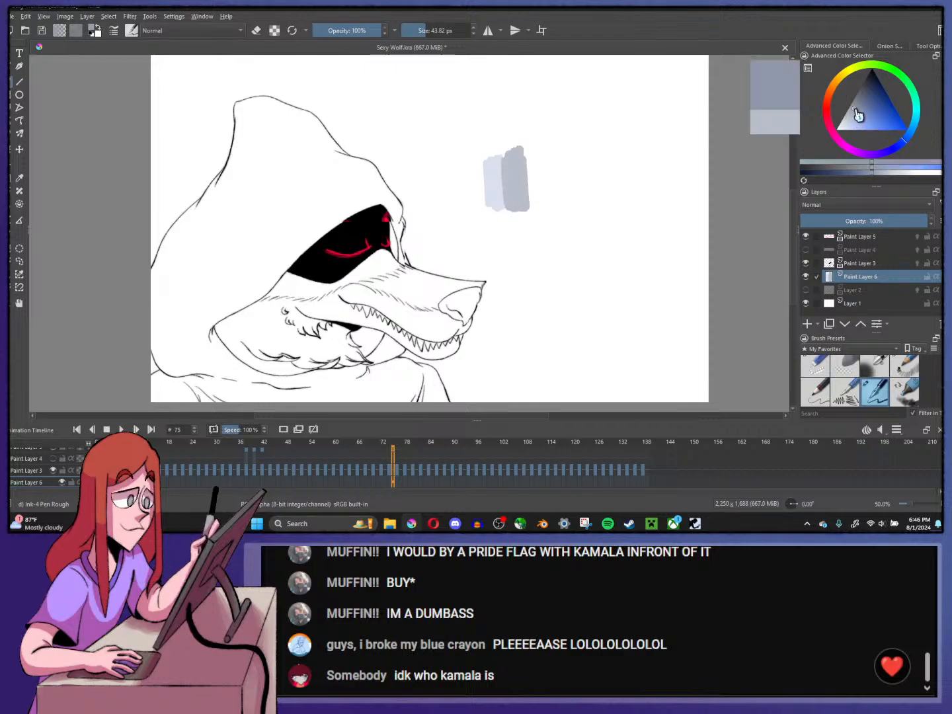
pyautogui.moveTo(533, 195)
pyautogui.mouseDown()
pyautogui.moveTo(529, 157)
pyautogui.moveTo(537, 206)
pyautogui.moveTo(546, 147)
pyautogui.moveTo(552, 213)
pyautogui.mouseUp()
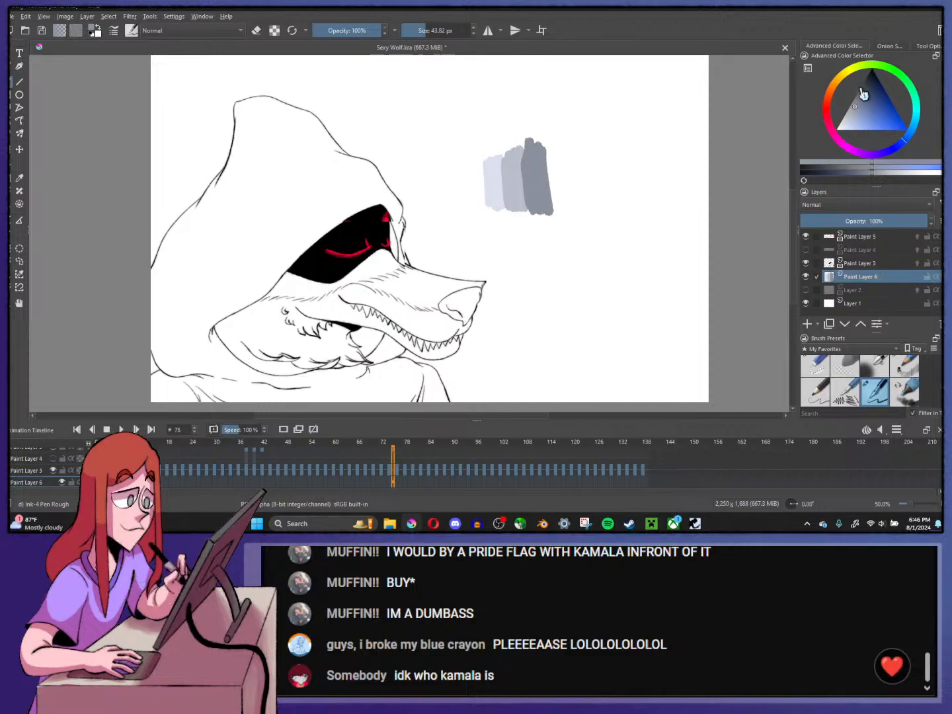
# - Complete the palette with a dark purple-grey swatch and a dusty mauve swatch below it
pyautogui.moveTo(864, 96); pyautogui.dragTo(862, 94)
pyautogui.click(896, 154)
pyautogui.moveTo(896, 154); pyautogui.dragTo(880, 154)
pyautogui.moveTo(541, 147)
pyautogui.mouseDown()
pyautogui.moveTo(547, 162)
pyautogui.moveTo(556, 152)
pyautogui.moveTo(560, 169)
pyautogui.mouseUp()
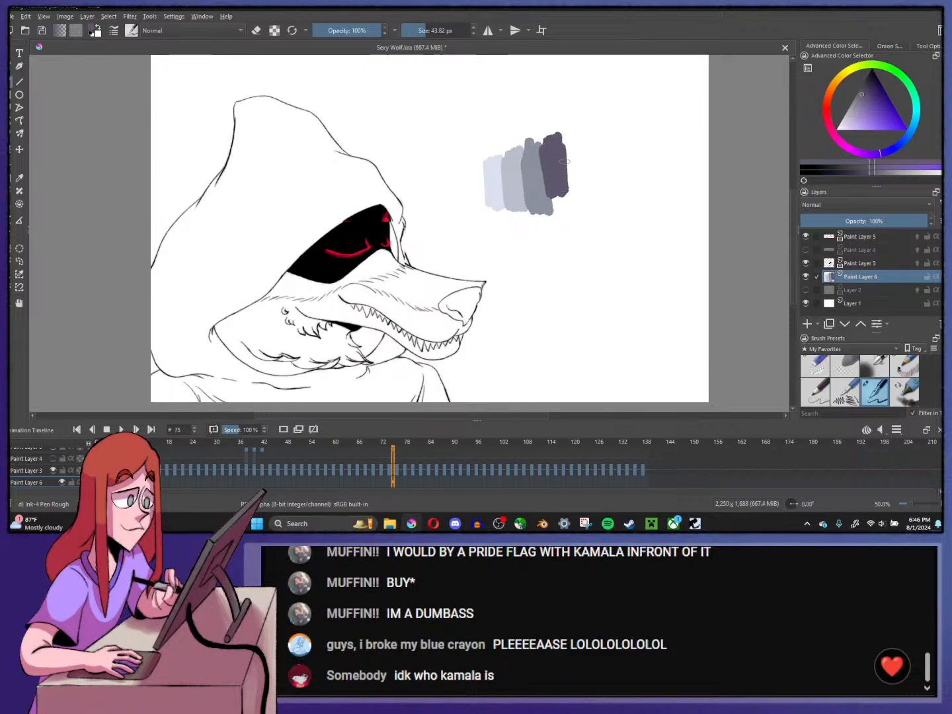
pyautogui.moveTo(872, 150)
pyautogui.mouseDown()
pyautogui.moveTo(860, 152)
pyautogui.moveTo(849, 136)
pyautogui.mouseUp()
pyautogui.click(862, 99)
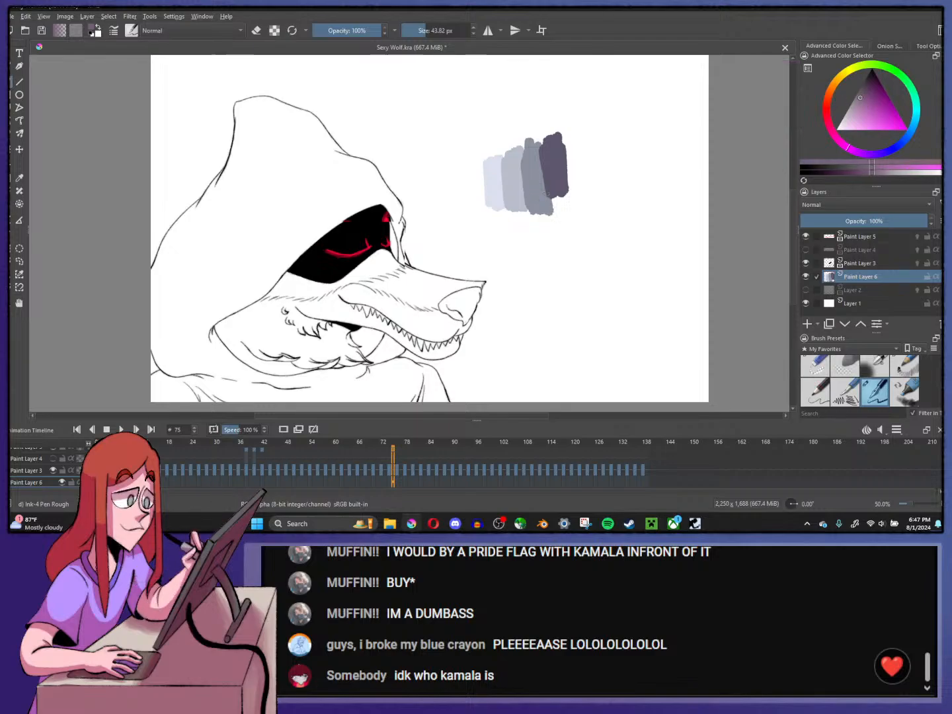
pyautogui.moveTo(544, 189)
pyautogui.mouseDown()
pyautogui.moveTo(561, 225)
pyautogui.moveTo(570, 192)
pyautogui.moveTo(576, 221)
pyautogui.mouseUp()
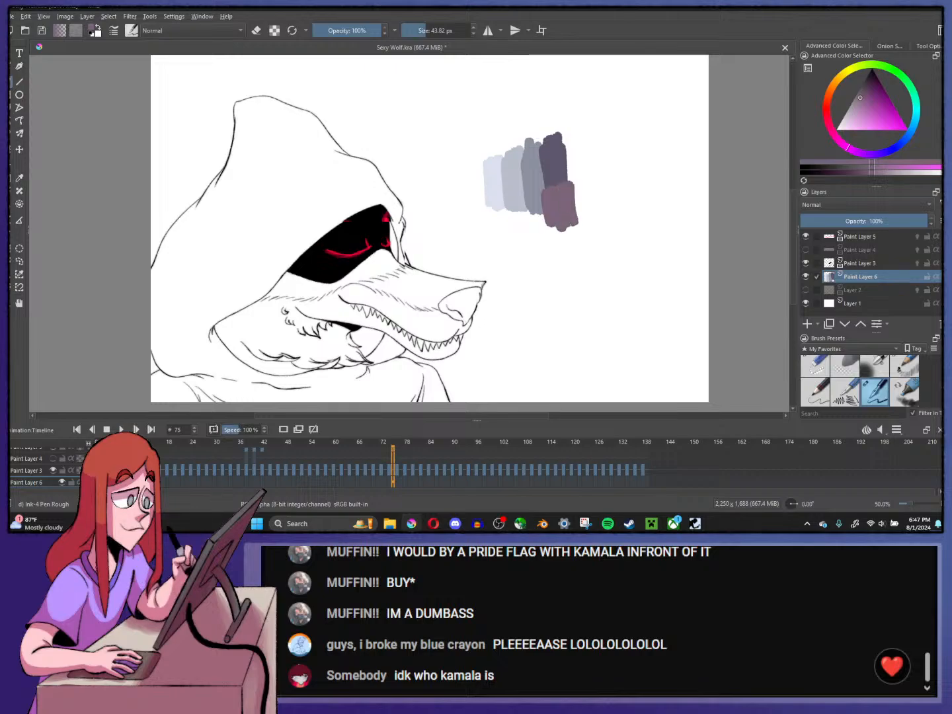
pyautogui.press('+')
pyautogui.press('-')
pyautogui.press('-')
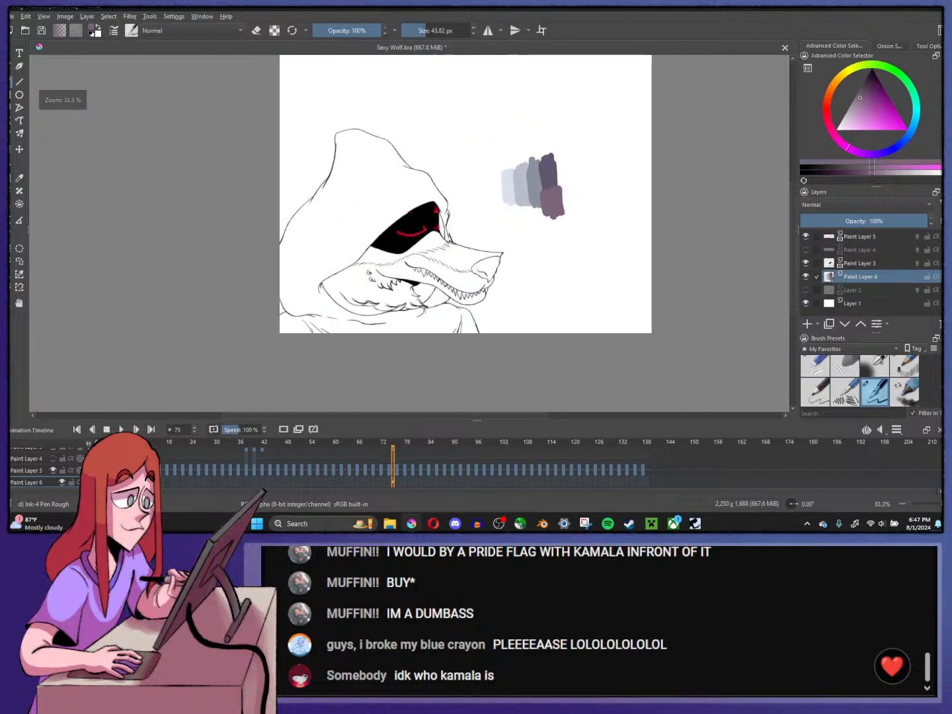
pyautogui.press('+')
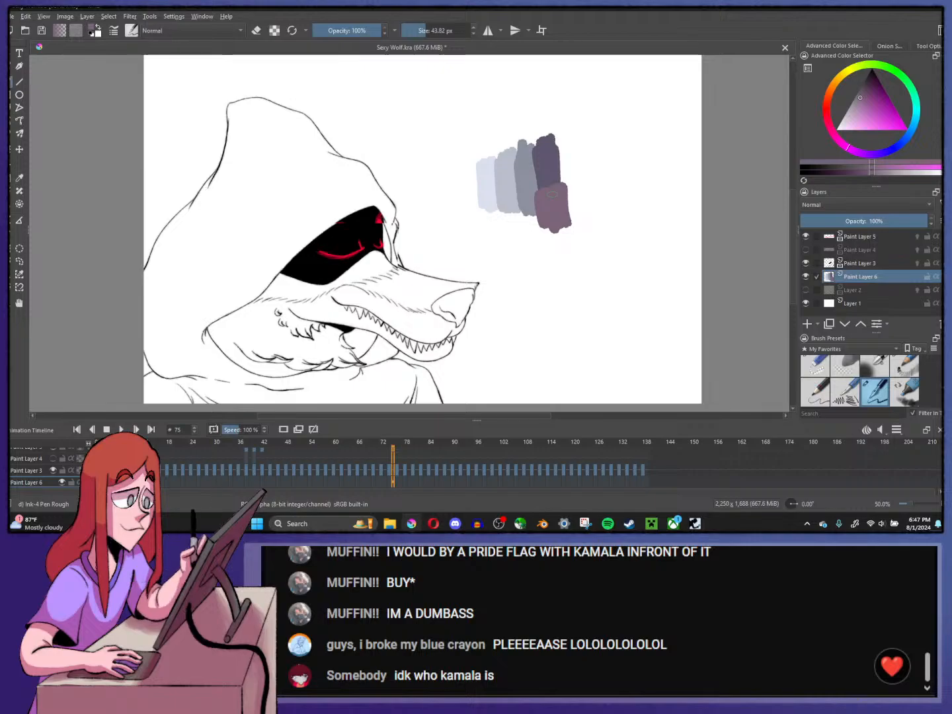
pyautogui.press('-')
pyautogui.press('+')
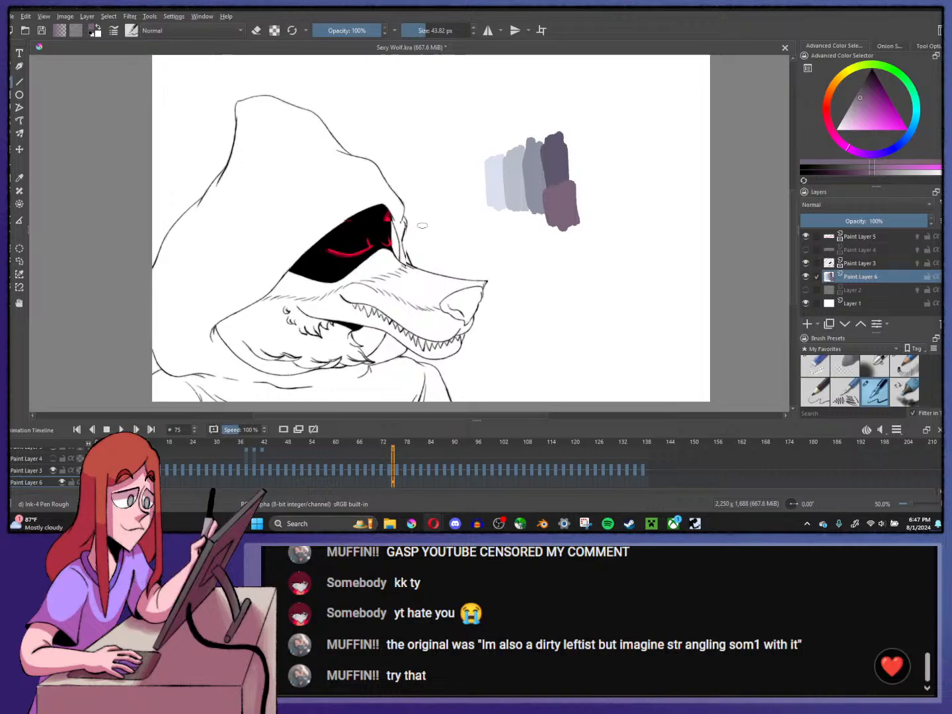
# - Check the wolf's eyes up close on several timeline frames and return to frame 0
pyautogui.press('1')
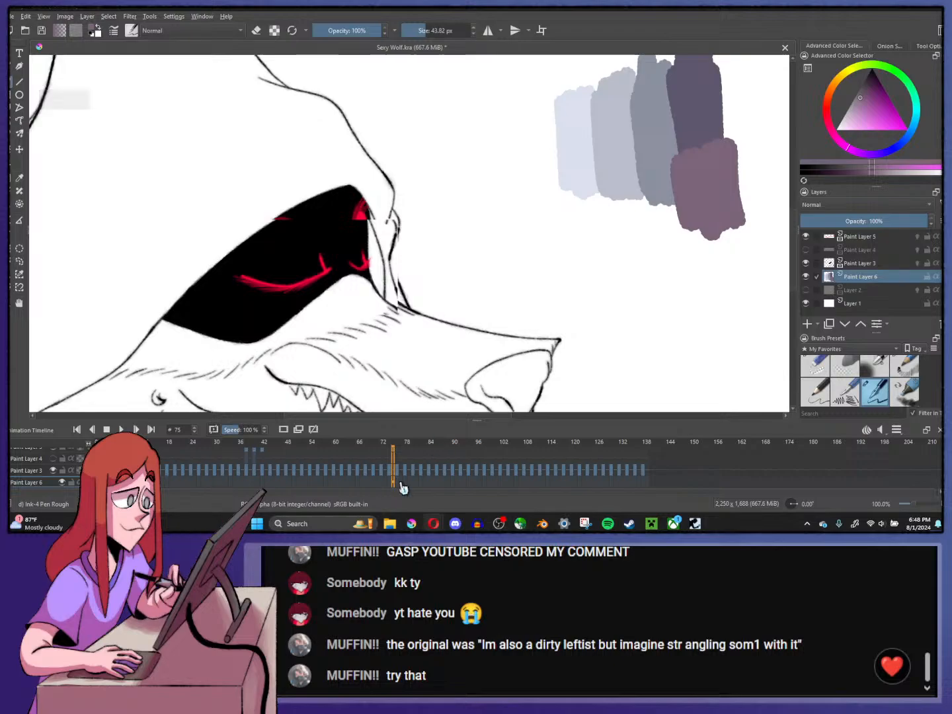
pyautogui.click(401, 490)
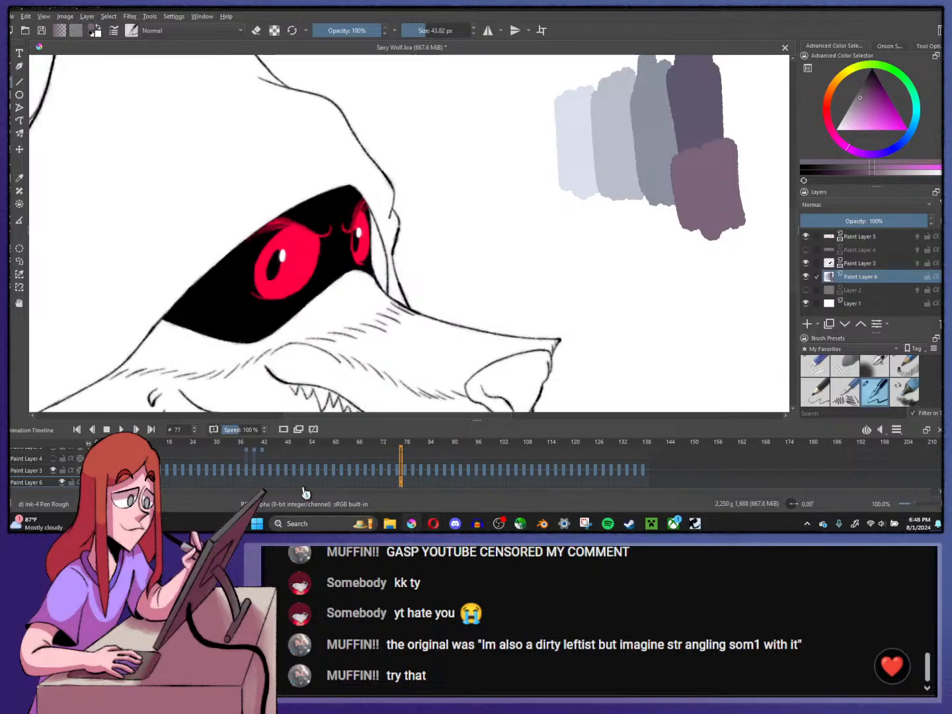
pyautogui.click(217, 484)
pyautogui.click(266, 455)
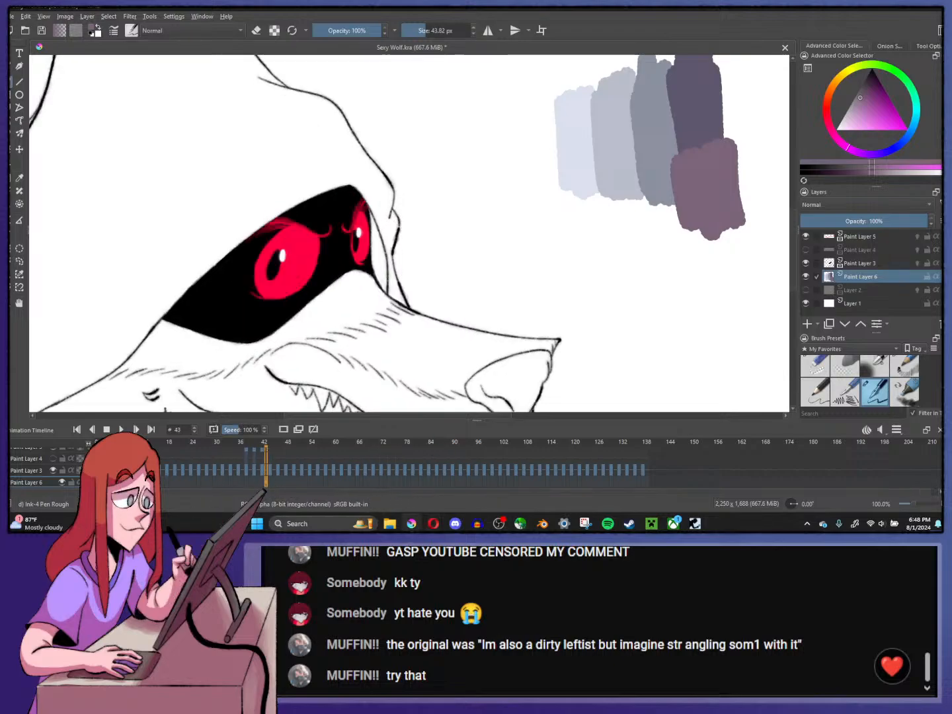
pyautogui.click(195, 484)
pyautogui.click(443, 490)
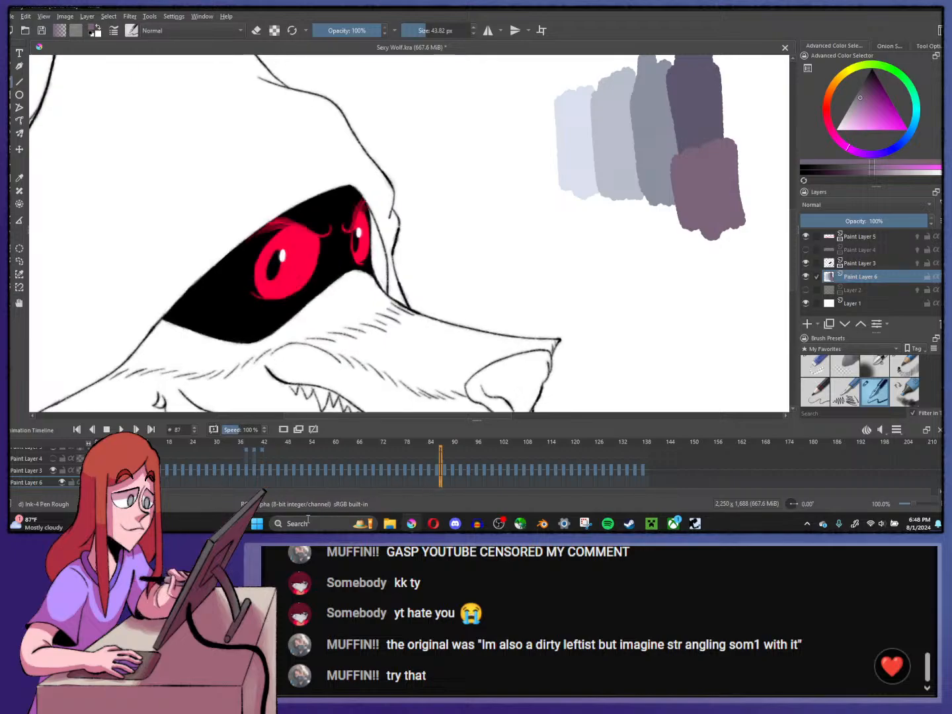
pyautogui.click(98, 483)
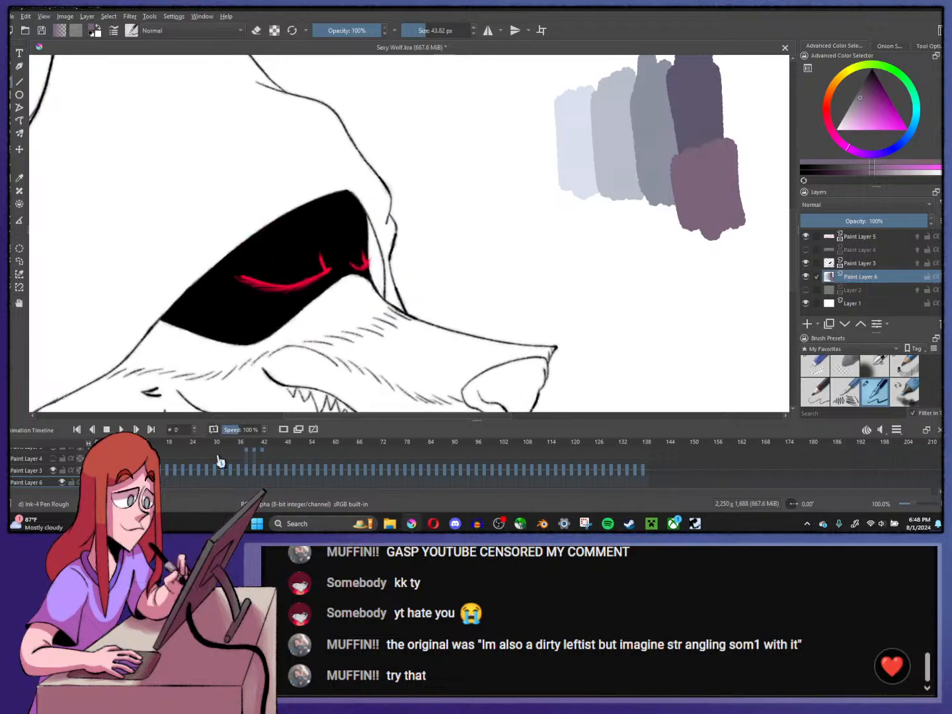
pyautogui.click(284, 431)
# - Add a new paint layer above the swatch layer and take the pale blue-grey as the paint colour
pyautogui.scroll(-2, 486, 172)
pyautogui.scroll(1, 595, 192)
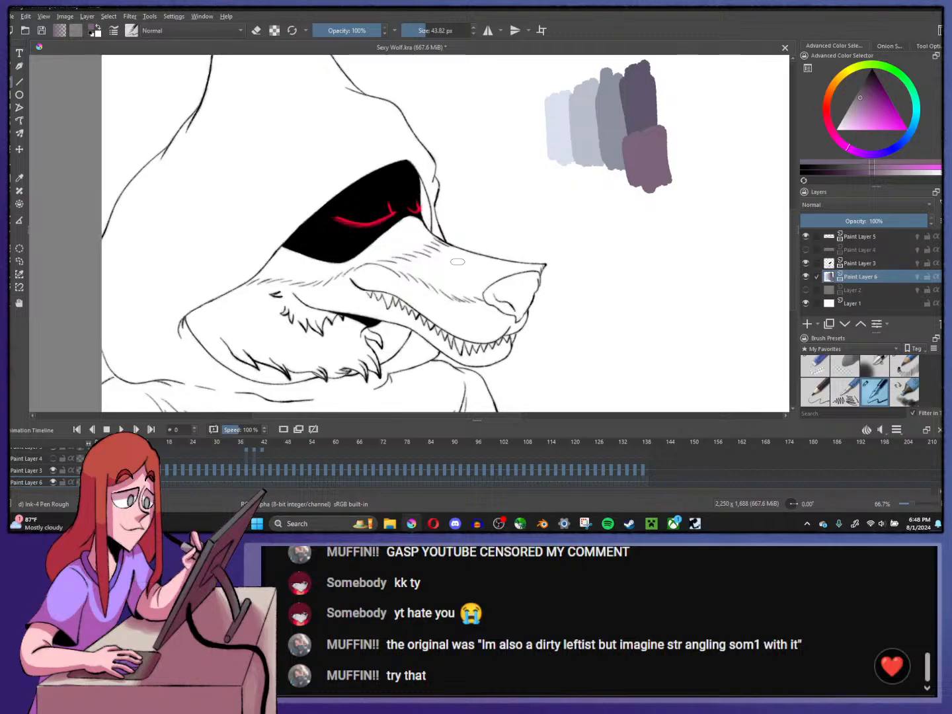
pyautogui.moveTo(458, 262); pyautogui.dragTo(452, 225)
pyautogui.scroll(1, 452, 254)
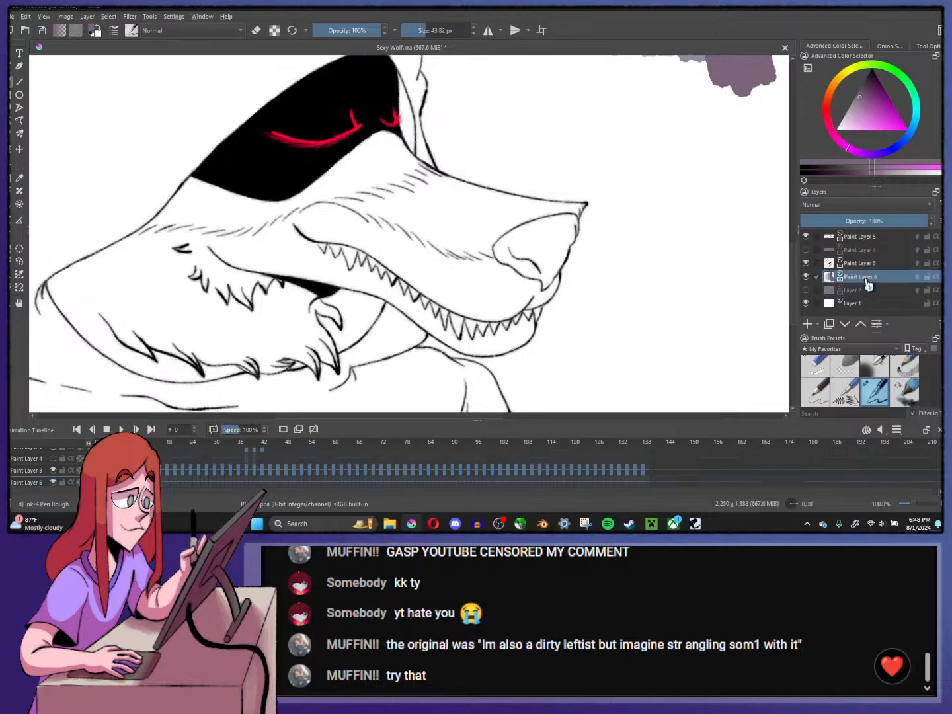
pyautogui.click(807, 324)
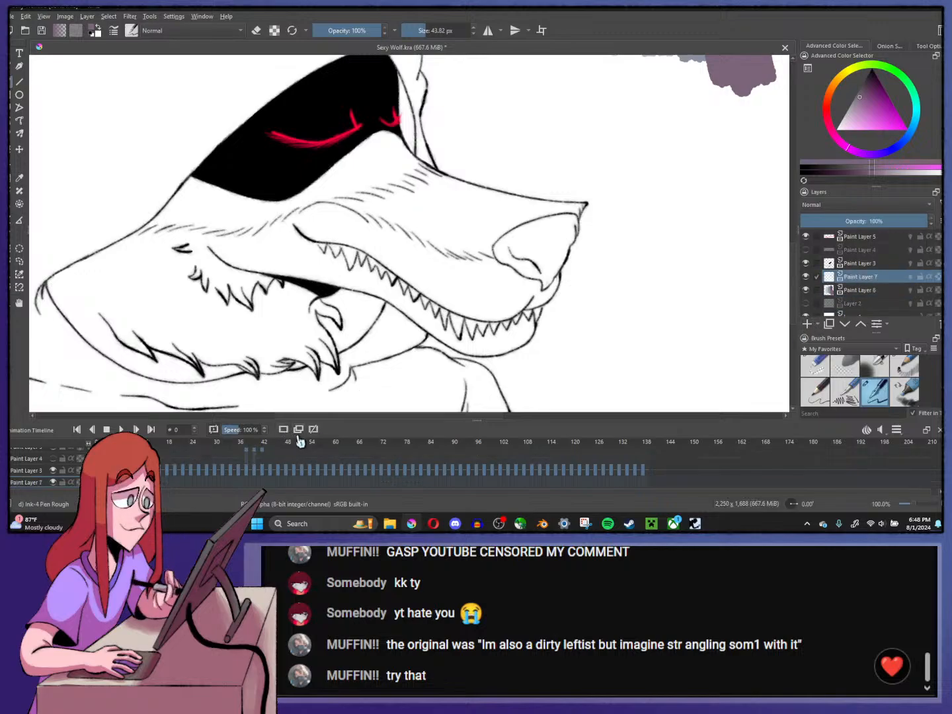
pyautogui.keyDown('ctrl'); pyautogui.click(532, 291); pyautogui.keyUp('ctrl')
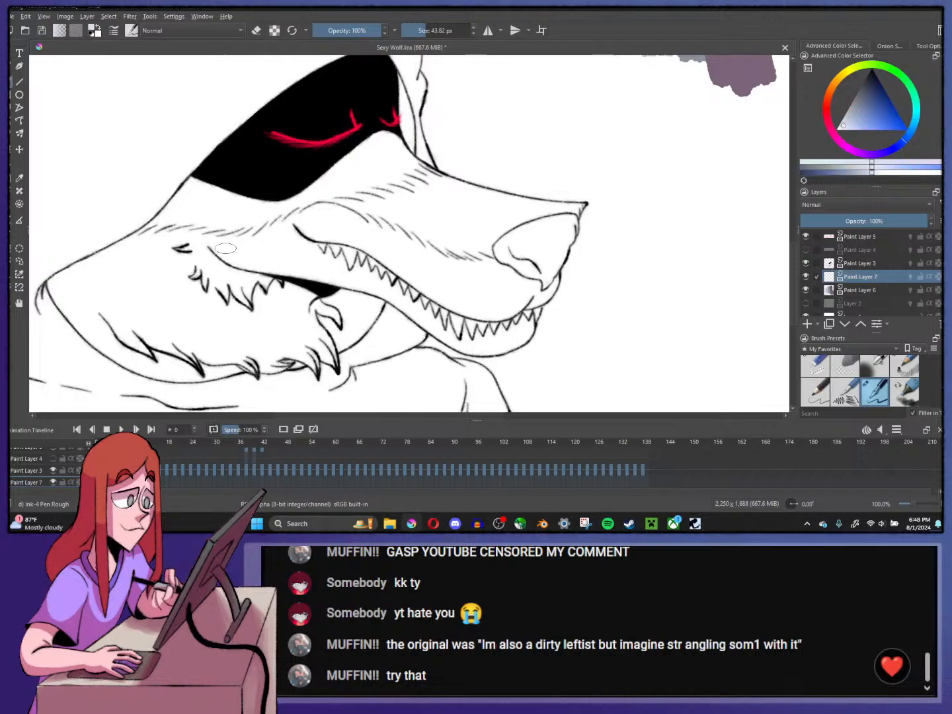
# - Paint the wolf's lower jaw and the lip under the nose pale blue-grey on frame 0 of Paint Layer 7
pyautogui.moveTo(194, 240)
pyautogui.mouseDown()
pyautogui.moveTo(387, 291)
pyautogui.moveTo(457, 347)
pyautogui.moveTo(477, 354)
pyautogui.moveTo(486, 341)
pyautogui.mouseUp()
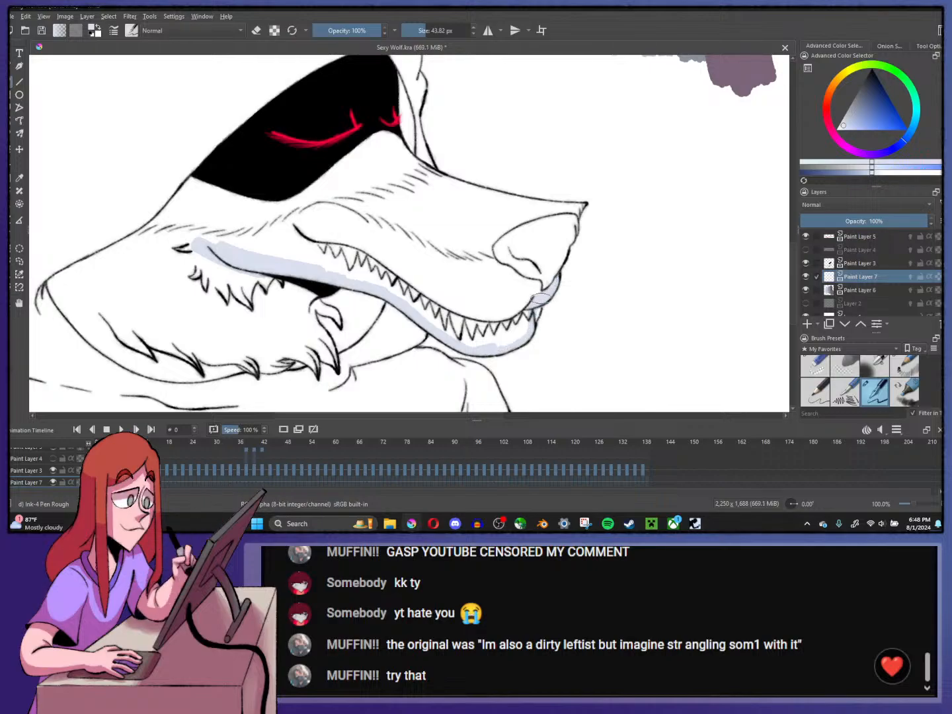
pyautogui.moveTo(540, 299); pyautogui.dragTo(557, 281)
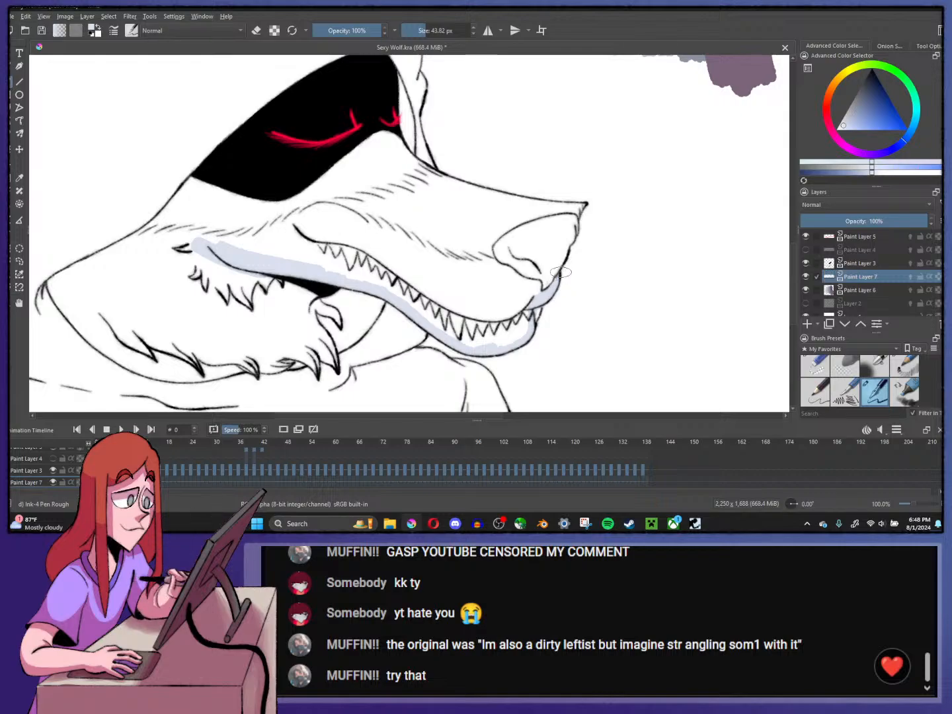
pyautogui.press('-')
pyautogui.press('-')
pyautogui.press('-')
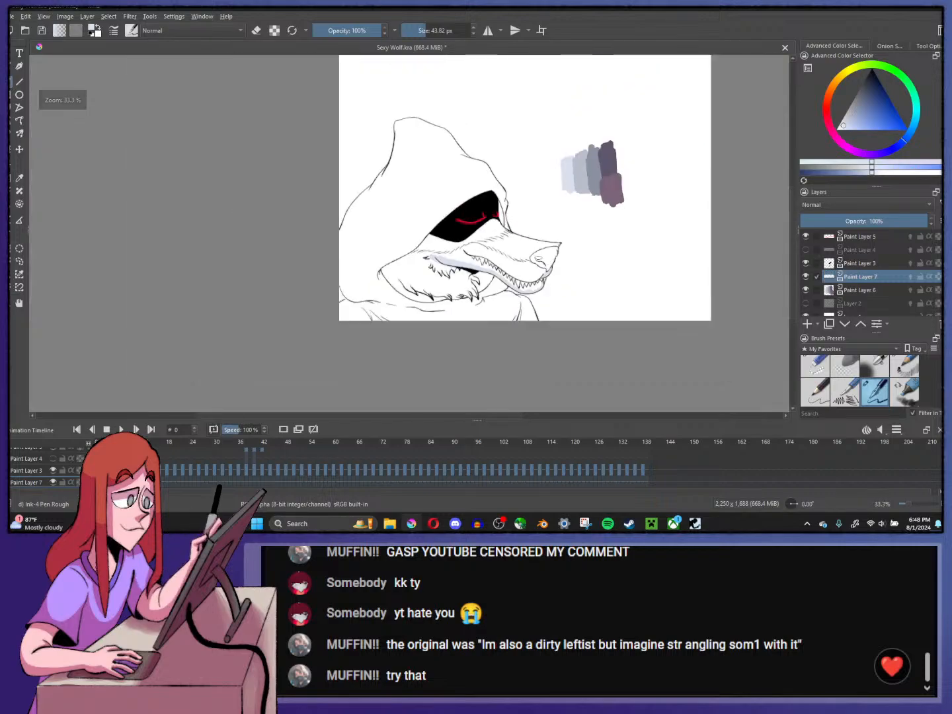
pyautogui.press('+')
pyautogui.press('+')
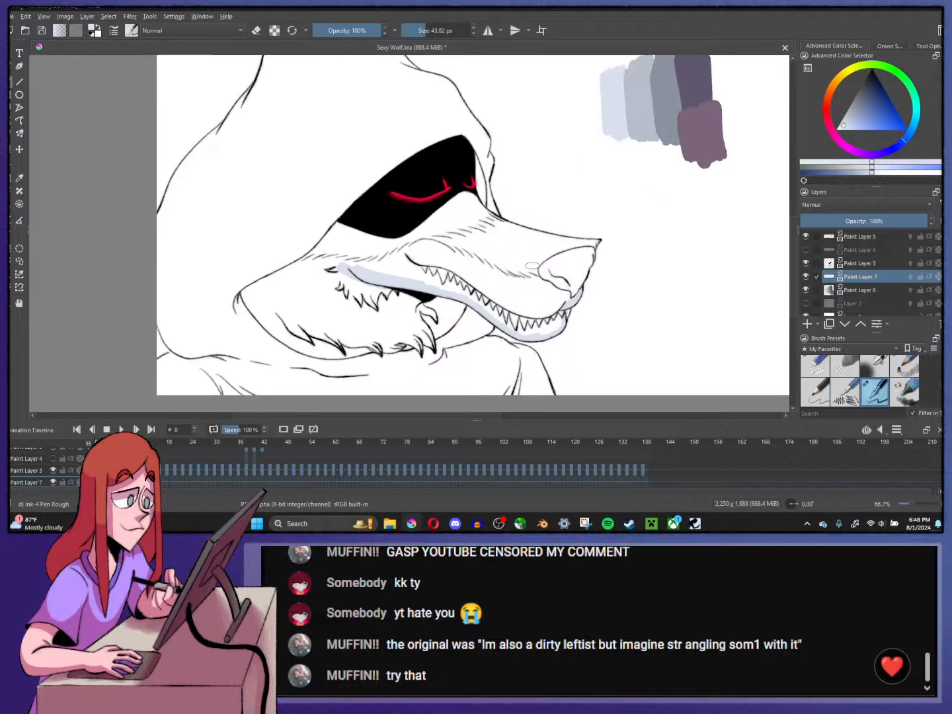
# - Outline the wolf's neck fur in pale blue-grey along the throat tufts, the lower edge and the back of the neck
pyautogui.press('+')
pyautogui.moveTo(360, 257); pyautogui.dragTo(410, 235)
pyautogui.press('-')
pyautogui.press('-')
pyautogui.press('+')
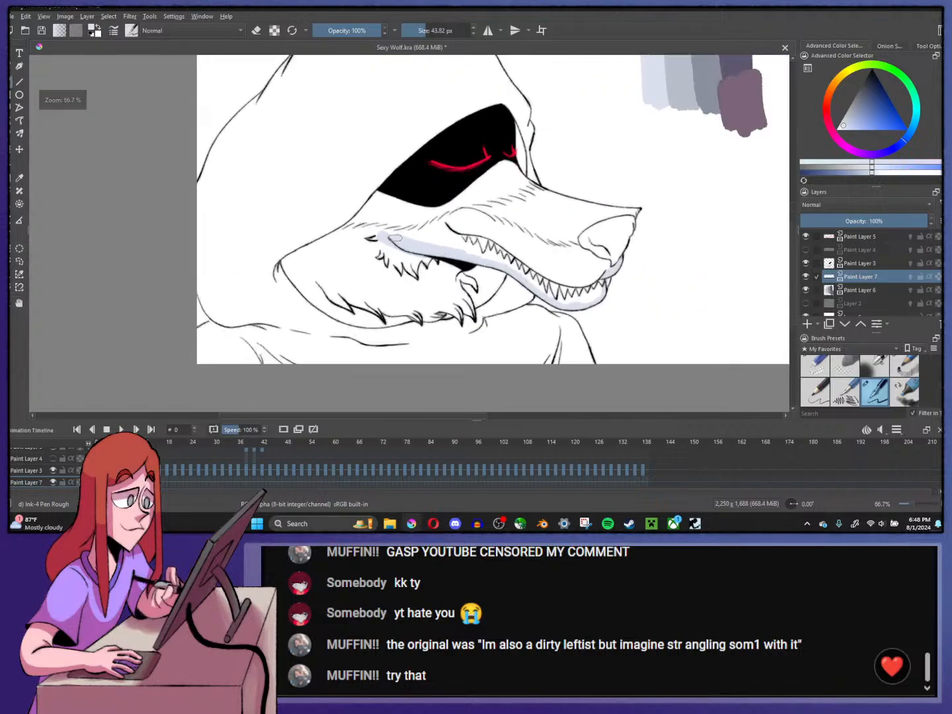
pyautogui.press('-')
pyautogui.press('+')
pyautogui.press('+')
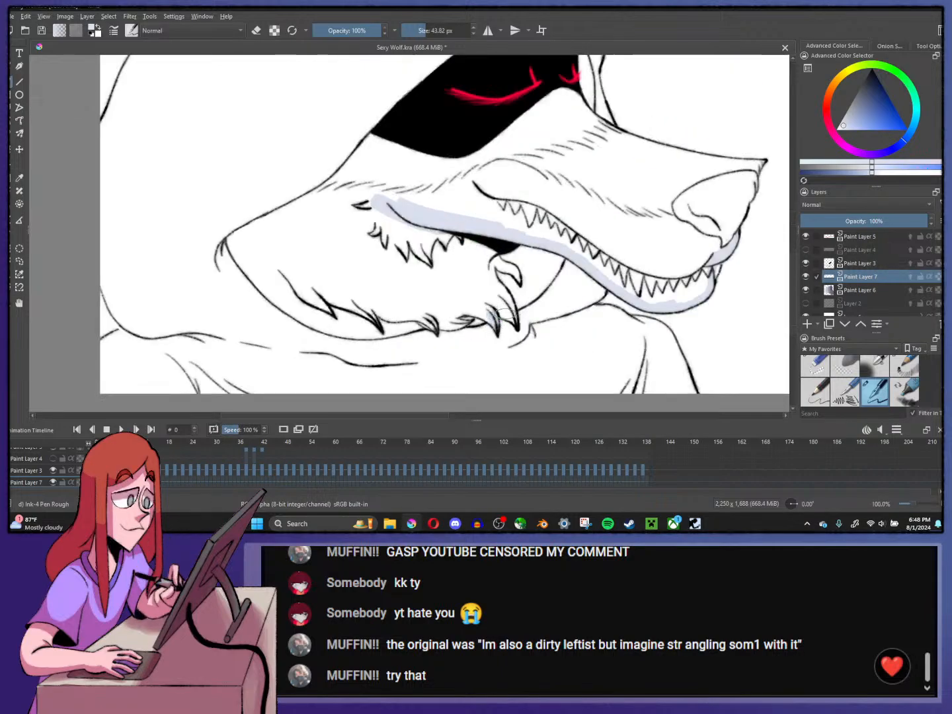
pyautogui.moveTo(515, 316)
pyautogui.mouseDown()
pyautogui.moveTo(488, 252)
pyautogui.moveTo(519, 282)
pyautogui.mouseUp()
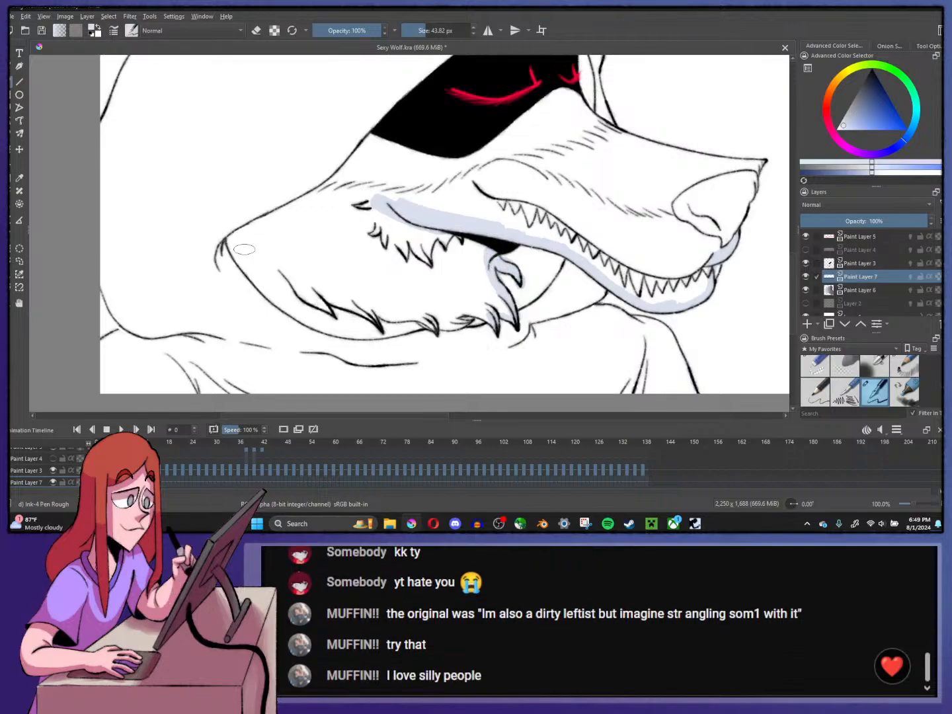
pyautogui.moveTo(228, 235)
pyautogui.mouseDown()
pyautogui.moveTo(272, 297)
pyautogui.moveTo(340, 332)
pyautogui.moveTo(488, 313)
pyautogui.mouseUp()
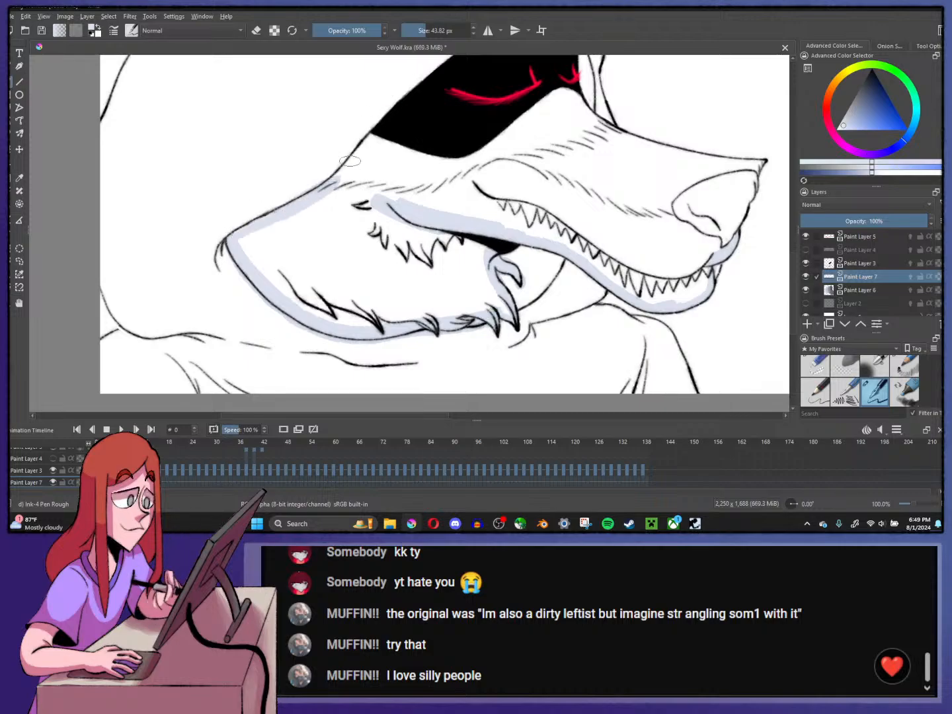
# - Paint pale blue-grey along the fur line running from the back of the cheek across the muzzle to the nose
pyautogui.moveTo(487, 156); pyautogui.dragTo(681, 211)
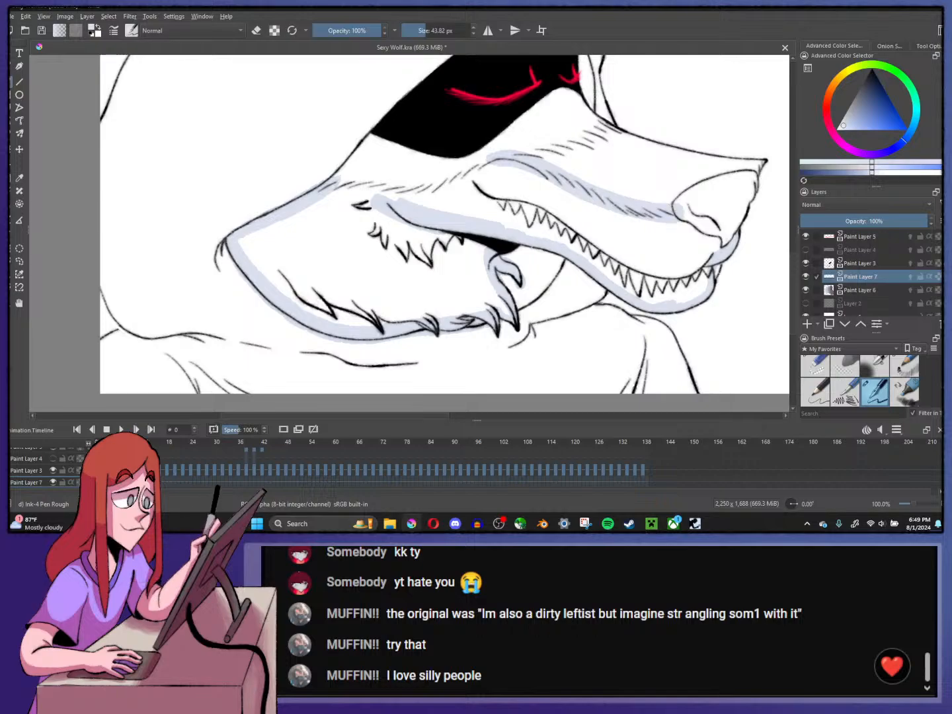
pyautogui.moveTo(310, 187)
pyautogui.mouseDown()
pyautogui.moveTo(404, 192)
pyautogui.moveTo(474, 170)
pyautogui.moveTo(515, 173)
pyautogui.moveTo(445, 187)
pyautogui.mouseUp()
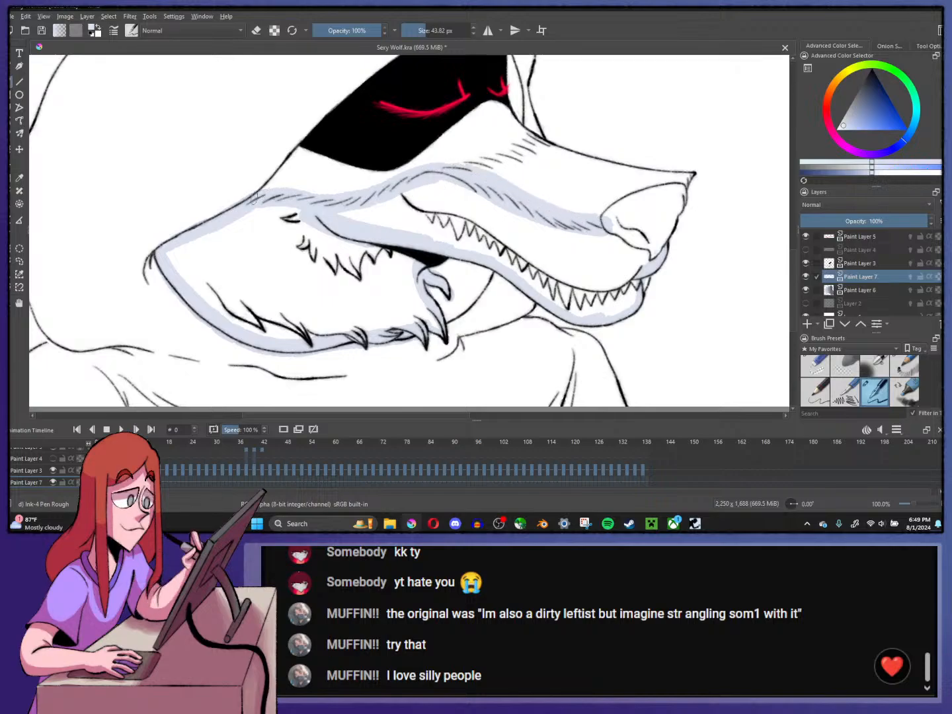
pyautogui.moveTo(254, 197)
pyautogui.mouseDown()
pyautogui.moveTo(369, 191)
pyautogui.moveTo(454, 163)
pyautogui.mouseUp()
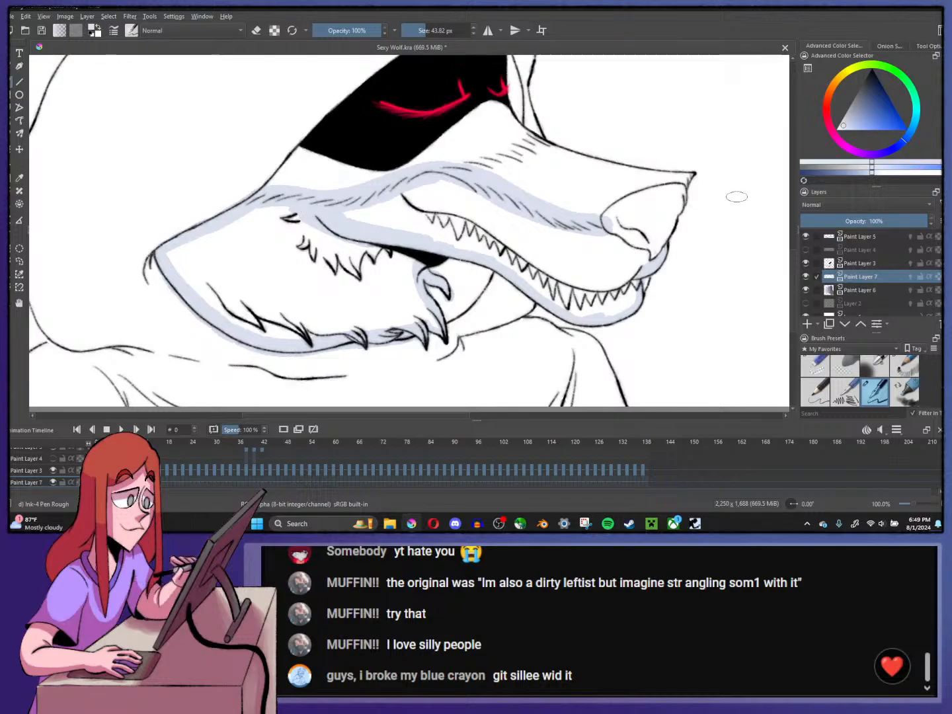
pyautogui.moveTo(564, 211); pyautogui.dragTo(531, 220)
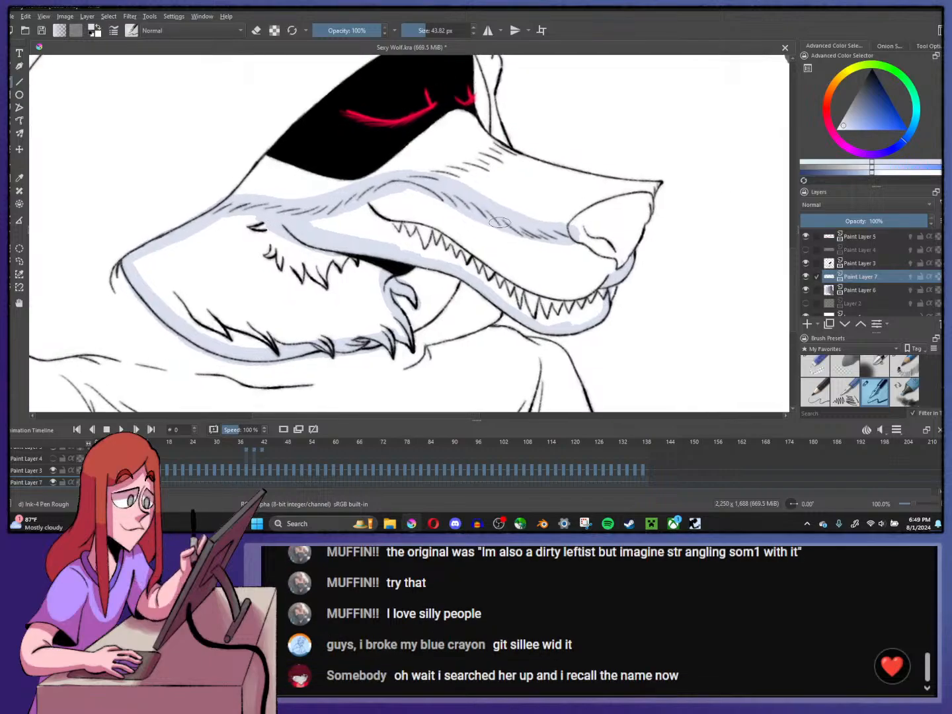
# - Erase the pale blue-grey from the wolf's muzzle and lower jaw with Eraser Small at 80.44 px
pyautogui.scroll(-3, 501, 222)
pyautogui.scroll(1, 496, 221)
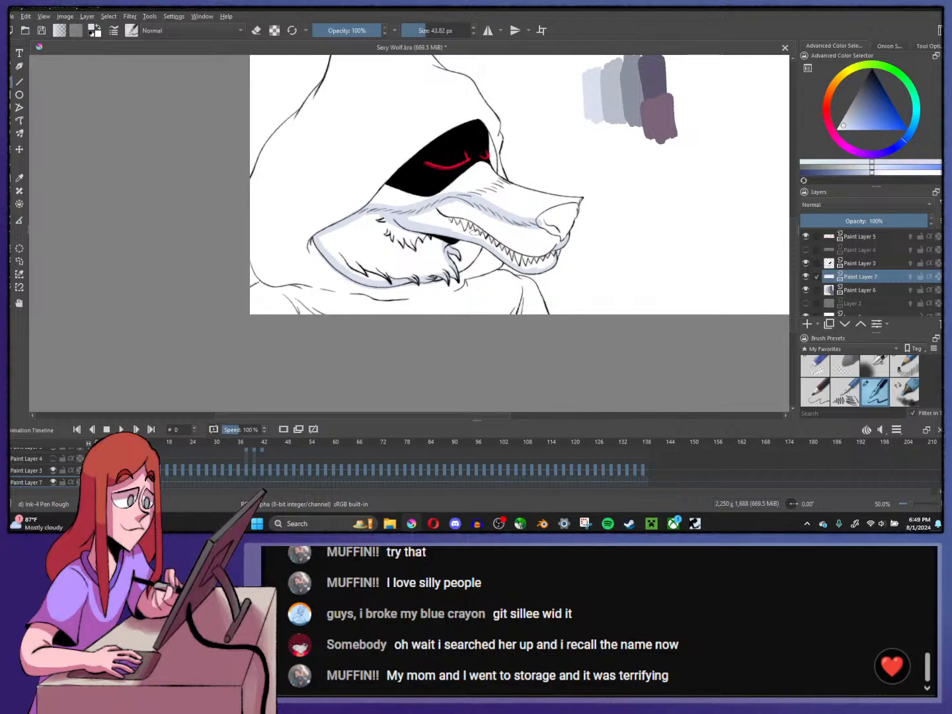
pyautogui.scroll(1, 476, 236)
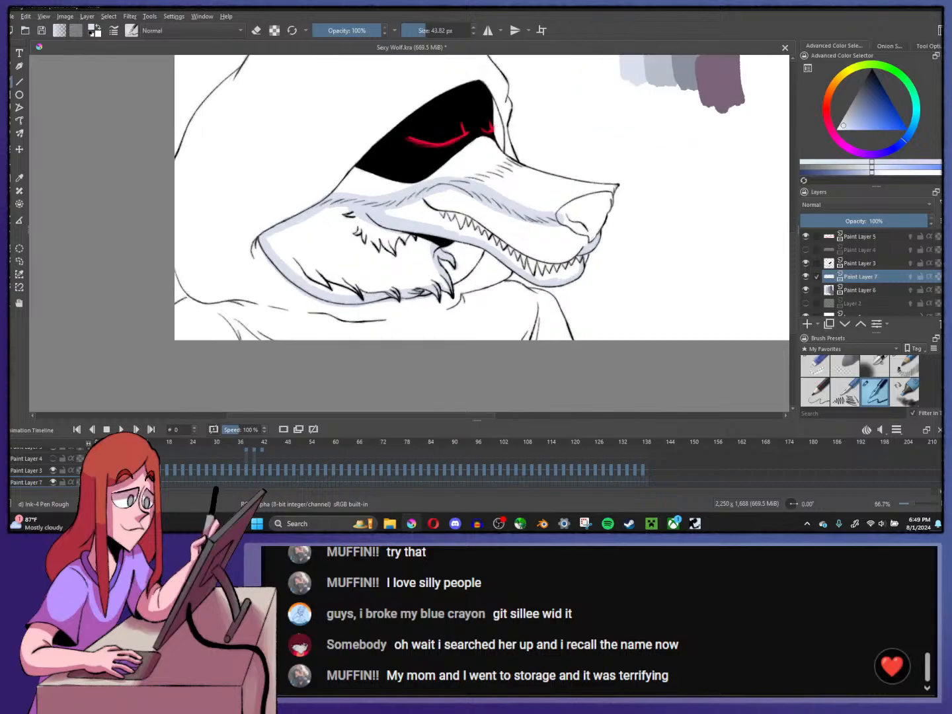
pyautogui.scroll(2, 370, 281)
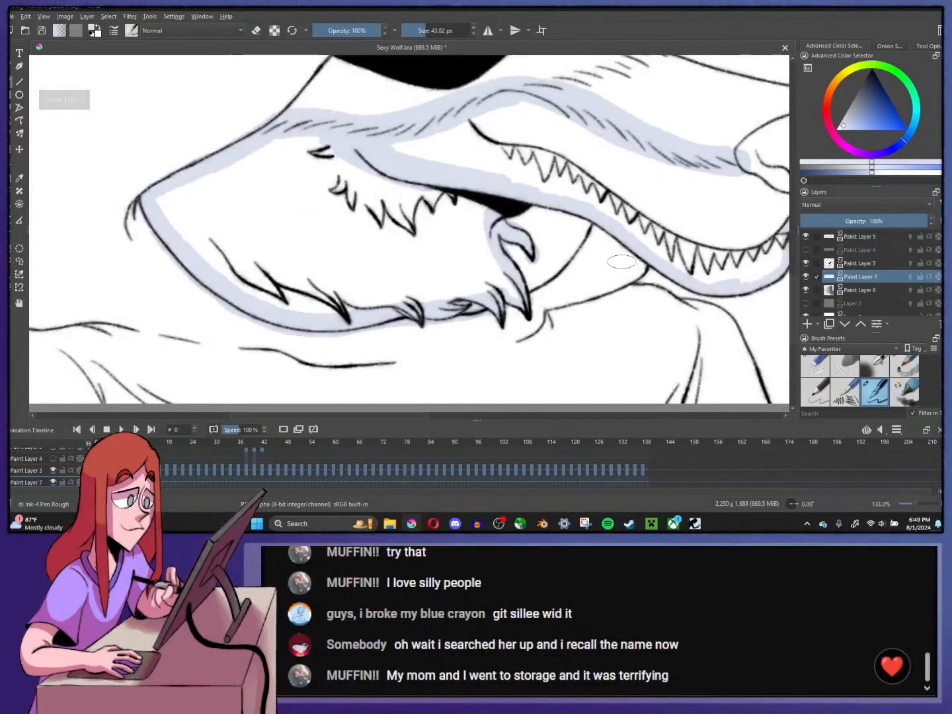
pyautogui.scroll(-2, 498, 268)
pyautogui.scroll(2, 498, 267)
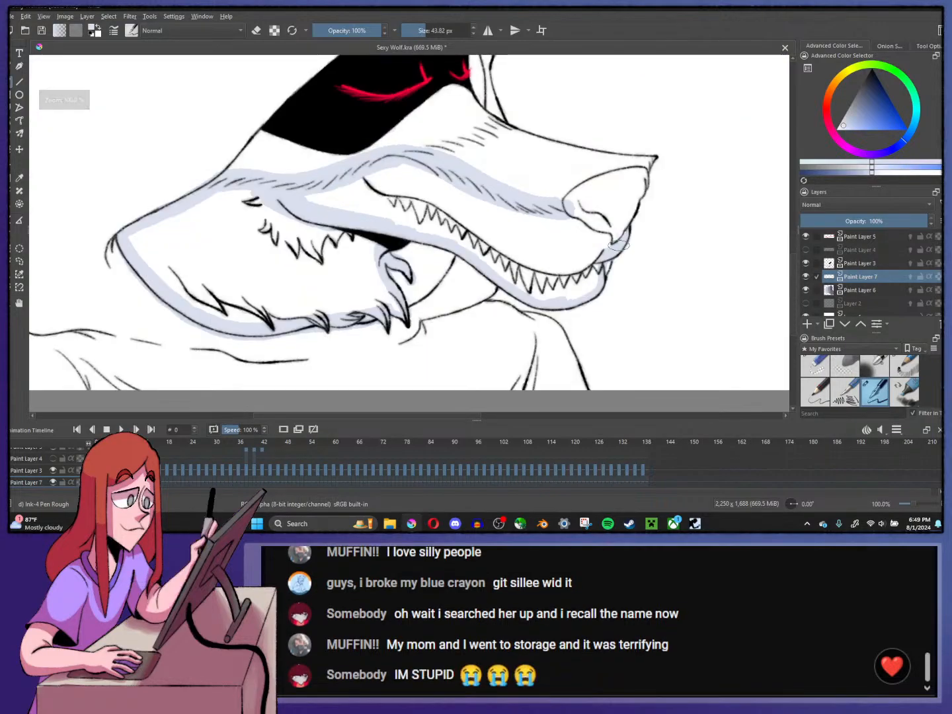
pyautogui.press('e')
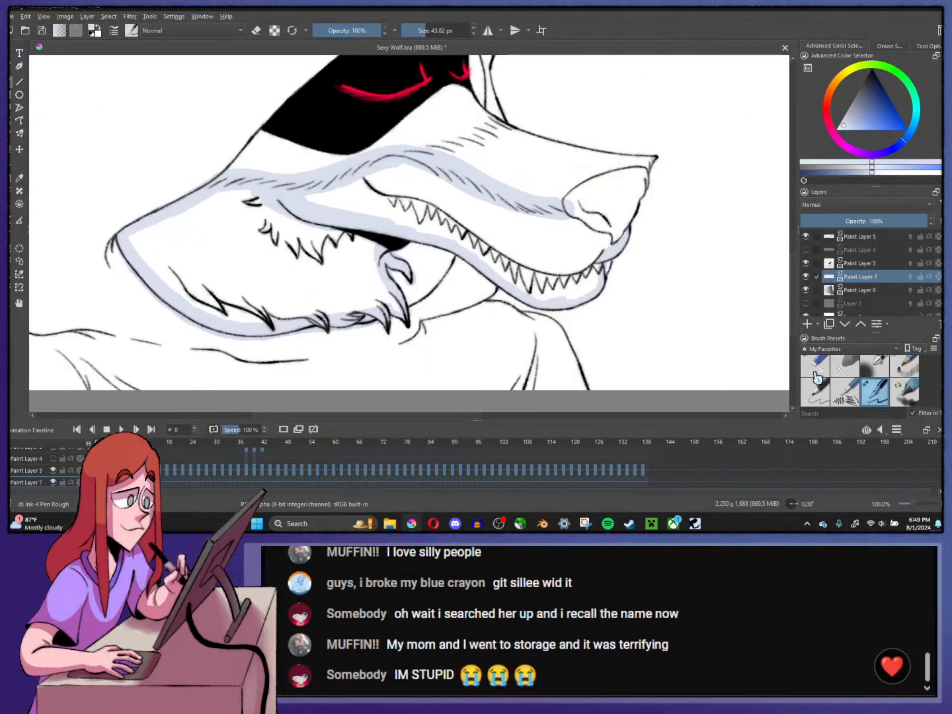
pyautogui.click(428, 31)
pyautogui.moveTo(262, 172)
pyautogui.mouseDown()
pyautogui.moveTo(335, 211)
pyautogui.moveTo(322, 180)
pyautogui.moveTo(342, 142)
pyautogui.moveTo(428, 155)
pyautogui.moveTo(541, 235)
pyautogui.moveTo(548, 169)
pyautogui.mouseUp()
pyautogui.moveTo(334, 213)
pyautogui.mouseDown()
pyautogui.moveTo(444, 241)
pyautogui.moveTo(552, 309)
pyautogui.moveTo(586, 311)
pyautogui.moveTo(604, 287)
pyautogui.moveTo(638, 164)
pyautogui.mouseUp()
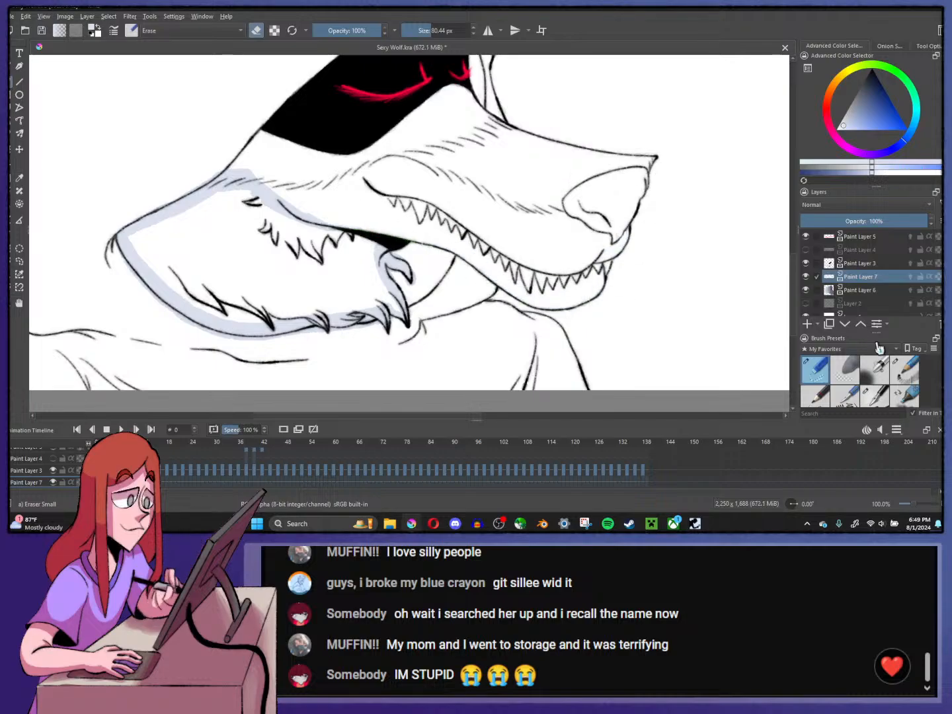
# - Try to flood-fill the outlined neck fur with pale blue-grey, and undo the fill
pyautogui.click(875, 395)
pyautogui.moveTo(269, 233); pyautogui.dragTo(420, 236)
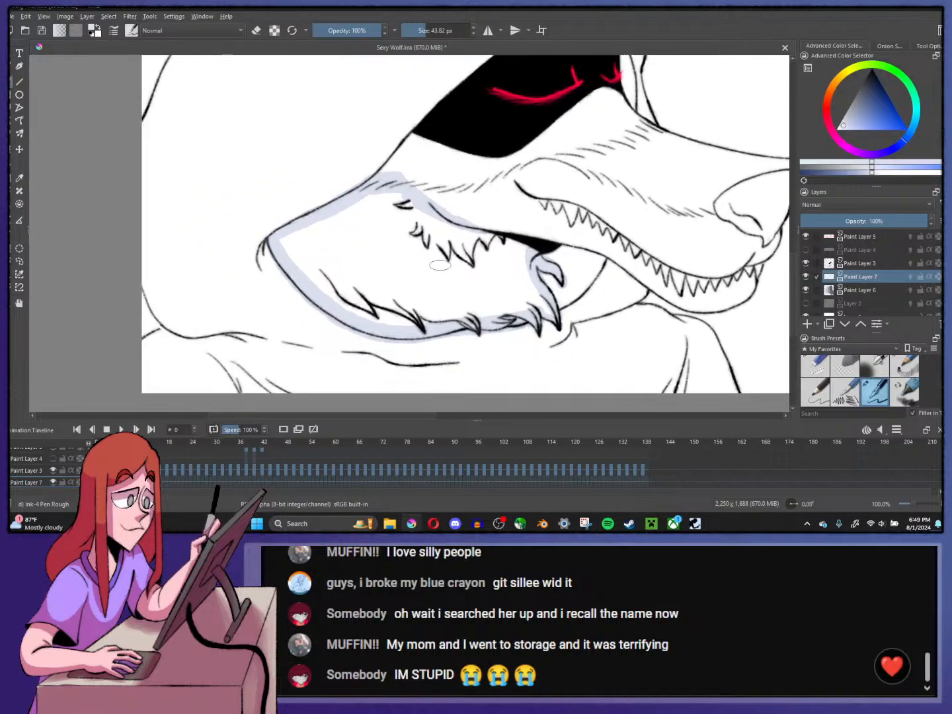
pyautogui.scroll(1, 440, 268)
pyautogui.click(11, 205)
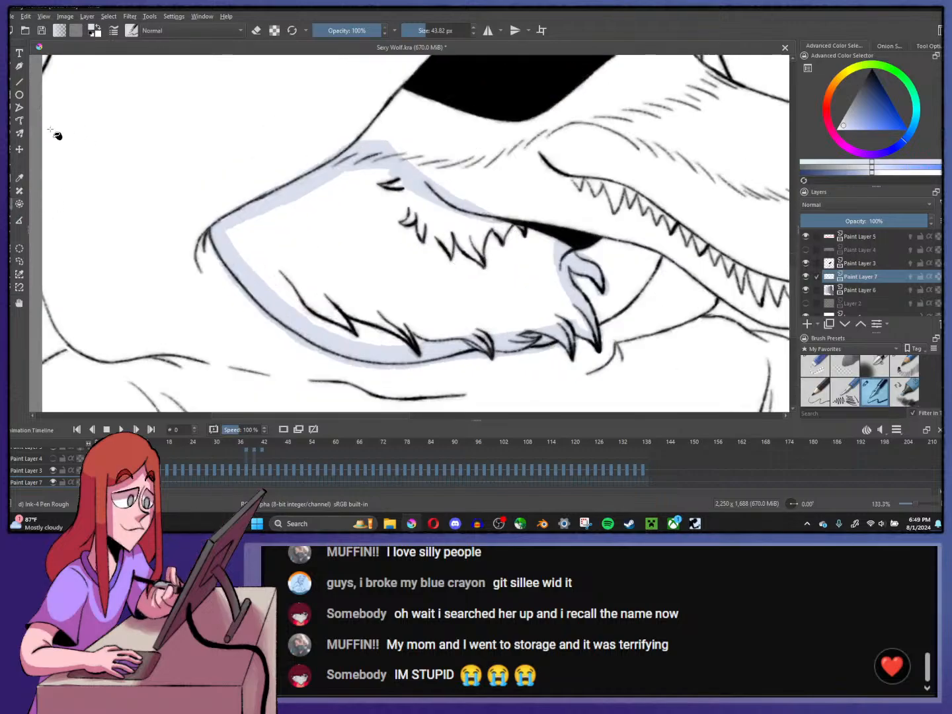
pyautogui.click(365, 245)
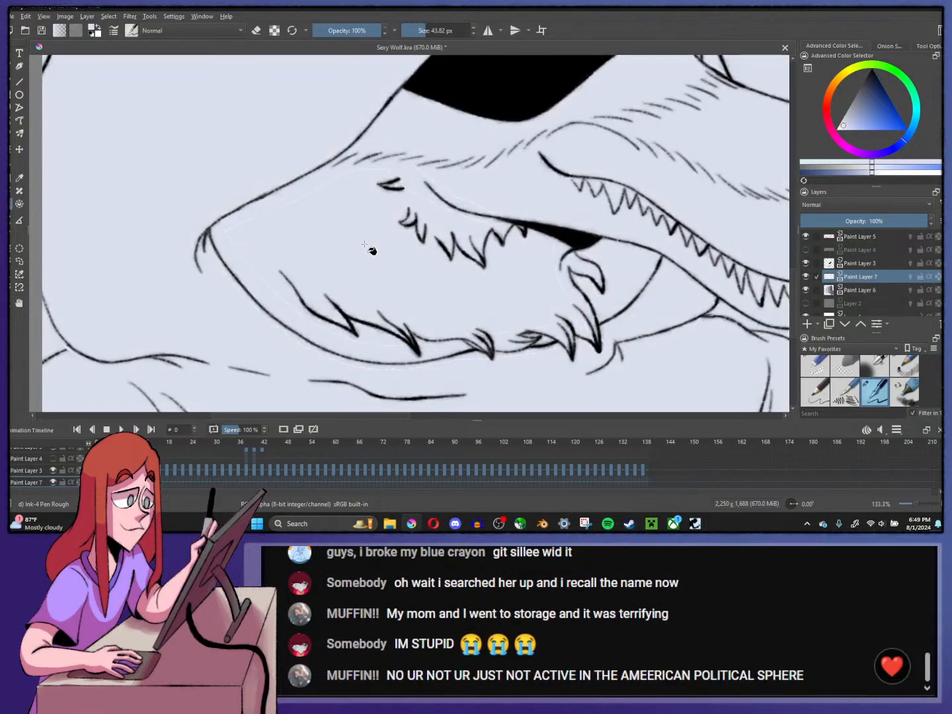
pyautogui.hotkey('ctrl', 'z')
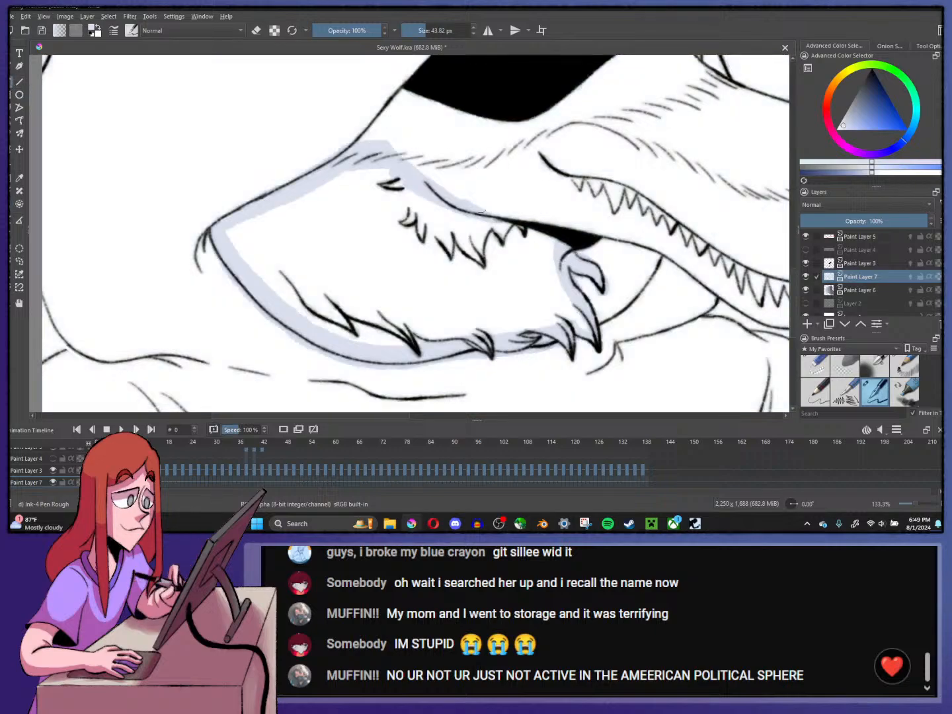
# - Fill the wolf's neck fur with pale blue-grey and trim the spill above the jaw line with a 31.73 px eraser
pyautogui.click(361, 254)
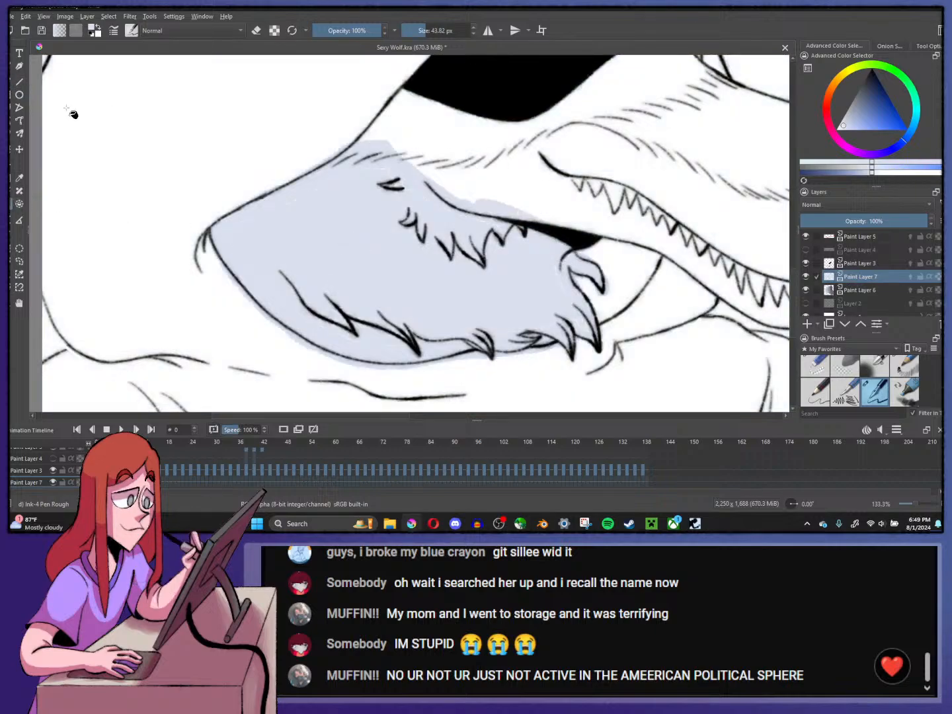
pyautogui.click(12, 86)
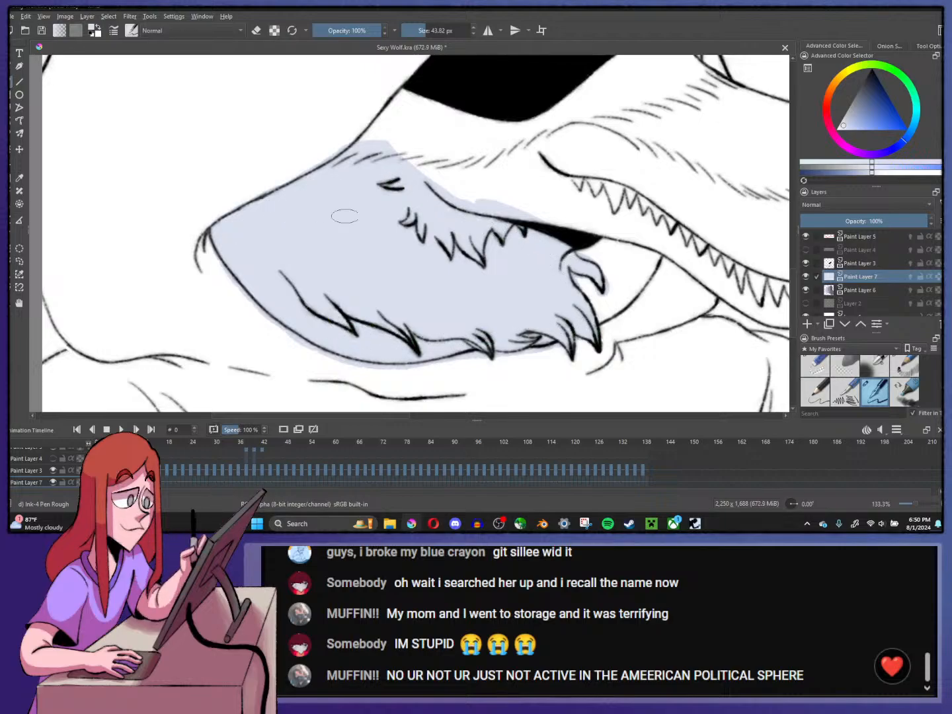
pyautogui.click(814, 367)
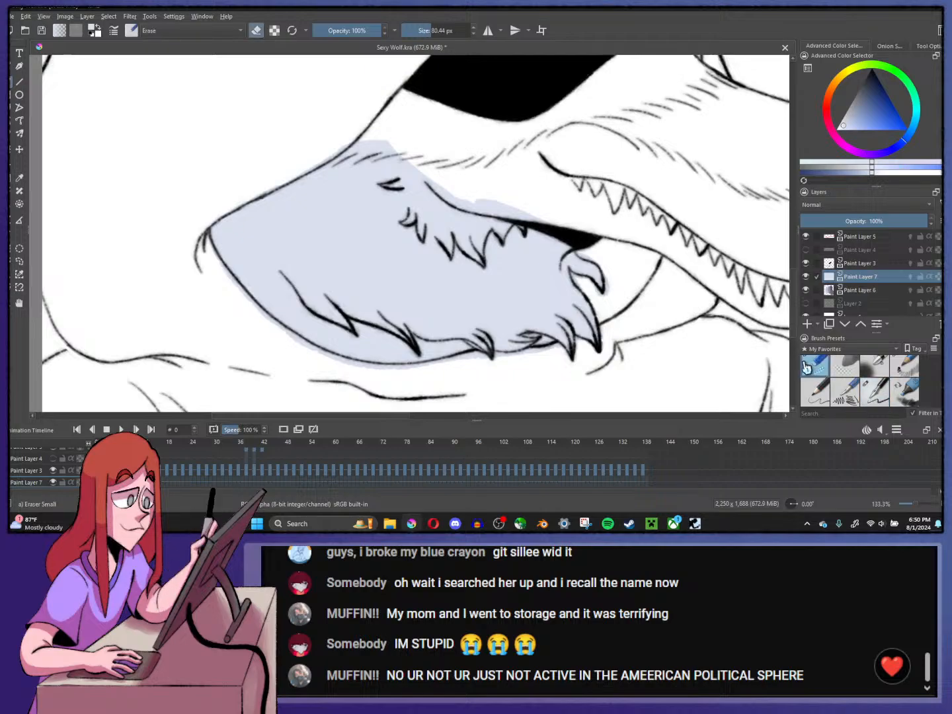
pyautogui.click(424, 29)
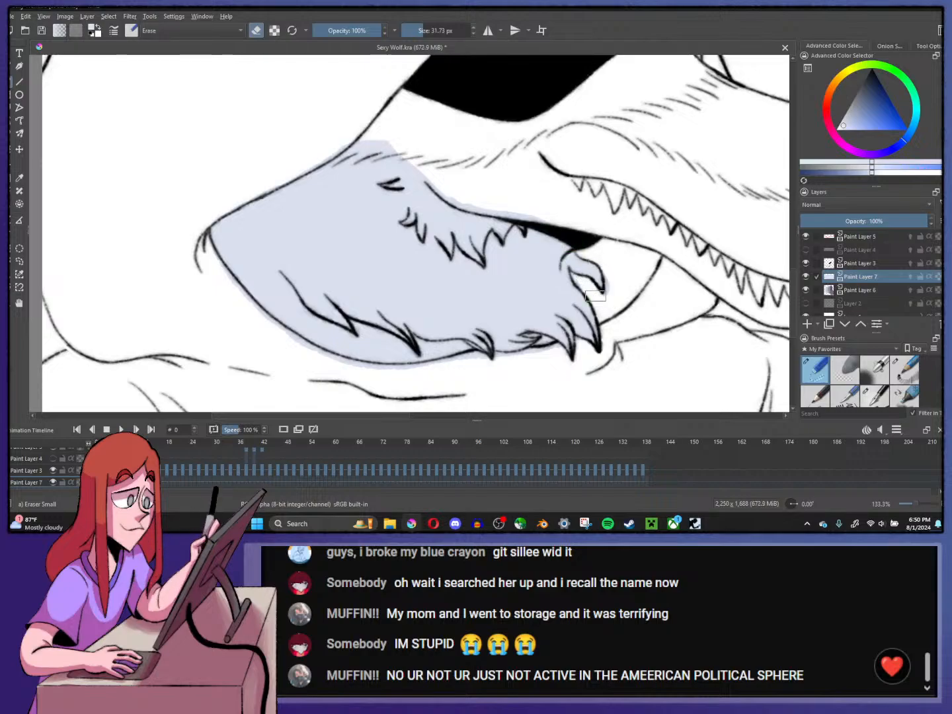
# - Add a new paint layer directly above Layer 2 and fill it with black as a contrast background
pyautogui.click(874, 304)
pyautogui.click(807, 323)
pyautogui.click(884, 144)
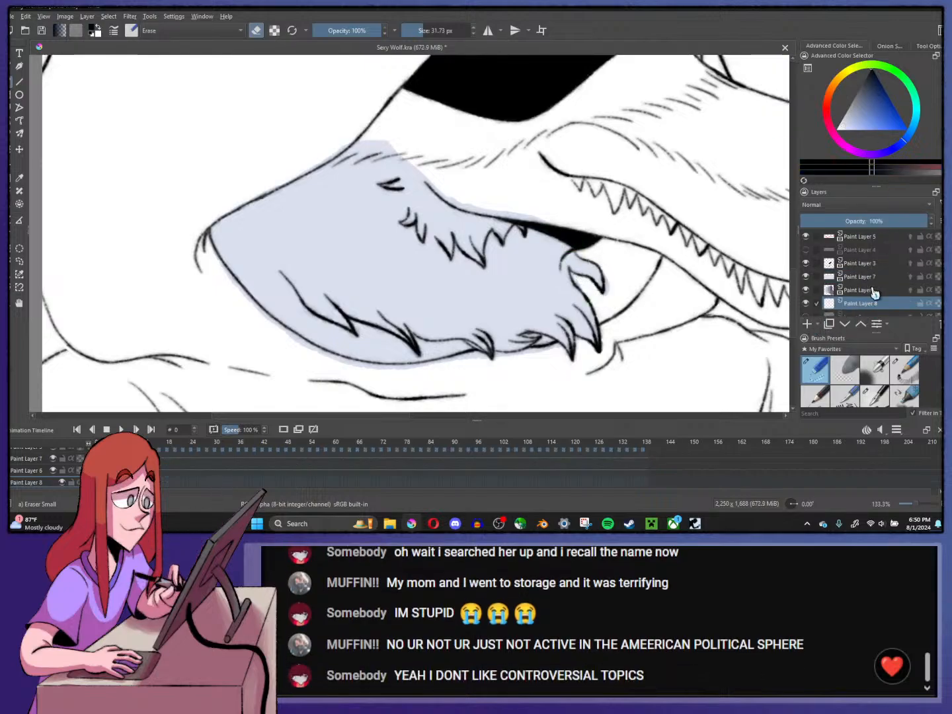
pyautogui.click(874, 394)
pyautogui.click(11, 206)
pyautogui.click(163, 170)
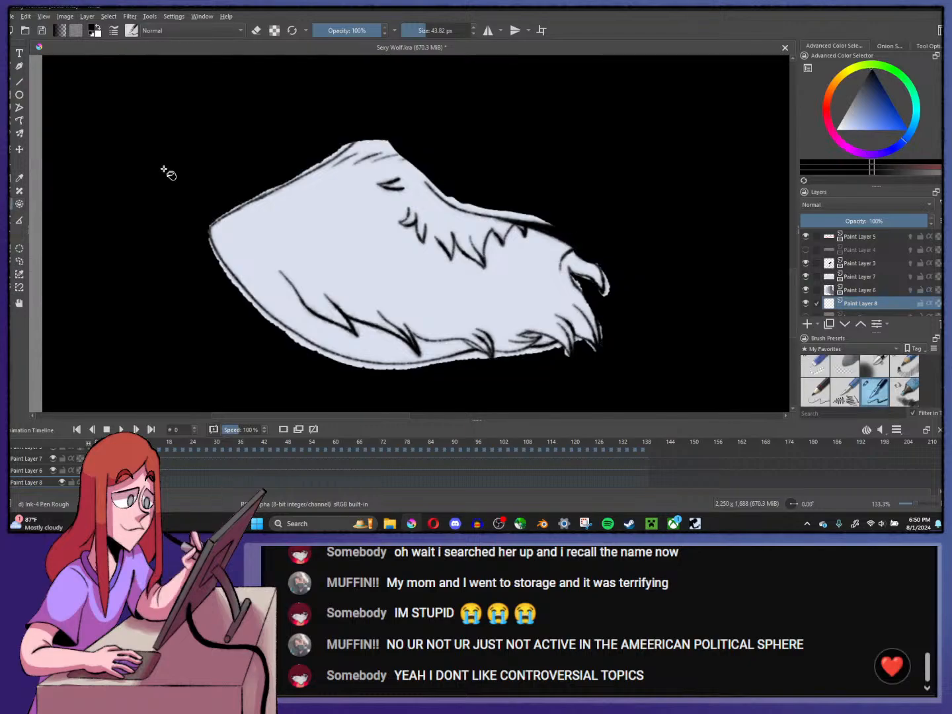
# - Lower the black background layer's opacity to about 50%
pyautogui.click(862, 225)
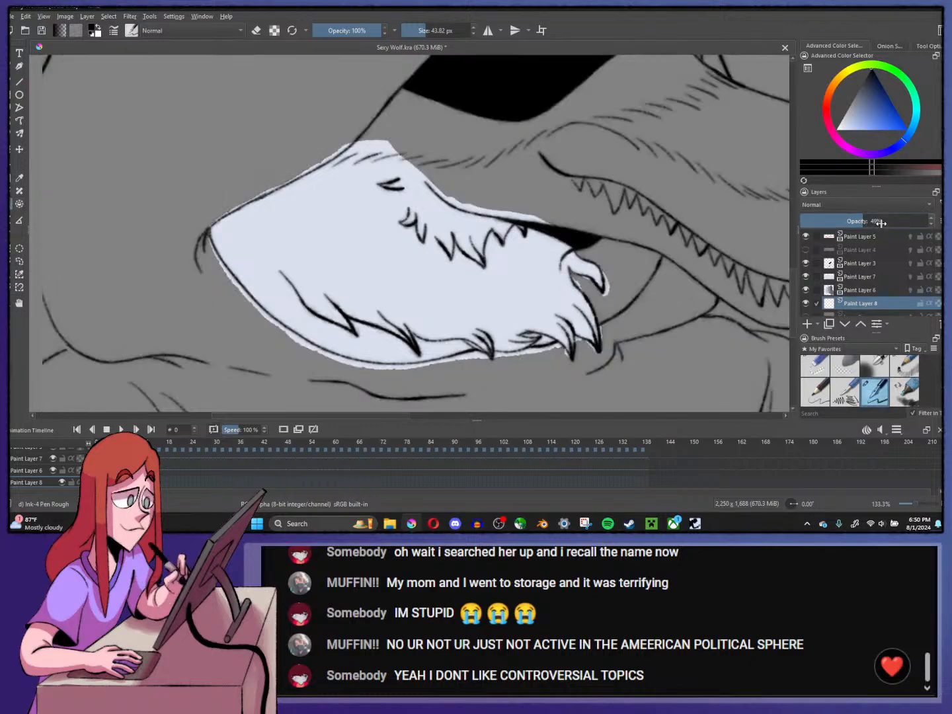
pyautogui.click(882, 222)
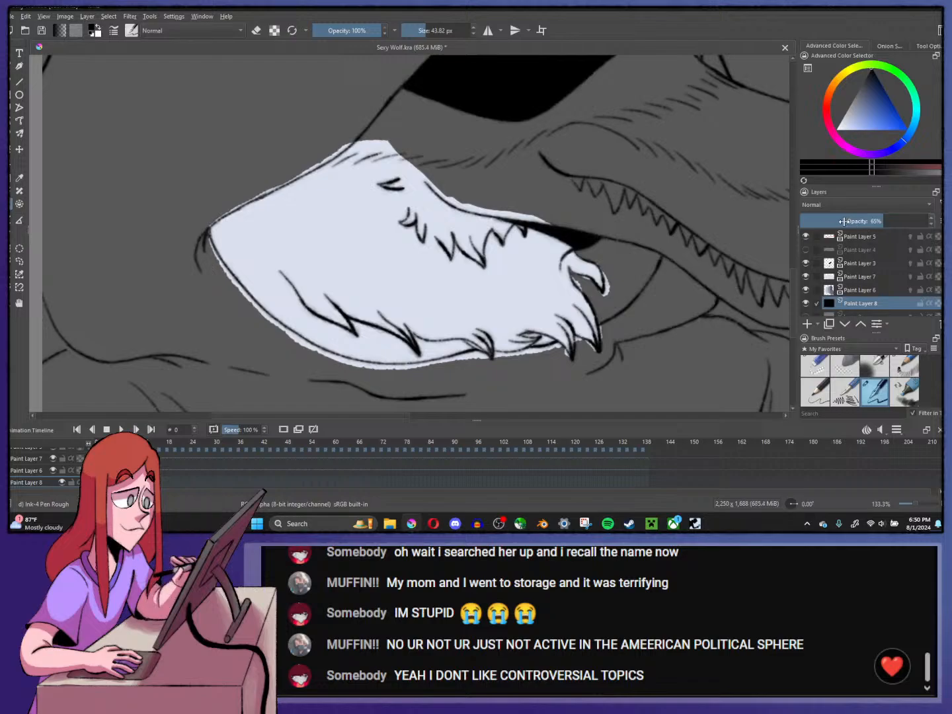
pyautogui.moveTo(867, 222); pyautogui.dragTo(863, 215)
# - On Paint Layer 7, erase the pale blue-grey spilling outside the neck fur's outline with the 31.73 px Eraser Small
pyautogui.click(859, 277)
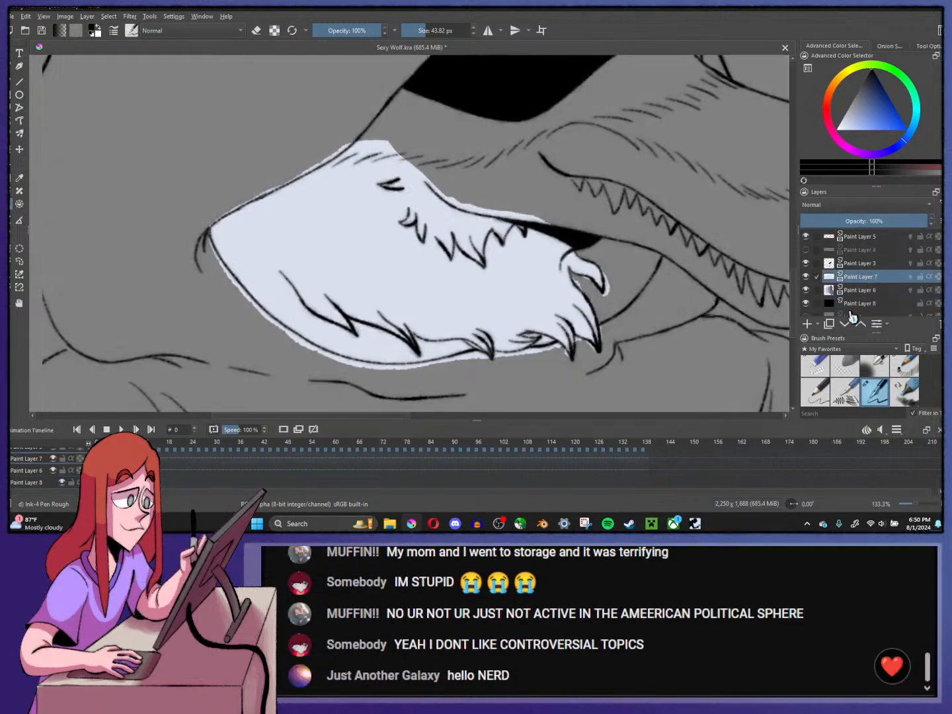
pyautogui.click(817, 376)
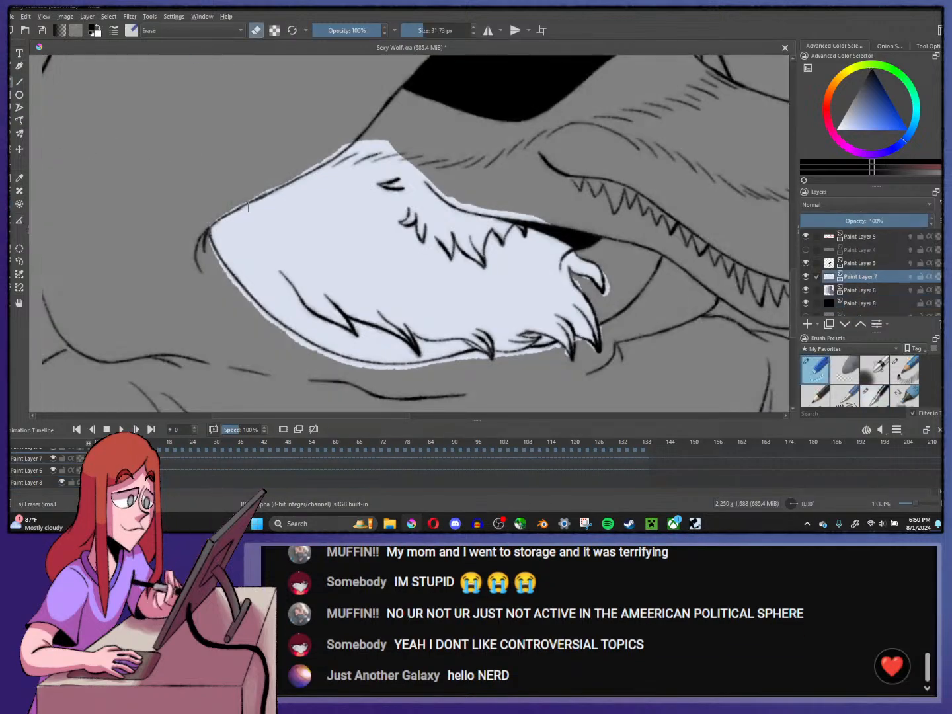
pyautogui.moveTo(255, 199)
pyautogui.mouseDown()
pyautogui.moveTo(317, 171)
pyautogui.moveTo(358, 137)
pyautogui.mouseUp()
pyautogui.moveTo(197, 240)
pyautogui.mouseDown()
pyautogui.moveTo(242, 307)
pyautogui.moveTo(236, 280)
pyautogui.moveTo(272, 321)
pyautogui.moveTo(329, 357)
pyautogui.moveTo(421, 367)
pyautogui.mouseUp()
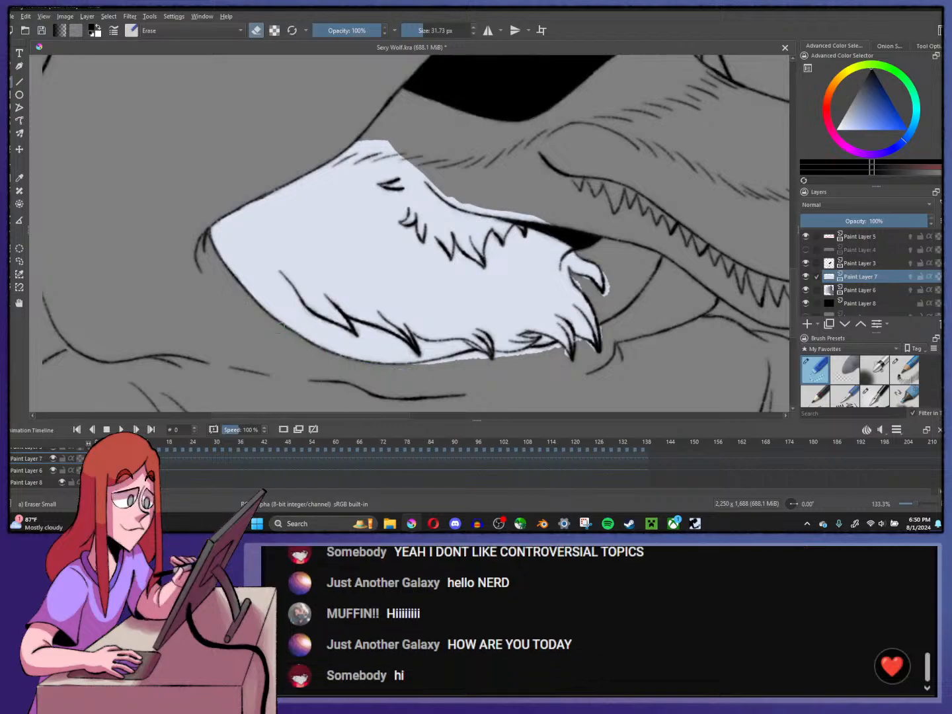
pyautogui.moveTo(423, 366)
pyautogui.mouseDown()
pyautogui.moveTo(485, 357)
pyautogui.moveTo(449, 349)
pyautogui.moveTo(492, 356)
pyautogui.moveTo(557, 344)
pyautogui.moveTo(570, 354)
pyautogui.moveTo(577, 339)
pyautogui.moveTo(598, 347)
pyautogui.moveTo(604, 279)
pyautogui.mouseUp()
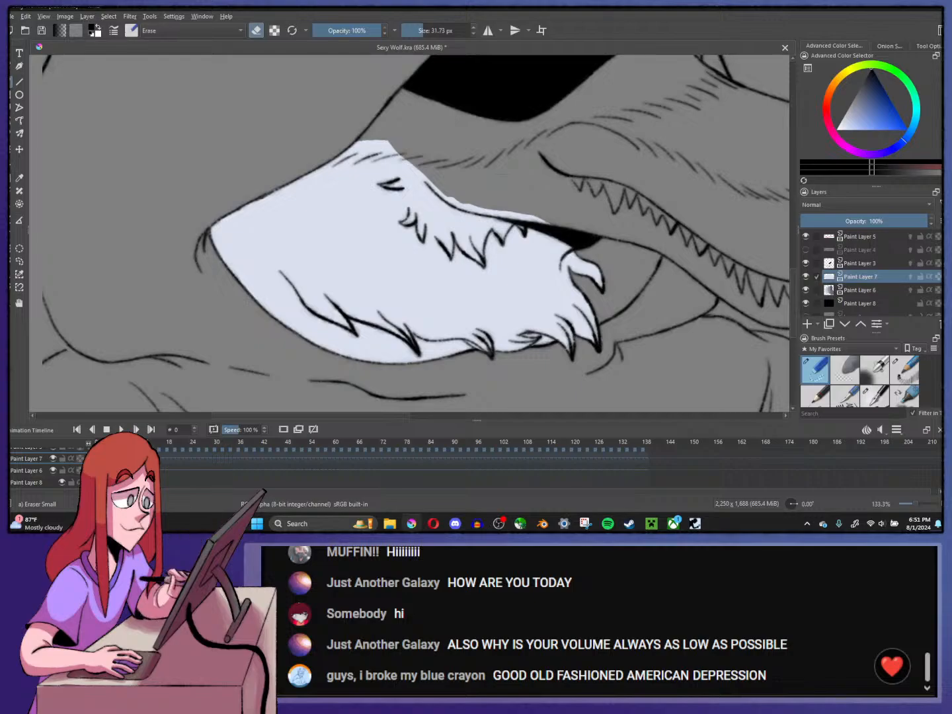
# - On frame 2 of Paint Layer 7, erase the pale spill below the neck fur's lower edge with a 14.64 px eraser
pyautogui.press('1')
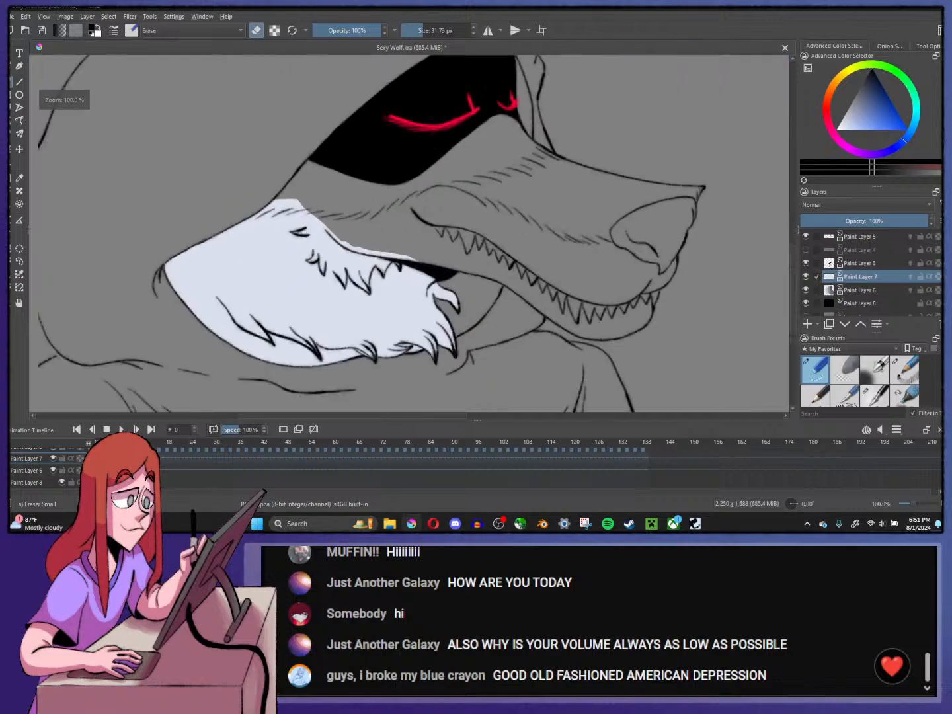
pyautogui.scroll(3, 292, 374)
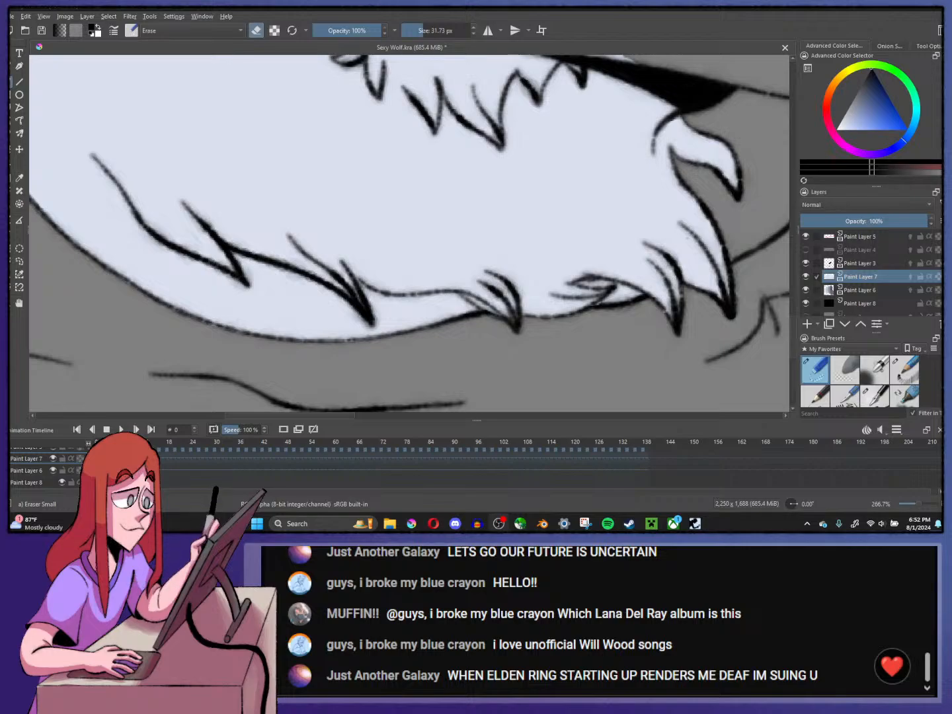
pyautogui.press('-')
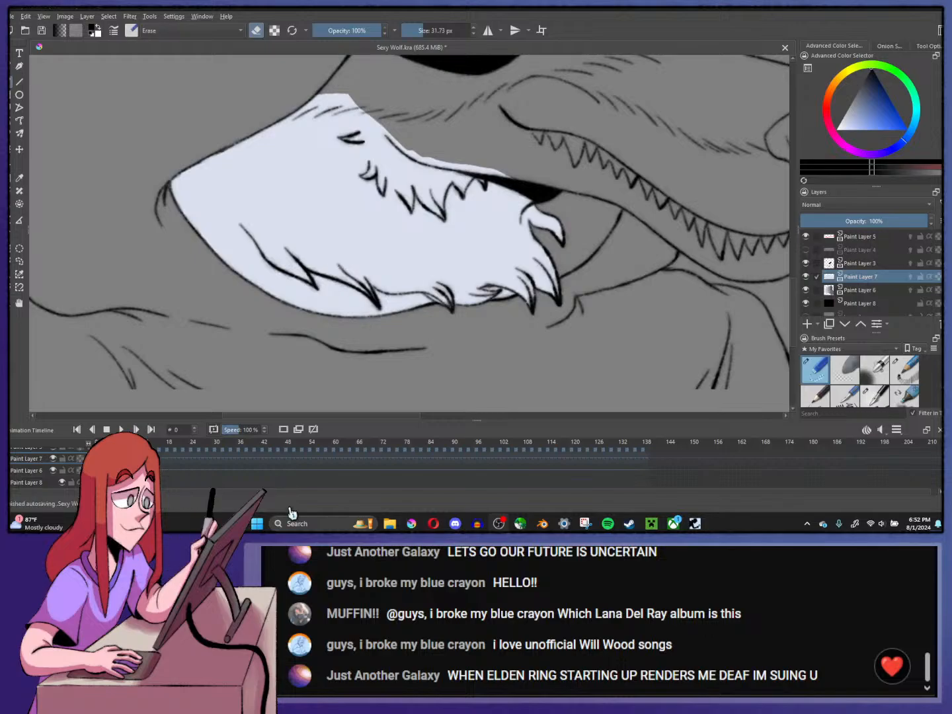
pyautogui.press('space')
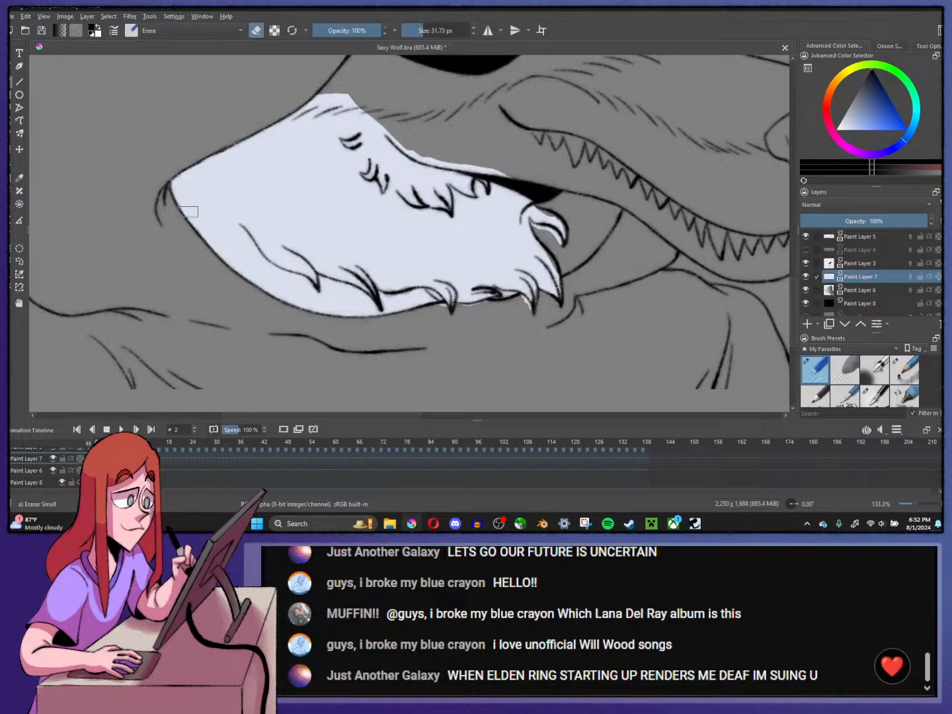
pyautogui.click(415, 30)
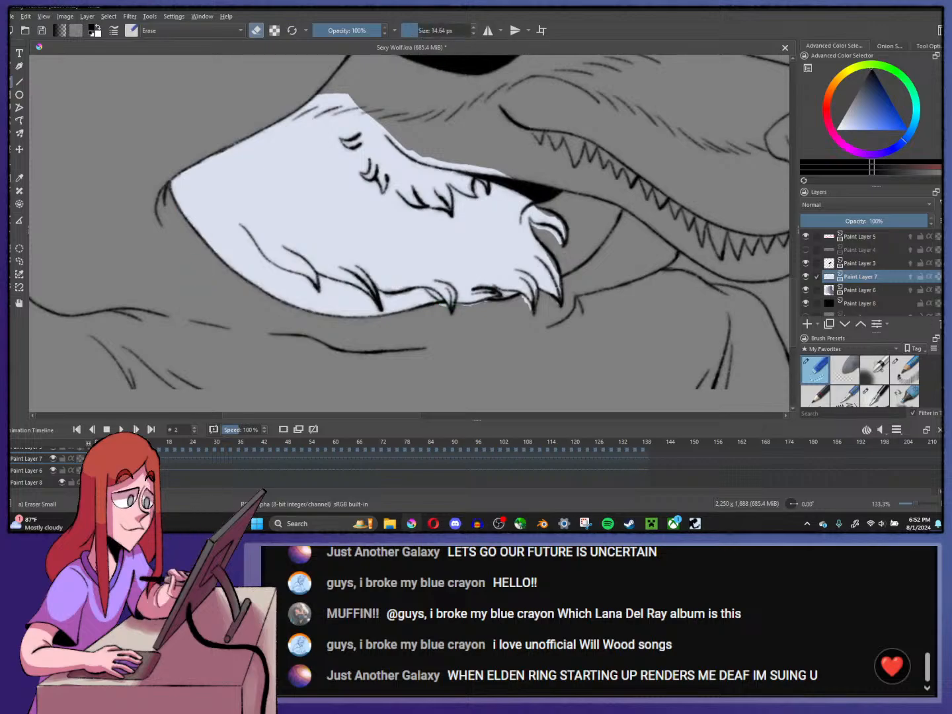
pyautogui.moveTo(451, 304); pyautogui.dragTo(476, 304)
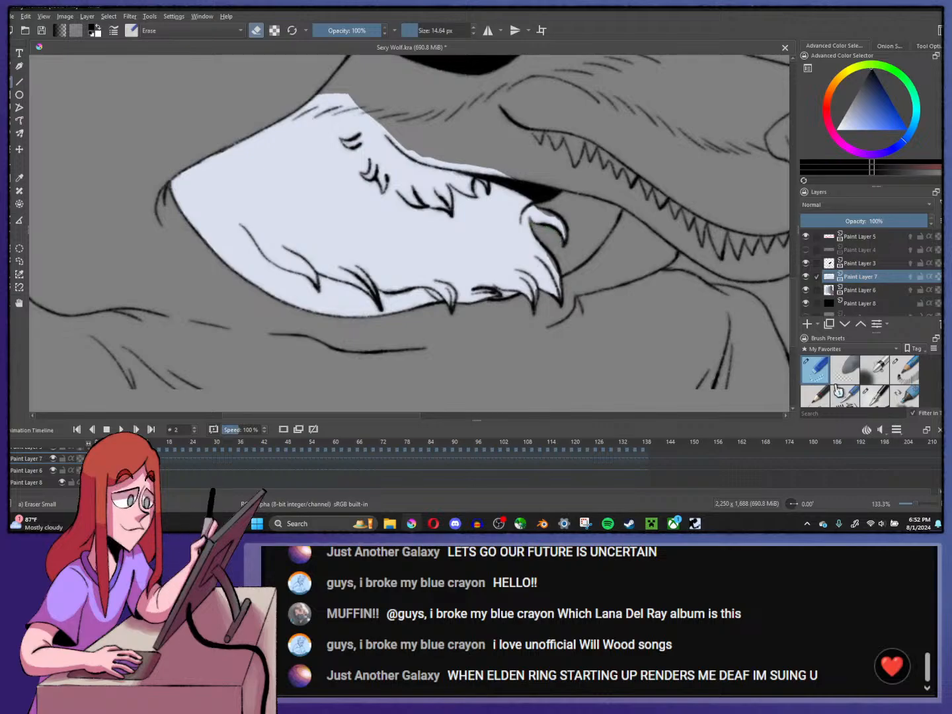
# - Fill the uncoloured fur tufts near the jaw on frame 2 with the sampled pale blue-grey using Ink-4 Pen Rough
pyautogui.press('/')
pyautogui.moveTo(537, 256); pyautogui.dragTo(553, 264)
pyautogui.keyDown('ctrl'); pyautogui.click(529, 257); pyautogui.keyUp('ctrl')
pyautogui.hotkey('ctrl', 'z')
pyautogui.moveTo(539, 210); pyautogui.dragTo(564, 235)
pyautogui.moveTo(538, 277); pyautogui.dragTo(534, 295)
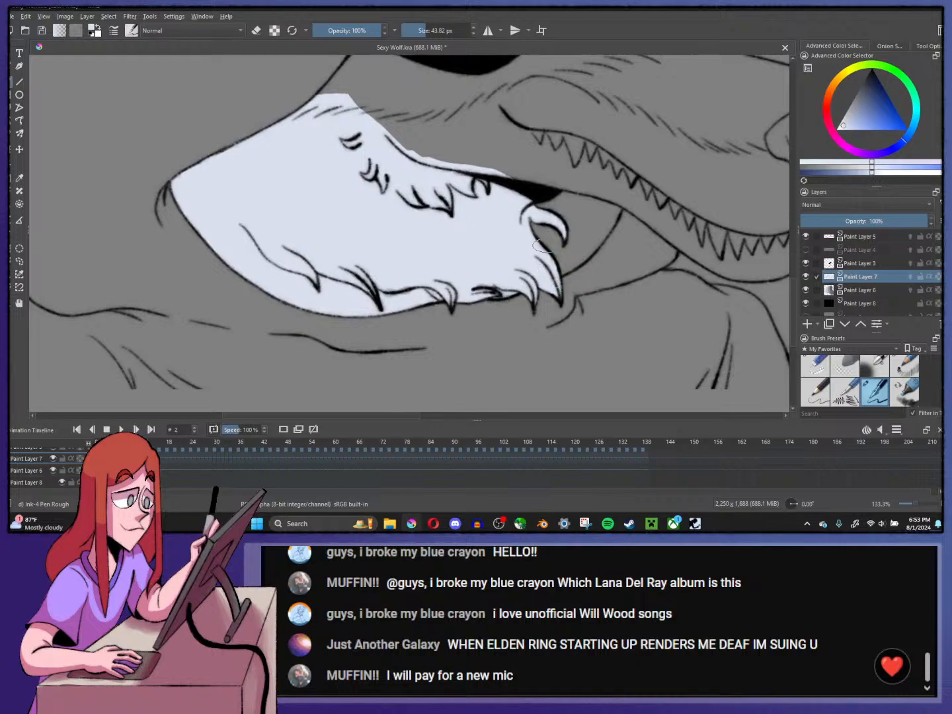
# - On frame 4, fill the fur tuft gaps with a 23.84 px brush and erase the pale spill outside the tufts
pyautogui.click(419, 31)
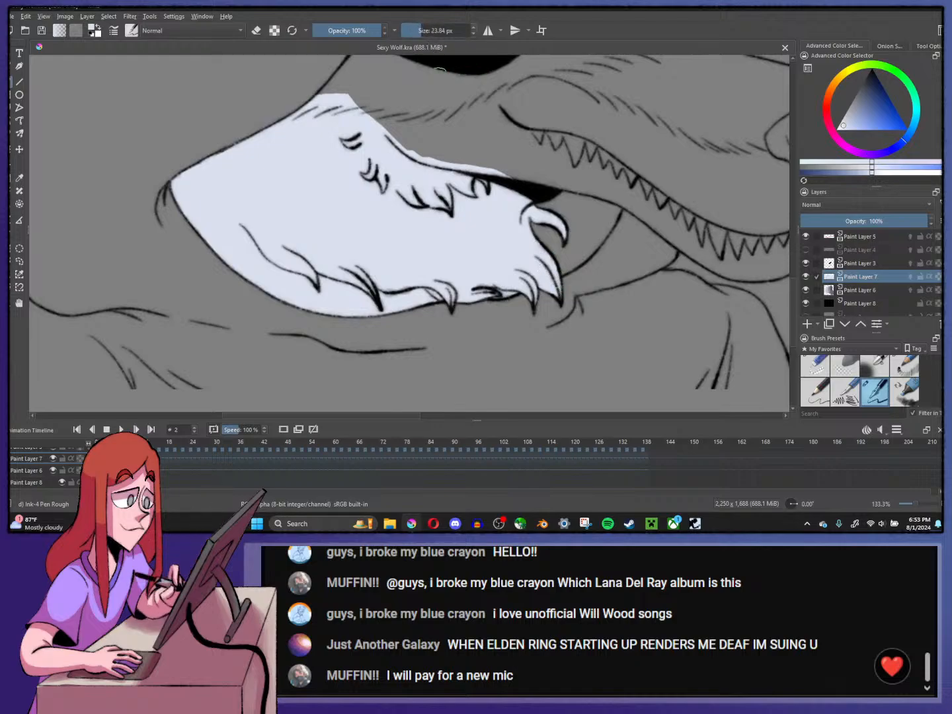
pyautogui.press('.')
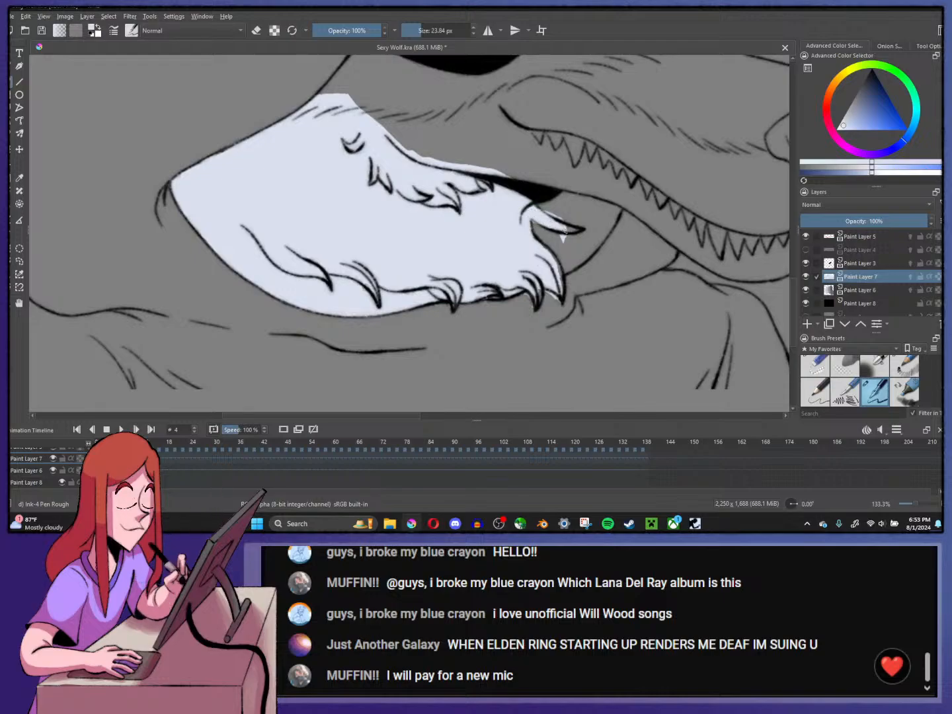
pyautogui.moveTo(562, 291); pyautogui.dragTo(550, 253)
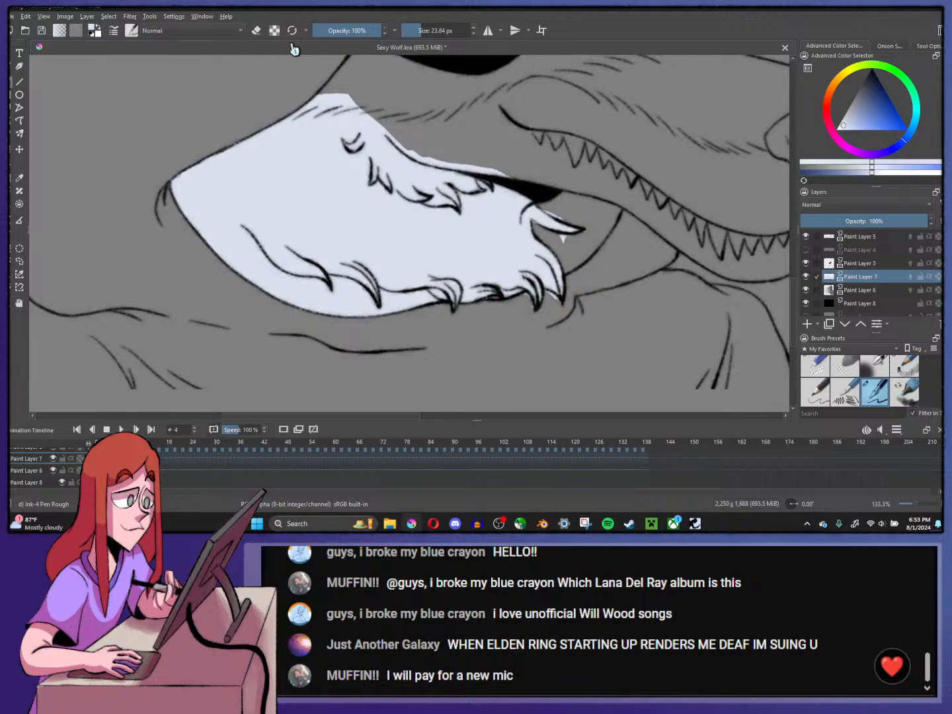
pyautogui.click(256, 32)
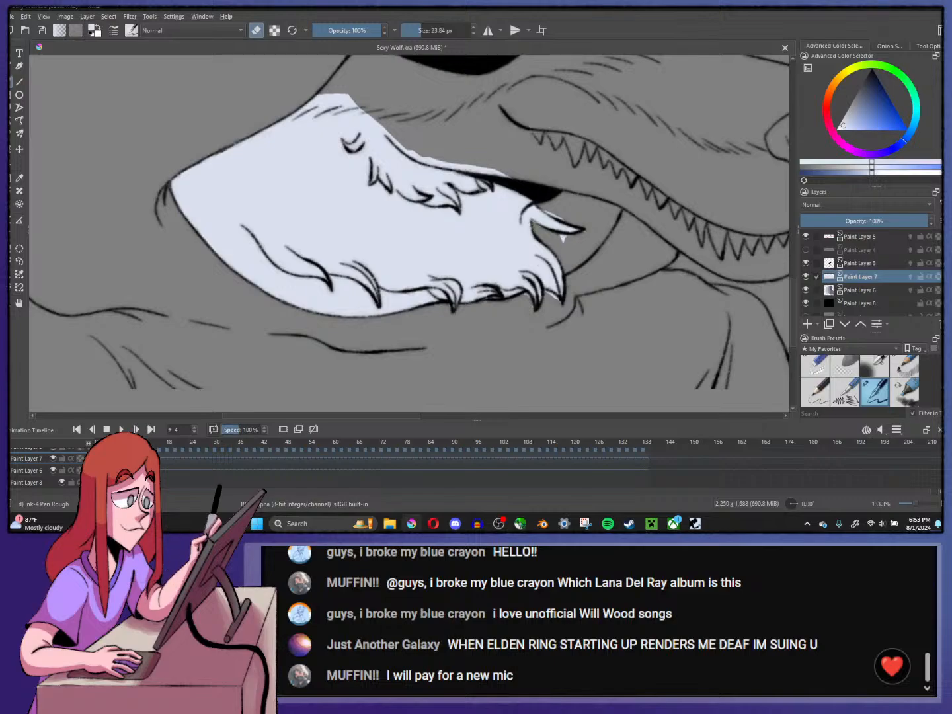
pyautogui.moveTo(561, 235)
pyautogui.mouseDown()
pyautogui.moveTo(549, 215)
pyautogui.moveTo(560, 217)
pyautogui.moveTo(533, 222)
pyautogui.moveTo(546, 229)
pyautogui.mouseUp()
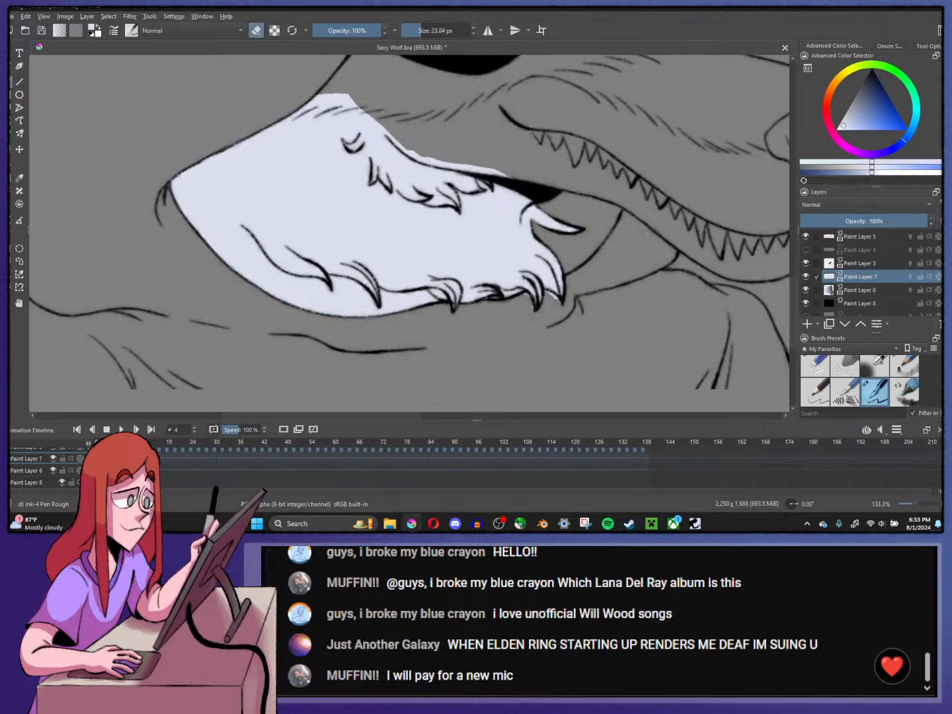
pyautogui.moveTo(546, 293); pyautogui.dragTo(555, 298)
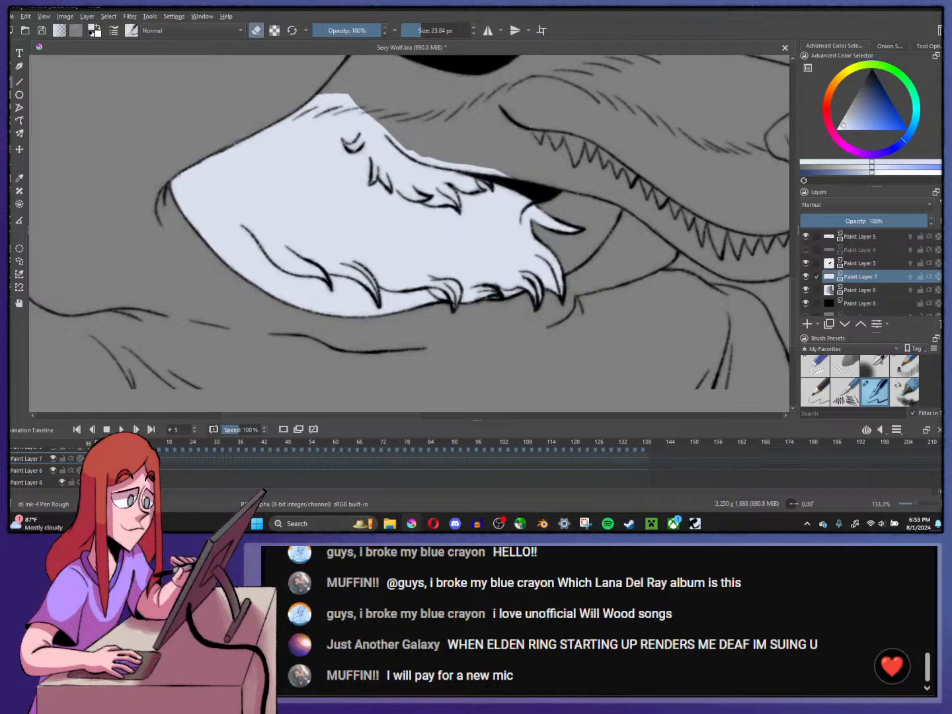
# - On frame 6, erase the pale spill around the tuft below the jaw and fill the remaining gaps in the fur tips
pyautogui.press('.')
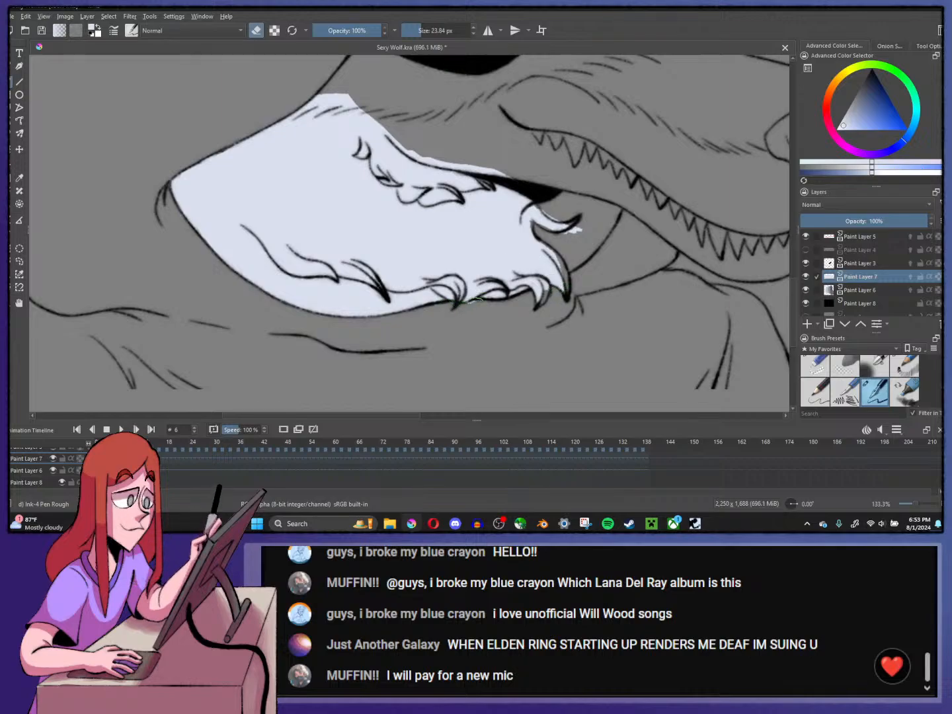
pyautogui.moveTo(559, 232)
pyautogui.mouseDown()
pyautogui.moveTo(579, 228)
pyautogui.moveTo(552, 204)
pyautogui.moveTo(559, 223)
pyautogui.moveTo(579, 217)
pyautogui.mouseUp()
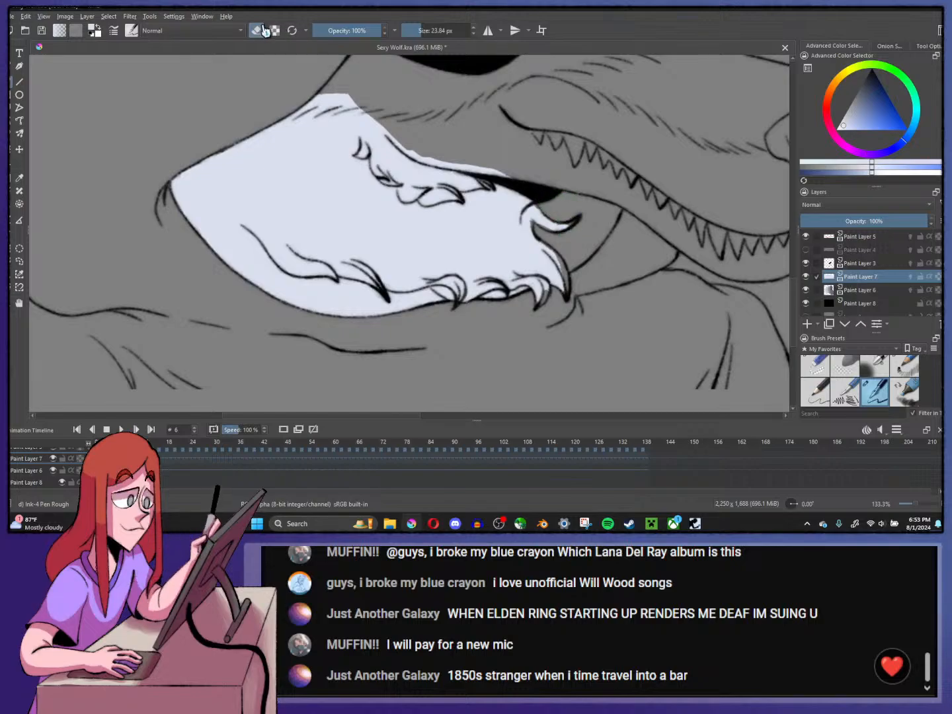
pyautogui.press('e')
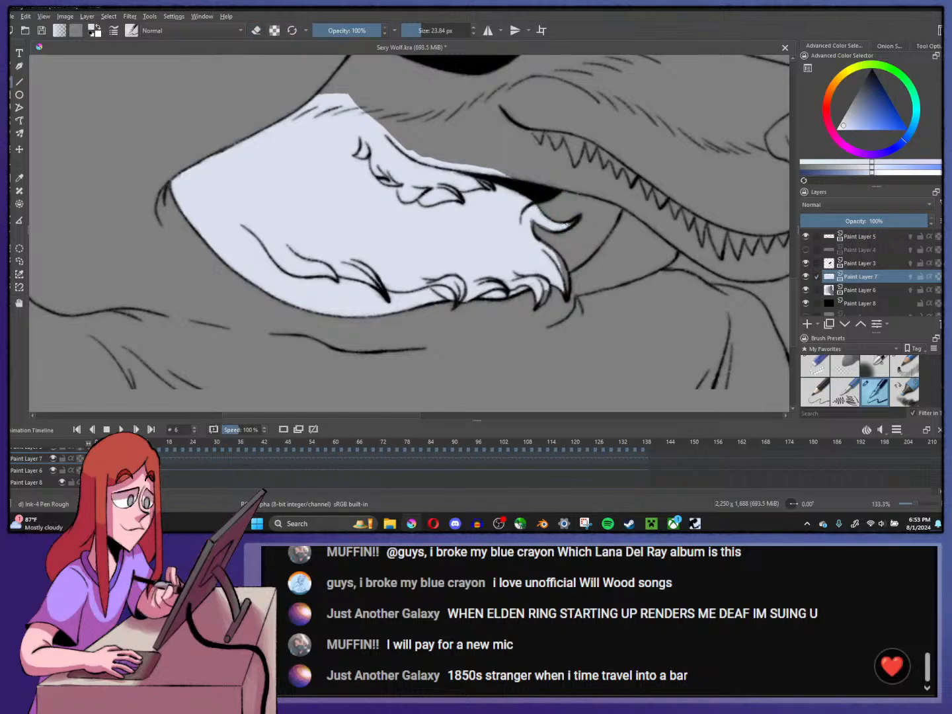
pyautogui.moveTo(566, 225)
pyautogui.mouseDown()
pyautogui.moveTo(538, 242)
pyautogui.moveTo(560, 259)
pyautogui.moveTo(567, 284)
pyautogui.moveTo(552, 269)
pyautogui.moveTo(538, 301)
pyautogui.moveTo(546, 277)
pyautogui.mouseUp()
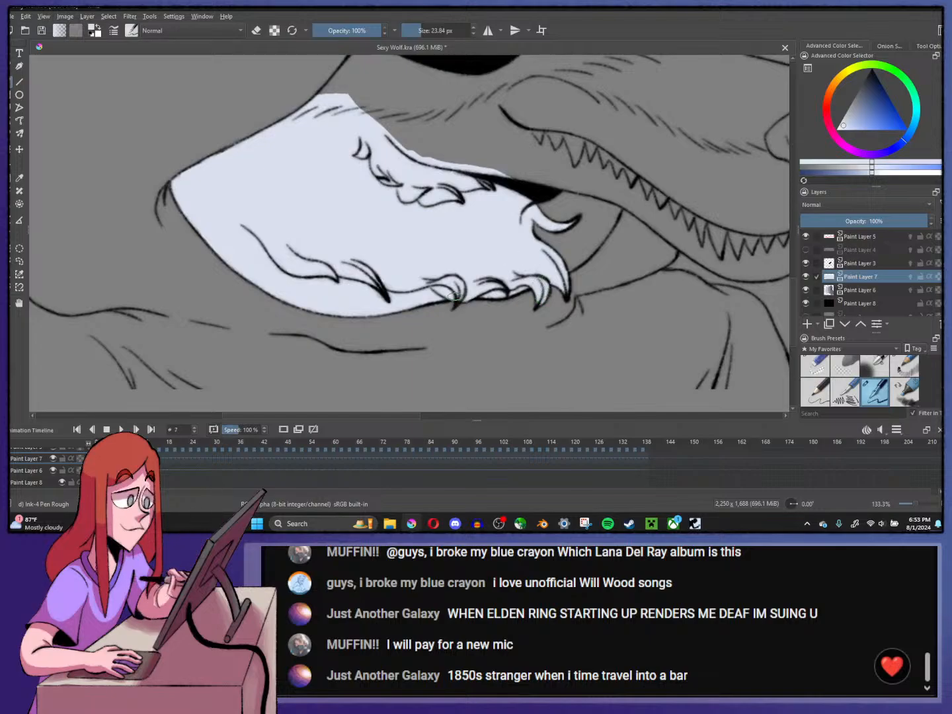
# - On frame 8, erase the pale colour left outside the jaw tuft and below the lower fur edge
pyautogui.press('.')
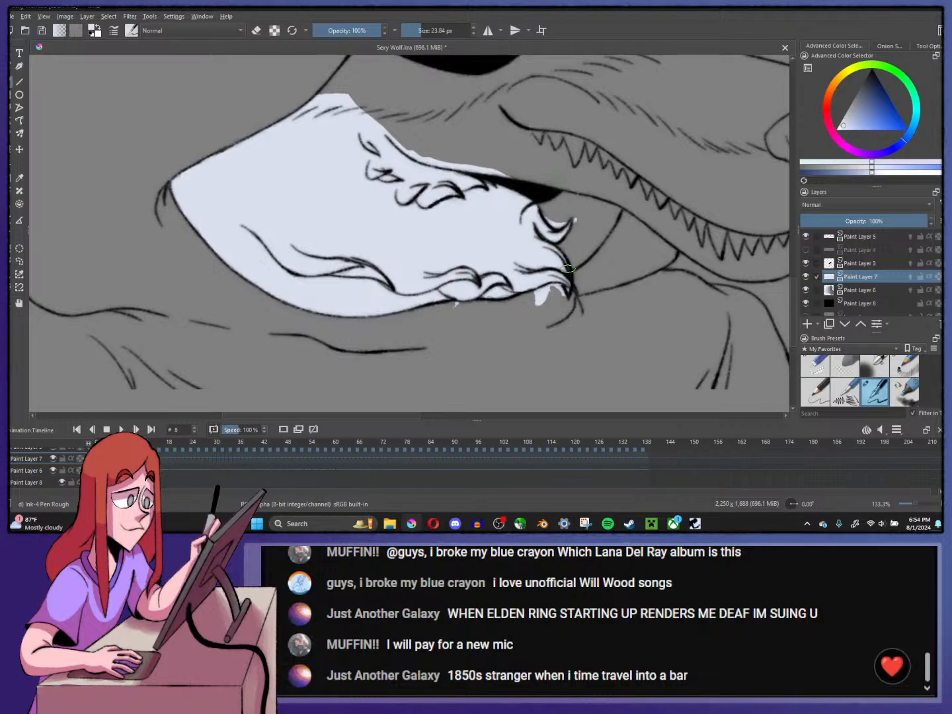
pyautogui.click(256, 32)
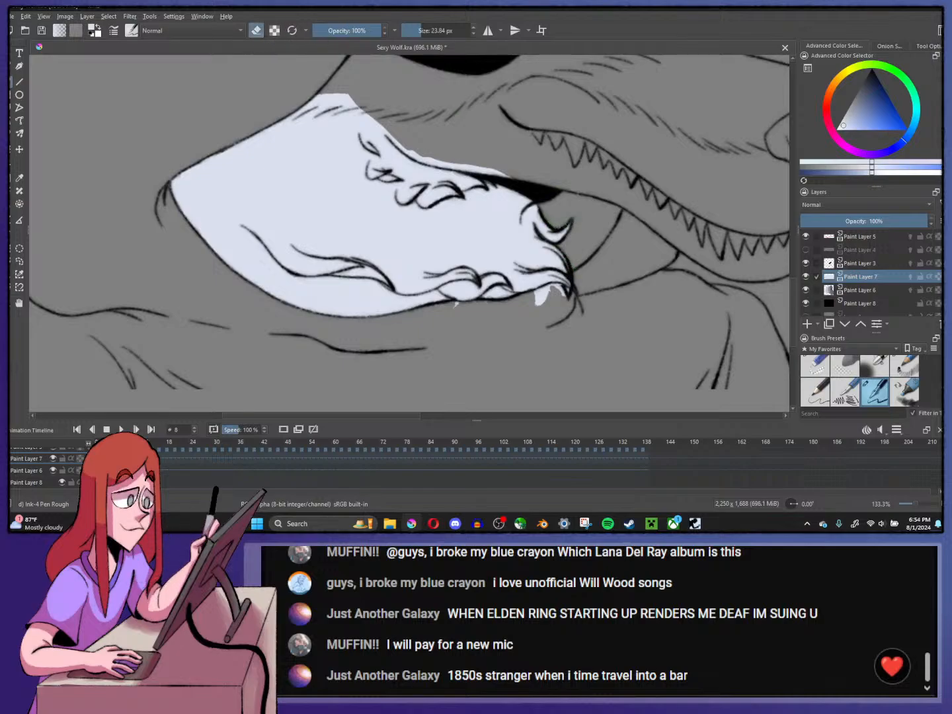
pyautogui.moveTo(533, 286)
pyautogui.mouseDown()
pyautogui.moveTo(568, 293)
pyautogui.moveTo(538, 304)
pyautogui.mouseUp()
pyautogui.click(456, 304)
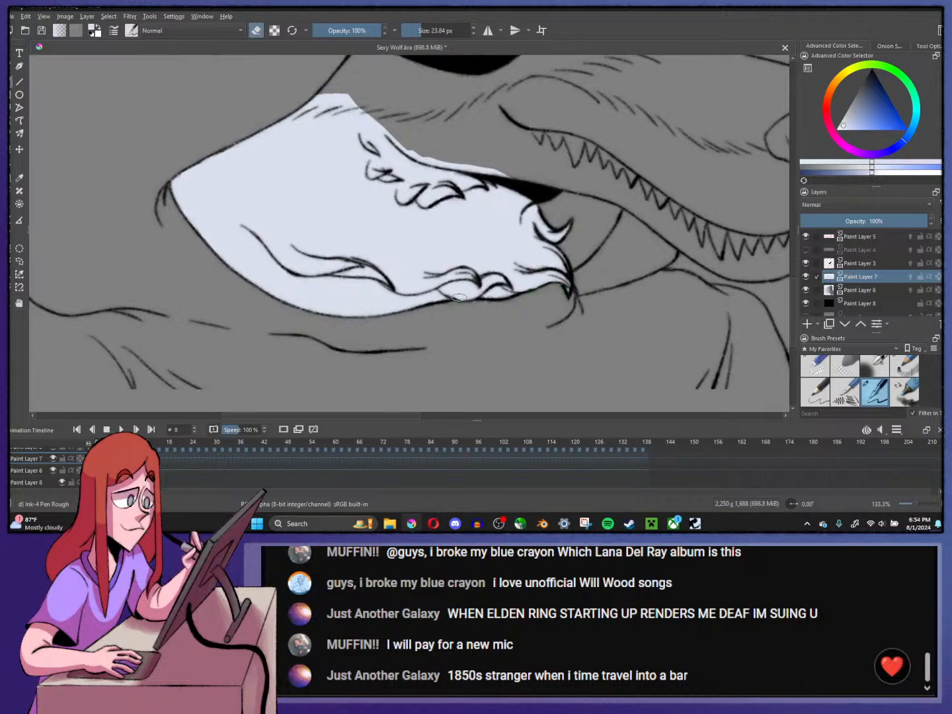
# - On frame 10, erase the spill below the end tuft and paint the uncoloured fur tips pale blue-grey
pyautogui.press('Right')
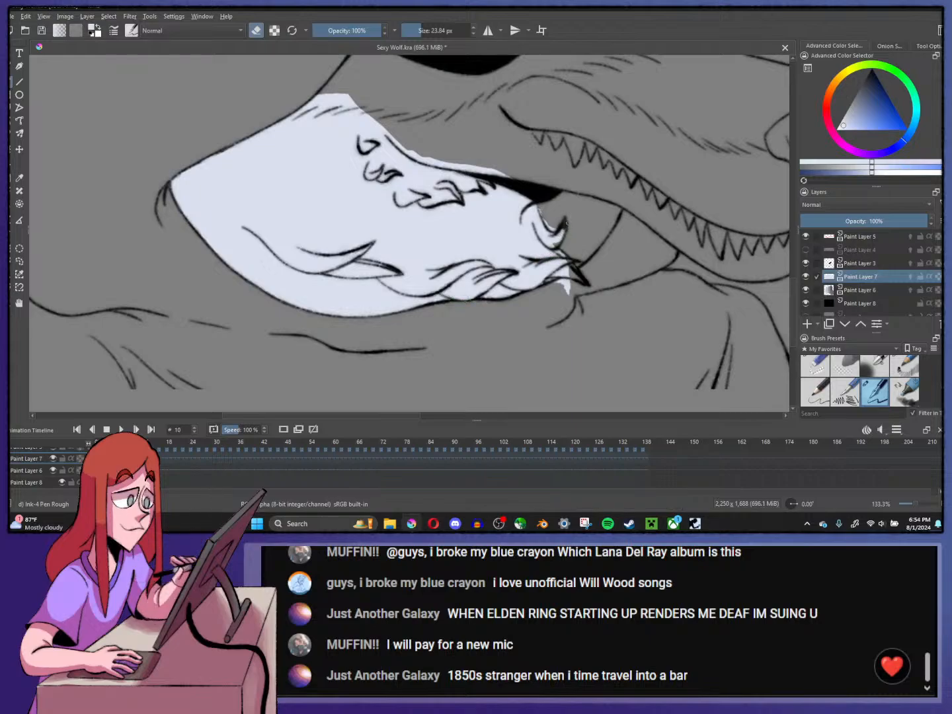
pyautogui.moveTo(559, 282)
pyautogui.mouseDown()
pyautogui.moveTo(572, 281)
pyautogui.moveTo(567, 290)
pyautogui.mouseUp()
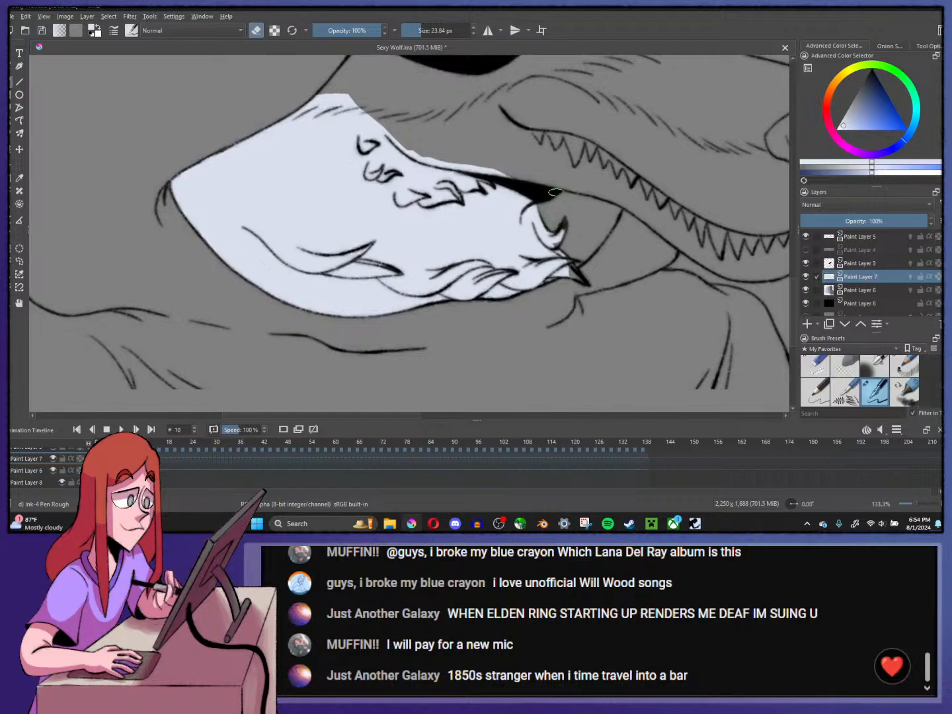
pyautogui.click(257, 32)
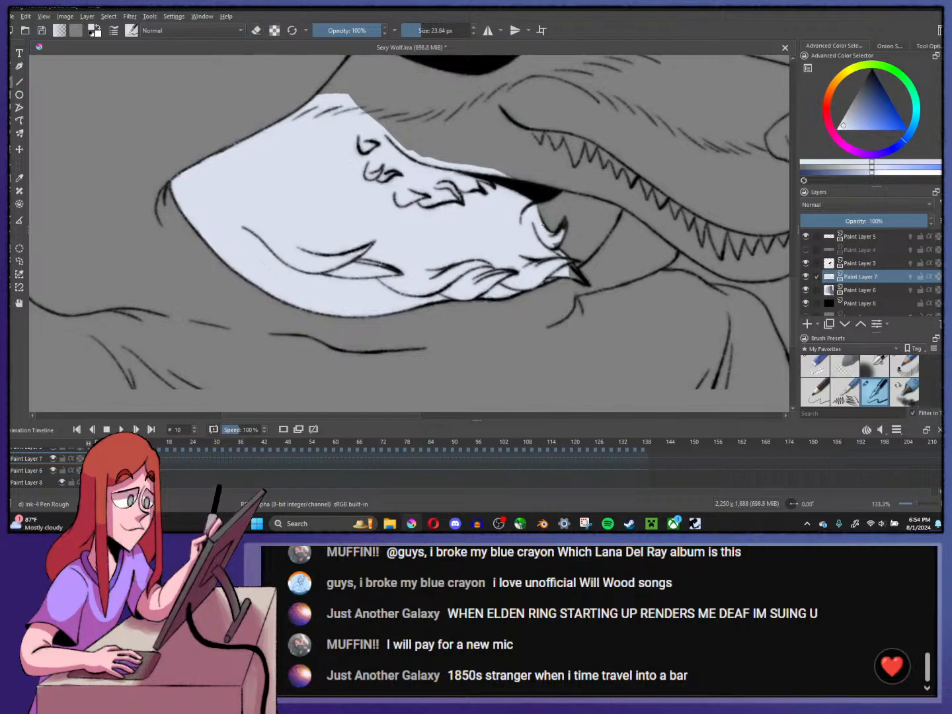
pyautogui.moveTo(556, 261)
pyautogui.mouseDown()
pyautogui.moveTo(577, 277)
pyautogui.moveTo(551, 251)
pyautogui.mouseUp()
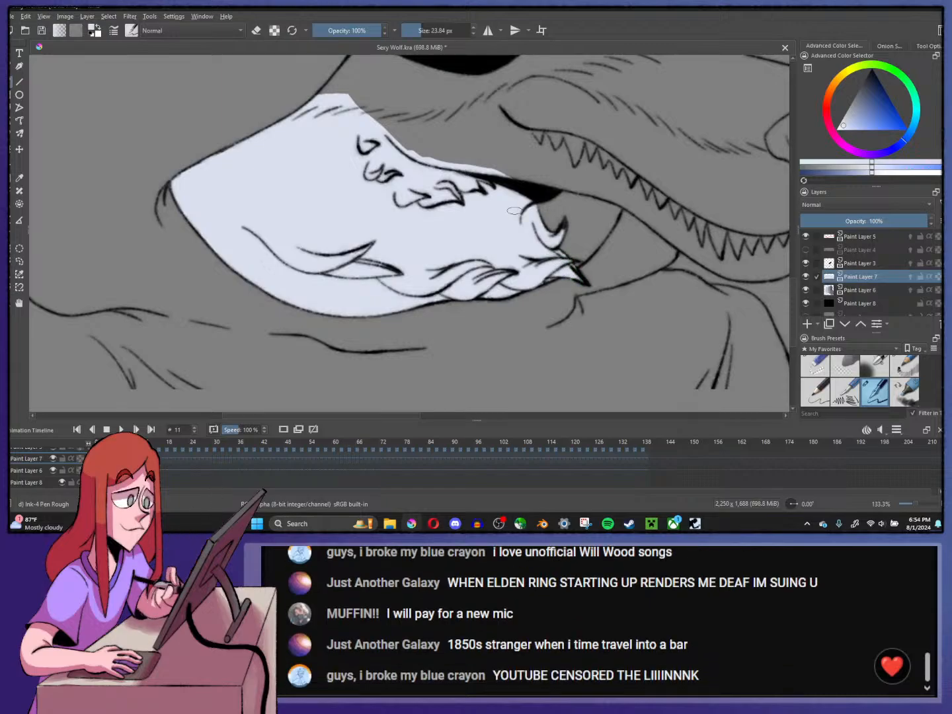
# - On frame 12, erase the pale spill around the small jaw tuft and under the long end tuft
pyautogui.press('.')
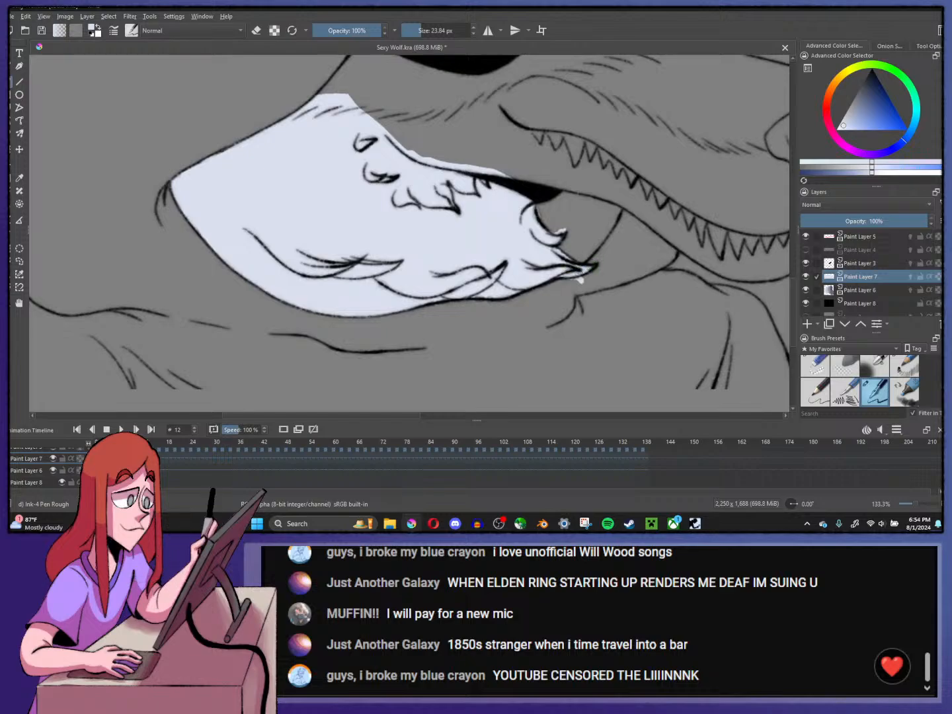
pyautogui.click(256, 30)
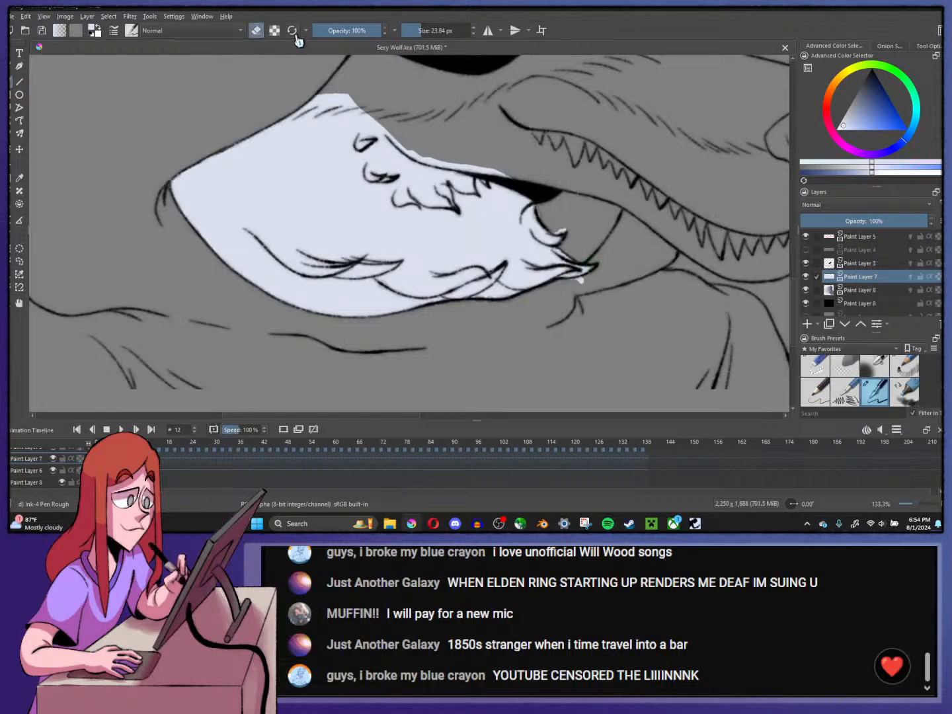
pyautogui.moveTo(533, 211); pyautogui.dragTo(565, 234)
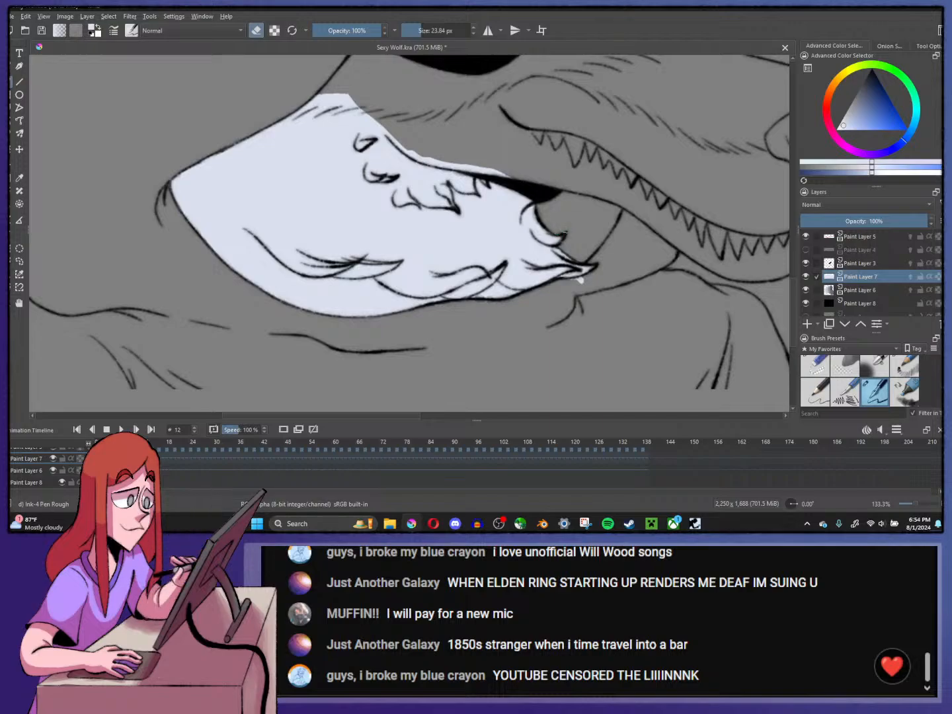
pyautogui.moveTo(571, 275); pyautogui.dragTo(582, 282)
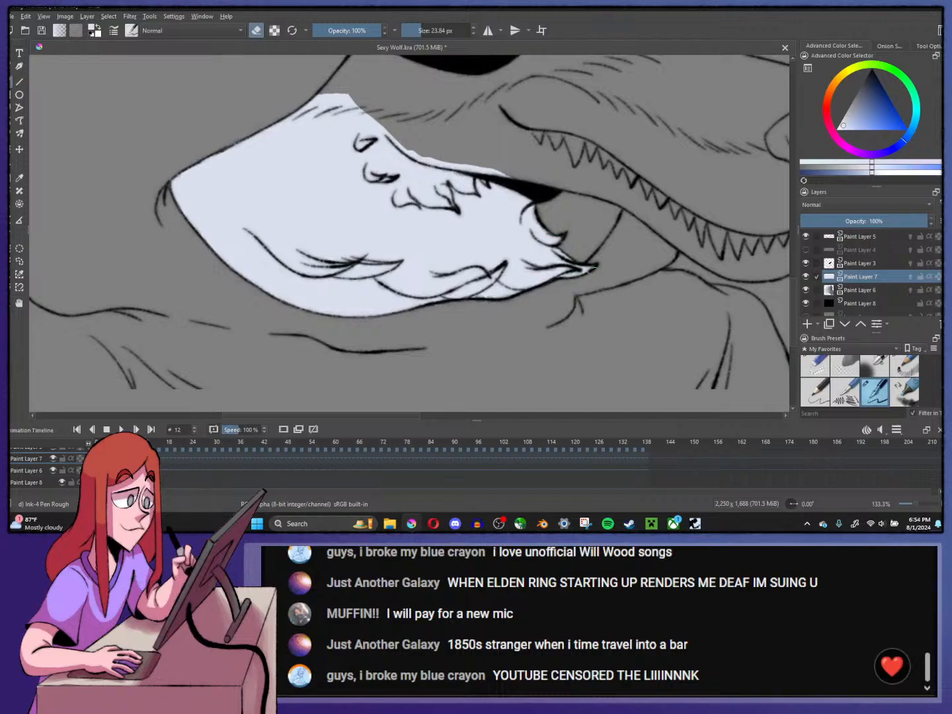
# - On frame 14, erase the spill along the fur's jaw-side edge and fill the gap in the end tuft with pale blue-grey
pyautogui.press('.')
pyautogui.press('.')
pyautogui.moveTo(539, 220)
pyautogui.mouseDown()
pyautogui.moveTo(563, 236)
pyautogui.moveTo(561, 252)
pyautogui.moveTo(579, 272)
pyautogui.moveTo(588, 266)
pyautogui.mouseUp()
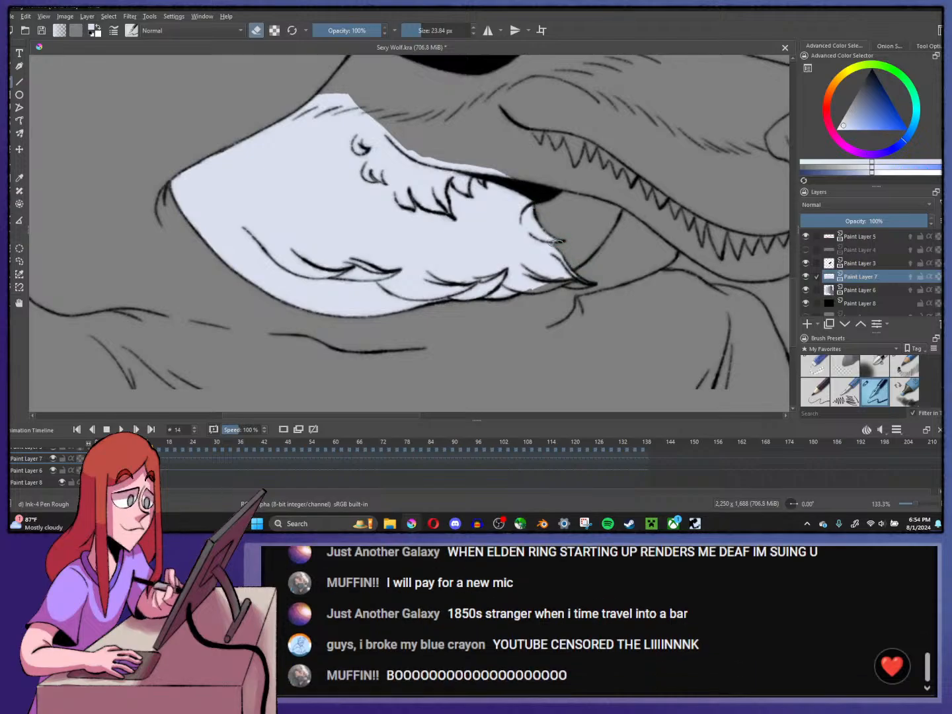
pyautogui.click(256, 30)
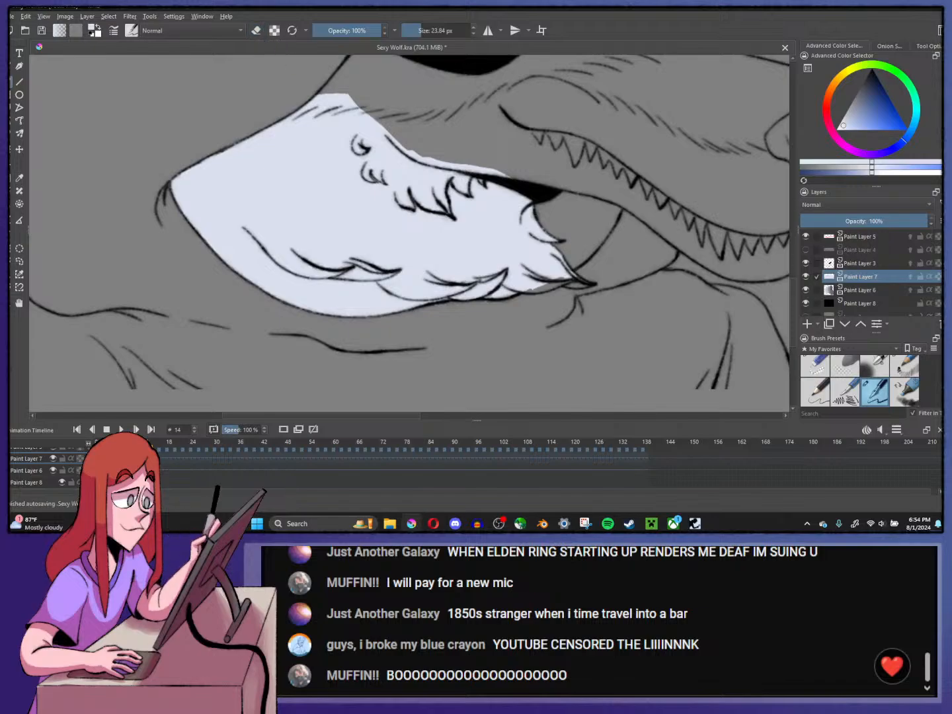
pyautogui.moveTo(562, 282)
pyautogui.mouseDown()
pyautogui.moveTo(544, 271)
pyautogui.moveTo(582, 282)
pyautogui.mouseUp()
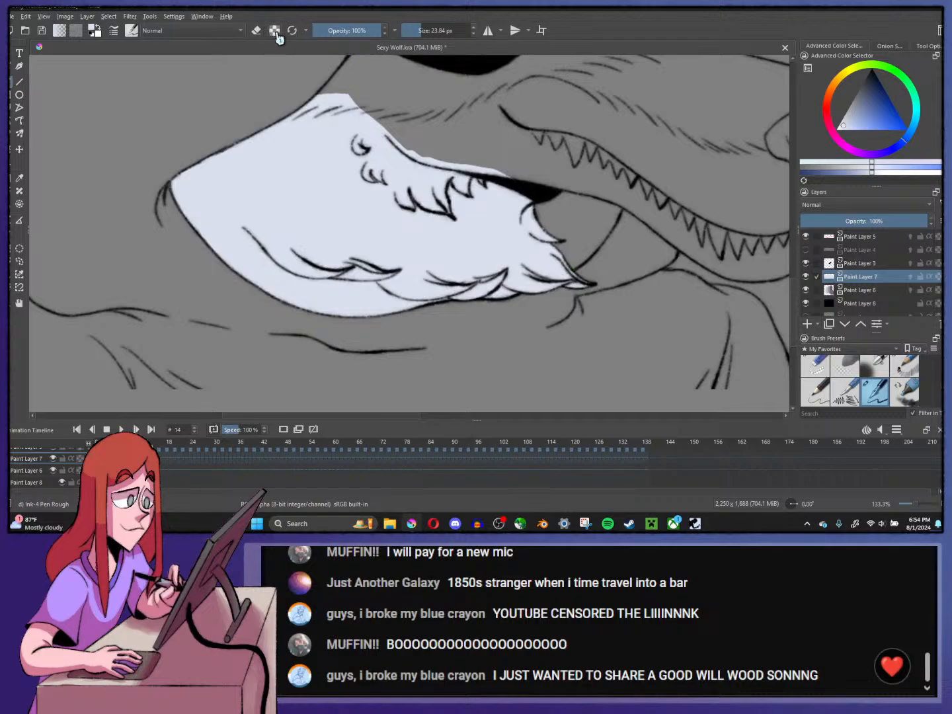
pyautogui.click(256, 31)
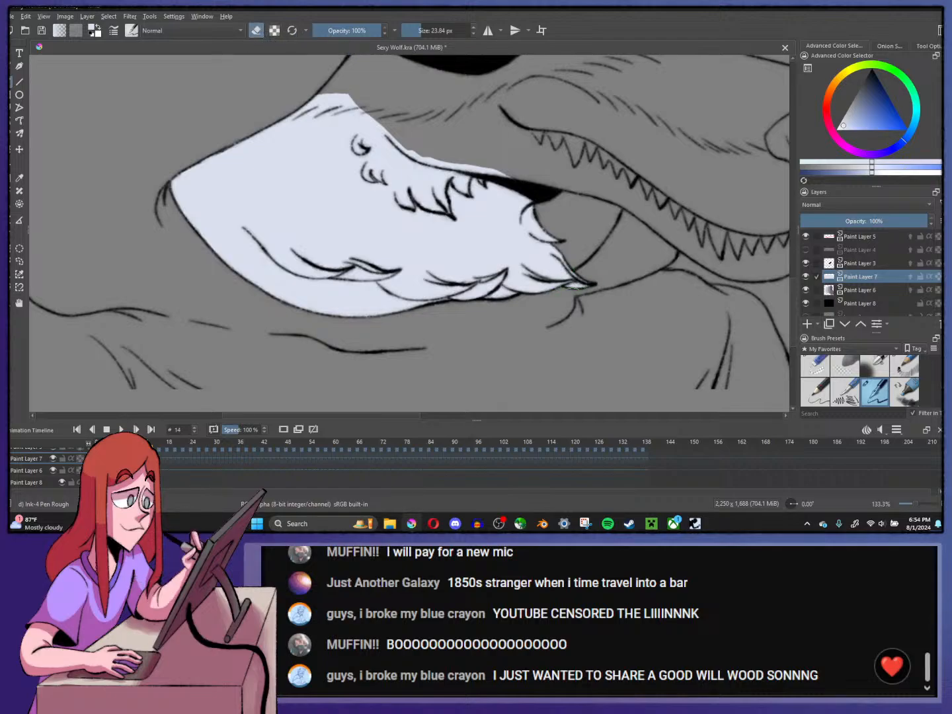
pyautogui.moveTo(592, 289); pyautogui.dragTo(589, 283)
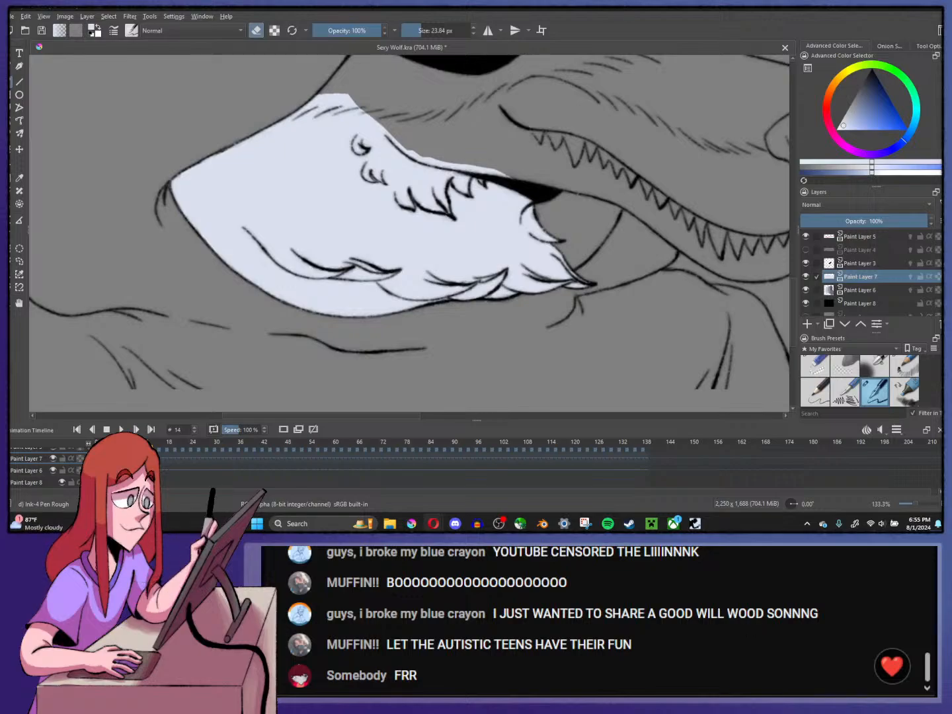
# - On frame 16, fill the lower fur tips with pale blue-grey and erase the spill along the jaw-side edge
pyautogui.click(162, 466)
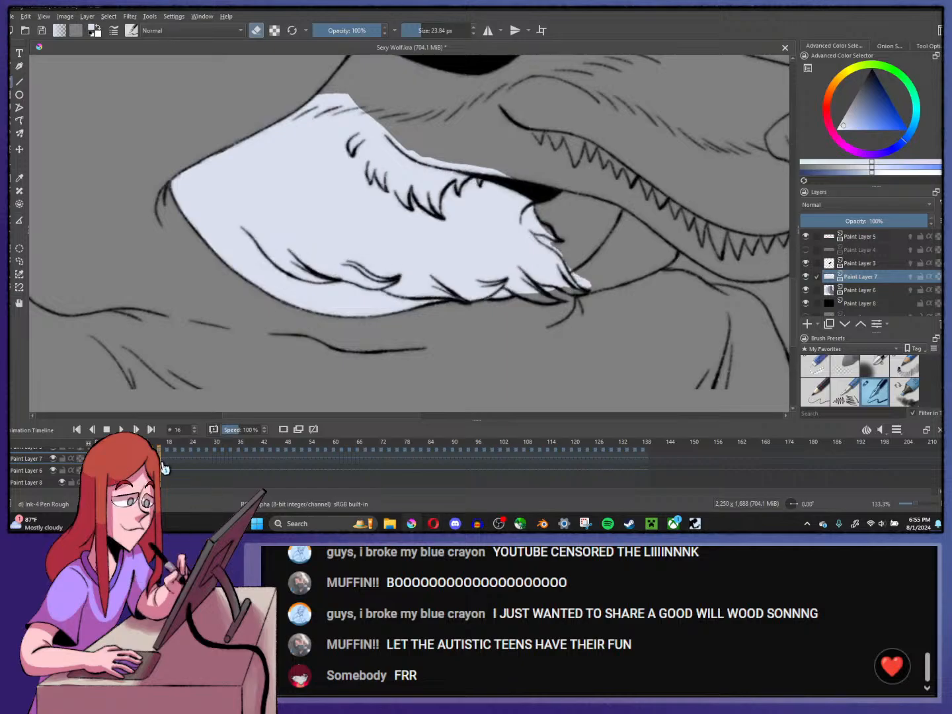
pyautogui.click(166, 469)
pyautogui.click(162, 467)
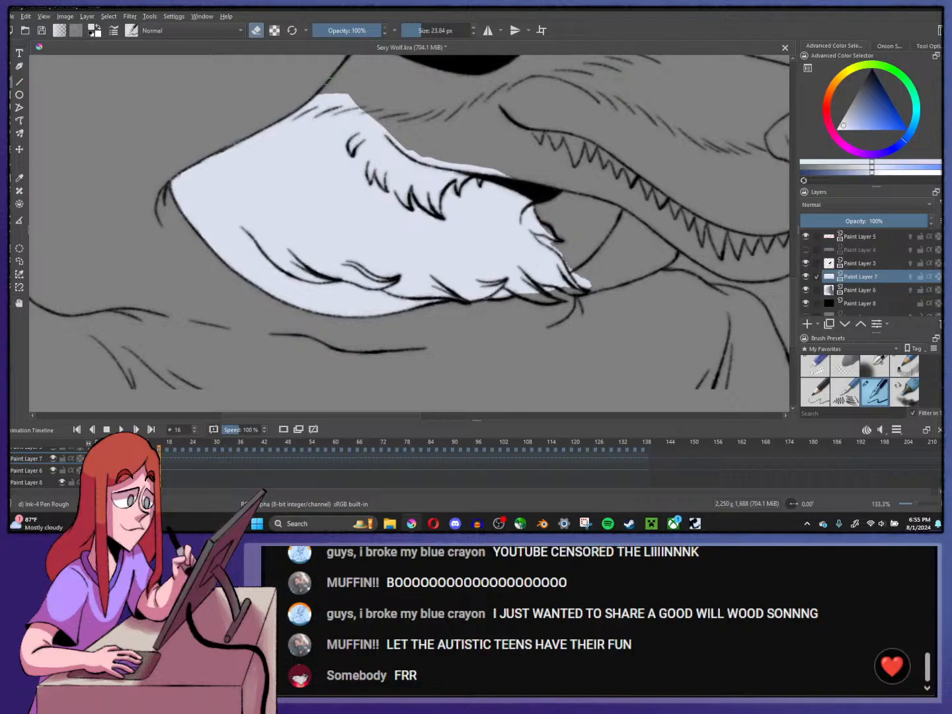
pyautogui.click(256, 31)
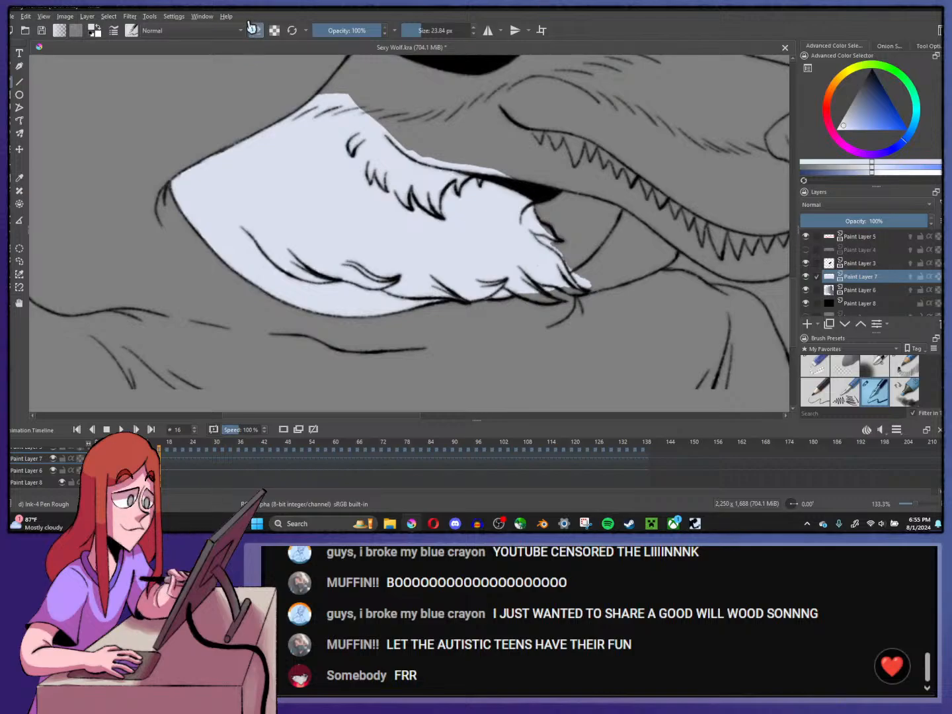
pyautogui.moveTo(519, 294); pyautogui.dragTo(555, 301)
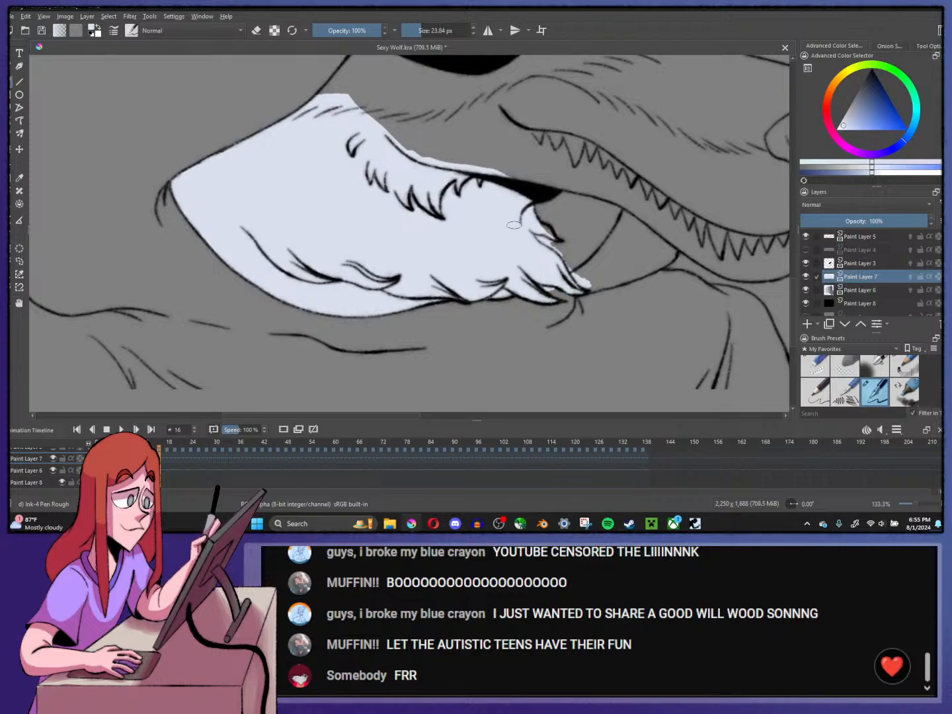
pyautogui.click(256, 30)
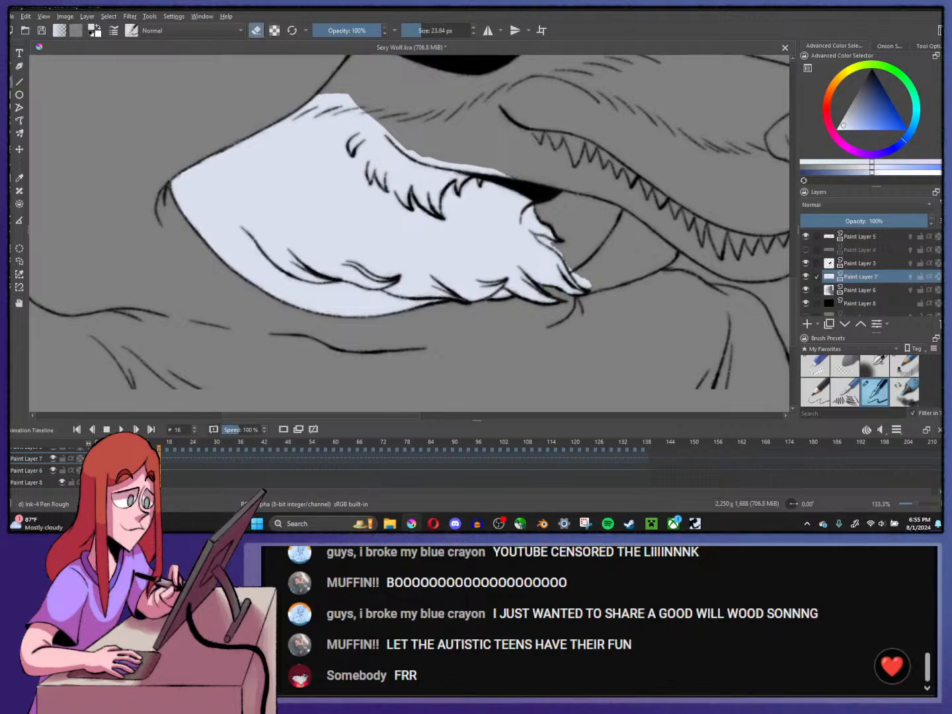
pyautogui.moveTo(541, 238)
pyautogui.mouseDown()
pyautogui.moveTo(556, 255)
pyautogui.moveTo(586, 282)
pyautogui.mouseUp()
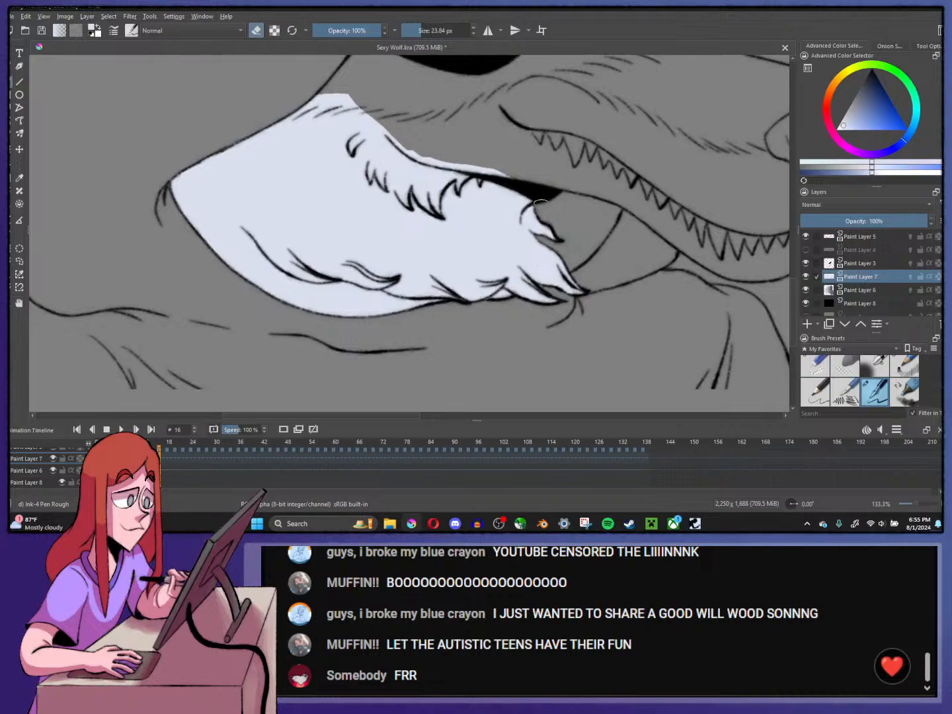
# - On frame 18, erase the pale spill around the end tuft and fill the small jaw tuft with pale blue-grey
pyautogui.press('Left')
pyautogui.press('Right')
pyautogui.press('Right')
pyautogui.press('Right')
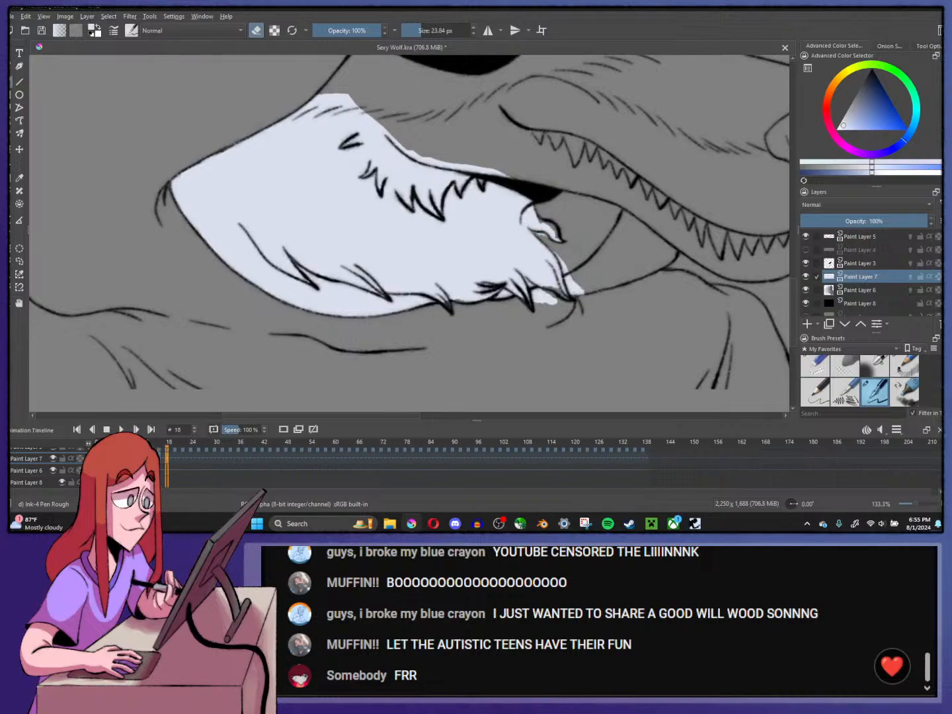
pyautogui.moveTo(561, 262)
pyautogui.mouseDown()
pyautogui.moveTo(579, 290)
pyautogui.moveTo(533, 286)
pyautogui.moveTo(556, 295)
pyautogui.mouseUp()
pyautogui.press('e')
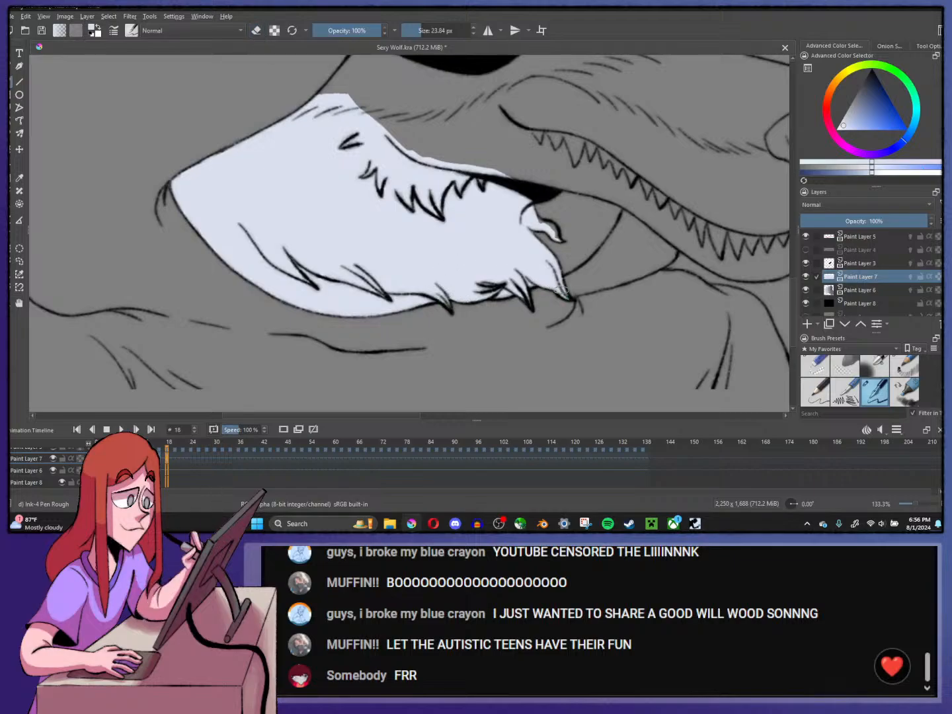
pyautogui.moveTo(532, 211); pyautogui.dragTo(554, 234)
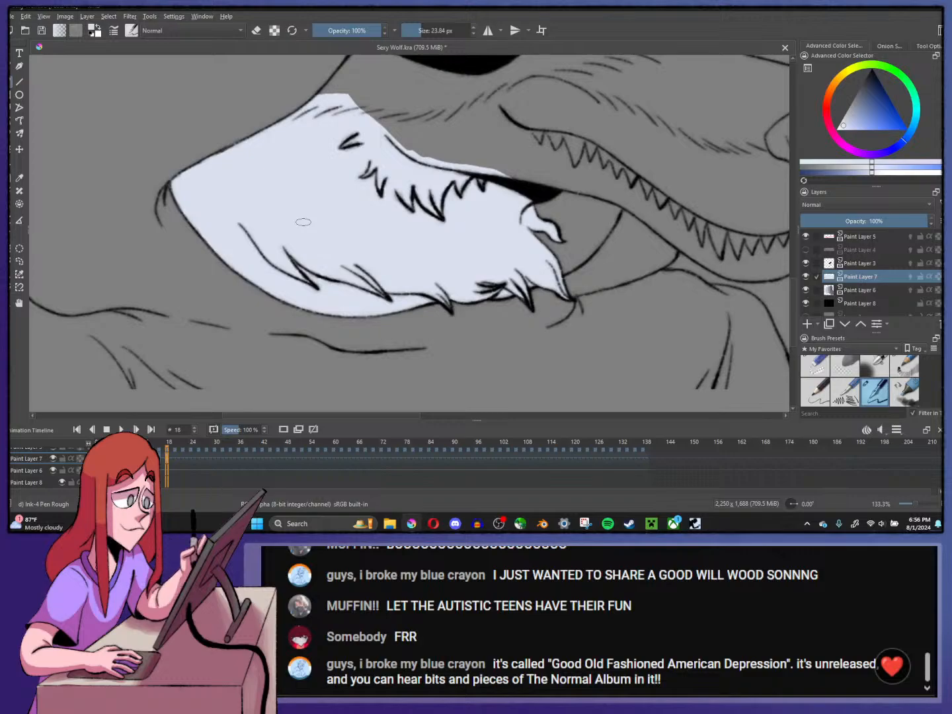
# - Copy Paint Layer 7's keyframes from frames 0 to 18 and paste them at frames 20 and 40
pyautogui.press('-')
pyautogui.press('-')
pyautogui.press('-')
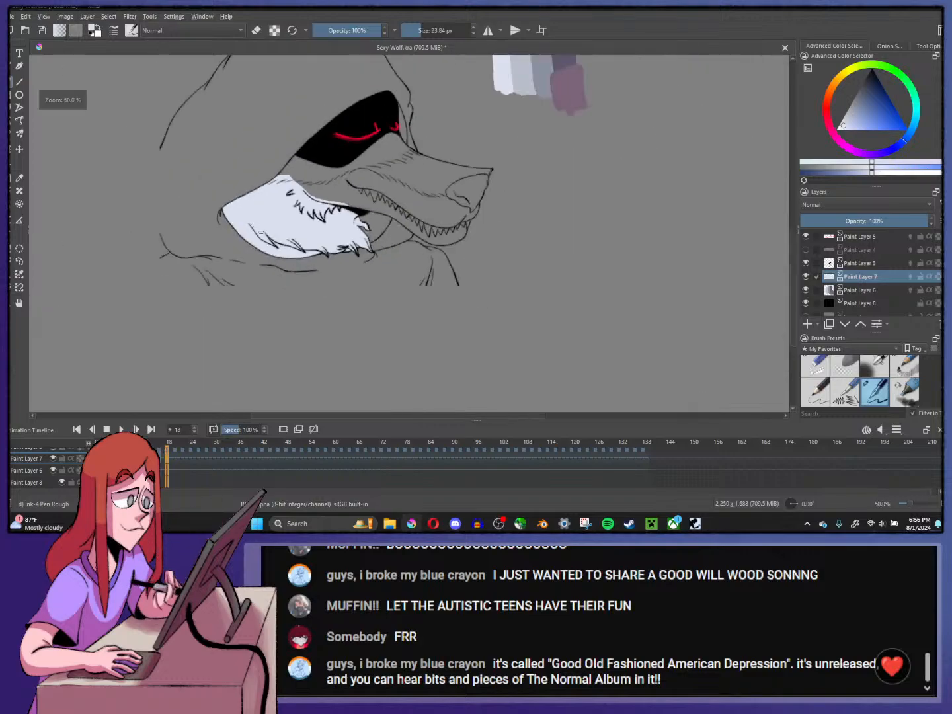
pyautogui.scroll(2, 261, 233)
pyautogui.moveTo(170, 461); pyautogui.dragTo(99, 460)
pyautogui.rightClick(98, 460)
pyautogui.click(133, 356)
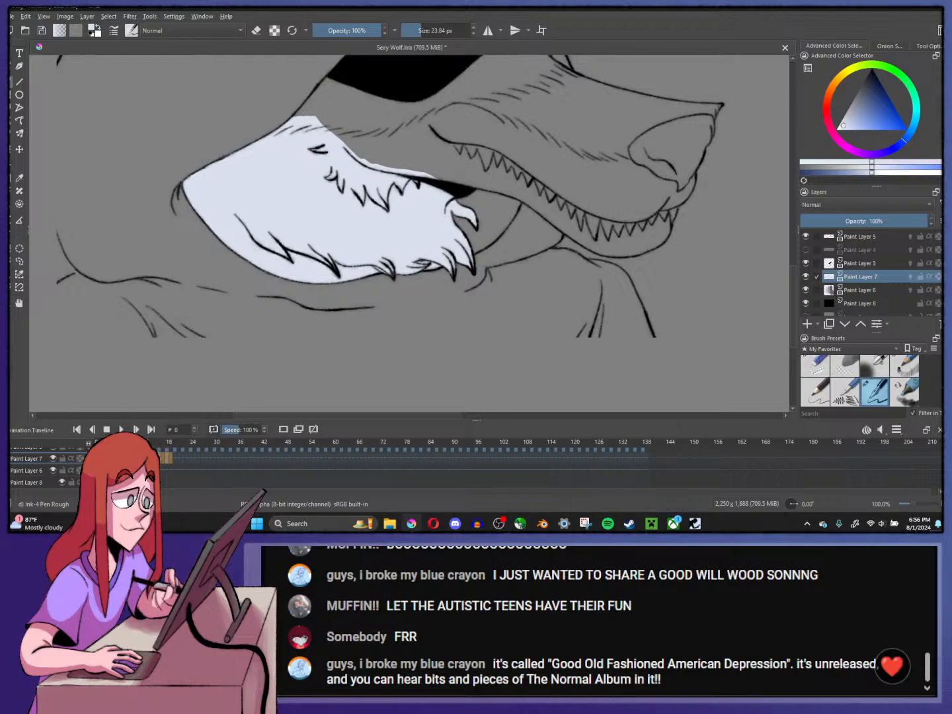
pyautogui.rightClick(182, 461)
pyautogui.click(200, 390)
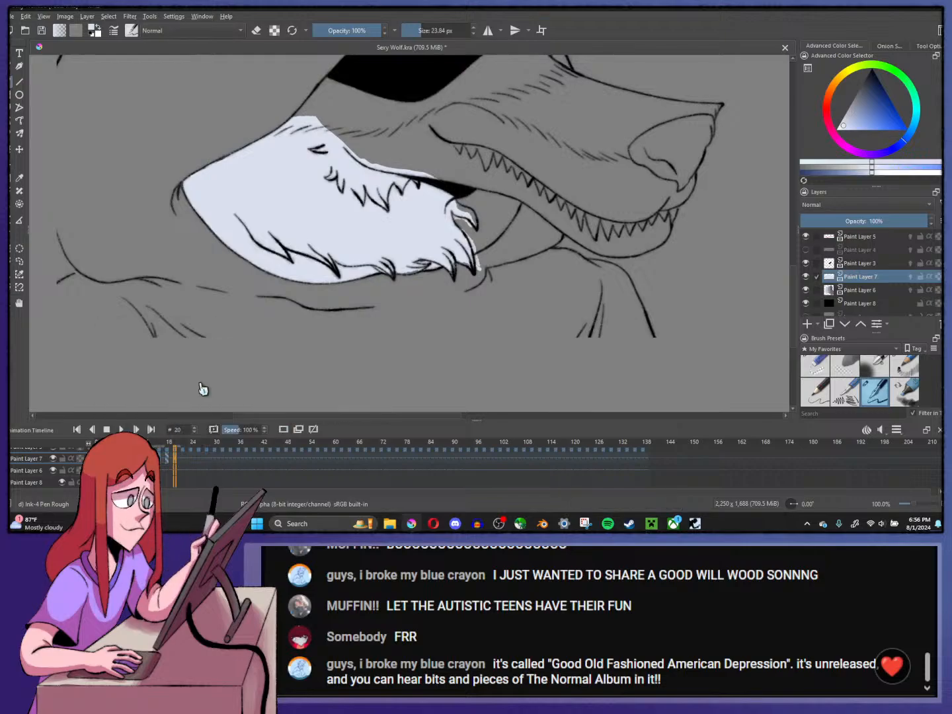
pyautogui.keyDown('shift'); pyautogui.click(256, 461); pyautogui.keyUp('shift')
pyautogui.rightClick(256, 463)
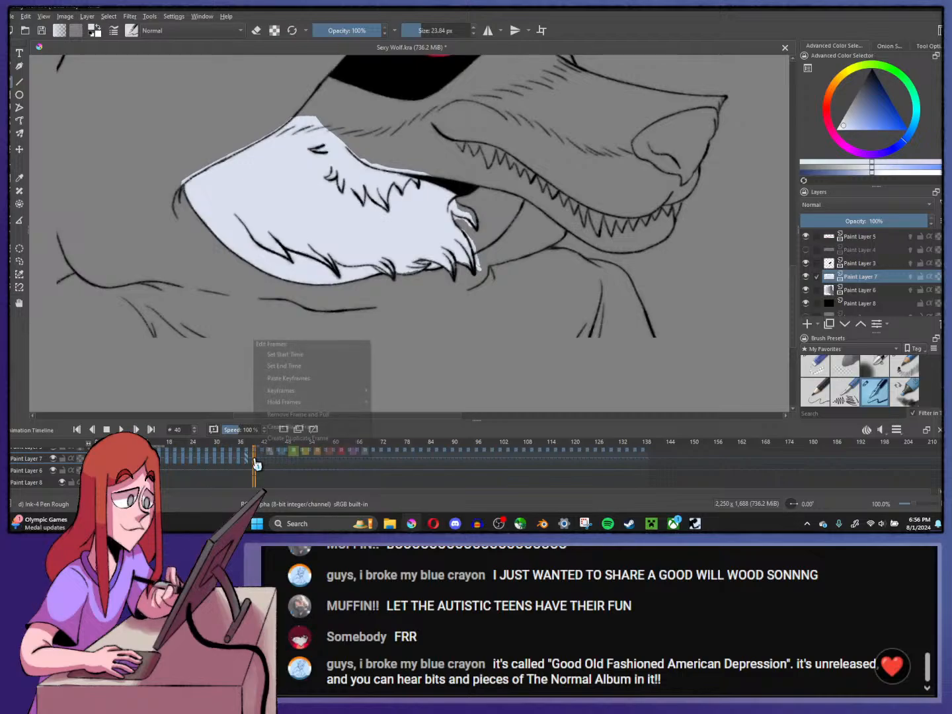
pyautogui.click(276, 378)
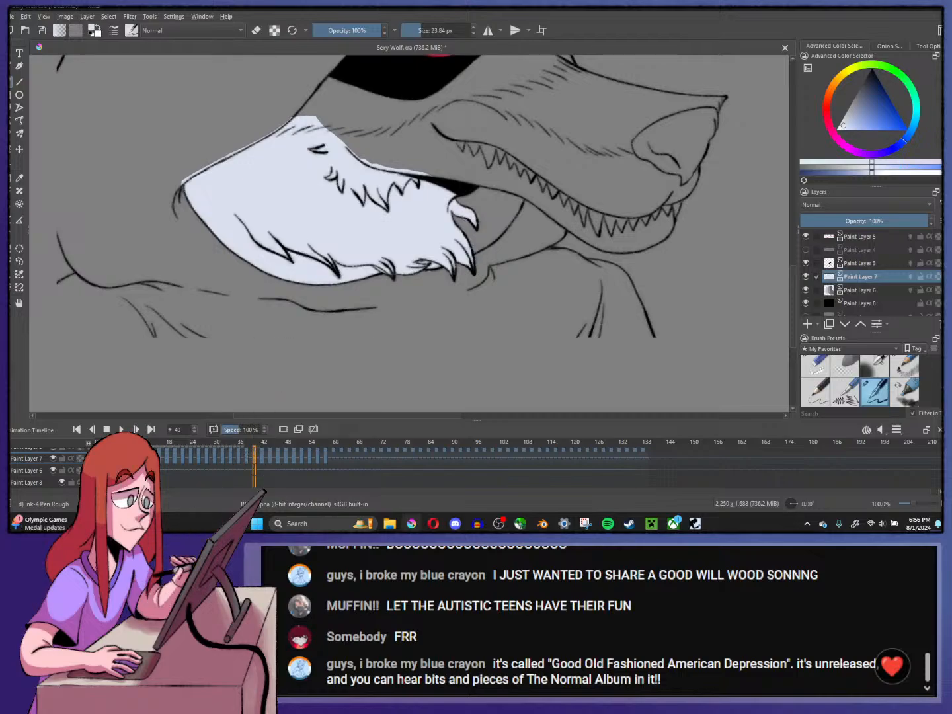
# - Pick the small eraser and step through the pasted frames up to frame 58, checking the neck fill against the outlines
pyautogui.click(167, 456)
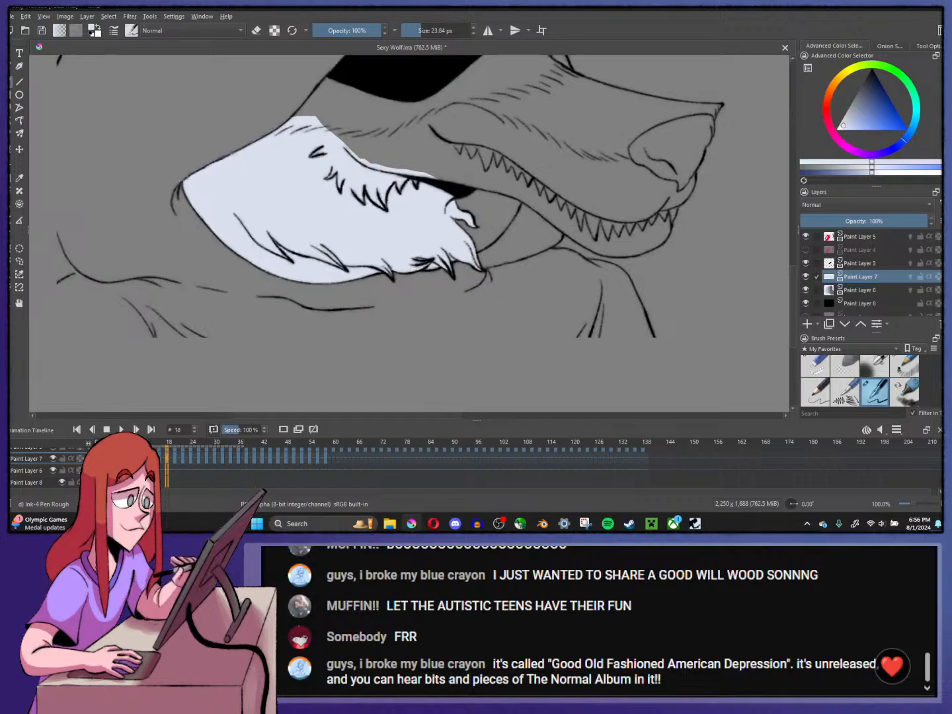
pyautogui.press('space')
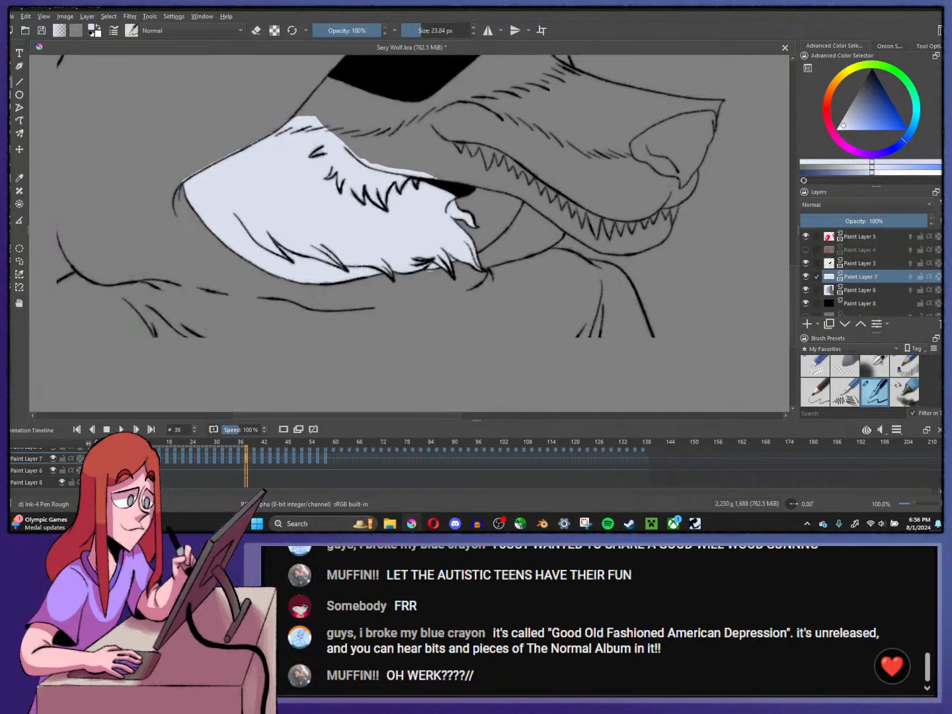
pyautogui.press('Right')
pyautogui.moveTo(195, 188); pyautogui.dragTo(273, 245)
pyautogui.press('Right')
pyautogui.scroll(1, 273, 245)
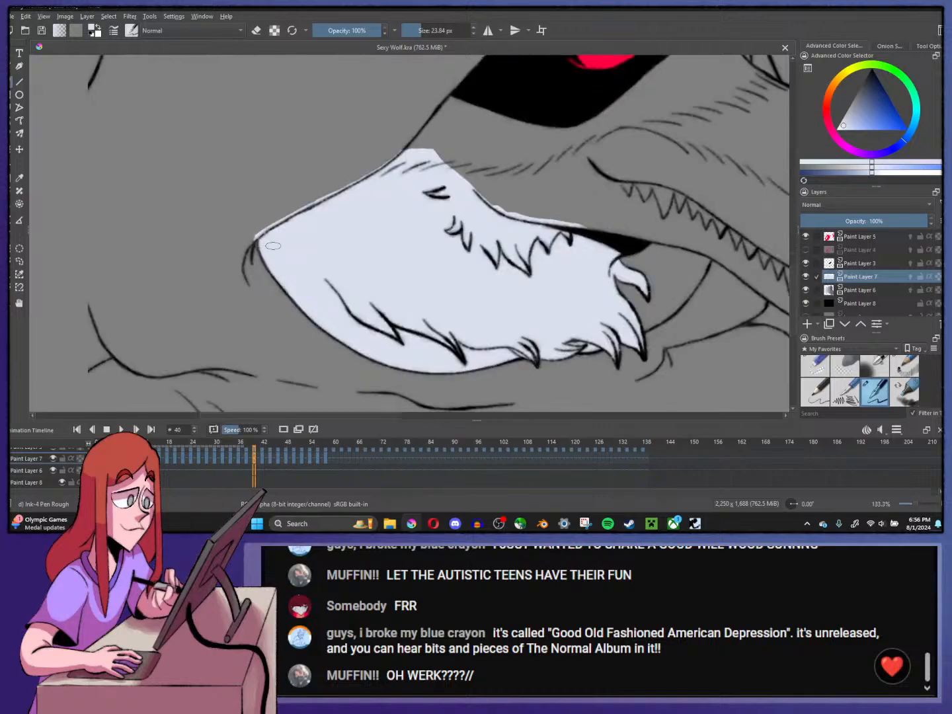
pyautogui.click(819, 370)
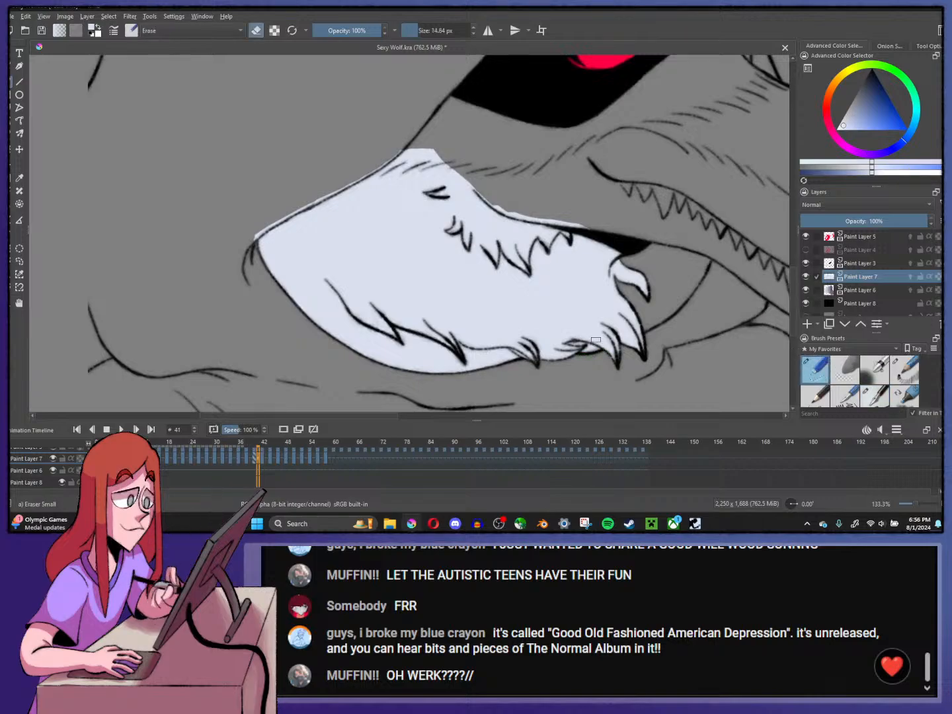
pyautogui.press('Right')
pyautogui.press('Right')
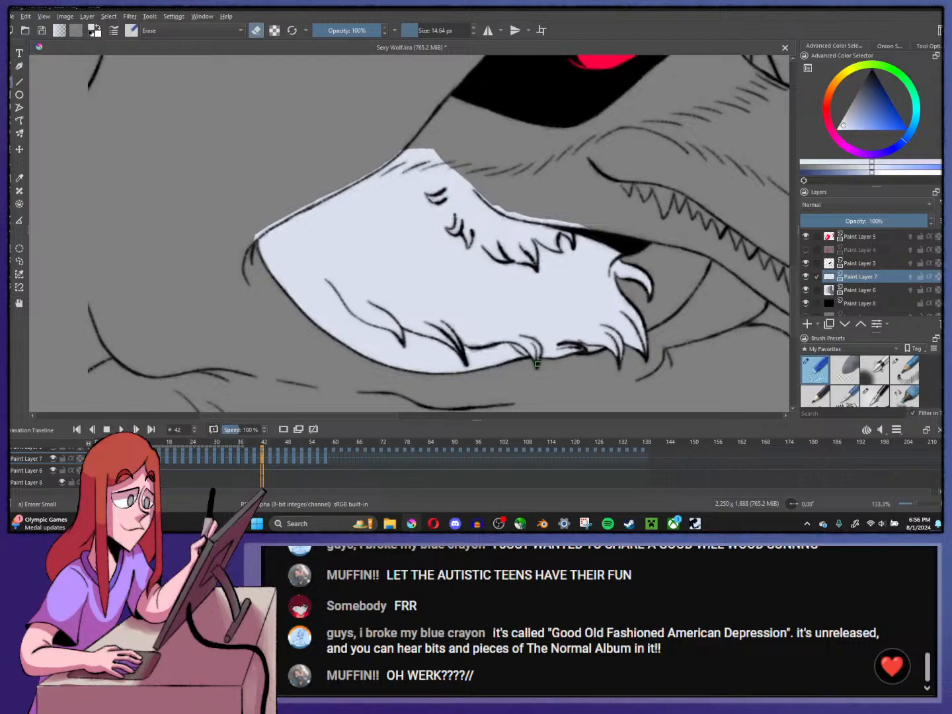
pyautogui.press('Right')
pyautogui.press('Right')
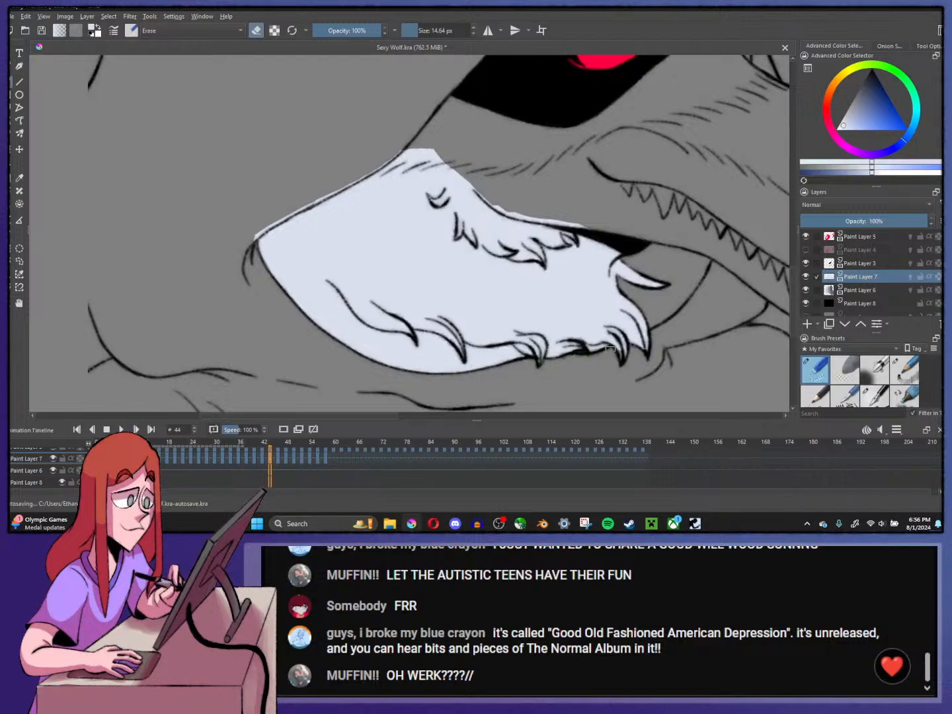
pyautogui.press('Right')
pyautogui.press('Right')
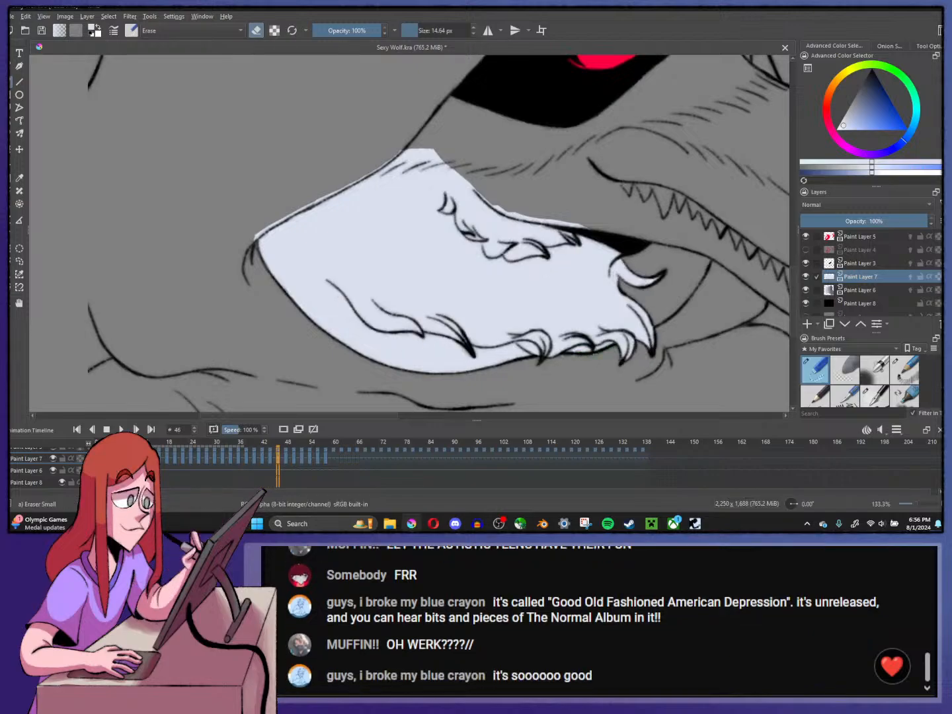
pyautogui.press('Right')
pyautogui.press('Right')
pyautogui.press('Right')
pyautogui.press('Right')
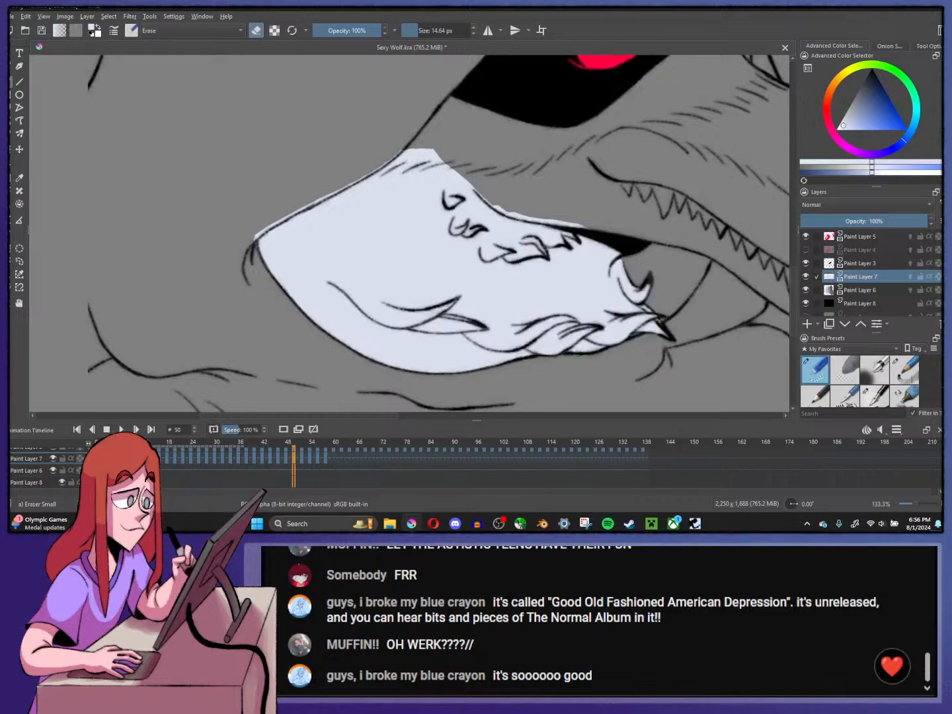
pyautogui.press('Right')
pyautogui.press('Right')
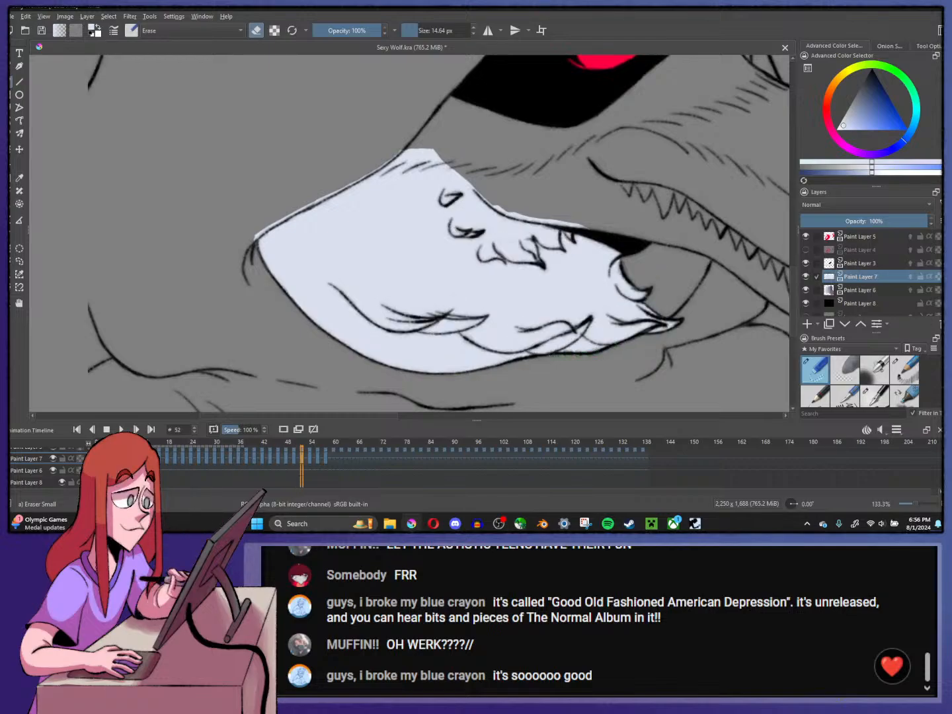
pyautogui.press('Right')
pyautogui.press('Right')
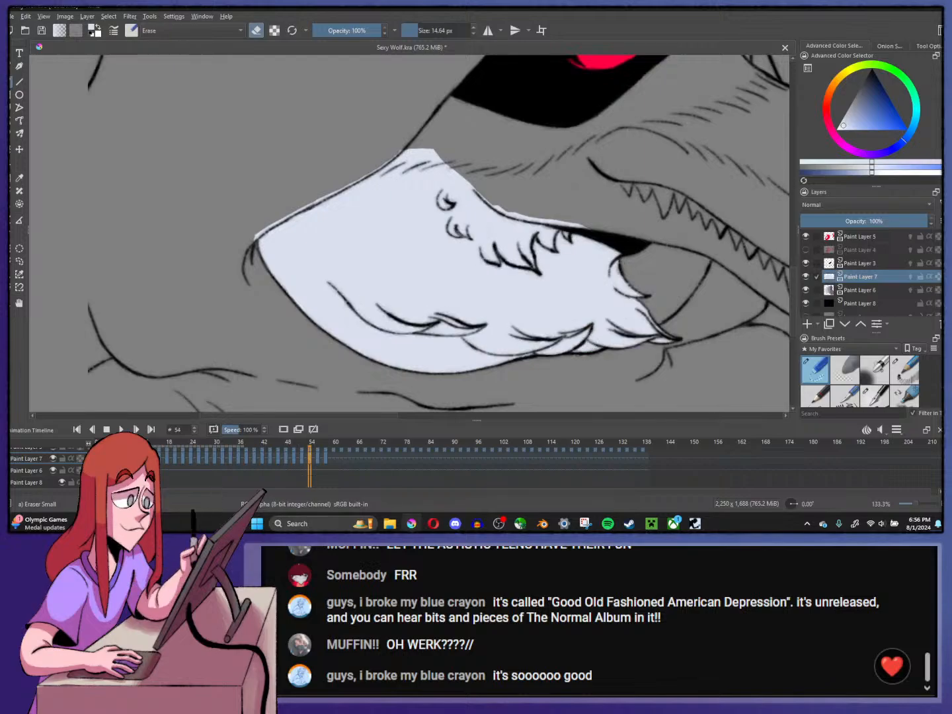
pyautogui.press('Right')
pyautogui.press('Right')
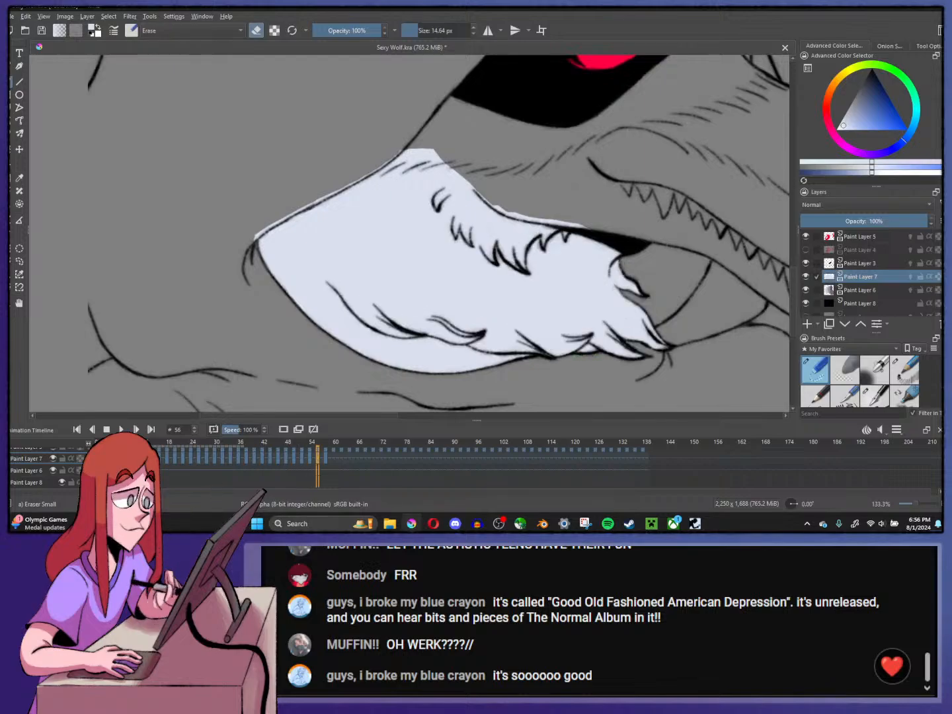
pyautogui.press('Right')
pyautogui.press('Right')
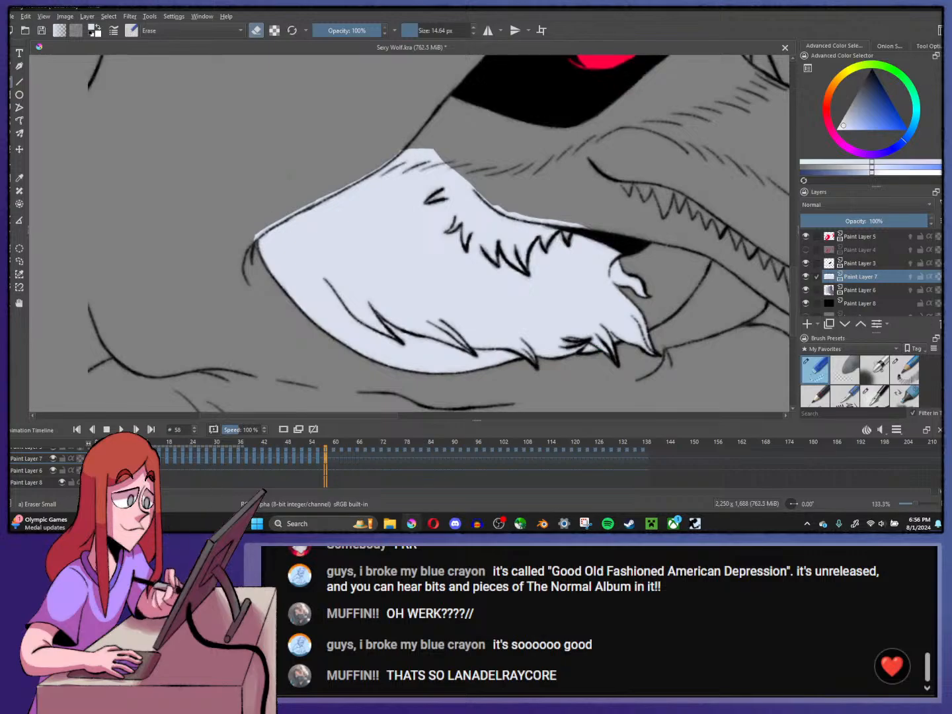
# - On frames 58 and 56, erase the pale spill outside the upper back line of the neck
pyautogui.moveTo(255, 236); pyautogui.dragTo(327, 197)
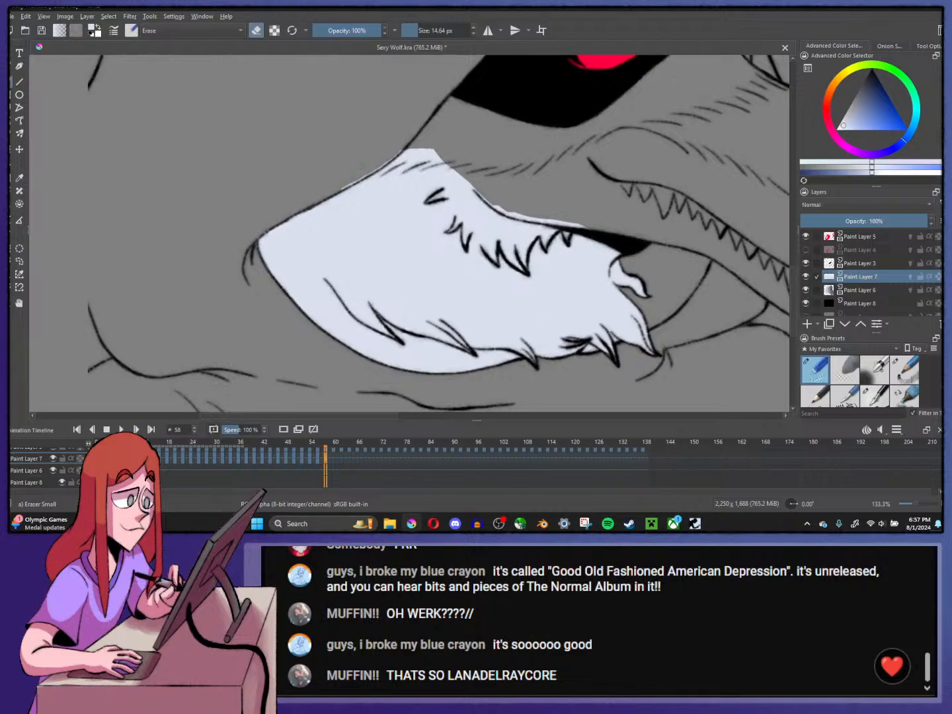
pyautogui.moveTo(341, 187)
pyautogui.mouseDown()
pyautogui.moveTo(395, 156)
pyautogui.moveTo(399, 180)
pyautogui.moveTo(468, 133)
pyautogui.mouseUp()
pyautogui.scroll(1, 355, 182)
pyautogui.press('Left')
pyautogui.press('Left')
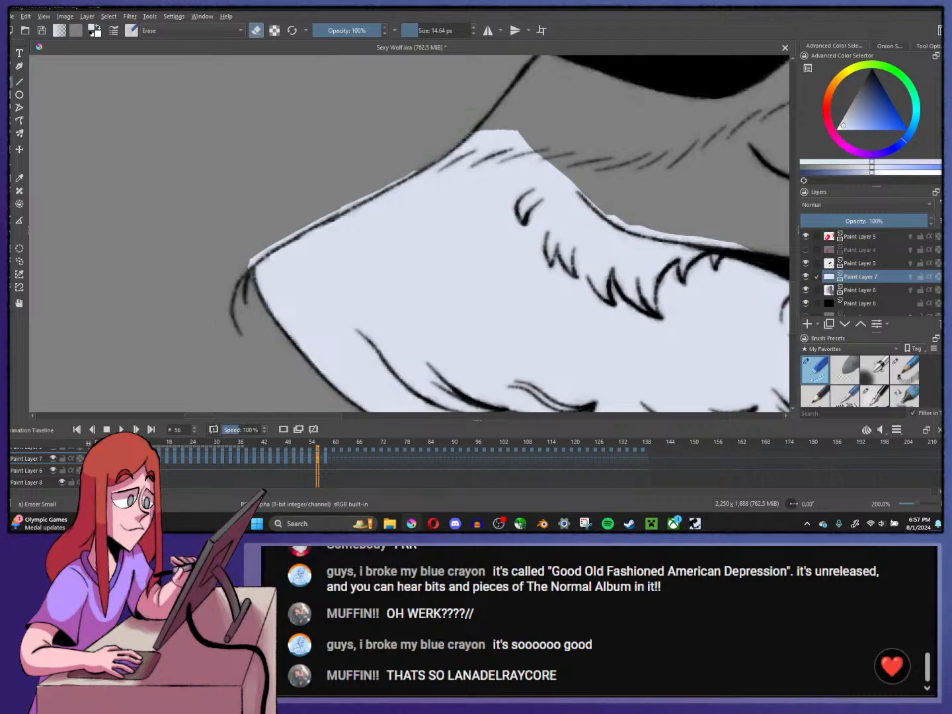
pyautogui.moveTo(248, 268); pyautogui.dragTo(347, 207)
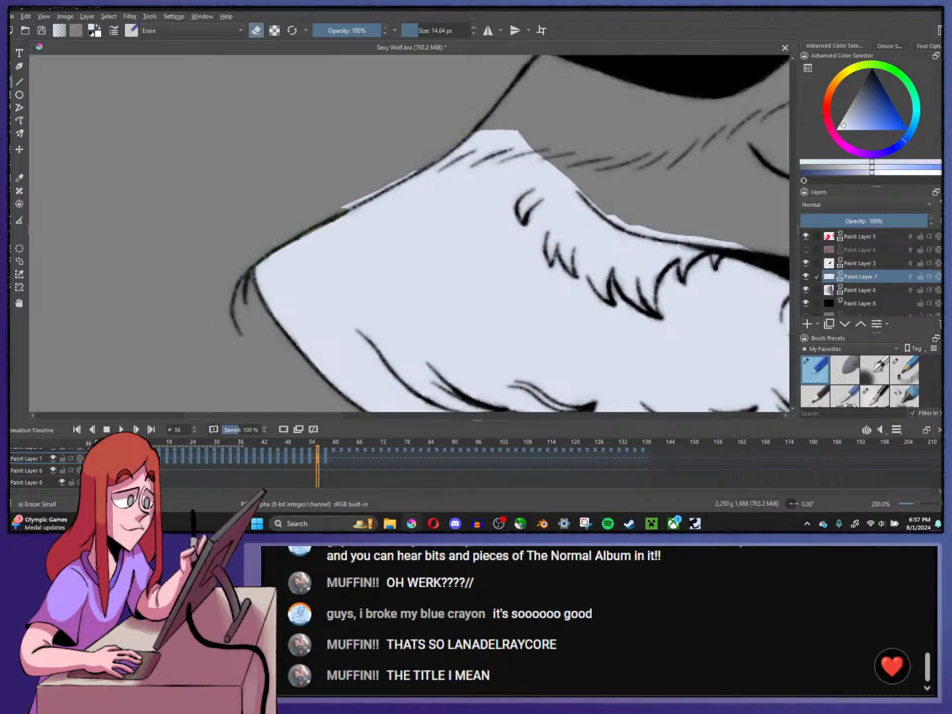
pyautogui.hotkey('ctrl', 'z')
pyautogui.moveTo(247, 269)
pyautogui.mouseDown()
pyautogui.moveTo(281, 242)
pyautogui.moveTo(426, 167)
pyautogui.mouseUp()
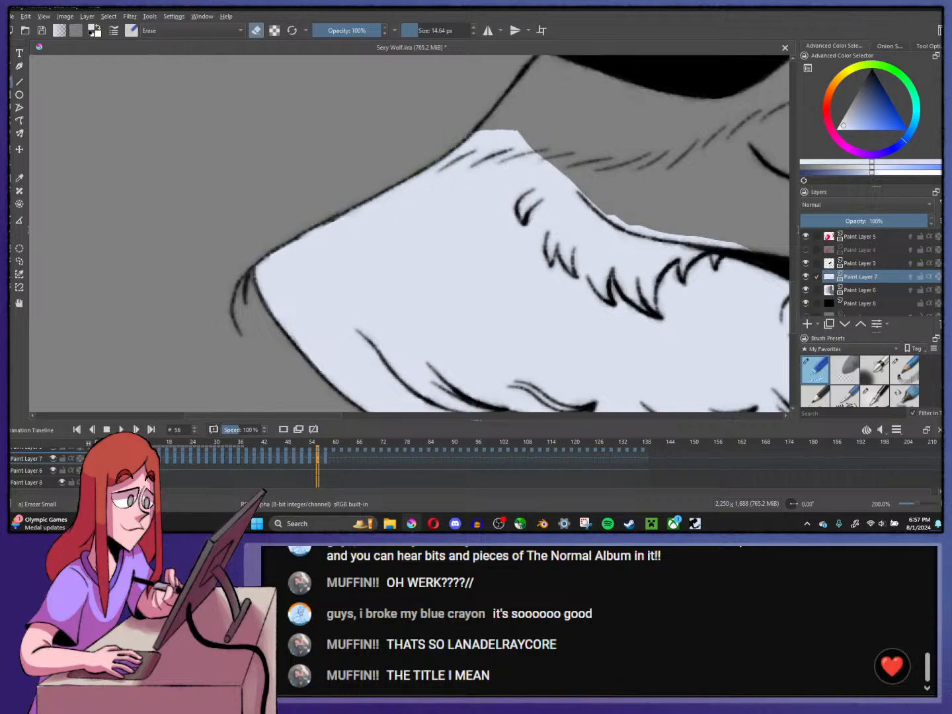
# - On frames 54 and 52, erase the pale spill above the neck's upper back line
pyautogui.press('Left')
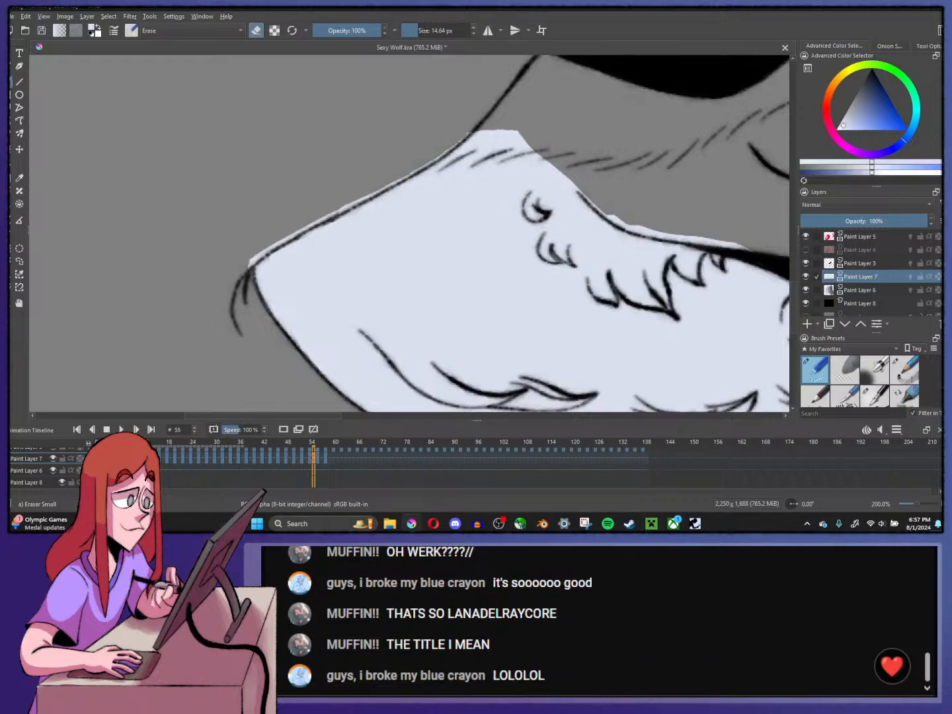
pyautogui.press('Left')
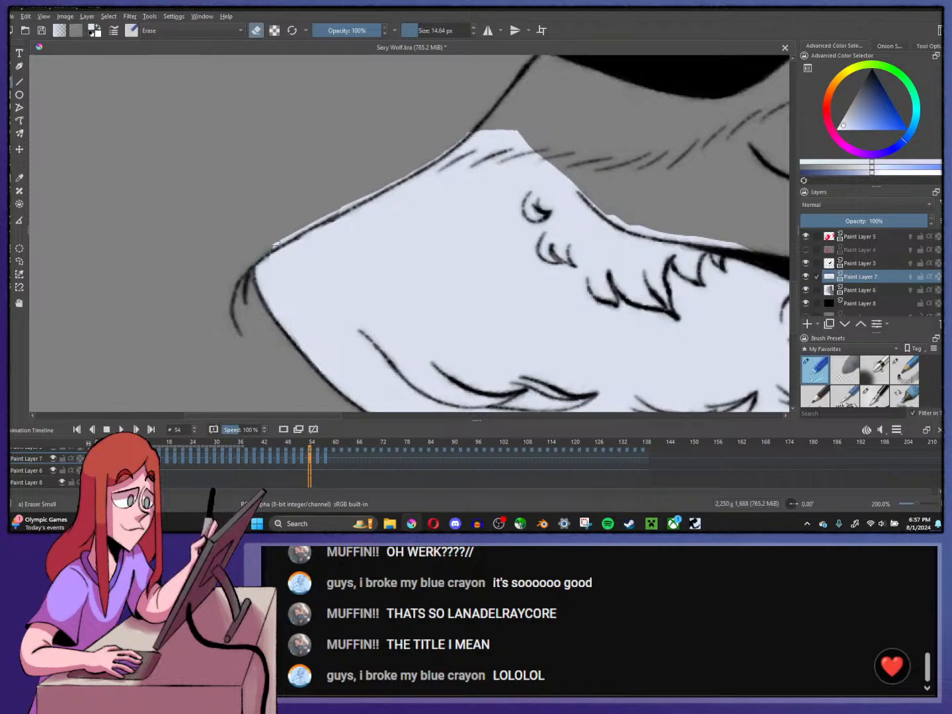
pyautogui.moveTo(324, 221)
pyautogui.mouseDown()
pyautogui.moveTo(422, 169)
pyautogui.moveTo(469, 133)
pyautogui.mouseUp()
pyautogui.press('Left')
pyautogui.press('Left')
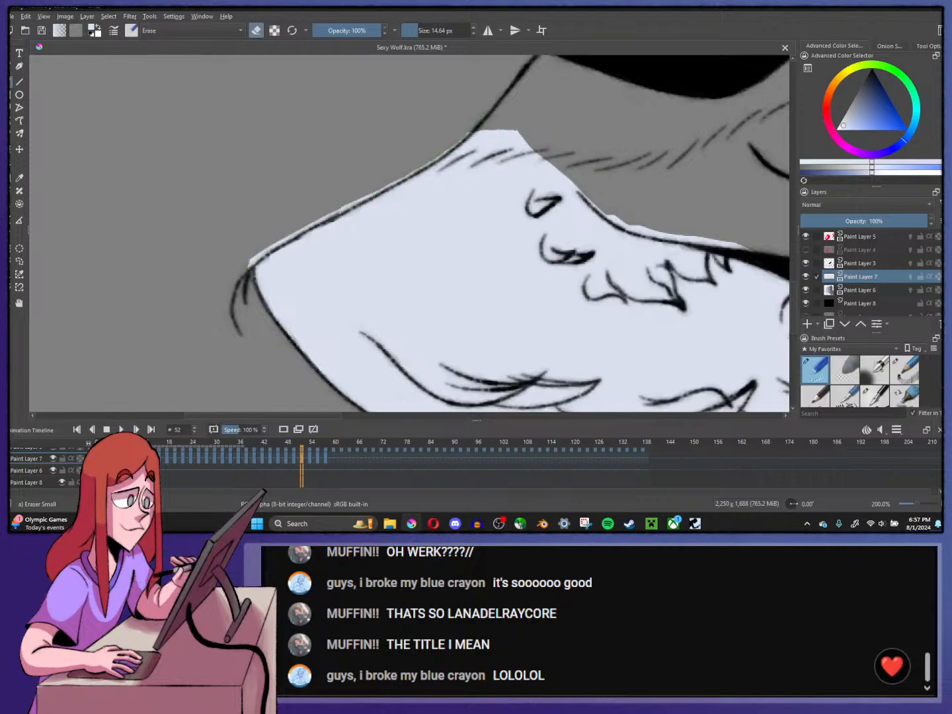
pyautogui.moveTo(251, 265)
pyautogui.mouseDown()
pyautogui.moveTo(424, 168)
pyautogui.moveTo(479, 122)
pyautogui.mouseUp()
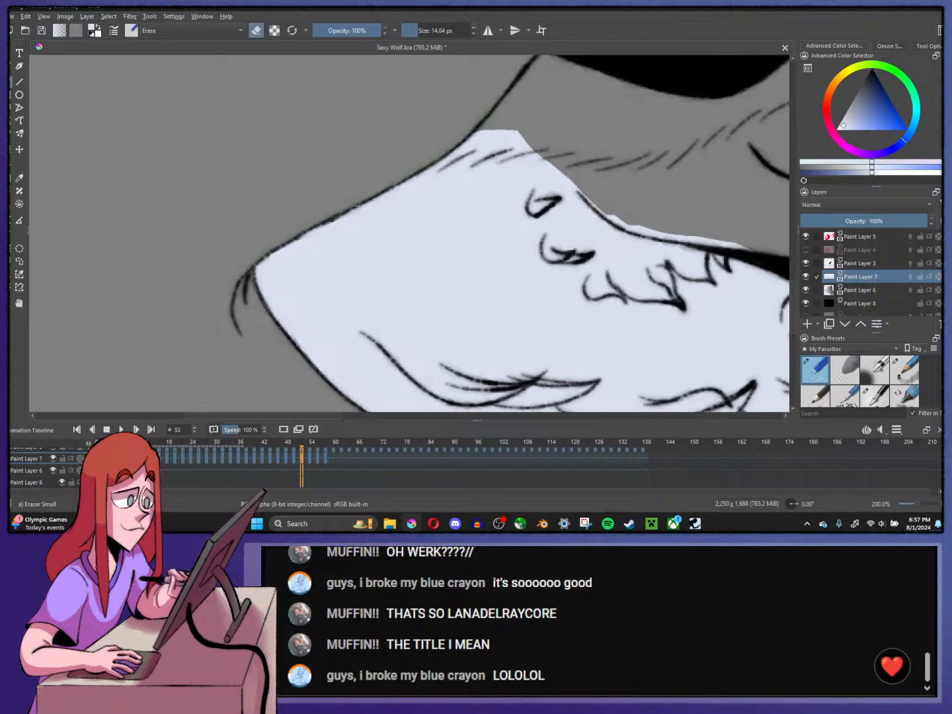
# - On frames 50, 48 and 46, erase the pale spill above the neck's upper back line
pyautogui.press('Left')
pyautogui.press('Left')
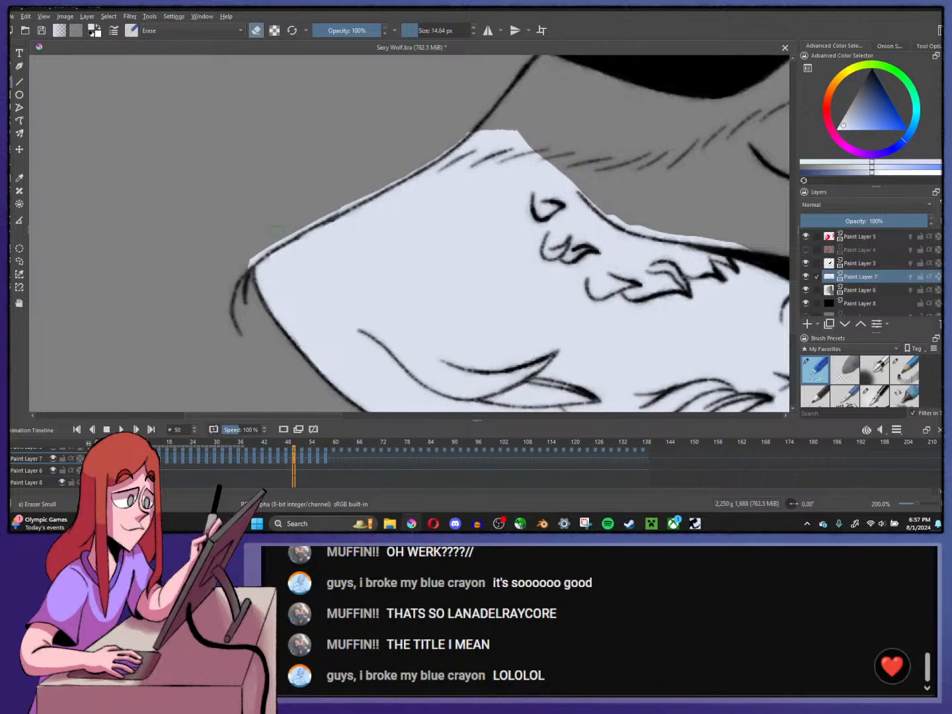
pyautogui.moveTo(249, 265); pyautogui.dragTo(405, 177)
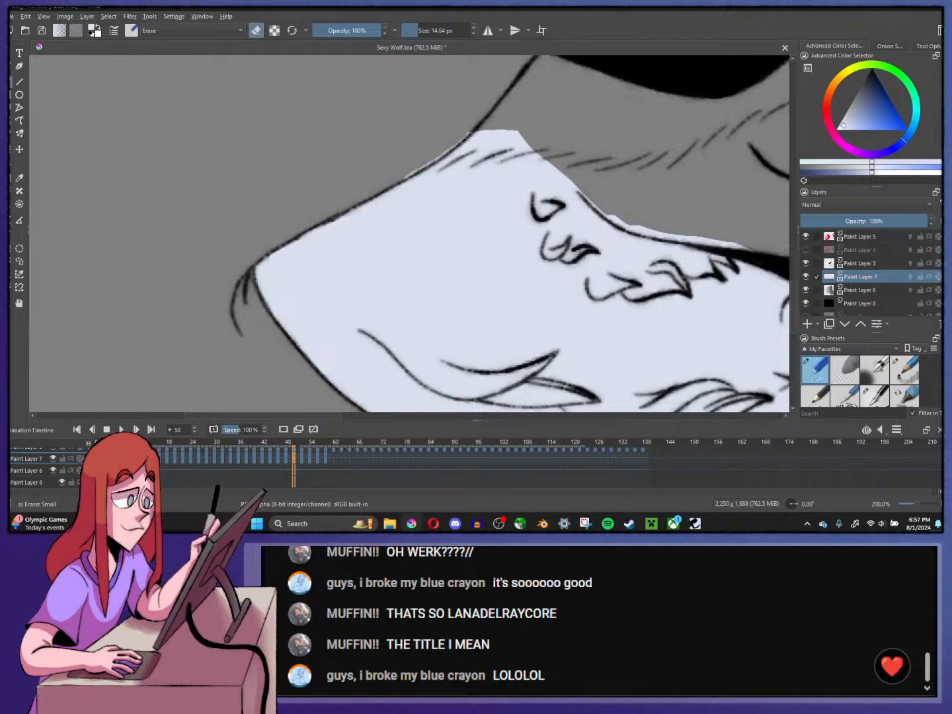
pyautogui.moveTo(405, 177); pyautogui.dragTo(471, 133)
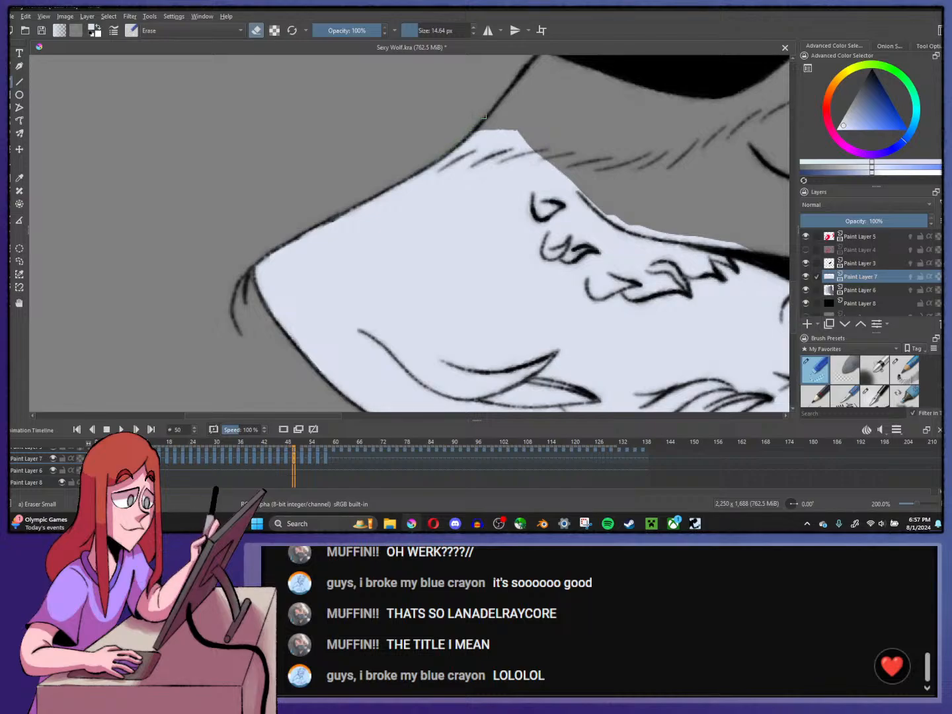
pyautogui.press('Left')
pyautogui.press('Left')
pyautogui.moveTo(249, 266)
pyautogui.mouseDown()
pyautogui.moveTo(423, 168)
pyautogui.moveTo(475, 127)
pyautogui.mouseUp()
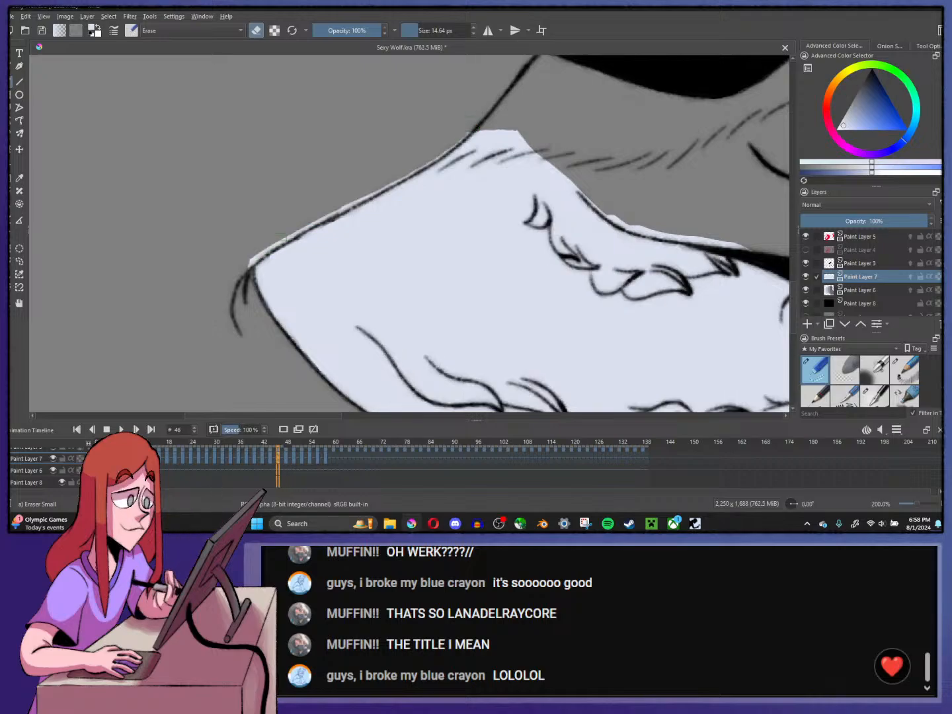
pyautogui.moveTo(250, 265); pyautogui.dragTo(467, 134)
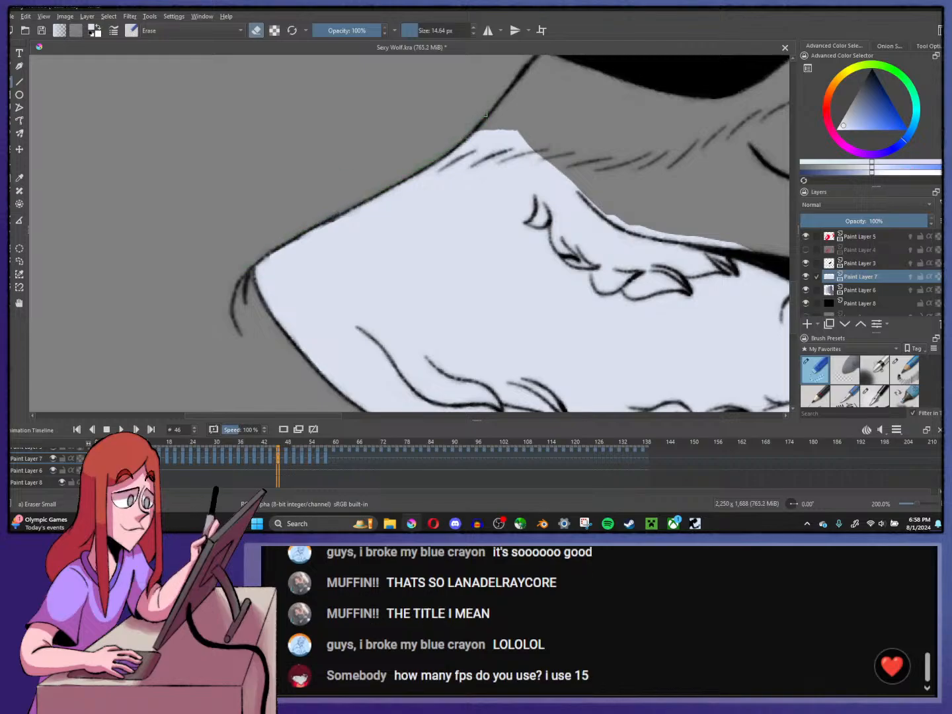
# - On frames 44 and 42, erase the pale spill along the neck's upper back line
pyautogui.press('Left')
pyautogui.press('Left')
pyautogui.moveTo(262, 252)
pyautogui.mouseDown()
pyautogui.moveTo(252, 265)
pyautogui.moveTo(470, 132)
pyautogui.mouseUp()
pyautogui.press('Left')
pyautogui.press('Left')
pyautogui.moveTo(267, 246)
pyautogui.mouseDown()
pyautogui.moveTo(250, 266)
pyautogui.moveTo(330, 216)
pyautogui.moveTo(271, 250)
pyautogui.mouseUp()
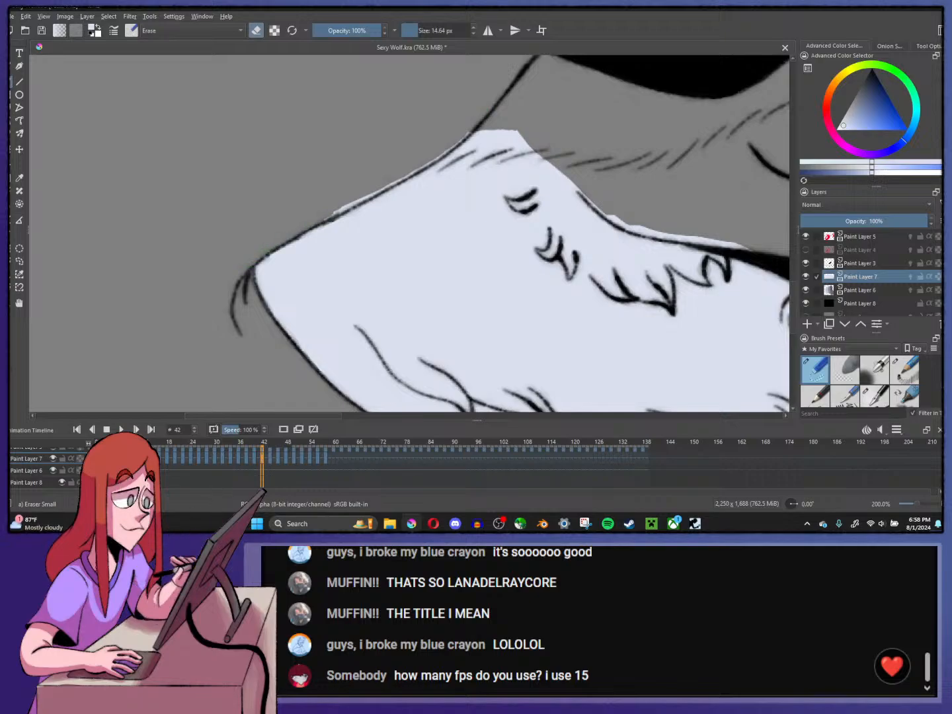
pyautogui.moveTo(324, 218); pyautogui.dragTo(468, 135)
# - On frames 40 and 38, erase the pale spill outside the neck's upper back line
pyautogui.press('Left')
pyautogui.press('Left')
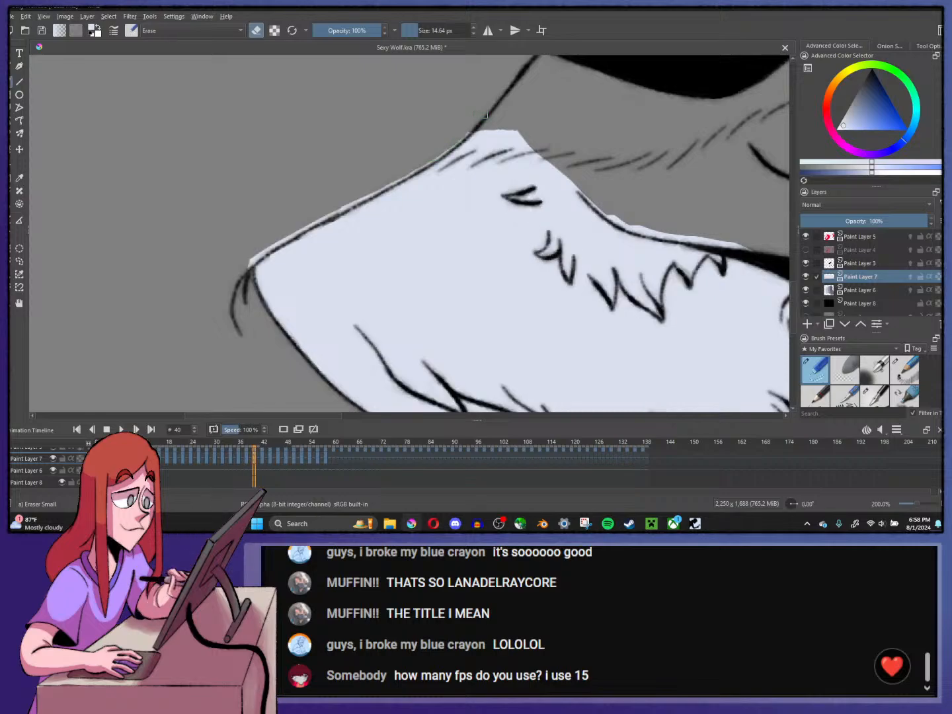
pyautogui.moveTo(252, 264)
pyautogui.mouseDown()
pyautogui.moveTo(415, 174)
pyautogui.moveTo(475, 131)
pyautogui.mouseUp()
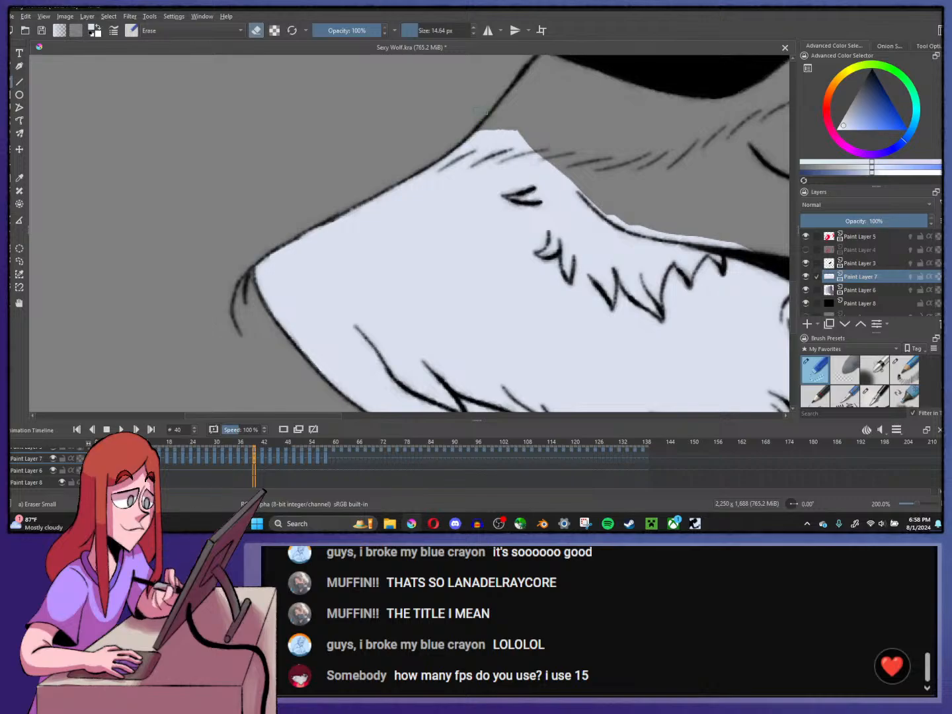
pyautogui.press('Left')
pyautogui.press('Left')
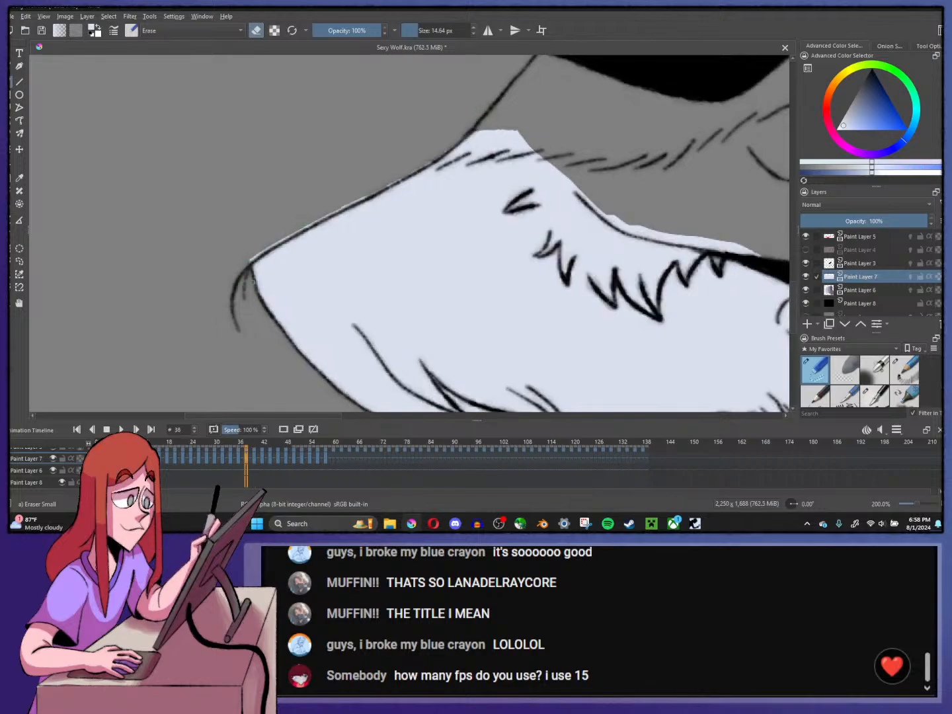
pyautogui.moveTo(253, 281)
pyautogui.mouseDown()
pyautogui.moveTo(281, 240)
pyautogui.moveTo(461, 141)
pyautogui.mouseUp()
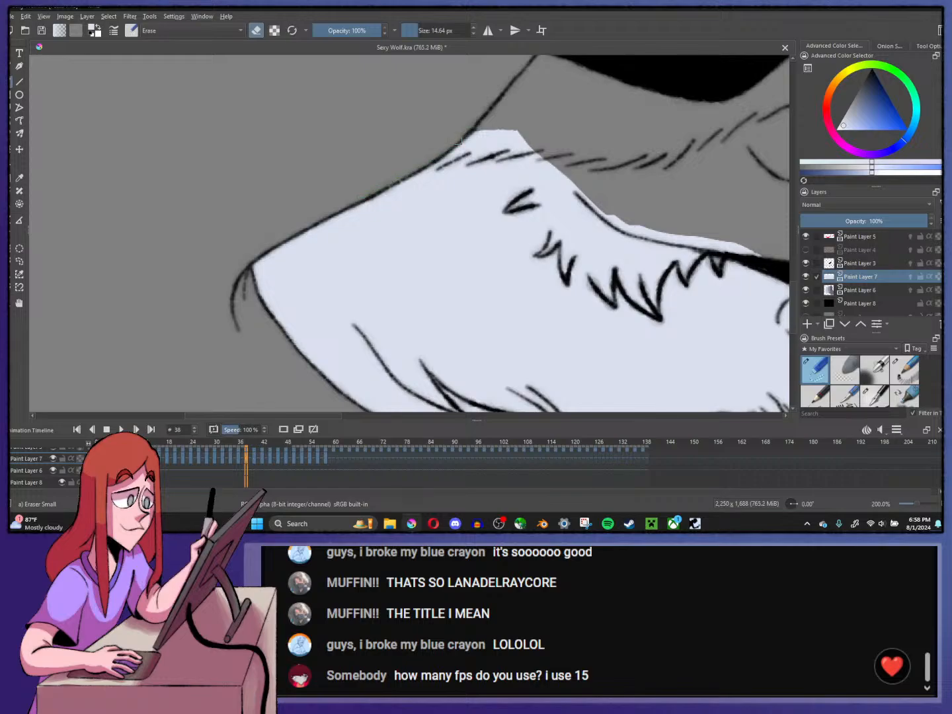
# - Play the animation with the whole head in view to check the trimmed neck fill
pyautogui.press('-')
pyautogui.press('-')
pyautogui.press('space')
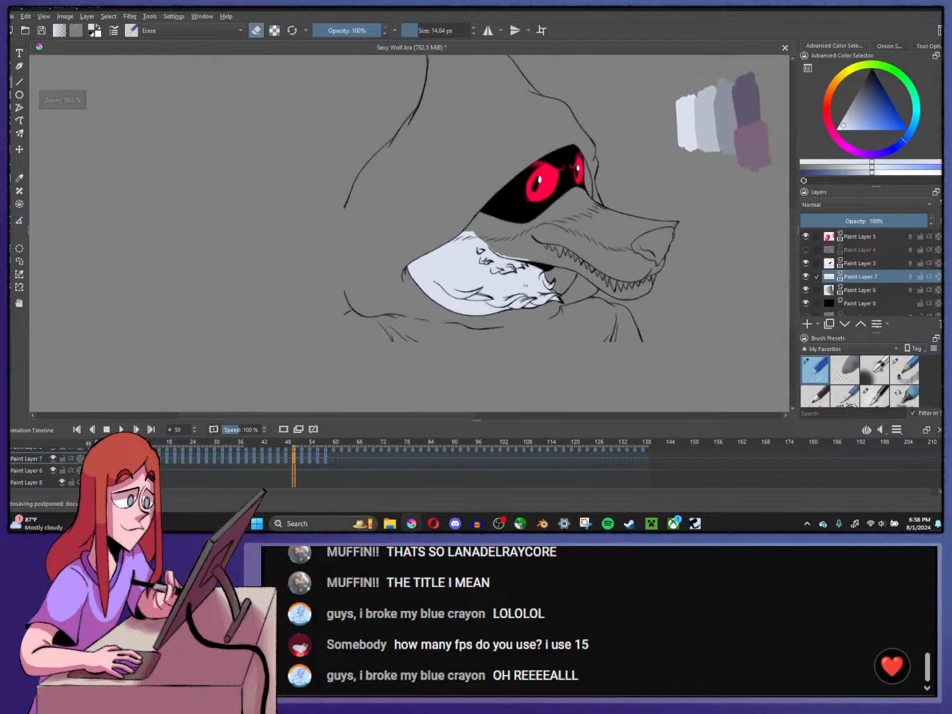
# - Copy Paint Layer 7's cleaned keyframes from frame 40 through frame 59 and paste them at frame 60
pyautogui.click(273, 458)
pyautogui.press('Left')
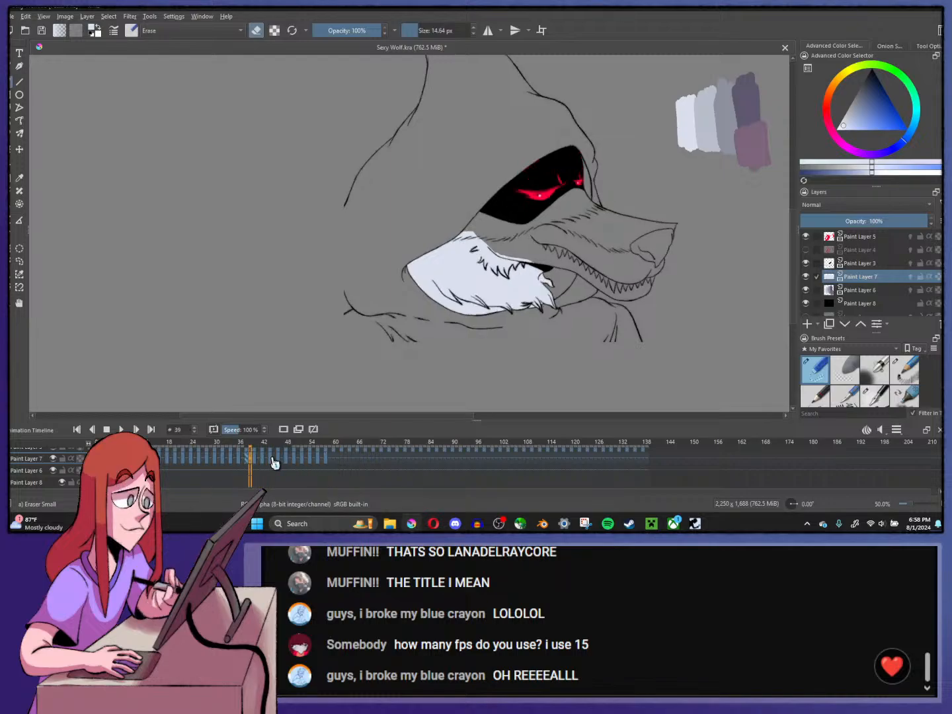
pyautogui.click(330, 465)
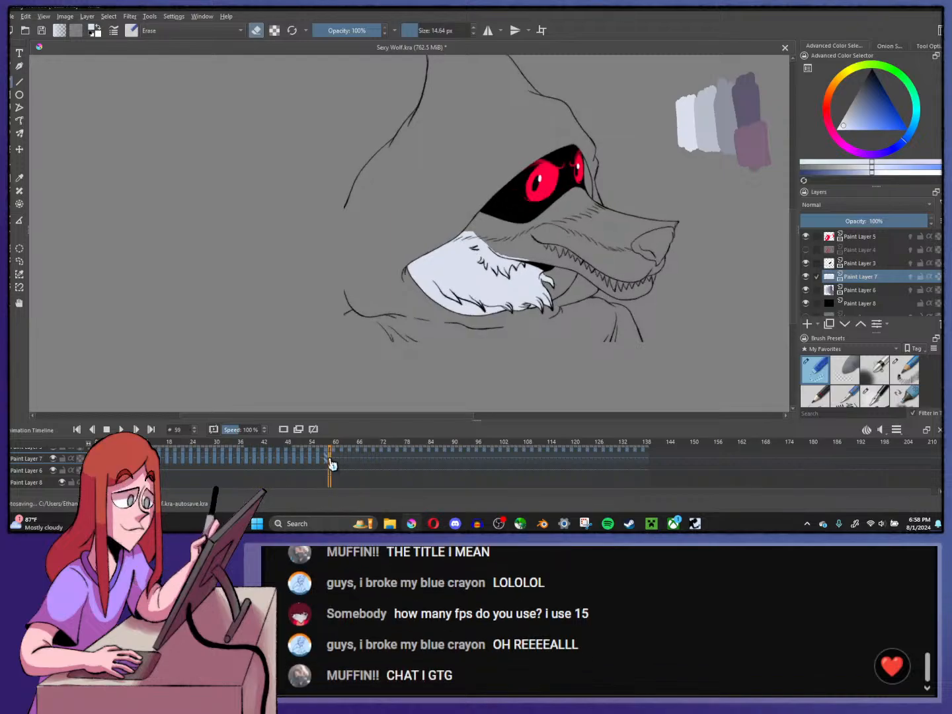
pyautogui.moveTo(332, 466); pyautogui.dragTo(257, 460)
pyautogui.rightClick(257, 460)
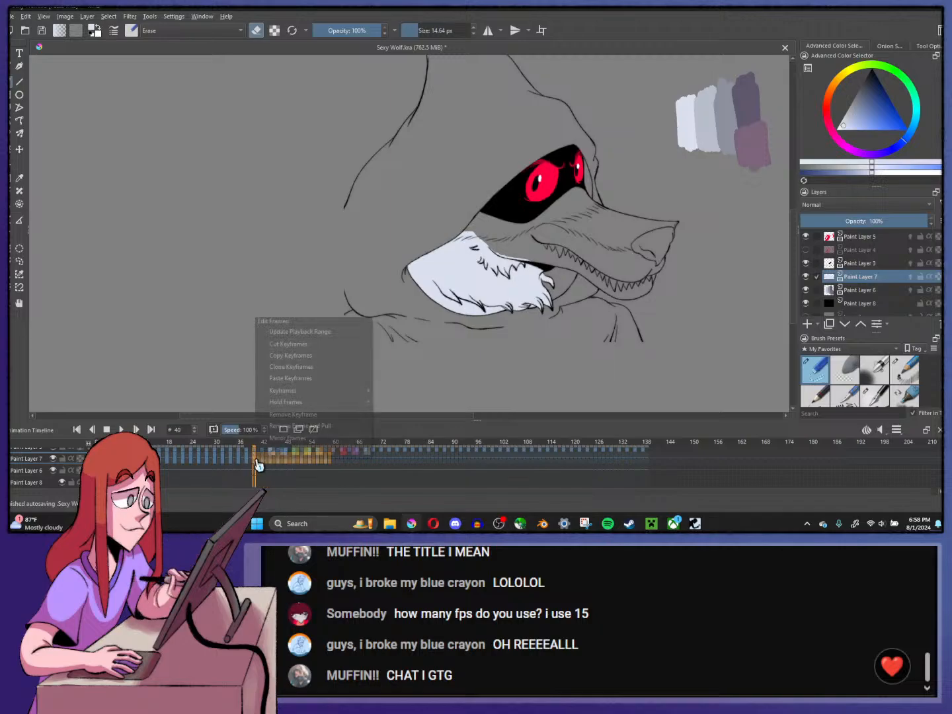
pyautogui.click(293, 356)
pyautogui.click(337, 466)
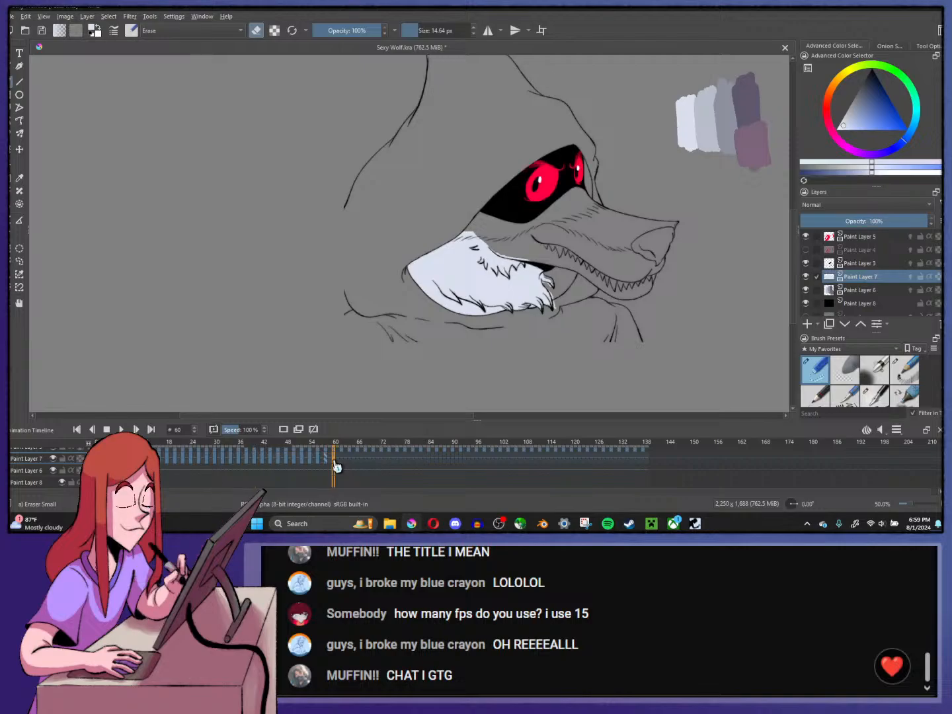
pyautogui.rightClick(336, 466)
pyautogui.click(363, 427)
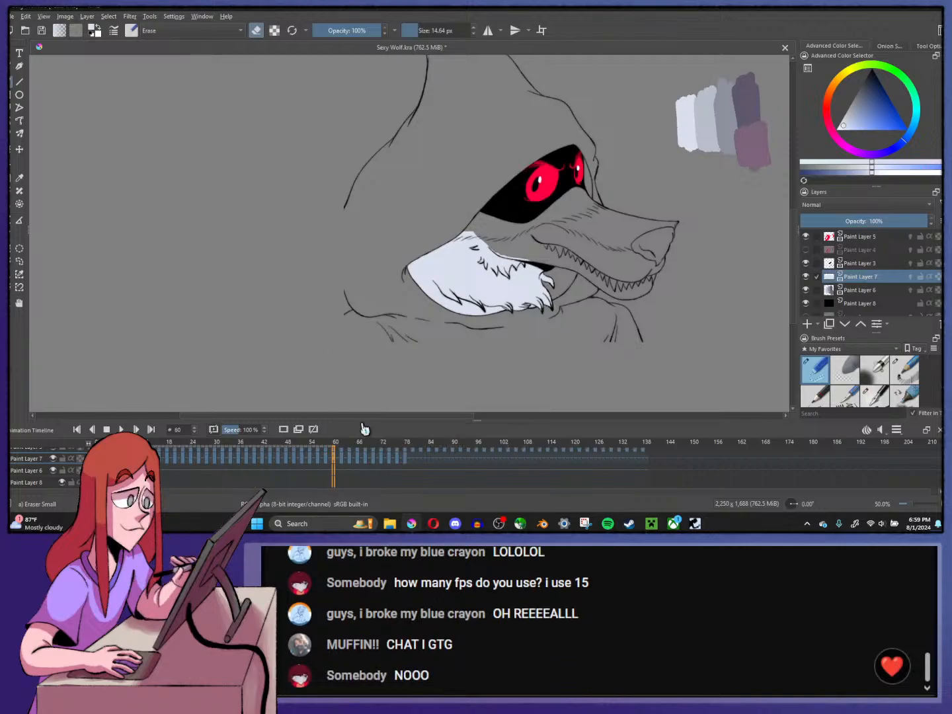
# - Paste the copied neck fill keyframes on Paint Layer 7 at frames 80, 100 and 120
pyautogui.click(413, 463)
pyautogui.rightClick(414, 462)
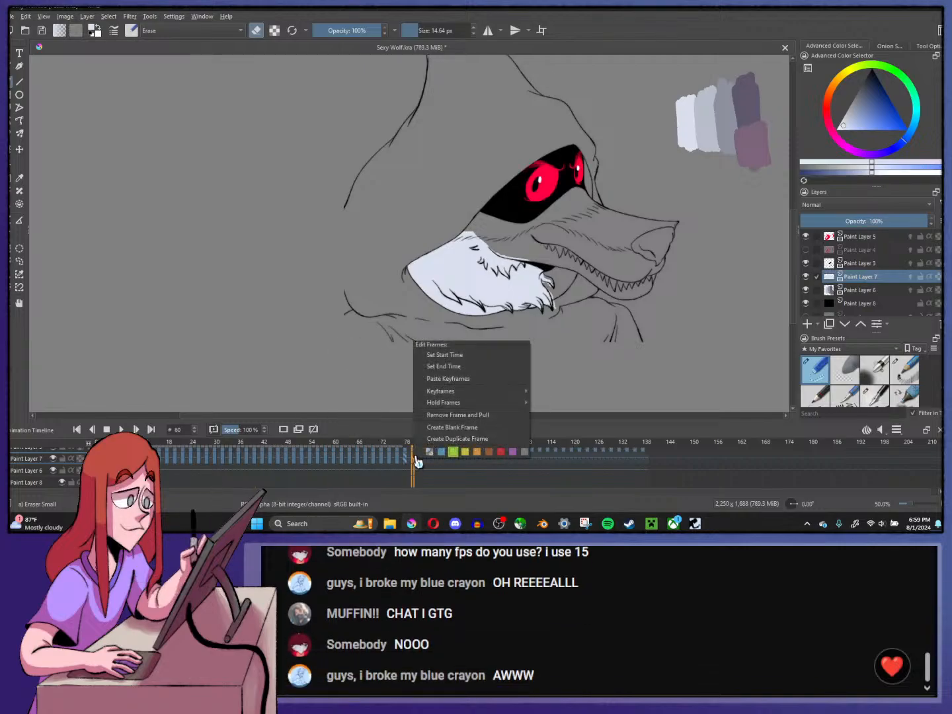
pyautogui.click(448, 378)
pyautogui.click(492, 463)
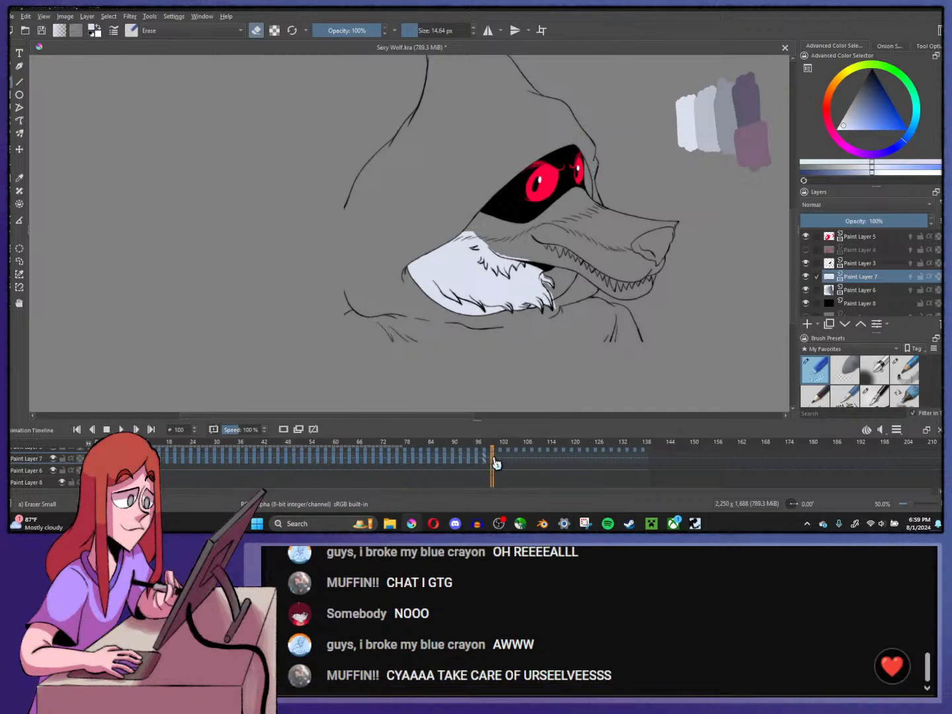
pyautogui.rightClick(496, 464)
pyautogui.click(504, 378)
pyautogui.click(575, 465)
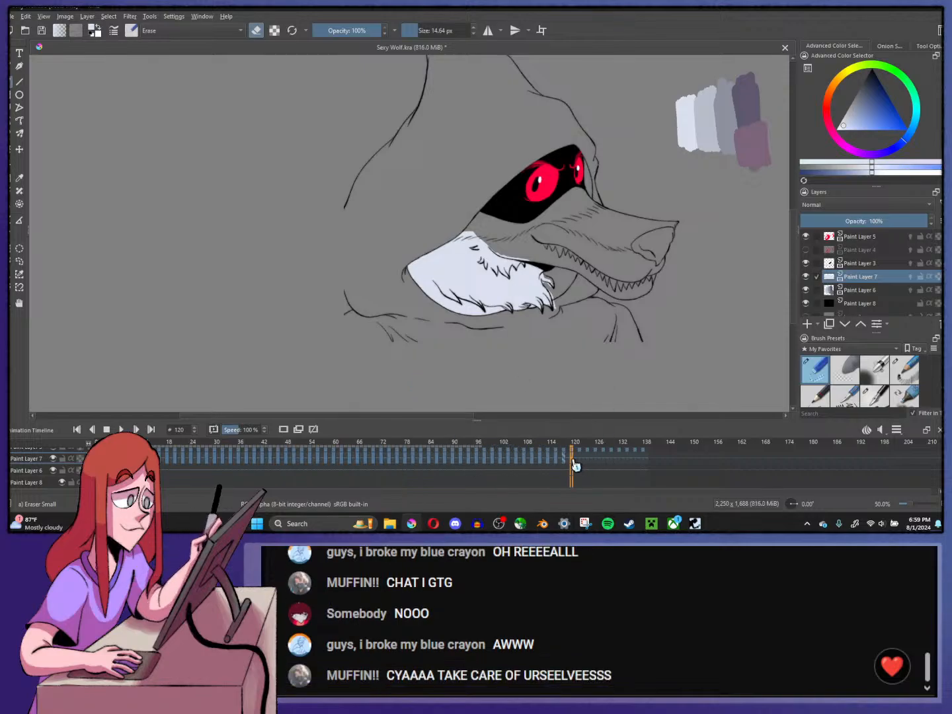
pyautogui.rightClick(574, 465)
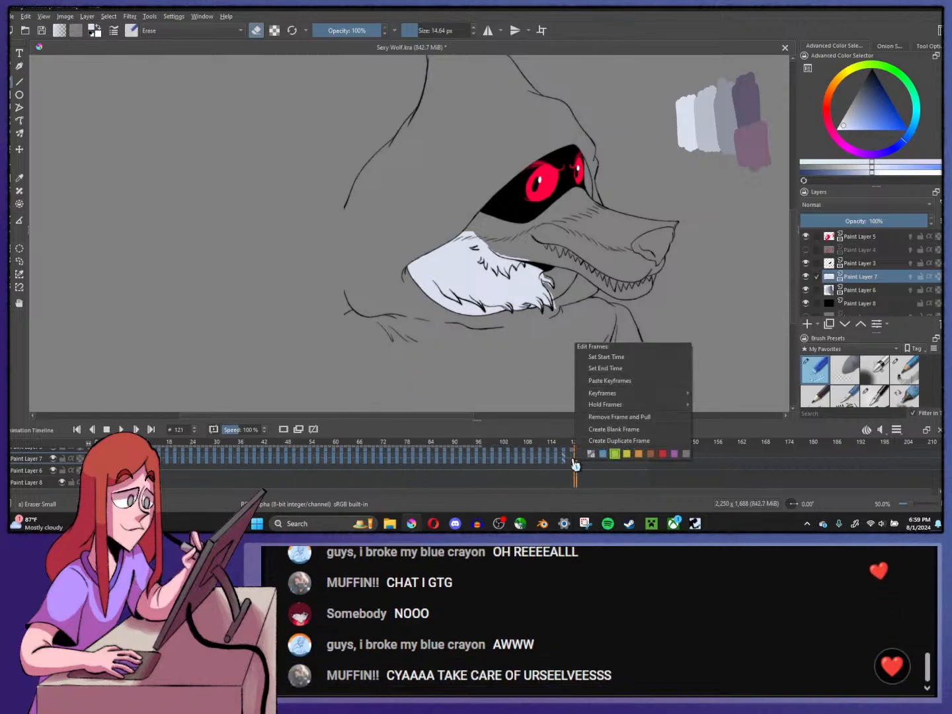
pyautogui.click(587, 379)
pyautogui.press('-')
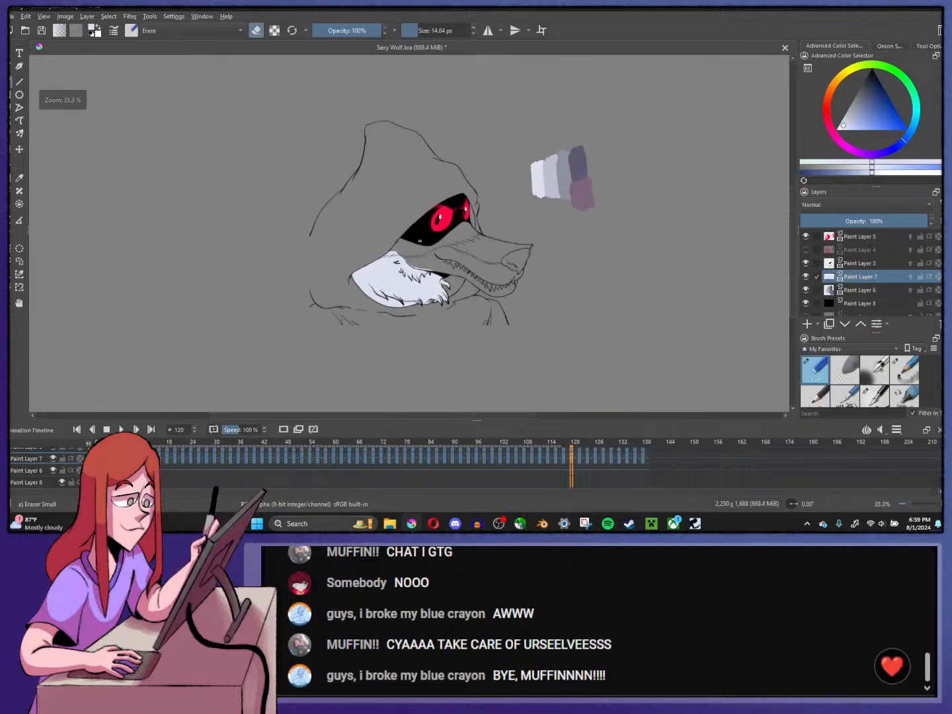
pyautogui.moveTo(419, 241)
pyautogui.mouseDown()
pyautogui.moveTo(390, 281)
pyautogui.moveTo(397, 325)
pyautogui.moveTo(595, 199)
pyautogui.moveTo(529, 151)
pyautogui.moveTo(219, 213)
pyautogui.moveTo(130, 310)
pyautogui.moveTo(102, 446)
pyautogui.moveTo(330, 503)
pyautogui.moveTo(535, 359)
pyautogui.moveTo(449, 123)
pyautogui.moveTo(206, 164)
pyautogui.moveTo(563, 174)
pyautogui.moveTo(446, 237)
pyautogui.moveTo(459, 253)
pyautogui.moveTo(458, 233)
pyautogui.moveTo(308, 297)
pyautogui.moveTo(375, 264)
pyautogui.mouseUp()
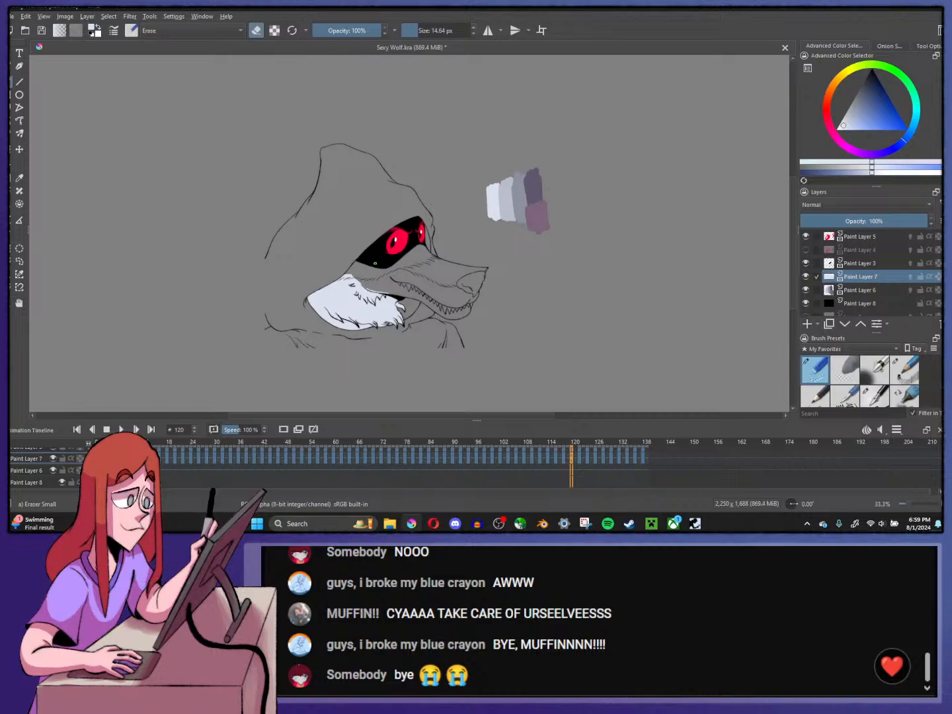
pyautogui.click(900, 429)
pyautogui.click(900, 430)
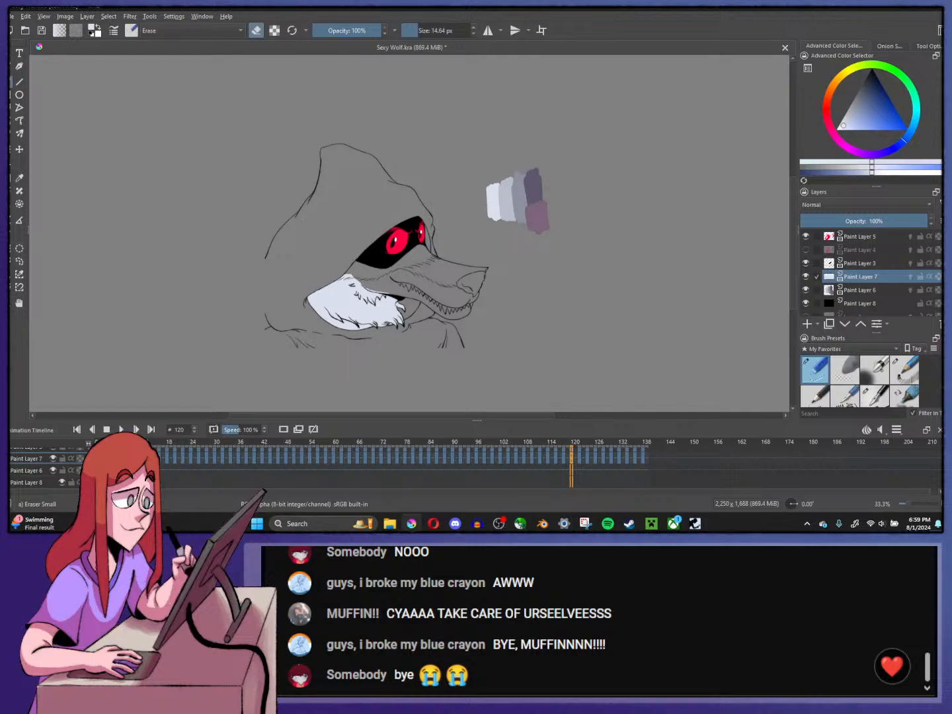
pyautogui.scroll(1, 318, 223)
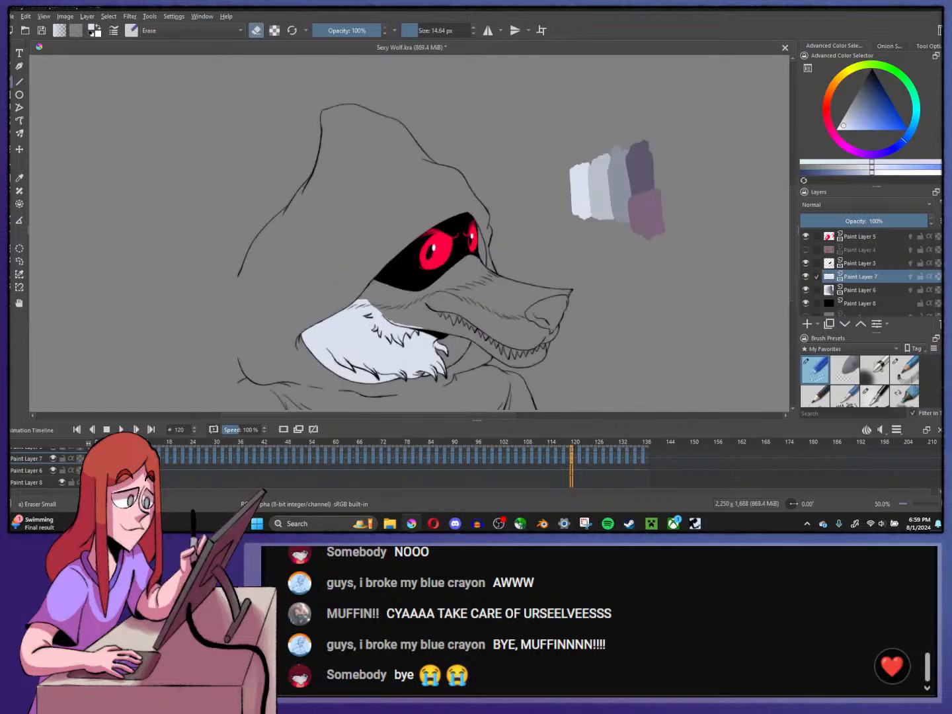
pyautogui.scroll(-1, 381, 302)
pyautogui.scroll(1, 381, 302)
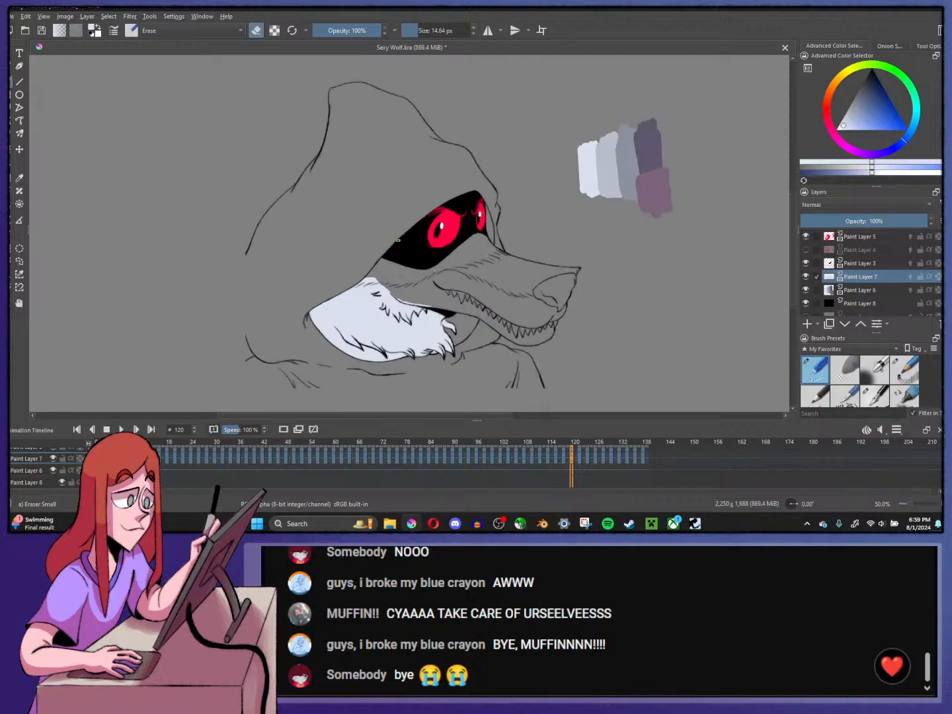
pyautogui.scroll(-1, 398, 240)
pyautogui.scroll(2, 398, 240)
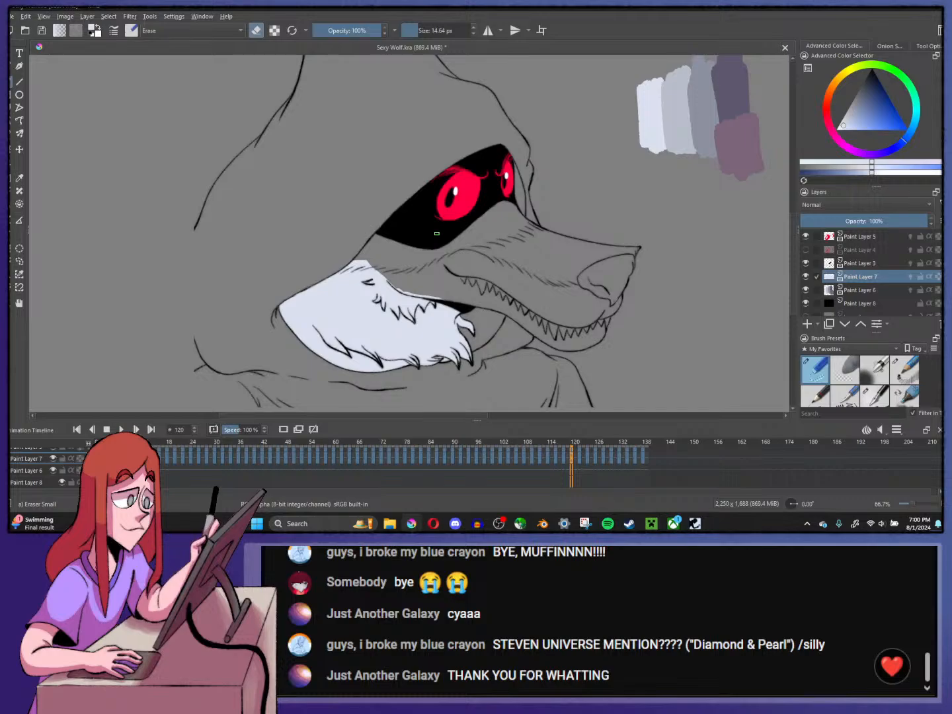
pyautogui.press('1')
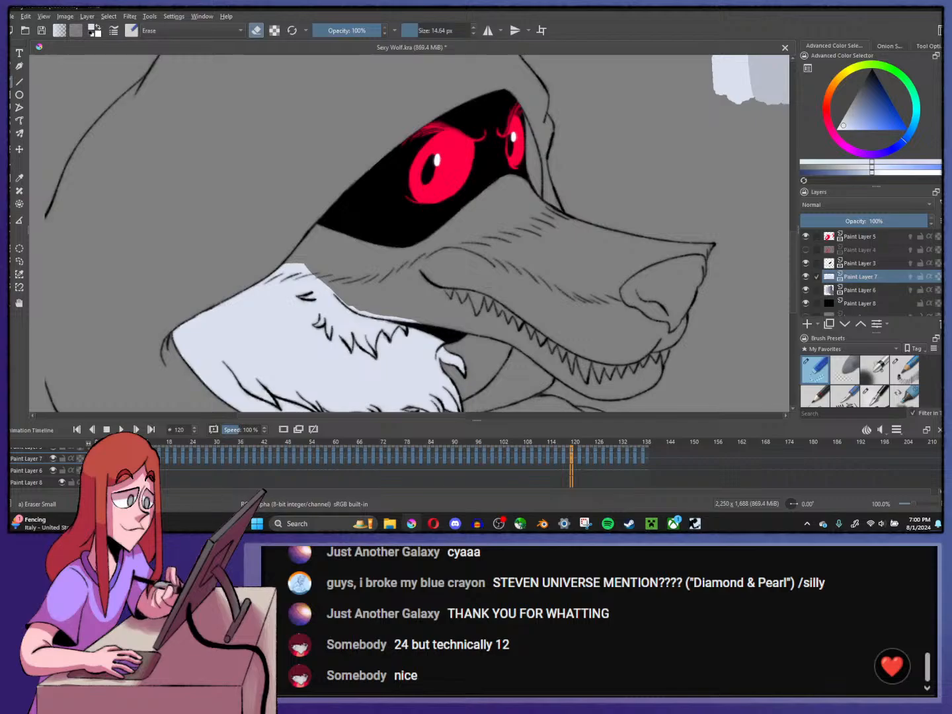
pyautogui.scroll(-2, 397, 273)
pyautogui.scroll(2, 400, 328)
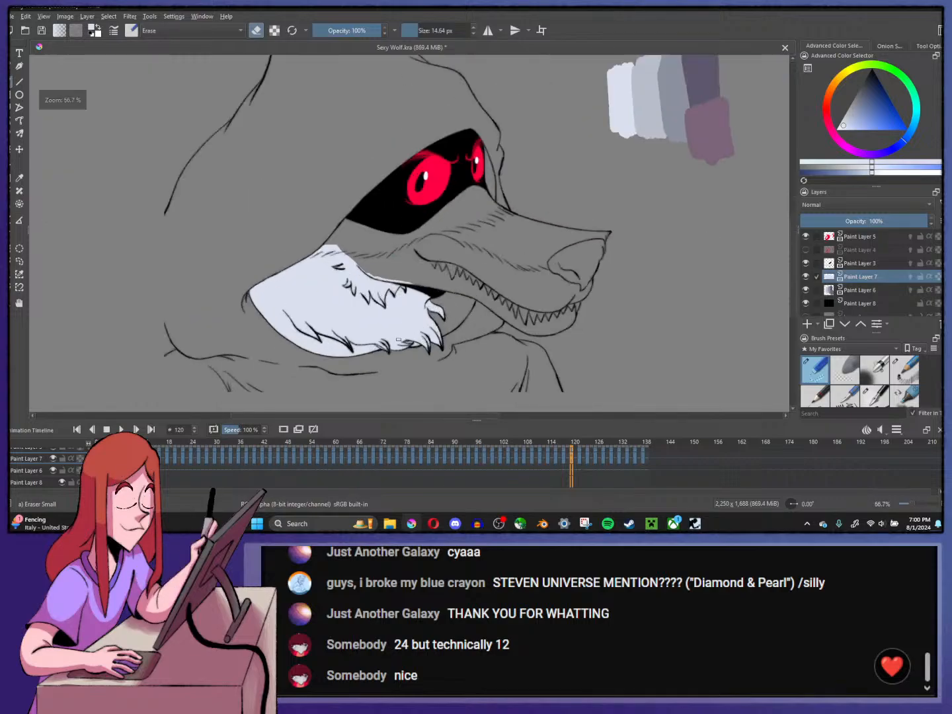
pyautogui.scroll(1, 408, 311)
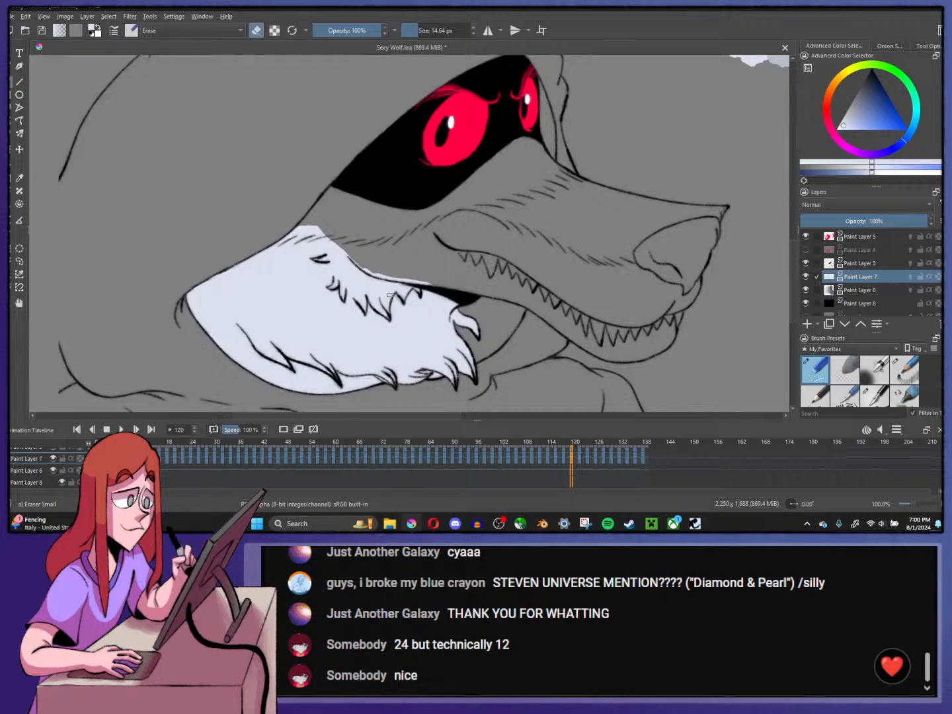
pyautogui.scroll(-1, 471, 314)
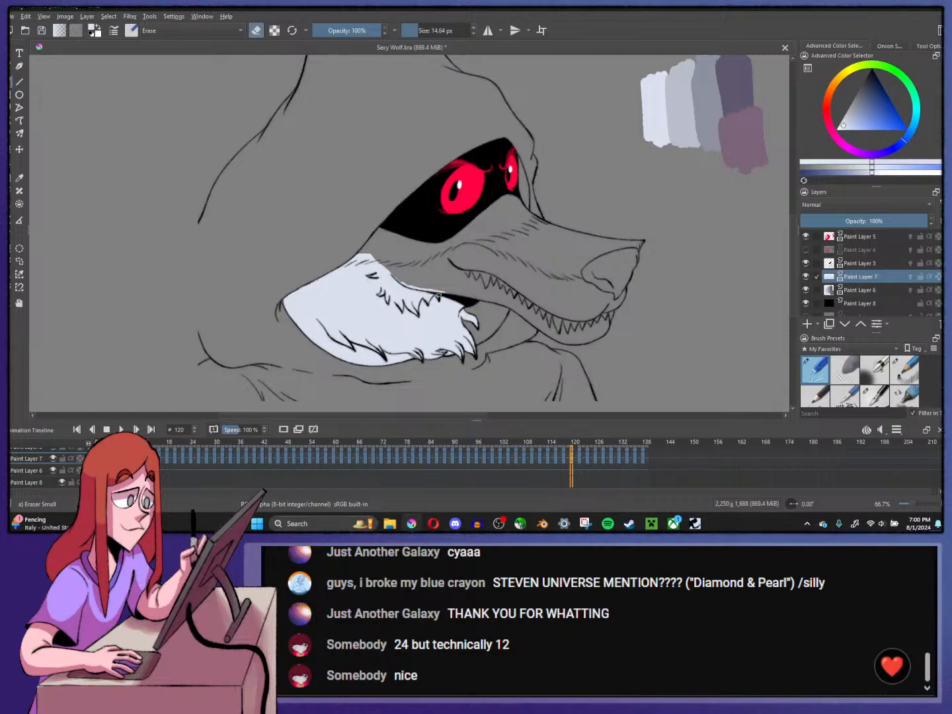
pyautogui.scroll(-1, 438, 296)
pyautogui.scroll(1, 438, 295)
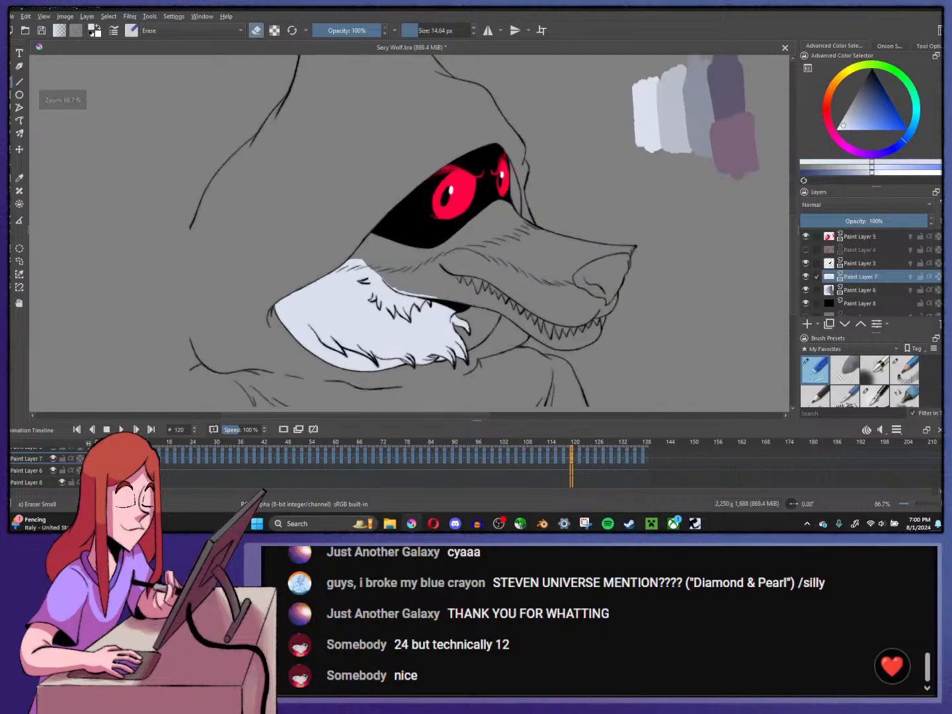
pyautogui.scroll(-2, 433, 298)
pyautogui.scroll(2, 433, 297)
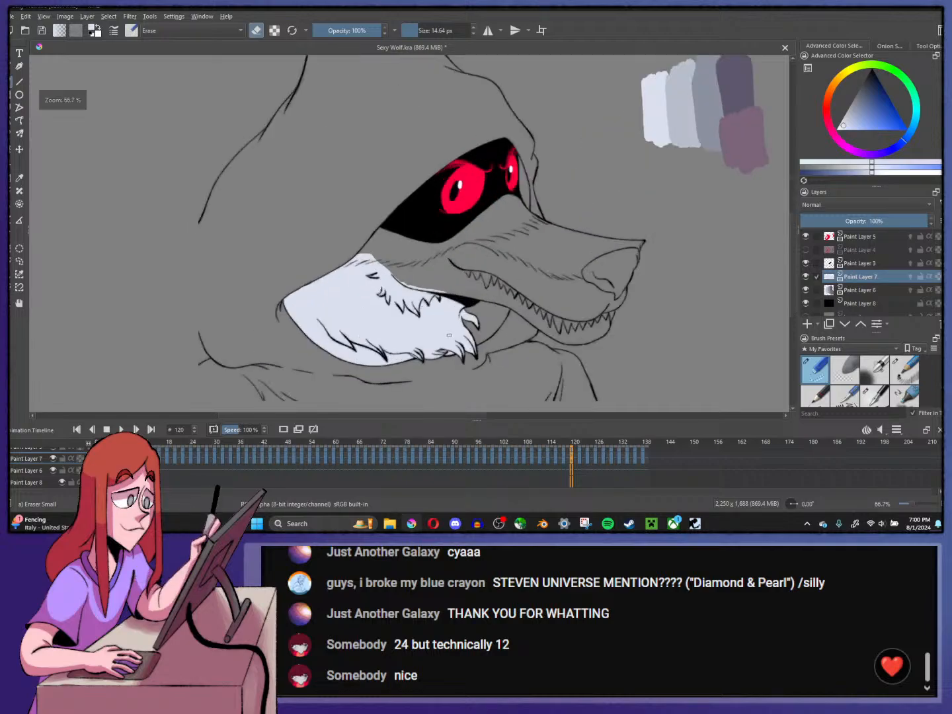
pyautogui.scroll(-2, 433, 297)
pyautogui.scroll(1, 433, 298)
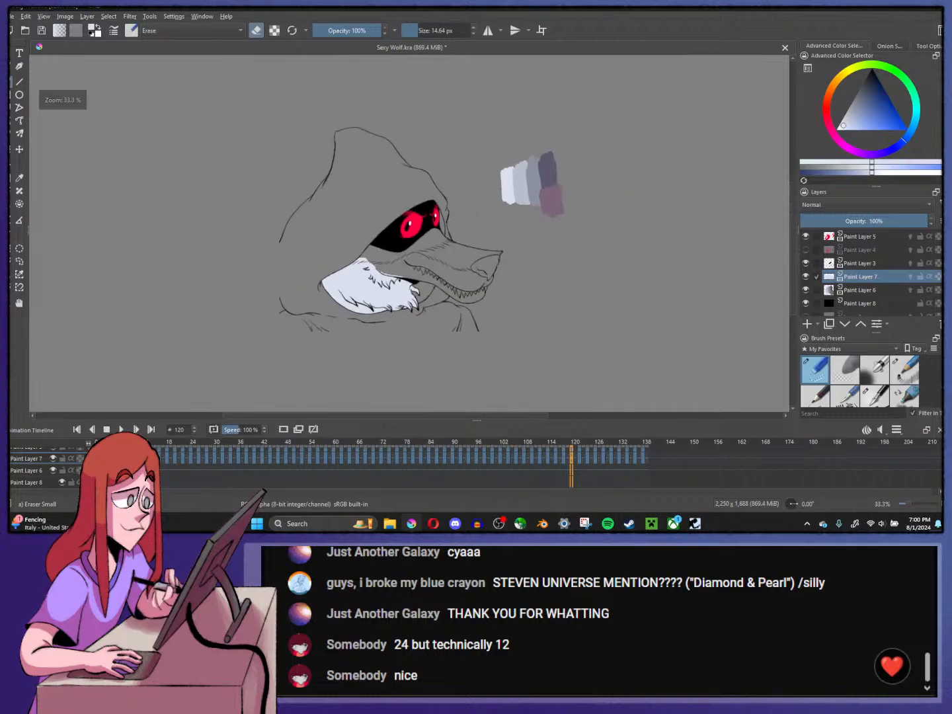
pyautogui.scroll(-2, 433, 298)
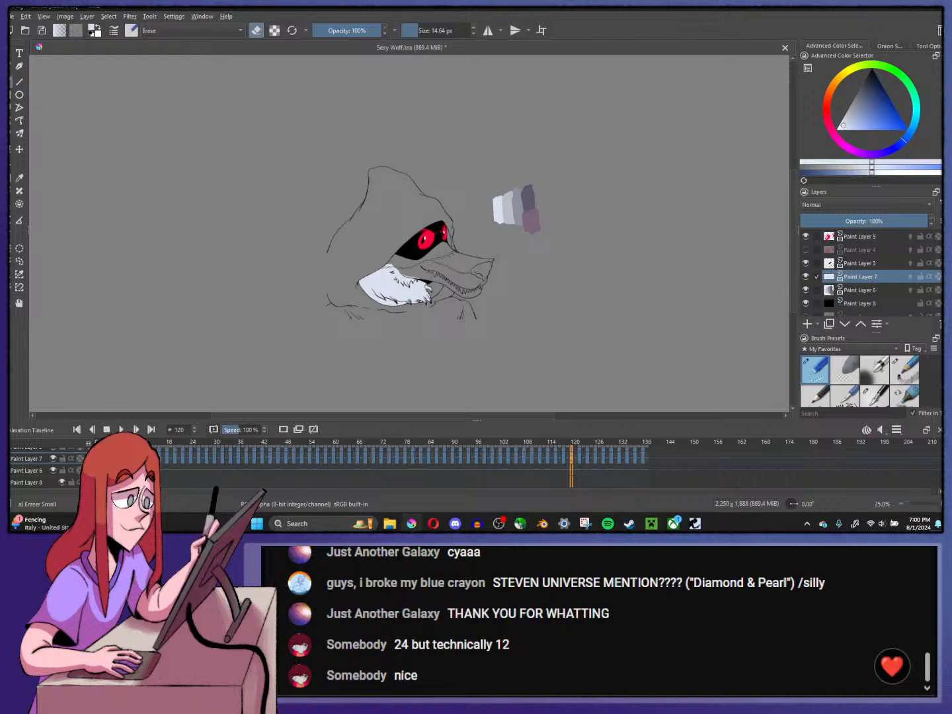
pyautogui.scroll(1, 467, 205)
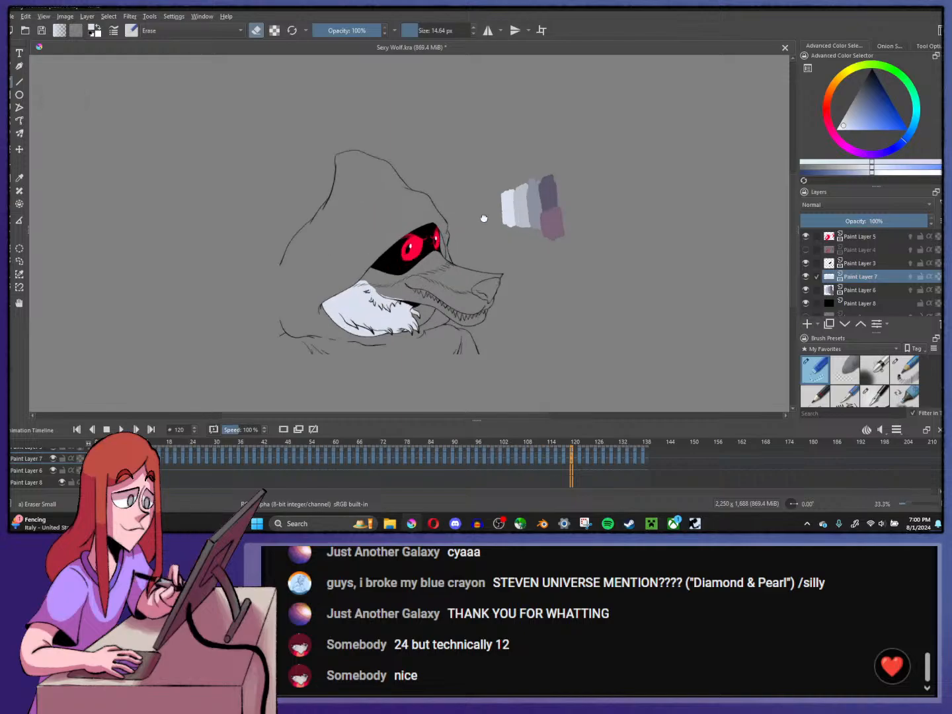
# - Hide the black background layer, Paint Layer 8, and inspect the light neck fill against the white canvas
pyautogui.moveTo(484, 217); pyautogui.dragTo(470, 223)
pyautogui.click(805, 305)
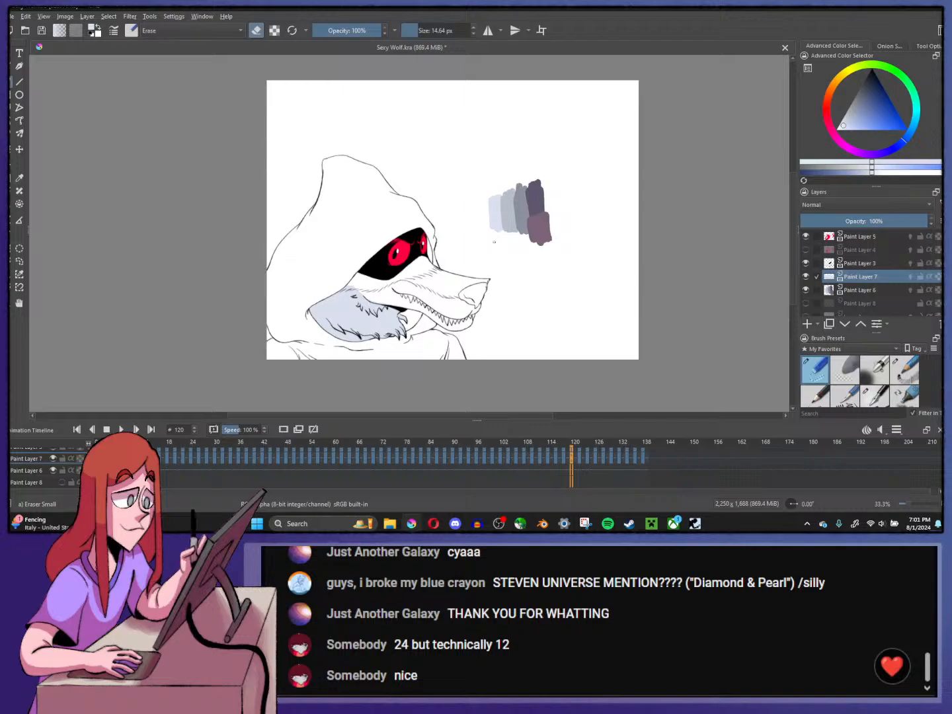
pyautogui.scroll(1, 494, 241)
pyautogui.scroll(-1, 494, 242)
pyautogui.scroll(1, 494, 242)
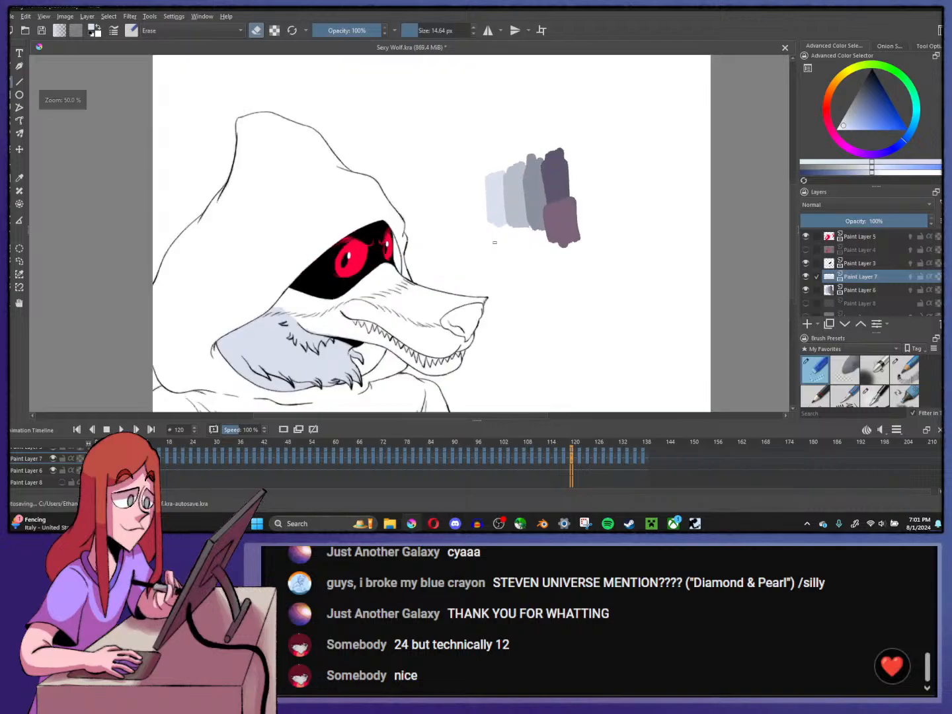
pyautogui.scroll(-1, 494, 242)
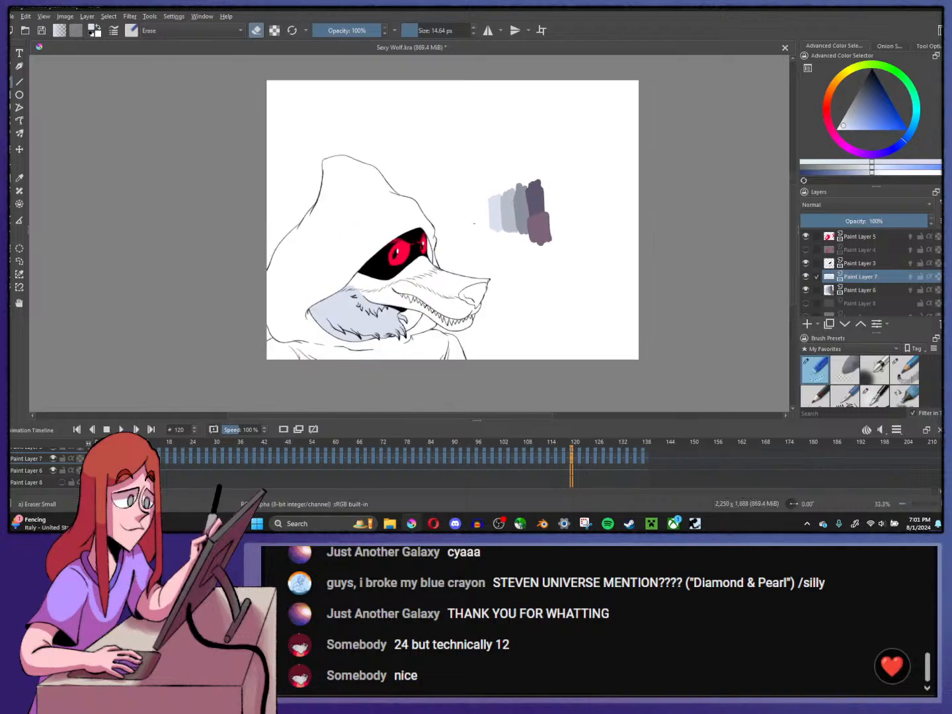
pyautogui.scroll(1, 361, 281)
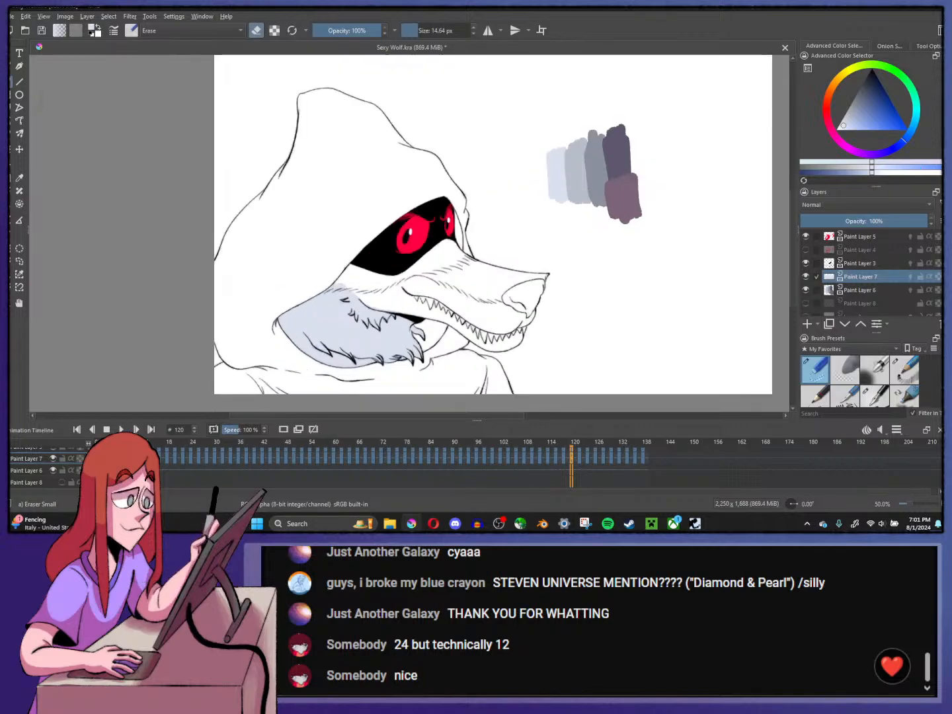
# - Play the animation from its first frame to check the repeated neck fill, and stop playback
pyautogui.click(77, 430)
pyautogui.click(120, 430)
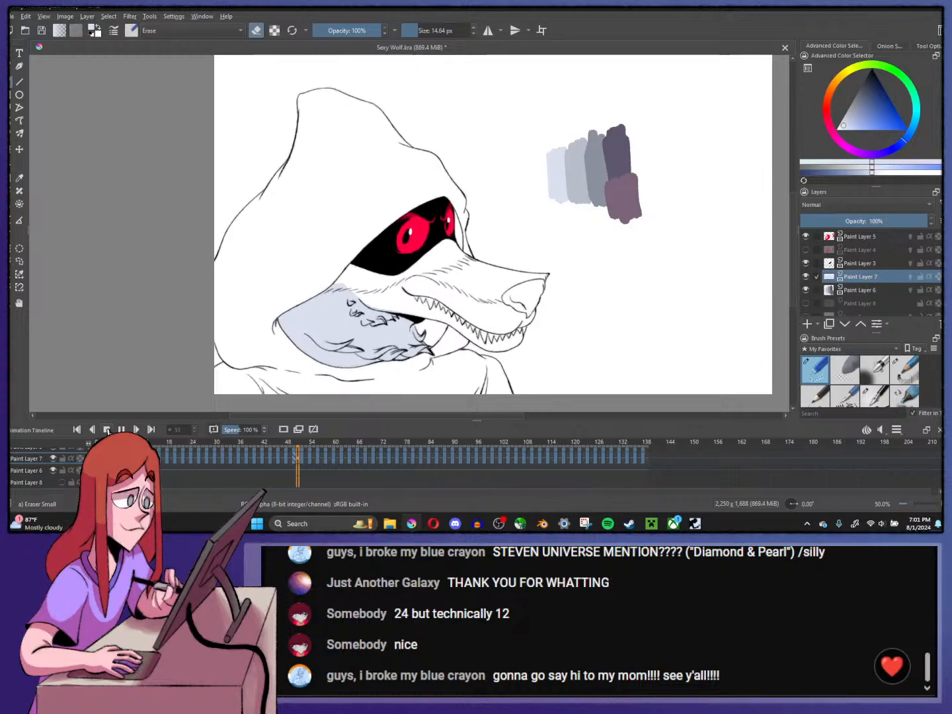
pyautogui.click(107, 429)
# - On Paint Layer 5, squash the closed red eyes on frame 36 slightly from their upper edge with a transform
pyautogui.click(888, 238)
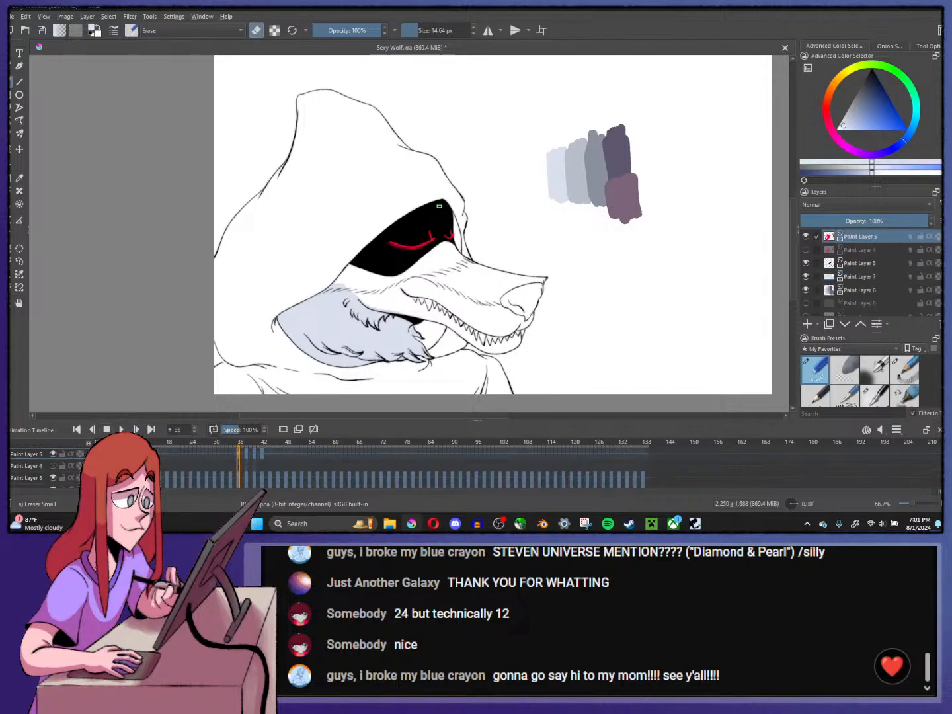
pyautogui.scroll(2, 439, 207)
pyautogui.hotkey('ctrl', 't')
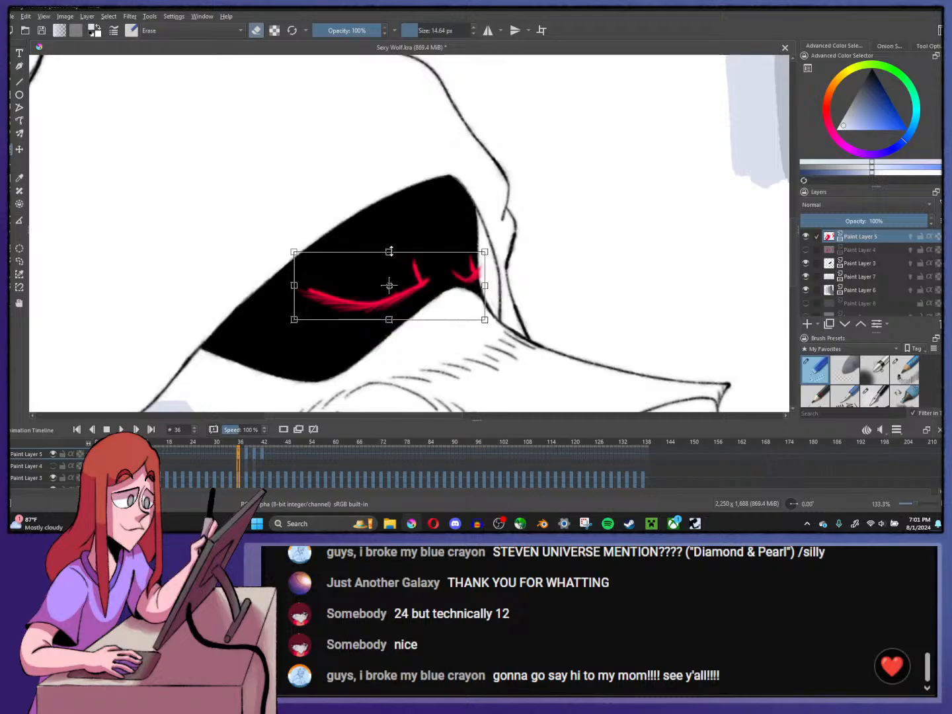
pyautogui.moveTo(390, 252); pyautogui.dragTo(391, 254)
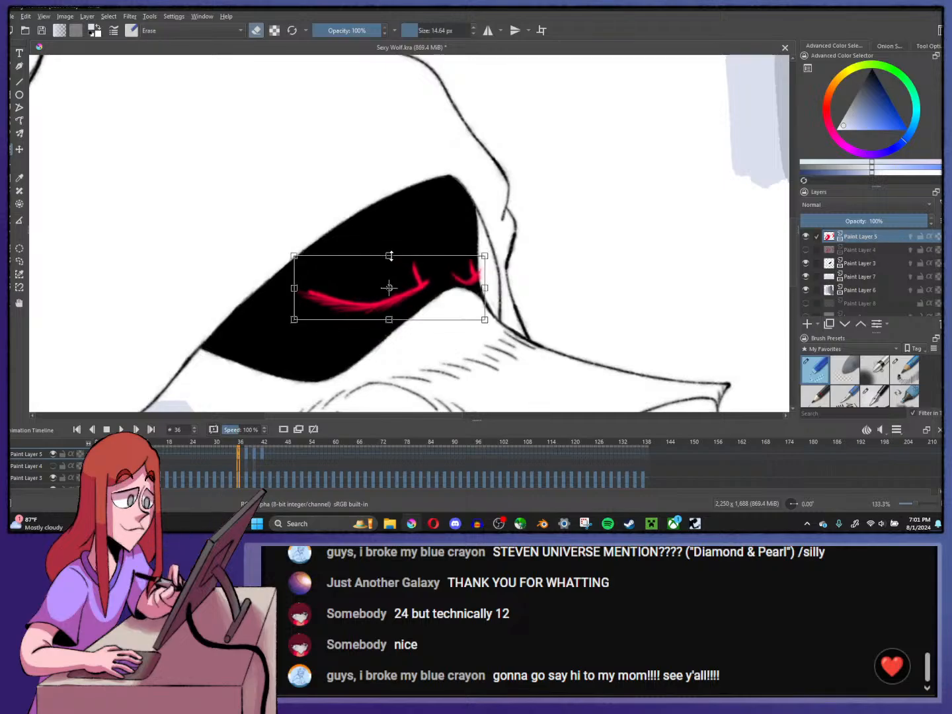
pyautogui.press('Return')
# - Step from frame 36 through frame 45 and play the animation to check how the eyes open
pyautogui.press('.')
pyautogui.press('.')
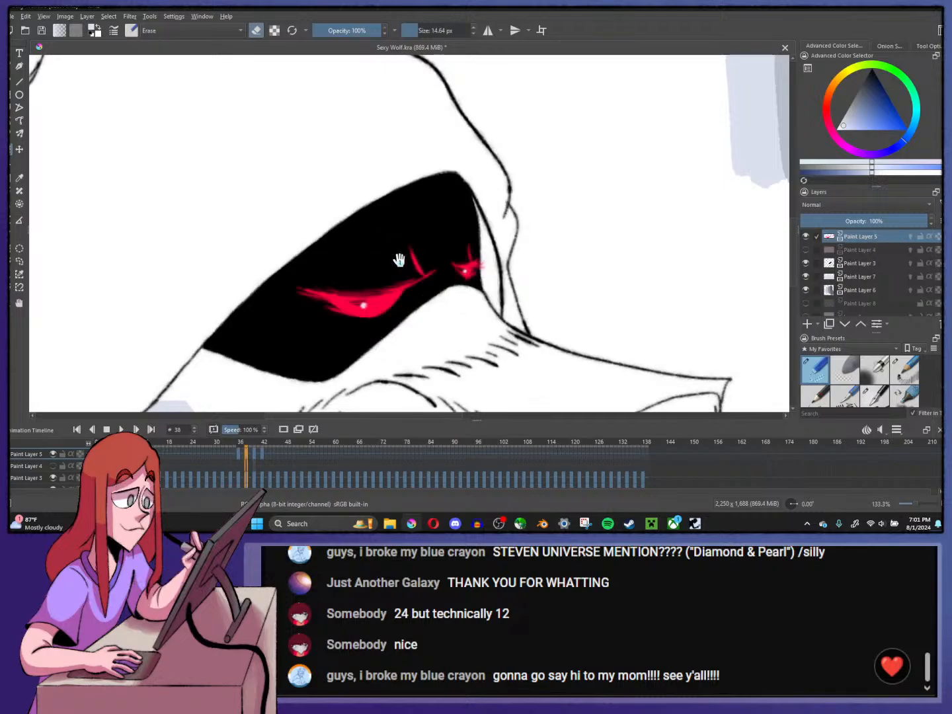
pyautogui.scroll(-2, 399, 260)
pyautogui.press('.')
pyautogui.press('.')
pyautogui.press('.')
pyautogui.press('.')
pyautogui.press('.')
pyautogui.press('.')
pyautogui.press('.')
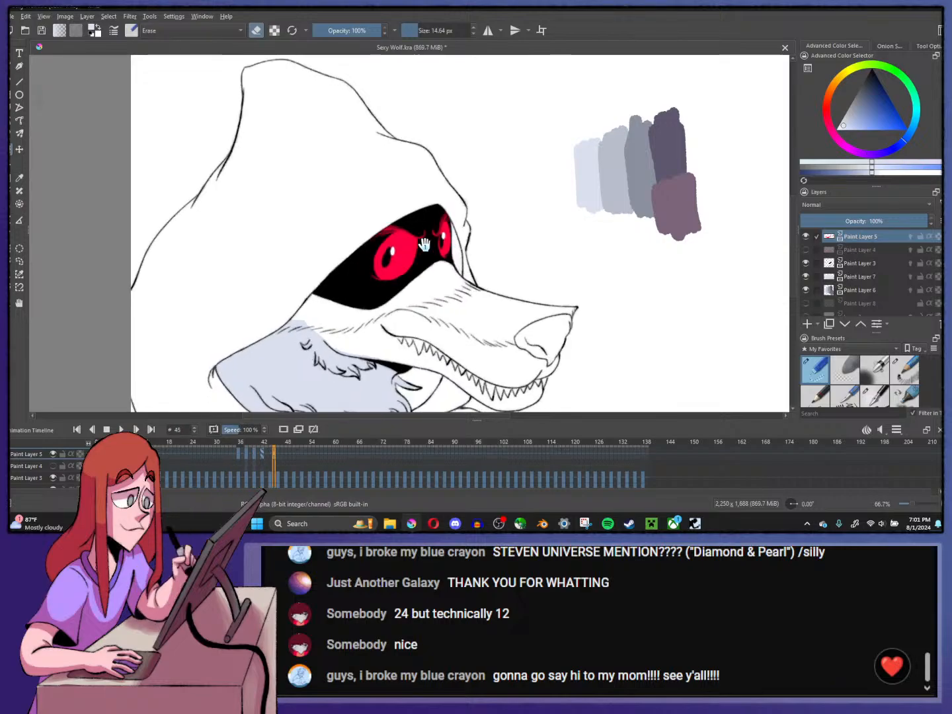
pyautogui.moveTo(225, 449); pyautogui.dragTo(171, 444)
pyautogui.click(121, 430)
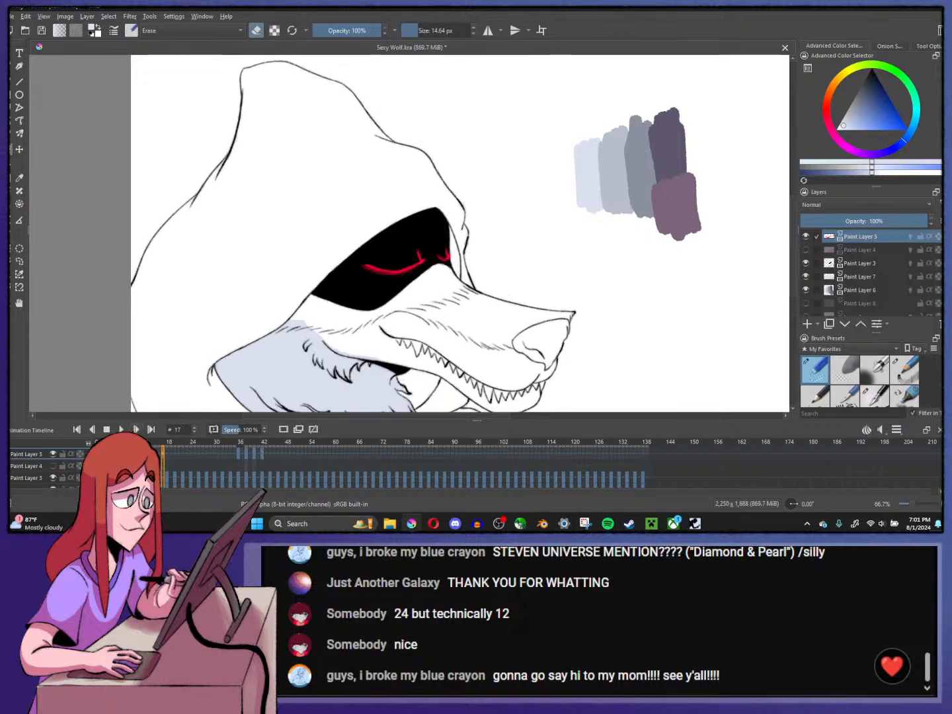
pyautogui.click(106, 431)
# - Recheck the closed eyes' transform bounds on frame 36 and compare them with the half-open eyes on frame 38
pyautogui.click(239, 454)
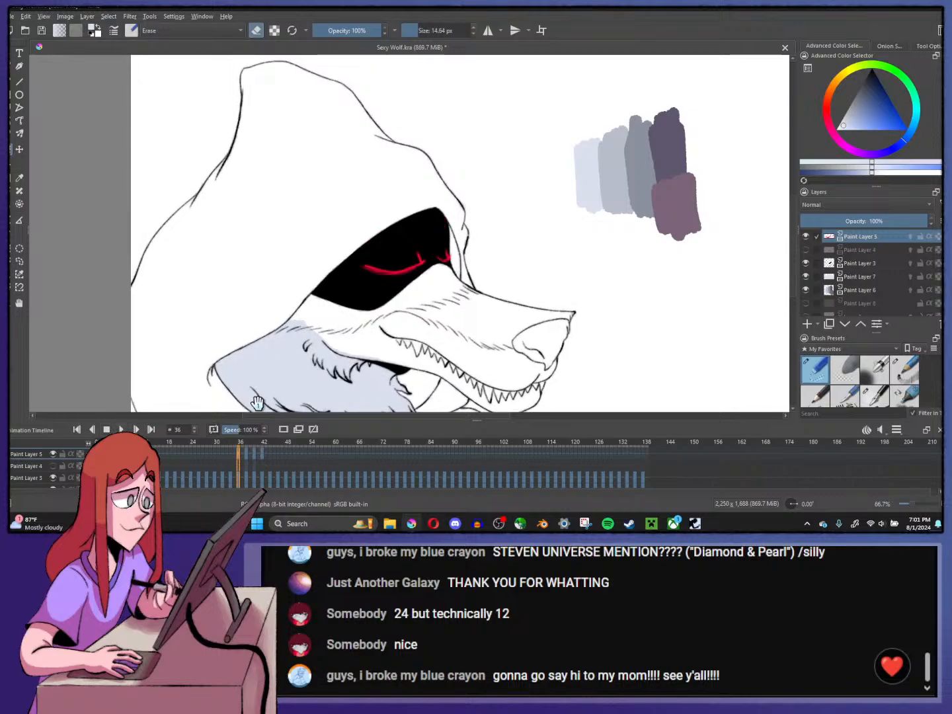
pyautogui.scroll(3, 396, 270)
pyautogui.hotkey('ctrl', 't')
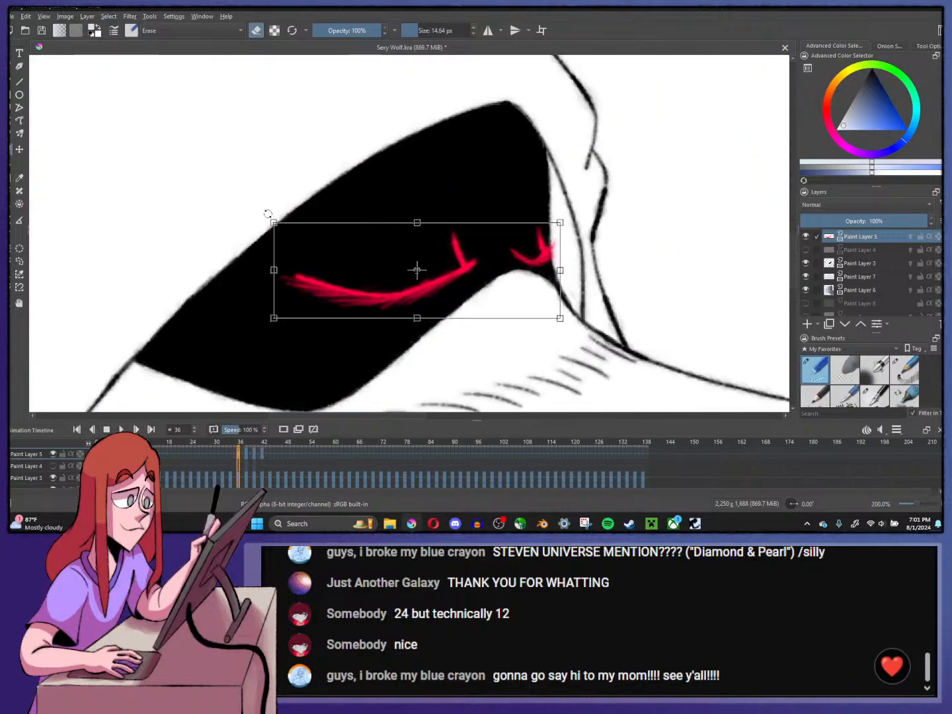
pyautogui.press('Return')
pyautogui.press('Left')
pyautogui.press('Left')
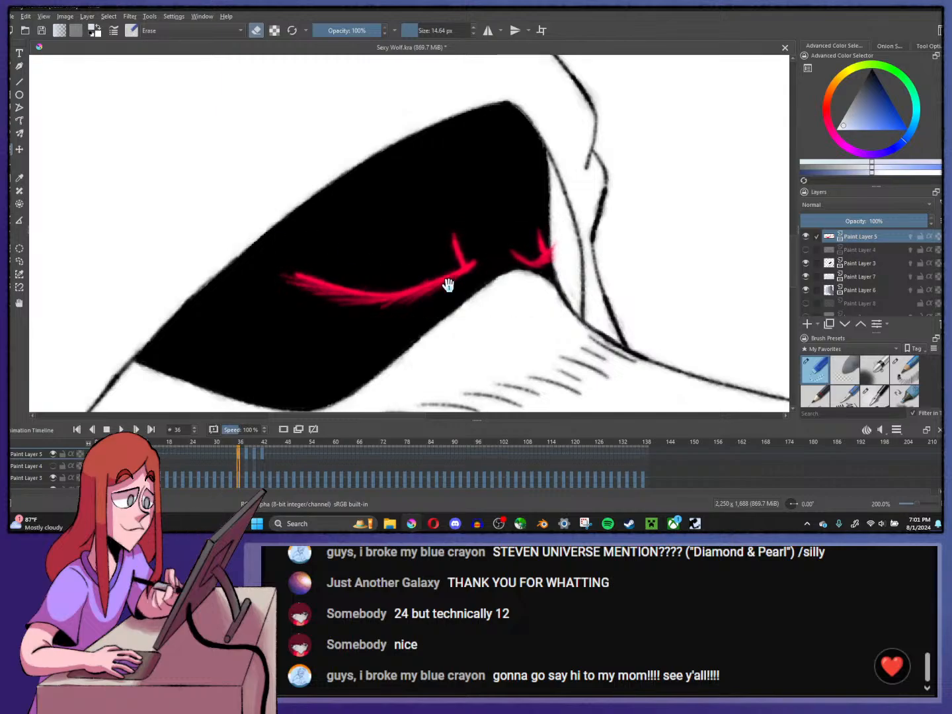
pyautogui.scroll(-5, 451, 277)
pyautogui.press('Right')
pyautogui.press('Right')
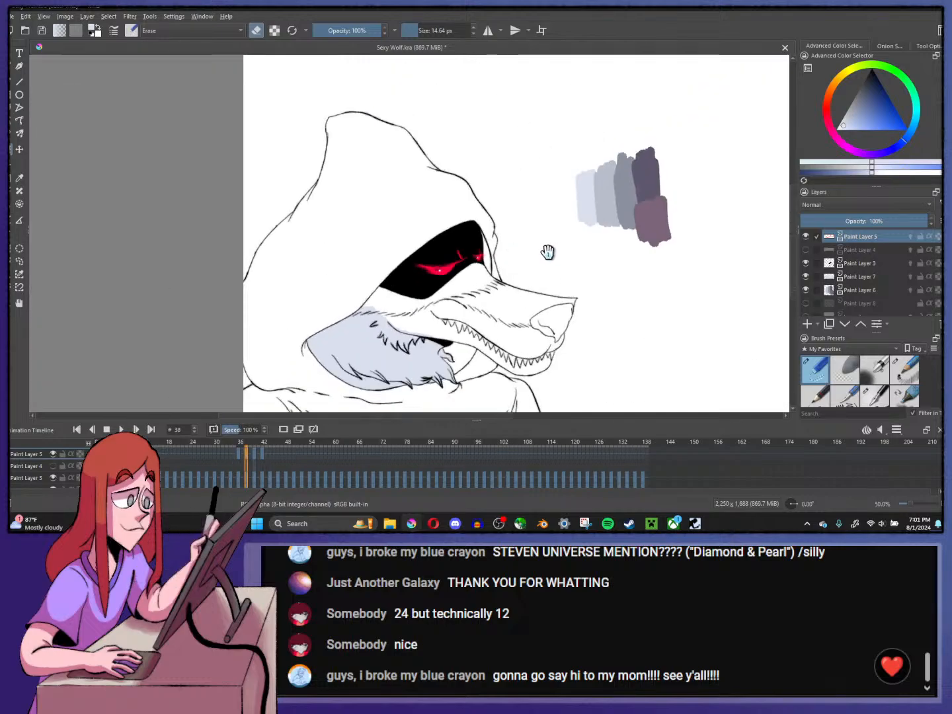
pyautogui.press('Left')
pyautogui.press('Right')
pyautogui.press('Right')
pyautogui.press('Right')
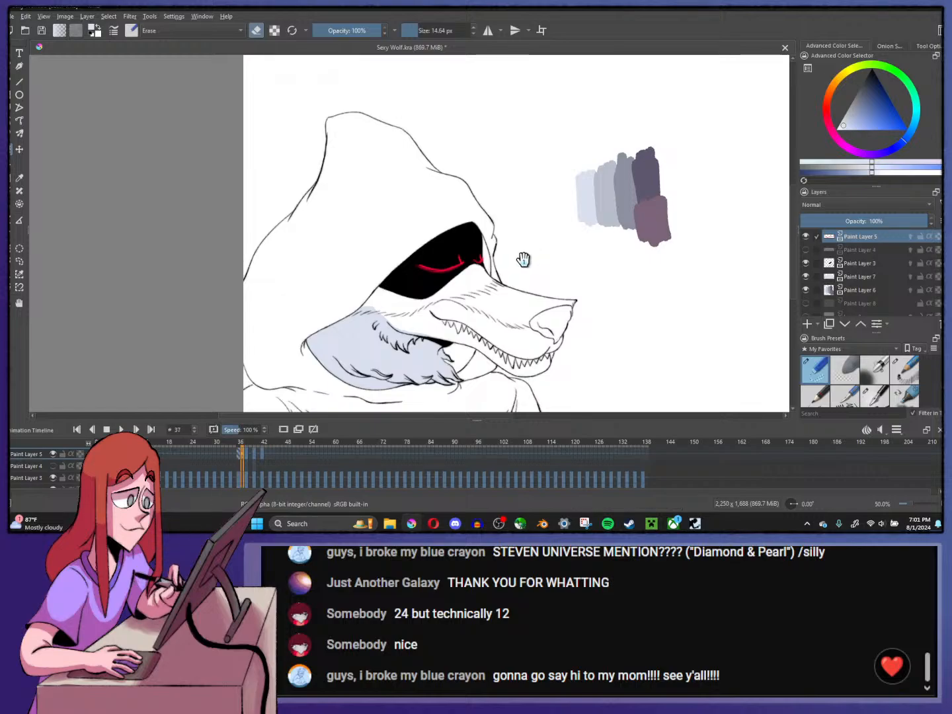
# - Rotate the half-open red eyes on frame 38 slightly with a transform and review the open eyes through frame 42
pyautogui.scroll(3, 486, 258)
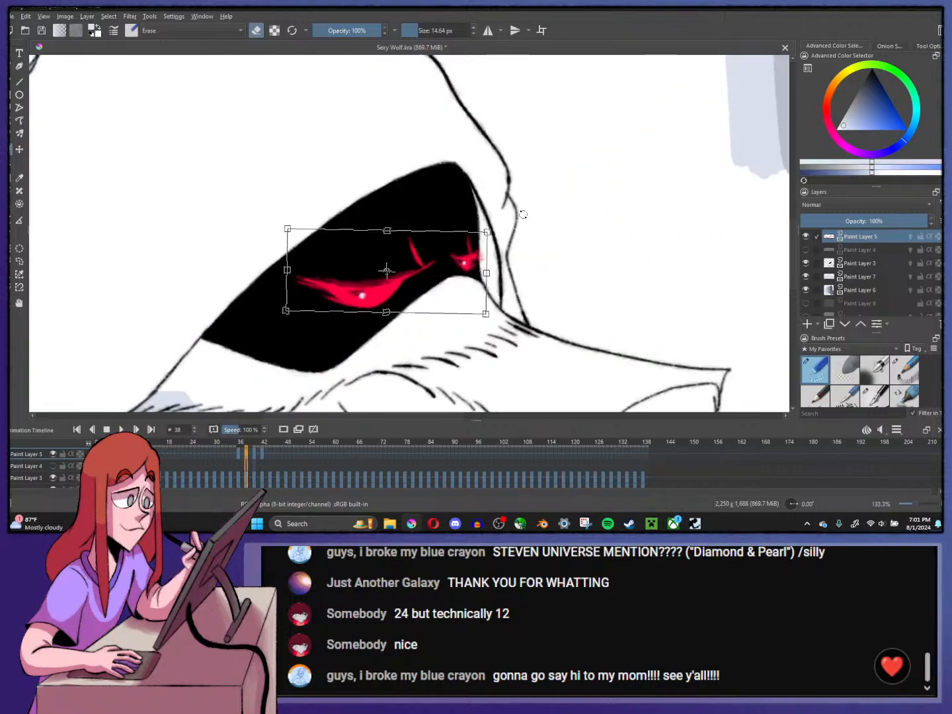
pyautogui.press('Right')
pyautogui.press('Right')
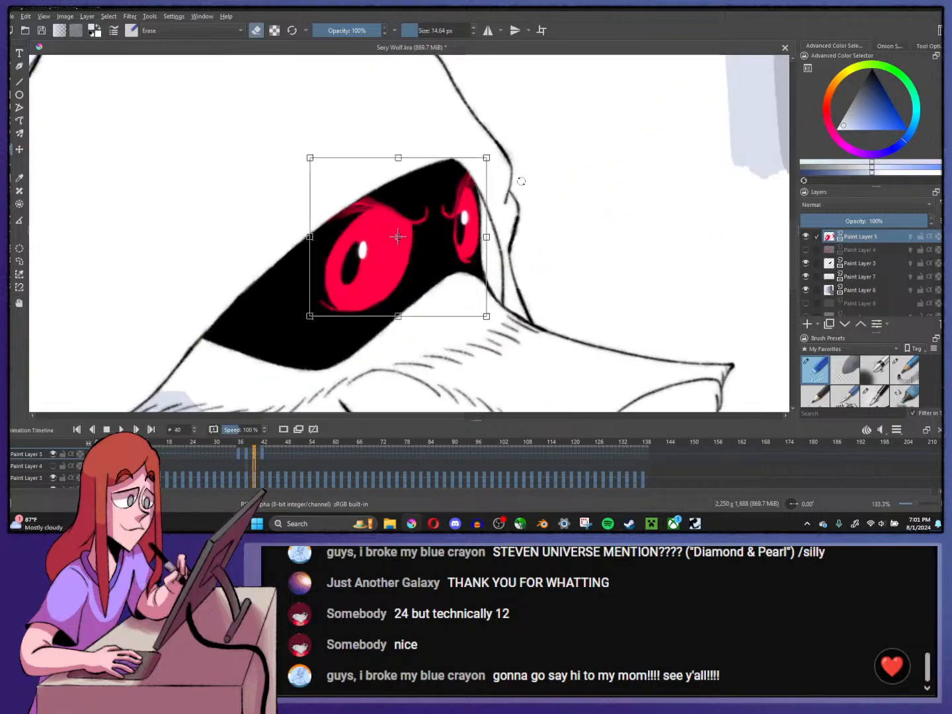
pyautogui.press('Left')
pyautogui.press('Left')
pyautogui.press('Left')
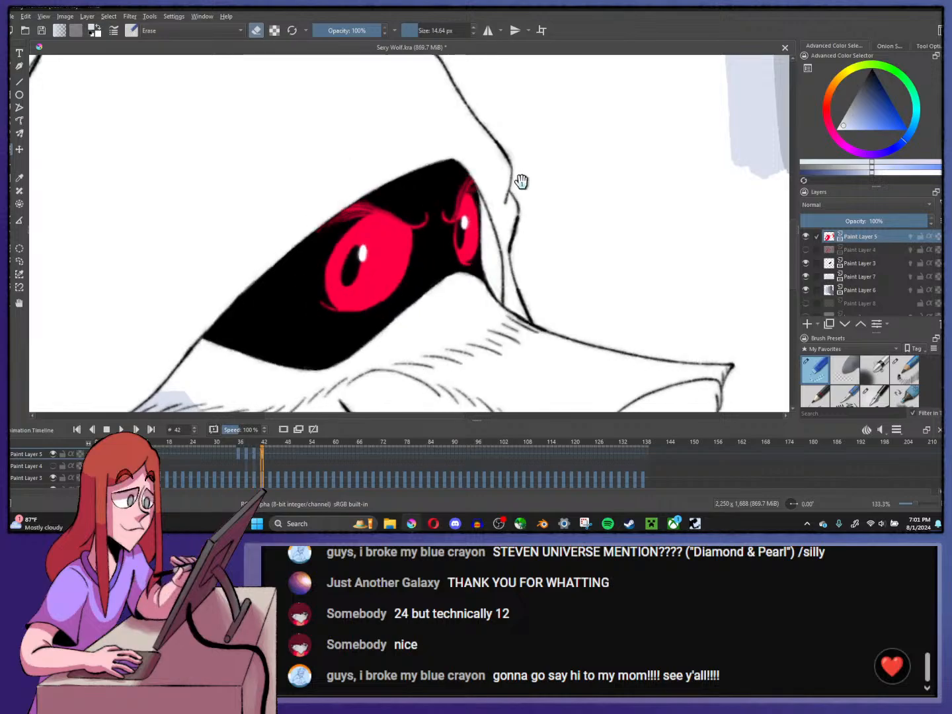
pyautogui.press('Left')
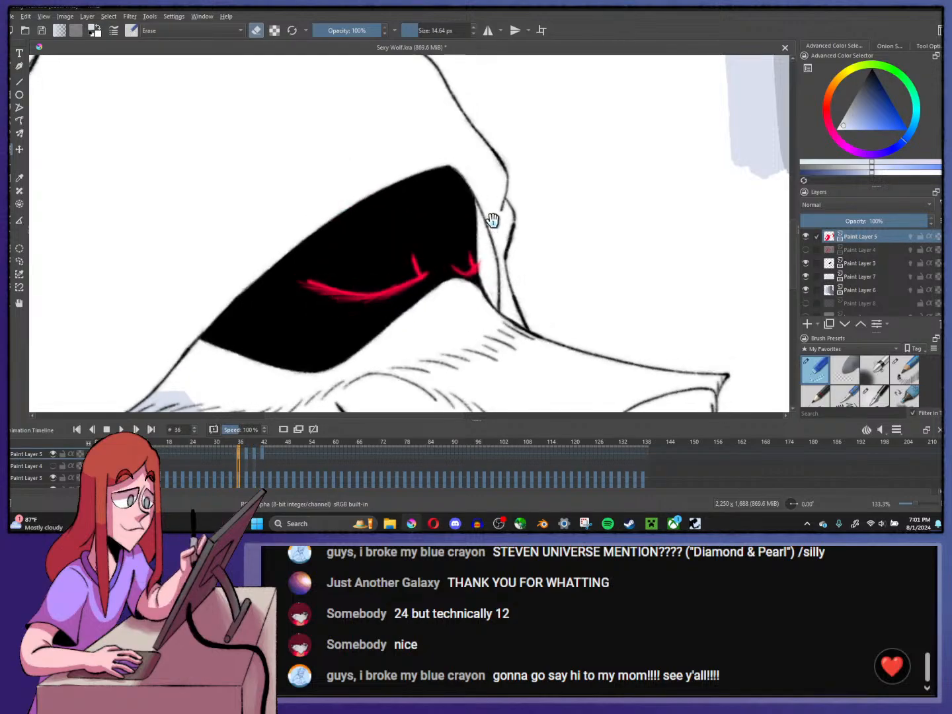
# - Step back and forth between frames 35 and 41 to compare the closed, half-open and open eye poses
pyautogui.press('Right')
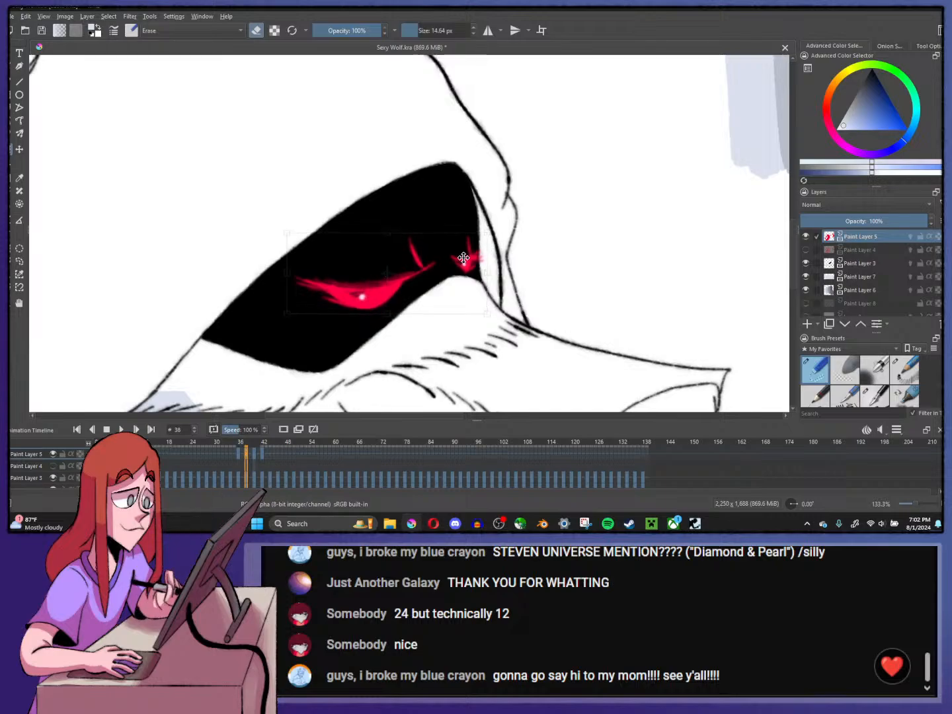
pyautogui.press('Left')
pyautogui.press('Right')
pyautogui.press('Left')
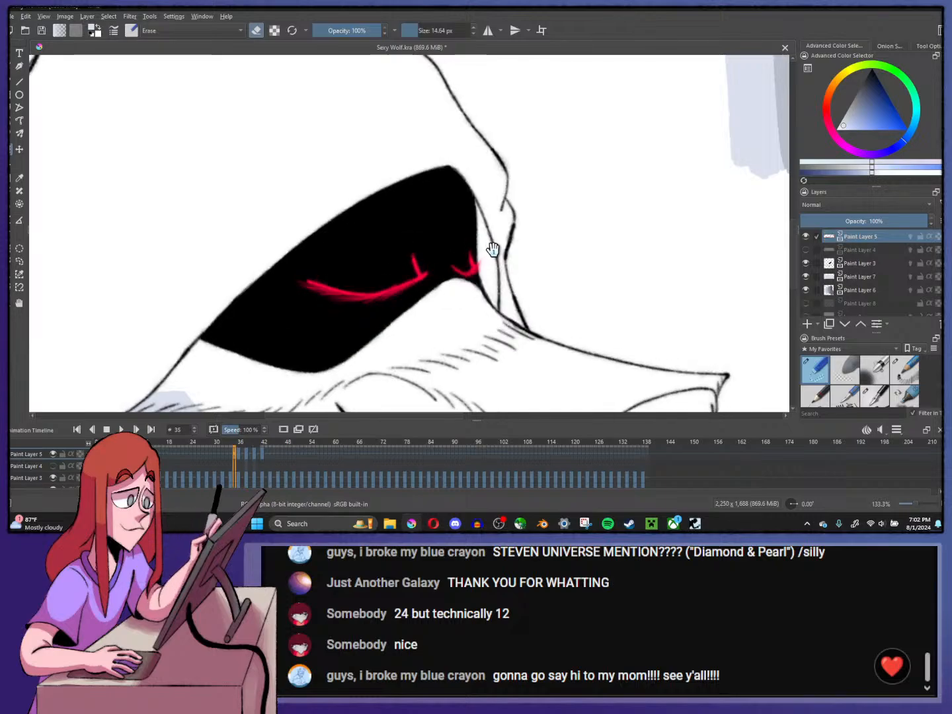
pyautogui.press('Left')
pyautogui.press('Right')
pyautogui.press('Right')
pyautogui.press('Right')
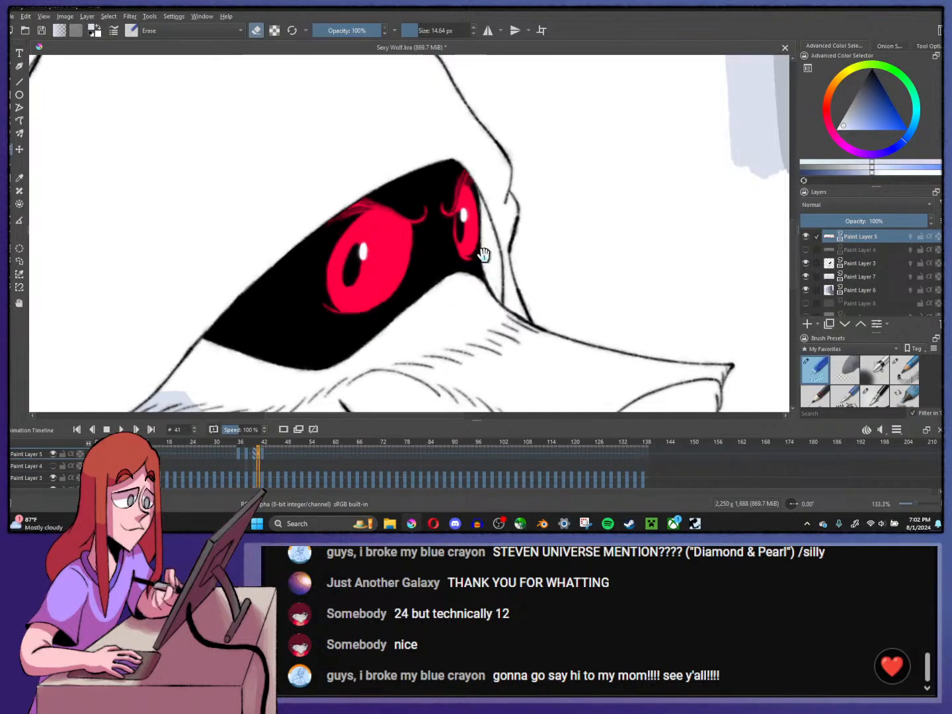
# - Play the animation repeatedly from frame 29 with the whole face in view to check the eye opening
pyautogui.click(212, 456)
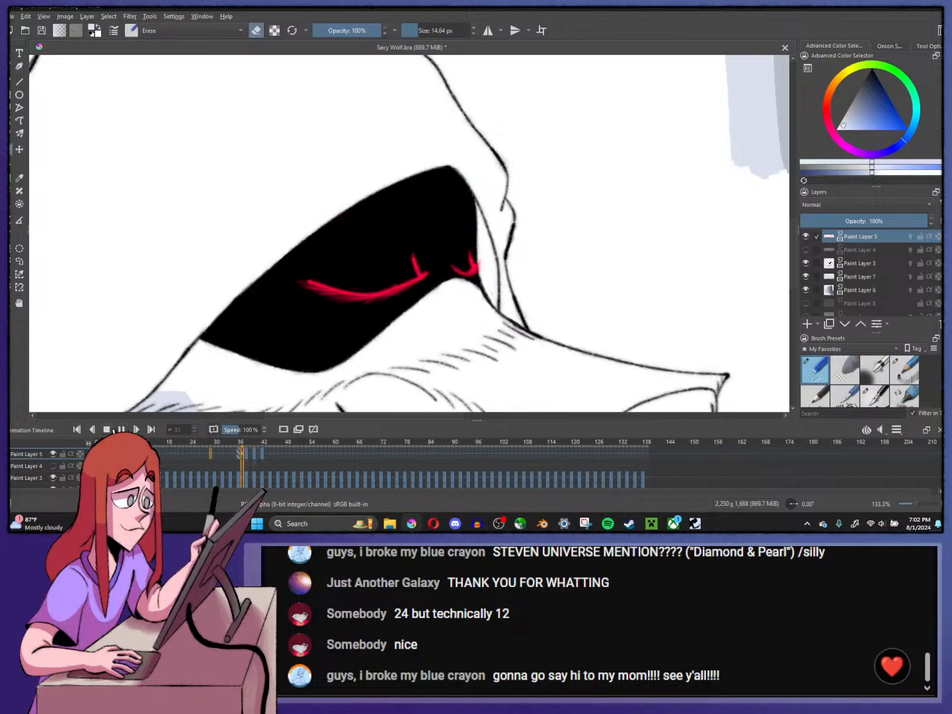
pyautogui.press('Right')
pyautogui.press('Left')
pyautogui.press('-')
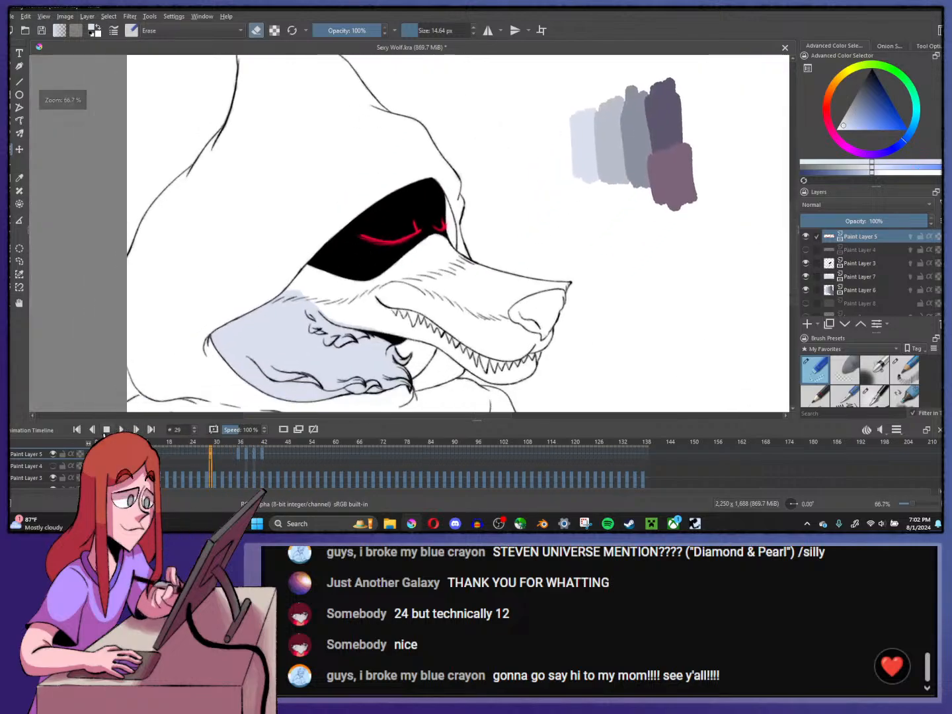
pyautogui.click(121, 429)
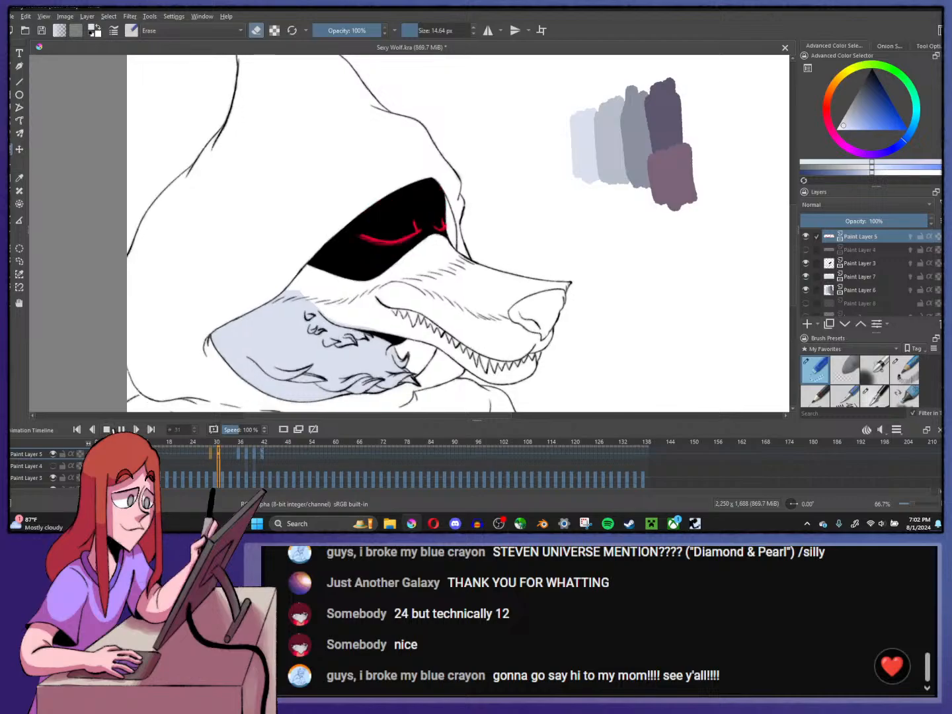
pyautogui.click(120, 429)
pyautogui.click(120, 429)
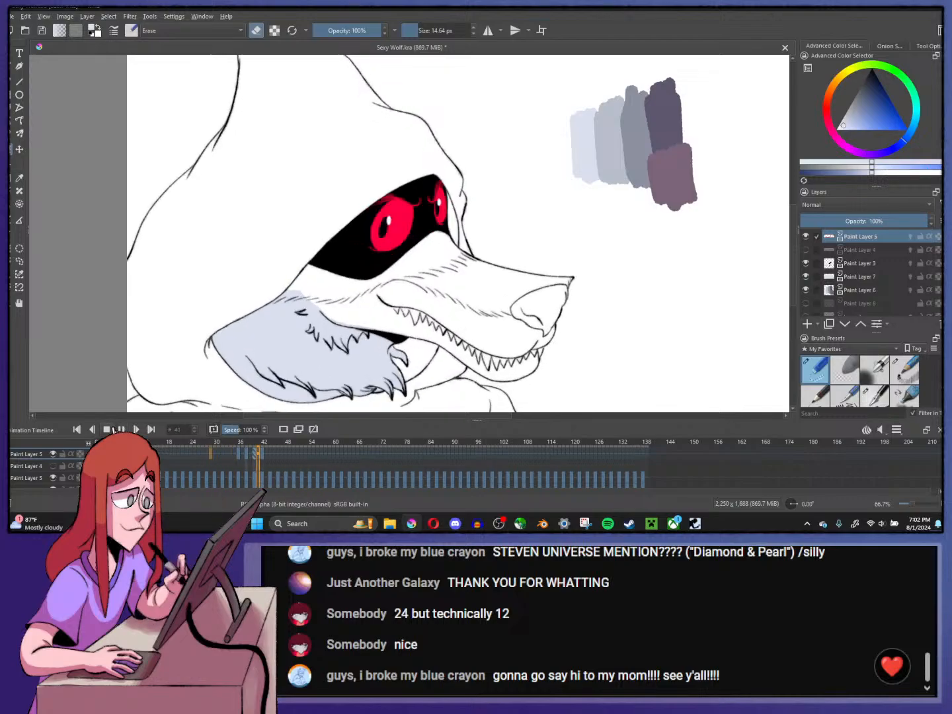
pyautogui.click(114, 430)
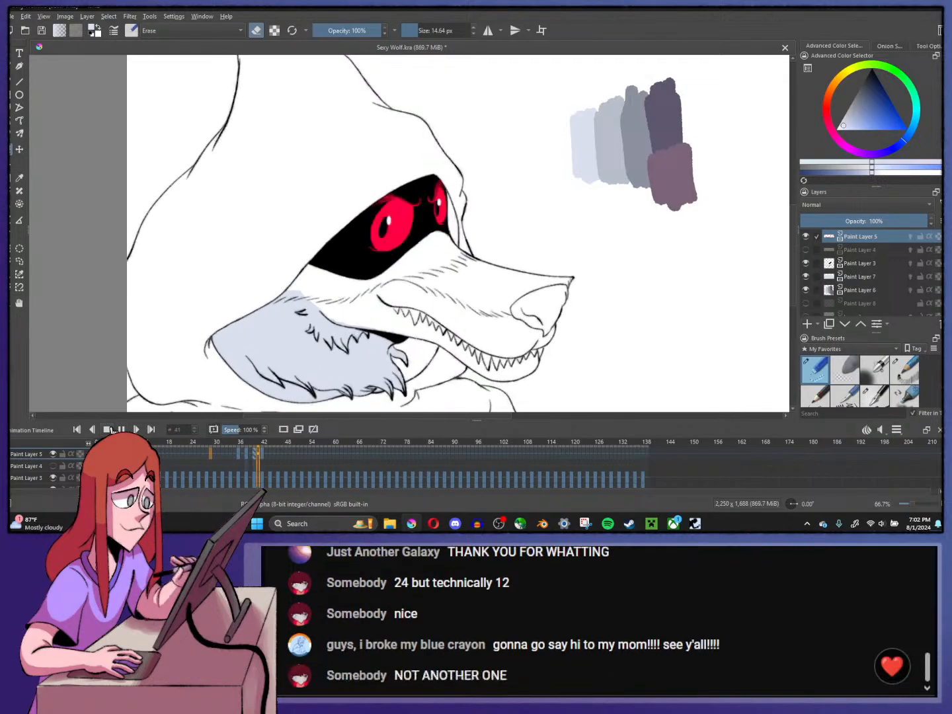
pyautogui.click(120, 429)
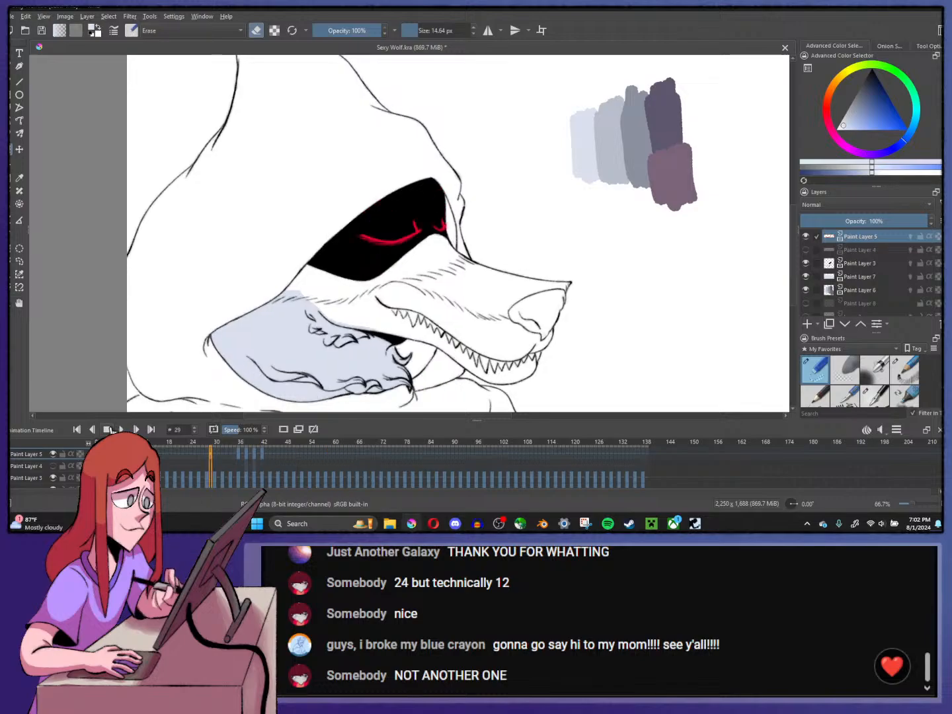
# - Compare the open eyes on frames 40 and 42 close up and transform frame 42's eyes slightly in width
pyautogui.click(255, 454)
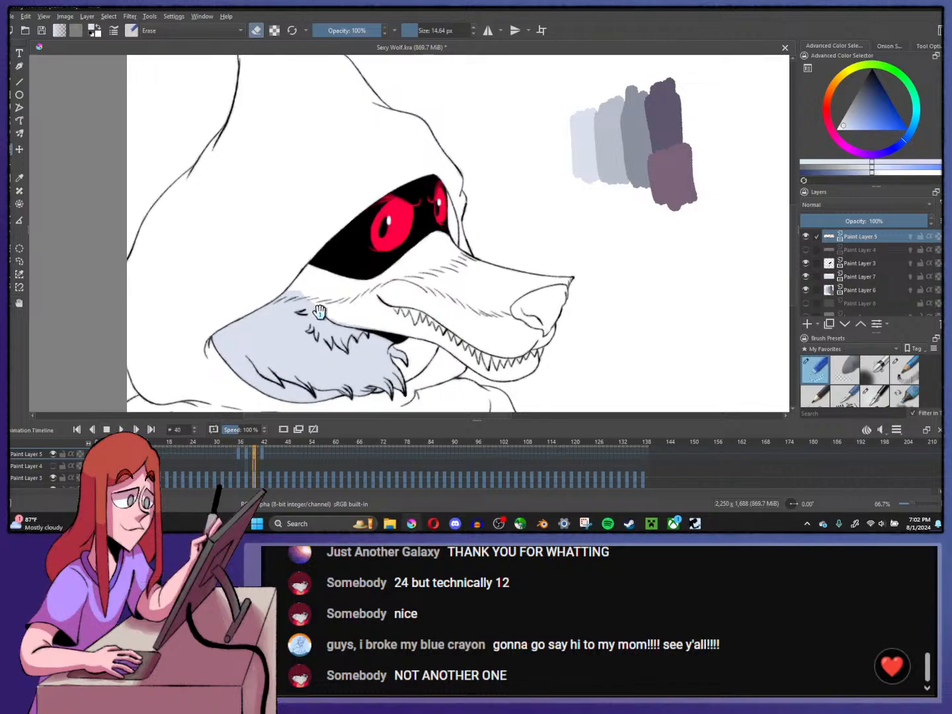
pyautogui.click(263, 454)
pyautogui.press('+')
pyautogui.press('+')
pyautogui.press('+')
pyautogui.press('+')
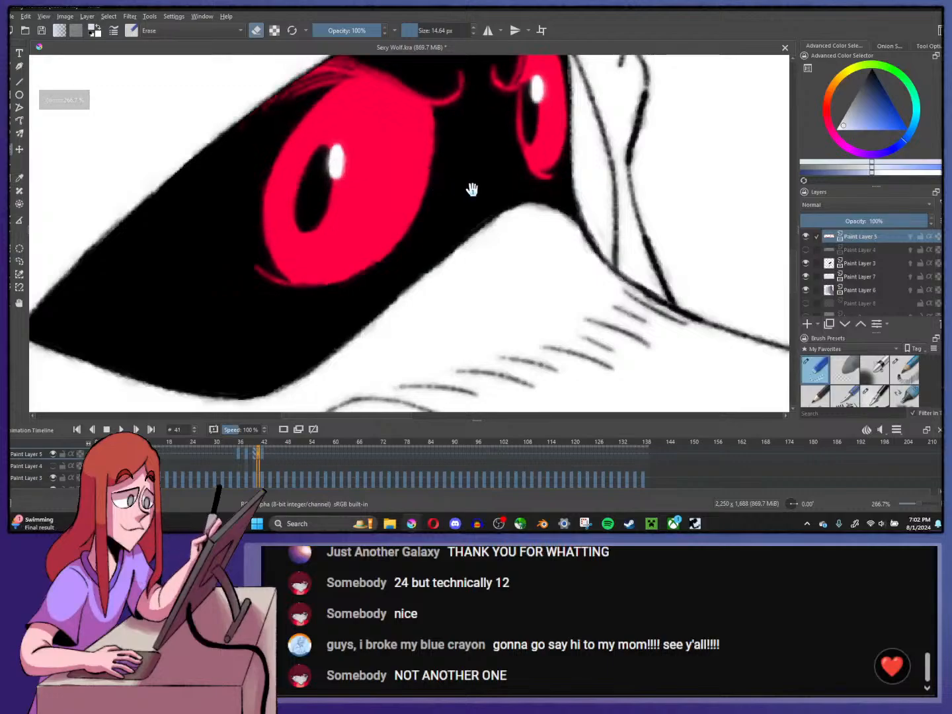
pyautogui.press('Left')
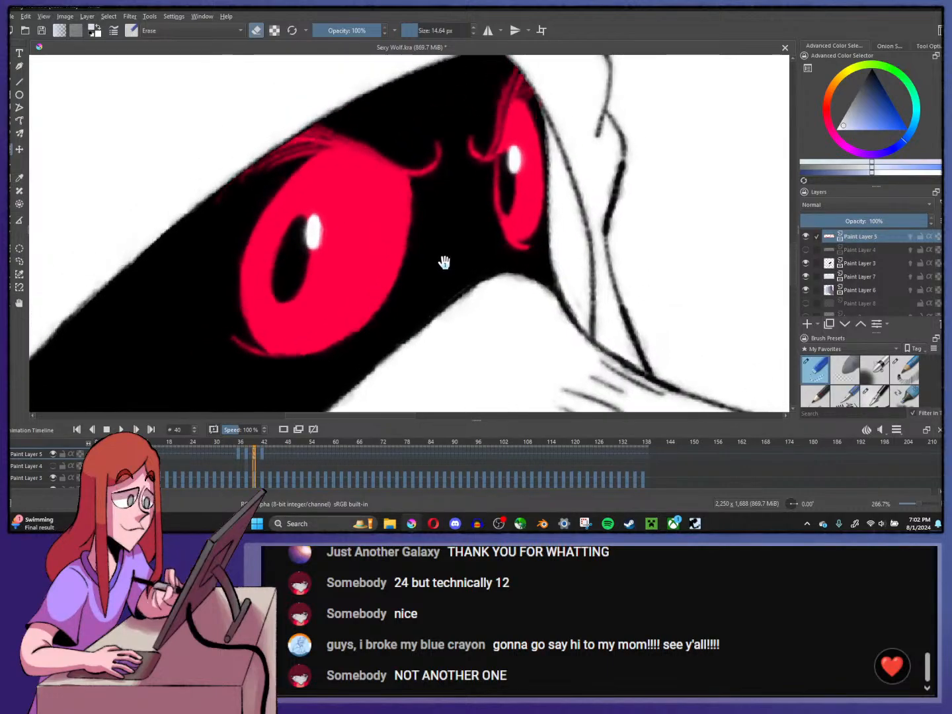
pyautogui.press('Right')
pyautogui.press('Right')
pyautogui.hotkey('ctrl', 't')
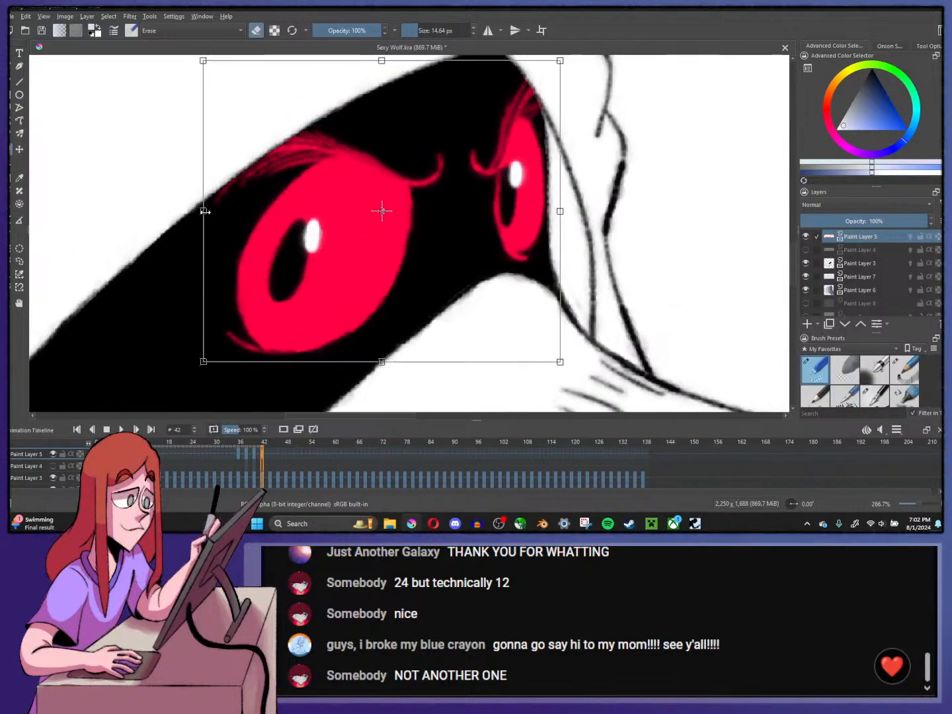
pyautogui.press('-')
pyautogui.press('-')
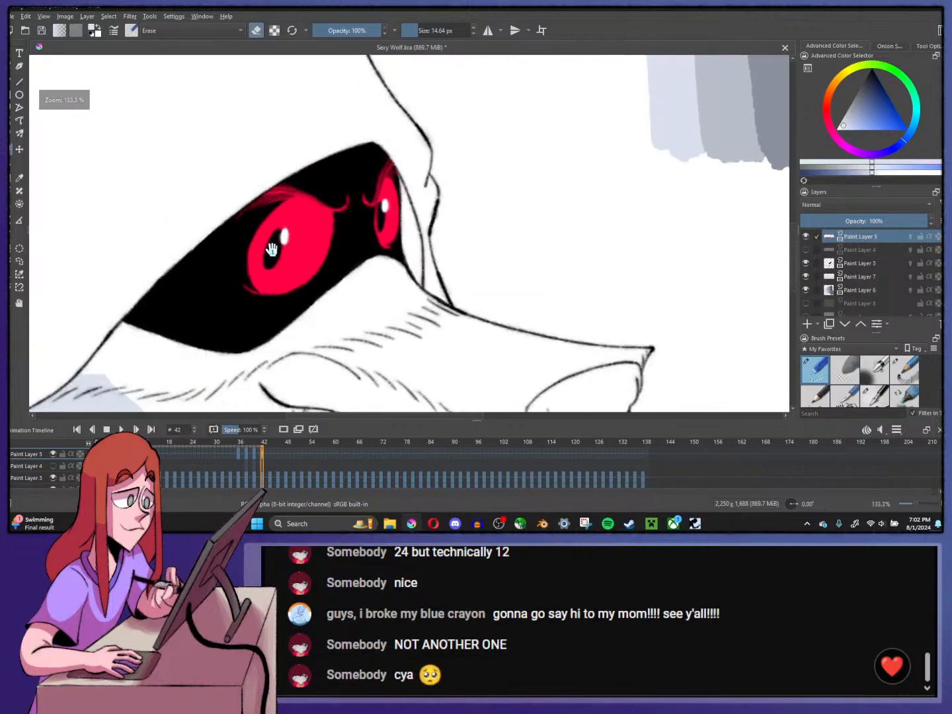
pyautogui.press('Left')
pyautogui.press('Left')
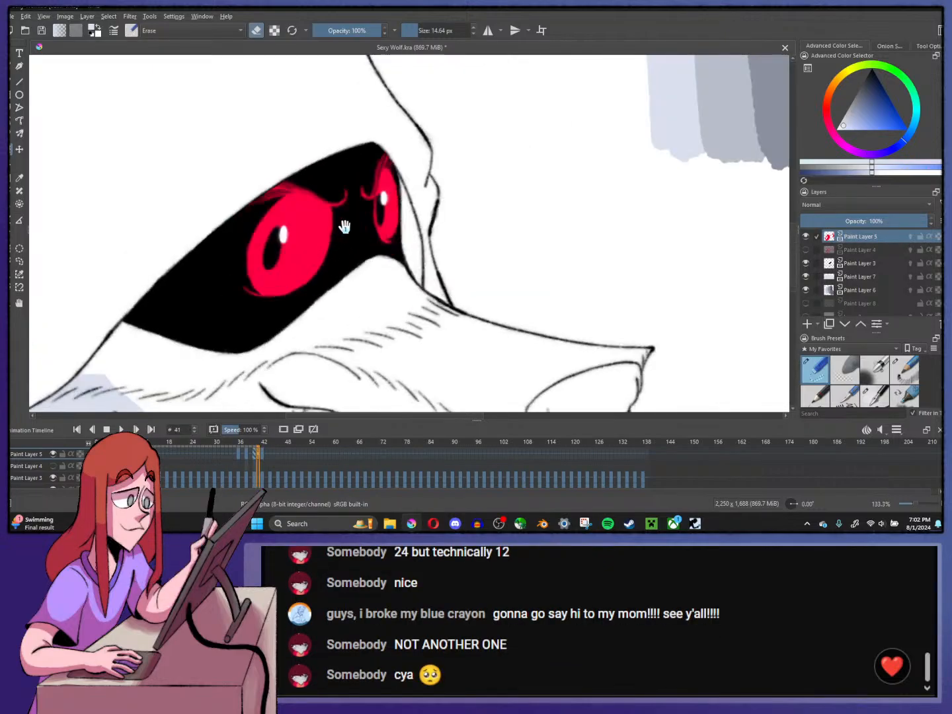
# - Rotate the open red eyes on frame 41 slightly with a transform and compare them with frame 42
pyautogui.press('Right')
pyautogui.hotkey('ctrl', 't')
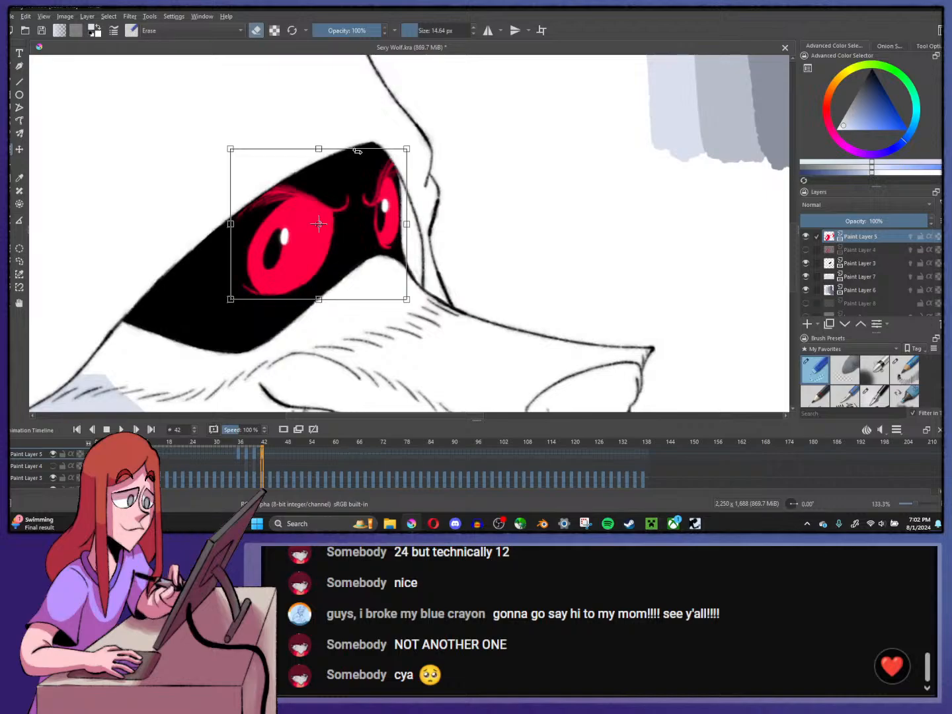
pyautogui.press('Left')
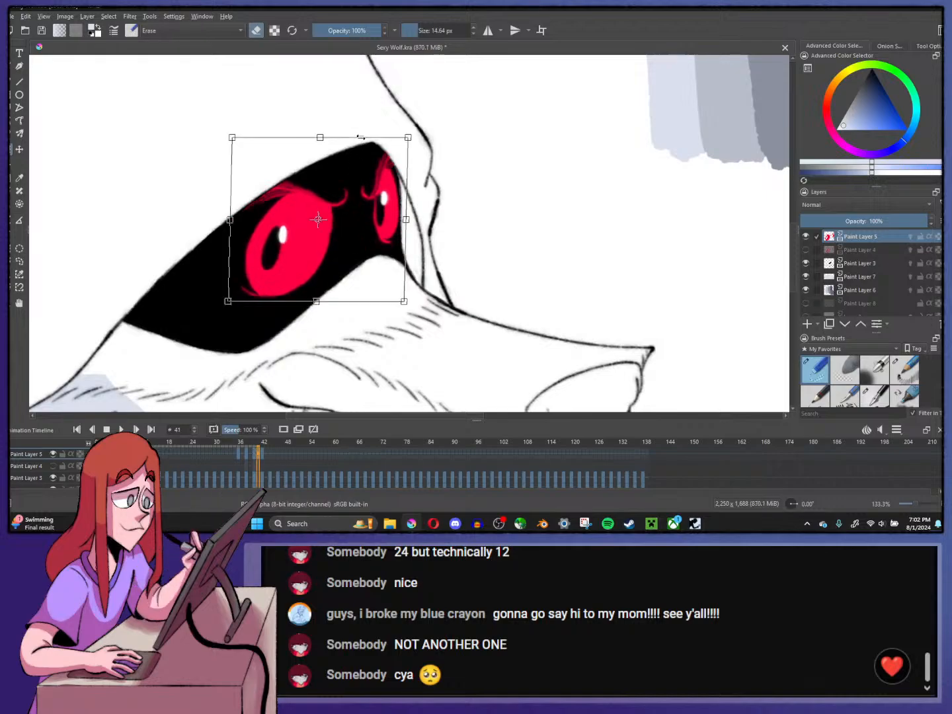
pyautogui.press('Return')
pyautogui.press('Right')
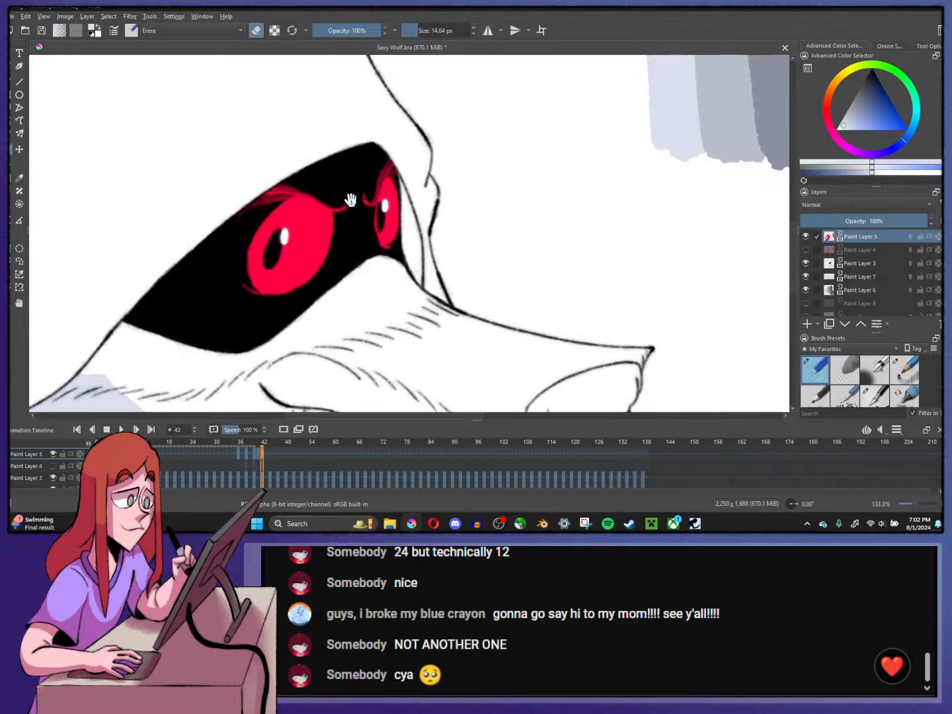
pyautogui.press('Left')
# - Narrow the open red eyes on frame 40 slightly with a transform and compare them with the neighbouring frames
pyautogui.click(261, 461)
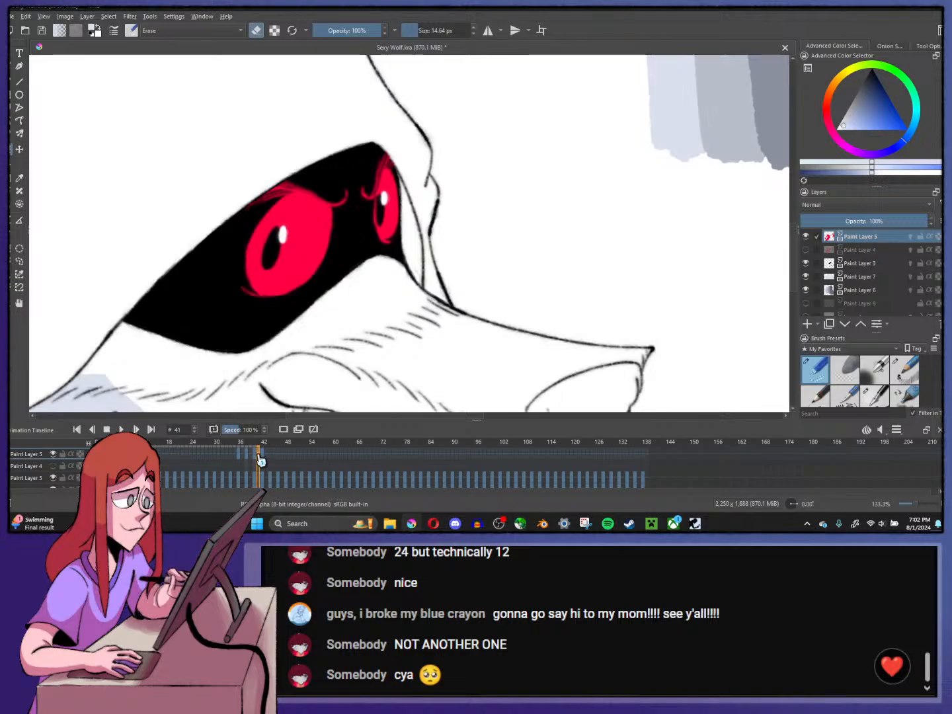
pyautogui.rightClick(260, 461)
pyautogui.click(250, 465)
pyautogui.moveTo(250, 465)
pyautogui.mouseDown()
pyautogui.moveTo(265, 457)
pyautogui.moveTo(254, 459)
pyautogui.mouseUp()
pyautogui.hotkey('ctrl', 't')
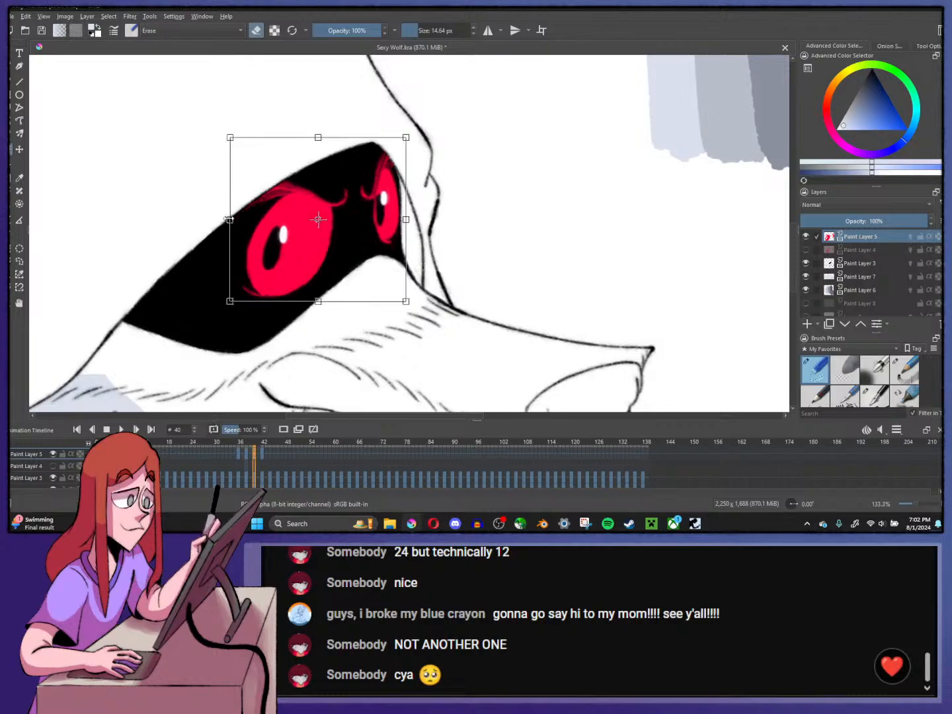
pyautogui.moveTo(229, 219); pyautogui.dragTo(236, 221)
pyautogui.press('Return')
pyautogui.press('Left')
pyautogui.press('Right')
pyautogui.press('Right')
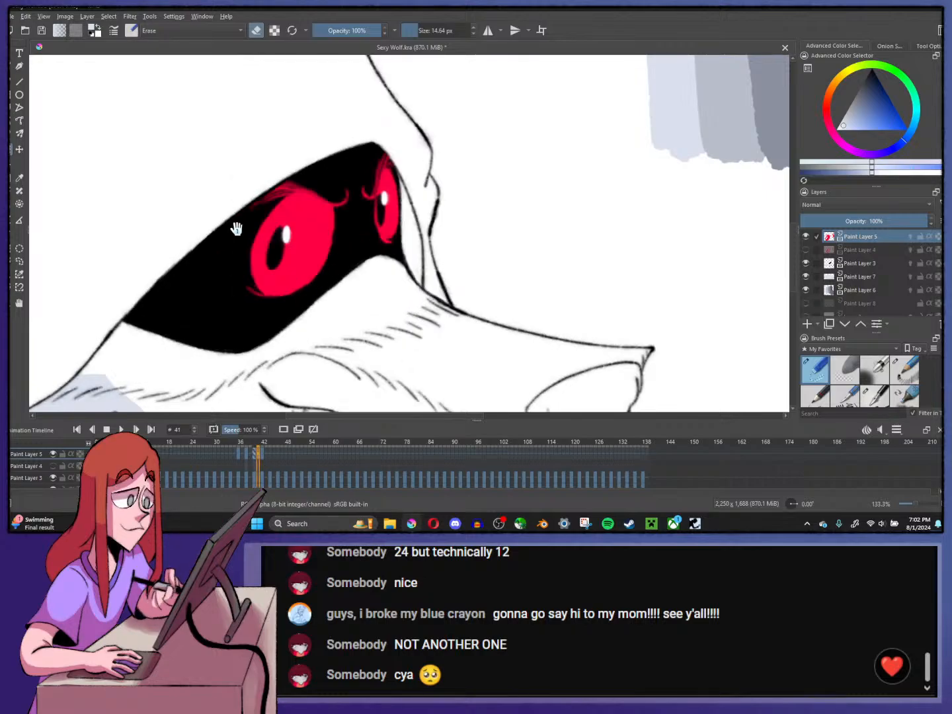
pyautogui.press('Left')
# - Widen the open eyes on frame 40 by a tiny amount with a transform
pyautogui.scroll(-3, 236, 229)
pyautogui.scroll(3, 270, 232)
pyautogui.hotkey('ctrl', 't')
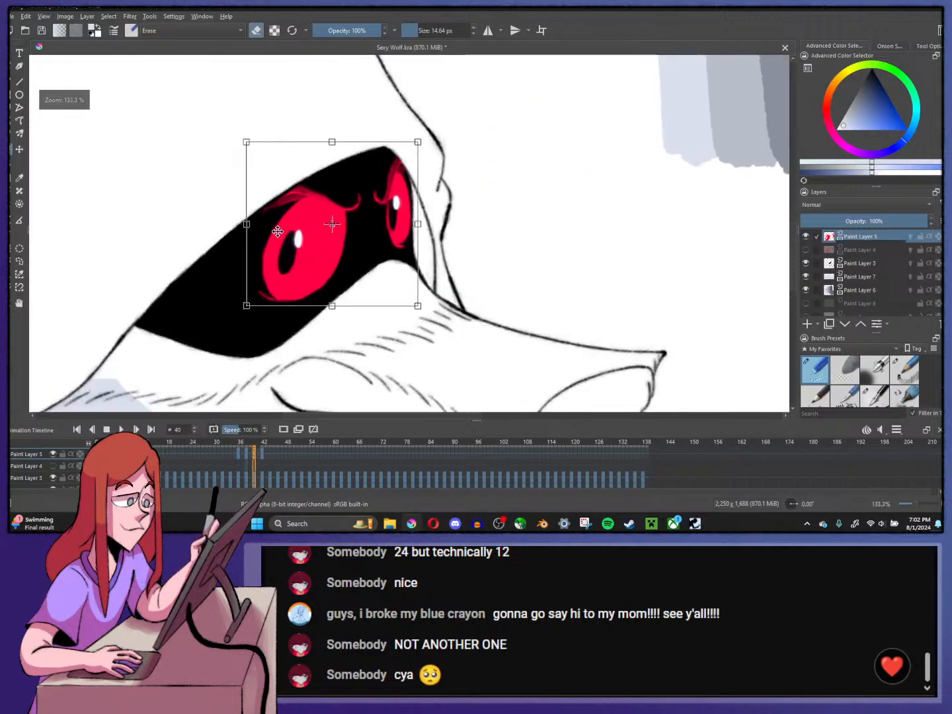
pyautogui.moveTo(246, 223); pyautogui.dragTo(244, 223)
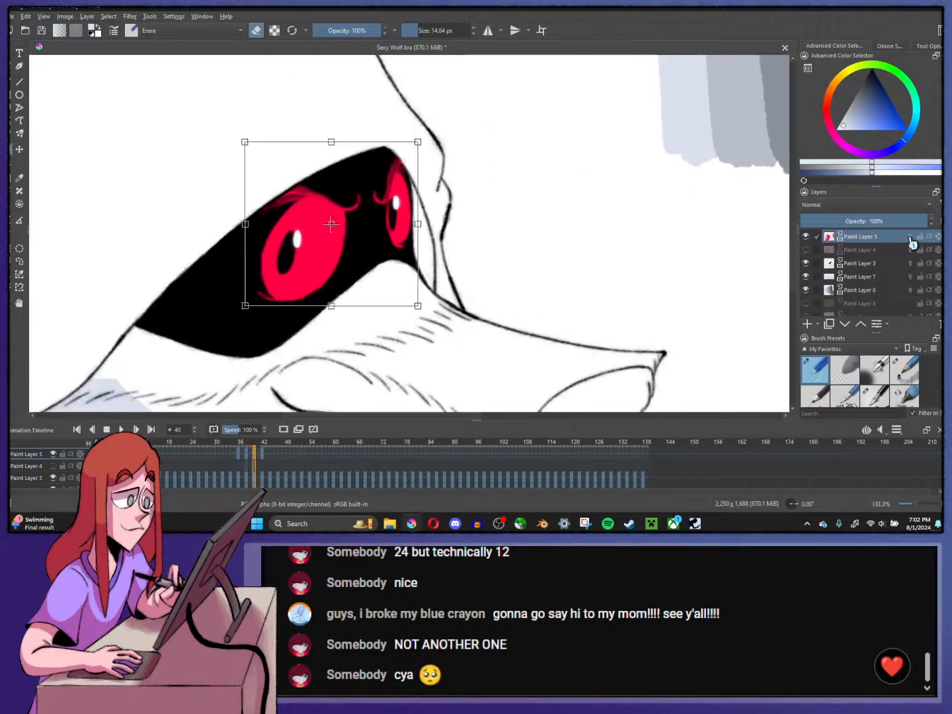
pyautogui.press('Return')
# - Turn on onion skins for Paint Layer 5 and compare the eye poses between frames 37 and 42
pyautogui.press('Left')
pyautogui.press('Left')
pyautogui.press('Left')
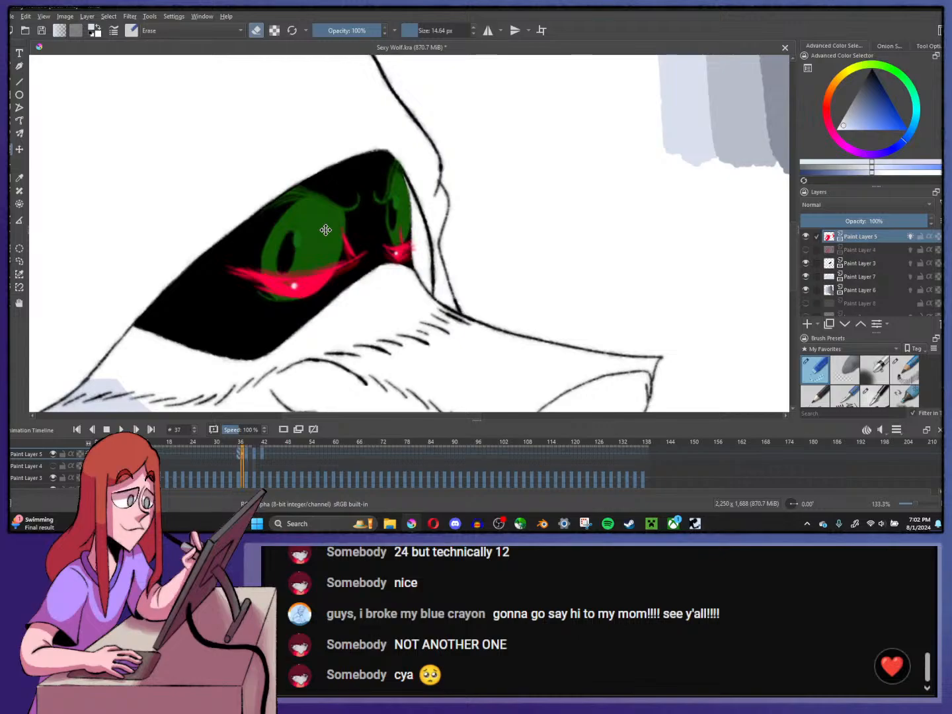
pyautogui.press('Right')
pyautogui.press('Right')
pyautogui.press('Right')
pyautogui.press('Right')
pyautogui.press('Right')
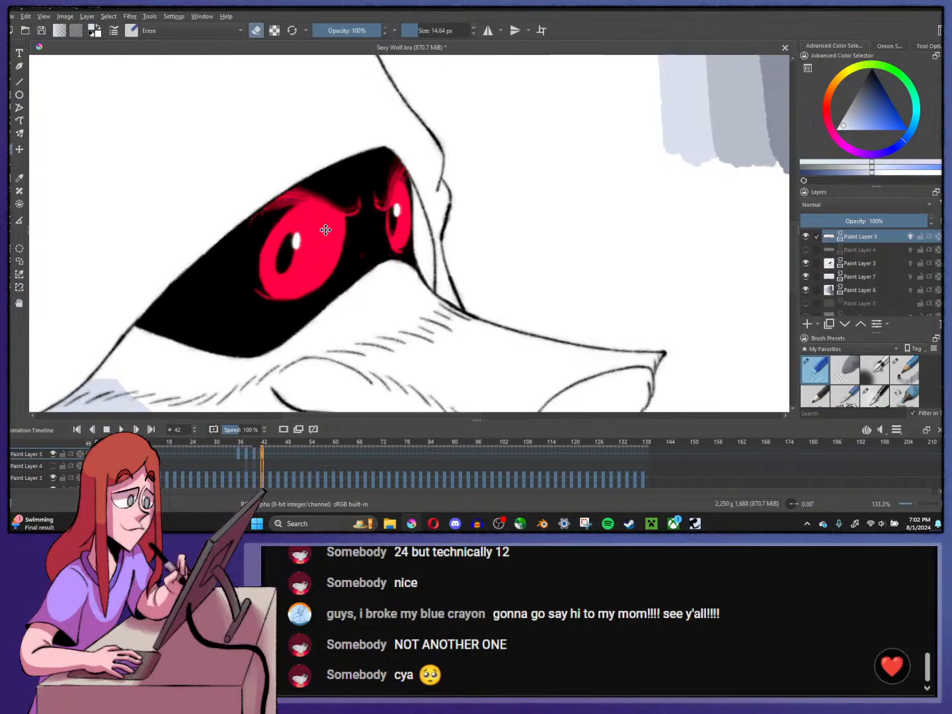
pyautogui.press('Left')
# - Rotate the open eyes on the frame 40–41 drawing slightly against the onion skin and check them beside frame 42
pyautogui.hotkey('ctrl', 't')
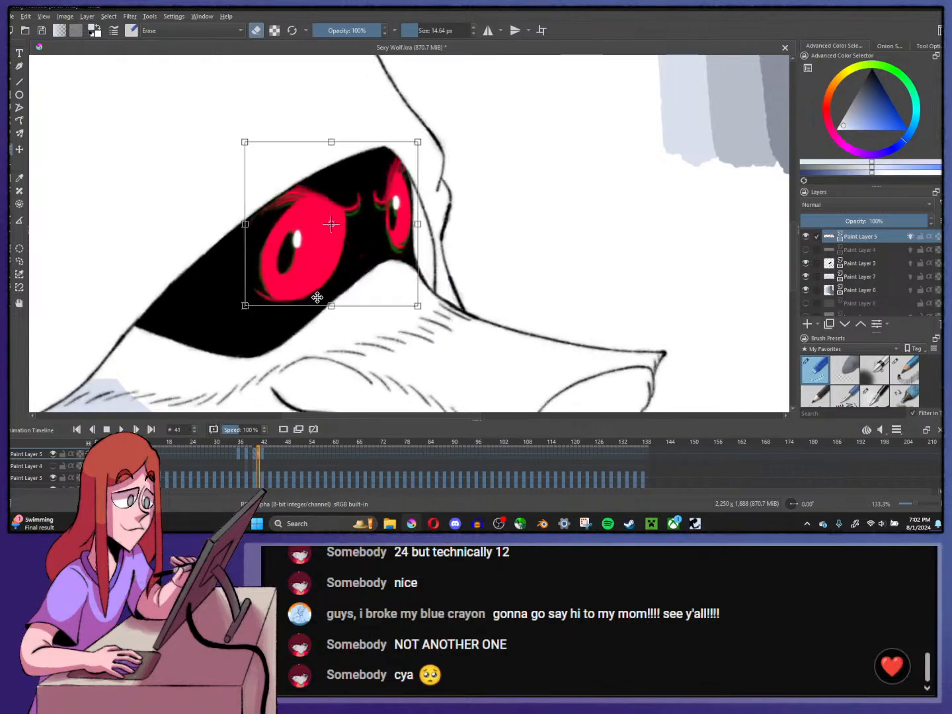
pyautogui.press('Left')
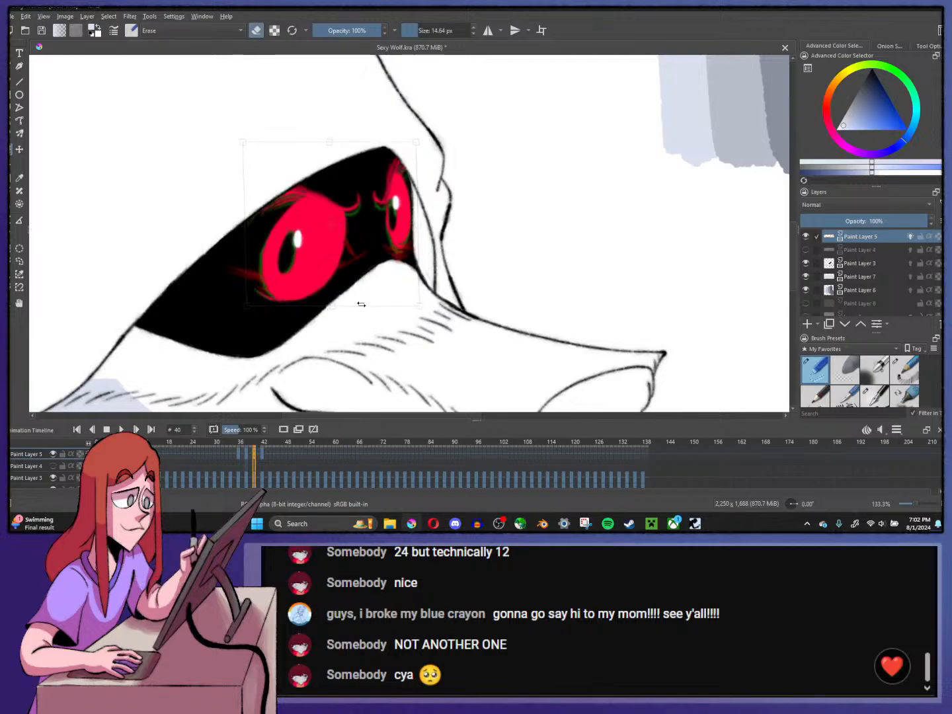
pyautogui.press('Right')
pyautogui.press('Right')
pyautogui.press('Left')
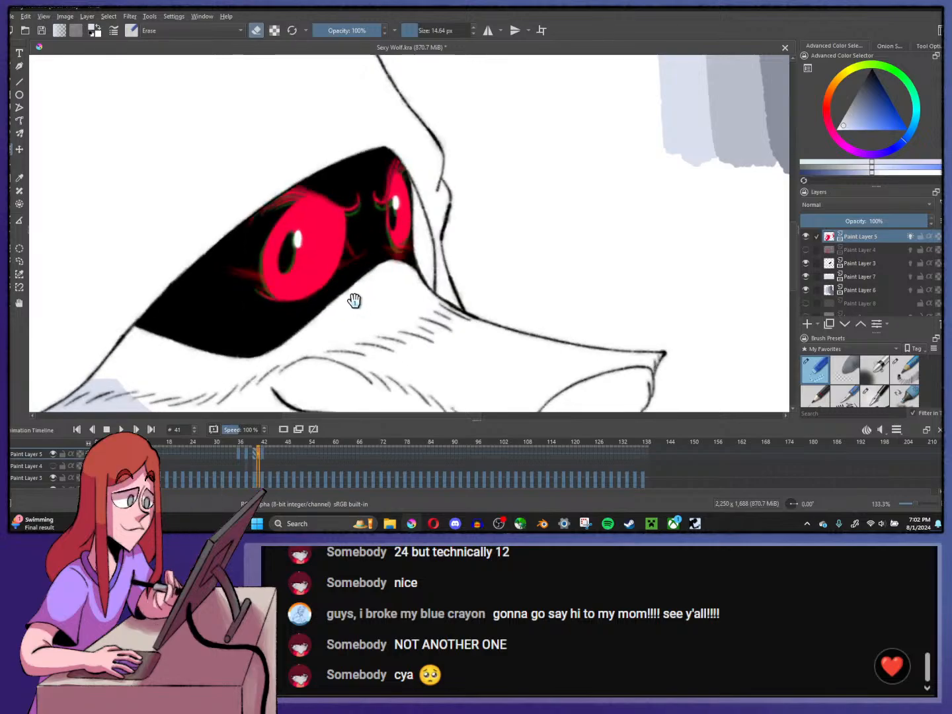
# - Step back and forth between frames 41 and 42 to compare the open eye poses
pyautogui.hotkey('ctrl', 't')
pyautogui.press('Right')
pyautogui.press('Right')
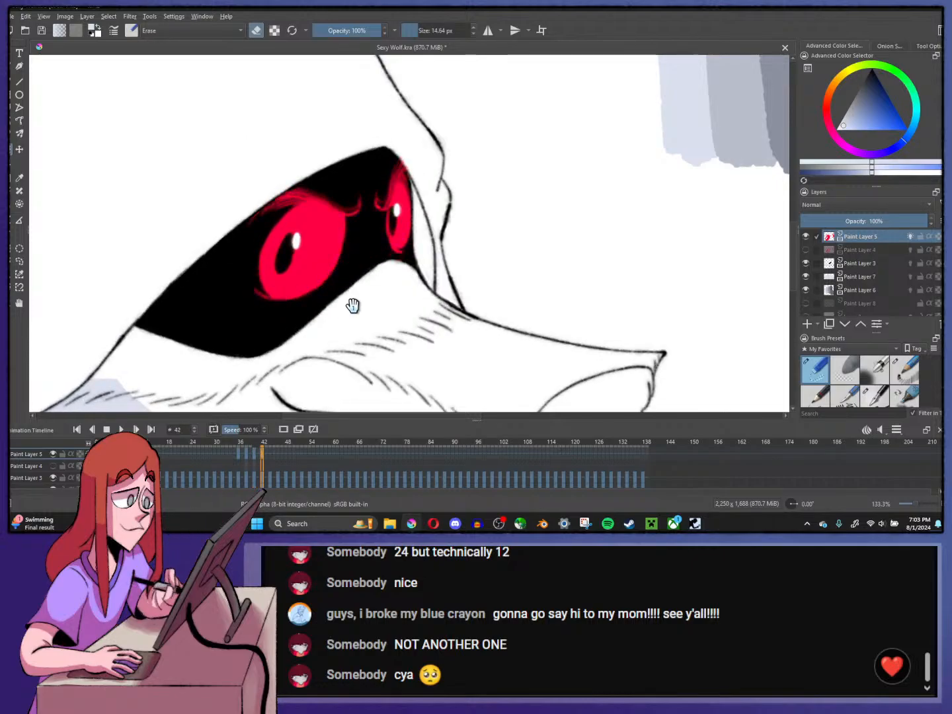
pyautogui.press('Left')
pyautogui.press('Right')
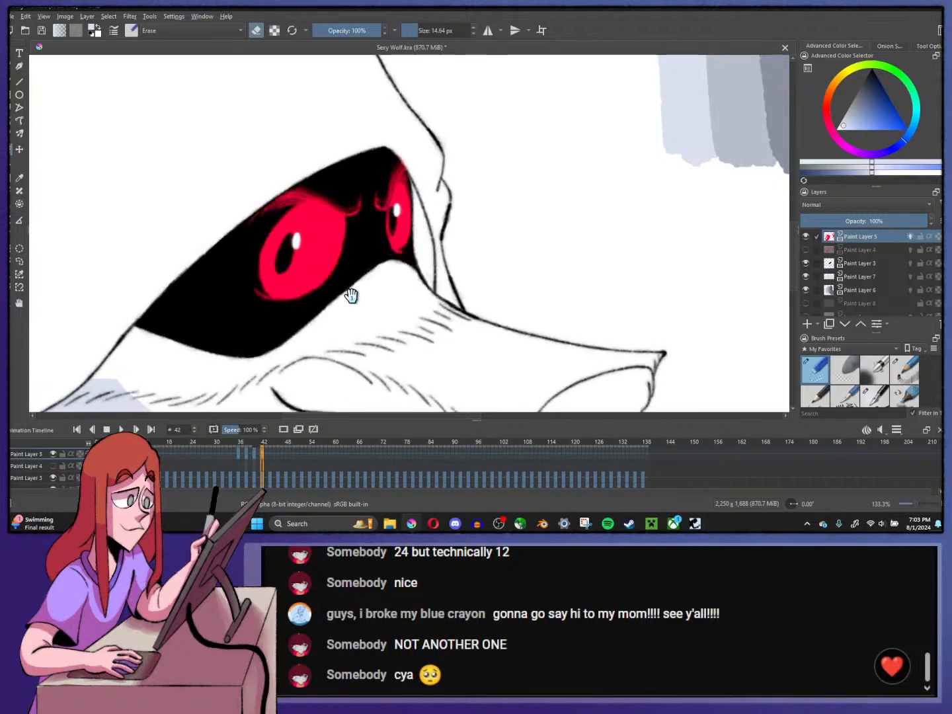
pyautogui.press('Left')
pyautogui.press('Right')
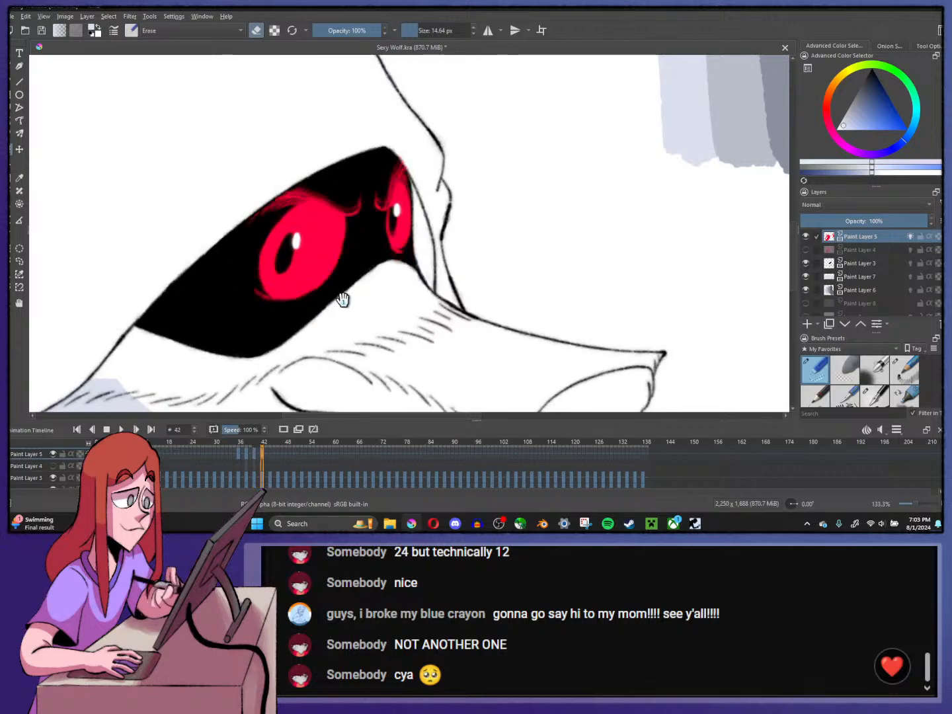
# - Play the animation from frame 24, first close up and with the whole head in view, to check the eye opening
pyautogui.click(193, 455)
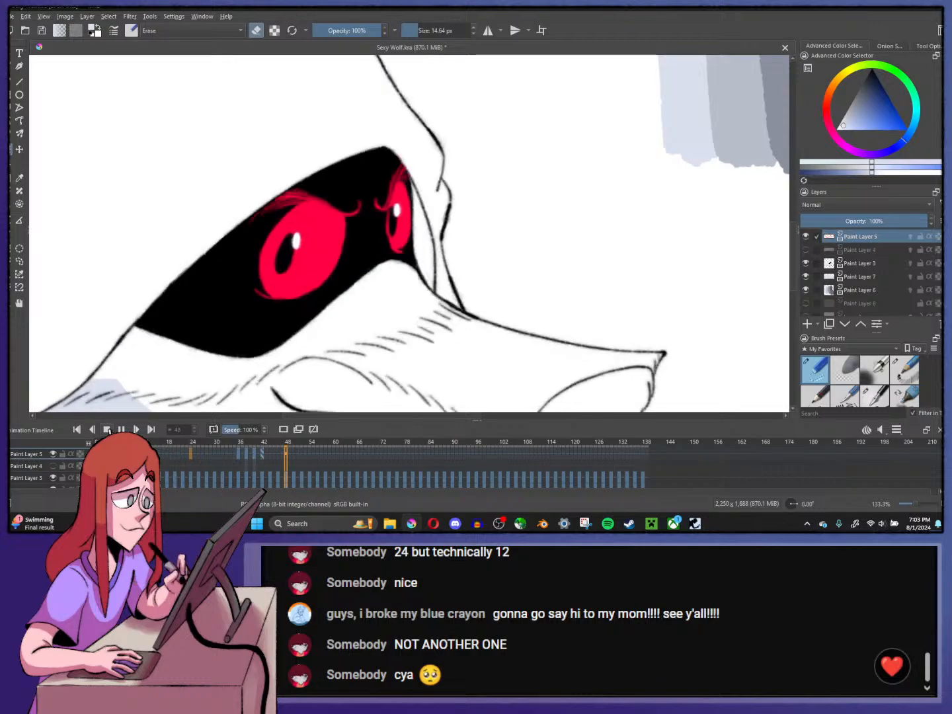
pyautogui.press('space')
pyautogui.scroll(-3, 197, 332)
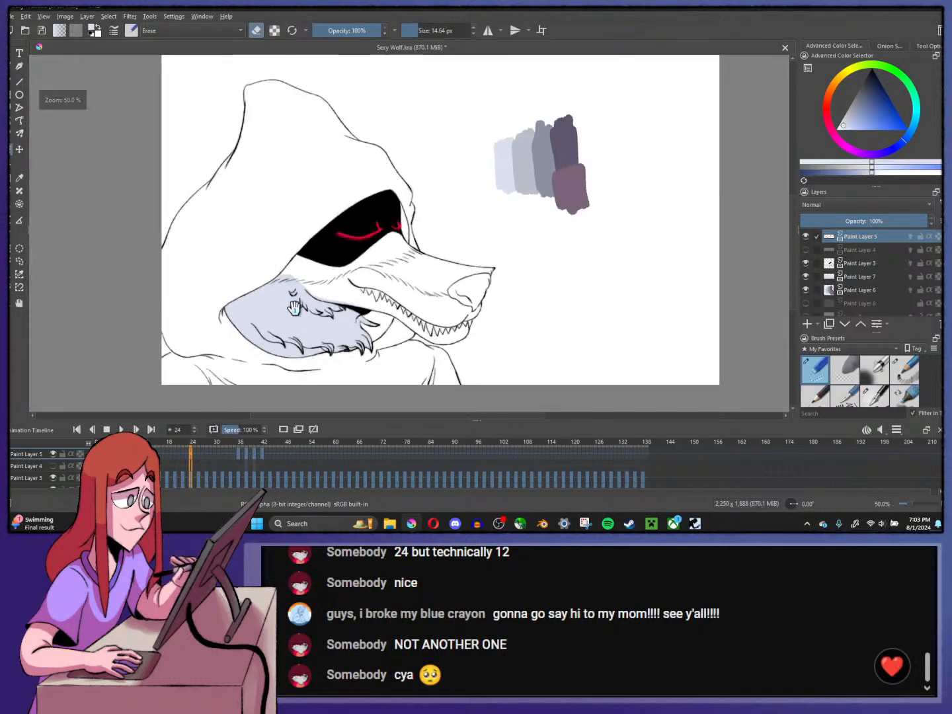
pyautogui.click(120, 430)
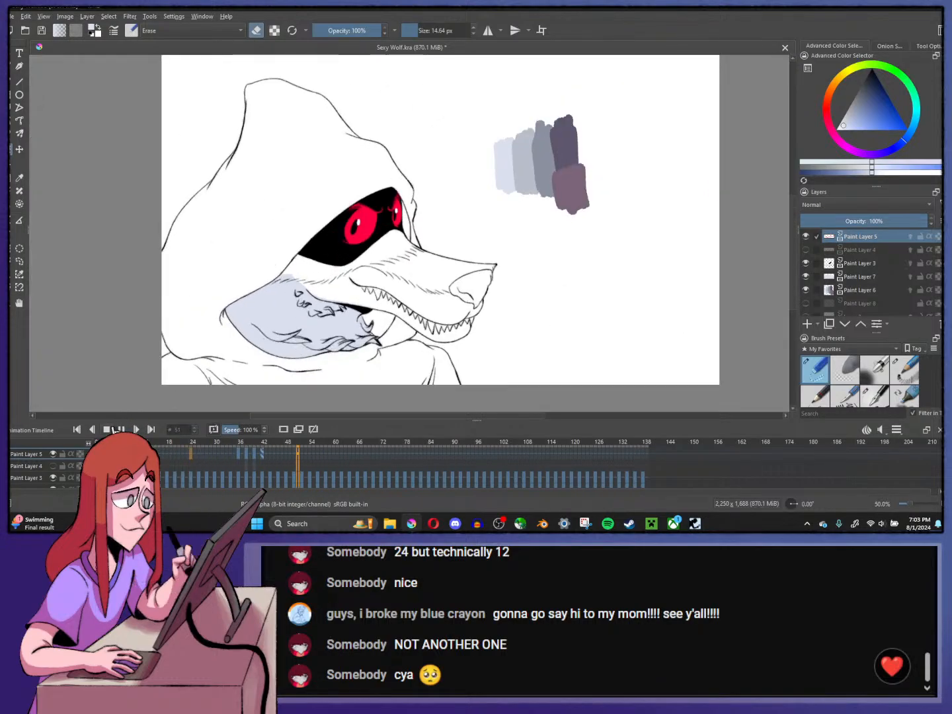
pyautogui.press('space')
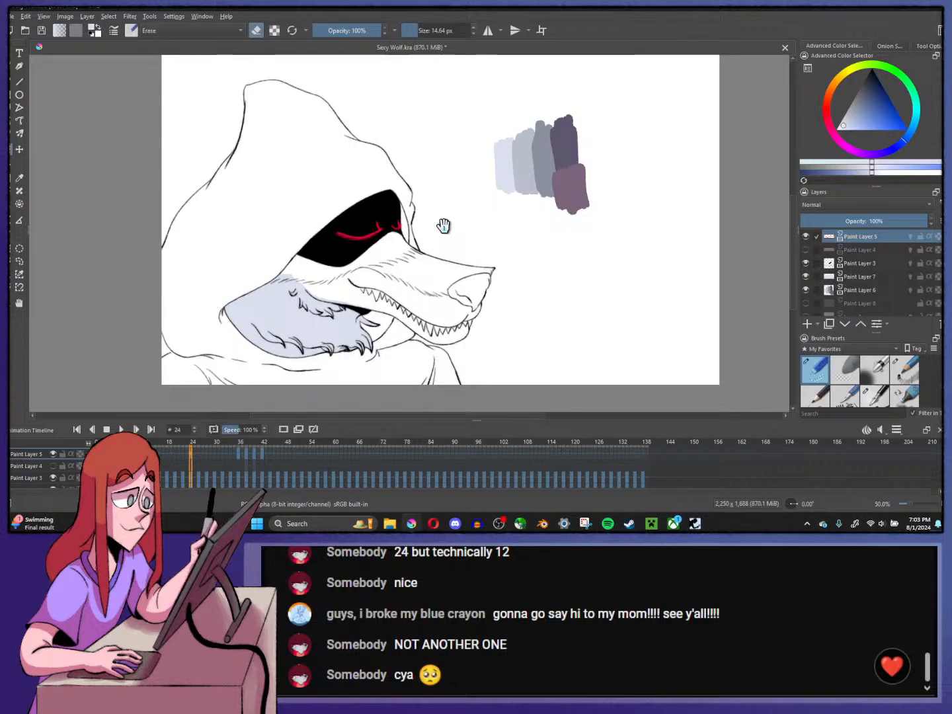
# - Examine the wolf's face and neck fur on frame 24 at several magnifications
pyautogui.scroll(-1, 402, 255)
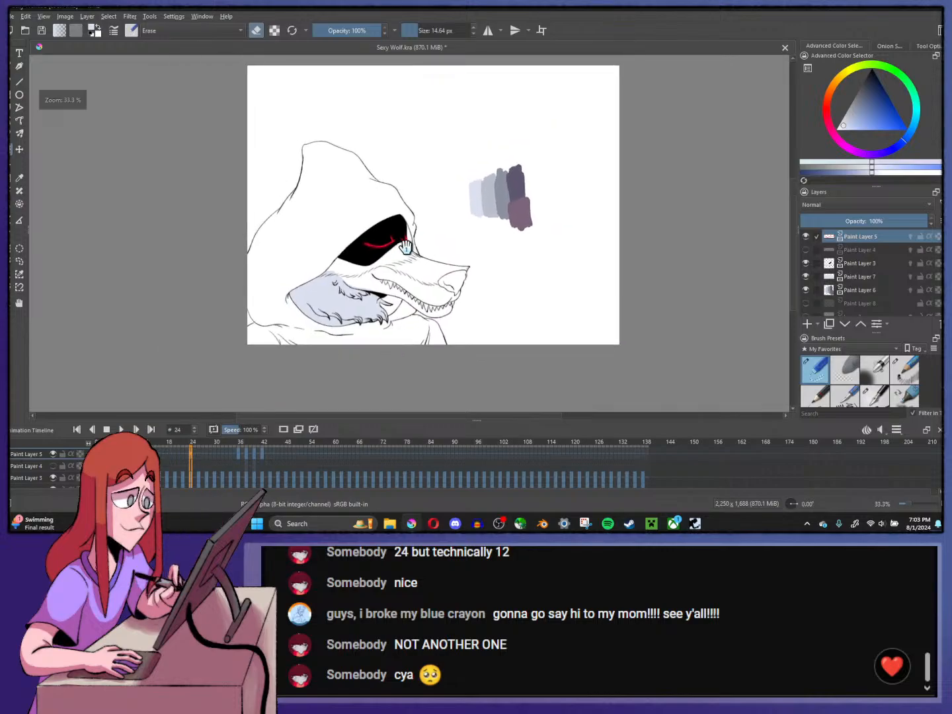
pyautogui.scroll(2, 402, 253)
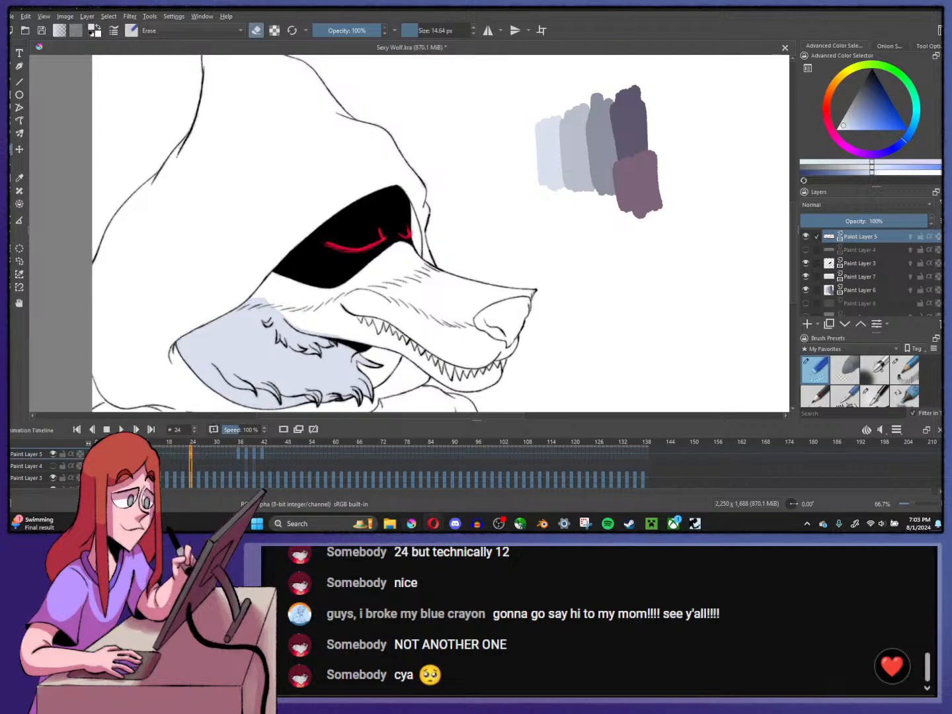
pyautogui.scroll(-3, 371, 189)
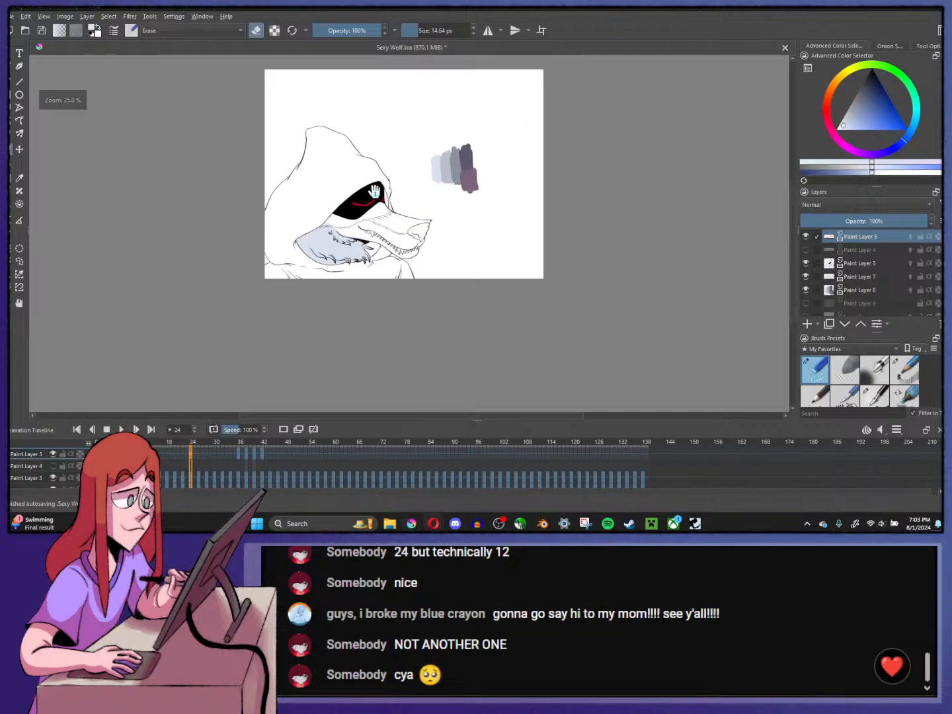
pyautogui.scroll(3, 390, 198)
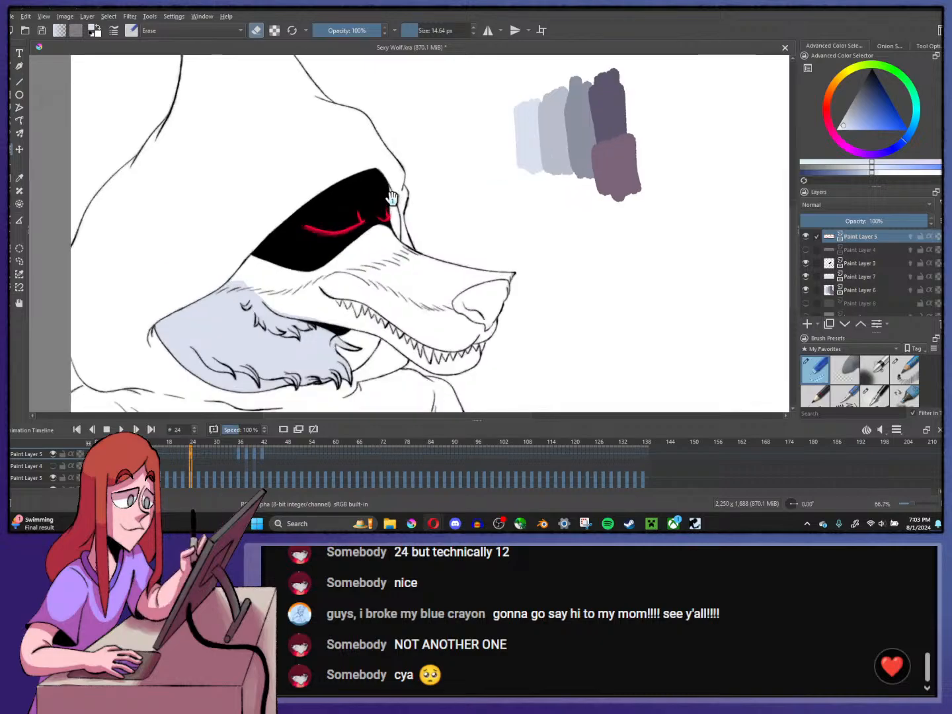
pyautogui.scroll(1, 401, 208)
pyautogui.moveTo(442, 236); pyautogui.dragTo(463, 199)
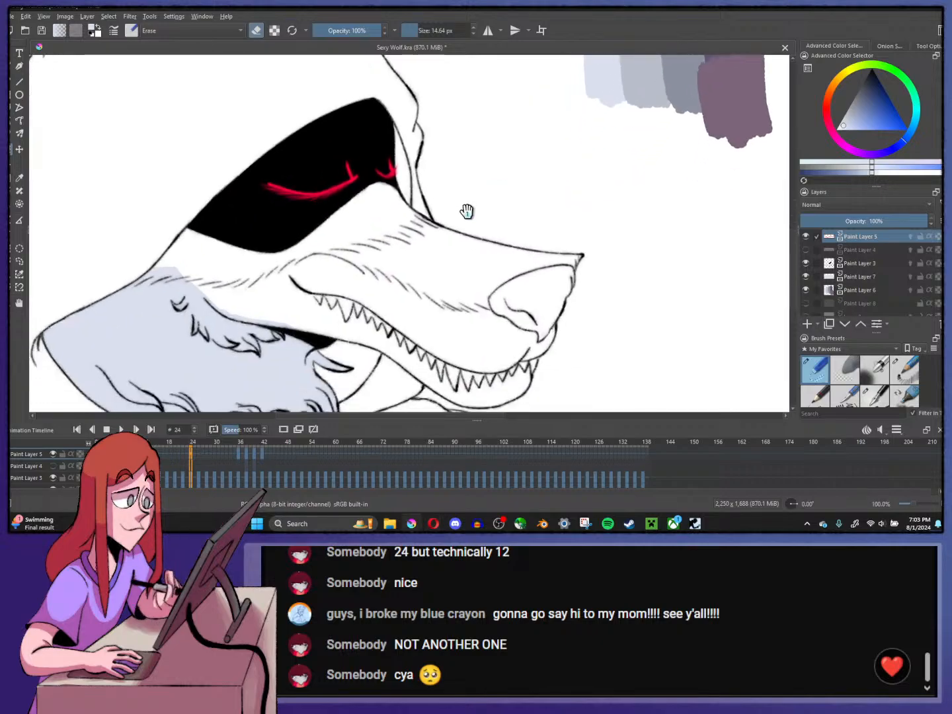
pyautogui.scroll(-1, 467, 209)
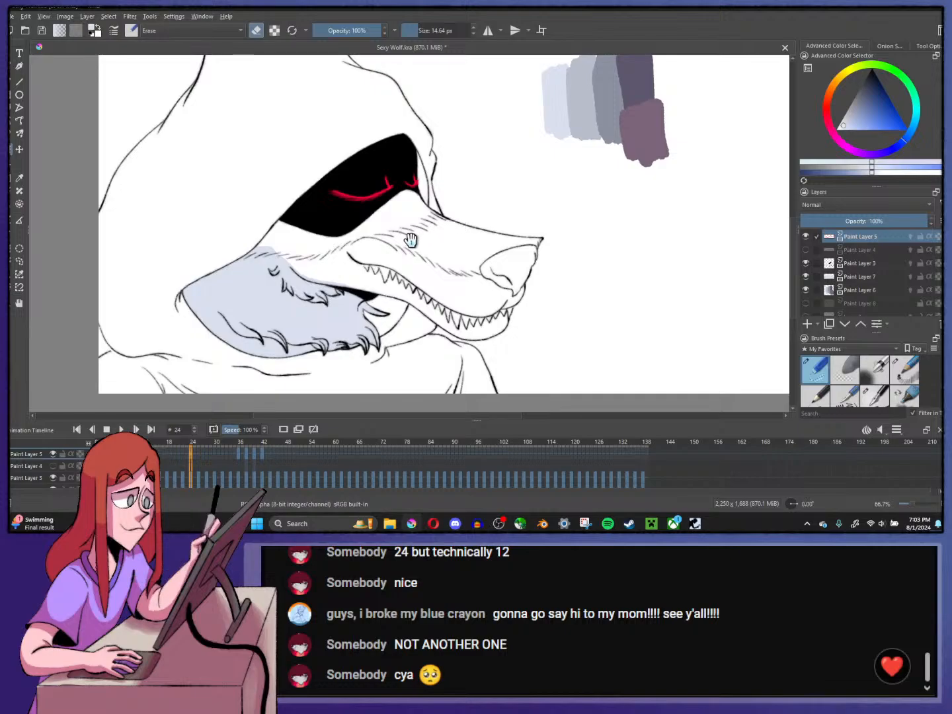
pyautogui.moveTo(407, 241); pyautogui.dragTo(463, 239)
pyautogui.press('1')
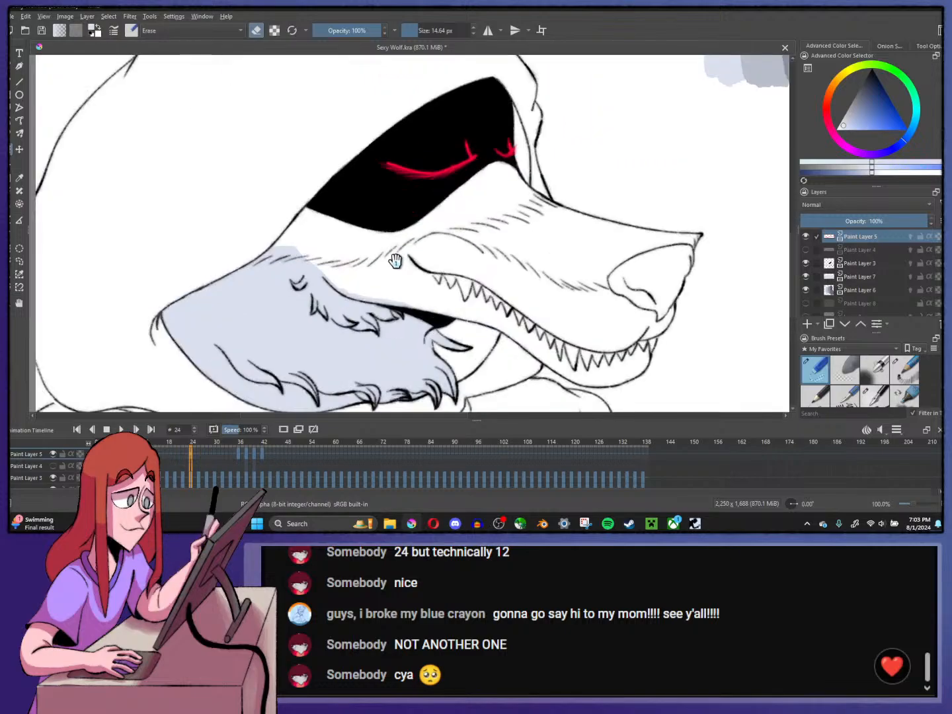
pyautogui.scroll(-1, 394, 266)
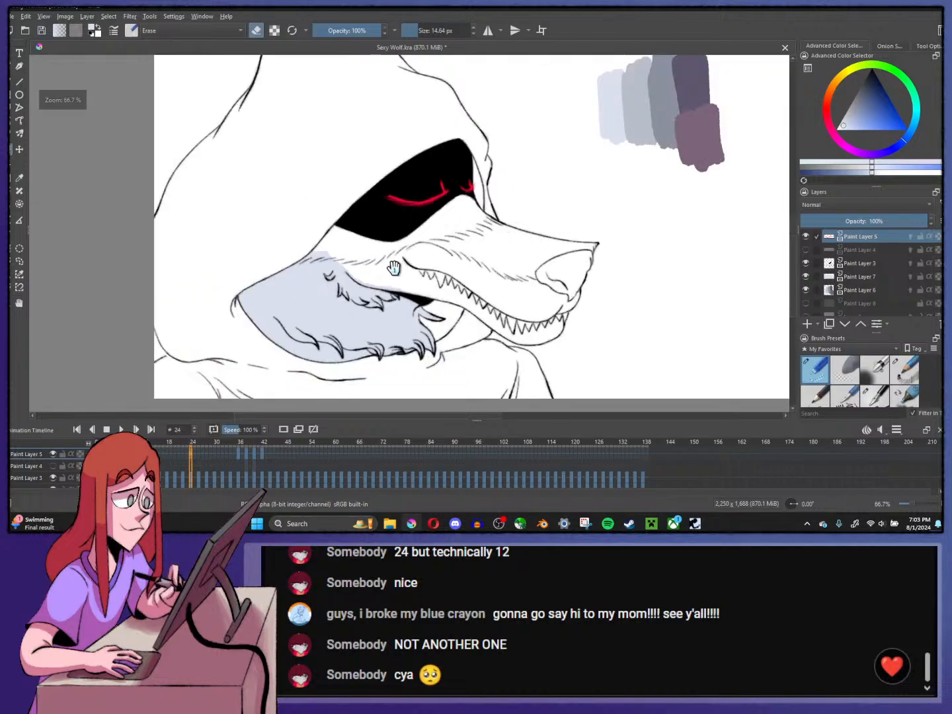
pyautogui.moveTo(394, 268); pyautogui.dragTo(384, 256)
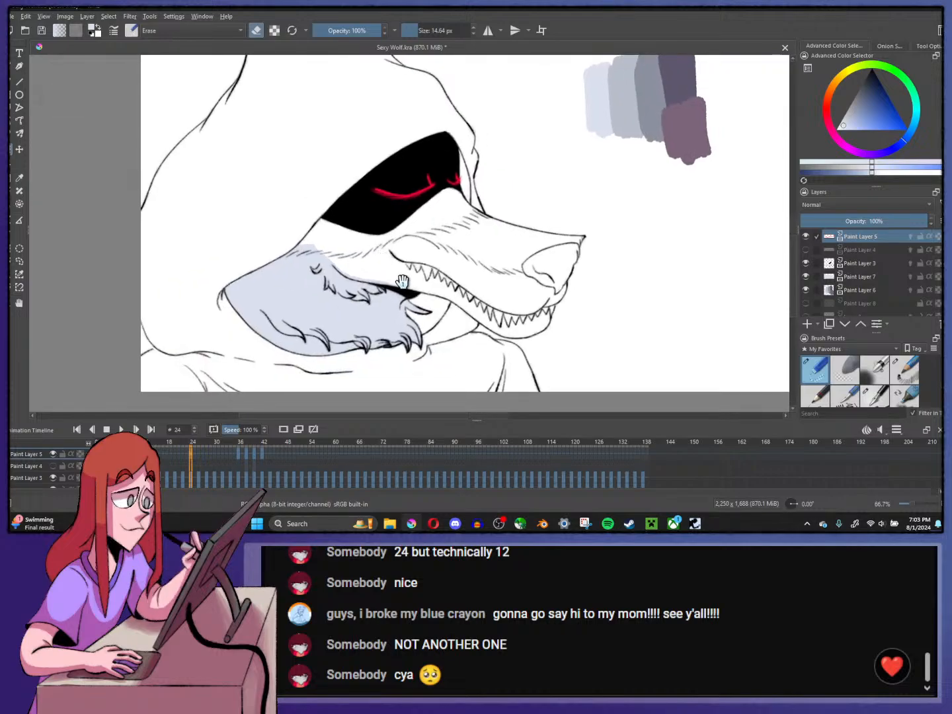
pyautogui.scroll(-2, 389, 269)
pyautogui.scroll(1, 439, 263)
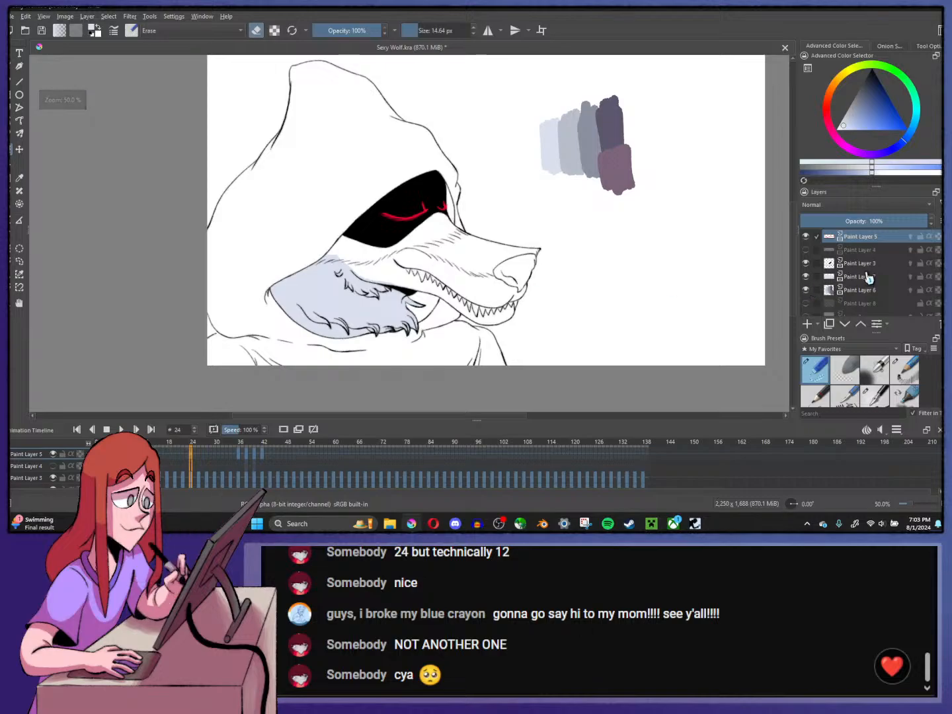
# - Add a new paint layer directly above Paint Layer 7 and go to frame 0
pyautogui.moveTo(868, 277)
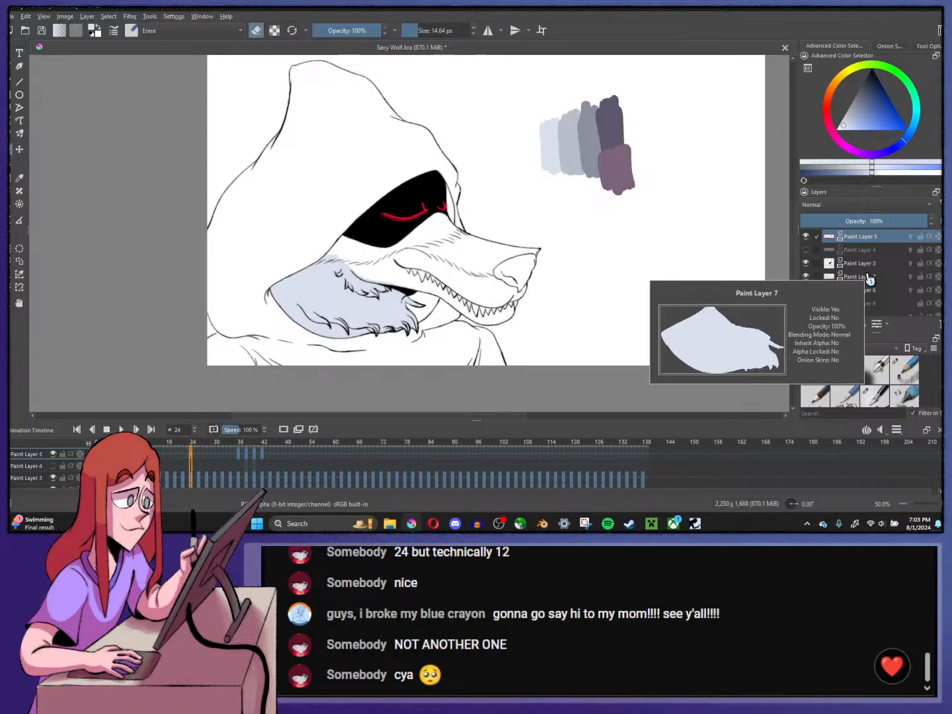
pyautogui.click(863, 278)
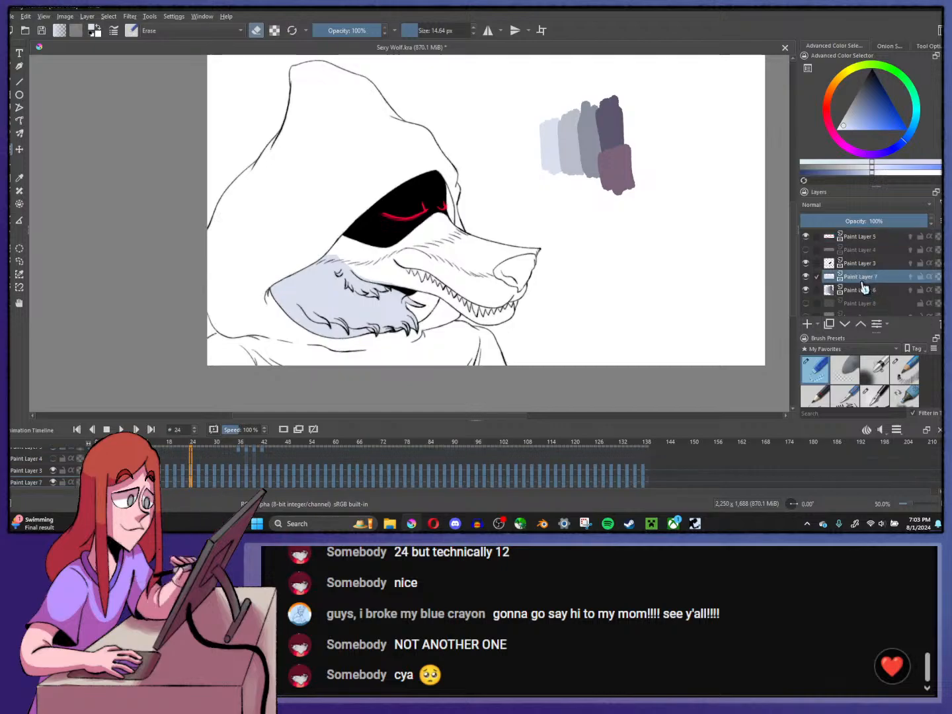
pyautogui.click(807, 324)
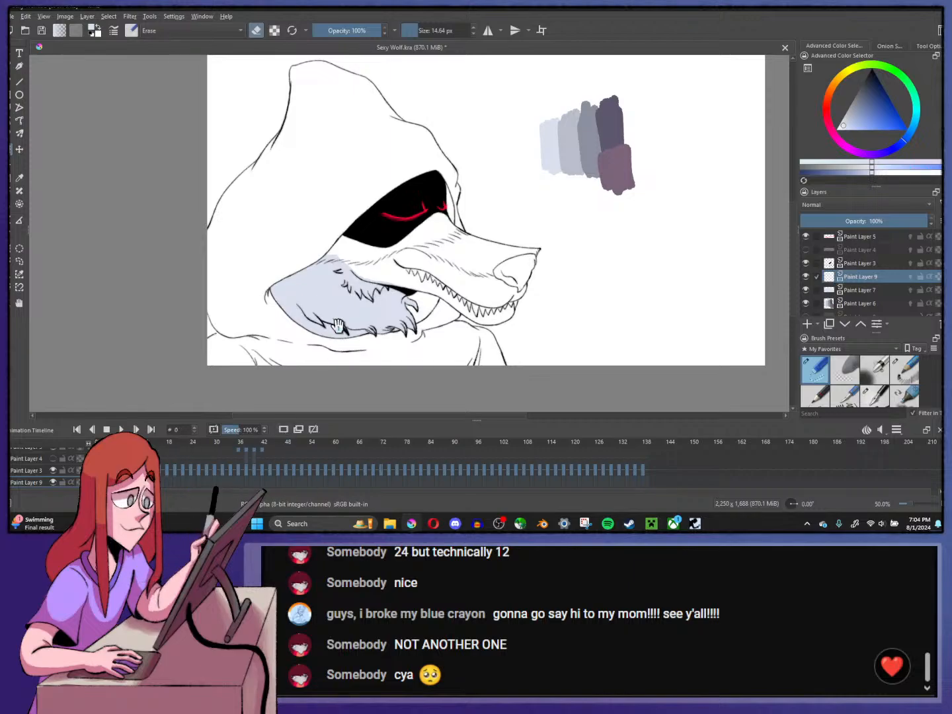
pyautogui.scroll(1, 345, 327)
# - Switch from the eraser to the 23.84 px inking brush and make Paint Layer 8 visible as a grey backdrop
pyautogui.click(875, 394)
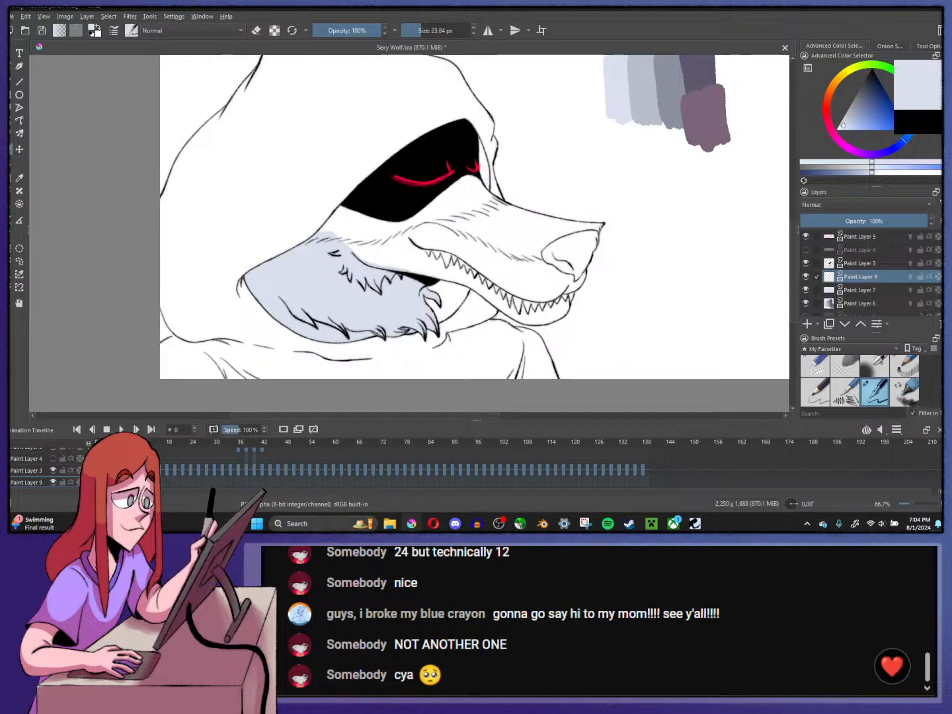
pyautogui.scroll(-2, 858, 283)
pyautogui.click(806, 282)
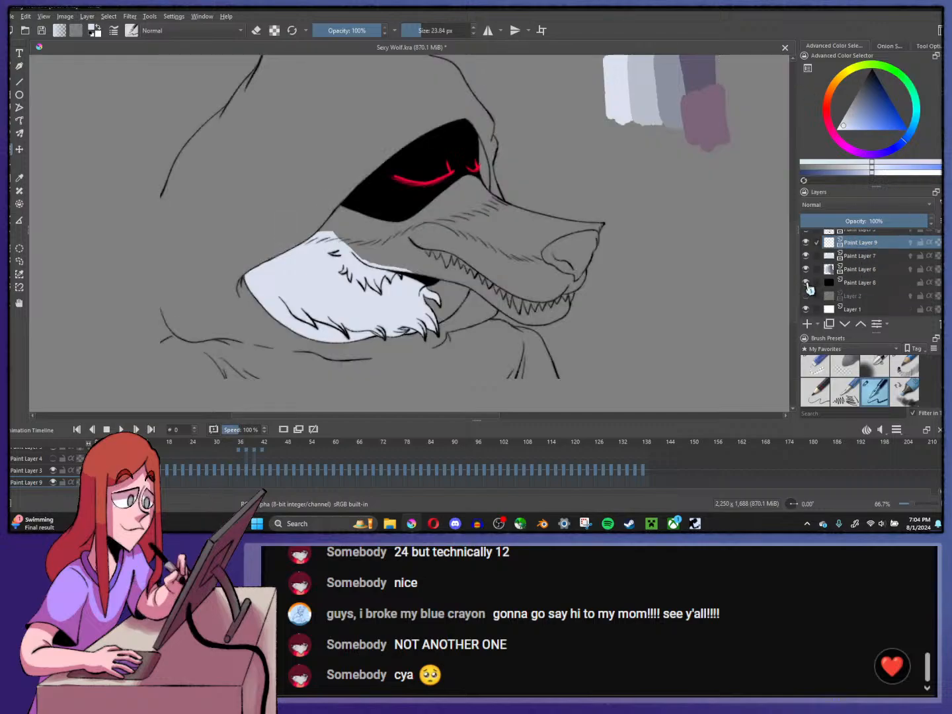
# - Dim the neck-fur colour on Paint Layer 7 and return to Paint Layer 9 for painting
pyautogui.scroll(2, 874, 280)
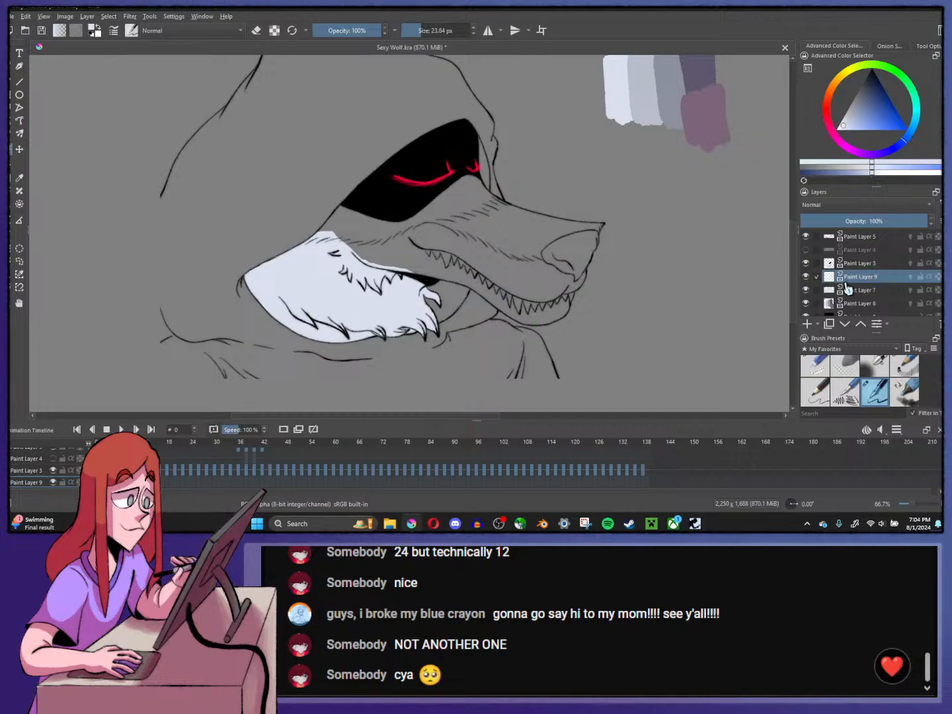
pyautogui.click(851, 285)
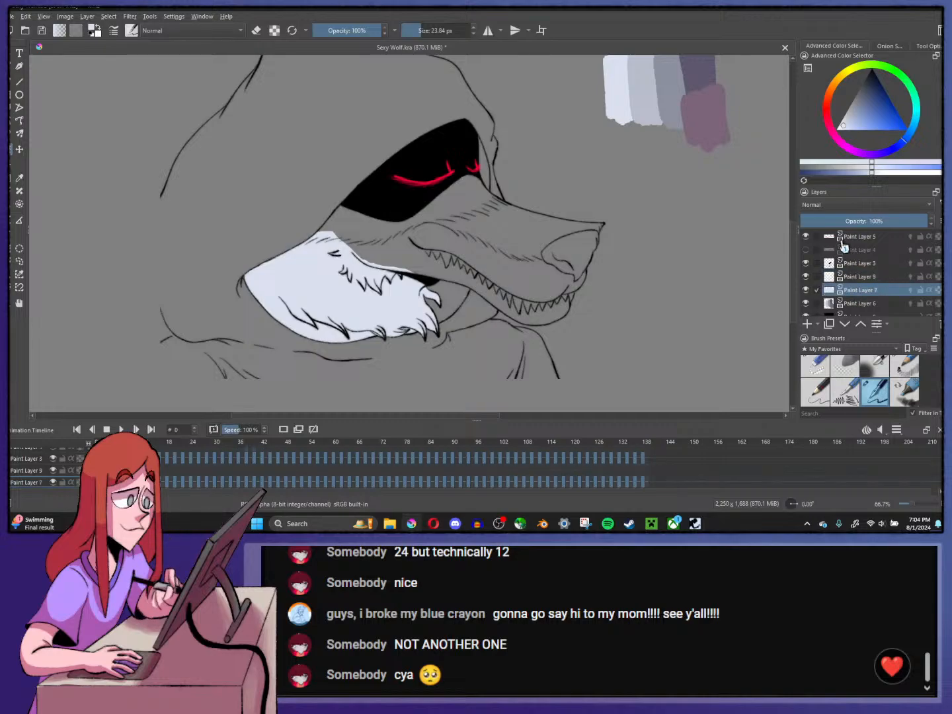
pyautogui.click(865, 278)
# - Paint pale blue-white strokes along the upper cheek, the lower jaw edge and the chin below the nose on Paint Layer 9
pyautogui.moveTo(514, 202); pyautogui.dragTo(465, 206)
pyautogui.scroll(1, 443, 265)
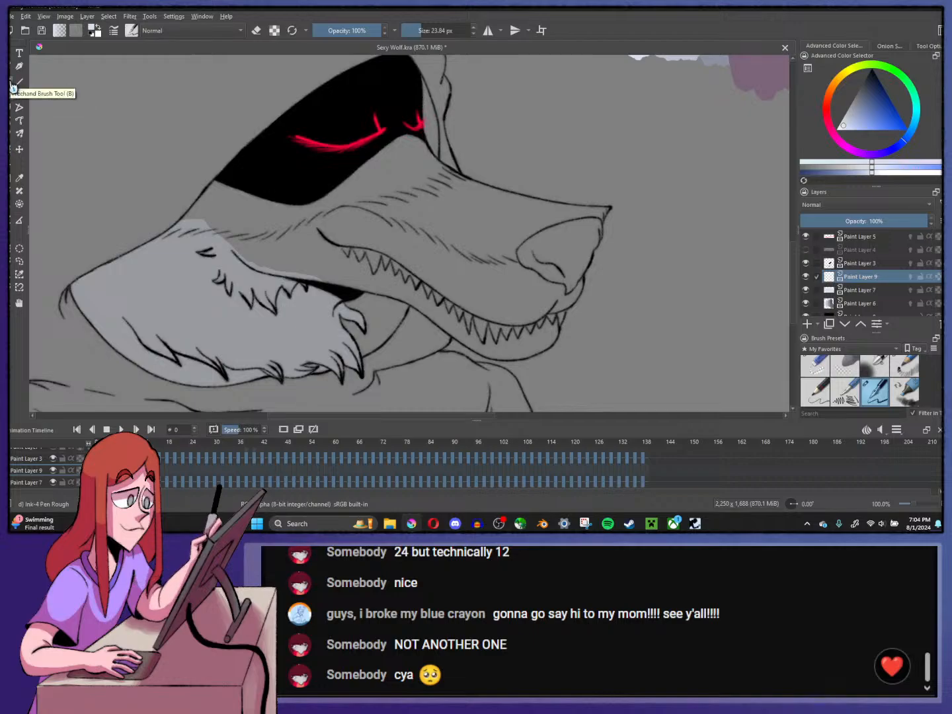
pyautogui.moveTo(206, 233)
pyautogui.mouseDown()
pyautogui.moveTo(254, 237)
pyautogui.moveTo(203, 230)
pyautogui.moveTo(295, 231)
pyautogui.mouseUp()
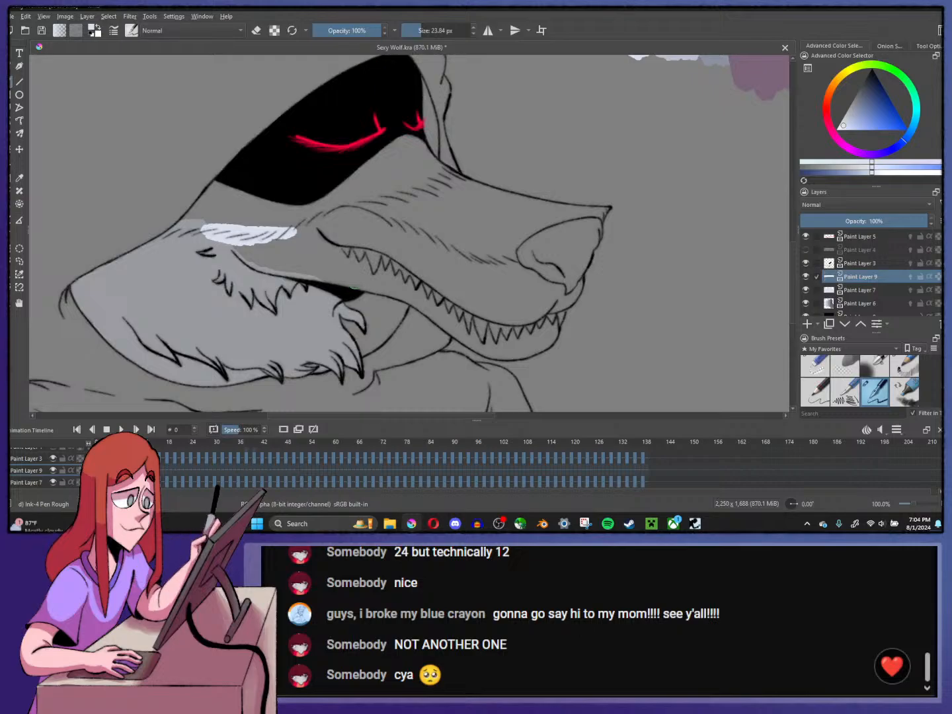
pyautogui.moveTo(325, 281)
pyautogui.mouseDown()
pyautogui.moveTo(402, 296)
pyautogui.moveTo(488, 354)
pyautogui.moveTo(533, 355)
pyautogui.moveTo(552, 342)
pyautogui.mouseUp()
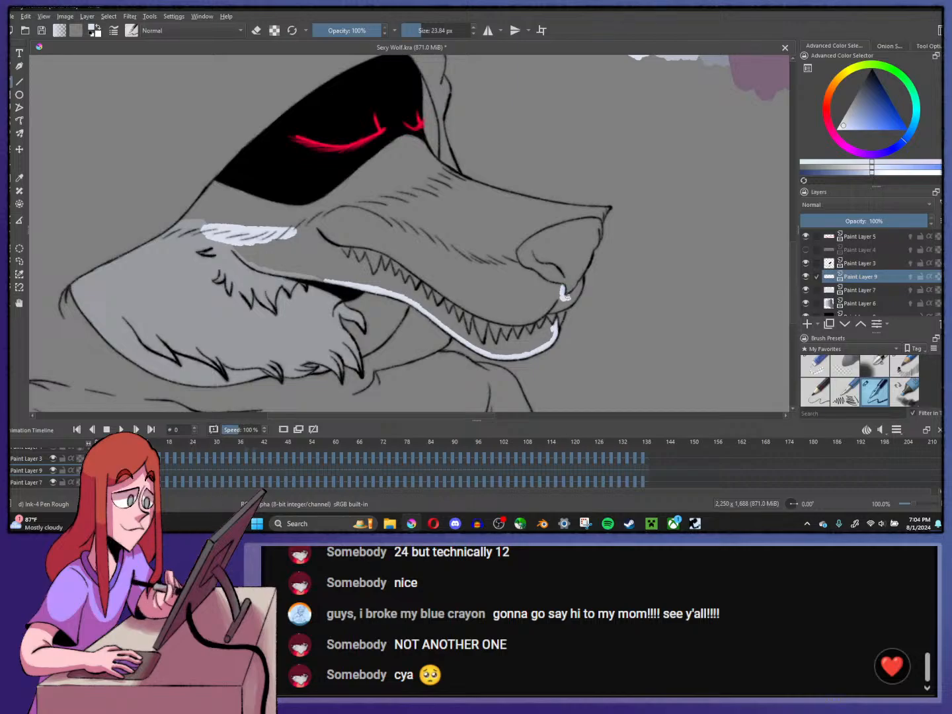
pyautogui.moveTo(580, 284)
pyautogui.mouseDown()
pyautogui.moveTo(548, 310)
pyautogui.moveTo(574, 297)
pyautogui.moveTo(546, 311)
pyautogui.mouseUp()
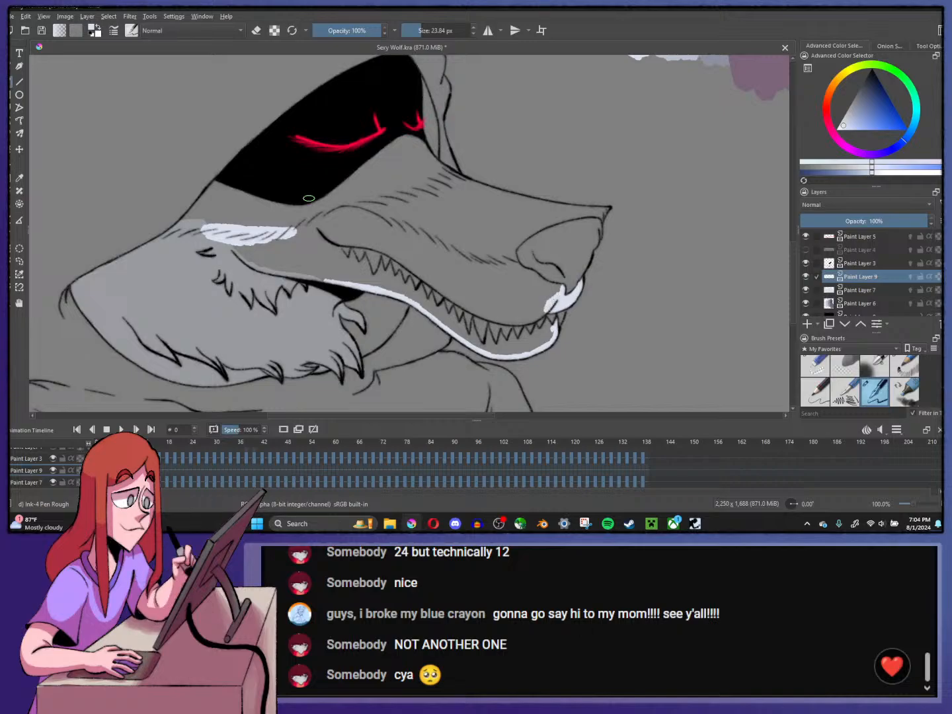
# - Enlarge the inking brush to 41.19 px and fill the cheek, lower muzzle and jaw with the same pale blue-white
pyautogui.click(421, 30)
pyautogui.moveTo(271, 232)
pyautogui.mouseDown()
pyautogui.moveTo(369, 207)
pyautogui.moveTo(570, 292)
pyautogui.mouseUp()
pyautogui.moveTo(211, 236)
pyautogui.mouseDown()
pyautogui.moveTo(271, 270)
pyautogui.moveTo(343, 283)
pyautogui.mouseUp()
pyautogui.moveTo(206, 238)
pyautogui.mouseDown()
pyautogui.moveTo(271, 270)
pyautogui.moveTo(265, 259)
pyautogui.moveTo(312, 259)
pyautogui.moveTo(301, 238)
pyautogui.moveTo(324, 230)
pyautogui.moveTo(431, 250)
pyautogui.moveTo(421, 247)
pyautogui.moveTo(378, 283)
pyautogui.moveTo(388, 283)
pyautogui.moveTo(365, 260)
pyautogui.moveTo(383, 244)
pyautogui.moveTo(518, 271)
pyautogui.moveTo(427, 270)
pyautogui.moveTo(425, 302)
pyautogui.moveTo(408, 295)
pyautogui.moveTo(483, 341)
pyautogui.moveTo(494, 302)
pyautogui.moveTo(544, 300)
pyautogui.moveTo(532, 304)
pyautogui.moveTo(506, 281)
pyautogui.moveTo(510, 341)
pyautogui.moveTo(499, 349)
pyautogui.moveTo(530, 346)
pyautogui.moveTo(565, 302)
pyautogui.mouseUp()
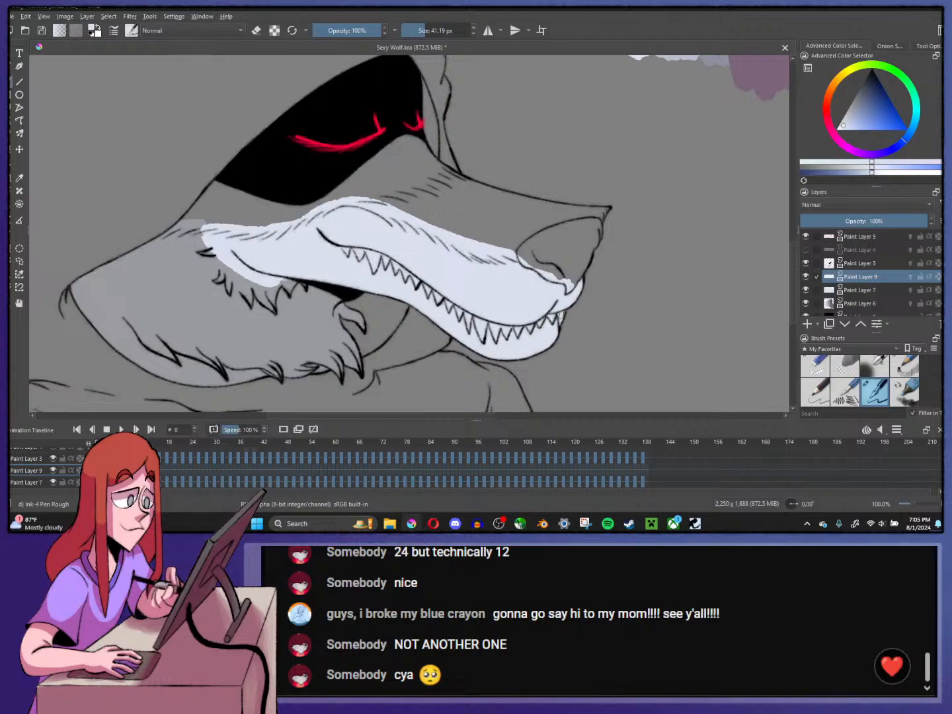
# - Reduce the inking brush to 17.38 px and colour all of the wolf's teeth white
pyautogui.scroll(1, 546, 361)
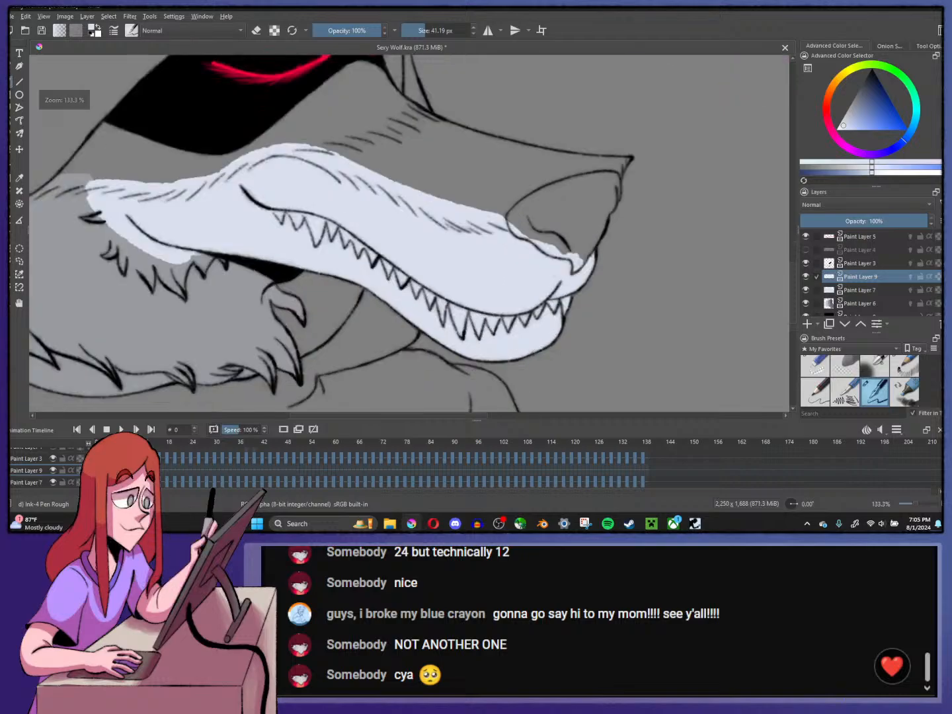
pyautogui.click(815, 365)
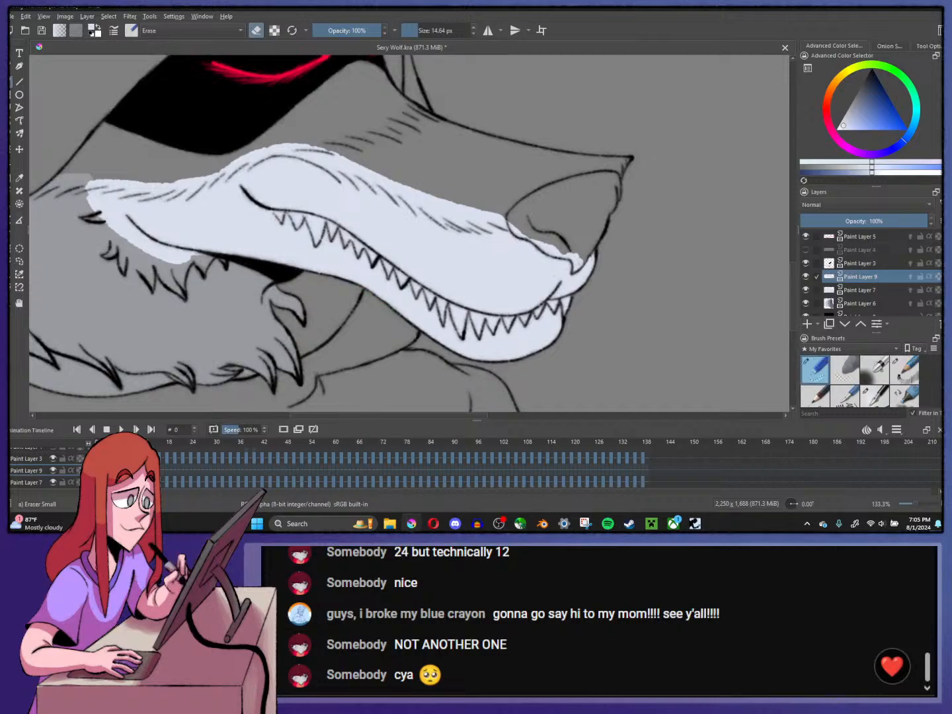
pyautogui.click(875, 391)
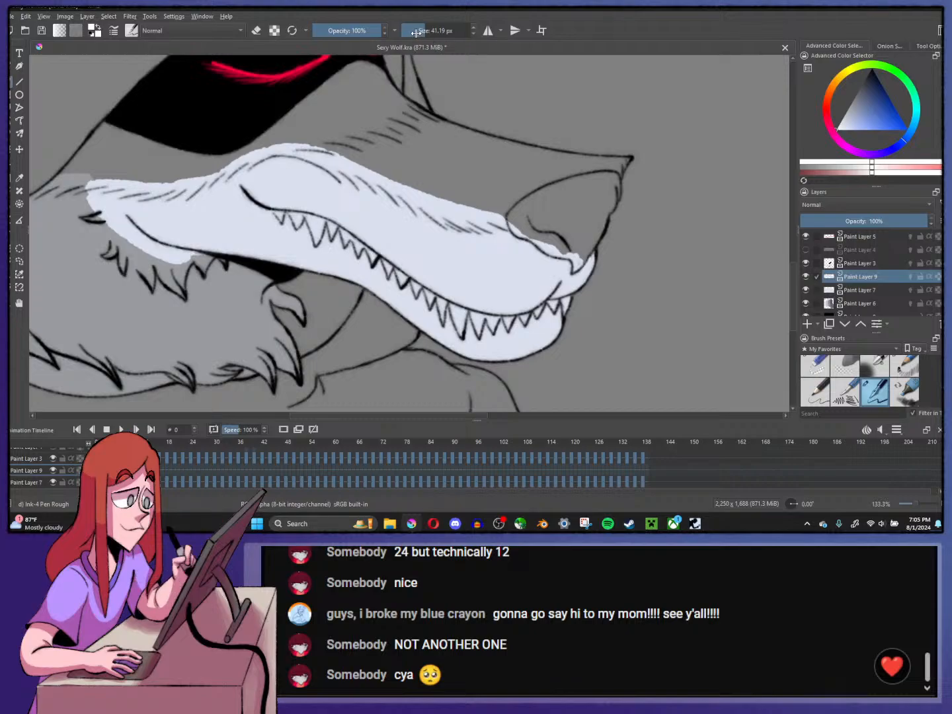
pyautogui.moveTo(430, 31); pyautogui.dragTo(410, 33)
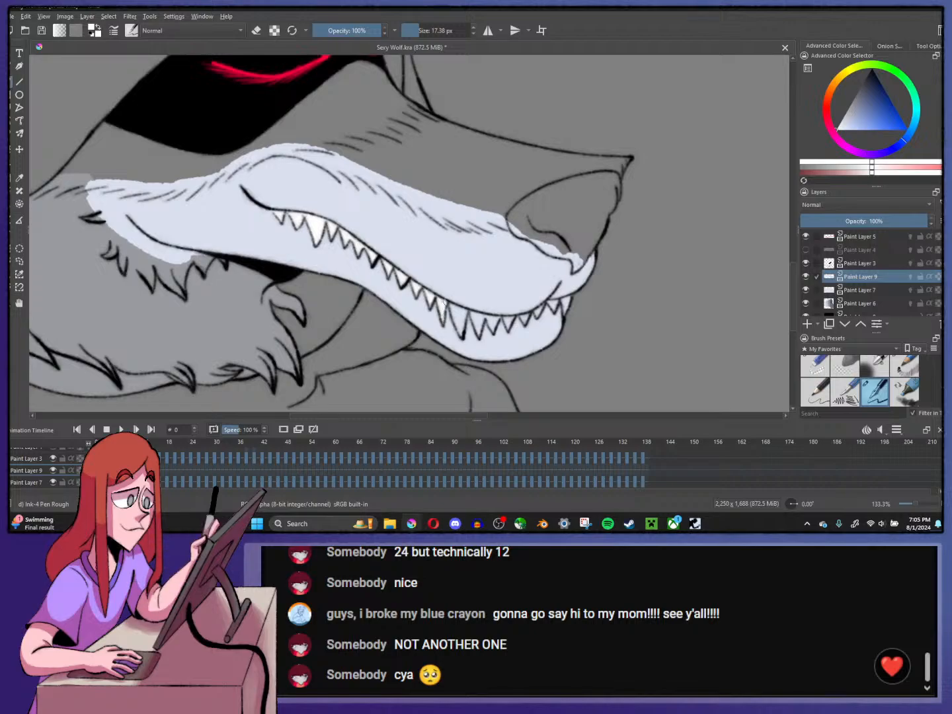
pyautogui.scroll(-3, 439, 284)
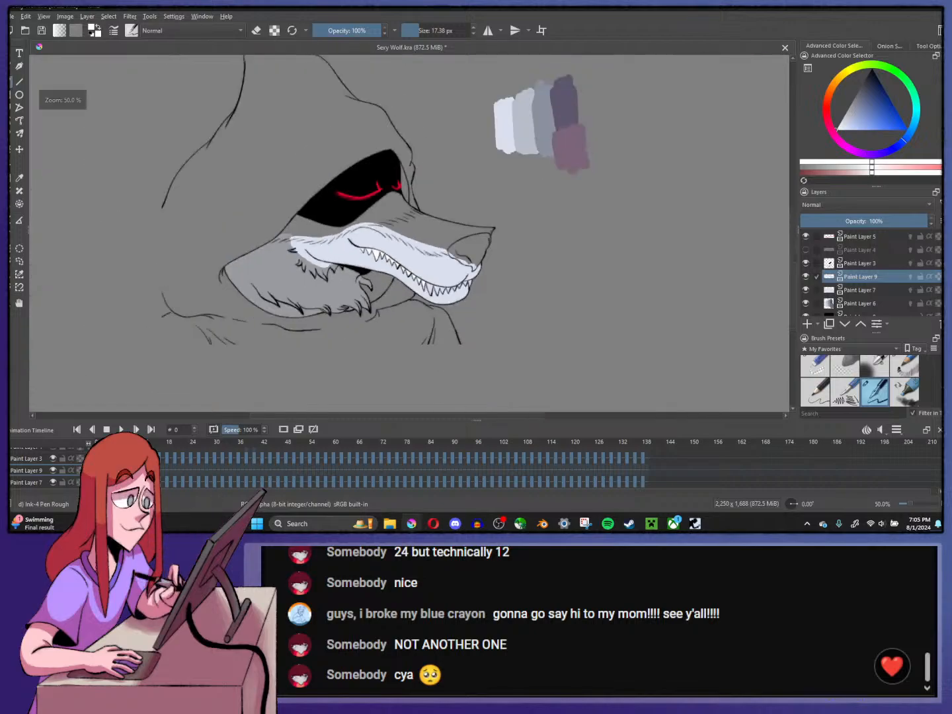
pyautogui.scroll(6, 439, 283)
pyautogui.moveTo(640, 271)
pyautogui.mouseDown()
pyautogui.moveTo(651, 290)
pyautogui.moveTo(659, 273)
pyautogui.moveTo(649, 273)
pyautogui.moveTo(693, 259)
pyautogui.moveTo(688, 301)
pyautogui.moveTo(694, 264)
pyautogui.moveTo(633, 249)
pyautogui.moveTo(598, 301)
pyautogui.moveTo(616, 290)
pyautogui.moveTo(604, 261)
pyautogui.moveTo(557, 309)
pyautogui.moveTo(578, 307)
pyautogui.moveTo(568, 330)
pyautogui.moveTo(528, 296)
pyautogui.moveTo(504, 315)
pyautogui.moveTo(515, 346)
pyautogui.moveTo(521, 312)
pyautogui.mouseUp()
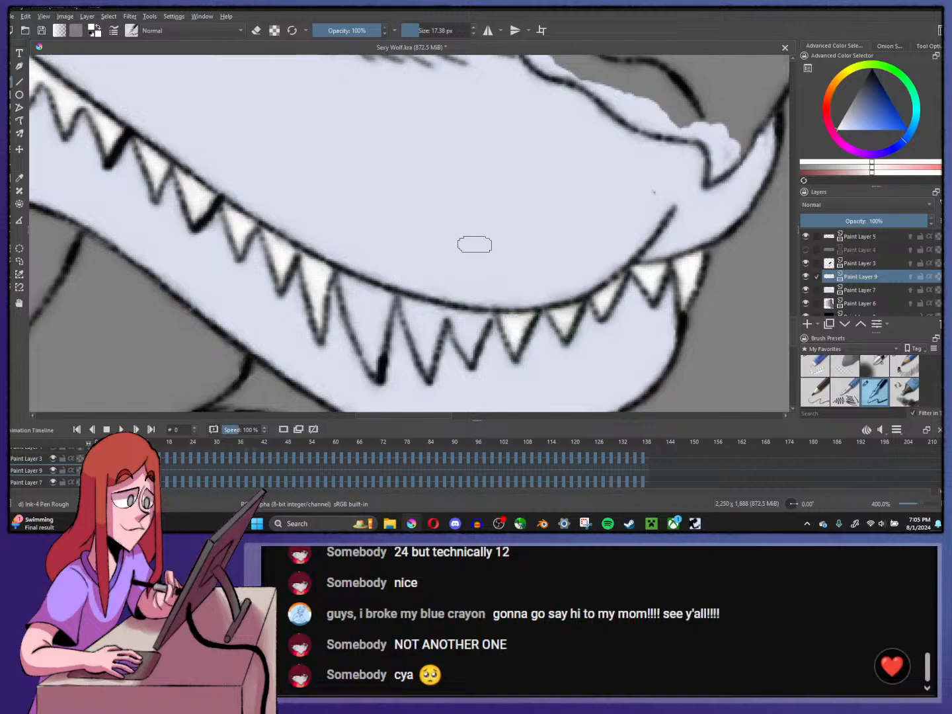
pyautogui.moveTo(342, 277)
pyautogui.mouseDown()
pyautogui.moveTo(358, 337)
pyautogui.moveTo(377, 367)
pyautogui.moveTo(386, 316)
pyautogui.moveTo(357, 291)
pyautogui.moveTo(368, 332)
pyautogui.moveTo(406, 310)
pyautogui.moveTo(429, 373)
pyautogui.moveTo(443, 305)
pyautogui.moveTo(414, 330)
pyautogui.moveTo(446, 302)
pyautogui.moveTo(492, 318)
pyautogui.mouseUp()
pyautogui.moveTo(432, 292)
pyautogui.mouseDown()
pyautogui.moveTo(467, 329)
pyautogui.moveTo(456, 334)
pyautogui.moveTo(469, 353)
pyautogui.moveTo(468, 314)
pyautogui.mouseUp()
# - Examine the coloured muzzle and teeth at several magnifications, from the whole head to a close-up of the nose
pyautogui.press('-')
pyautogui.press('-')
pyautogui.press('-')
pyautogui.press('-')
pyautogui.press('-')
pyautogui.press('-')
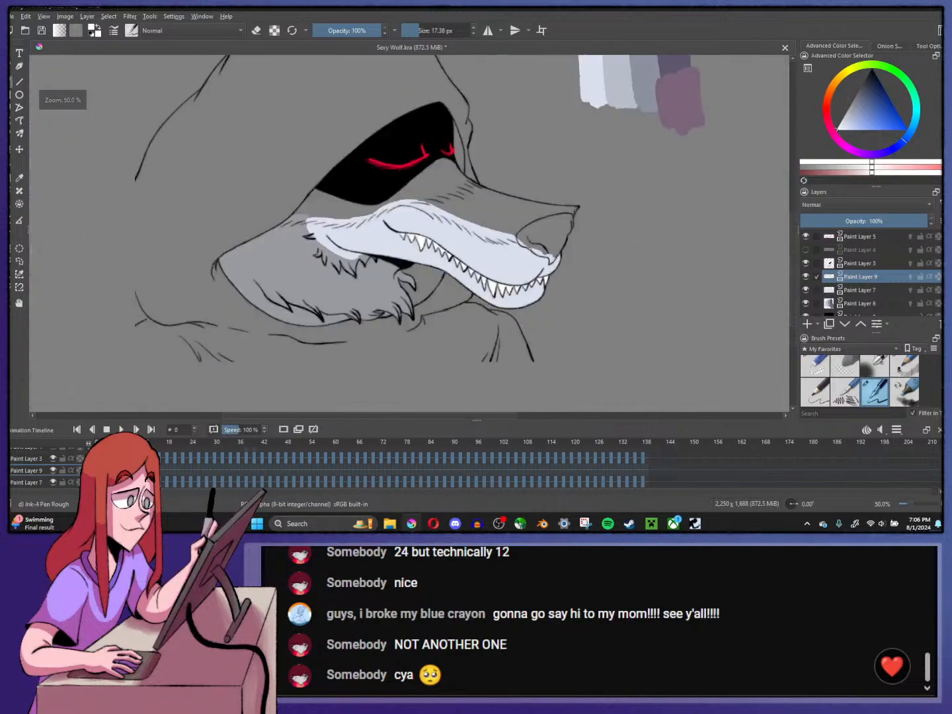
pyautogui.press('+')
pyautogui.press('+')
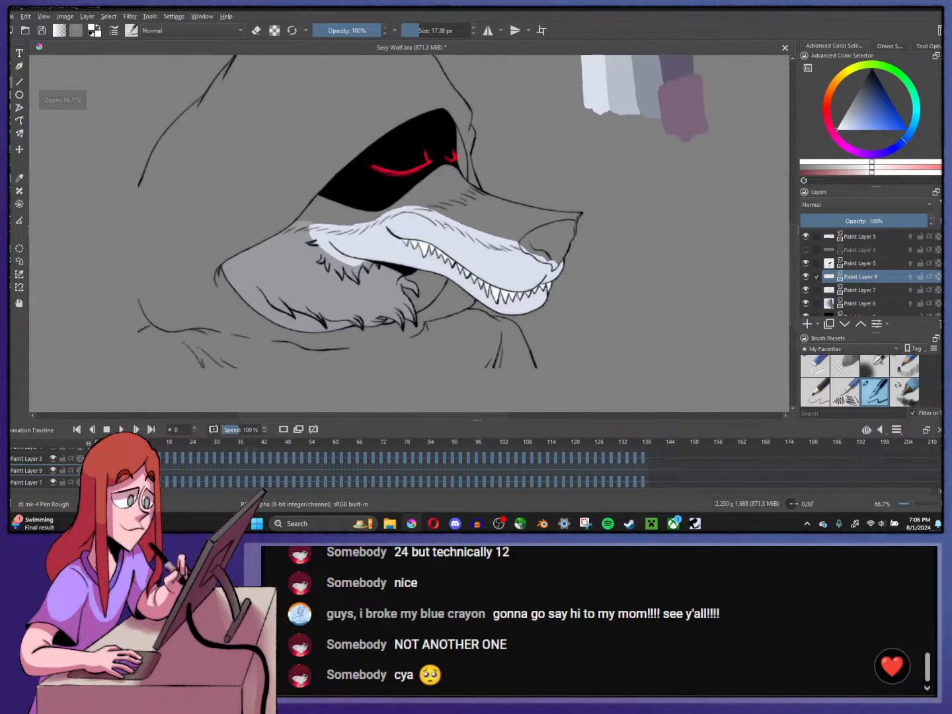
pyautogui.press('-')
pyautogui.press('+')
pyautogui.press('+')
pyautogui.press('+')
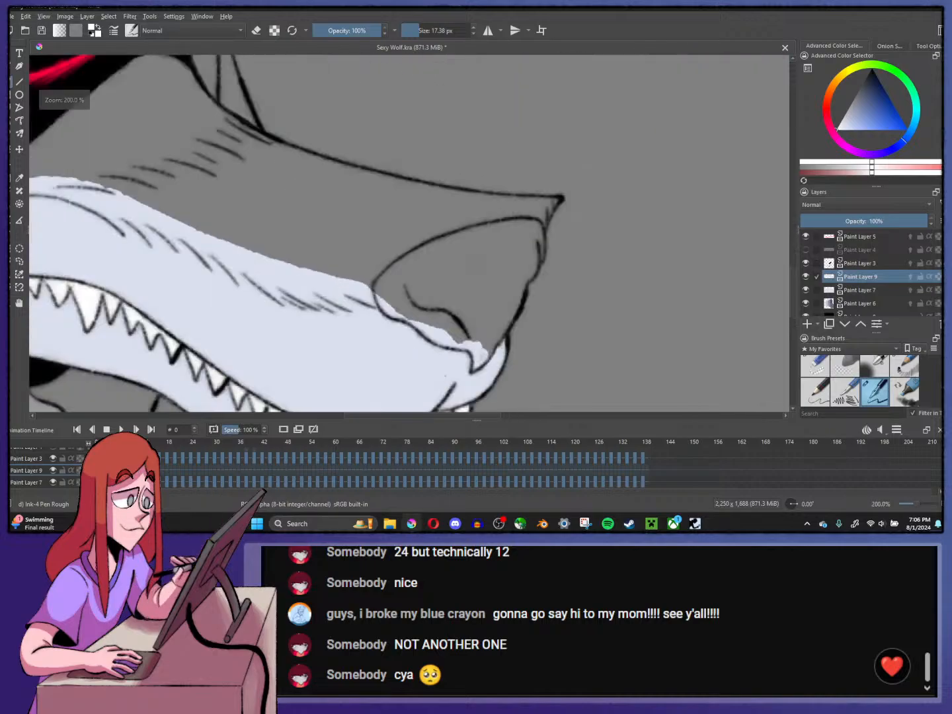
pyautogui.press('-')
pyautogui.press('-')
pyautogui.press('+')
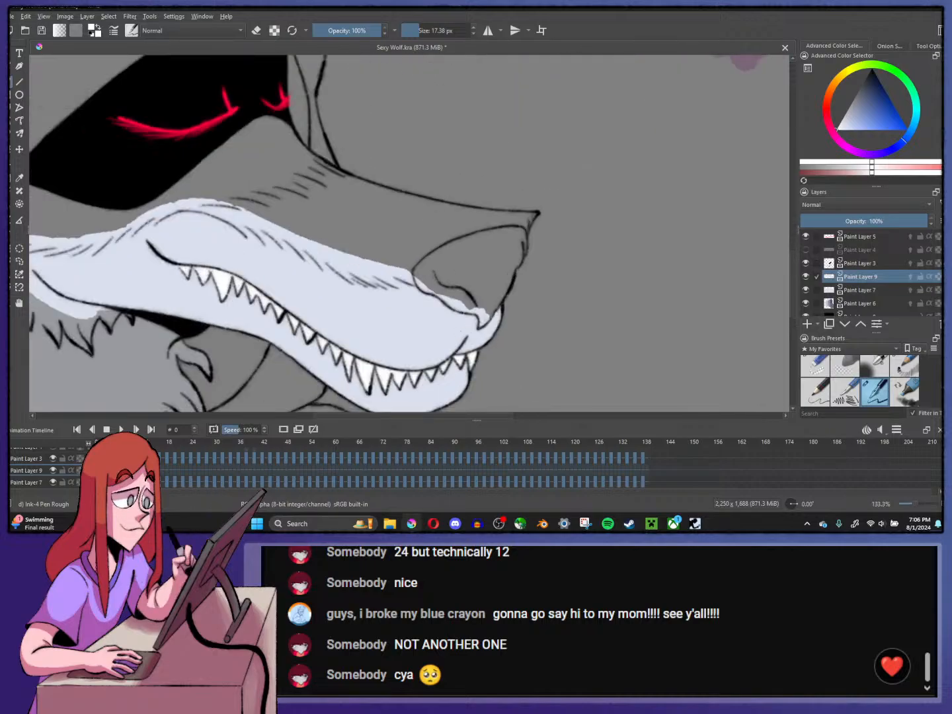
# - Choose a muted dark purple and trace it around the inside edge of the wolf's nose with the 17.38 px inking brush
pyautogui.click(881, 152)
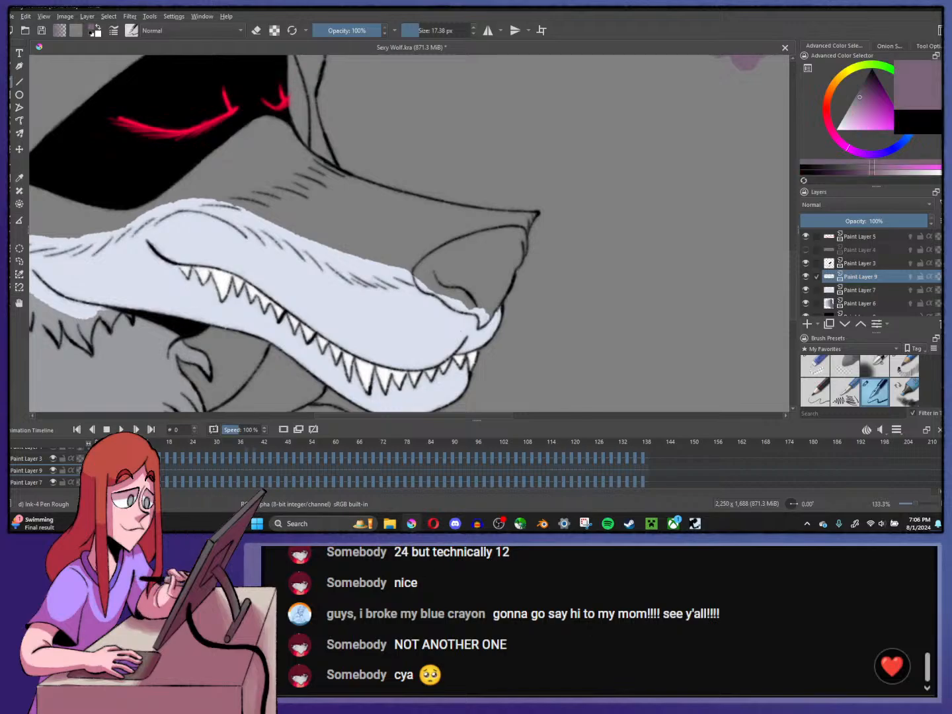
pyautogui.click(861, 93)
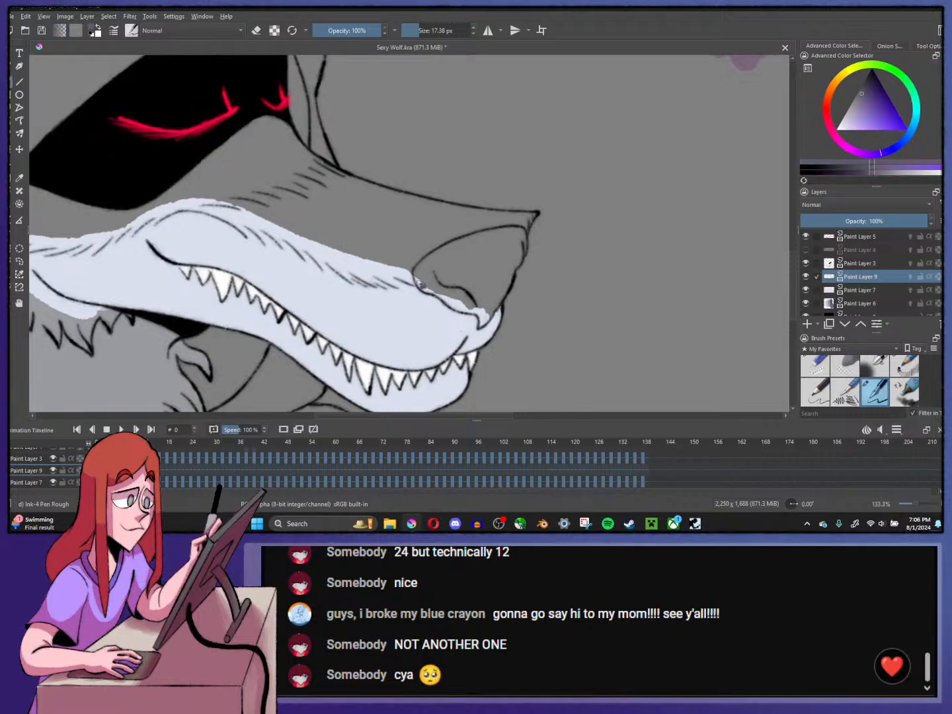
pyautogui.moveTo(417, 283); pyautogui.dragTo(473, 312)
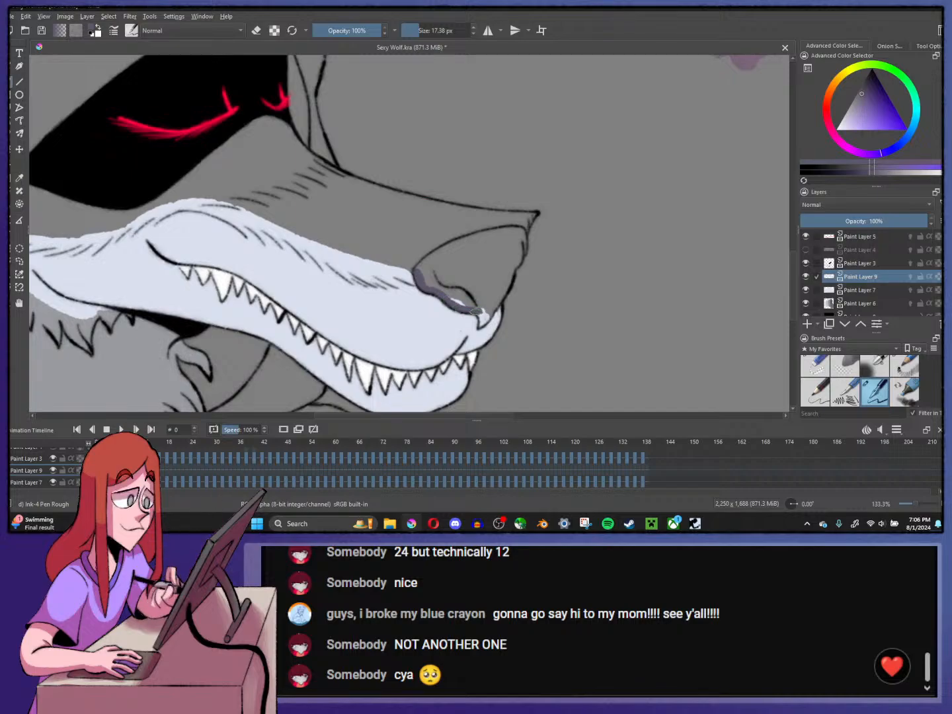
pyautogui.moveTo(483, 329)
pyautogui.mouseDown()
pyautogui.moveTo(481, 304)
pyautogui.moveTo(494, 301)
pyautogui.moveTo(523, 246)
pyautogui.mouseUp()
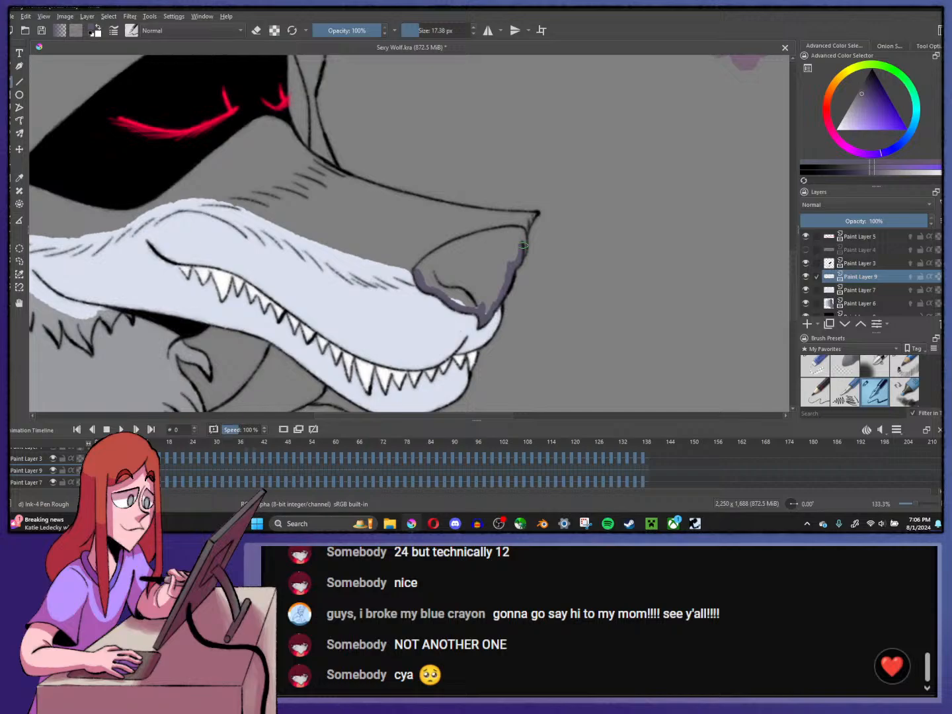
pyautogui.click(256, 30)
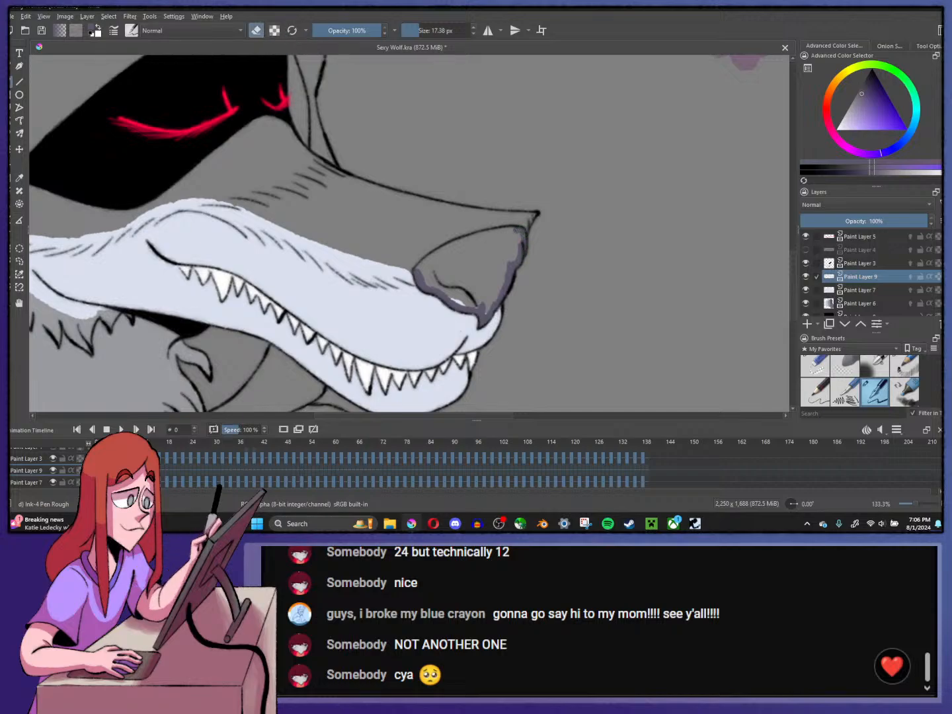
pyautogui.click(256, 30)
pyautogui.moveTo(417, 271)
pyautogui.mouseDown()
pyautogui.moveTo(461, 234)
pyautogui.moveTo(516, 226)
pyautogui.mouseUp()
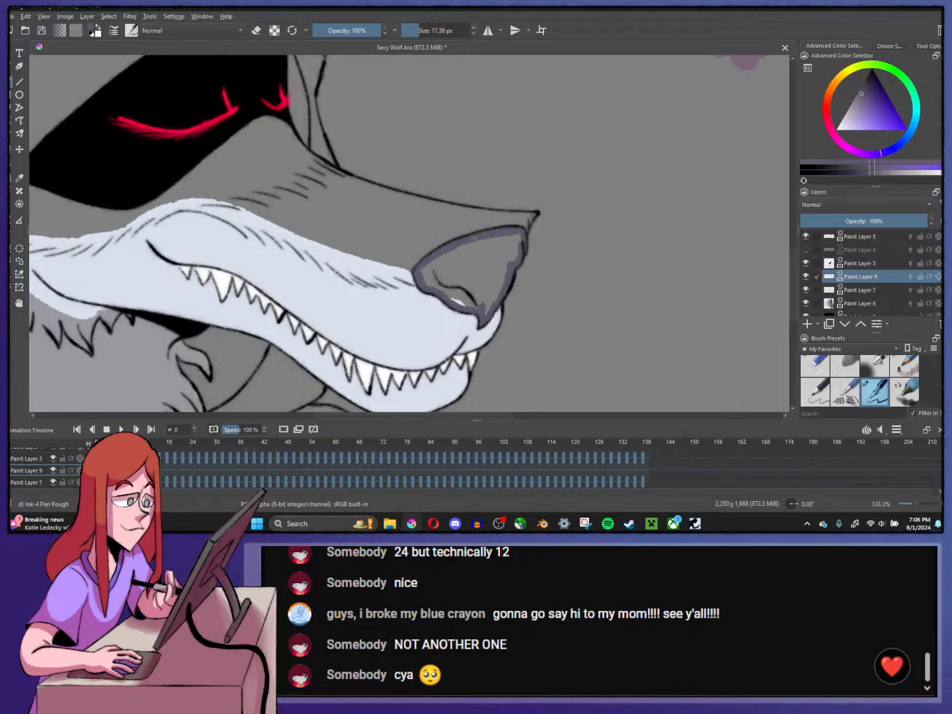
# - Fill the outlined nose with the muted purple and paint over the gaps around the nostril
pyautogui.click(15, 222)
pyautogui.click(456, 265)
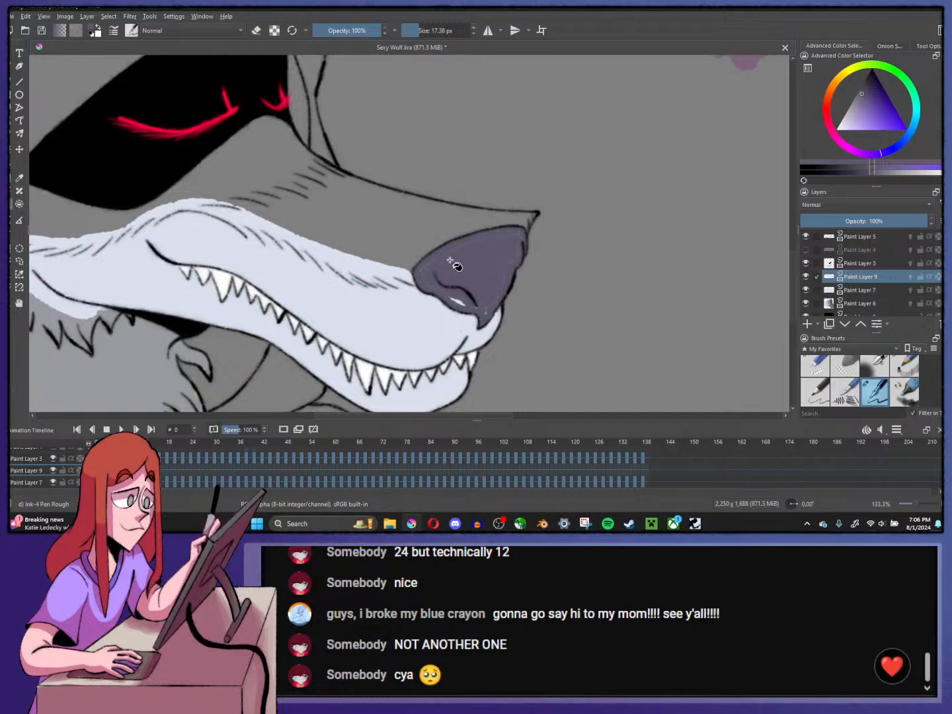
pyautogui.moveTo(418, 268)
pyautogui.mouseDown()
pyautogui.moveTo(430, 287)
pyautogui.moveTo(481, 307)
pyautogui.mouseUp()
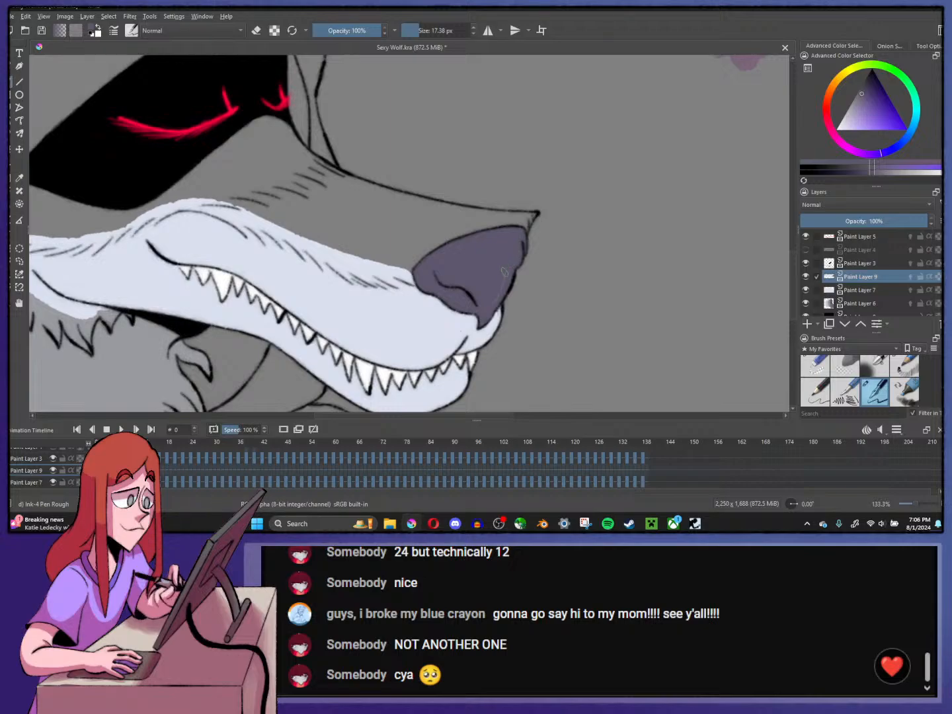
# - Check the coloured nose and muzzle with the whole head in view
pyautogui.press('-')
pyautogui.press('-')
pyautogui.press('-')
pyautogui.press('-')
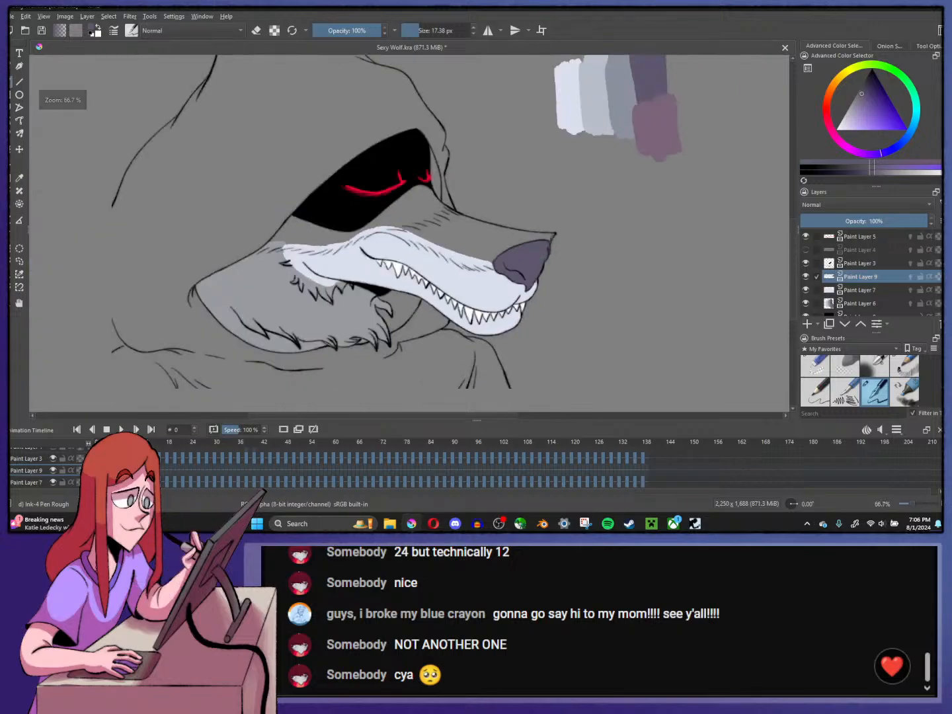
pyautogui.press('+')
pyautogui.press('+')
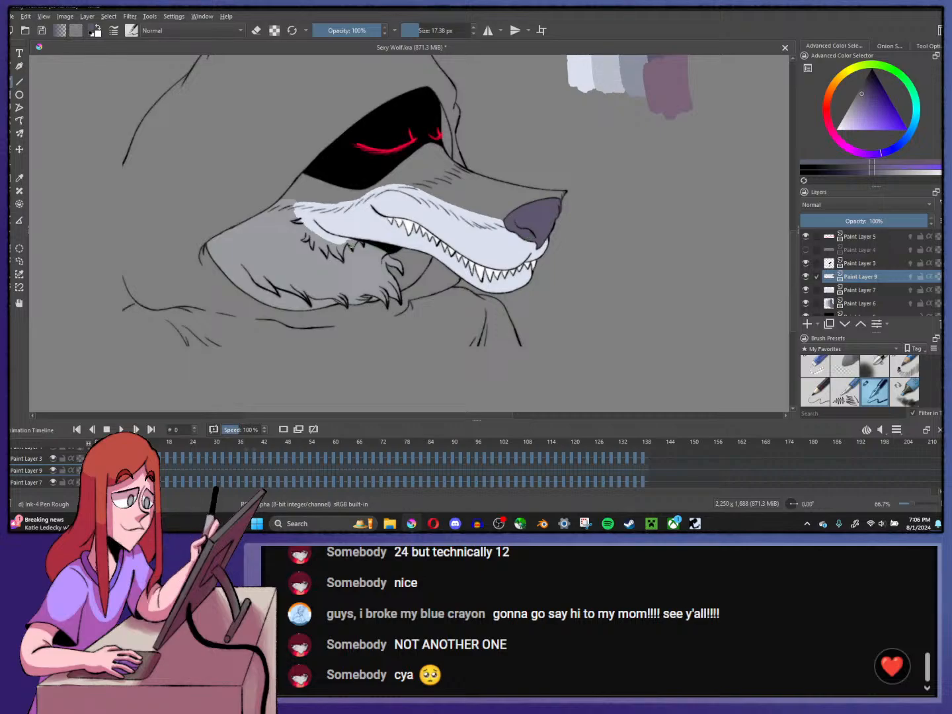
pyautogui.moveTo(334, 222); pyautogui.dragTo(305, 248)
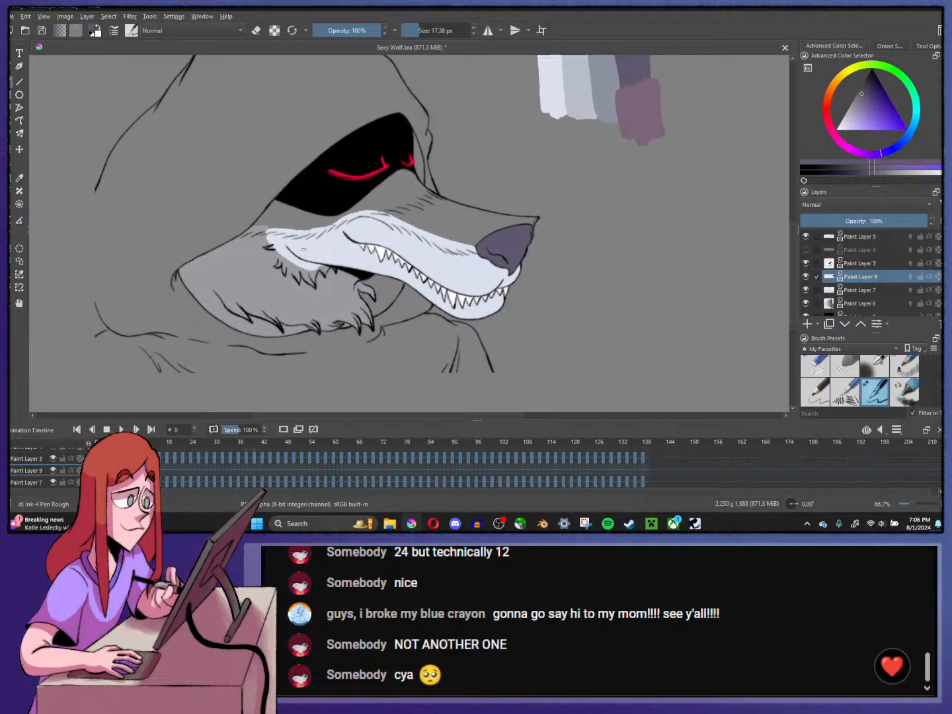